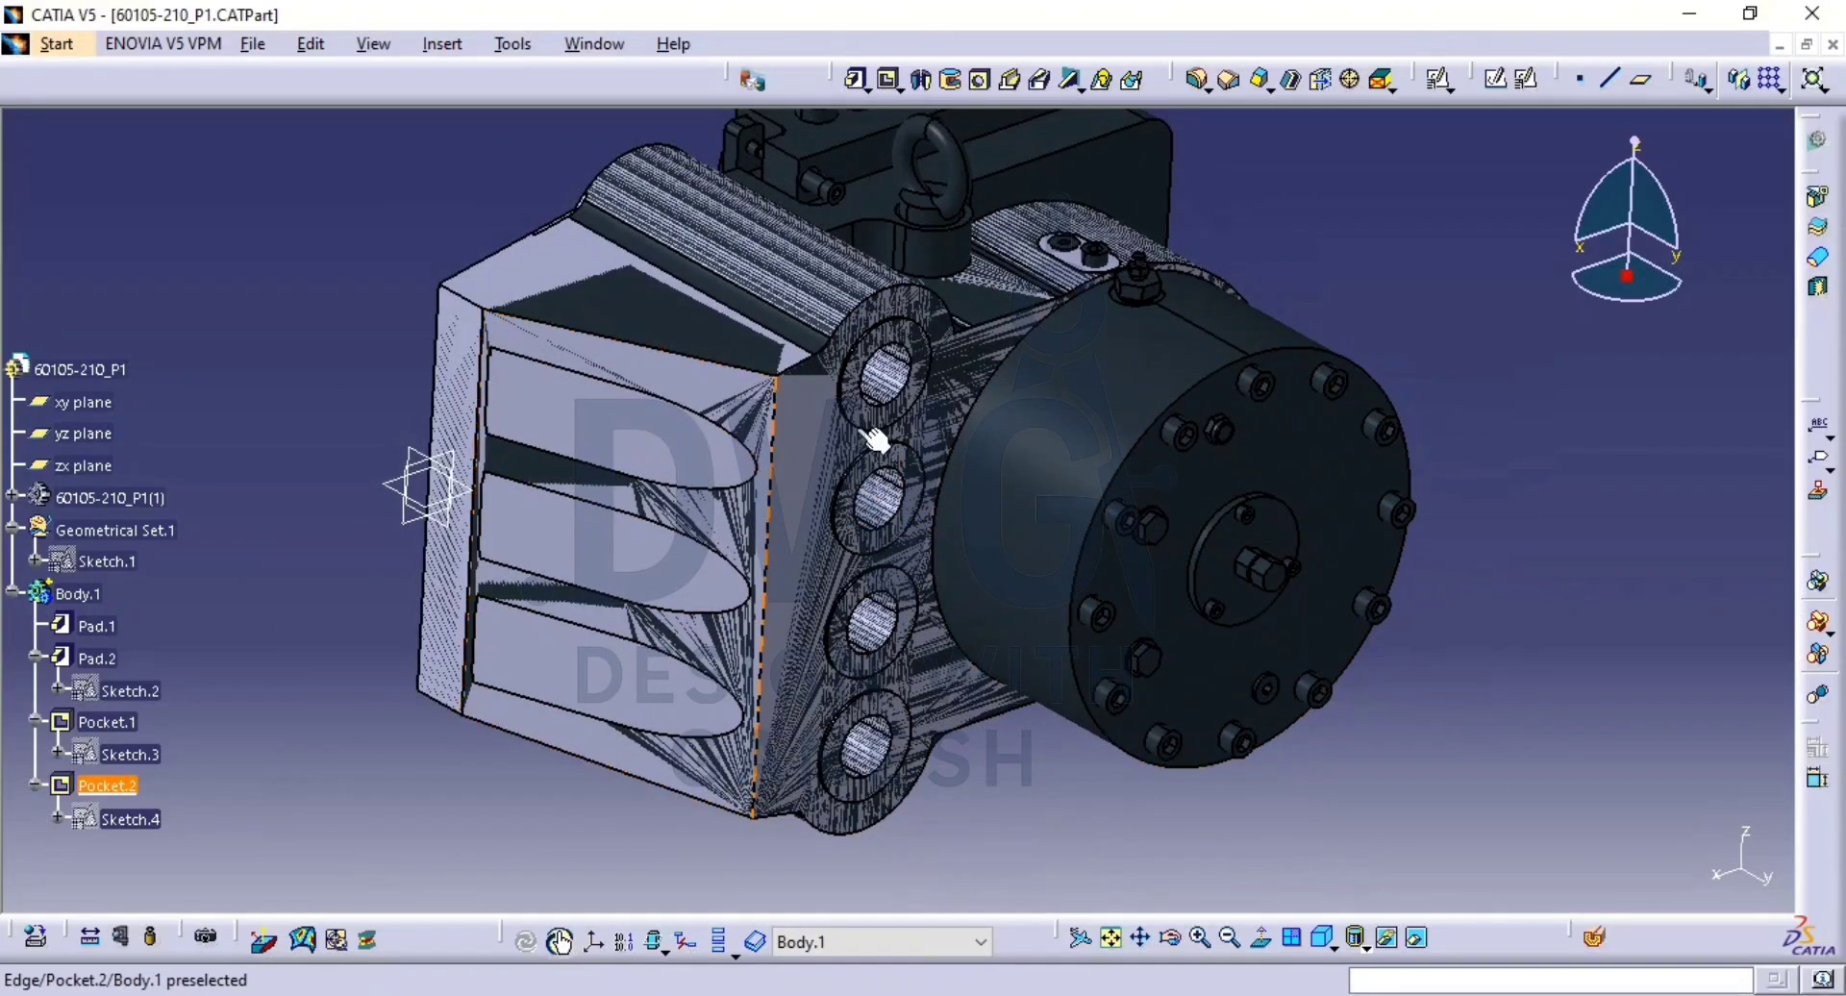
Hide the imported reference pump and start a positioned sketch on the flat face surrounding the four bored holes.
click(1037, 486)
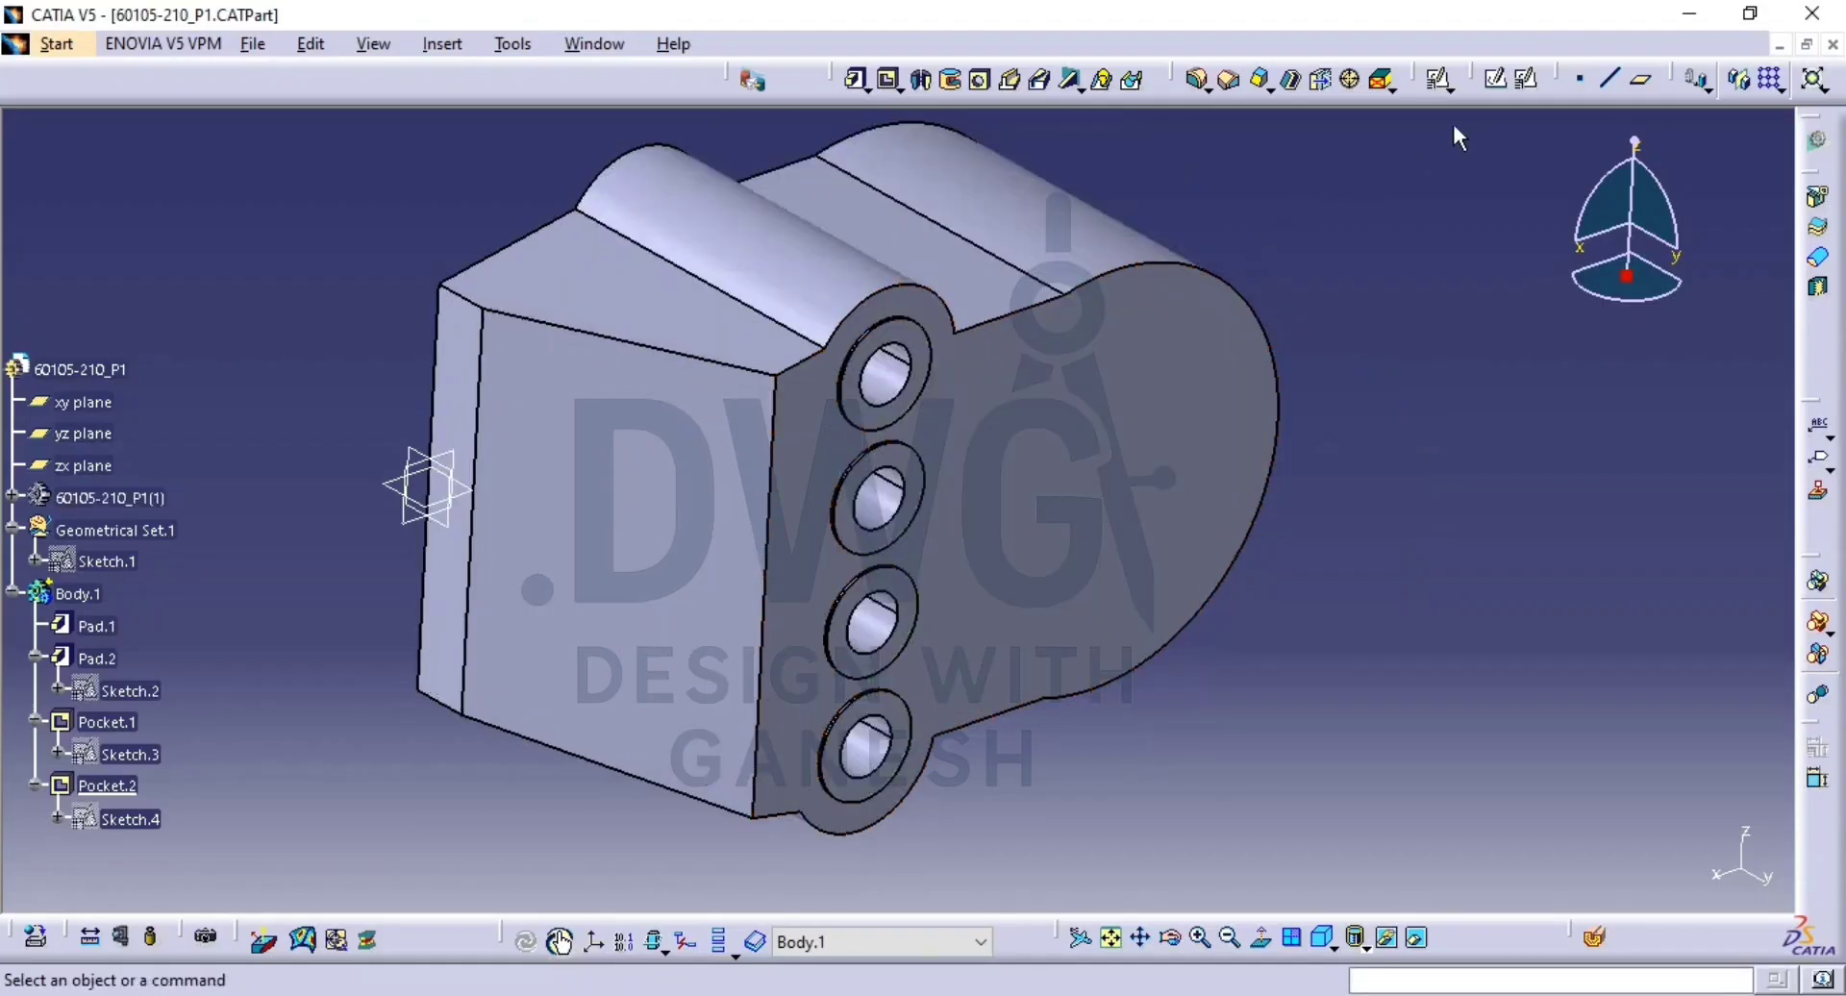
click(1525, 79)
click(966, 432)
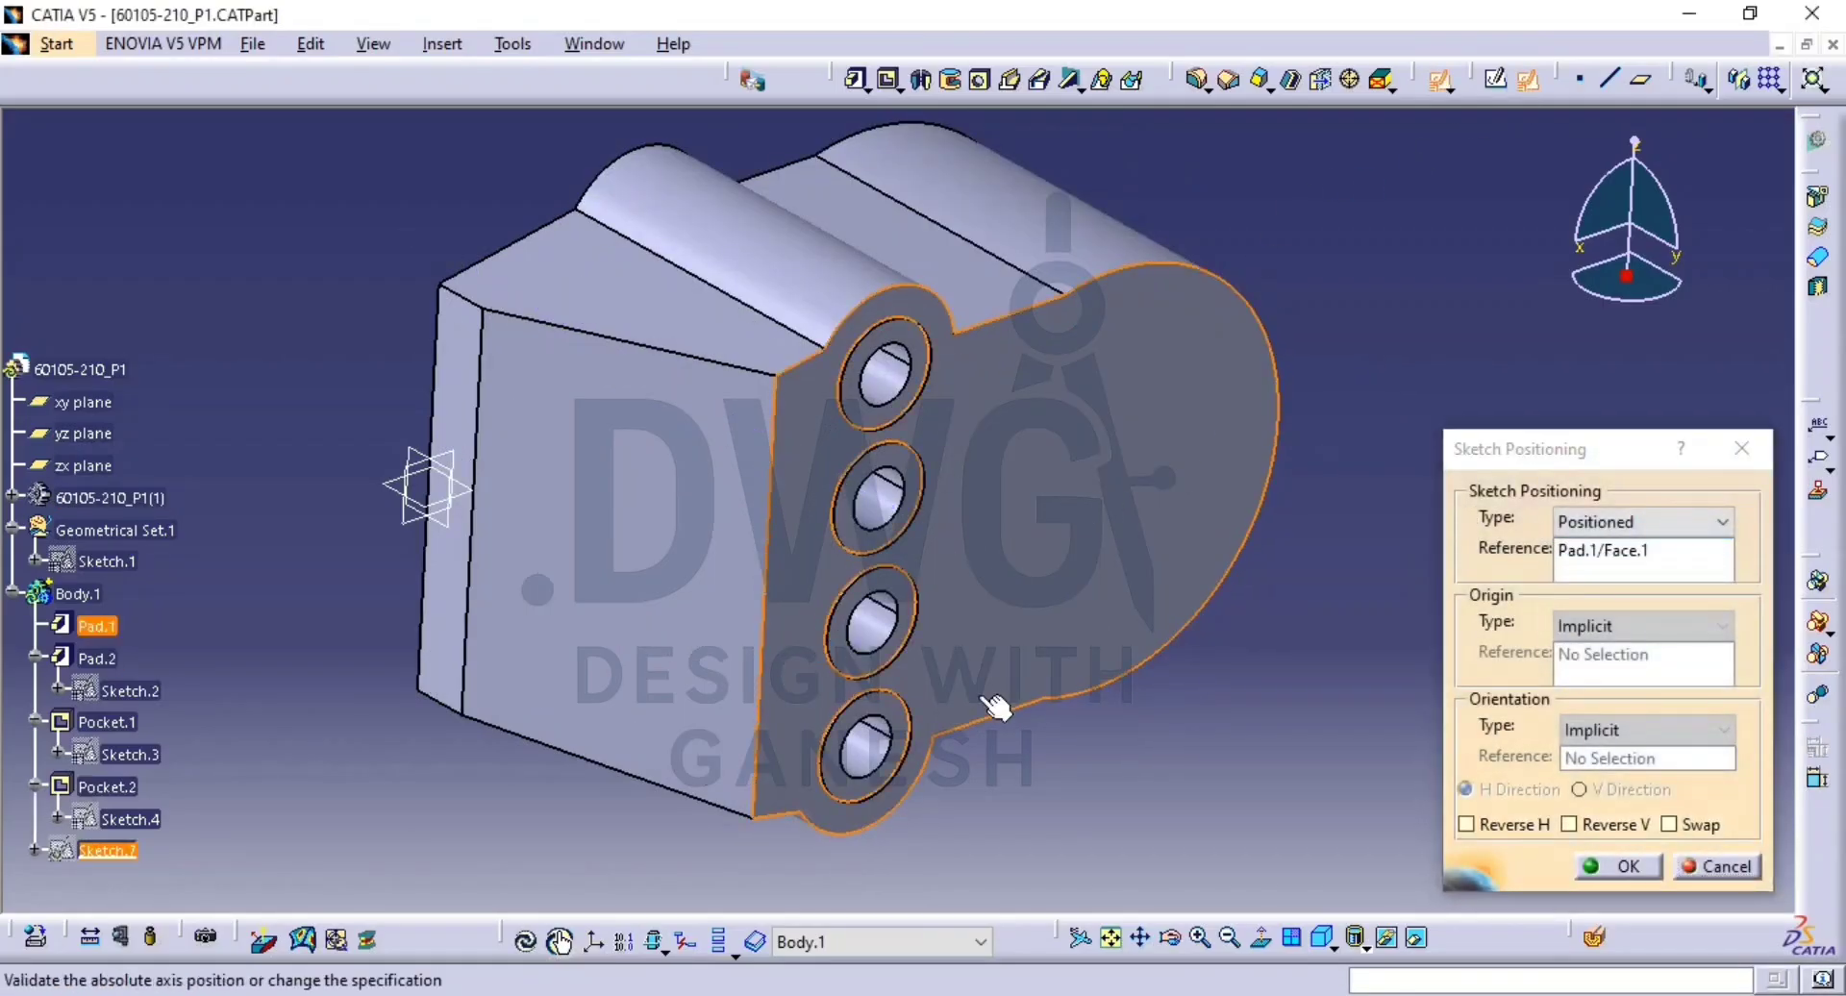
click(1608, 860)
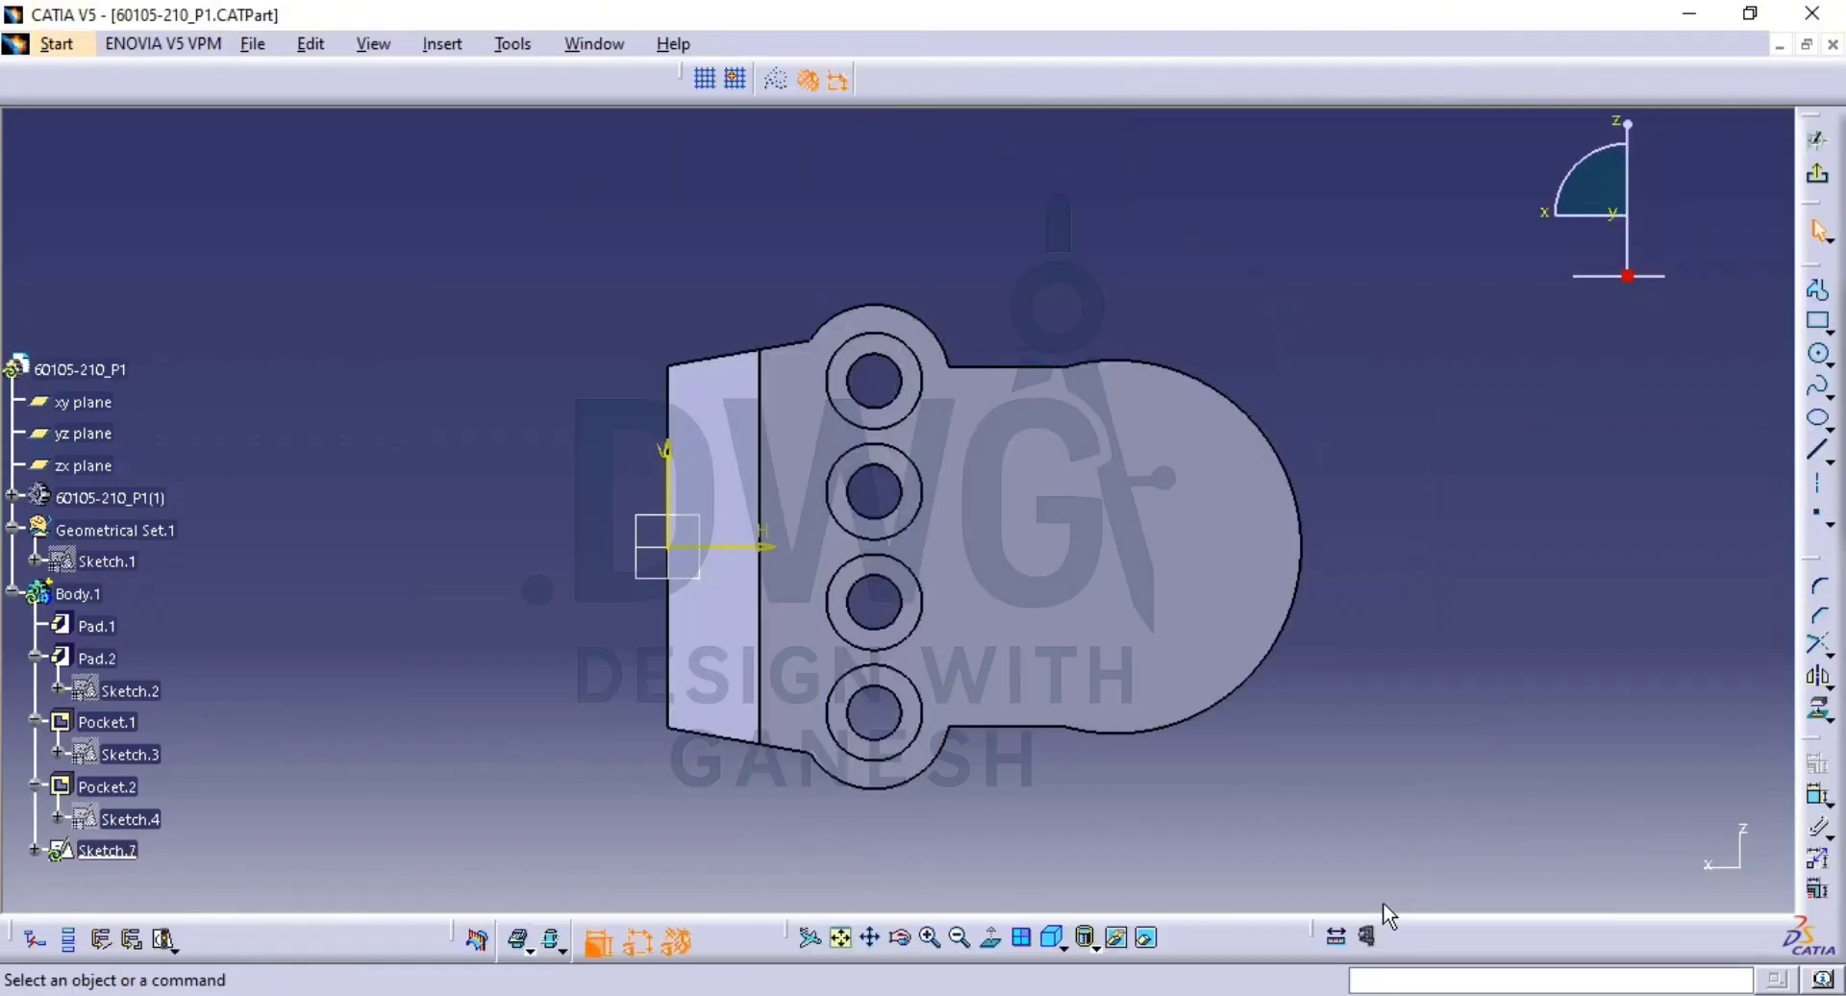
Bring the hidden reference body 60105-210_P1(1) back into the visible space.
click(1147, 938)
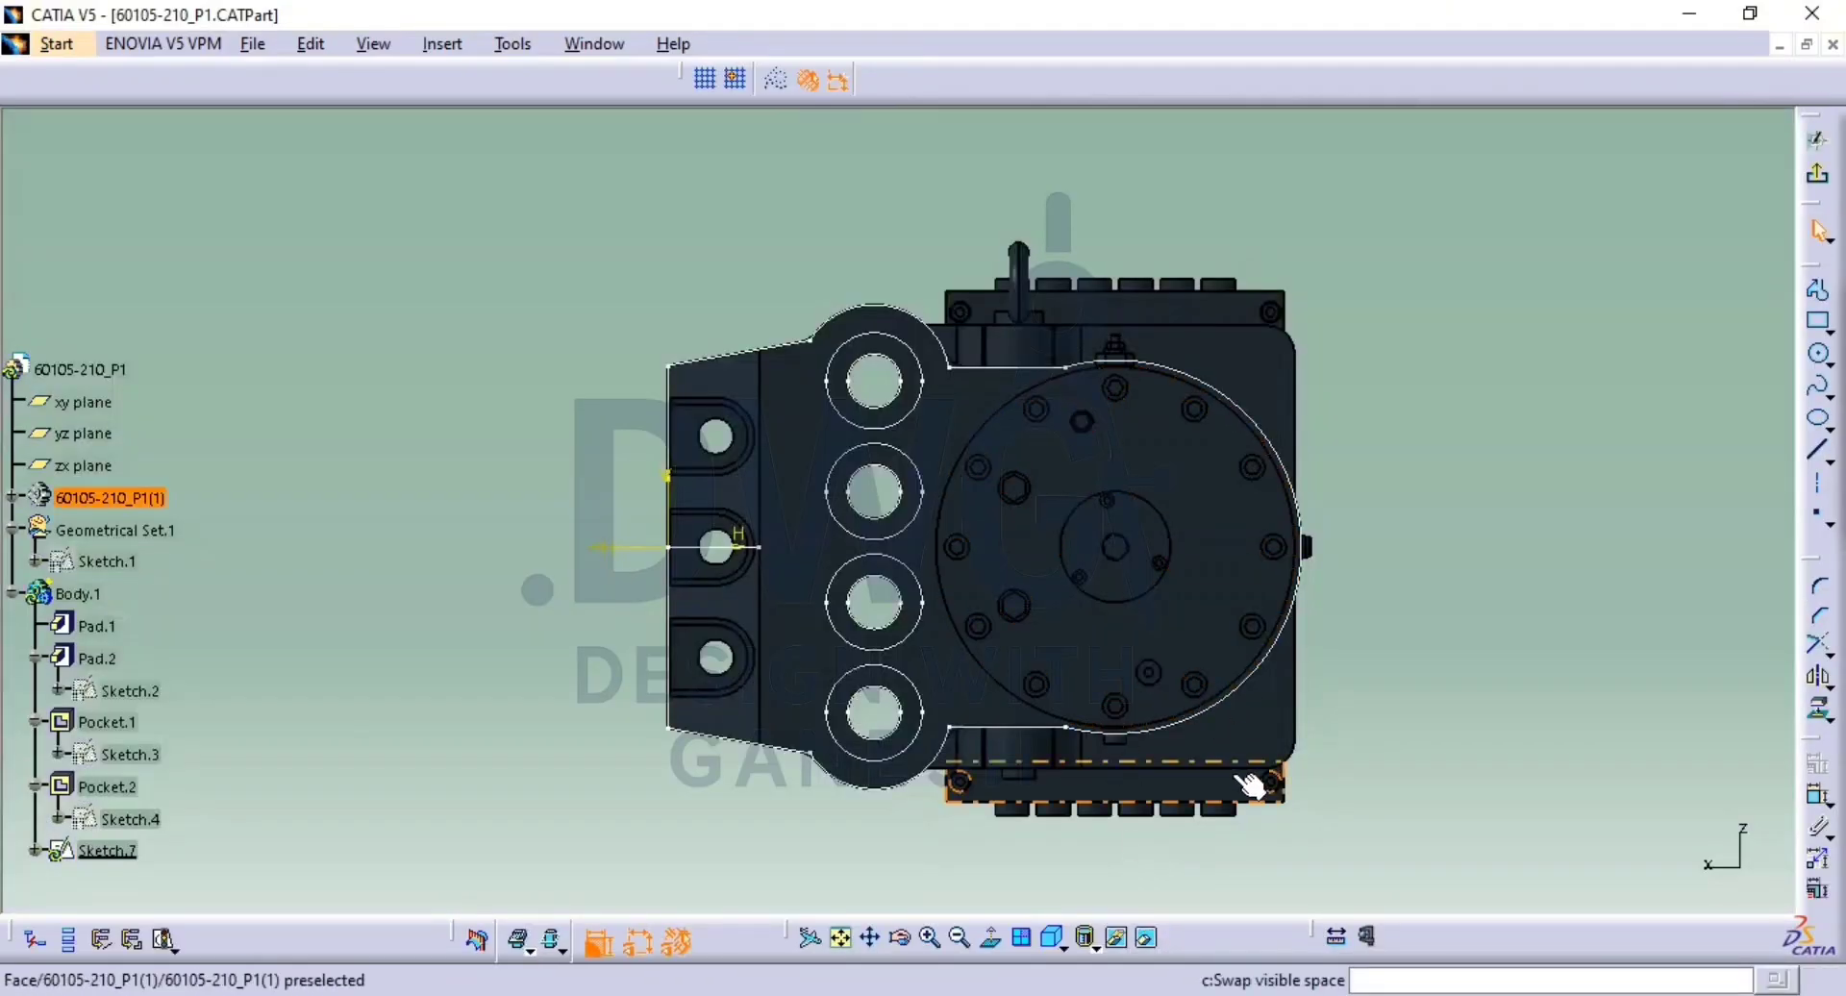
click(1250, 746)
middle_drag(828, 706, 836, 490)
click(1145, 938)
Project the reference body's lower U-shaped slot outline and the middle slot's lower edge and arc onto the sketch plane.
mouse_move(880, 648)
middle_down()
mouse_move(1272, 656)
mouse_move(1413, 540)
mouse_move(1444, 362)
middle_up()
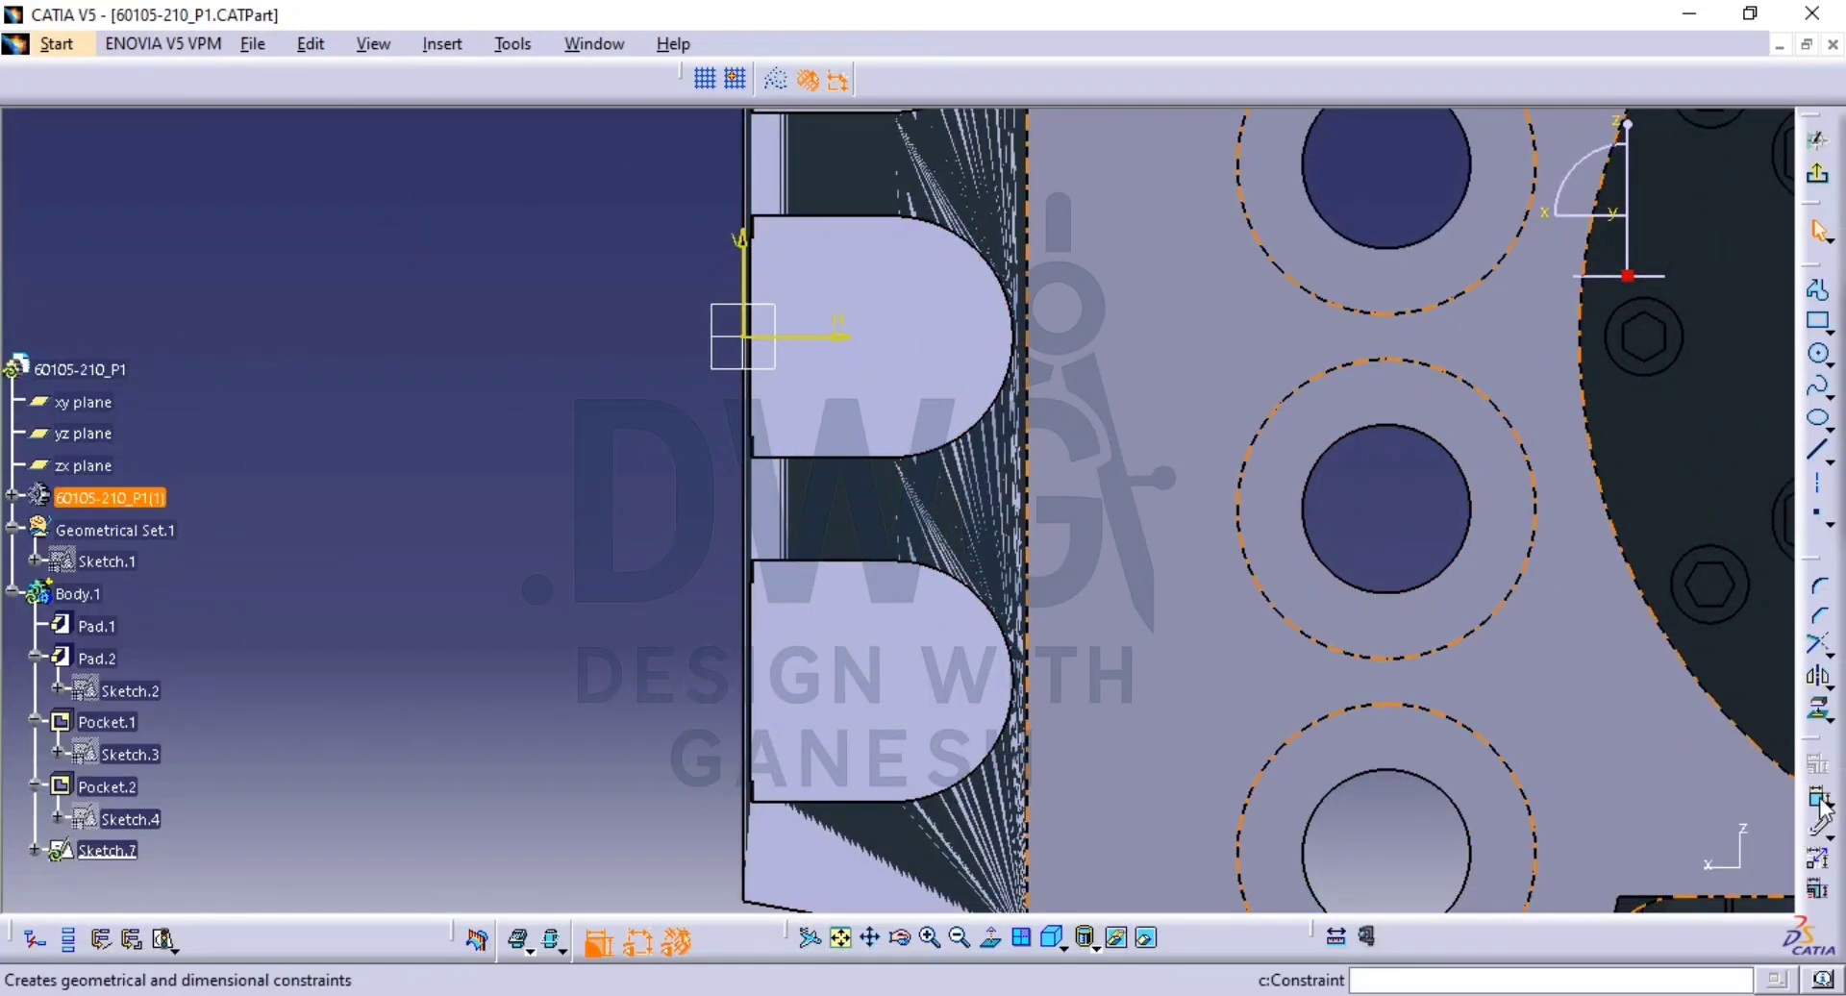
click(1820, 711)
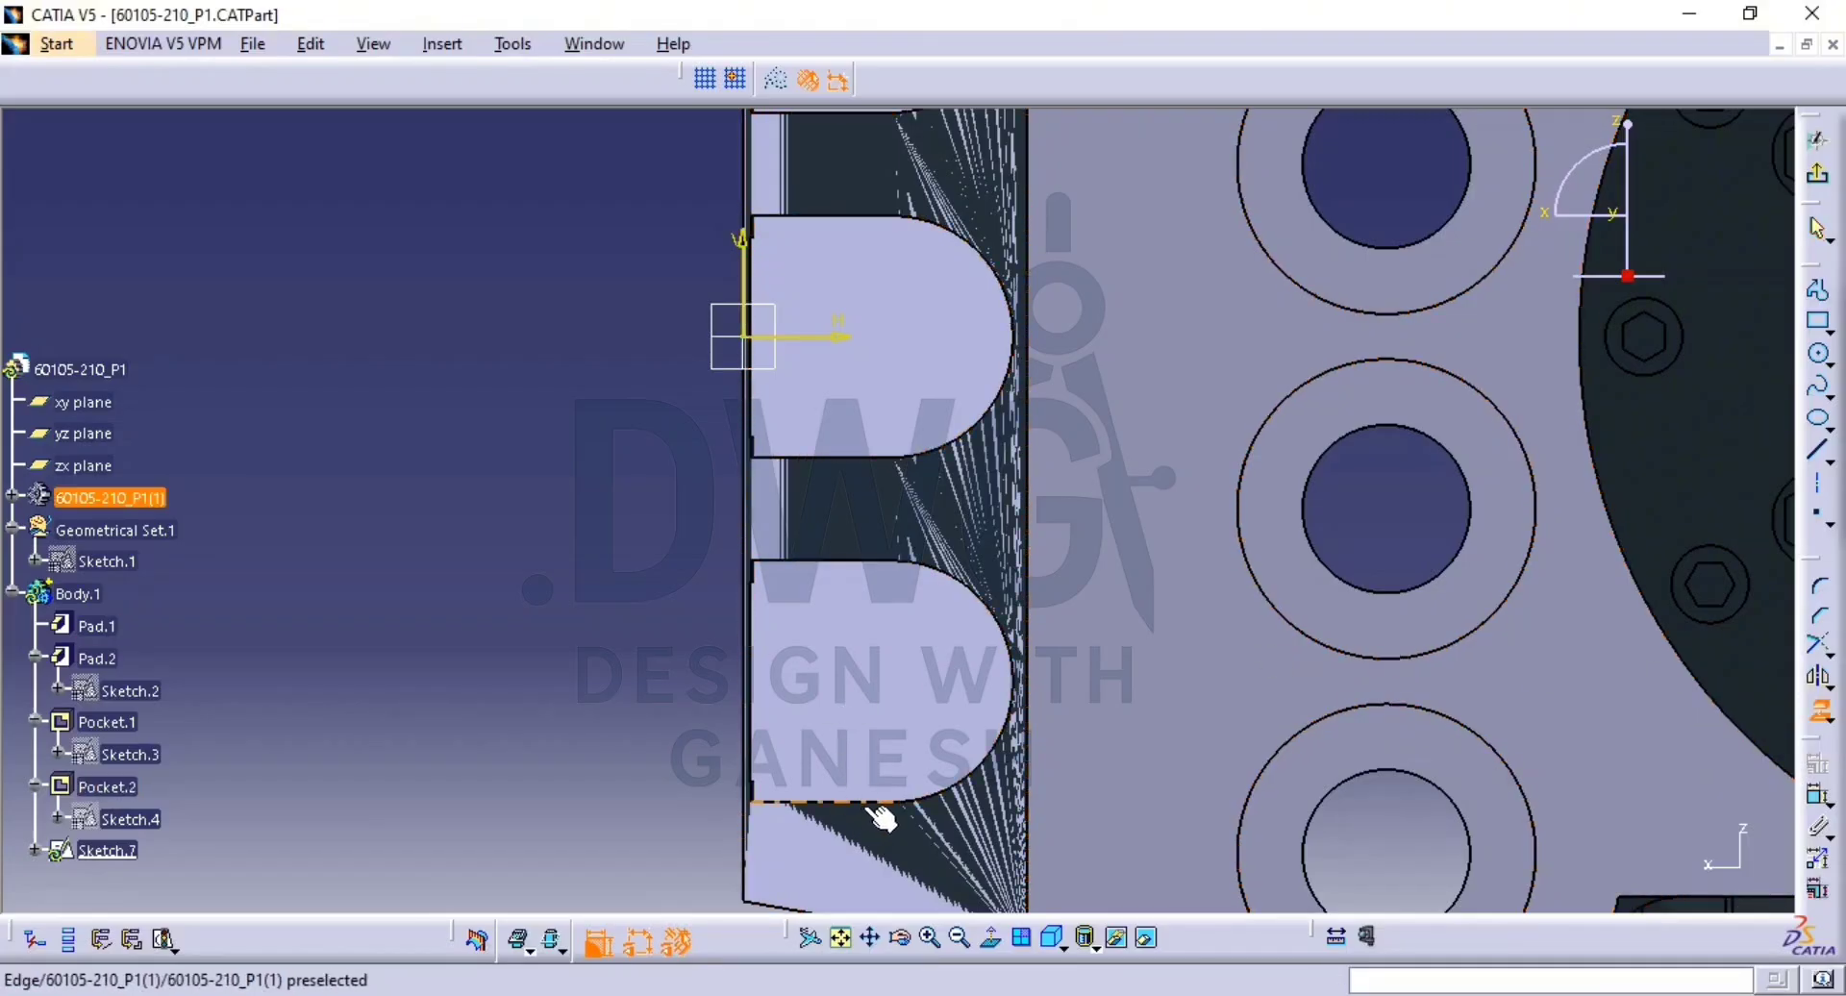
click(934, 795)
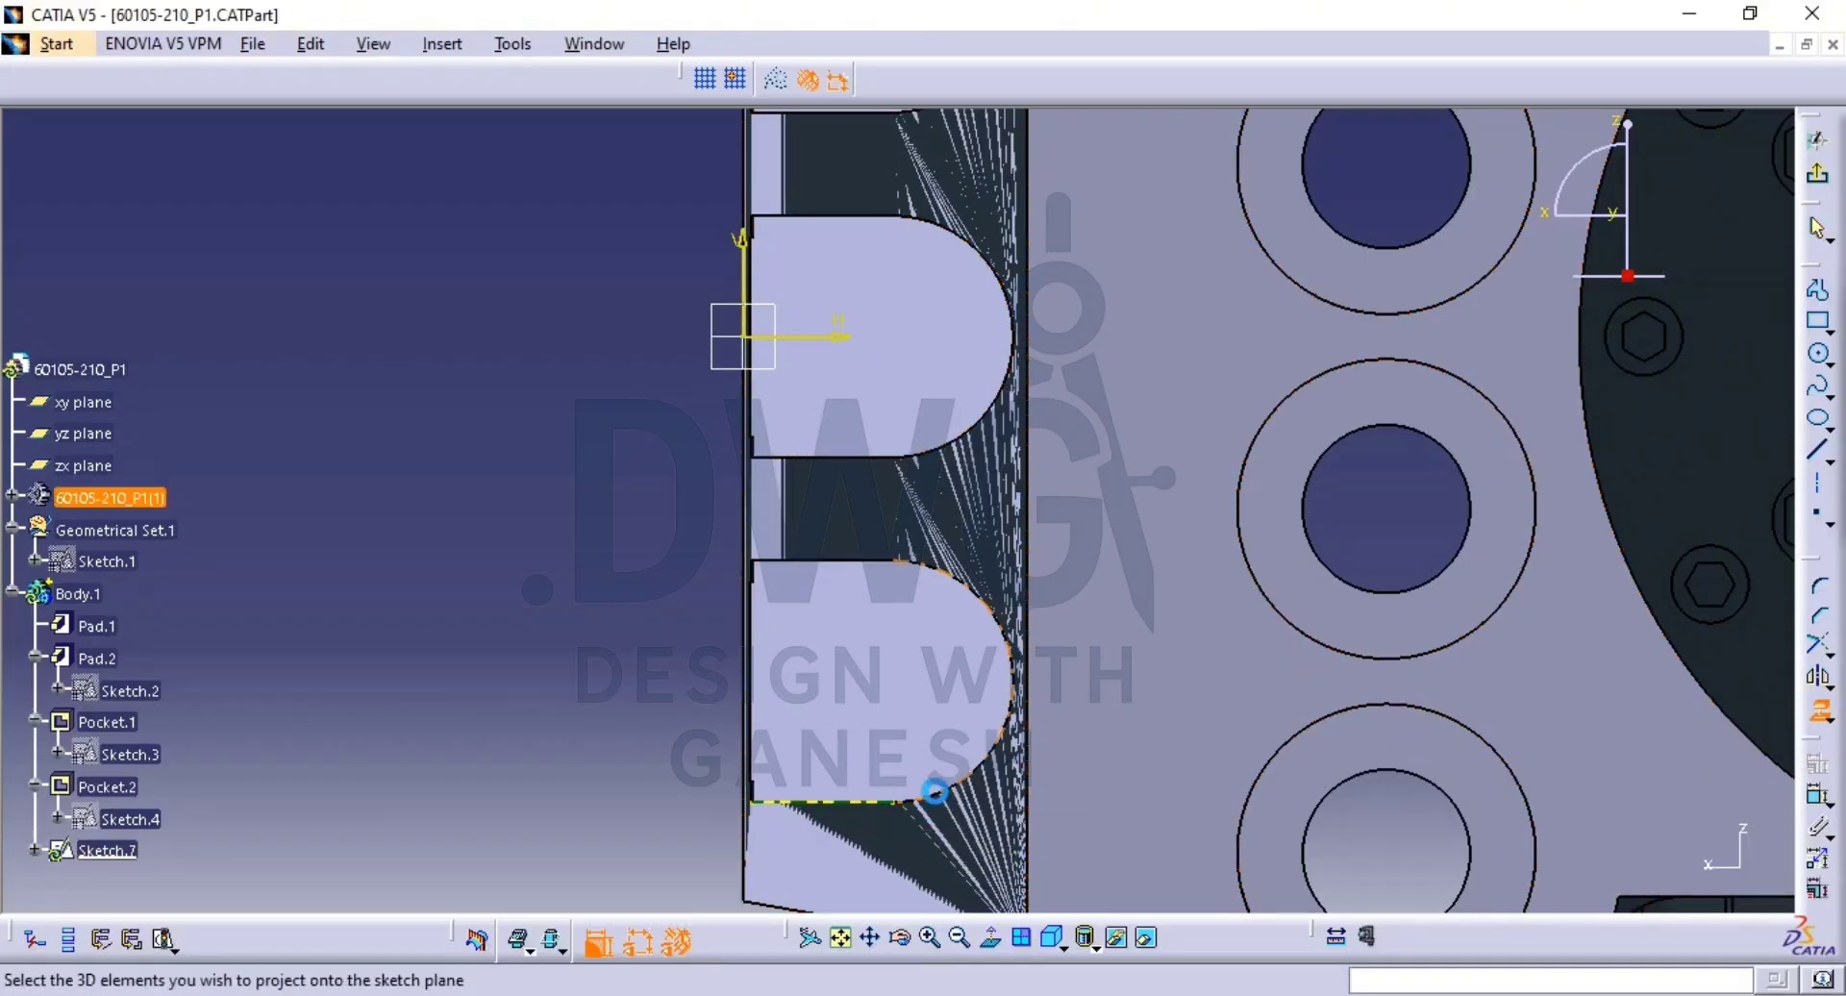
click(846, 460)
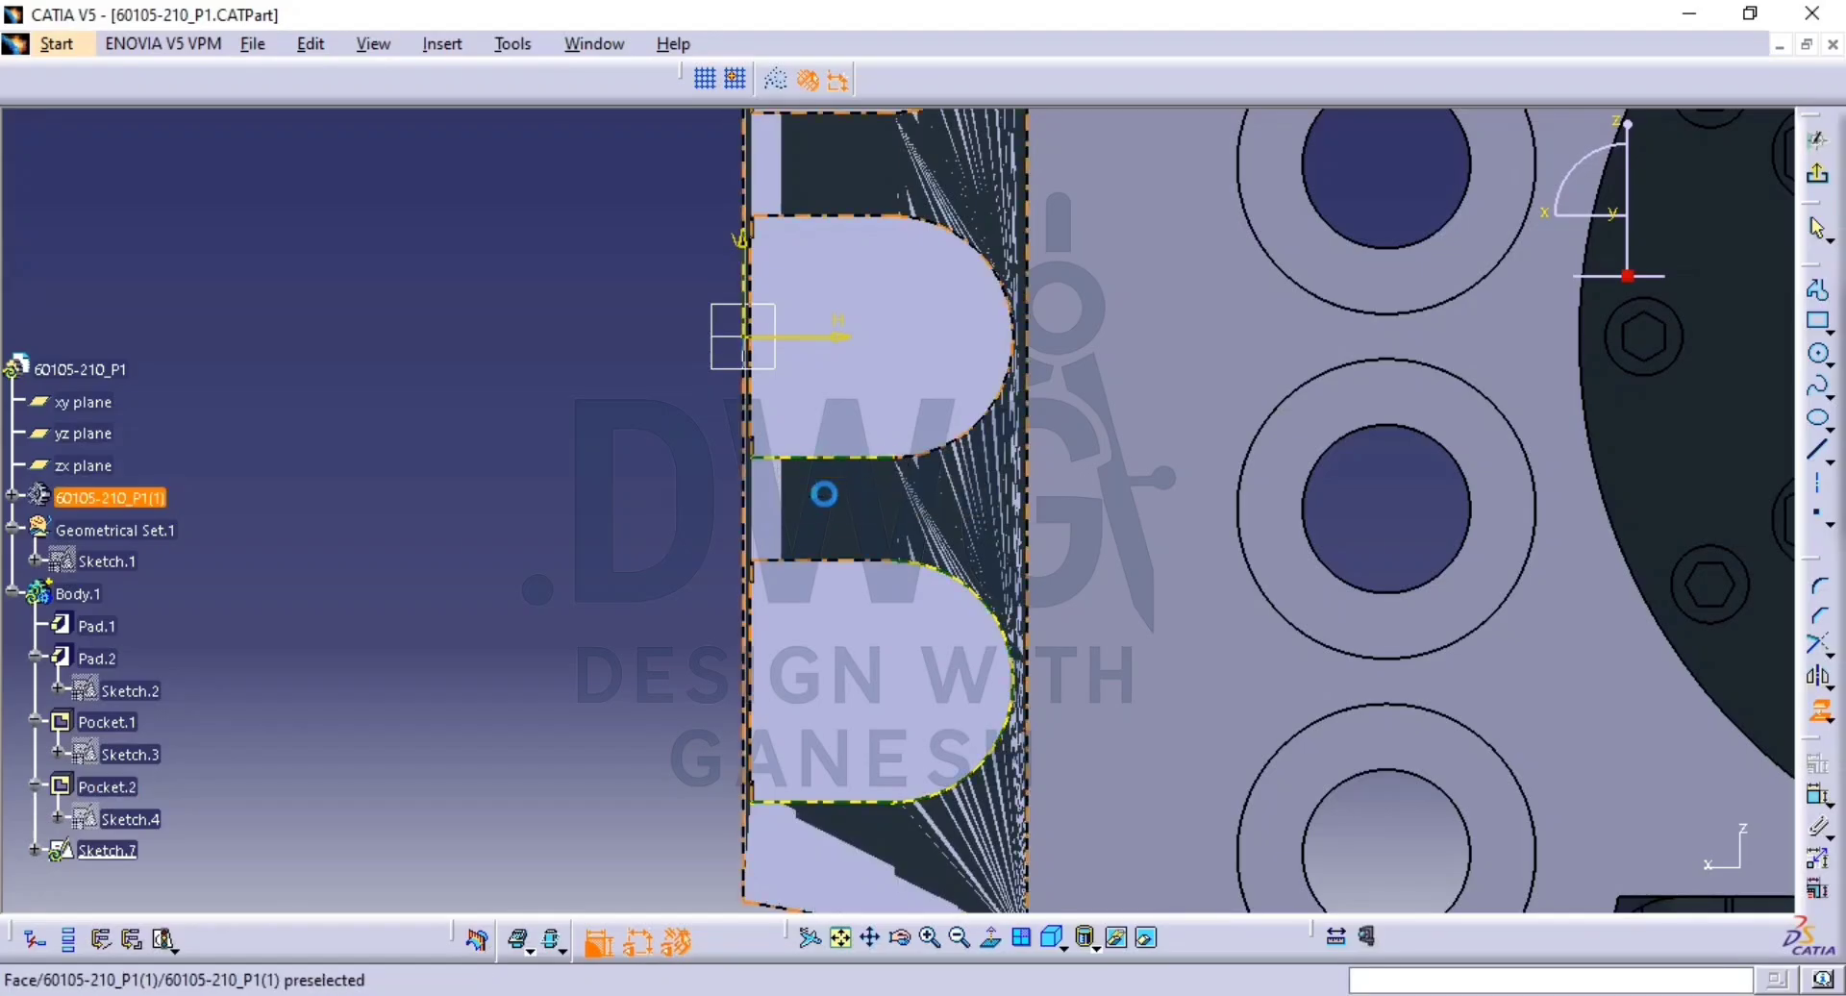
click(837, 561)
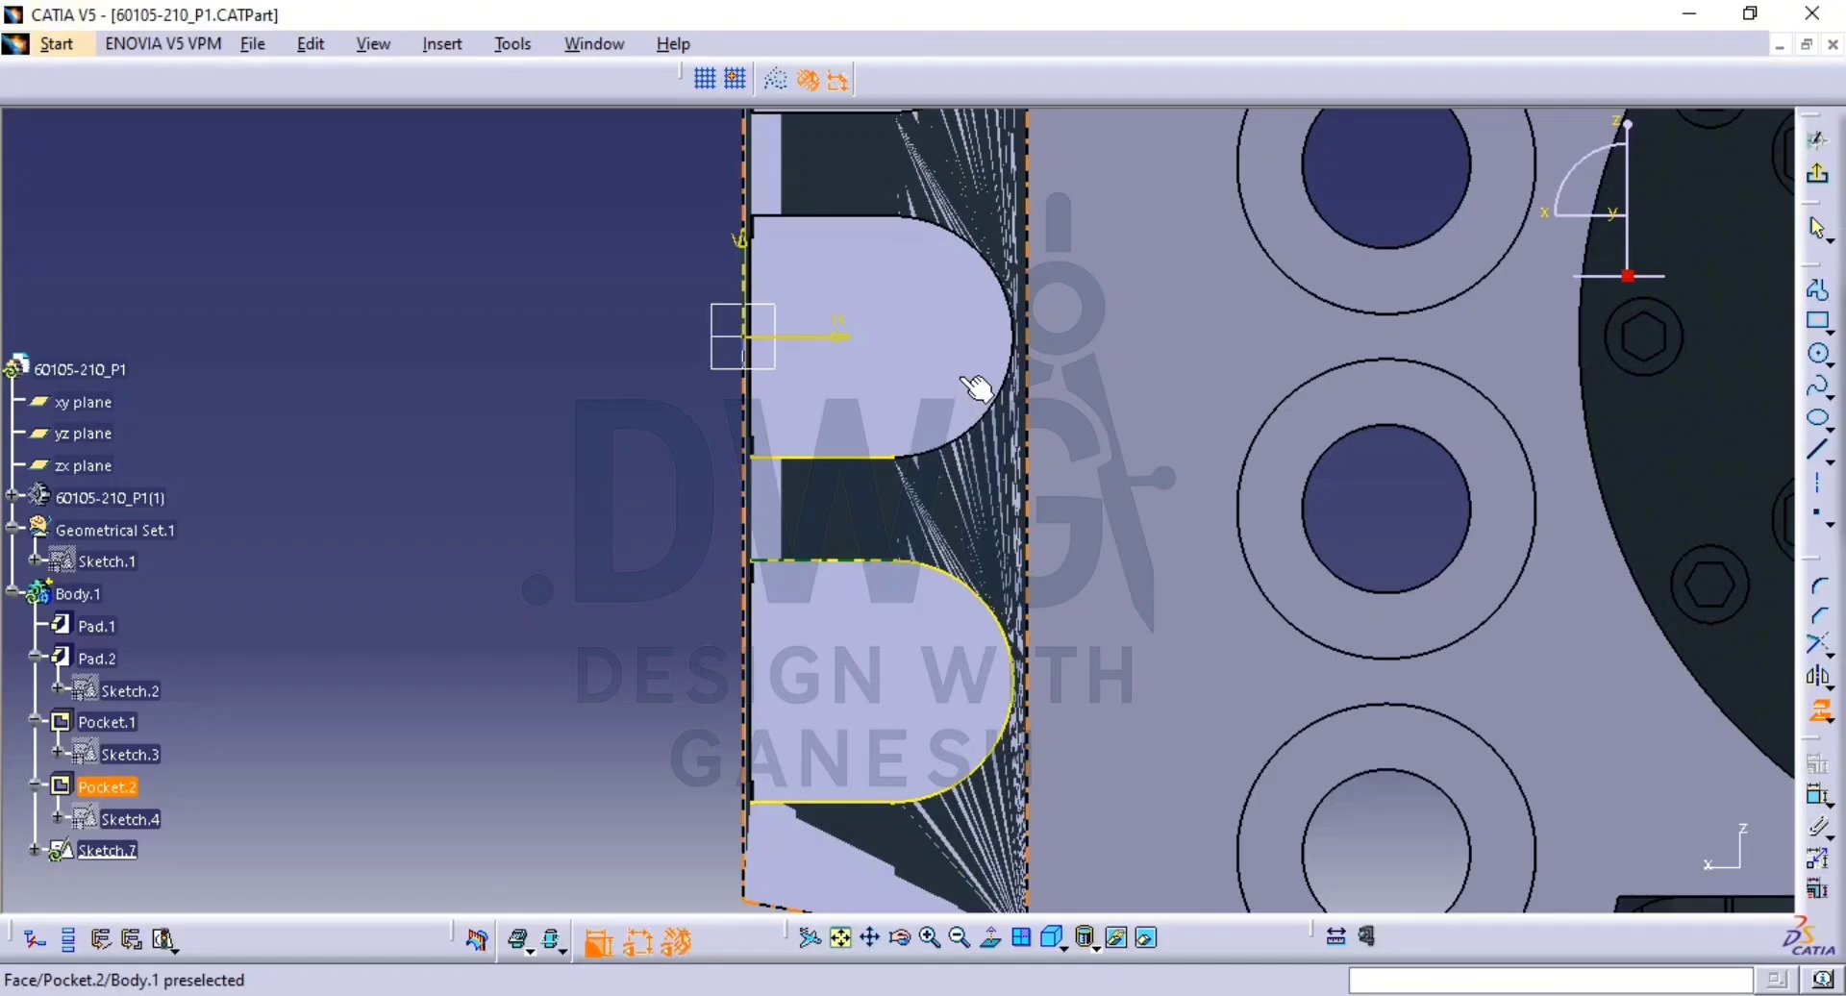
click(989, 428)
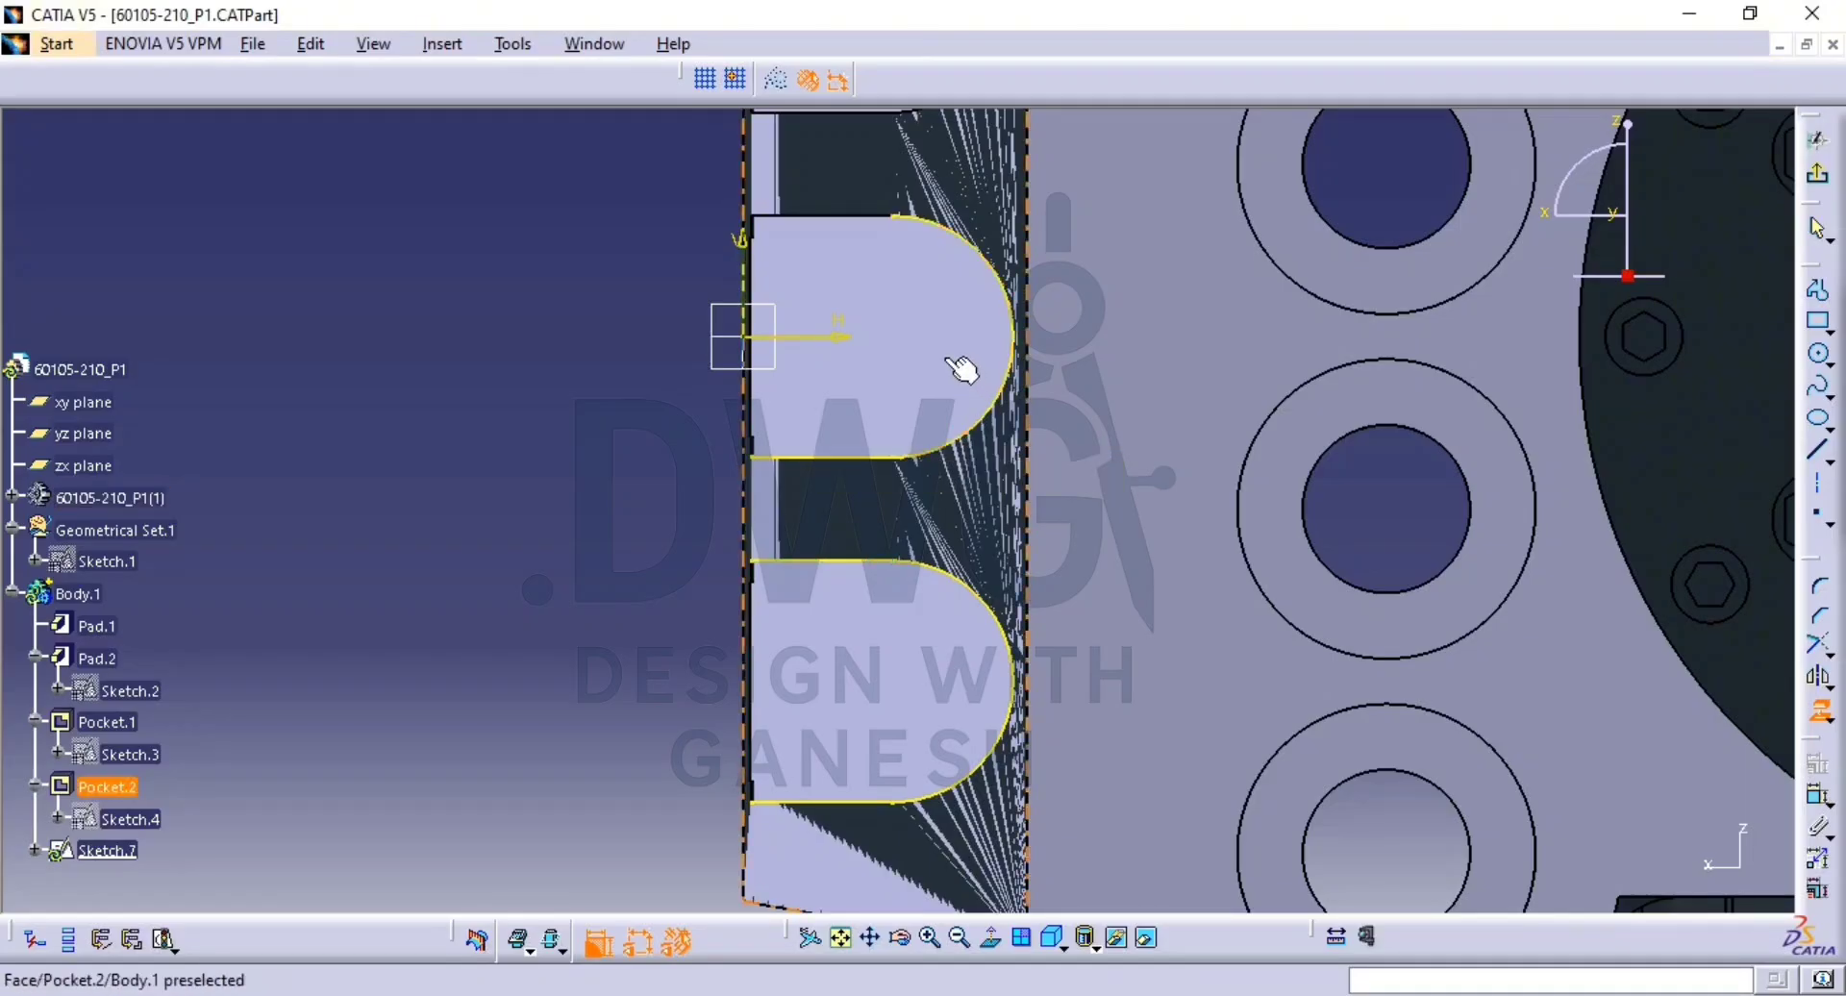
Project the middle slot's upper edge and the upper slot's straight and curved edges, and exit the sketch.
middle_drag(854, 215, 878, 507)
click(906, 436)
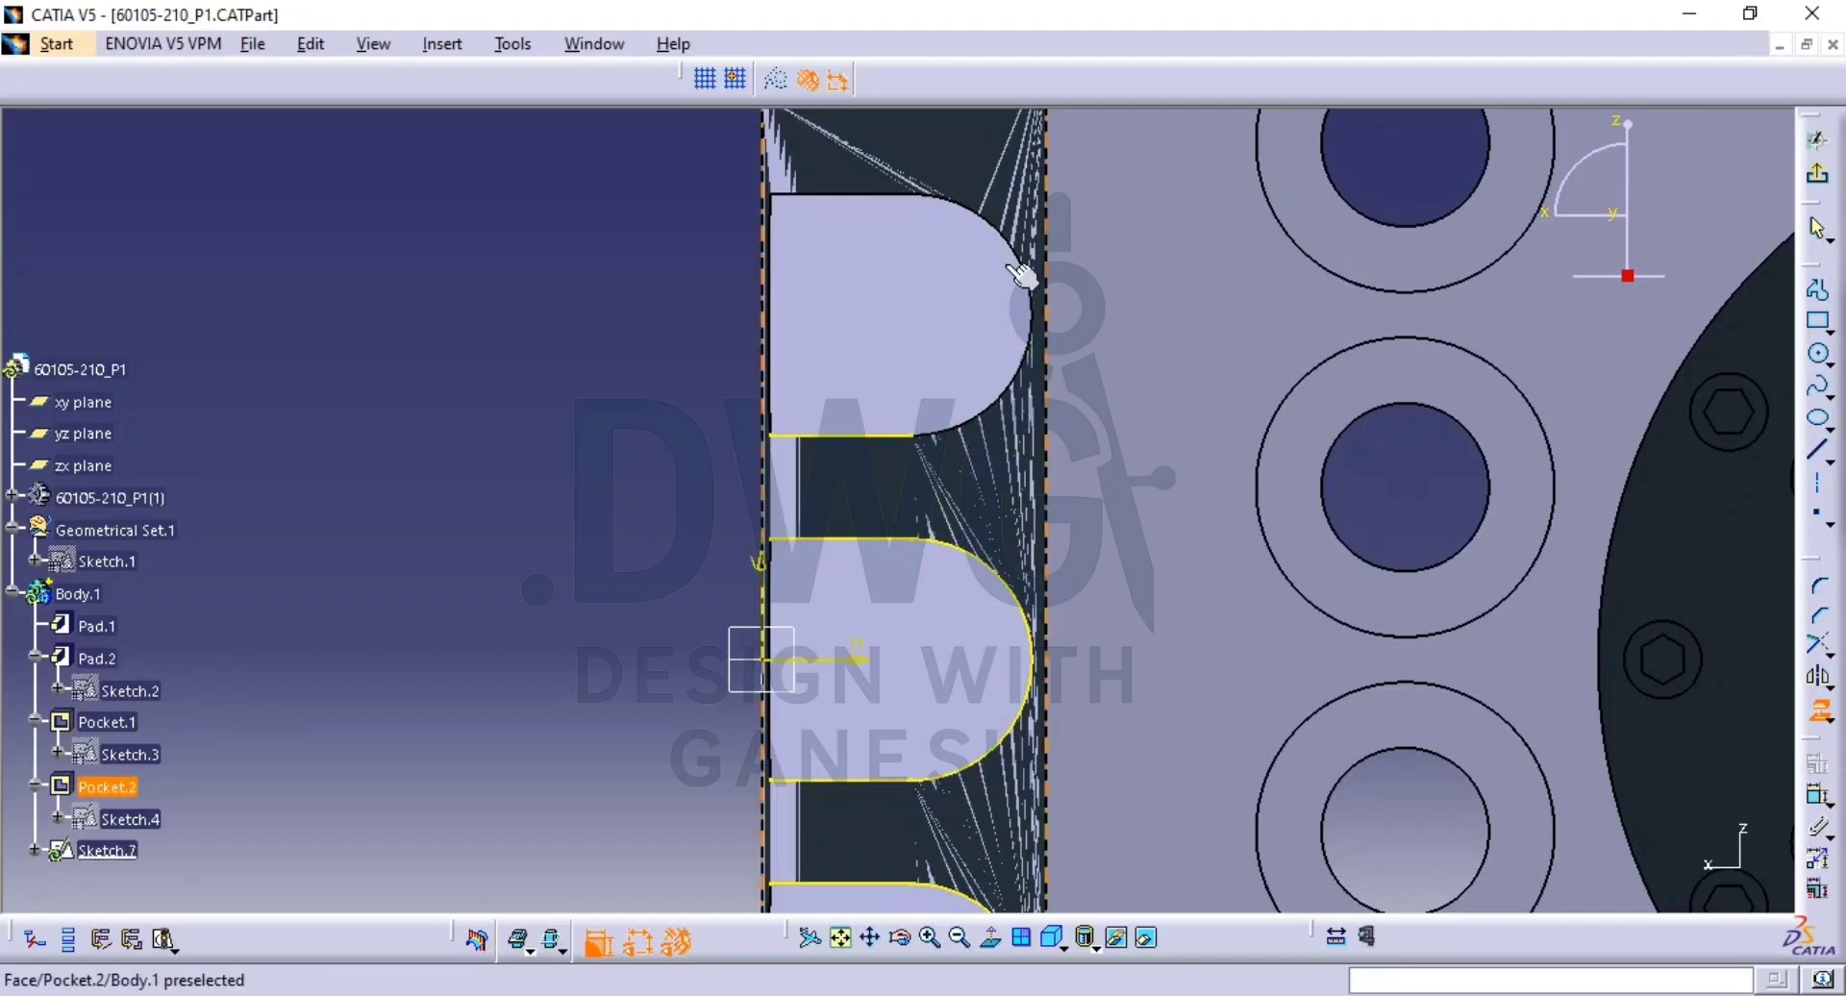
click(868, 196)
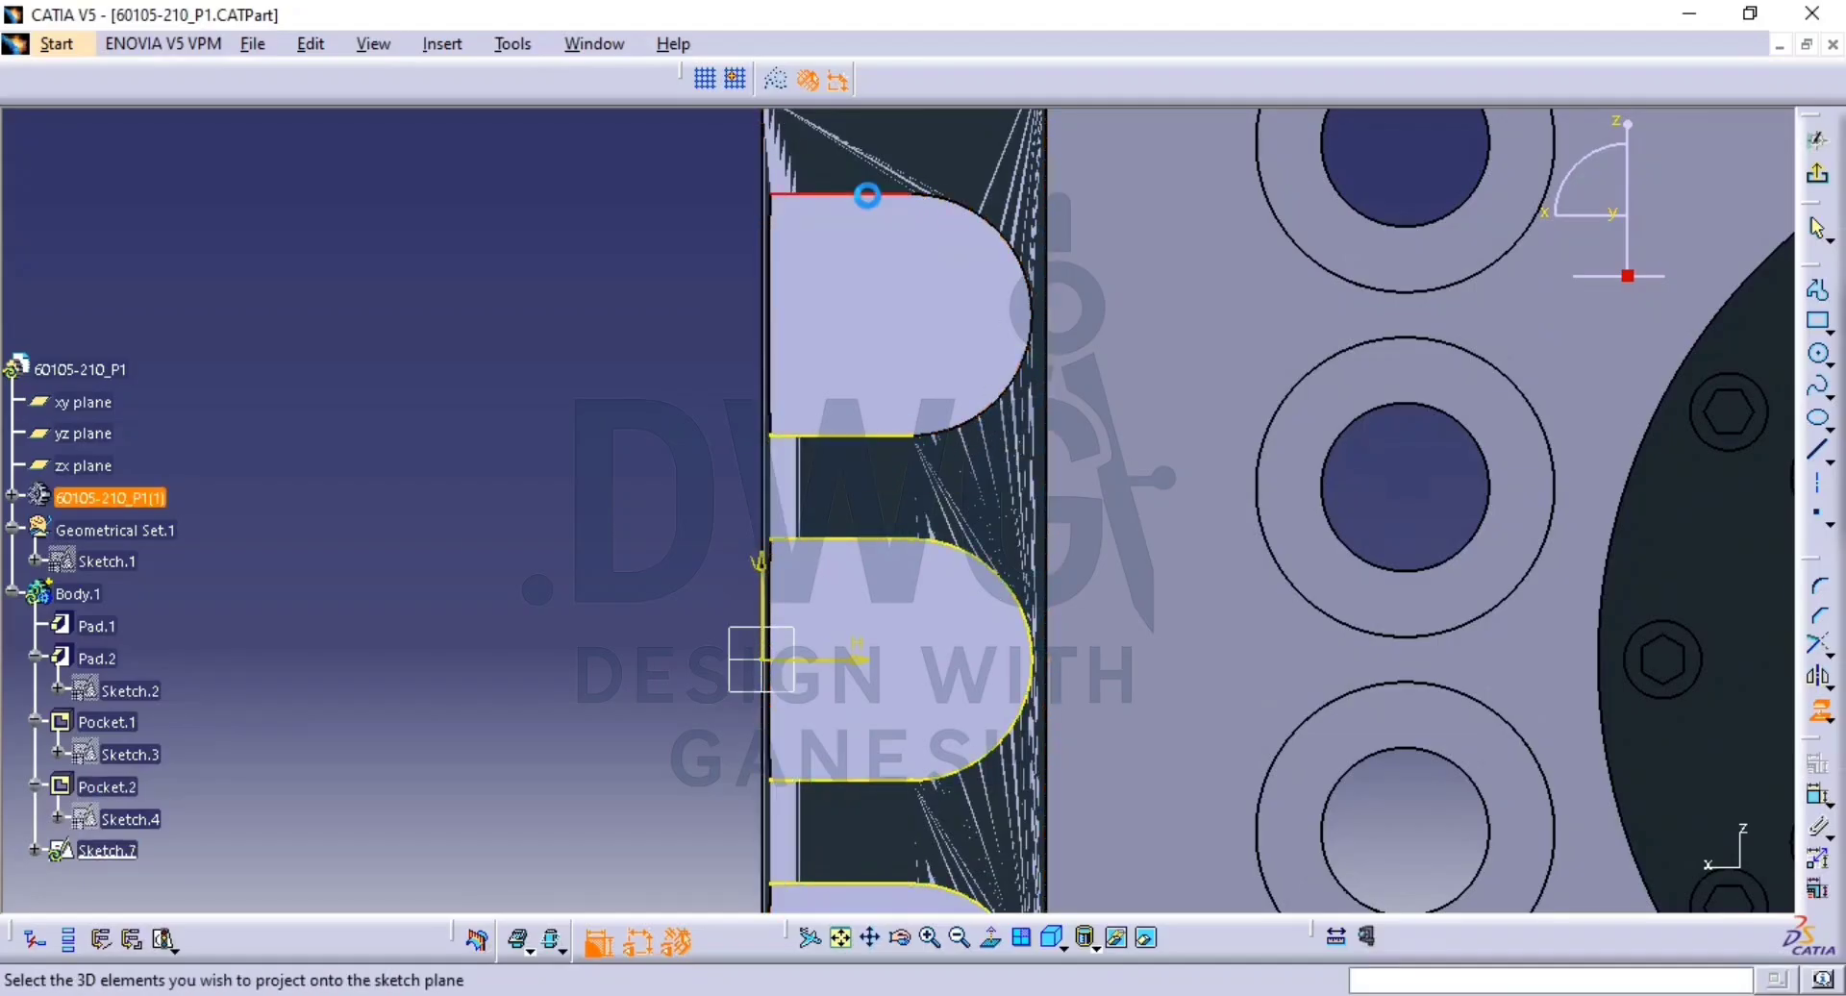
click(990, 227)
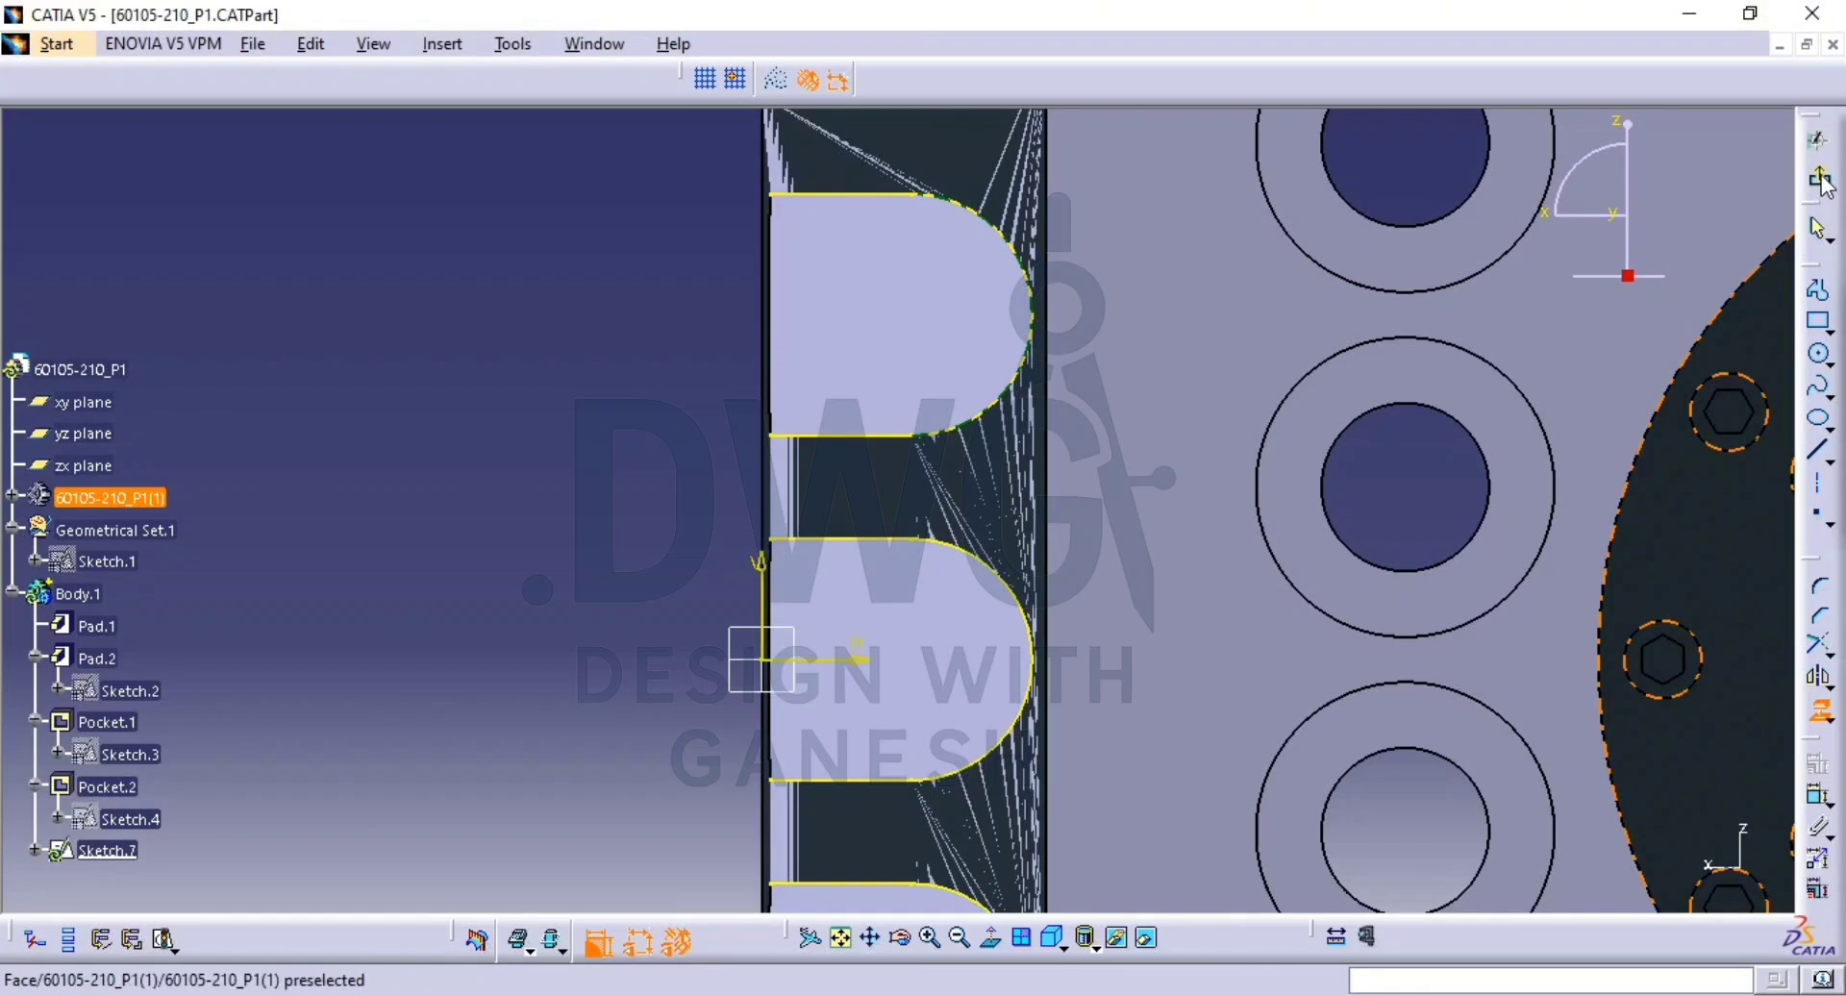
click(1820, 180)
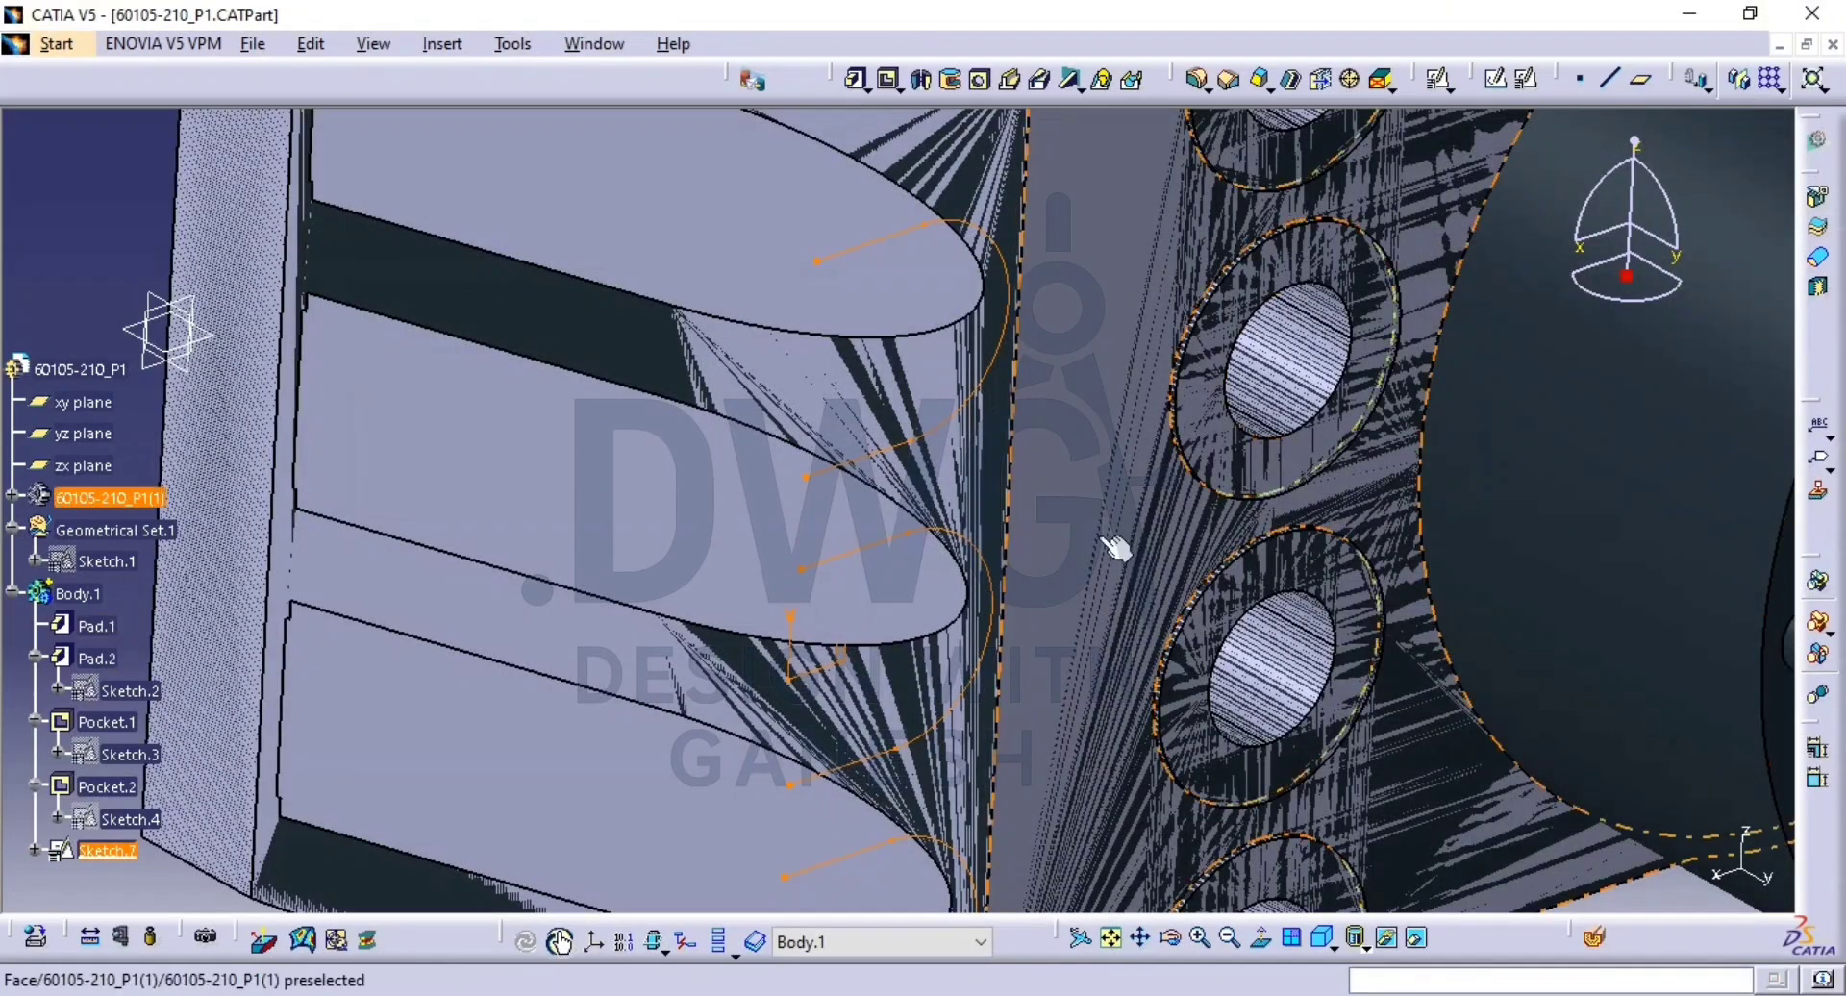
mouse_move(1115, 546)
middle_down()
mouse_move(1174, 526)
mouse_move(1203, 568)
middle_up()
middle_drag(1166, 510, 1158, 622)
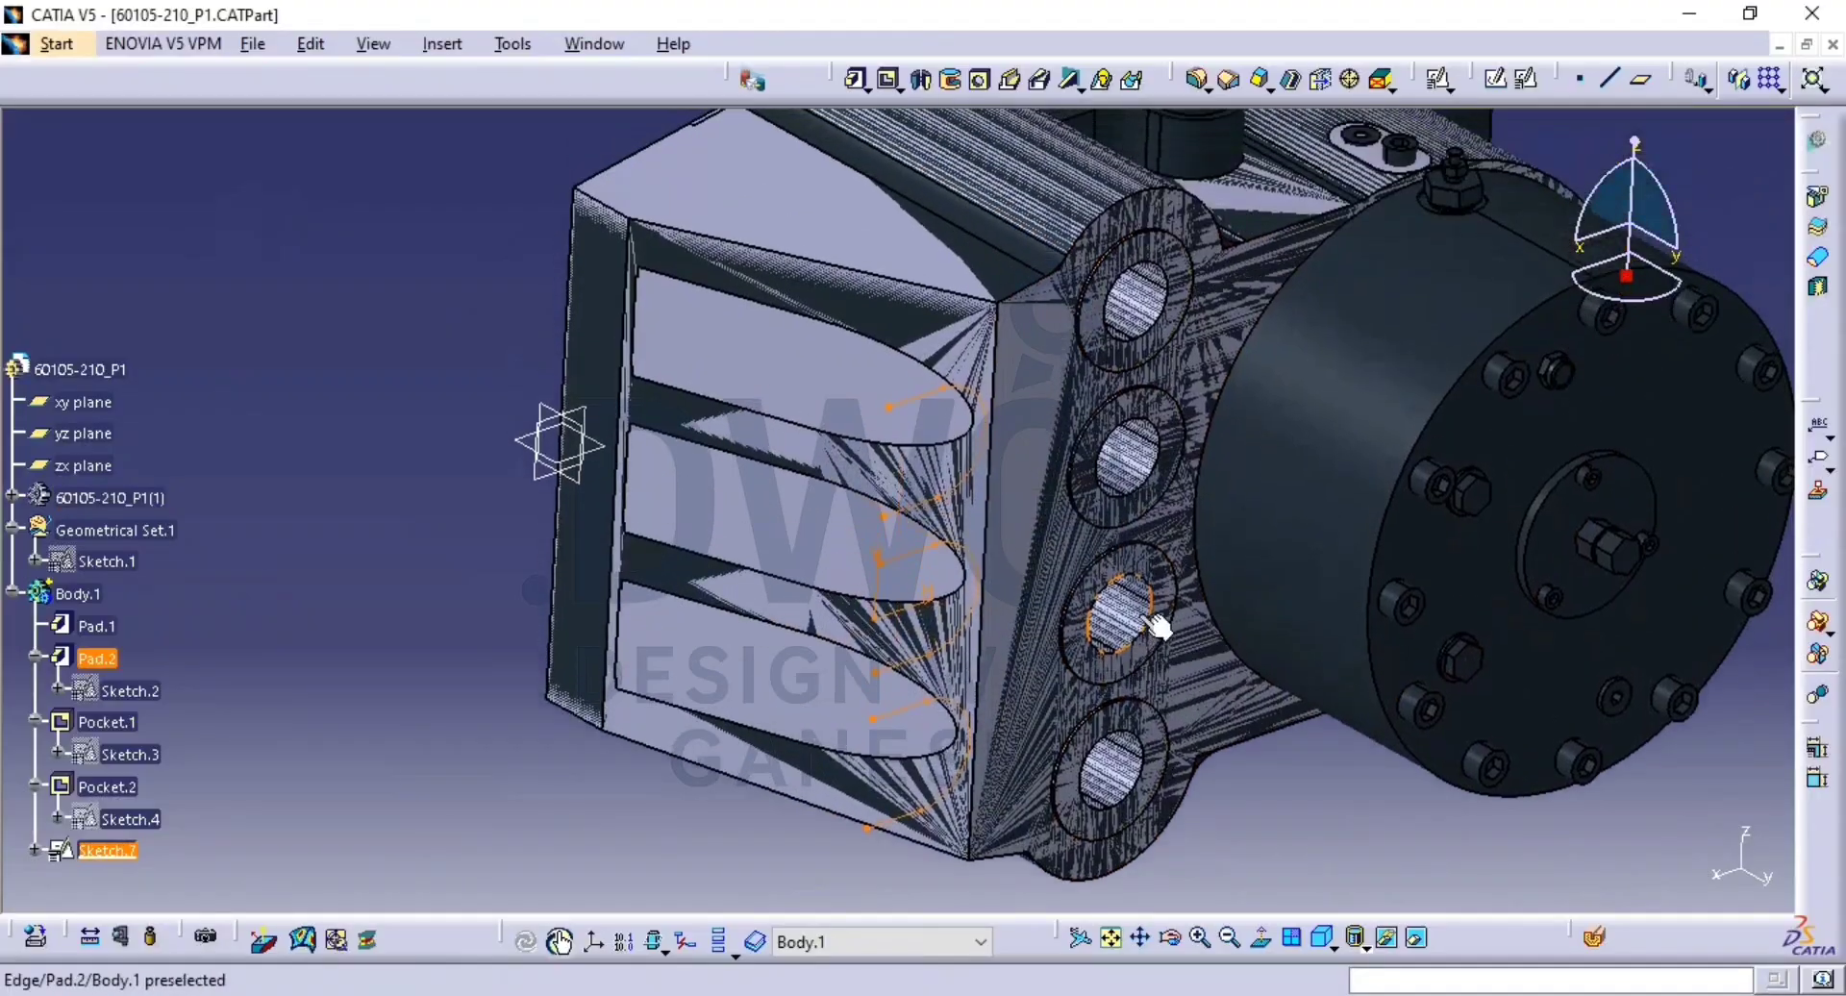
click(432, 709)
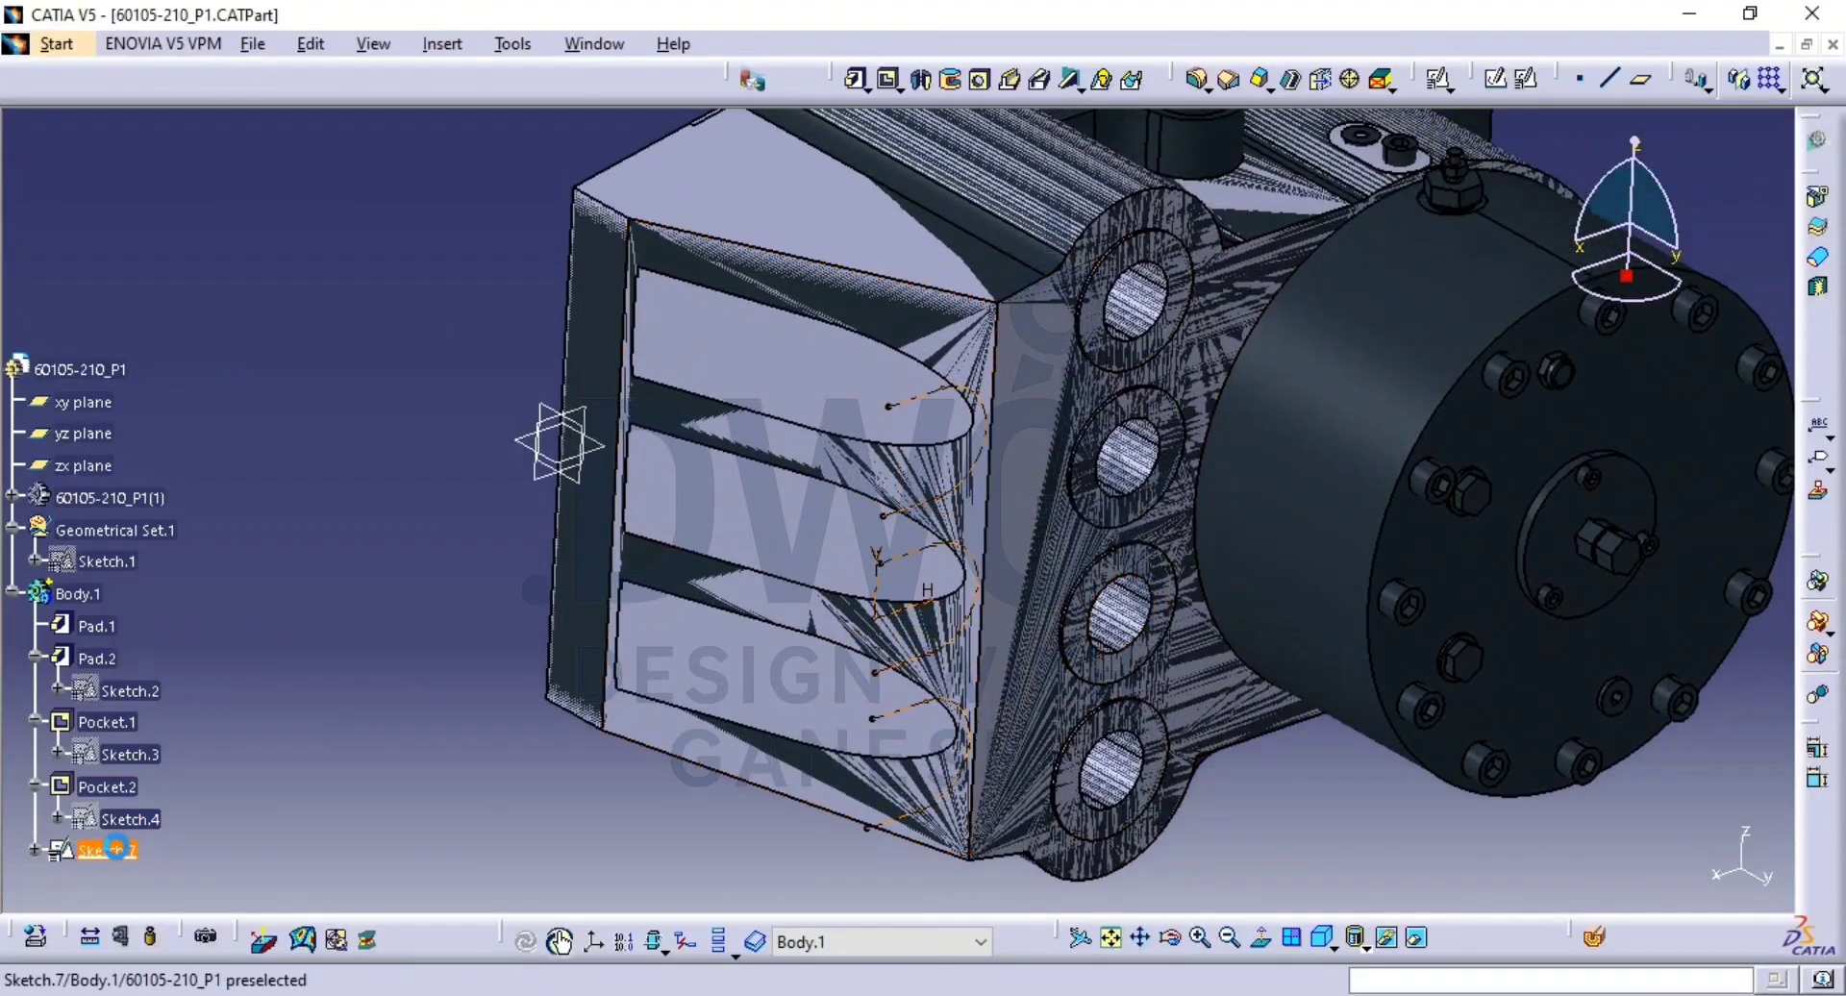
right_click(121, 852)
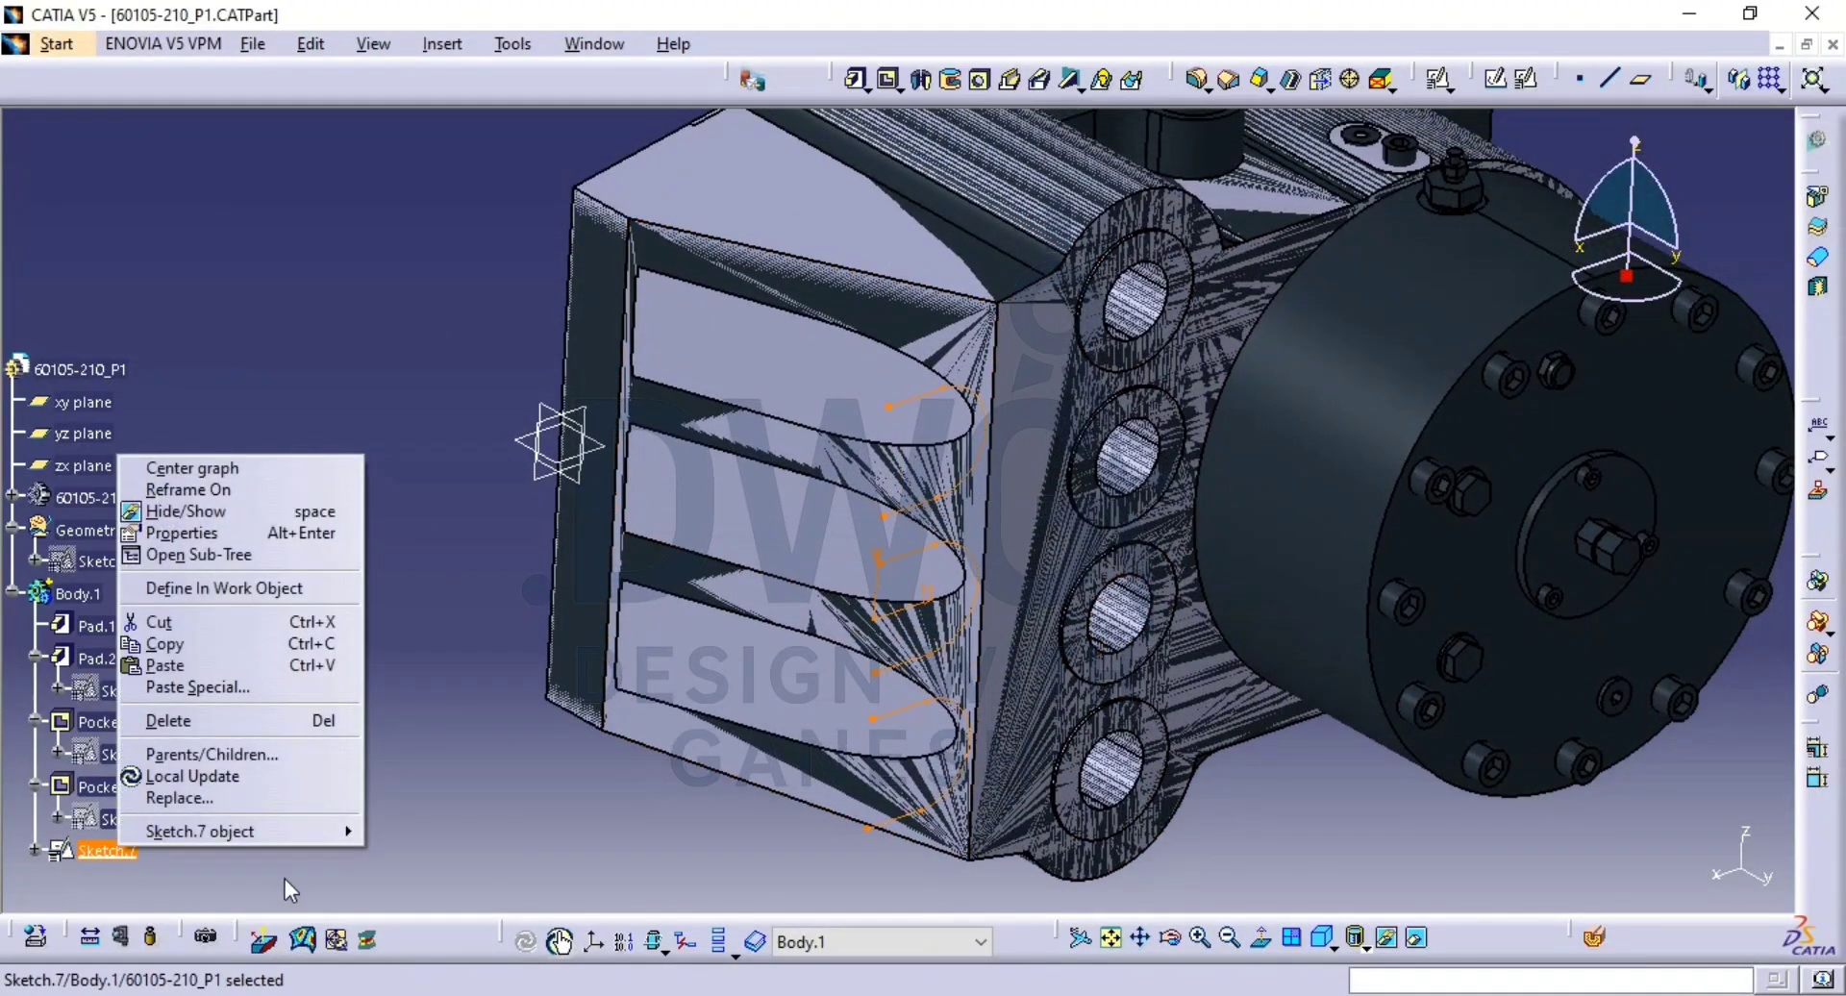
click(462, 757)
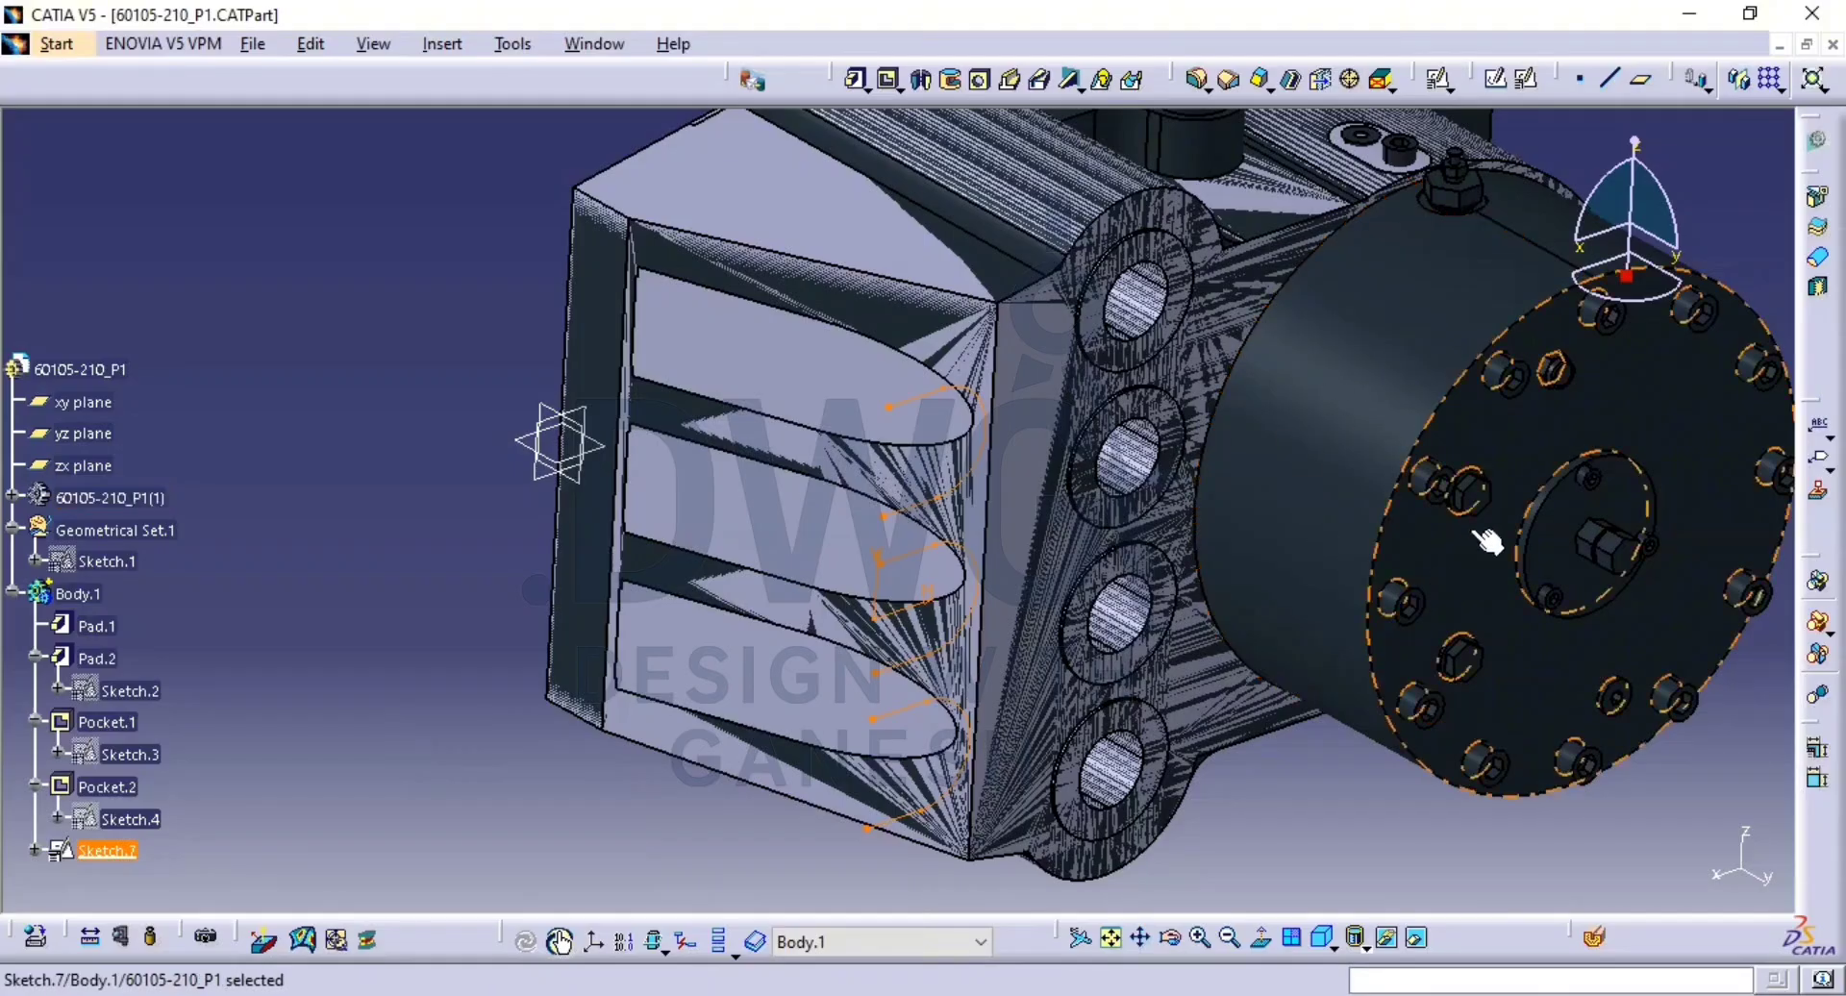
right_click(114, 852)
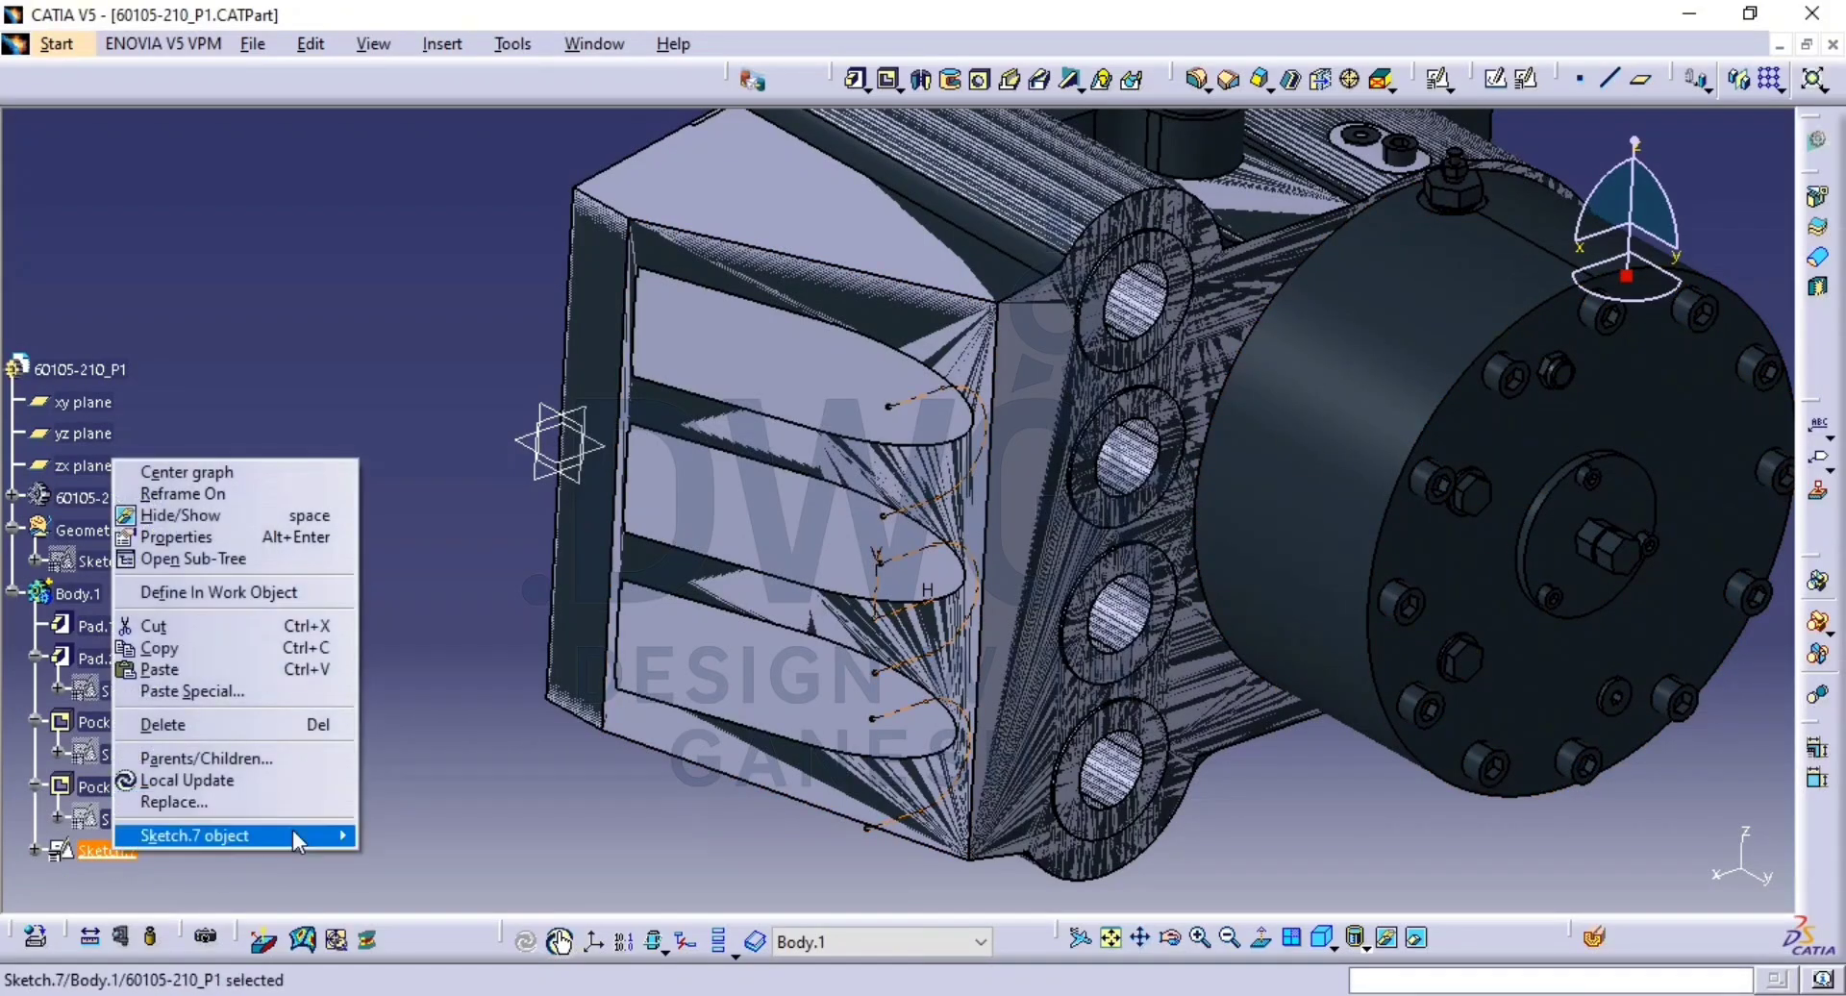
mouse_move(293, 829)
click(474, 892)
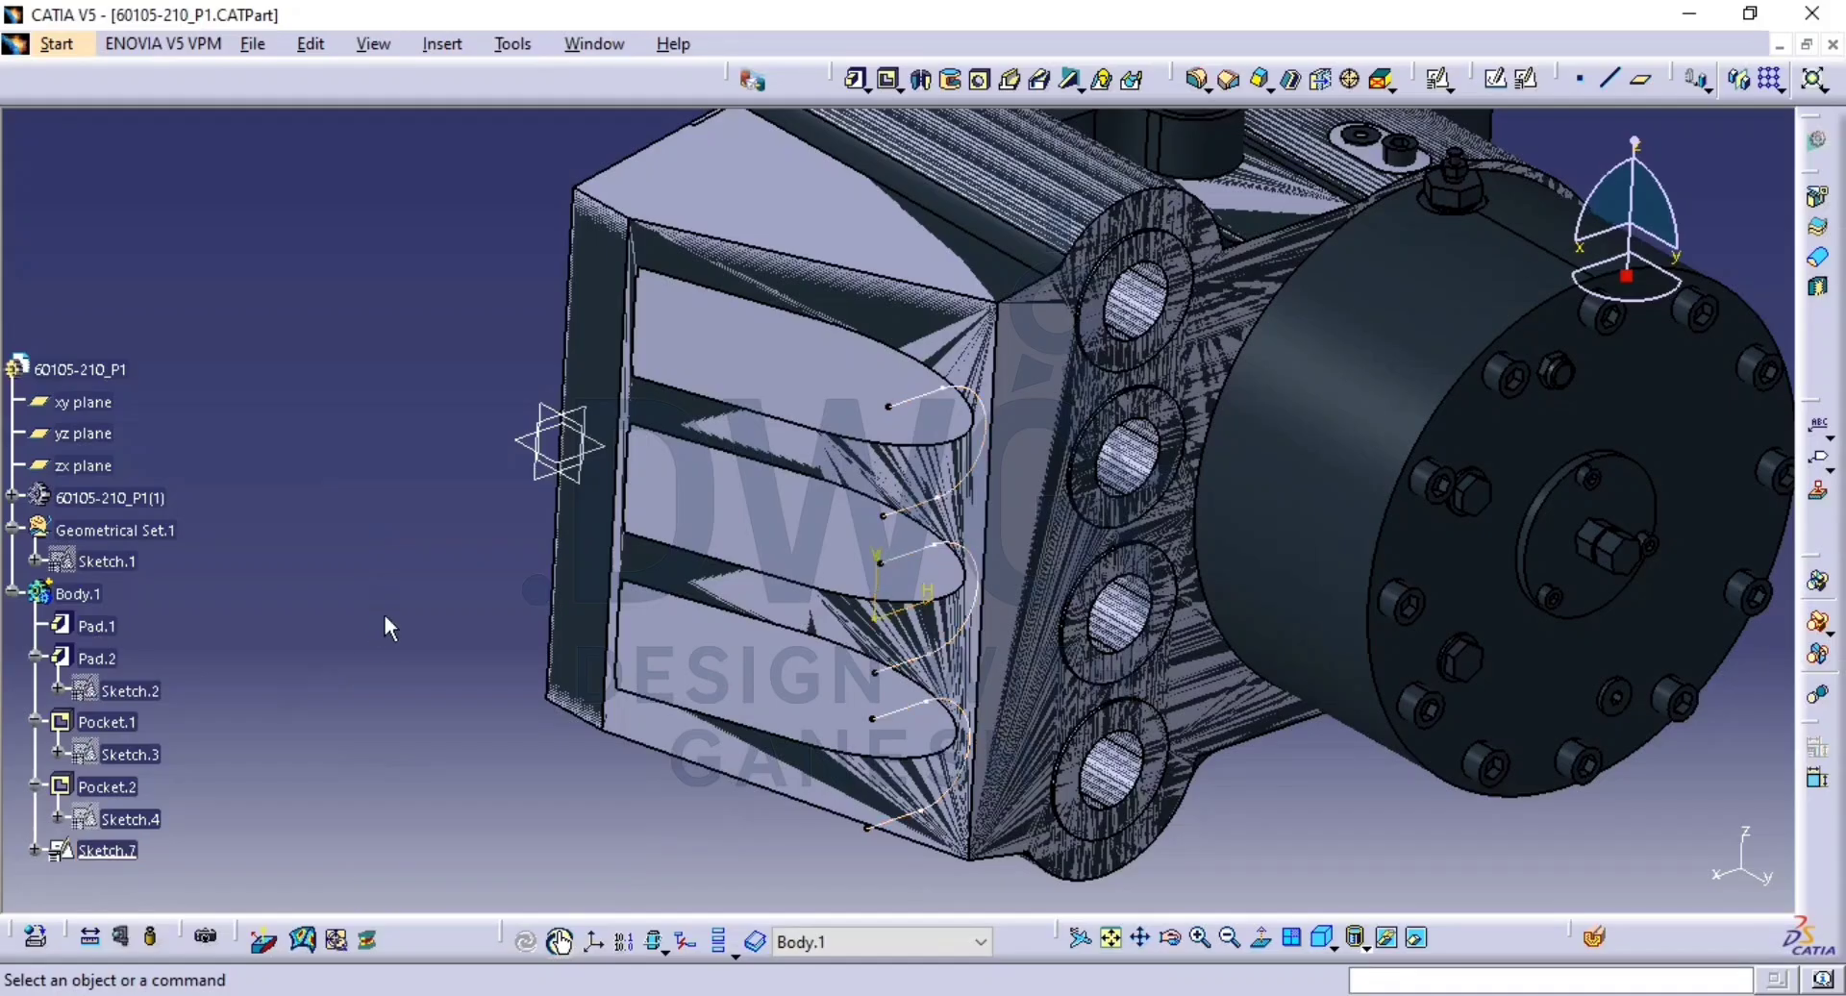
Reopen Sketch.7 and close the open ends of the three U-shaped profiles with 56 mm vertical lines.
double_click(110, 851)
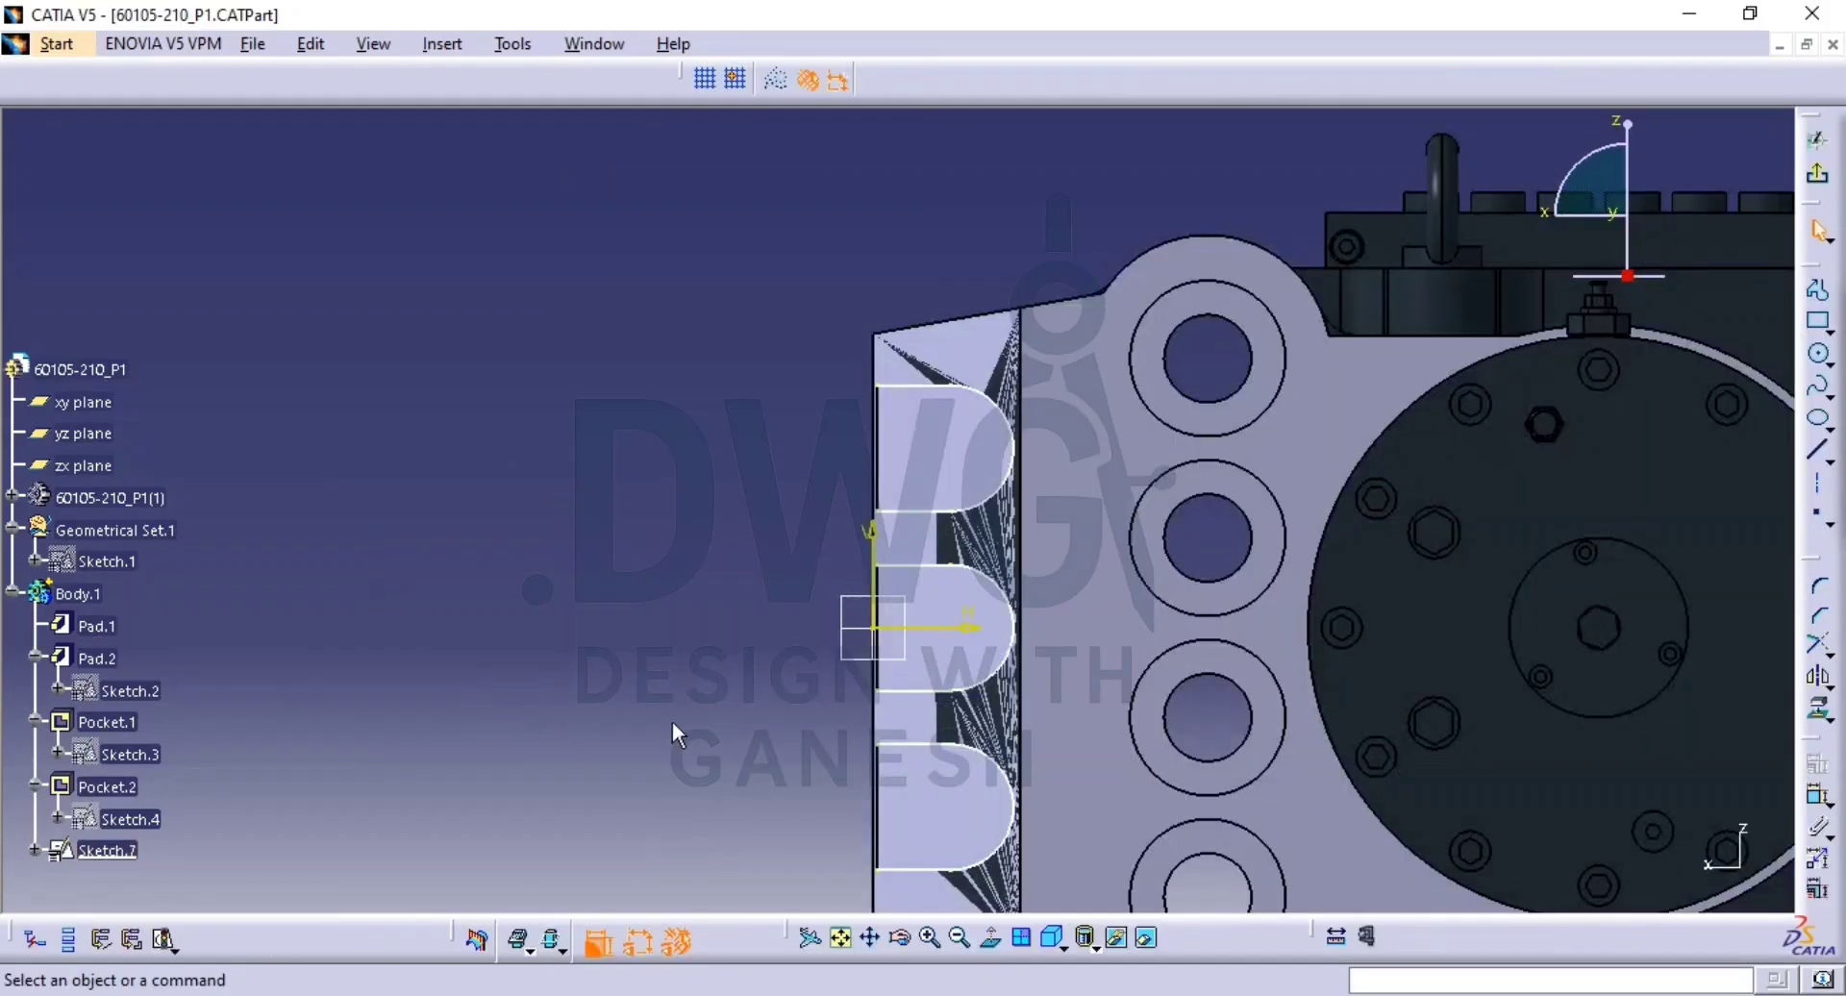
middle_drag(673, 736, 930, 391)
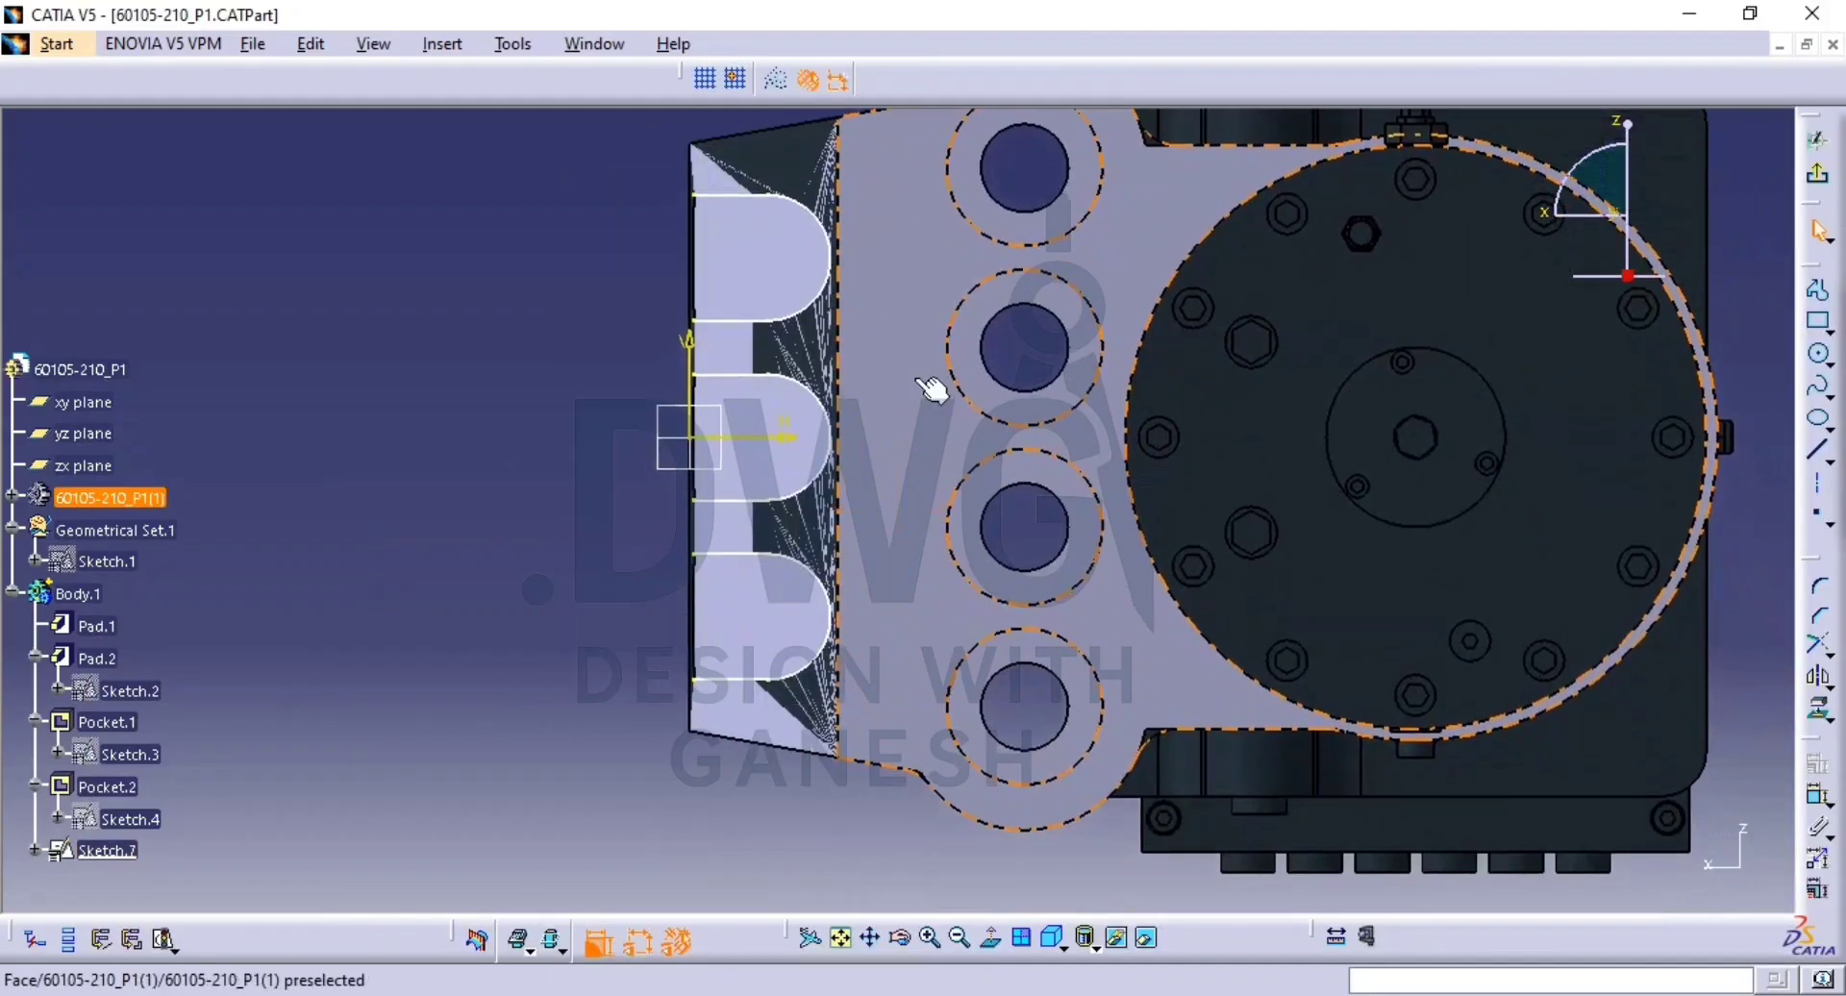
click(1818, 449)
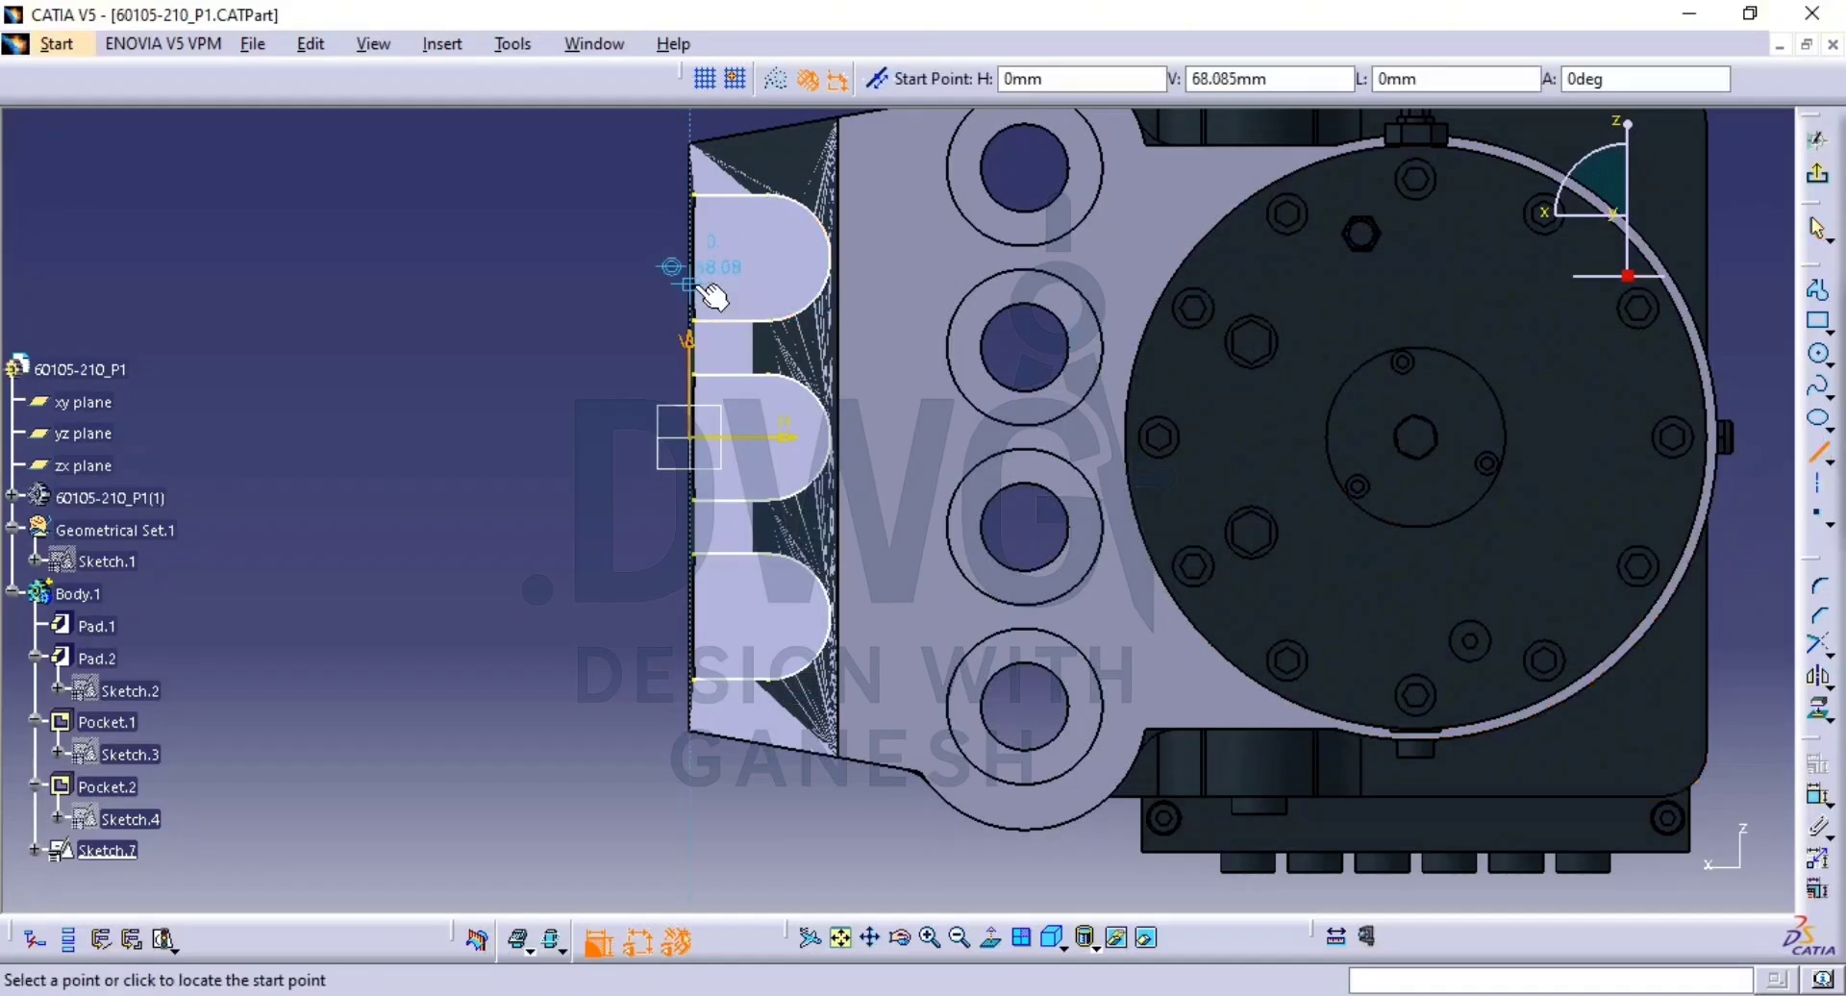
click(692, 195)
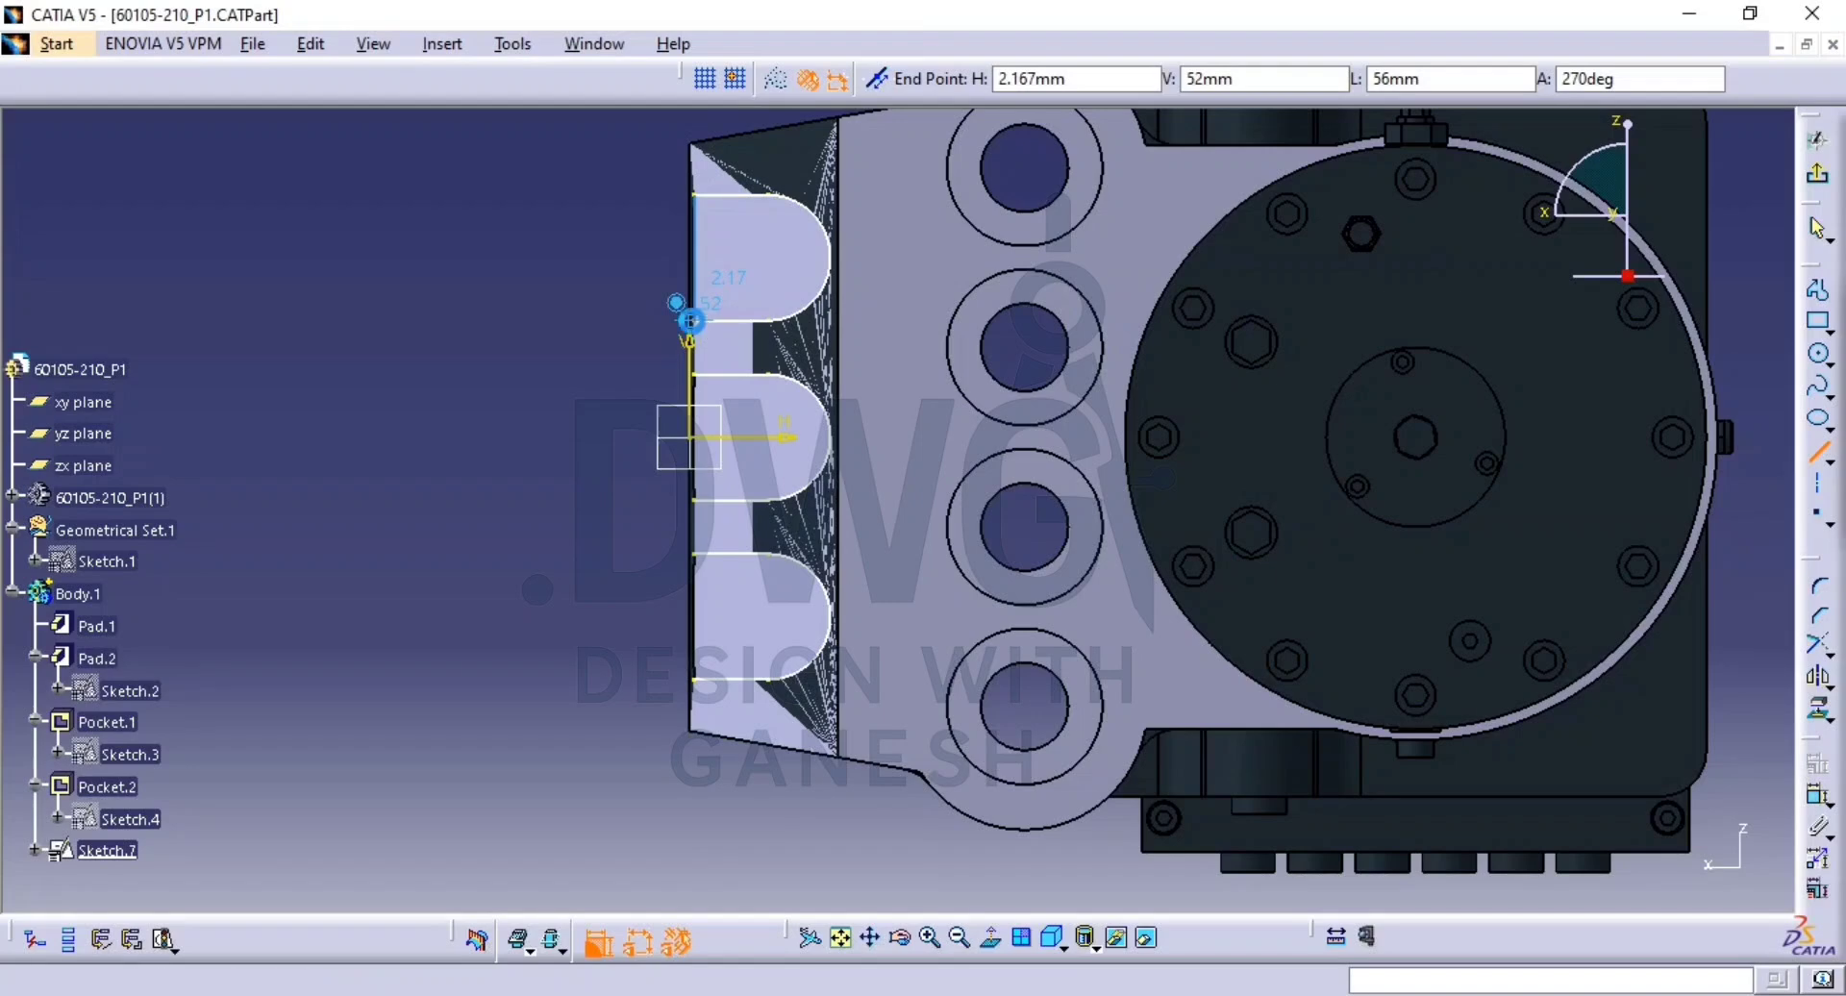
click(690, 320)
click(693, 380)
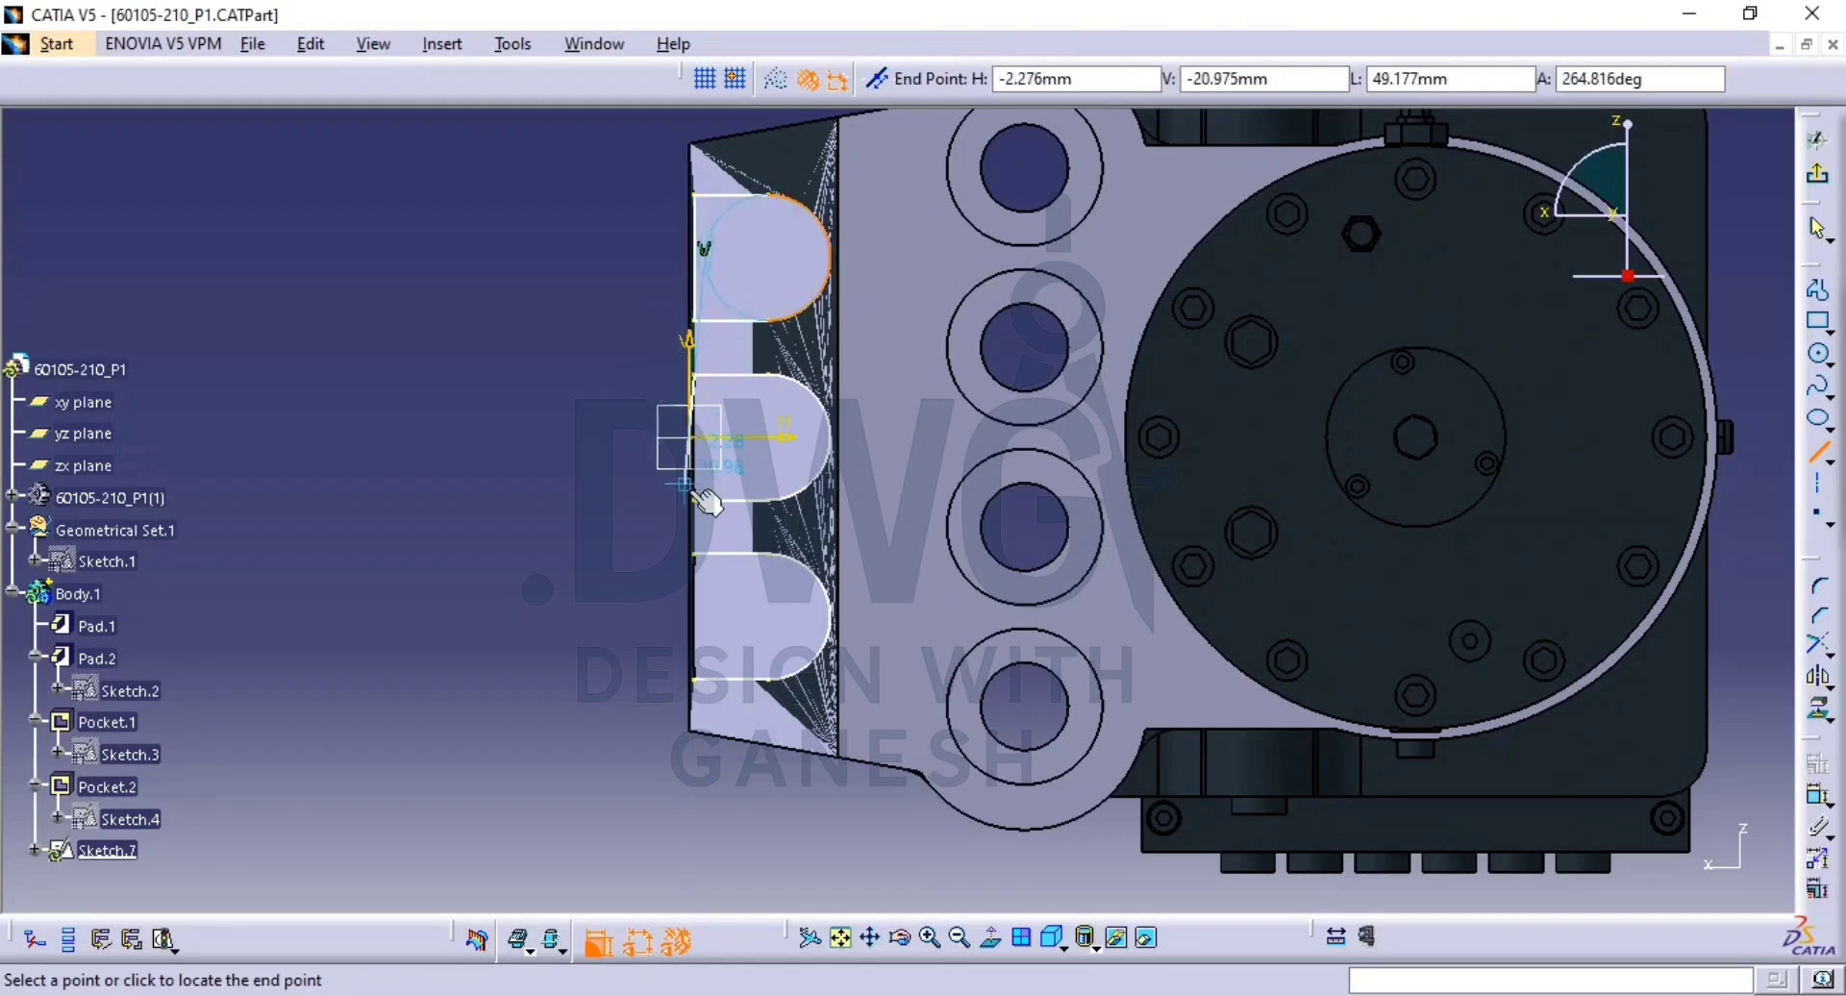
click(693, 502)
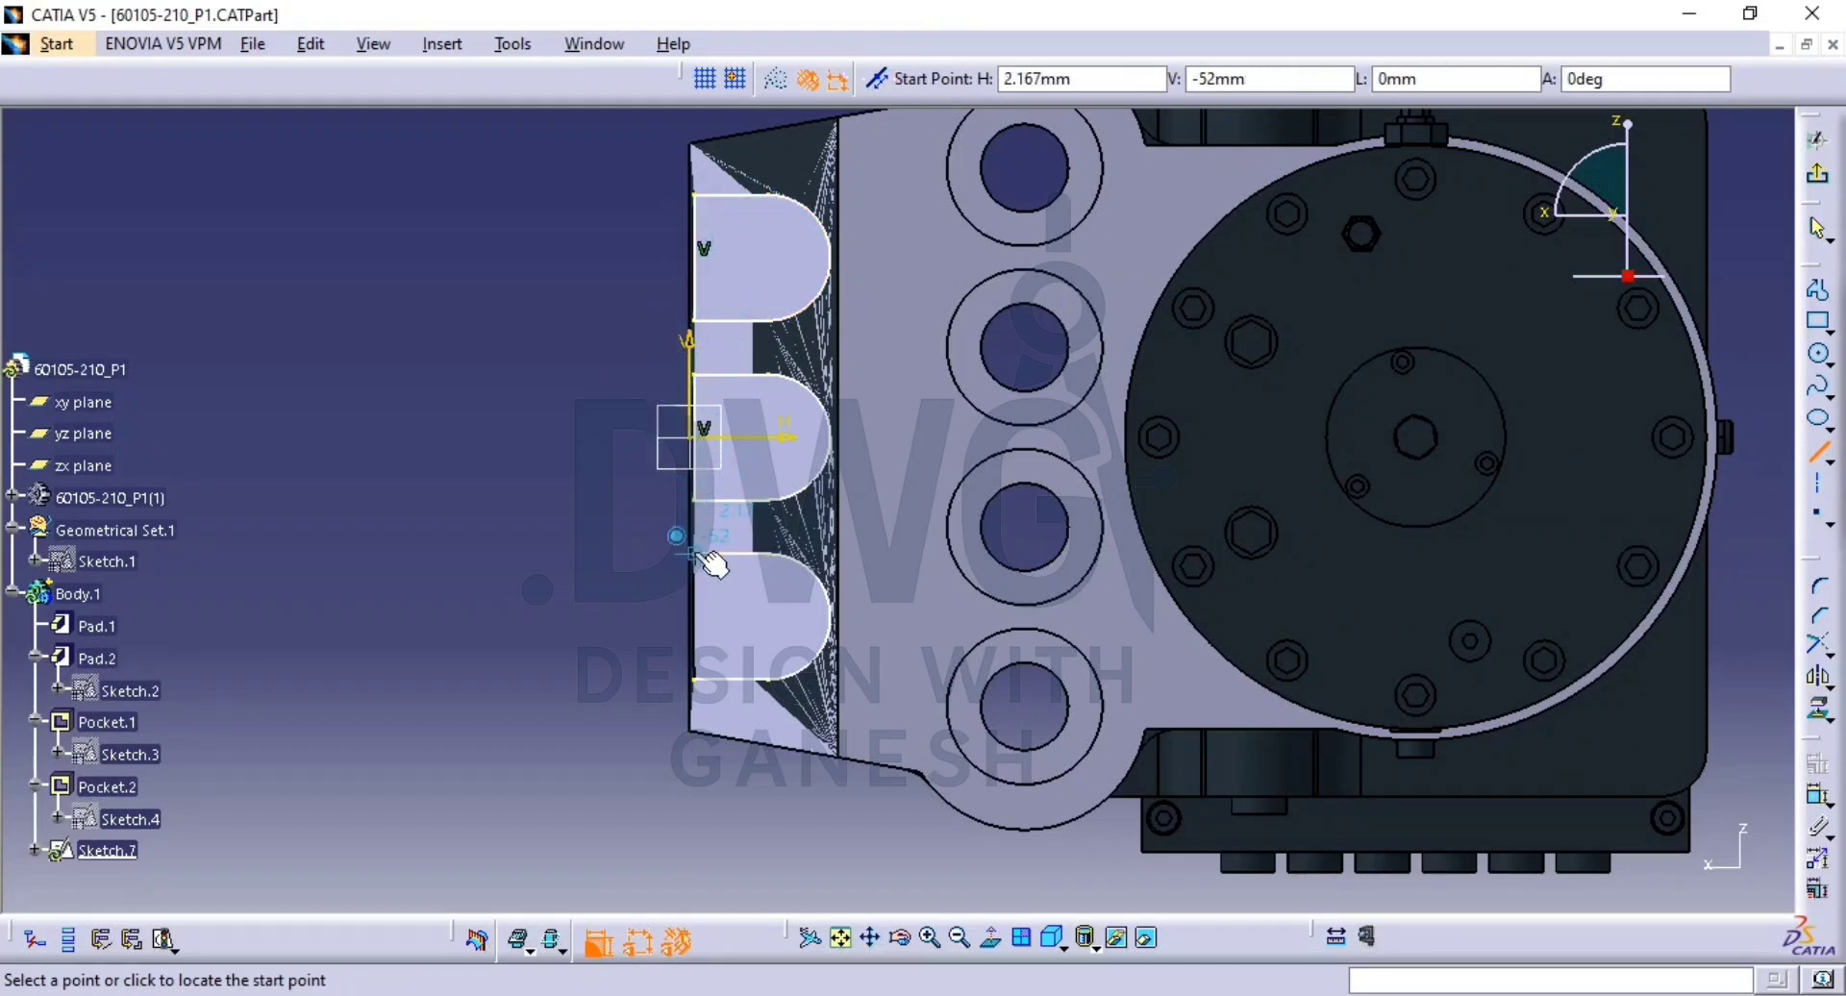
click(693, 554)
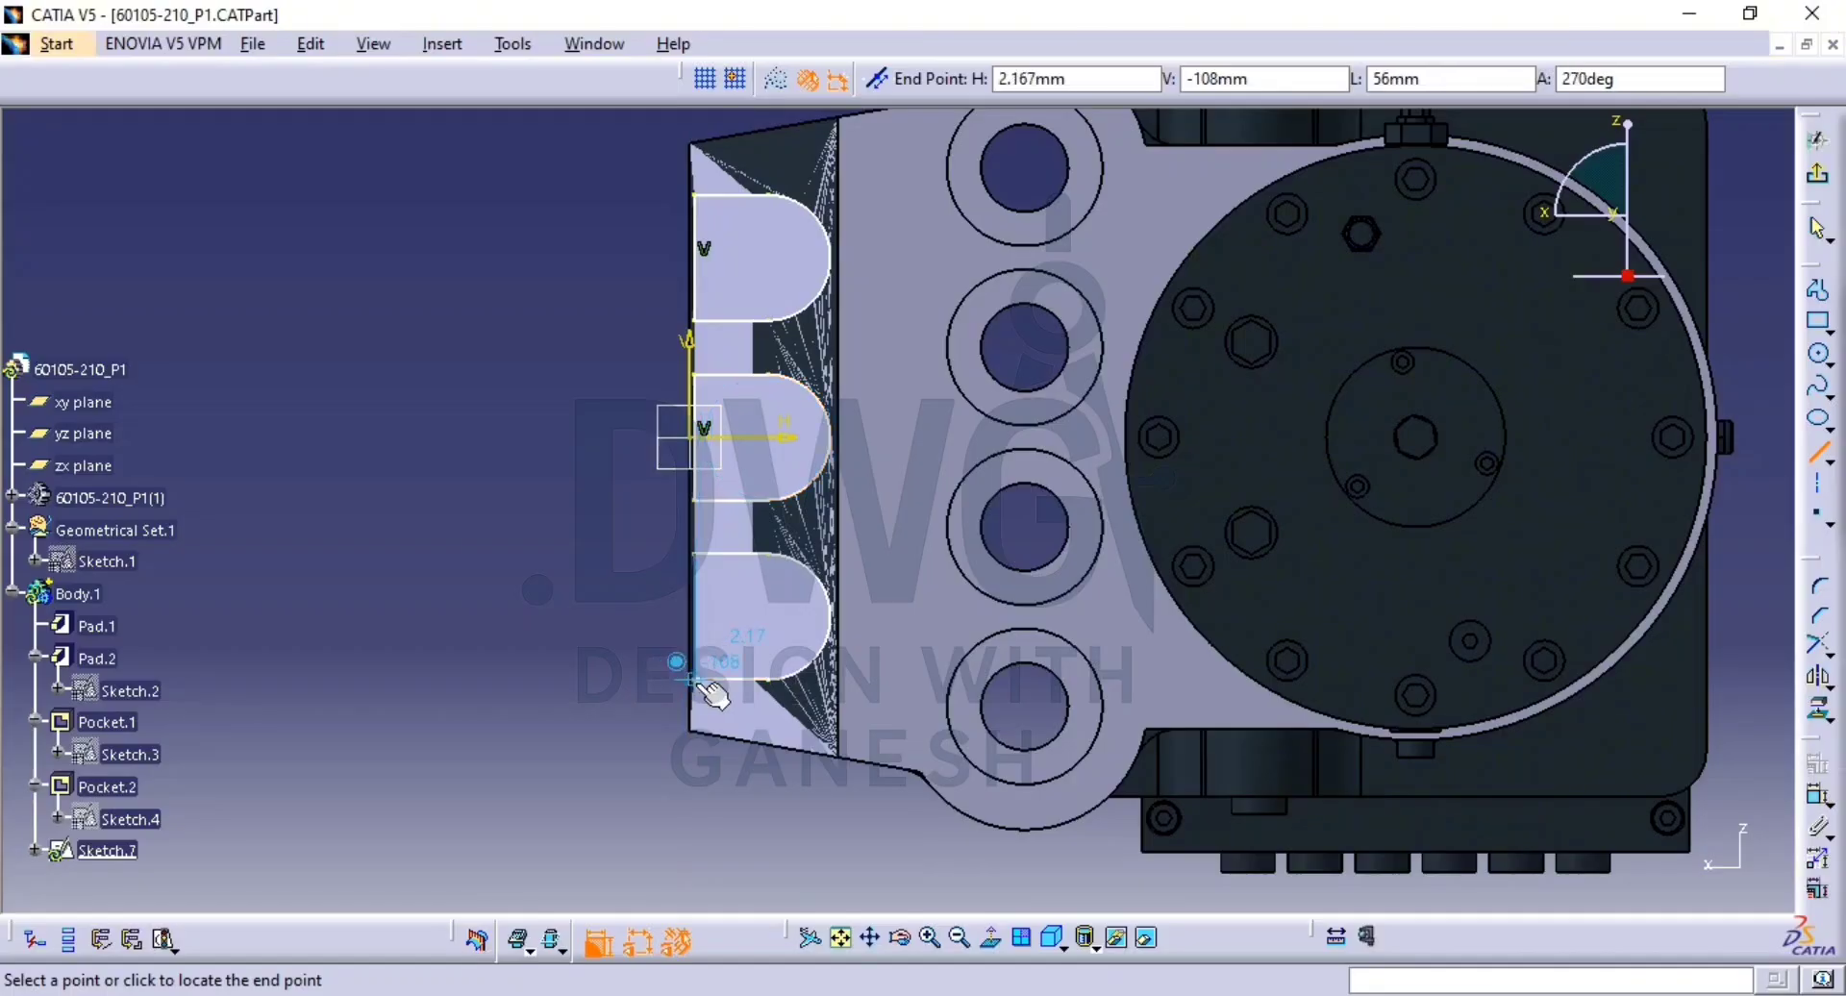
click(693, 679)
key(Escape)
Hide the reference body and the modelled solid around the three slot profiles.
middle_drag(1013, 506, 1014, 620)
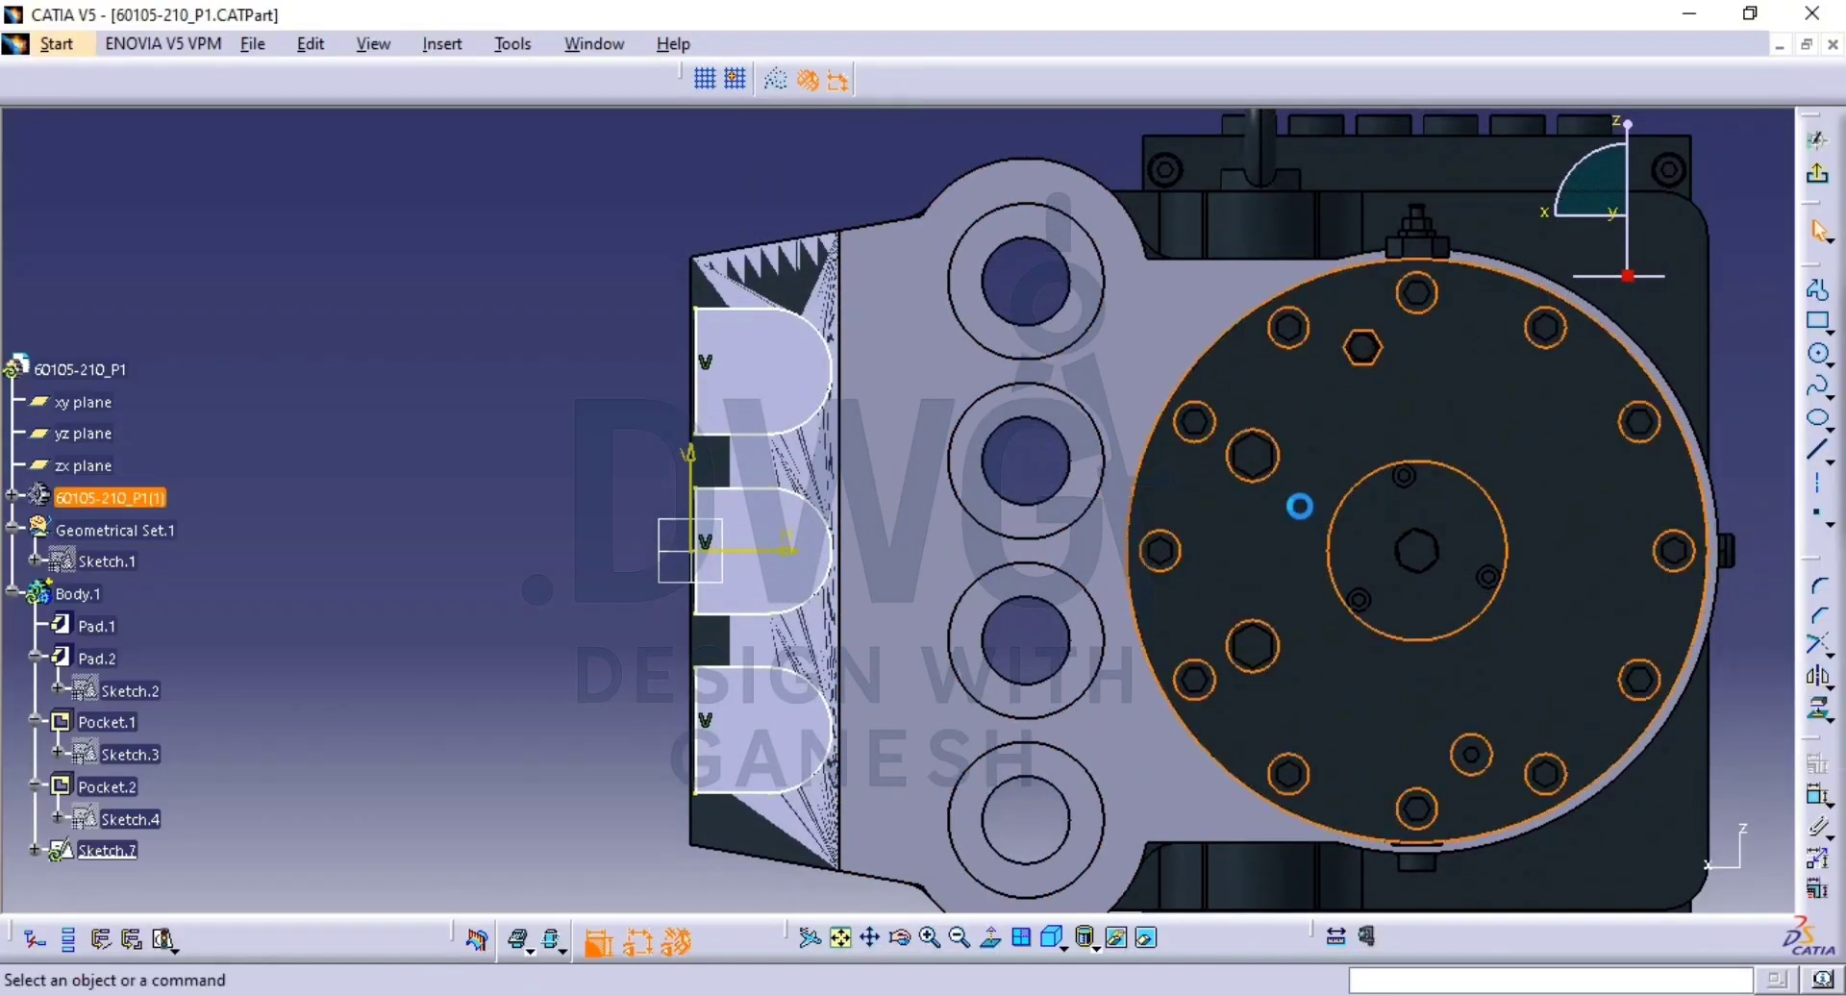
click(1173, 482)
key(space)
middle_drag(1073, 515, 1236, 454)
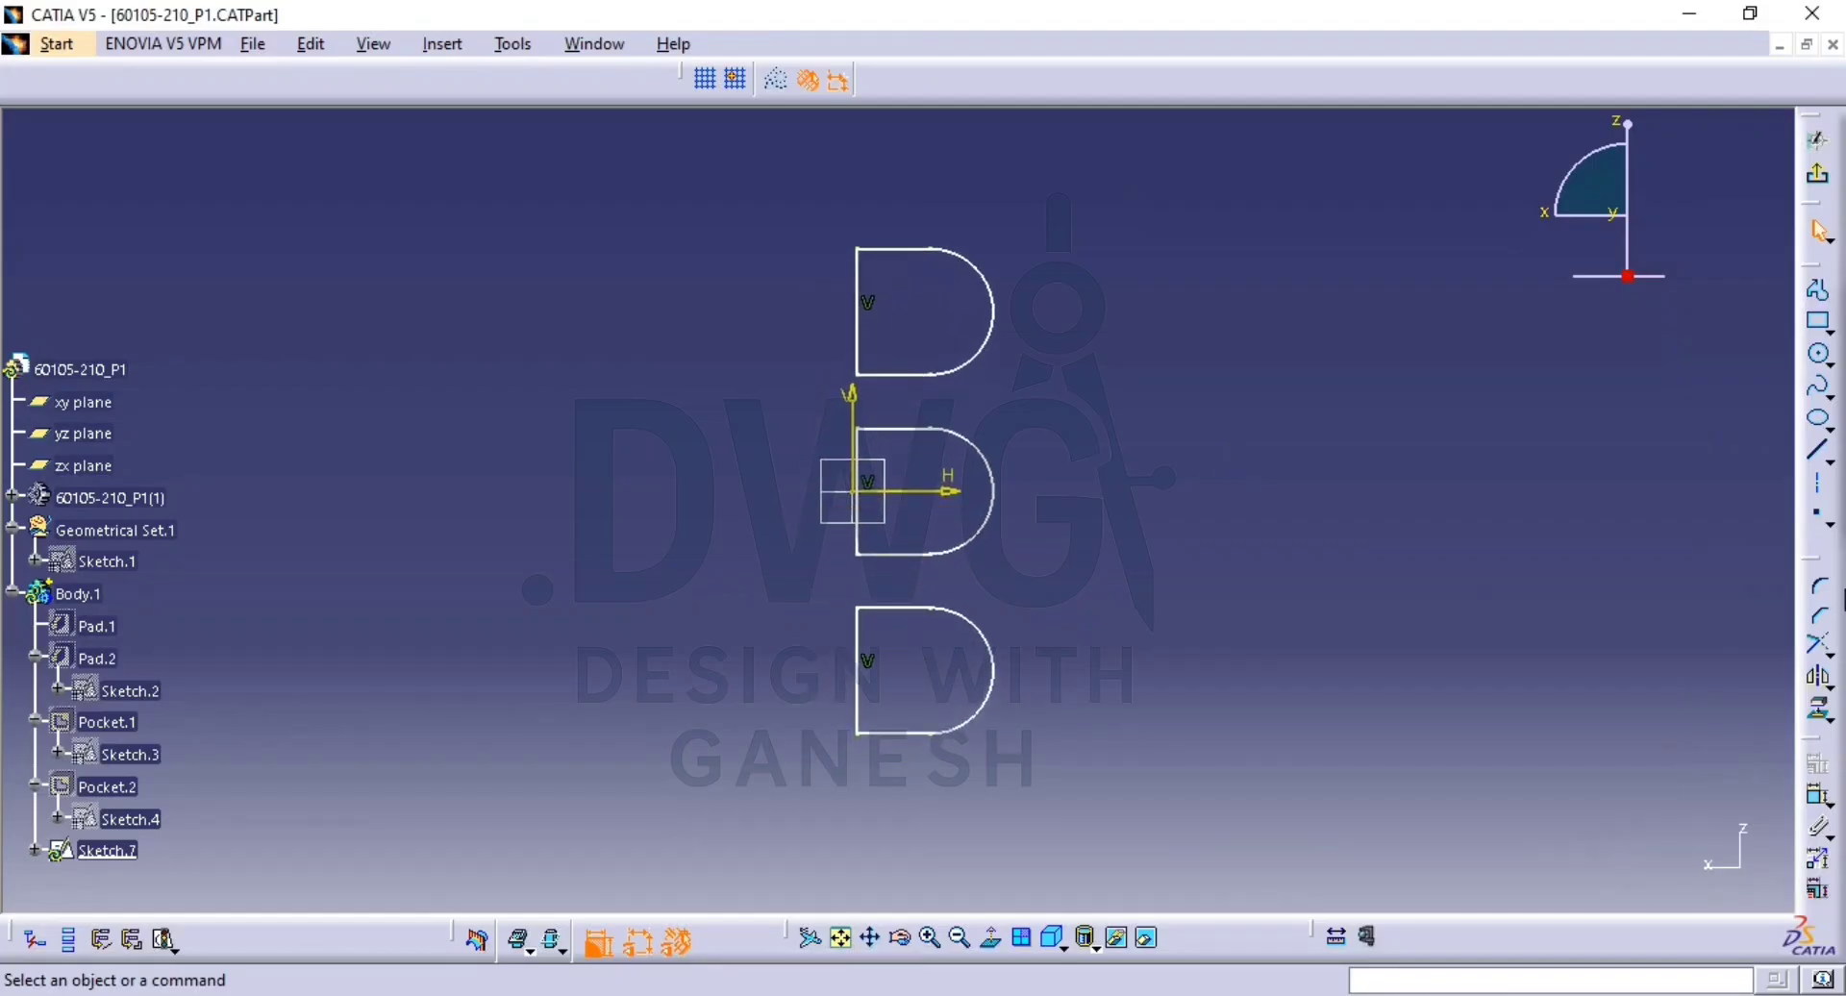
Add a coincidence constraint between the vertical closing lines of the upper and middle slot profiles.
click(1817, 797)
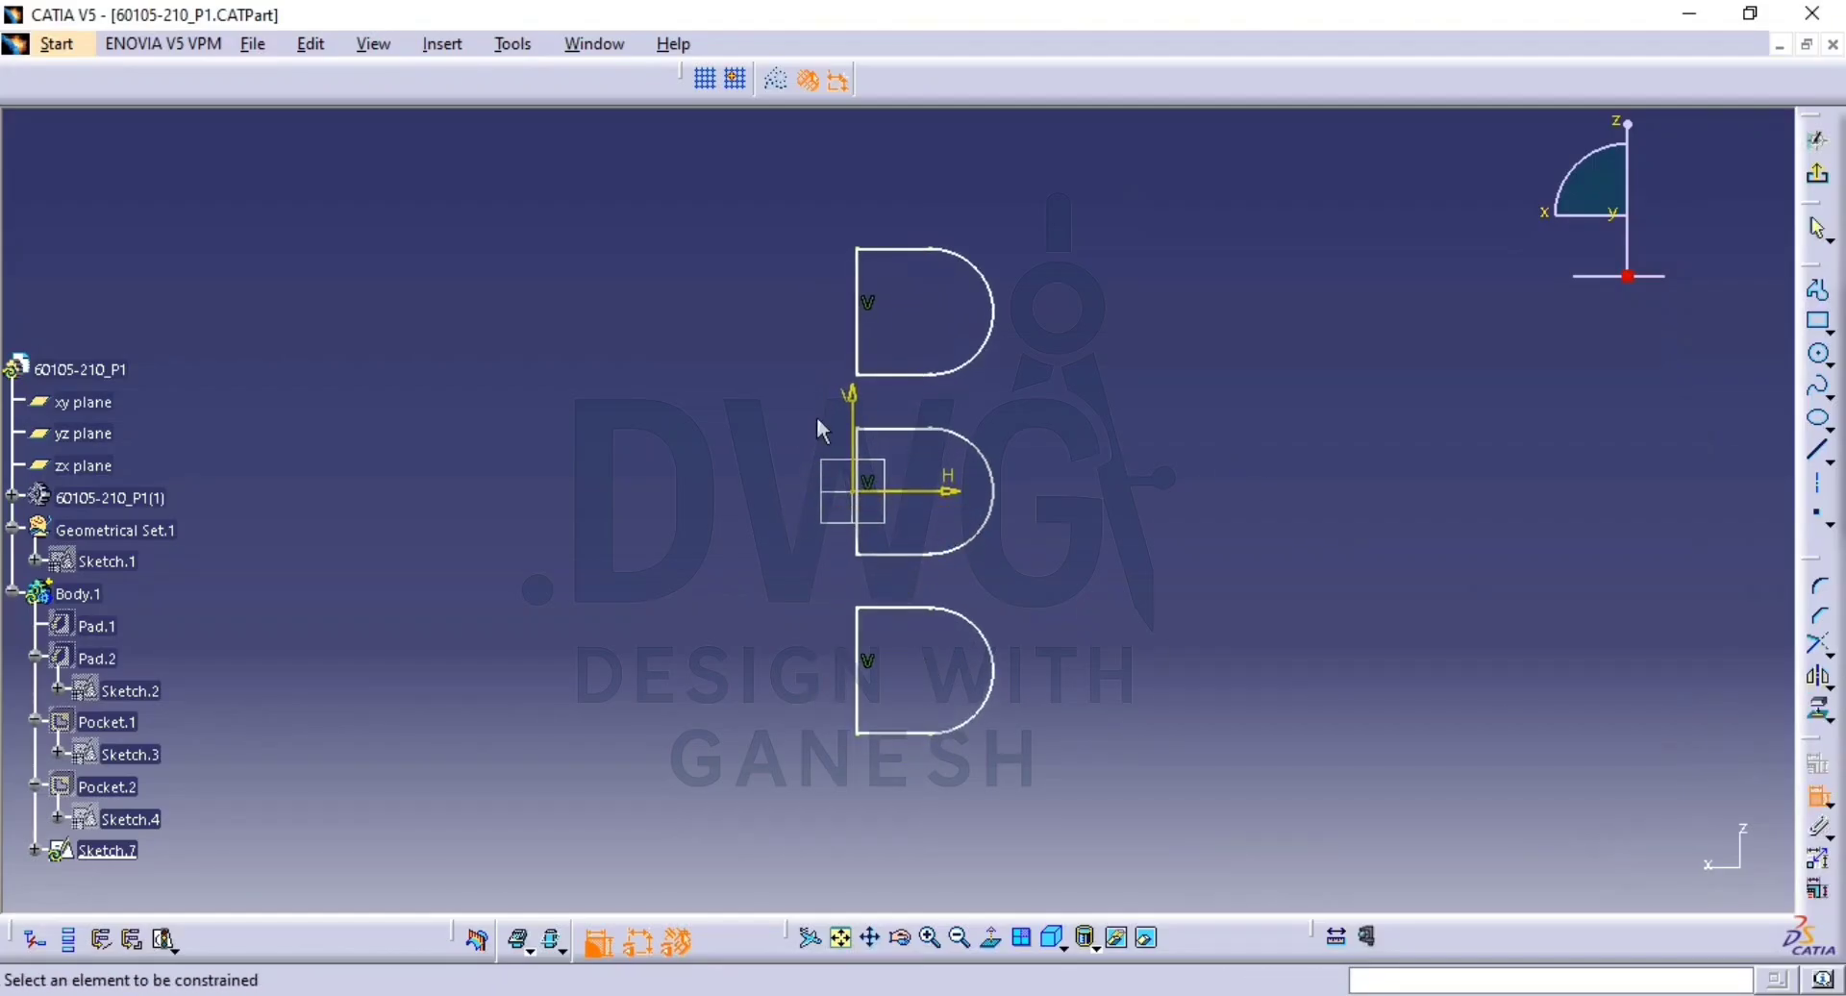
click(859, 344)
click(865, 471)
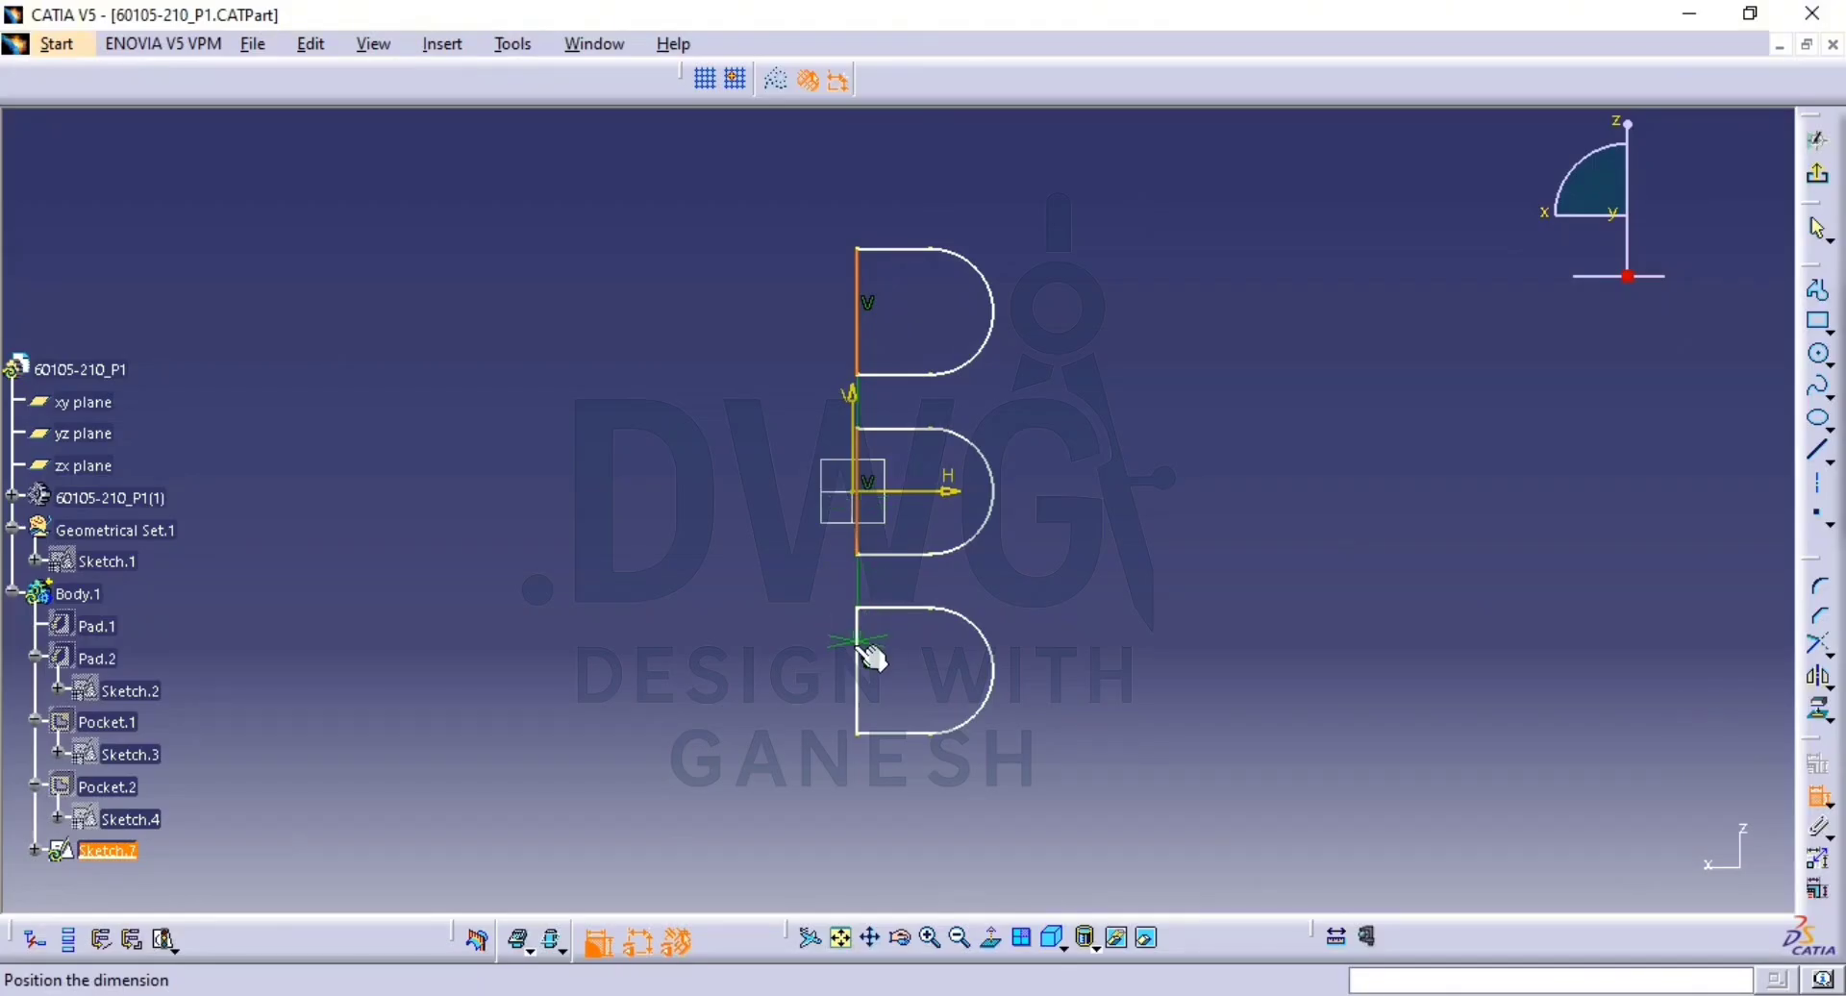
right_click(724, 363)
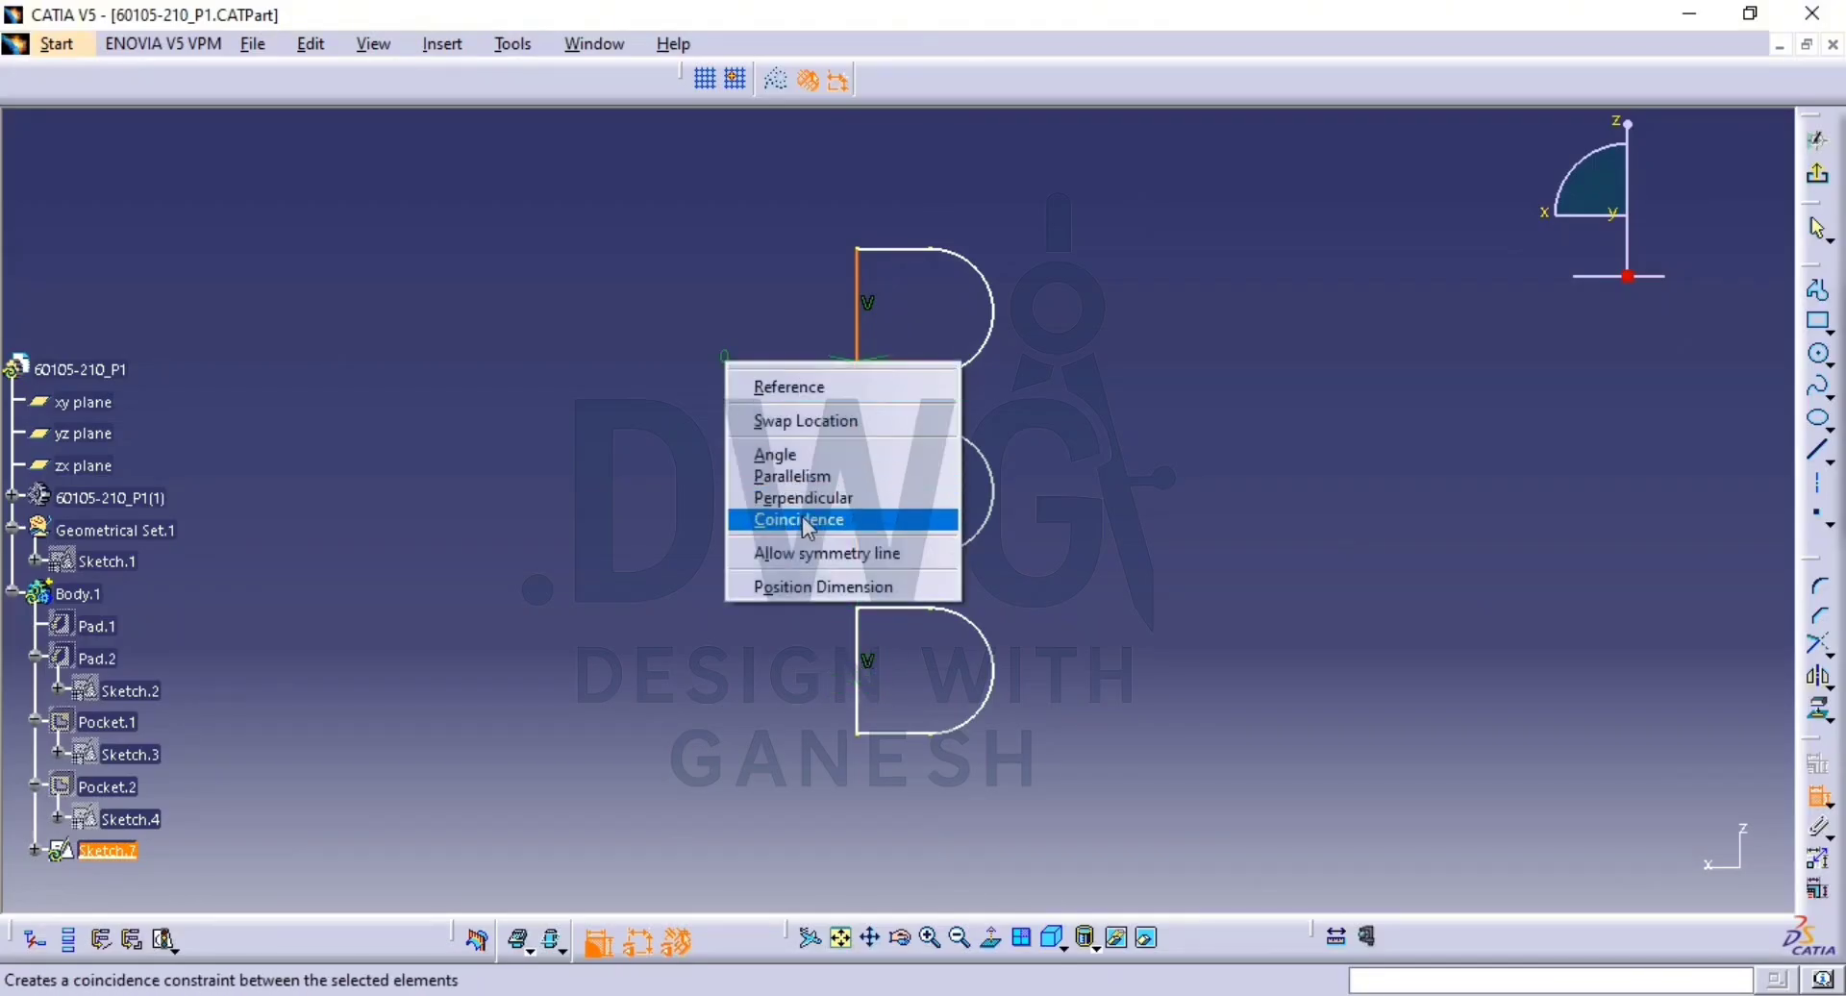
click(807, 519)
Add a coincidence constraint between the vertical closing lines of the middle and lower slot profiles.
click(857, 543)
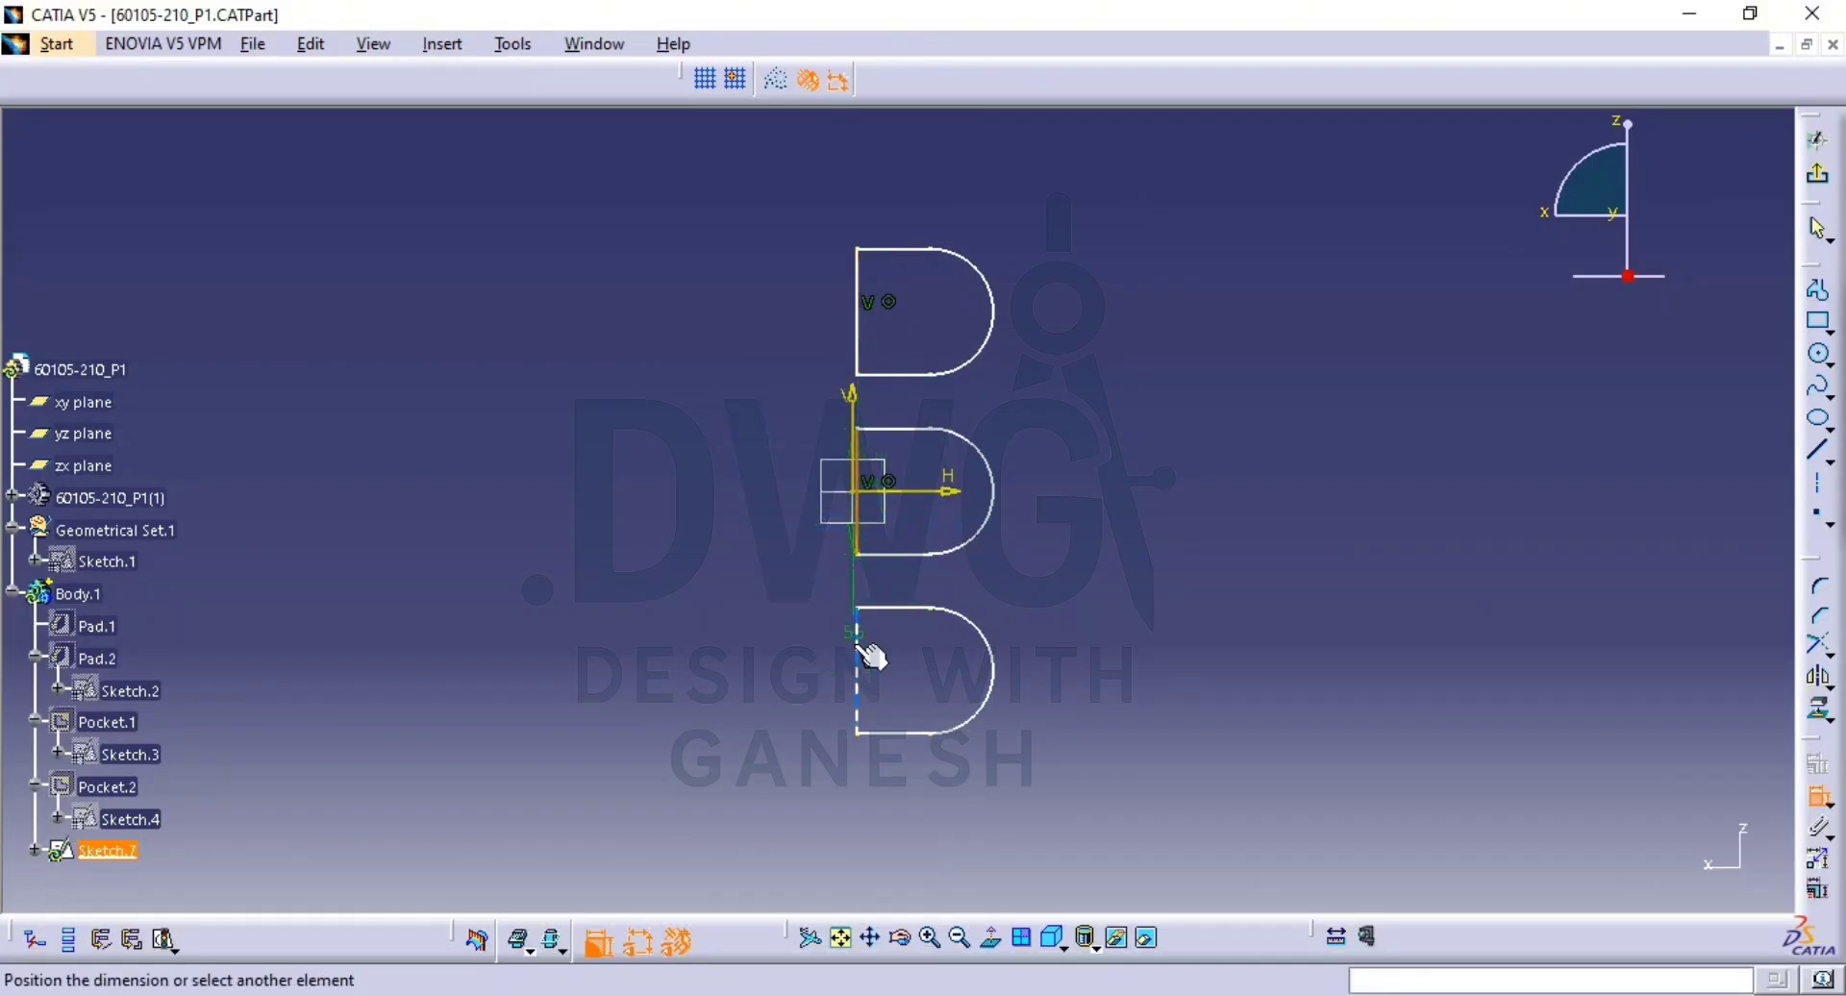
click(864, 657)
right_click(717, 567)
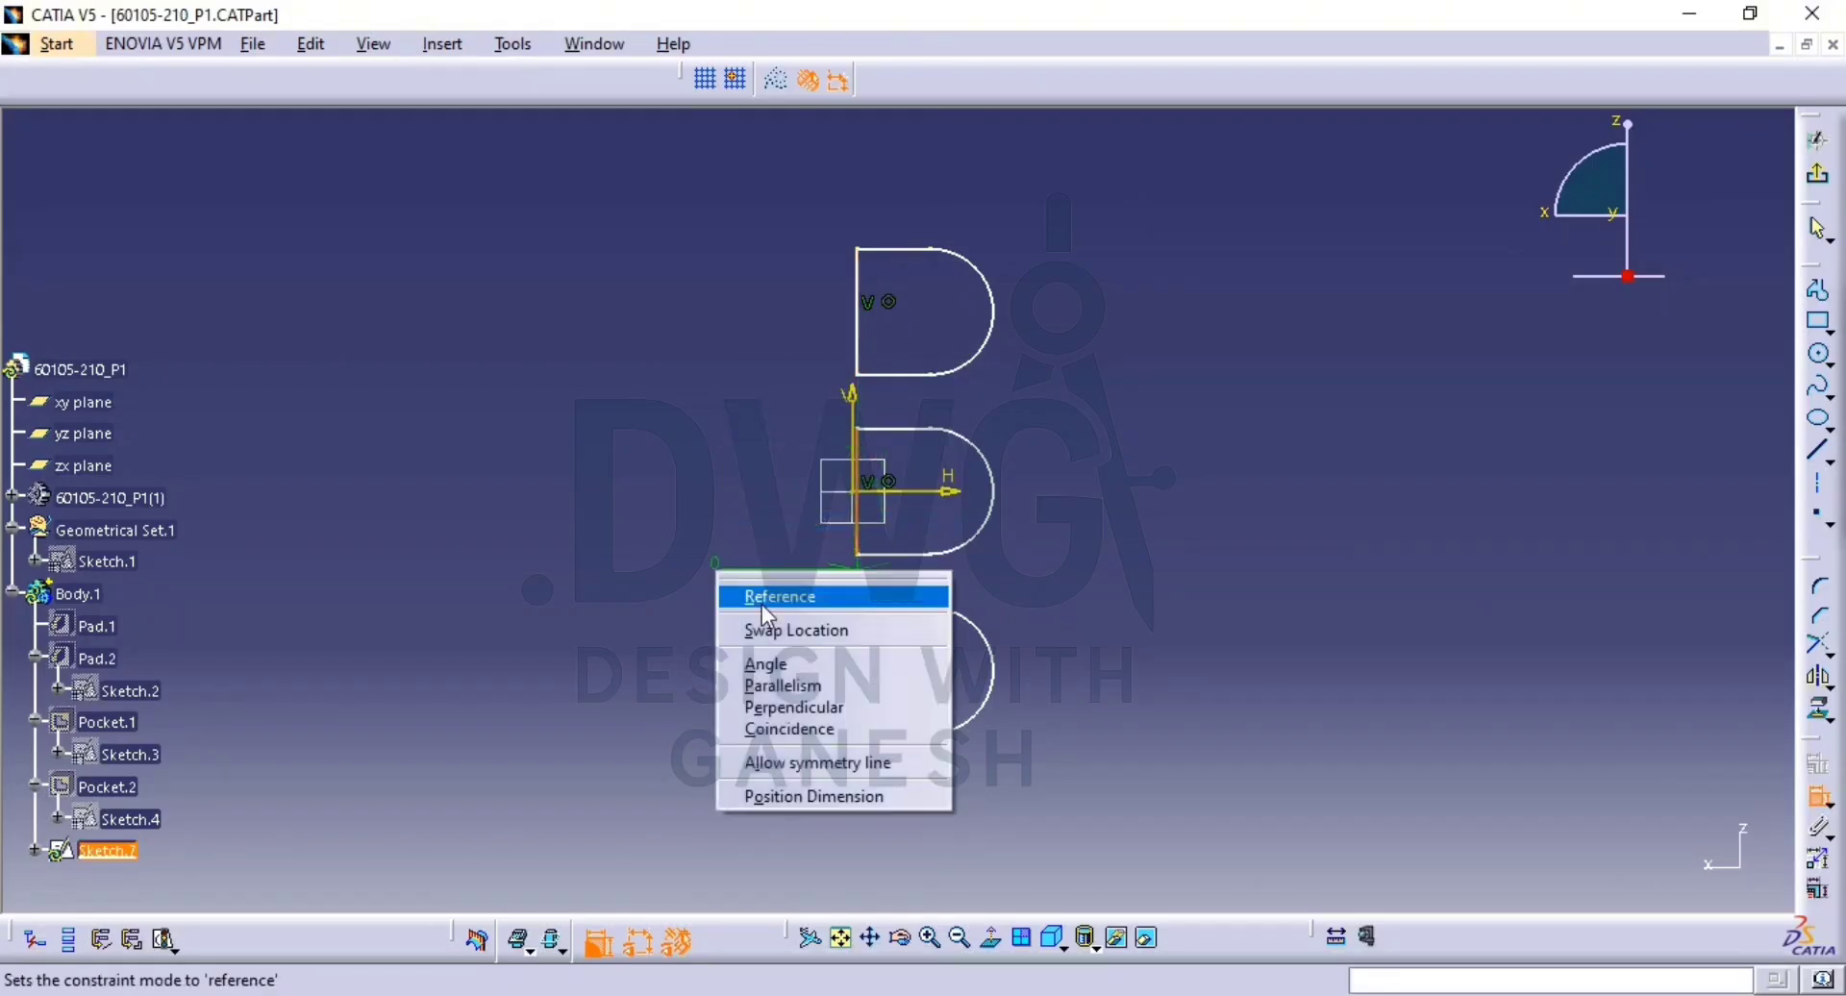
click(820, 725)
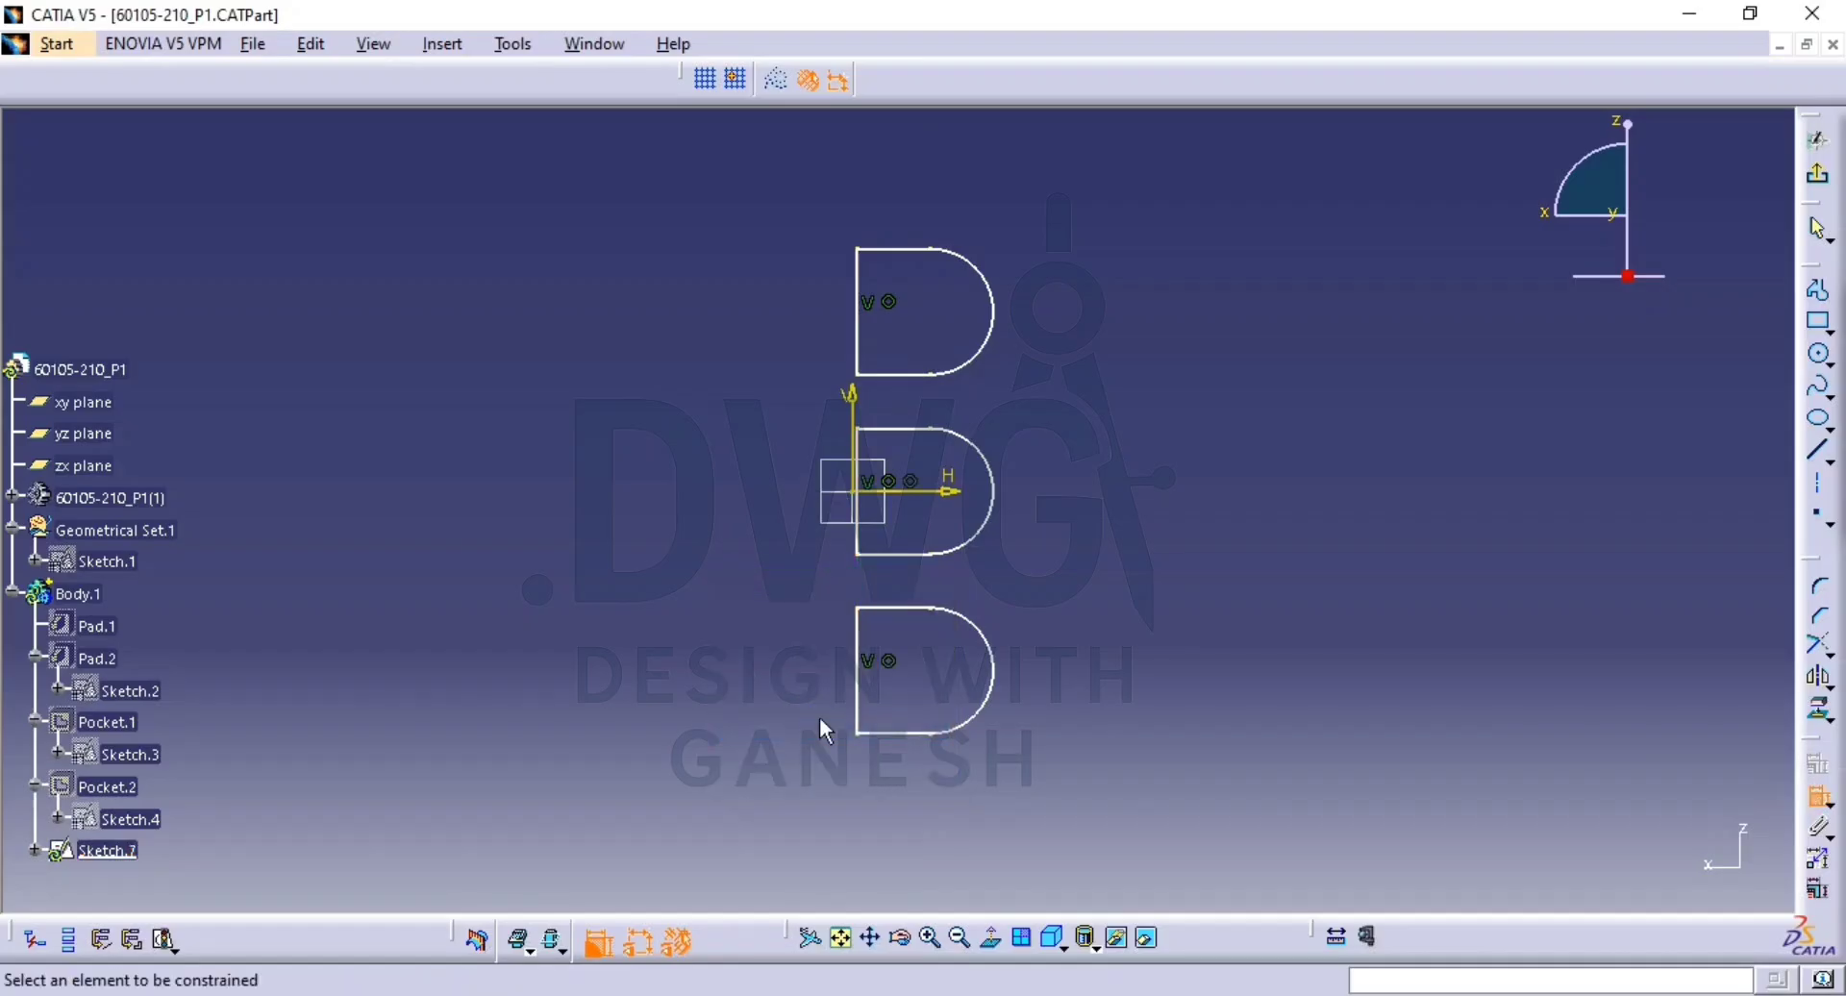
Dimension the slot closing line from the vertical sketch axis and the middle slot's upper edge from the horizontal axis.
click(850, 420)
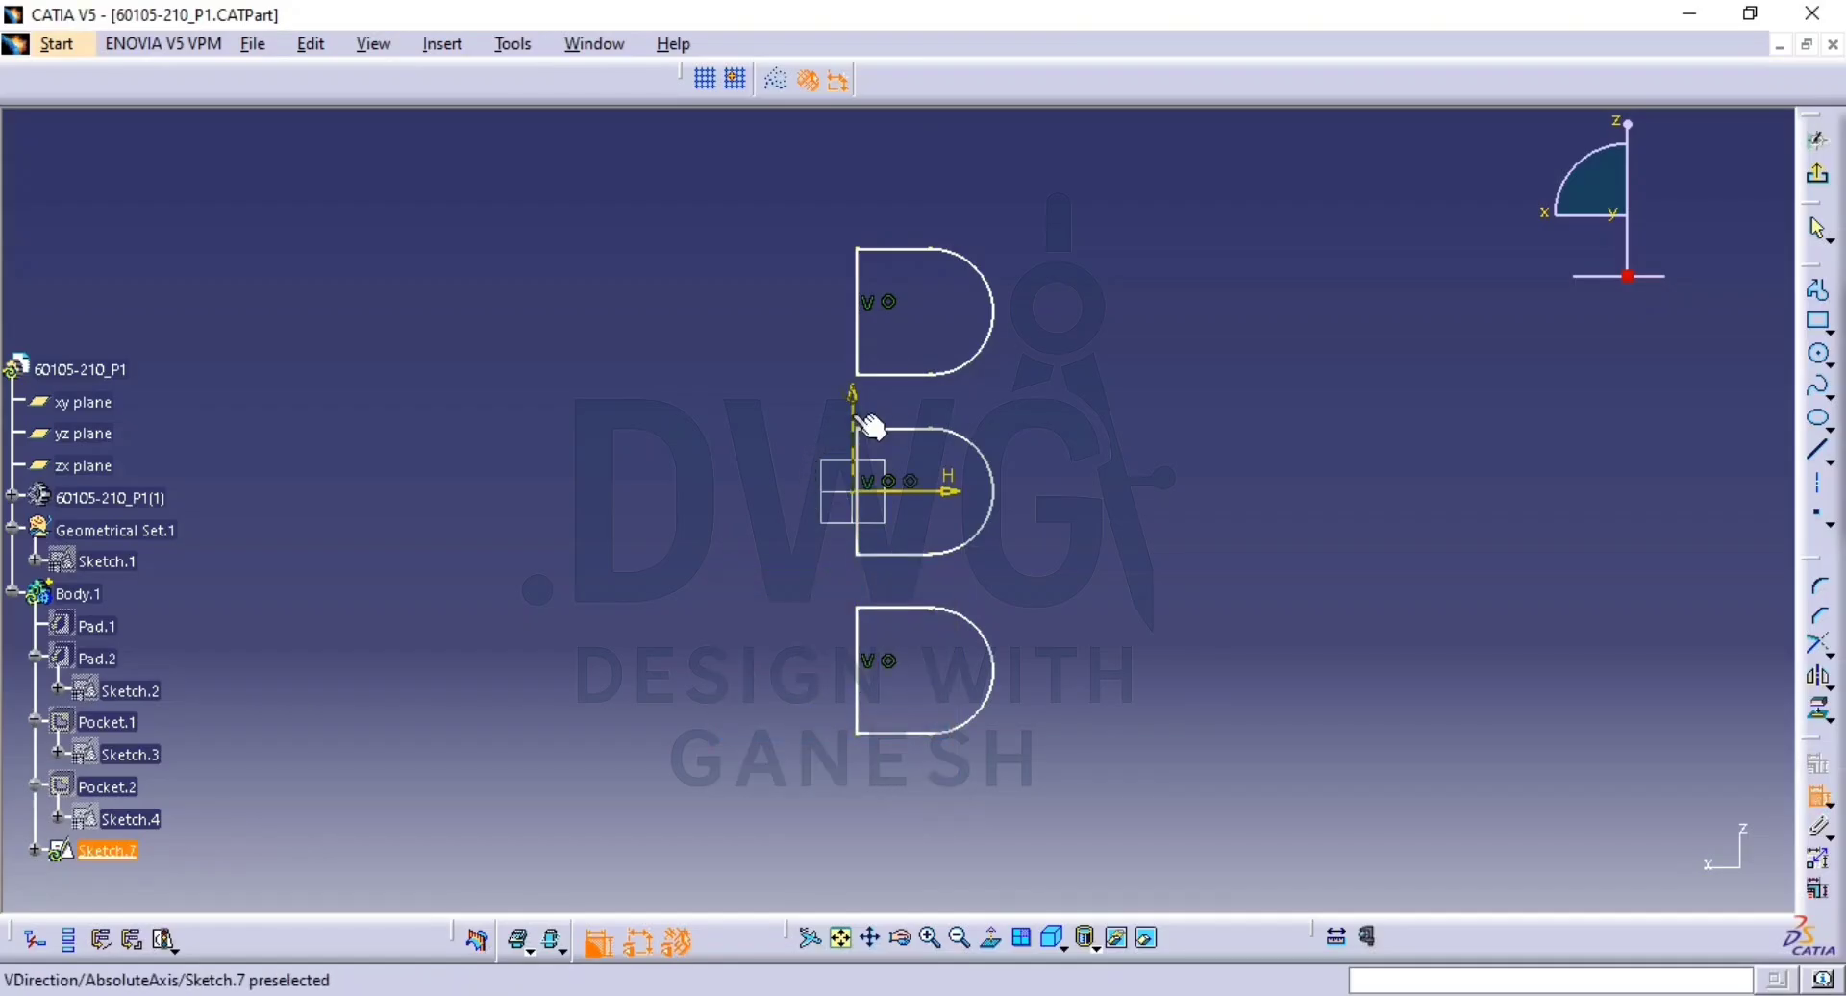
click(654, 404)
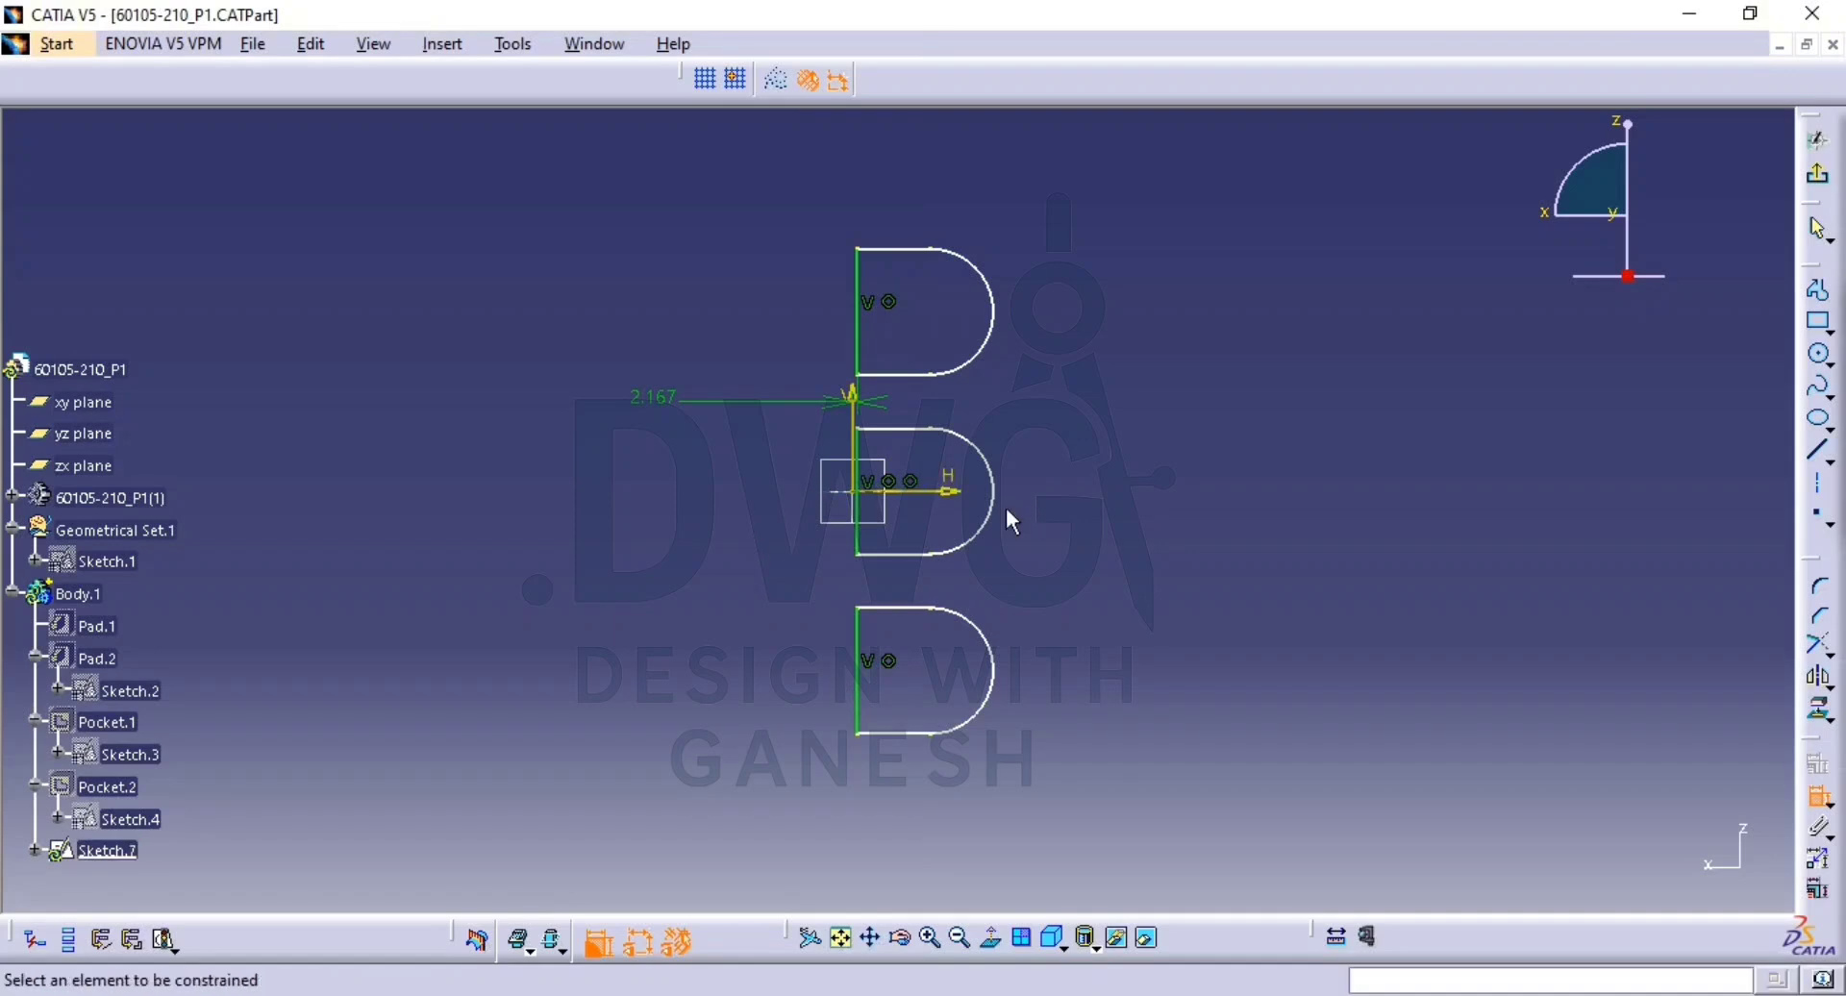
click(945, 492)
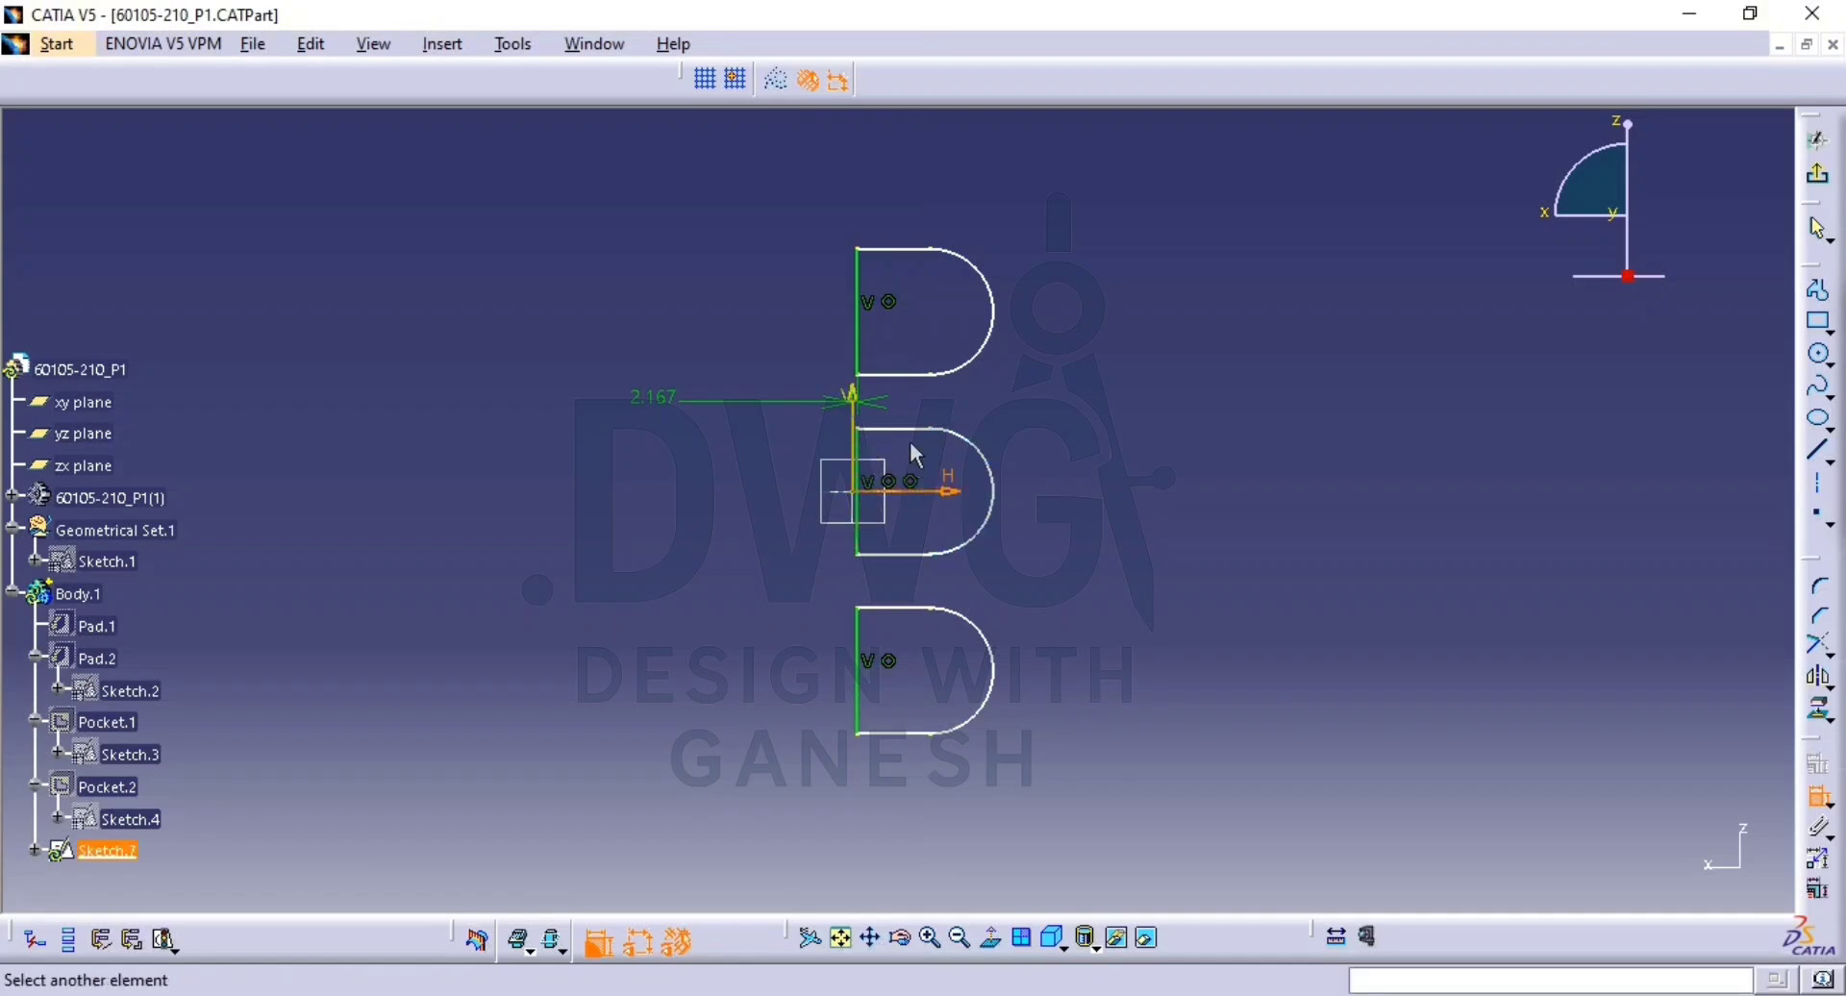
click(913, 429)
click(673, 466)
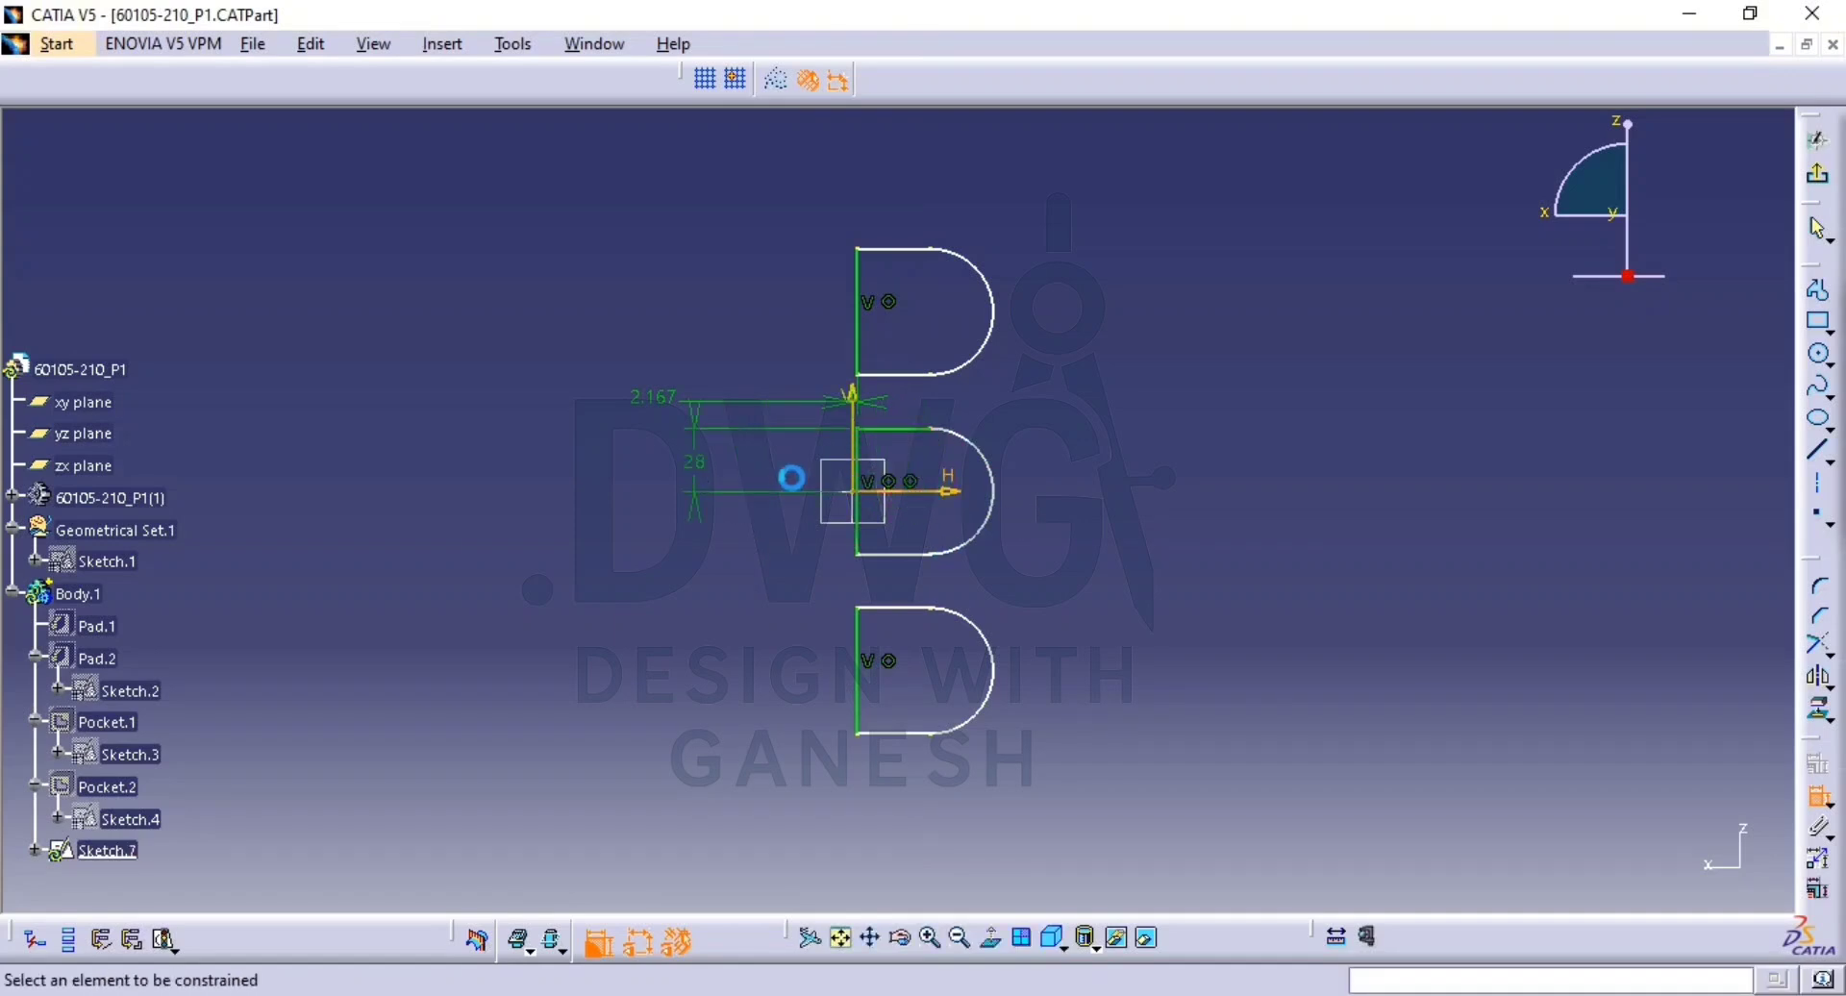
Dimension the middle slot's height between its upper and lower straight edges.
click(891, 433)
click(921, 555)
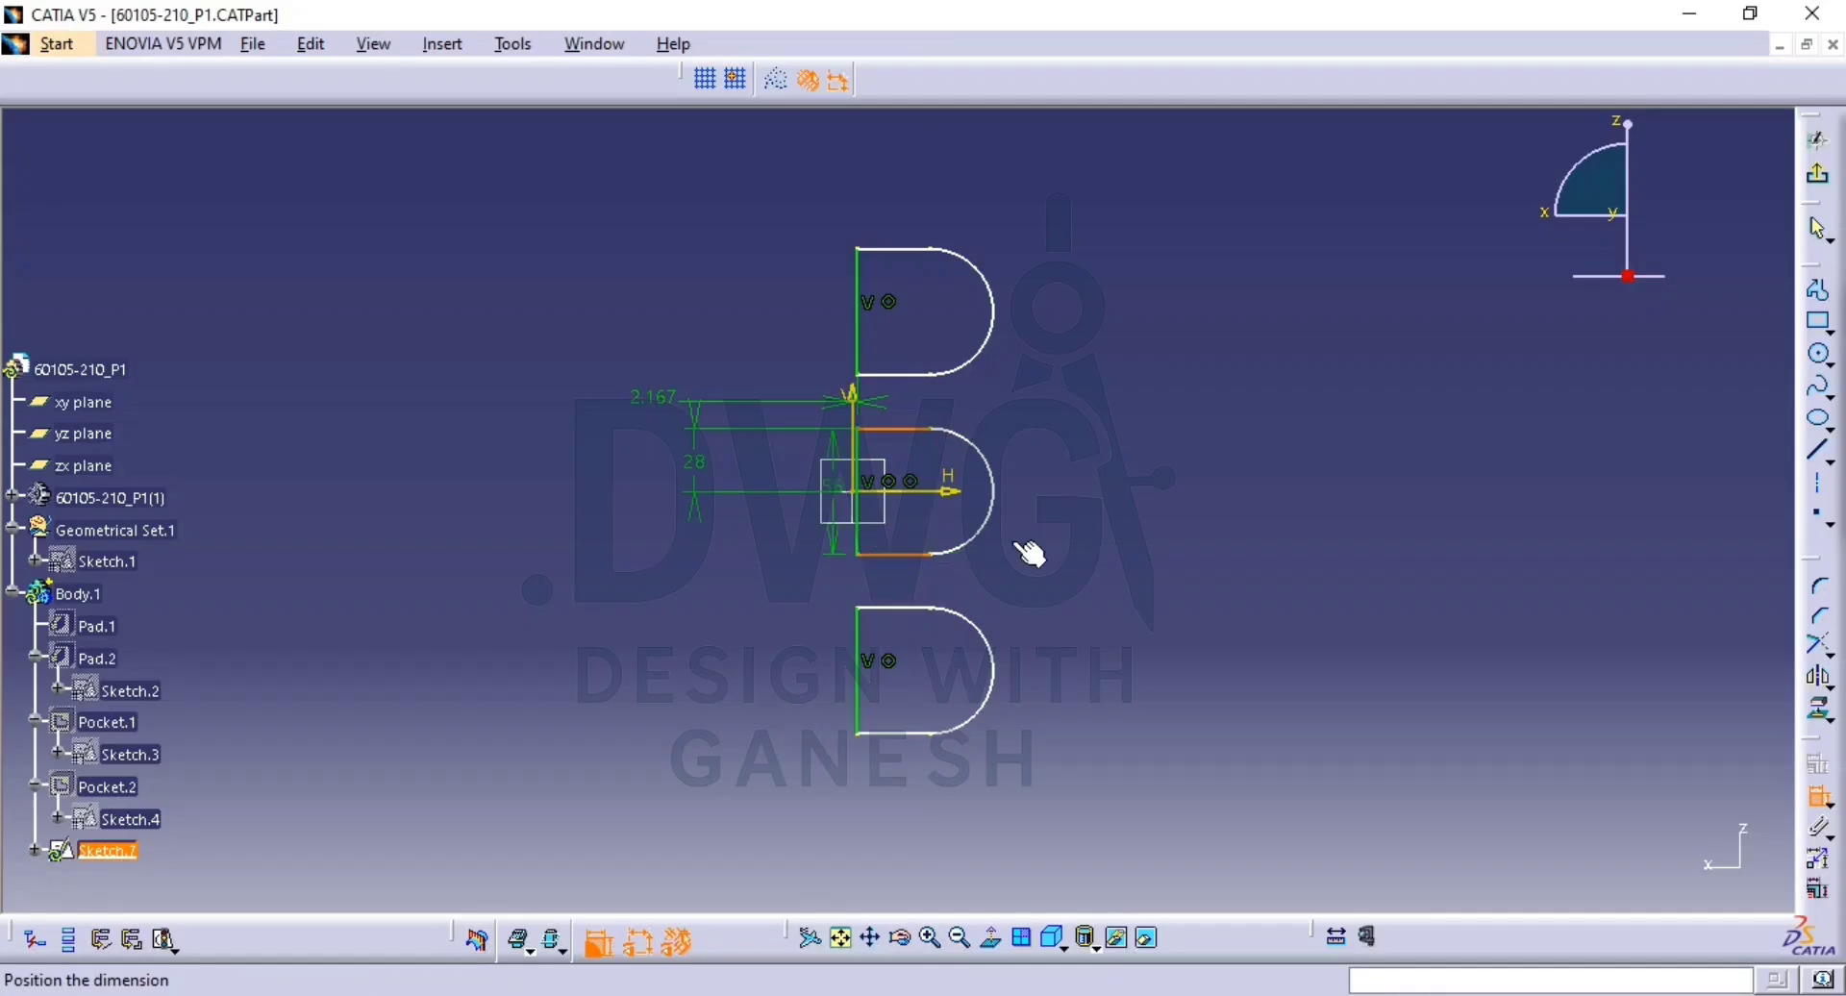
click(1096, 494)
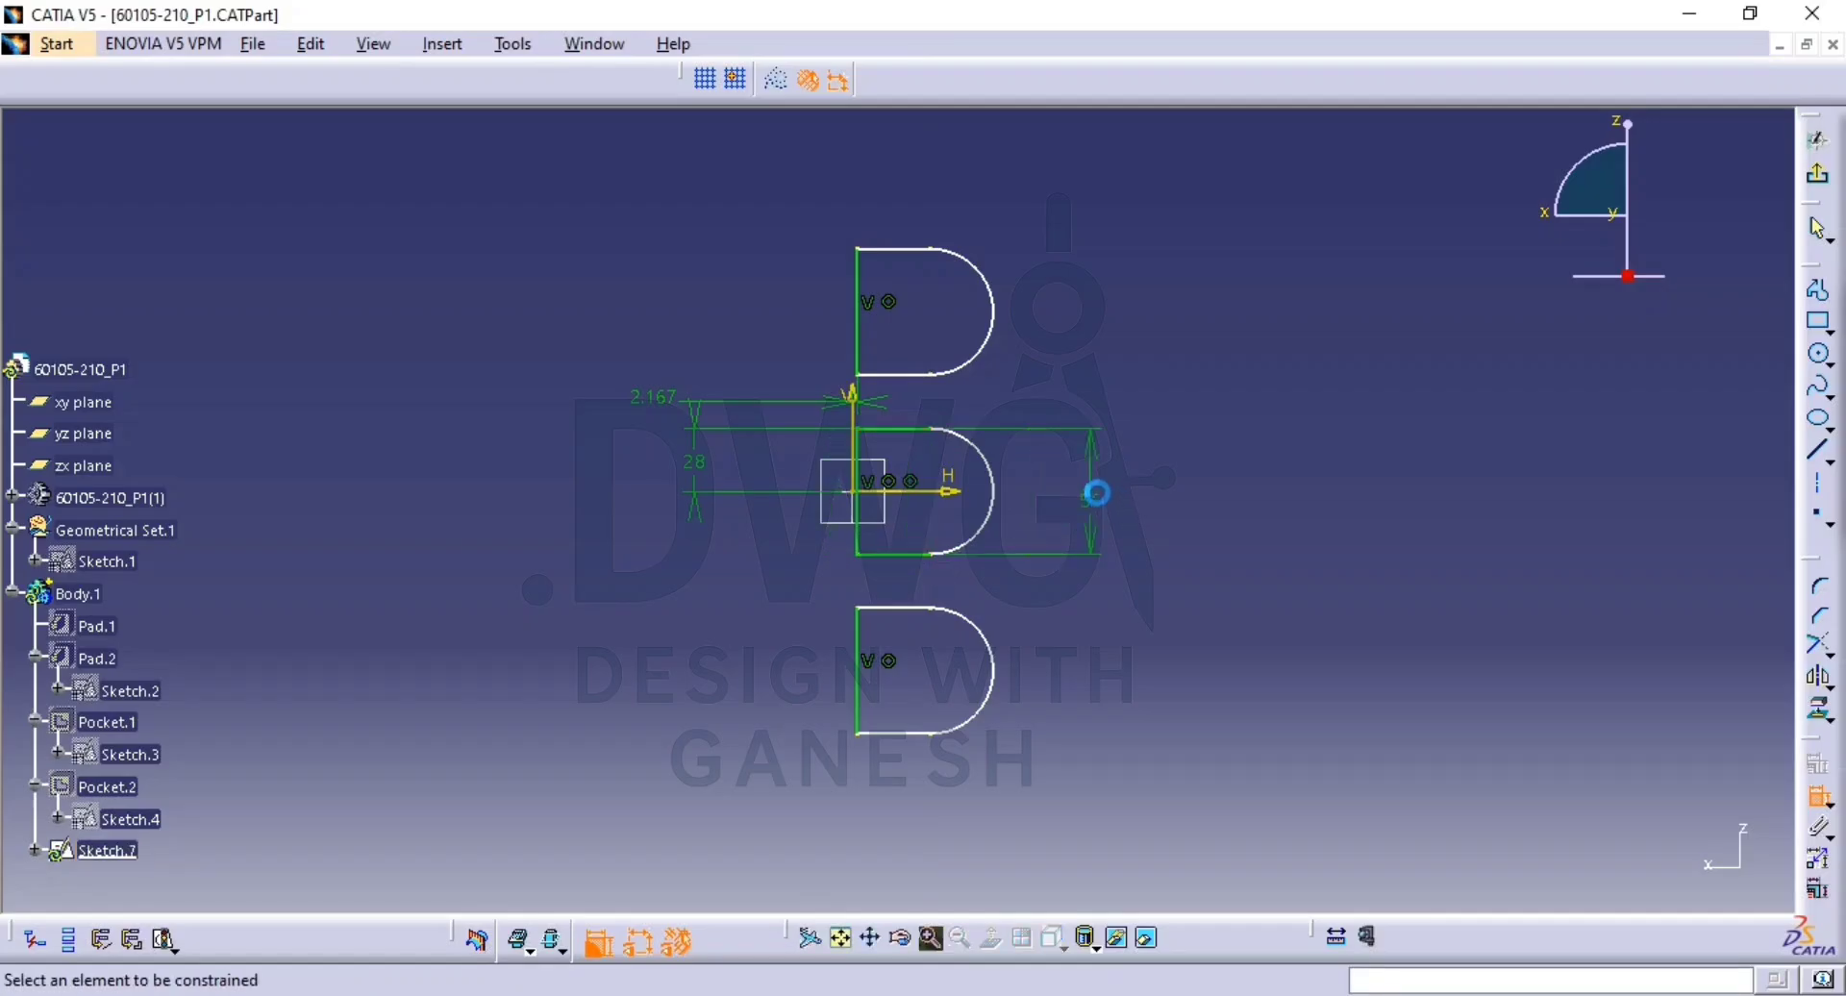
Dimension the gap between the middle and upper slots, and the upper slot's height.
click(896, 429)
click(909, 375)
click(1030, 386)
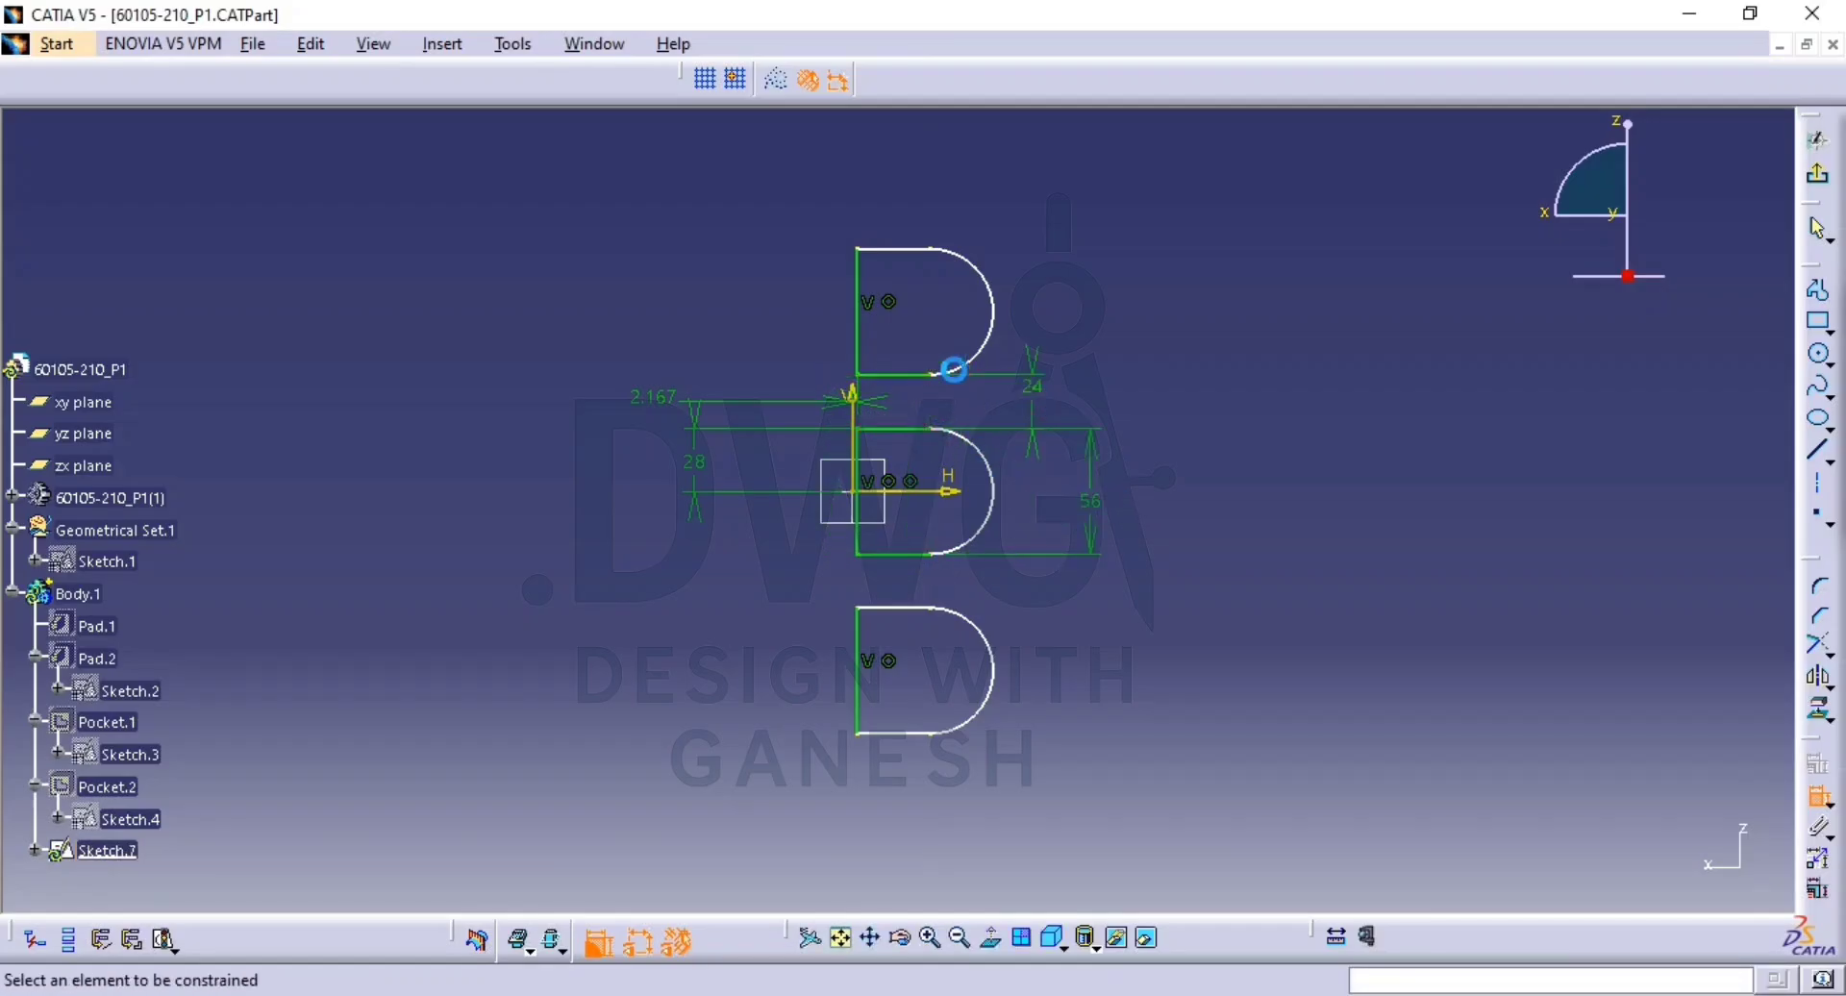
click(905, 376)
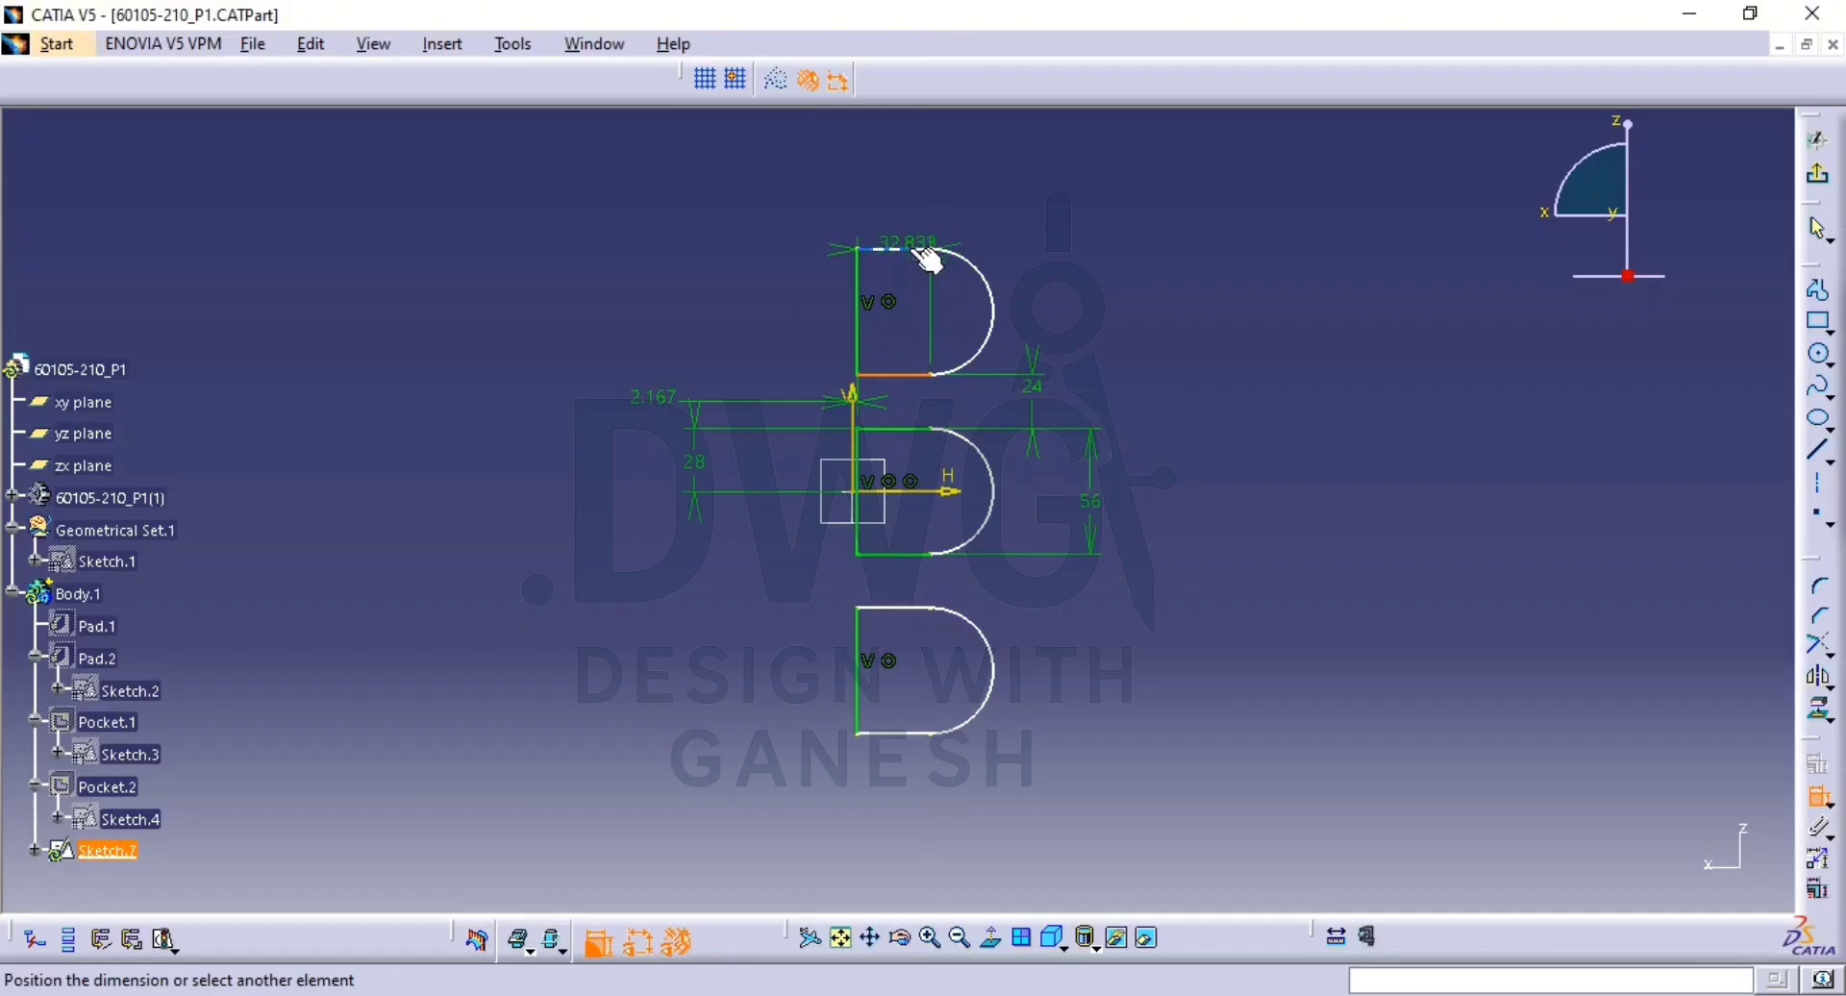
click(767, 254)
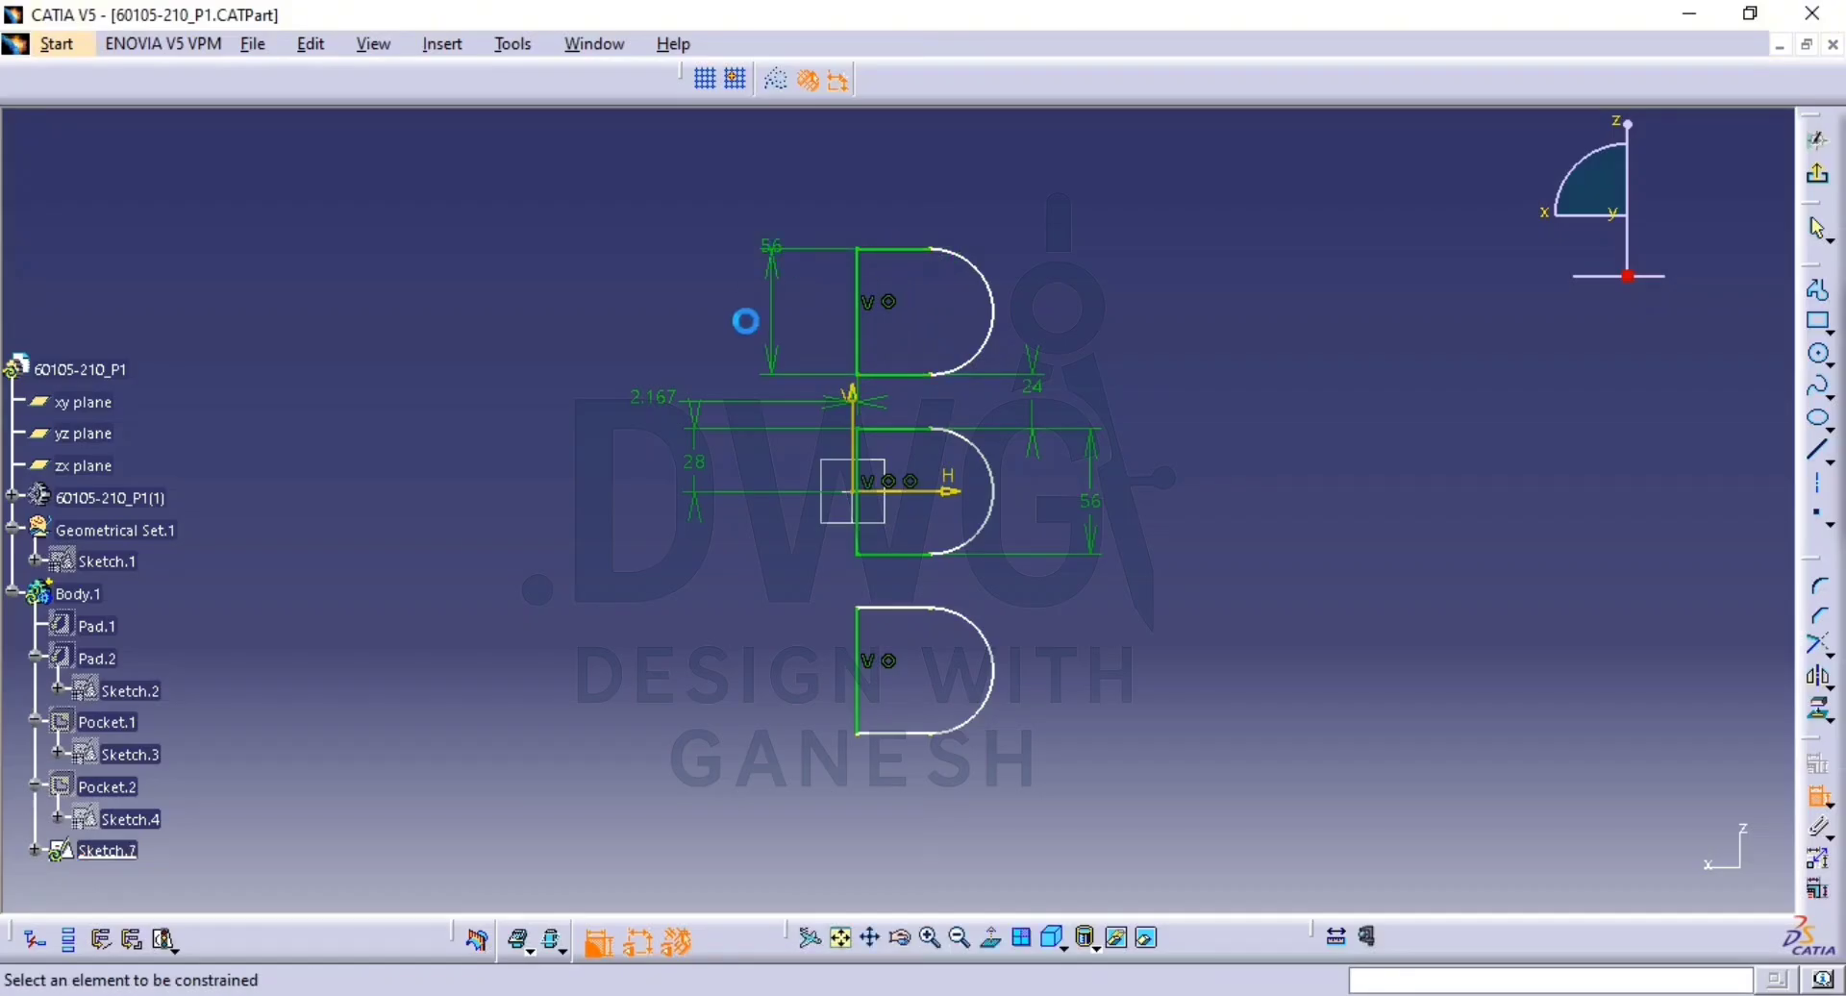
Dimension the gap between the middle and lower slots, and the lower slot's height.
click(910, 555)
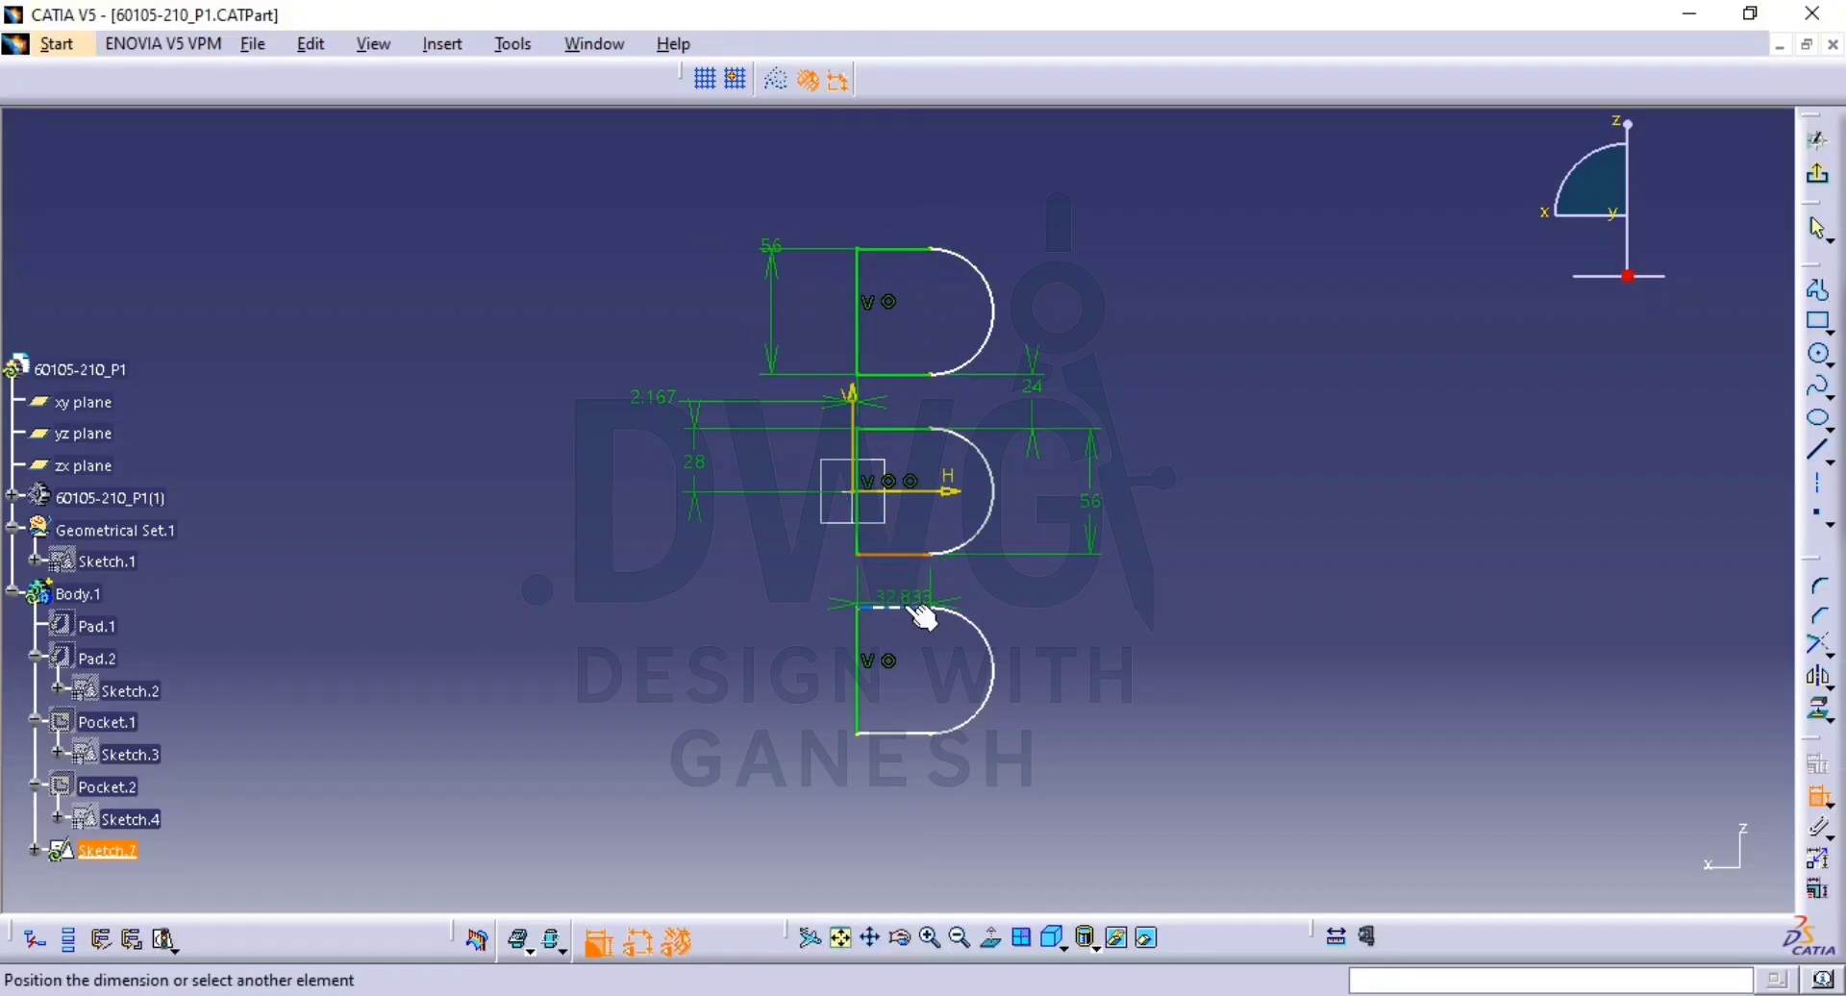
click(915, 609)
click(804, 580)
click(888, 608)
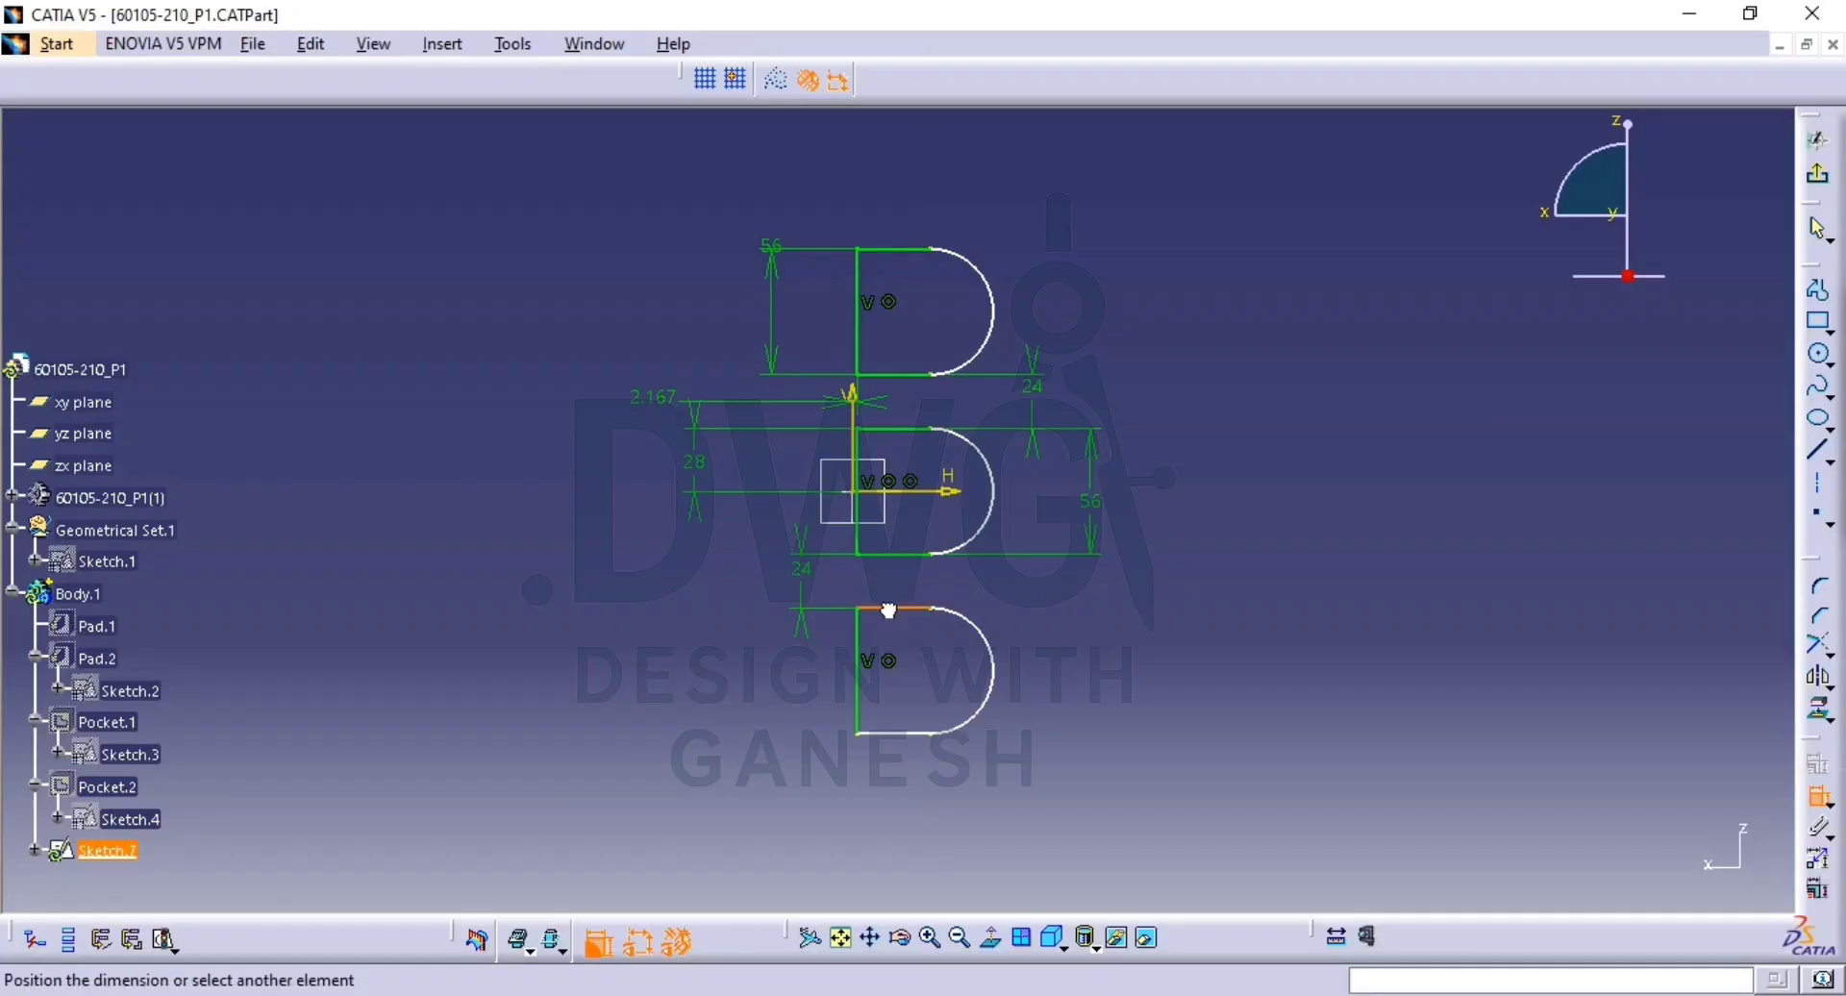
click(909, 735)
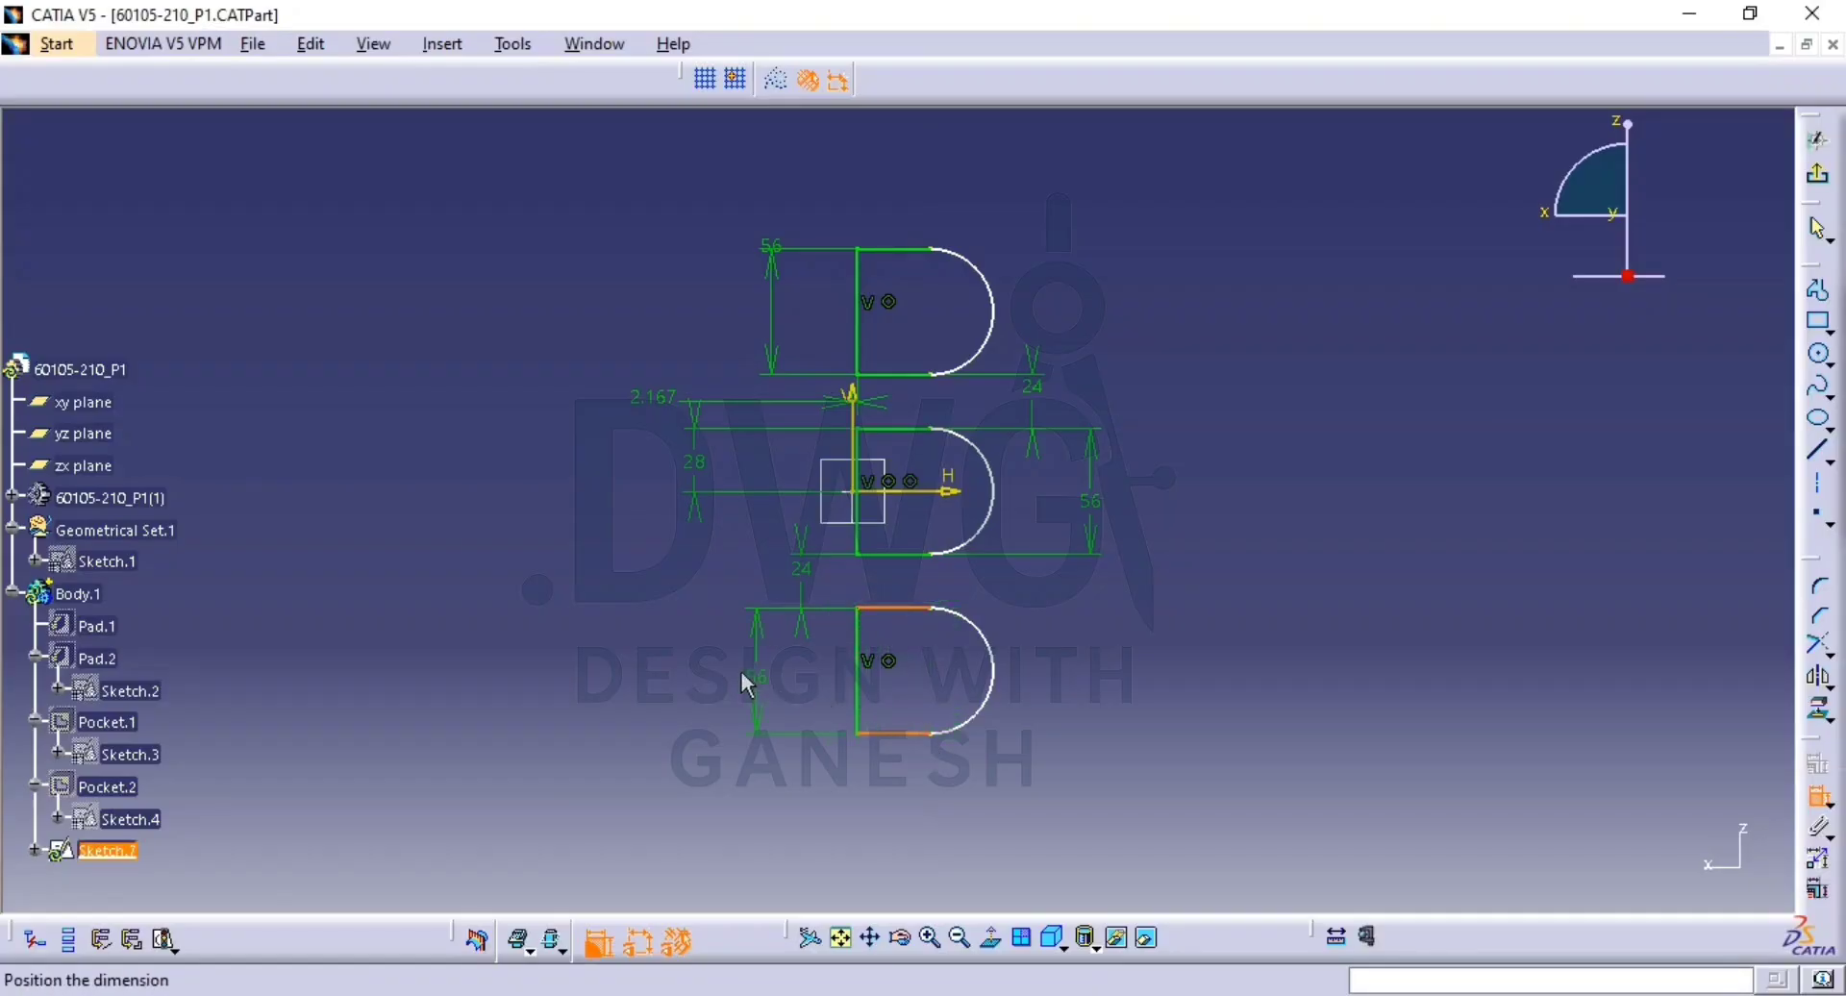
click(748, 684)
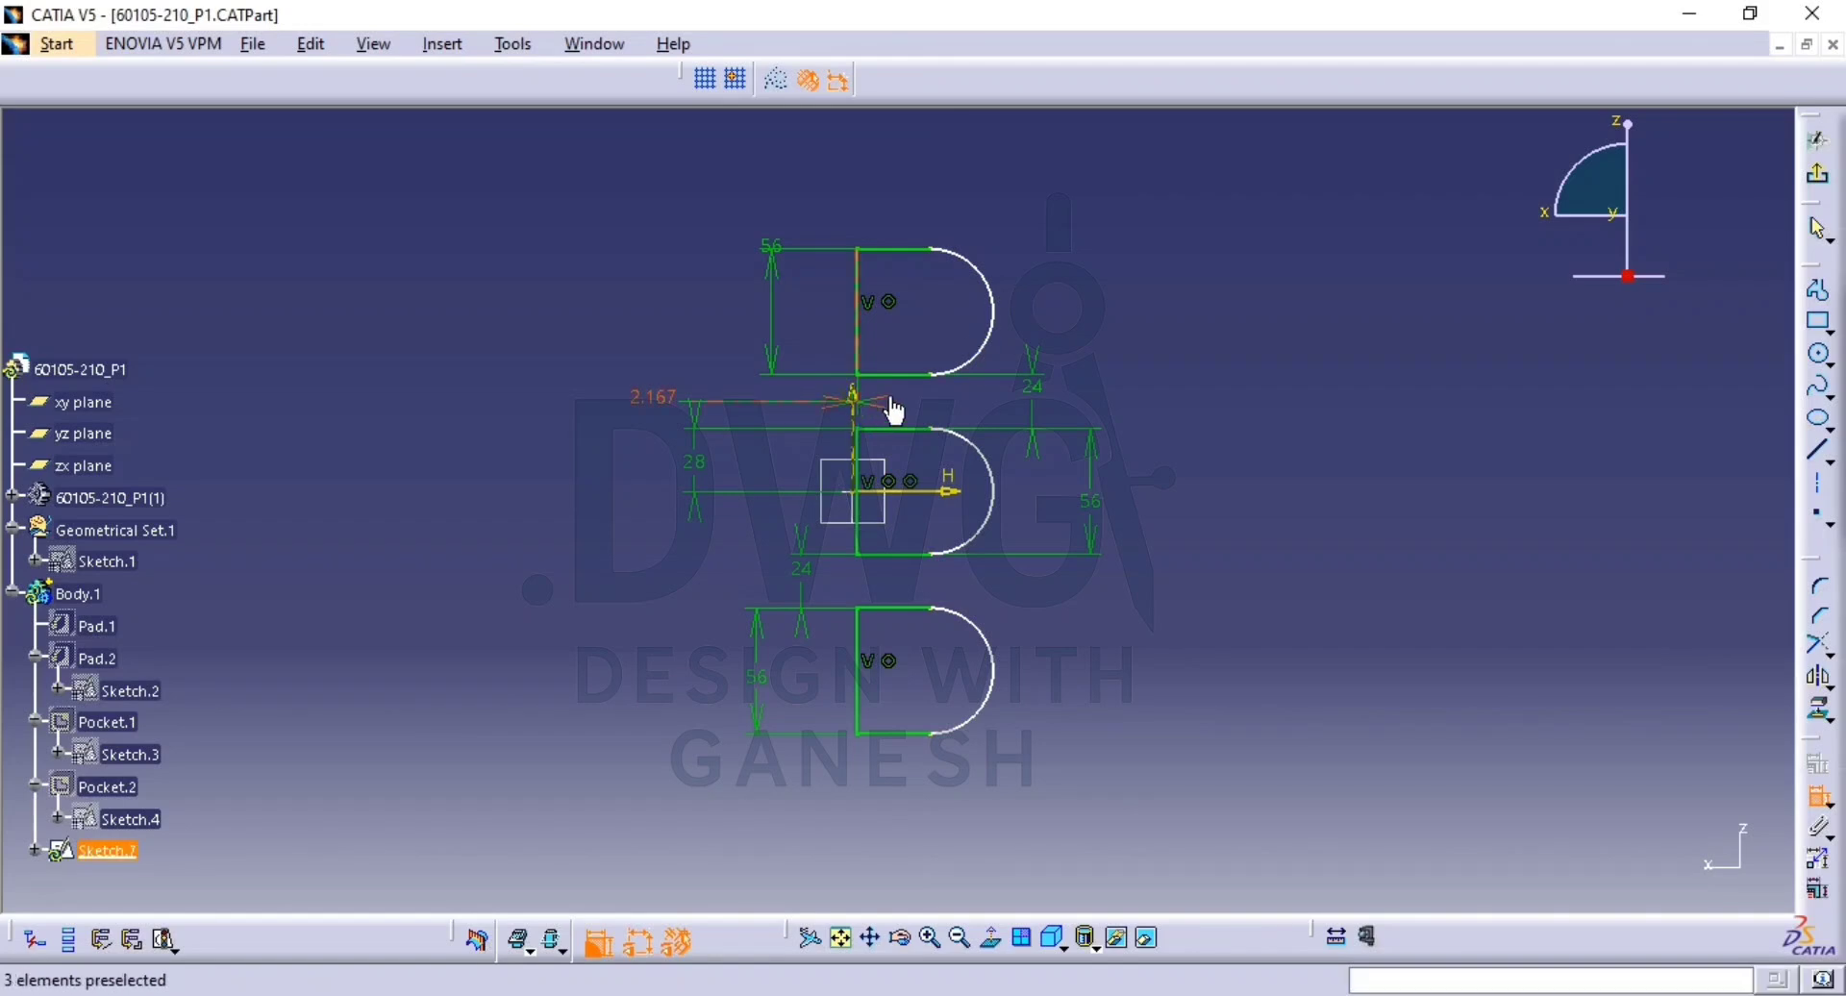
Try to make the upper slot's arc tangent to its lower straight edge.
click(915, 377)
click(976, 377)
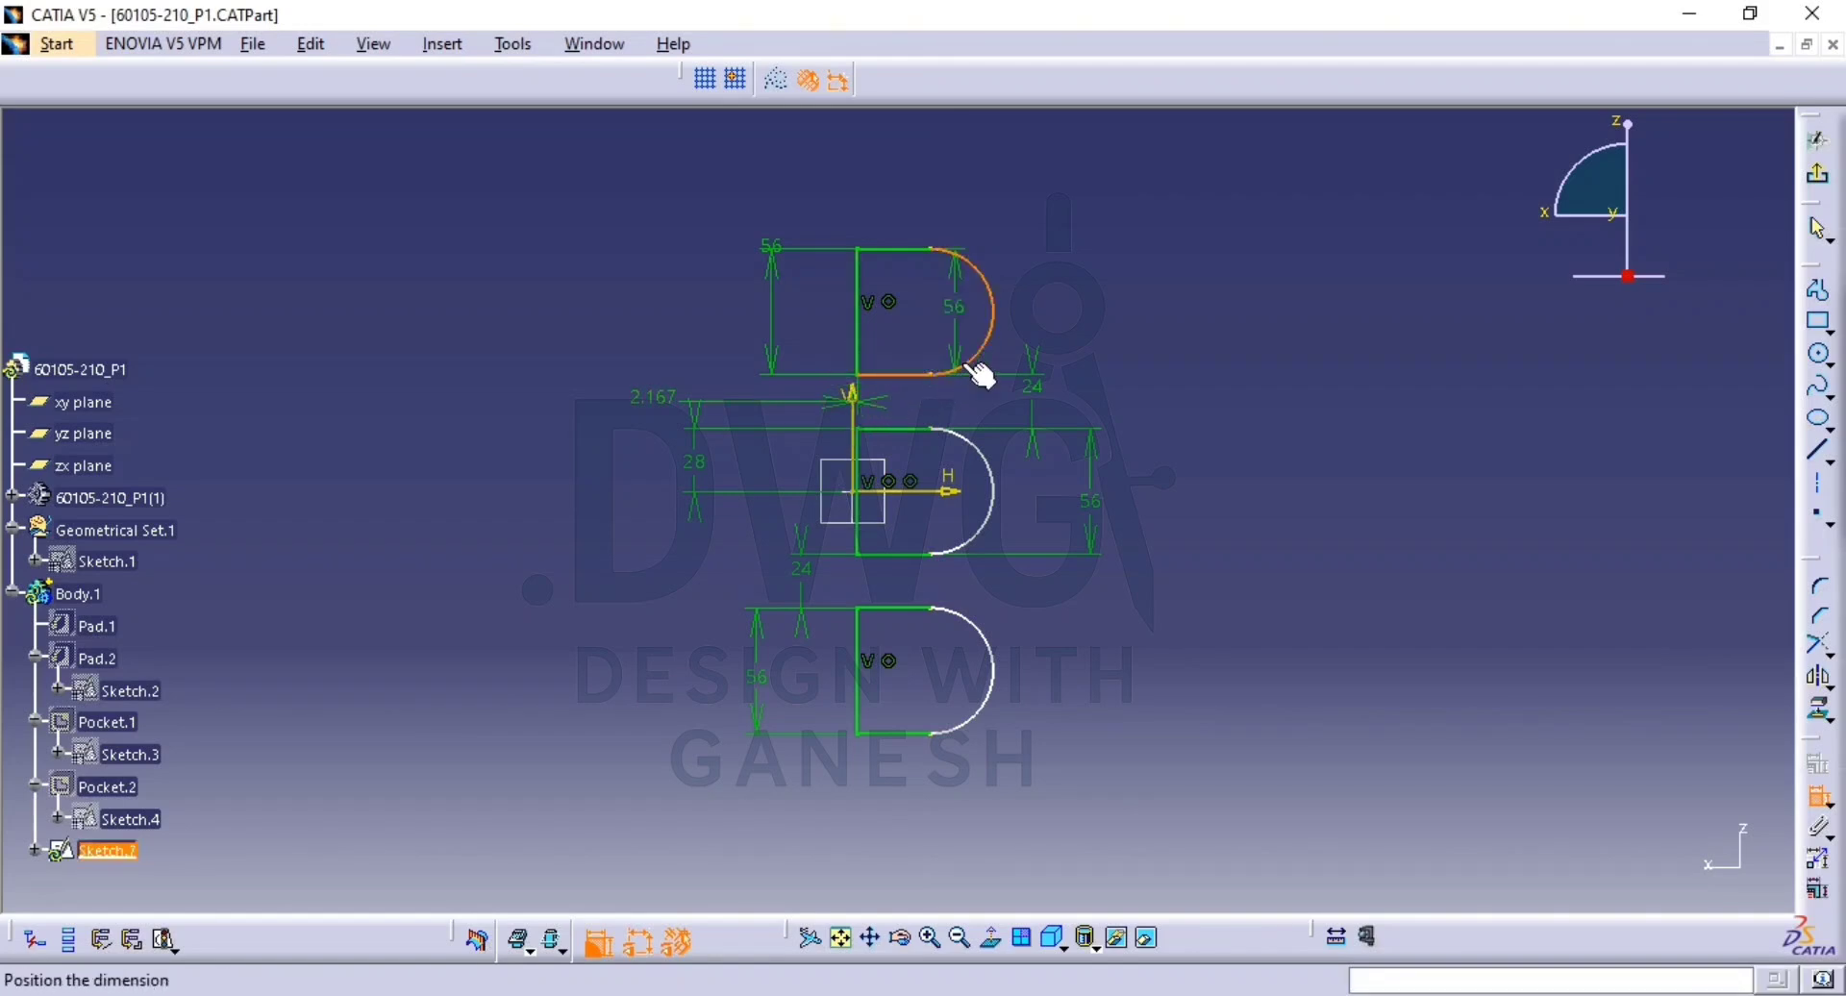
right_click(971, 370)
click(980, 417)
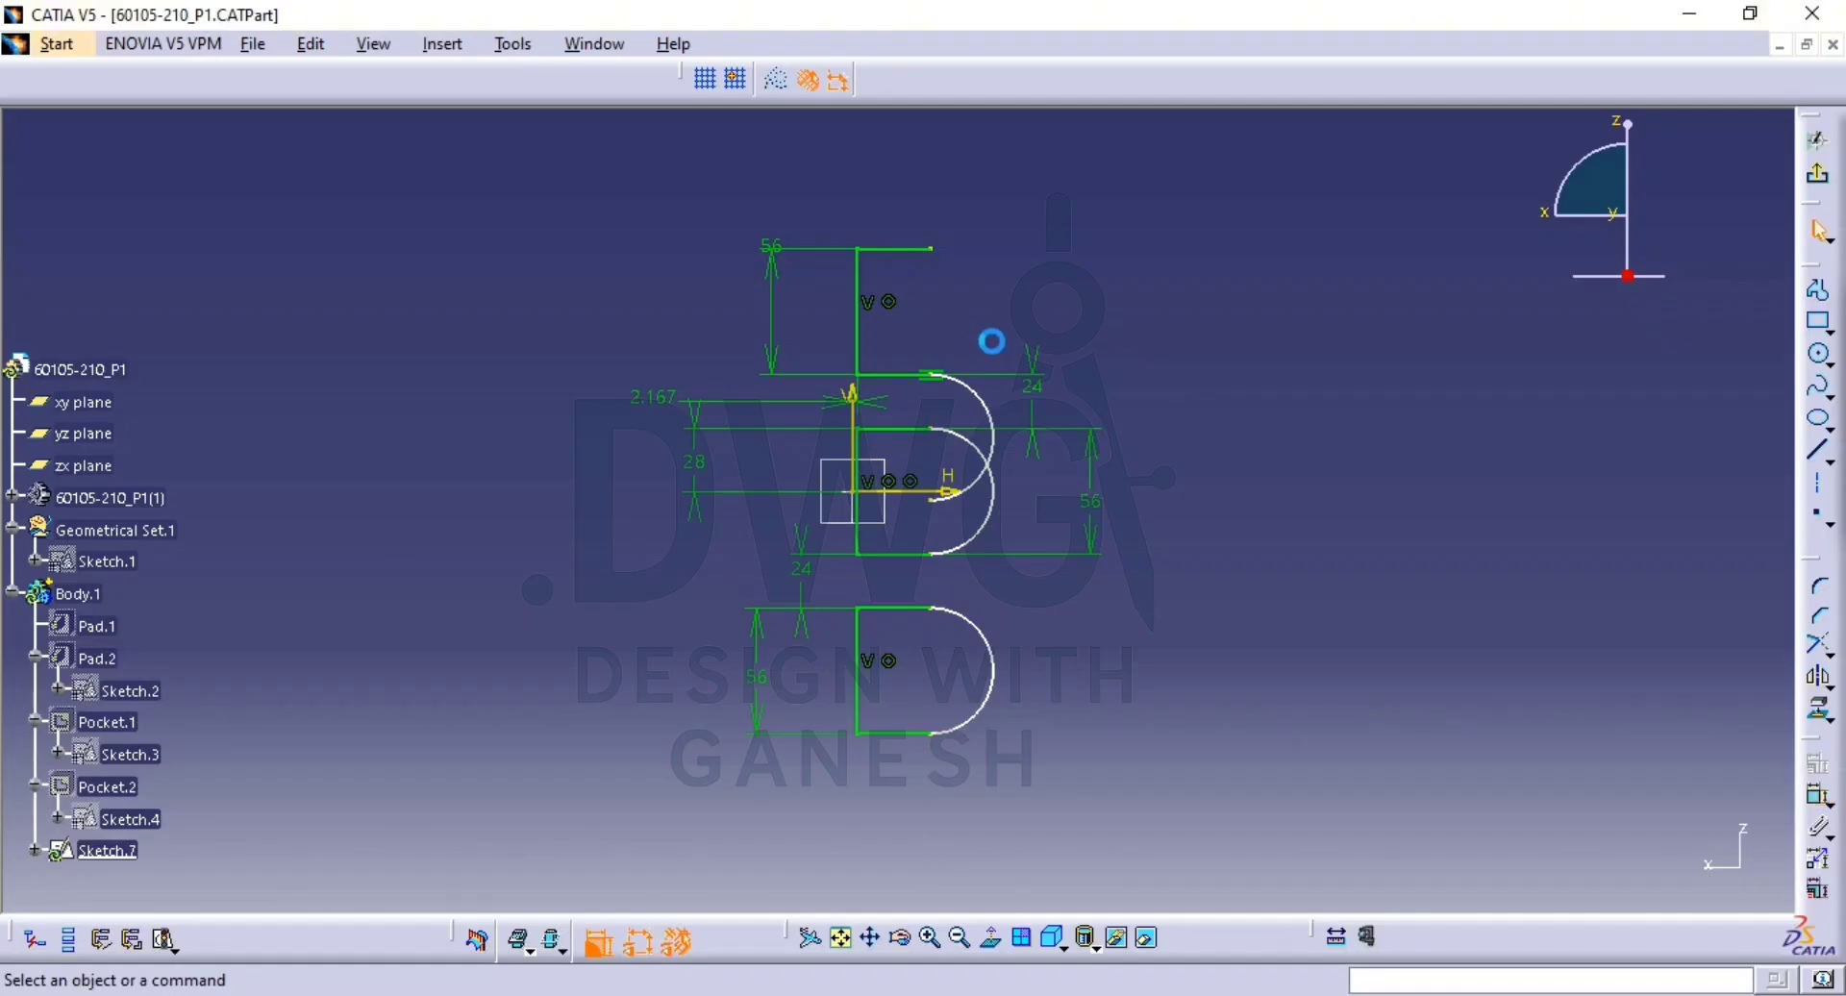
key(ctrl+z)
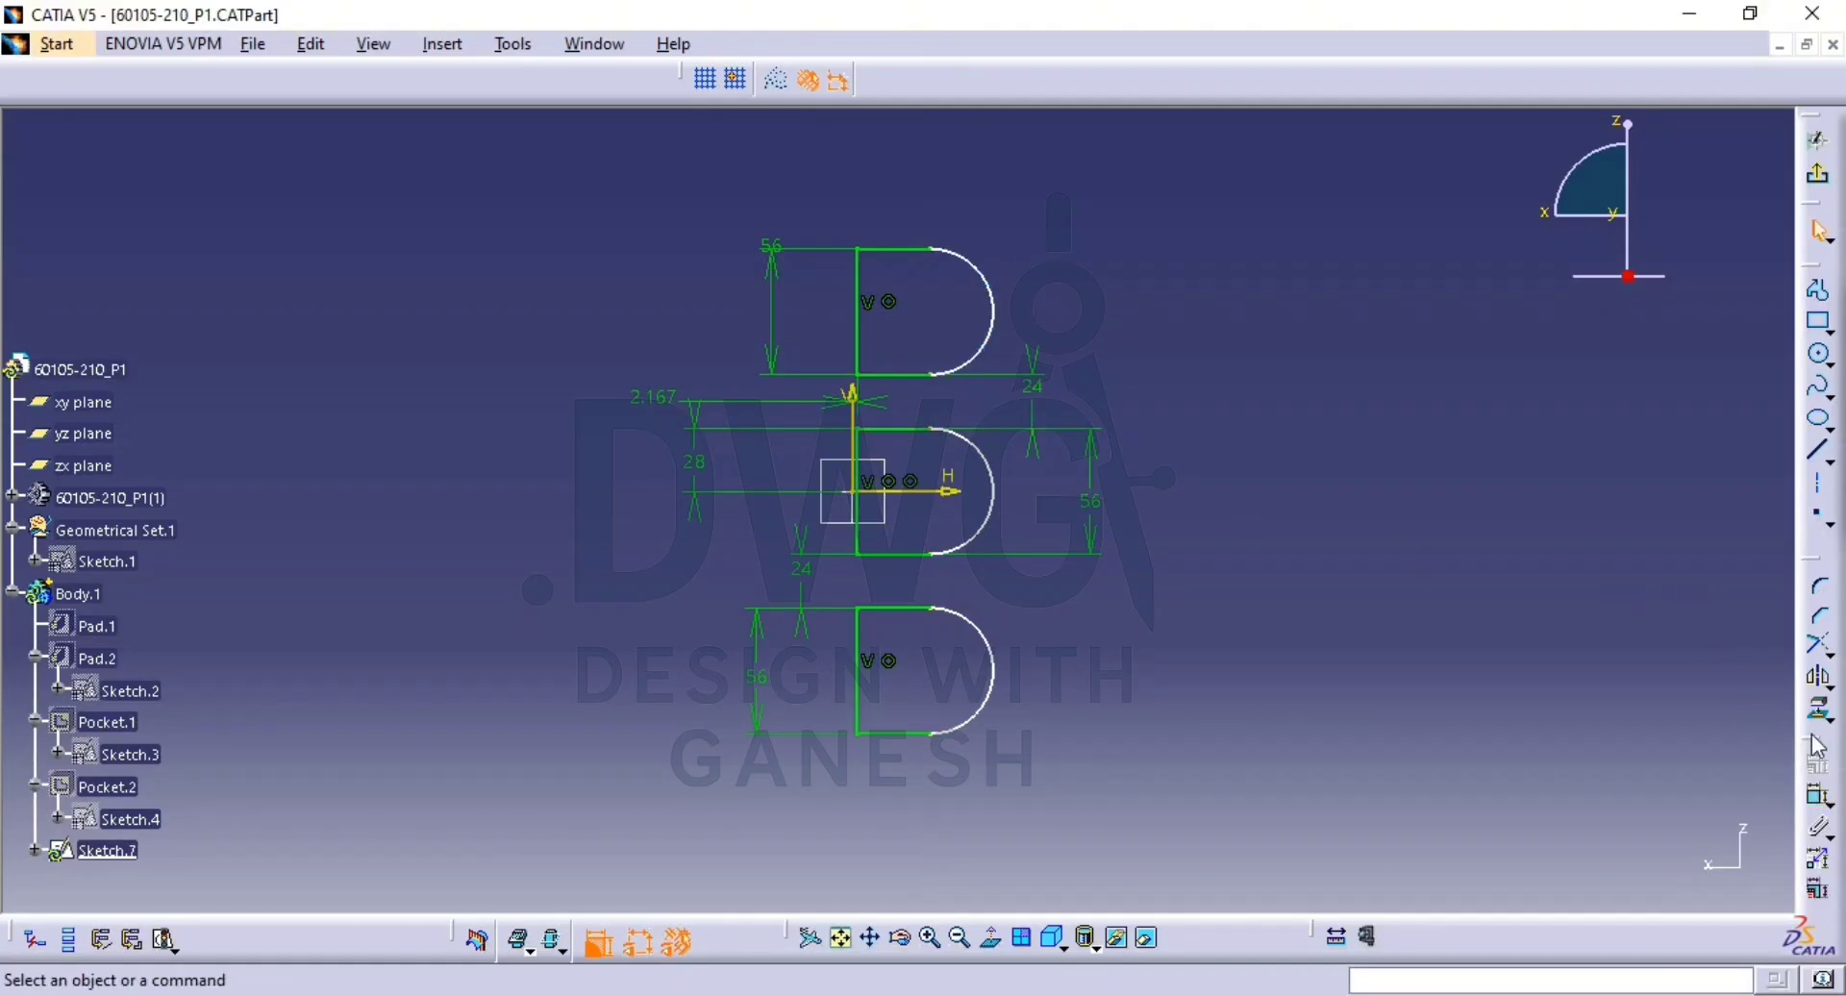
Add a tangency constraint between the upper slot's arc and its upper straight edge.
click(1816, 791)
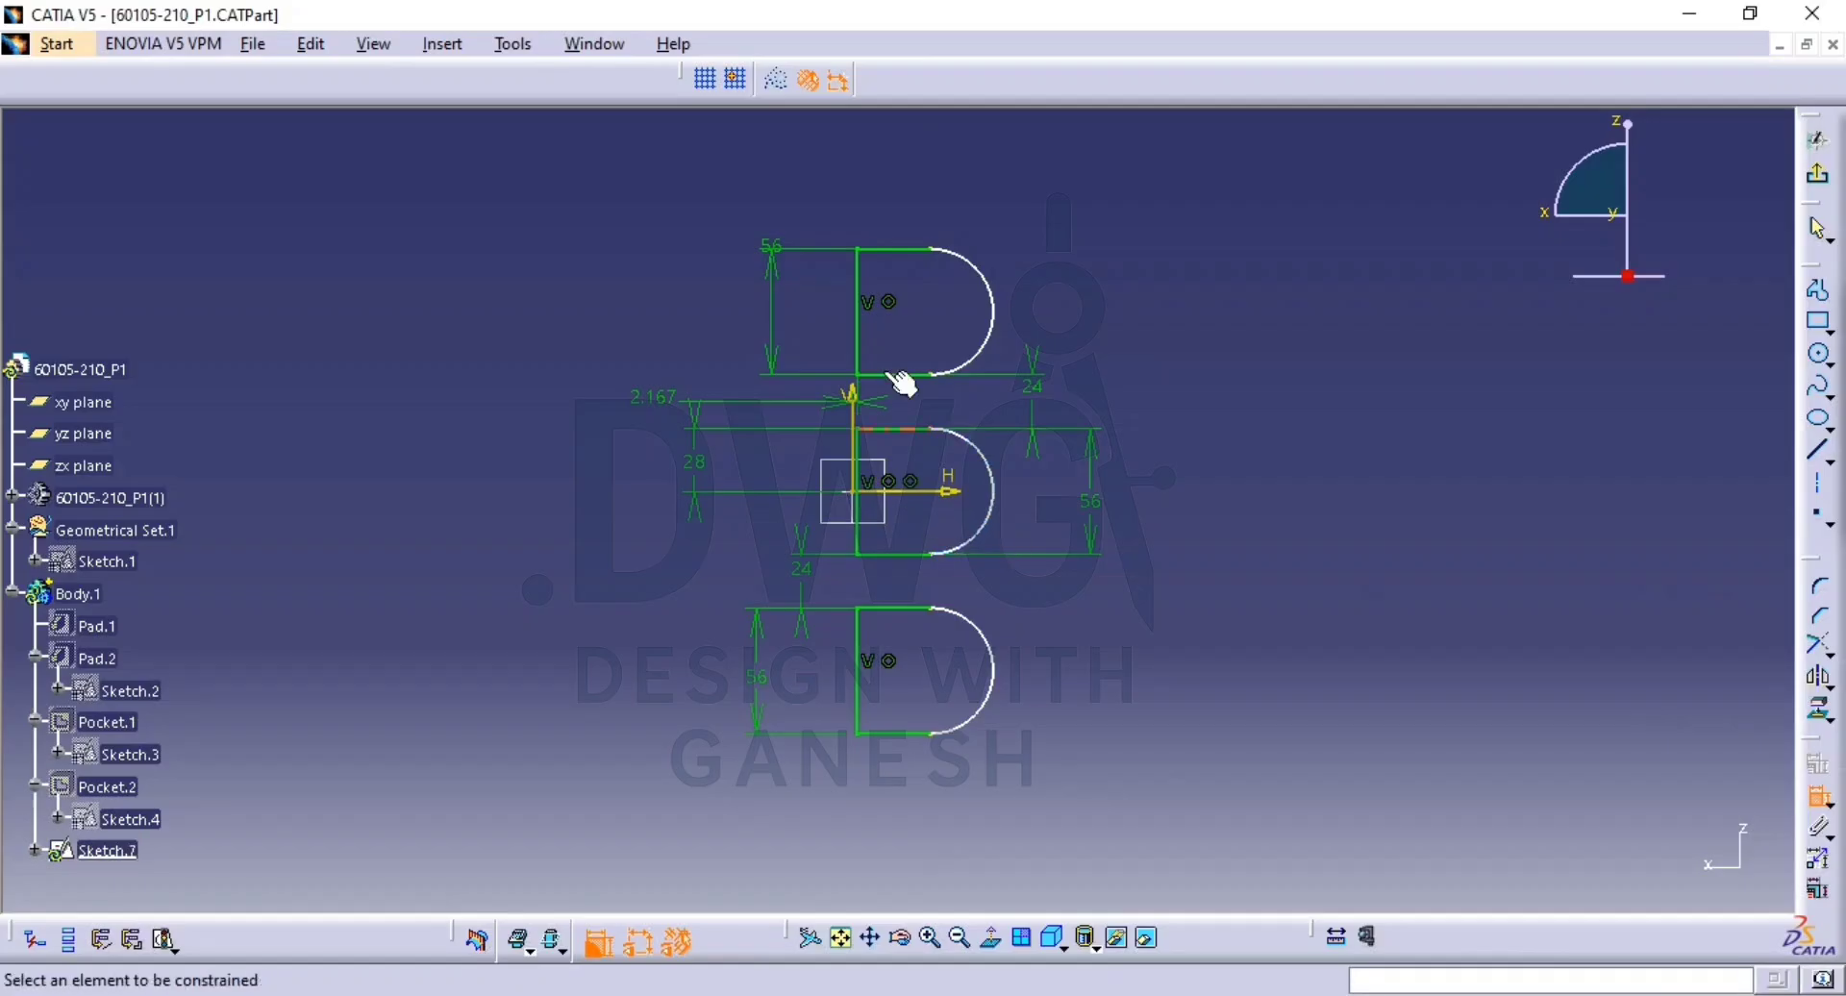
click(923, 249)
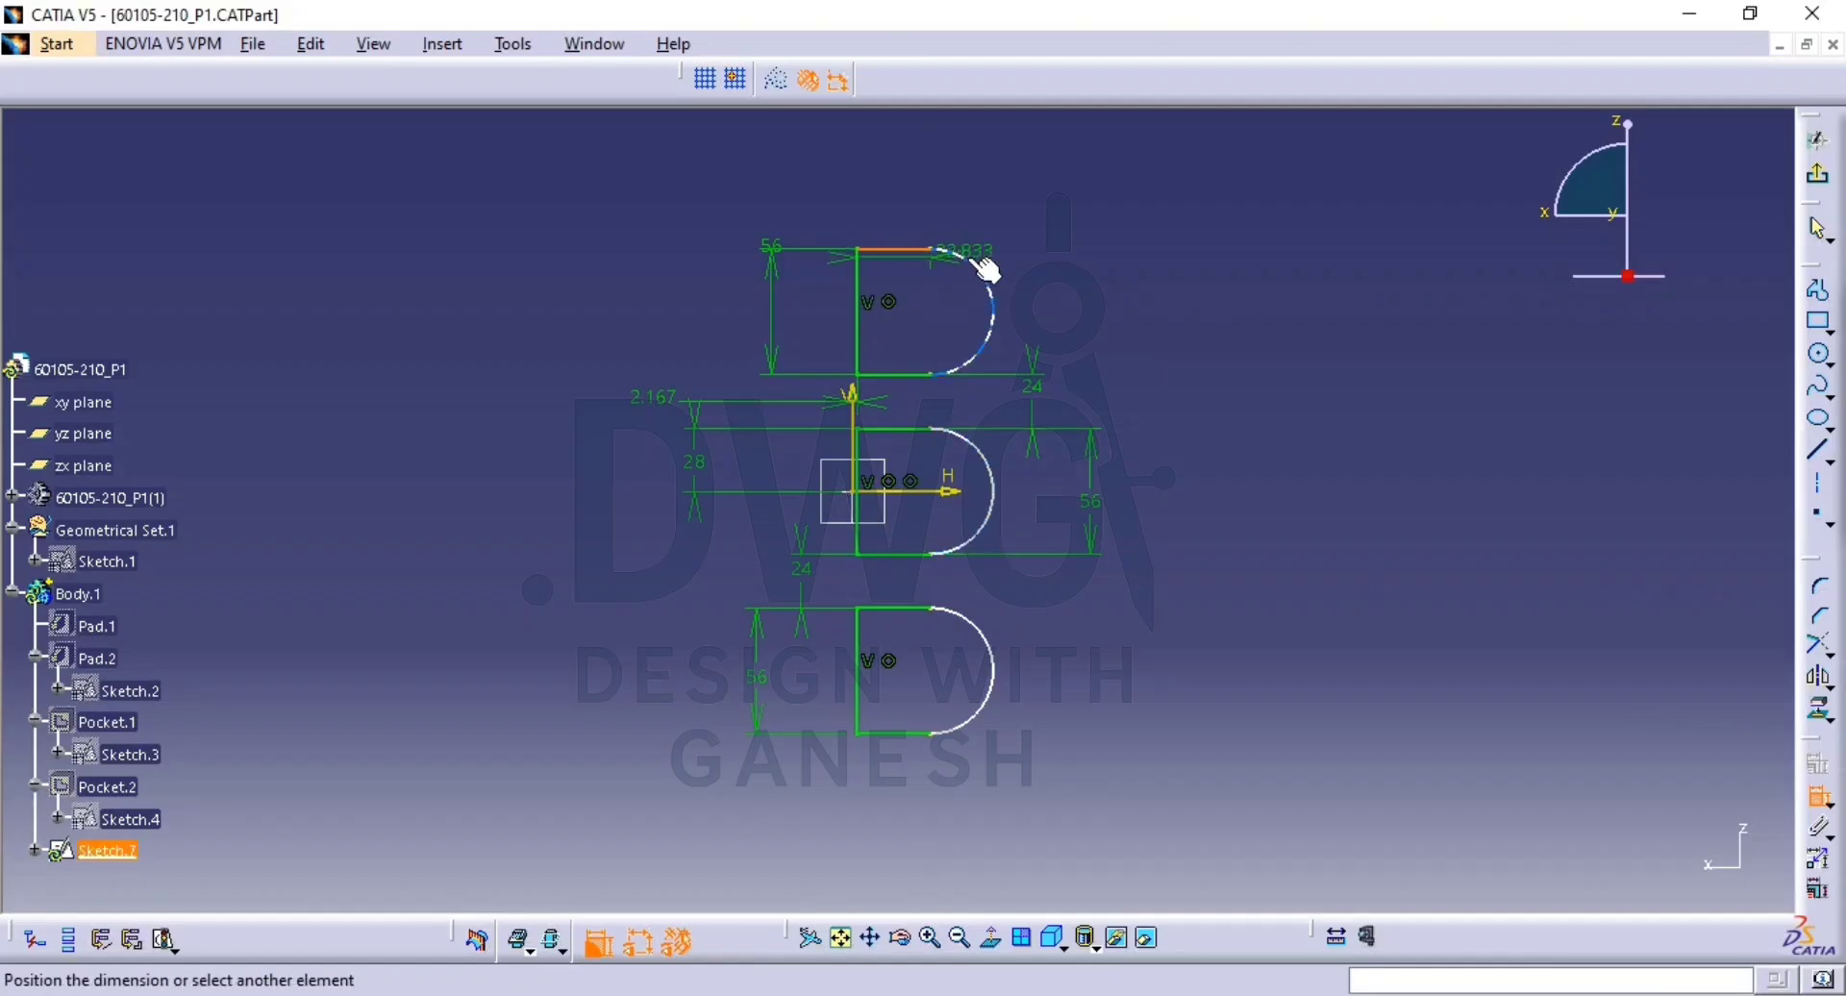
click(979, 261)
right_click(964, 225)
click(1053, 303)
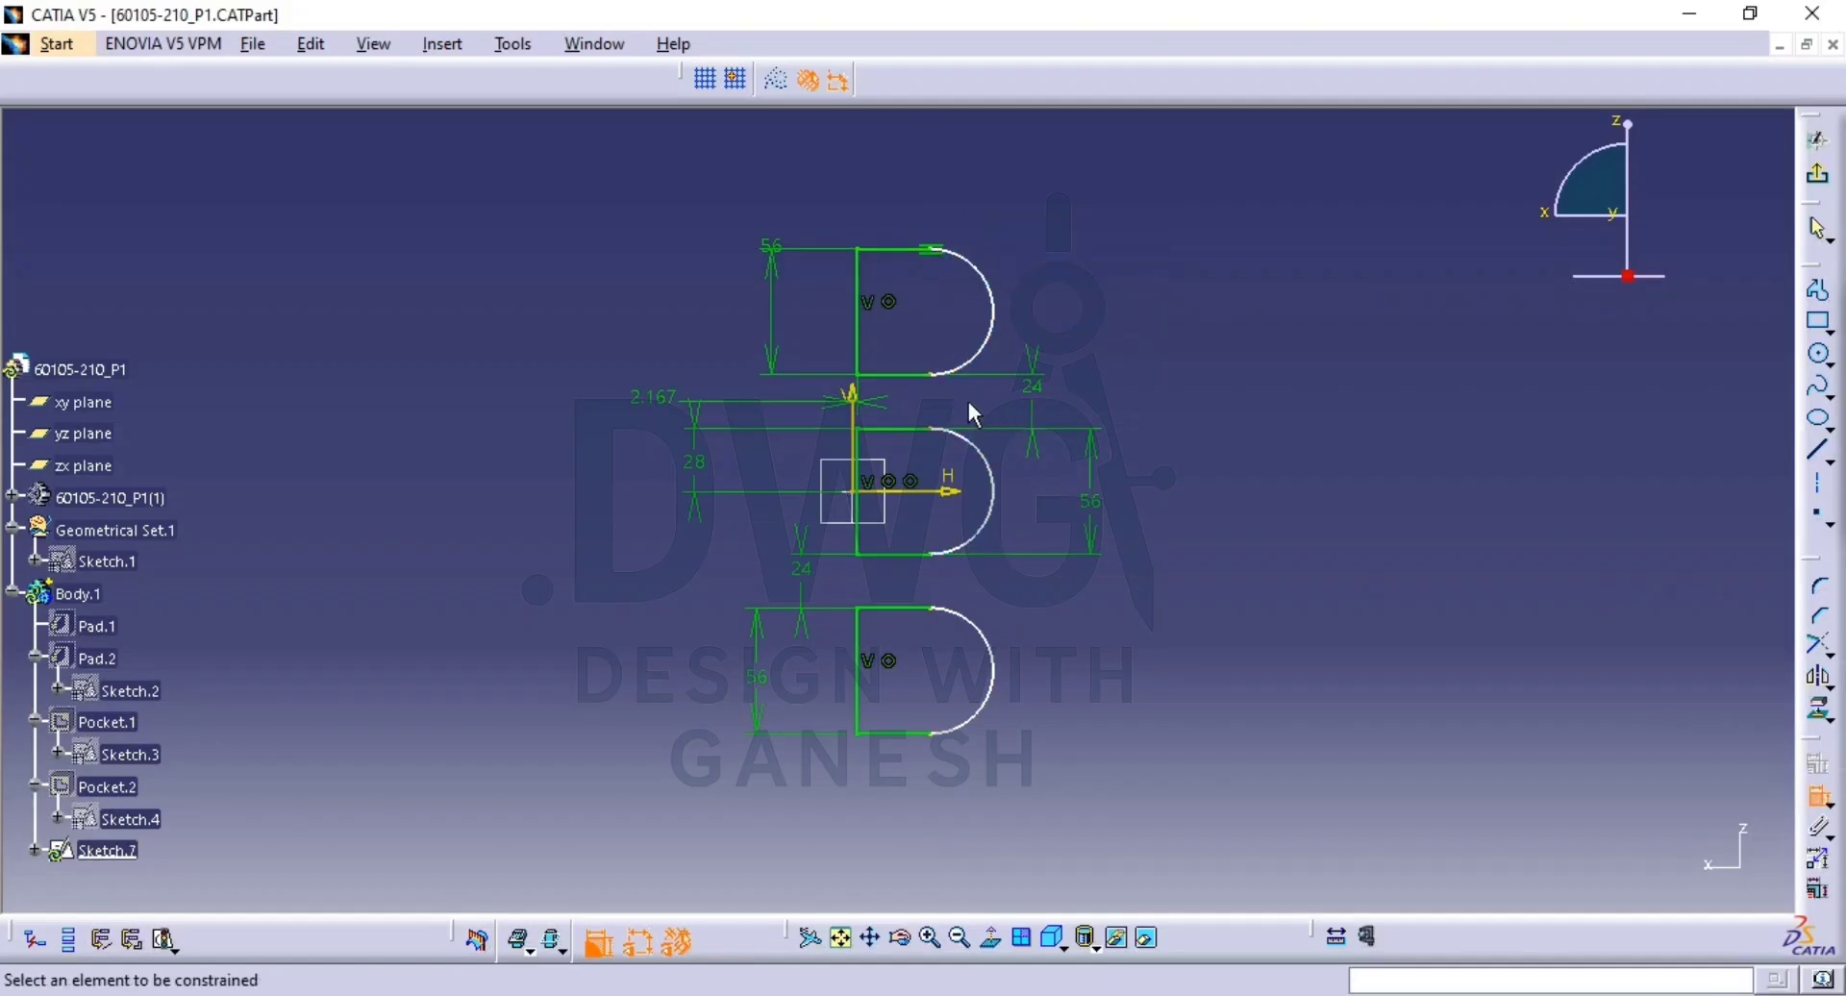
Dimension the upper slot's arc radius and its overall length from the closing line to the arc.
click(991, 320)
click(1038, 313)
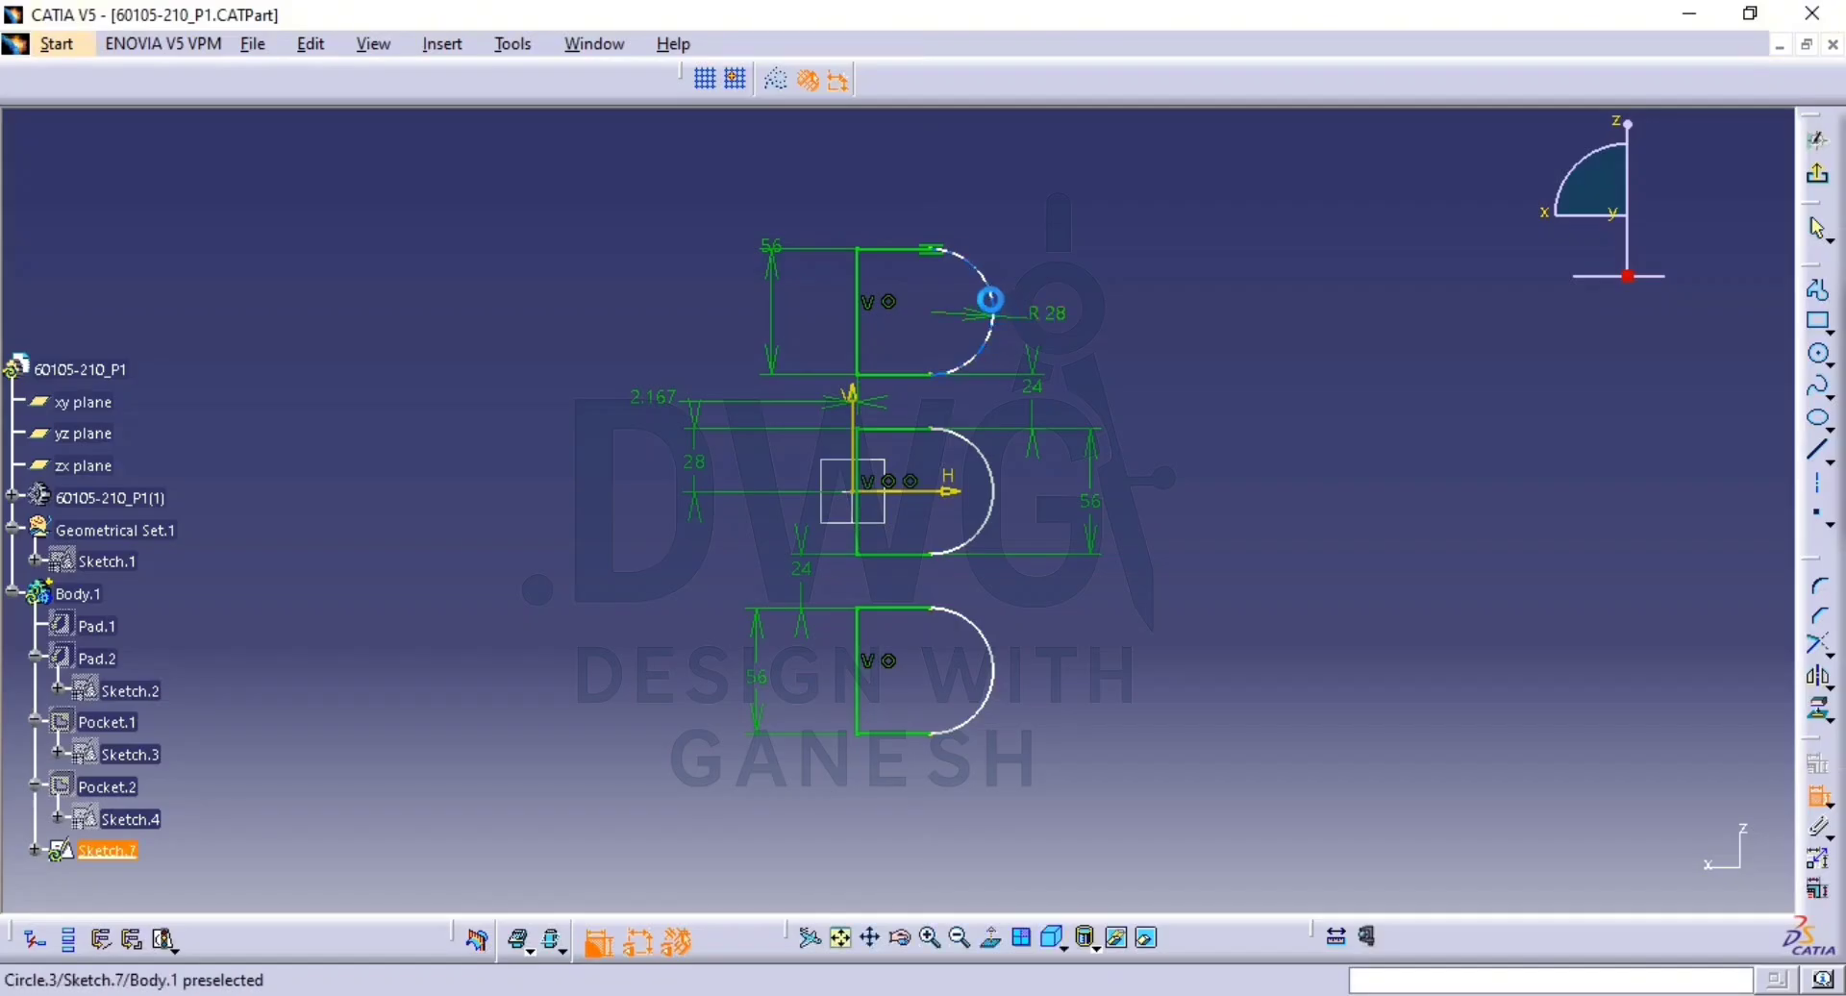
click(991, 299)
click(862, 334)
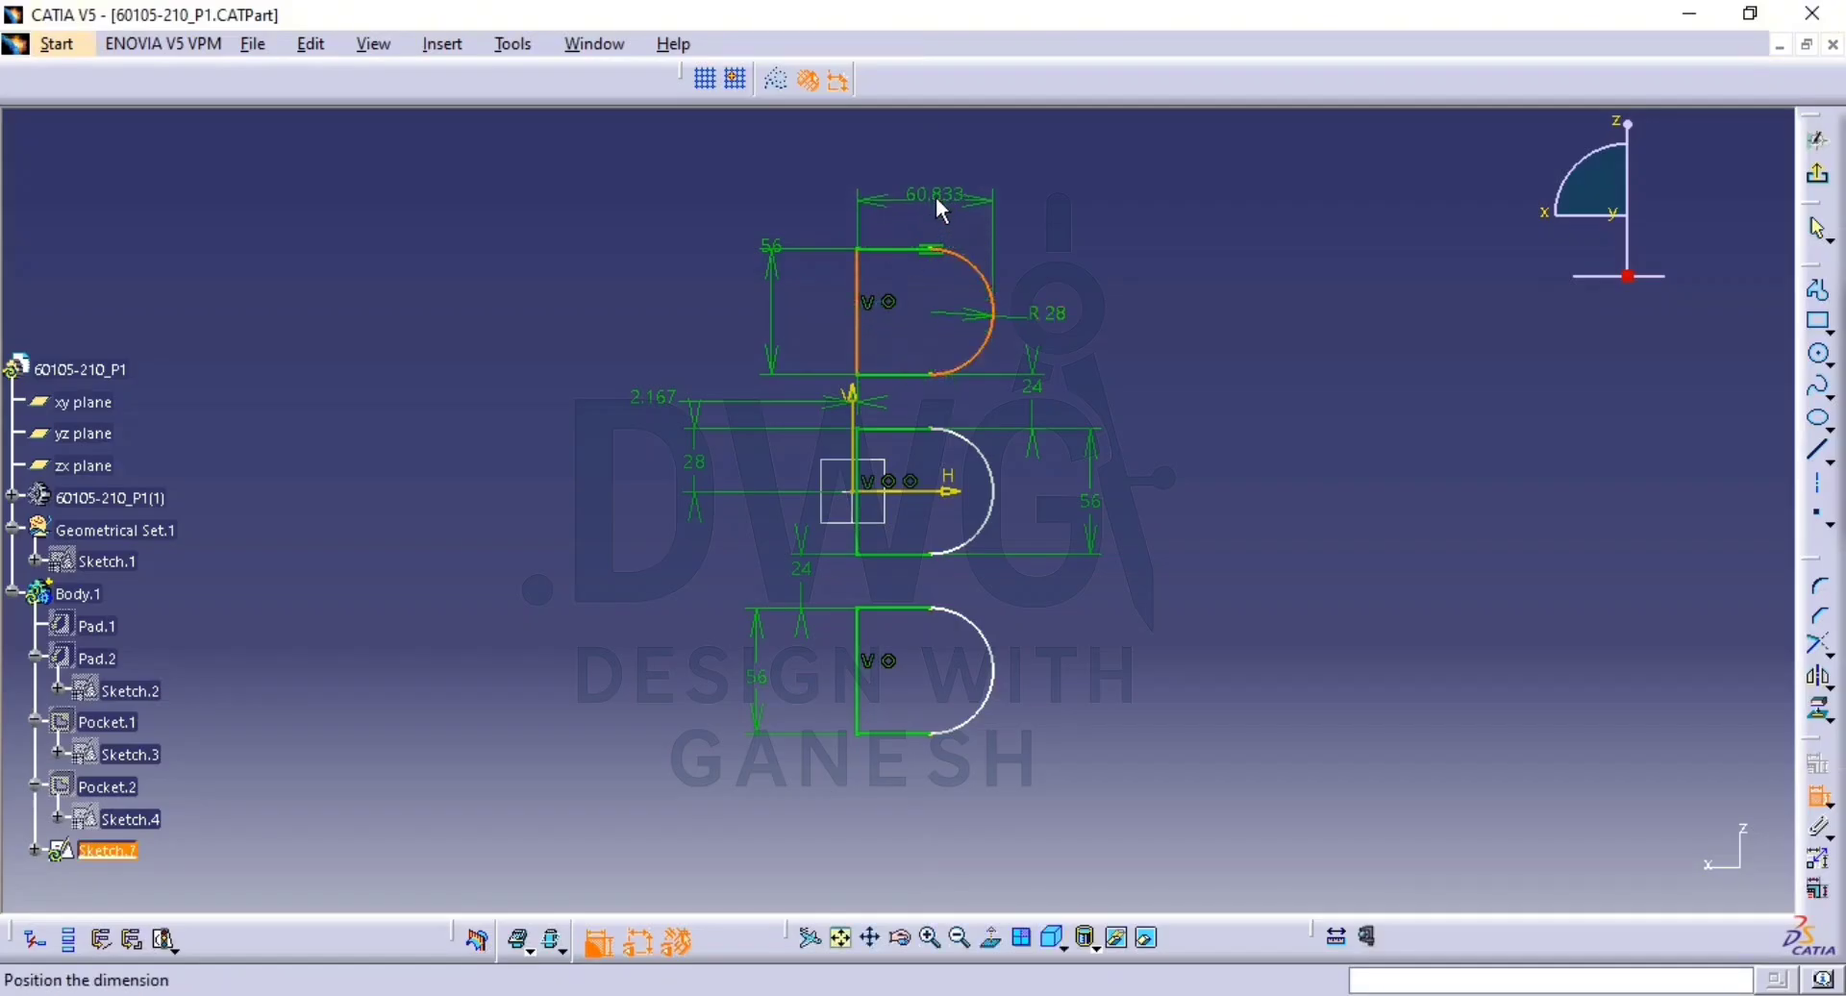
click(939, 198)
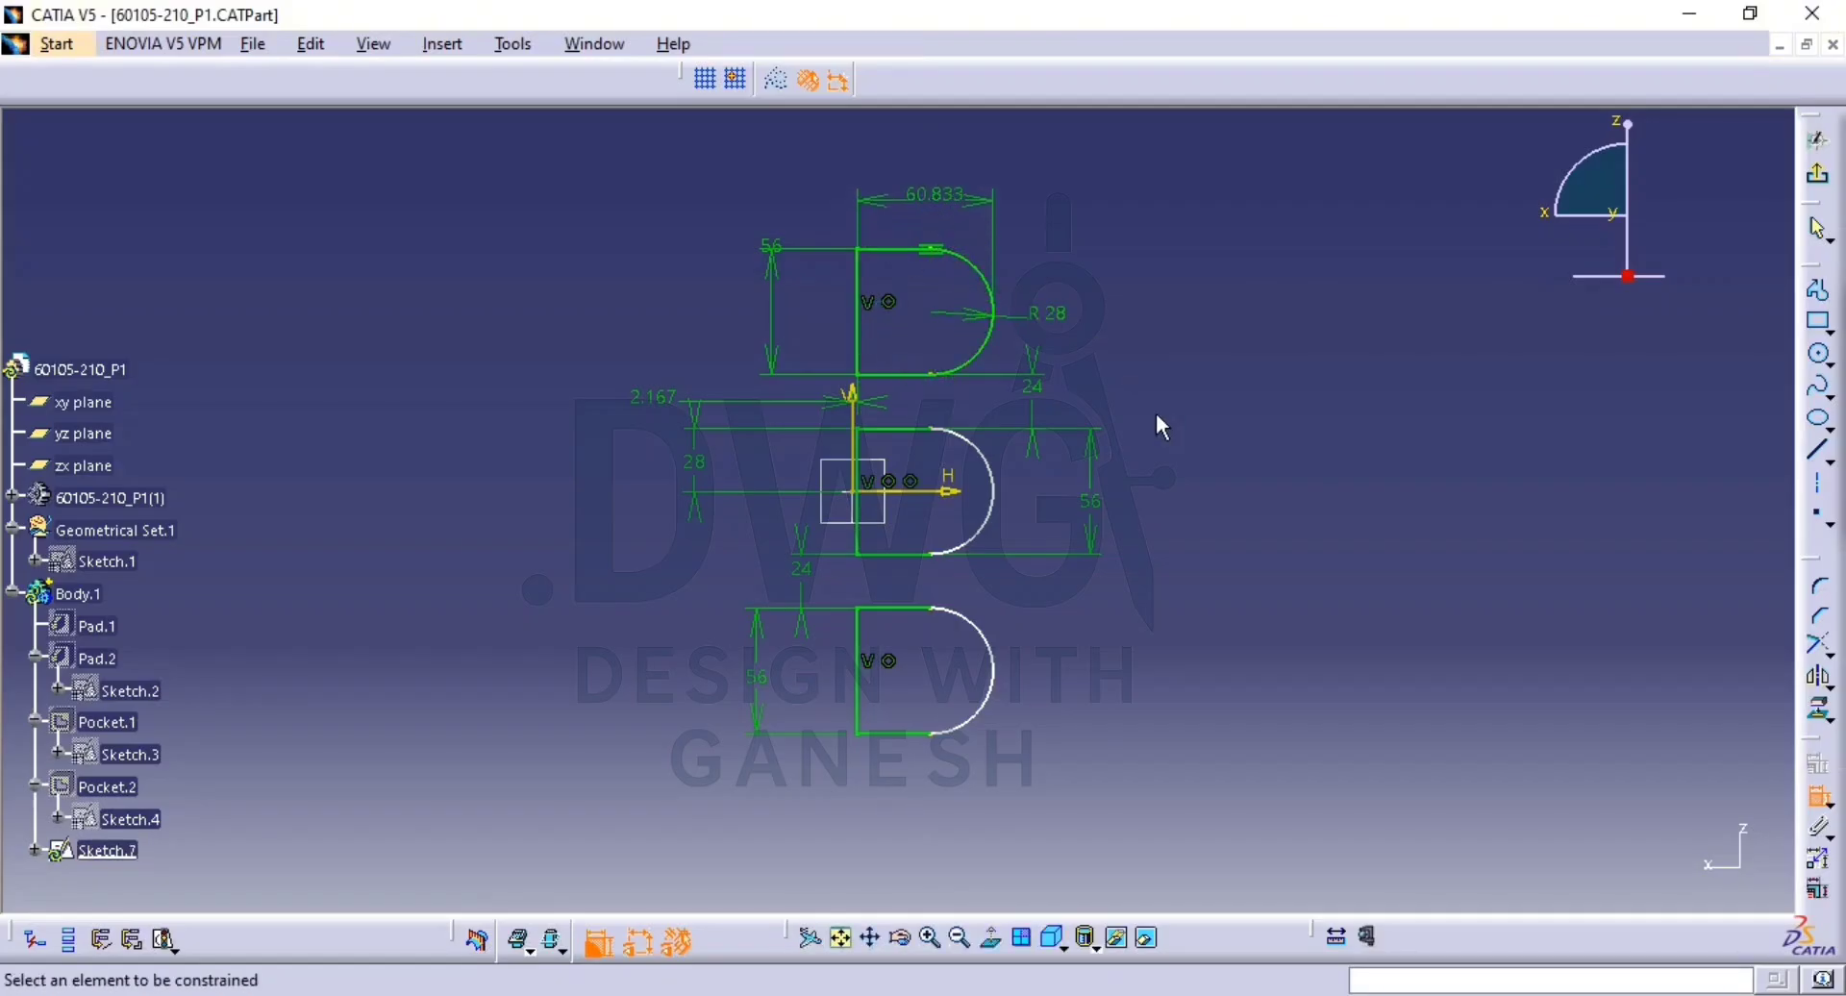
Dimension the middle slot's arc radius and make the arc tangent to the slot's lower straight edge.
click(990, 526)
click(1038, 515)
click(977, 546)
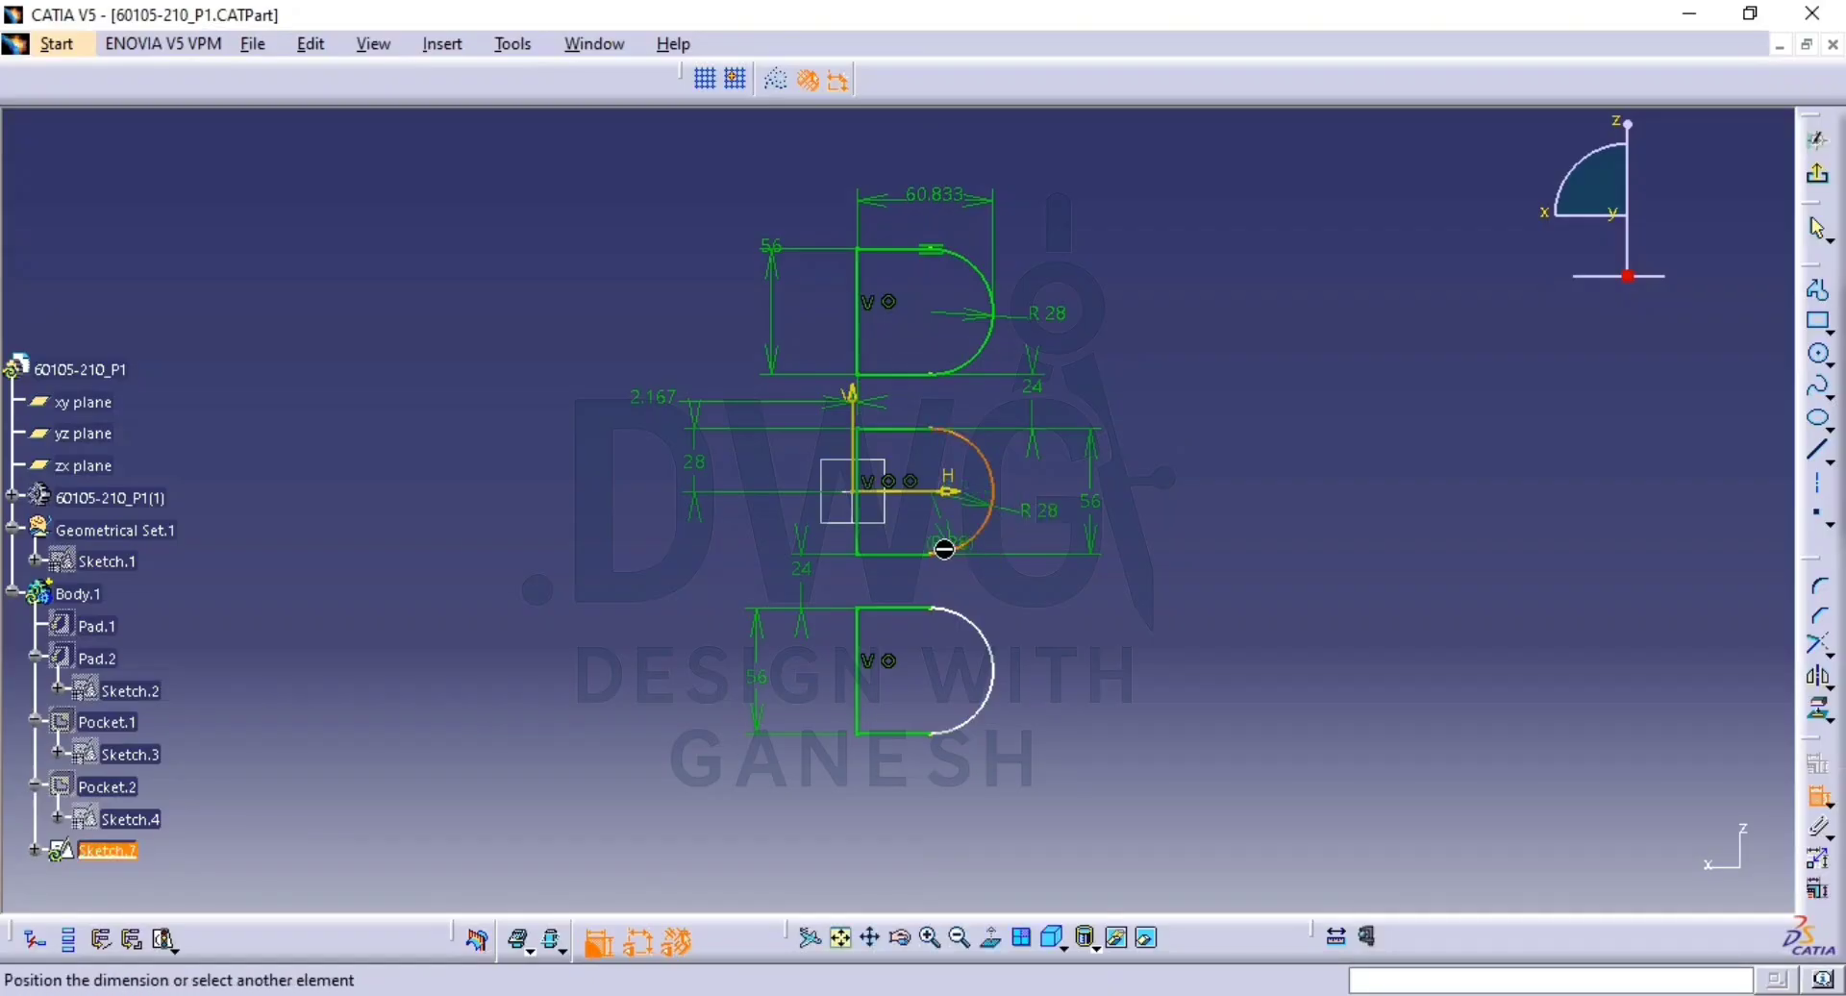
right_click(937, 567)
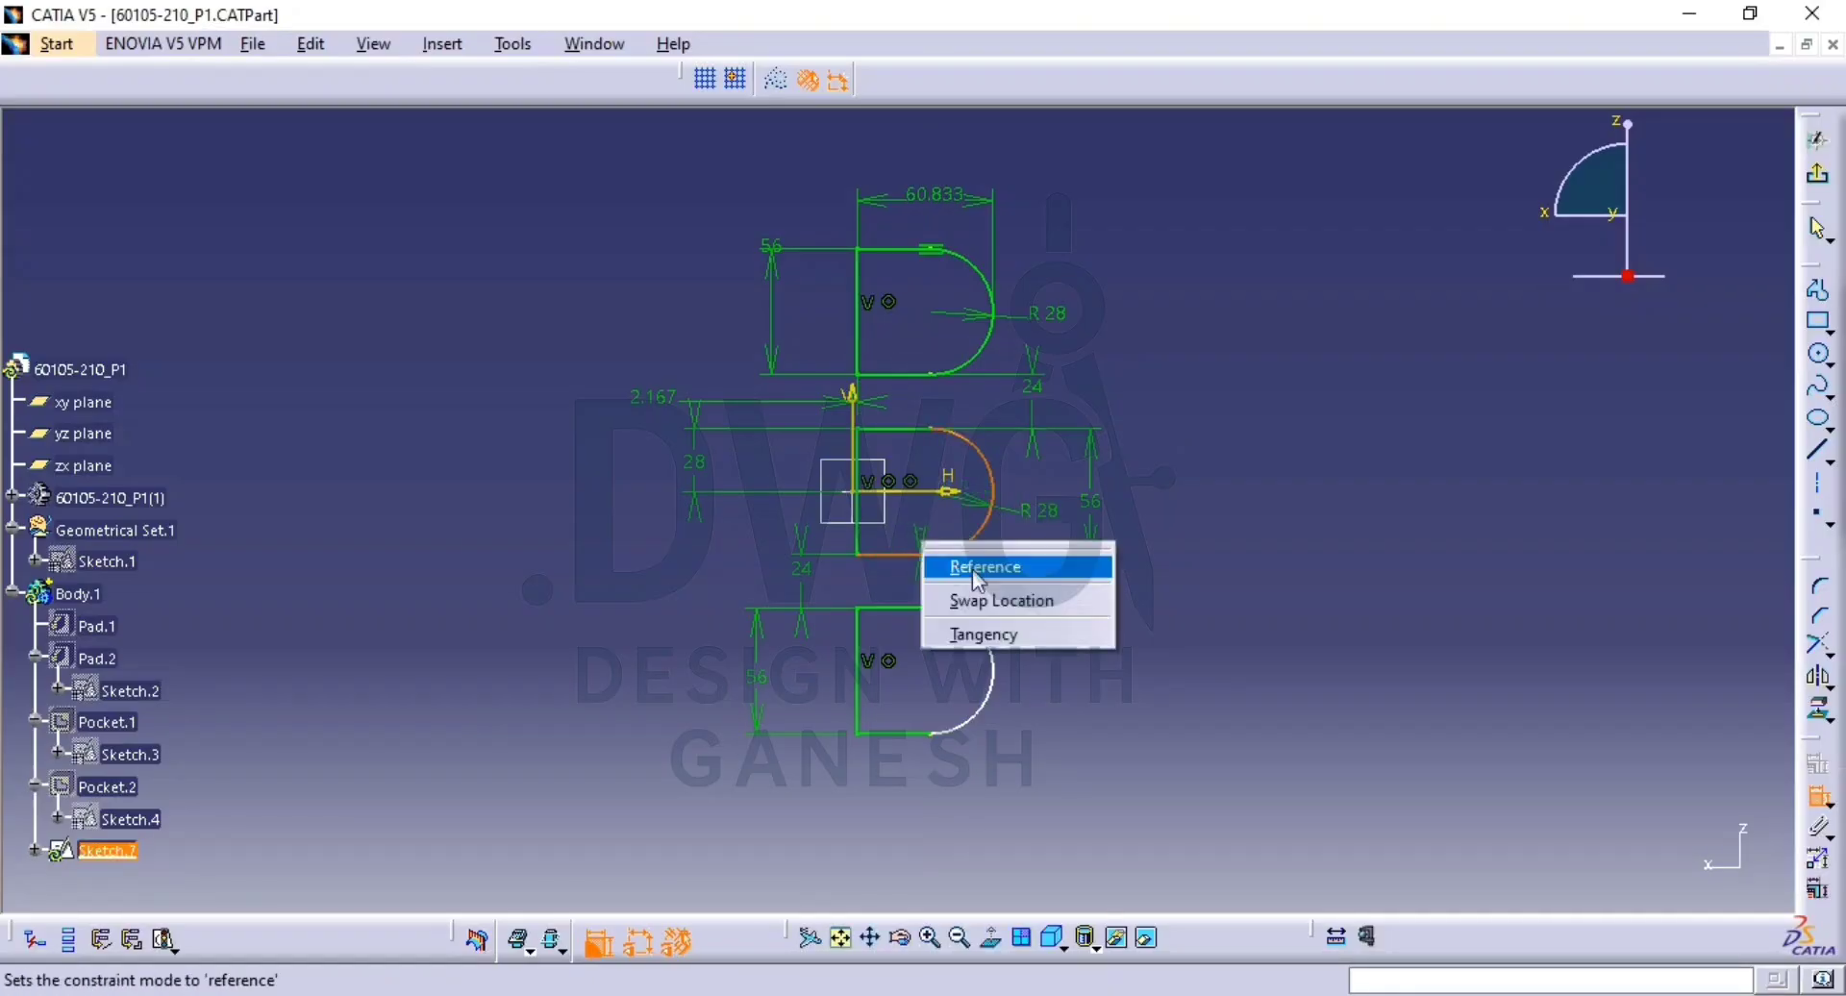
click(990, 630)
Dimension the middle slot's overall length from its closing line to the arc.
click(993, 494)
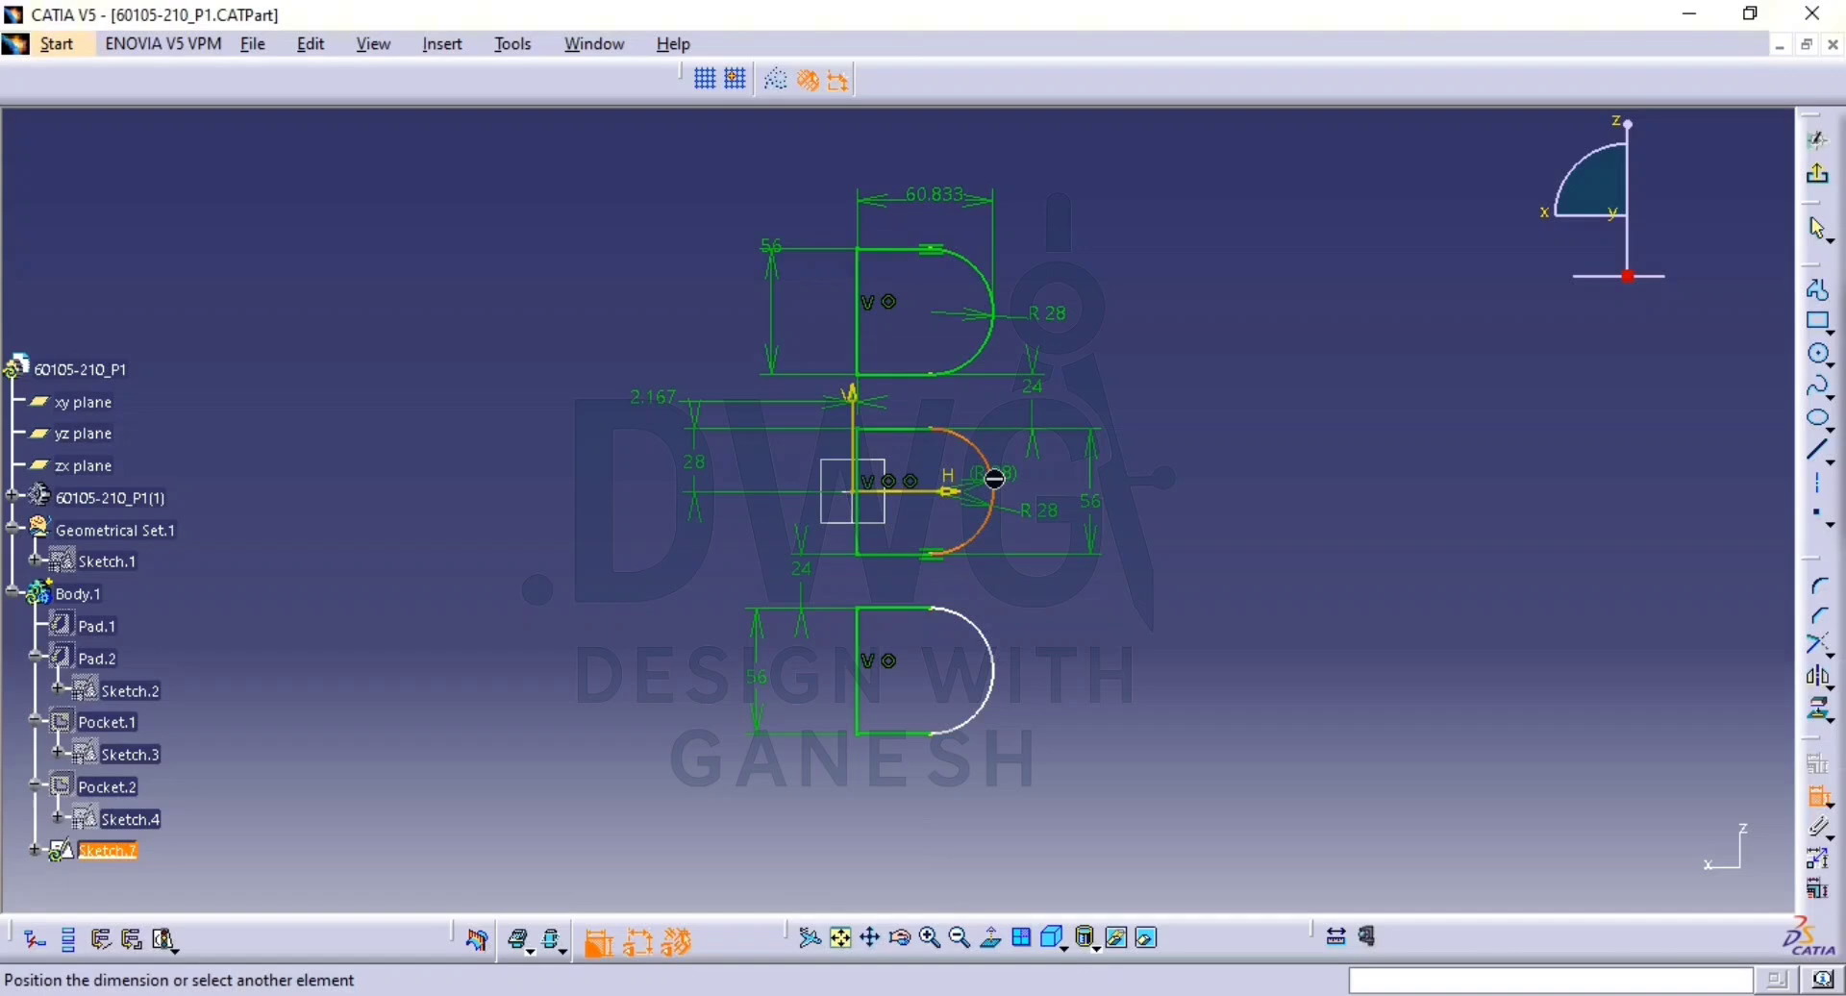
click(862, 502)
click(1108, 582)
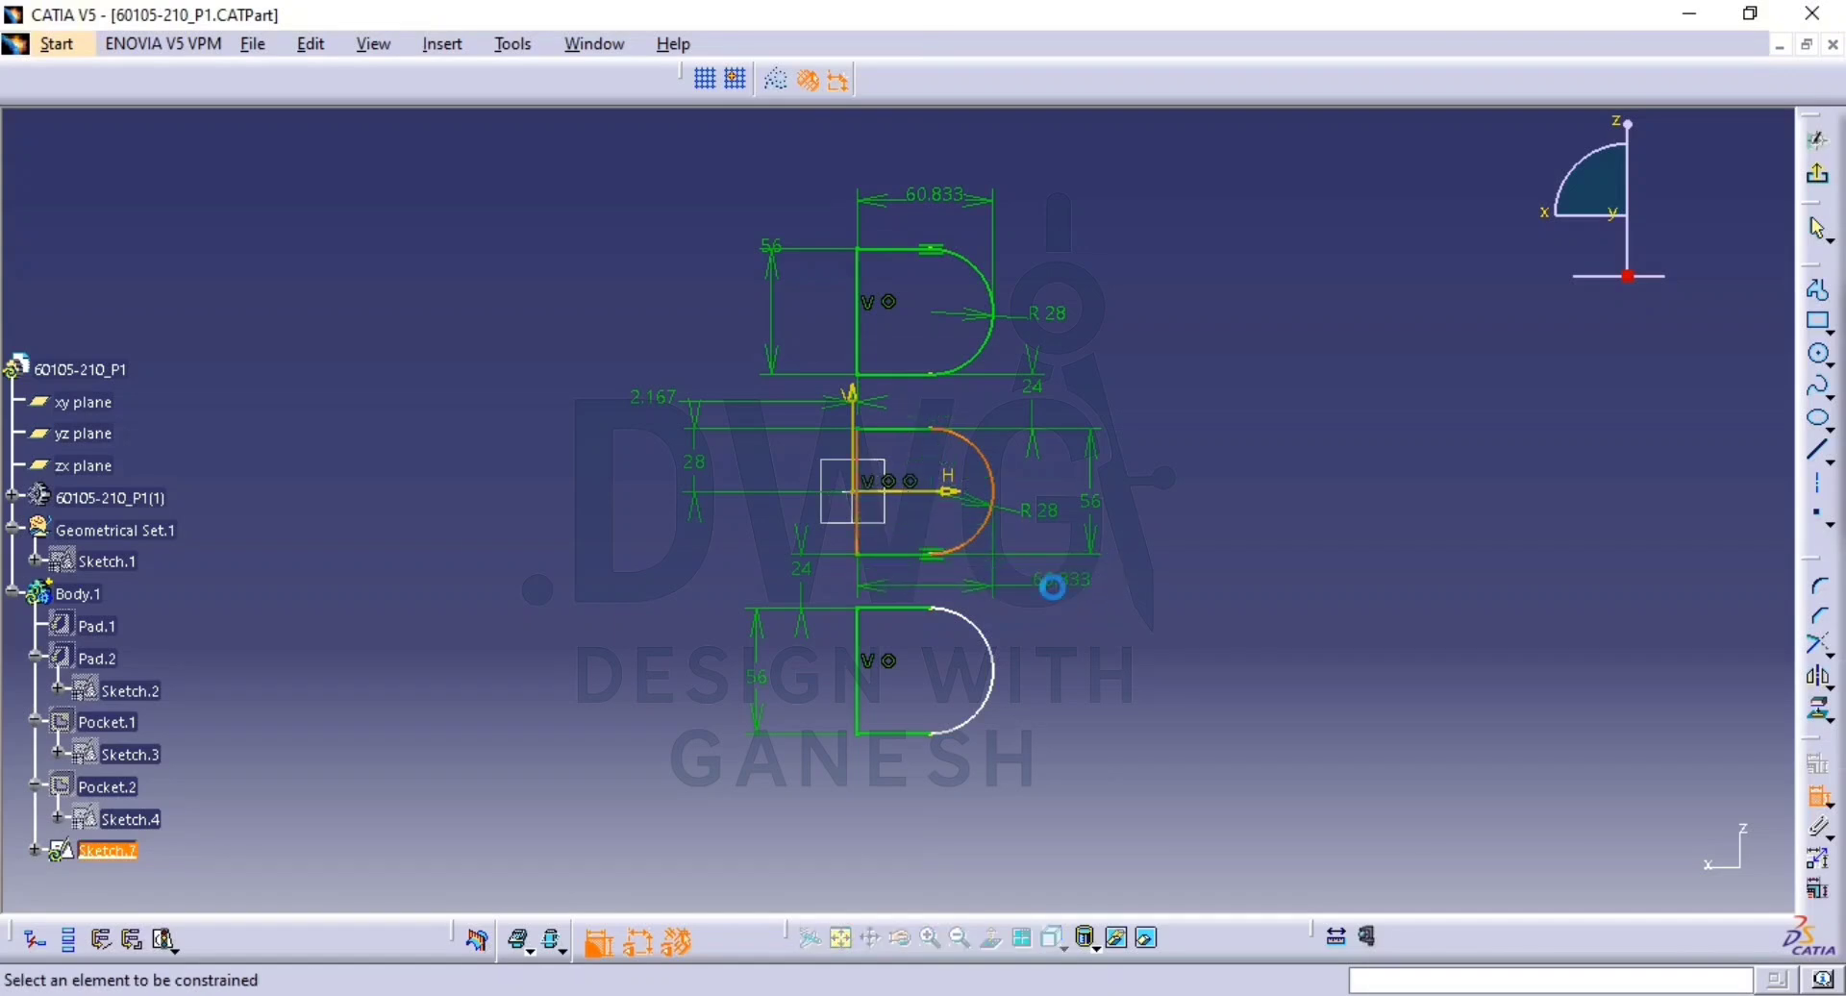
Dimension the lower slot's arc radius and make the arc tangent to the slot's lower straight edge.
click(995, 667)
click(1065, 679)
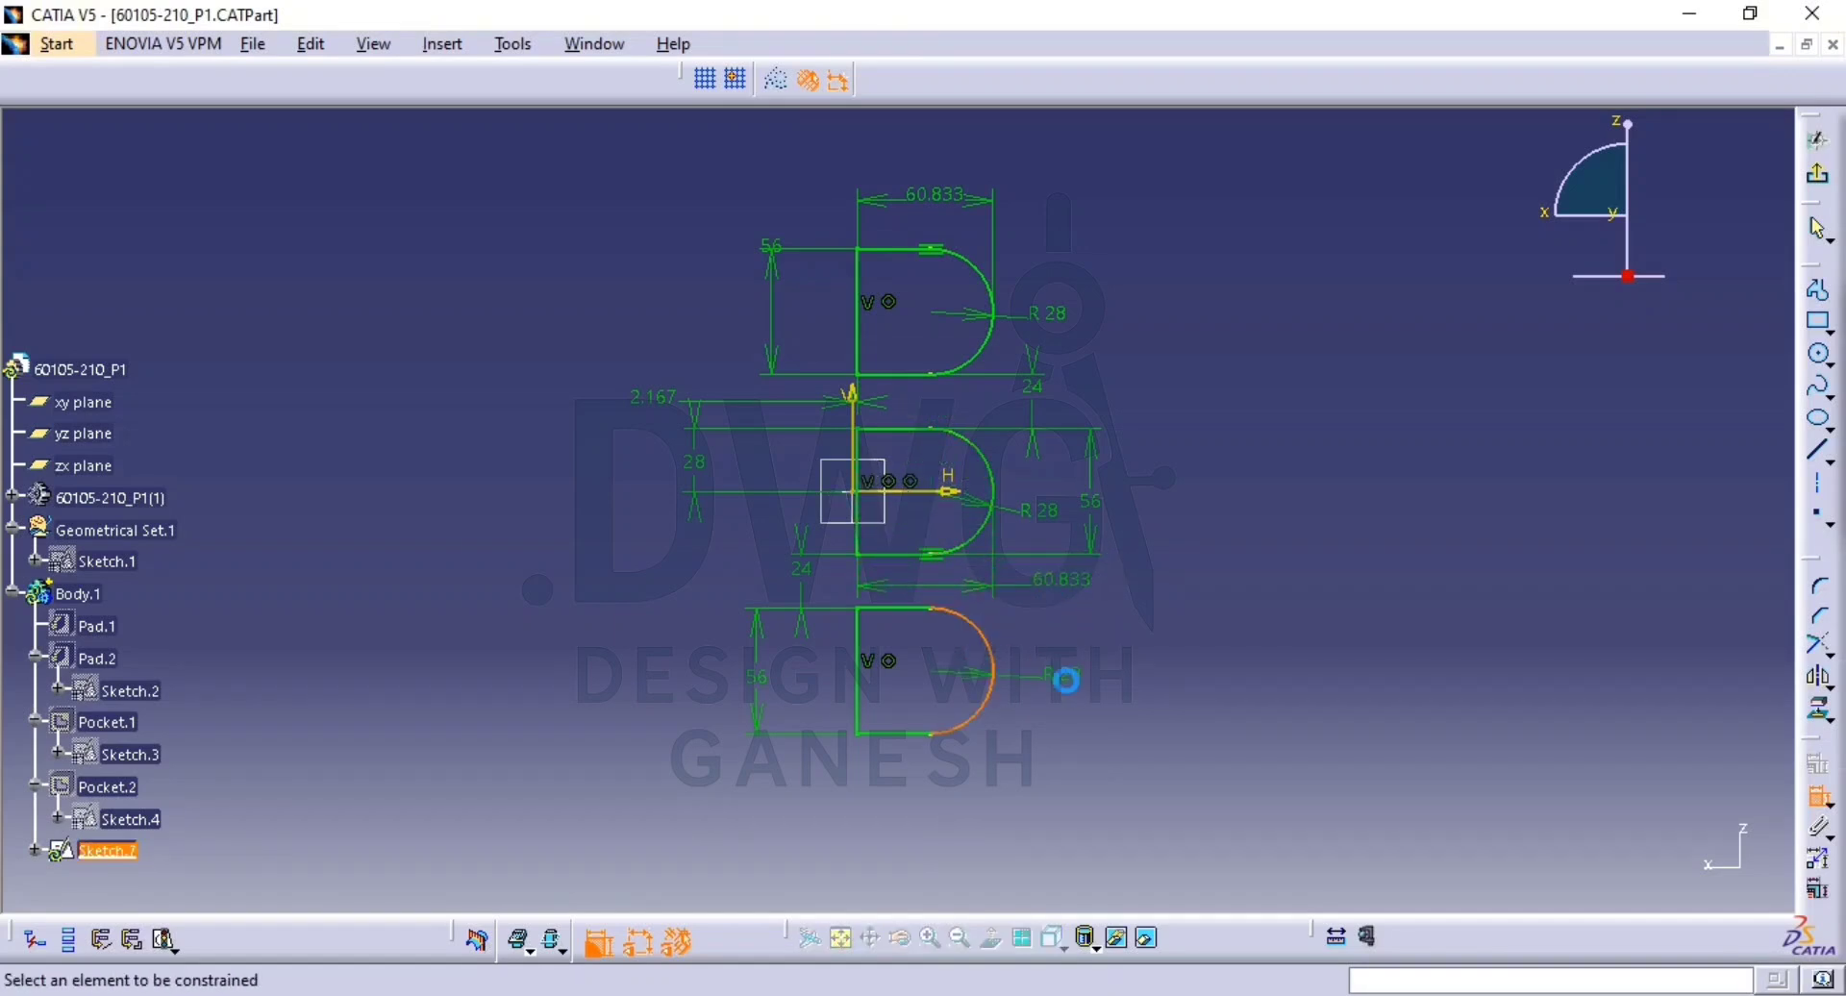
click(979, 719)
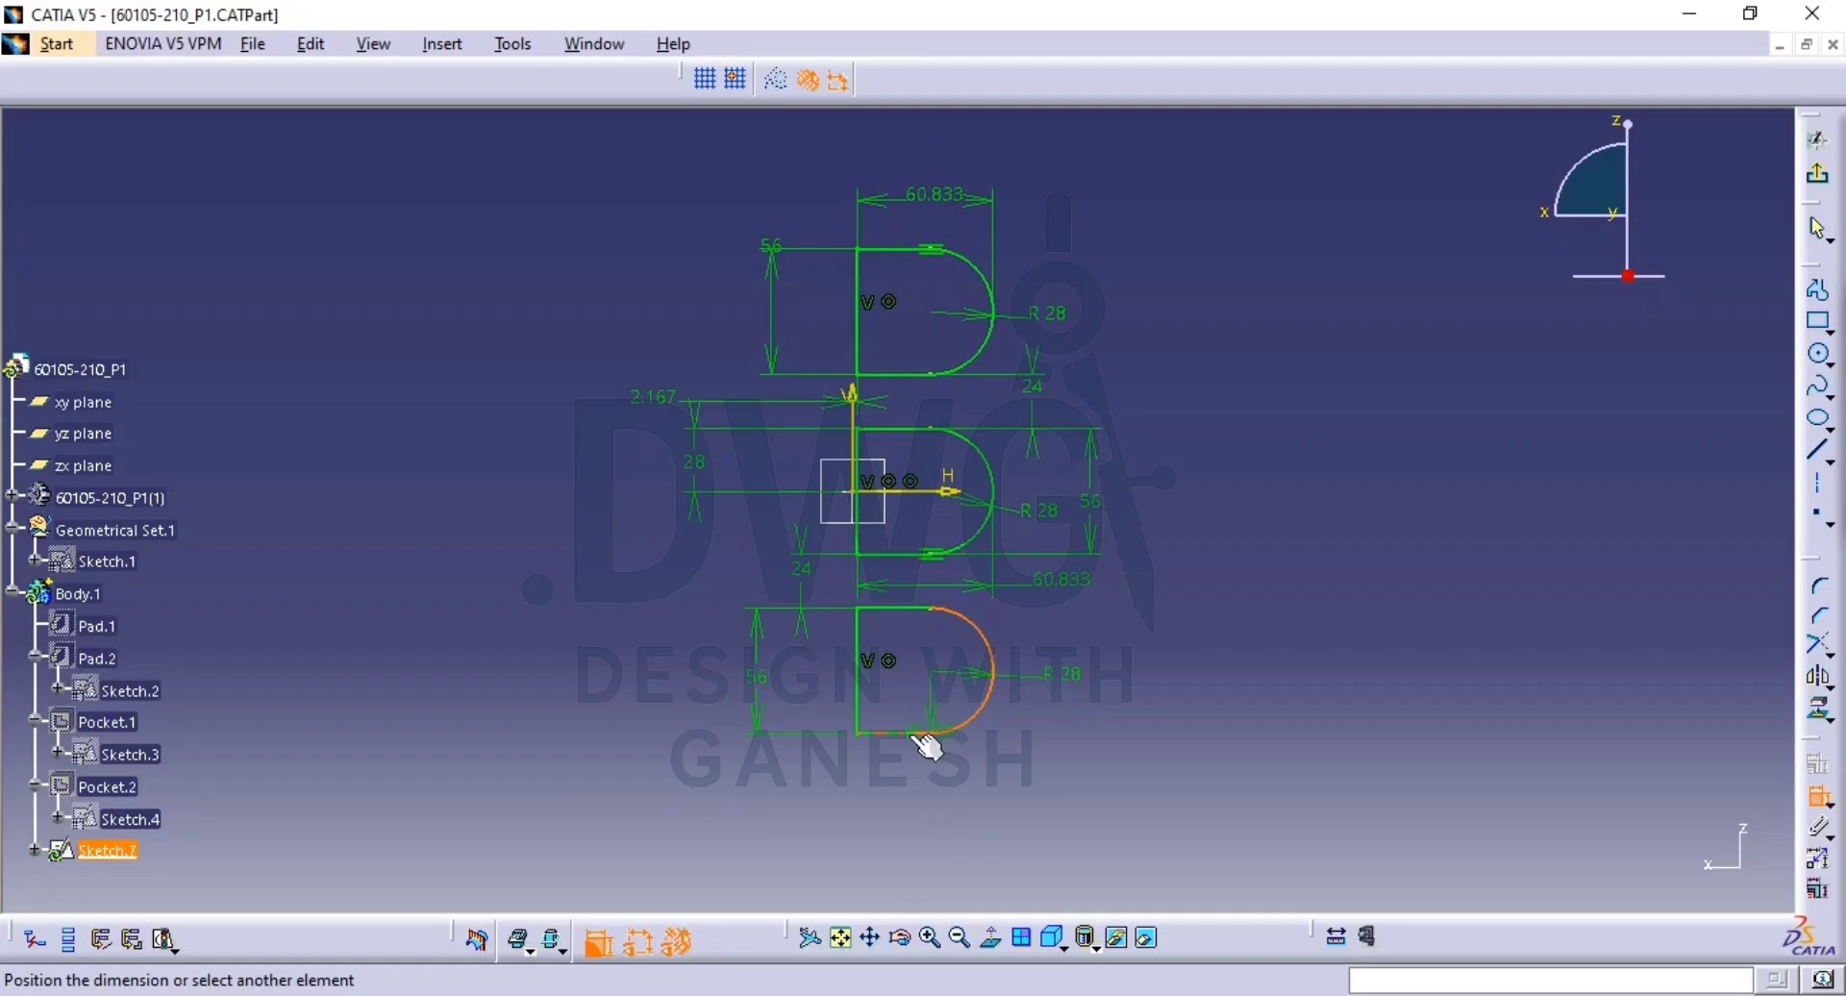
right_click(918, 728)
click(966, 808)
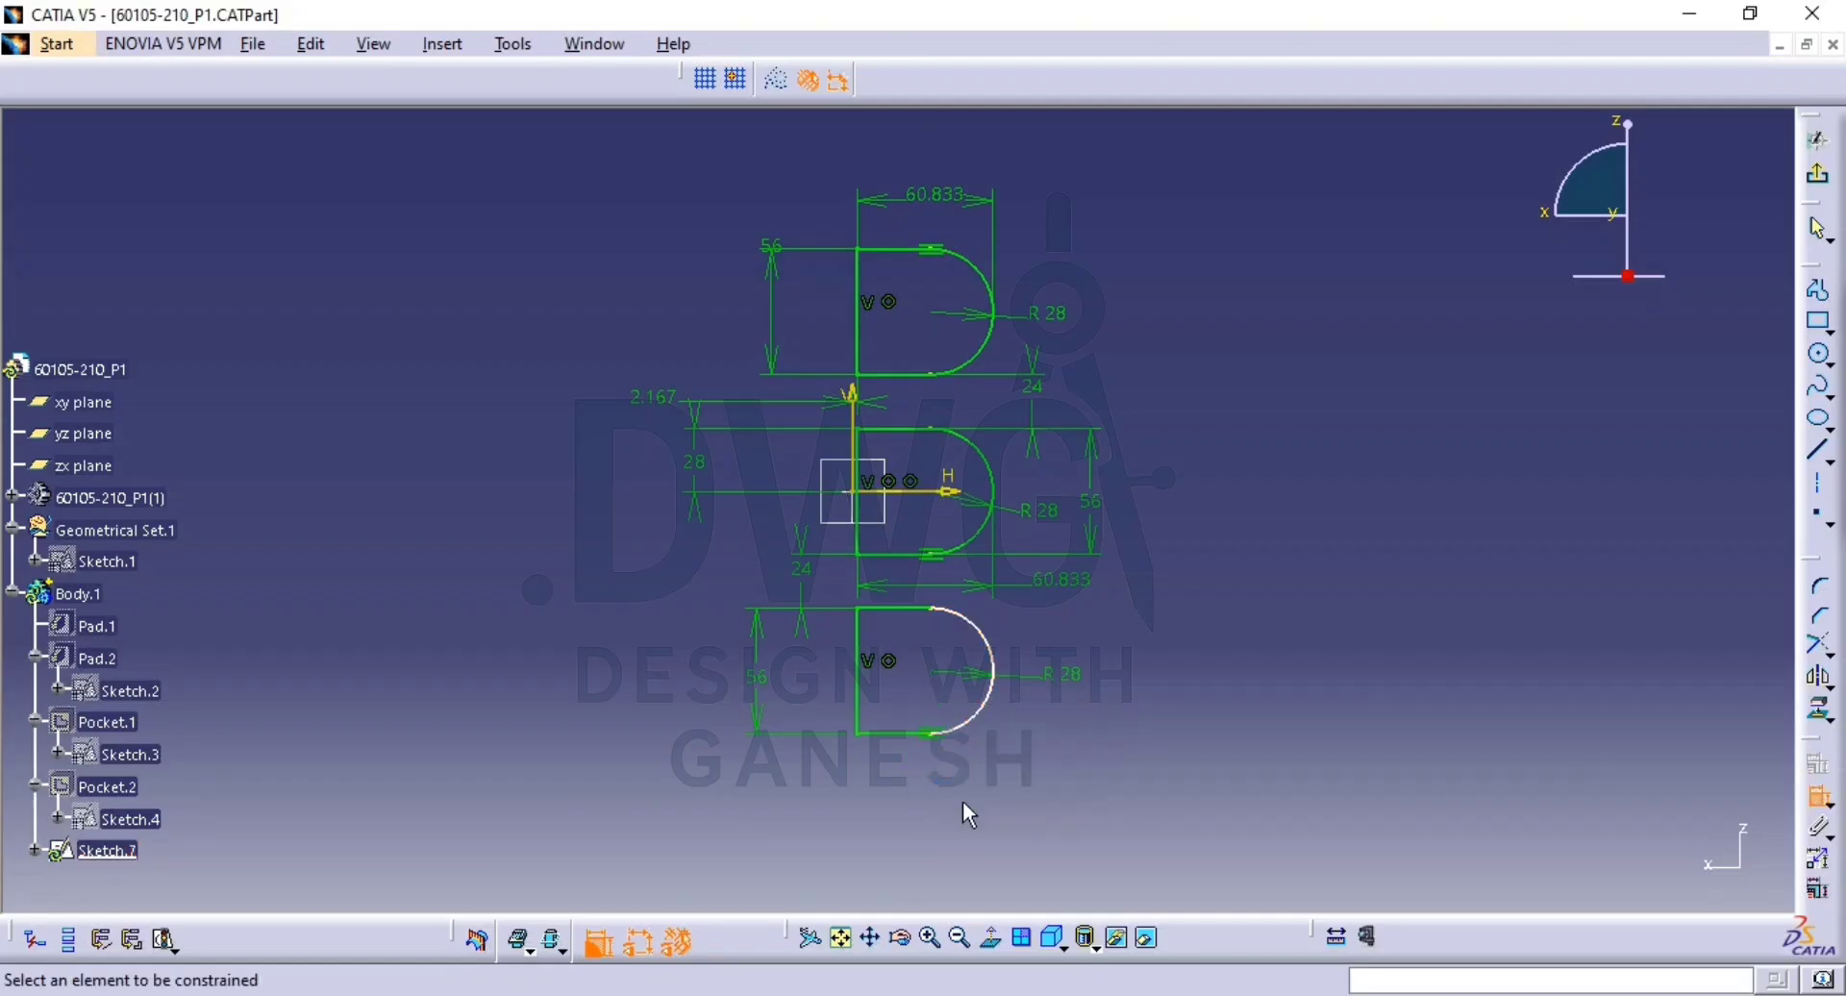
Dimension the lower slot's overall length from its closing line to the arc.
click(874, 734)
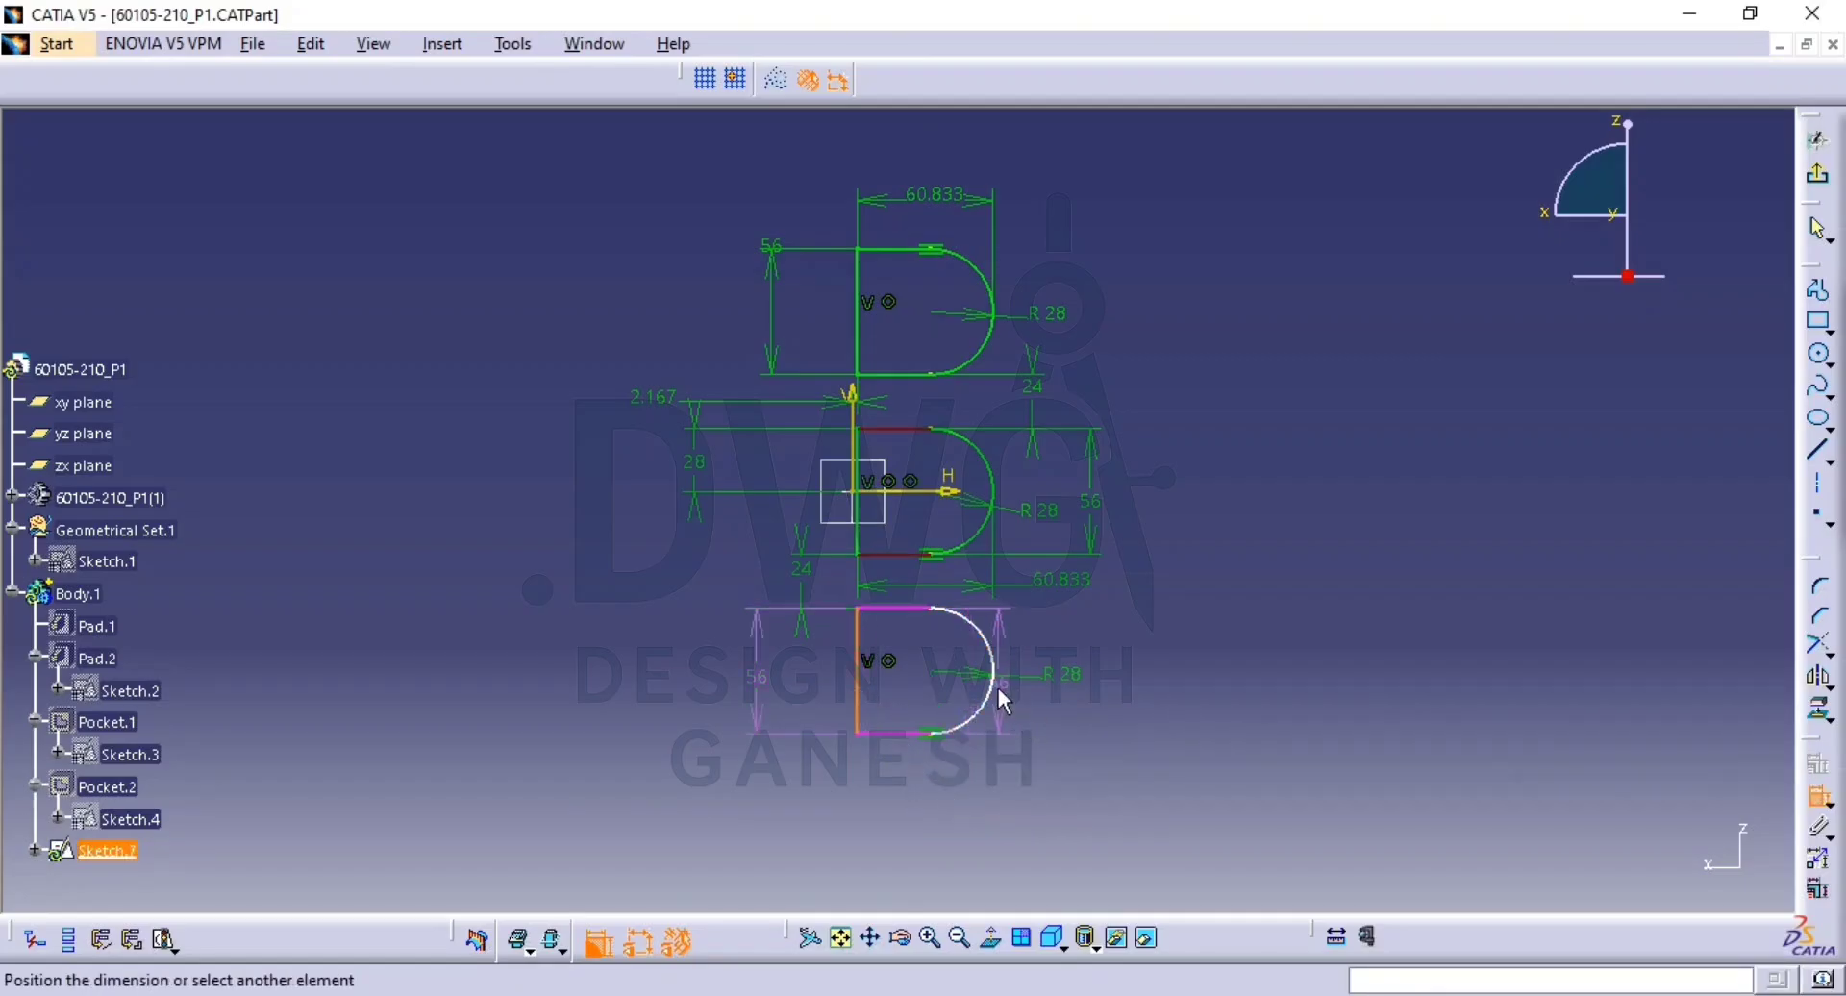
click(998, 689)
click(955, 835)
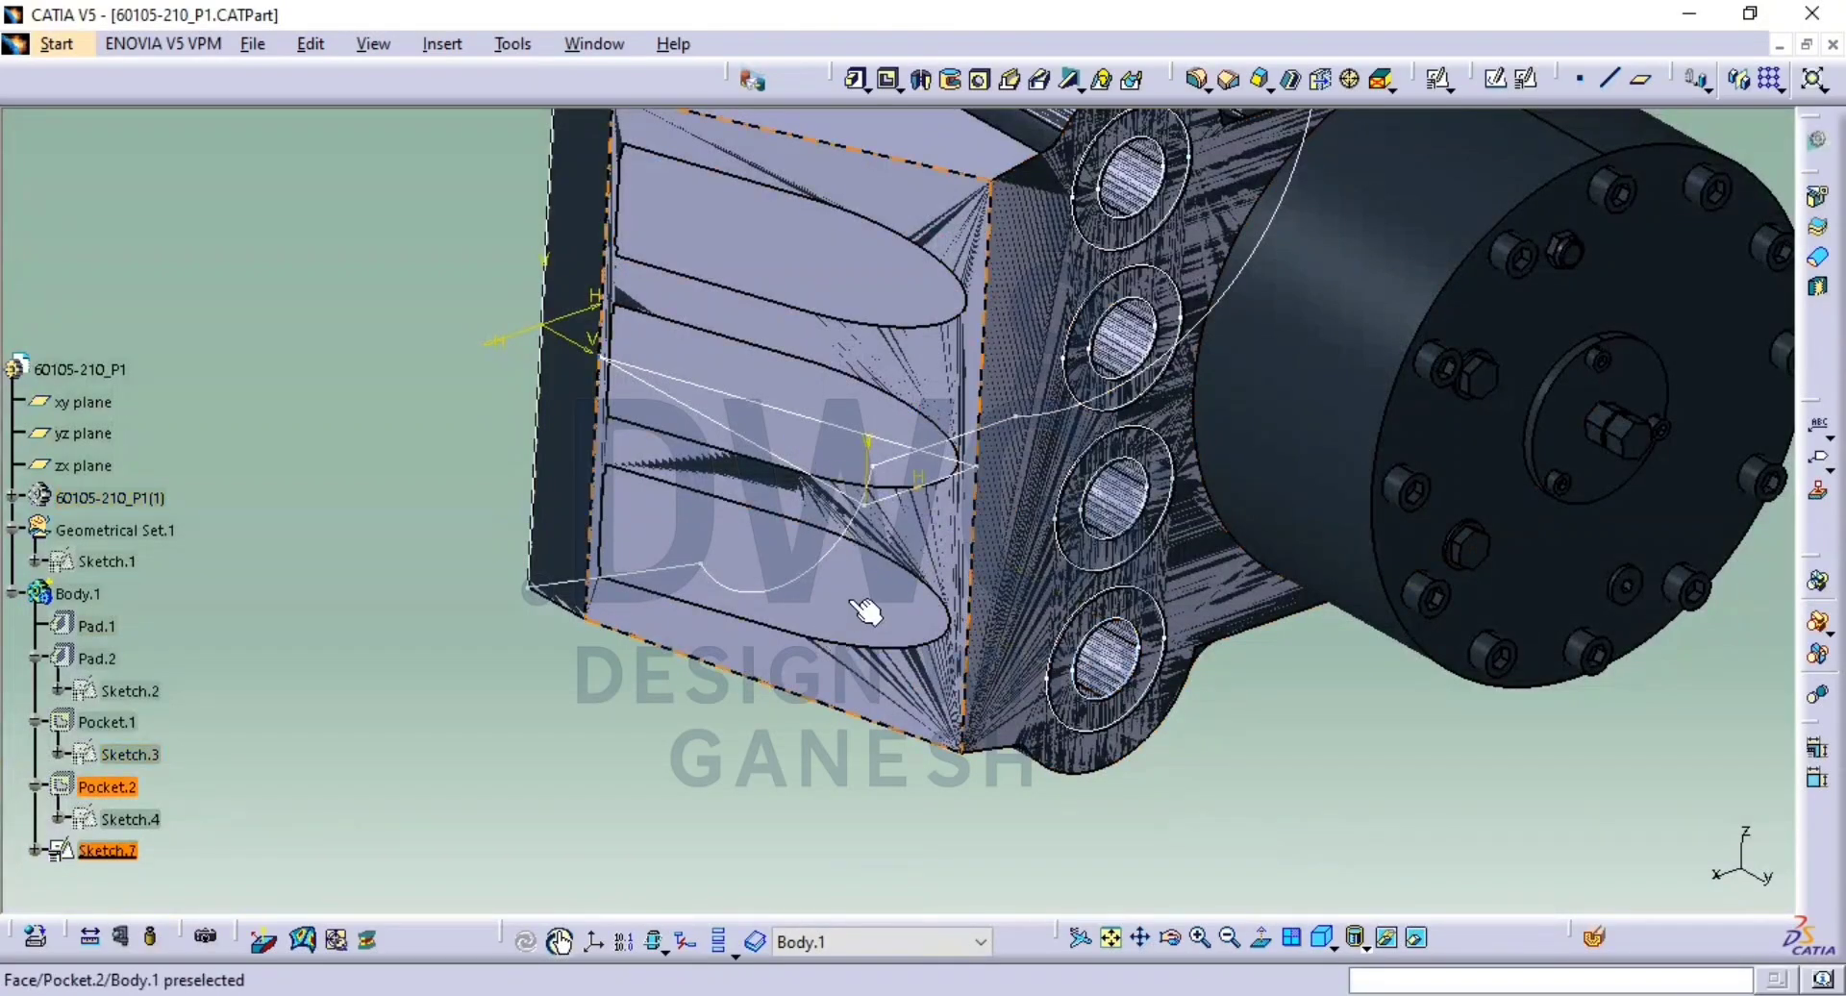
Bring the modelled solid and the reference body back from the hidden space and return to the visible space.
click(853, 602)
key(ctrl+h)
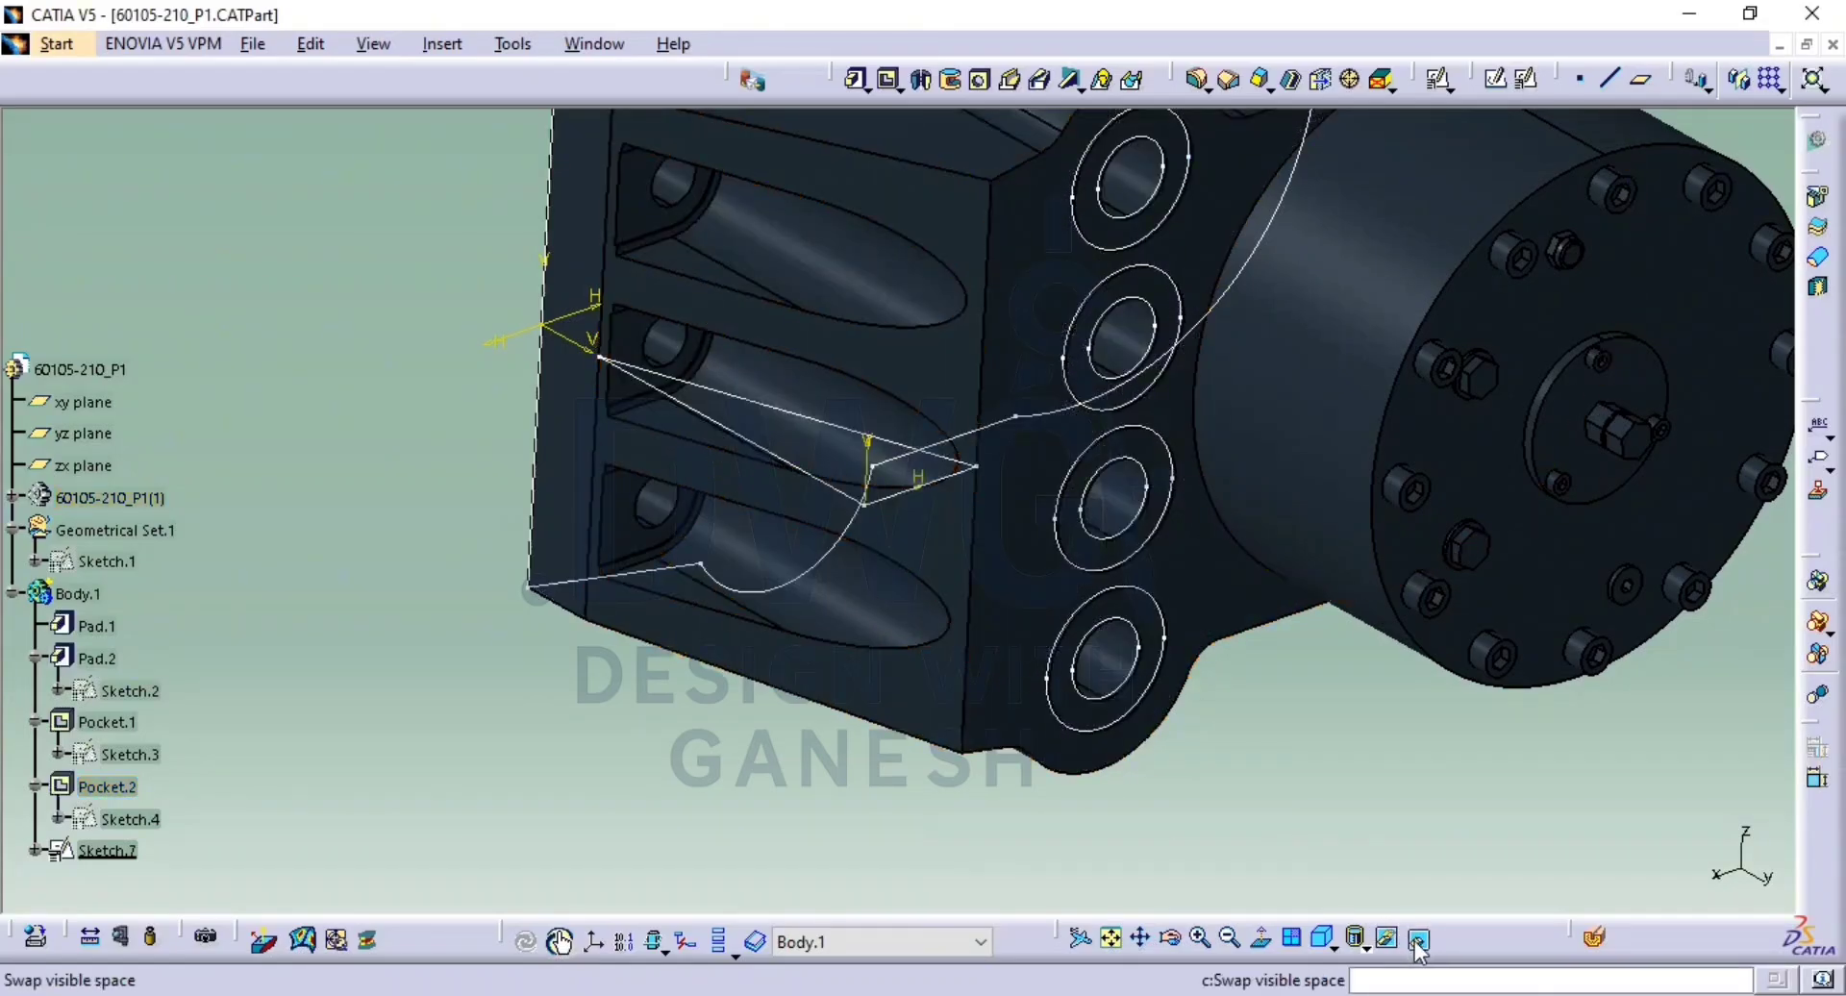
click(1312, 435)
key(ctrl+h)
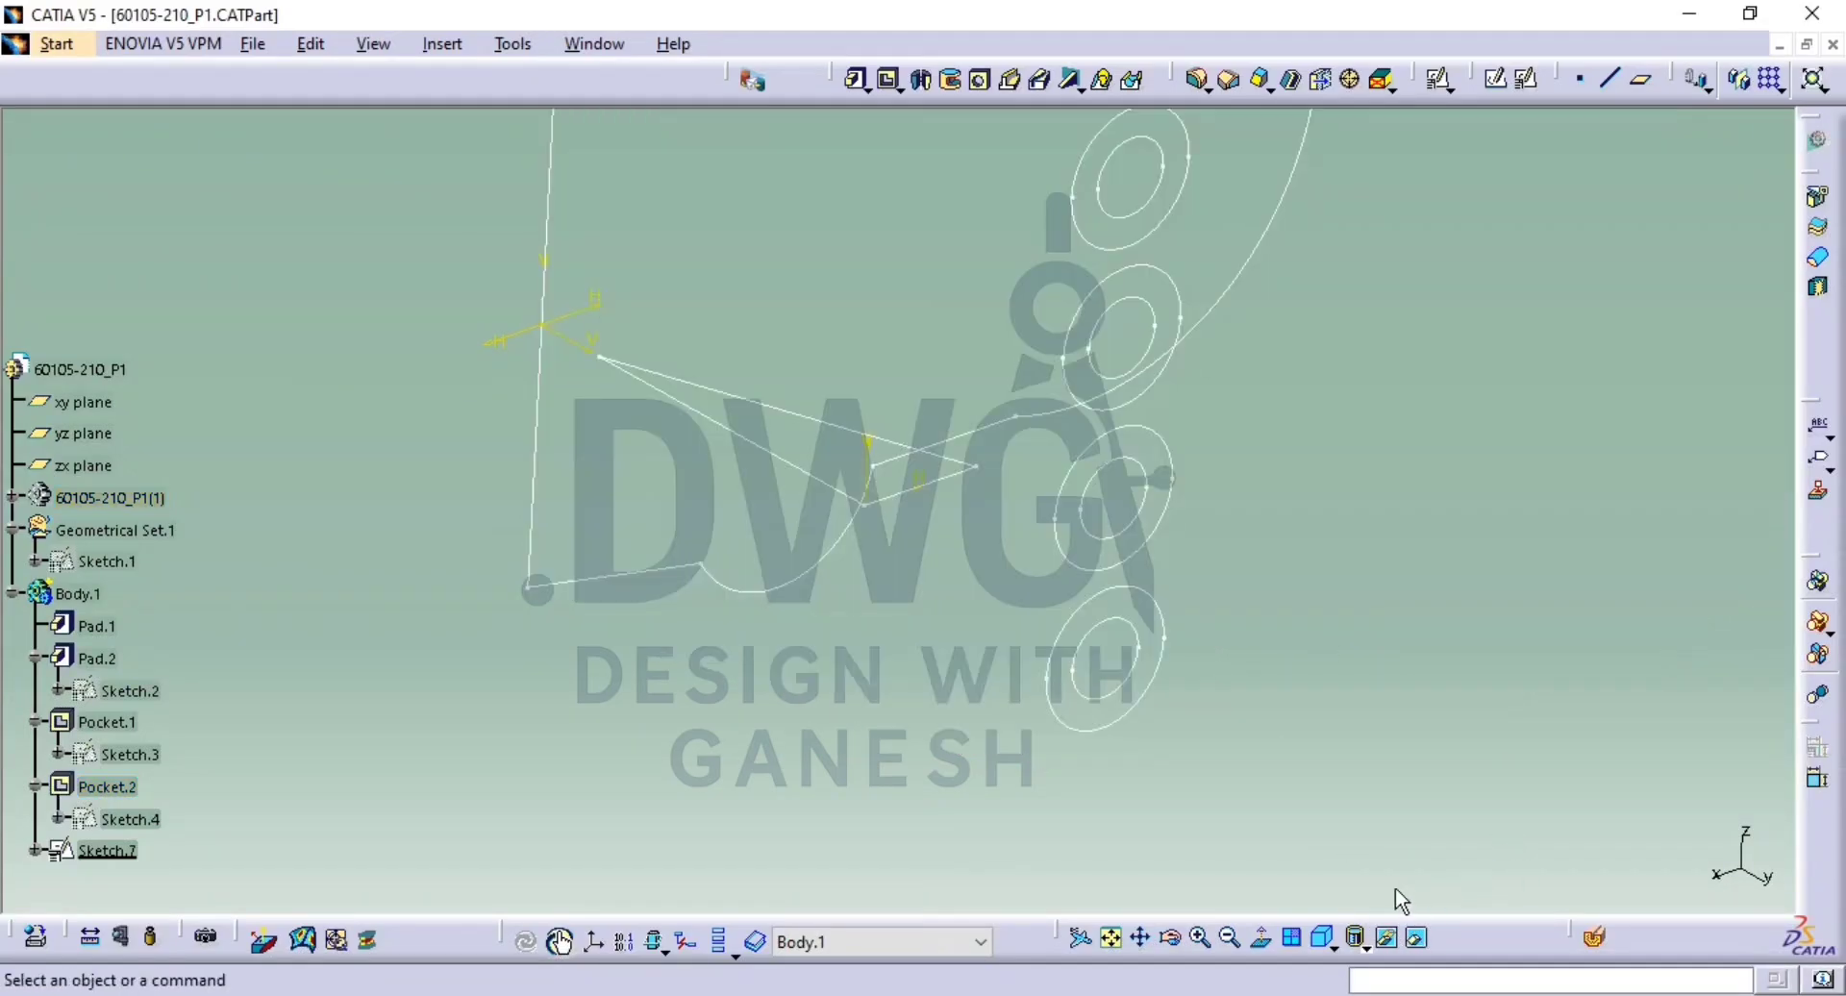
click(1387, 937)
Start a pocket feature using the sketch with the three U-shaped slots as its profile.
middle_drag(918, 646, 1083, 753)
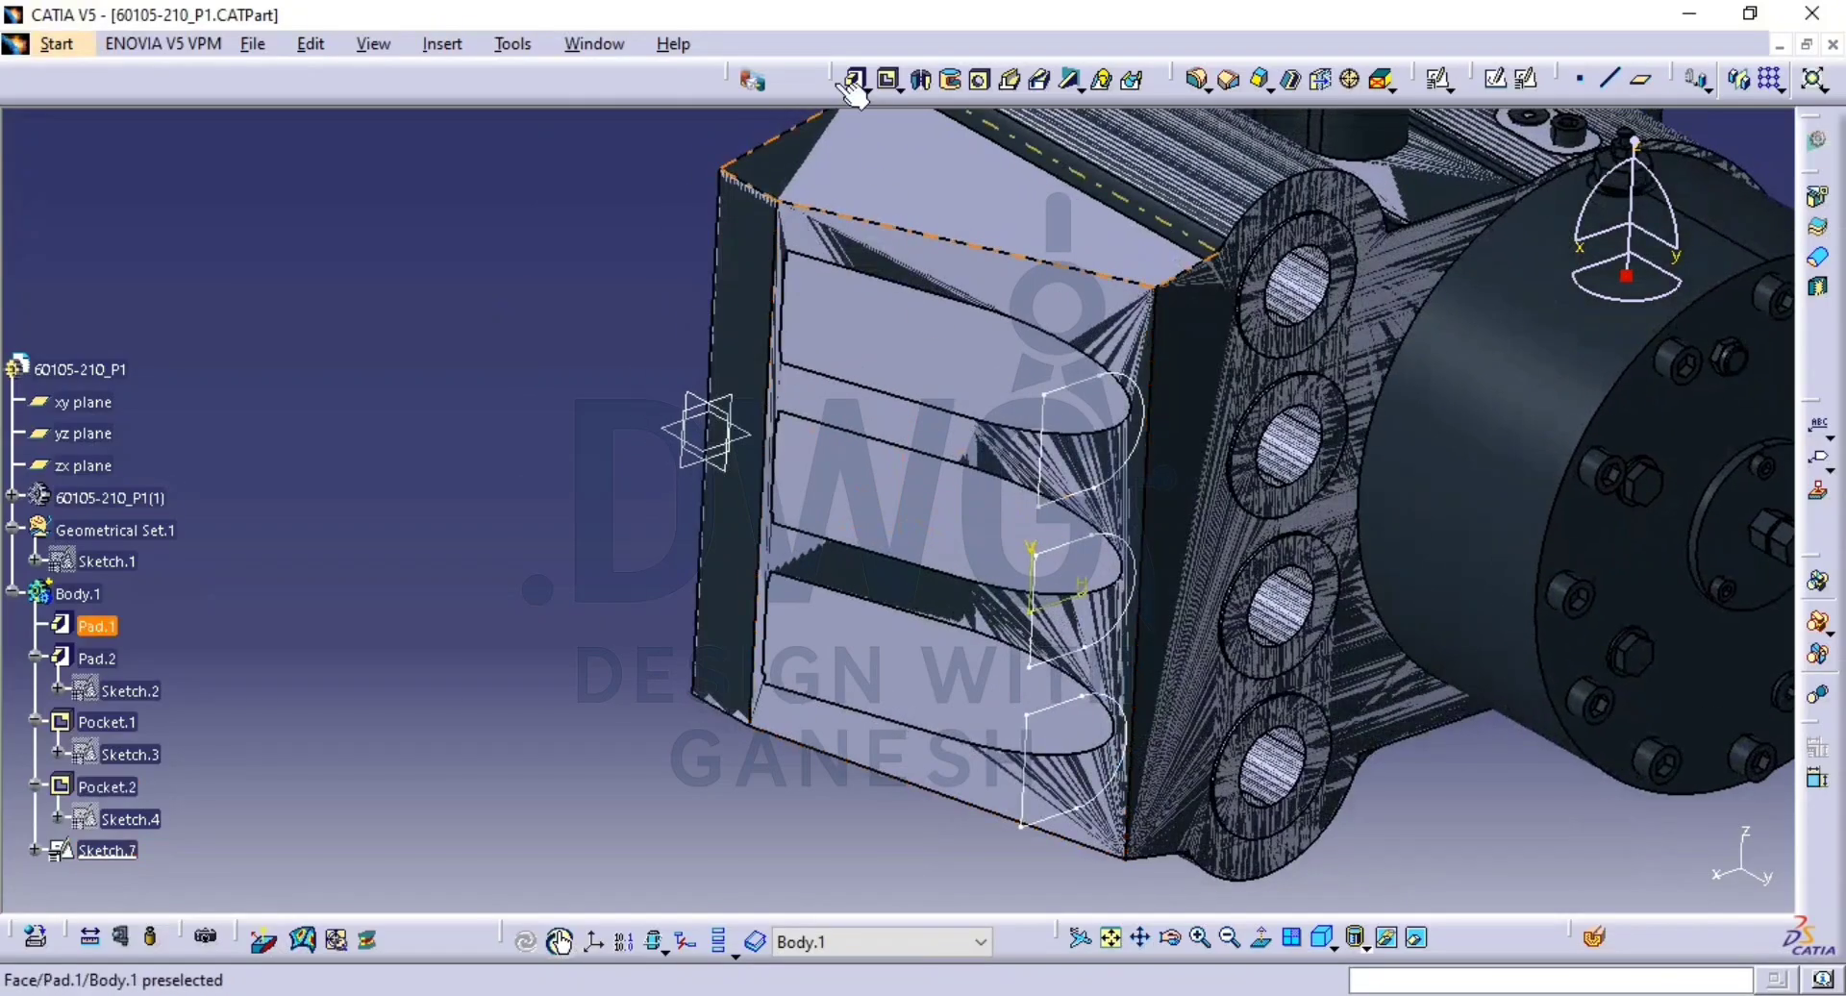
click(888, 81)
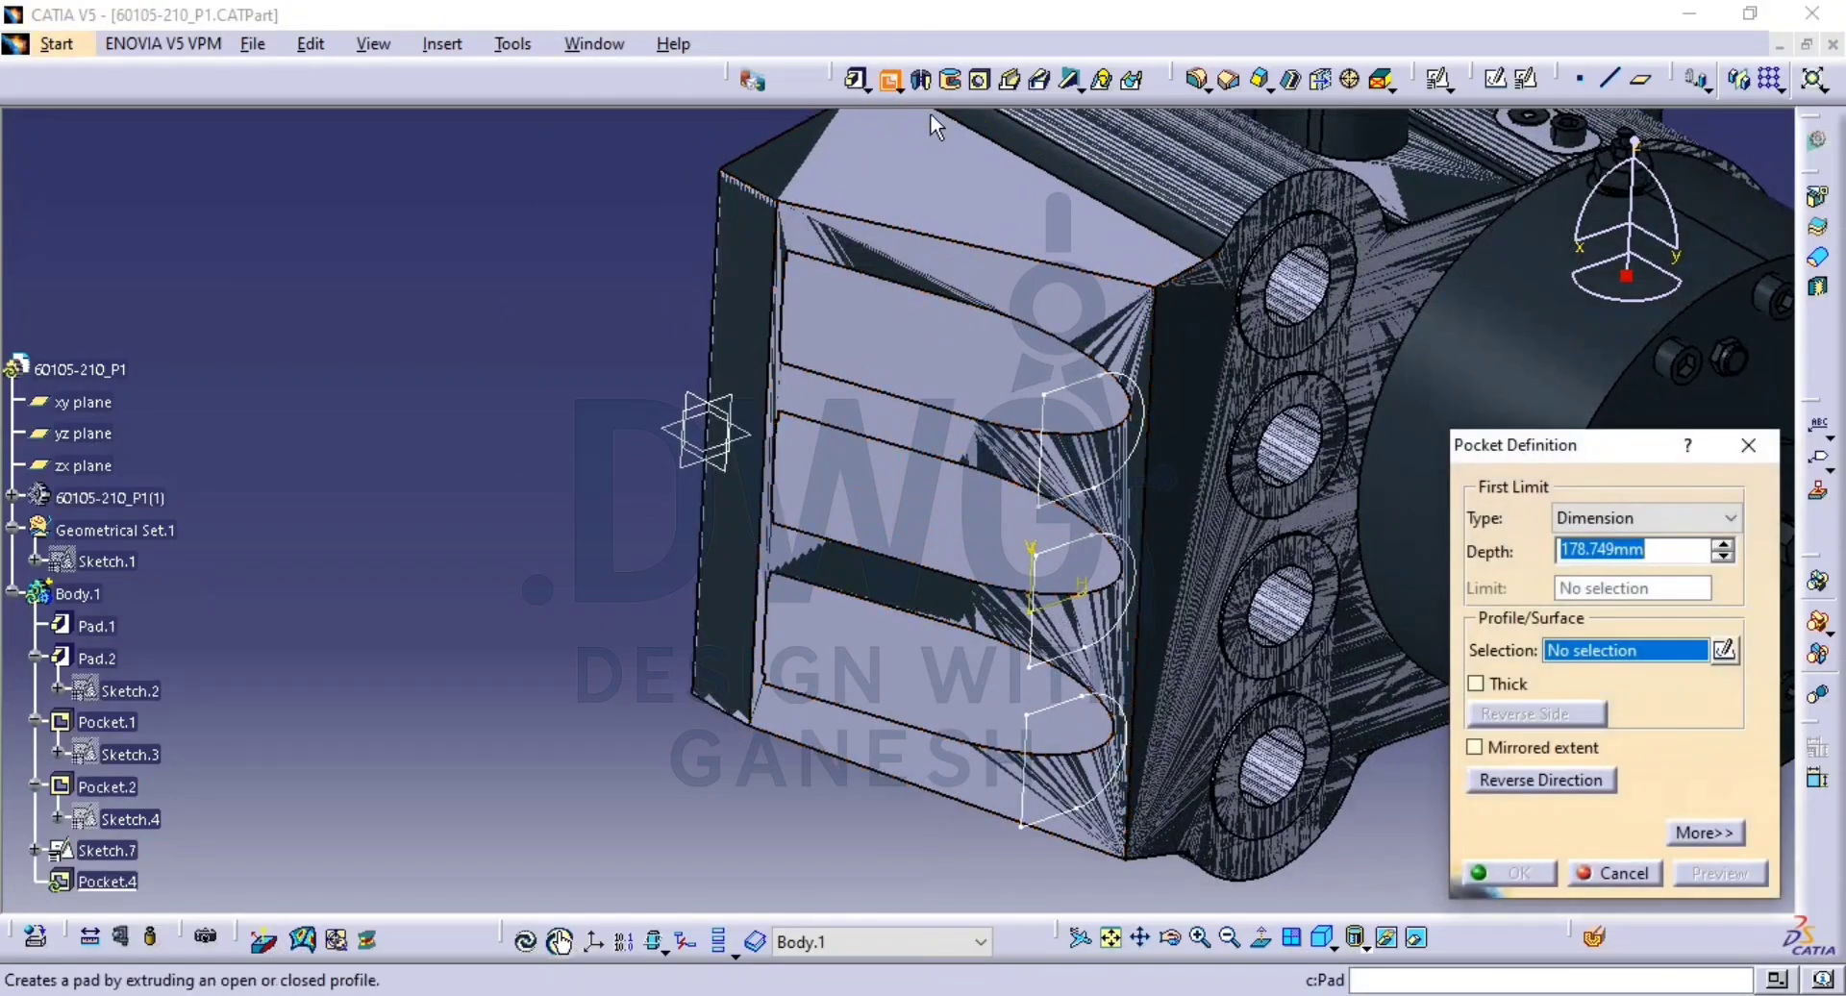
click(1088, 395)
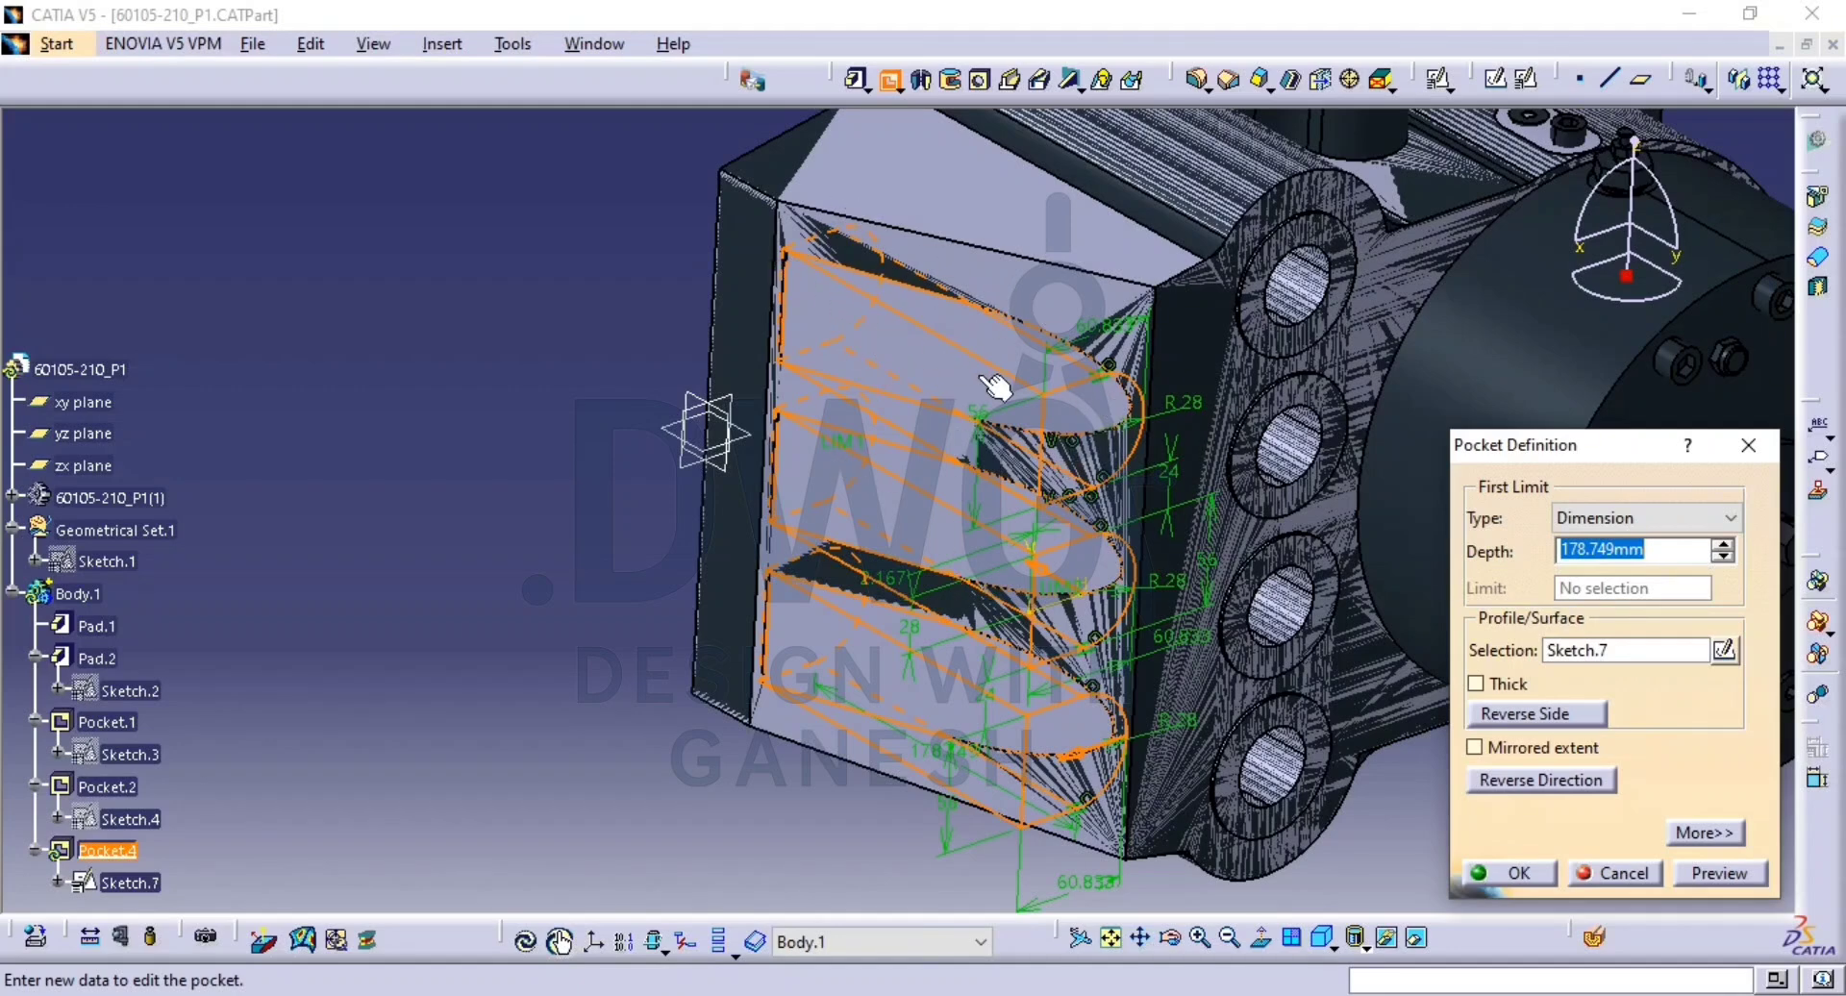
Open a between-measurement for the pocket depth and hide the modelled solid to expose the reference body.
right_click(1658, 554)
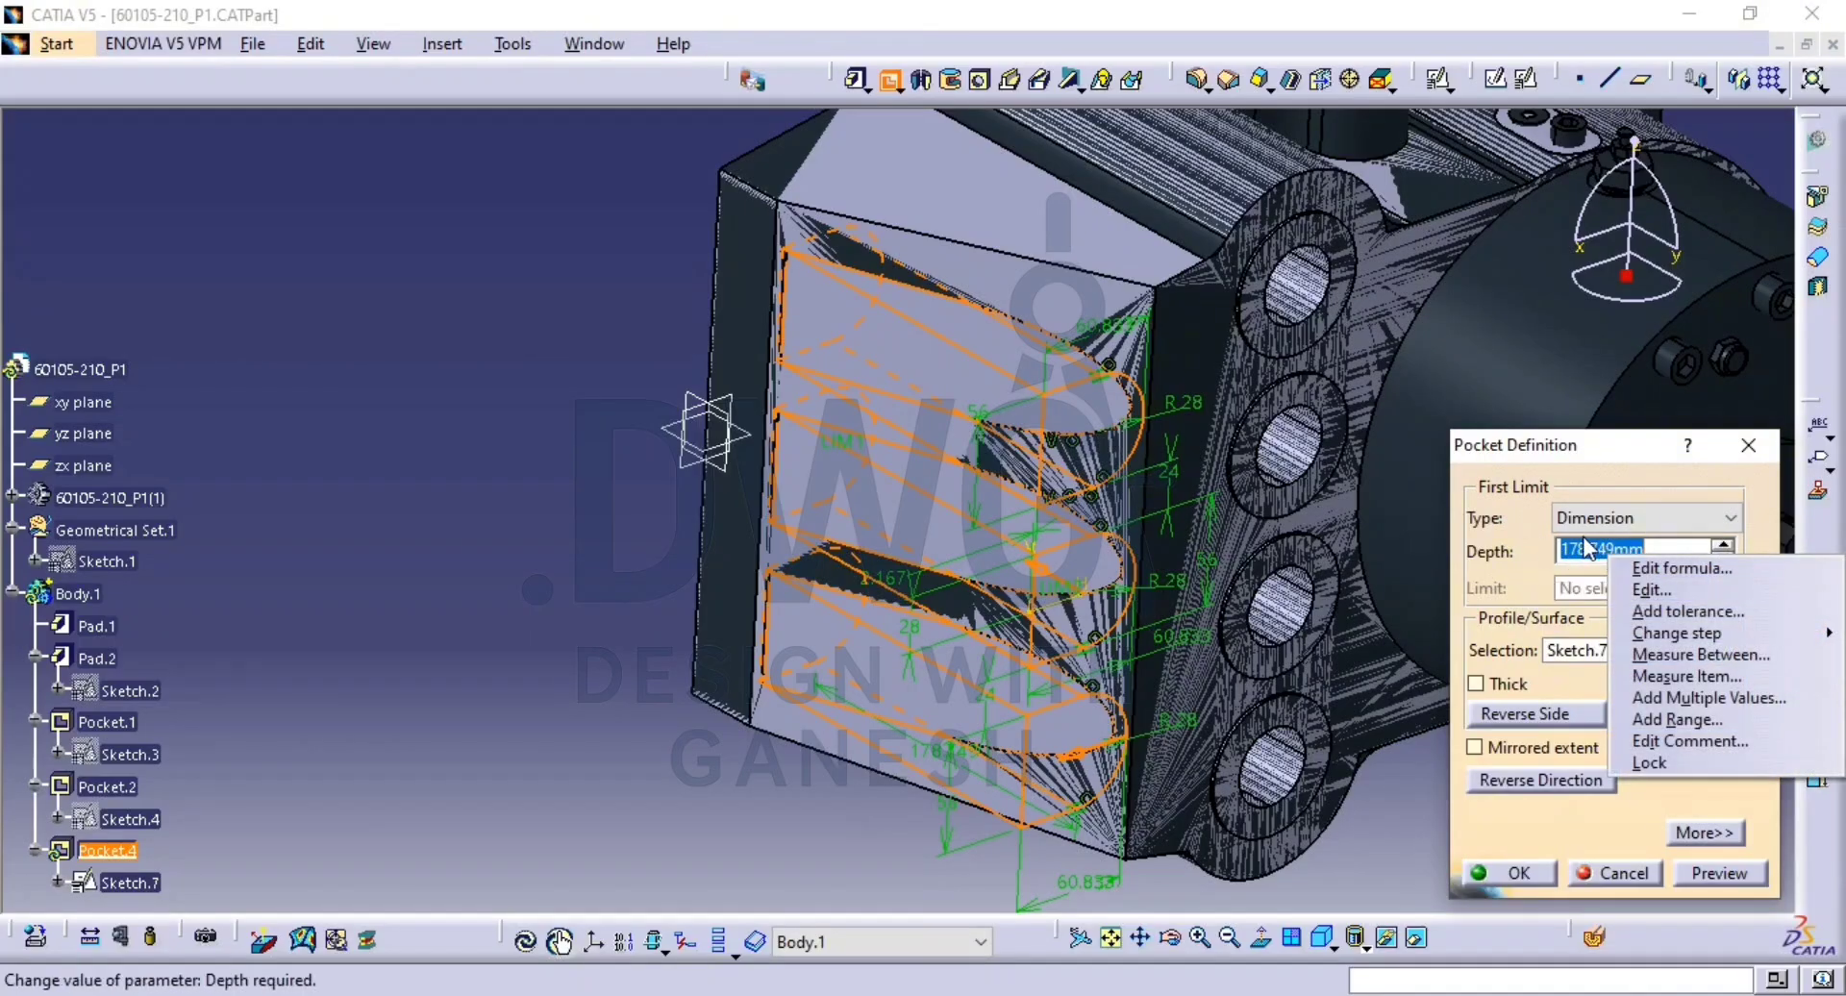
click(1728, 655)
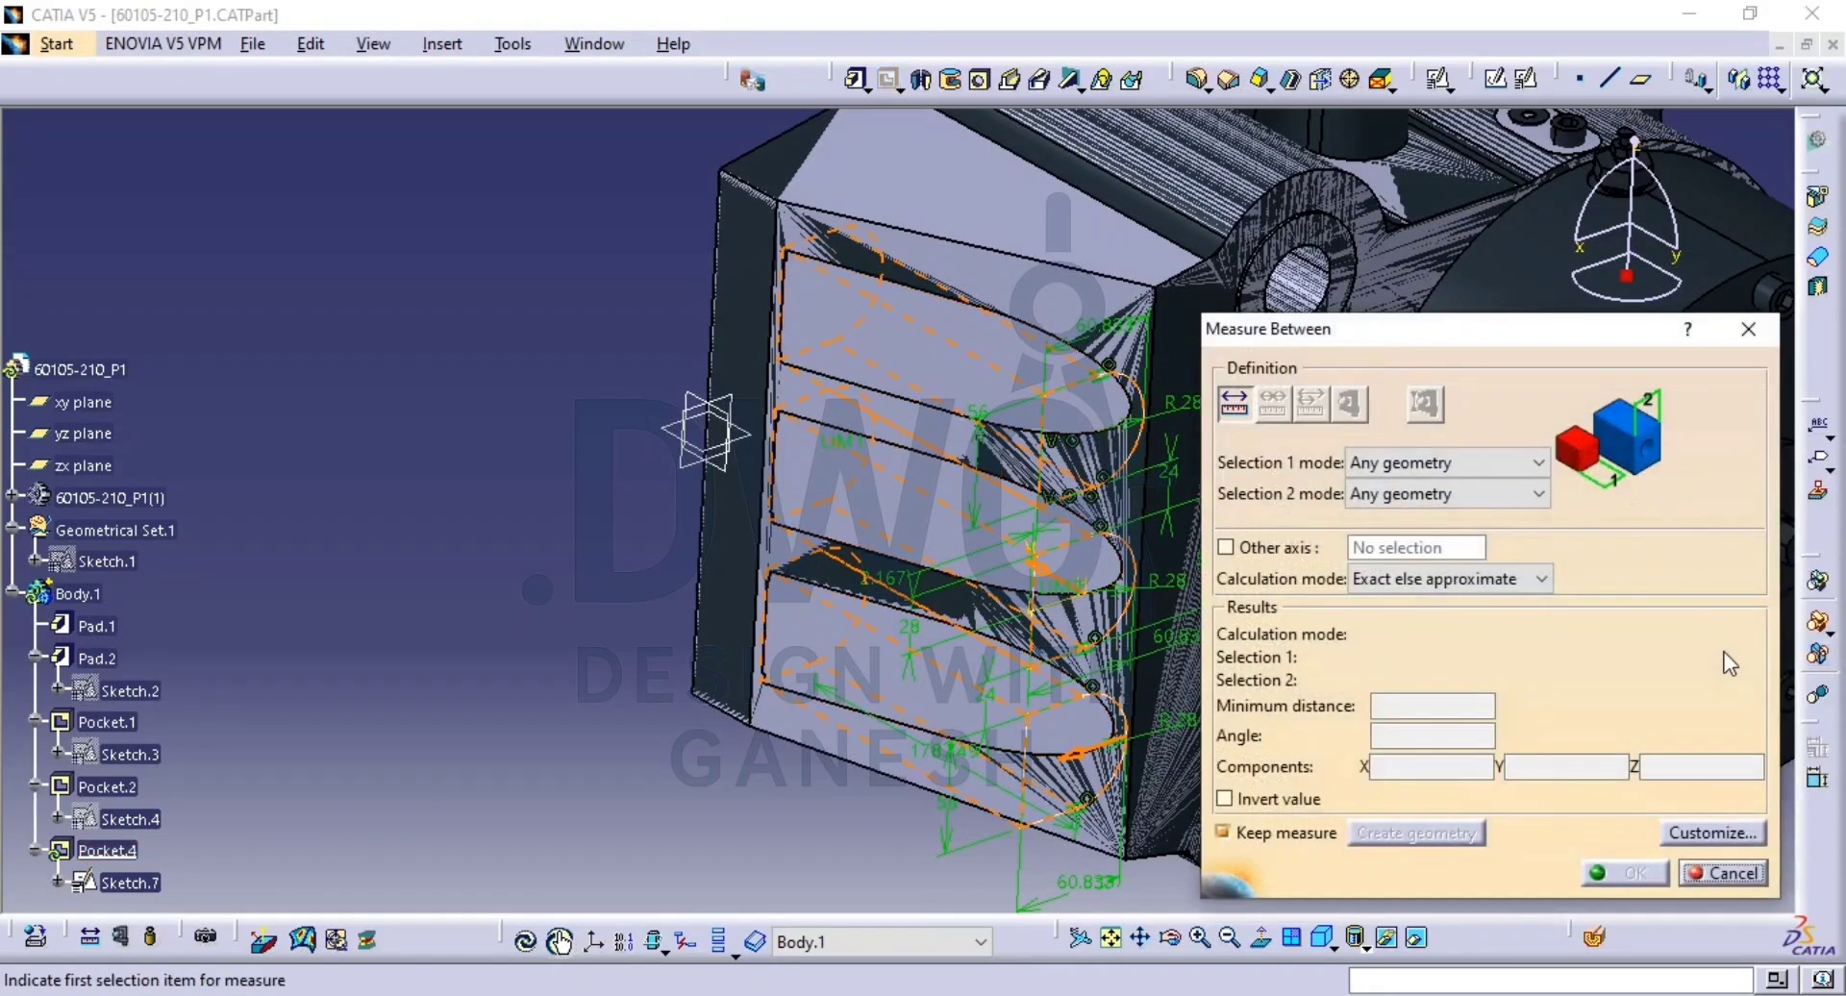
middle_drag(1075, 495, 878, 465)
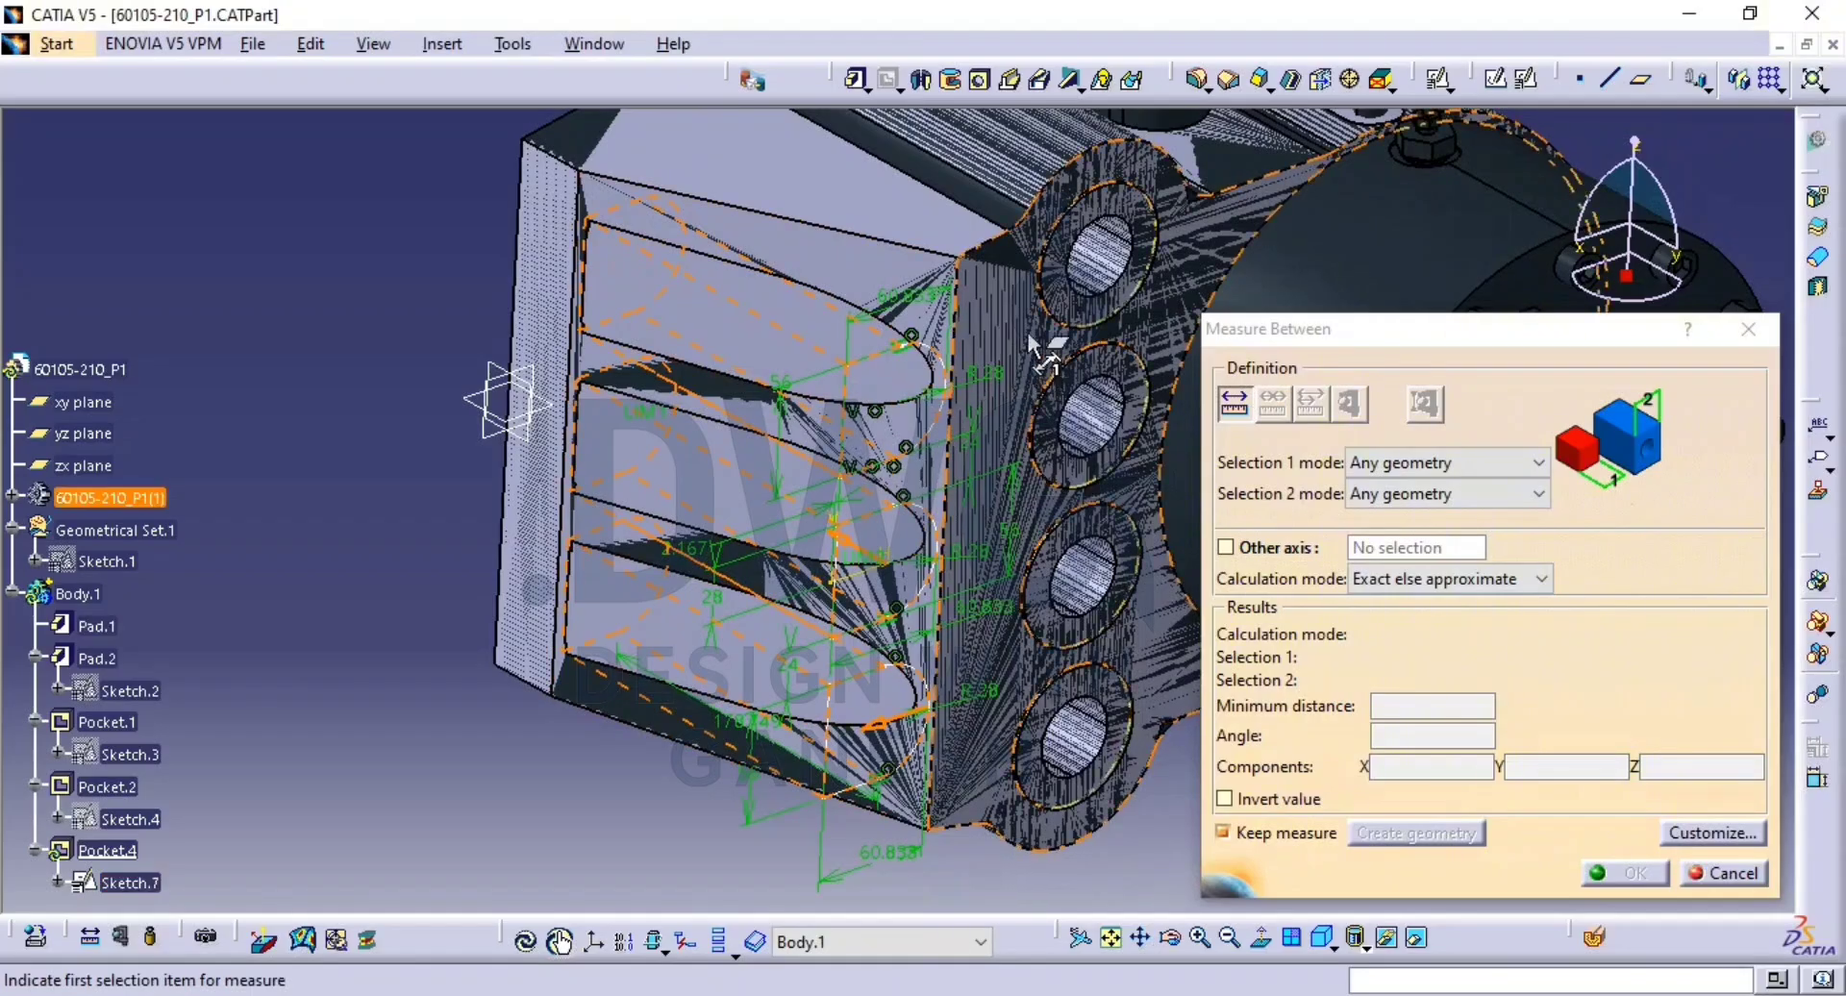
right_click(741, 321)
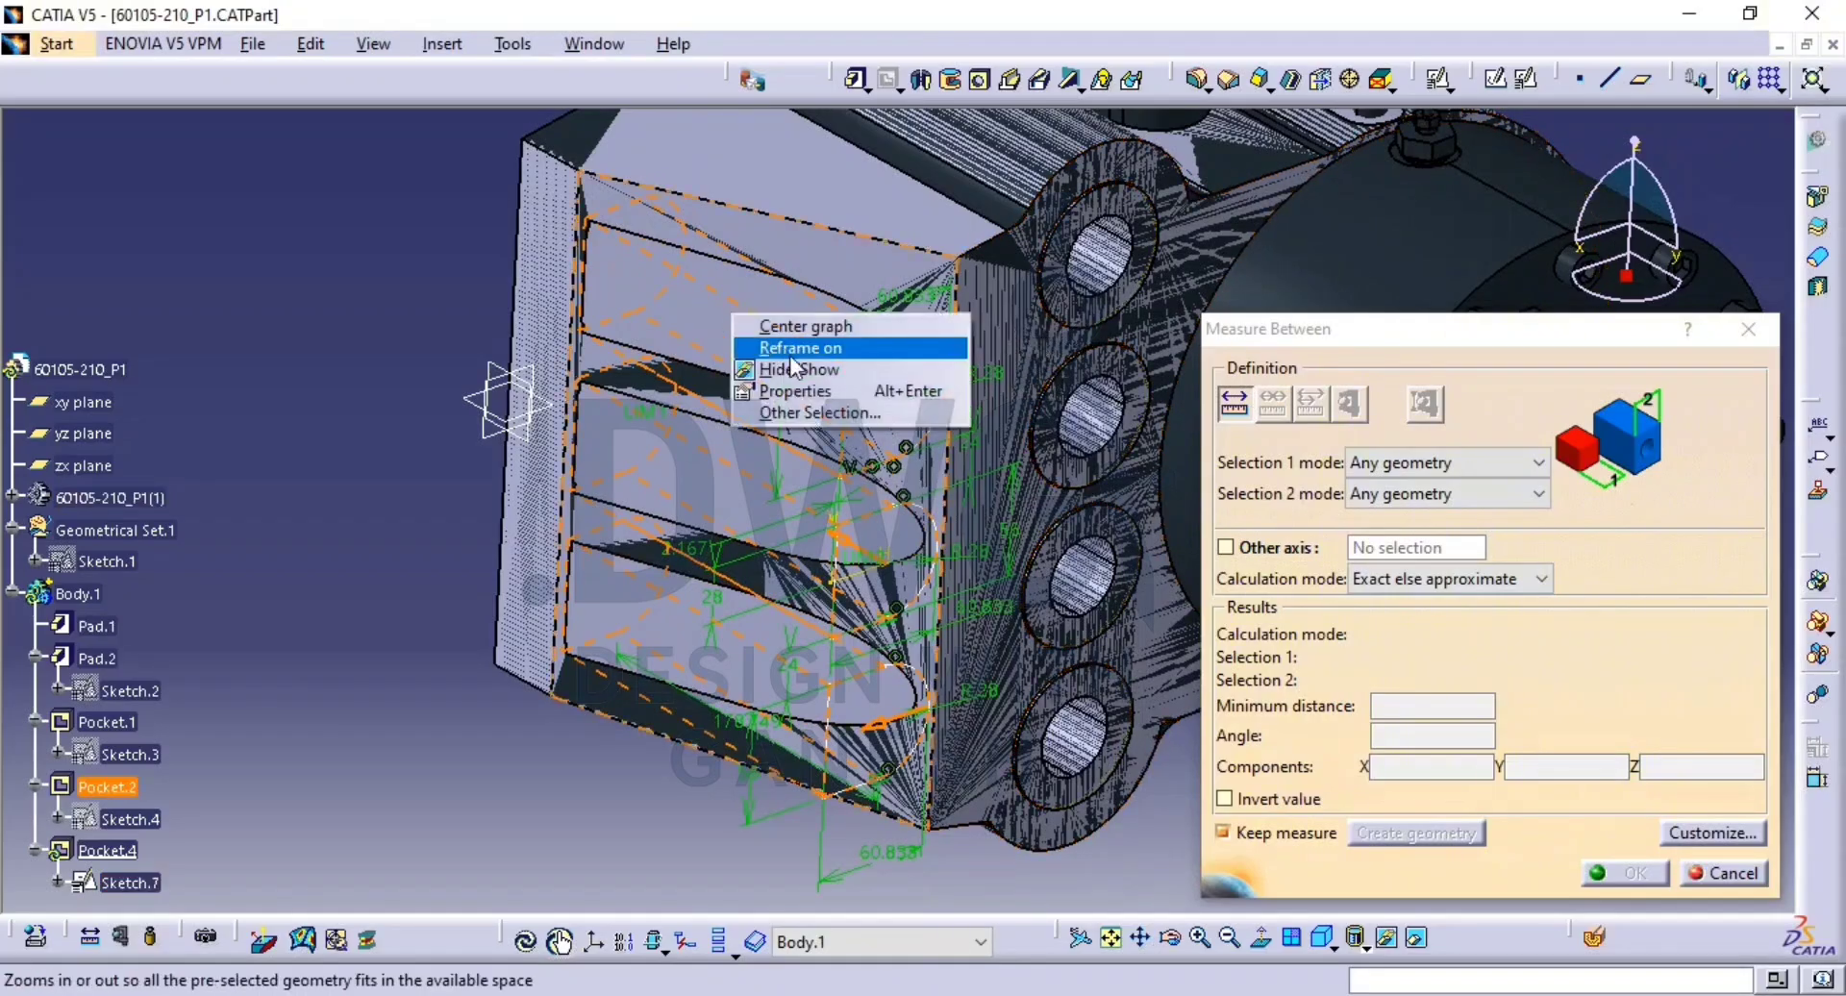
click(816, 372)
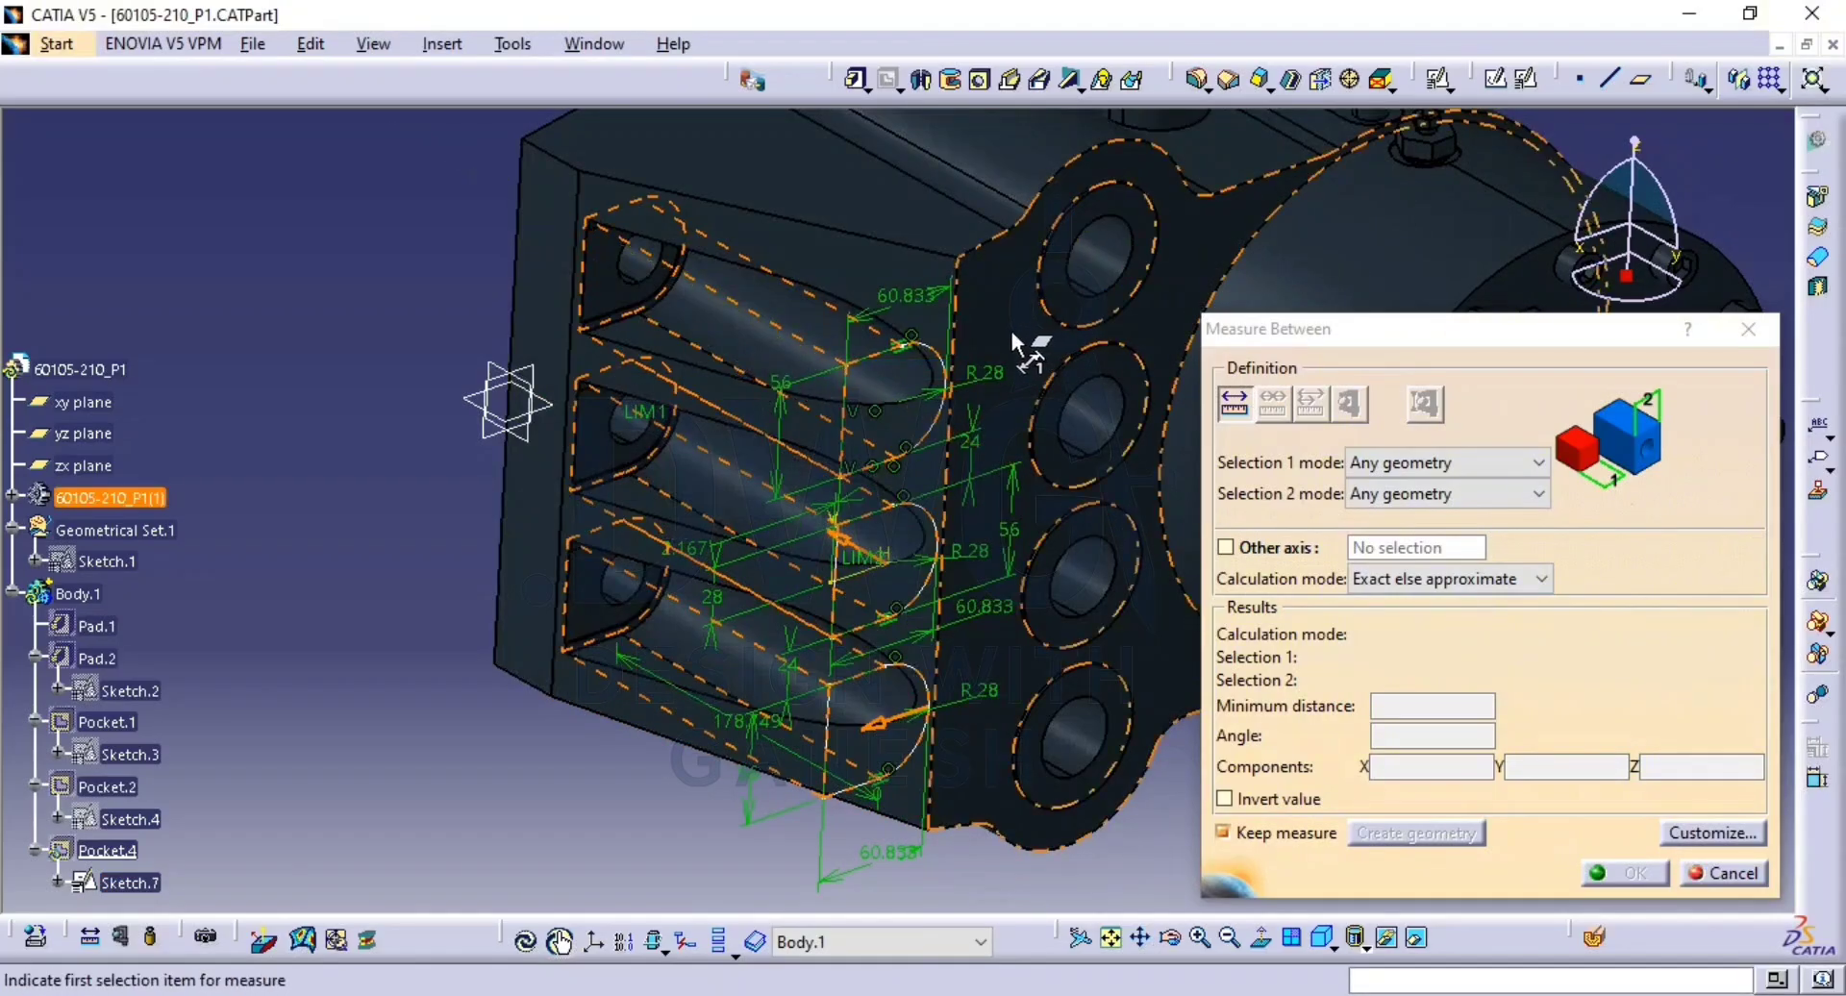
Measure between the parallel planes of the reference slot without keeping the measure, and apply 178.749 mm as the pocket depth.
middle_drag(692, 346, 681, 106)
middle_drag(1002, 425, 1731, 640)
middle_drag(689, 287, 673, 442)
click(510, 427)
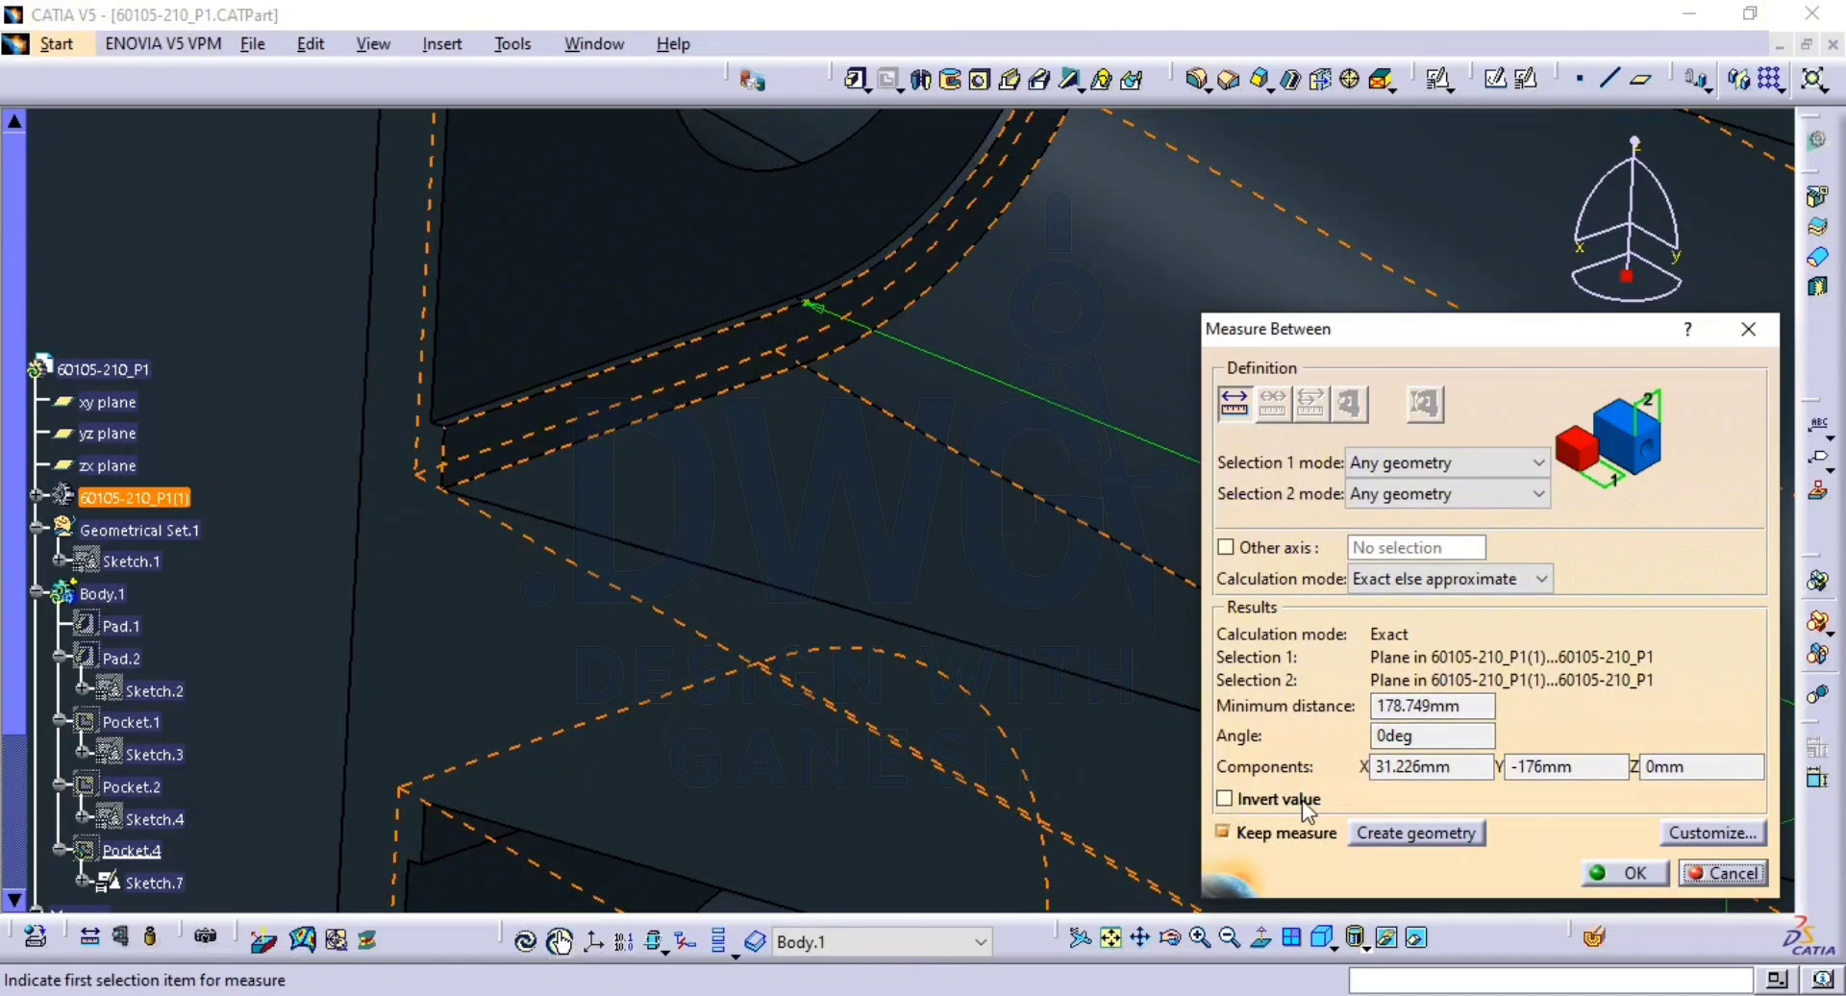
click(1225, 834)
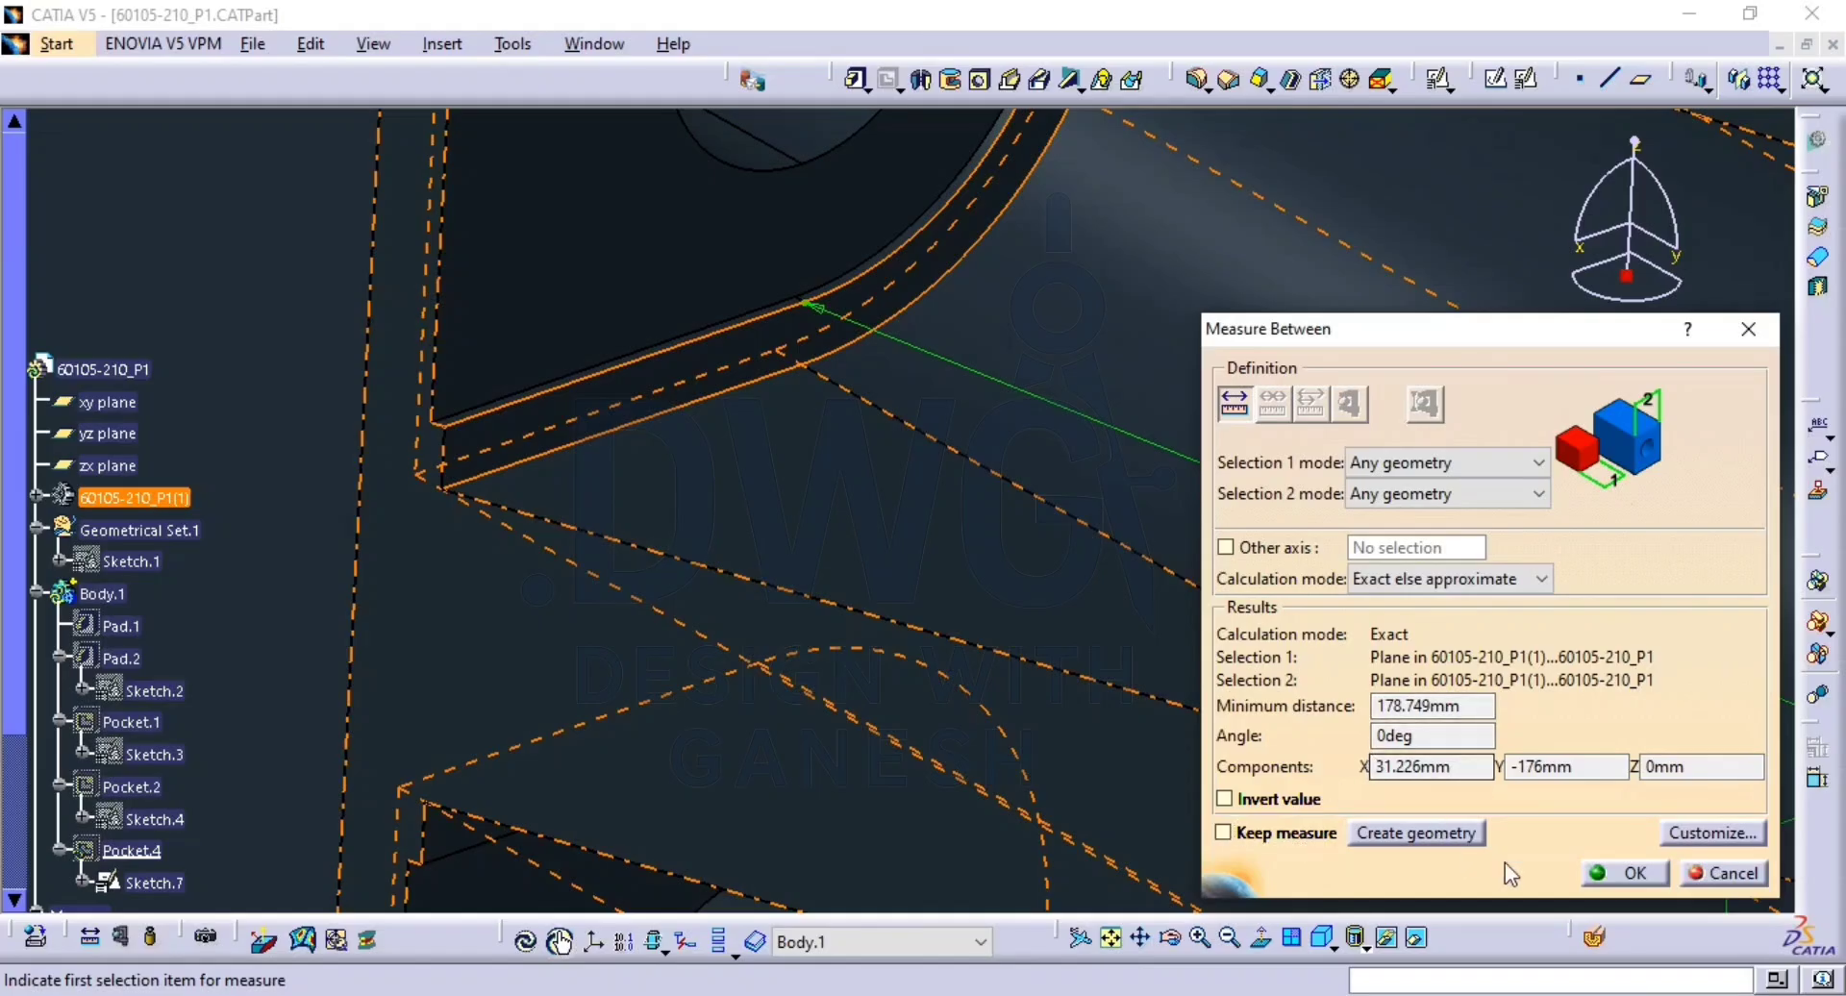
click(1607, 875)
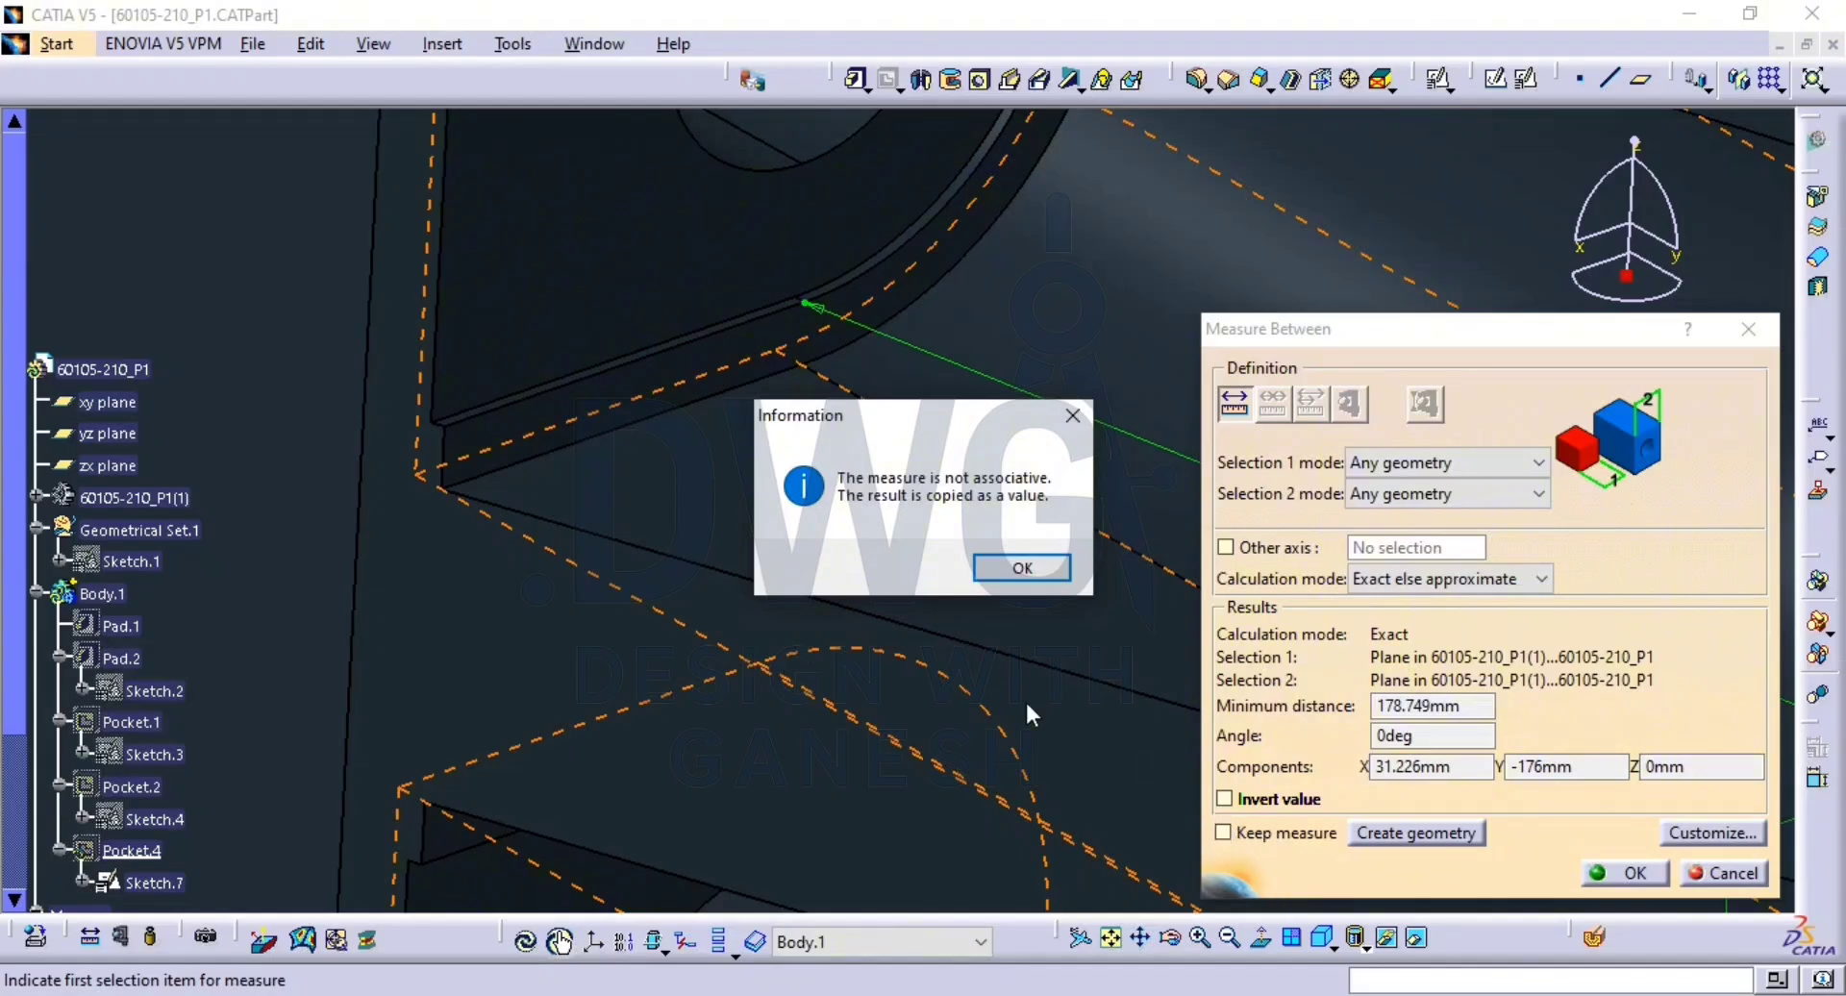
click(1019, 570)
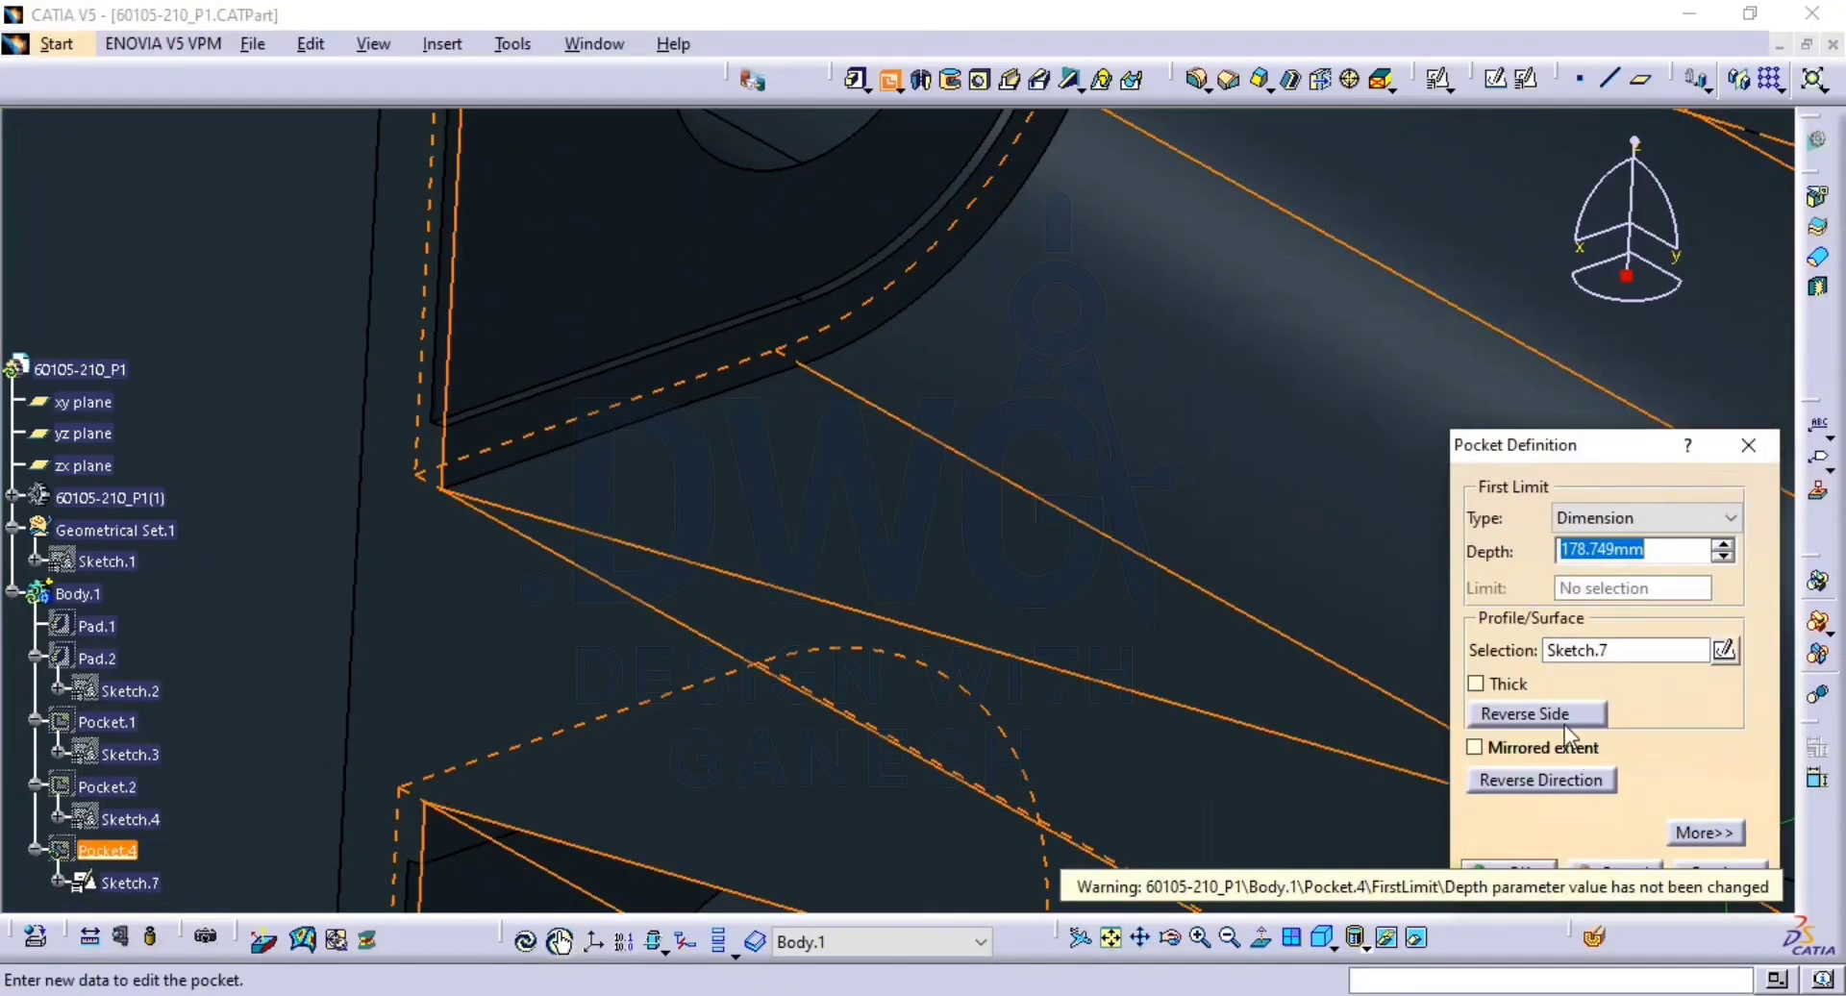
Preview and create the three-slot pocket, and bring the modelled solid back alongside the reference body.
middle_drag(1072, 540, 1055, 294)
right_click(1069, 416)
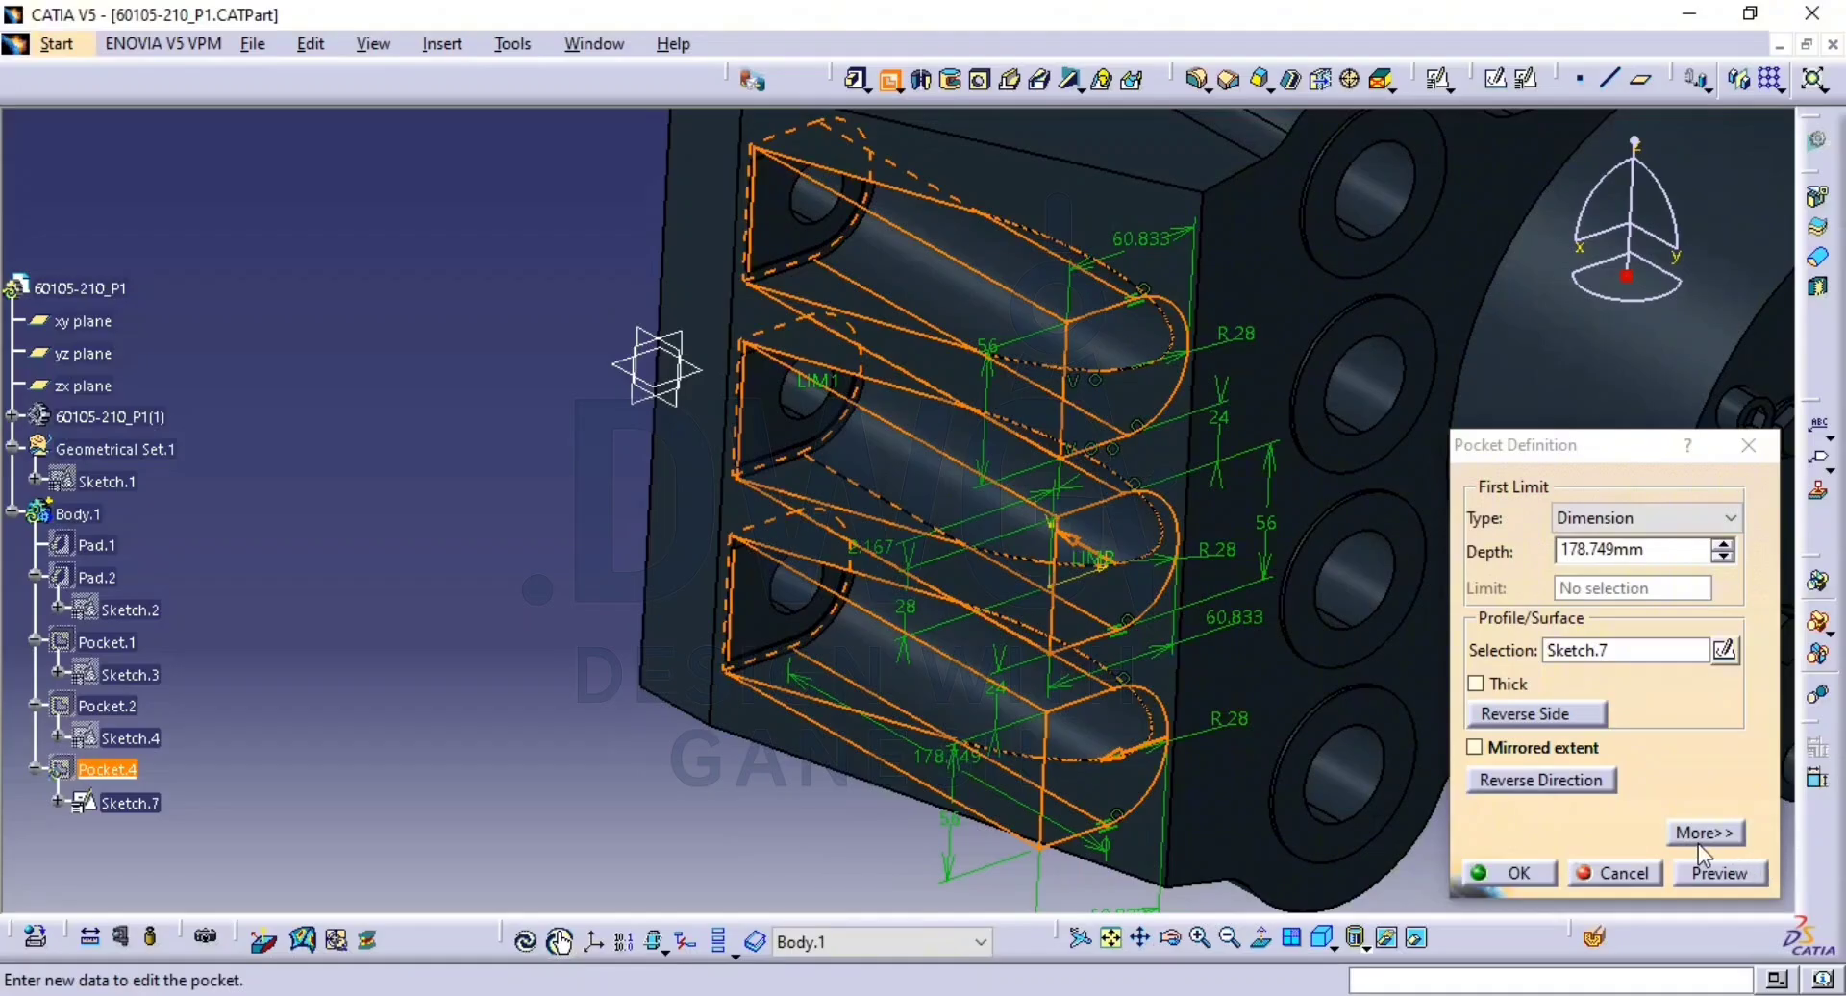
click(1721, 873)
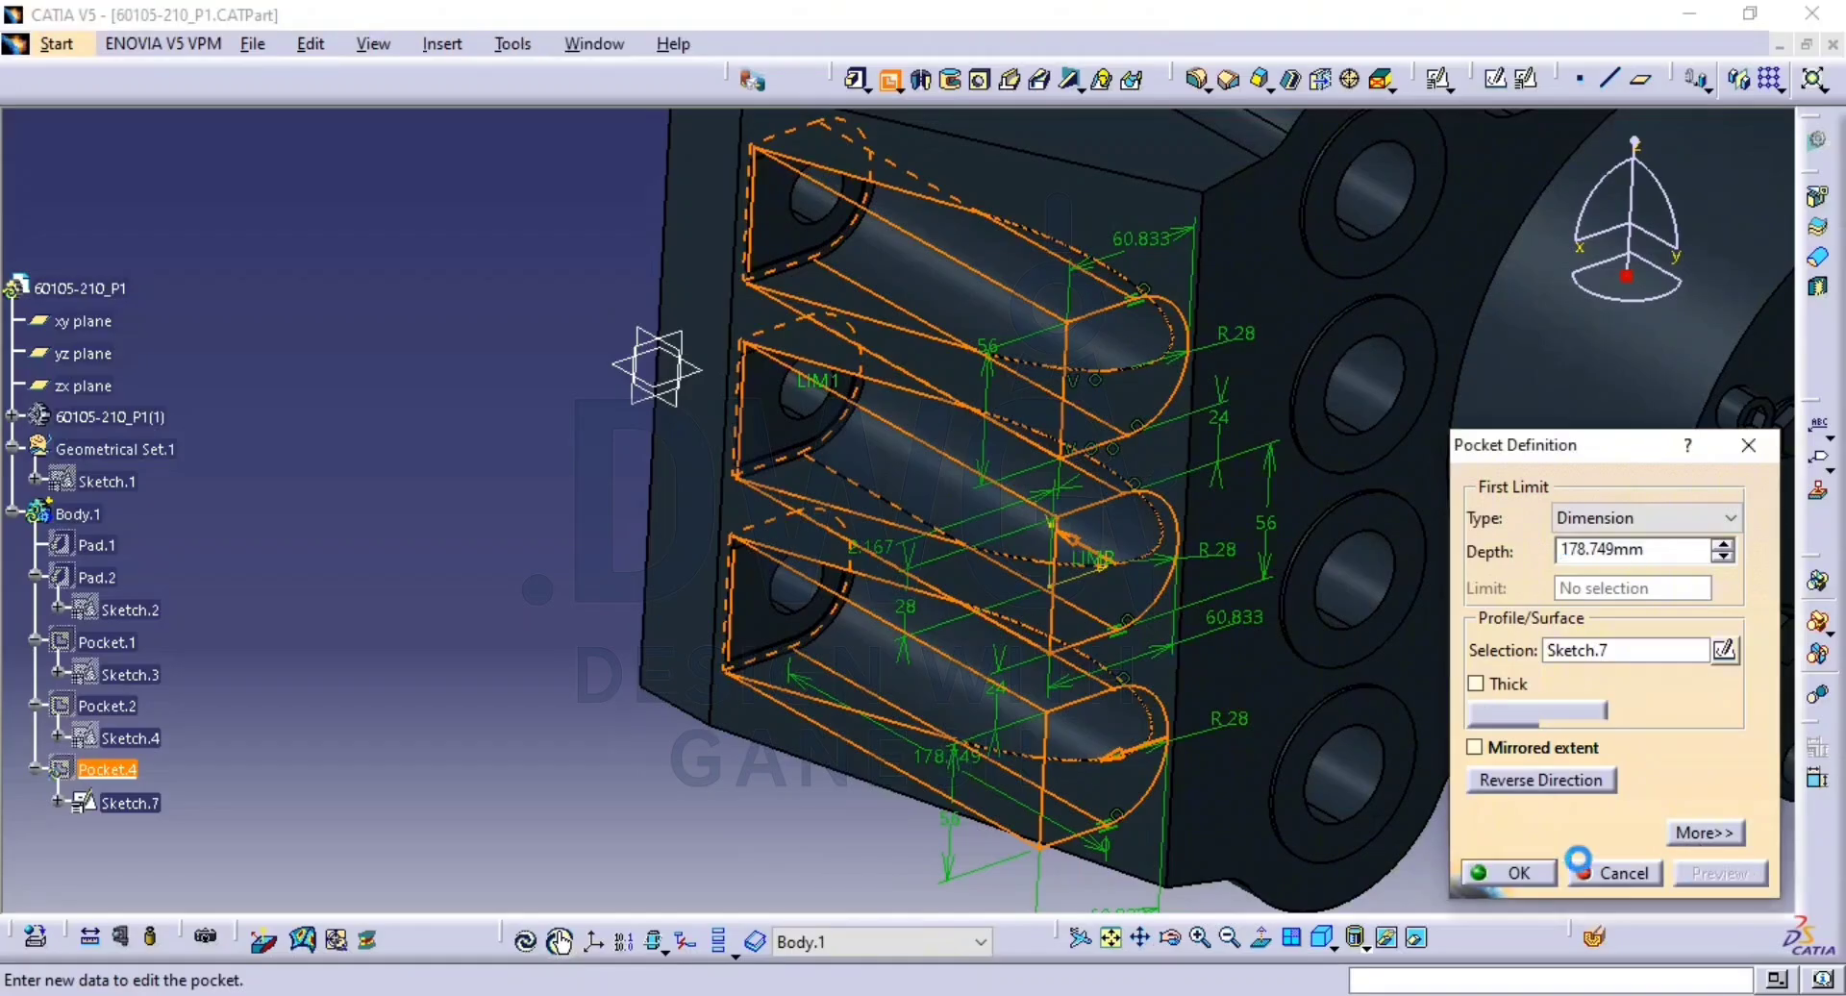
click(1533, 877)
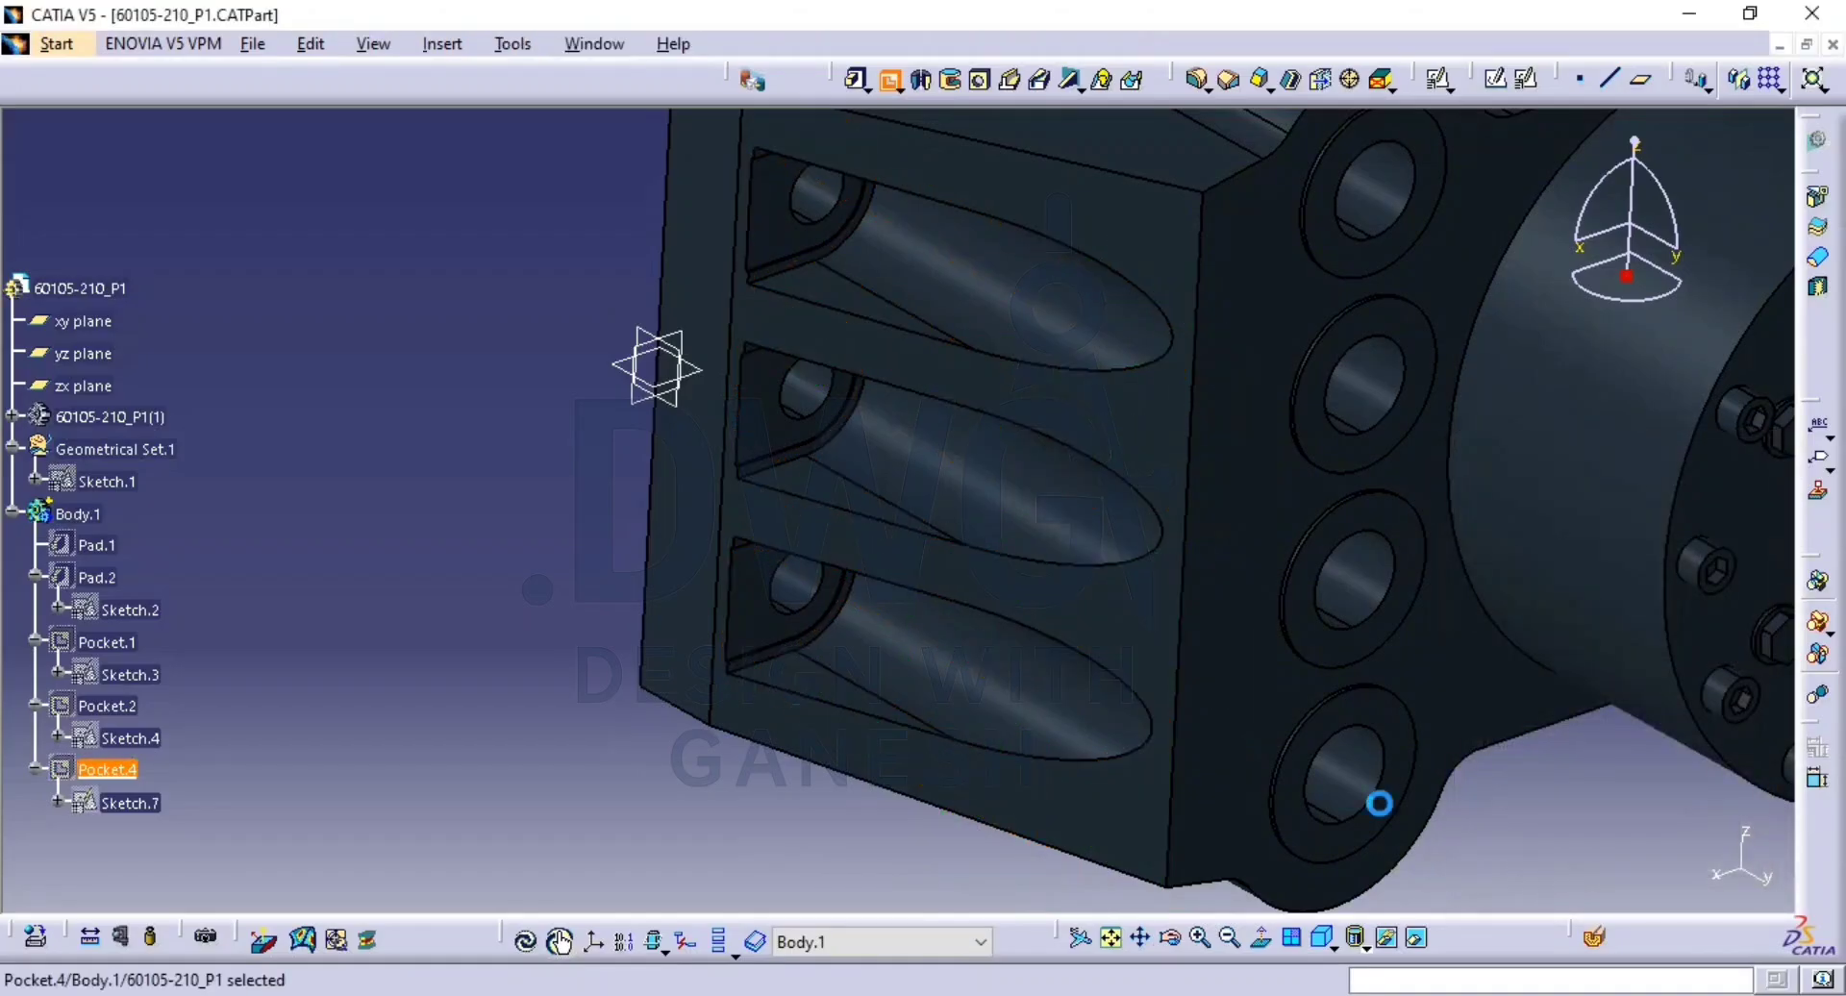
click(1419, 938)
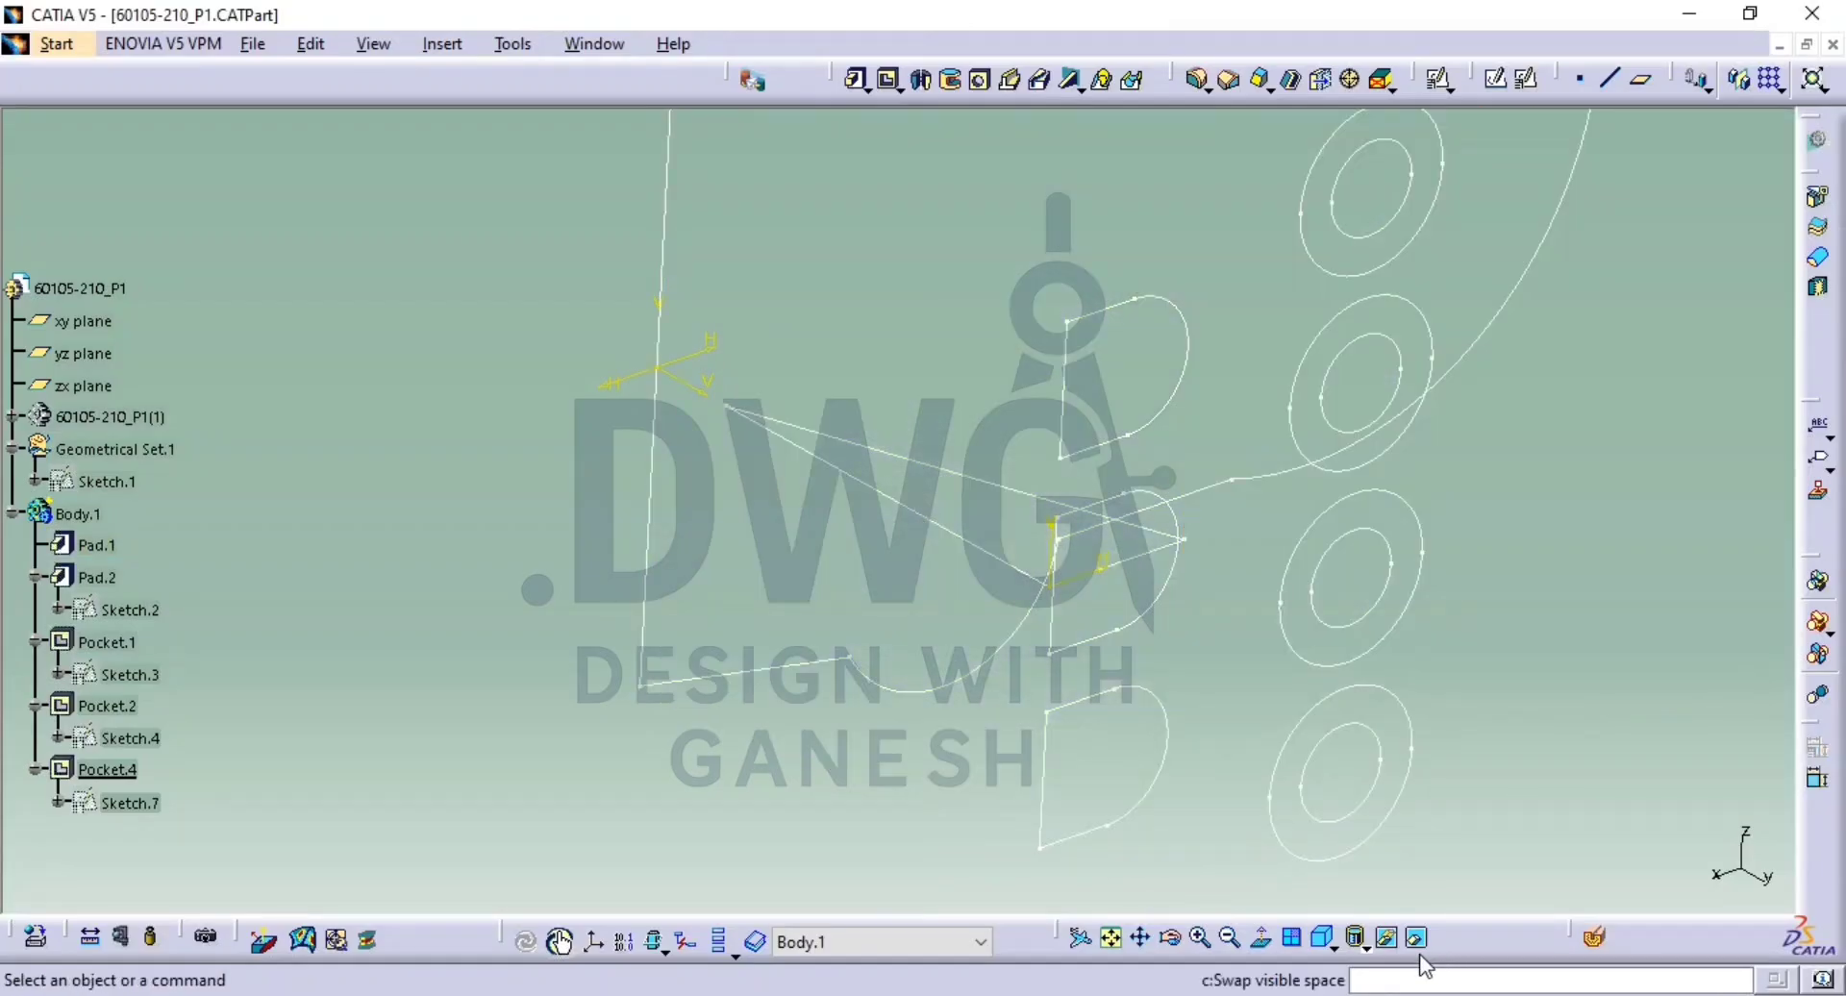
click(1417, 939)
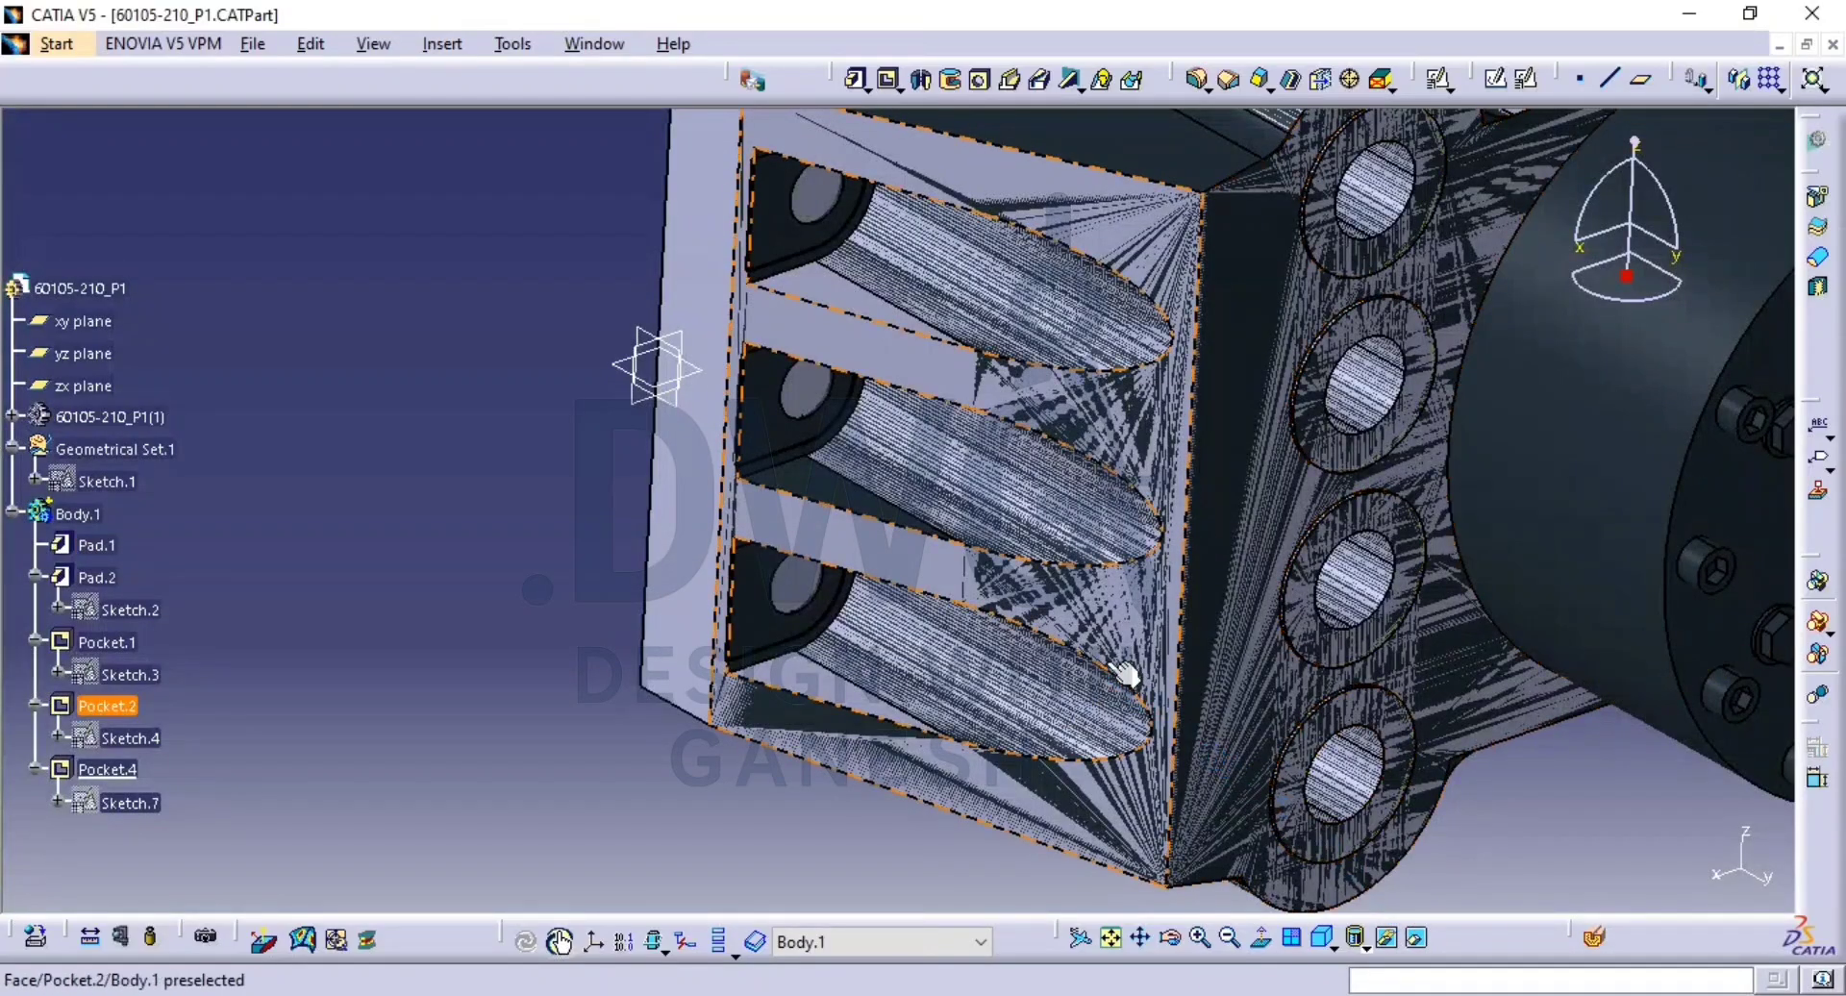
Hide the reference body to examine the cut slots' inner ends on the modelled solid, and hide the solid too.
click(1207, 635)
middle_drag(1023, 612, 1202, 529)
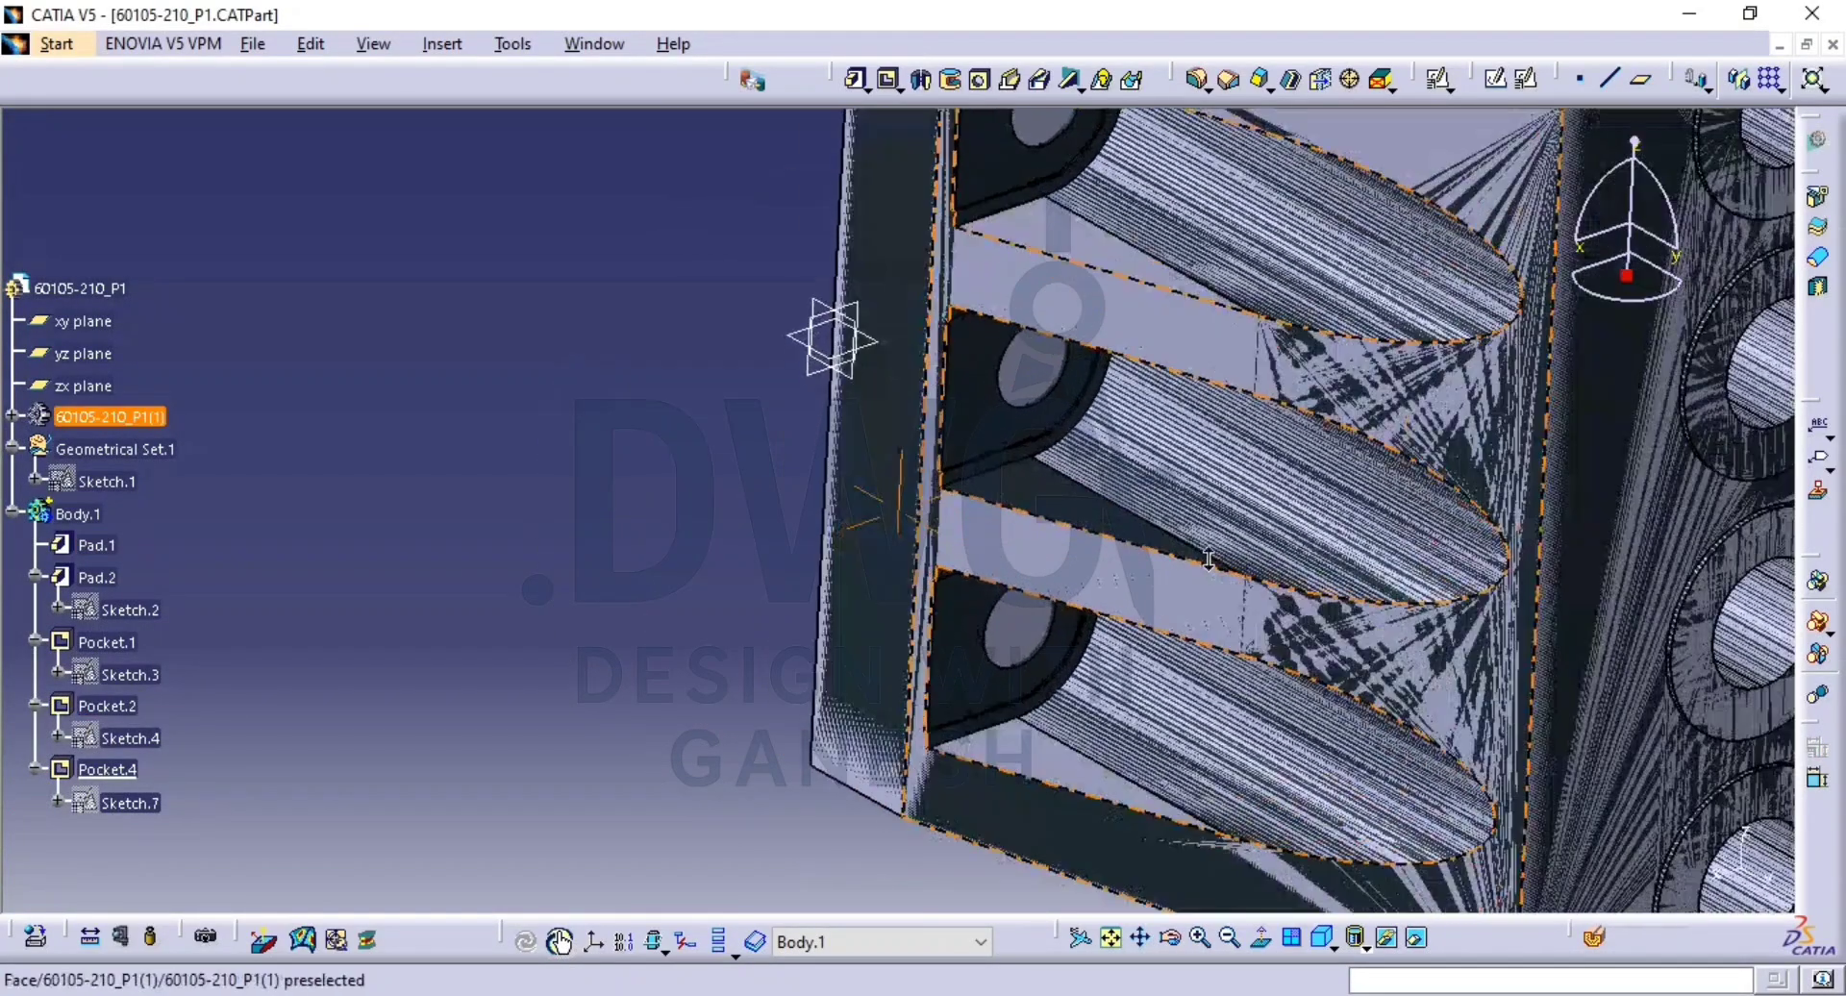
click(1071, 773)
middle_drag(1071, 773, 1067, 452)
click(937, 652)
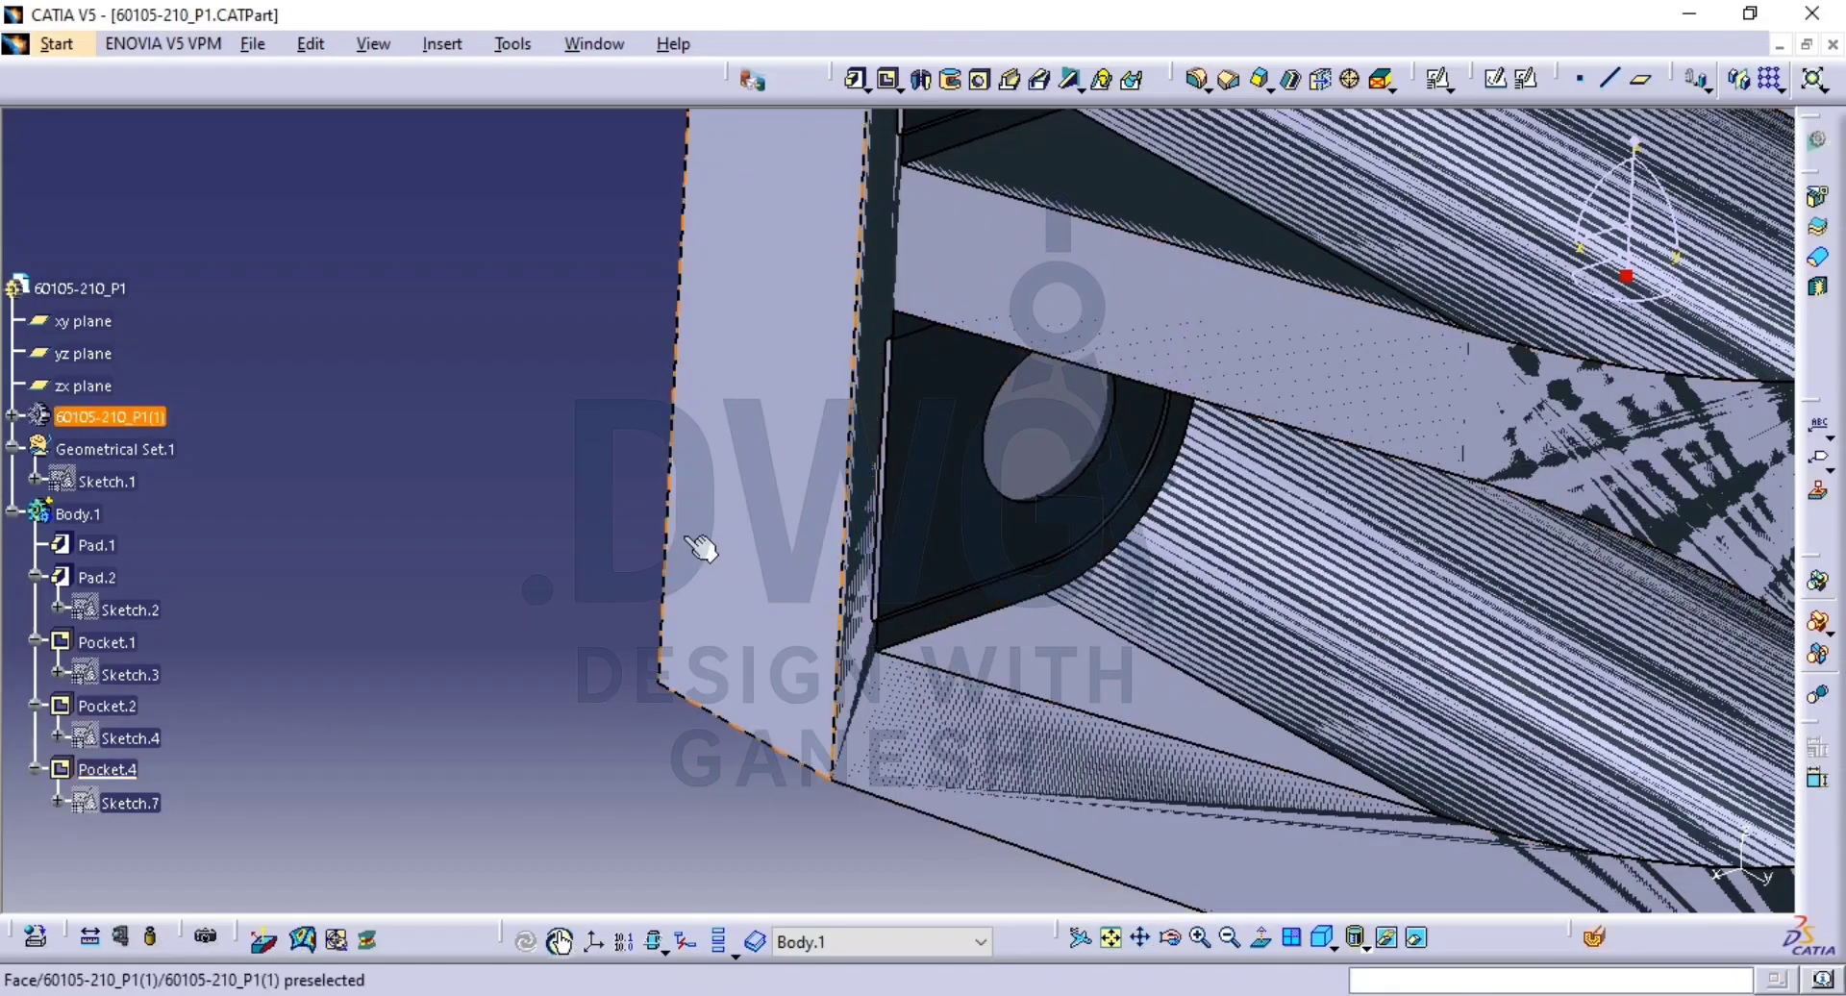
click(913, 670)
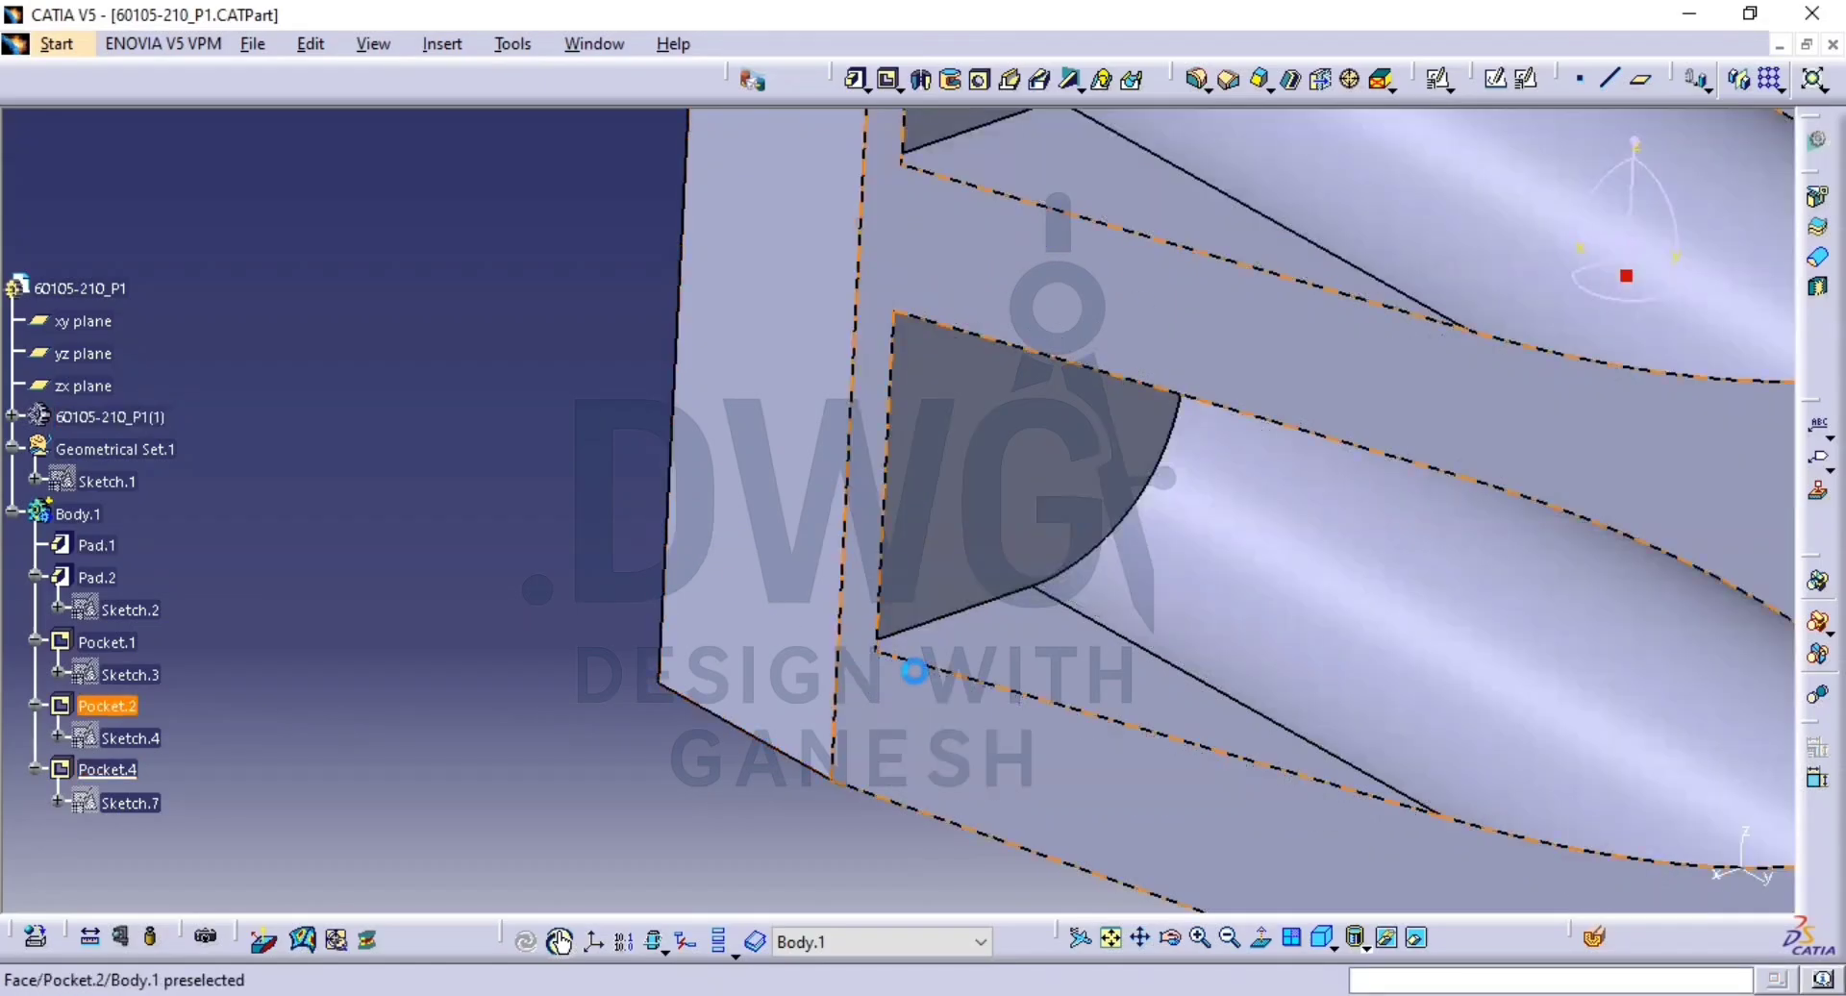
click(769, 612)
key(ctrl+h)
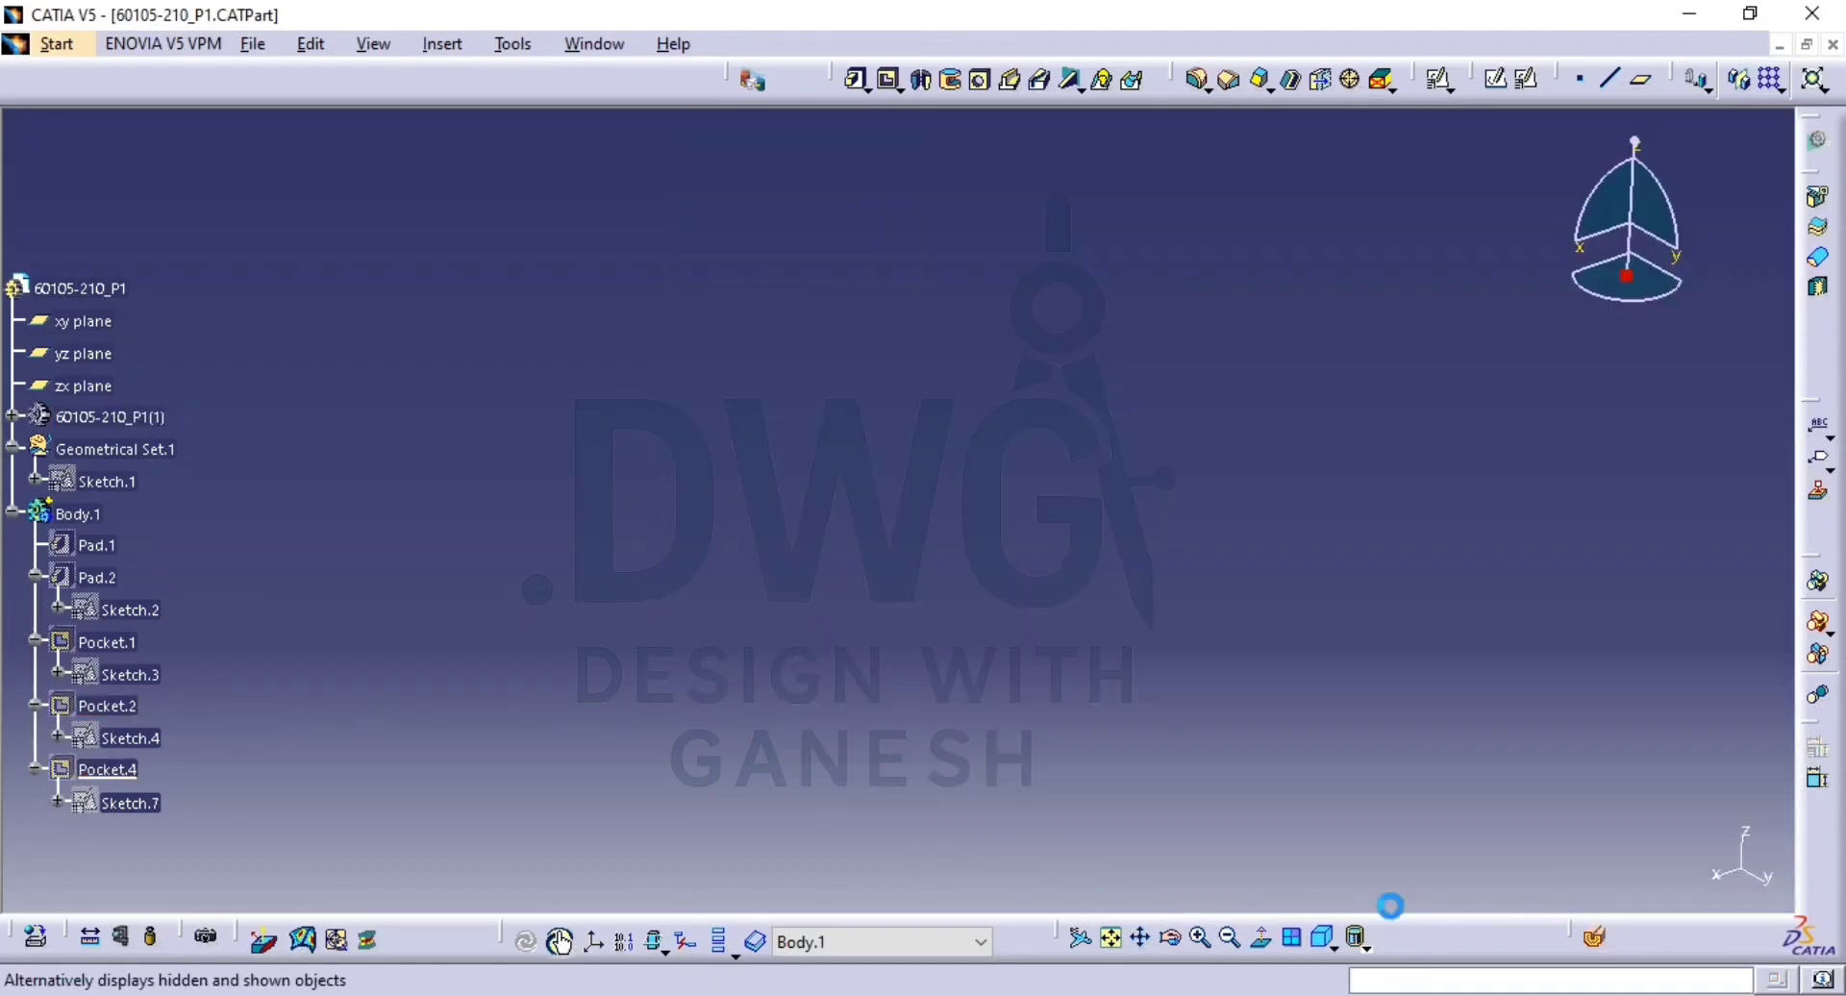
Bring only the reference body back from the hidden space and return to the visible space.
click(1416, 937)
middle_drag(1409, 617, 1606, 704)
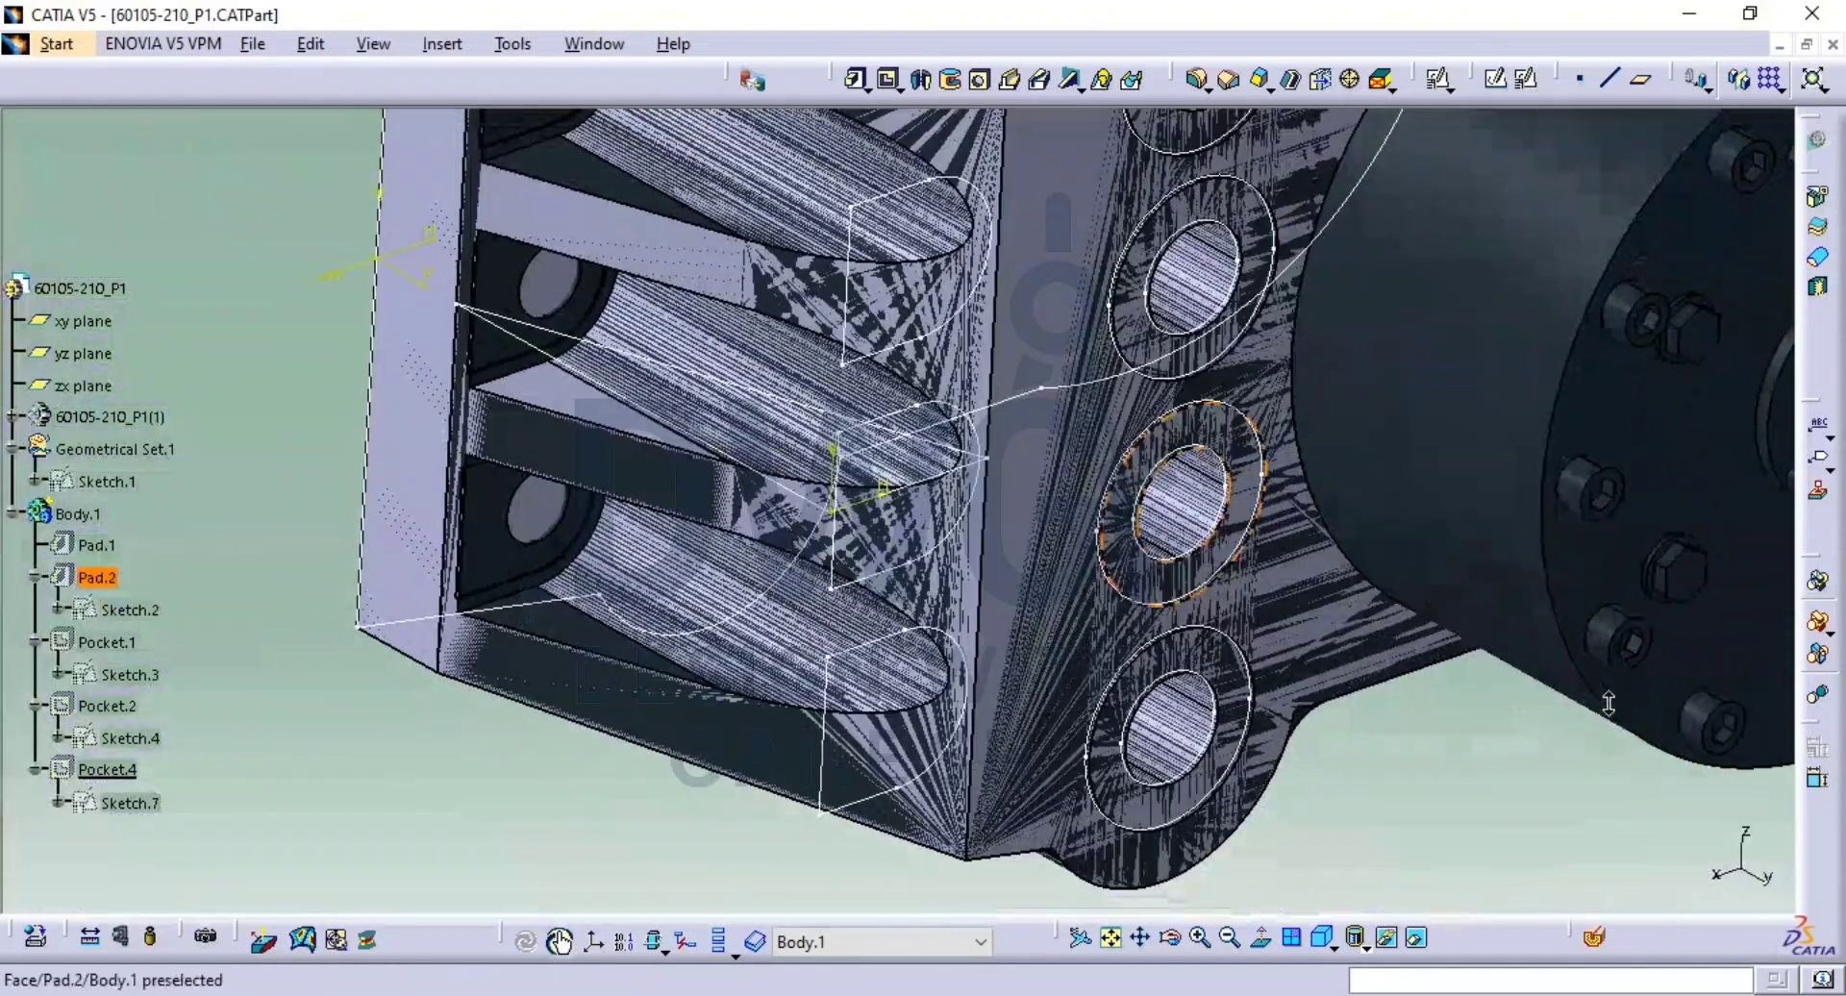
click(1590, 429)
key(ctrl+h)
click(1425, 938)
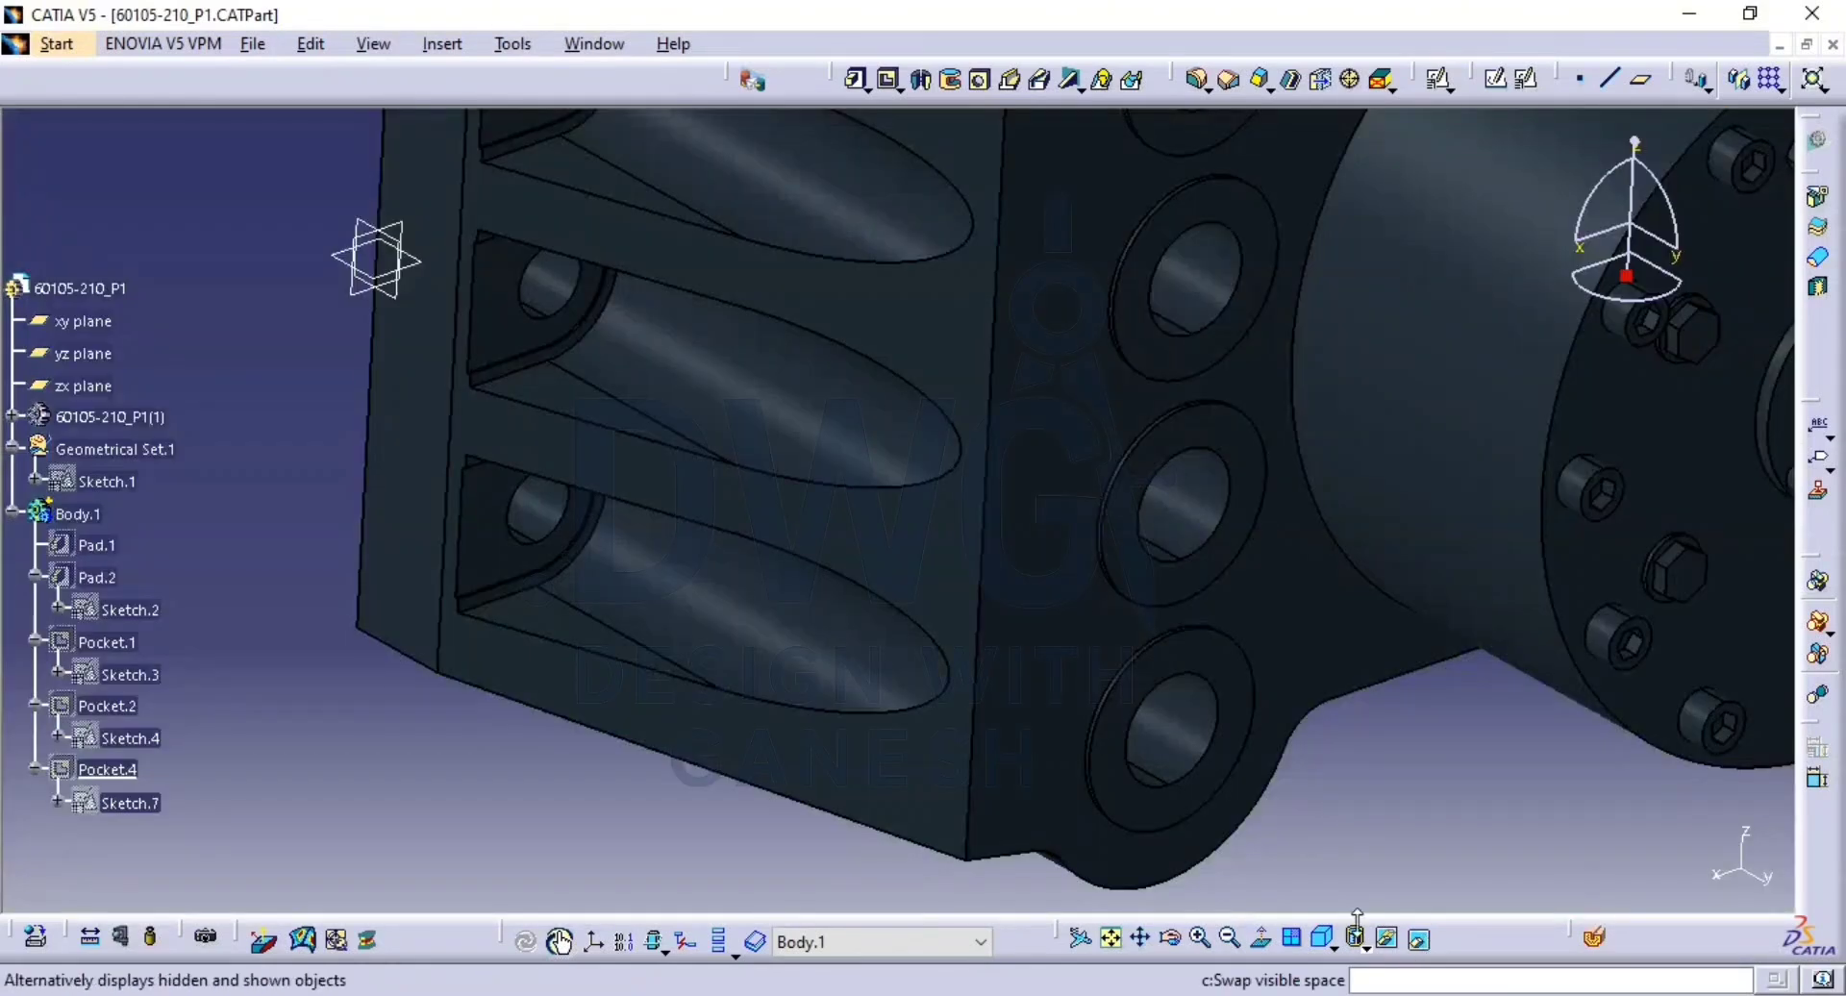
Examine the inner end of the reference body's lower slot and restore both bodies to the visible space.
middle_drag(593, 620, 835, 414)
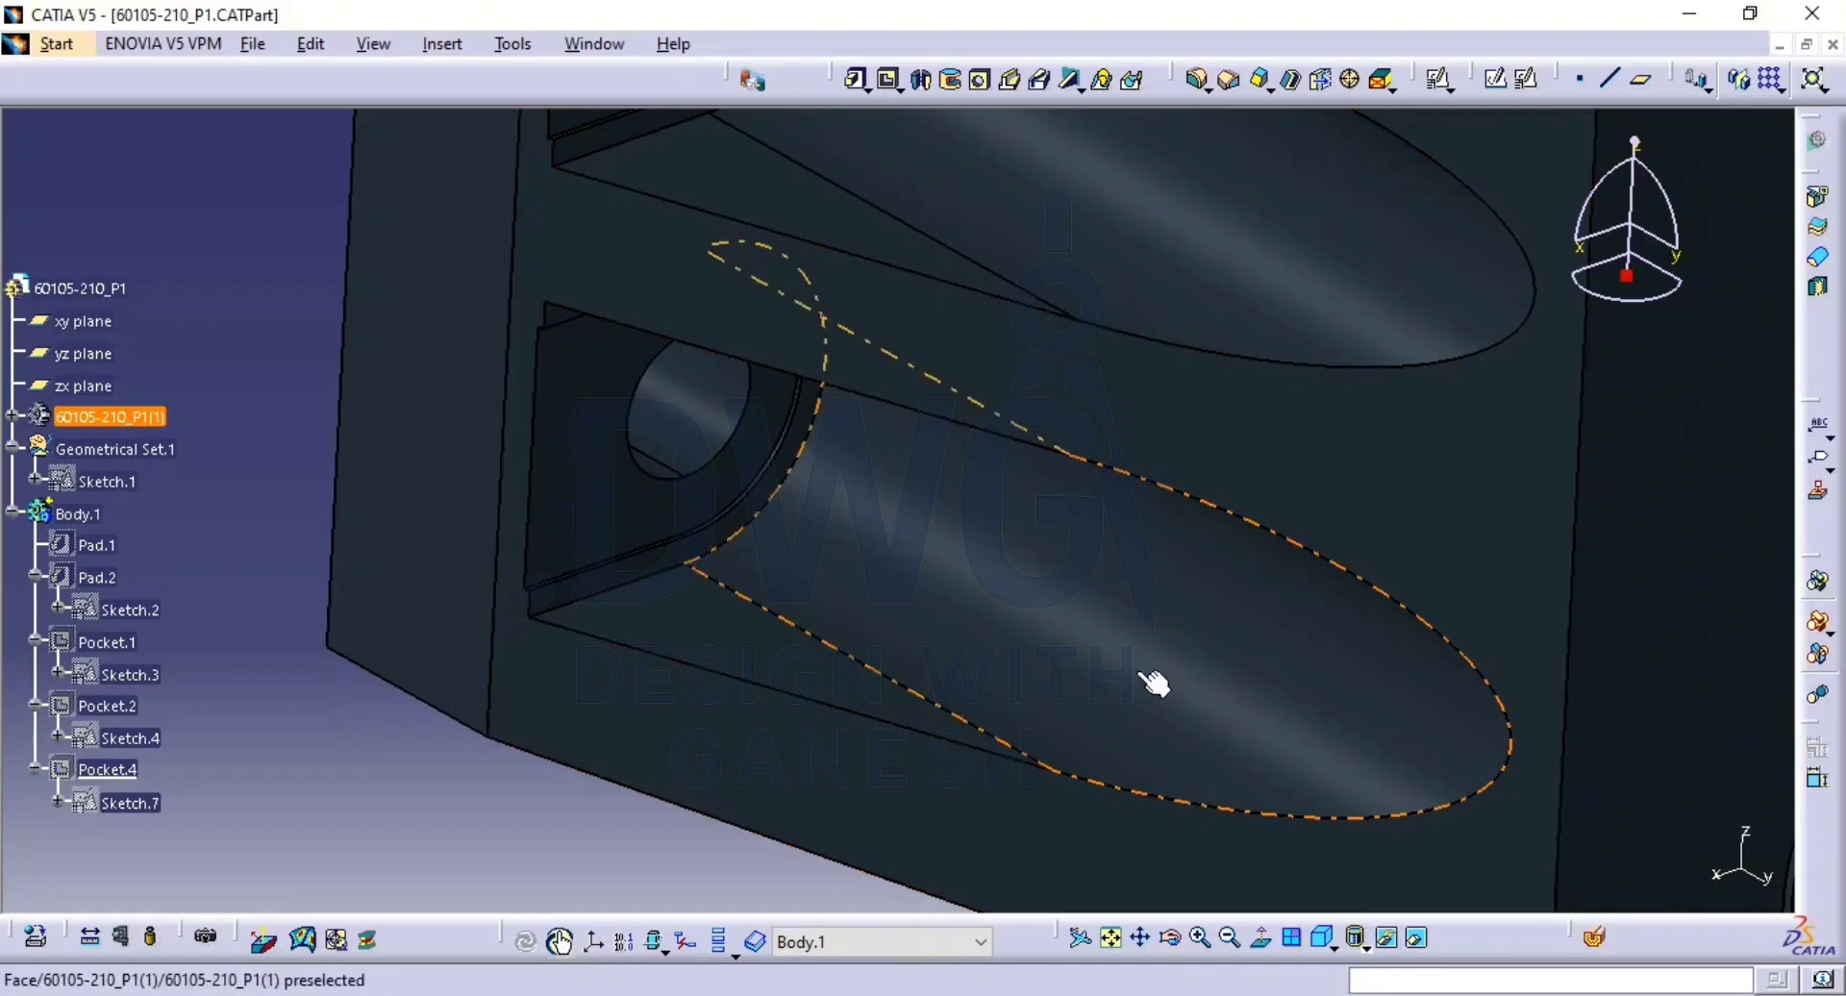
click(1356, 938)
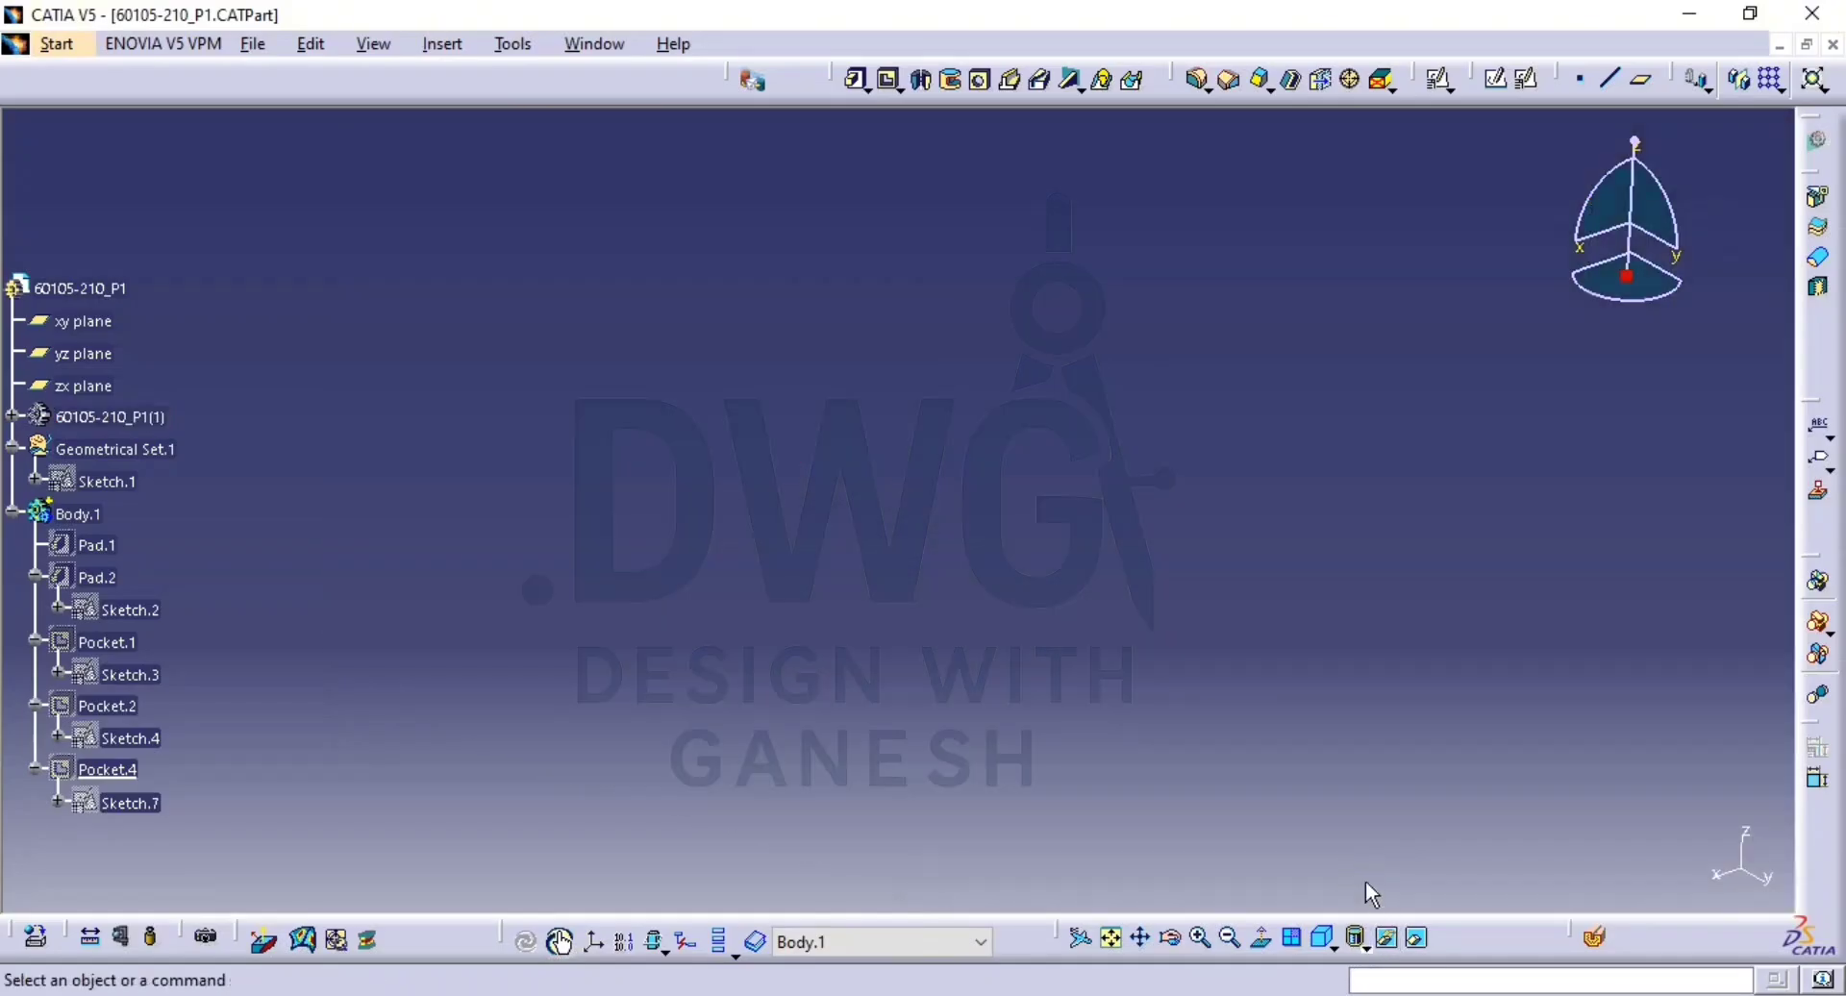
click(1419, 939)
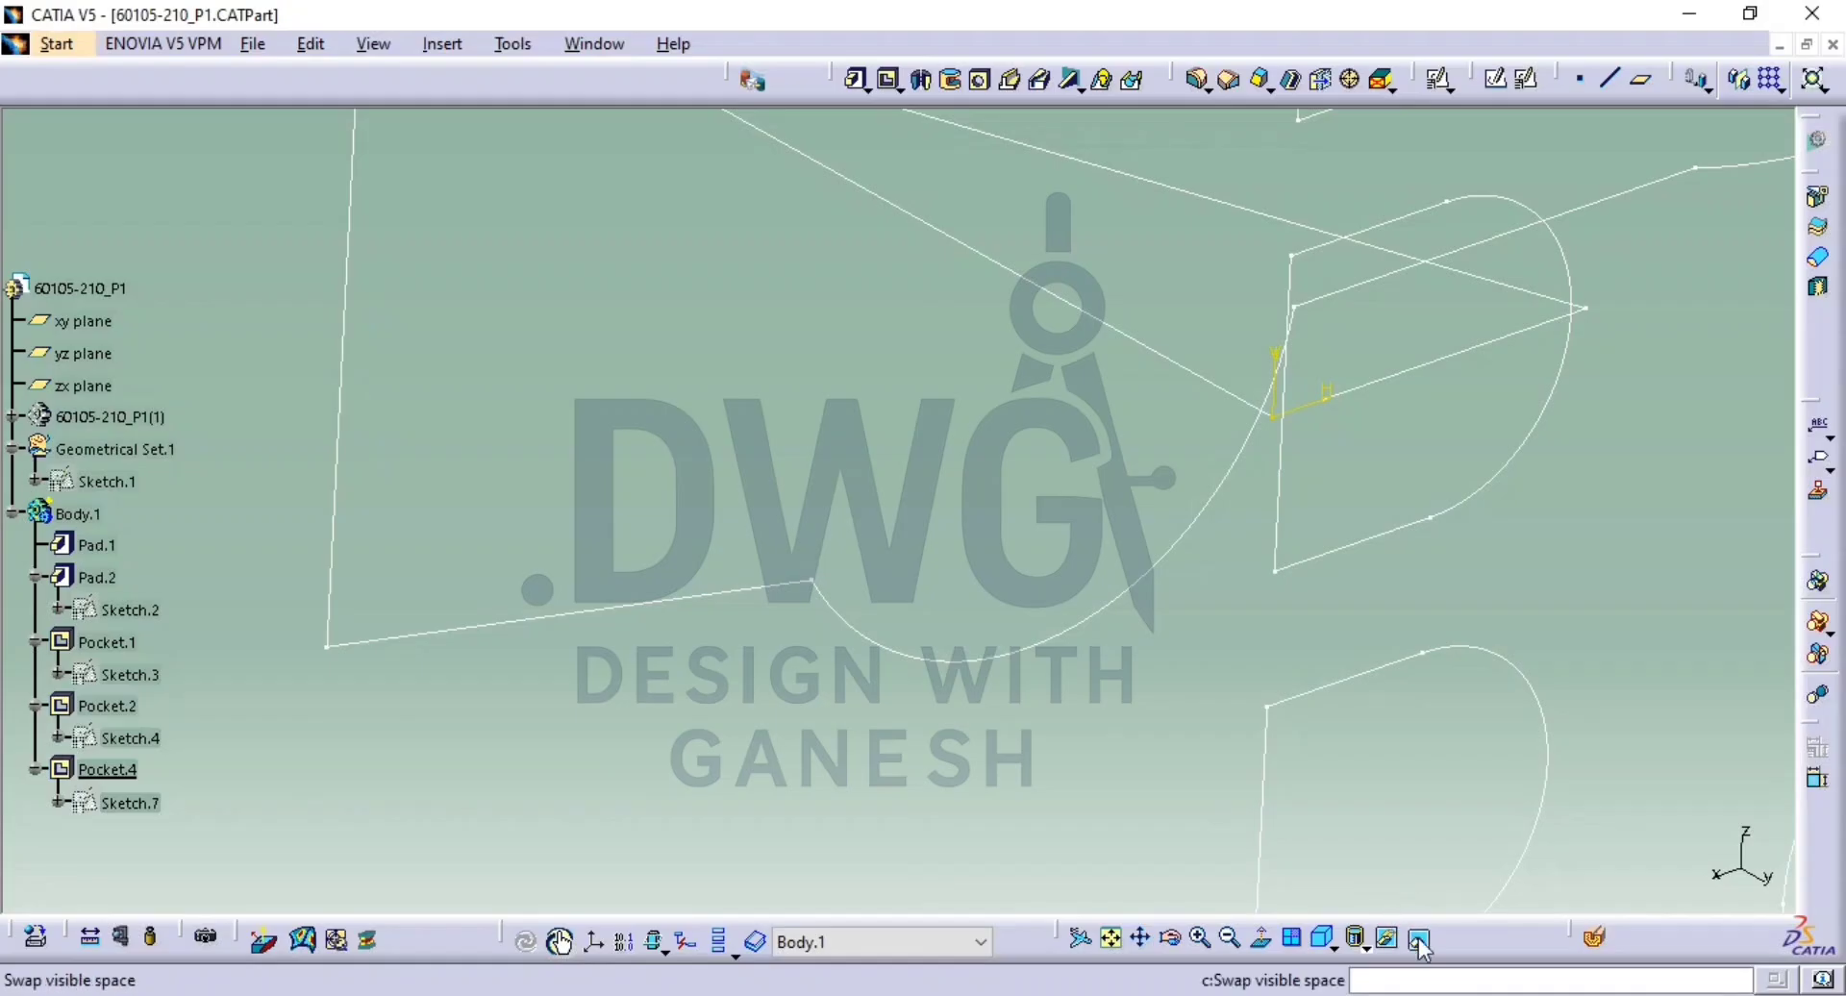
click(1419, 939)
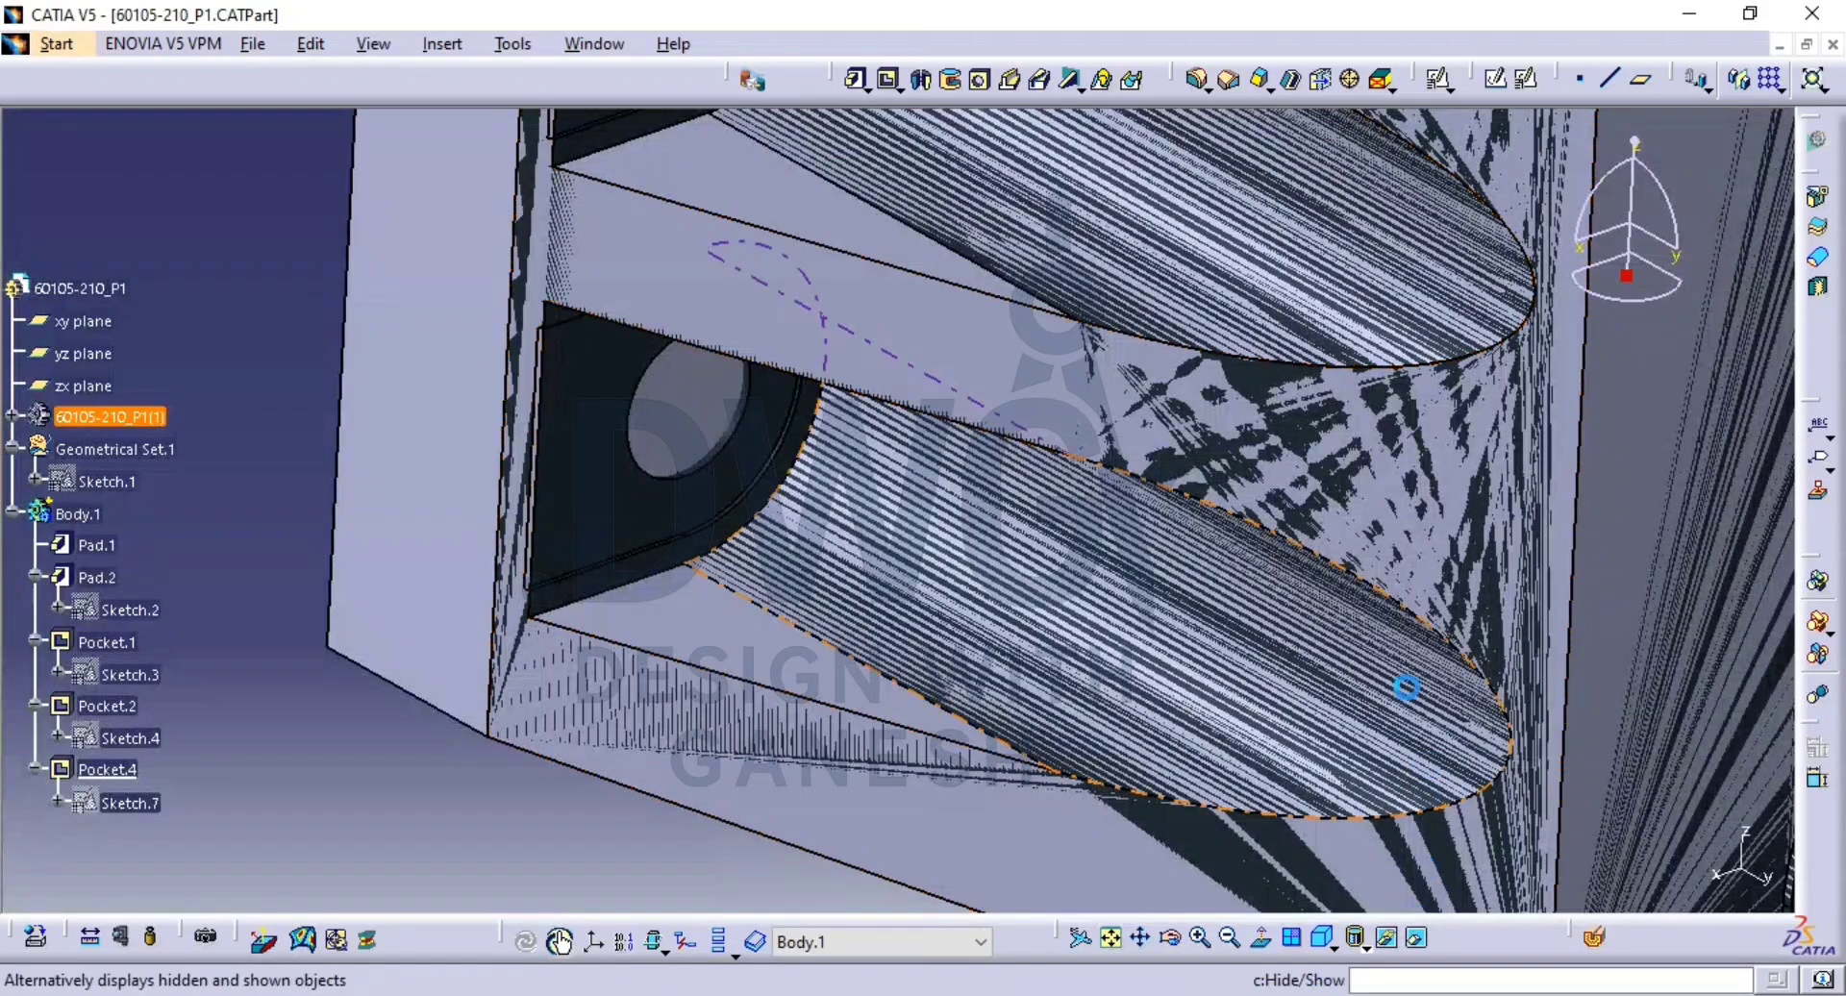
Hide the reference body and create a positioned sketch on the lower slot's inner end face.
click(1529, 82)
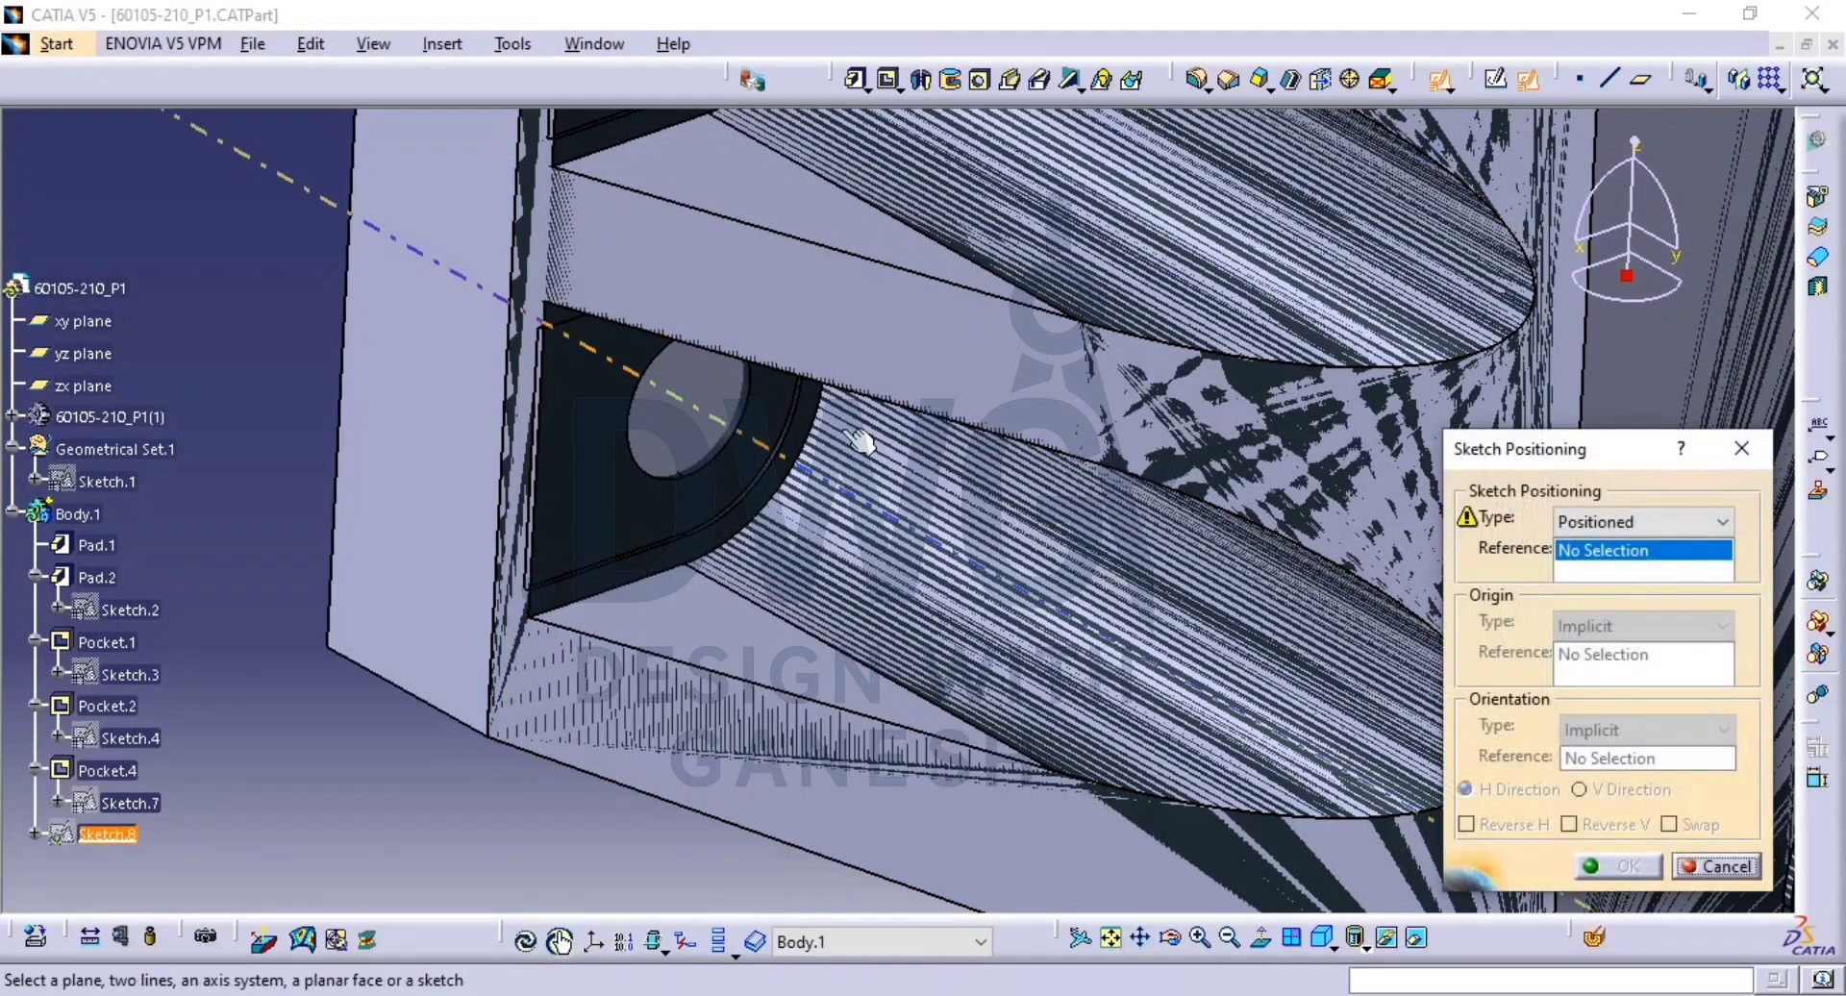
right_click(623, 508)
click(687, 568)
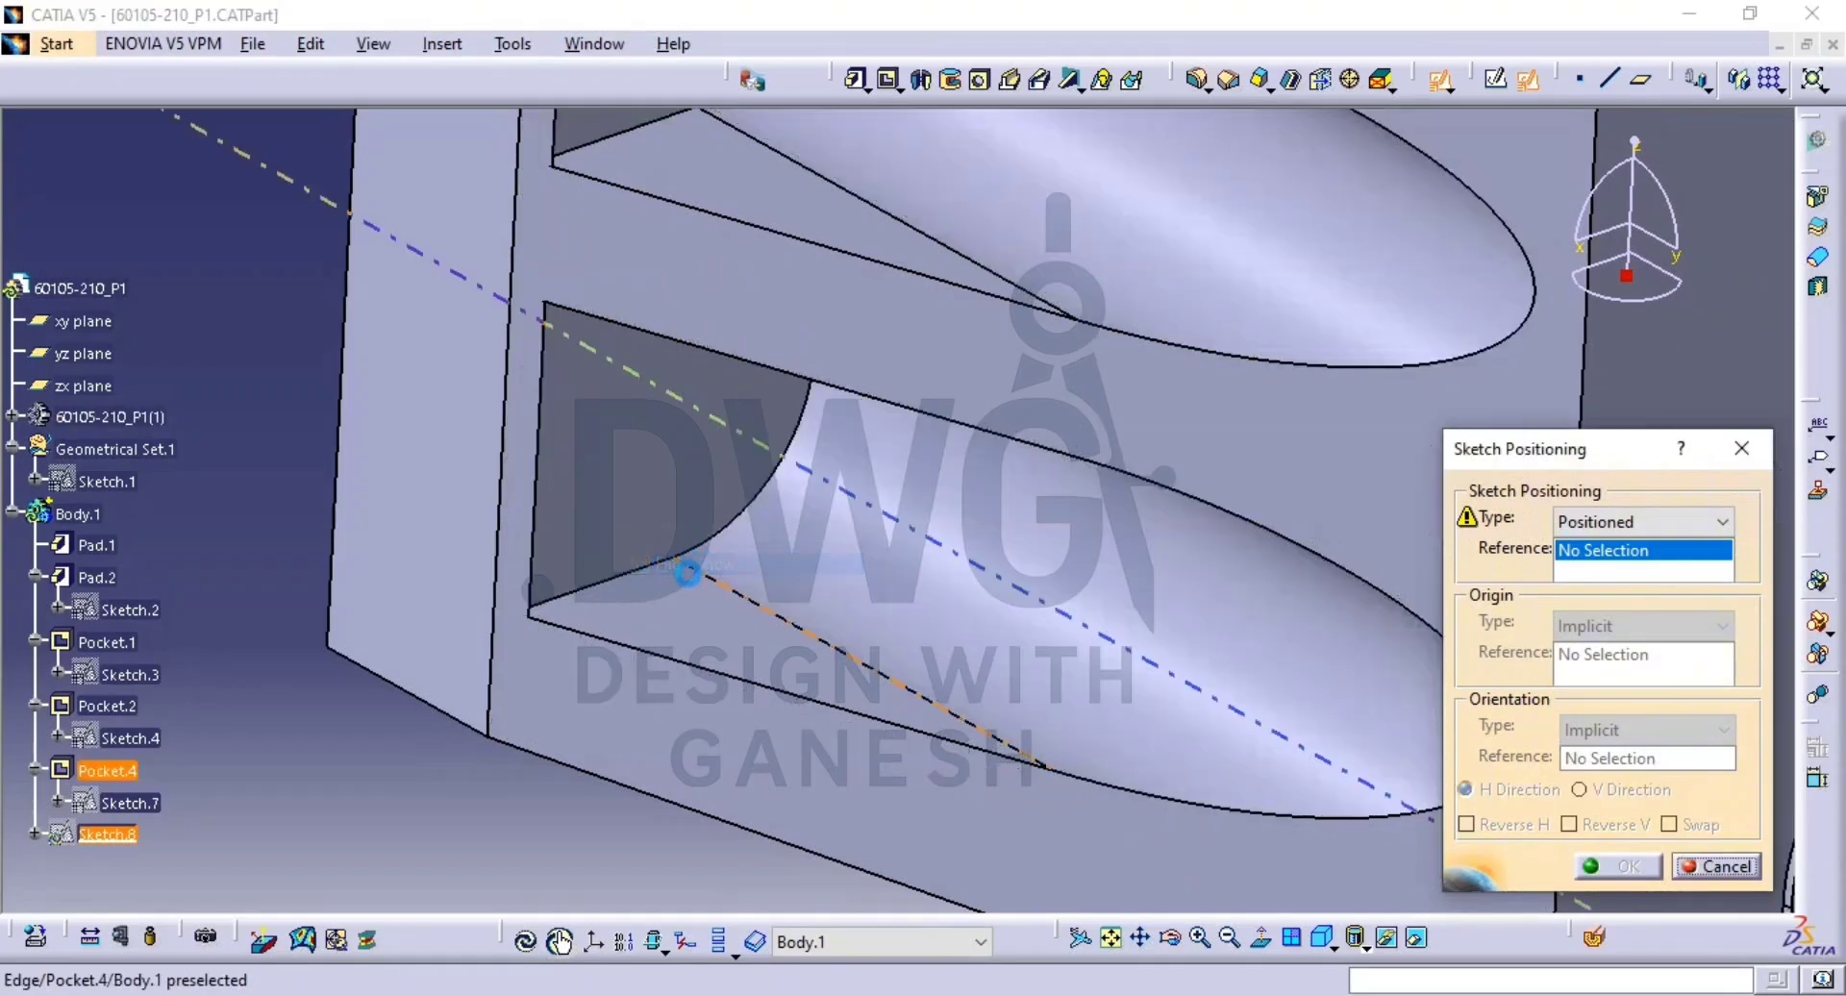
click(631, 527)
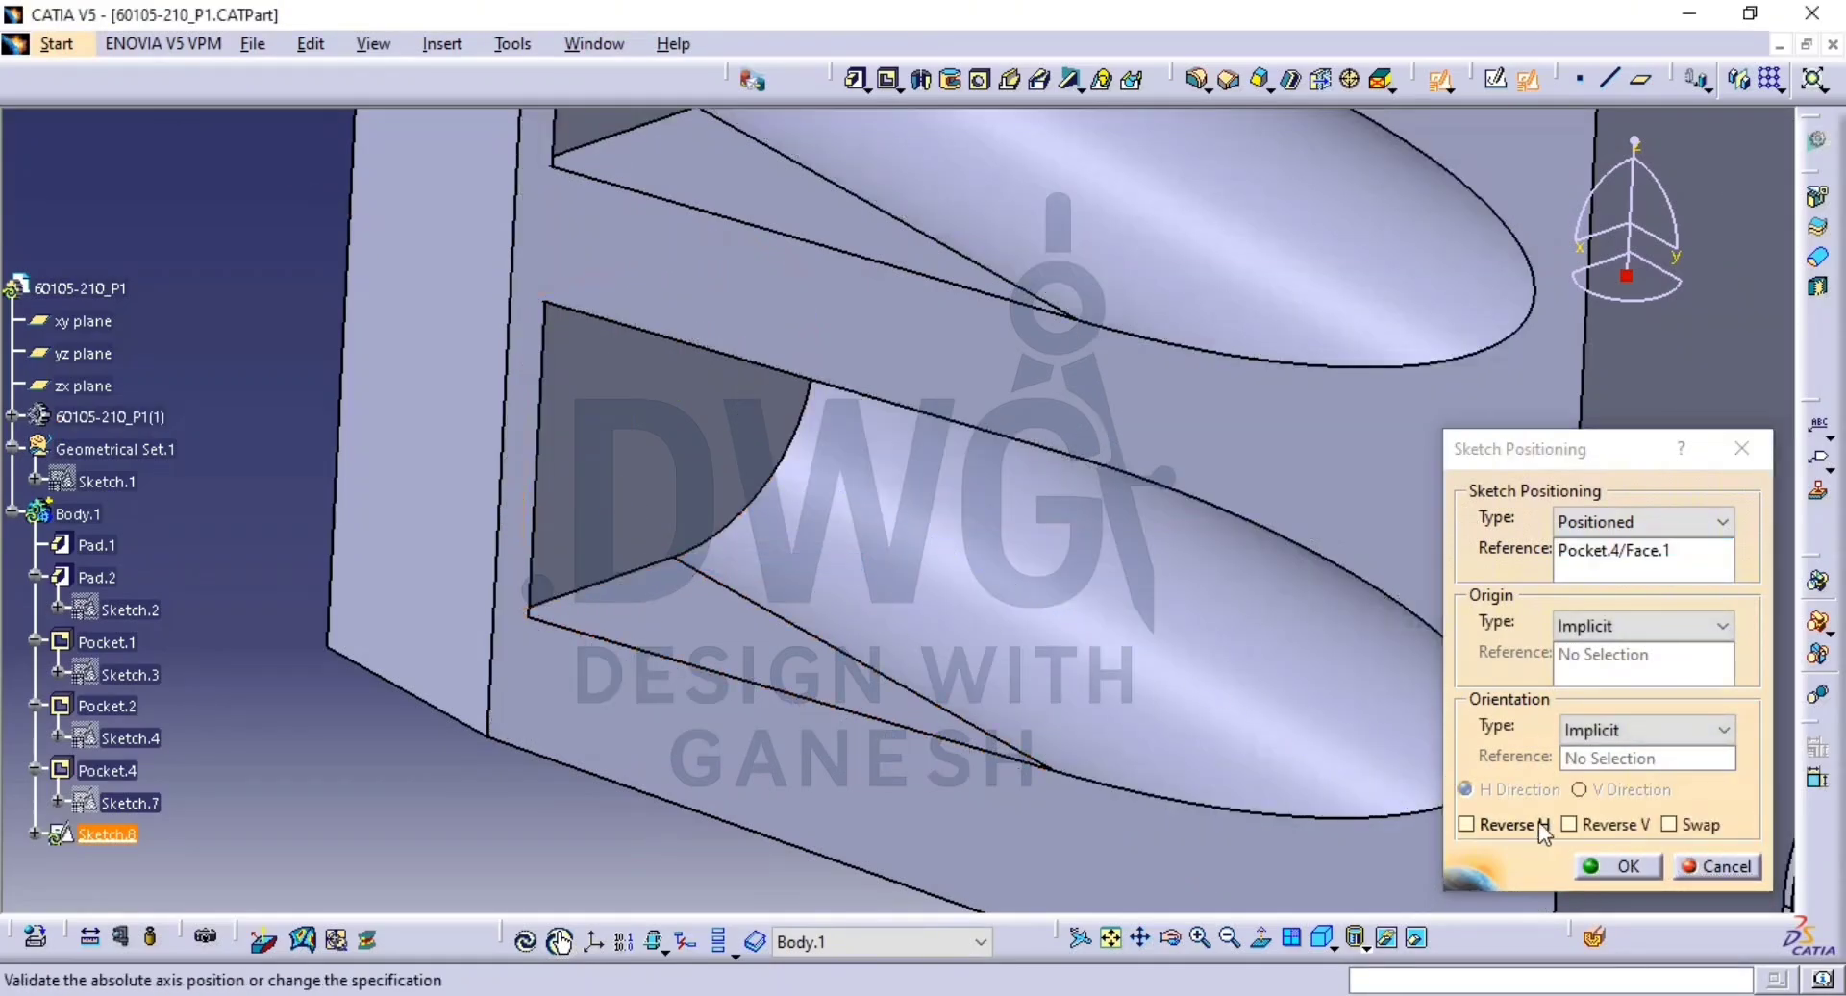
click(1591, 867)
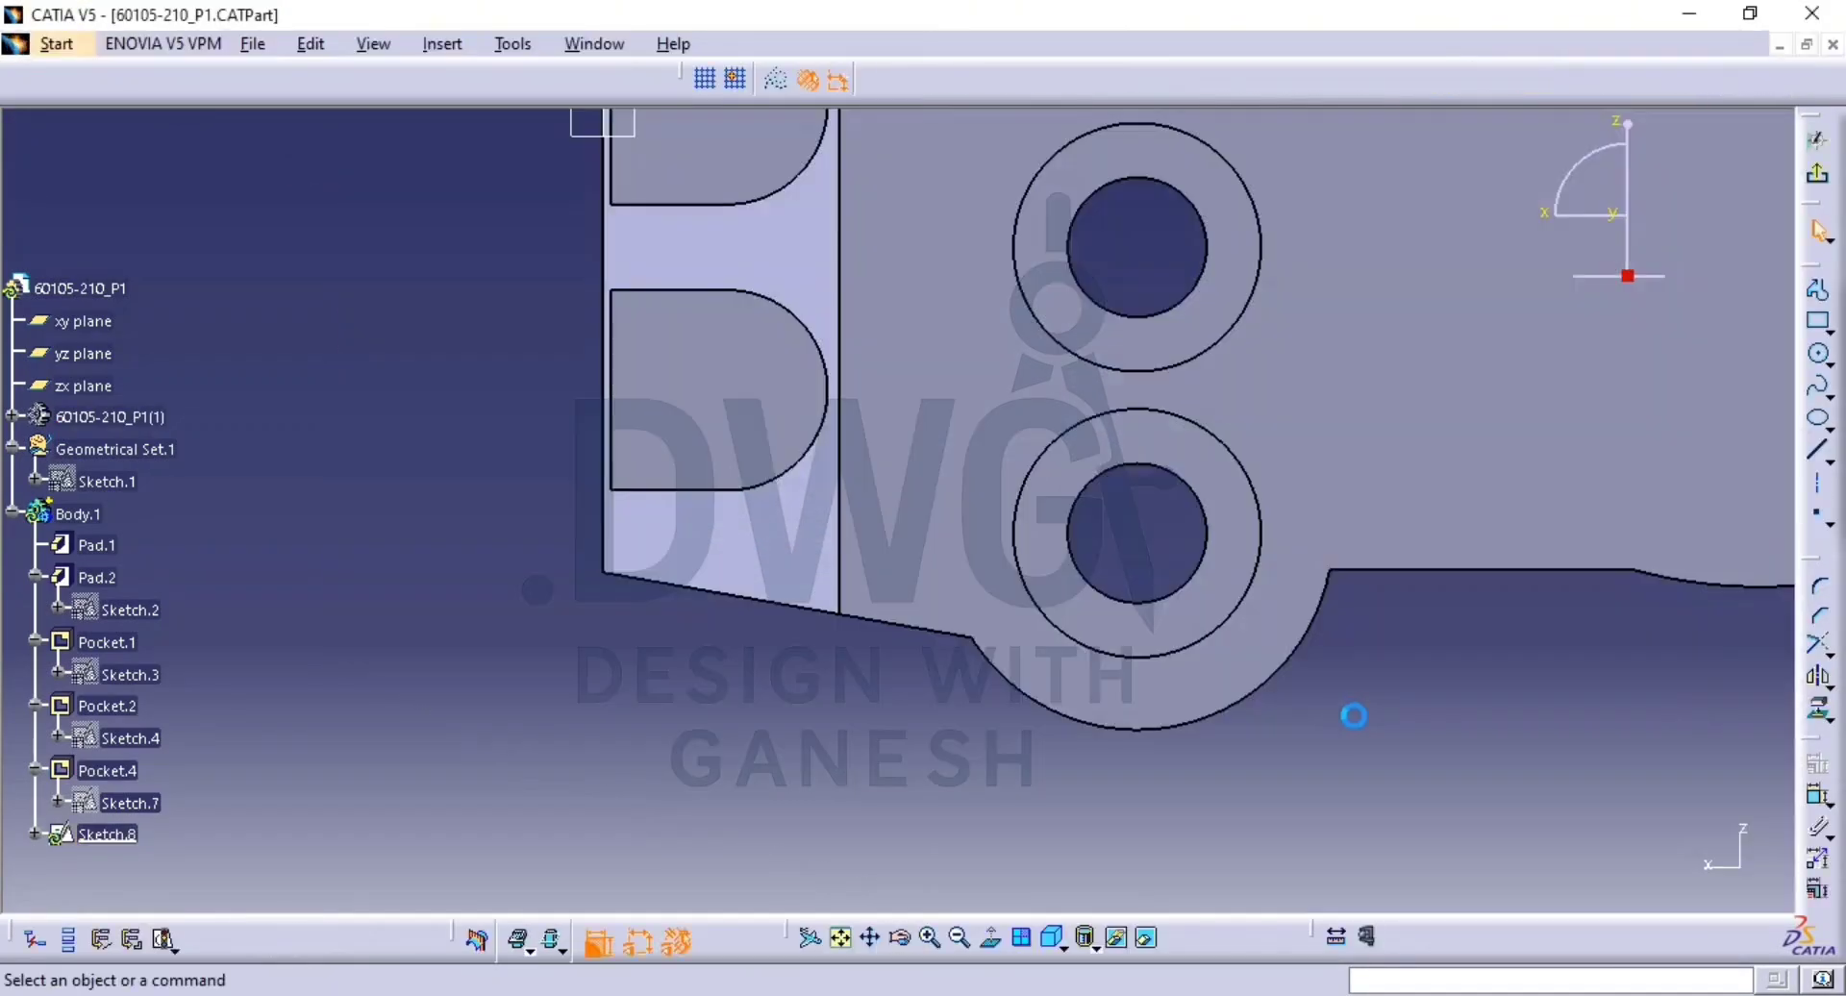
Bring the reference body back from the hidden space within the sketch and return to the visible space.
middle_drag(1009, 553, 1152, 761)
click(1146, 937)
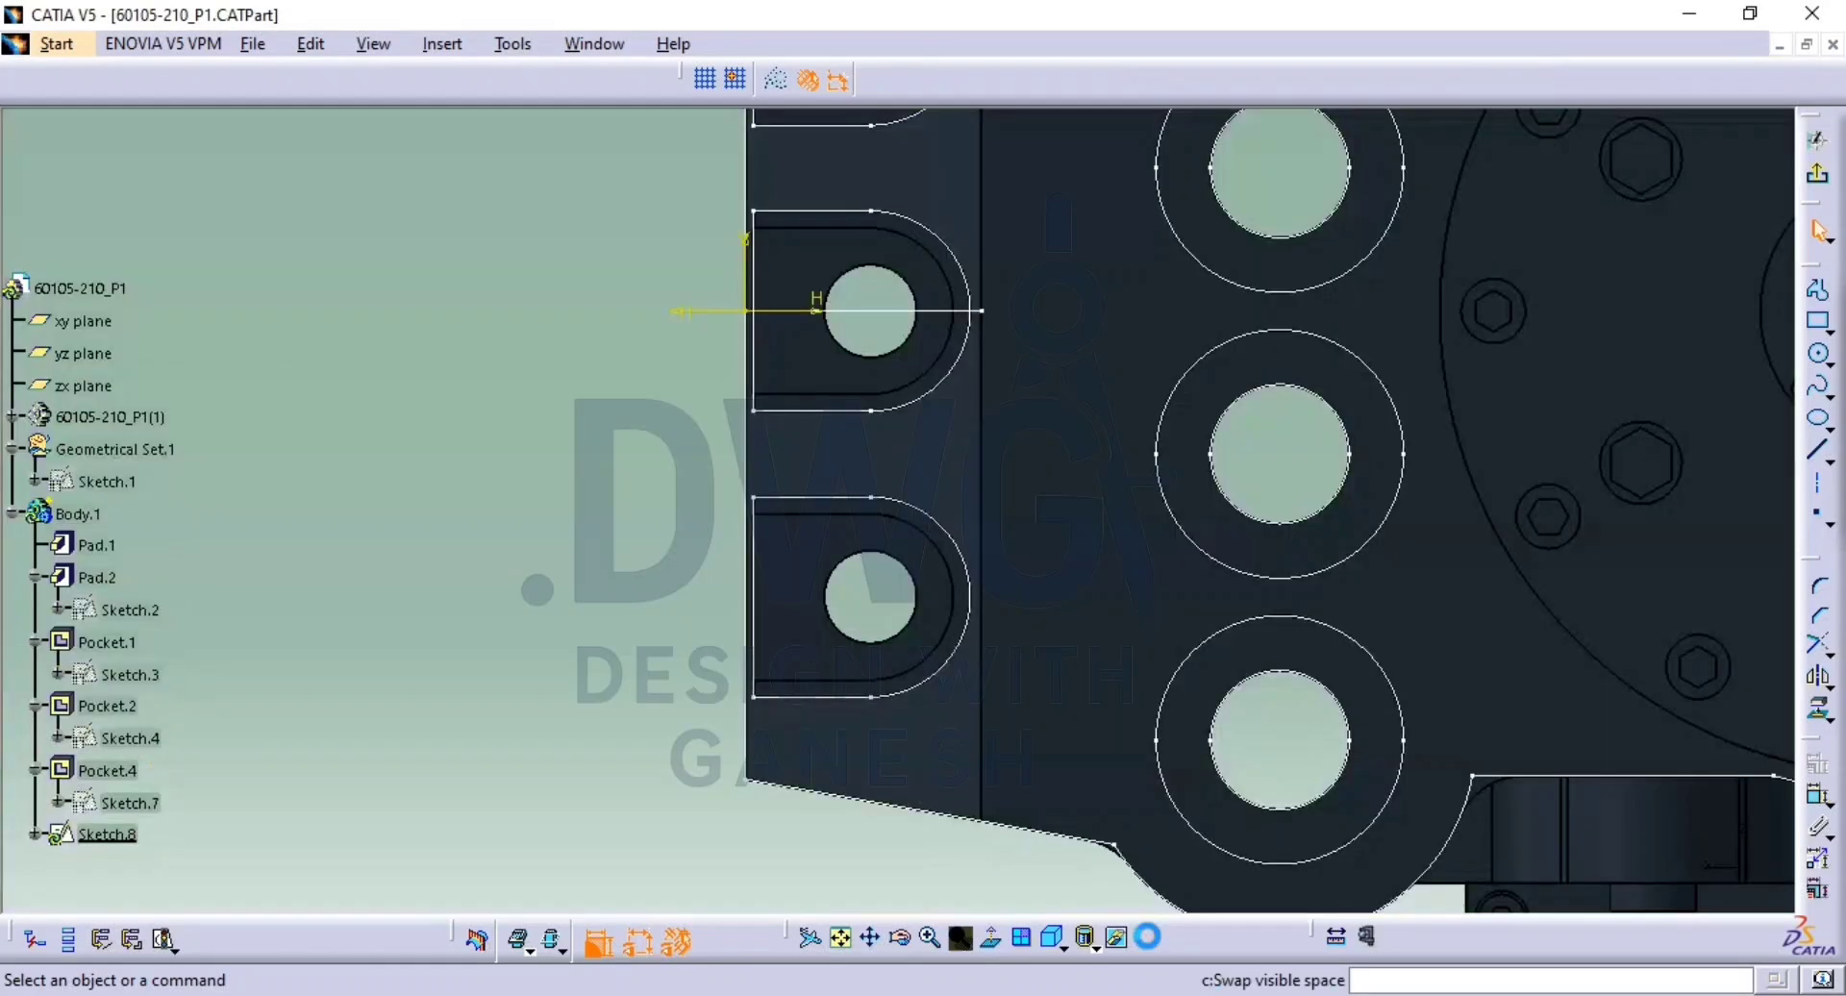
click(1094, 657)
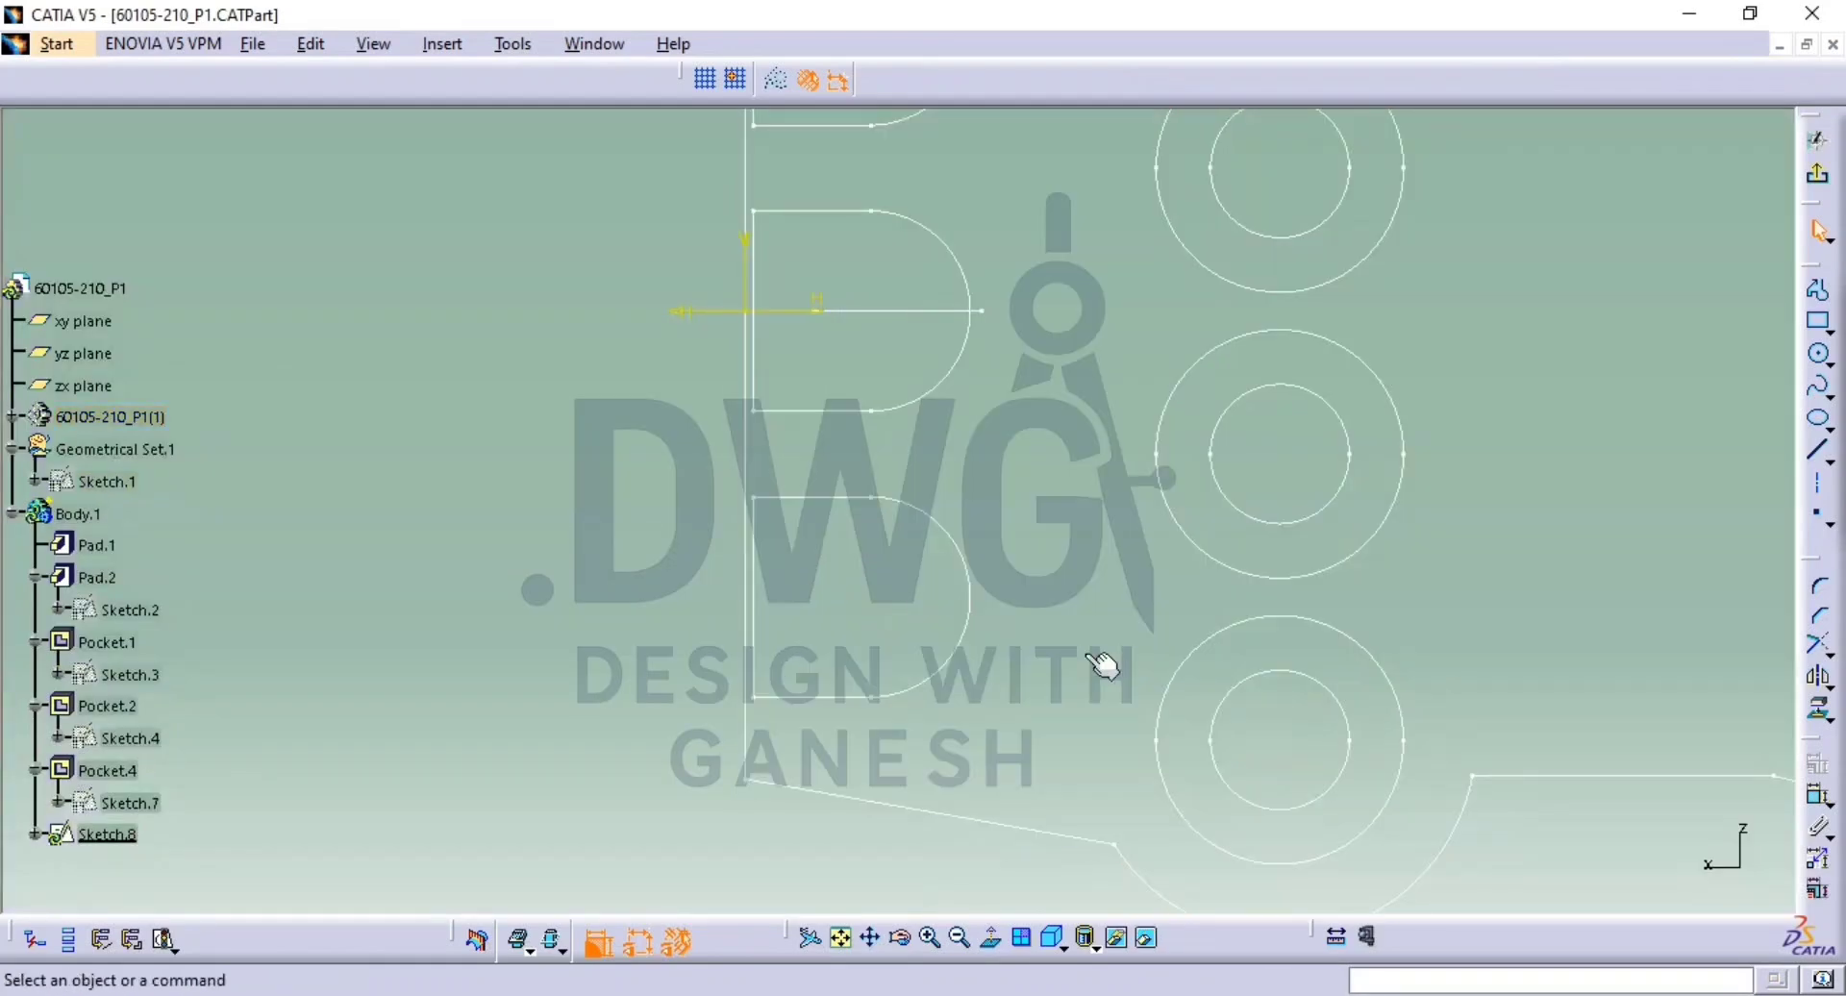
click(1146, 937)
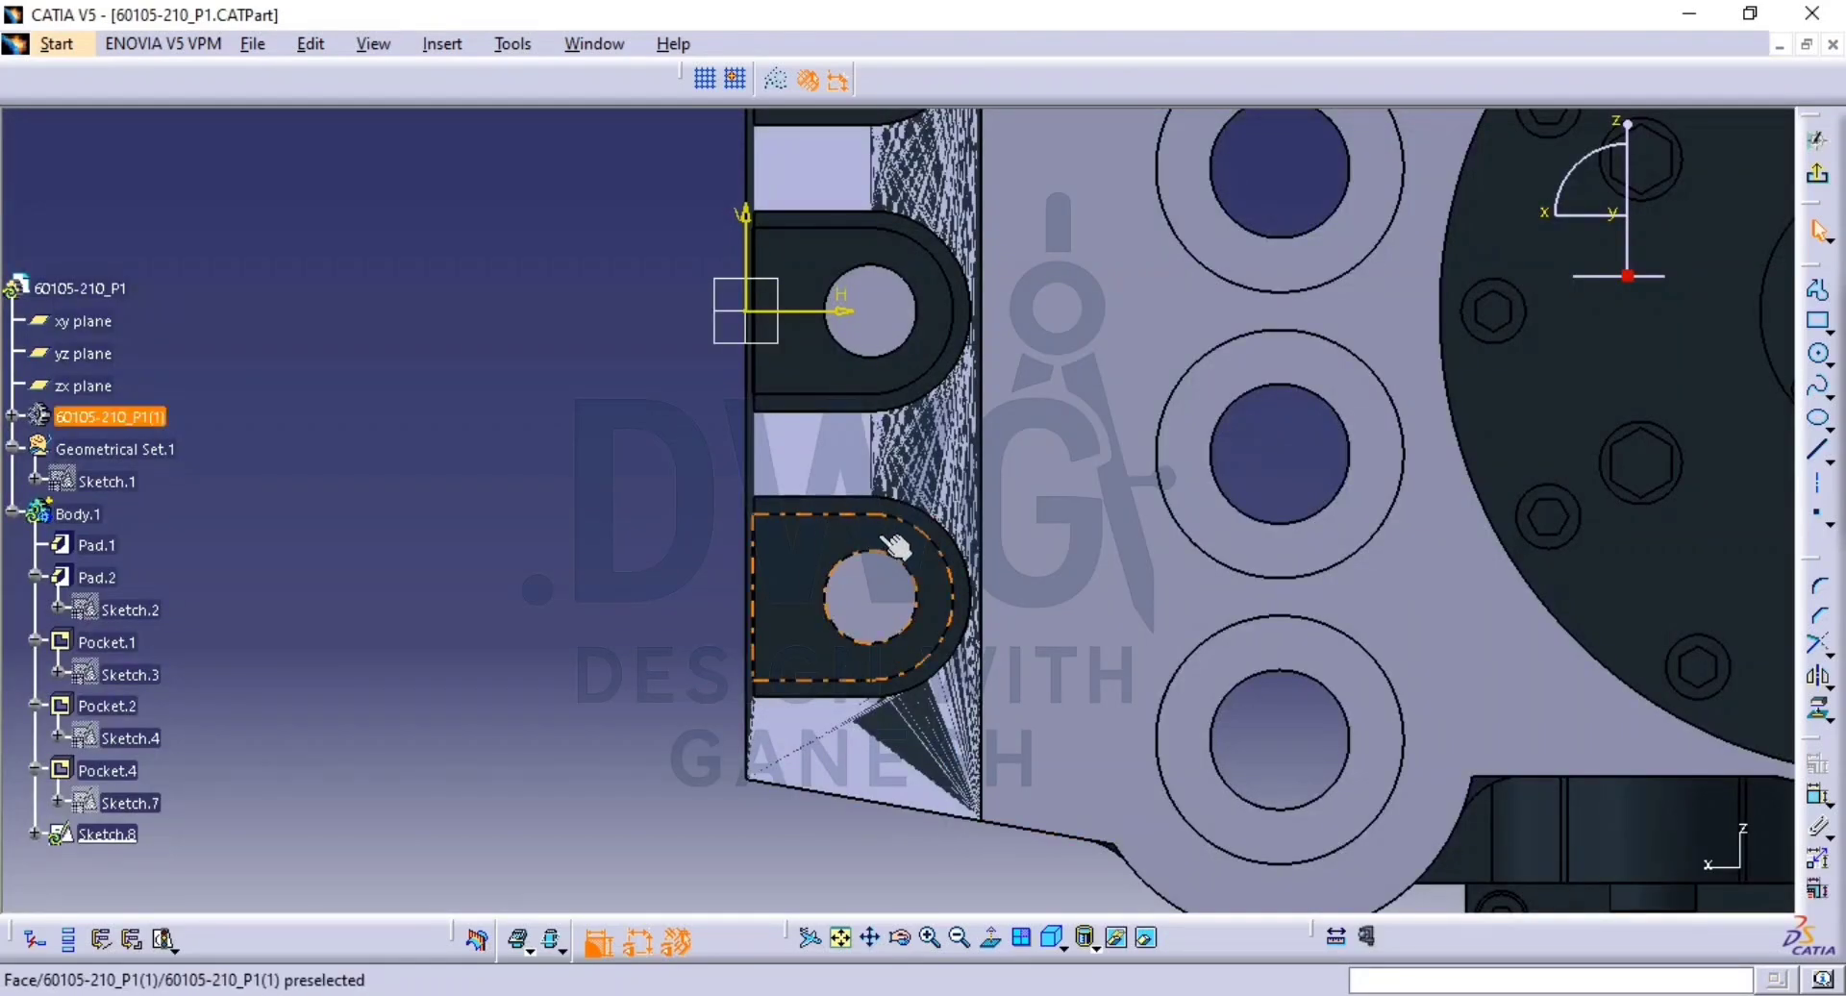
Project the inner end faces of the three slots, including their holes, onto the sketch plane and exit the sketch.
click(1820, 719)
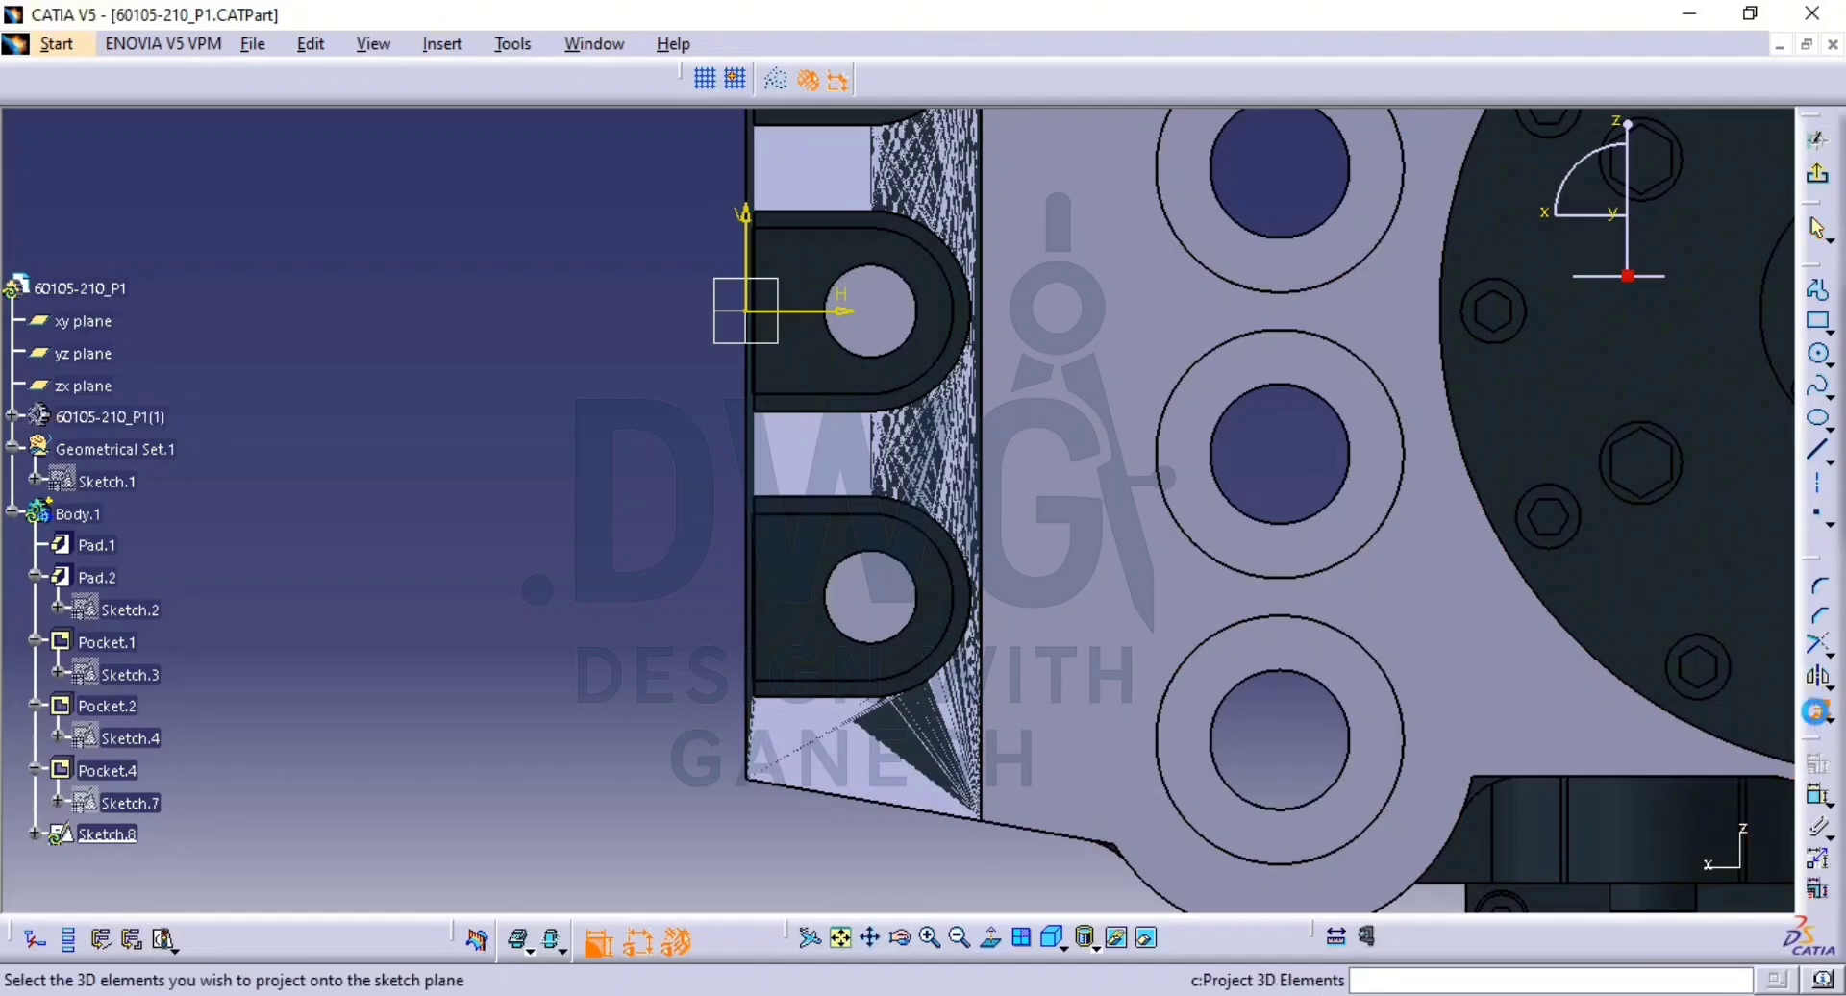
click(833, 642)
click(824, 352)
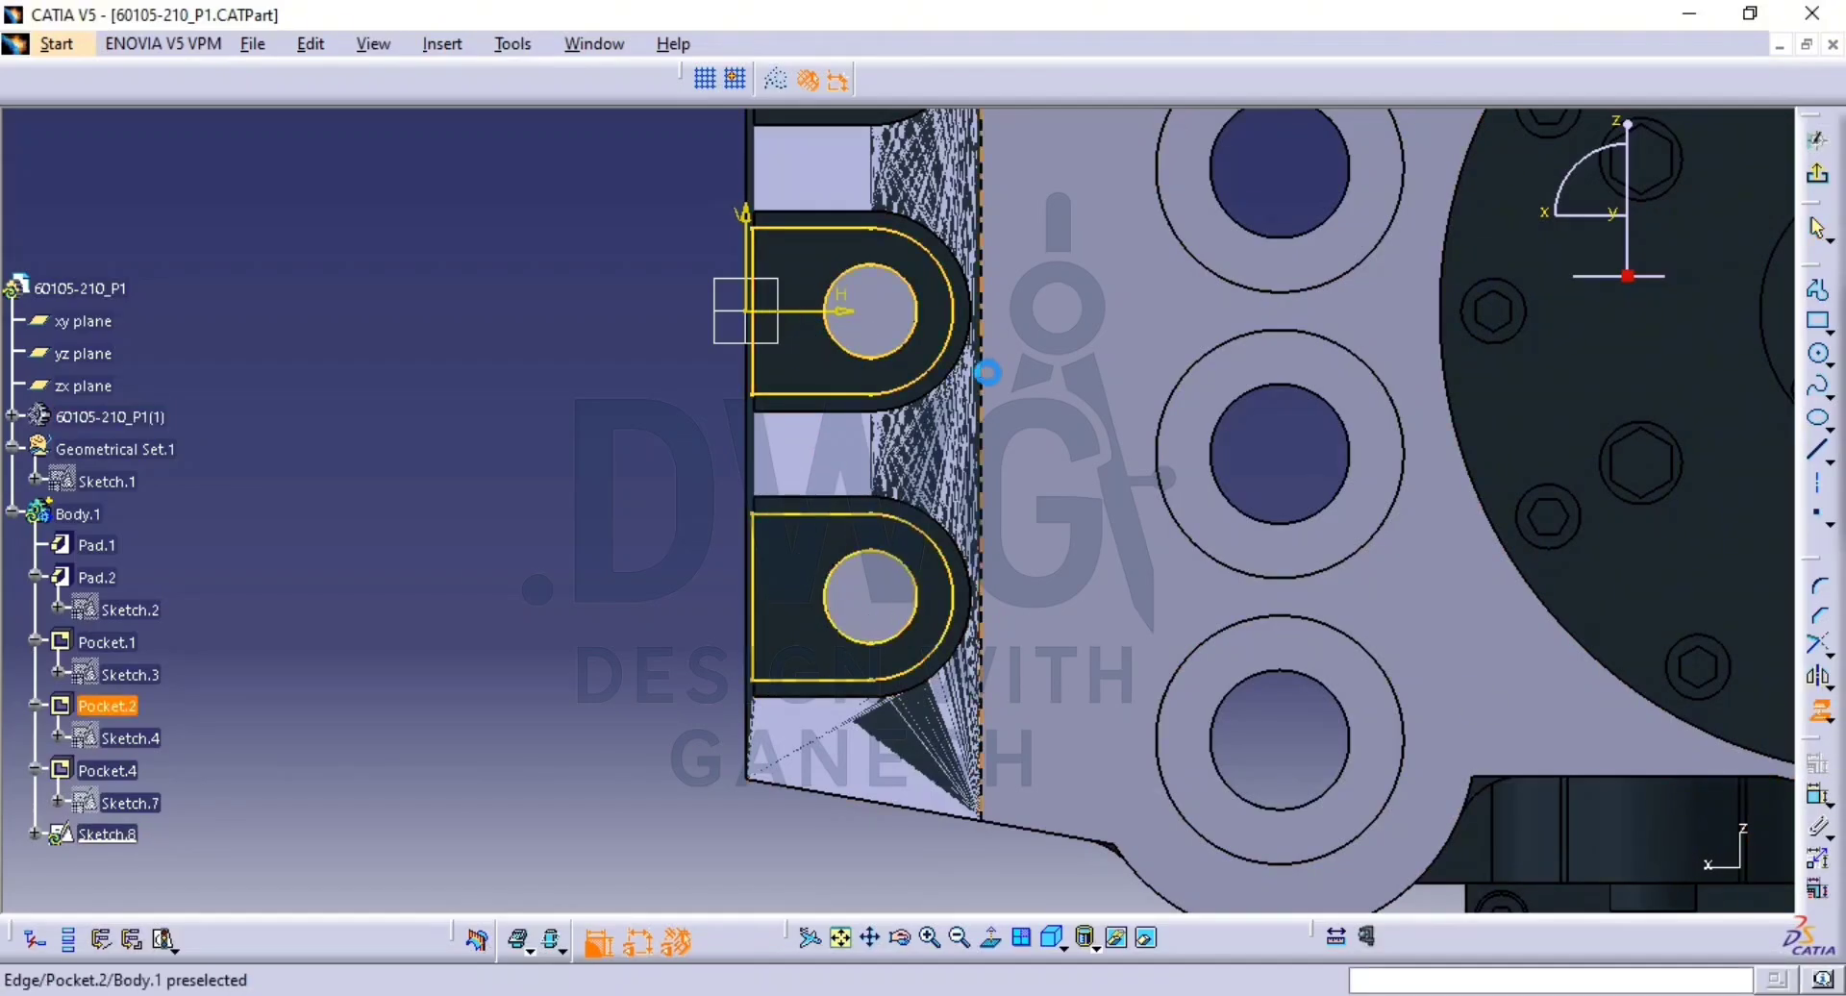
middle_drag(984, 475, 997, 892)
click(817, 476)
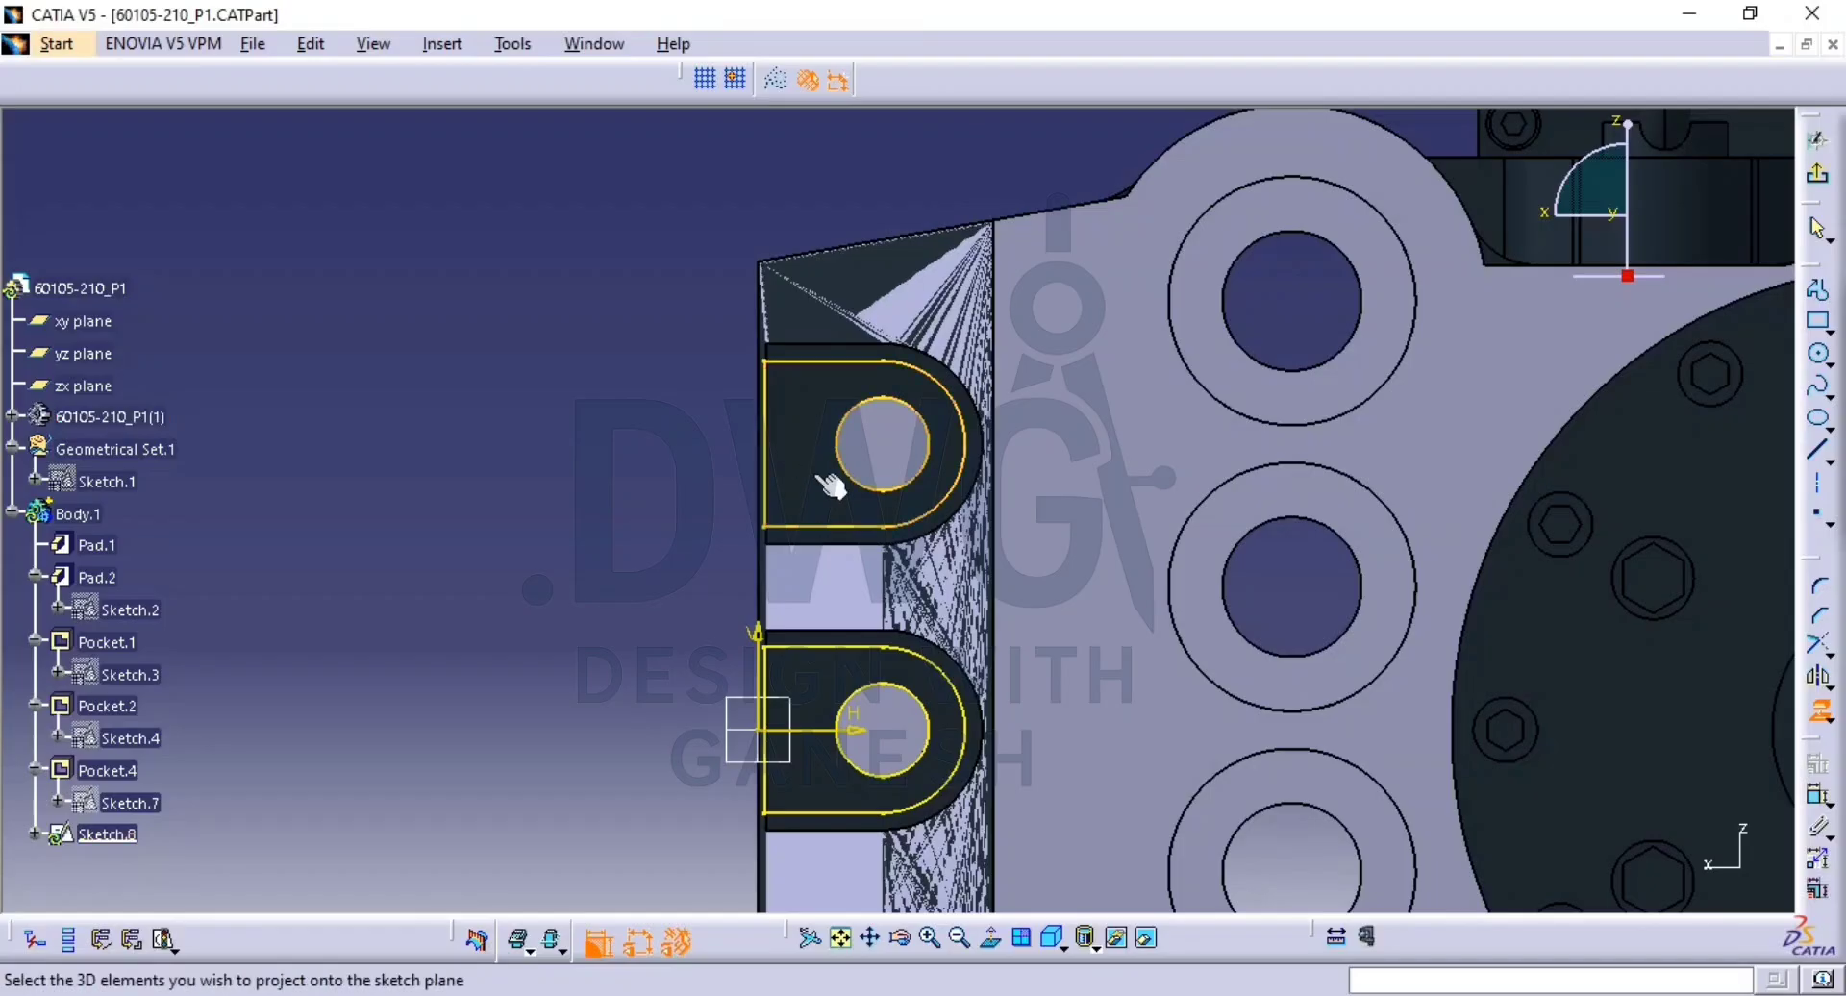
click(1820, 179)
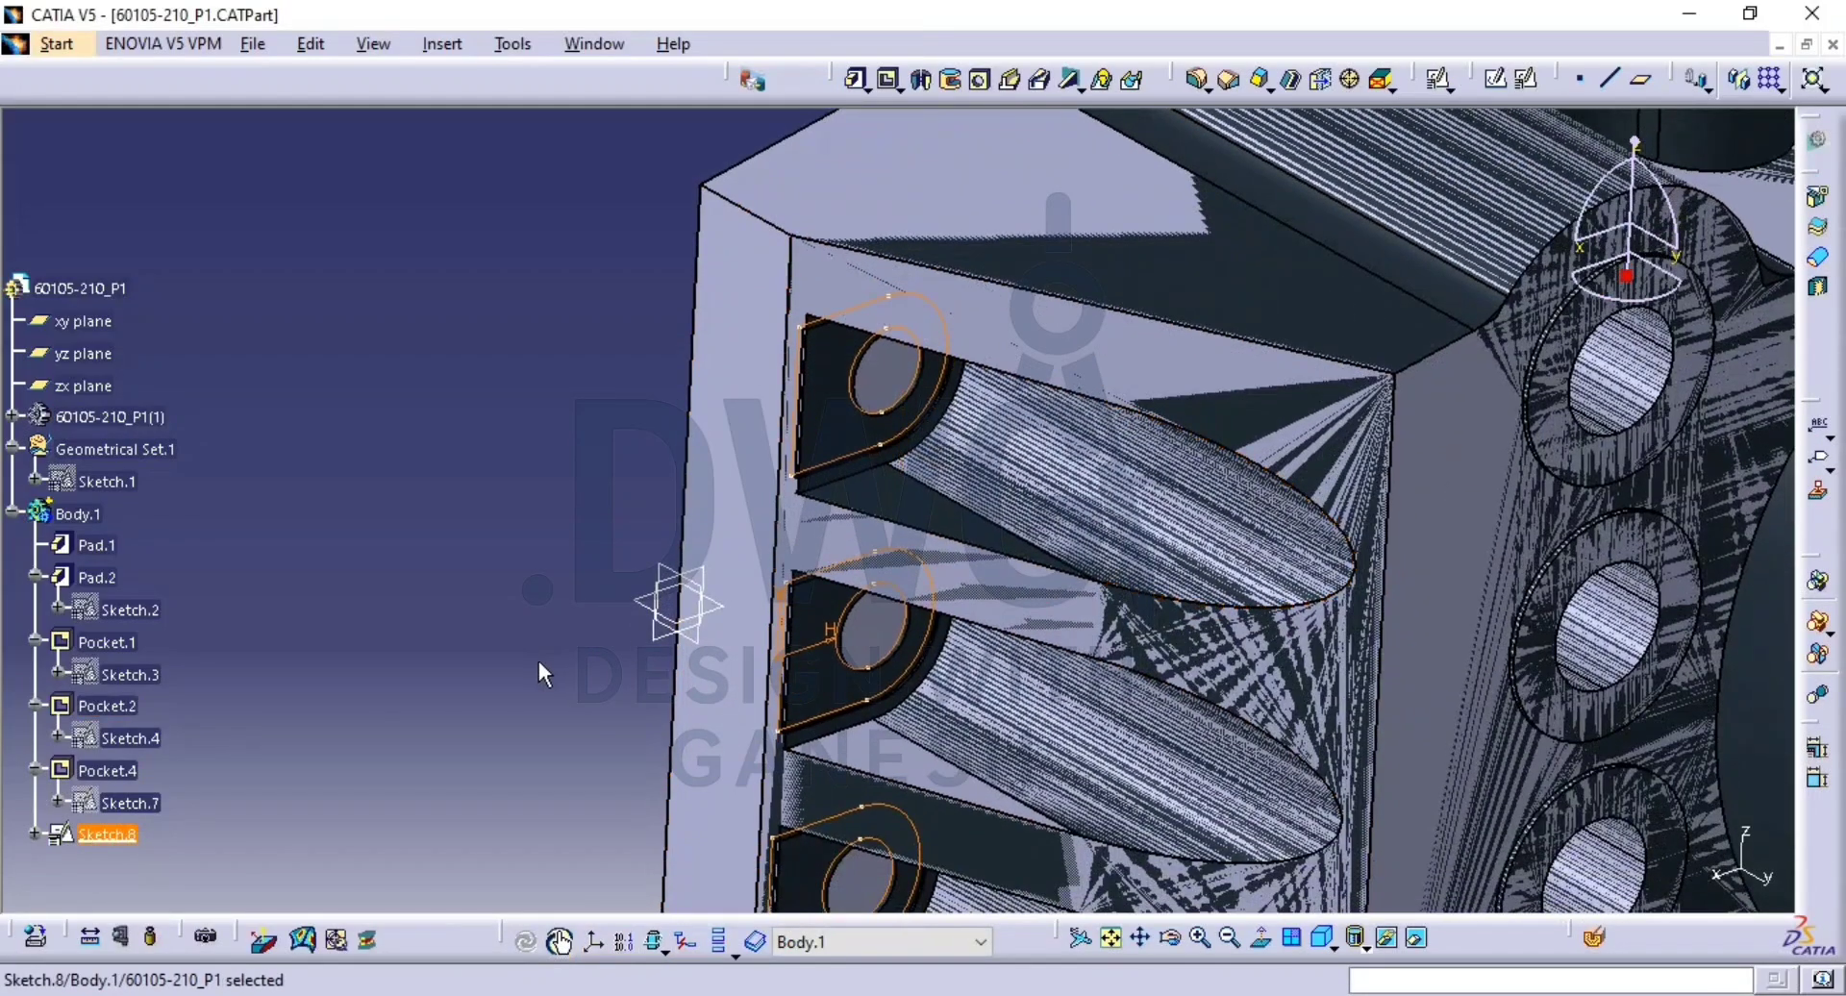
Isolate the projected geometry in Sketch.8 from the reference body and reopen the sketch for editing.
right_click(123, 833)
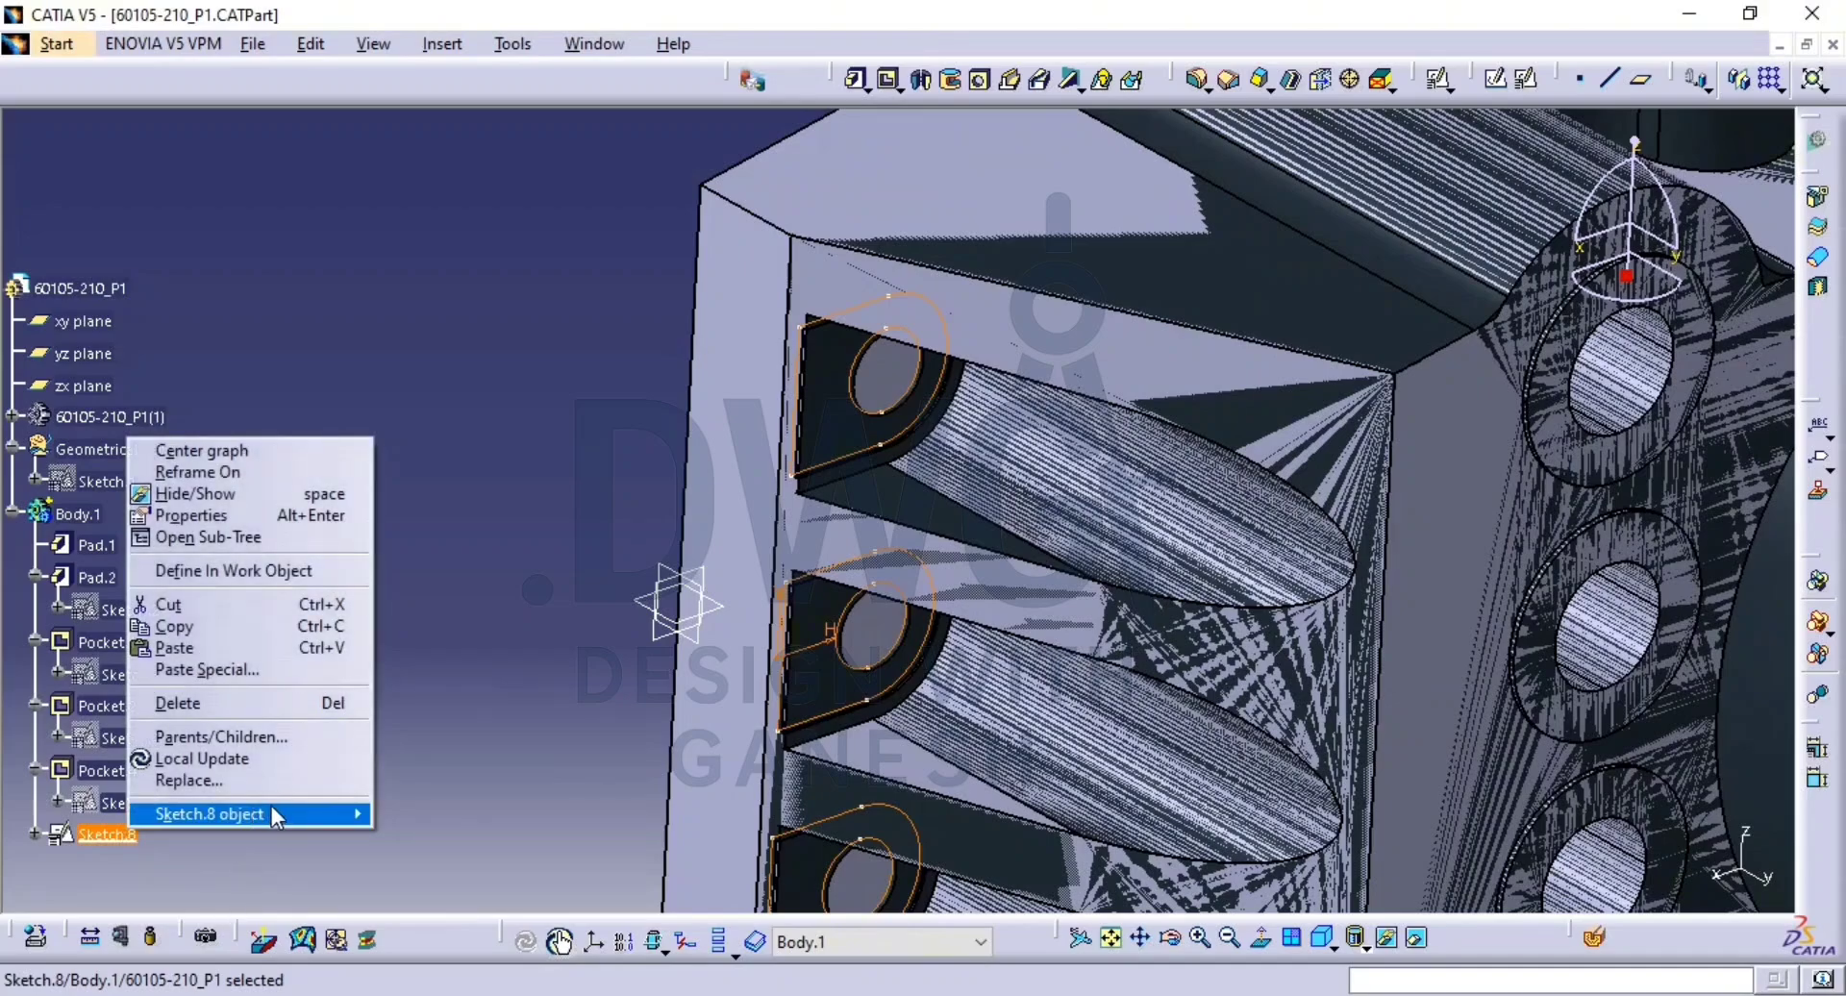
mouse_move(292, 813)
click(423, 870)
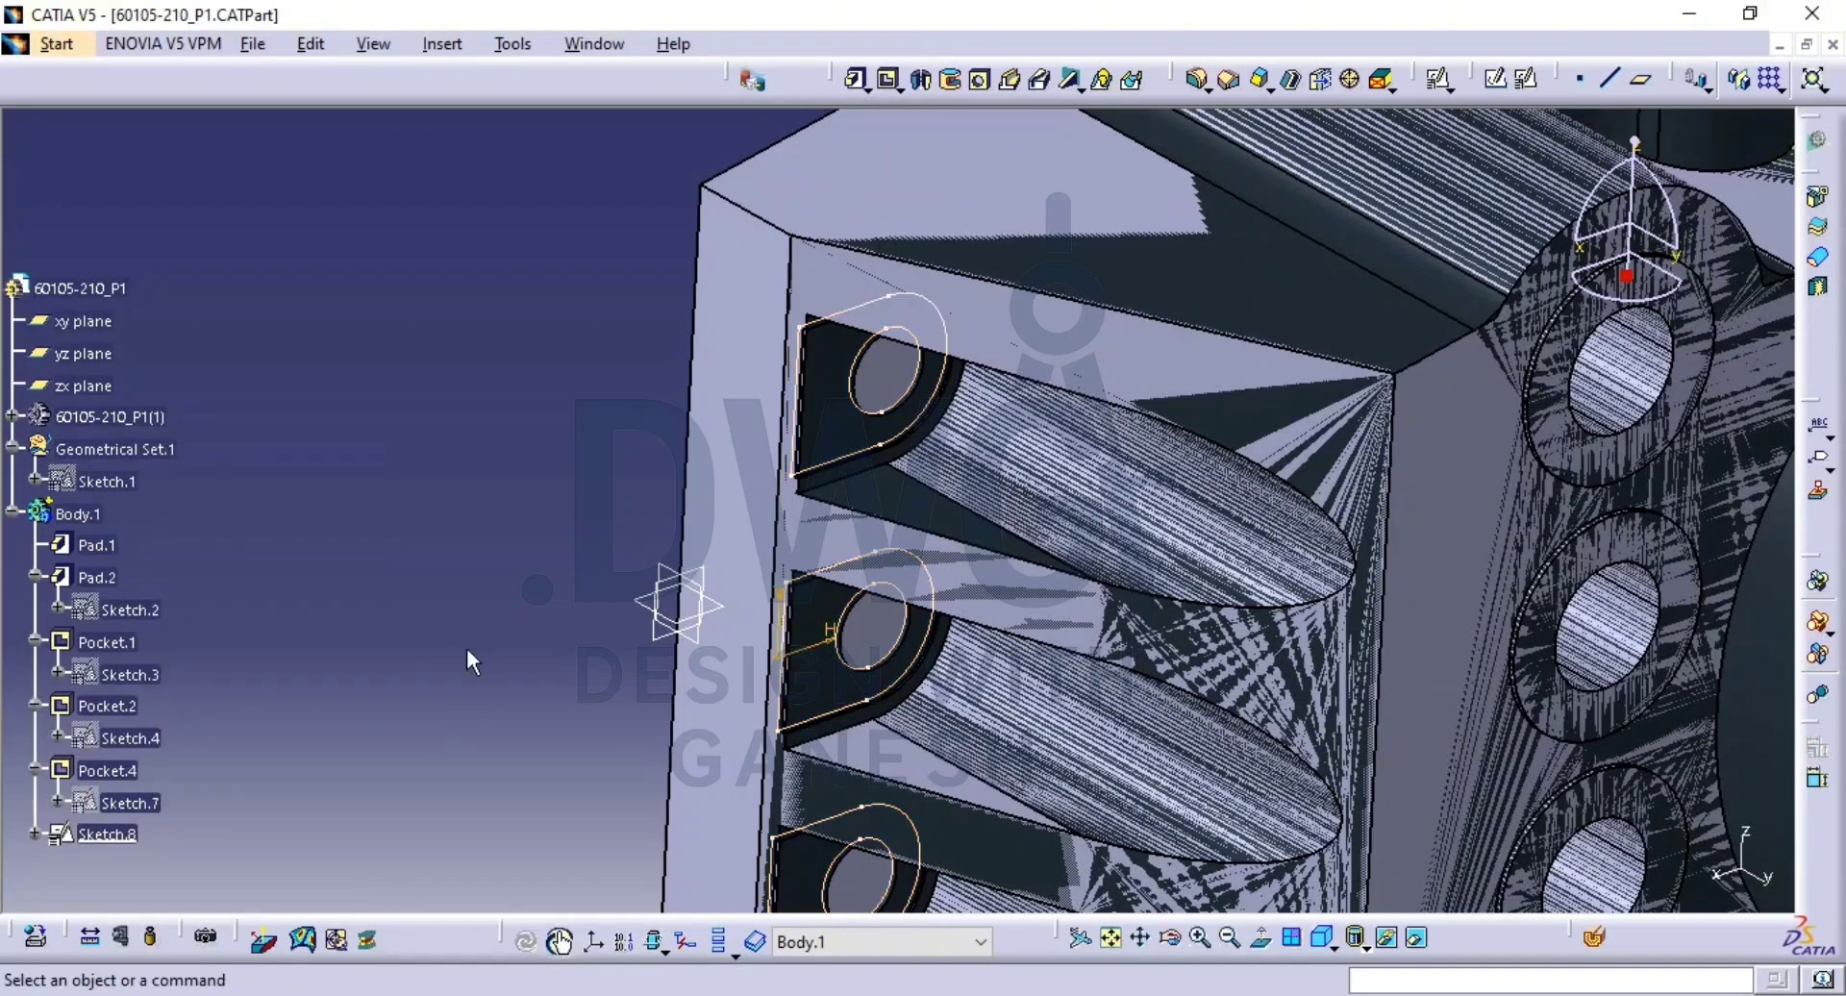
click(115, 833)
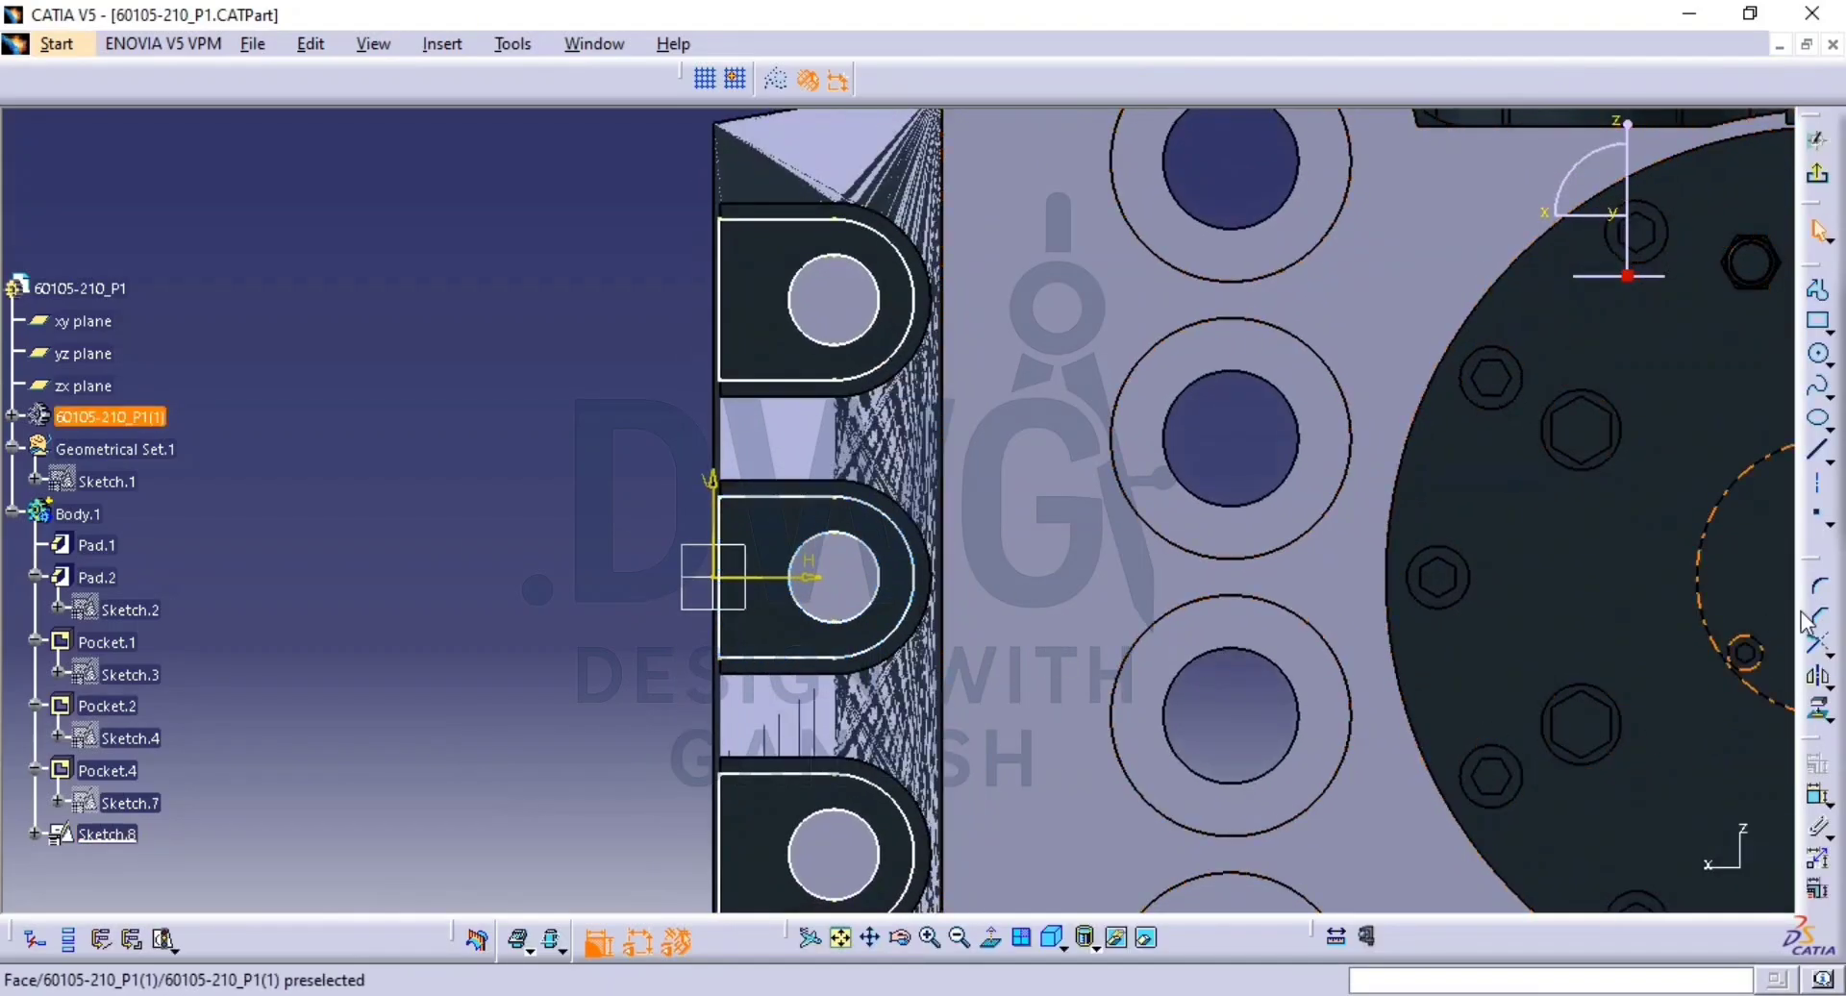
Make the straight end edges of the three slot outlines coincident with one another.
click(1815, 796)
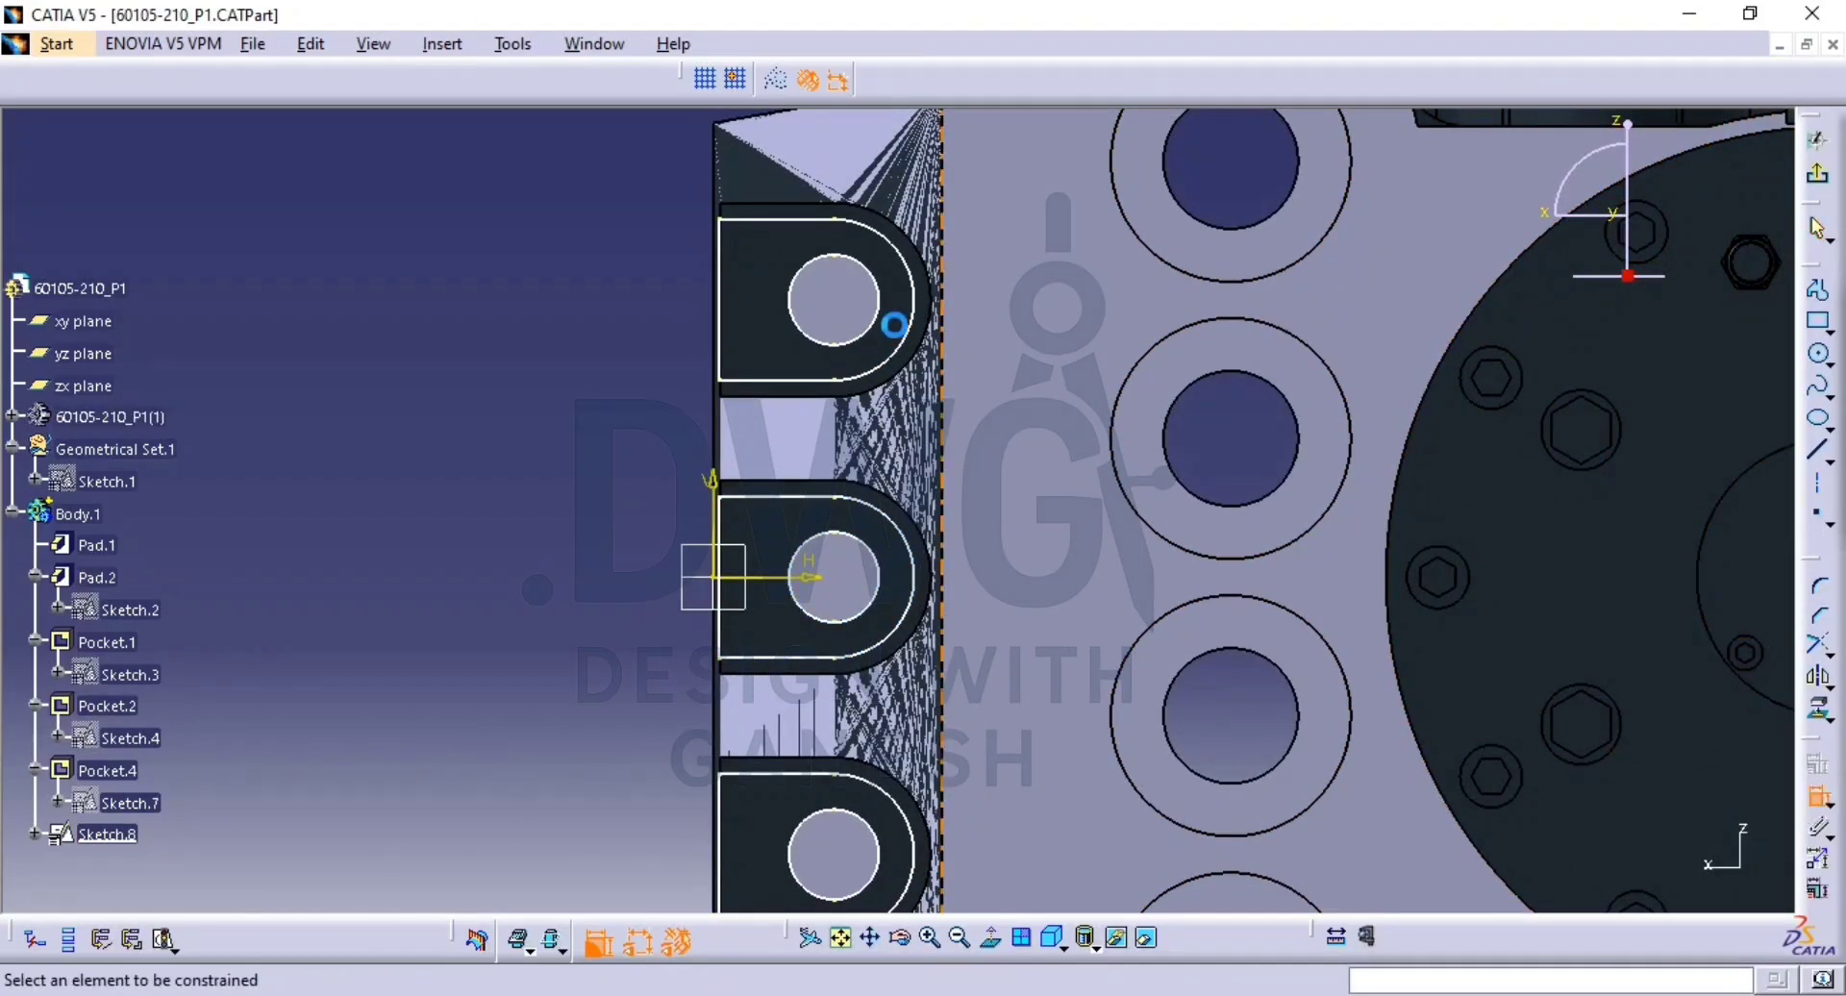
click(731, 319)
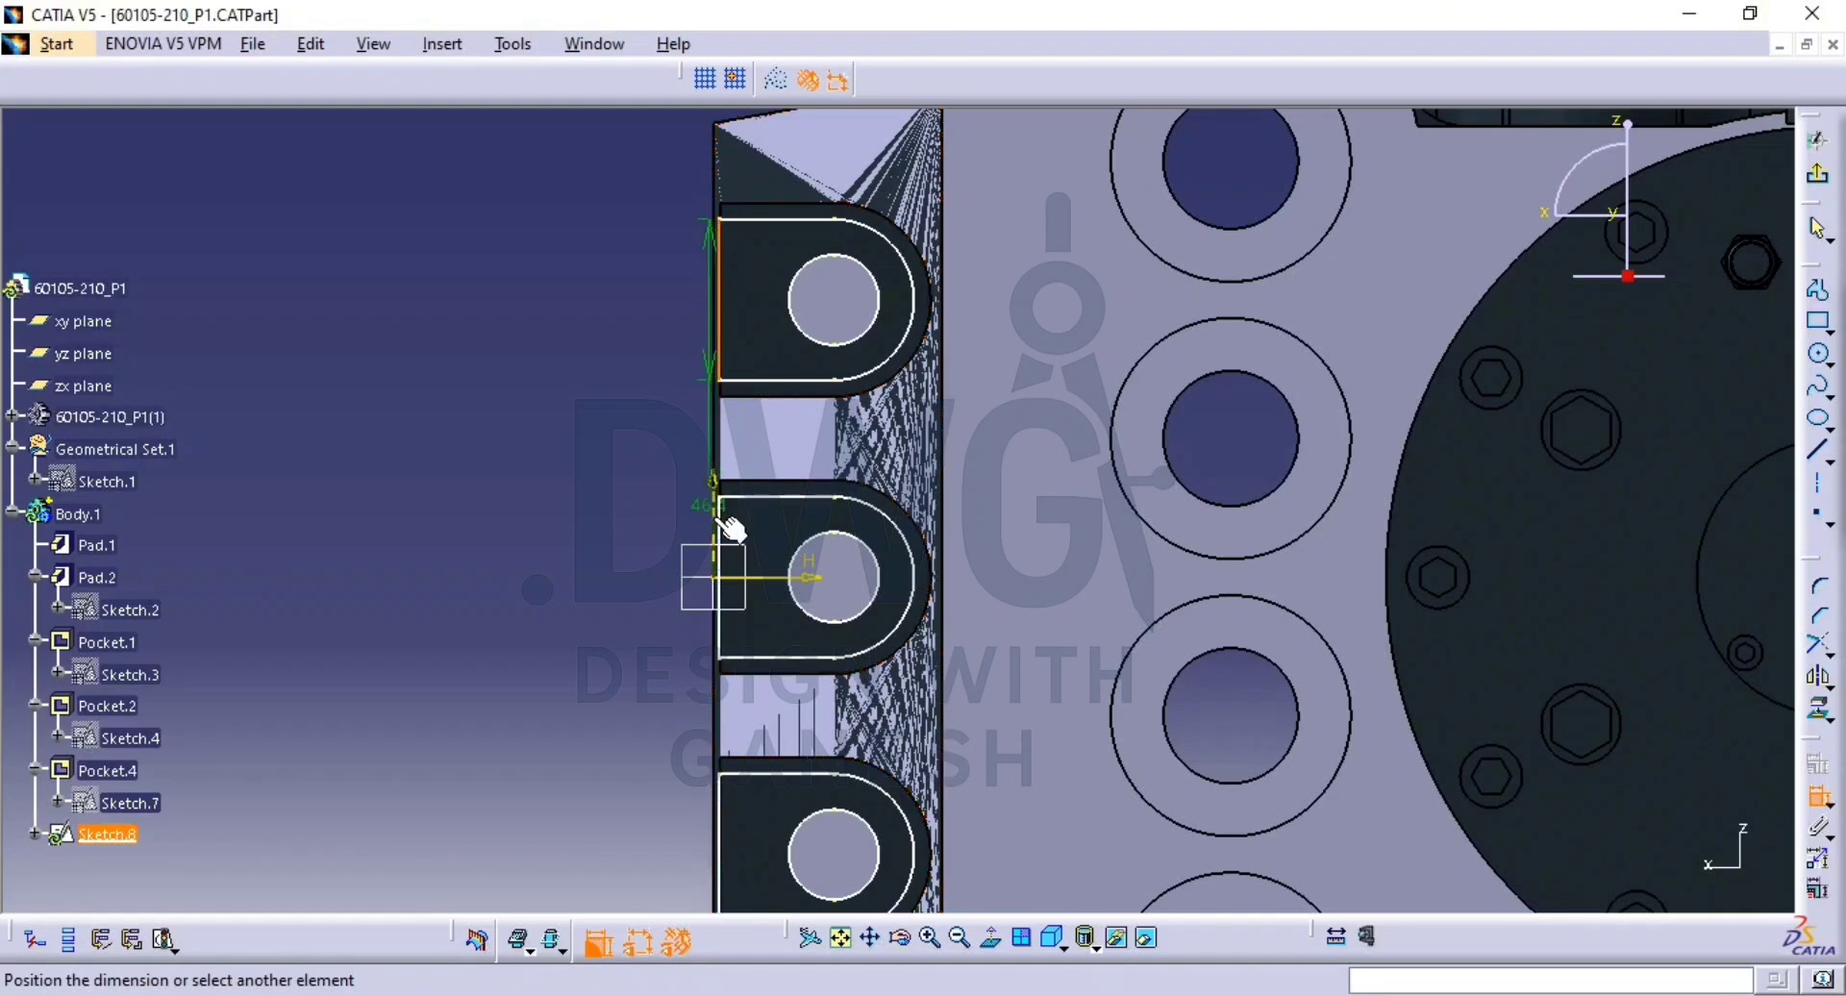
right_click(582, 467)
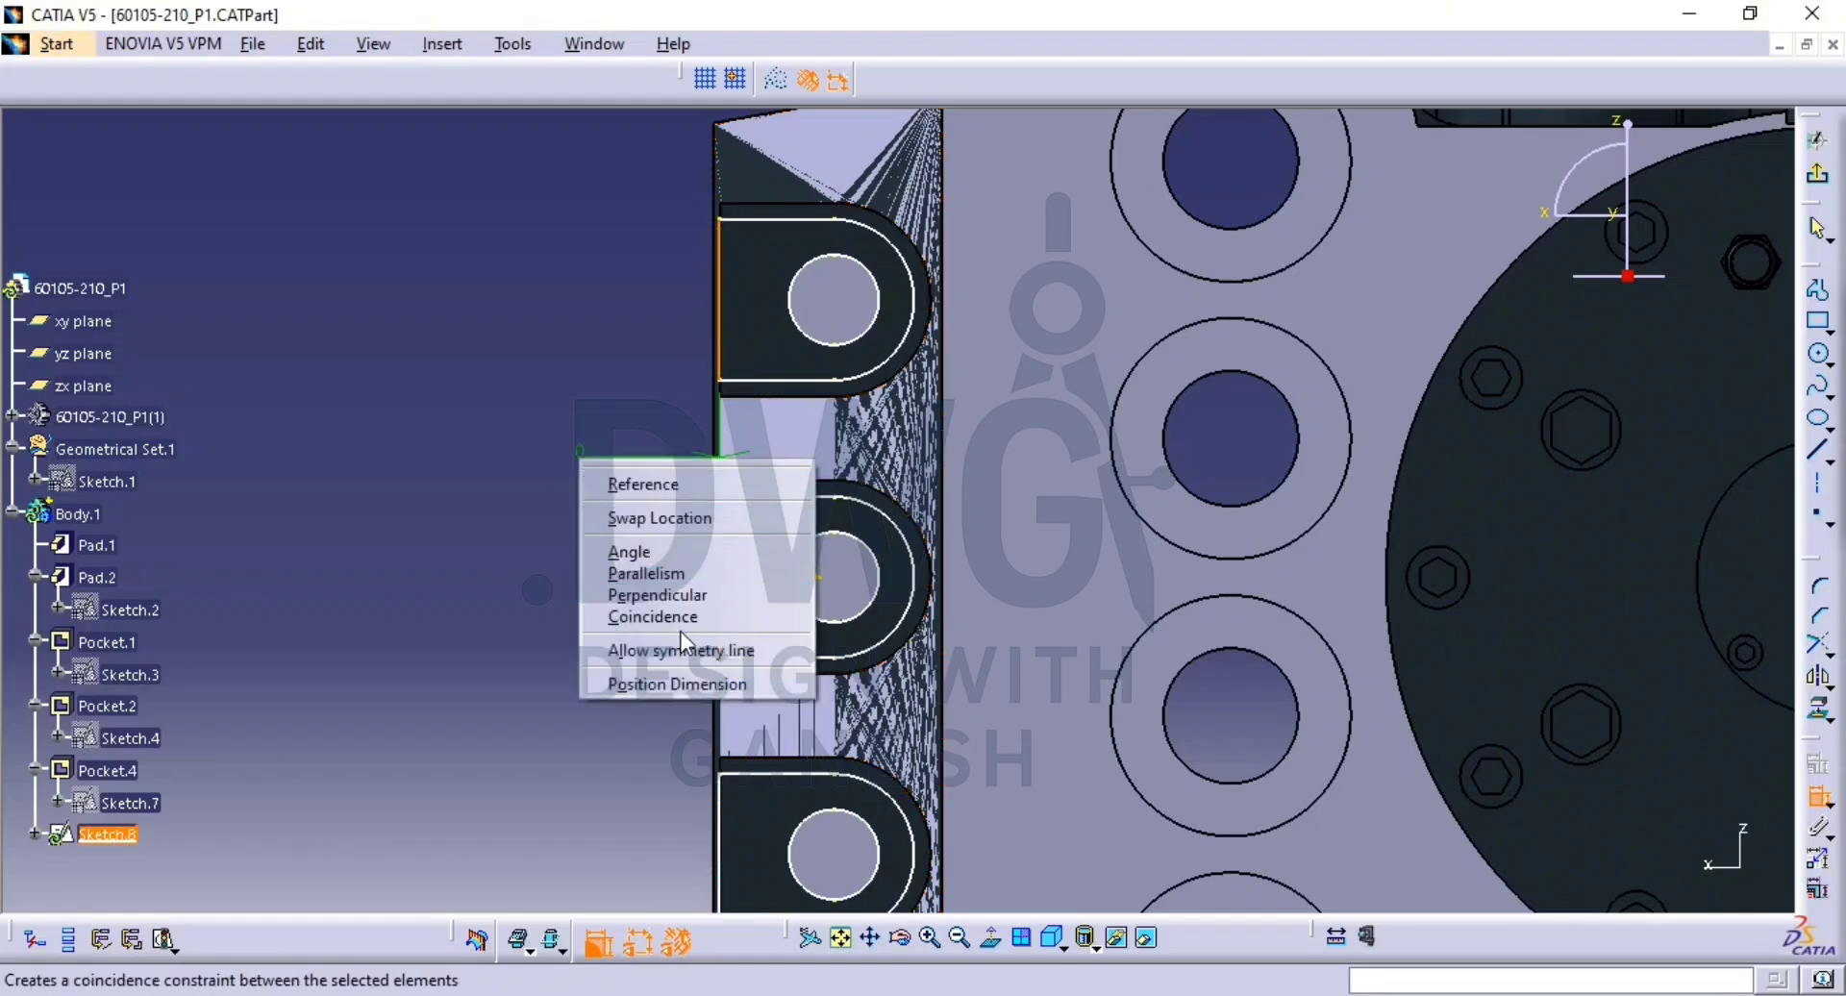
click(635, 615)
click(718, 556)
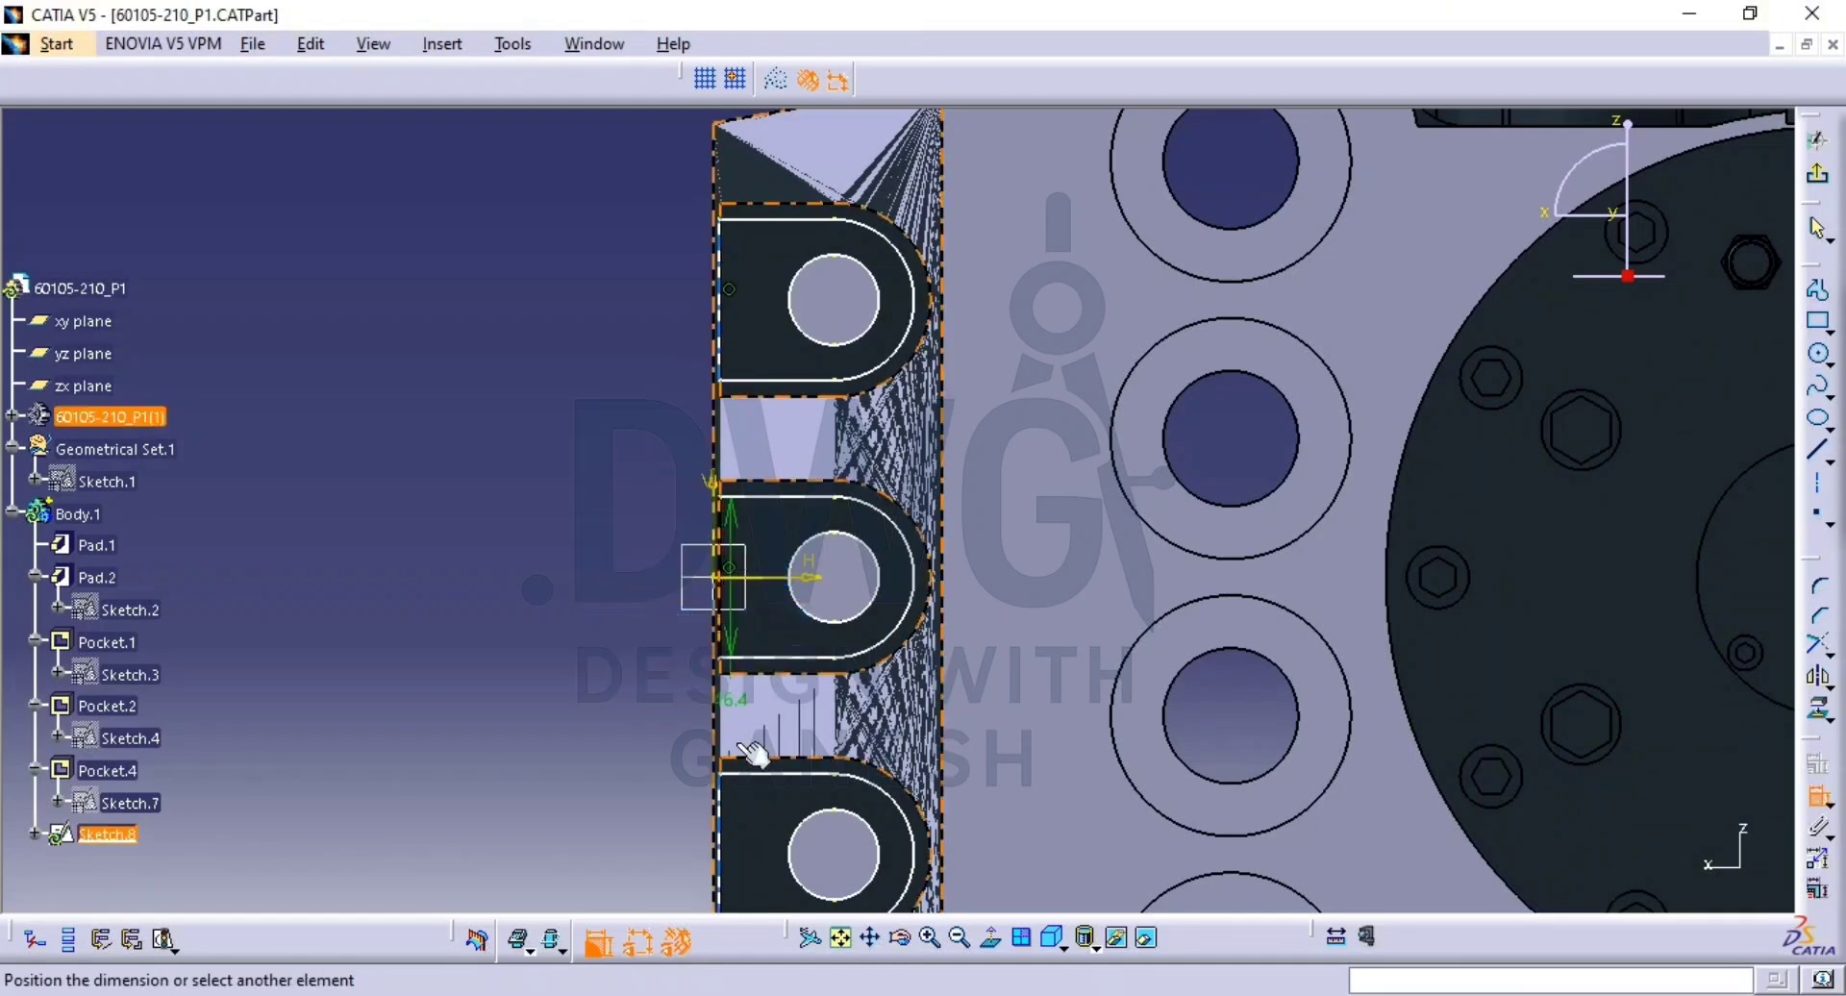
right_click(570, 690)
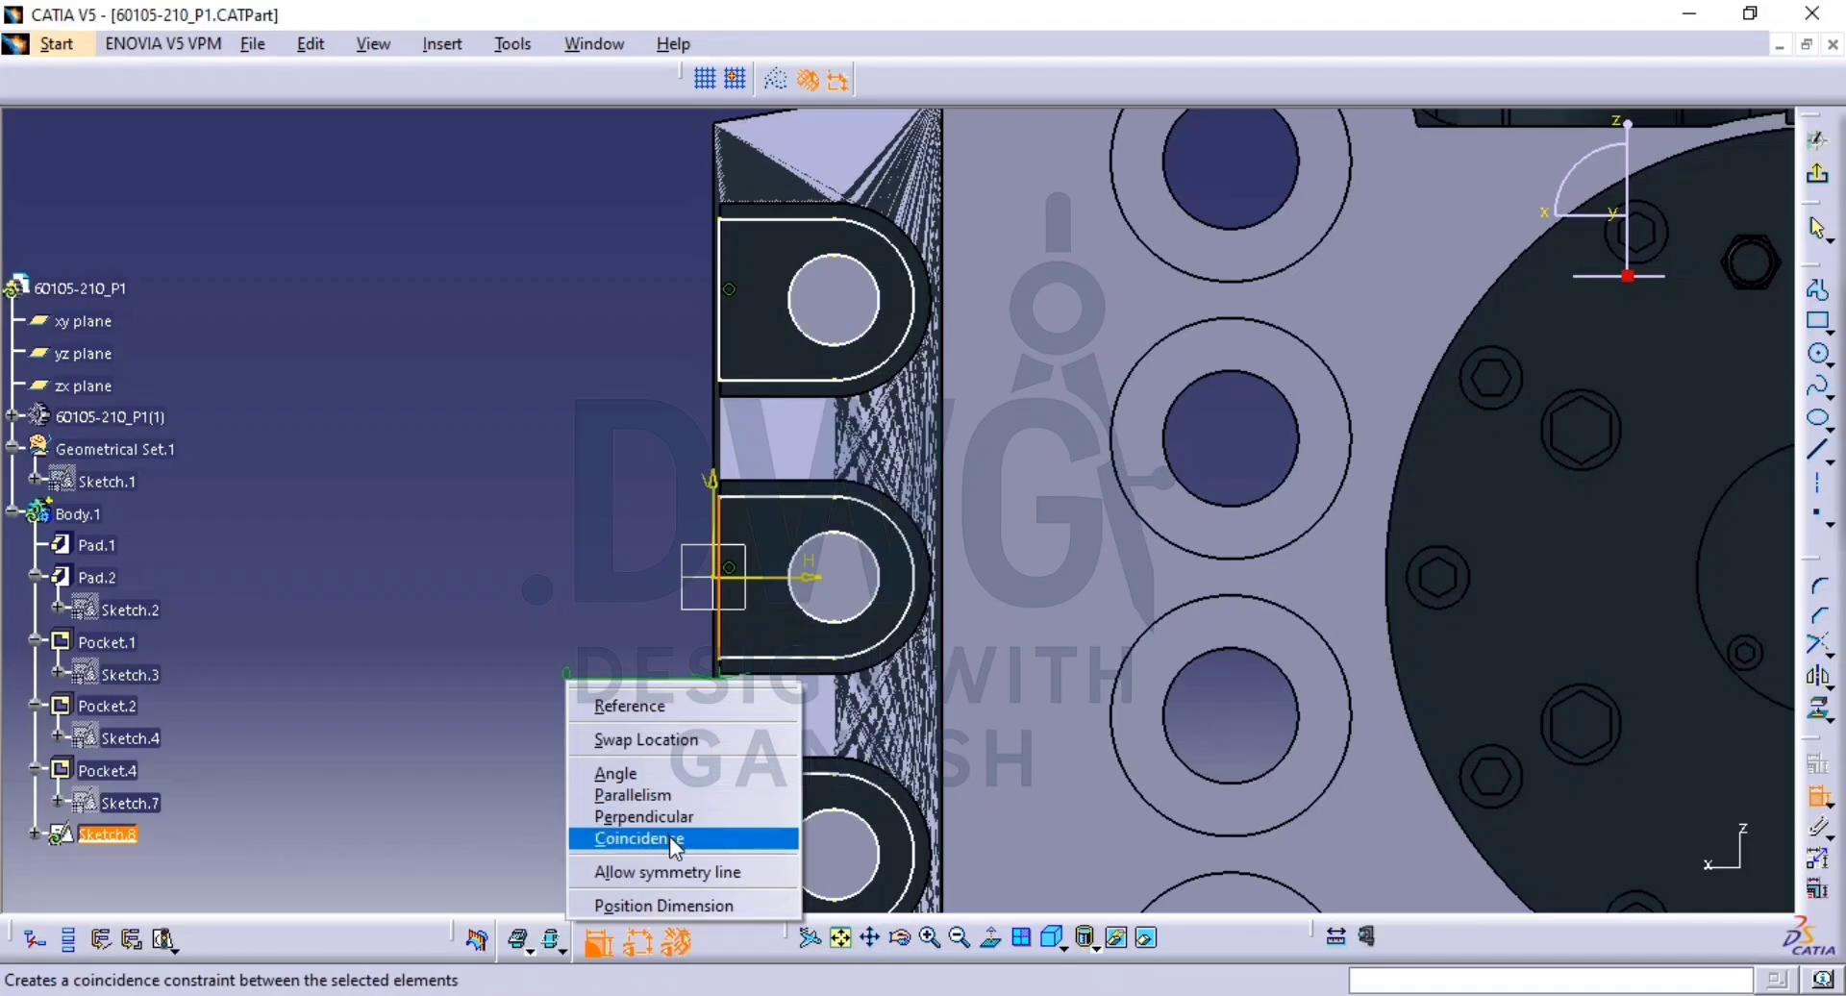
click(654, 836)
Dimension the middle slot outline's offsets from both sketch axes and the width between its parallel edges.
click(734, 635)
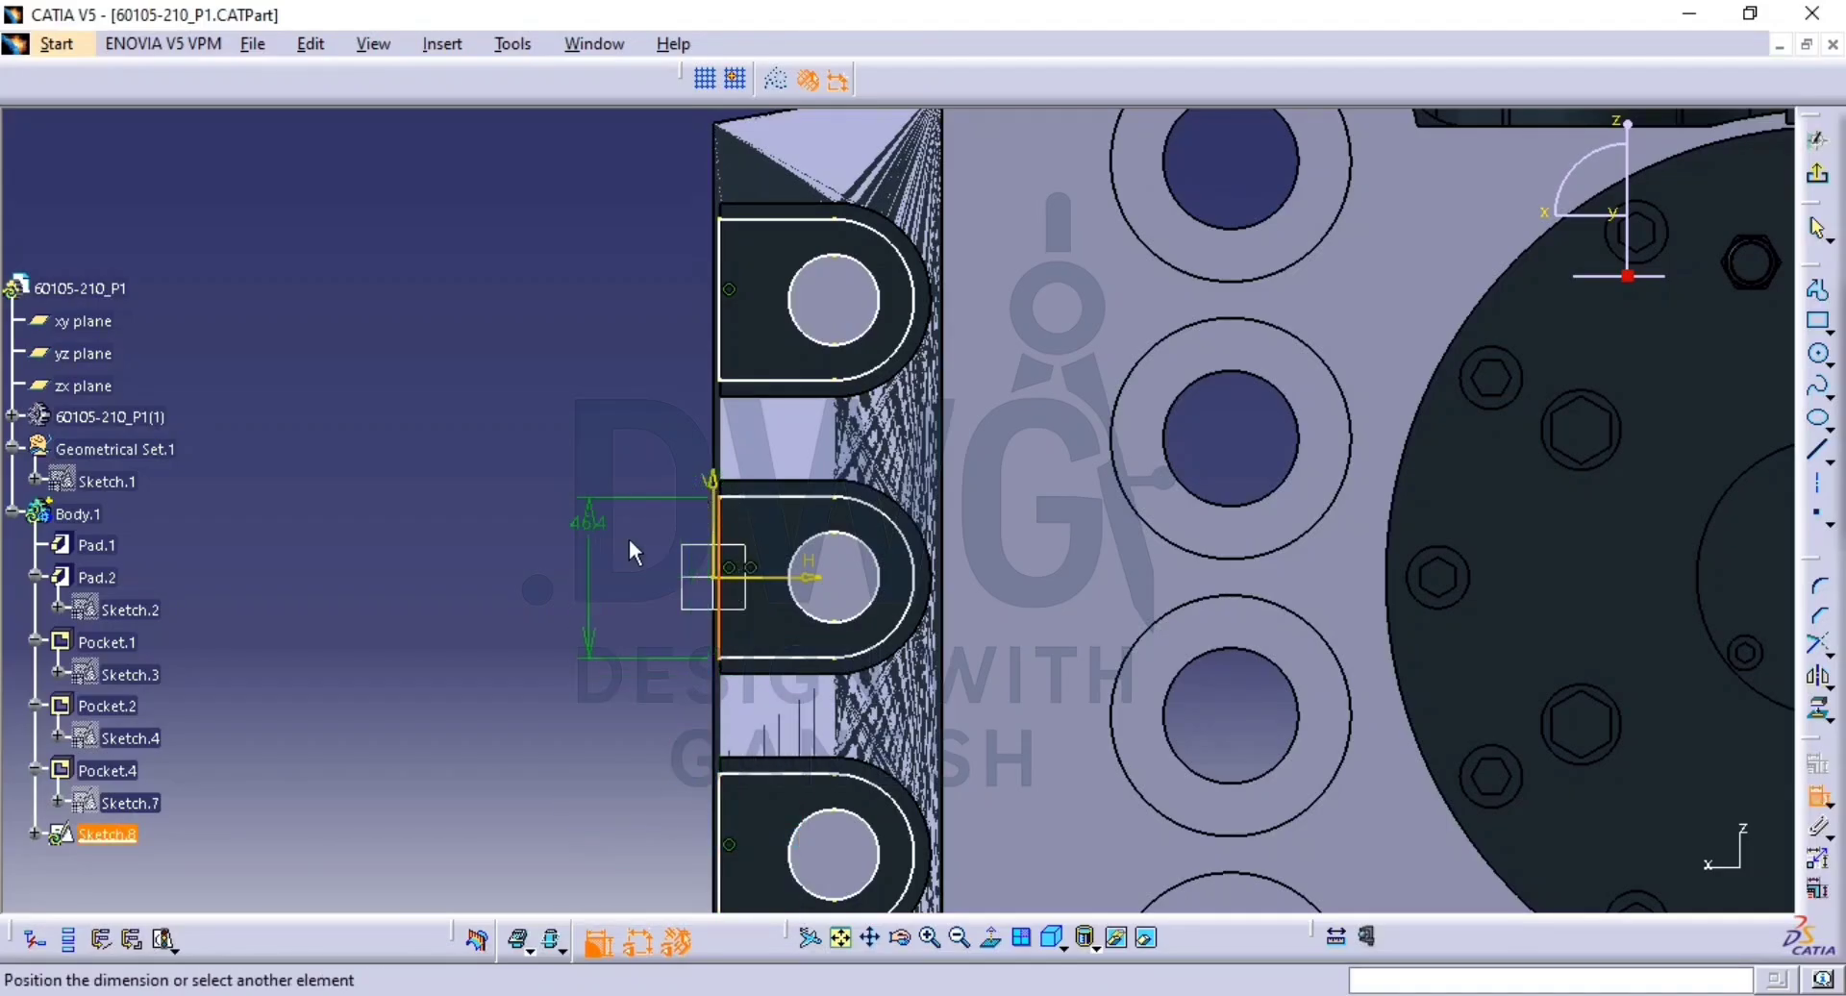
click(573, 550)
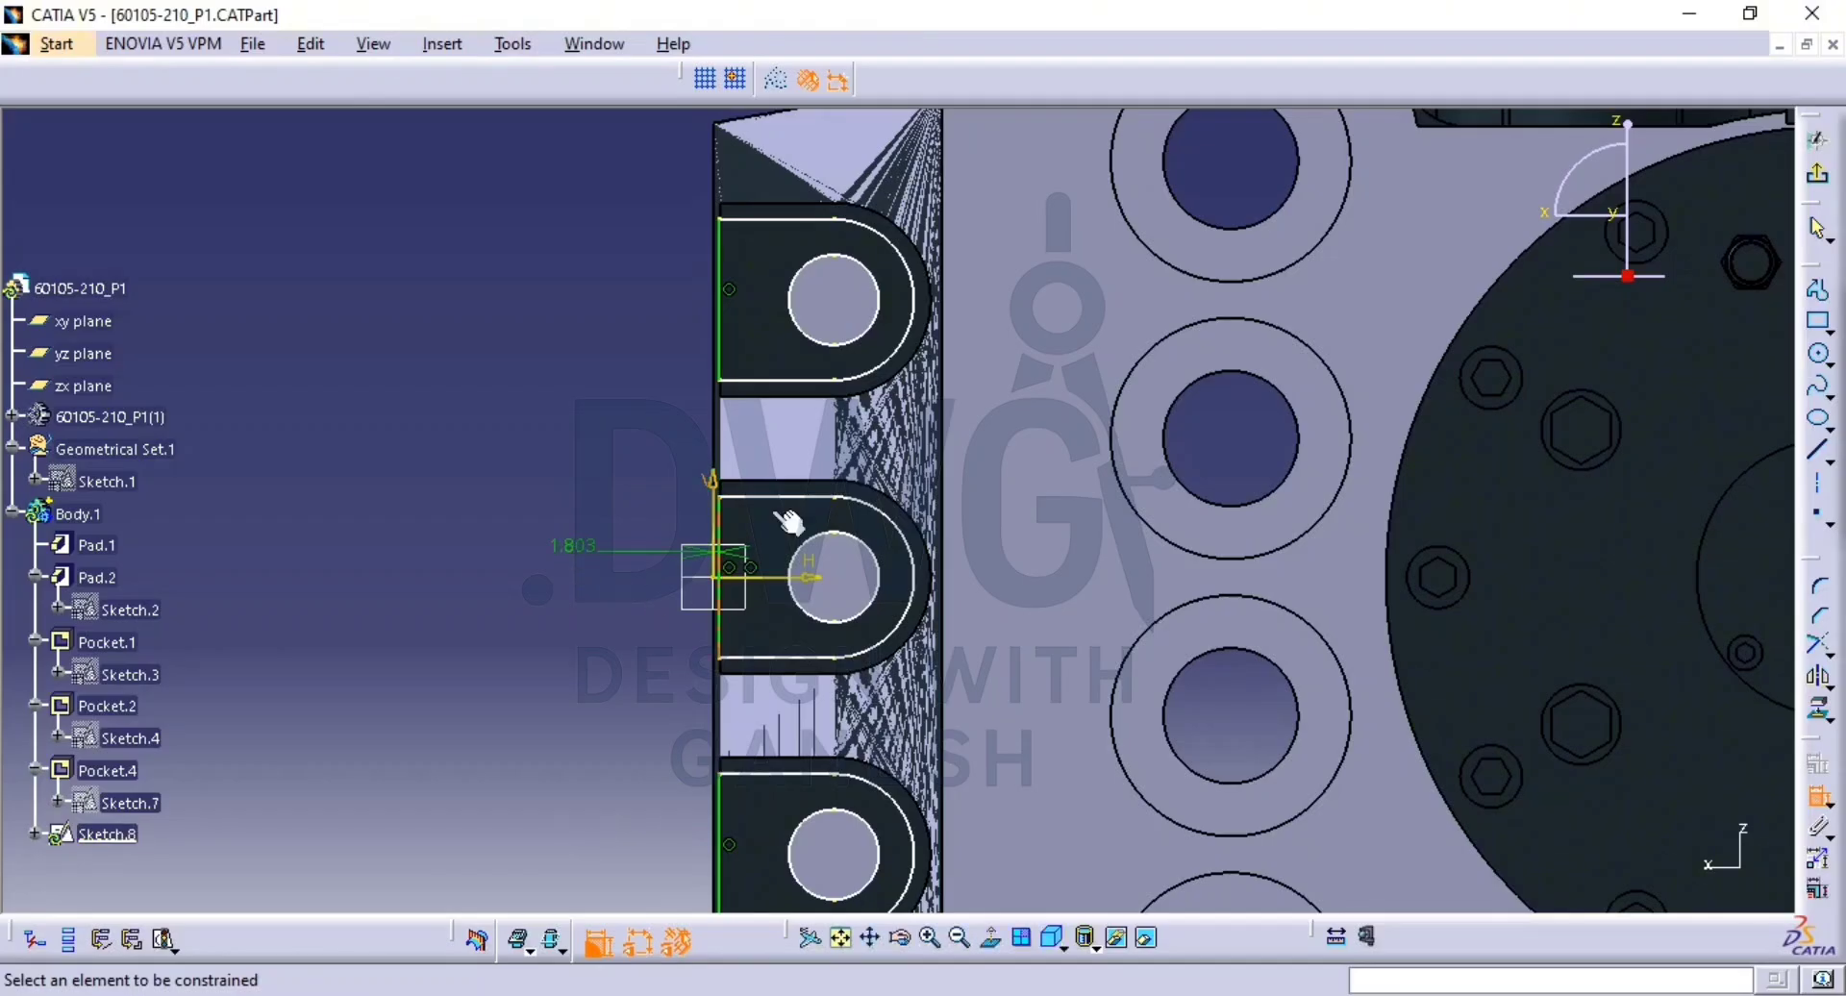
click(796, 578)
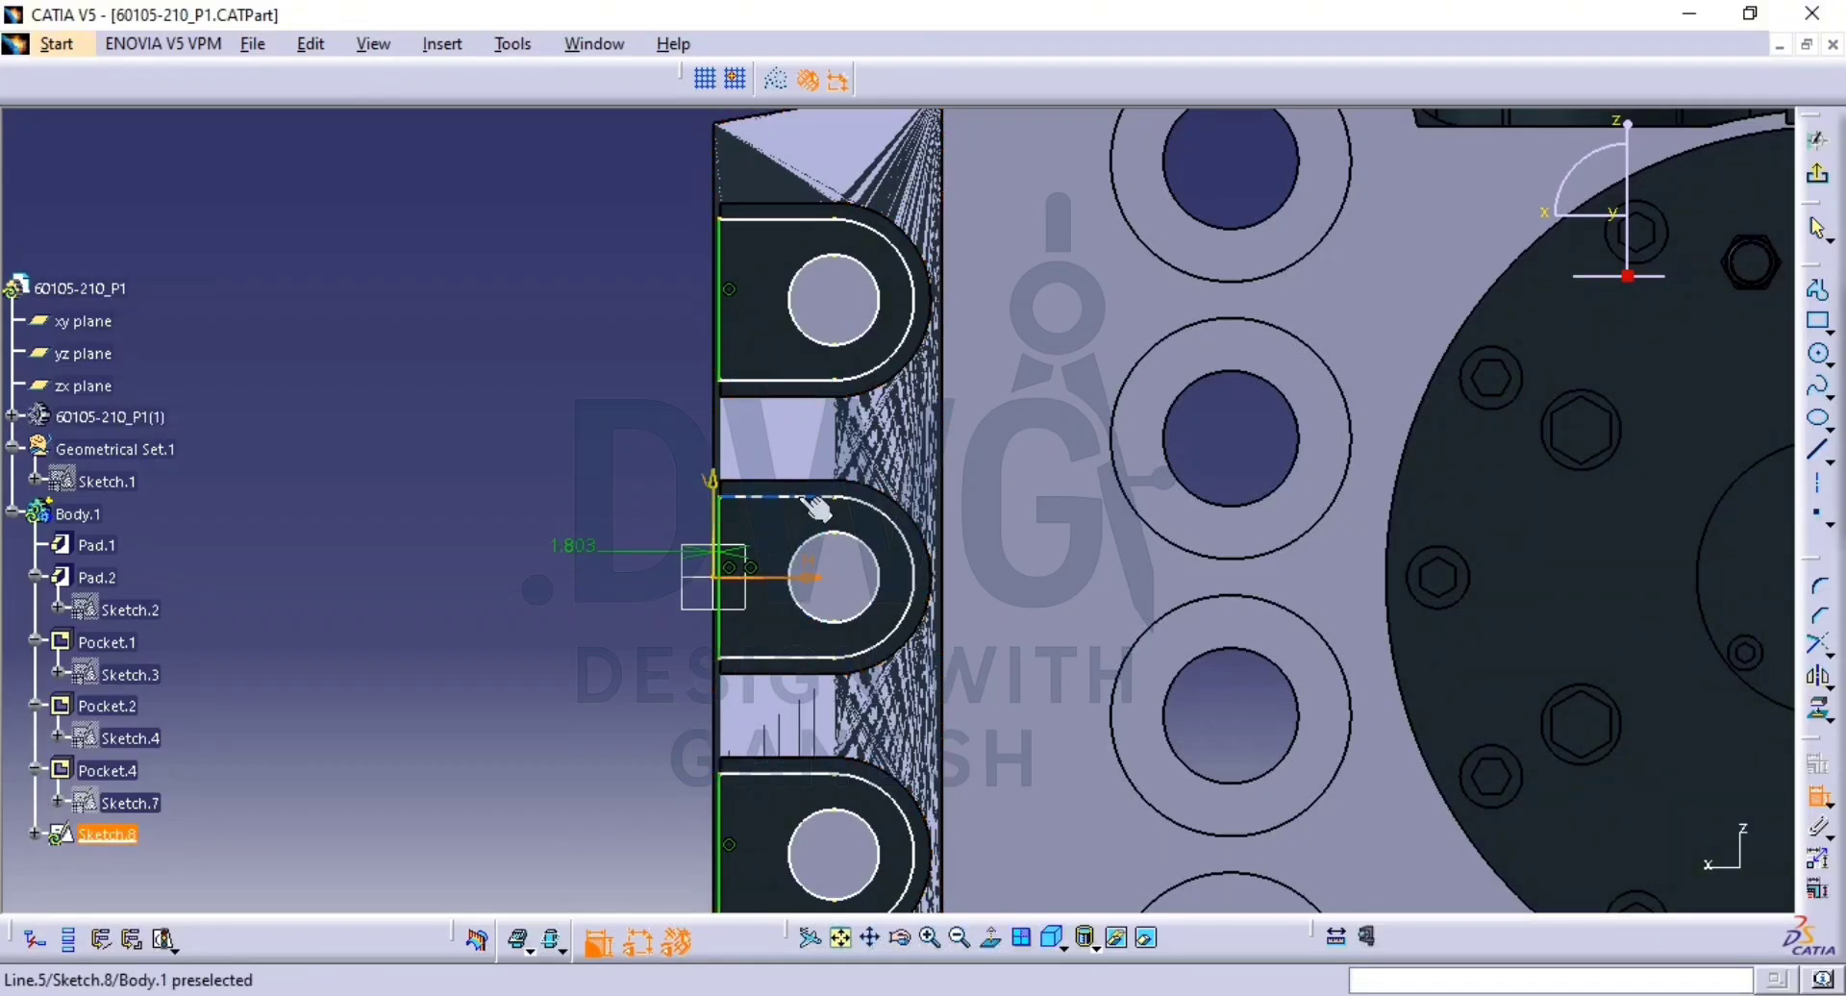
click(796, 498)
click(455, 498)
click(796, 498)
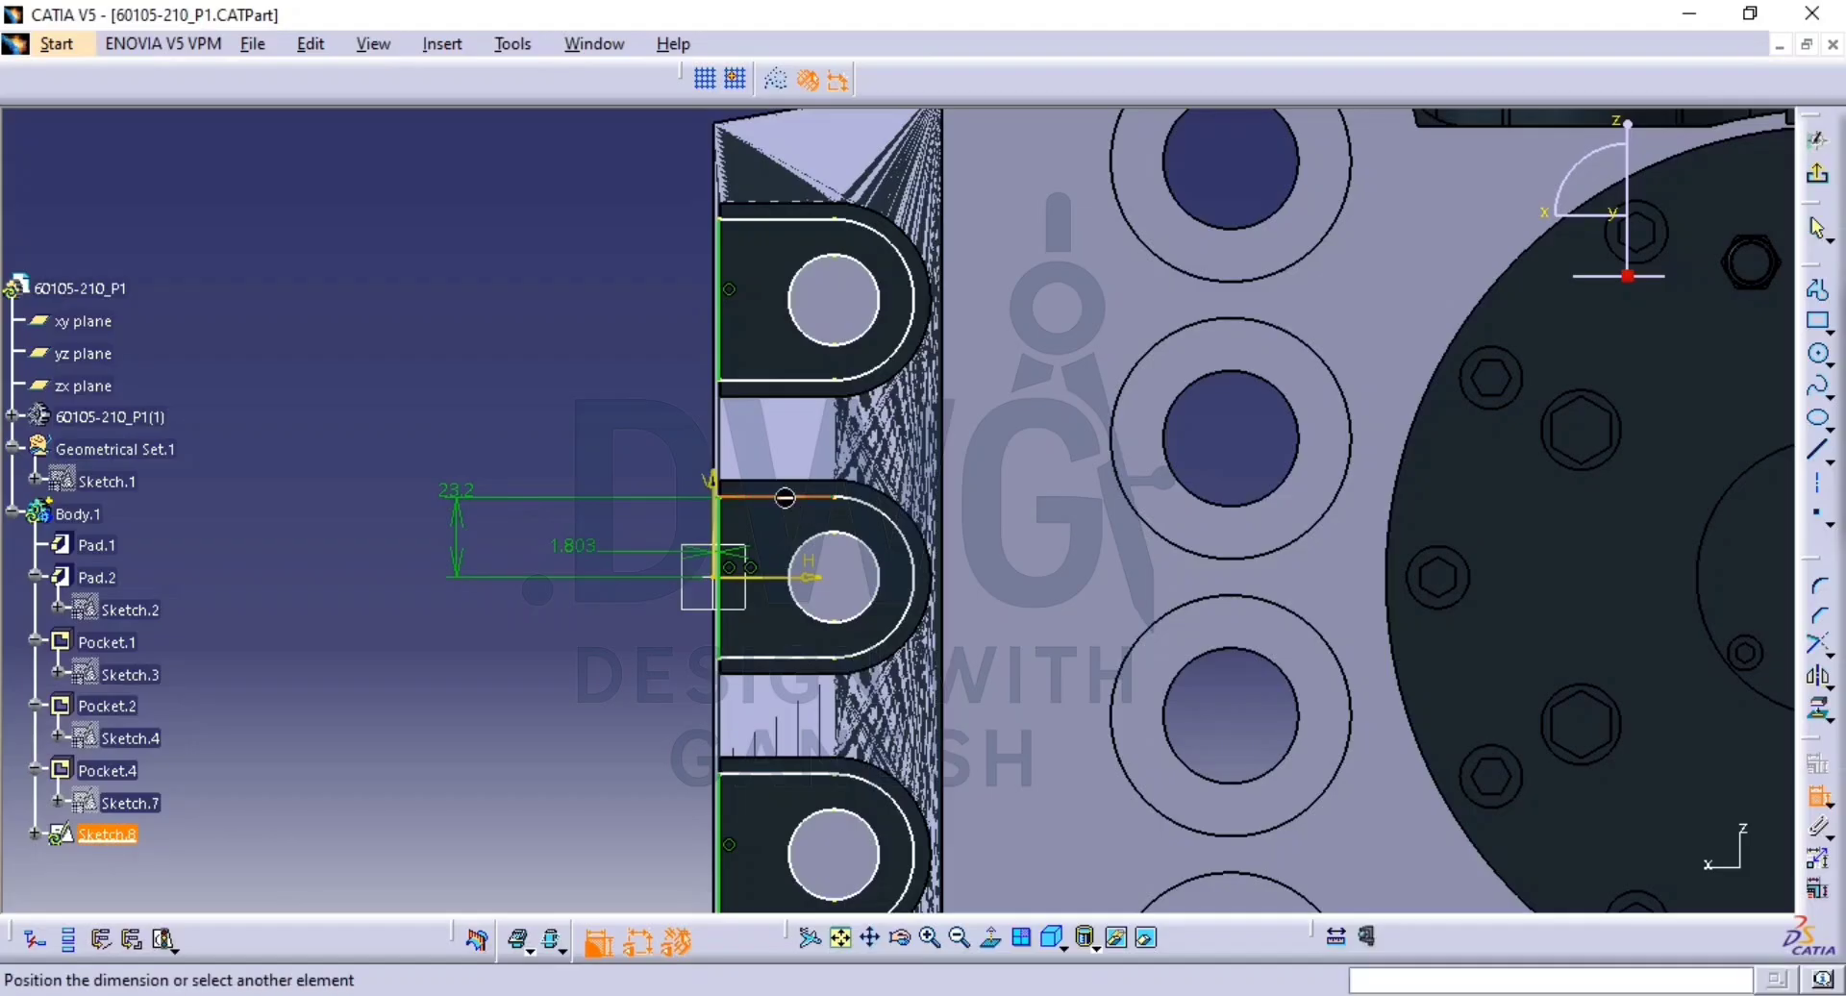
click(791, 657)
click(404, 567)
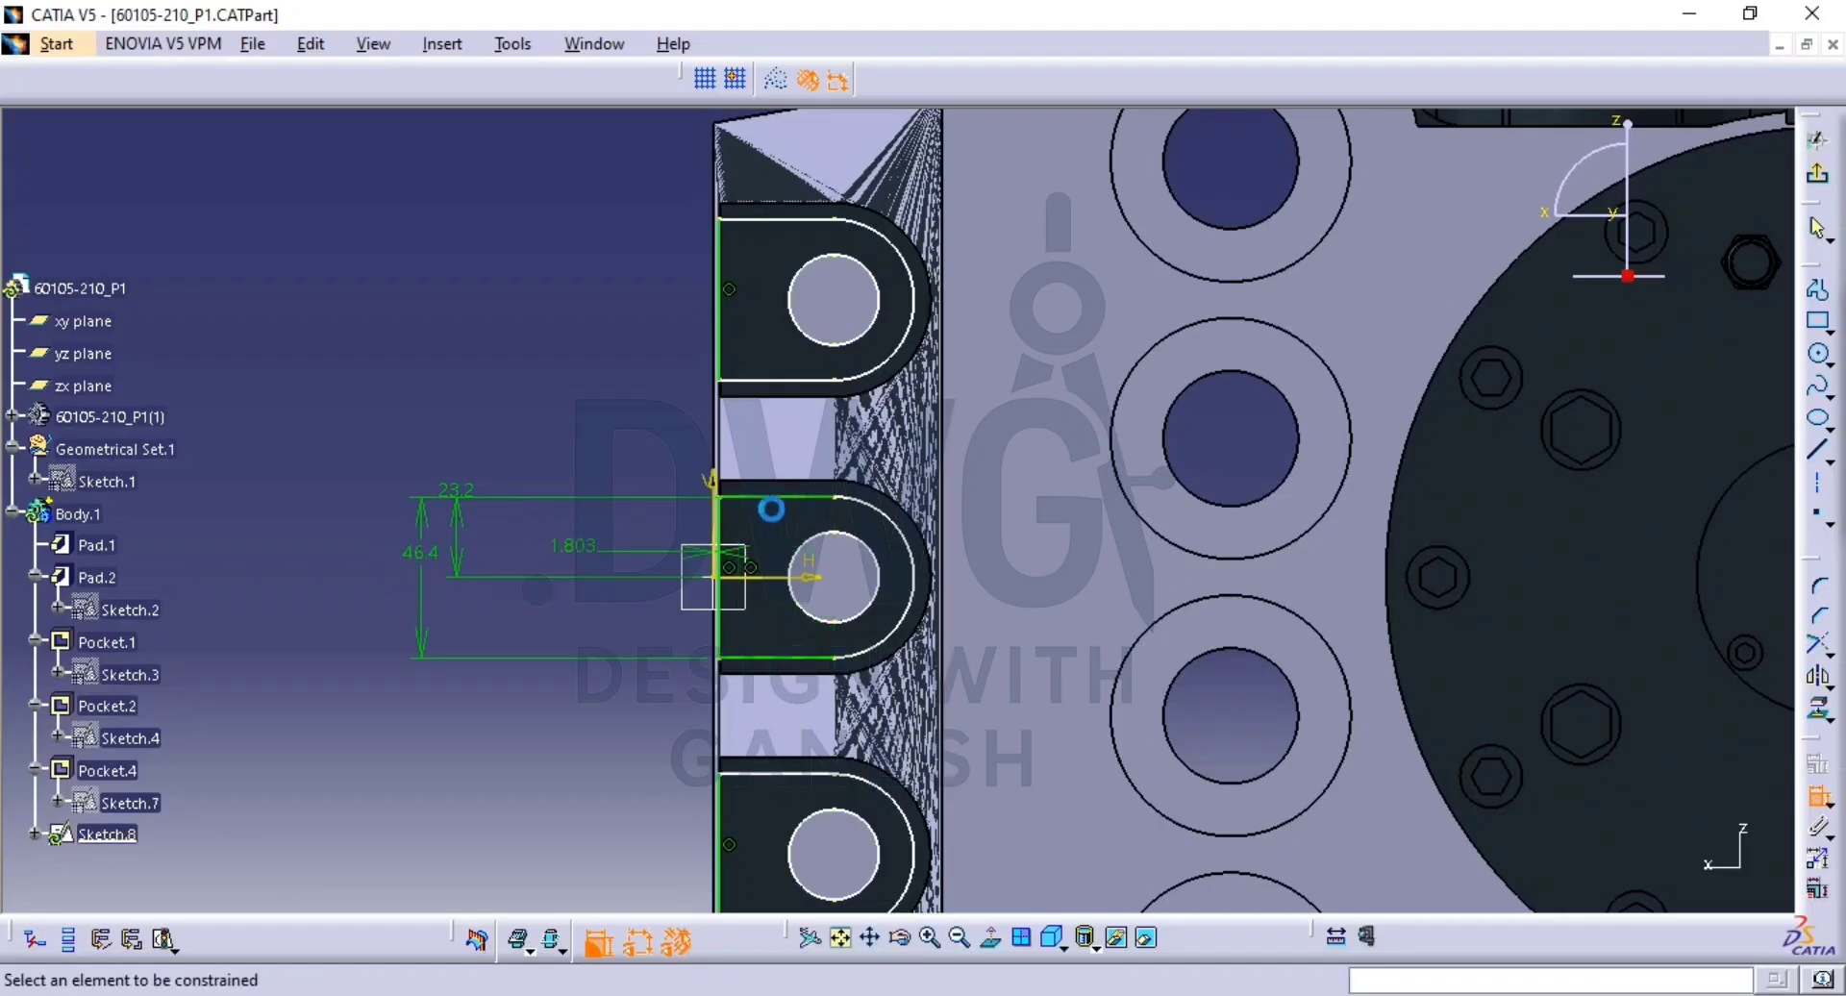
Dimension the distances from the middle slot's upper edge to both parallel edges of the upper slot.
click(791, 497)
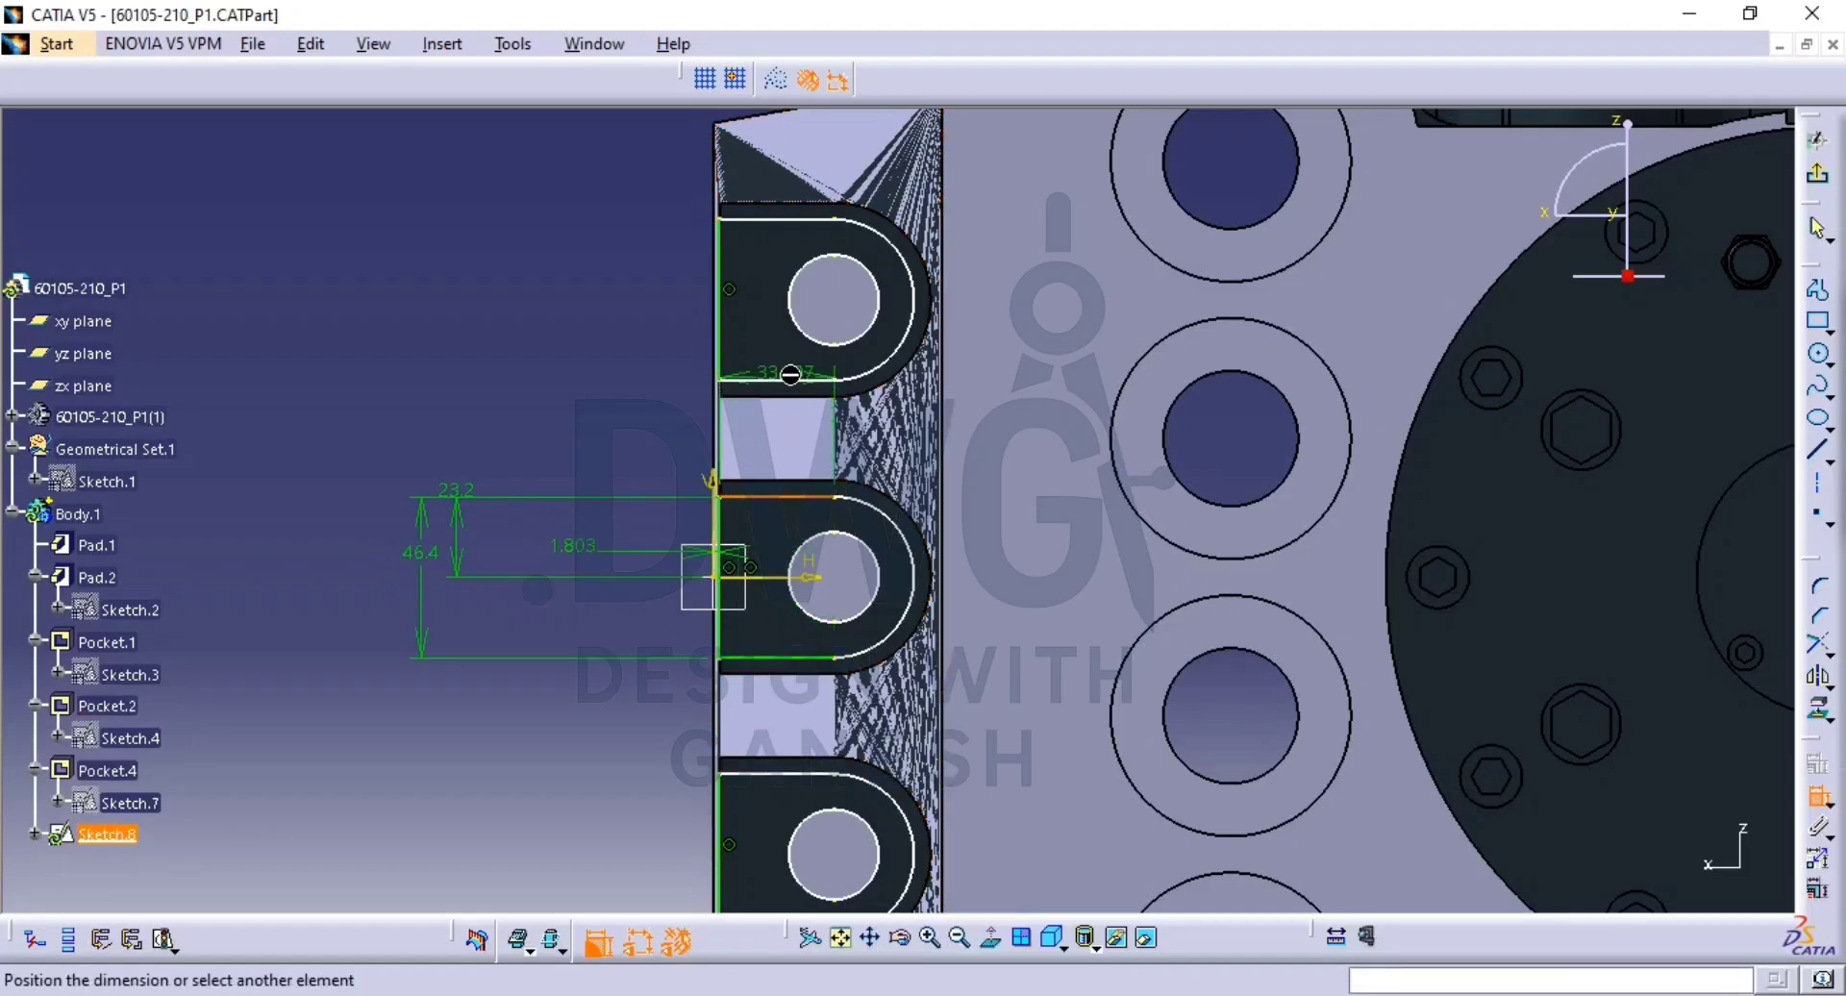
click(798, 383)
click(642, 450)
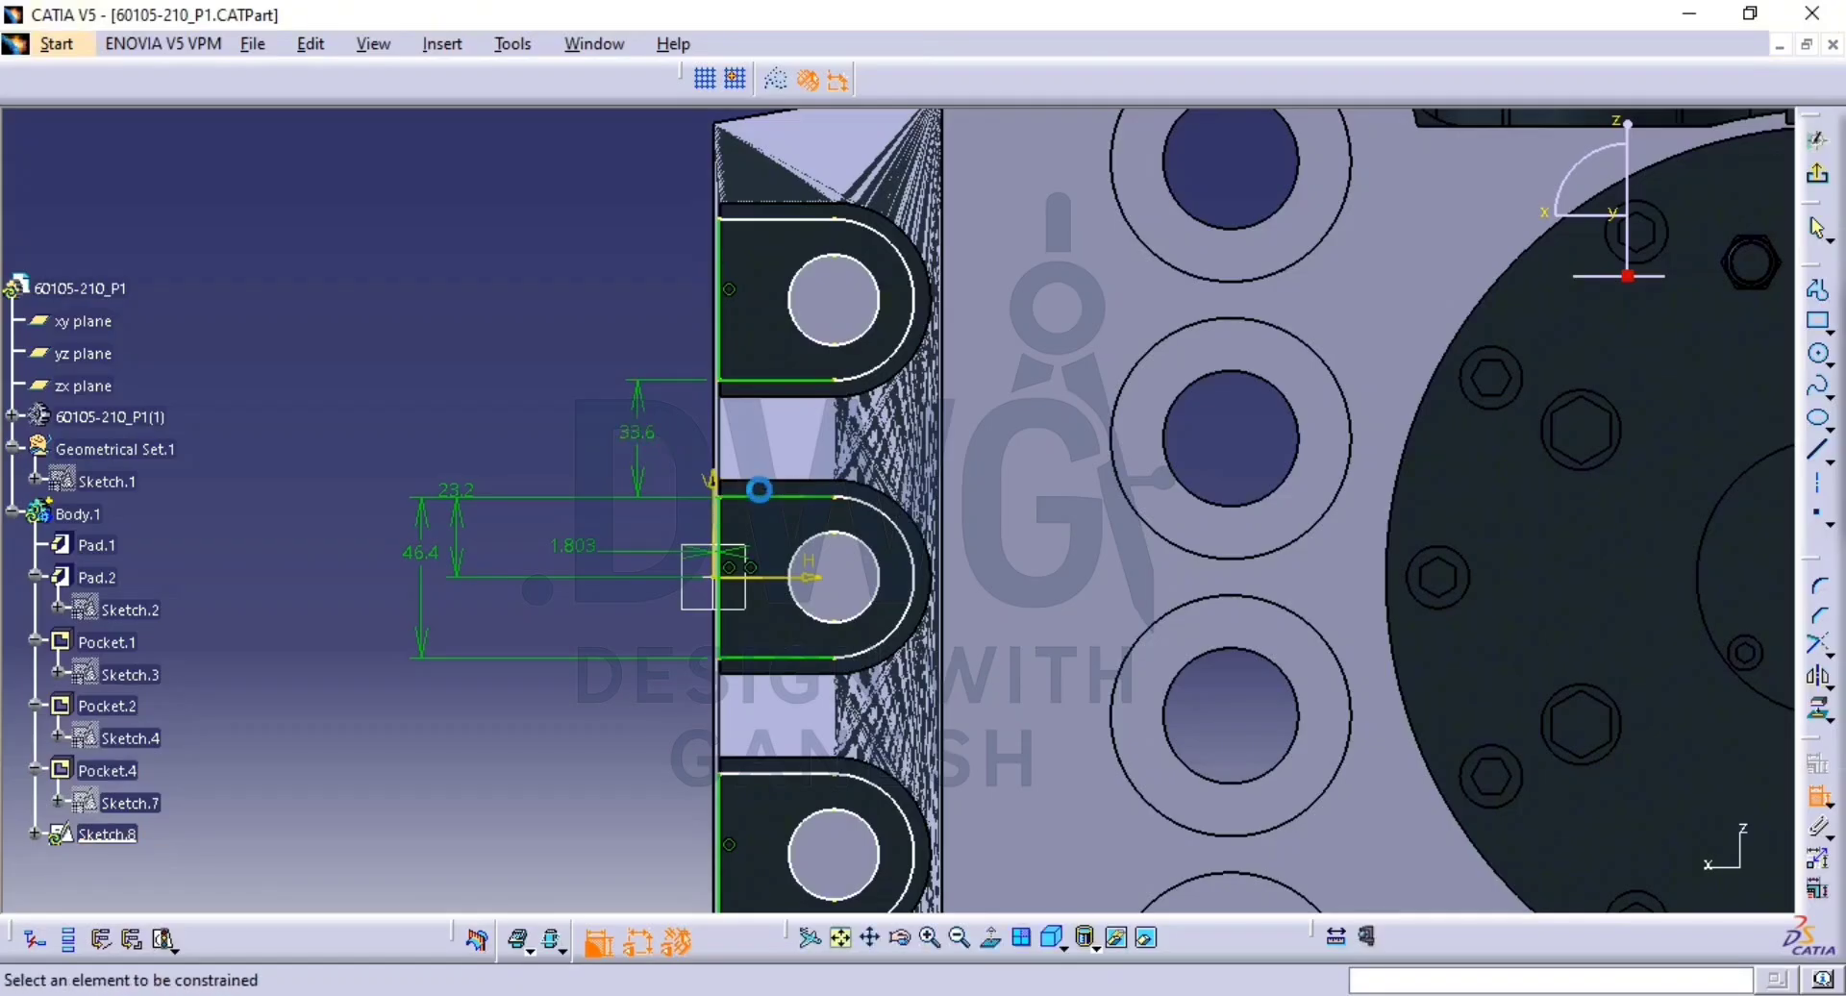
click(770, 496)
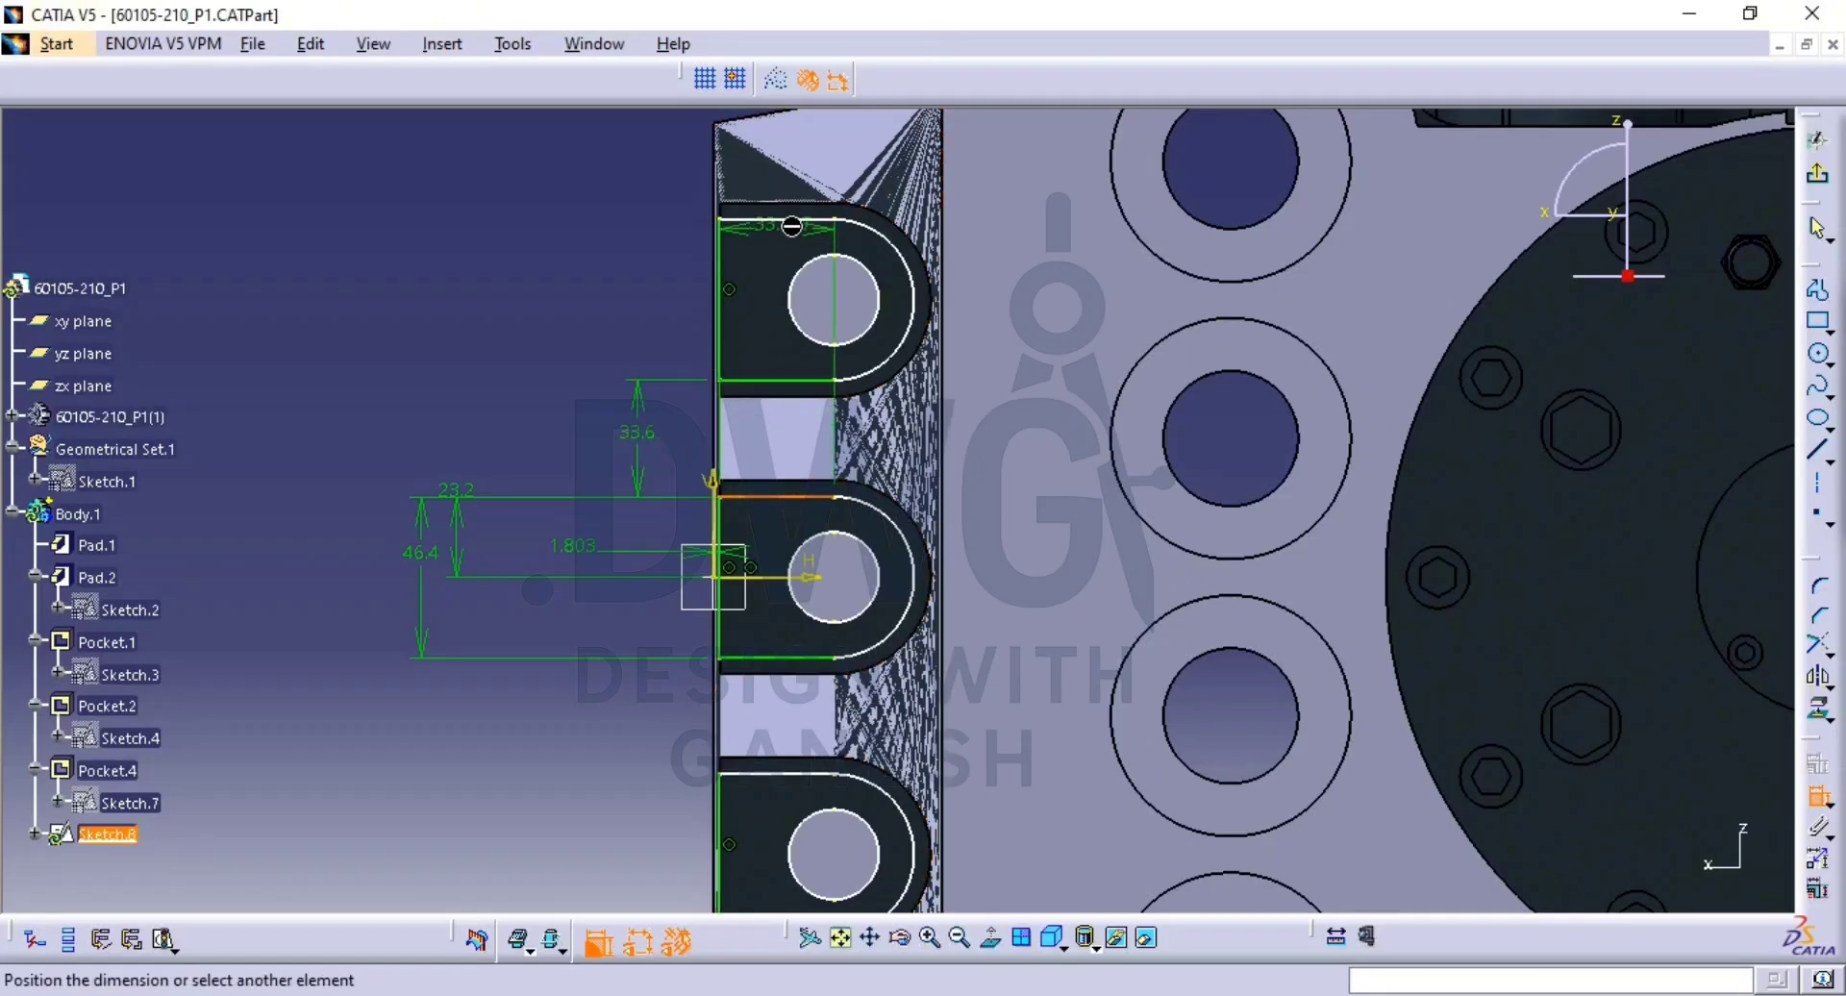
click(808, 219)
click(580, 400)
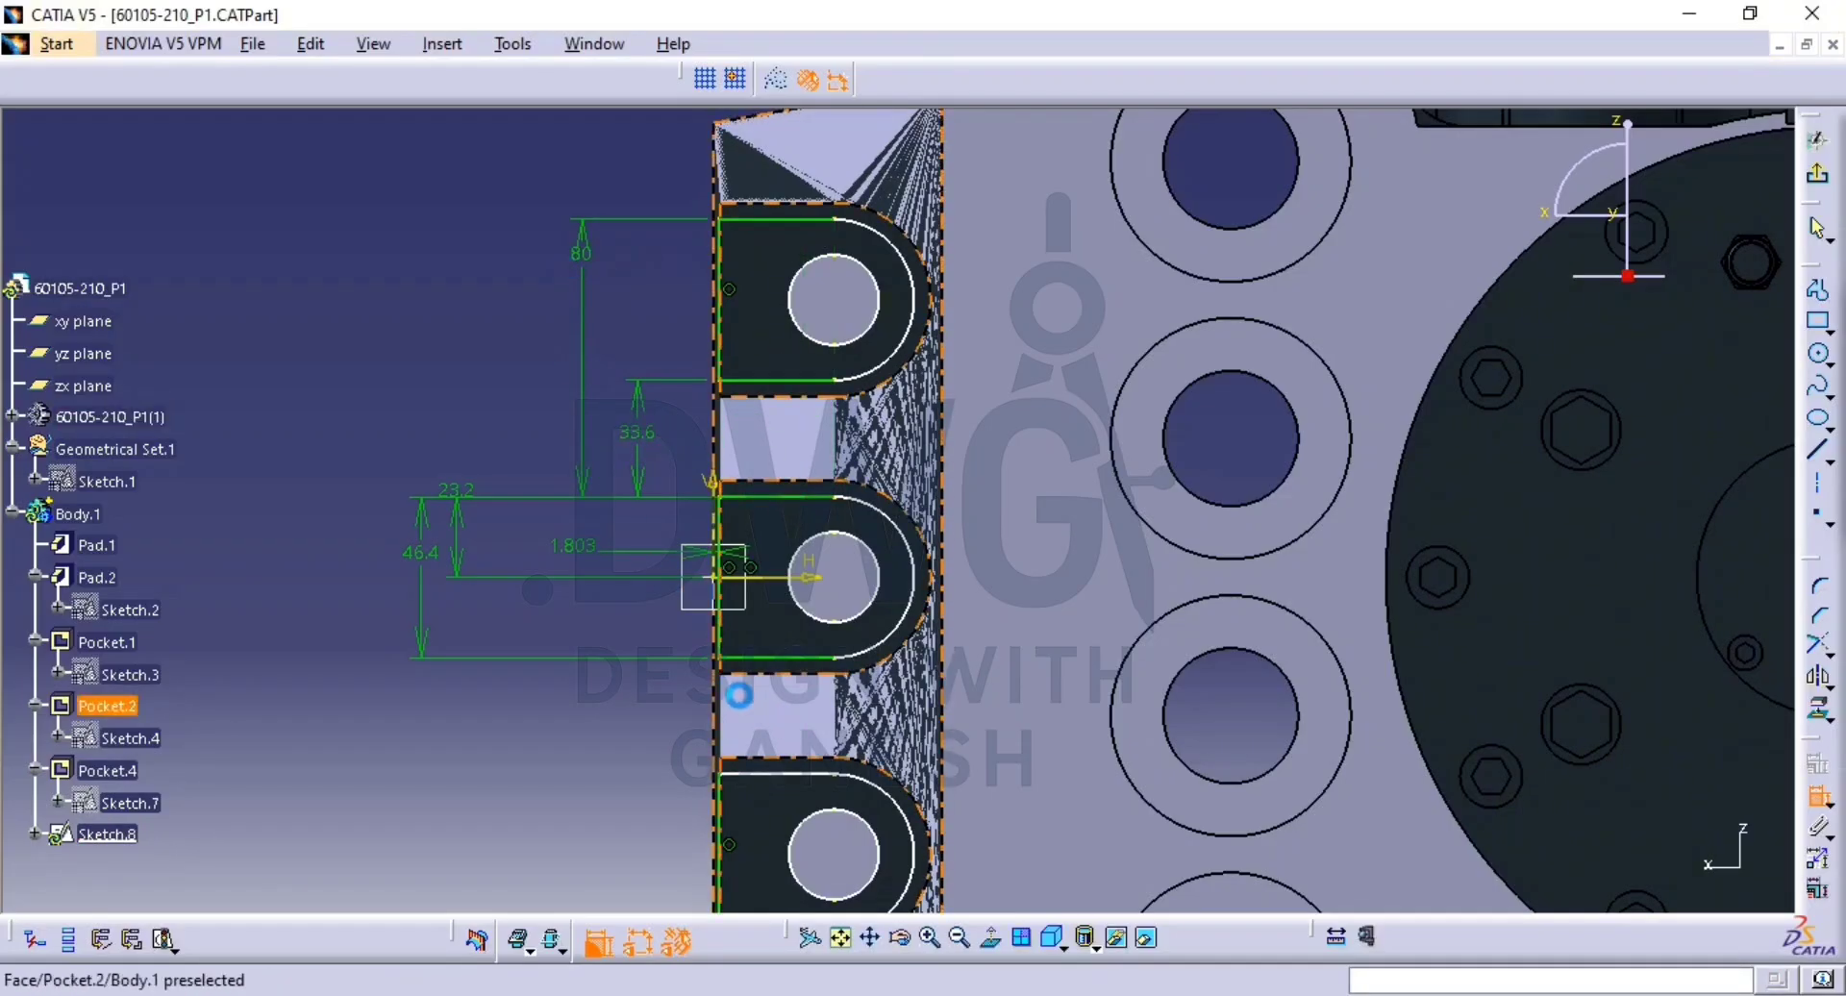
Dimension the distances from the middle slot's lower edge to both parallel edges of the lower slot.
middle_drag(785, 760, 723, 583)
click(753, 585)
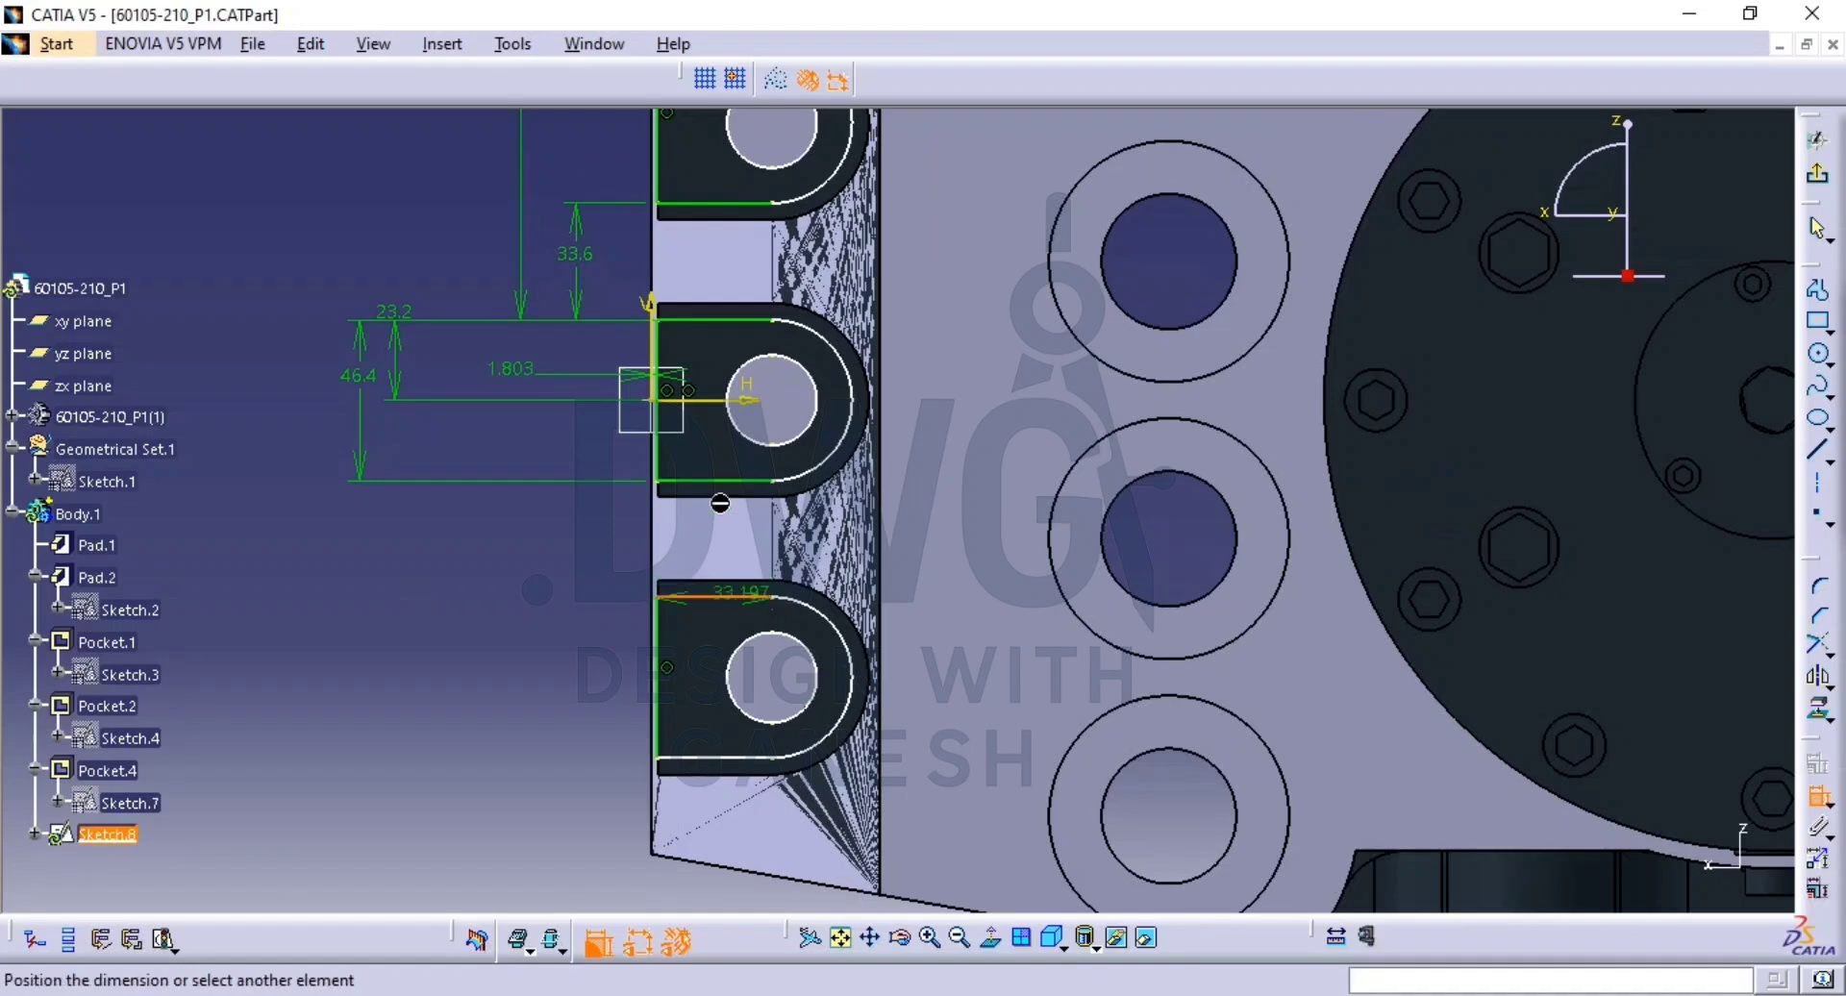
click(723, 482)
click(561, 536)
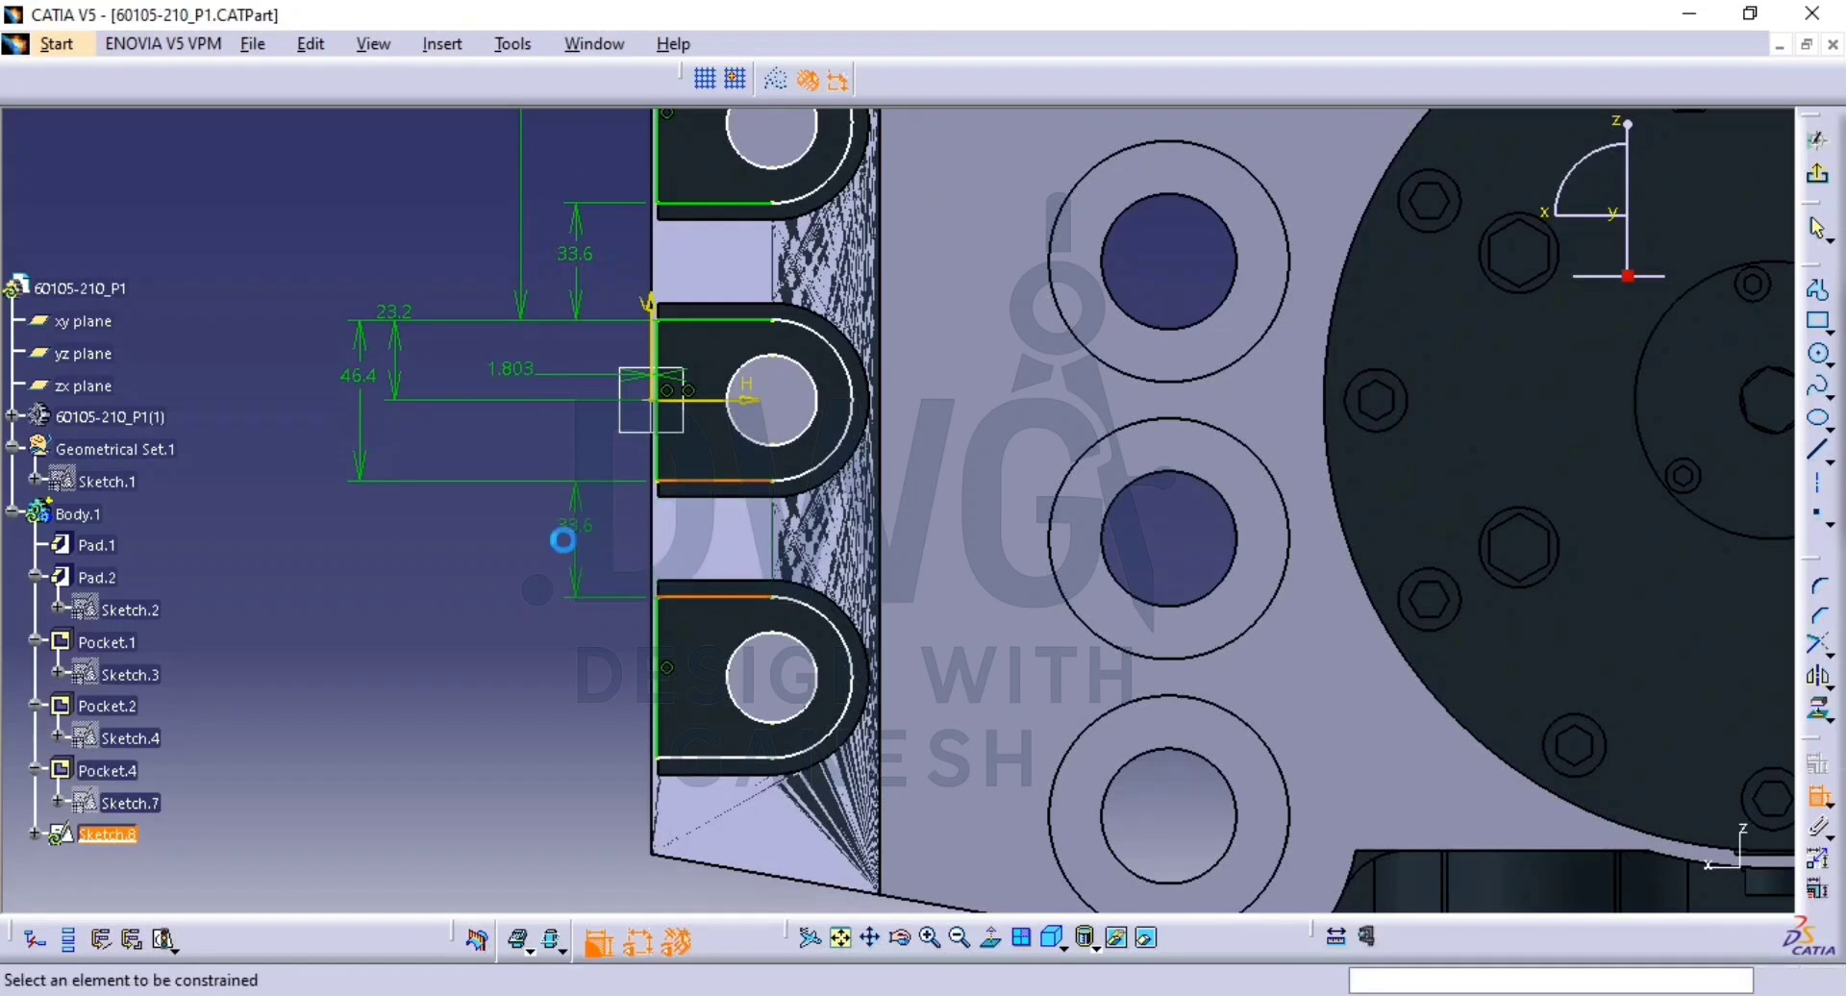
click(745, 481)
click(725, 758)
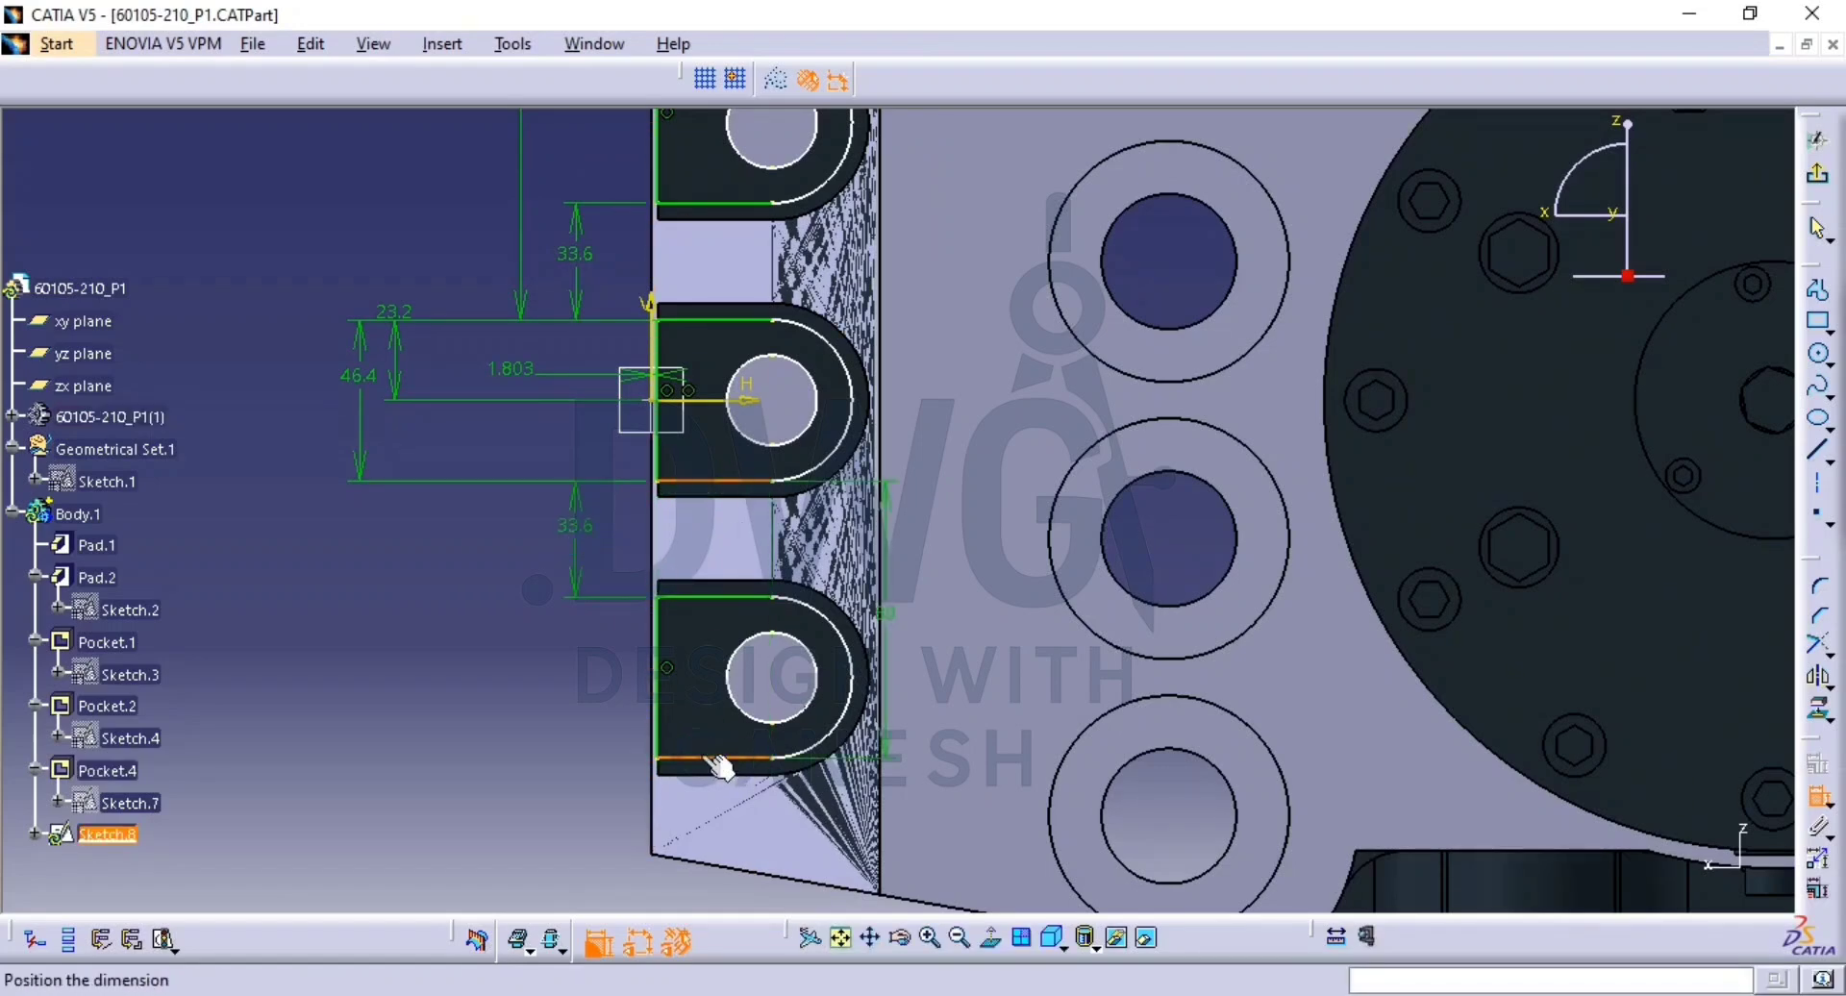
click(525, 705)
Dimension the end arc radius of the lower, middle and upper slot outlines.
click(825, 739)
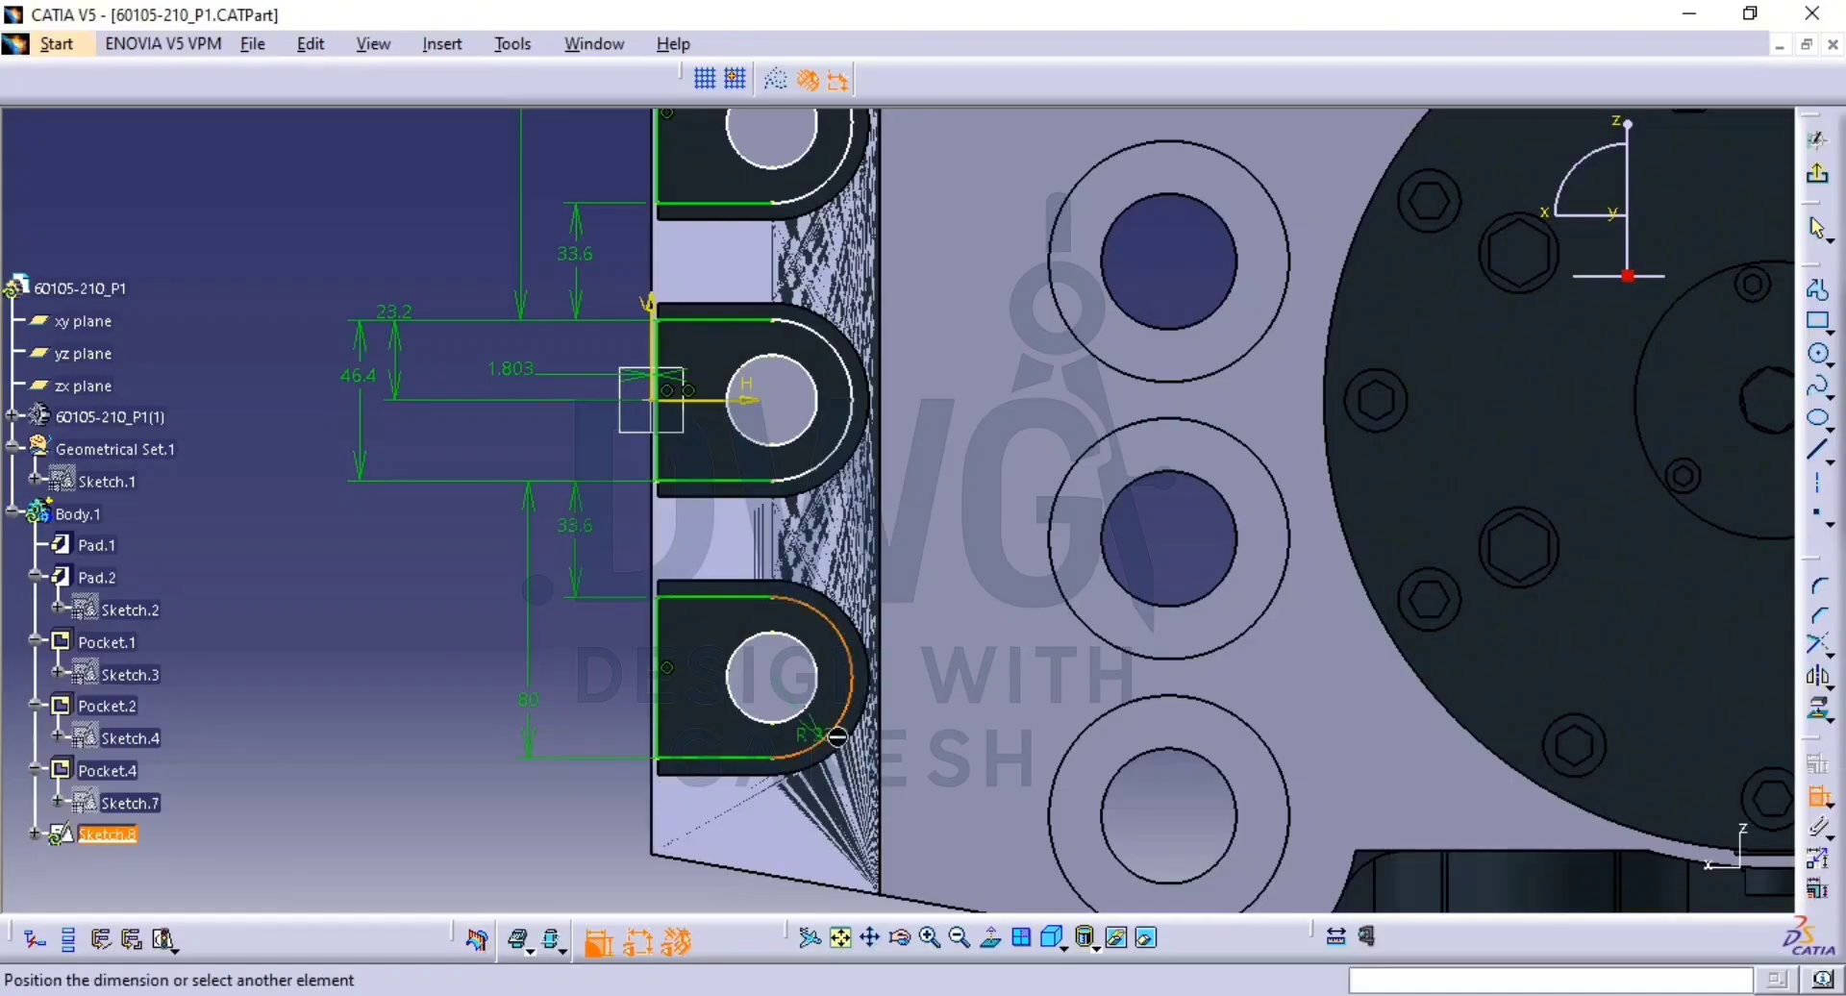
click(963, 691)
click(849, 426)
click(942, 444)
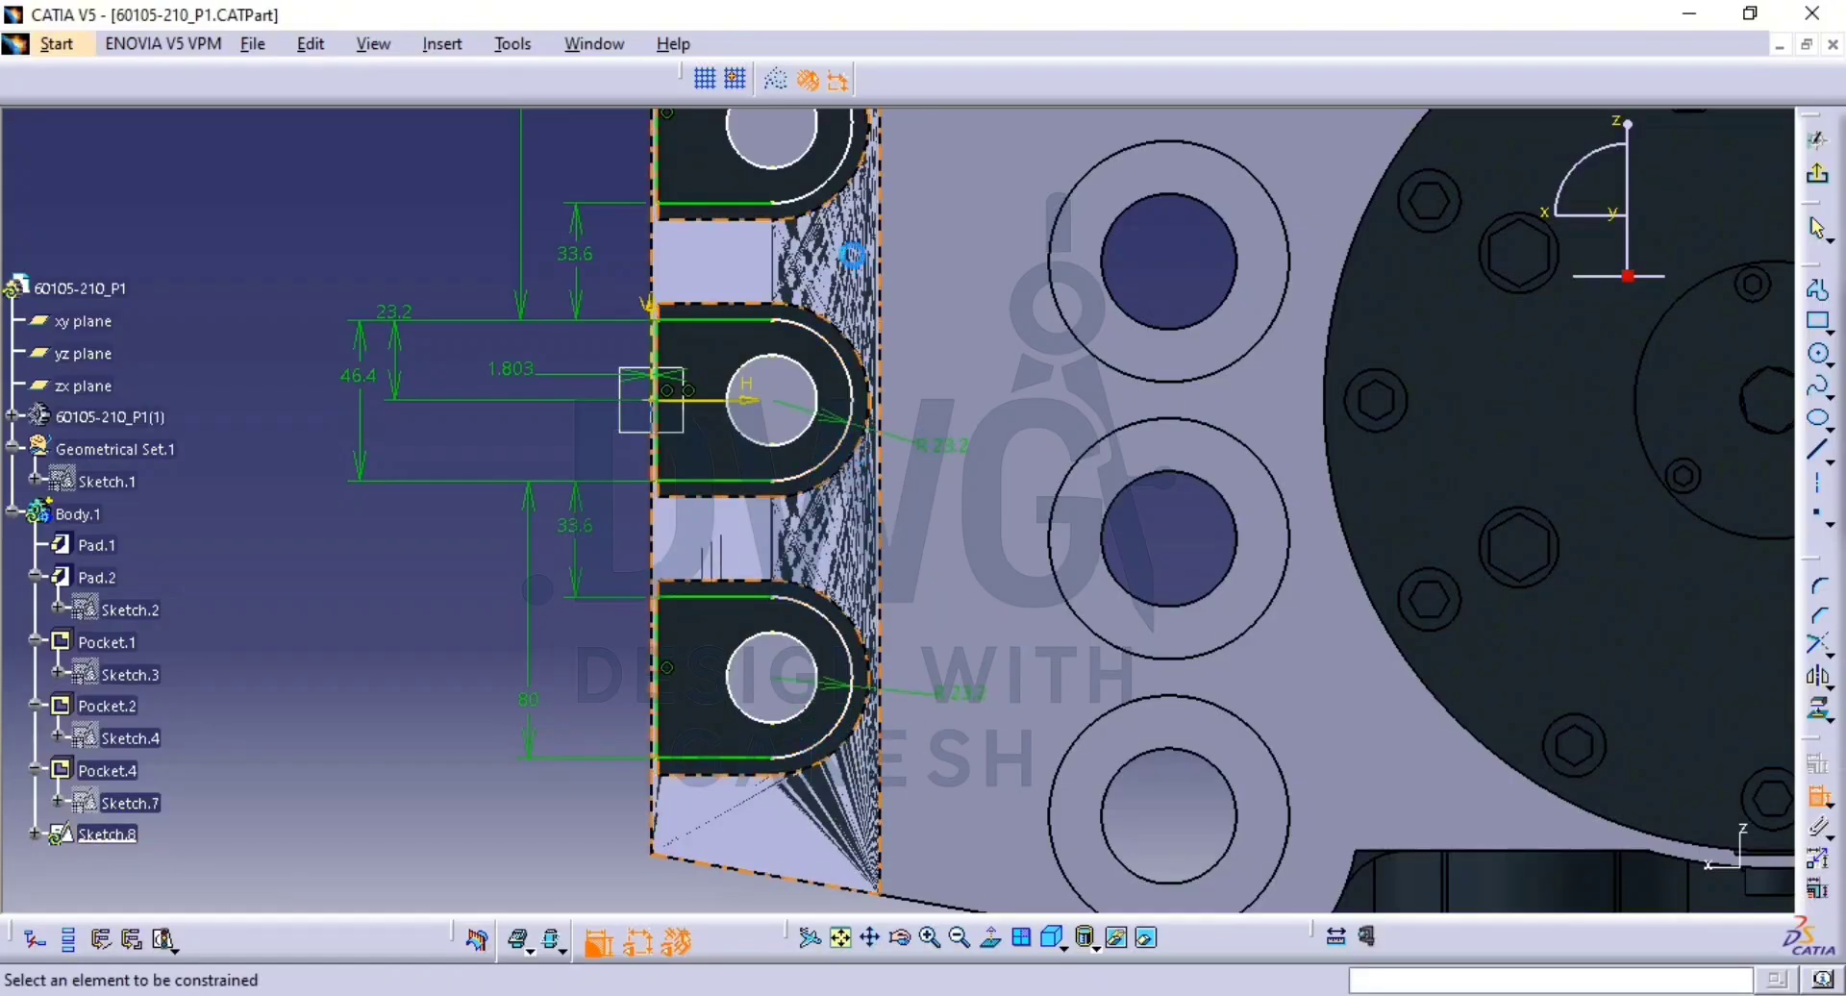
click(833, 187)
click(935, 239)
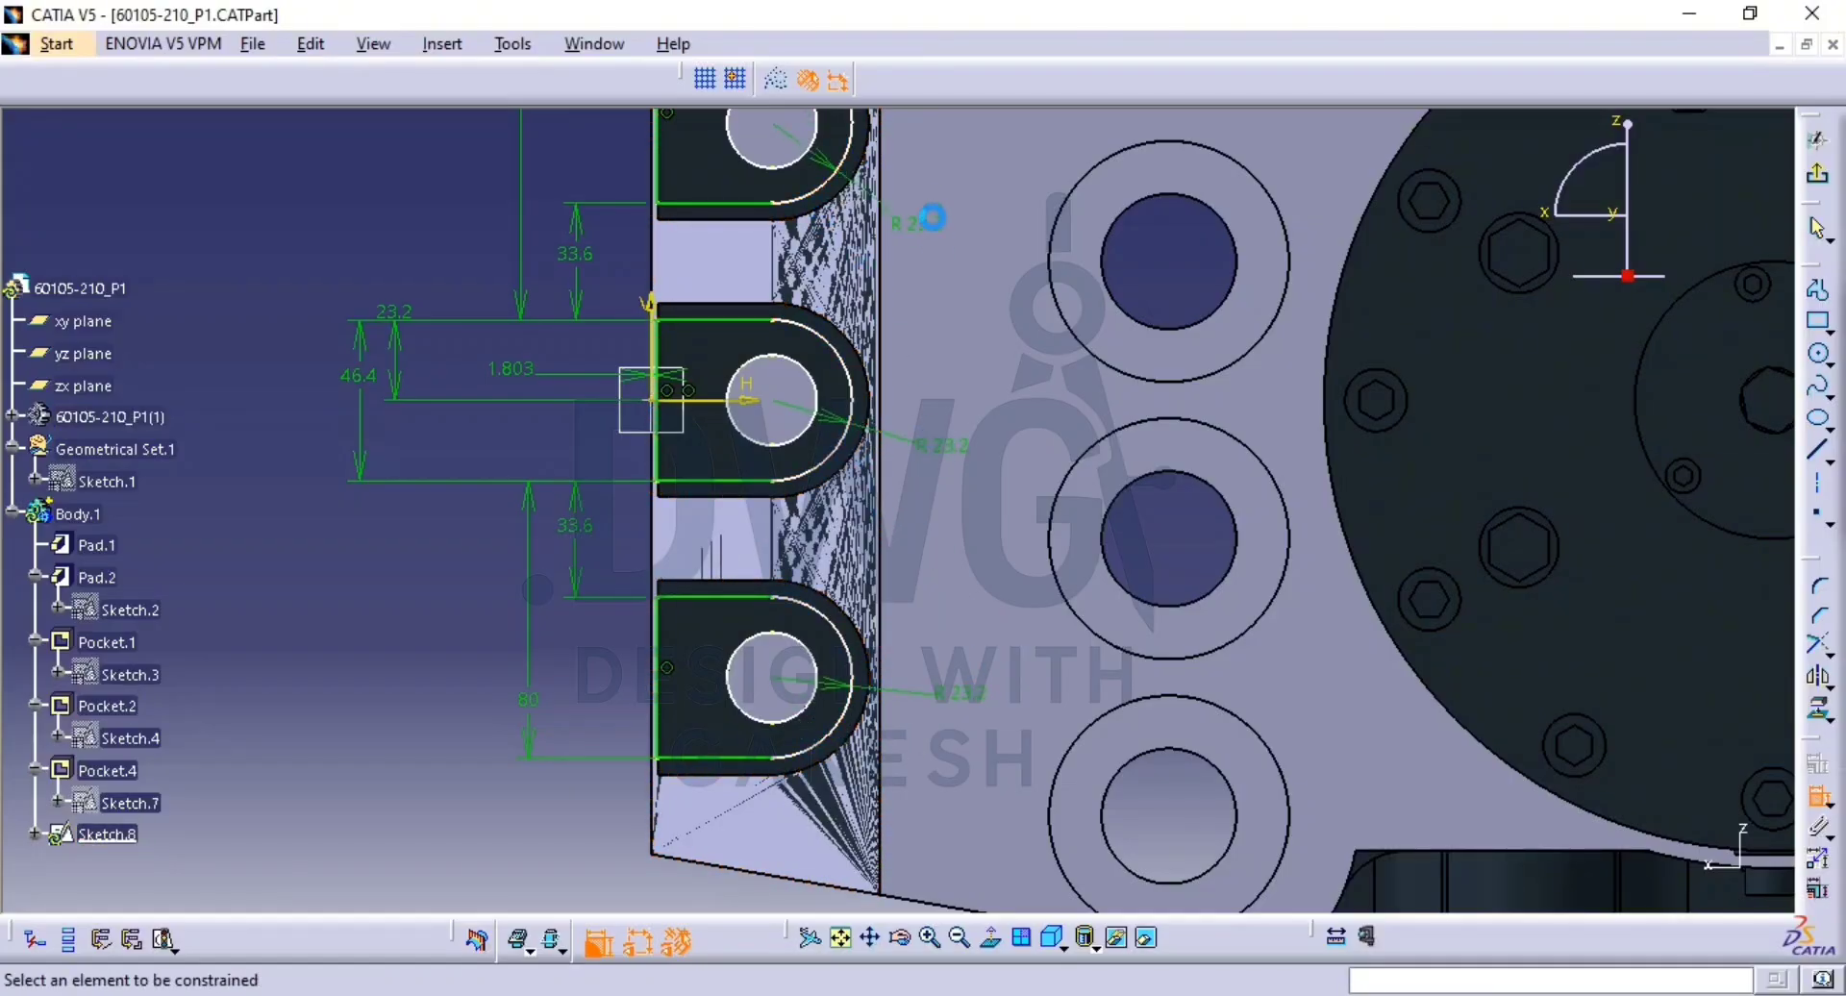
Dimension the overall length of each slot outline from its straight end edge to its arc.
middle_drag(934, 238, 964, 387)
click(890, 289)
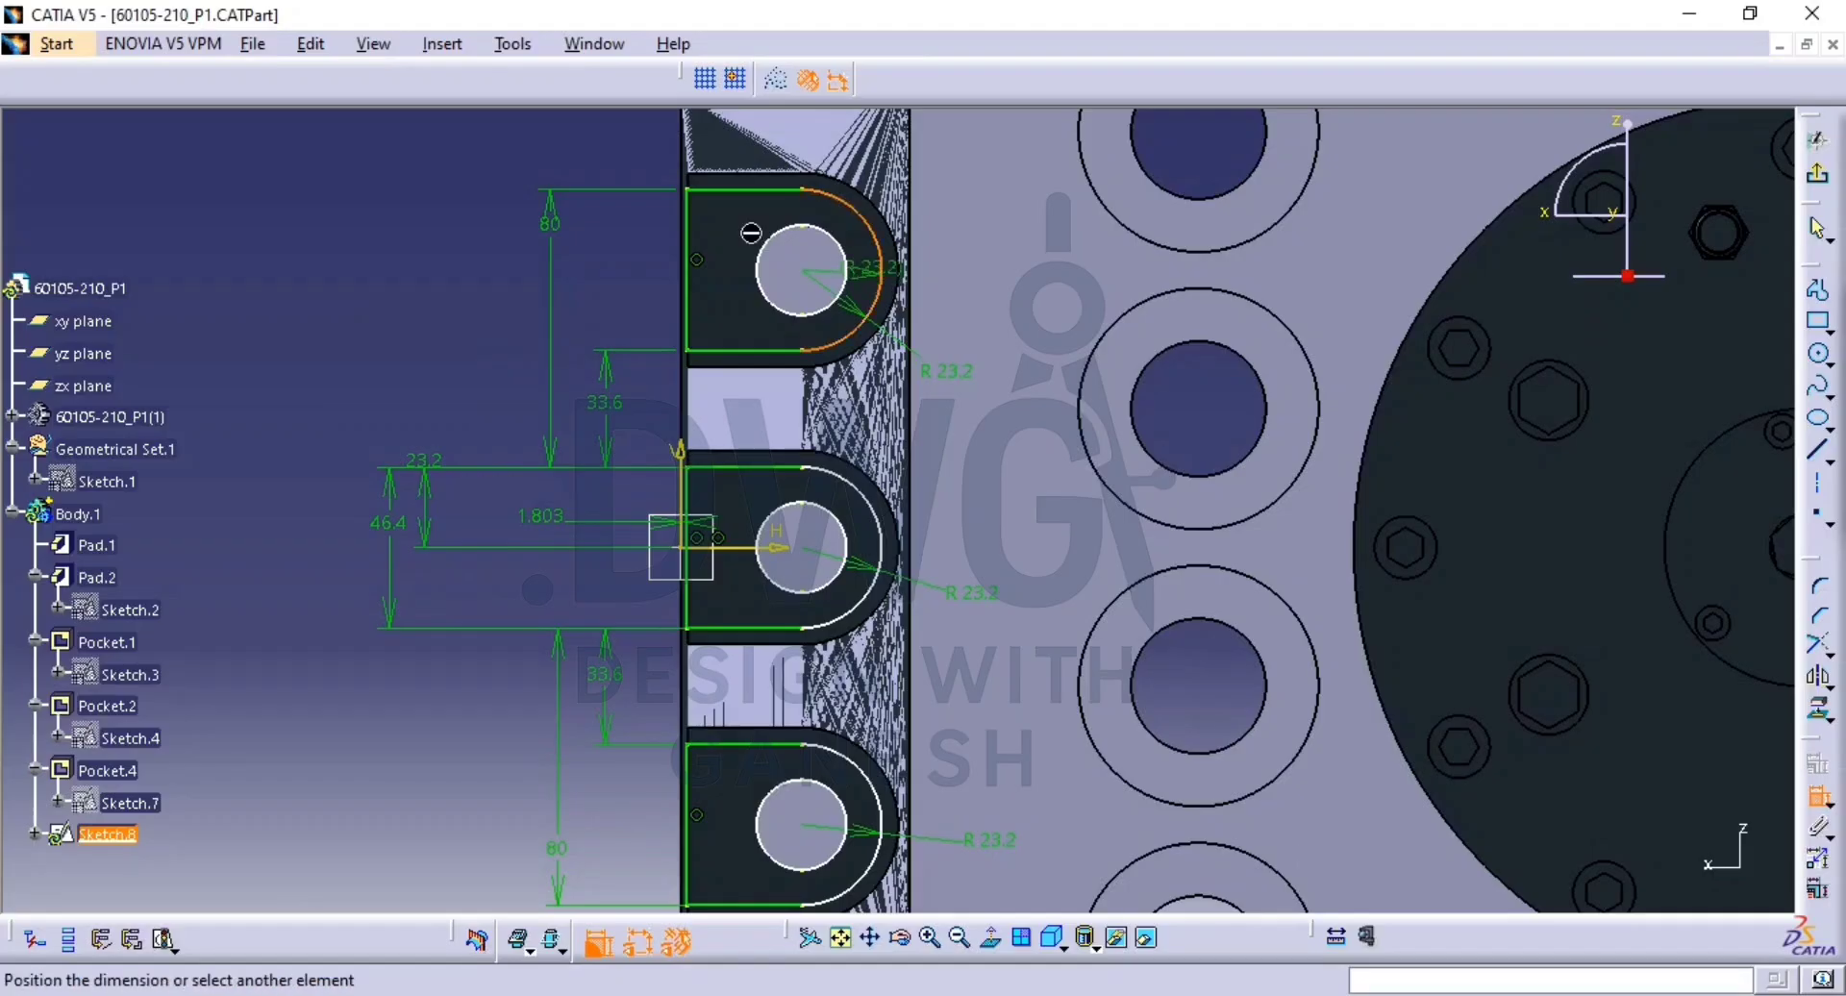
click(694, 292)
click(801, 132)
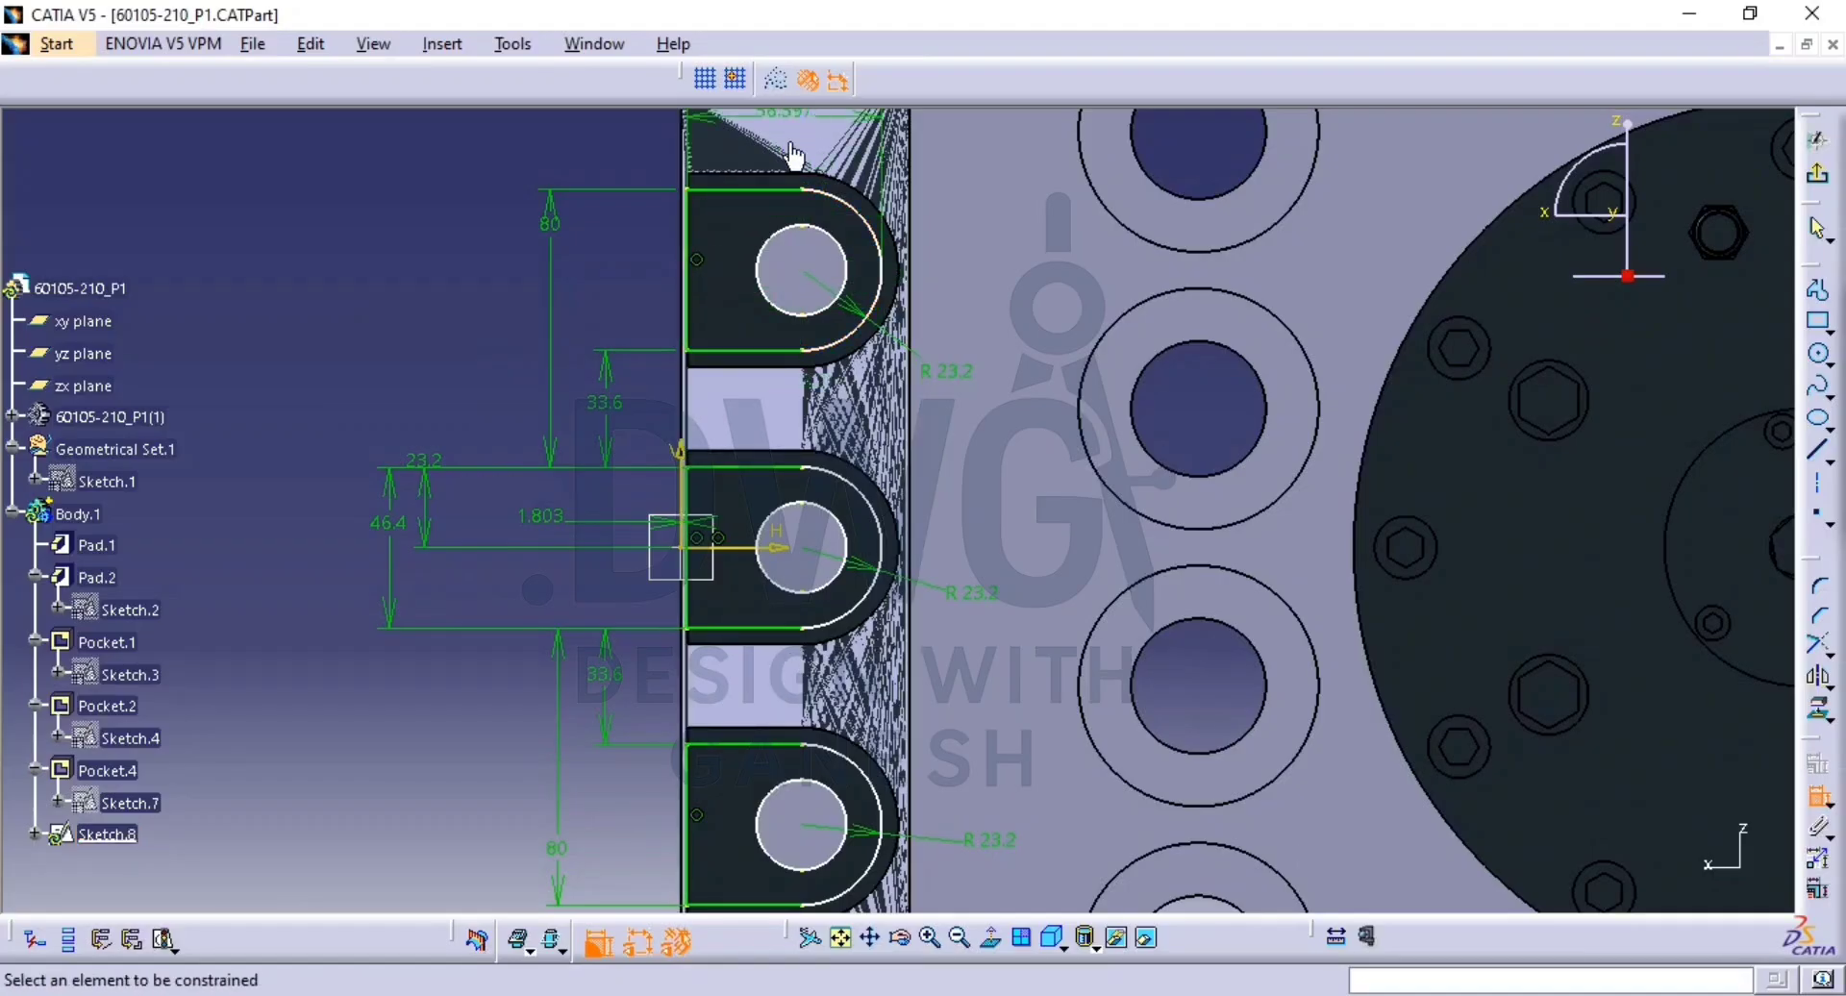
click(878, 533)
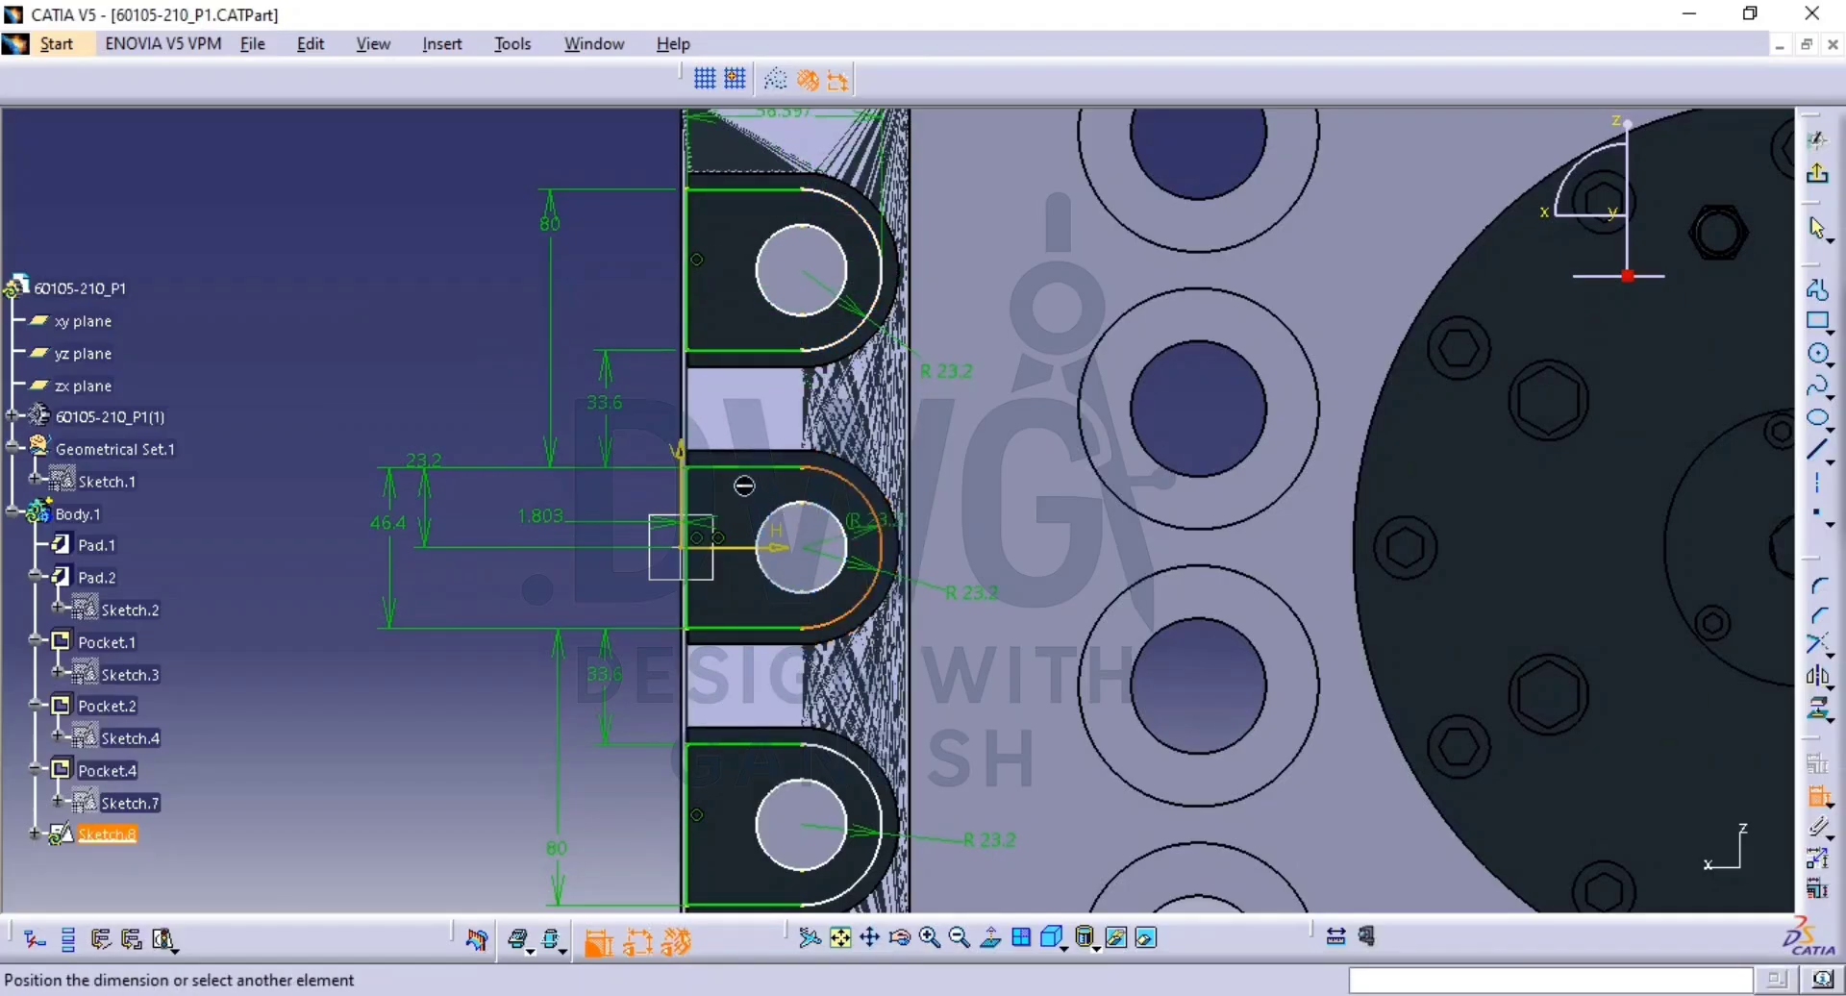
click(696, 500)
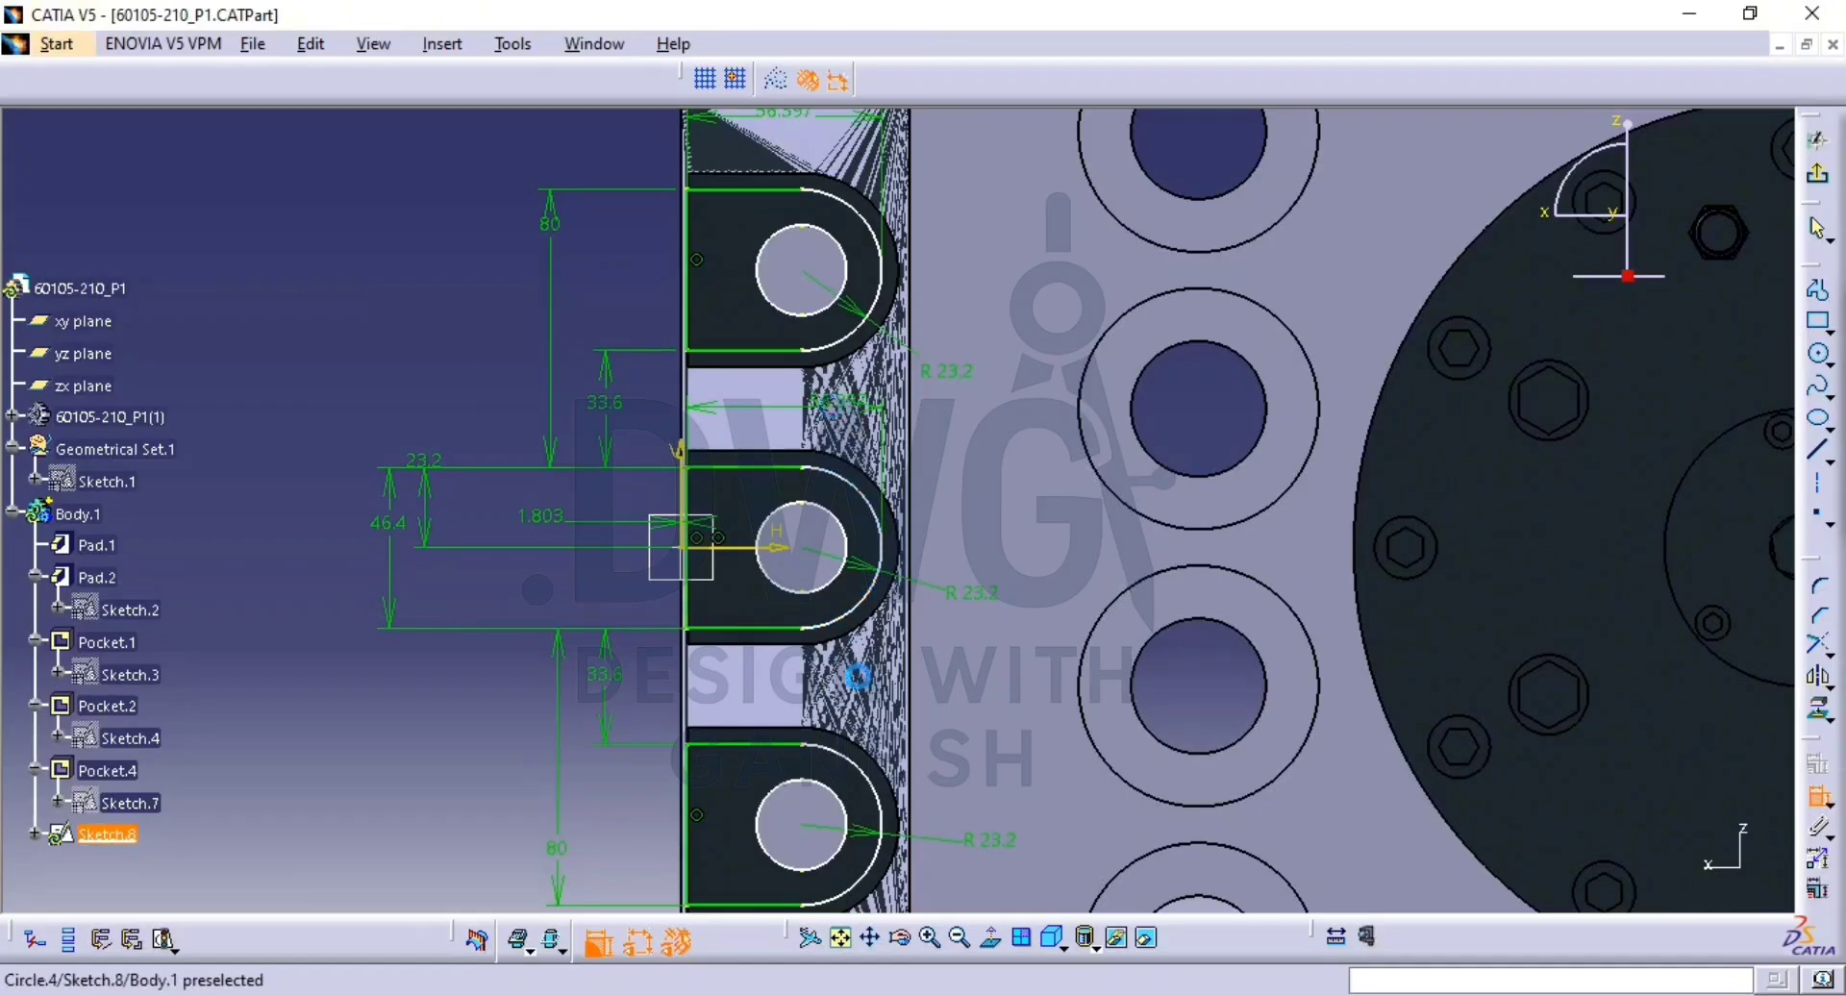
middle_drag(859, 678, 817, 453)
click(822, 652)
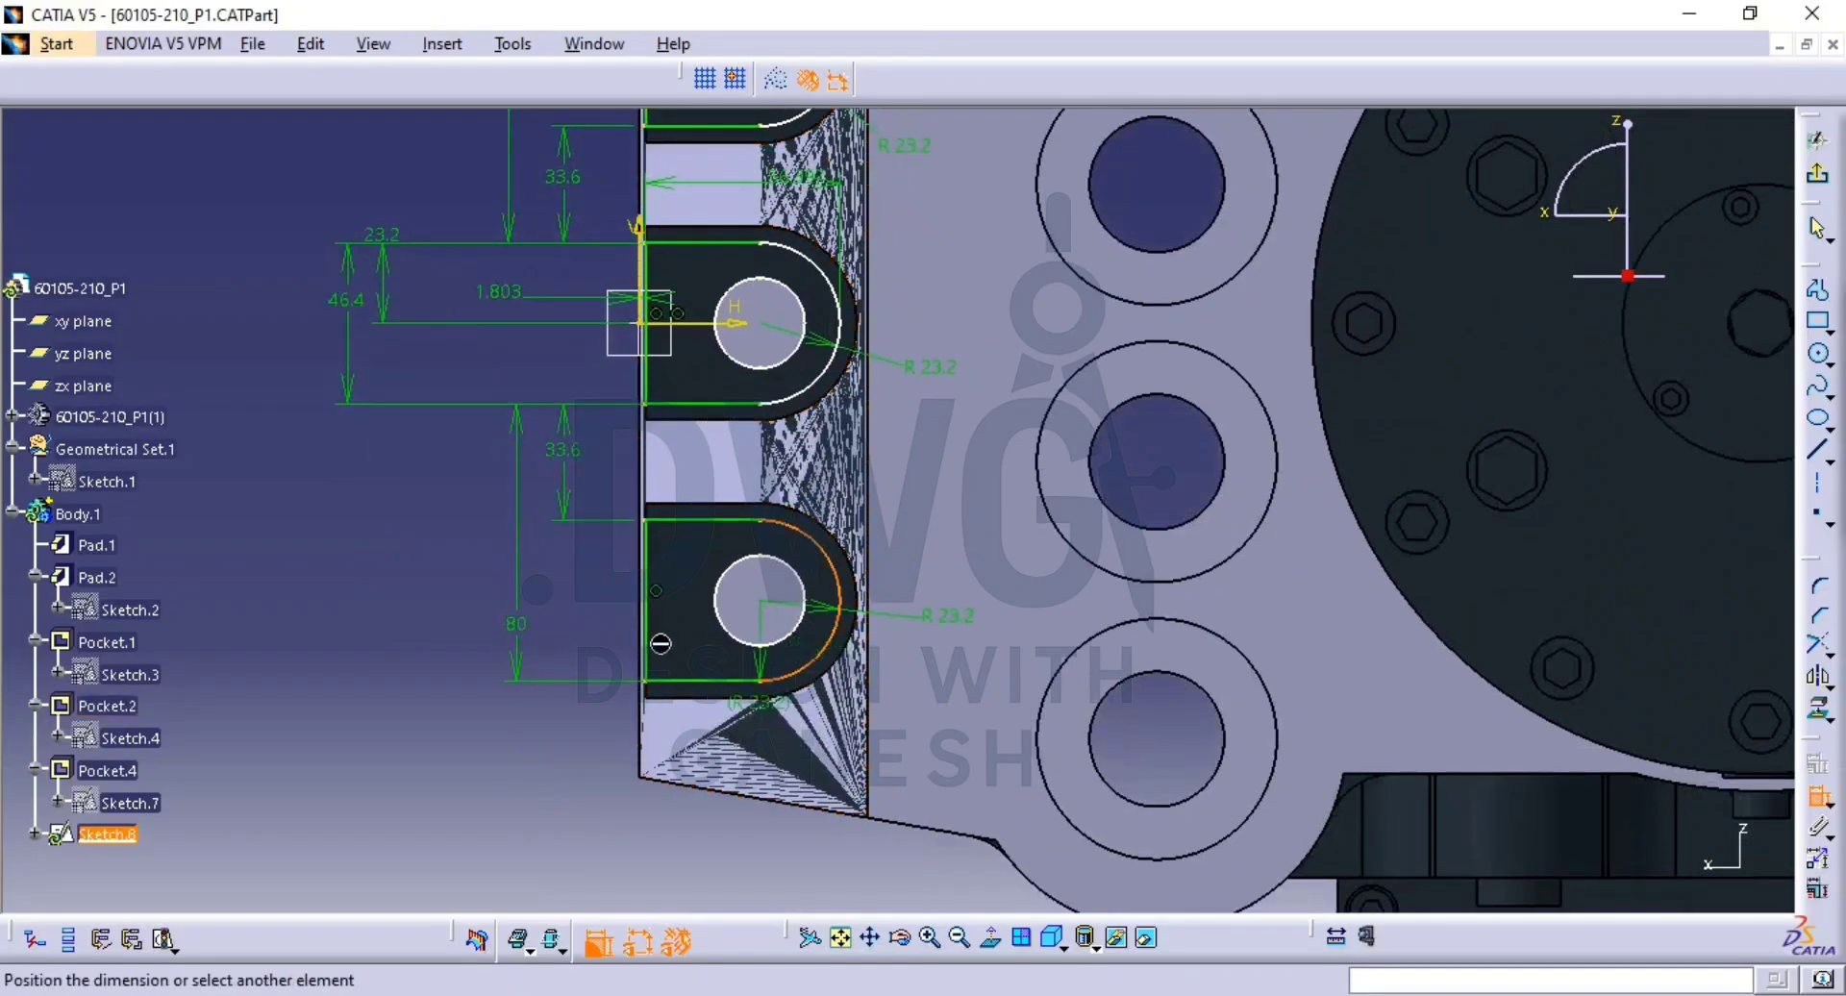
click(658, 630)
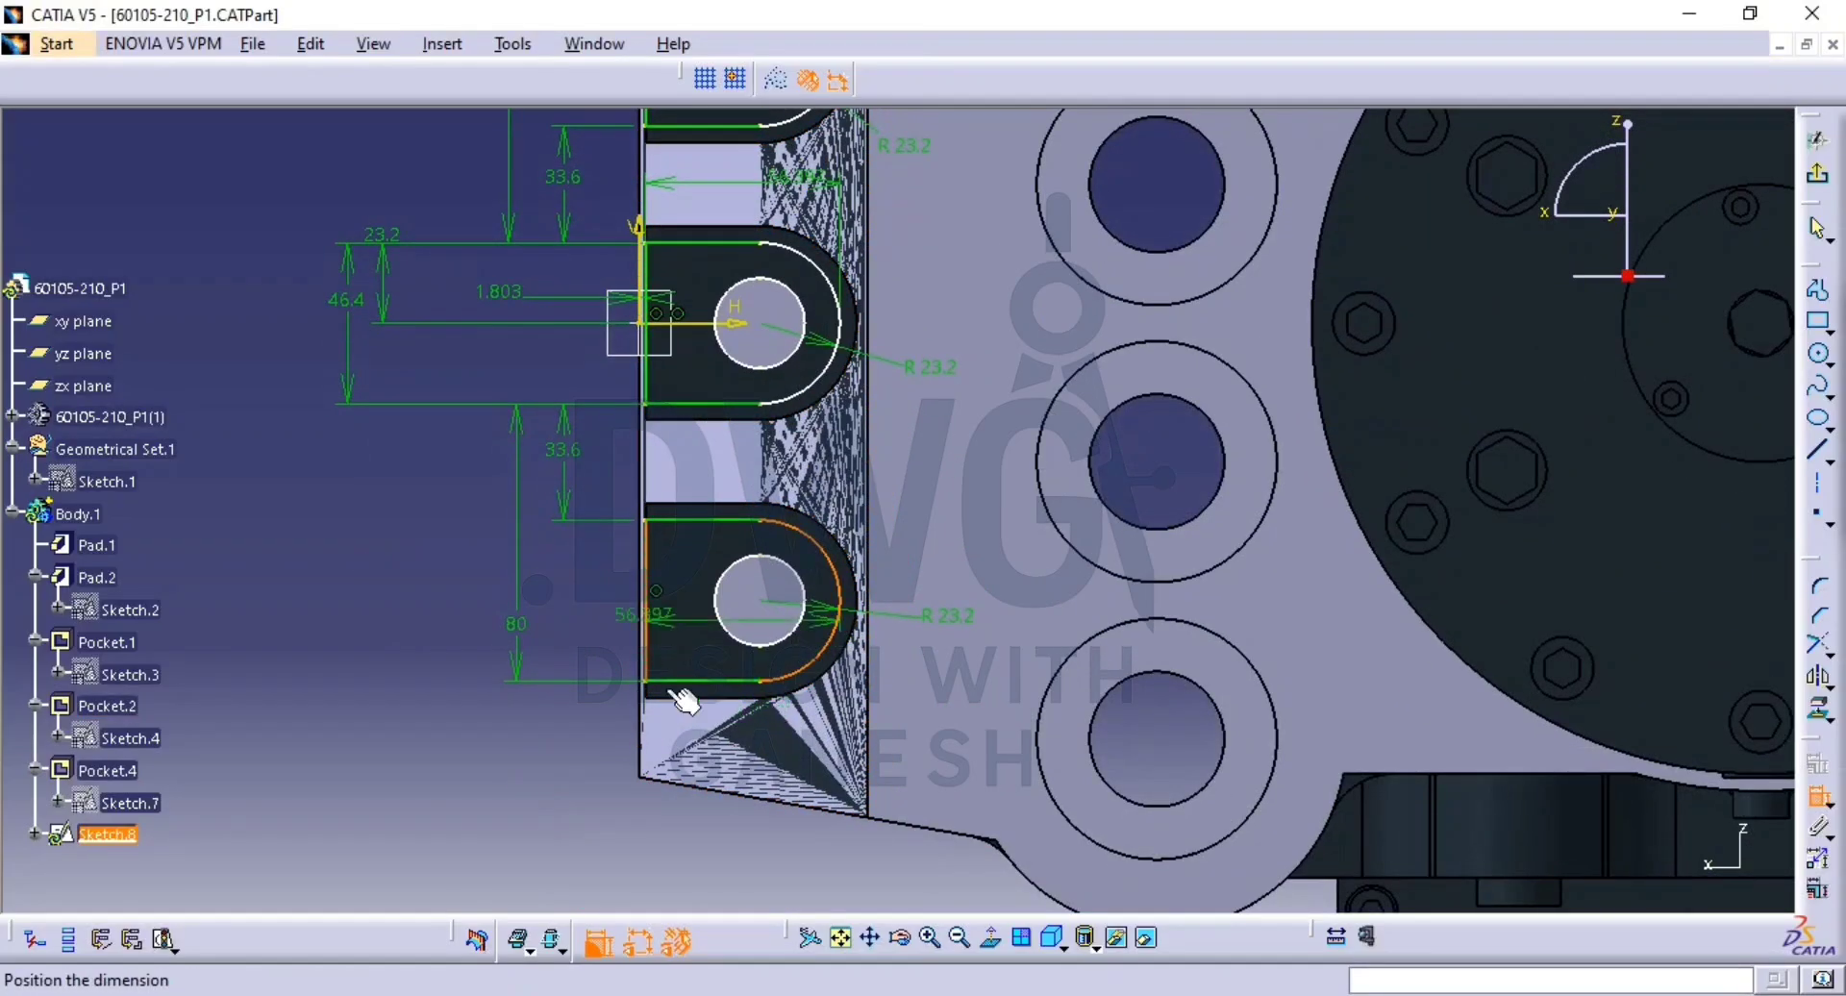
click(724, 844)
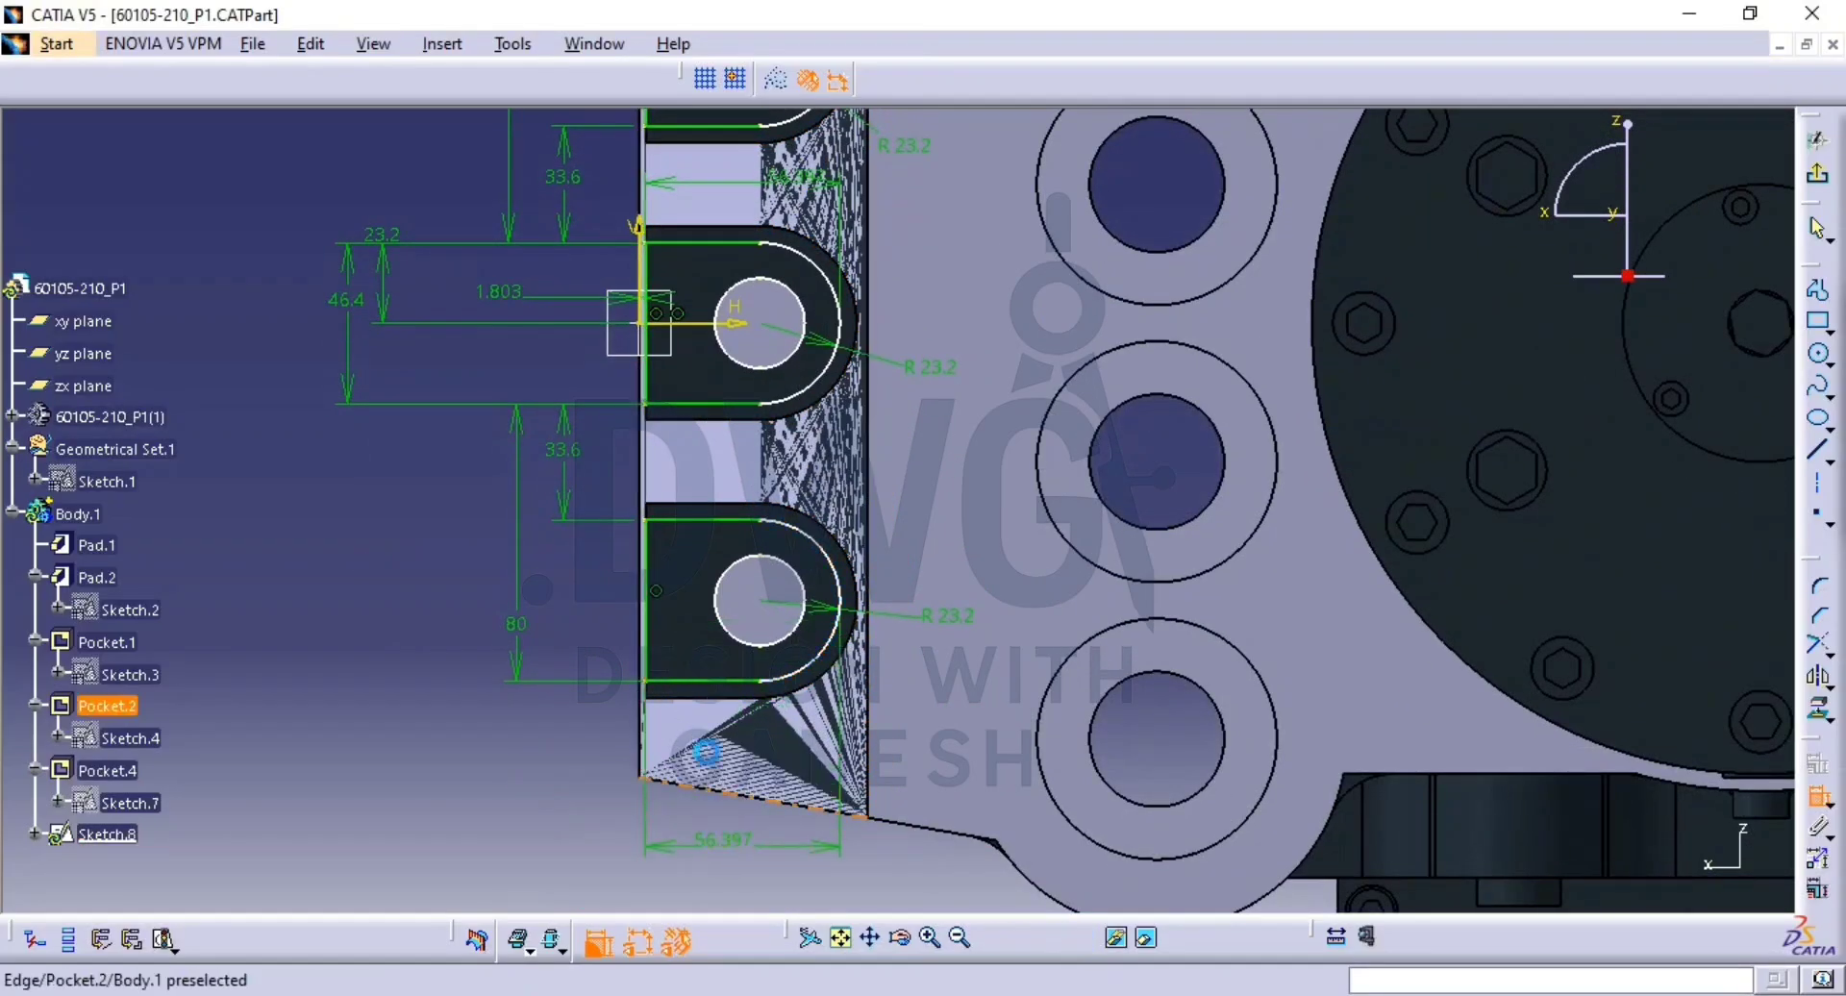
click(808, 588)
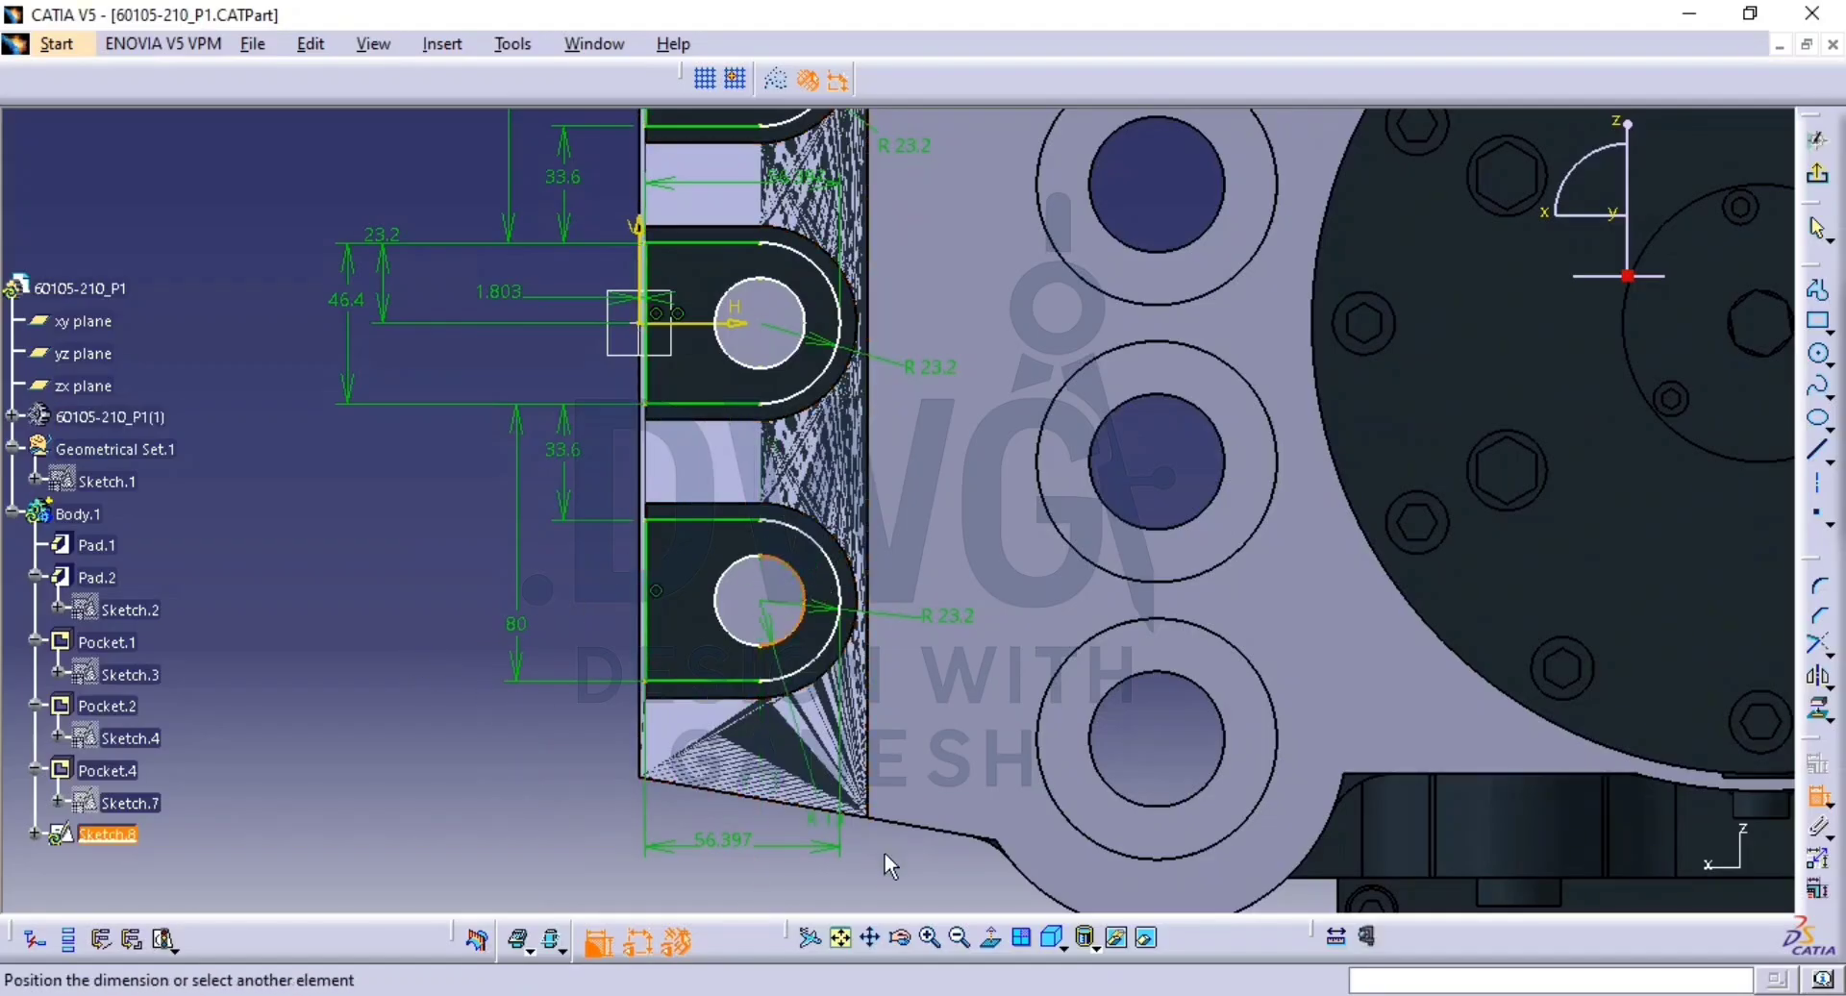
click(902, 870)
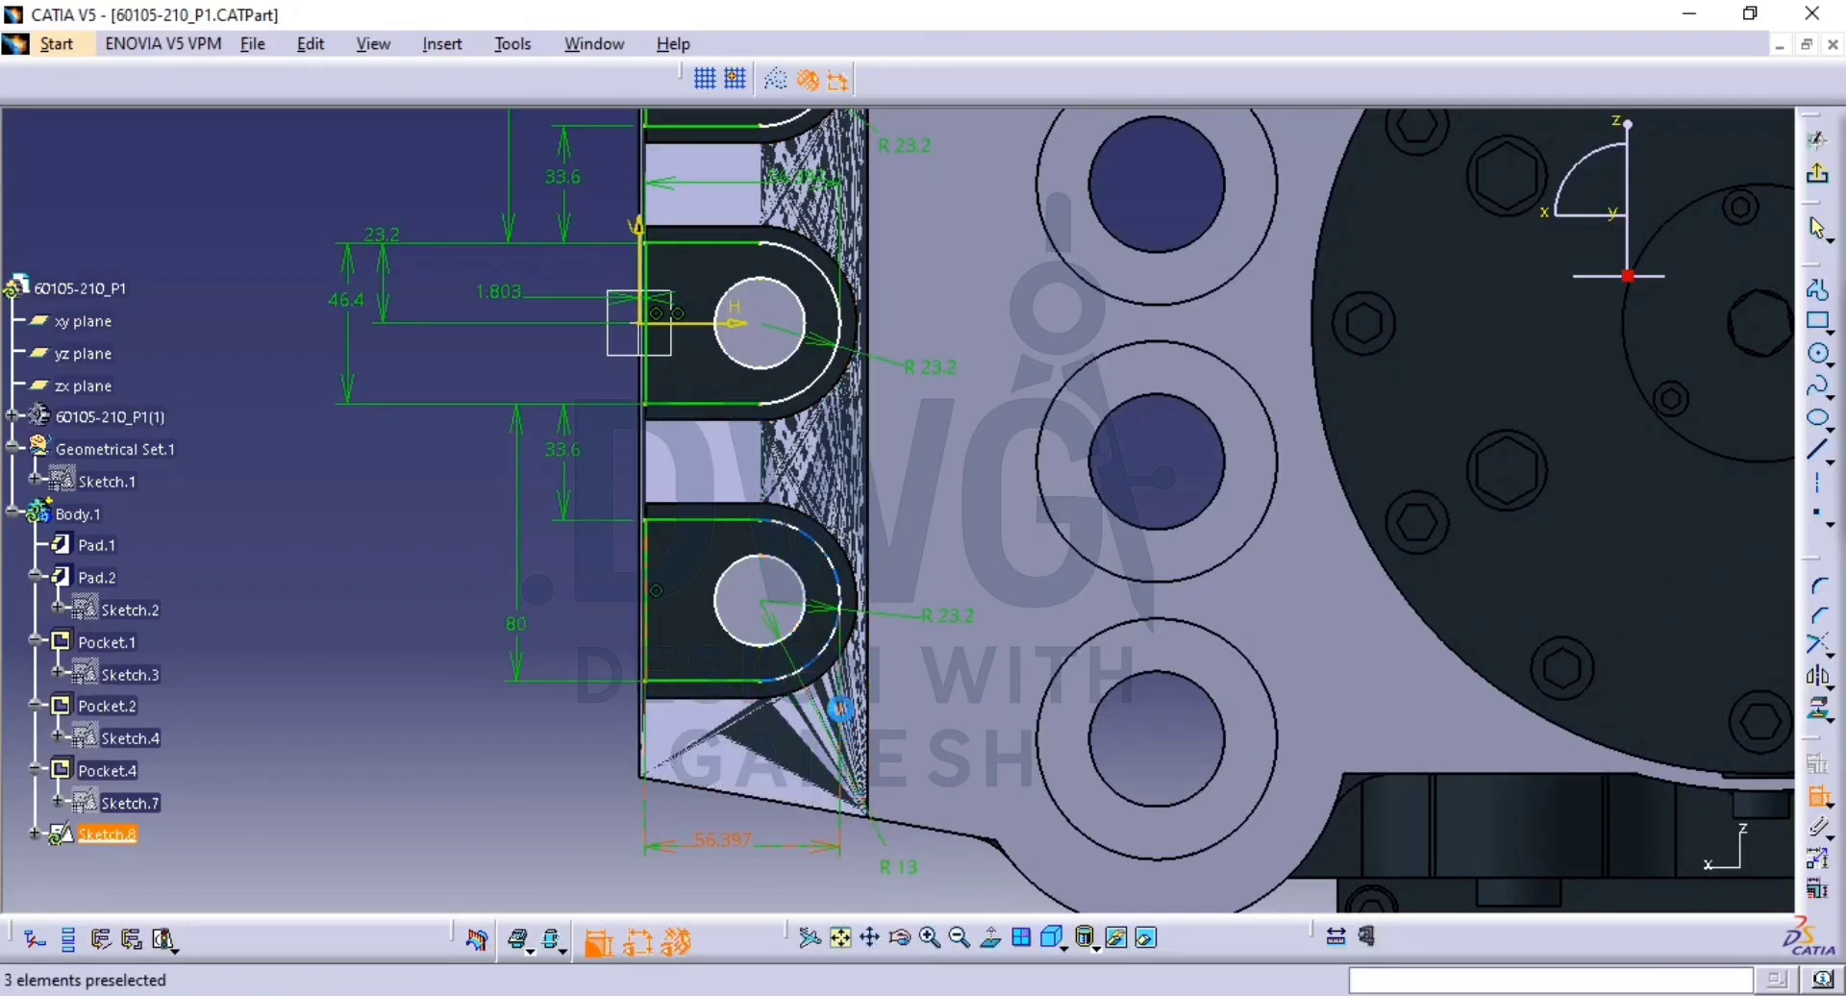
click(796, 570)
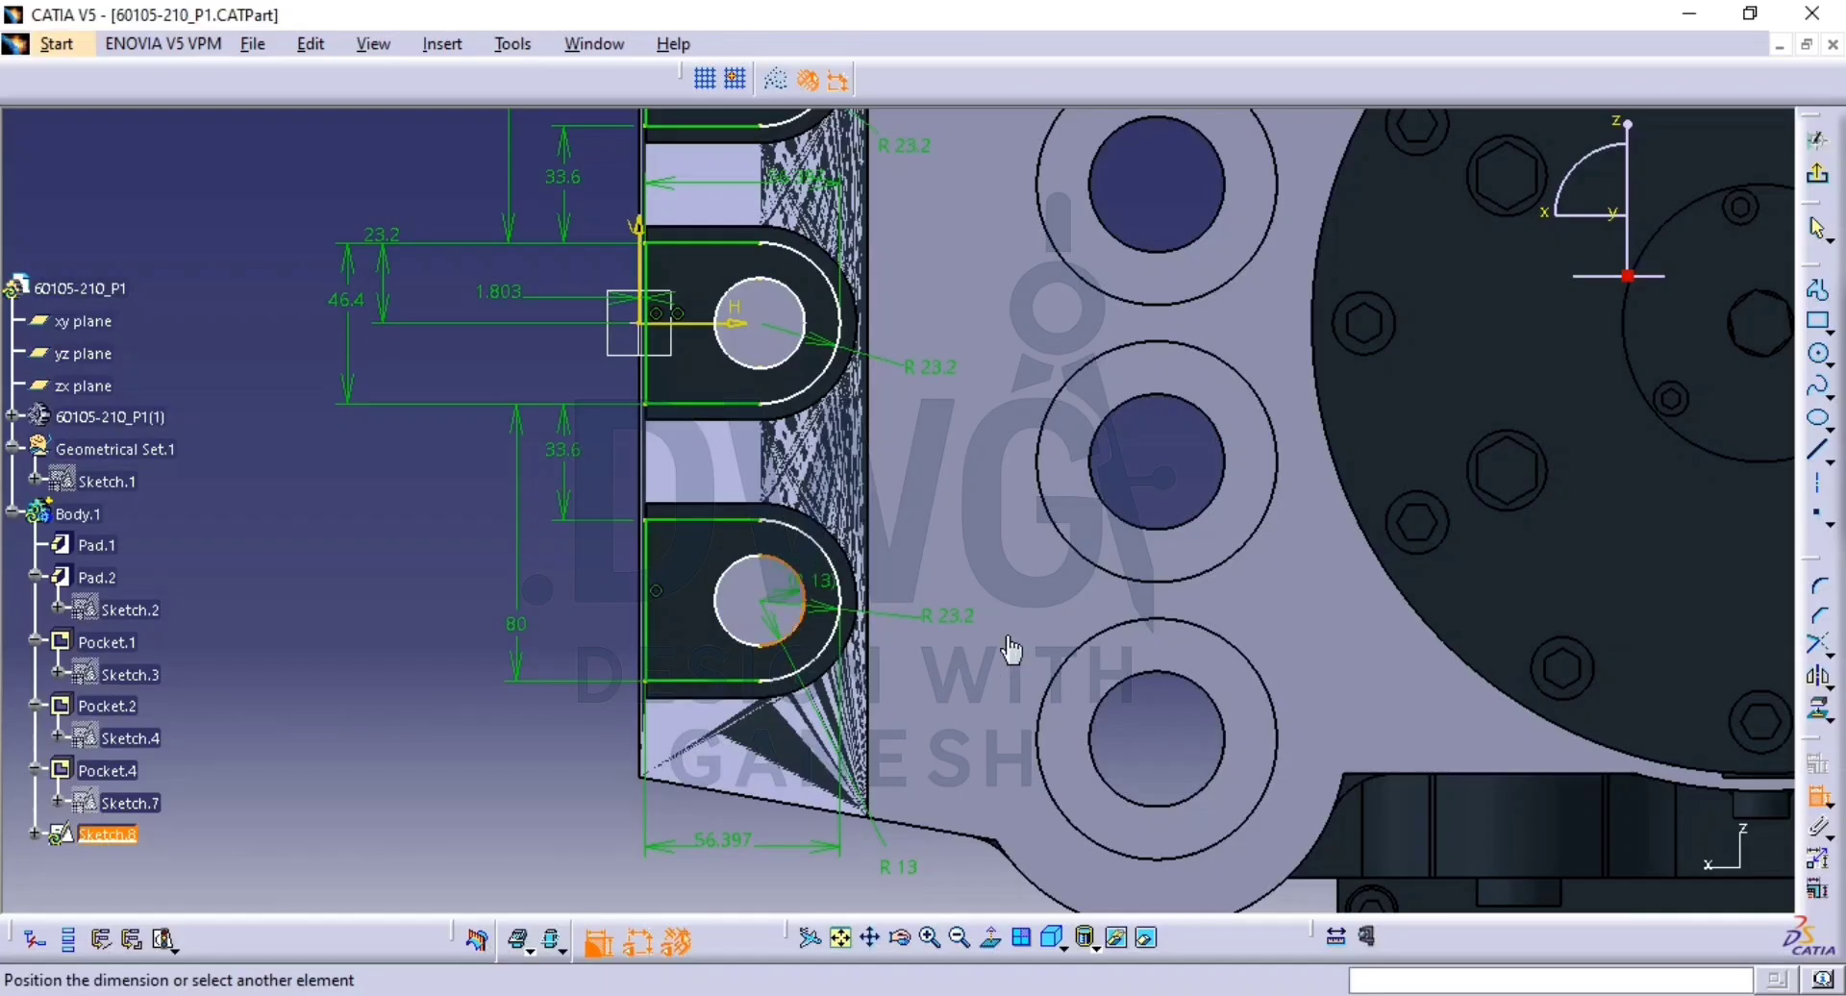
key(Escape)
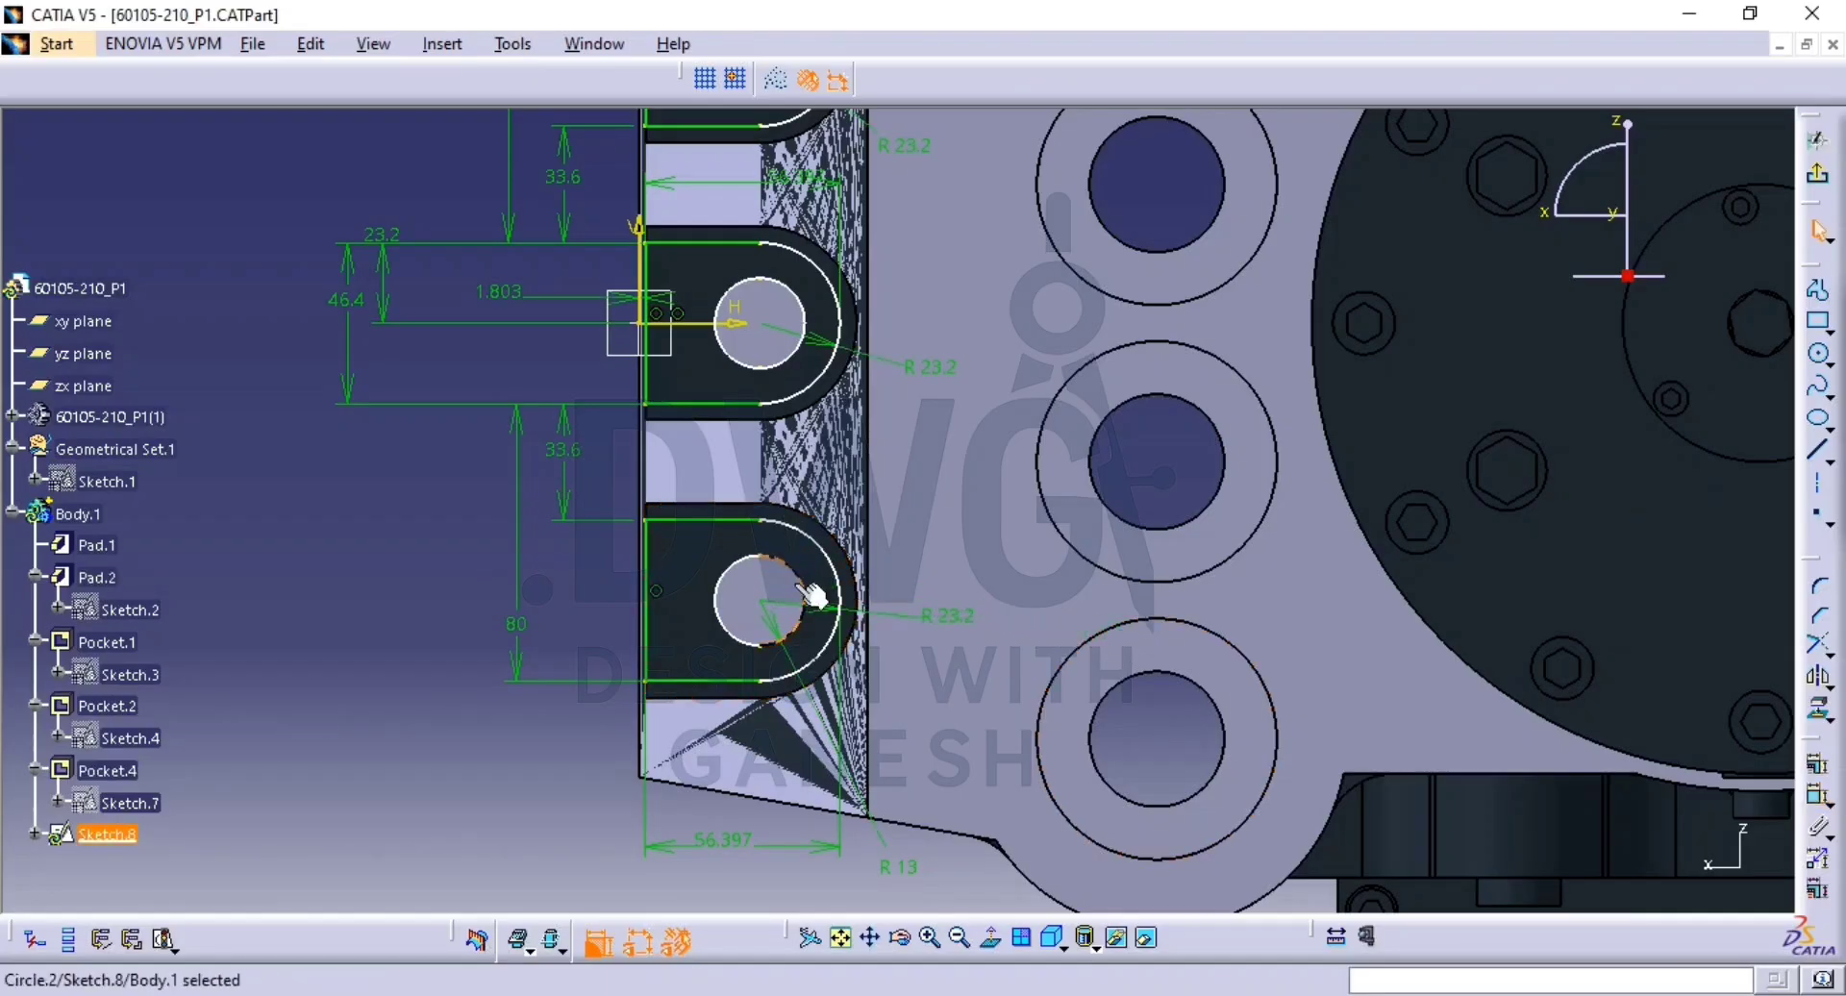
key(Delete)
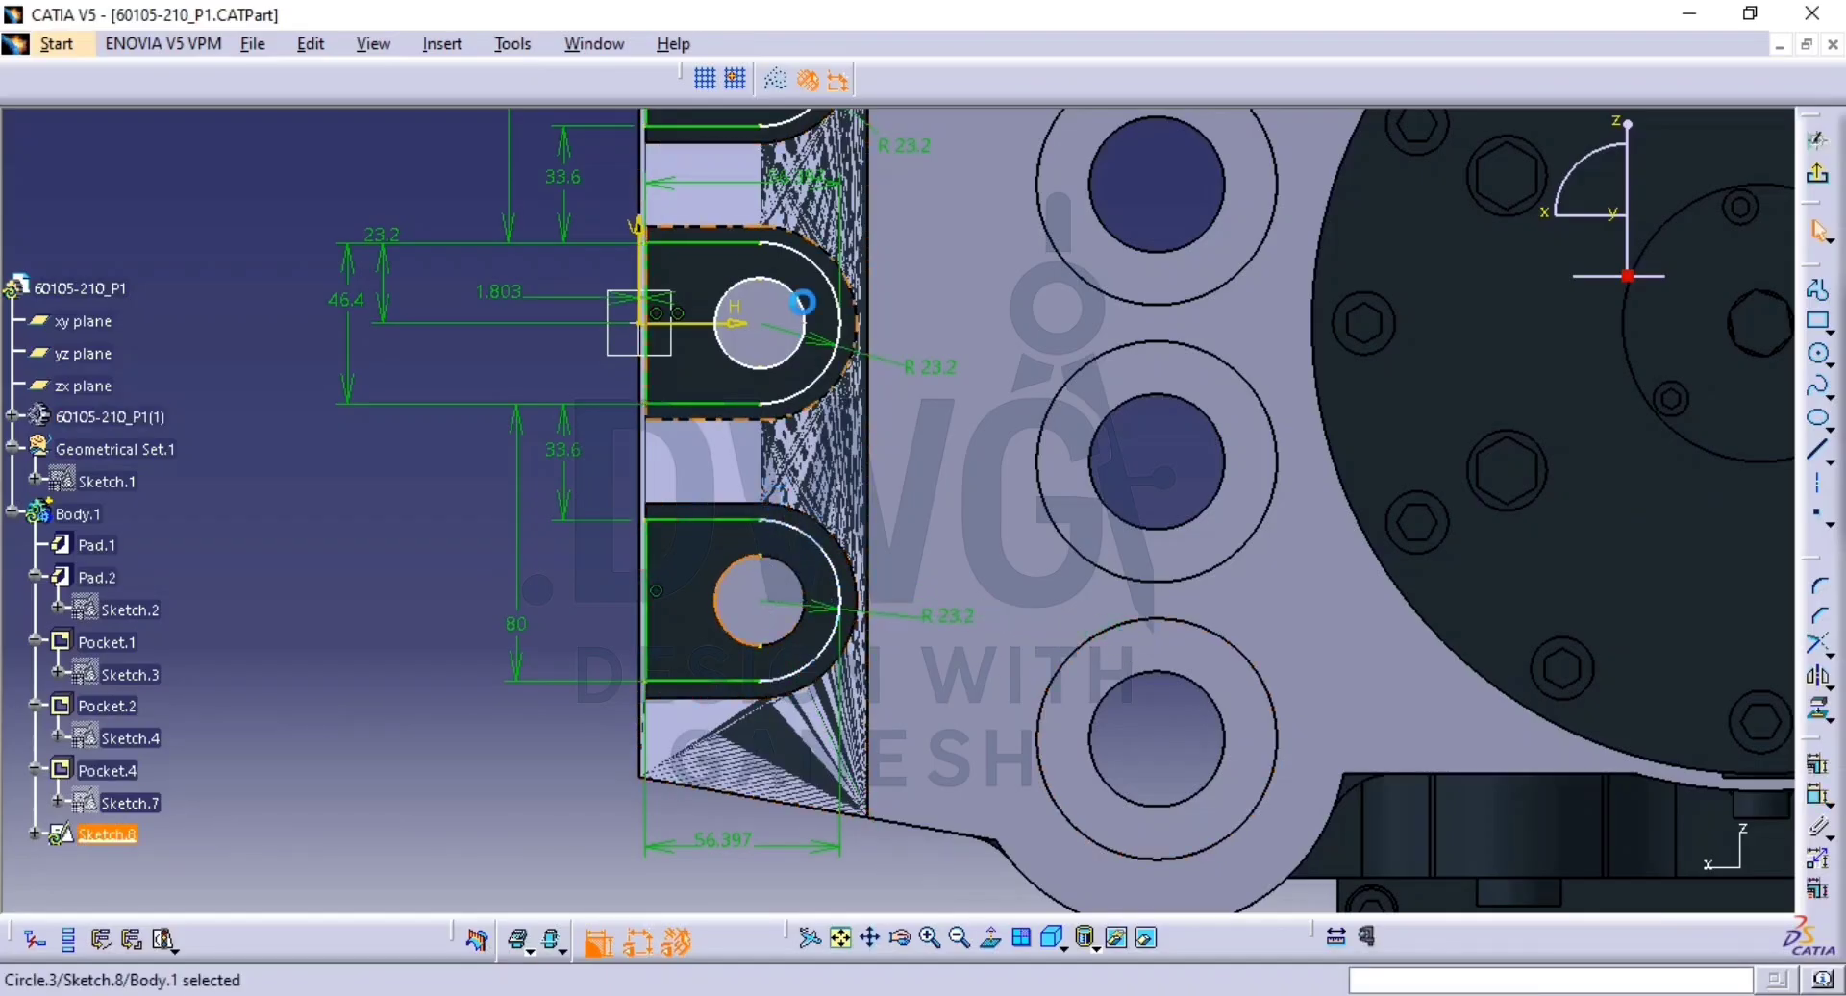
Convert the projected hole arcs in the lower, middle and upper slots into construction elements.
click(777, 81)
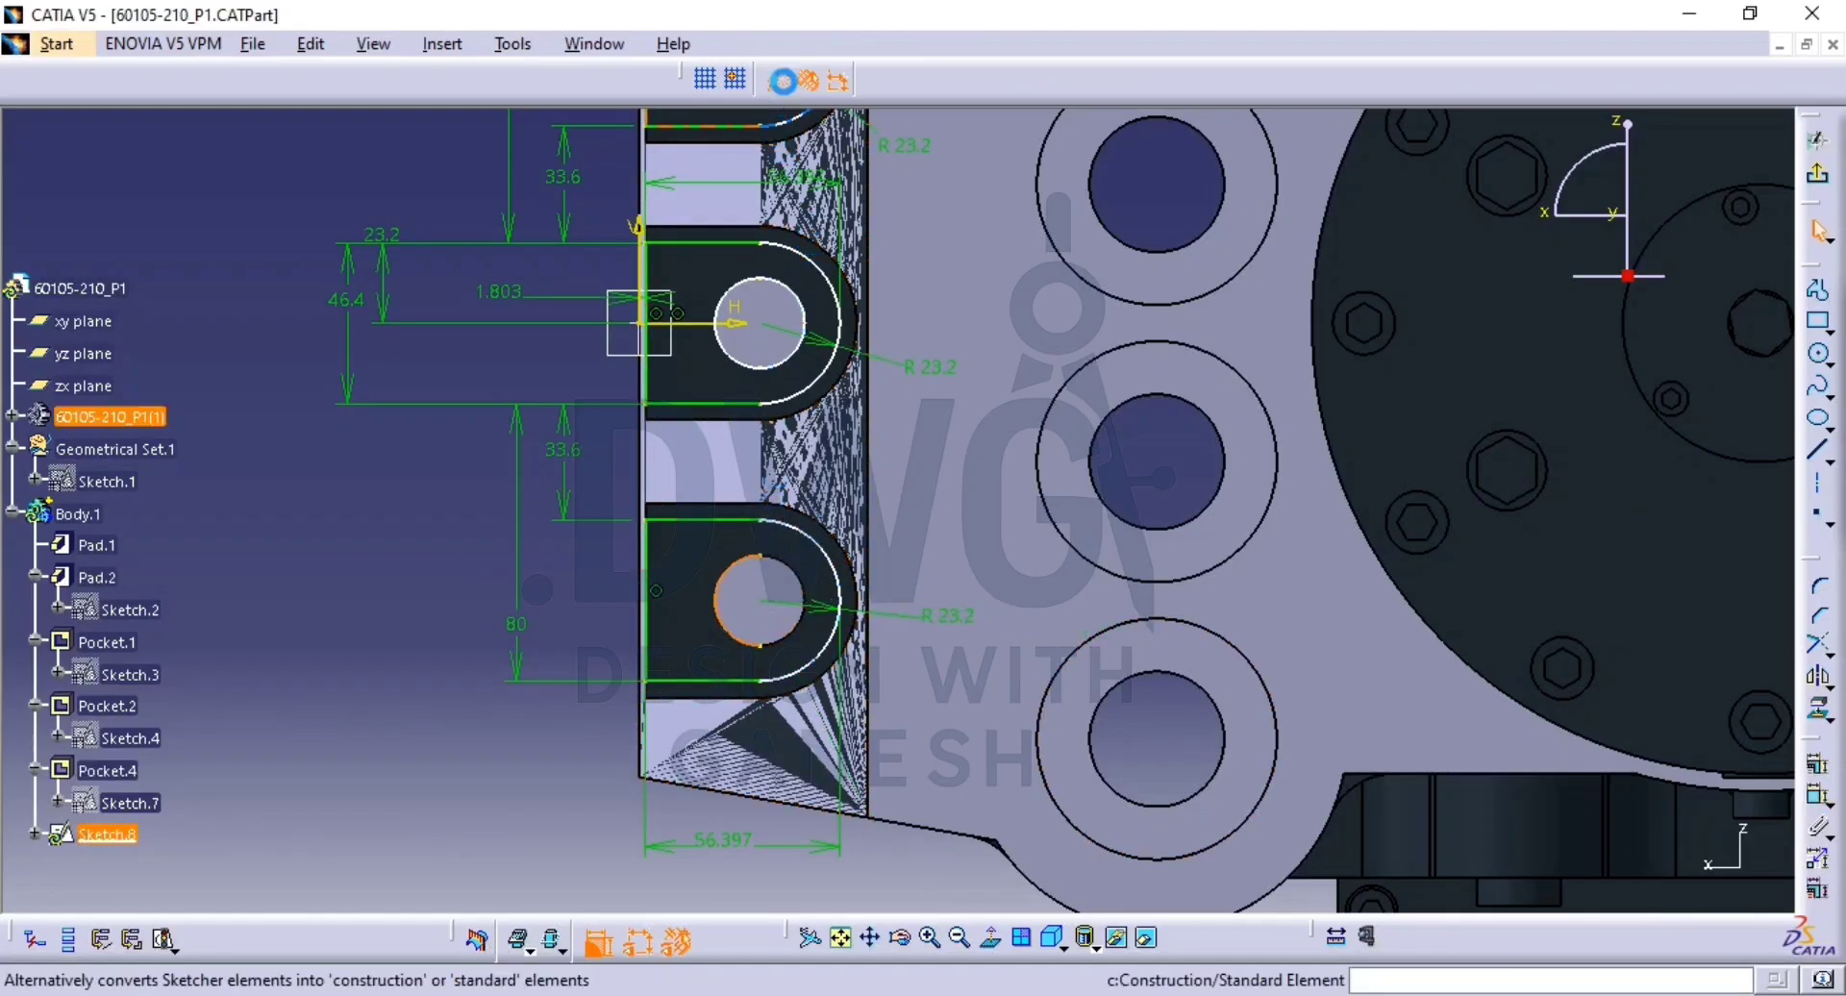
click(784, 285)
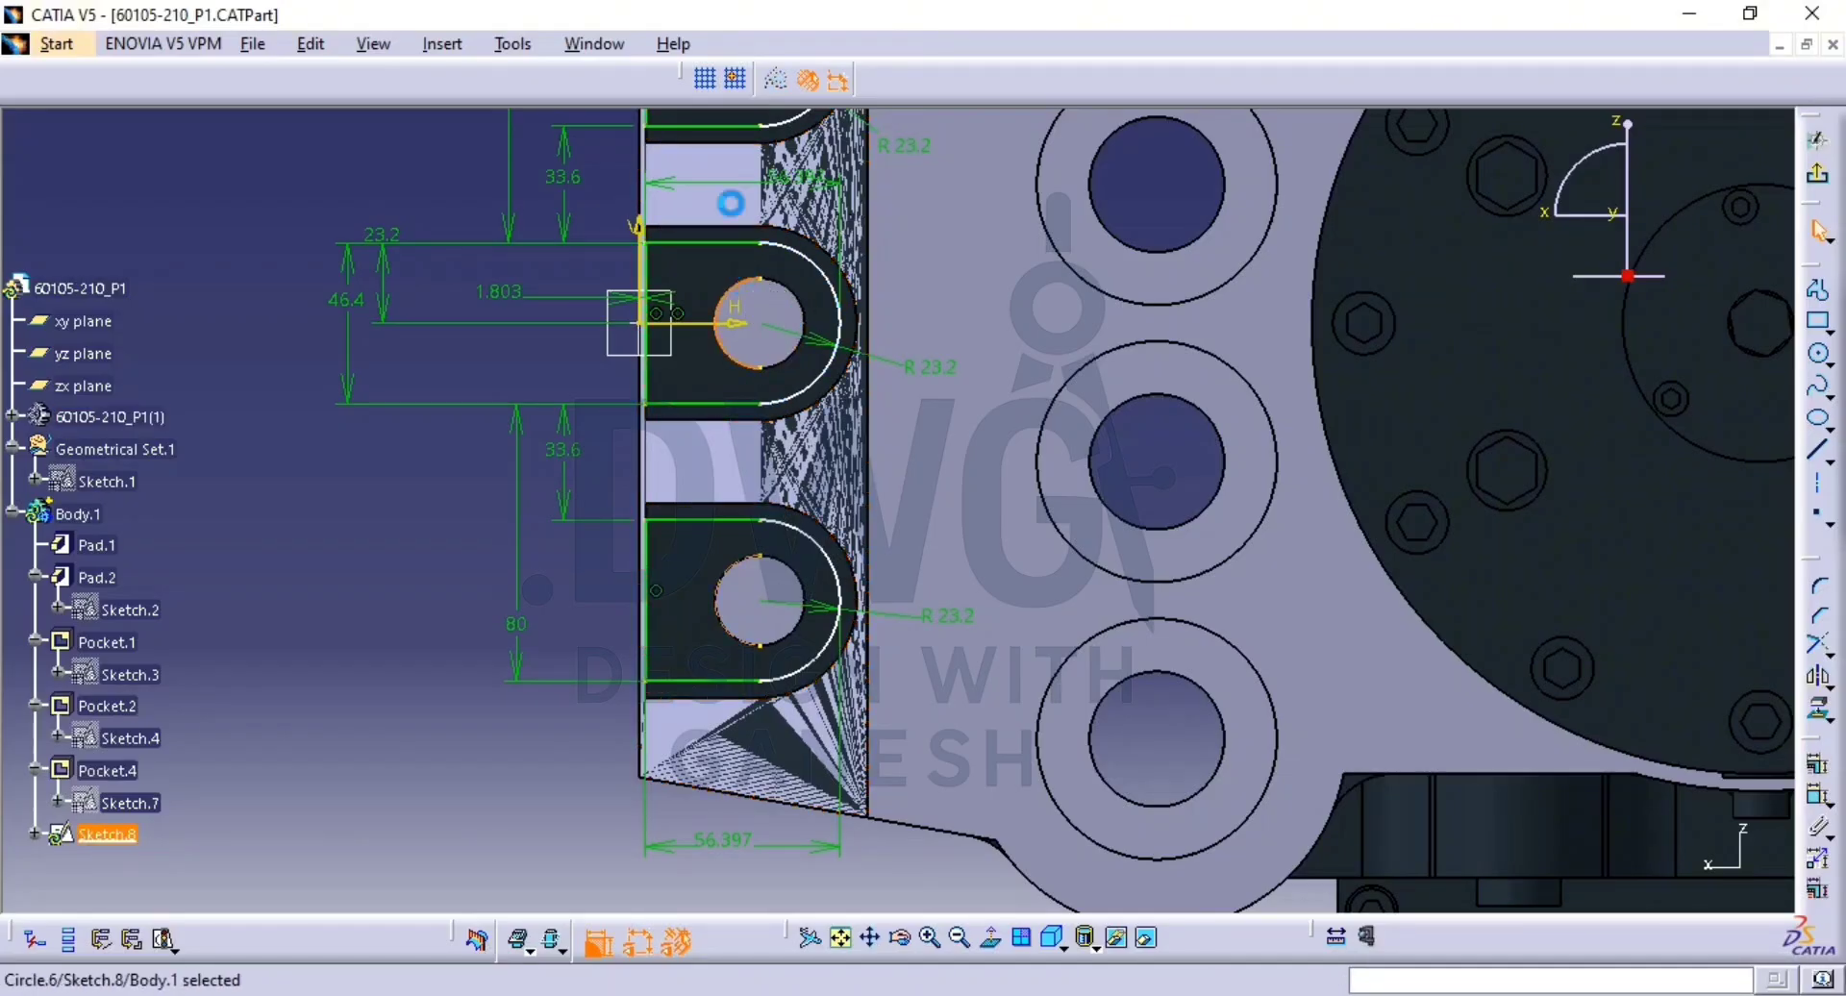
click(778, 81)
middle_drag(790, 231, 822, 454)
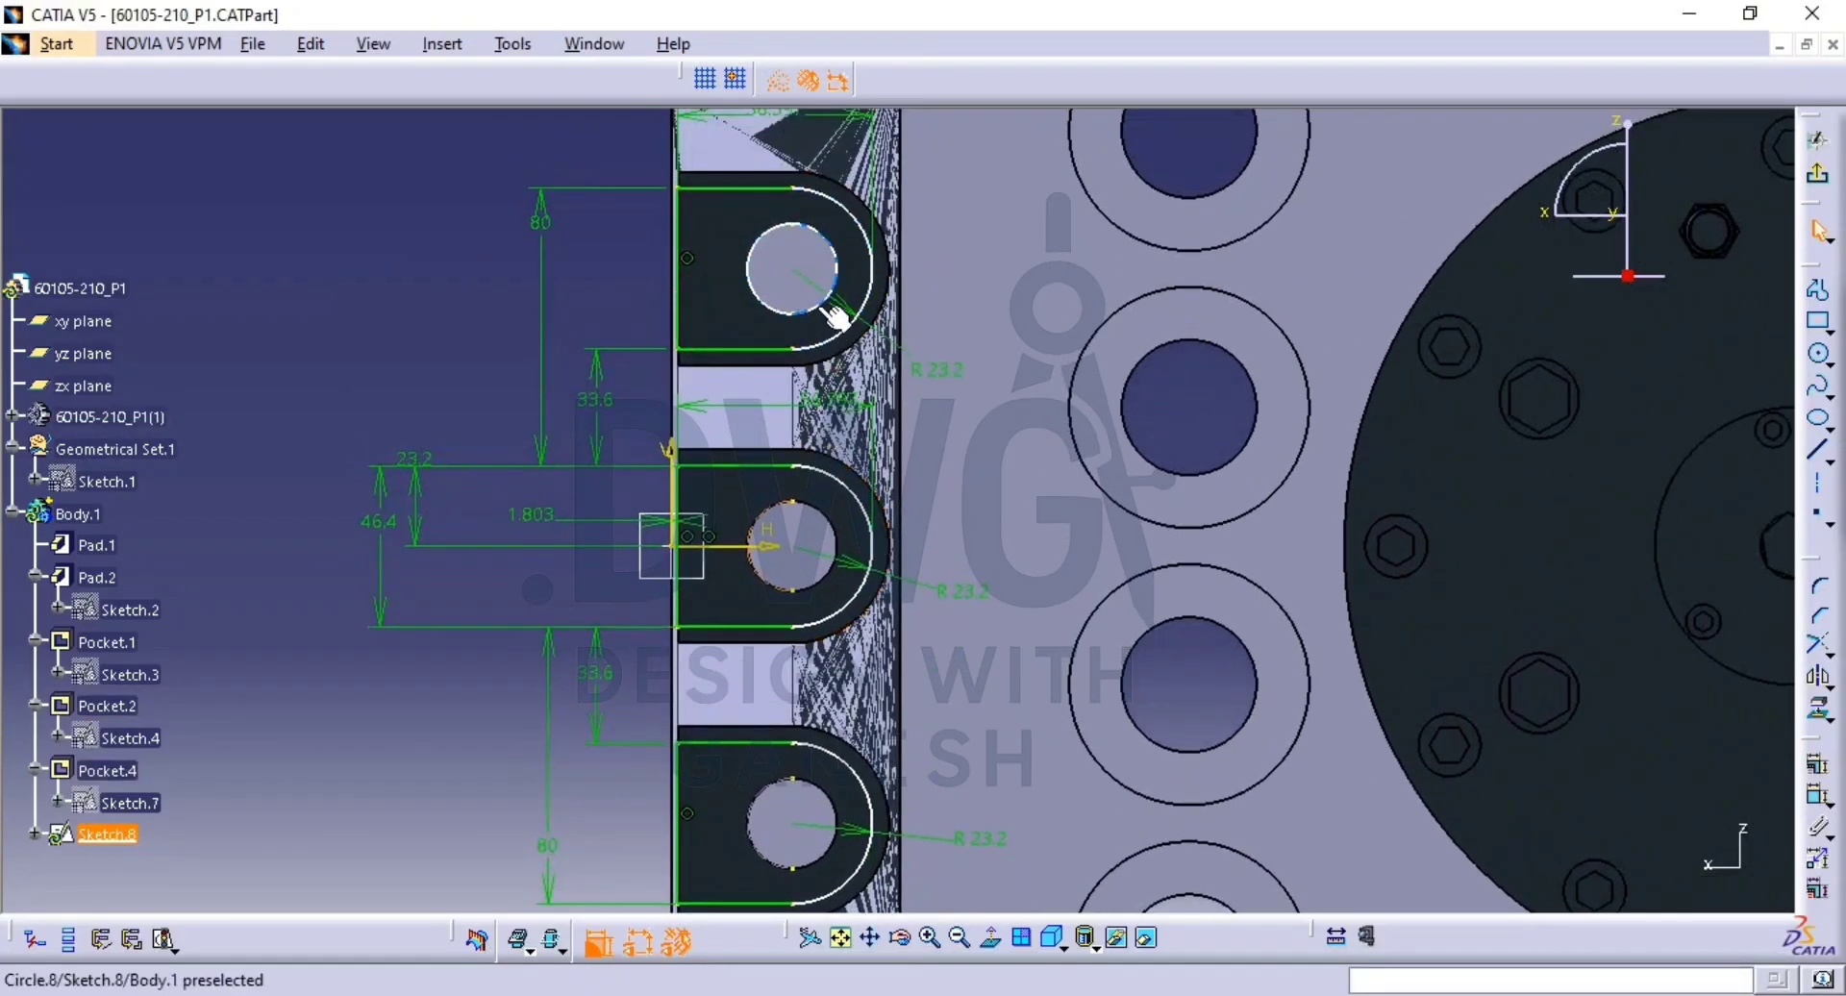
click(752, 282)
click(776, 81)
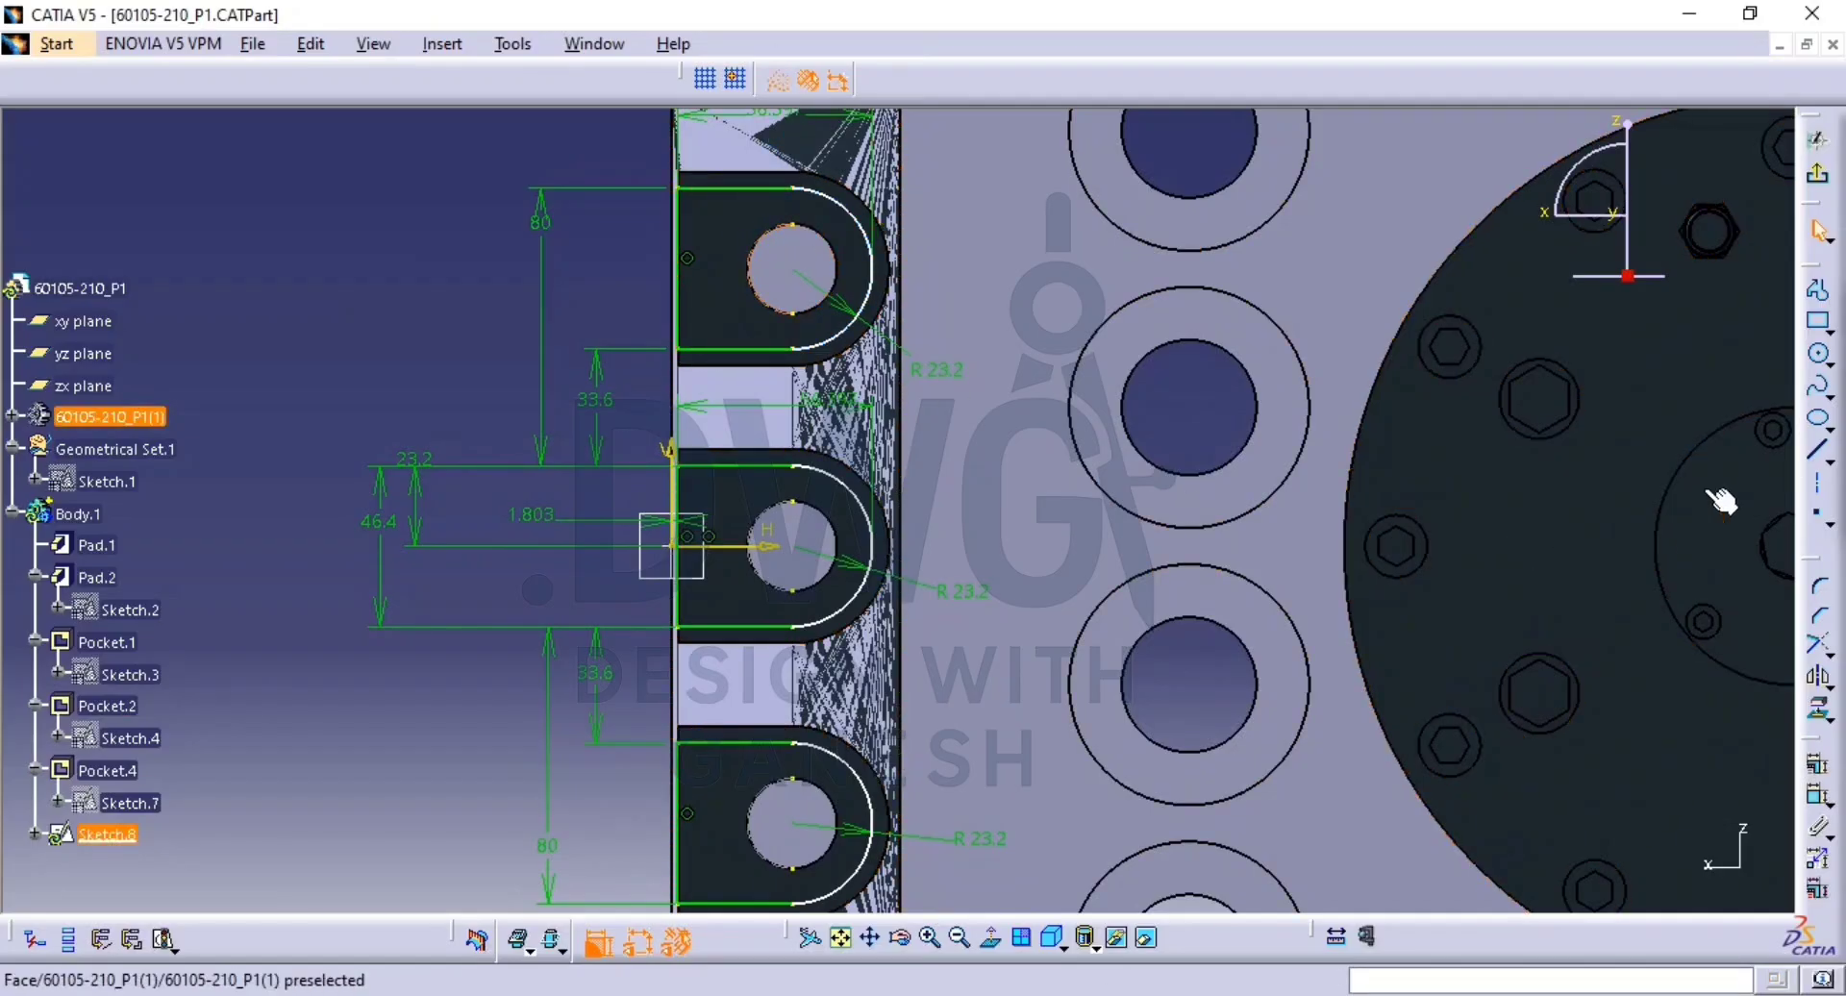
Draw a standard circle about 26 mm in diameter over the construction hole outline in each of the three slots, sharing its centre.
click(1817, 354)
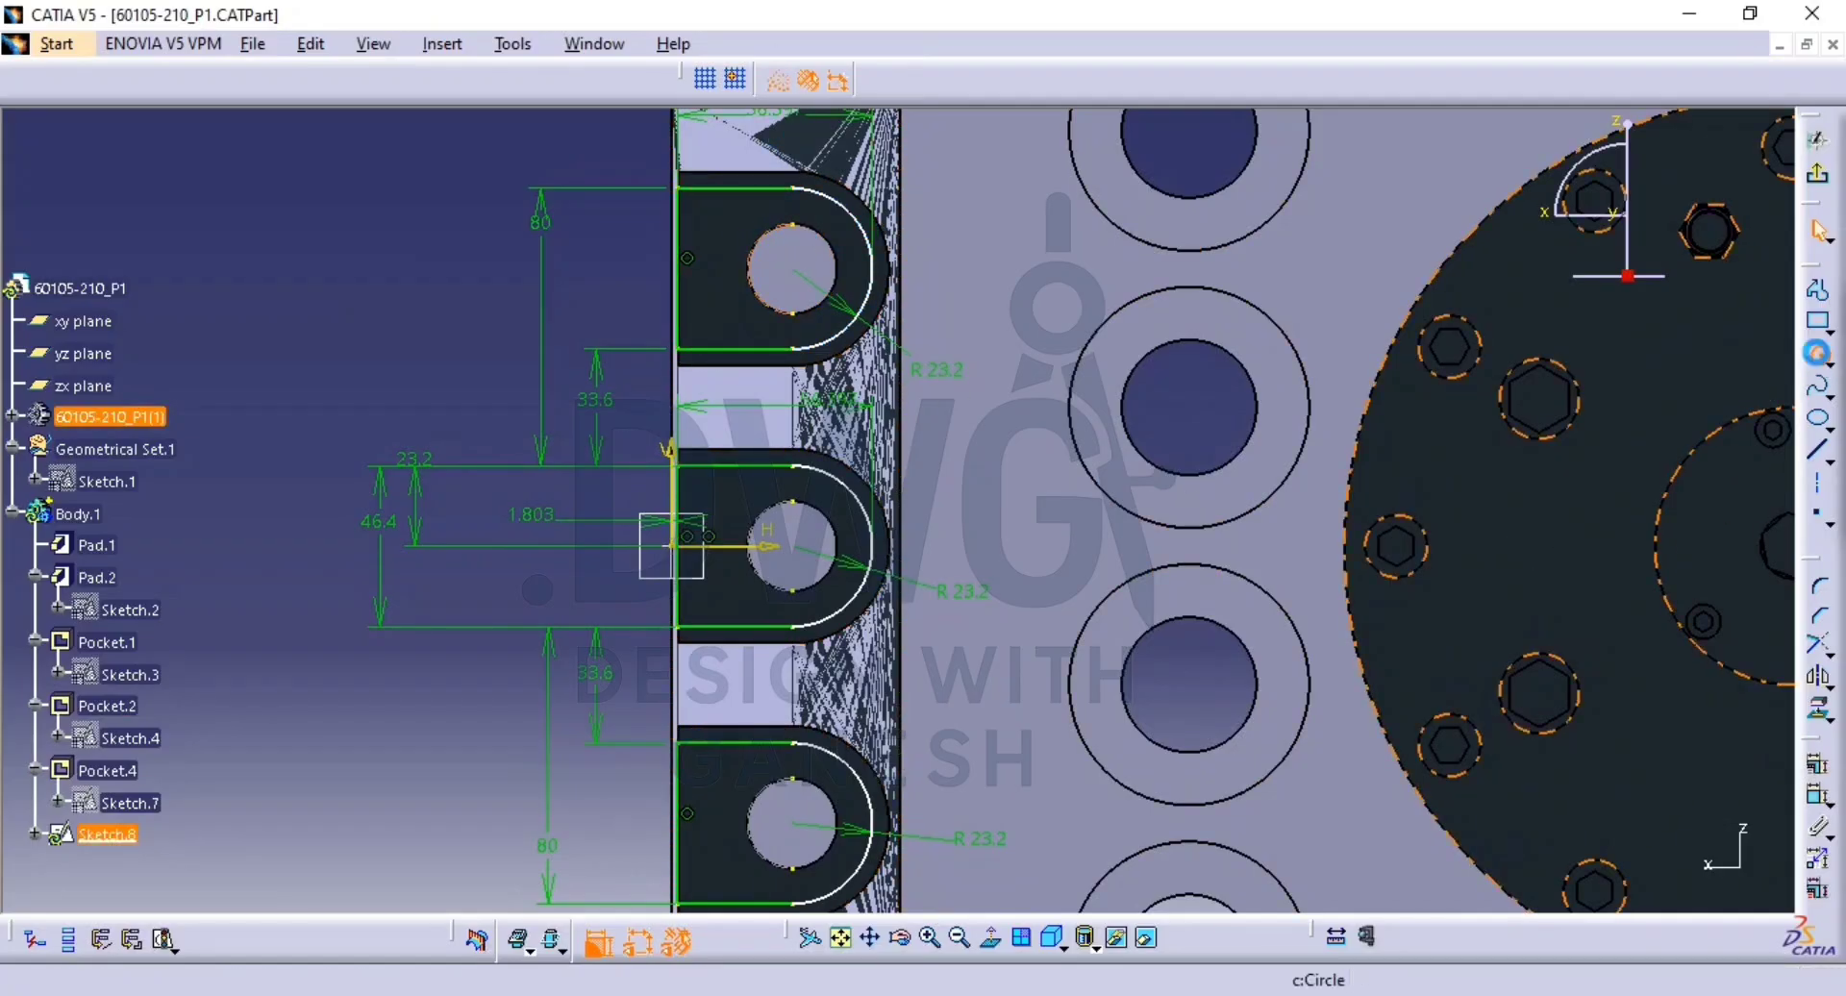
click(797, 282)
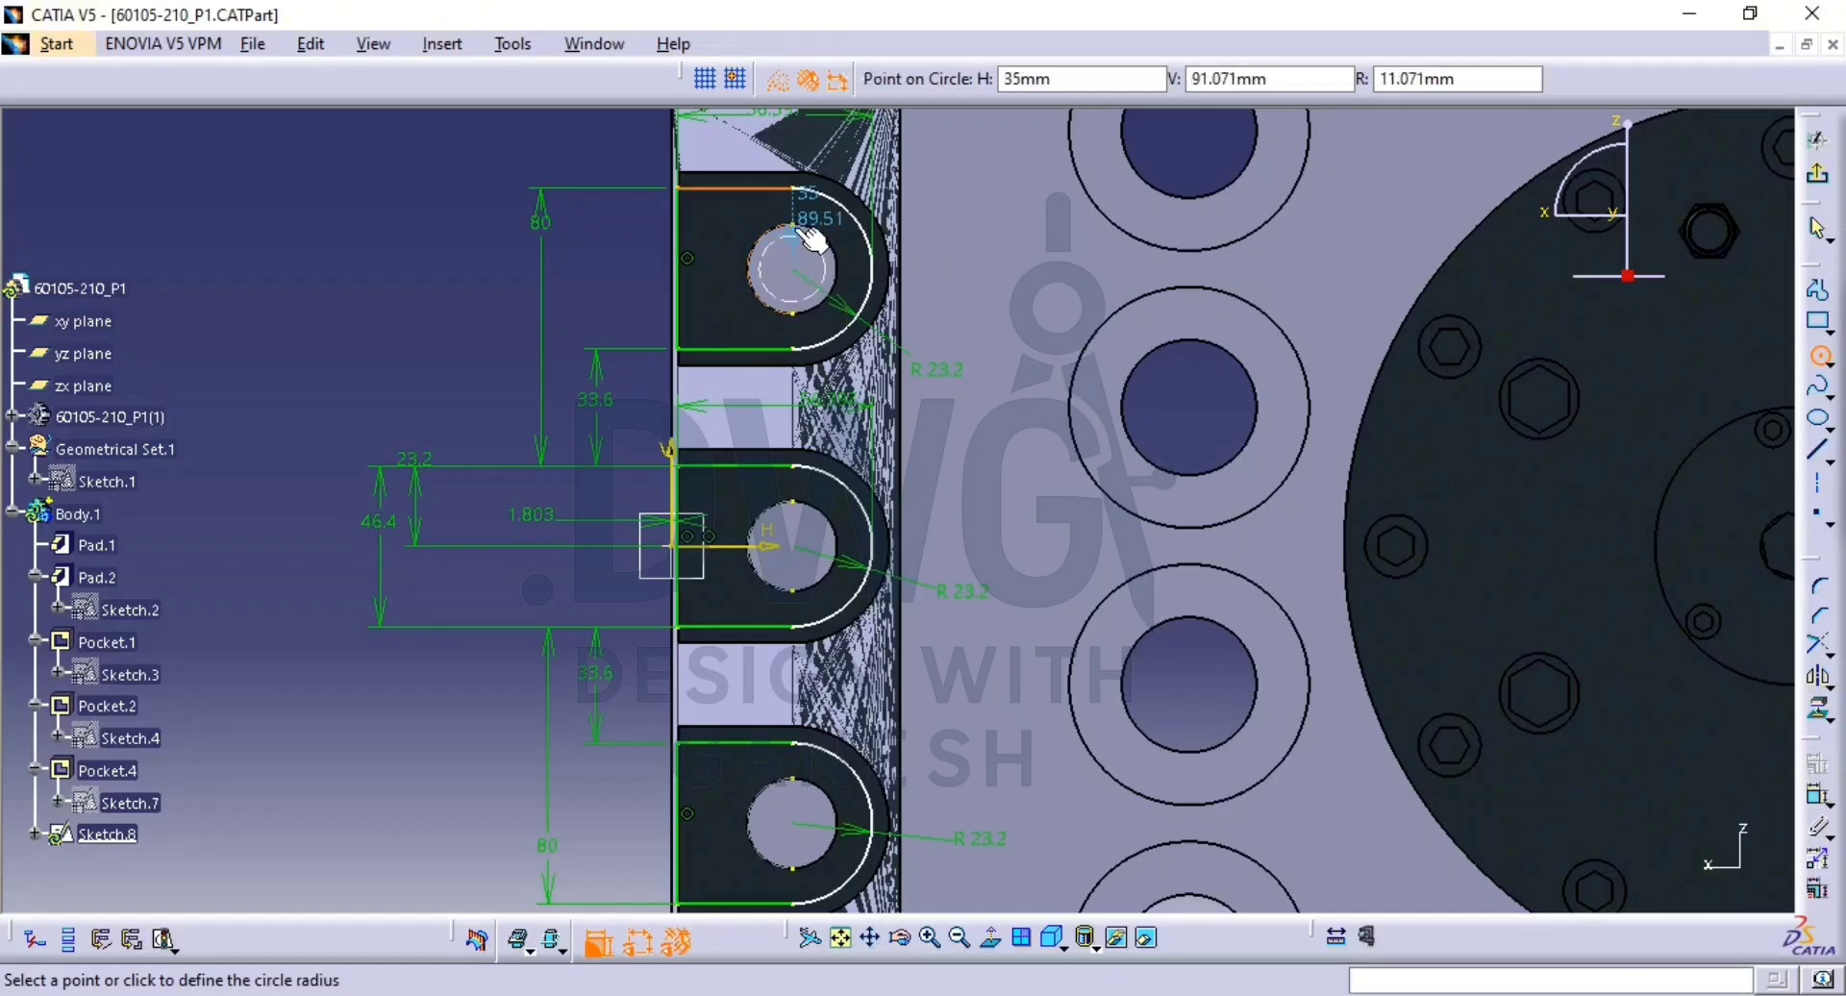
click(776, 81)
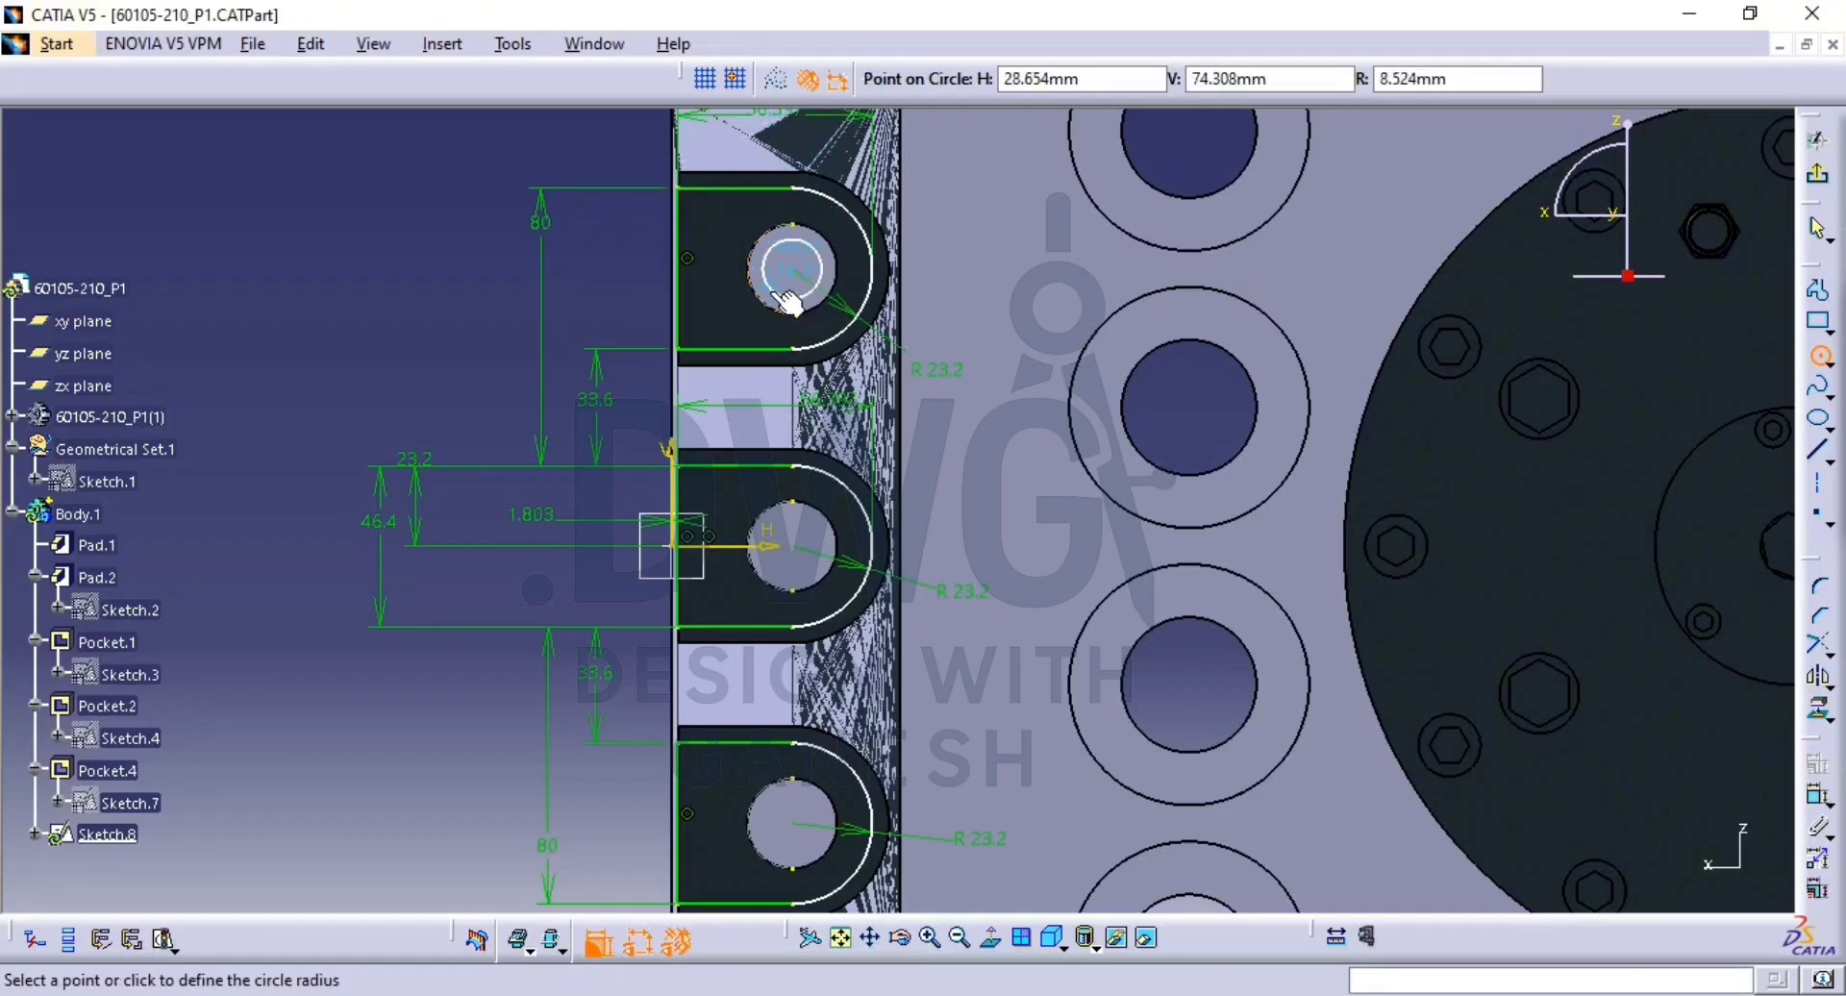
click(777, 224)
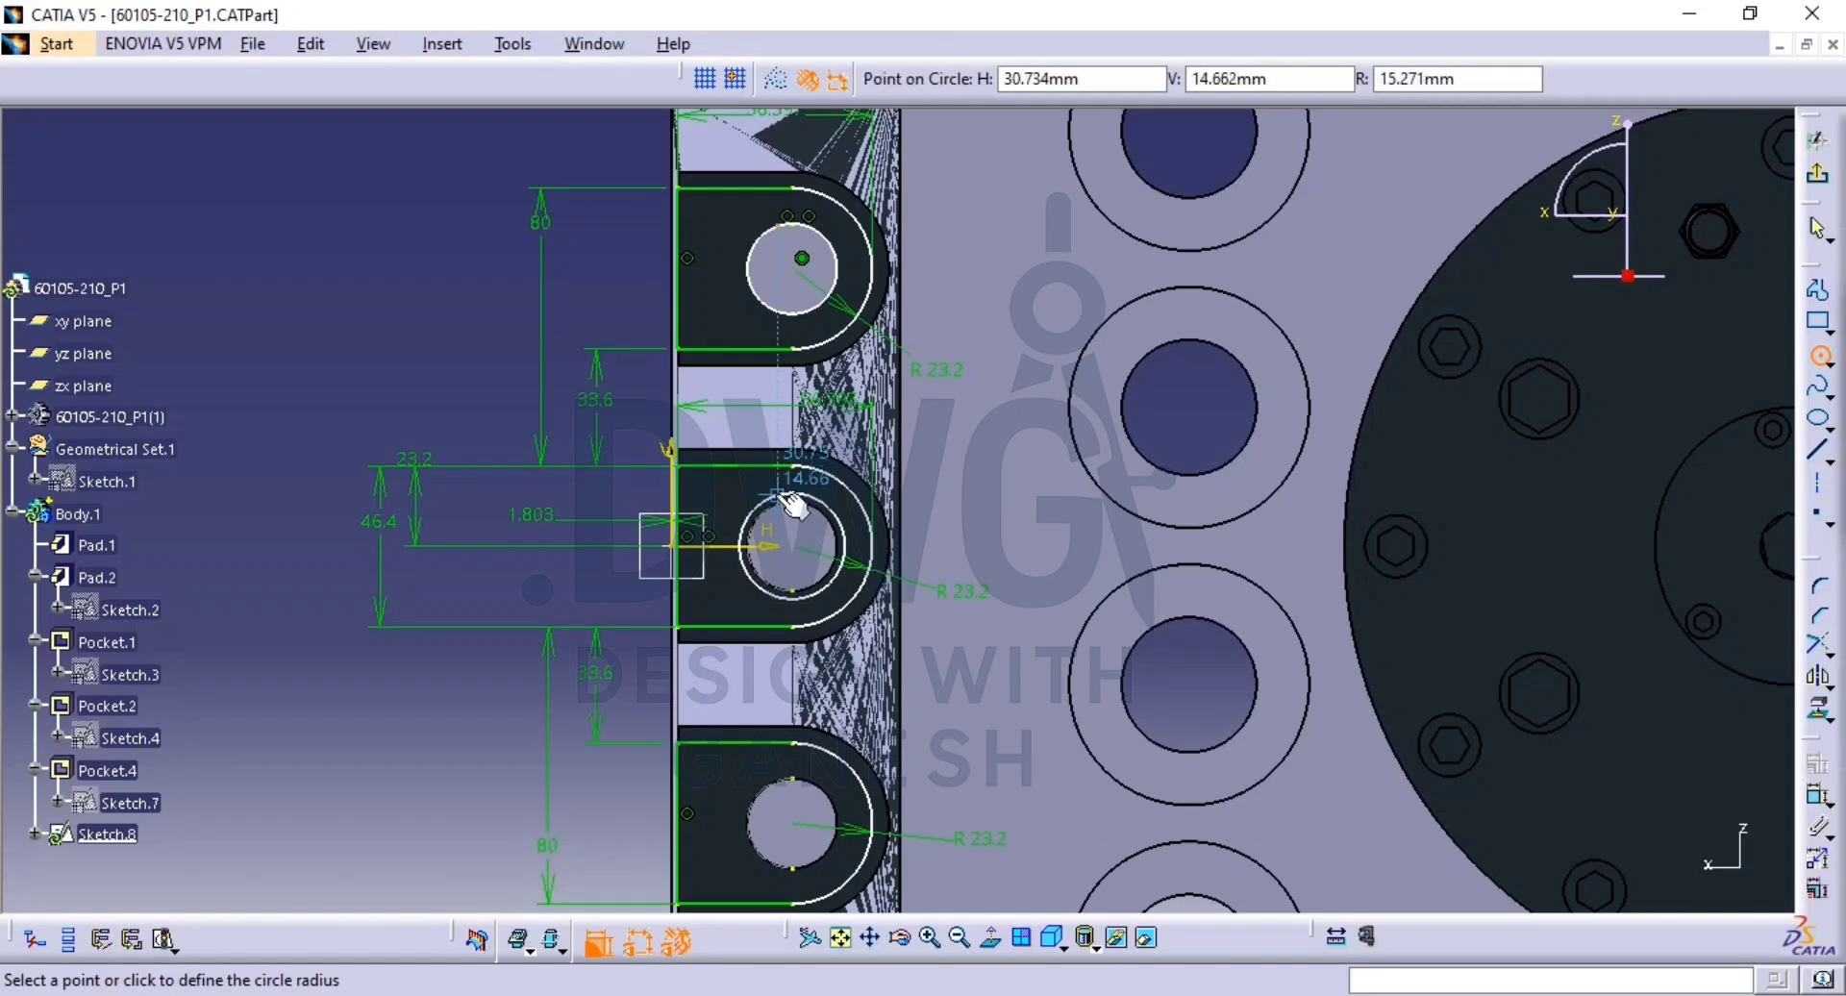
click(790, 514)
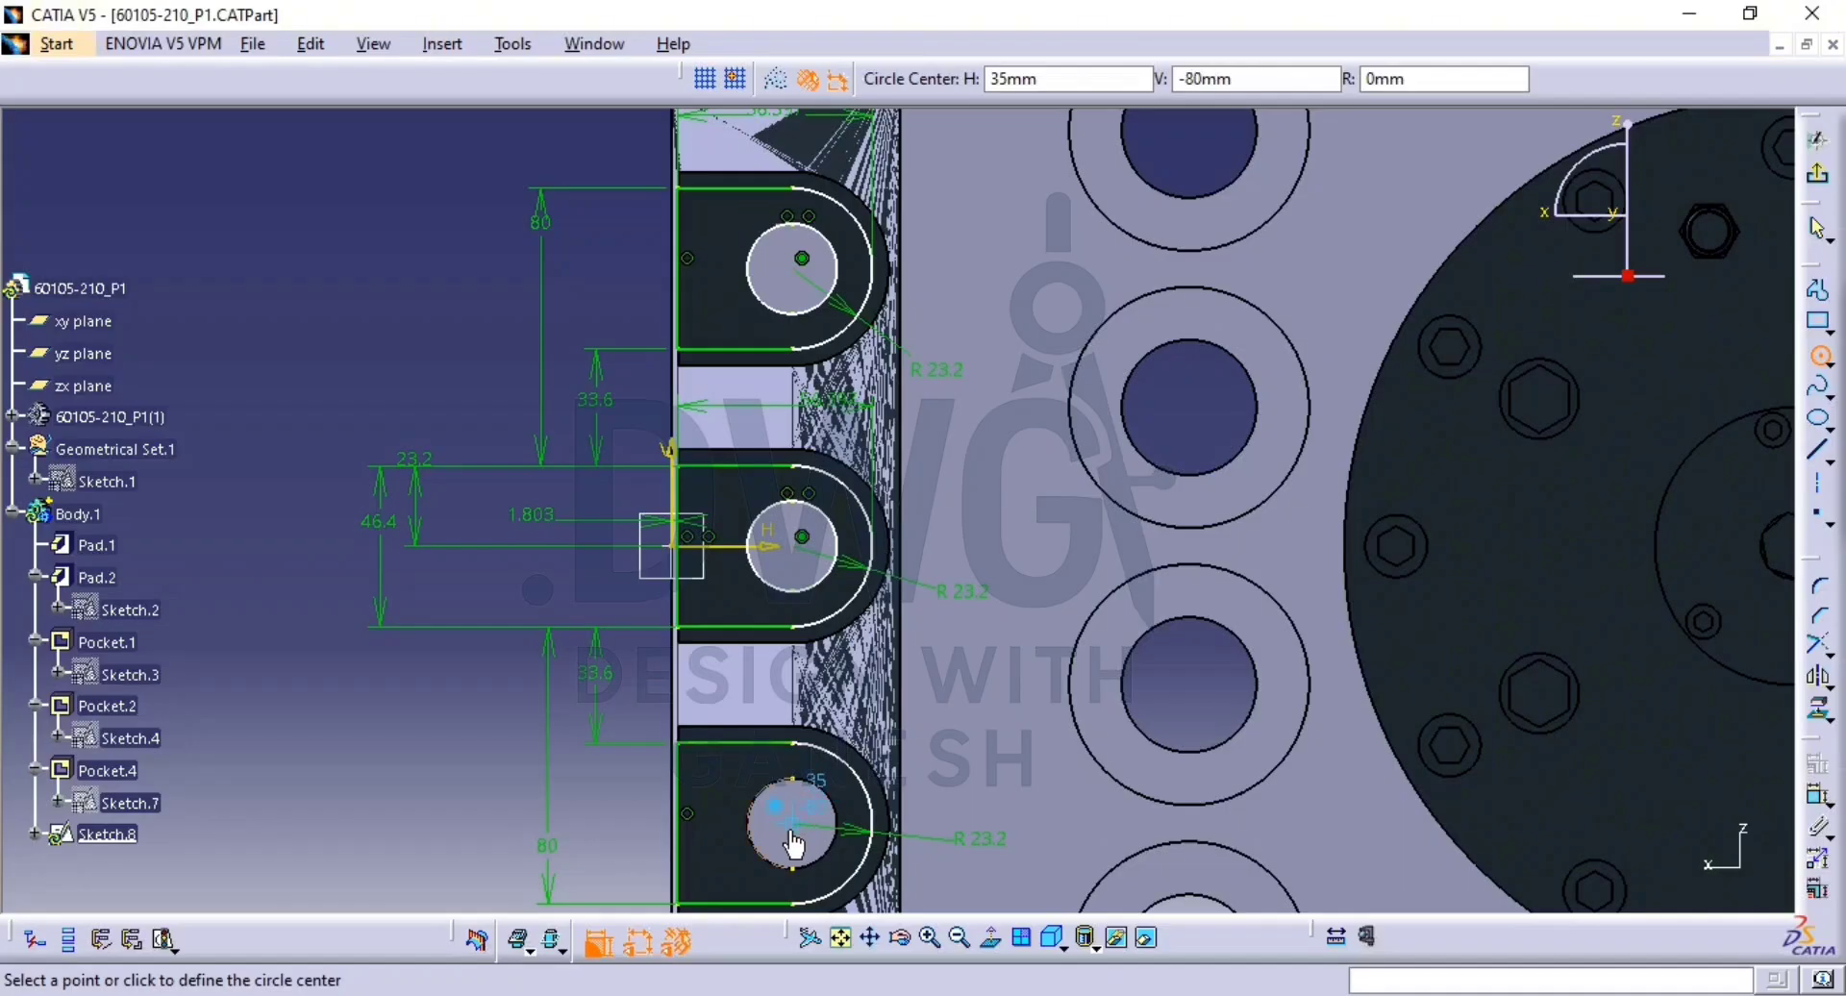
click(792, 832)
click(769, 794)
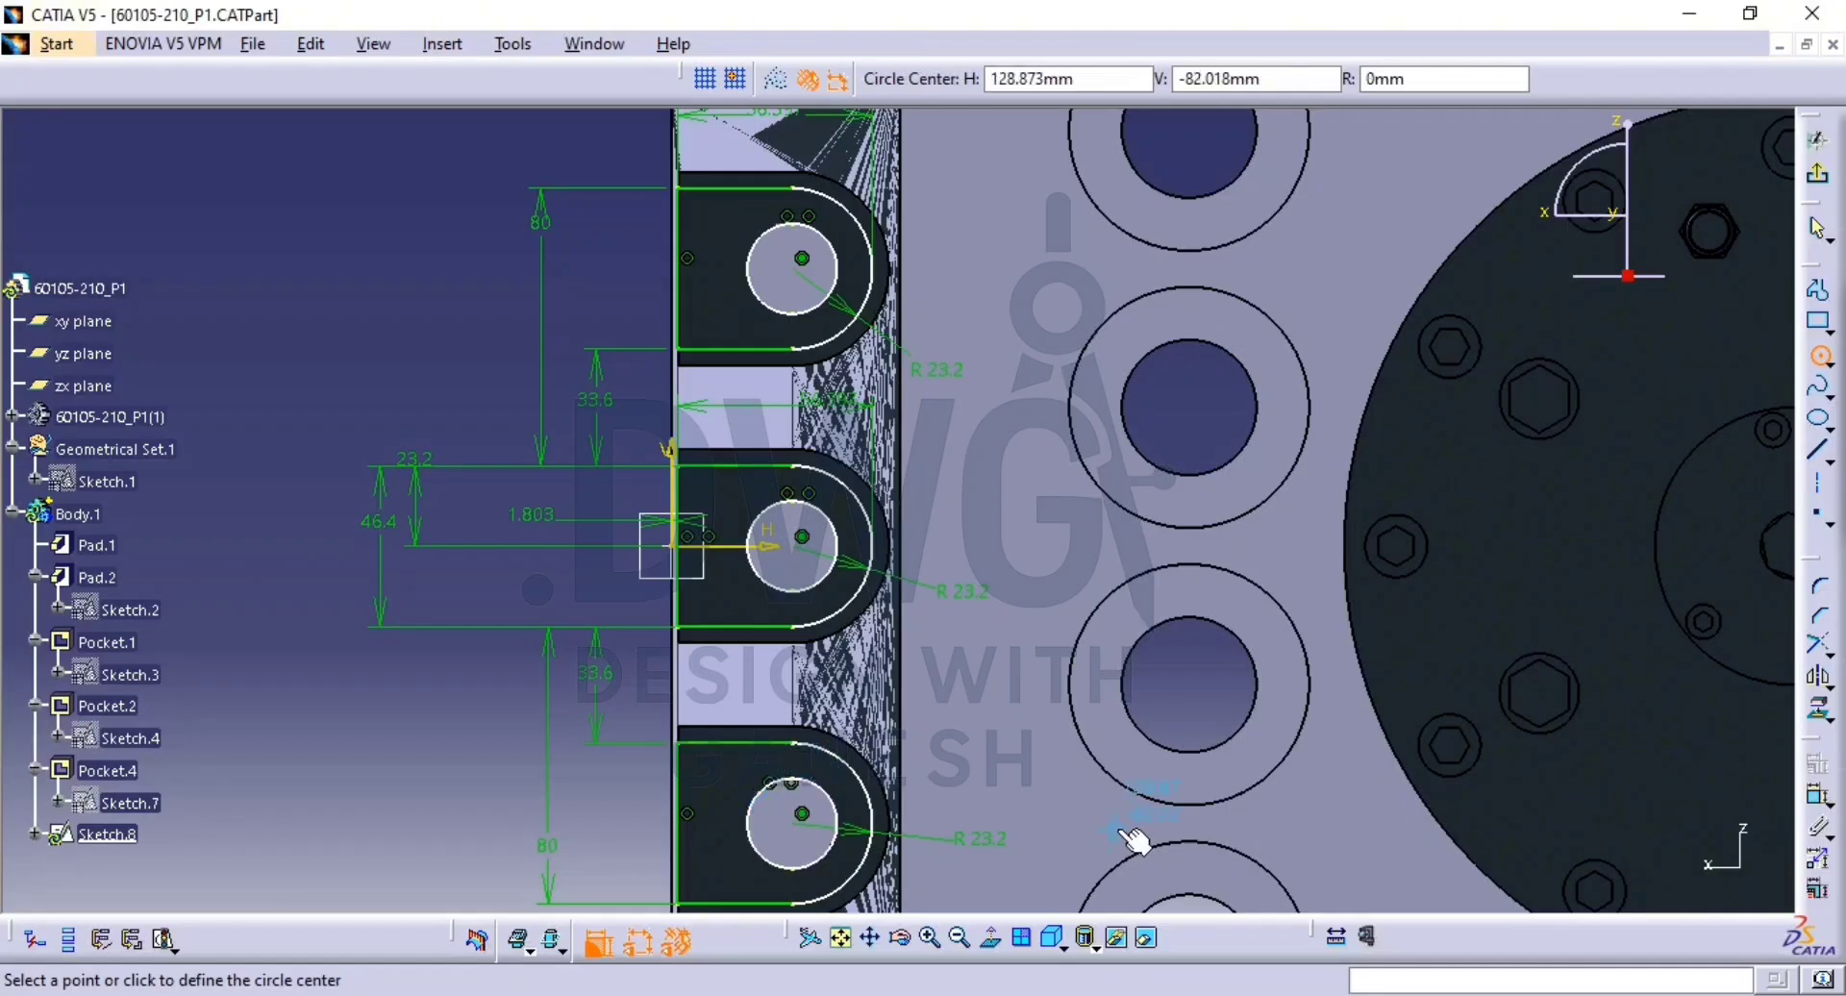
key(Escape)
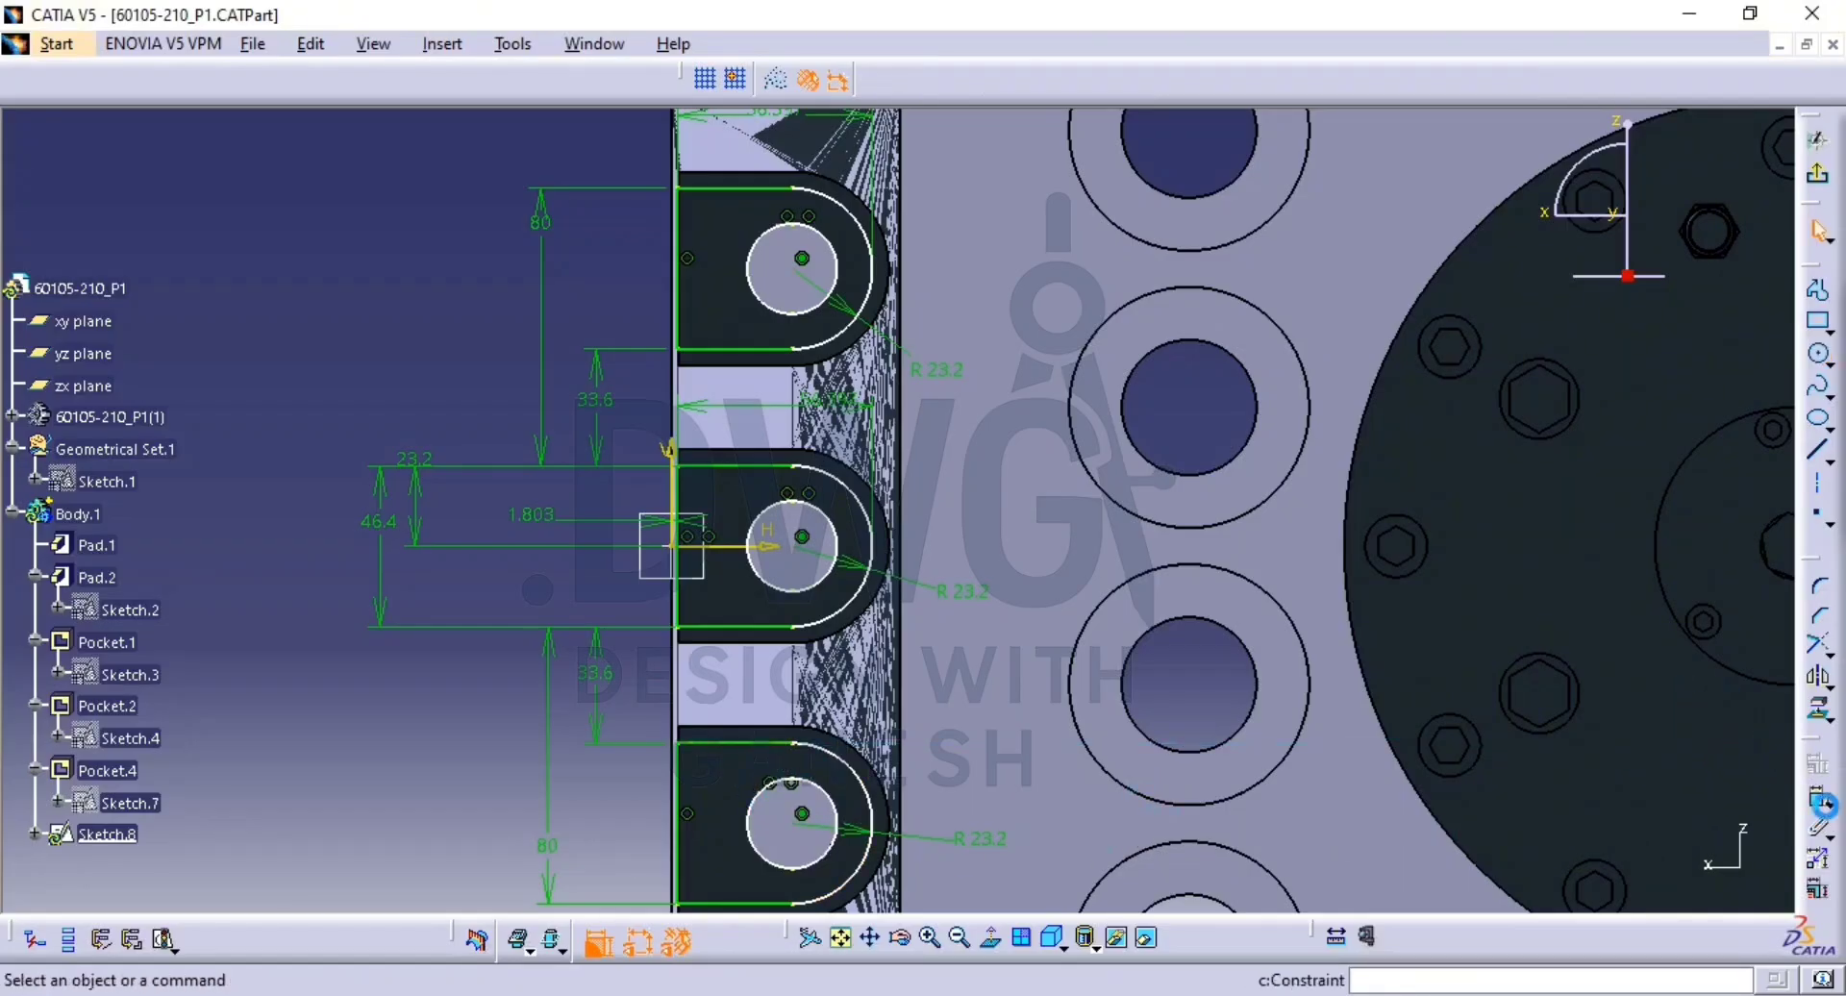
Constrain the upper slot's end arc tangent to its upper straight edge.
click(1818, 800)
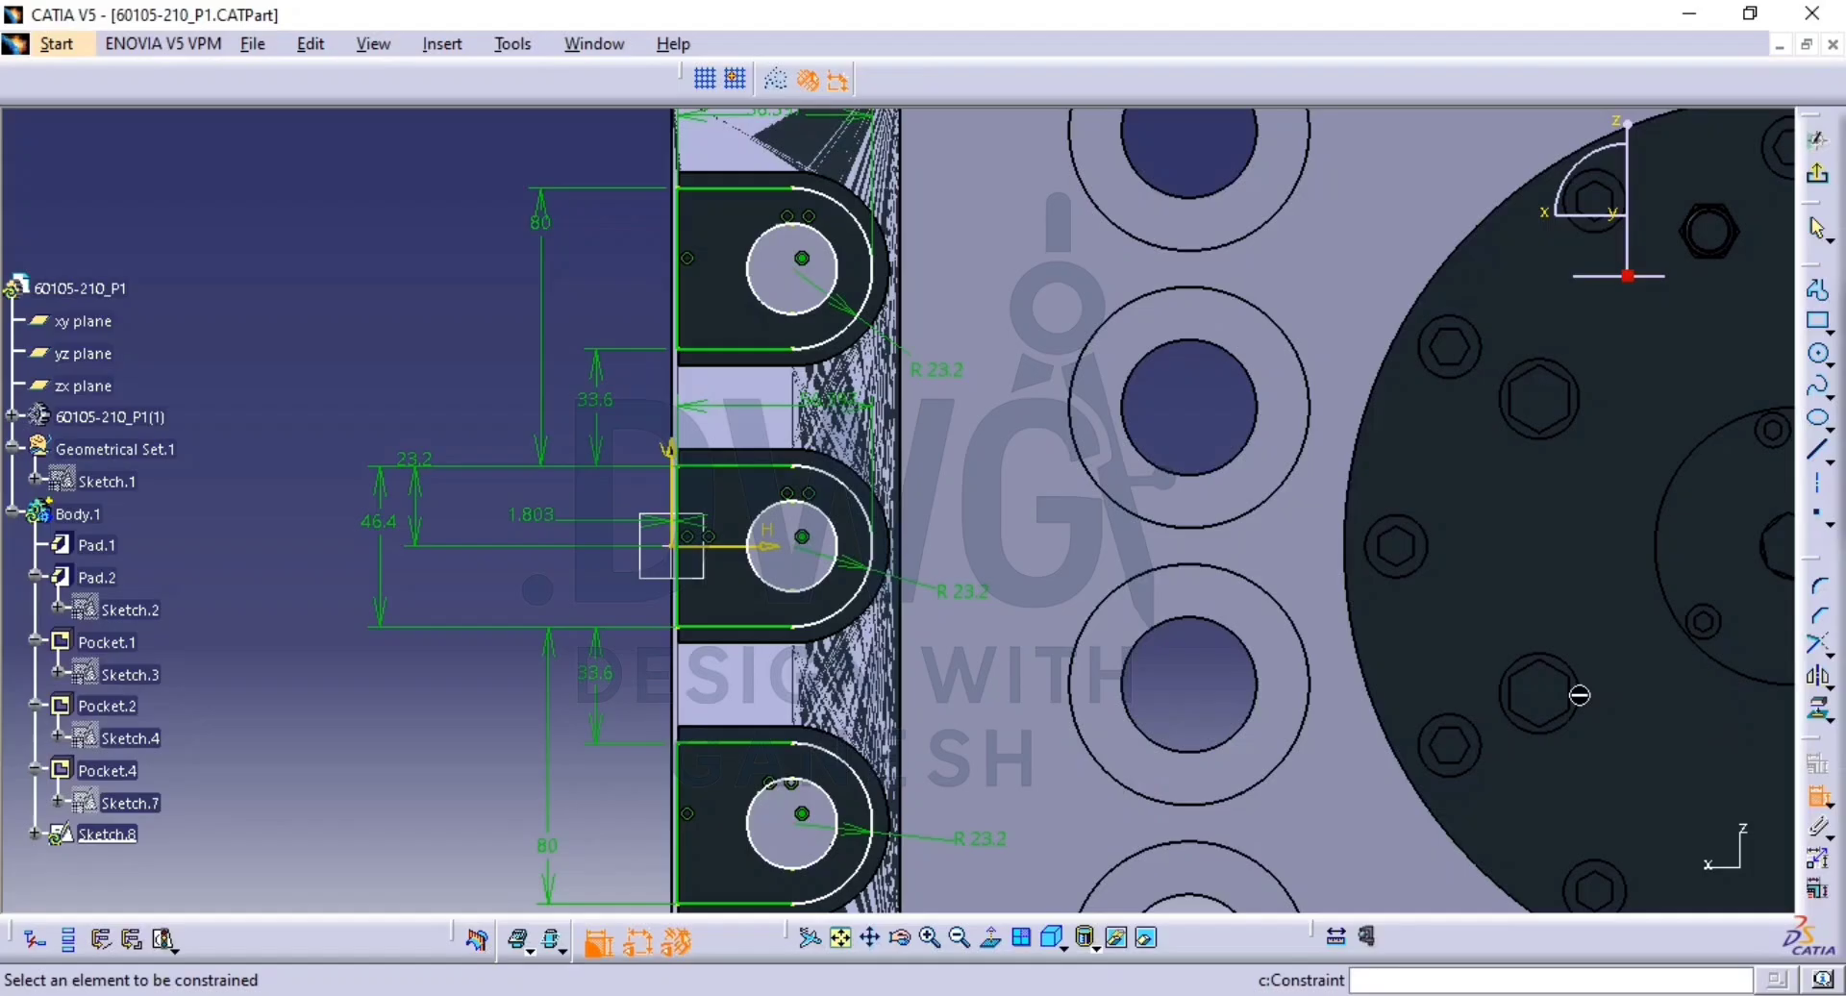
click(775, 189)
click(798, 179)
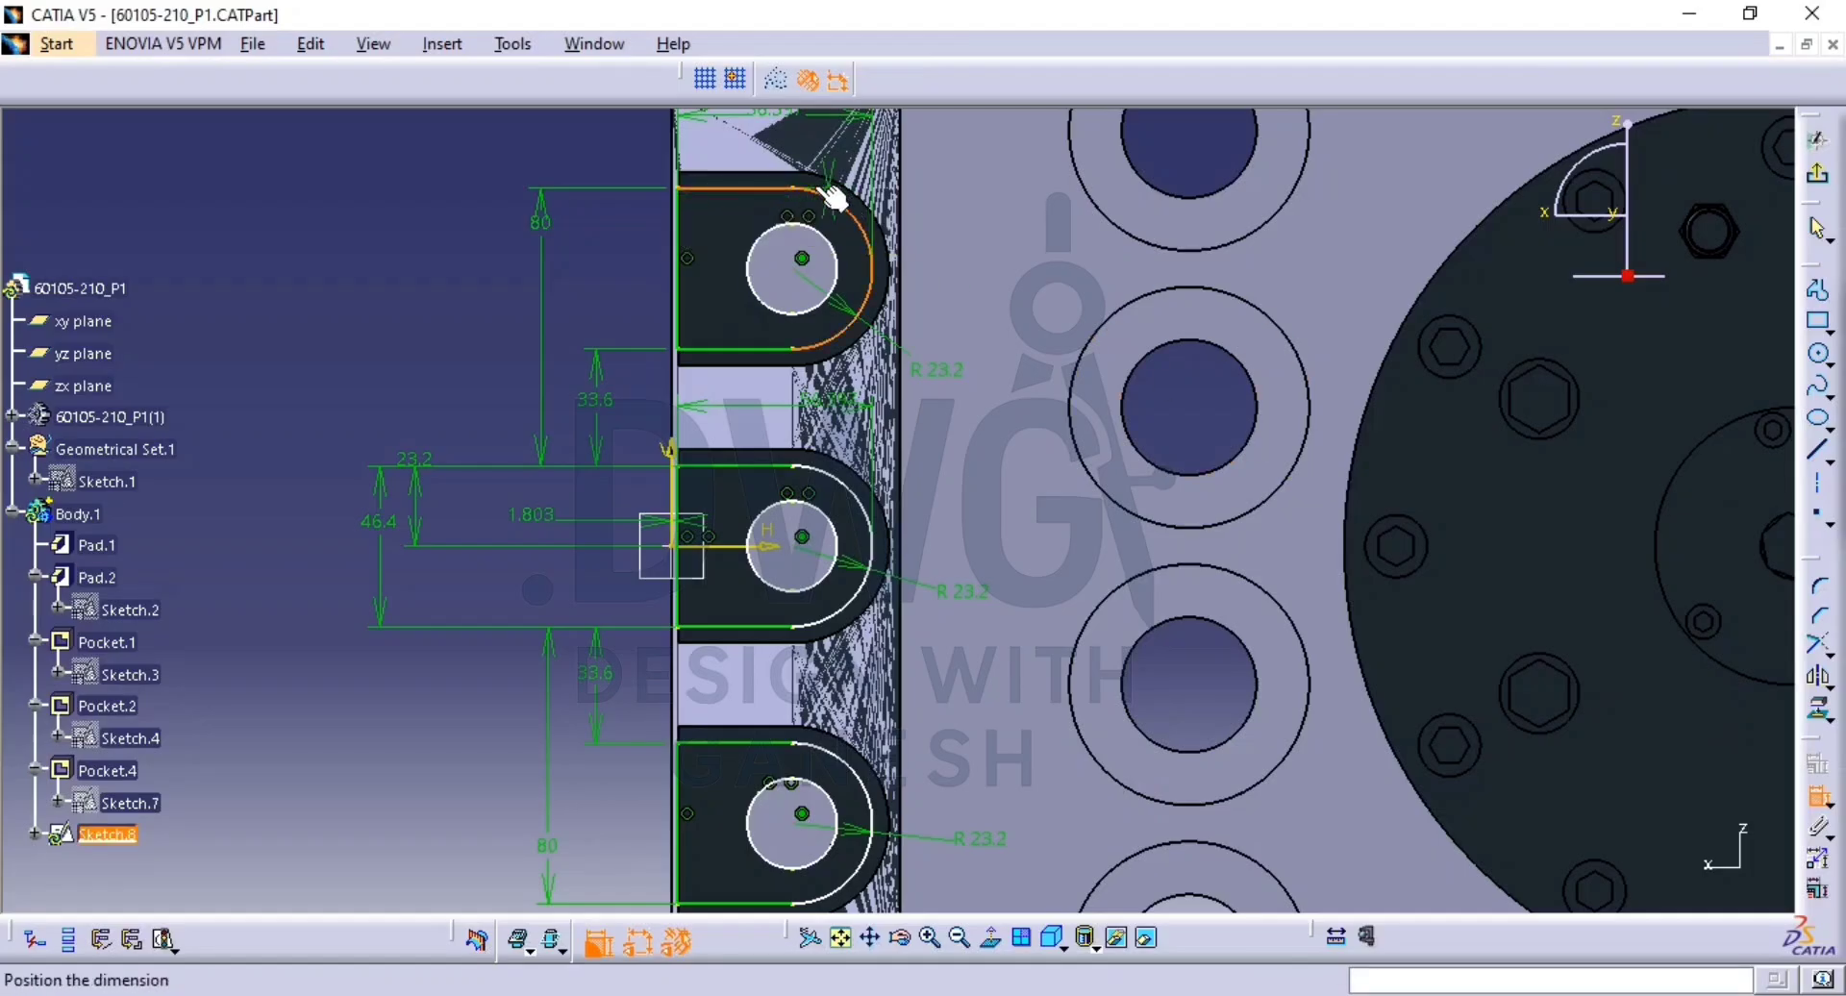
right_click(798, 183)
click(910, 352)
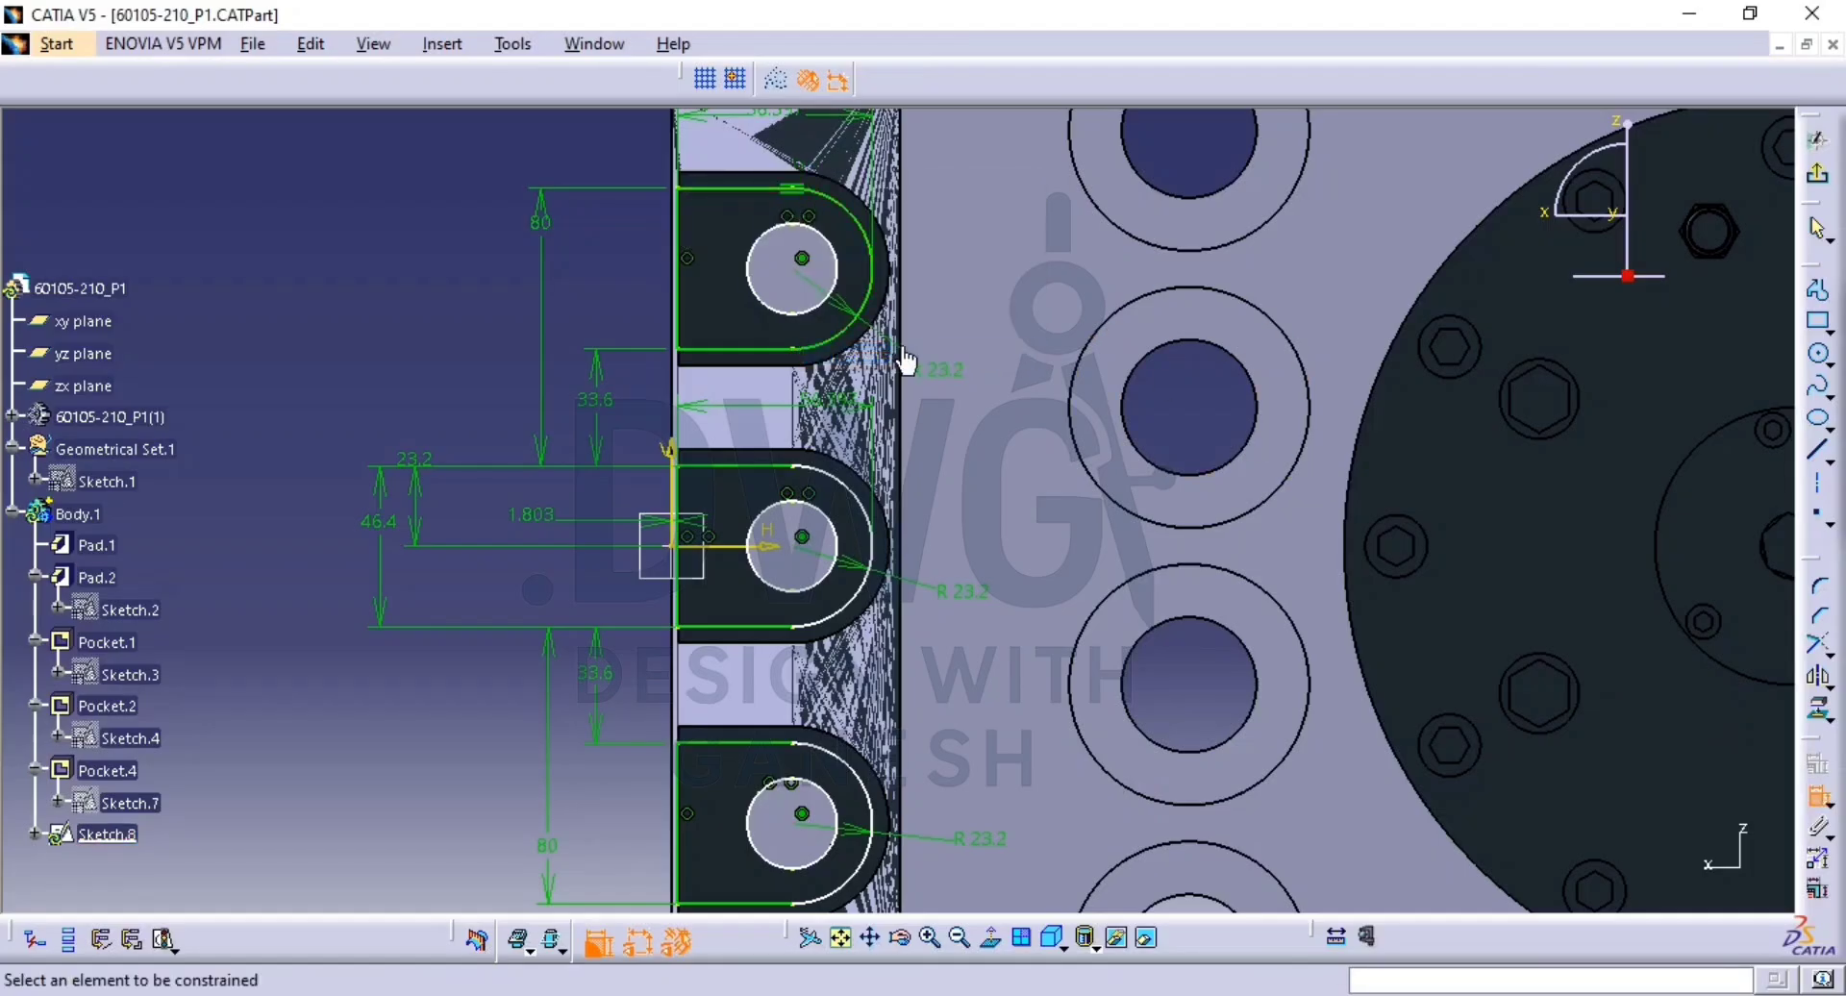
Constrain the middle and lower slots' end arcs tangent to their upper straight edges.
click(769, 467)
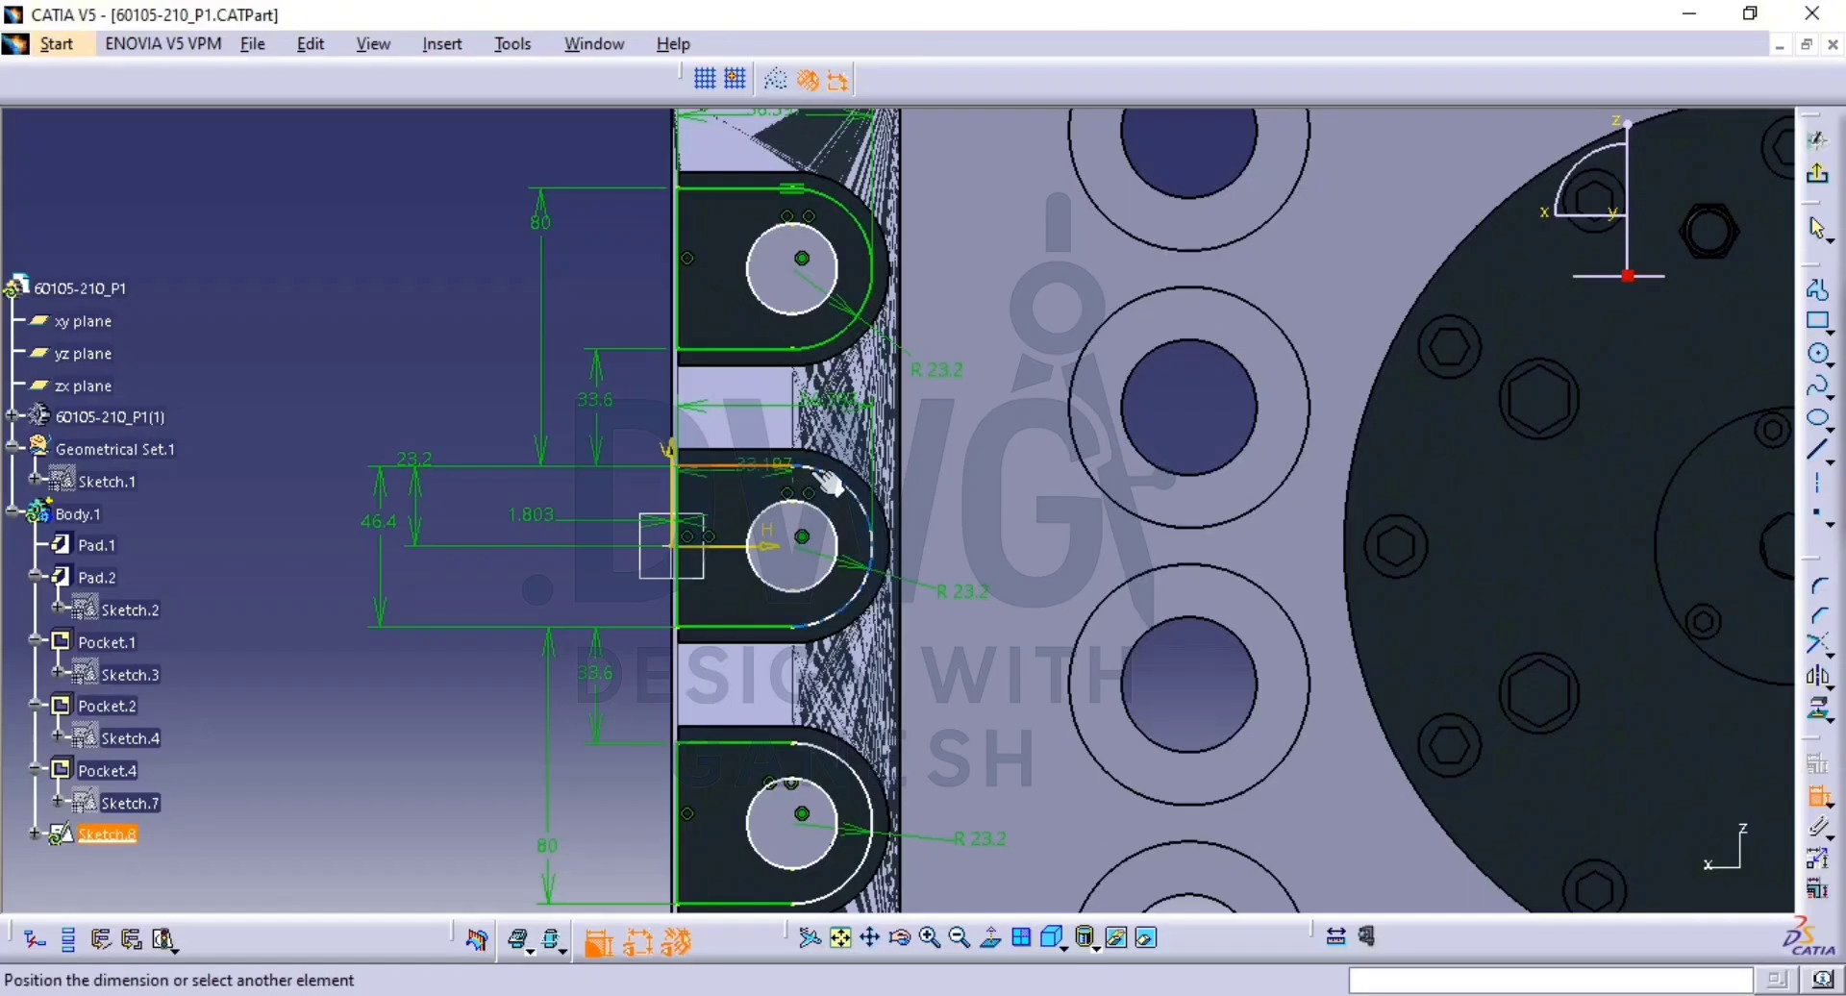
click(825, 476)
right_click(825, 477)
click(836, 622)
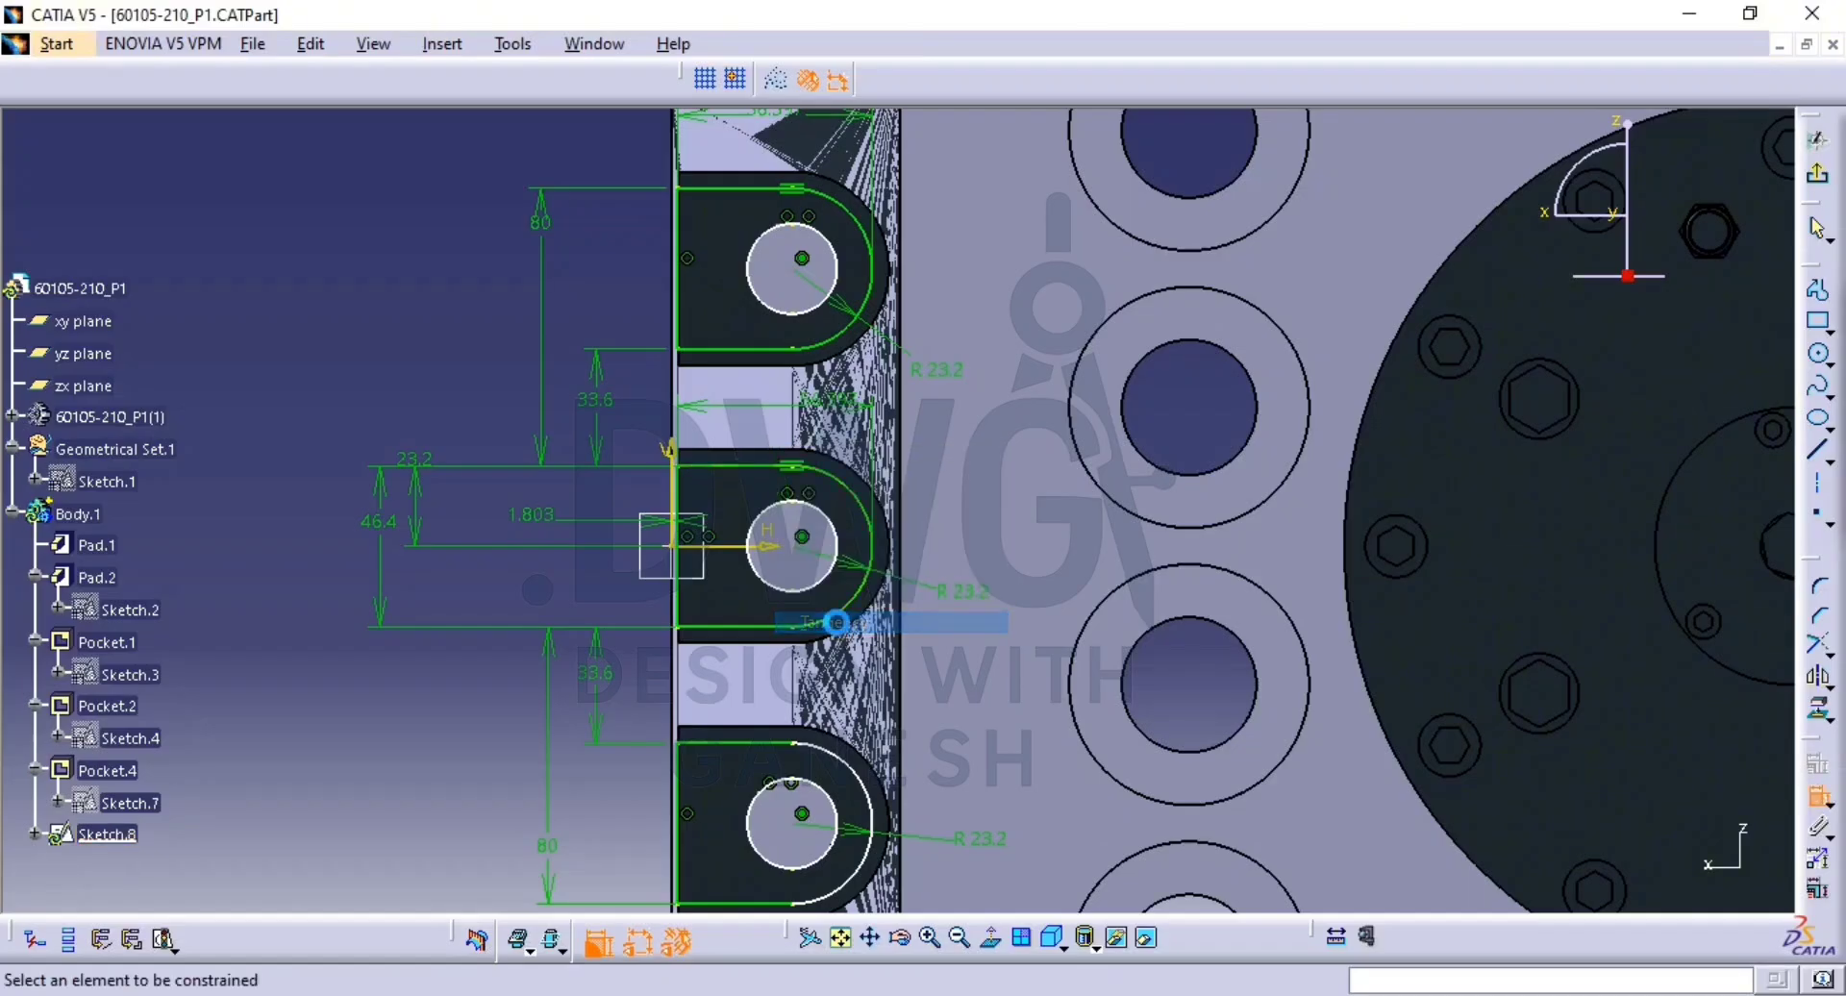
click(757, 735)
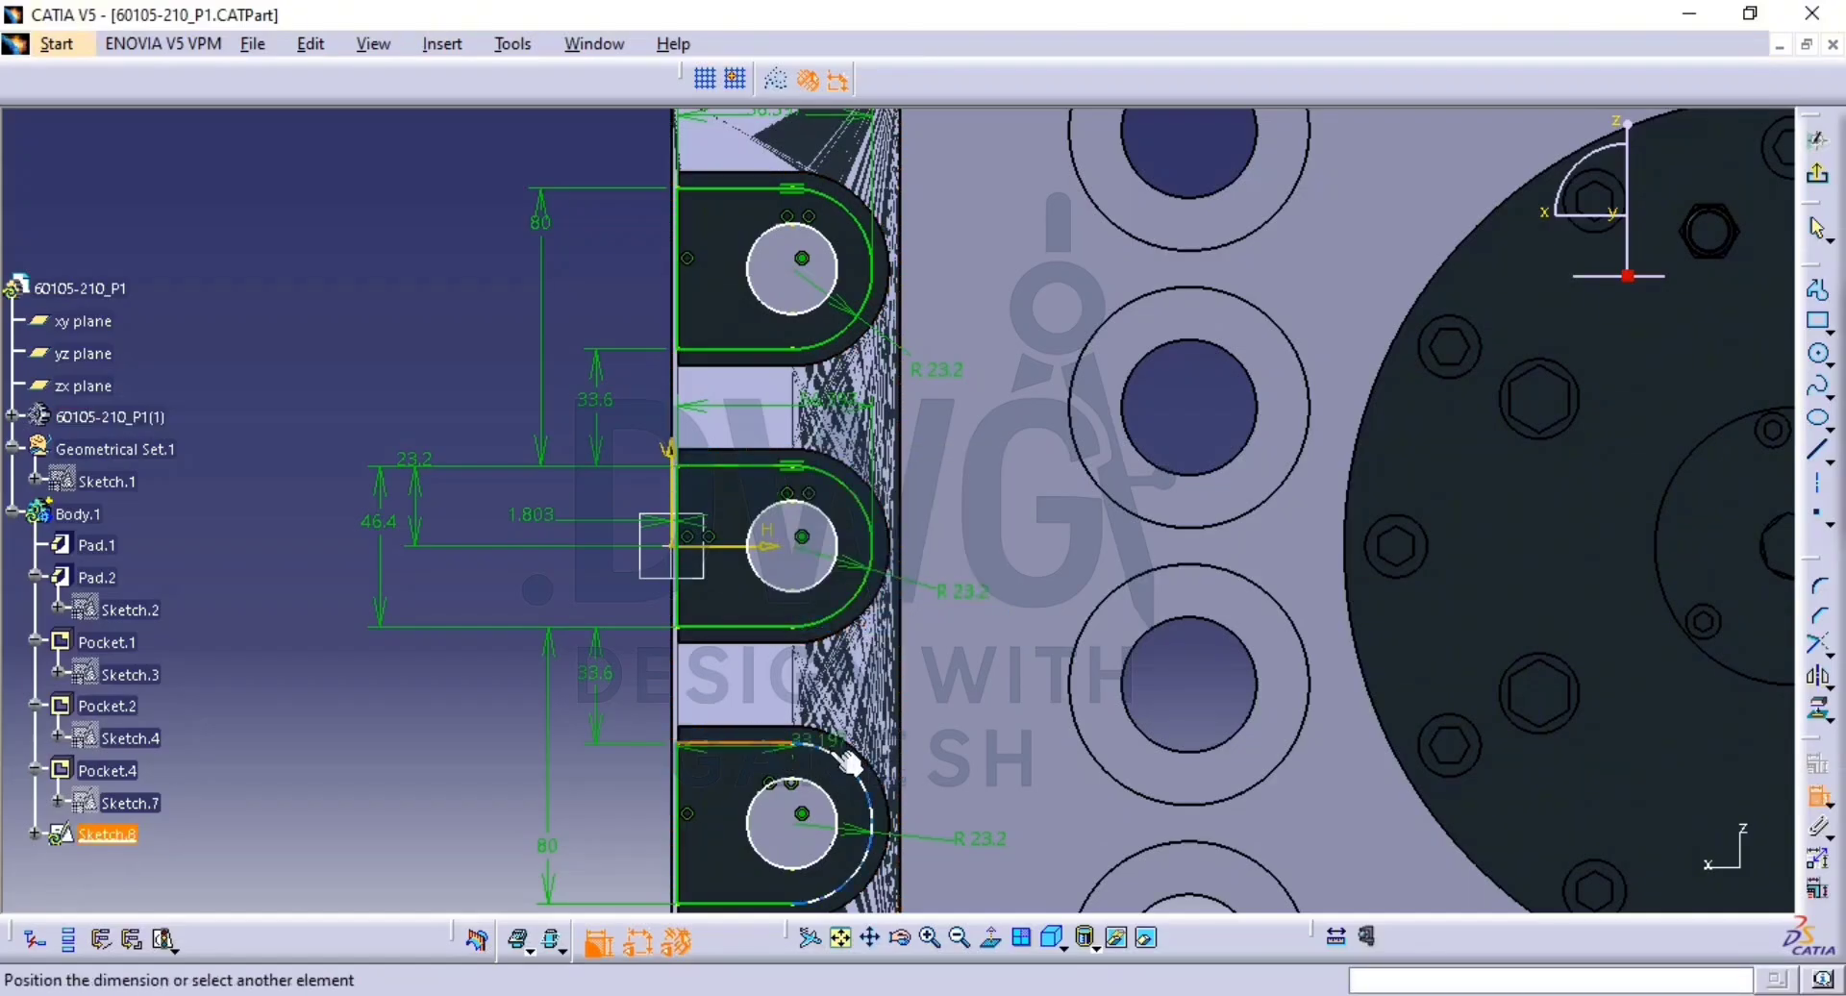
click(844, 755)
right_click(742, 707)
click(842, 879)
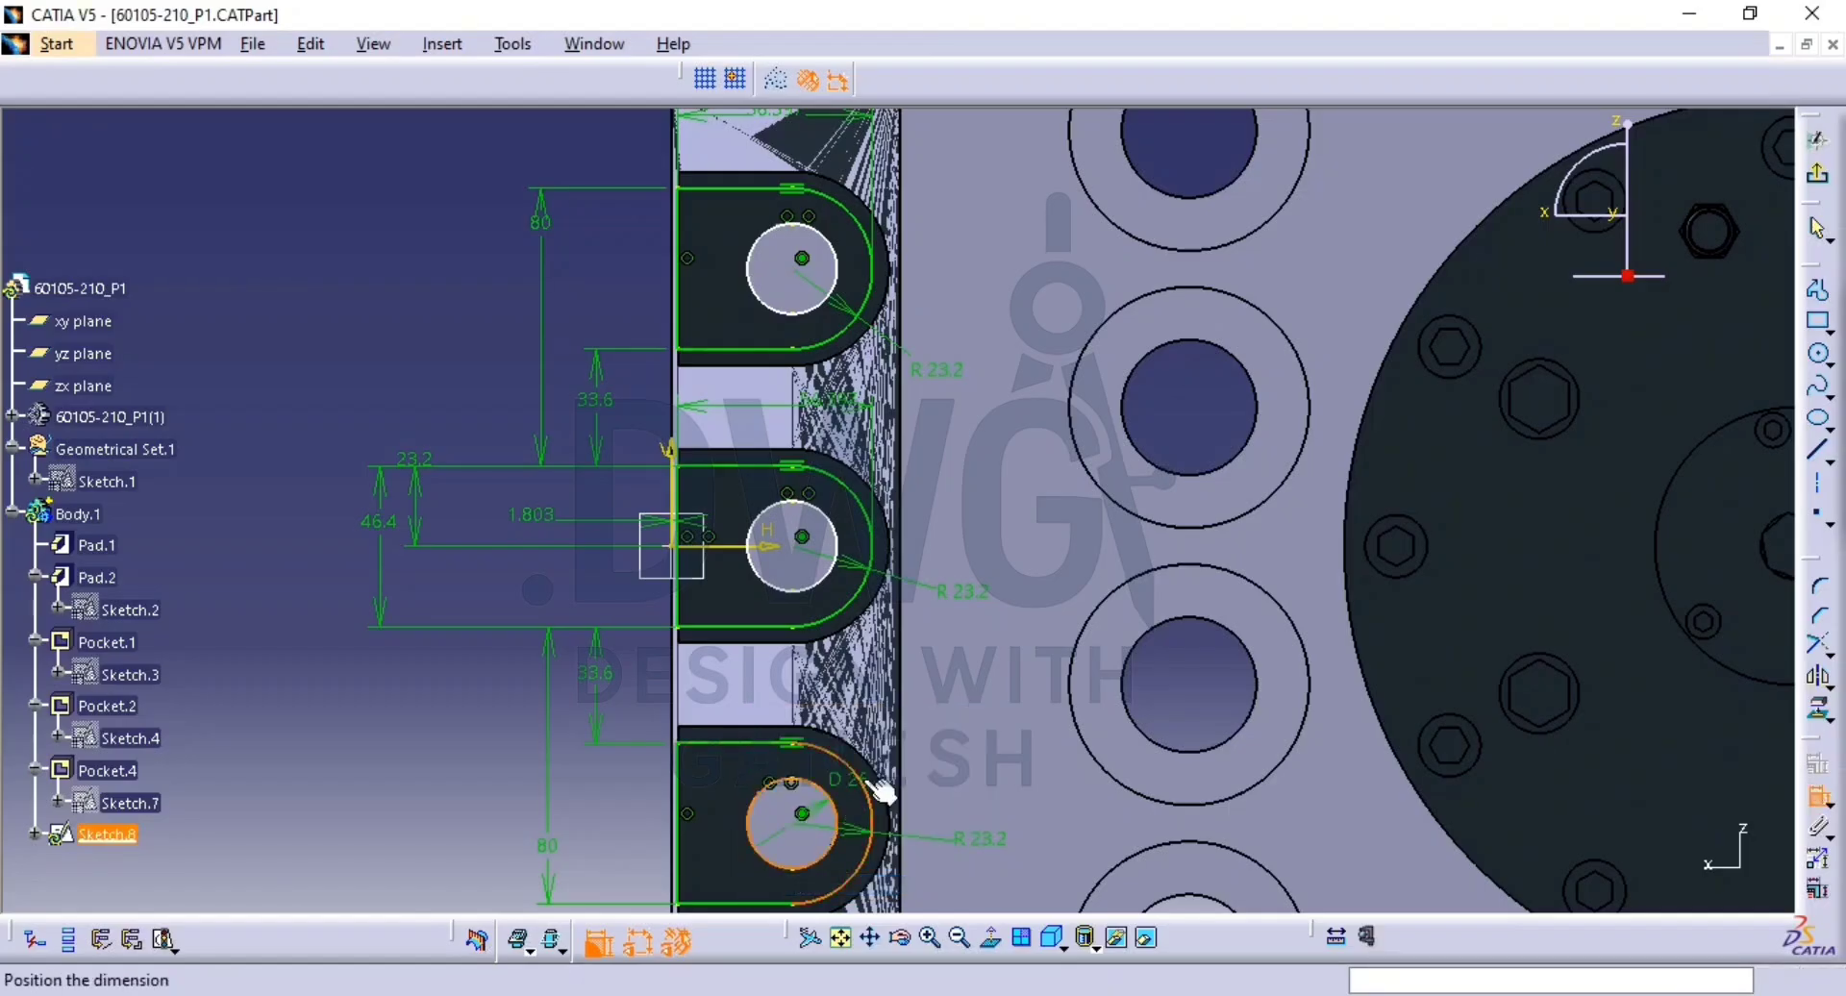
Constrain the lower hole circle concentric with the lower slot's end arc.
right_click(835, 781)
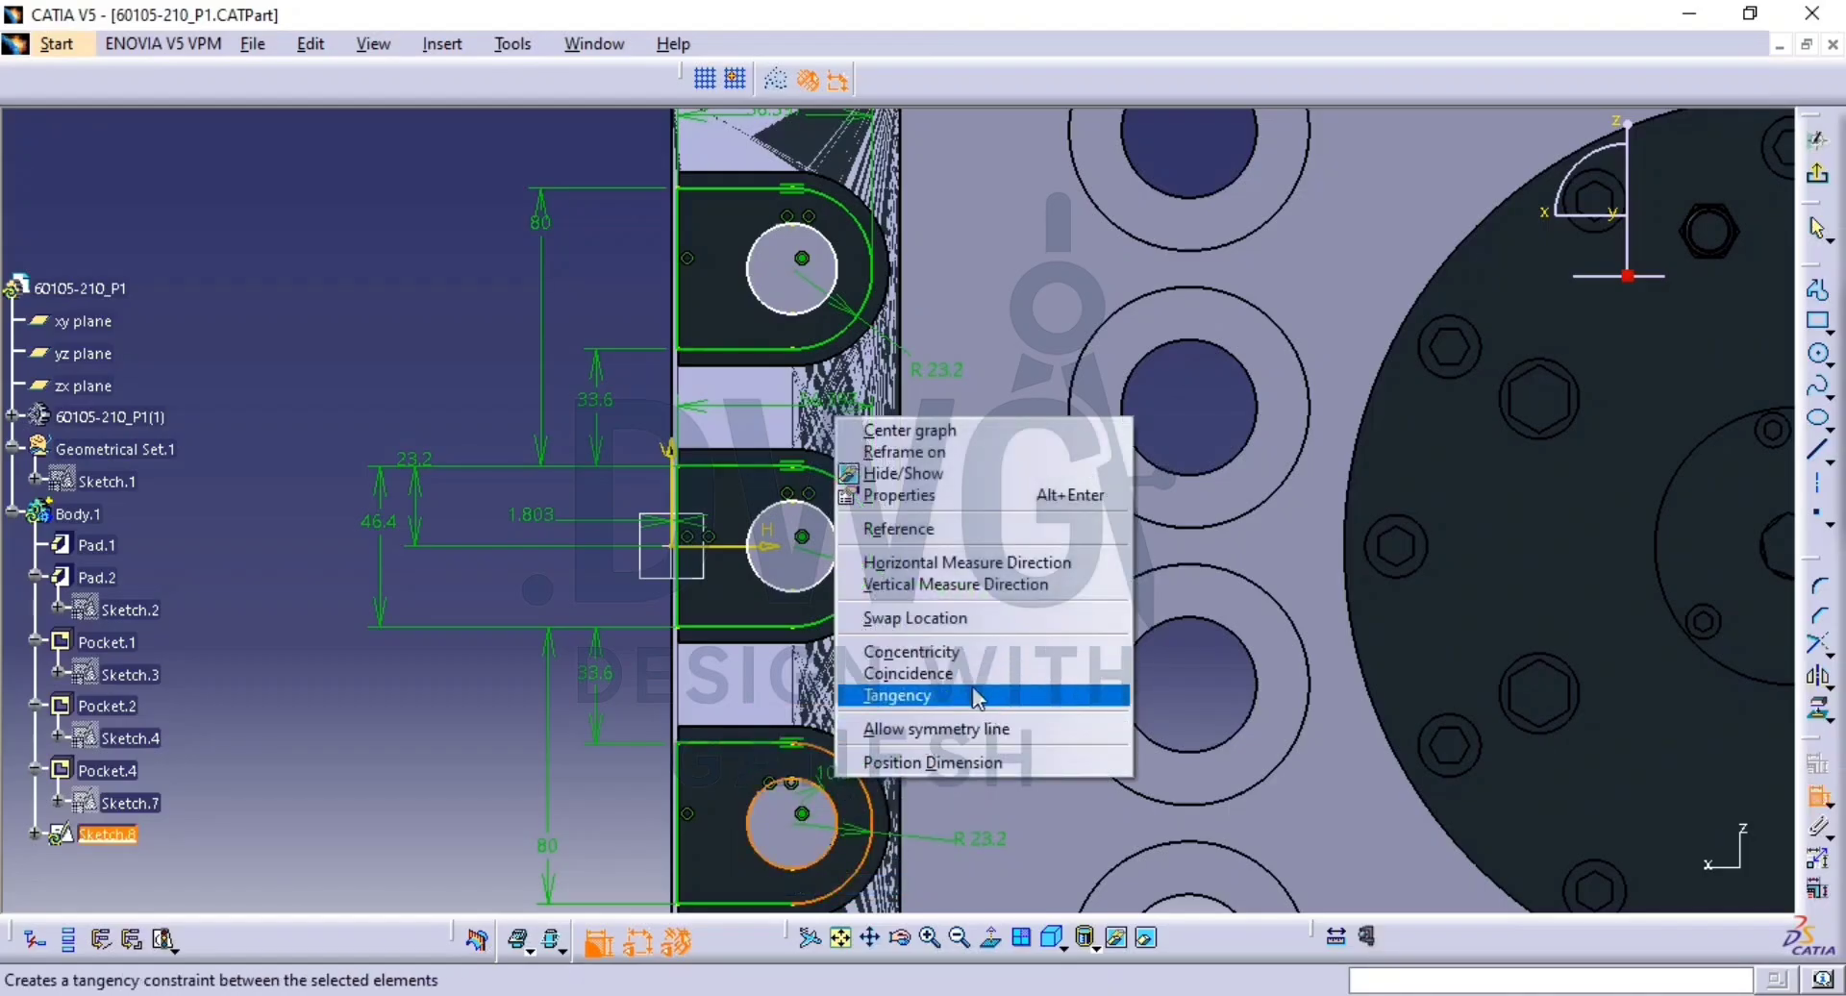
click(443, 809)
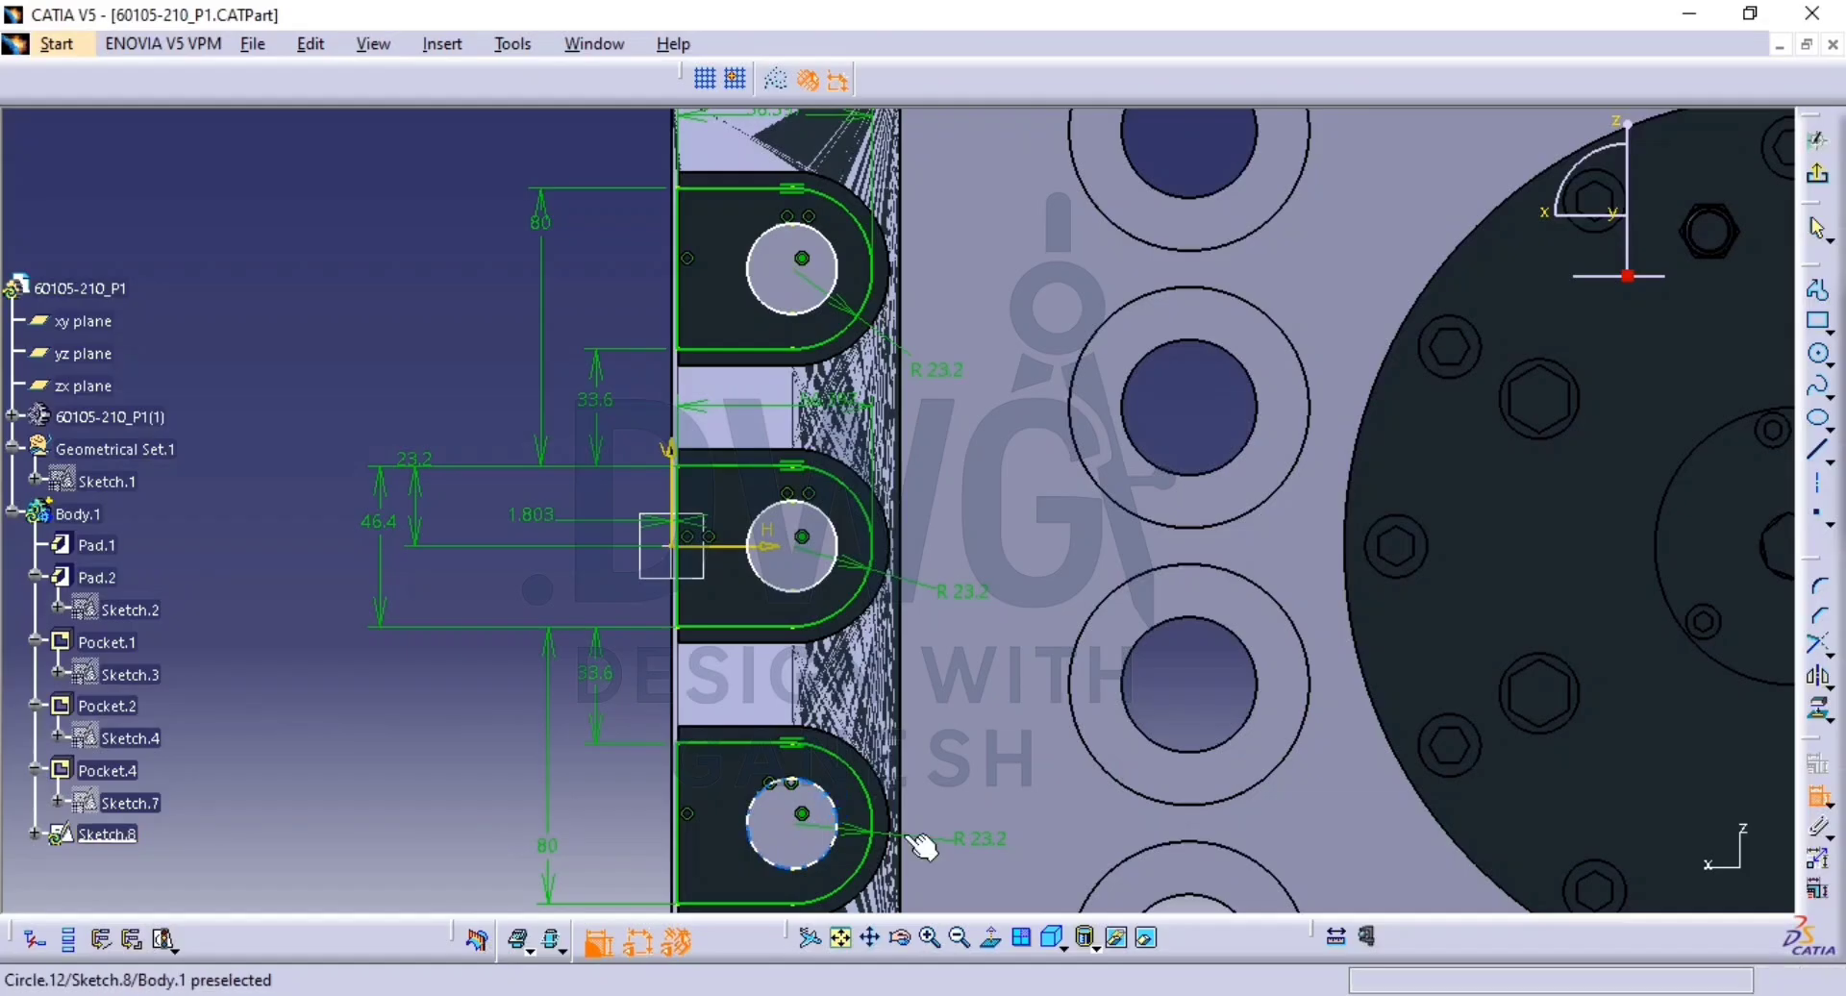
click(825, 792)
right_click(942, 756)
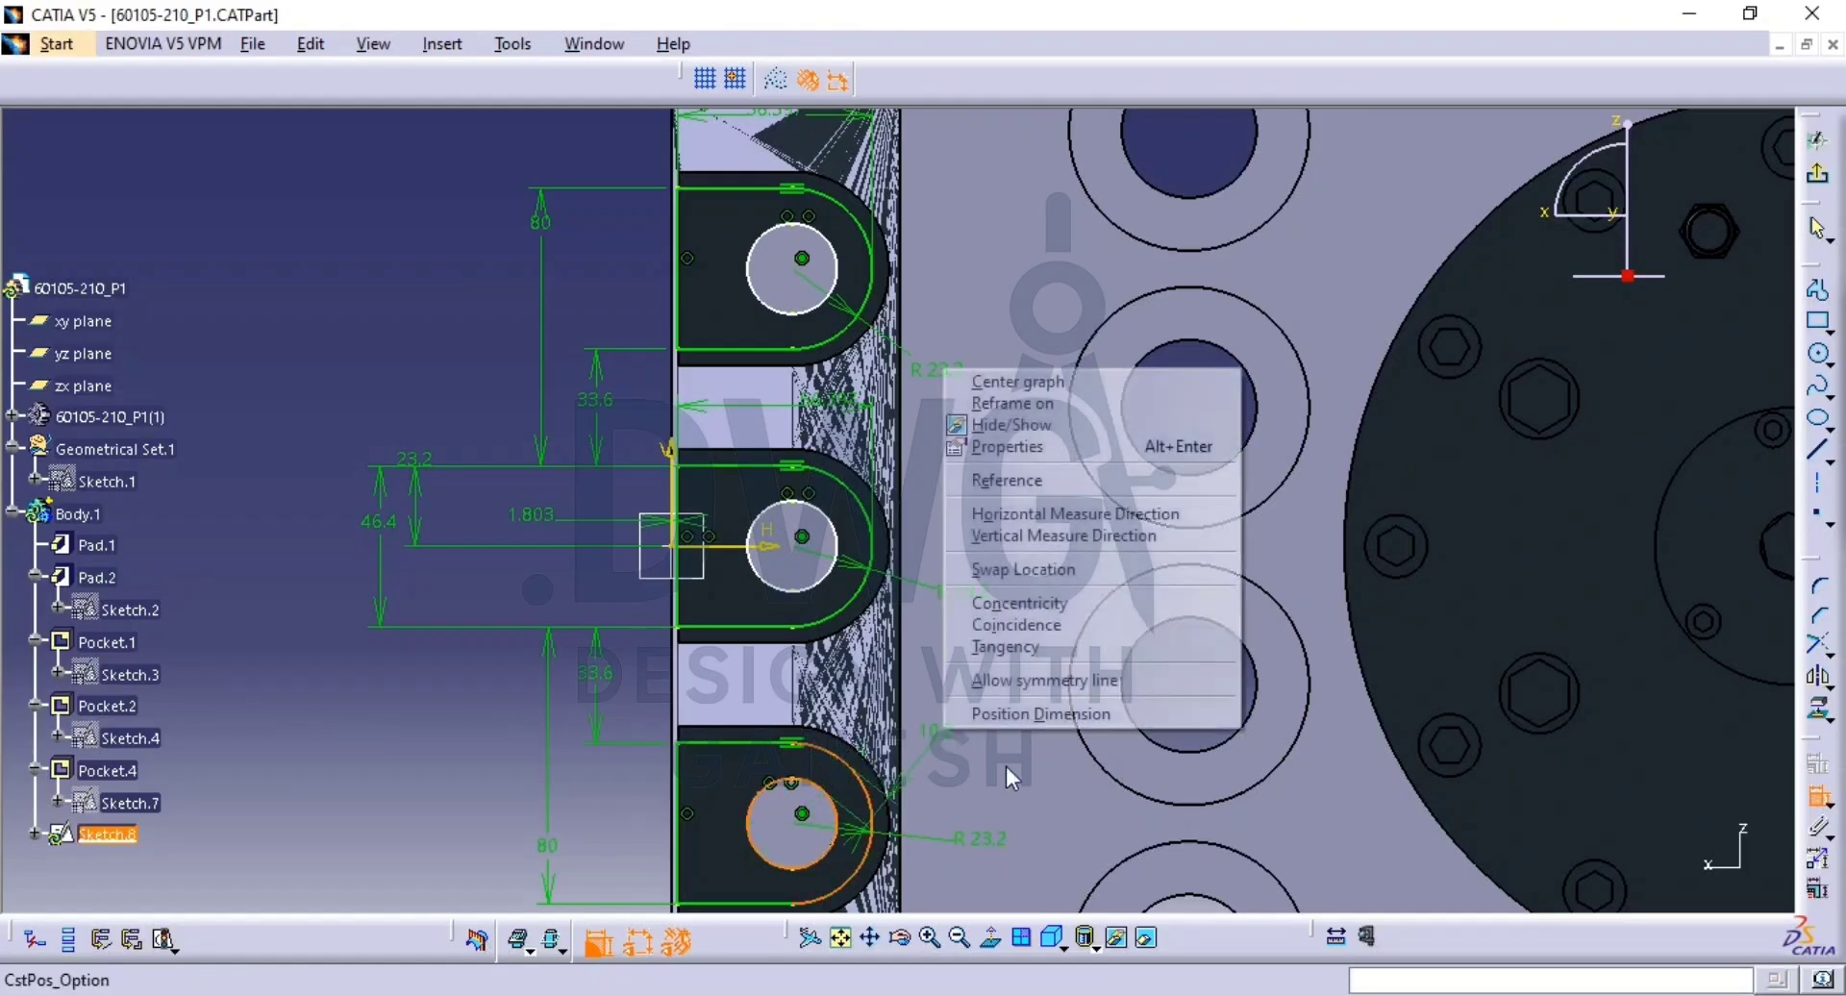
click(1096, 603)
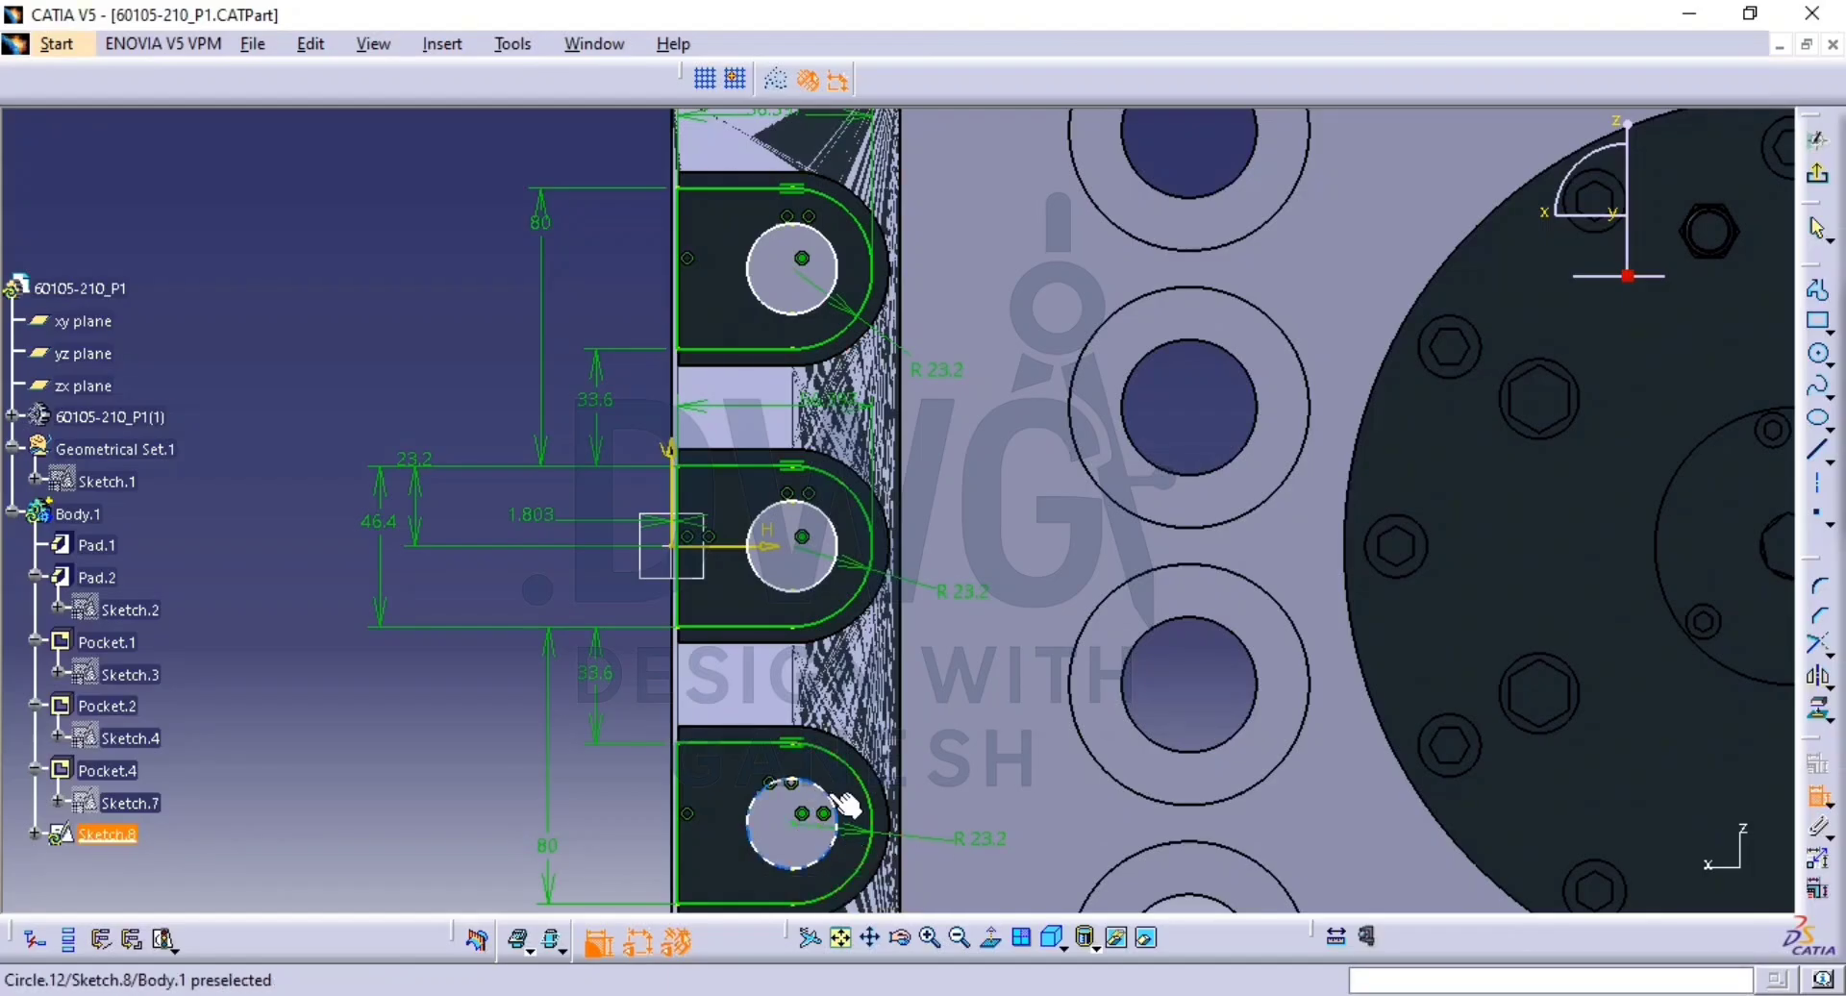
Dimension the distance from the slot's straight end edge to the hole circle in the lower, middle and upper slots.
click(784, 784)
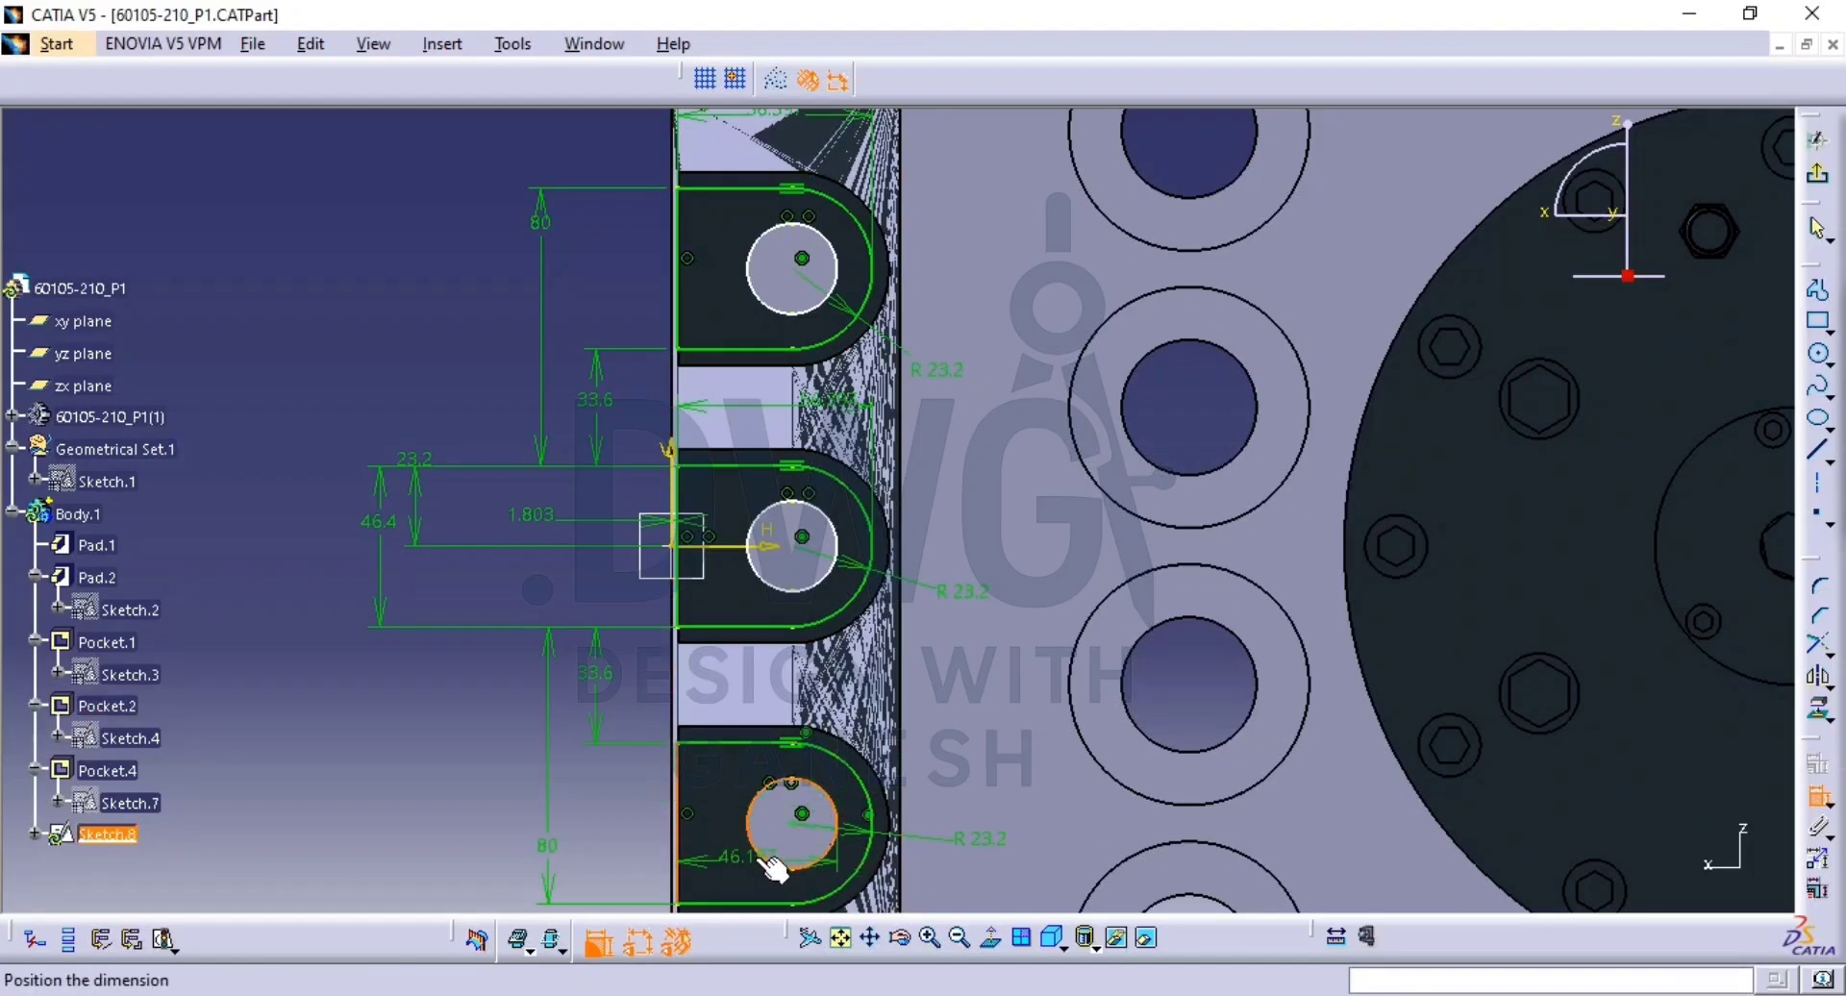
click(608, 817)
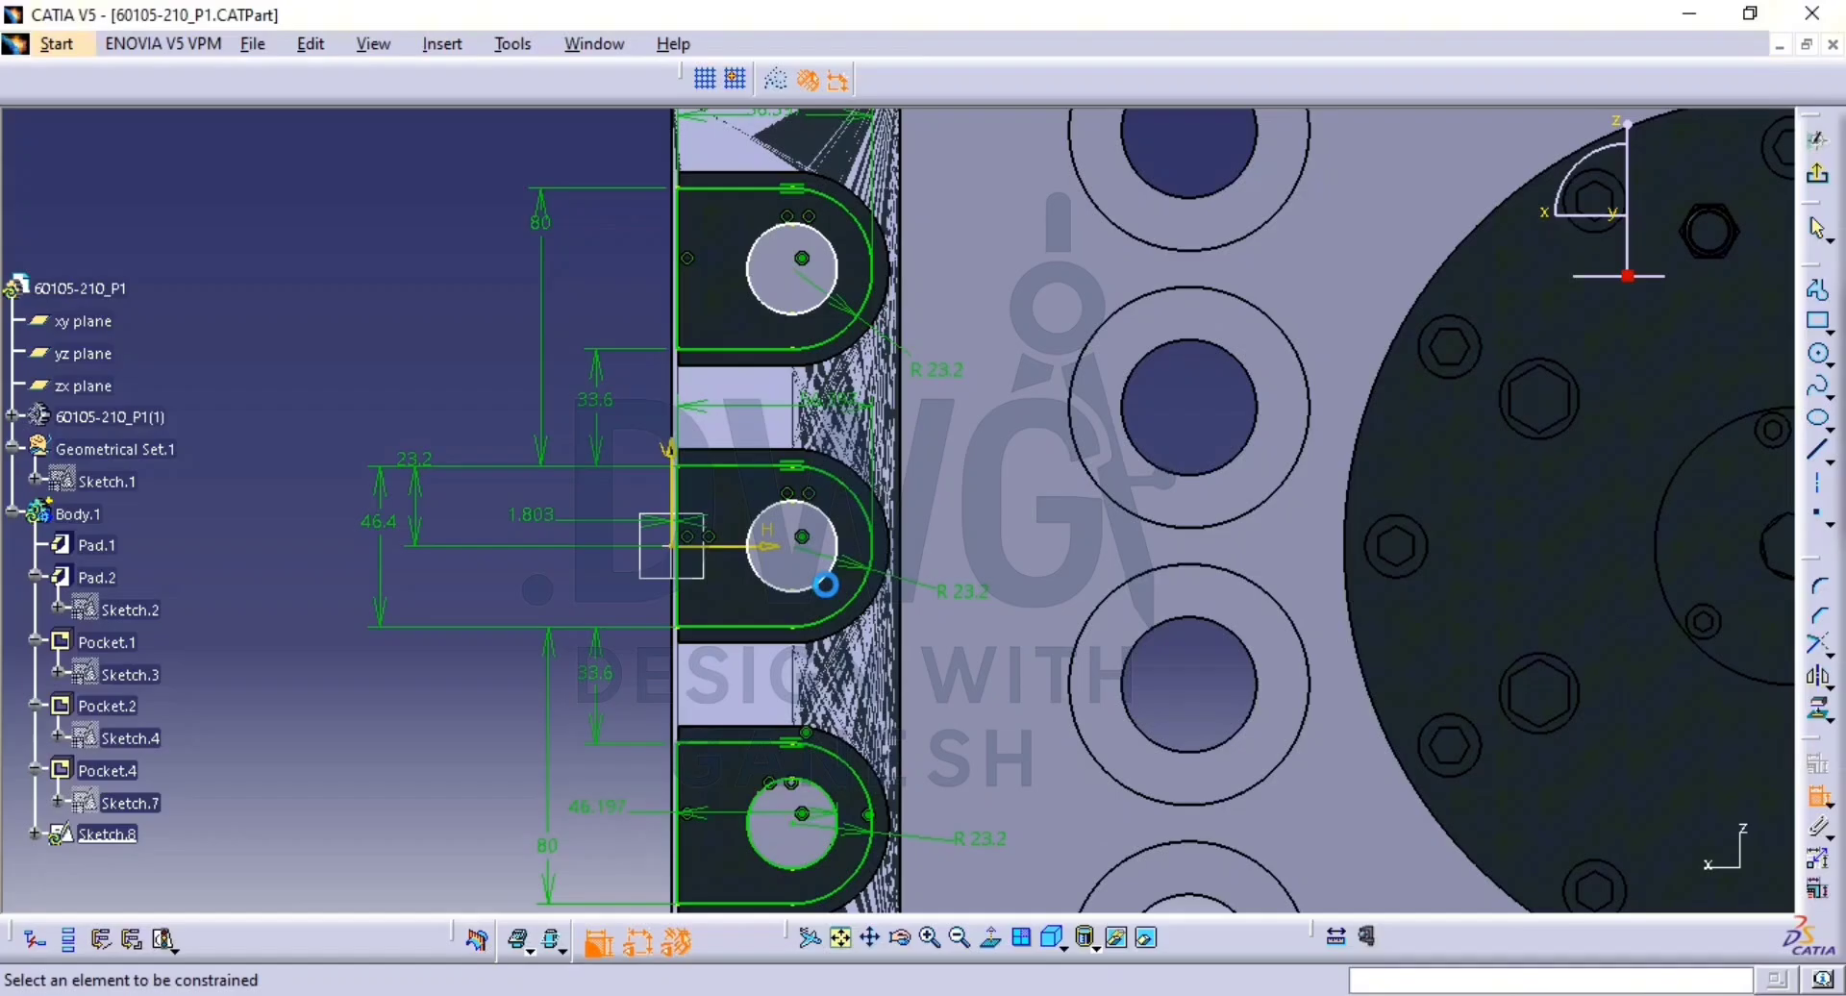
click(835, 534)
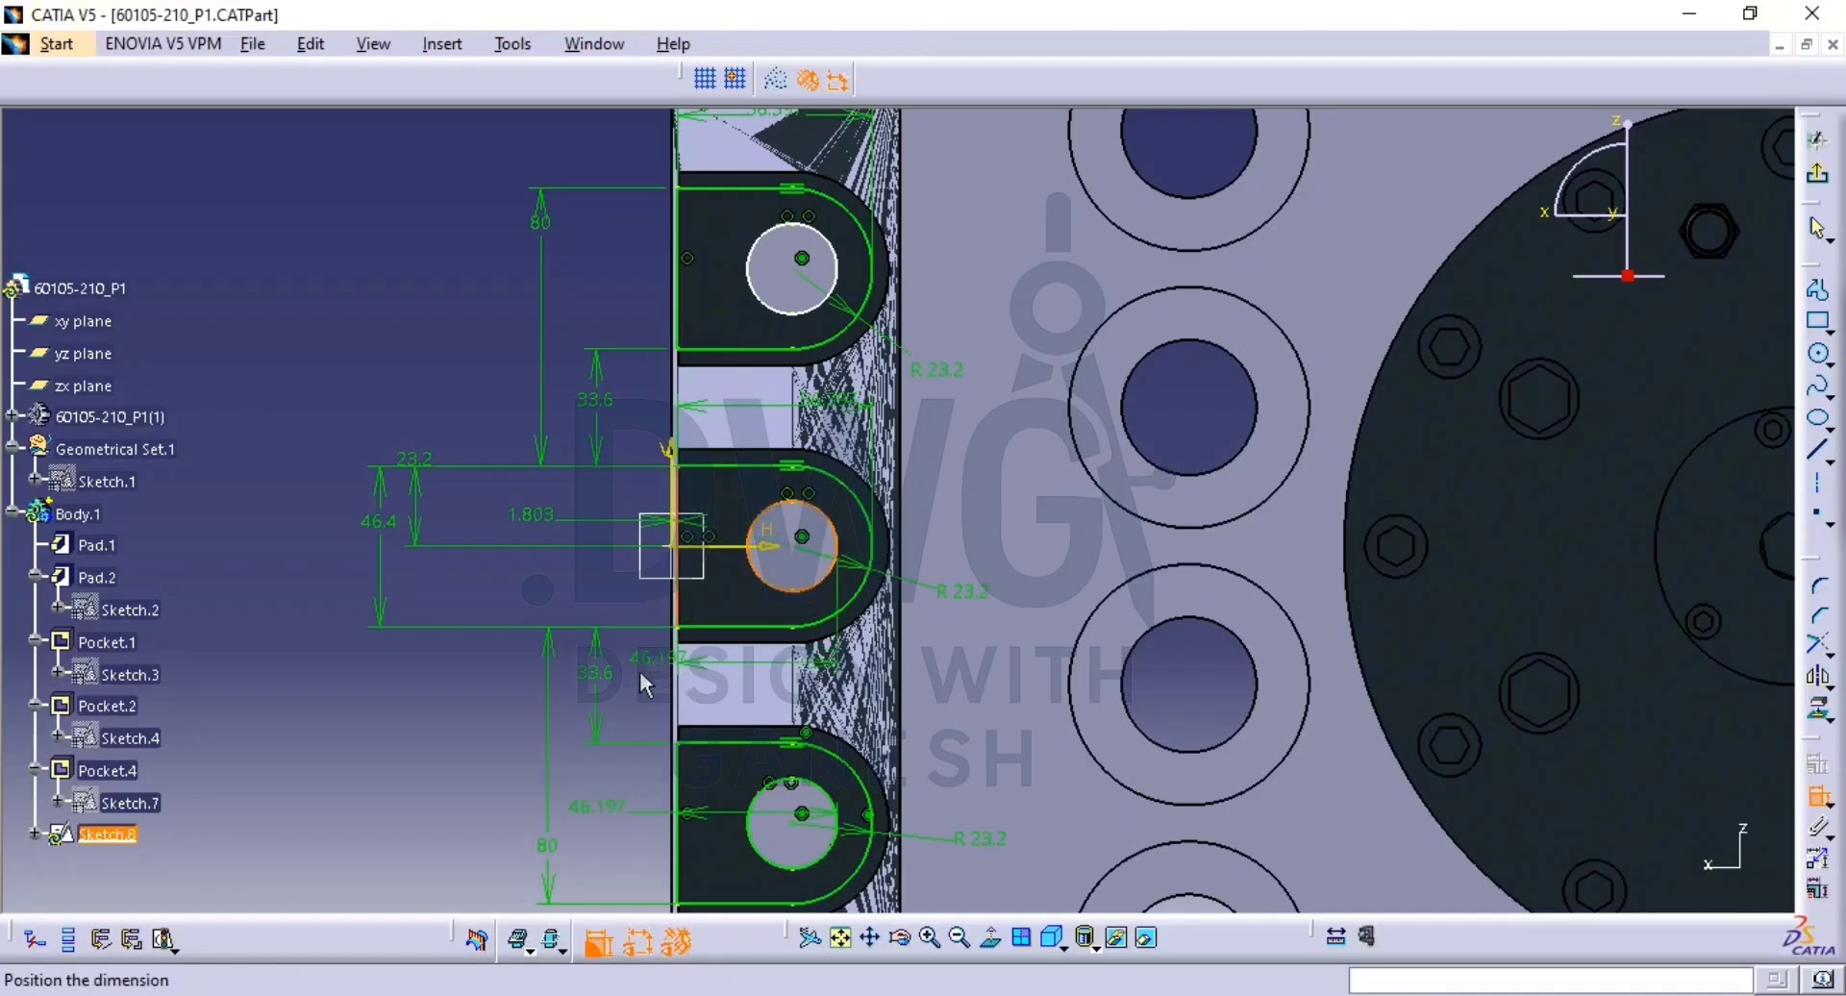
click(641, 672)
click(836, 281)
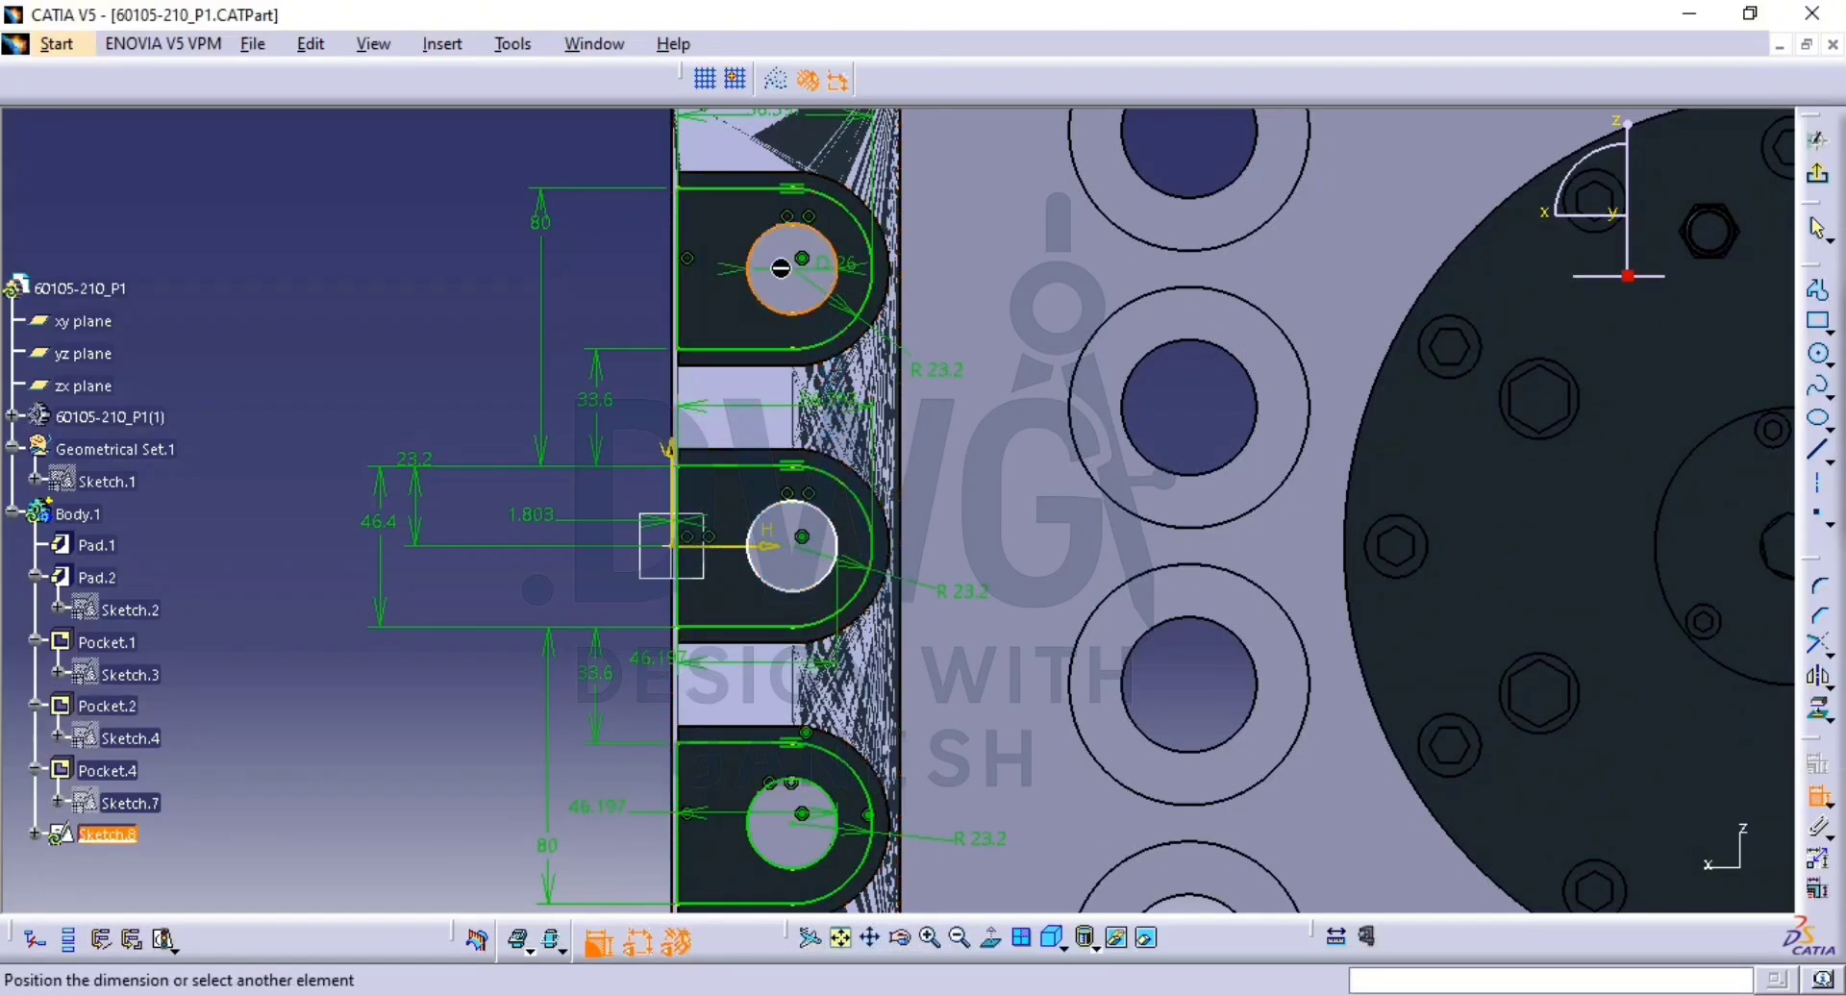
click(693, 317)
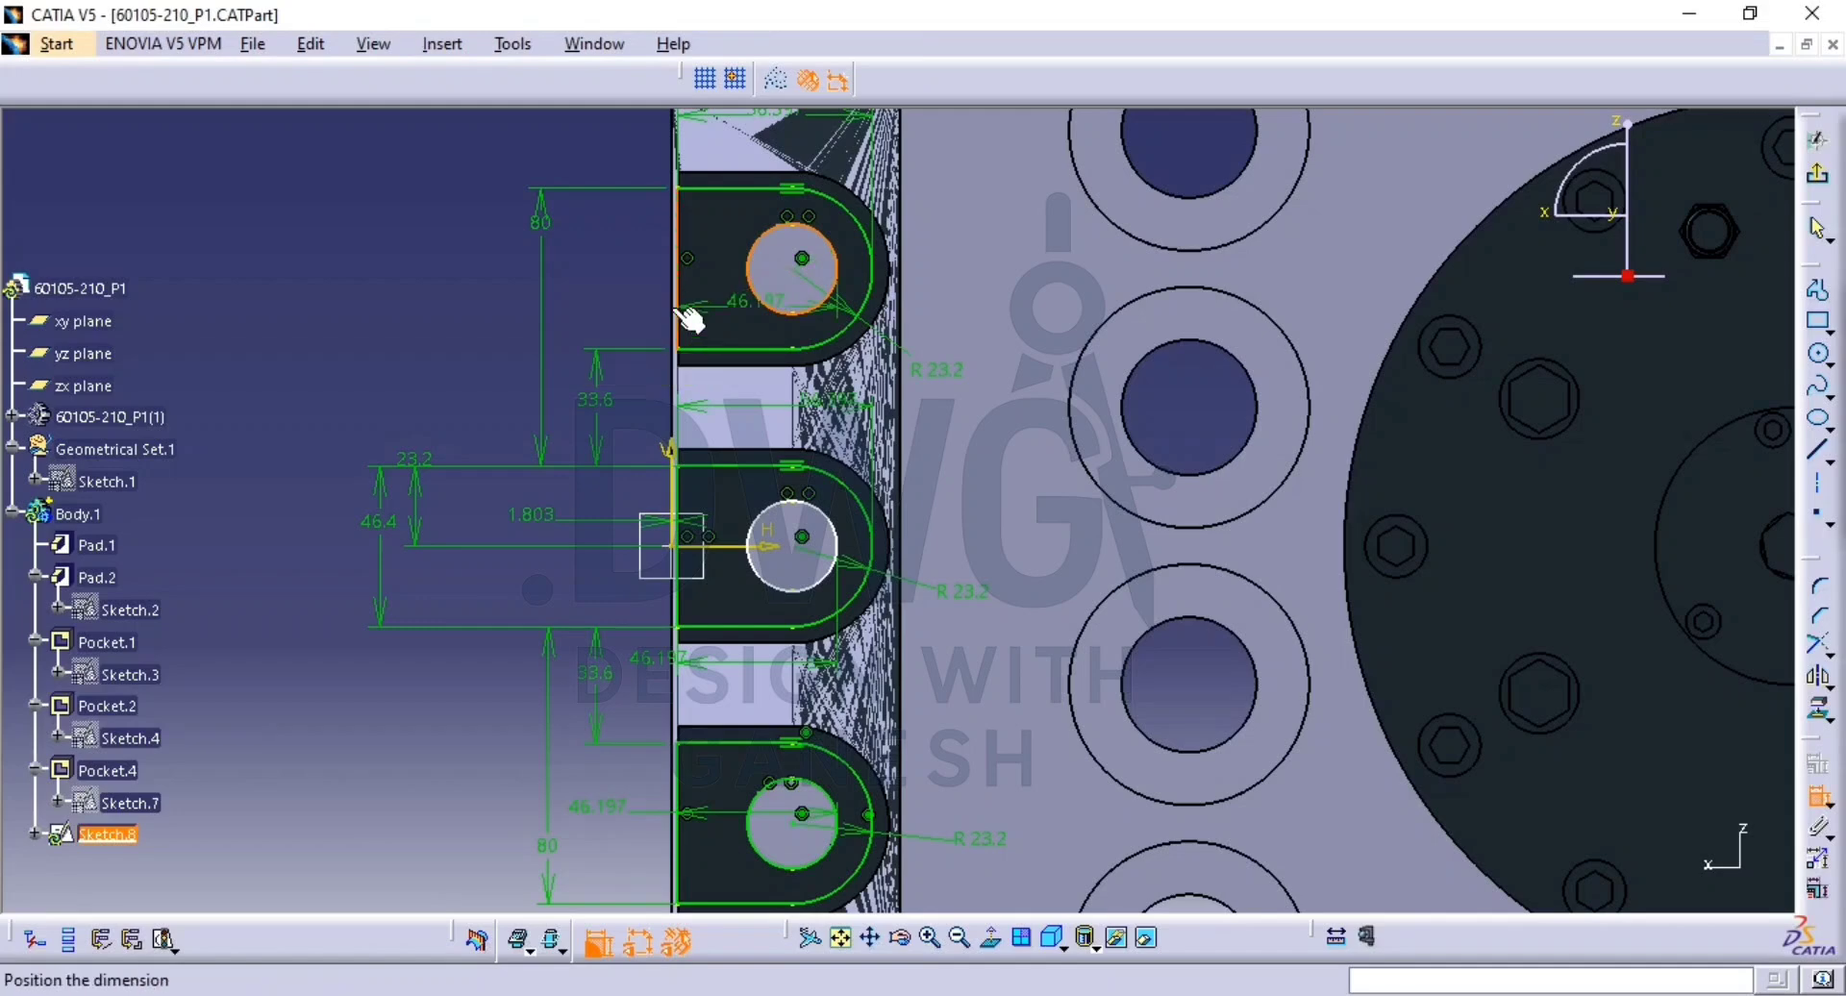
click(605, 263)
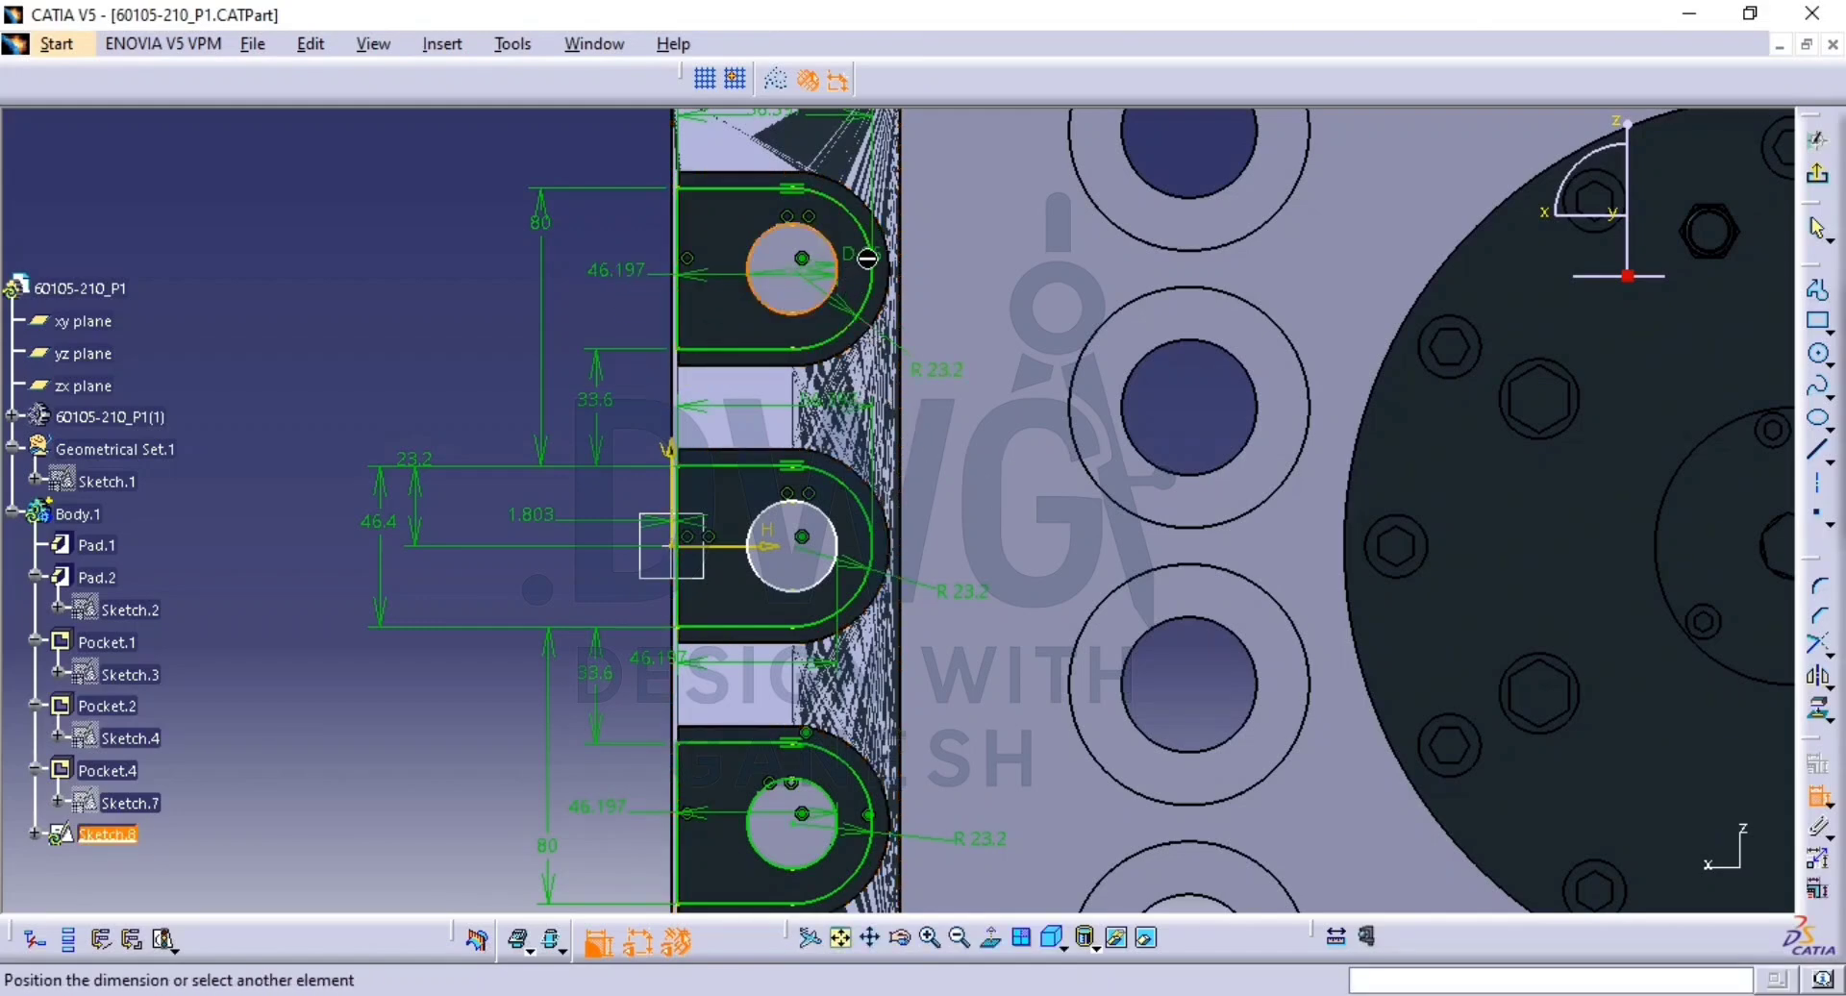
Constrain the upper hole circle concentric with the upper slot's end arc.
right_click(964, 227)
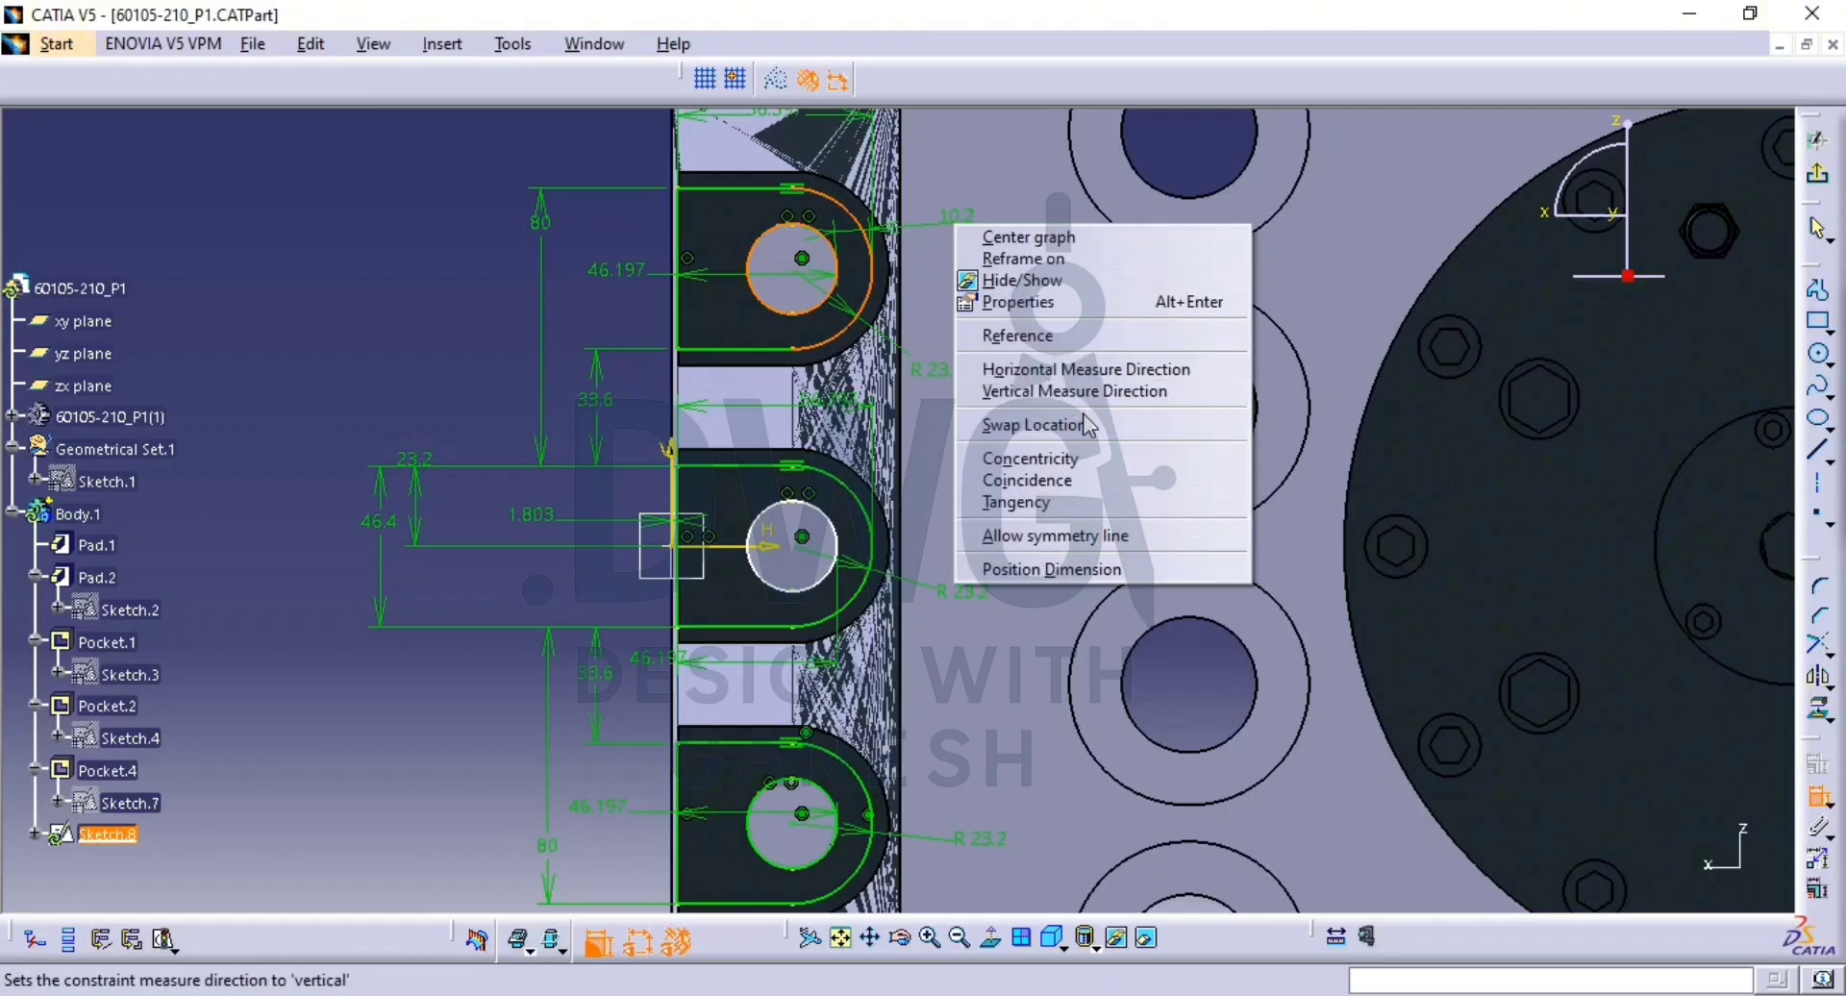
click(1085, 460)
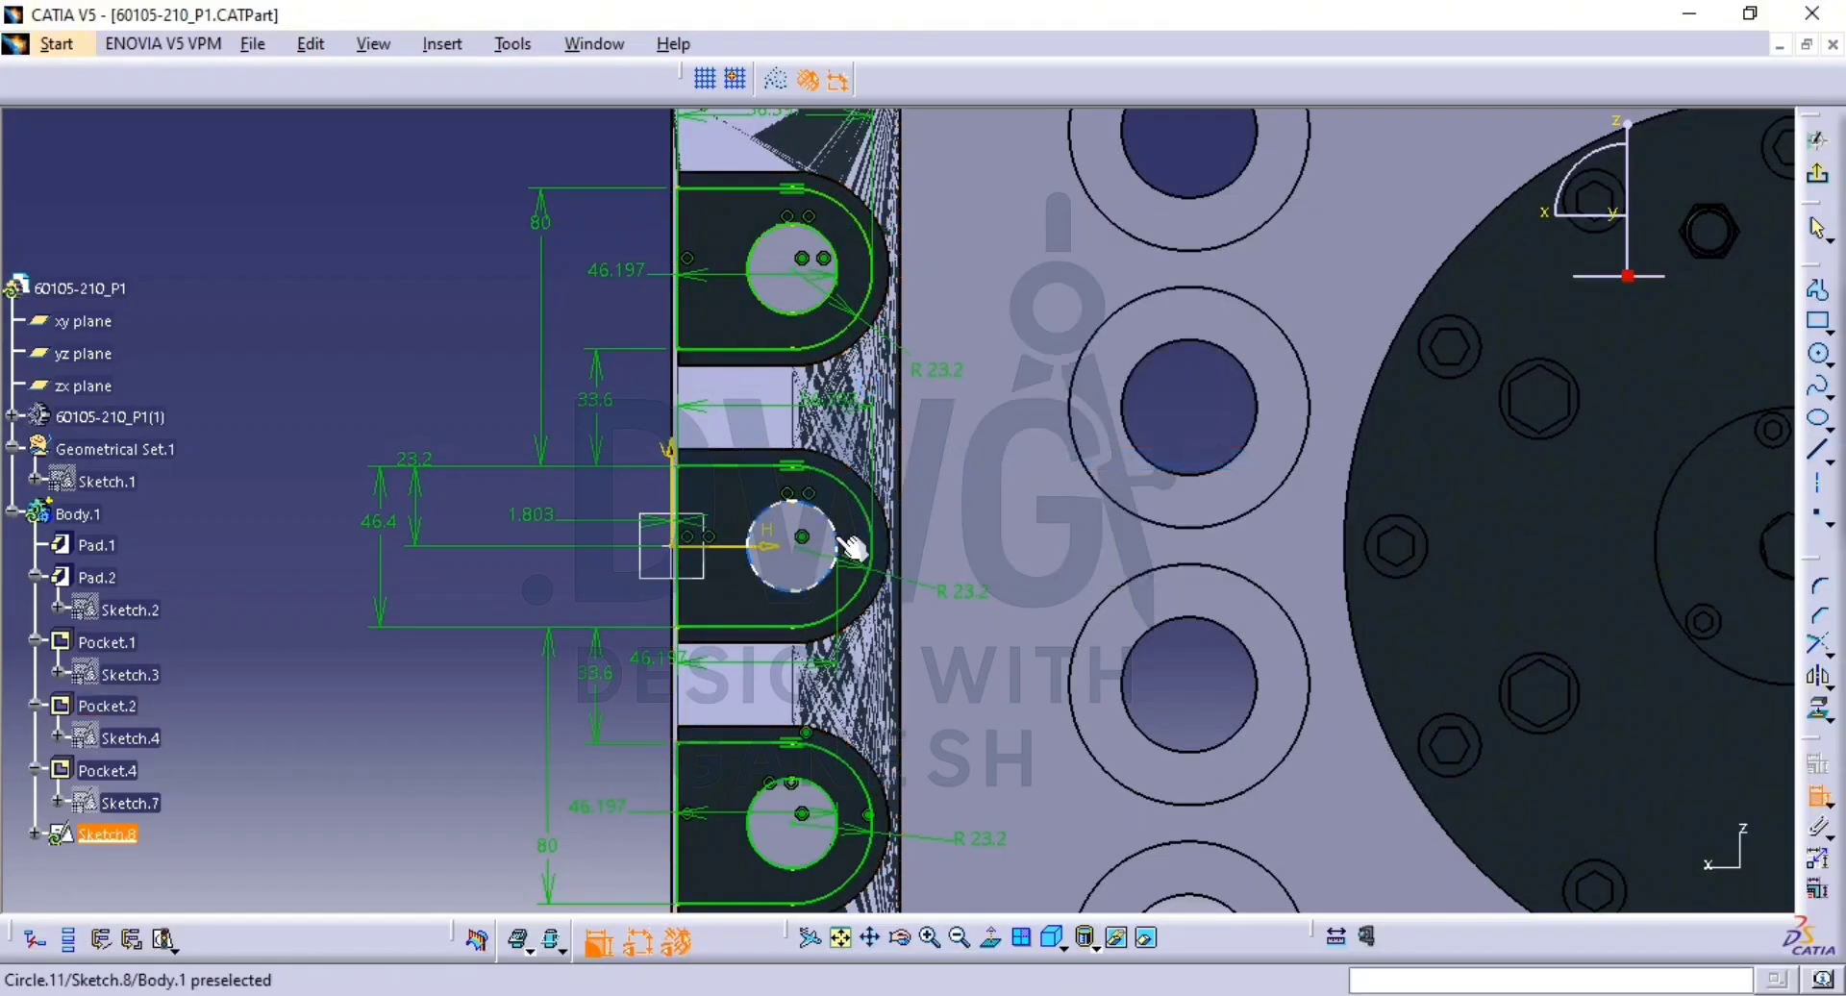
Constrain the middle hole circle concentric with the middle slot's end arc and exit the sketch.
right_click(937, 488)
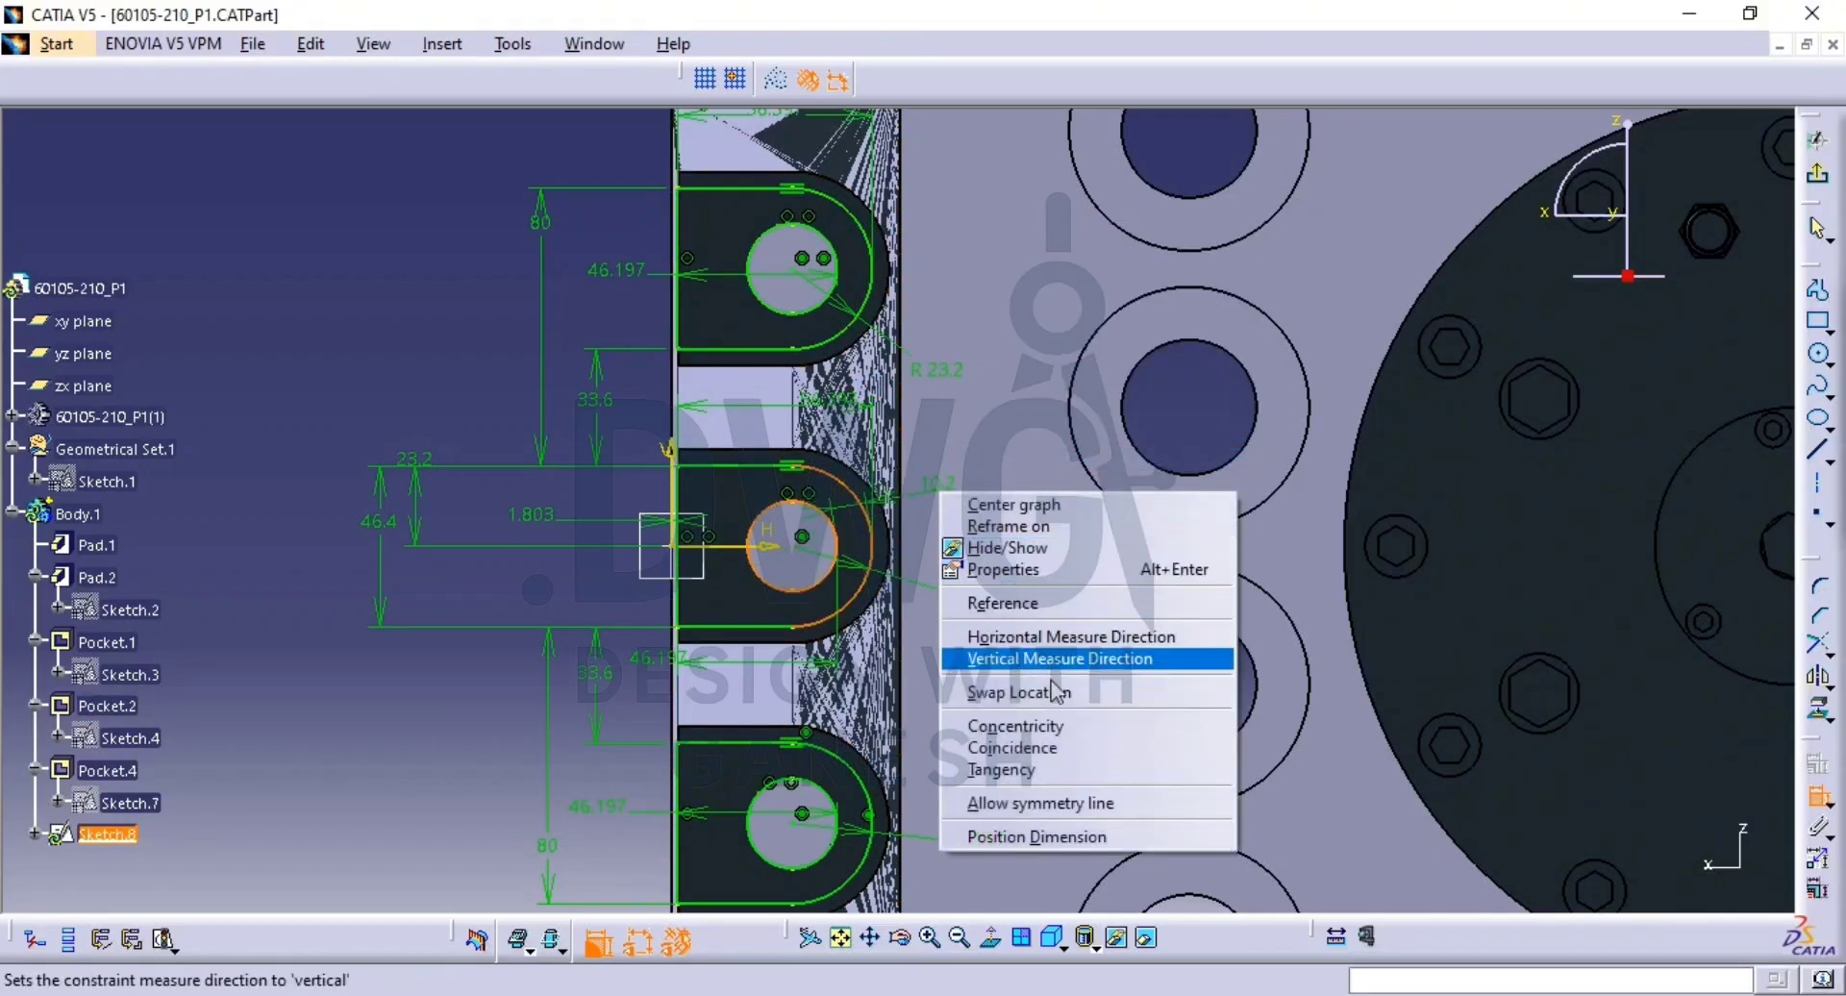
click(1064, 721)
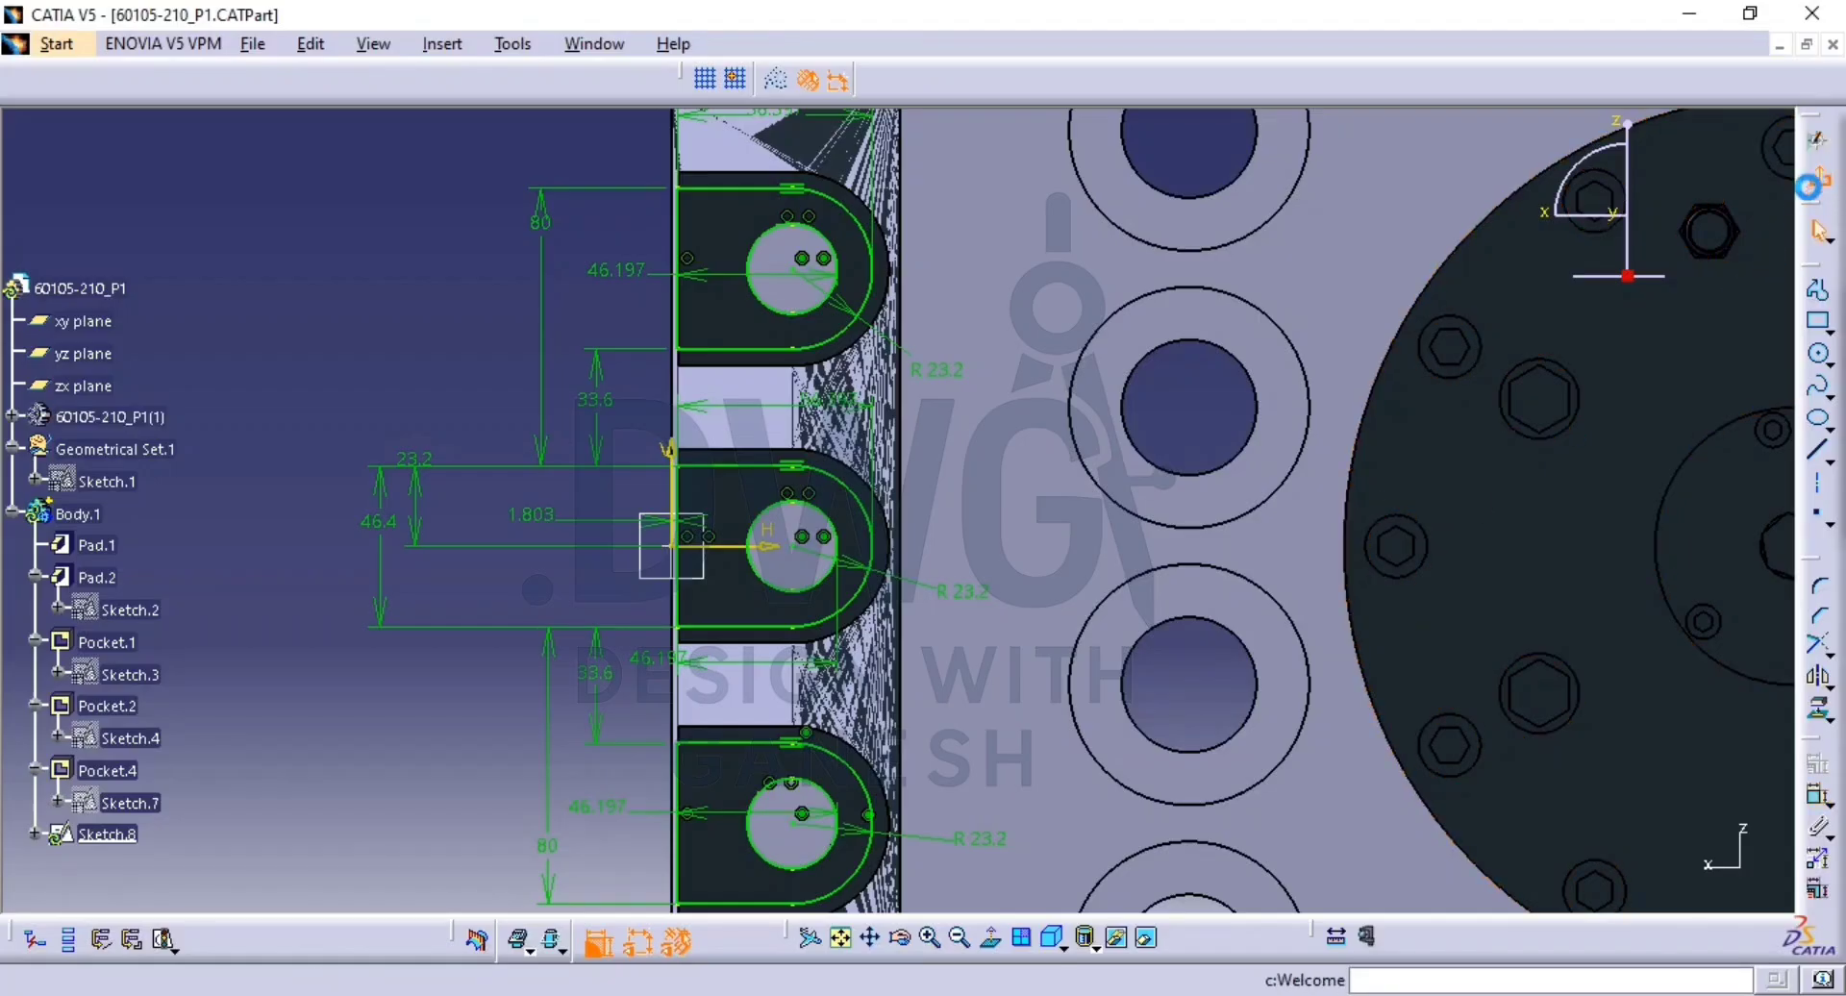
click(1816, 141)
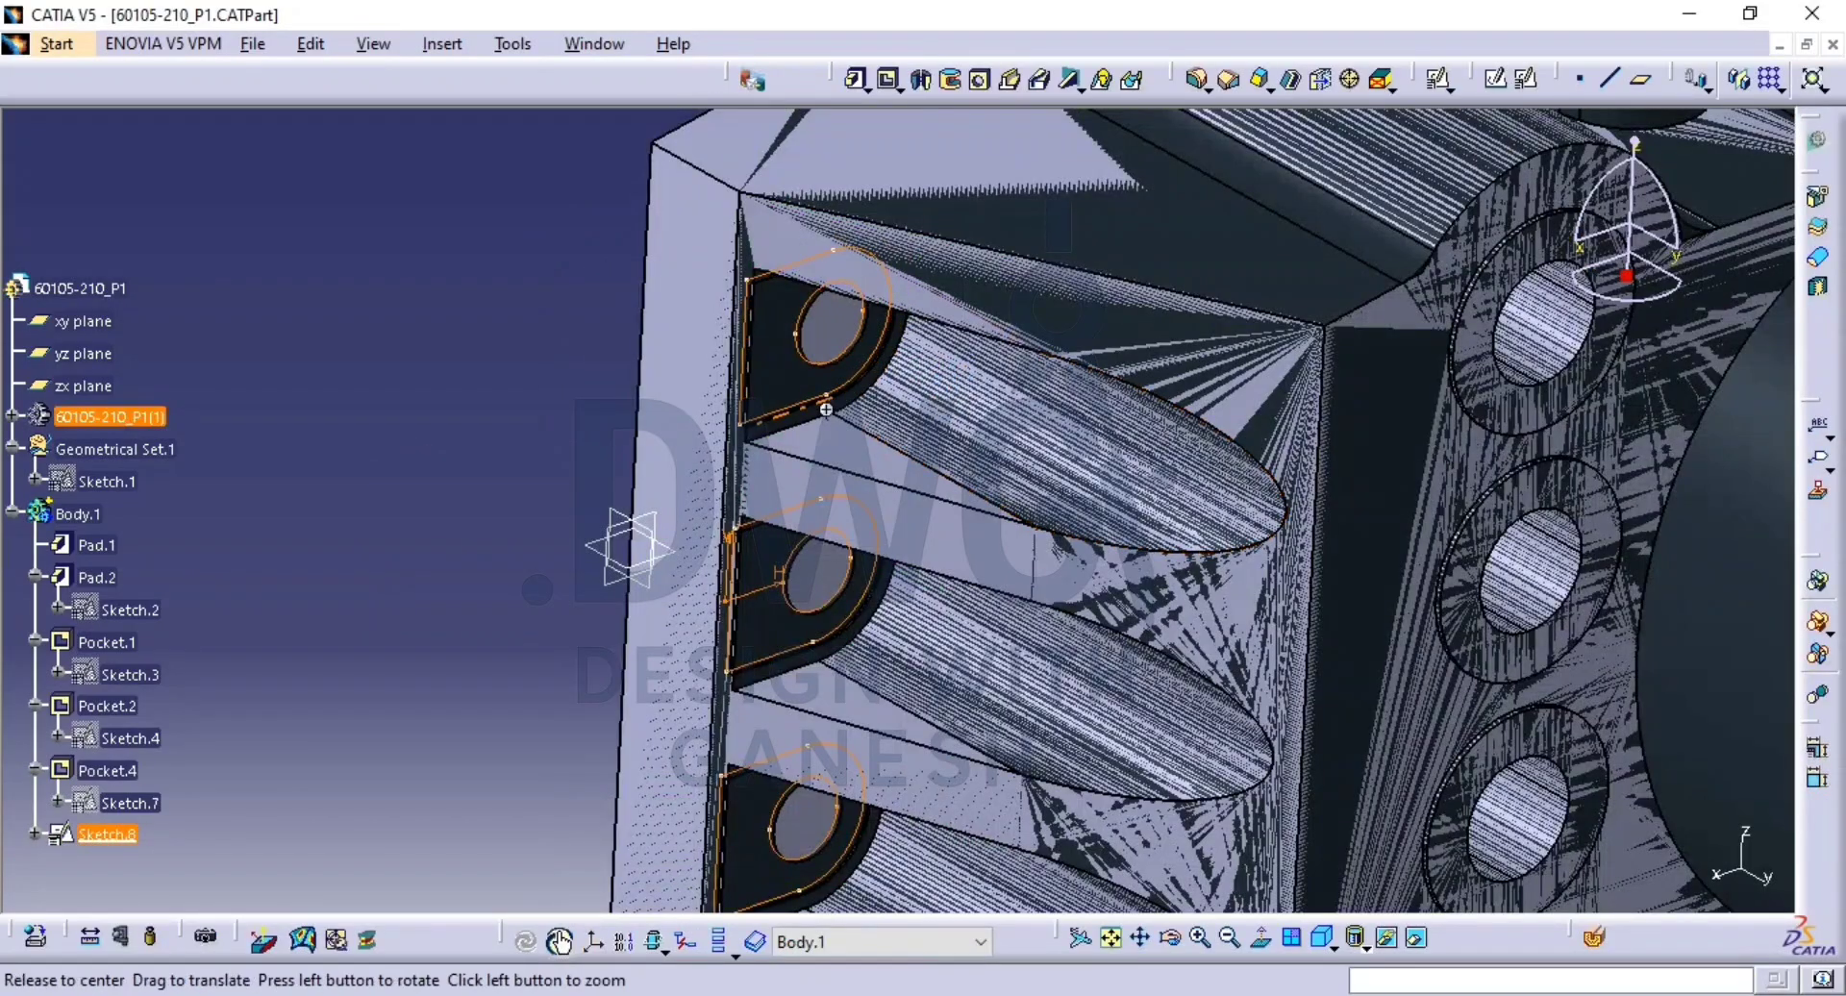
Measure the distance between the two stepped planar faces in the reference body's upper recess, without keeping the measure.
mouse_move(826, 409)
middle_down()
mouse_move(829, 341)
mouse_move(1016, 465)
mouse_move(1021, 401)
mouse_move(1051, 503)
mouse_move(1024, 524)
middle_up()
click(126, 940)
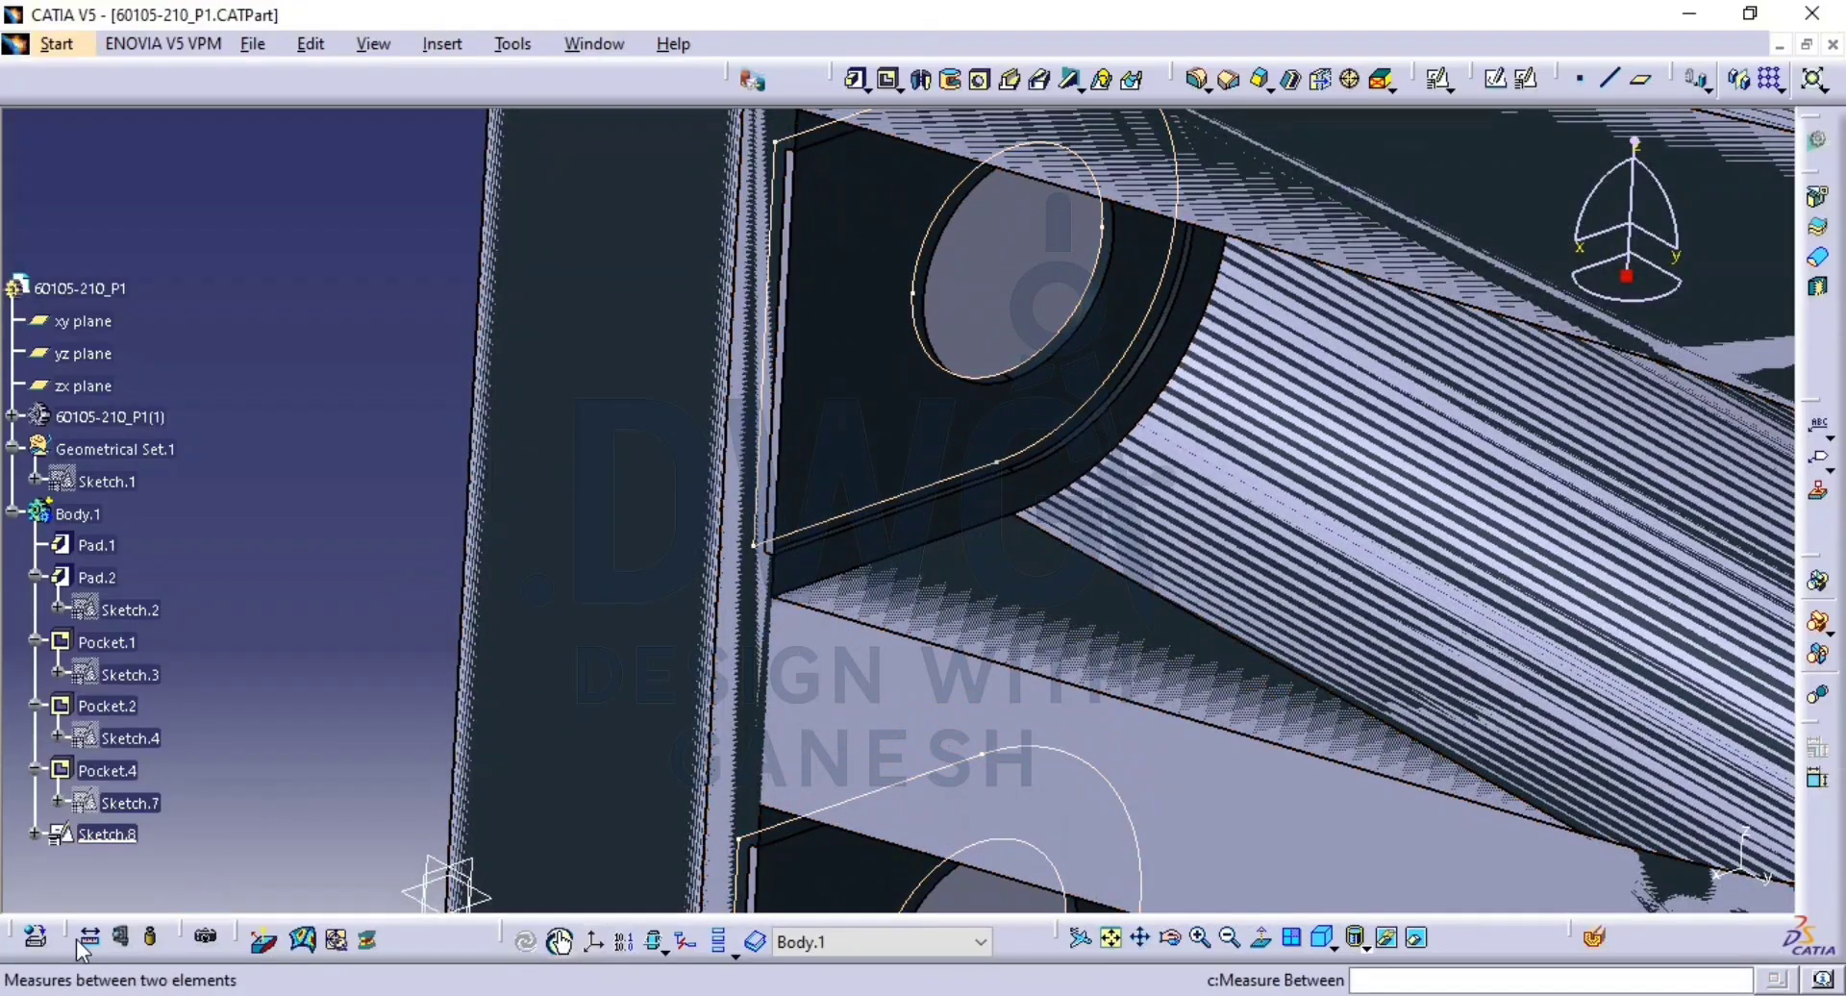
click(863, 546)
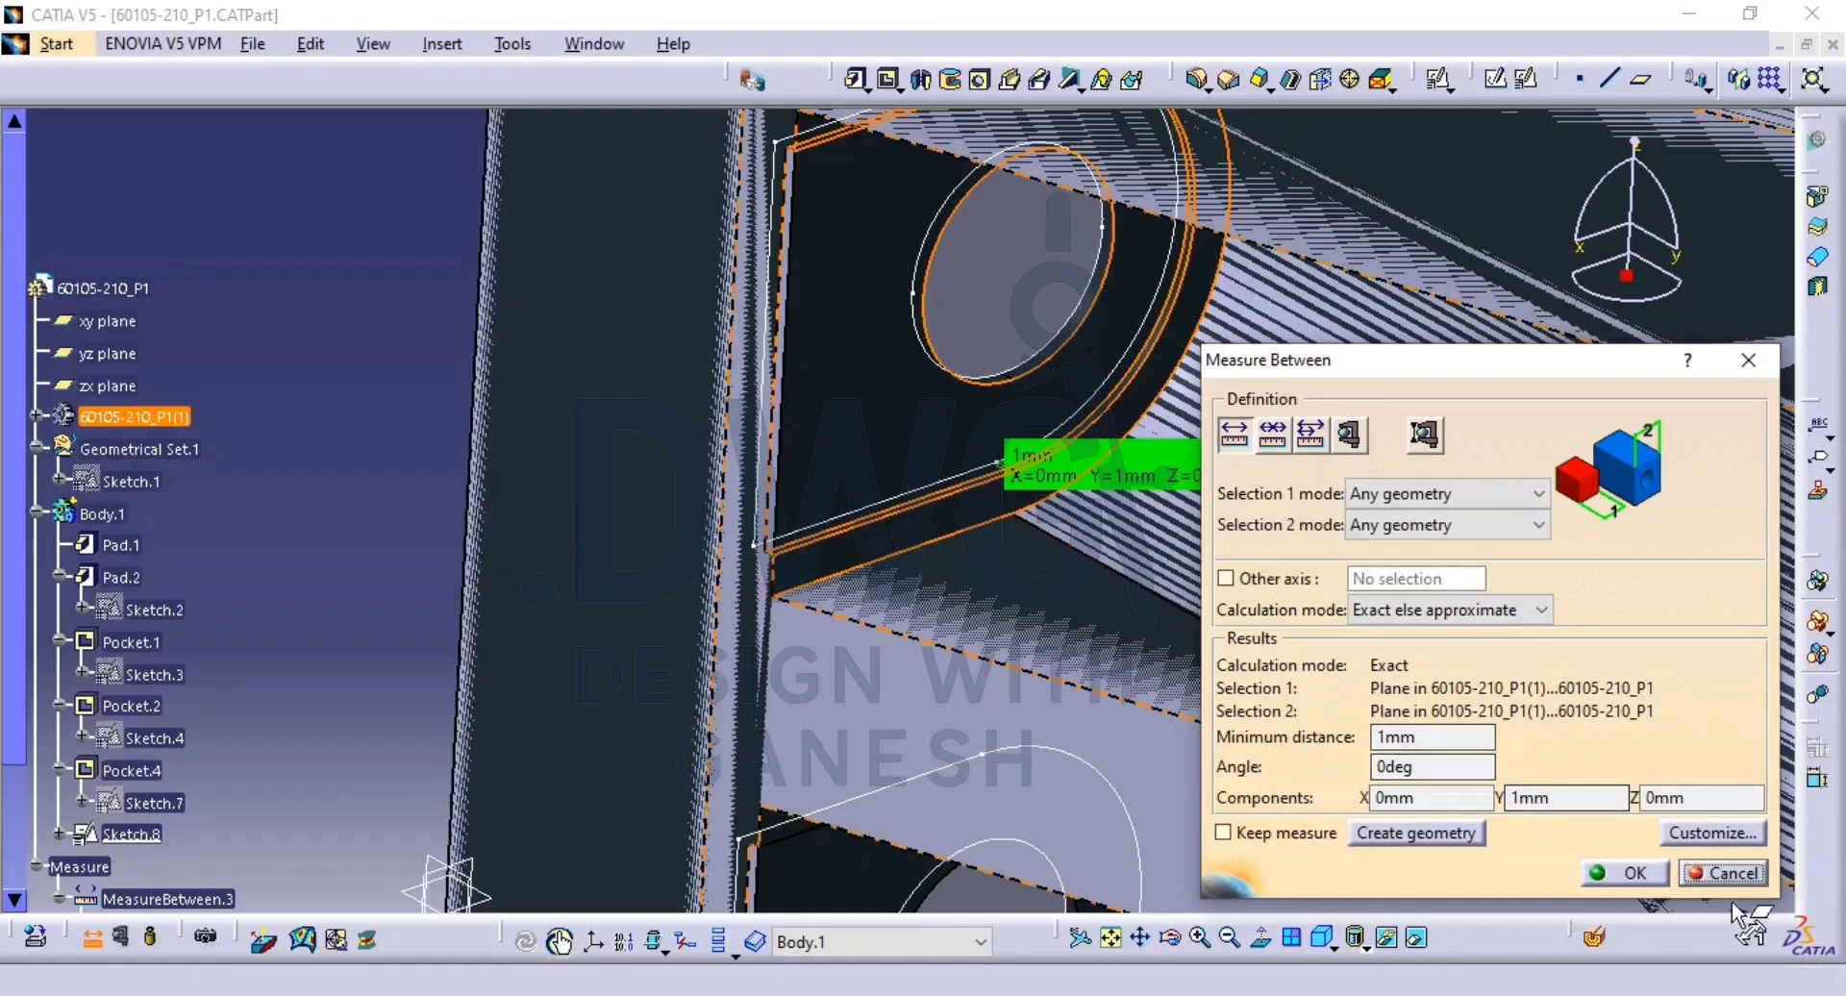
click(1723, 872)
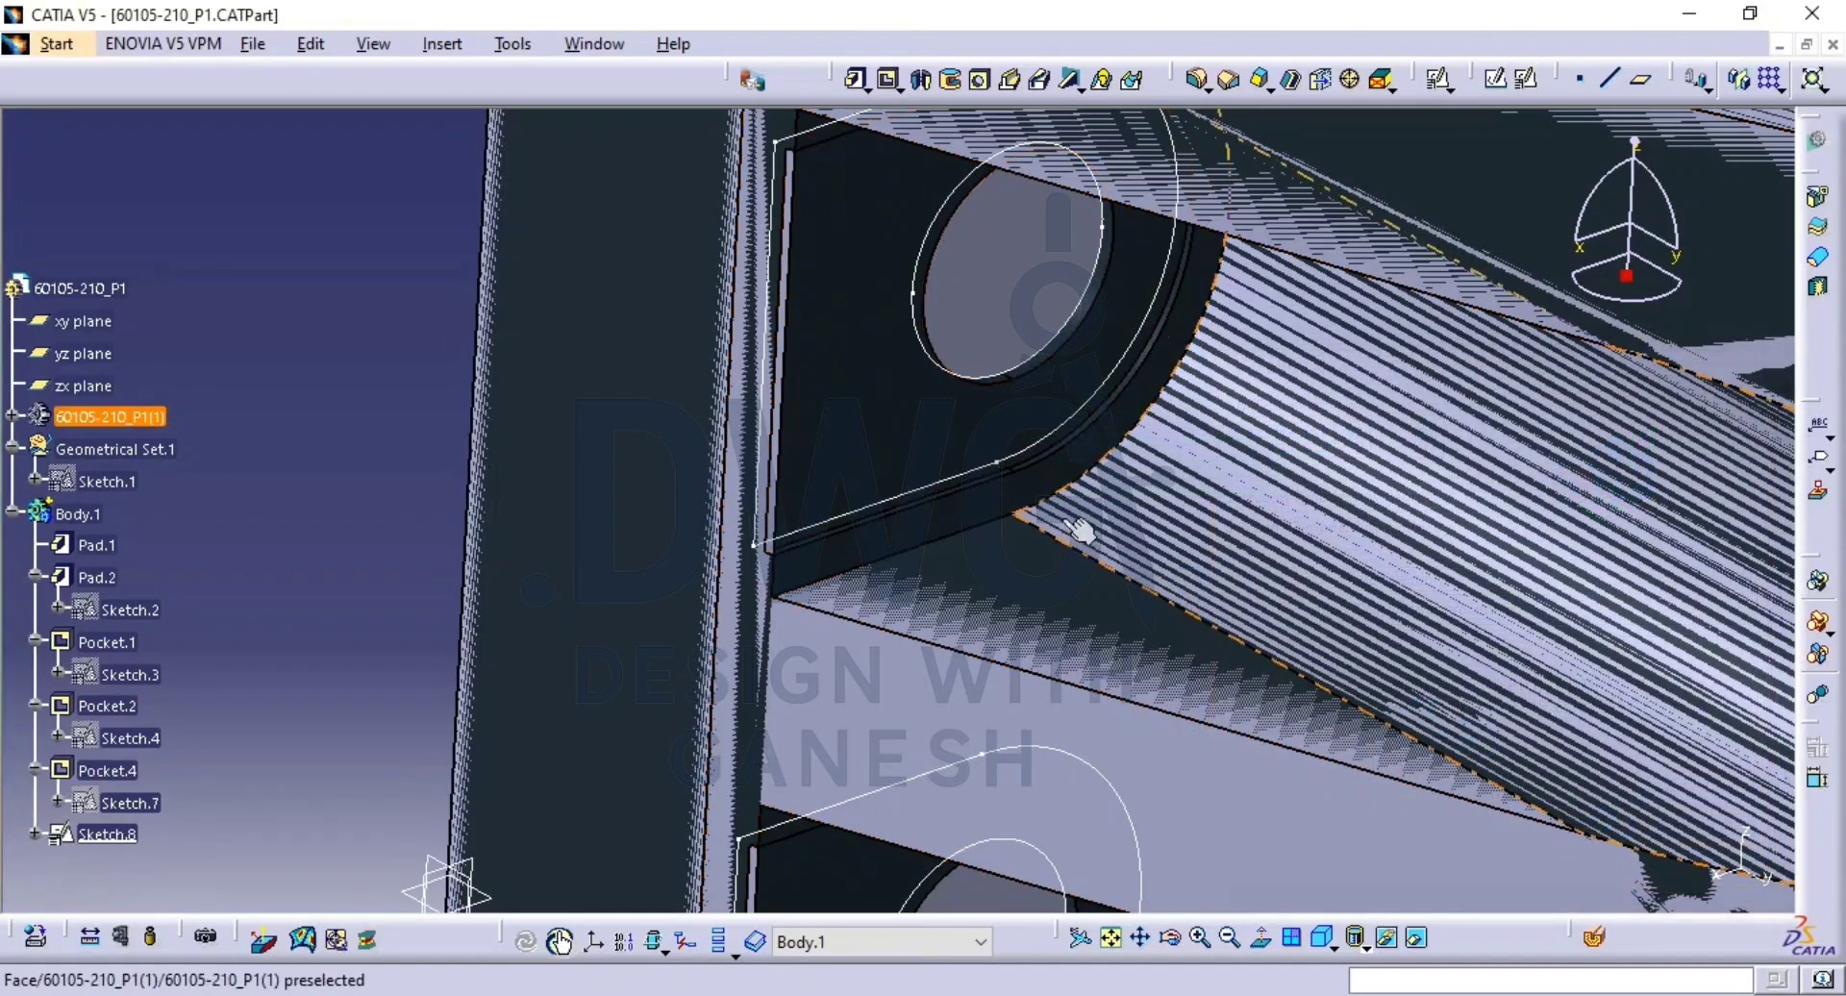
Hide the imported reference body so only the modelled solid is displayed.
middle_drag(1060, 524, 1144, 651)
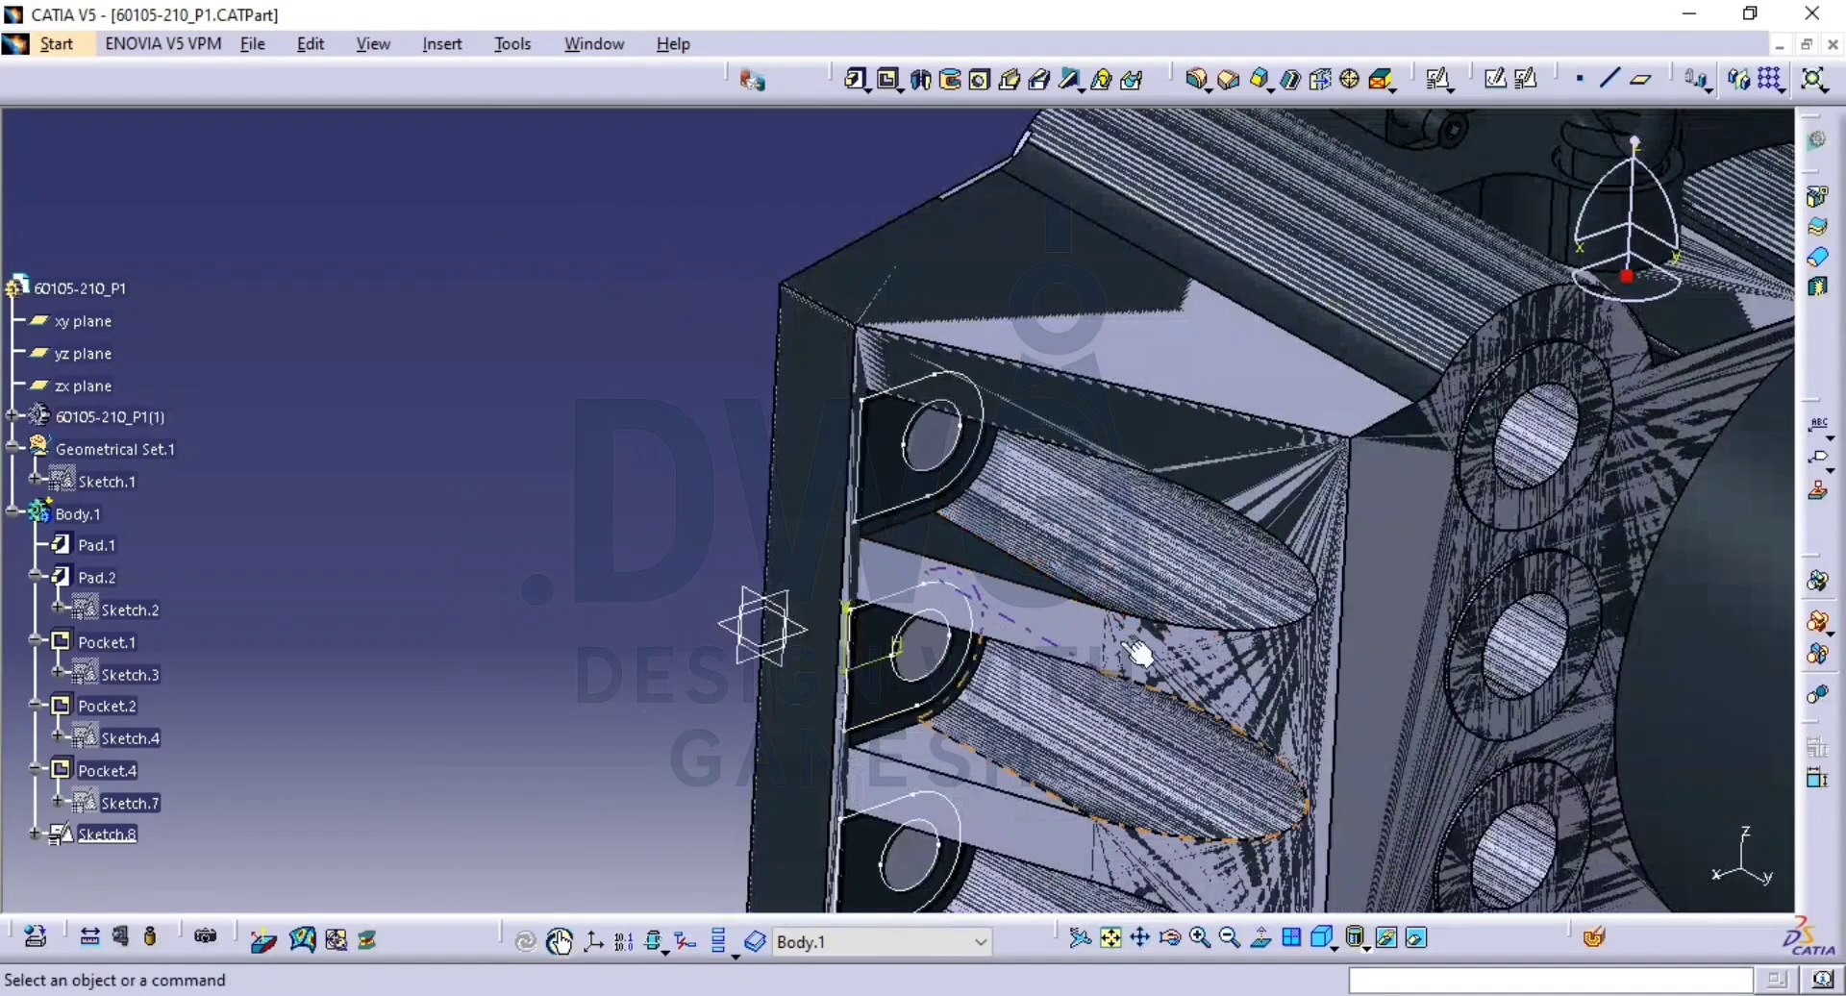
middle_click(1148, 633)
click(1520, 646)
key(space)
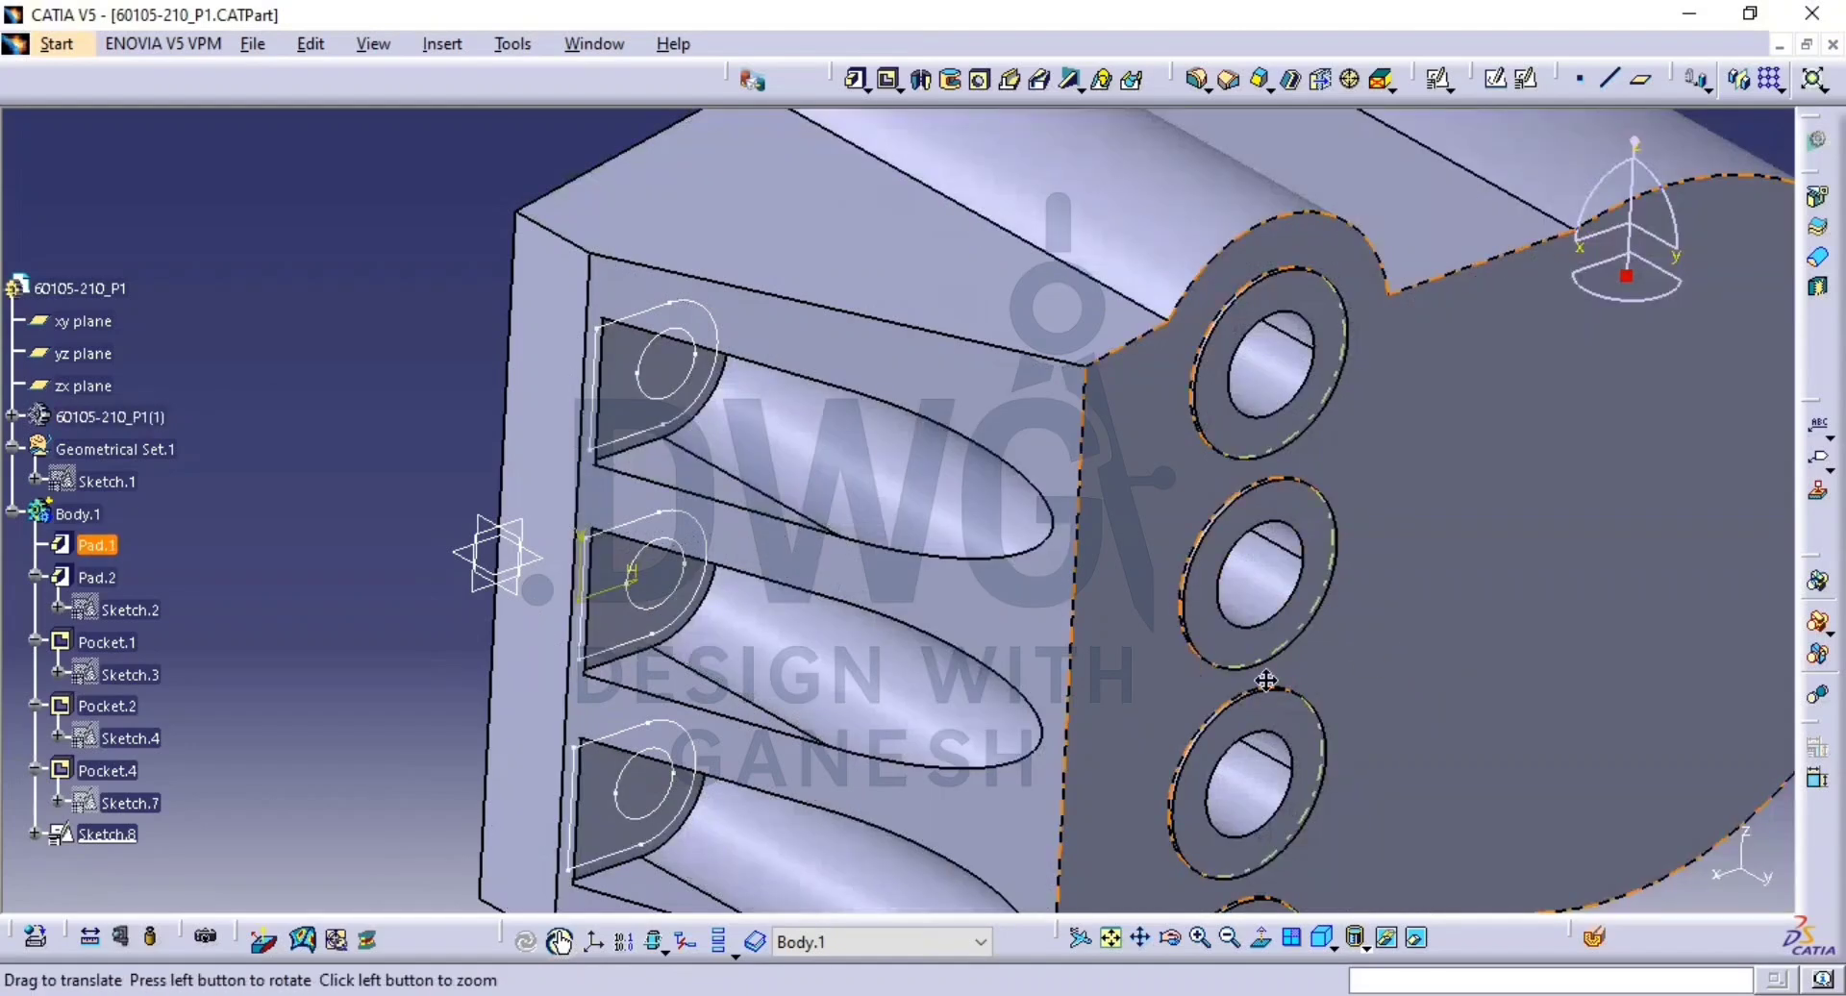
Cut a pocket from Sketch.8 with a depth of 1 mm into the end faces of the three recesses.
middle_drag(1267, 680, 1200, 527)
middle_drag(1098, 565, 1129, 677)
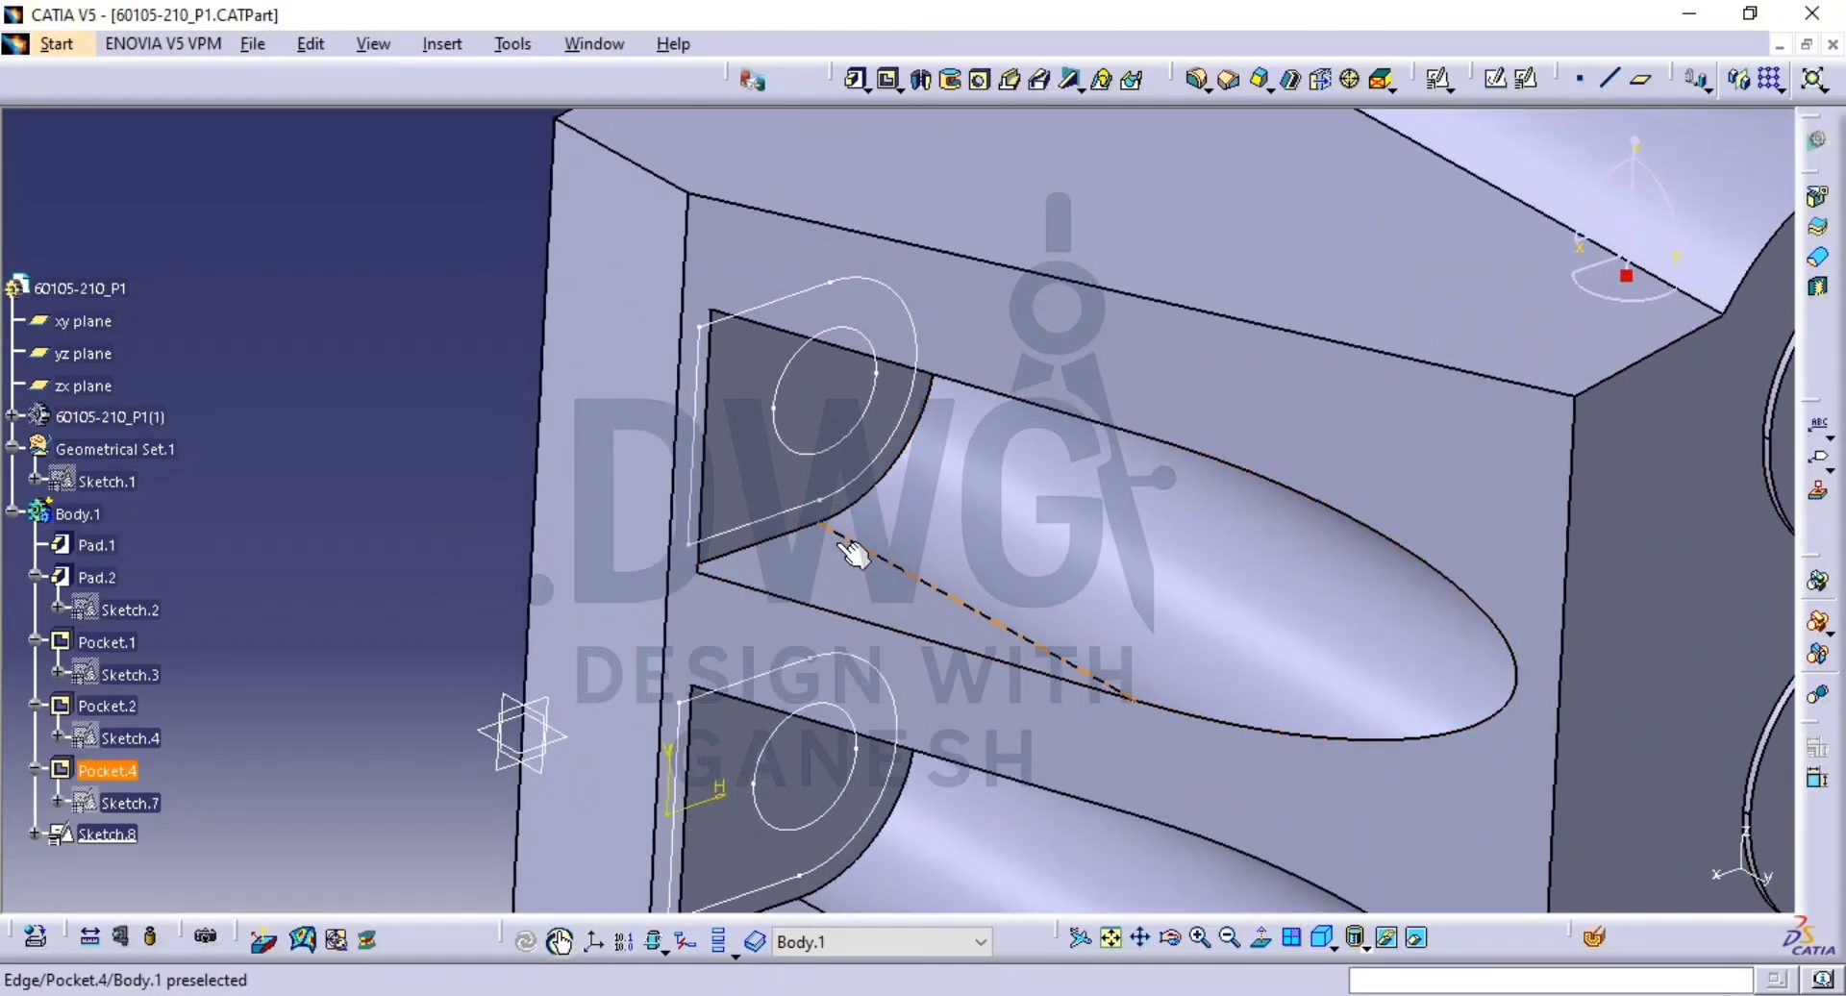
click(890, 81)
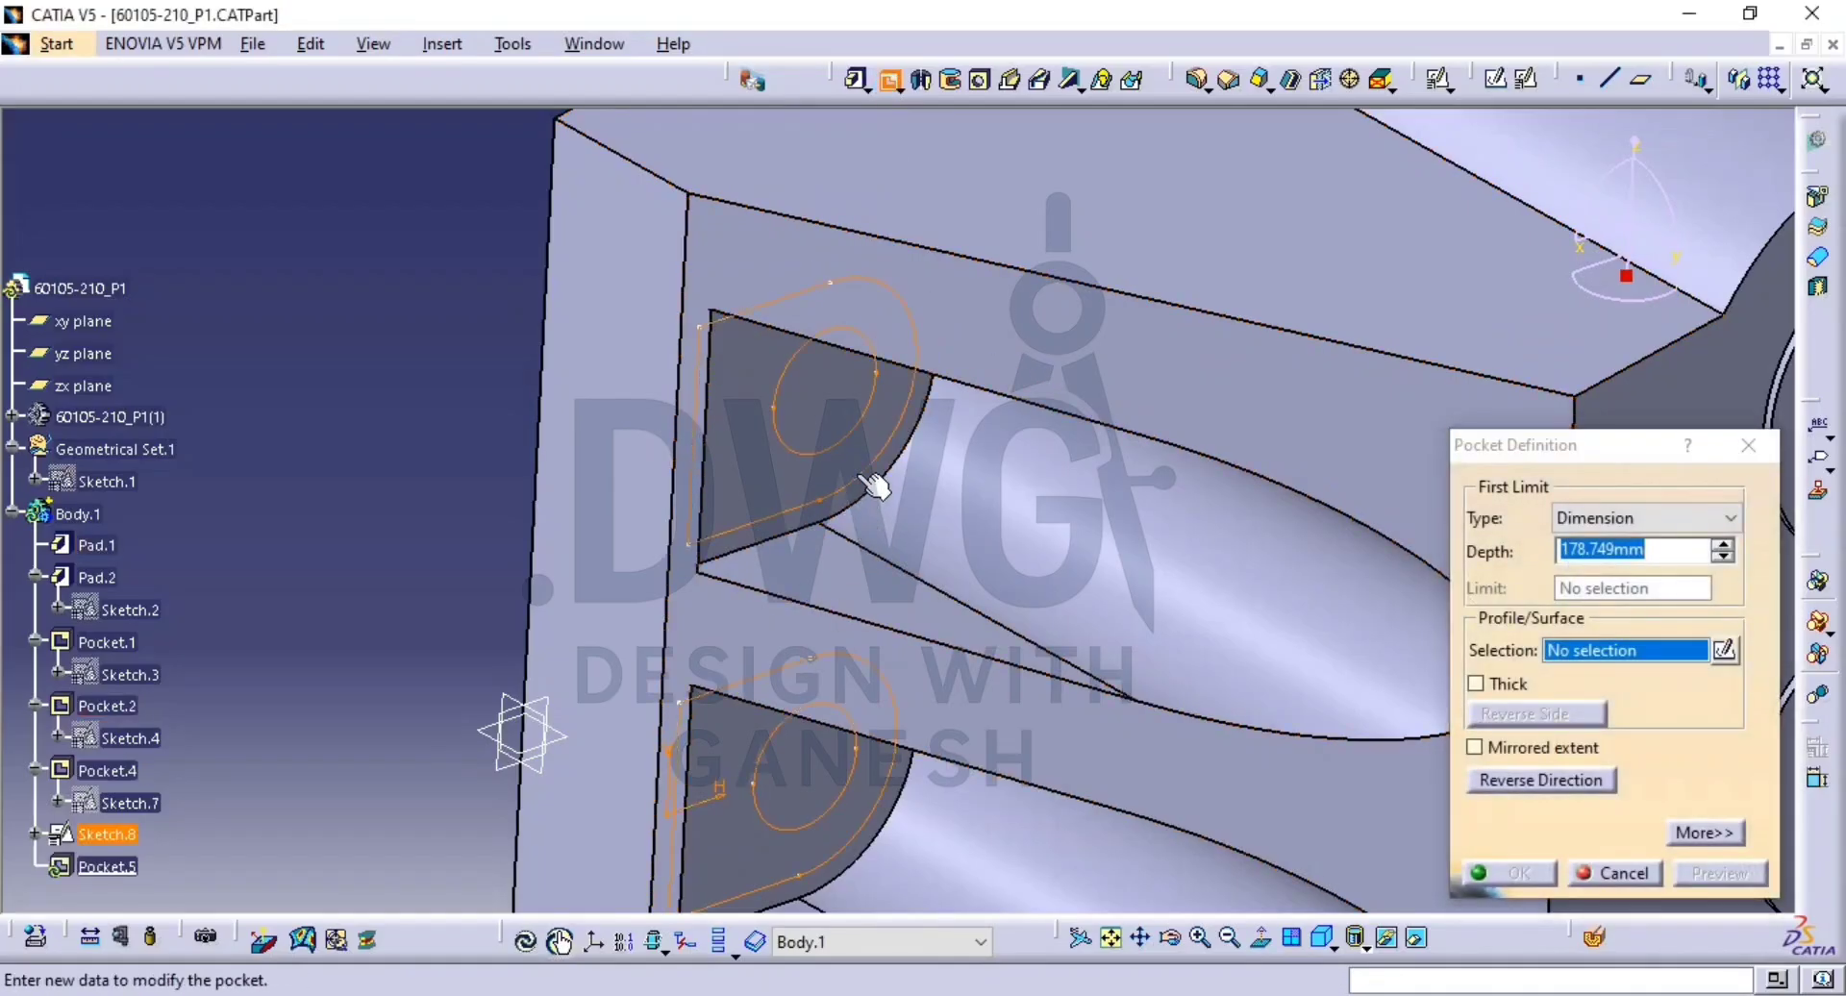
click(873, 485)
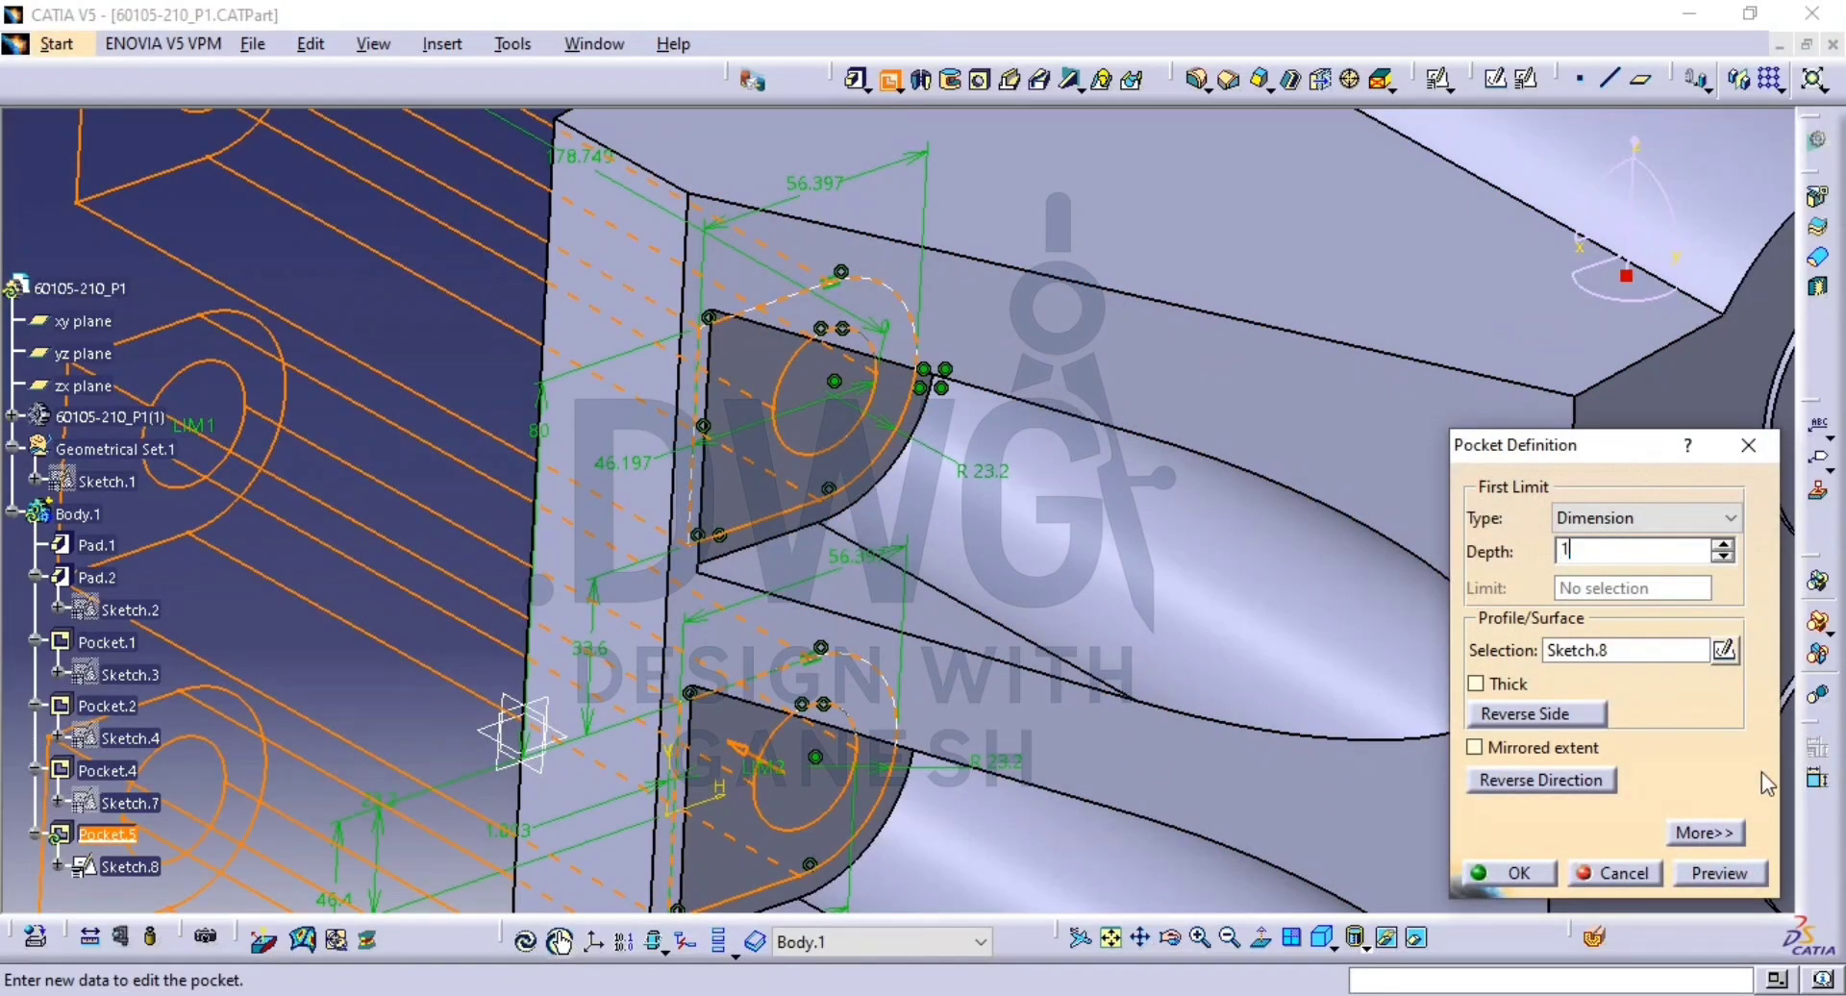
click(1719, 875)
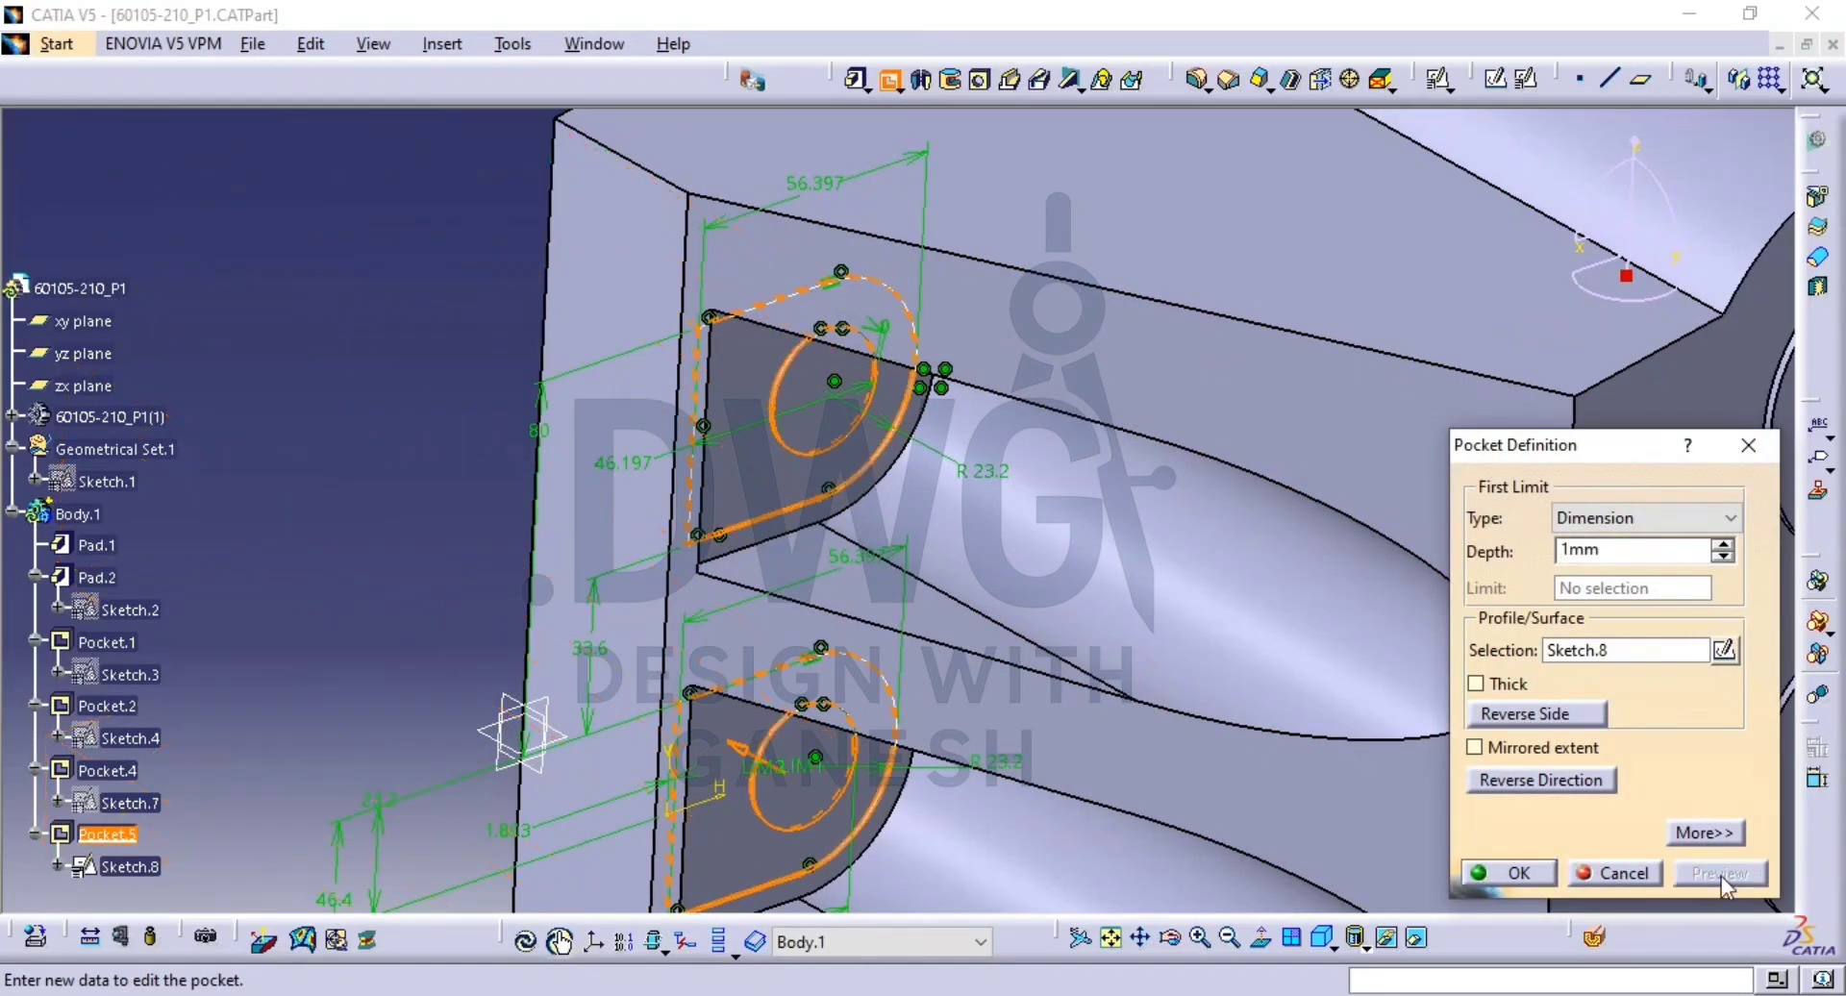
click(1536, 873)
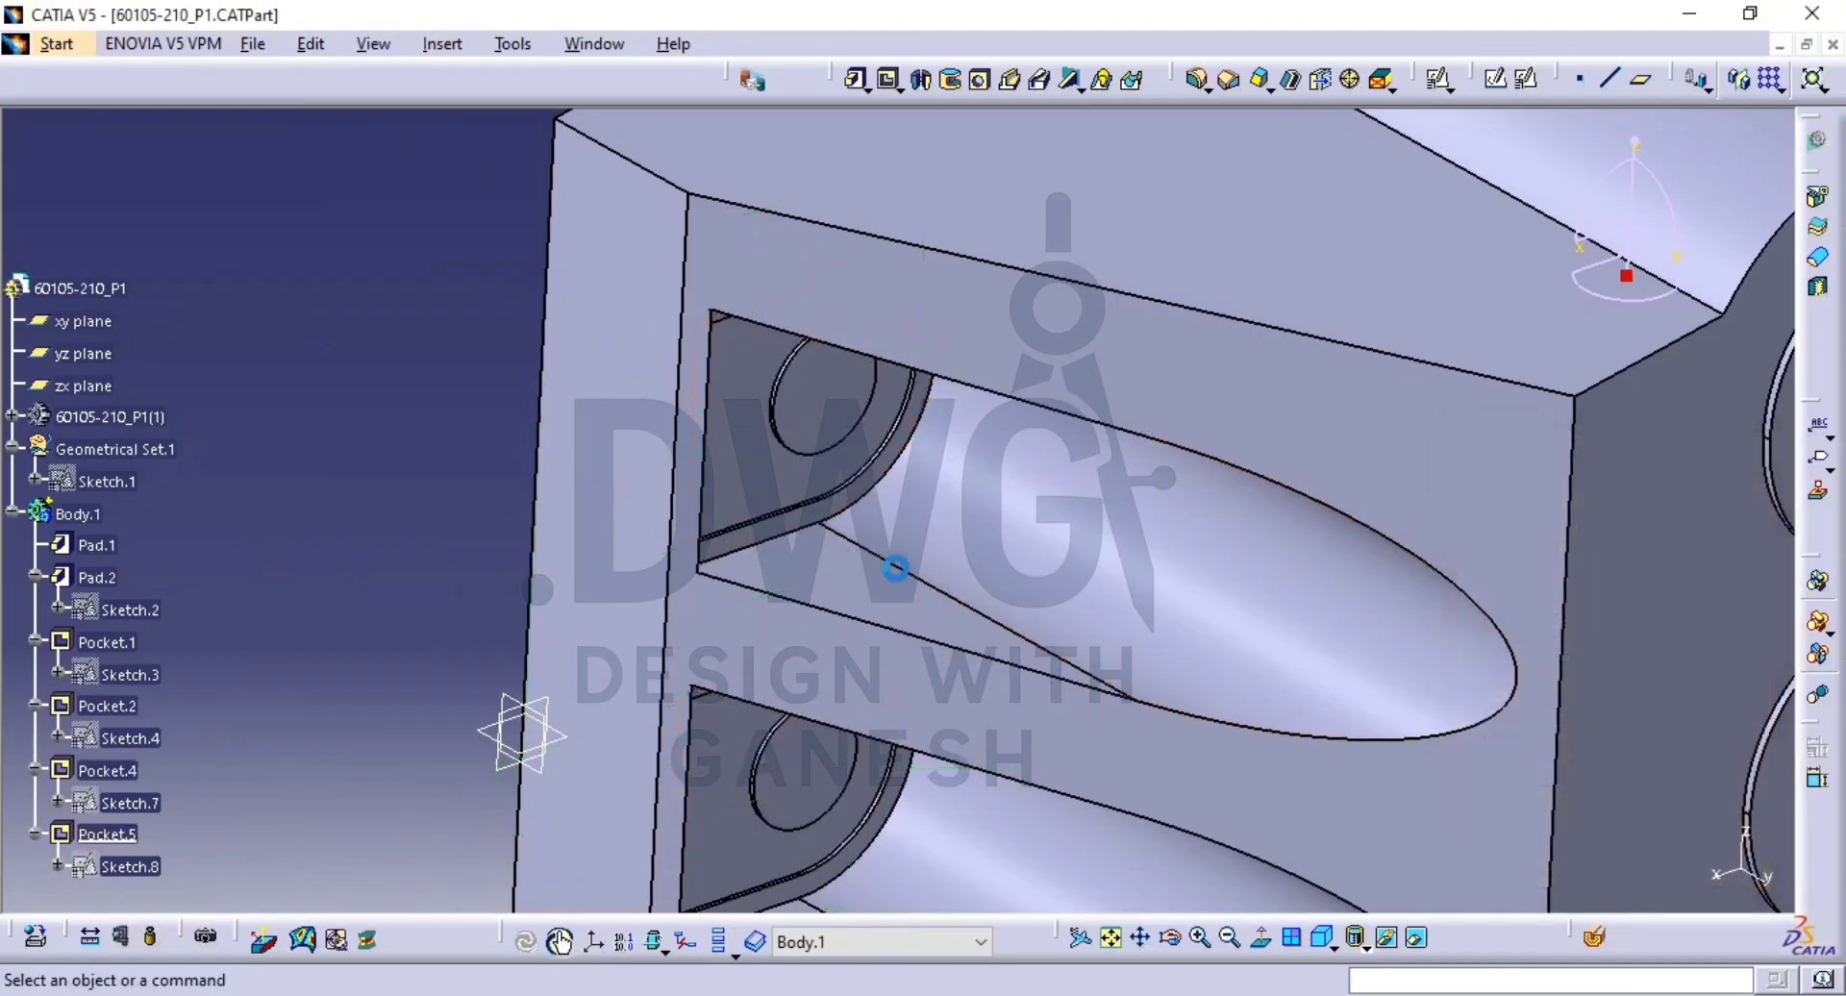
mouse_move(939, 548)
middle_down()
mouse_move(852, 557)
mouse_move(839, 459)
mouse_move(894, 661)
mouse_move(875, 616)
mouse_move(931, 523)
middle_up()
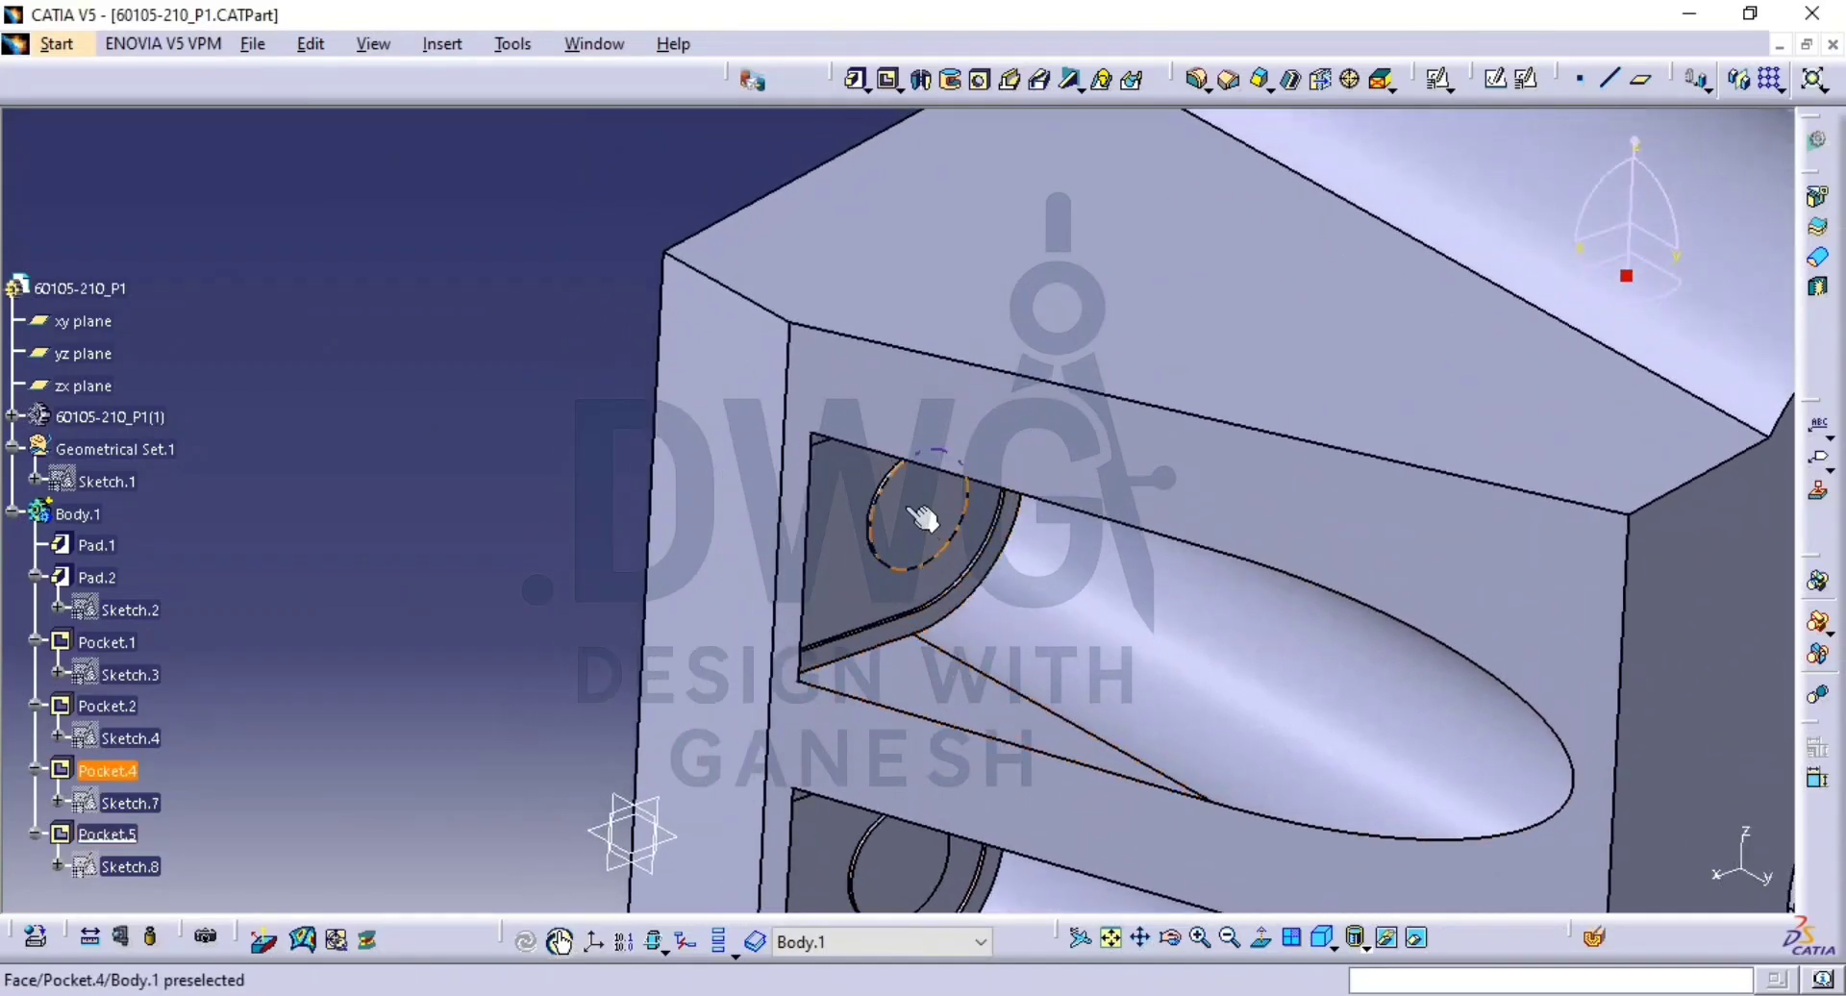
click(889, 84)
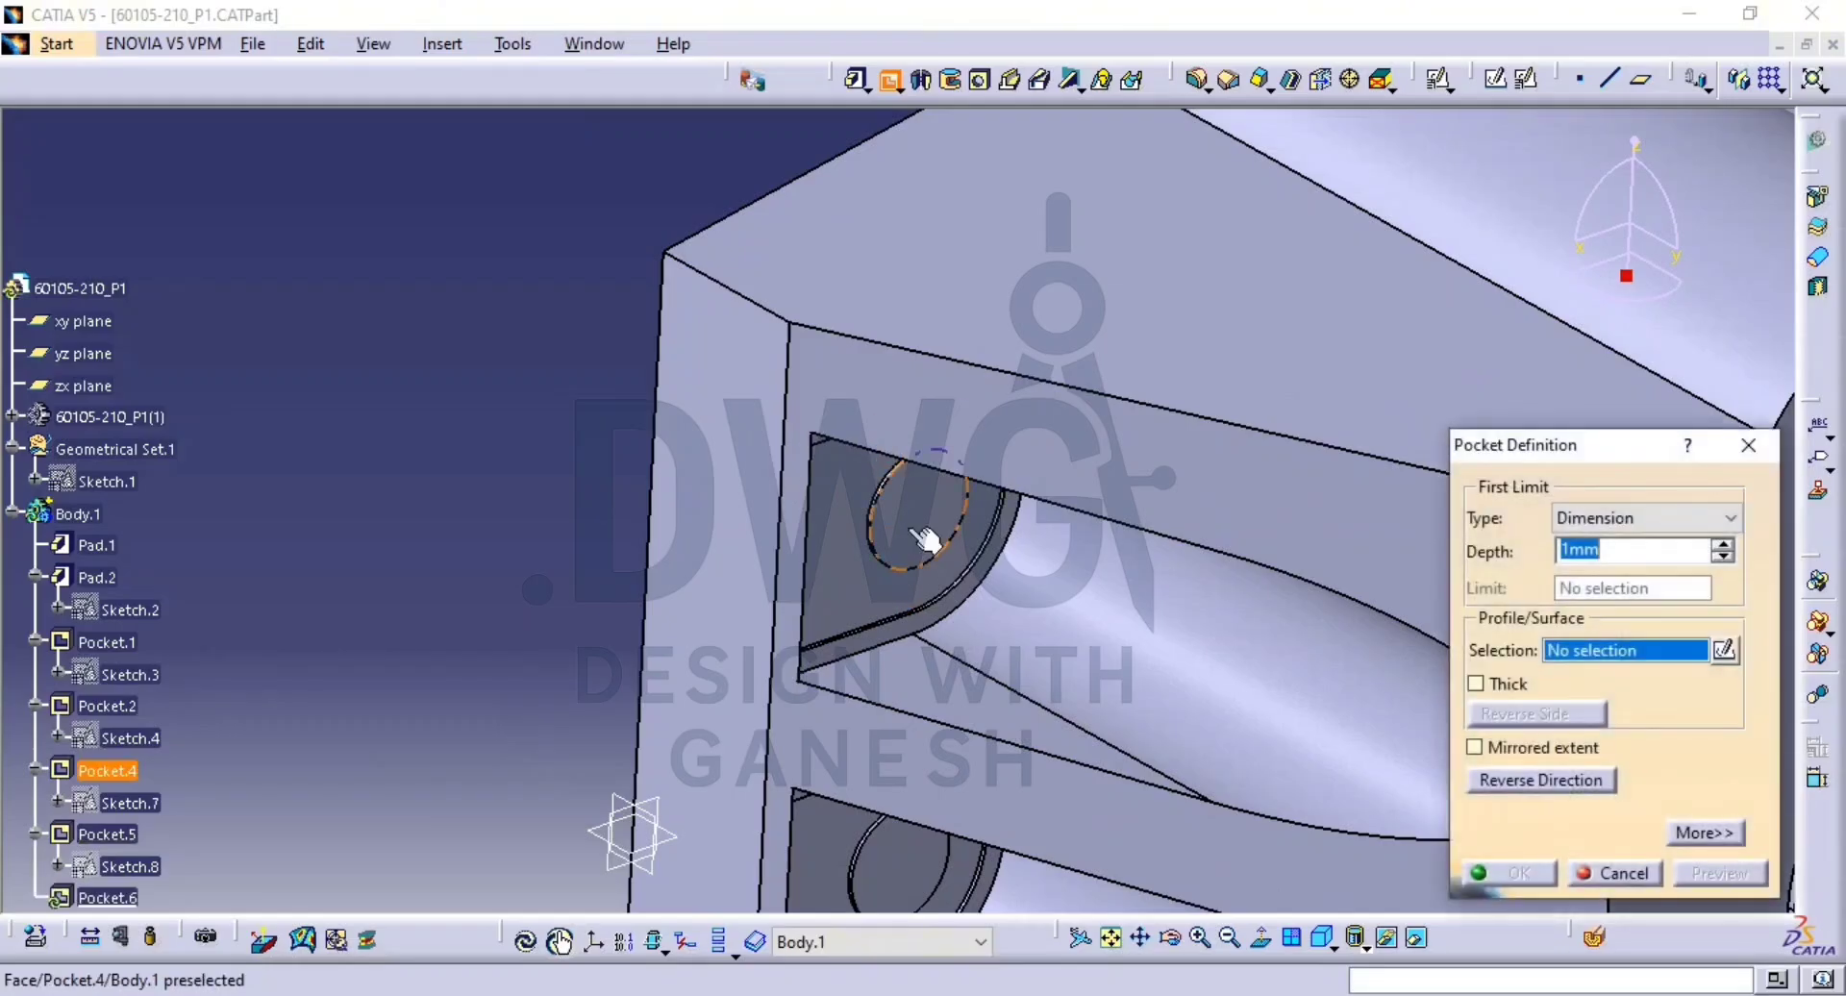
click(1650, 877)
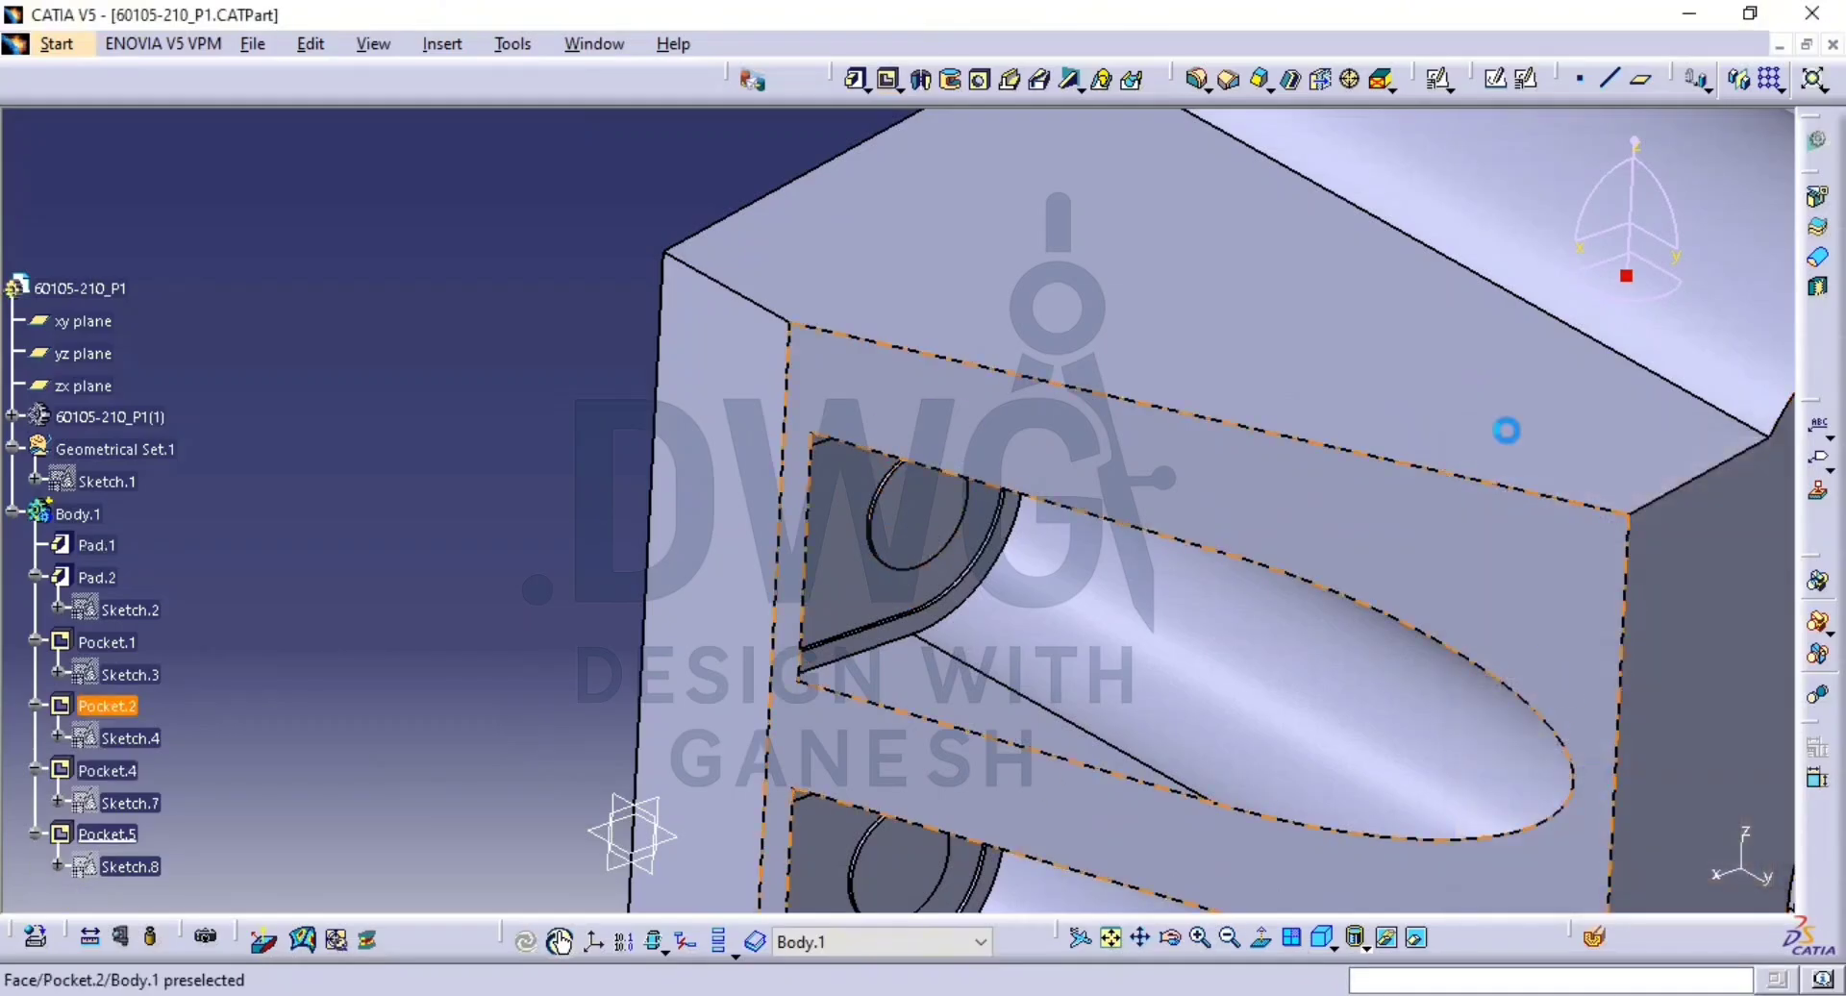
Create a positioned sketch on the circular face inside the upper recess, project the three recess circle edges onto it and exit.
click(1527, 79)
click(947, 535)
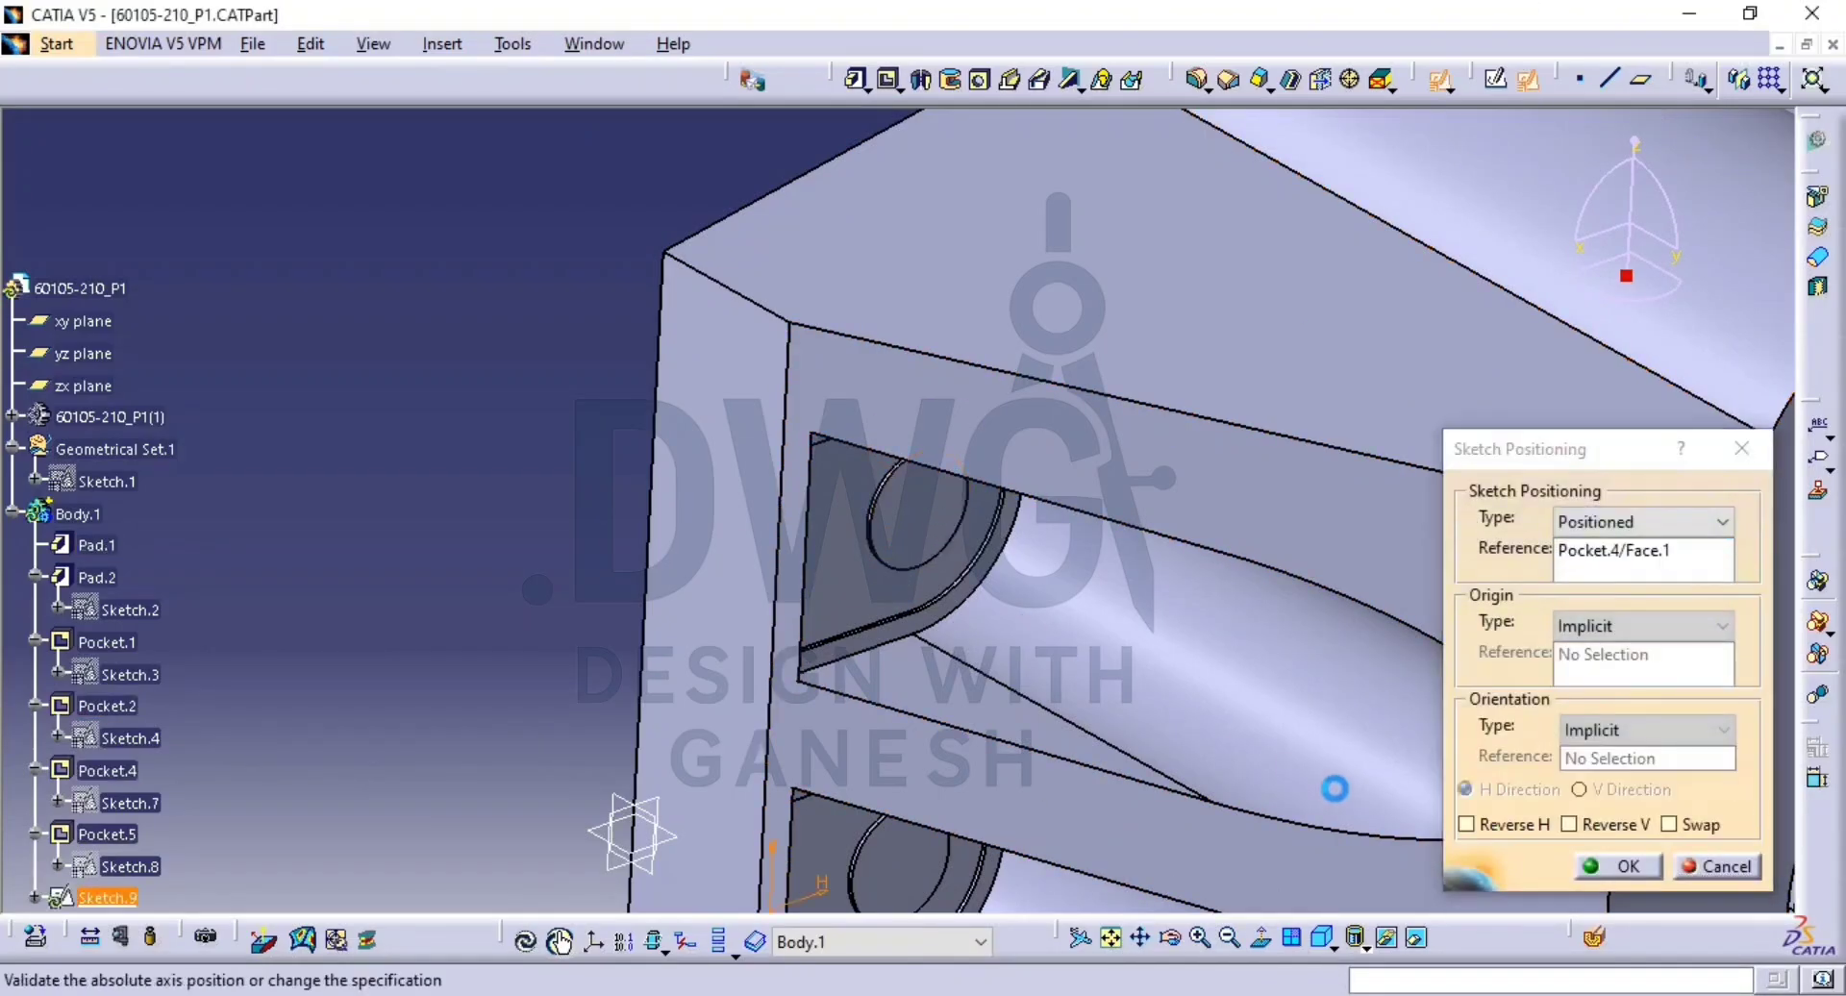
key(Return)
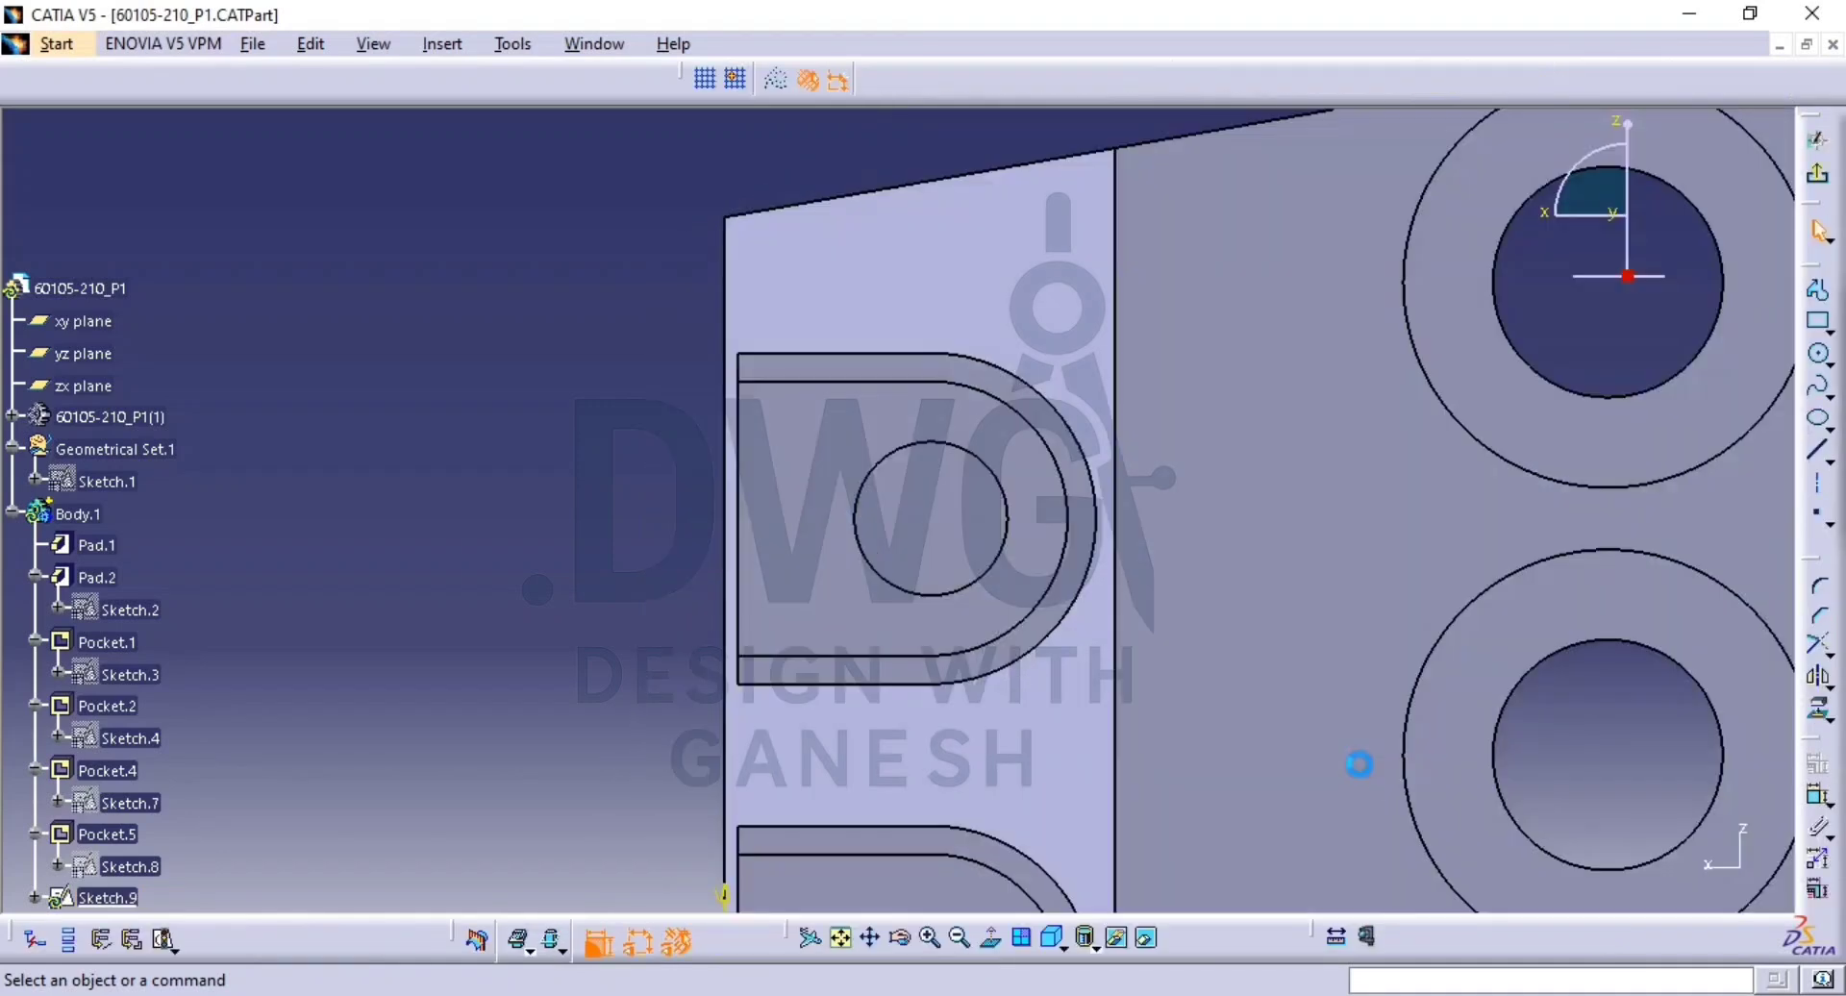
mouse_move(1311, 701)
middle_down()
mouse_move(1289, 701)
mouse_move(1327, 806)
mouse_move(1240, 635)
mouse_move(1137, 639)
middle_up()
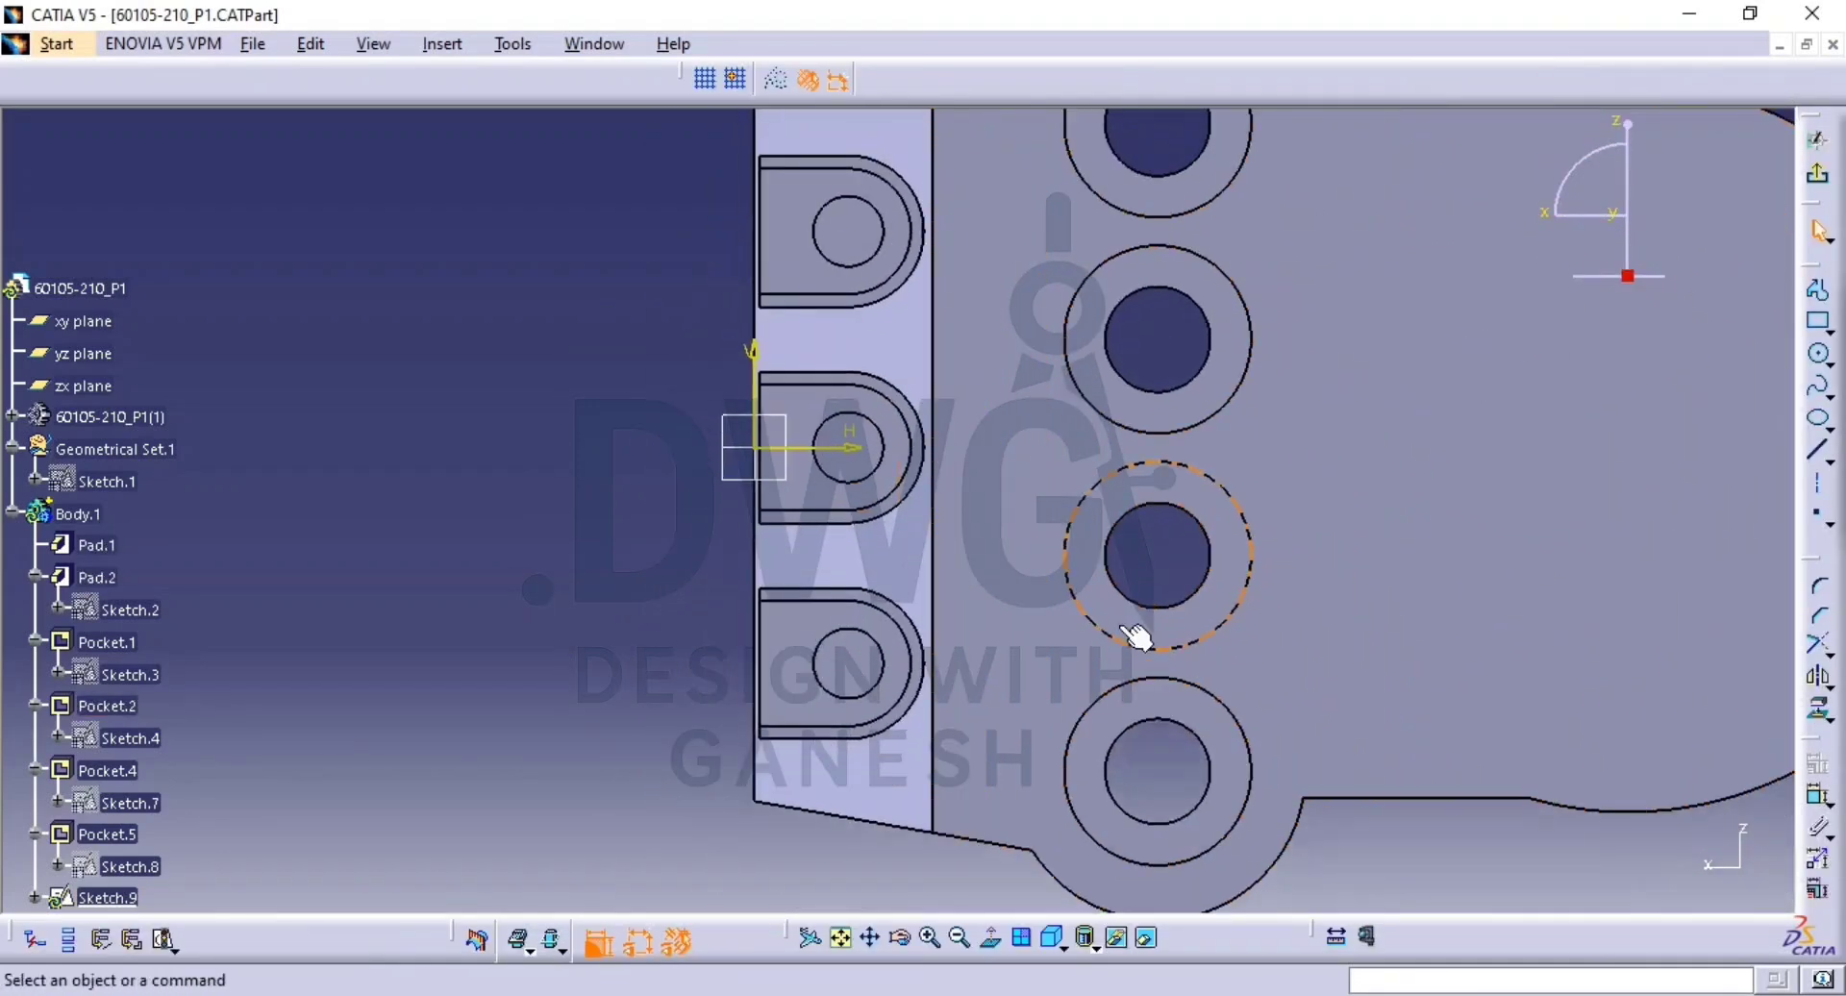
click(1817, 709)
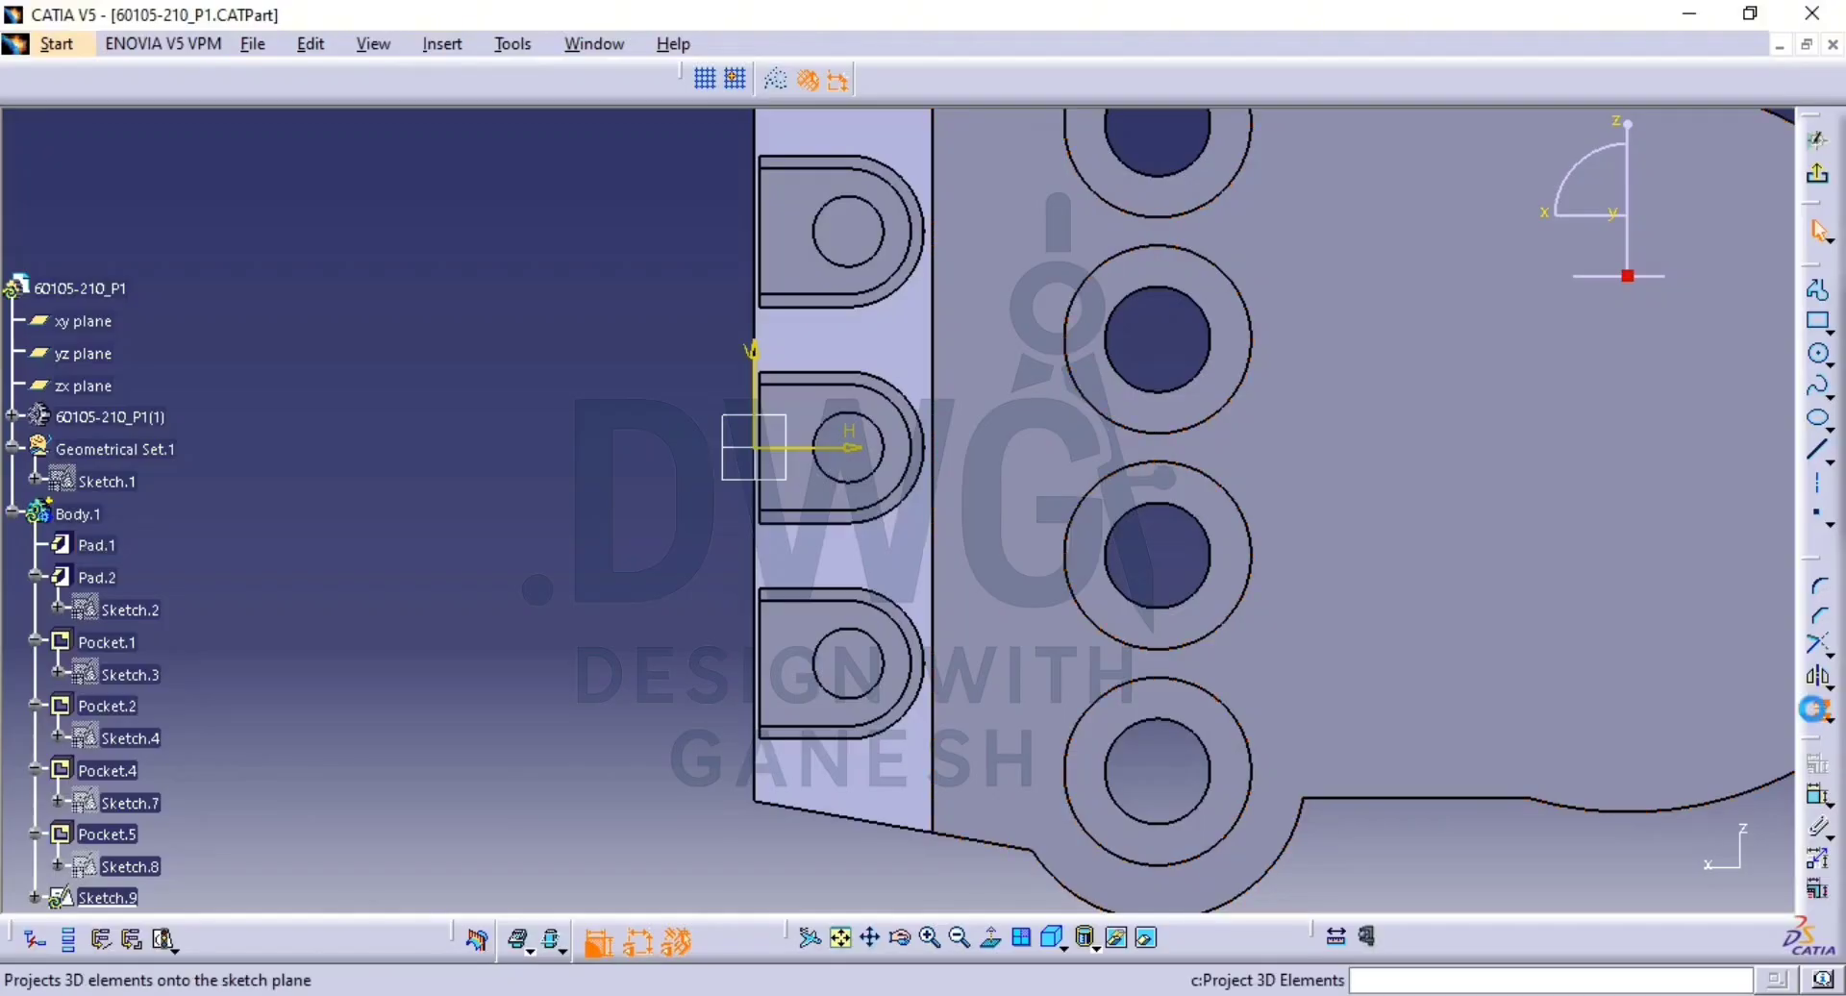
click(870, 673)
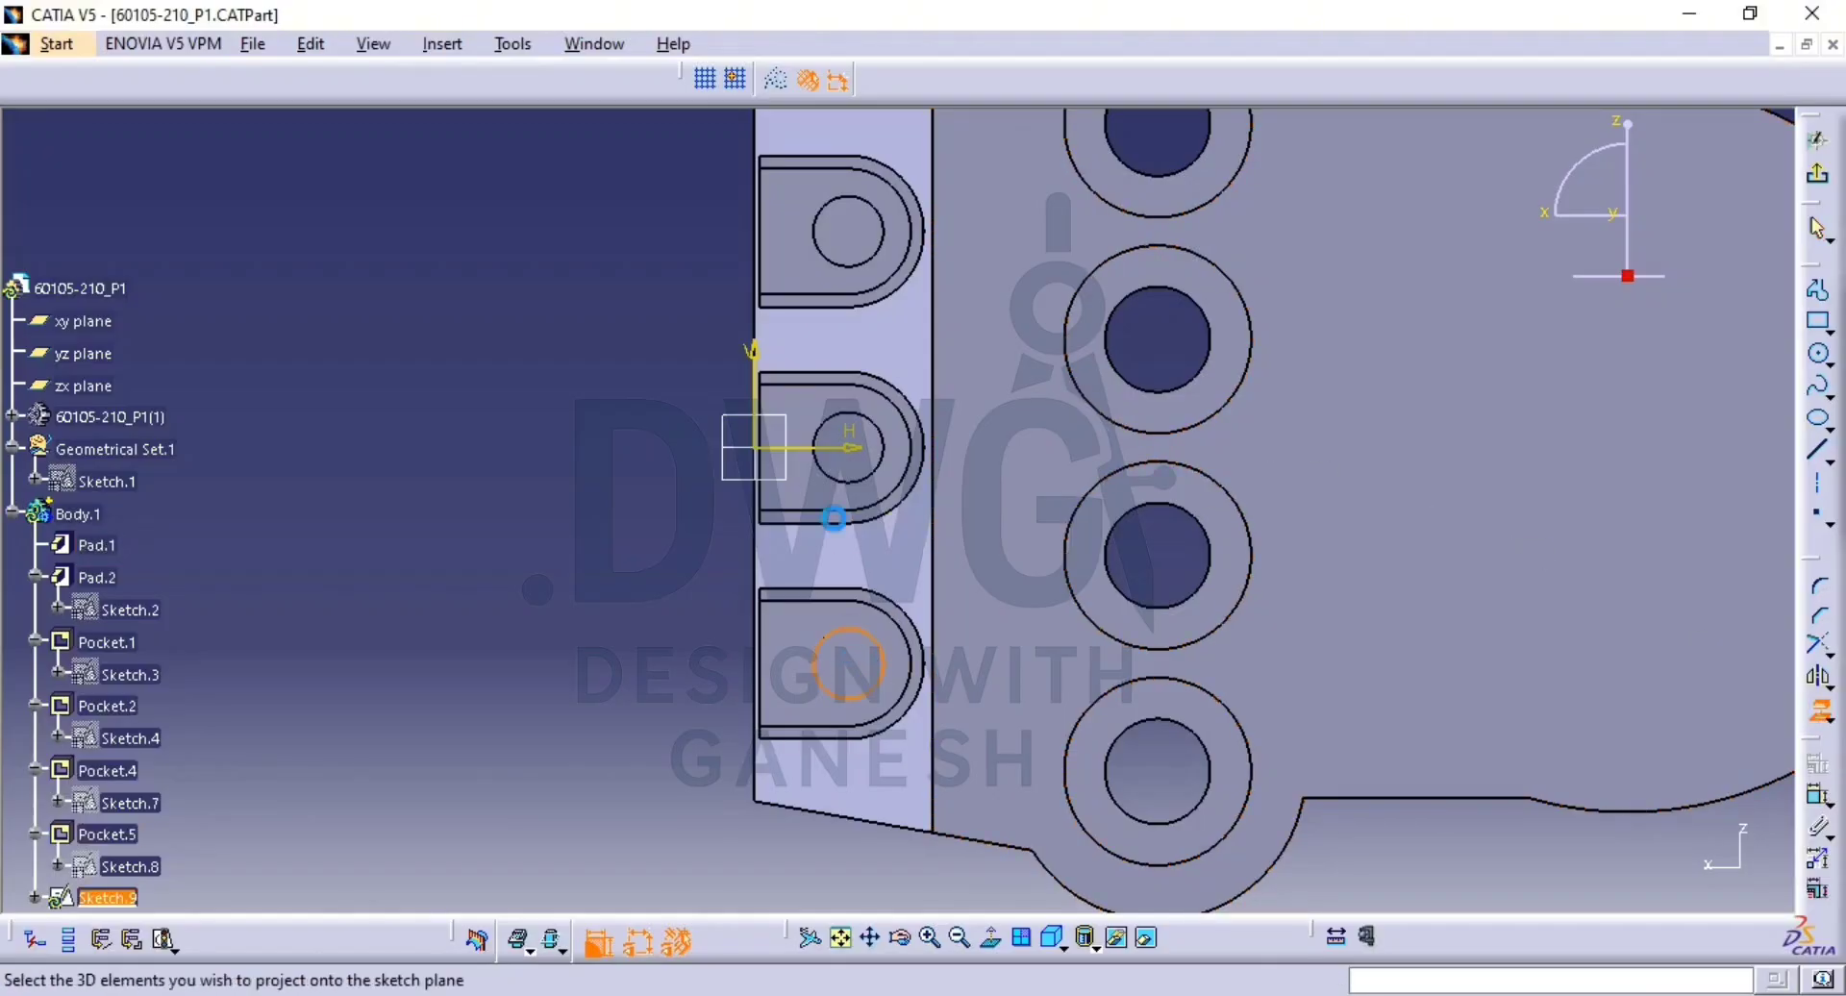
click(858, 457)
click(859, 234)
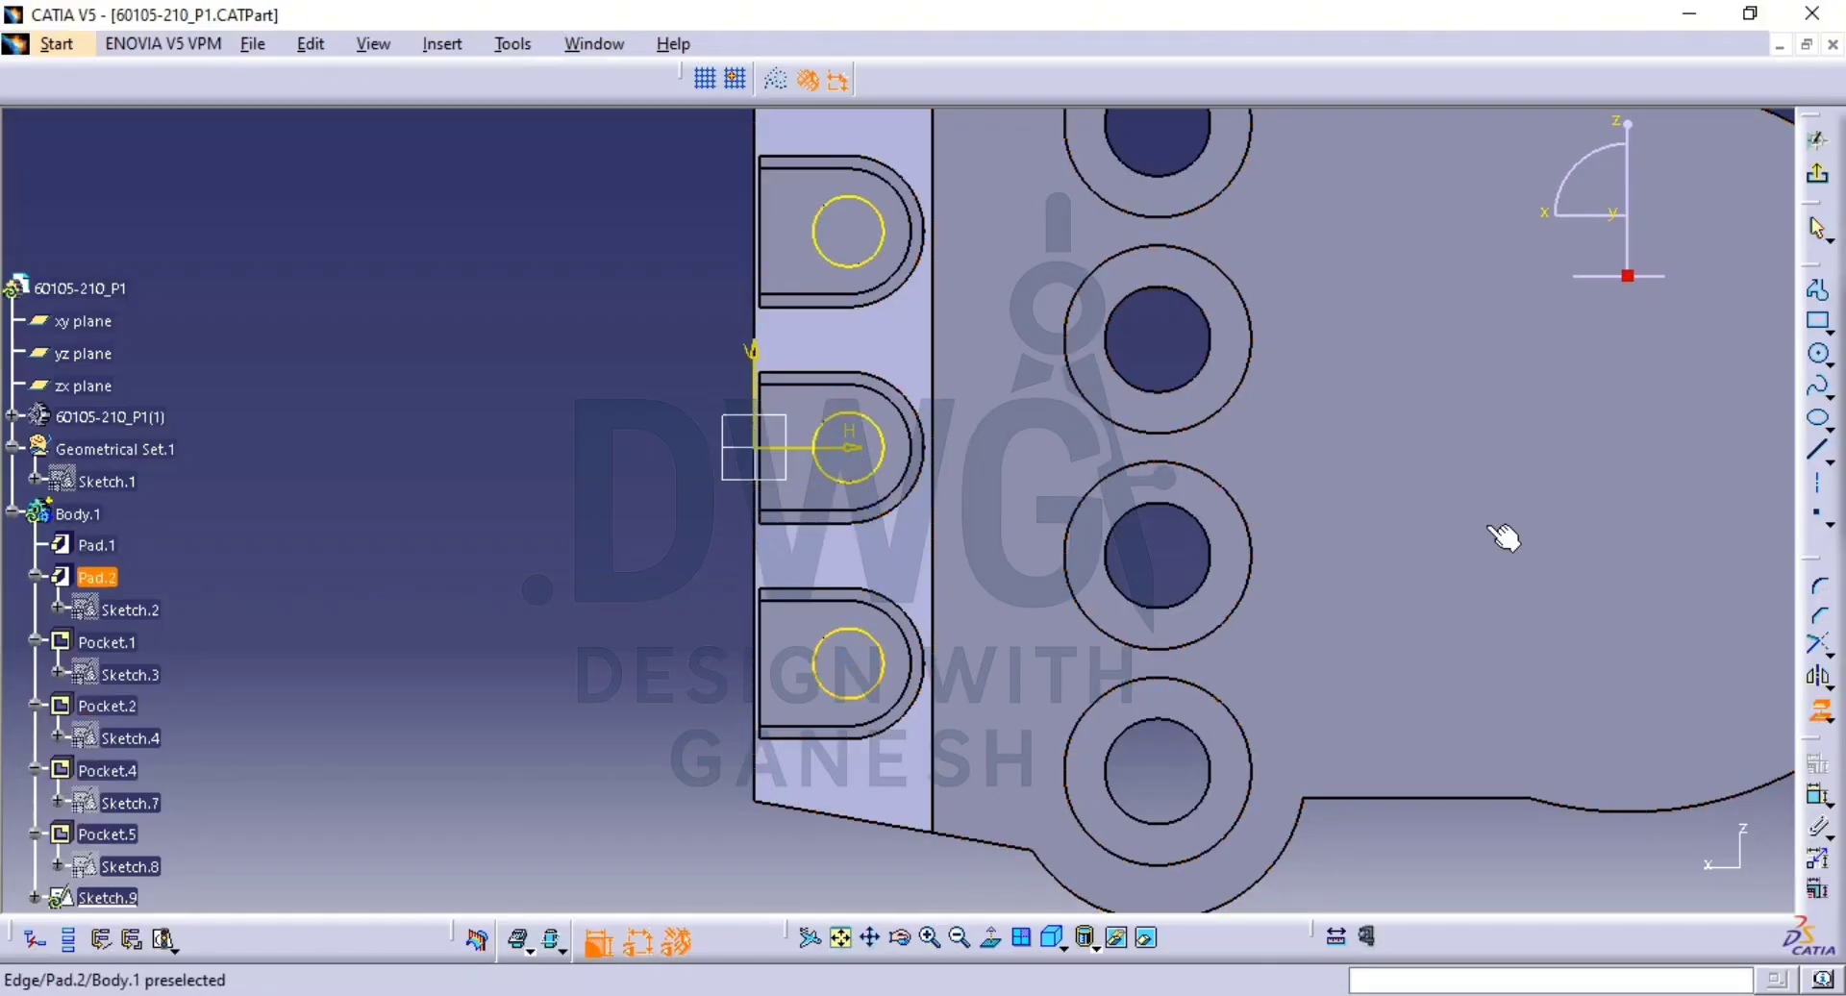
click(1820, 182)
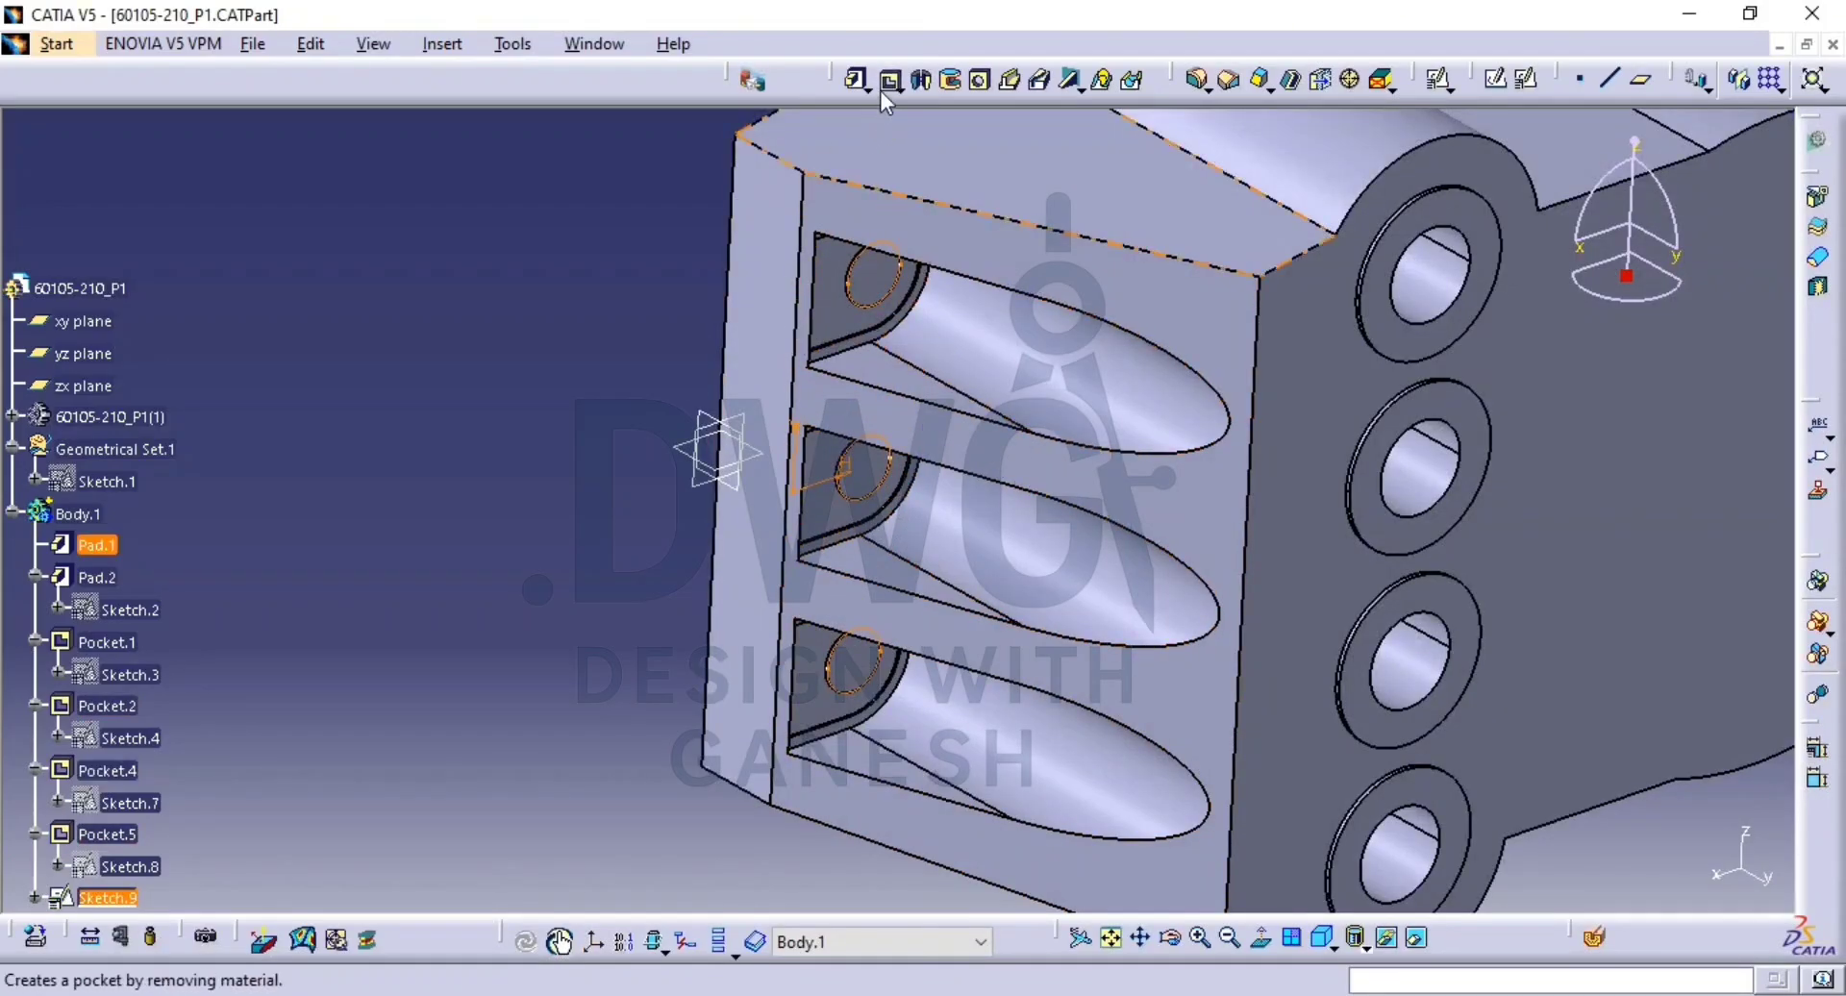
Cut the three projected circles of Sketch.9 as a pocket with the limit type Up to next.
click(891, 82)
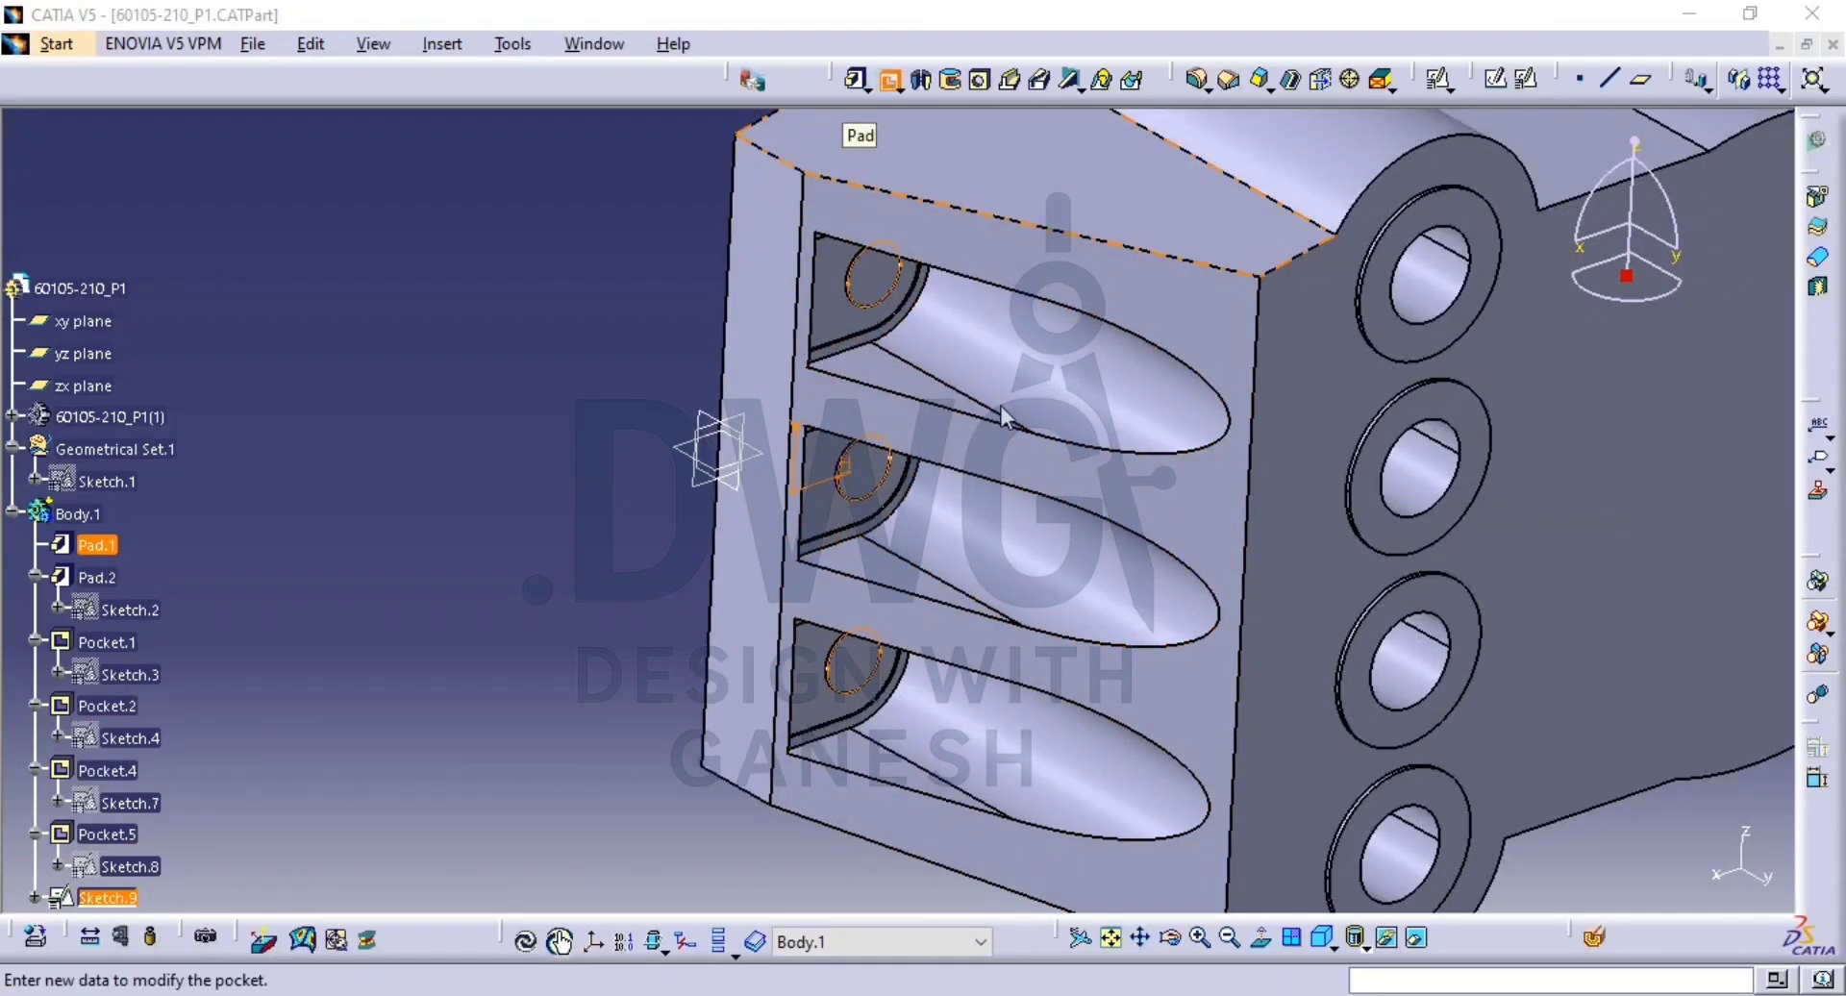
click(1632, 519)
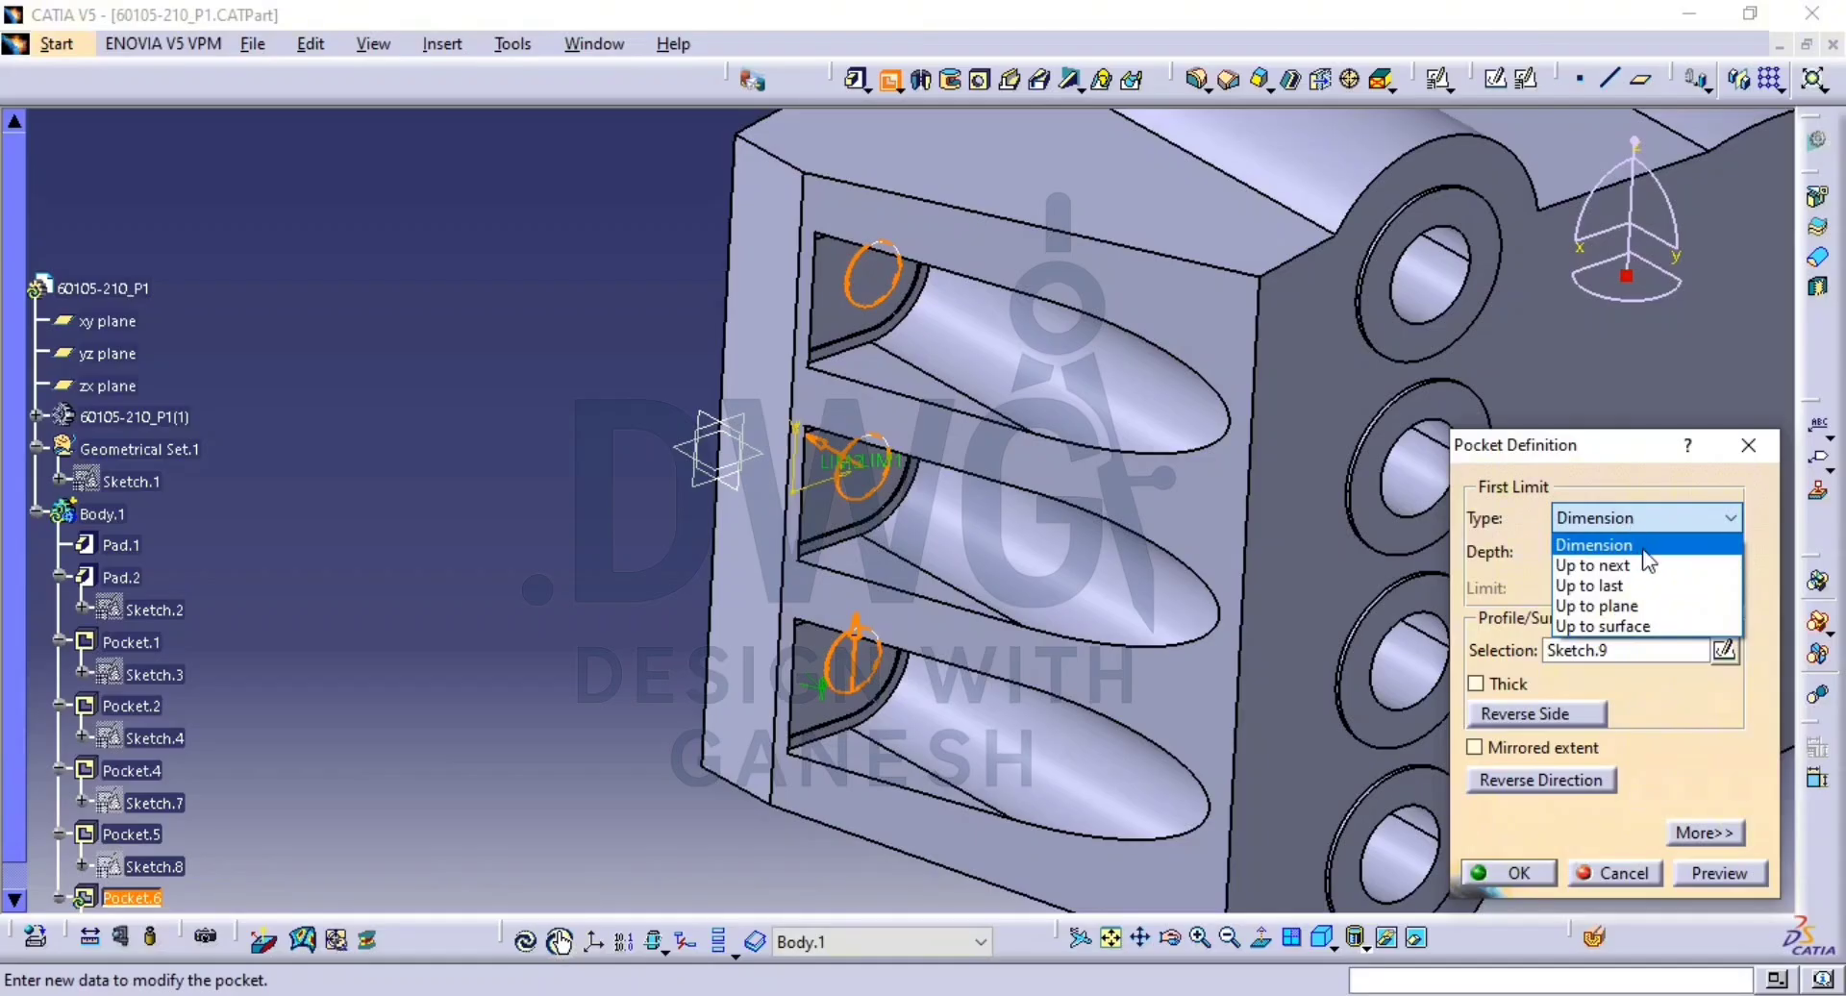
click(1644, 564)
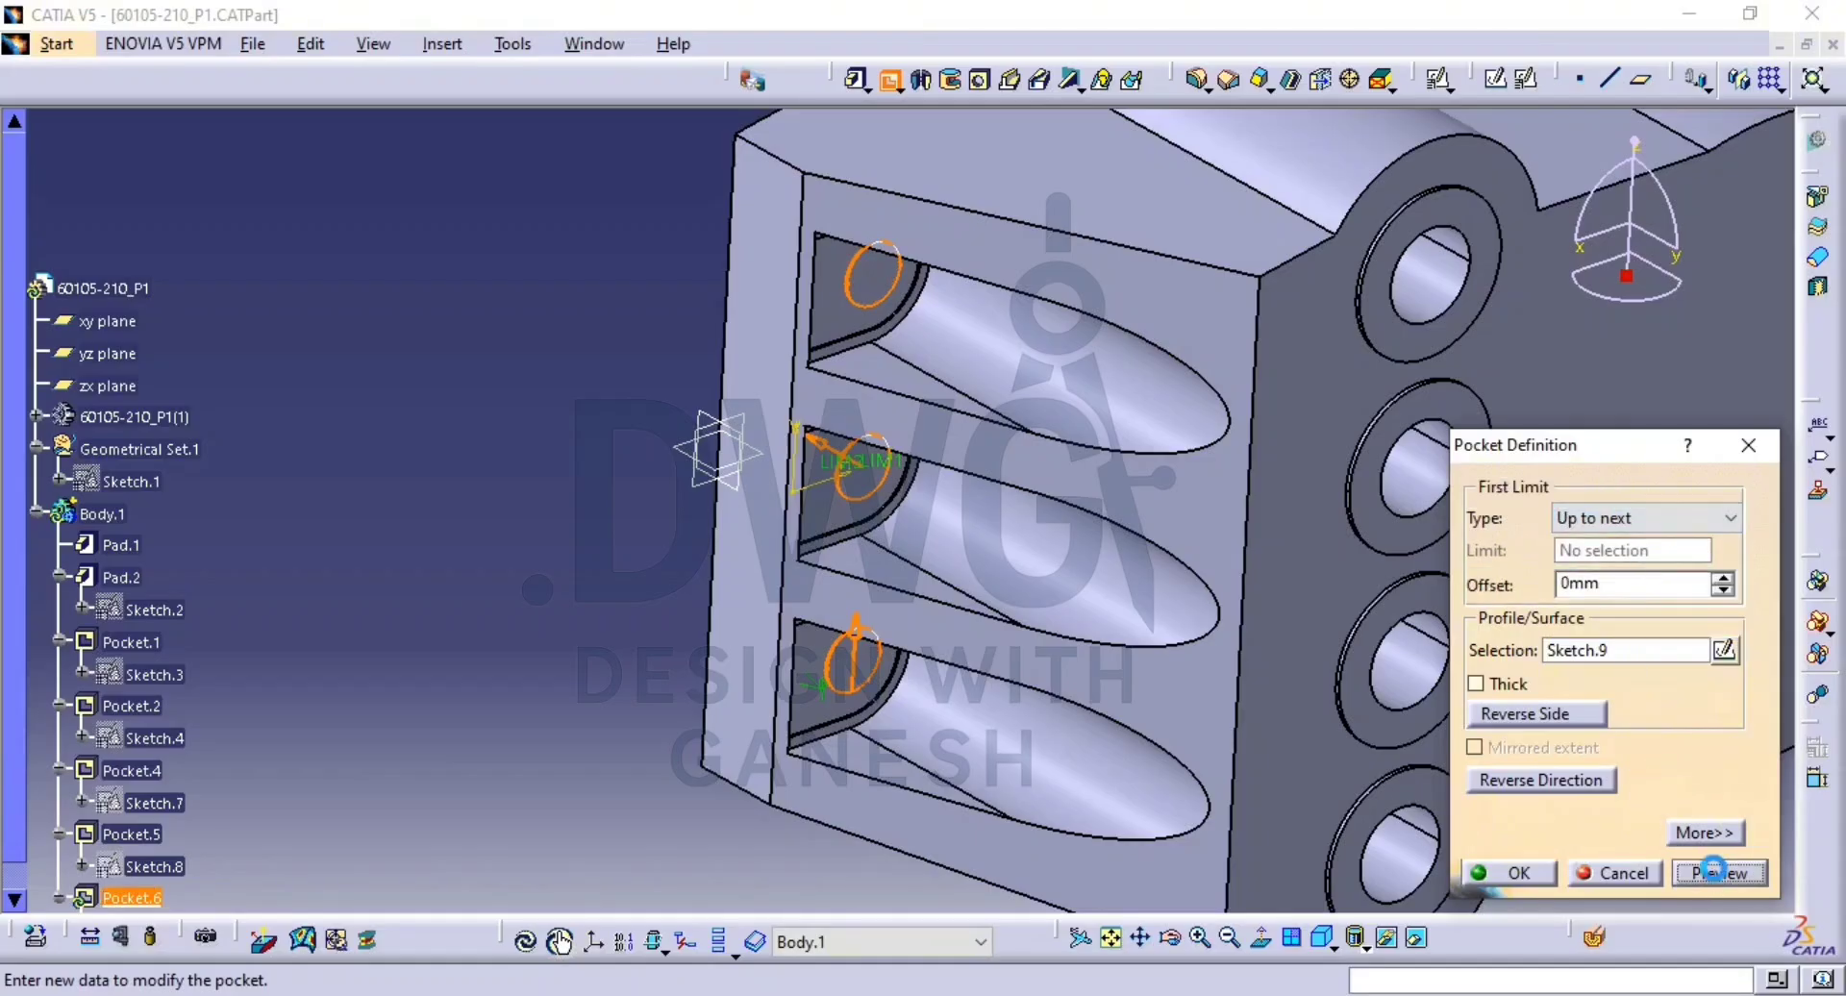
click(1714, 869)
click(1507, 873)
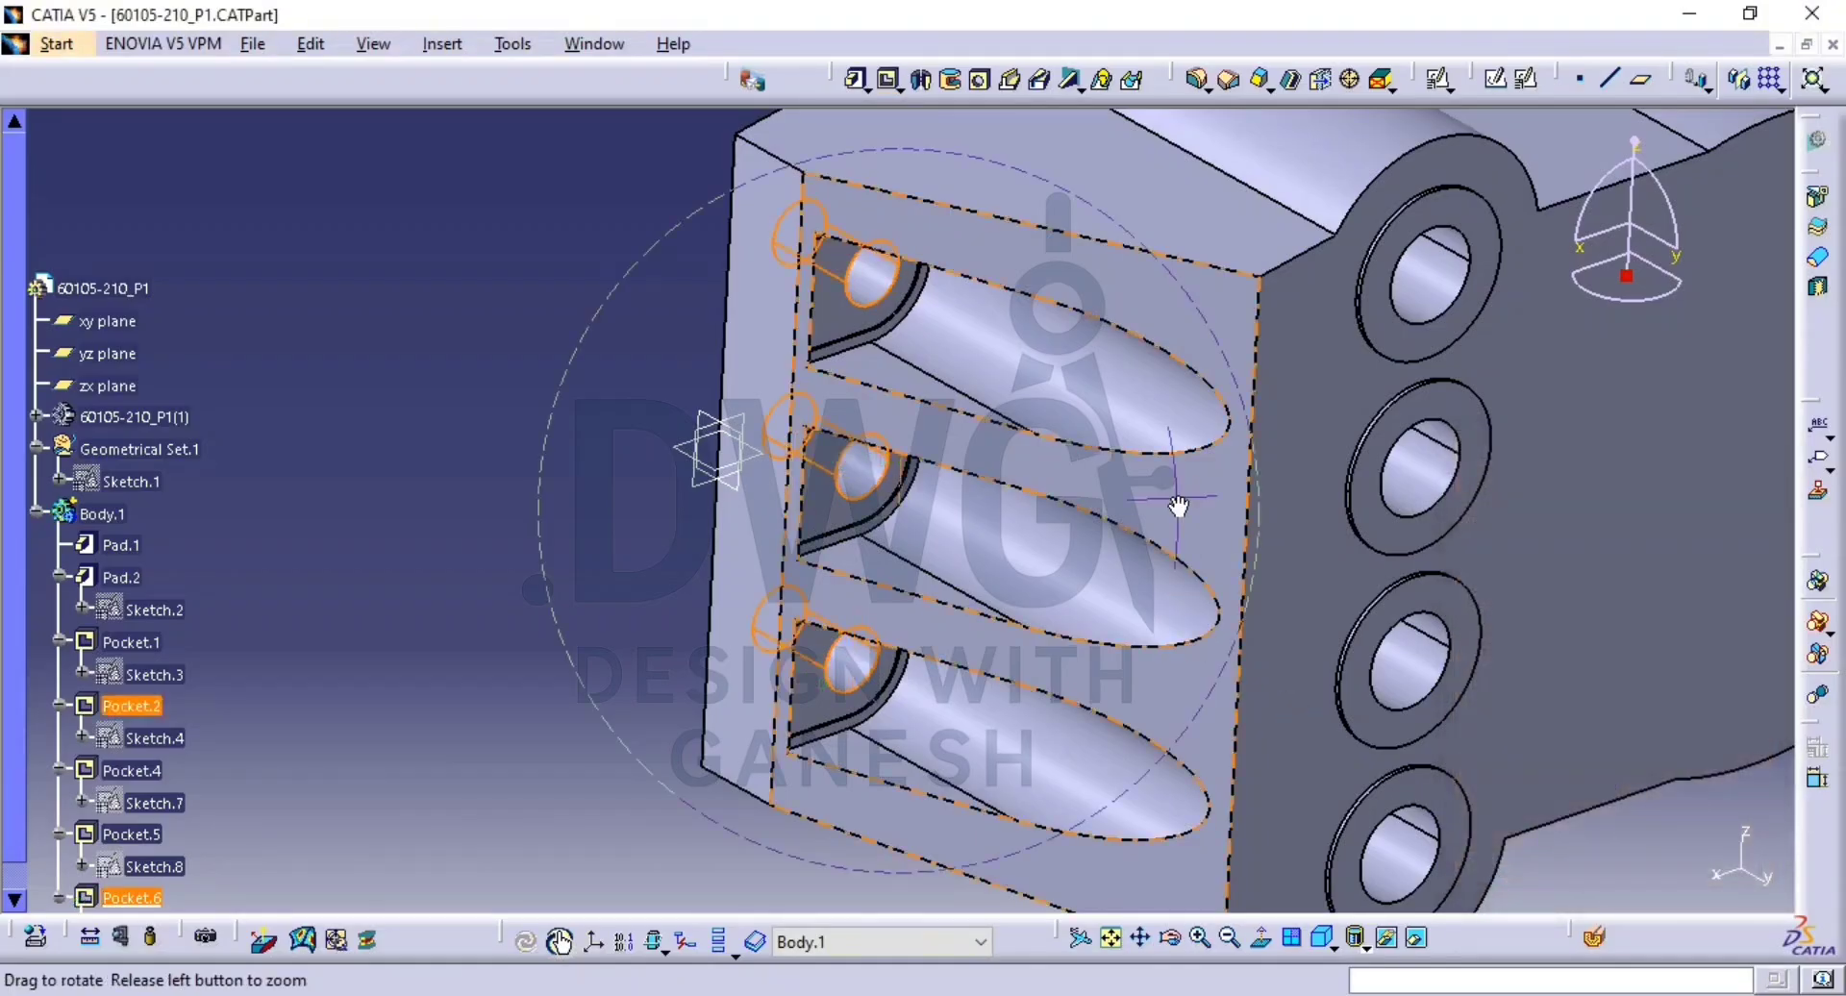
middle_drag(1179, 503, 1084, 625)
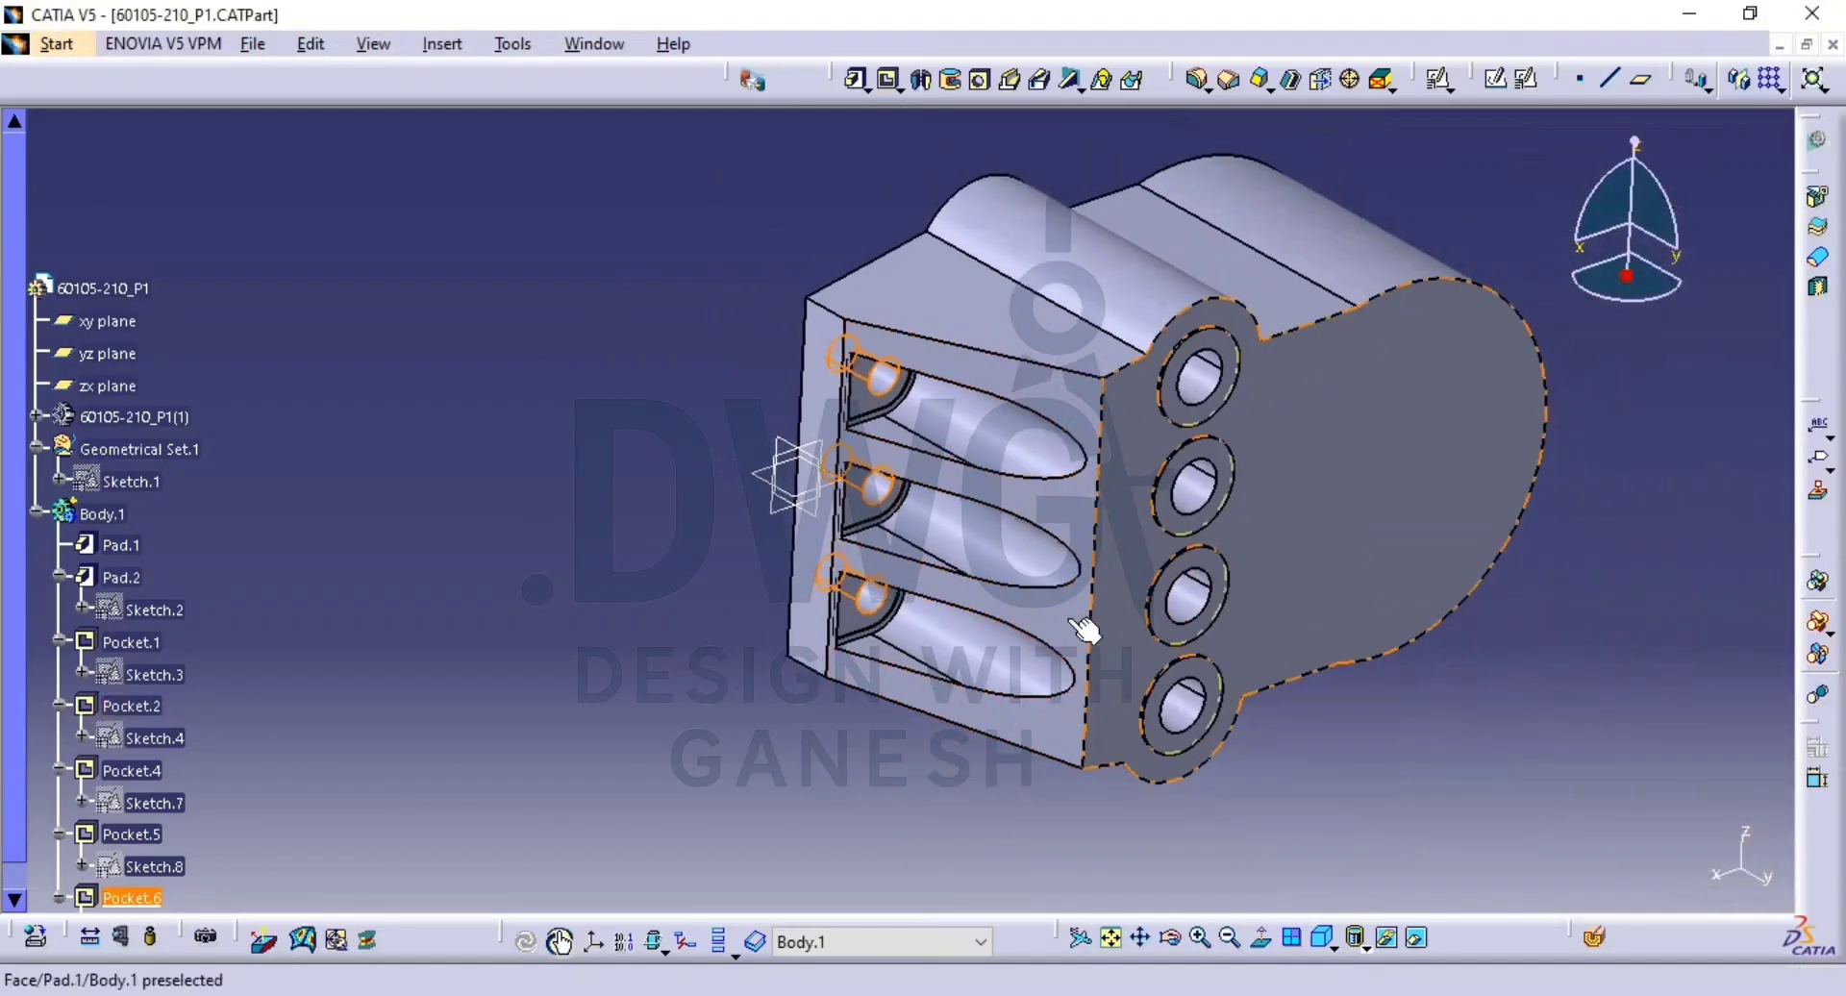
click(39, 417)
click(132, 449)
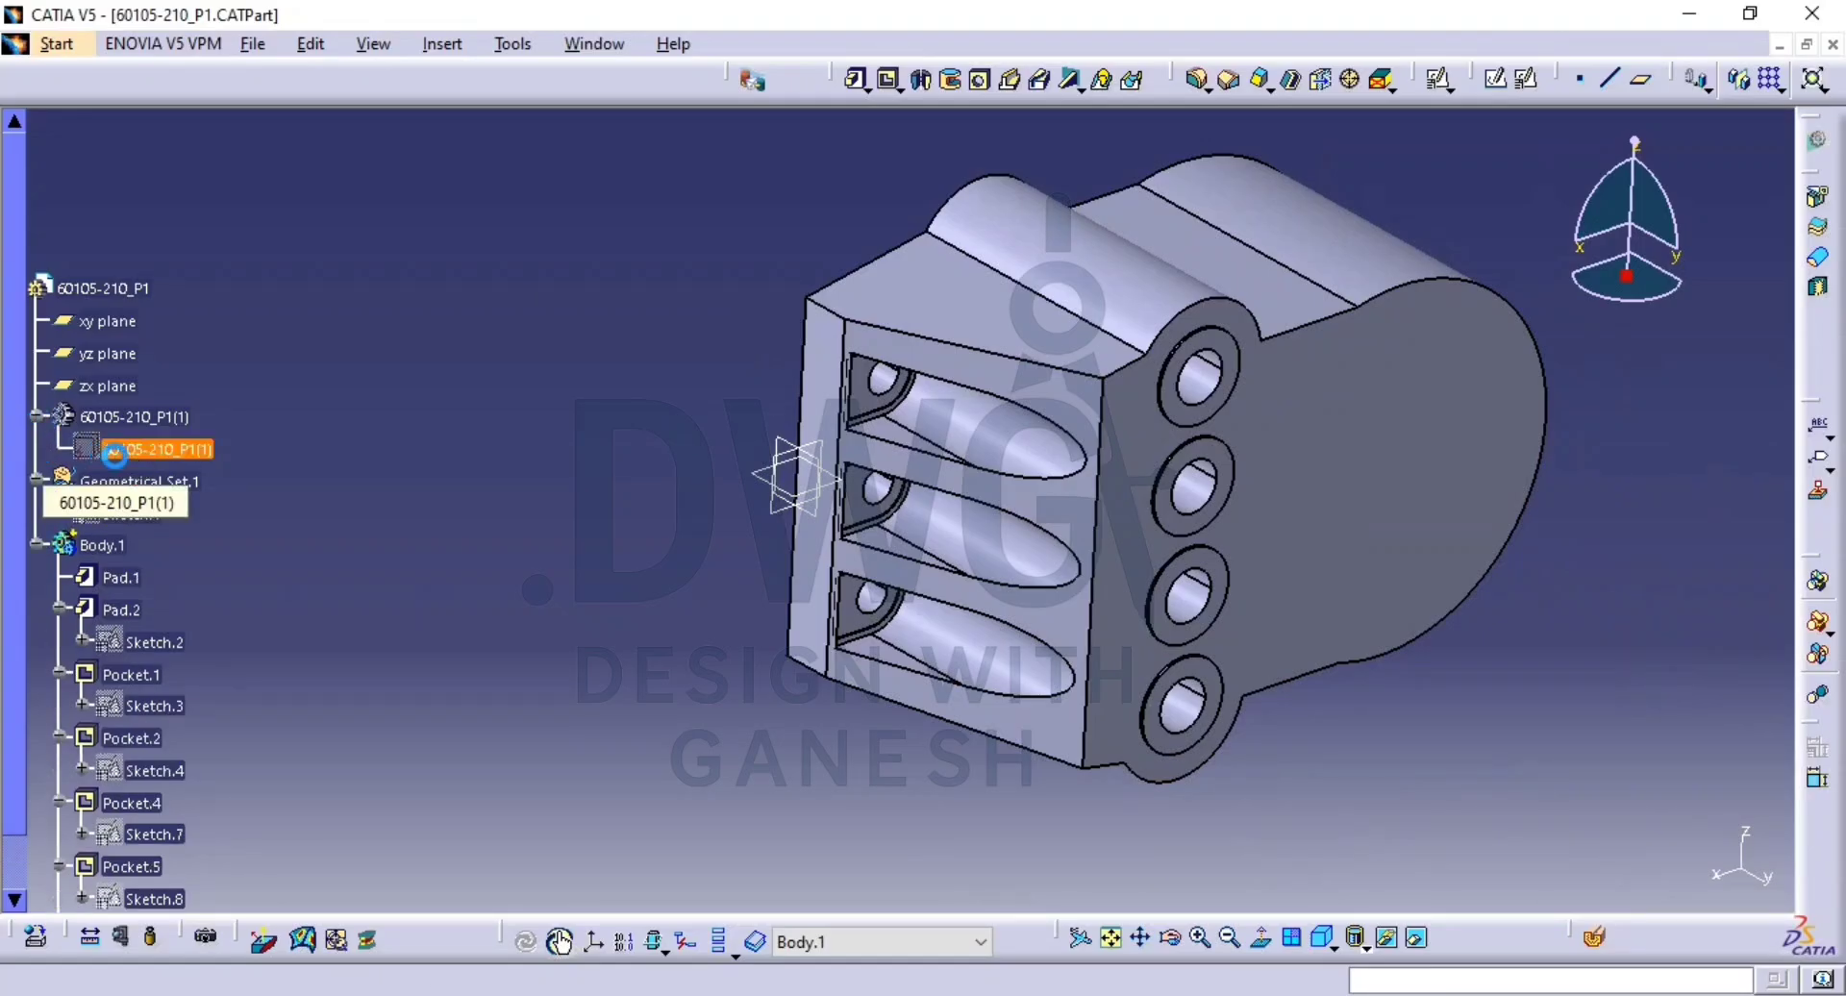
key(Delete)
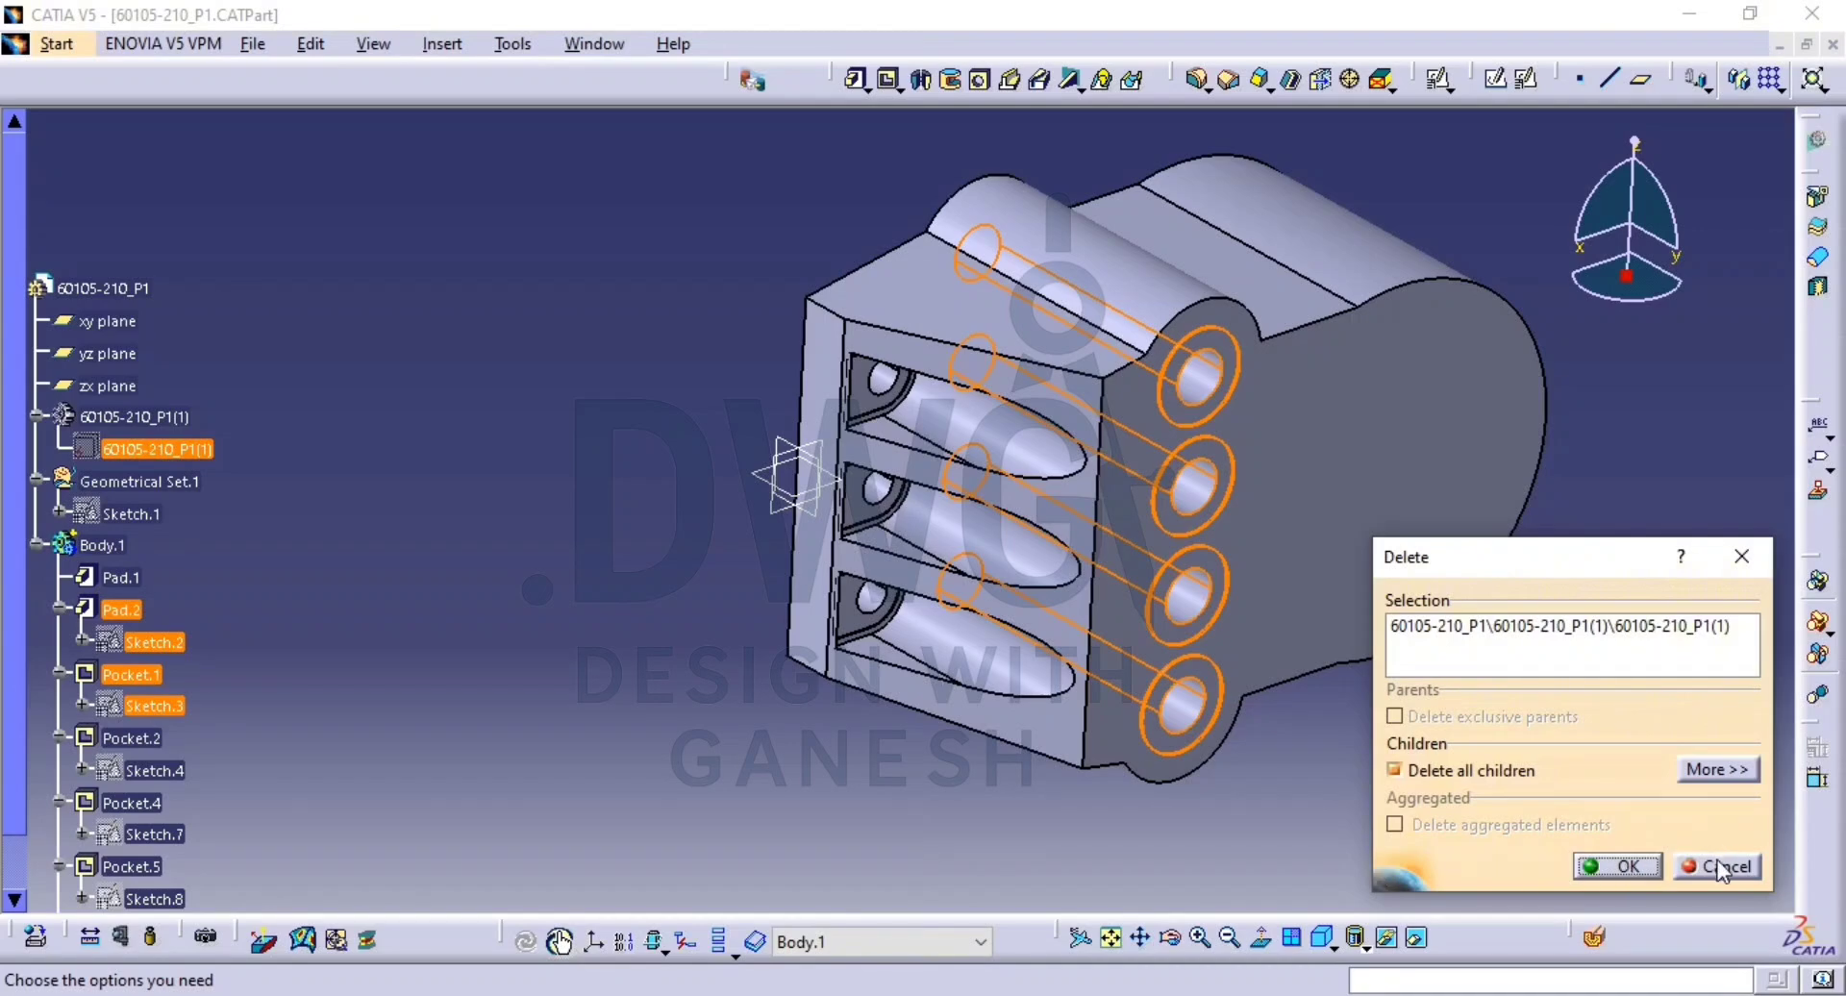
click(1720, 868)
Isolate Sketch.2 and Sketch.3 to remove their links to the imported reference body.
right_click(152, 643)
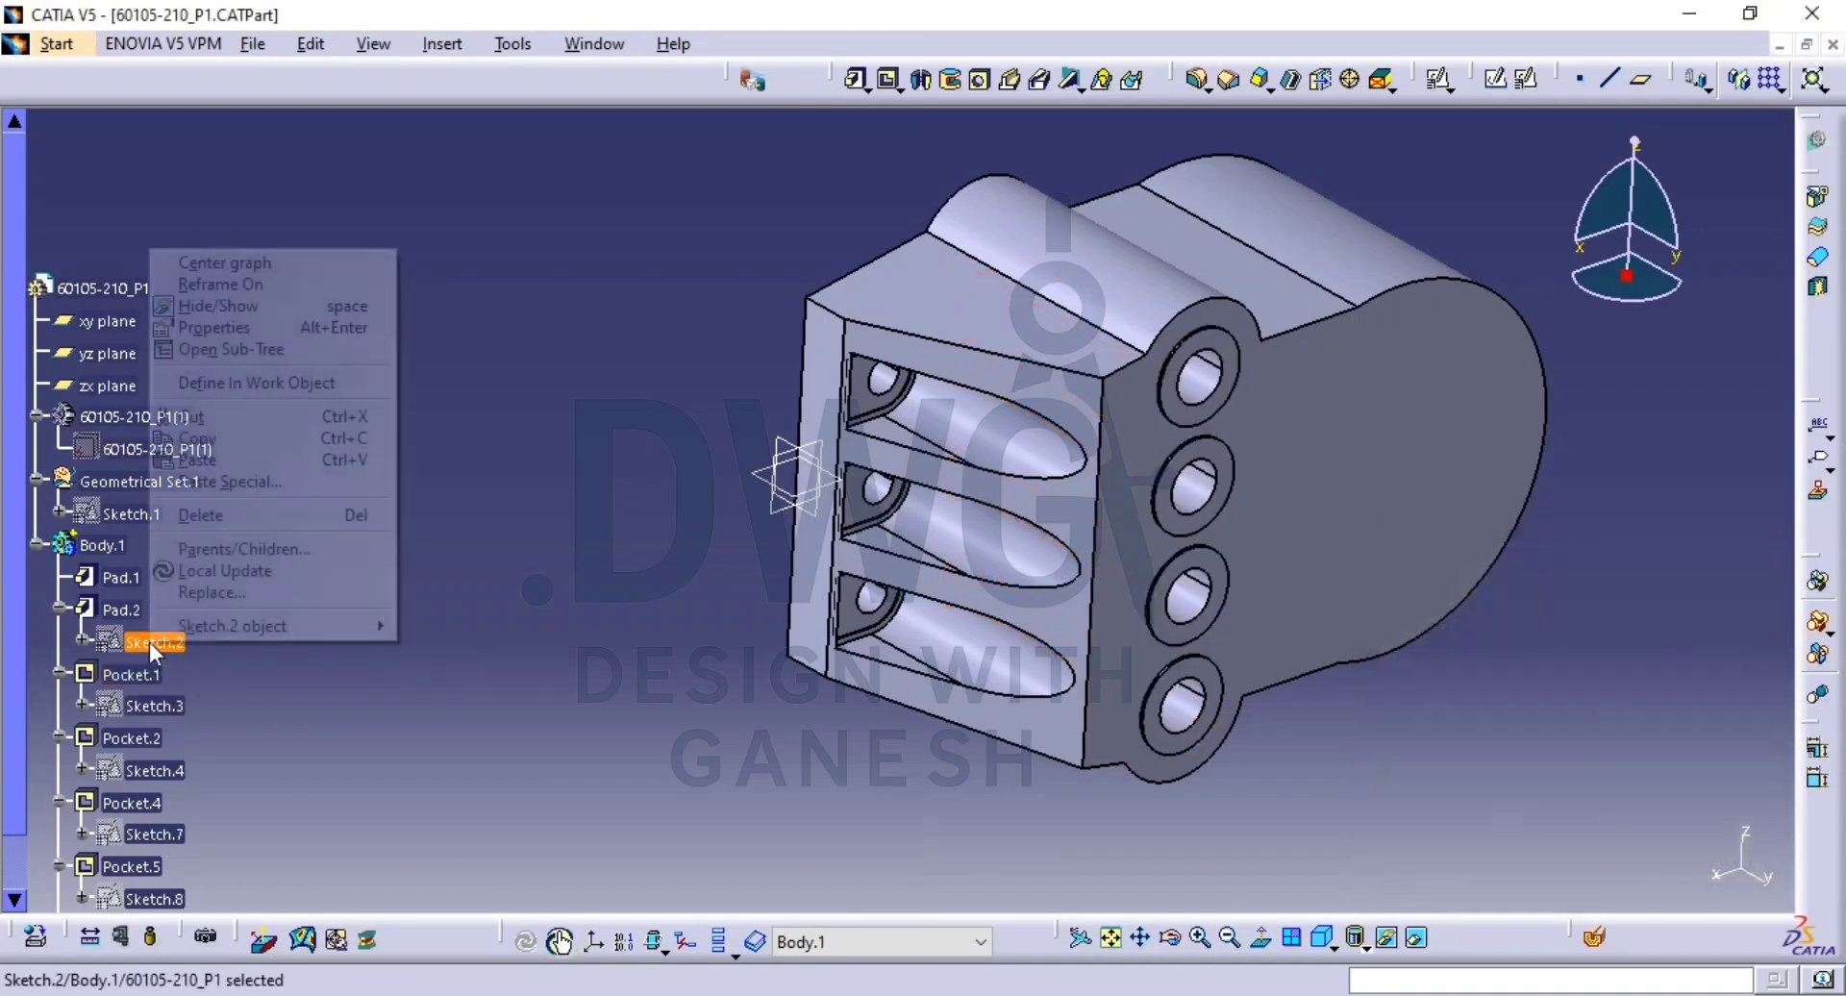
mouse_move(270, 627)
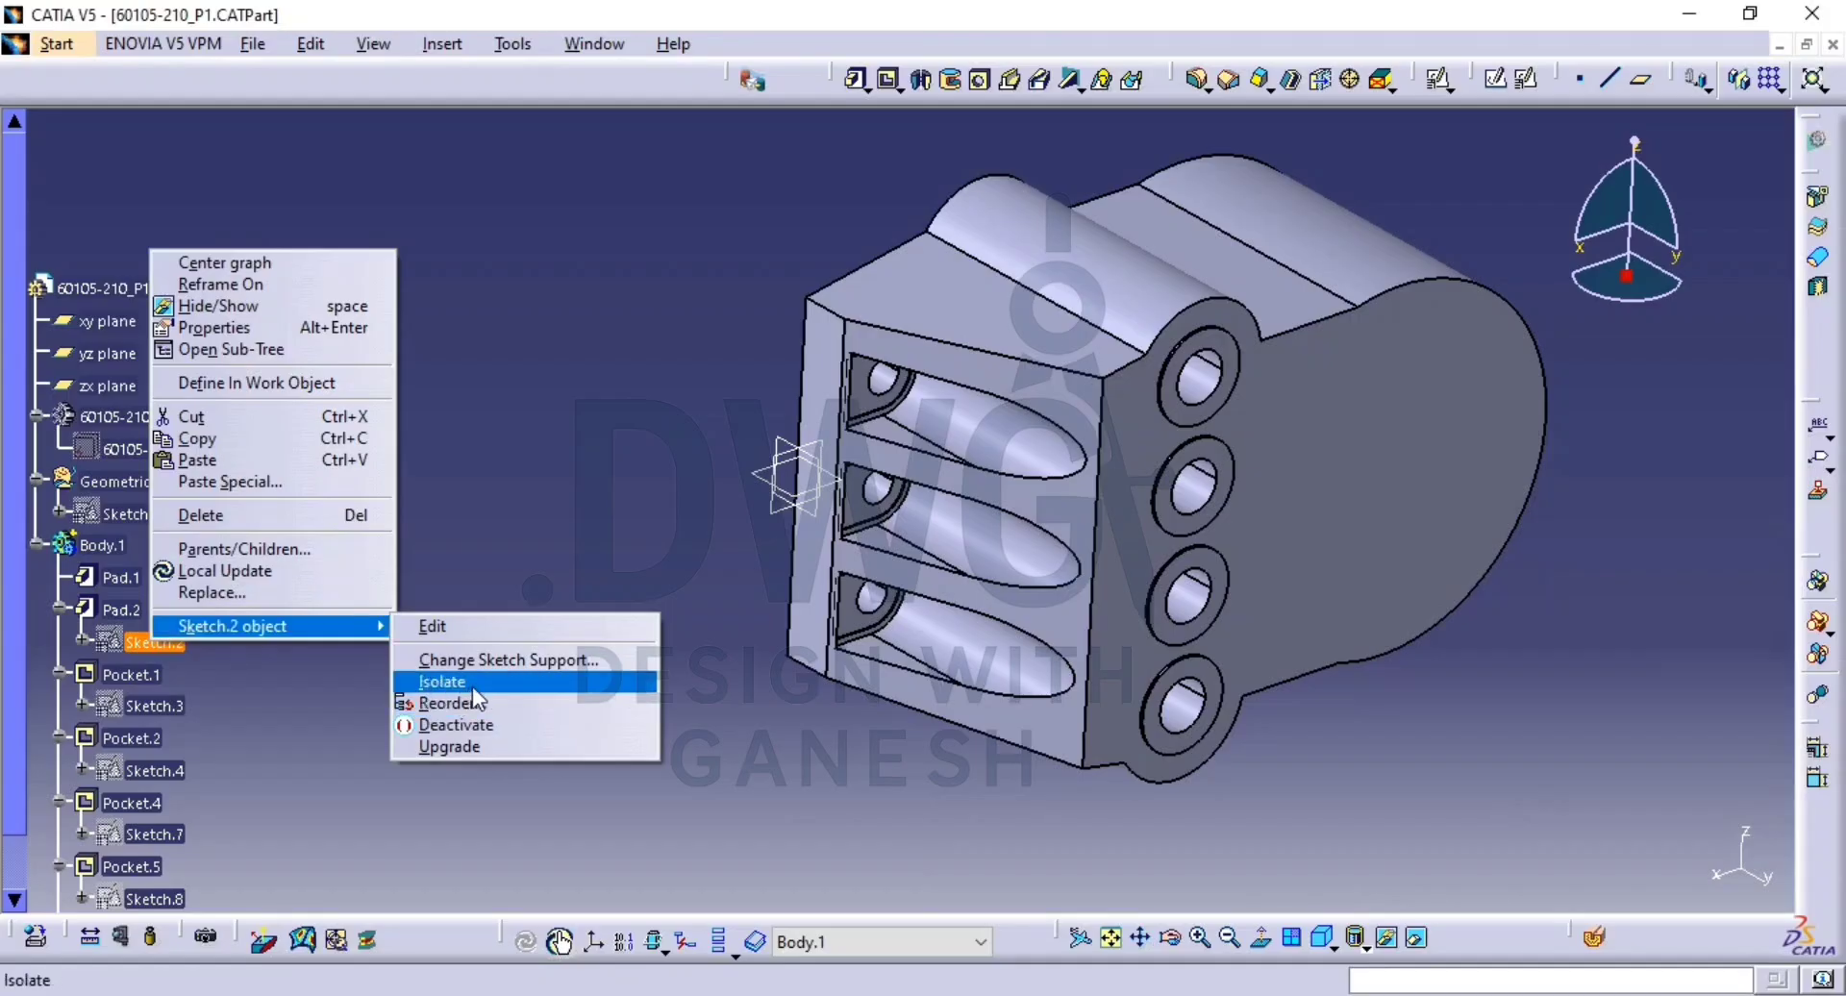
click(433, 679)
right_click(156, 705)
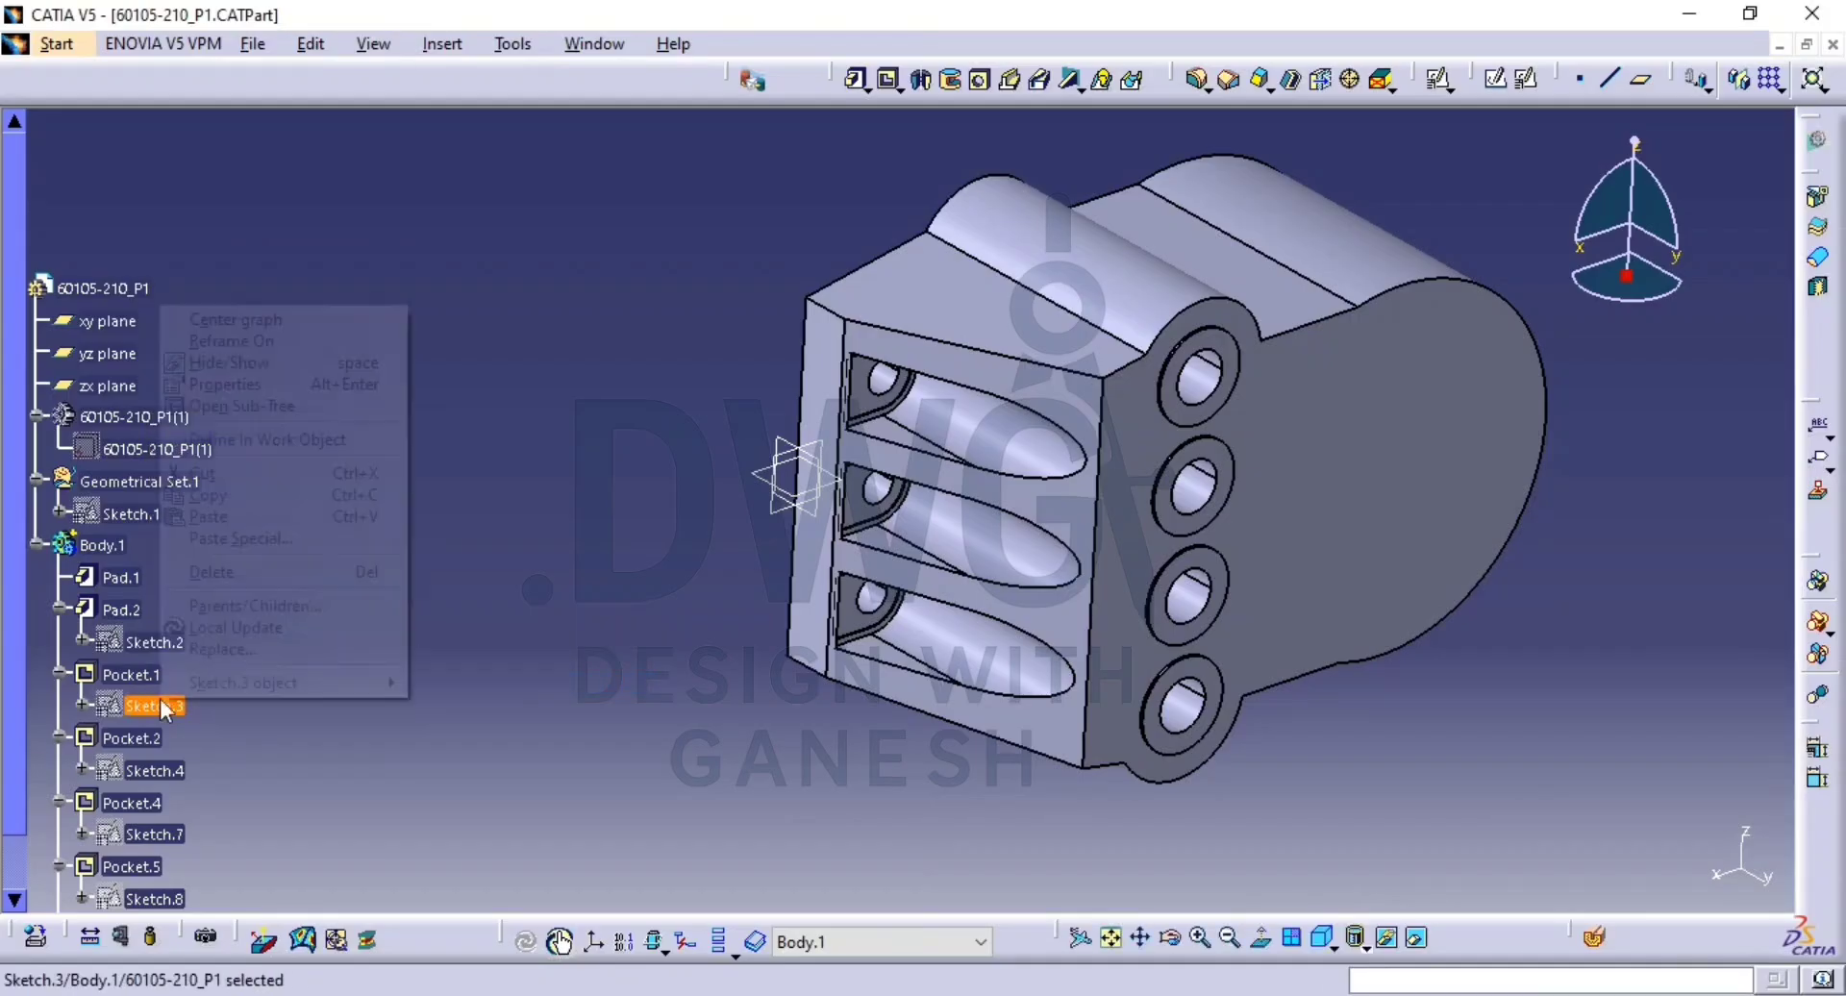
mouse_move(296, 681)
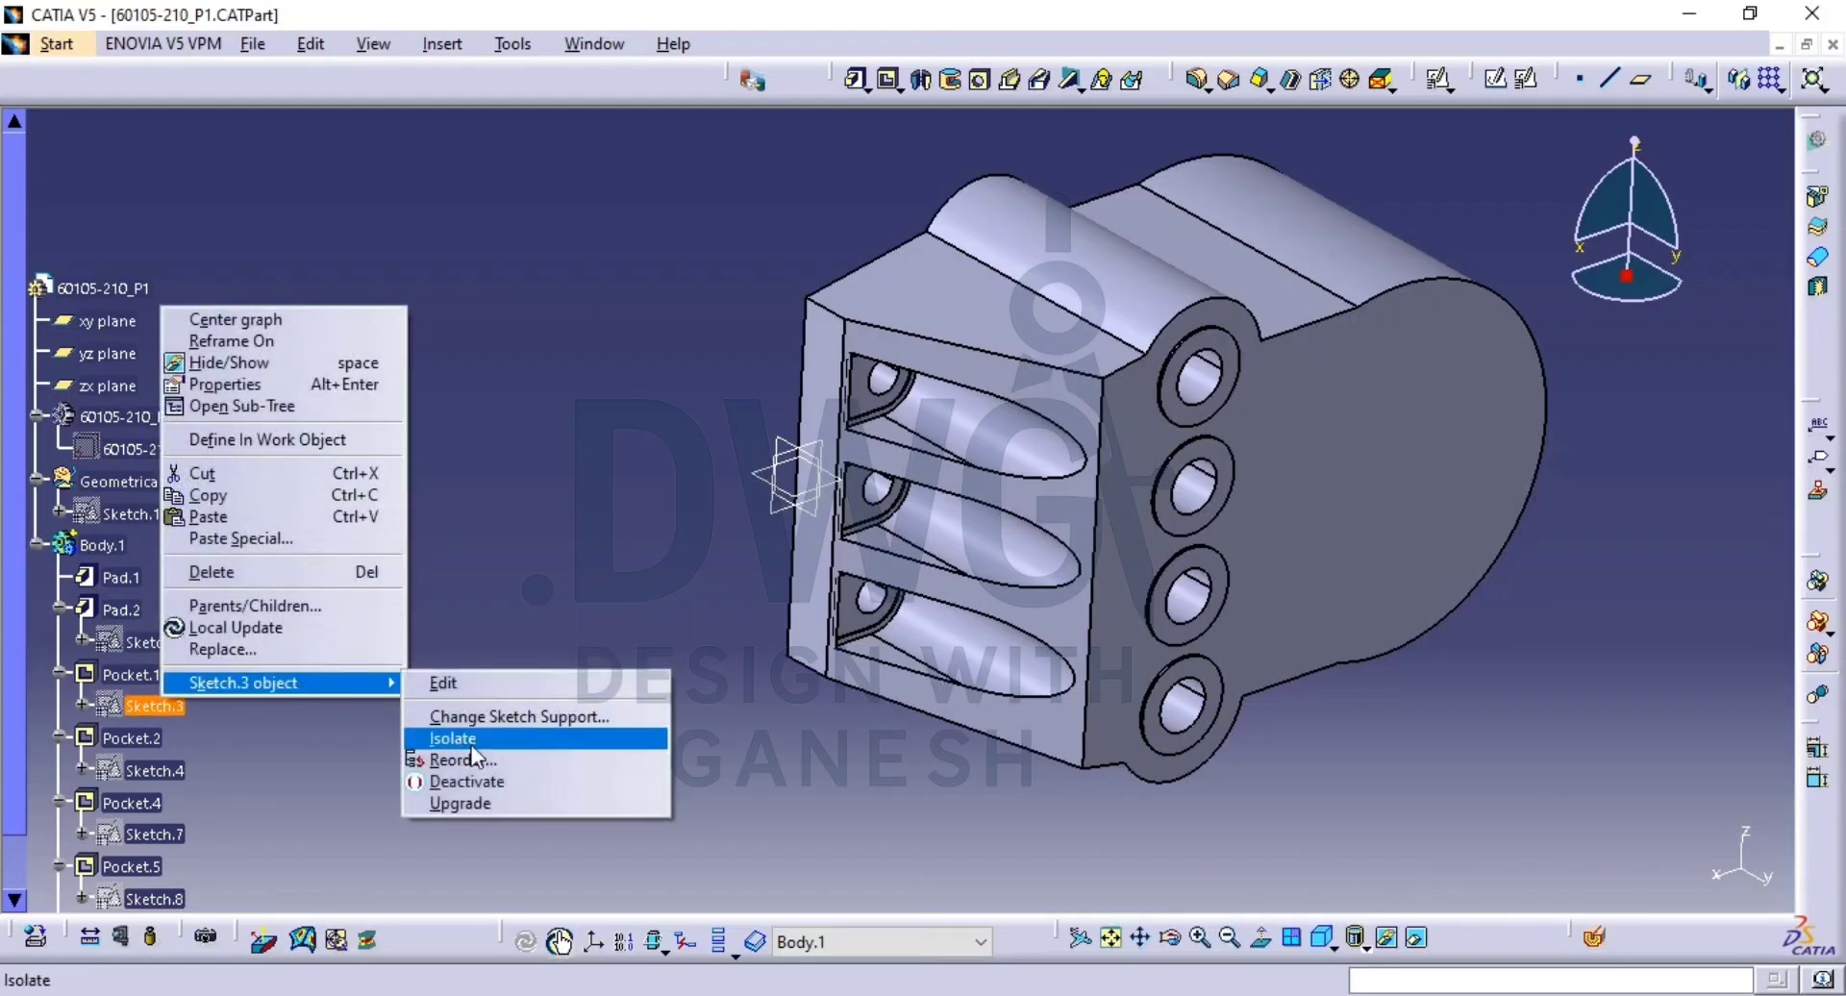
click(432, 736)
scroll(192, 788, down, 3)
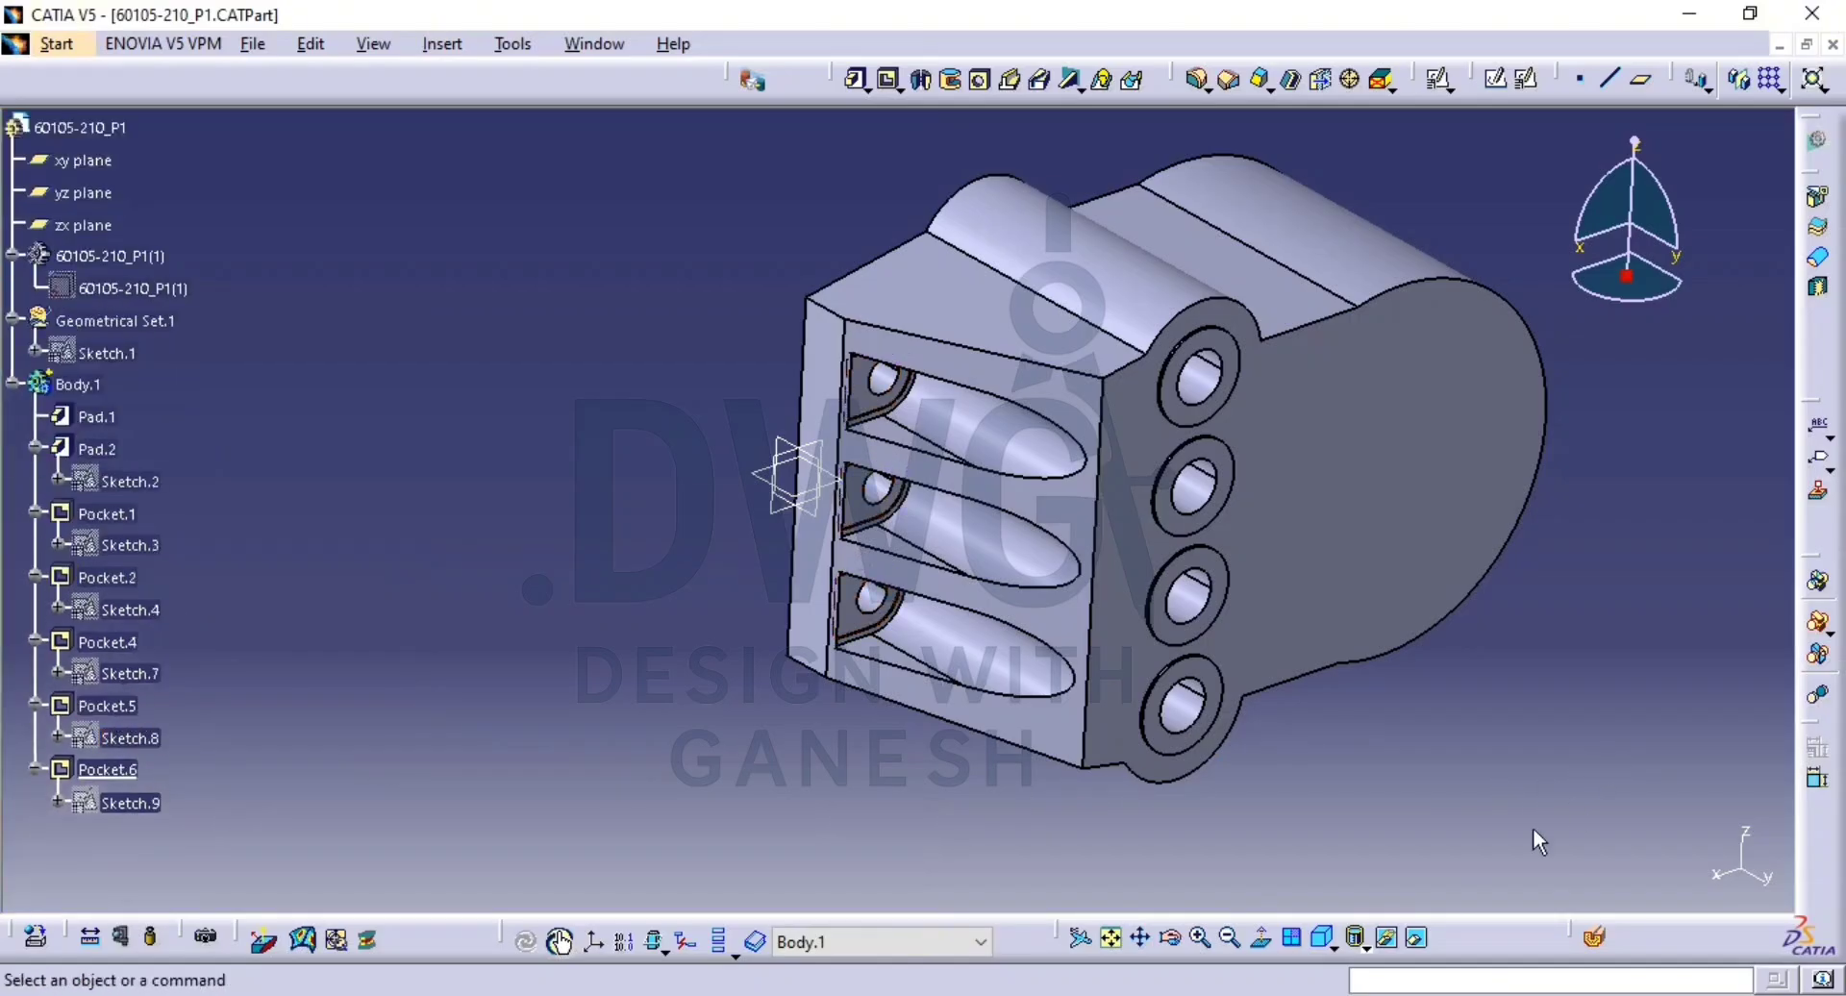
Unhide the imported reference body 60105-210_P1(1) so it displays together with the modelled Body.1.
click(1386, 938)
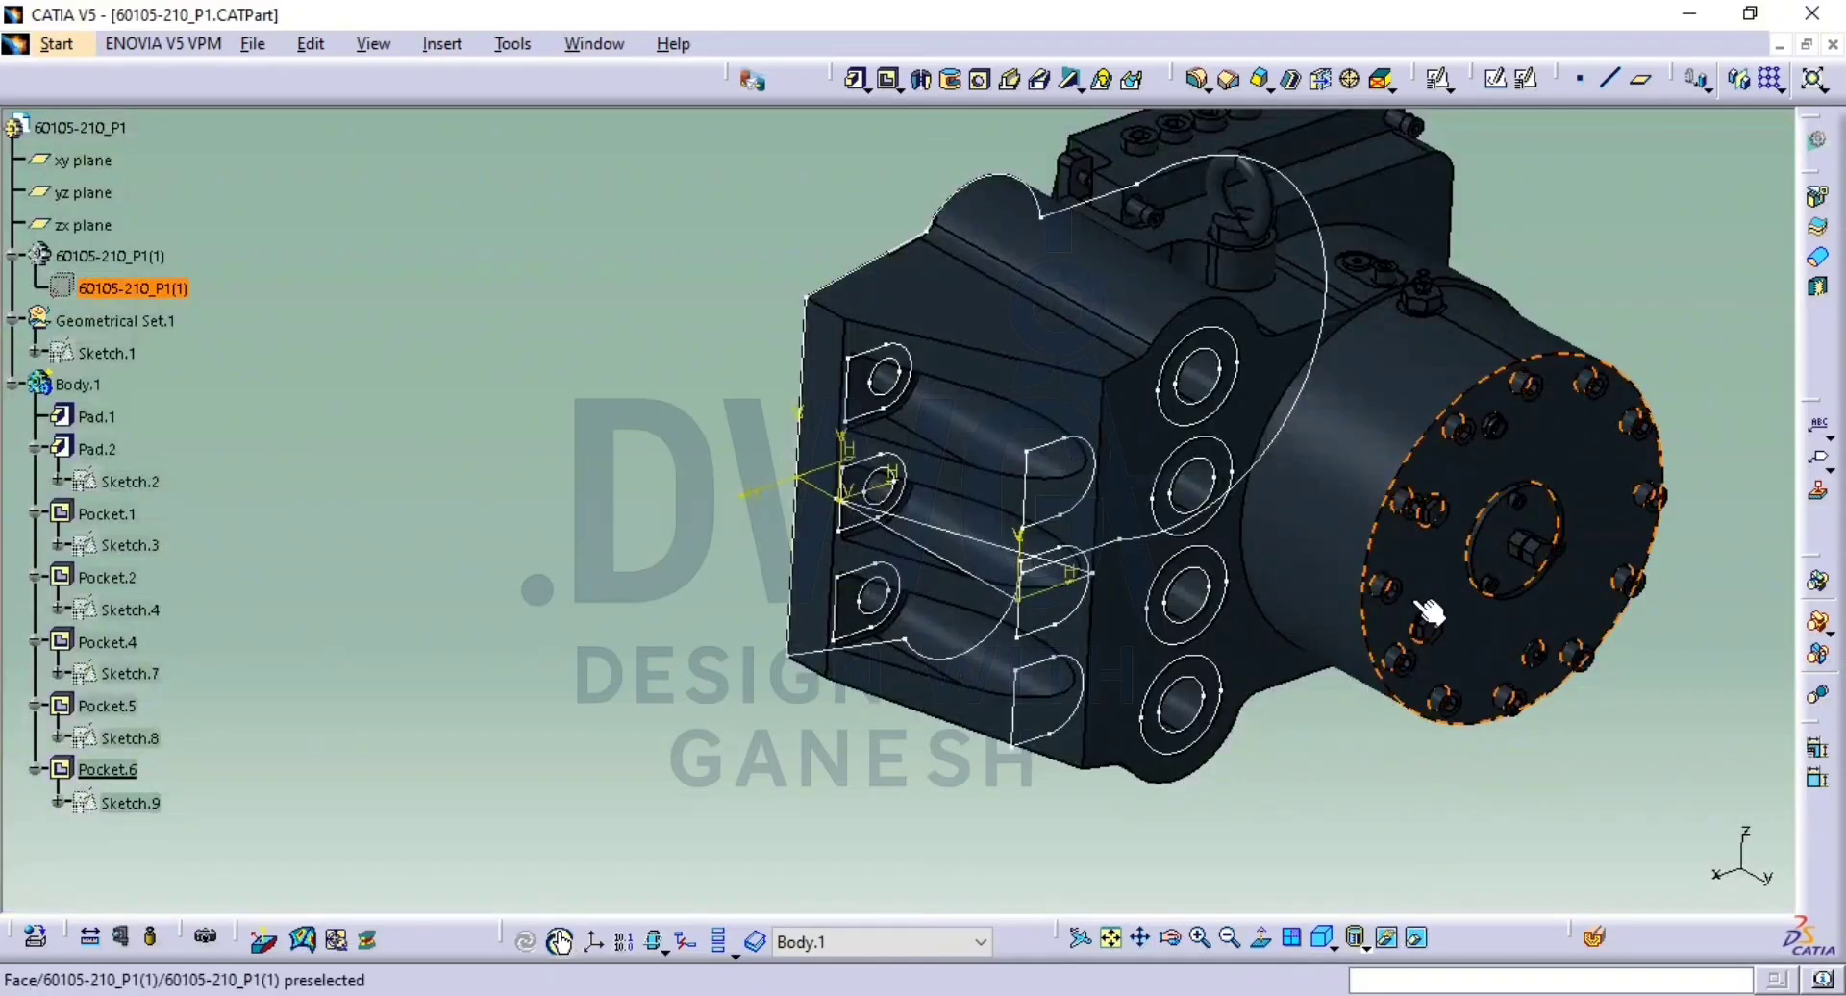
click(1416, 603)
click(1413, 939)
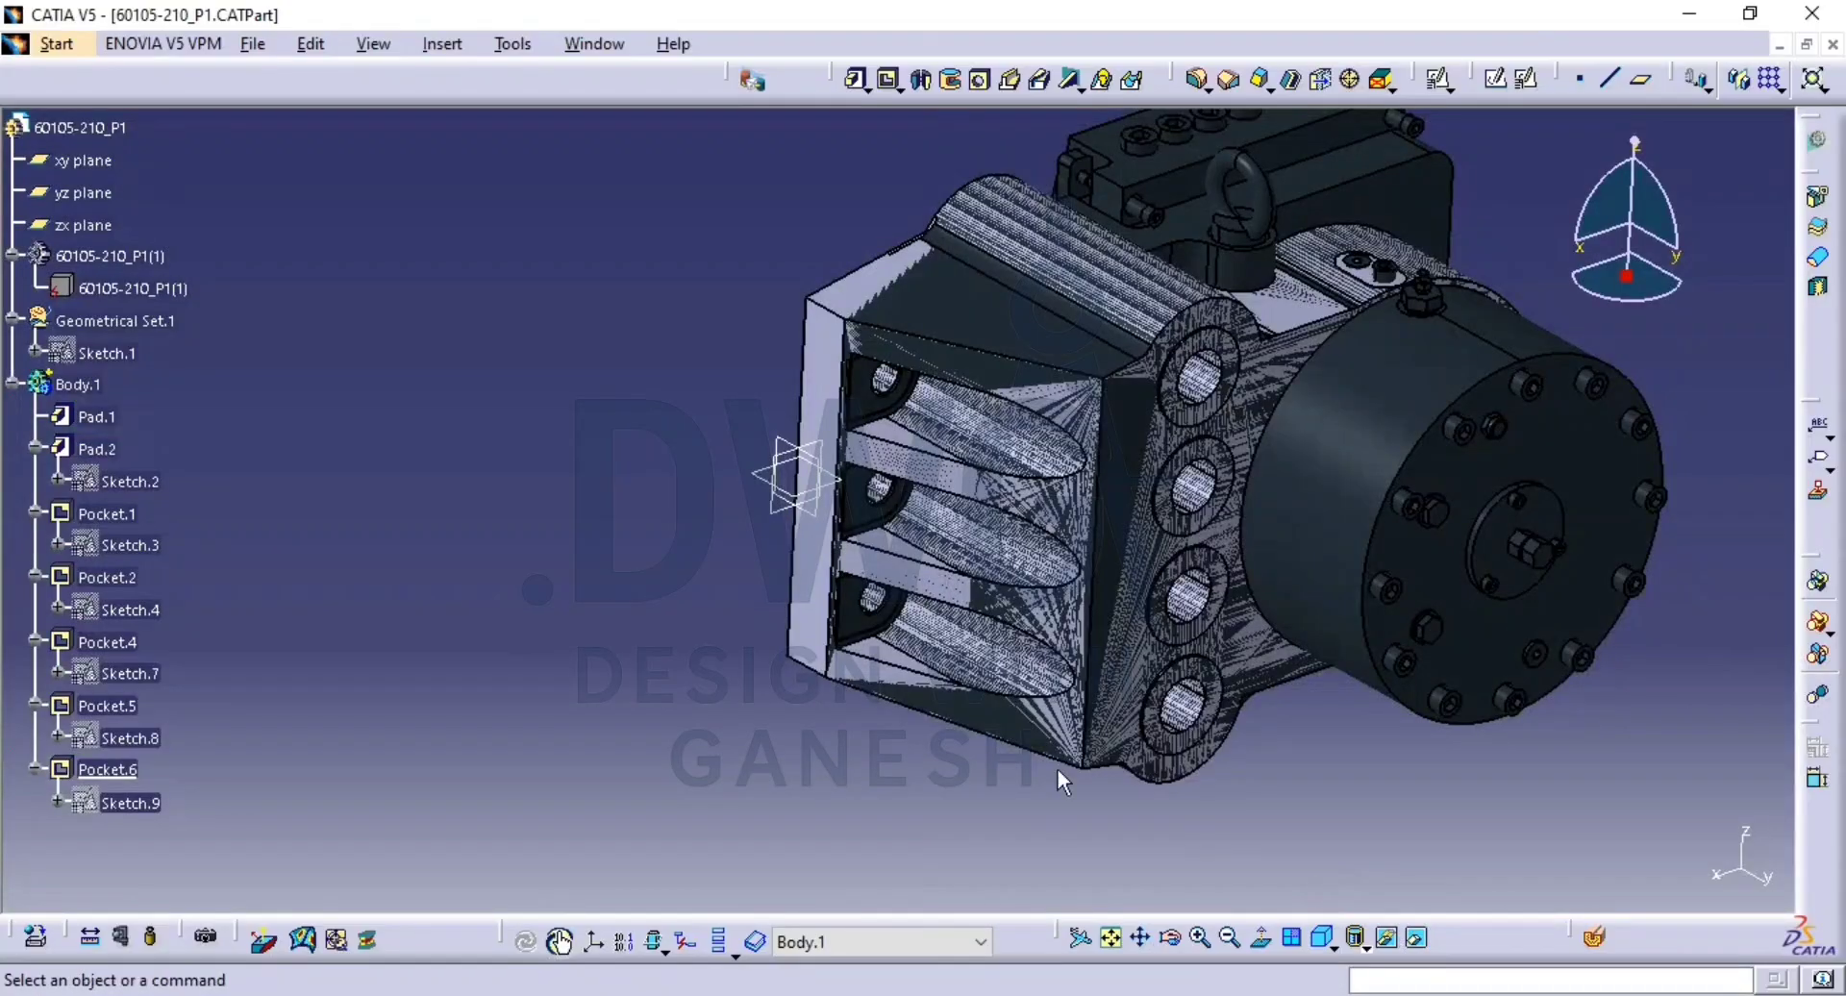
Try removing the imported reference solid 60105-210_P1(1) to check the modelled part and its hidden geometry, and undo the deletion.
right_click(139, 288)
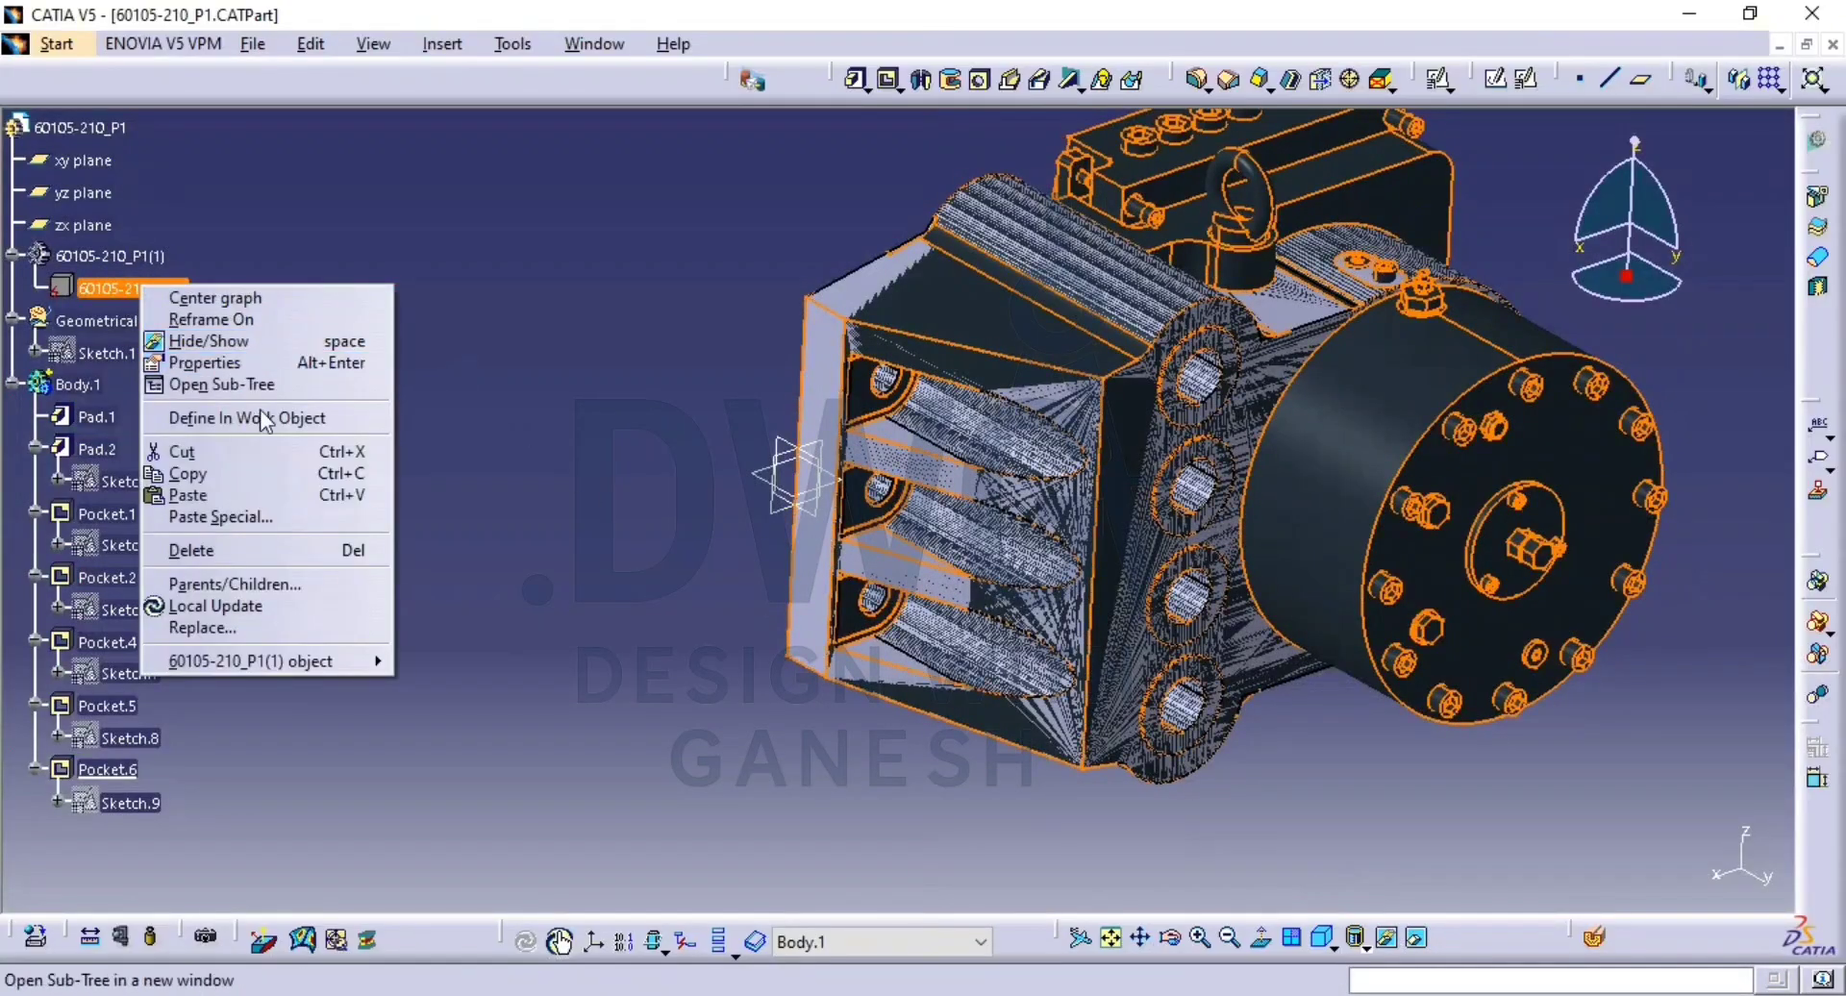
click(296, 555)
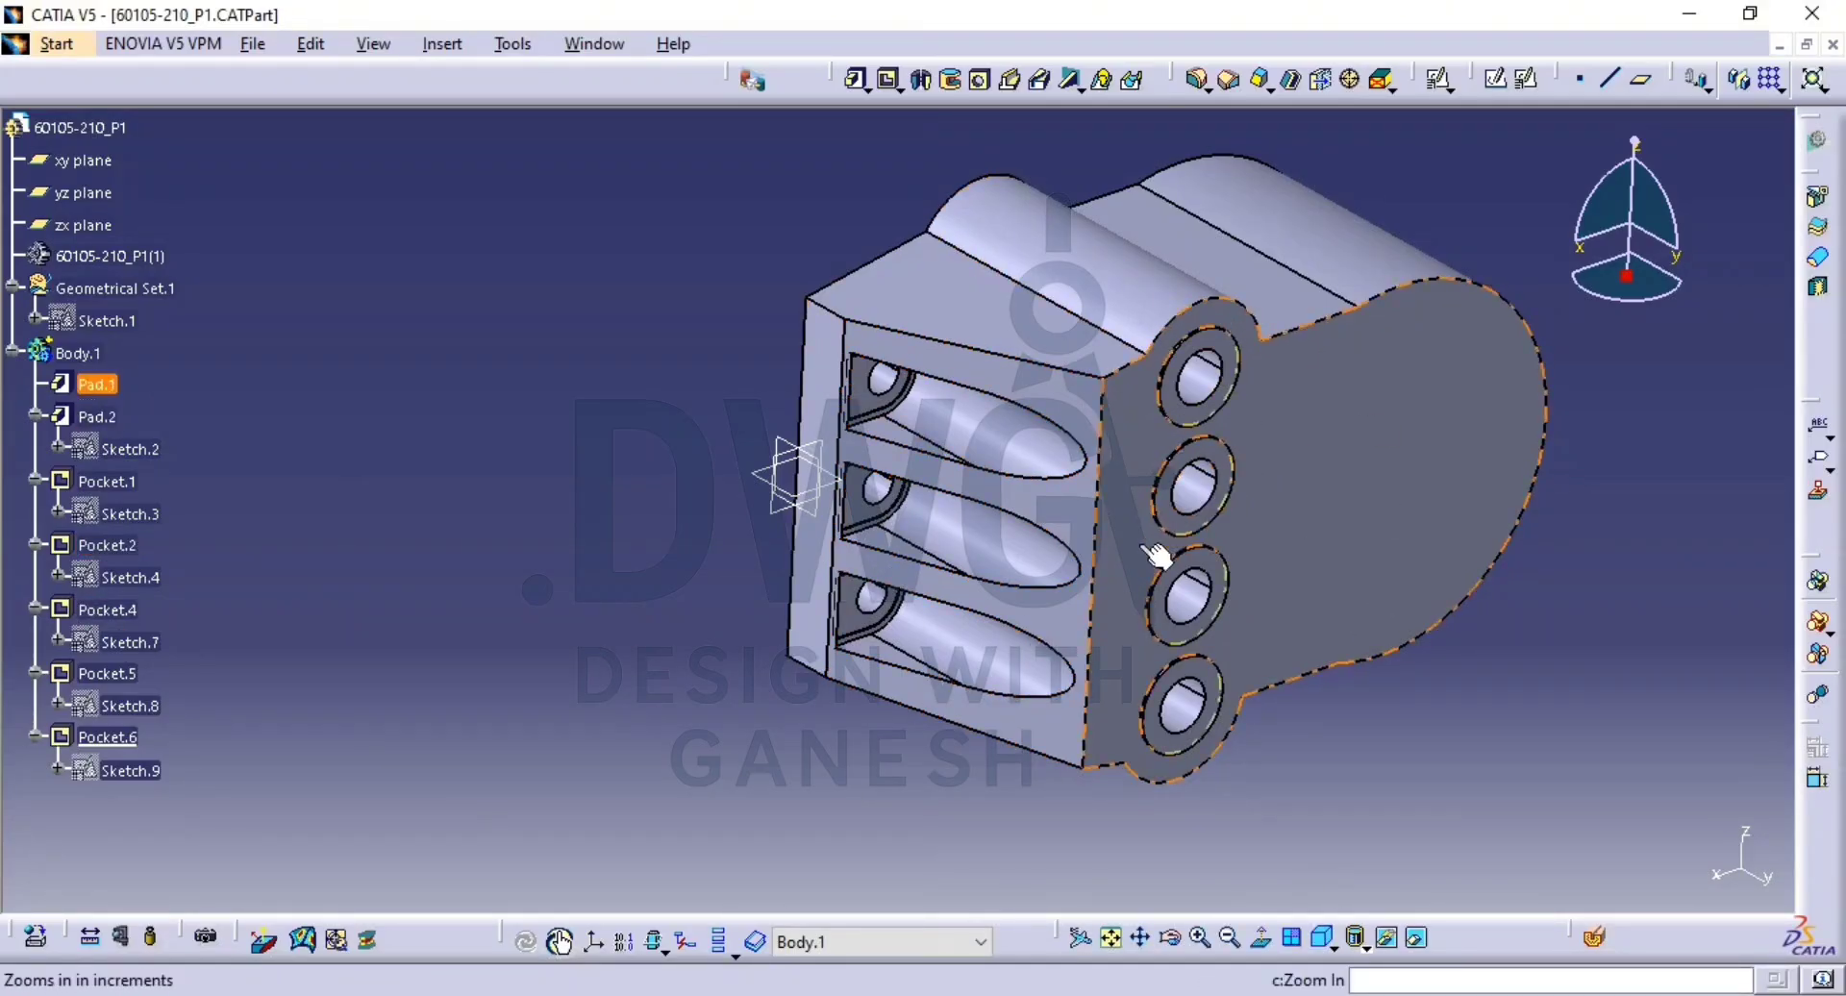
mouse_move(948, 535)
middle_down()
mouse_move(972, 528)
mouse_move(882, 448)
mouse_move(928, 562)
middle_up()
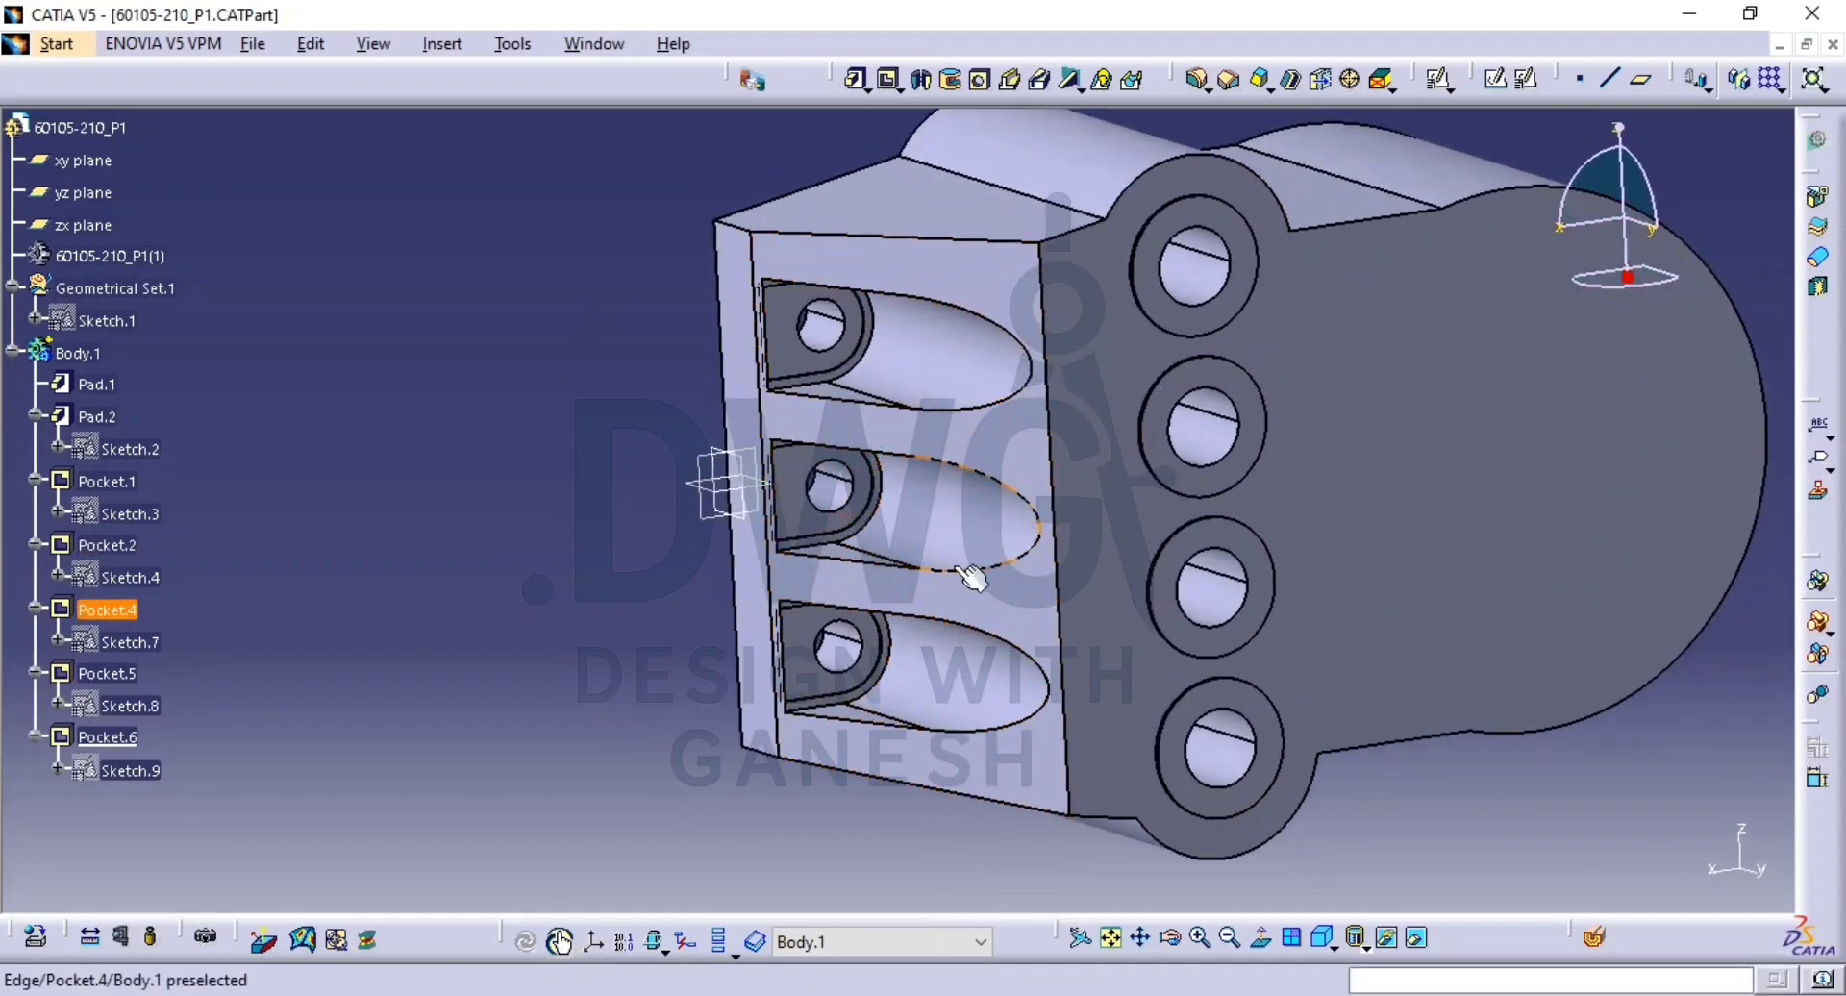
click(1416, 937)
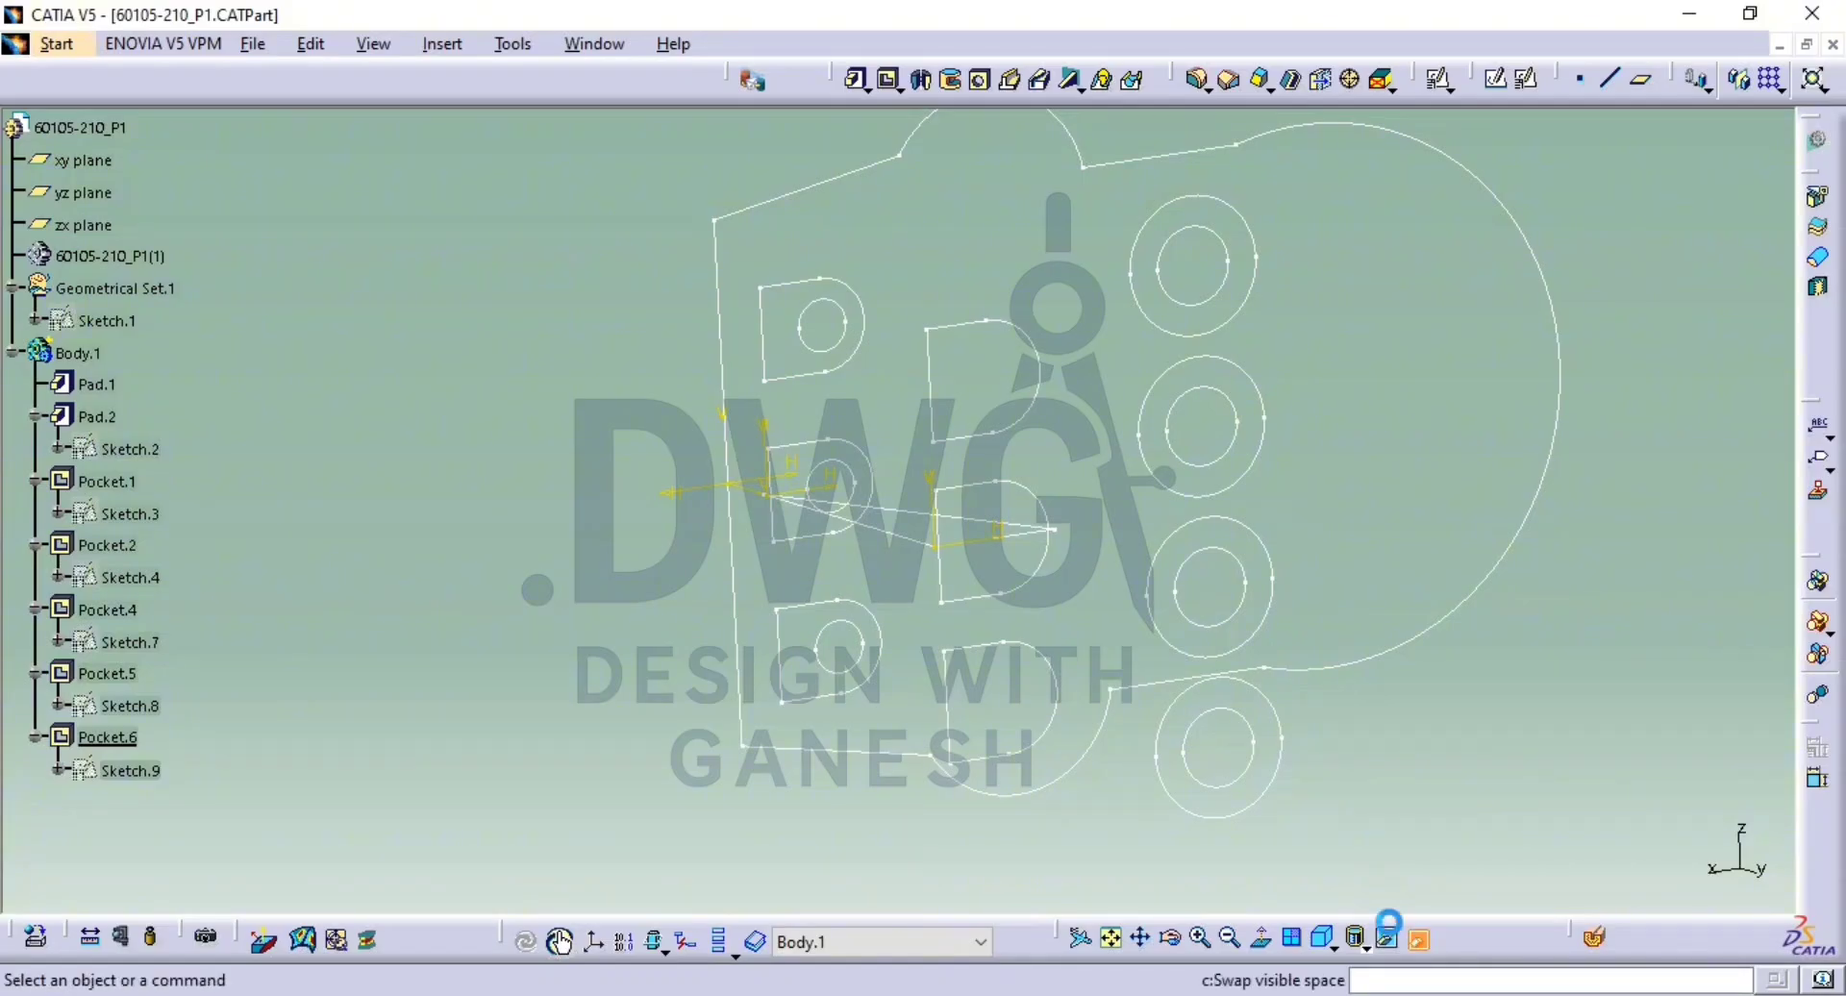
click(1416, 938)
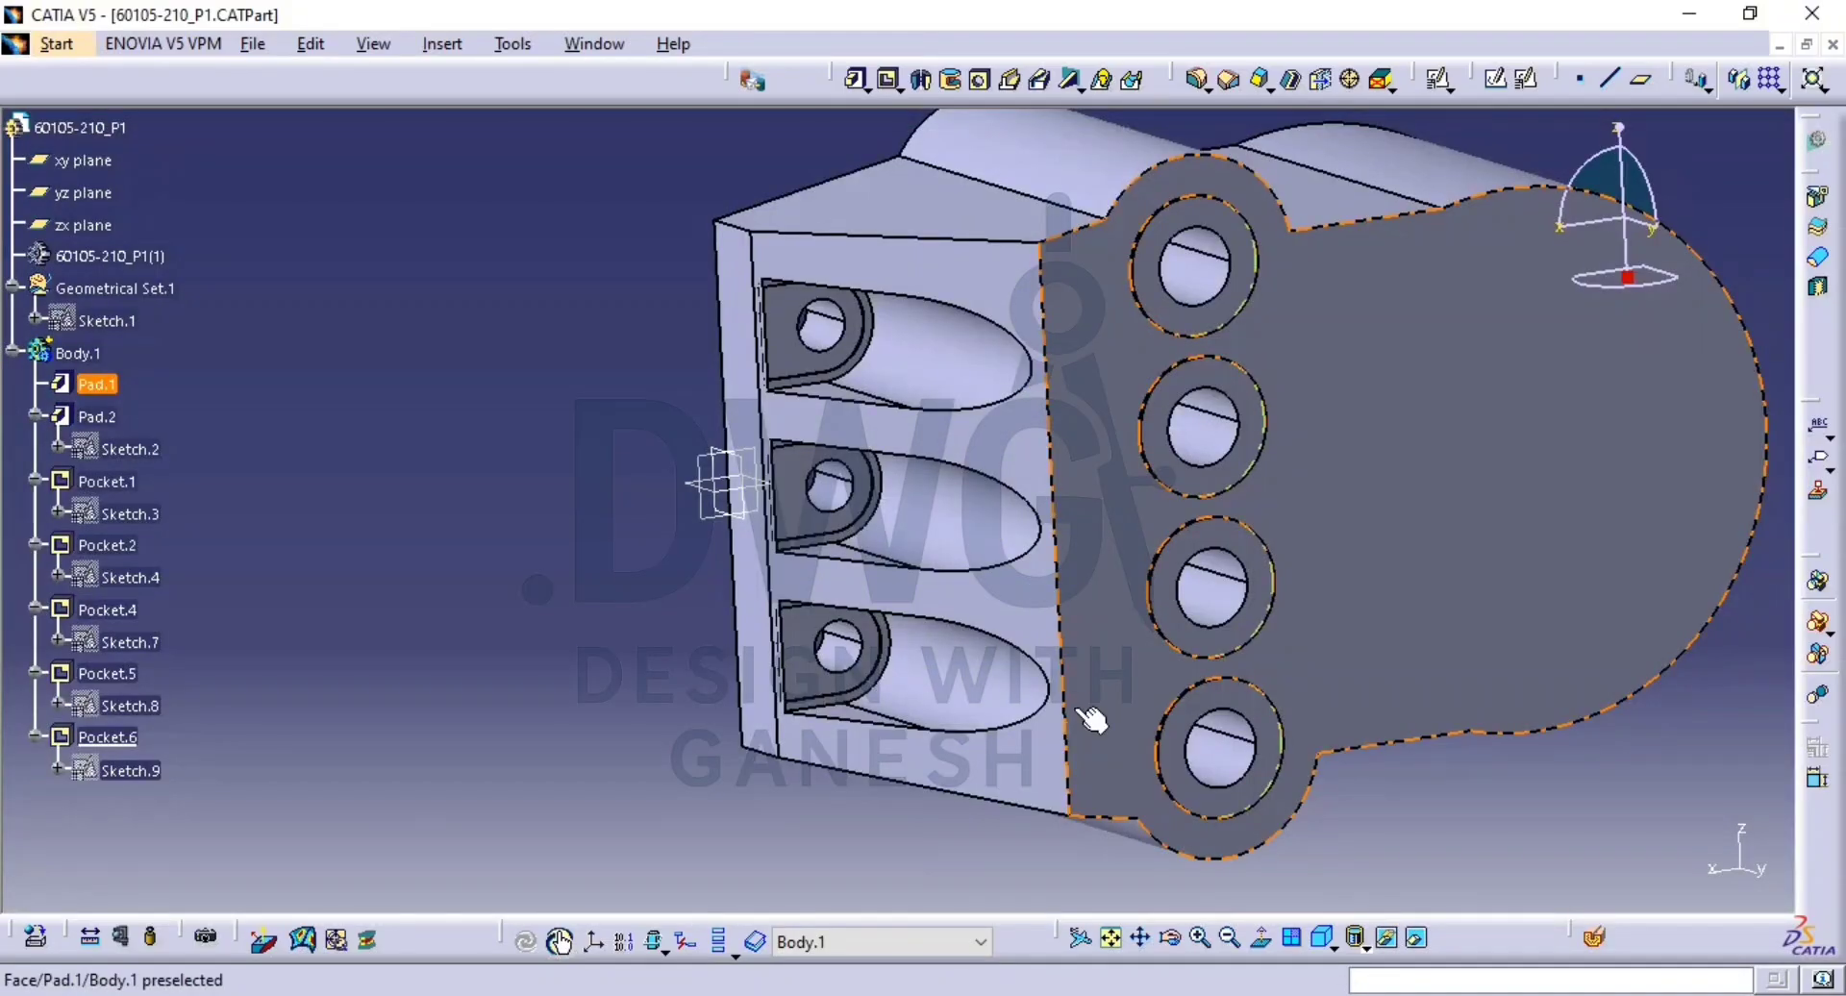
key(ctrl+s)
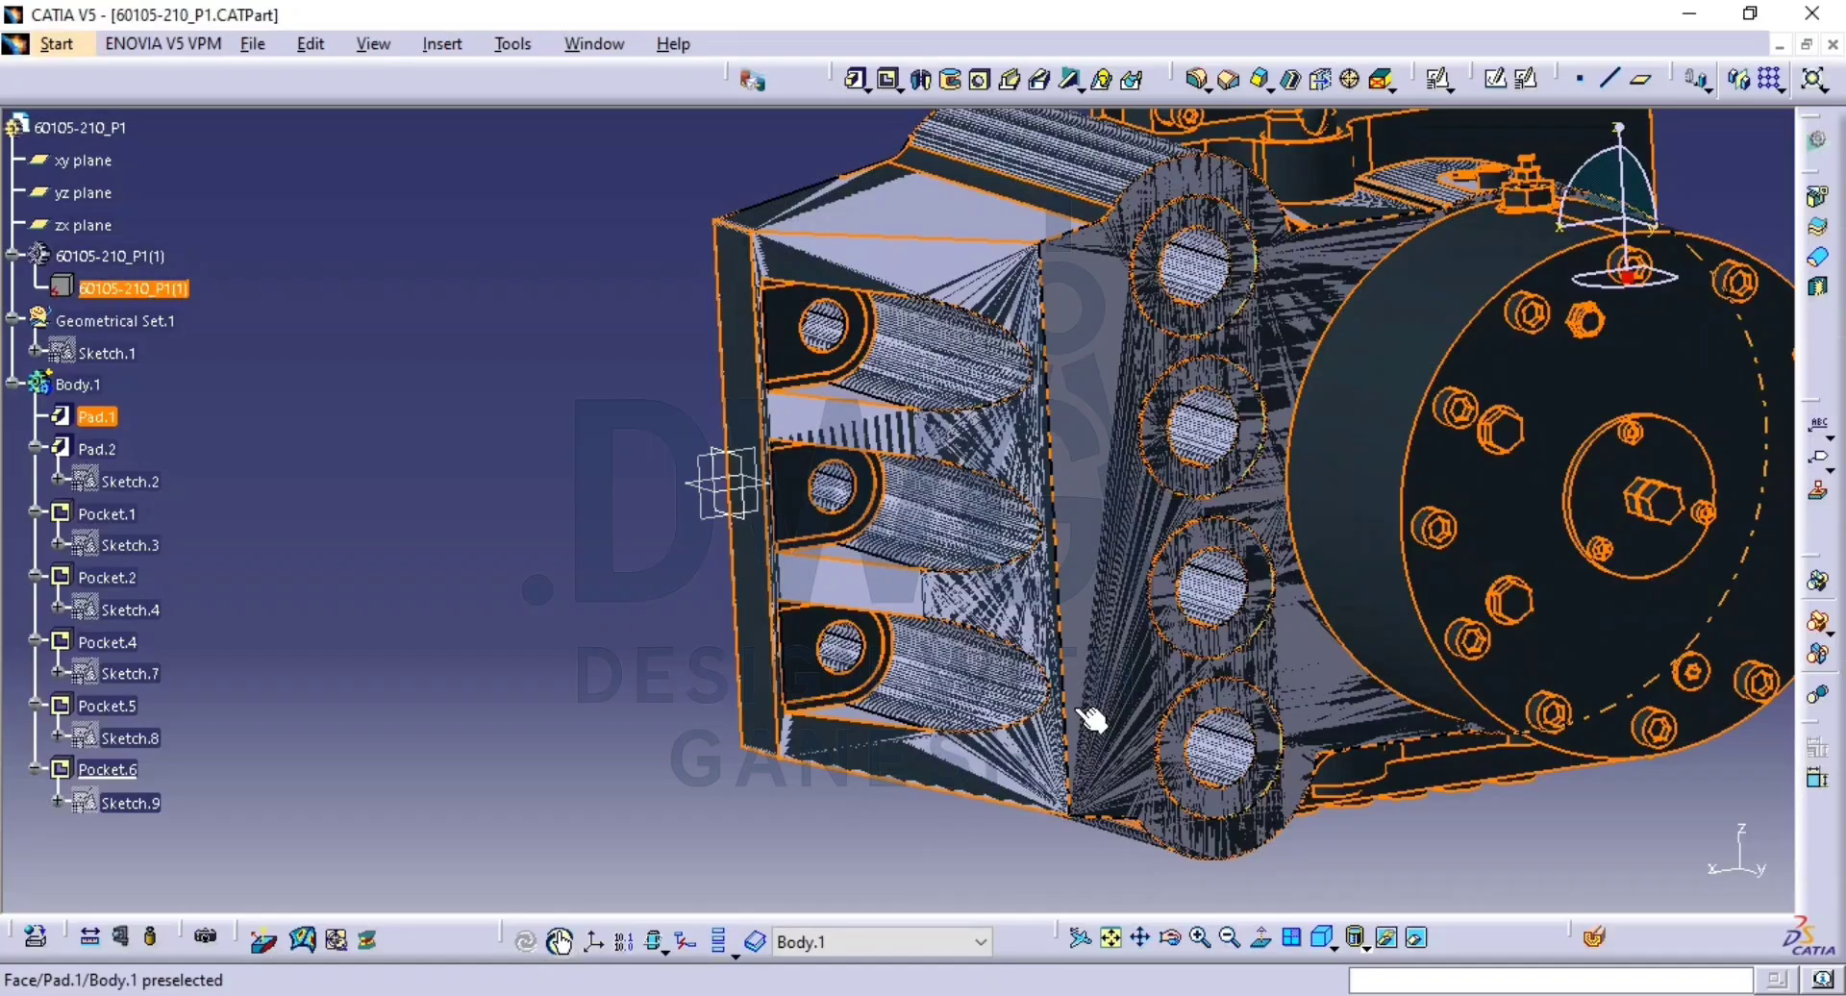
Measure the distance between the flat rectangular face on the reference body's side and the yz plane, and copy the minimum distance.
middle_drag(1214, 529, 815, 500)
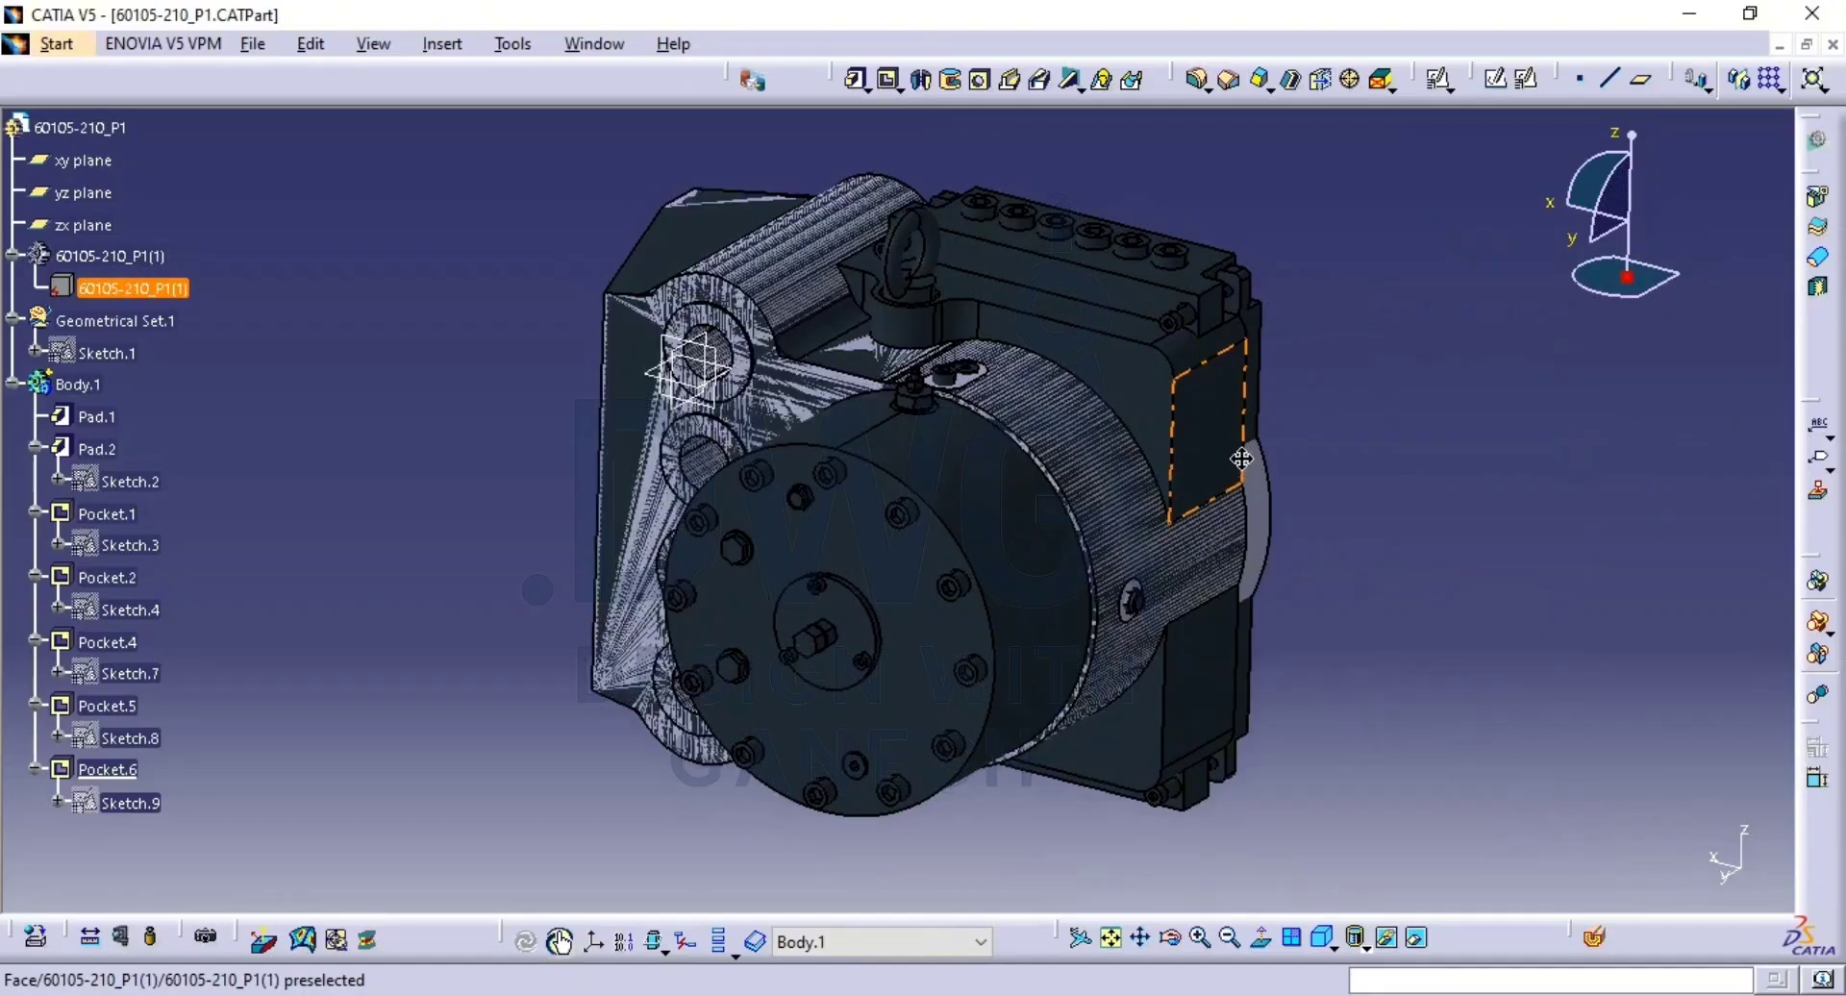
middle_drag(1371, 430, 1423, 445)
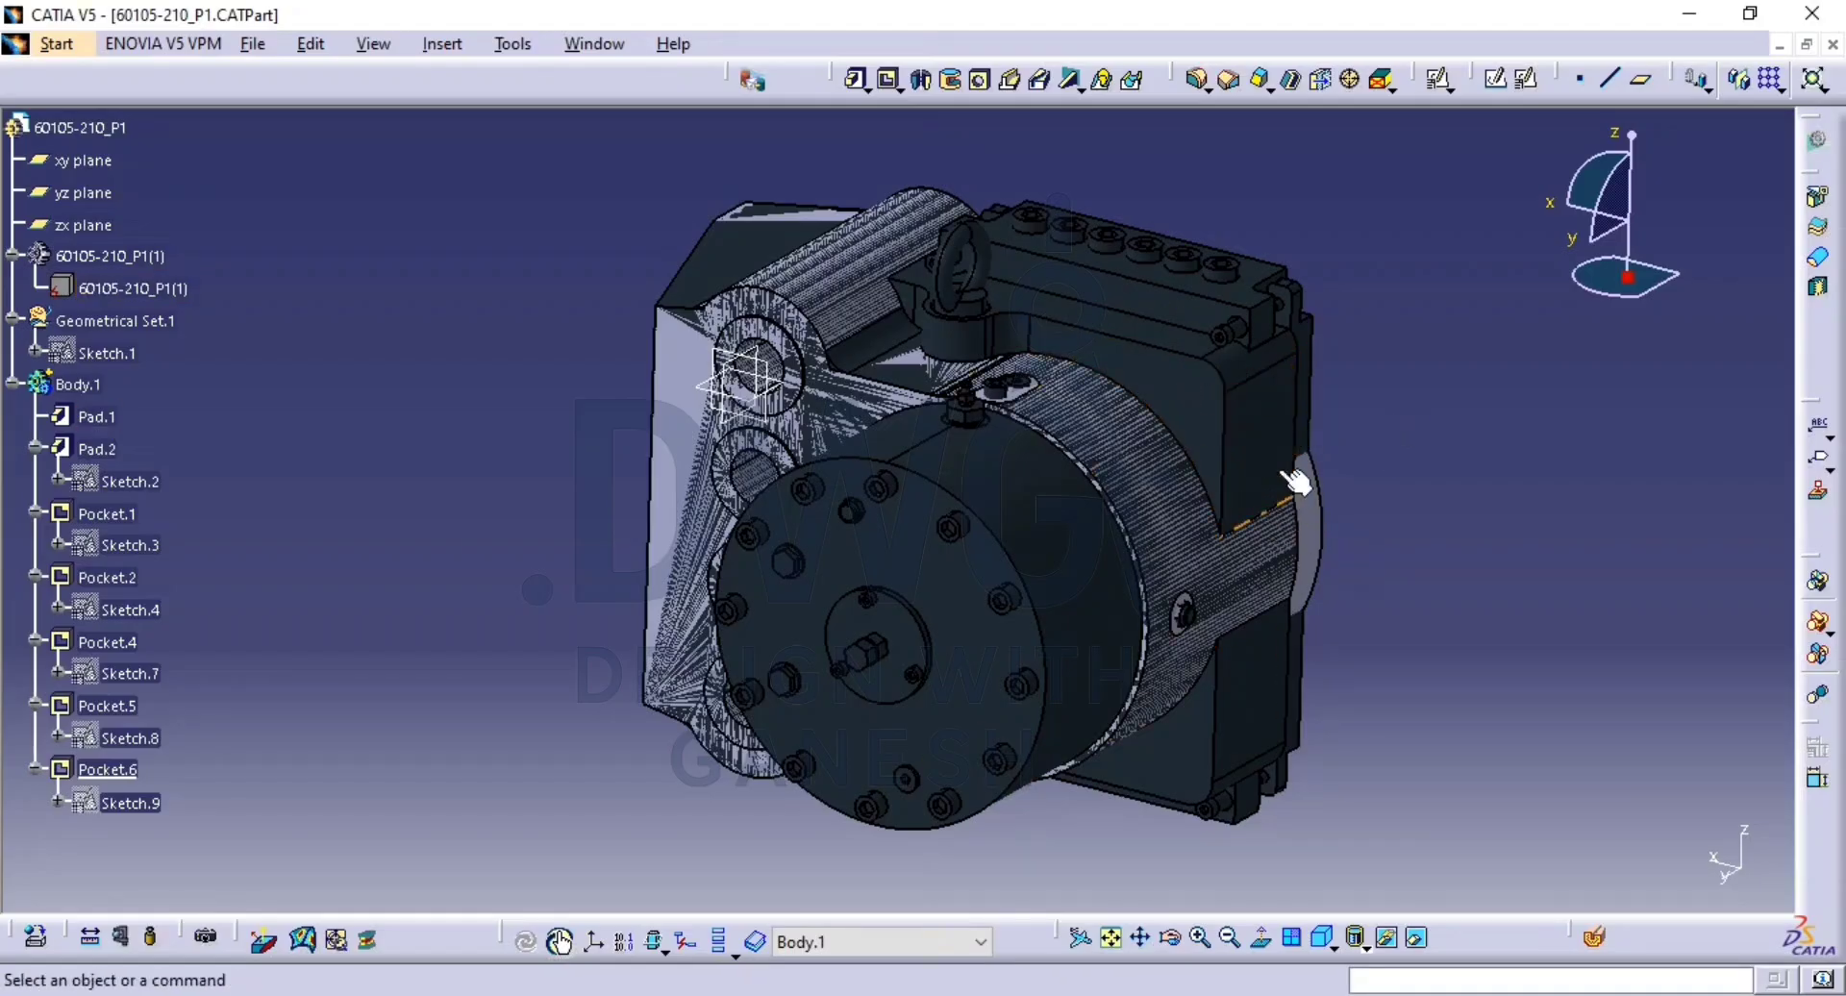
click(1409, 188)
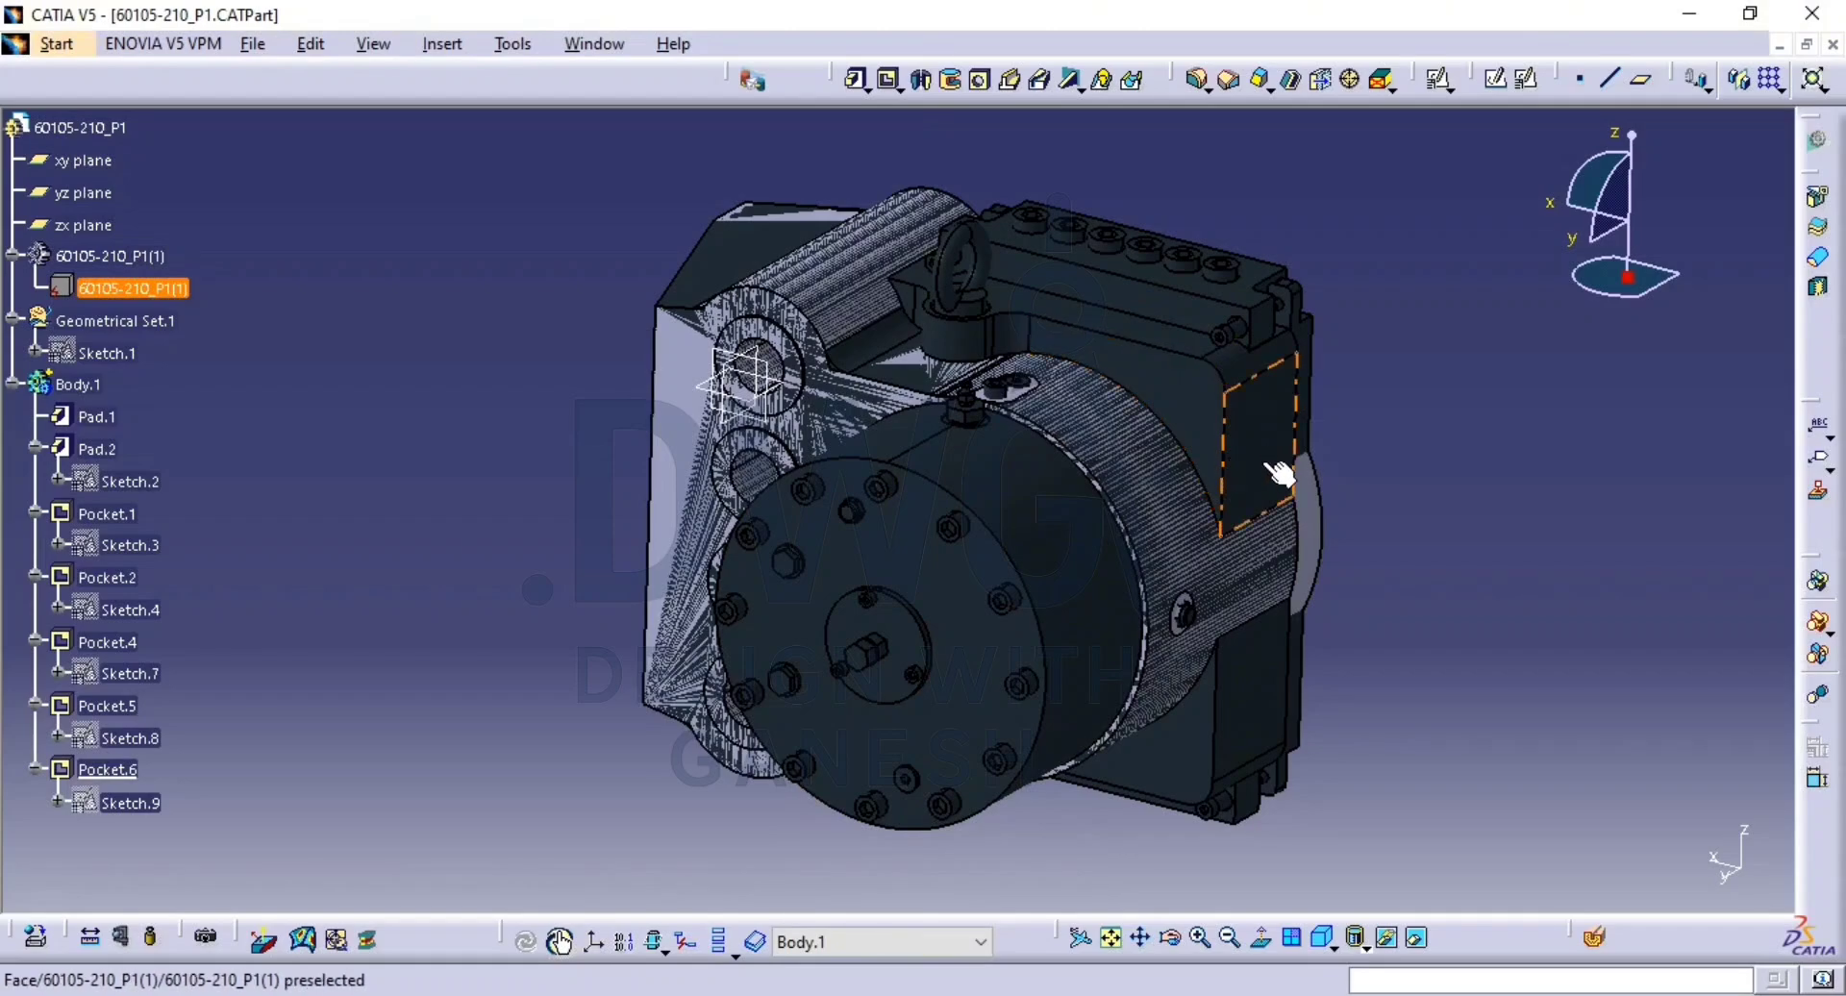
click(89, 936)
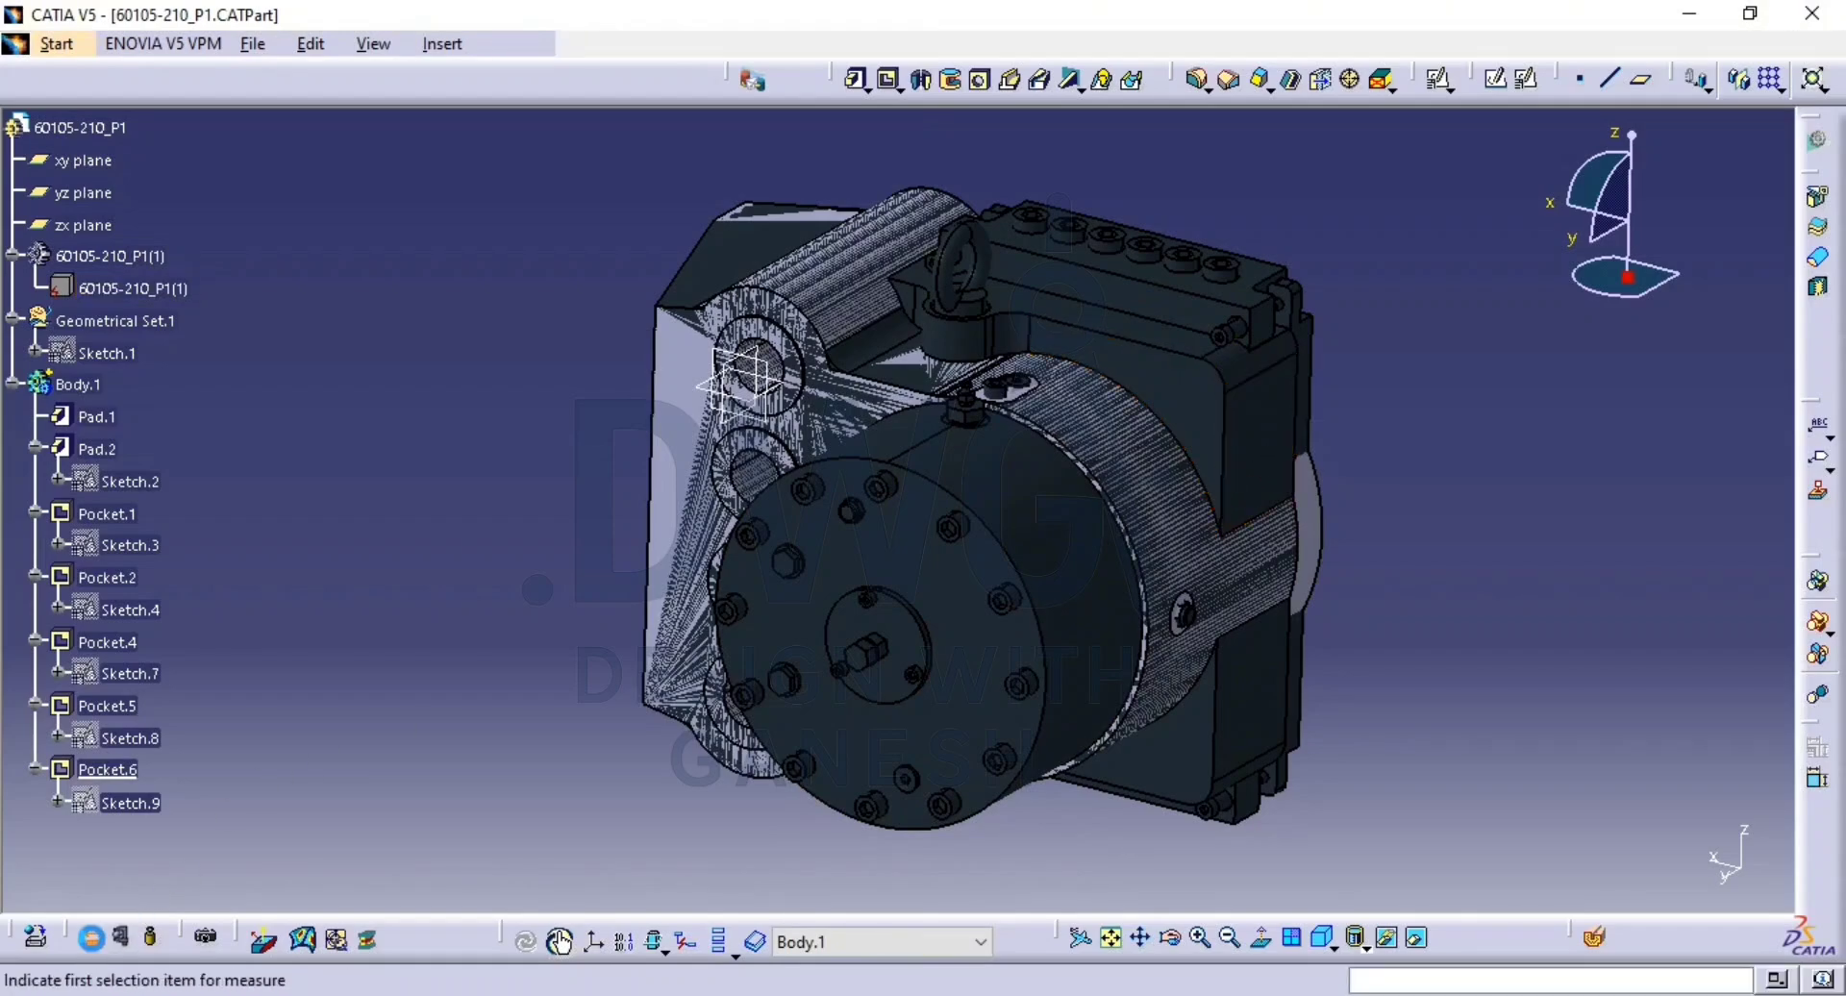
middle_drag(897, 740, 602, 756)
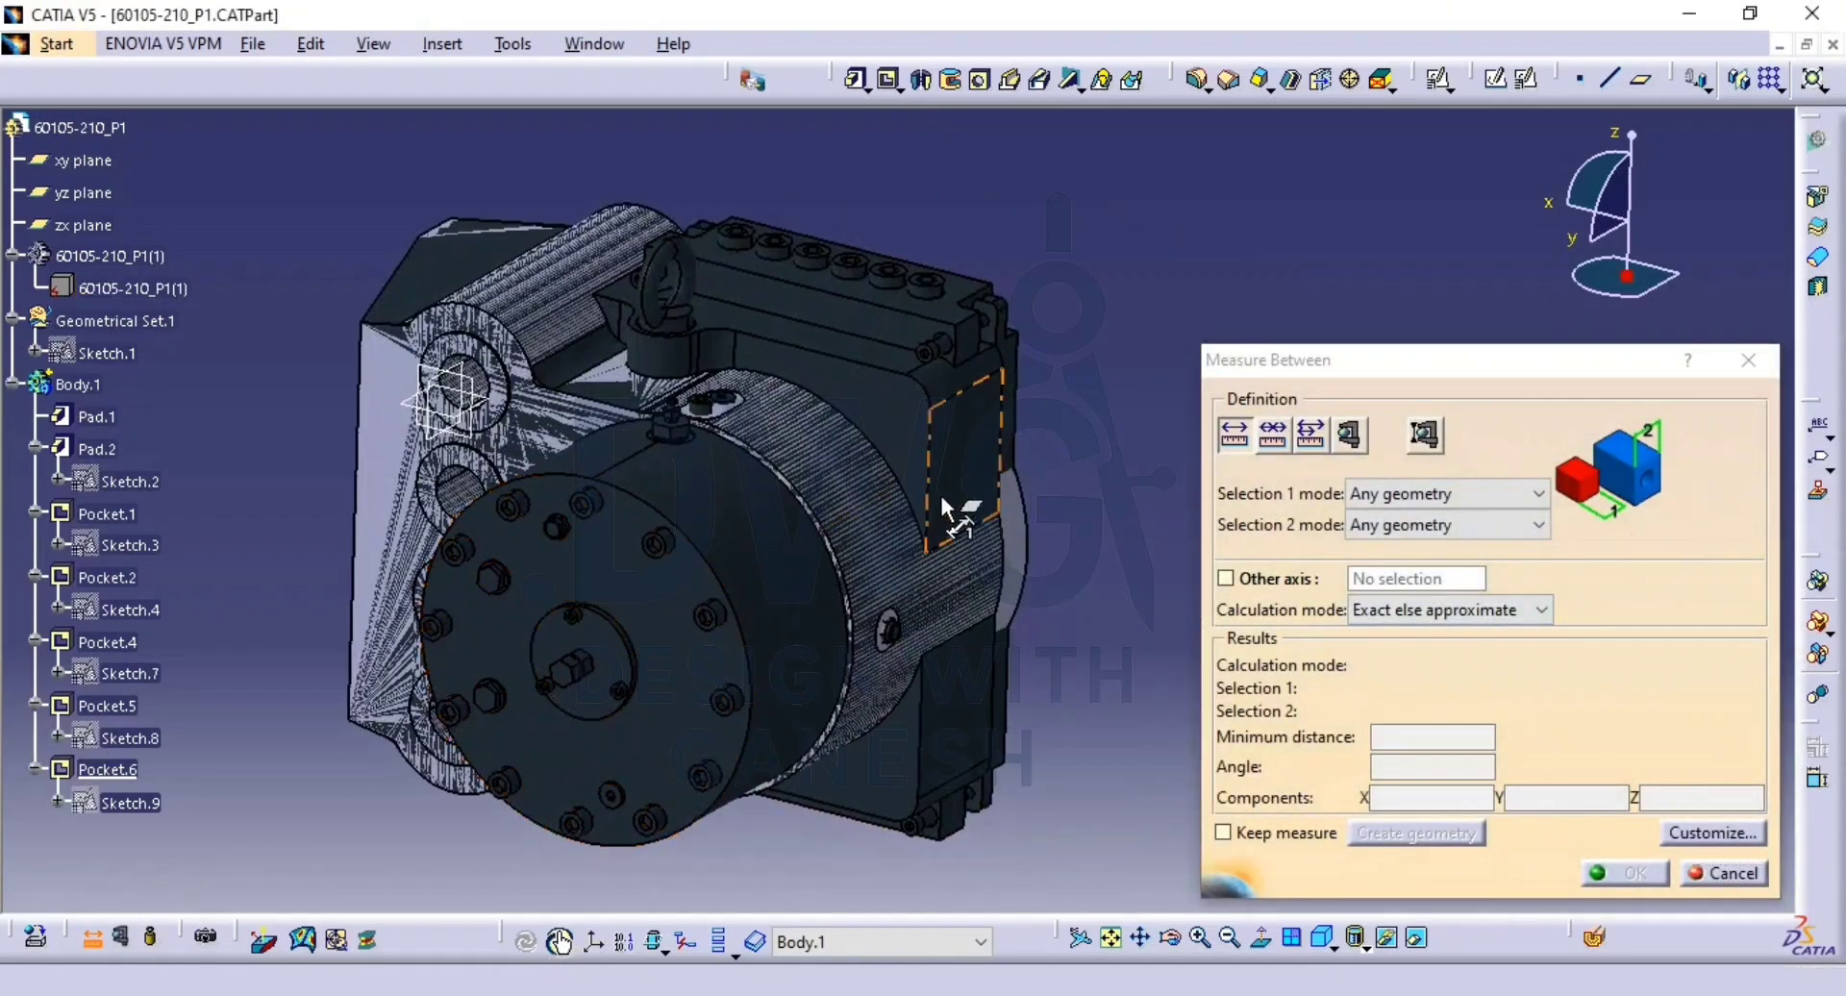
click(968, 483)
middle_drag(776, 589, 803, 645)
click(577, 548)
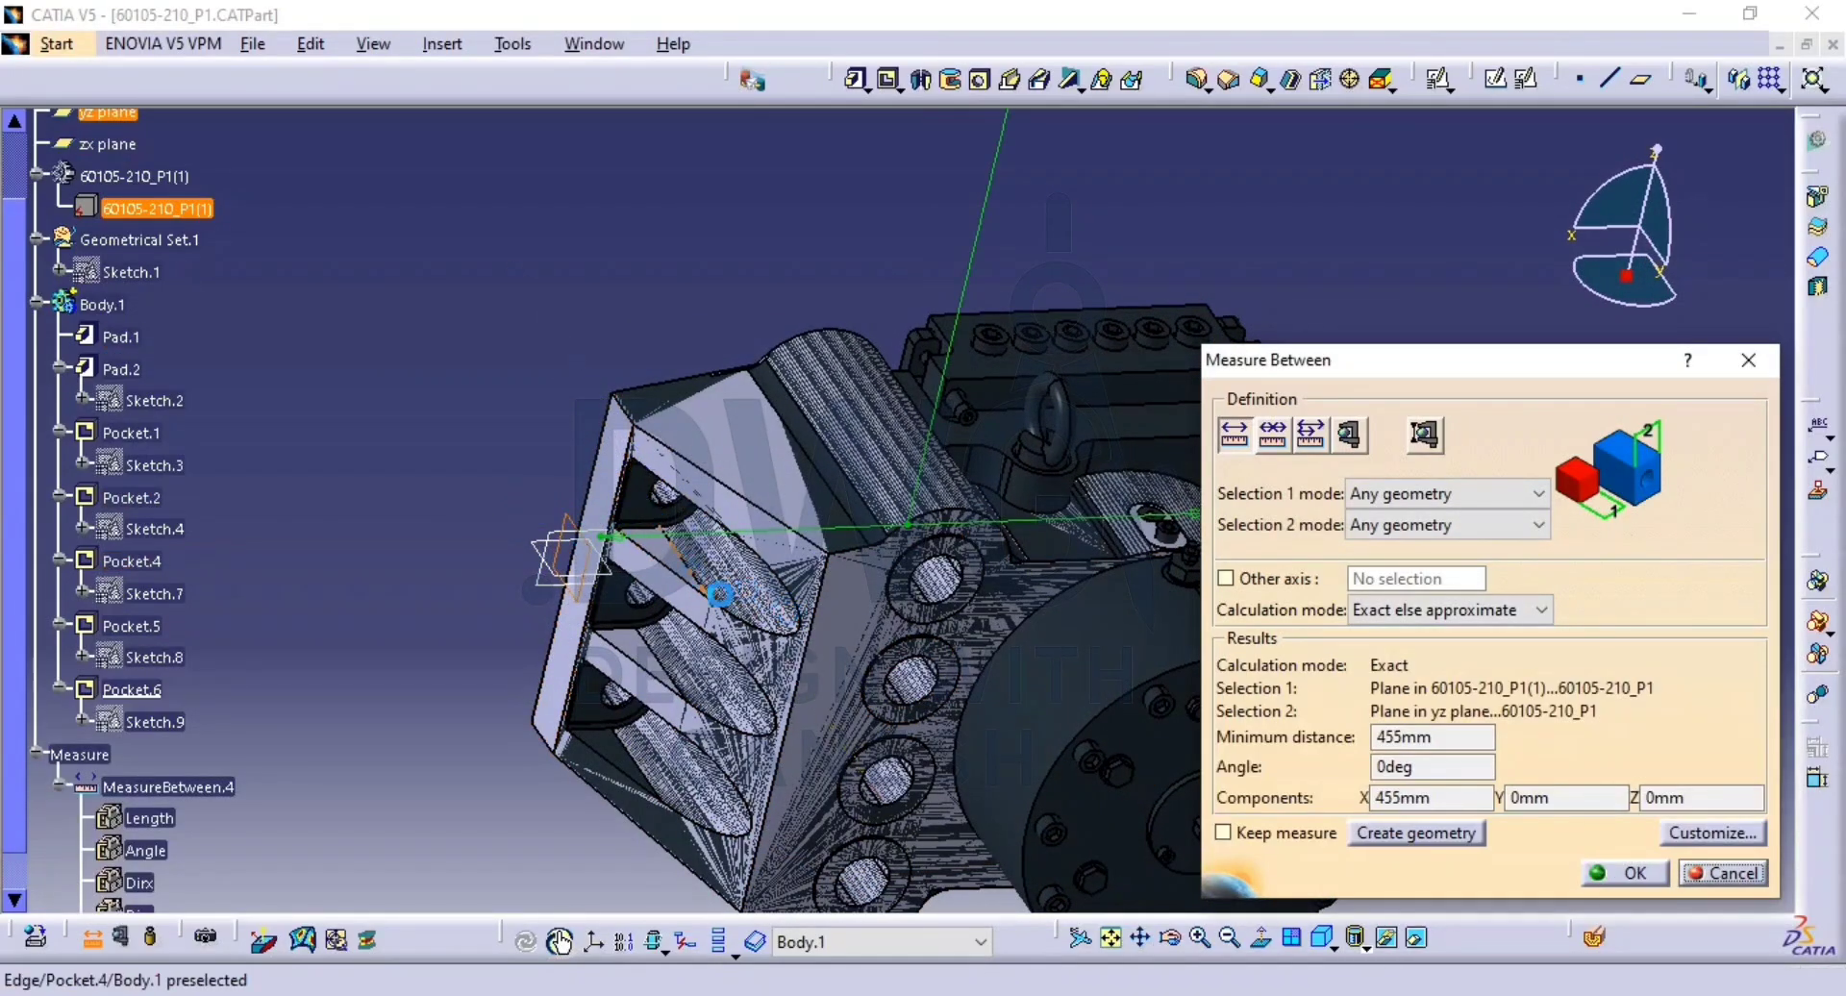
middle_drag(845, 523, 850, 605)
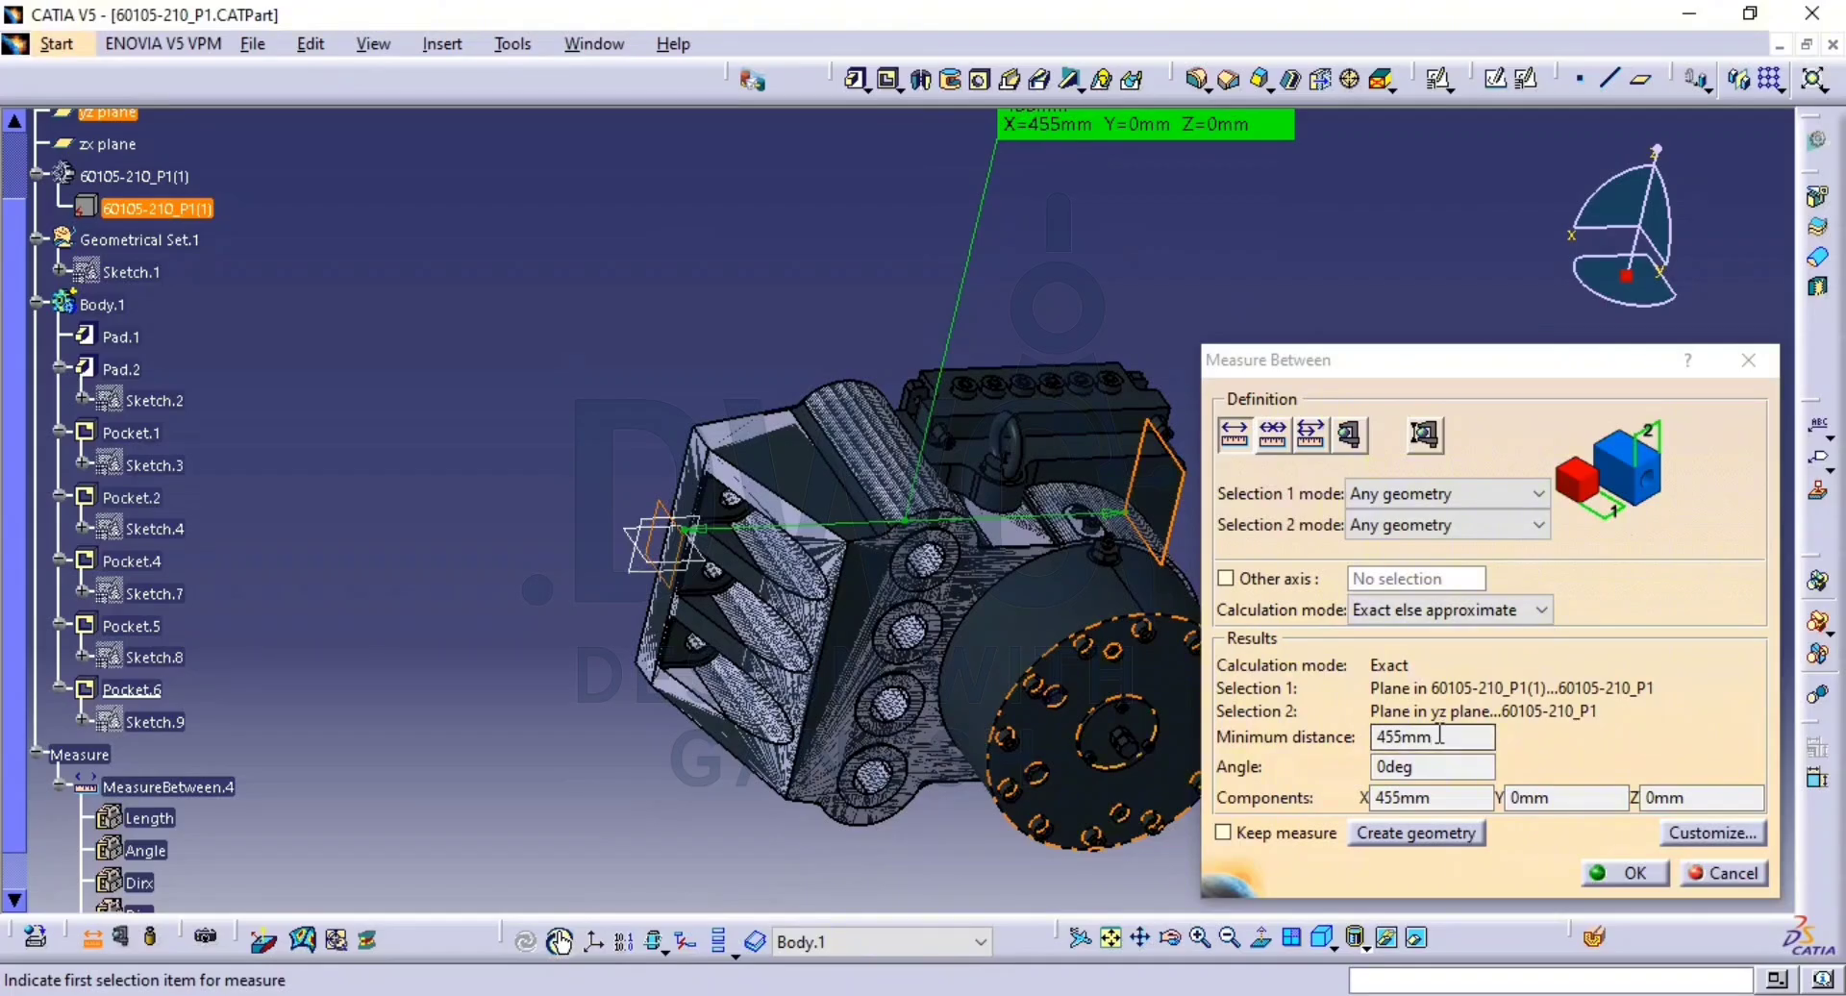
drag(1440, 734, 1329, 737)
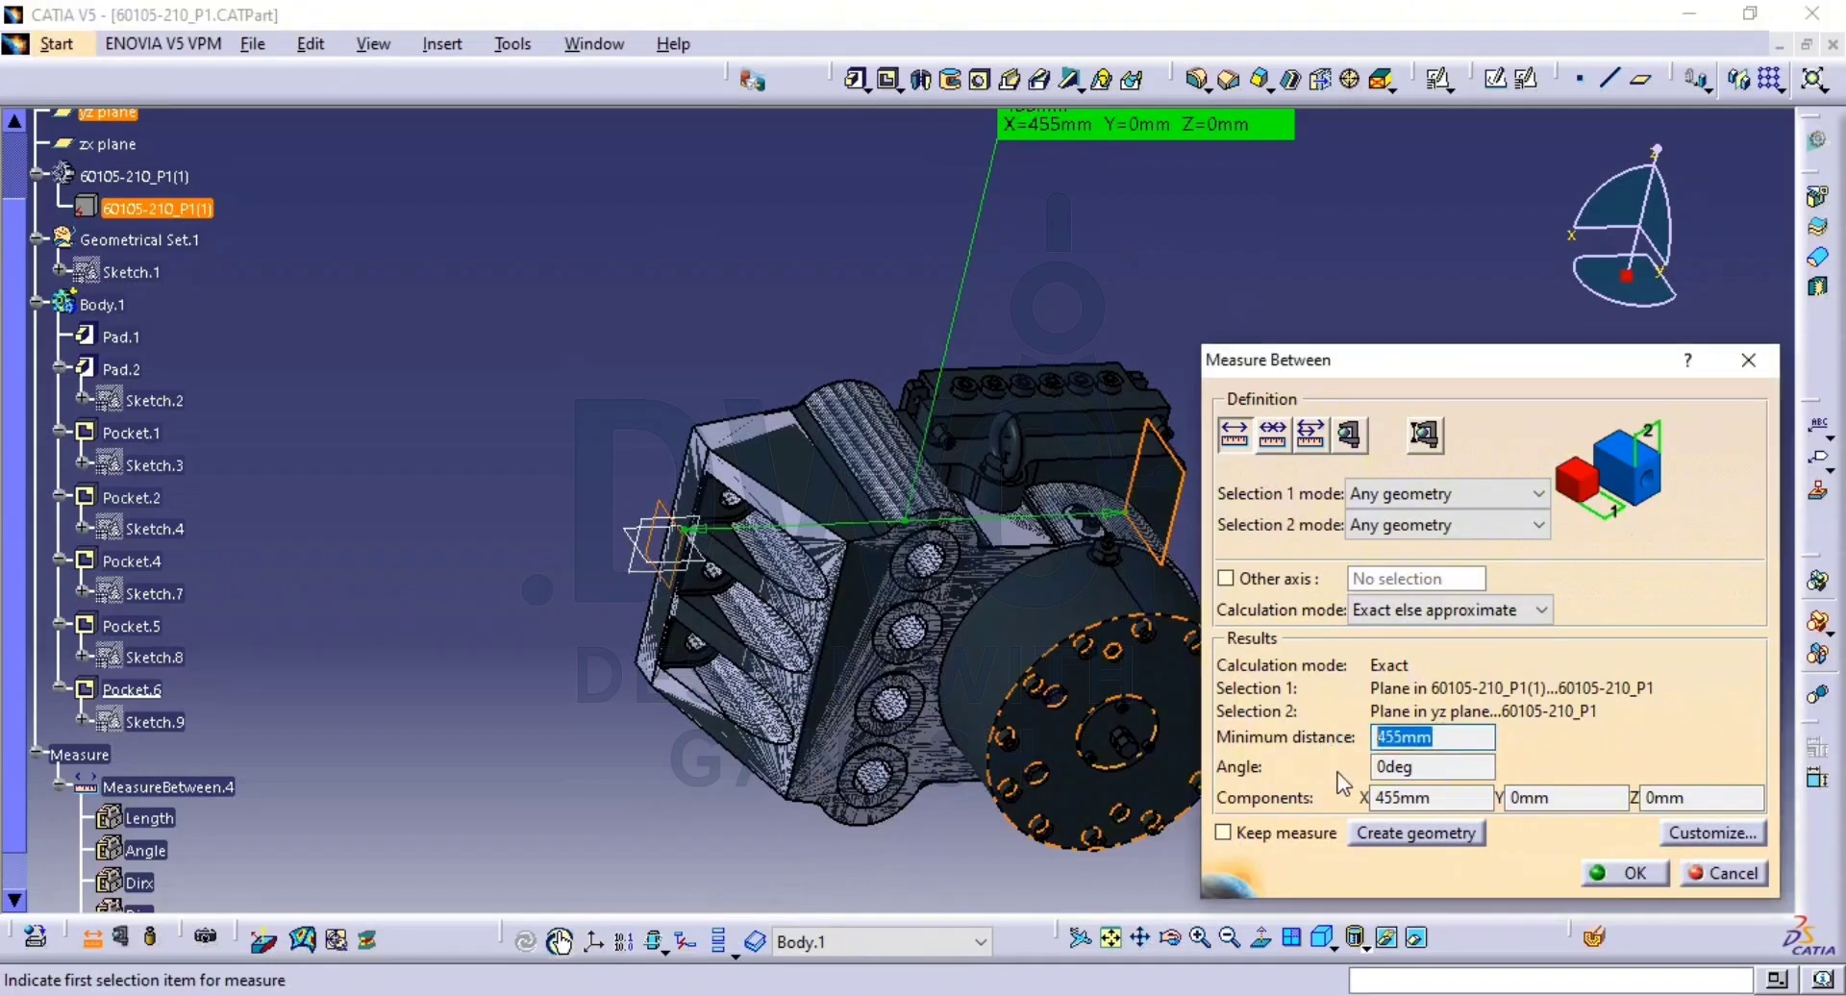
click(1726, 875)
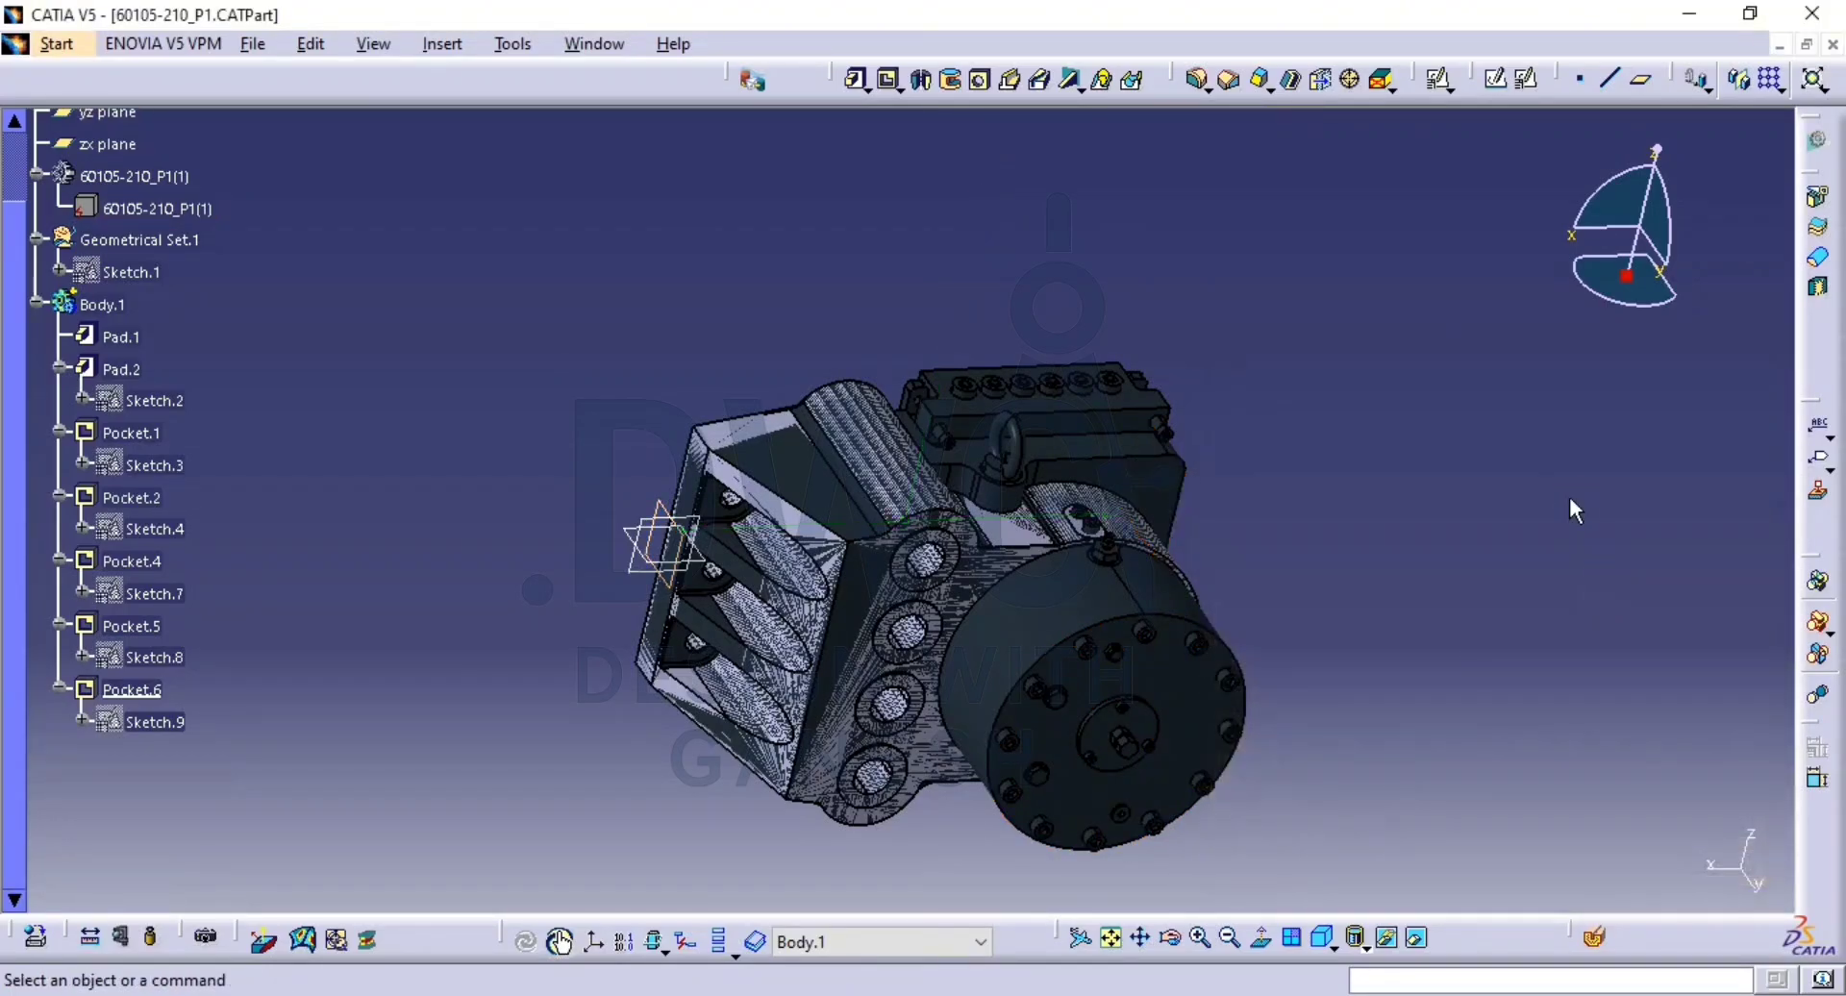
click(1646, 77)
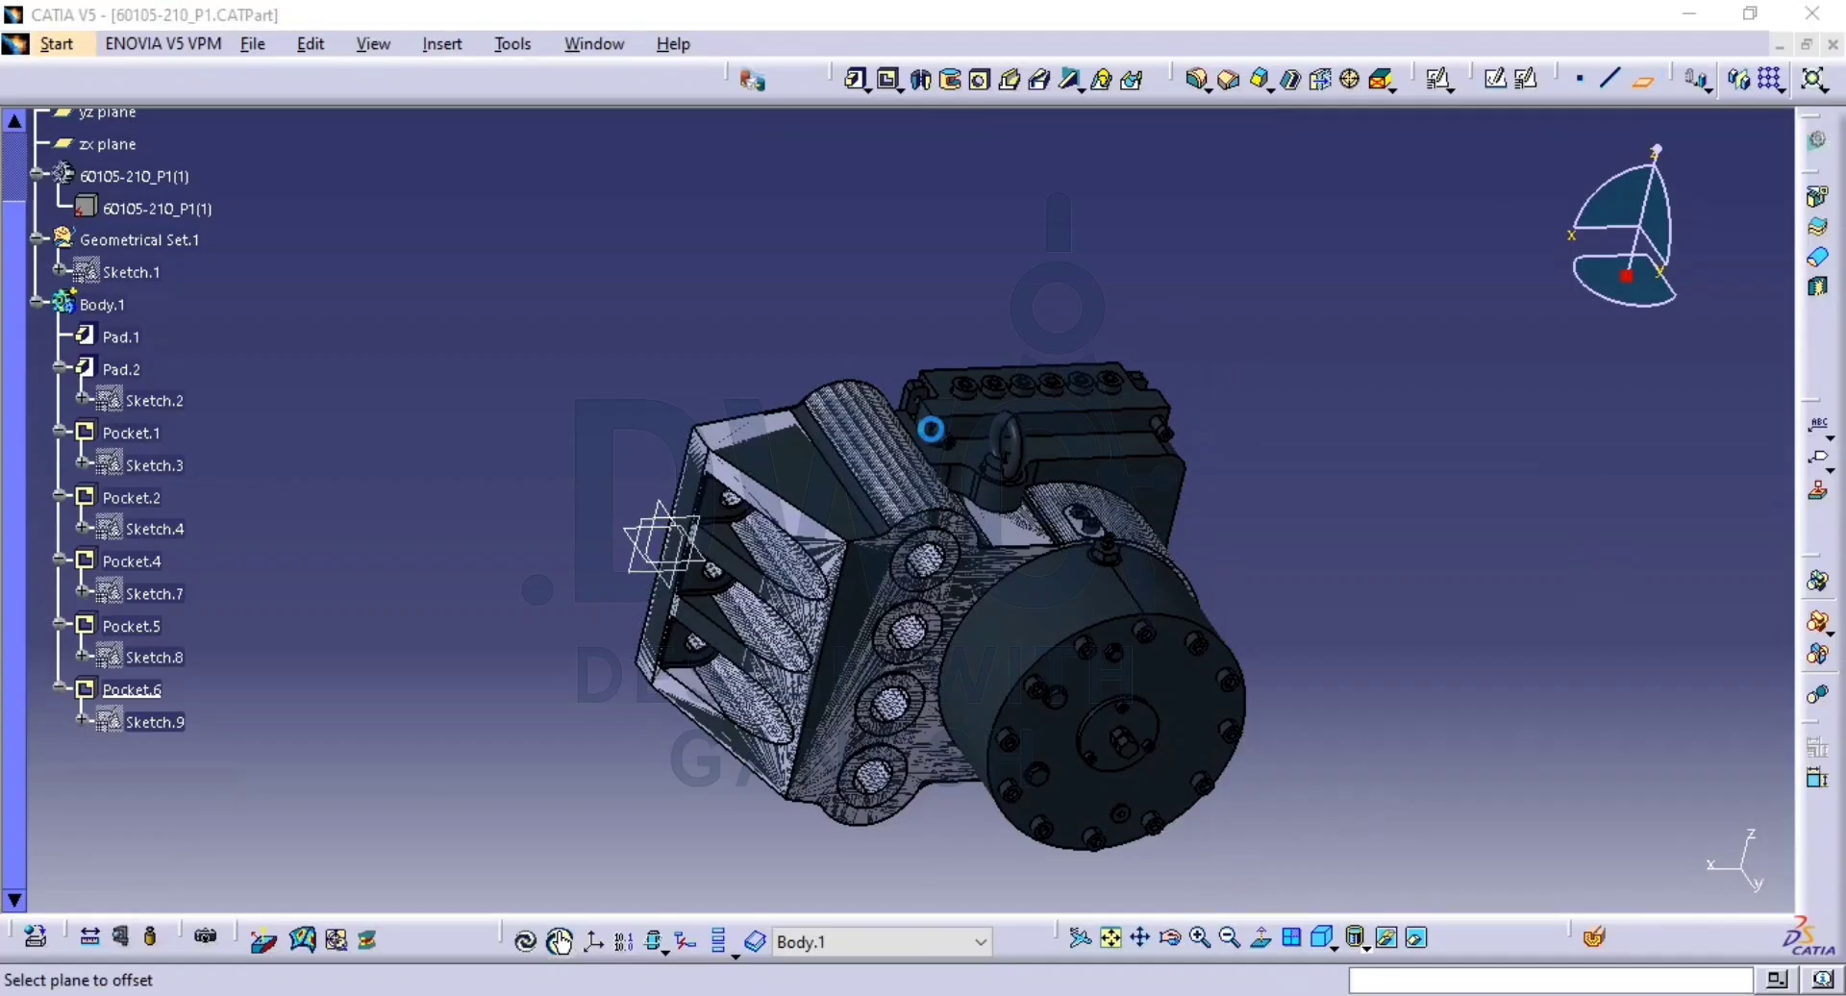
click(657, 504)
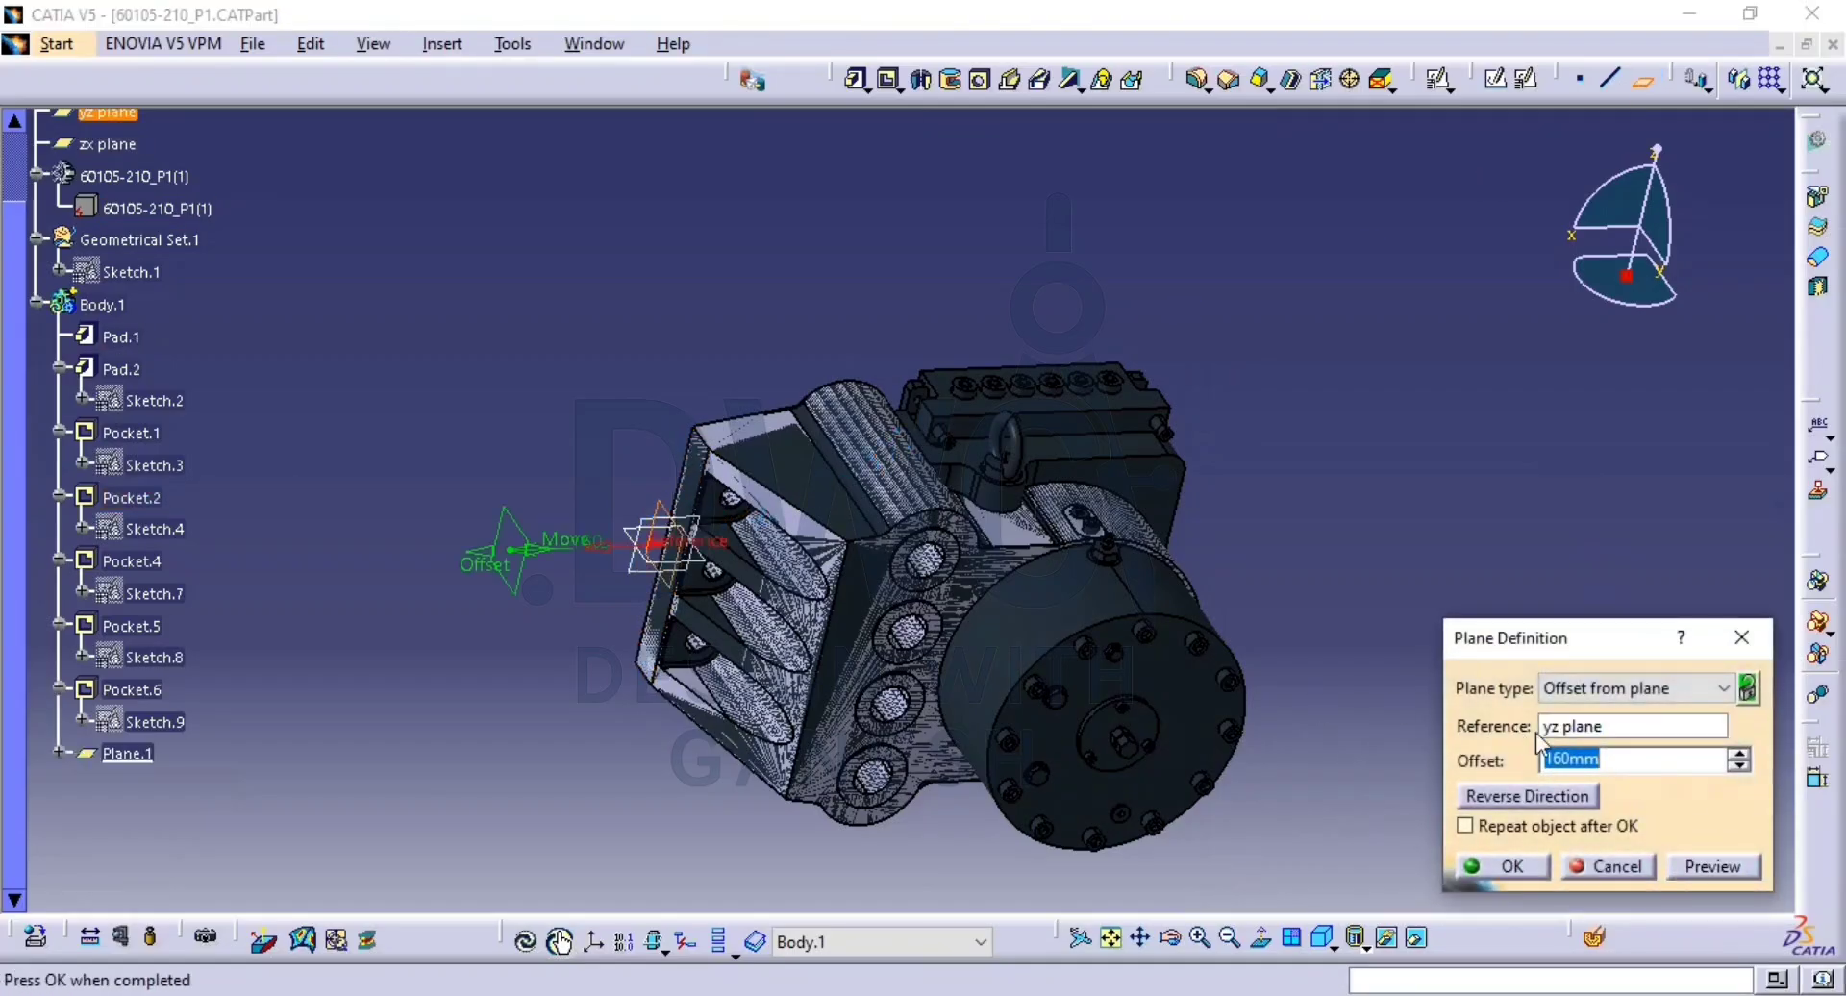
key(super)
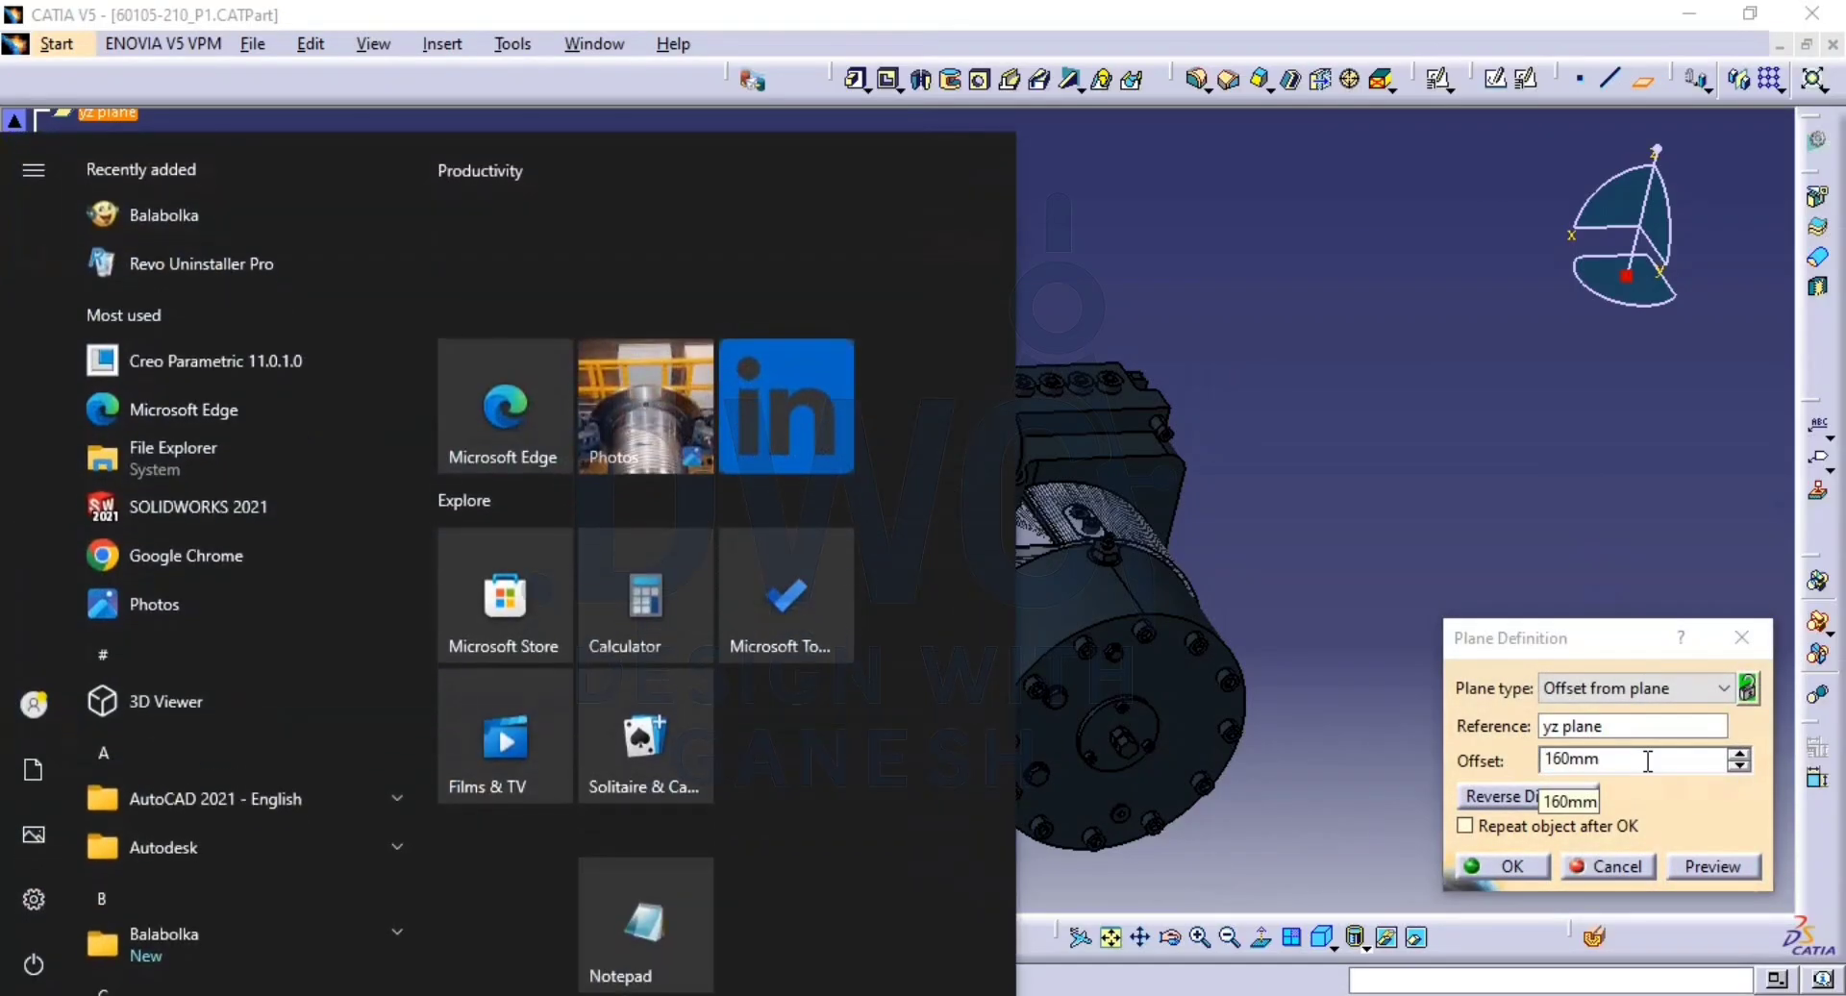
key(super)
key(ctrl+v)
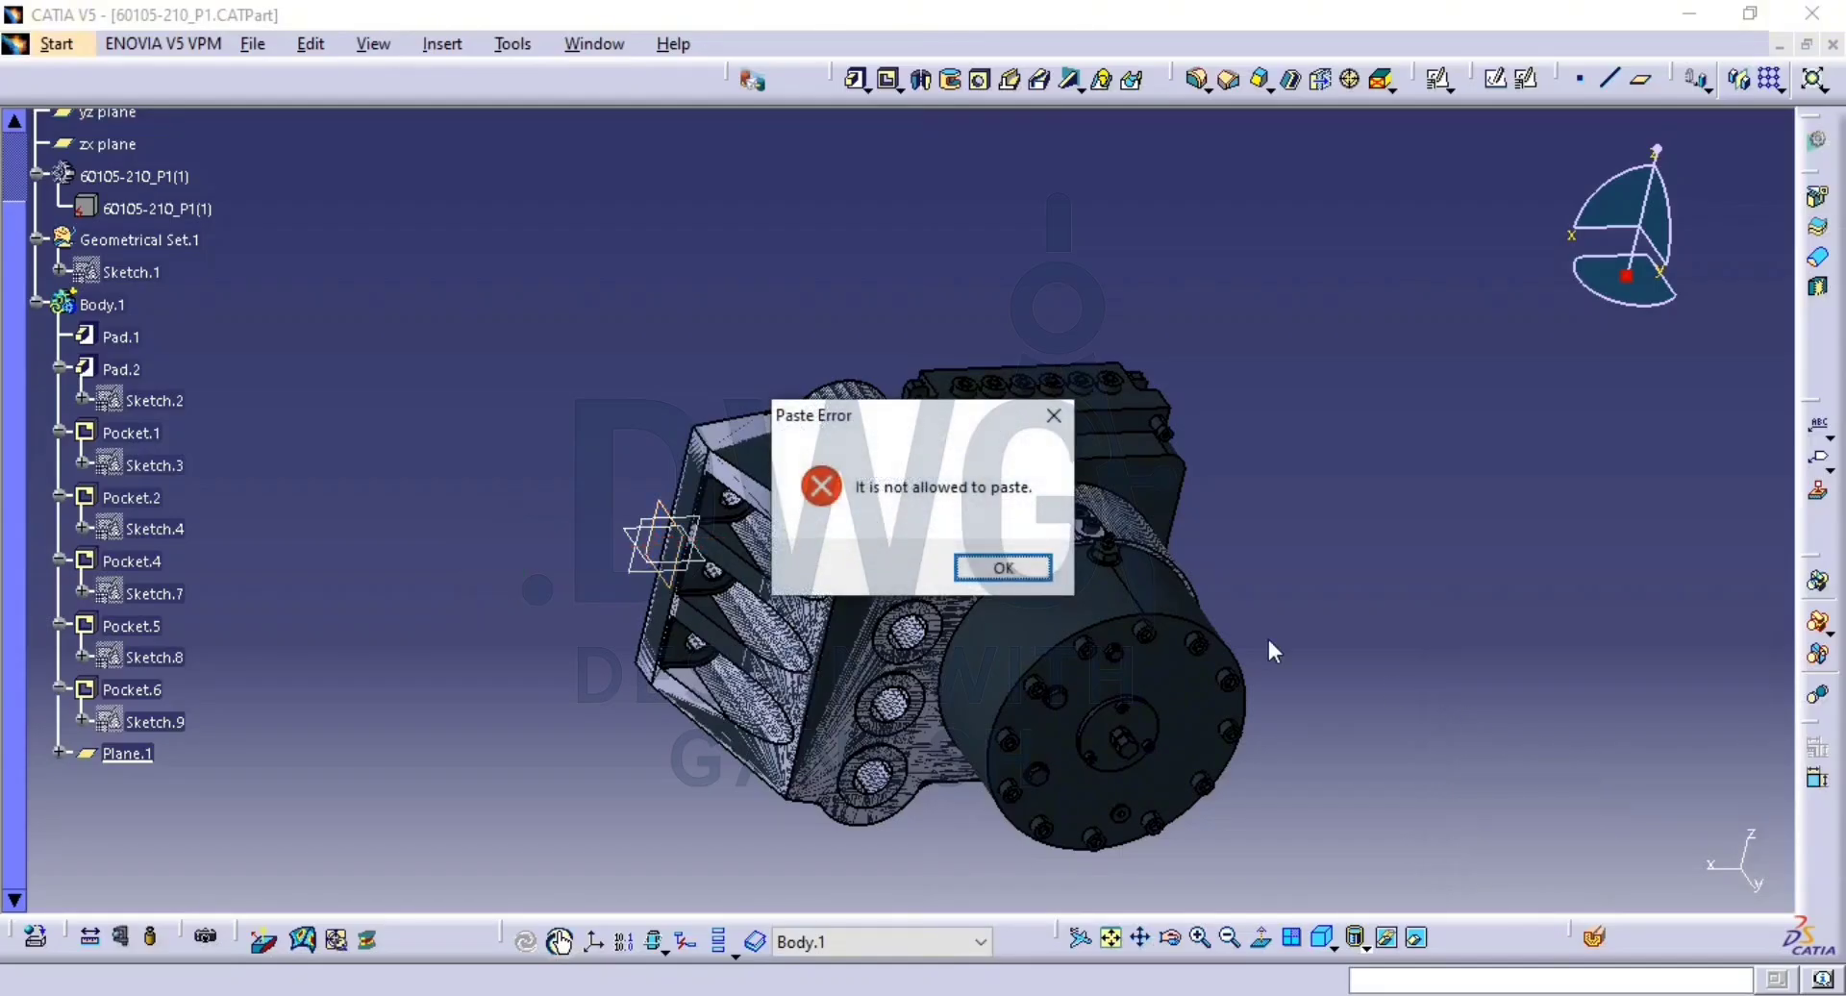
click(1023, 575)
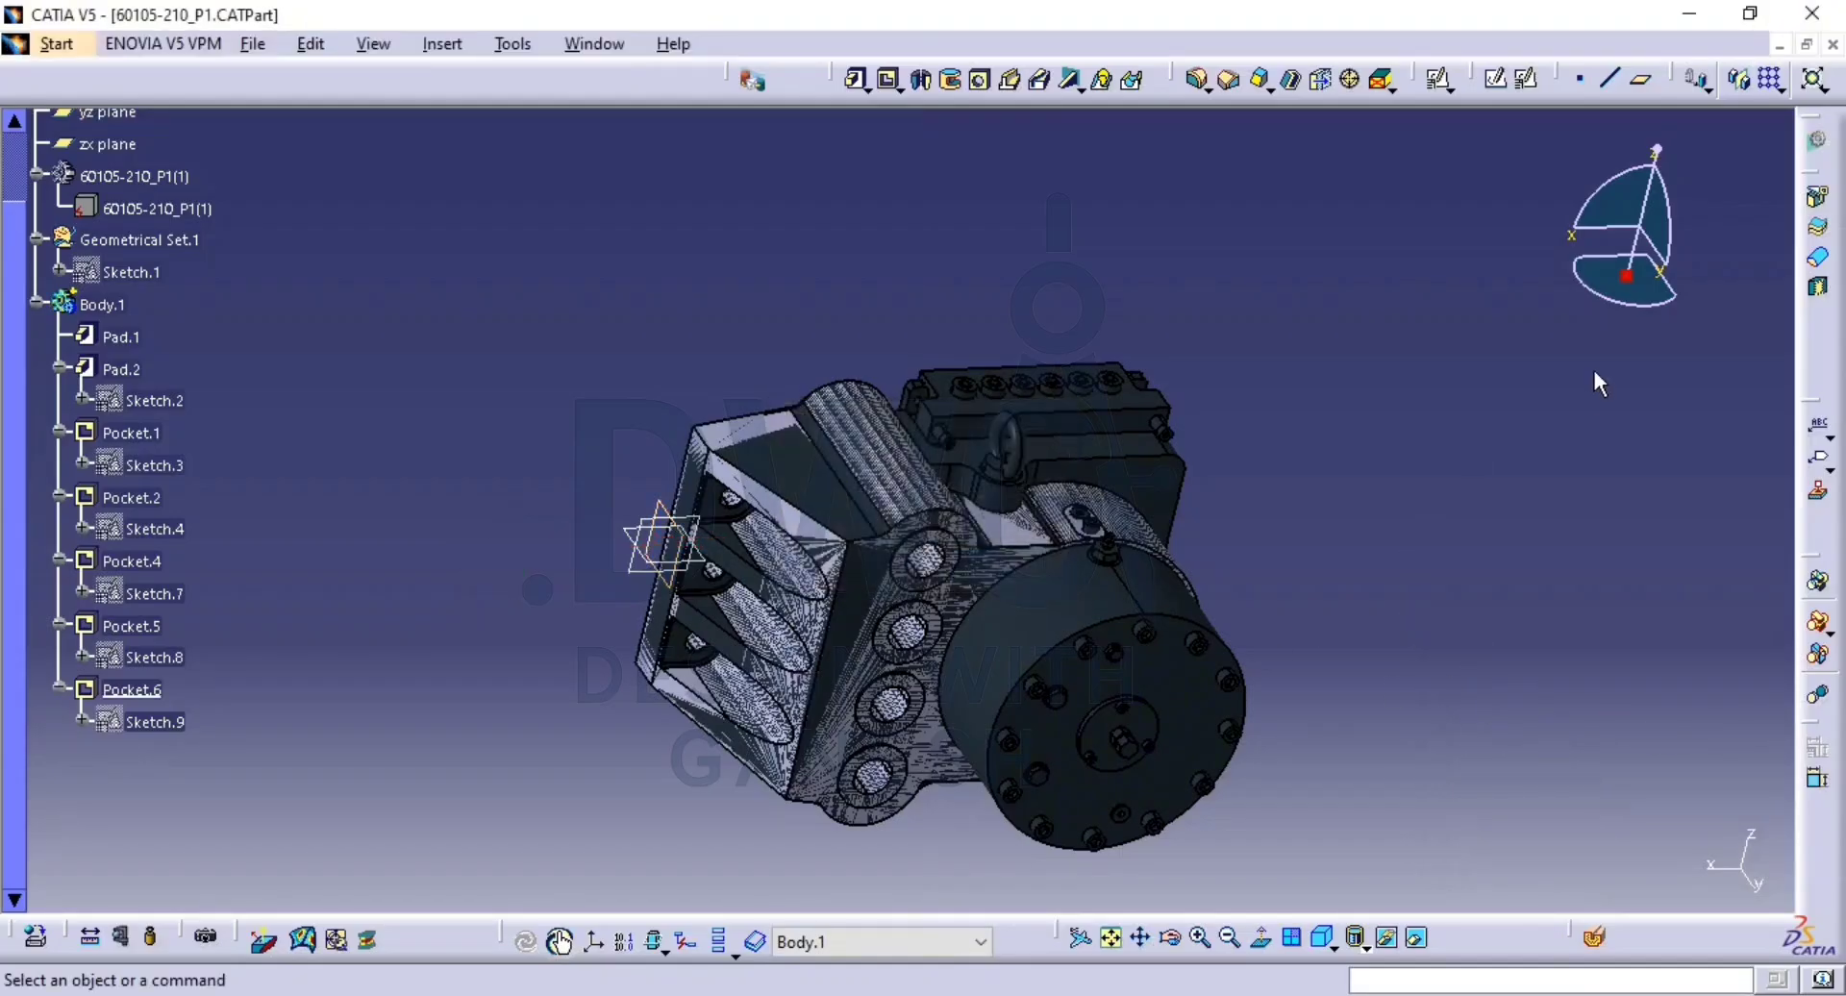
Create a plane offset 455 mm from the yz plane in the reversed direction, towards the reference body's flat side face.
click(1641, 79)
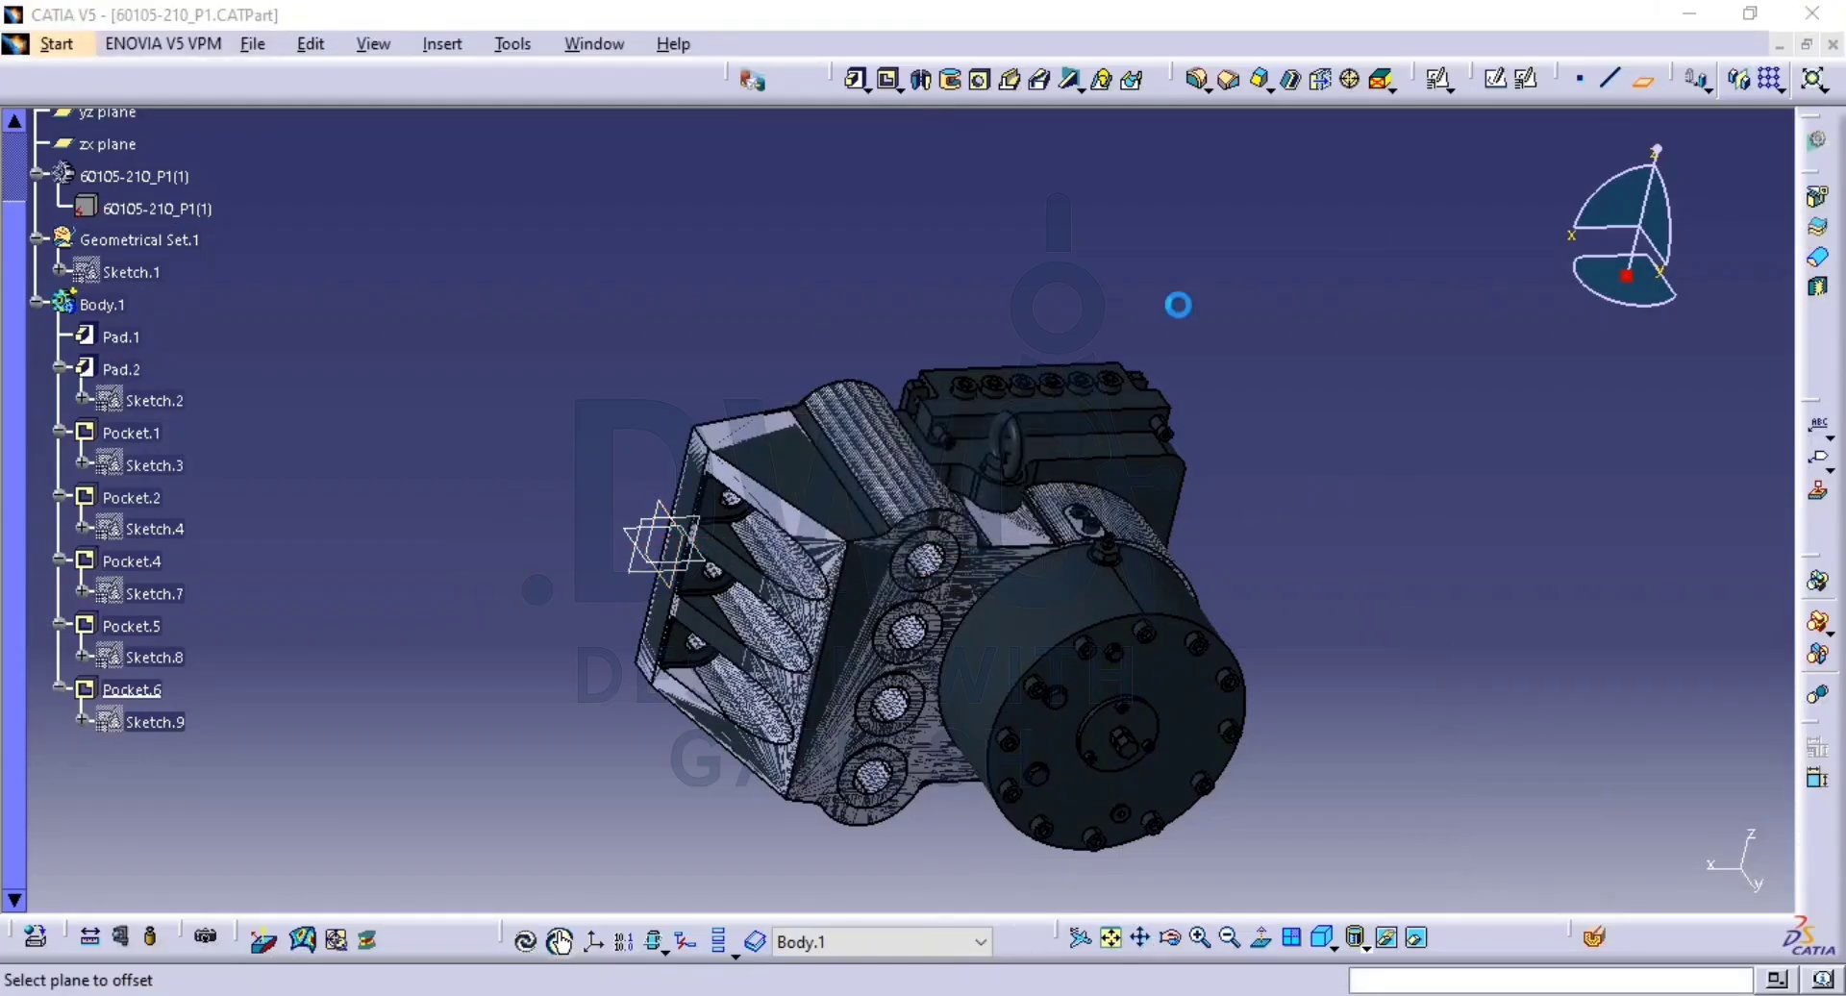
click(662, 524)
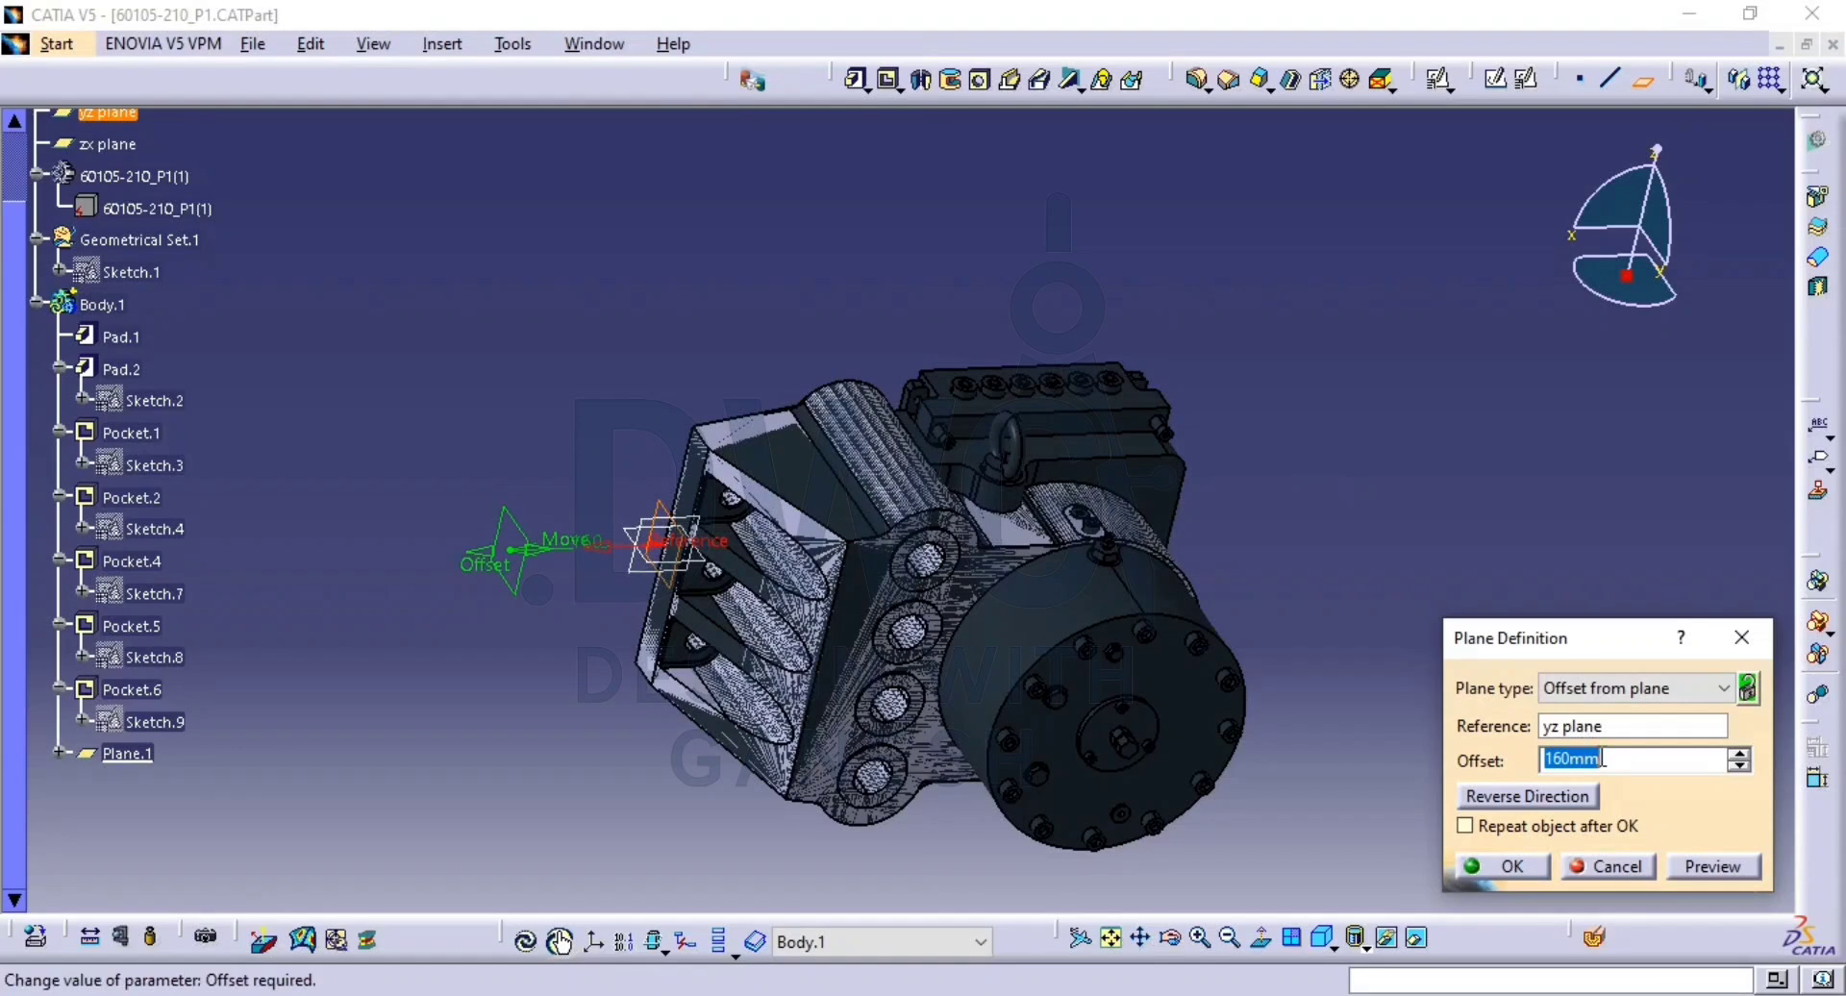
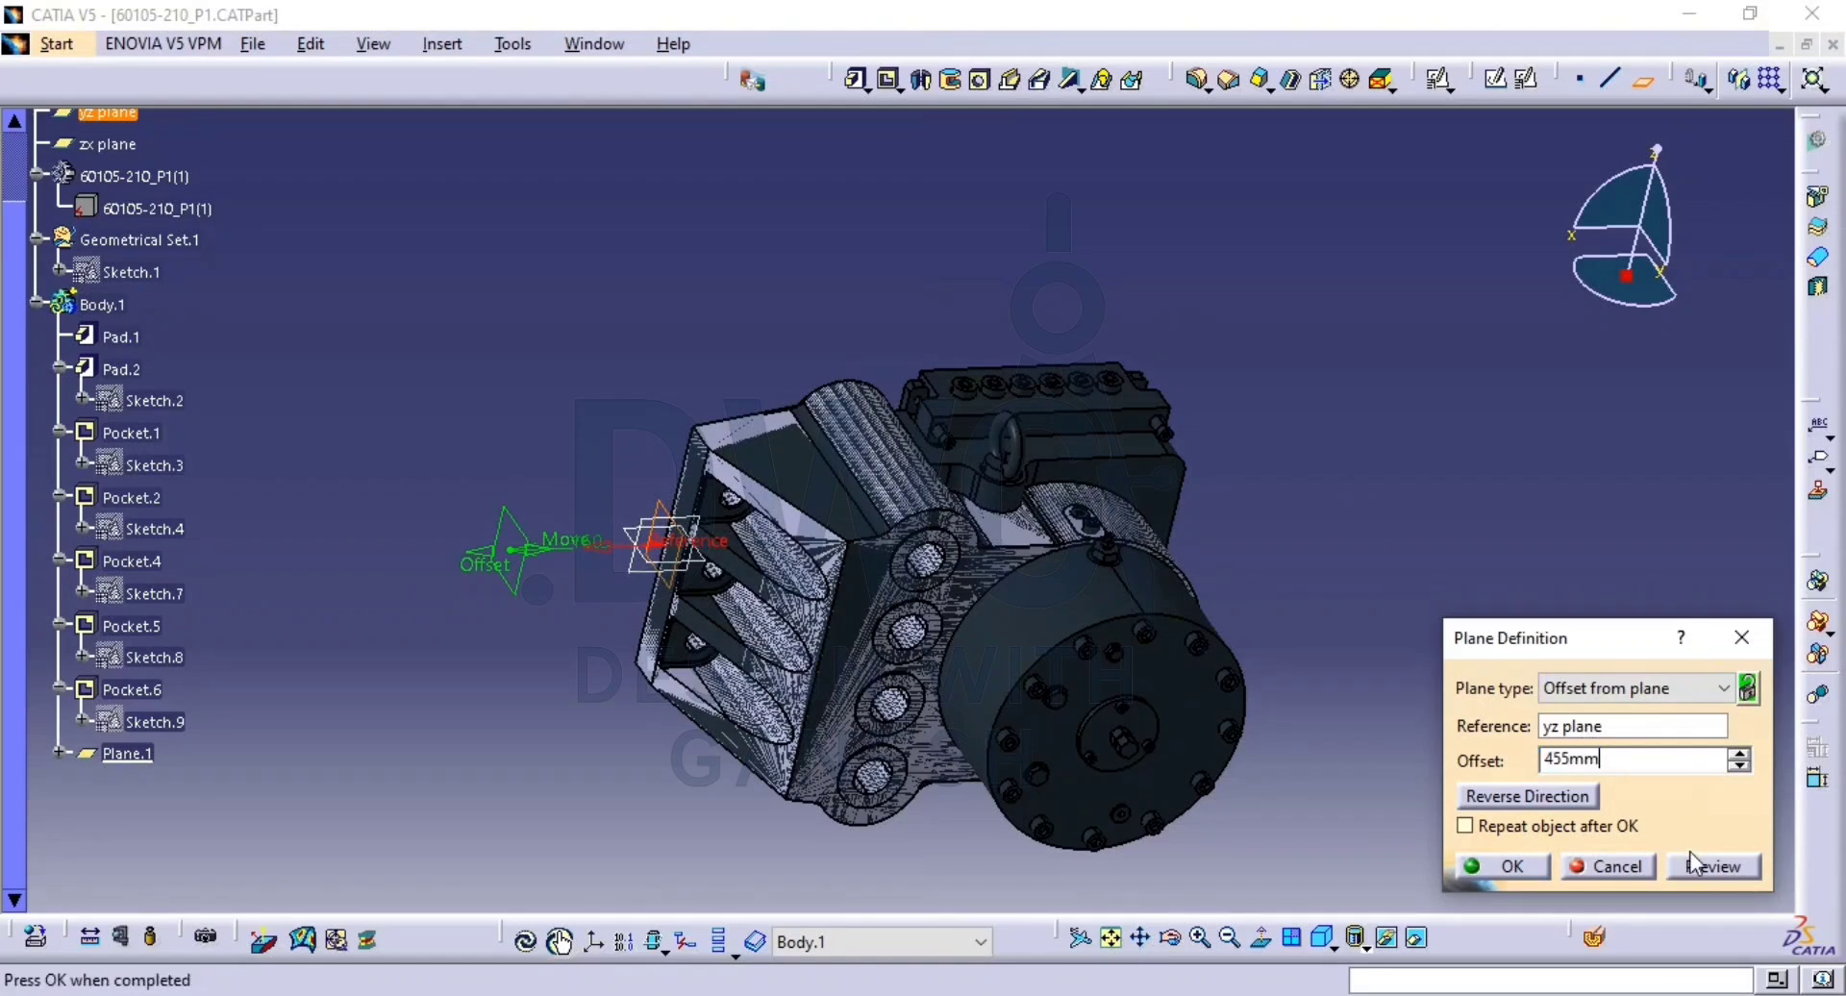
click(1503, 808)
click(1501, 865)
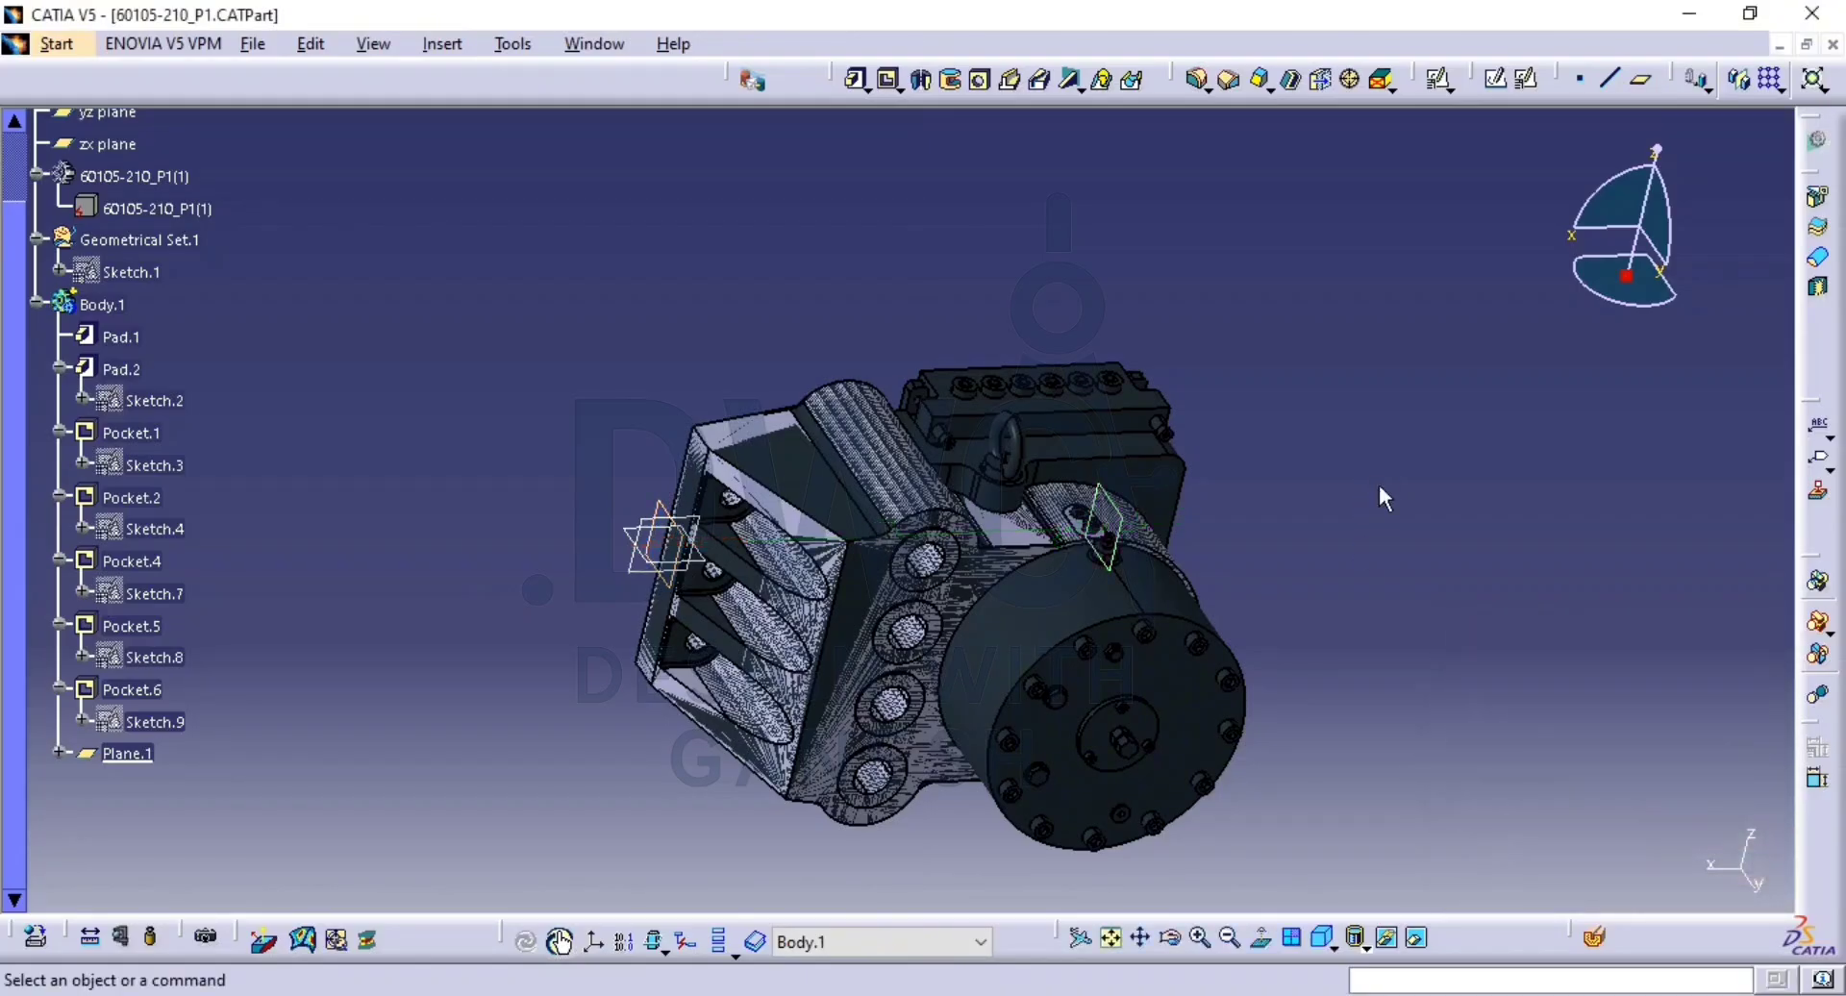
Create a positioned sketch on Plane.1 with implicit origin and orientation and the H direction reversed.
middle_drag(1380, 494, 873, 609)
click(1527, 78)
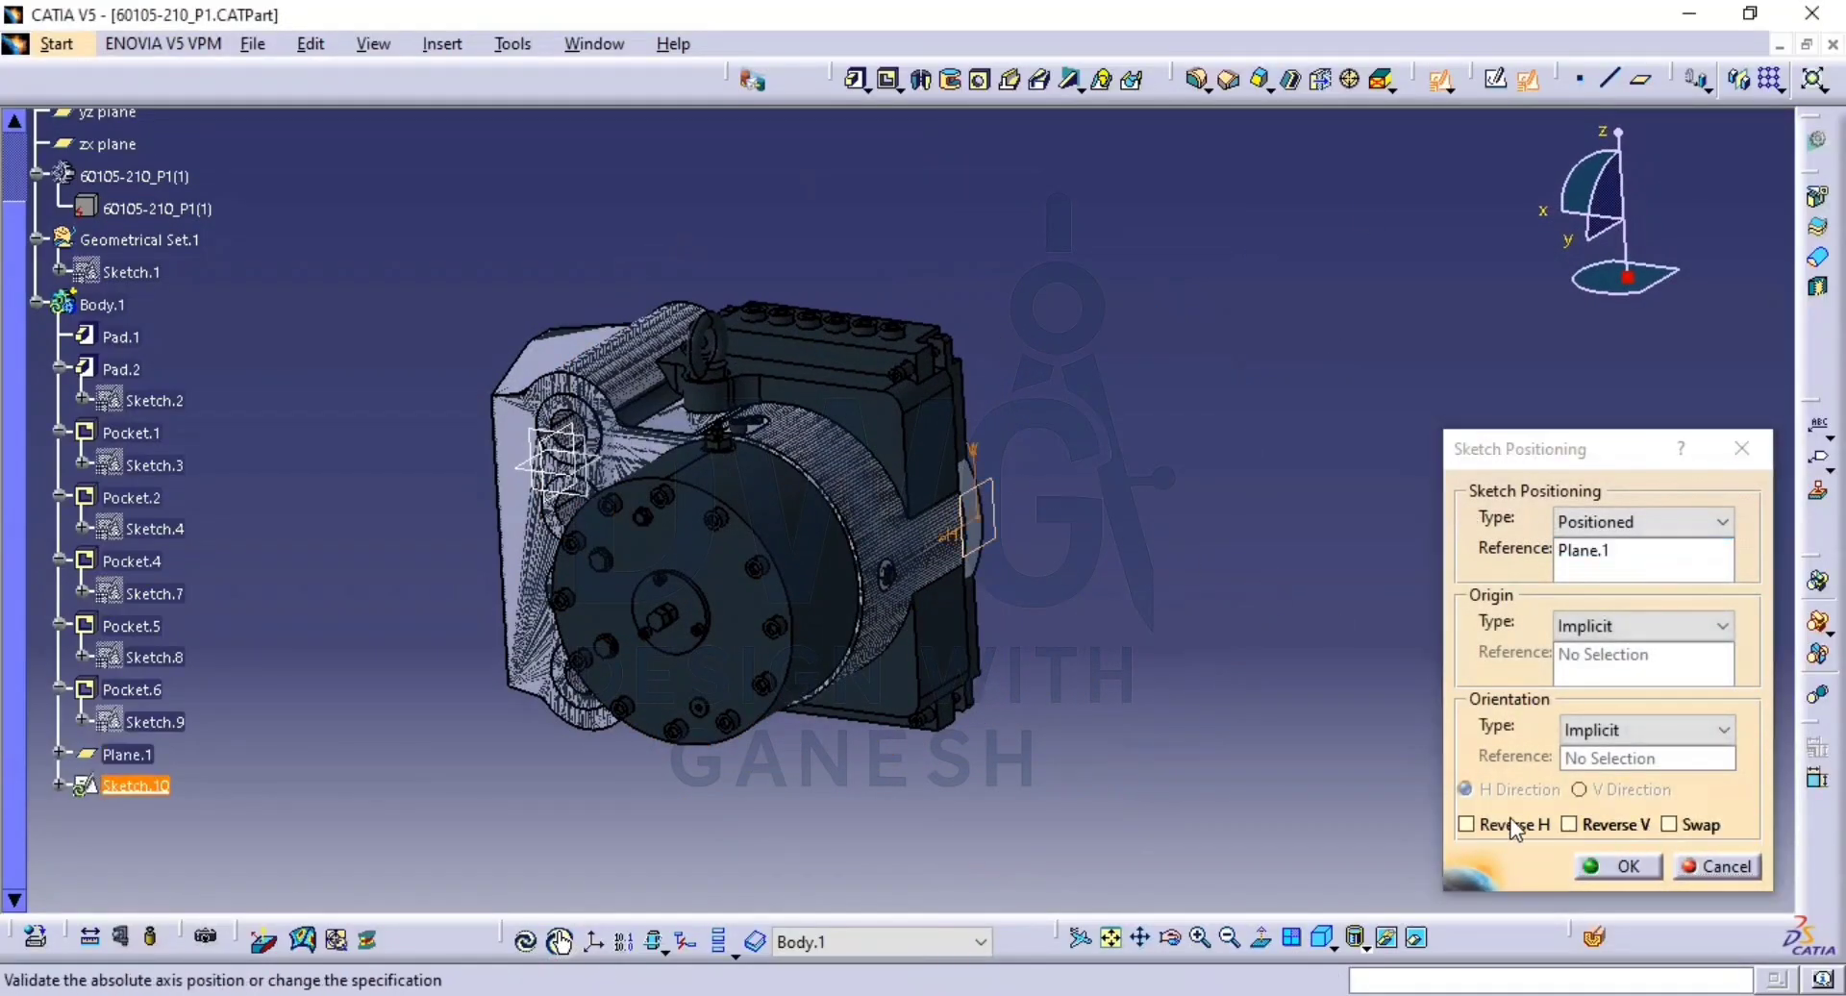
click(1516, 827)
click(1618, 866)
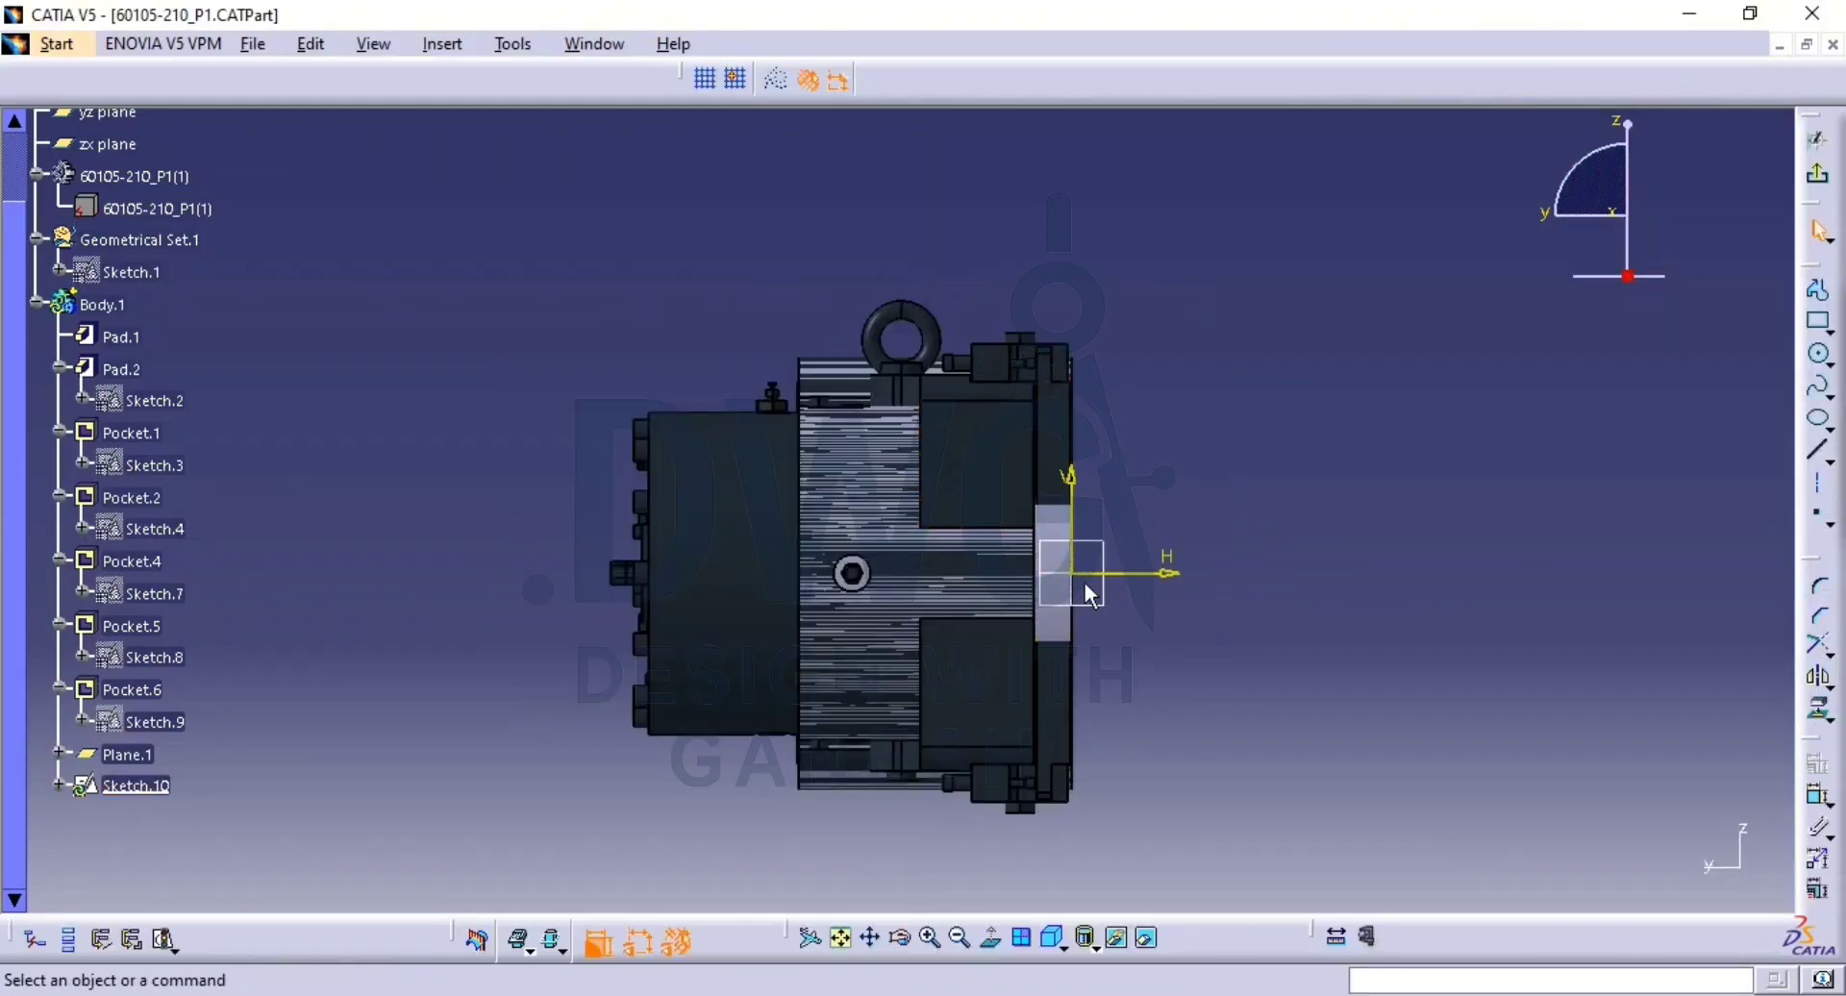
Project the boundary edges of the lower rectangular flat area on the reference body onto the sketch.
mouse_move(1092, 594)
middle_down()
mouse_move(1079, 609)
mouse_move(1375, 562)
mouse_move(1166, 499)
mouse_move(1127, 293)
middle_up()
middle_drag(1397, 651, 1353, 540)
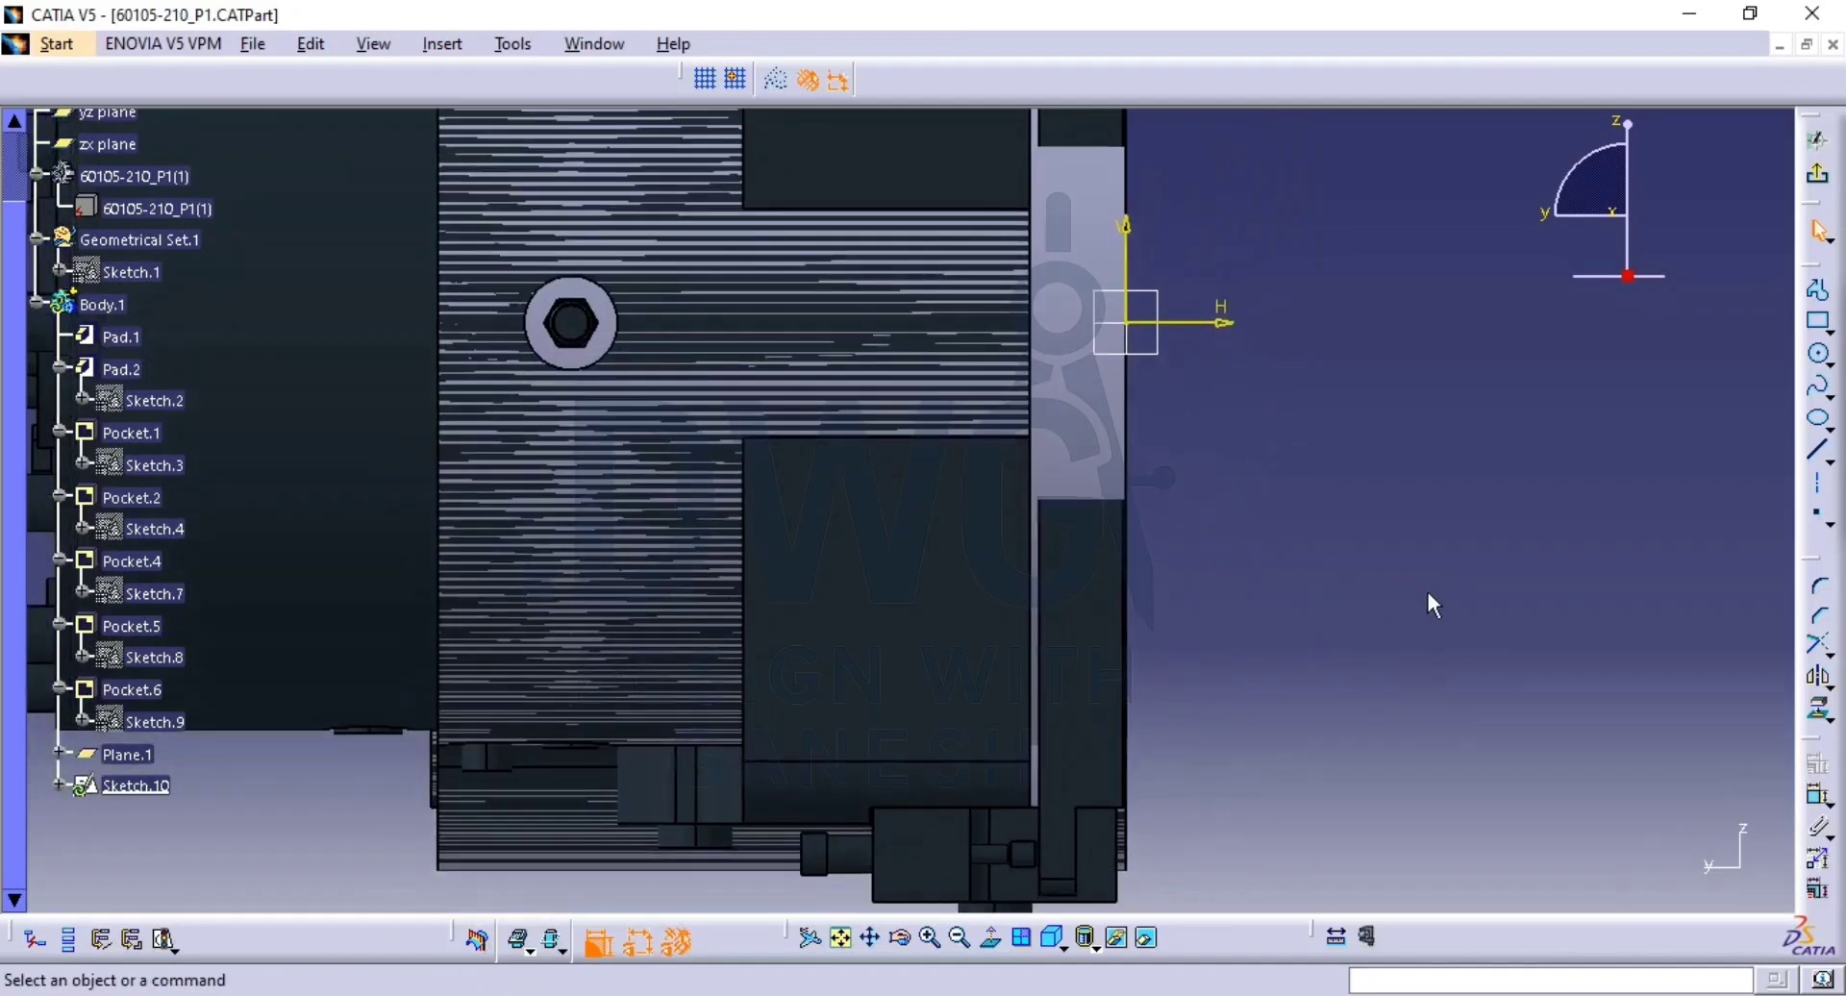
click(1817, 711)
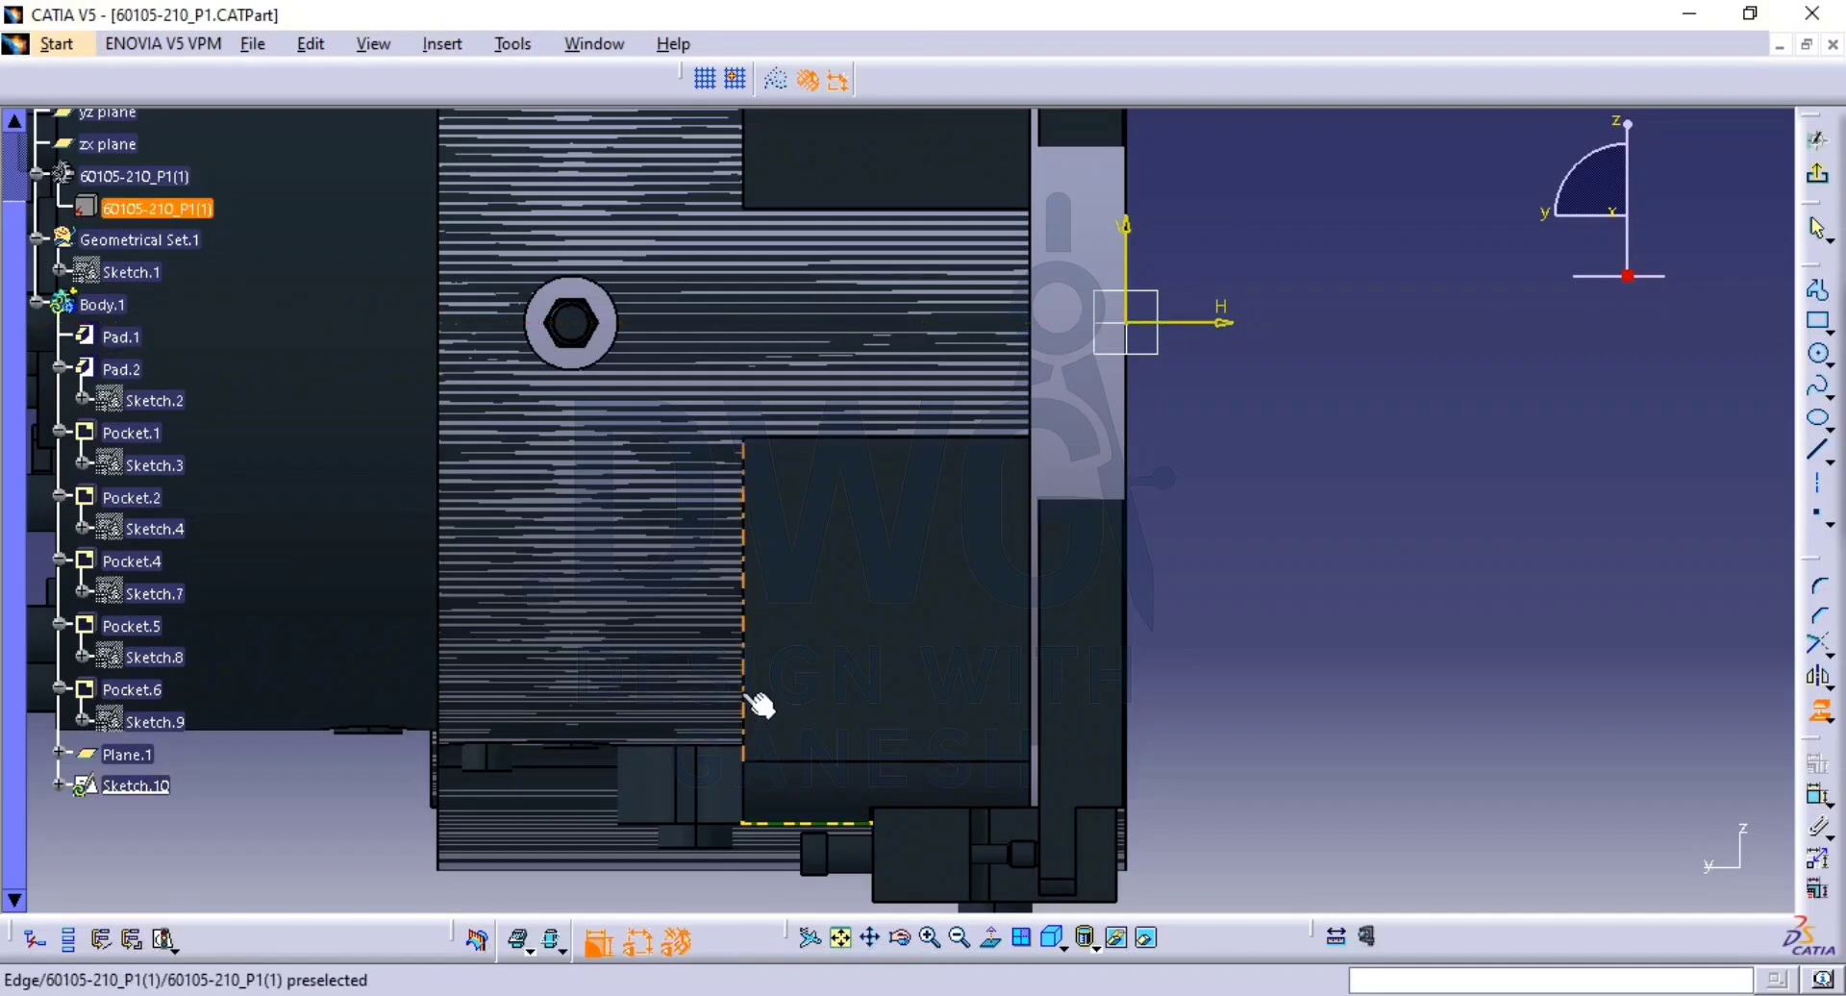
click(1033, 707)
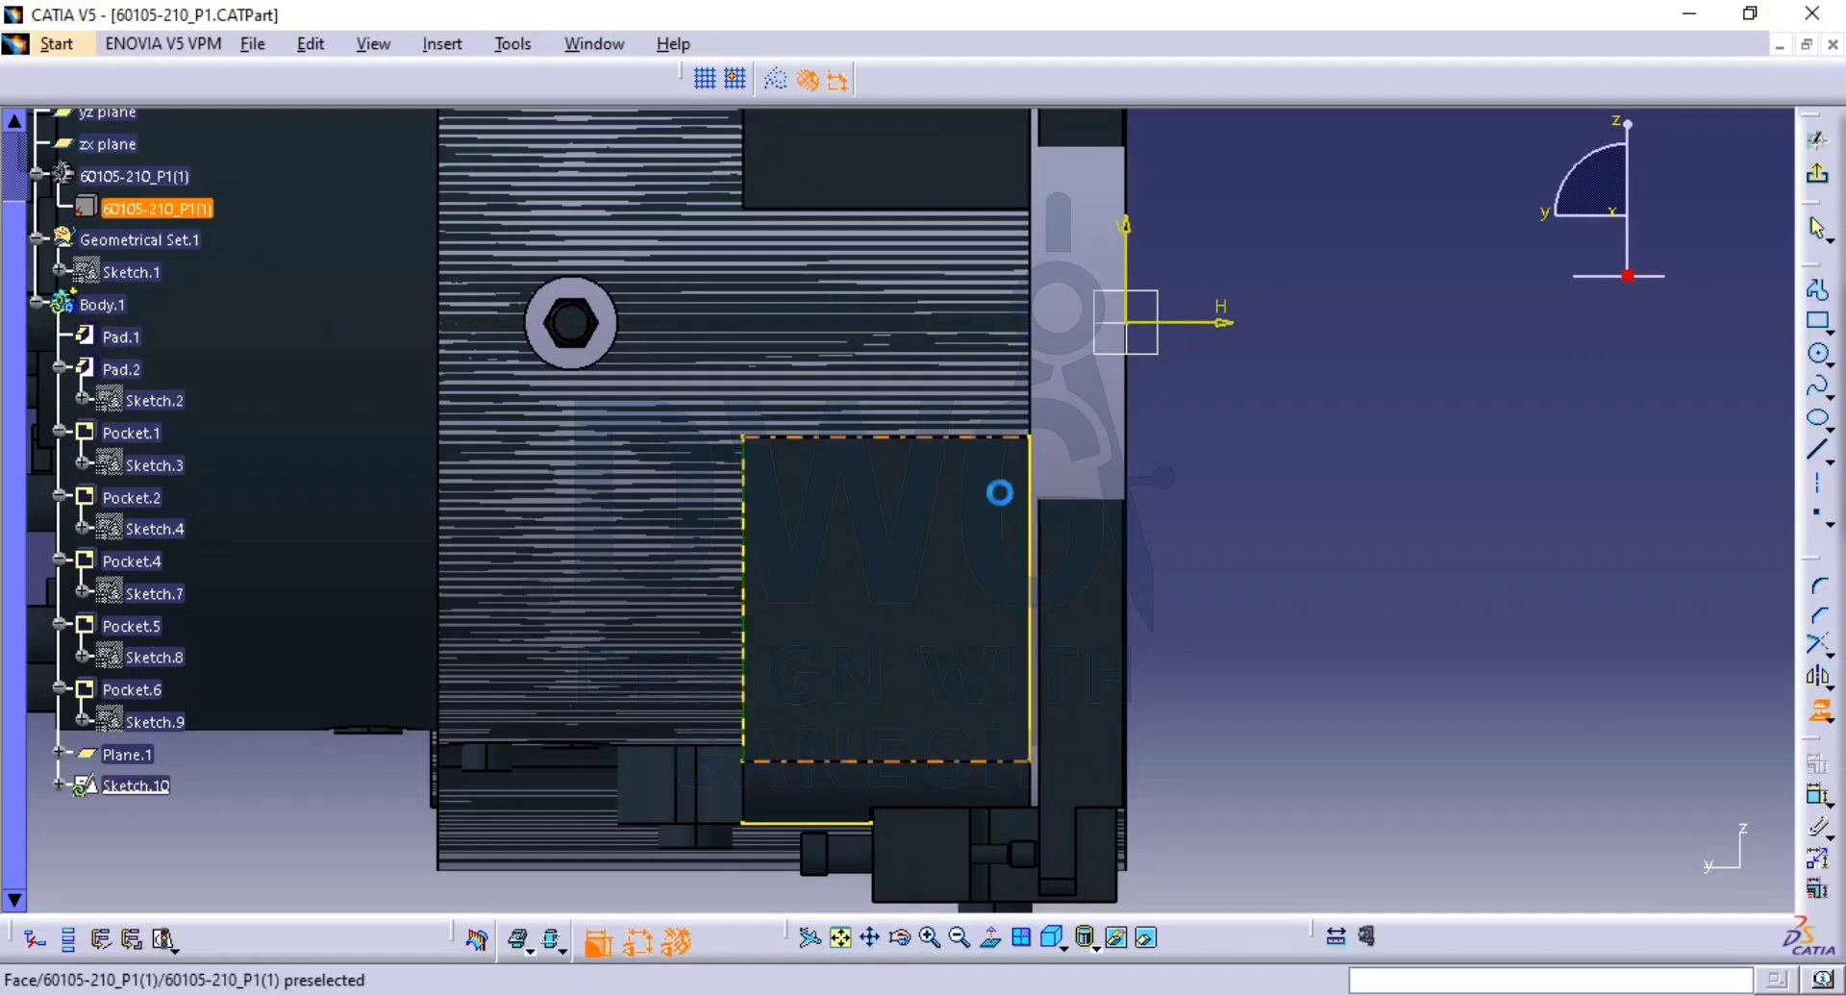
click(908, 441)
Project the boundary edges of the upper rectangular flat area on the reference body onto the sketch and exit the sketch.
middle_drag(910, 557, 933, 809)
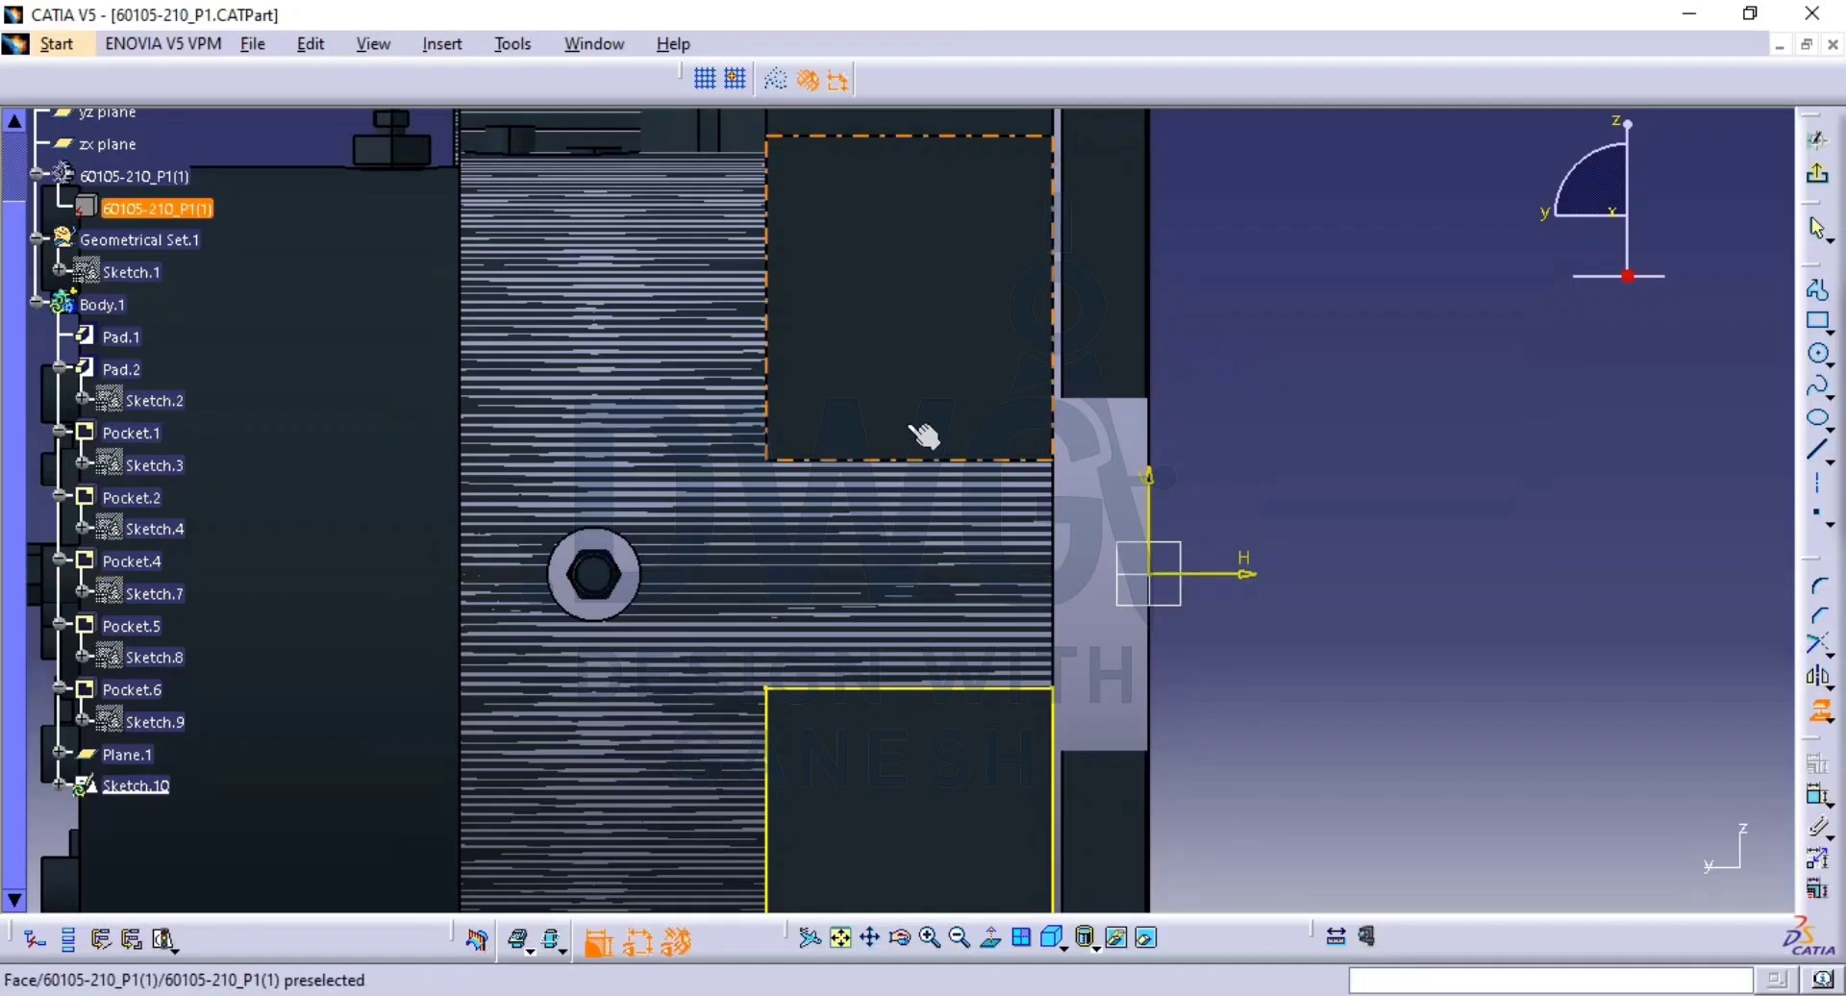
click(880, 461)
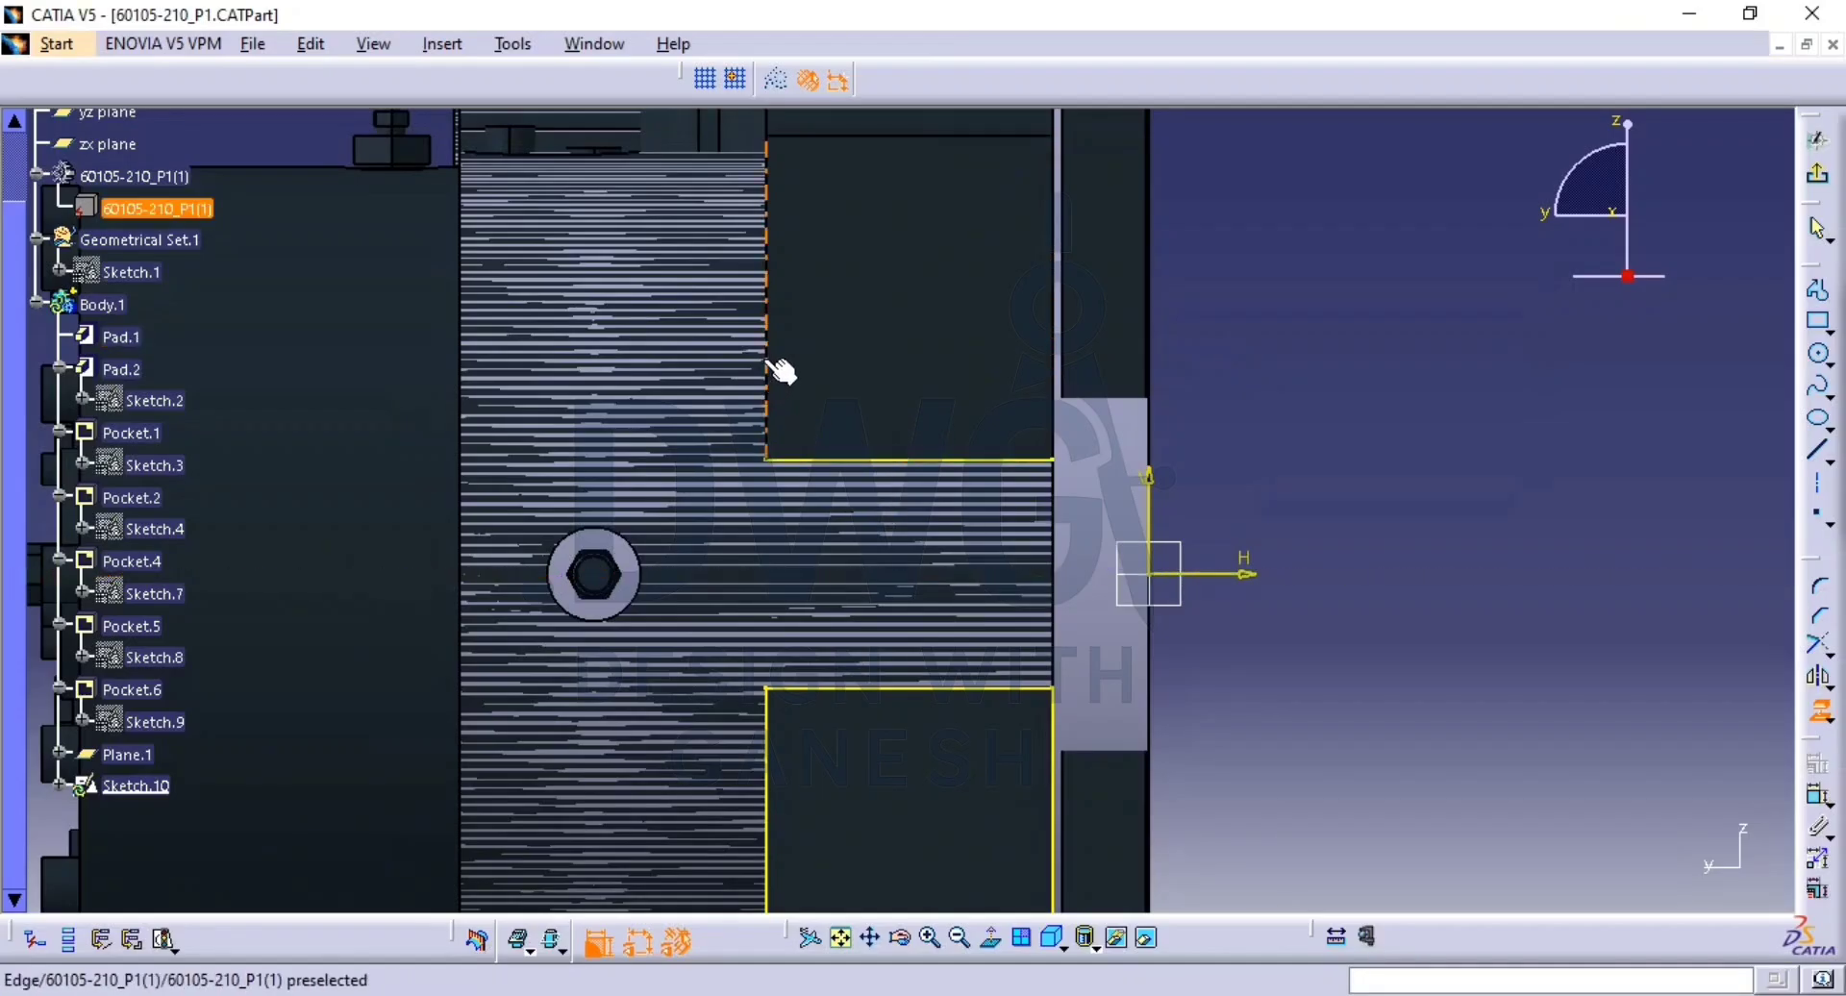
click(768, 354)
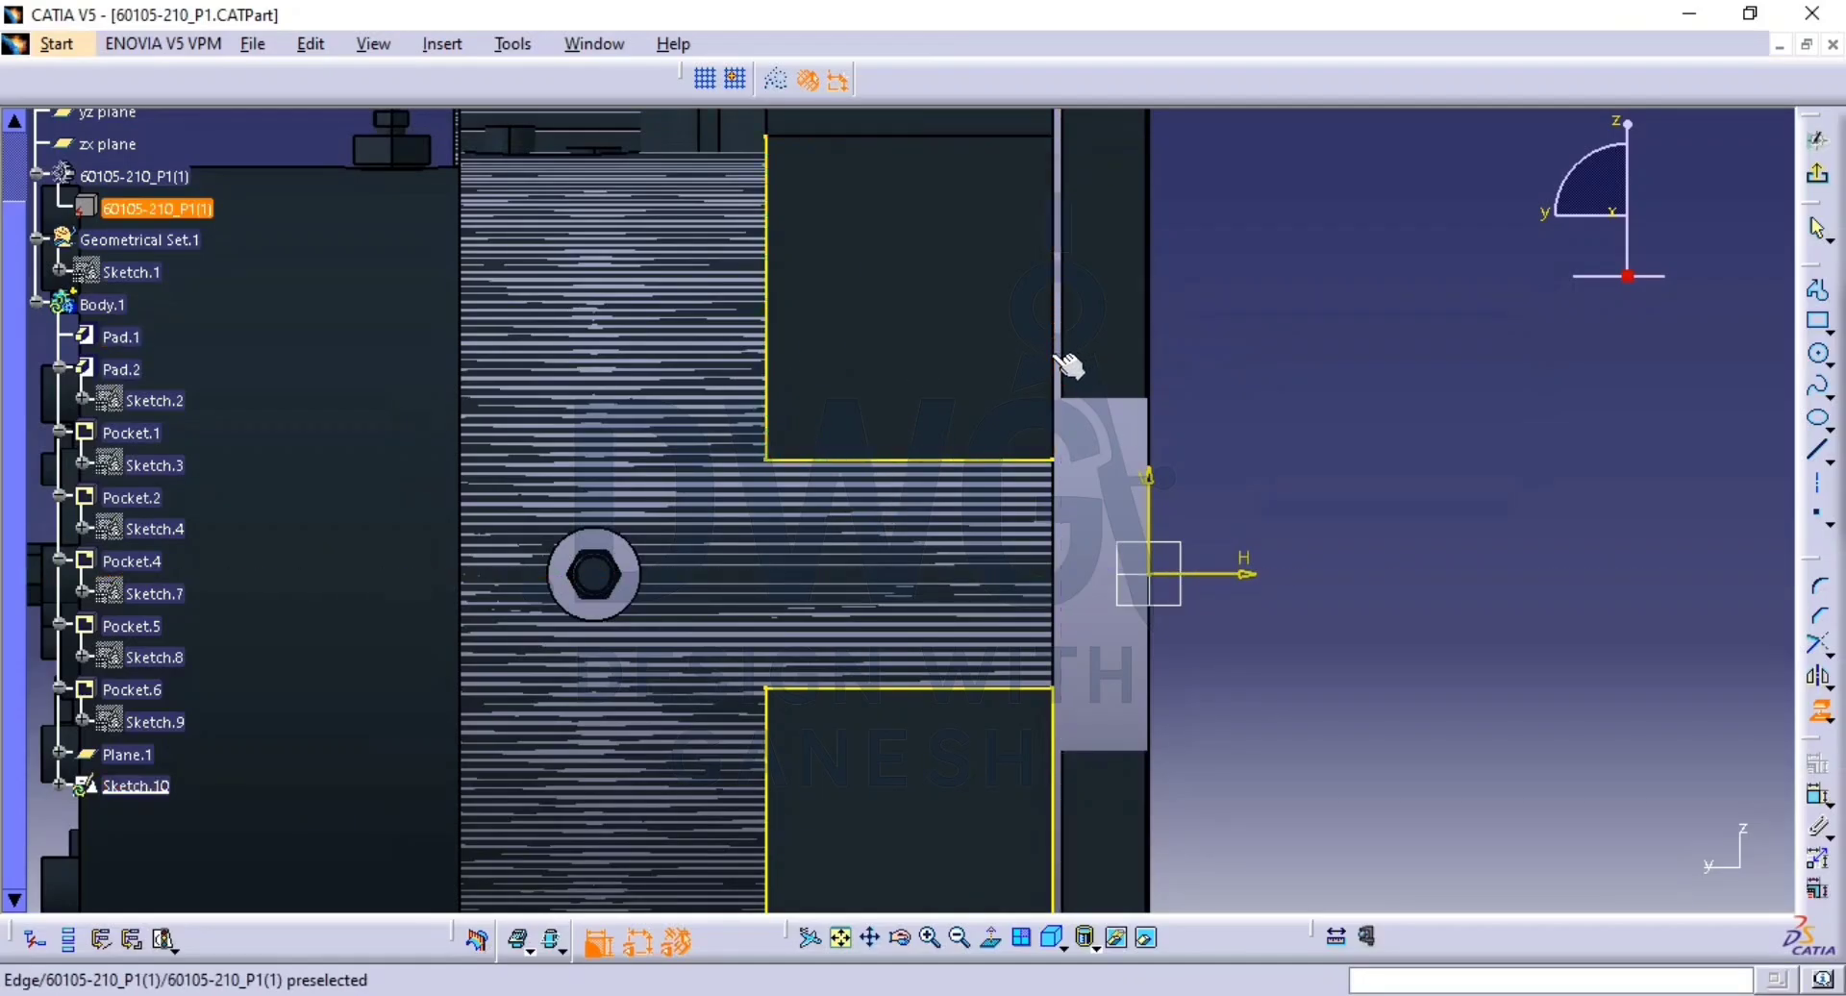
click(1067, 364)
middle_drag(1067, 363, 919, 453)
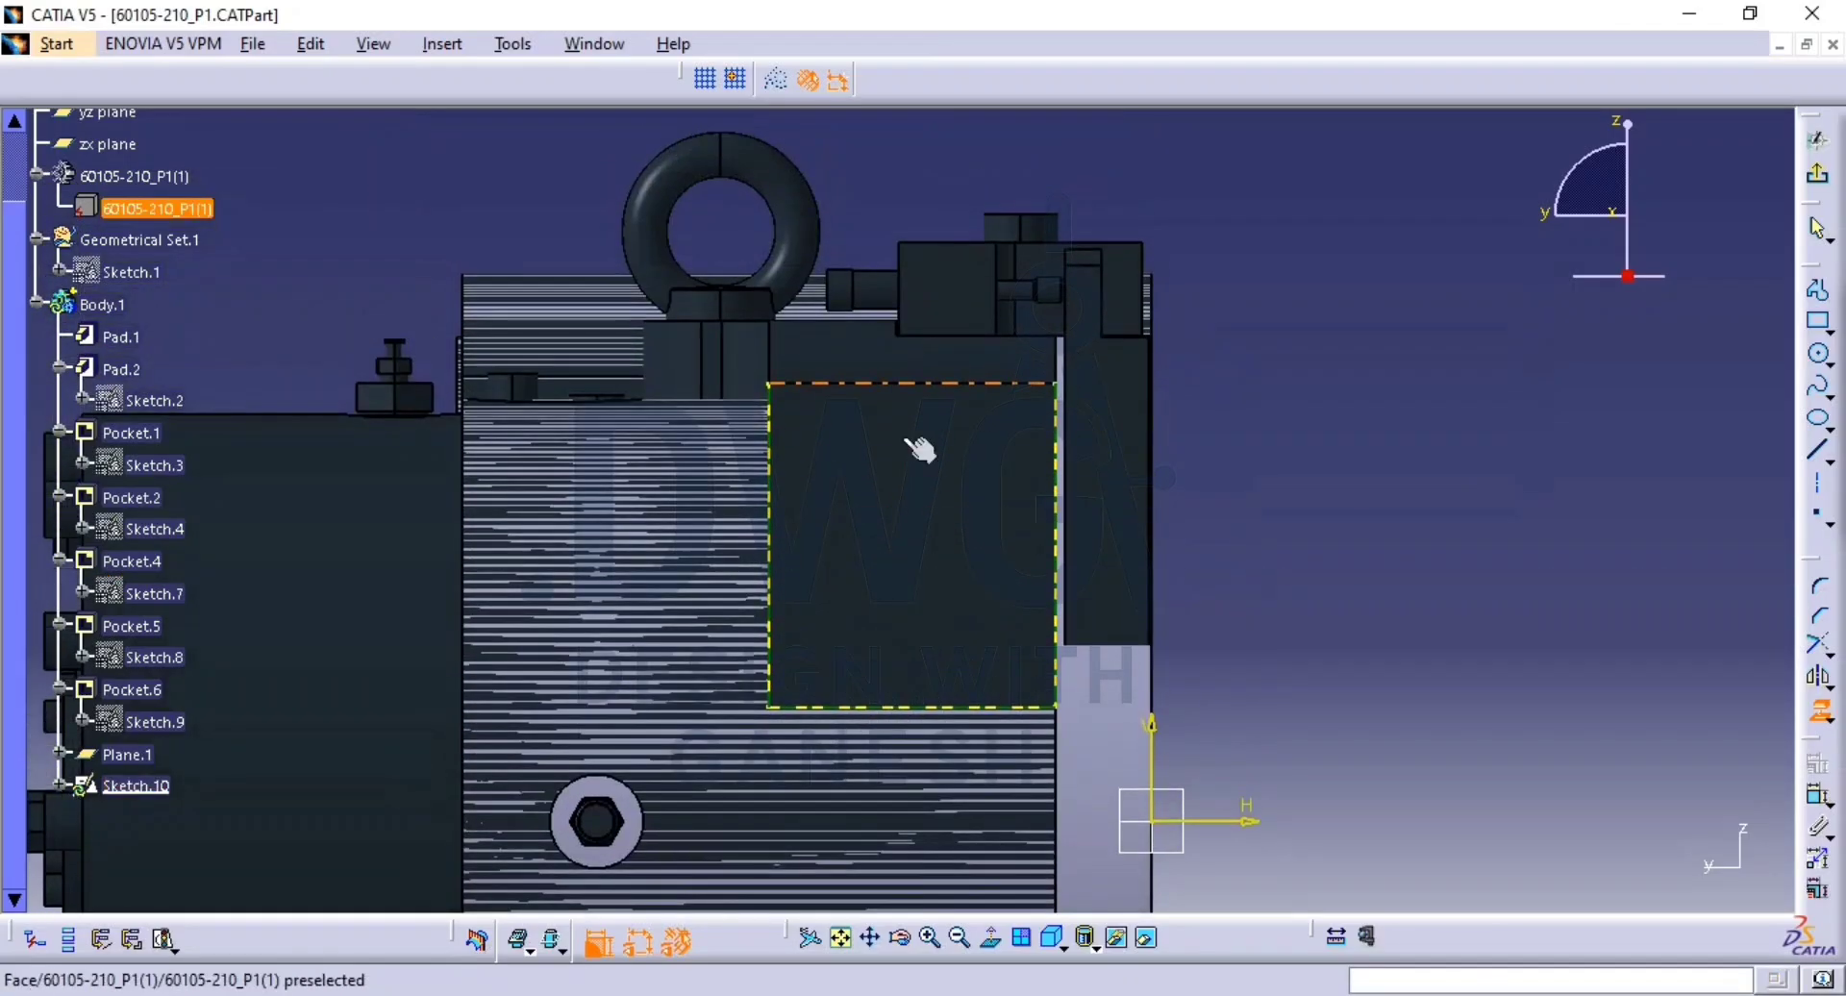
click(849, 327)
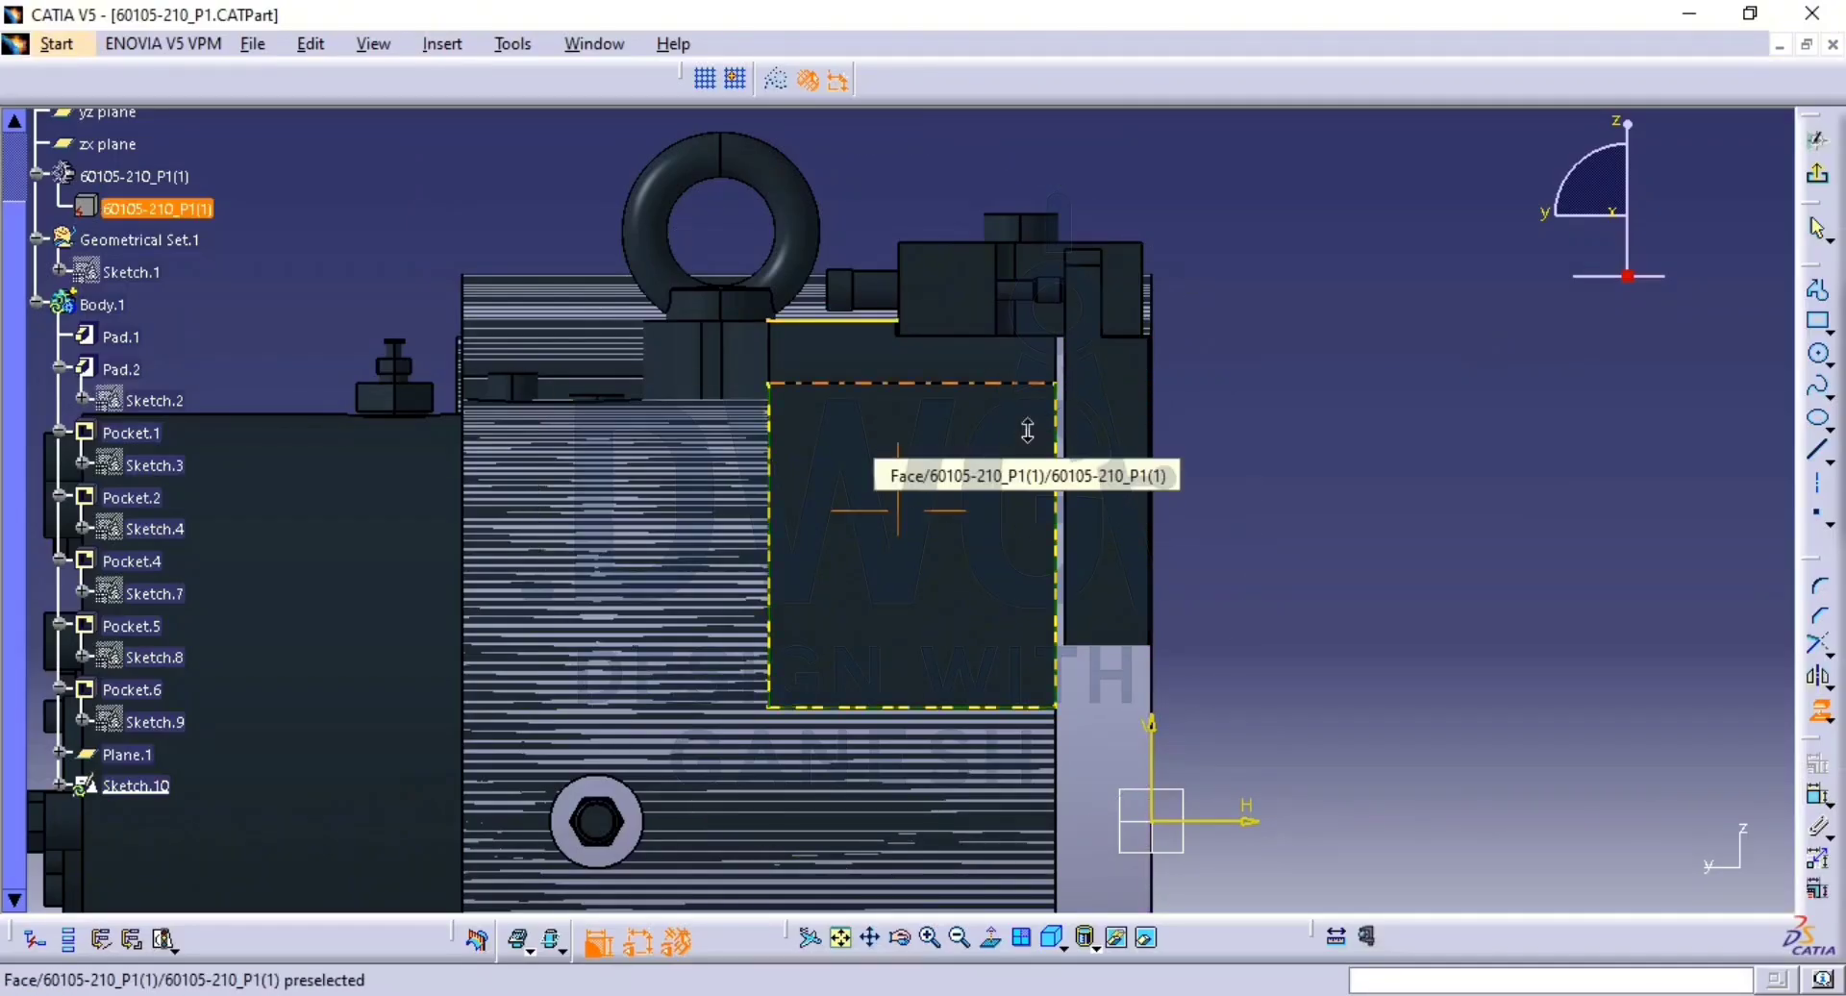
middle_drag(1027, 430, 1090, 365)
right_click(1010, 503)
click(1235, 519)
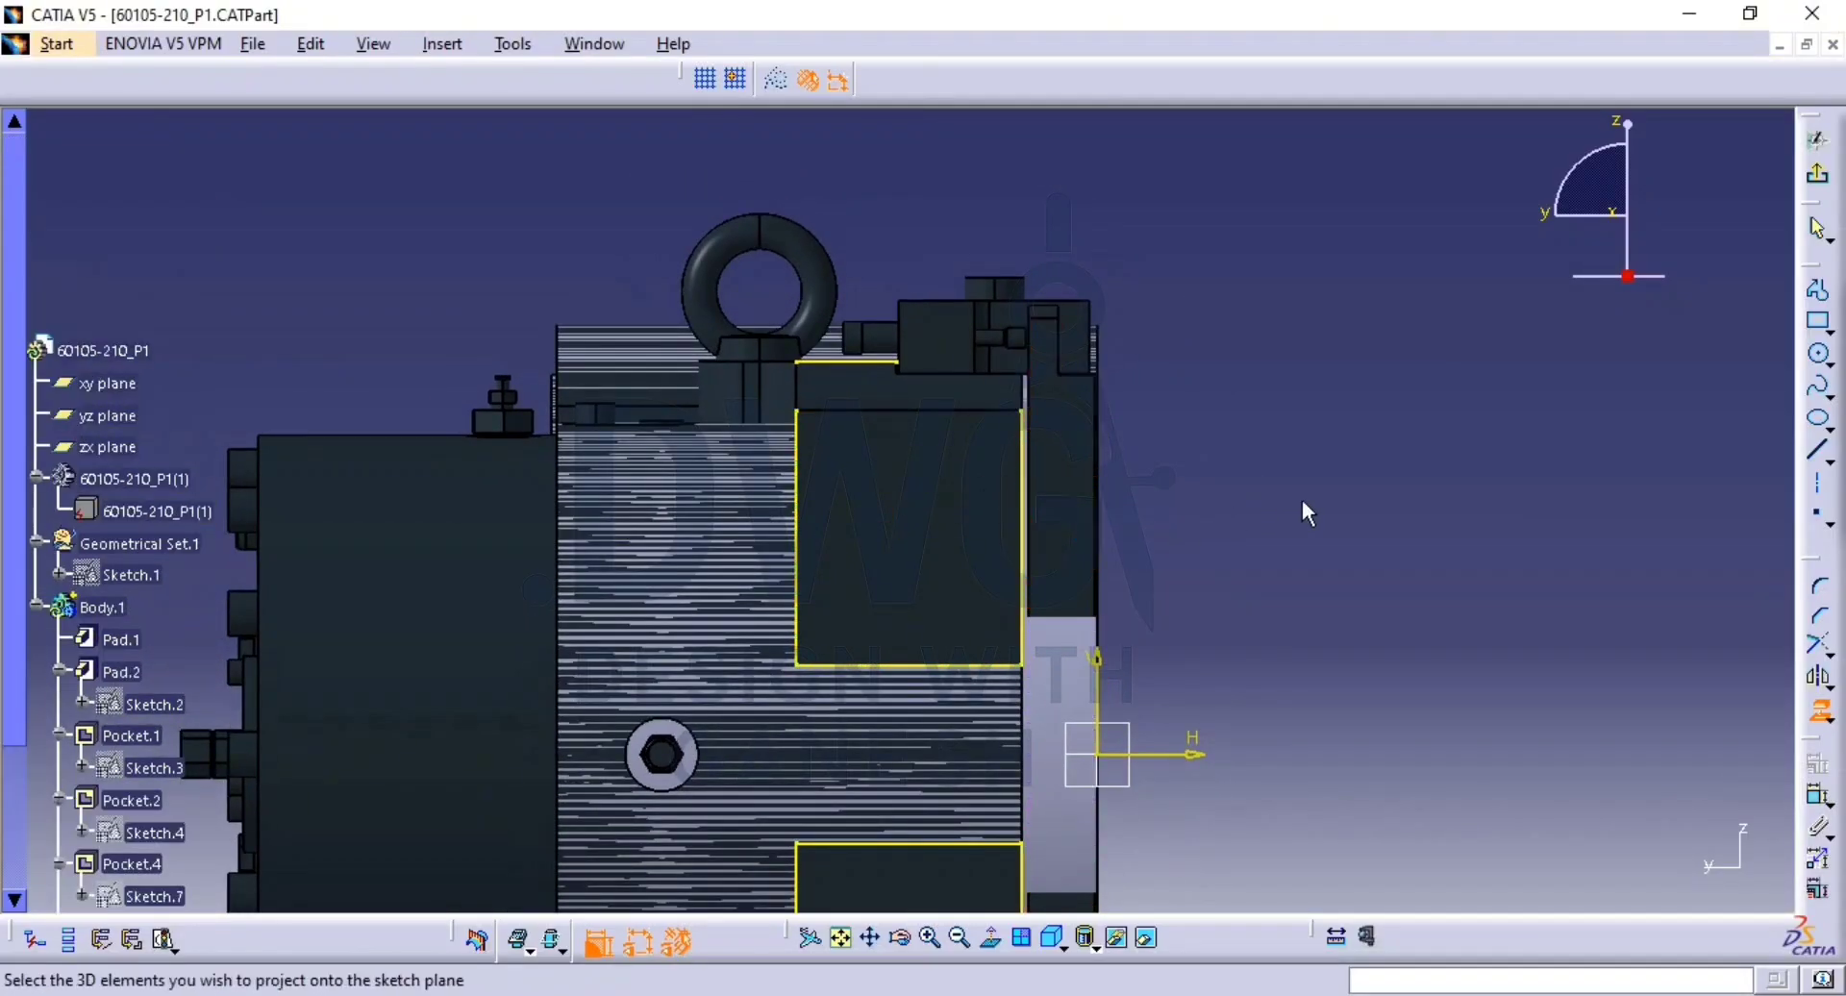
middle_drag(1084, 503, 884, 527)
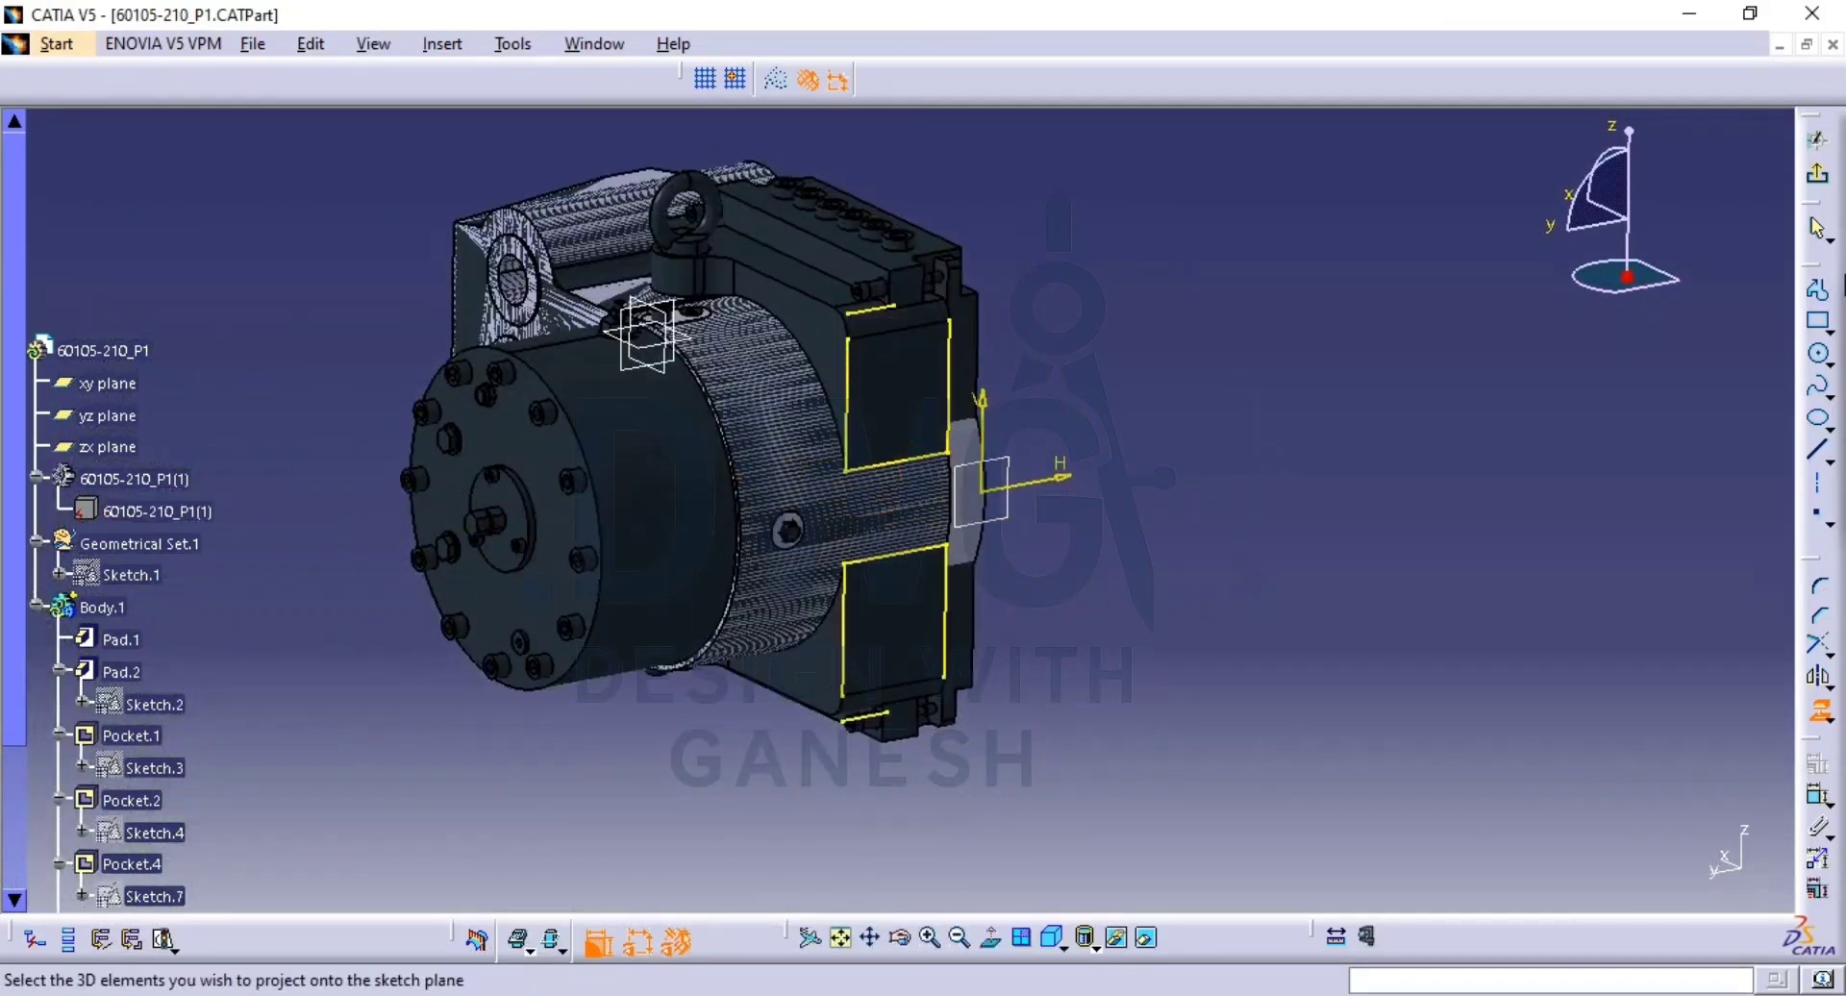
click(1826, 176)
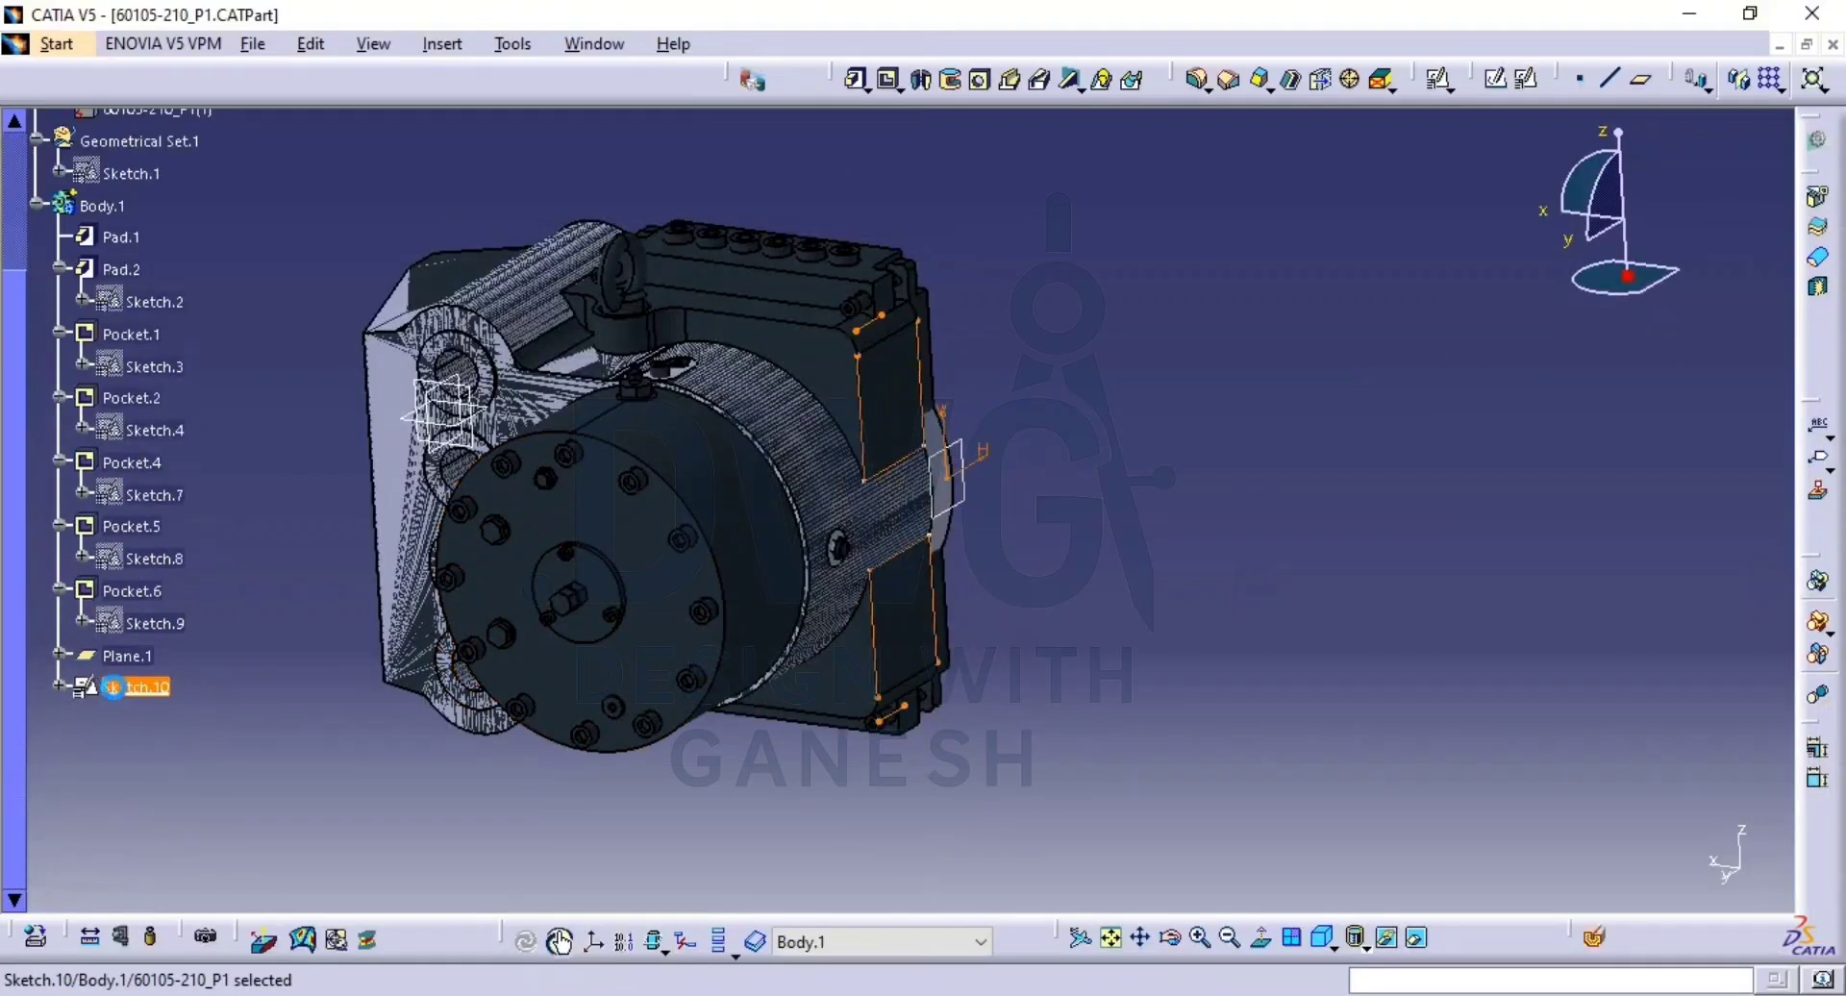
Isolate Sketch.10 and Plane.1 from the geometry they reference.
right_click(114, 686)
mouse_move(260, 678)
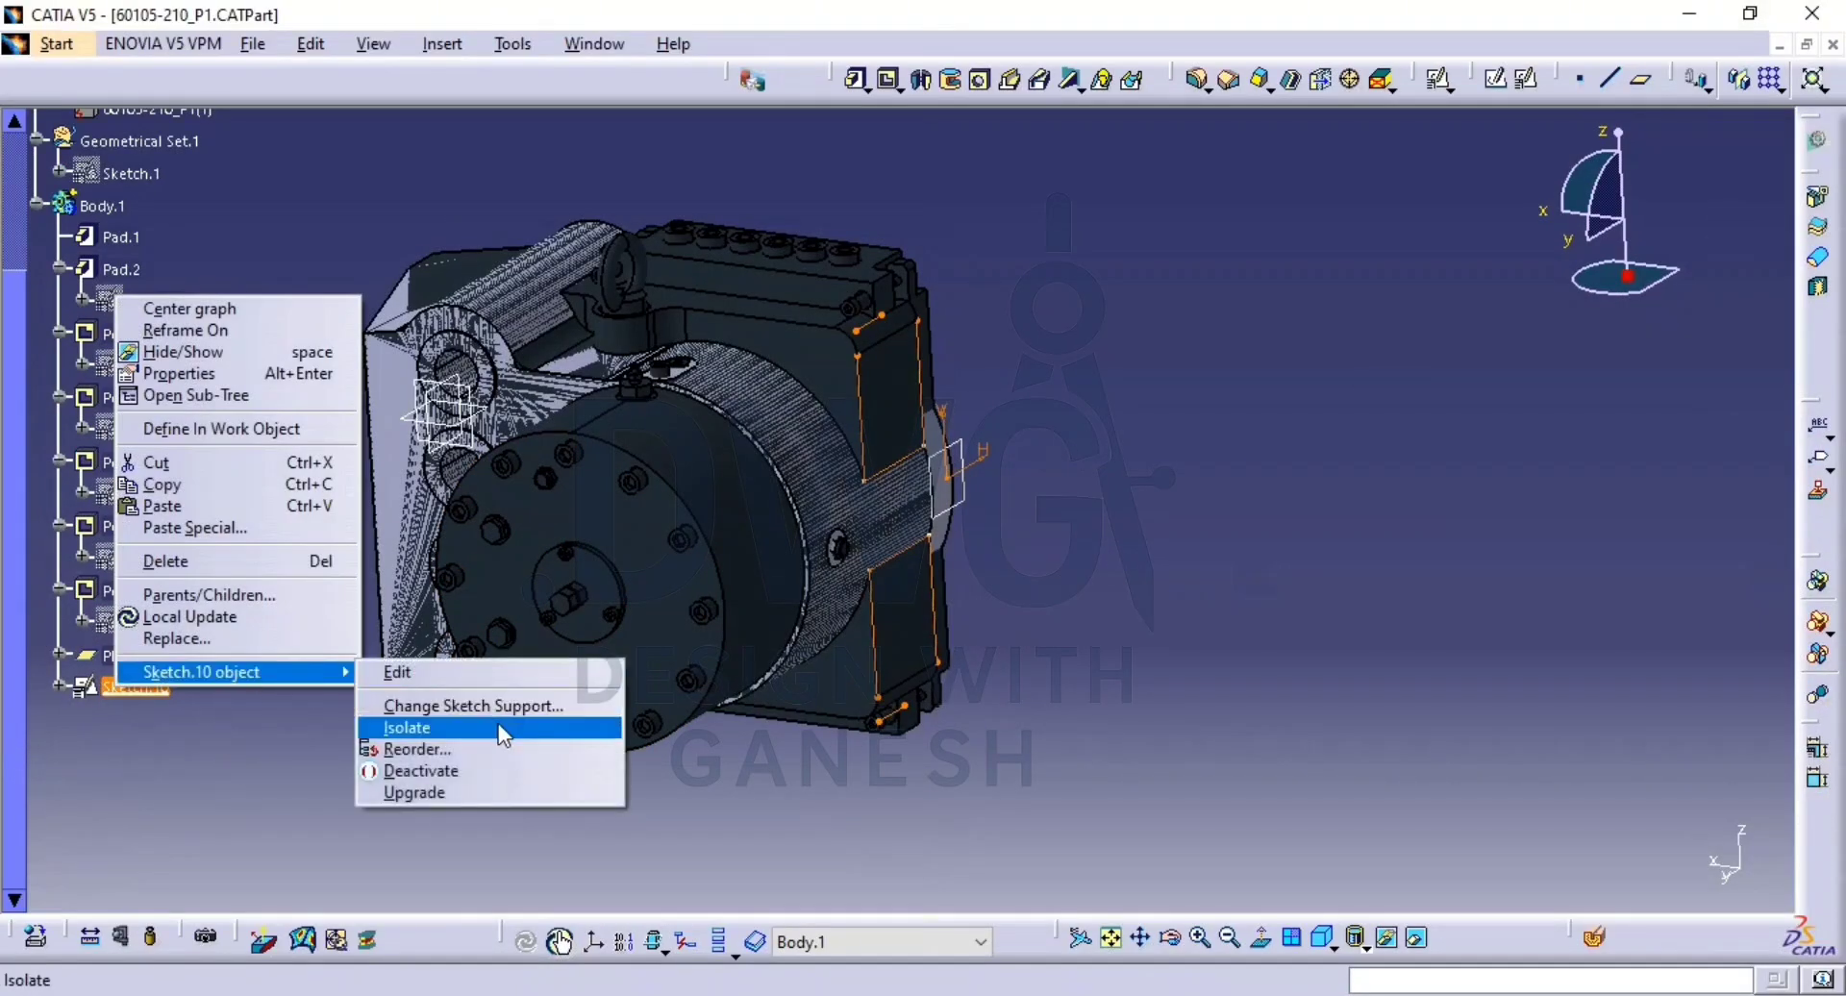
click(498, 734)
right_click(126, 663)
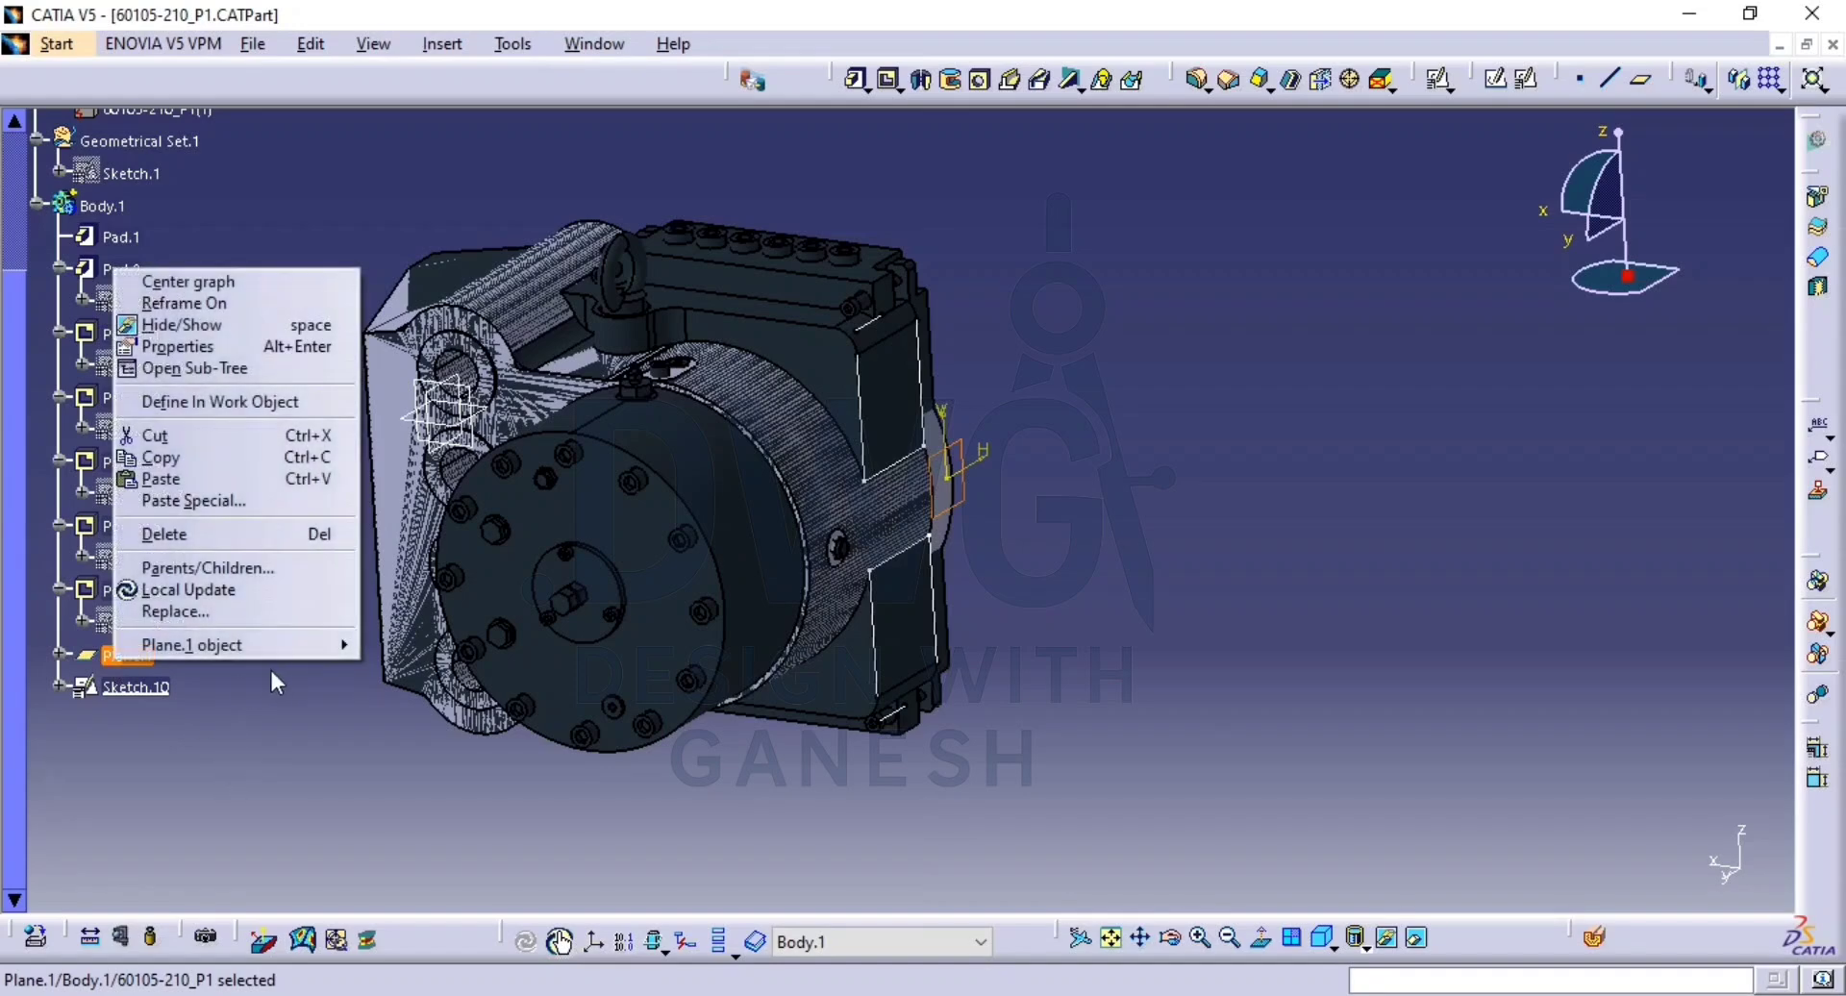
mouse_move(258, 642)
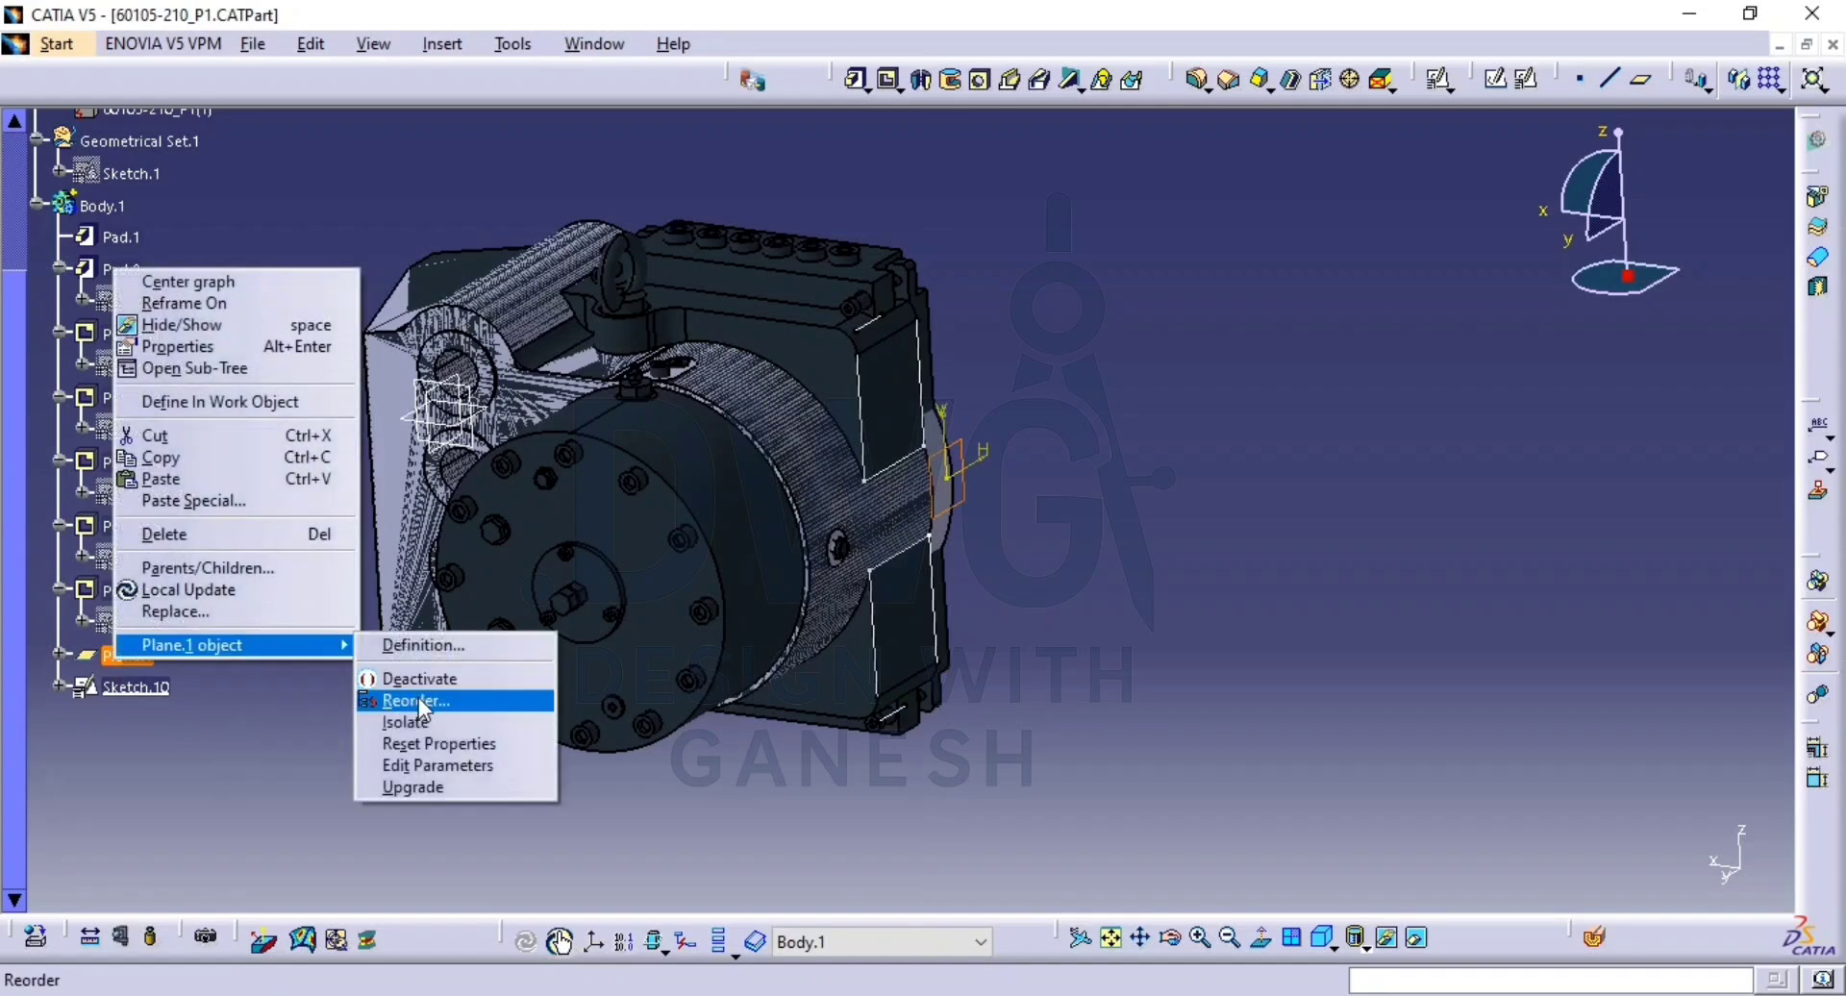
click(450, 719)
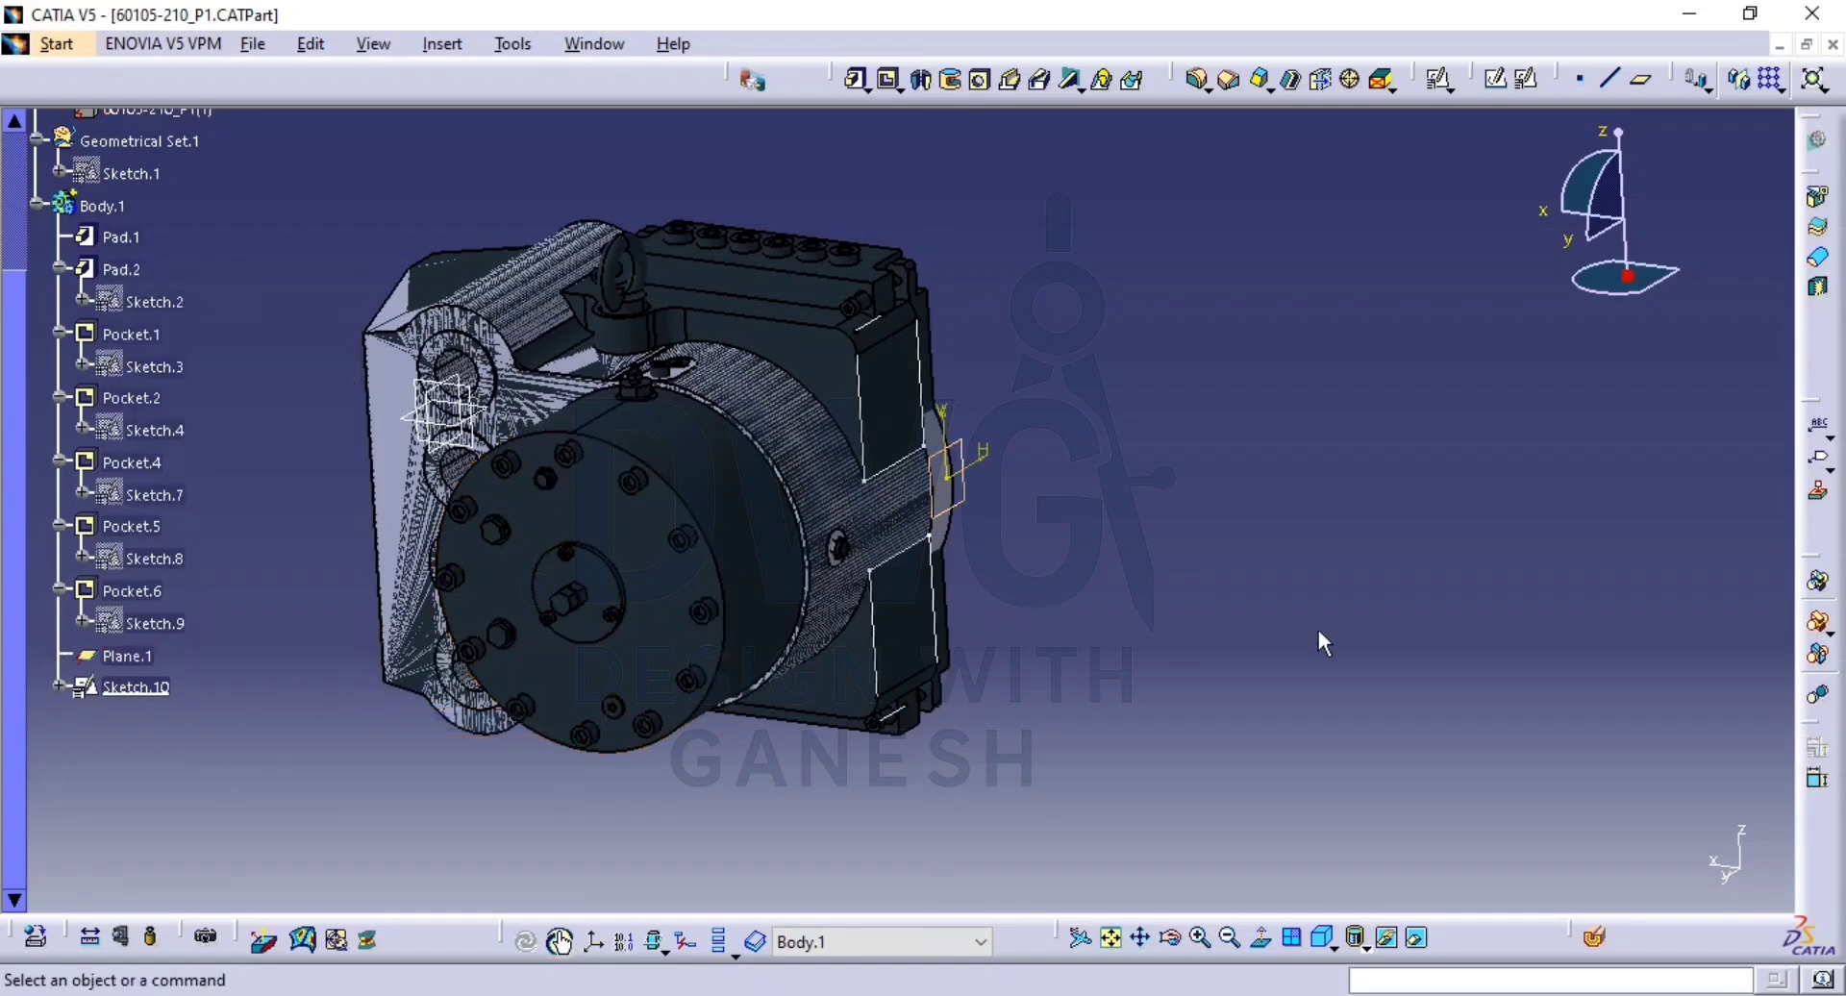
Reopen Sketch.10 and trim the projected lines at their outer corners into two closed rectangles.
double_click(144, 688)
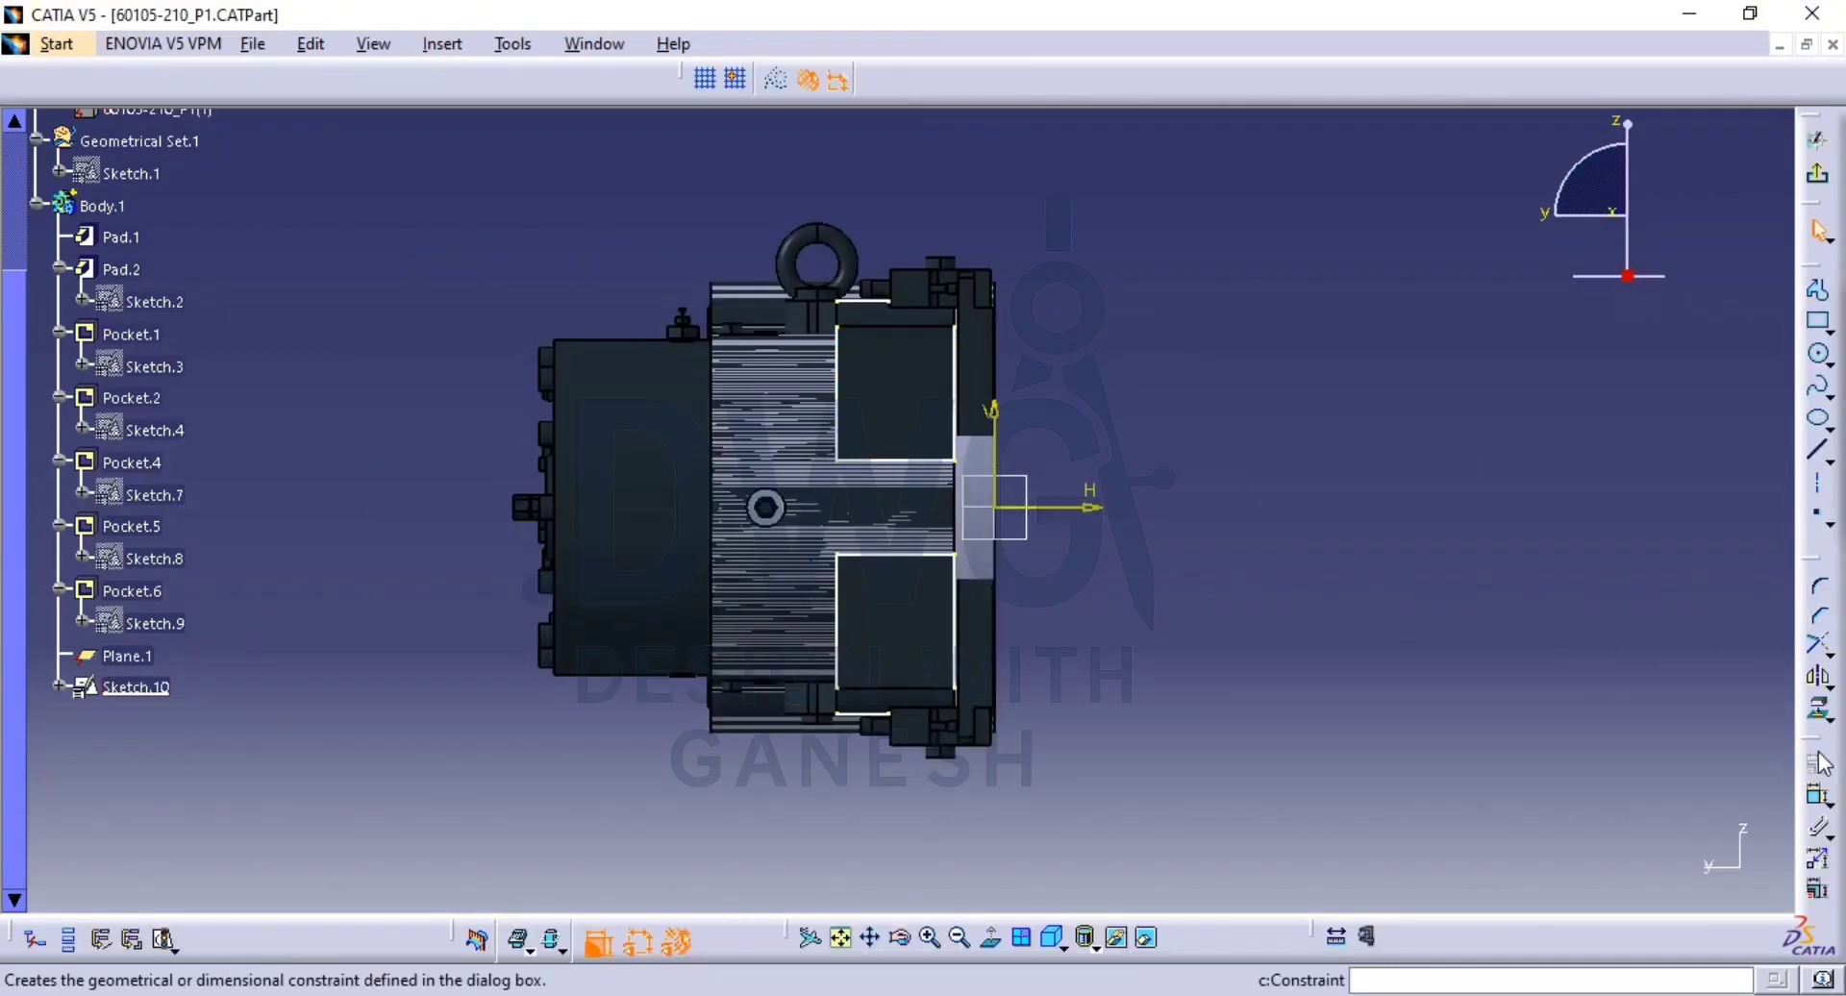
click(1820, 644)
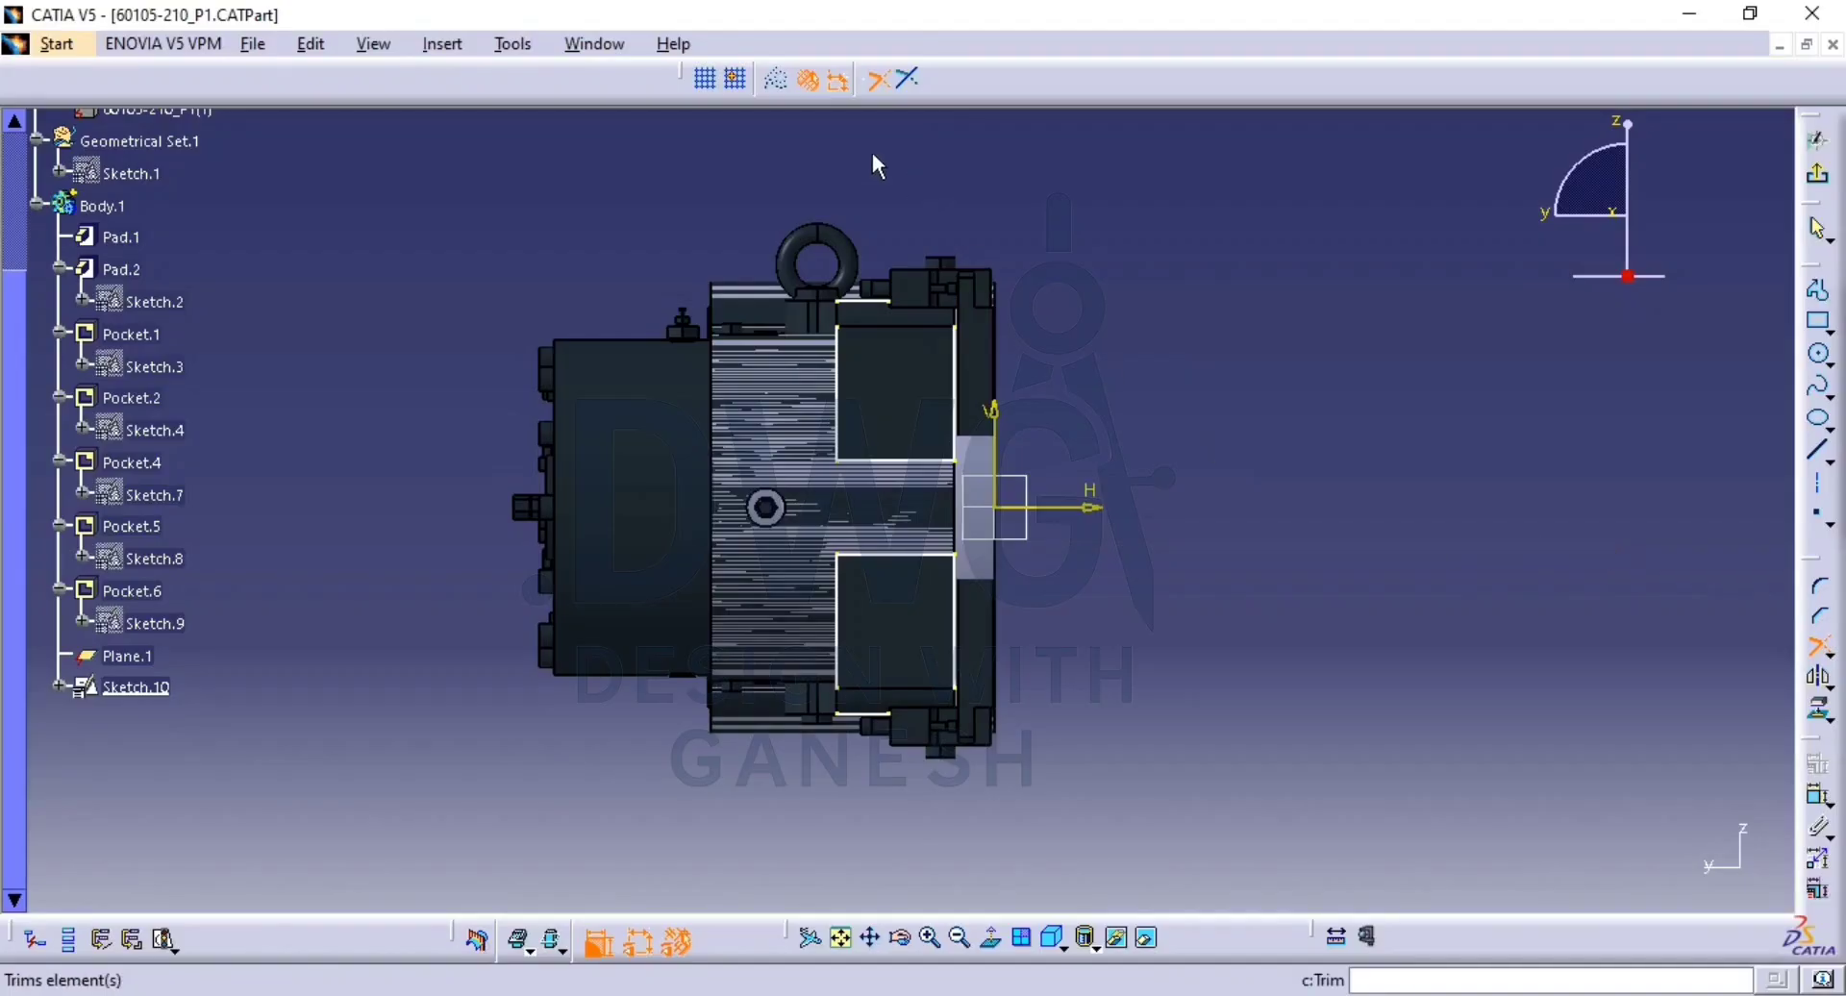
click(855, 360)
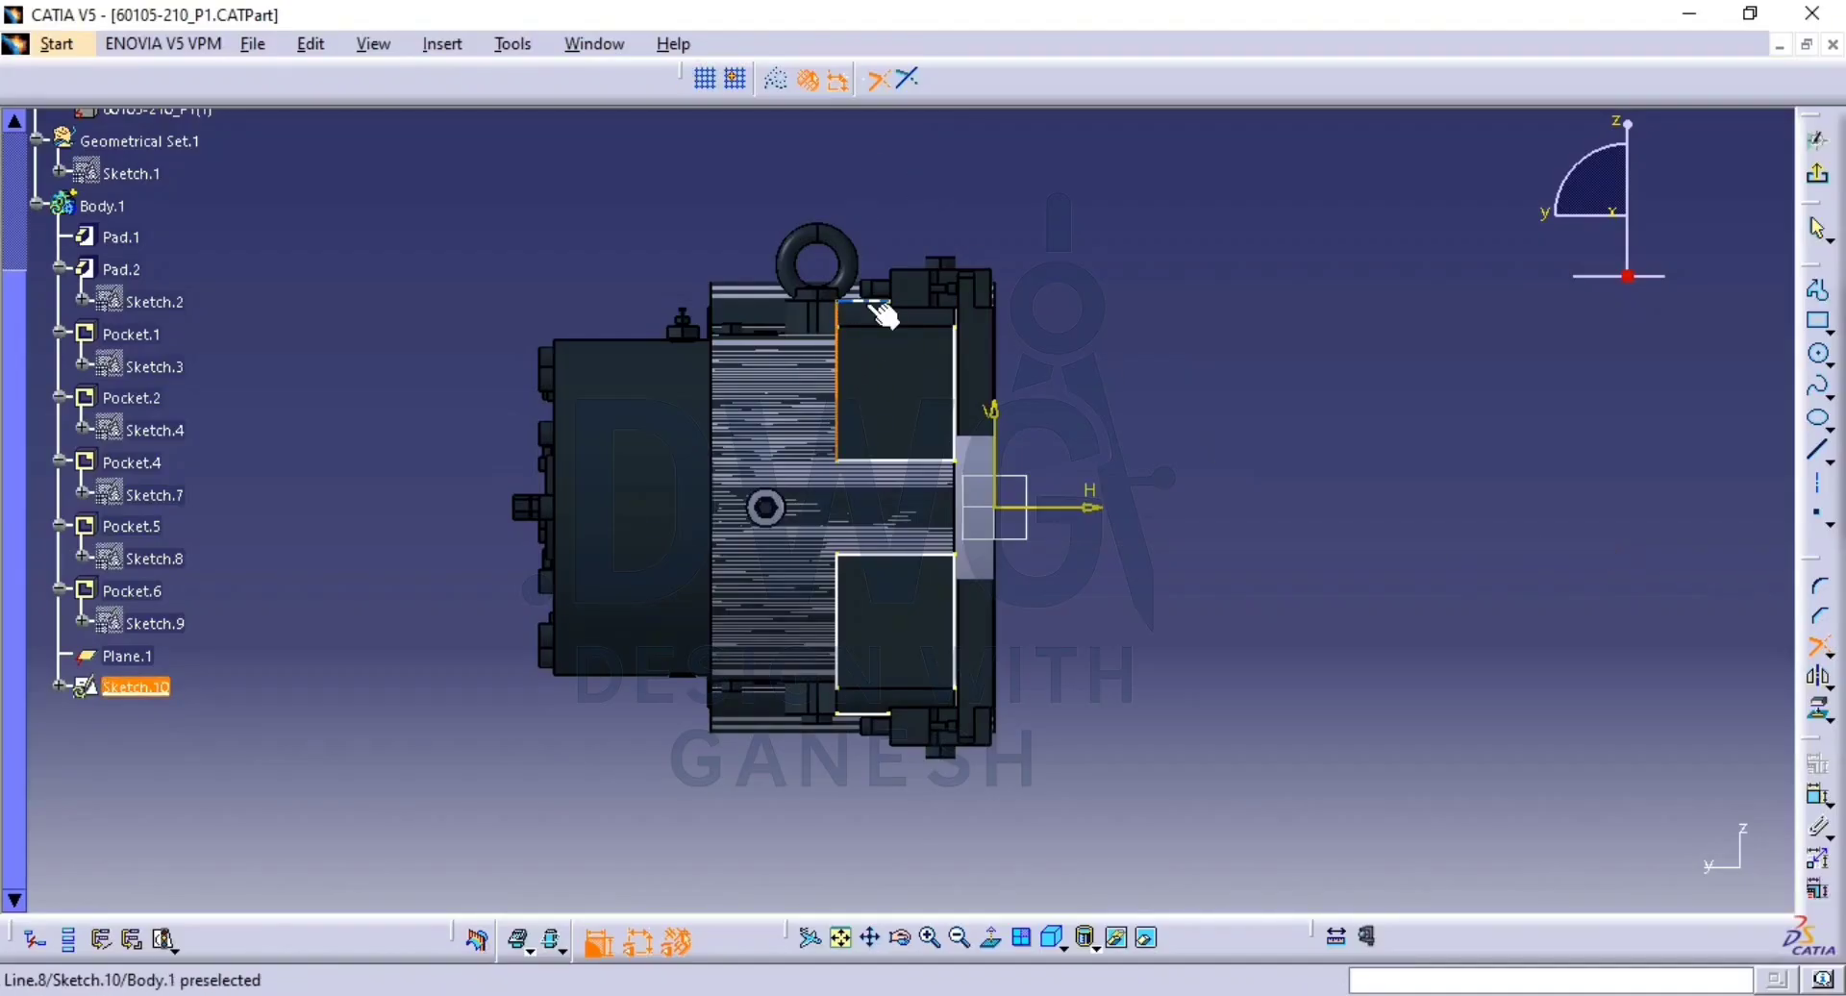
click(894, 304)
click(868, 306)
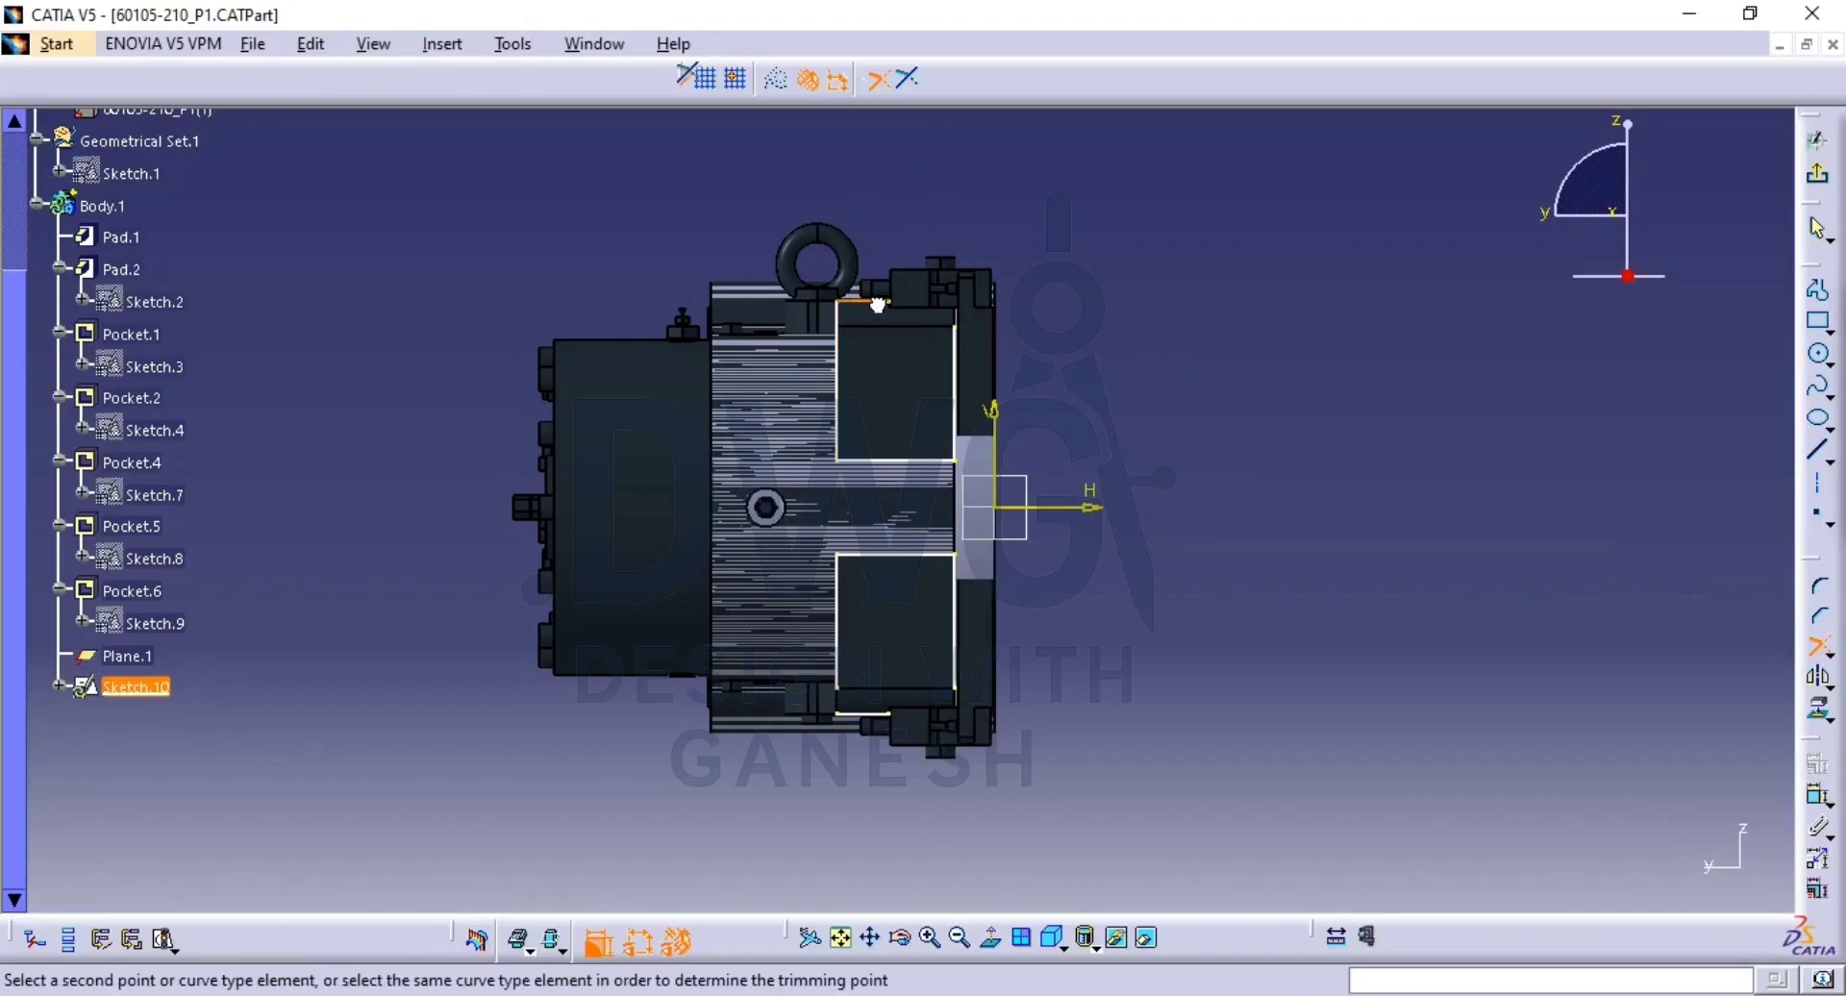
click(967, 385)
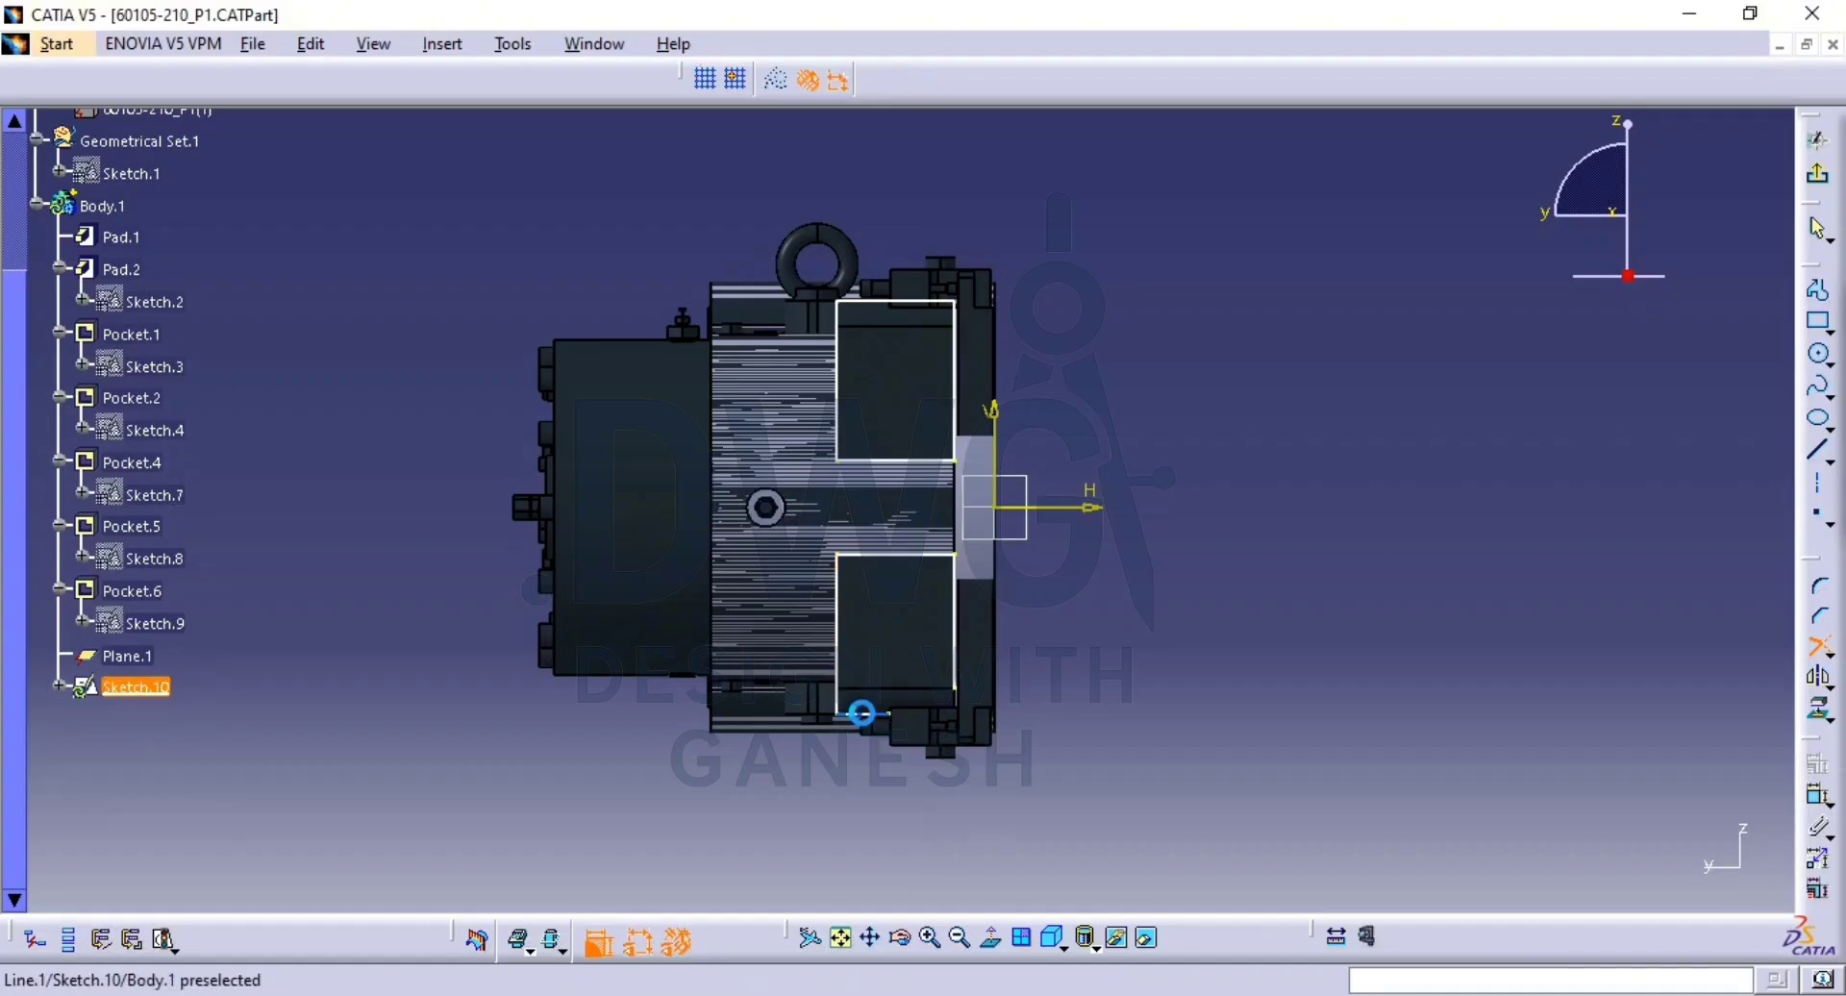
click(873, 717)
click(958, 659)
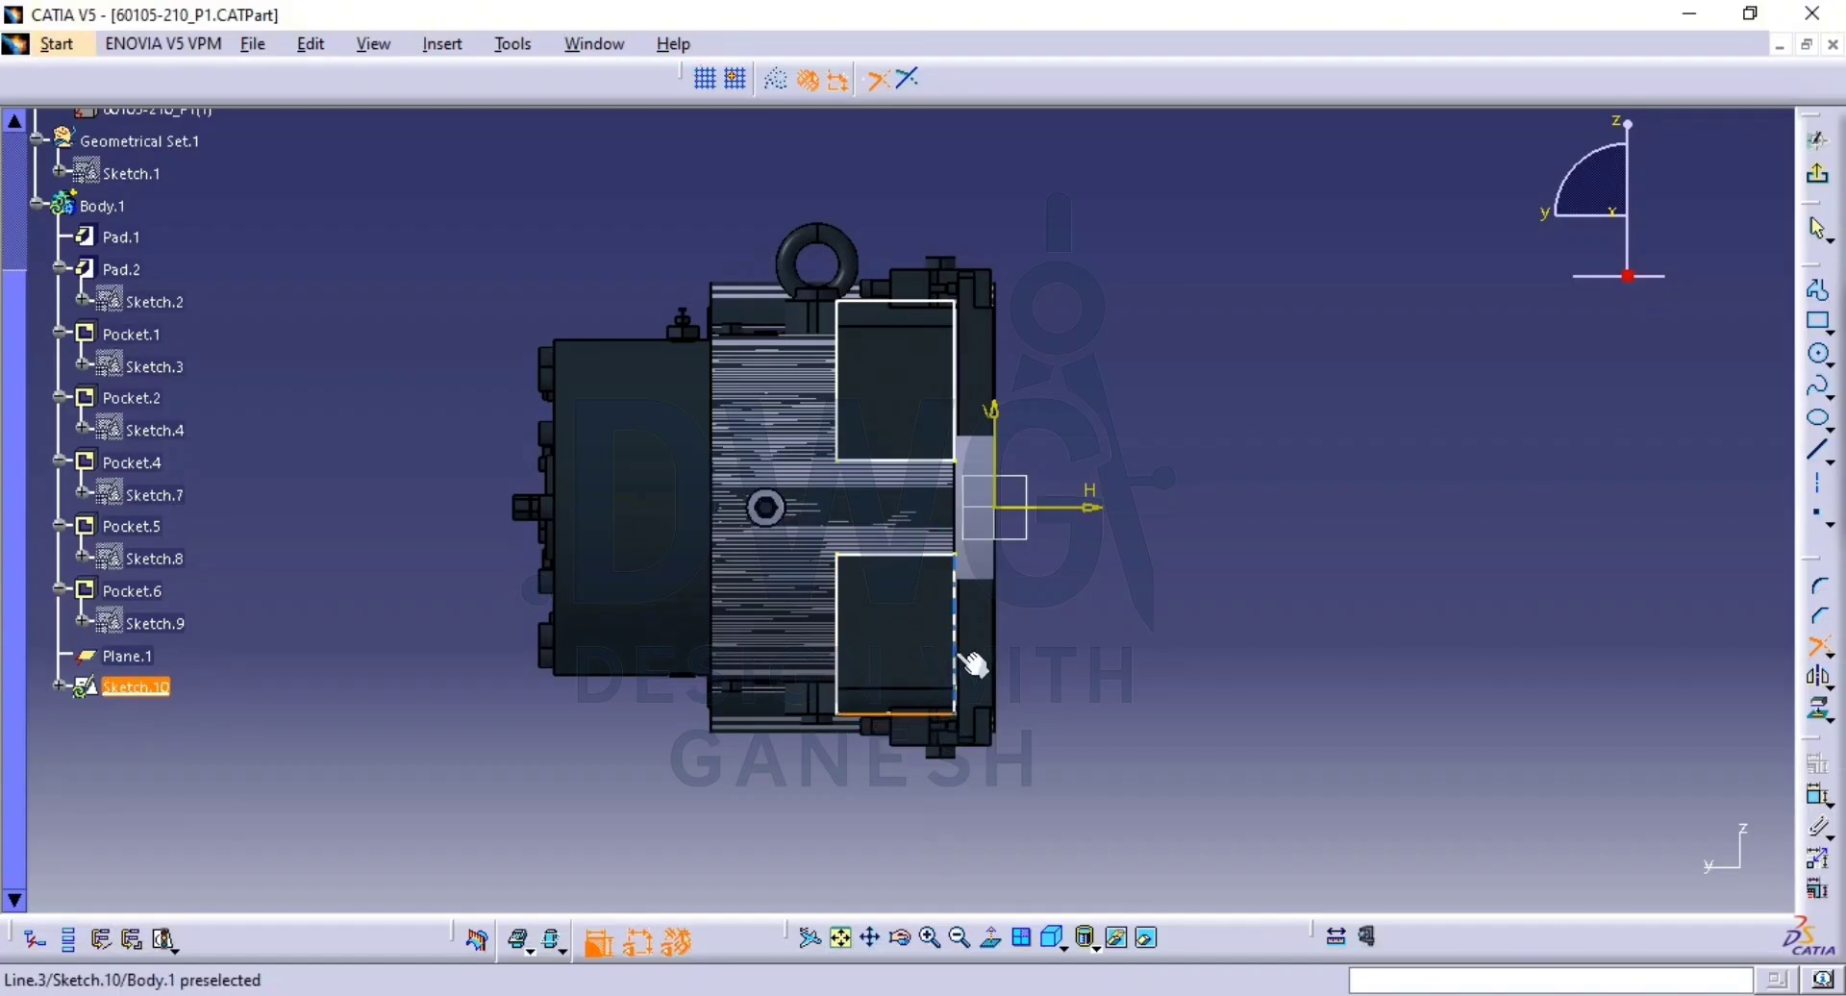
Make the two rectangles' vertical edges nearest the V axis coincident and dimension their offset from the V axis.
click(1817, 806)
click(956, 408)
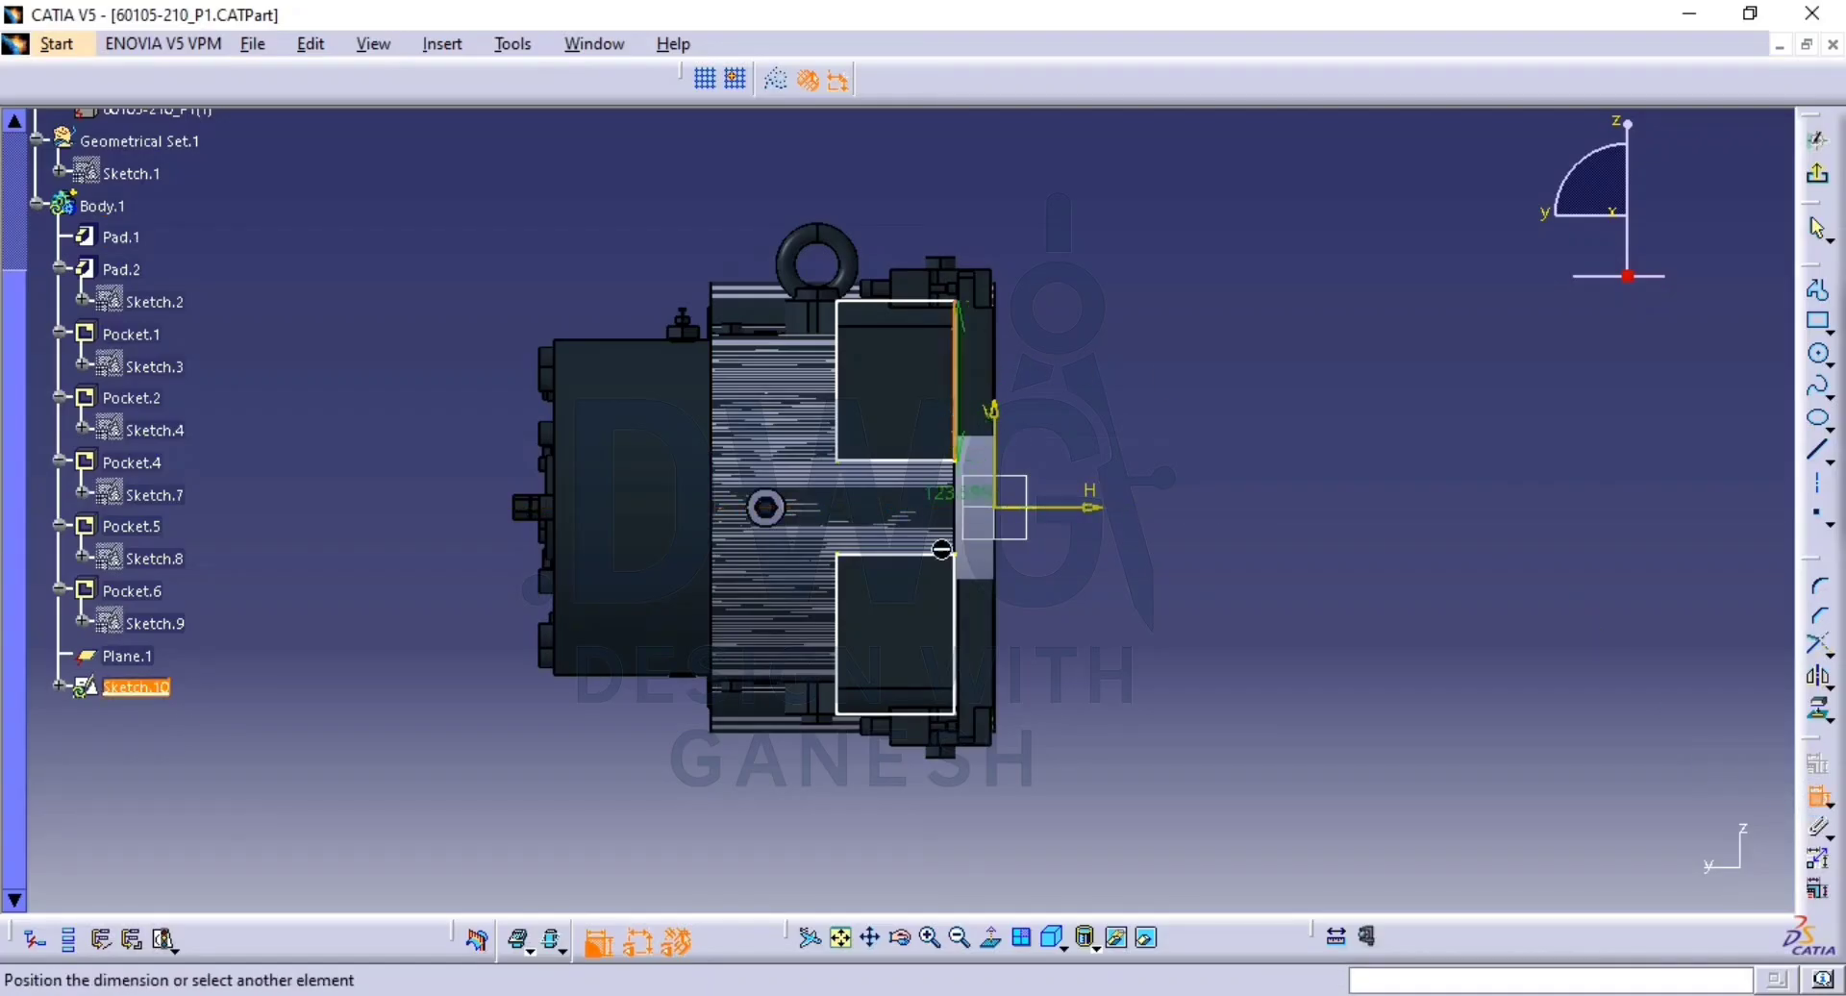
click(958, 622)
right_click(1219, 214)
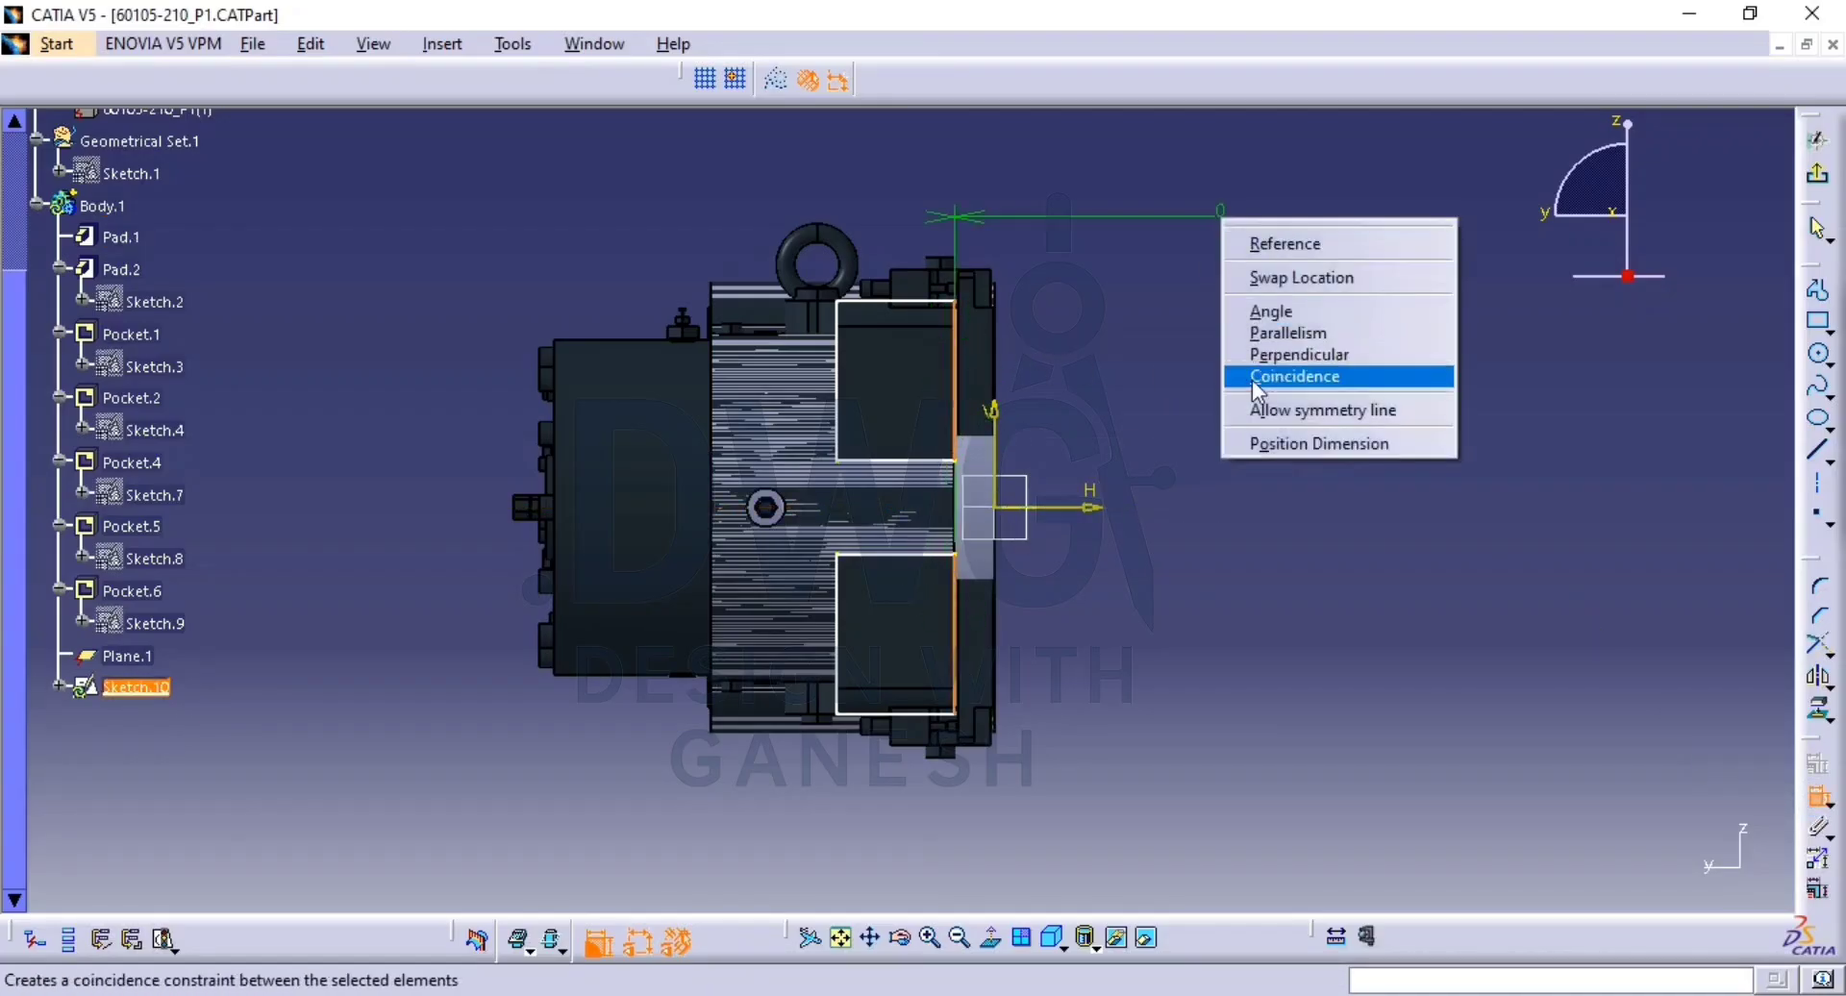
click(1294, 376)
click(956, 413)
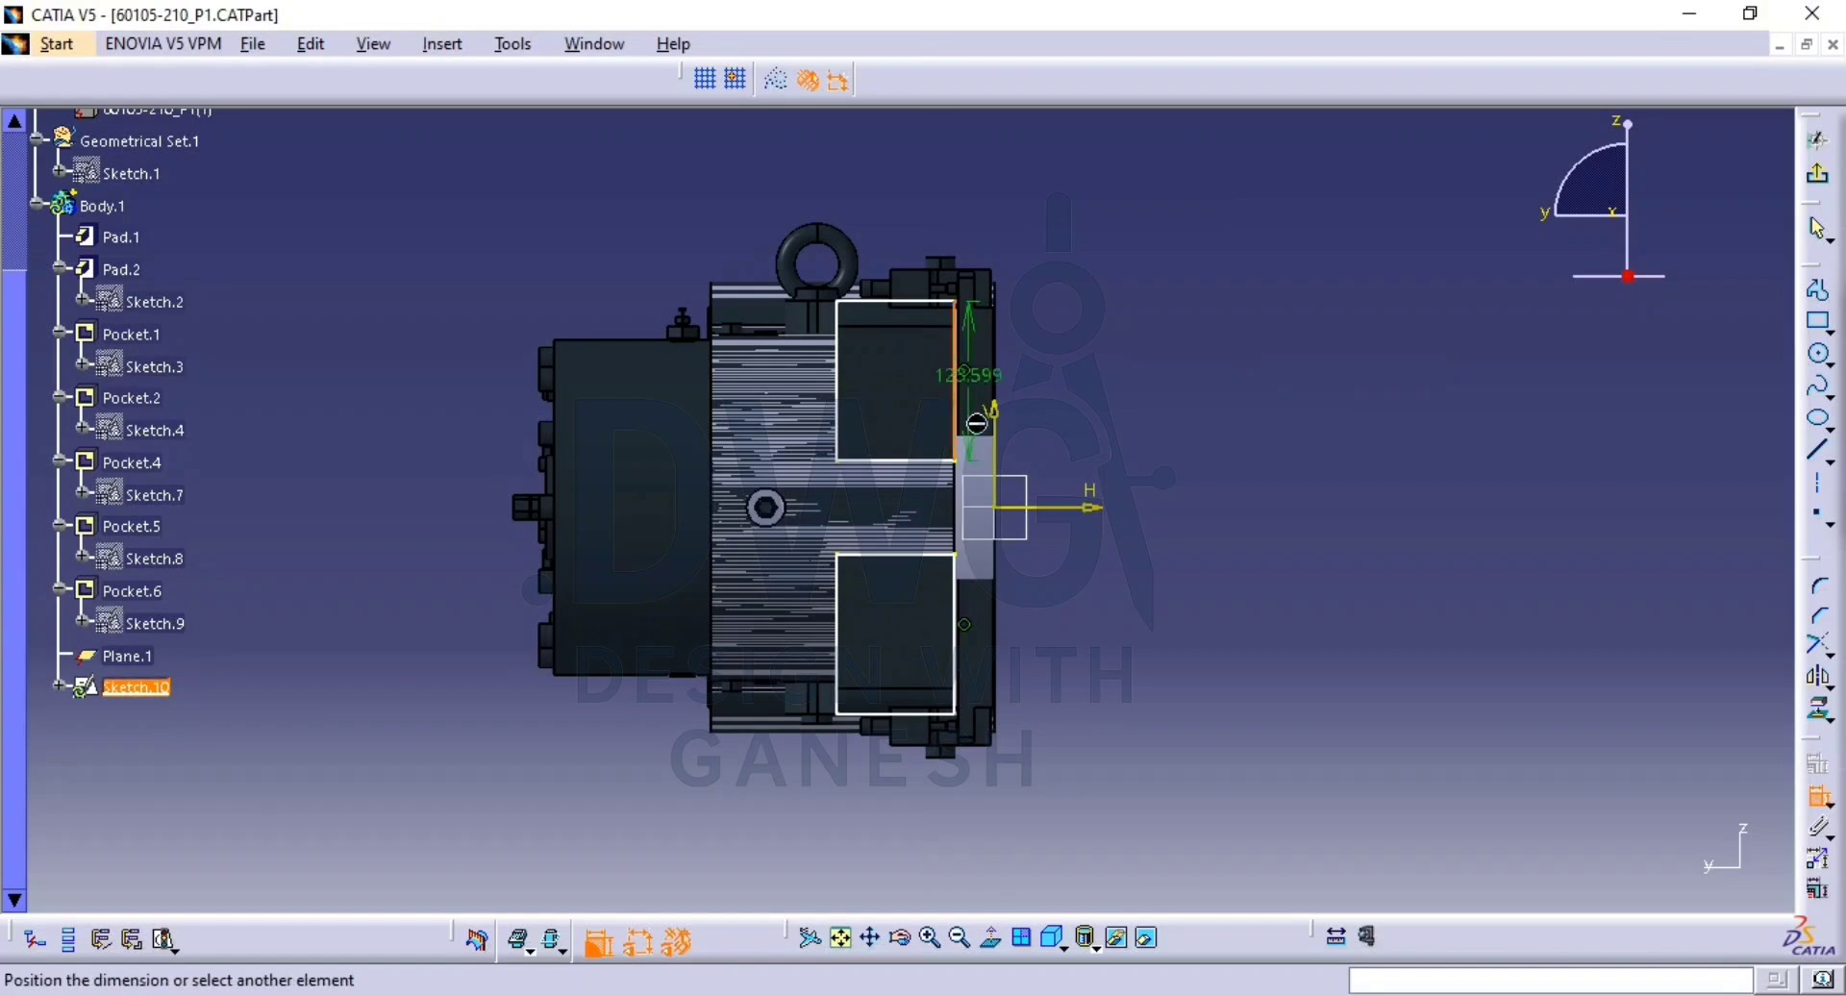
click(1115, 406)
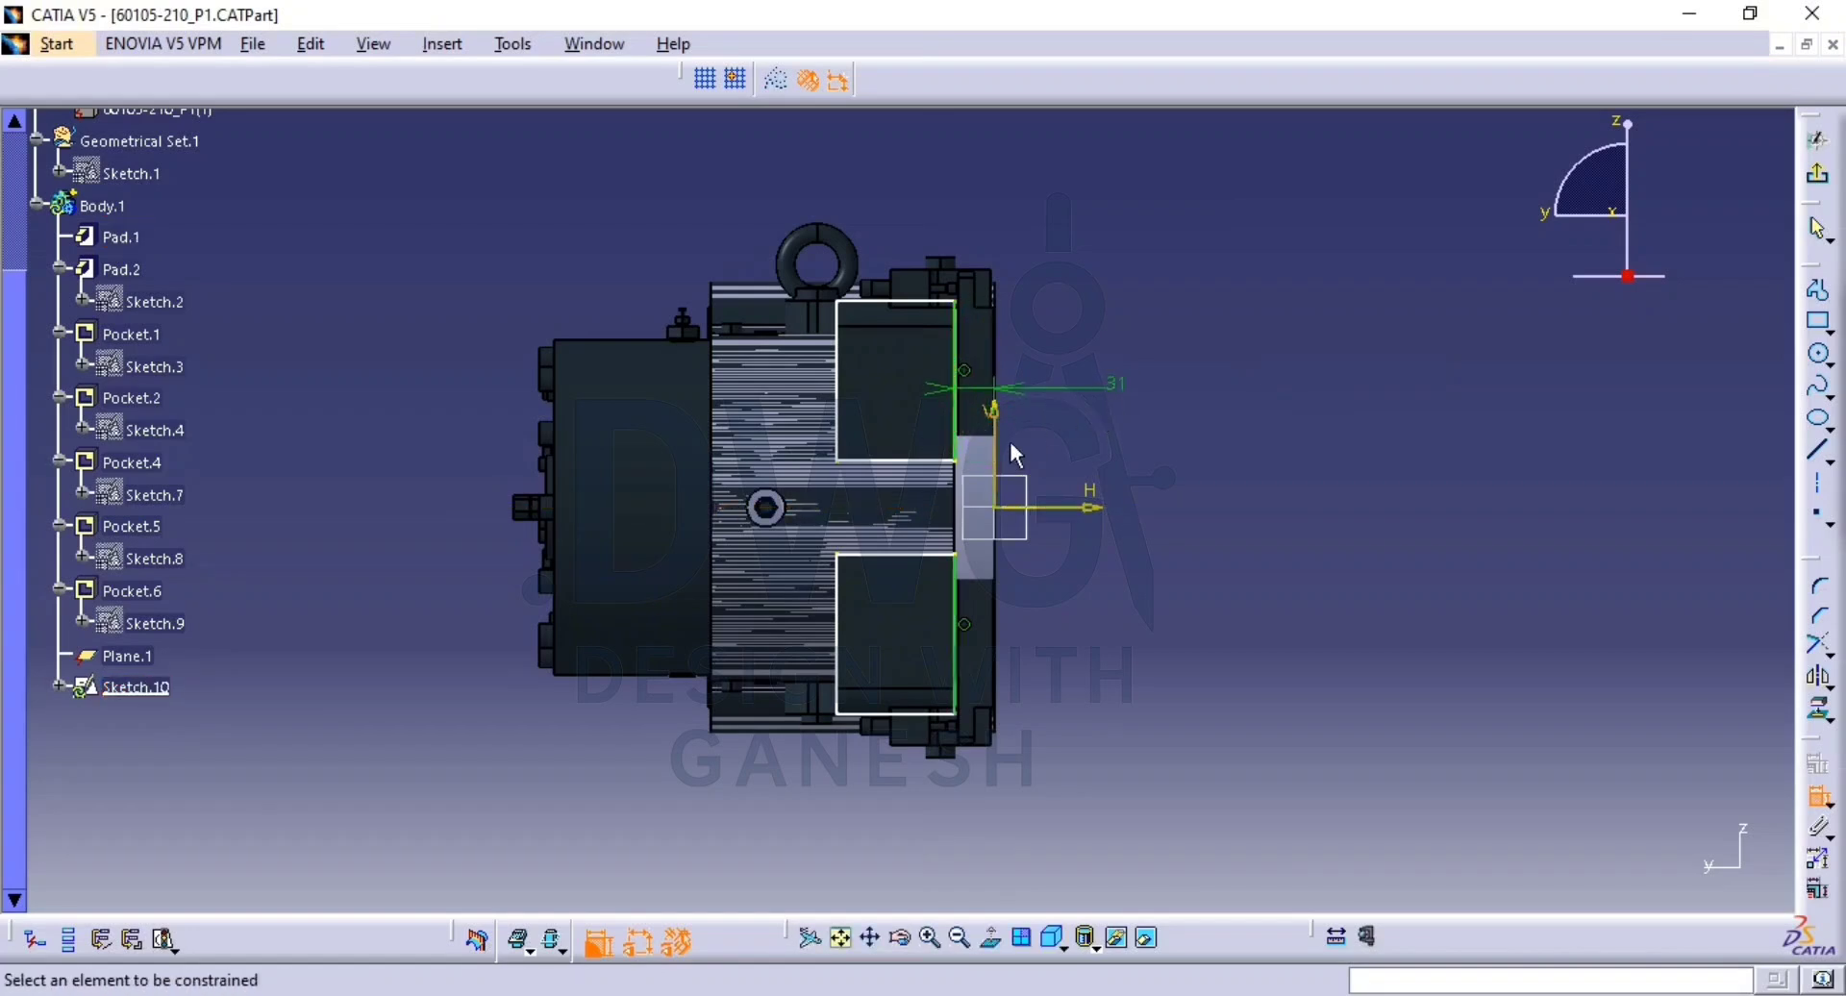
Dimension the inner and outer horizontal edges of both rectangles from the H axis.
click(1053, 508)
click(944, 461)
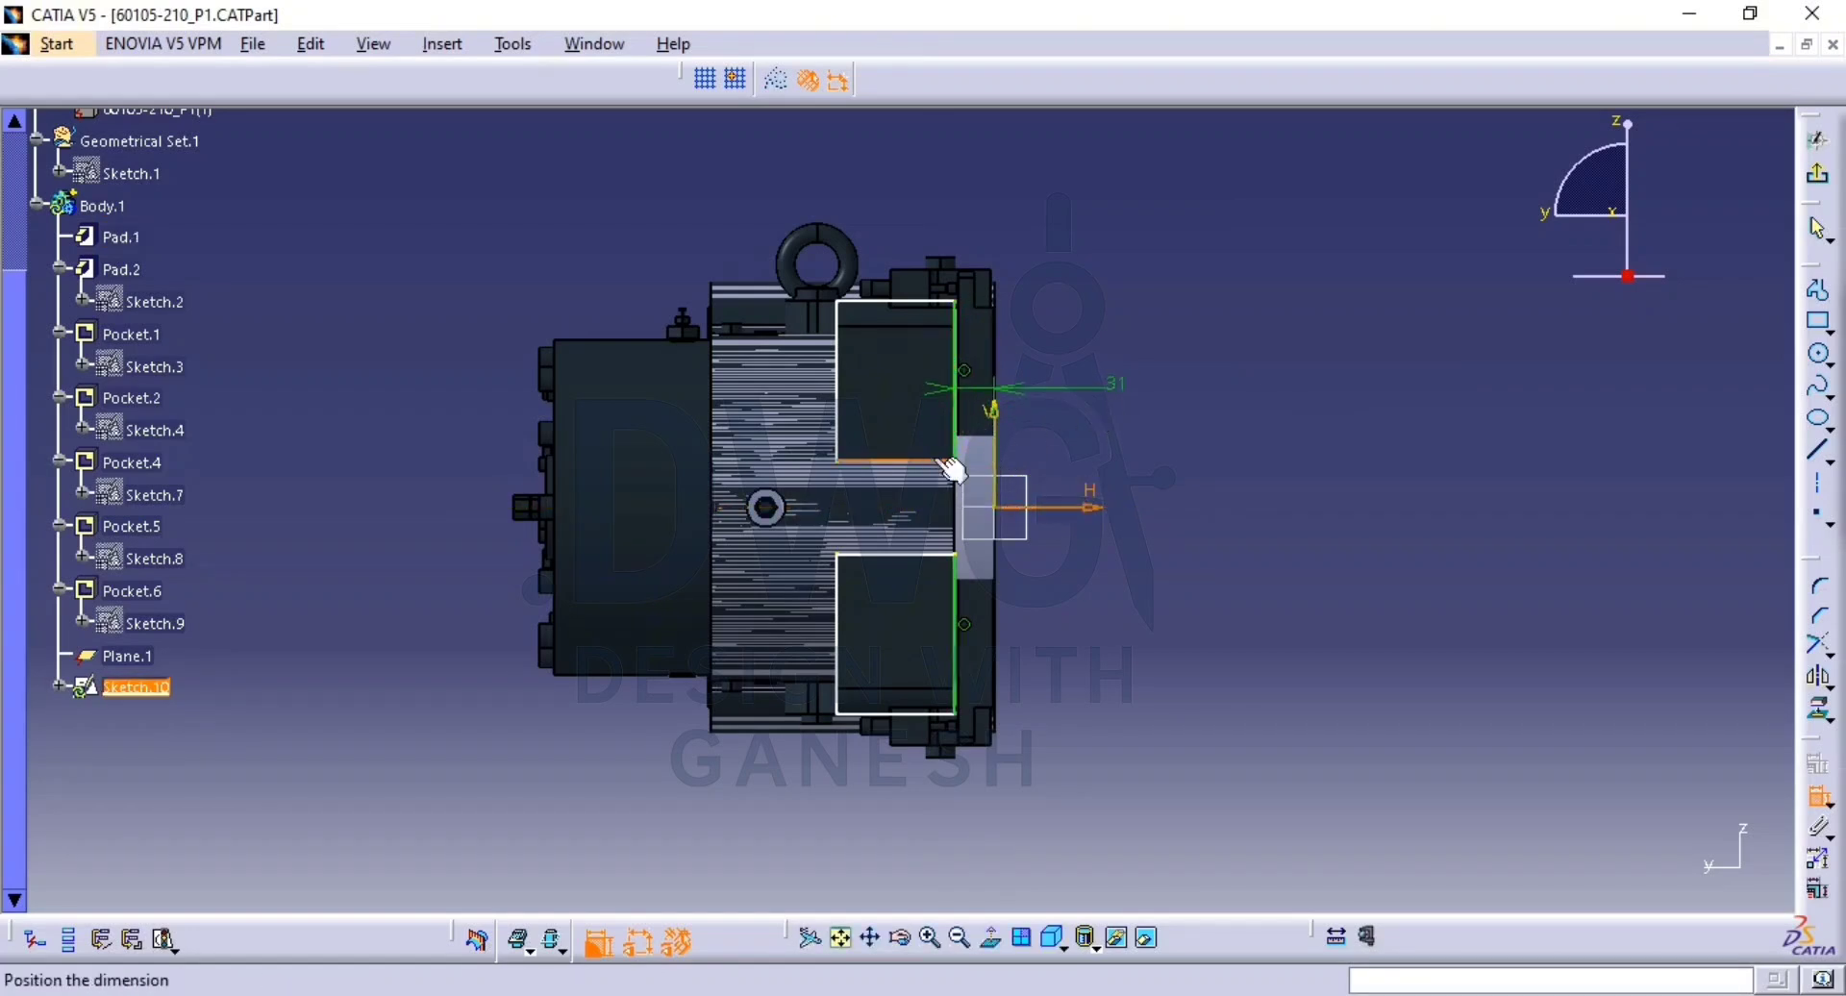
click(1262, 460)
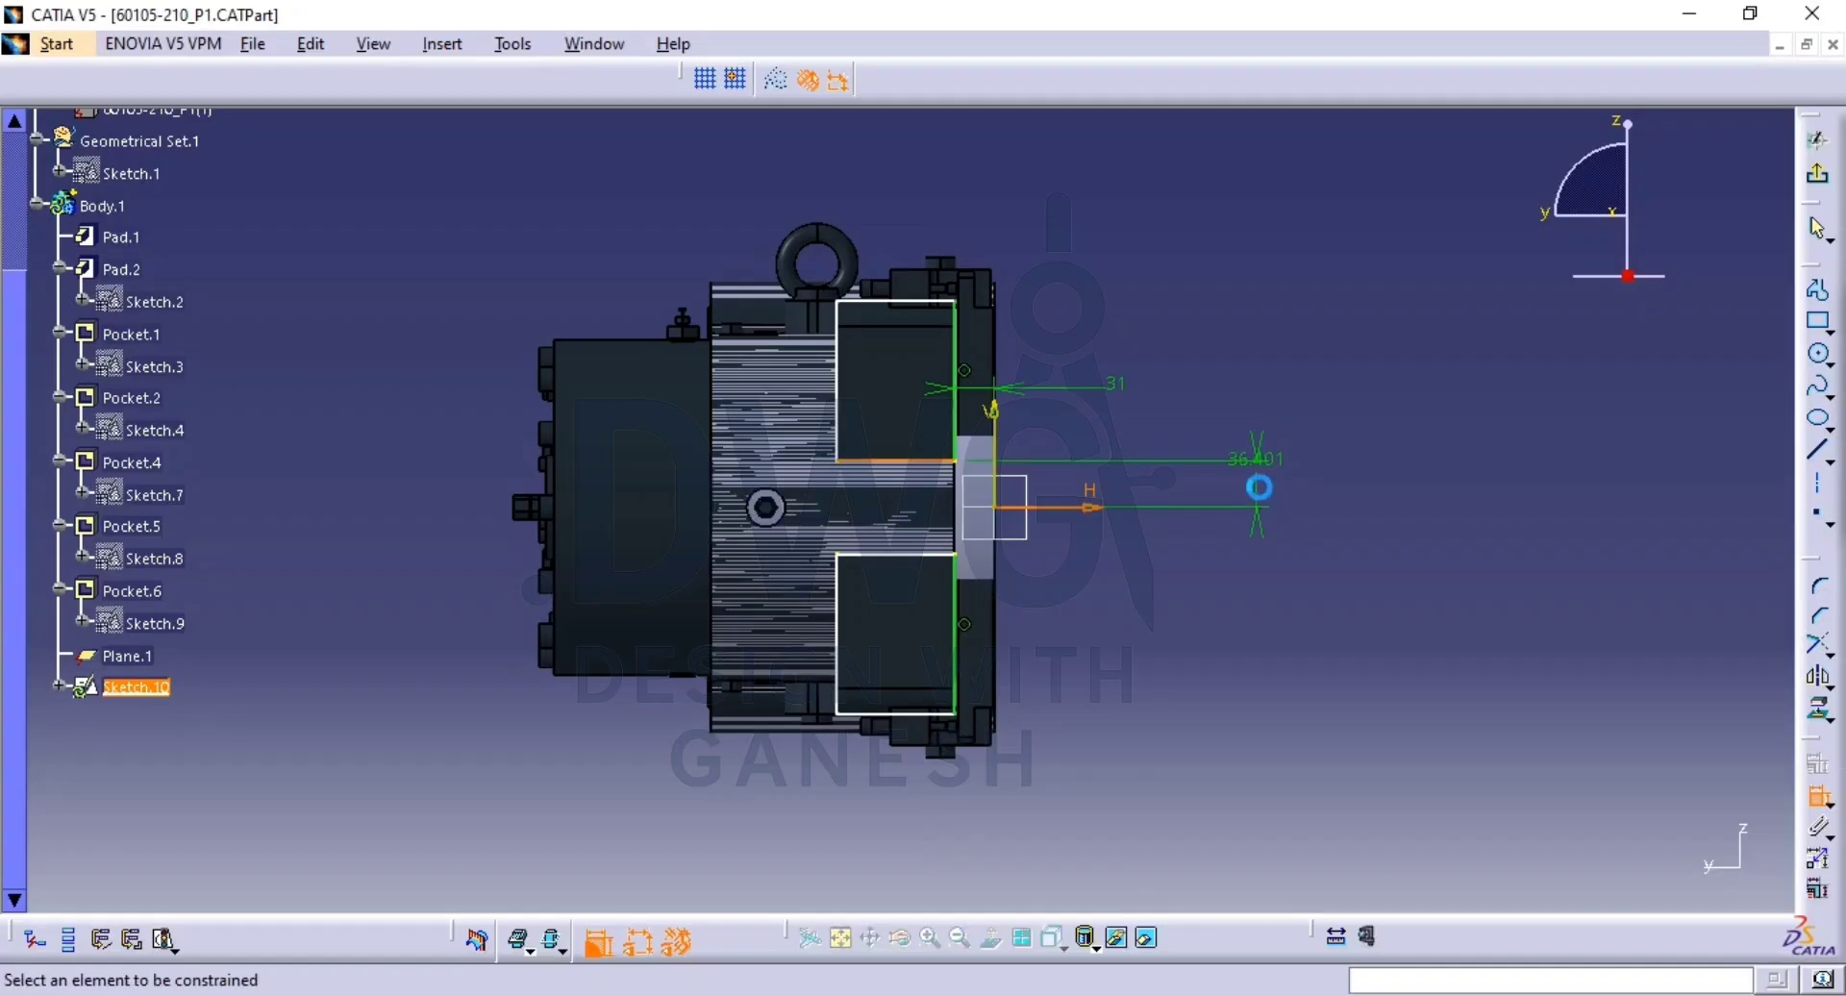
click(938, 558)
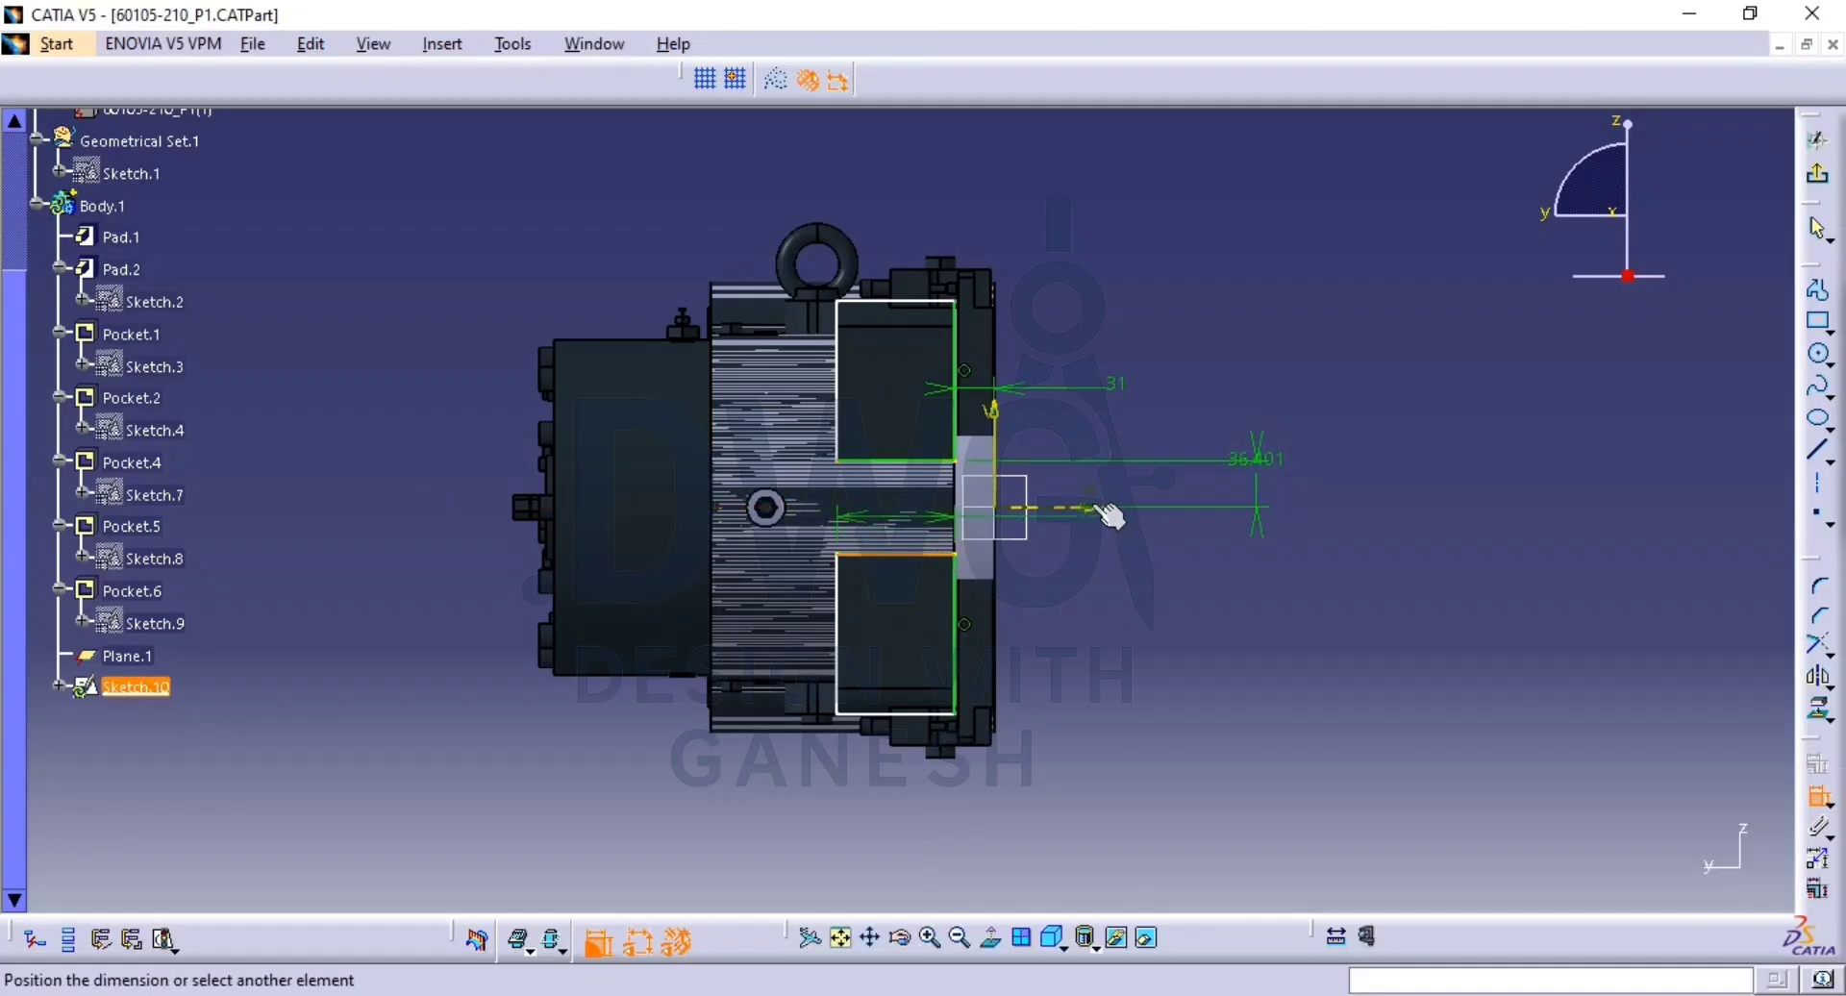
click(1101, 509)
click(1139, 553)
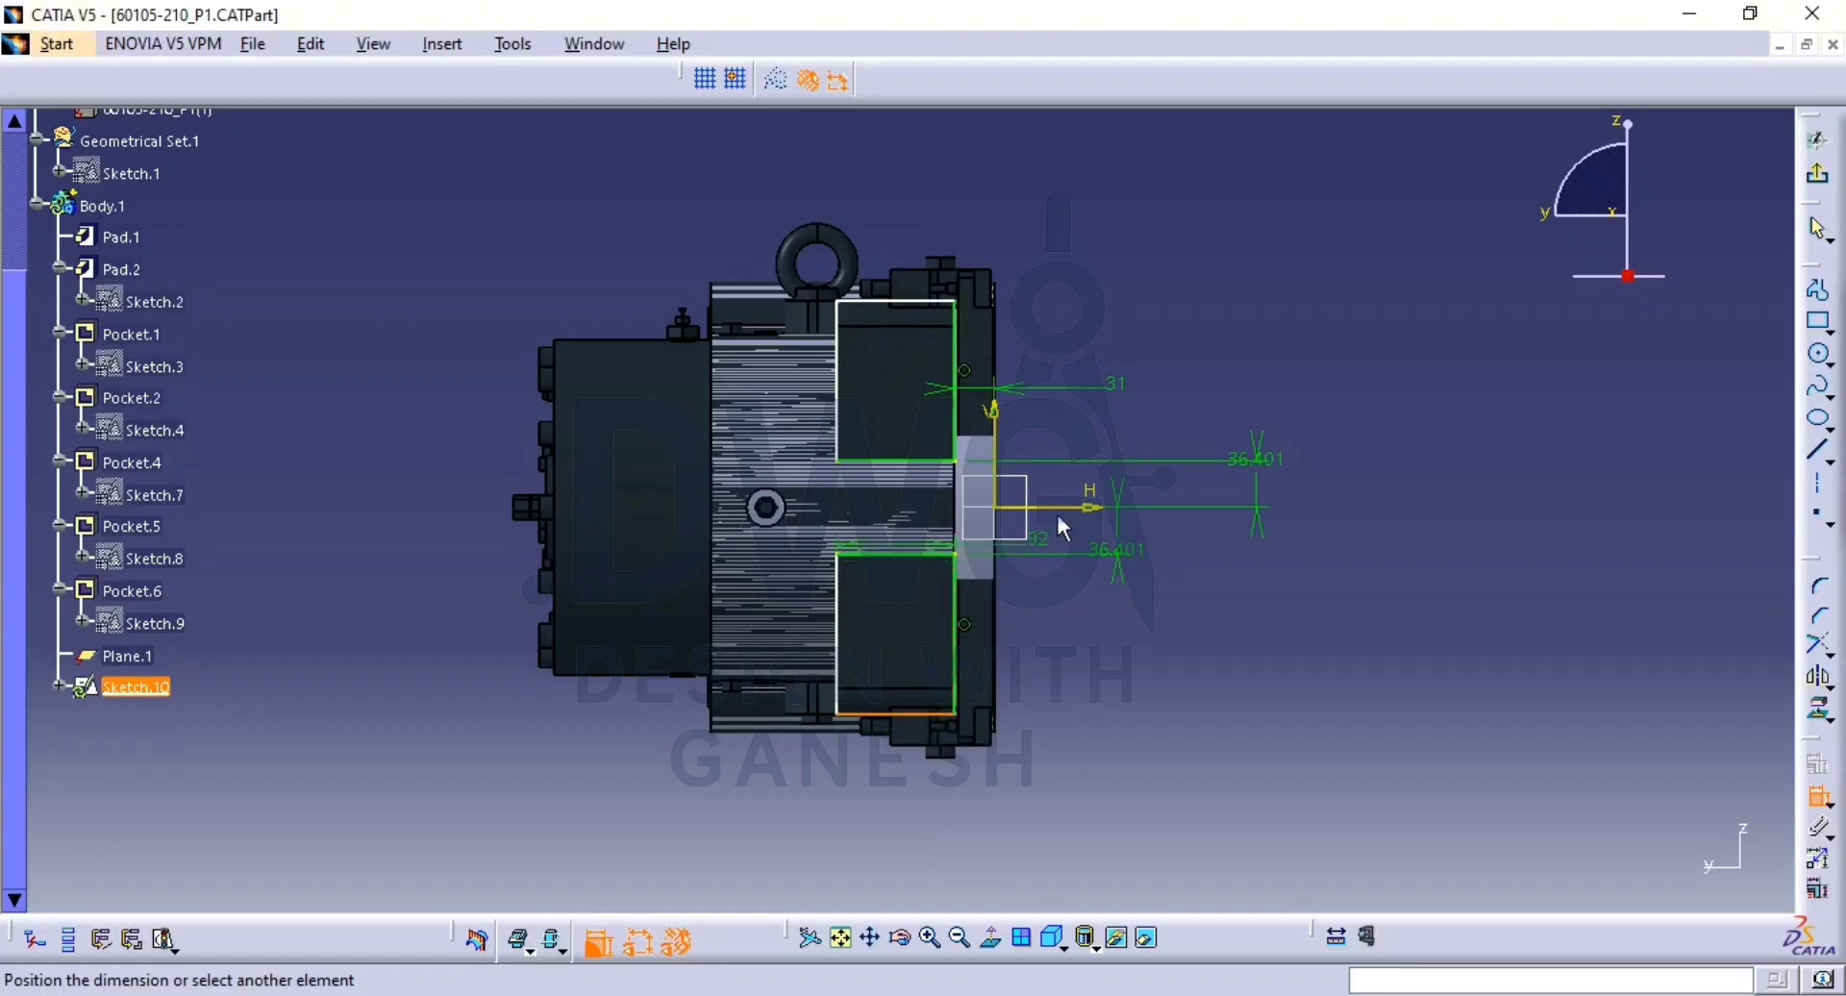
click(1085, 509)
click(1333, 649)
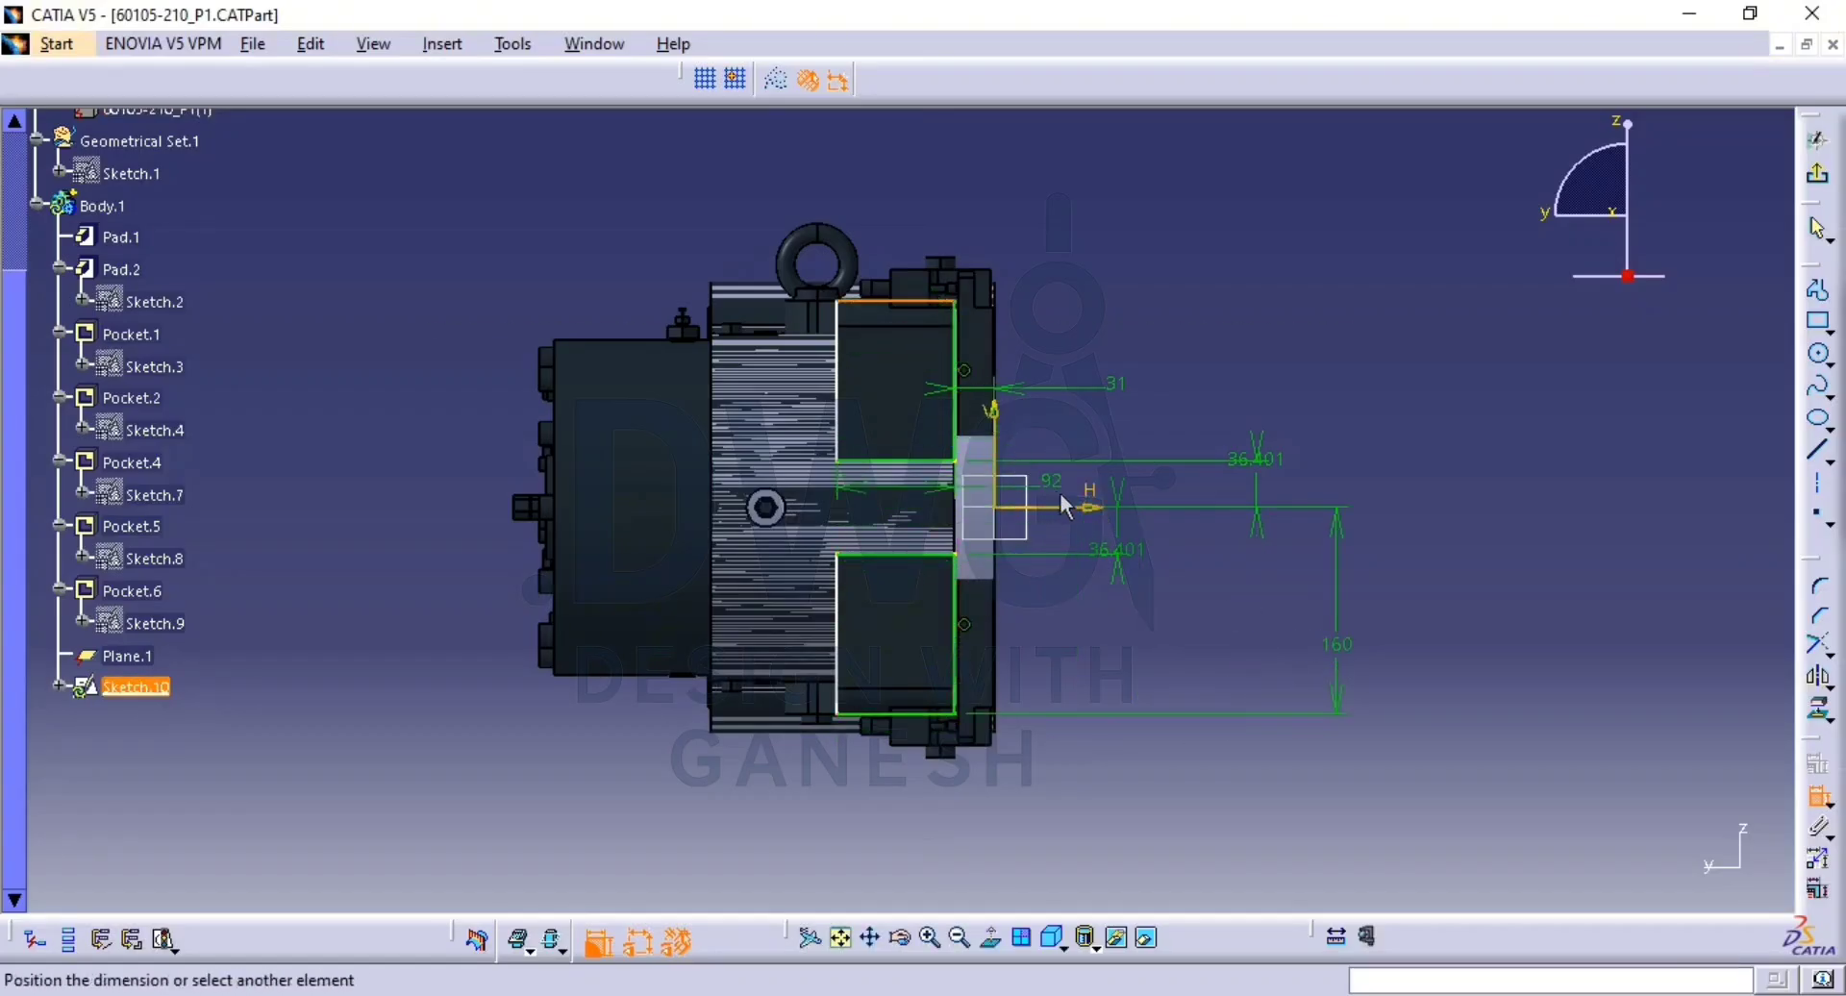
click(1384, 421)
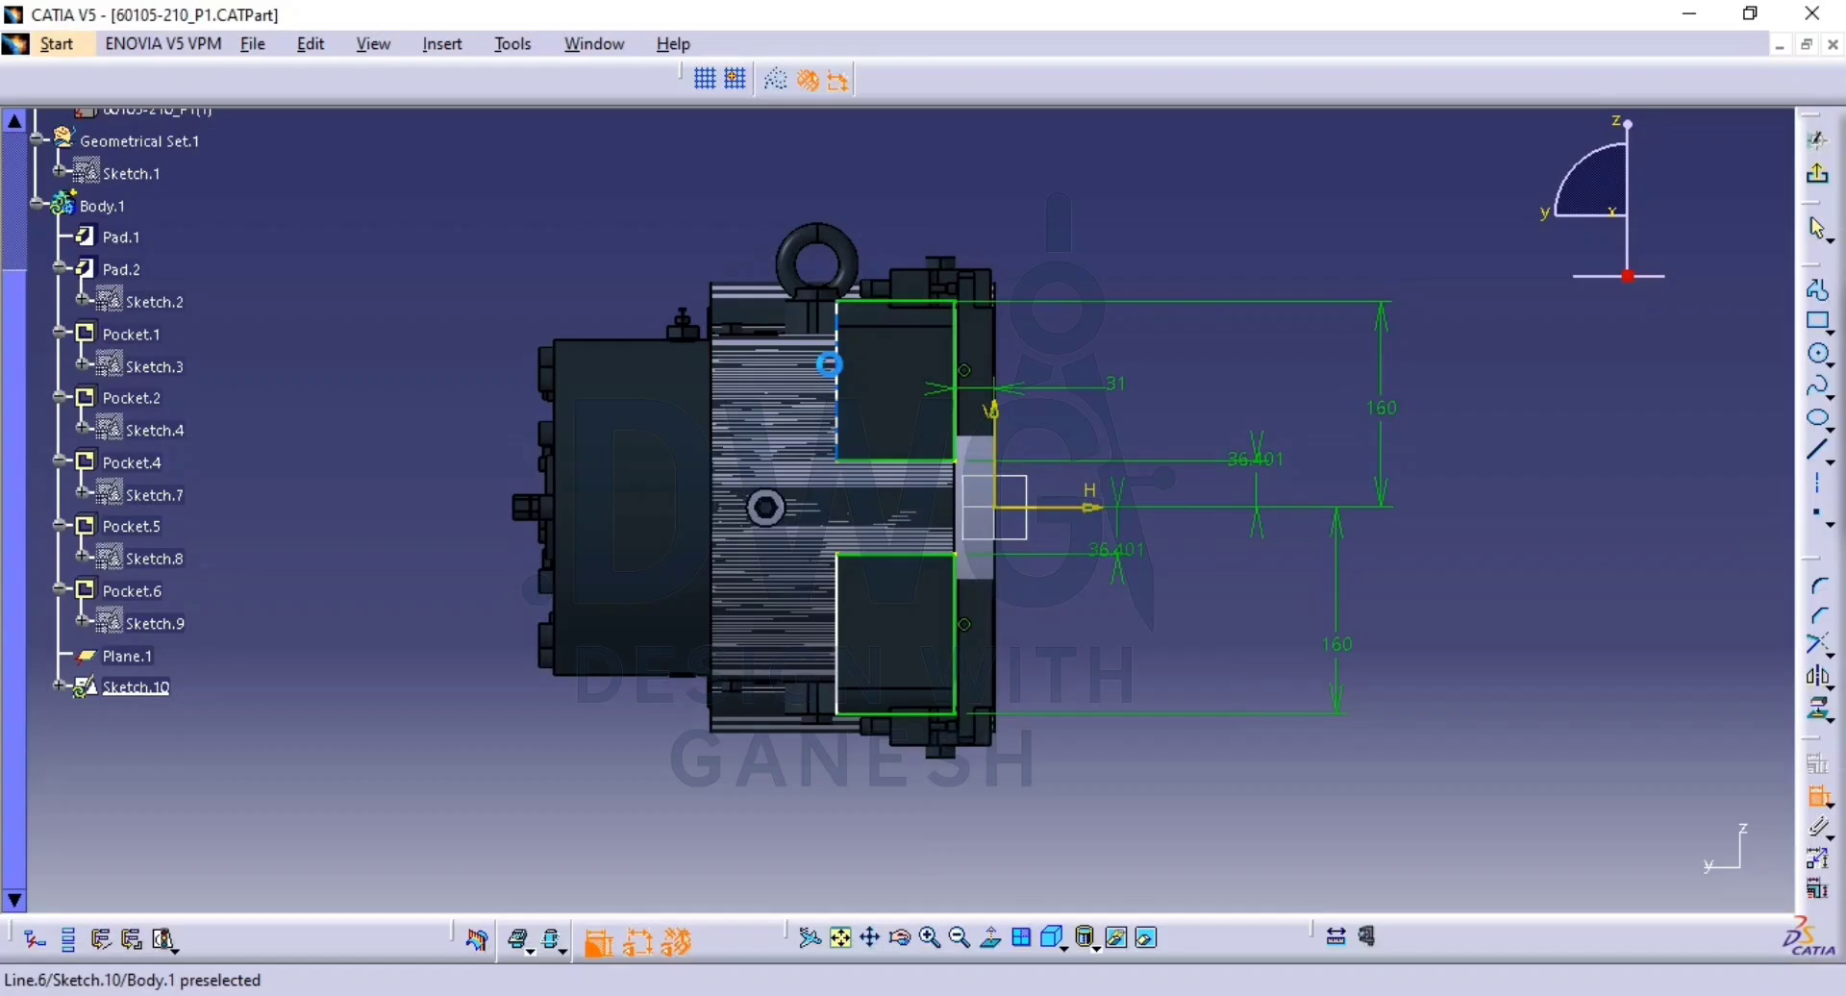
Dimension the widths of both rectangles and make their vertical edges farthest from the V axis coincident.
click(909, 308)
click(931, 197)
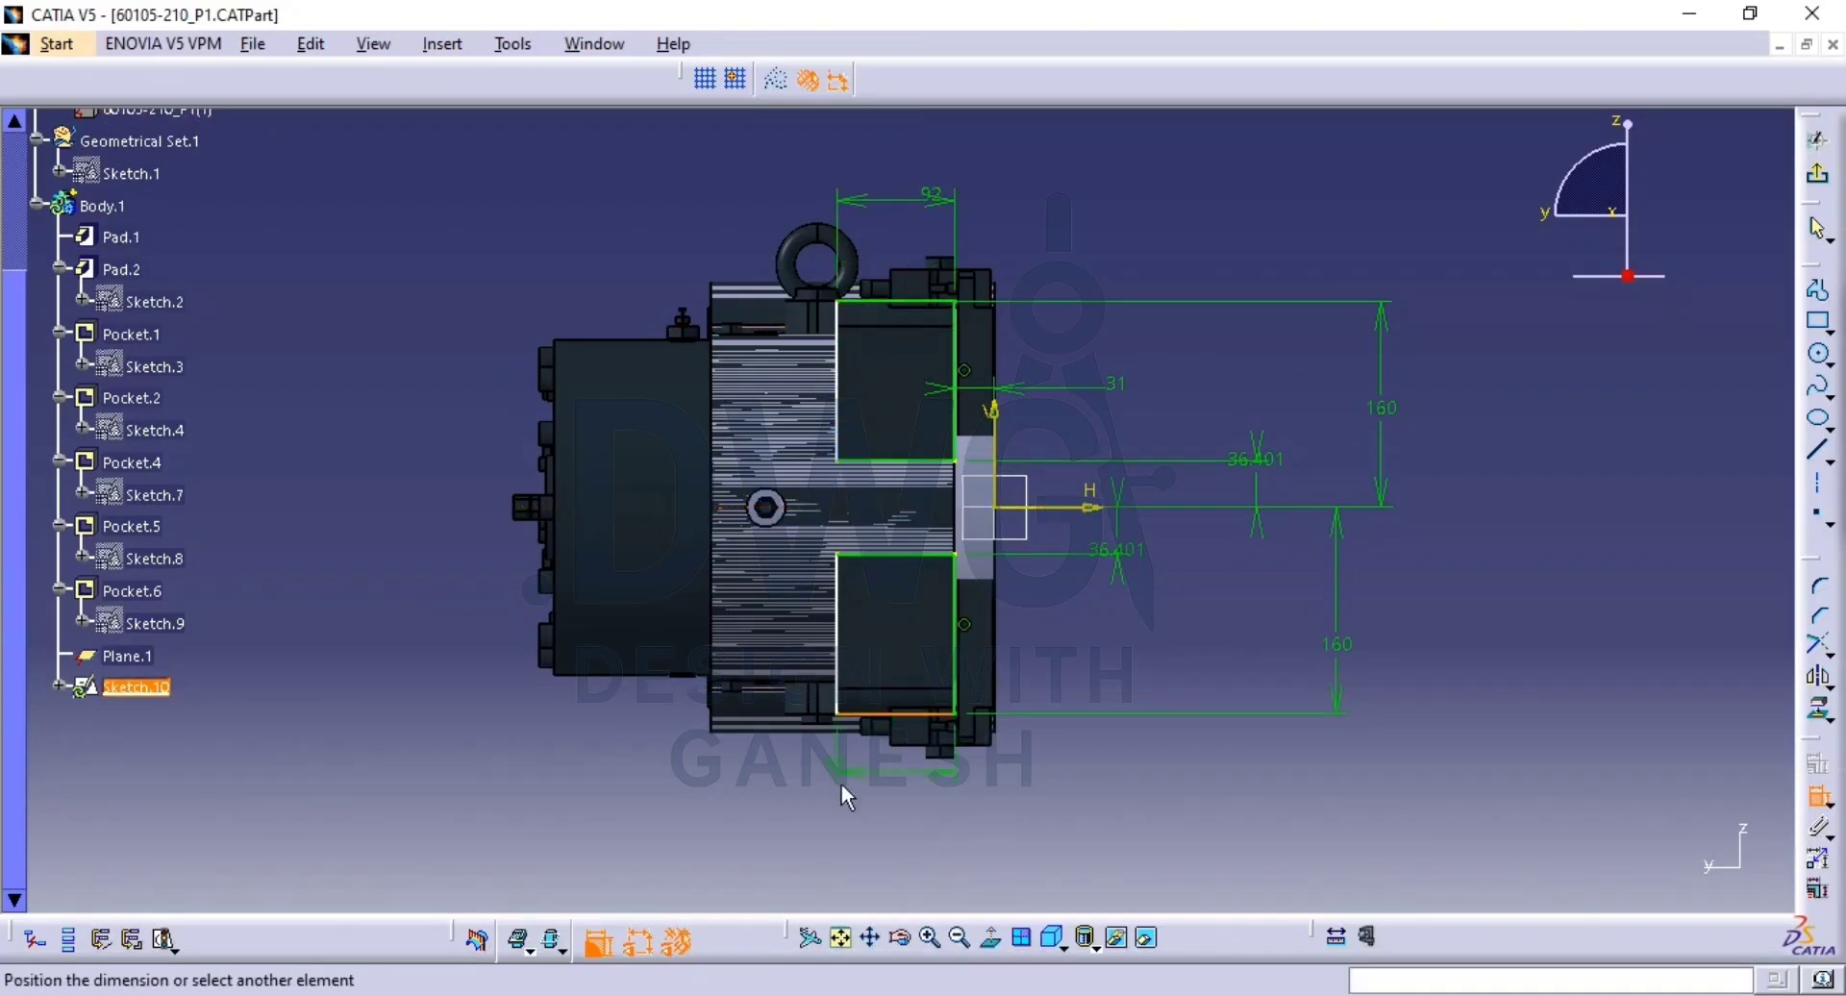
click(901, 806)
click(856, 659)
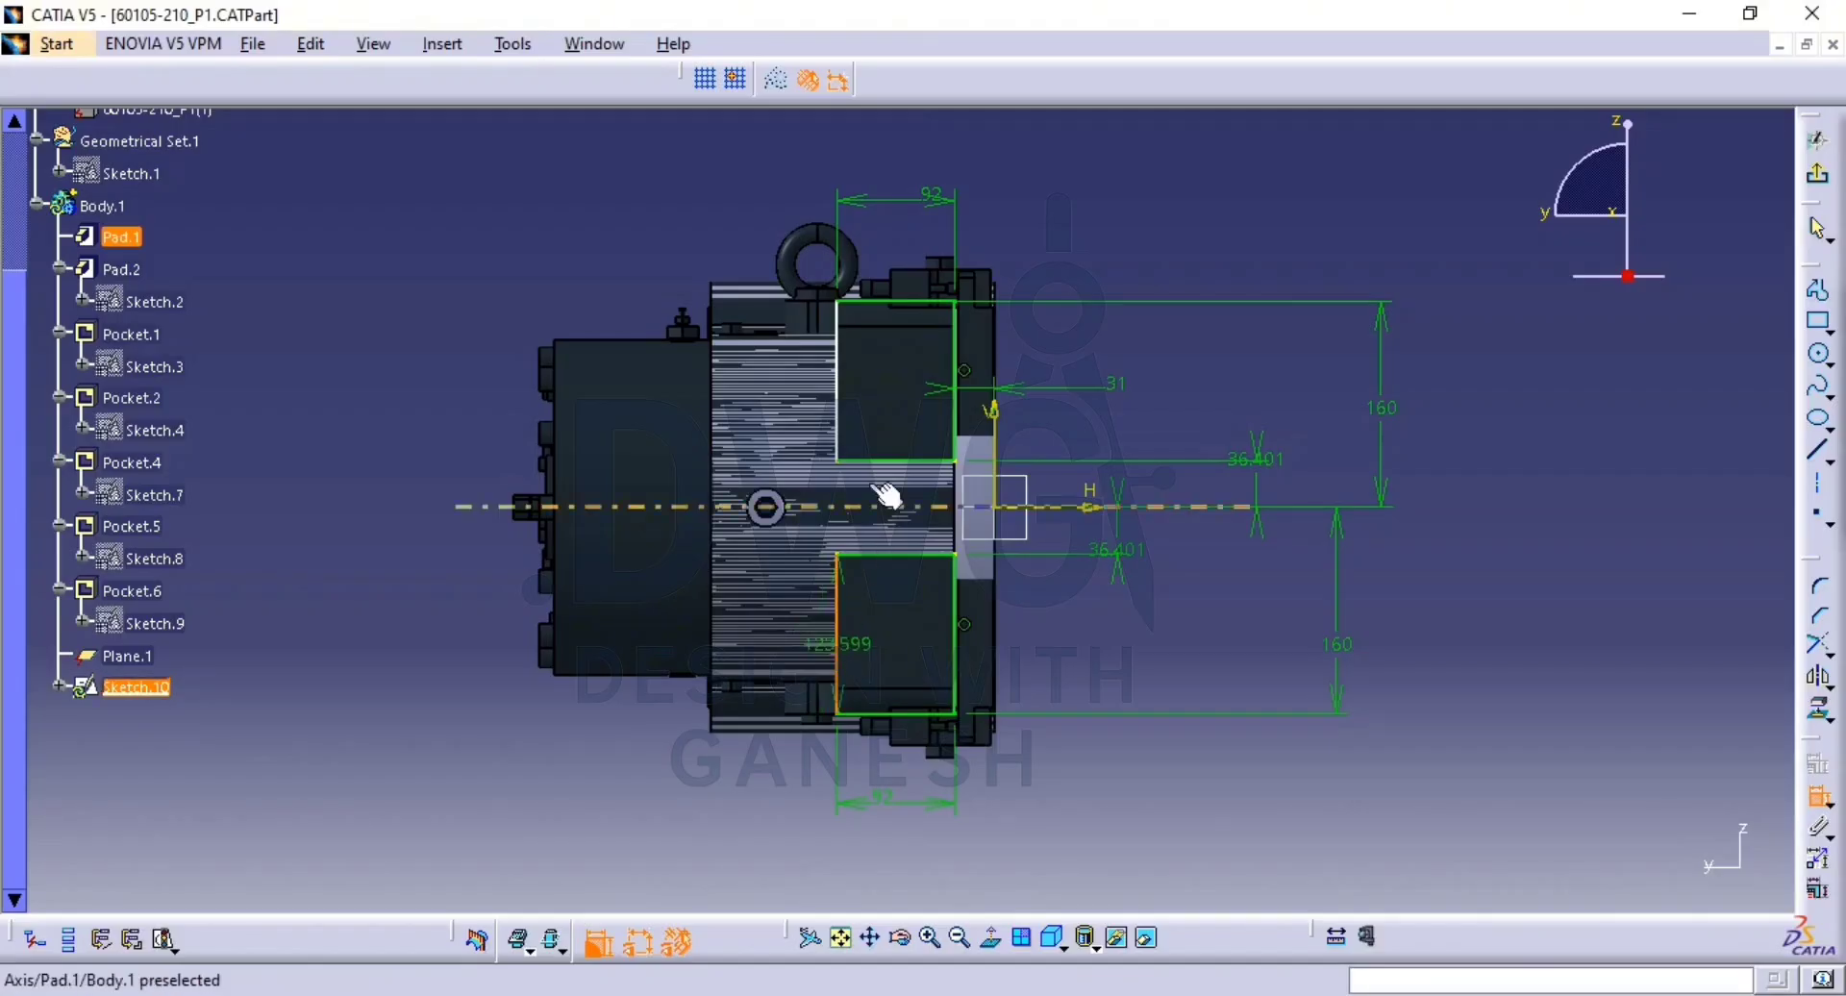
right_click(594, 362)
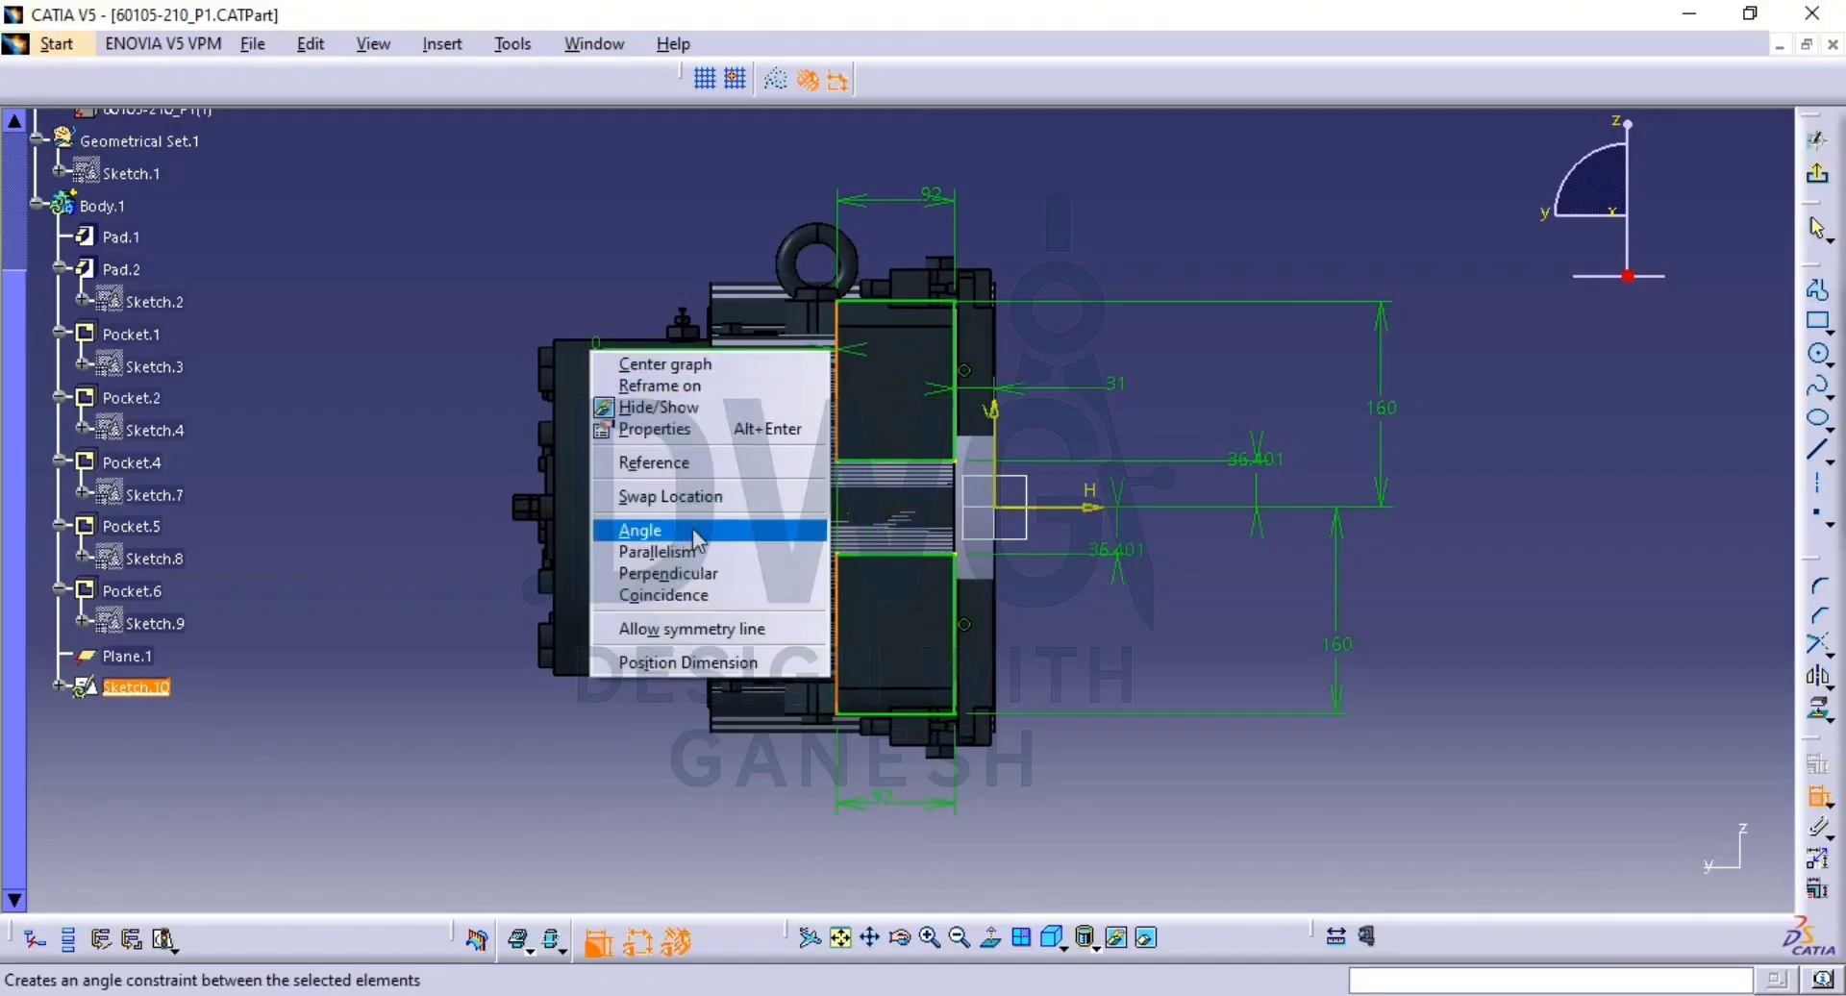
click(736, 602)
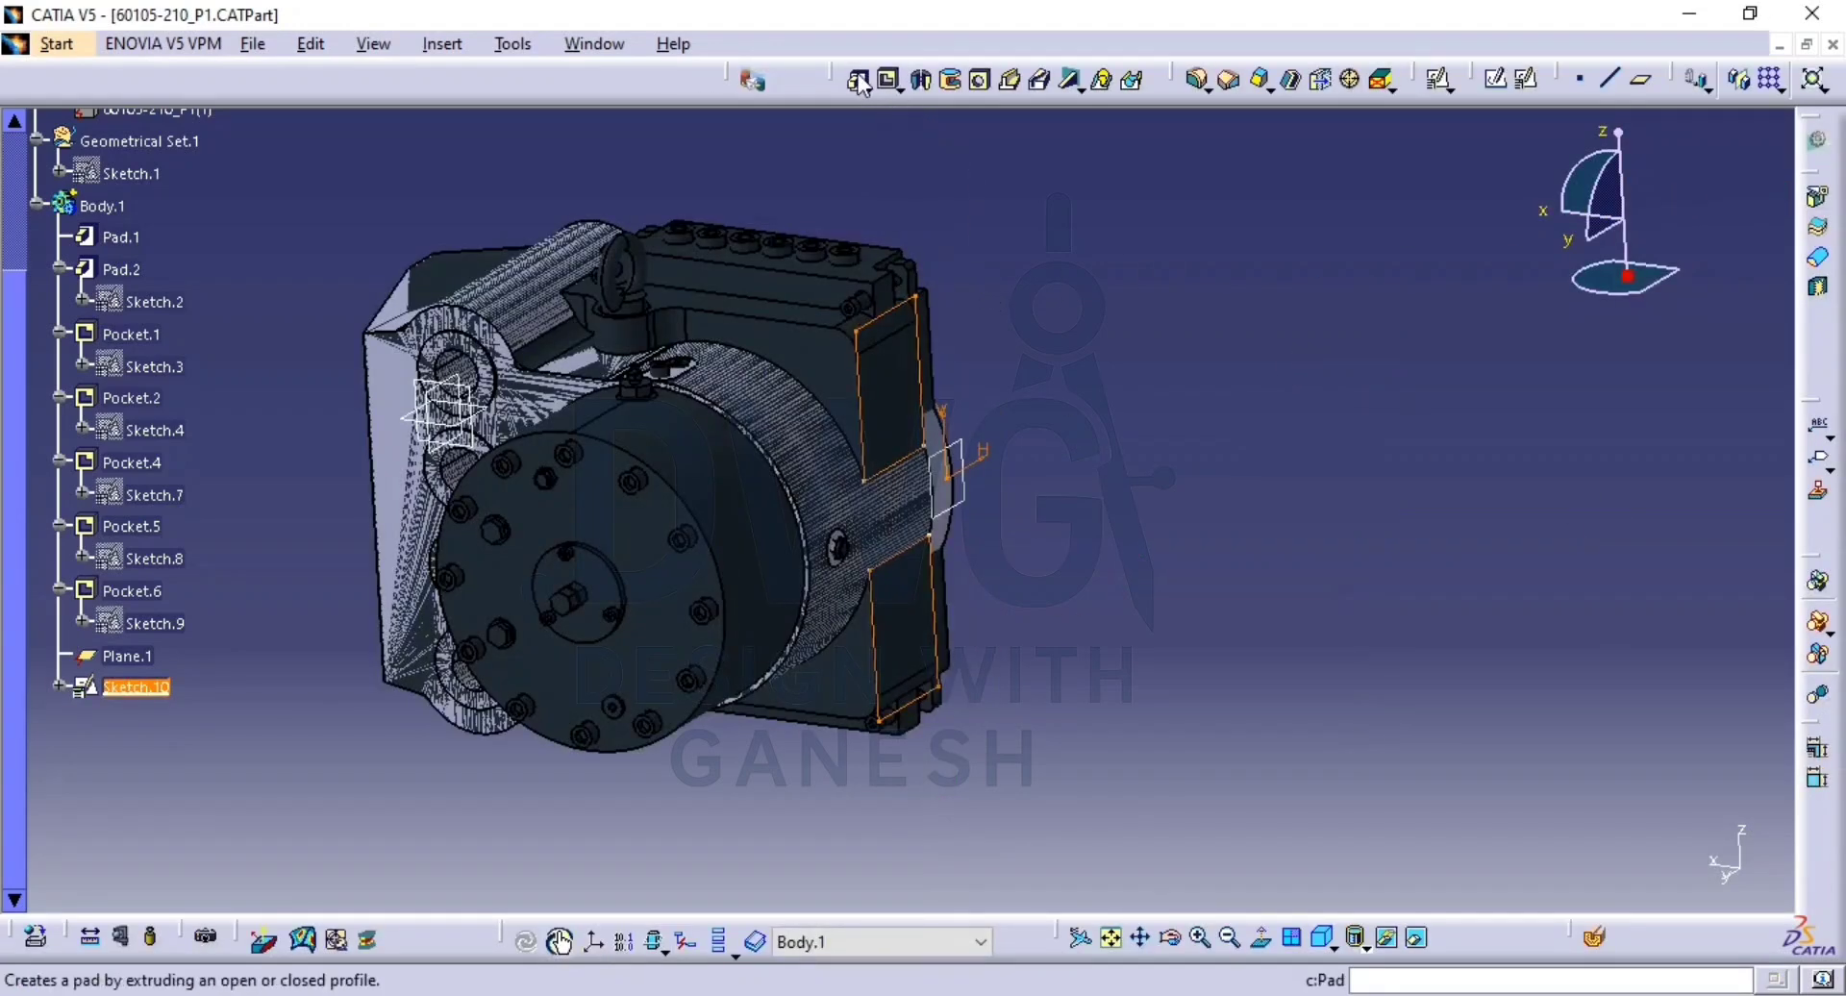
Create a pad from Sketch.10 with the first limit type set to Up to next.
click(858, 81)
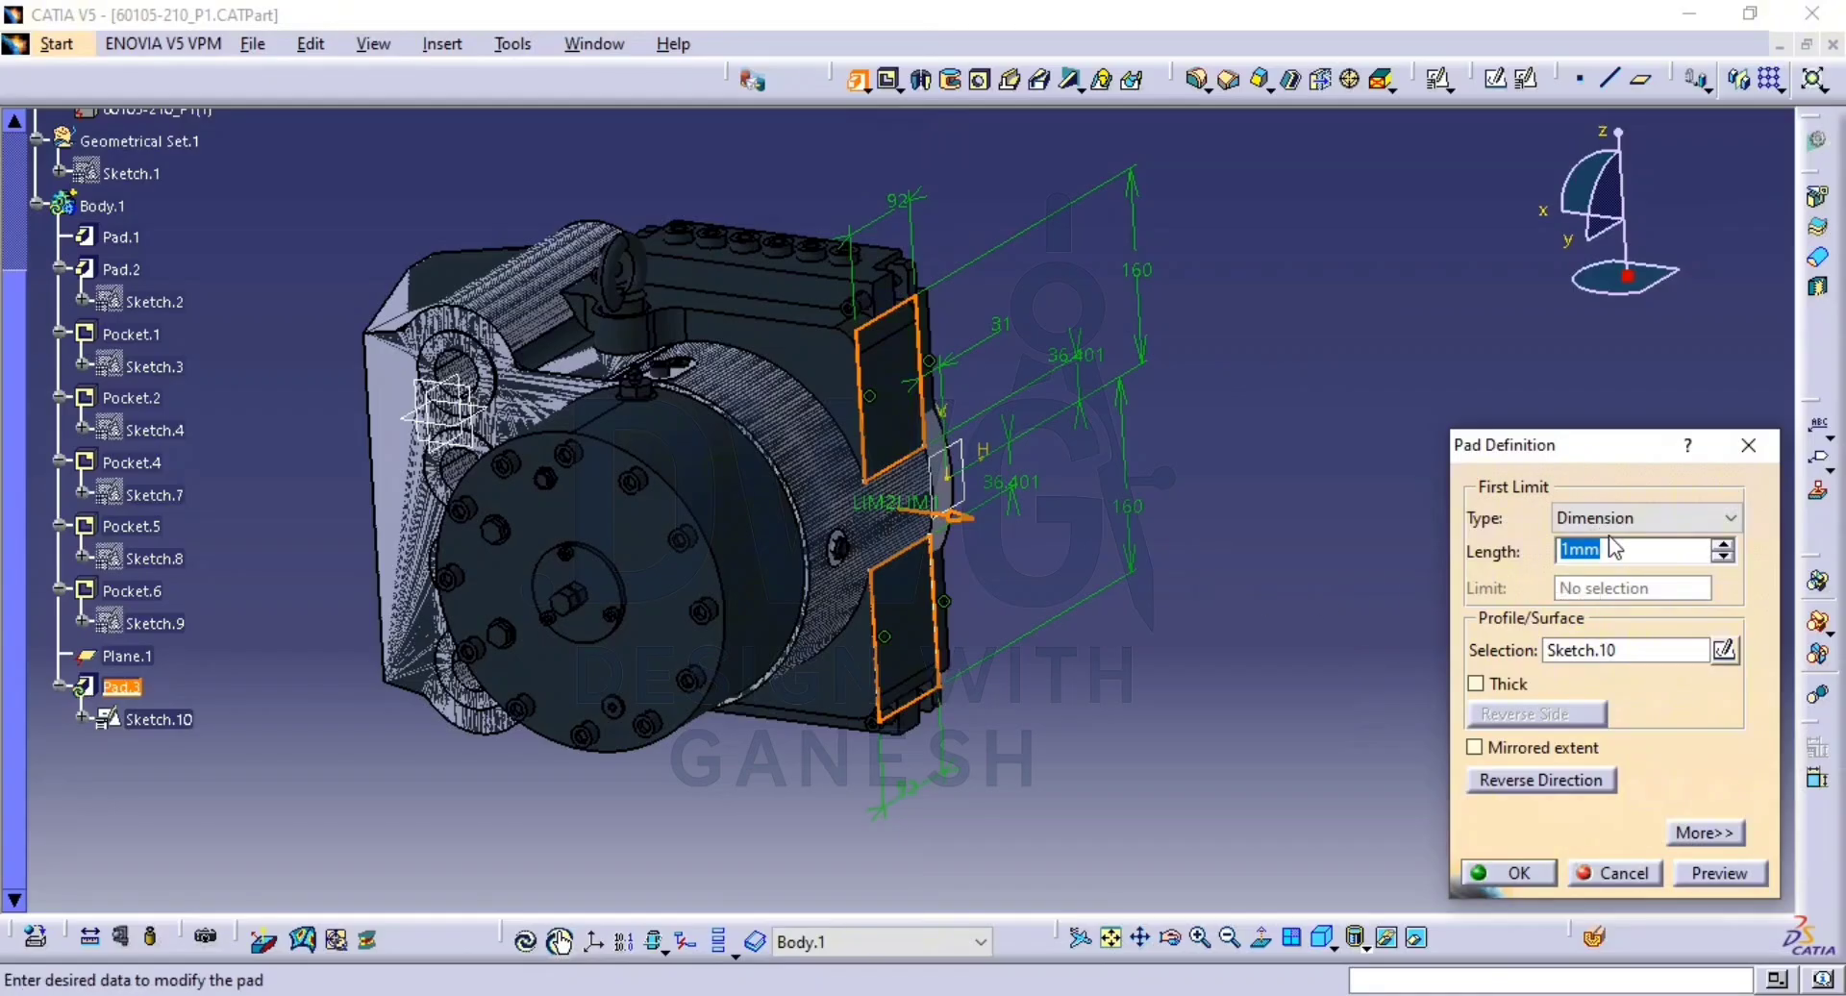
click(1631, 531)
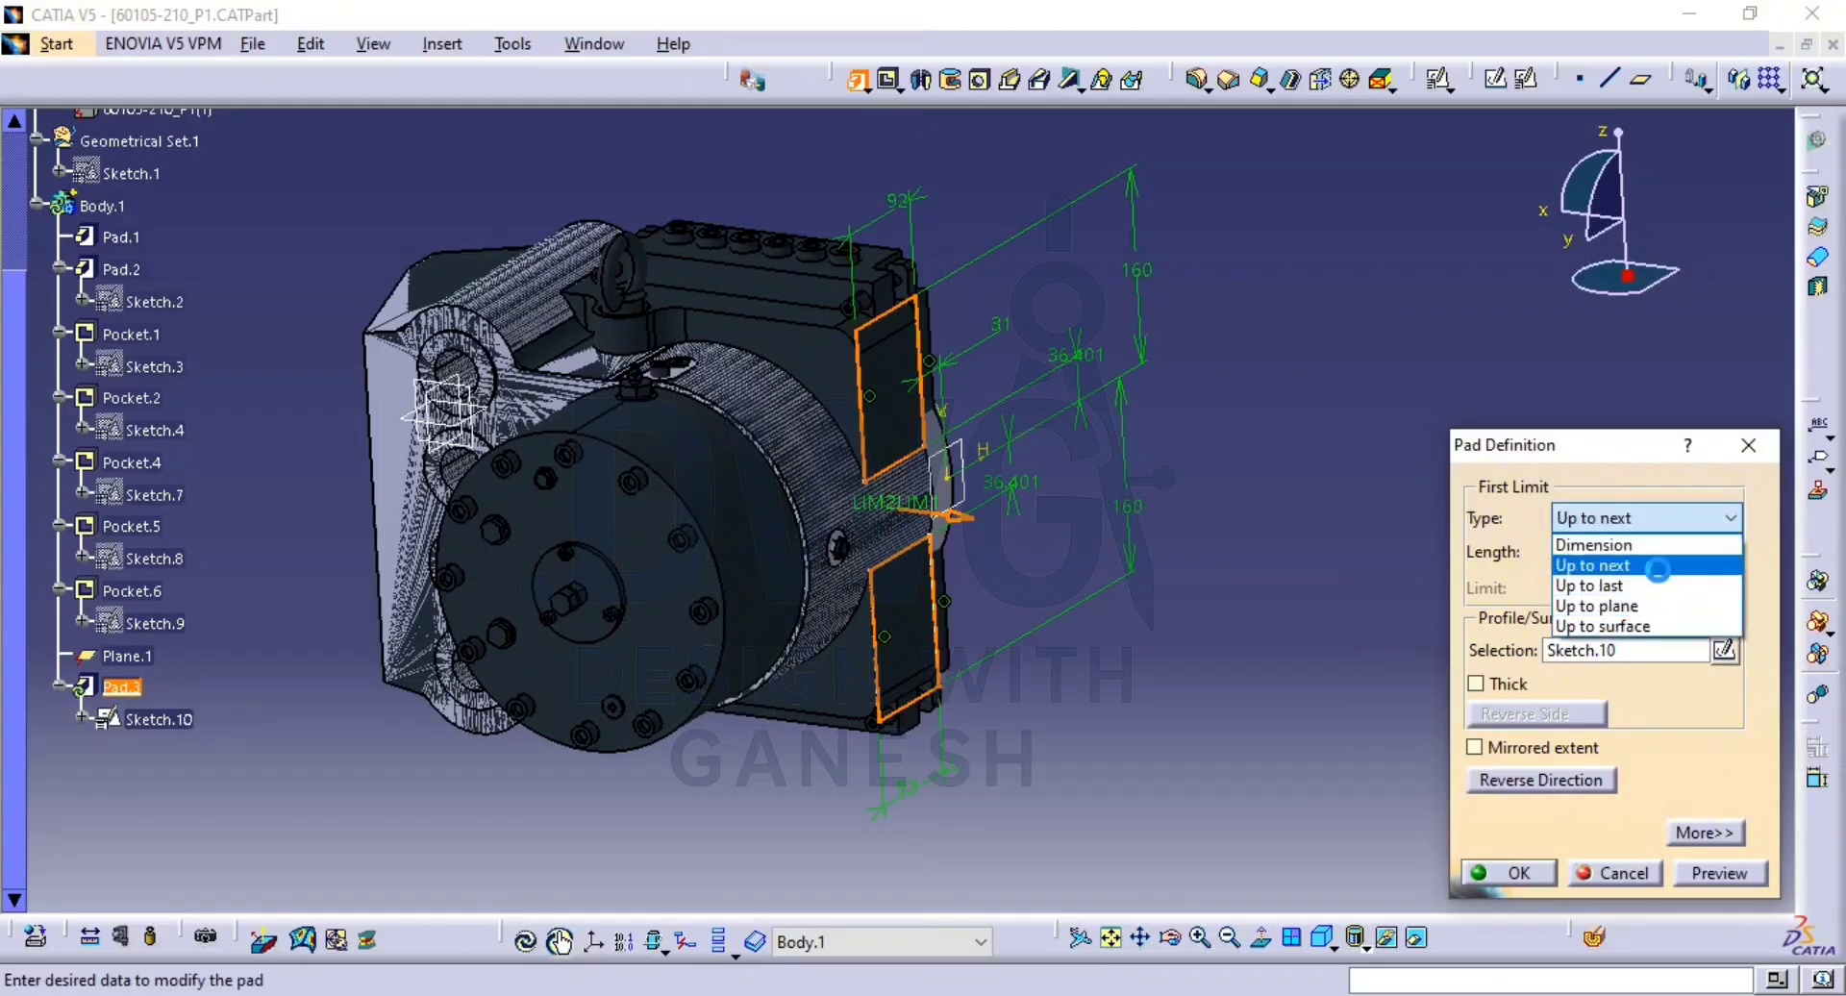
Set the first limit of the Sketch.10 pad to Up to next and apply the change.
click(1661, 566)
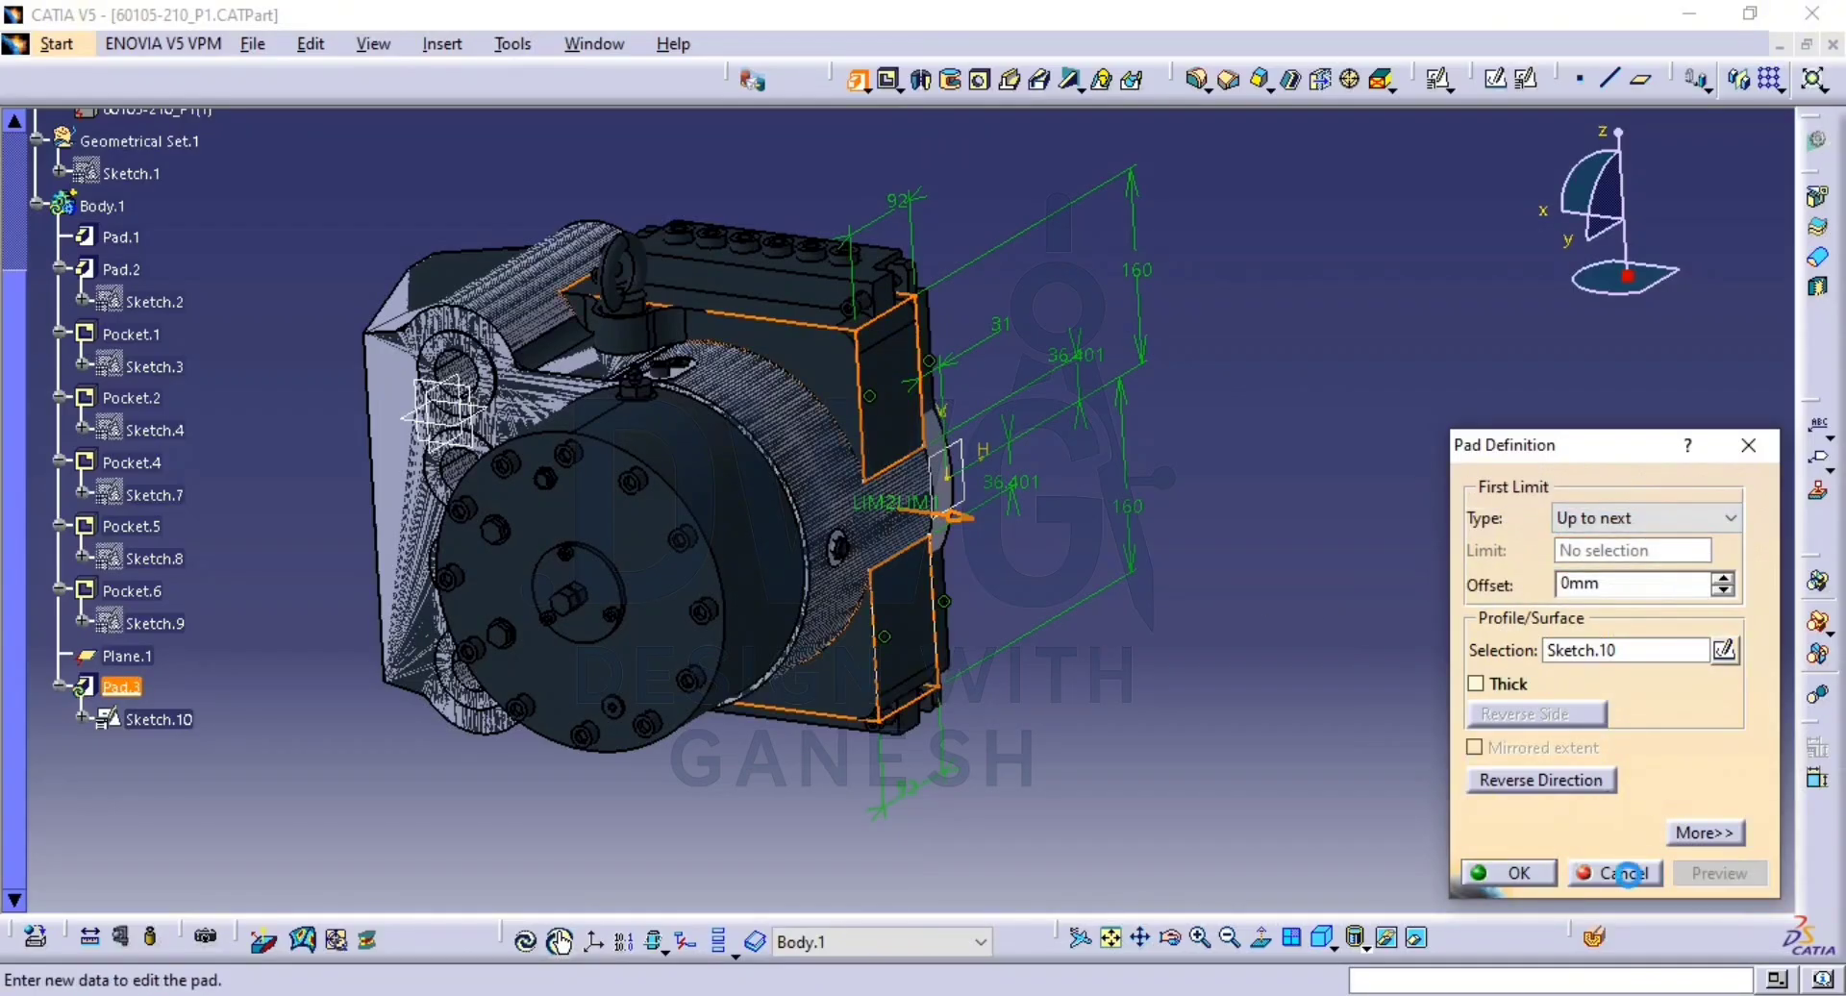
click(1516, 873)
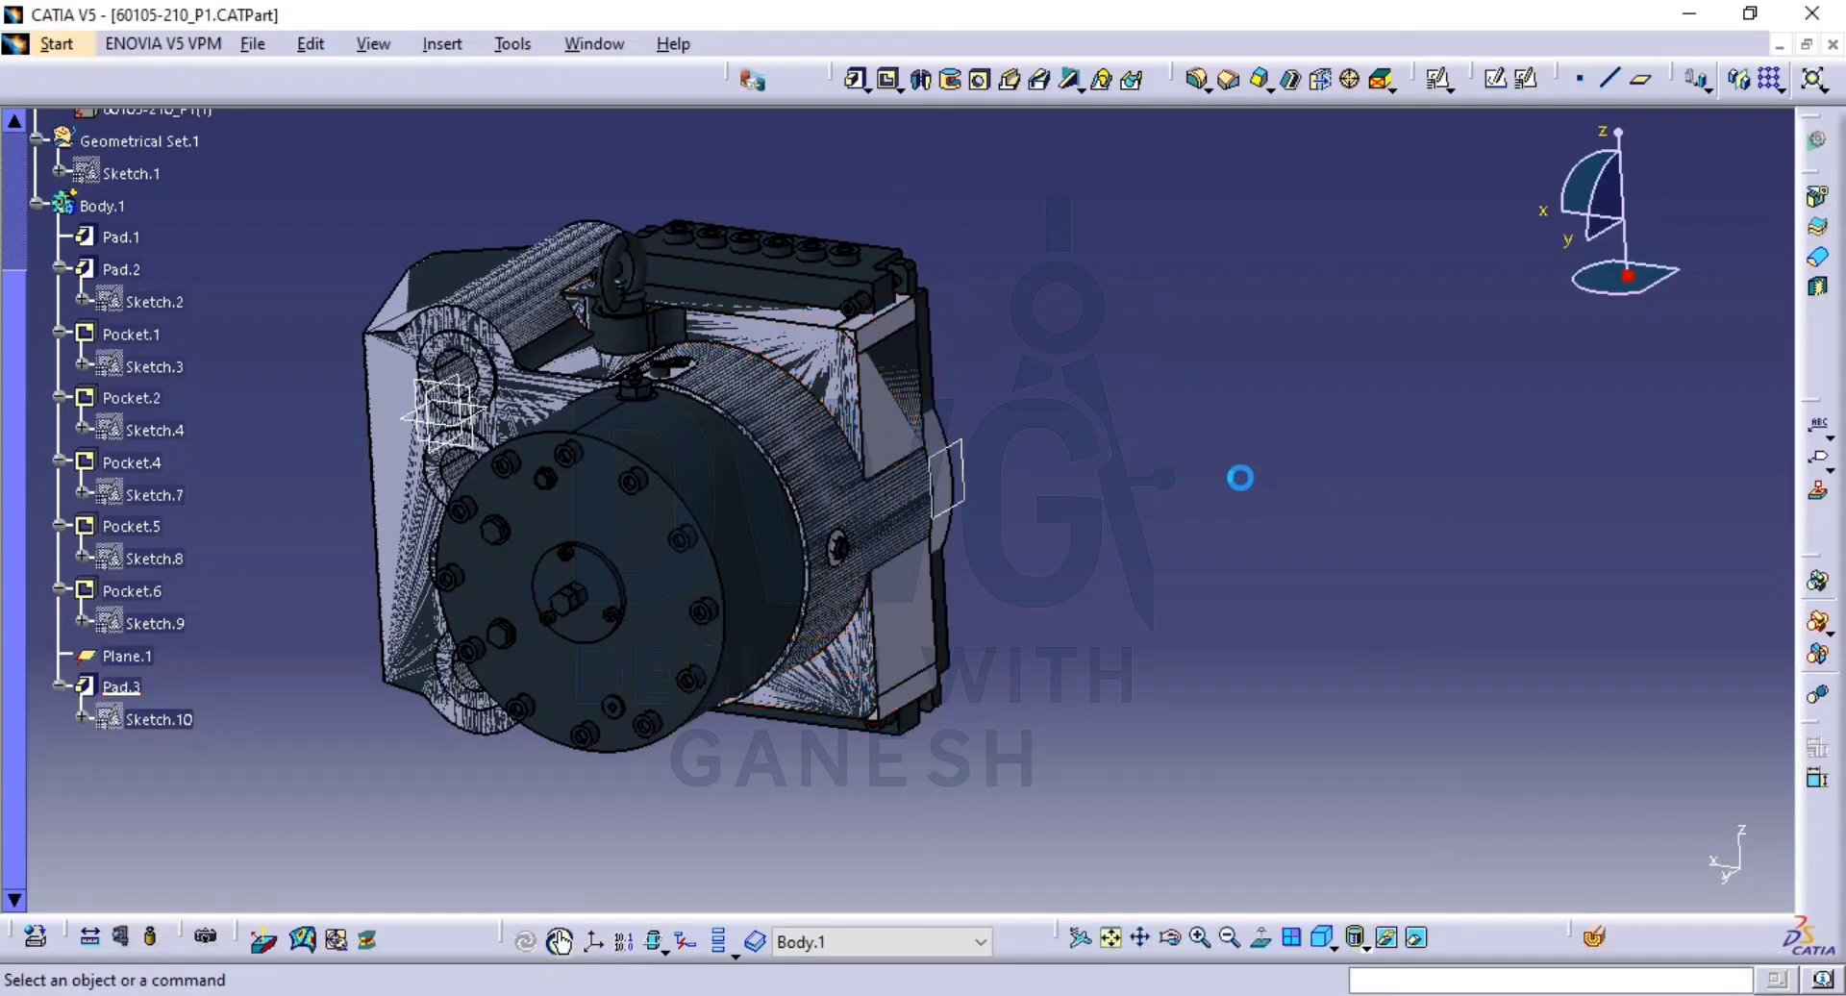
Check the new pad and Body.1 in both the visible and hidden spaces.
middle_drag(1154, 446, 952, 750)
click(1387, 937)
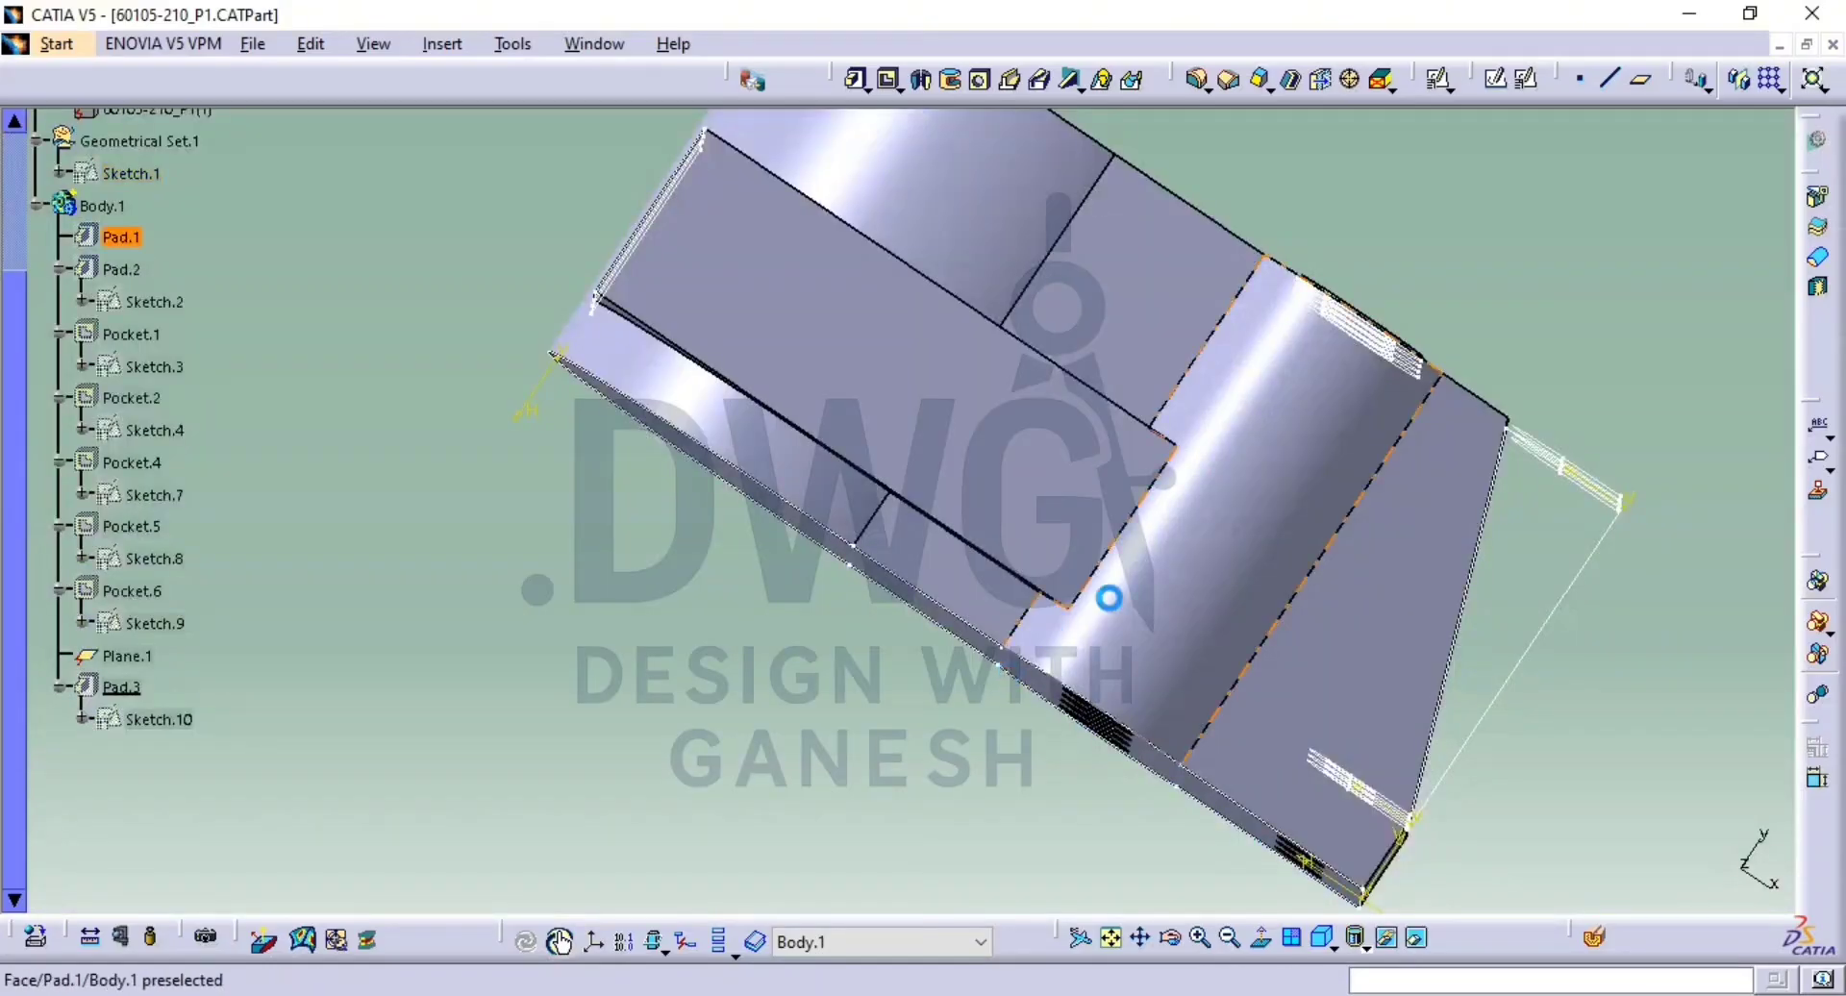
click(1420, 938)
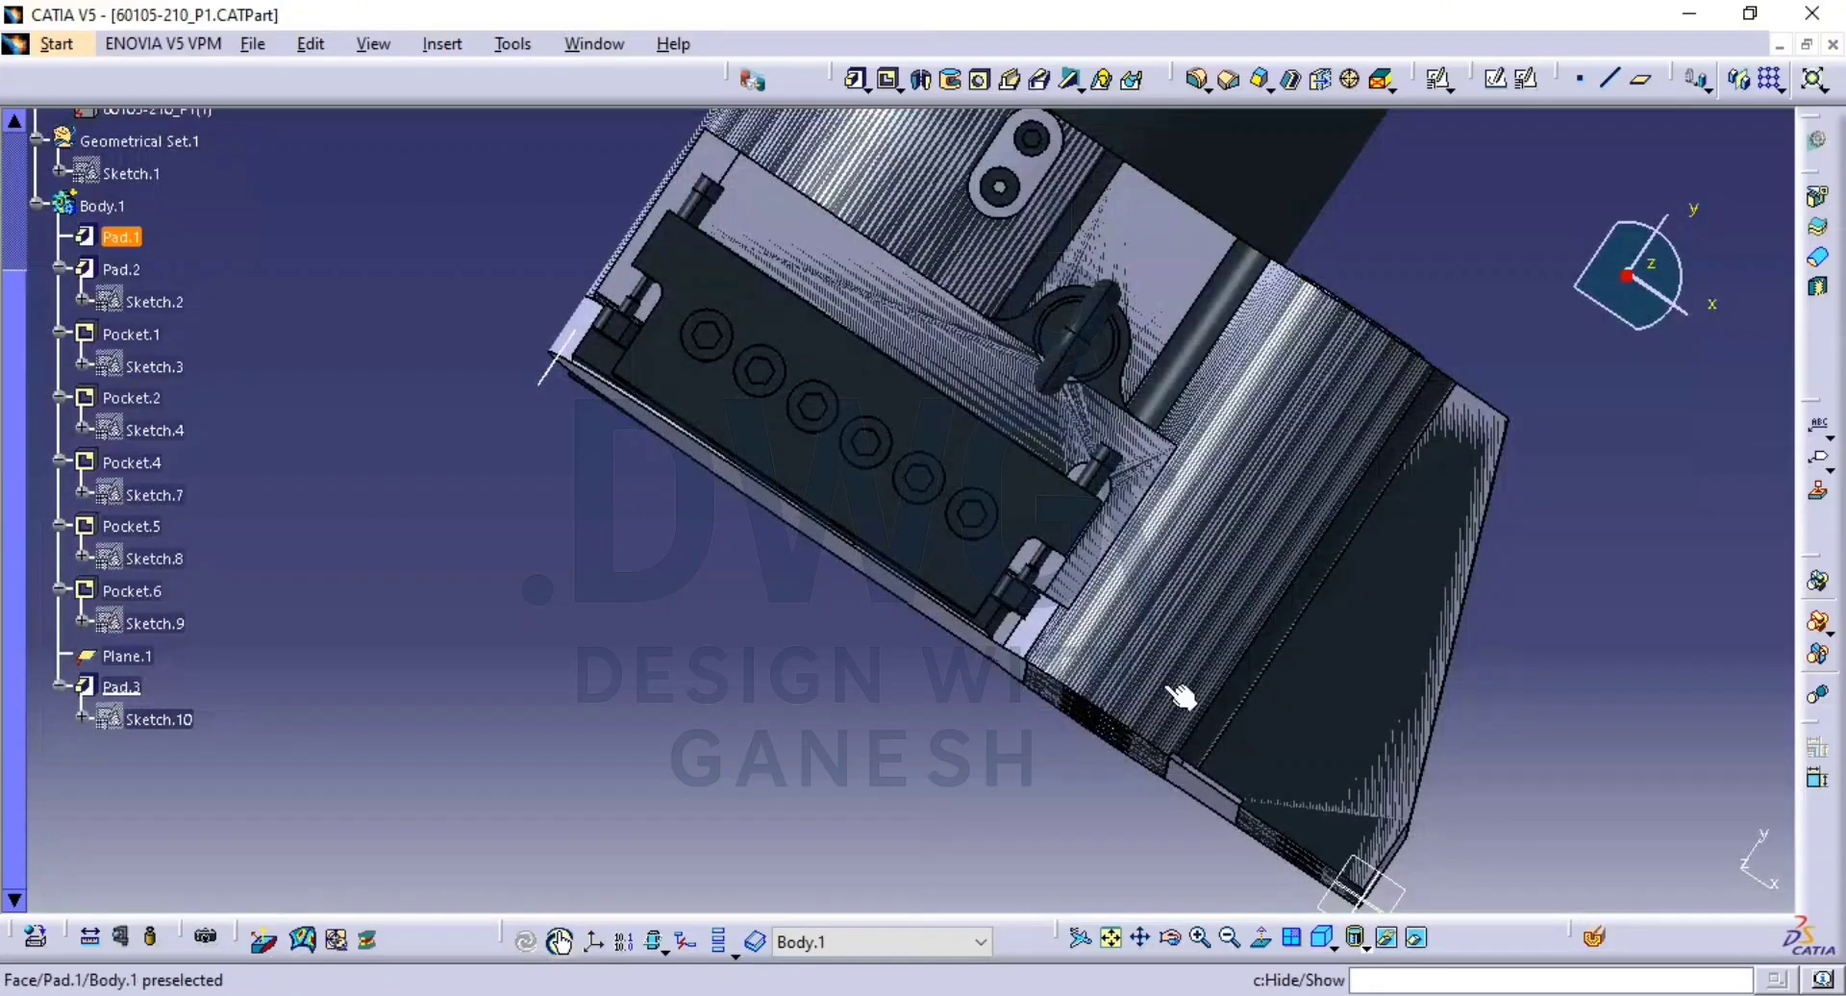
middle_drag(1086, 673, 1033, 700)
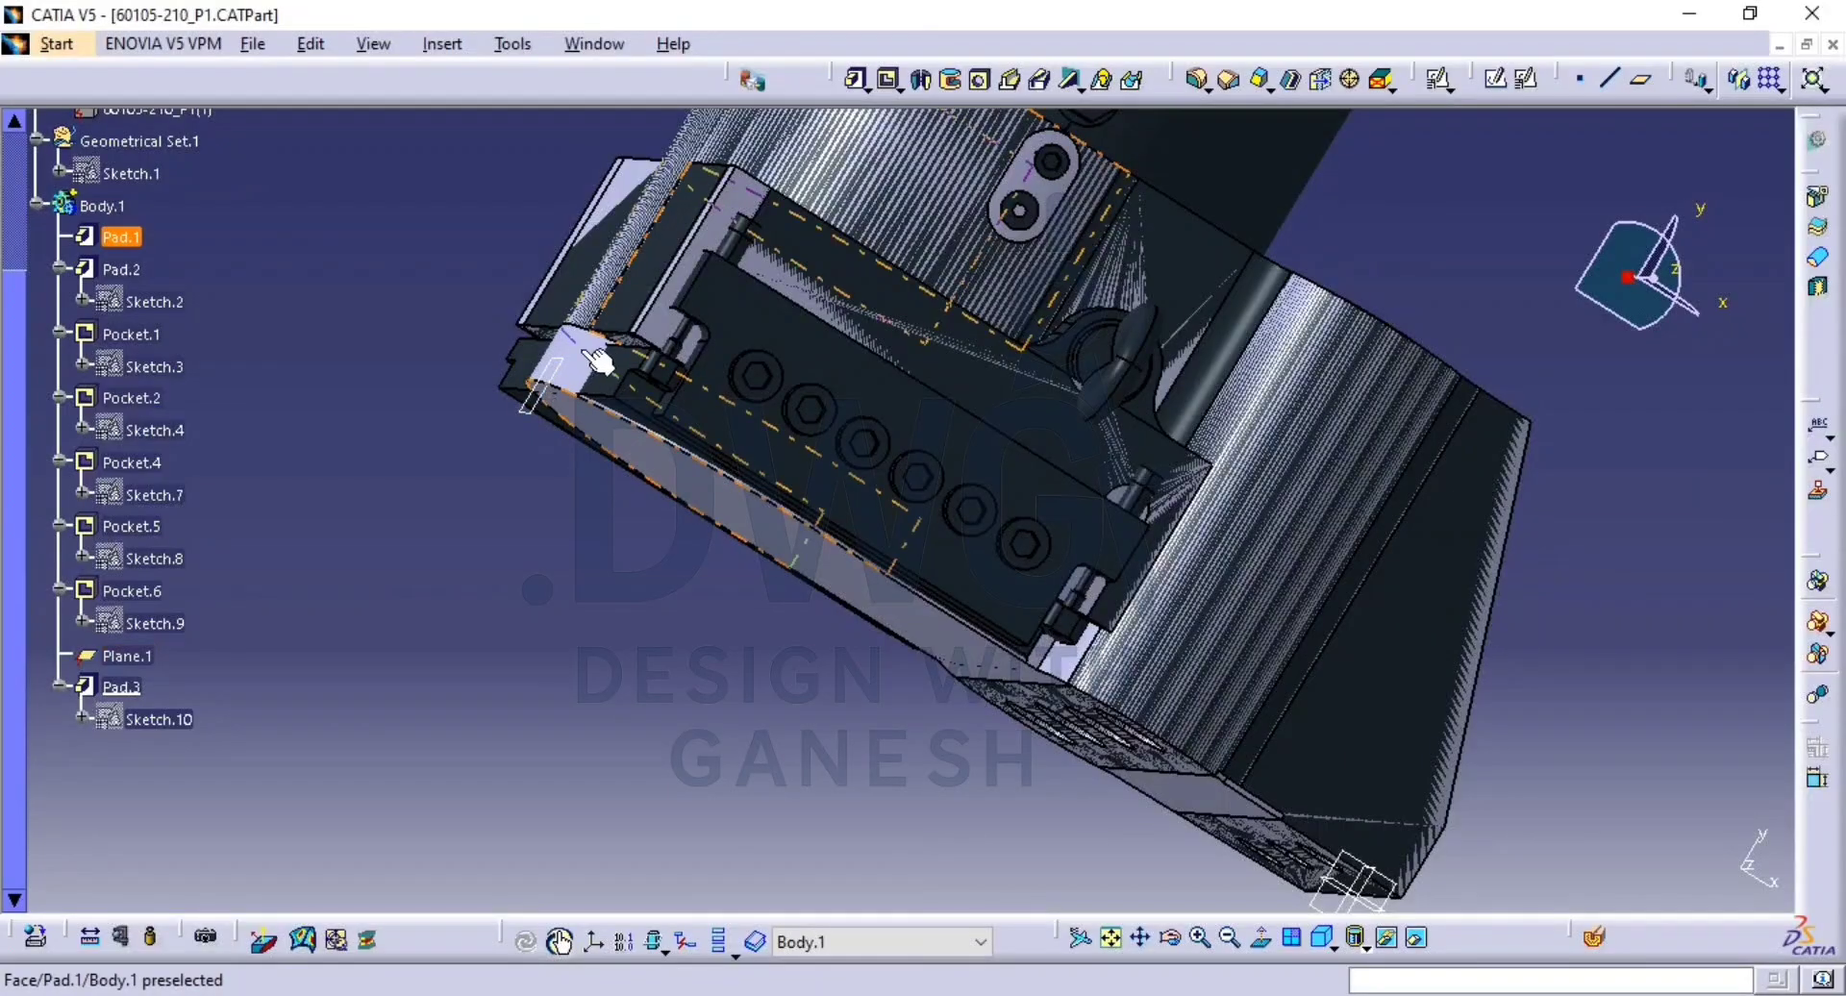
mouse_move(1372, 590)
middle_down()
mouse_move(1170, 651)
mouse_move(1079, 642)
mouse_move(1288, 487)
middle_up()
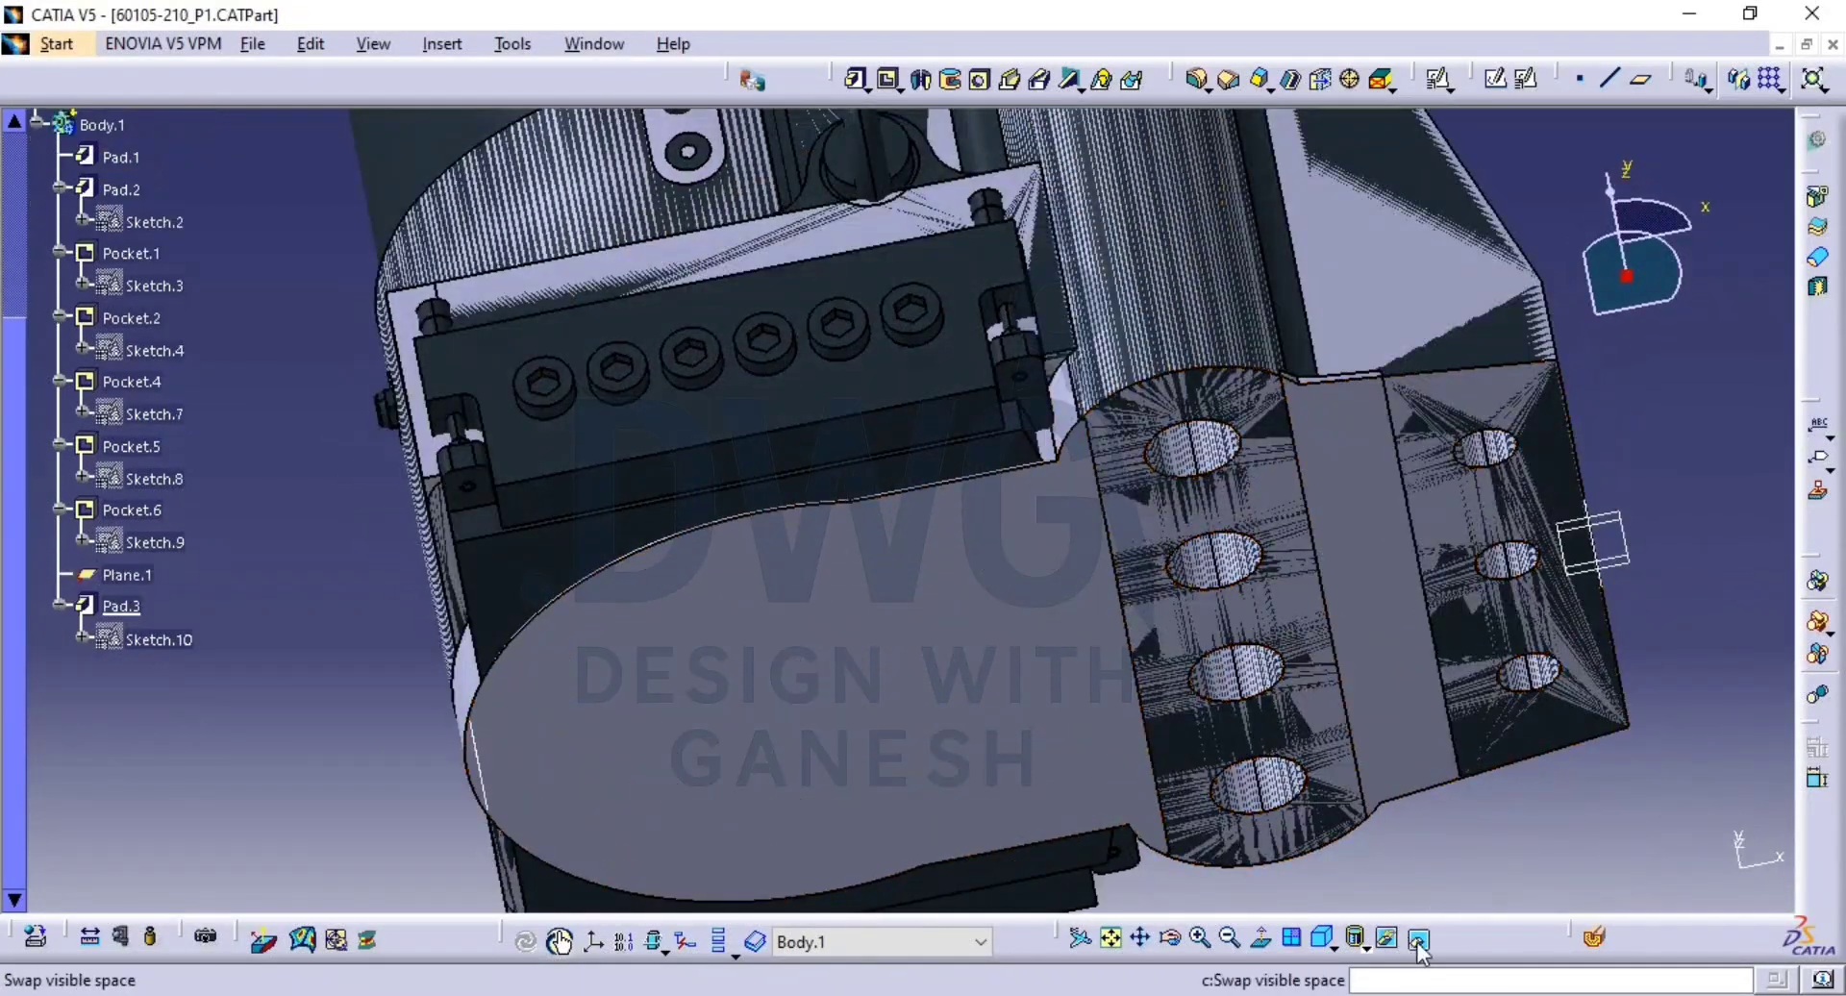
click(1416, 937)
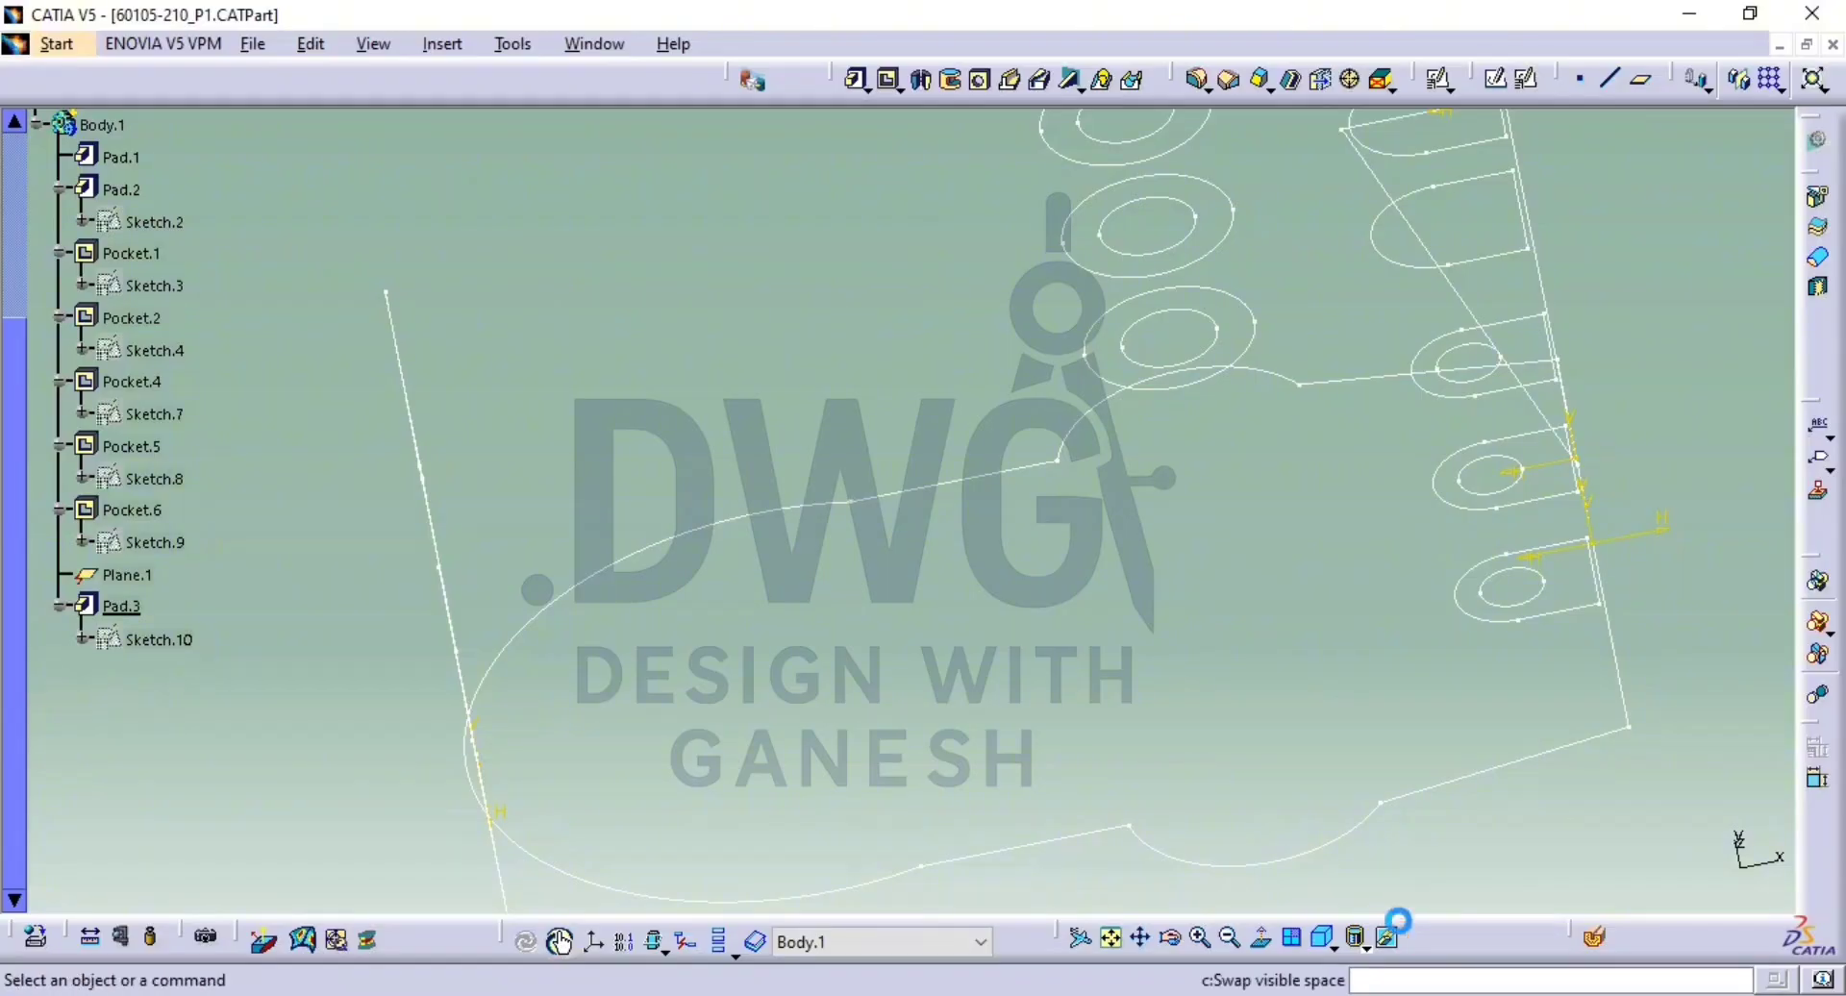
click(1416, 937)
click(833, 405)
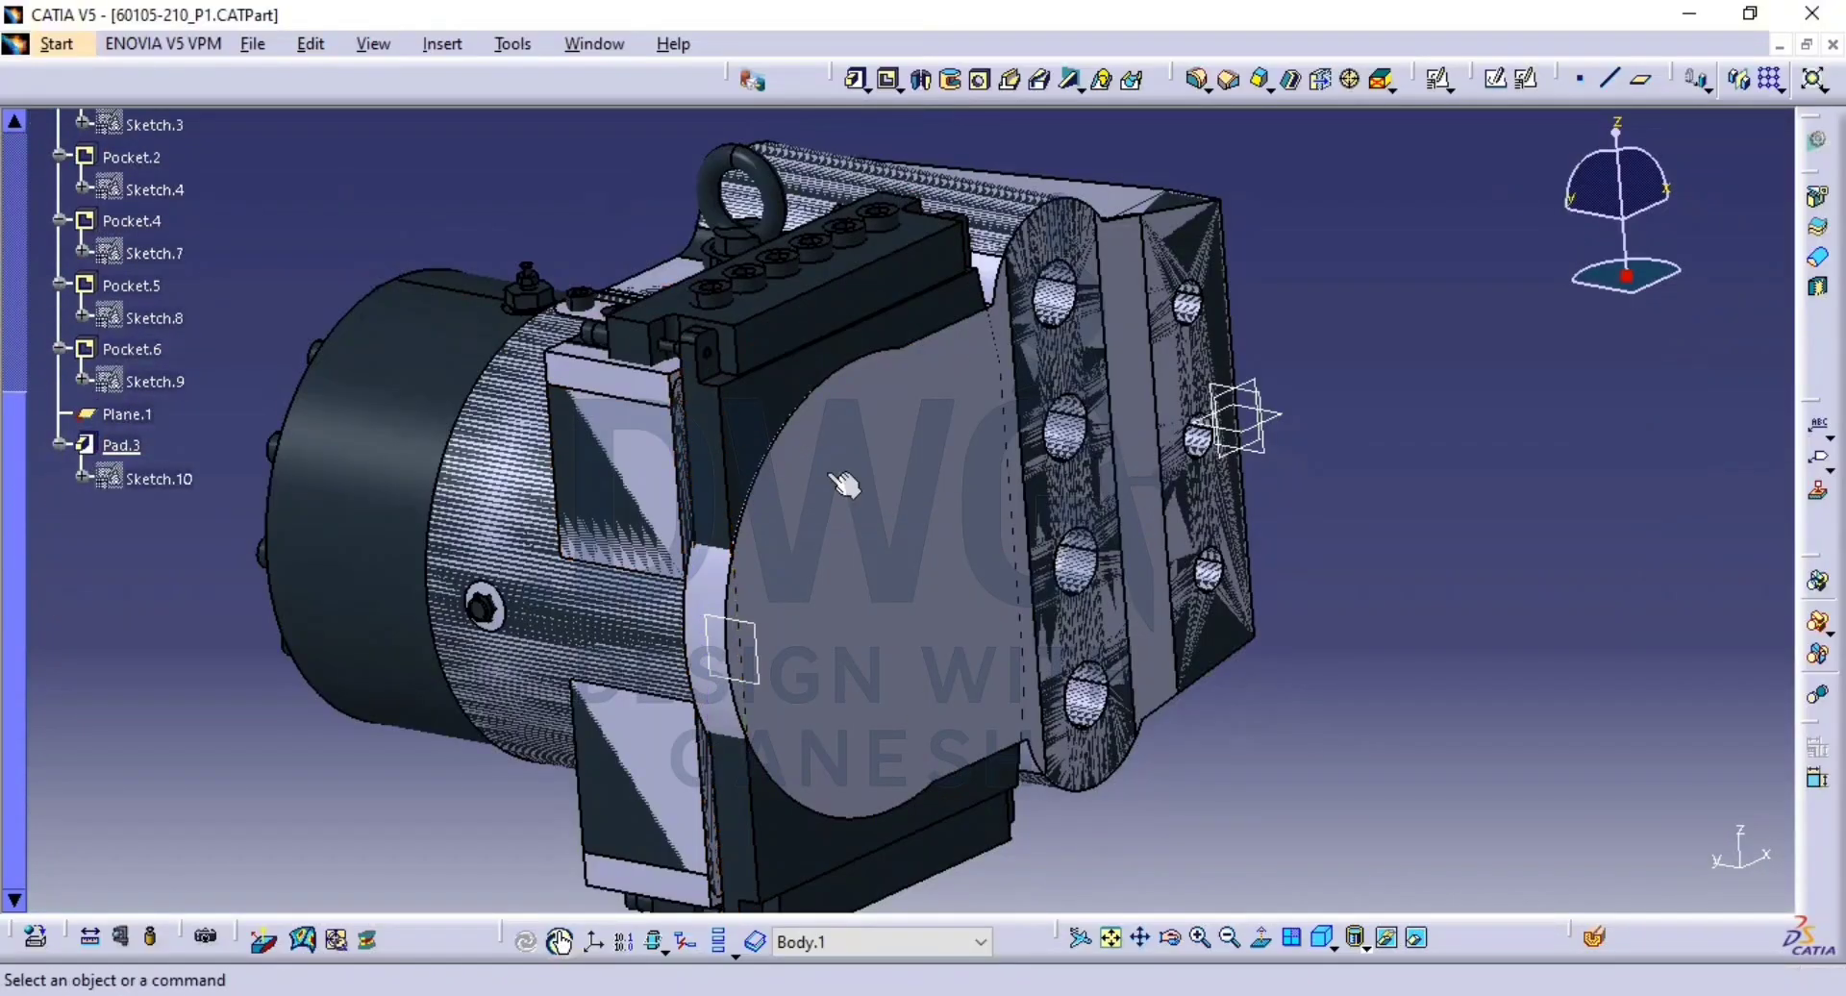
Create a positioned sketch on the yz plane with the H direction reversed.
middle_drag(1038, 444, 1289, 490)
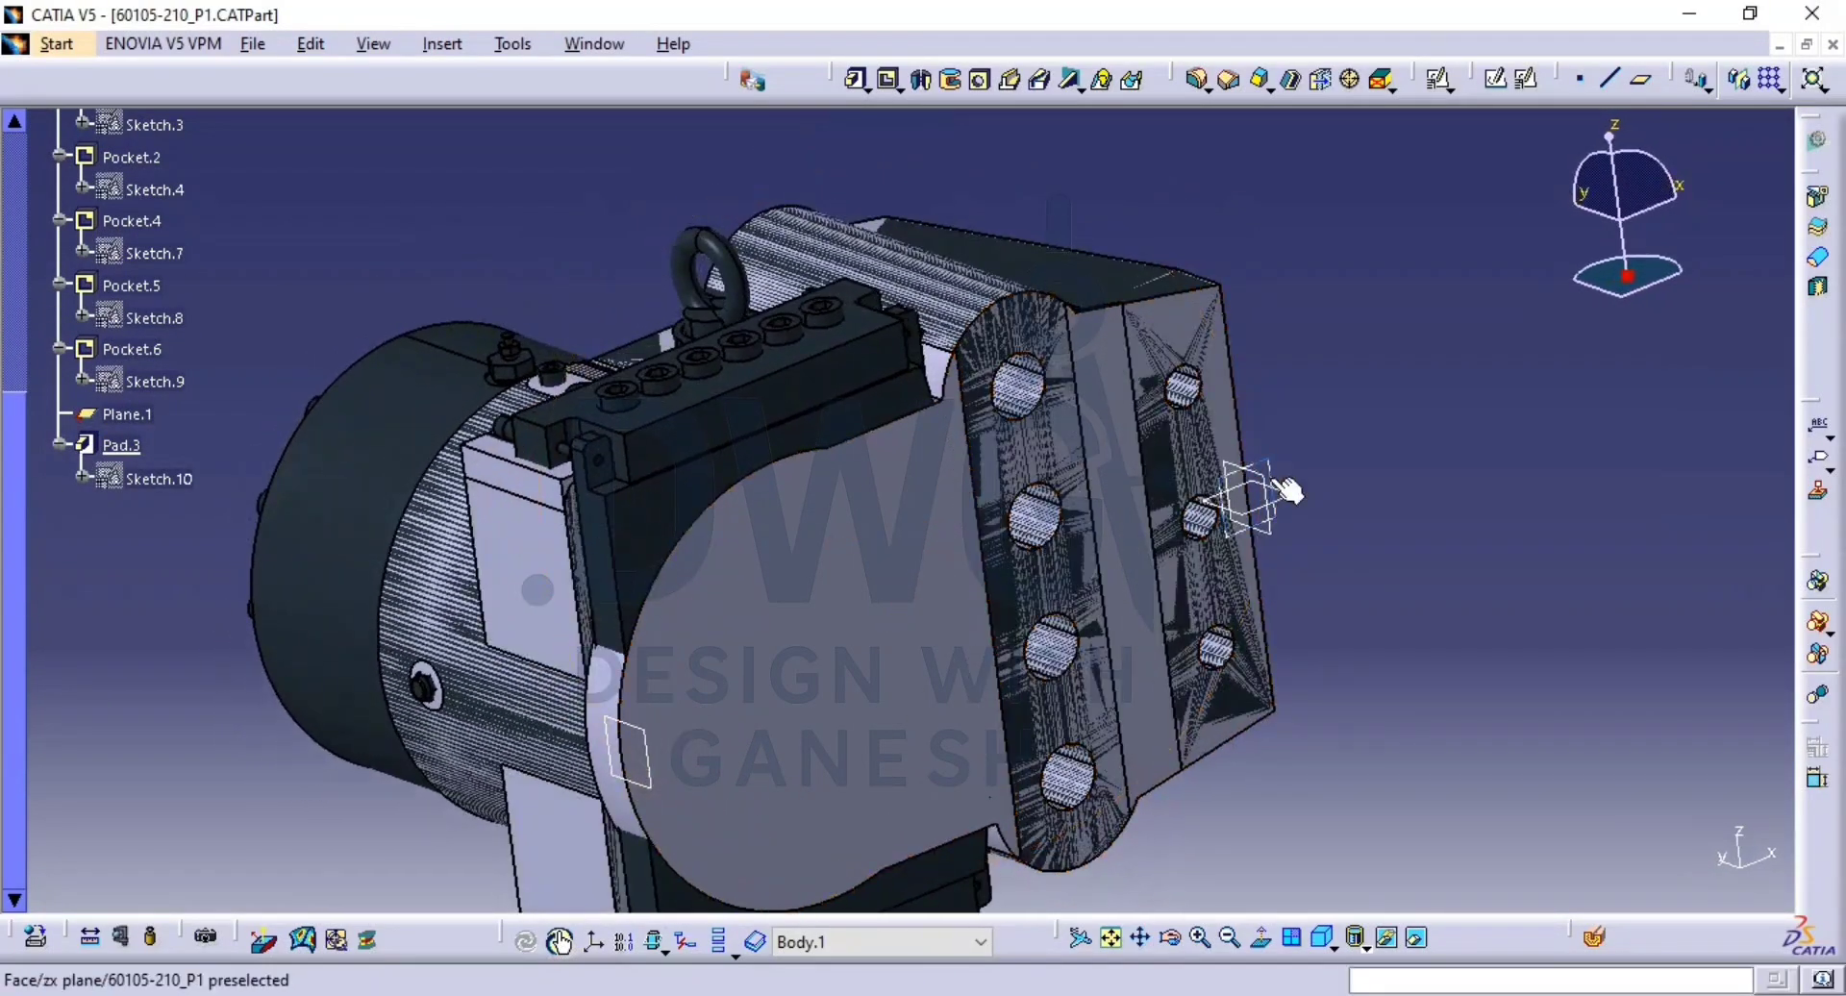
click(1526, 77)
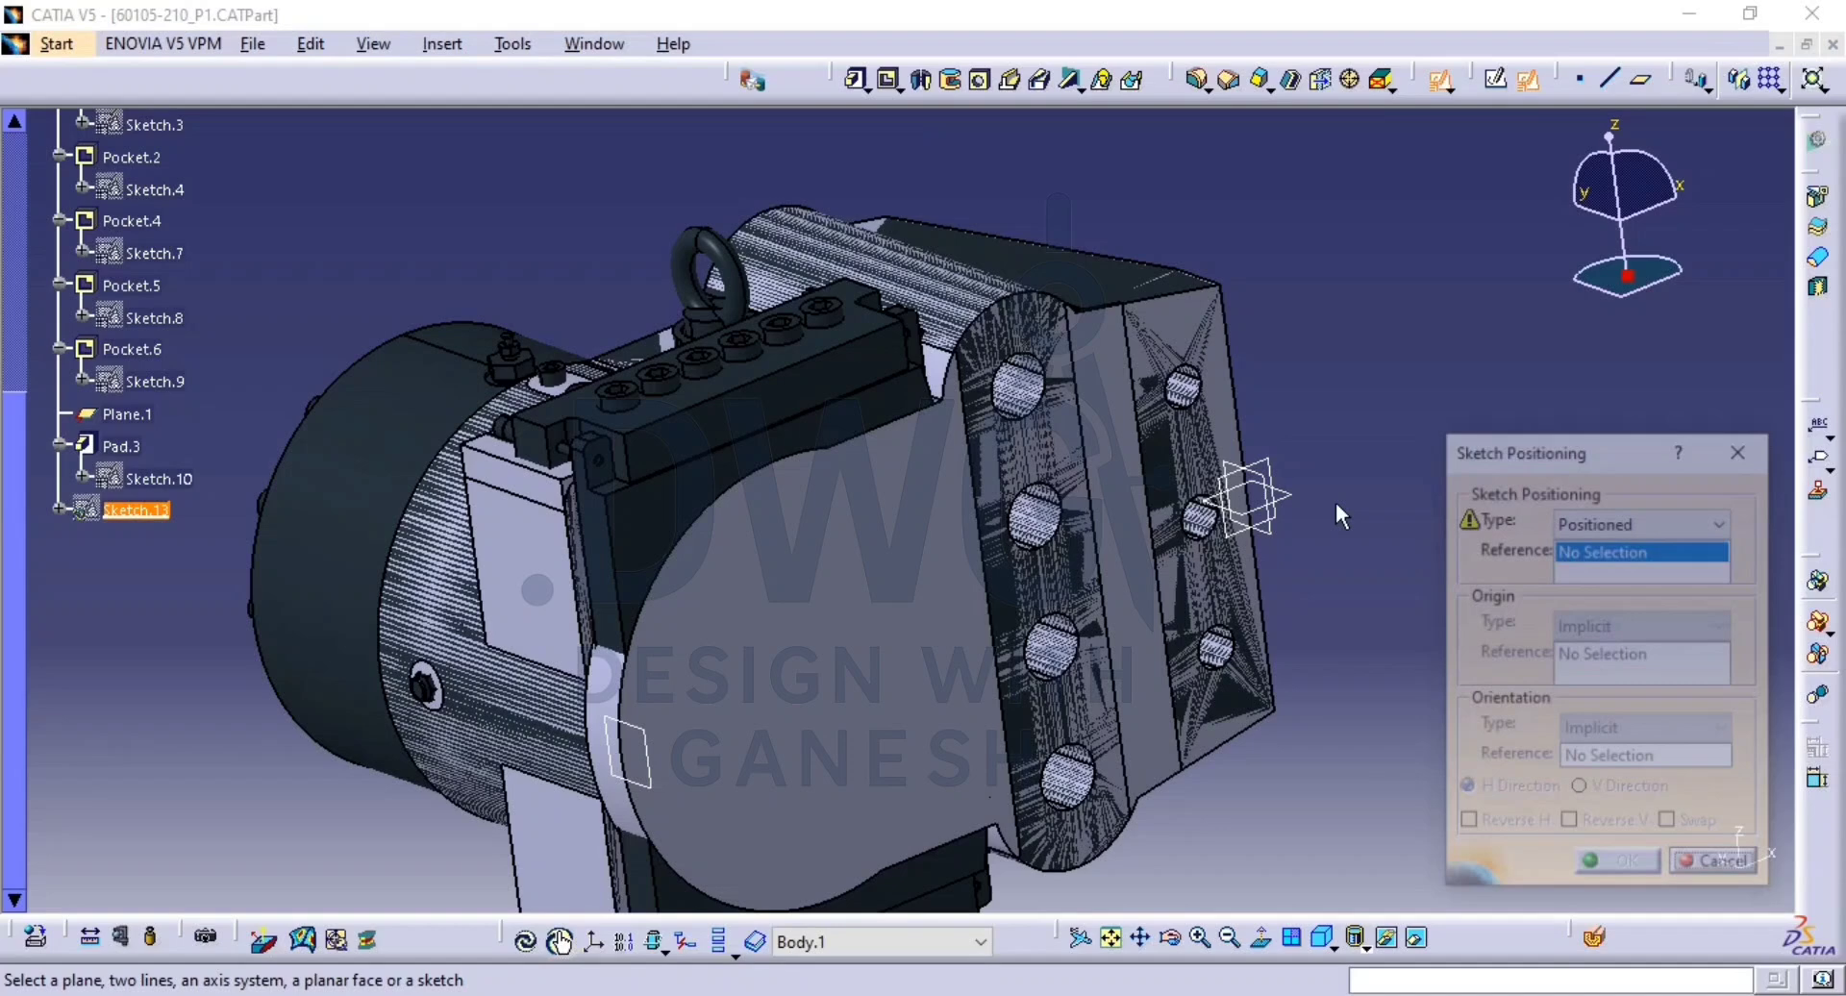
click(1280, 540)
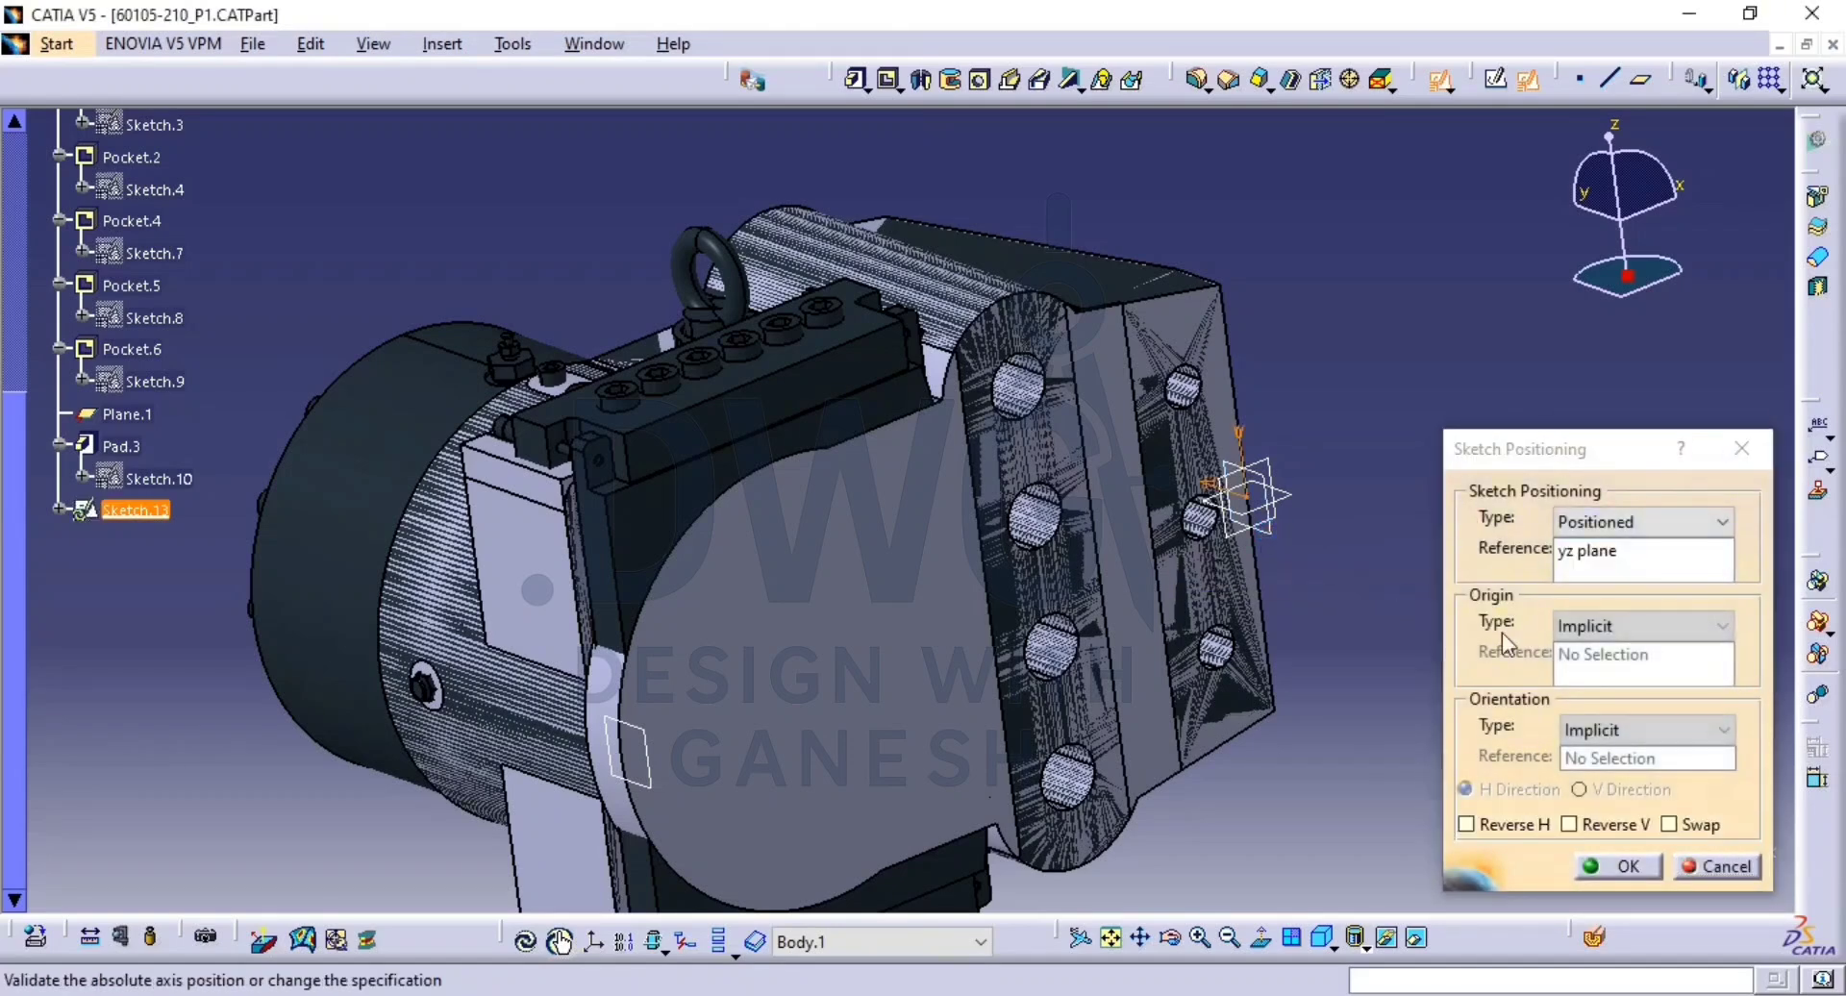
click(1521, 822)
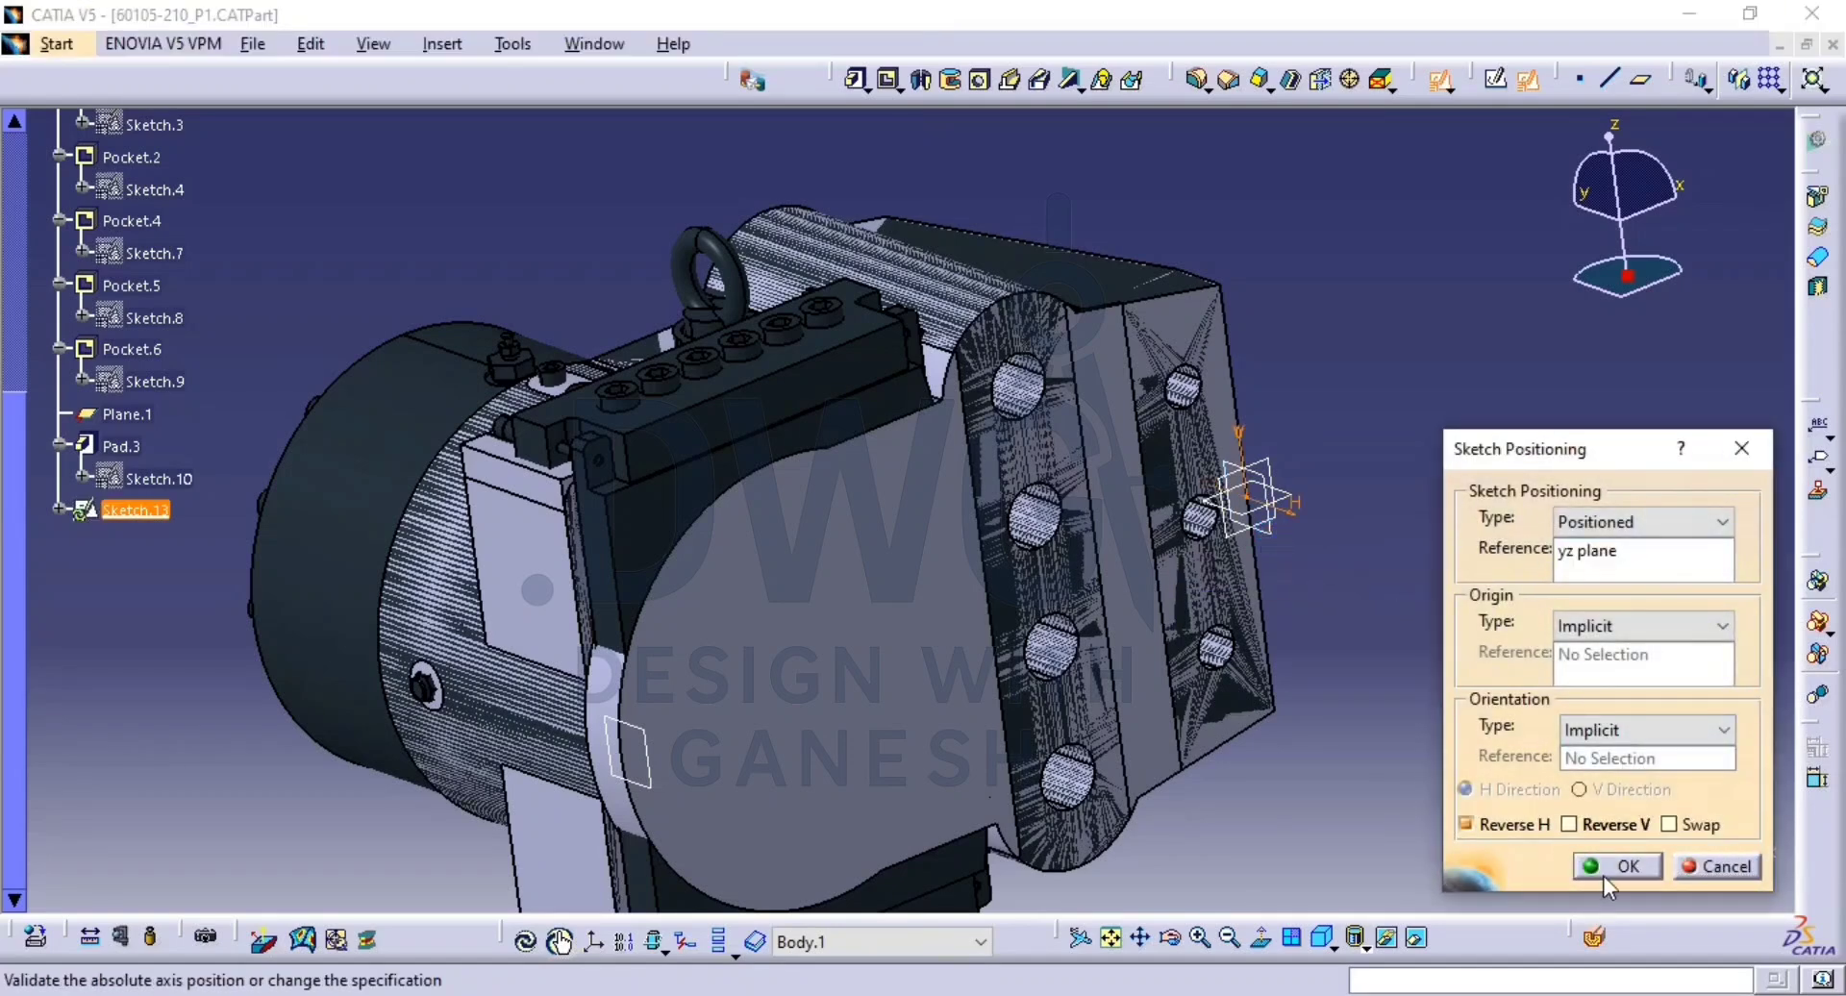
click(1618, 865)
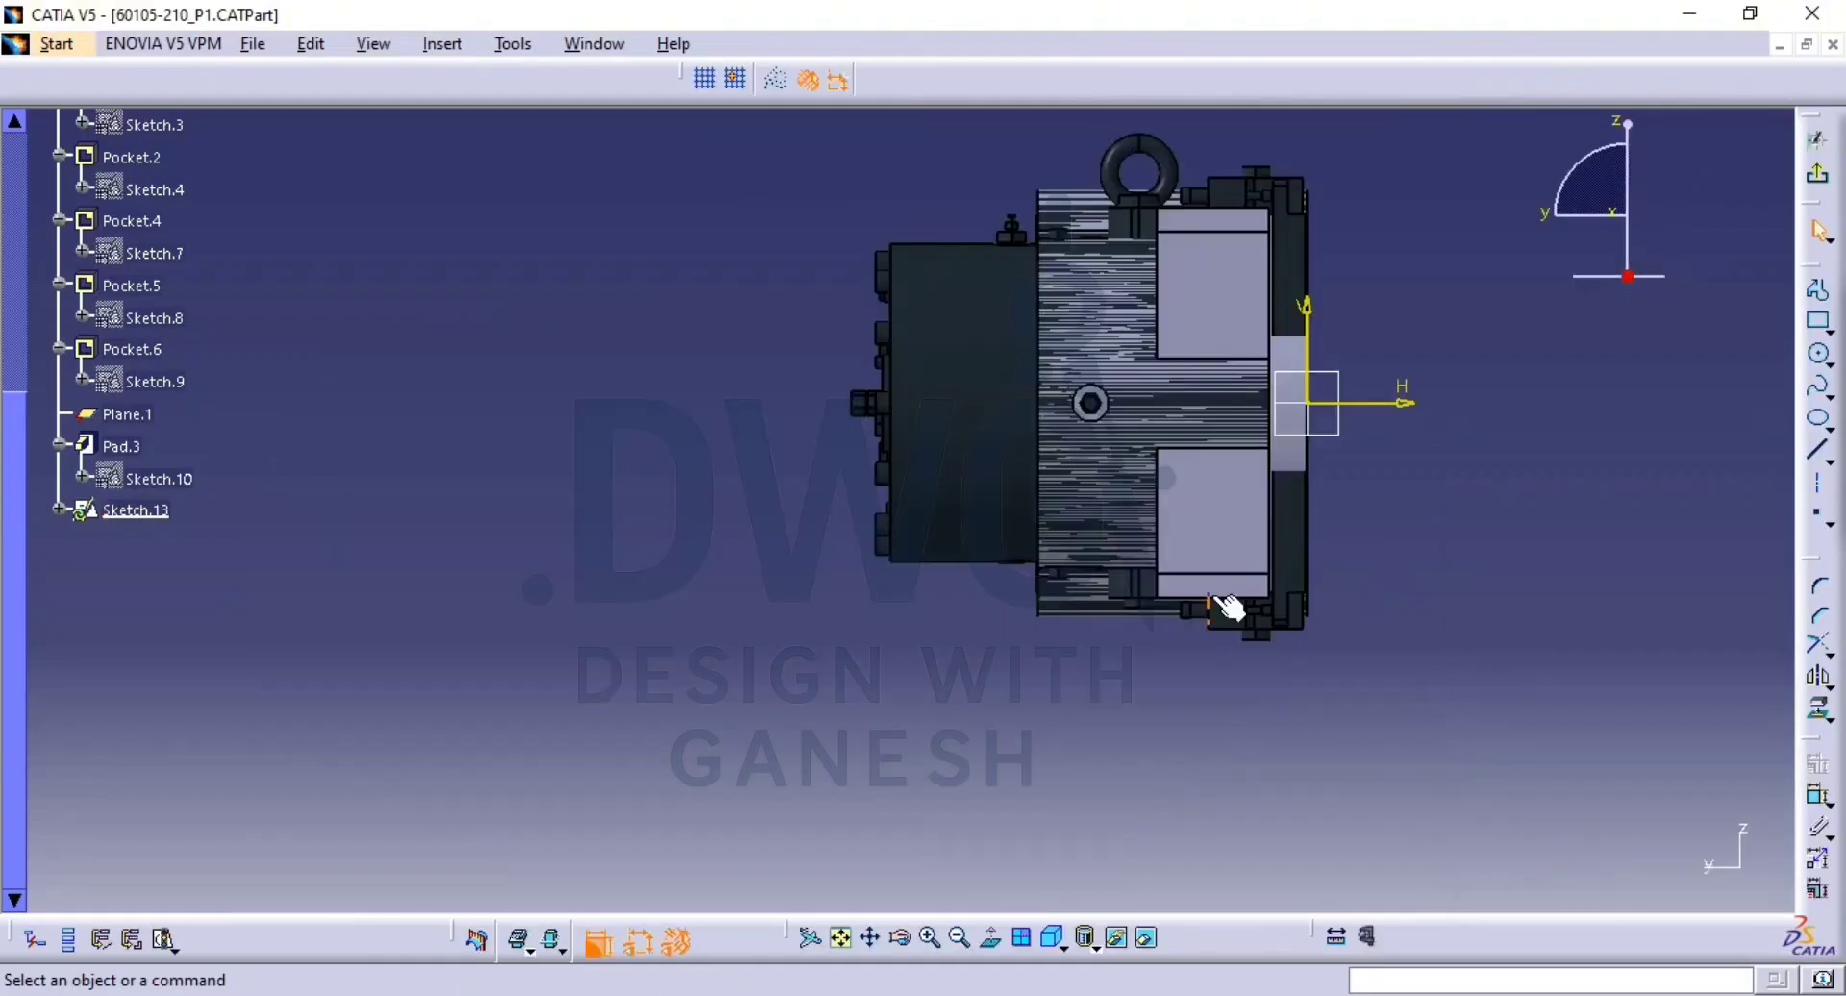
Project the pad's inner vertical edge and the outer vertical edge along the V axis onto the sketch plane.
mouse_move(1223, 396)
middle_down()
mouse_move(1096, 463)
mouse_move(1122, 322)
mouse_move(1076, 438)
mouse_move(806, 565)
middle_up()
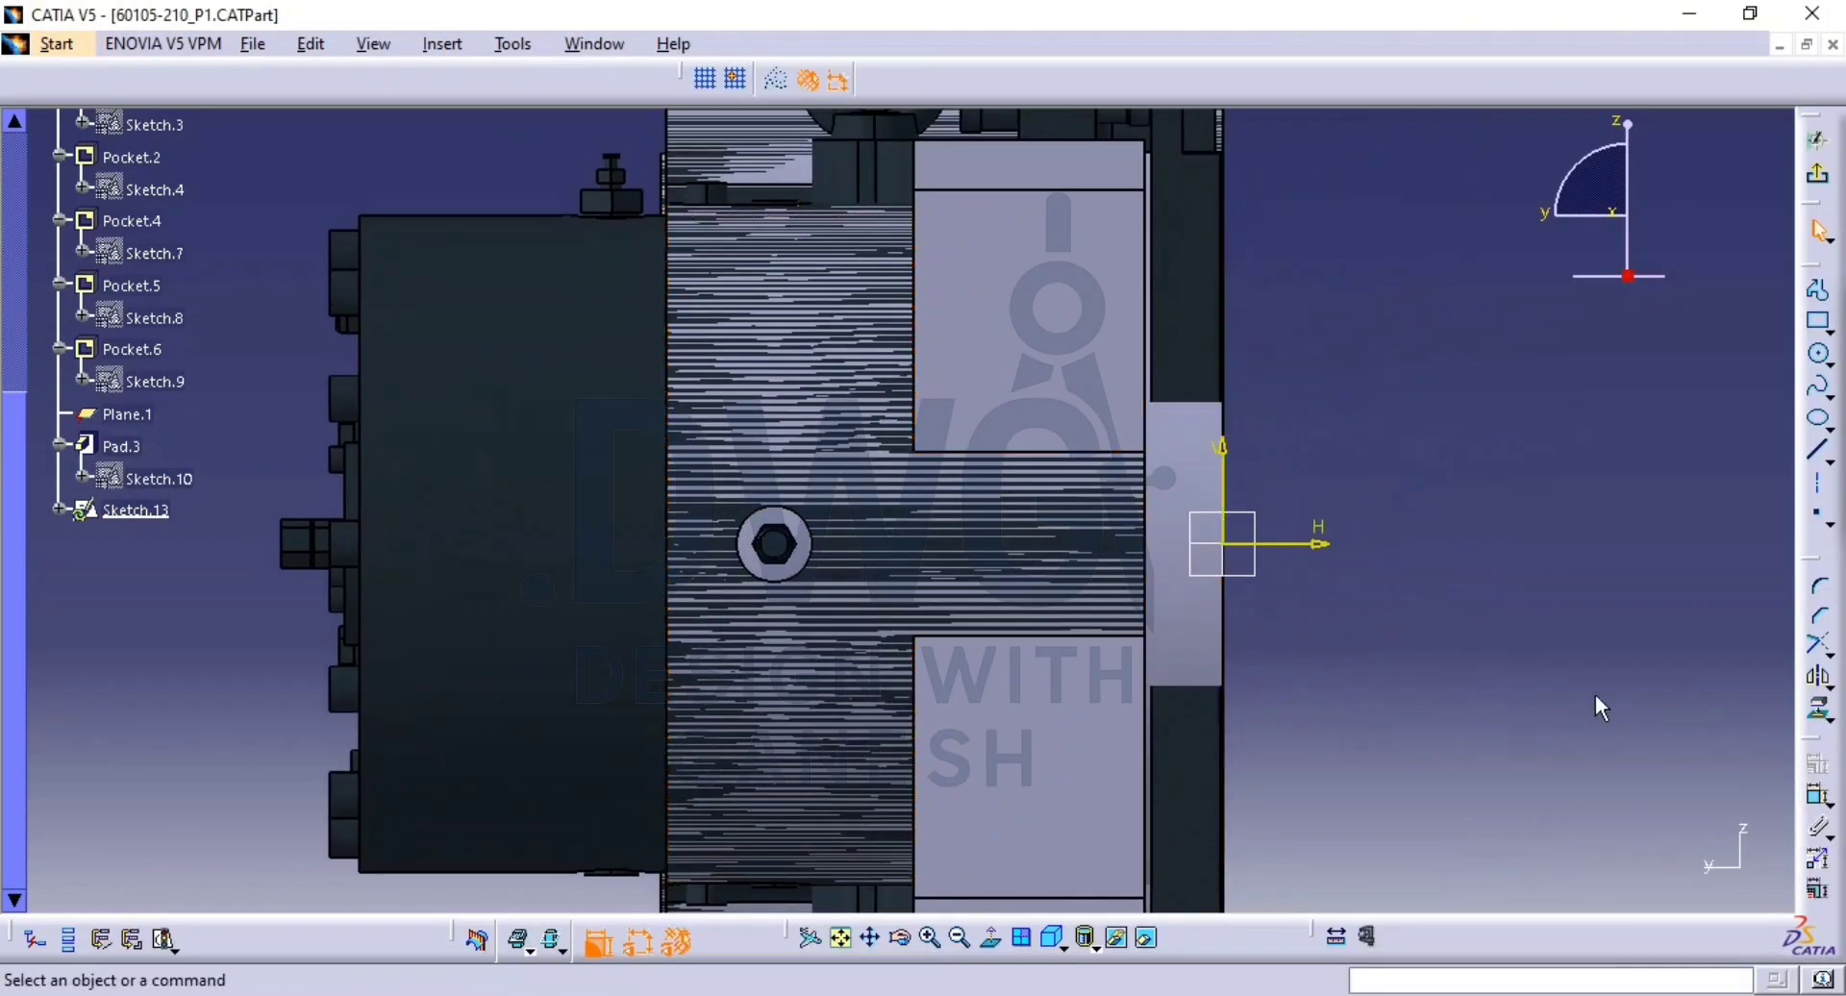
click(1817, 710)
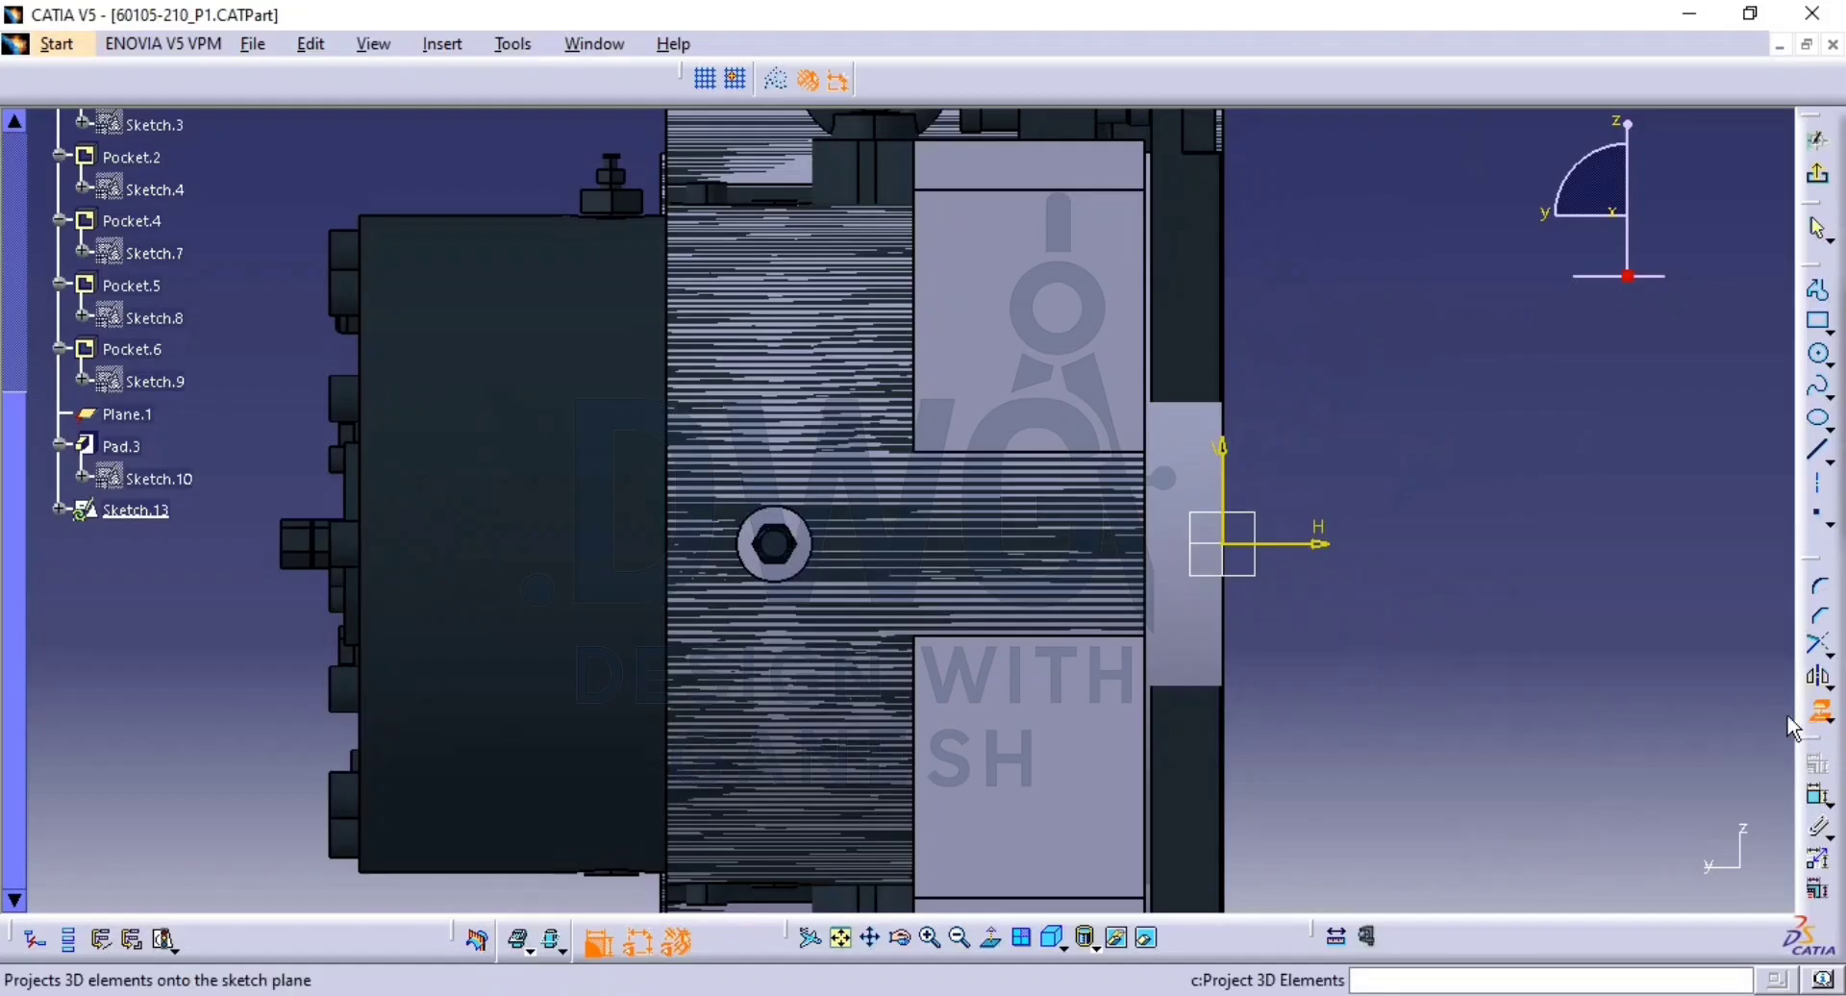
click(1153, 326)
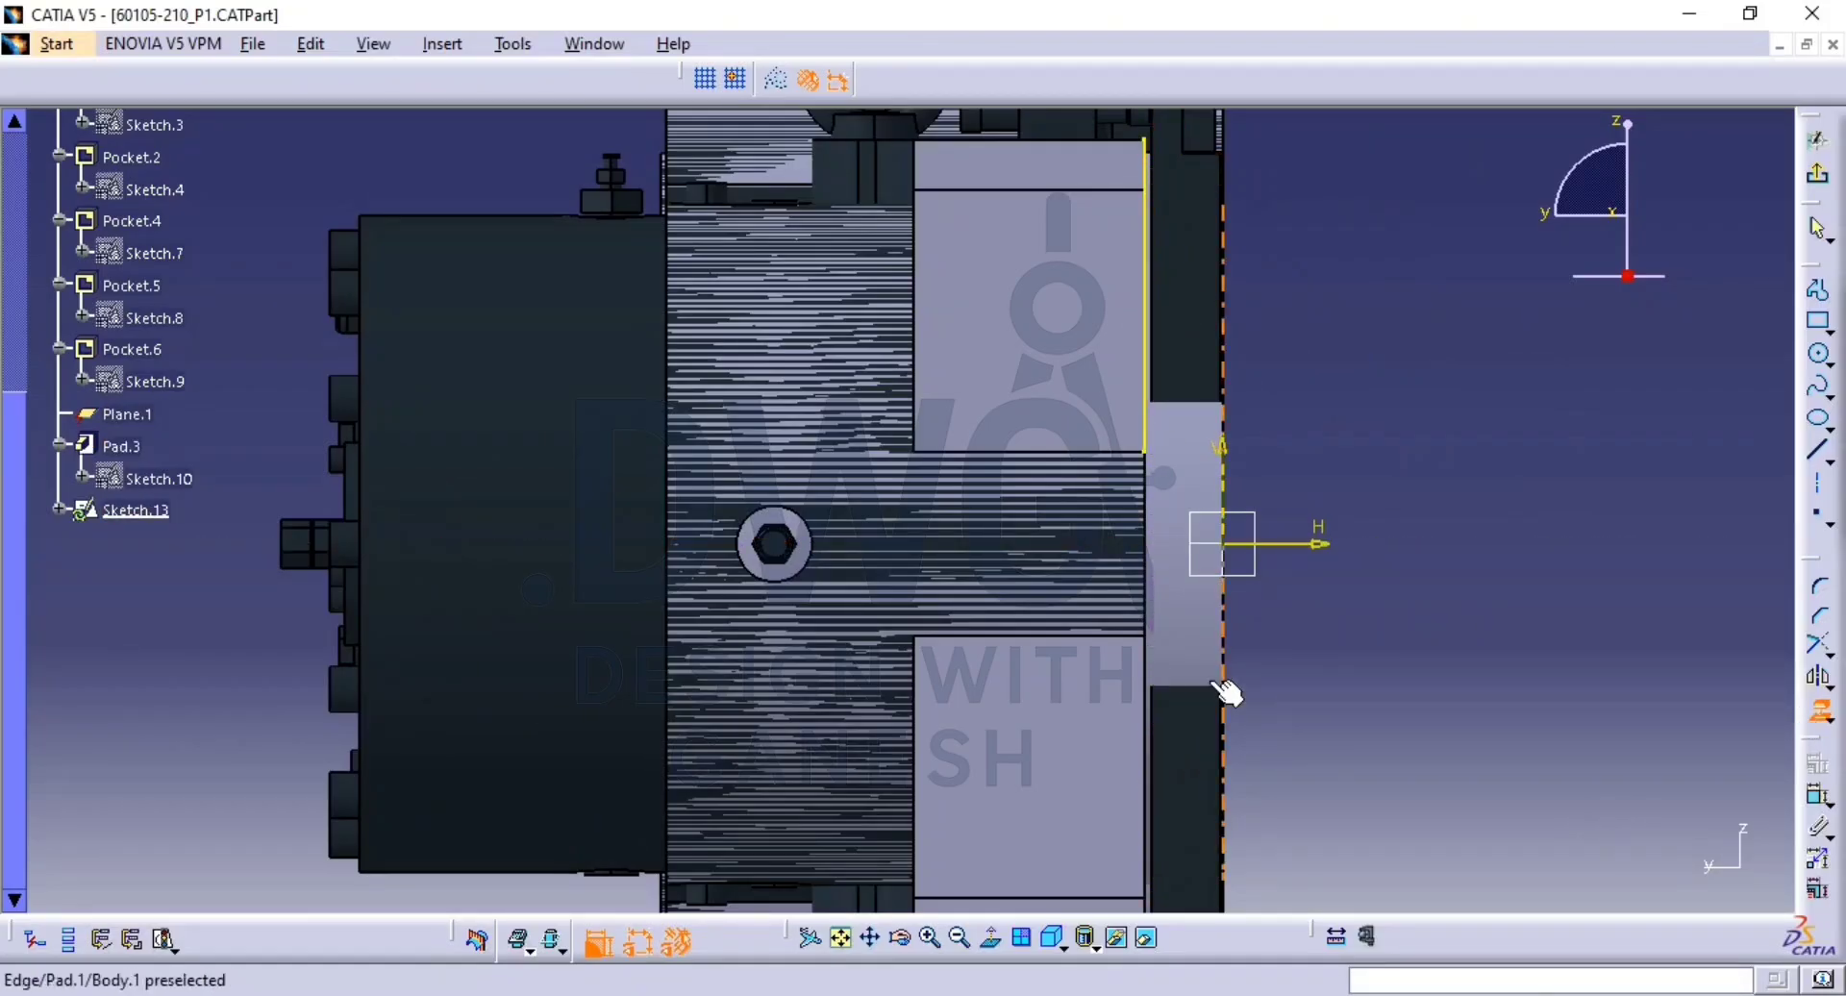
mouse_move(1224, 691)
middle_down()
mouse_move(1137, 494)
mouse_move(1159, 403)
mouse_move(1179, 556)
middle_up()
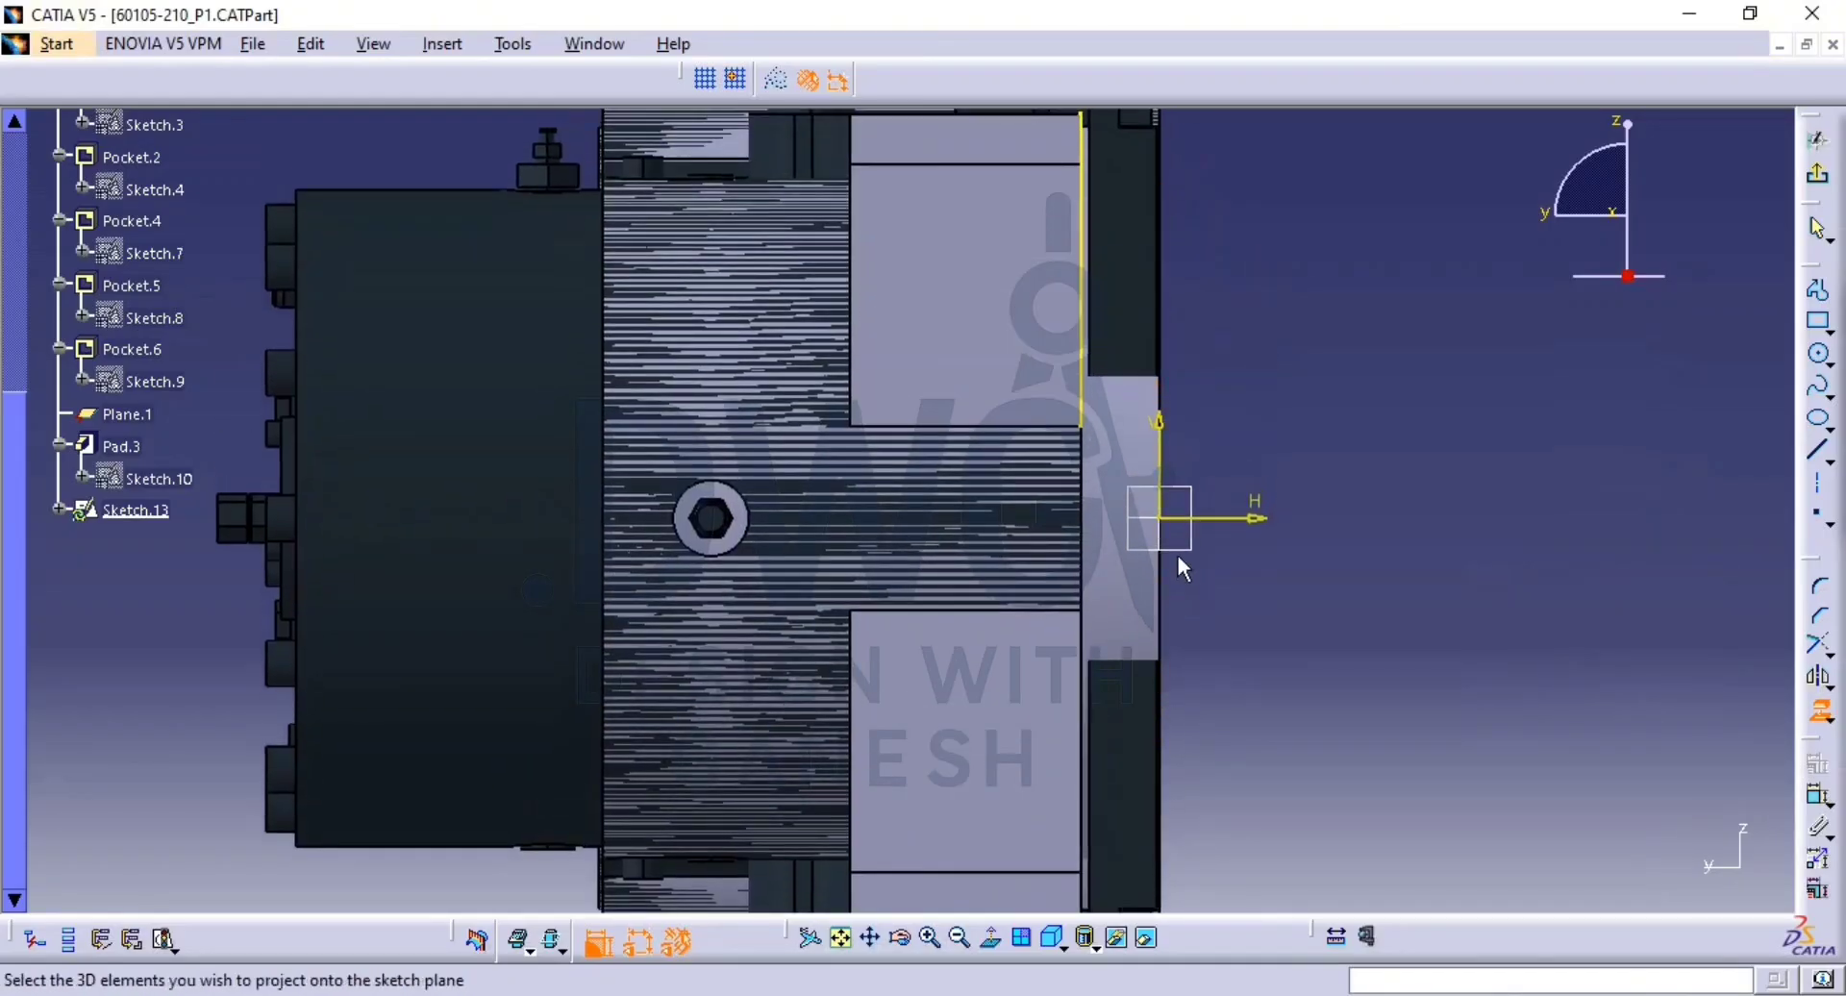
click(1161, 398)
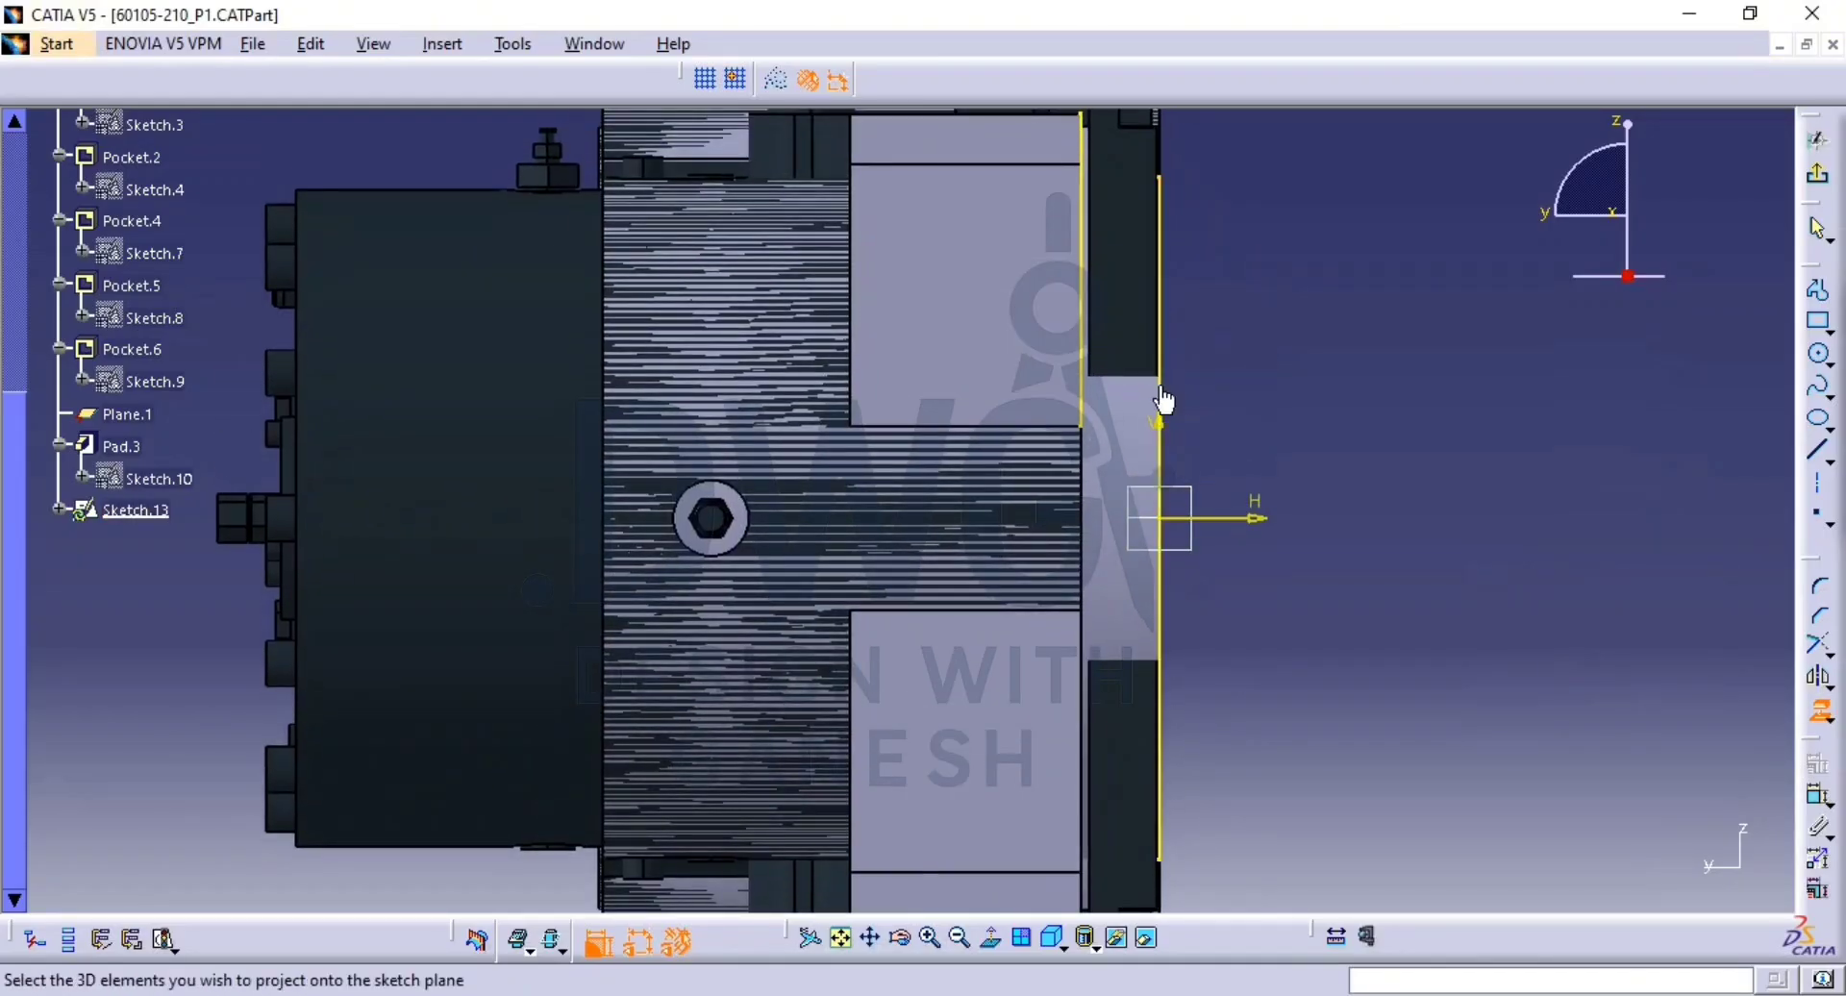
Project the short upper and lower edges of the part onto the sketch and exit the sketch.
mouse_move(1207, 345)
middle_down()
mouse_move(1068, 458)
mouse_move(1101, 473)
mouse_move(1090, 485)
mouse_move(769, 505)
middle_up()
middle_drag(950, 531, 1157, 610)
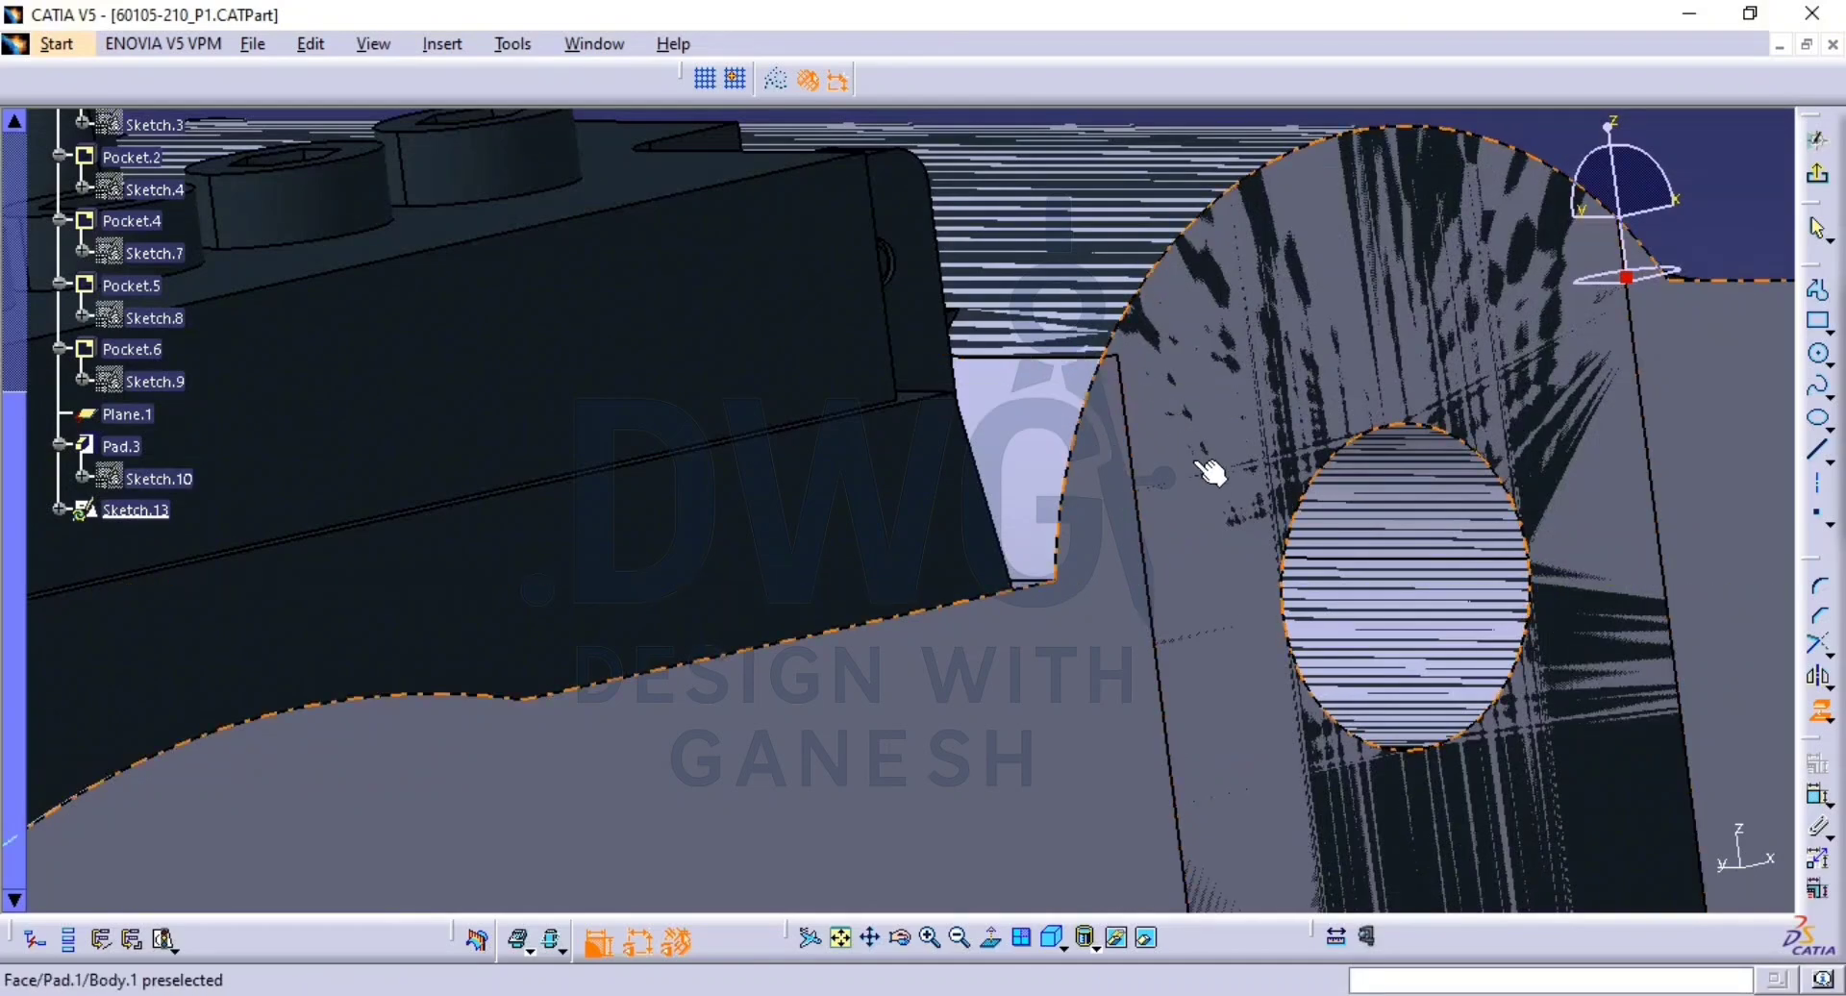
middle_drag(1169, 542, 1179, 784)
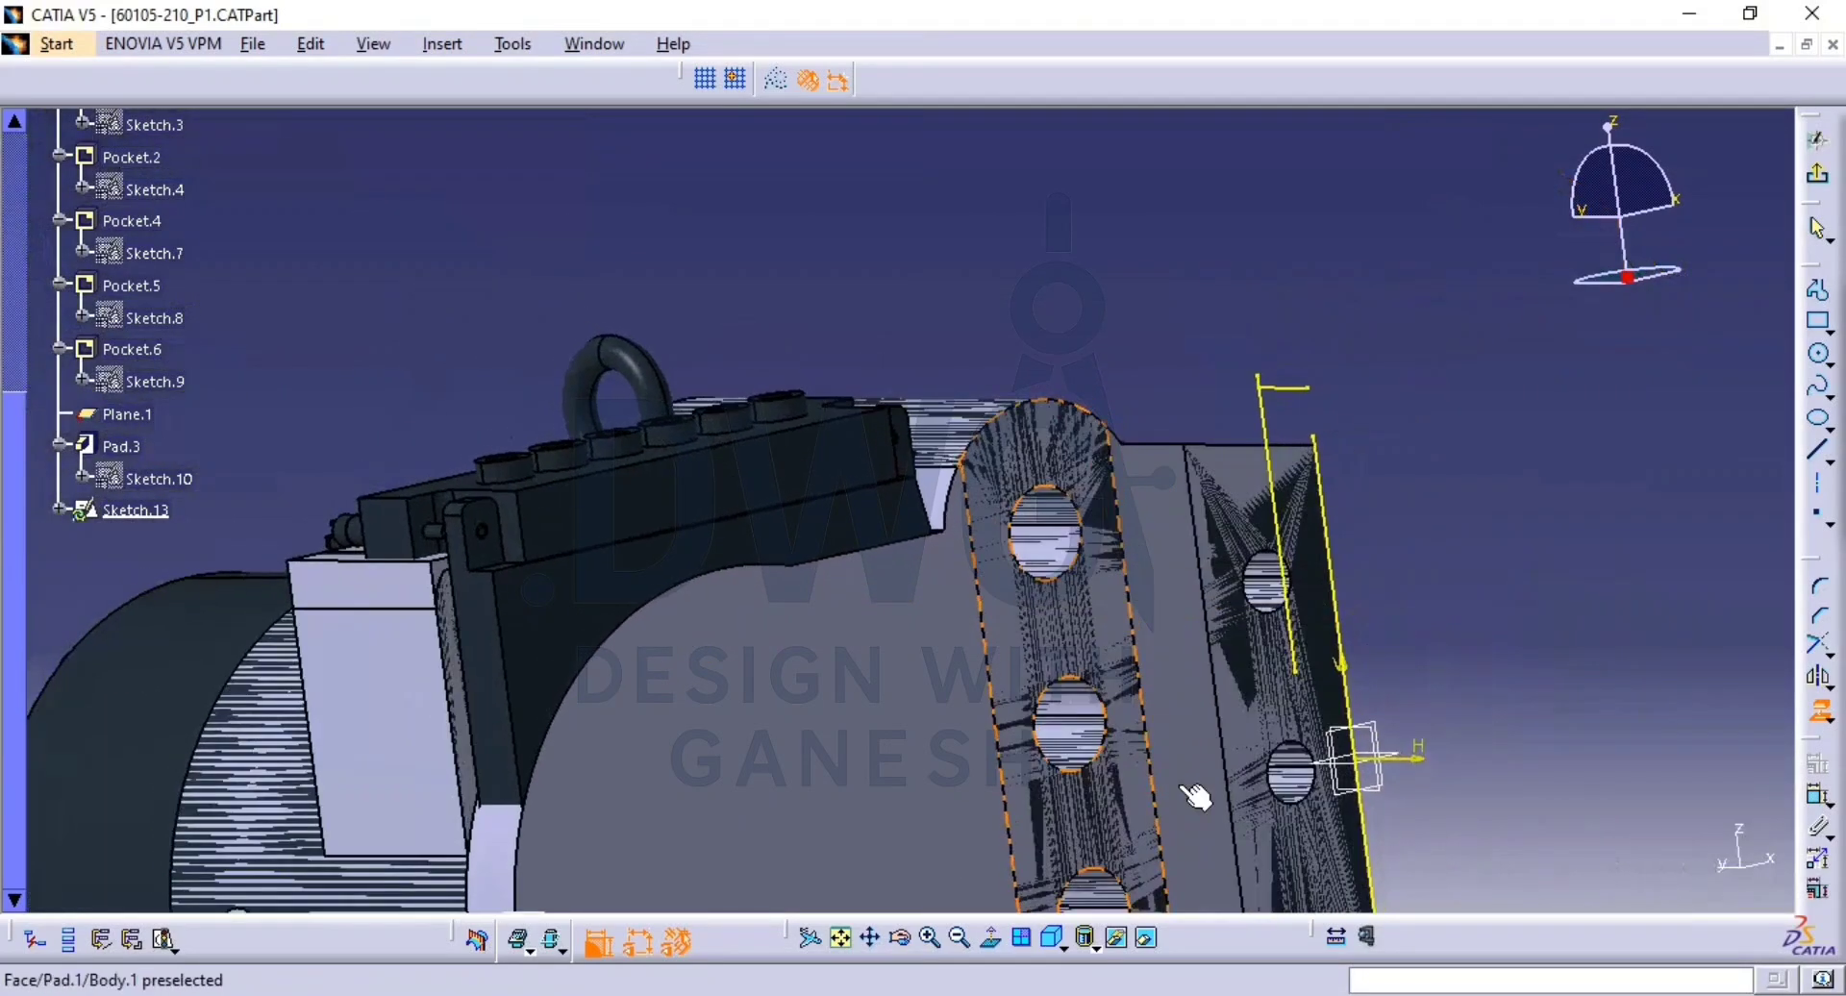
middle_drag(1134, 663, 1062, 341)
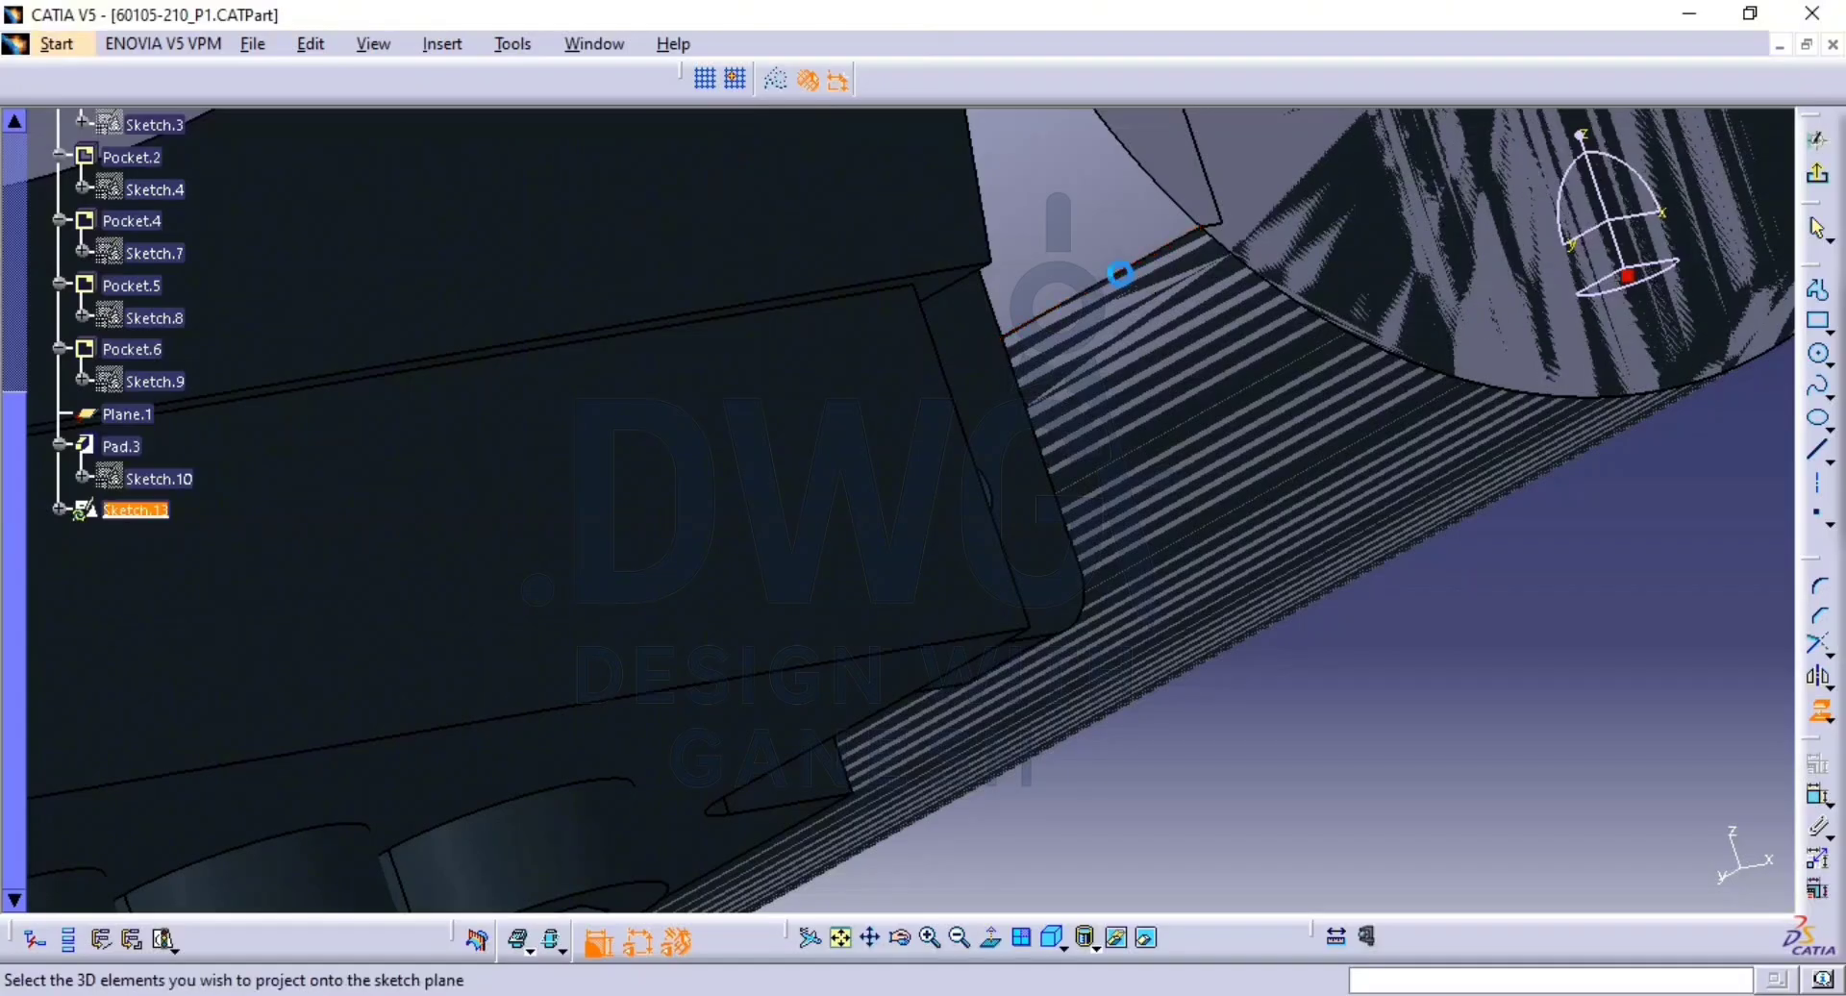
middle_drag(1117, 276, 1316, 648)
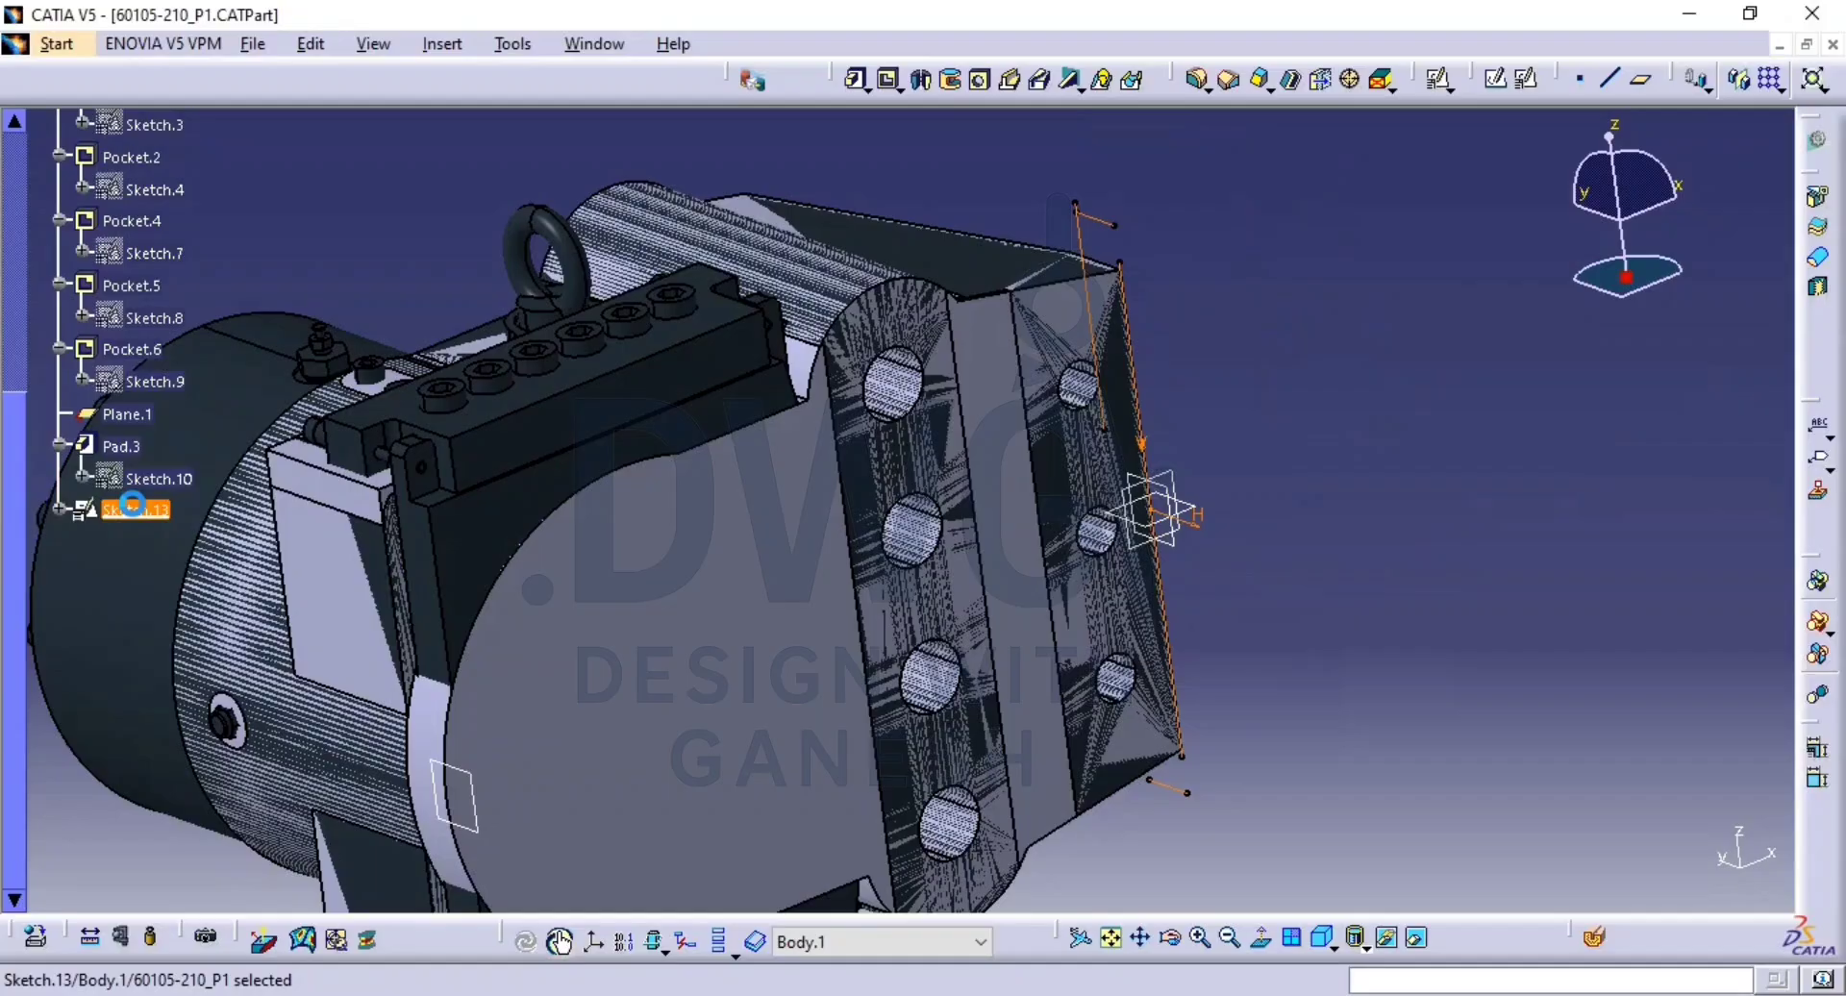
Isolate Sketch.13 from its source geometry and reopen it for editing.
right_click(135, 510)
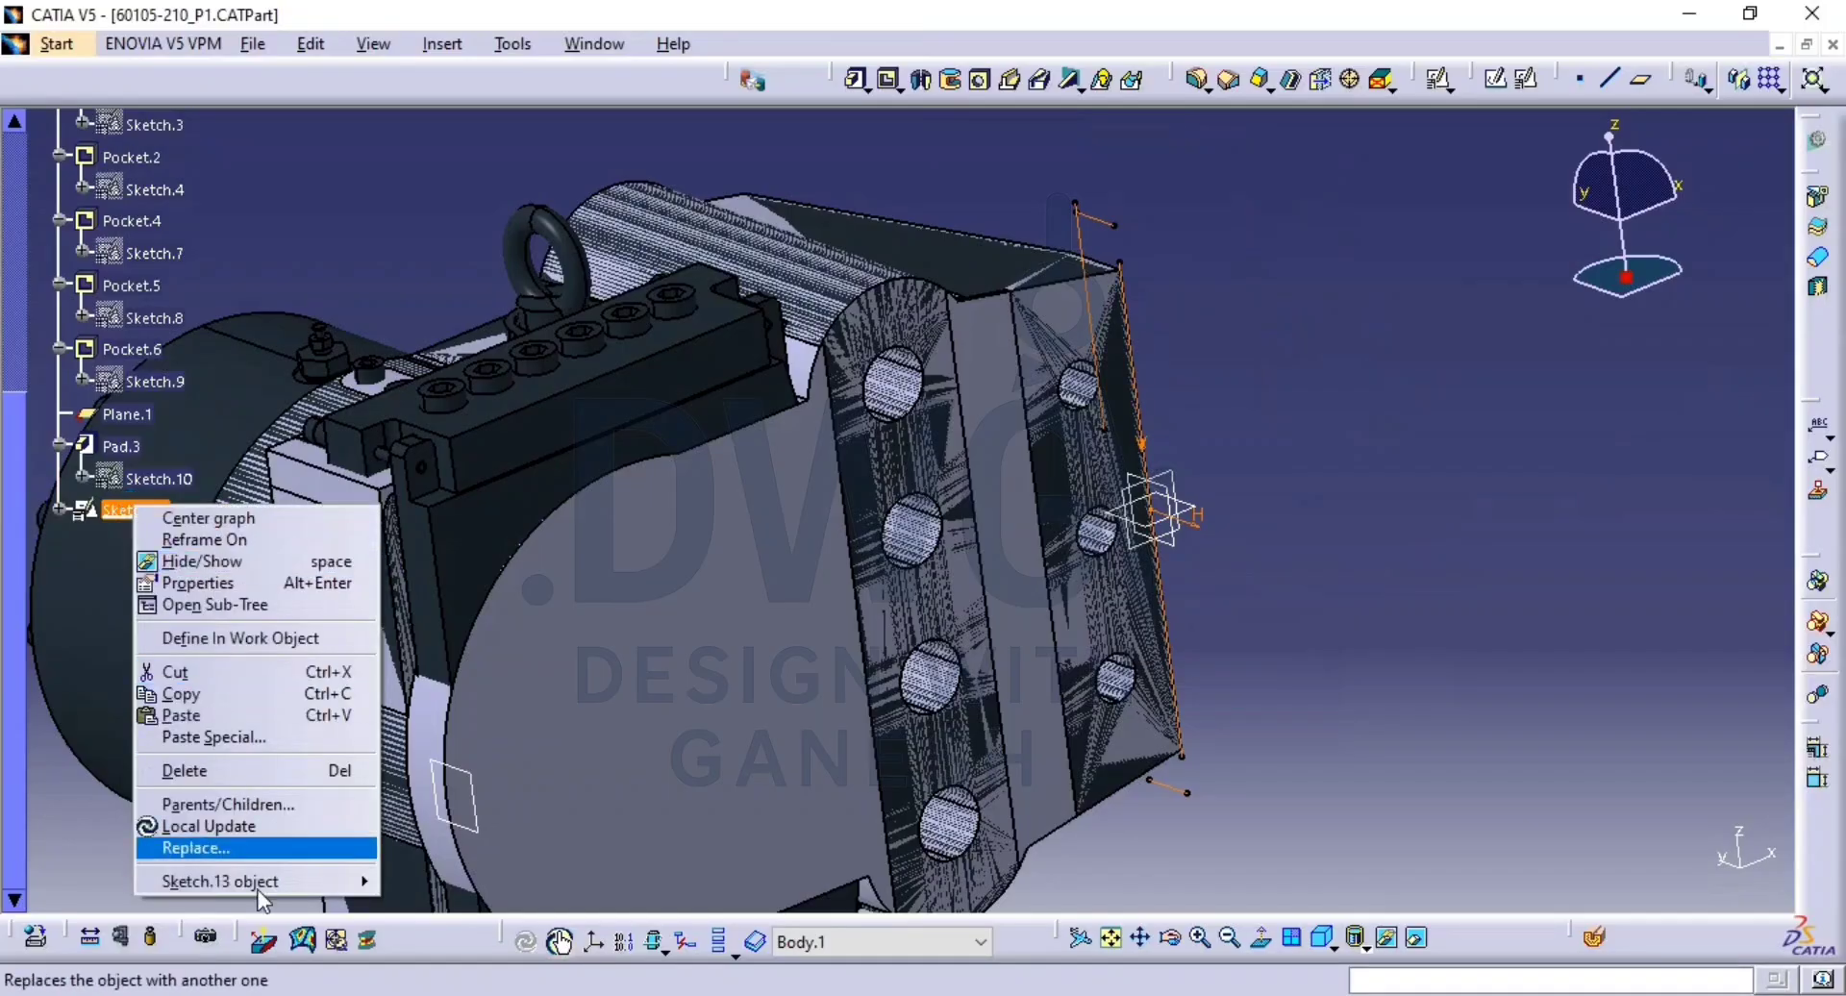
mouse_move(302, 882)
click(462, 936)
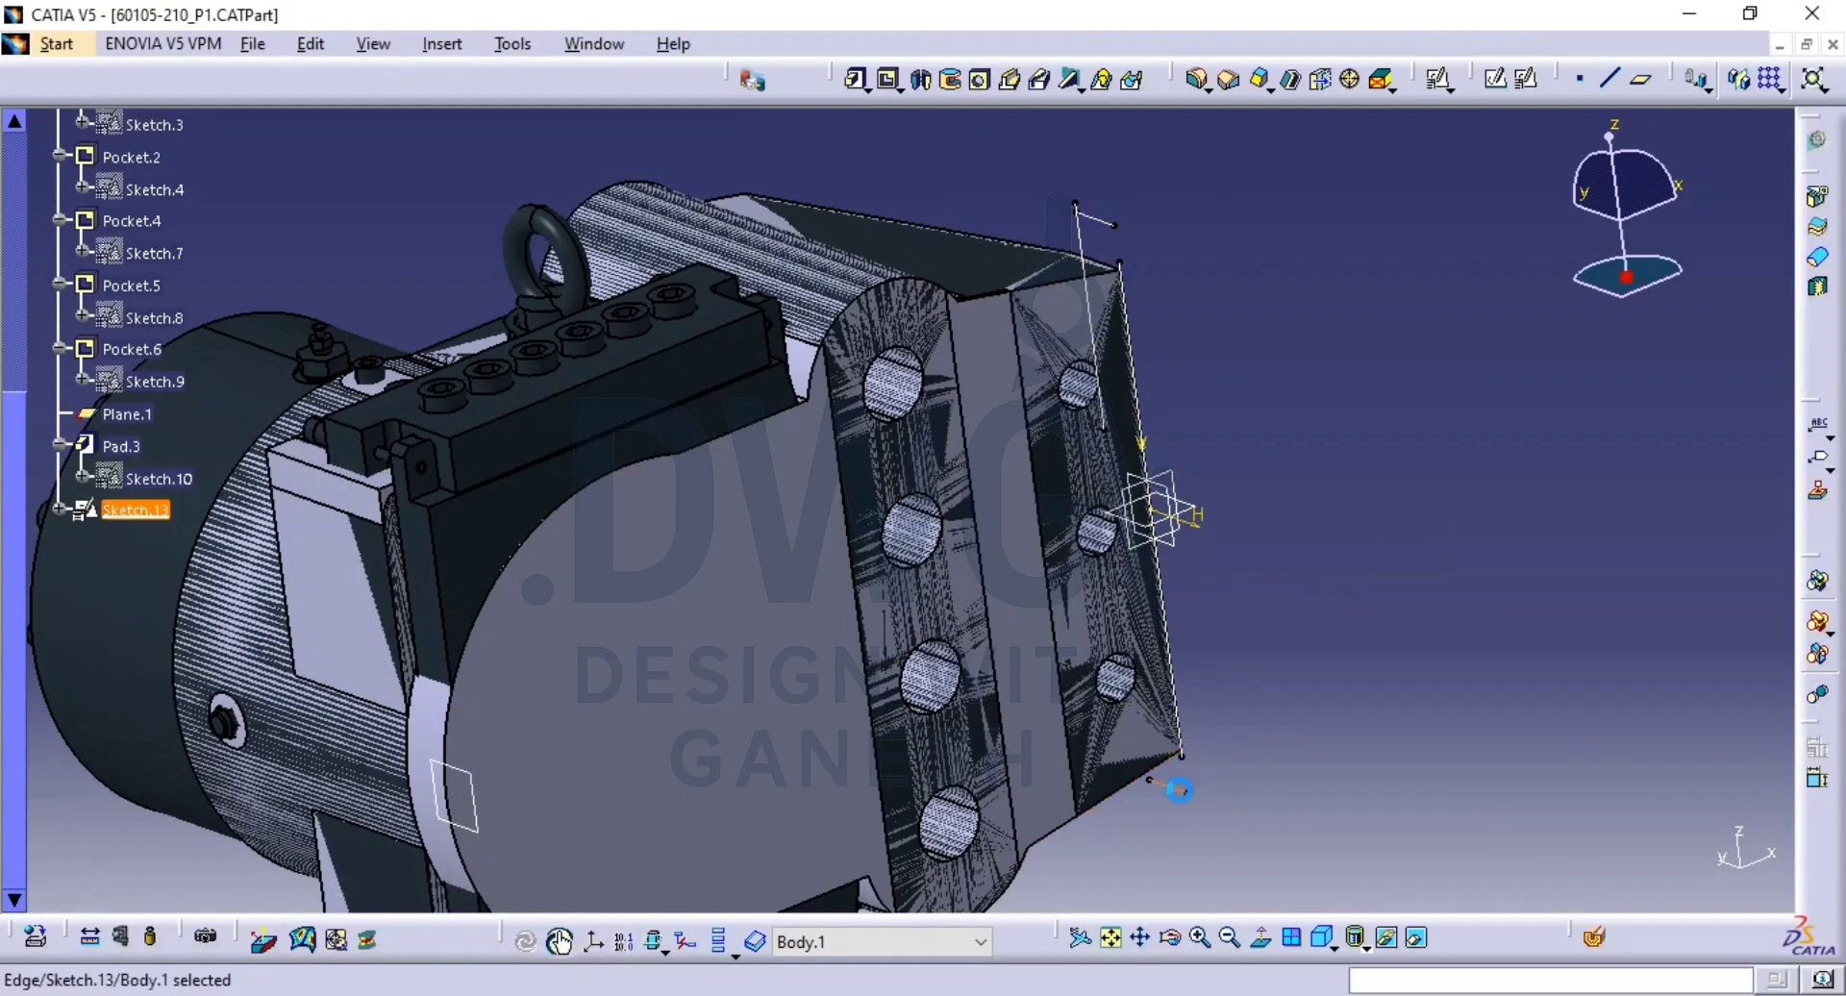
click(118, 509)
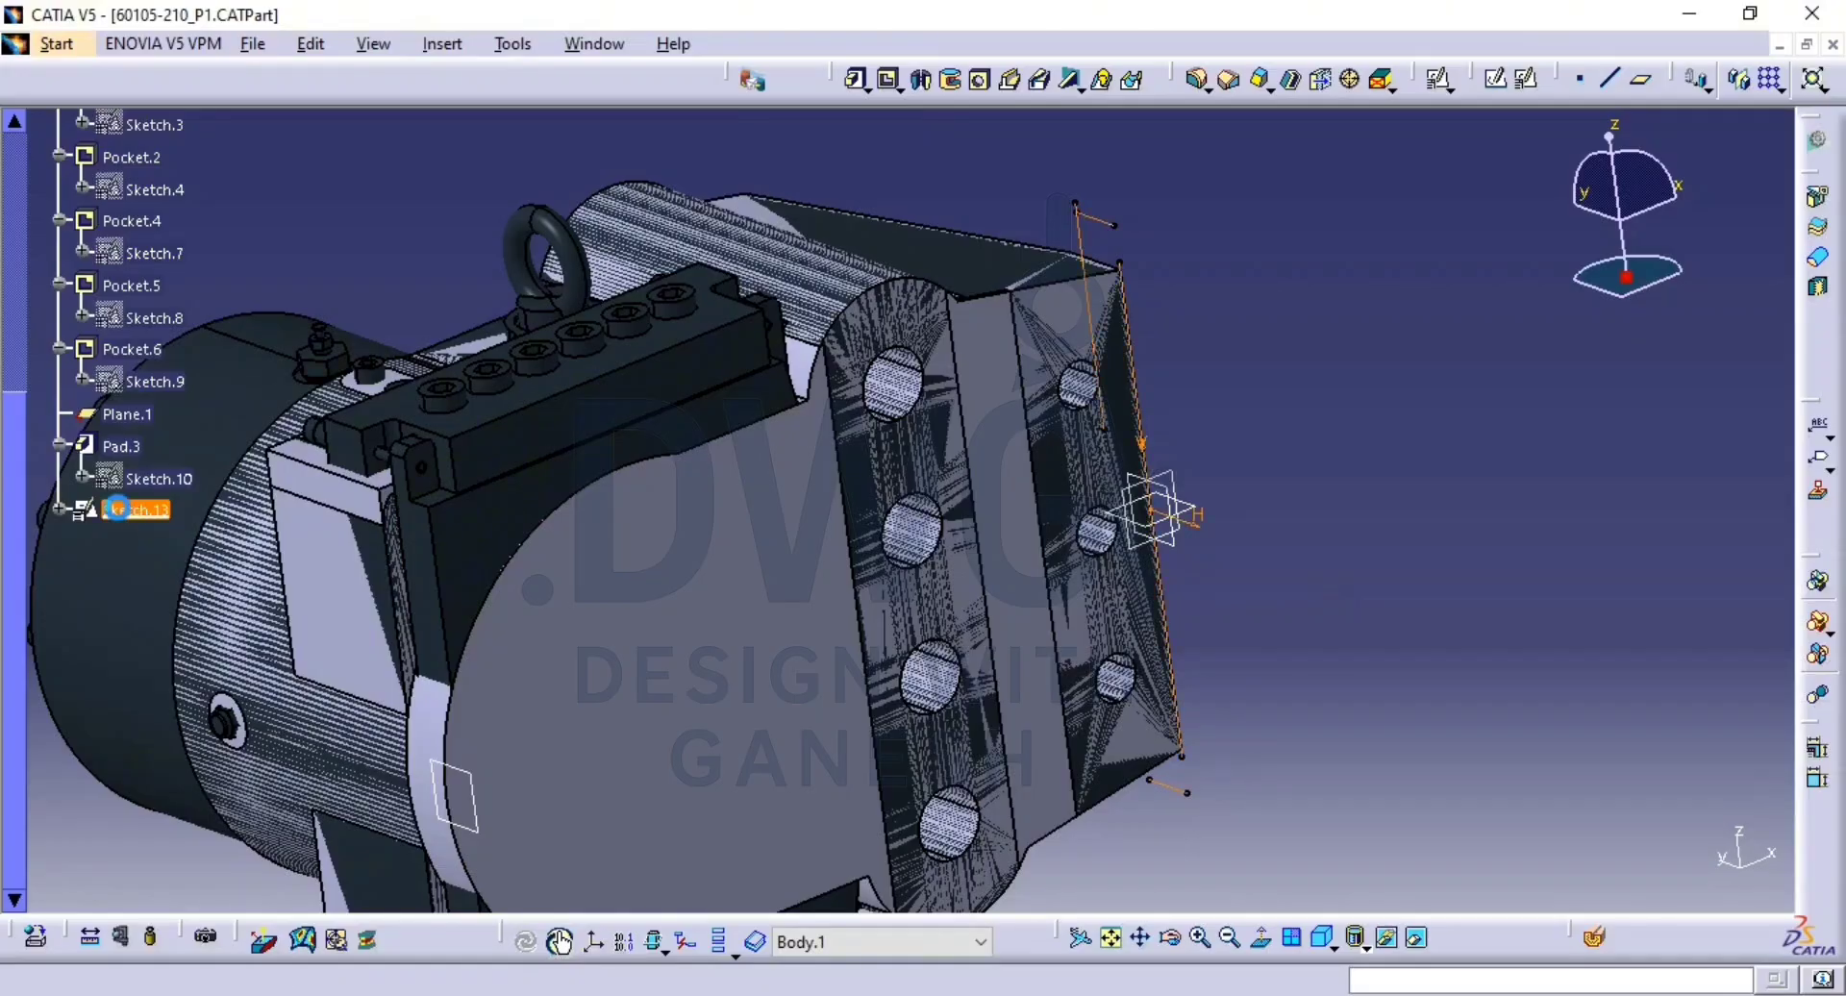
double_click(117, 509)
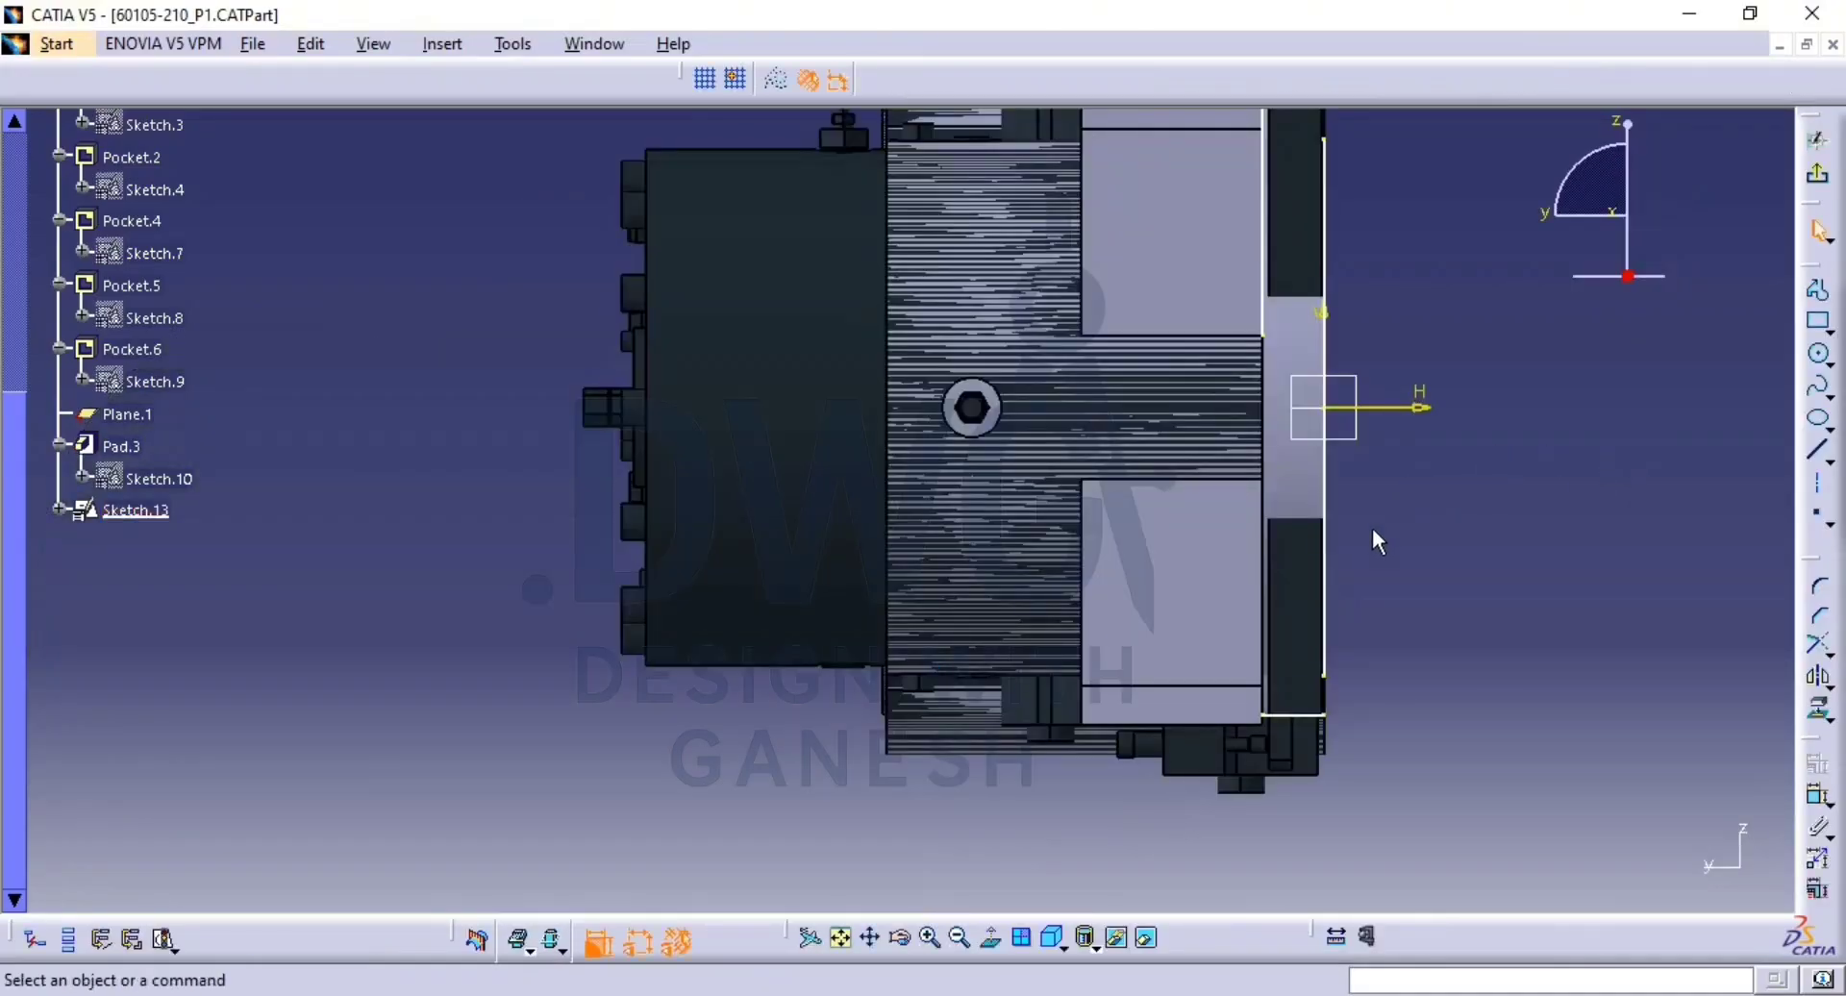
Hide the solid body so only the sketch lines remain displayed.
middle_drag(1373, 531, 1320, 621)
right_click(1039, 541)
click(1123, 590)
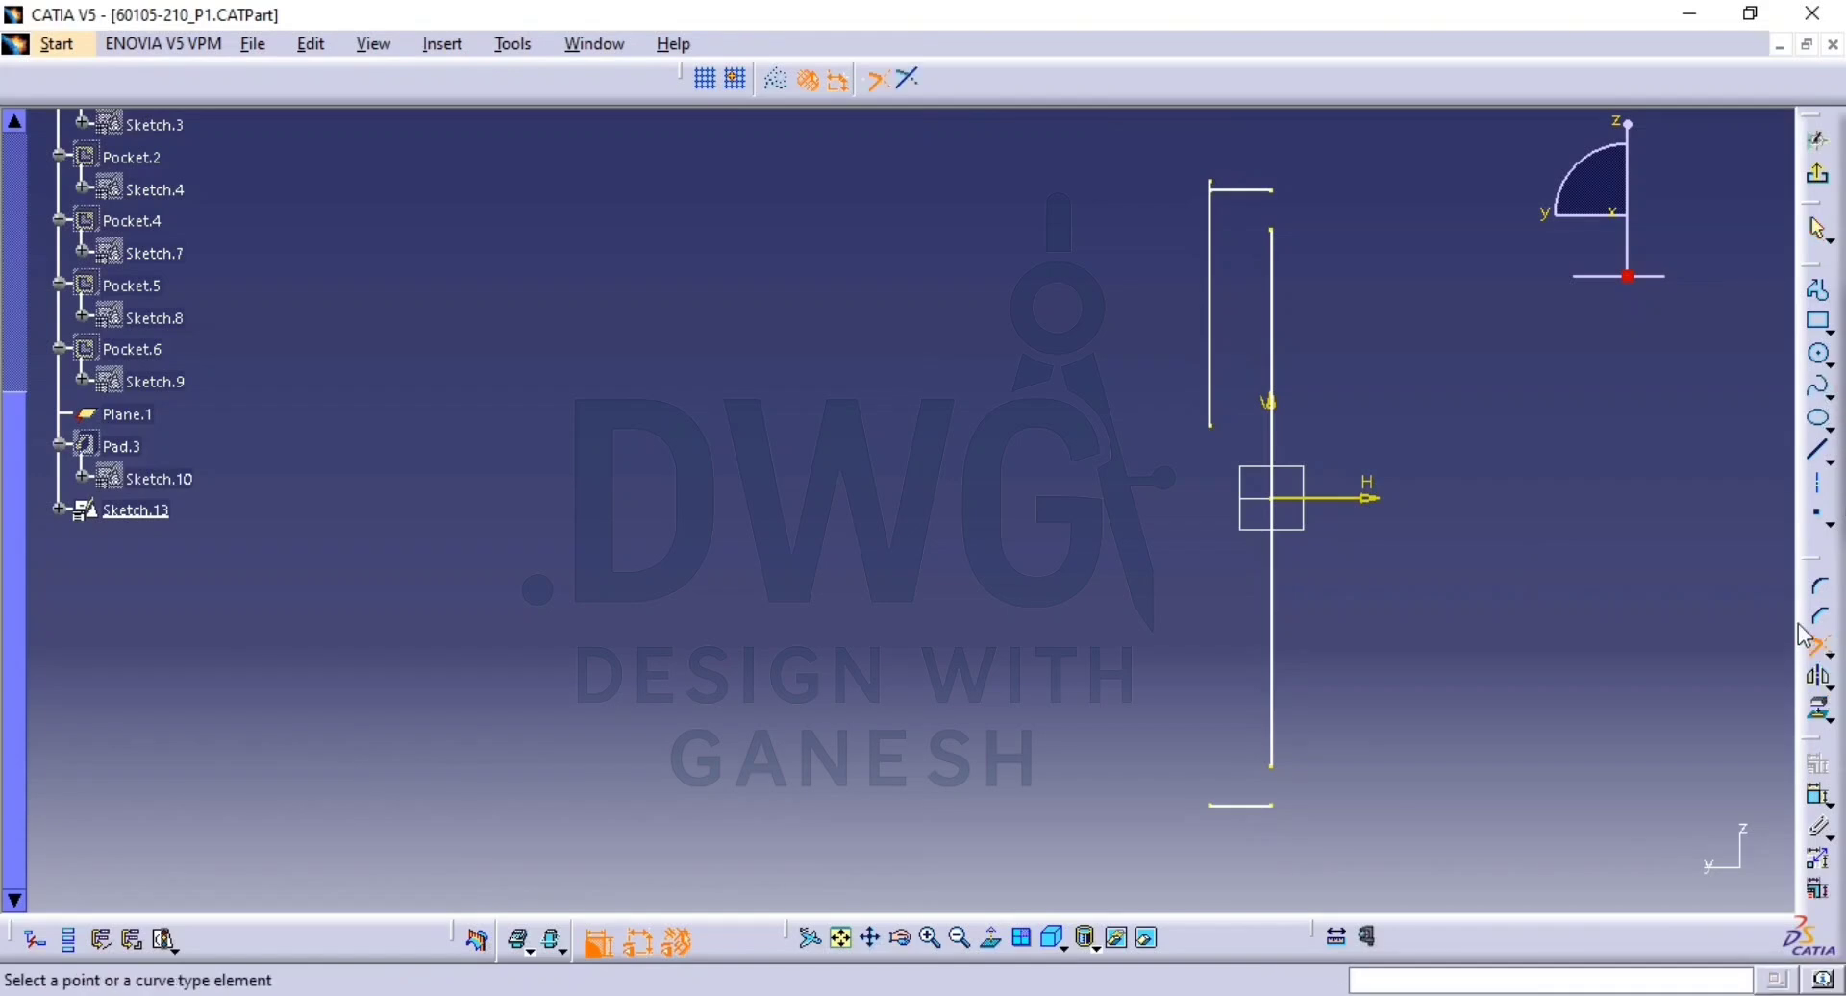
Trim the four sketch lines against each other at the corners to form a closed rectangular profile.
click(1215, 249)
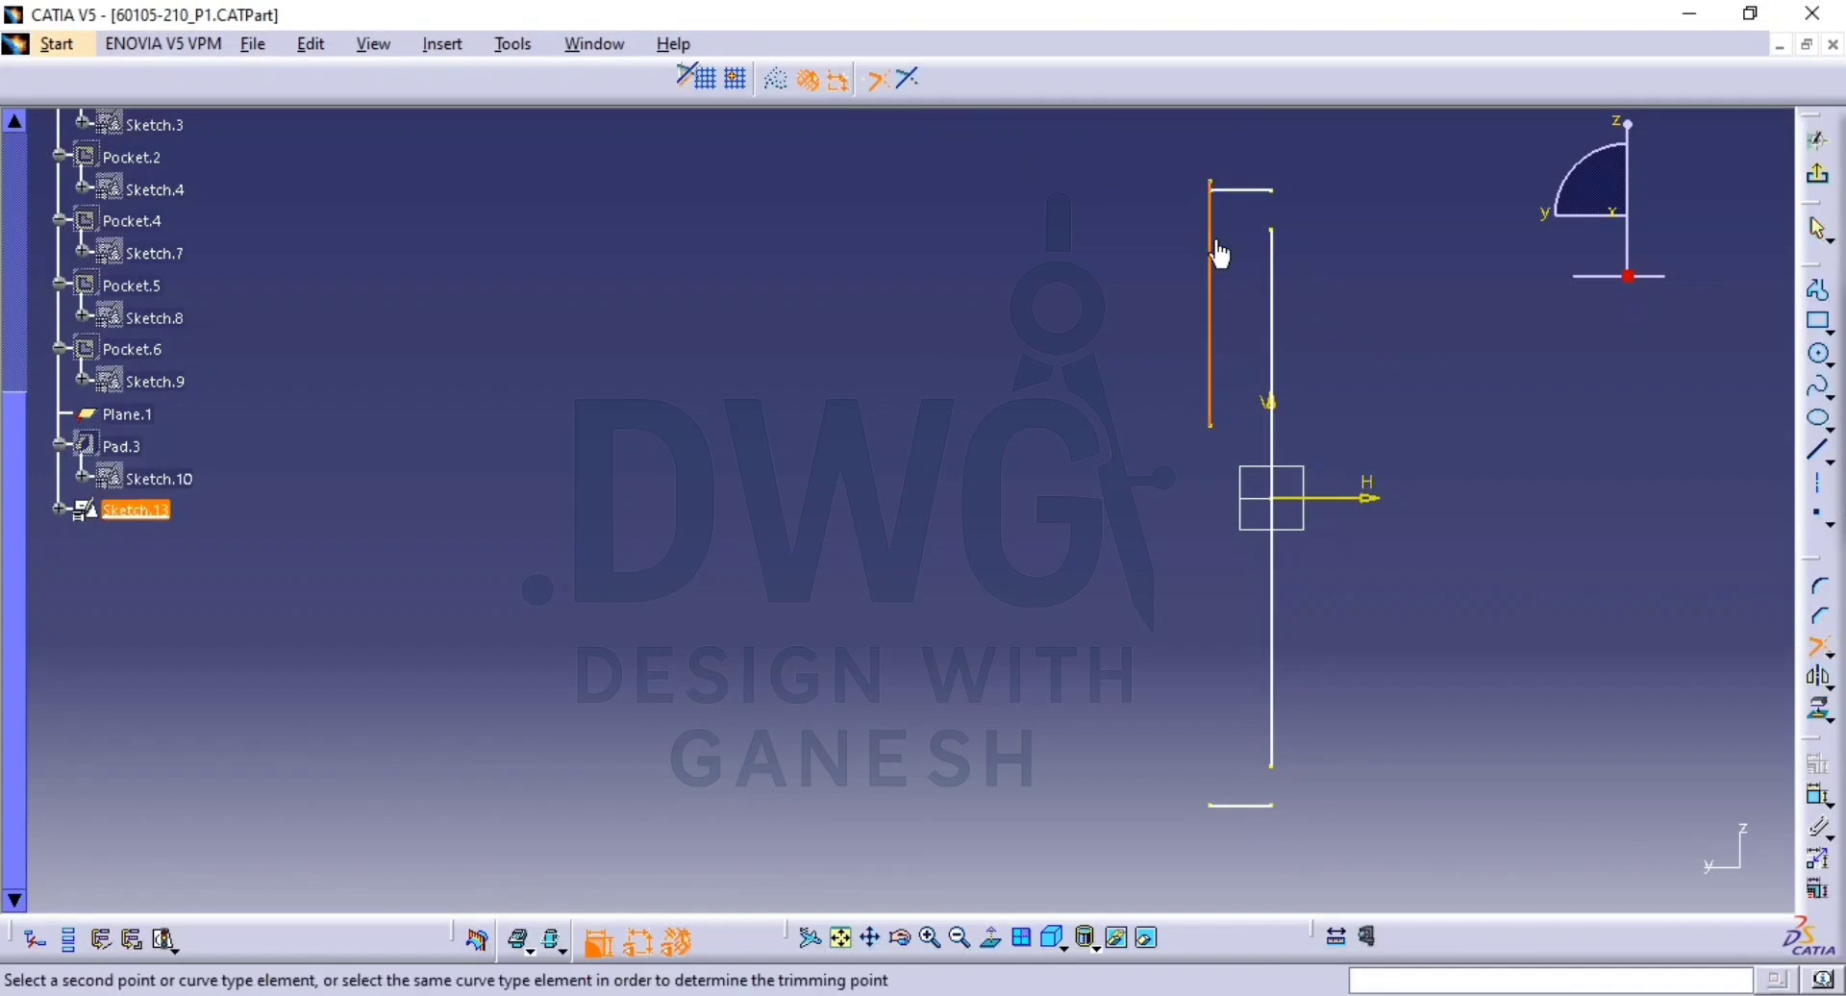
click(1242, 189)
click(1271, 191)
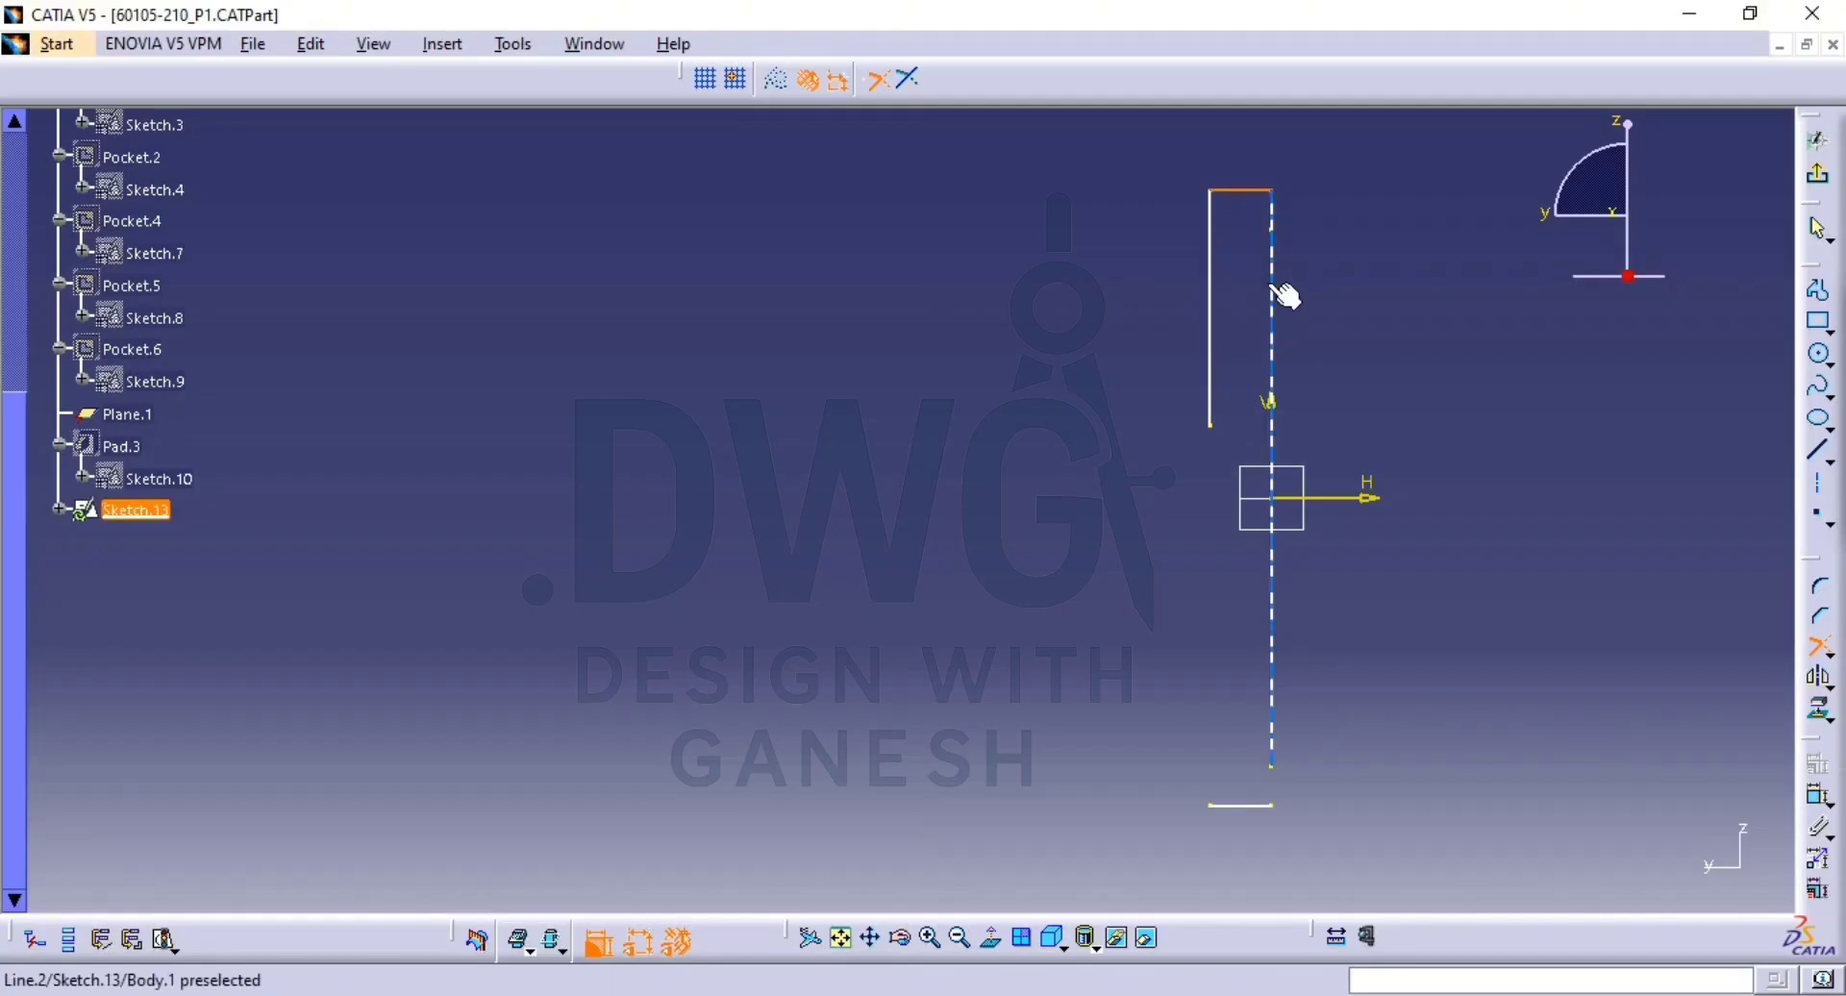
click(1269, 287)
click(1273, 627)
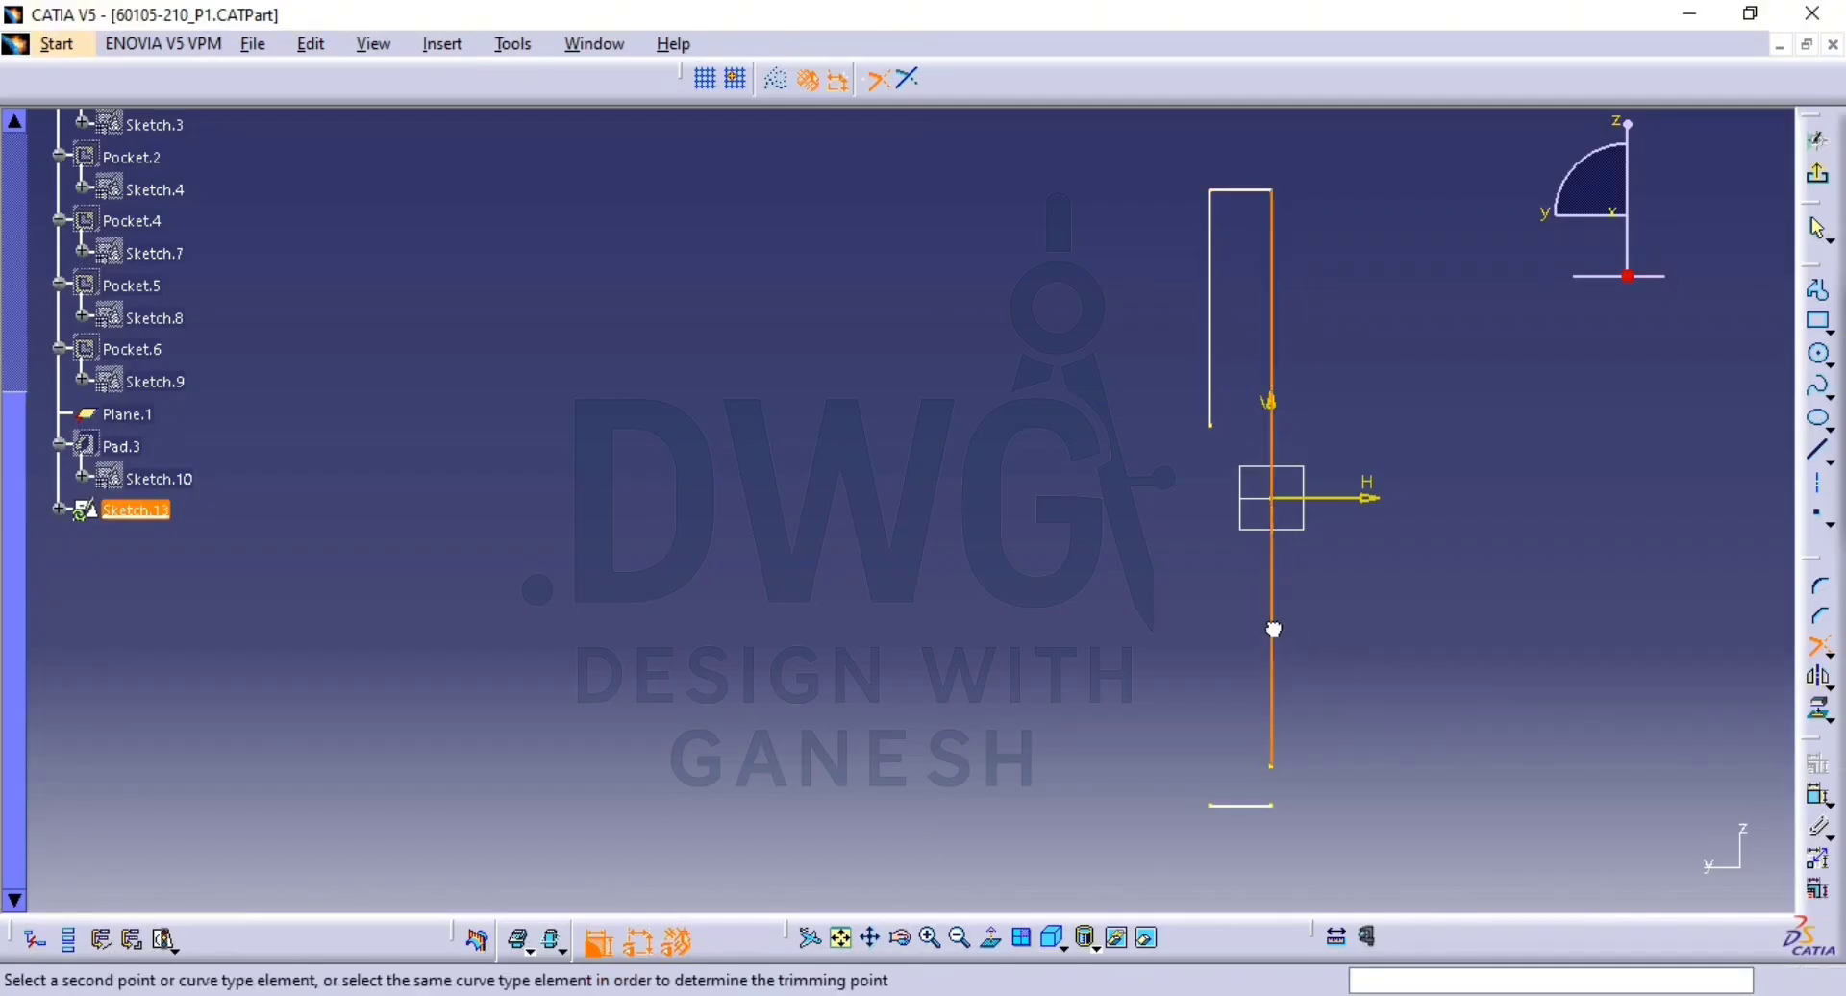
click(1266, 806)
click(1223, 423)
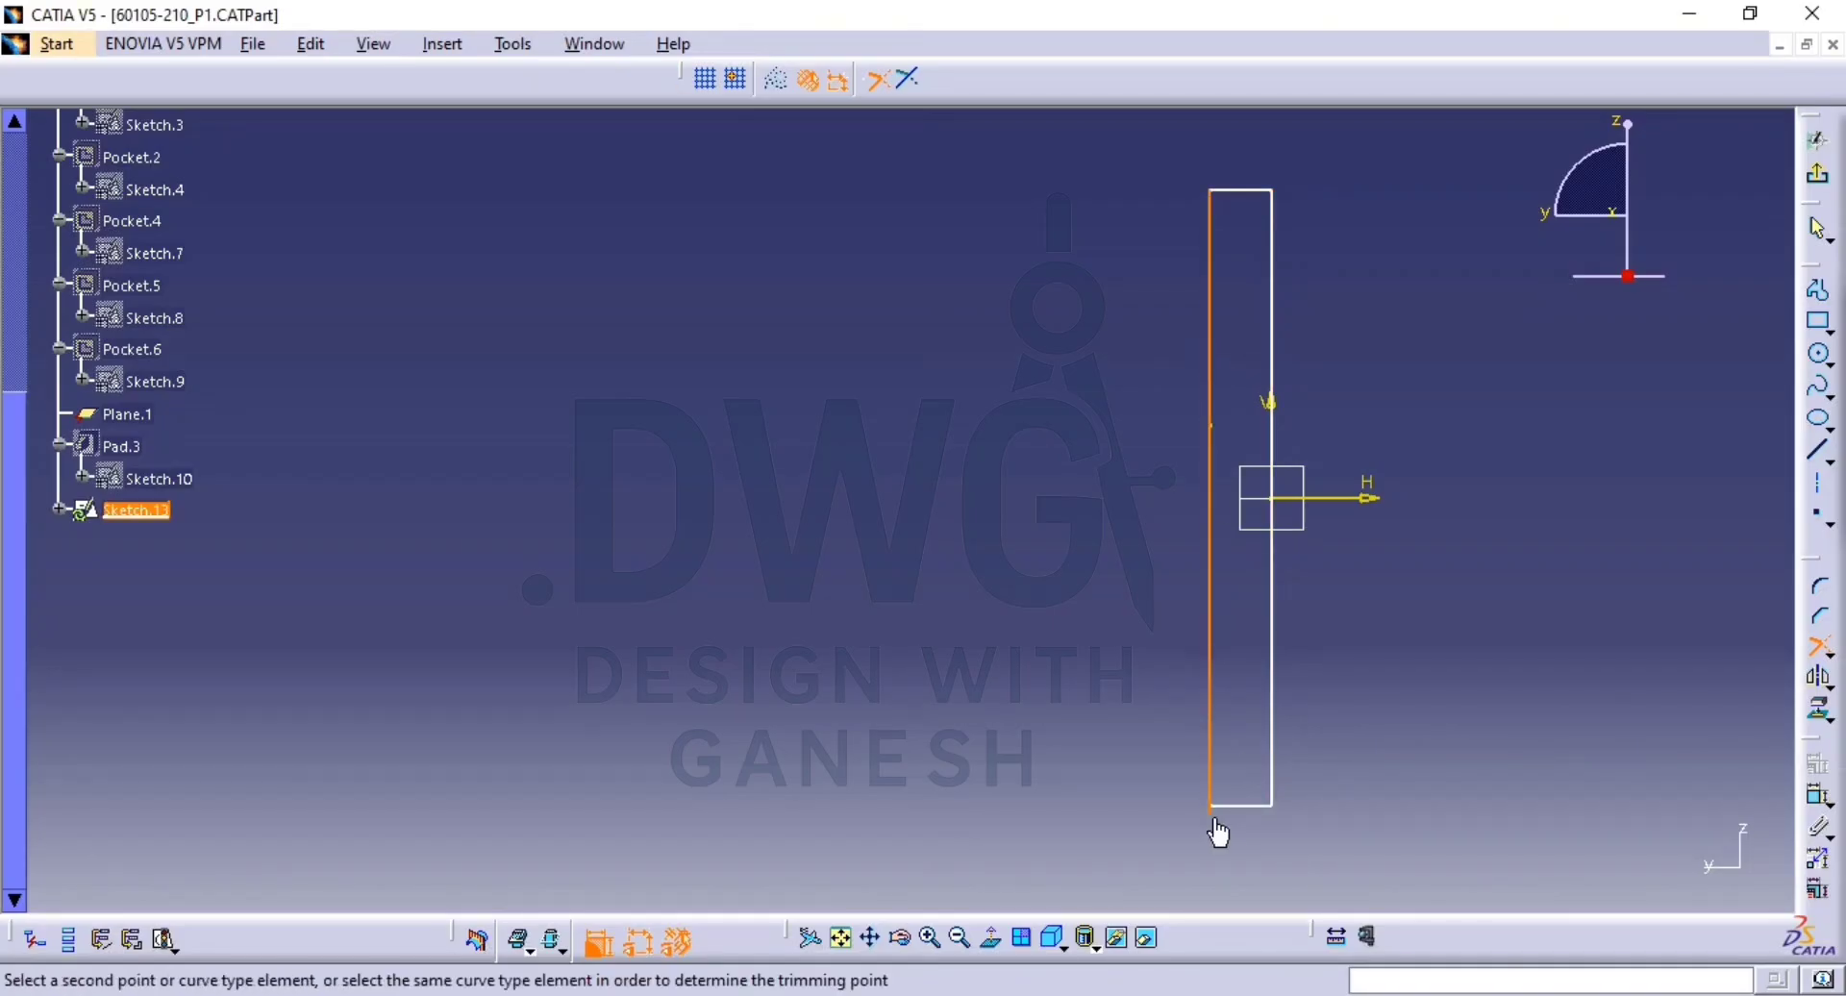
click(1248, 806)
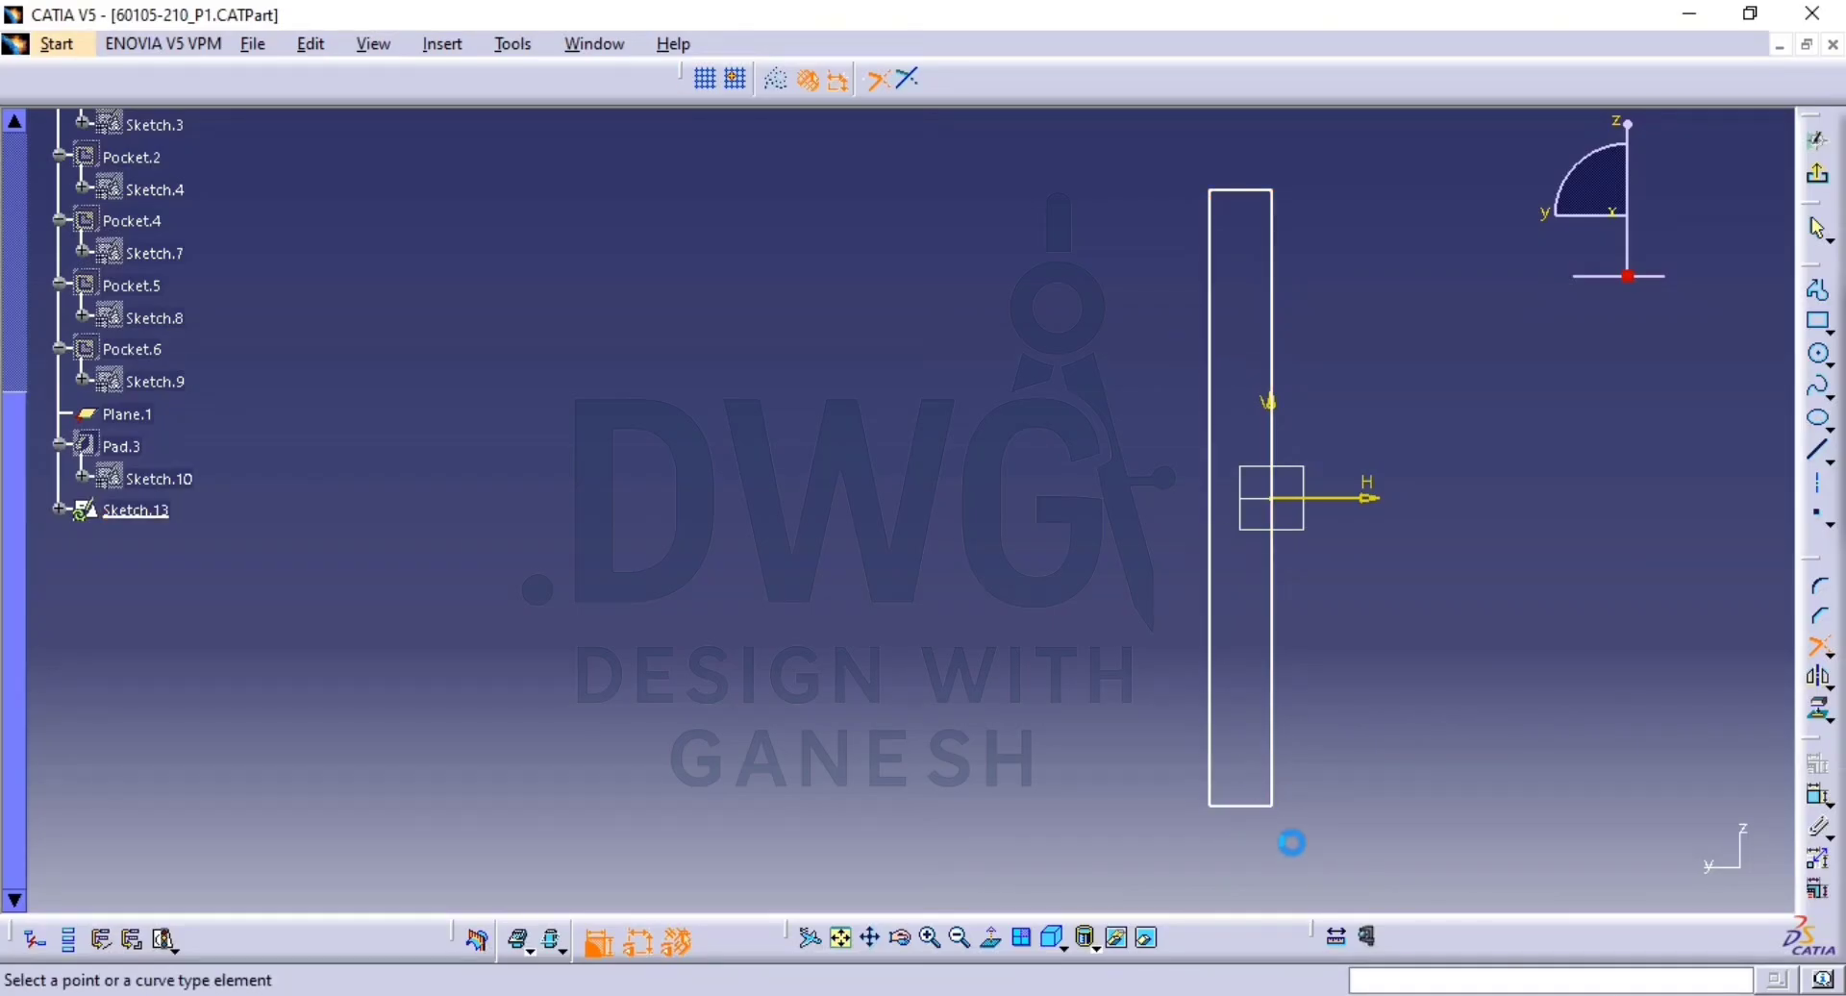
Constrain the rectangle's long outer side to be coincident with the vertical sketch axis.
click(1820, 804)
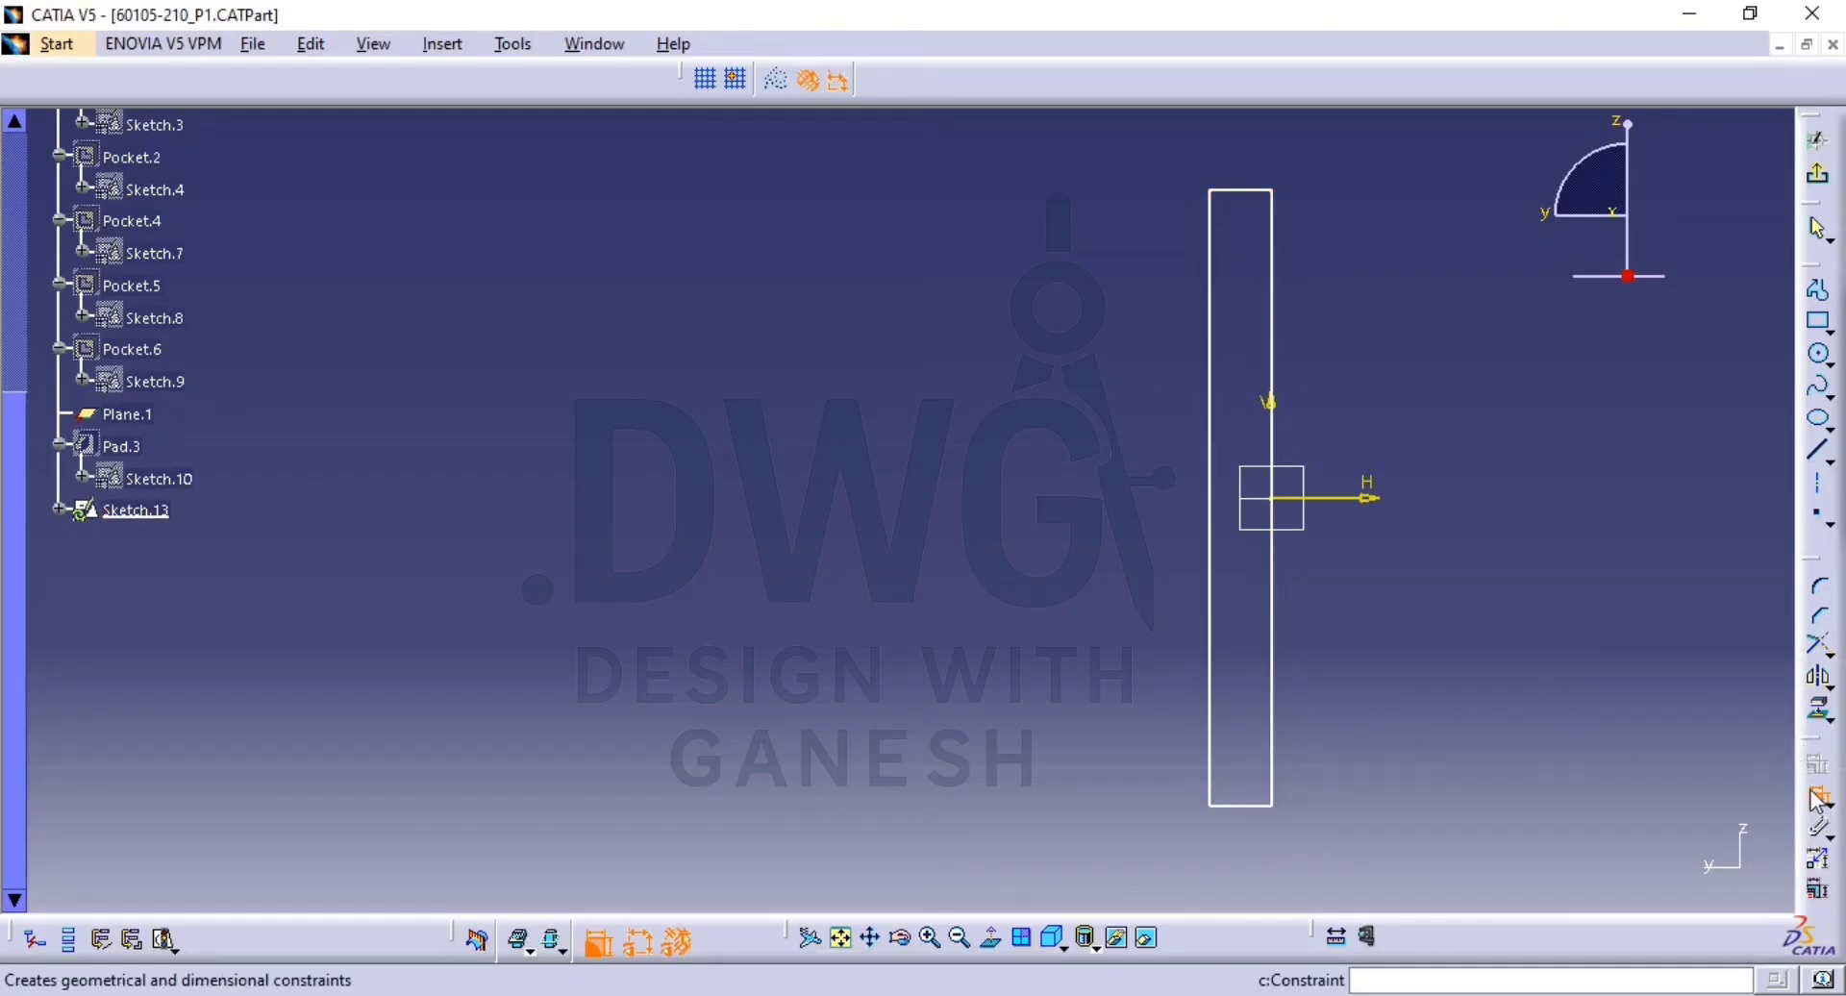
click(1276, 404)
click(1277, 353)
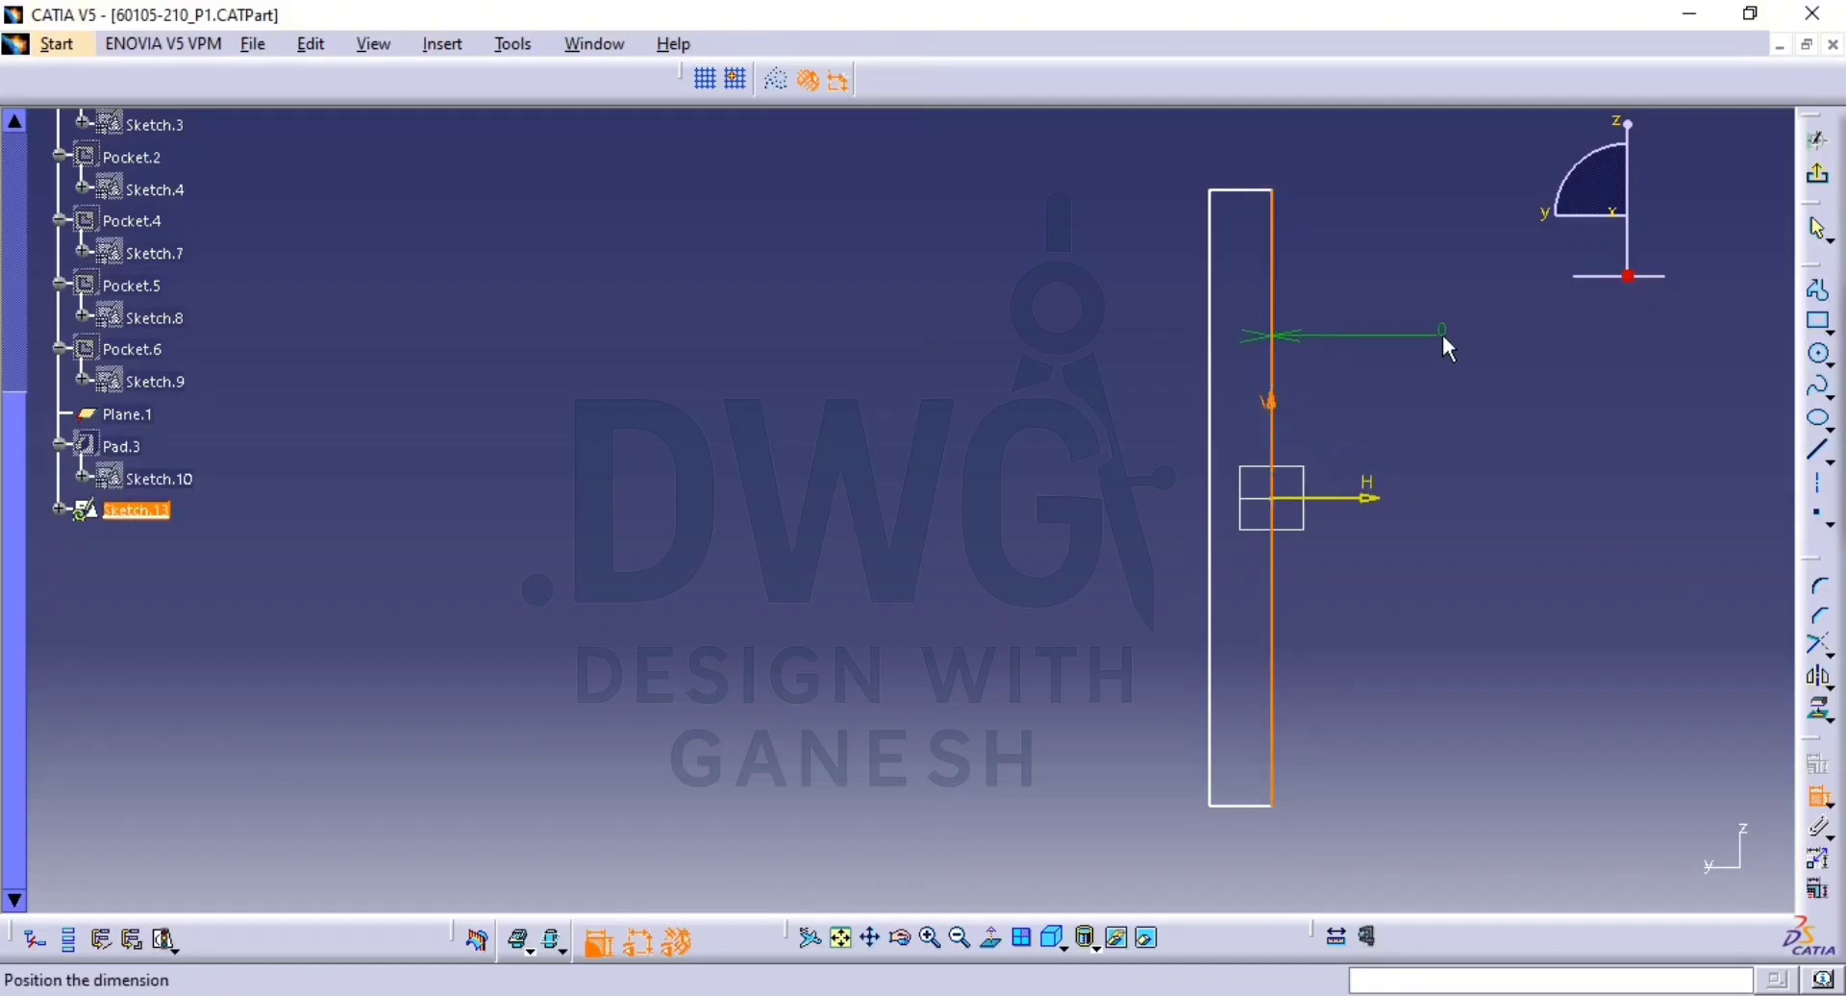
right_click(1442, 346)
click(1550, 452)
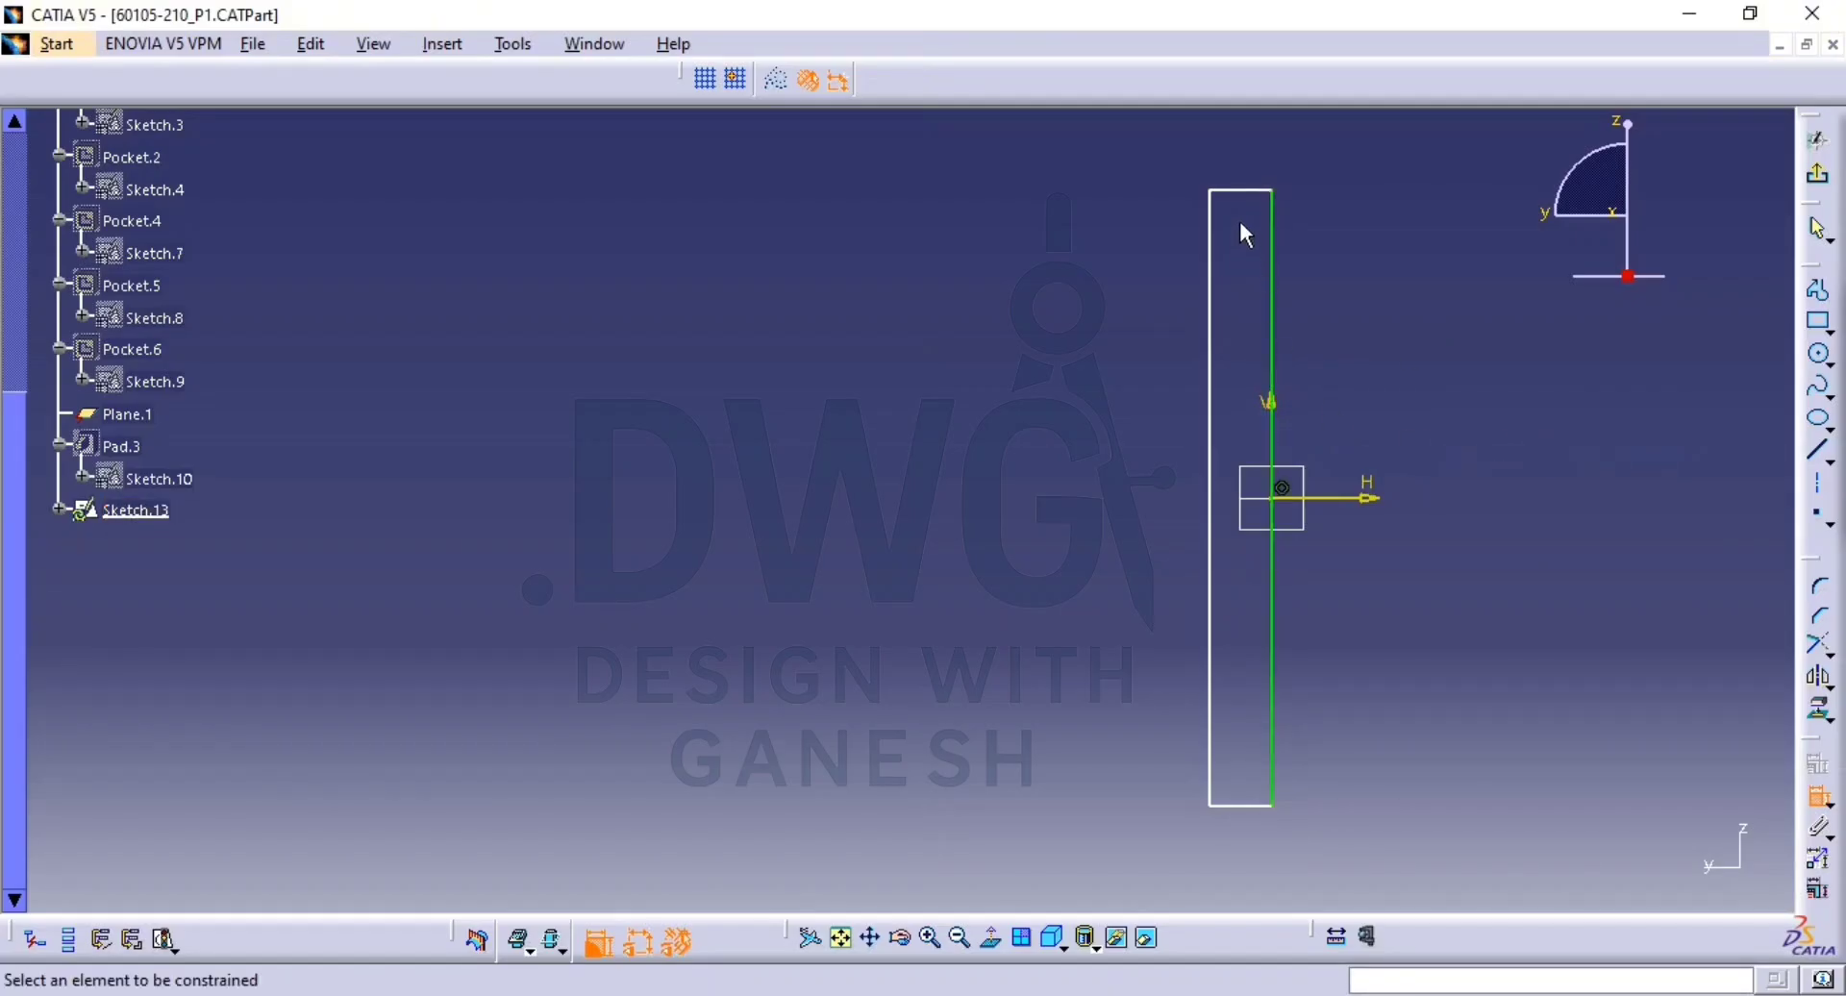
Dimension the rectangle's upper edge from the horizontal axis, its long outer side's length, and its short upper edge's width.
click(1373, 498)
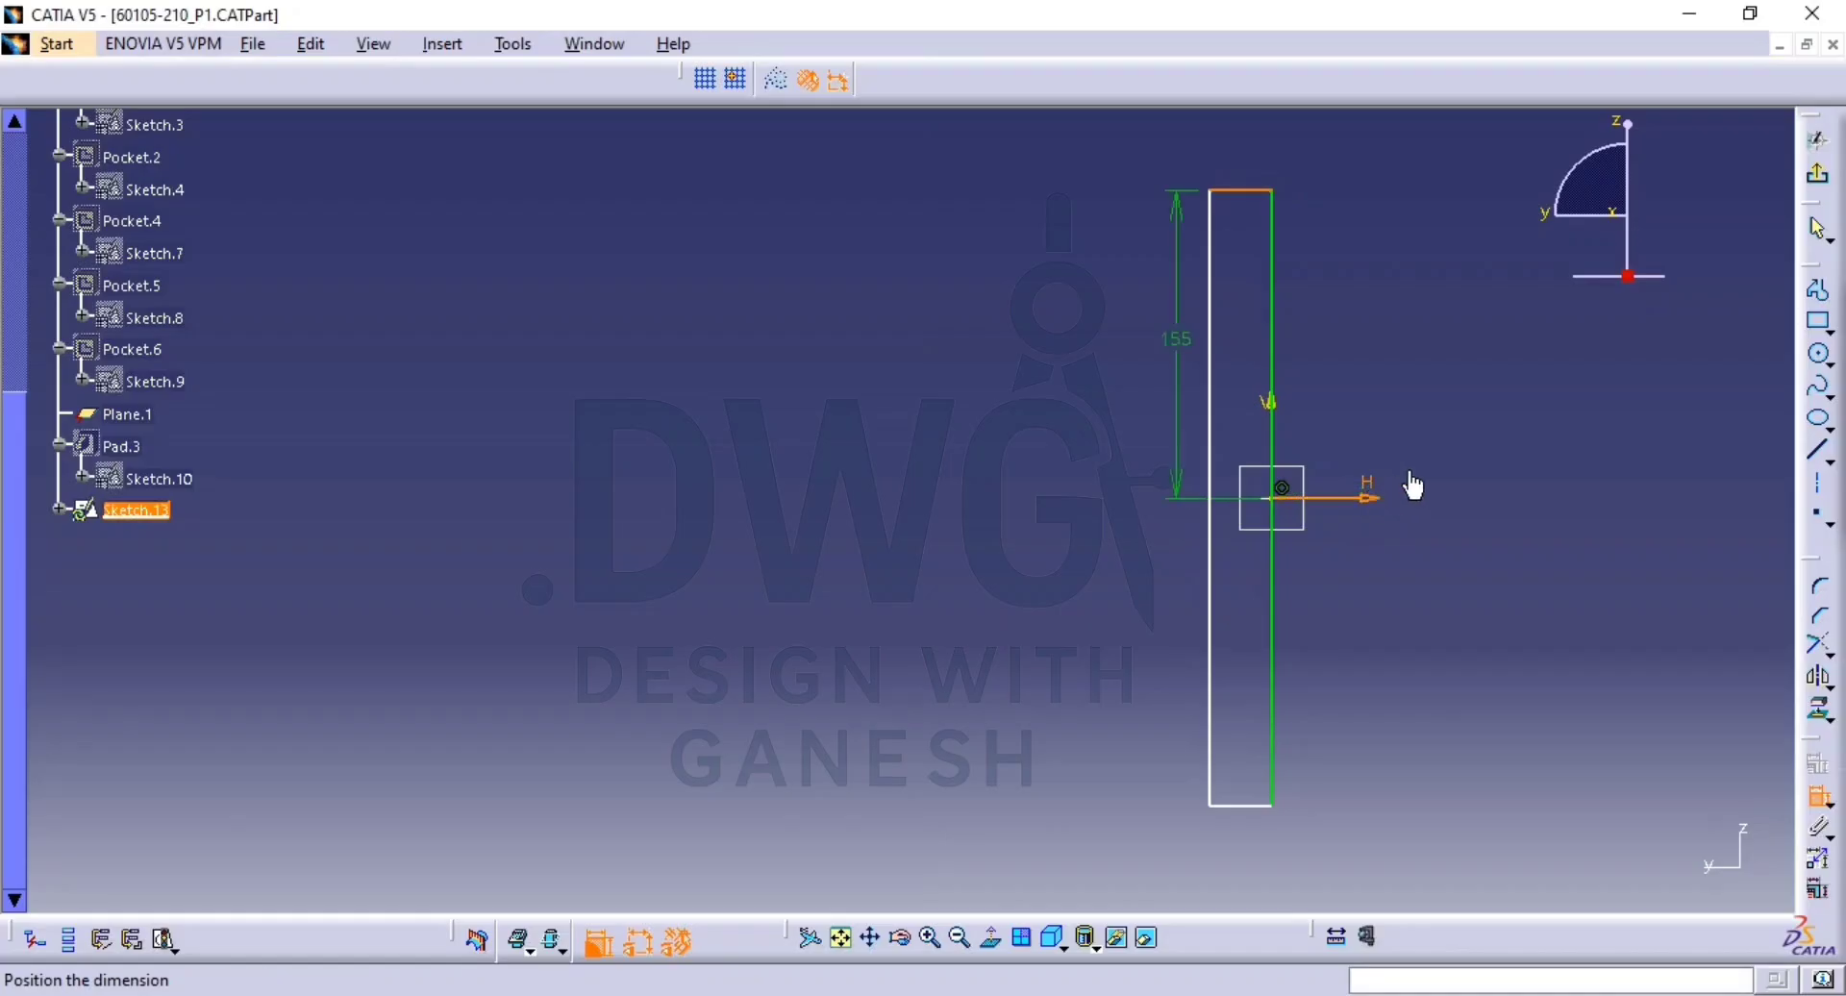
click(1465, 404)
click(1272, 365)
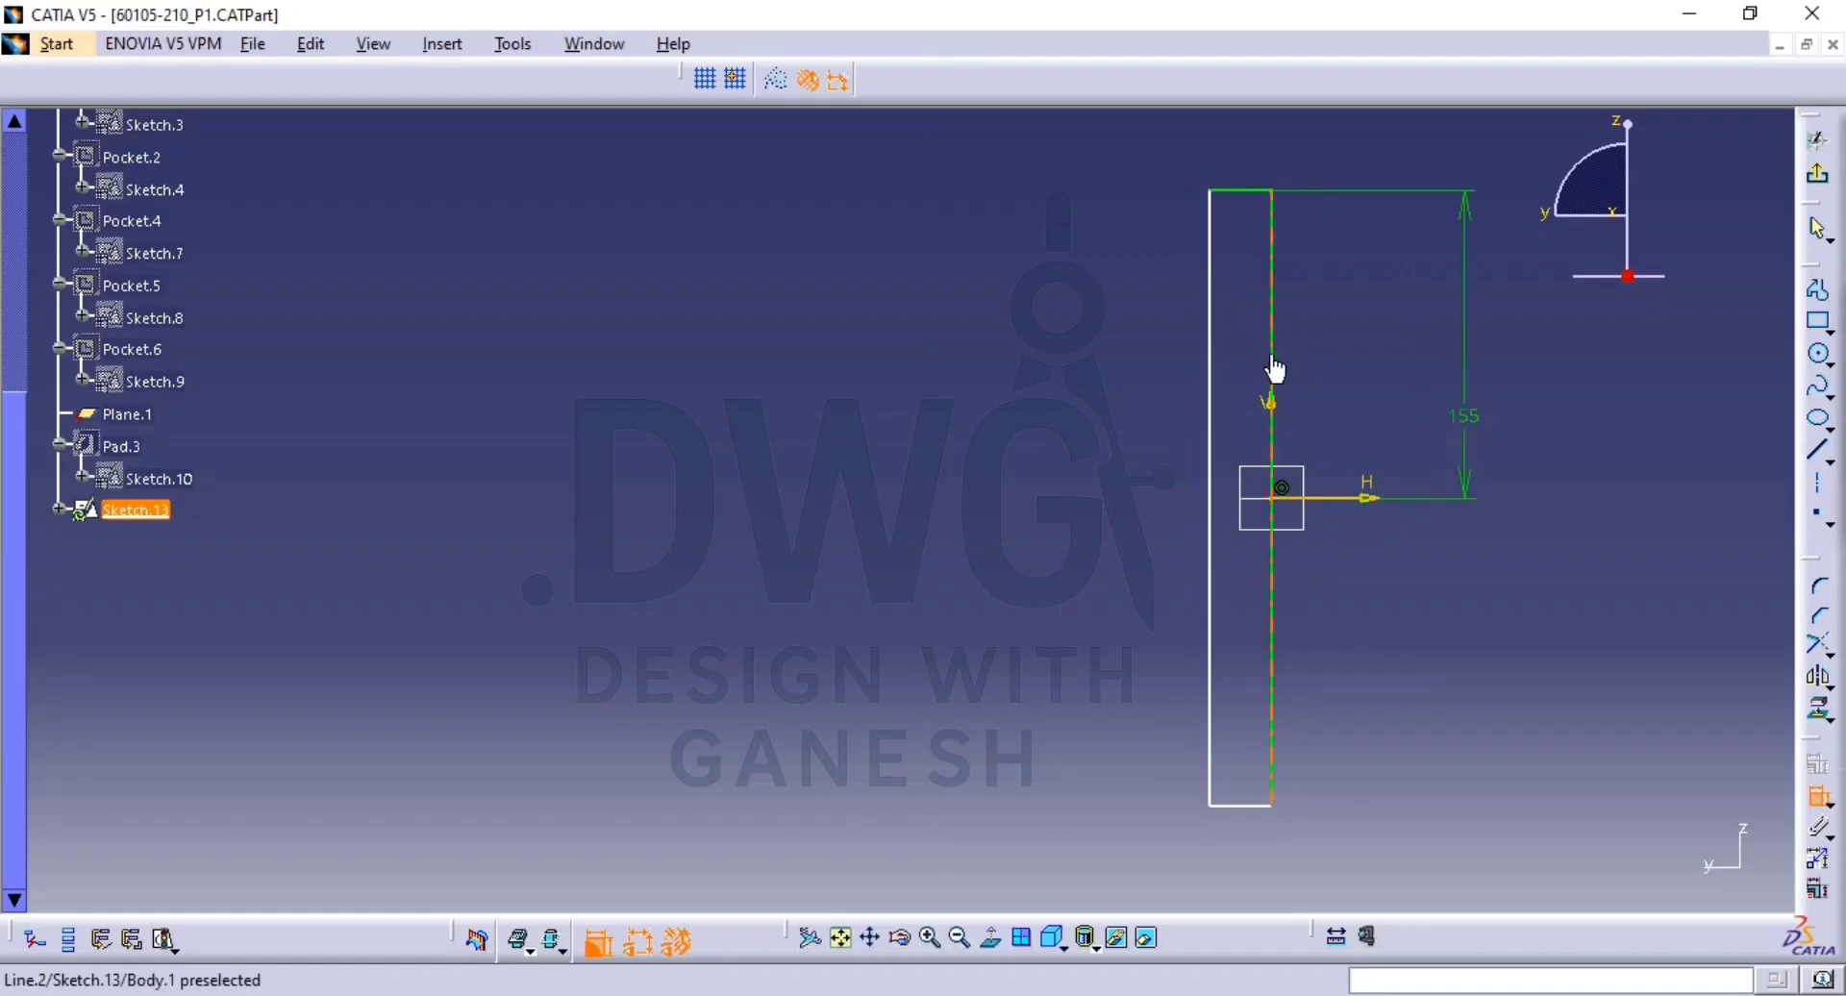
click(1540, 409)
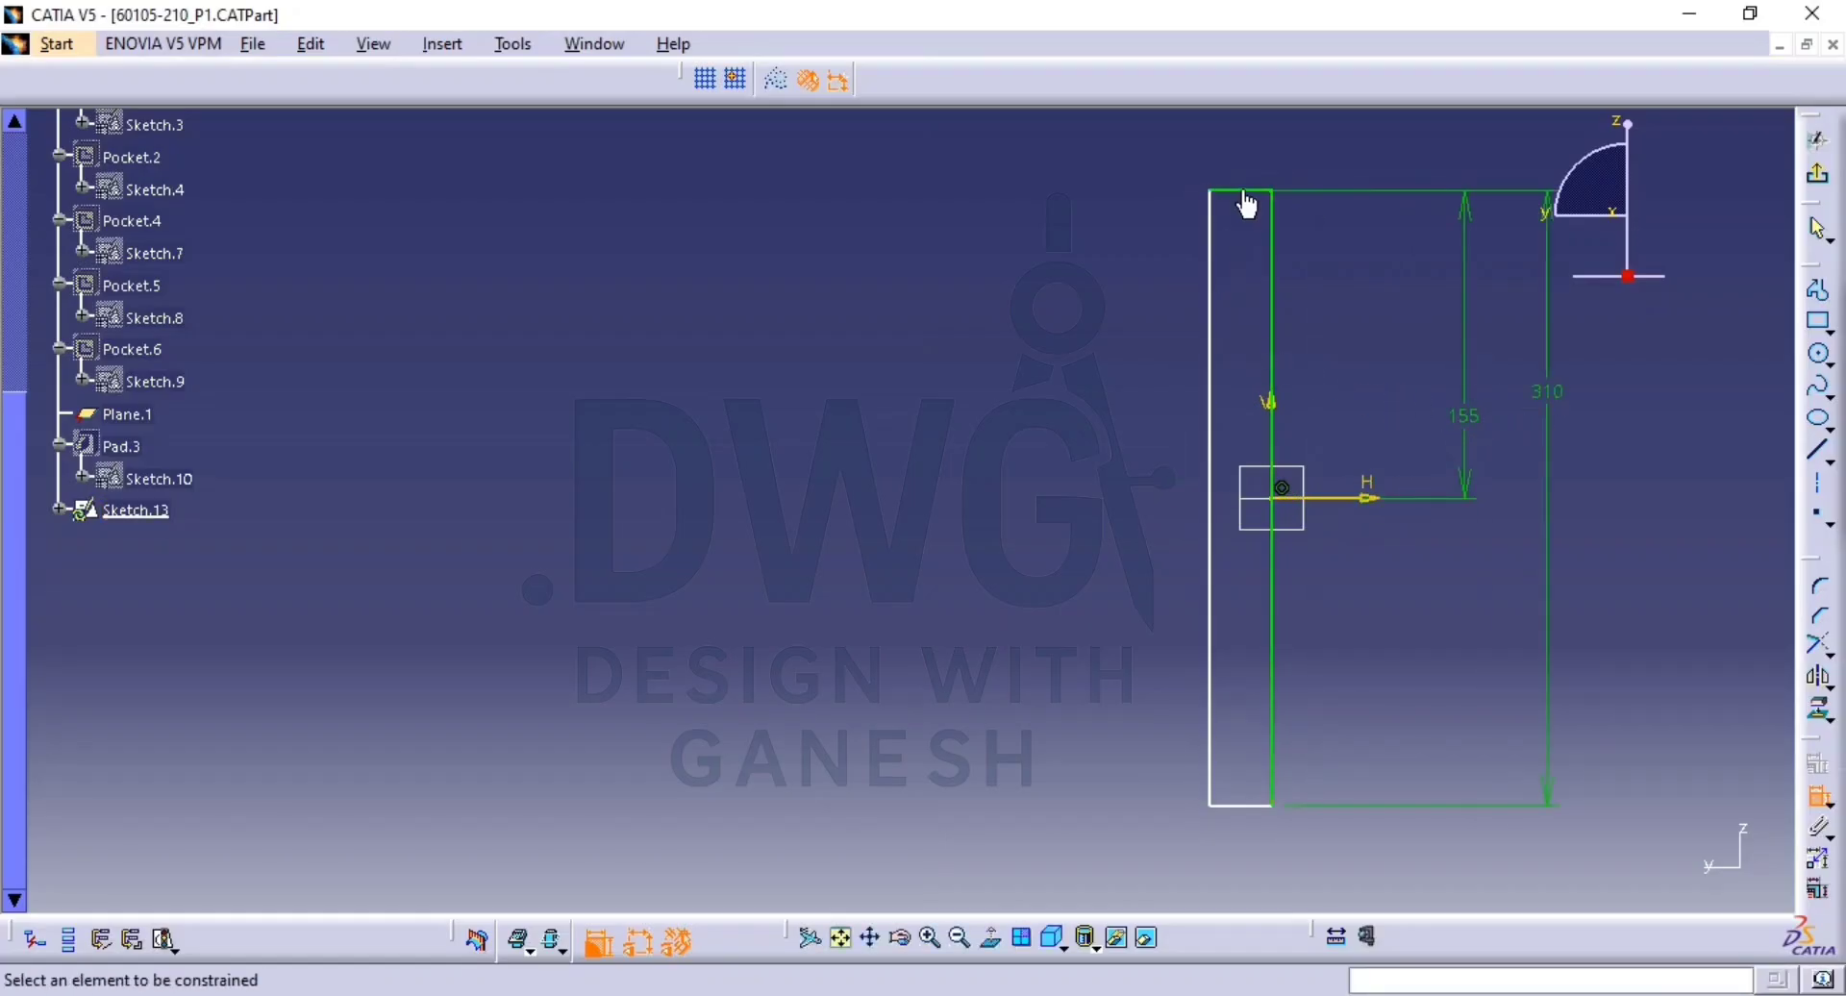
click(1084, 165)
Constrain the rectangle's two short edges as horizontal and its remaining long side as vertical, and exit the sketch.
click(1246, 806)
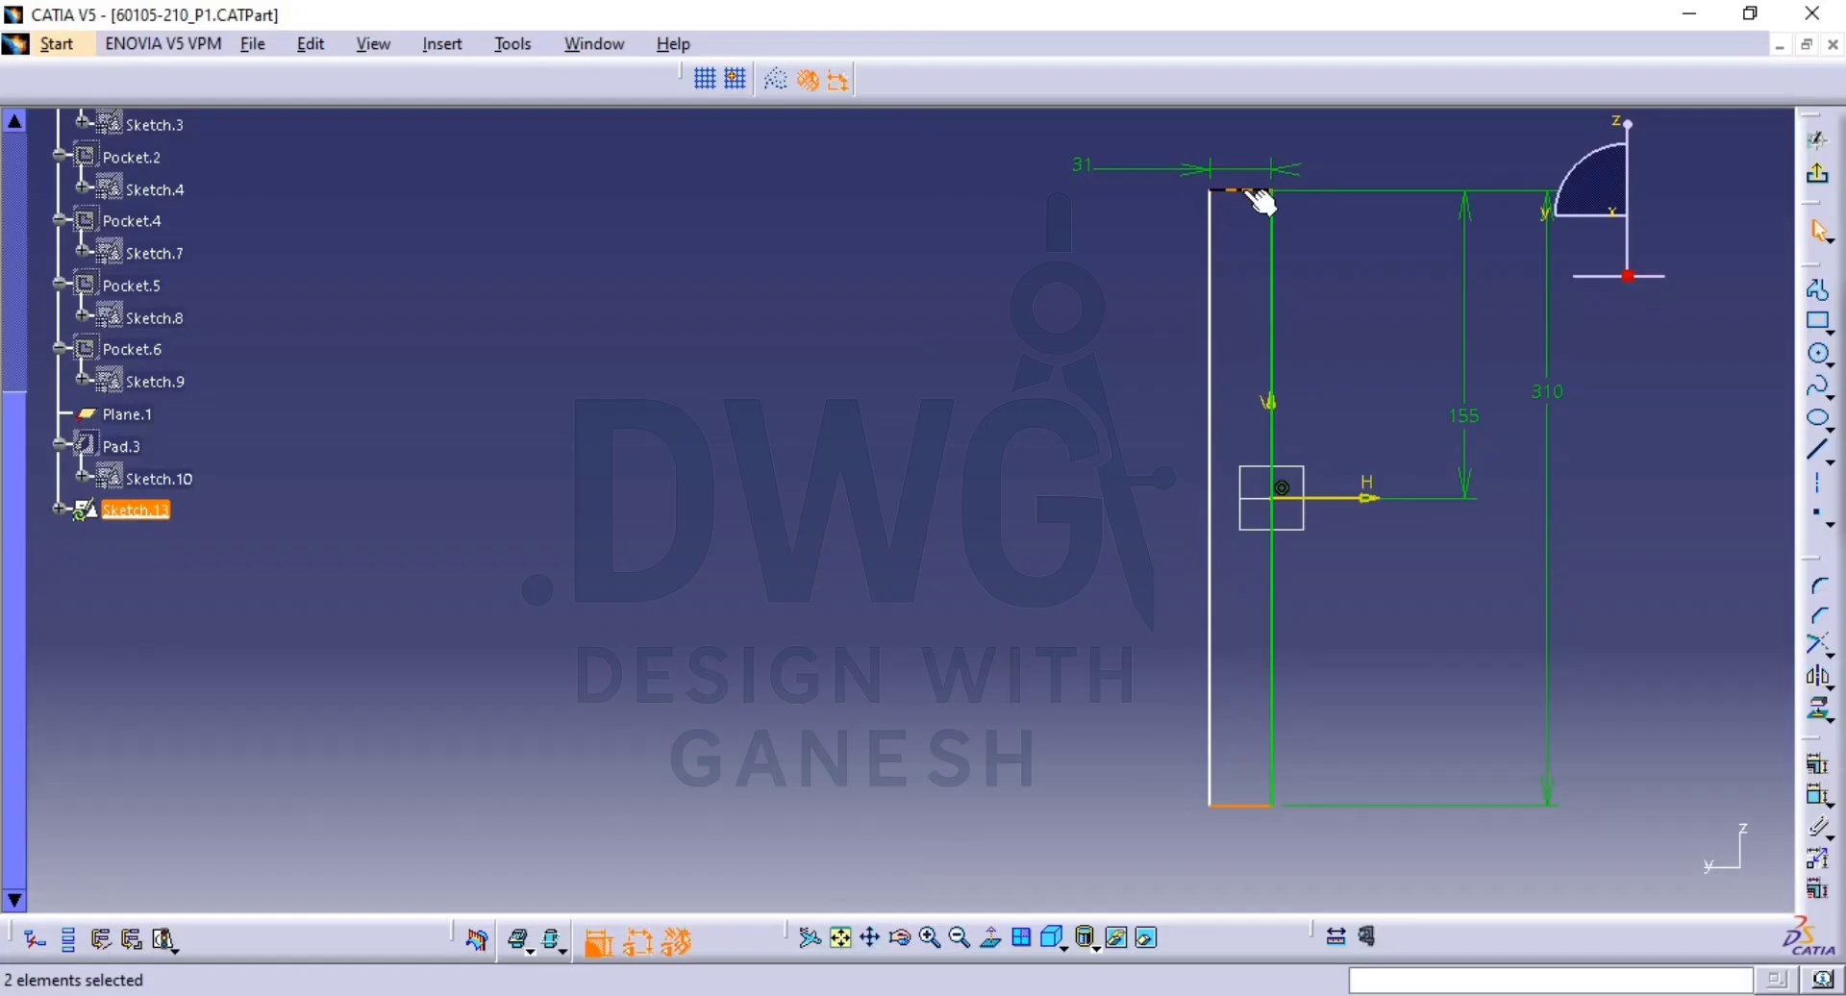
click(1817, 764)
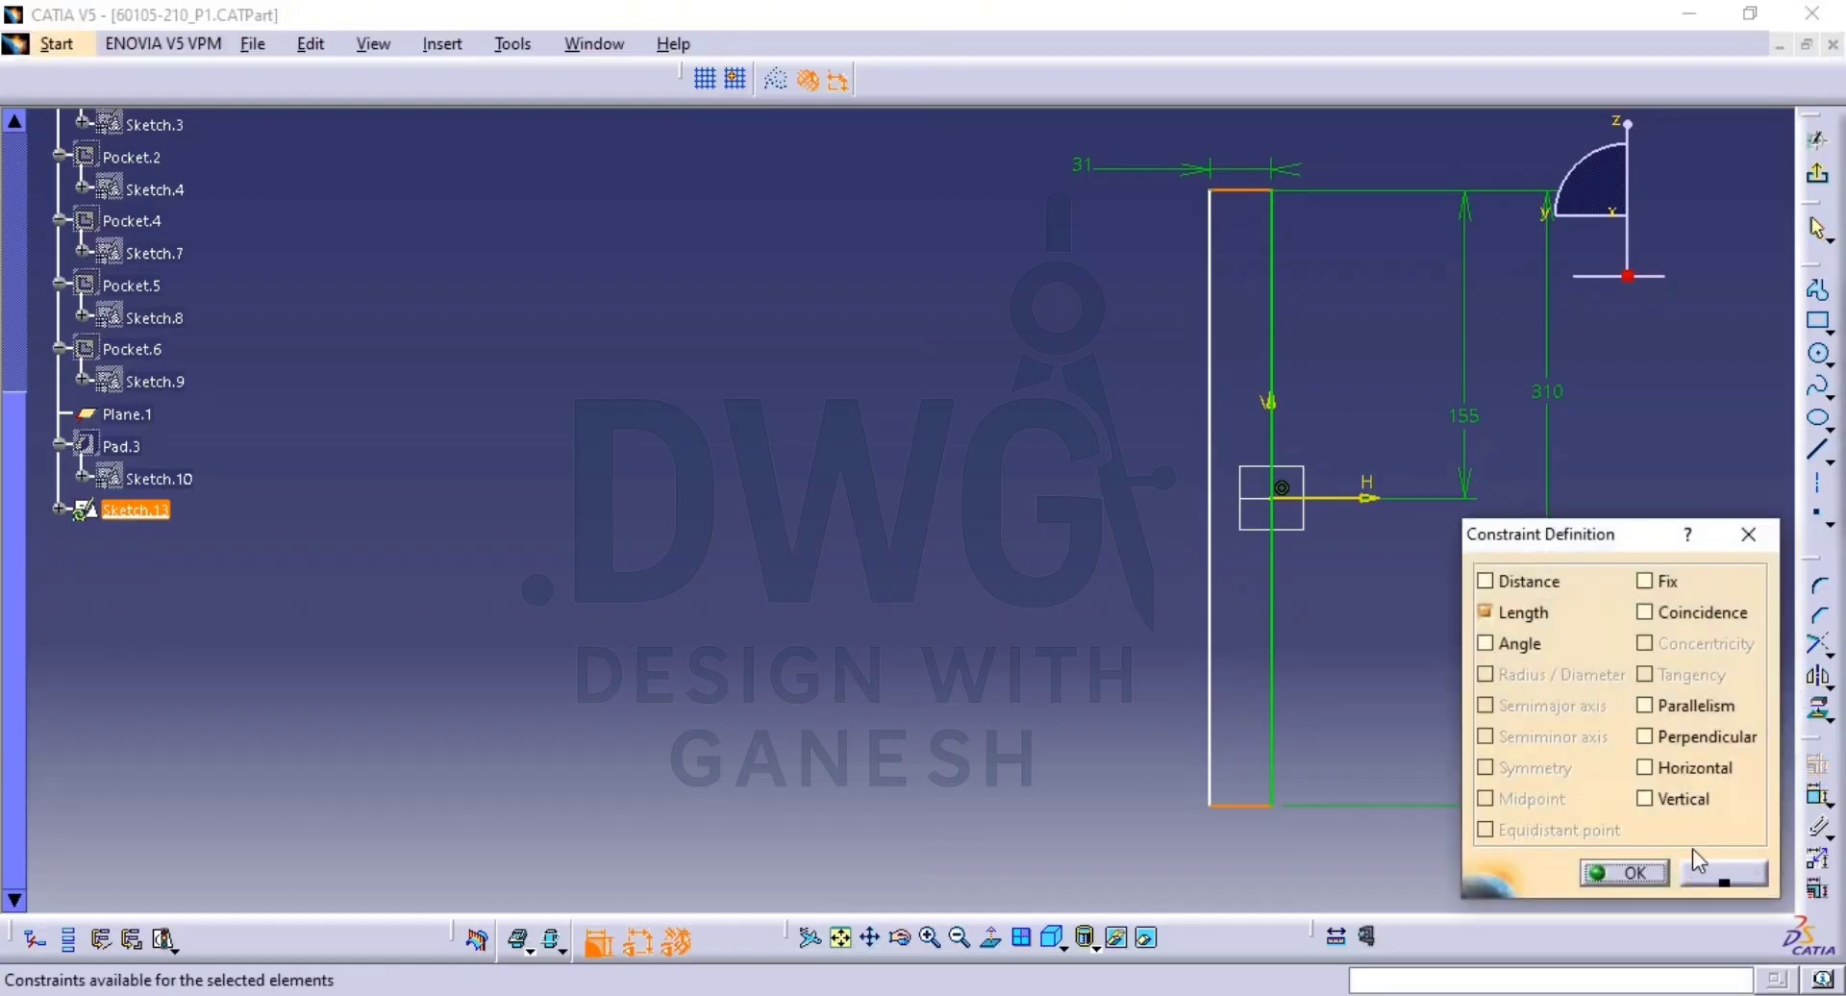
click(1689, 767)
click(1634, 872)
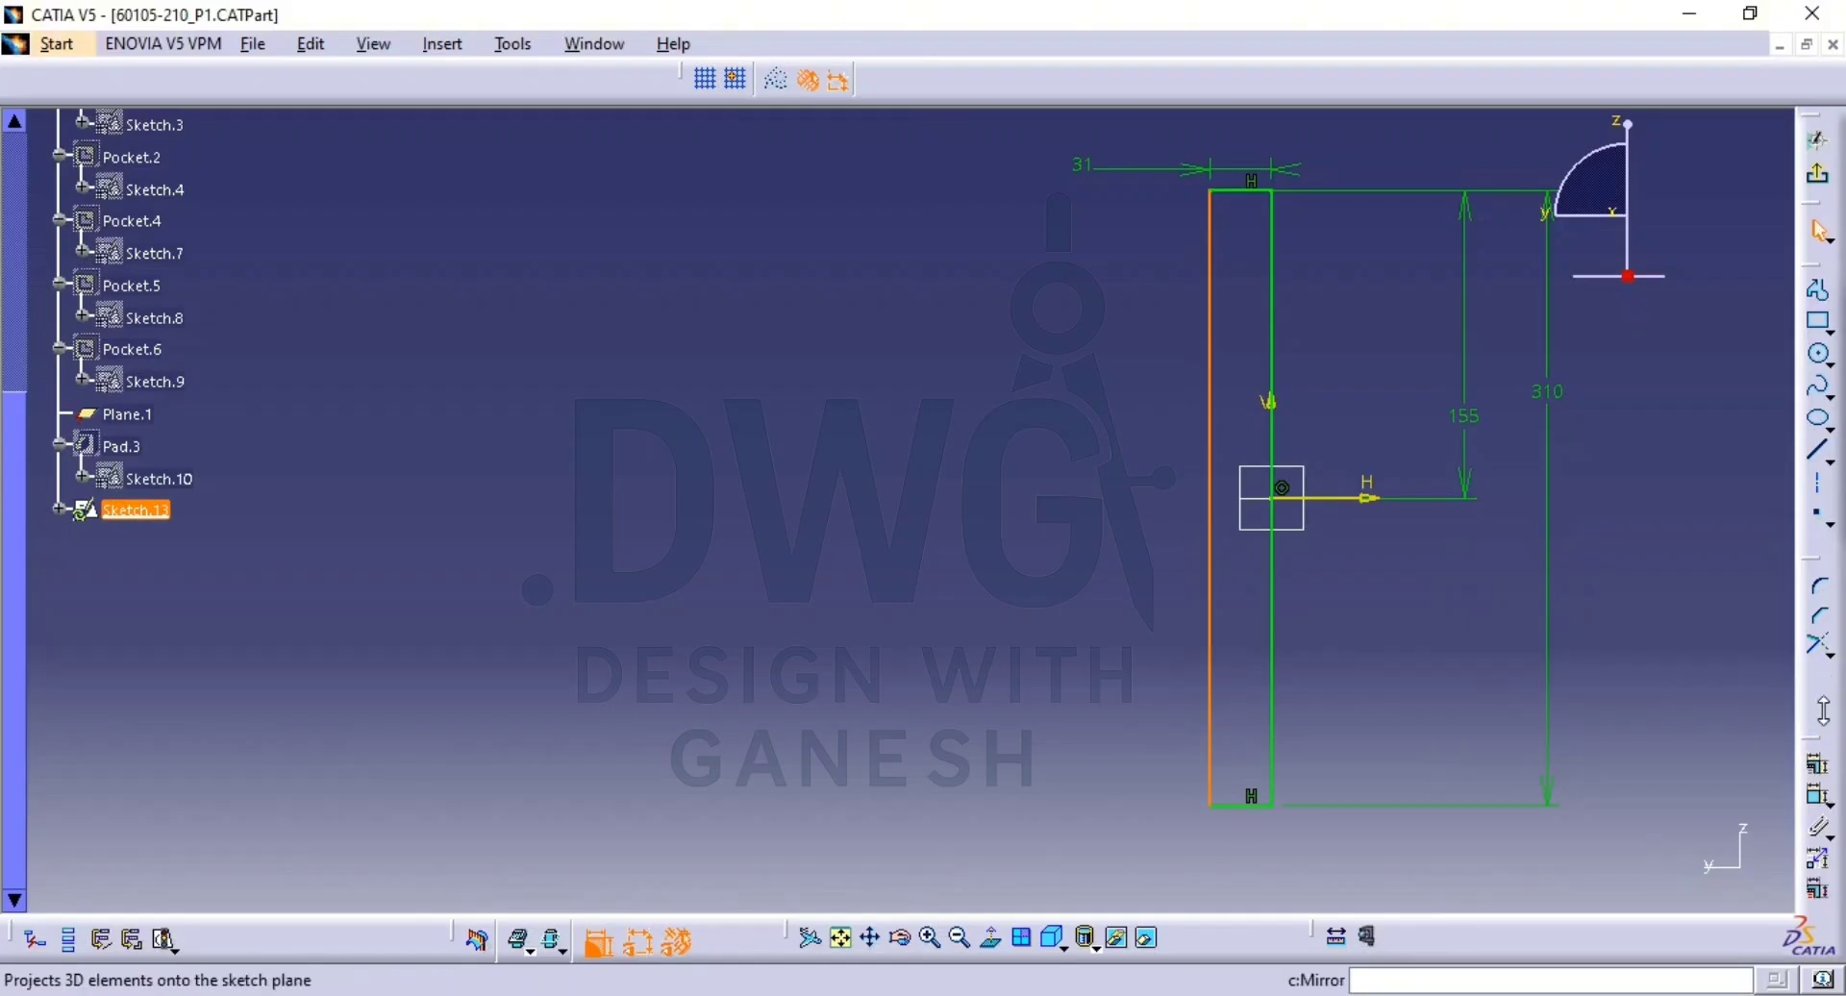
click(1817, 765)
click(1644, 798)
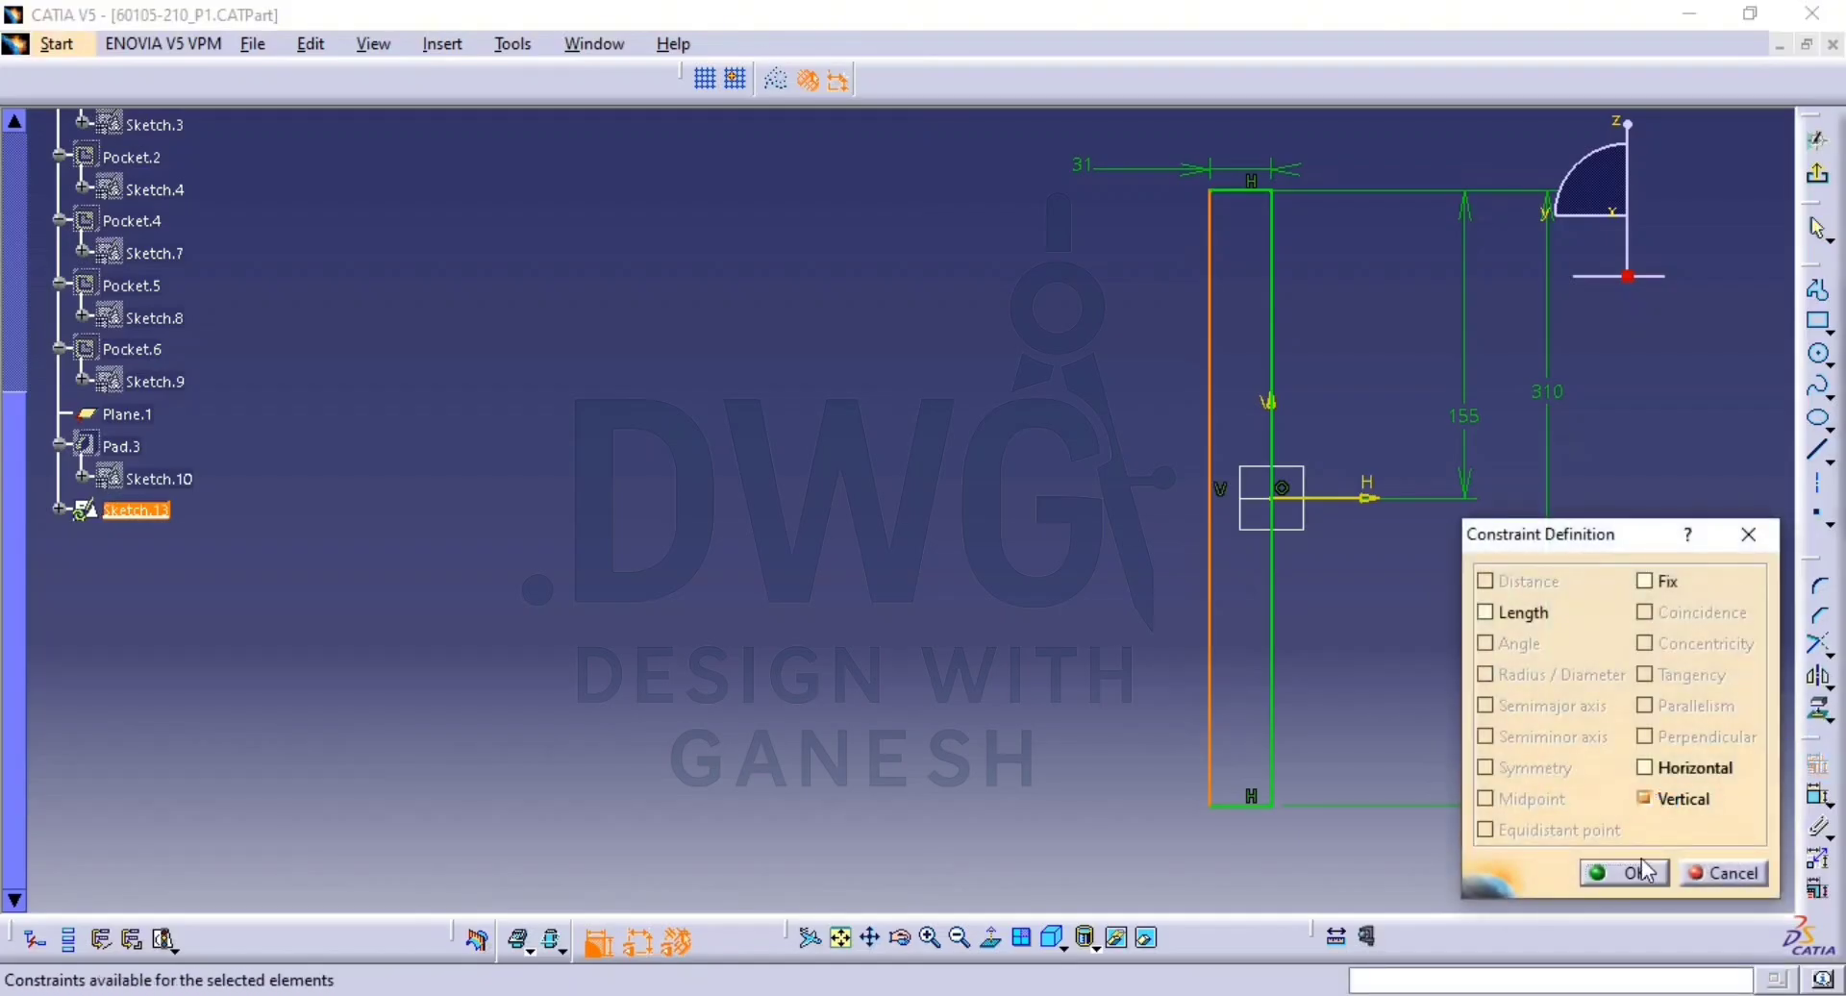
click(1646, 871)
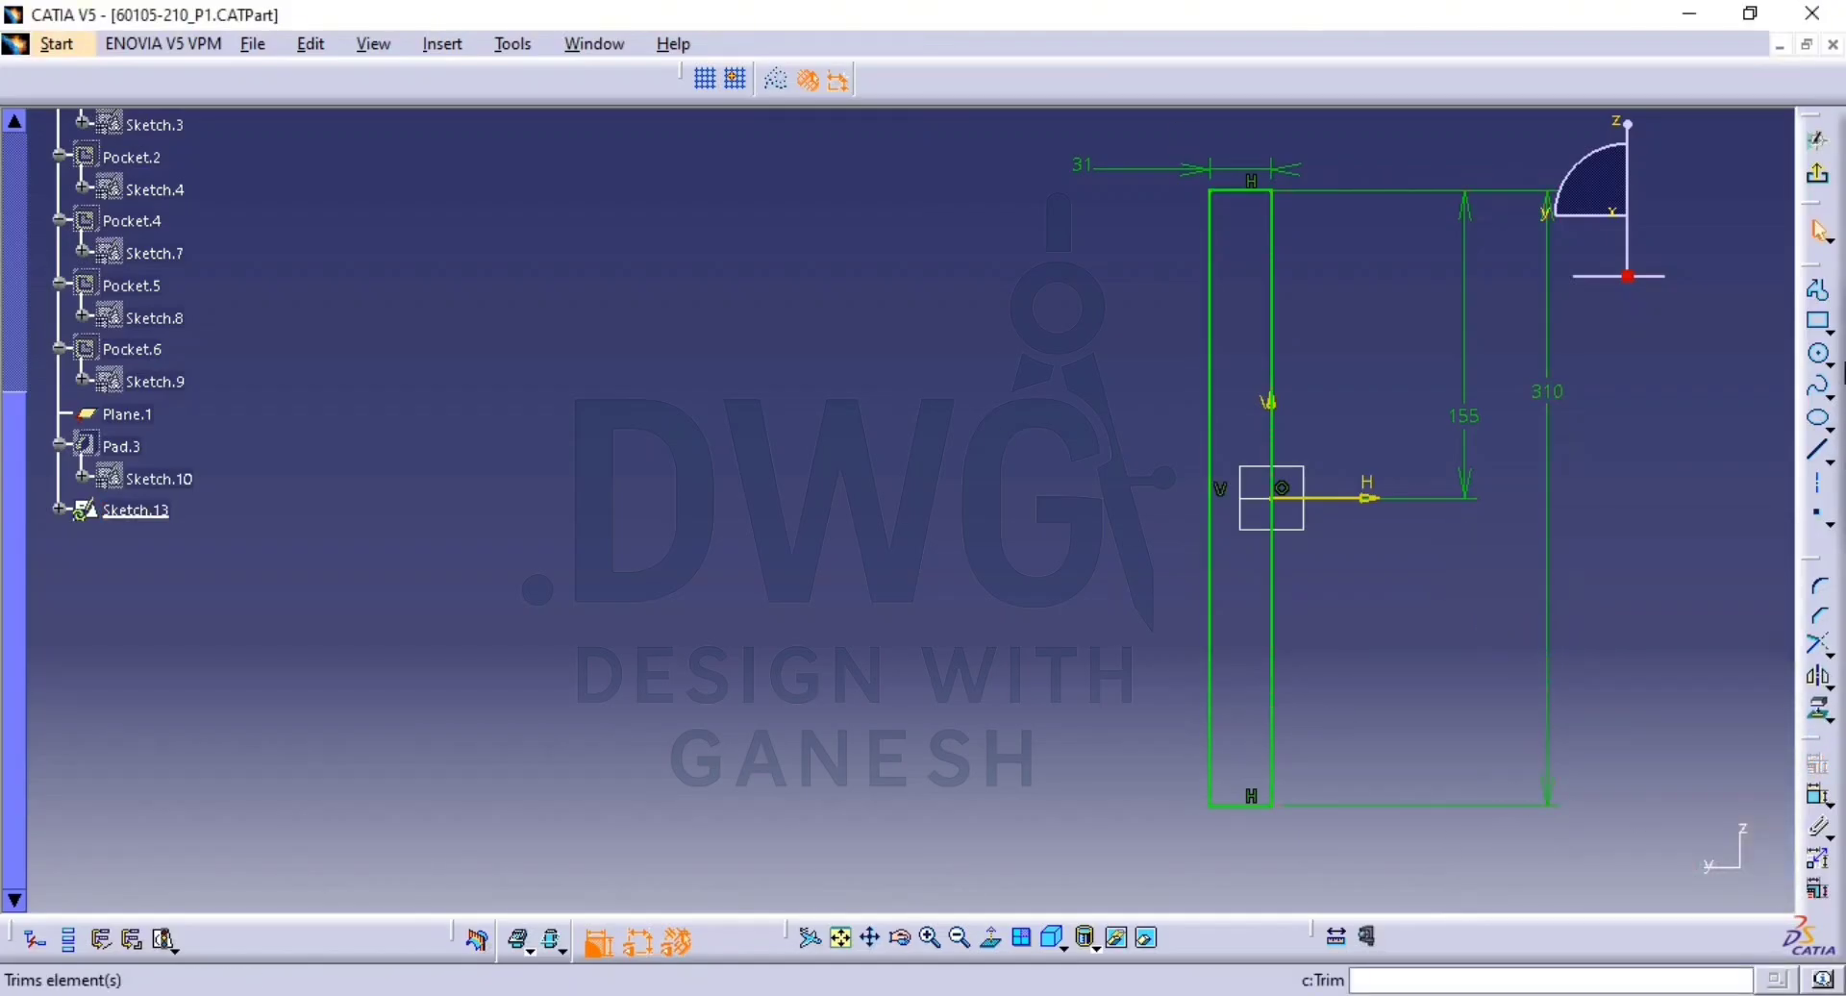
click(1813, 223)
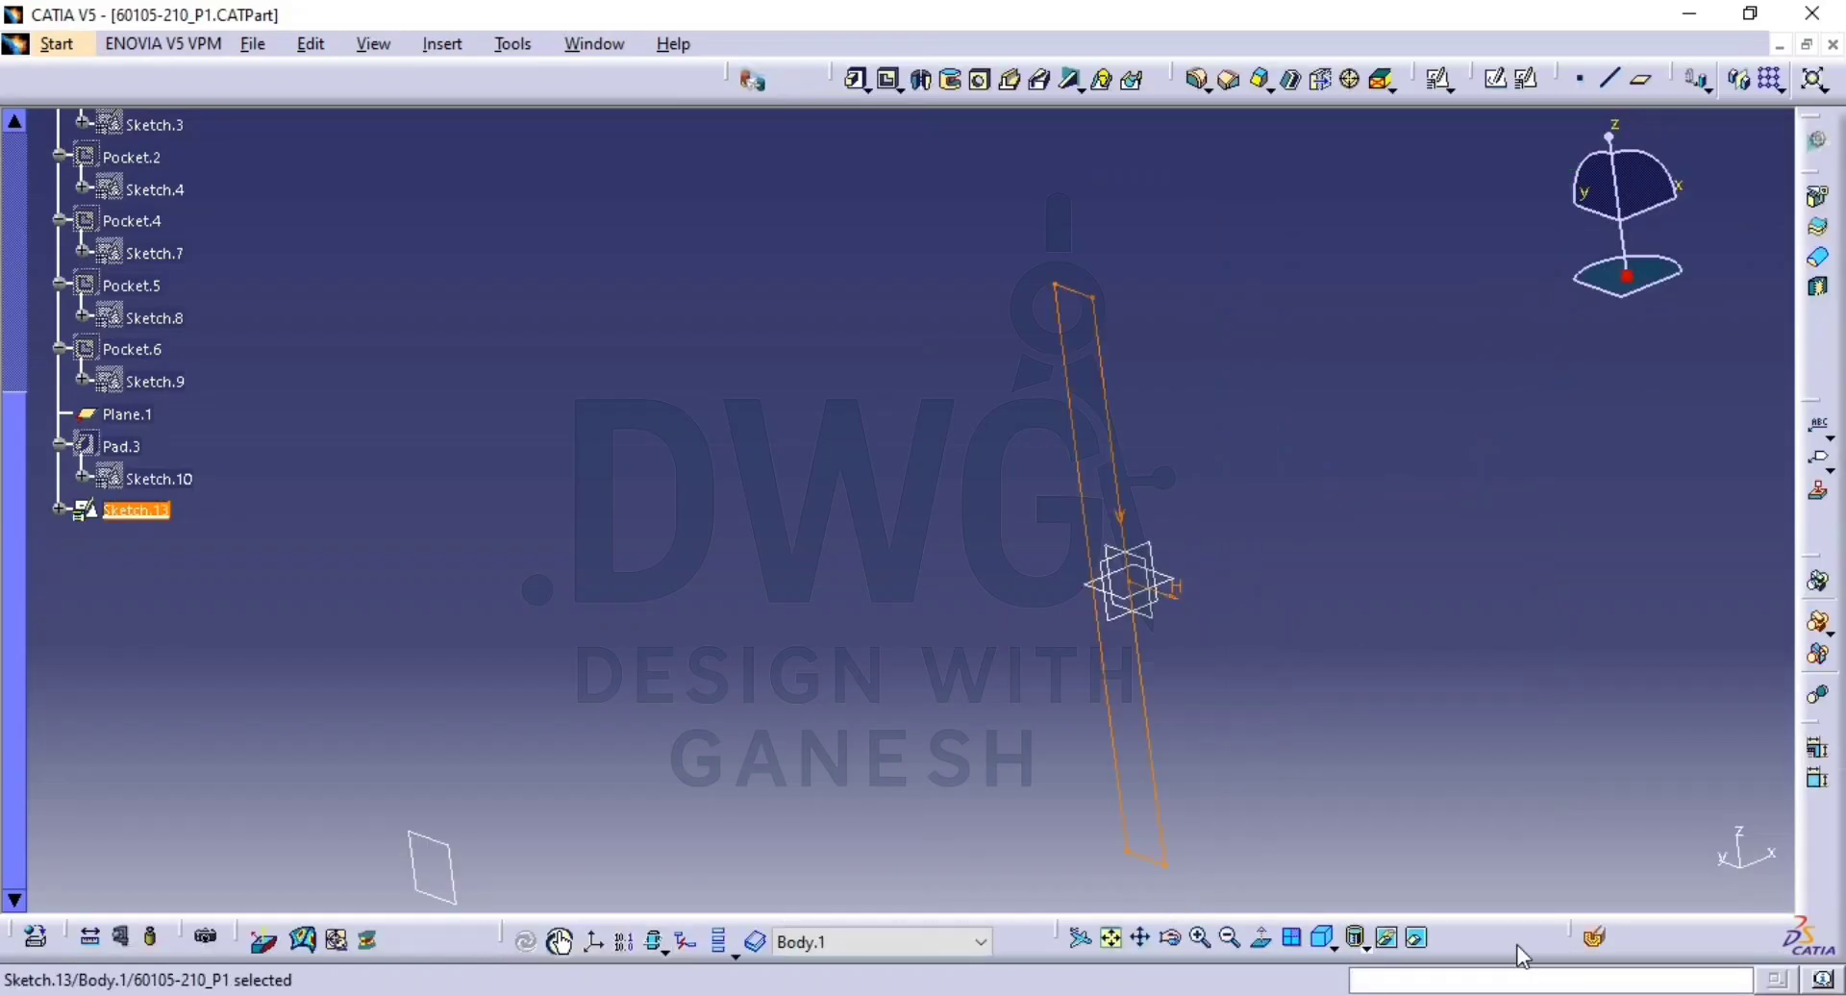
Show the hidden solid body and the reference geometry again together with Sketch.13.
click(1417, 938)
click(763, 835)
key(space)
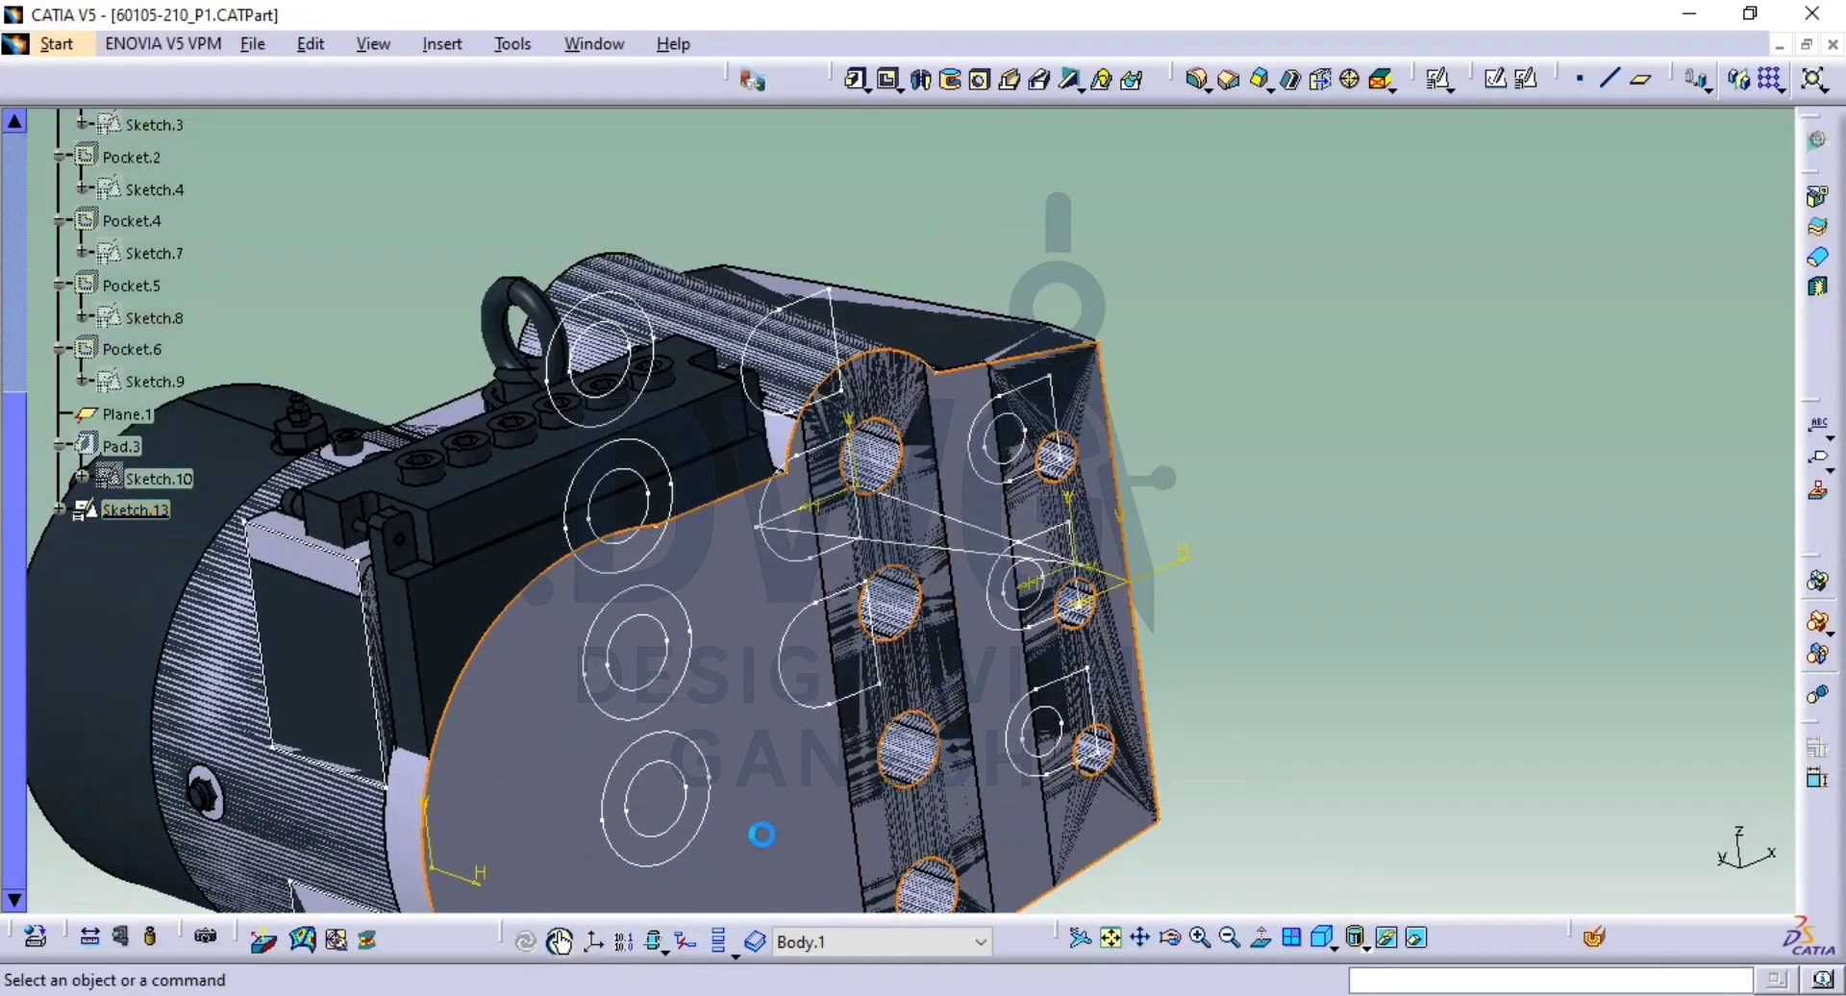
click(779, 813)
key(space)
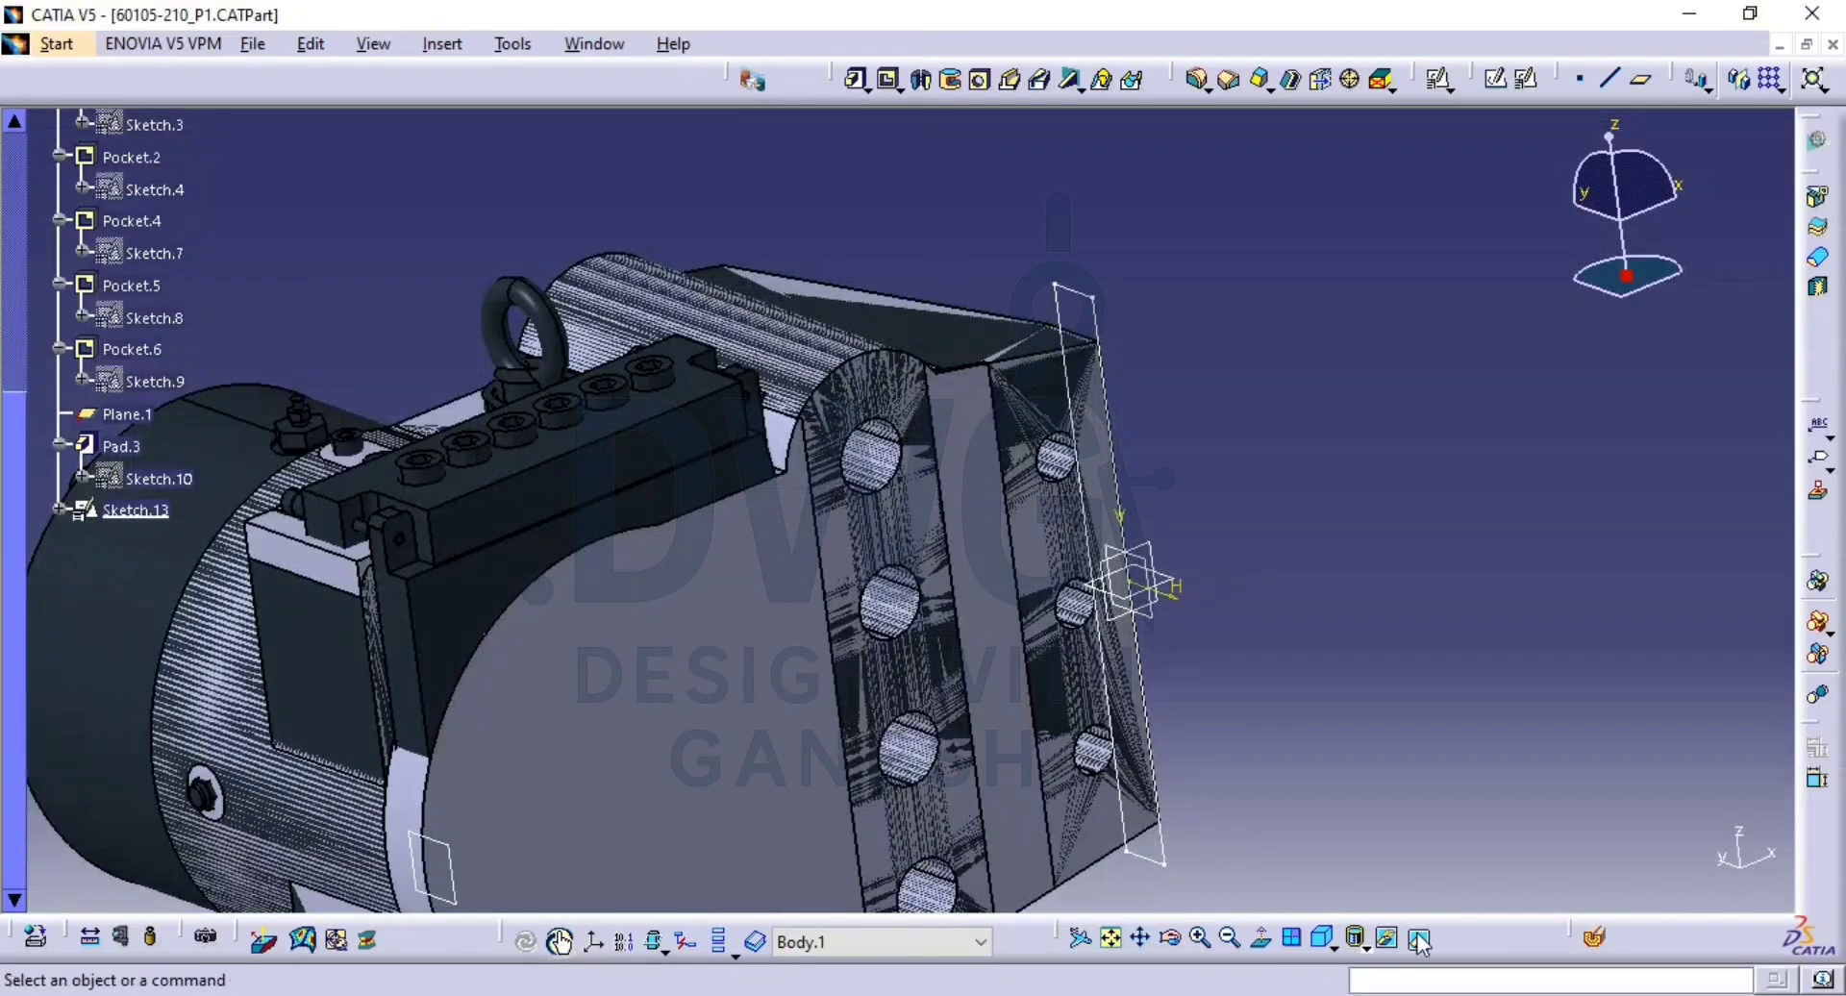
click(1417, 937)
Define a pocket from Sketch.13 with an up-to-next first limit and reverse its direction.
middle_drag(1077, 524, 1160, 452)
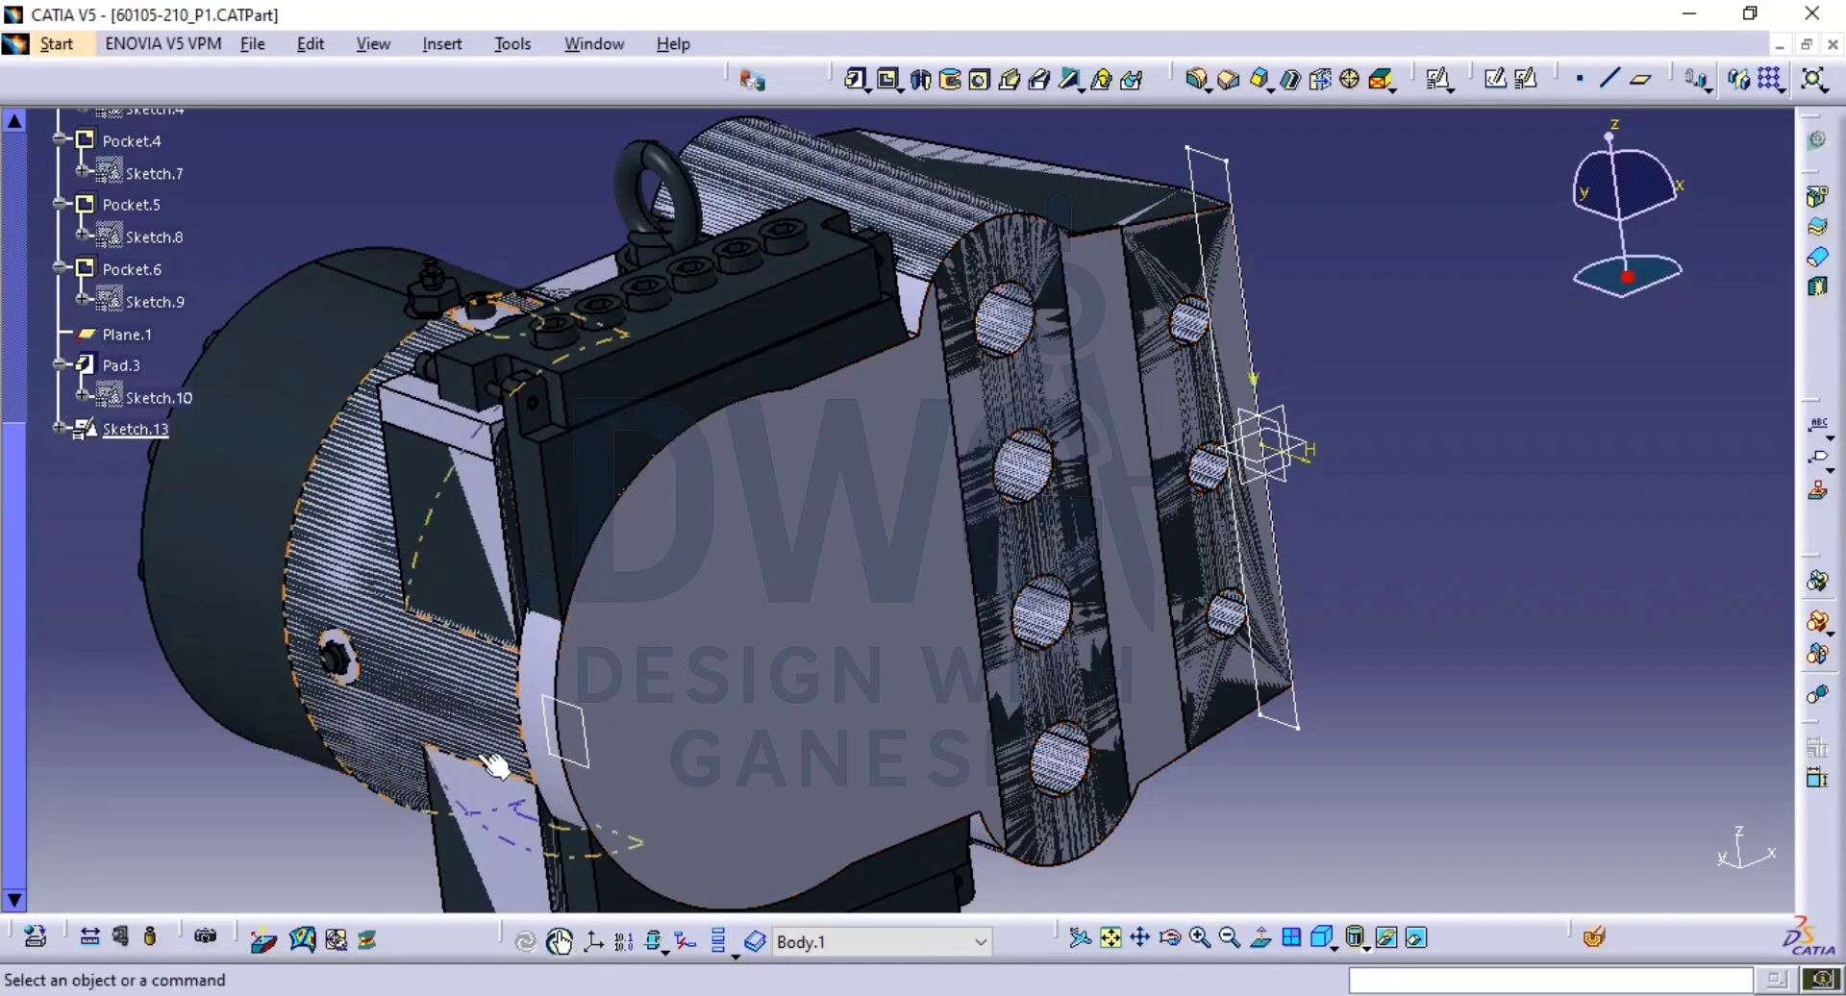
click(891, 81)
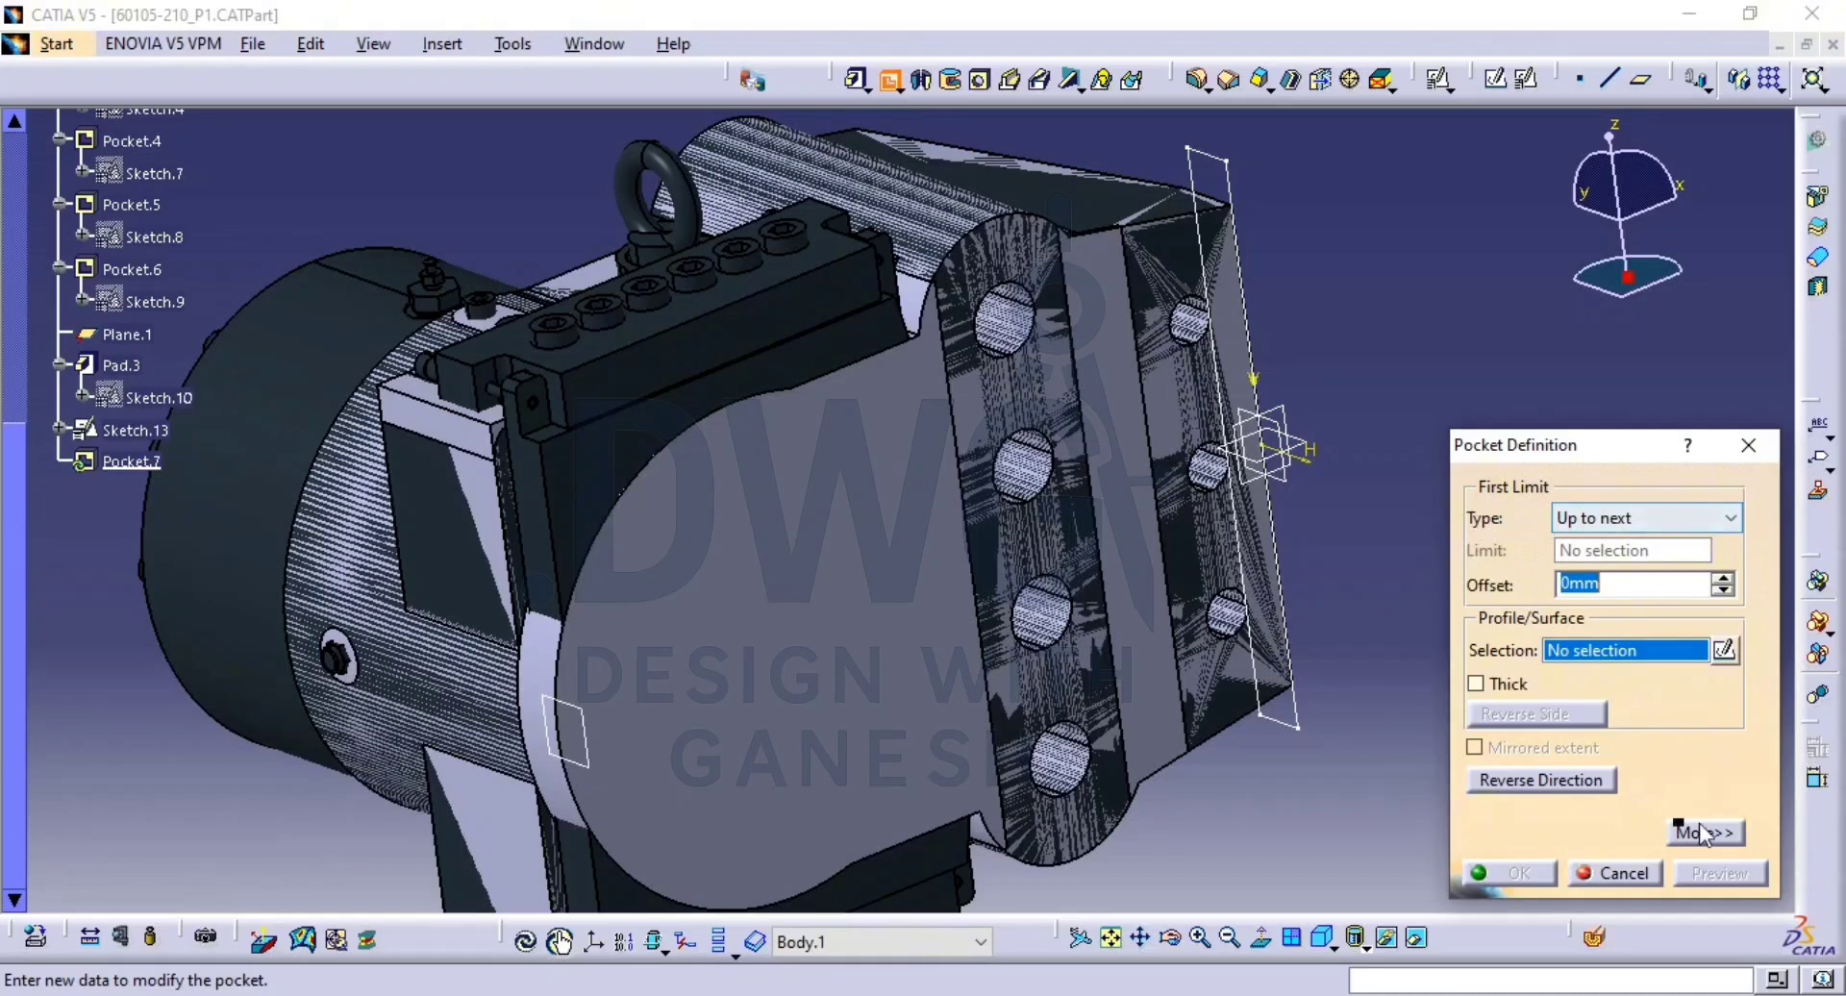
click(1294, 719)
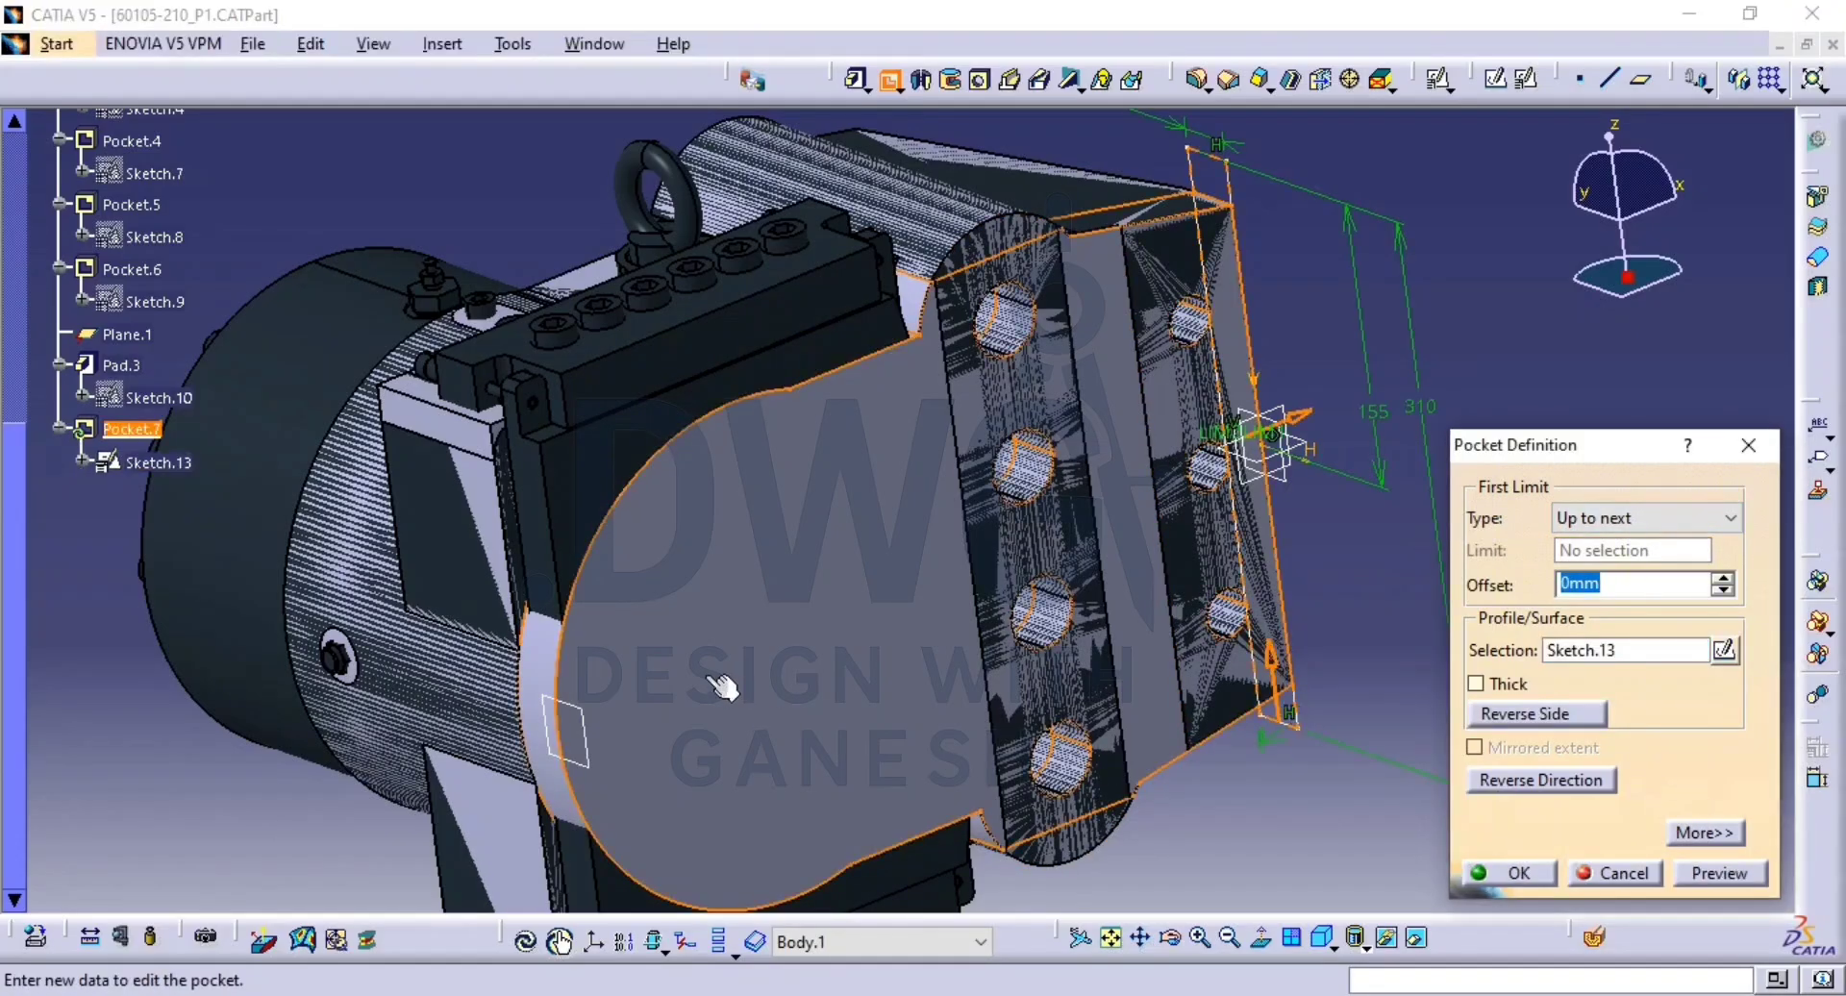
middle_drag(849, 671, 973, 478)
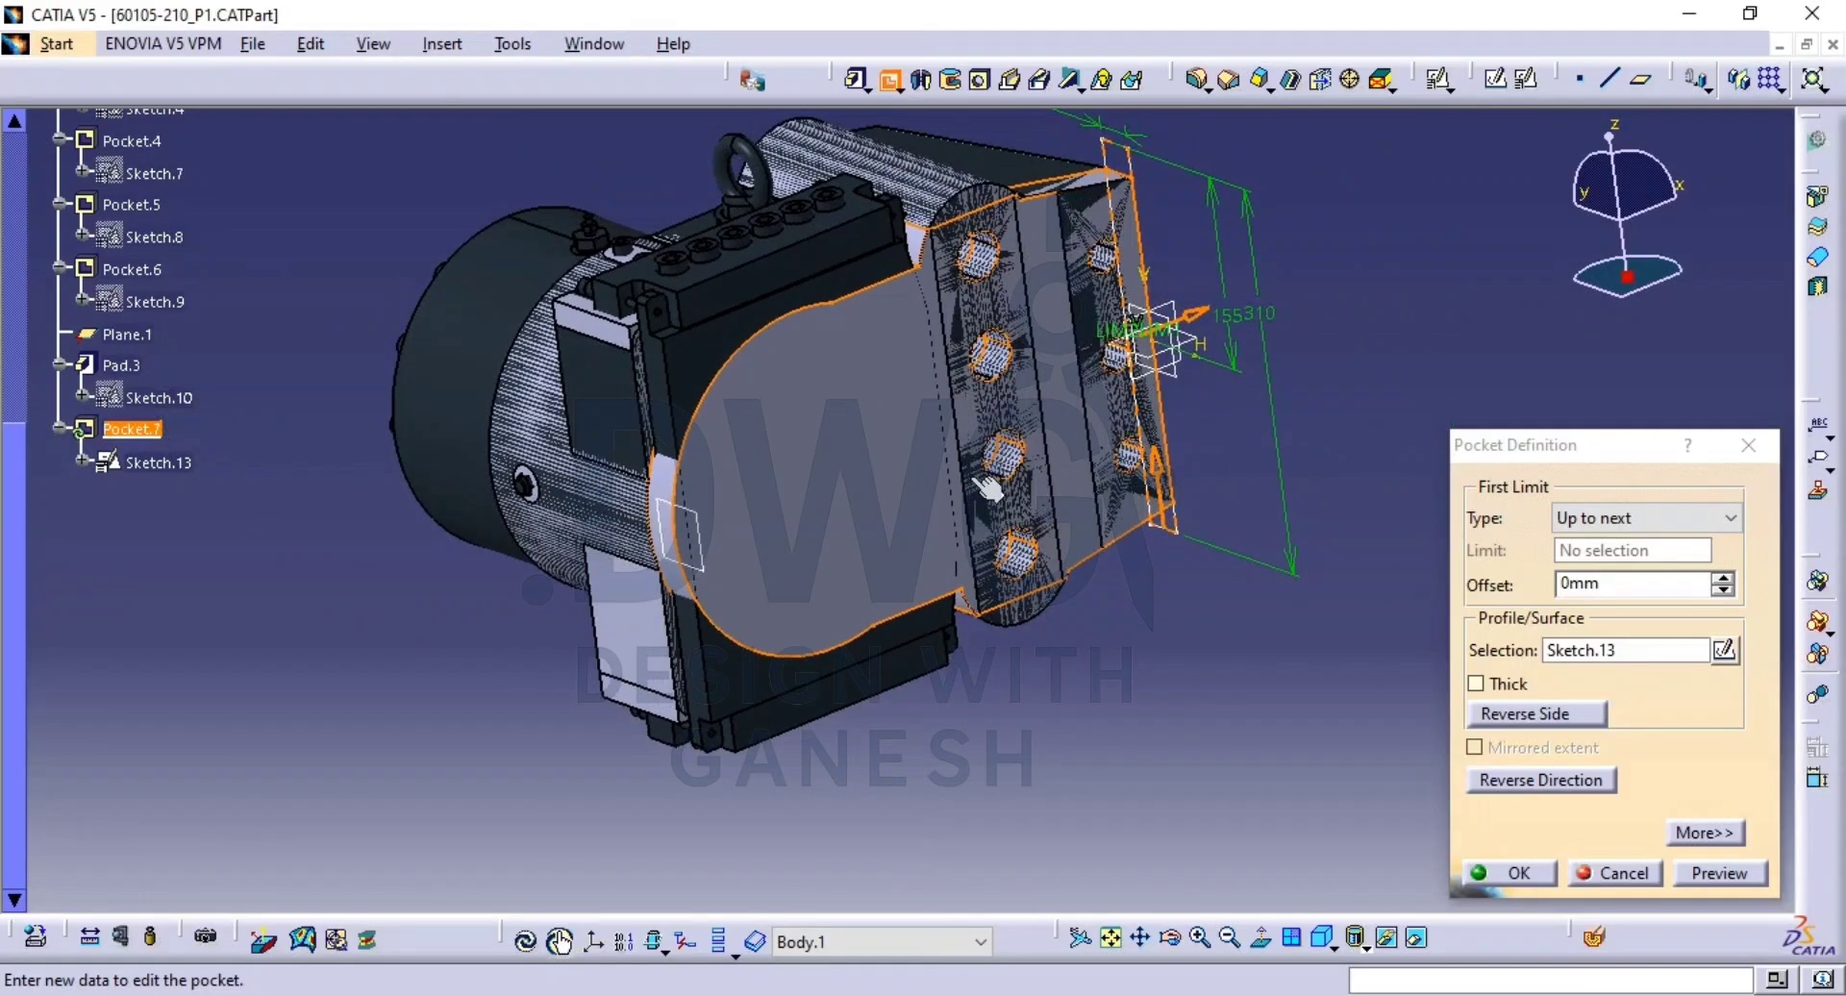
click(1529, 780)
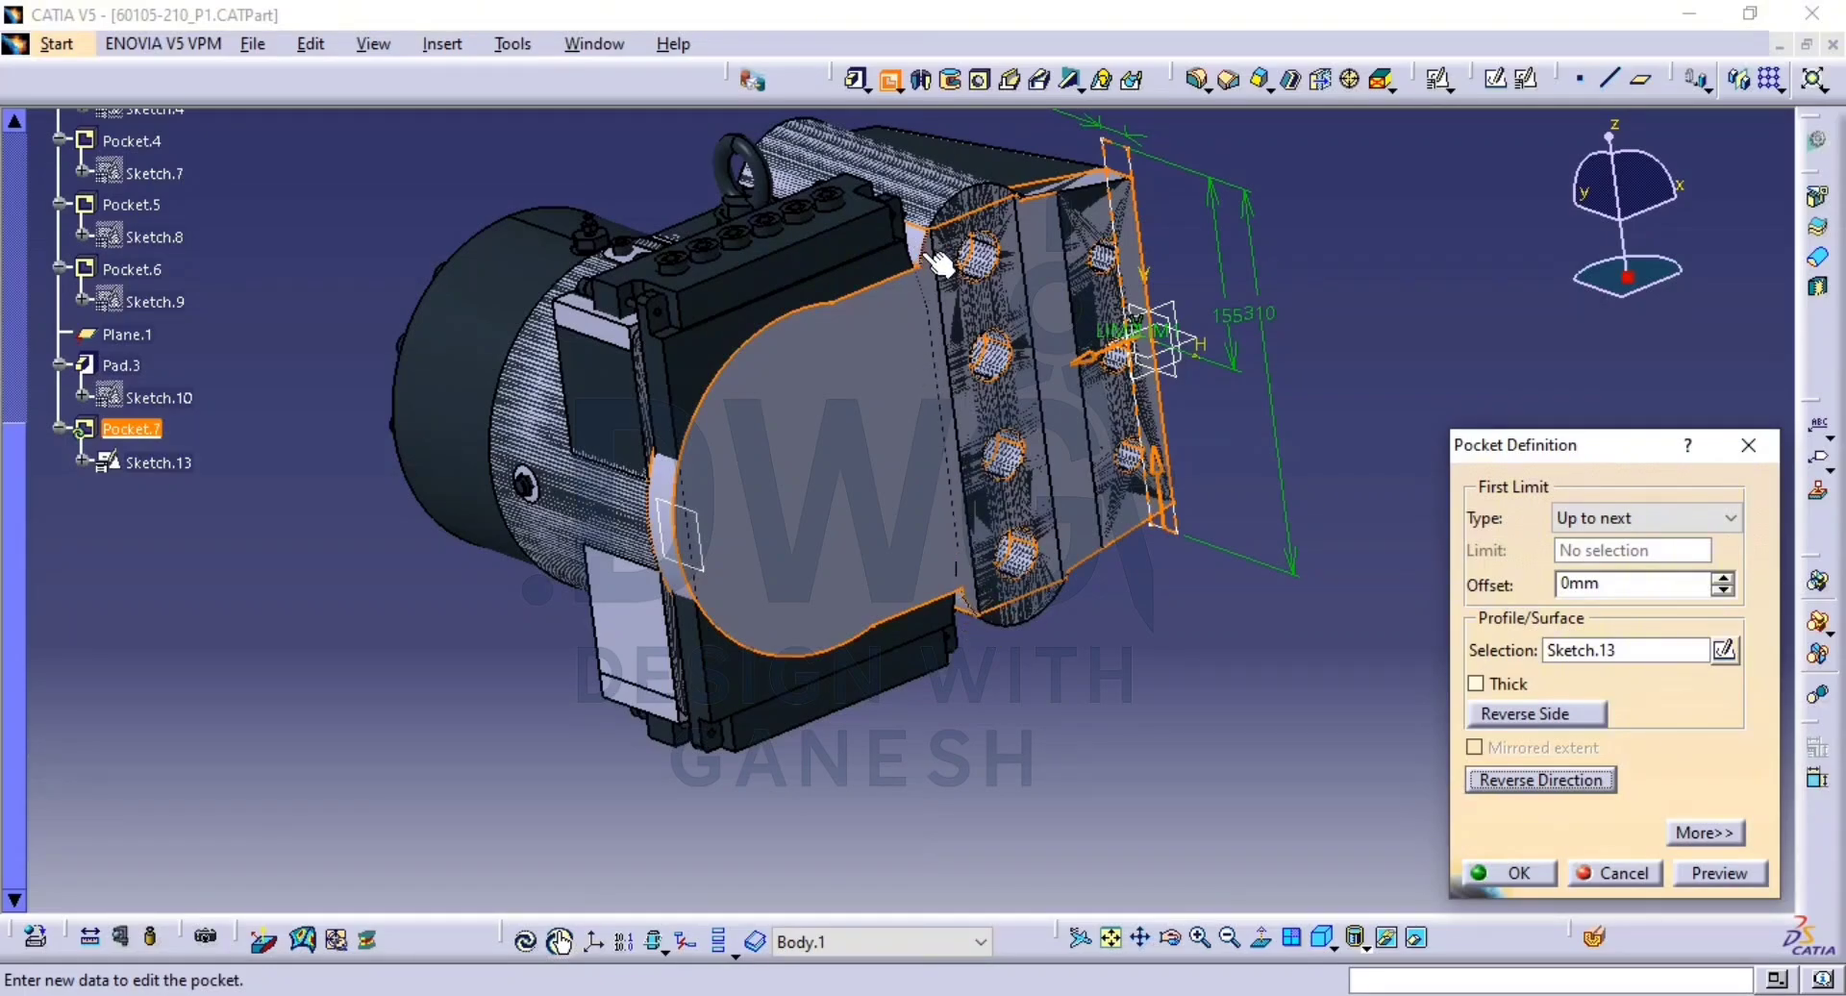
Open a Measure Between for the pocket's second-limit depth and hide the solid body covering the reference geometry.
click(1704, 833)
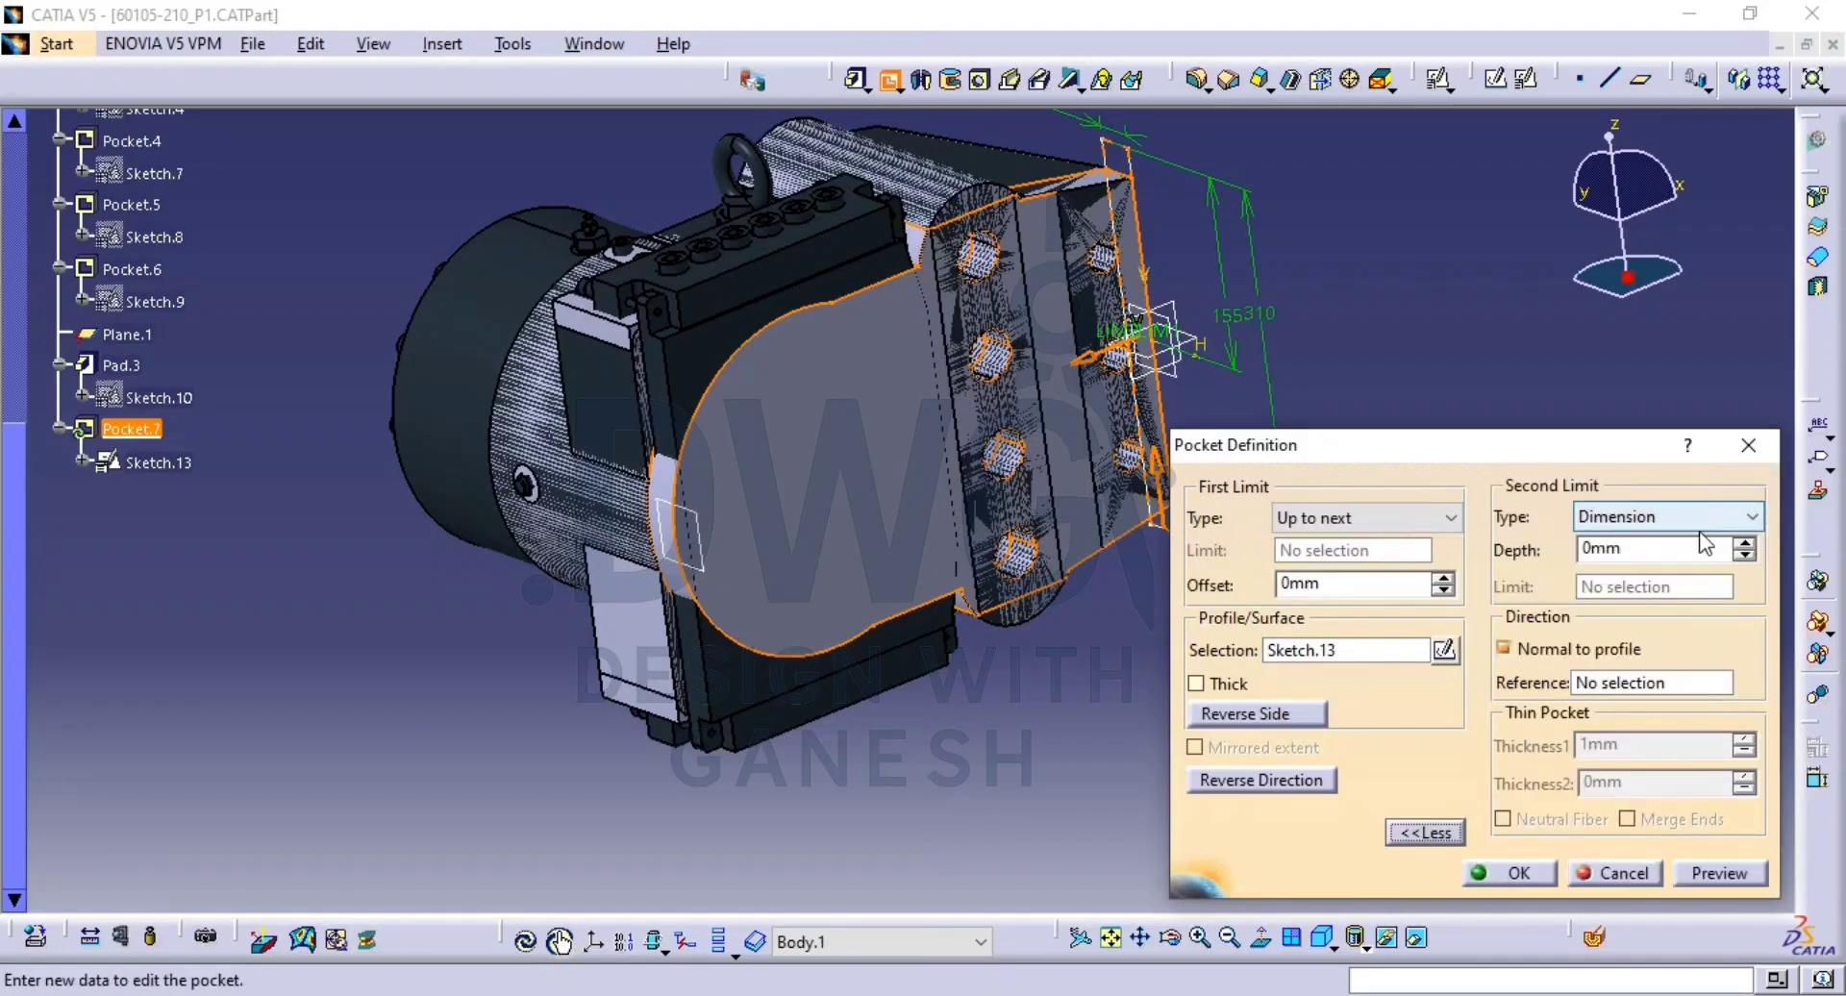
right_click(1655, 550)
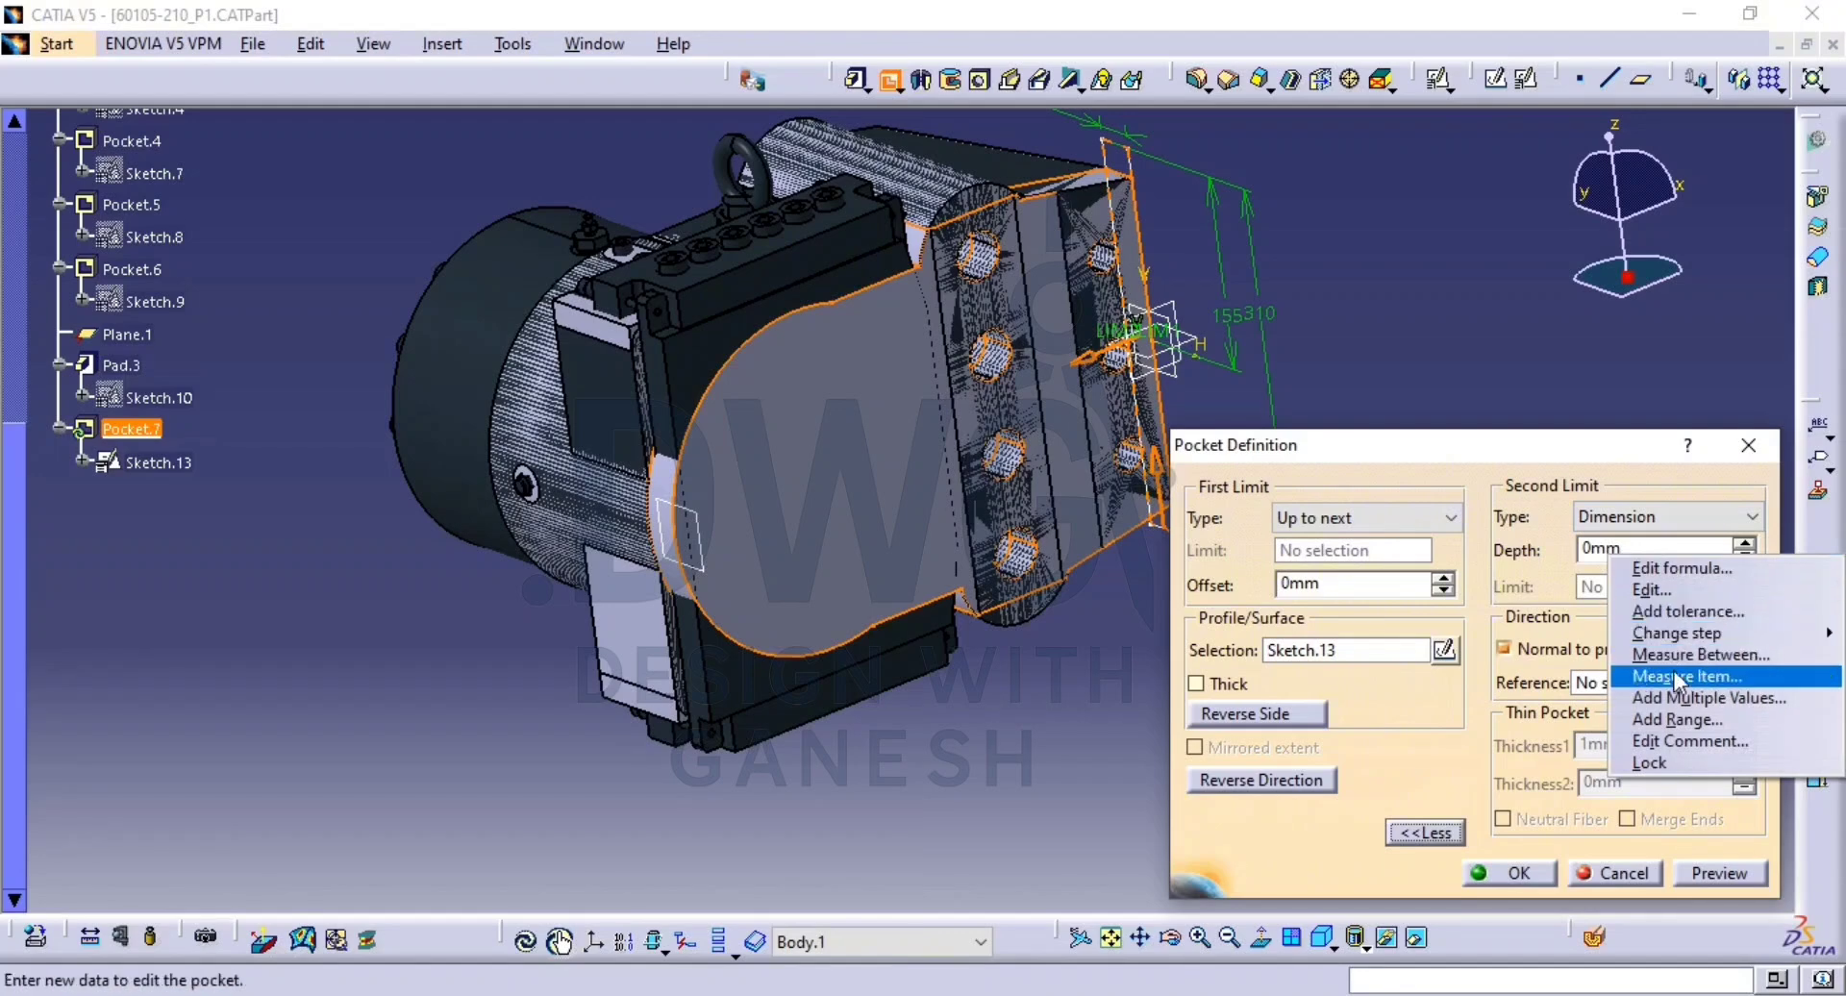
click(1694, 654)
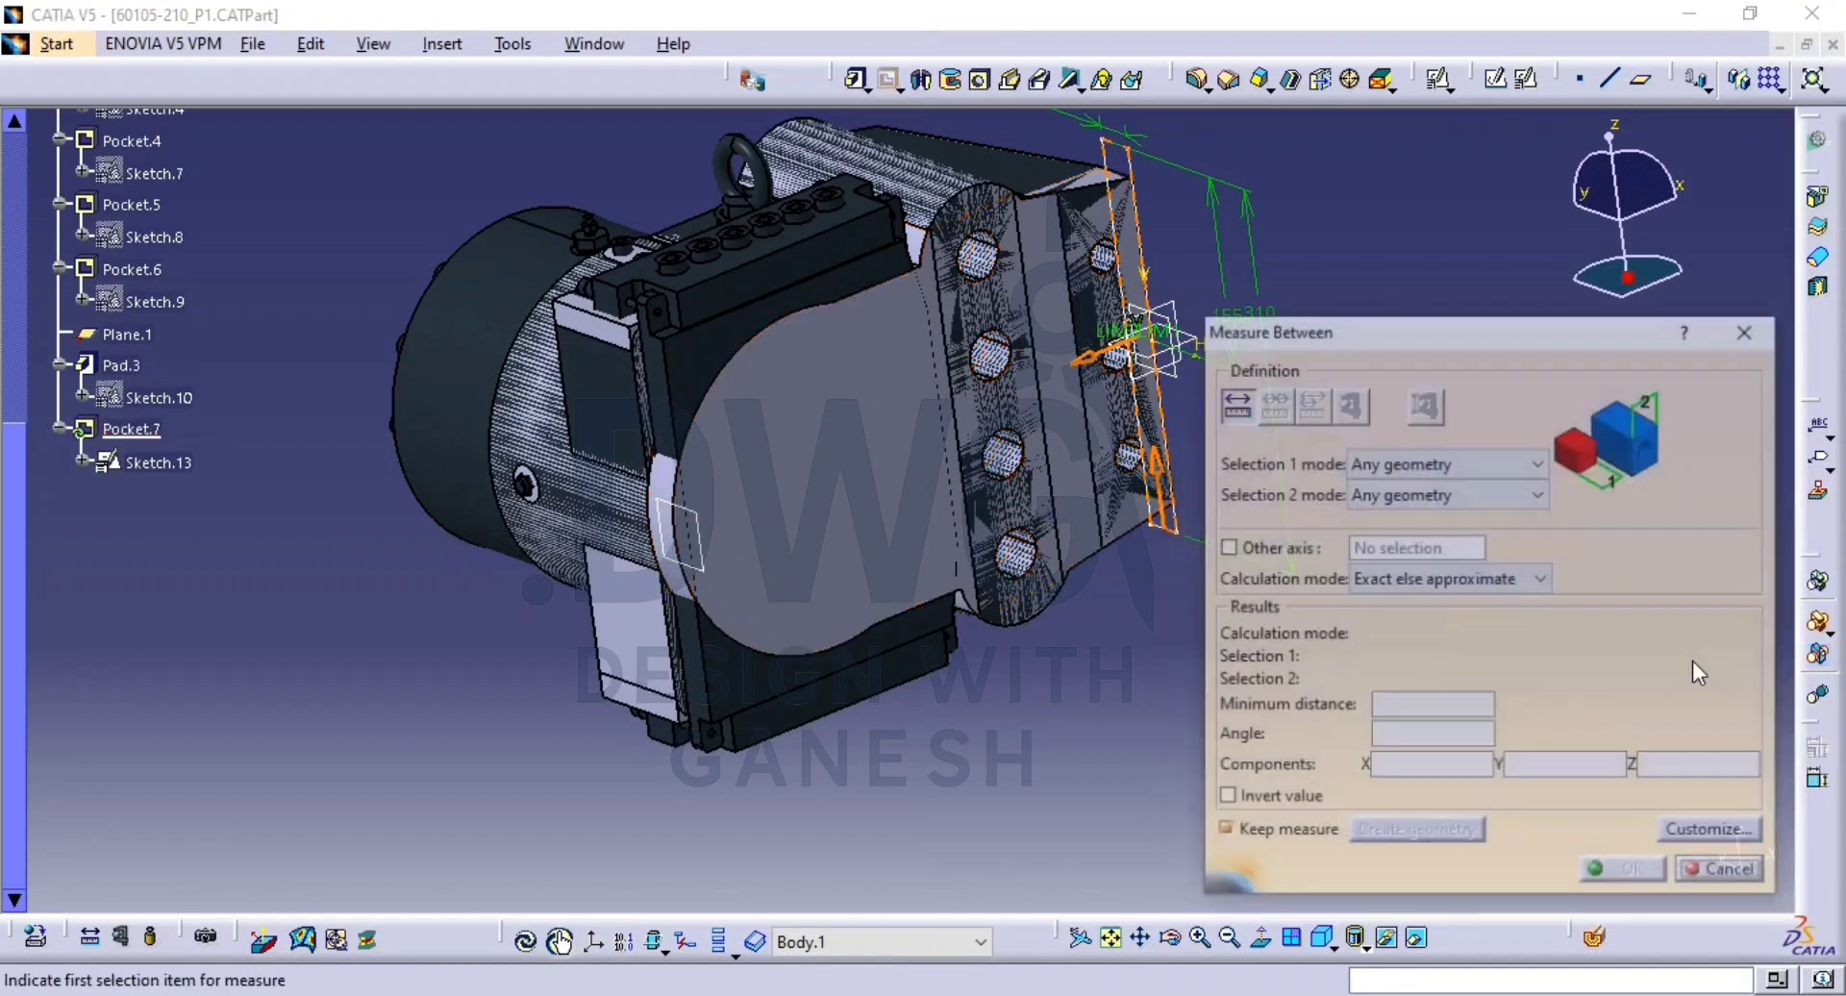
right_click(835, 488)
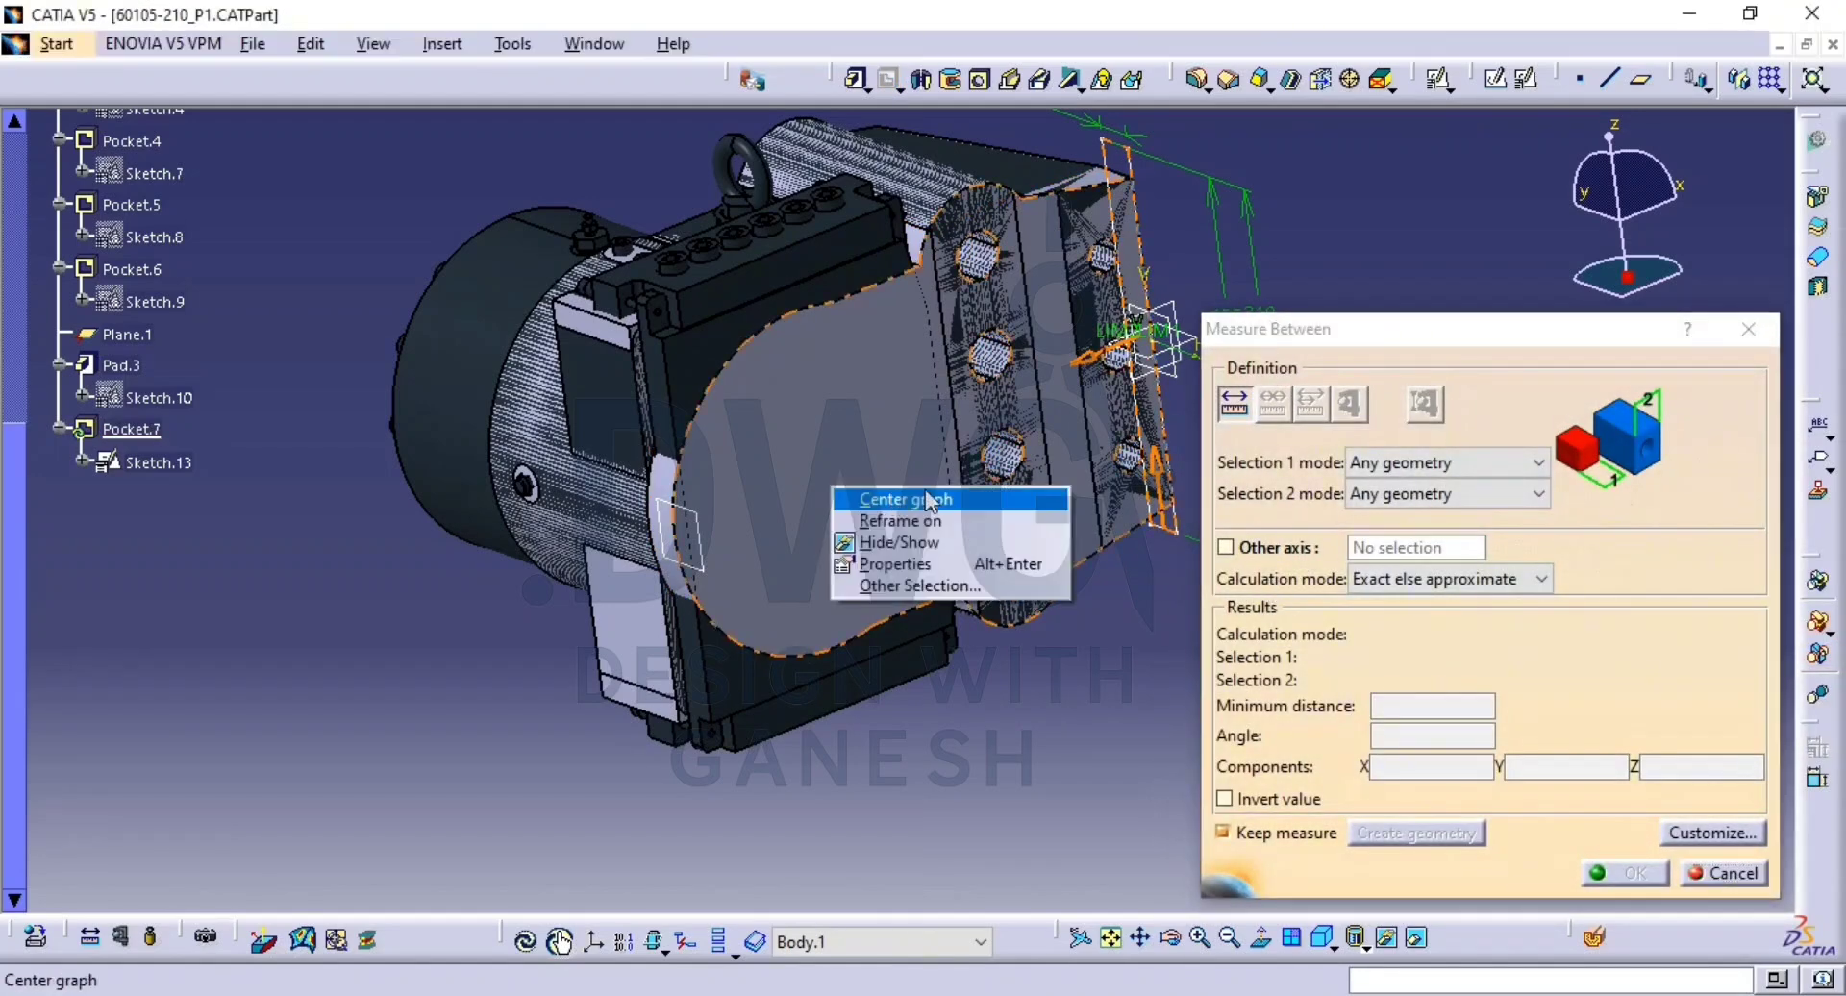
click(945, 543)
Fill in the pocket's second-limit depth by measuring between the reference body's narrow step face and the yz plane.
middle_drag(946, 356, 991, 536)
click(946, 625)
click(737, 490)
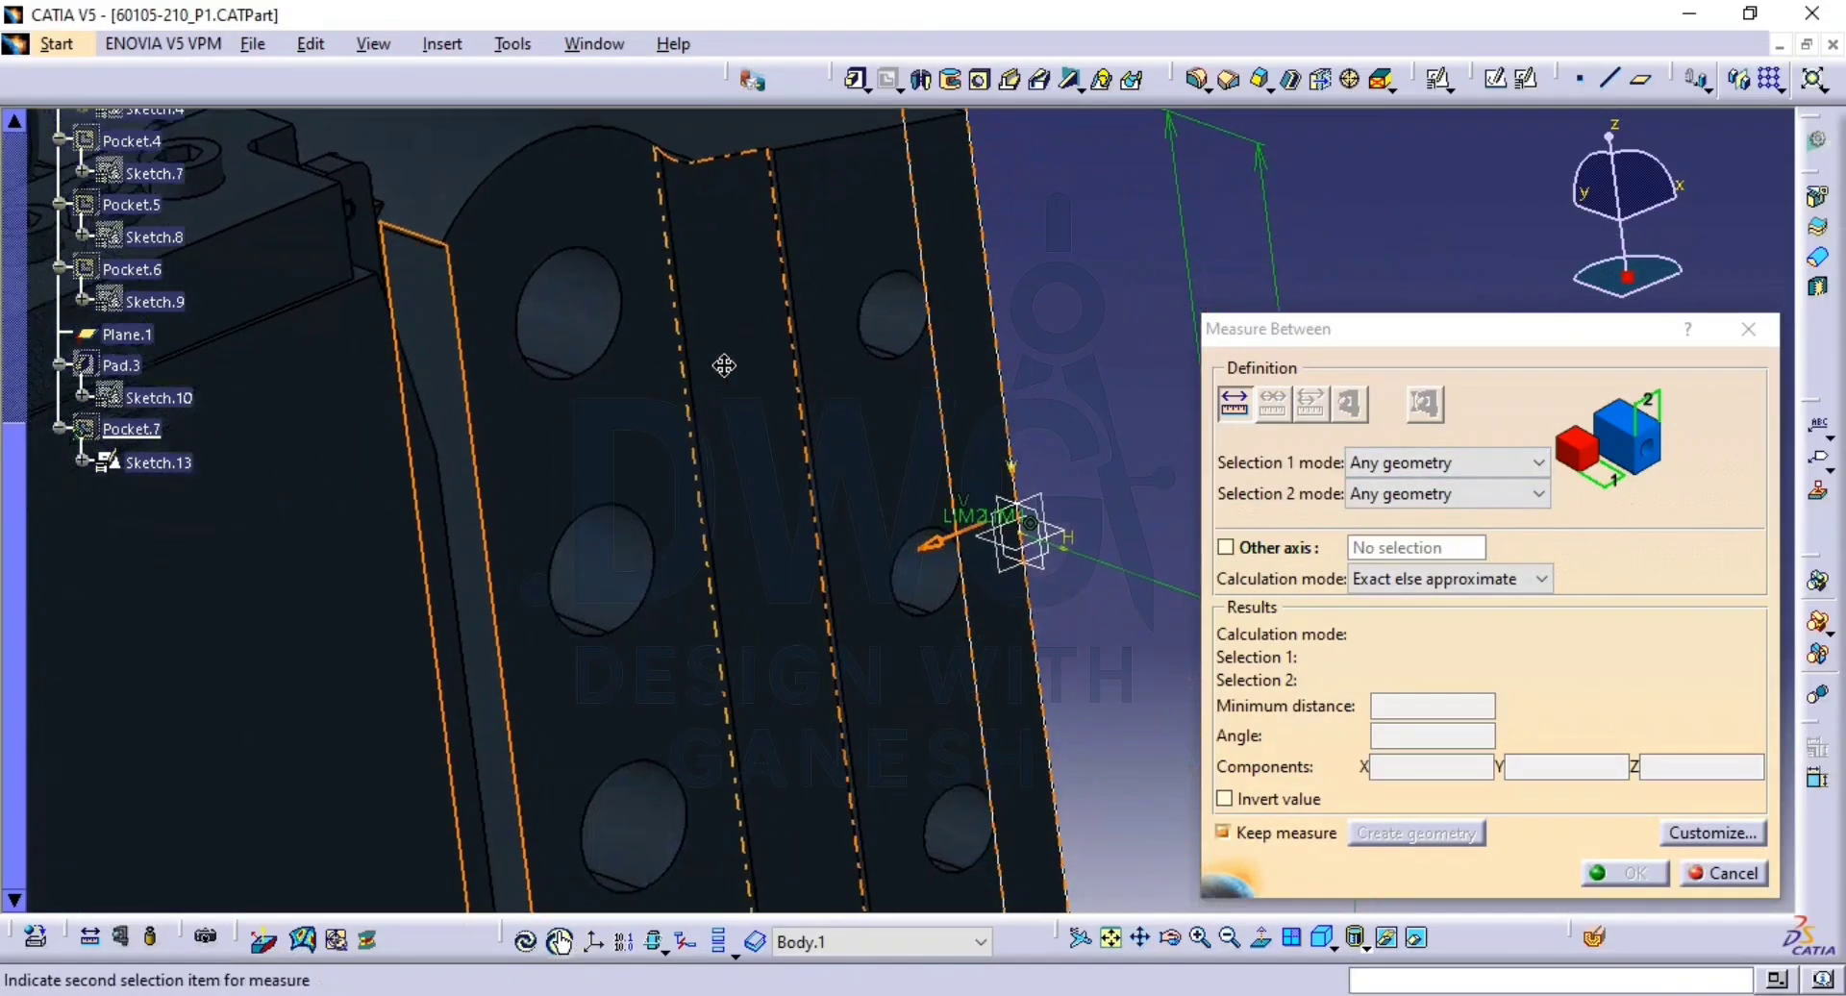
click(1031, 519)
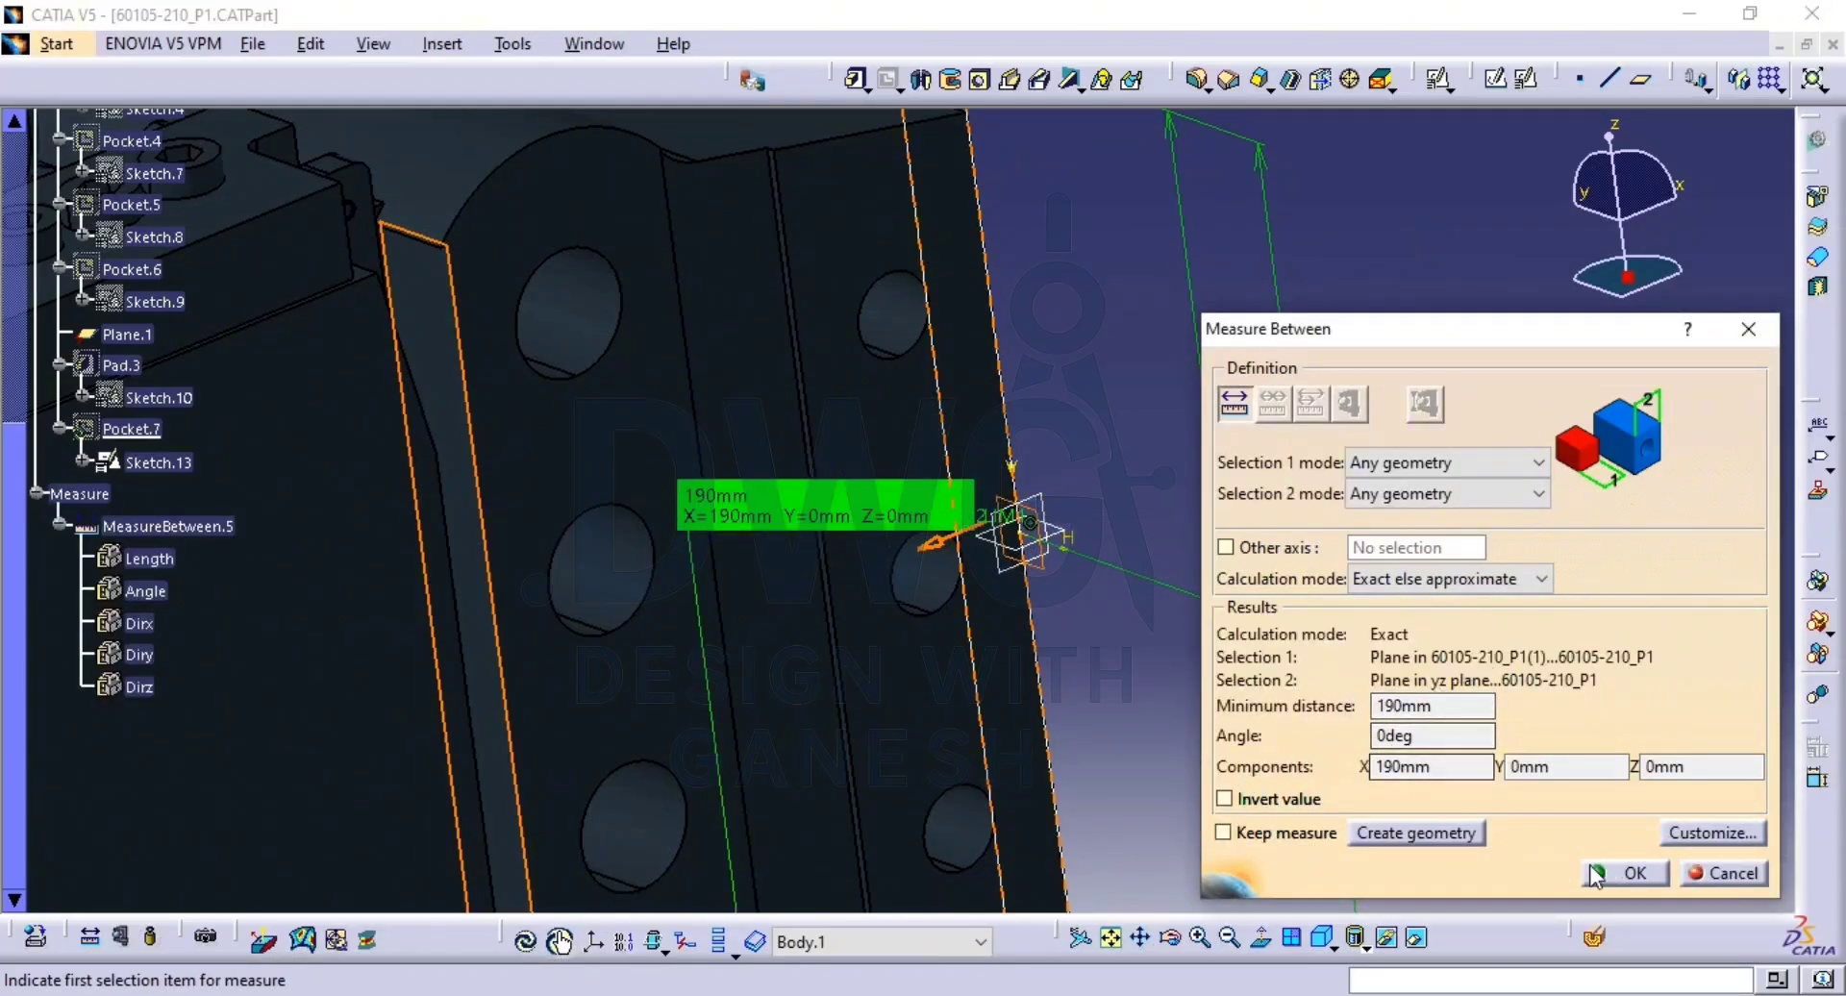
click(1627, 875)
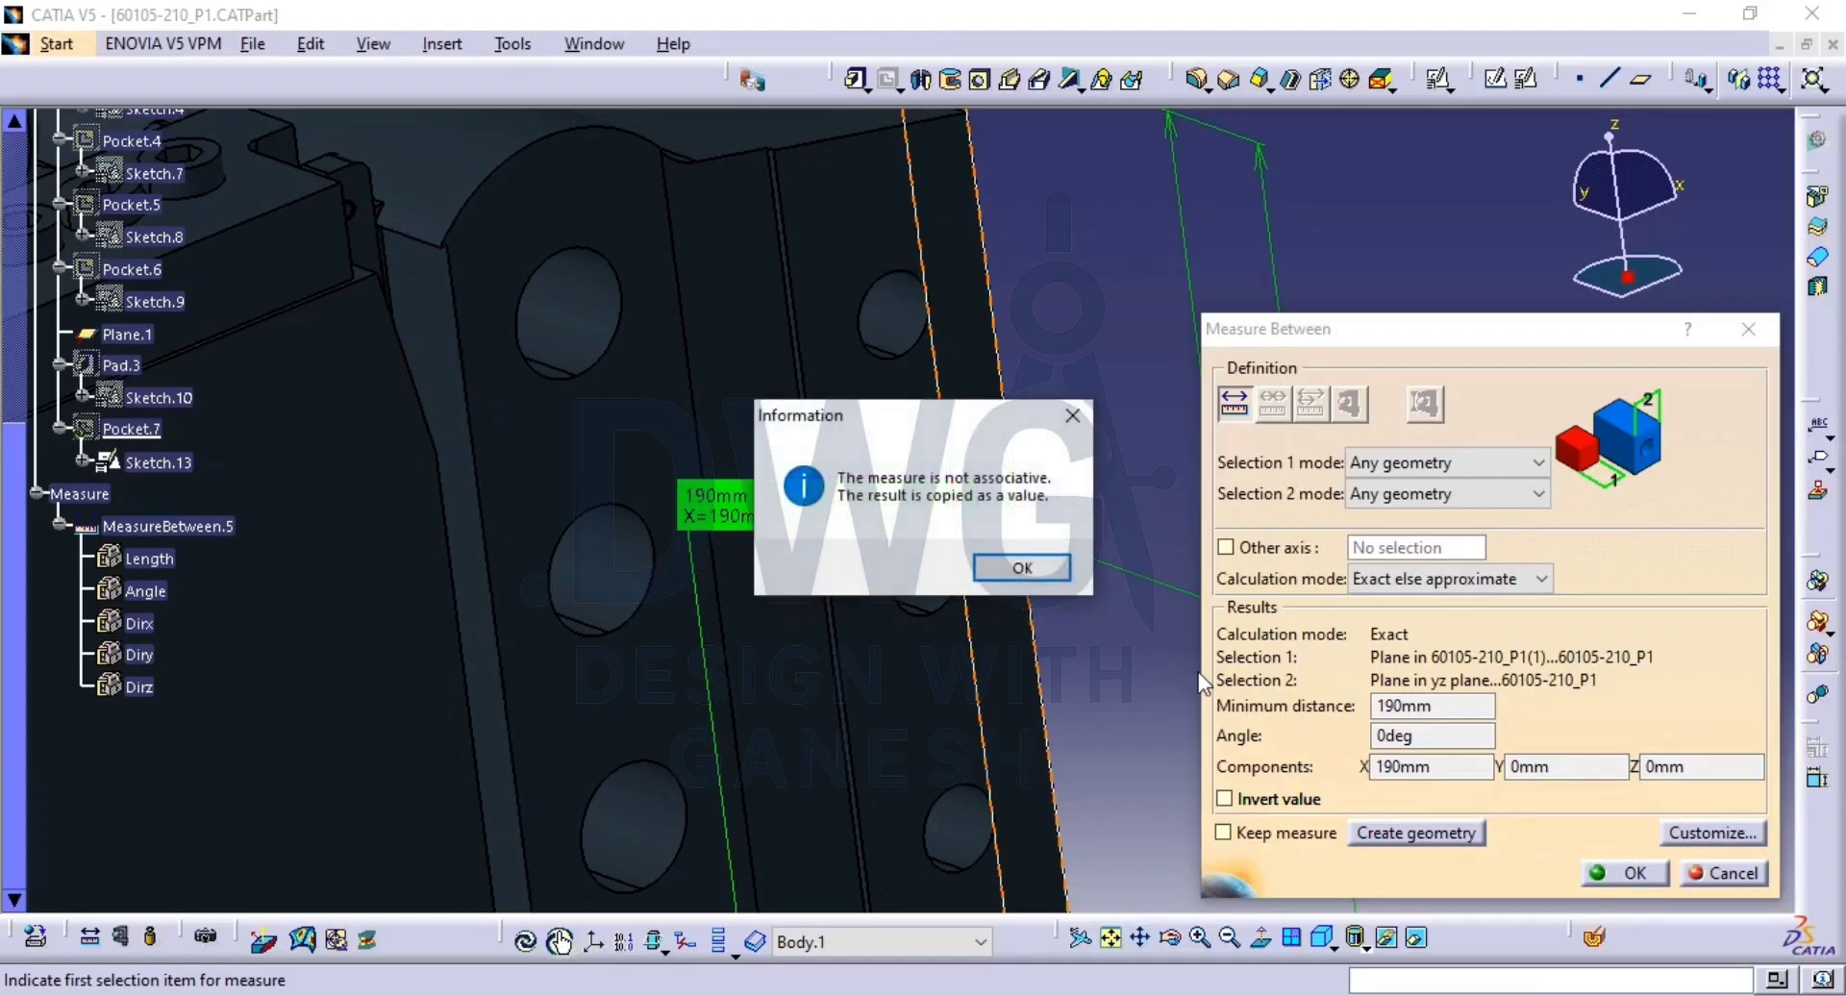
click(1039, 567)
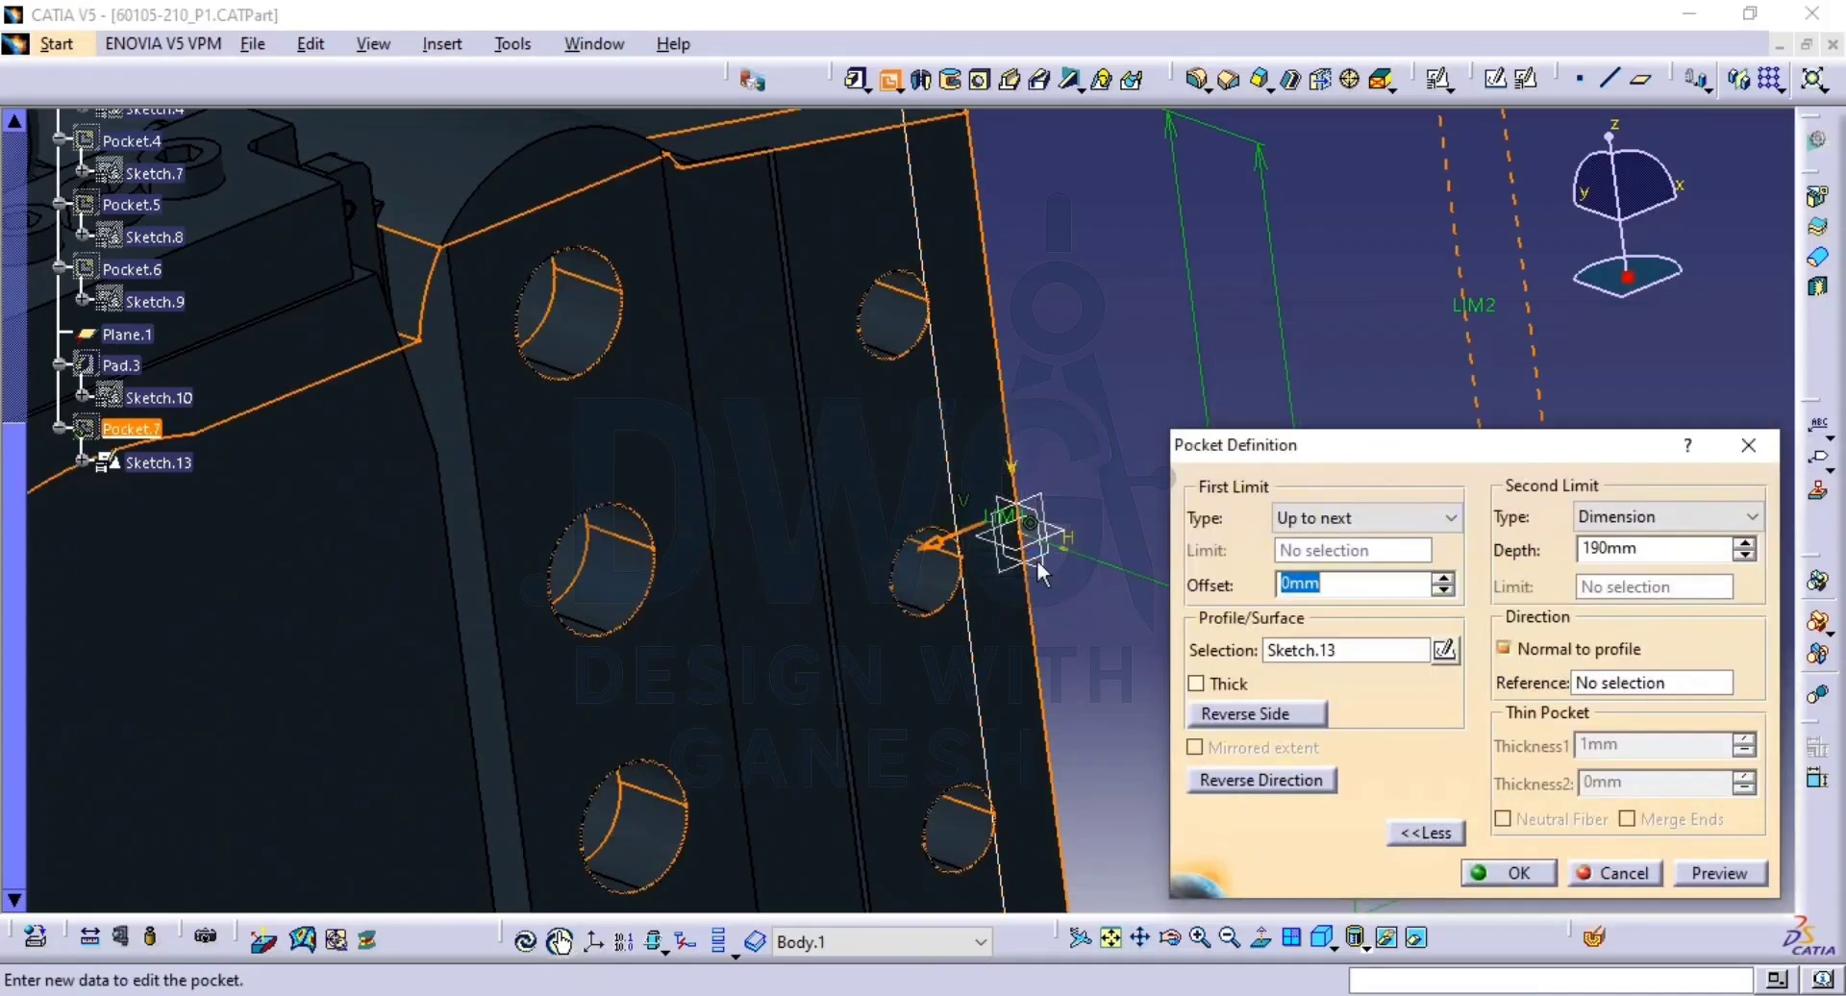
Set the pocket's second-limit depth to -190 mm, preview the cut and create the pocket.
middle_drag(757, 659, 954, 688)
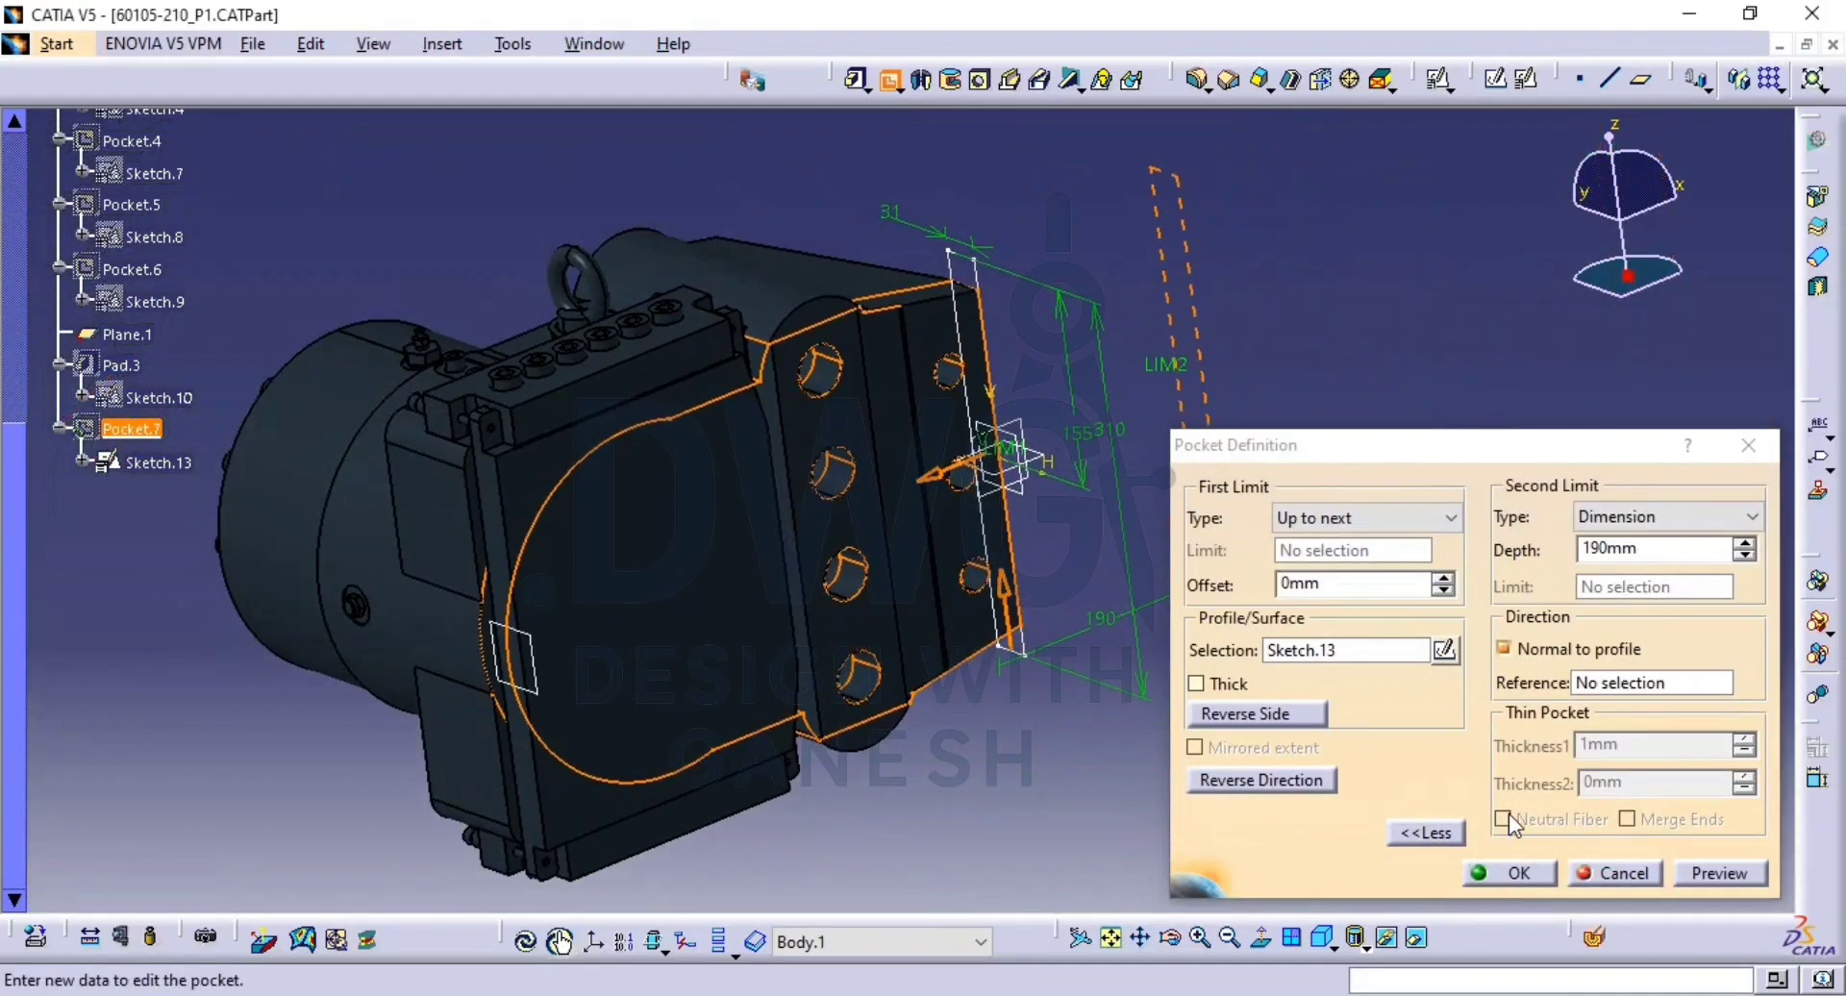
click(1638, 548)
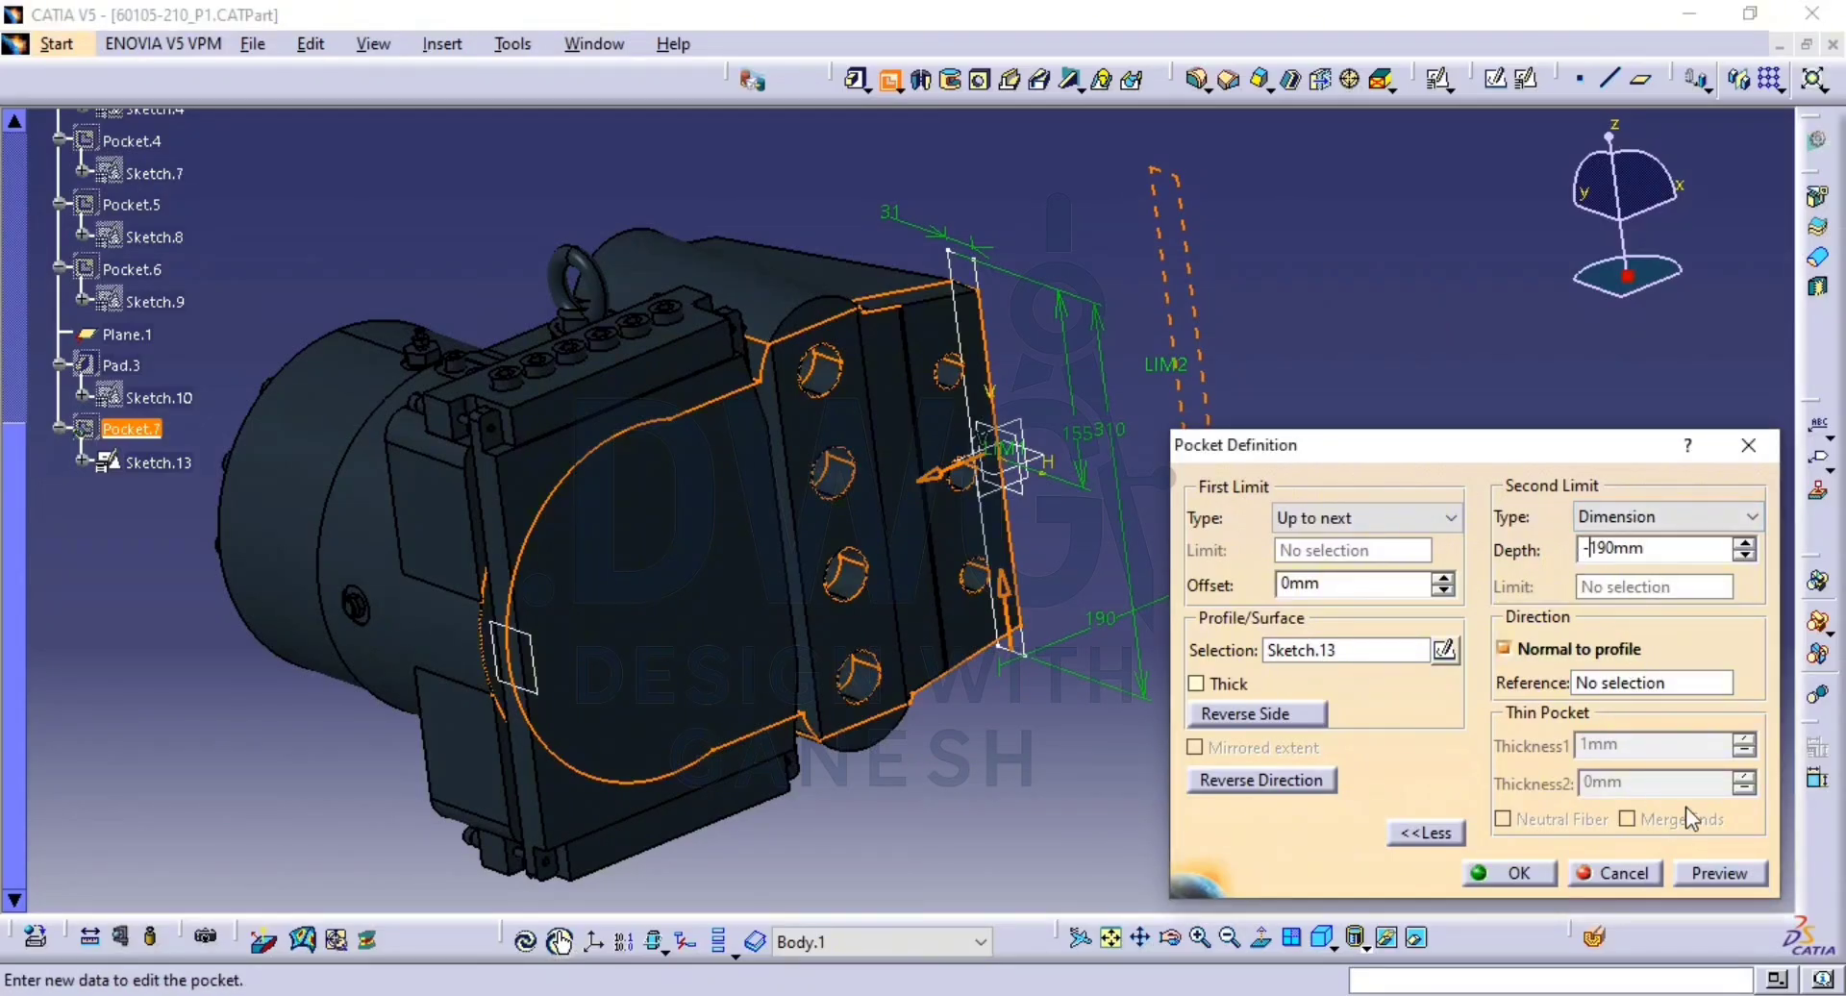
click(1709, 877)
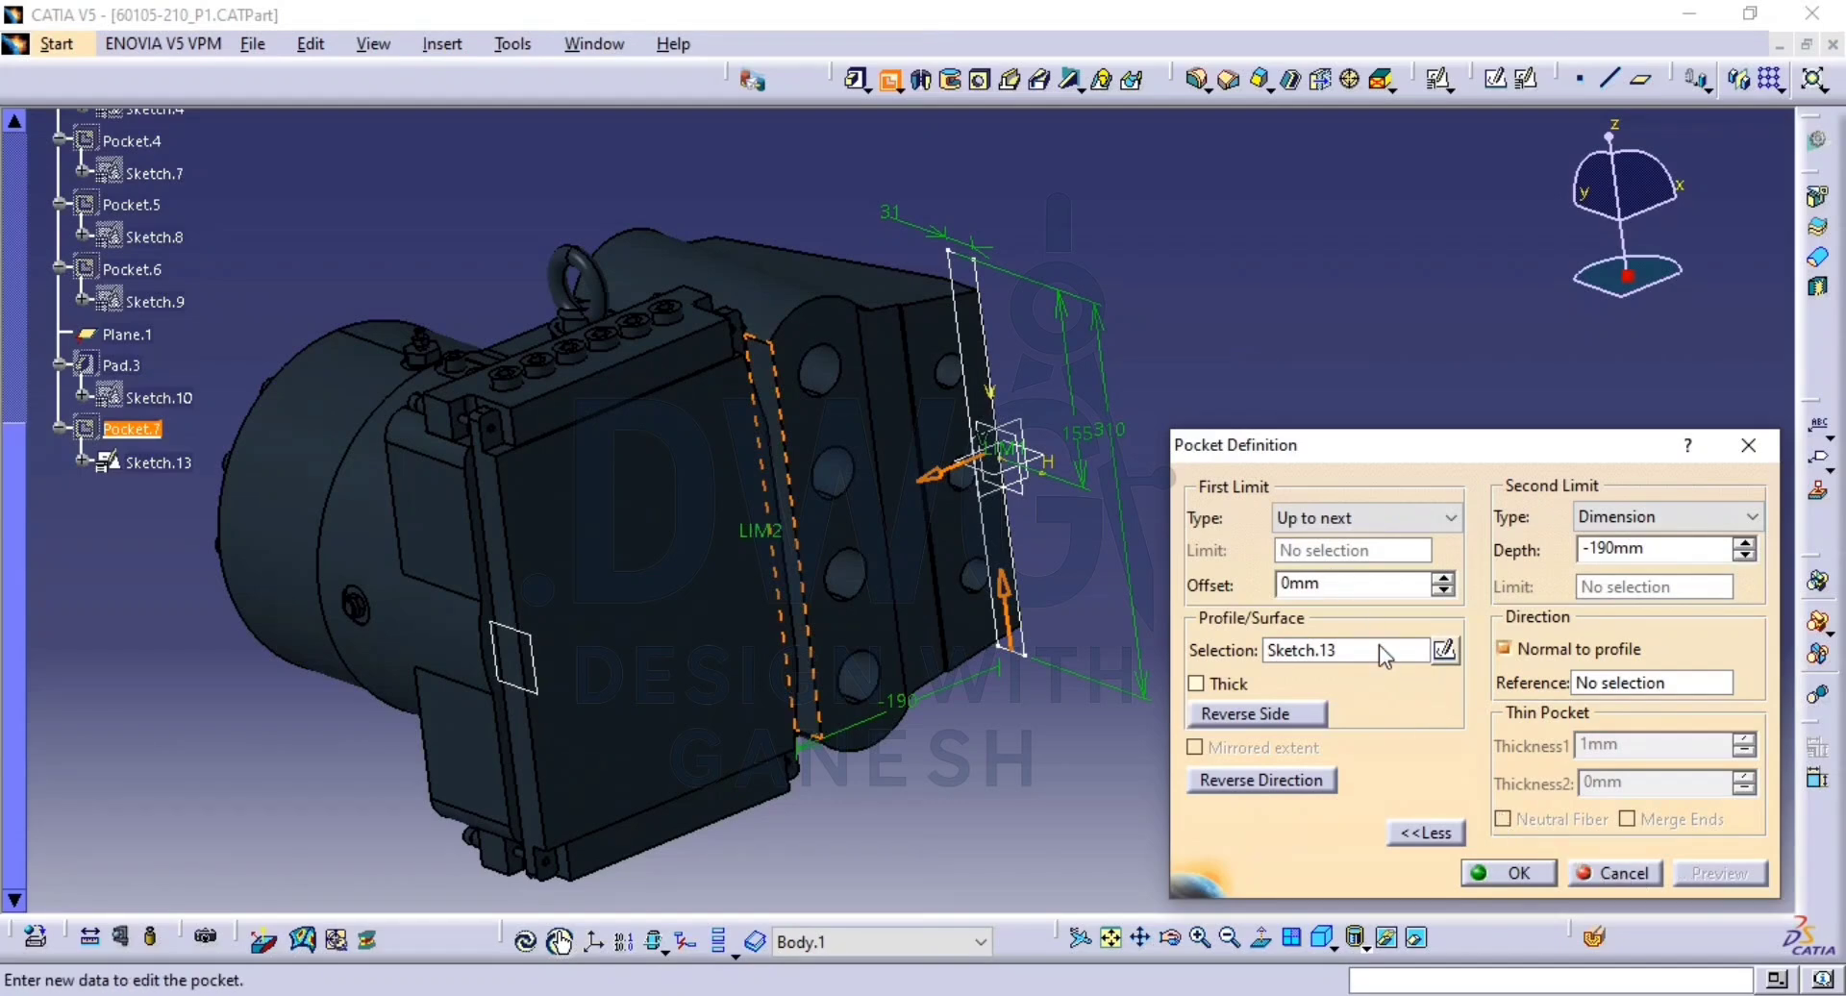
click(1511, 875)
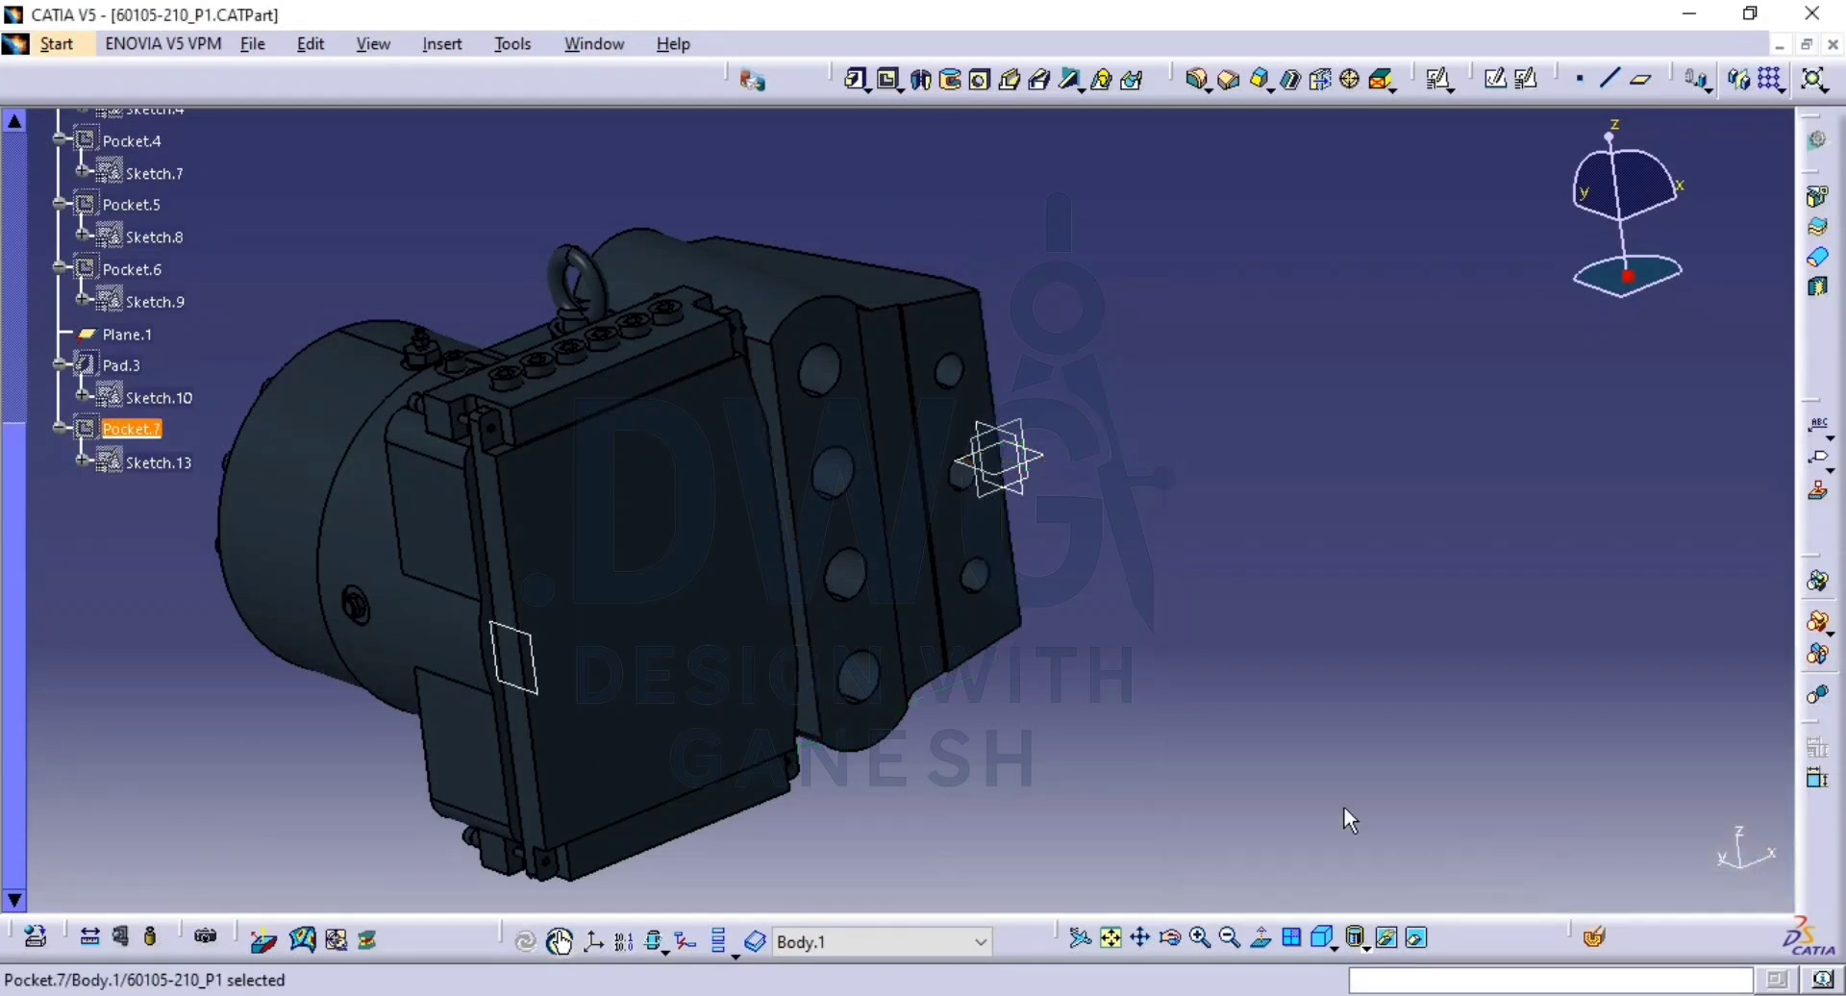
Show the hidden solid body again and compare the new pocket with the reference geometry.
click(1416, 937)
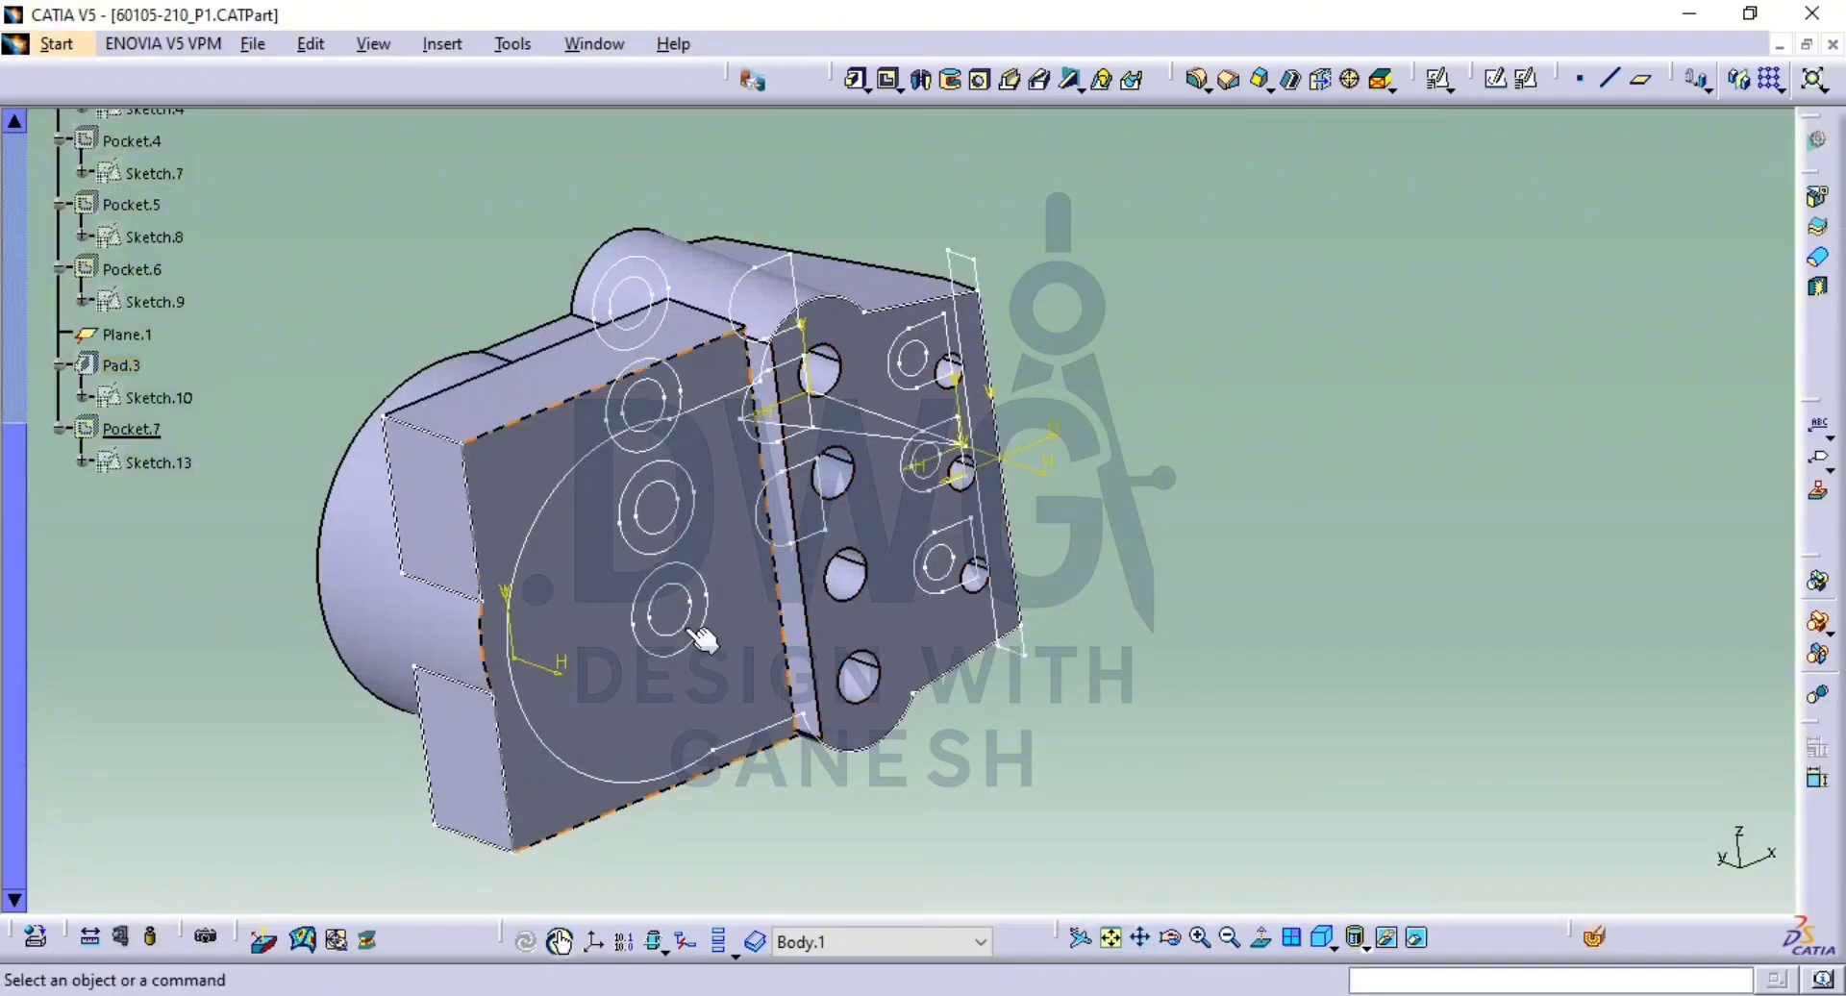
click(1416, 937)
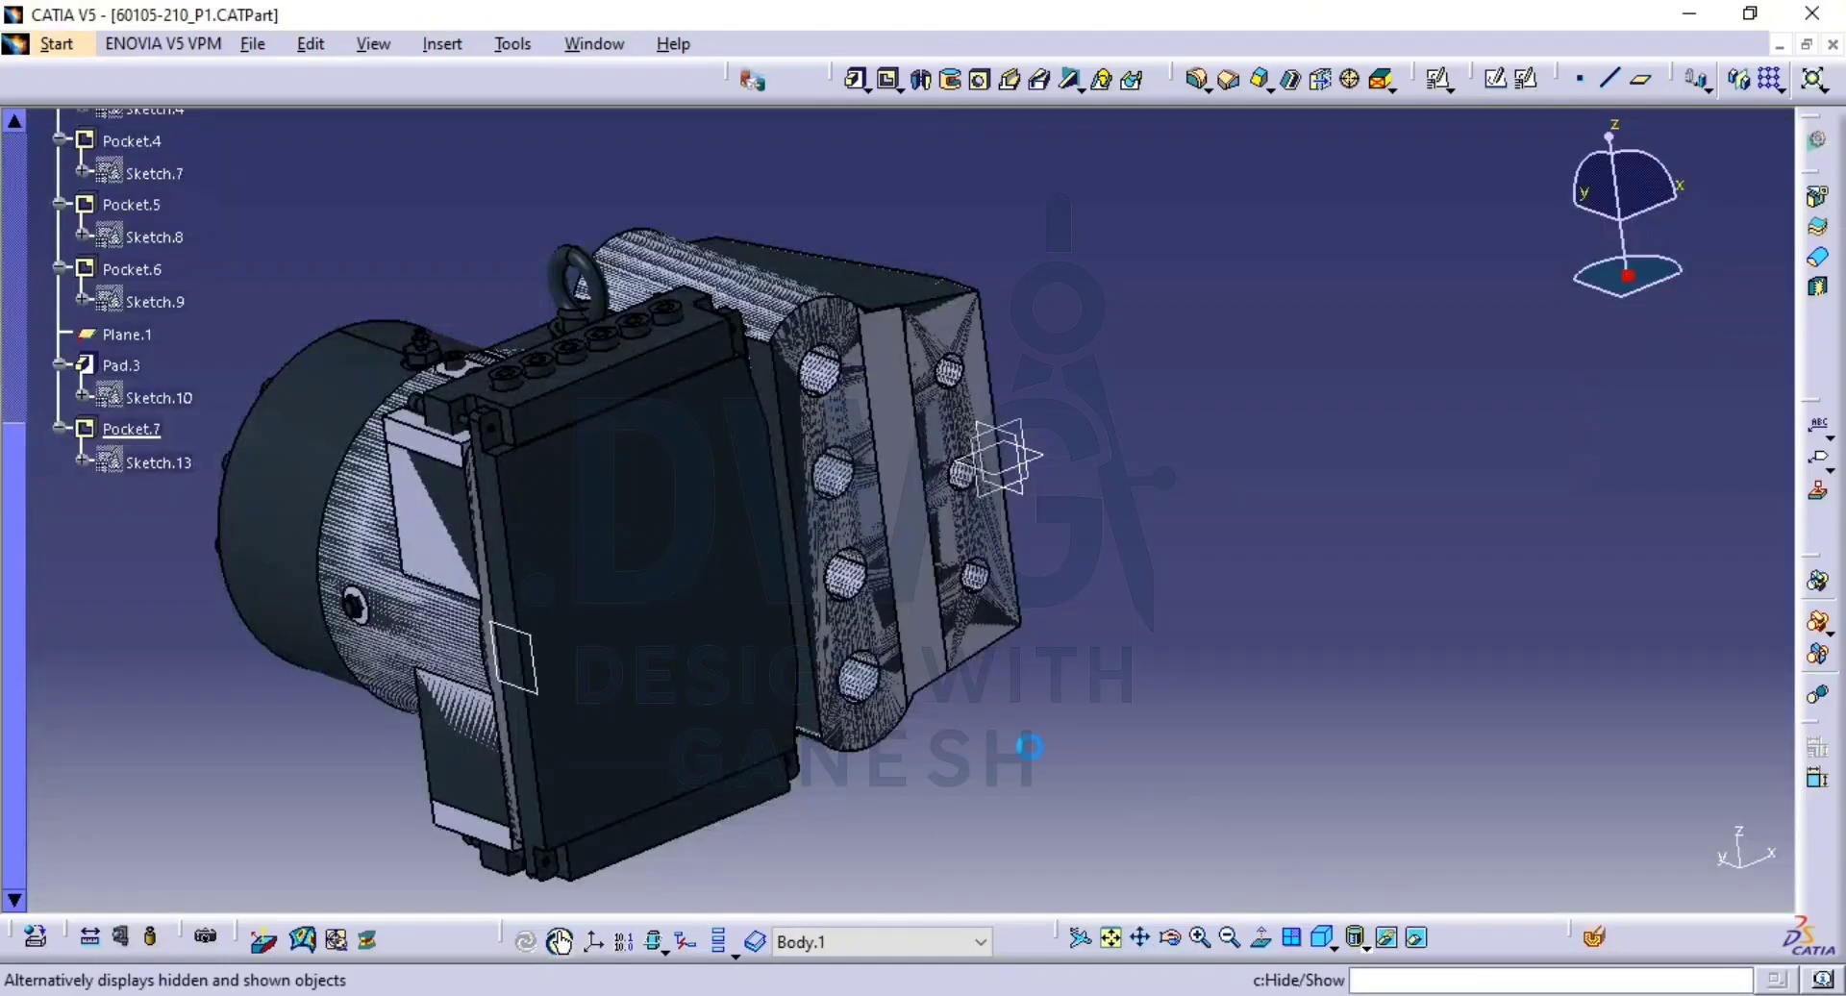
middle_drag(1098, 625, 966, 667)
middle_drag(875, 440, 859, 598)
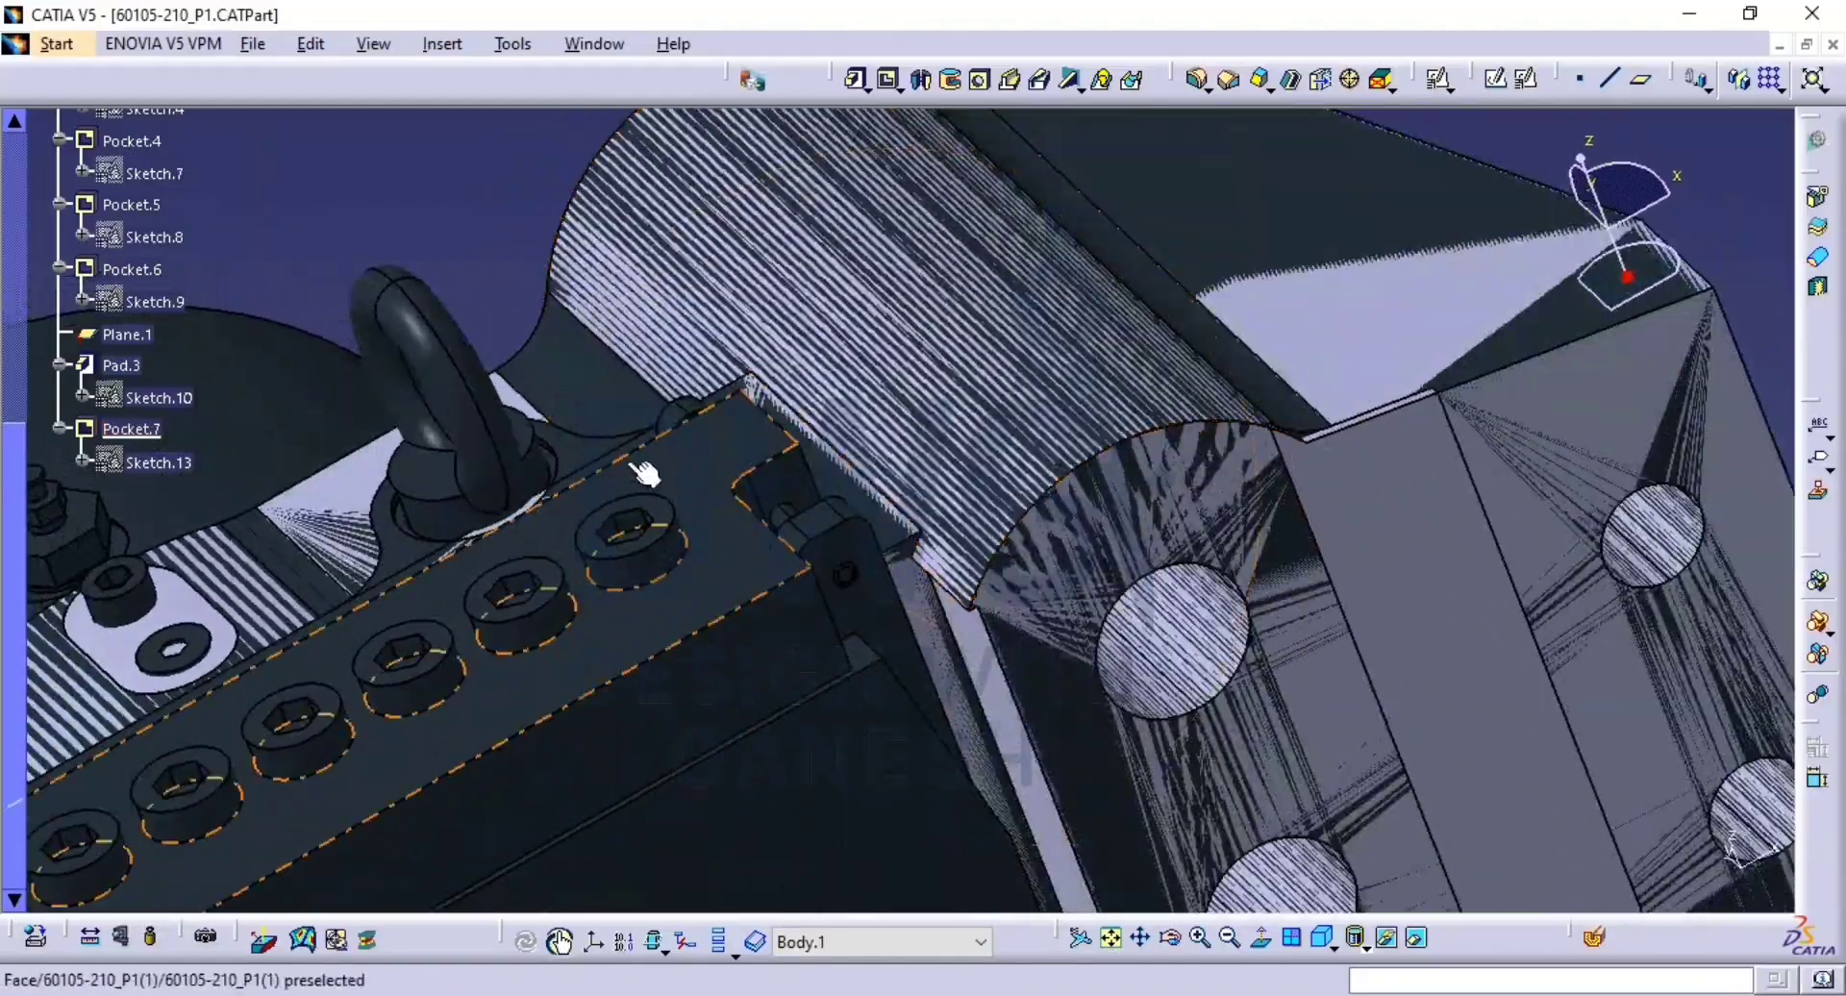
middle_drag(947, 461, 993, 580)
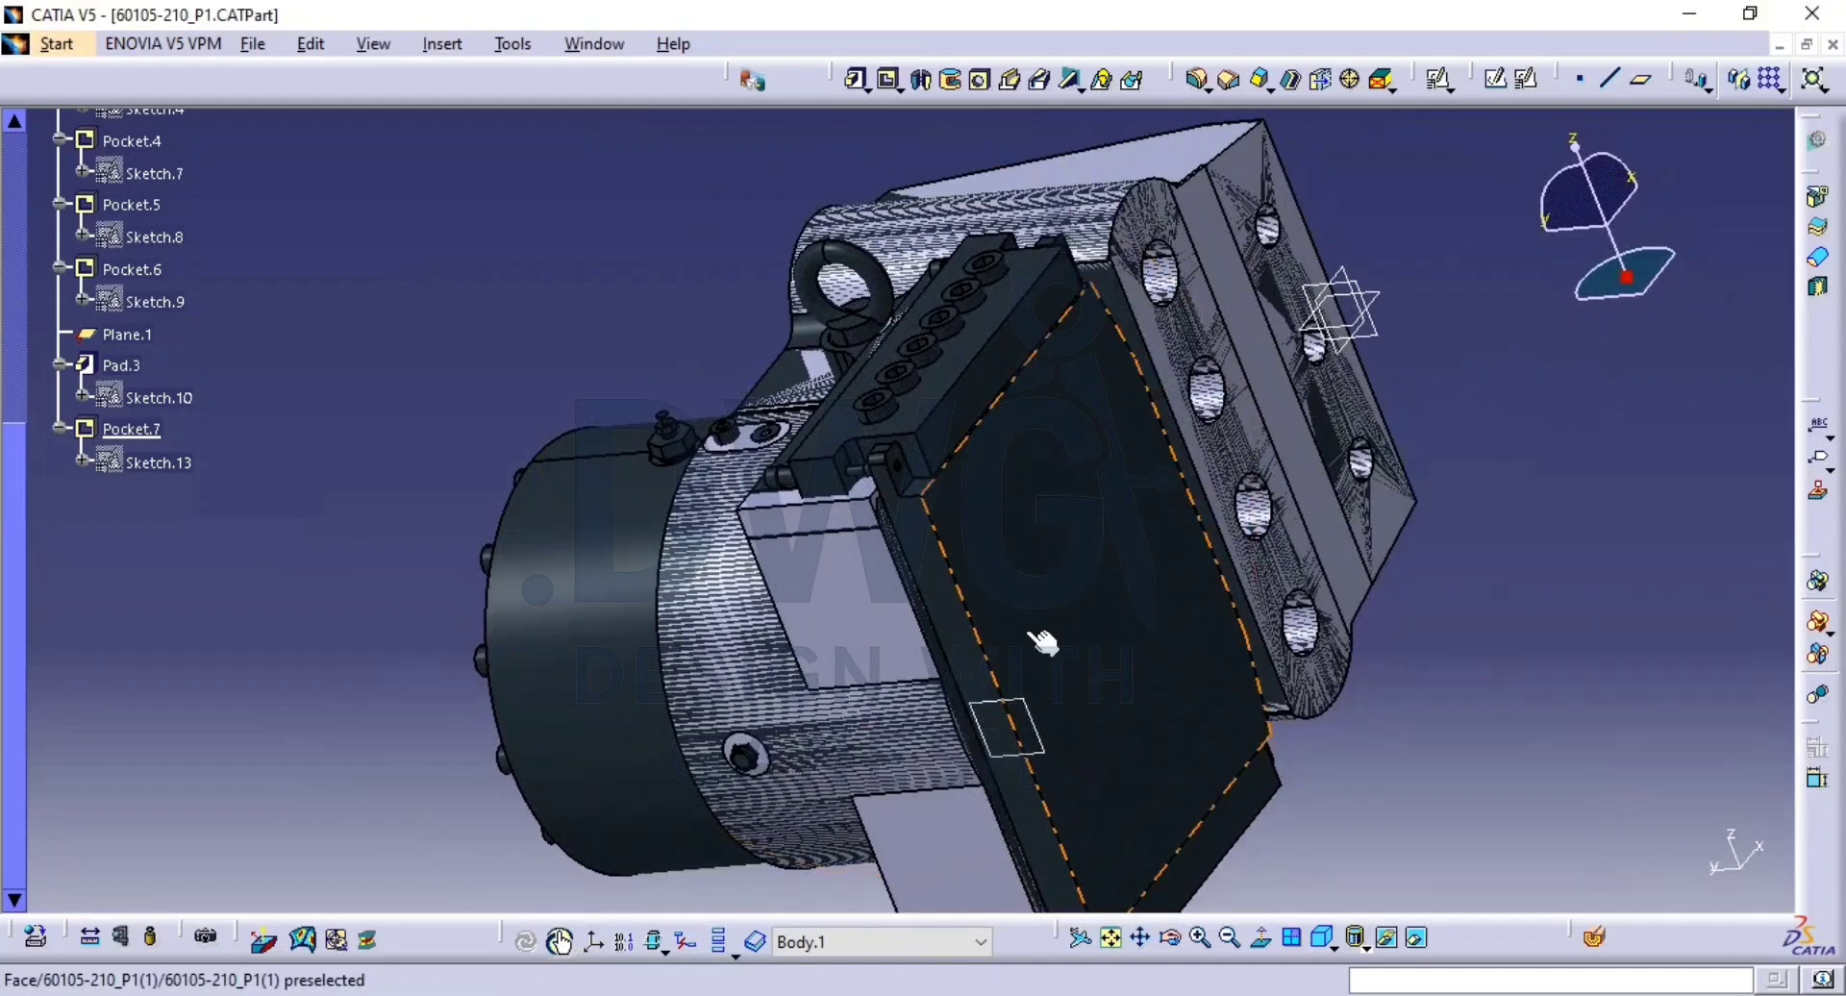
Hide Plane.1 and select the large flat face of the cover plate on the reference geometry.
click(1032, 733)
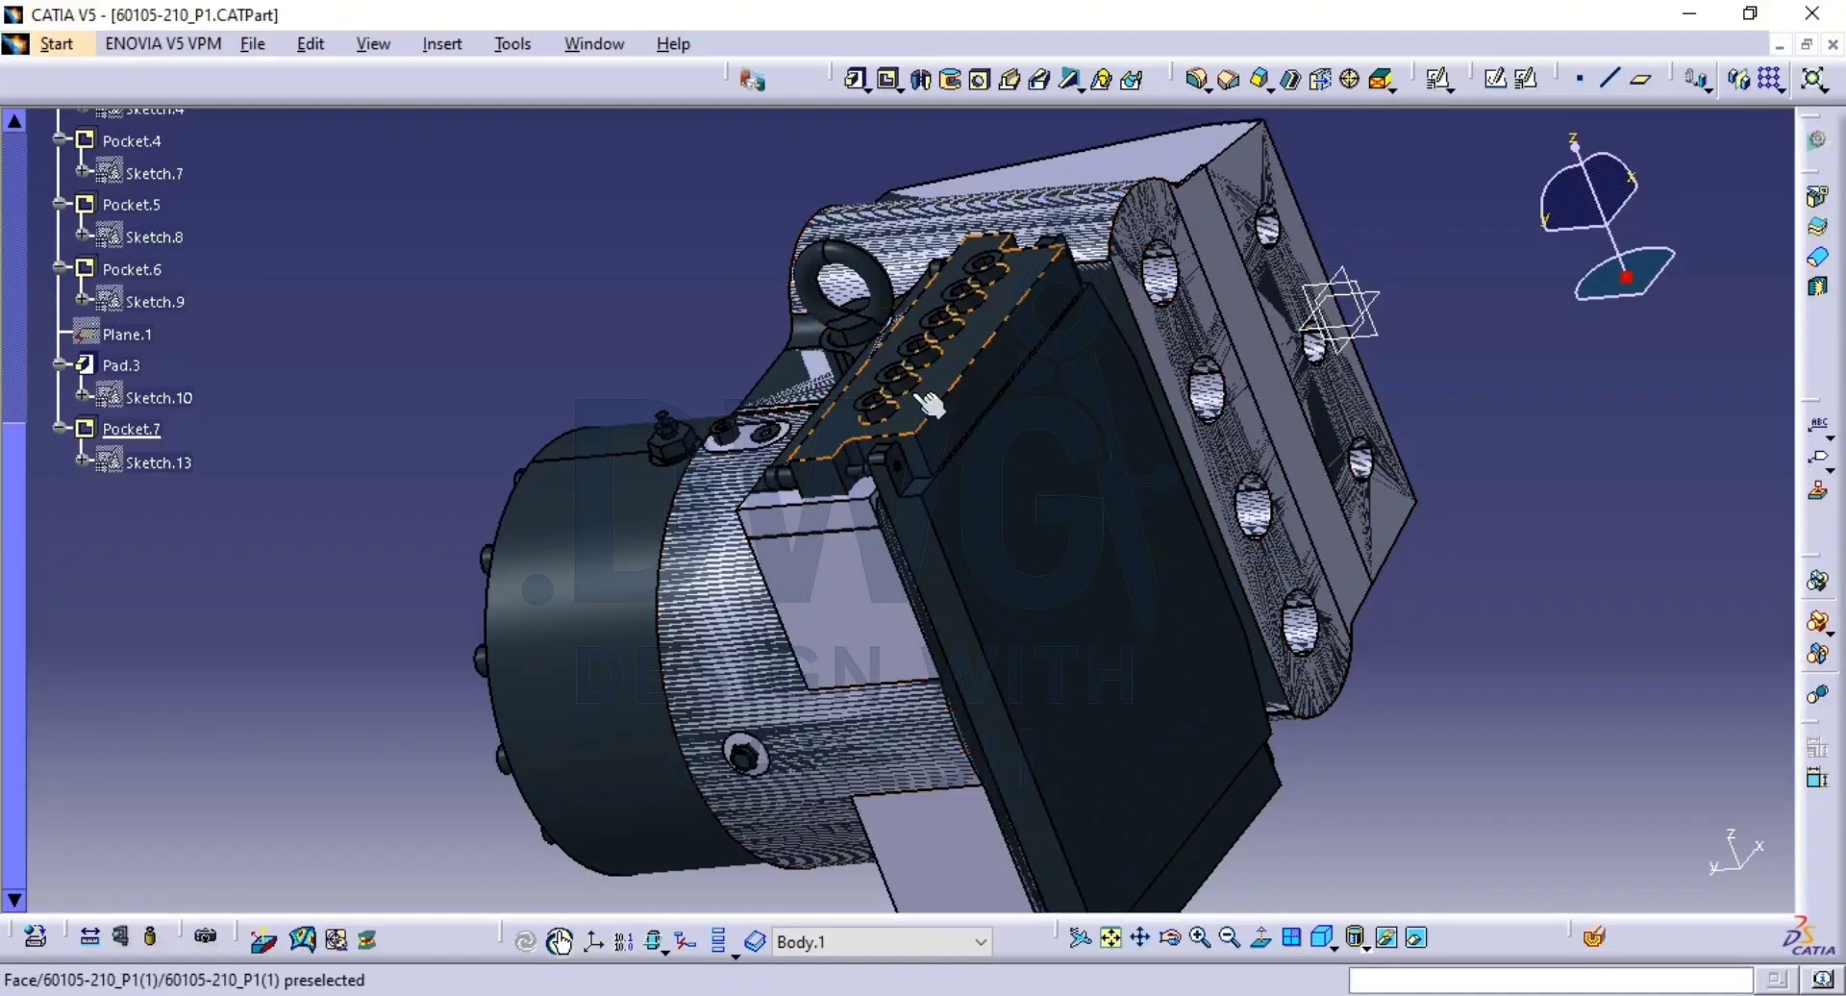
middle_drag(1124, 223, 574, 606)
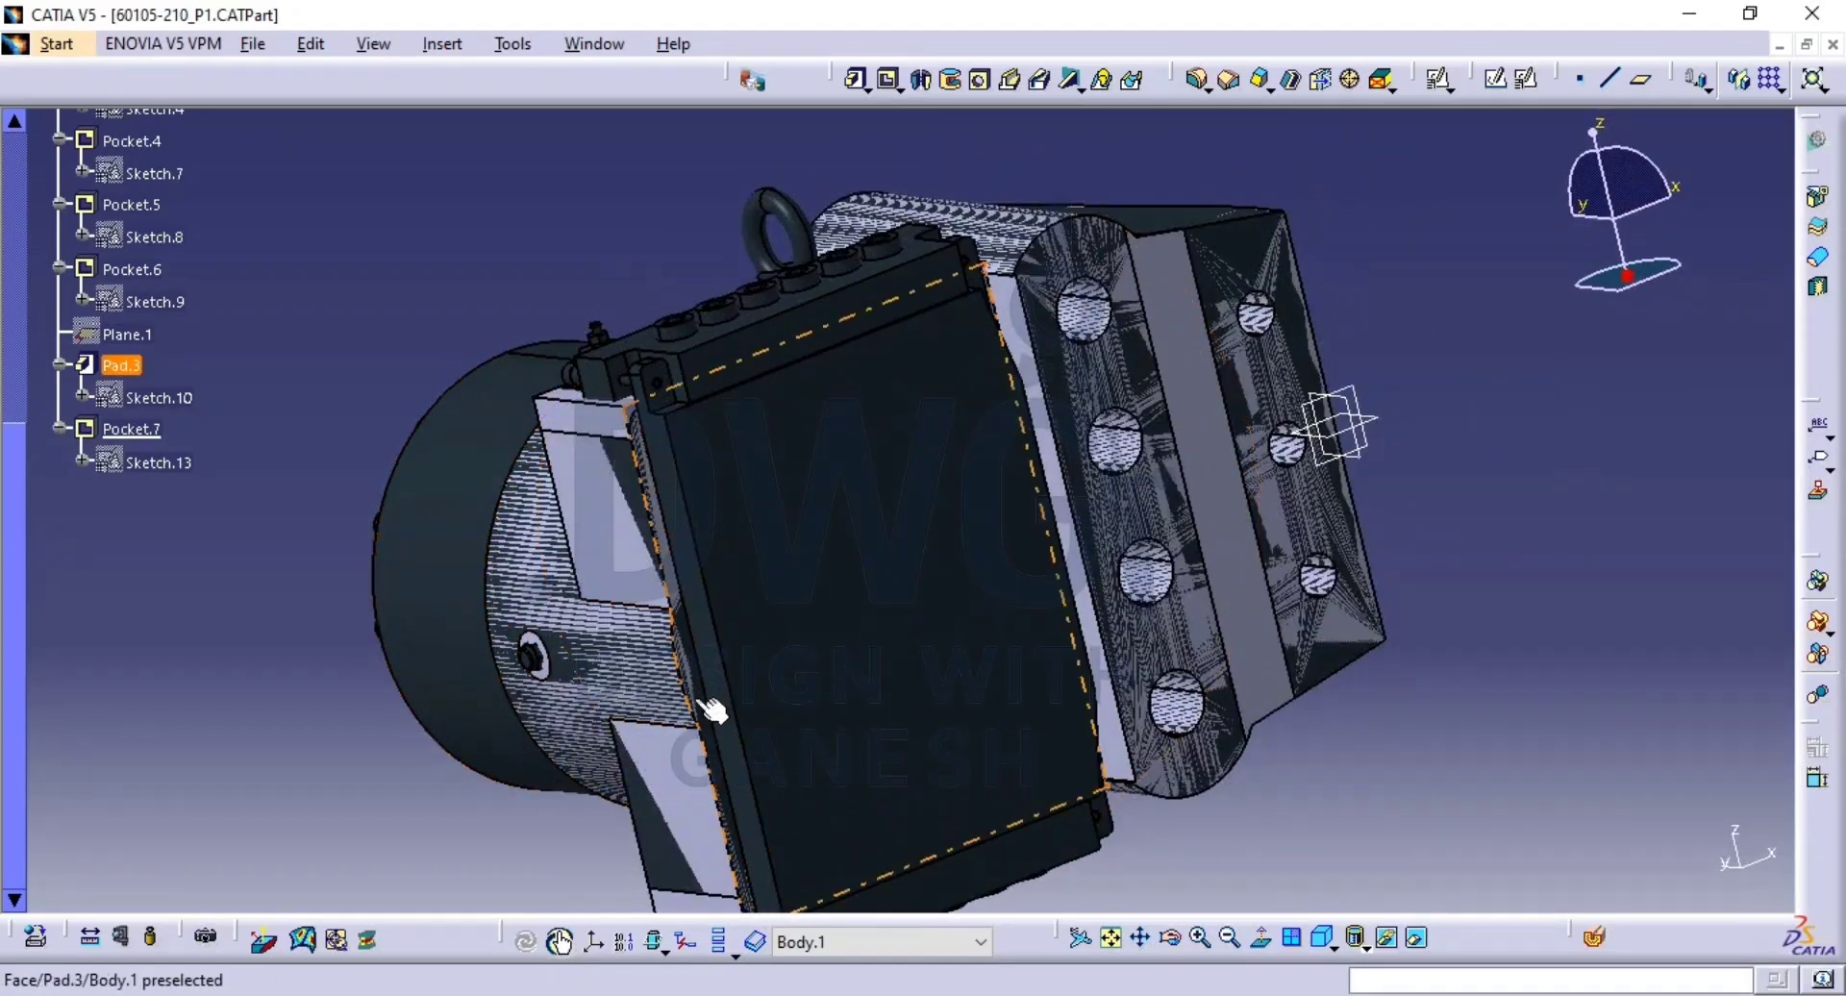
right_click(835, 568)
click(1455, 667)
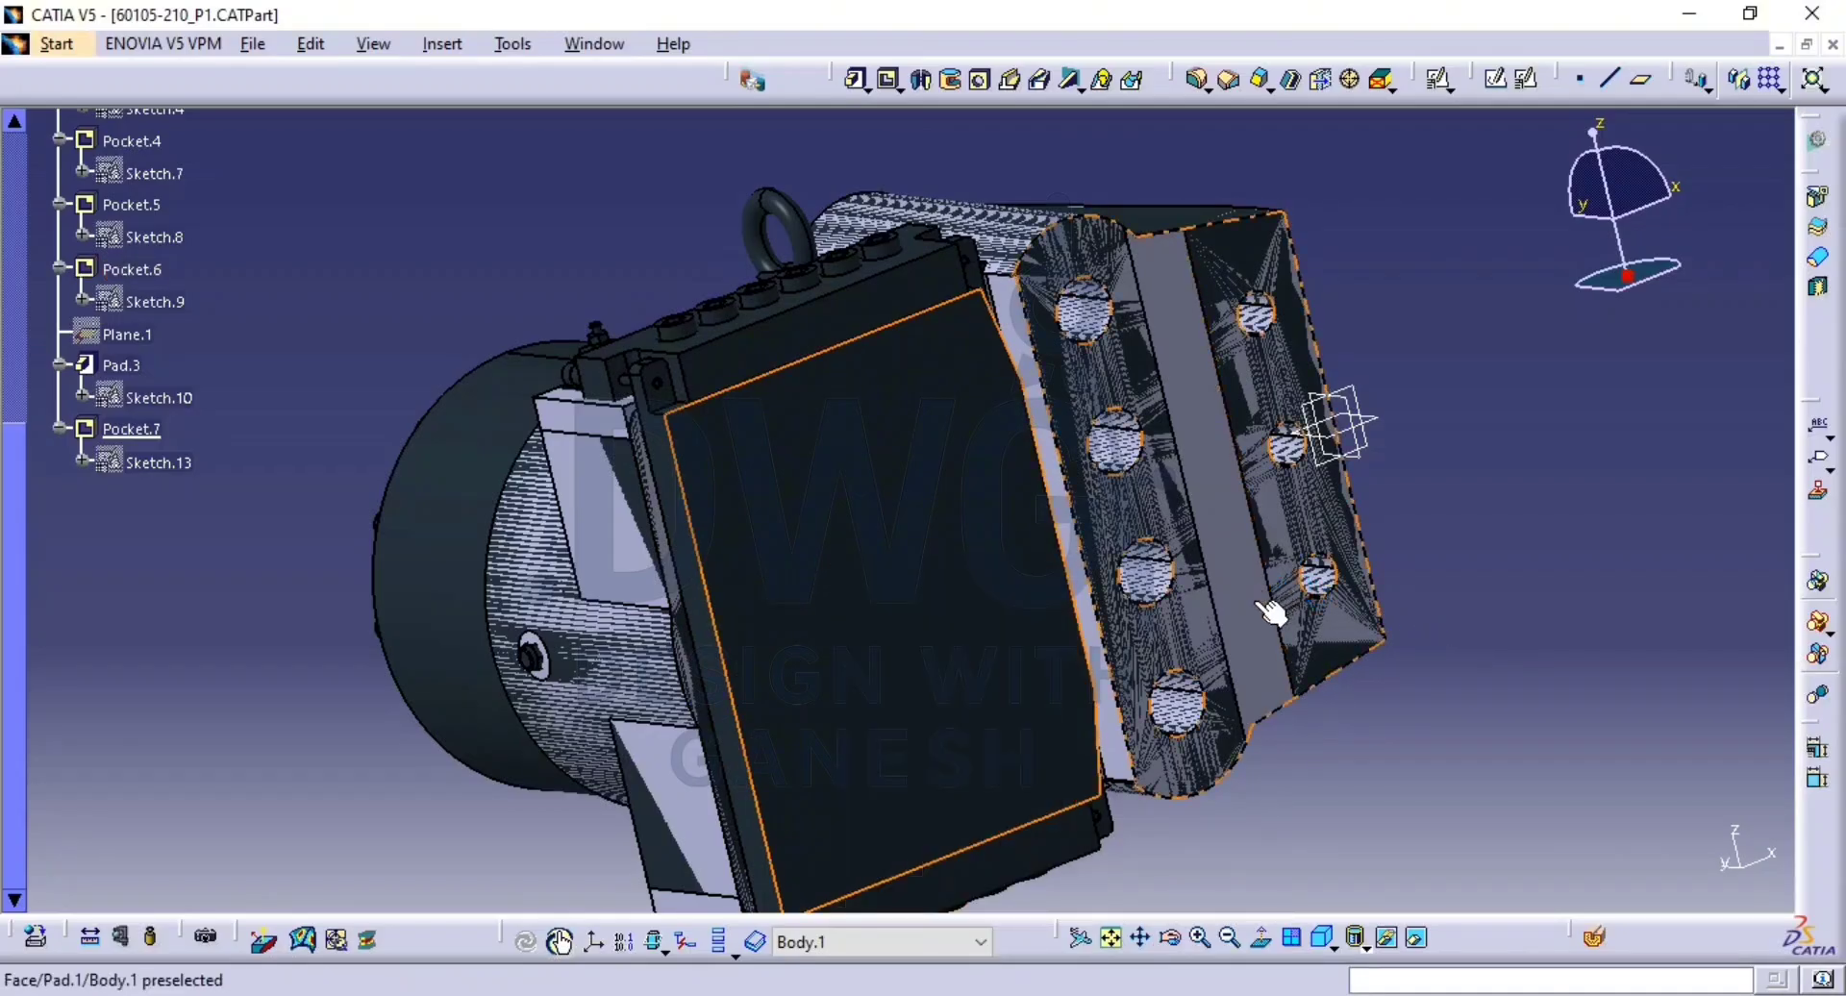
Hide the solid body and examine the reference geometry's cover side and cylindrical housing from several directions.
right_click(1256, 604)
click(1381, 664)
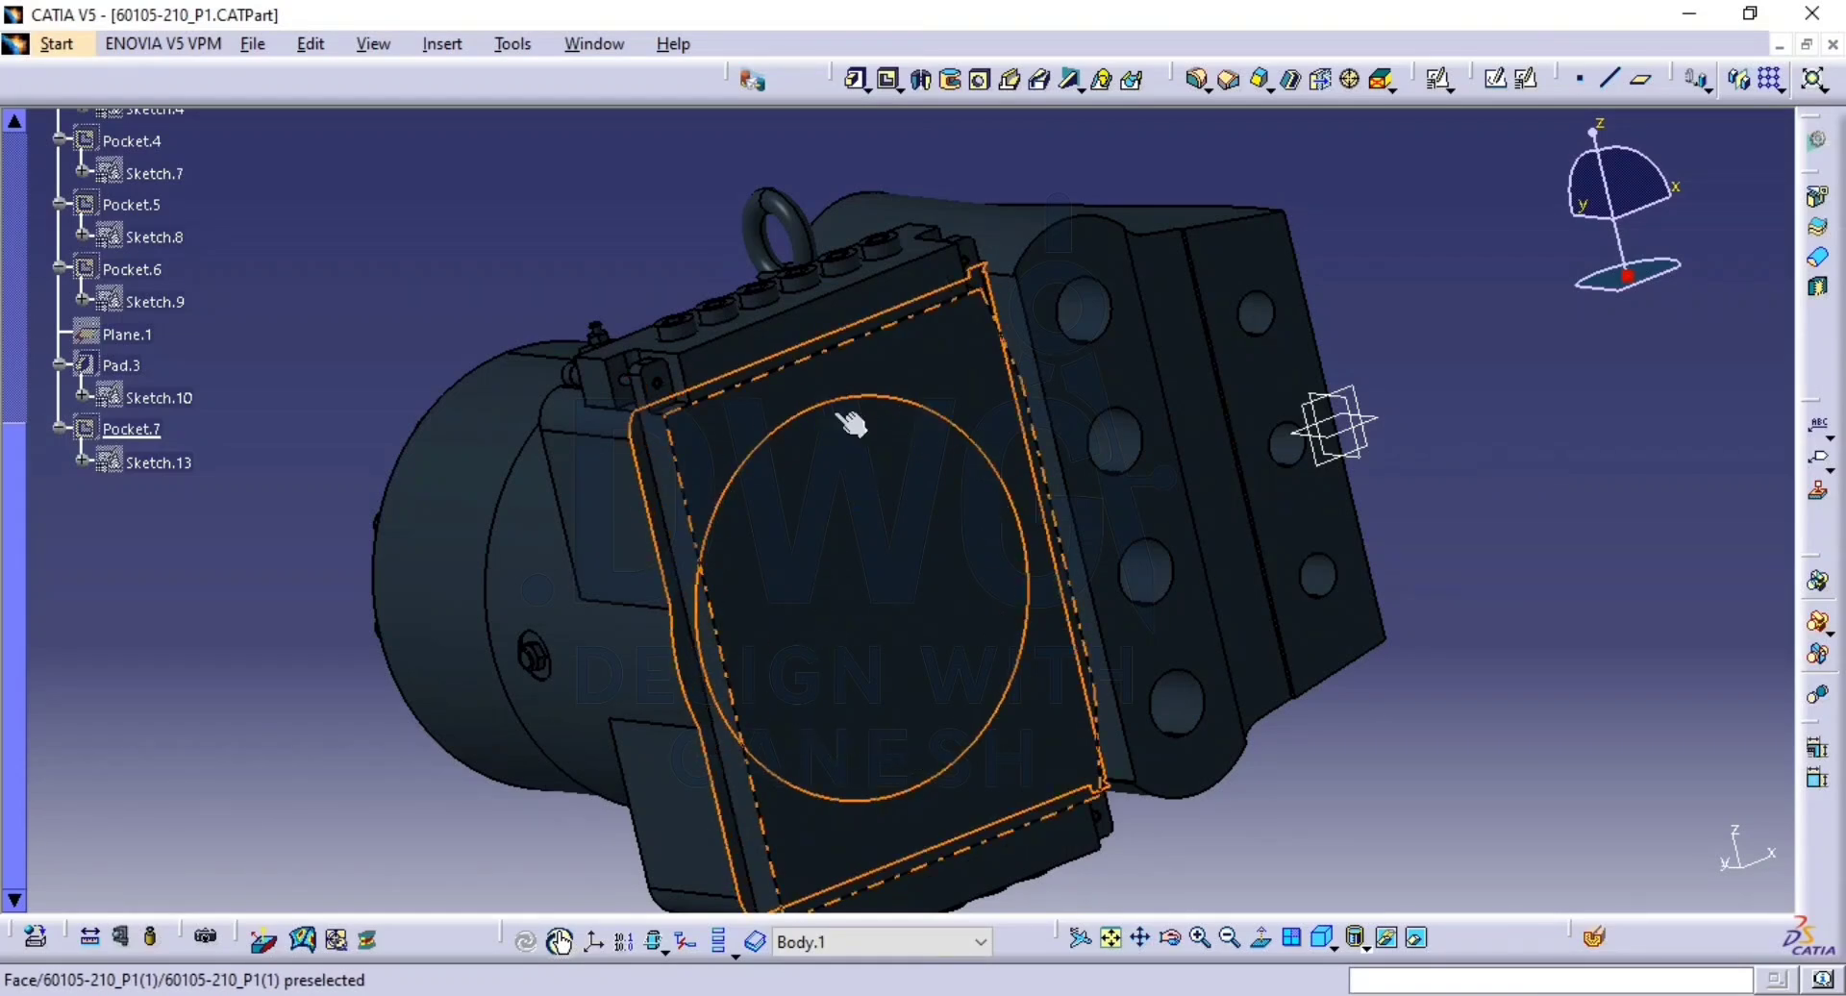
middle_drag(986, 678, 1154, 357)
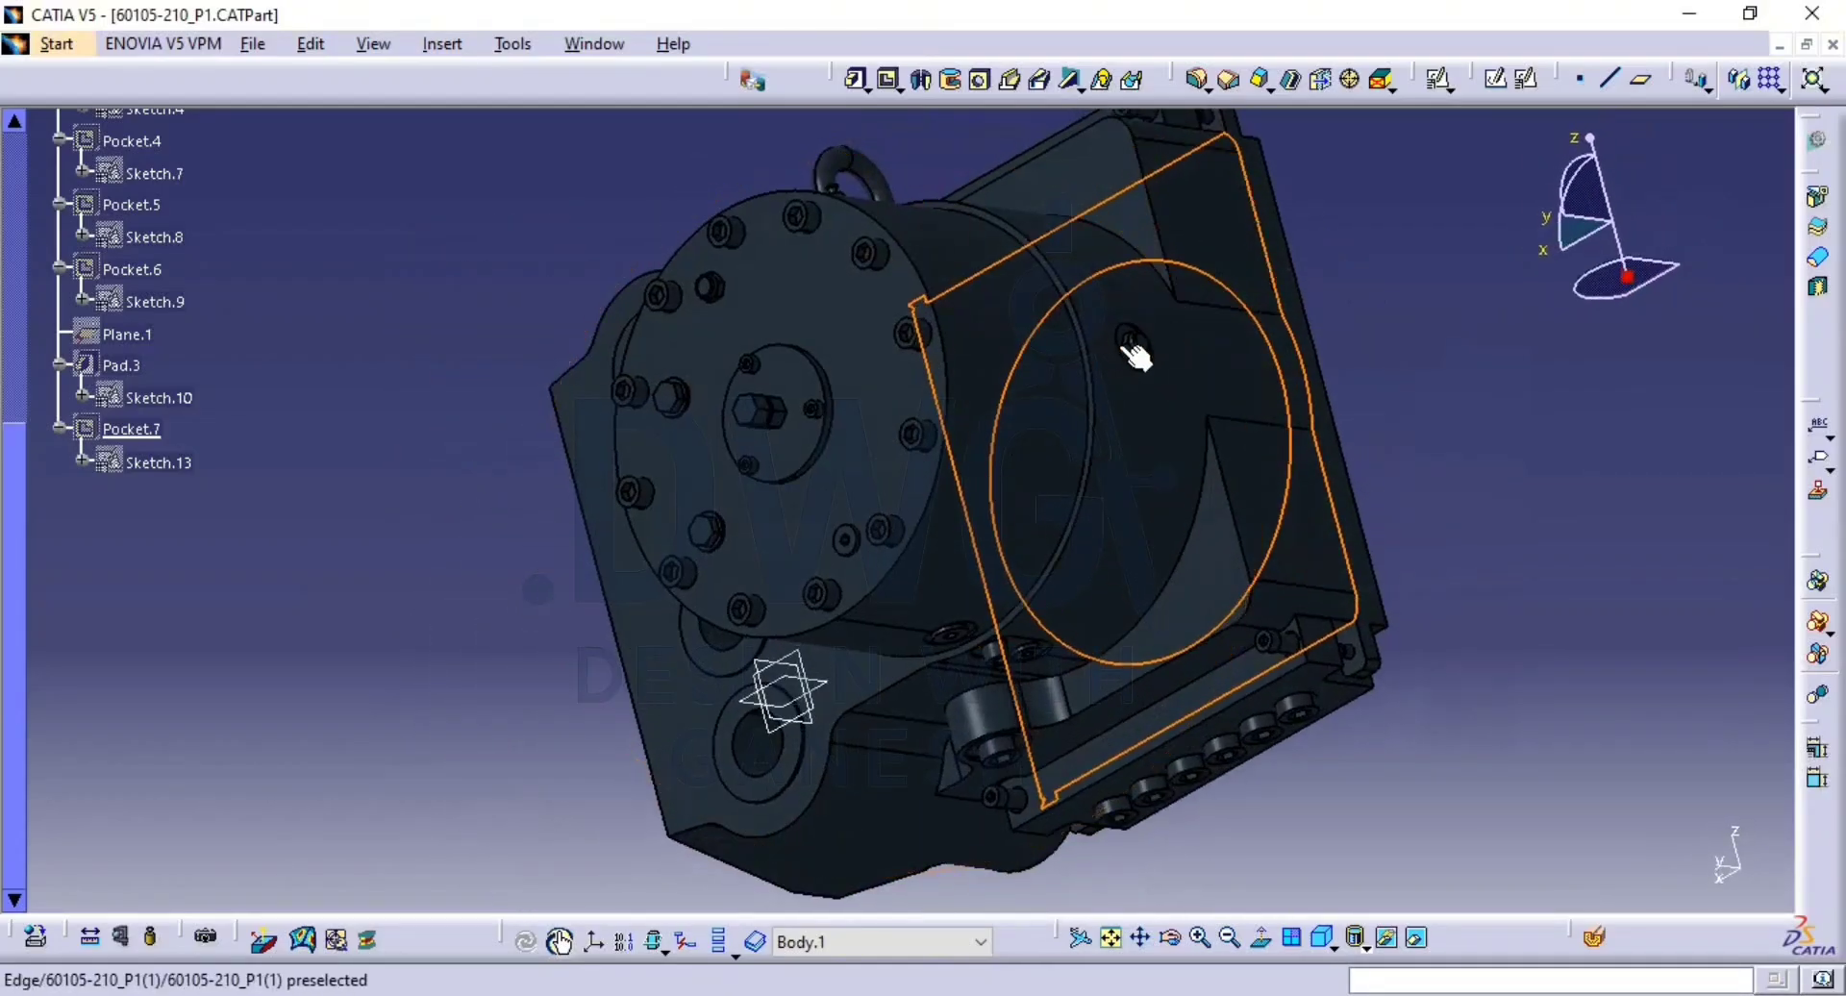
middle_drag(1154, 564, 1086, 663)
click(1505, 577)
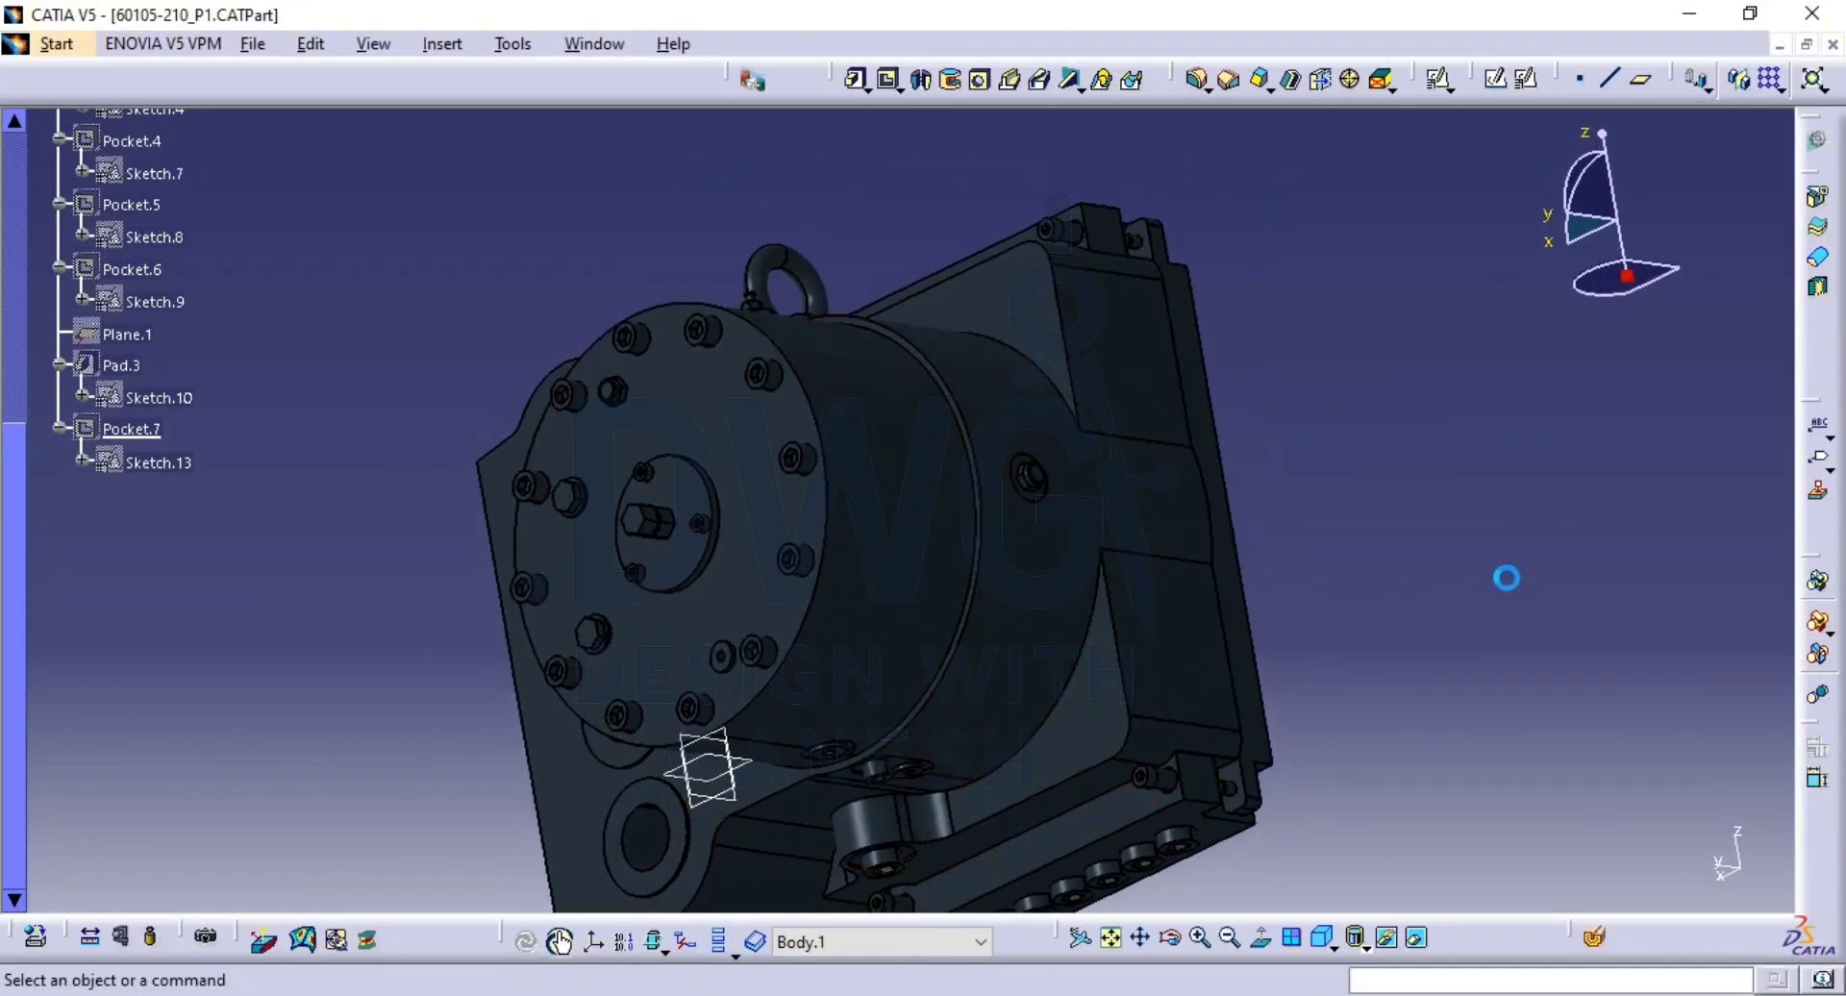
middle_drag(1262, 540, 1777, 456)
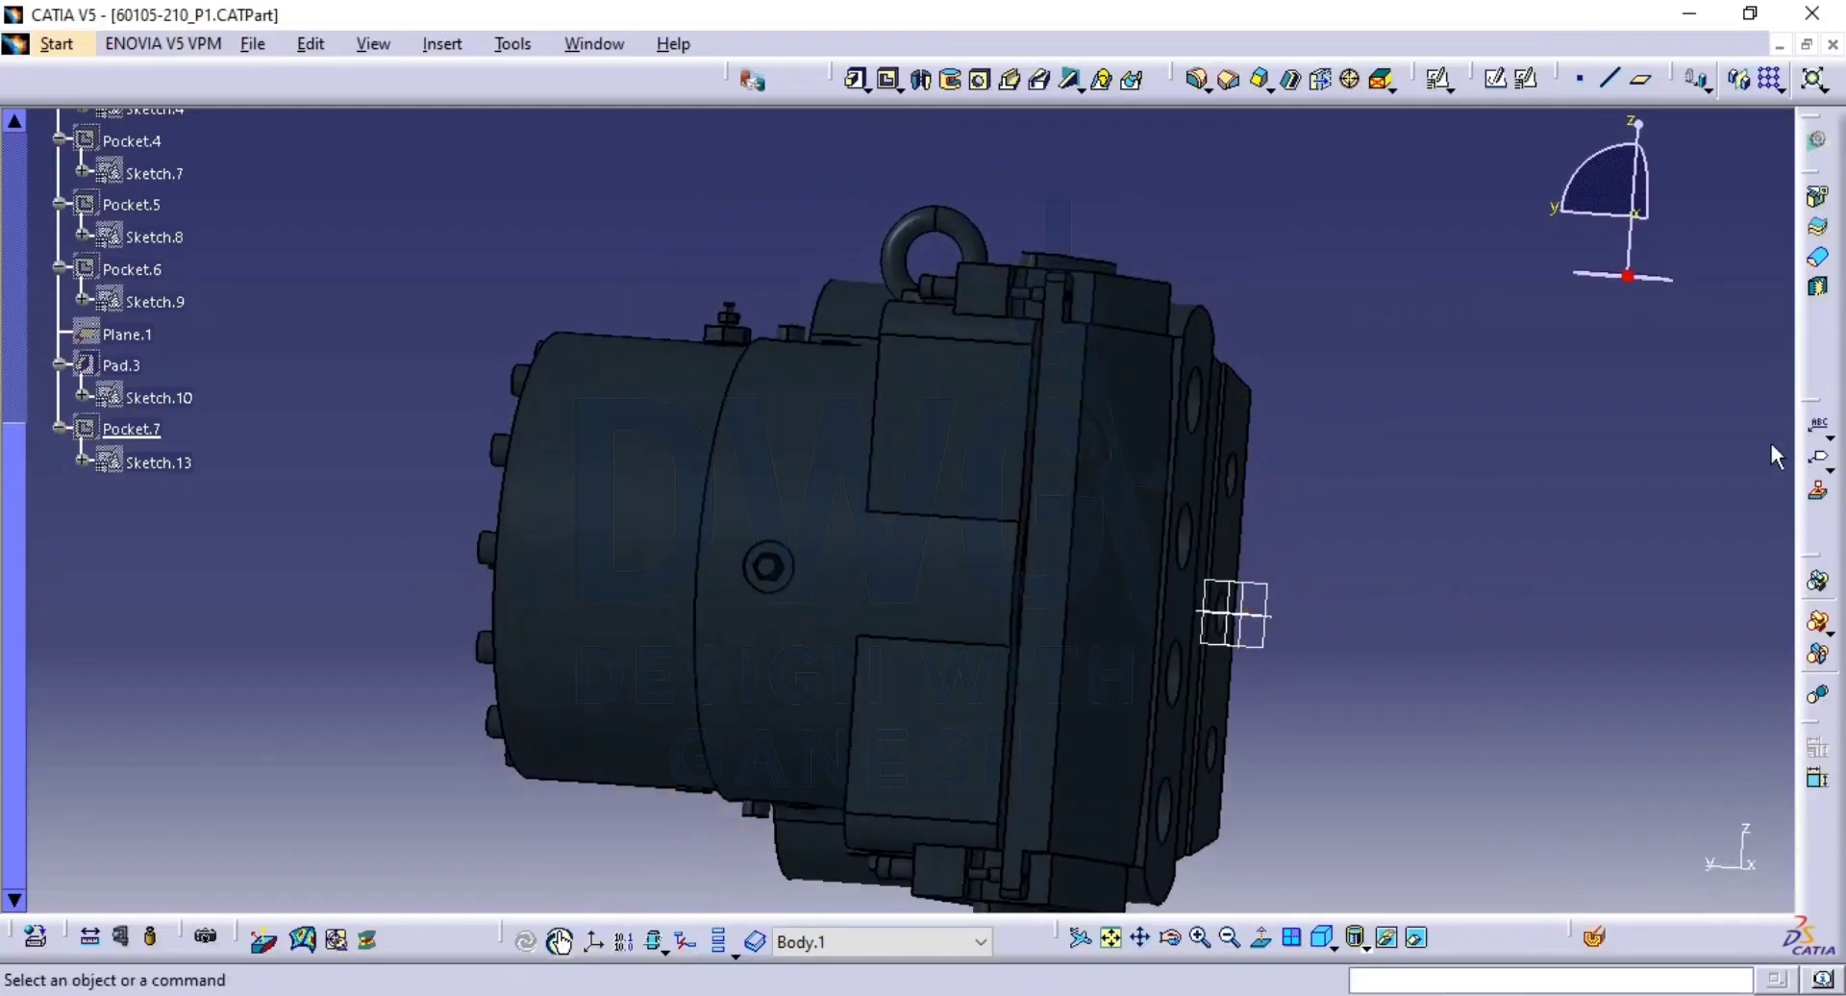
middle_drag(1342, 478, 1497, 488)
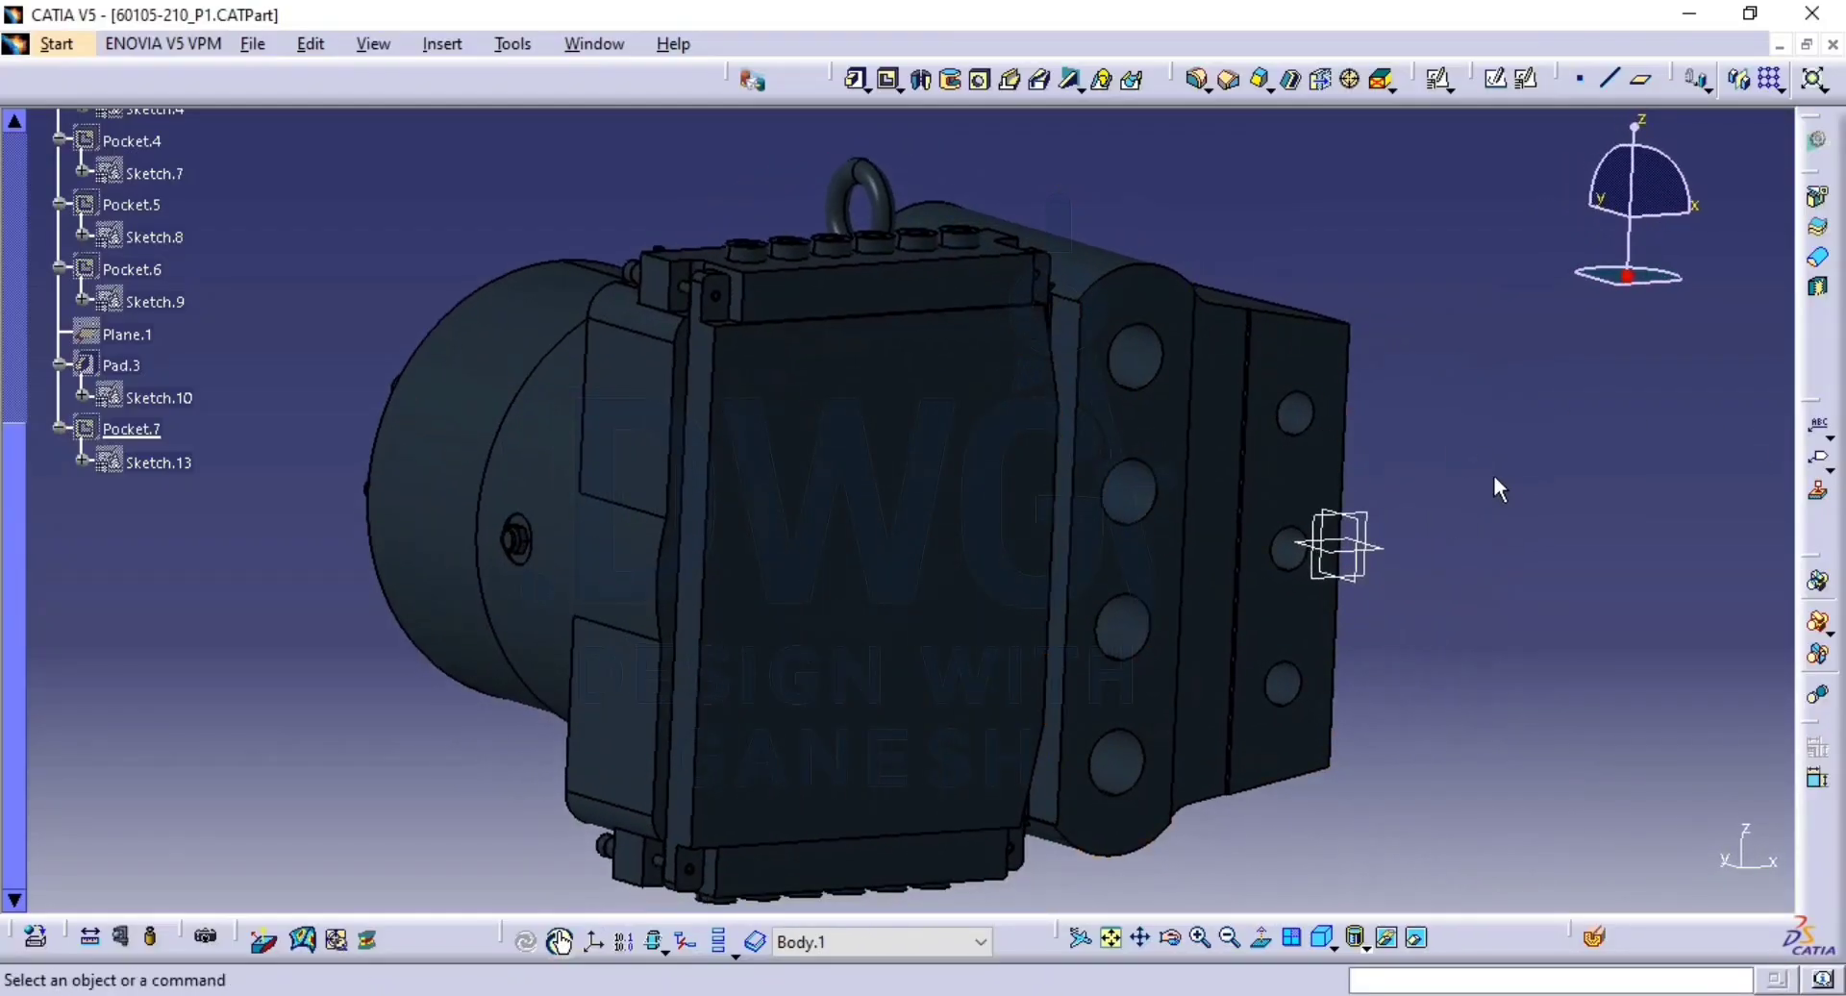
Show the hidden solid body again alongside the reference geometry.
click(1416, 935)
click(811, 558)
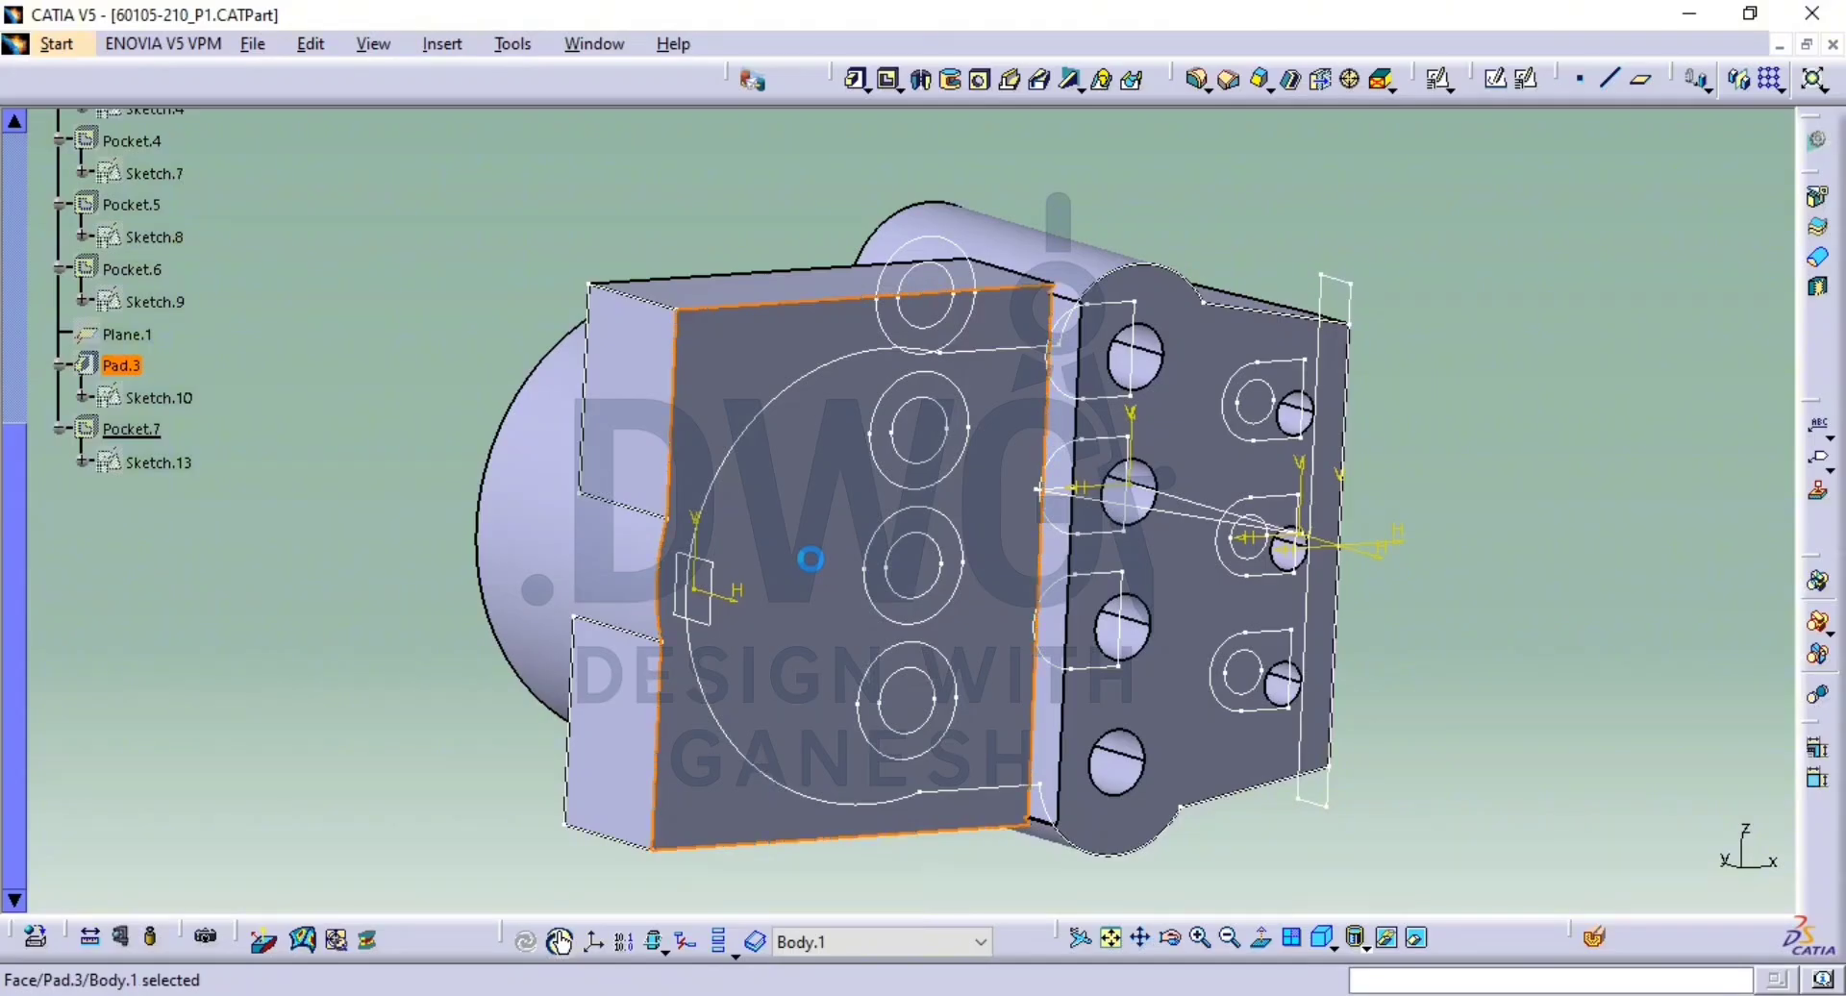
click(1386, 938)
click(1419, 939)
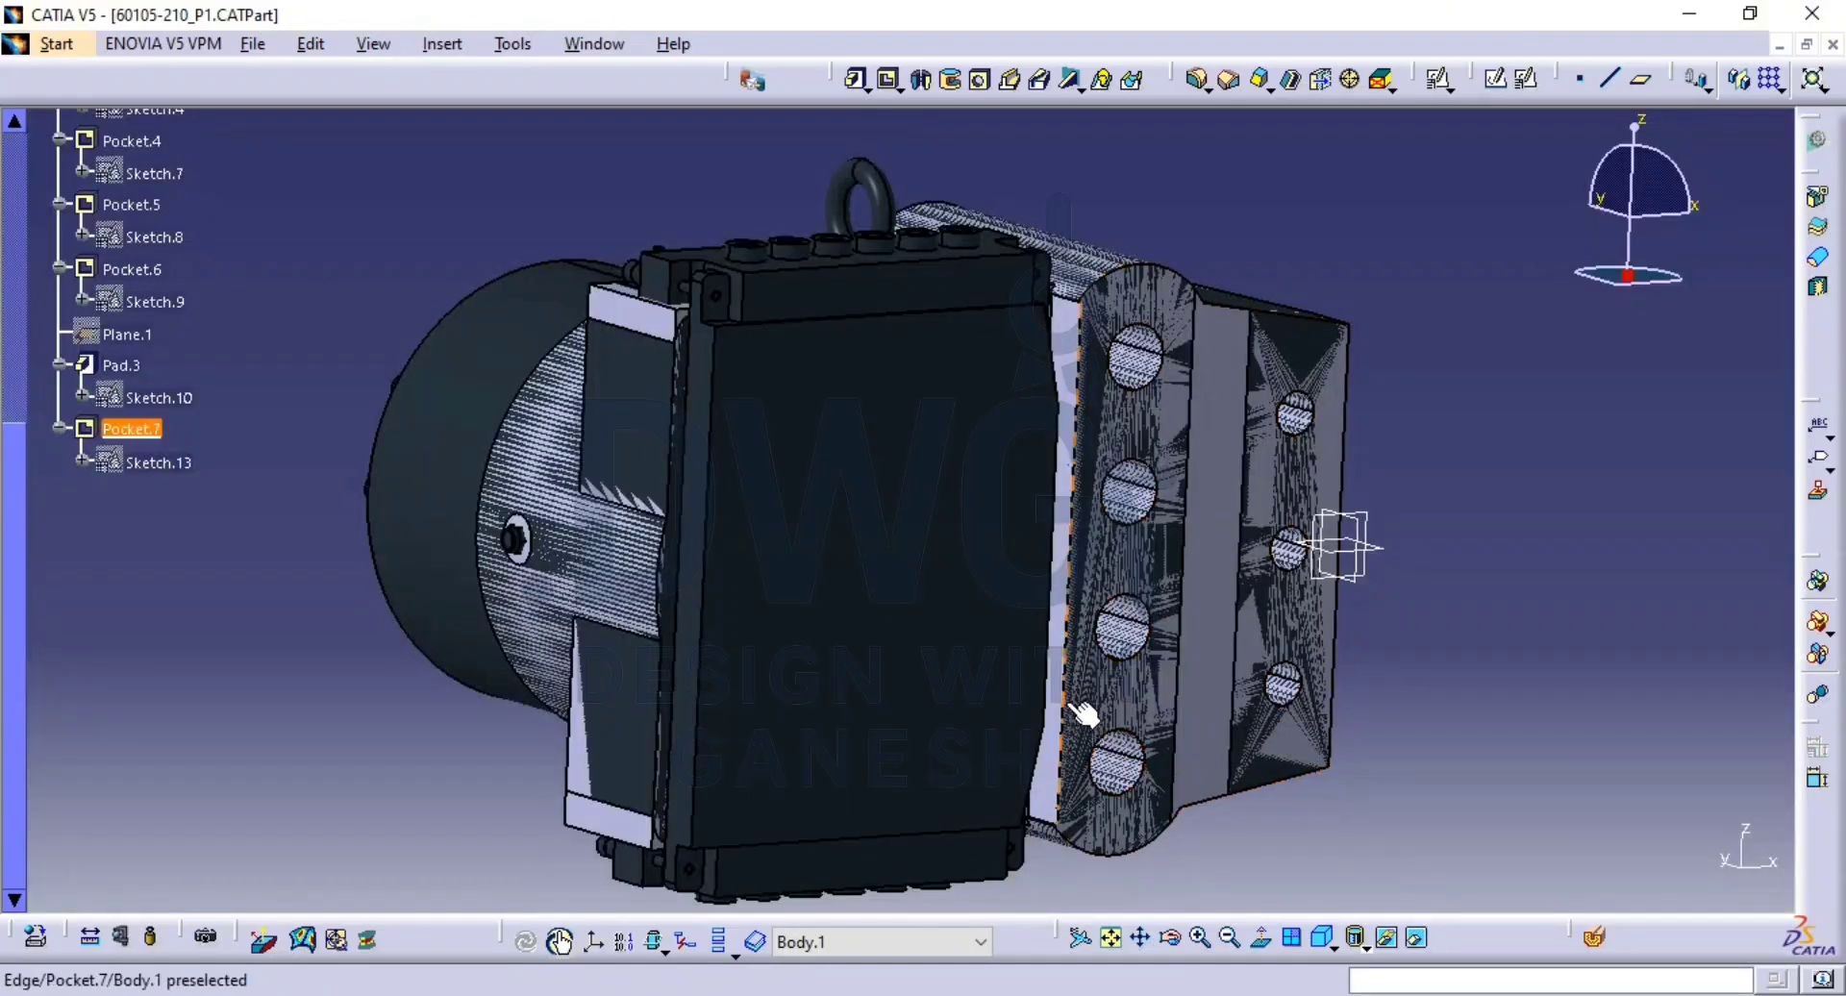
Hide the reference geometry and create a positioned sketch on the large flat face of Pad.3 with the default origin and orientation.
click(879, 622)
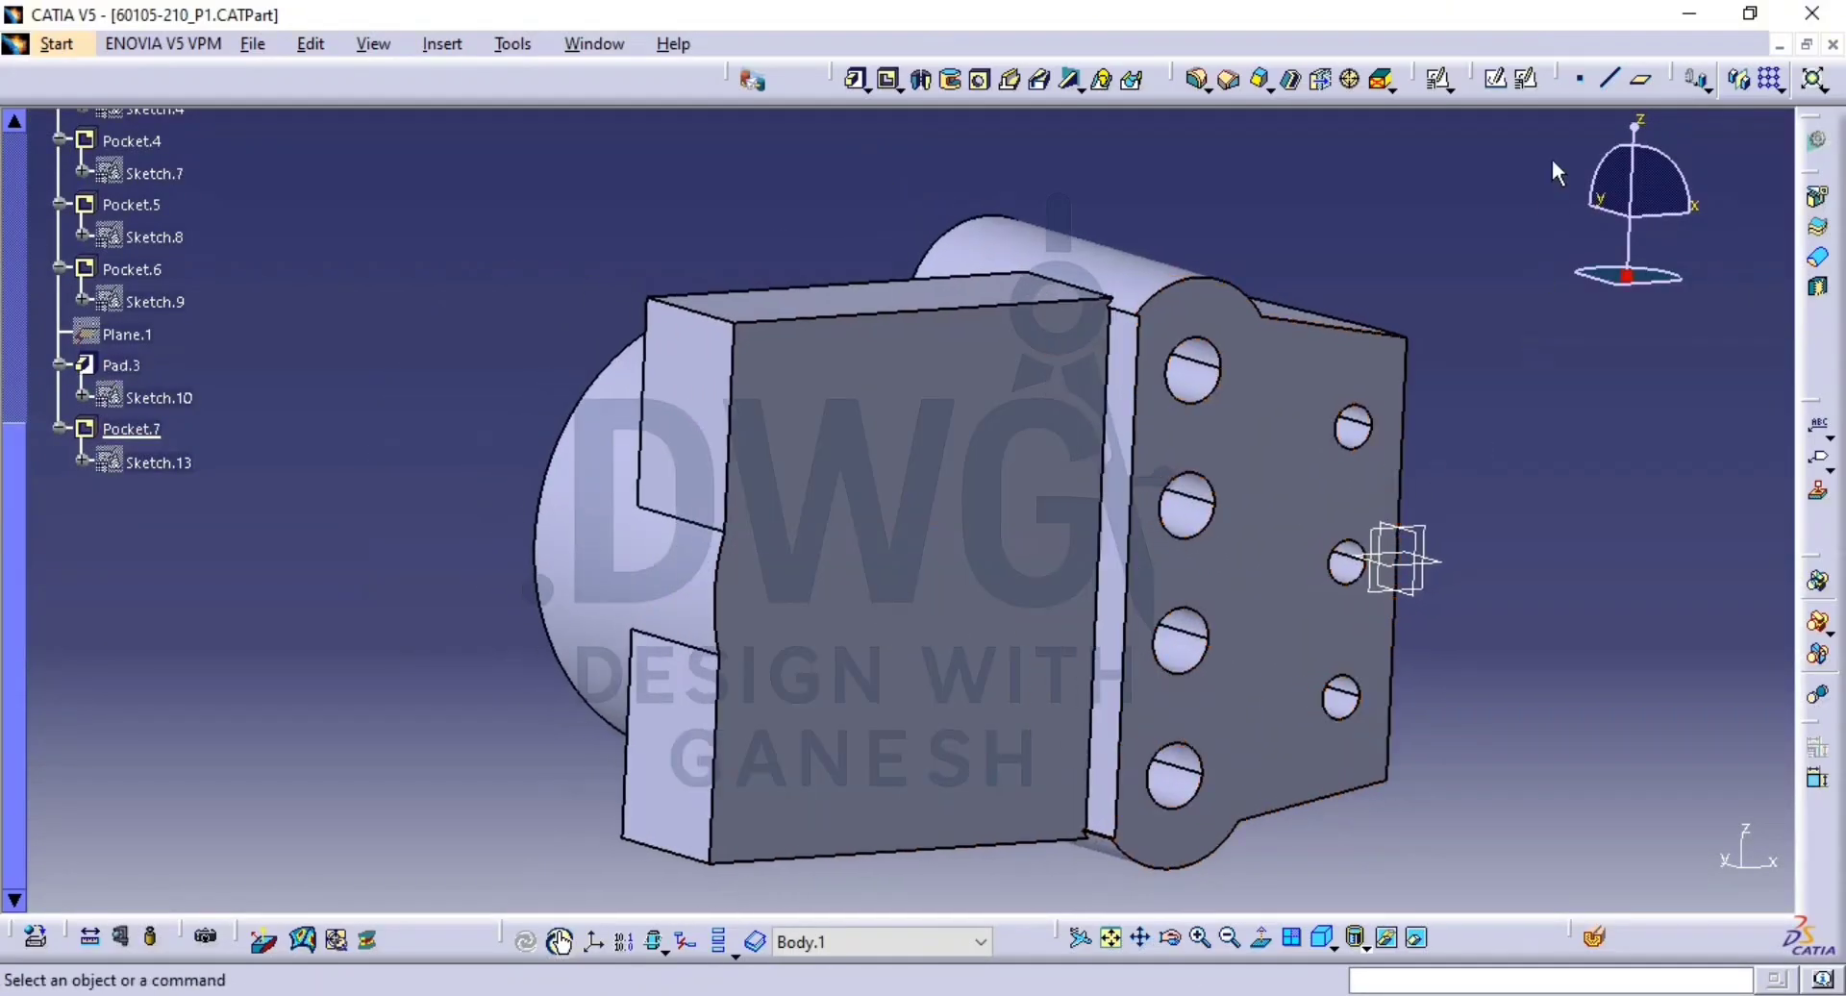
click(1440, 79)
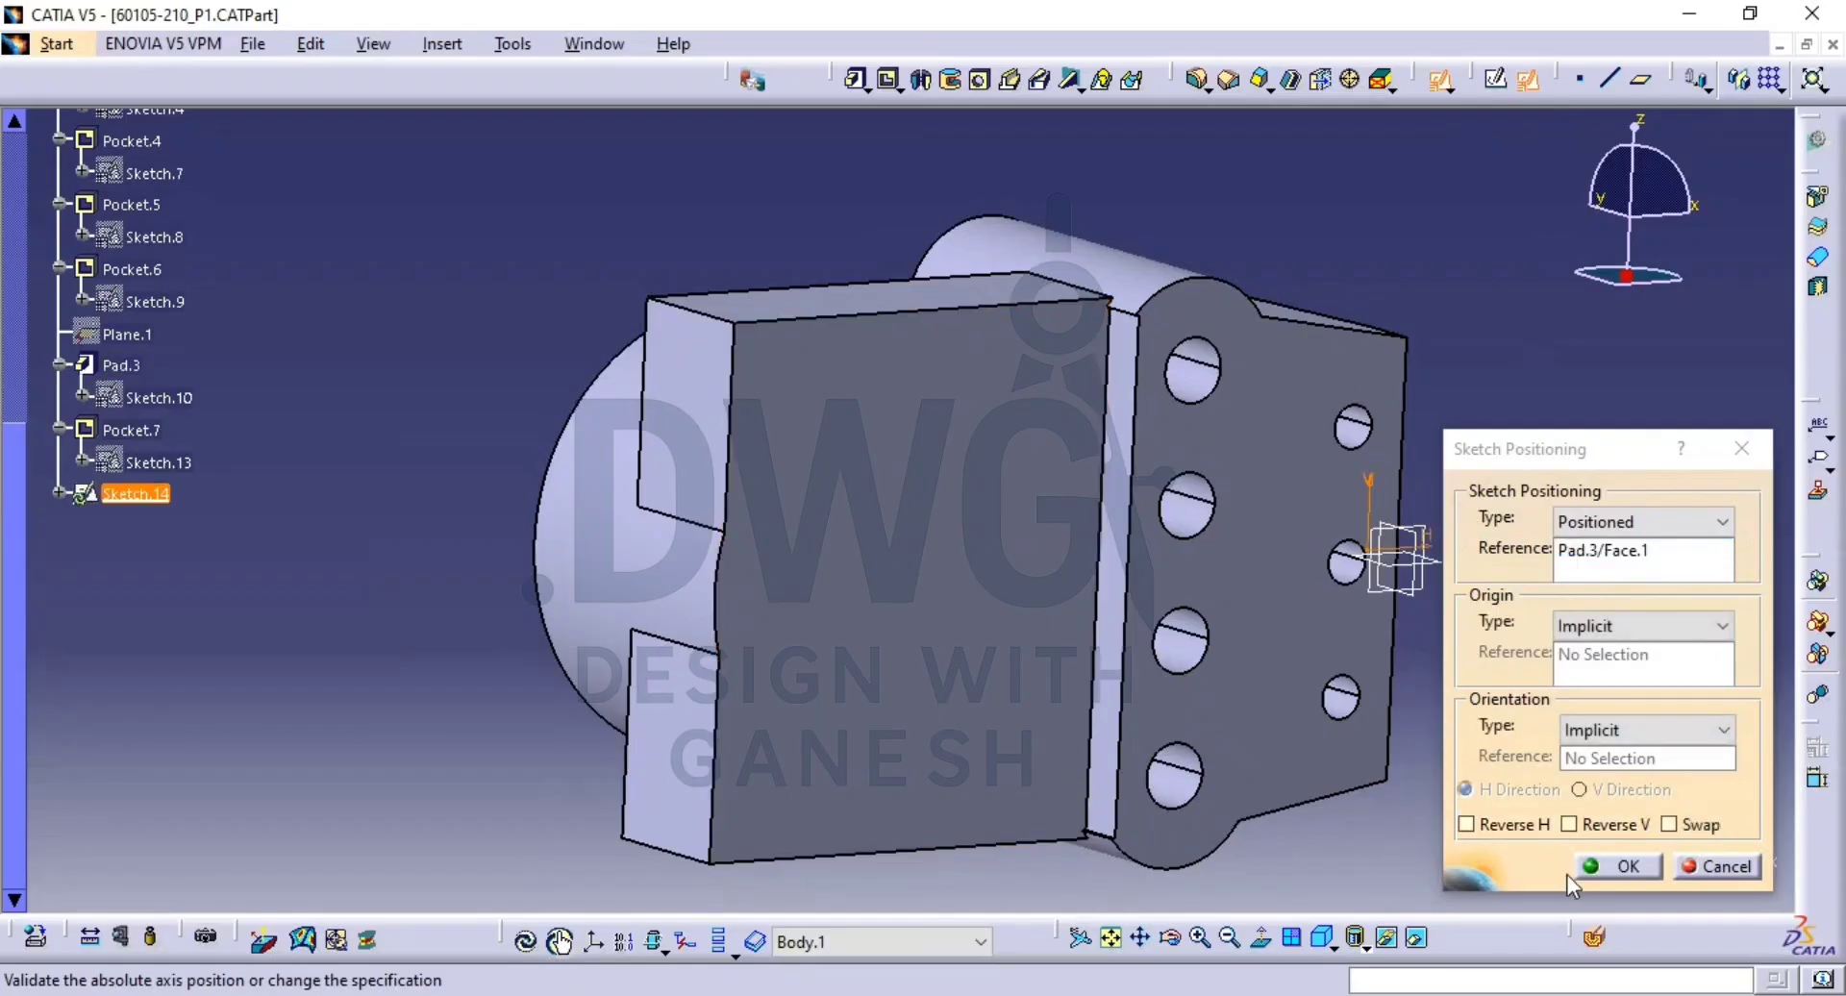
click(1623, 867)
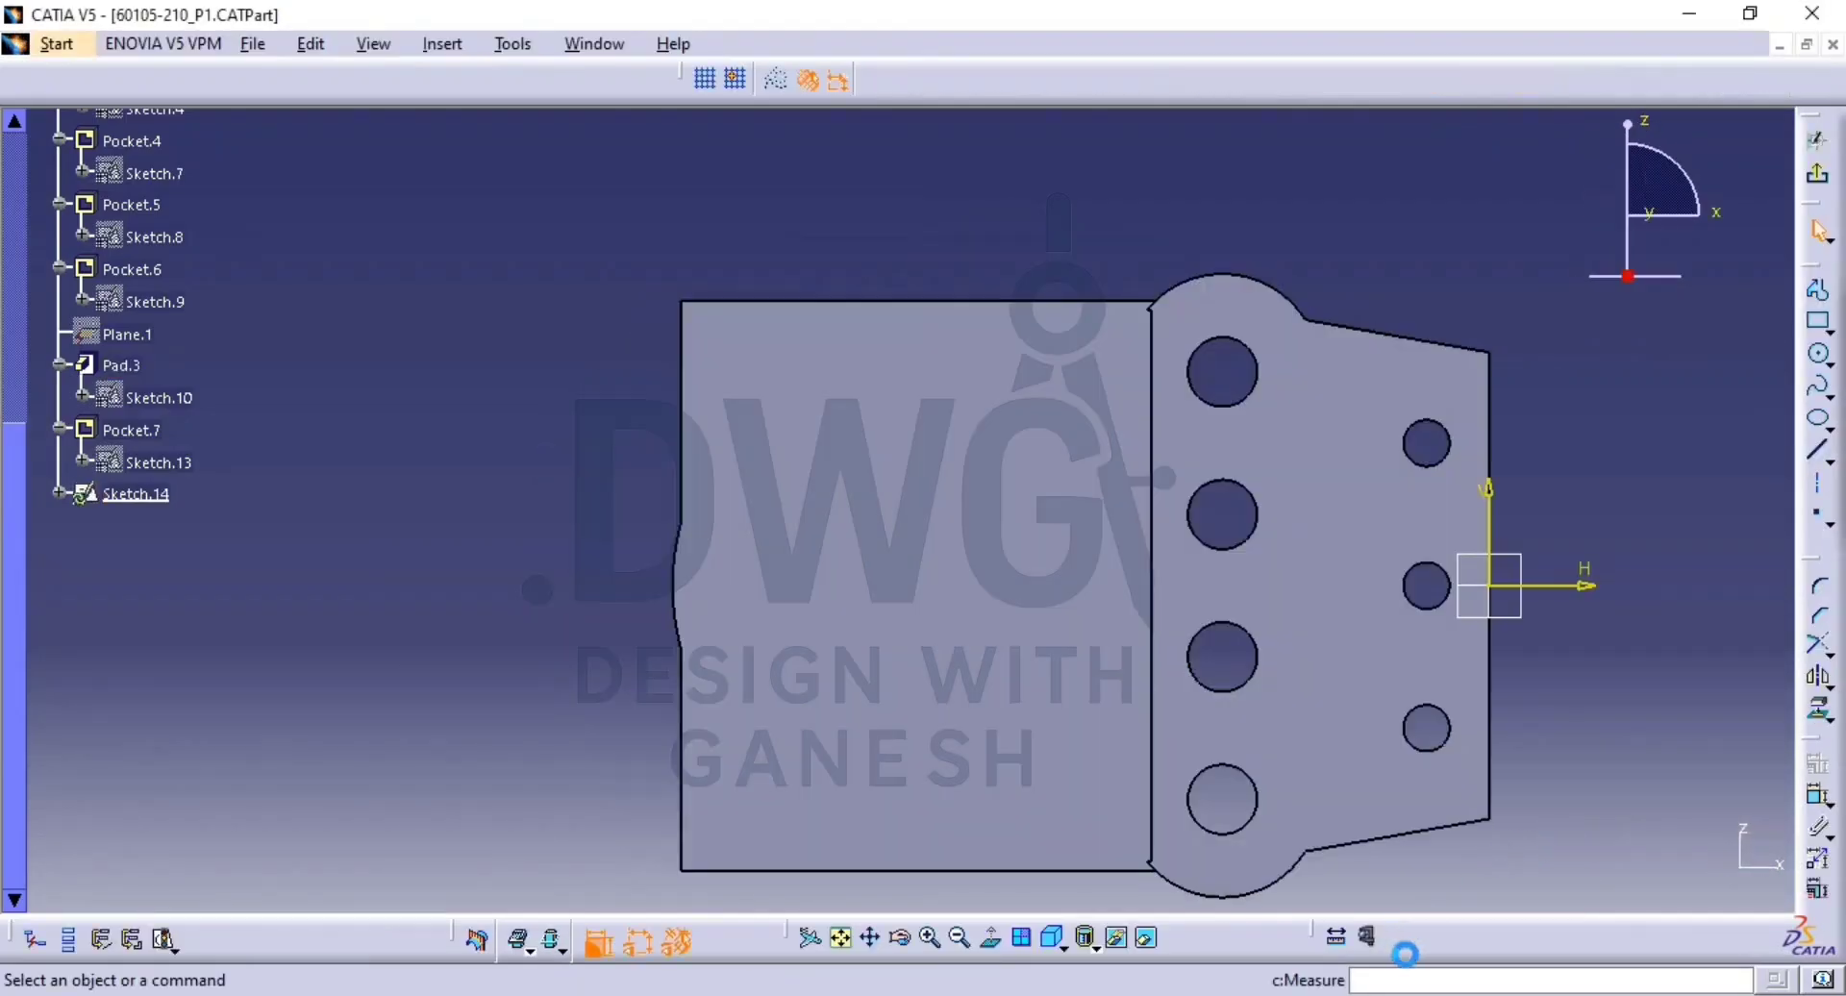
Show the reference geometry again inside the sketch and return to the cover-plate side of the sketch plane.
click(991, 940)
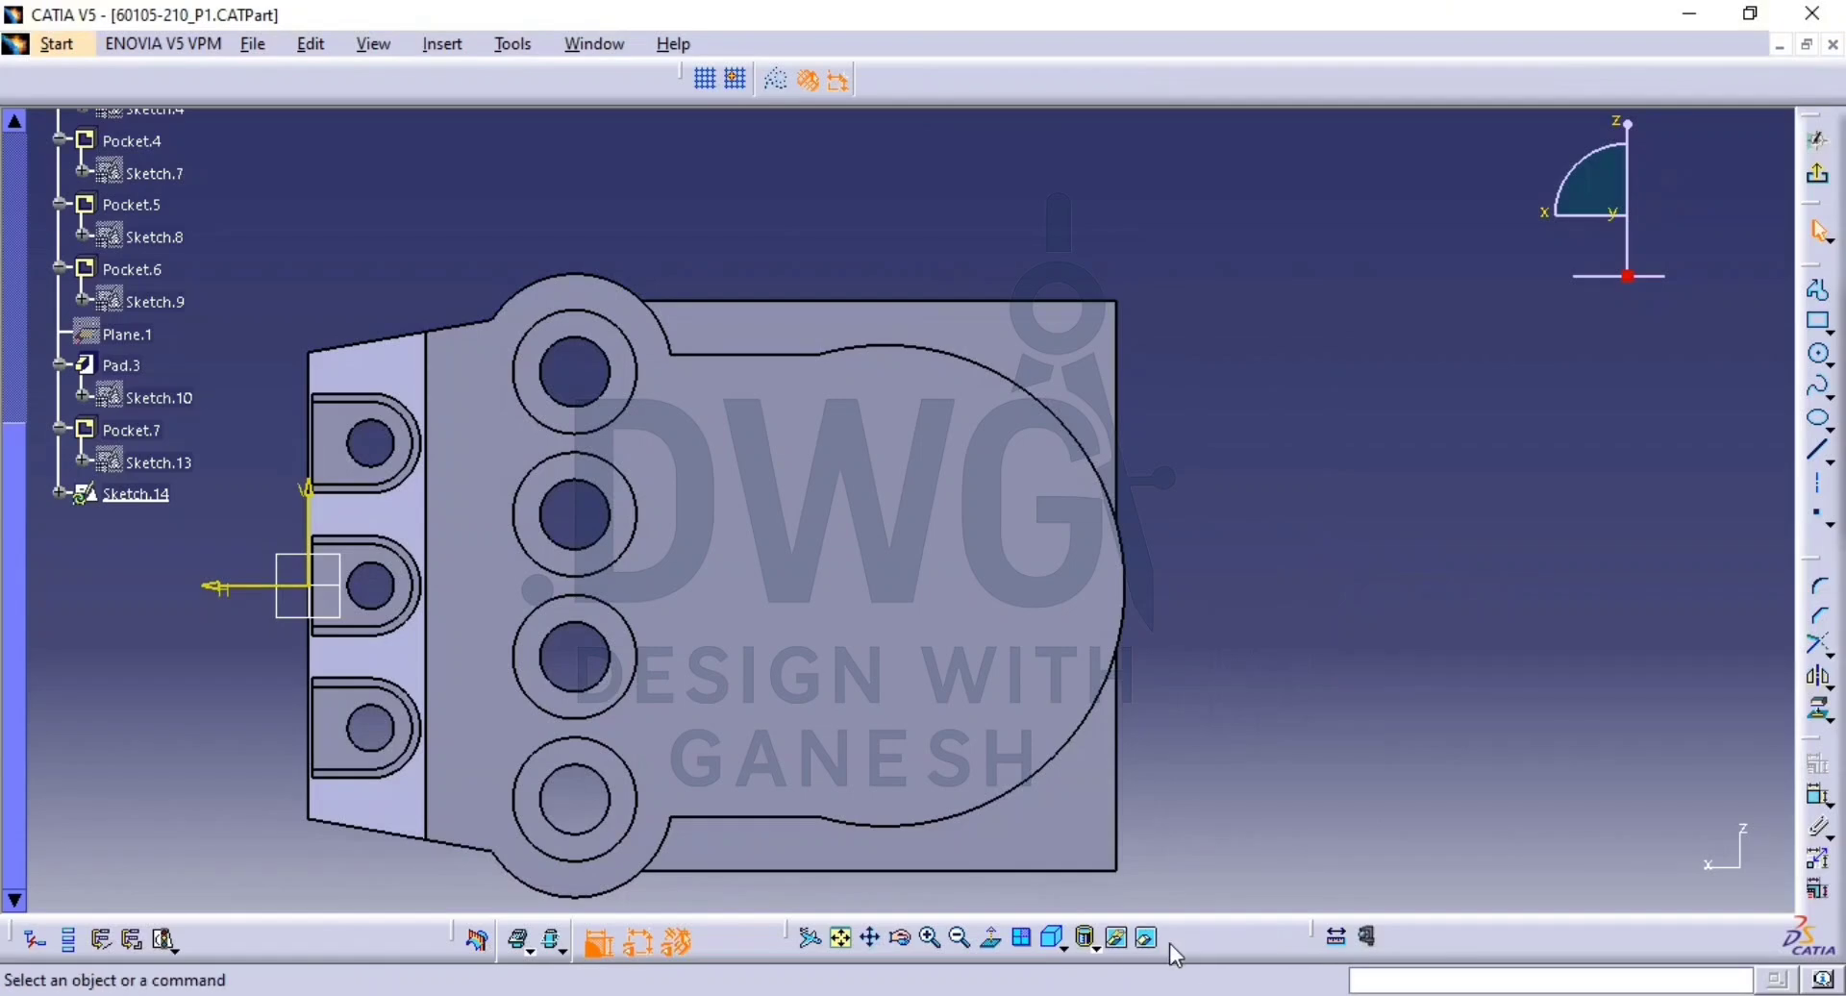
click(1146, 937)
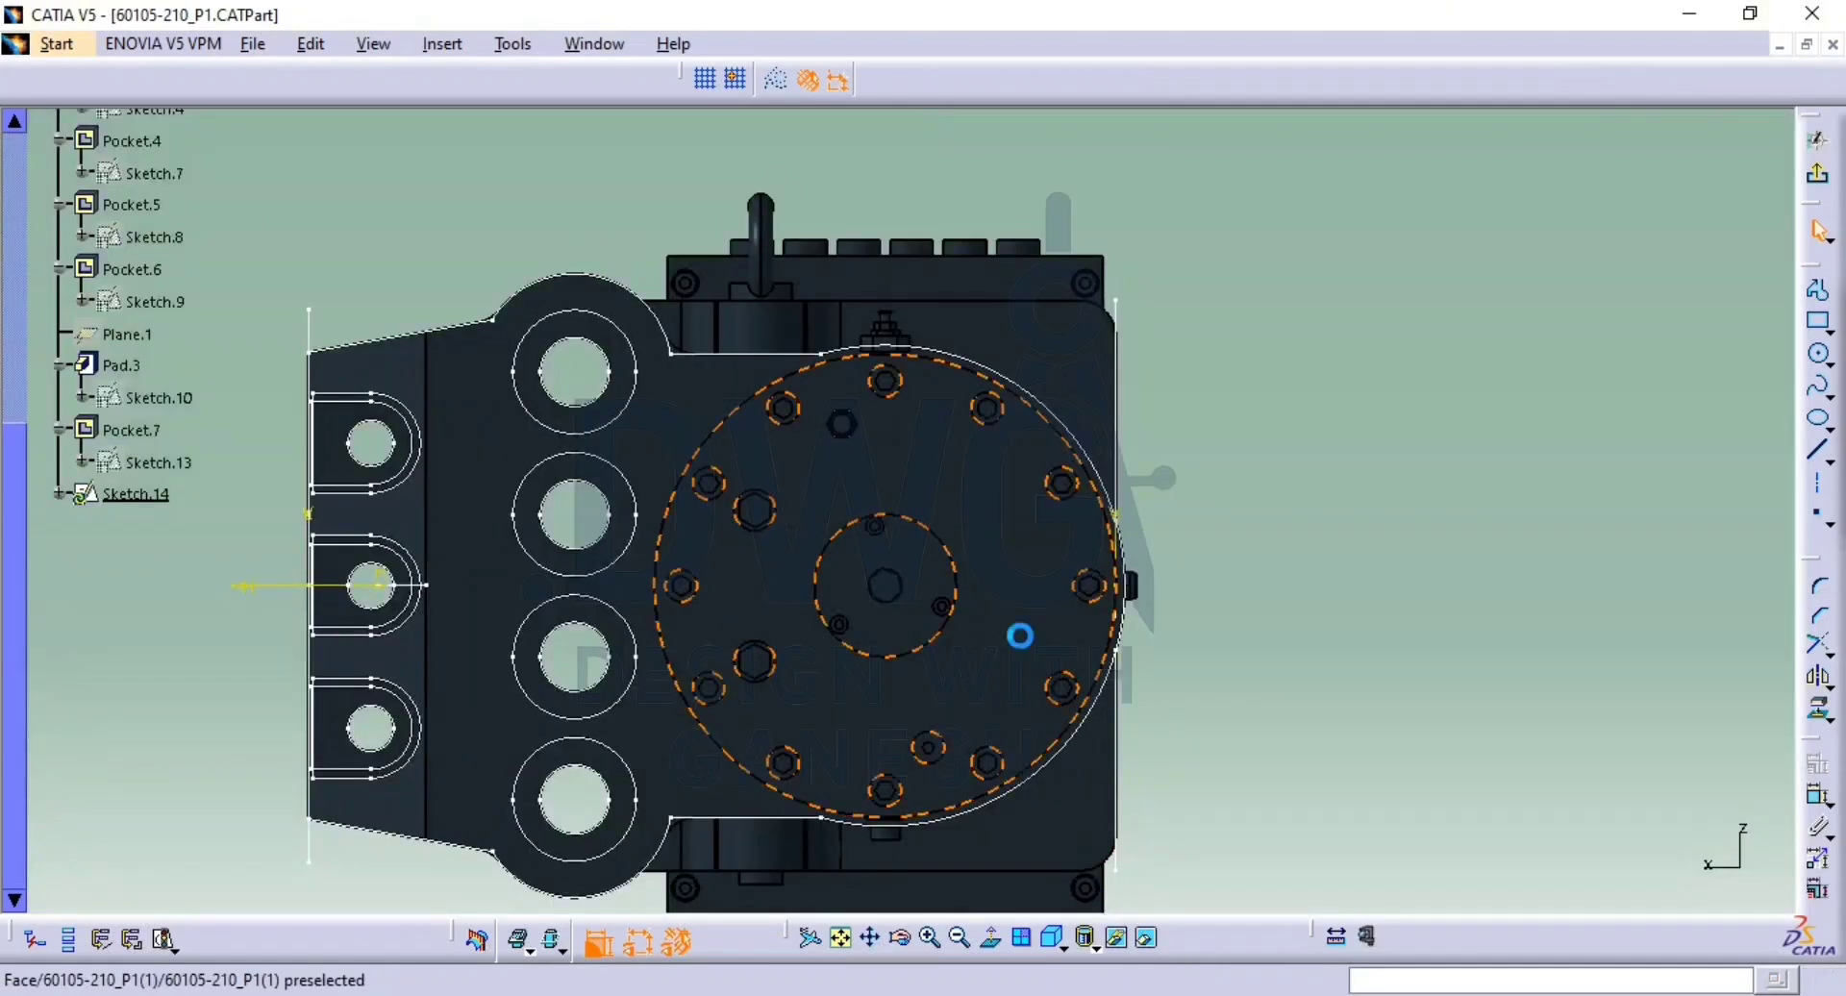
click(1147, 939)
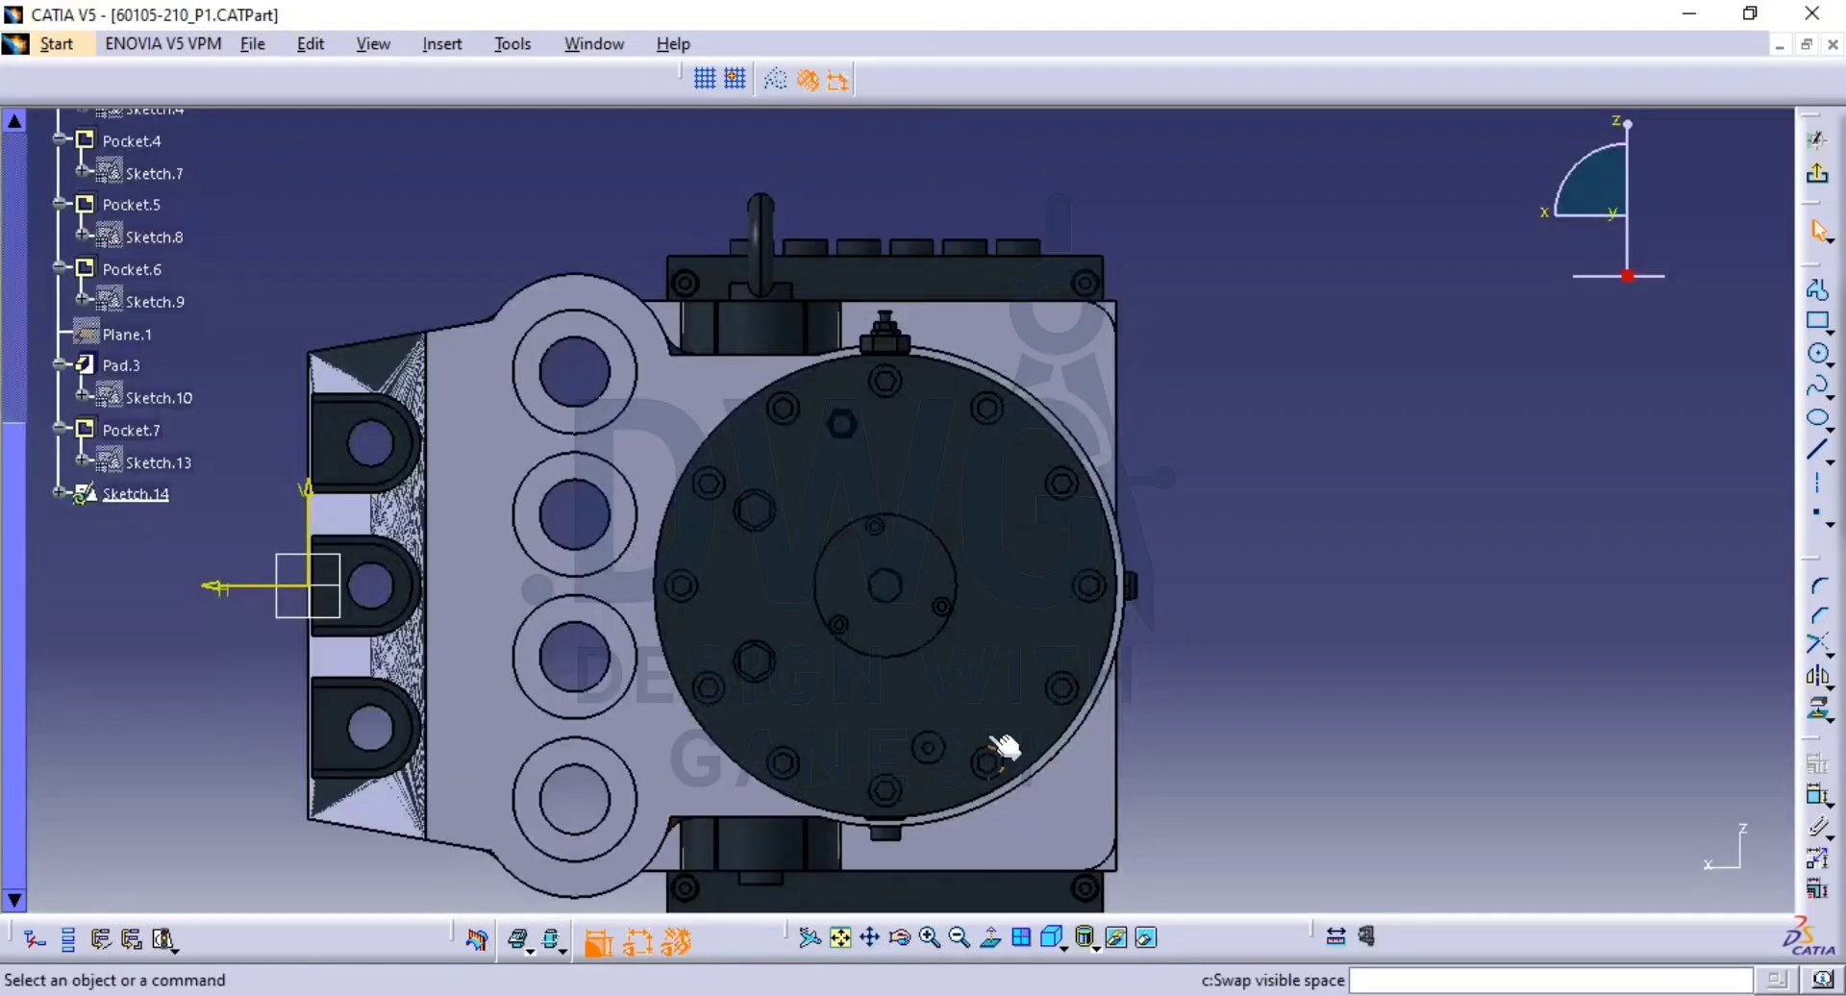
click(988, 950)
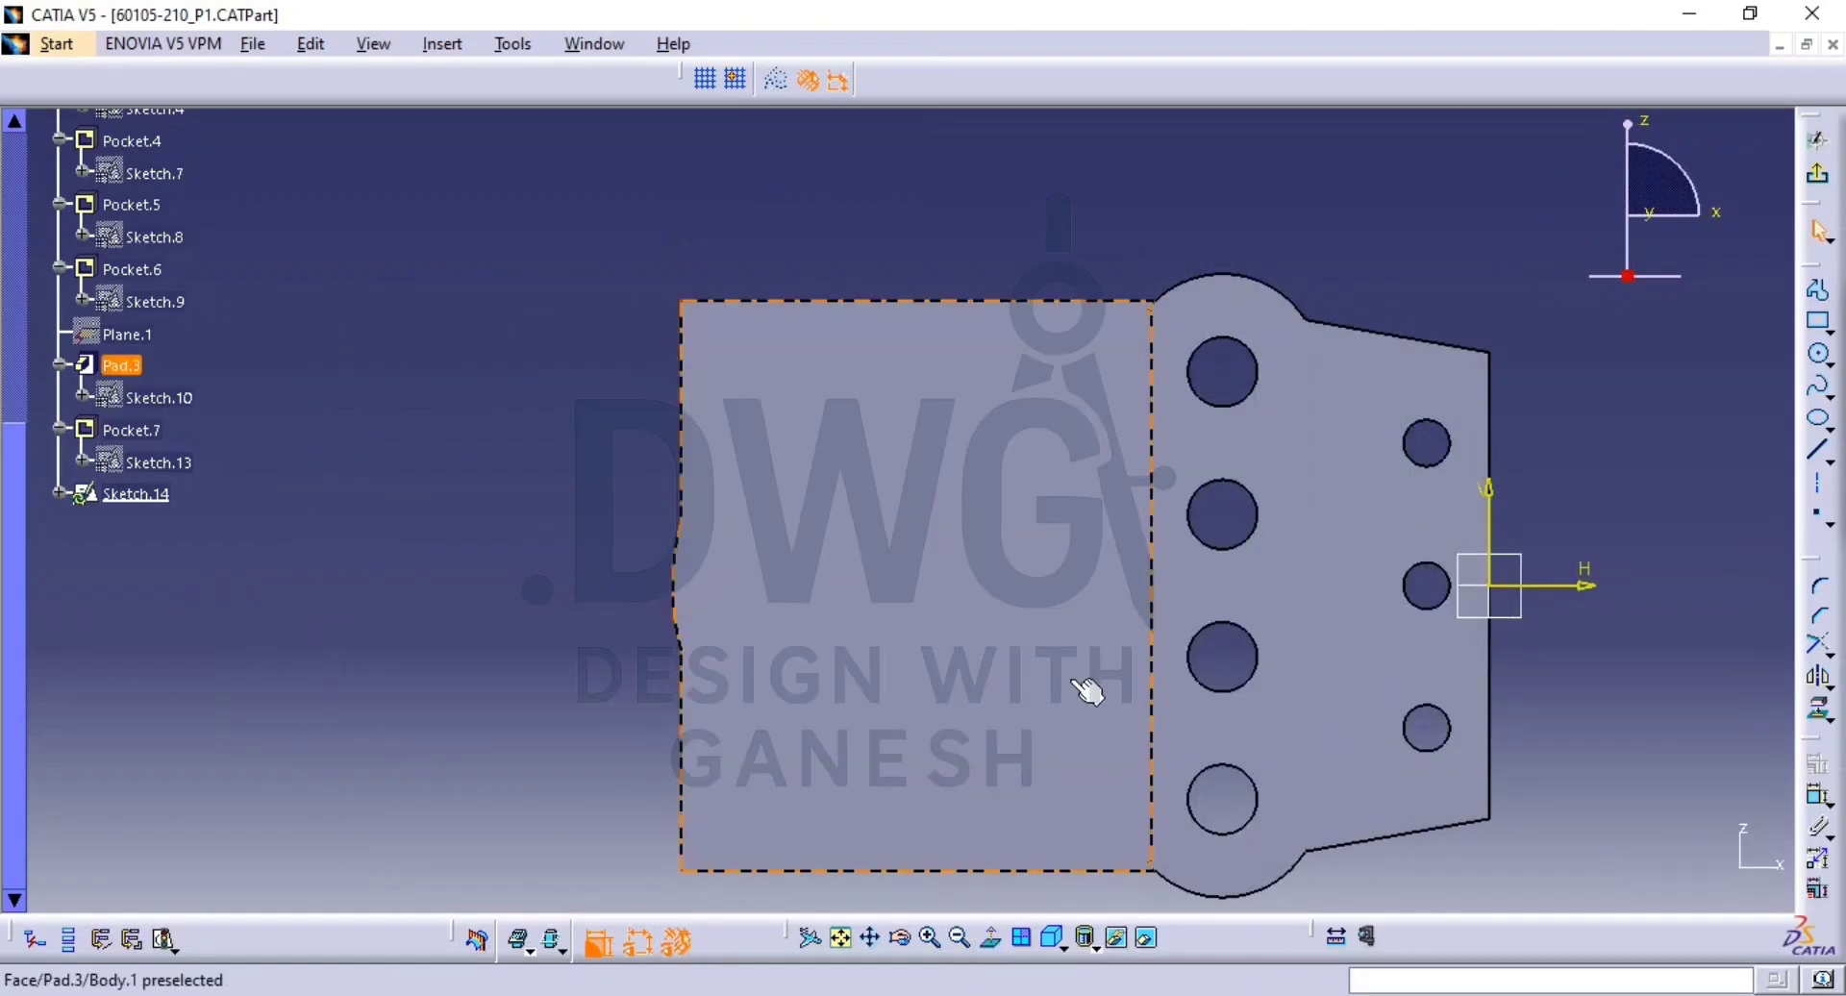
click(1146, 940)
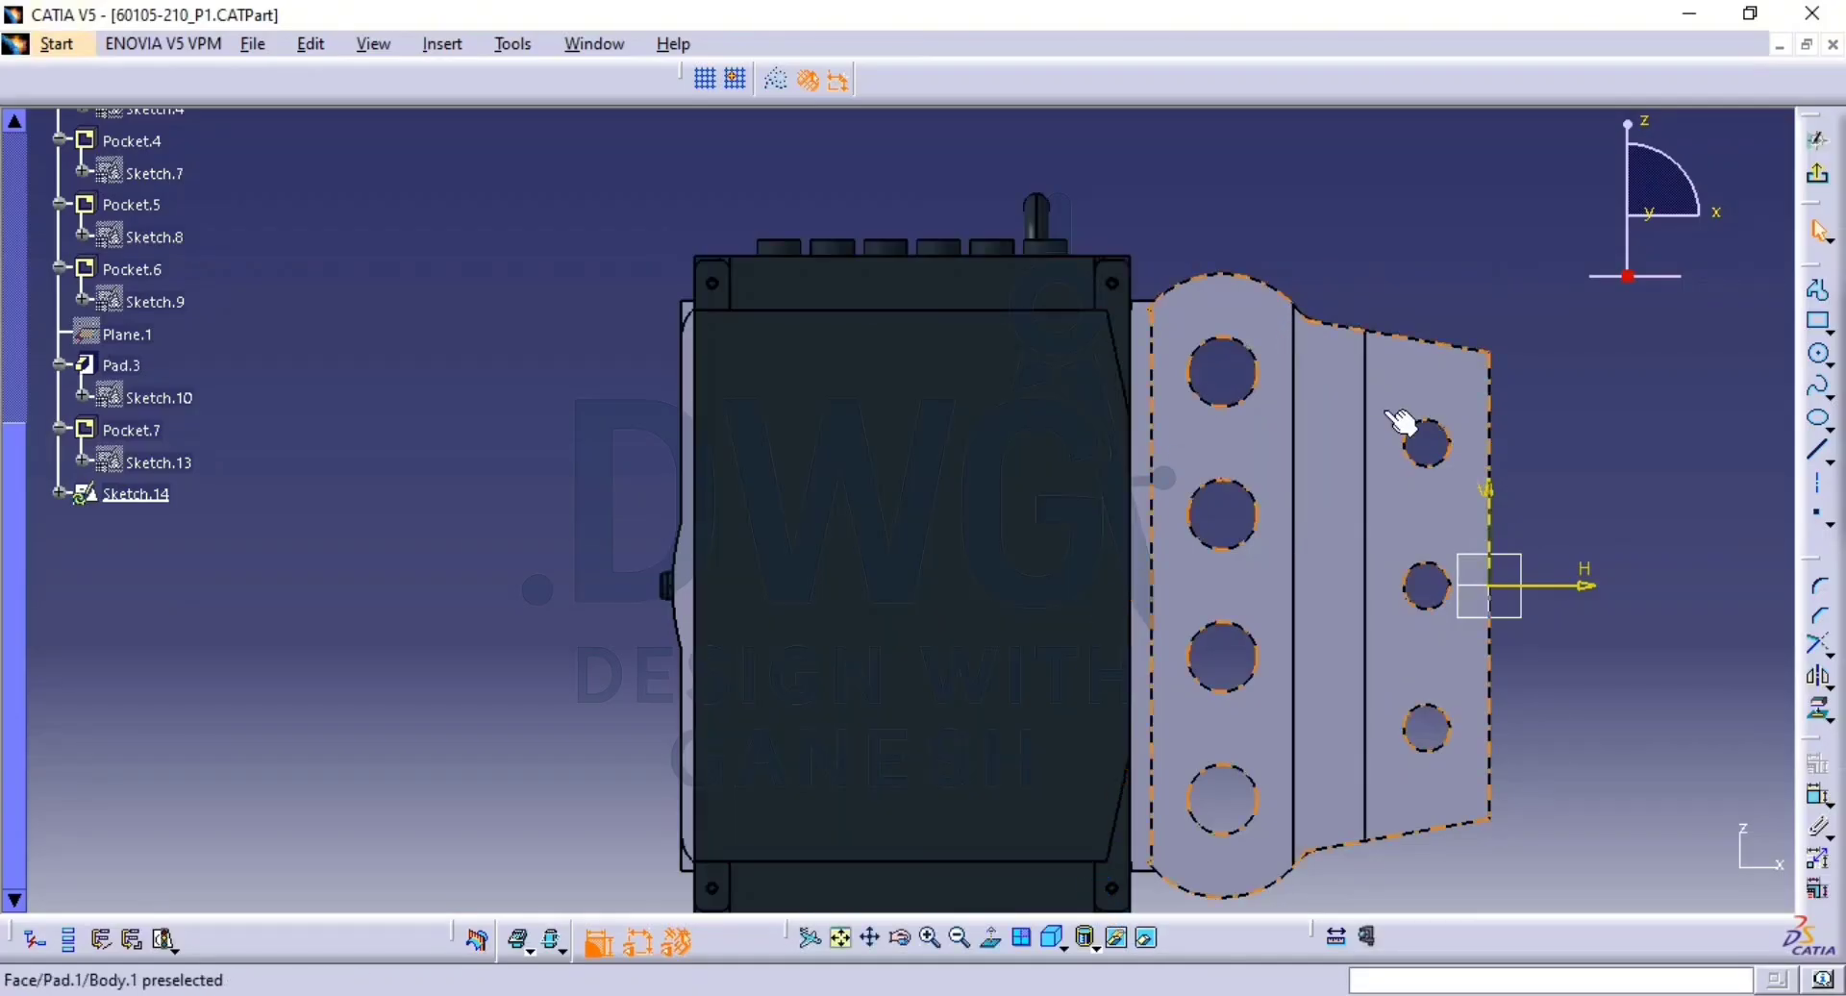
Project the reference face's outline and circle onto the sketch plane and isolate the sketch from the reference geometry.
click(1817, 716)
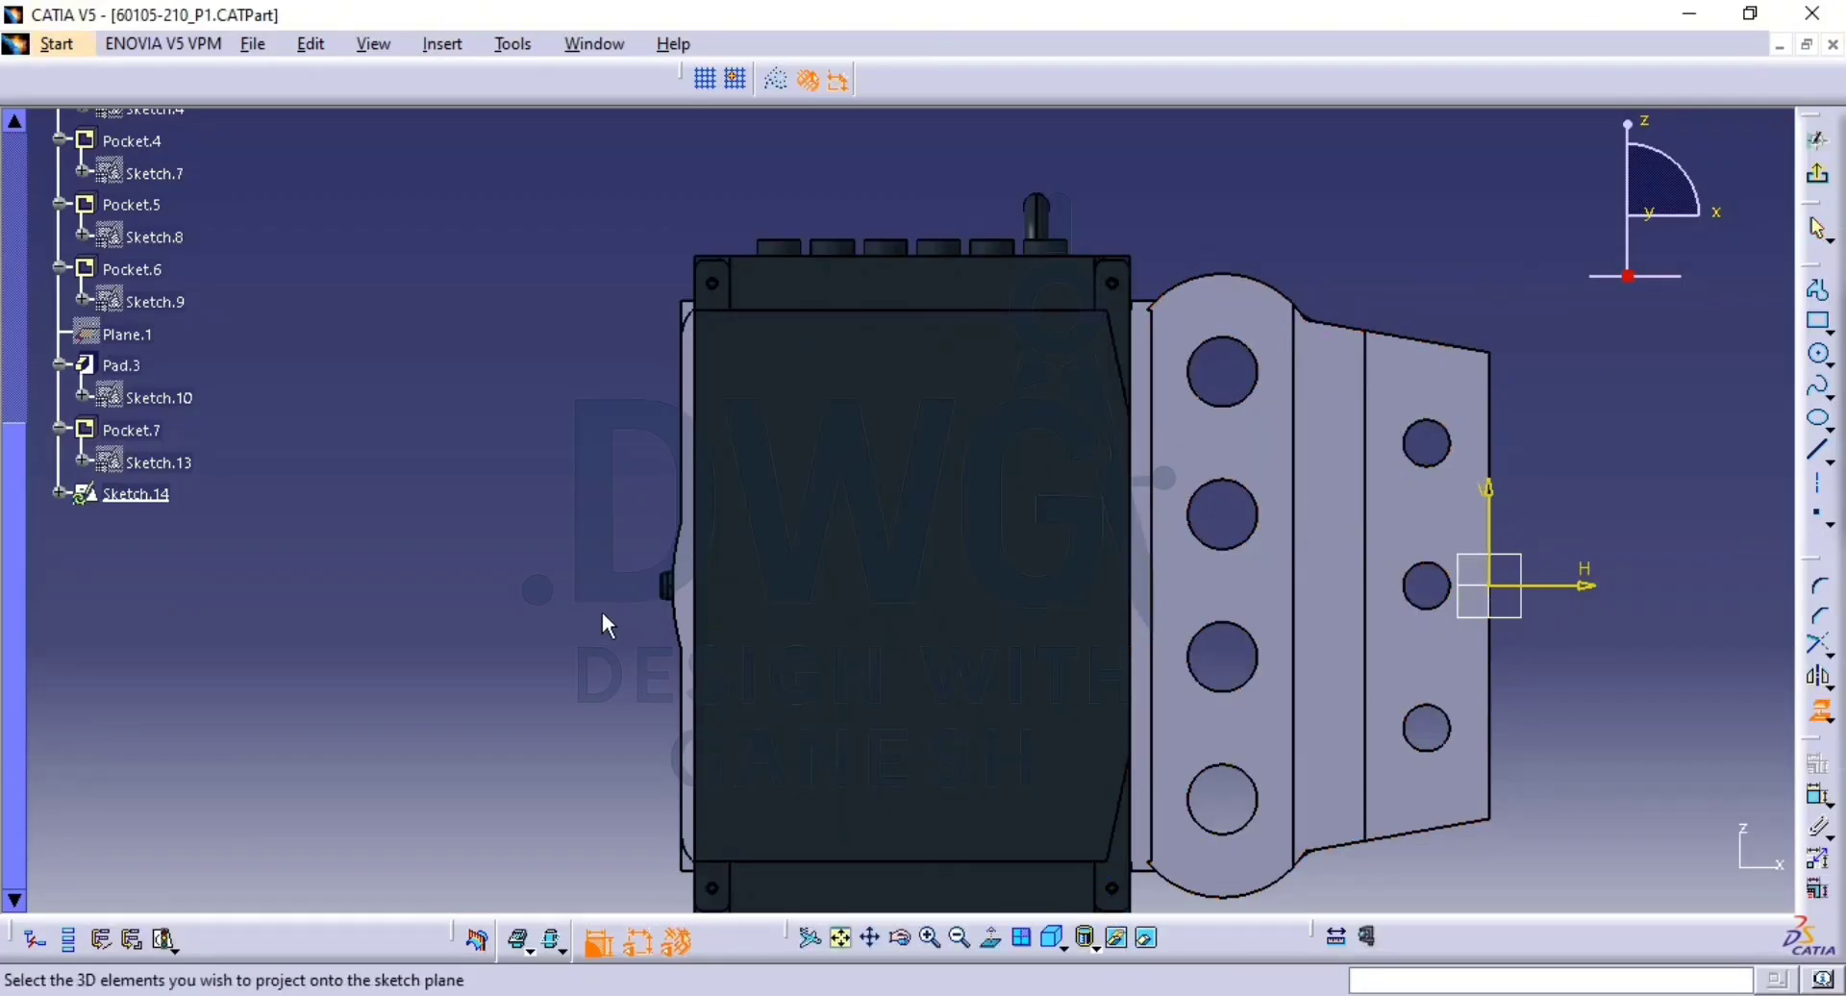
click(690, 684)
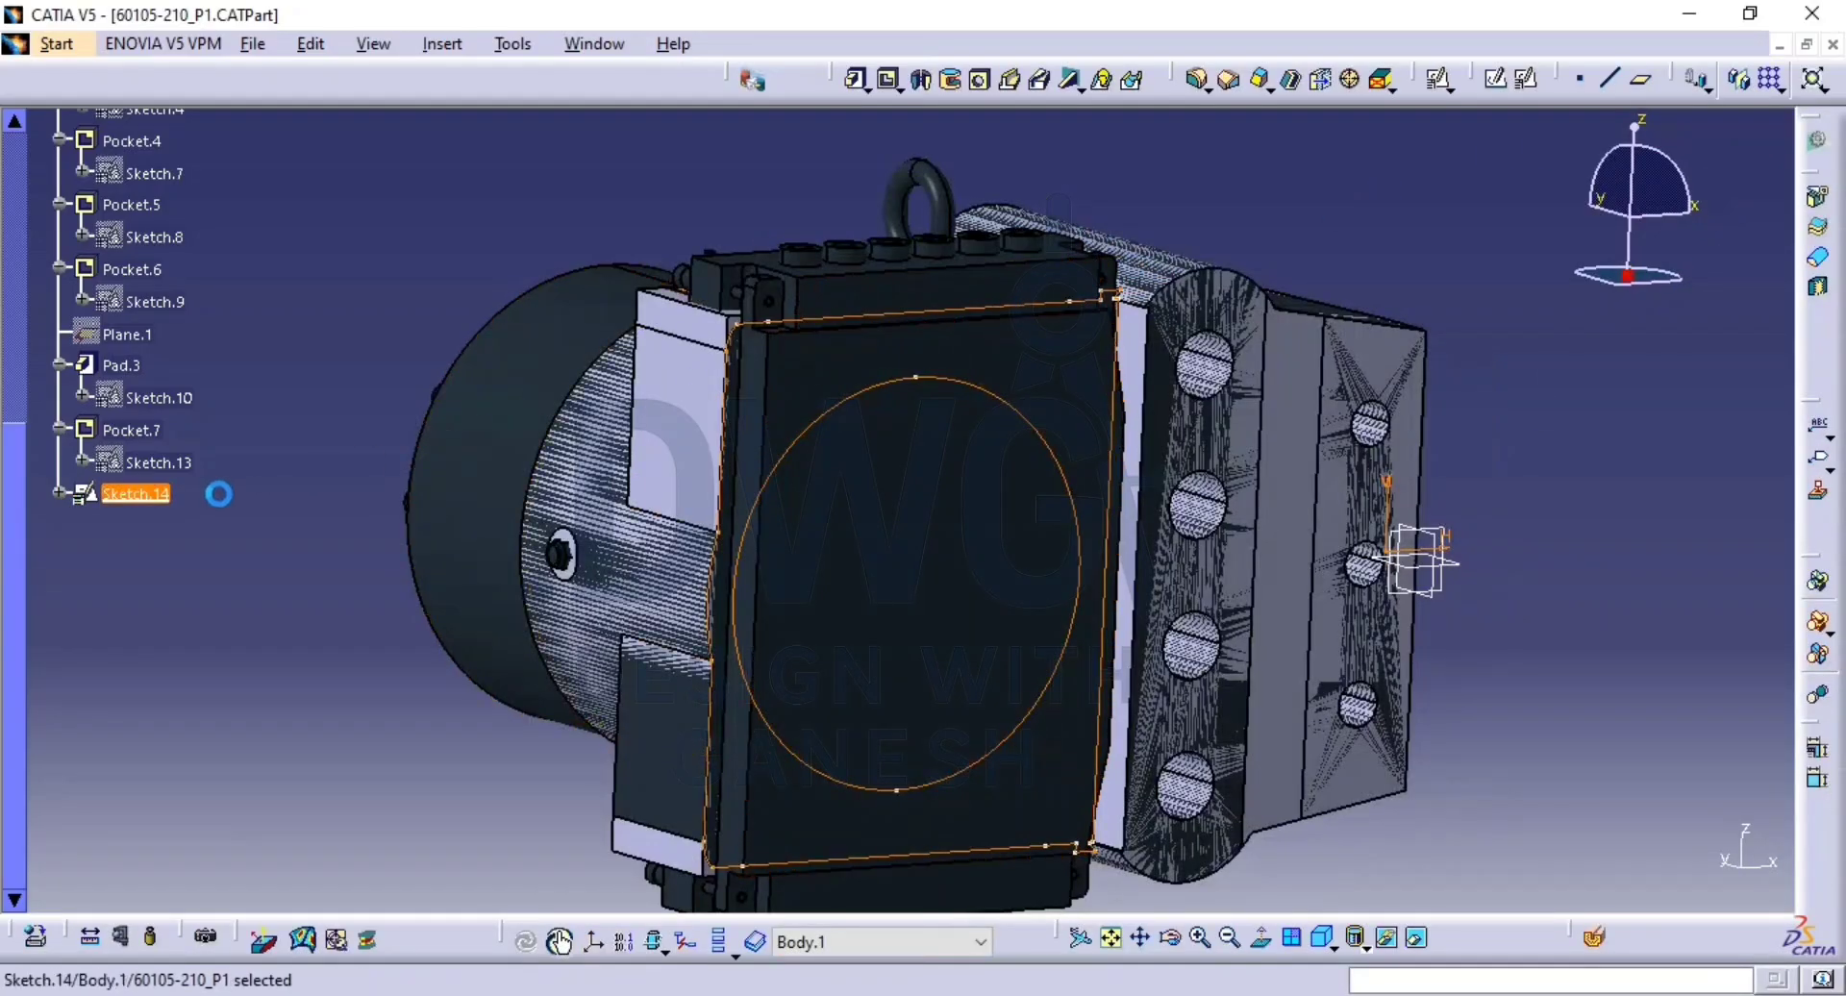
right_click(145, 500)
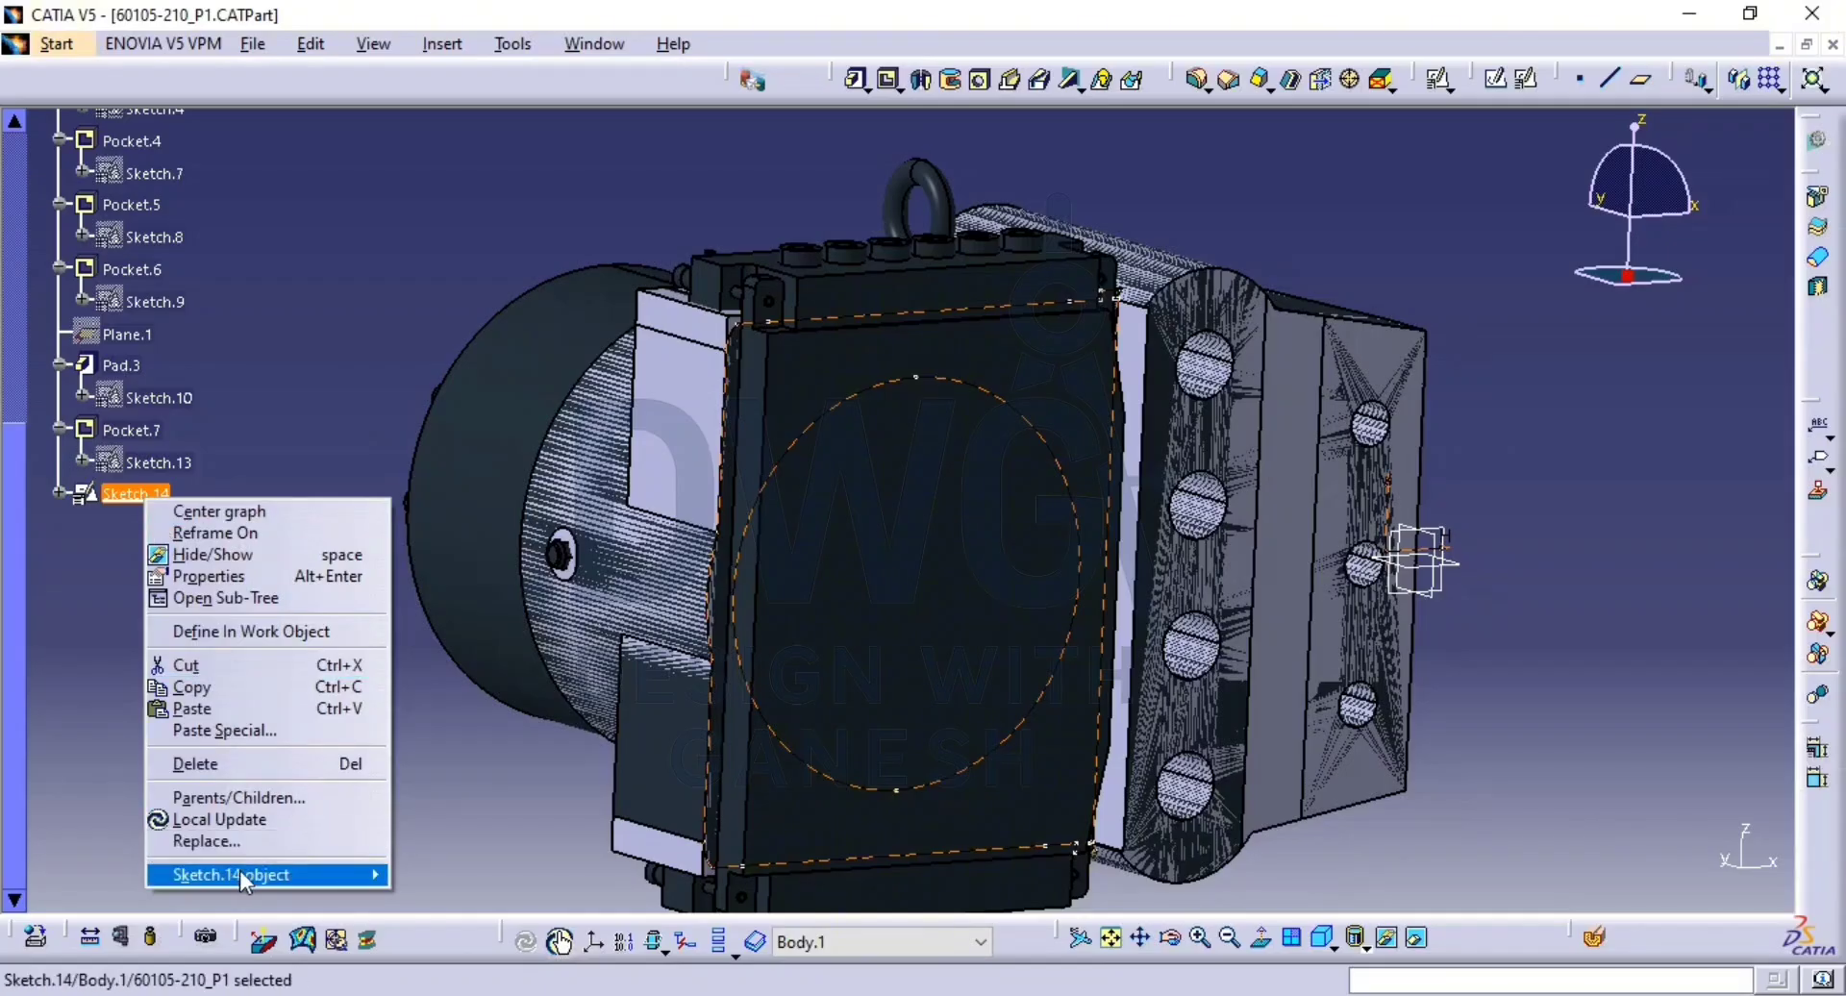
mouse_move(382, 877)
click(437, 930)
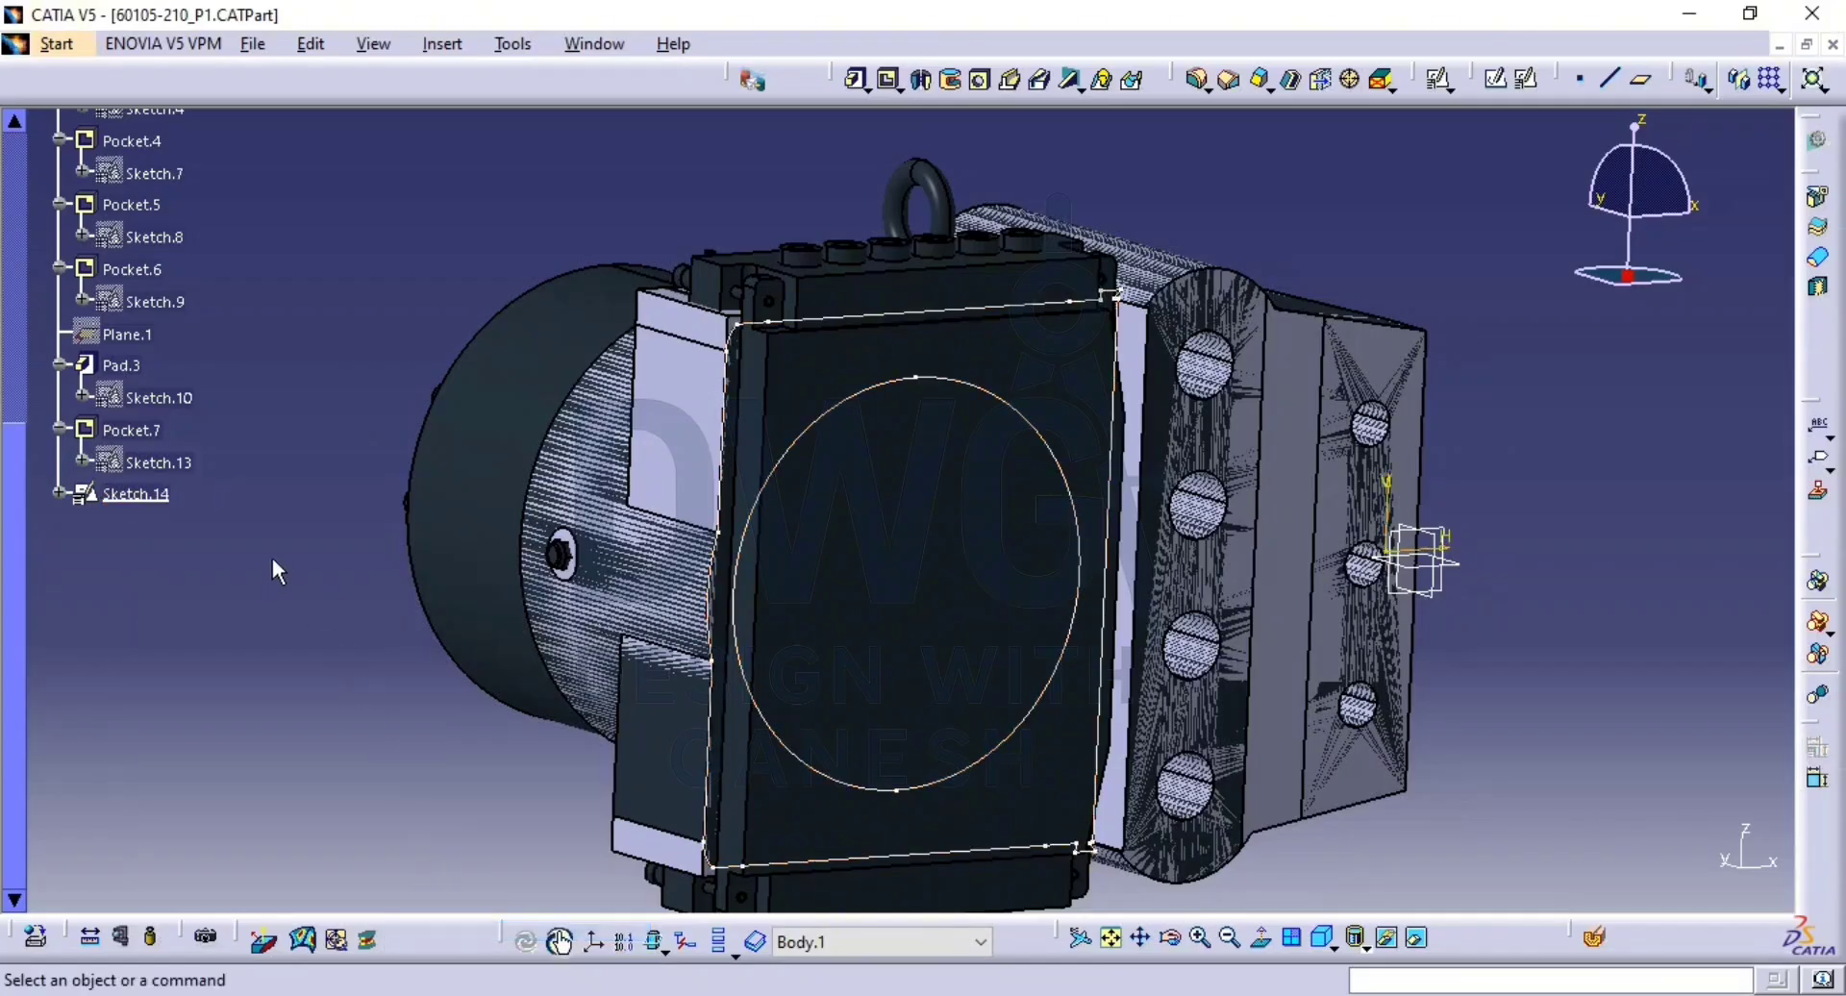
Reopen Sketch.14 and delete the projected outline and the left half of the circle, keeping only the right arc.
click(137, 493)
double_click(137, 493)
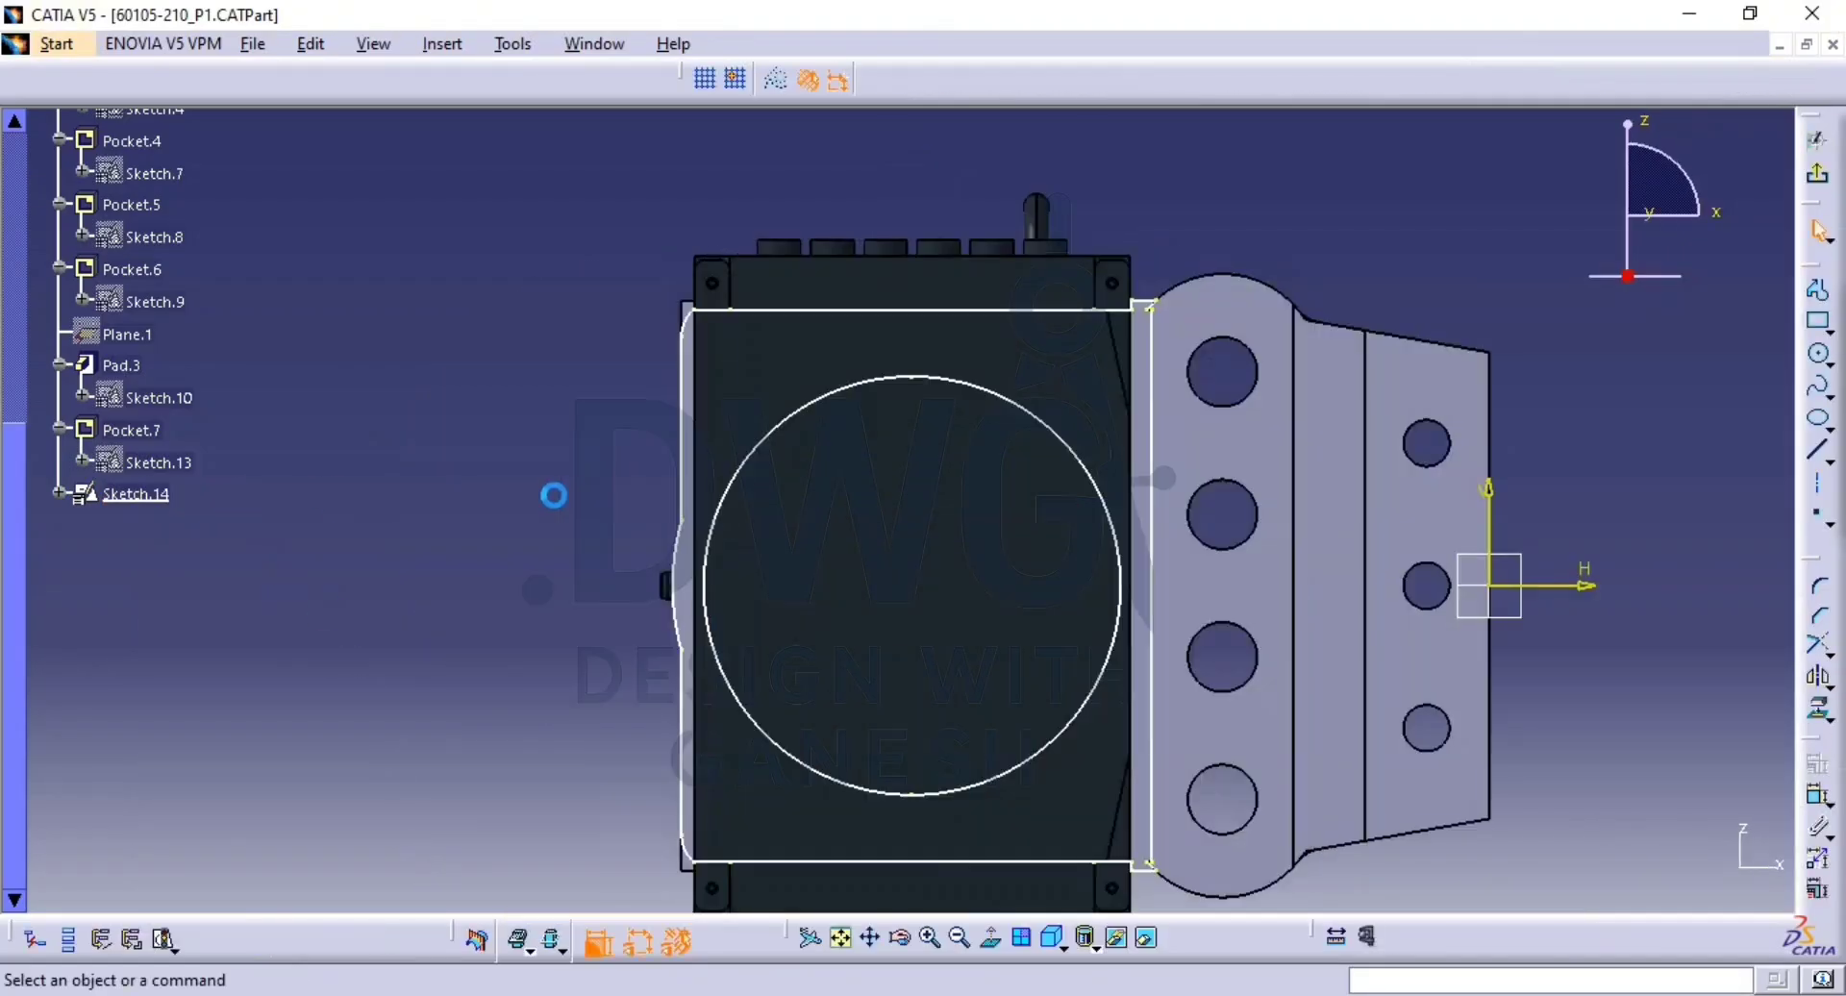
click(1065, 313)
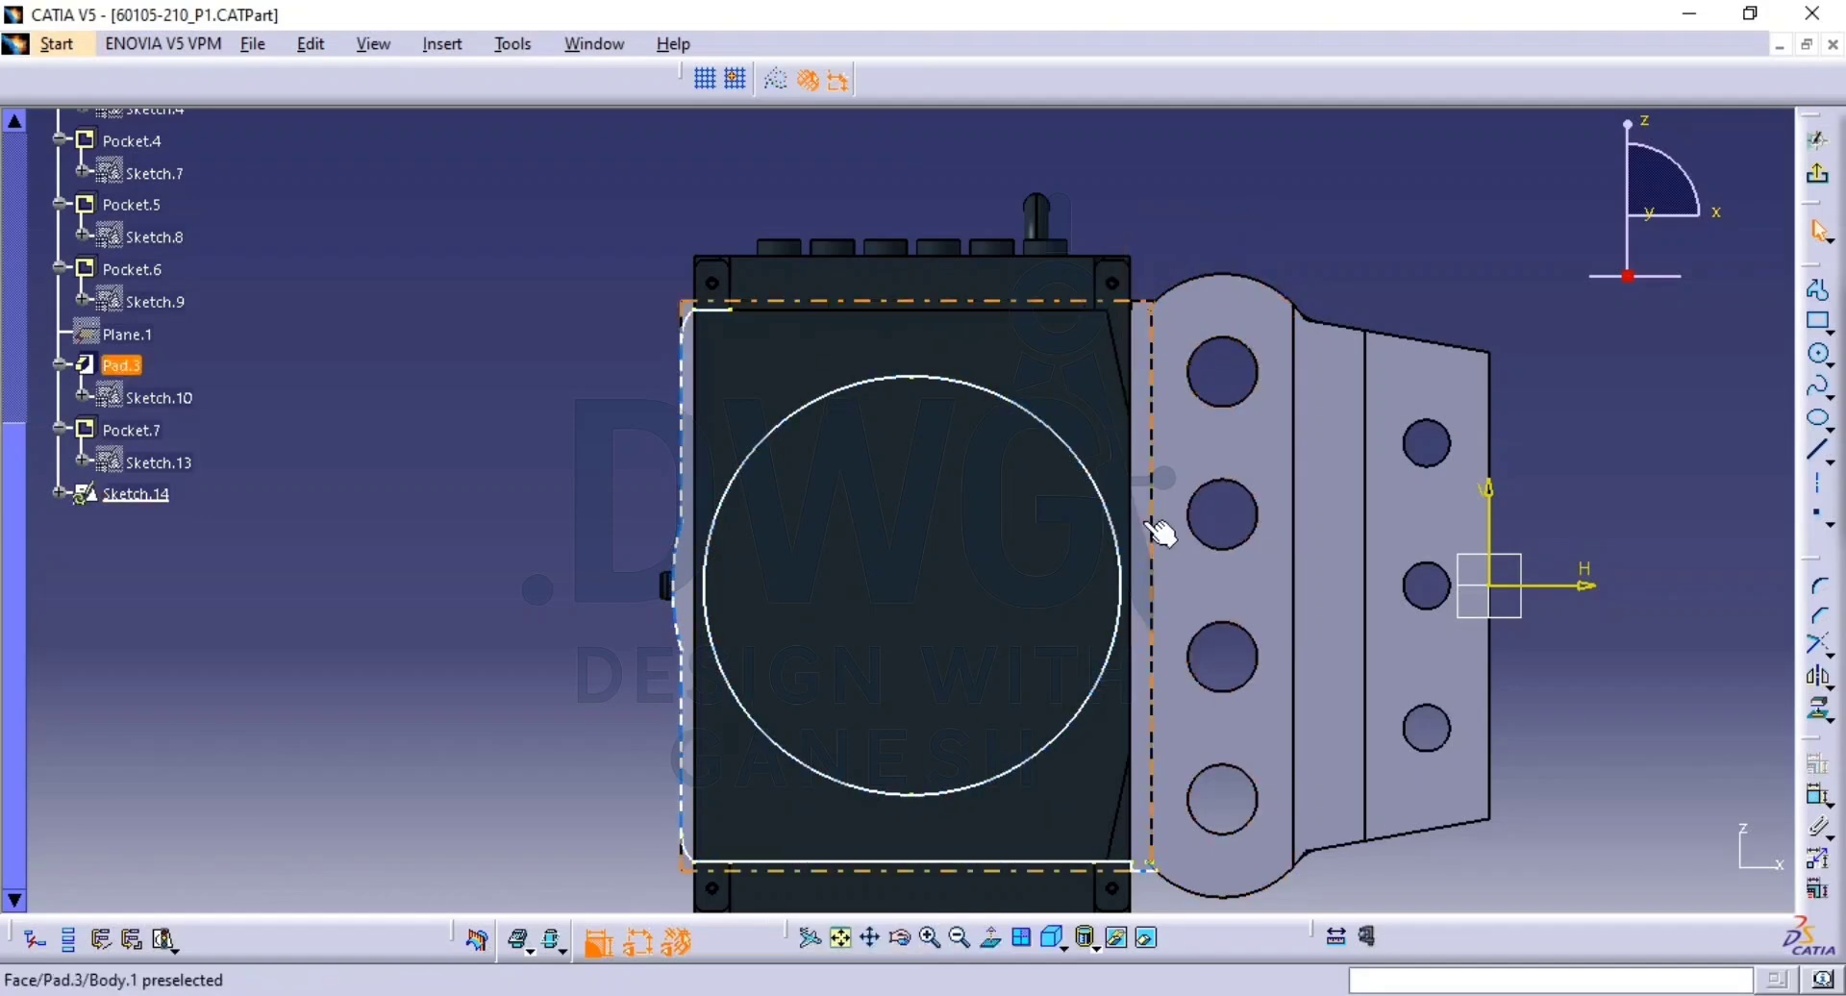
middle_drag(1209, 854, 1198, 527)
mouse_move(1313, 711)
mouse_down()
mouse_move(1223, 626)
mouse_move(936, 503)
mouse_move(725, 515)
mouse_move(555, 486)
mouse_up()
click(671, 537)
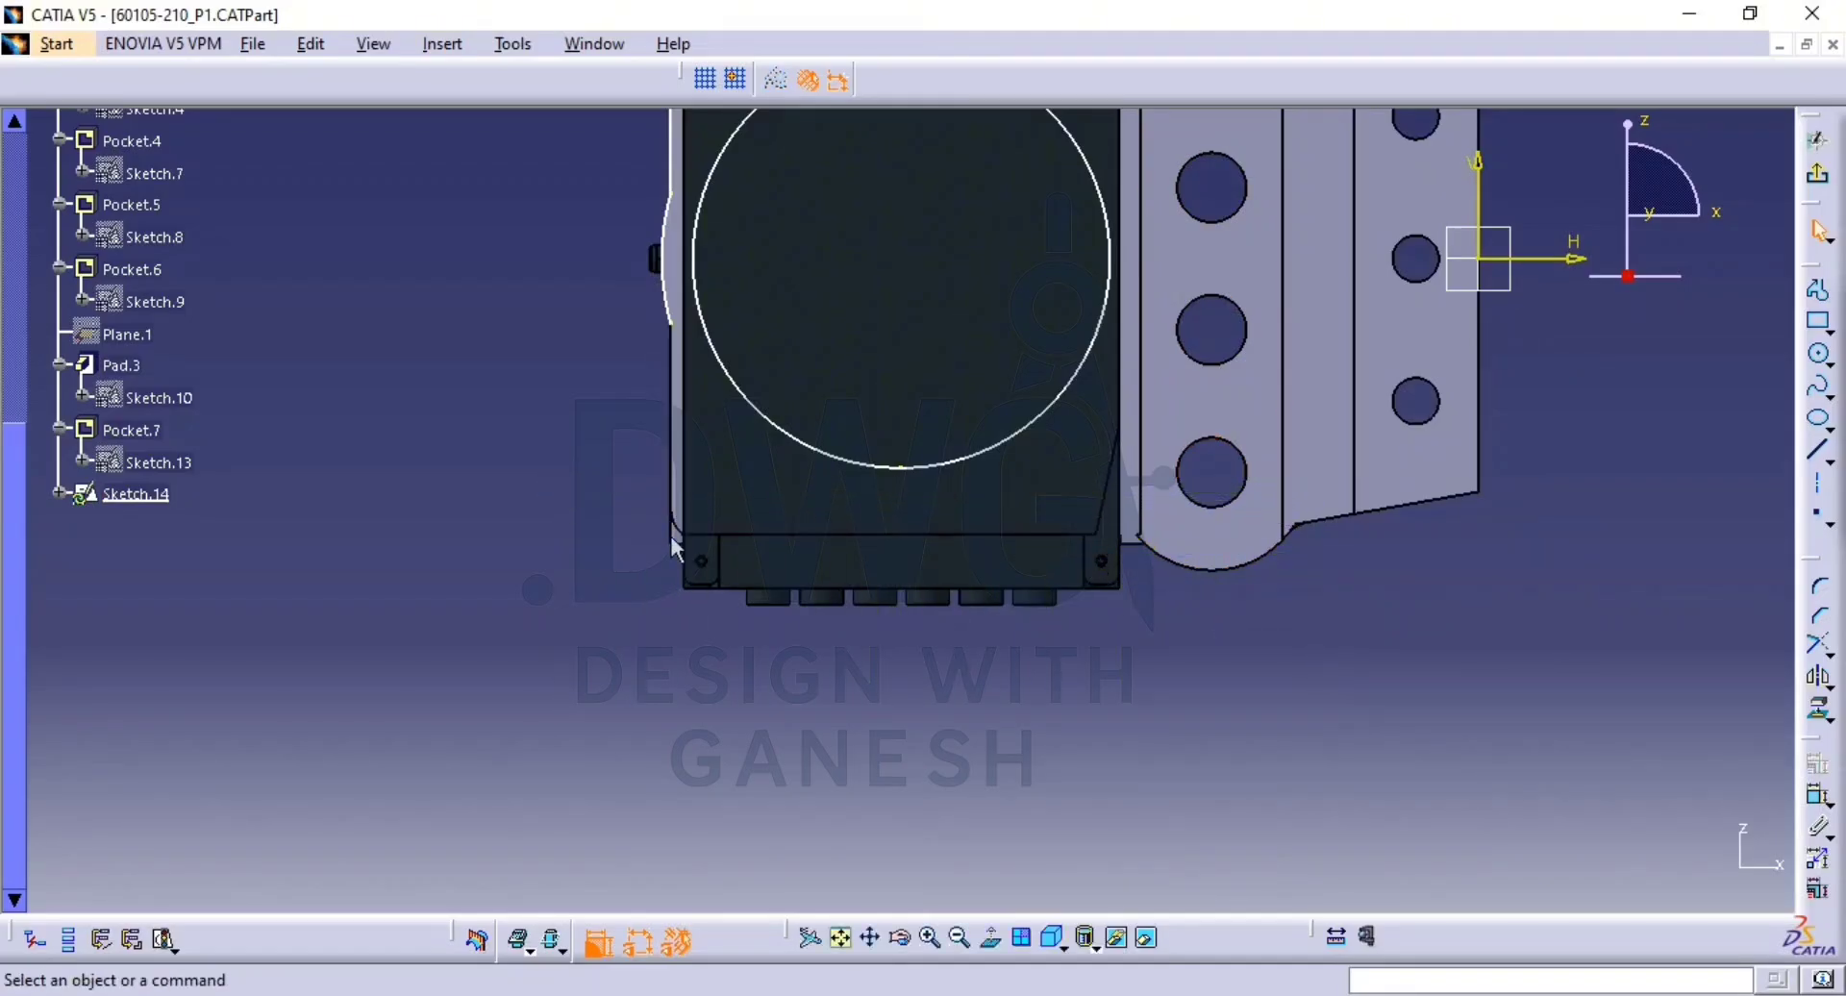
middle_drag(610, 463, 654, 738)
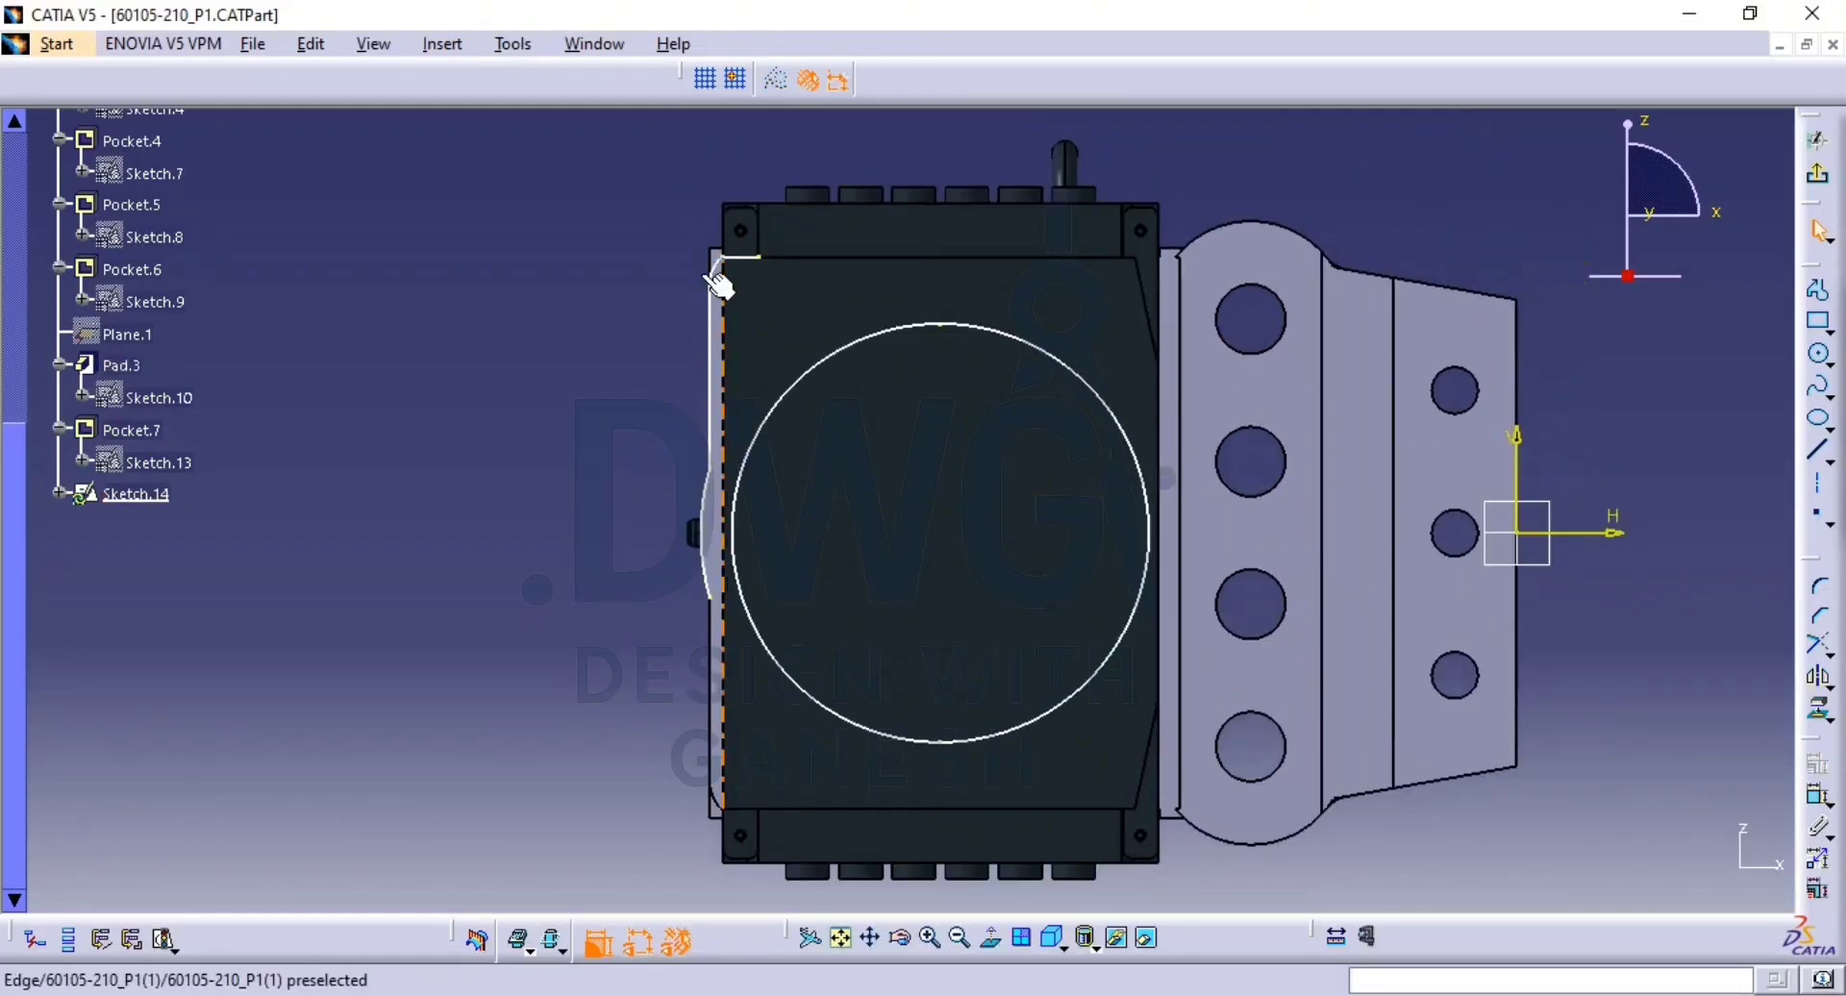
drag(618, 213, 848, 298)
key(Delete)
mouse_move(680, 416)
mouse_down()
mouse_move(700, 493)
mouse_move(727, 516)
mouse_up()
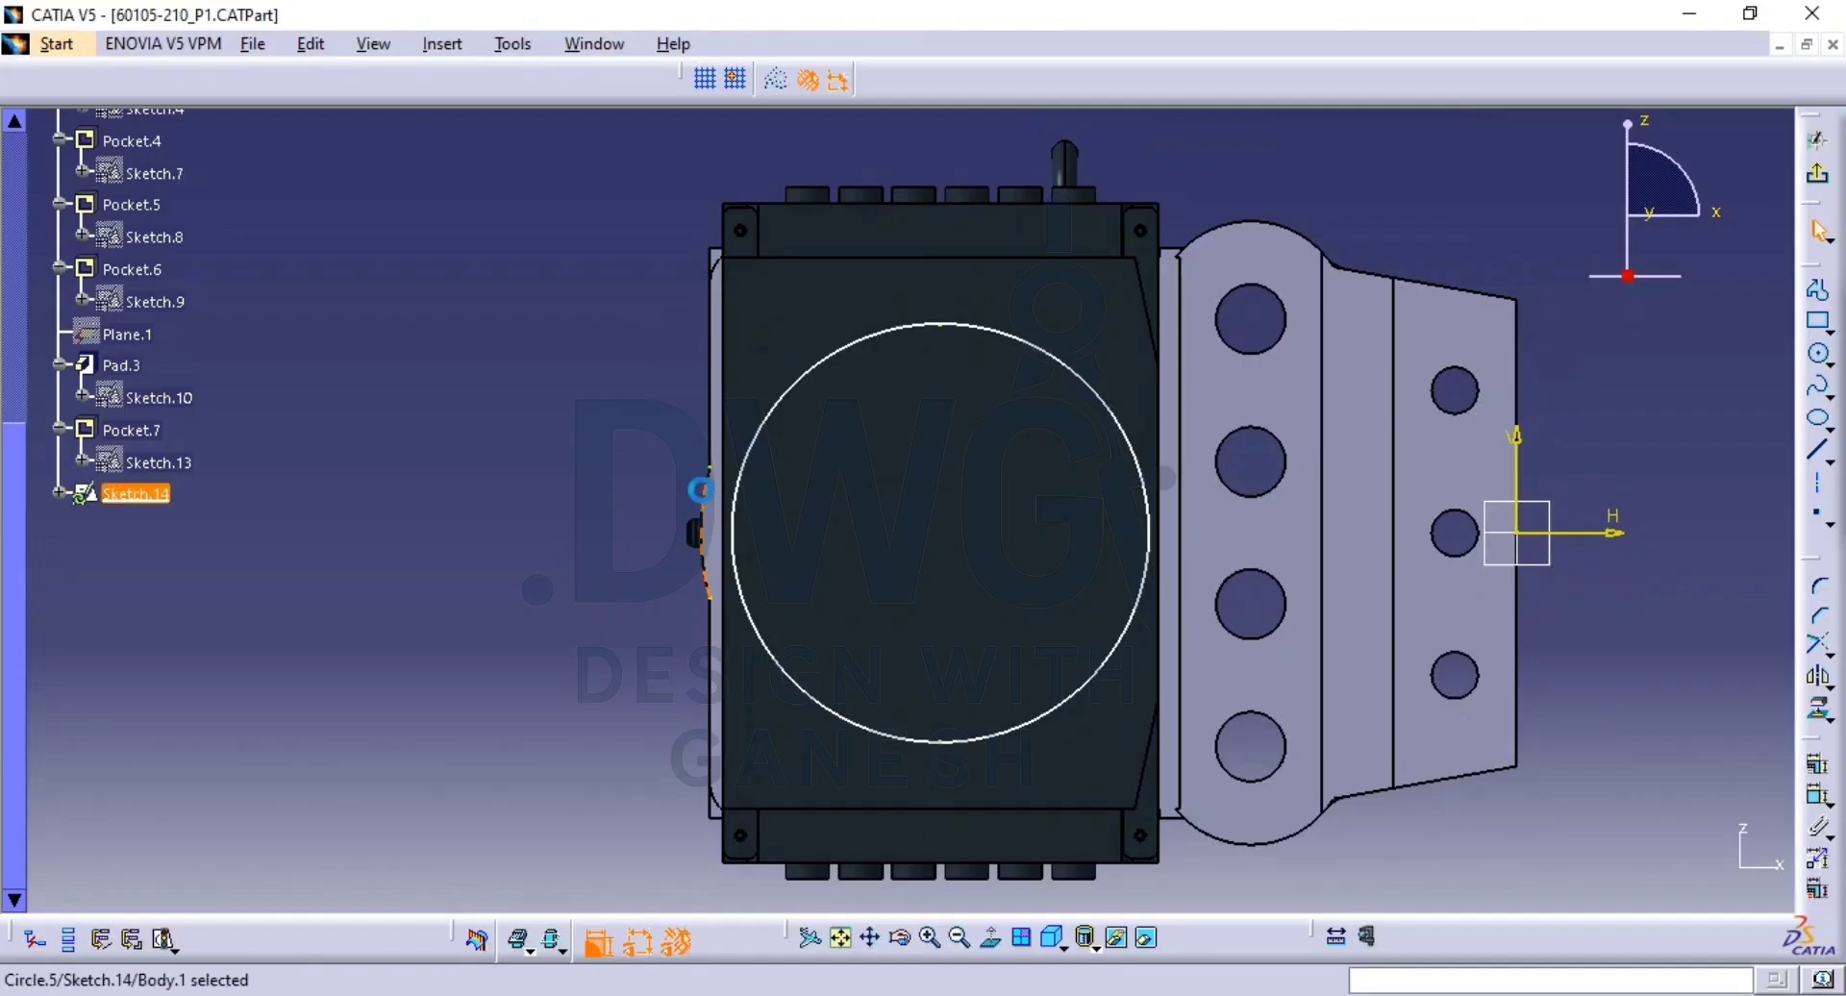
key(Delete)
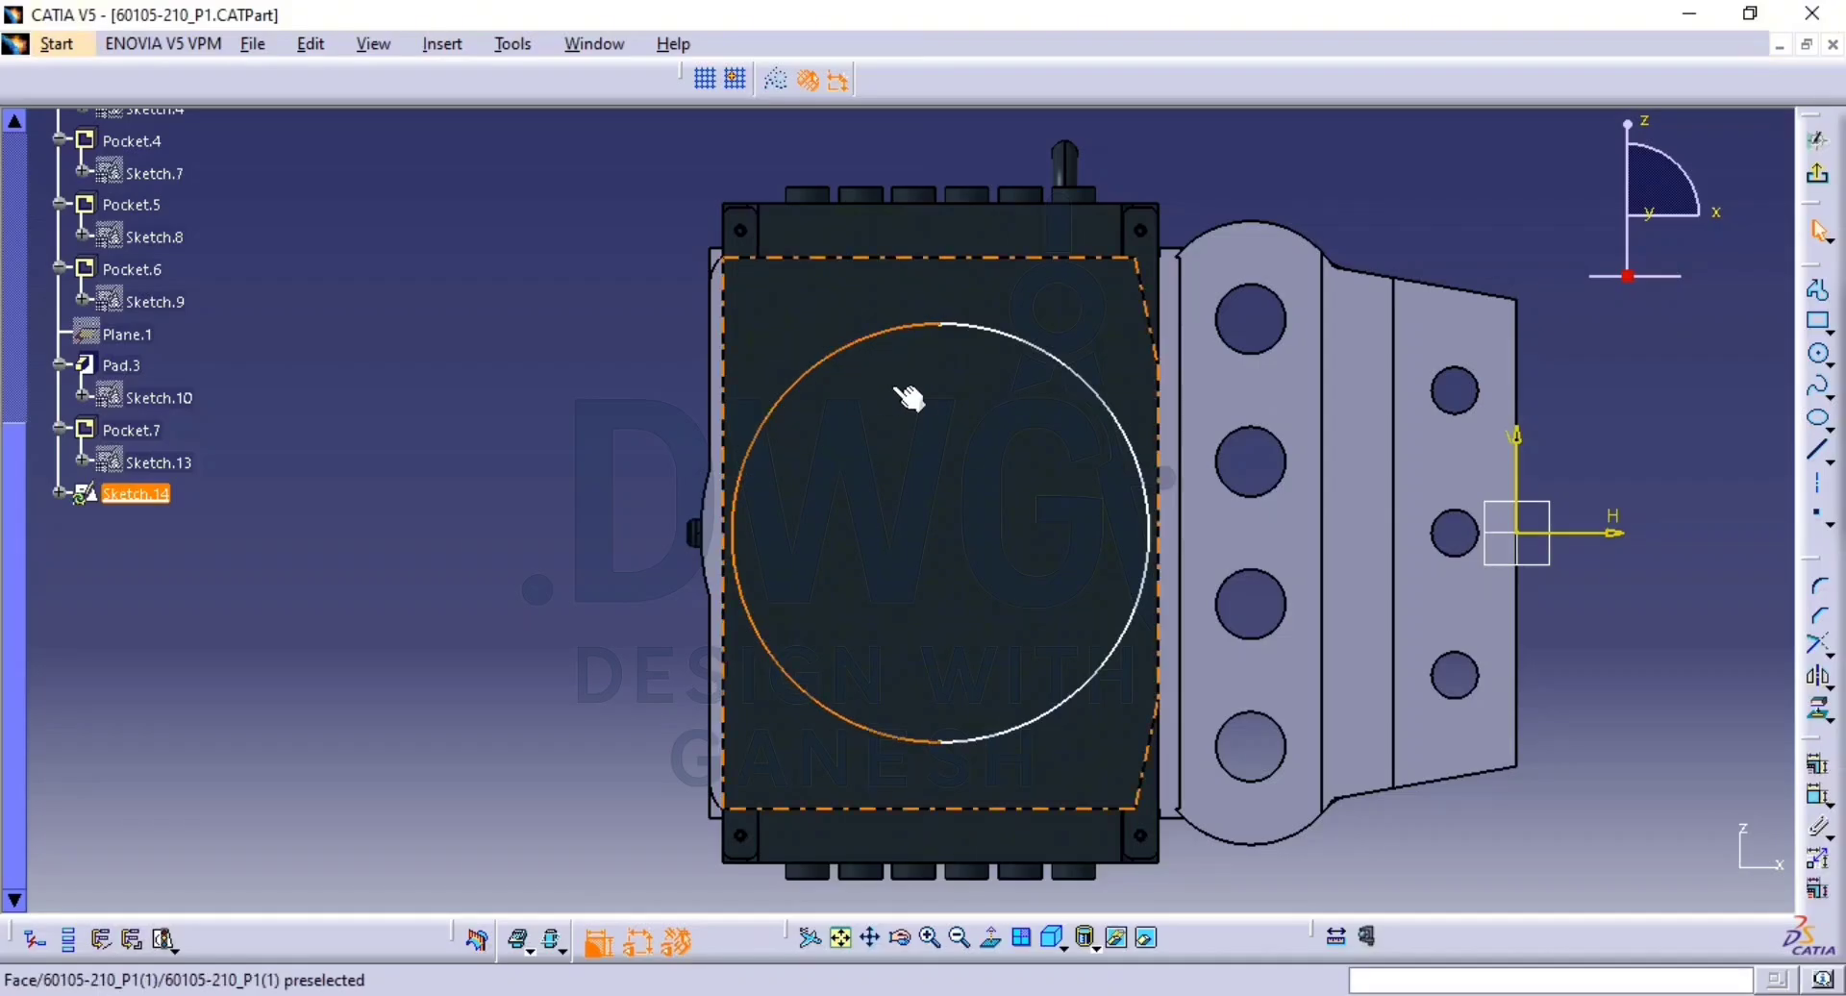
key(Delete)
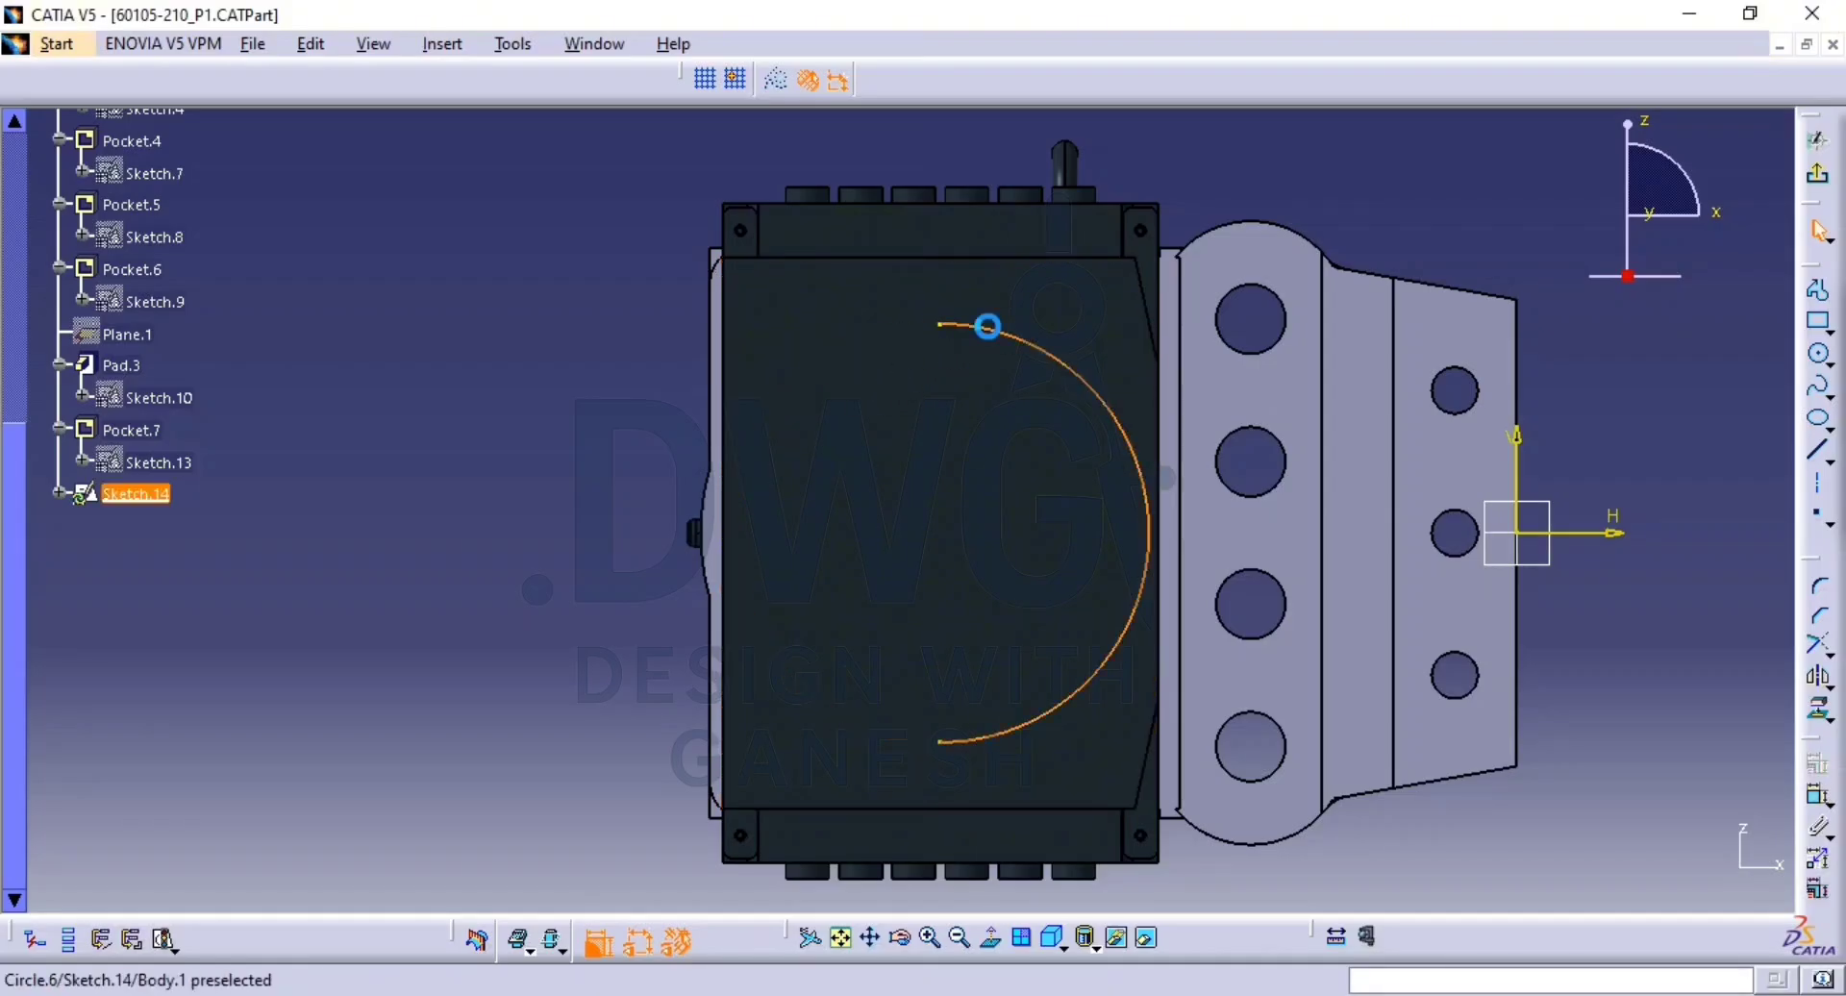
Convert the remaining arc to construction geometry and sketch a circle of about 88 mm radius inside it.
click(777, 96)
click(1817, 354)
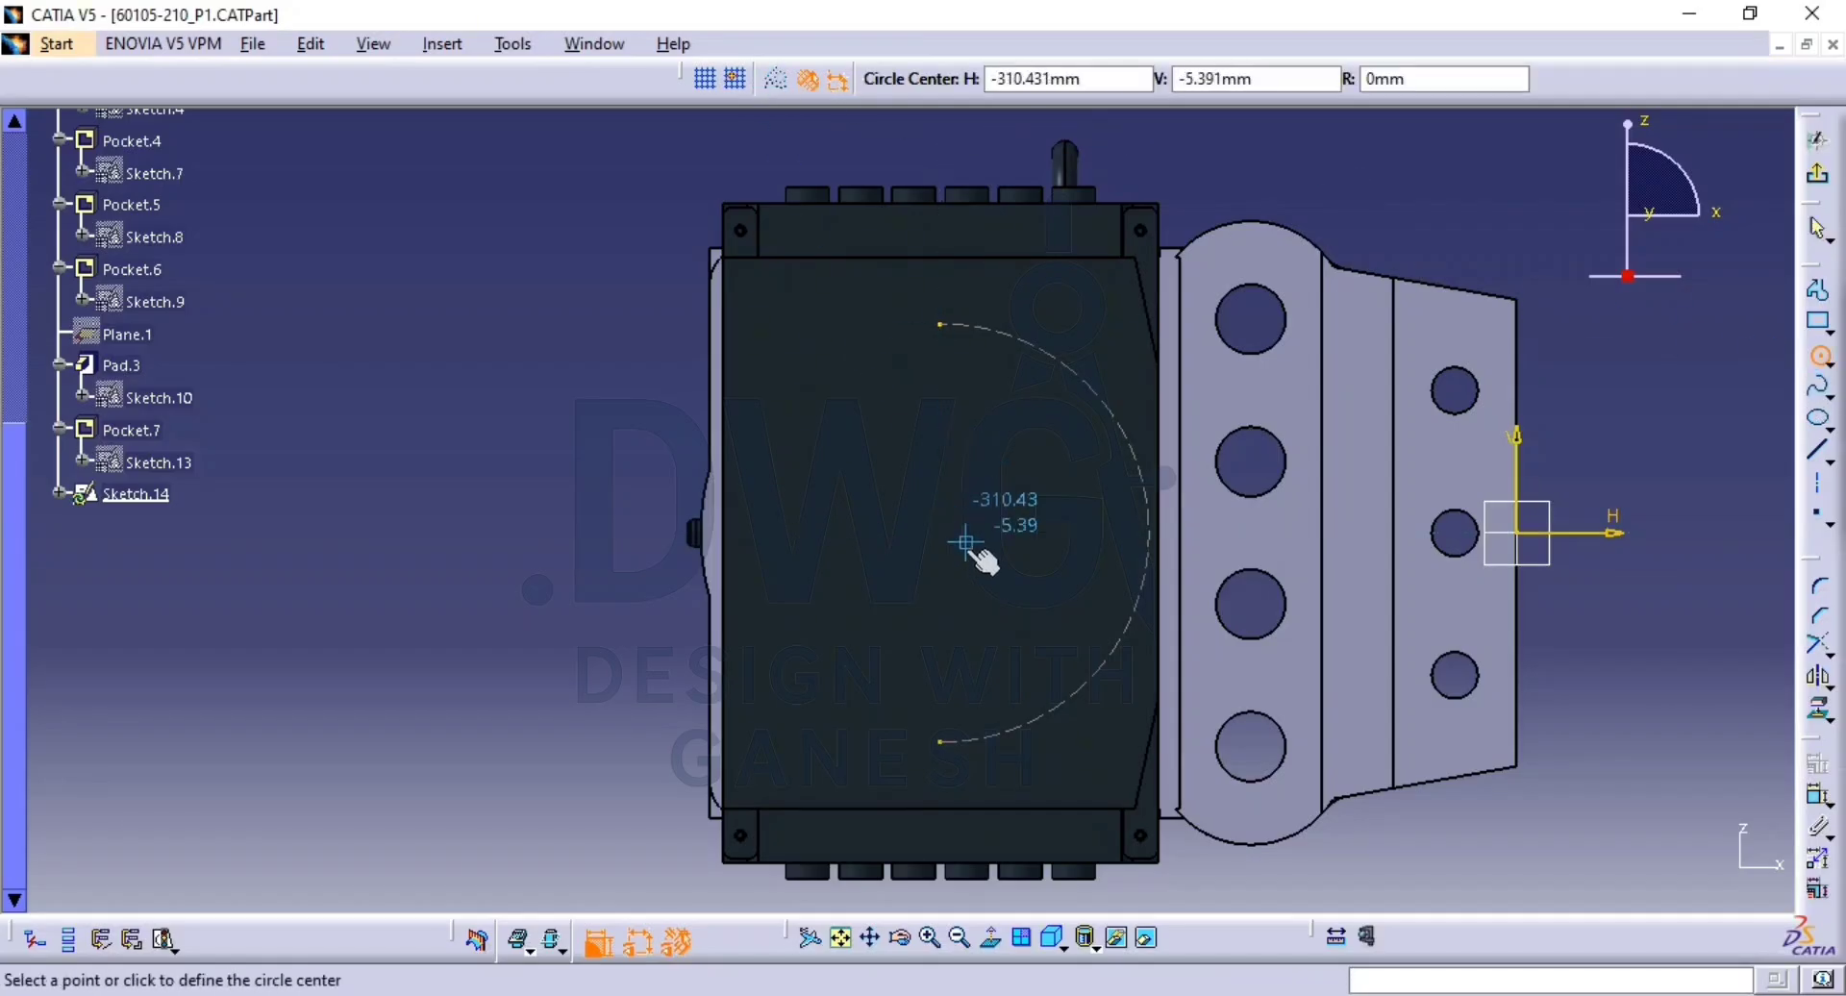
click(907, 532)
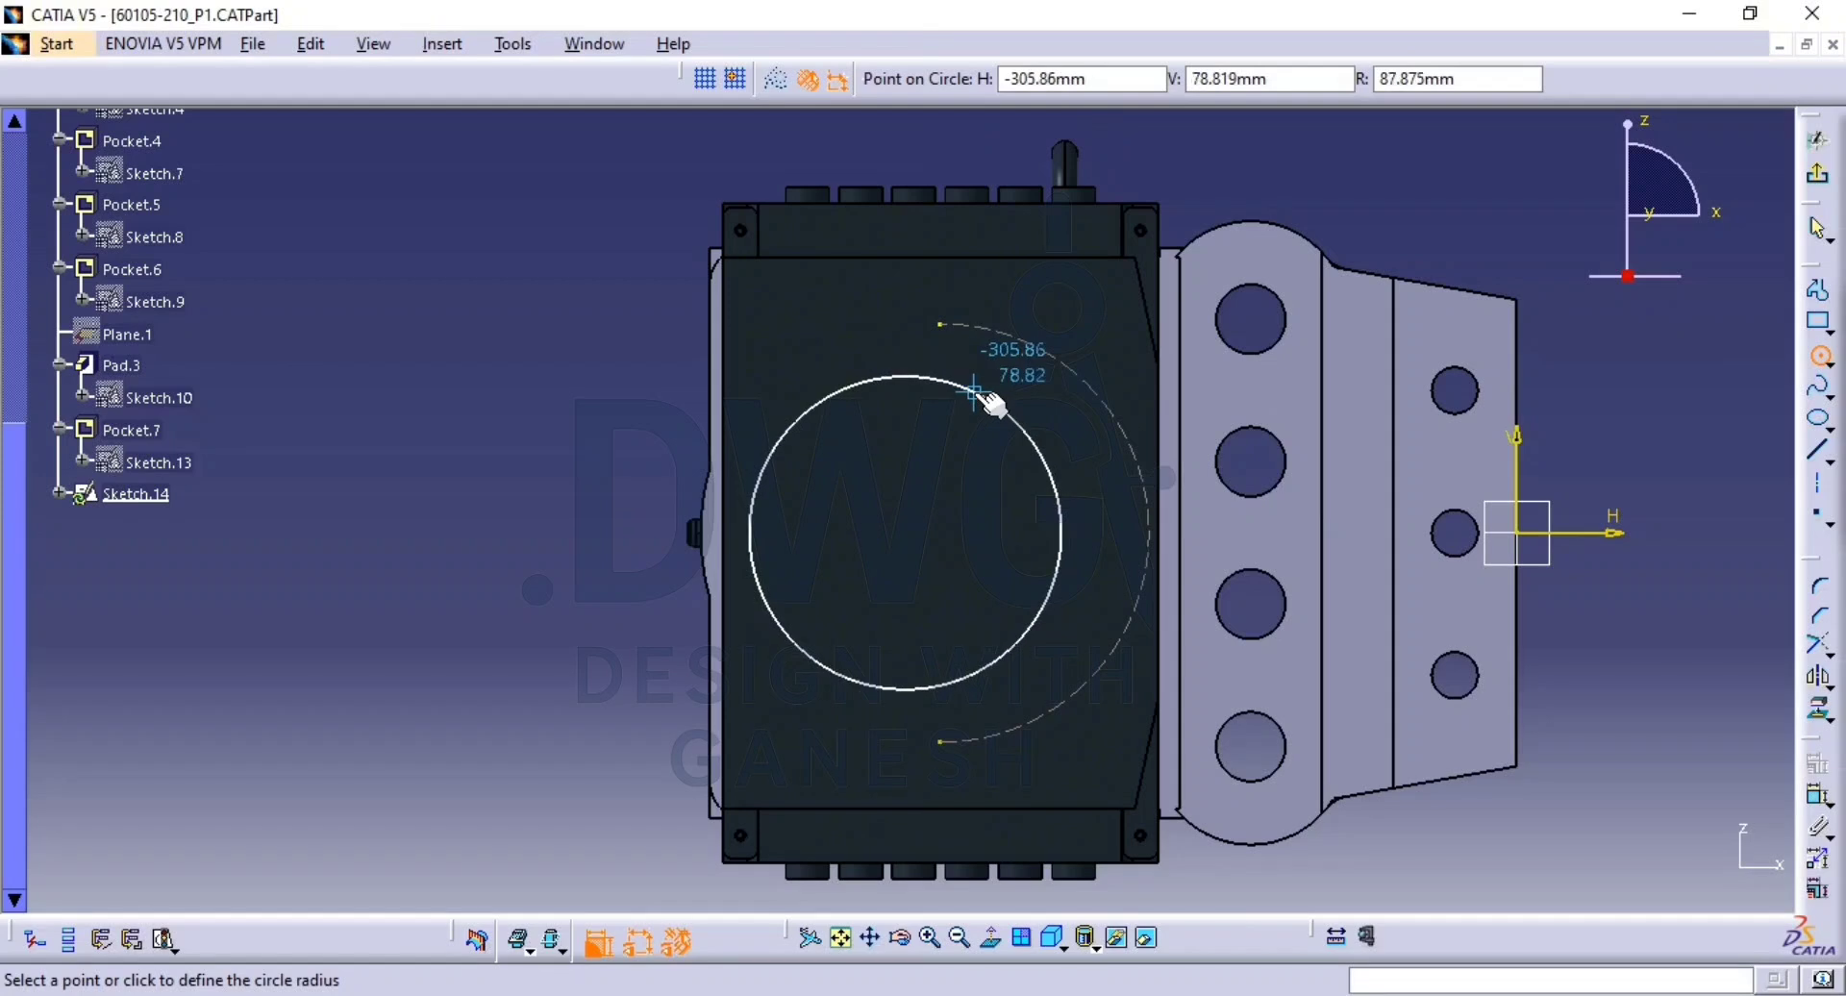
click(991, 404)
click(1752, 654)
Dimension the construction arc's horizontal distance from the vertical sketch axis and its radius.
click(1817, 796)
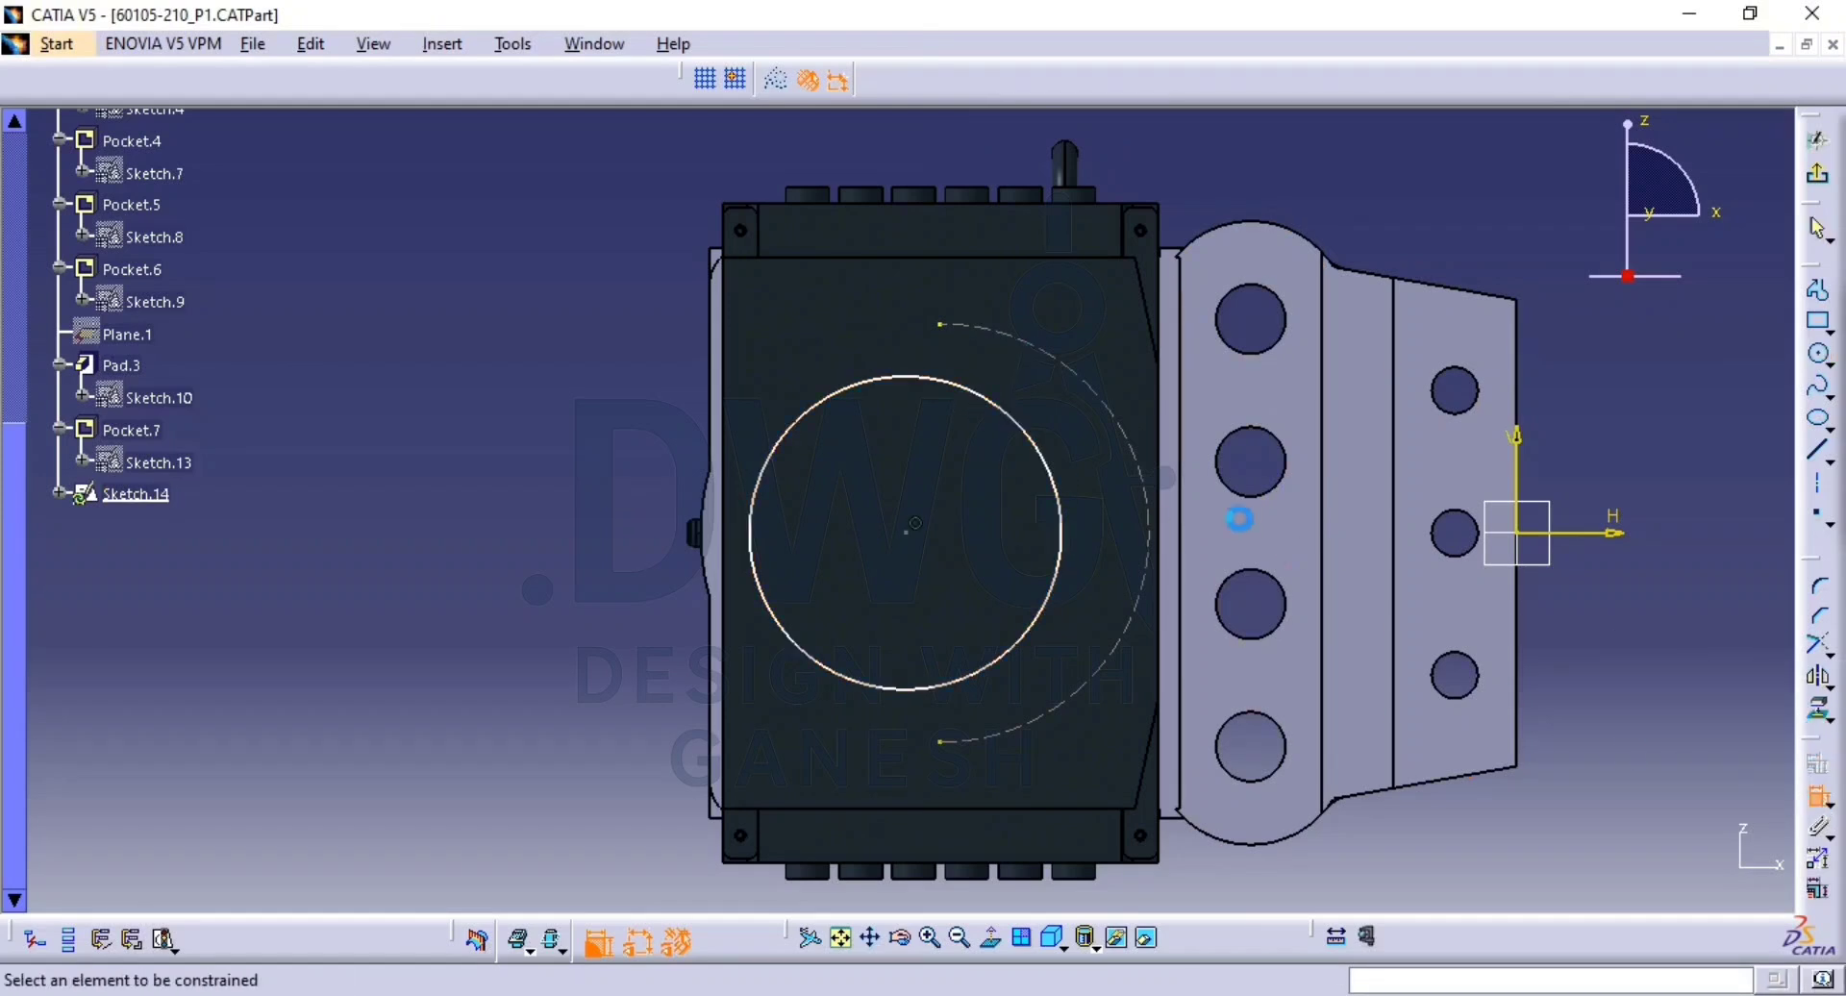
click(1147, 502)
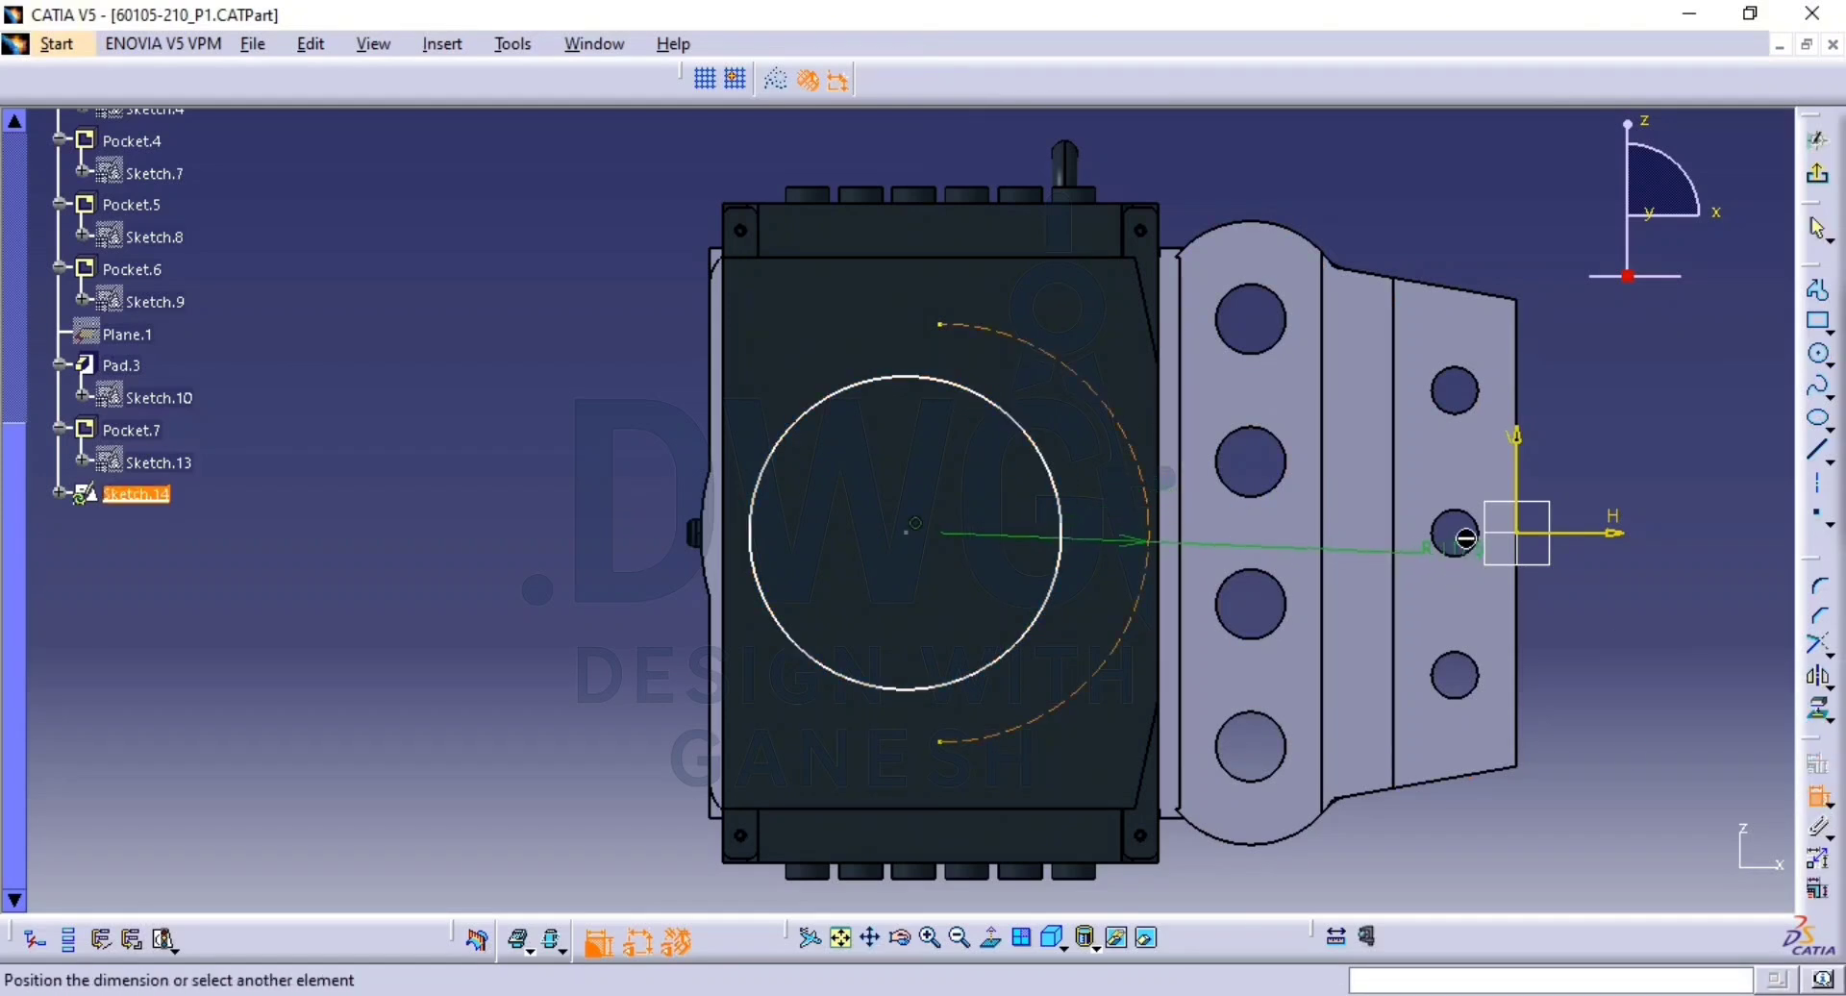
click(1515, 448)
click(1324, 213)
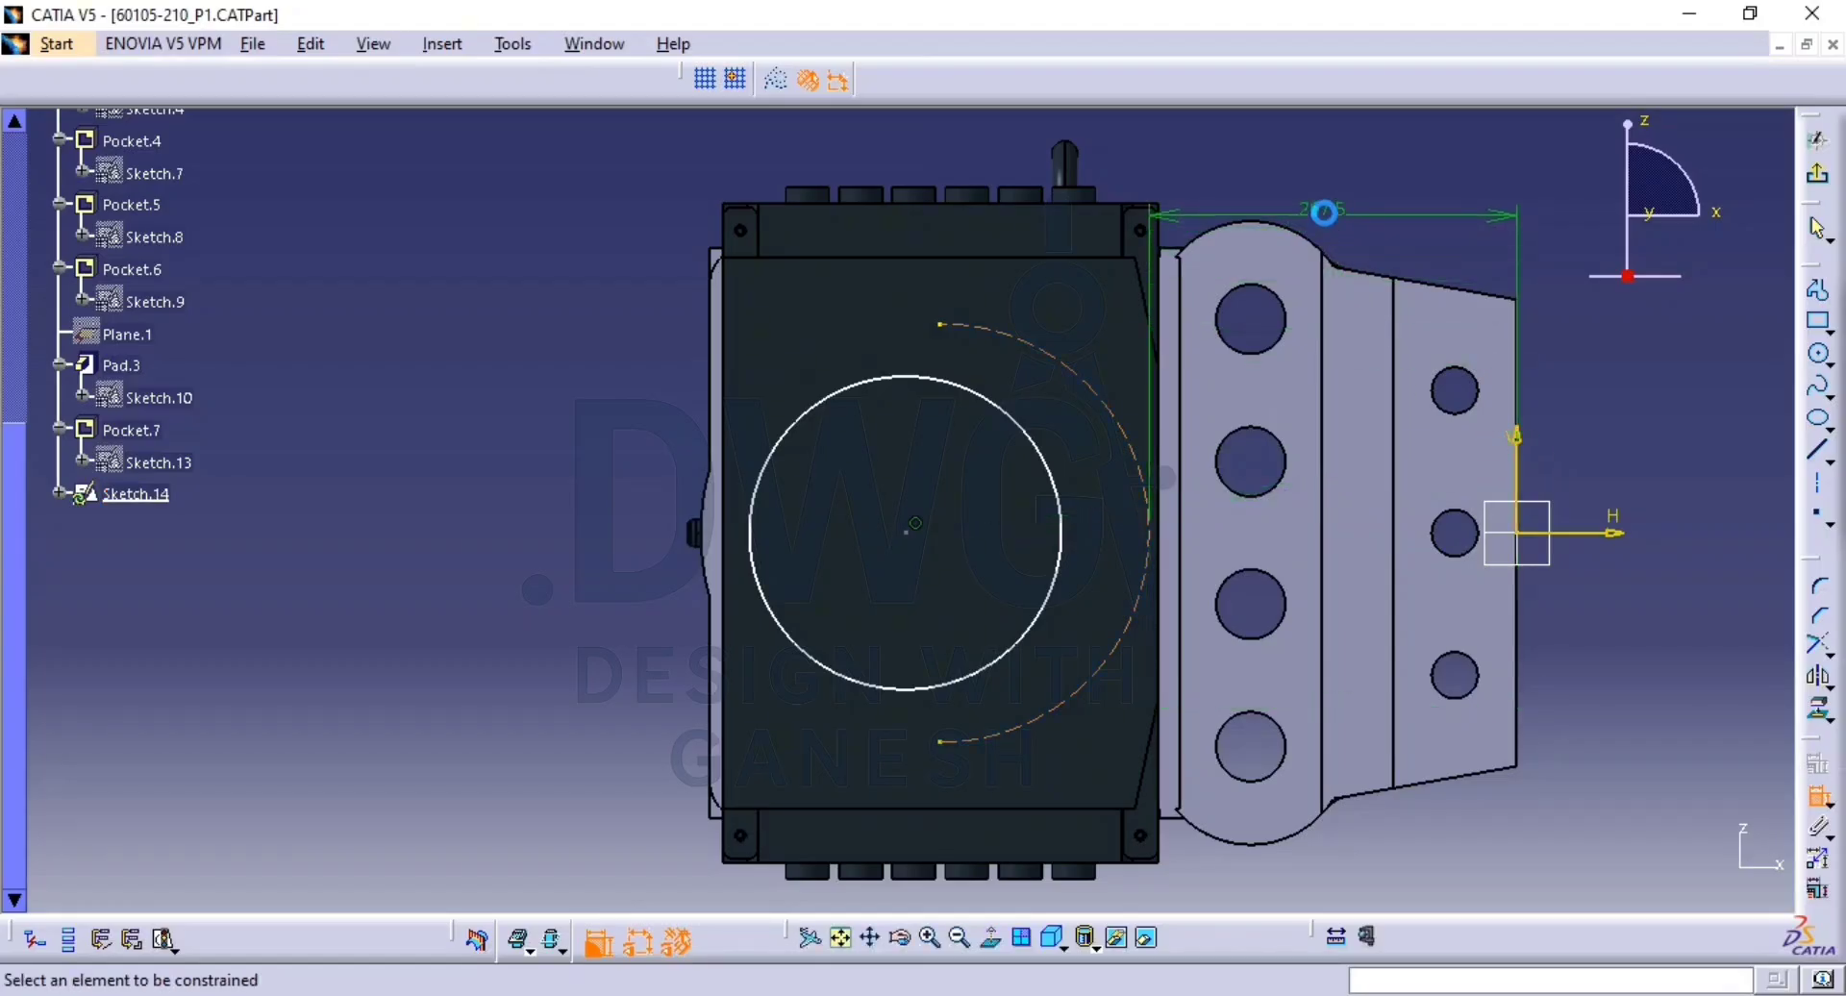
click(1095, 416)
click(1080, 226)
Constrain the construction arc's upper and lower endpoints to be symmetric about the horizontal sketch axis.
click(942, 324)
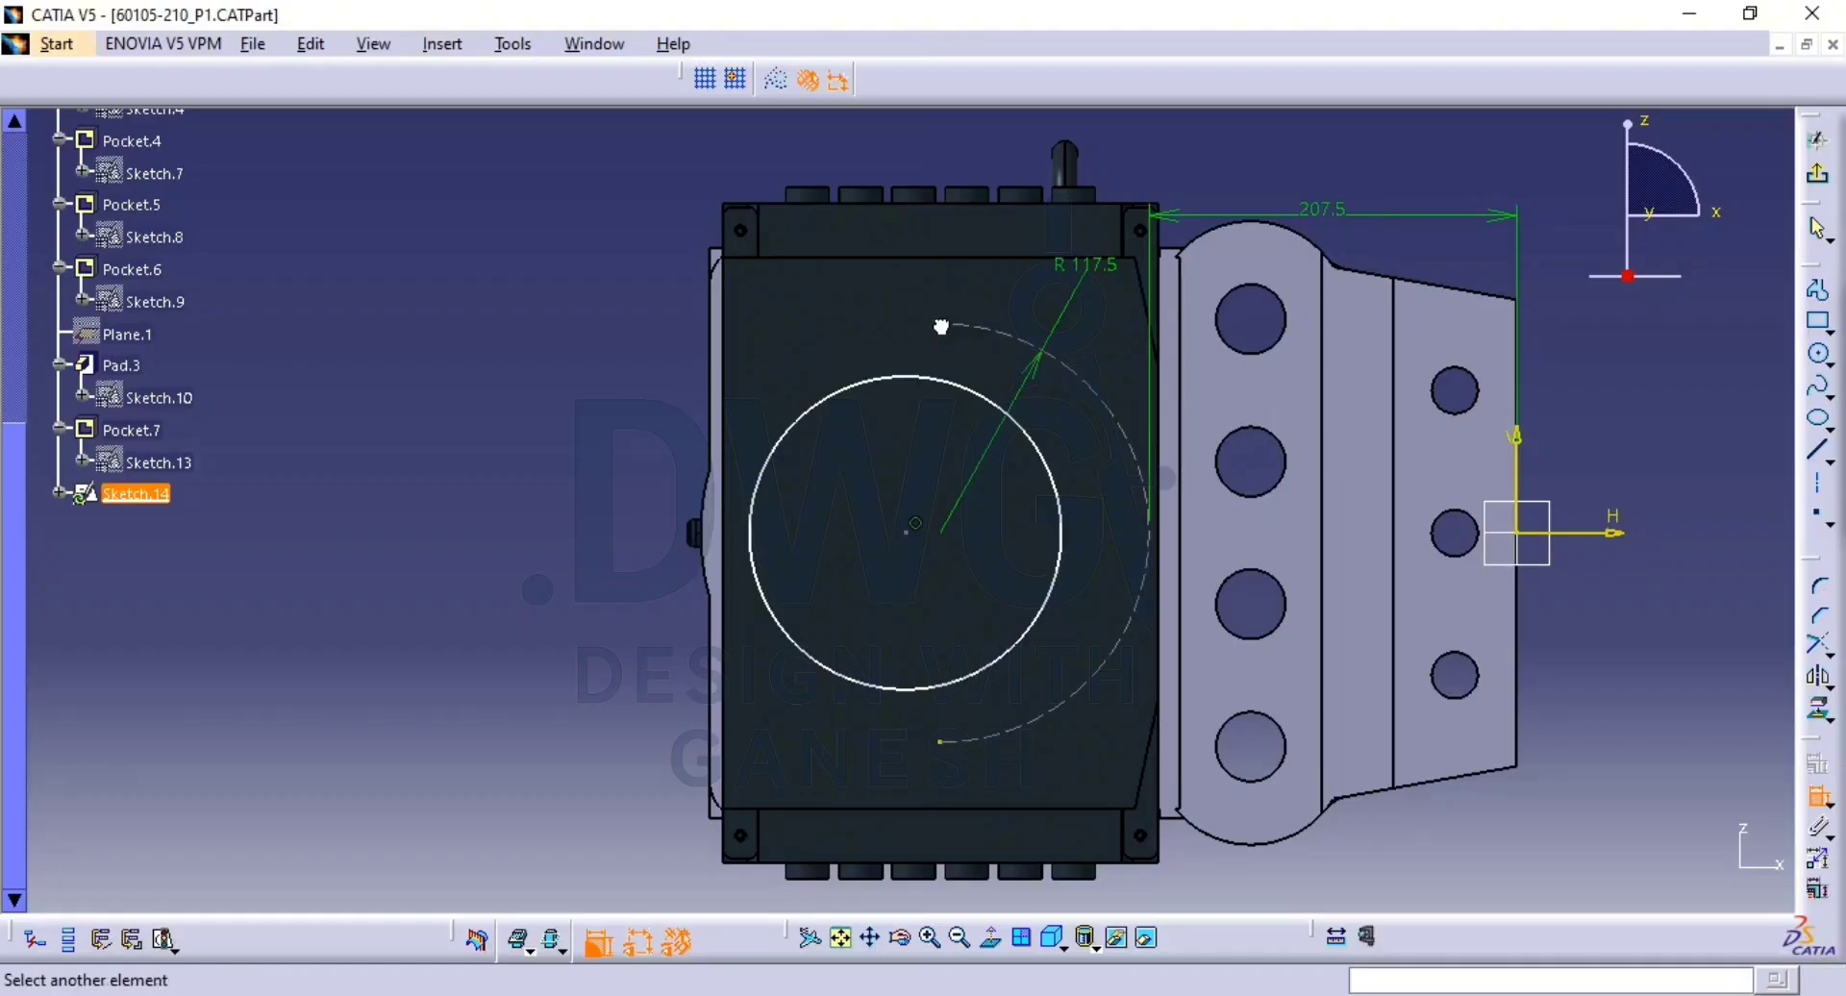
click(939, 739)
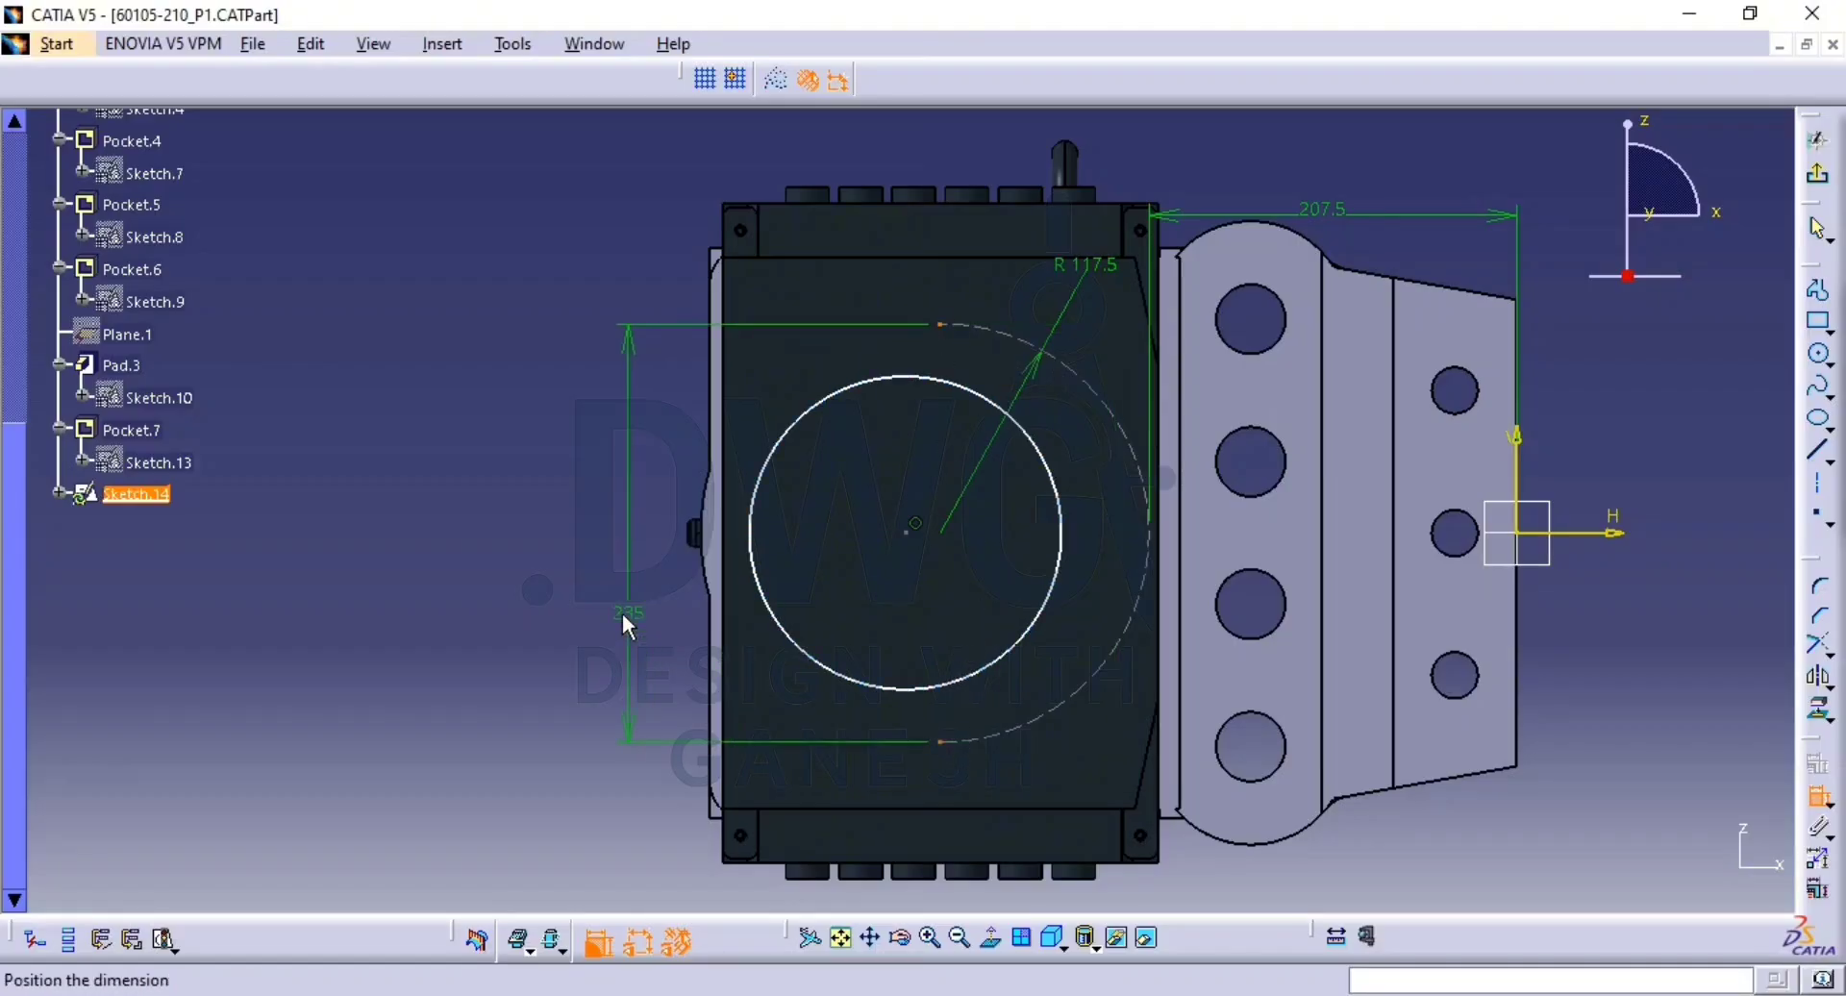
right_click(624, 615)
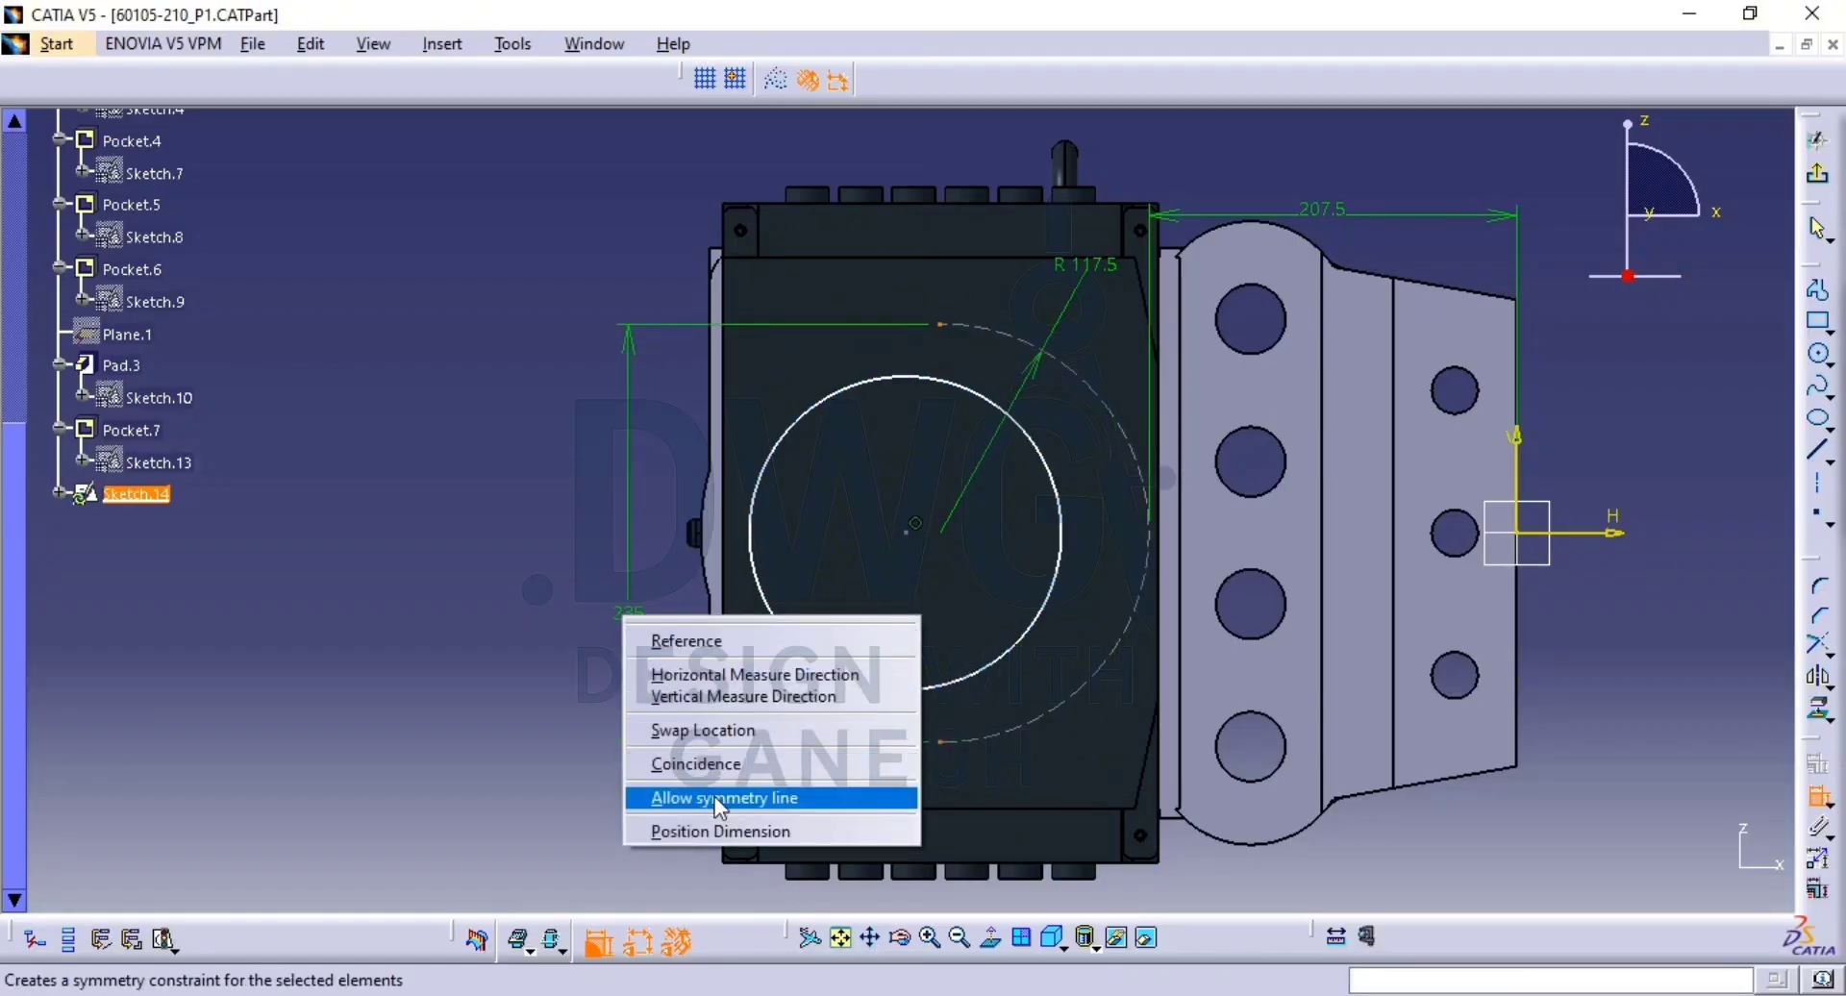
click(1102, 571)
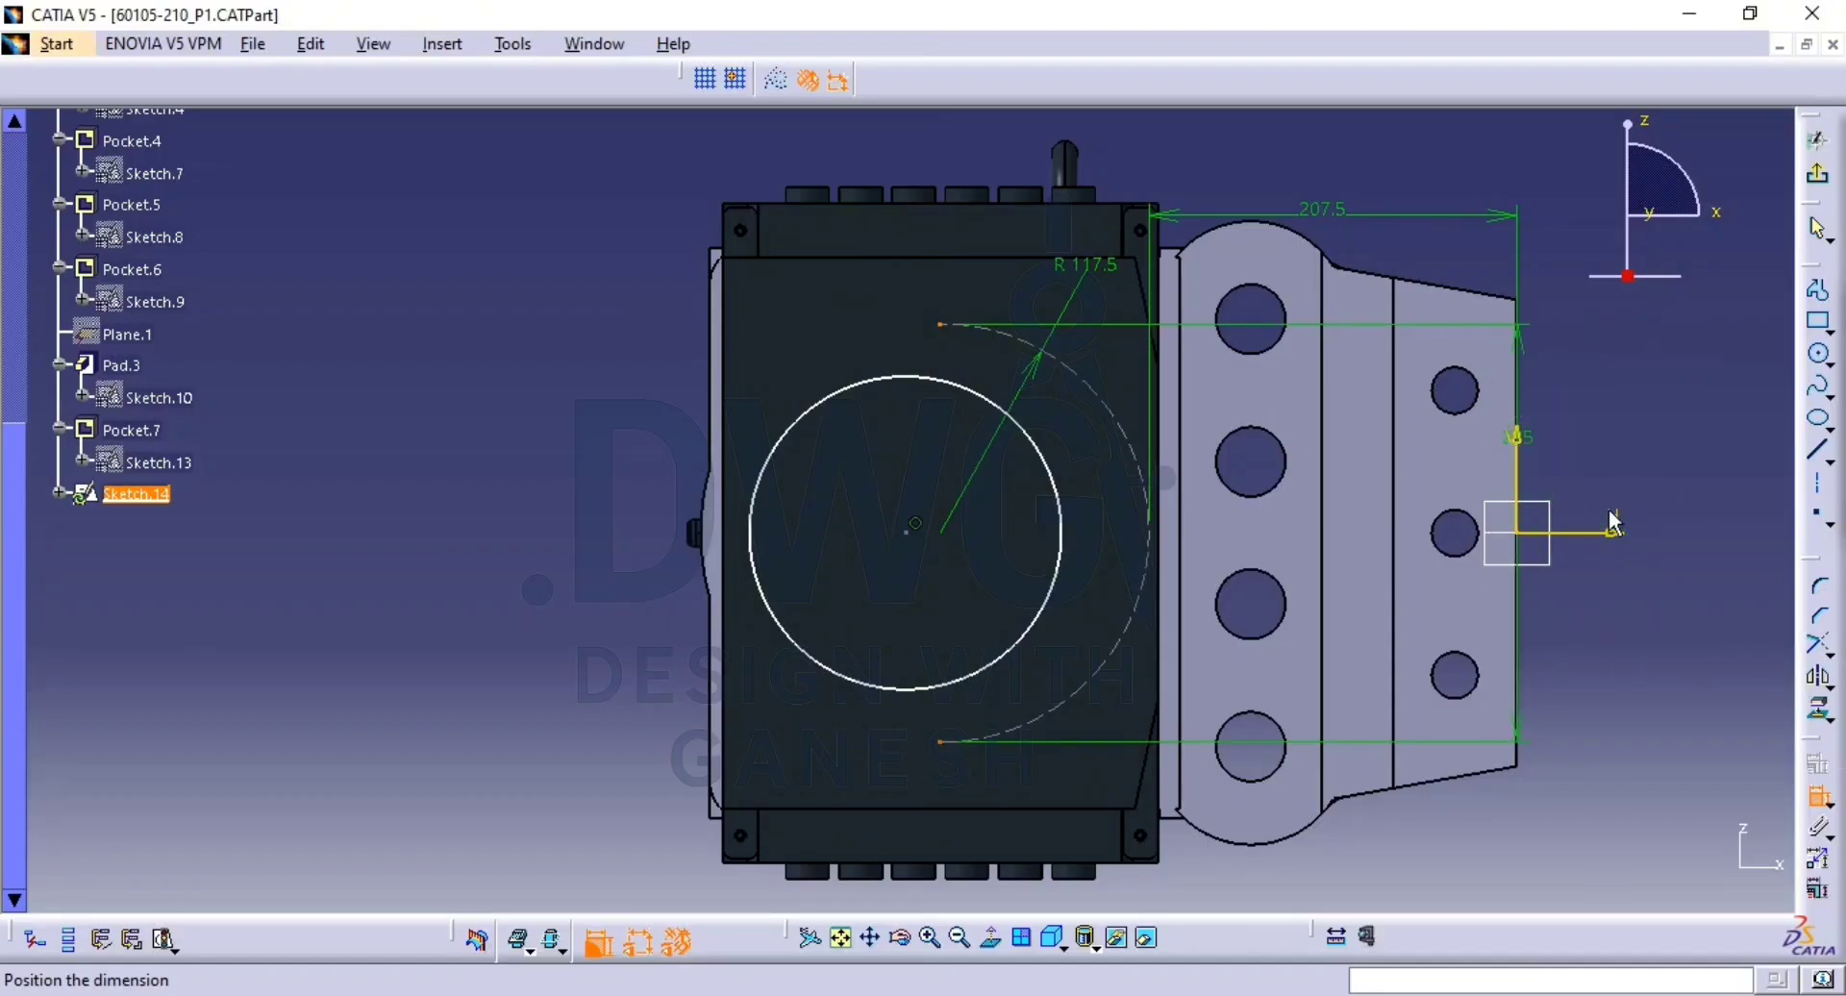
right_click(1544, 556)
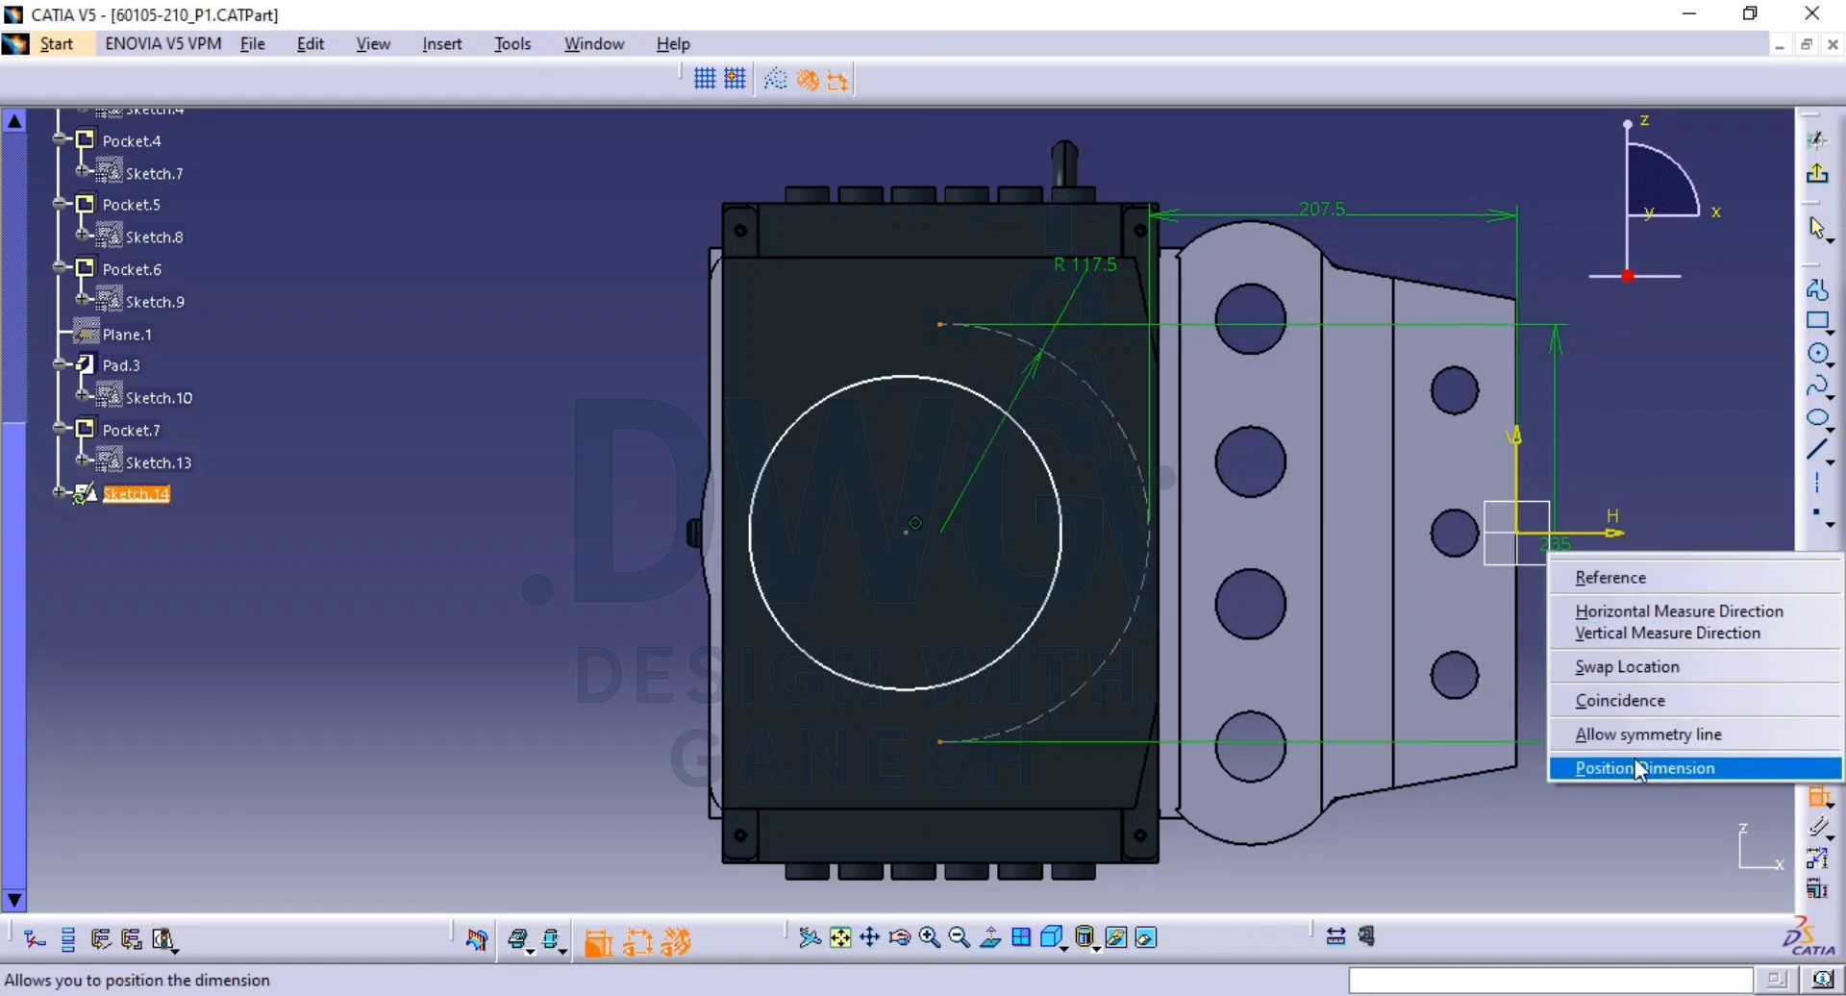
click(1625, 734)
click(1628, 535)
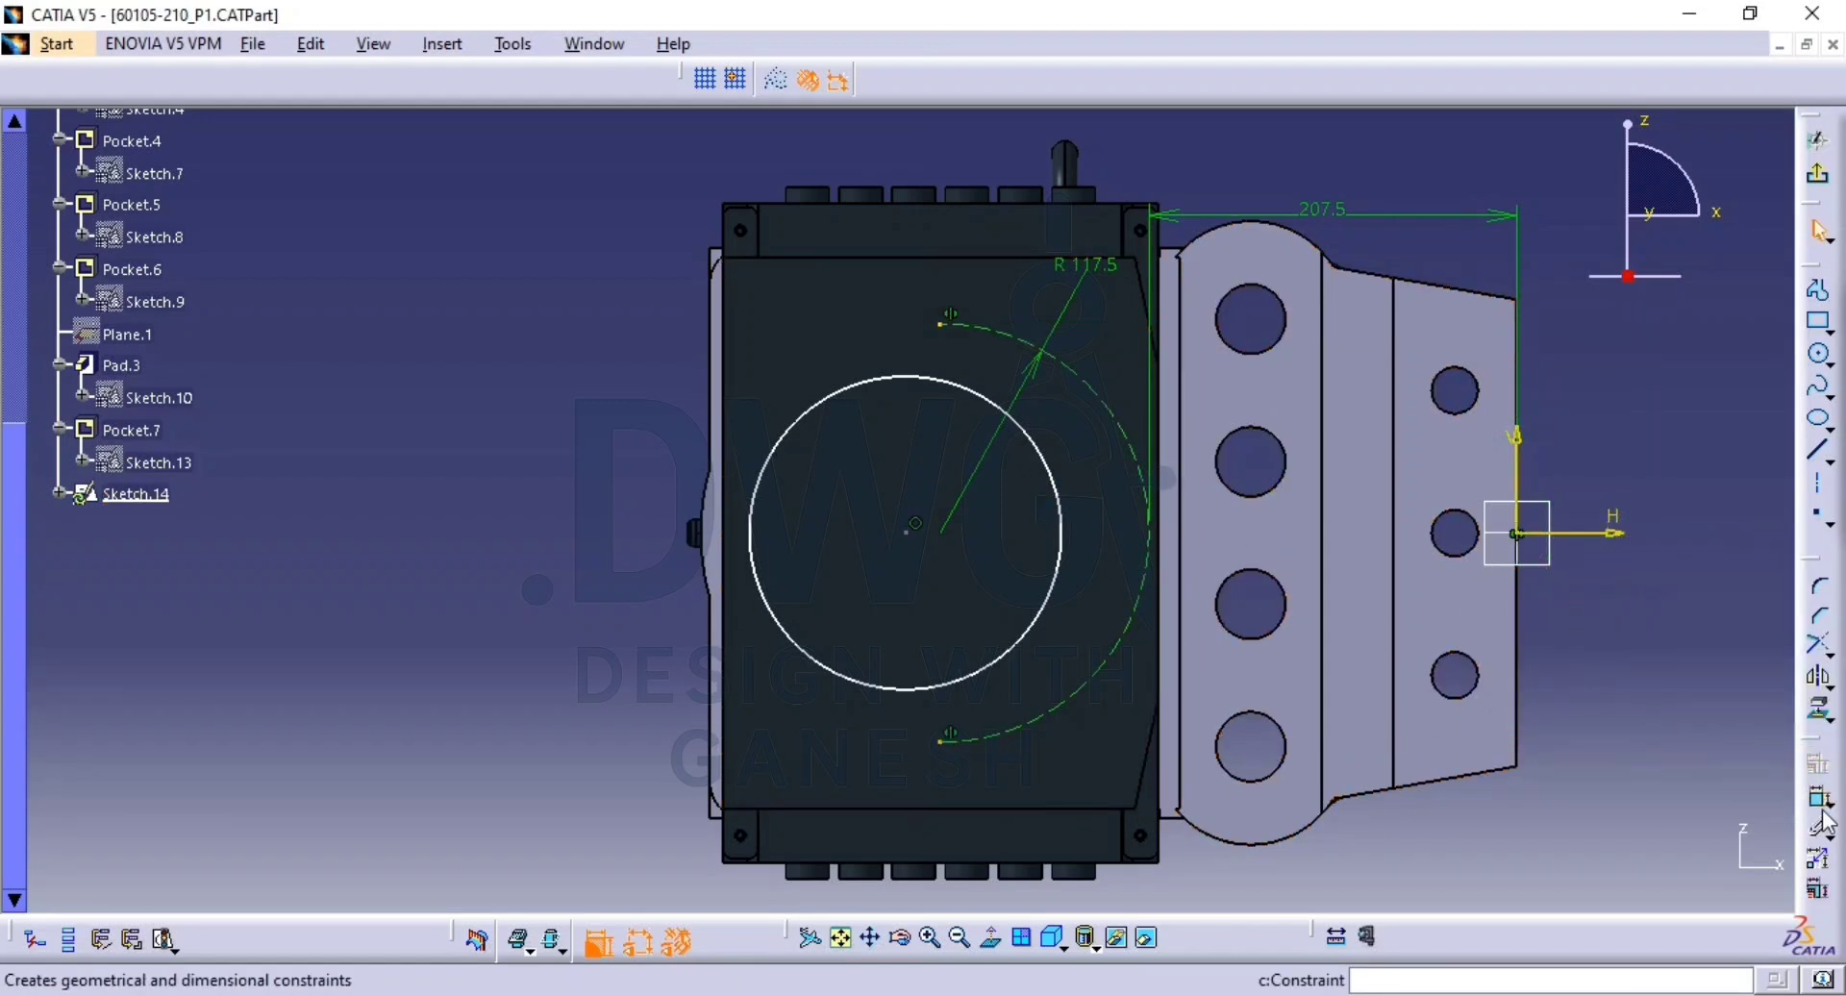
Constrain the sketched circle to be concentric with the construction arc and coincident with it.
click(1820, 805)
click(1061, 535)
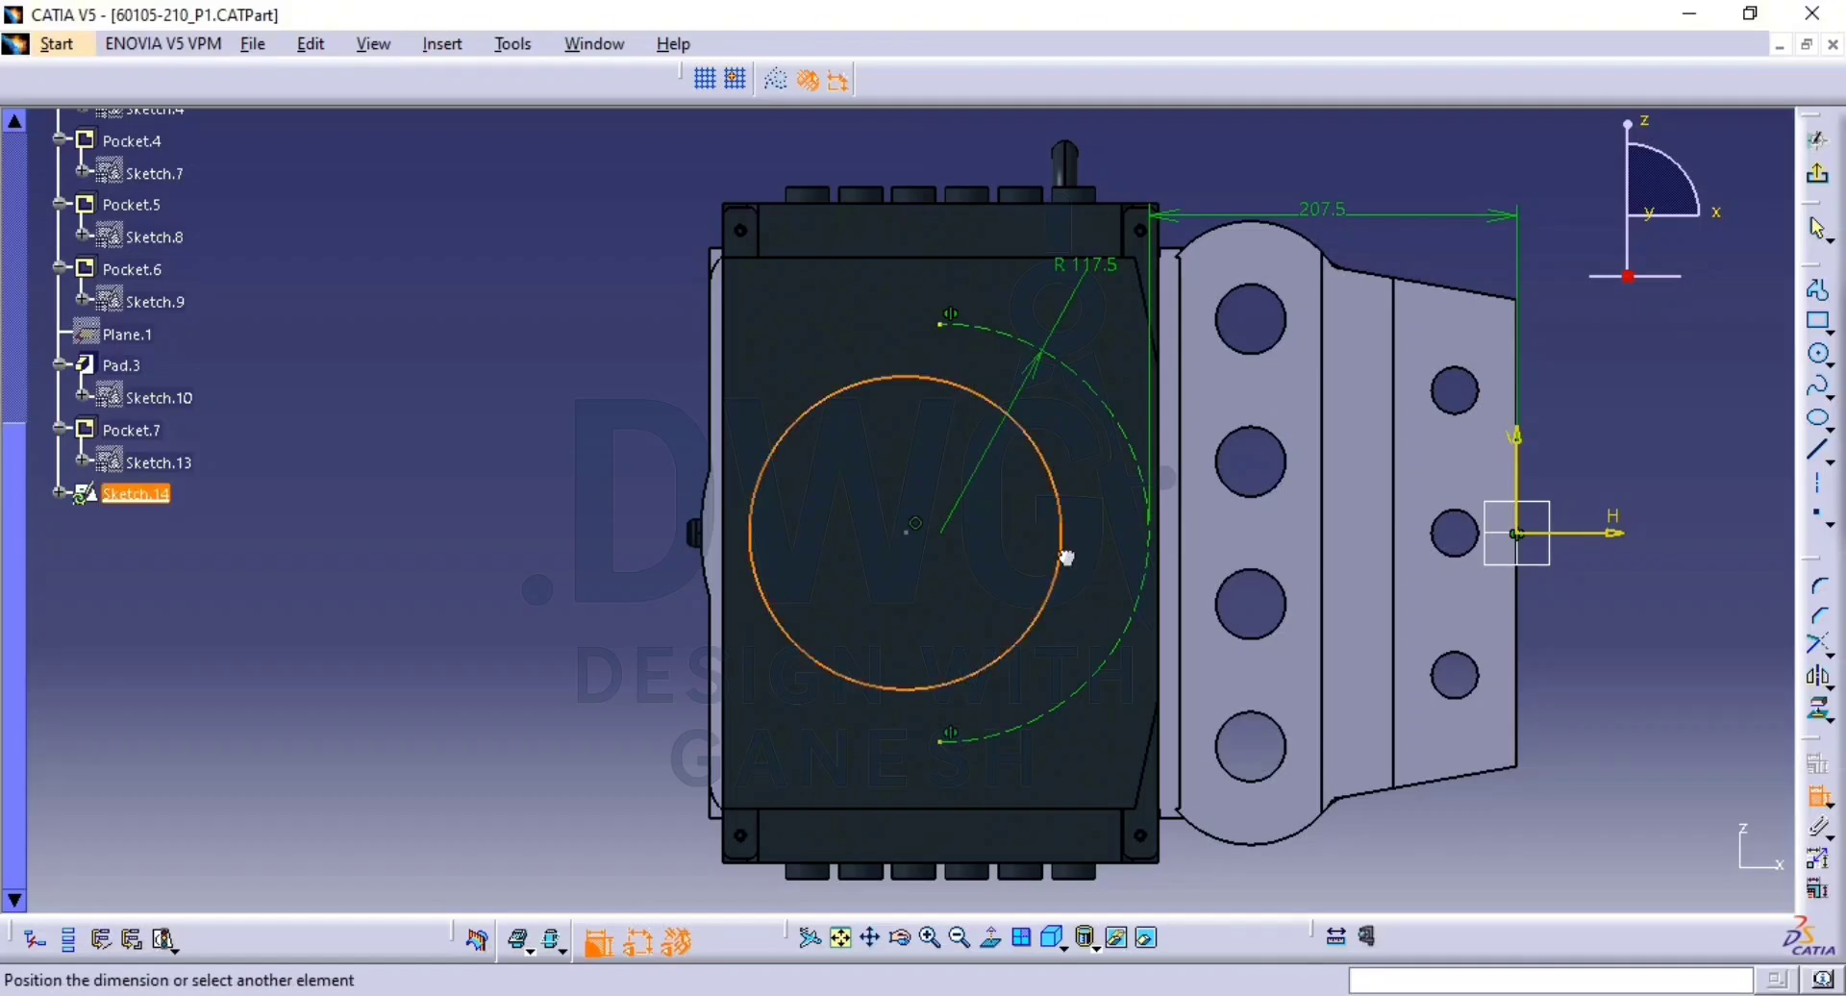
click(1142, 457)
right_click(1115, 429)
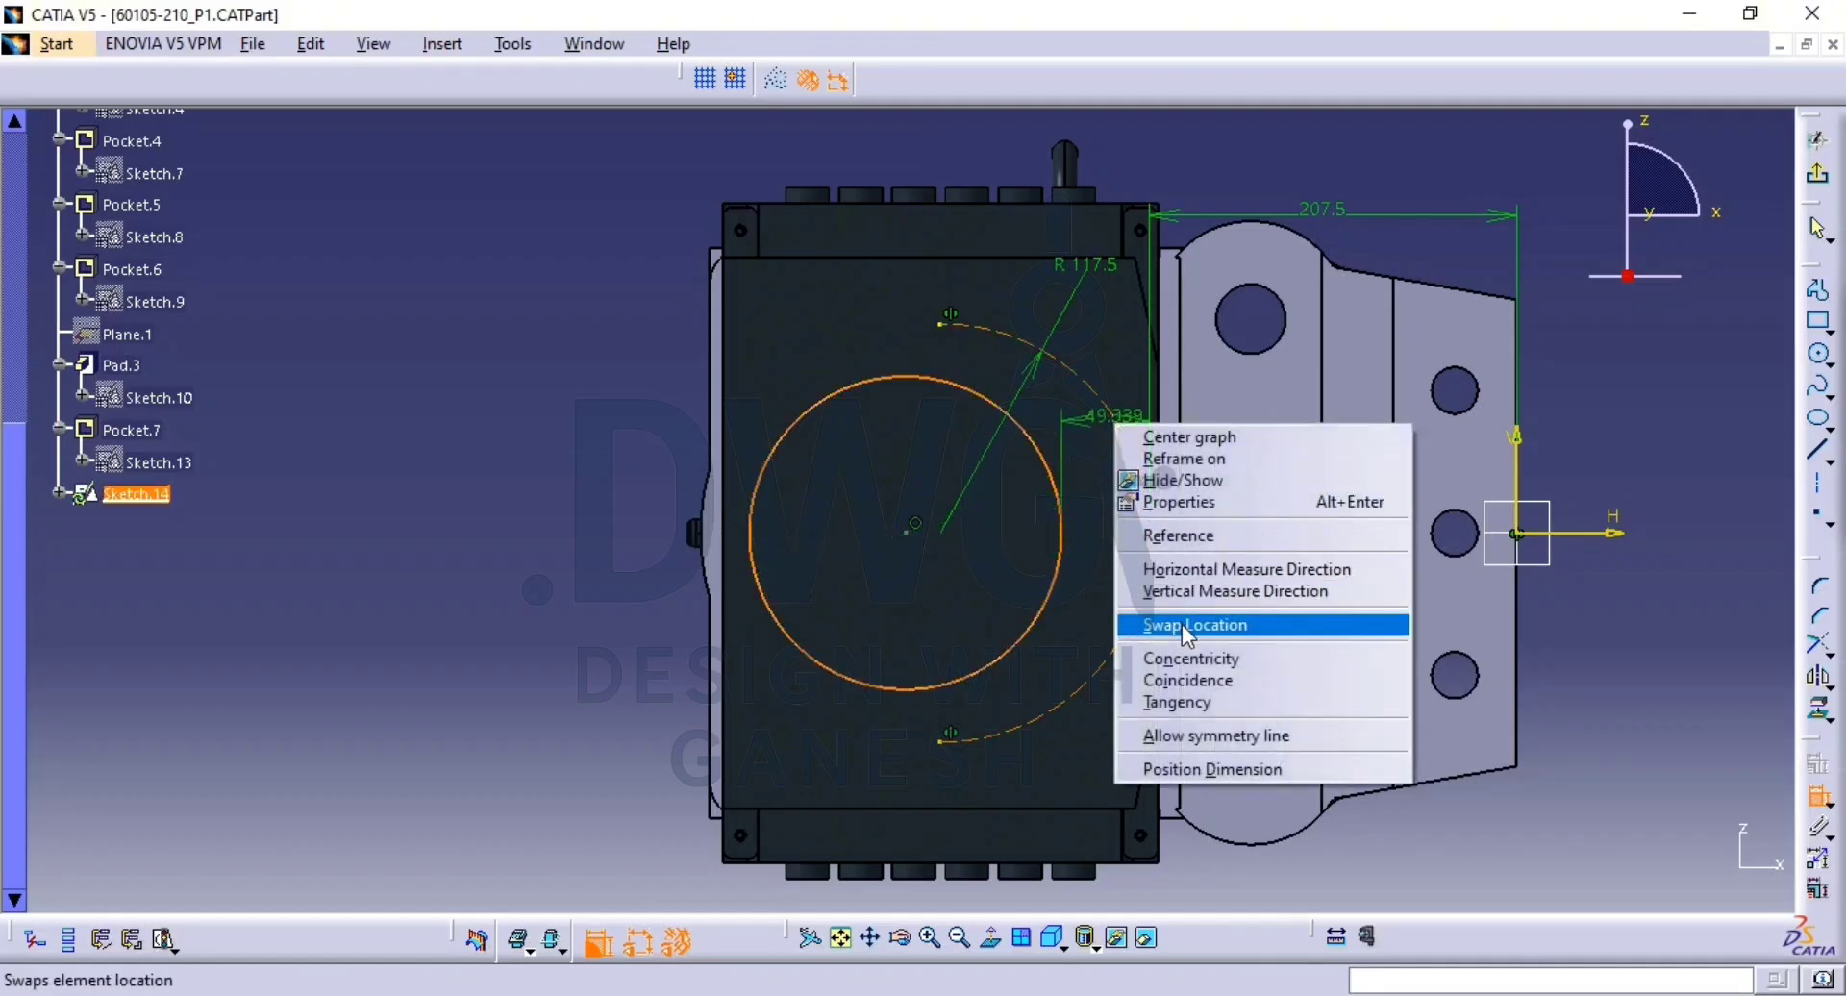
click(1232, 658)
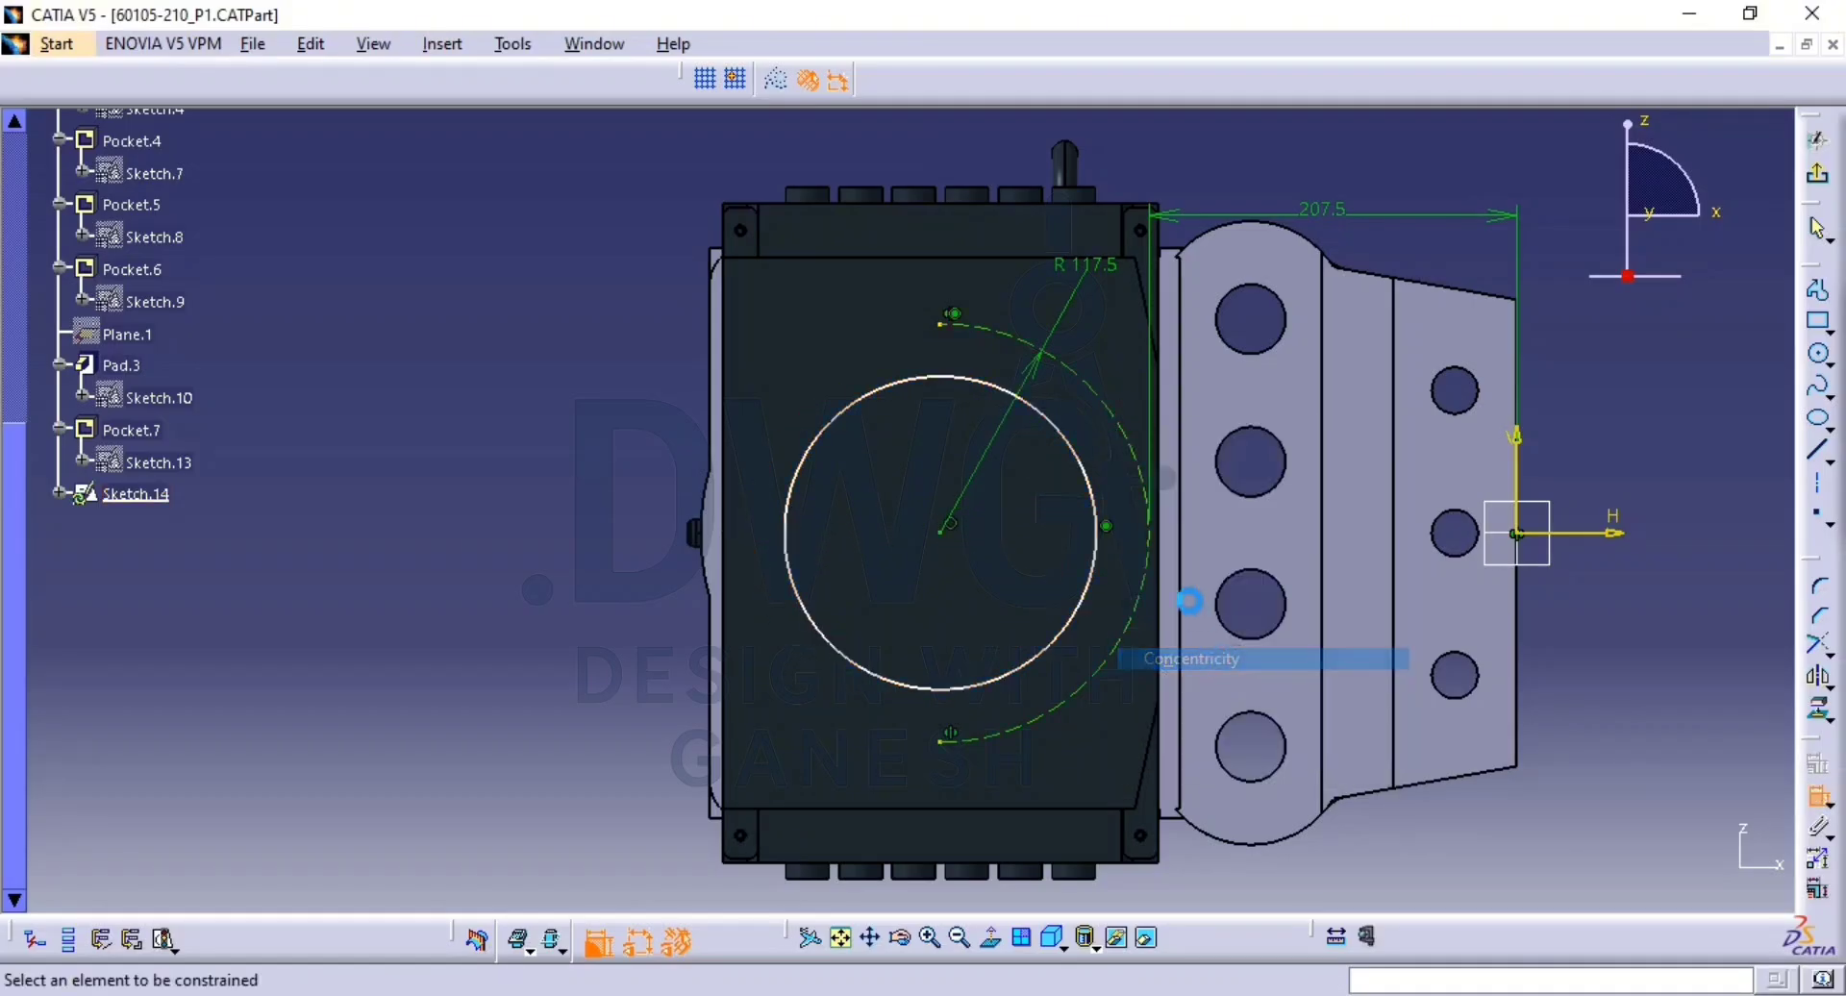
click(1096, 480)
click(1141, 447)
right_click(1124, 427)
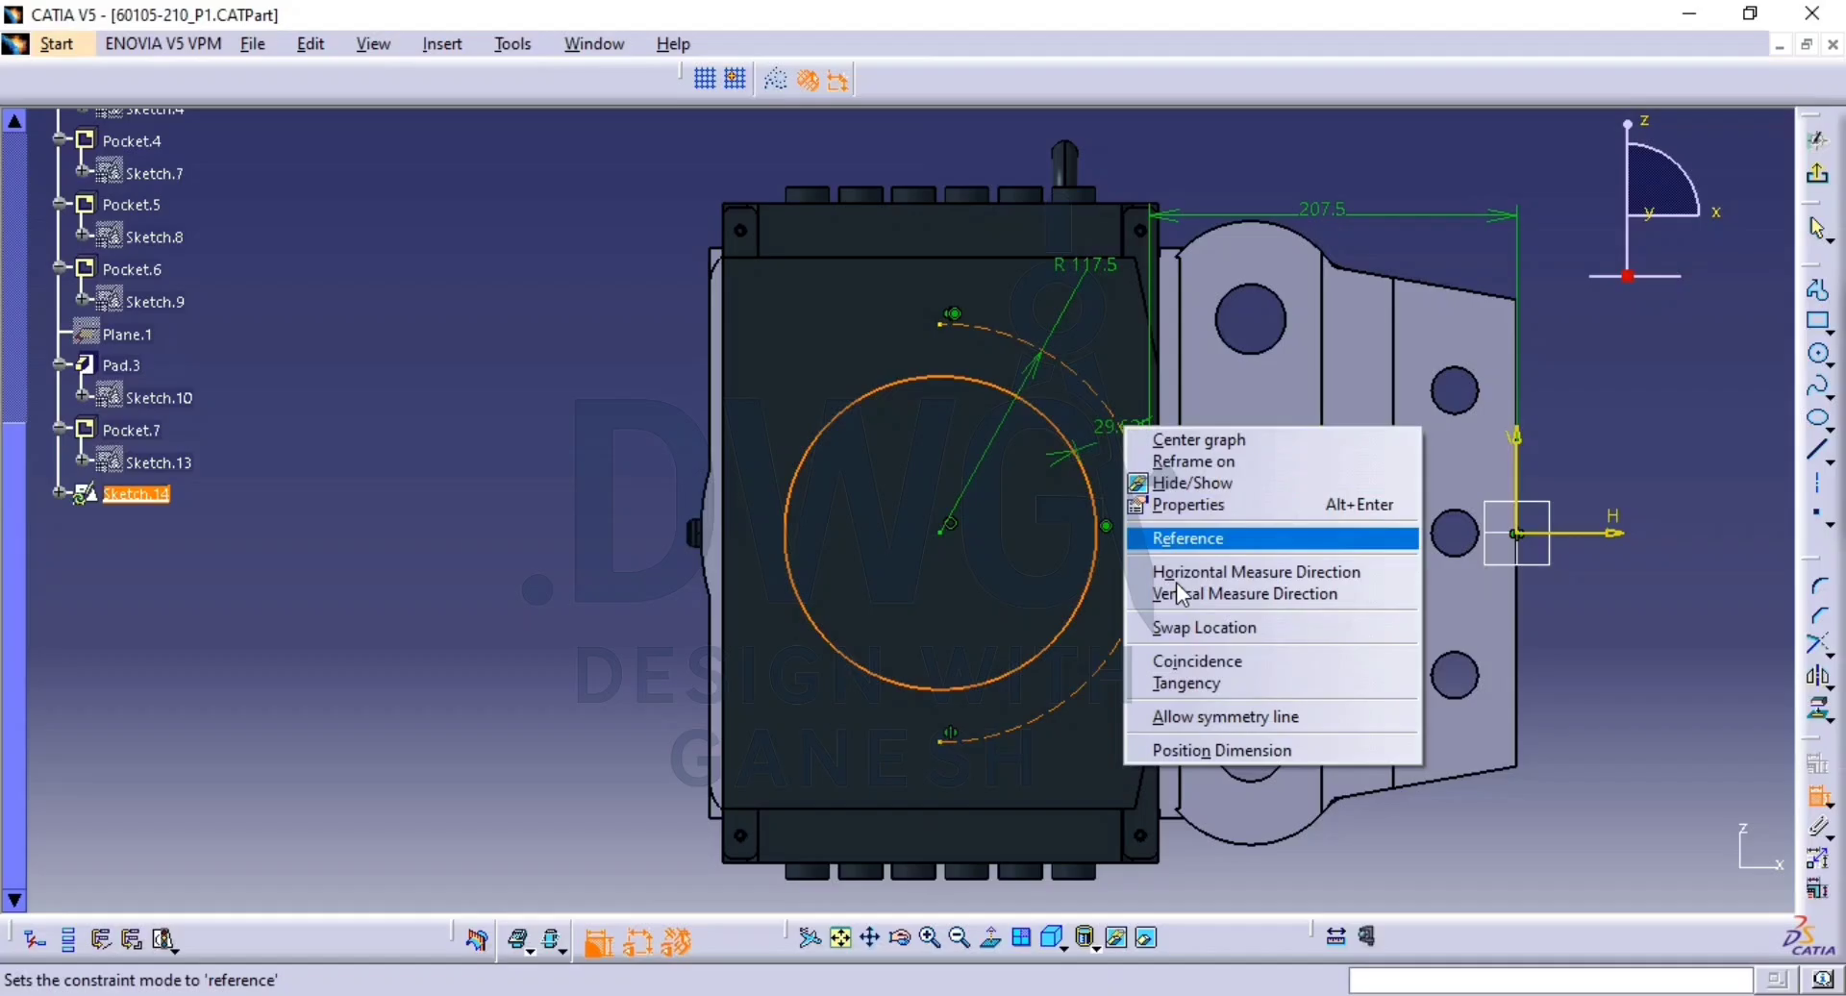
click(1248, 661)
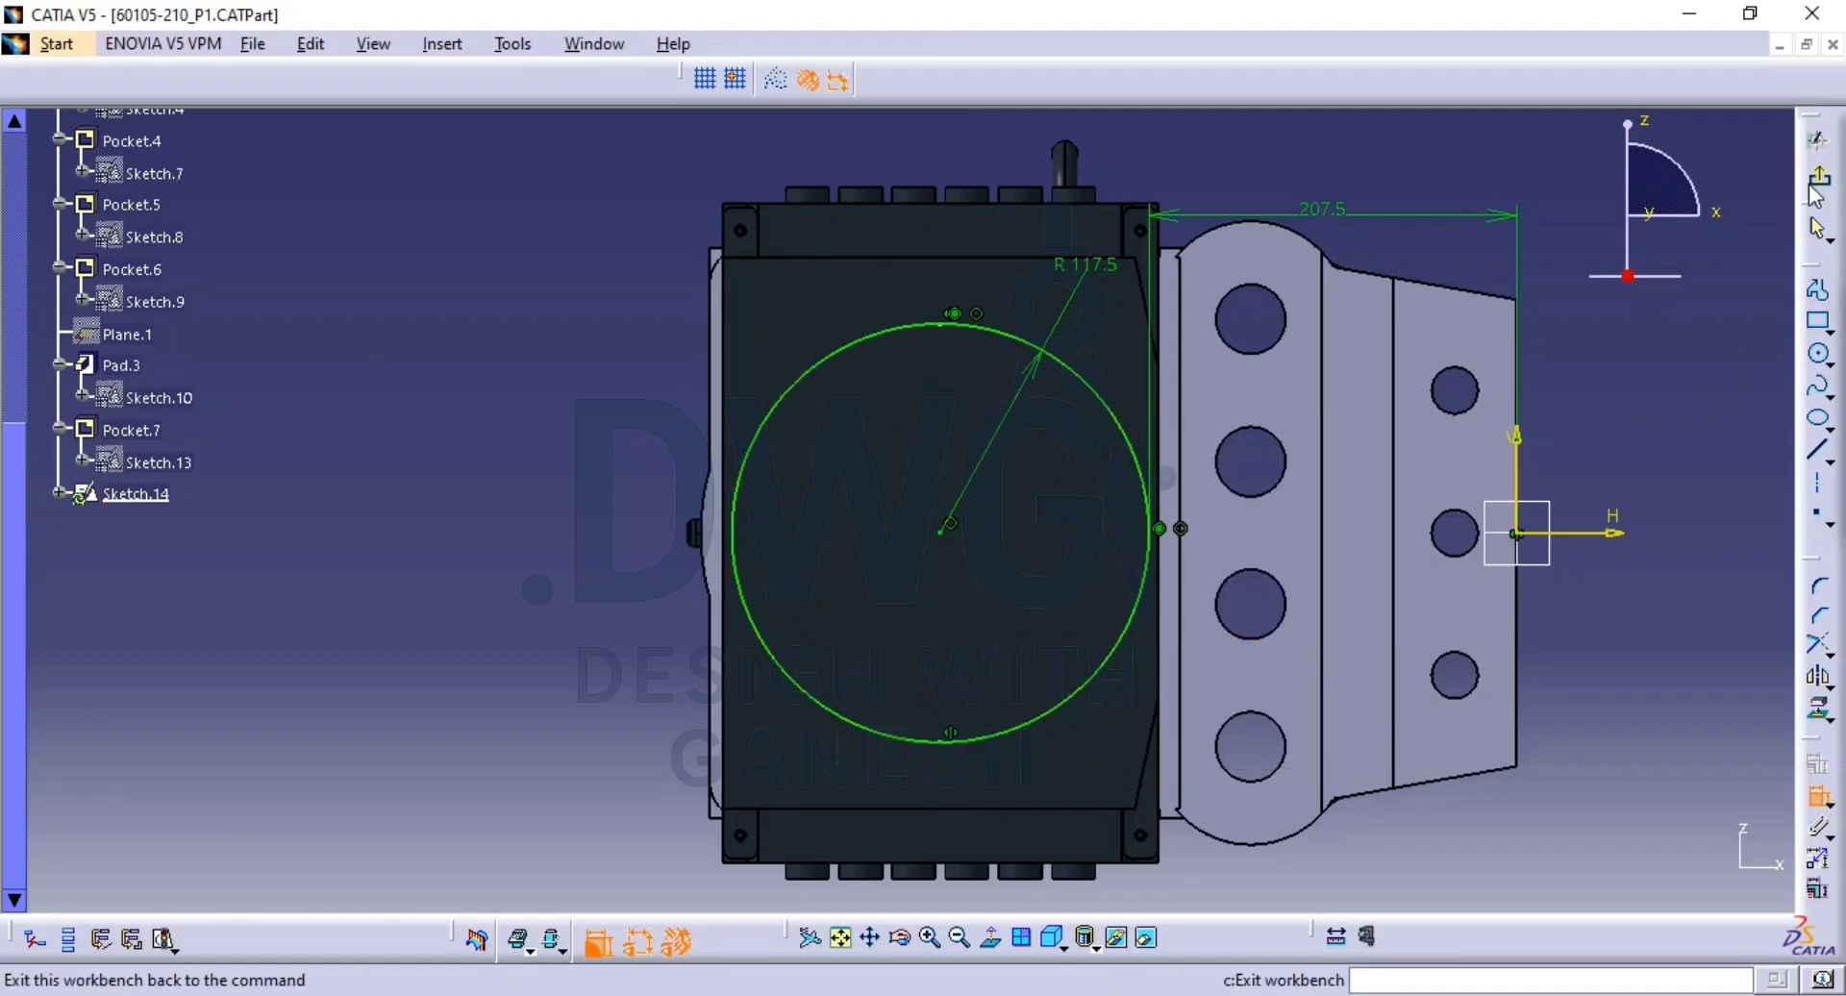
Exit the sketch and cut its circle as a pocket with the Up to next limit and 0 mm offset.
click(1819, 180)
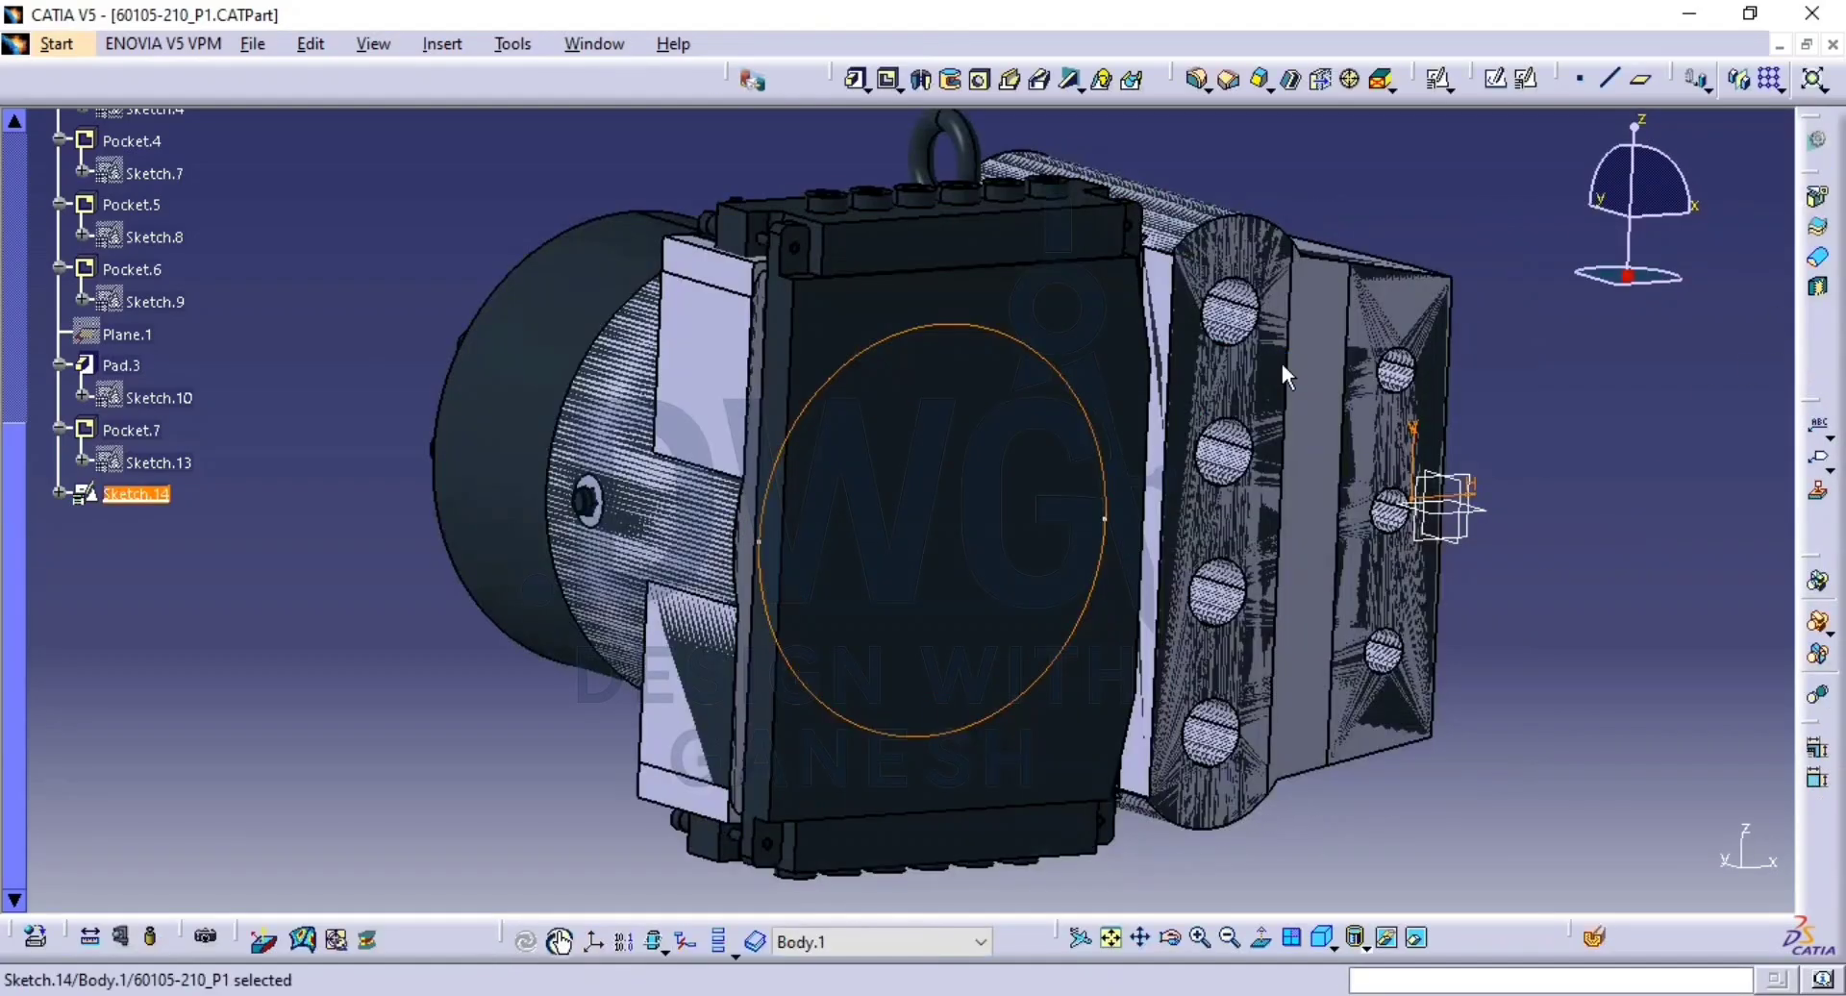
click(890, 81)
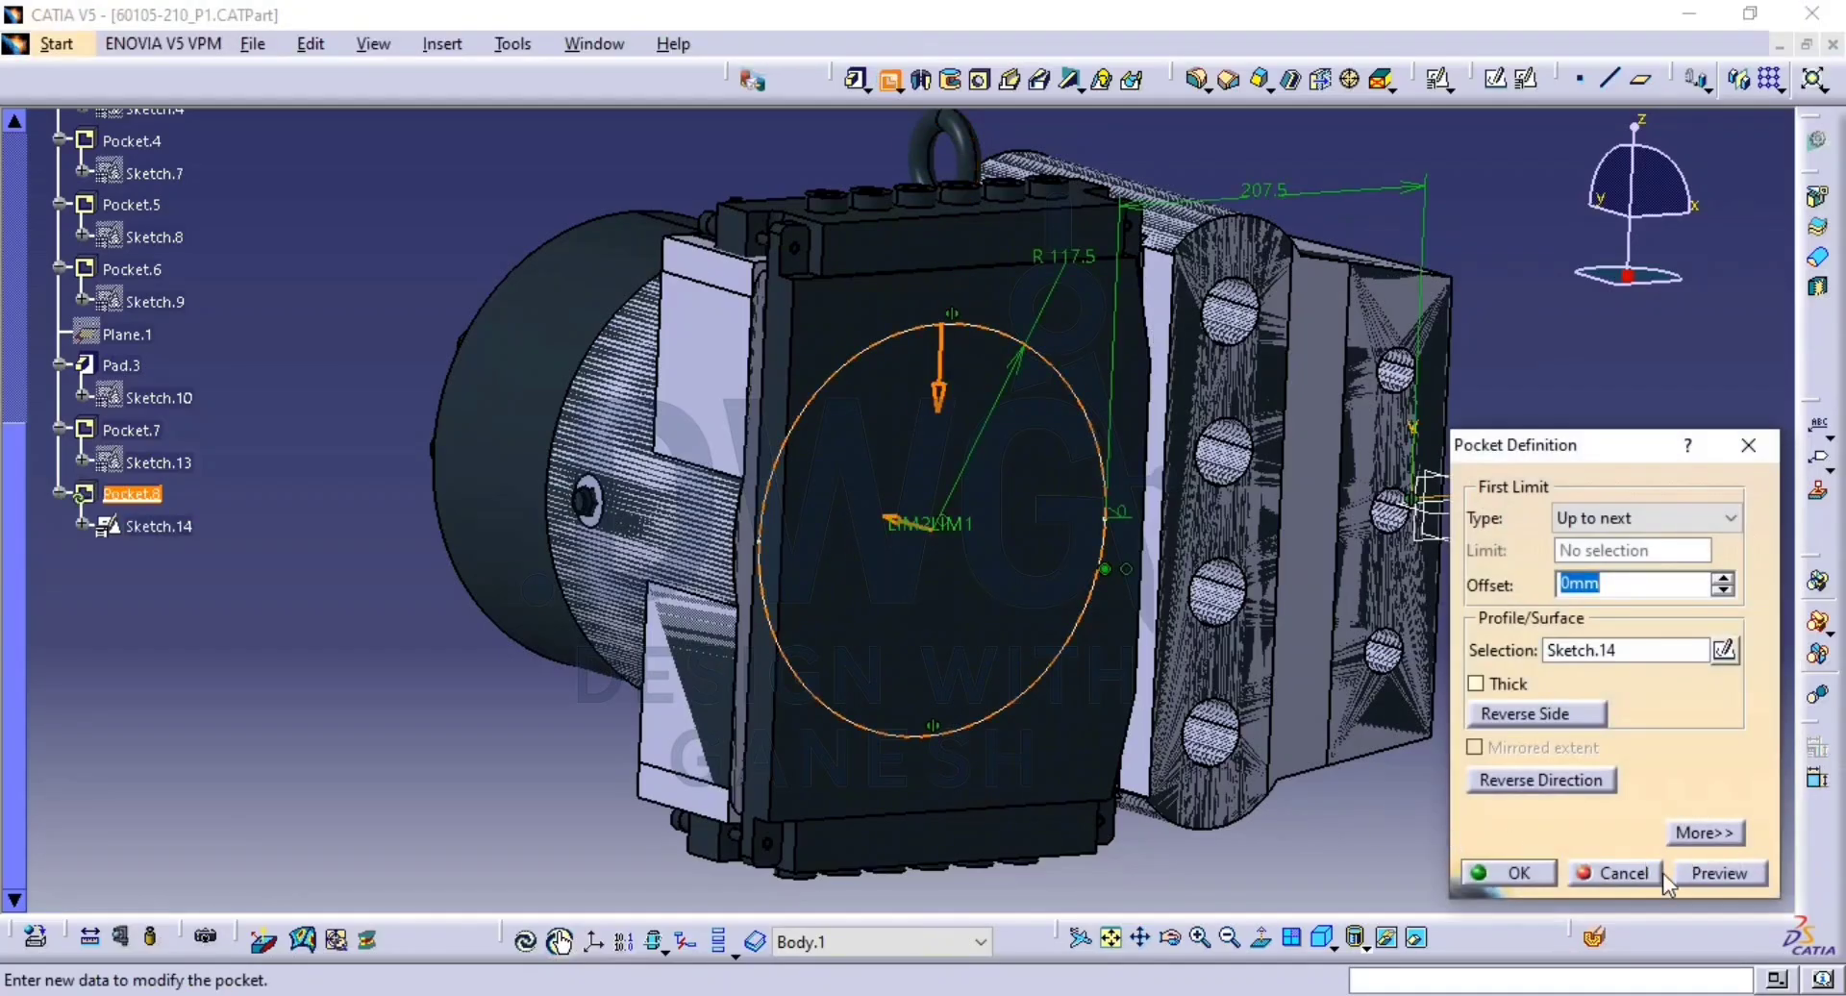
click(1717, 873)
click(1519, 875)
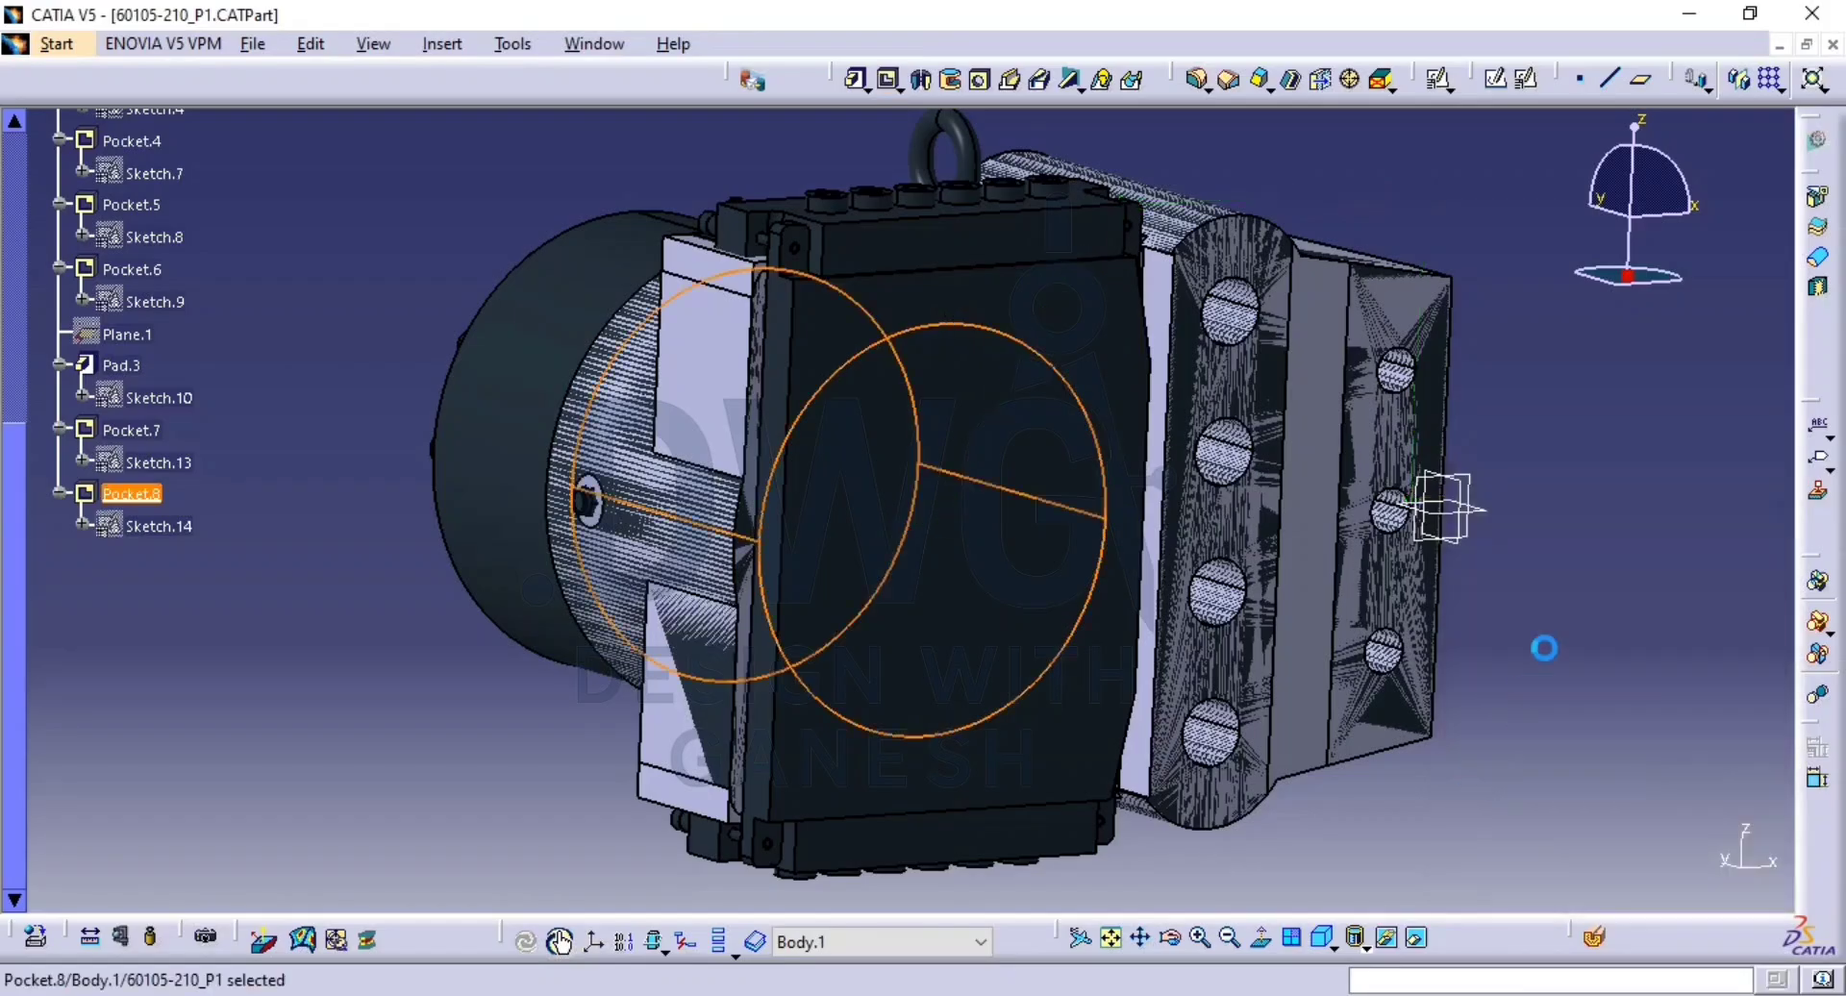
Hide the reference geometry, inspect the new circular bore from both sides, and show the reference geometry again.
click(1046, 655)
key(space)
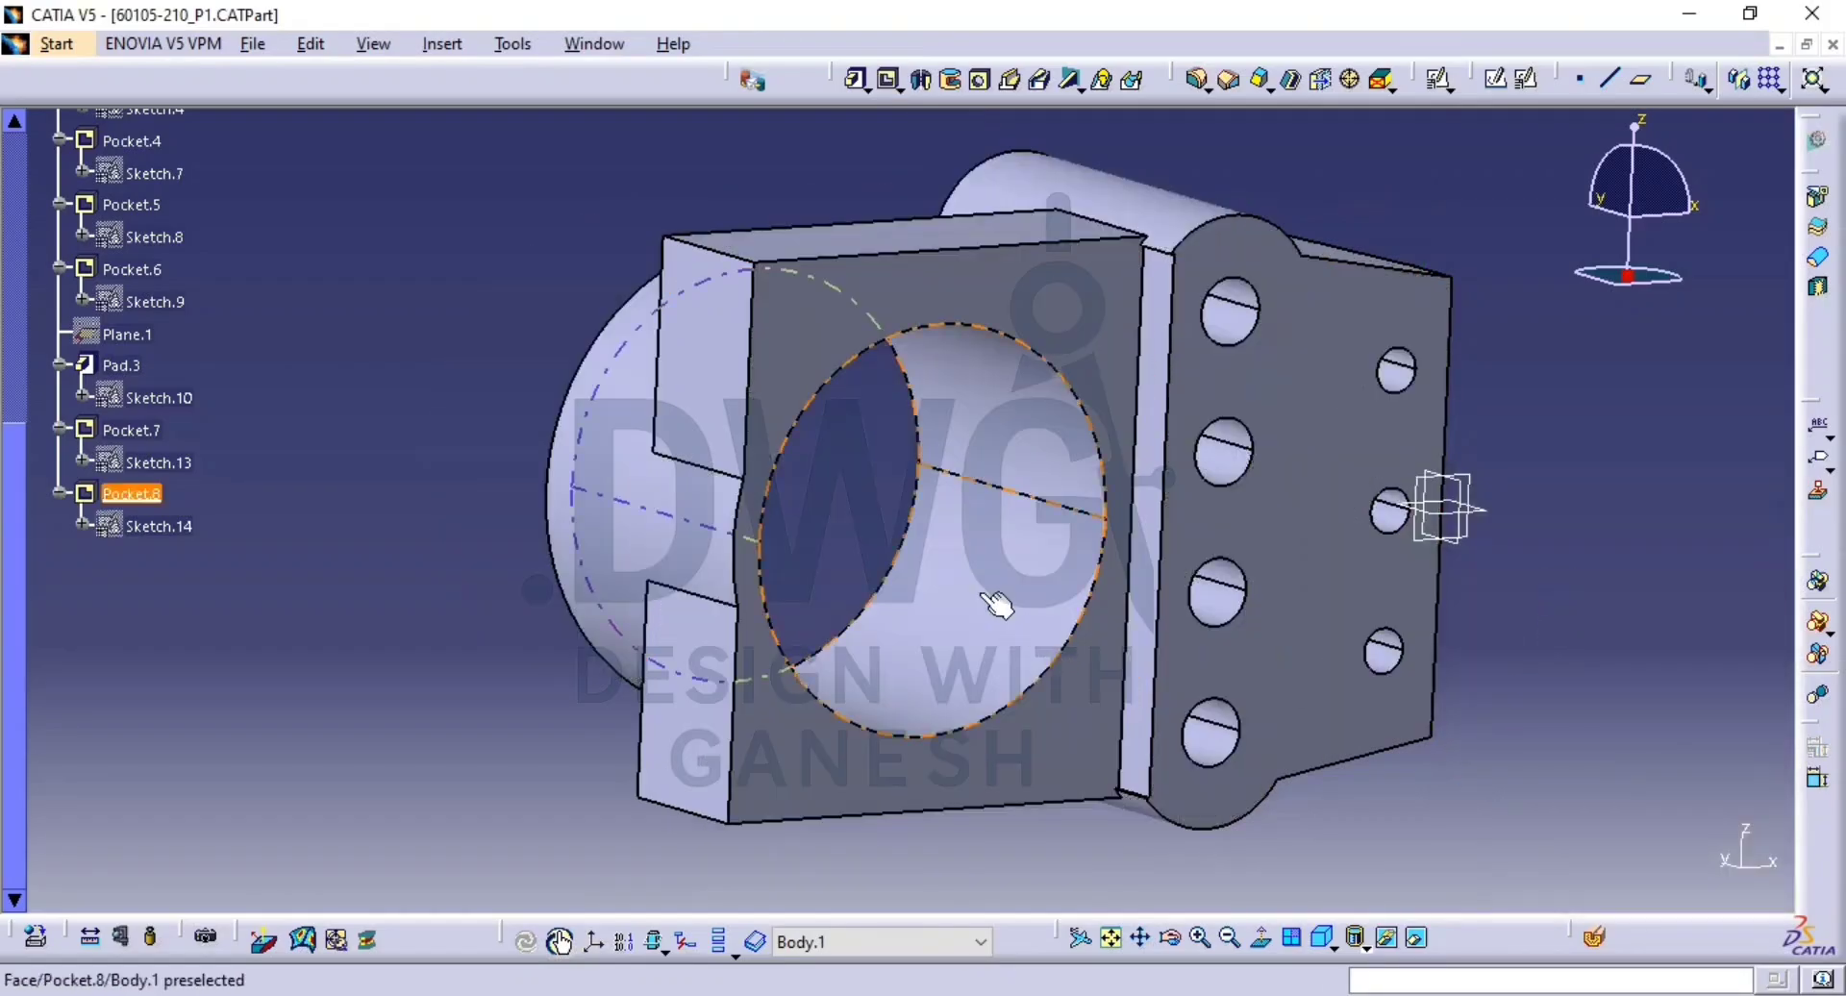
middle_drag(976, 550, 1340, 528)
middle_drag(951, 630, 1251, 737)
click(1403, 931)
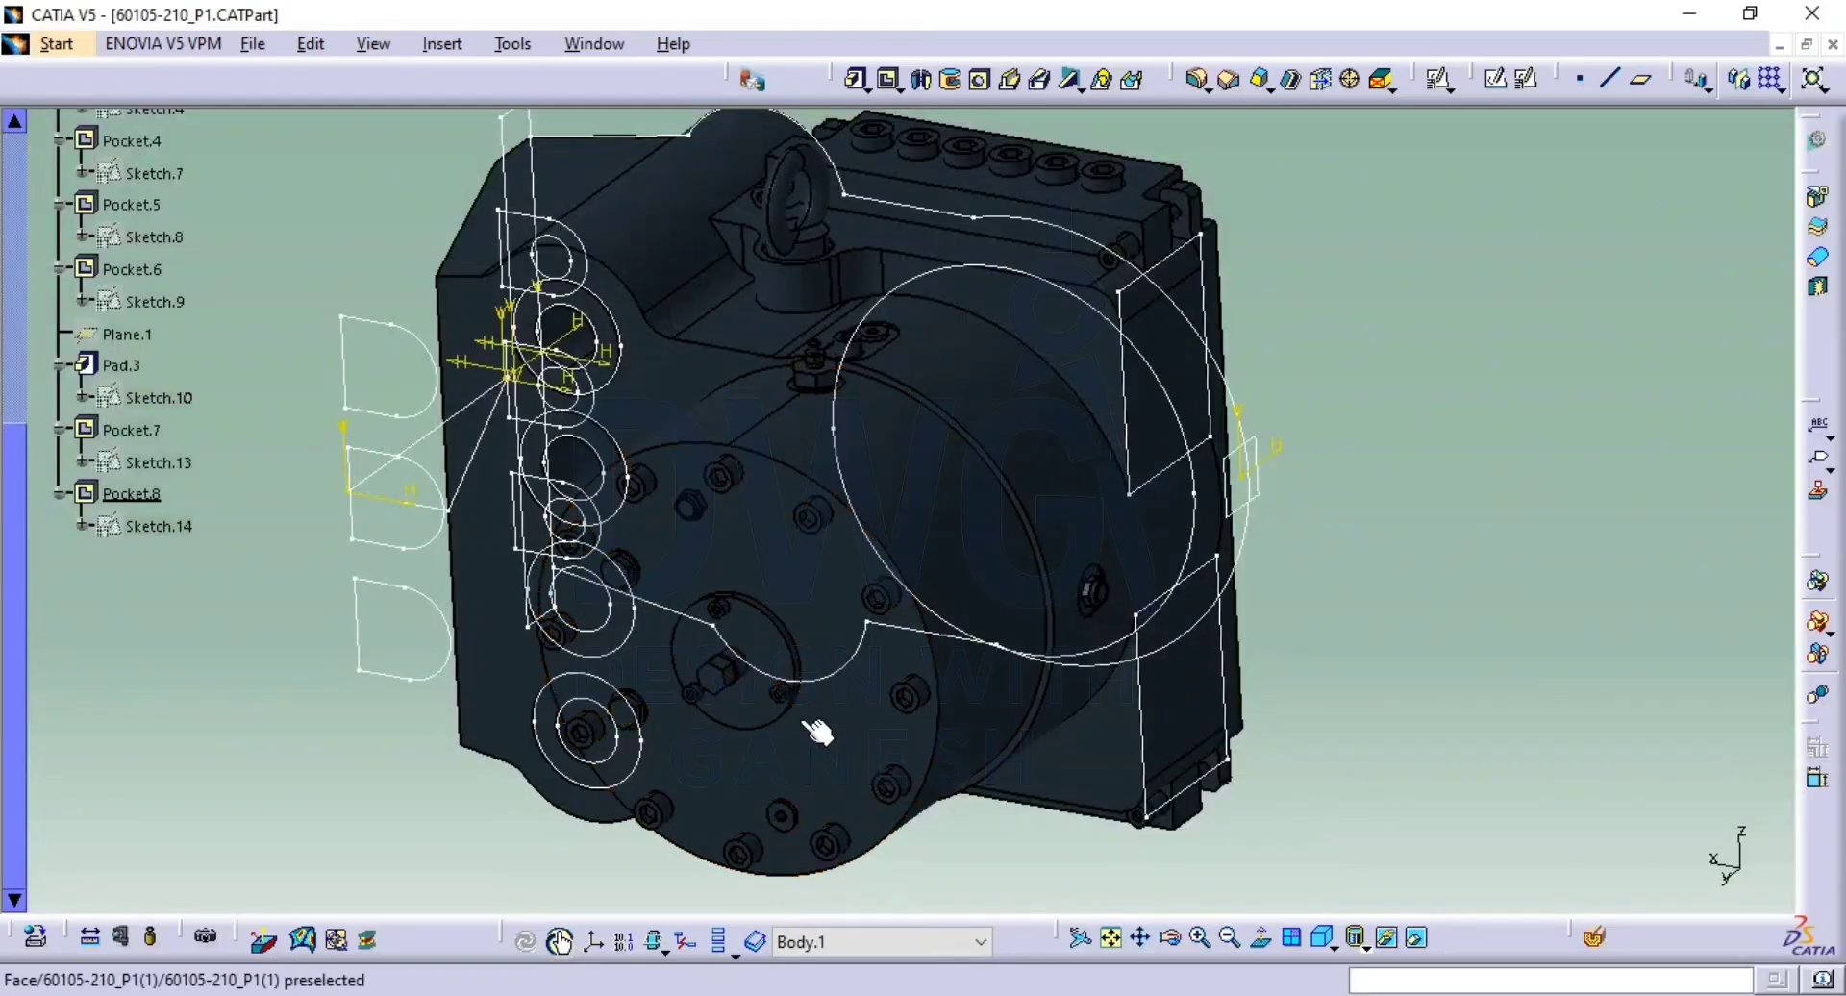
click(931, 482)
key(space)
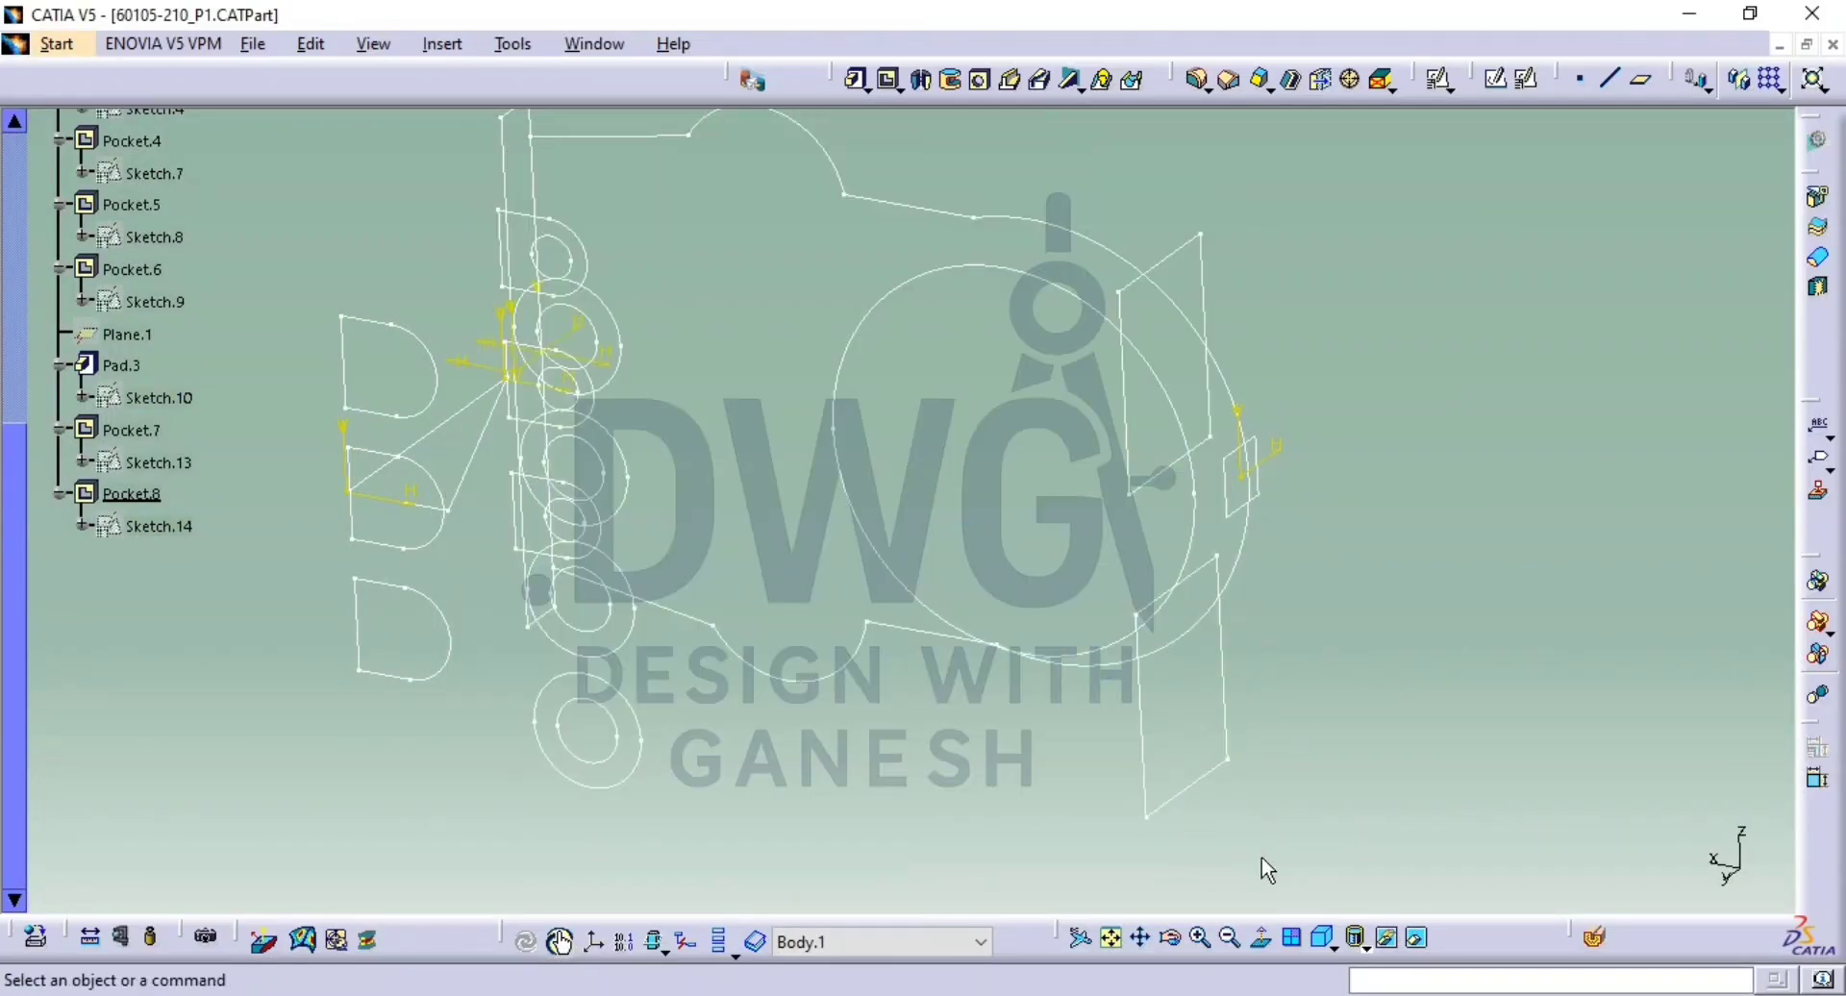
click(1417, 940)
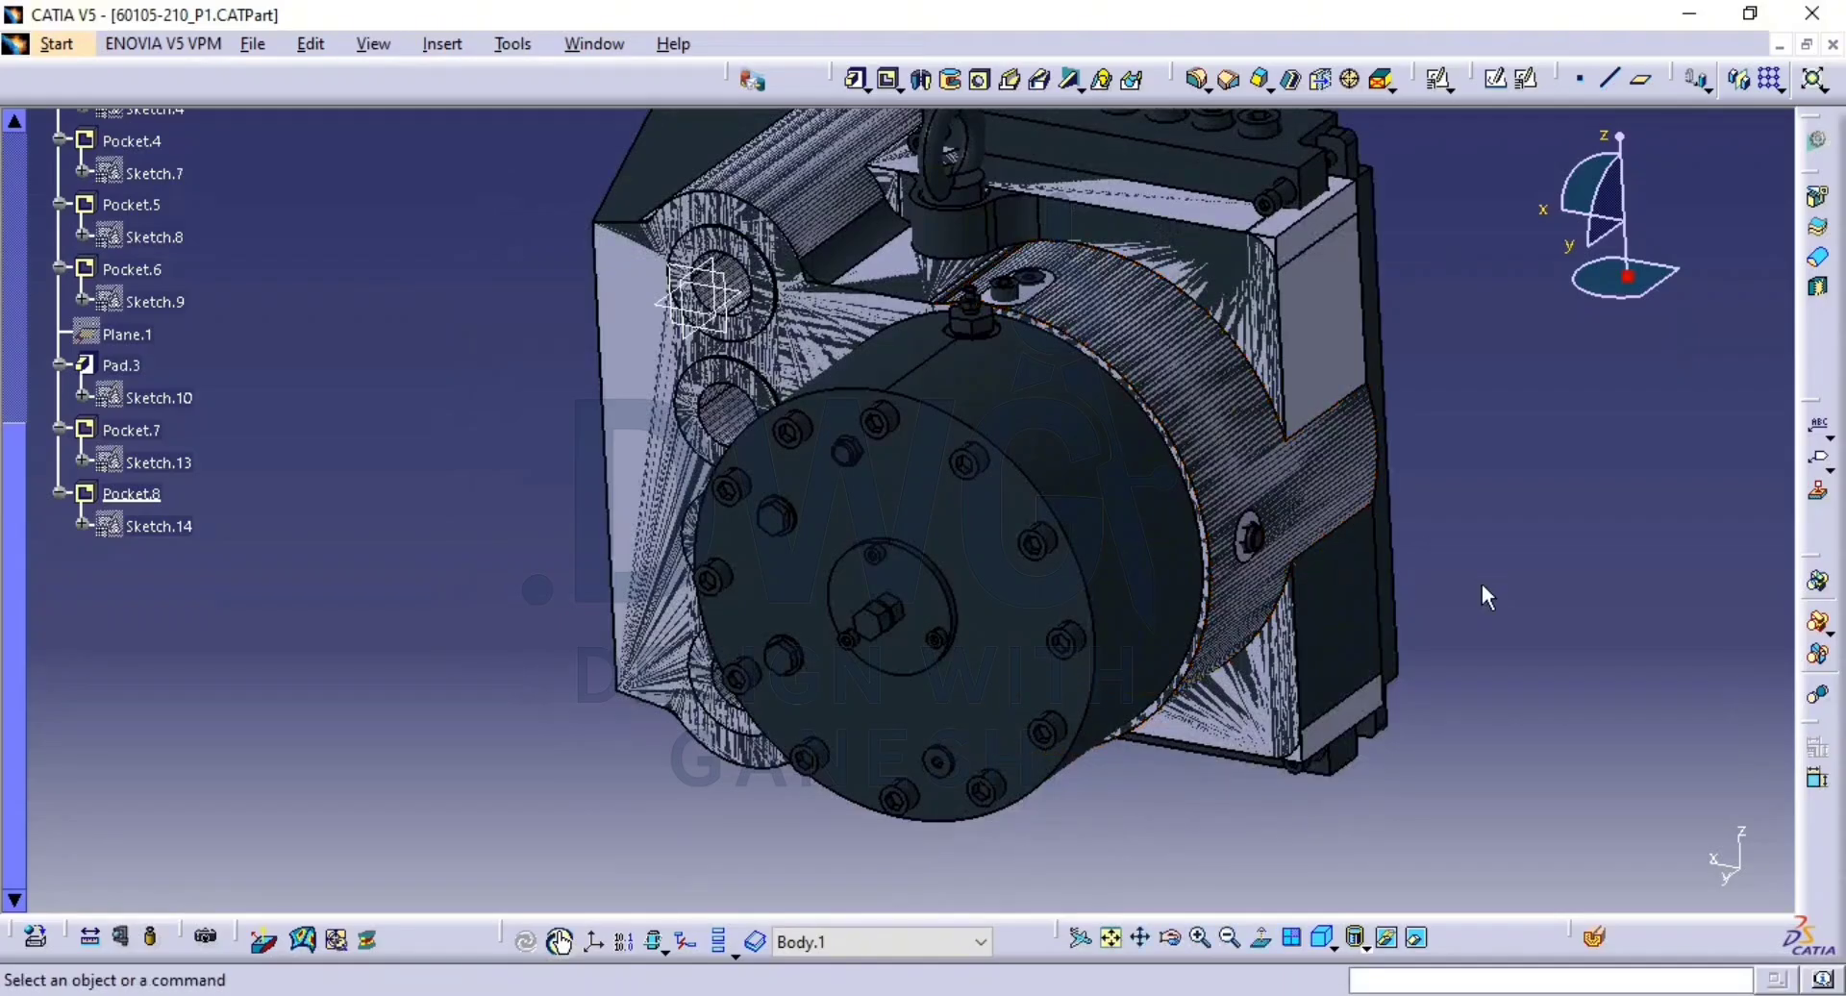
Hide the reference geometry and create a positioned sketch on the flat Pad.1 face around the bore.
middle_drag(1240, 591, 1158, 618)
click(1525, 88)
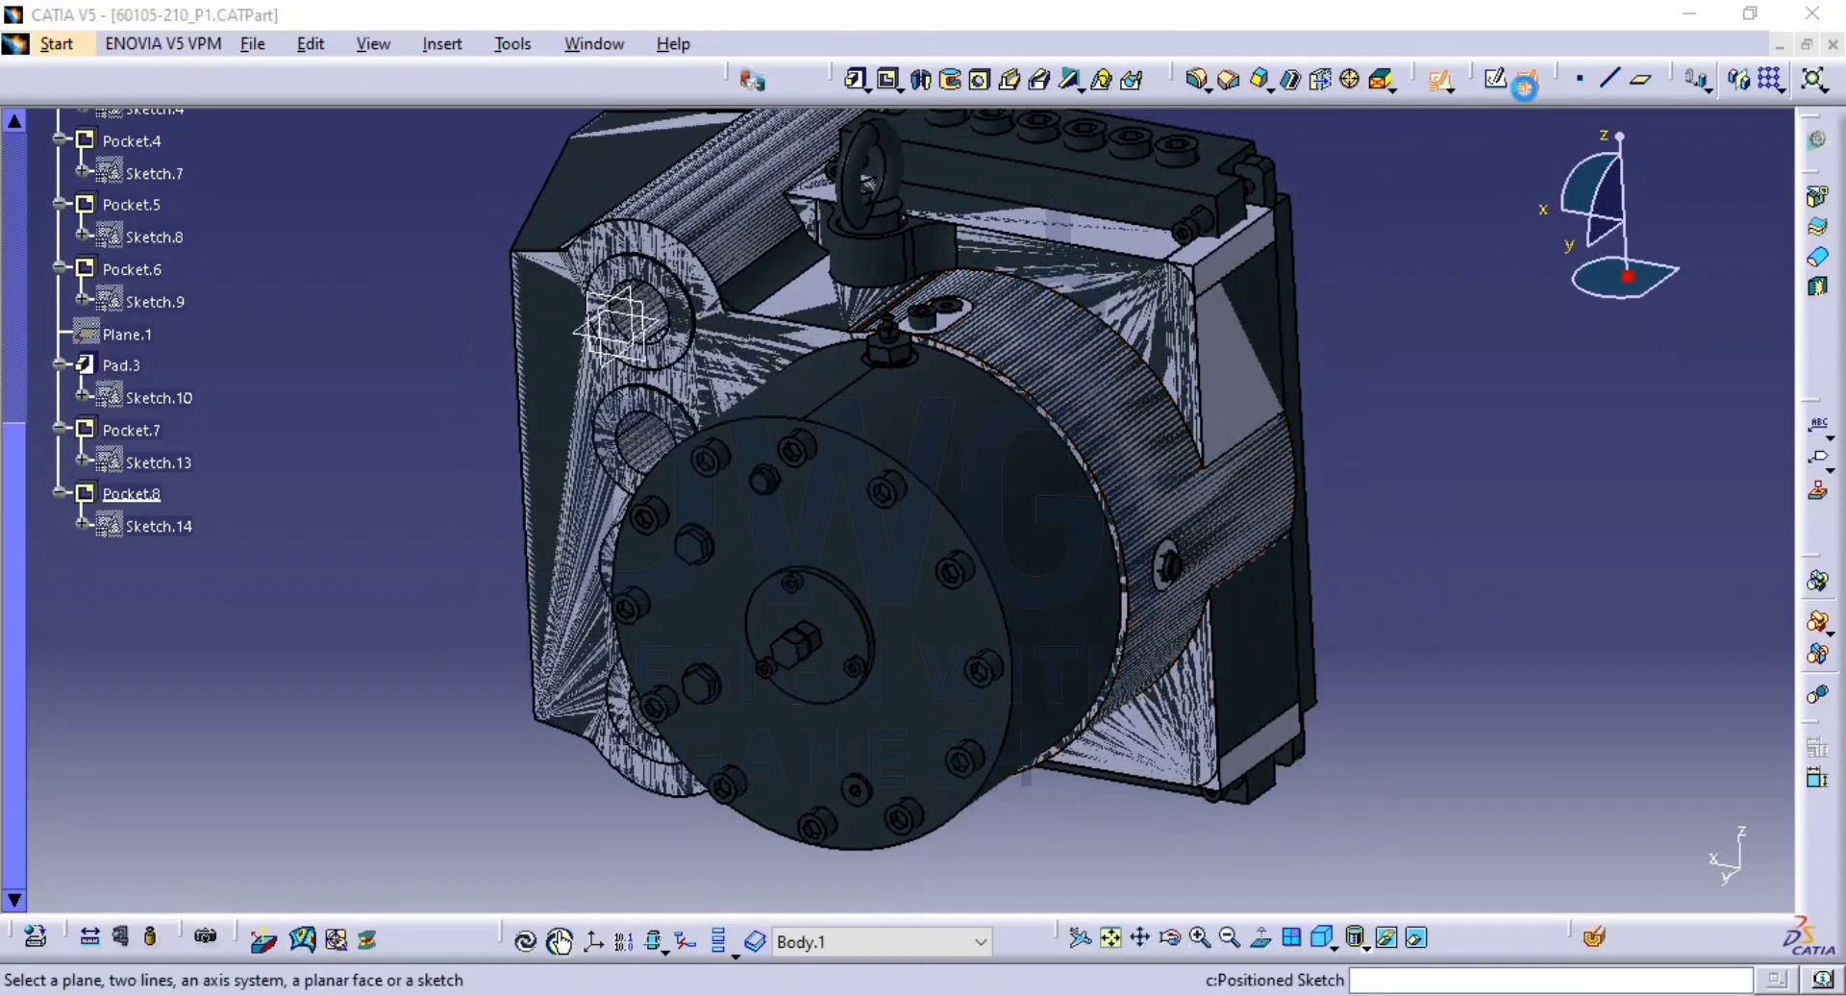
right_click(1041, 554)
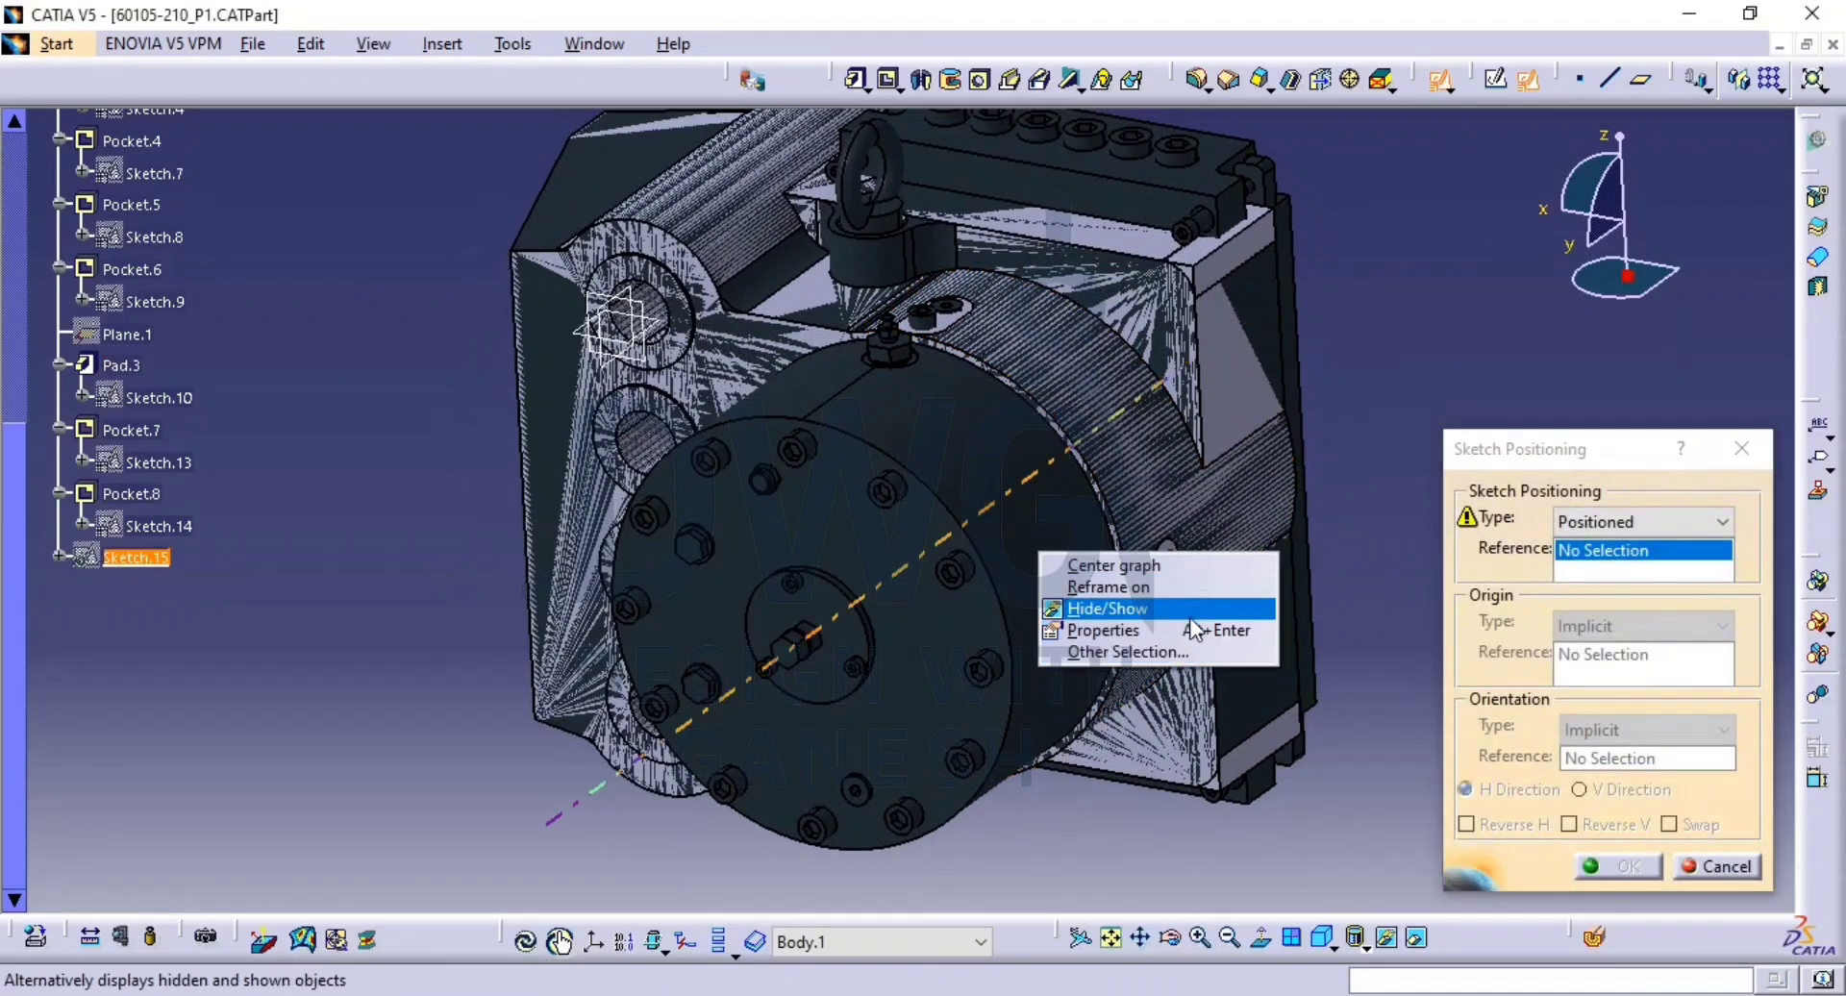
click(1115, 609)
click(1046, 421)
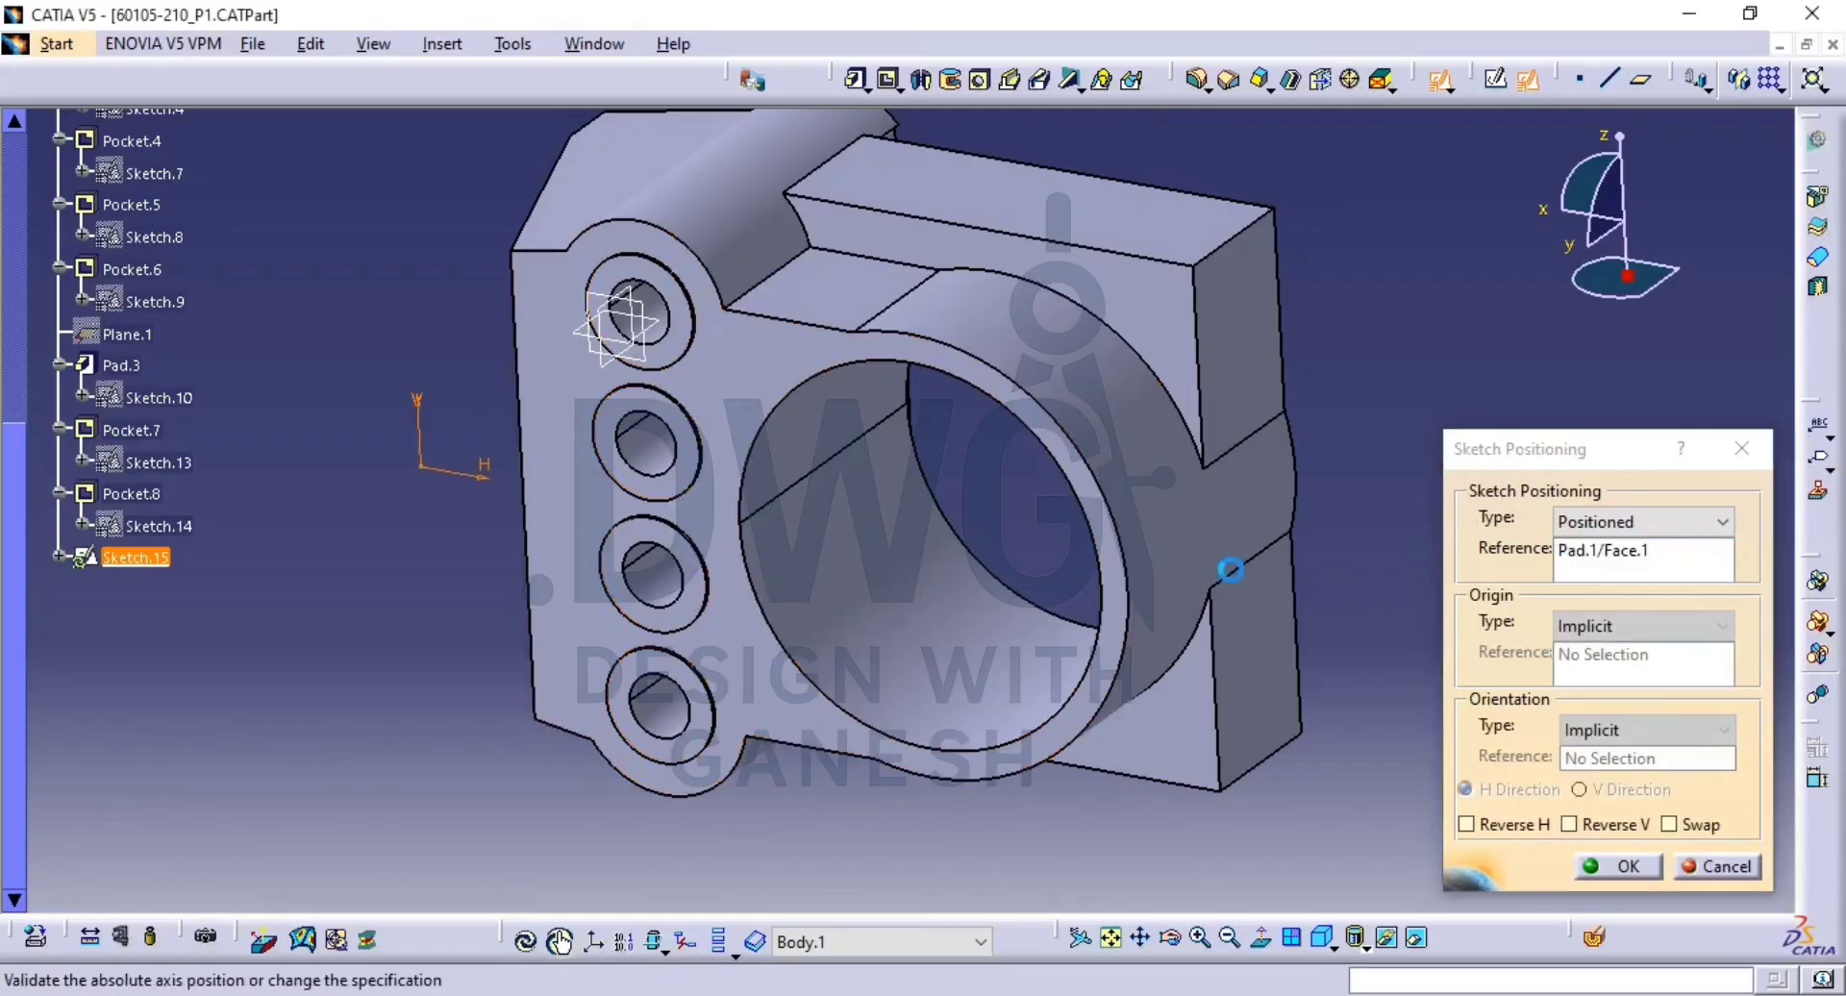
click(1615, 864)
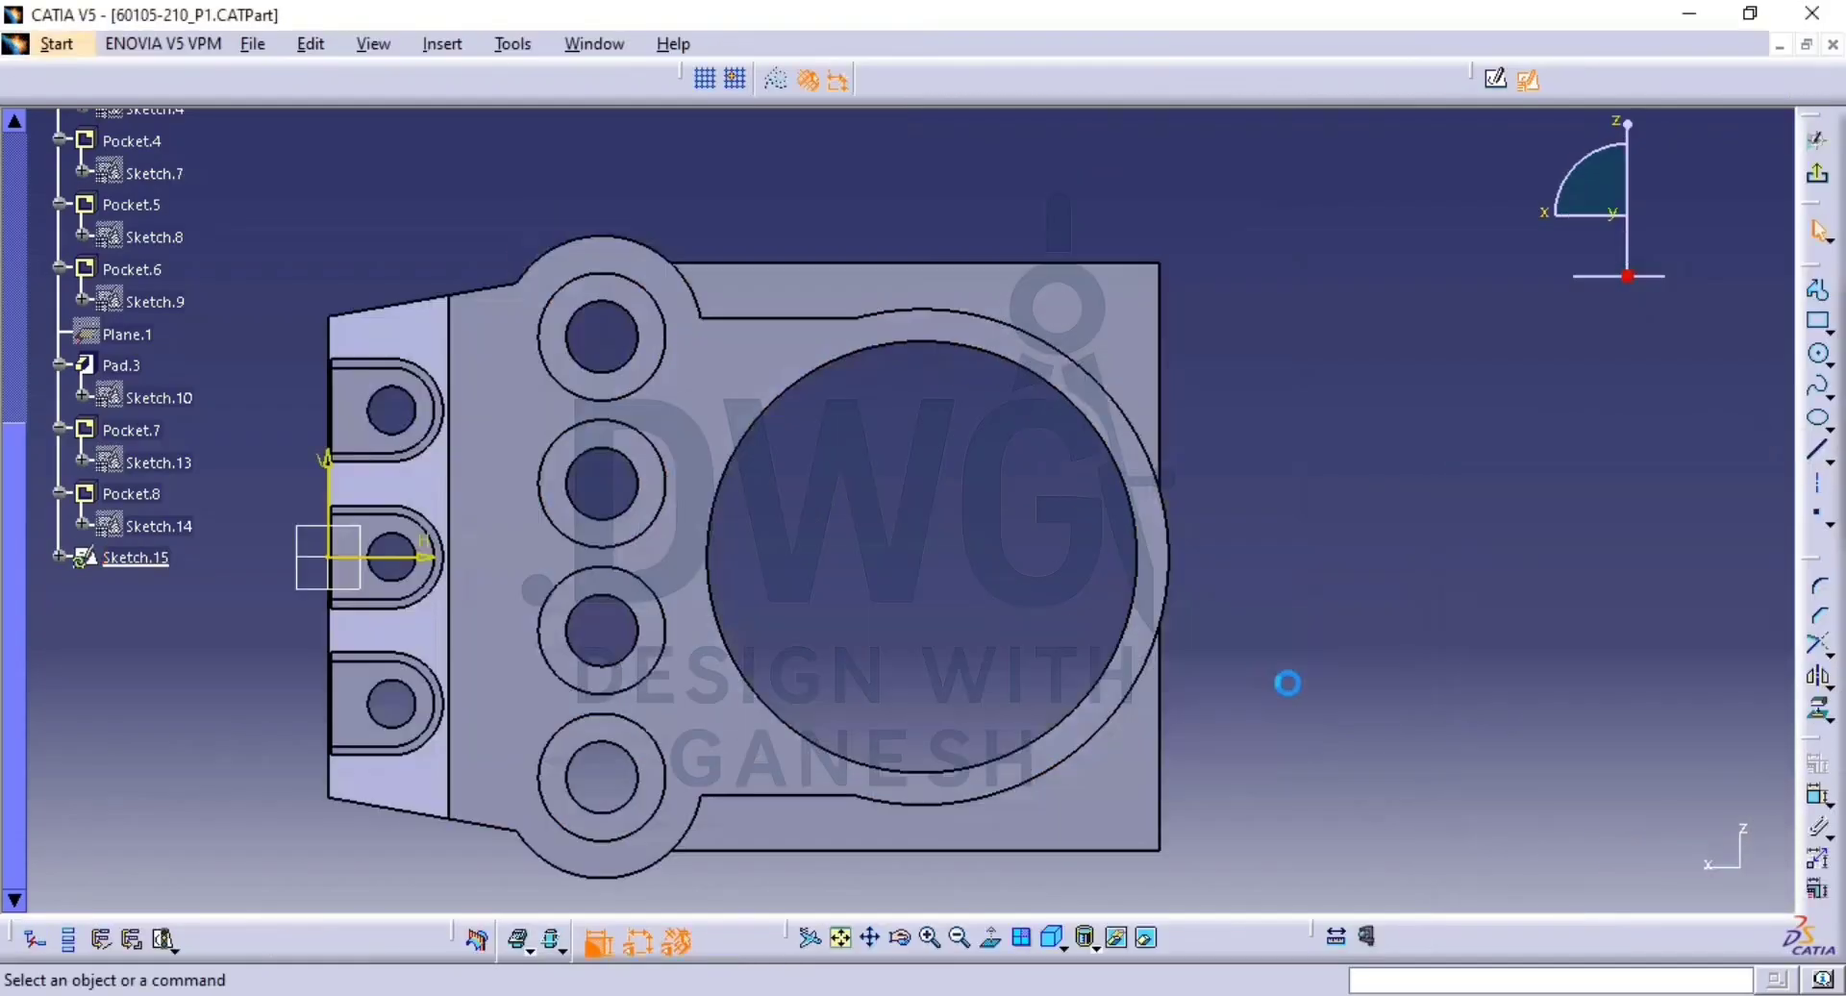
Show the reference geometry again and project the outer edge of its round cover onto the sketch plane.
click(1146, 938)
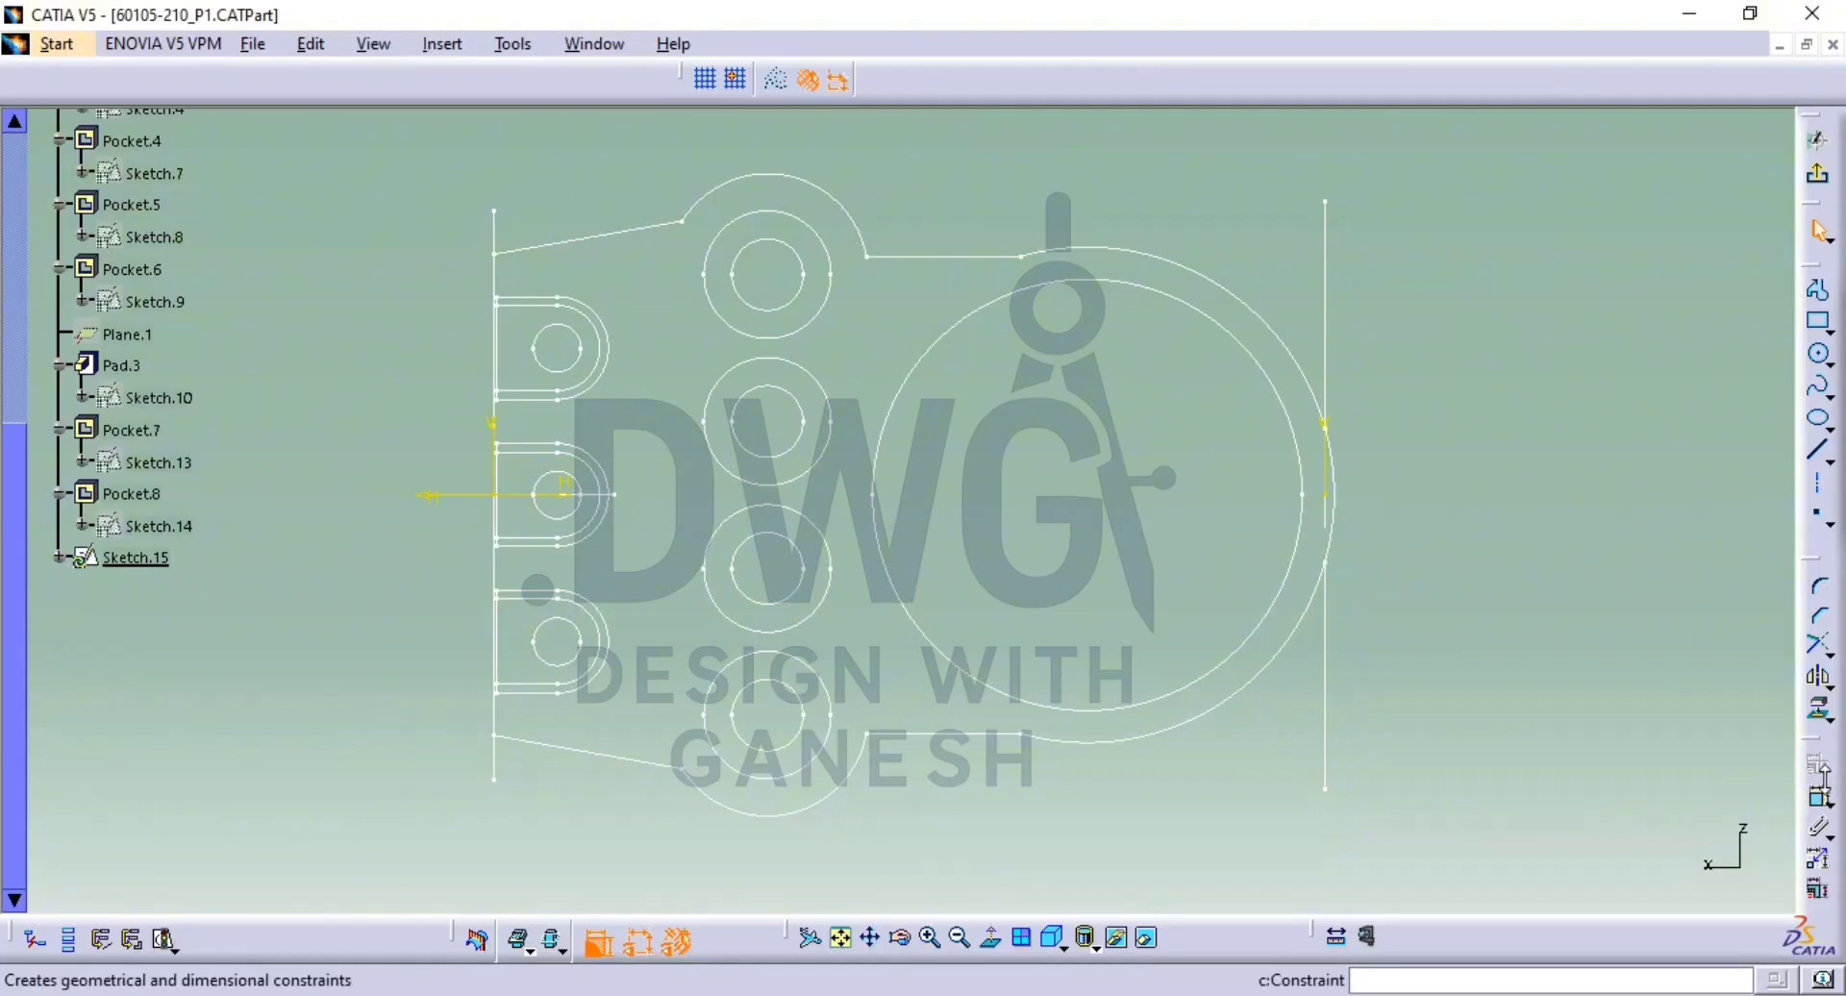
click(1146, 938)
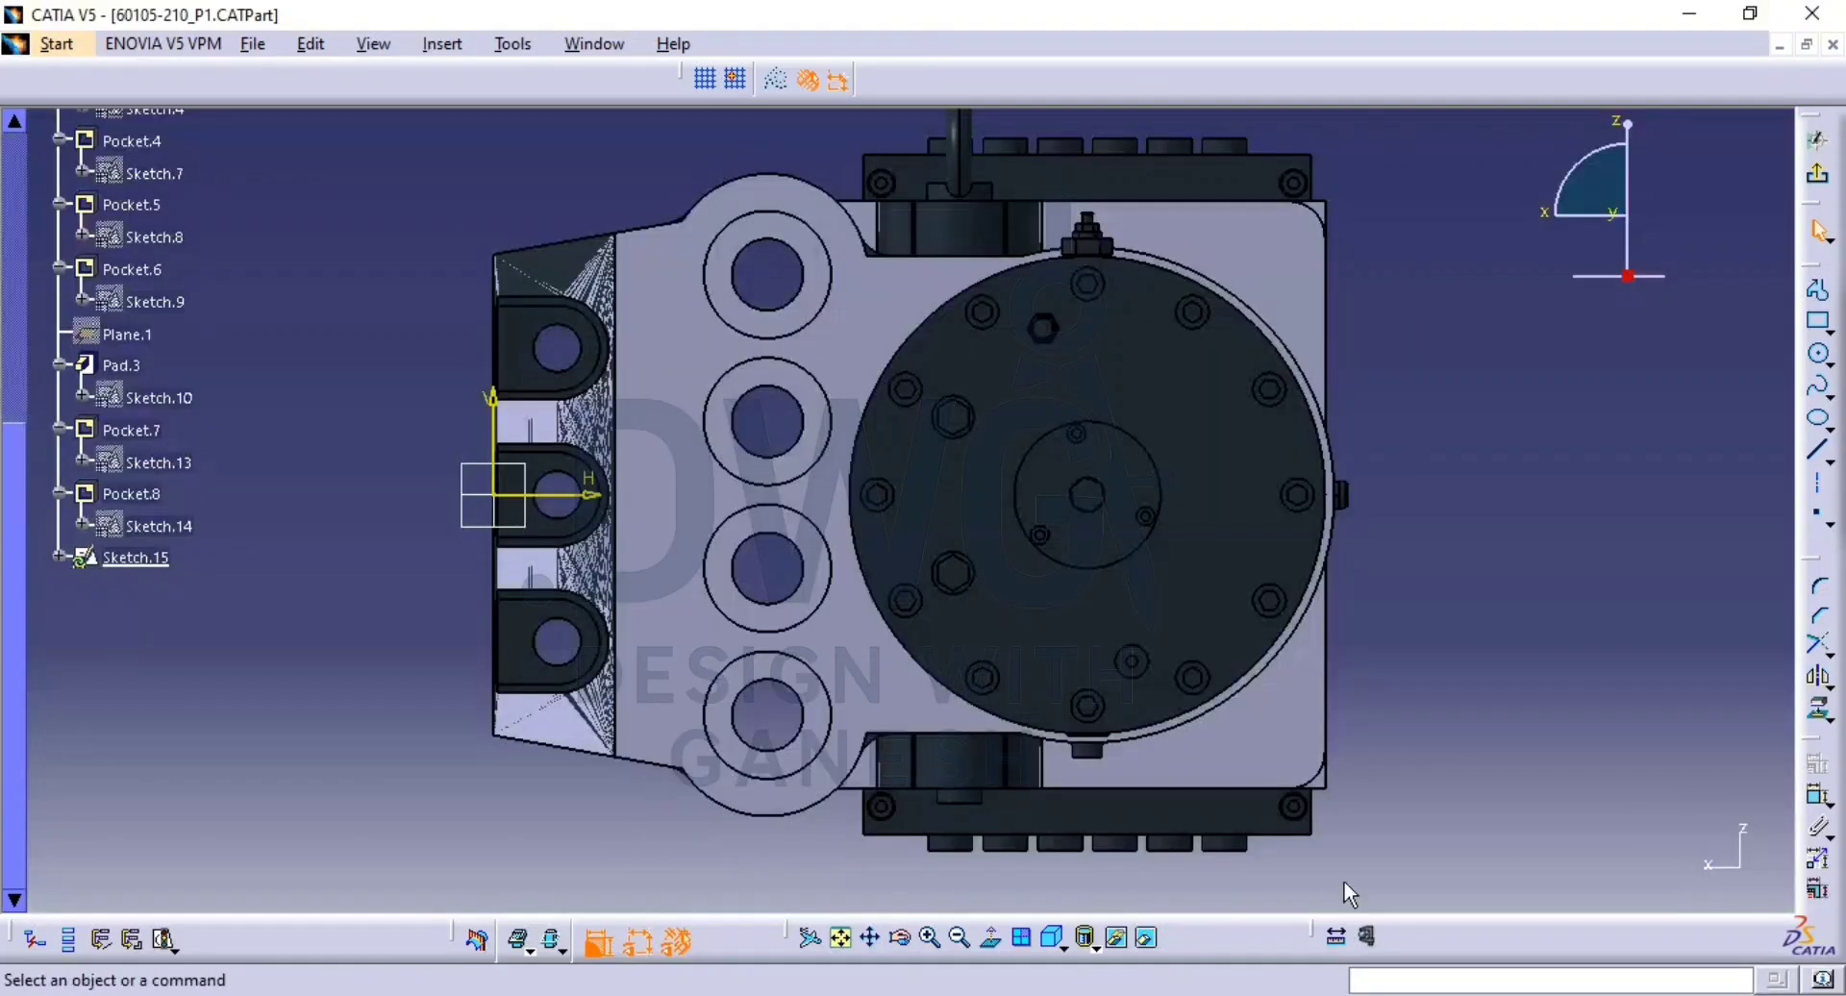
click(1817, 709)
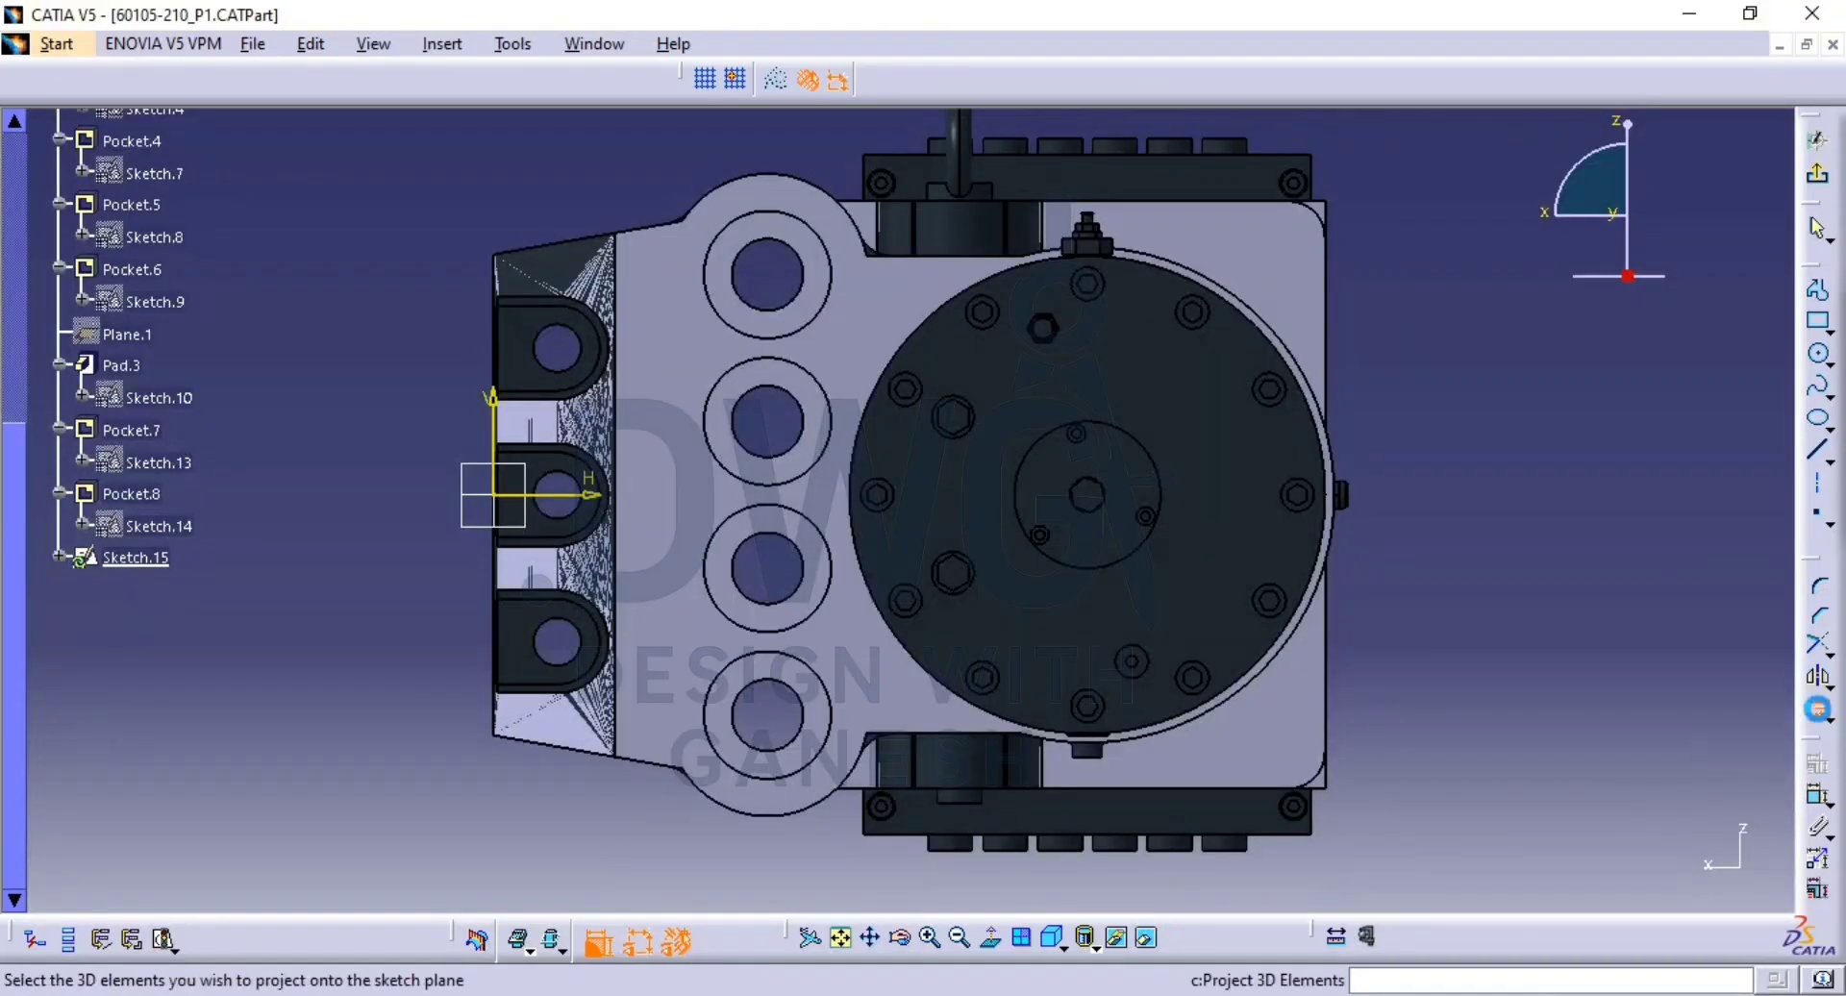
click(1314, 555)
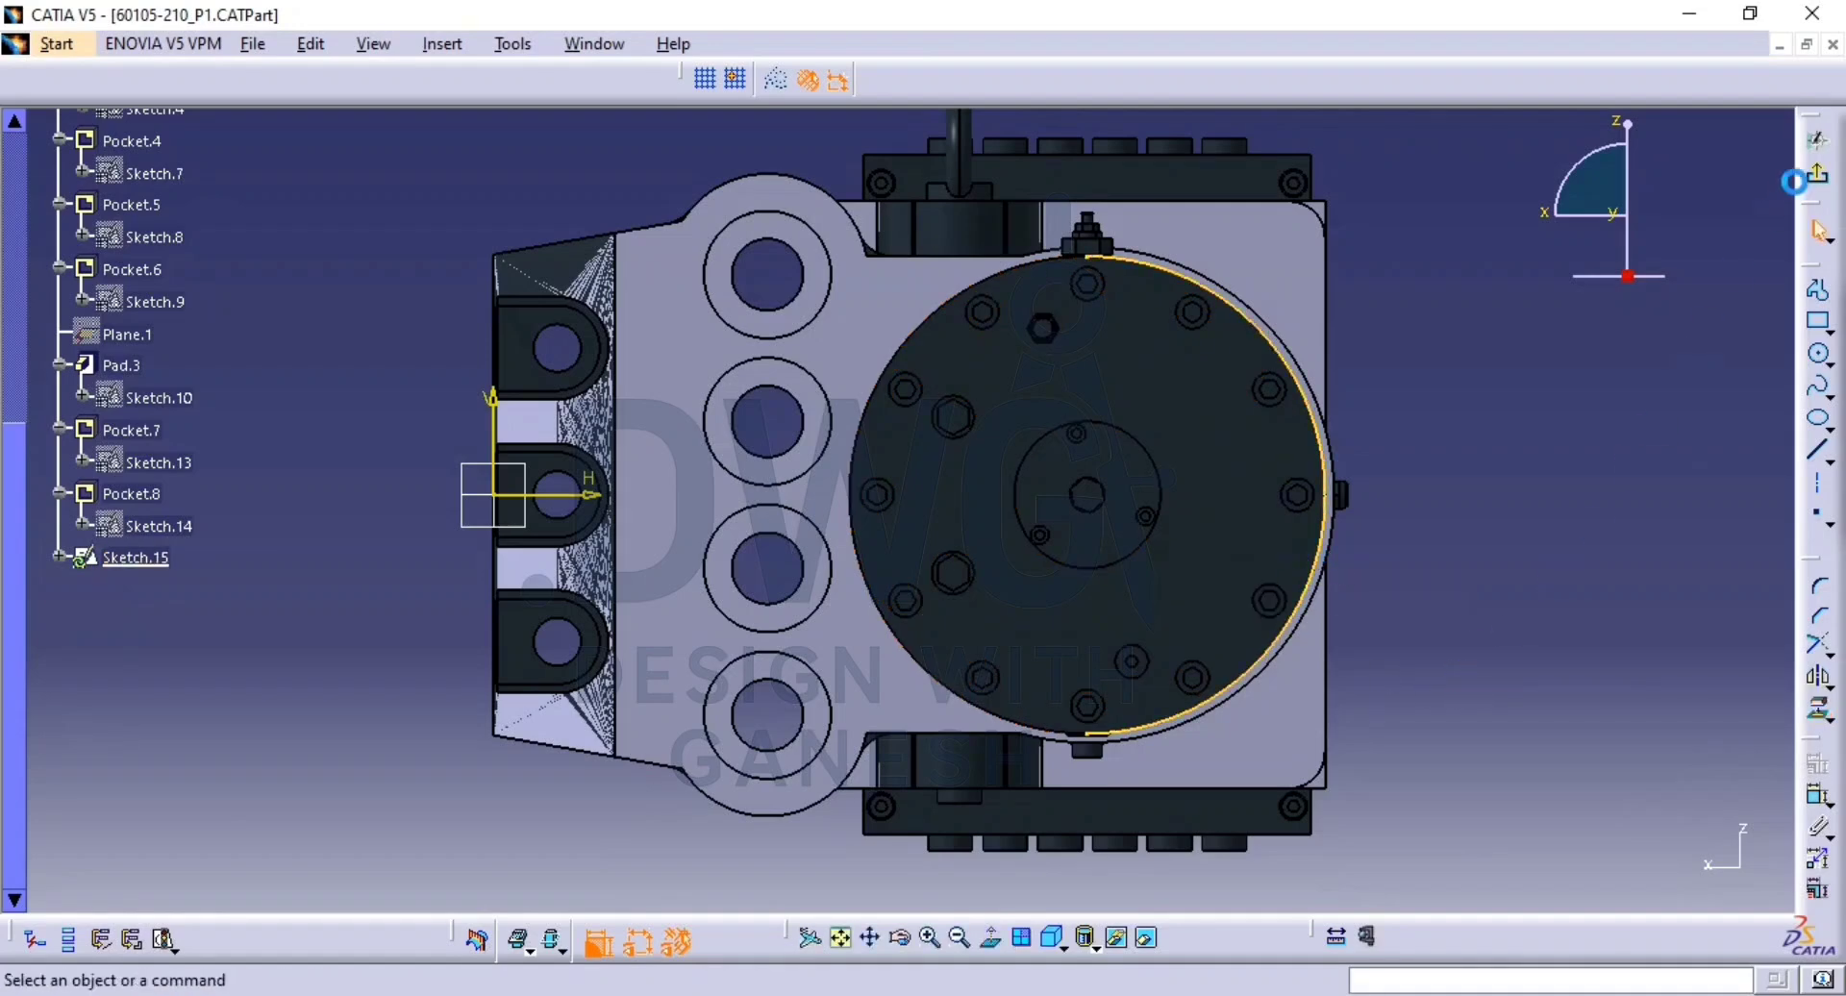
Exit the sketch and isolate Sketch.15 from the reference geometry.
click(1817, 174)
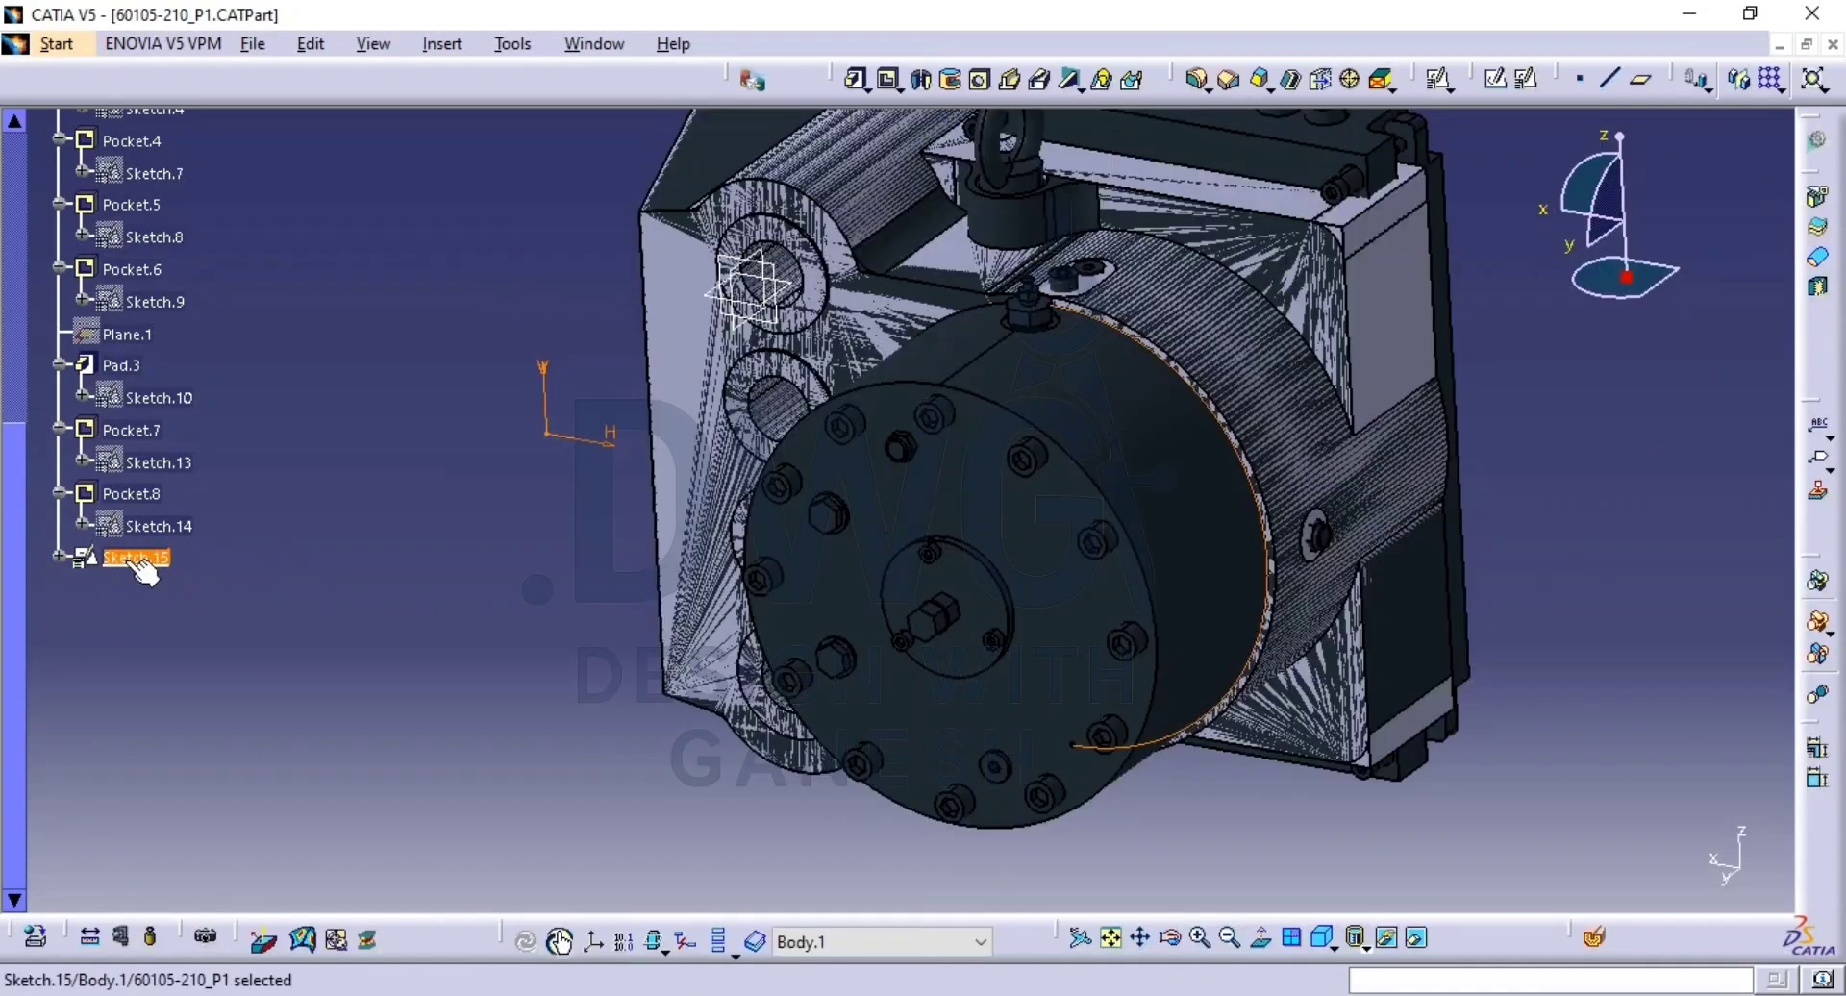
right_click(129, 558)
mouse_move(308, 938)
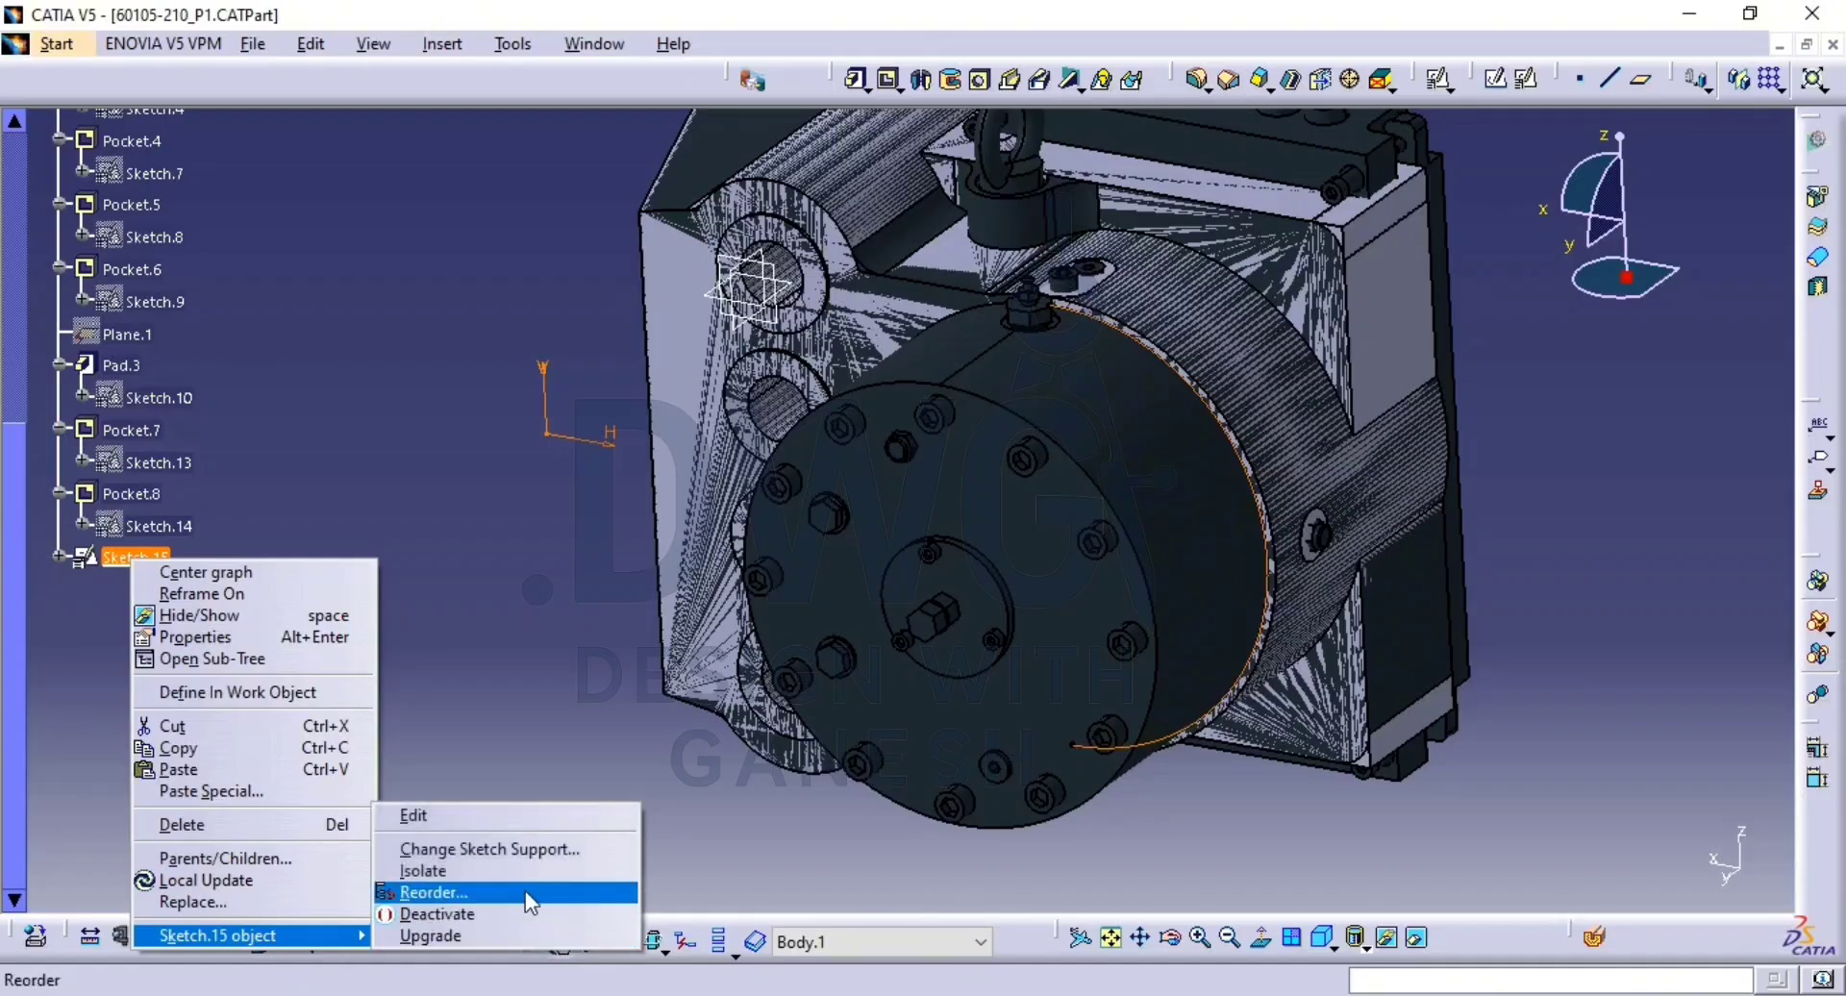
click(546, 870)
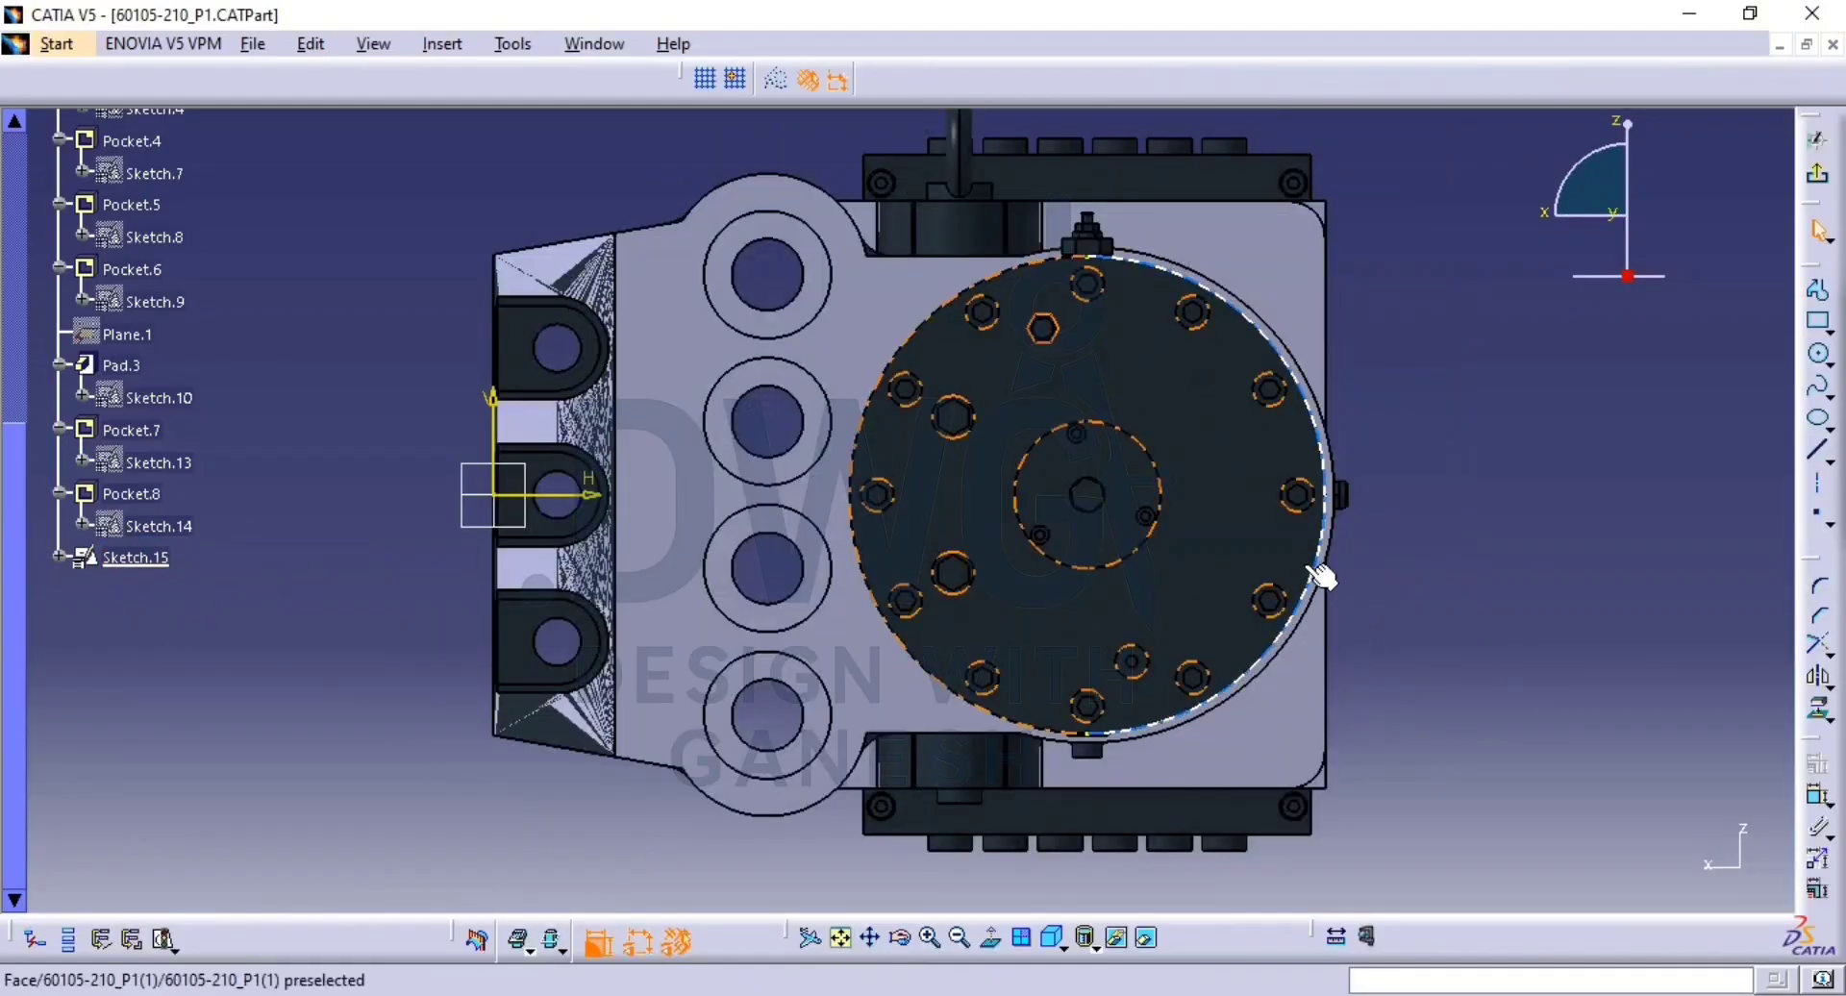
Reopen Sketch.15, convert the projected arc to construction geometry, and dimension its radius and horizontal distance from the vertical sketch axis.
click(1329, 575)
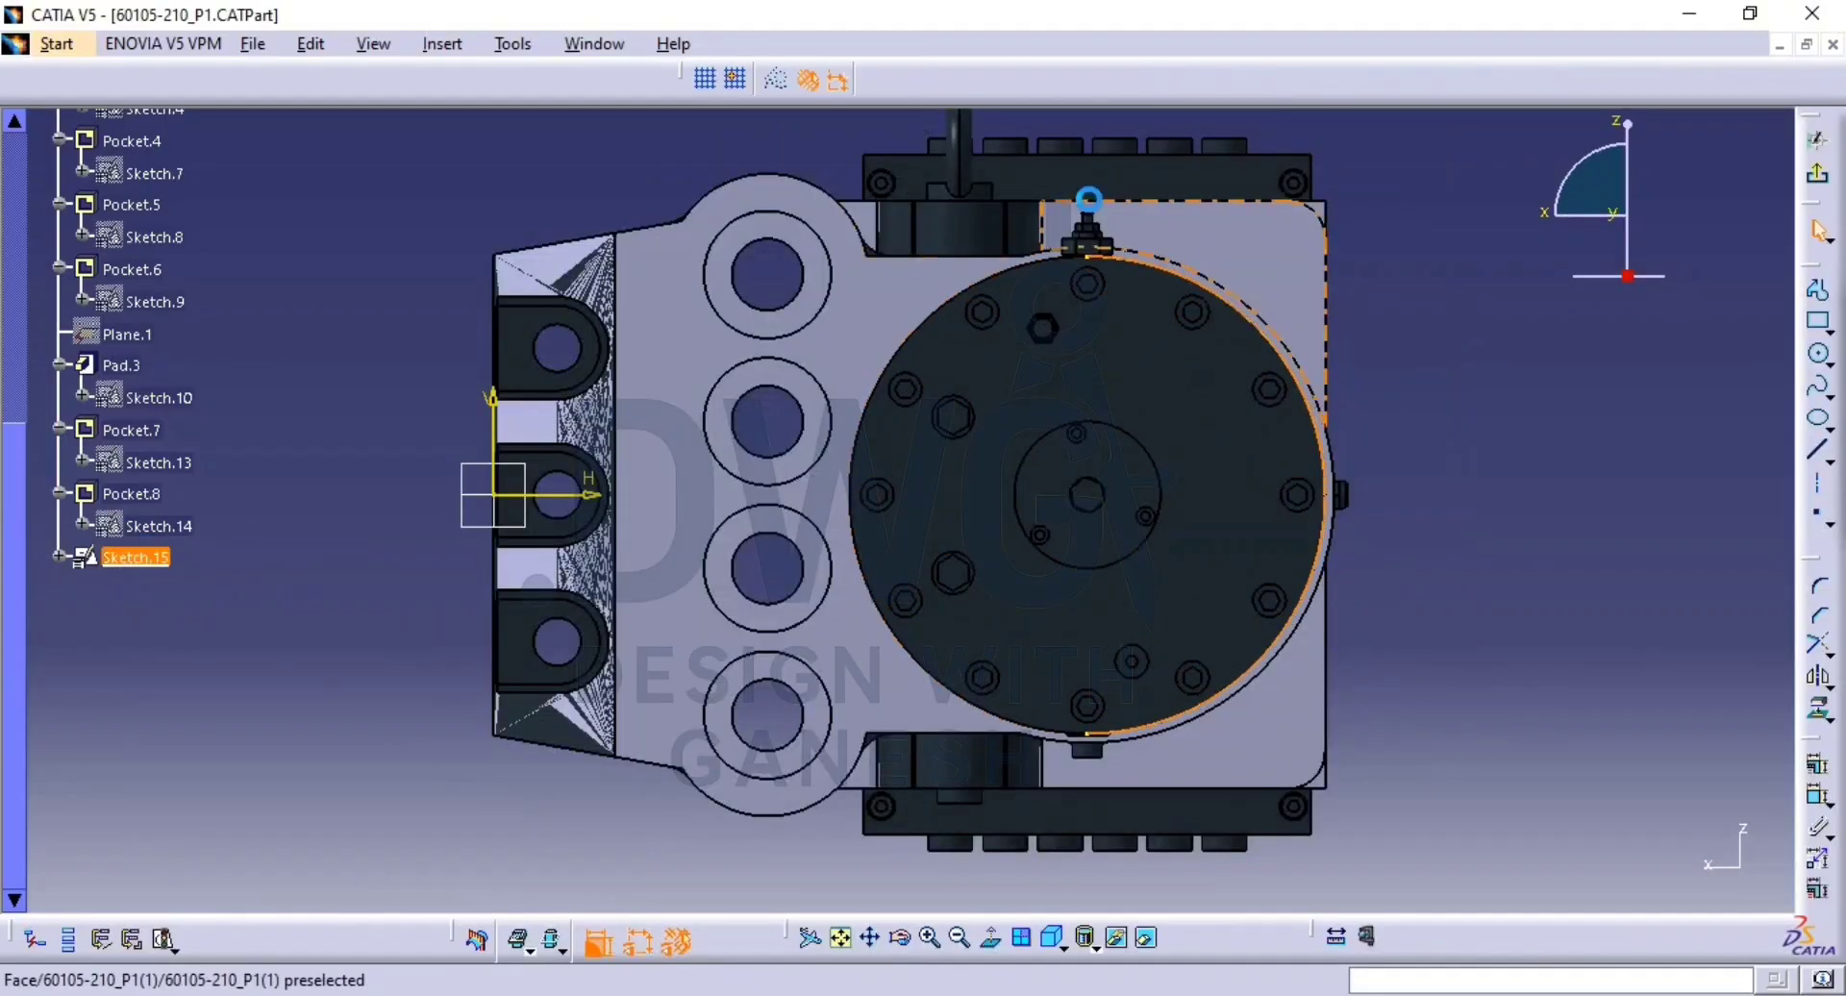
click(777, 80)
click(1817, 764)
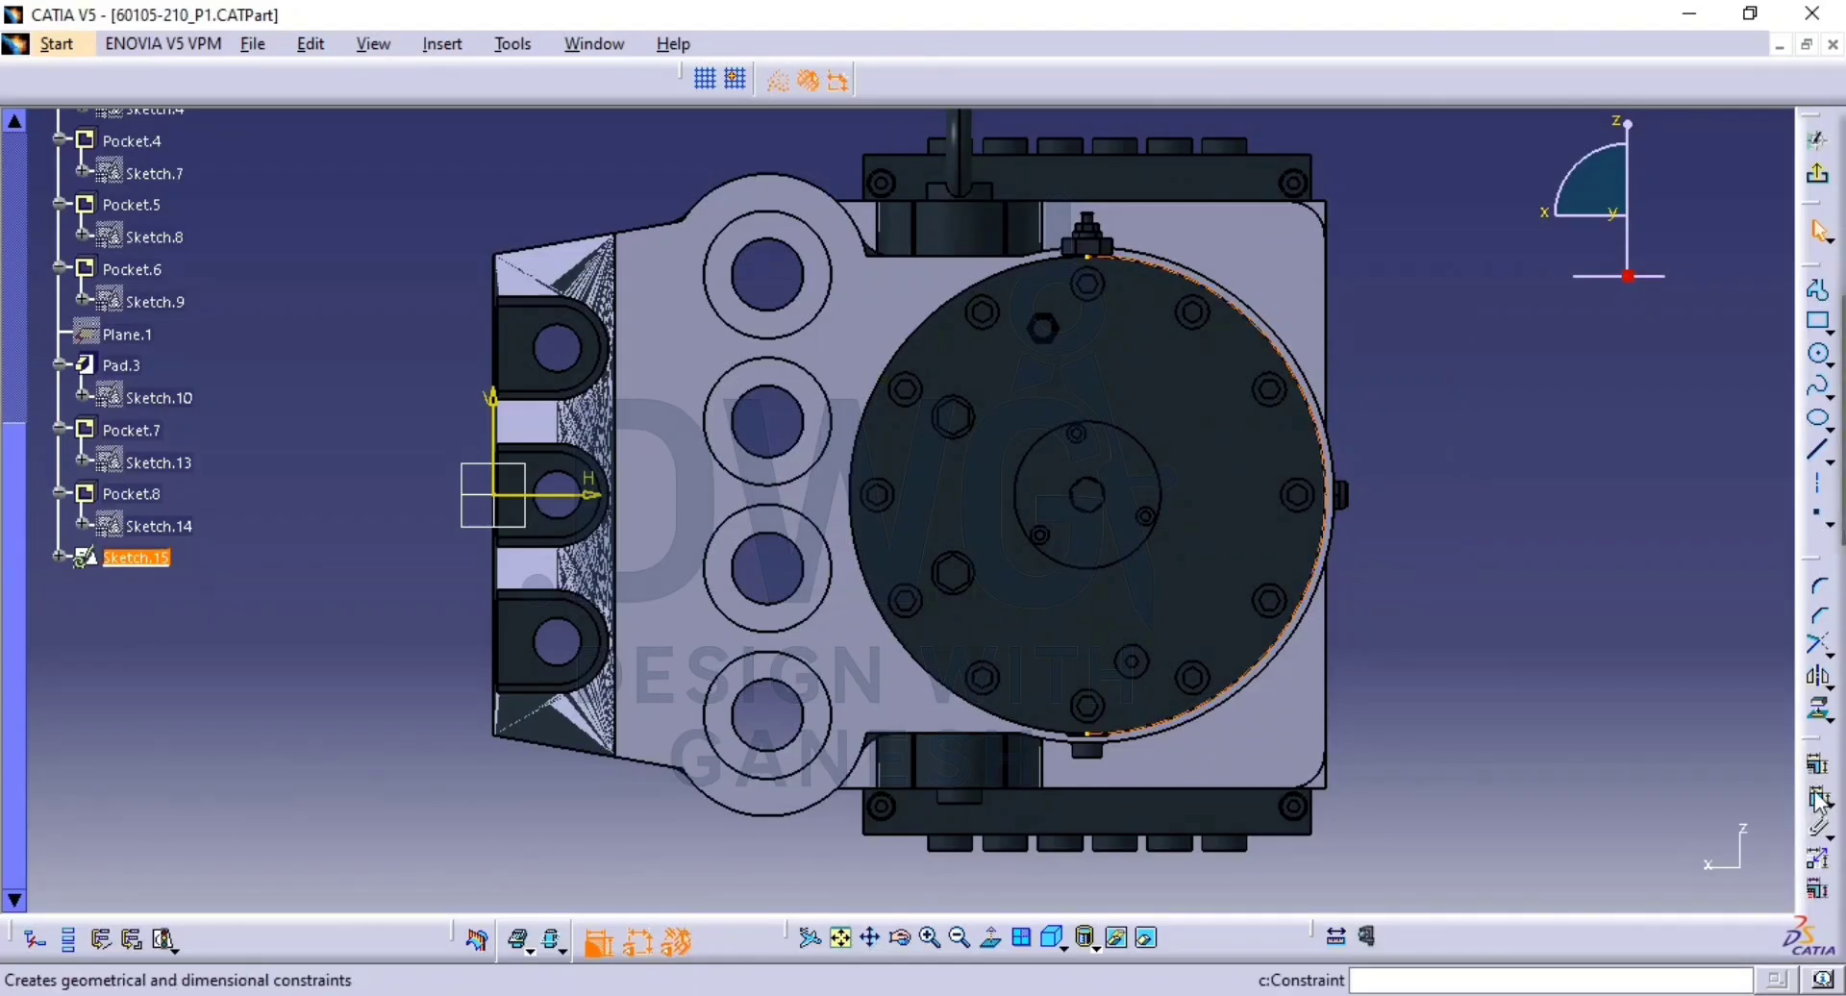
click(1506, 524)
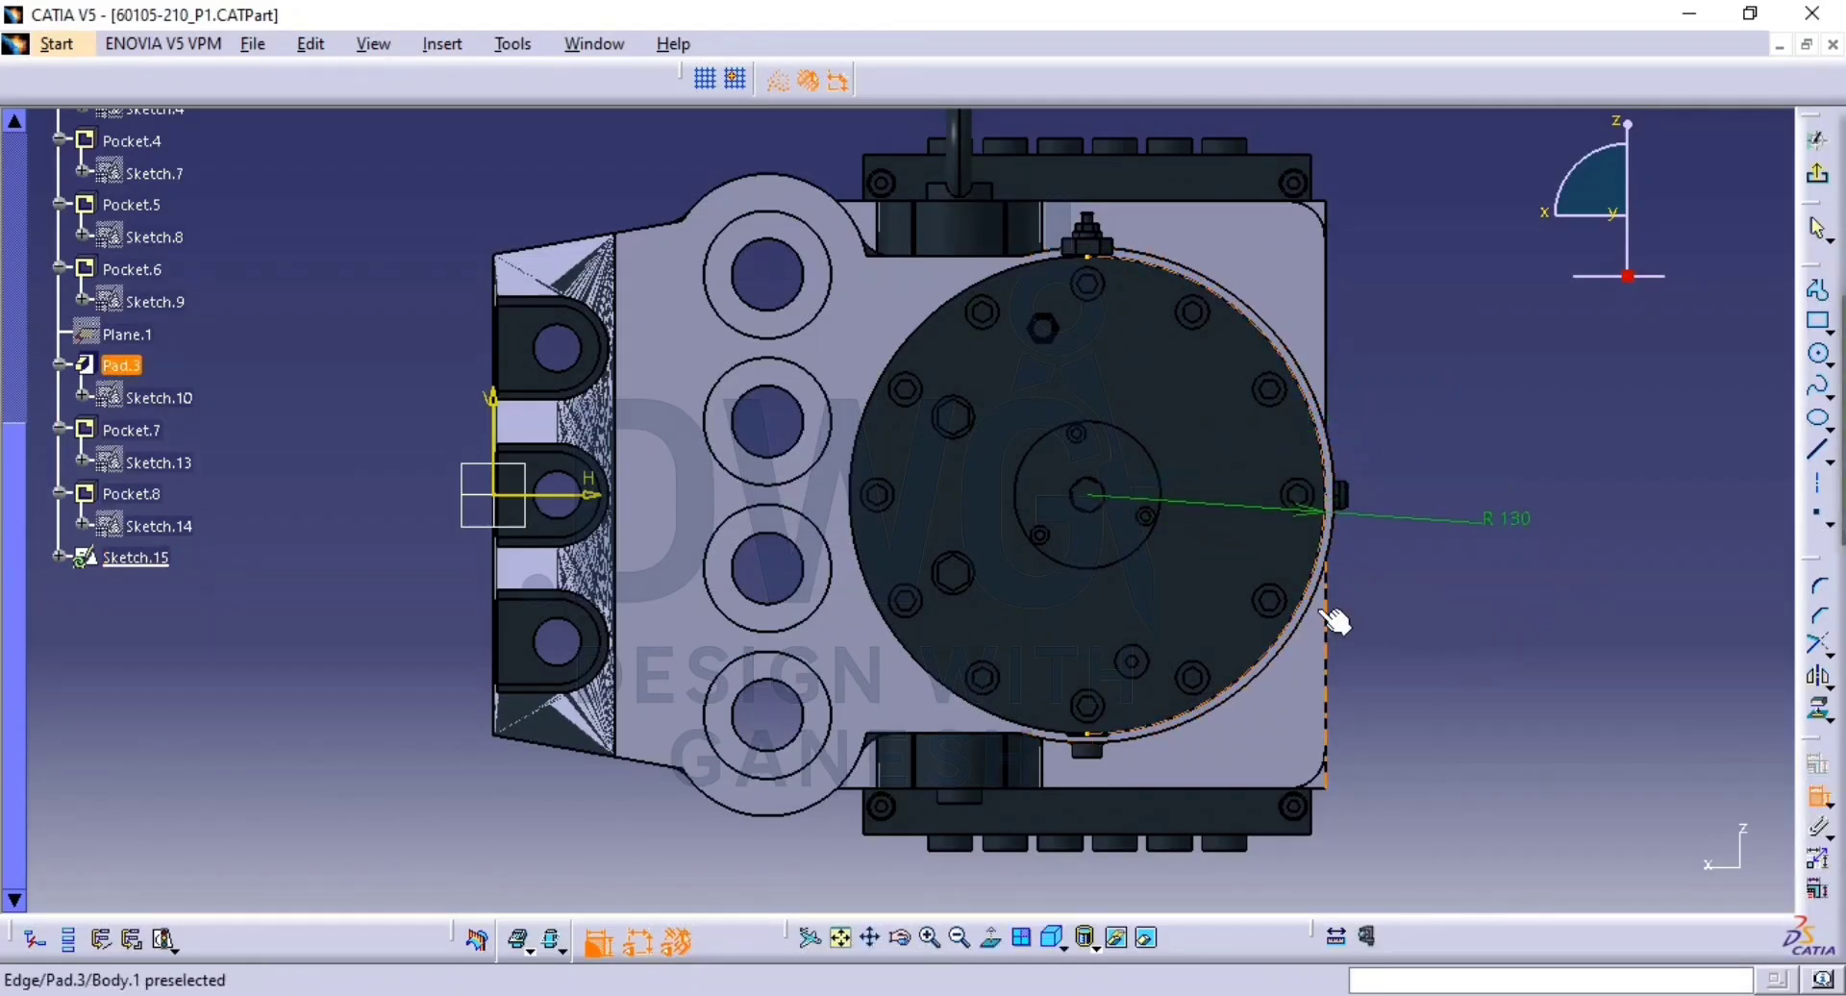
click(1336, 484)
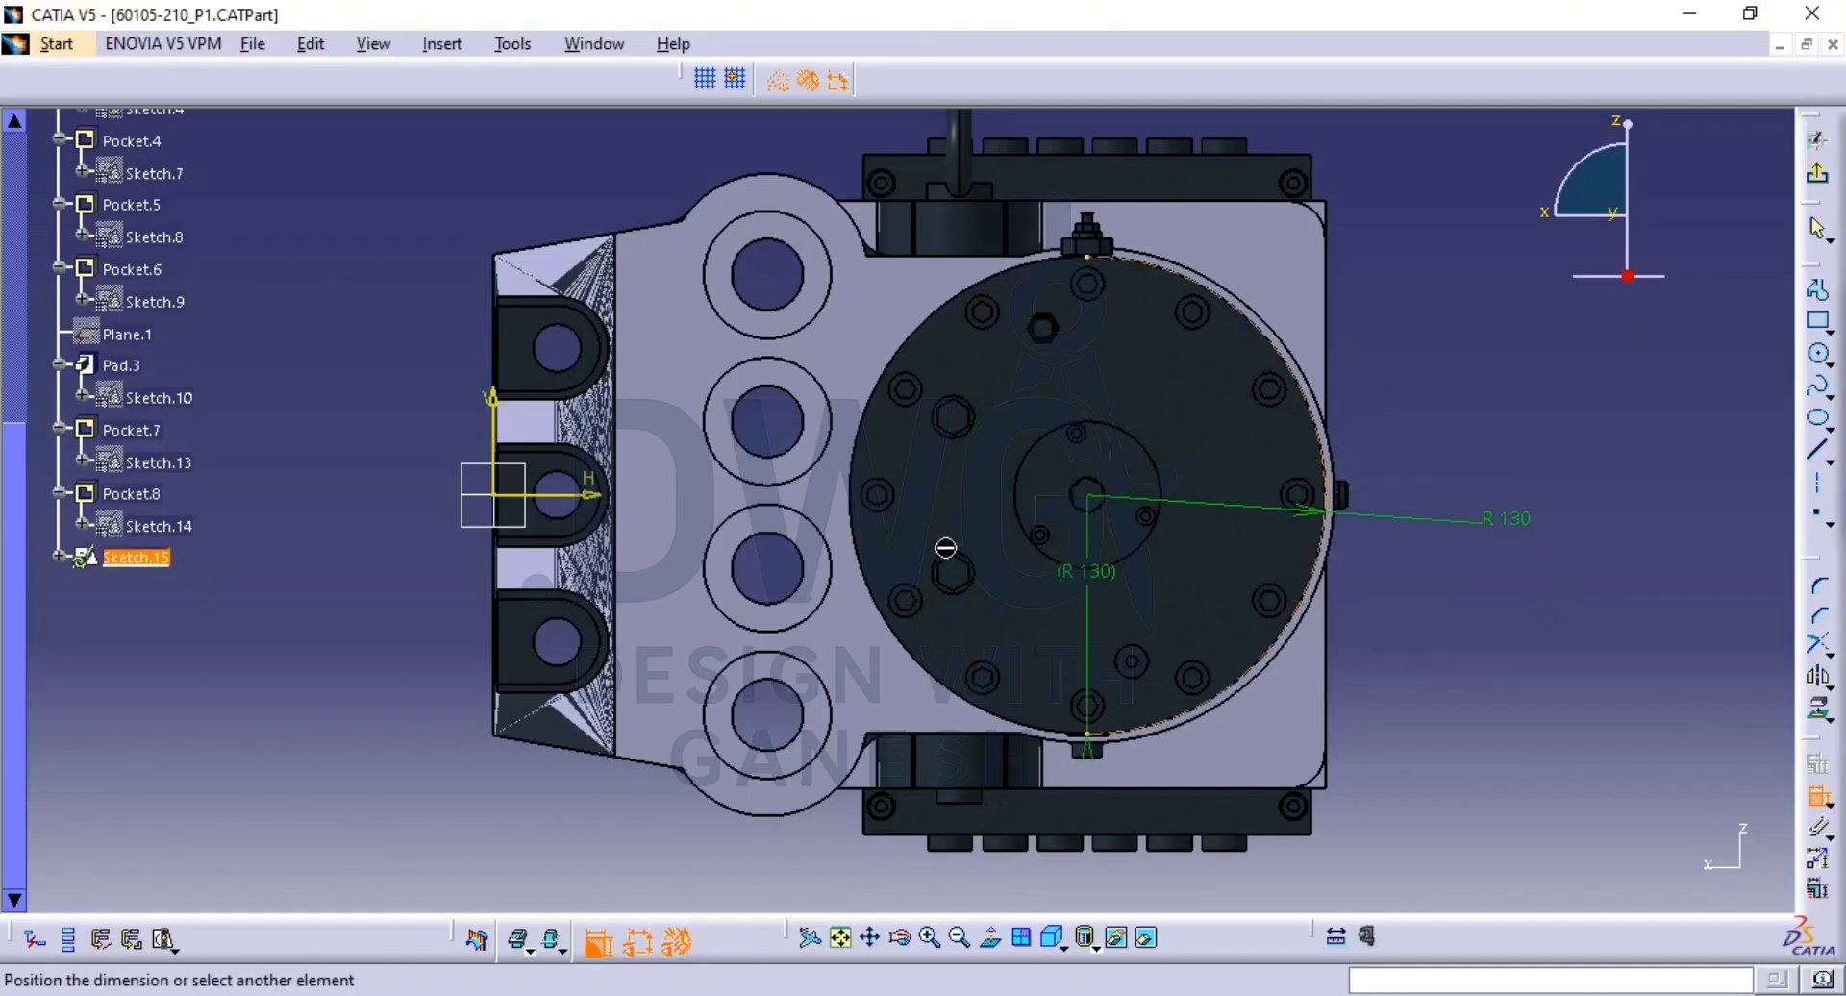
click(505, 416)
Constrain the two endpoints of the construction arc symmetric about the horizontal sketch axis.
middle_drag(989, 766, 989, 638)
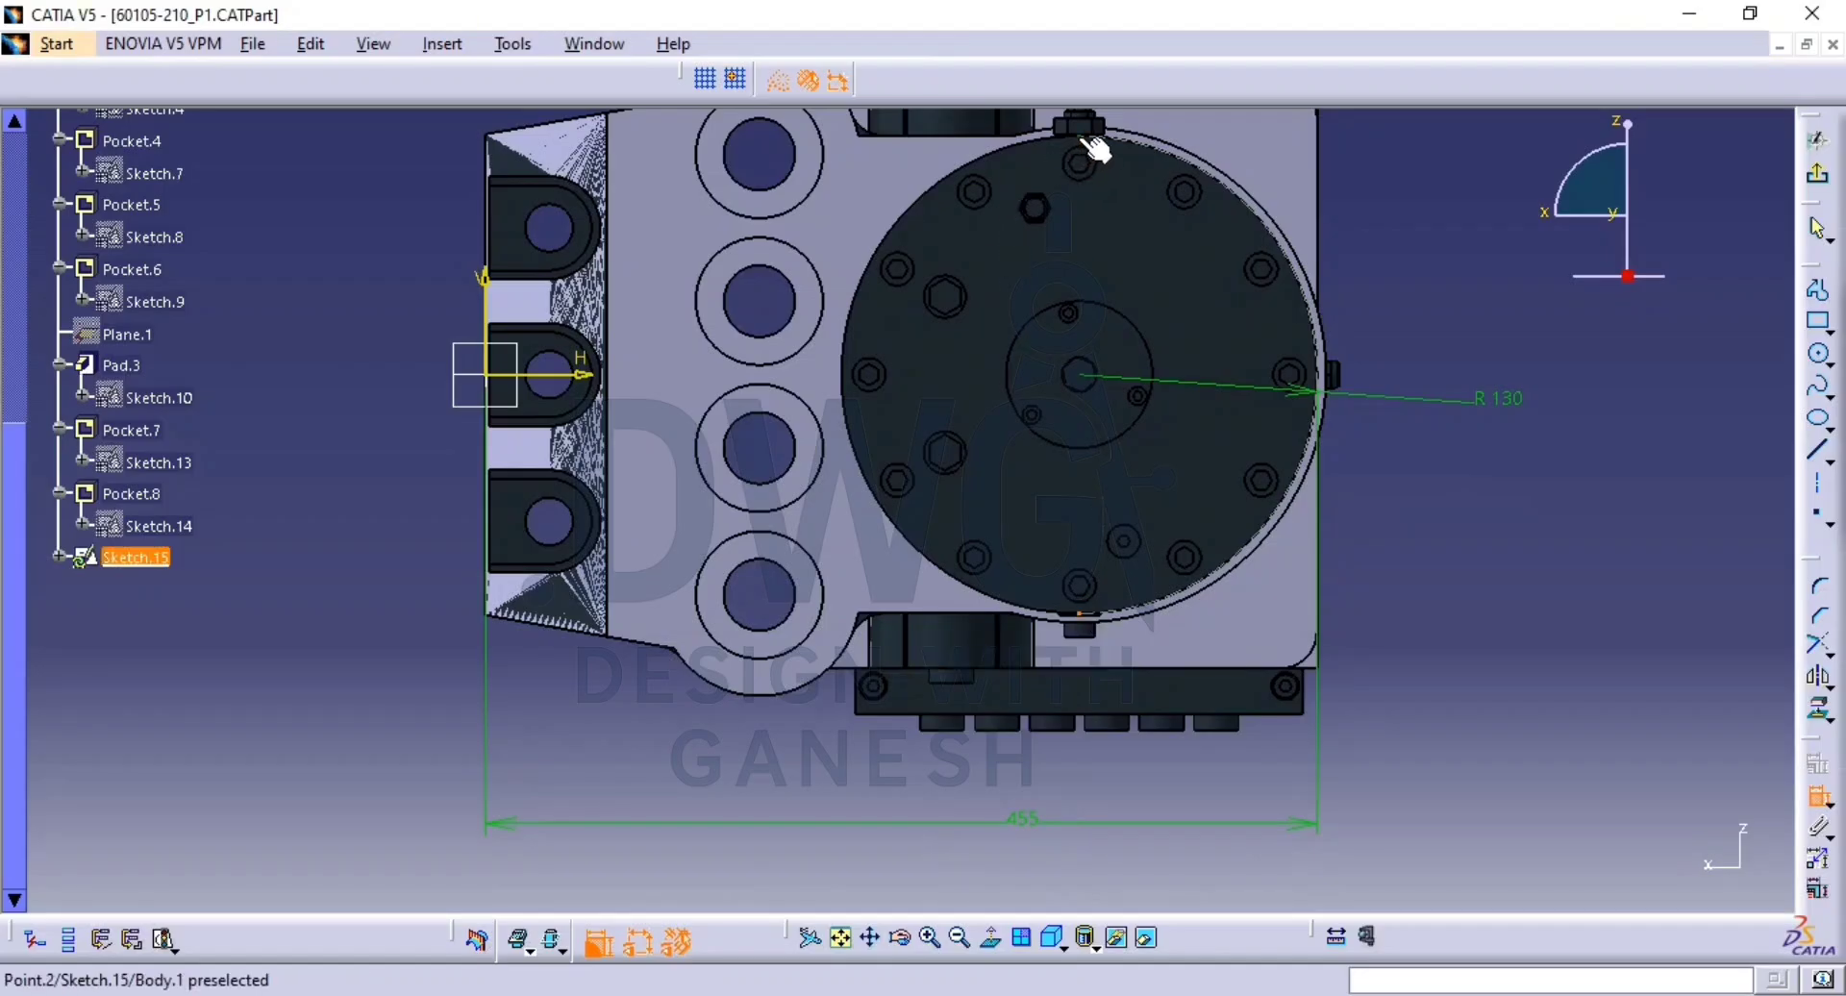
right_click(1508, 325)
click(1635, 506)
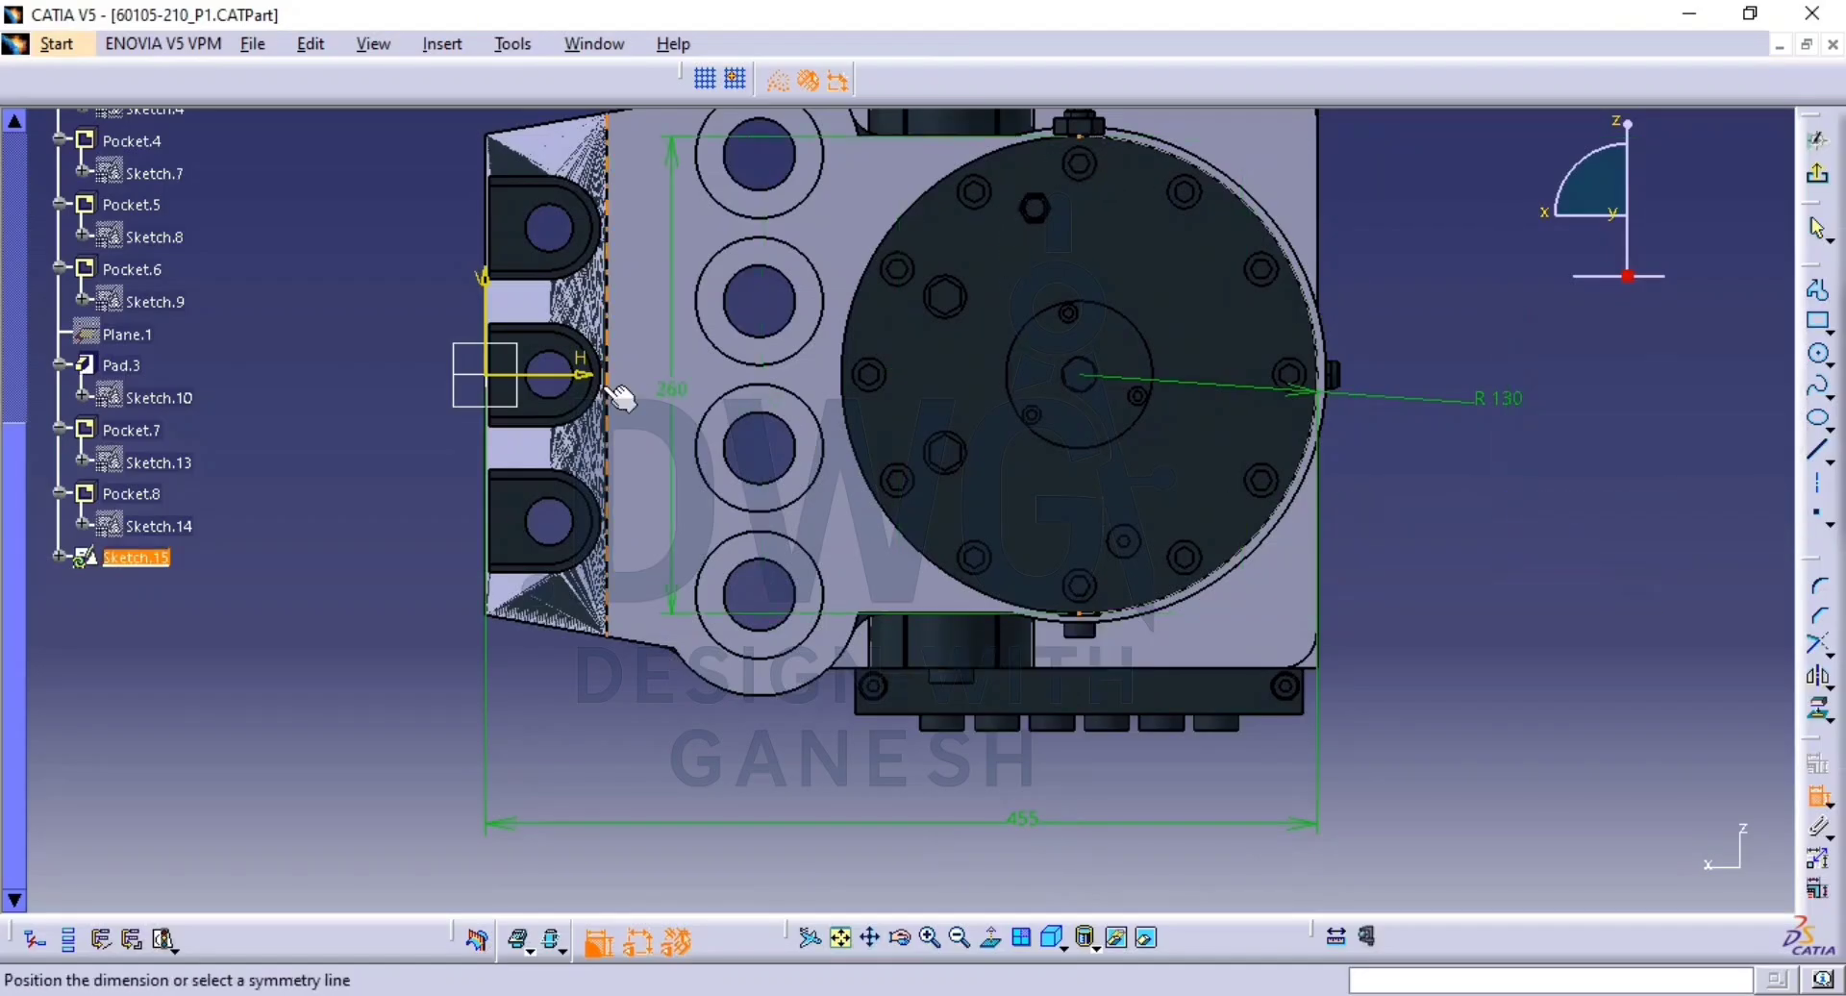
click(583, 376)
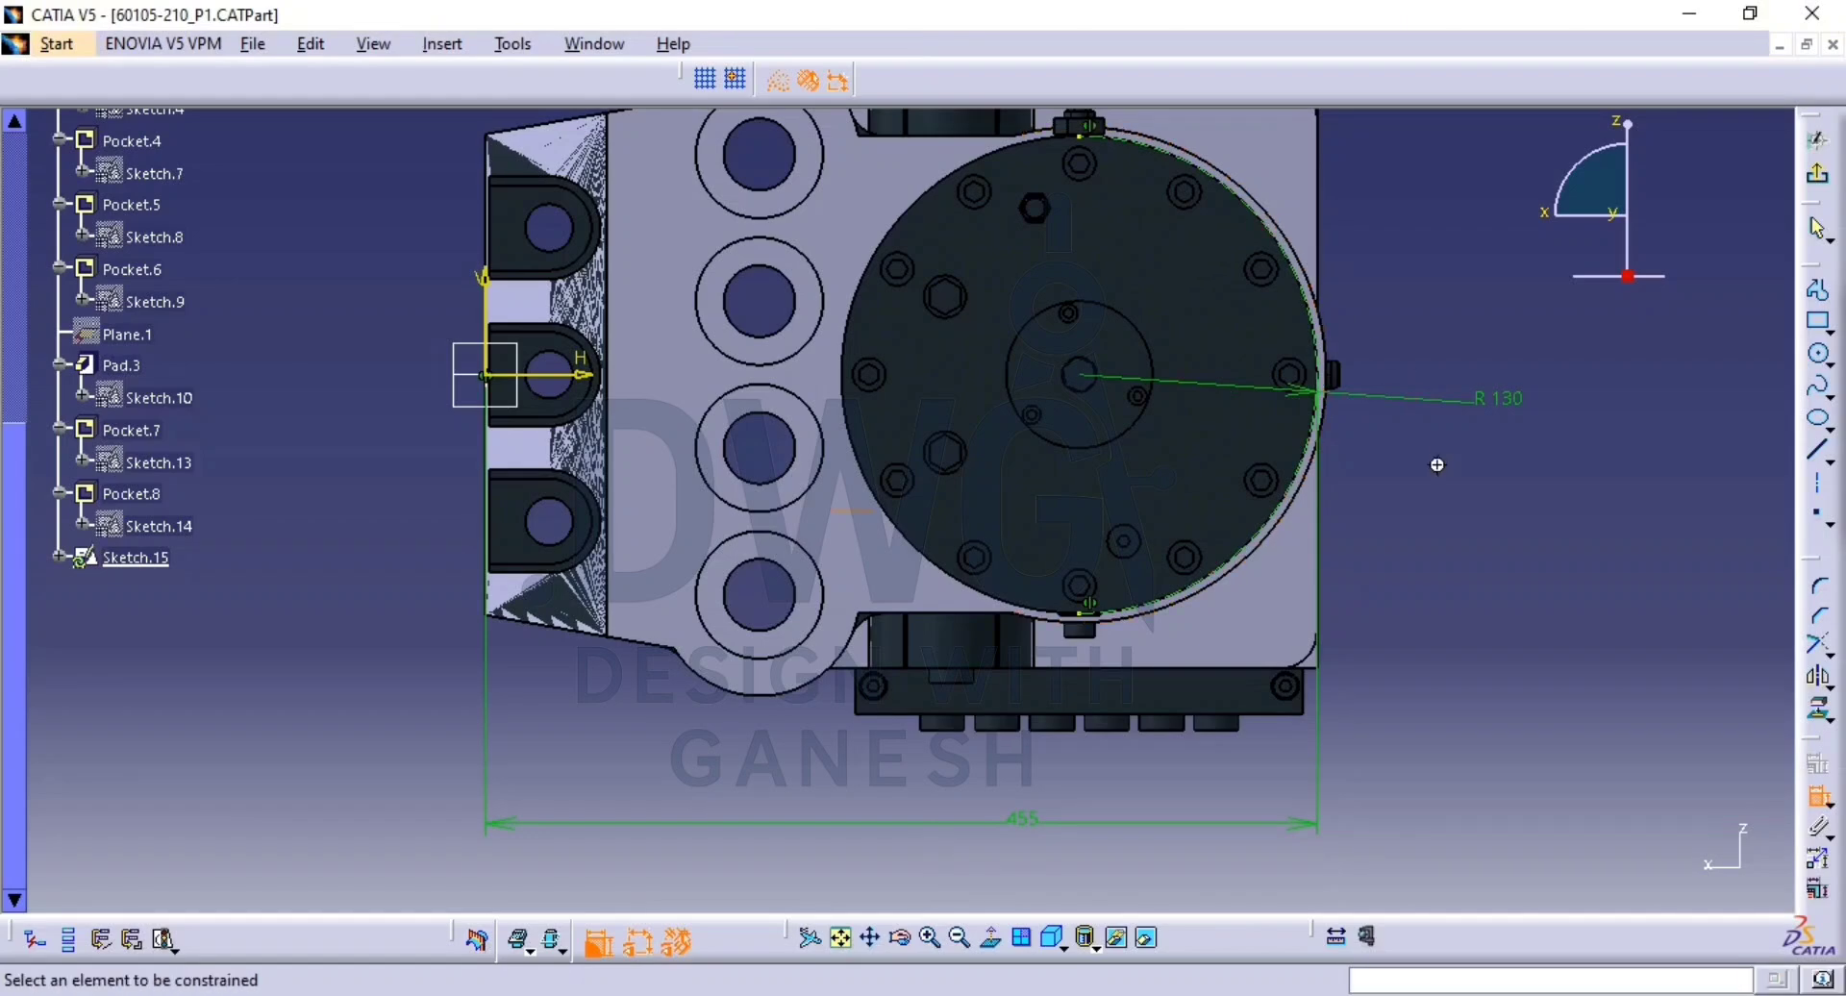
Draw a standard circle from the construction arc's centre out to the arc, and exit the sketch.
middle_drag(1098, 178, 1130, 324)
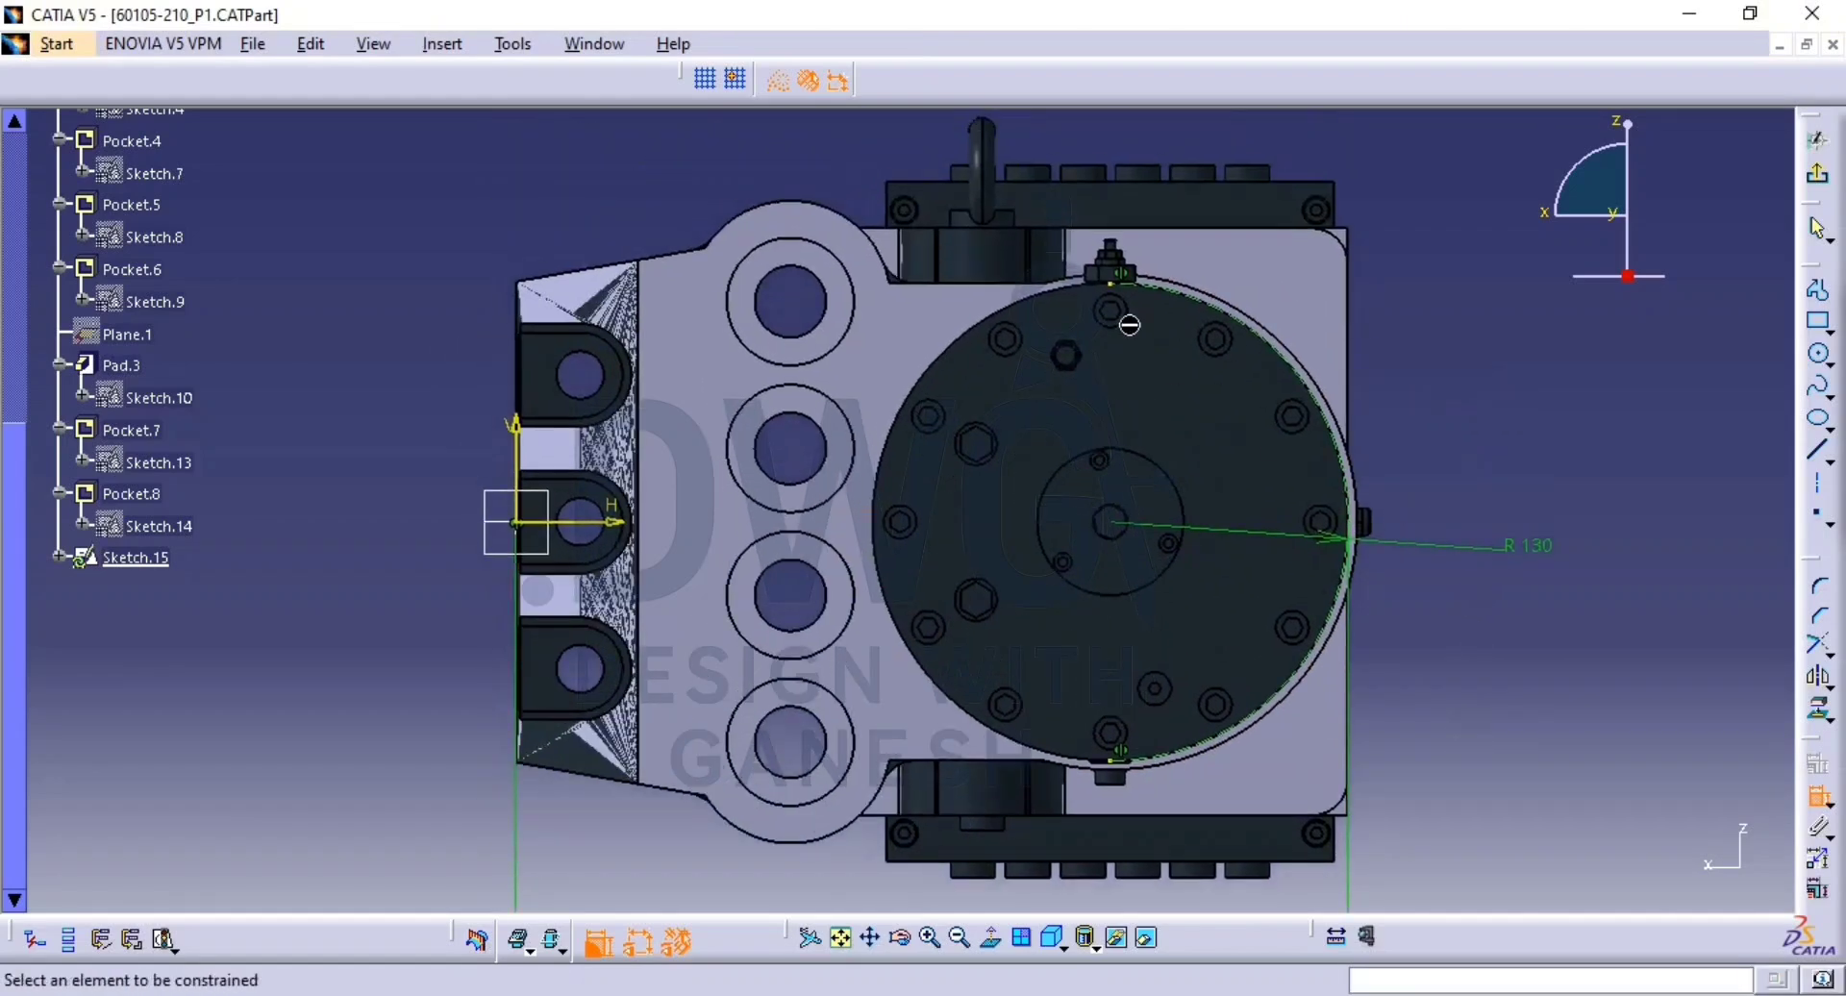
click(1820, 360)
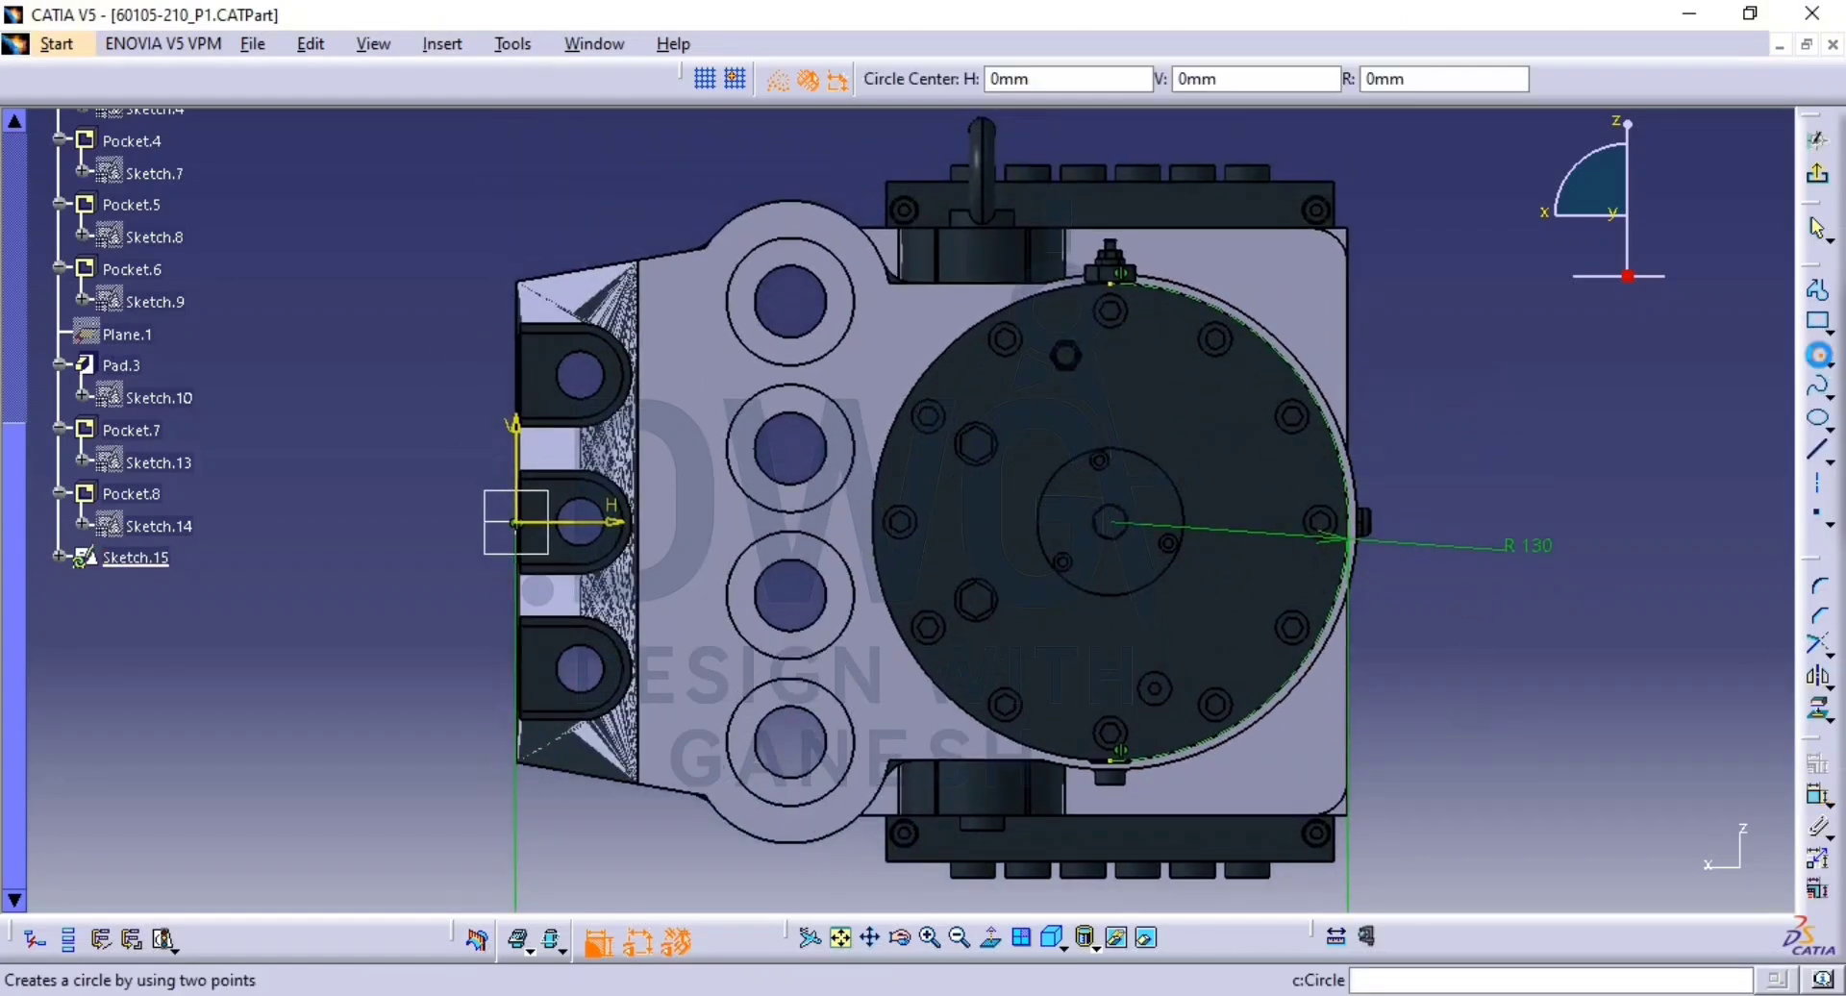
click(781, 80)
click(1111, 522)
click(1219, 310)
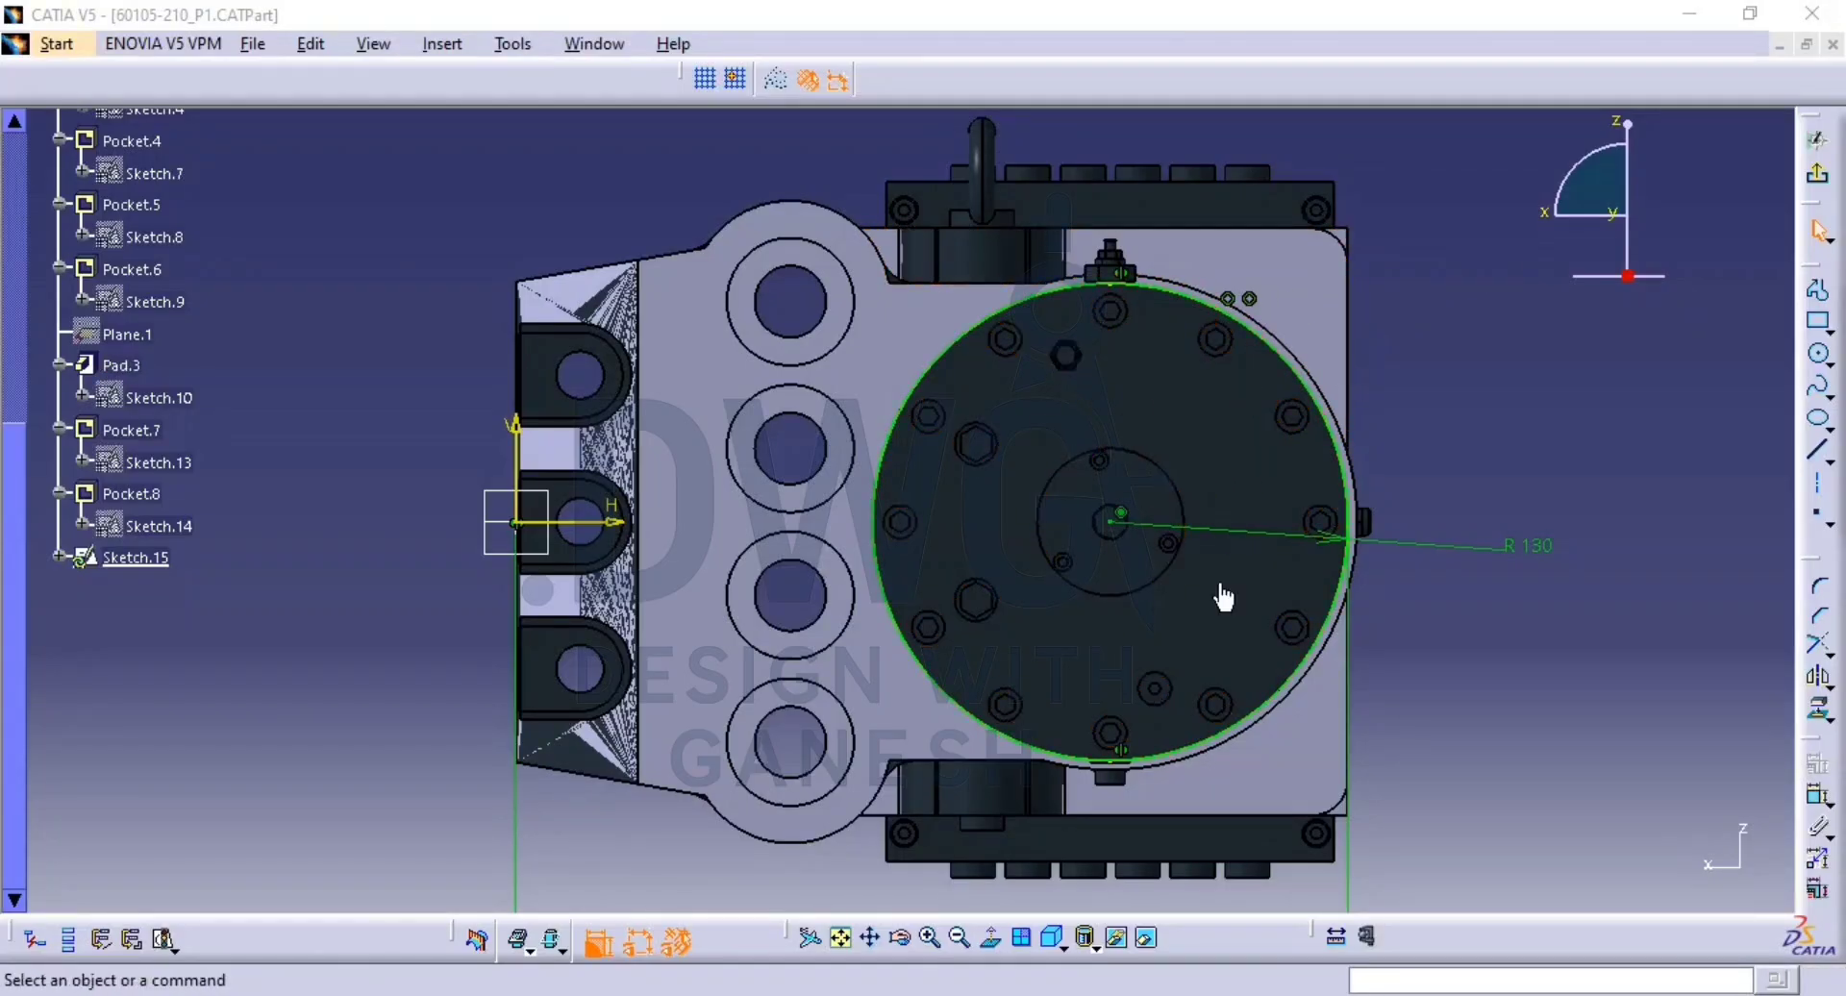
click(1818, 179)
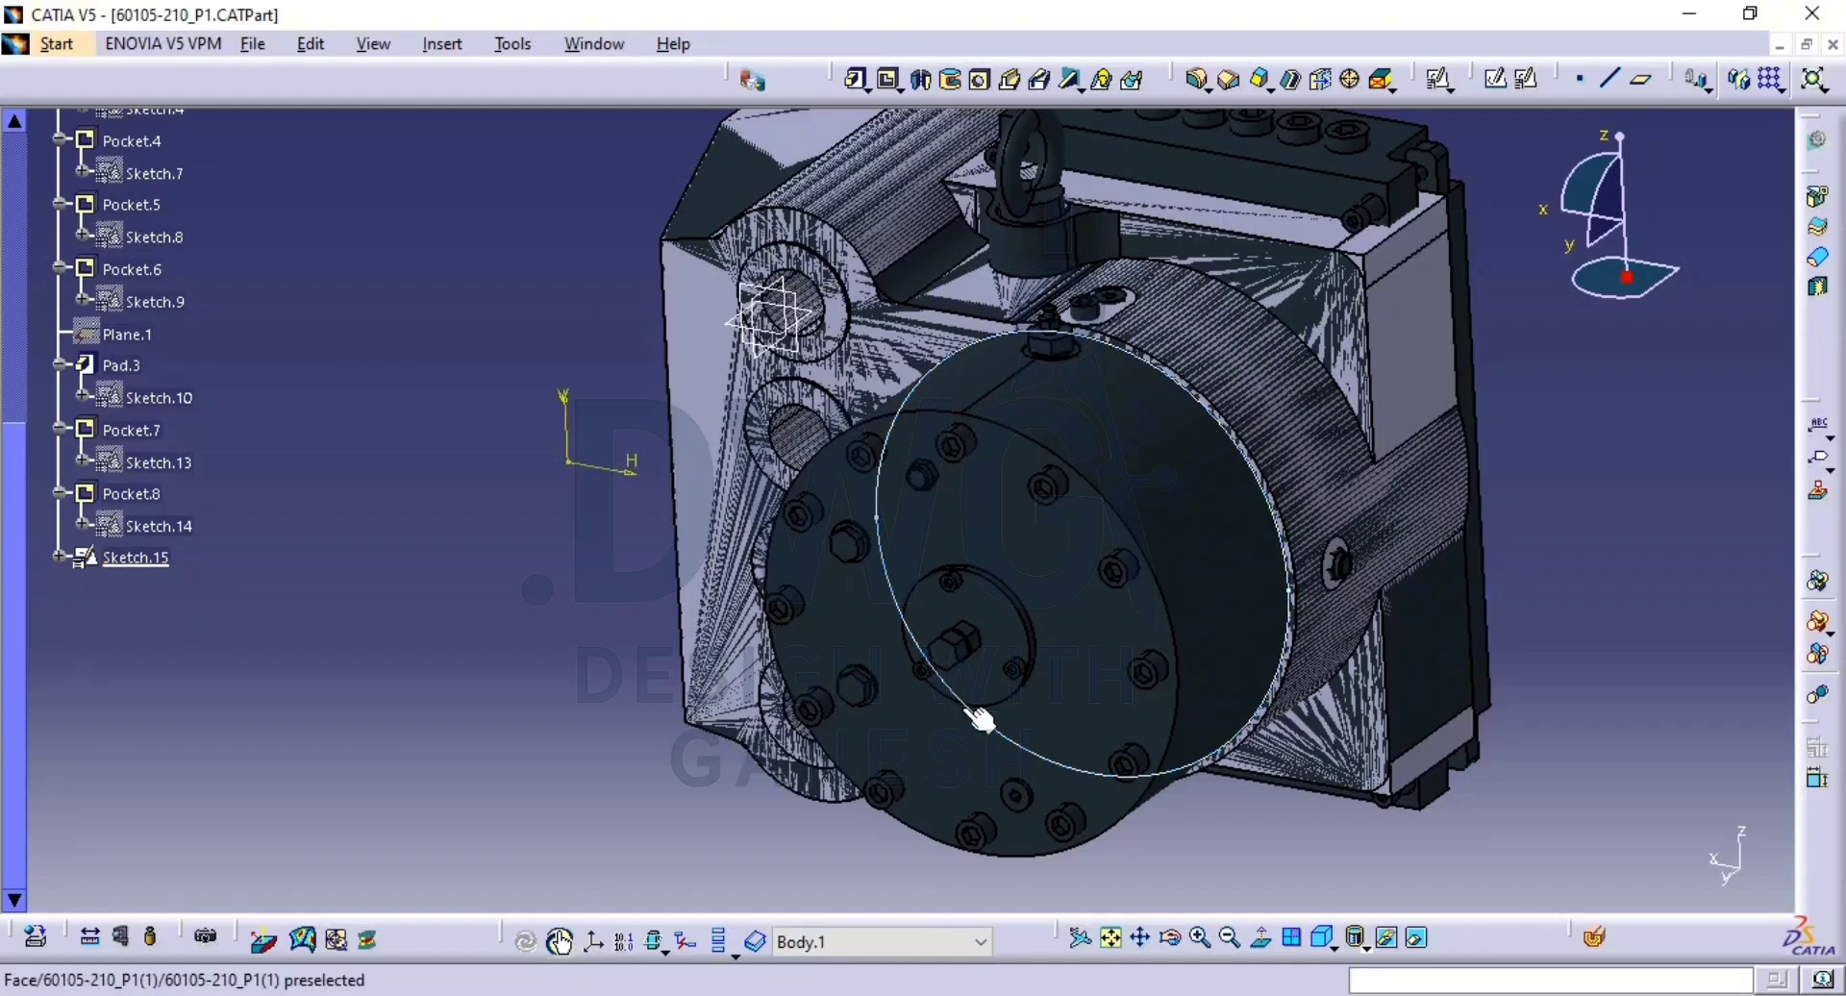
click(154, 562)
right_click(143, 558)
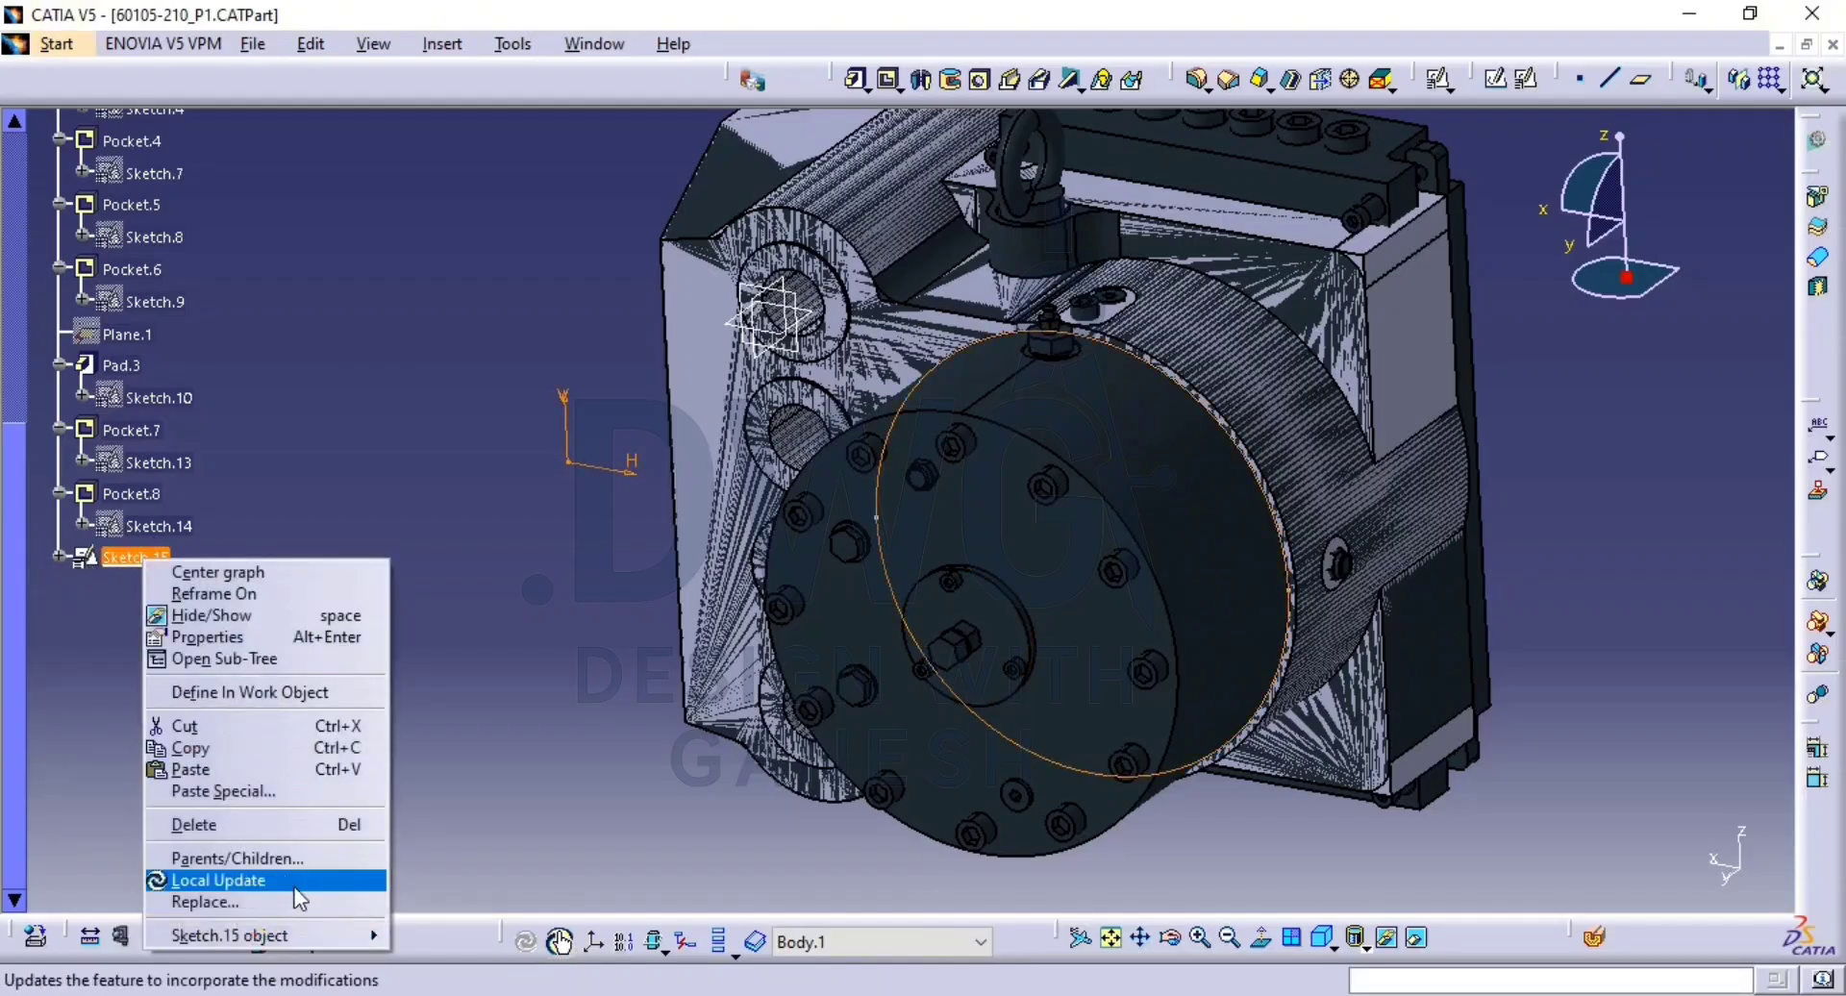
mouse_move(306, 928)
click(510, 717)
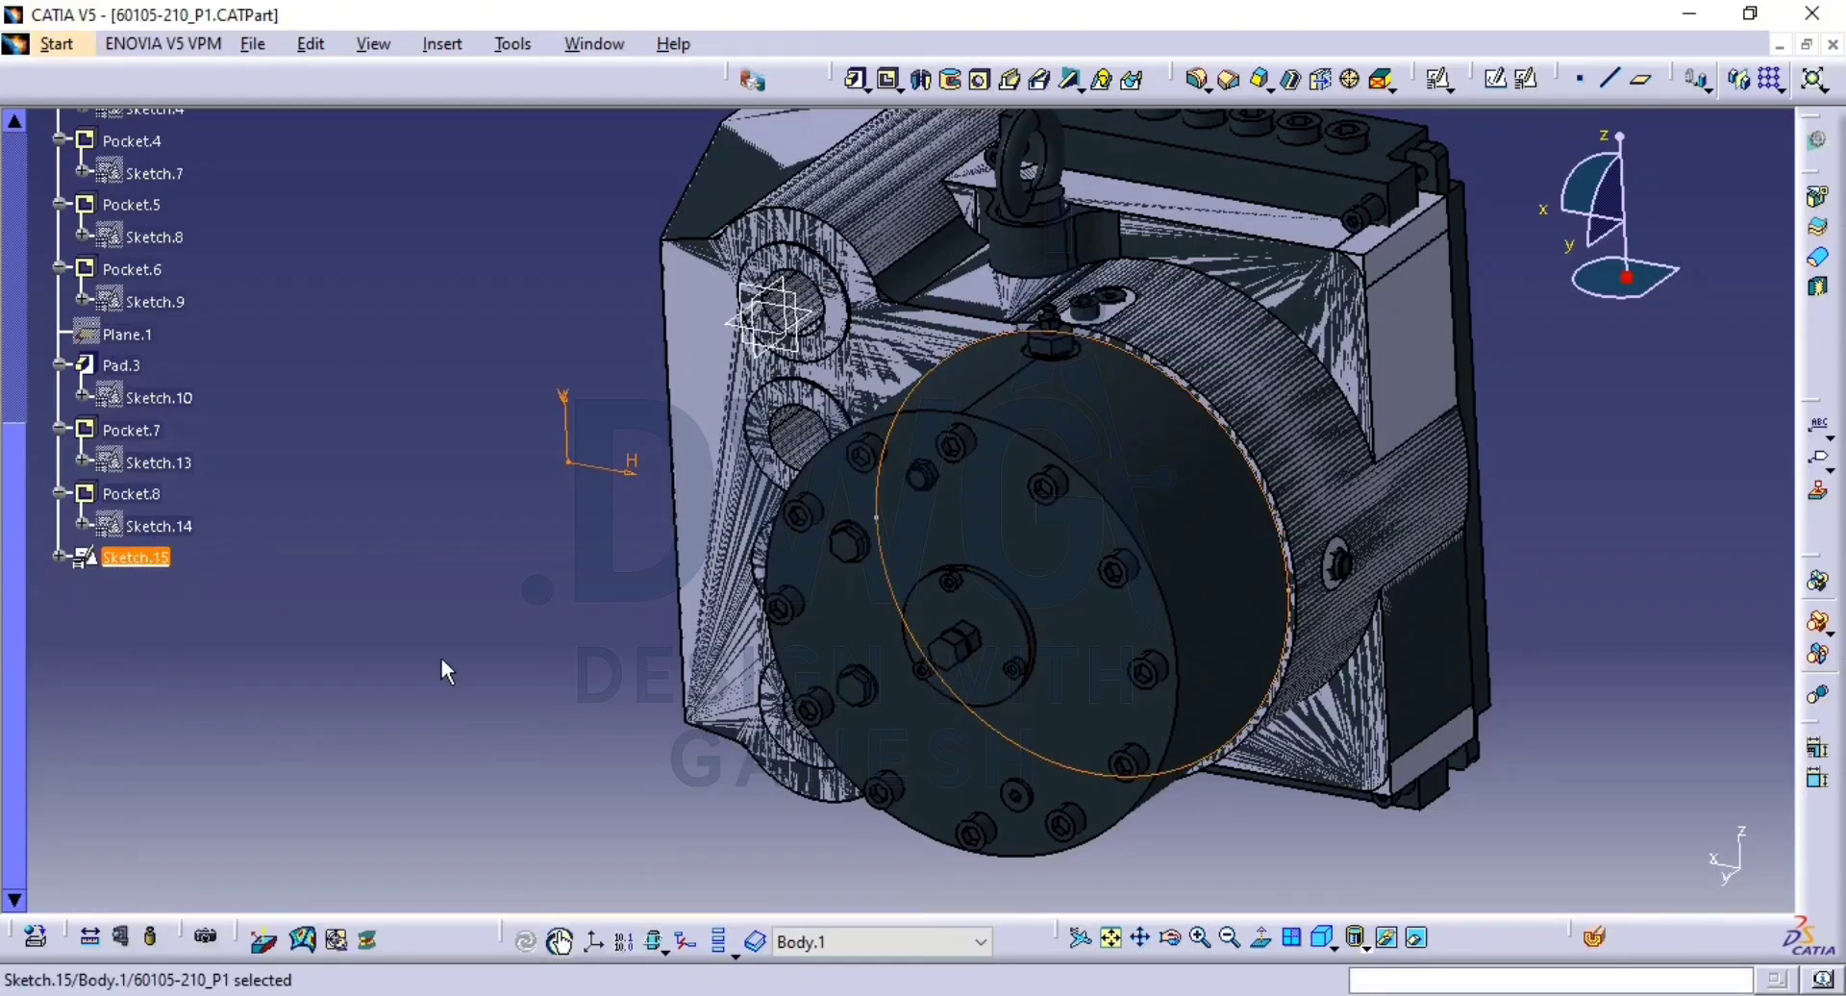
Hide the reference geometry and reopen Sketch.15 to check its circle against the bore, then exit it.
click(1523, 781)
right_click(1073, 609)
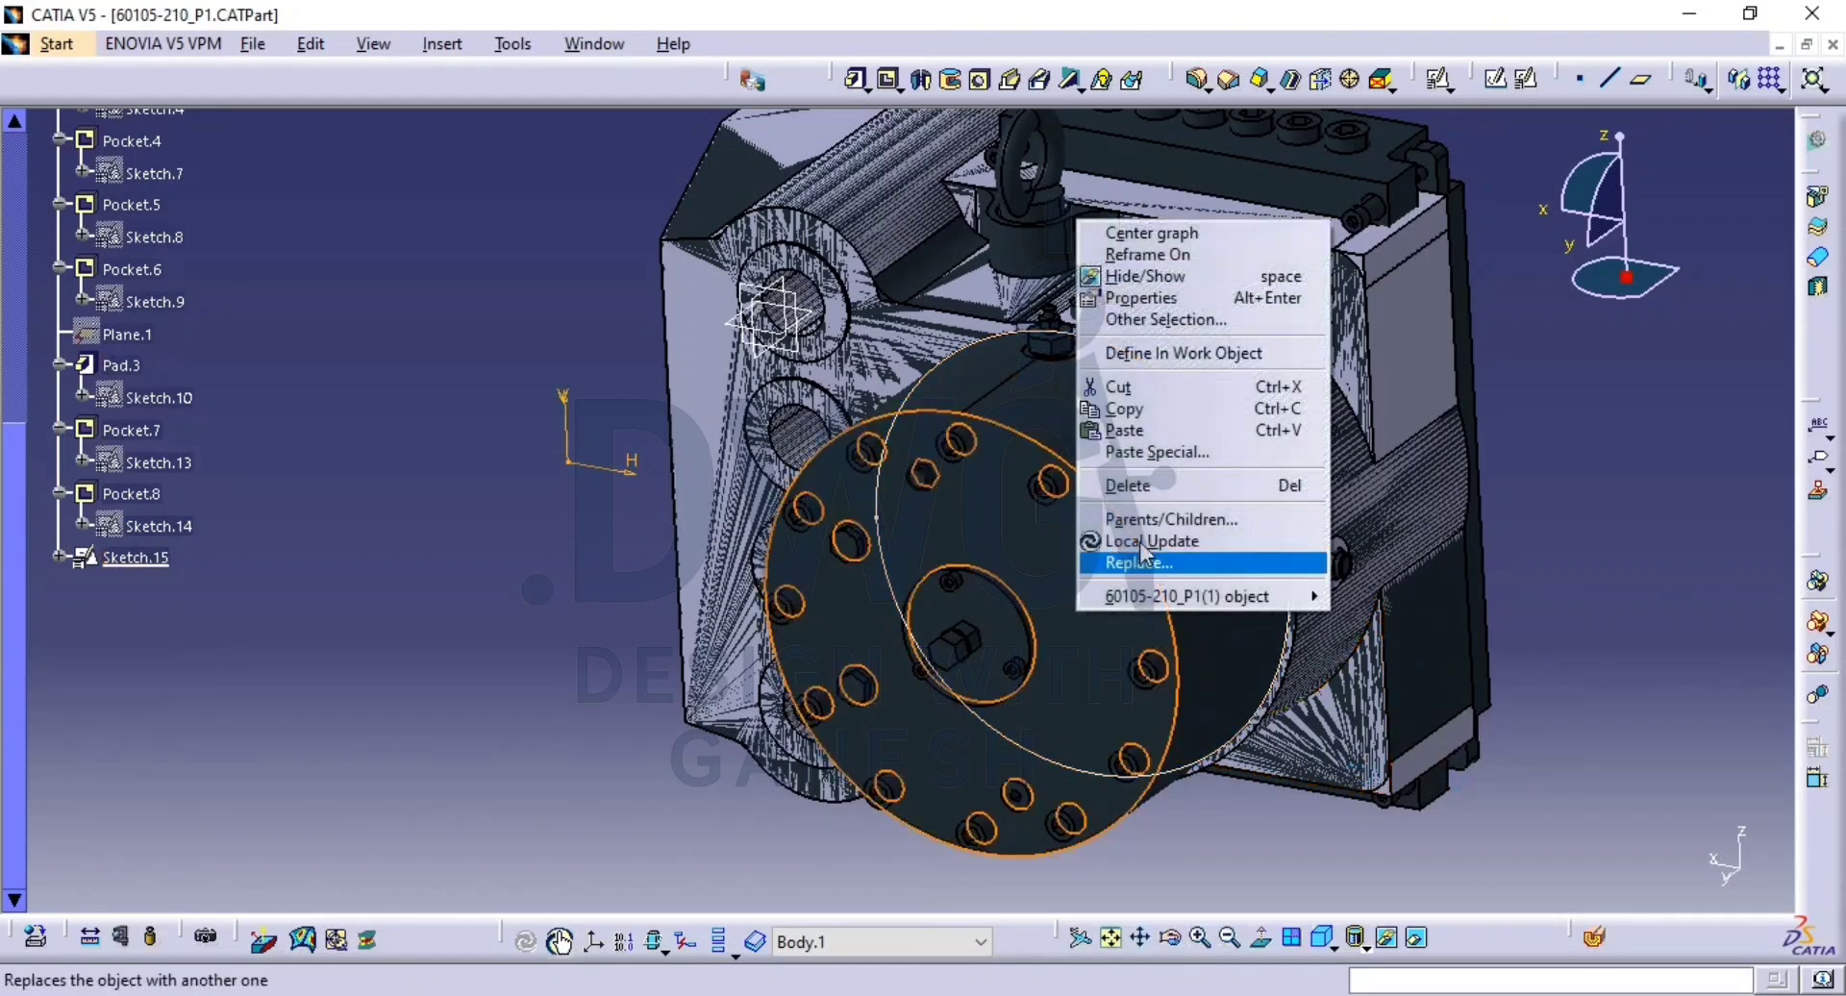
click(1233, 279)
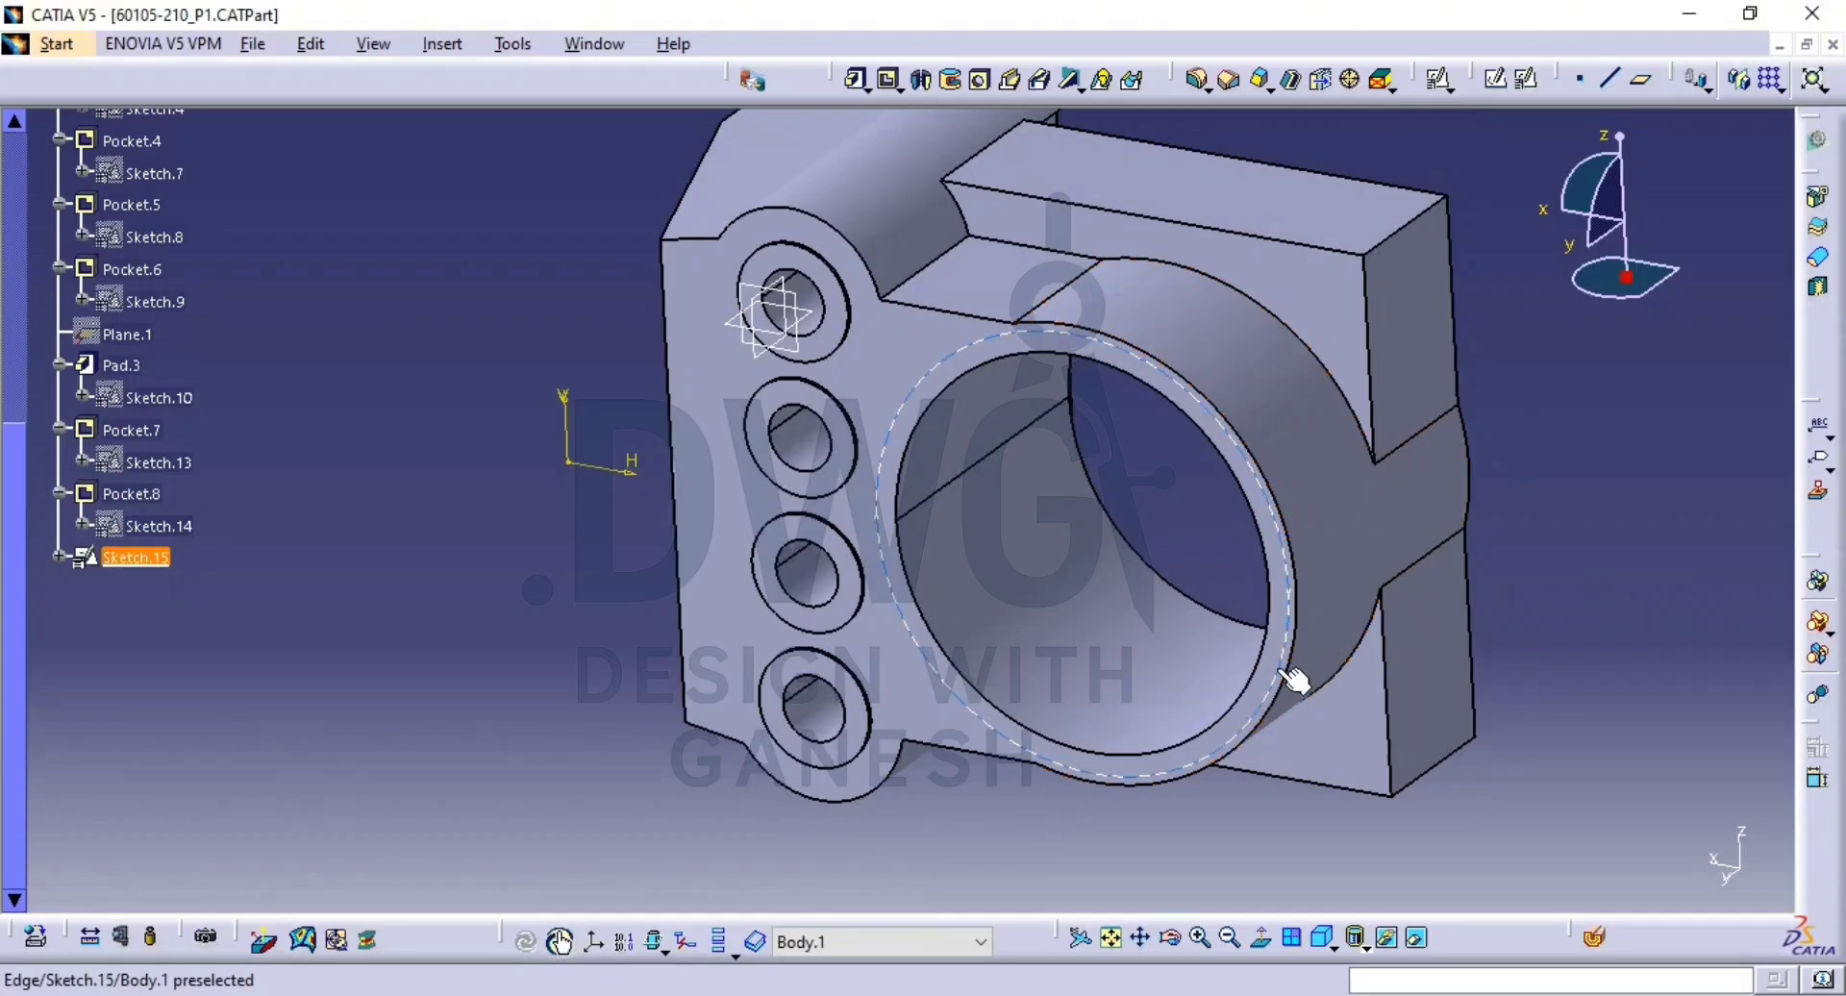
click(135, 559)
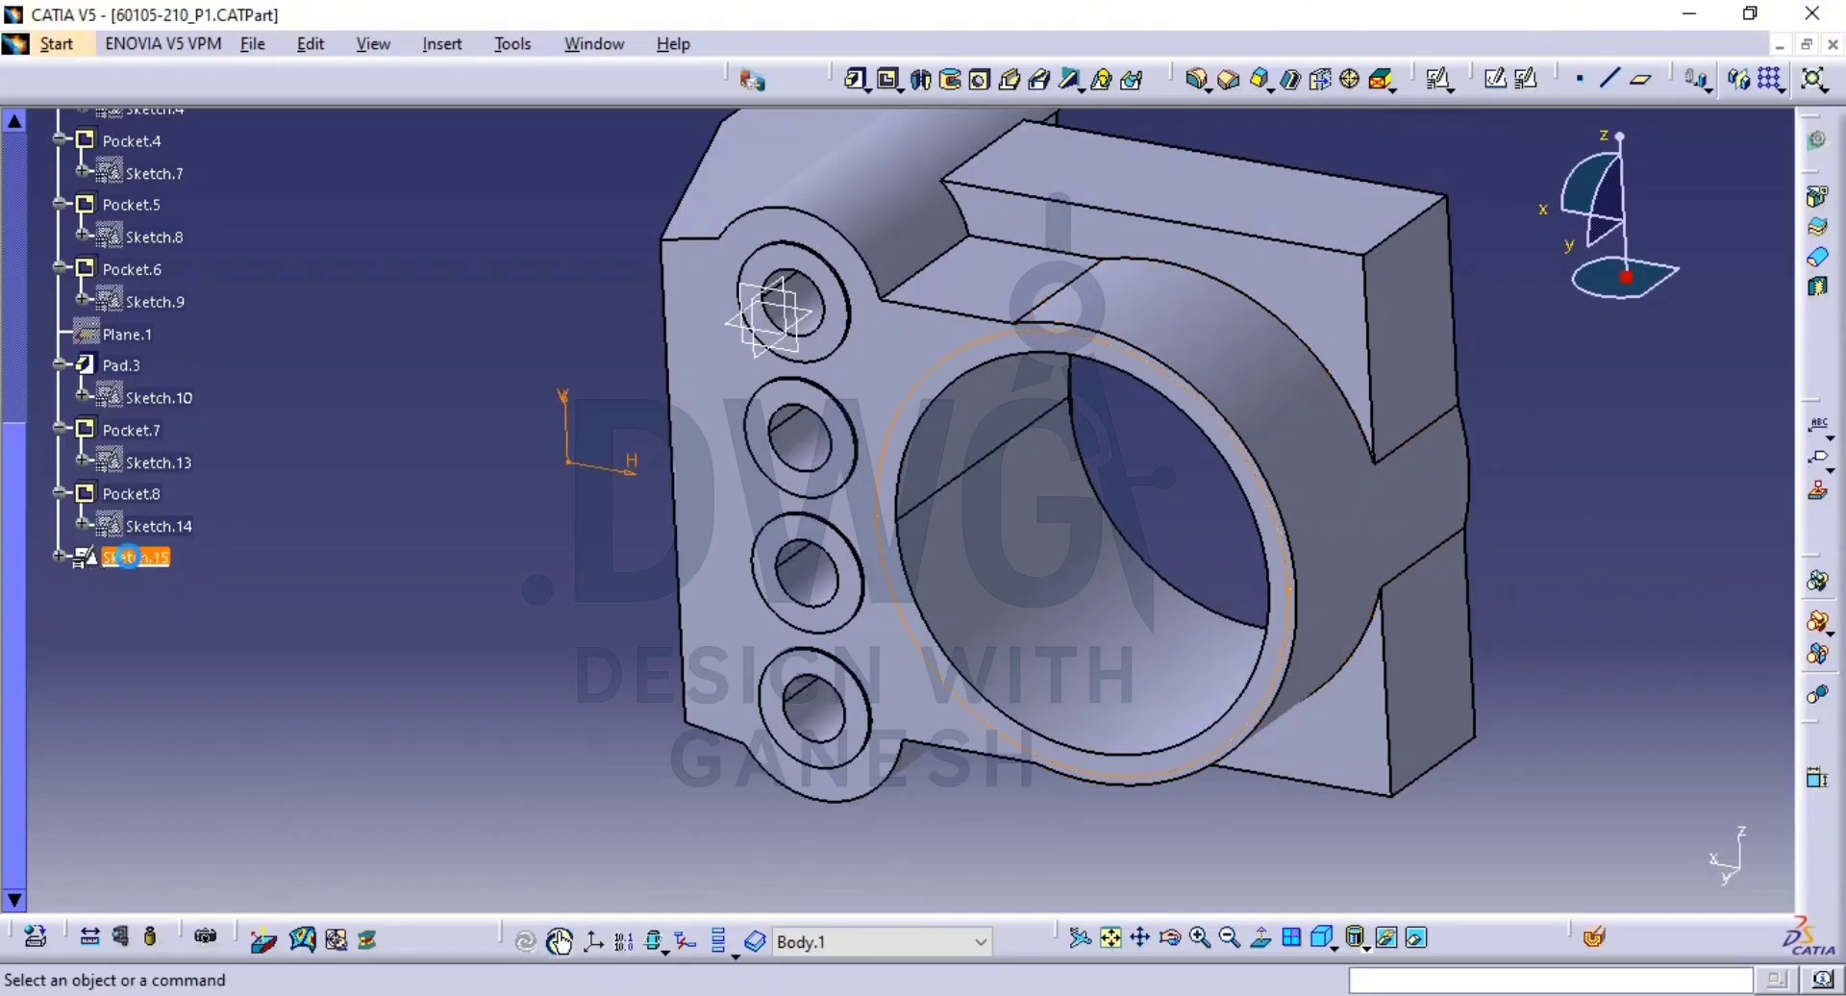
double_click(128, 558)
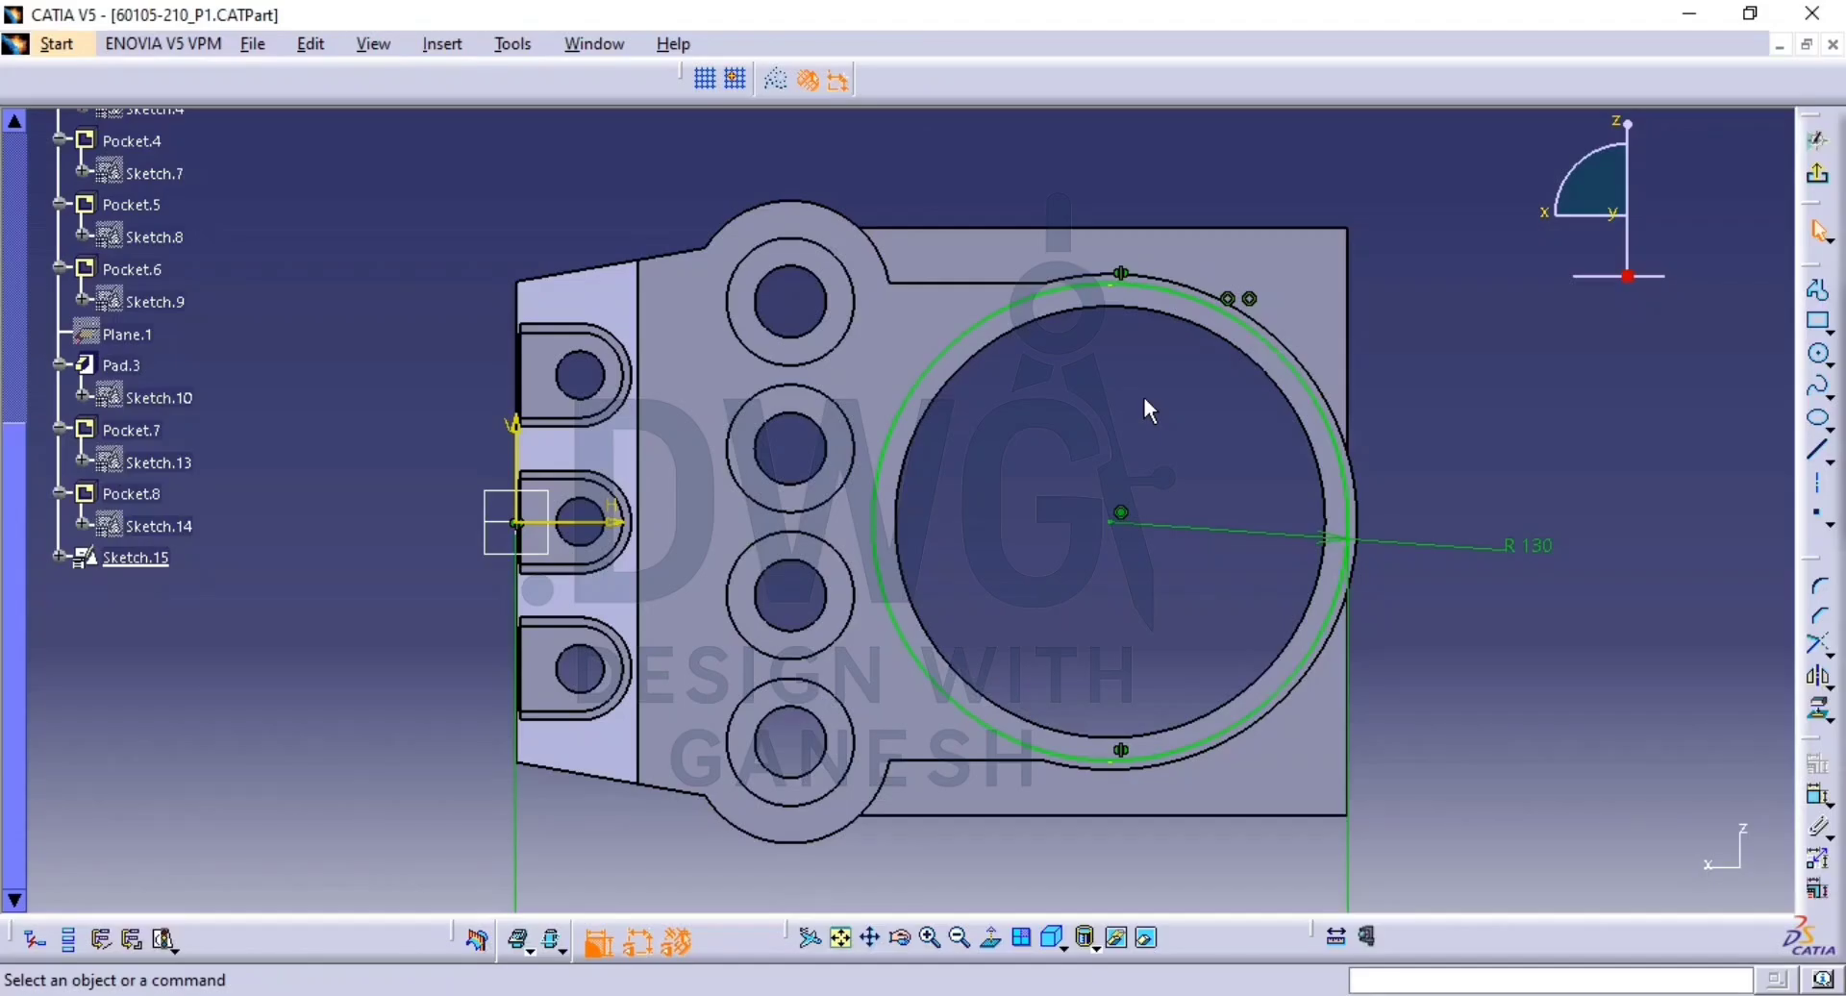
click(1831, 177)
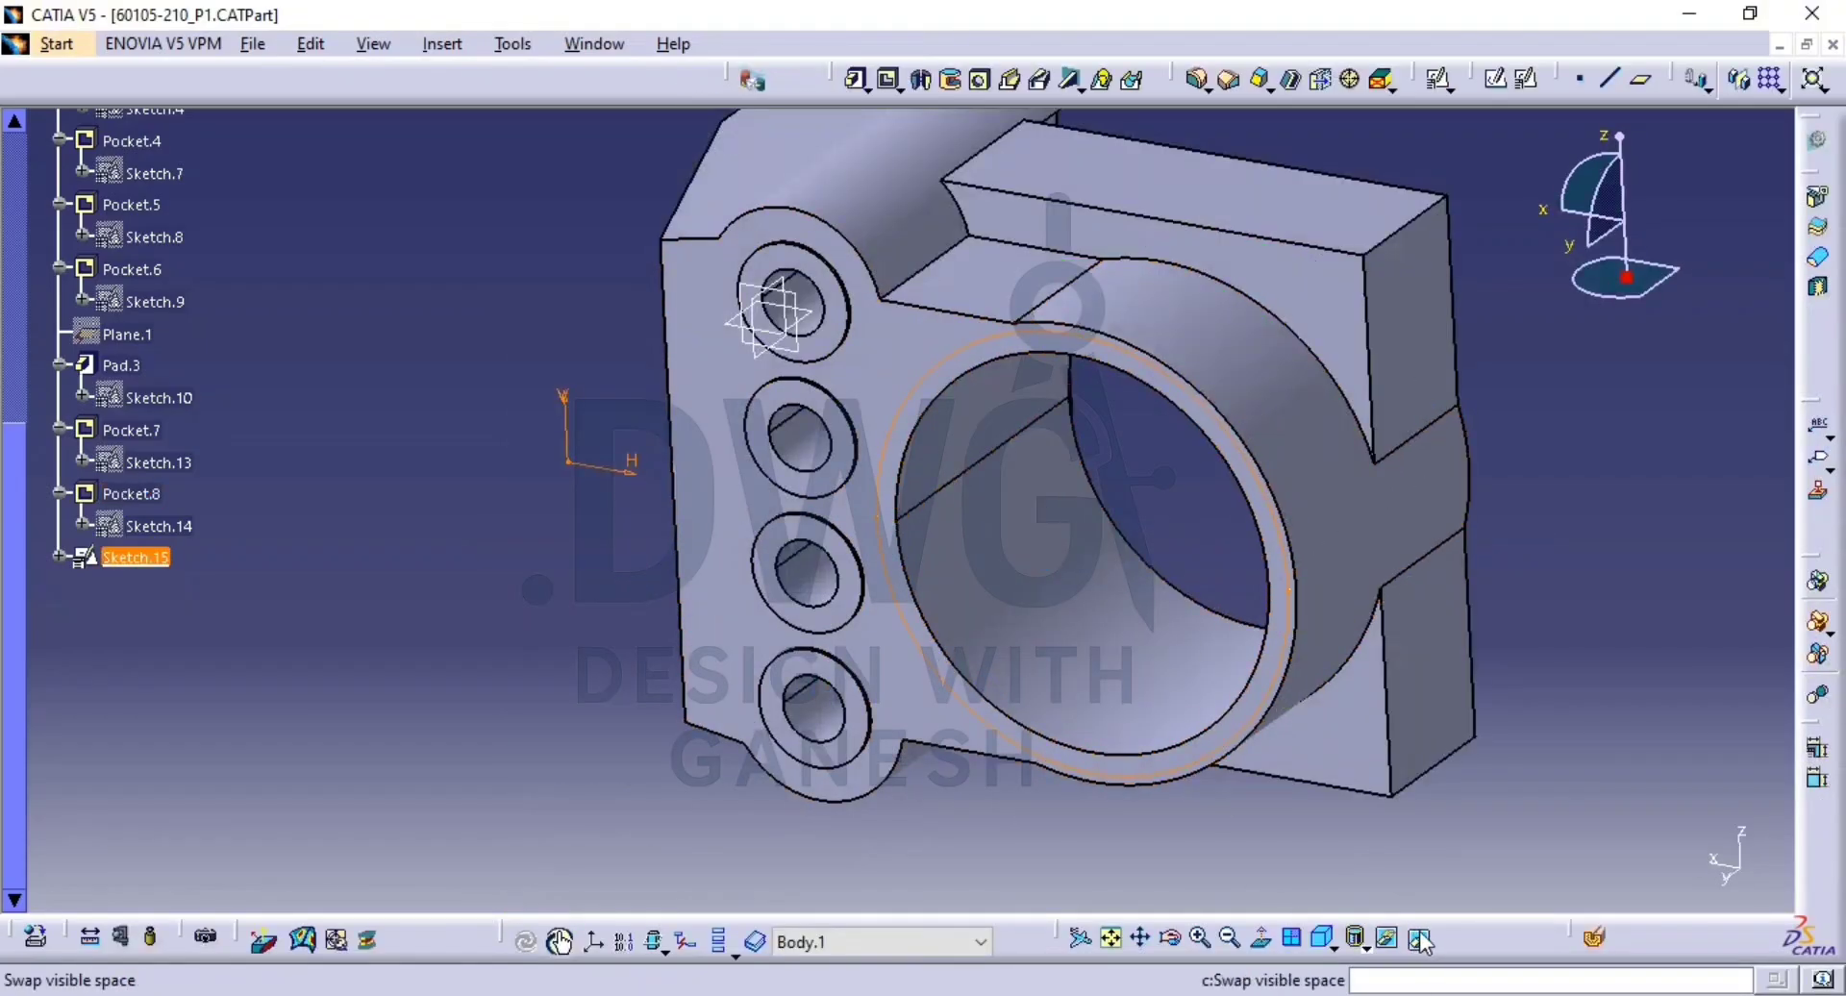
Show the hidden reference geometry again and return to the visible space.
click(1421, 941)
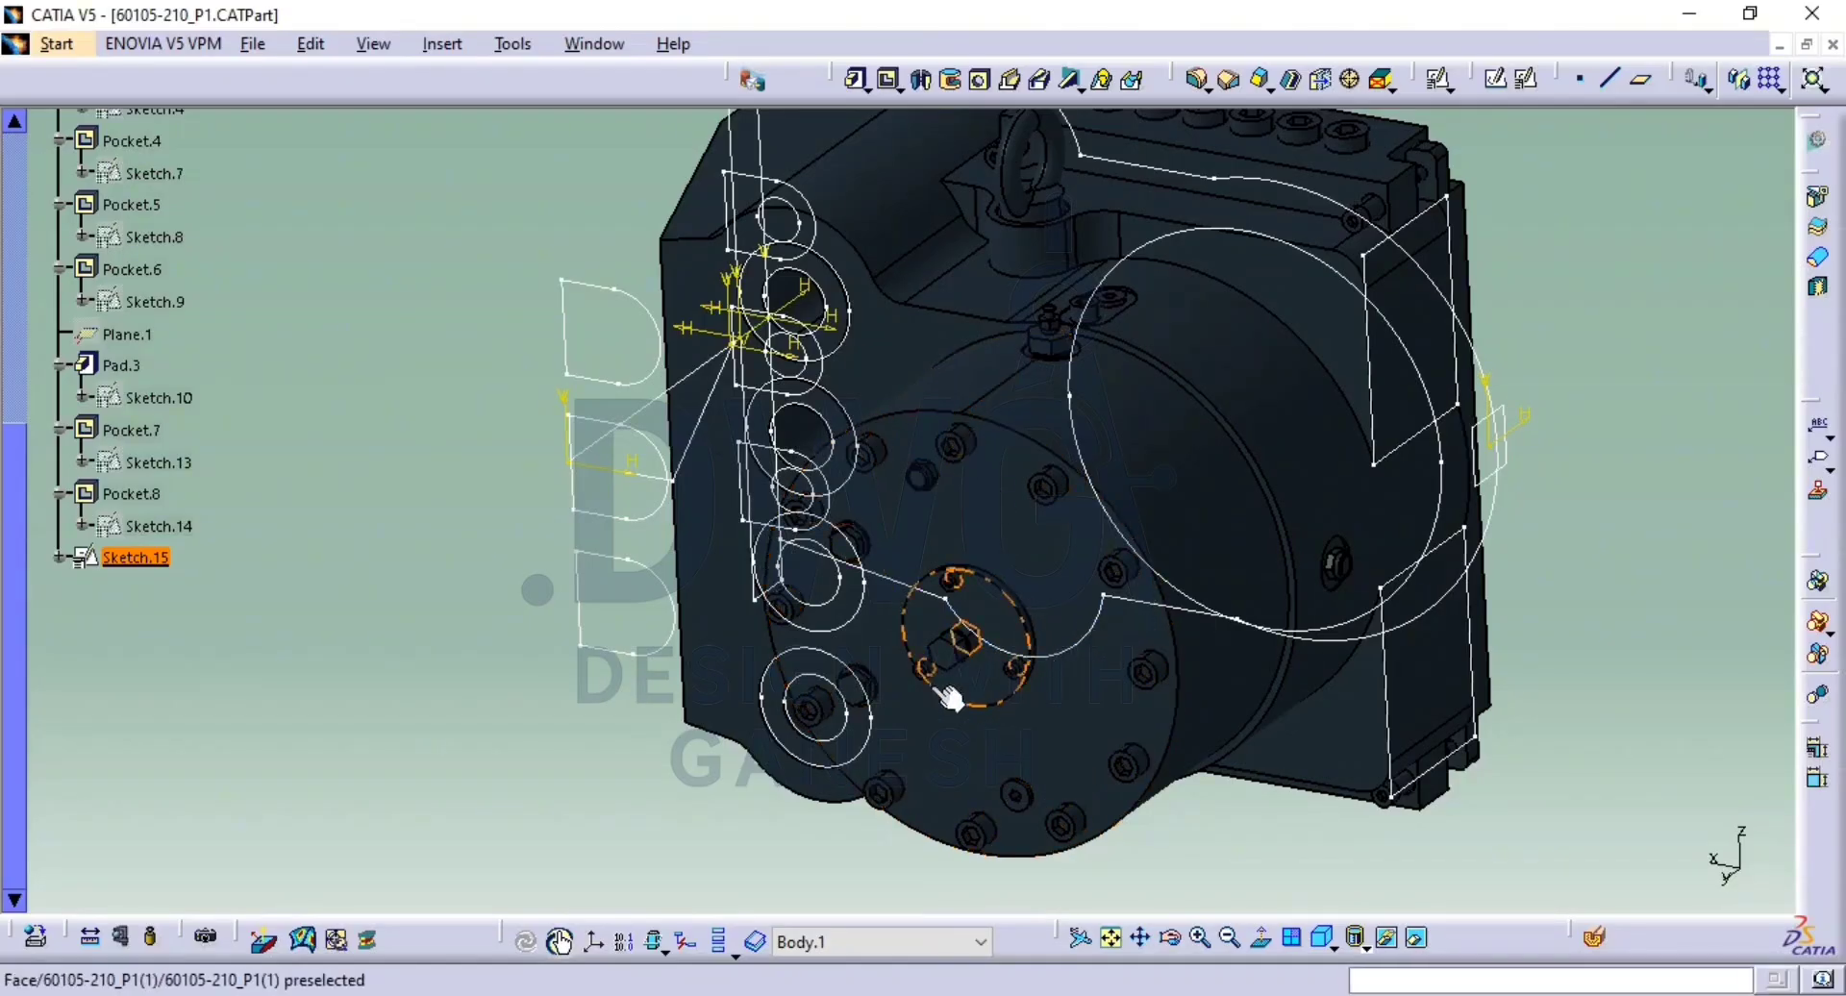
click(1419, 941)
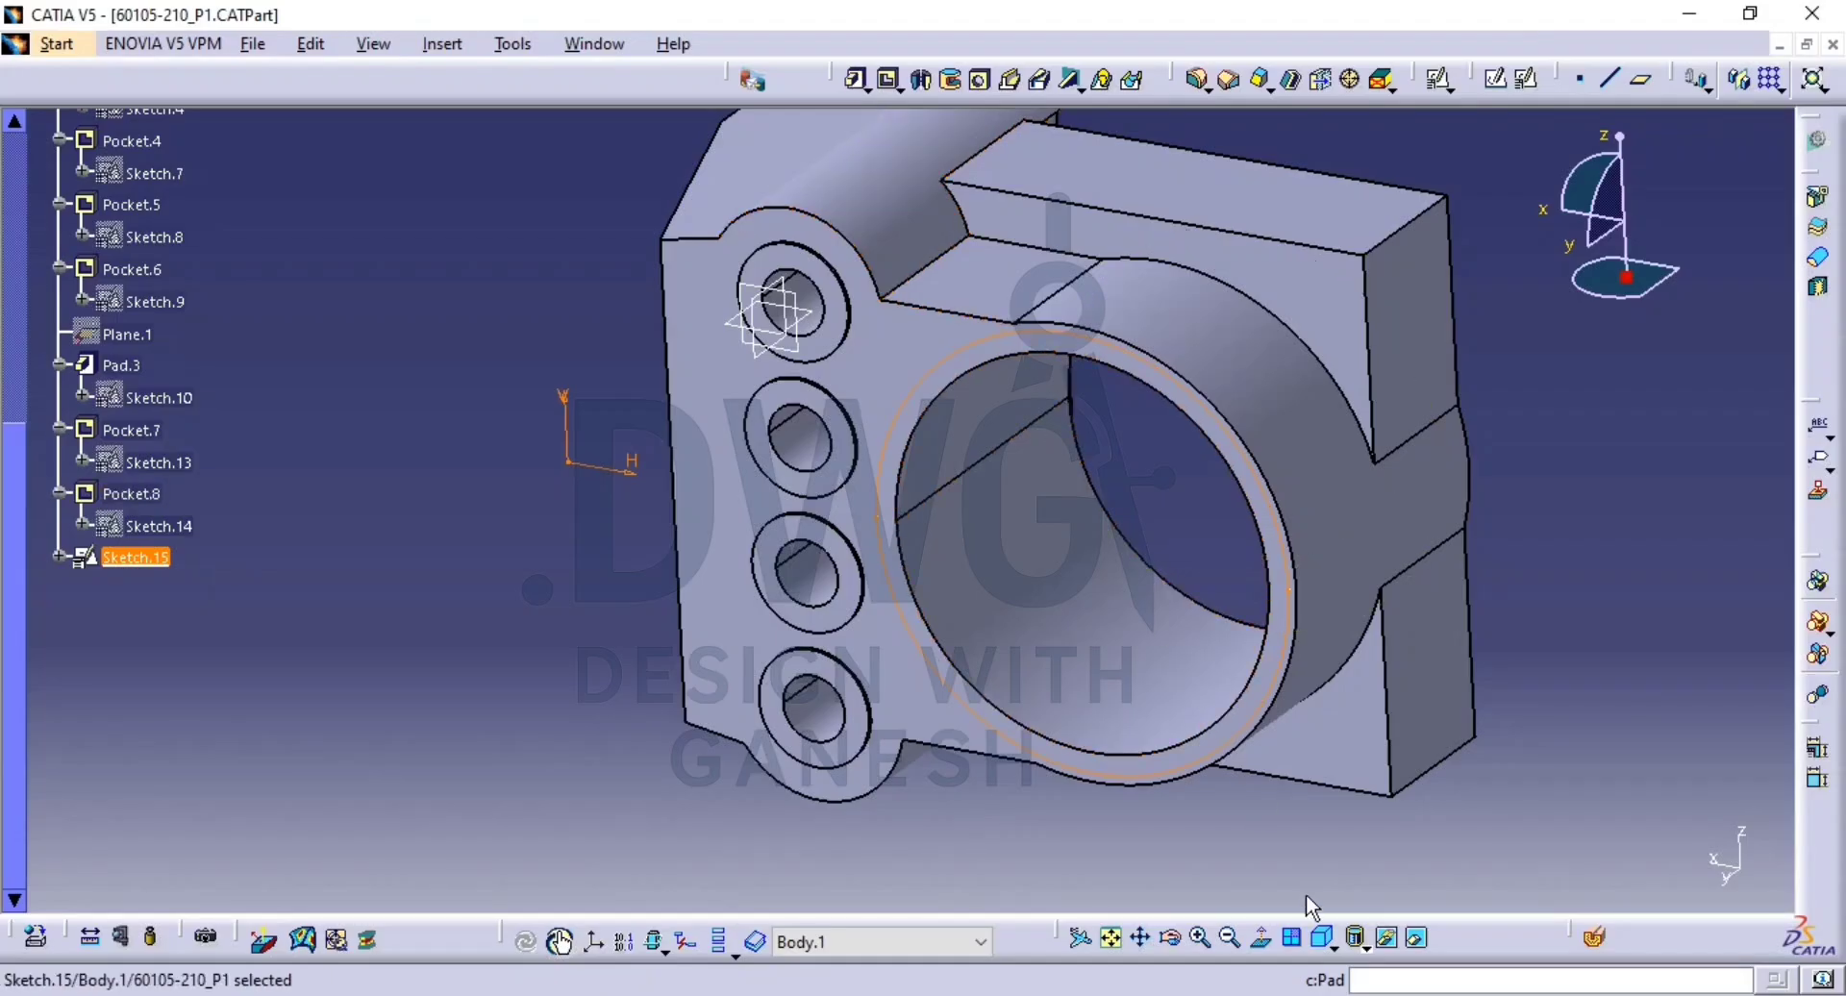
click(1413, 939)
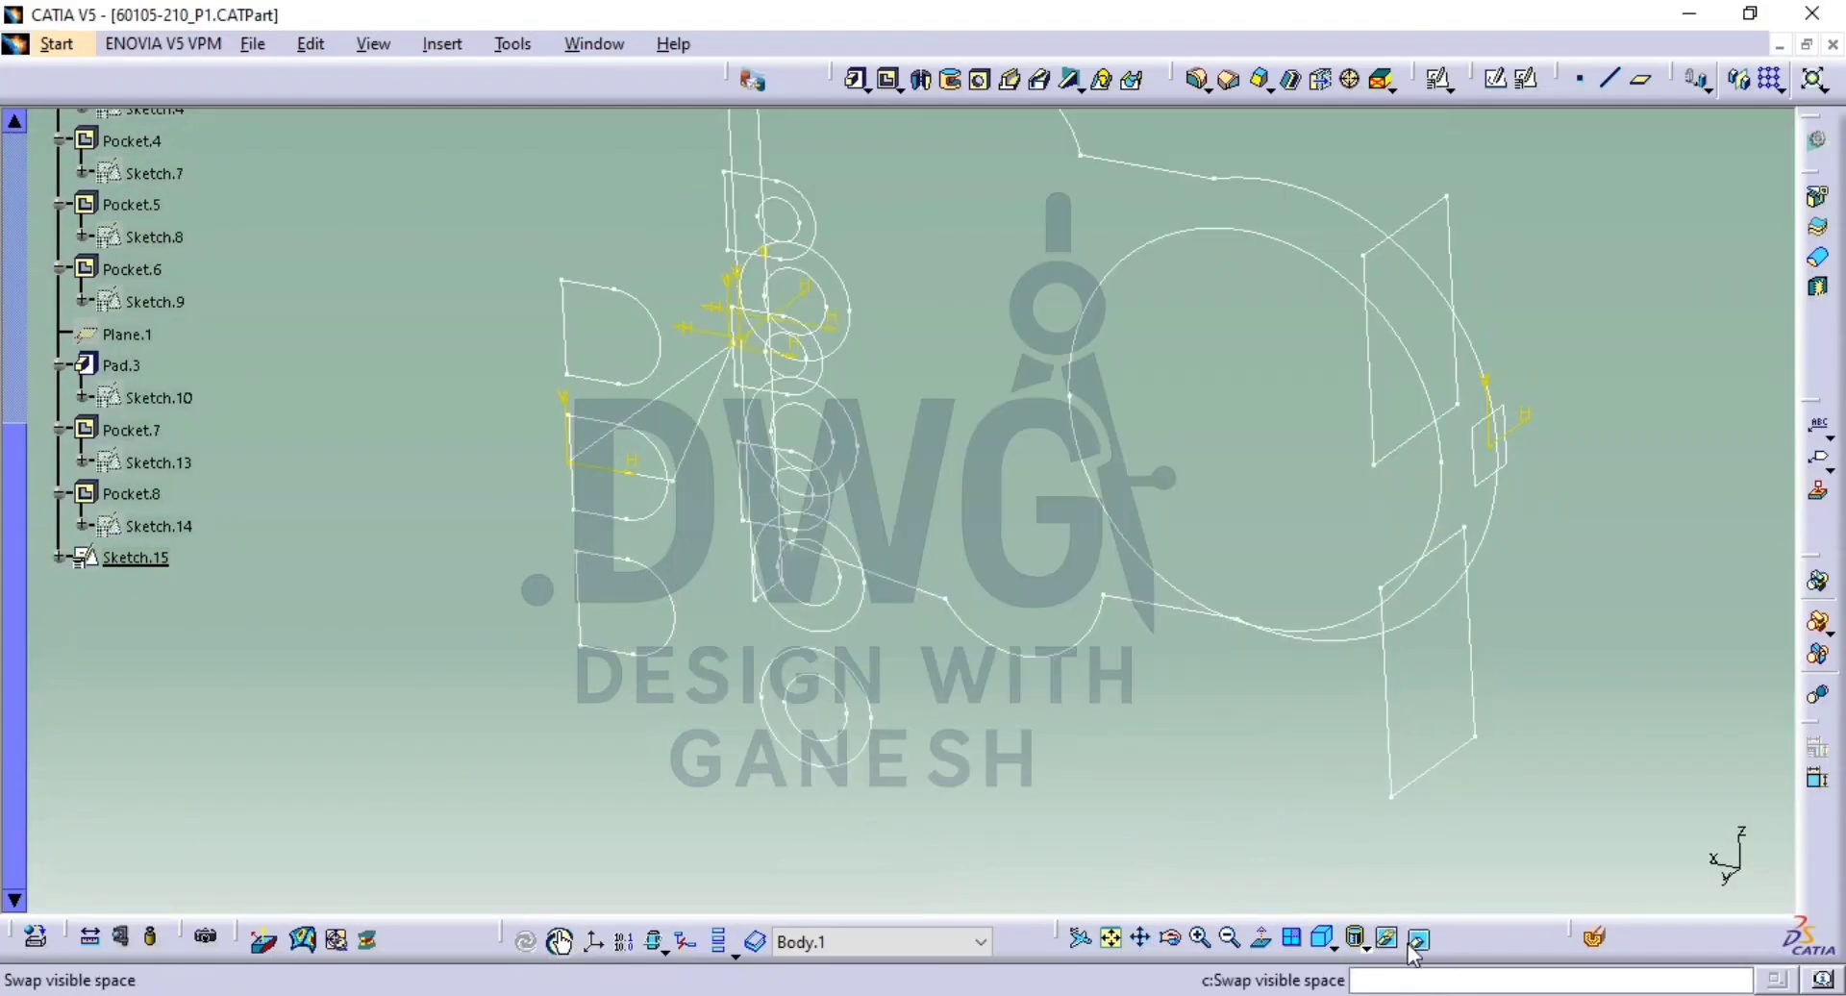
click(1413, 938)
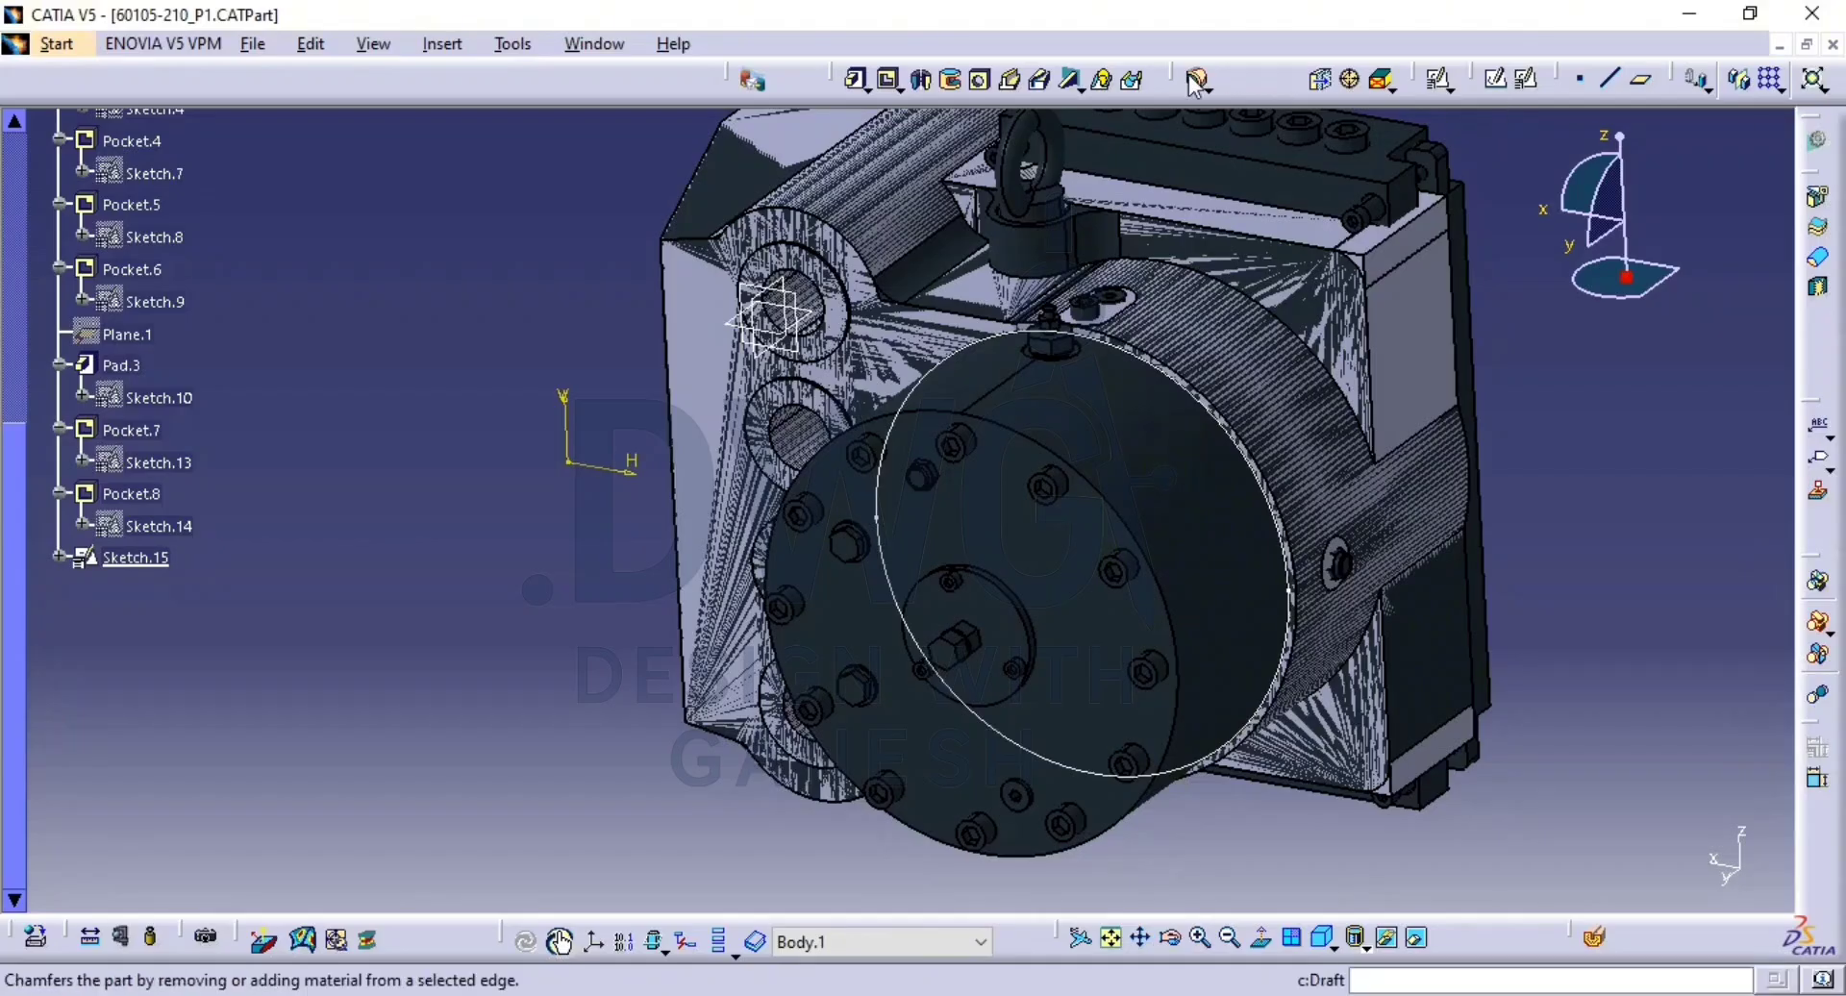
Set up a 122 mm pad of Sketch.15, taking its length by measuring between the flat bore-side face and the cover's front face.
click(856, 80)
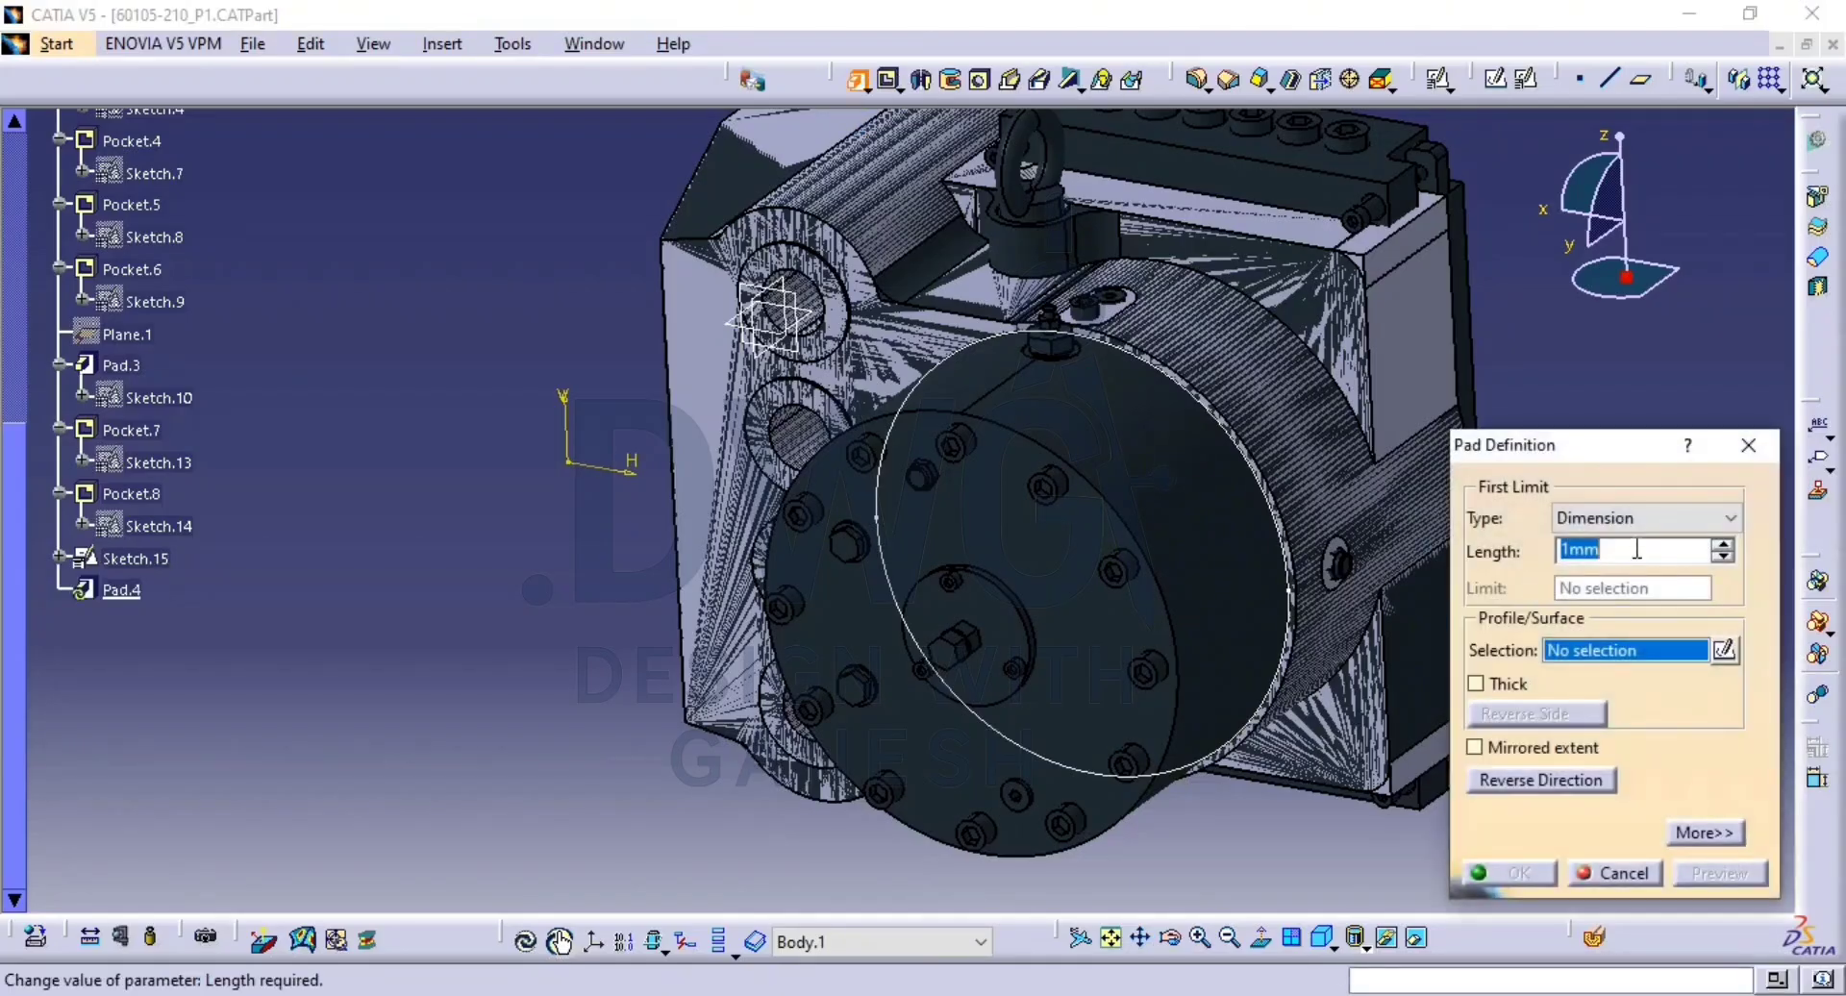
right_click(1627, 551)
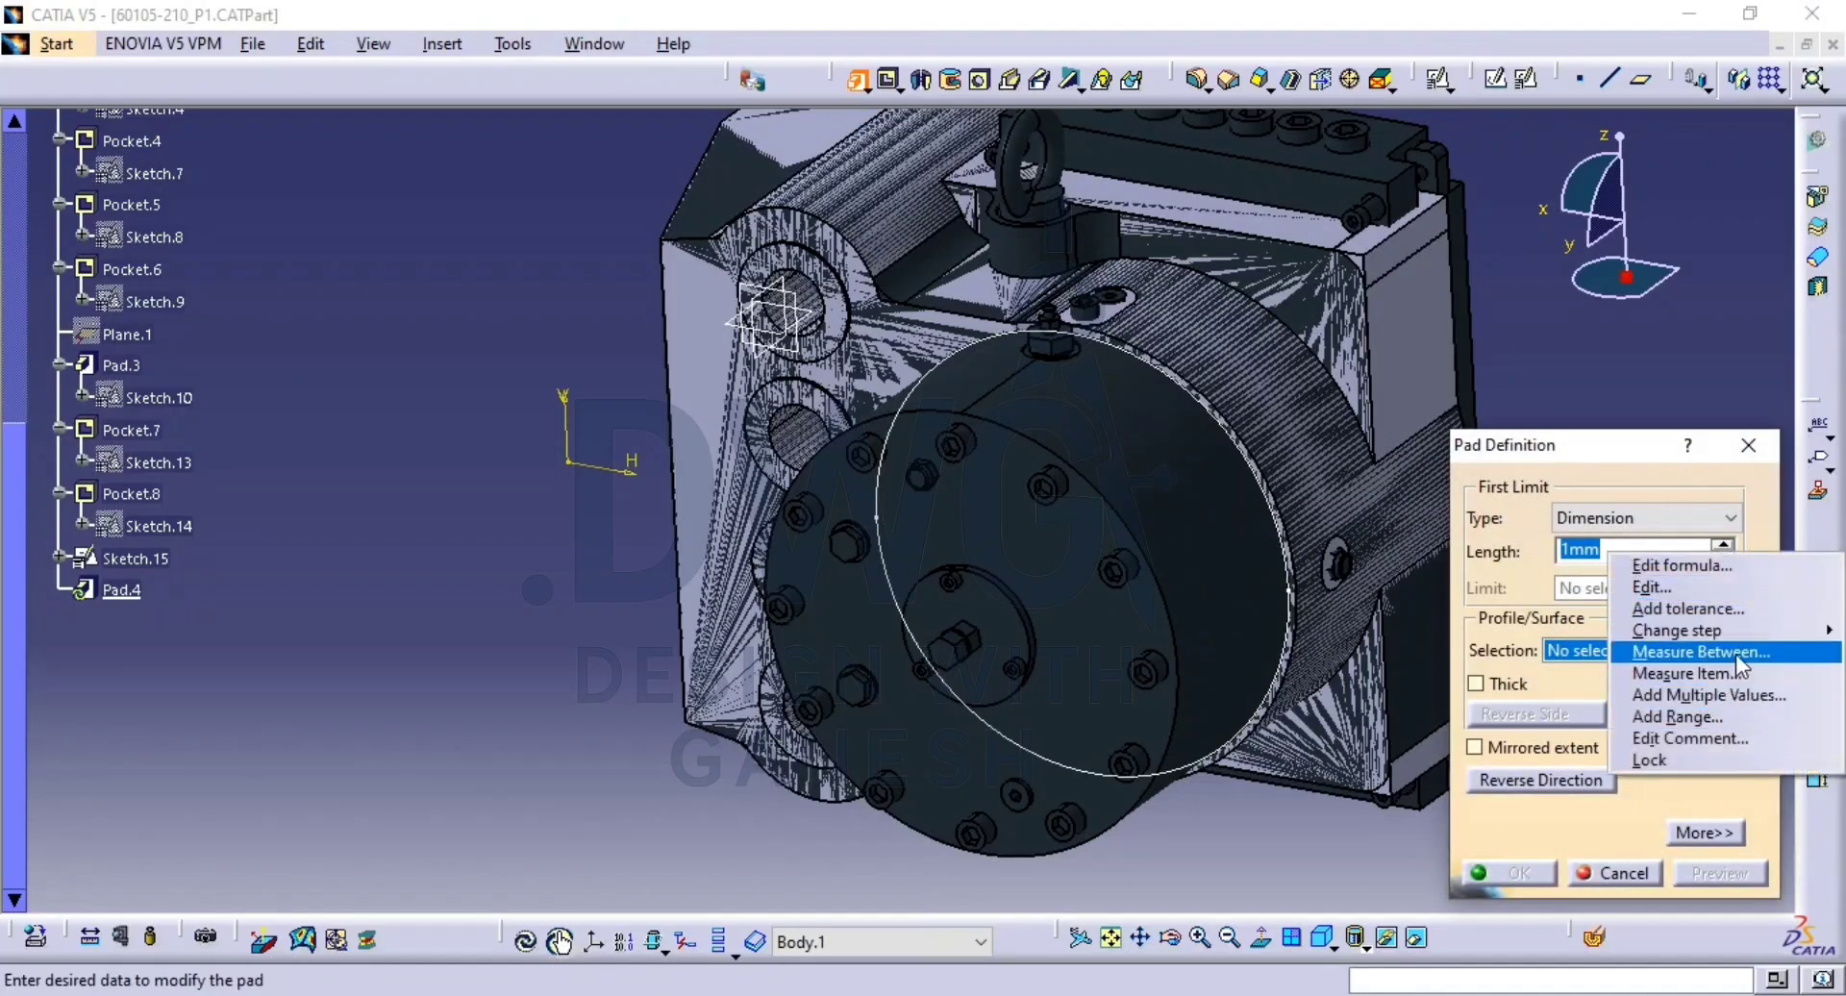
click(1706, 646)
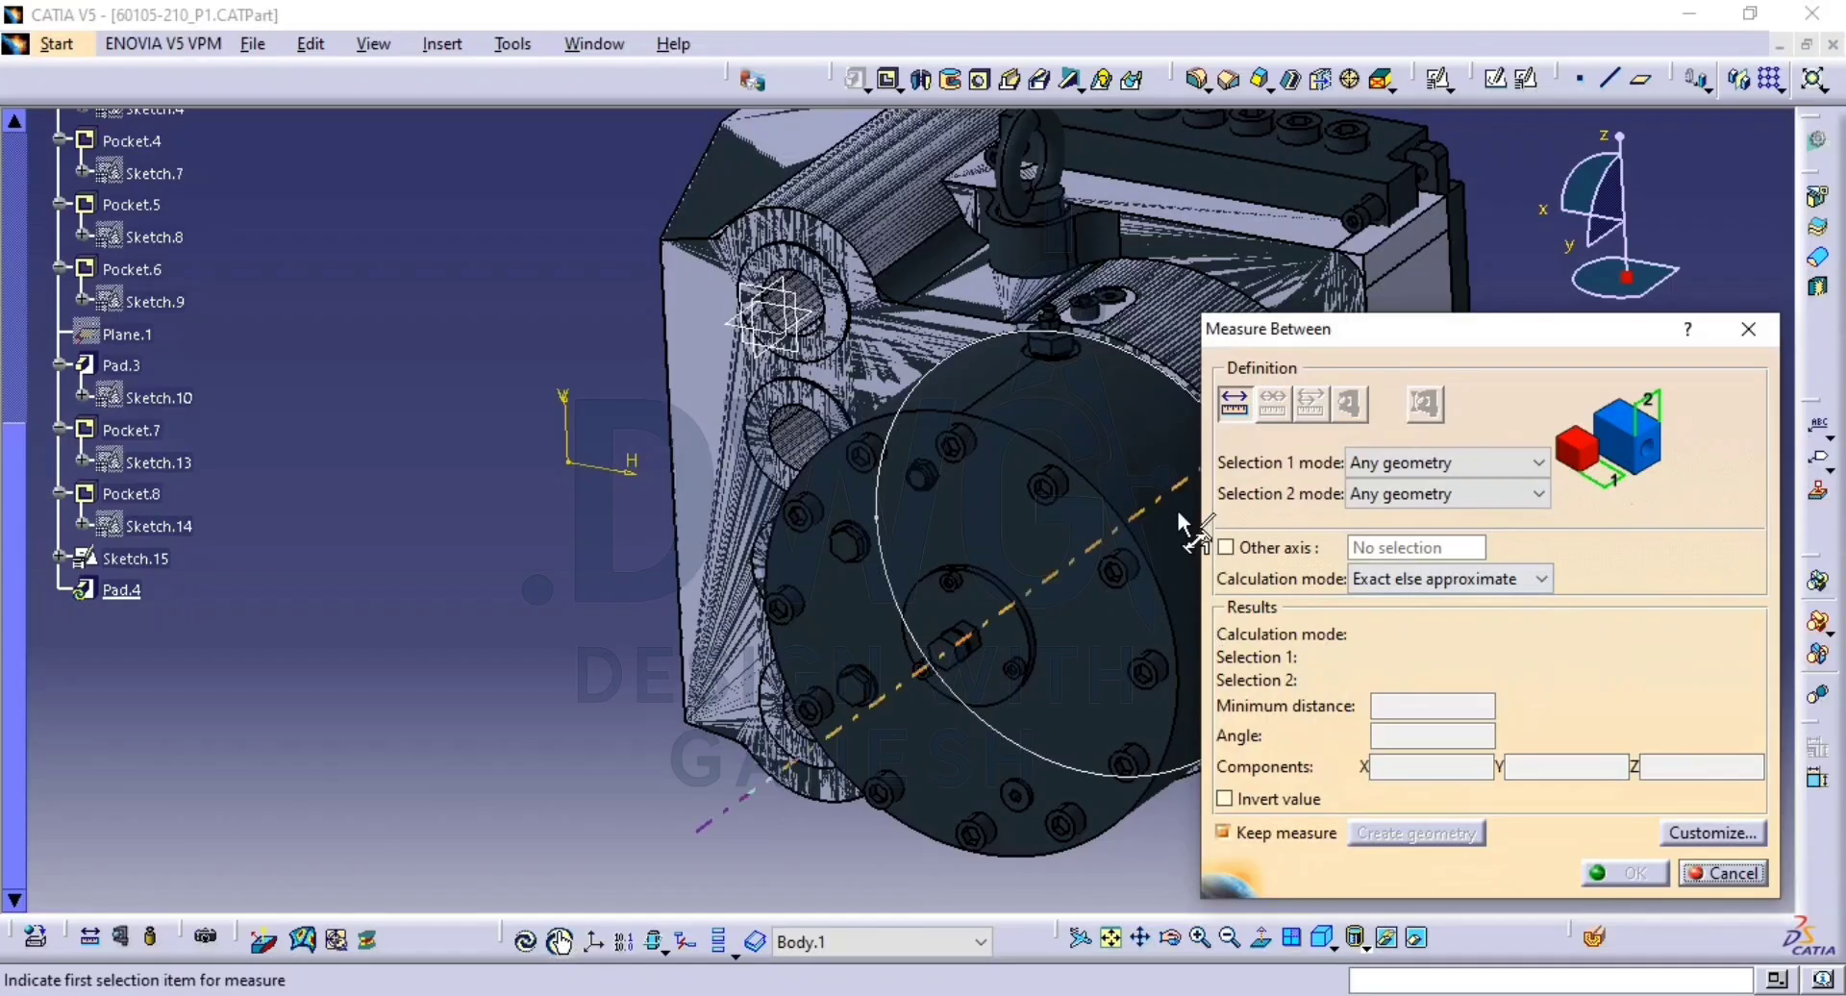
middle_drag(1005, 477, 842, 572)
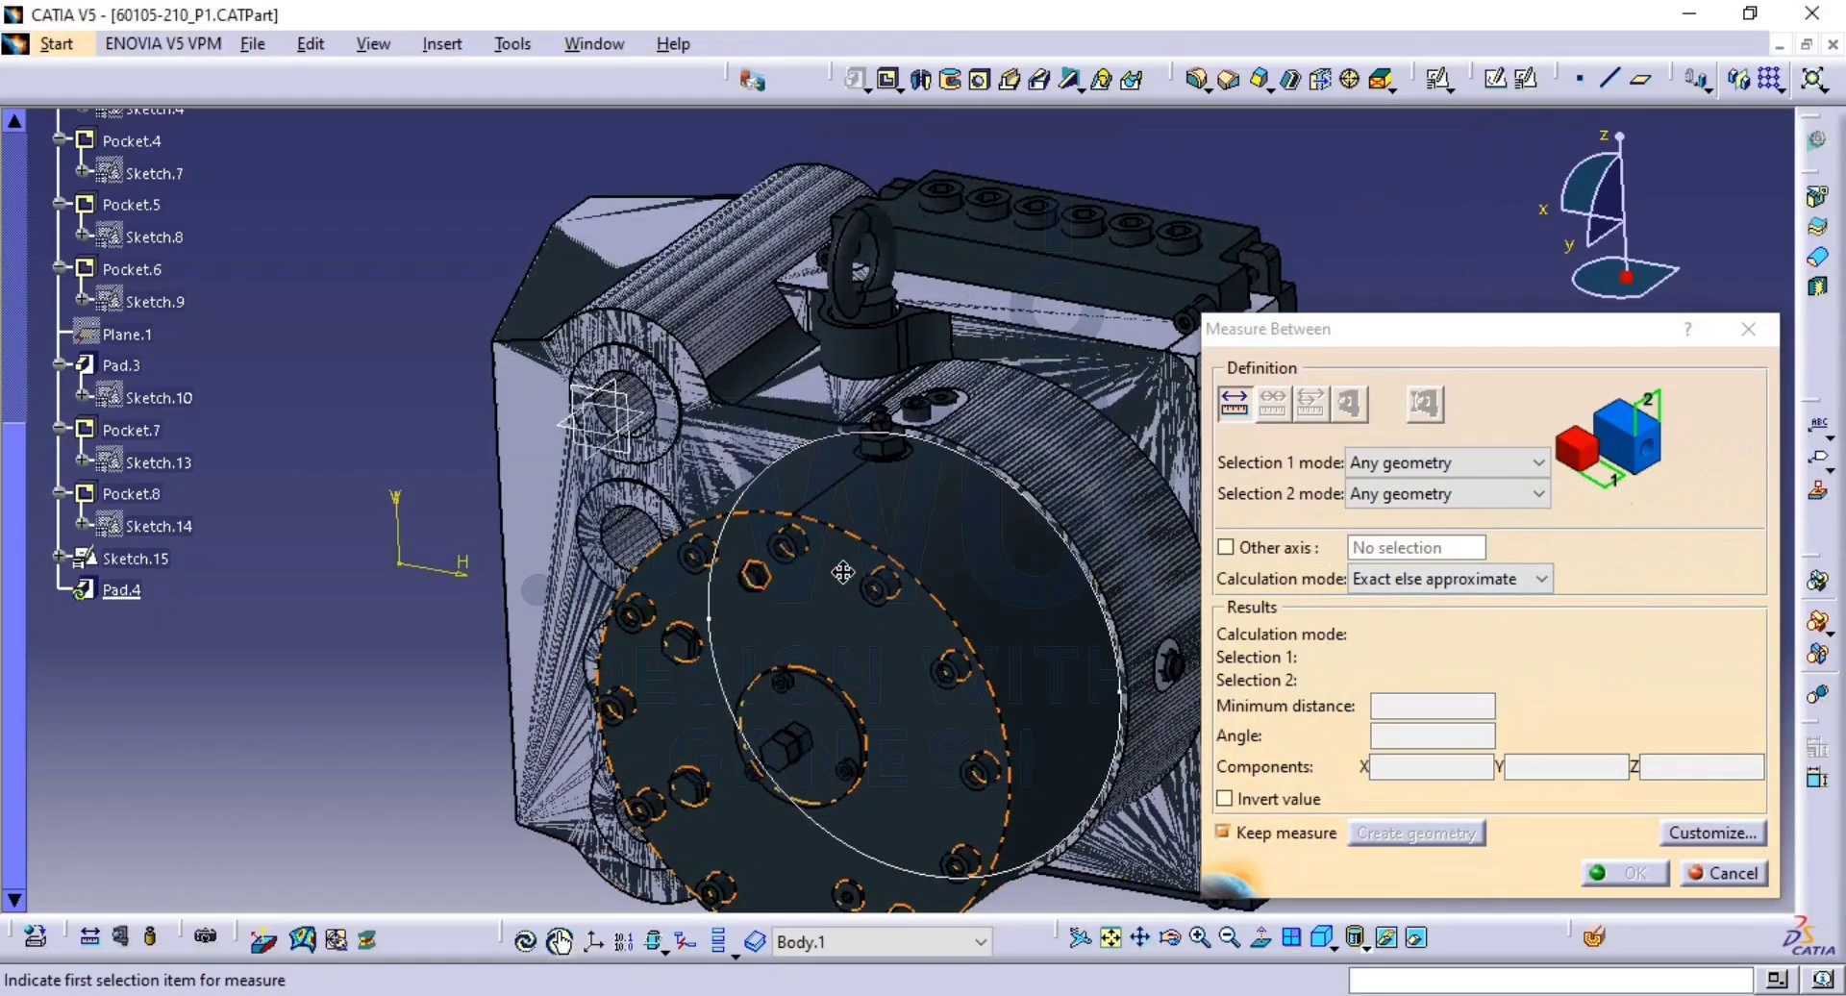
click(747, 433)
click(770, 639)
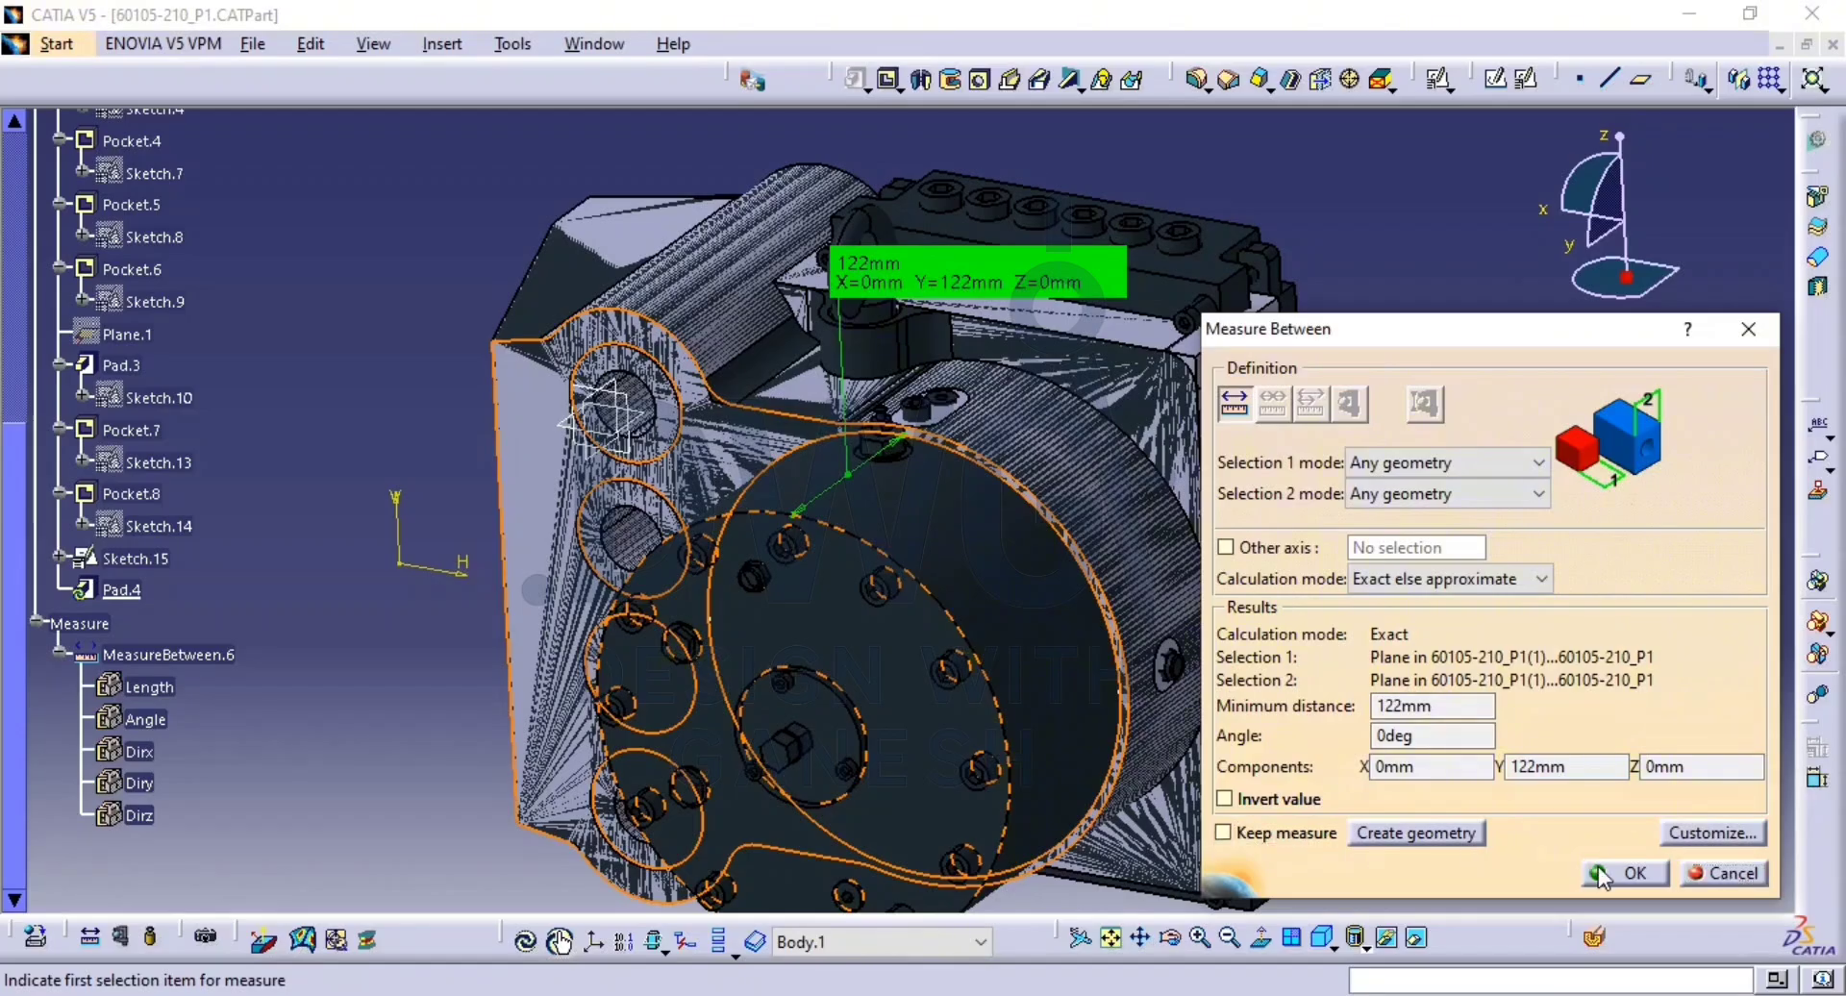
click(1656, 876)
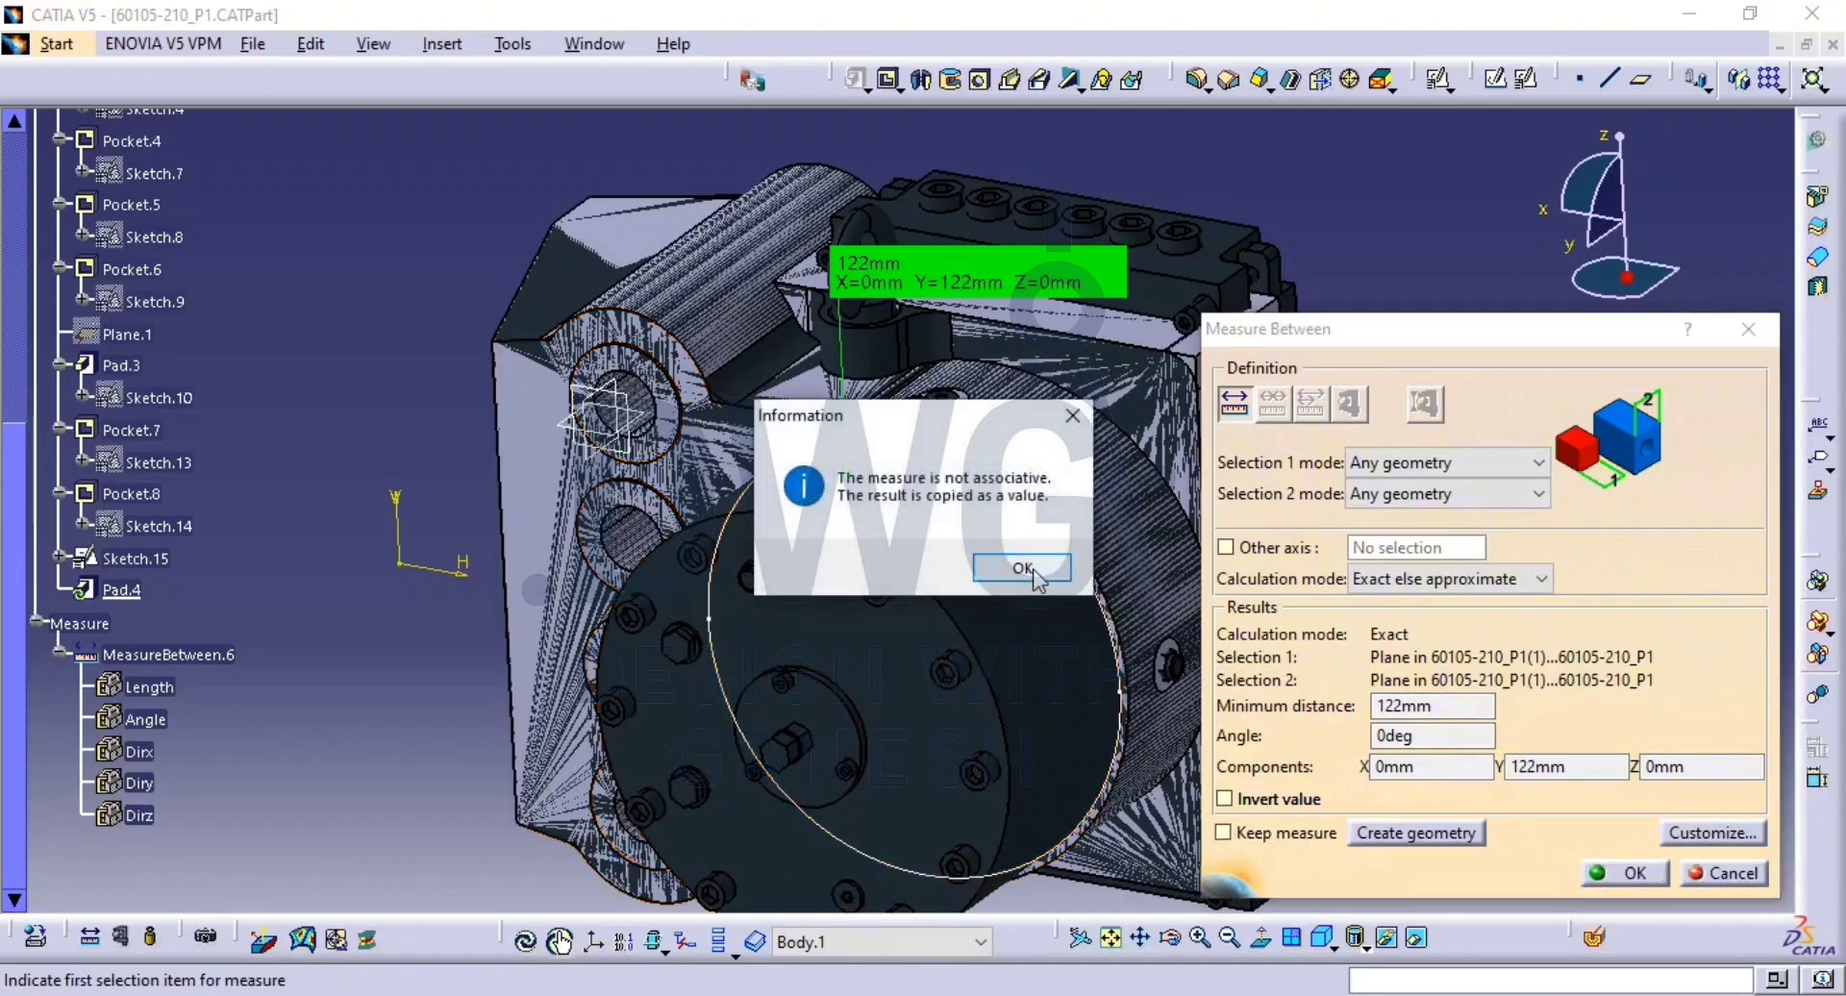
click(1022, 567)
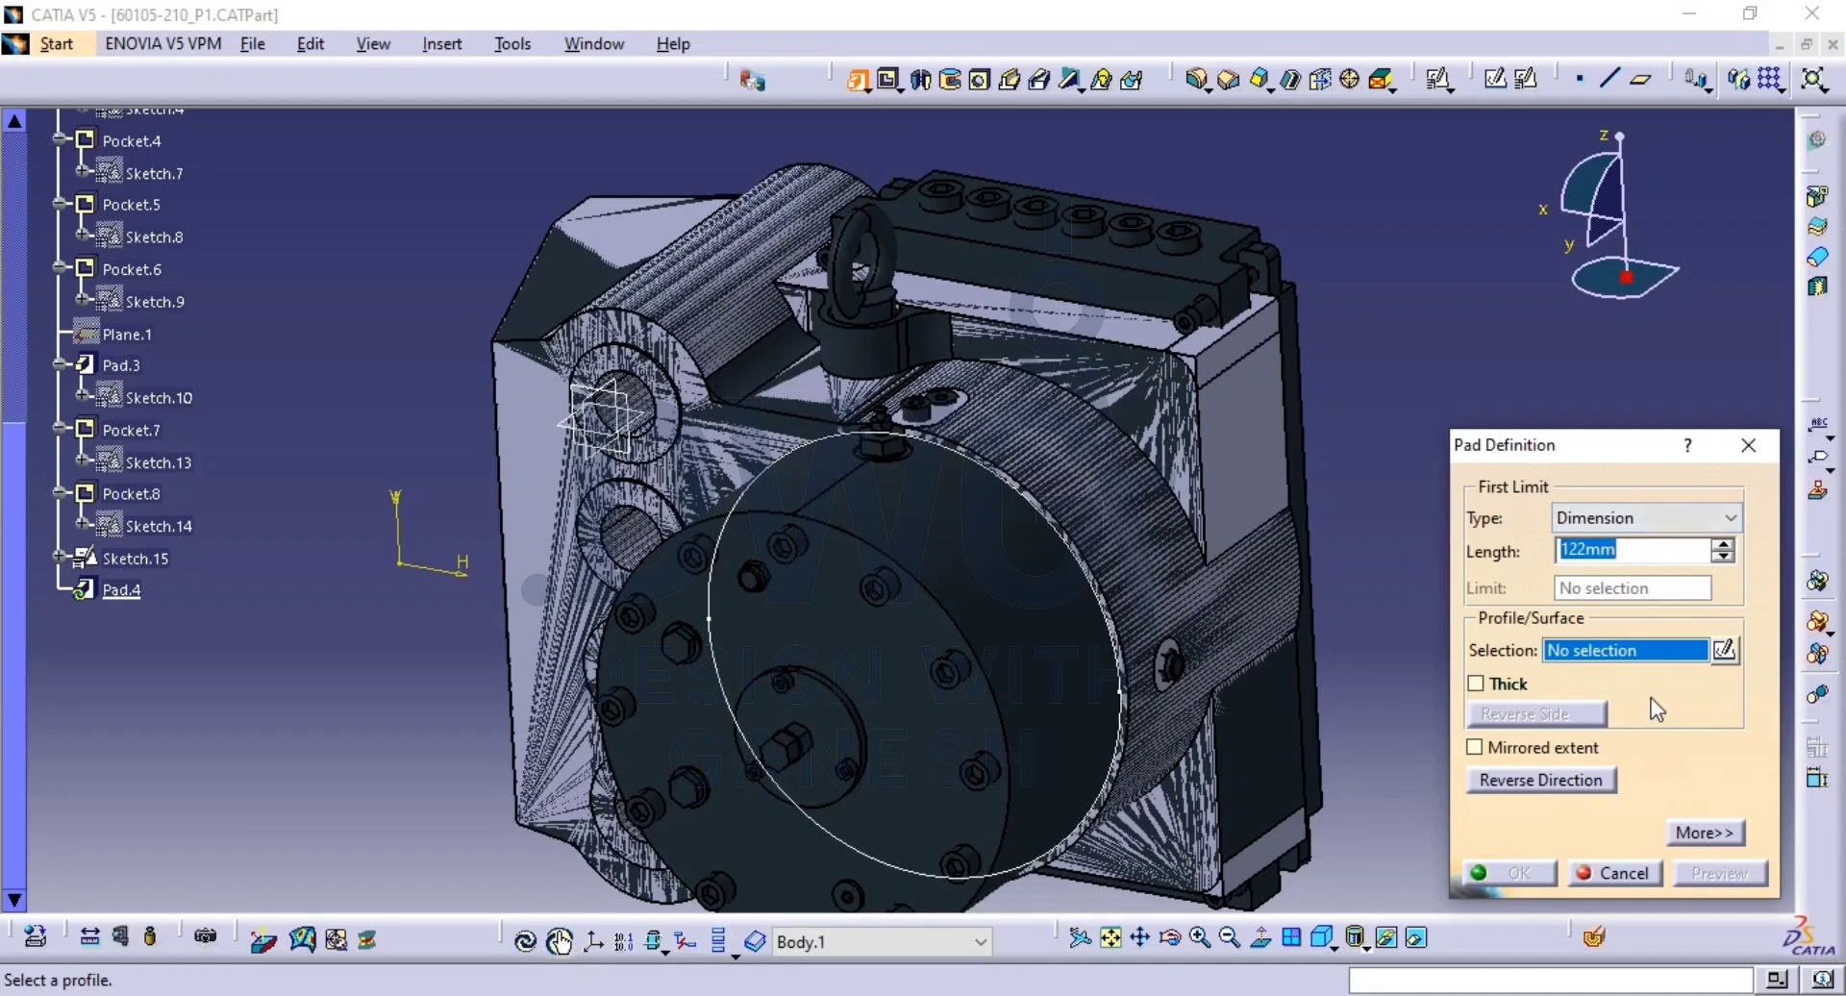
click(1015, 486)
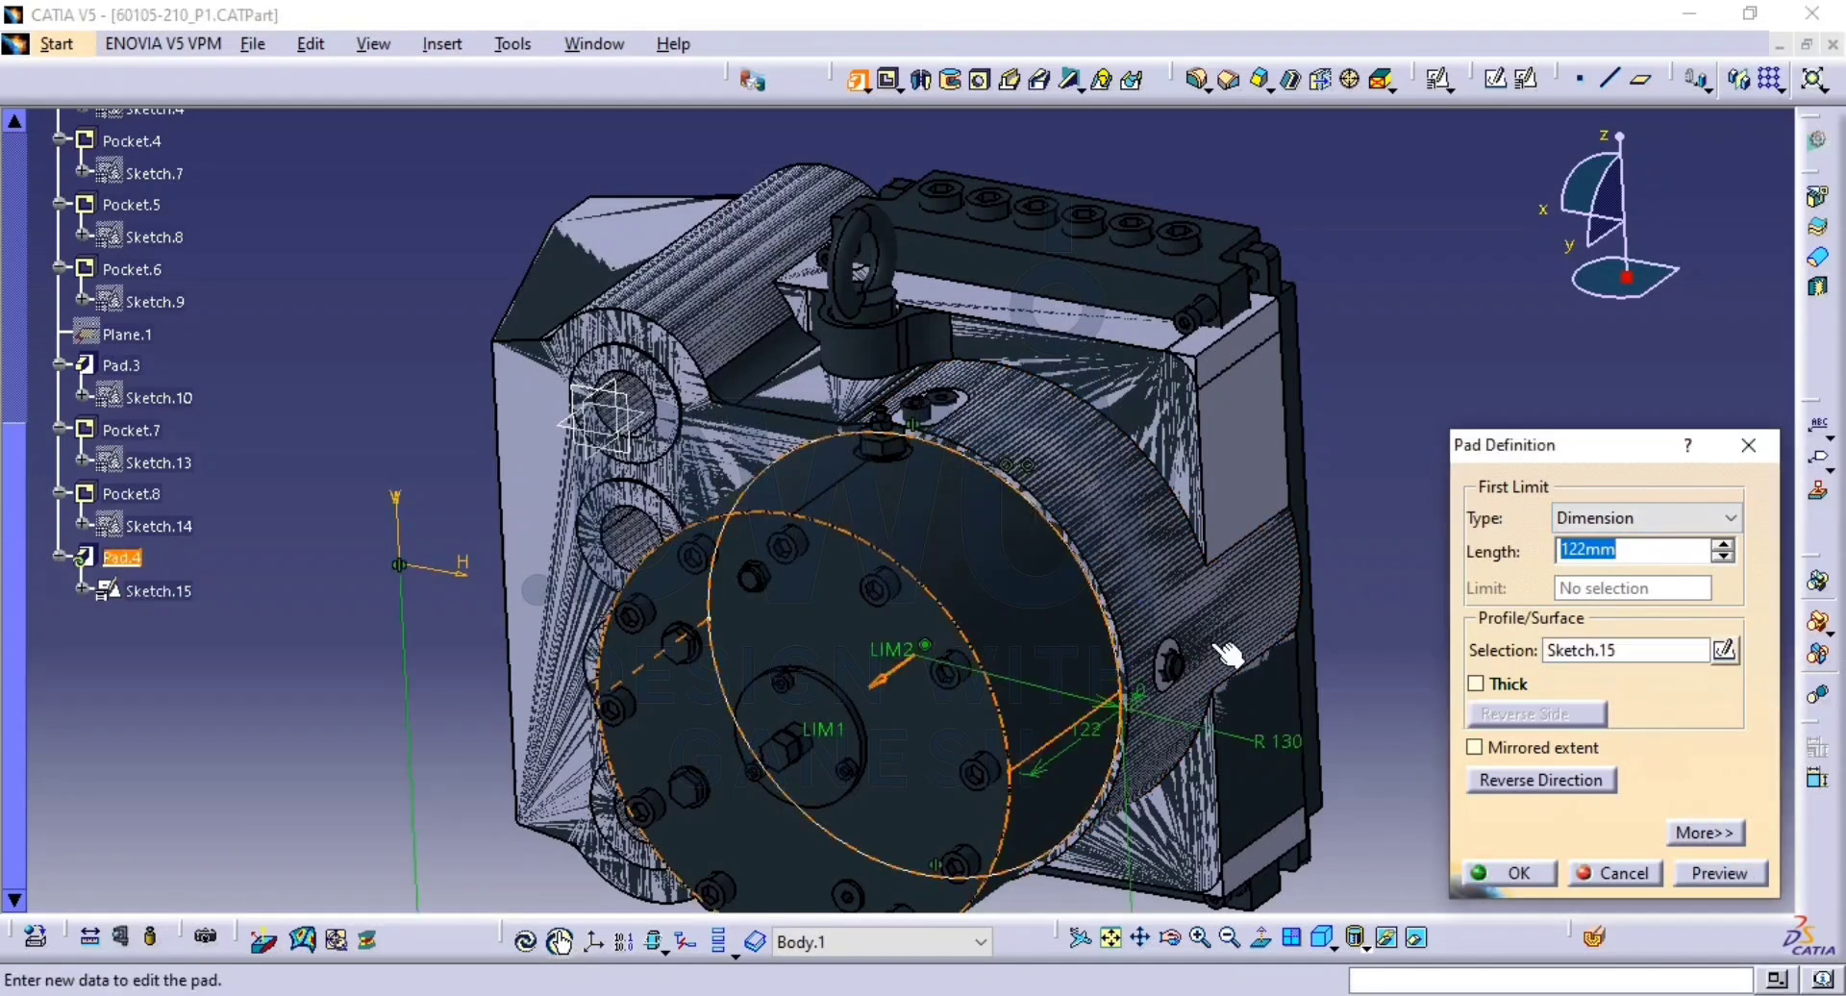
click(1712, 876)
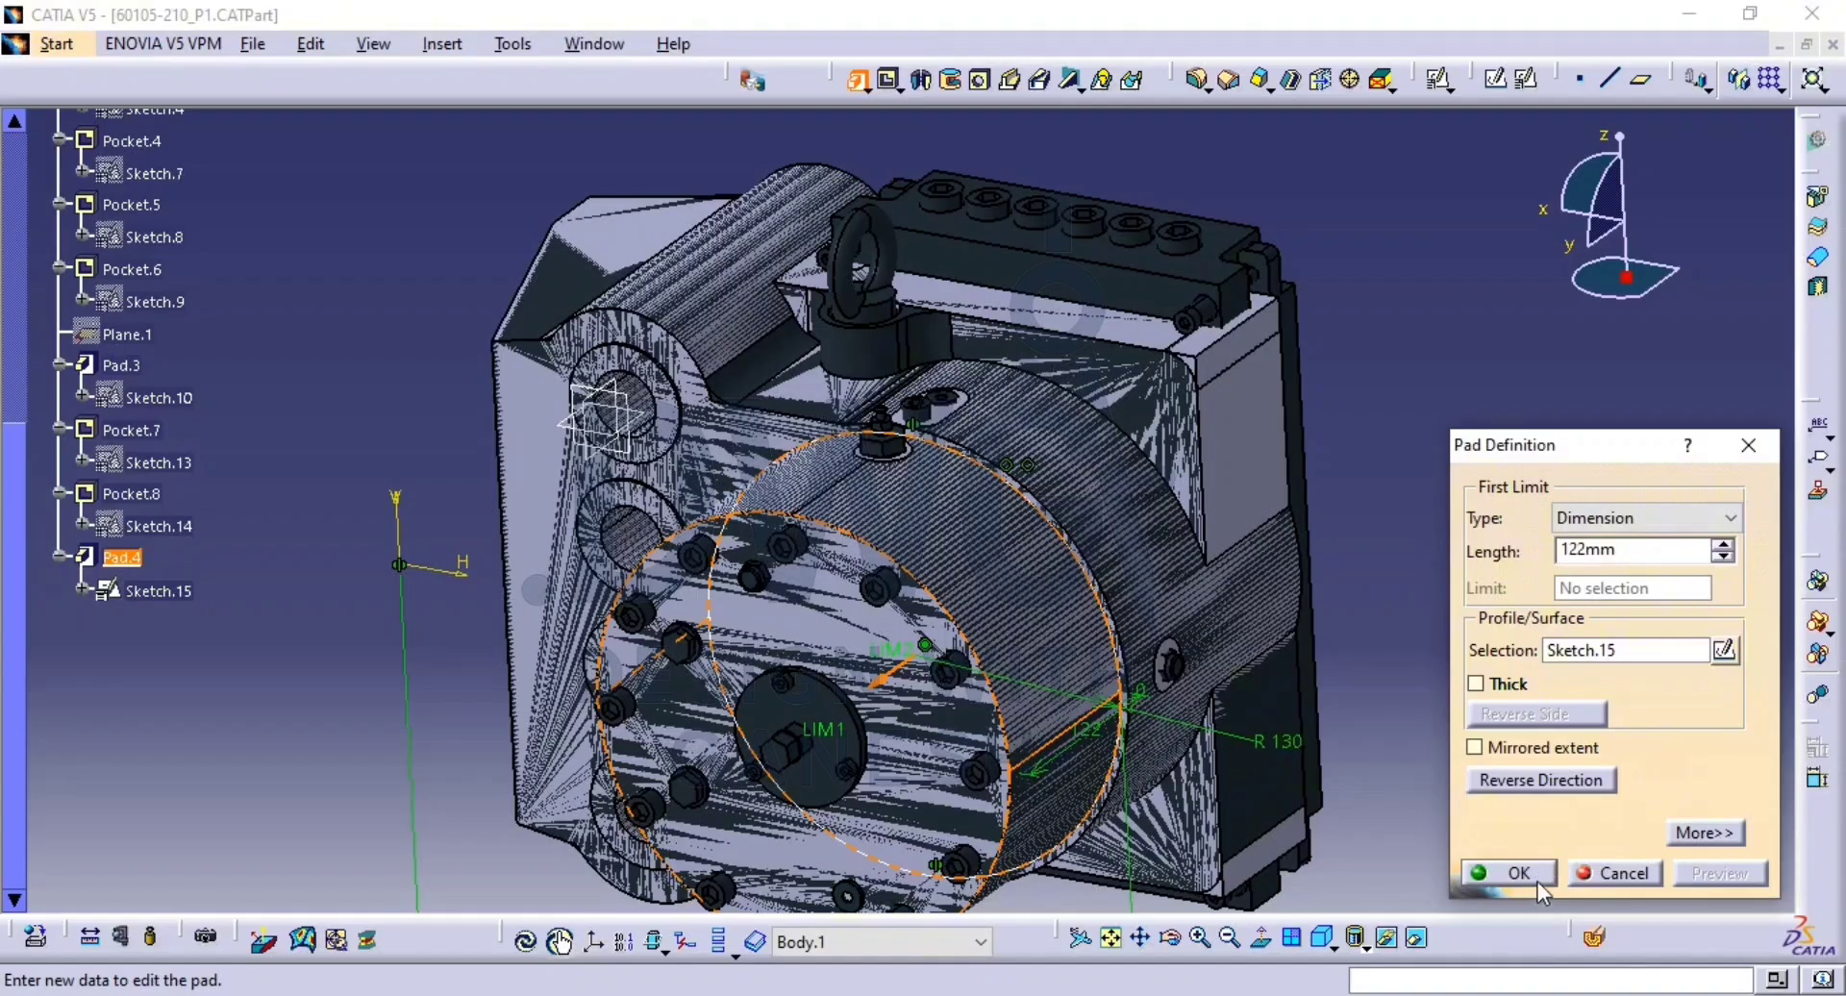
Try the pad of Sketch.15 as a thick profile with Thickness1 of 5 mm and preview it.
click(1477, 683)
double_click(1617, 745)
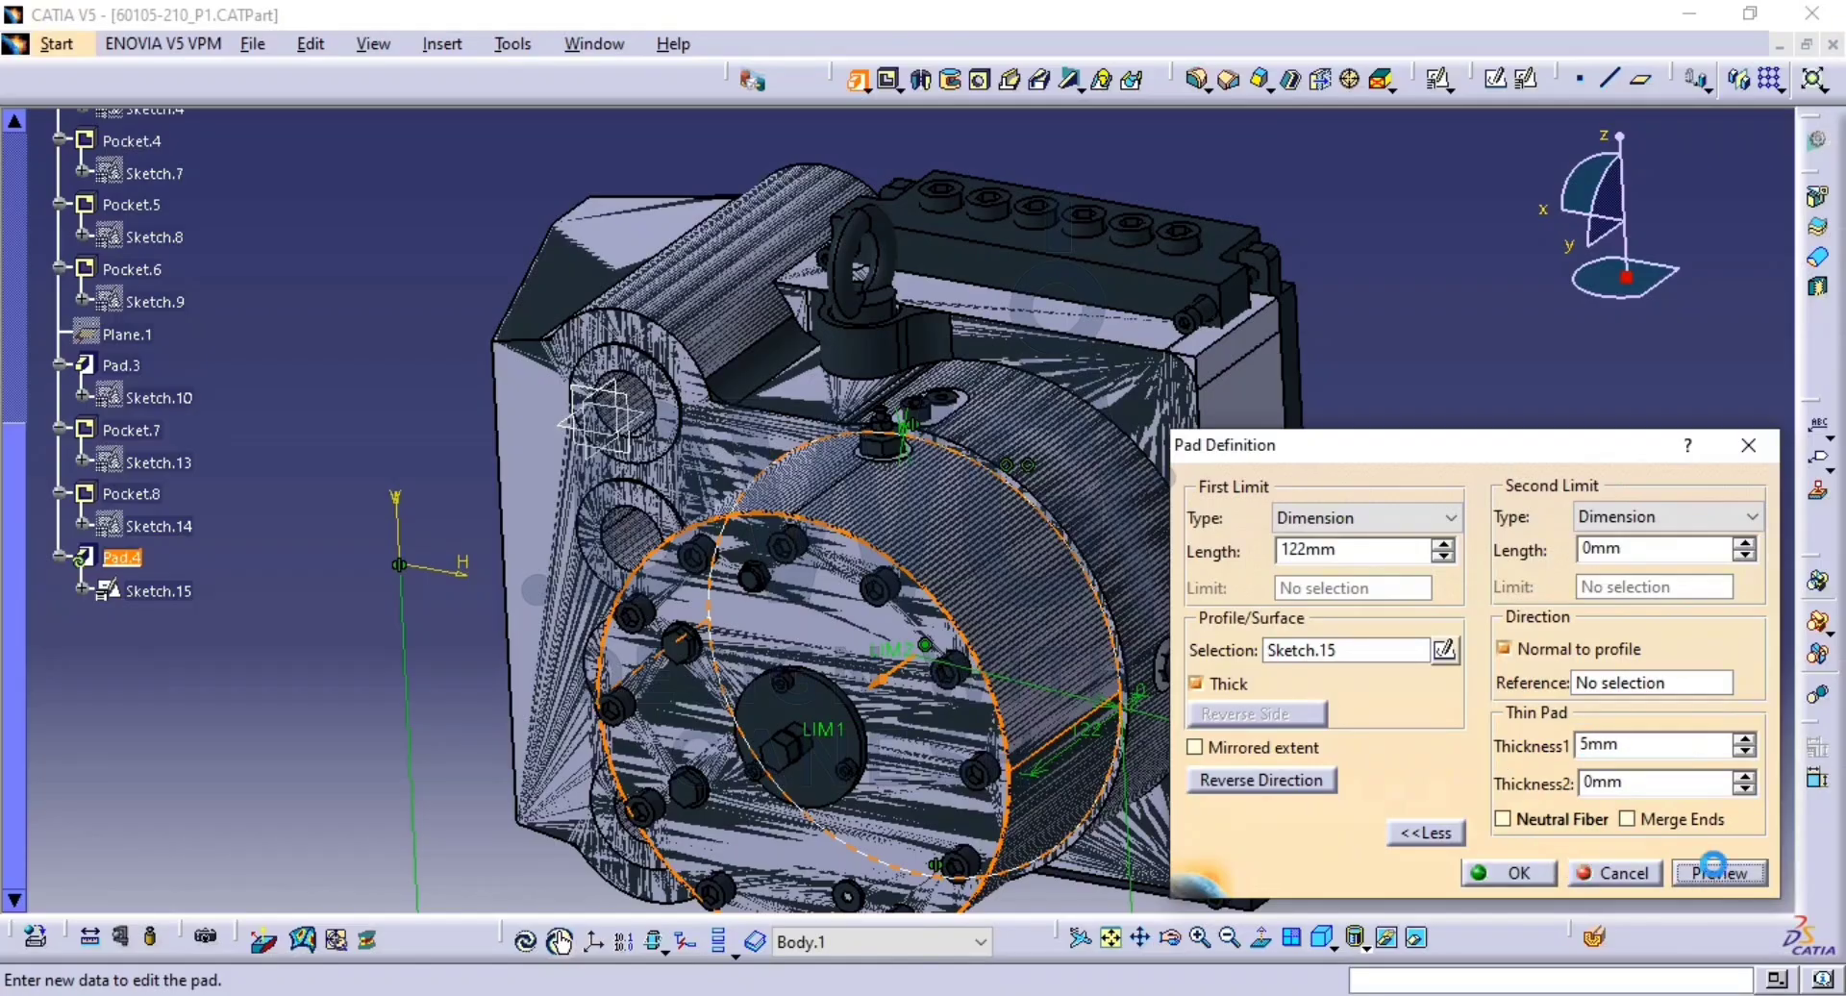
click(1714, 868)
ctrl+middle_drag(803, 726, 808, 544)
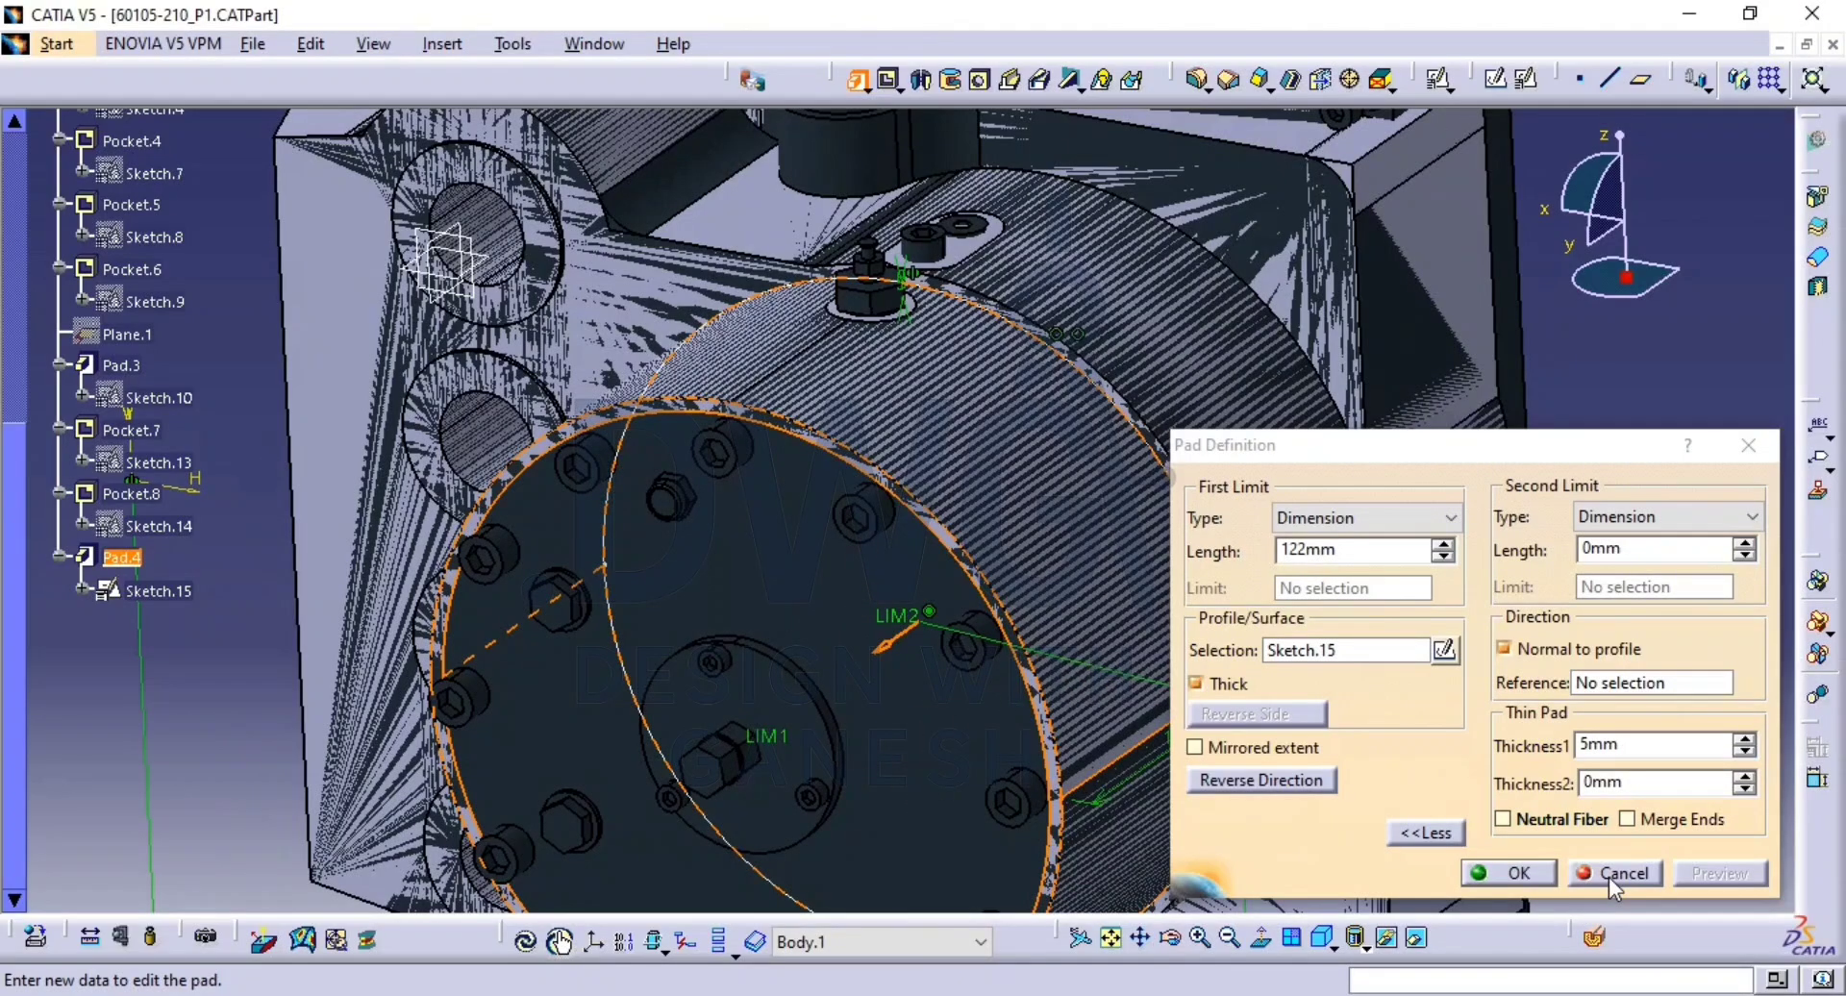
Turn off the Thick option and create the pad of Sketch.15 as a solid cylinder.
click(1197, 683)
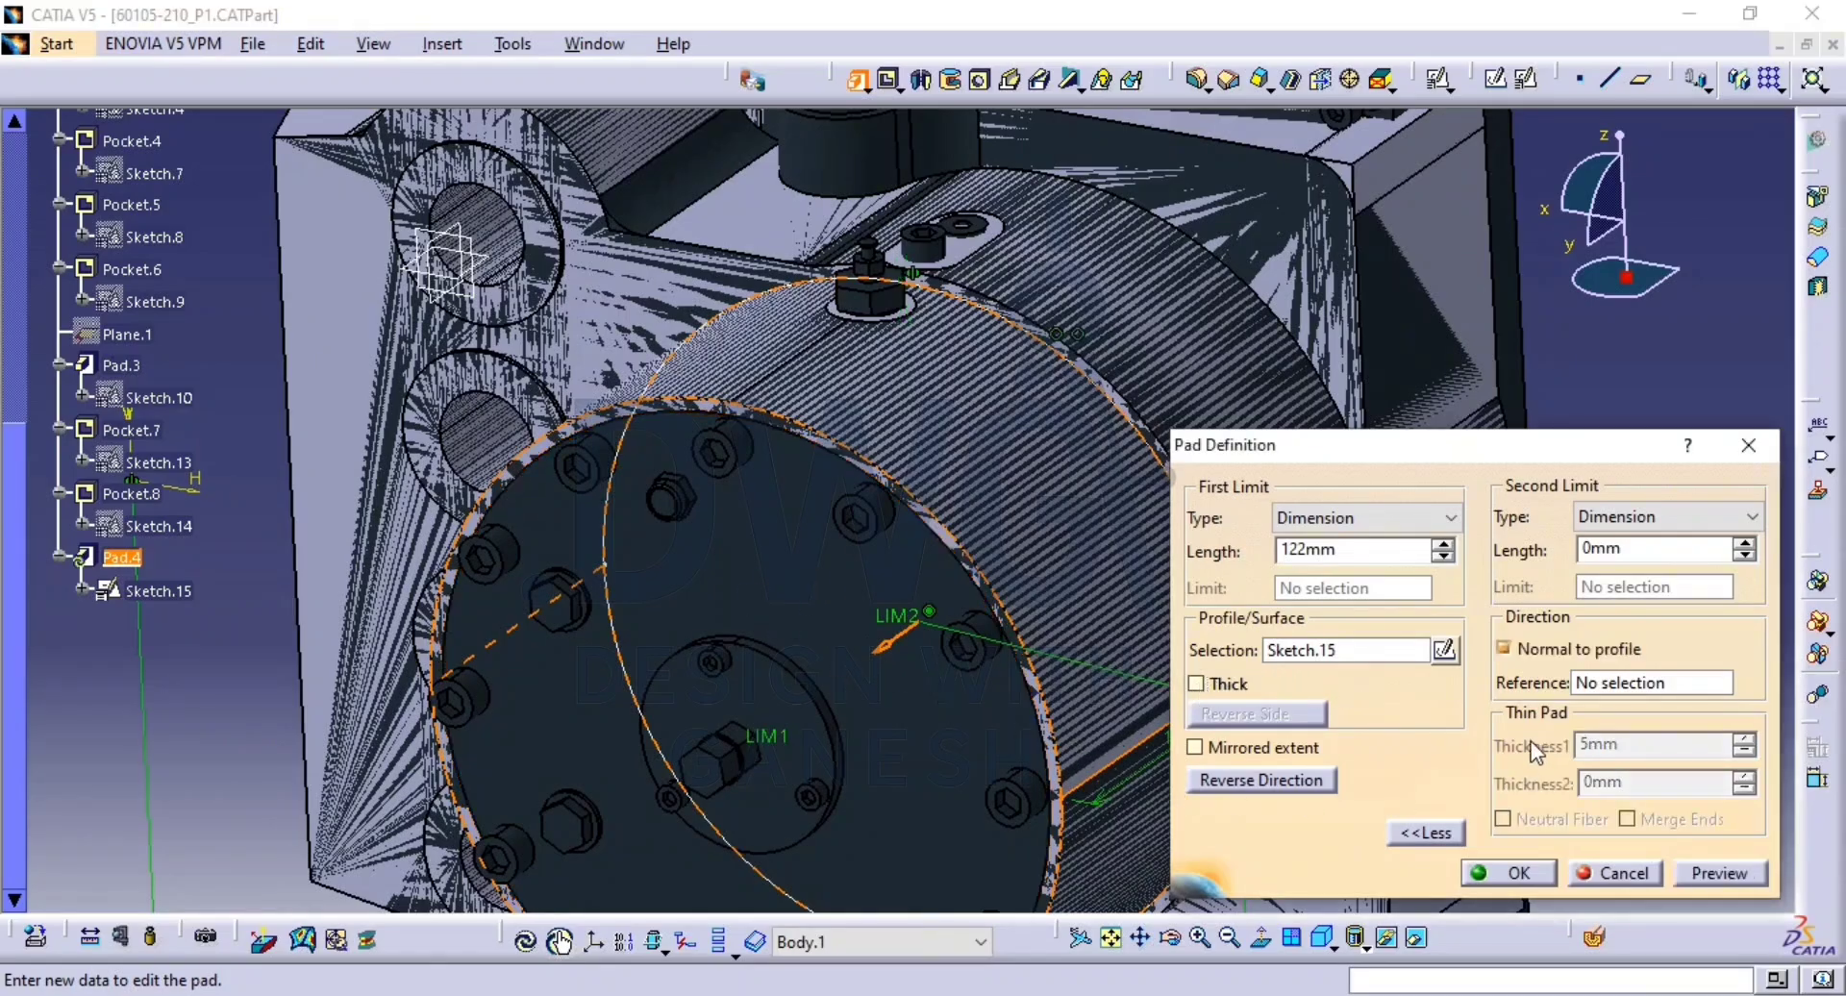
click(1719, 875)
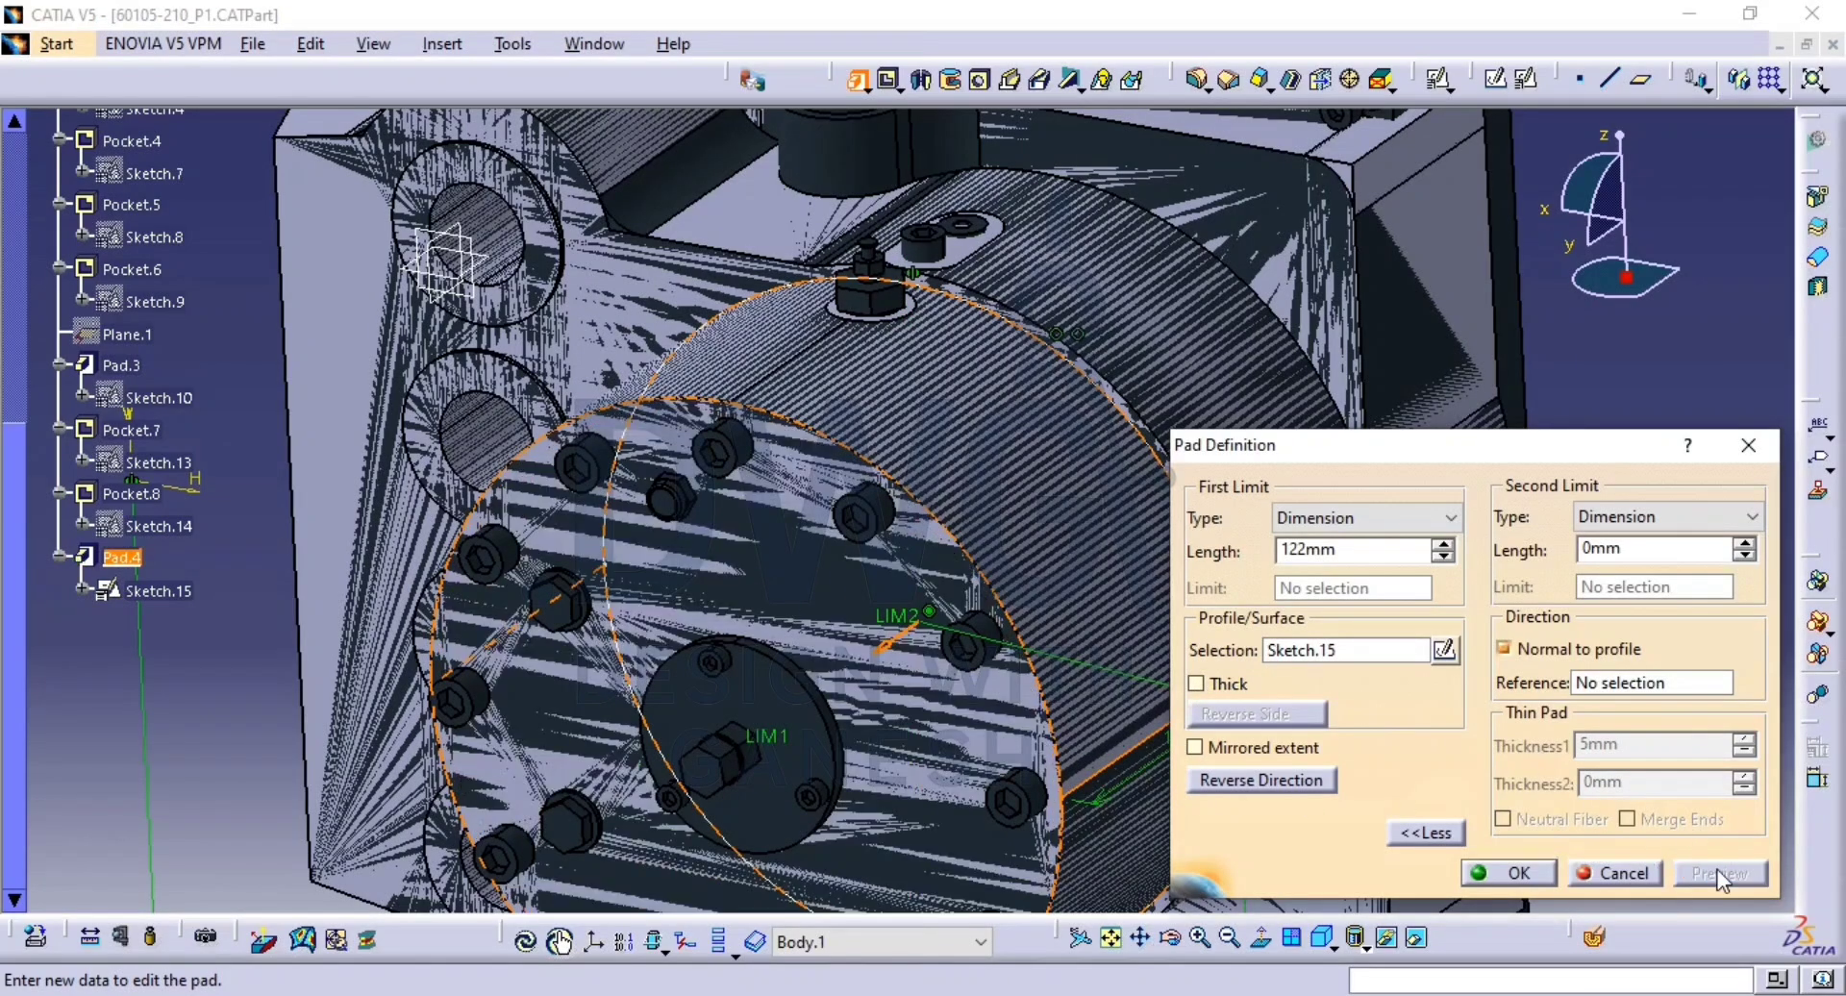
click(1510, 873)
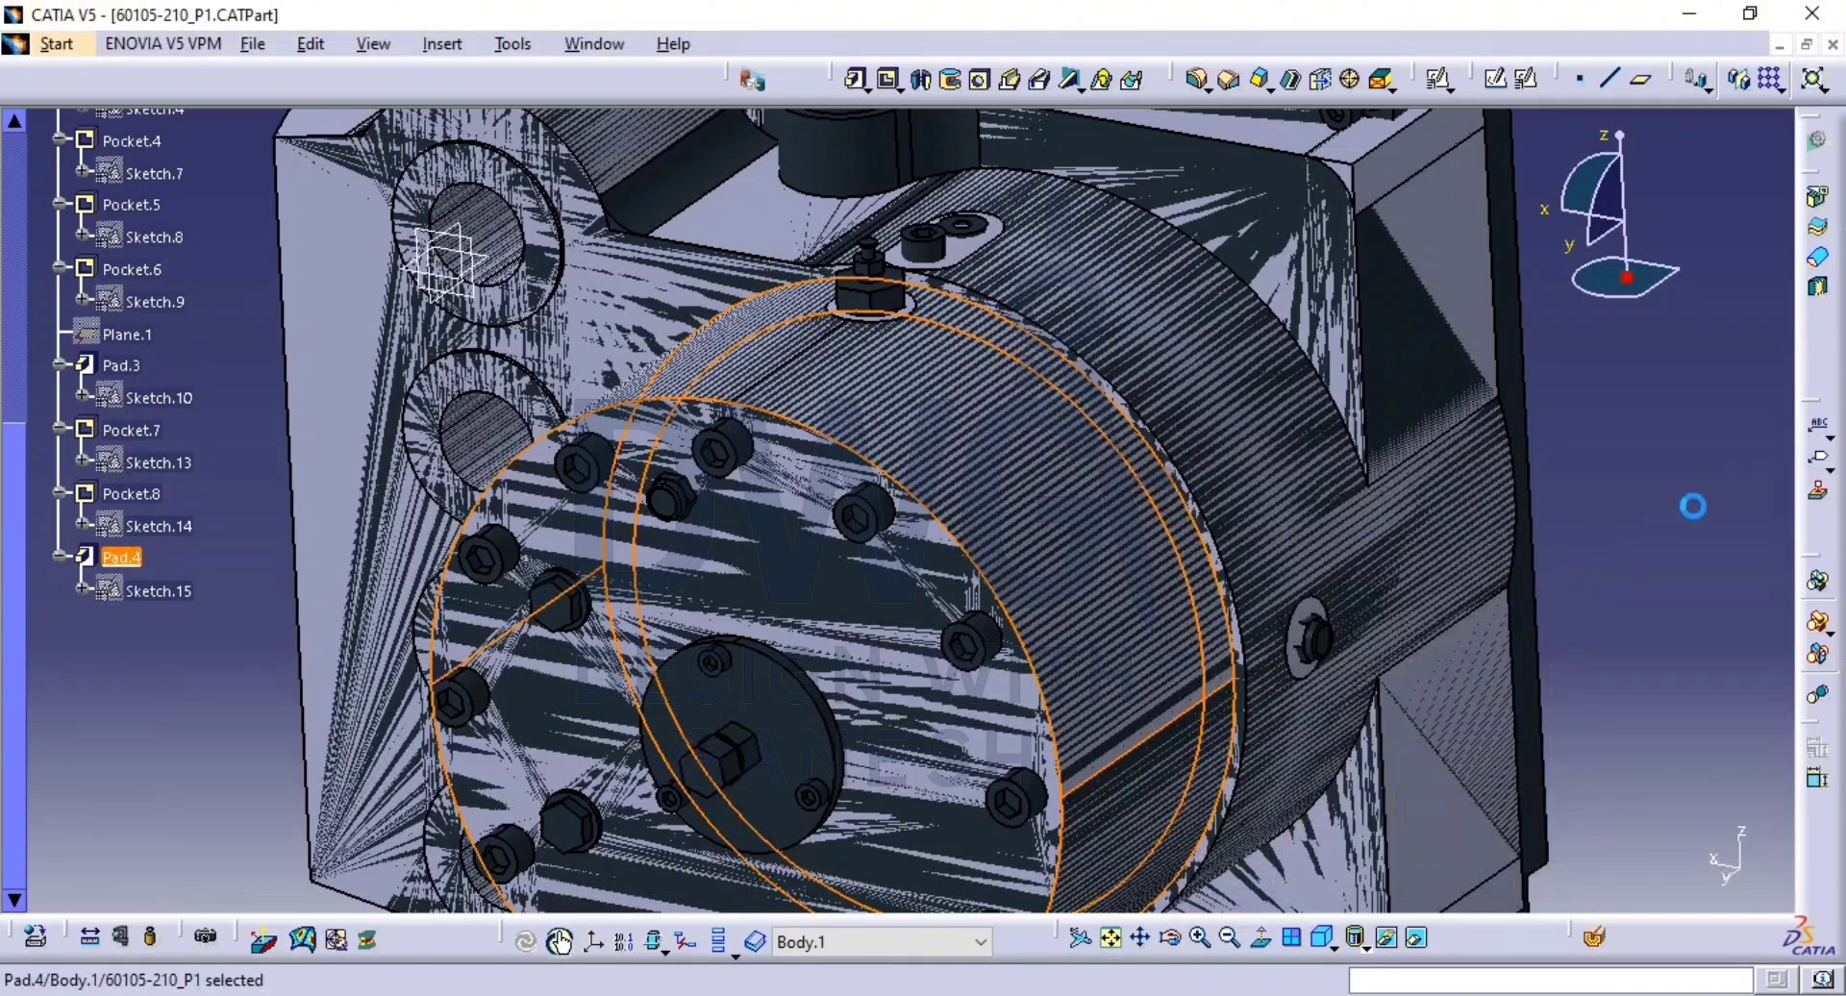
click(1590, 506)
Hide the reference geometry overlapping the new pad.
middle_drag(1496, 453, 1415, 457)
click(1532, 313)
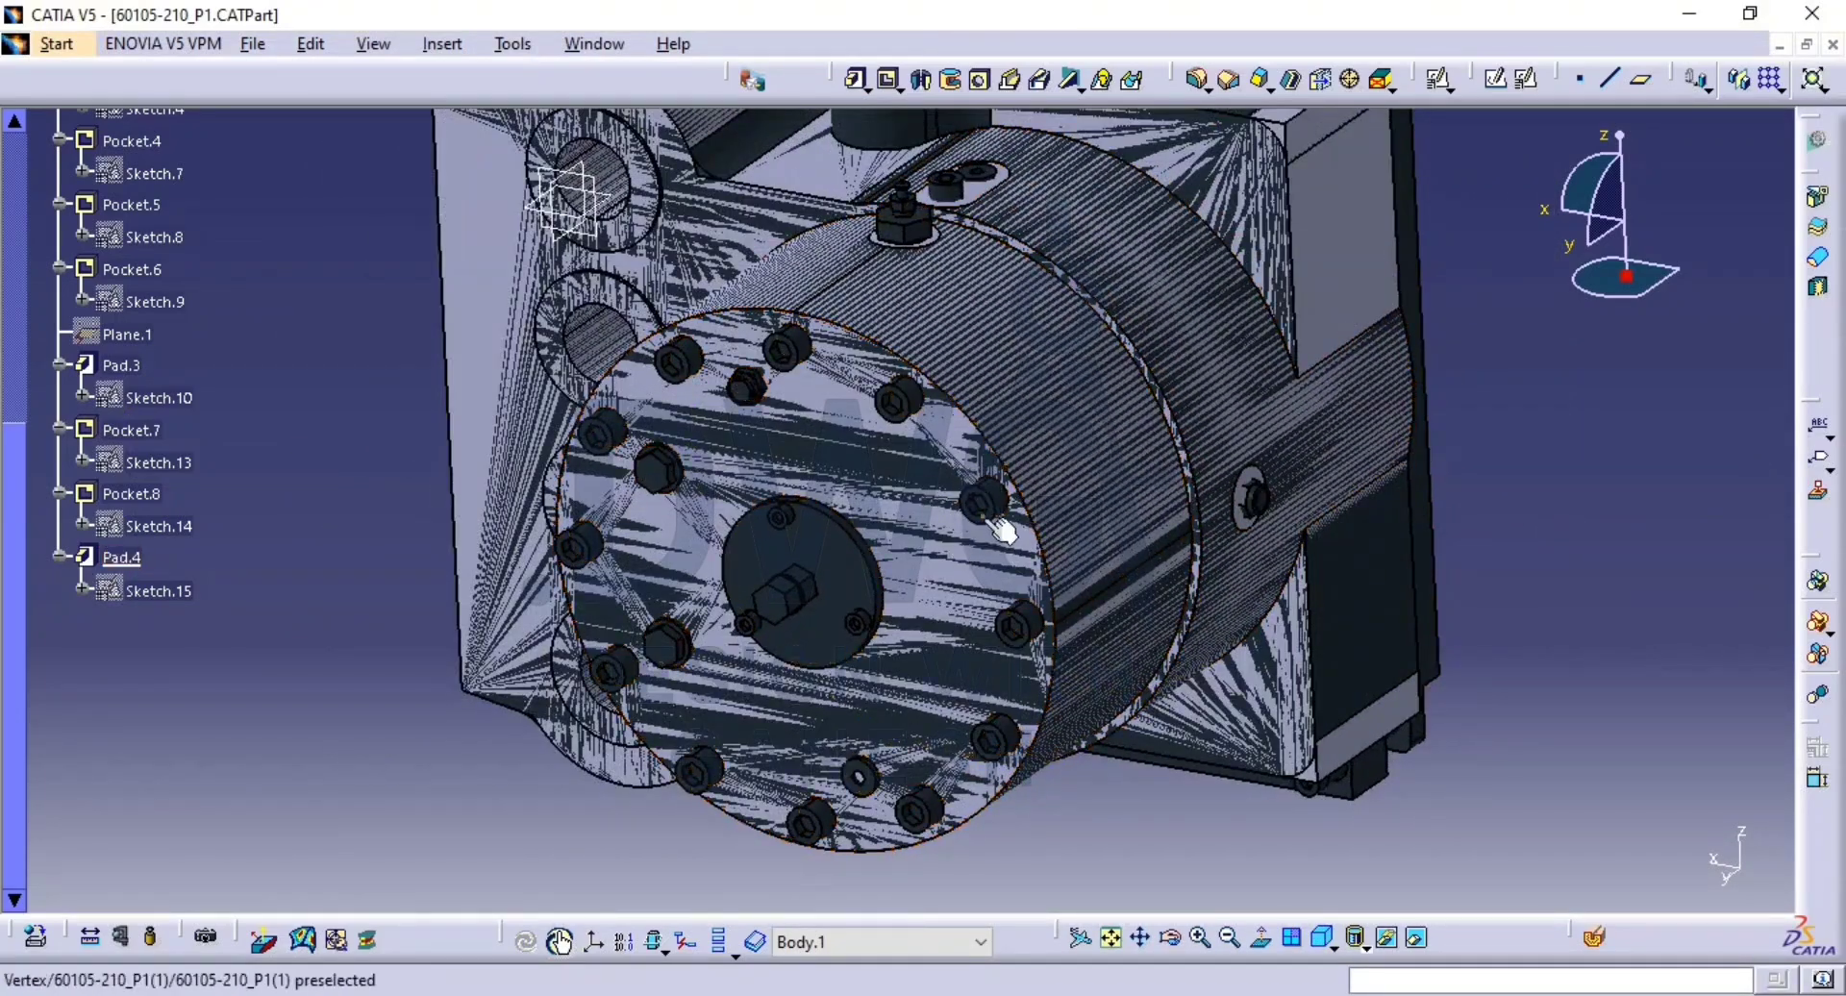
middle_drag(1003, 529, 543, 646)
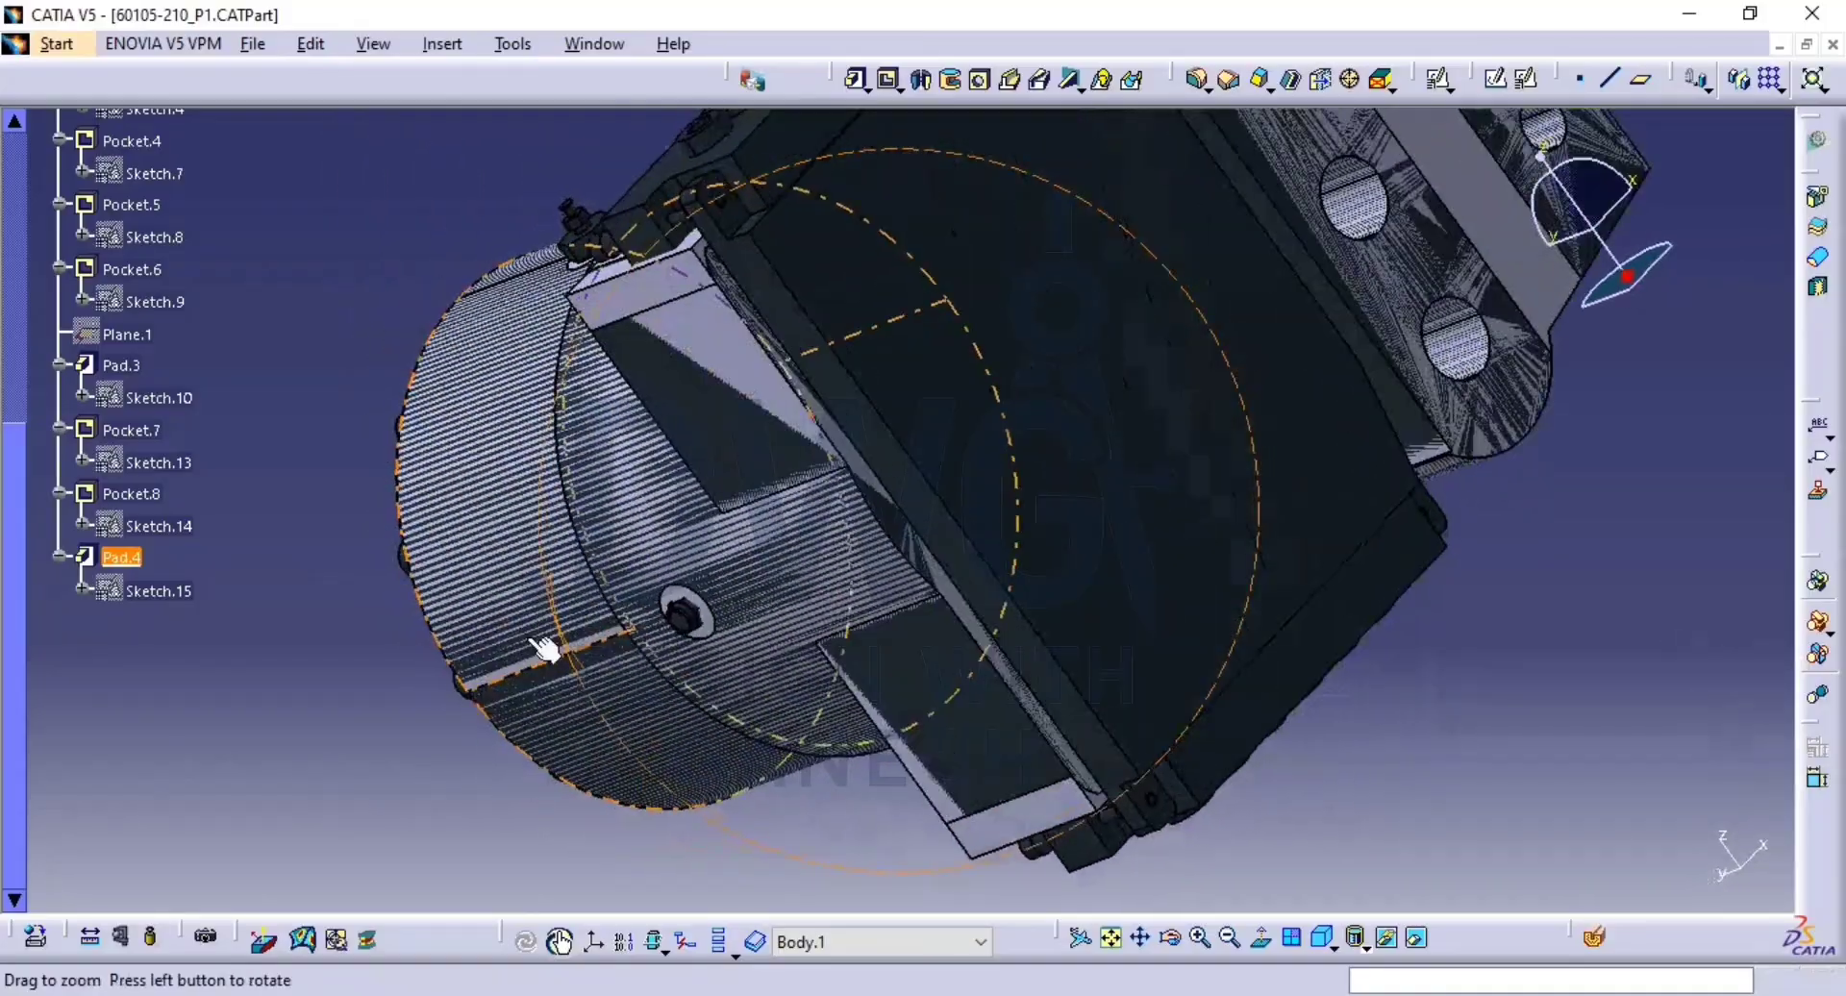
right_click(1067, 450)
click(1116, 502)
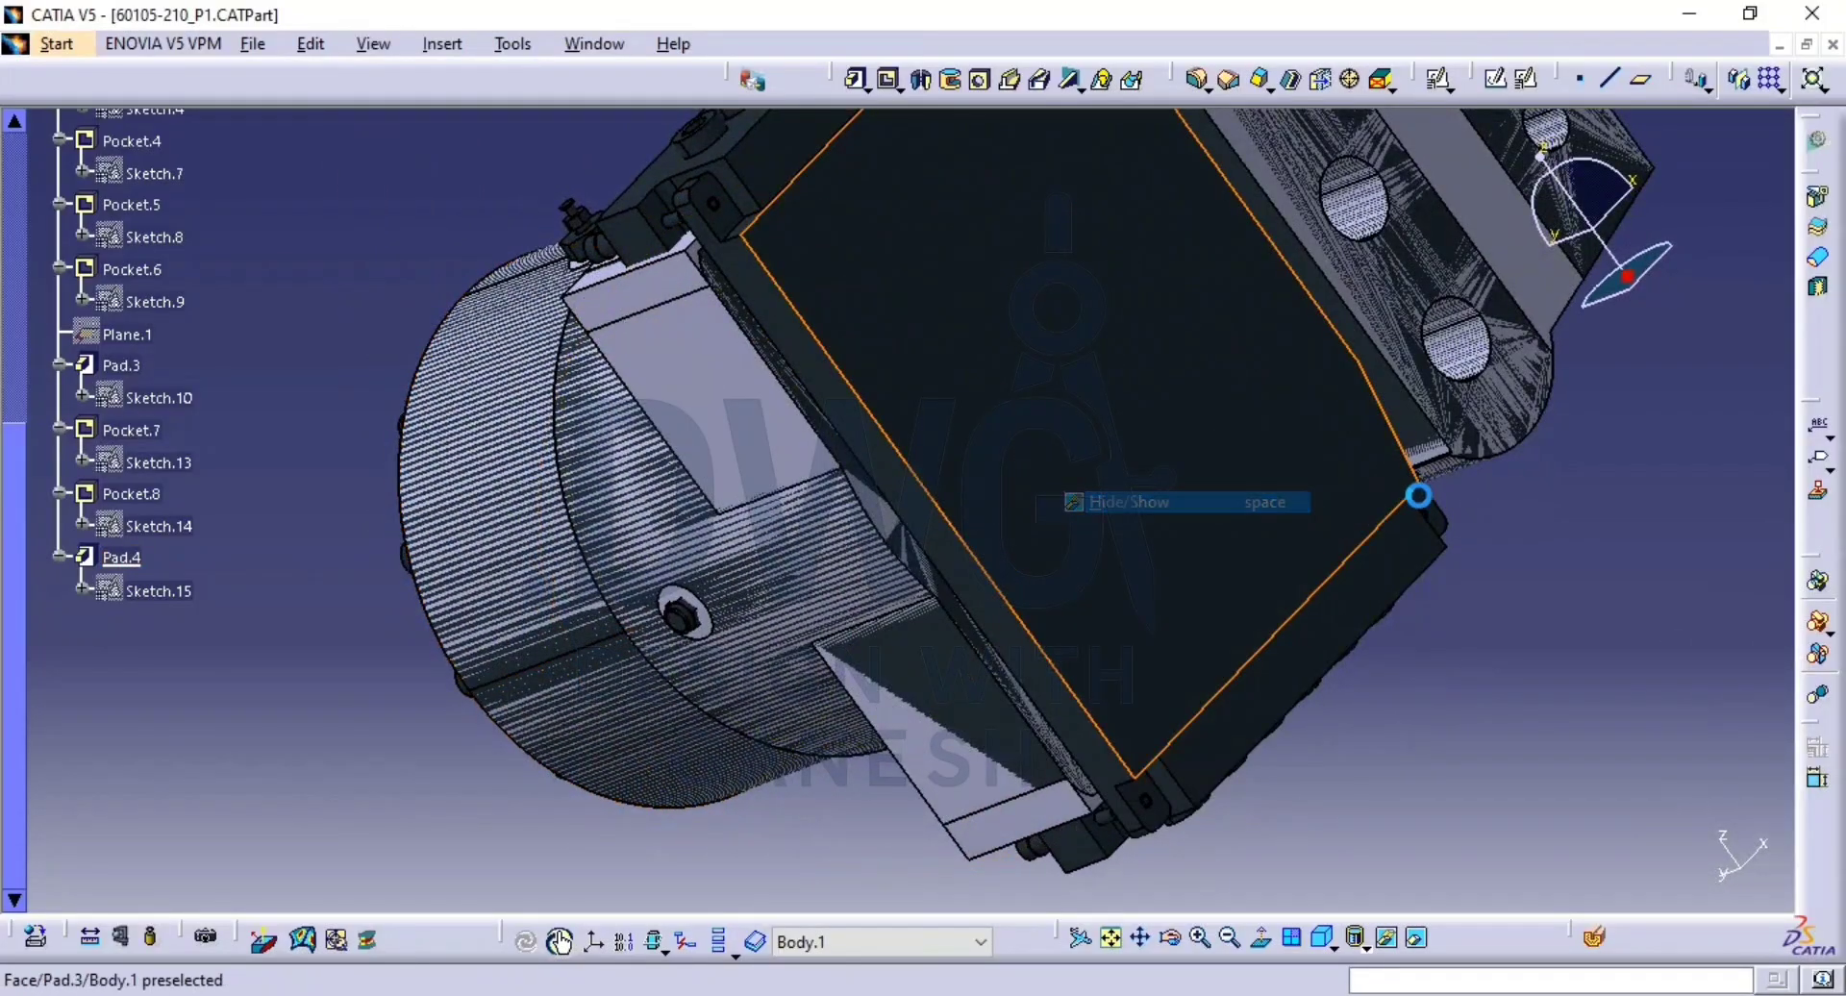
Set up a pocket on the circular end face of Pad.4 inside the main bore, using Pad.3's short corner edge as direction reference.
middle_drag(1545, 465, 862, 404)
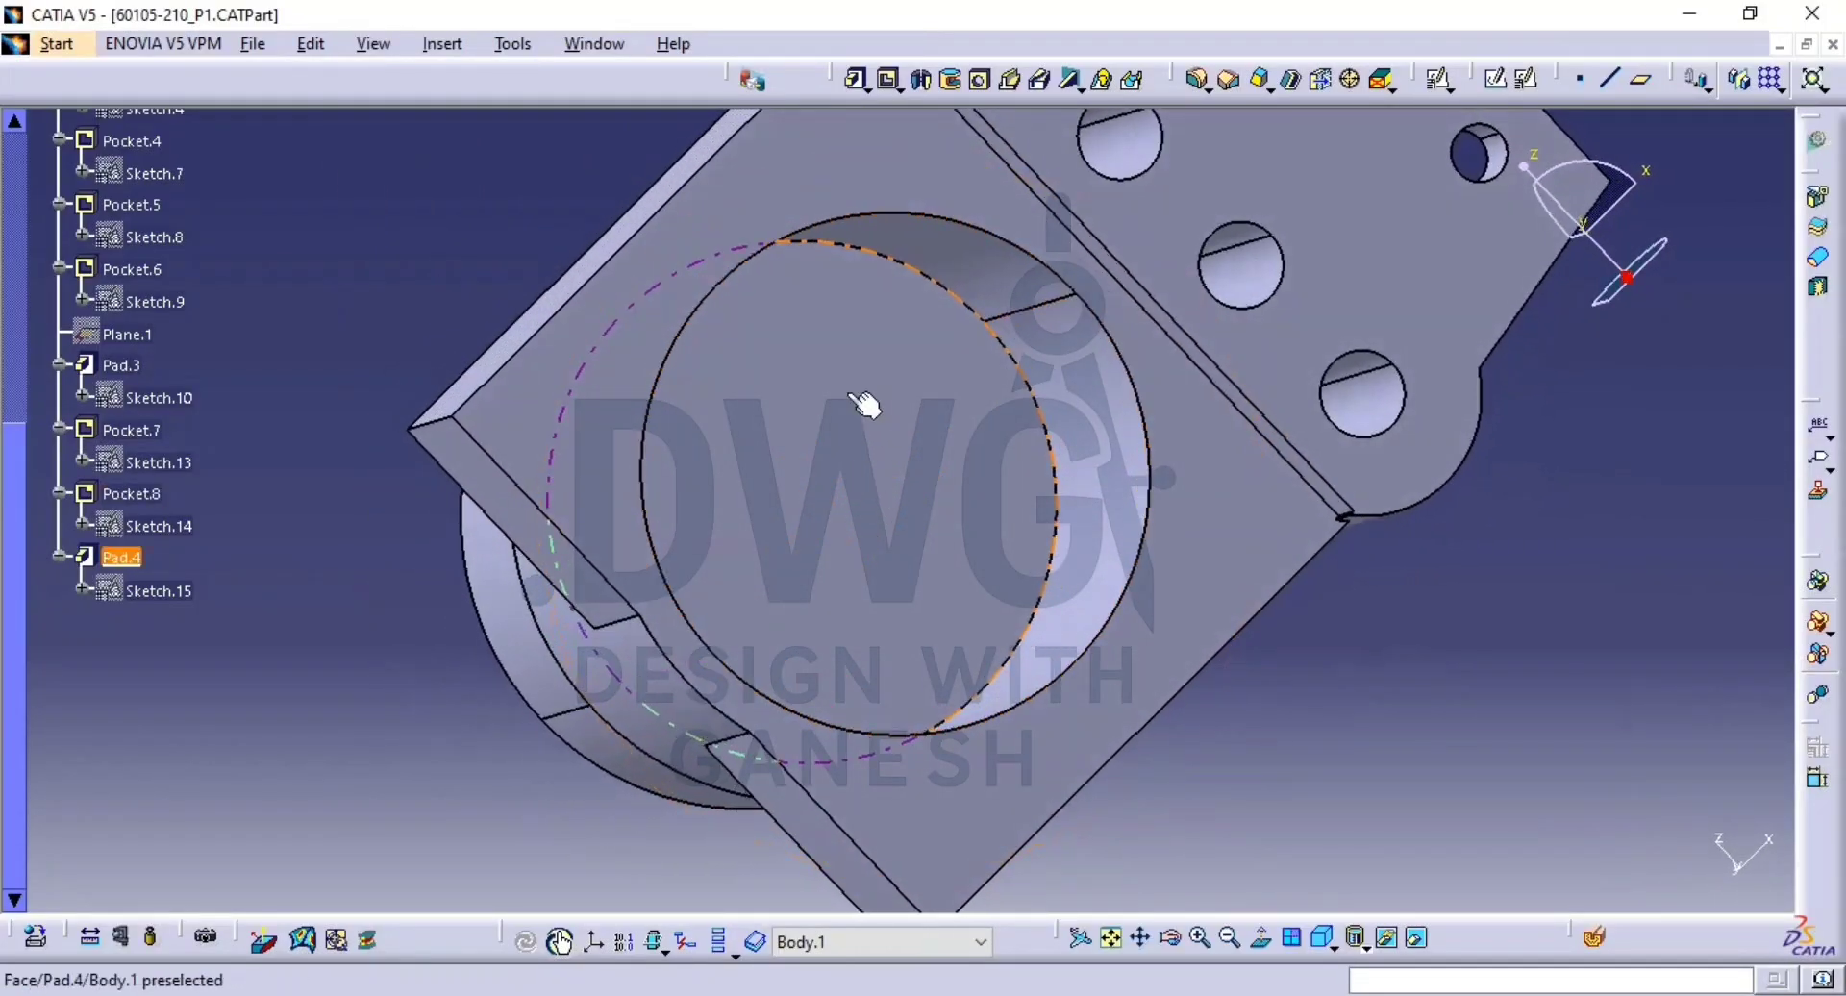
middle_drag(960, 569, 1125, 647)
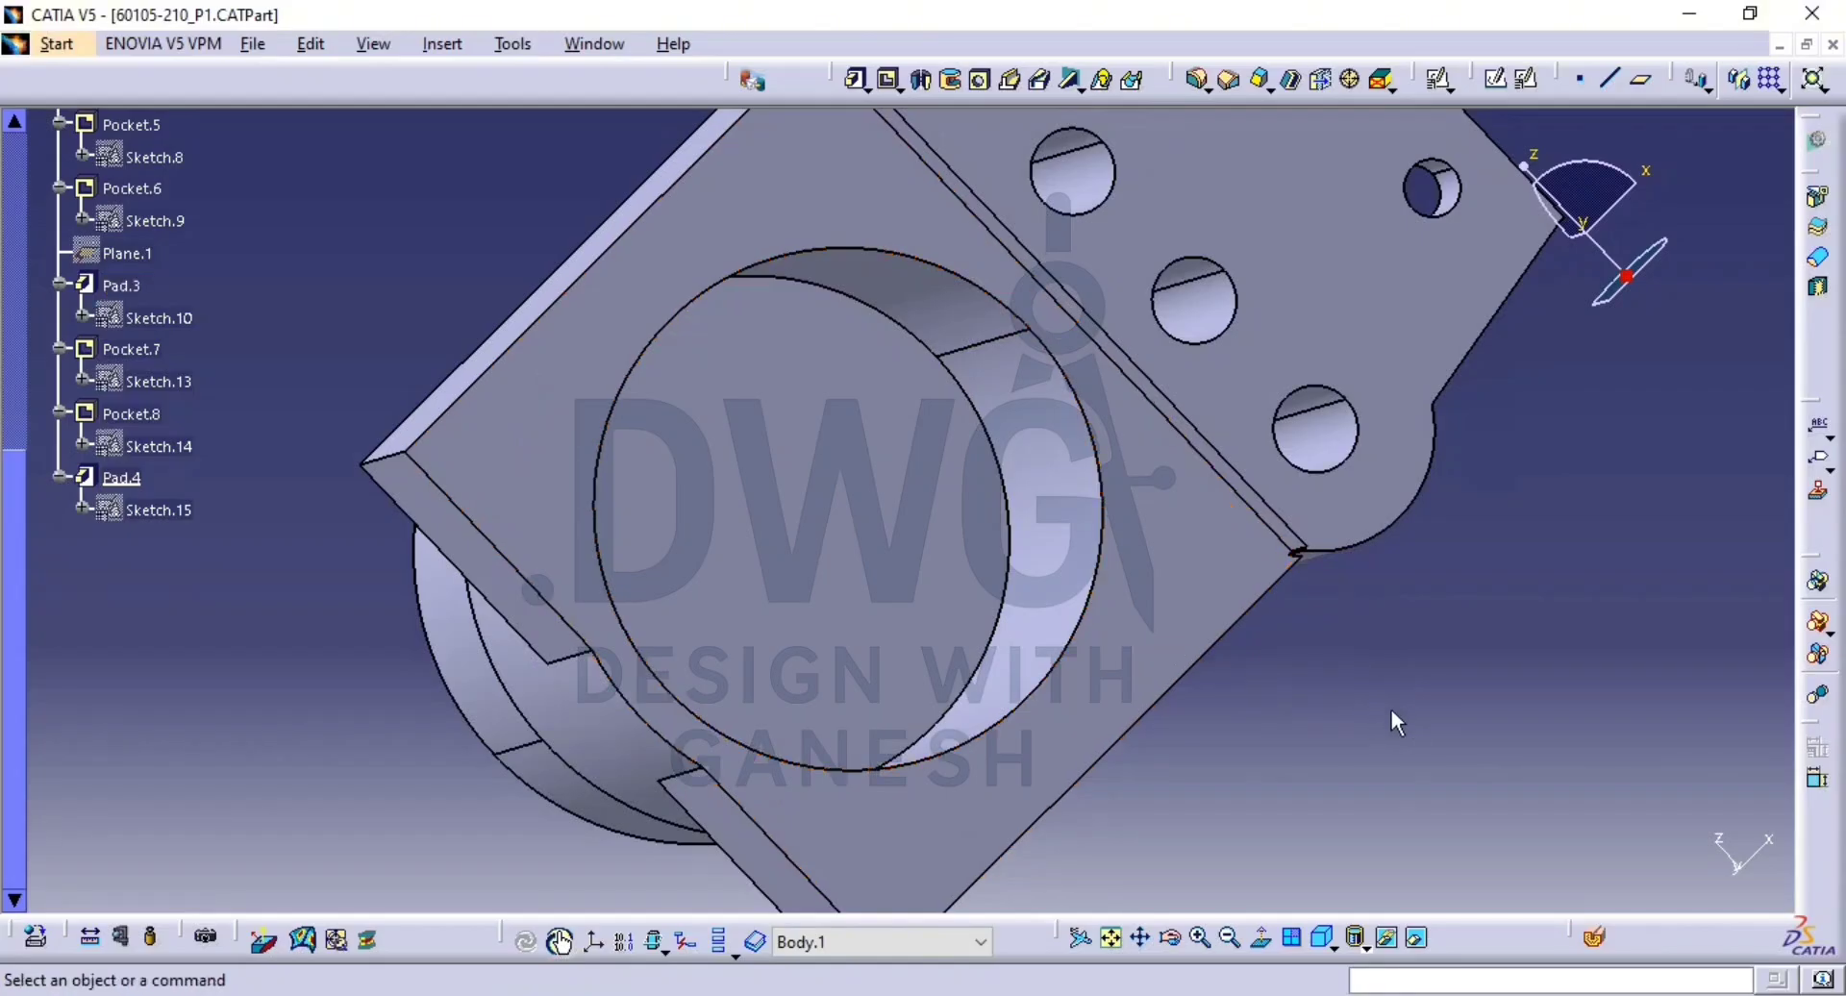
click(891, 80)
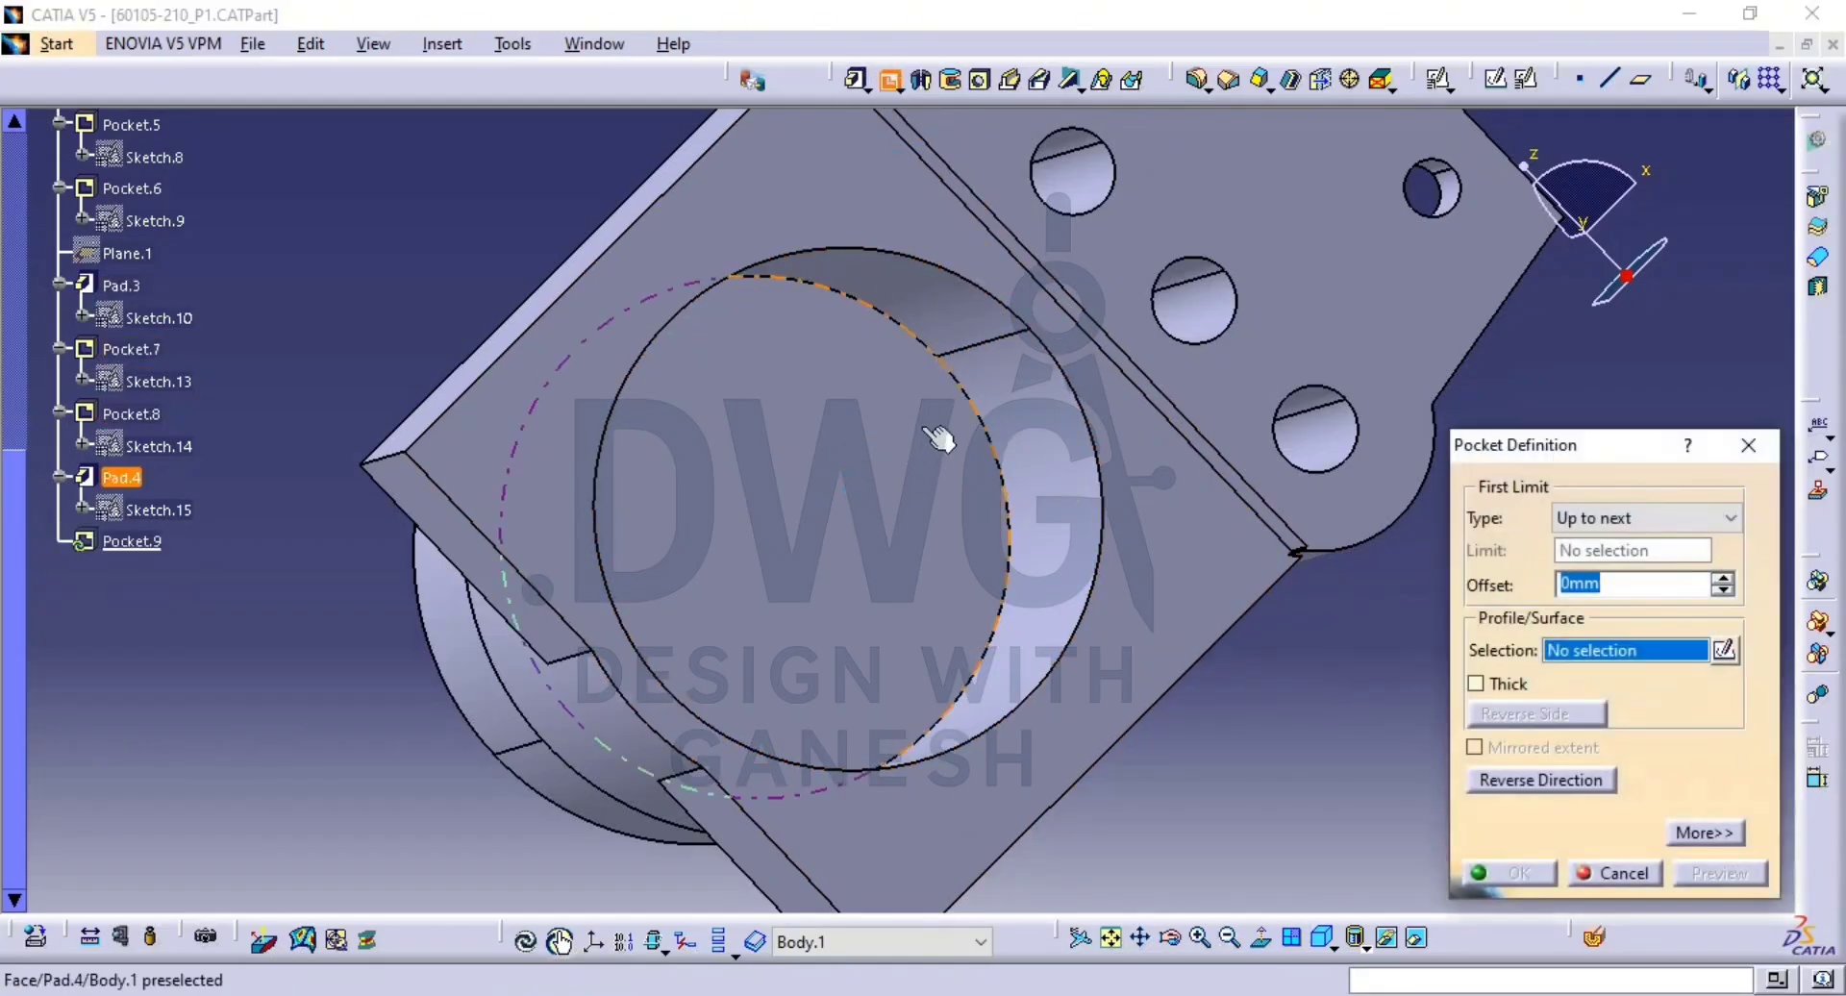
click(961, 441)
click(965, 575)
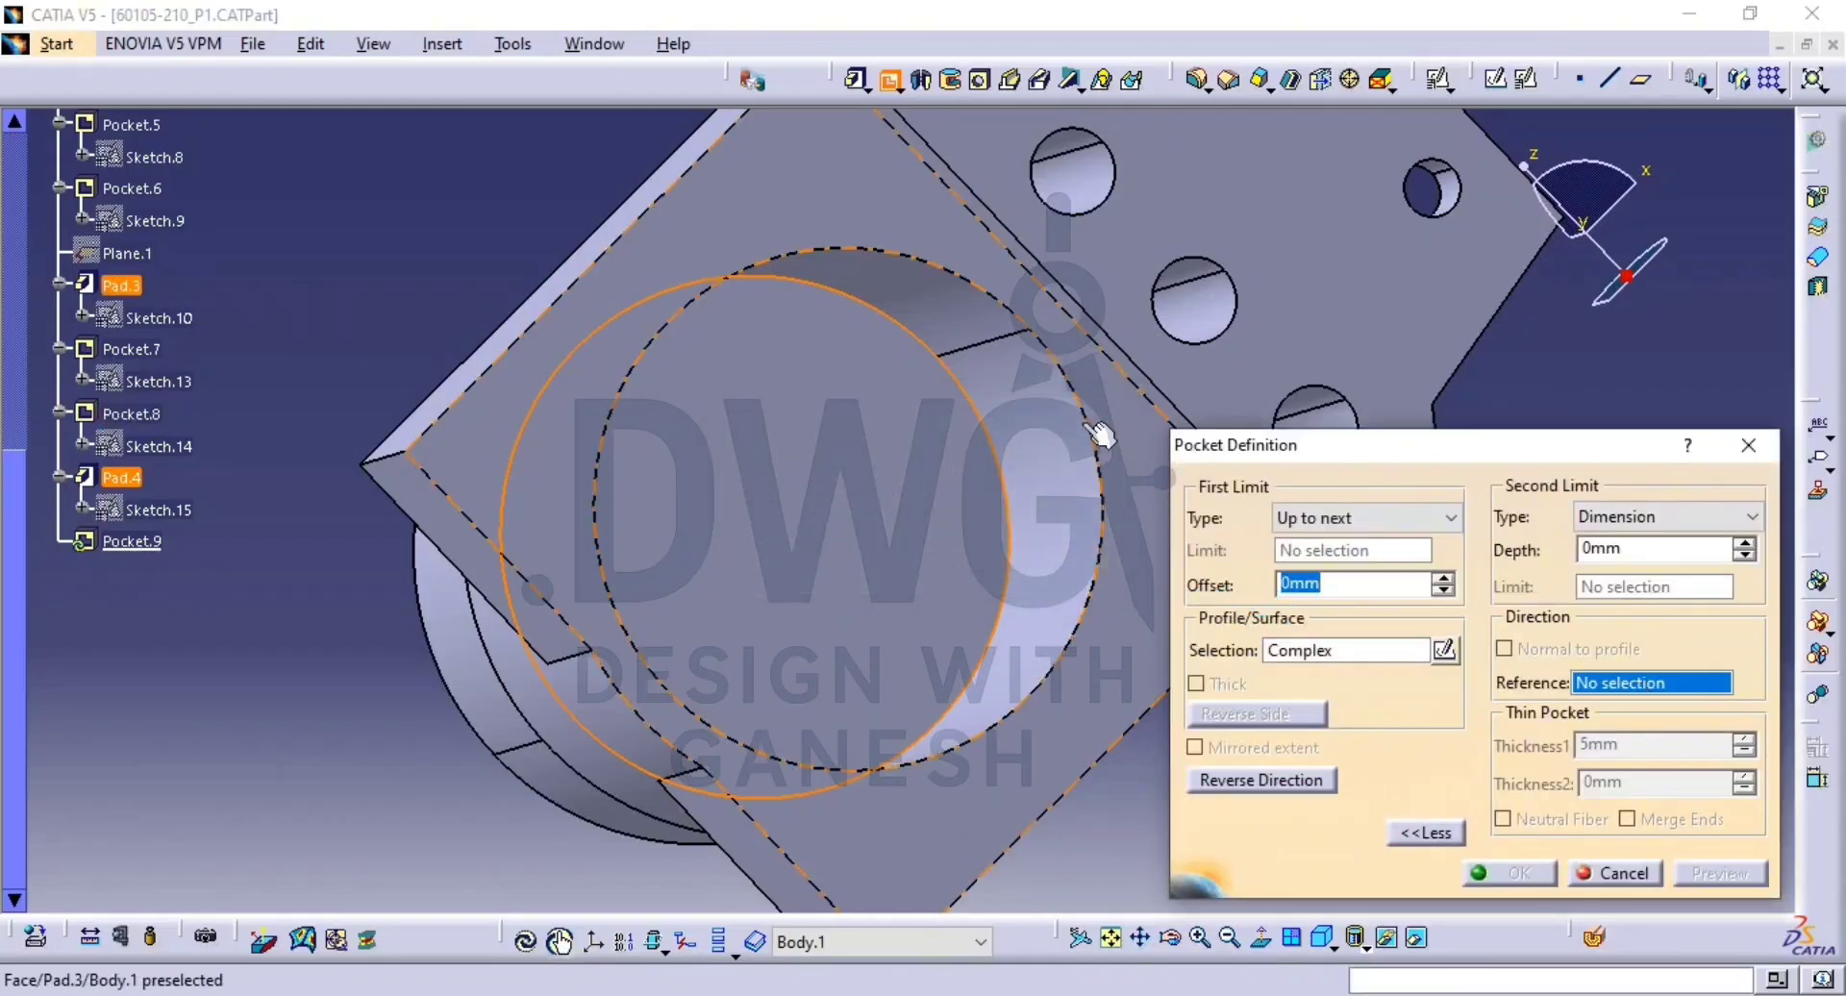
middle_drag(1101, 433, 695, 443)
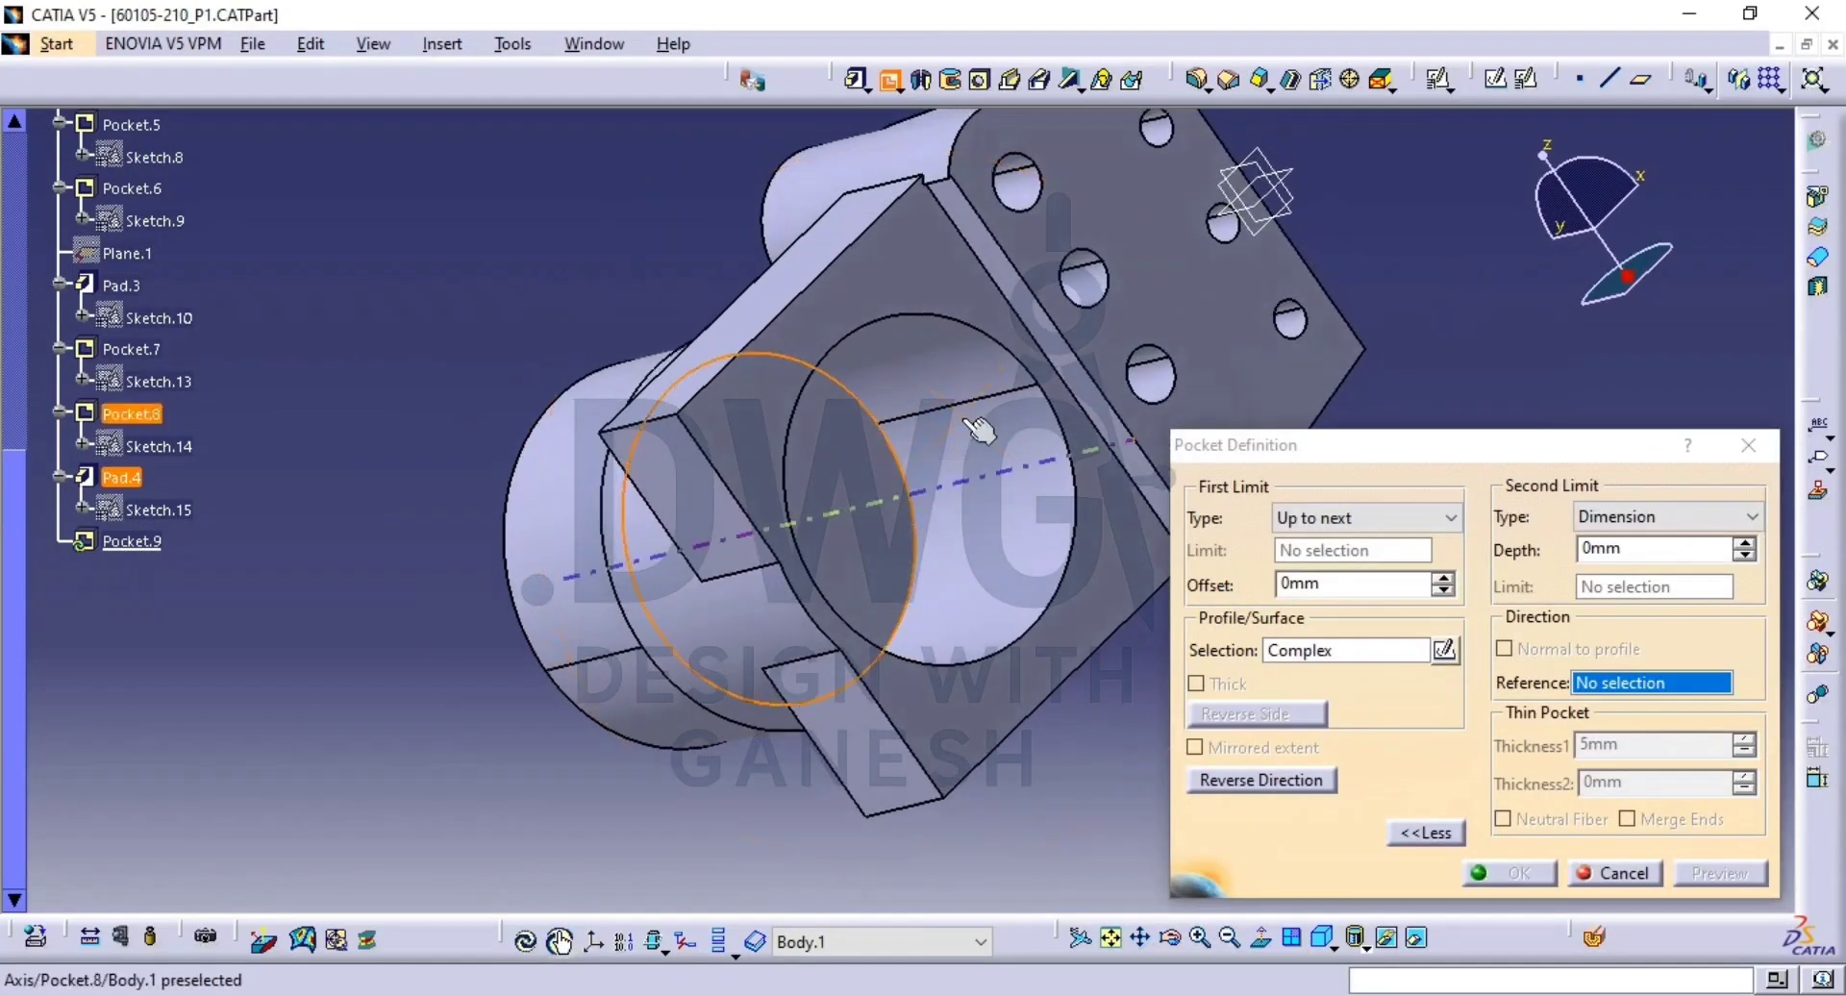
click(670, 426)
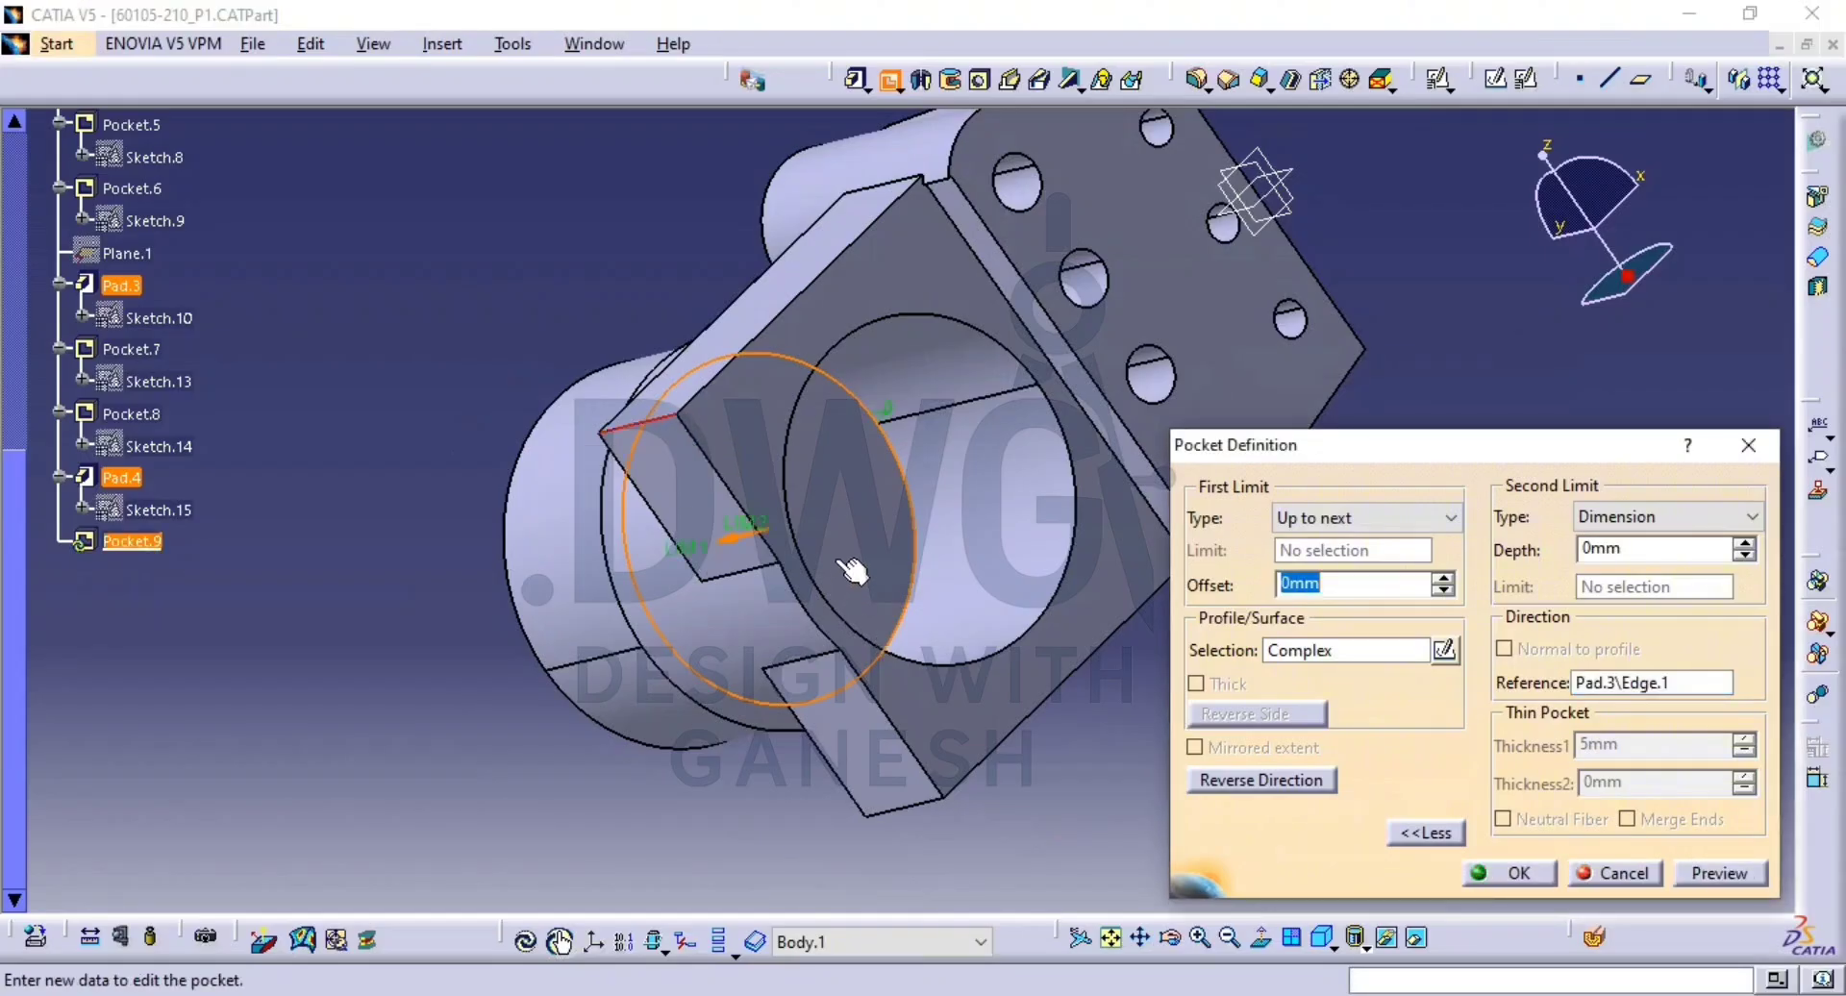
Change the pocket's first limit to Dimension with a depth of 110 mm, preview it and create the pocket.
middle_drag(616, 601, 1091, 555)
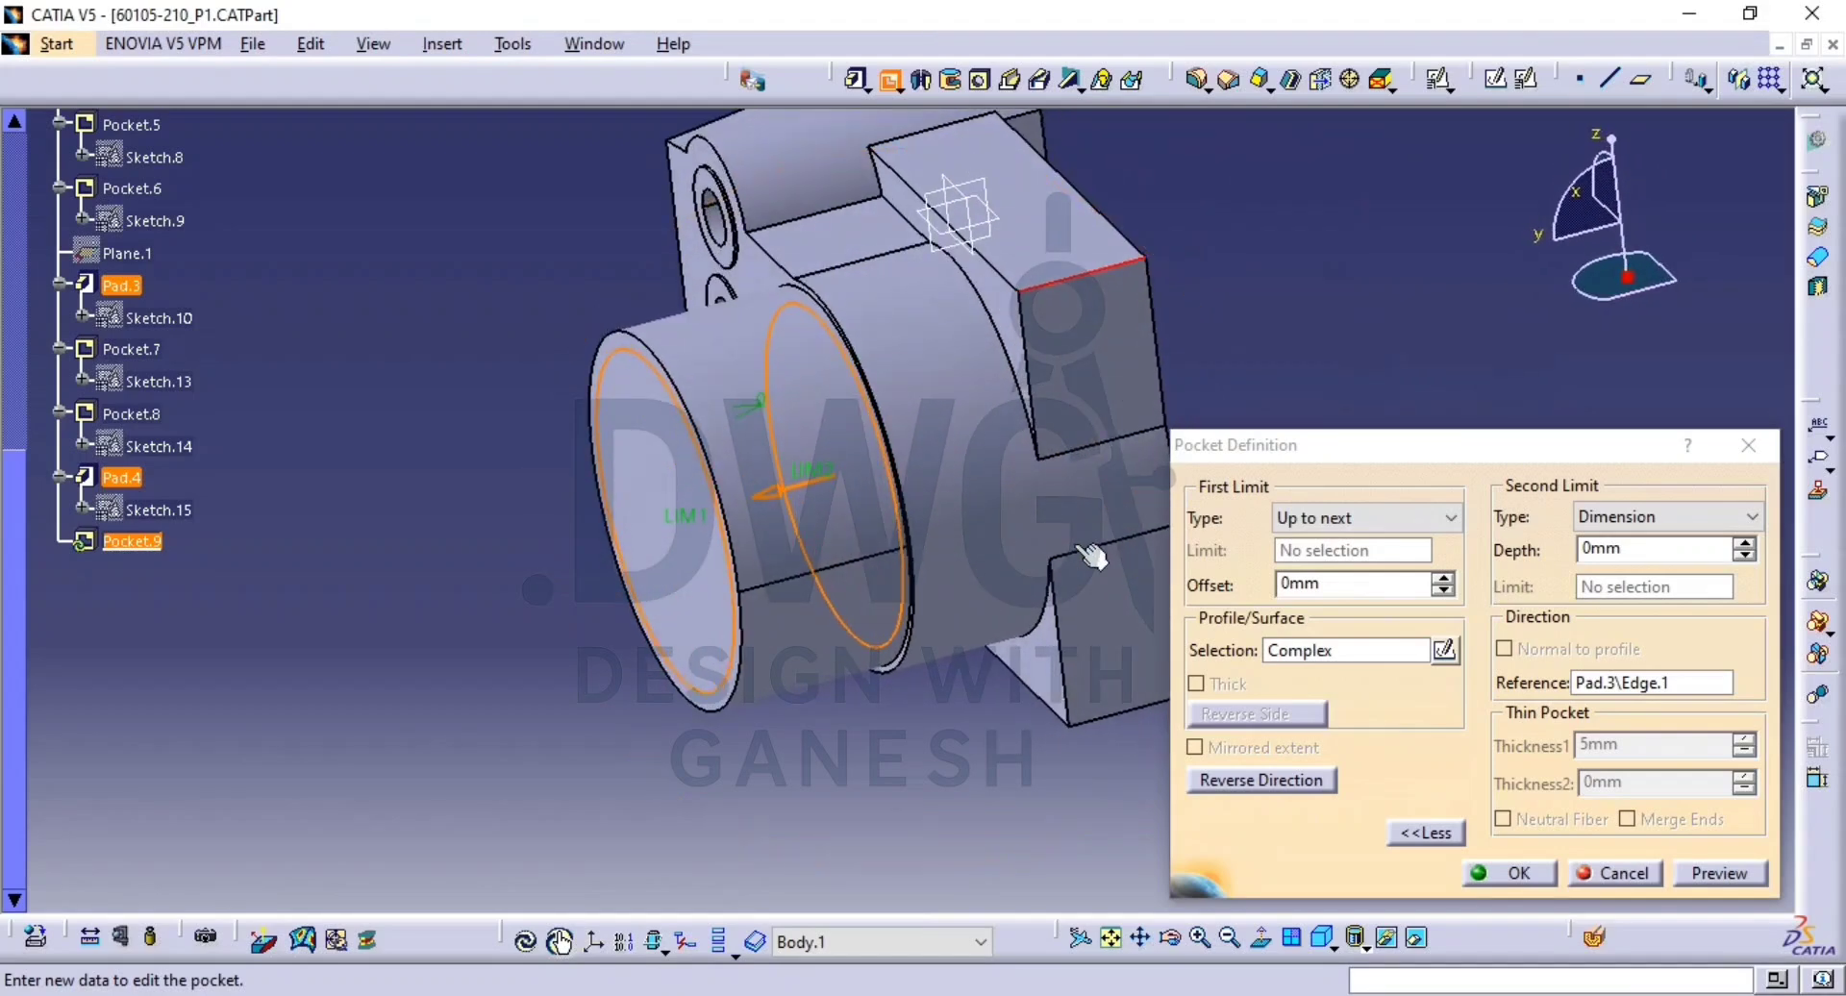
click(1387, 520)
click(1399, 546)
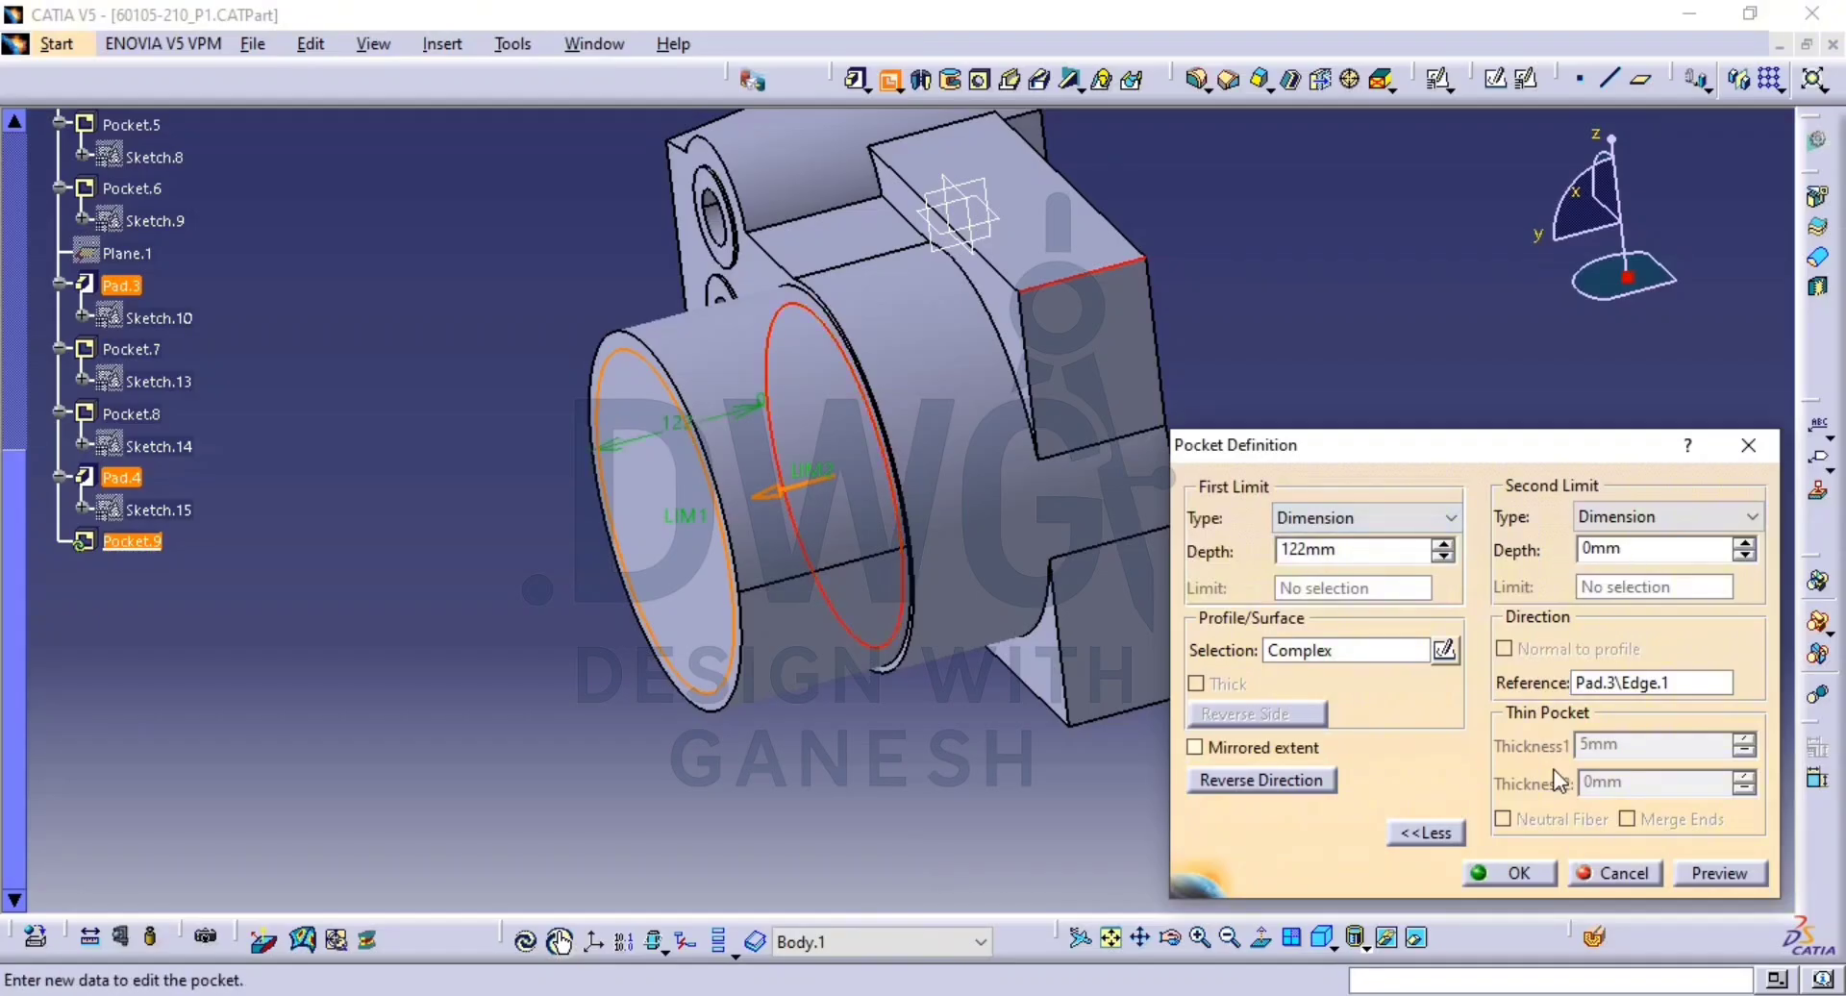
click(1423, 830)
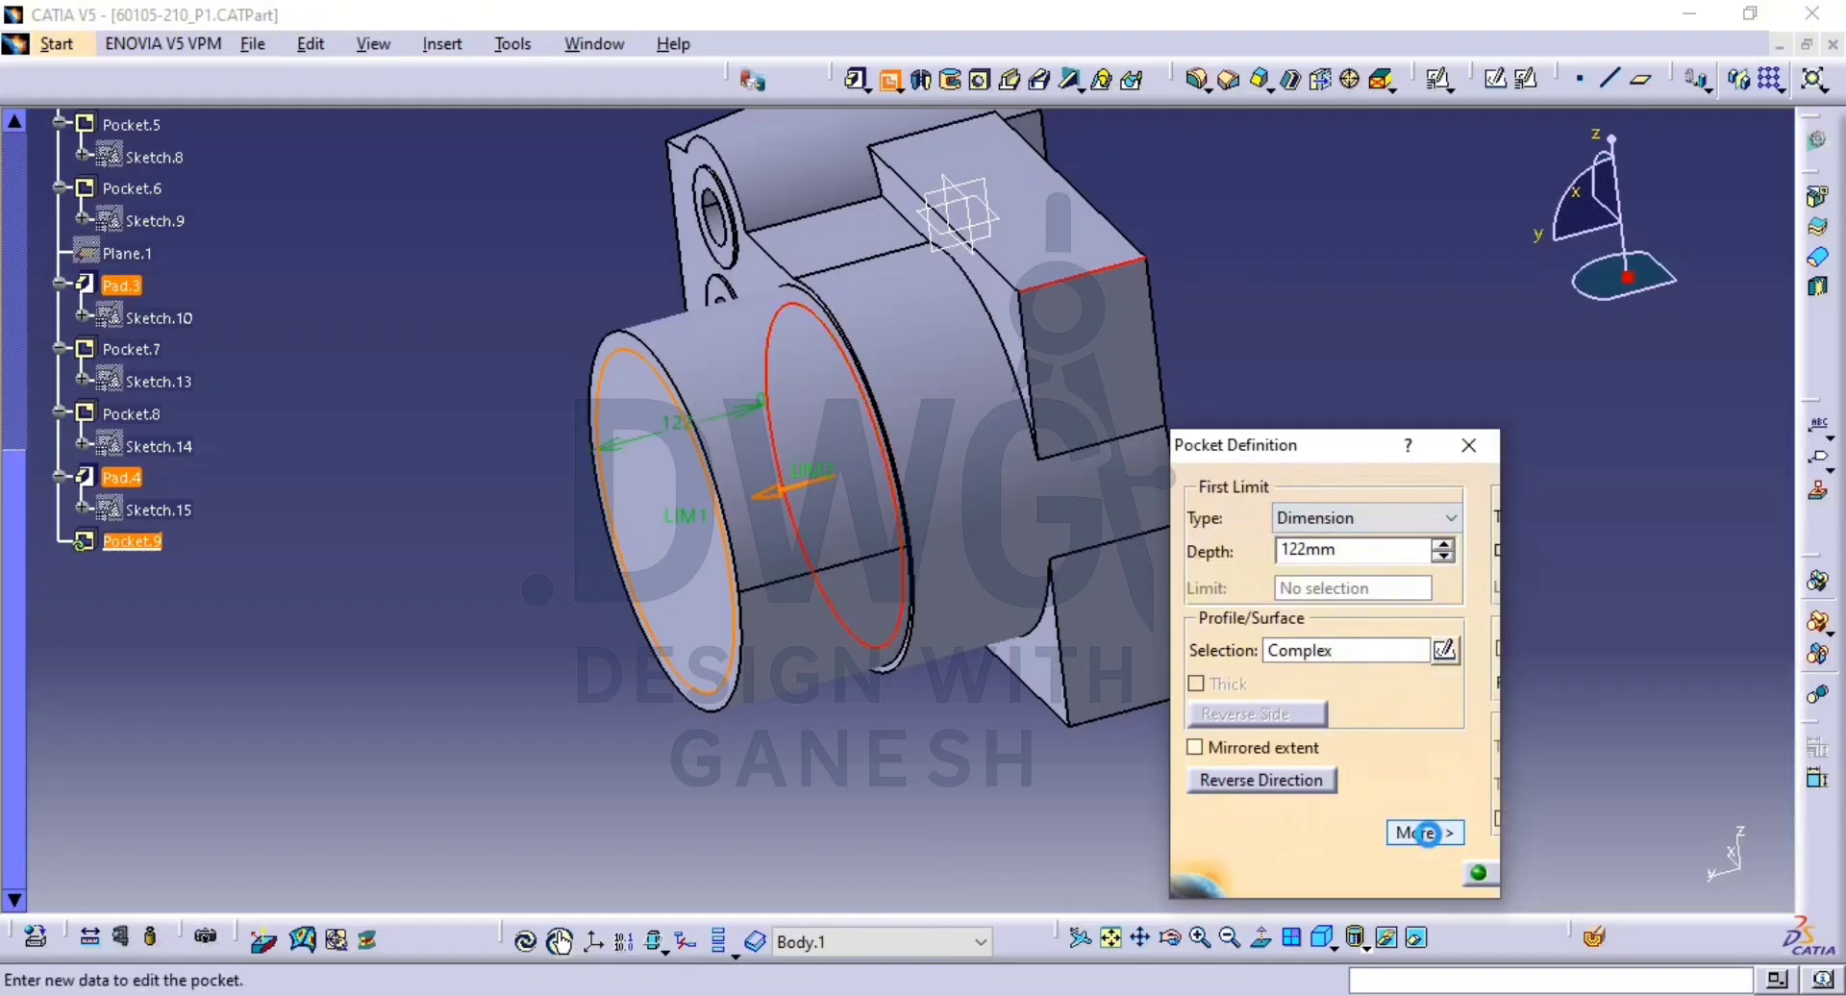
drag(1625, 550, 1522, 550)
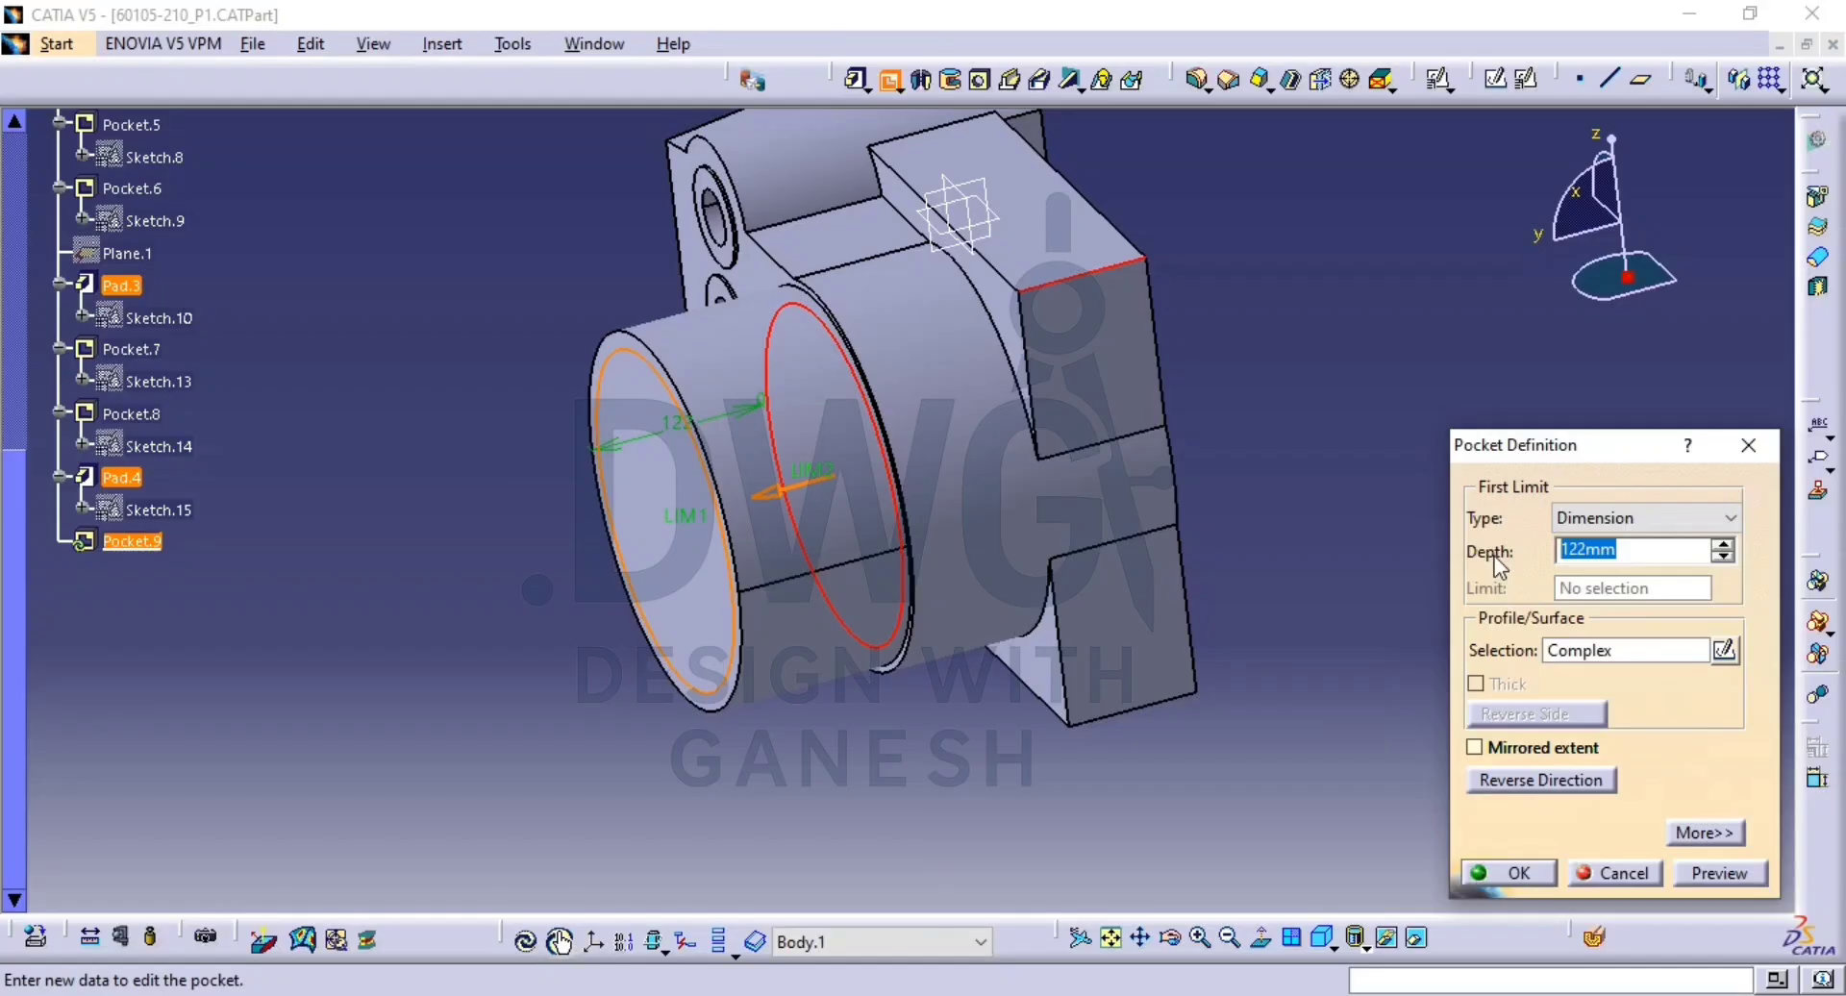
text(110)
click(1719, 873)
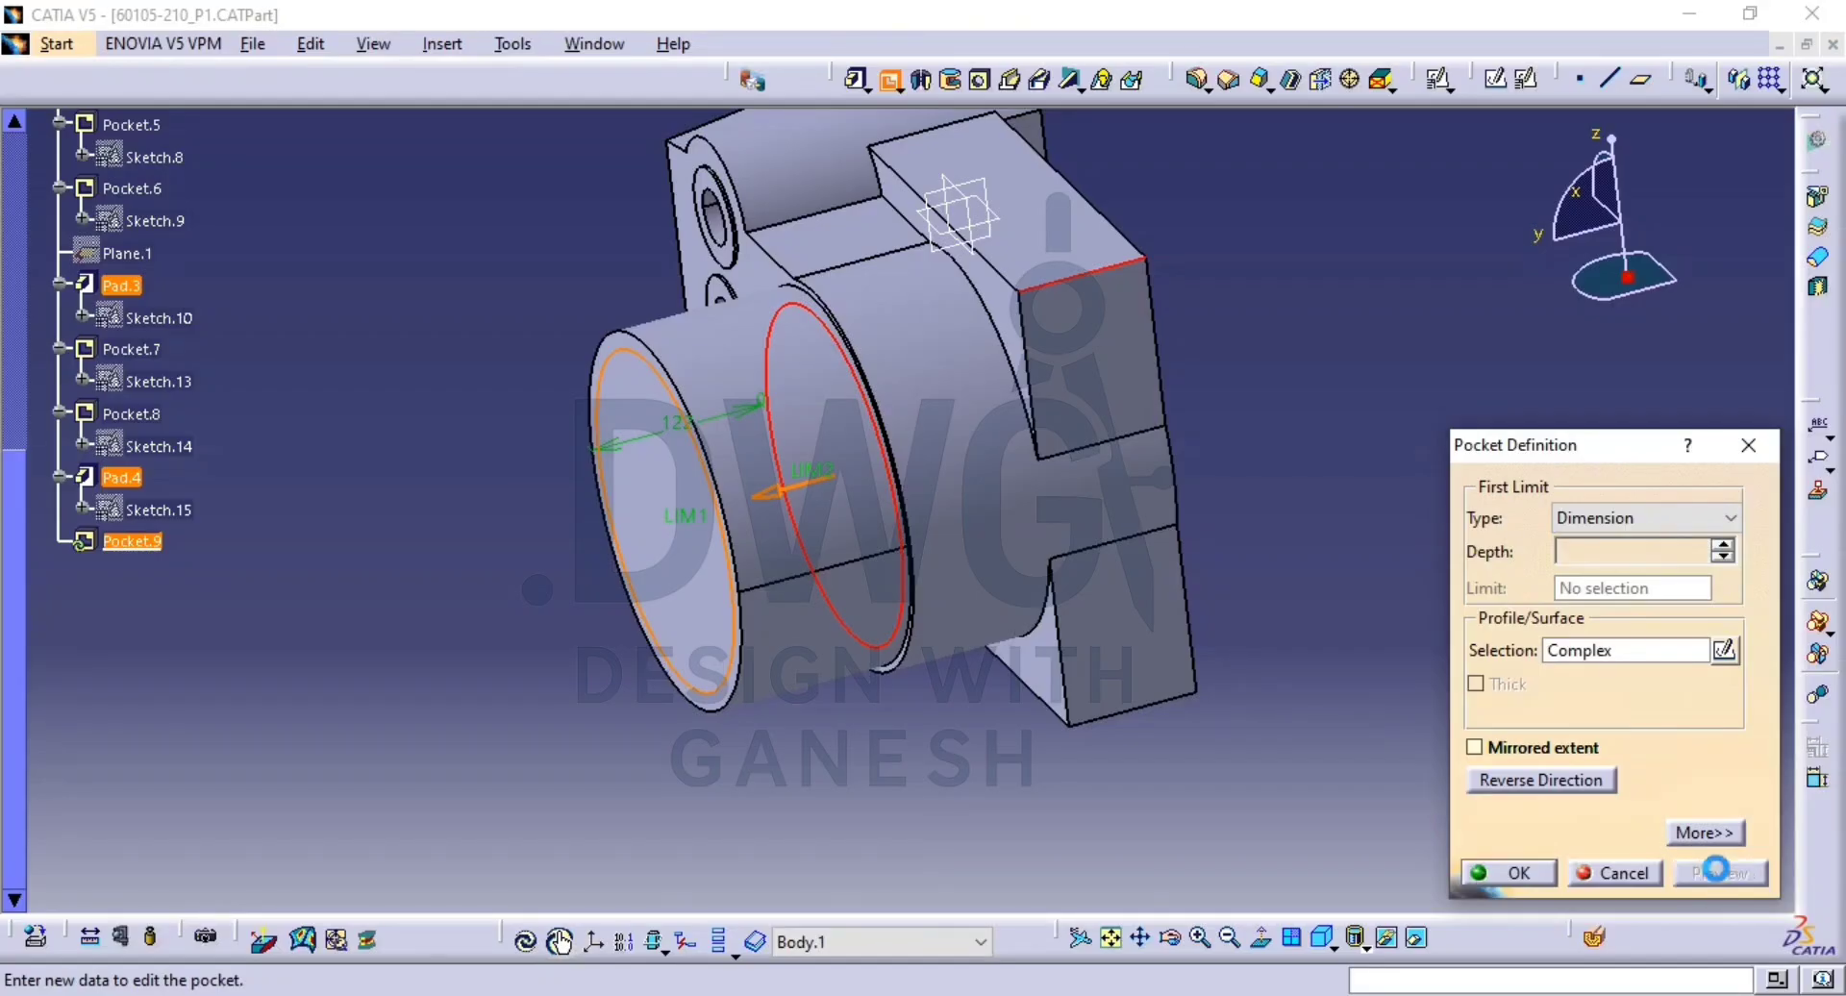
middle_drag(1221, 688, 469, 603)
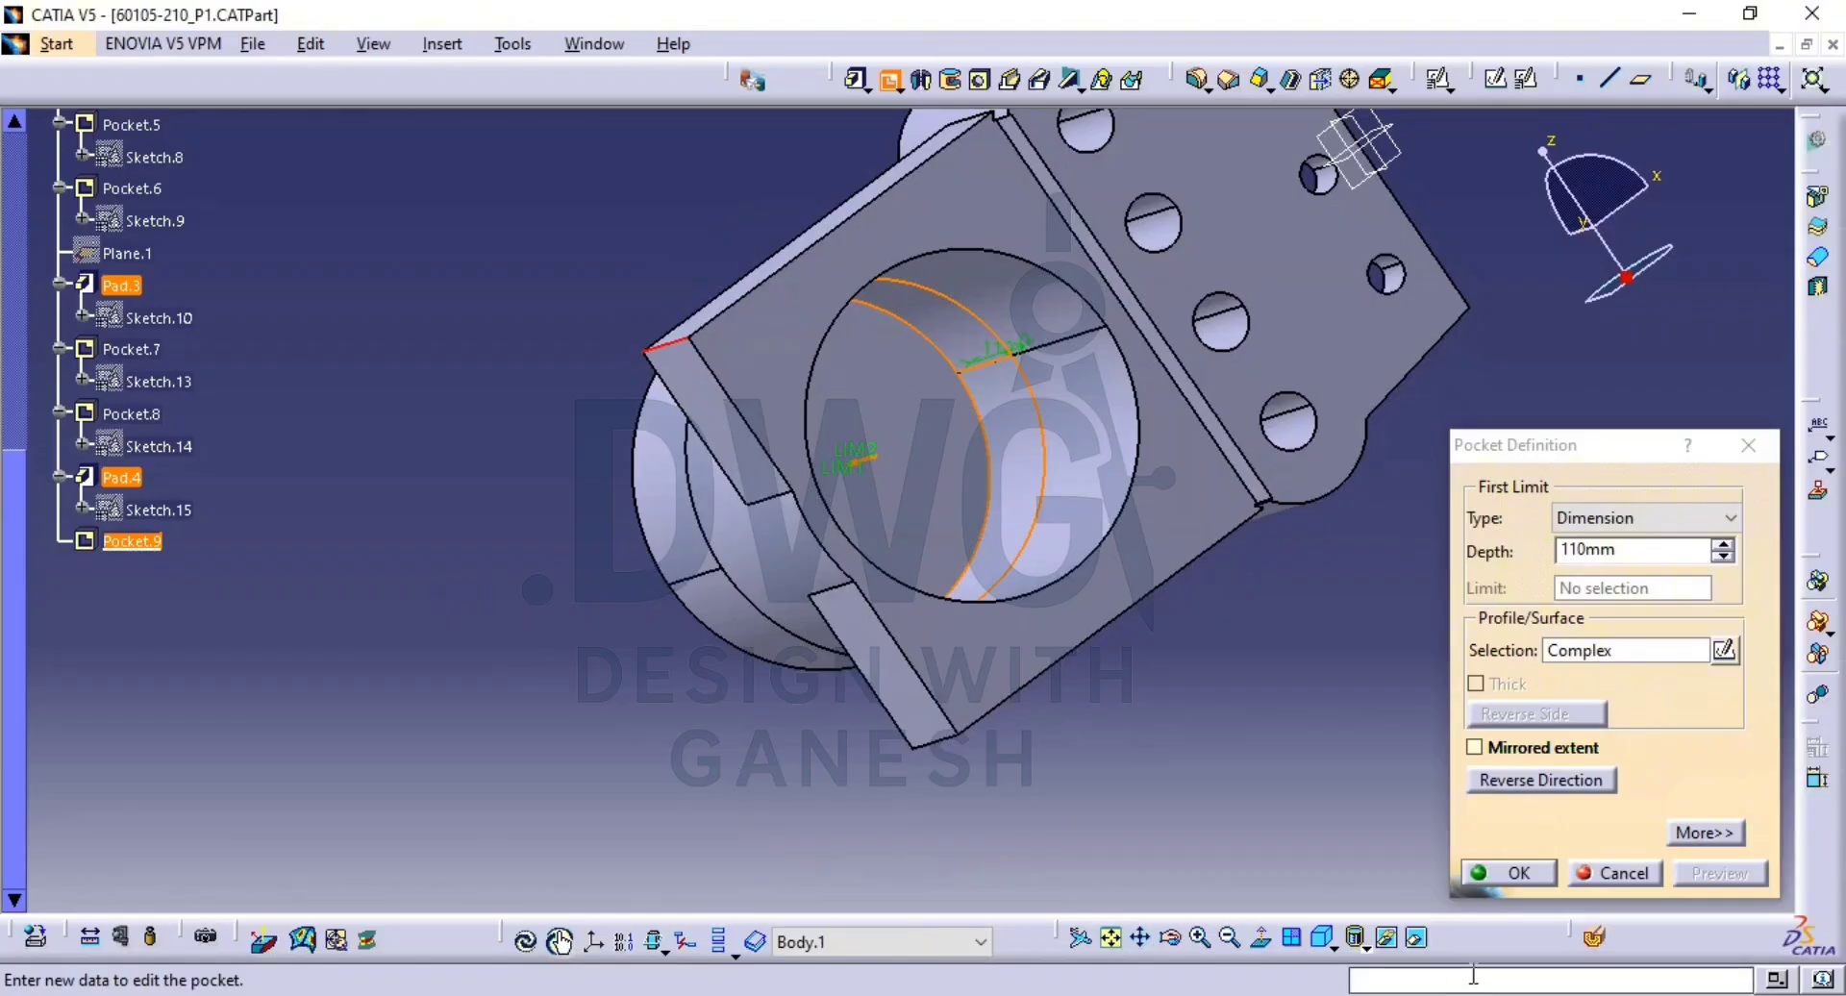
click(1524, 877)
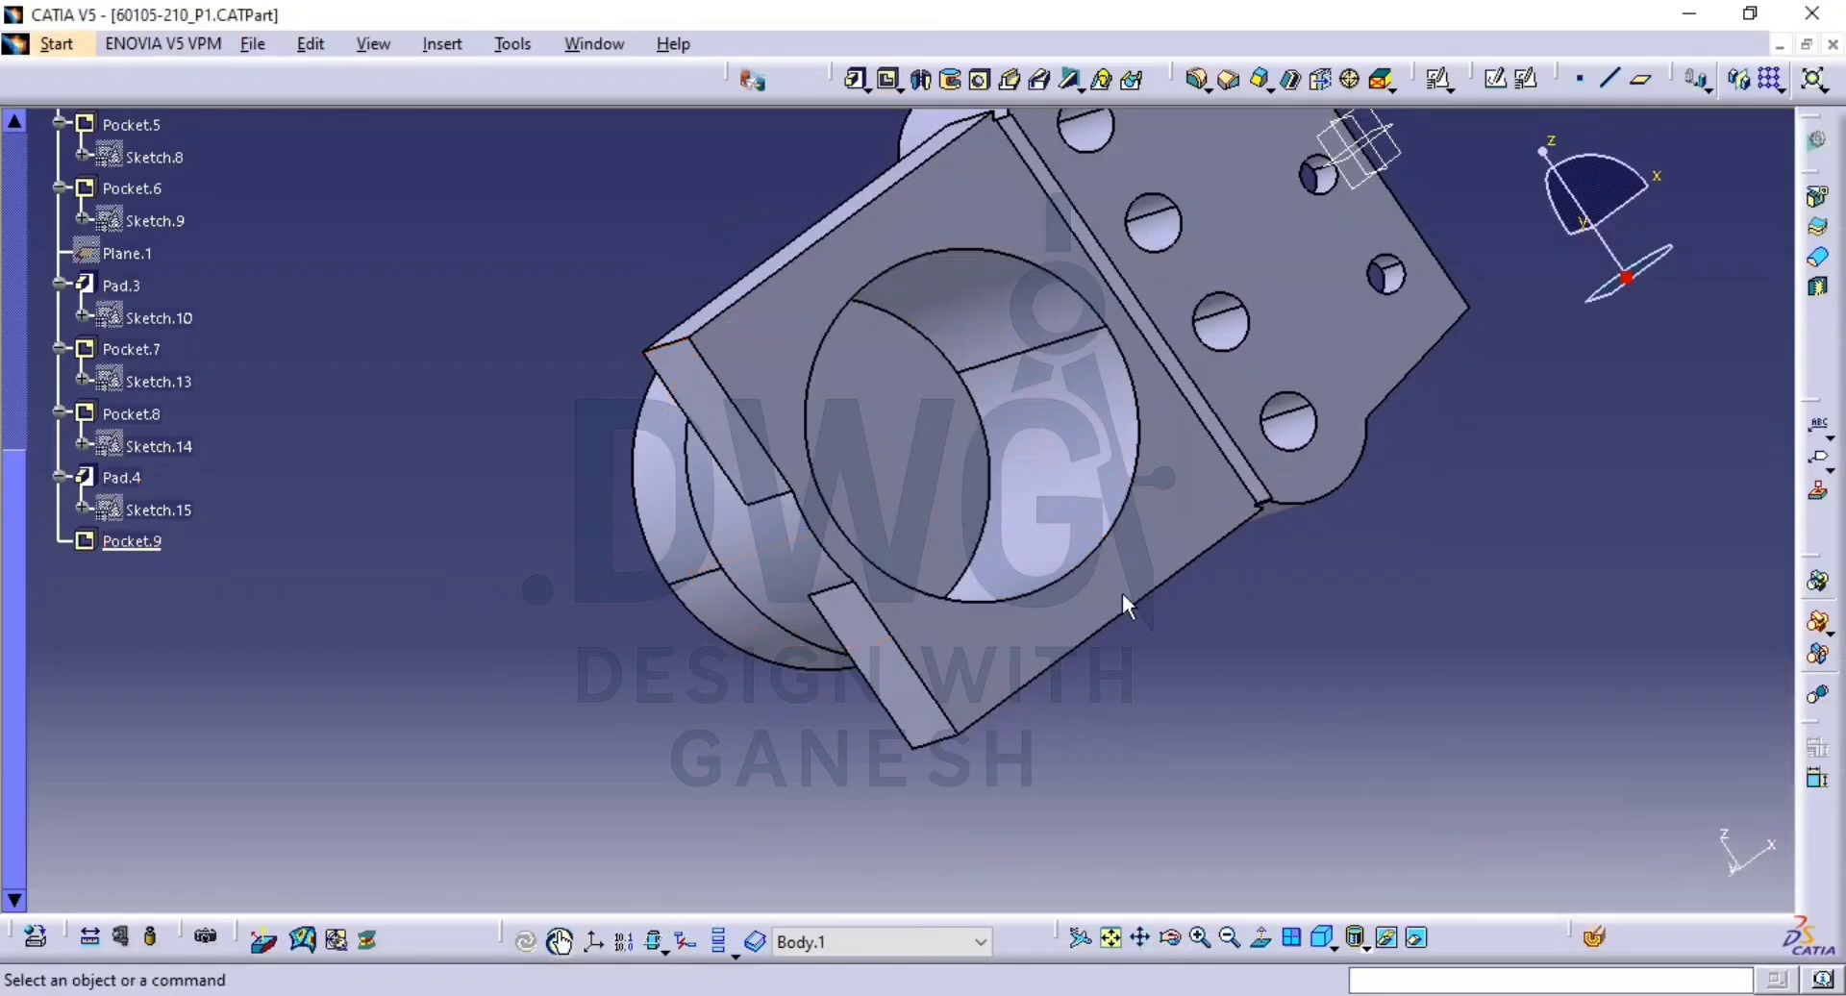
Show the reference geometry again in an isometric view and examine the lifting eye's boss beside the rectangular block.
middle_drag(1121, 605, 1118, 659)
middle_drag(1058, 595, 1138, 585)
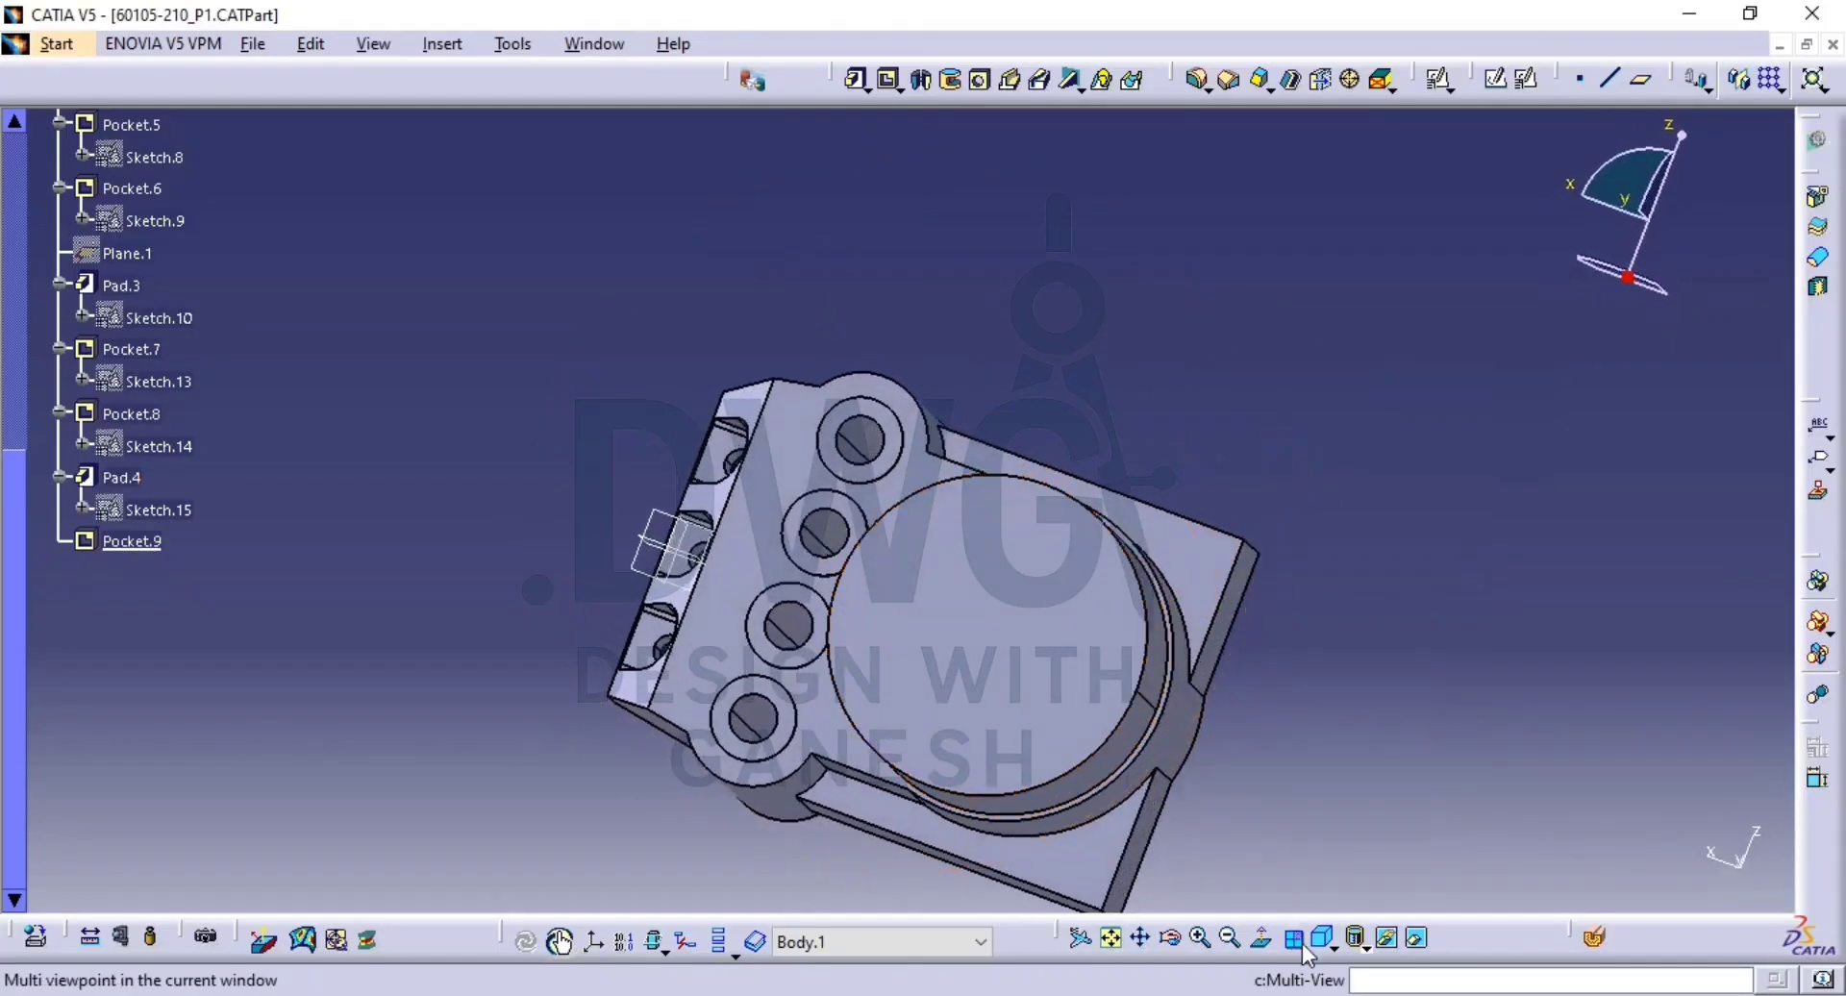
click(1323, 938)
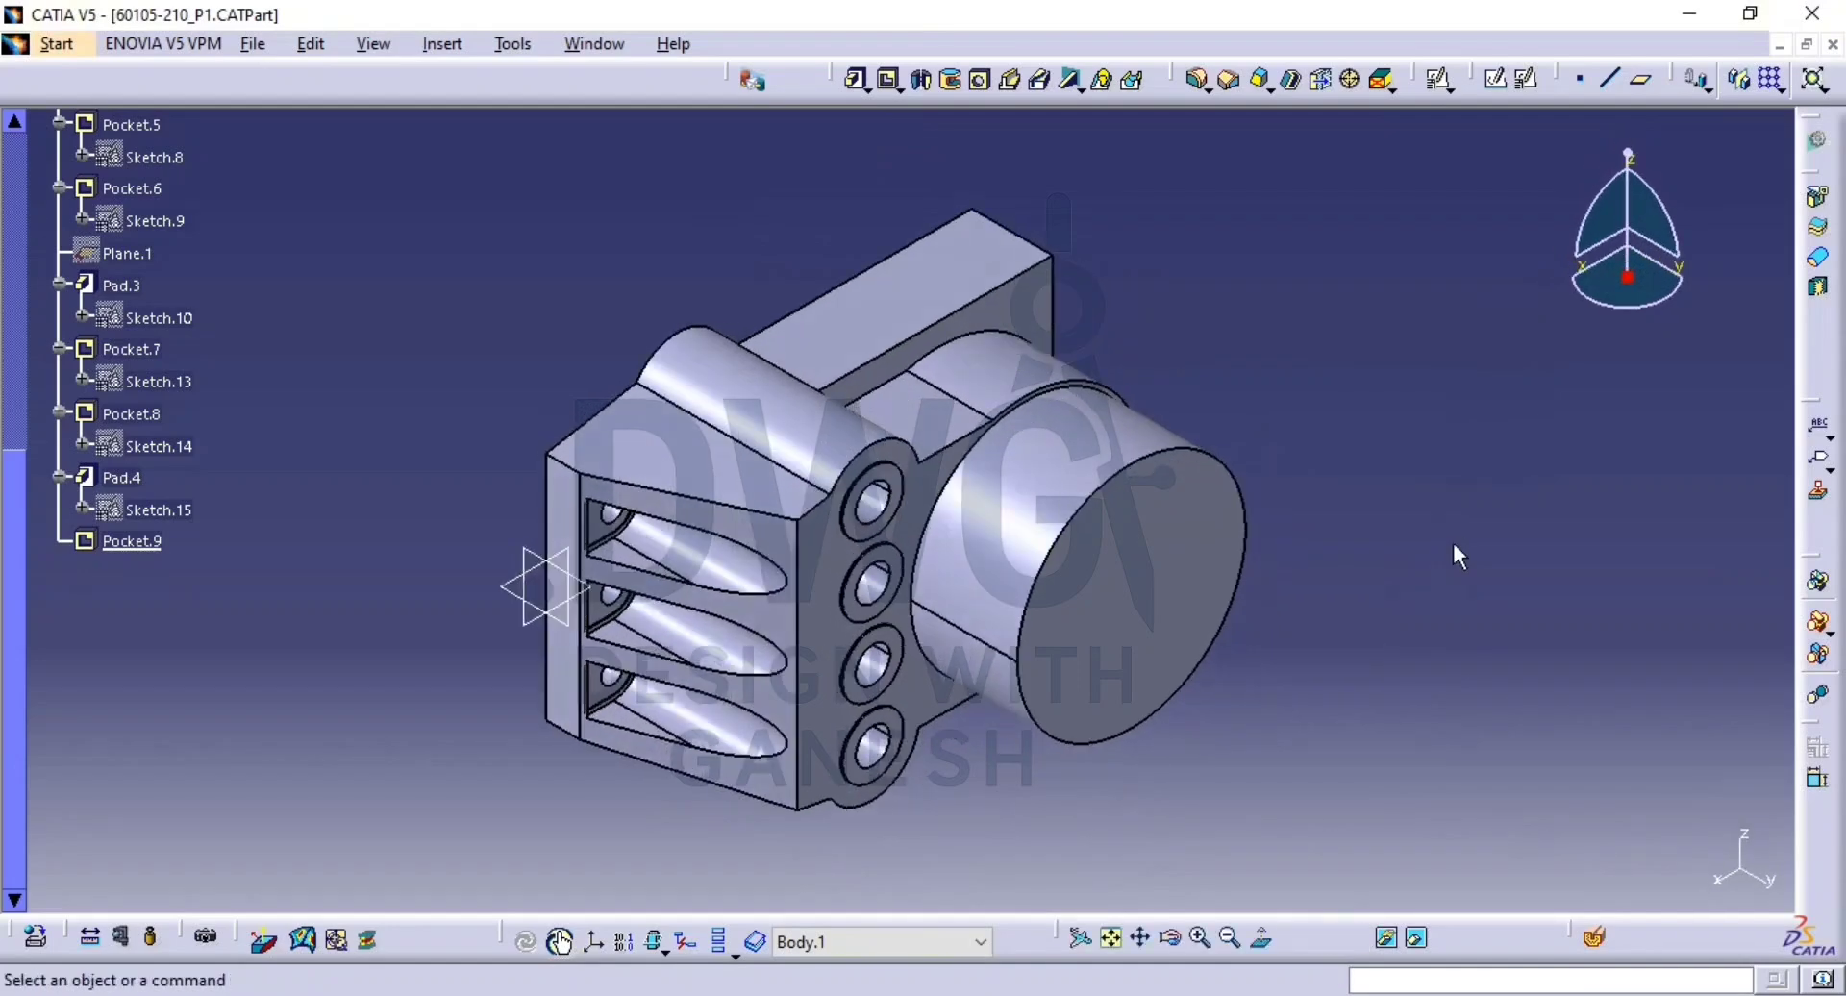
middle_drag(1084, 596, 1232, 658)
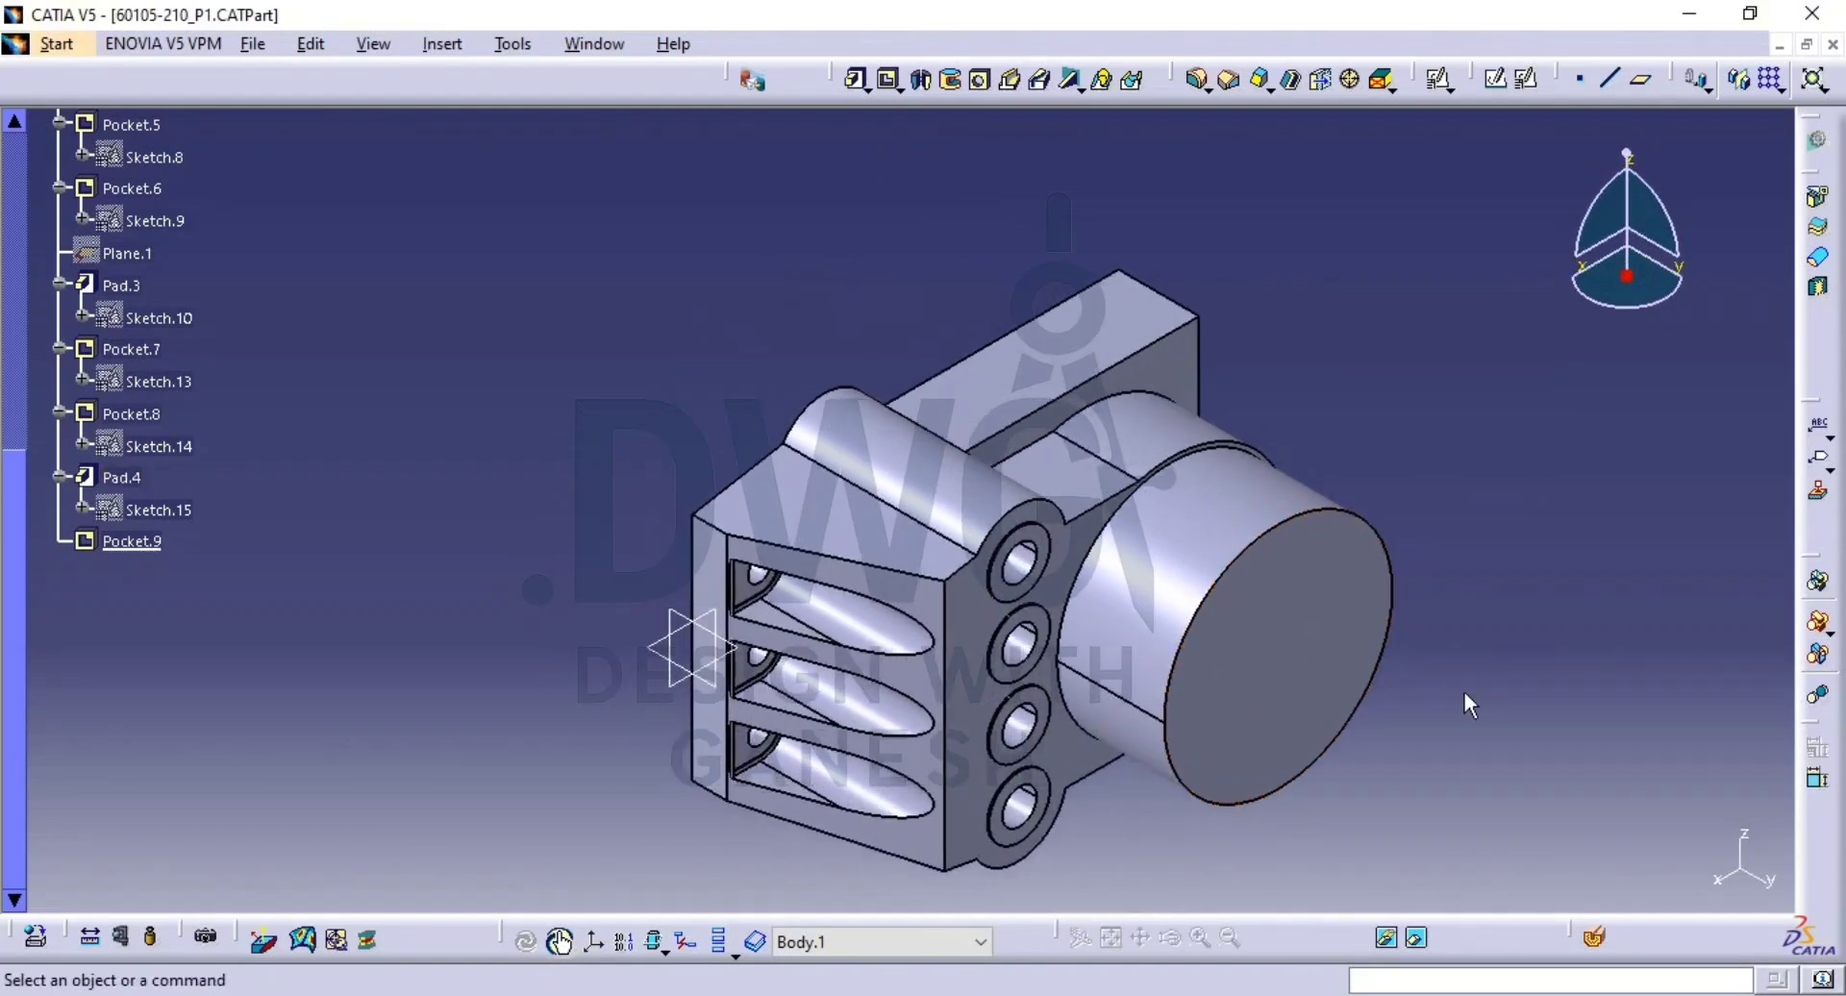
click(1413, 937)
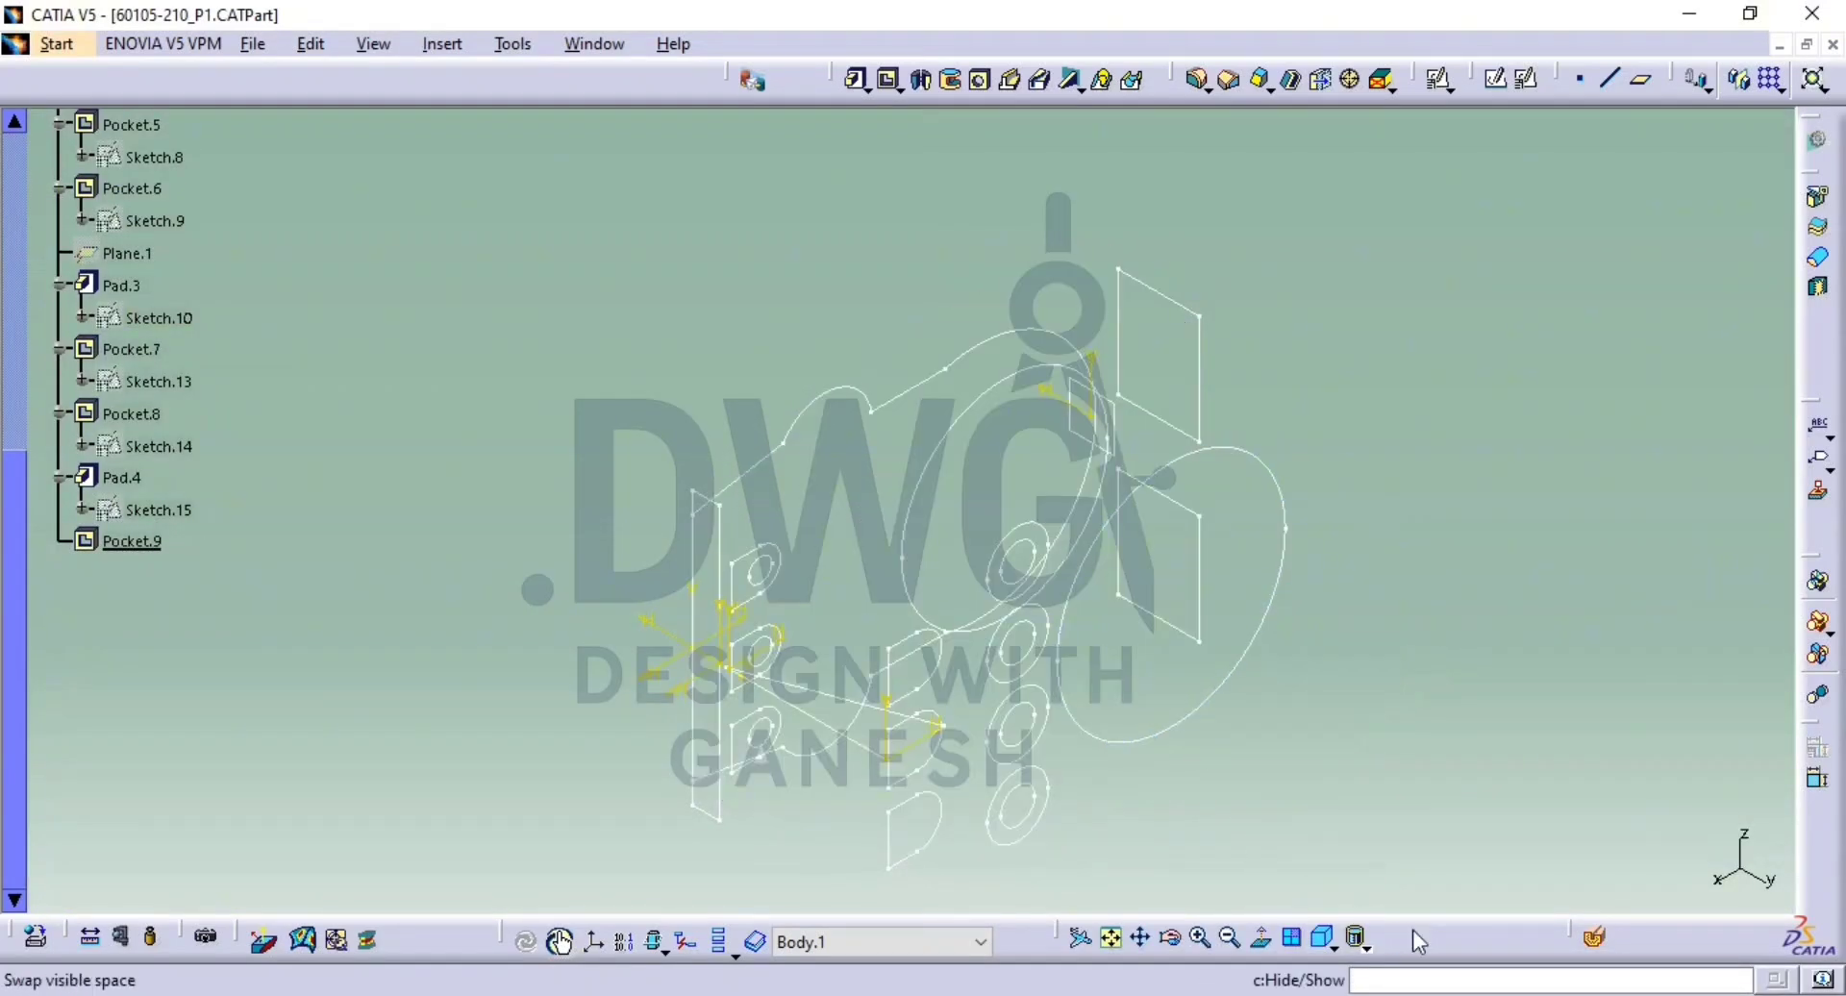
click(1417, 939)
middle_drag(1069, 735, 1077, 550)
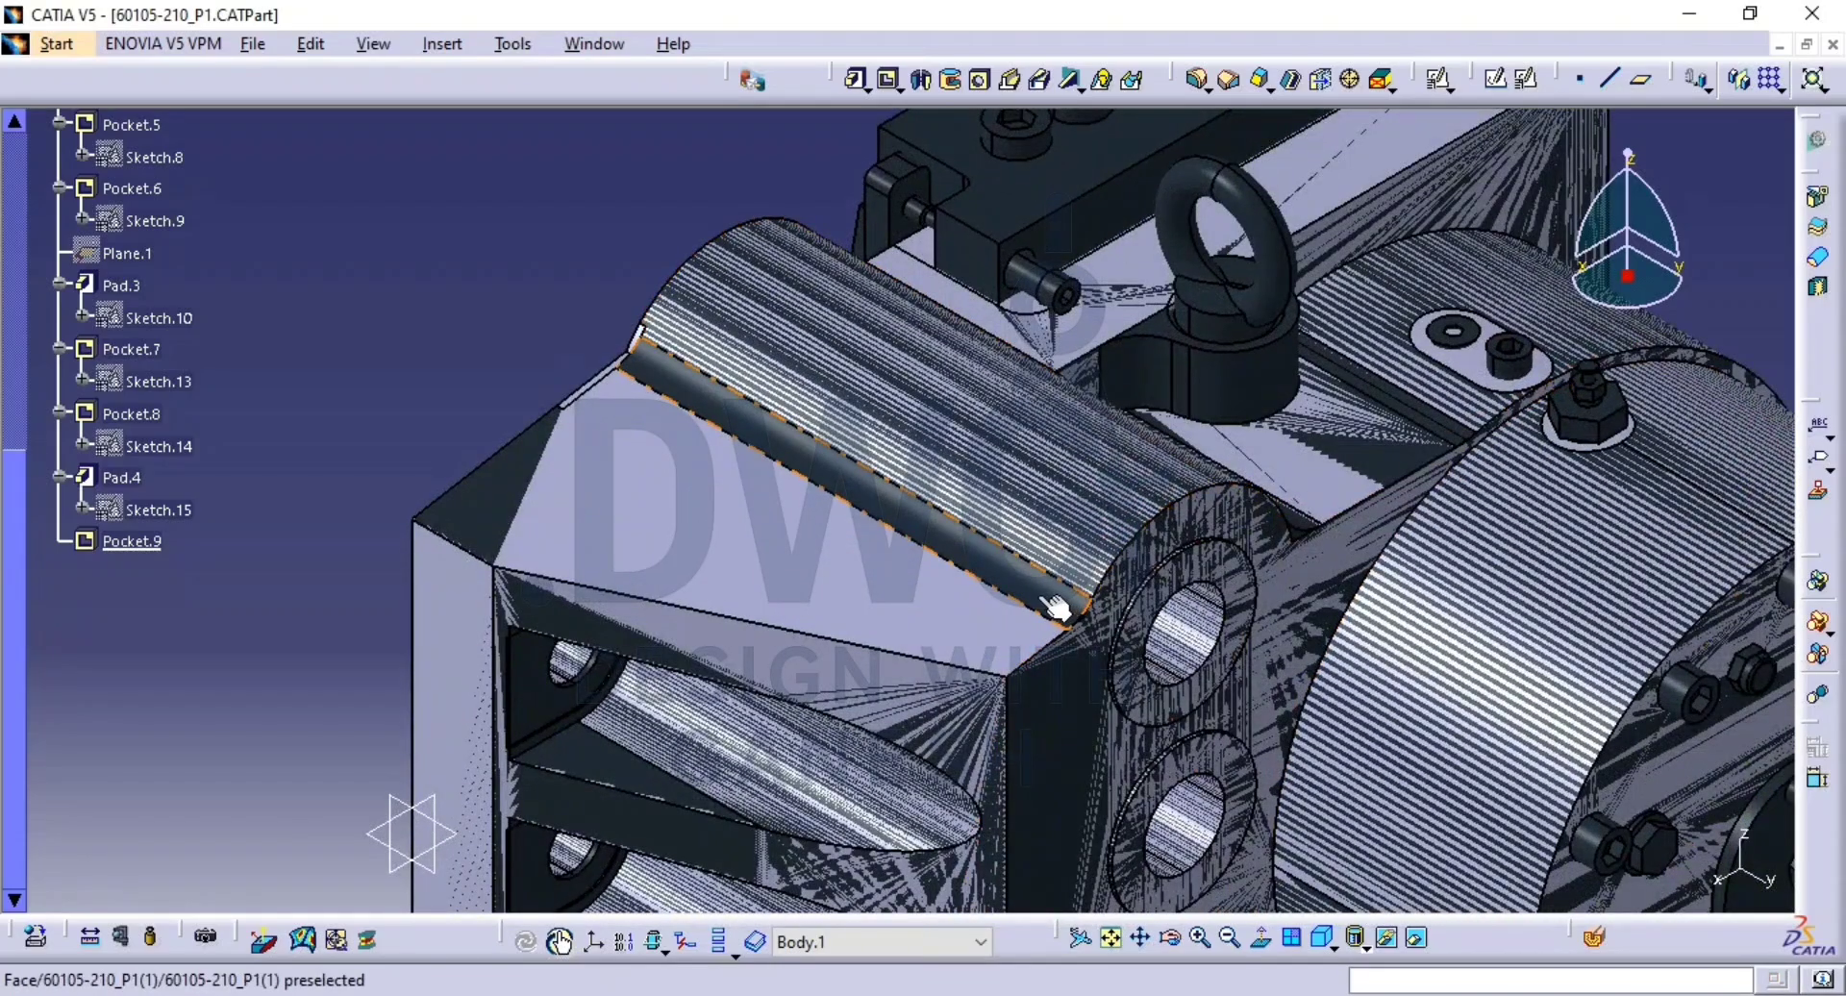
middle_drag(1139, 432, 1040, 580)
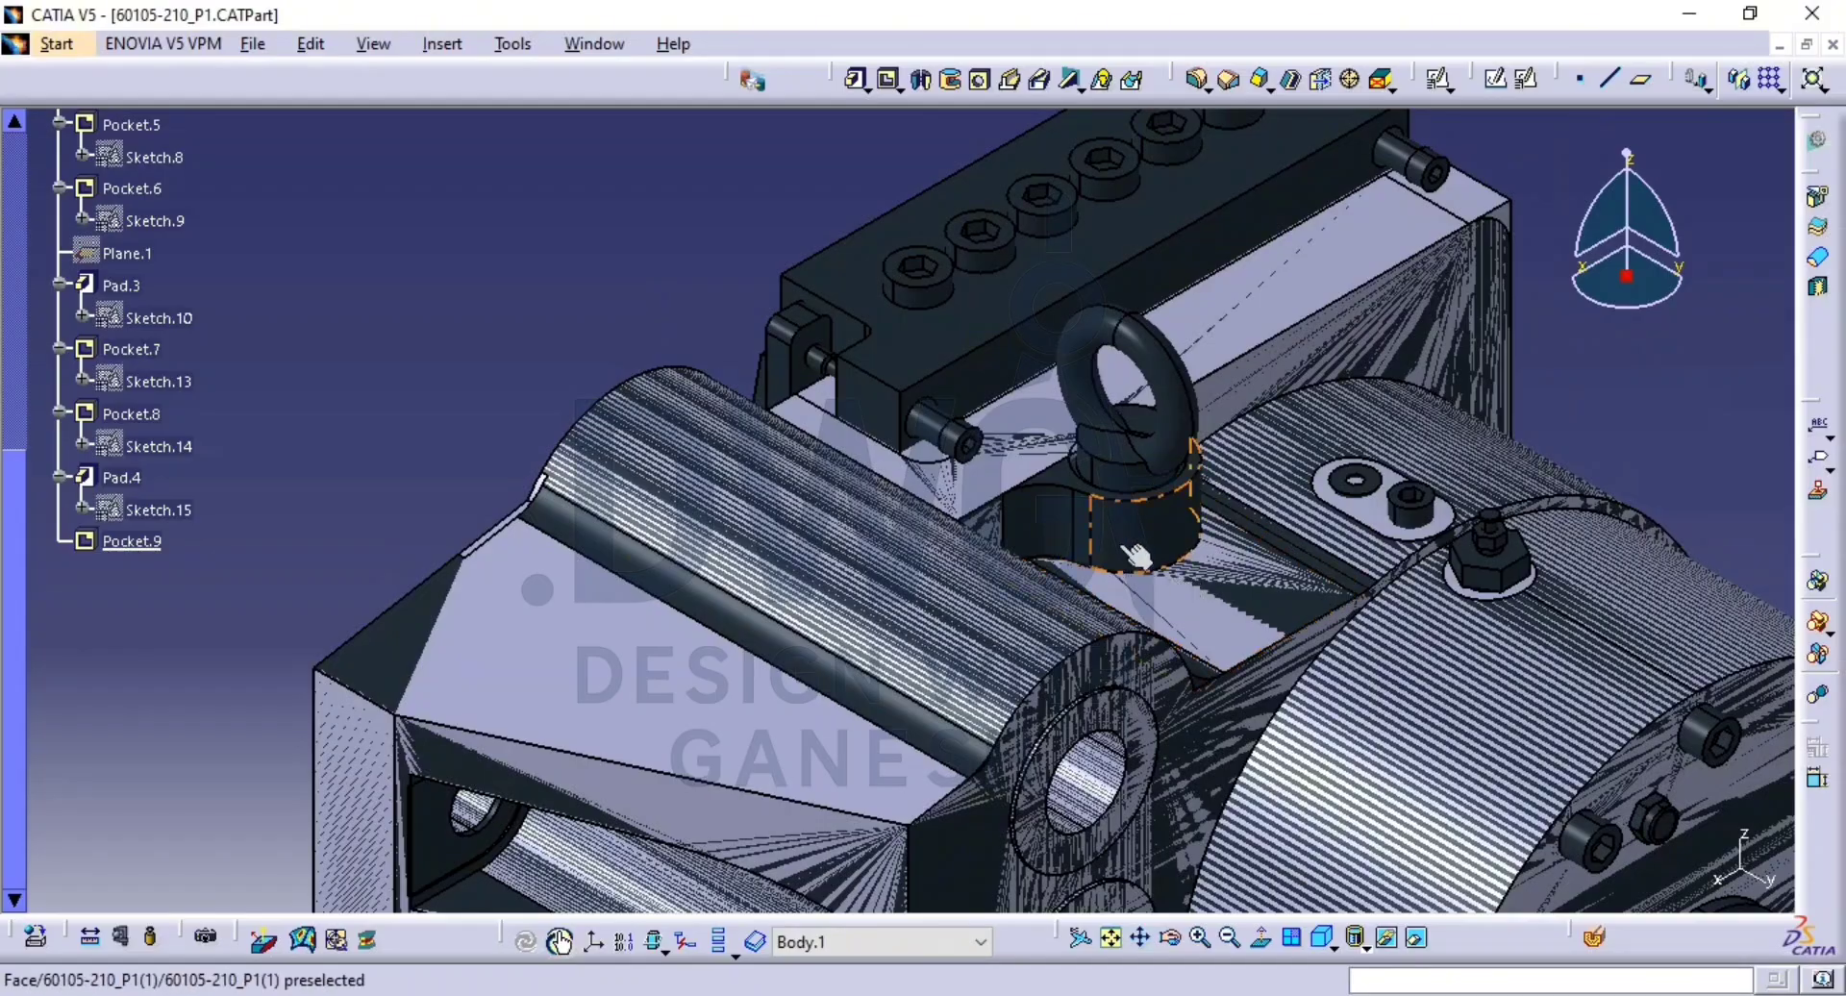
middle_drag(1126, 630, 1046, 711)
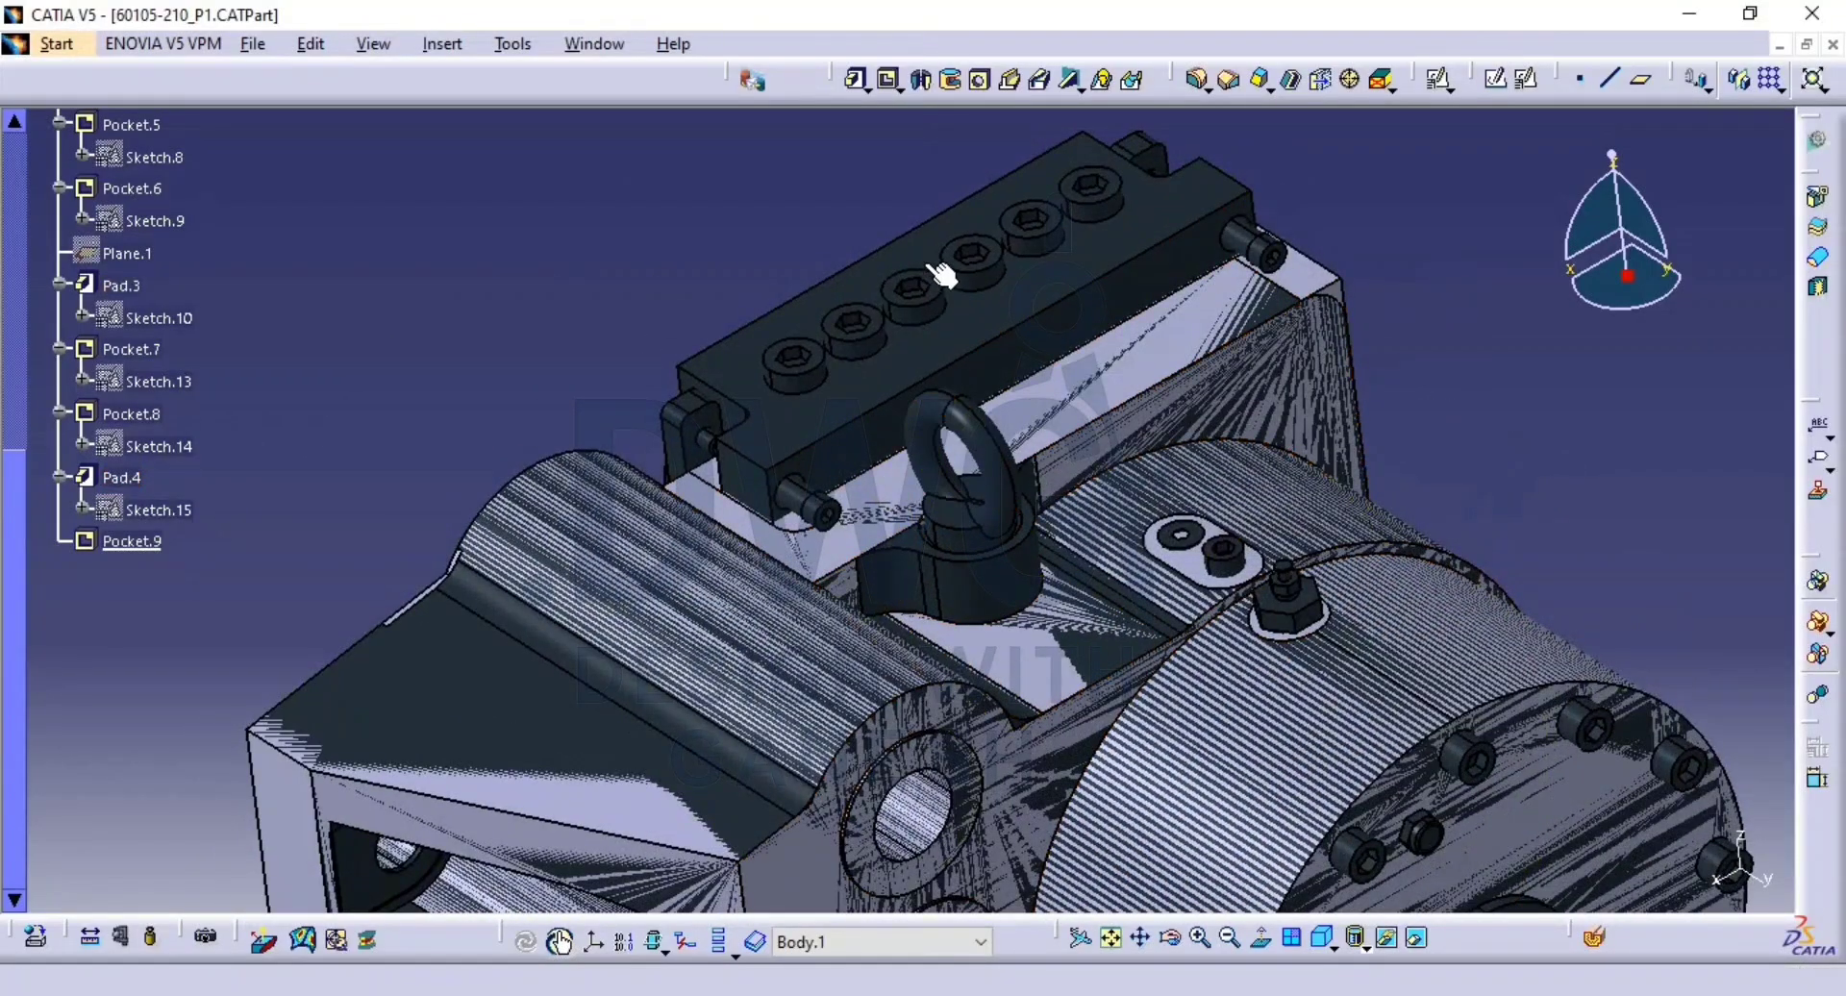
Hide the reference geometry and create a positioned sketch on the upper face of Pad.3's rectangular block.
click(969, 254)
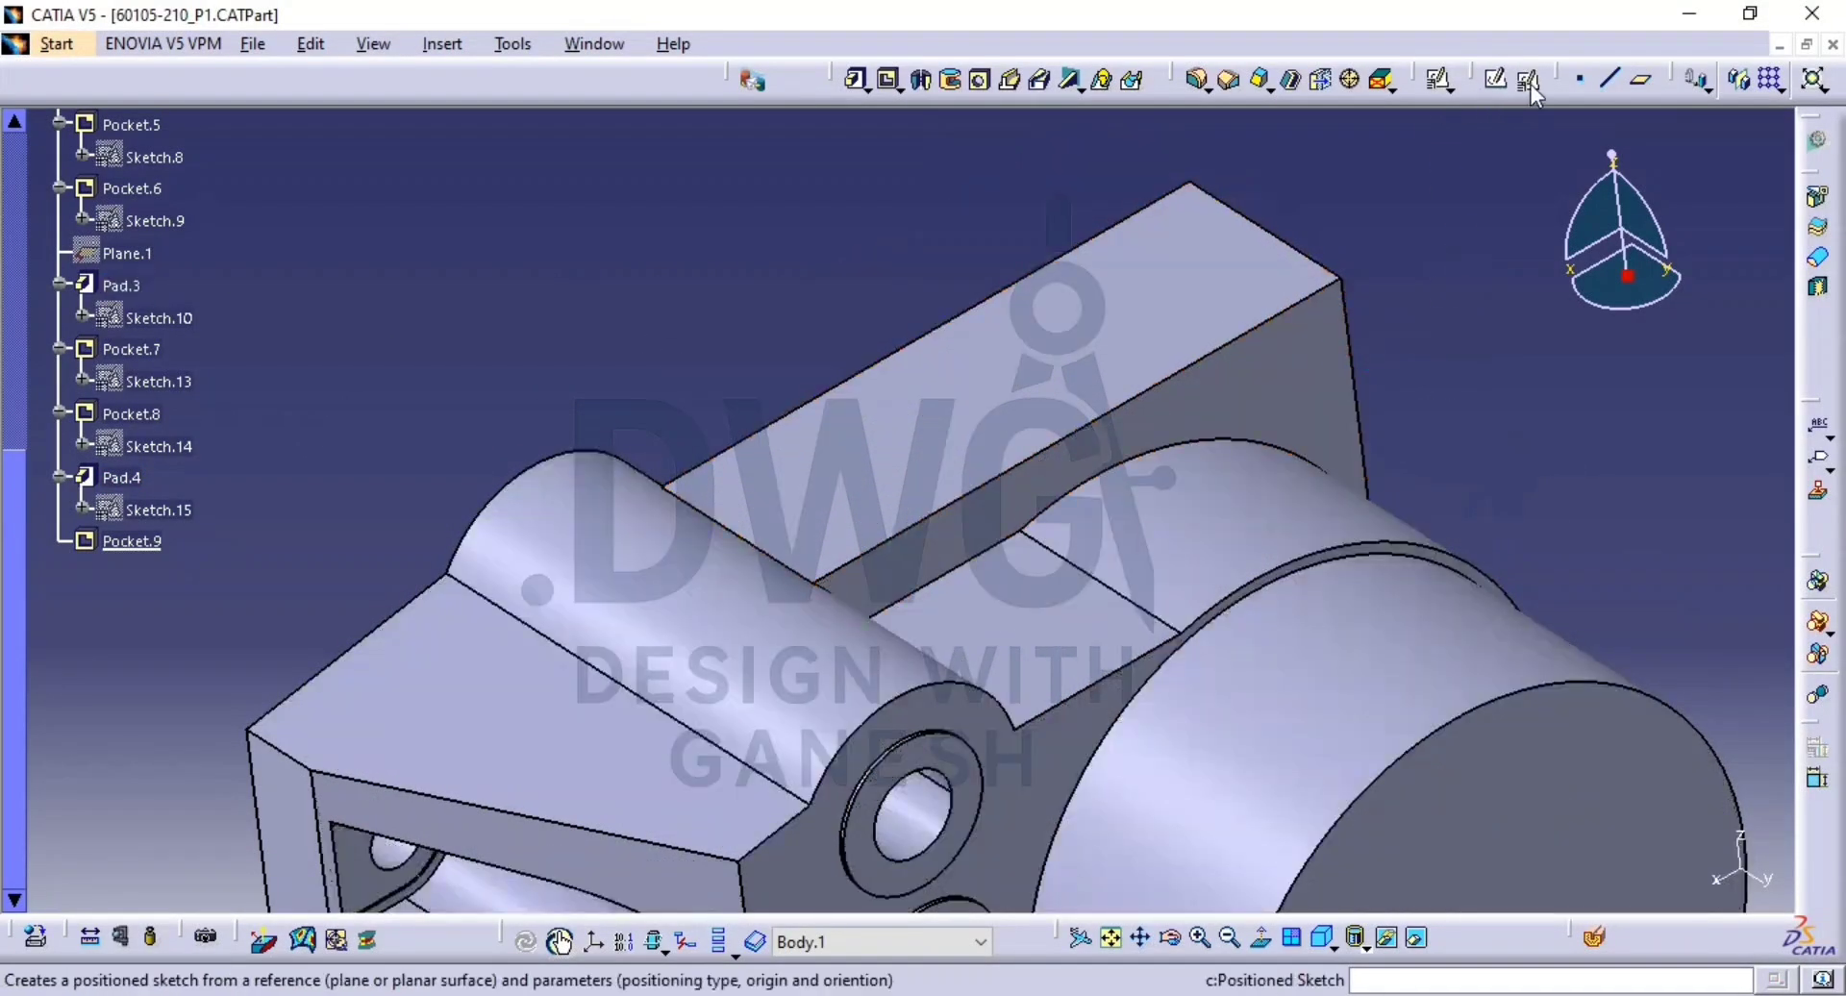
click(1526, 79)
click(1077, 375)
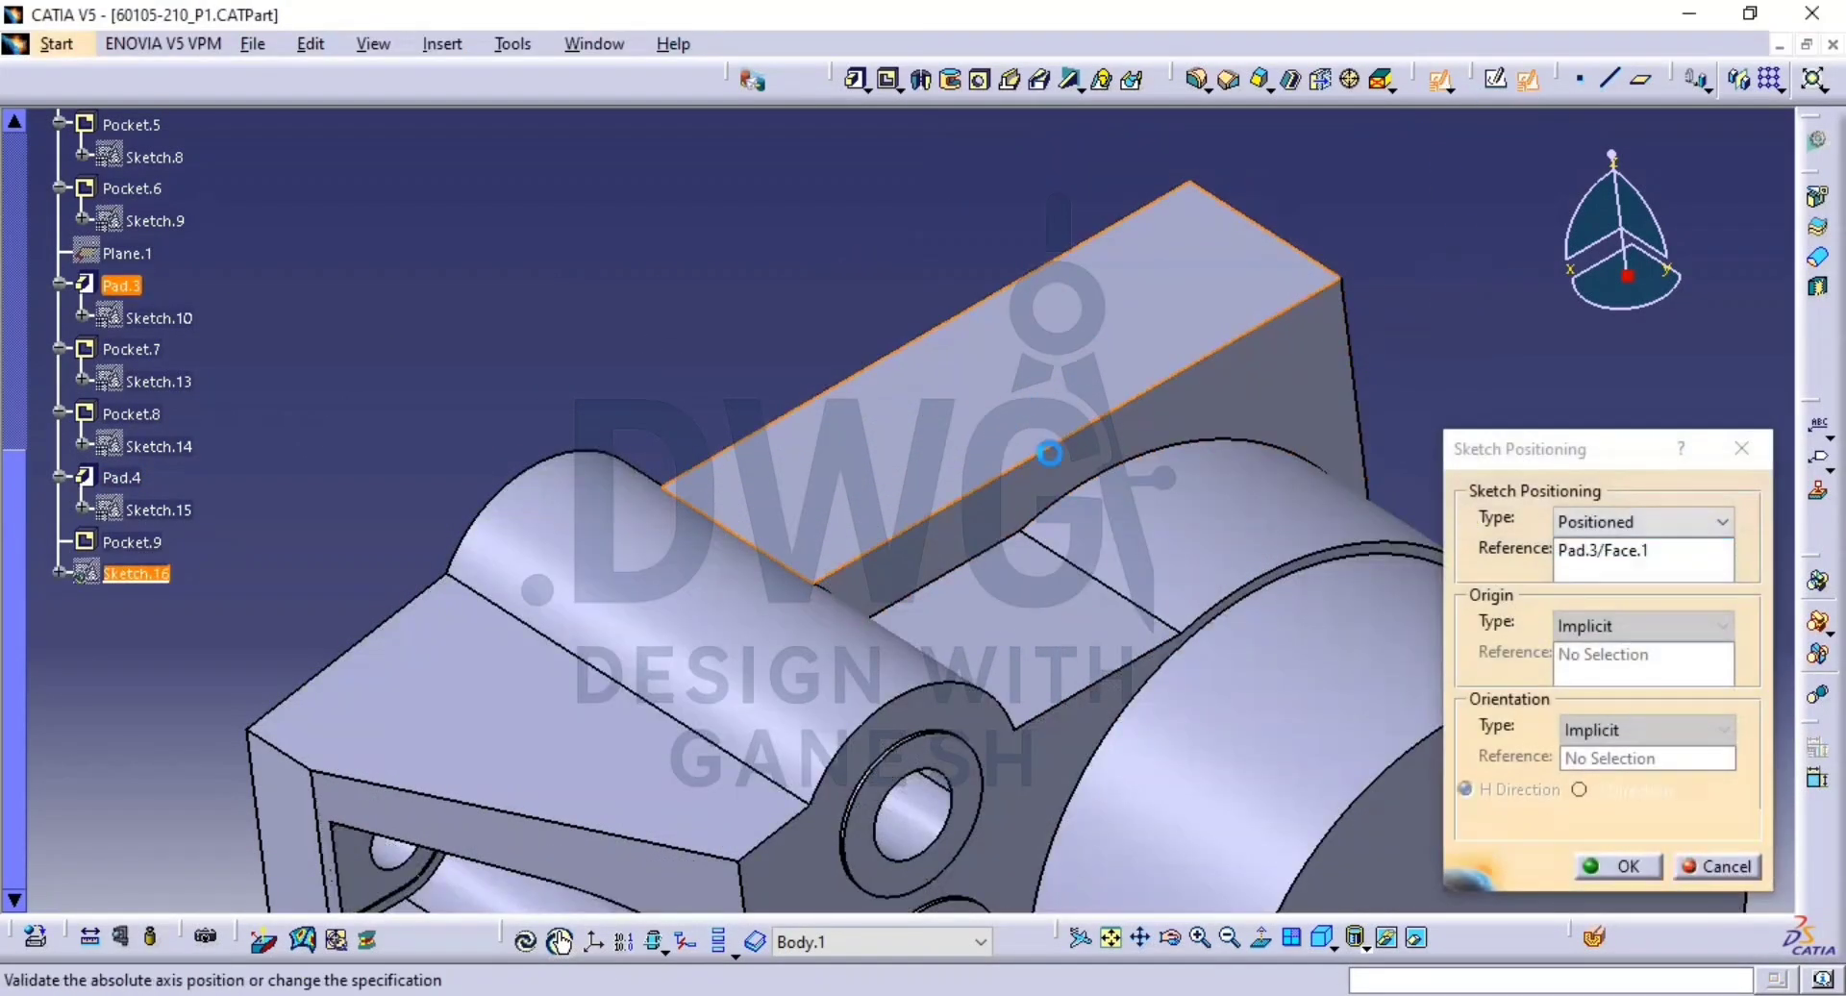
click(1595, 867)
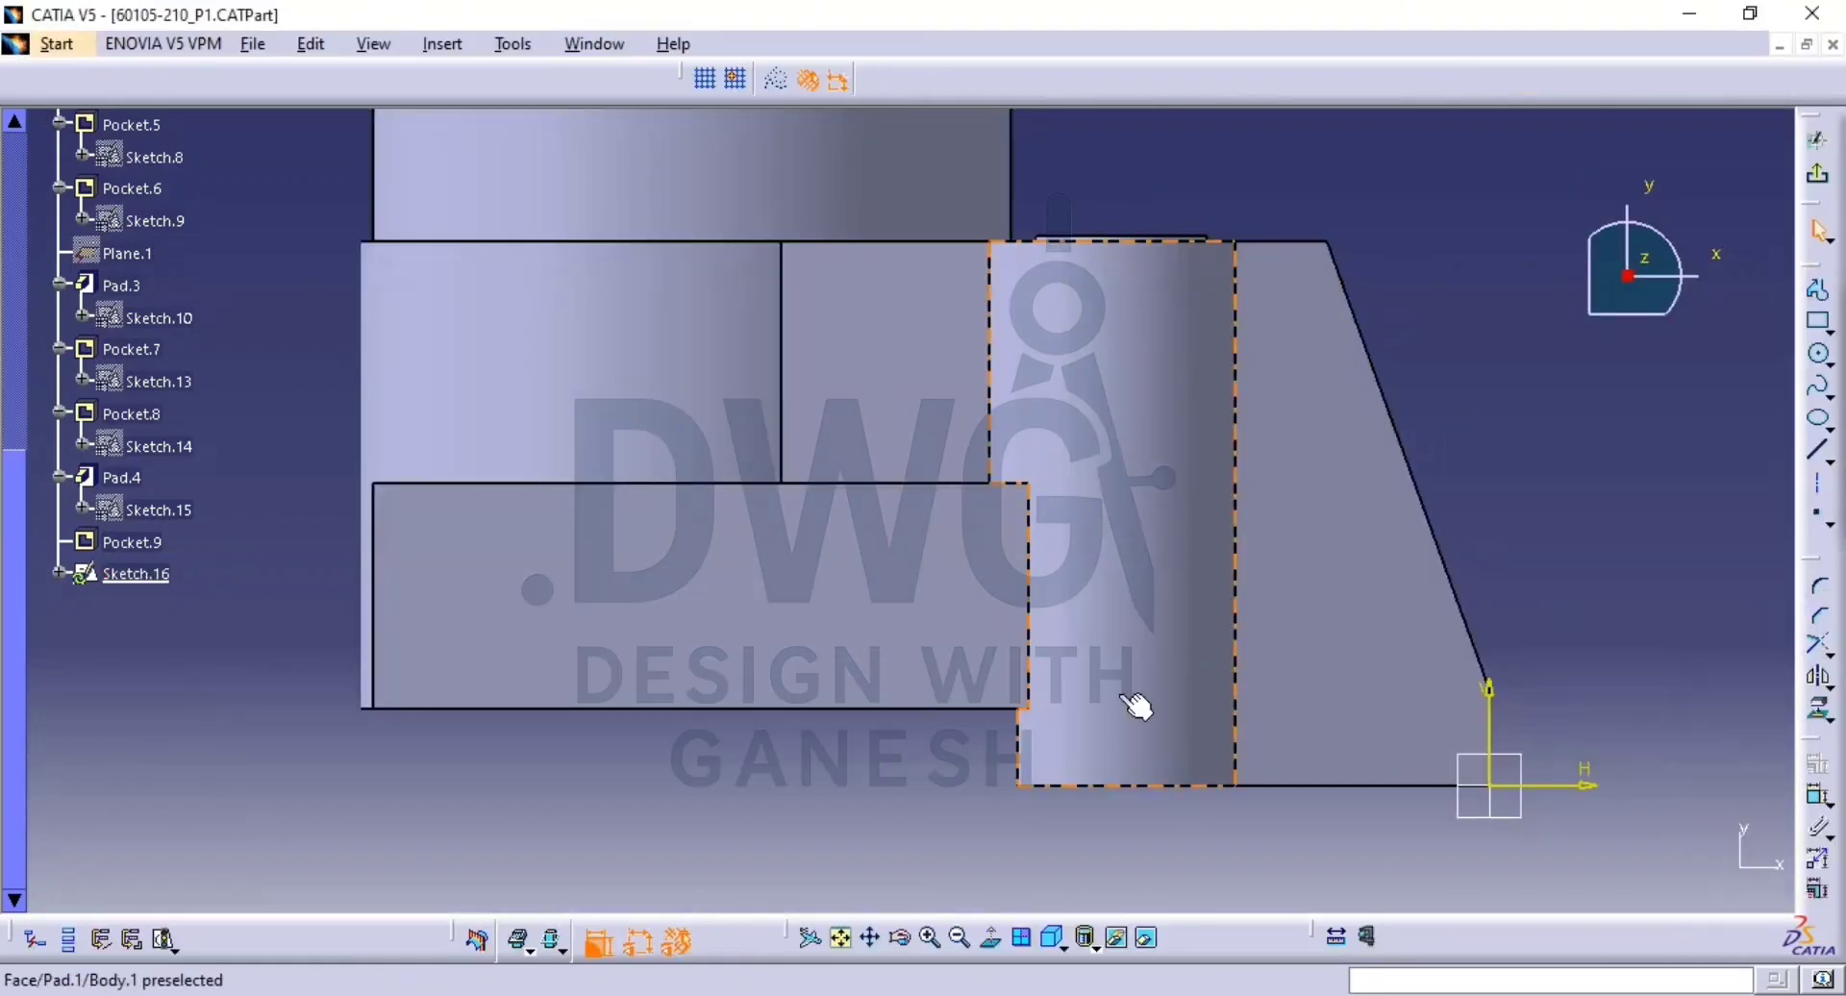
Show the reference geometry again and project the lifting-eye boss's outer arc, both blend arcs and the block's straight edge into the sketch.
click(1146, 937)
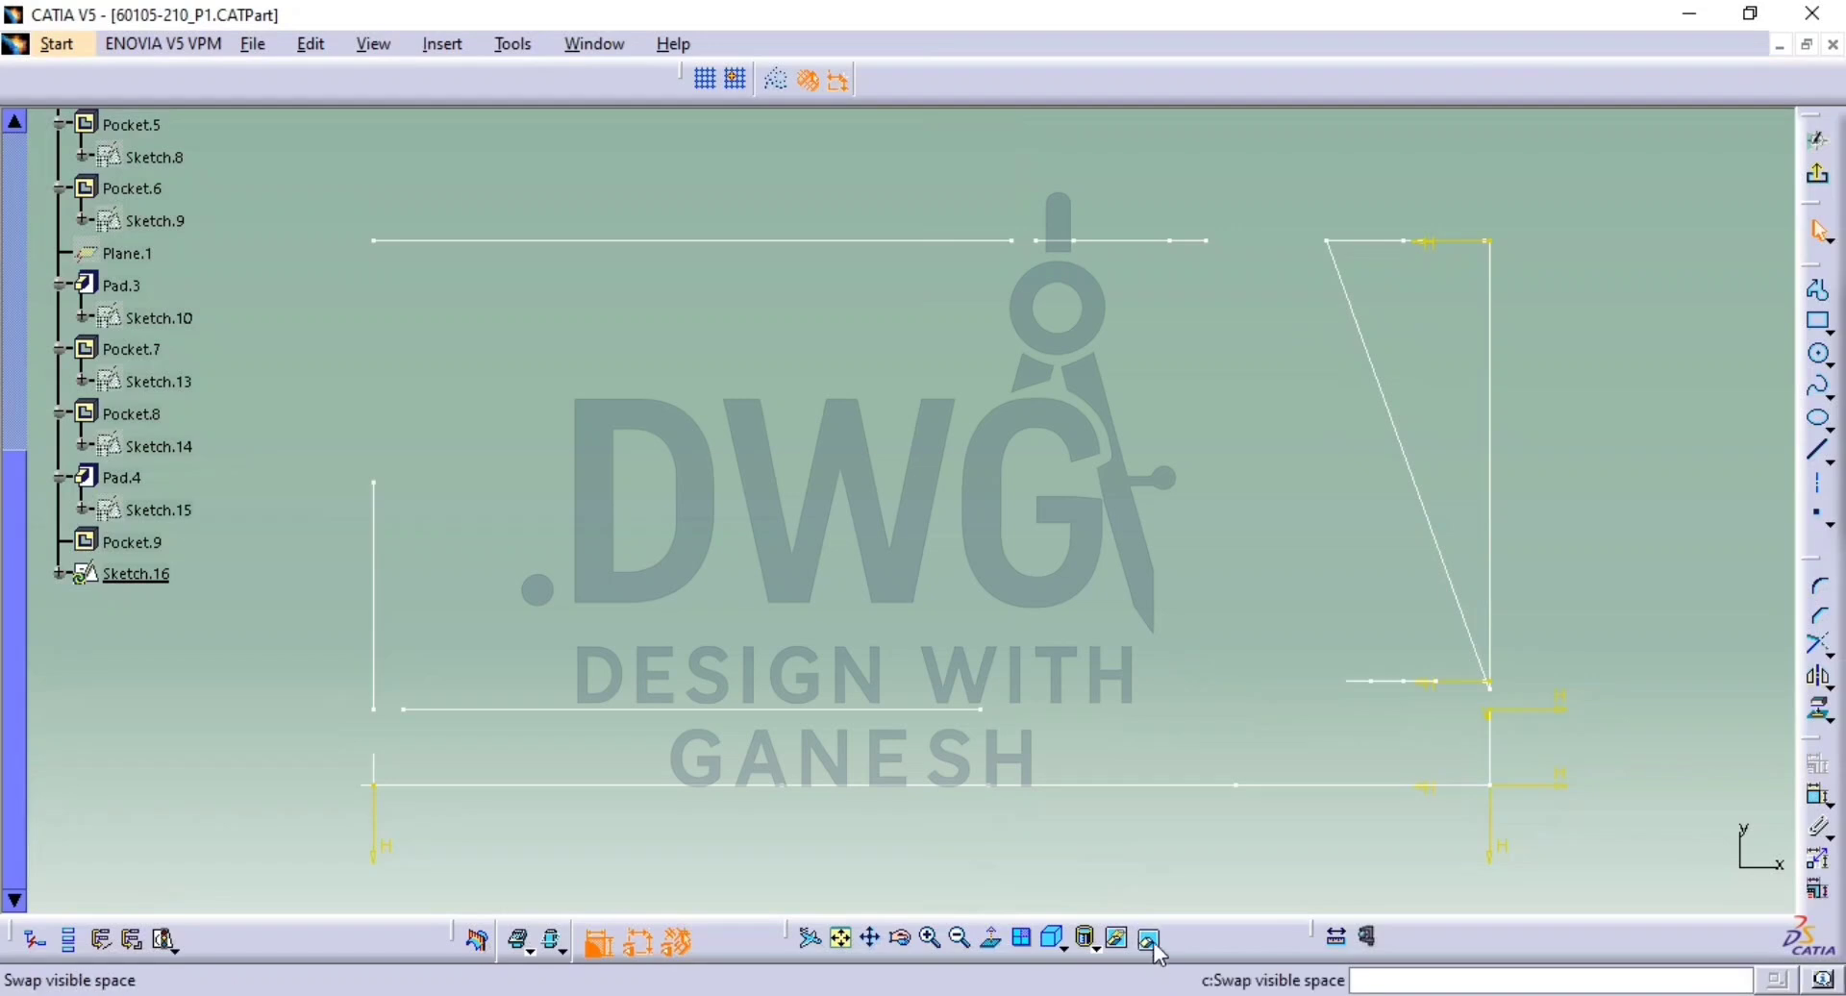
click(1155, 945)
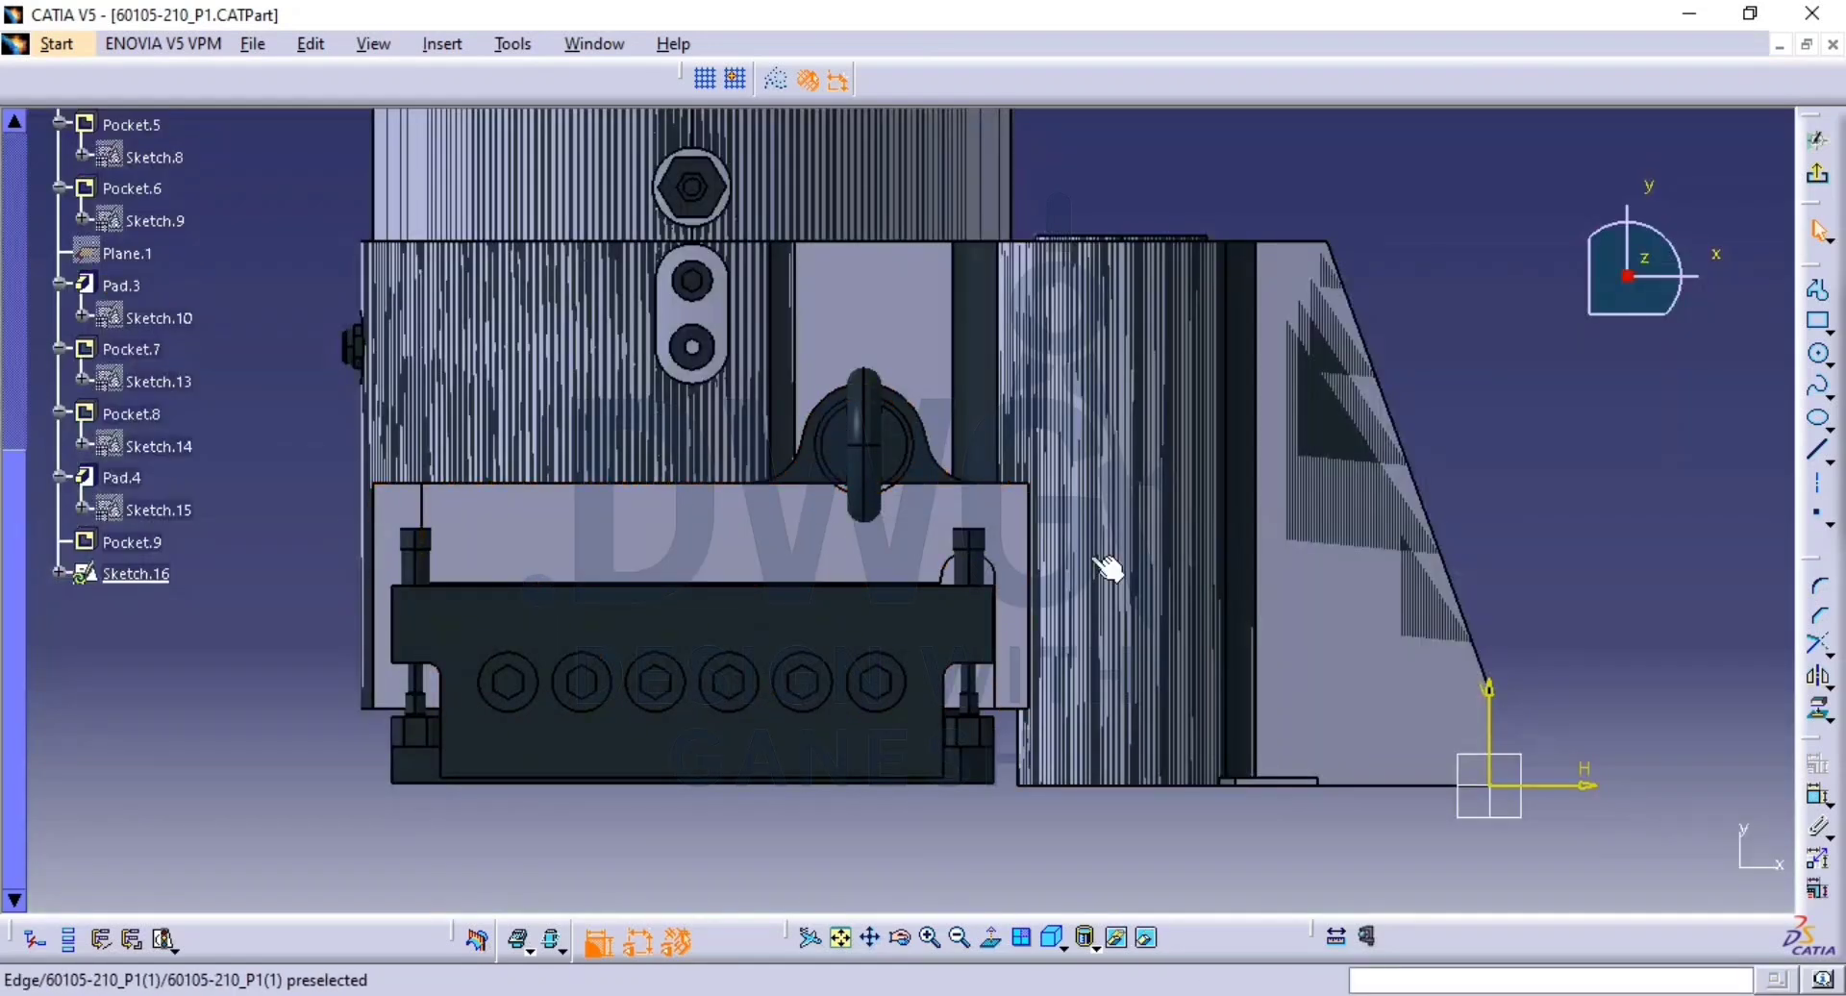
click(1817, 710)
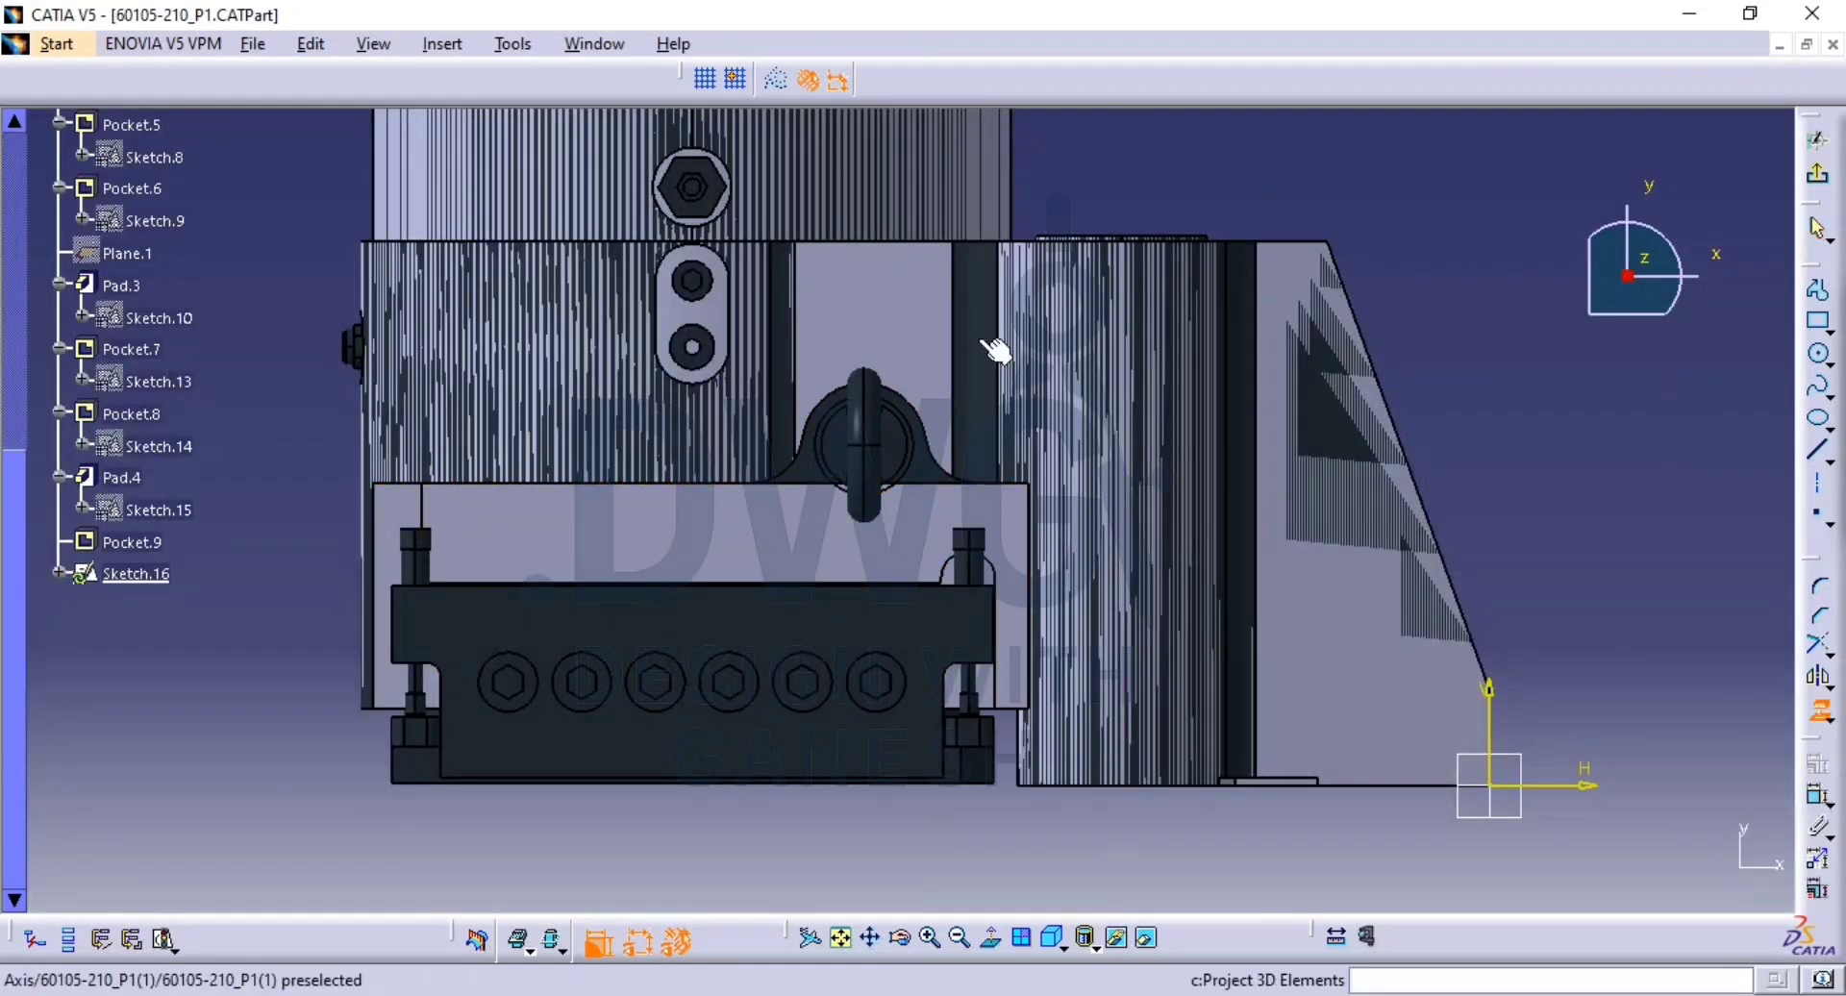
click(916, 408)
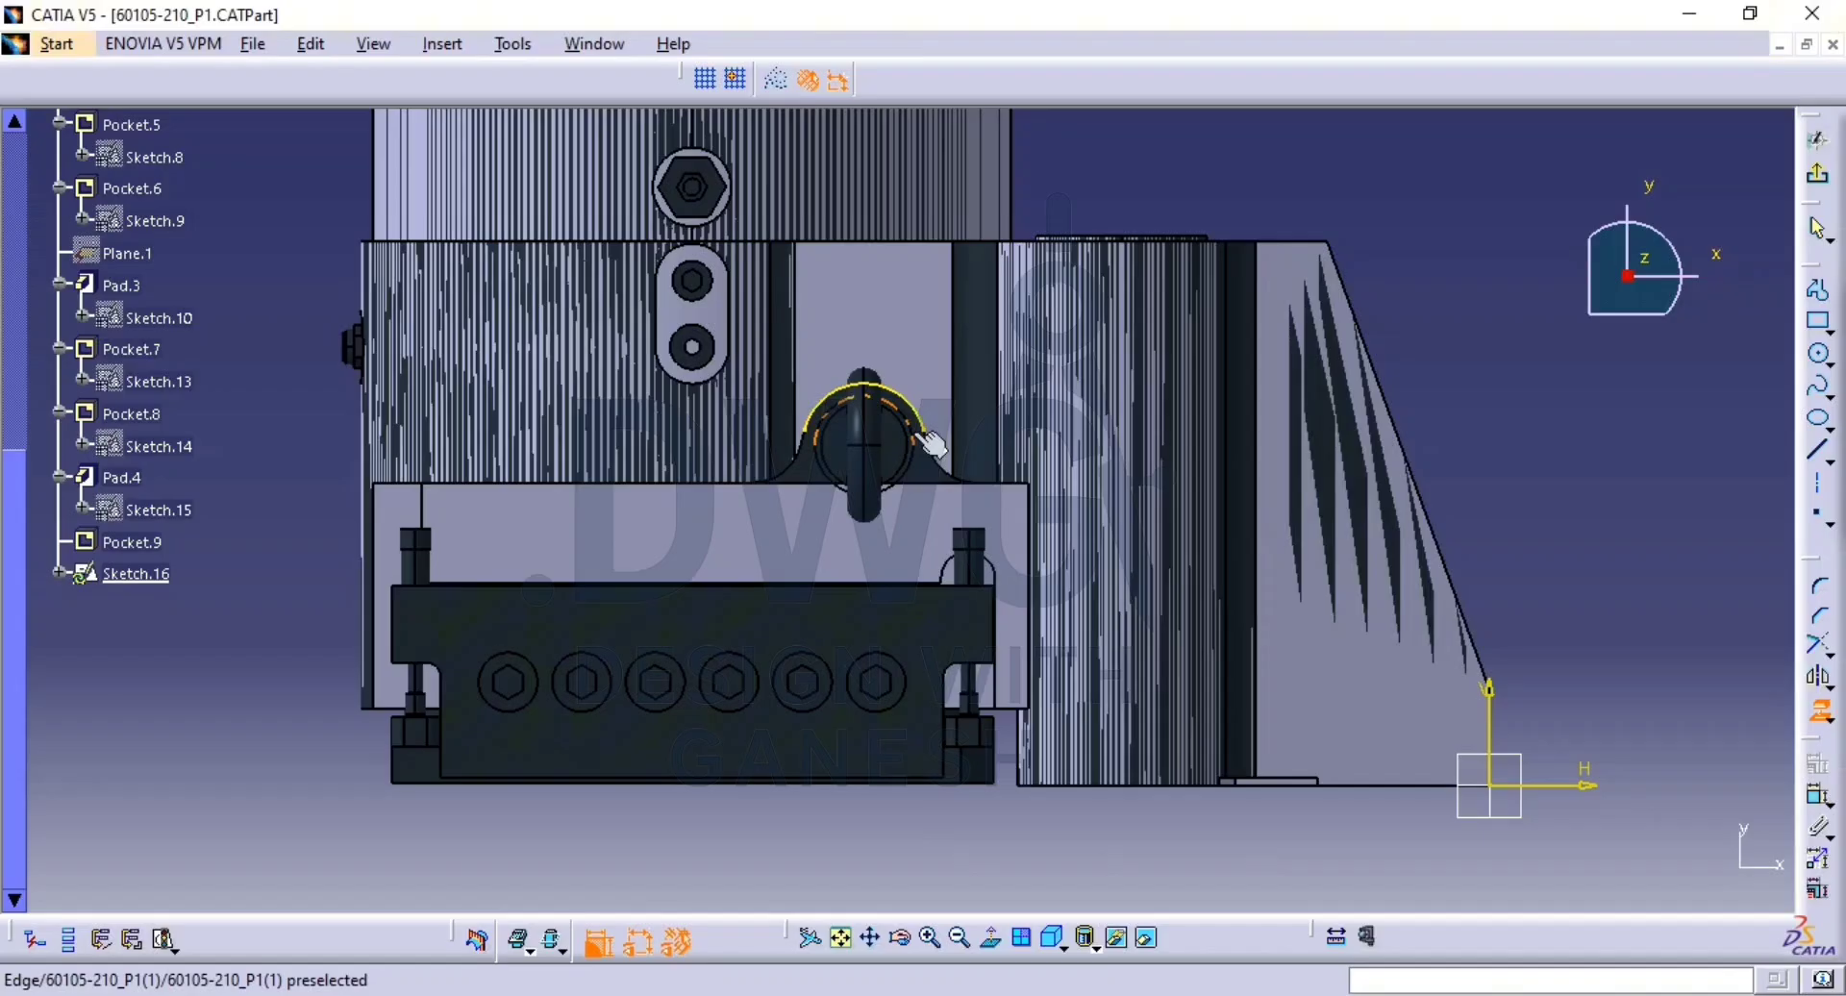
click(955, 478)
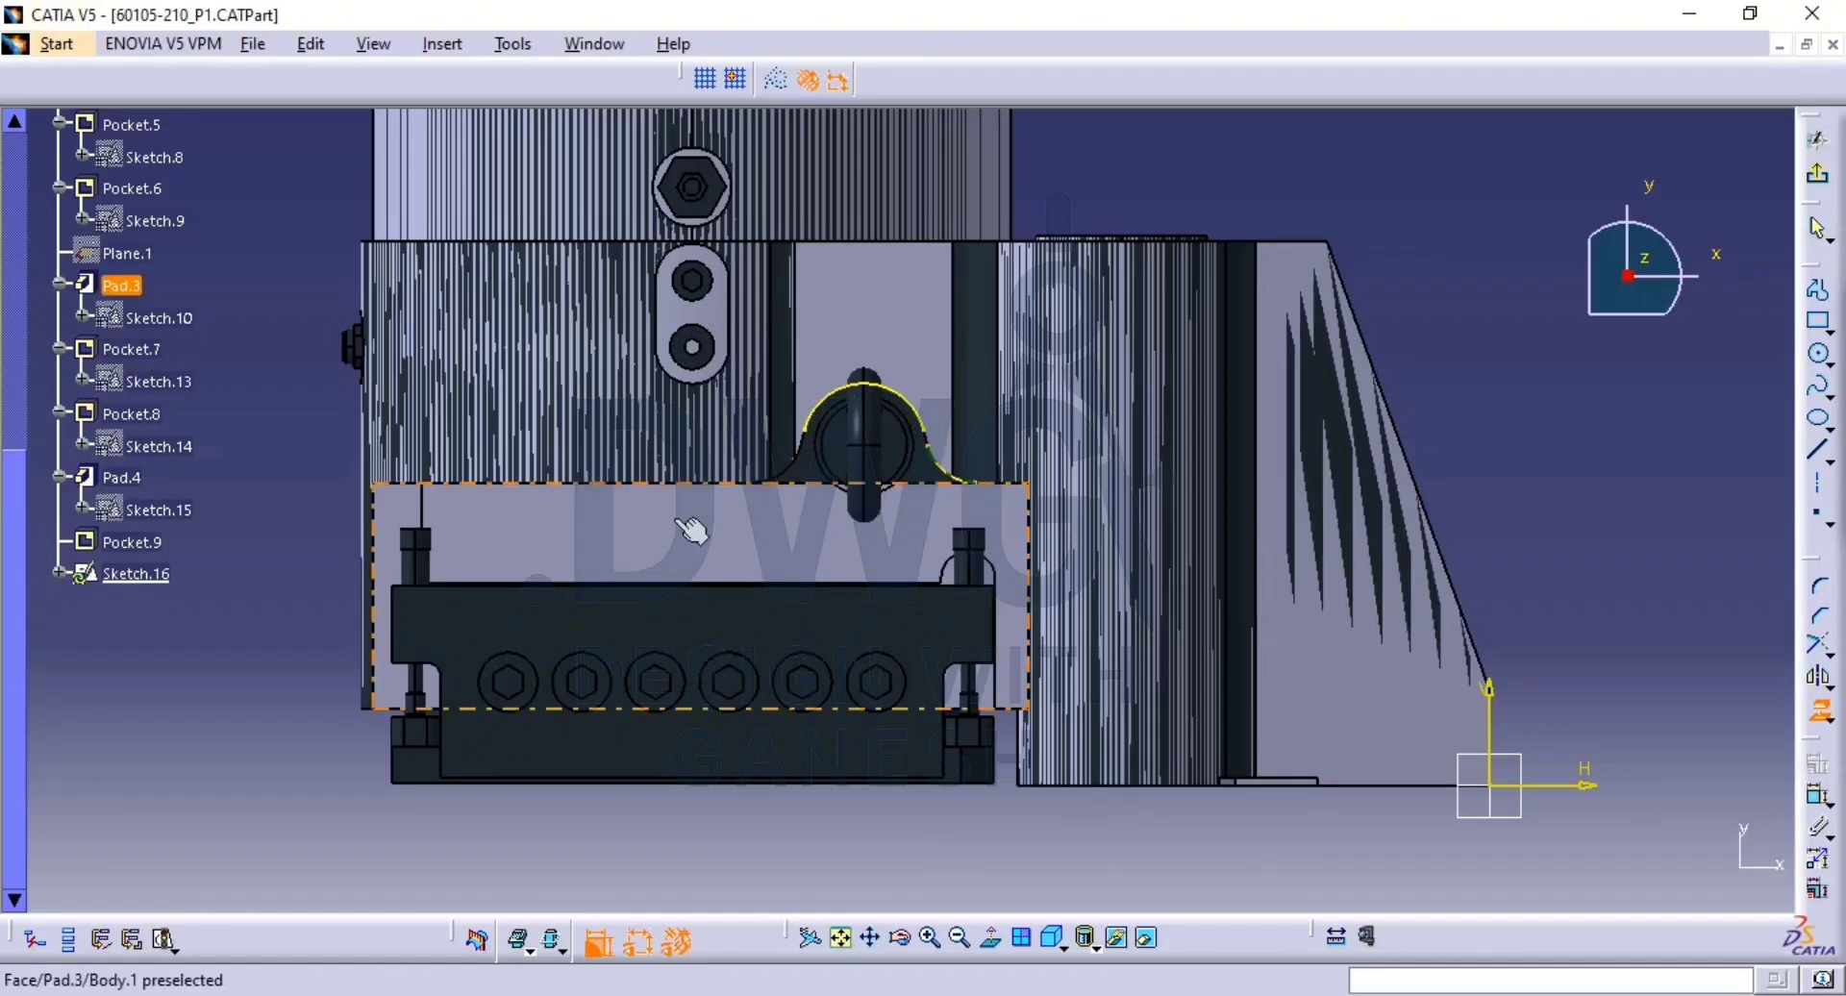
click(784, 478)
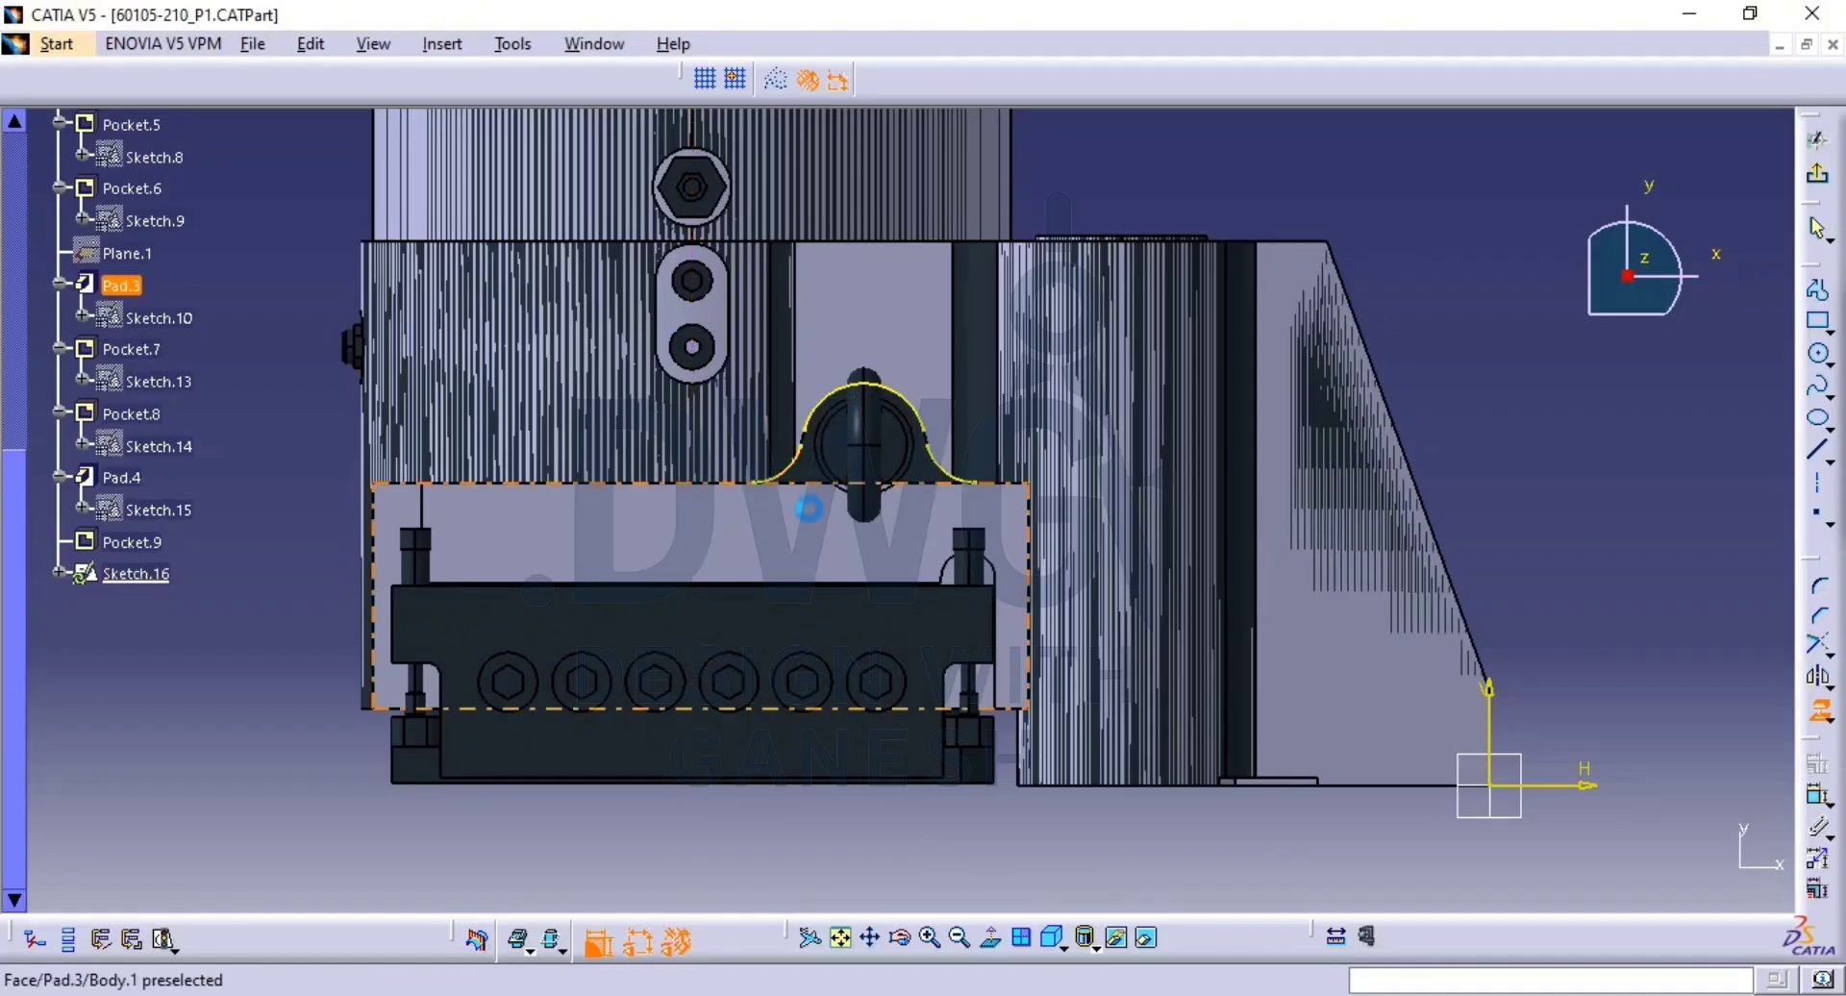
click(817, 482)
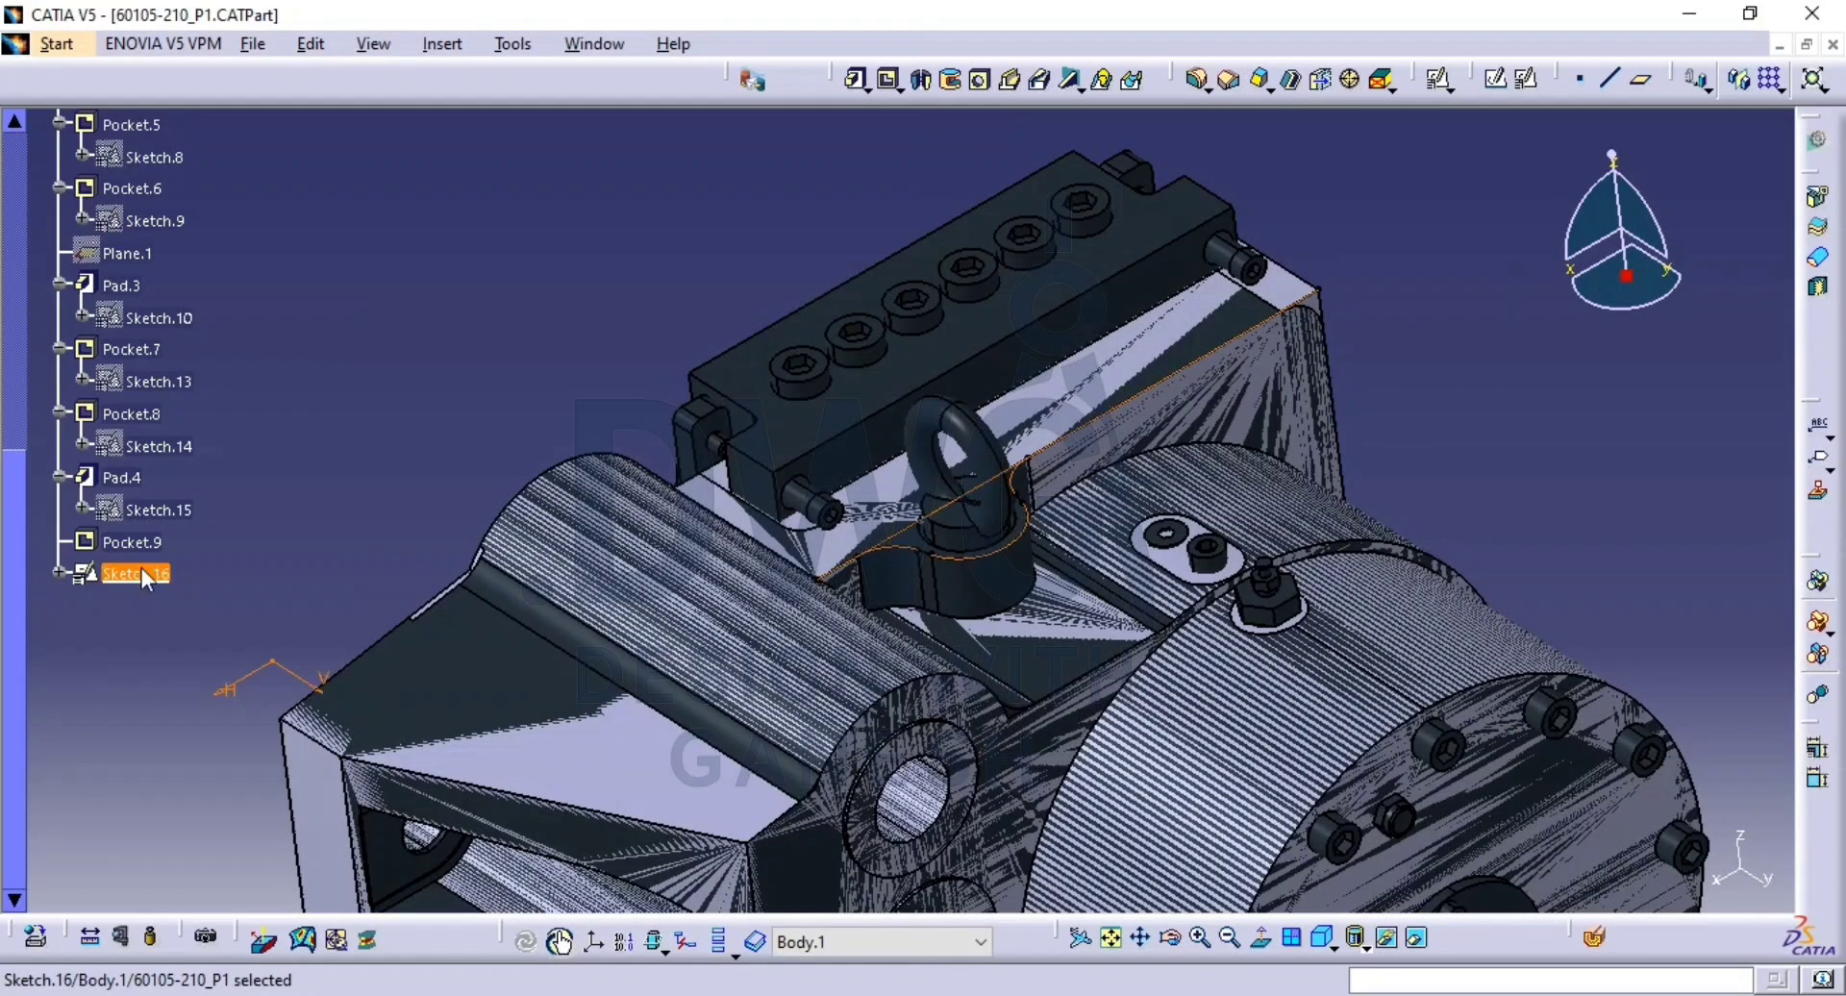
Reopen Sketch.16 and trim the projected straight edge at the ends of the boss's two blend arcs.
right_click(144, 576)
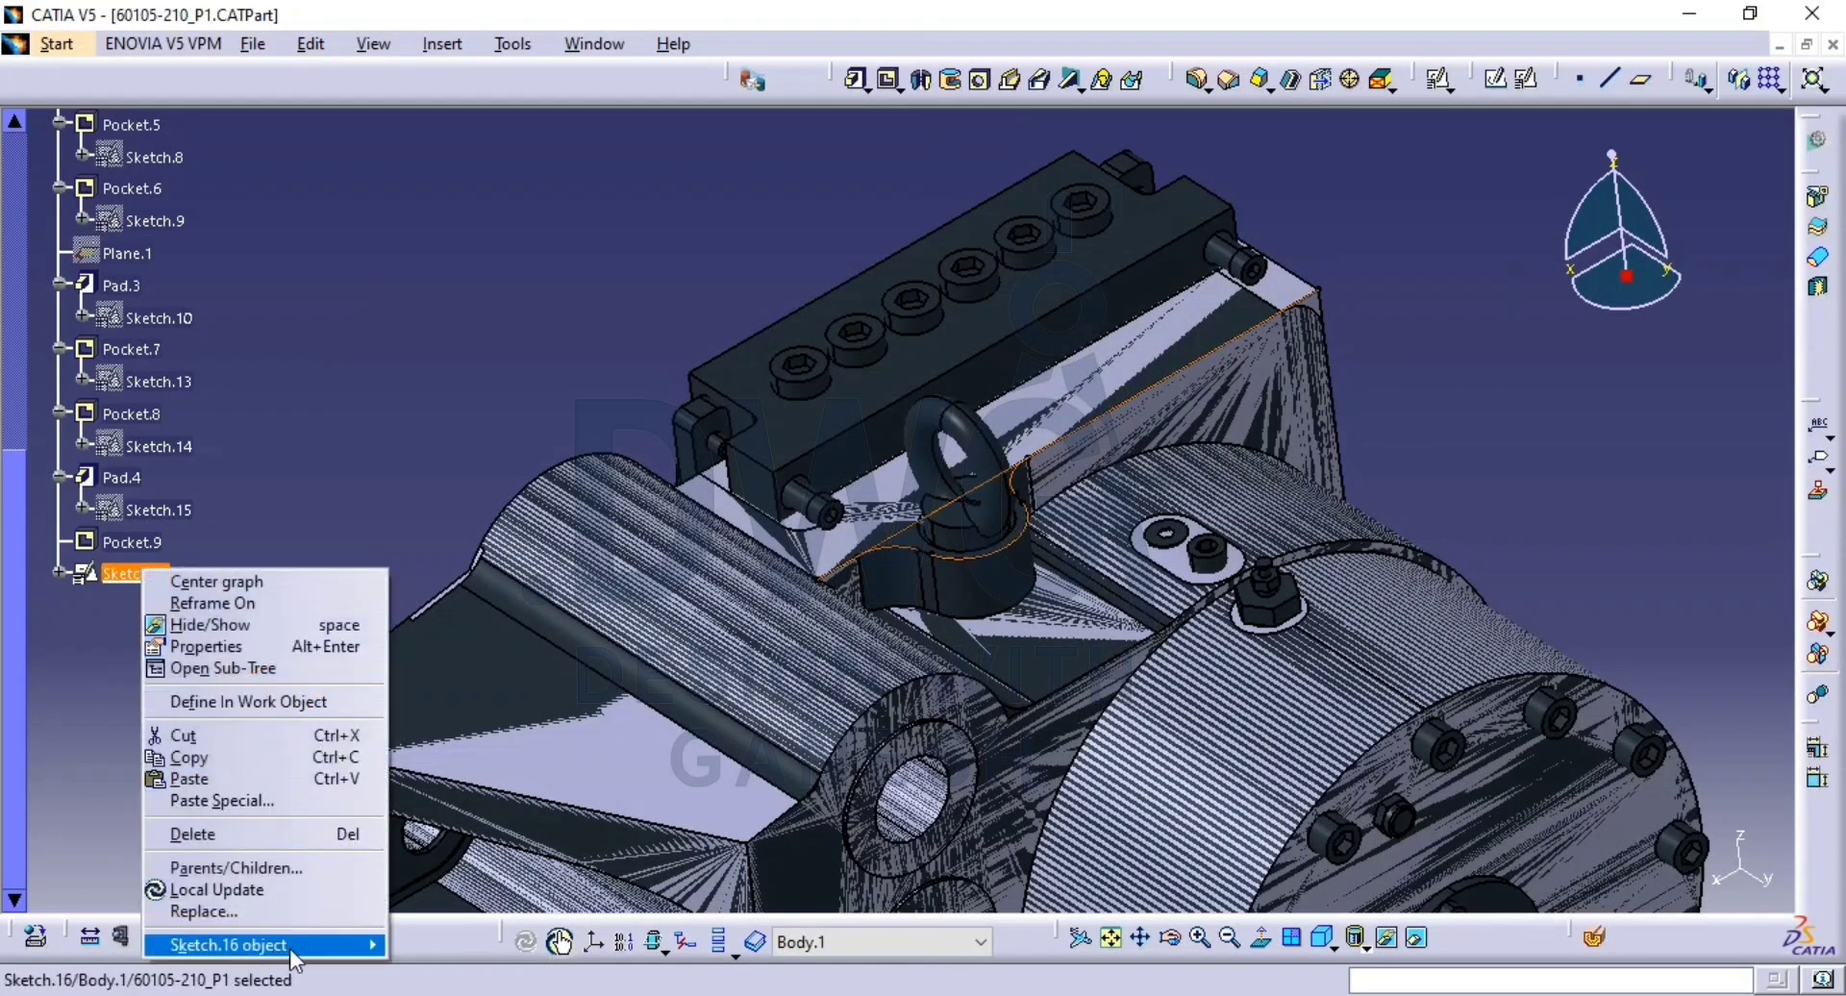
mouse_move(293, 949)
click(533, 878)
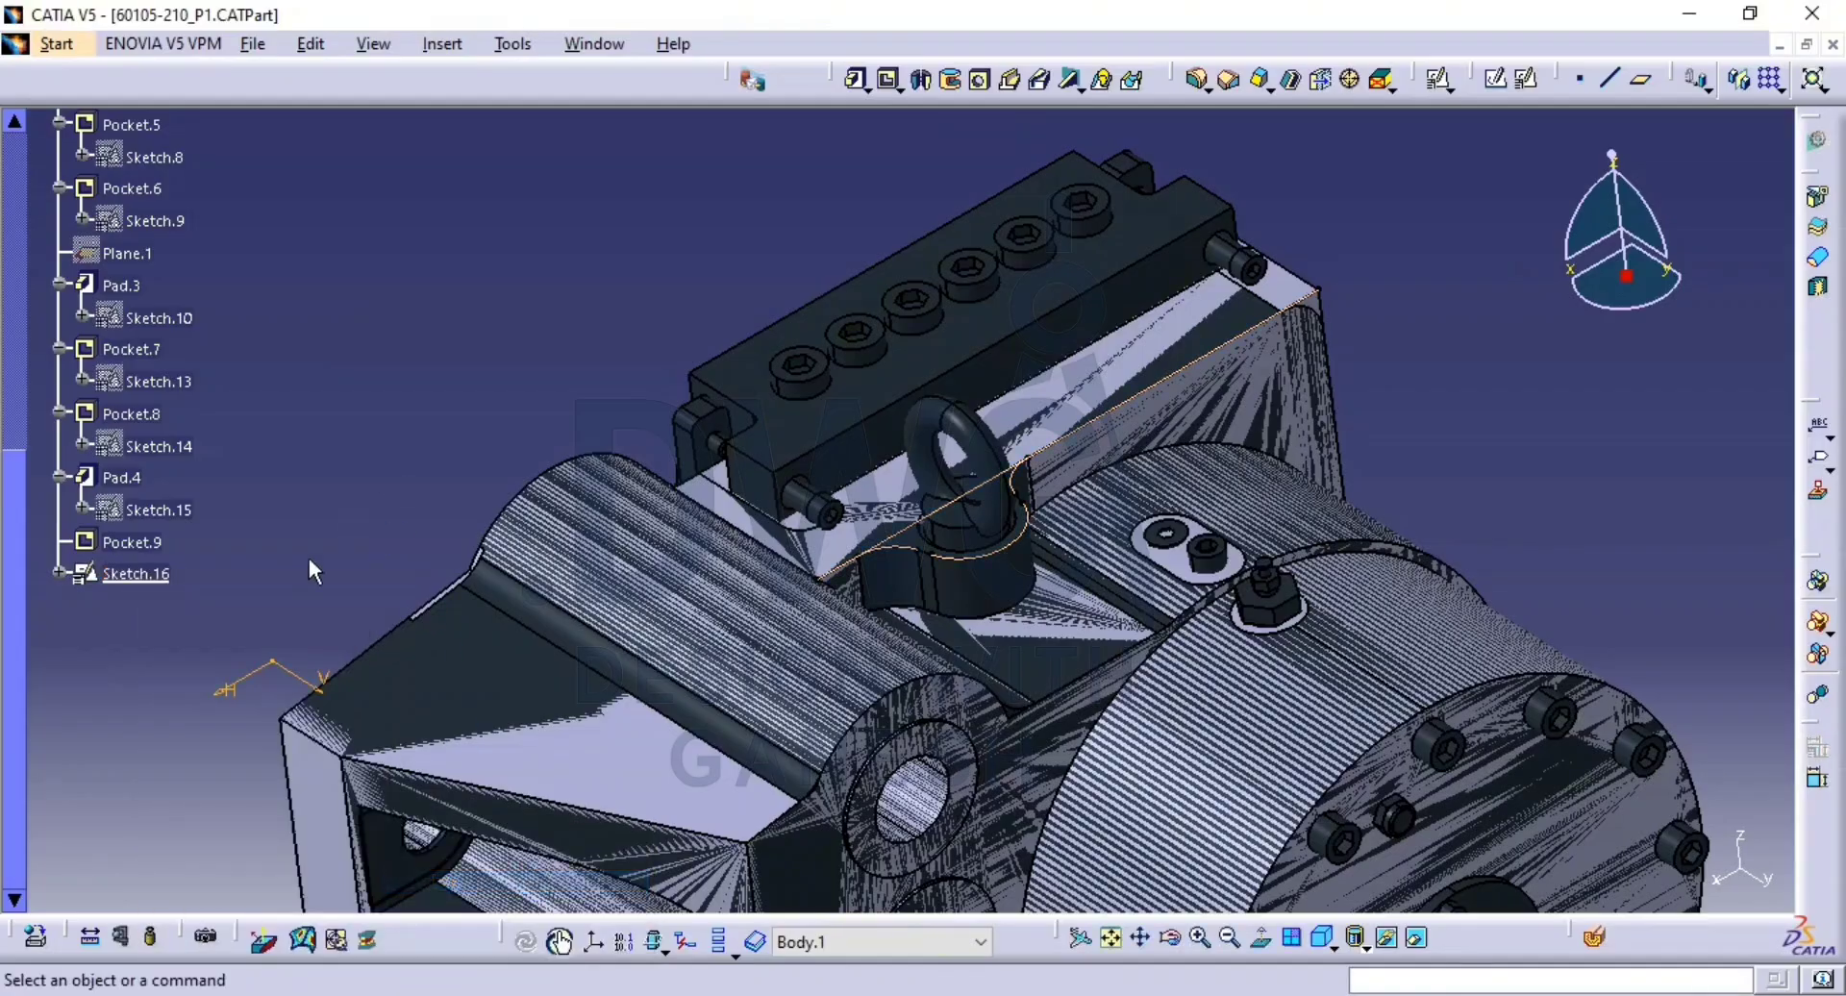
double_click(149, 571)
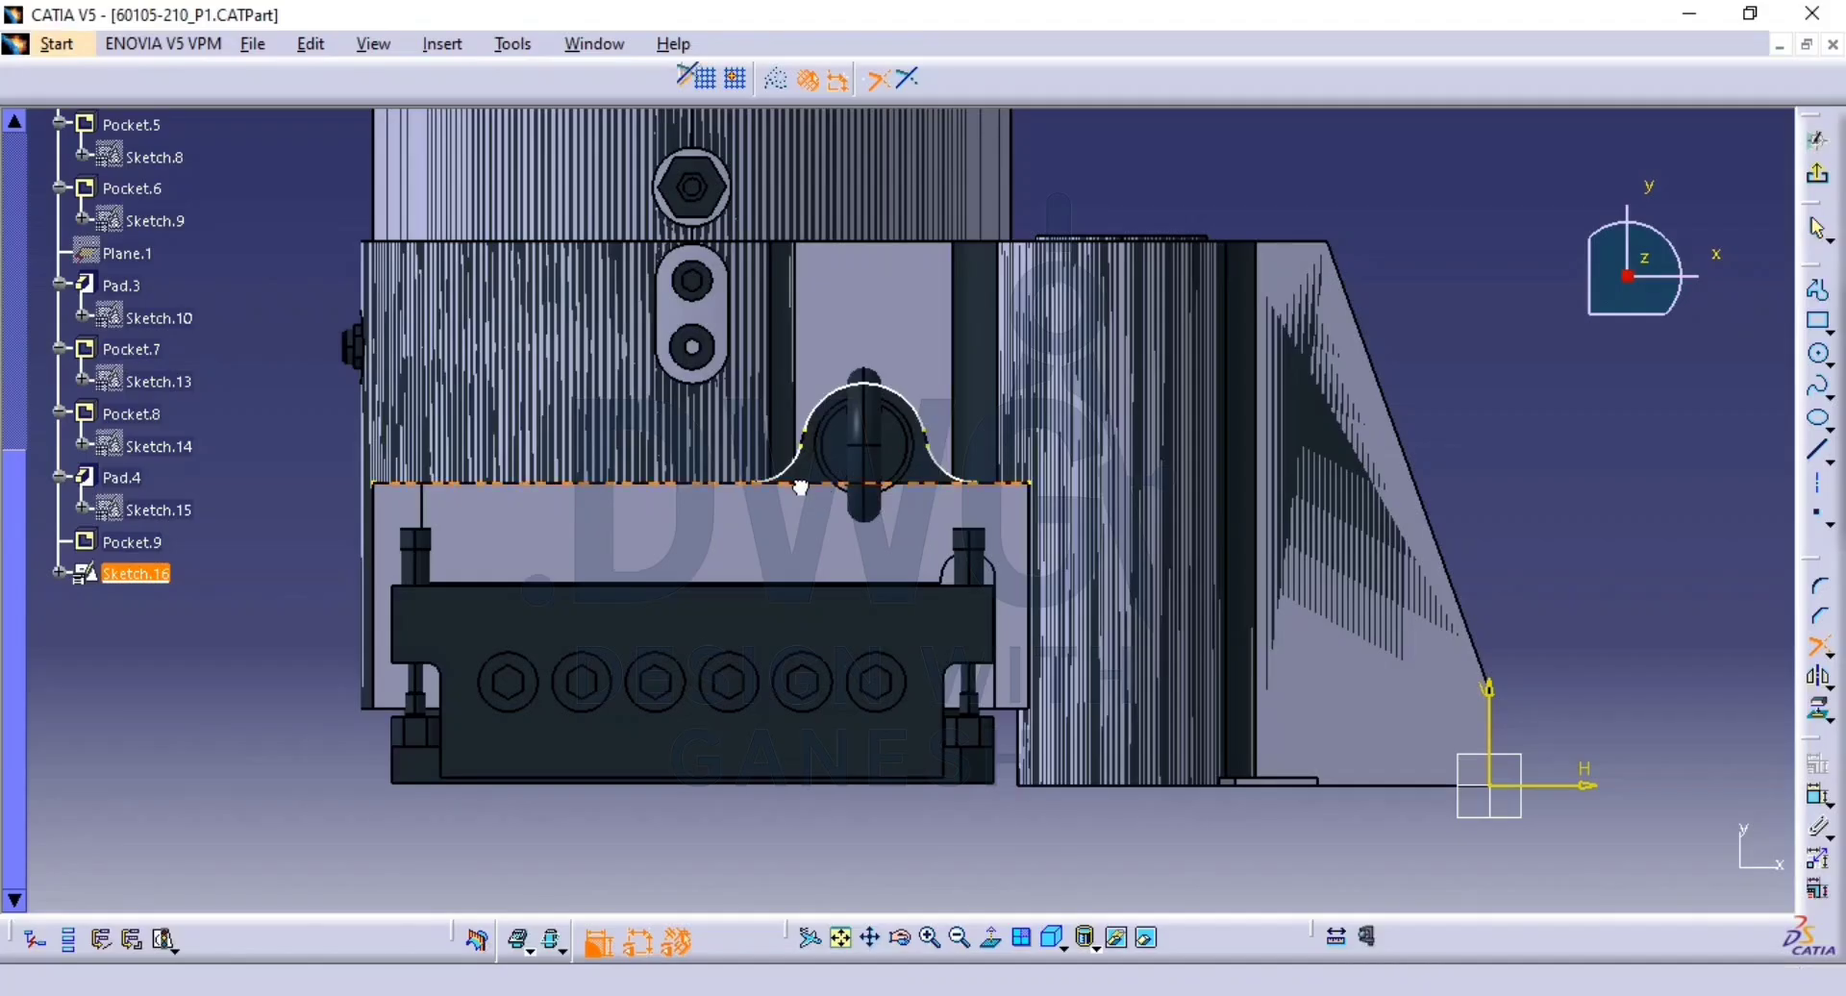
click(885, 483)
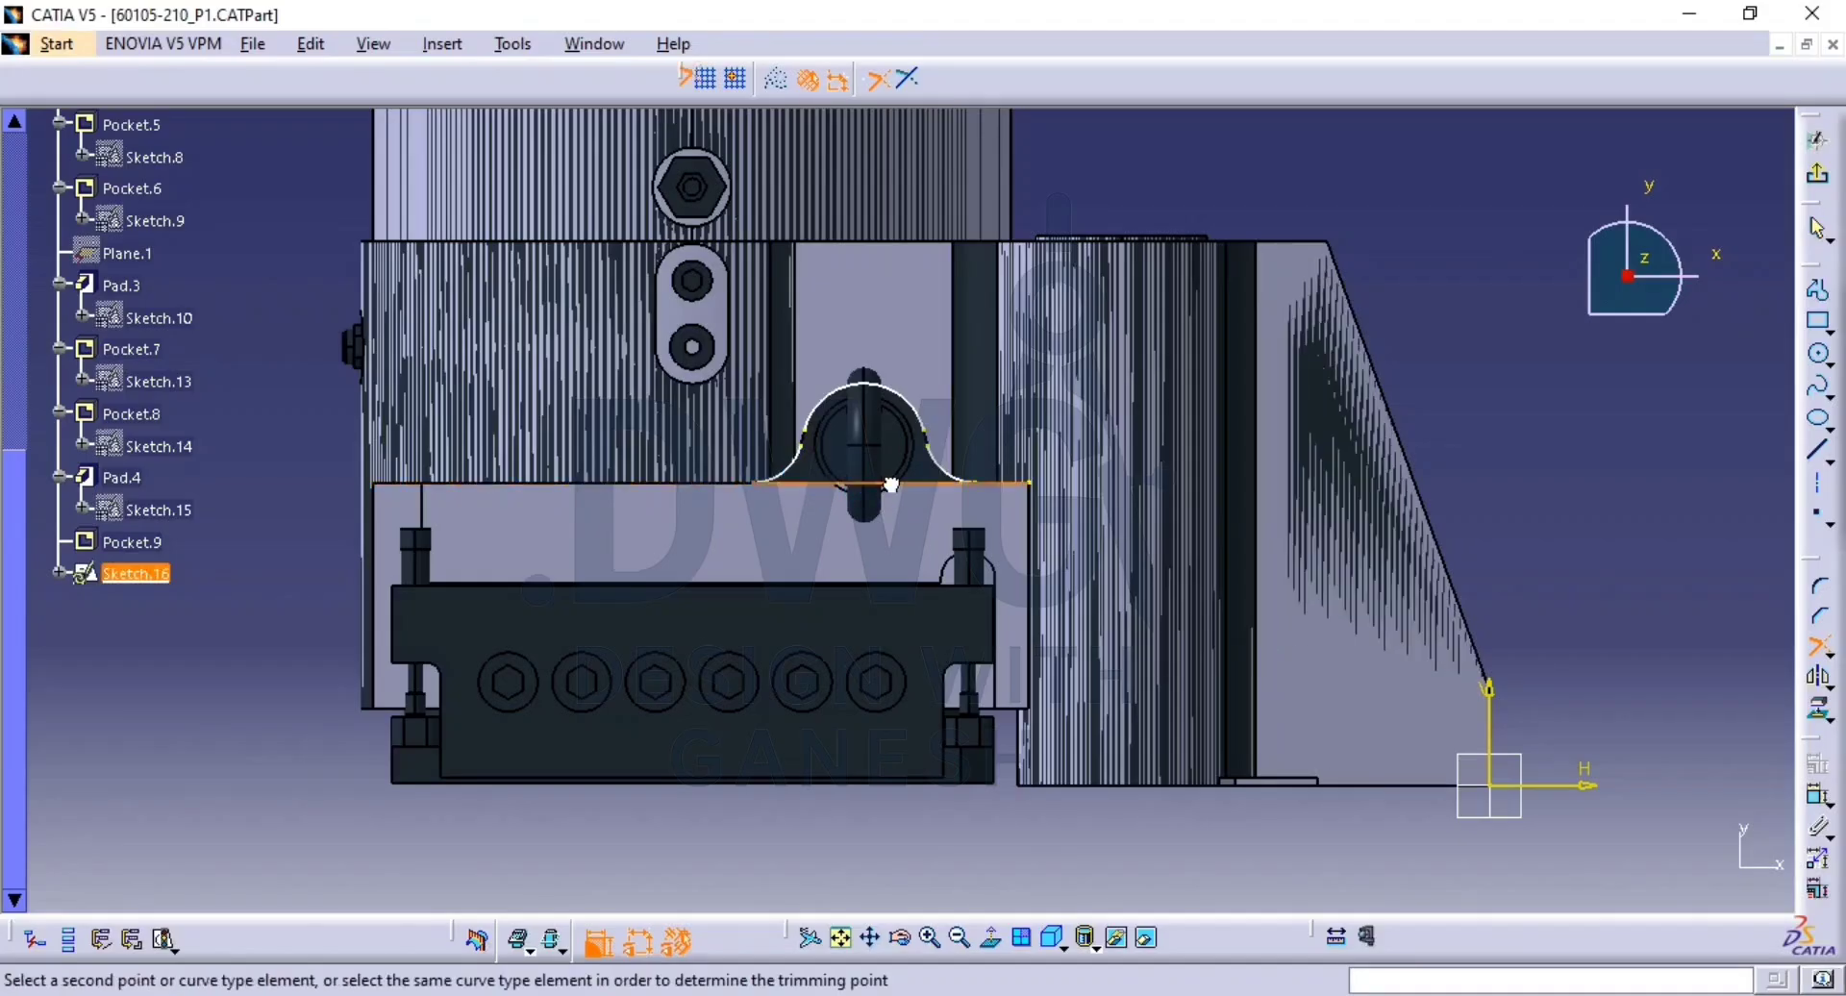
click(958, 473)
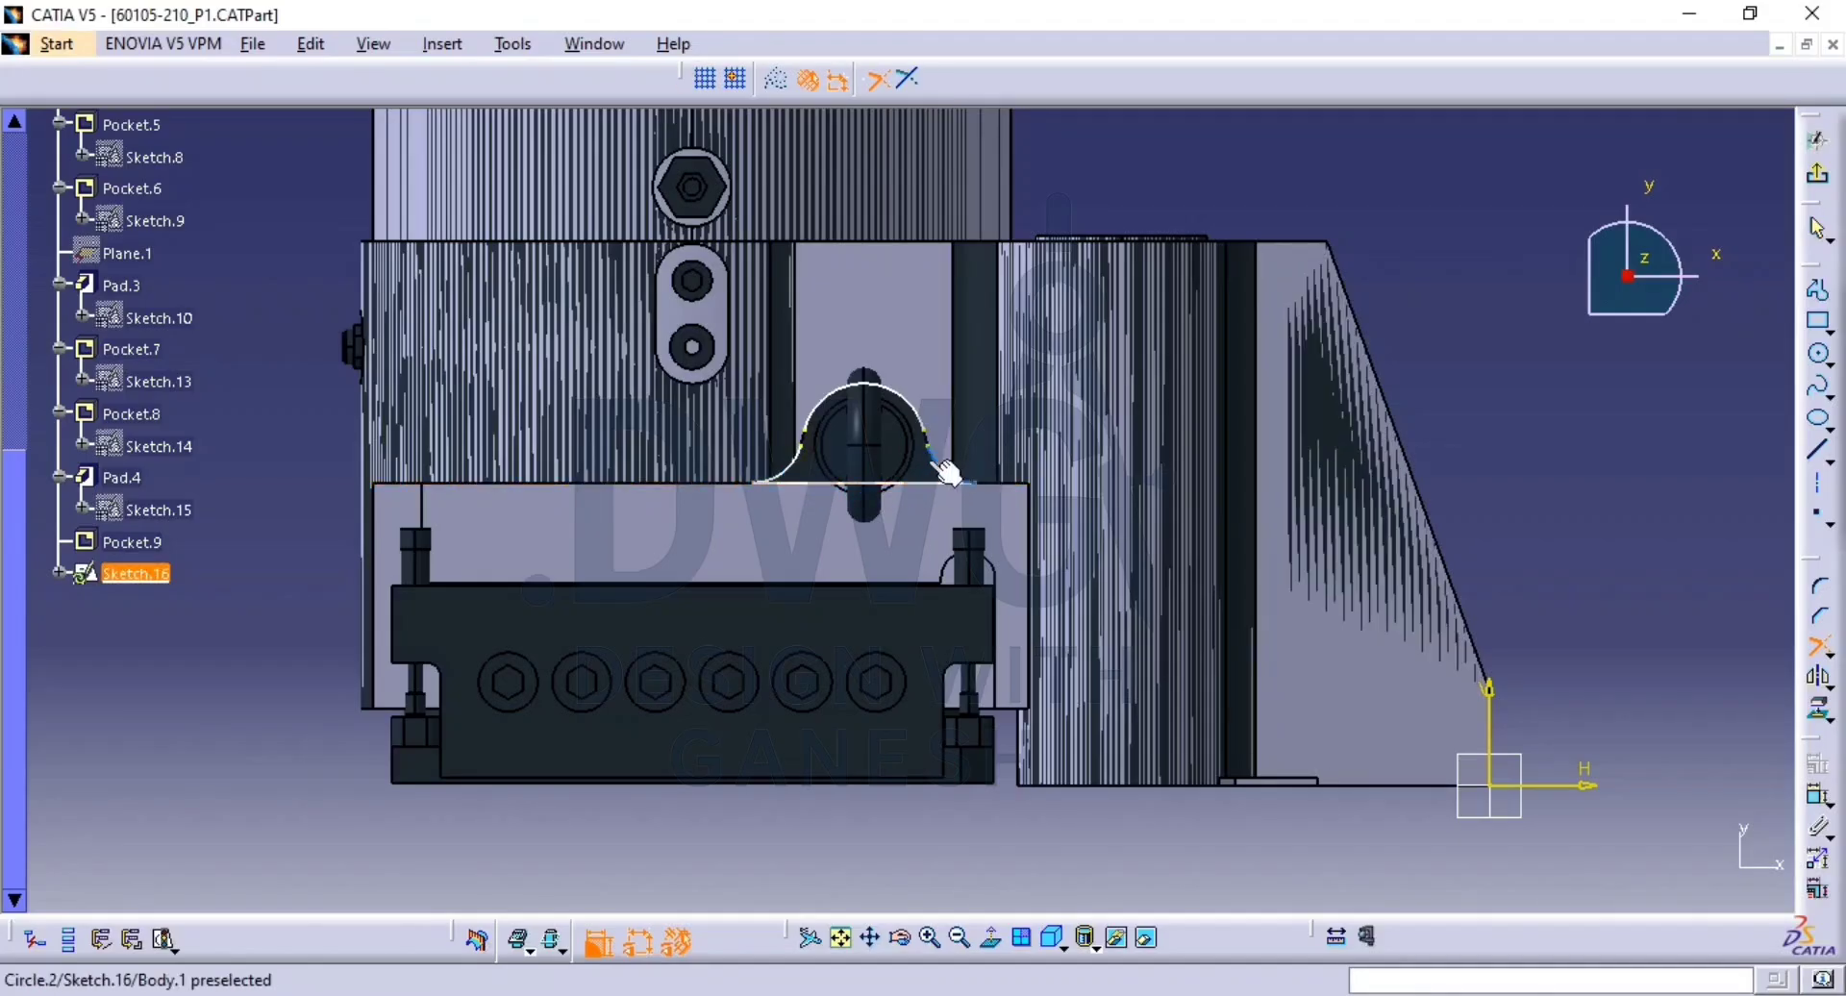
Extend both blend arcs and the outer arc of the boss profile past their junctions.
click(947, 470)
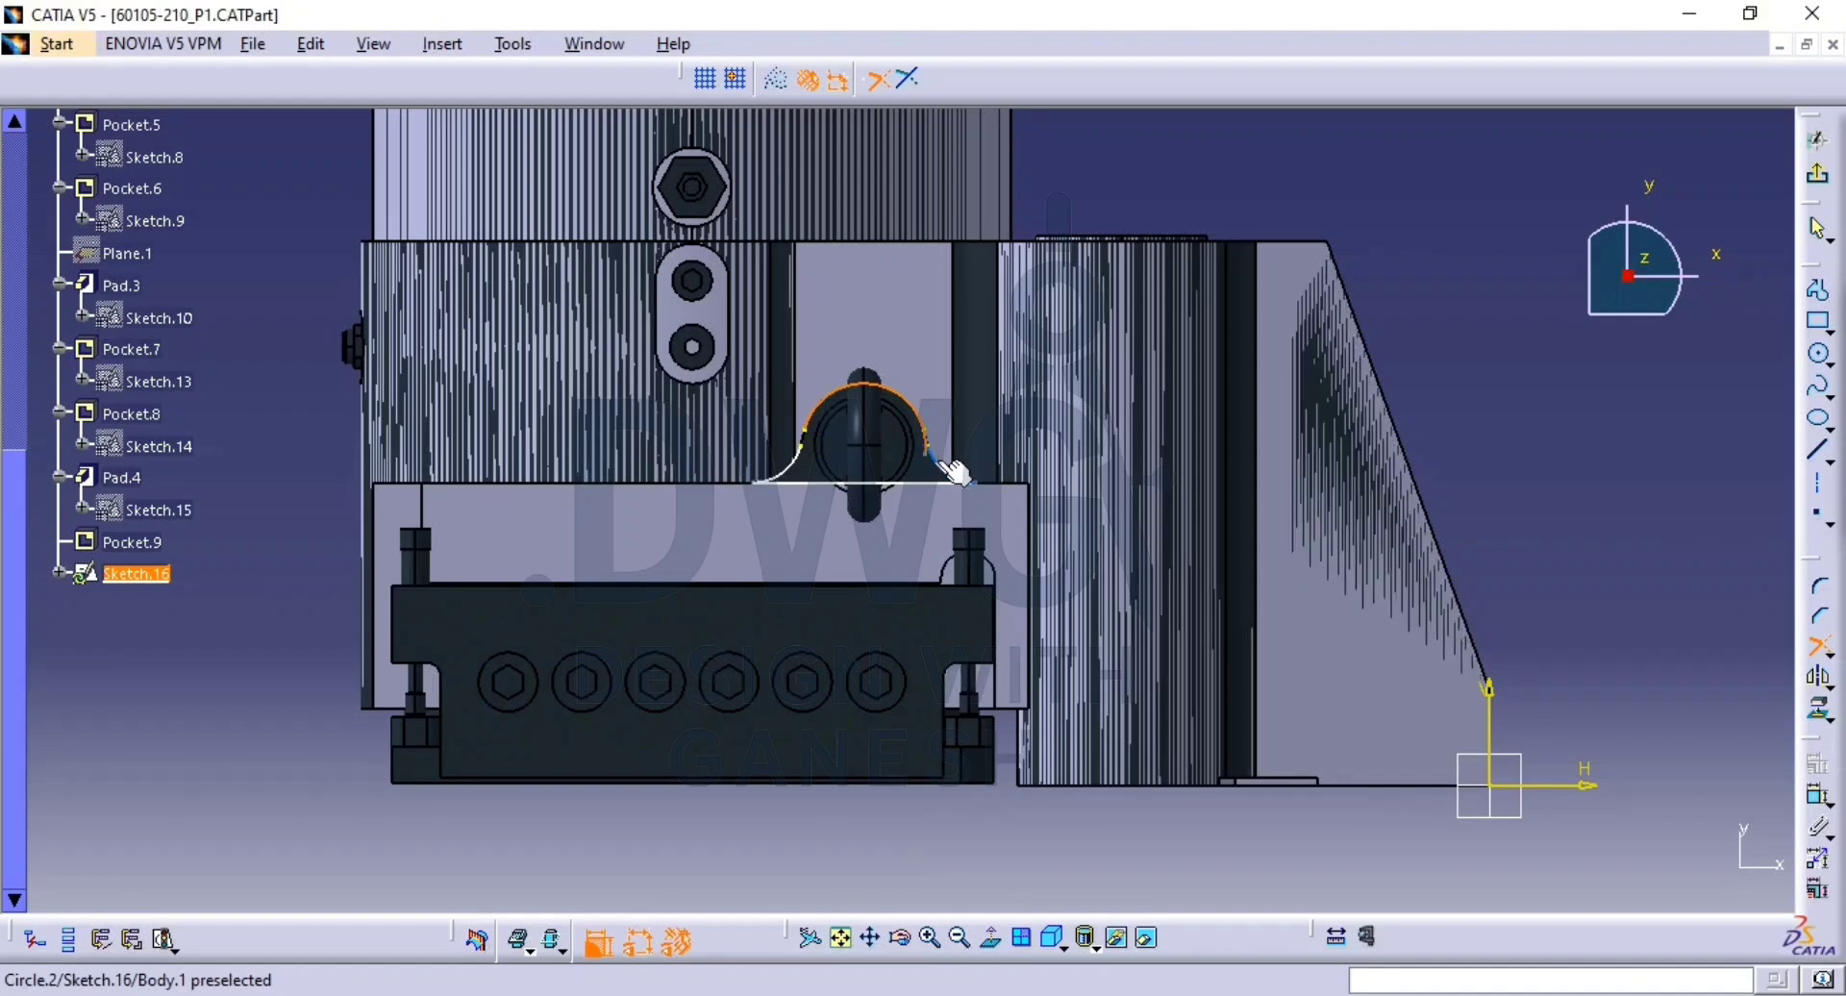
click(954, 472)
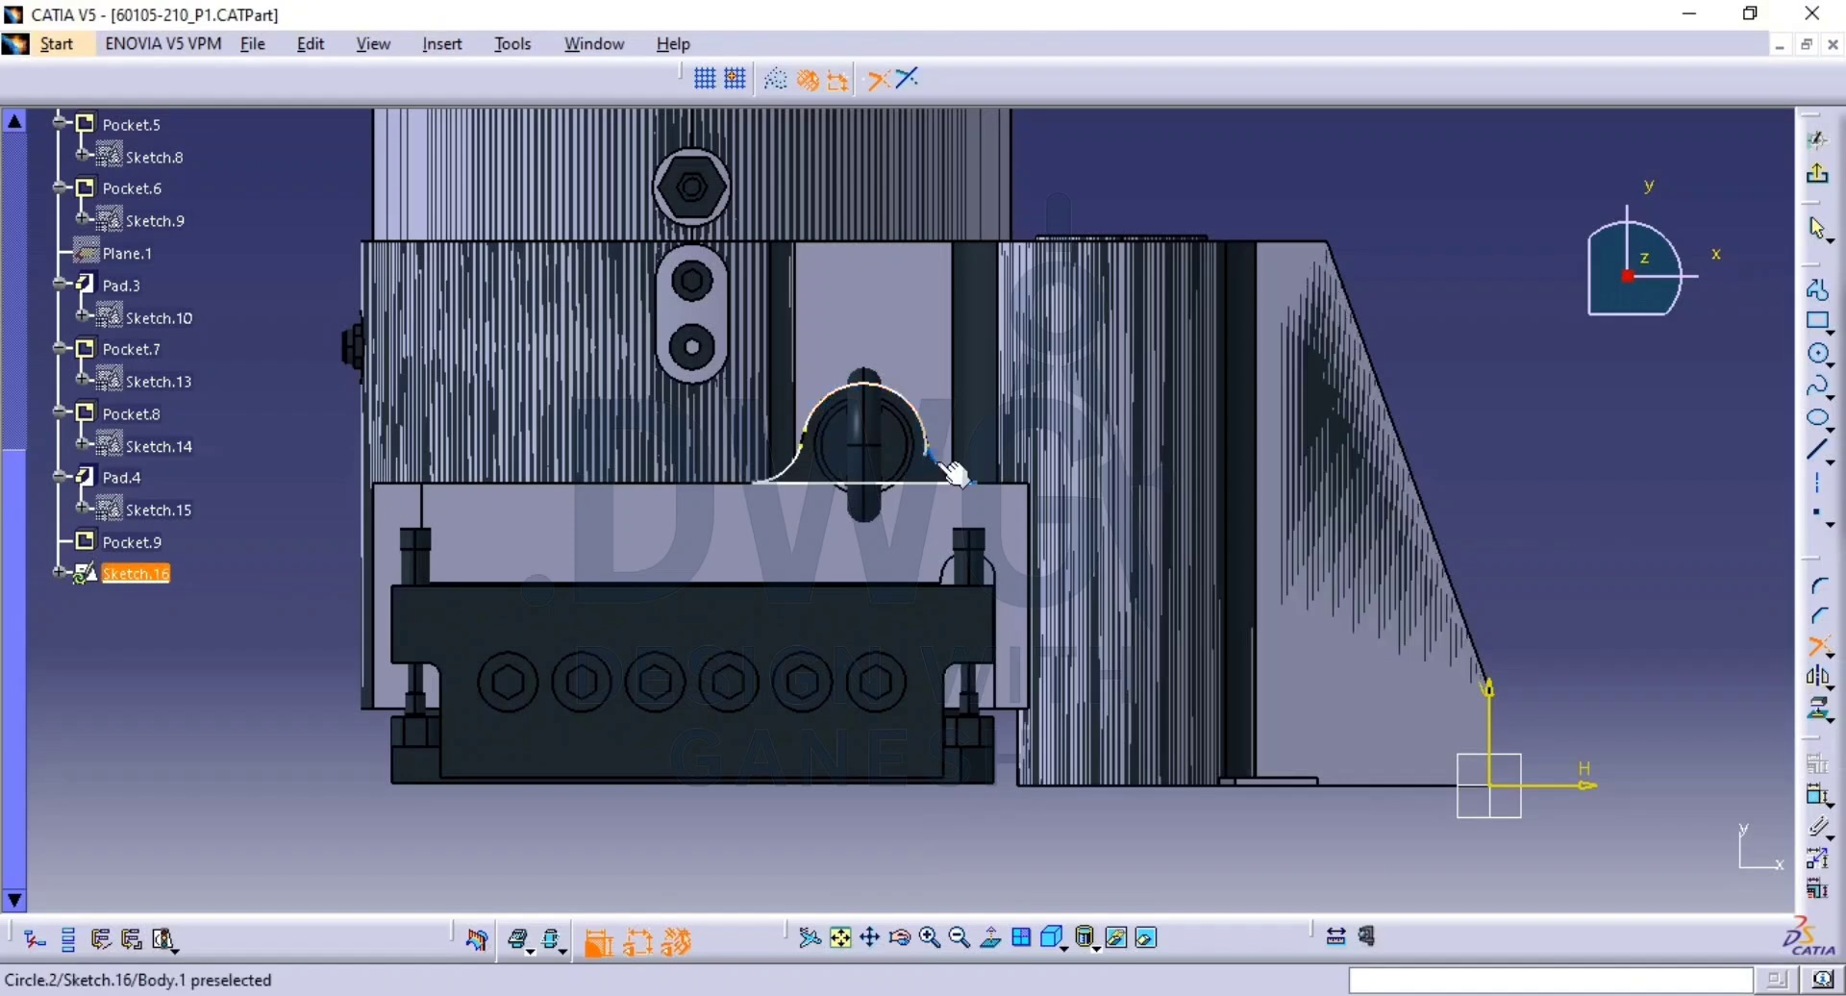
middle_drag(947, 472, 940, 218)
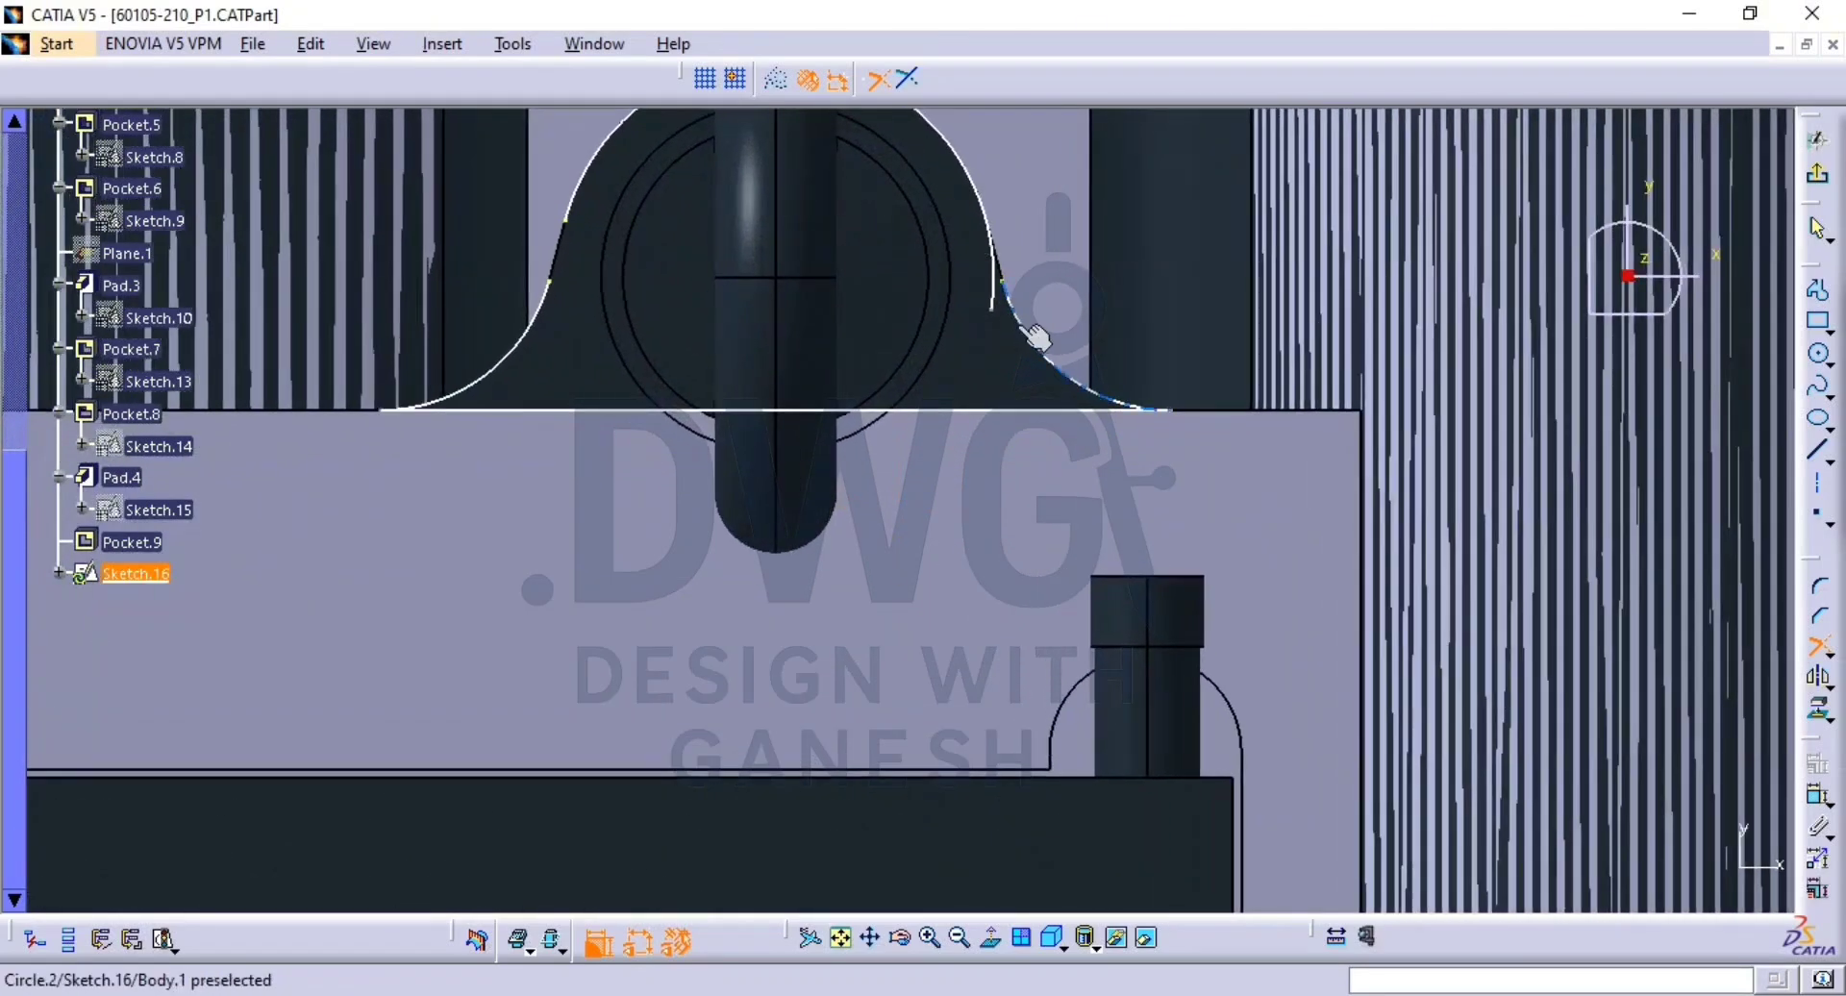
click(1001, 229)
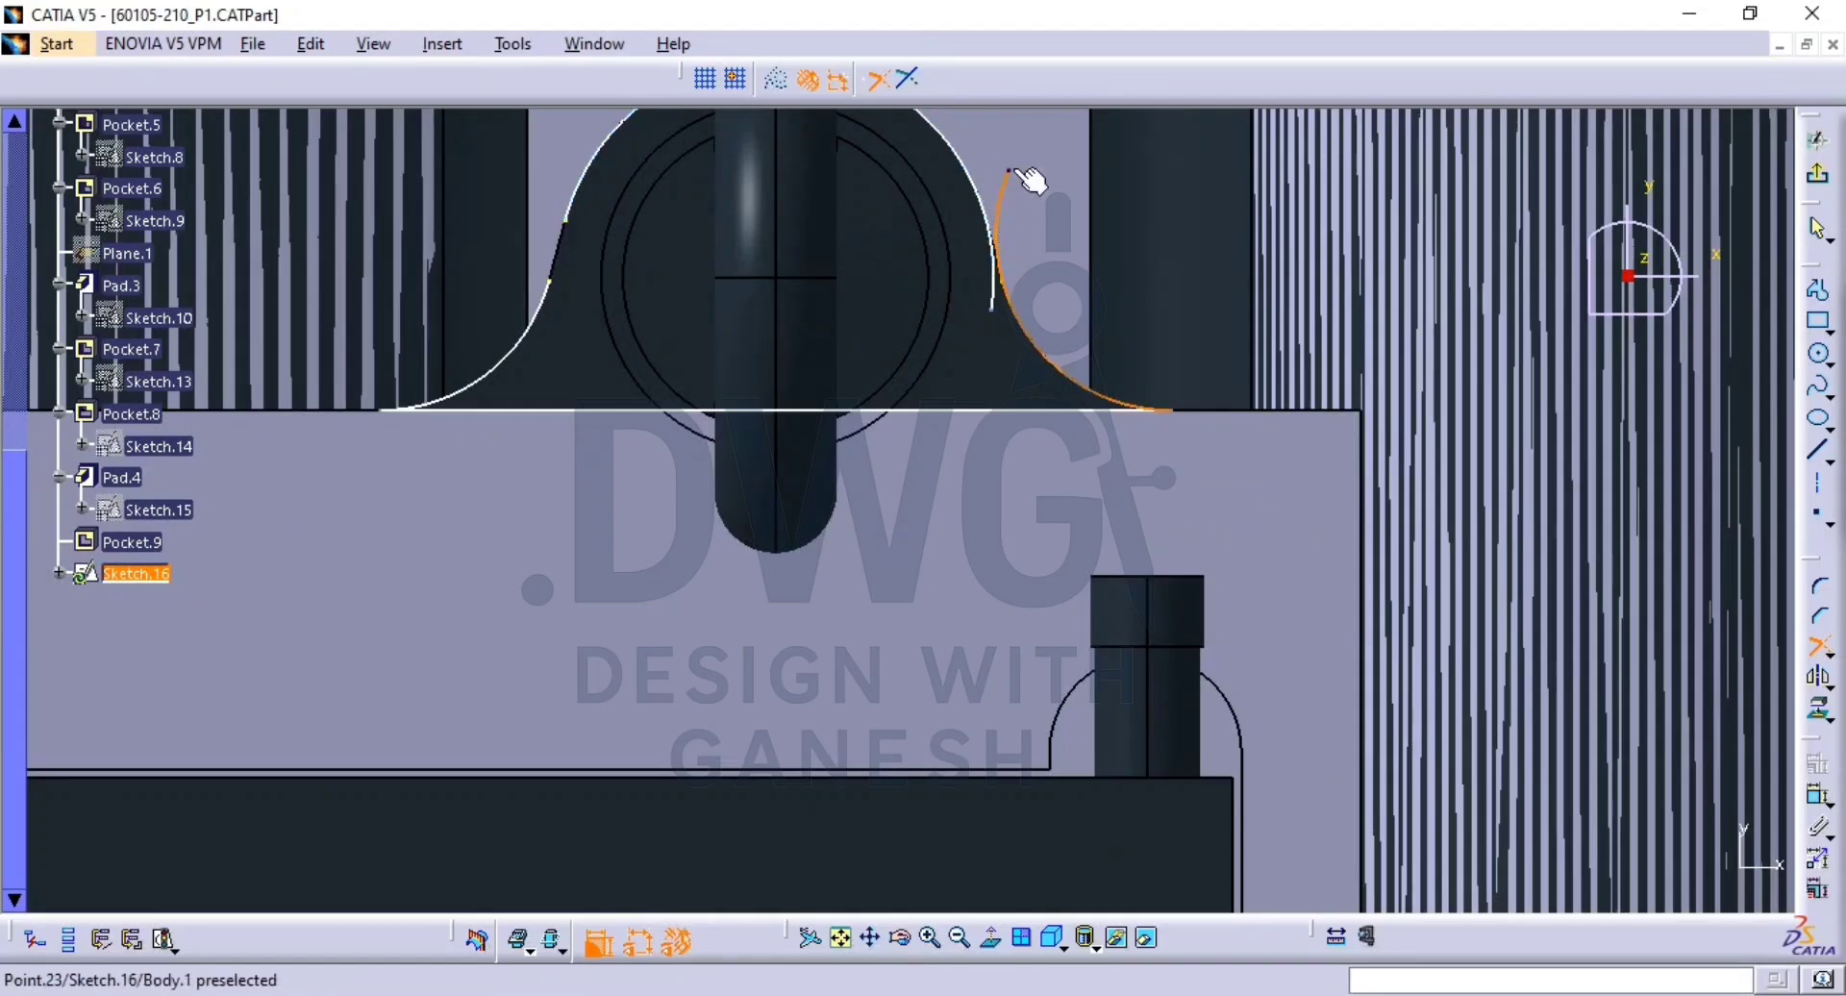
click(1017, 172)
click(535, 325)
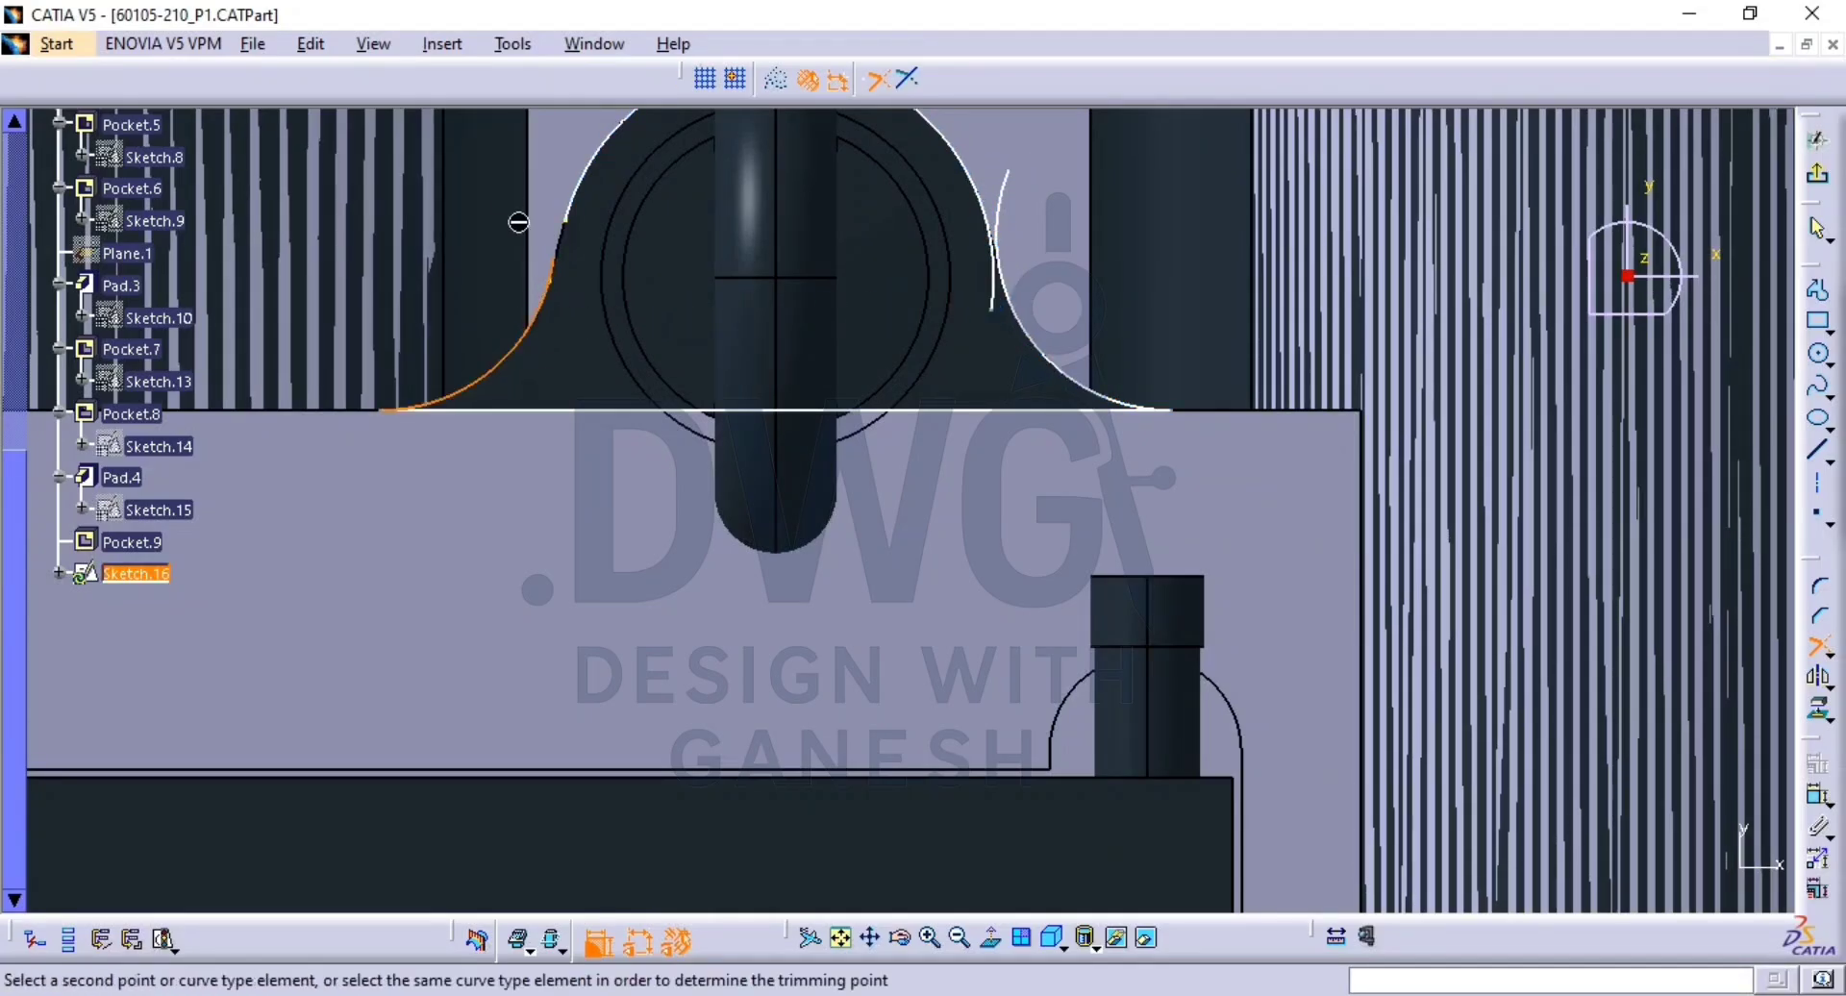
click(484, 179)
click(589, 184)
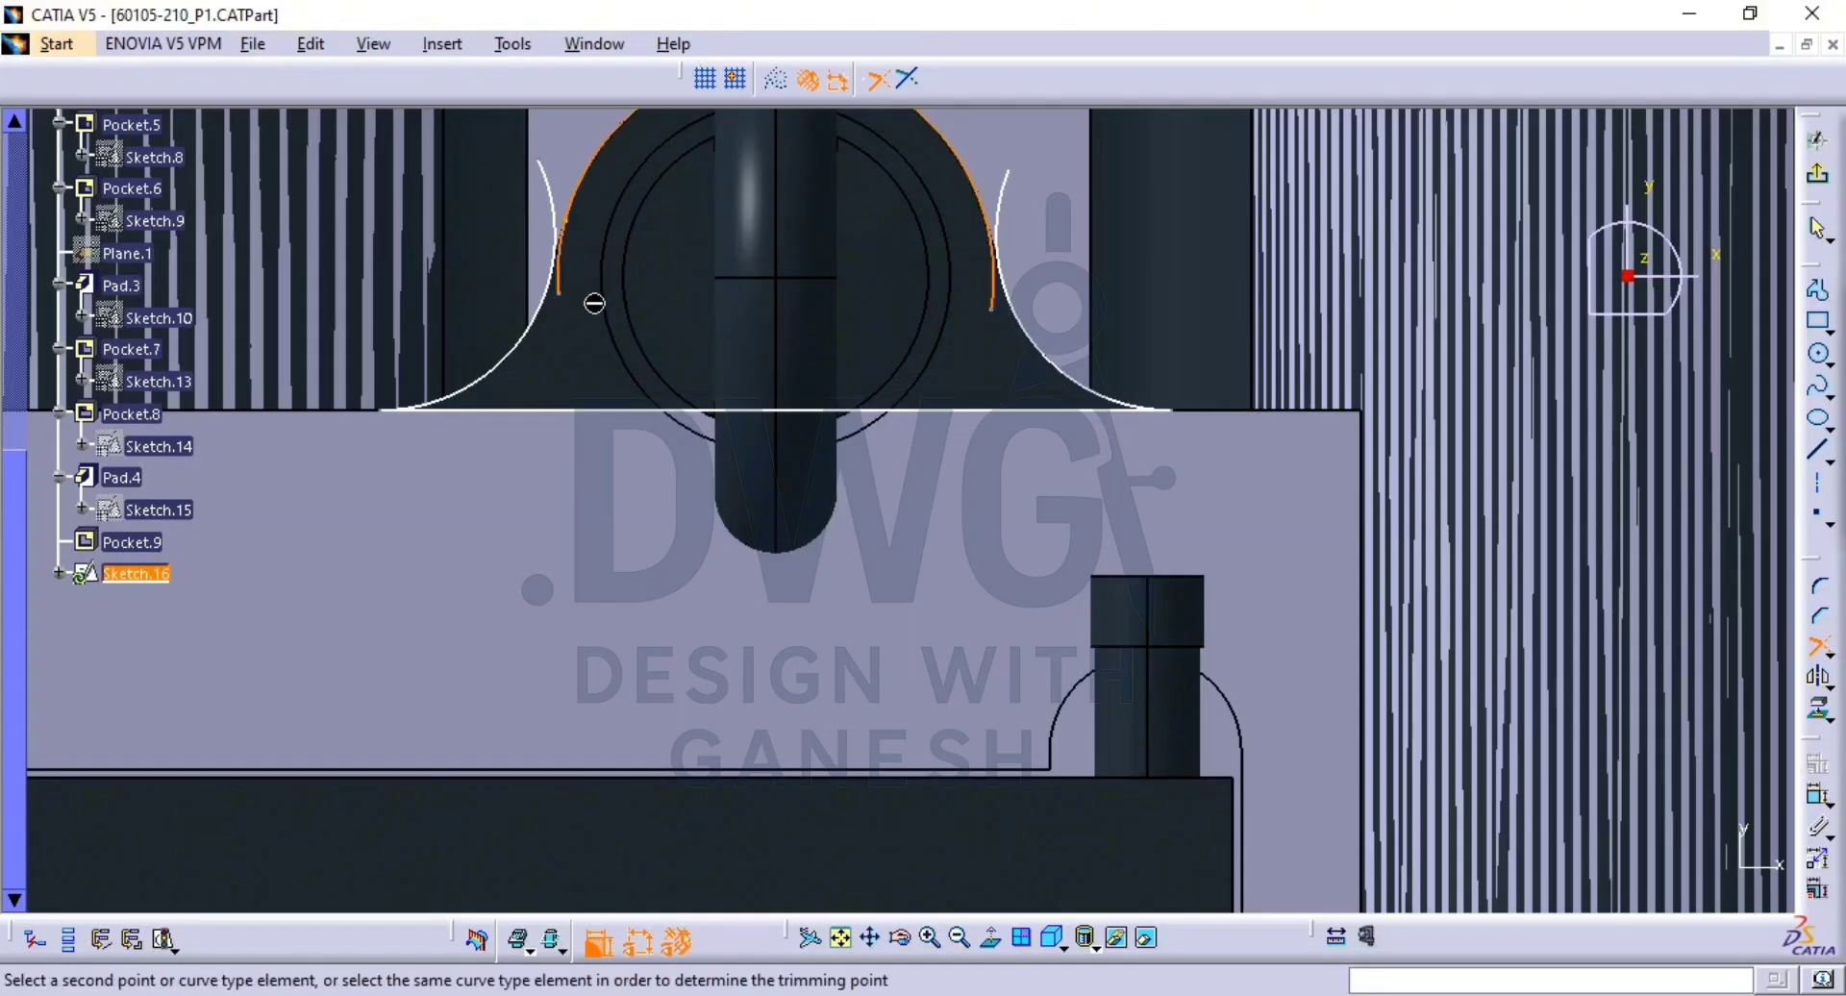
click(605, 332)
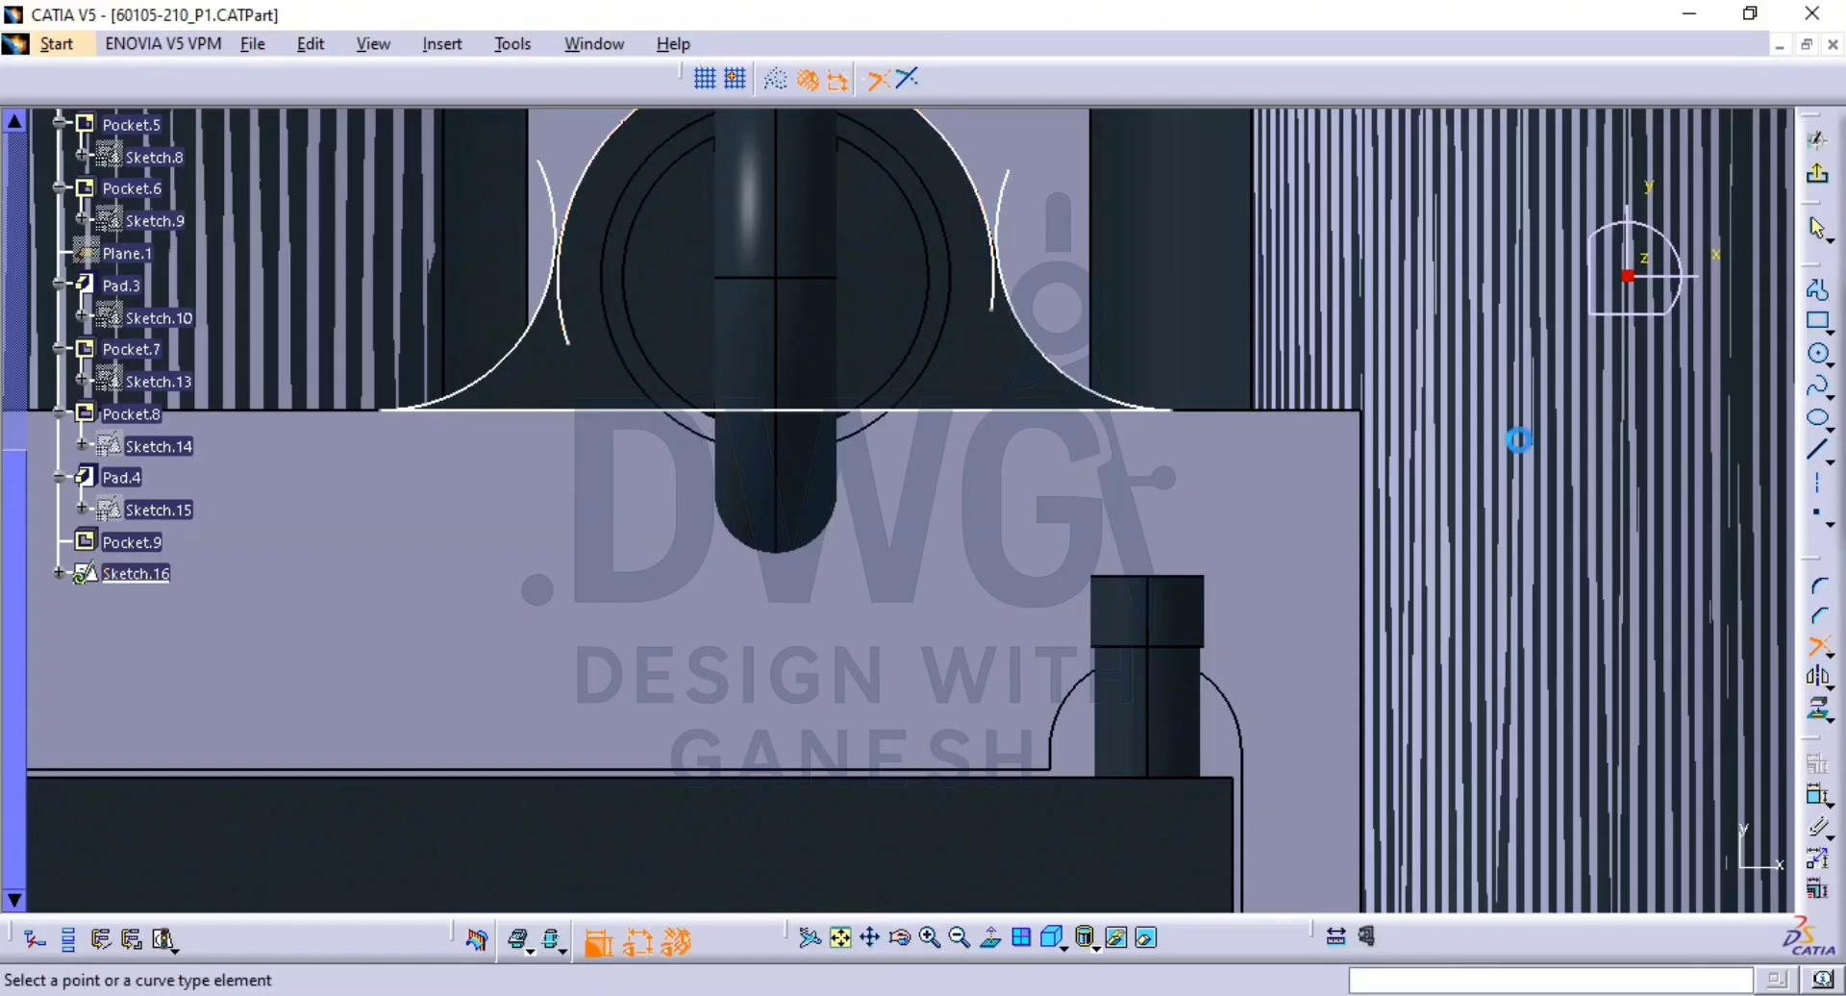
Draw a bi-tangent line between the boss's outer arc and the blend arc on each side.
click(1829, 461)
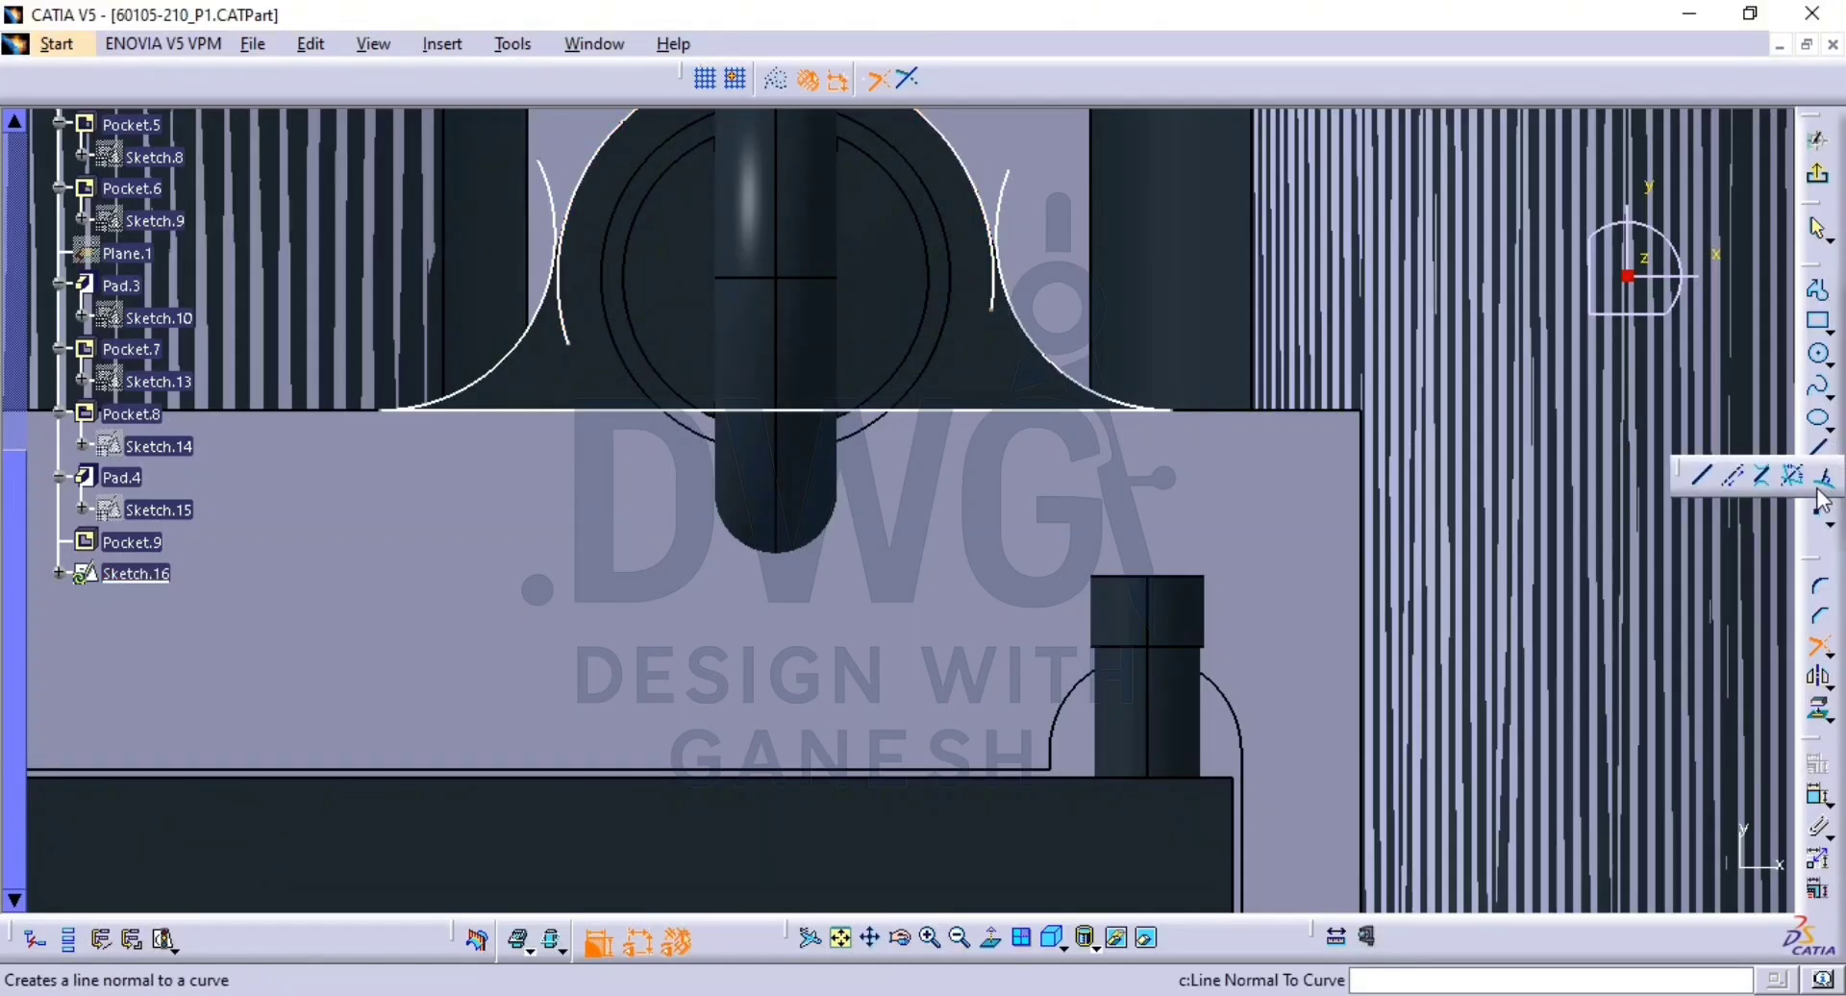
click(1762, 478)
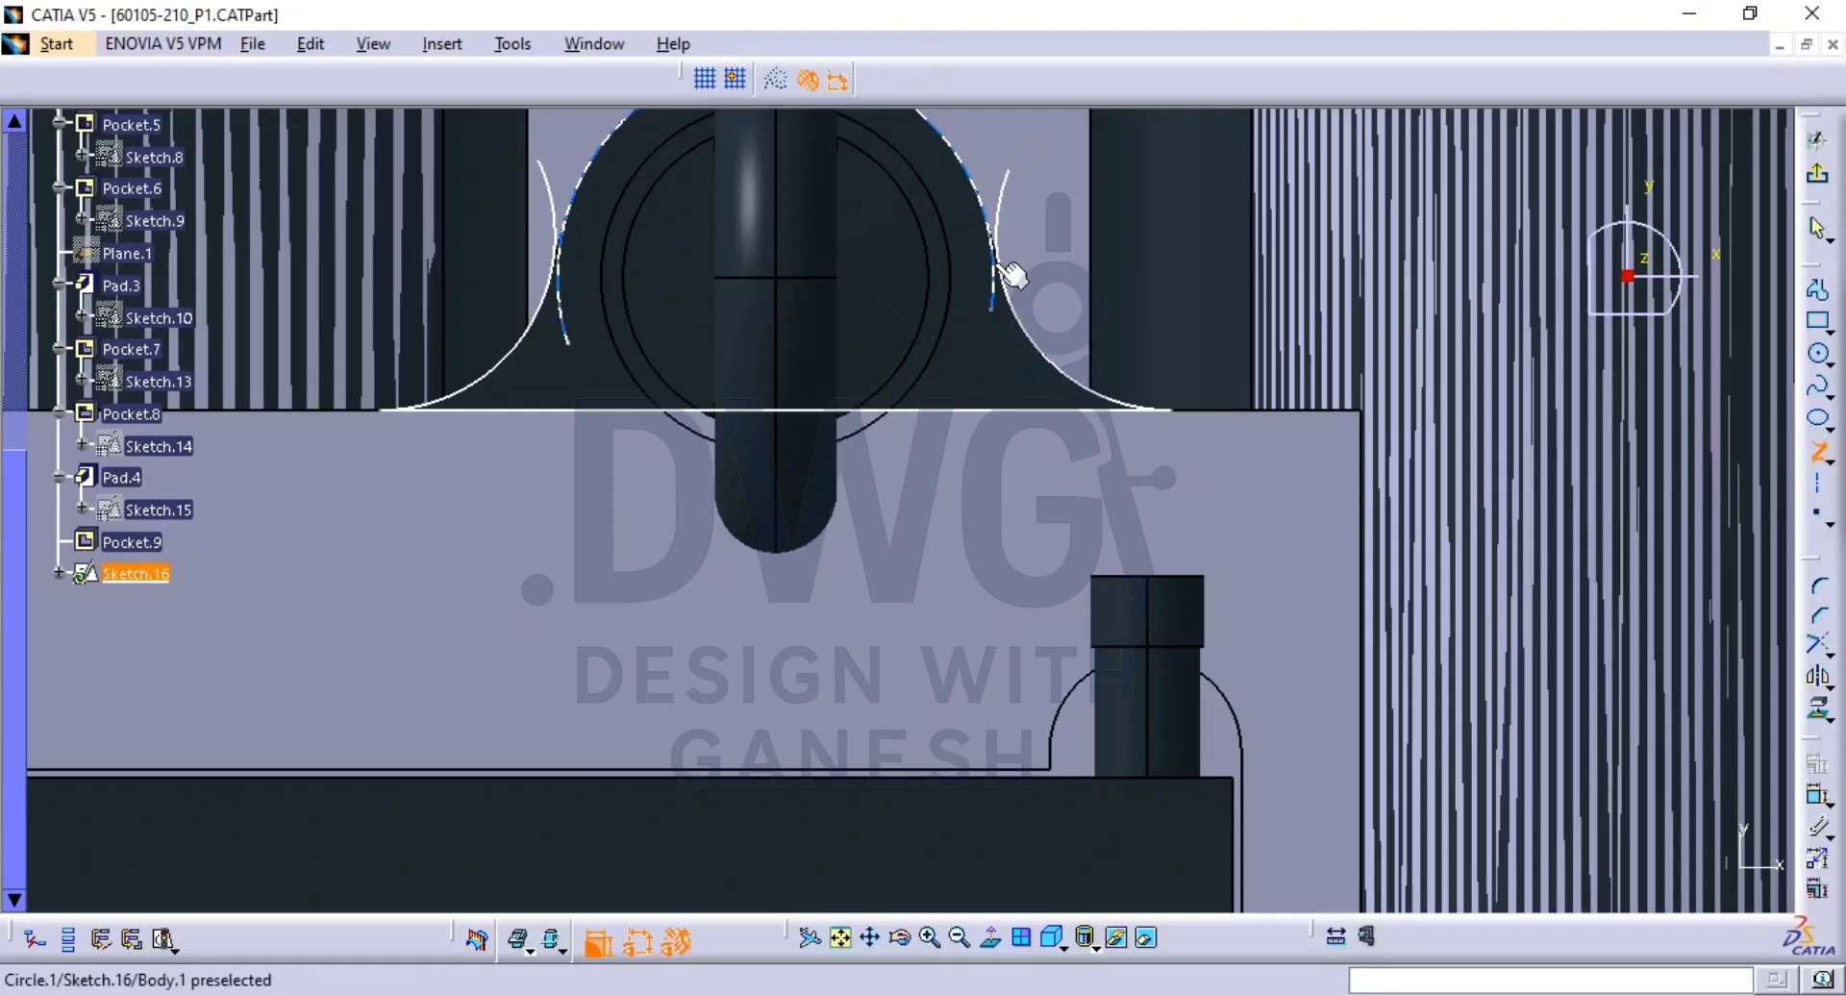
click(995, 209)
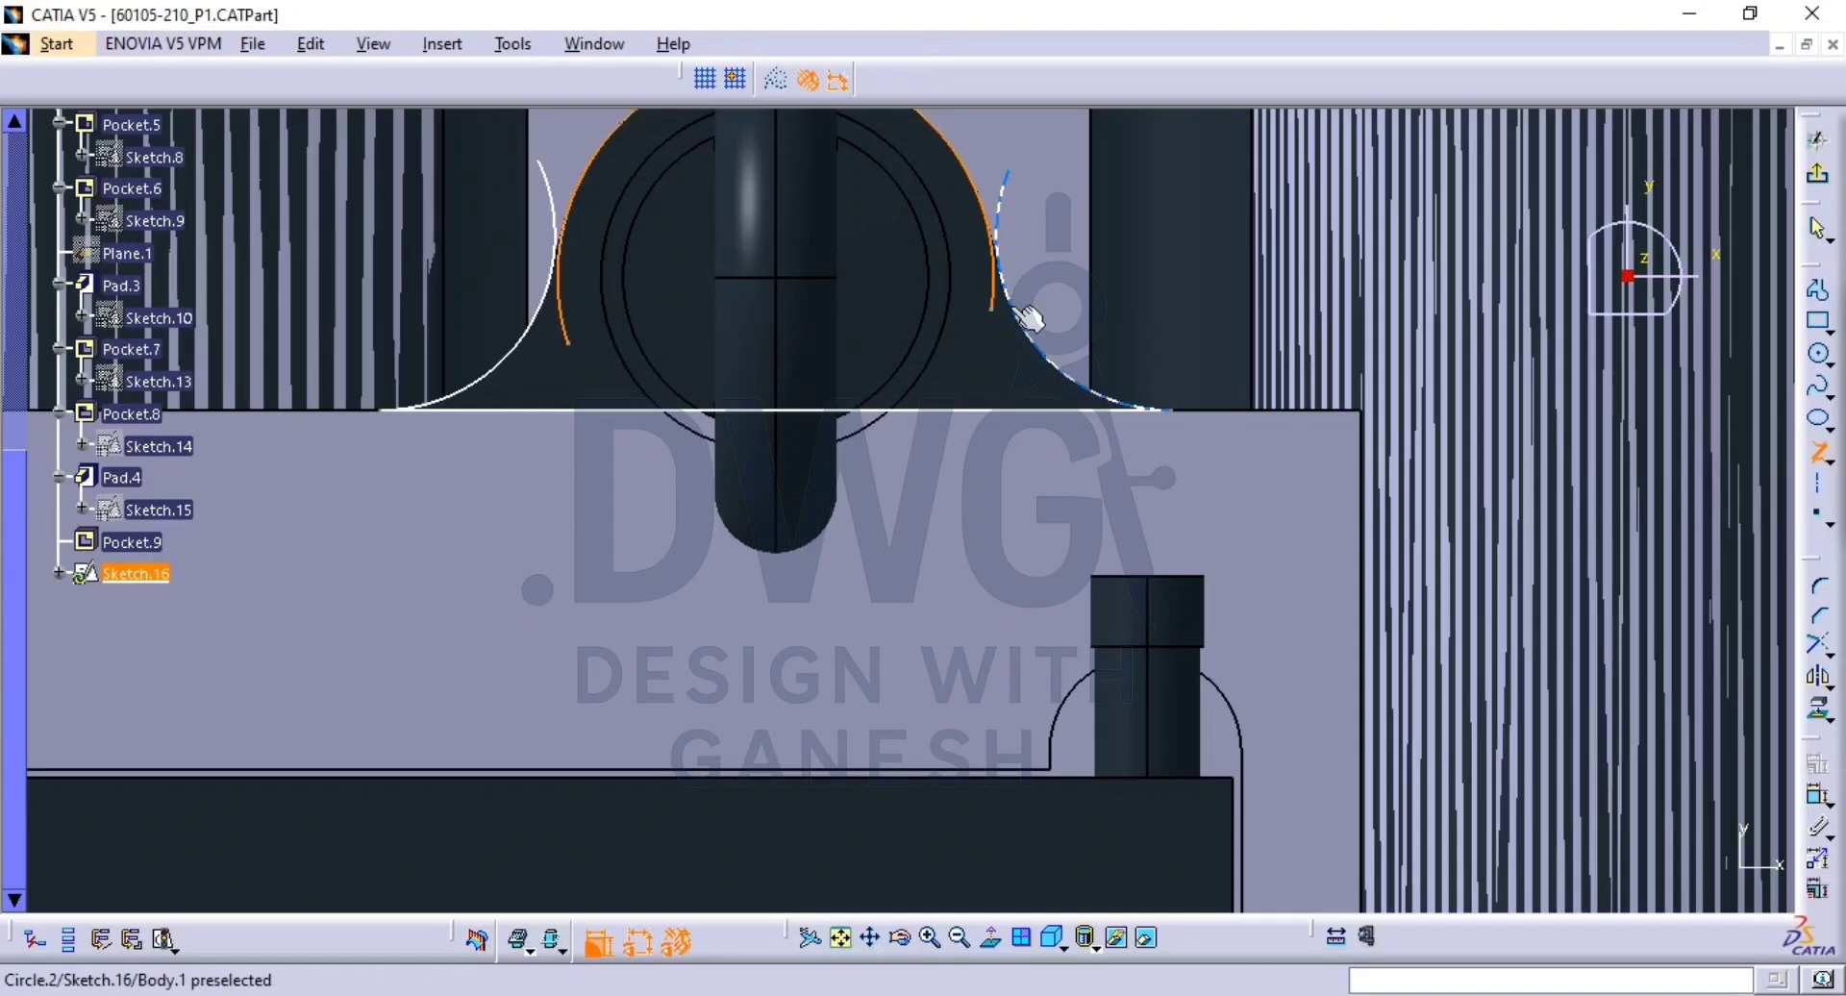
click(1027, 315)
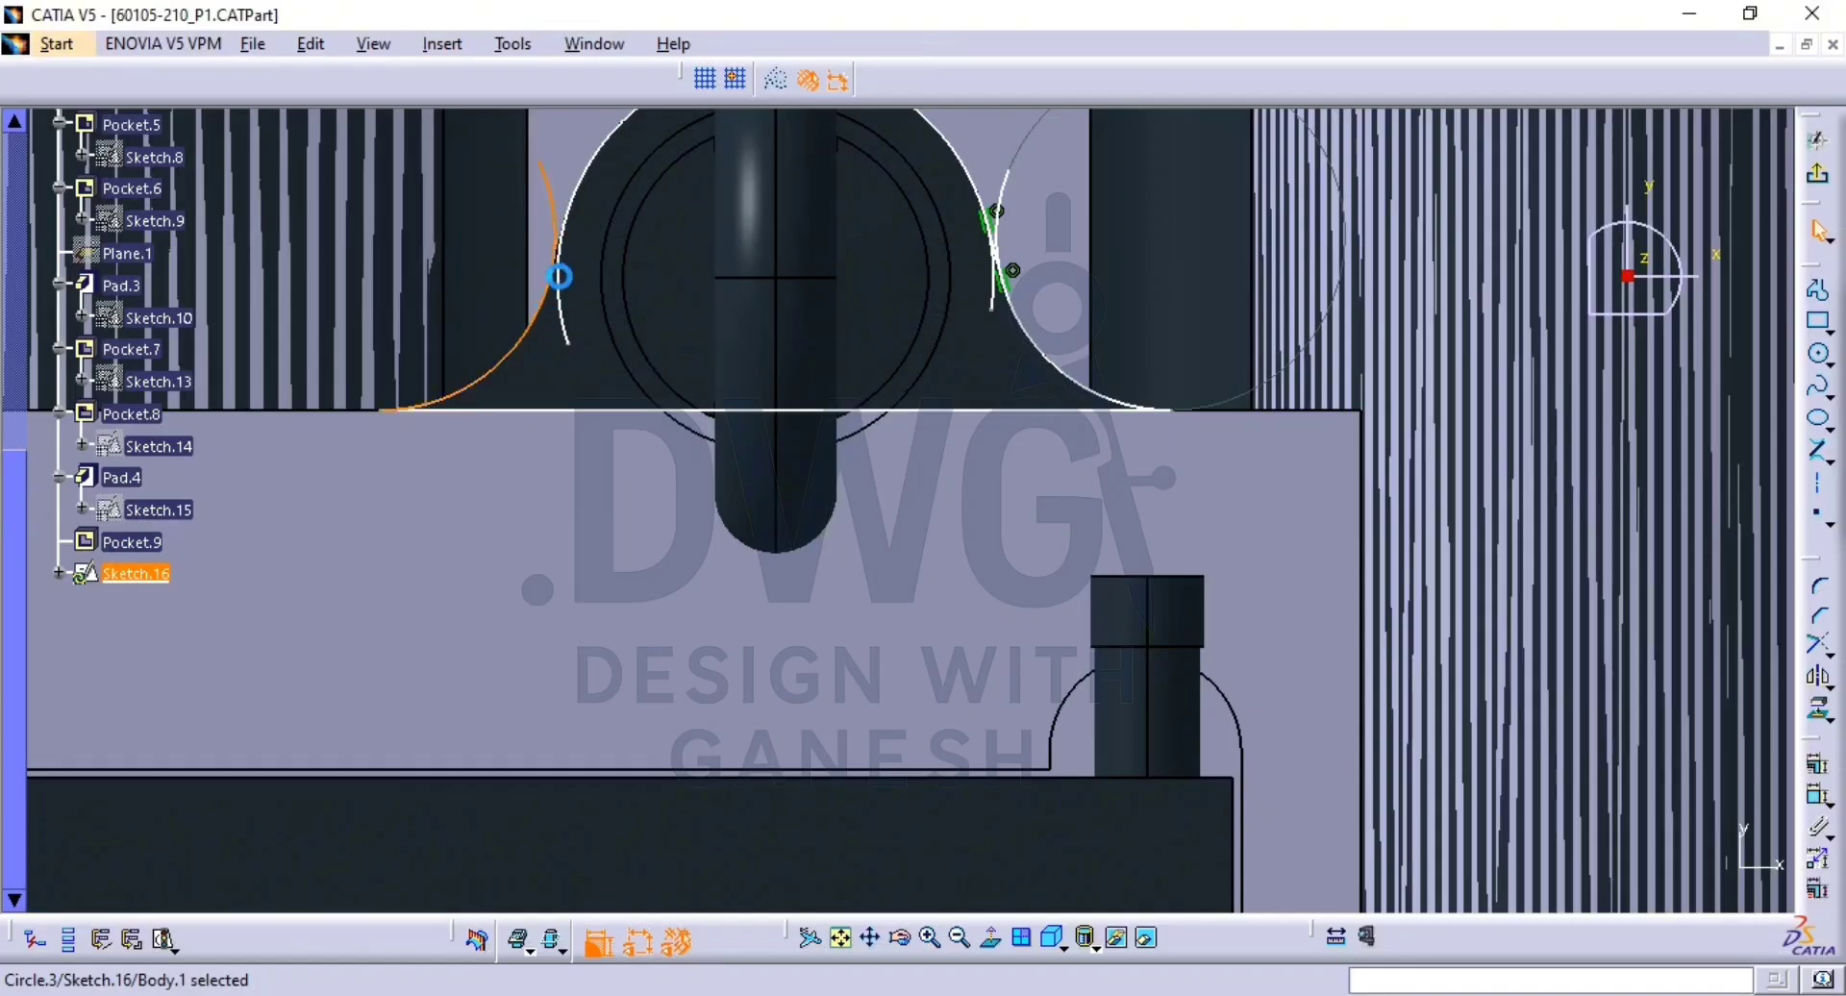
click(579, 183)
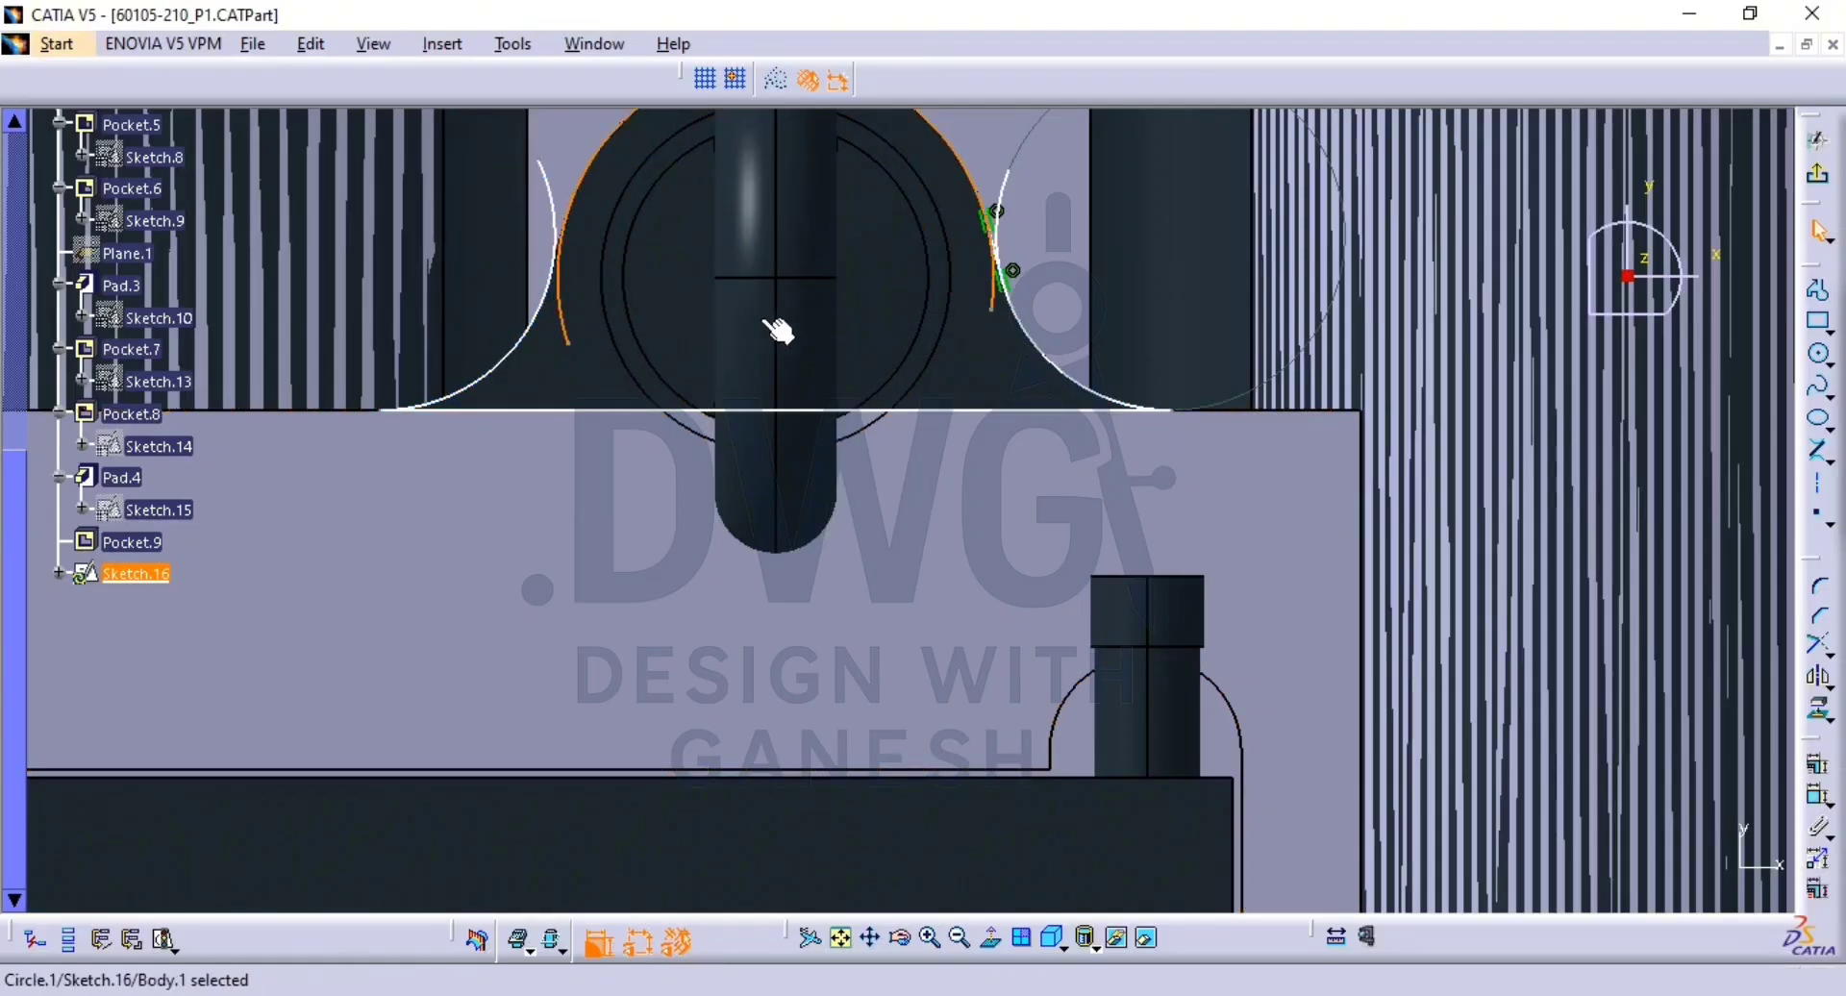
click(1813, 448)
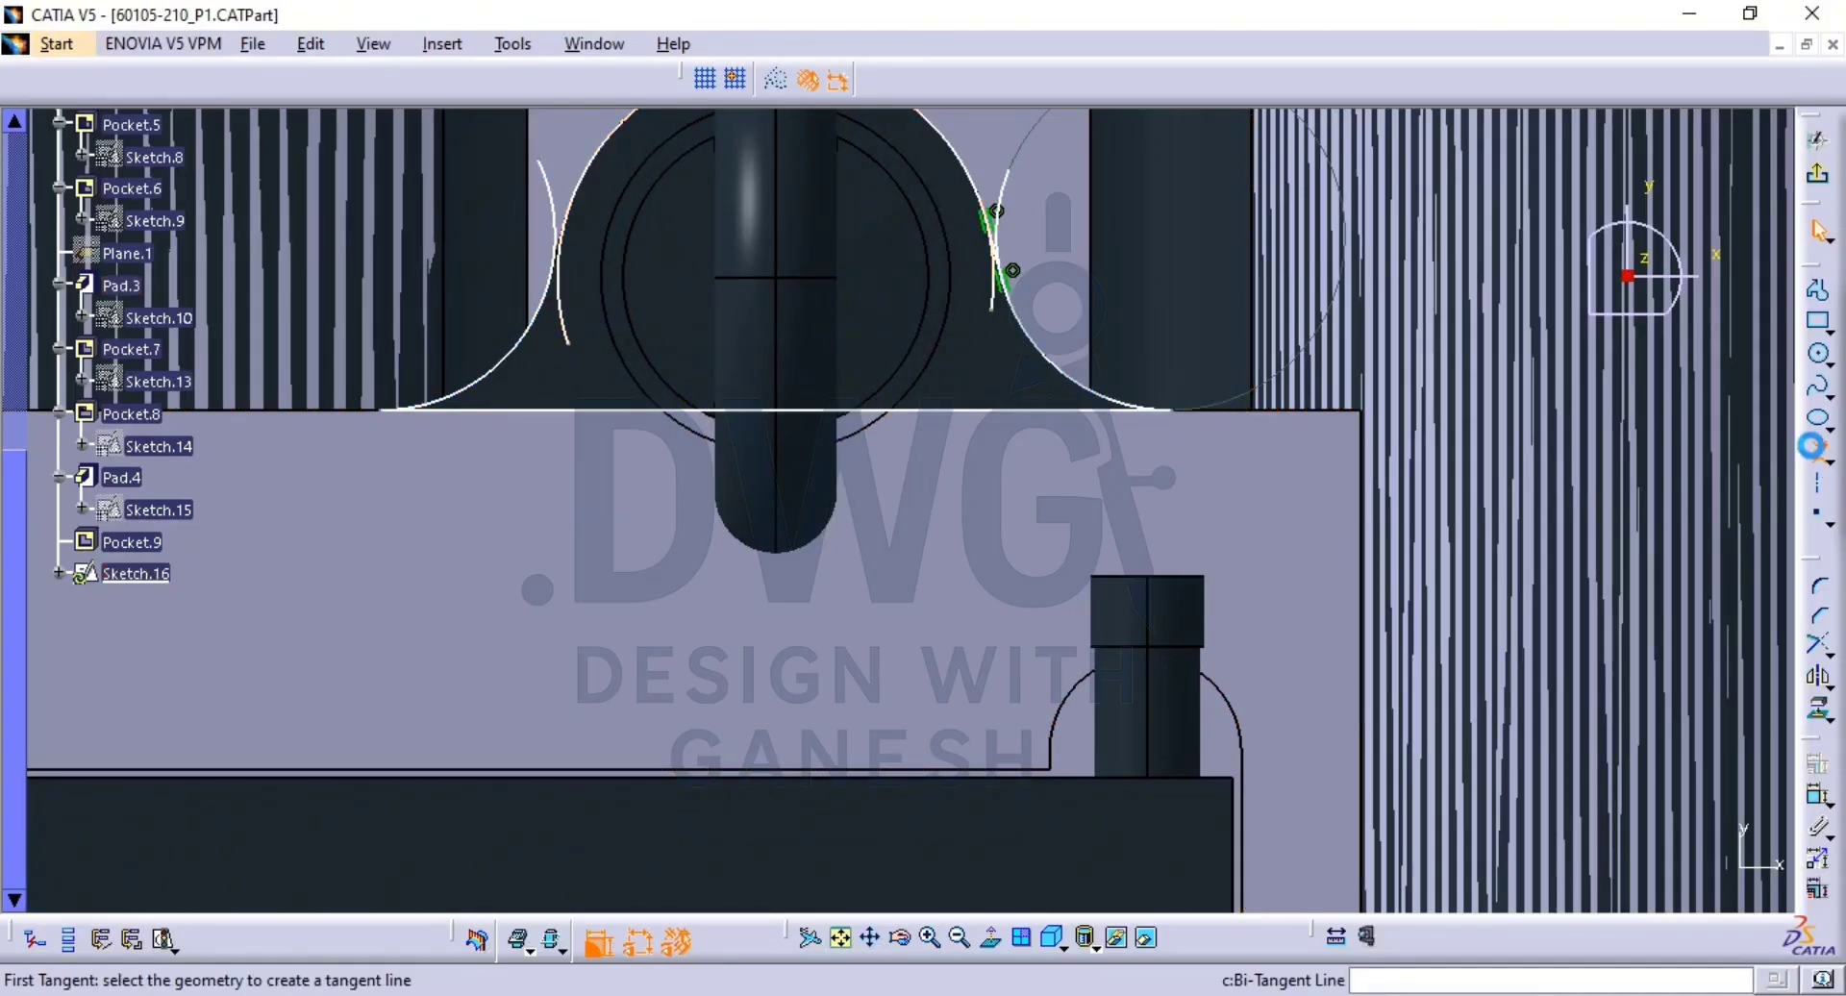
click(561, 234)
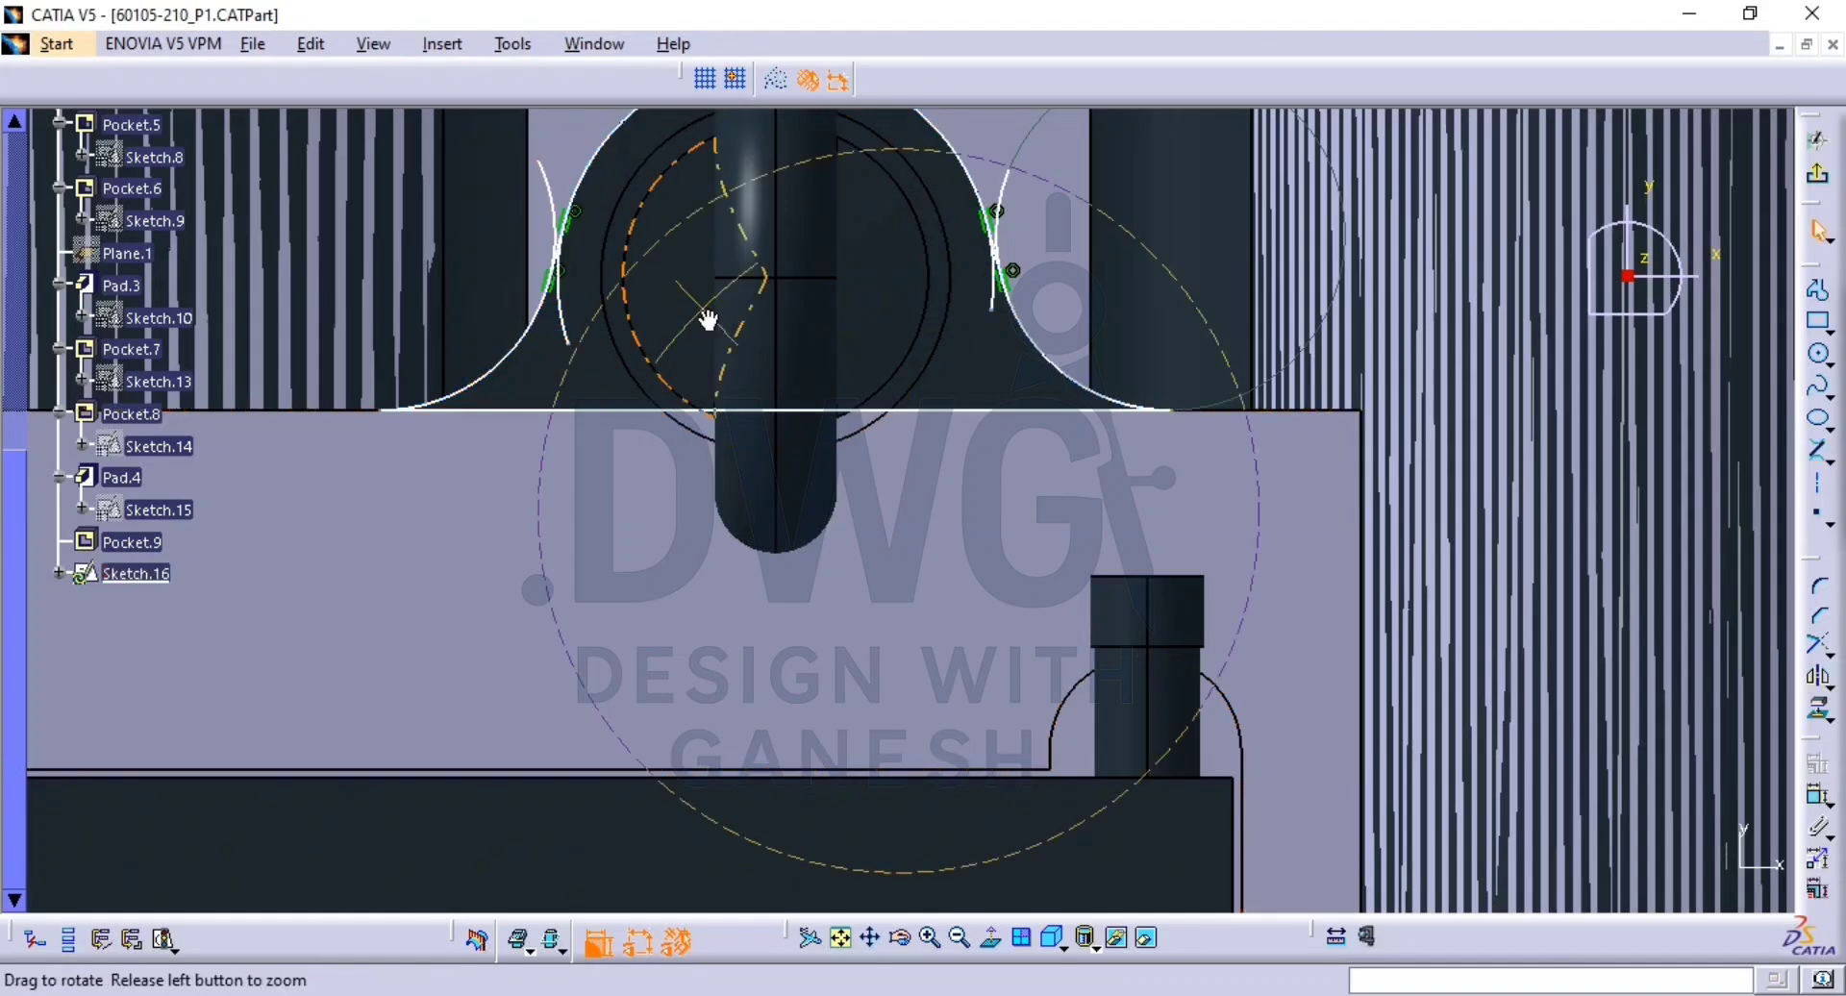
Trim the outer arc and the left blend arc back to the ends of the left tangent line.
middle_drag(707, 315, 725, 377)
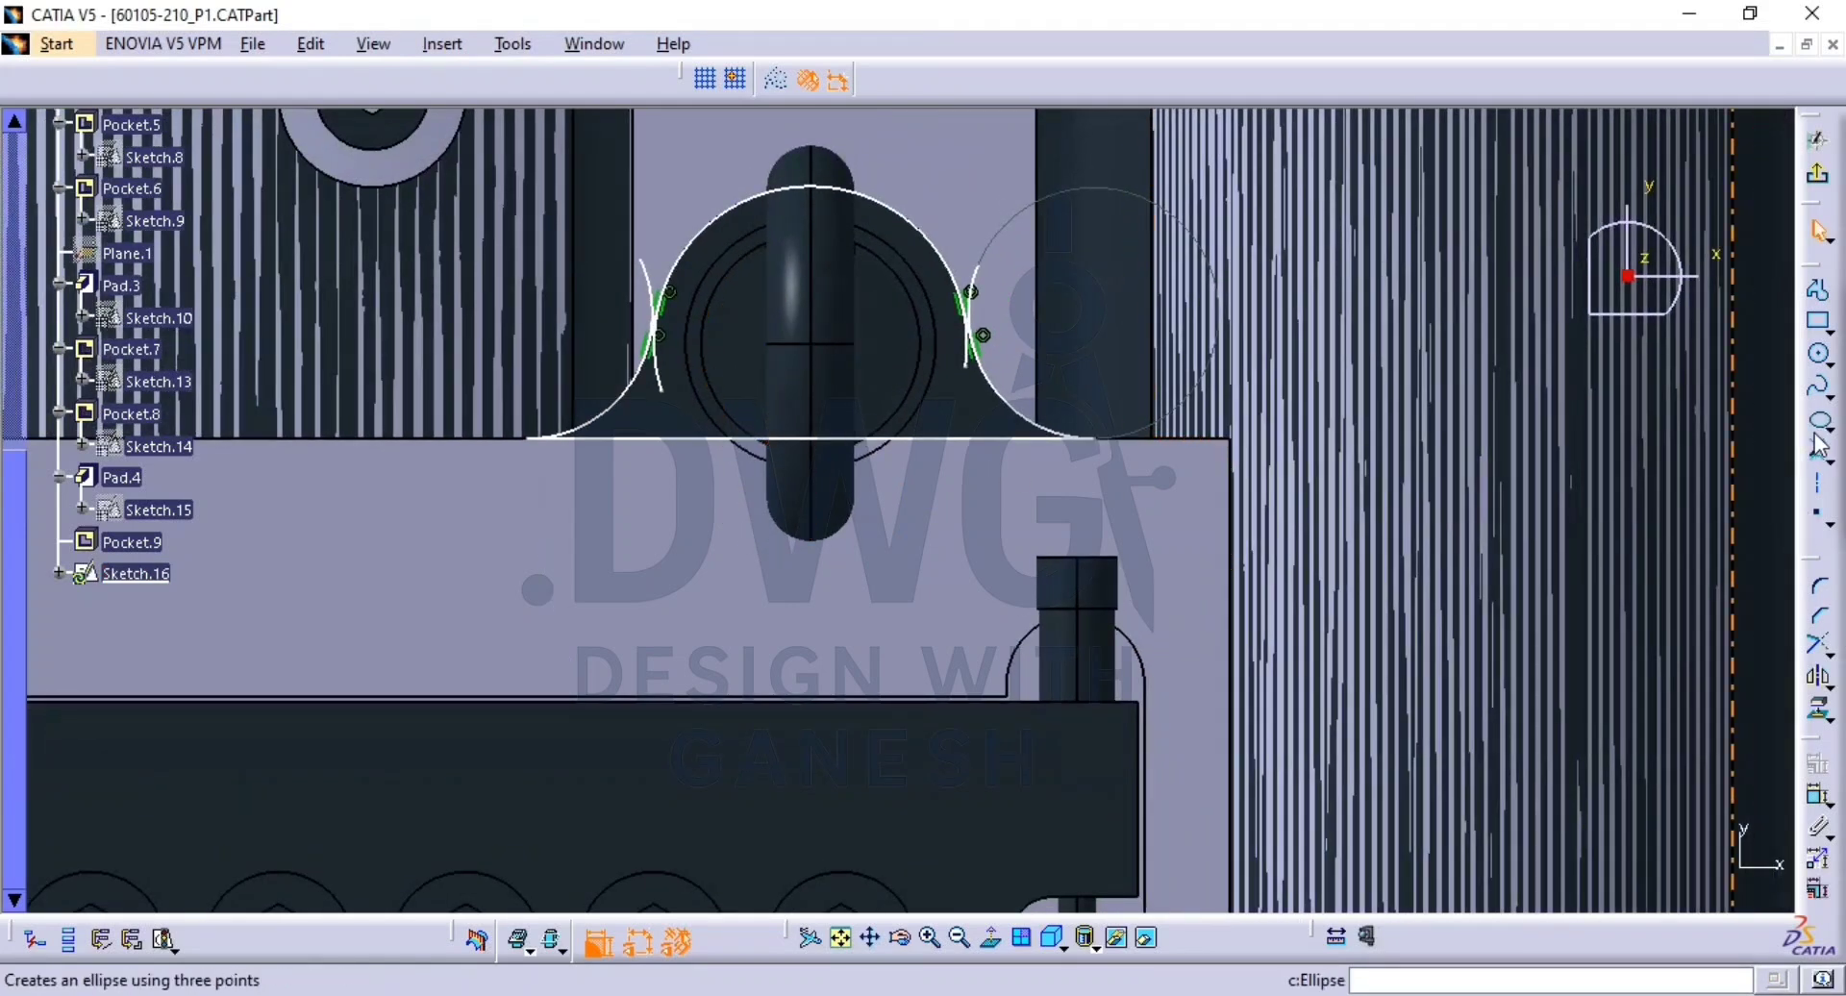
click(1818, 644)
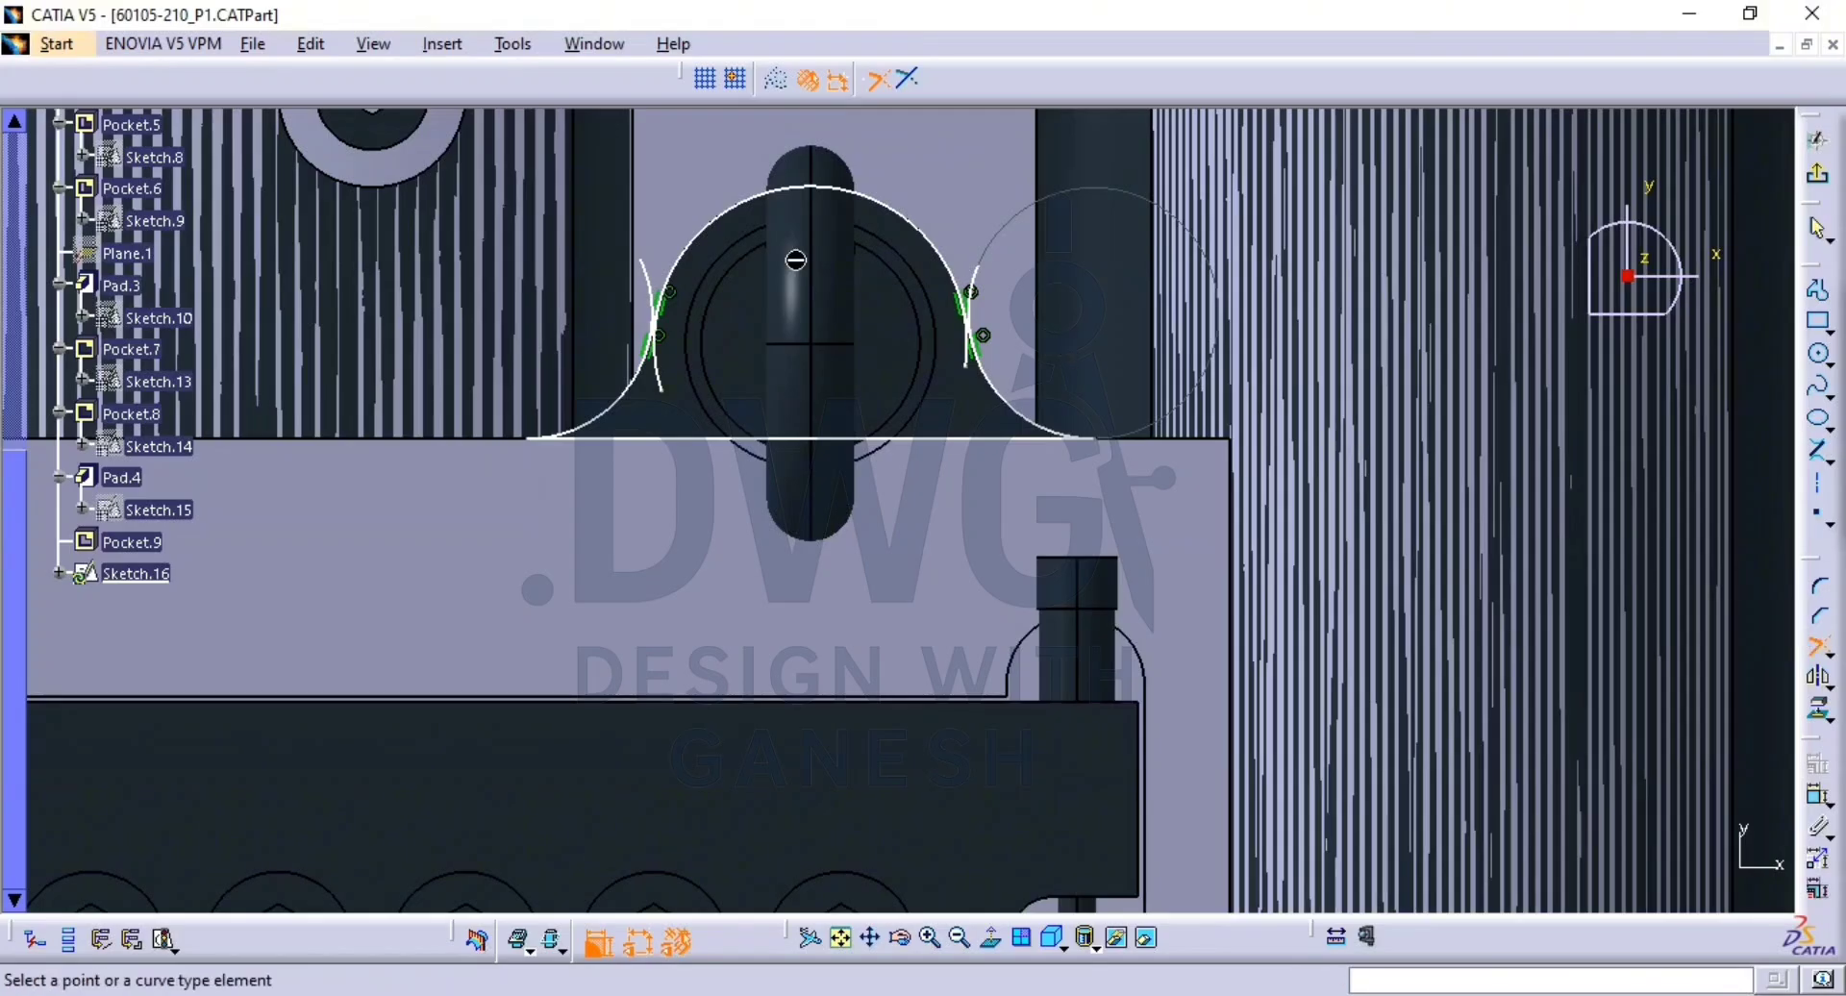
click(700, 237)
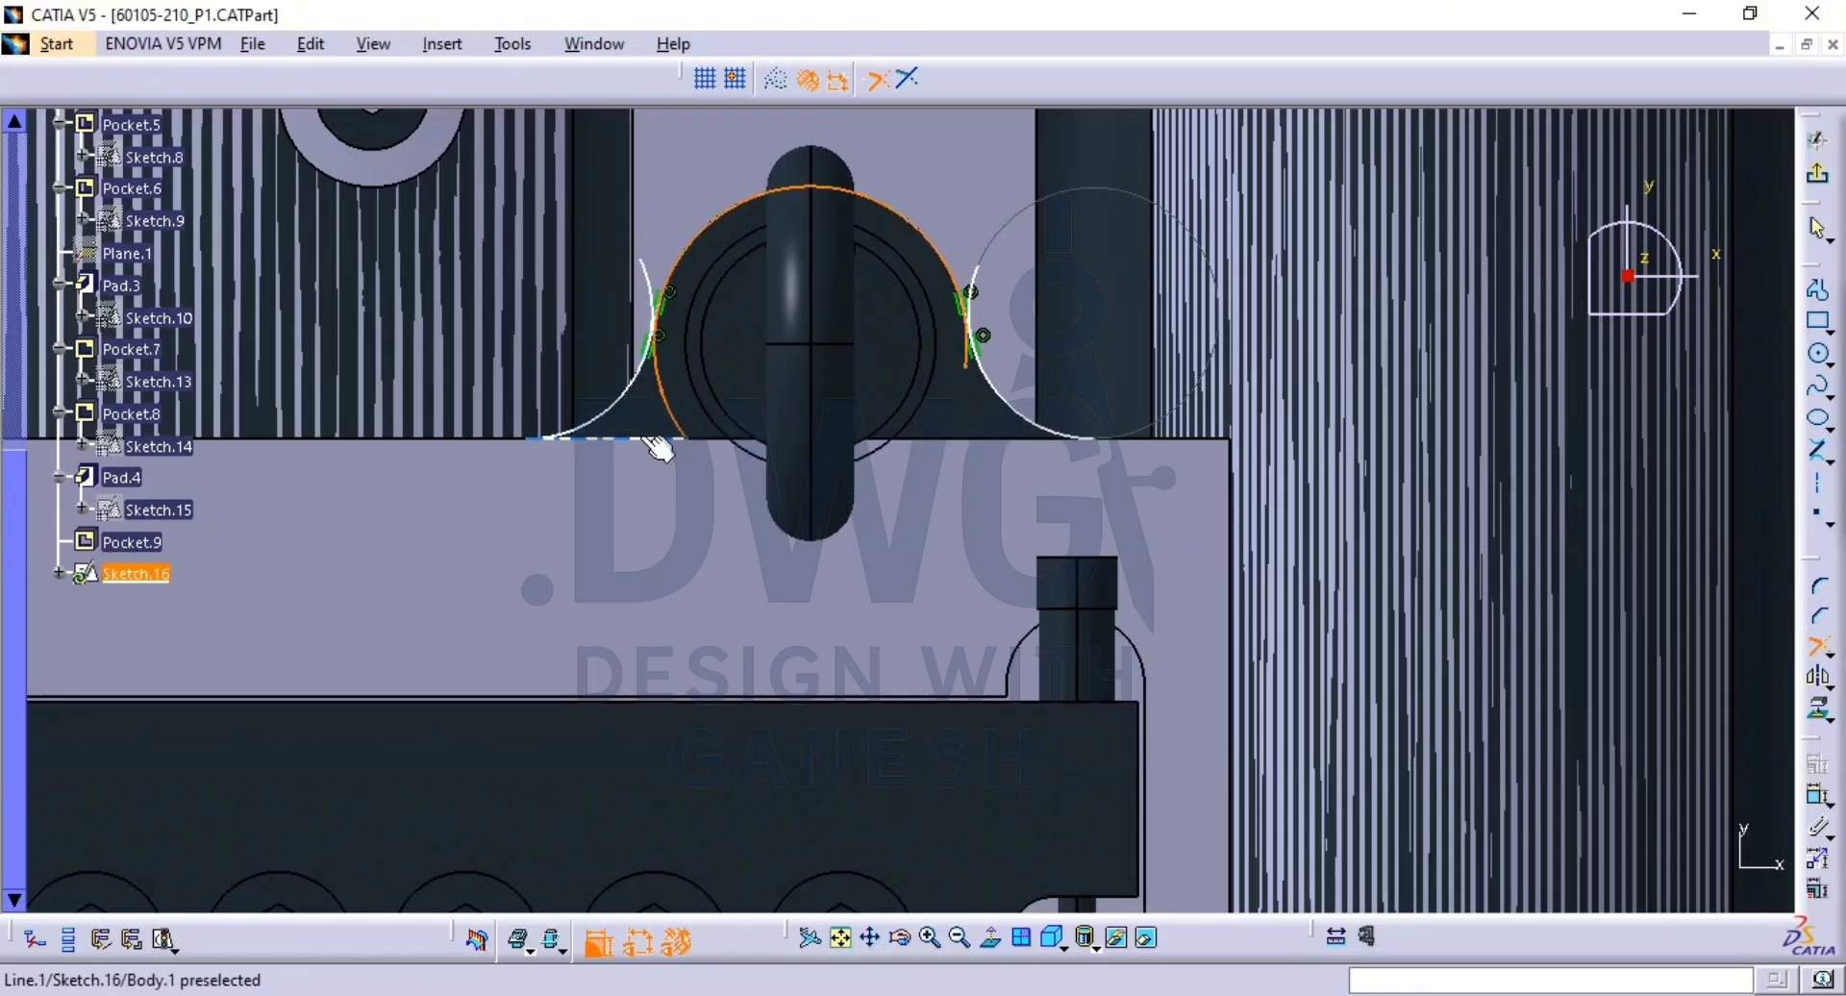
middle_drag(647, 437, 1046, 754)
middle_drag(665, 498, 997, 691)
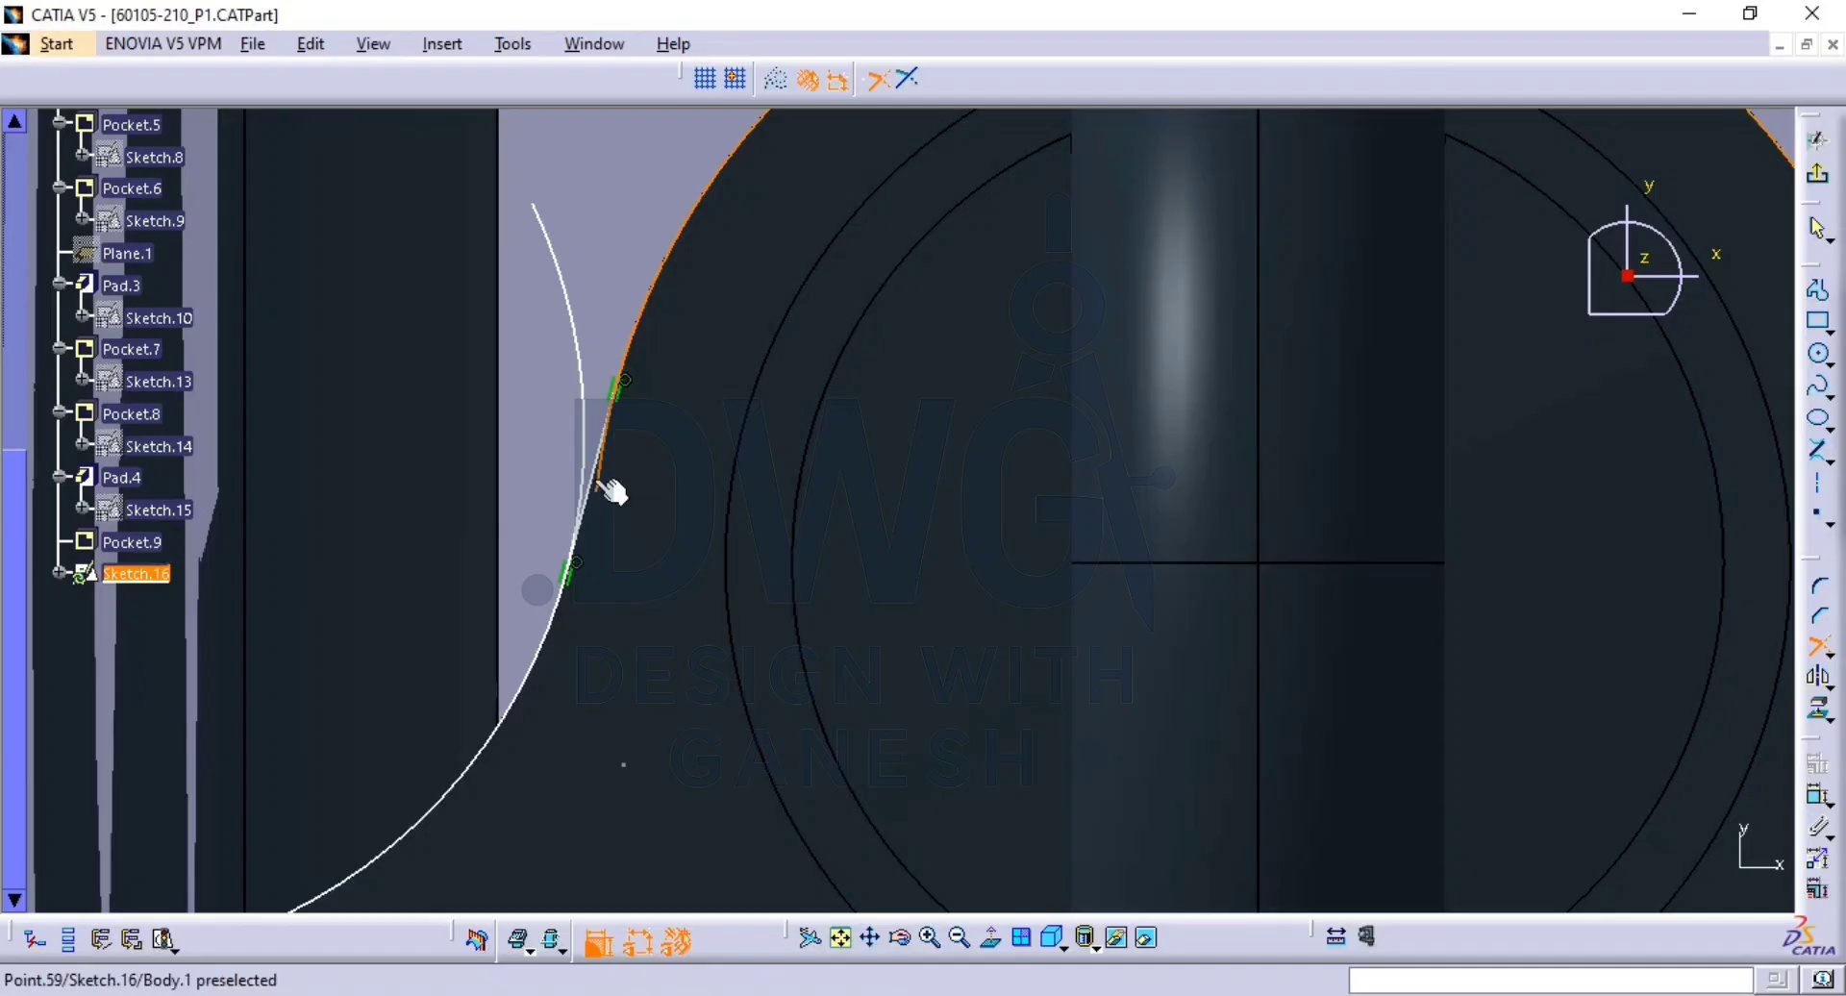
click(549, 646)
click(588, 498)
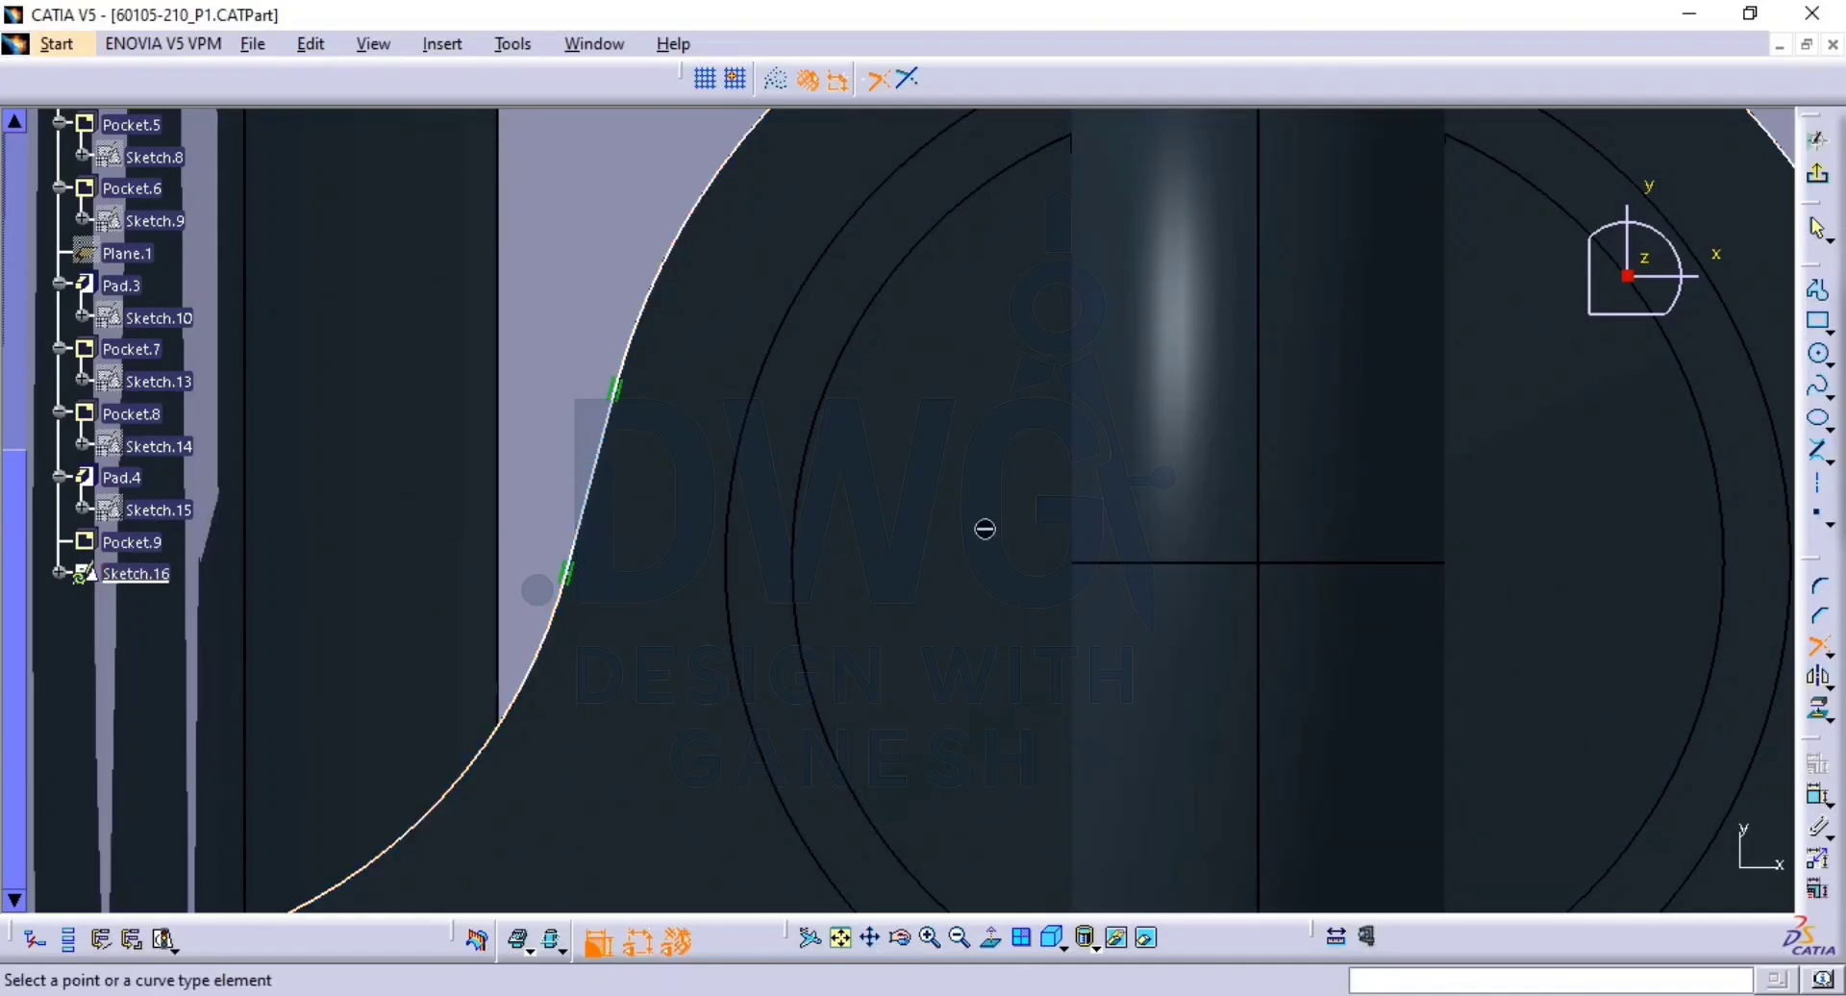
Trim the outer arc and the right blend arc back to the ends of the right tangent line.
middle_drag(956, 522, 235, 547)
click(1135, 311)
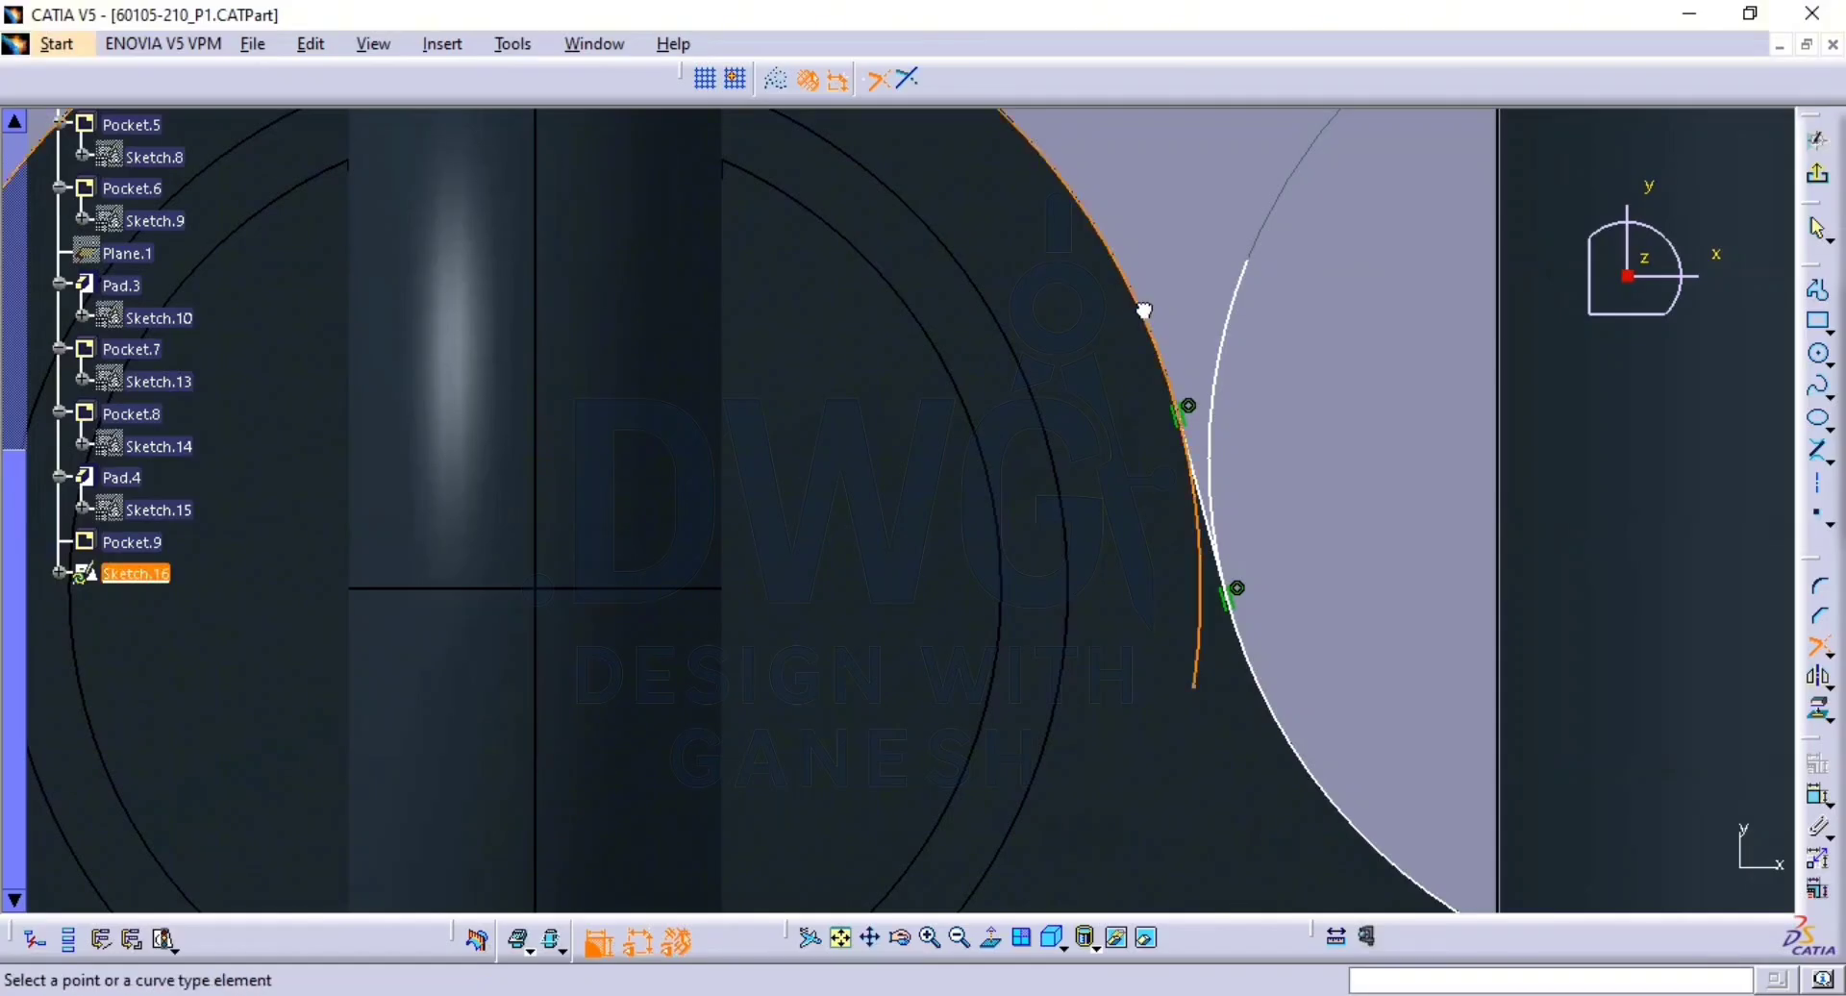
click(1192, 466)
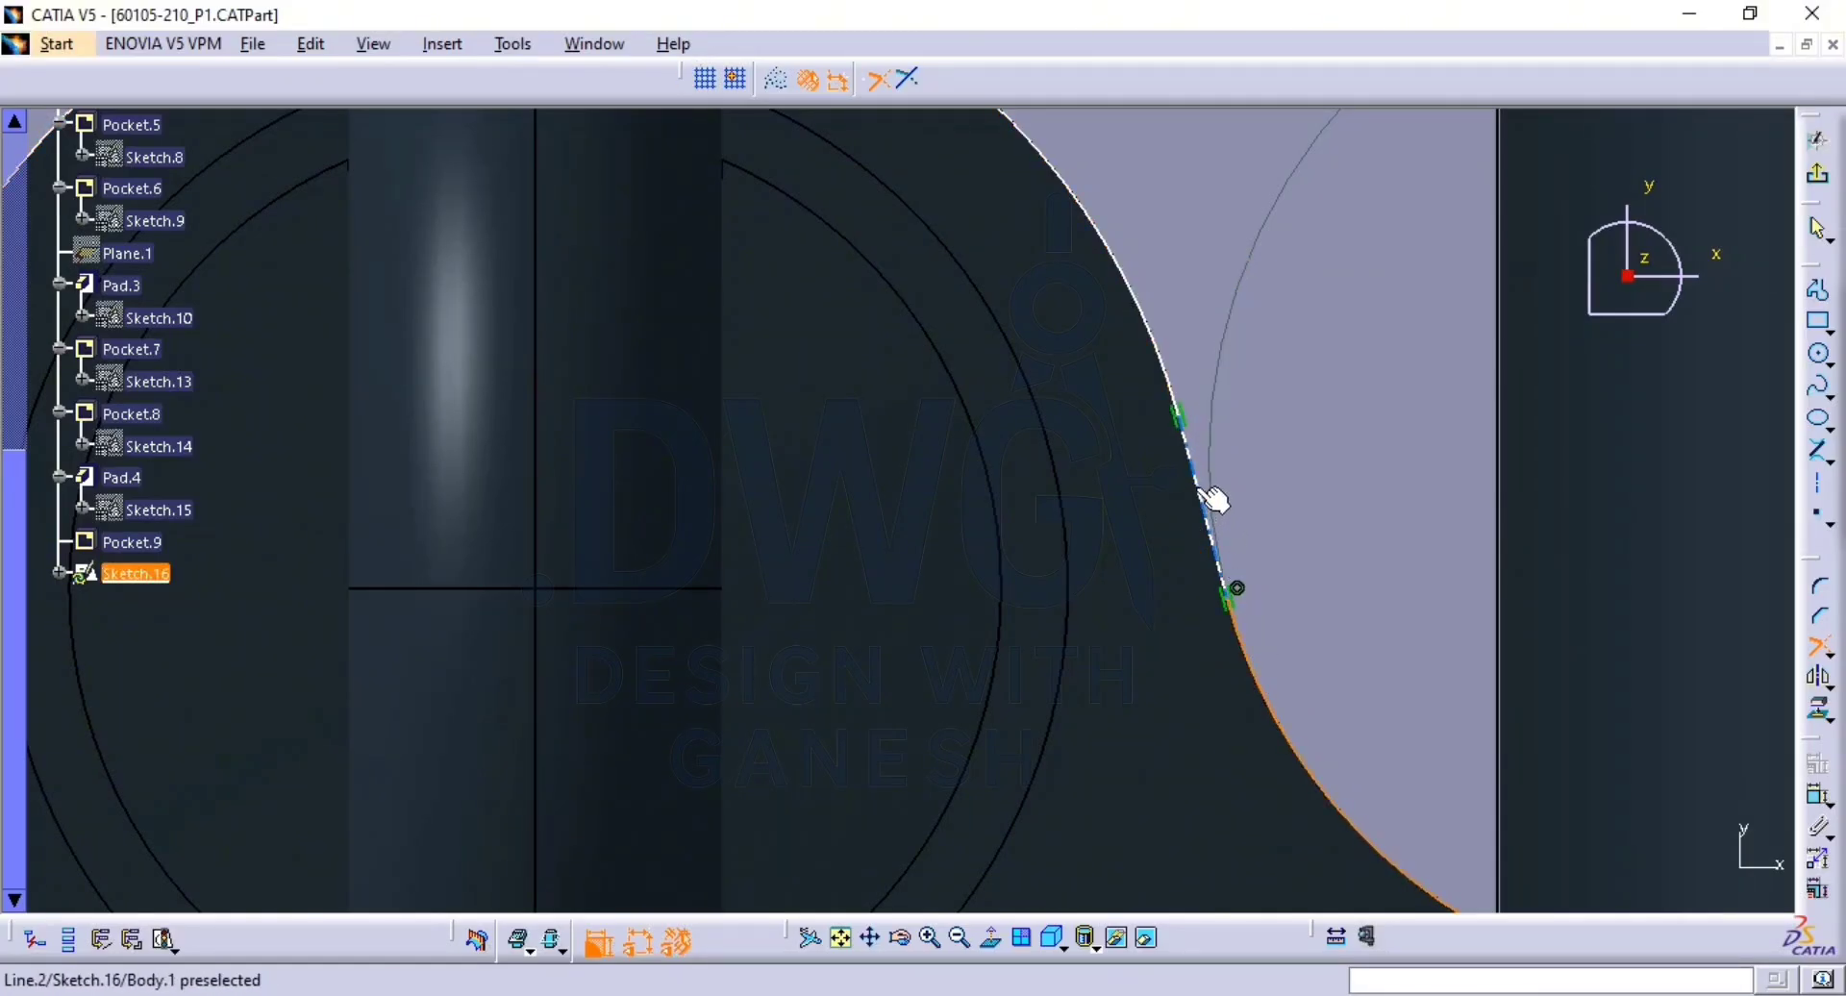
mouse_move(1215, 499)
middle_down()
mouse_move(1311, 523)
mouse_move(1282, 342)
mouse_move(1274, 573)
middle_up()
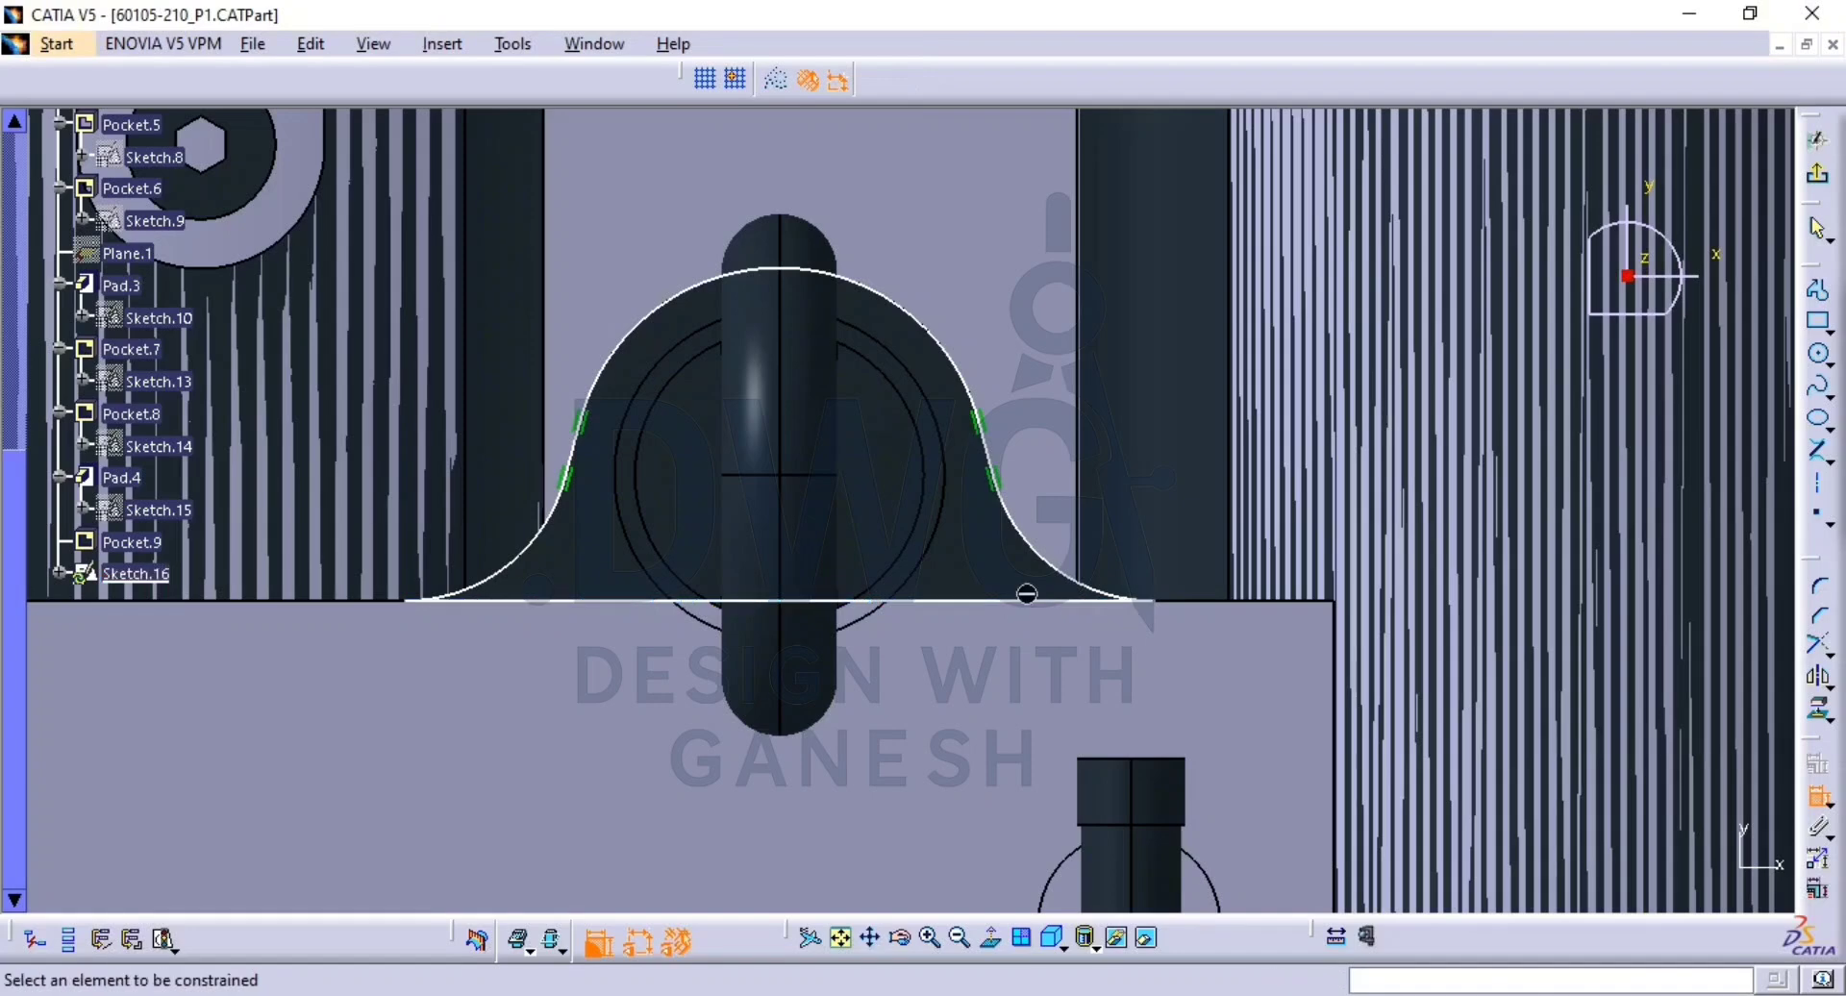
Dimension the height of the profile's straight base edge from the horizontal sketch axis.
click(1030, 598)
middle_drag(1159, 491, 1153, 601)
click(1623, 839)
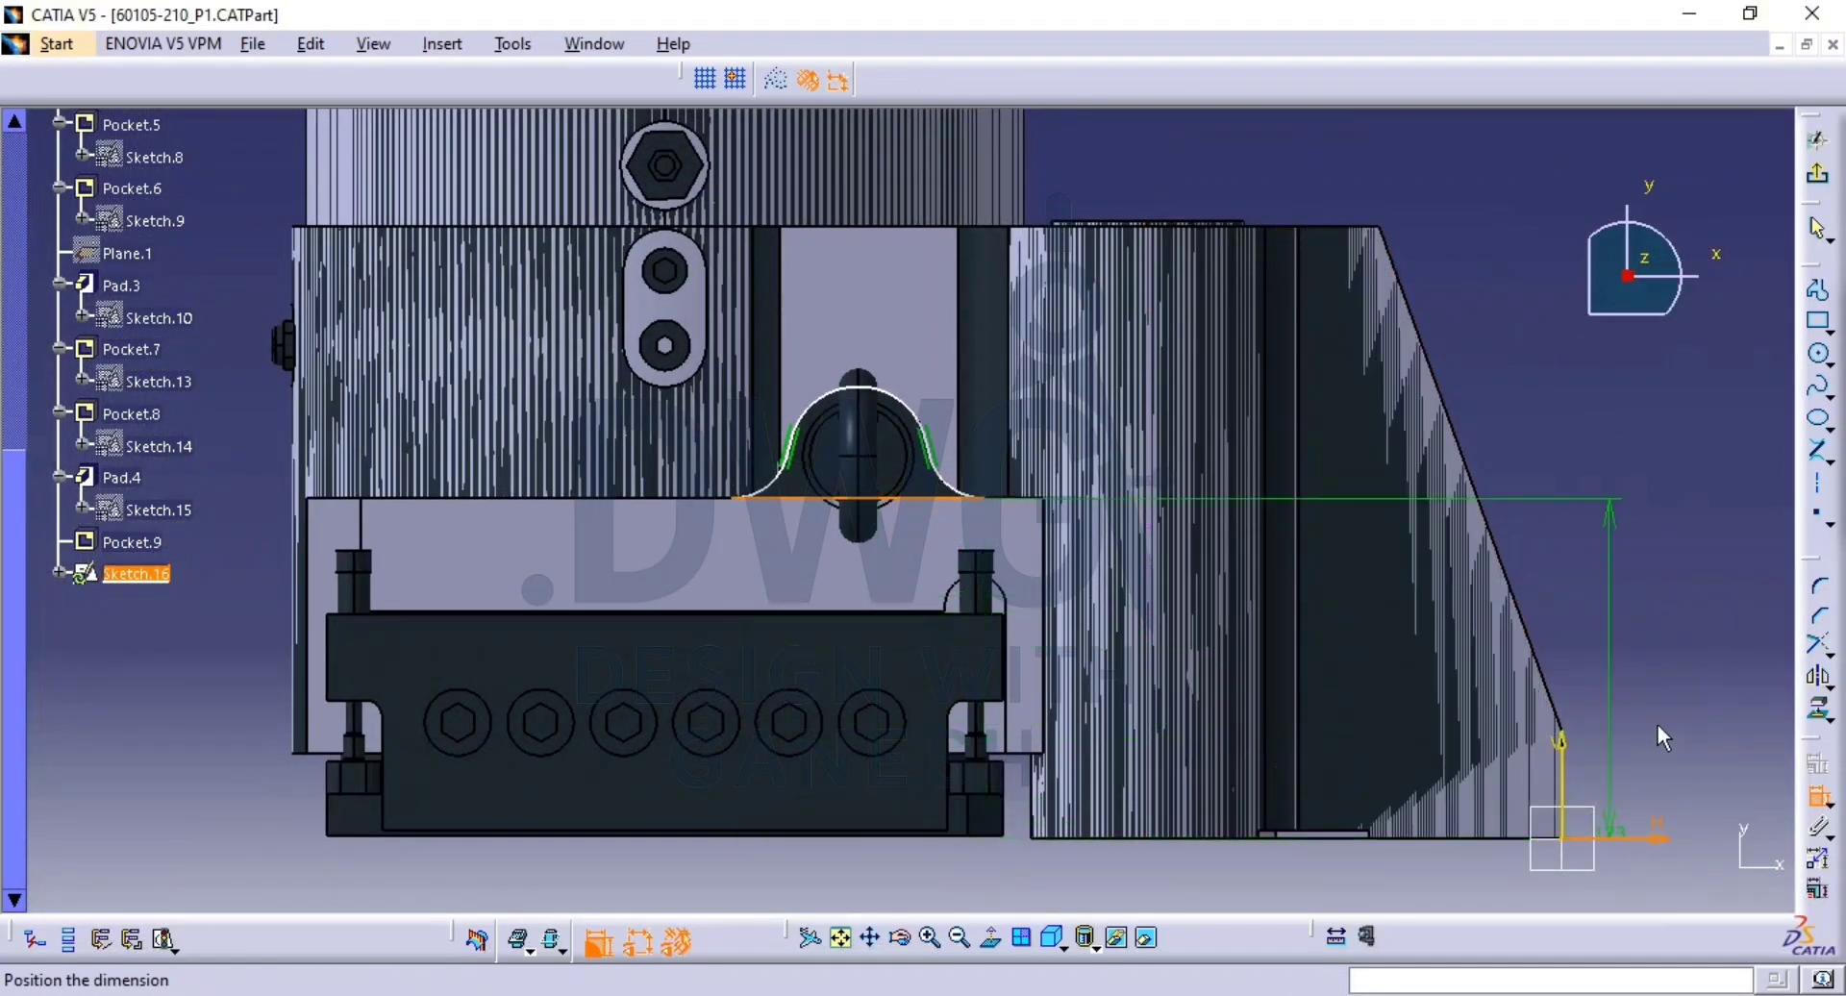
click(1694, 663)
Dimension the base edge's right endpoint from the vertical sketch axis, and the base edge's length.
click(981, 497)
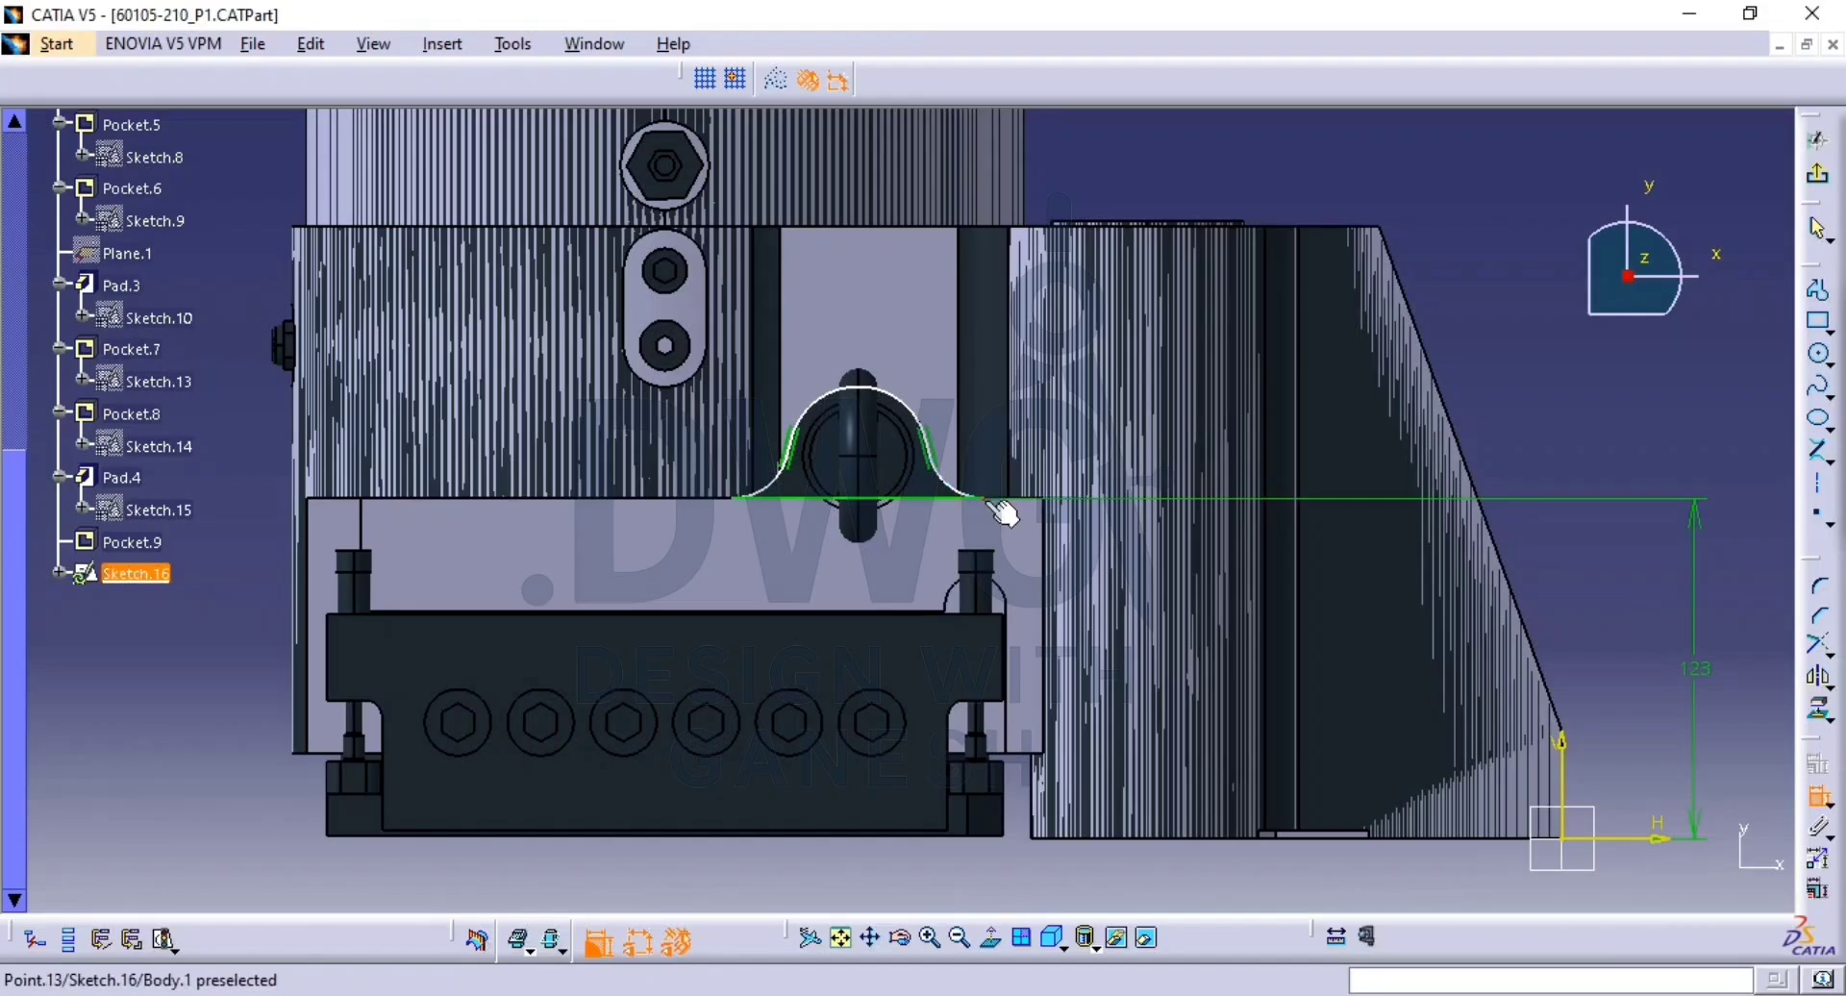
click(1562, 742)
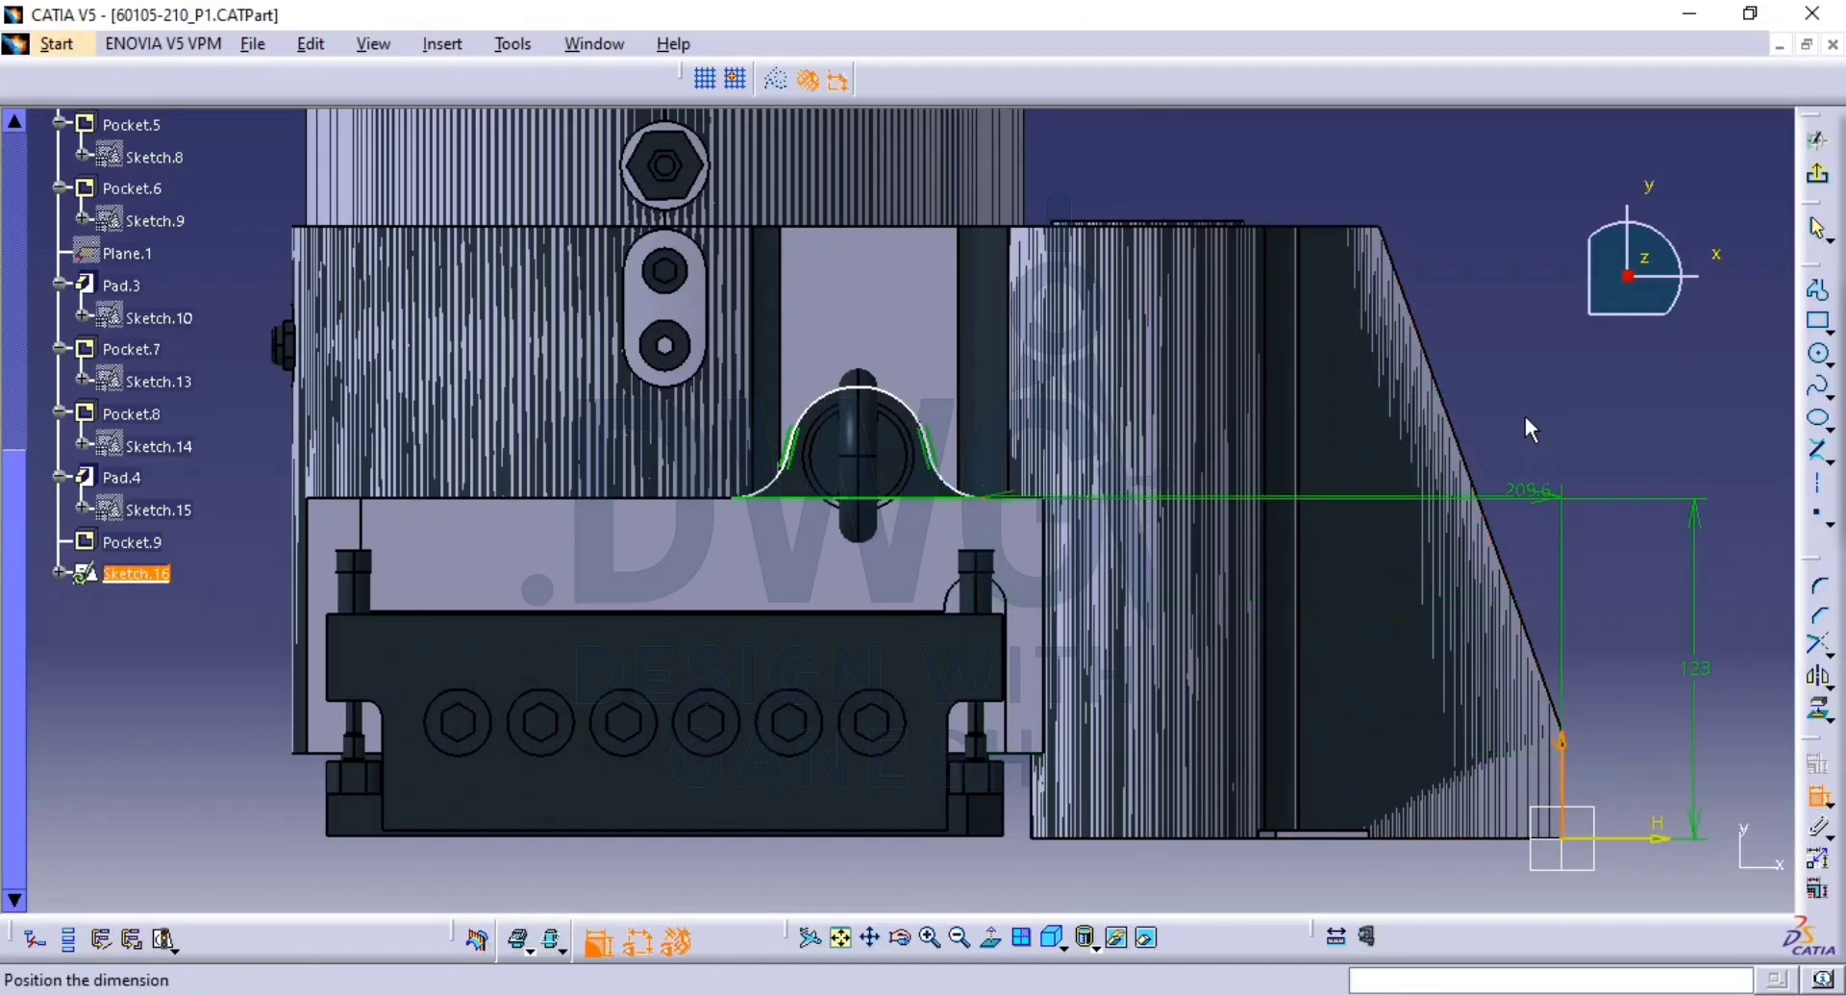
click(1474, 635)
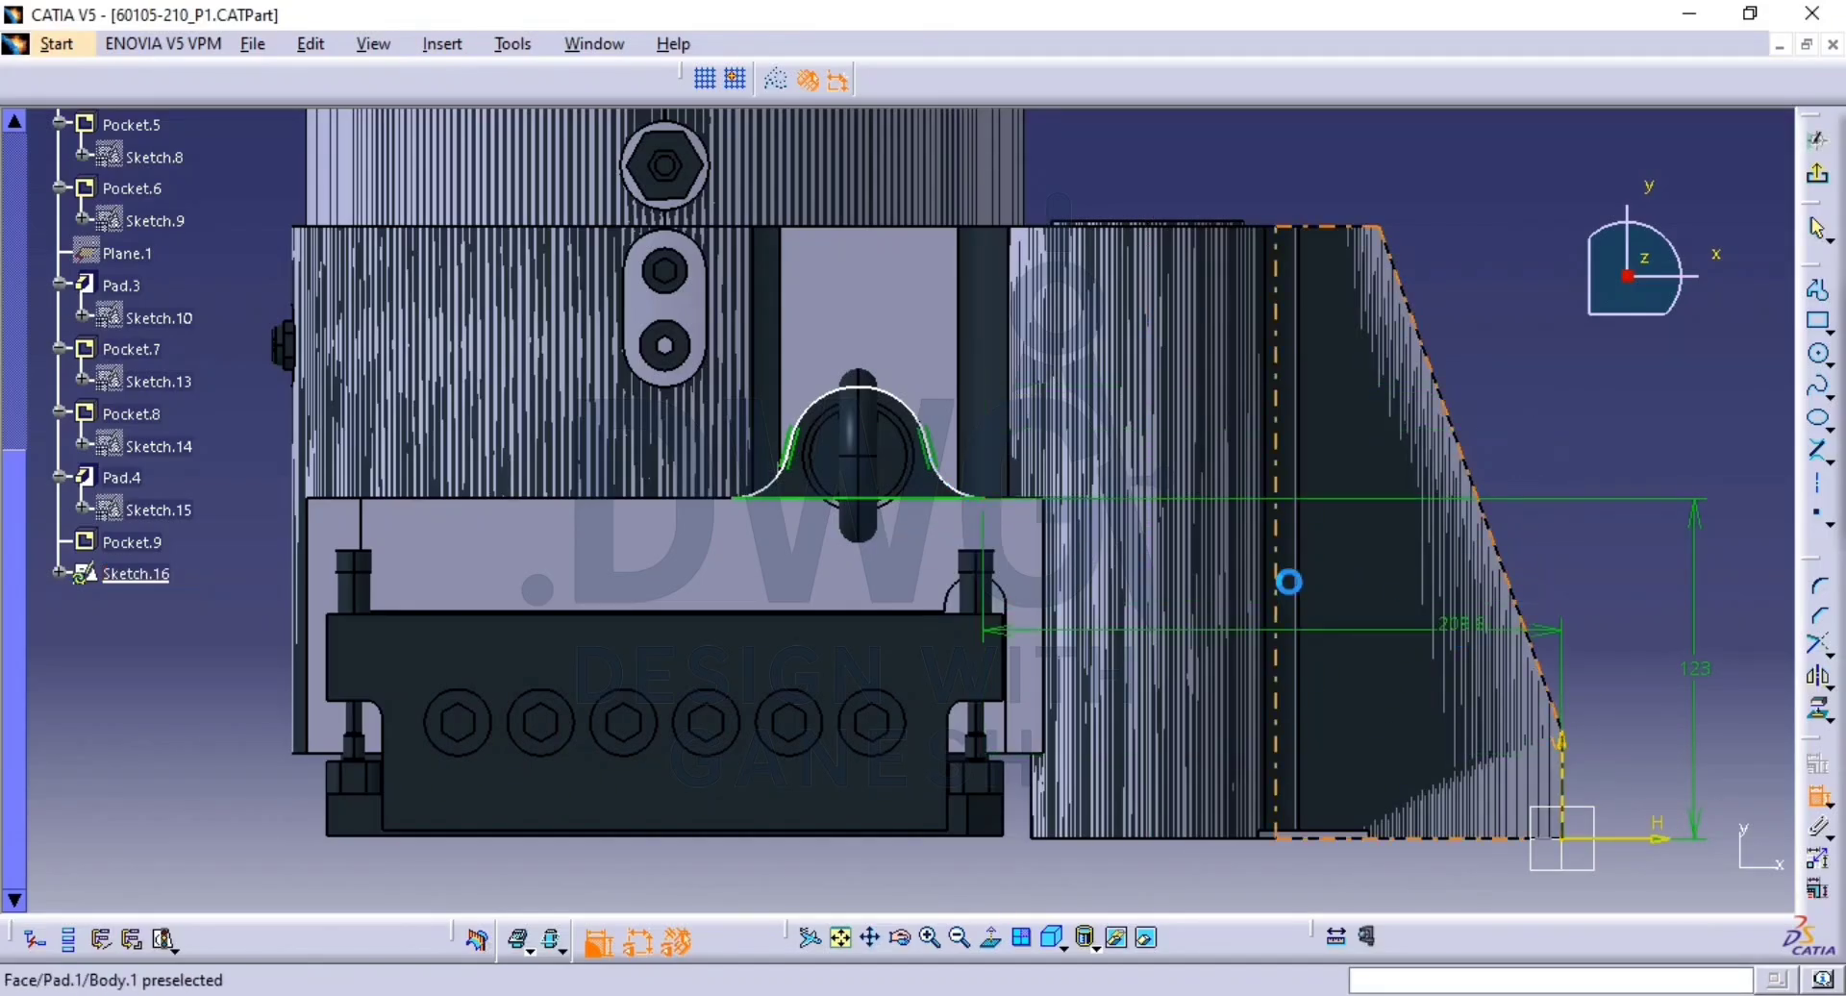
click(767, 500)
click(812, 615)
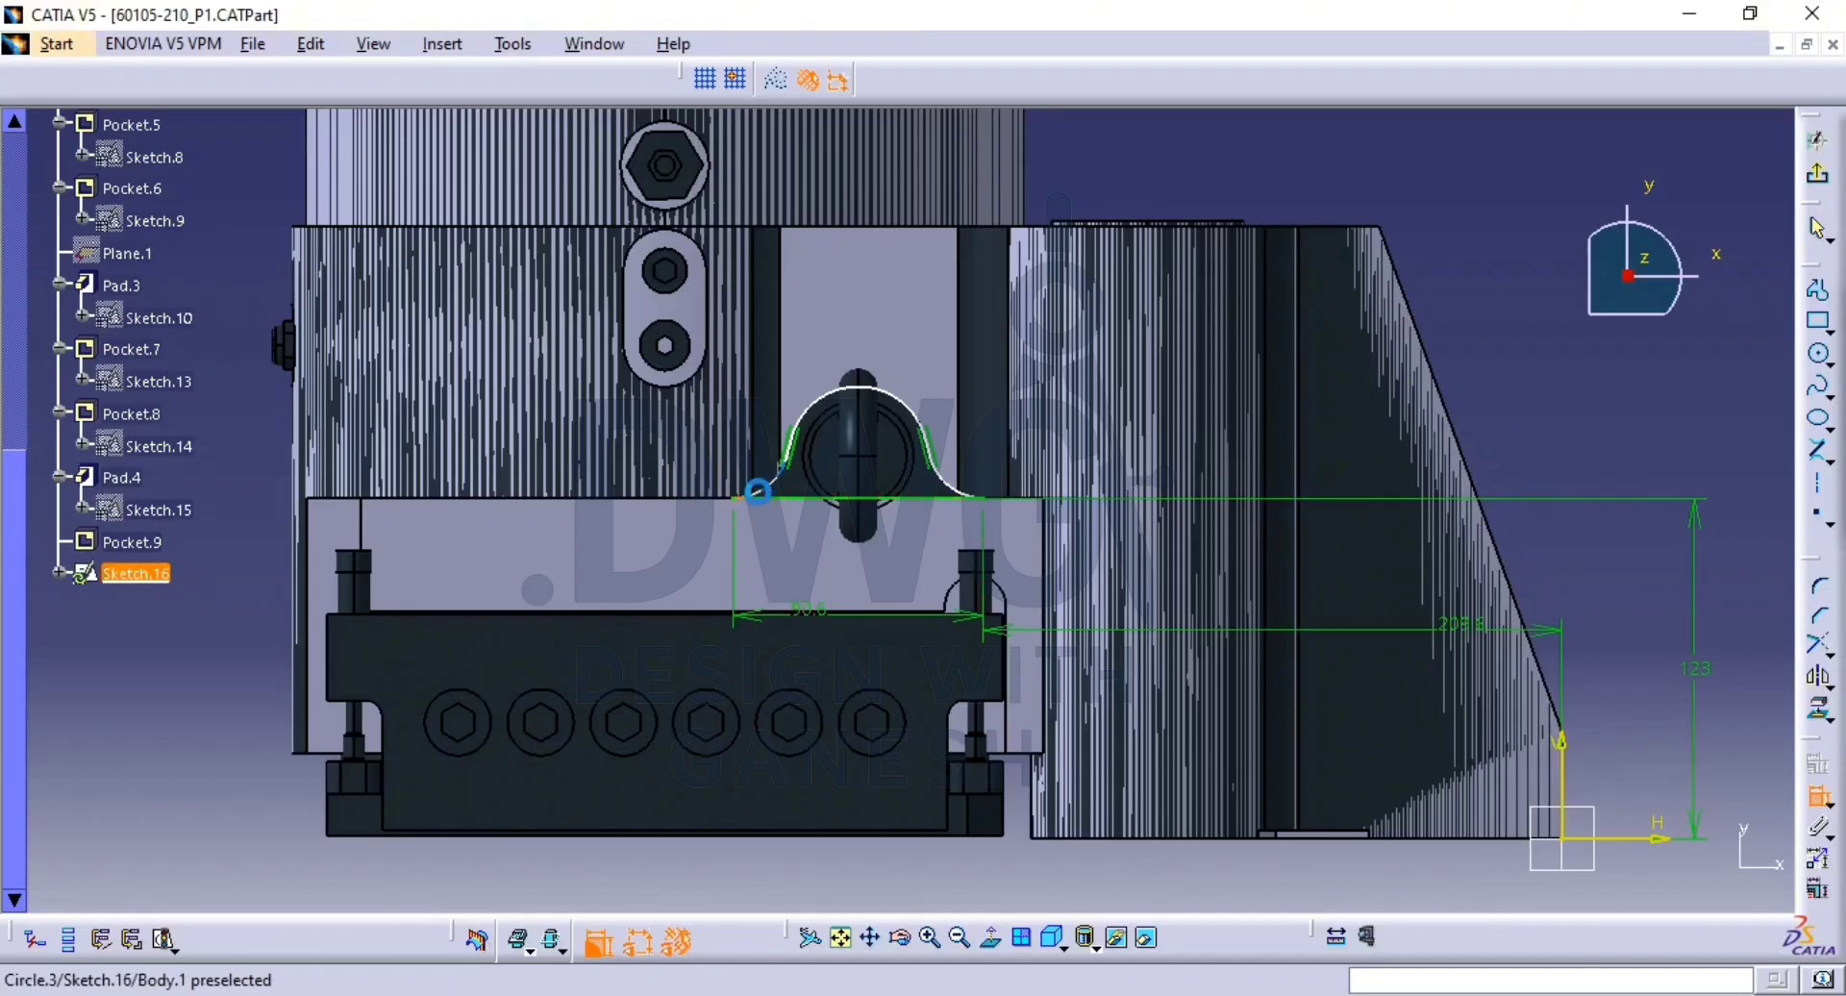
click(794, 497)
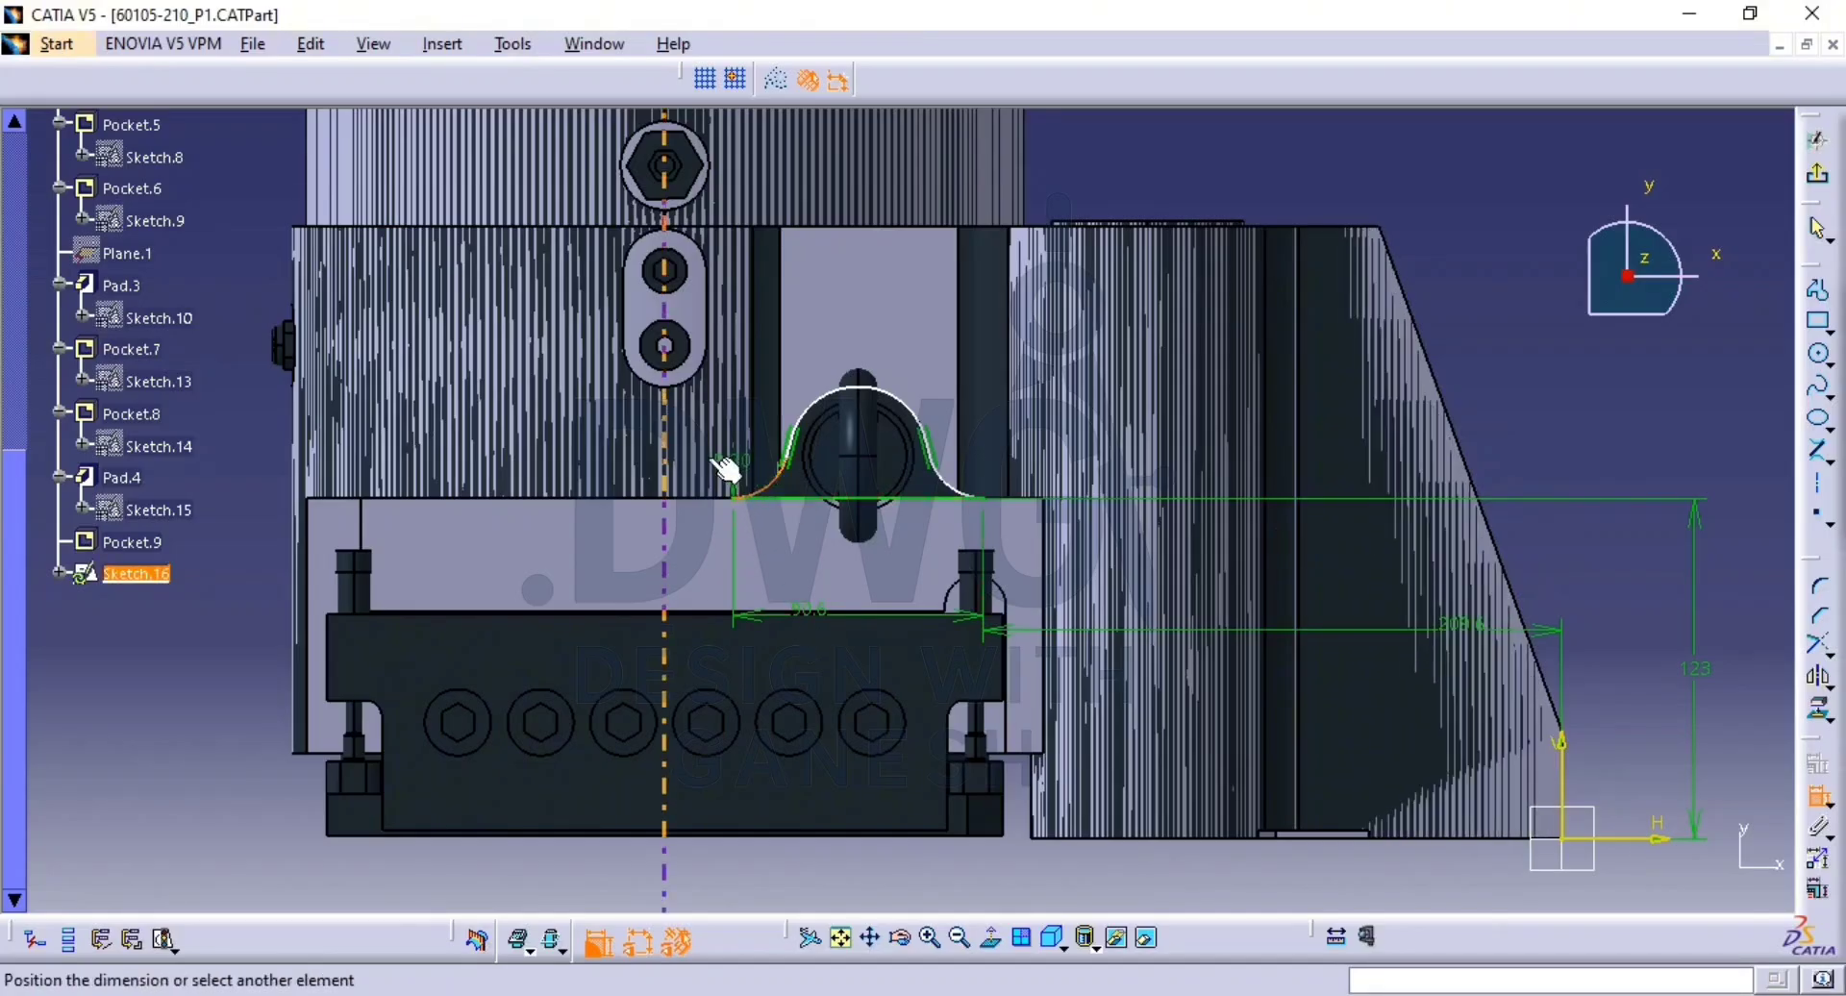
click(761, 478)
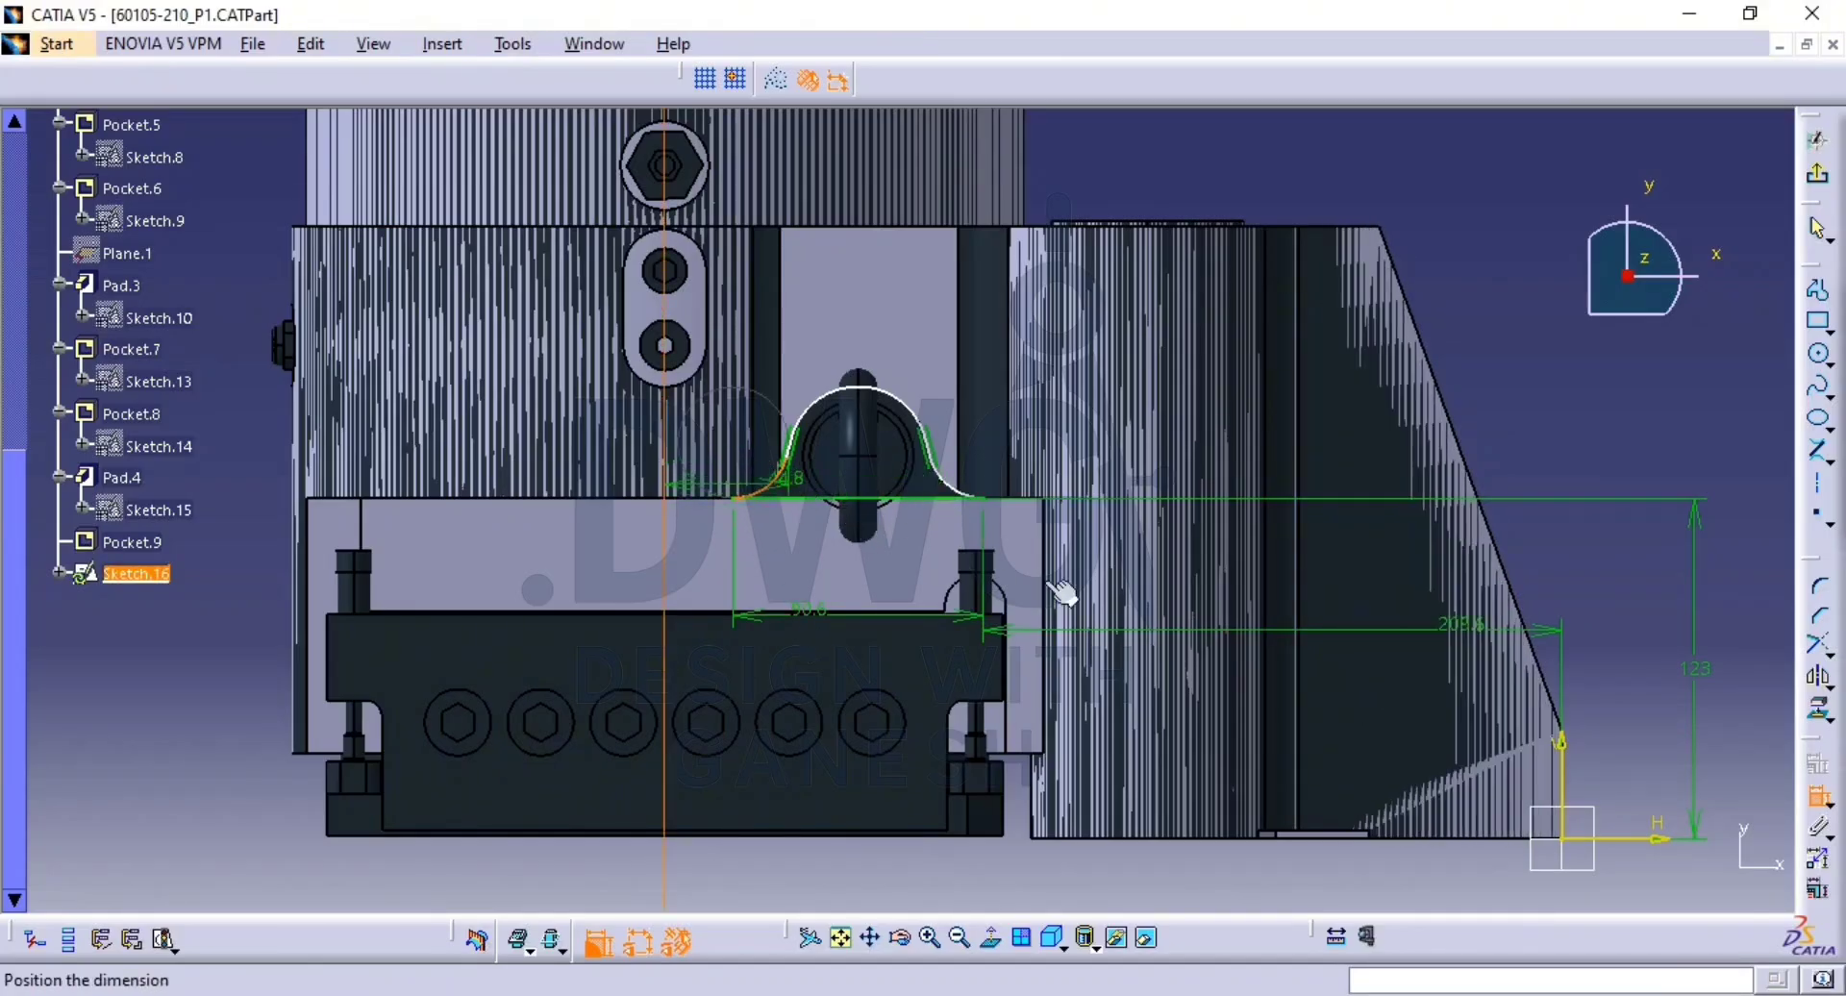
double_click(1818, 798)
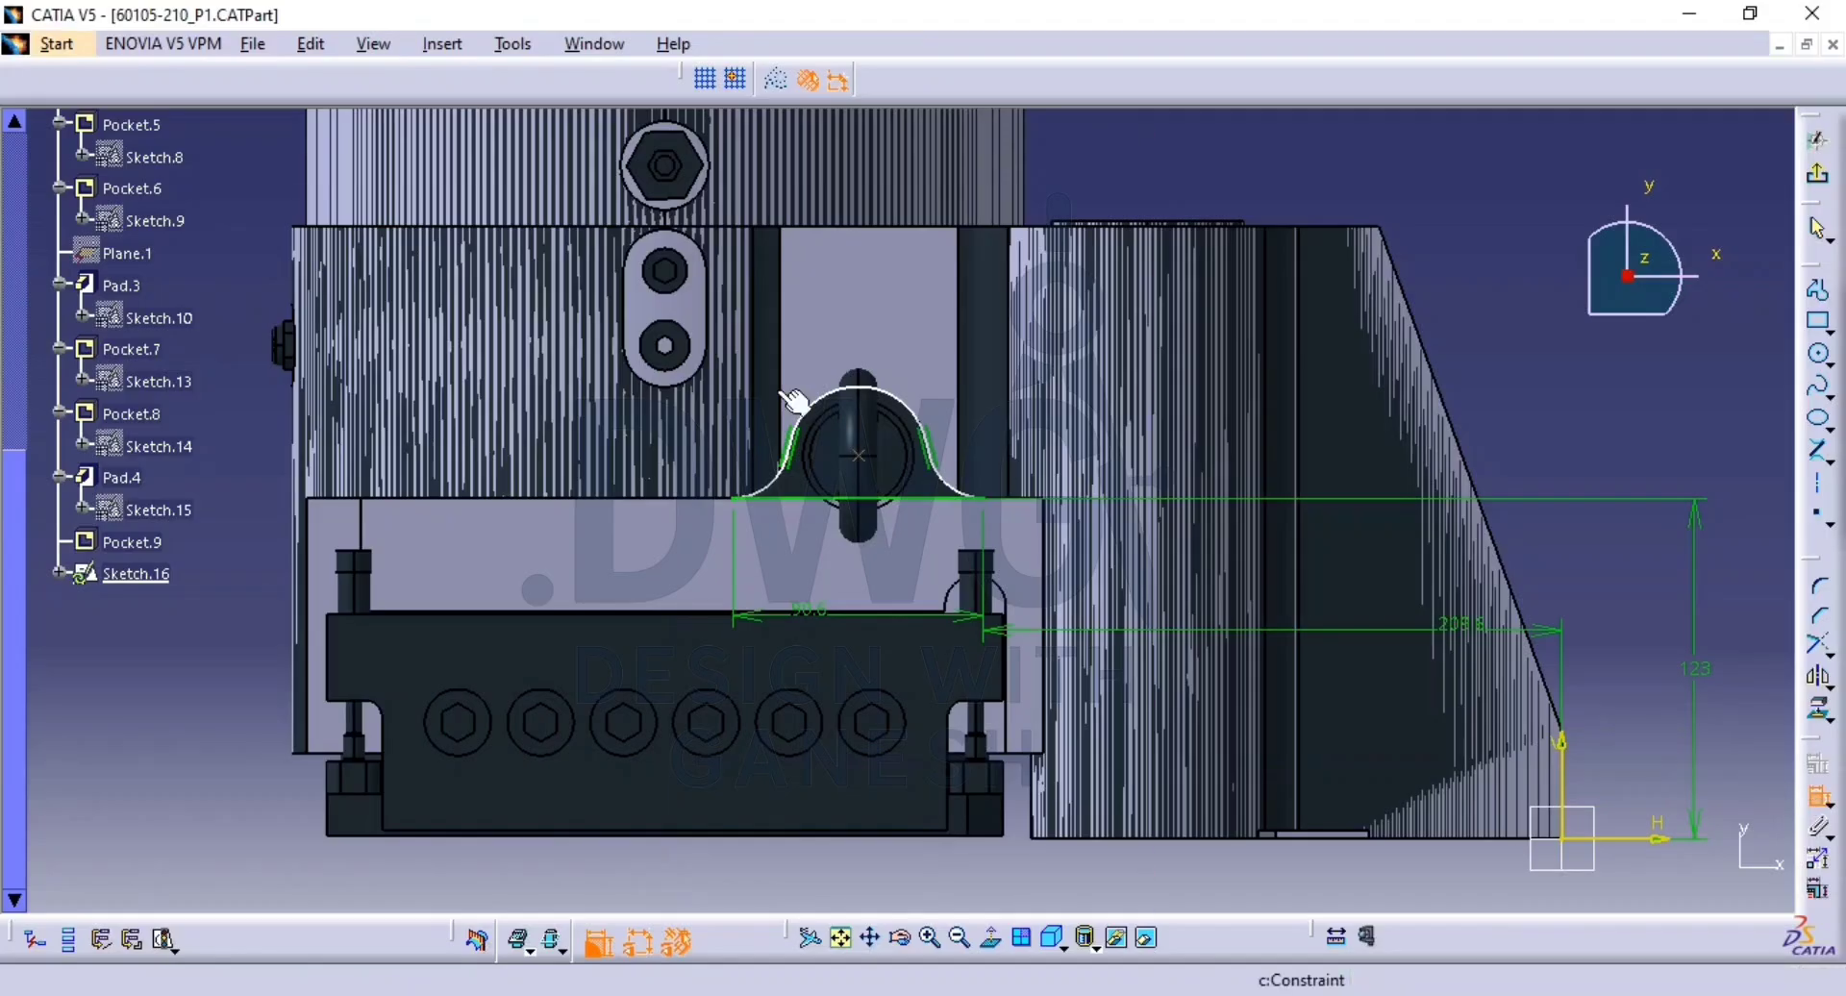
click(770, 490)
click(757, 480)
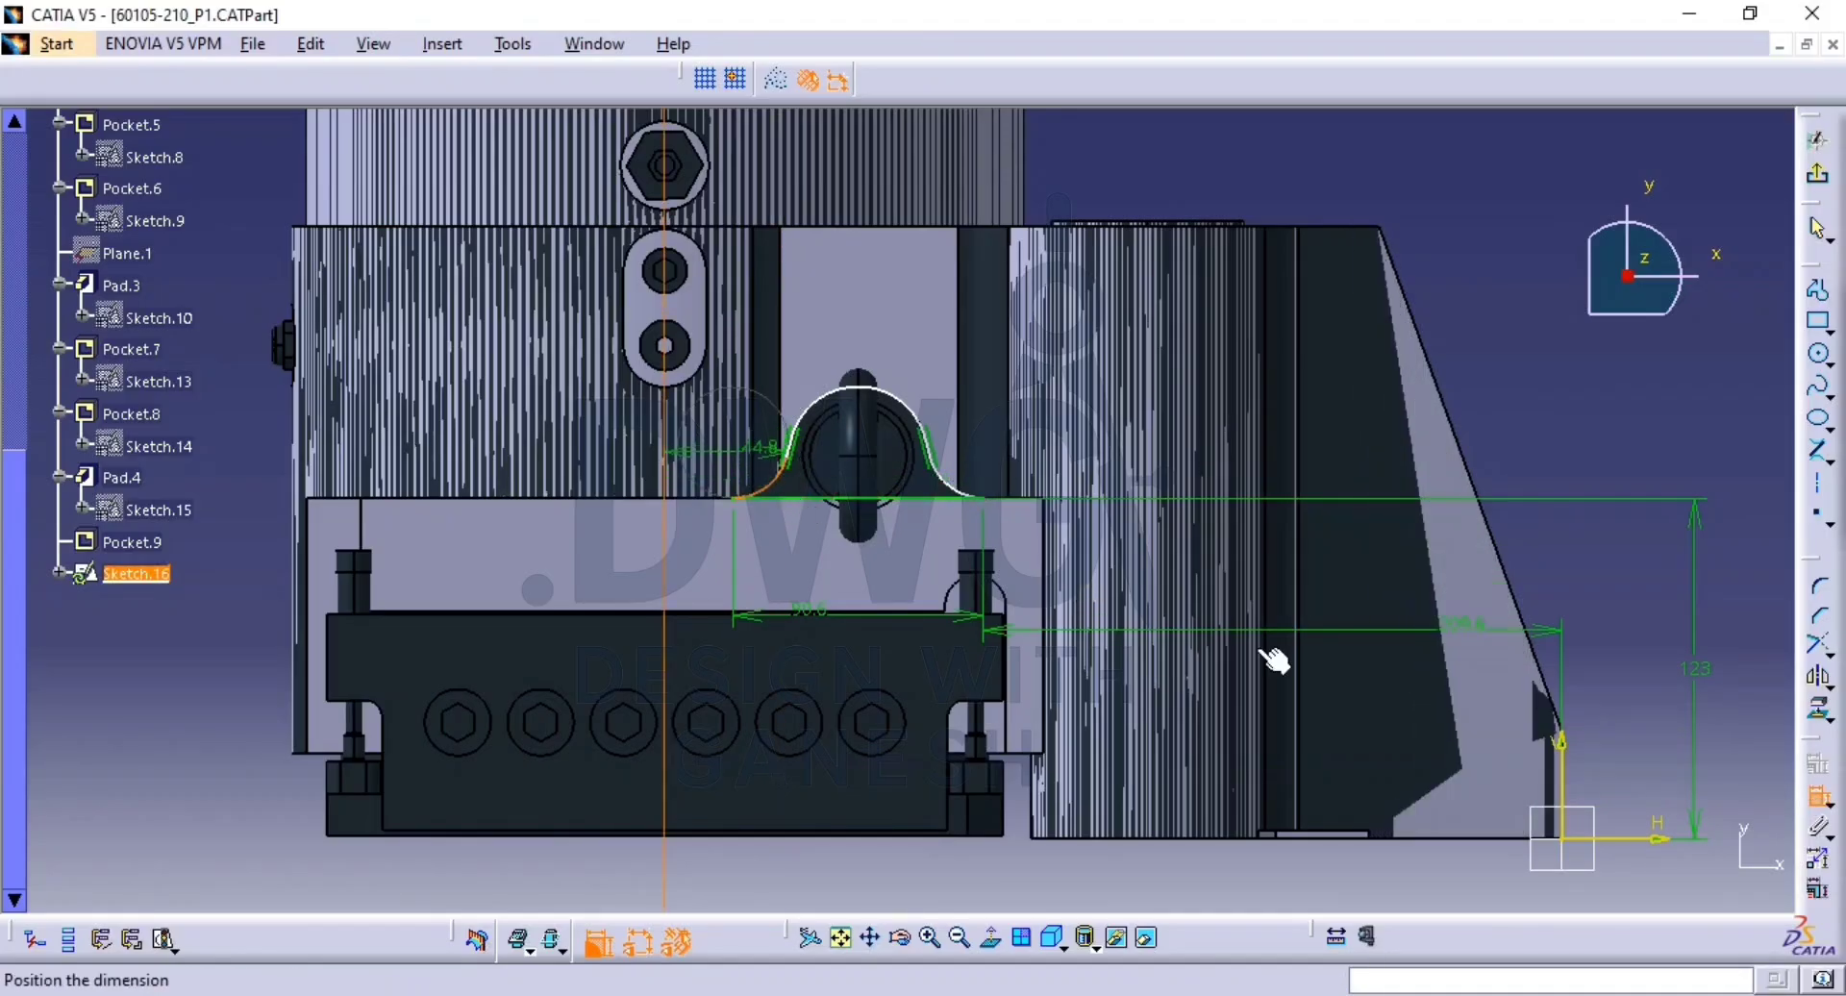
click(1816, 797)
Add radius dimensions to the boss profile's blend arcs and its outer arc.
click(1817, 797)
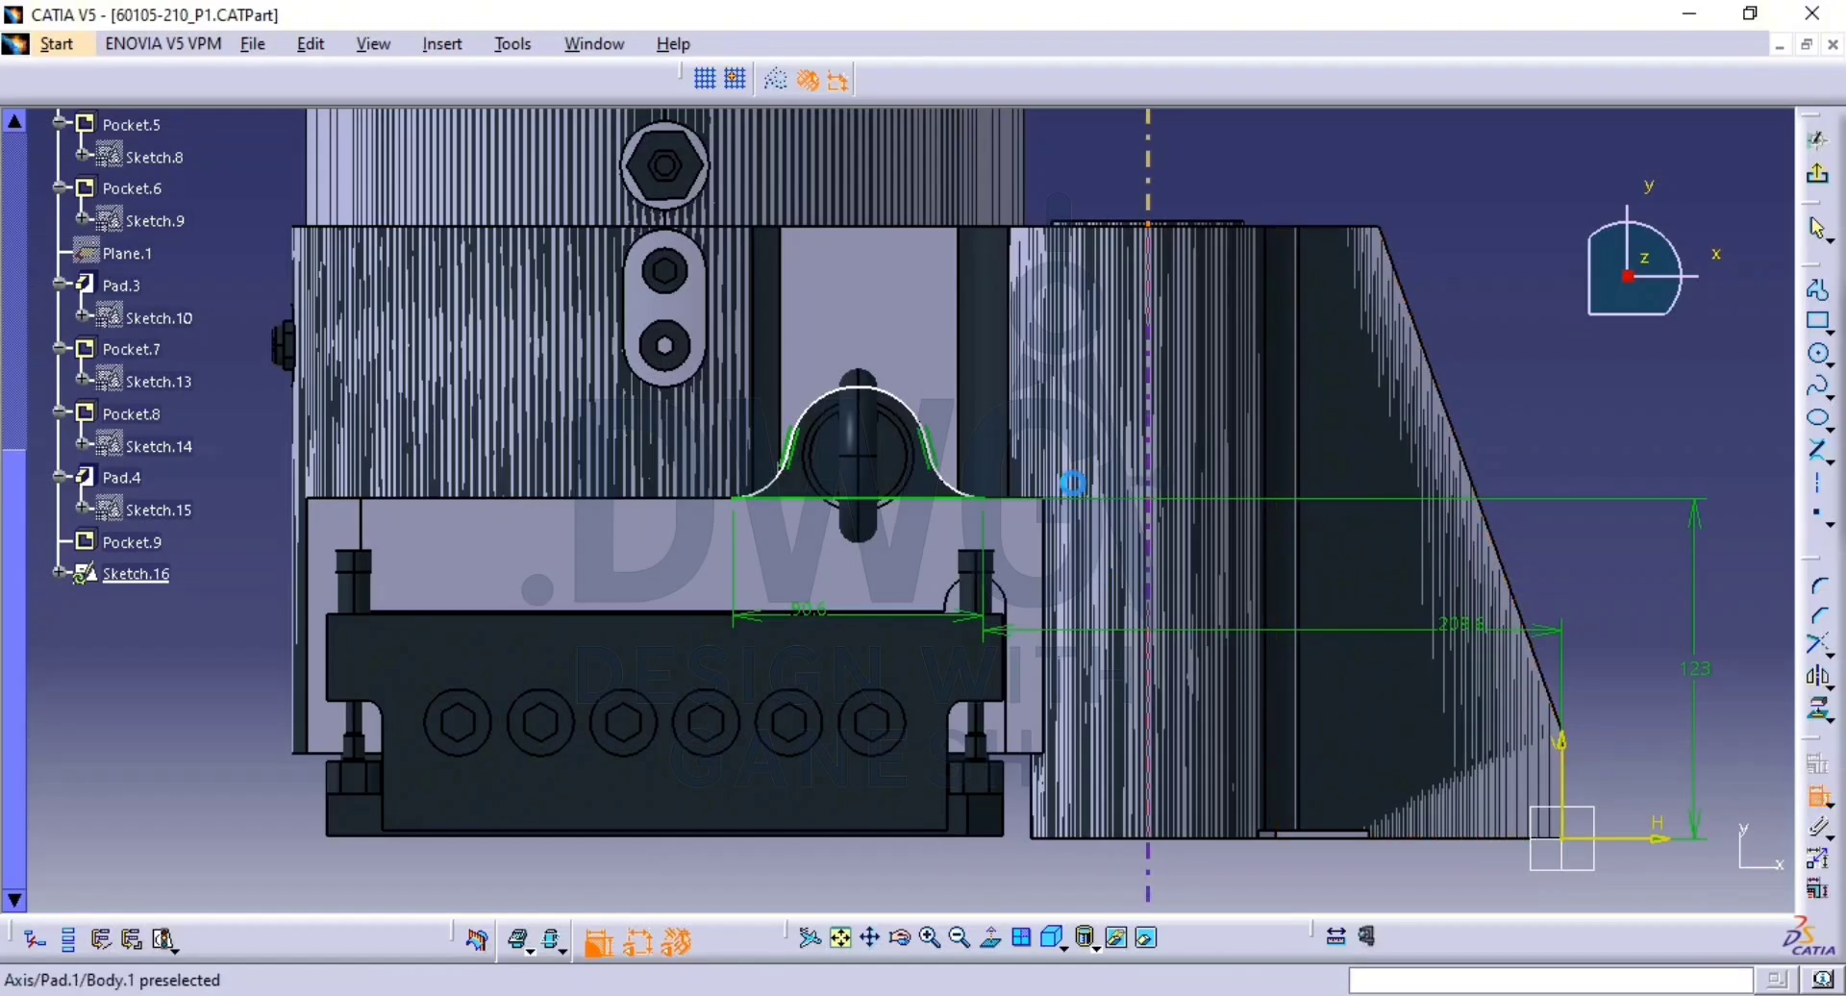
click(947, 484)
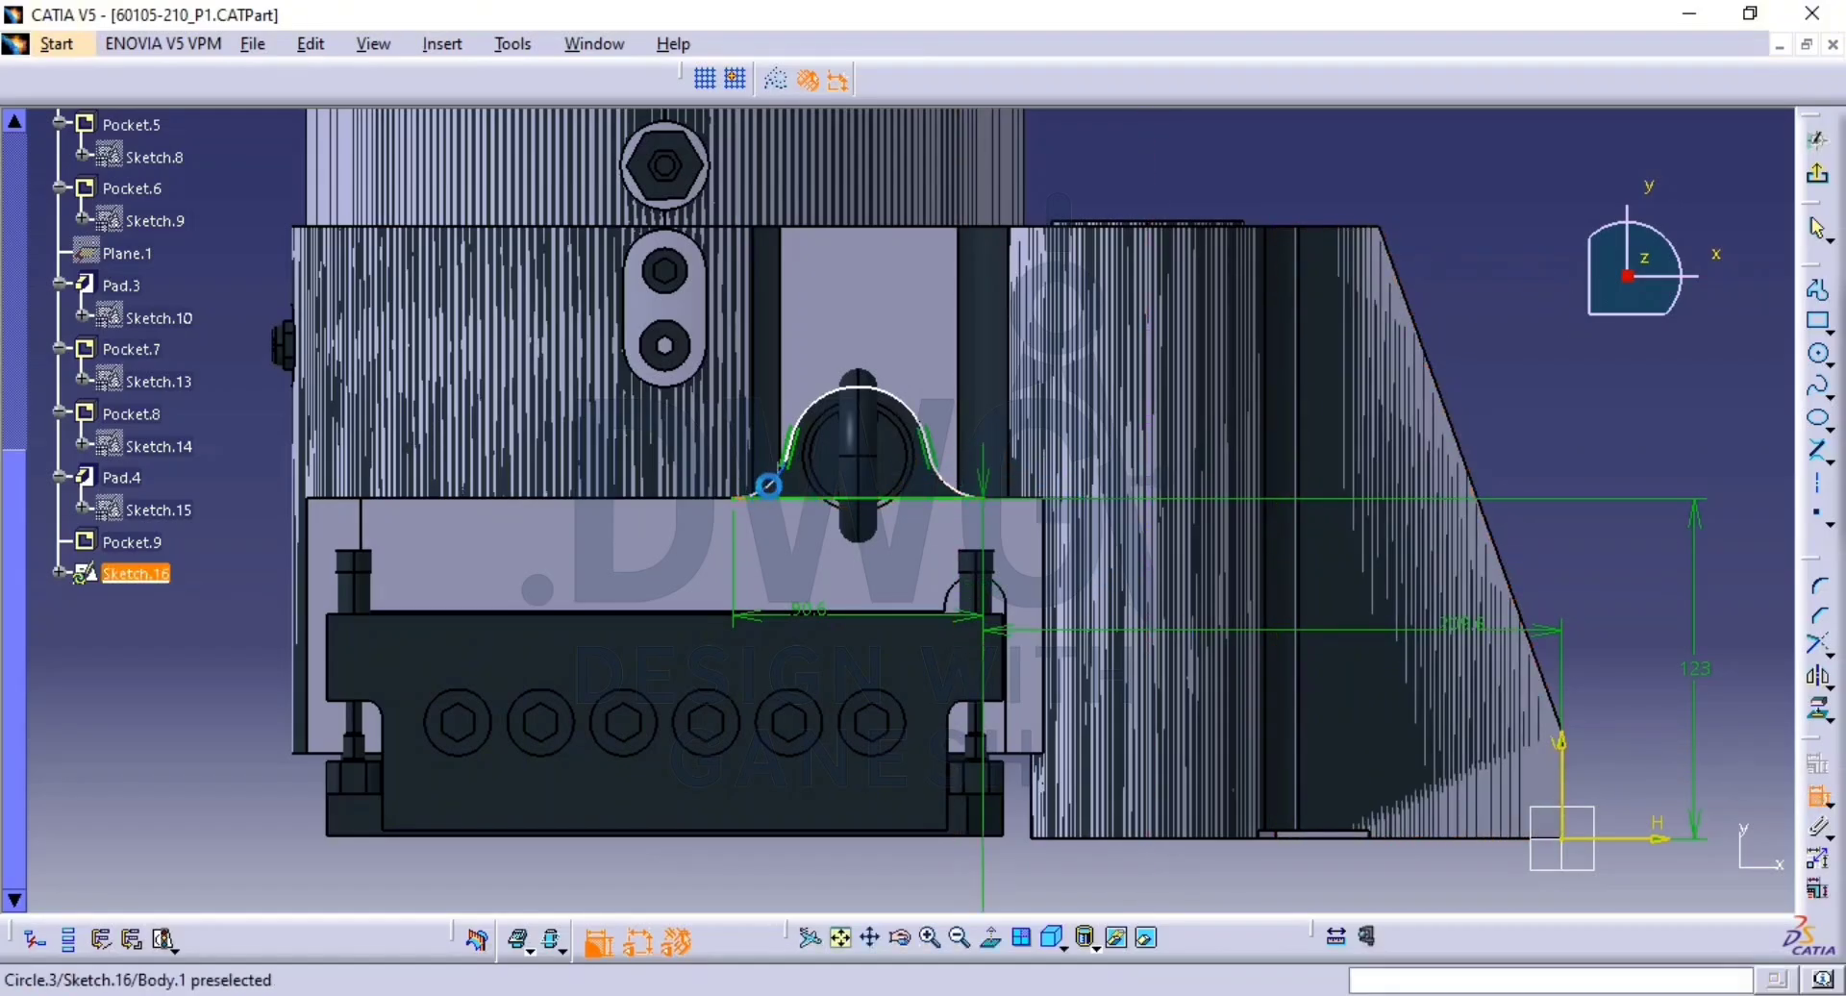
click(1543, 654)
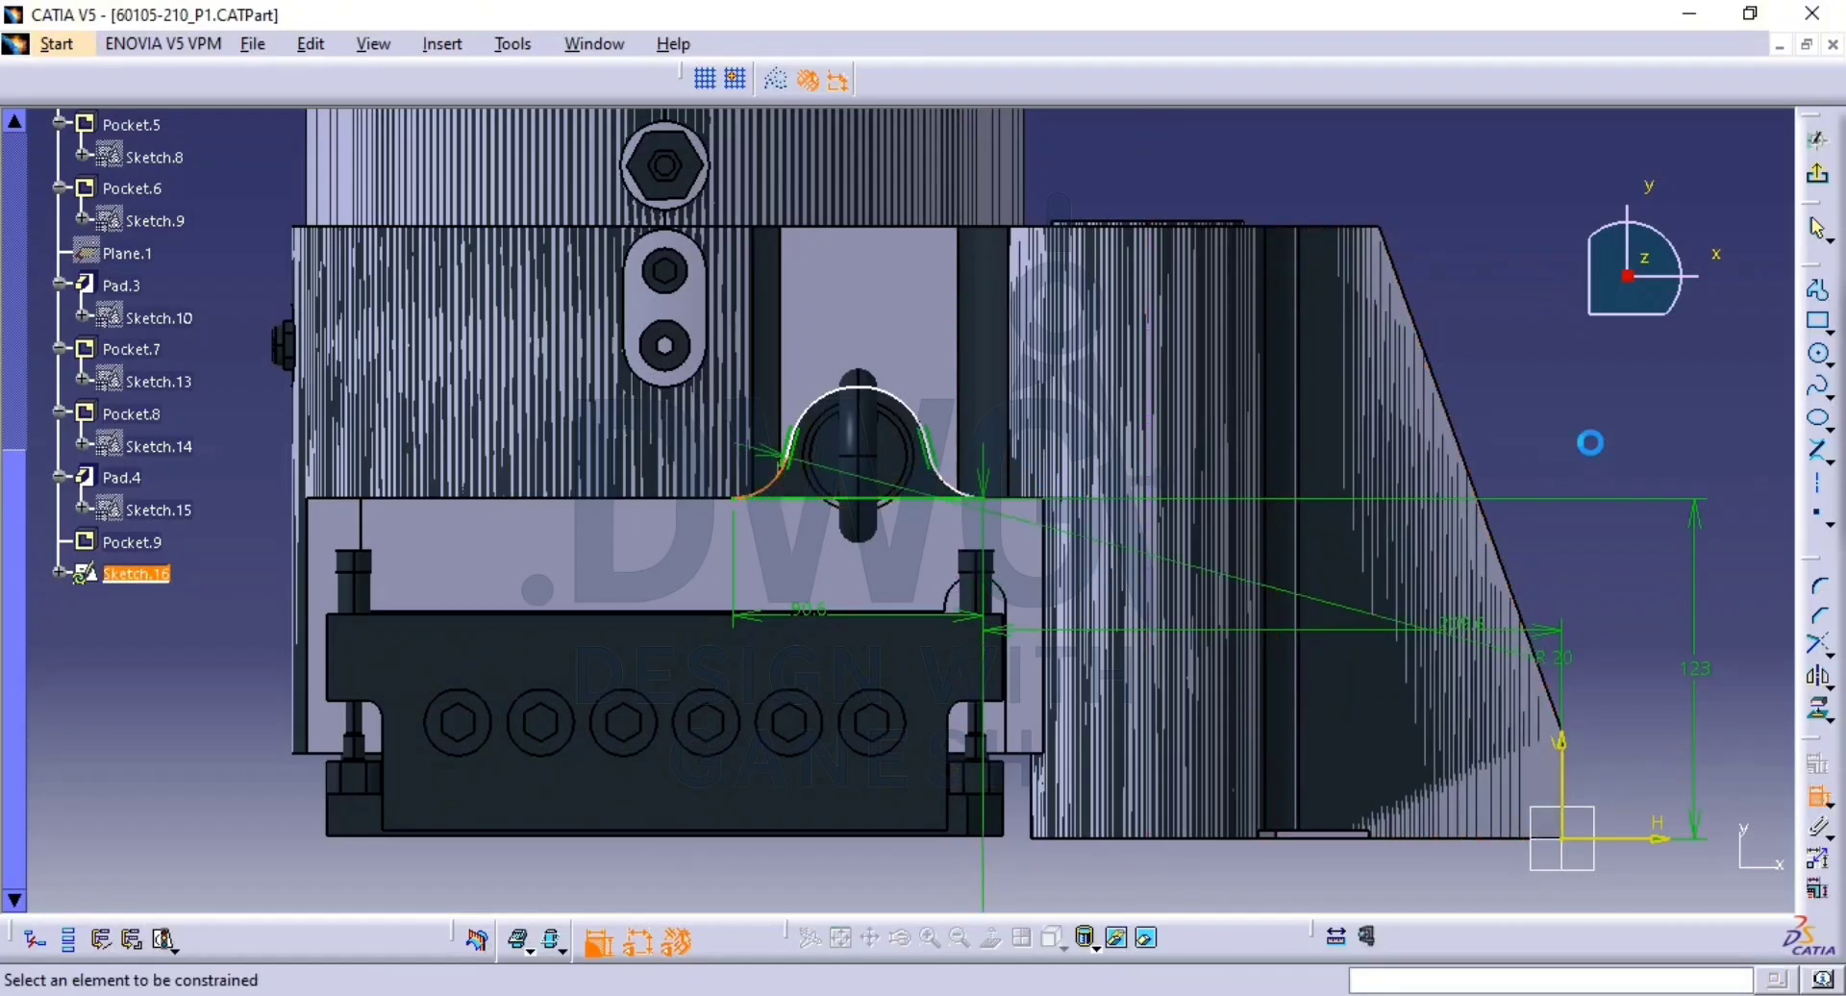
click(870, 390)
click(1240, 190)
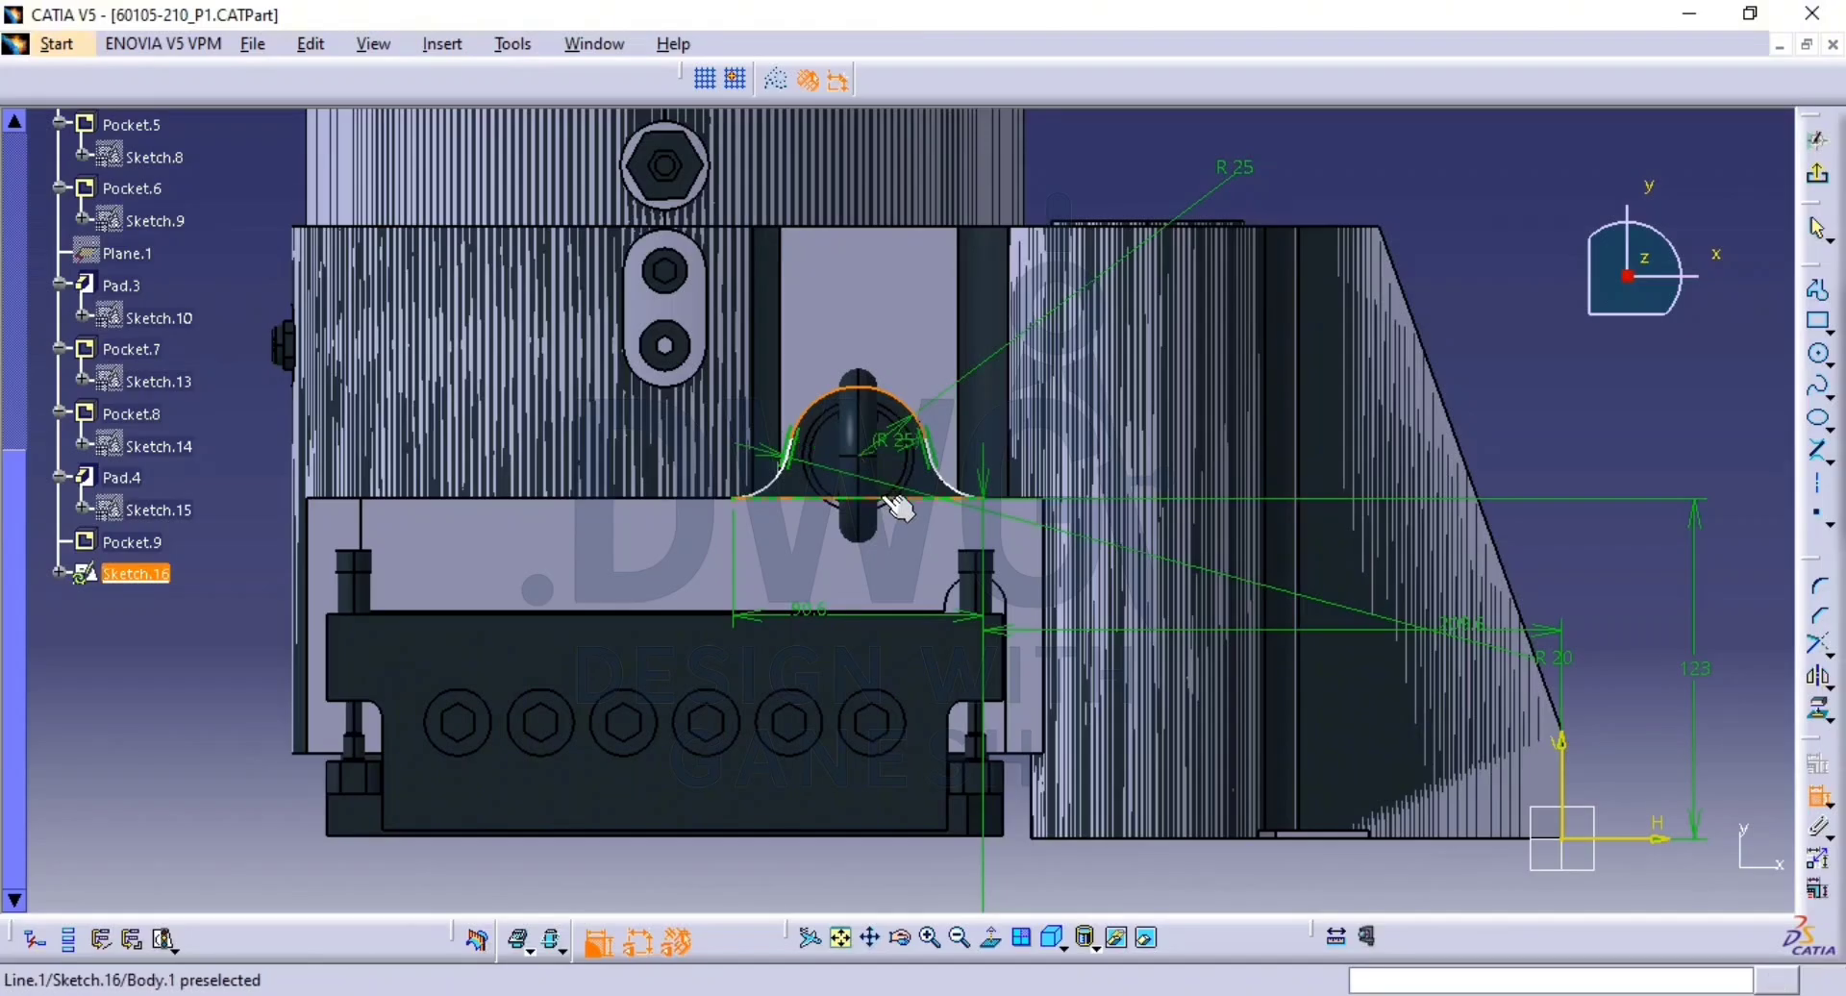
Dimension the boss profile's height from the base edge to the top of its outer arc, and exit the sketch.
click(1569, 426)
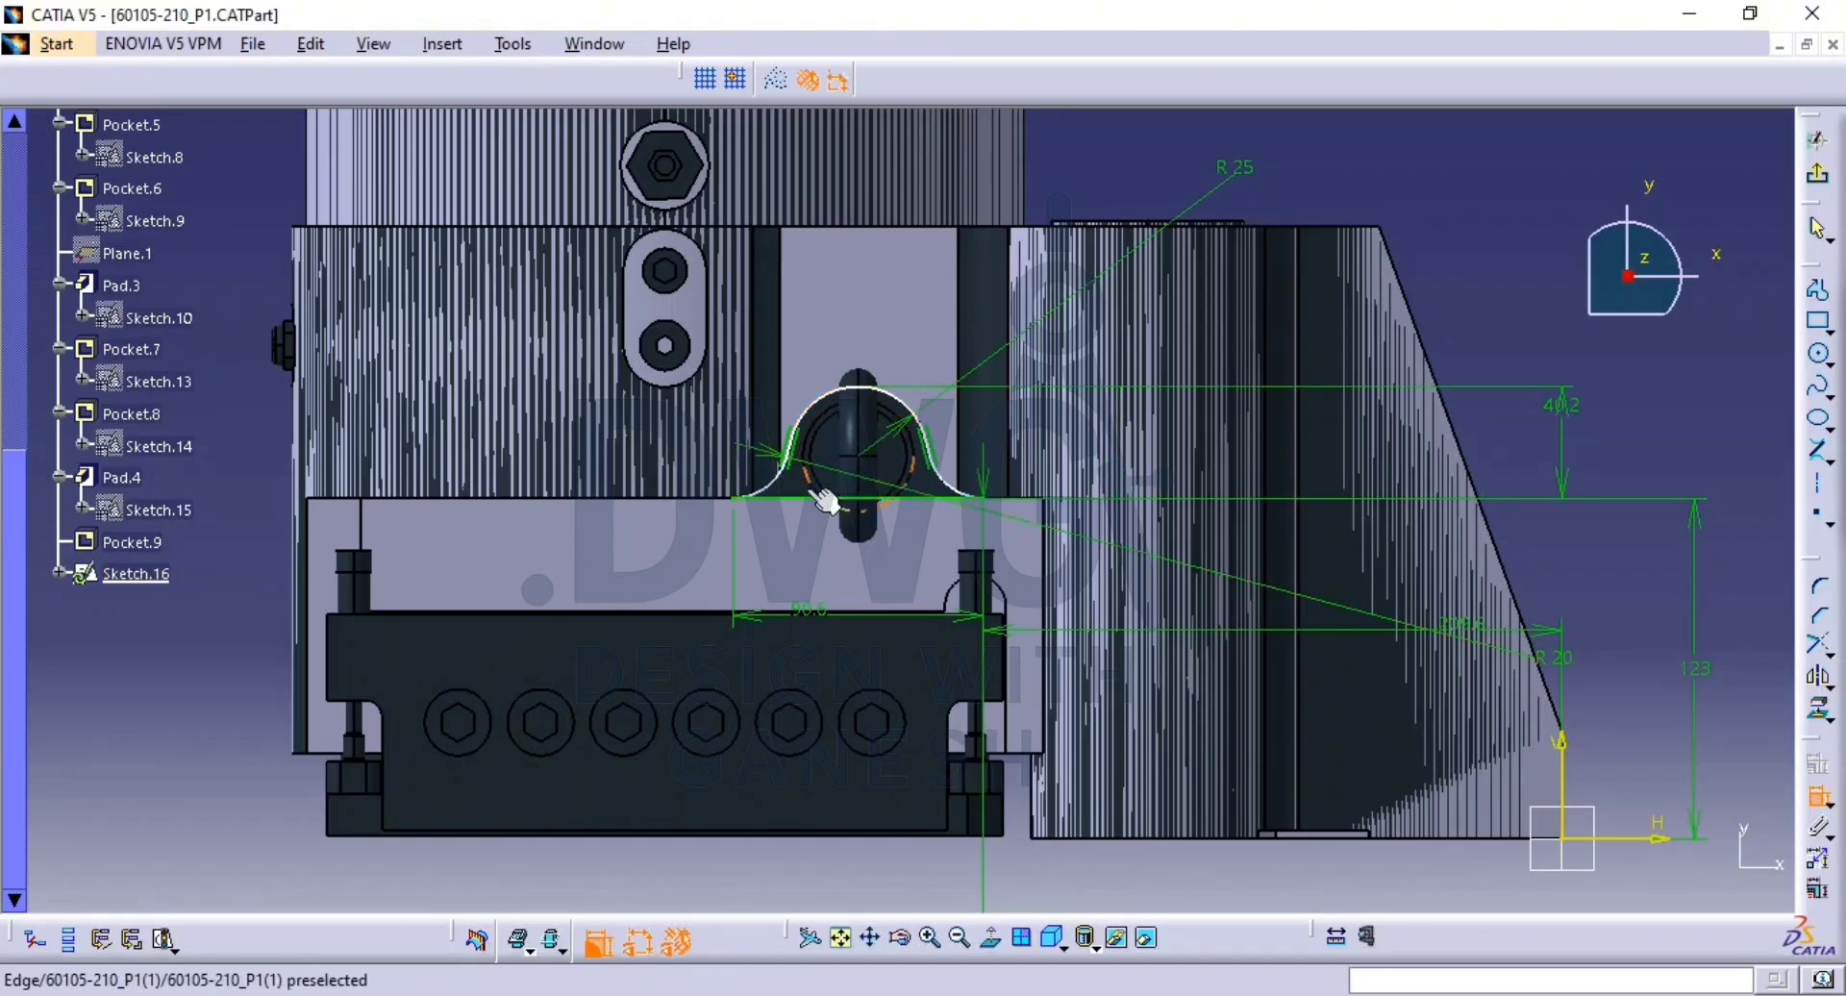
mouse_move(890, 522)
middle_down()
mouse_move(973, 403)
mouse_move(932, 480)
mouse_move(941, 518)
middle_up()
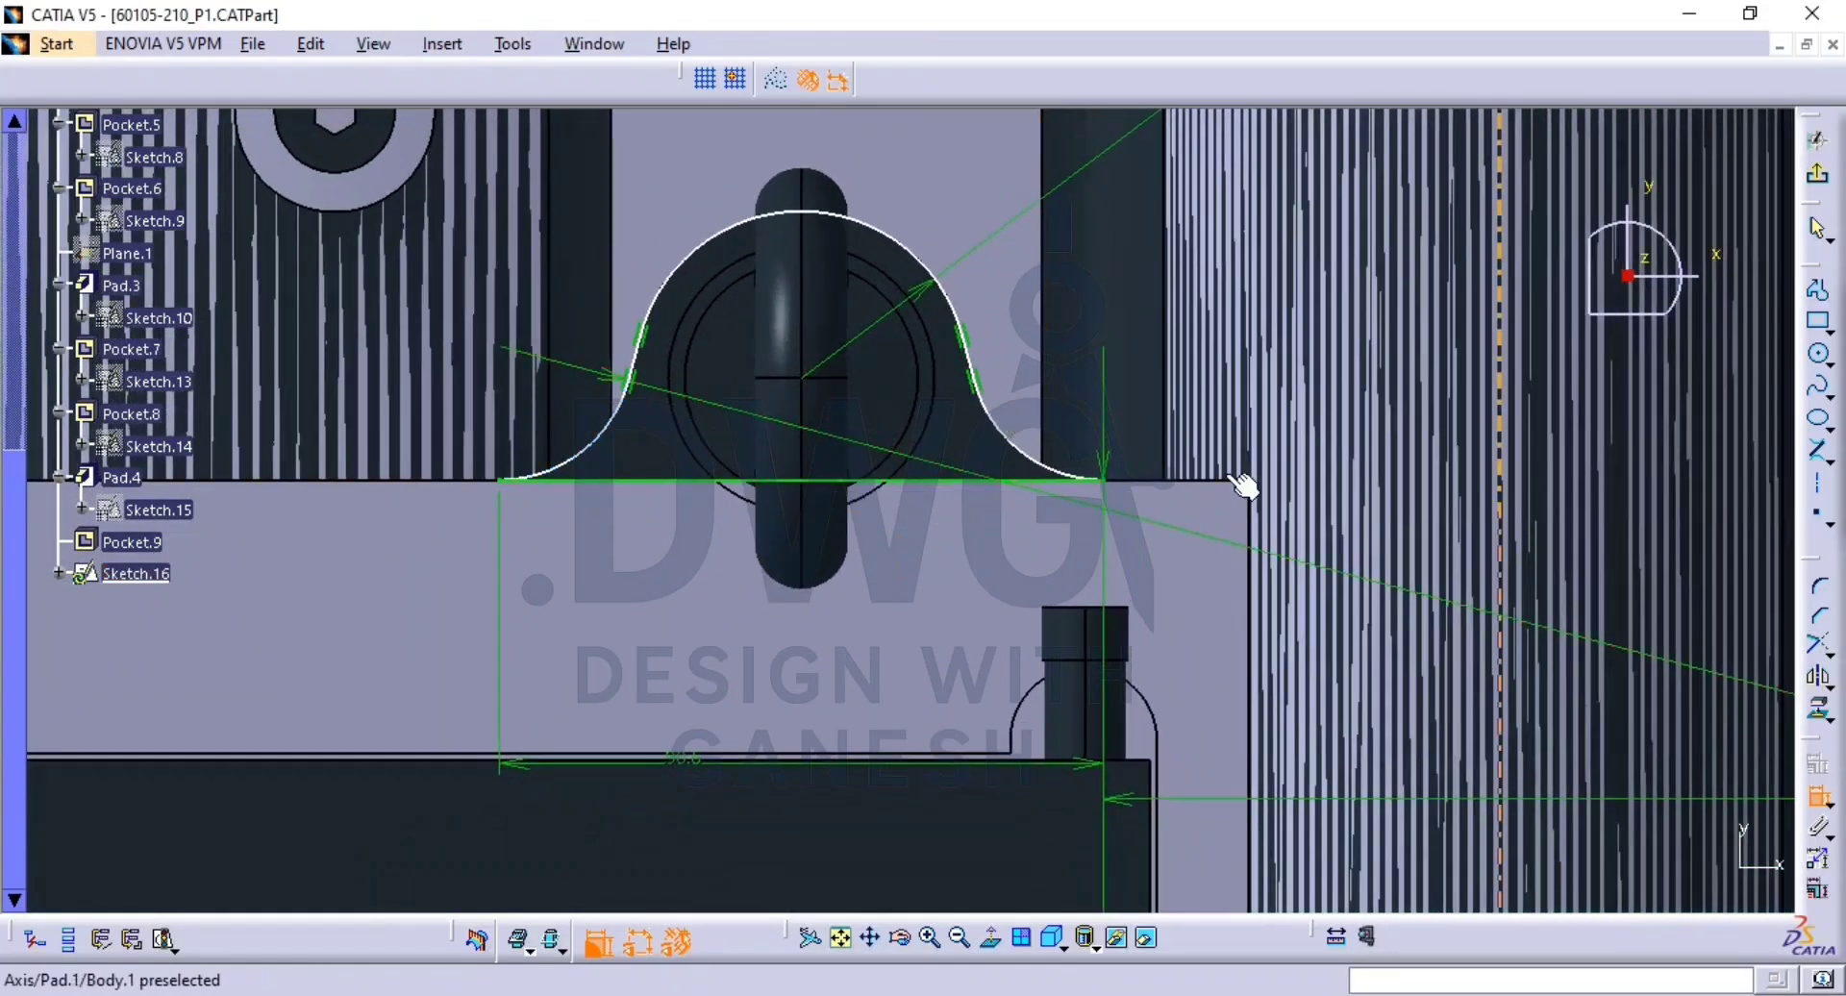
middle_drag(1106, 423, 1076, 524)
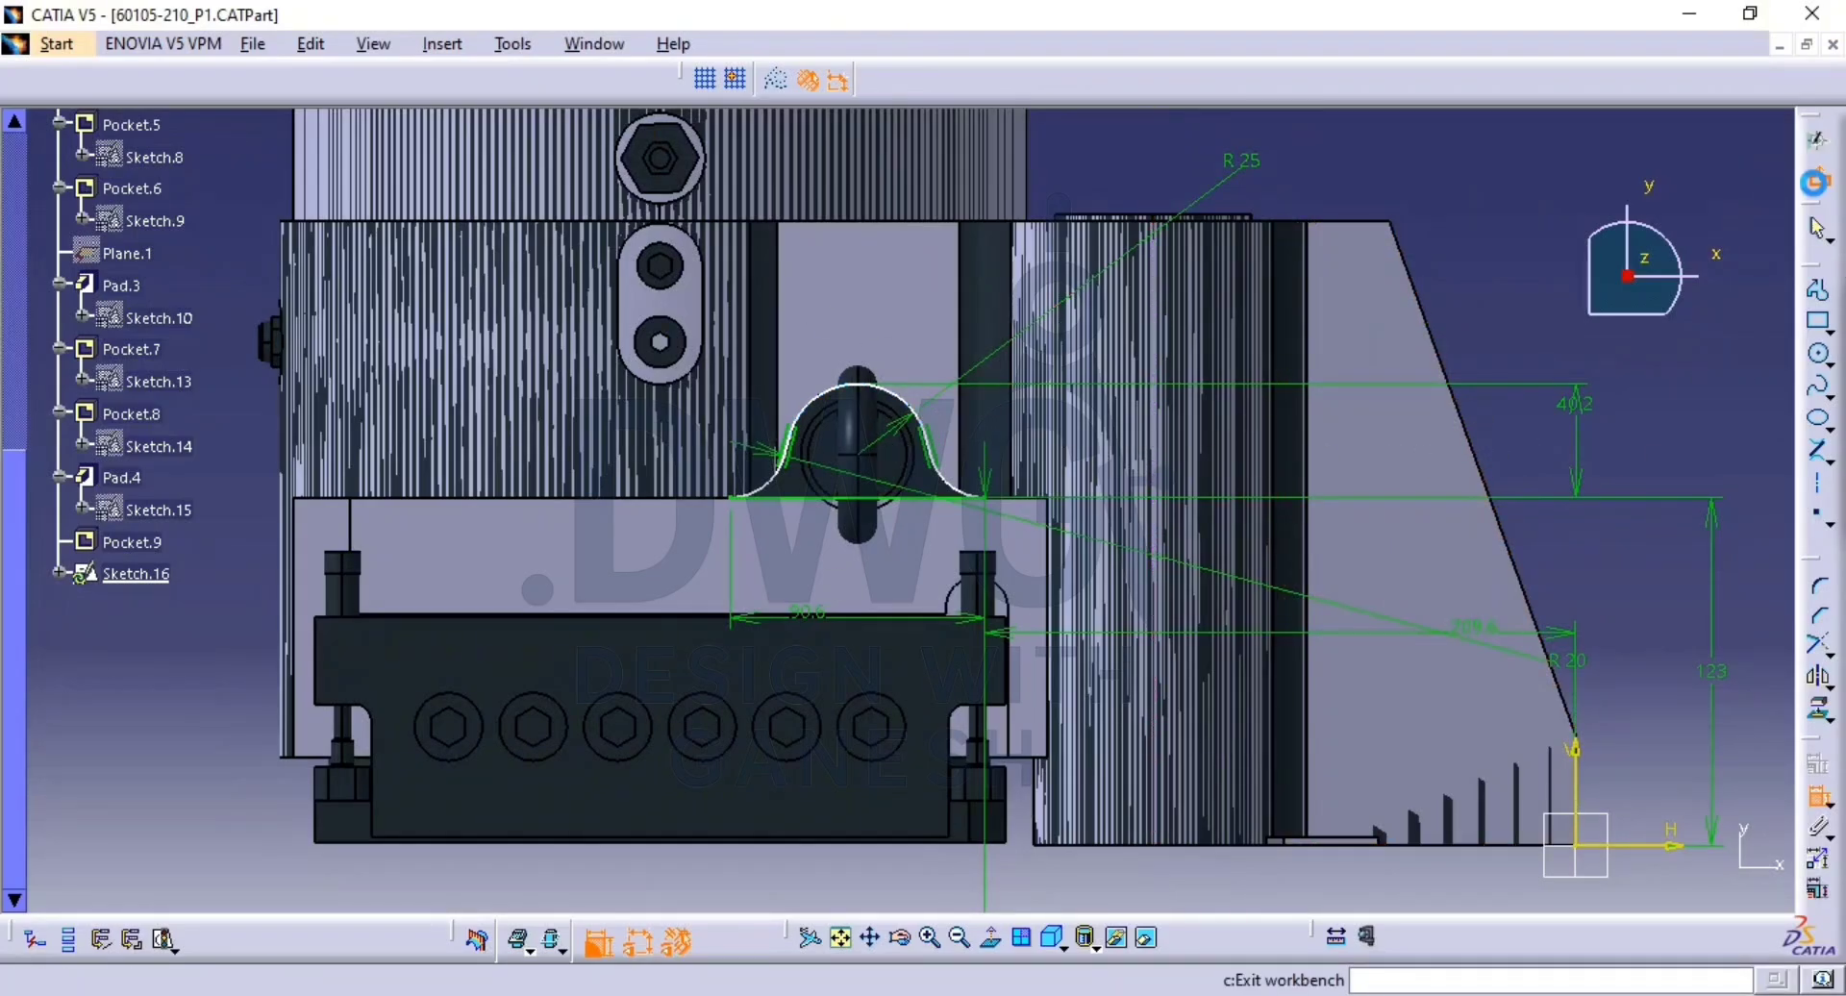
click(1815, 182)
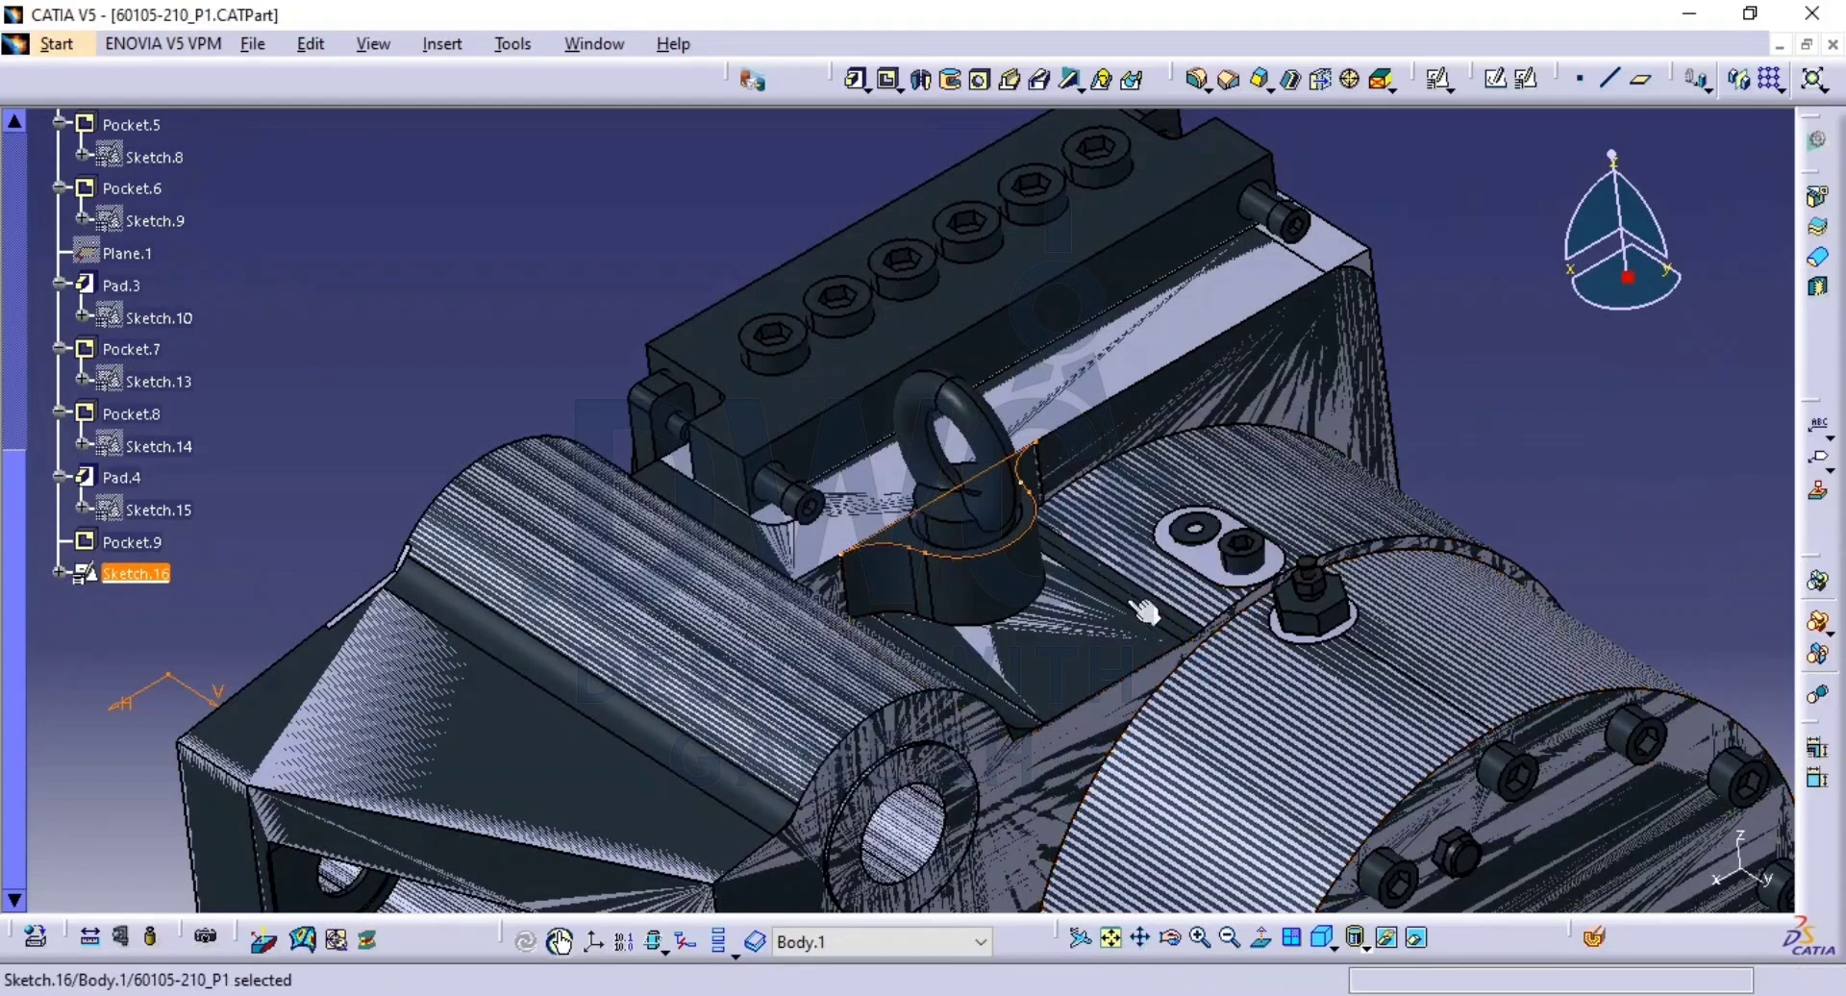
Extrude the lifting-eye boss profile as a pad with the Up to next limit and 0 mm offset.
middle_drag(1079, 564, 995, 534)
click(1050, 573)
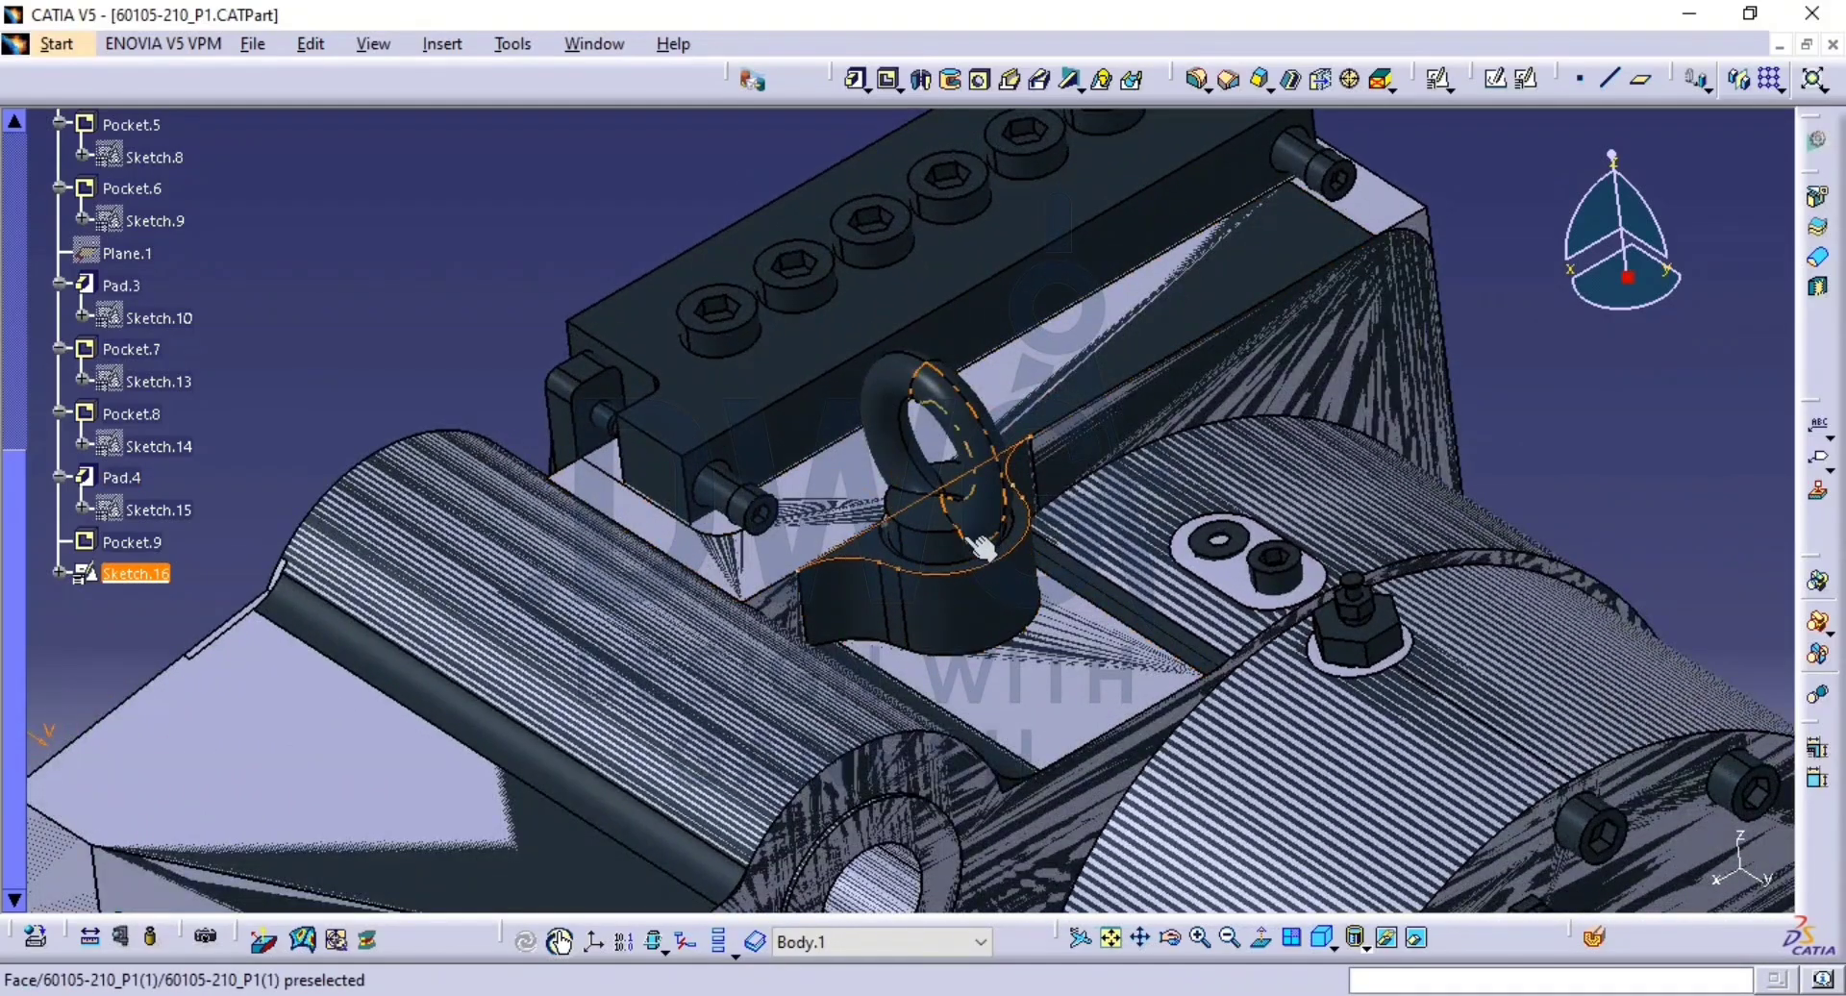
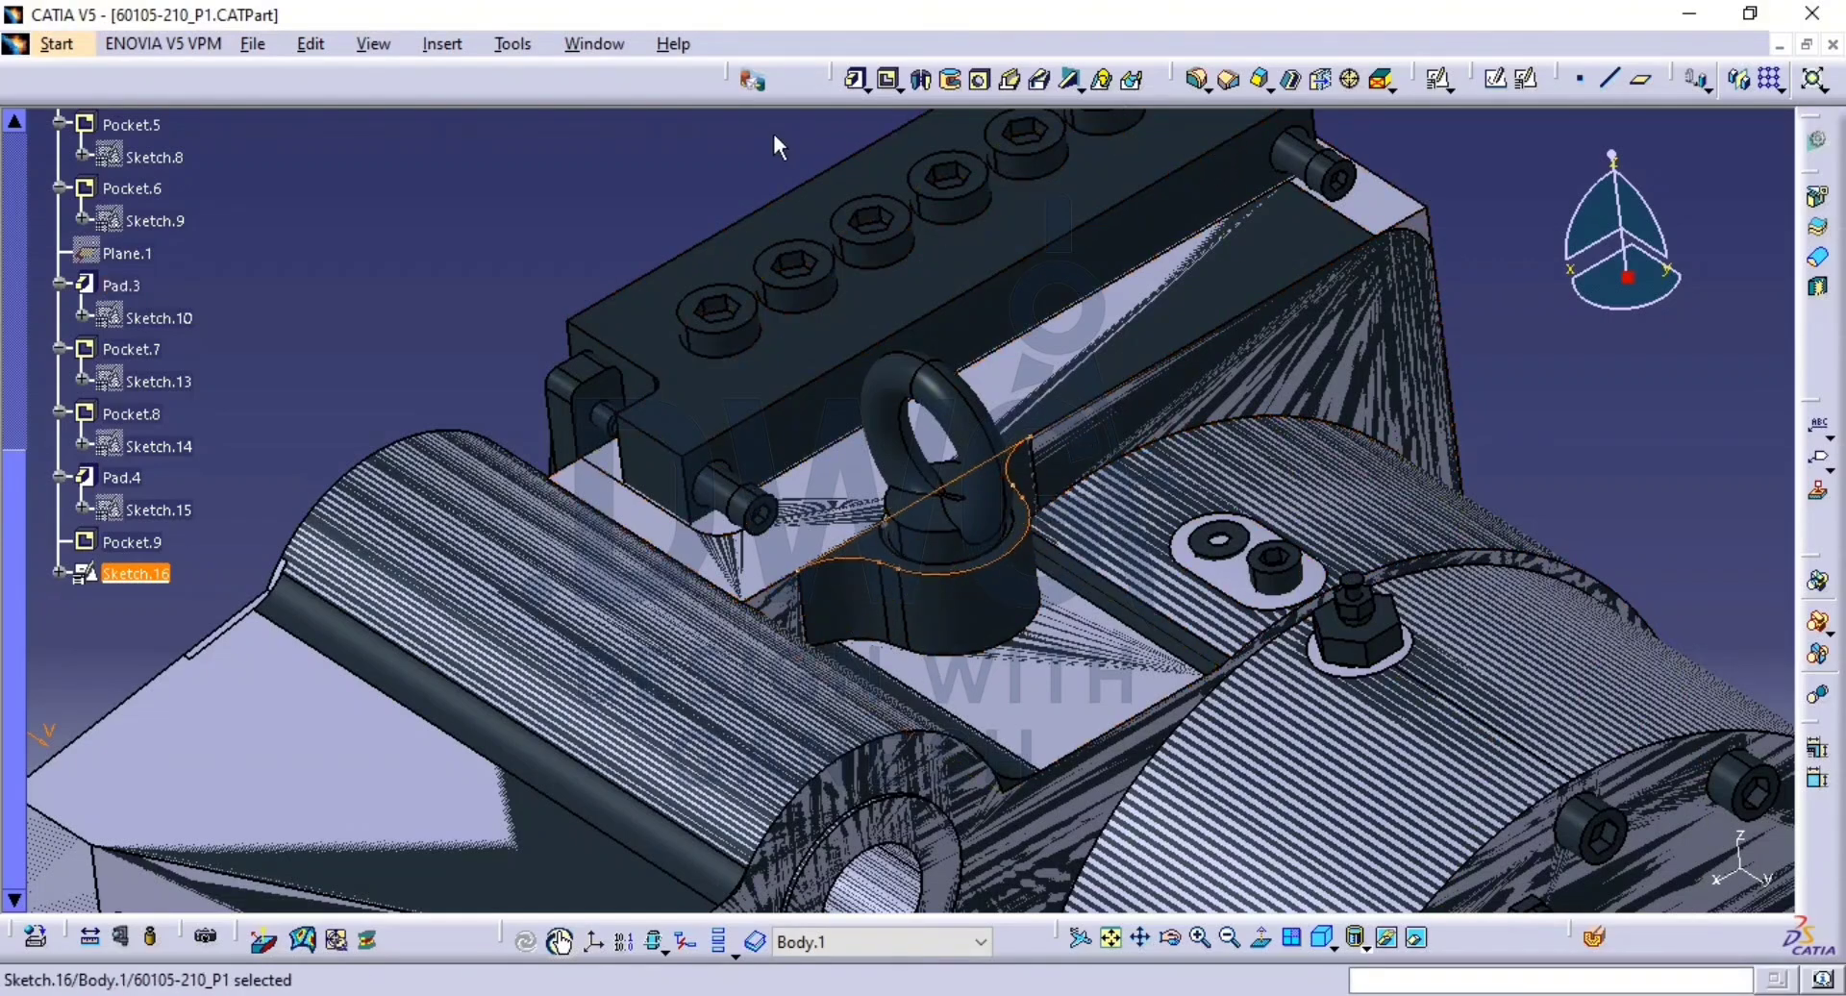
click(856, 79)
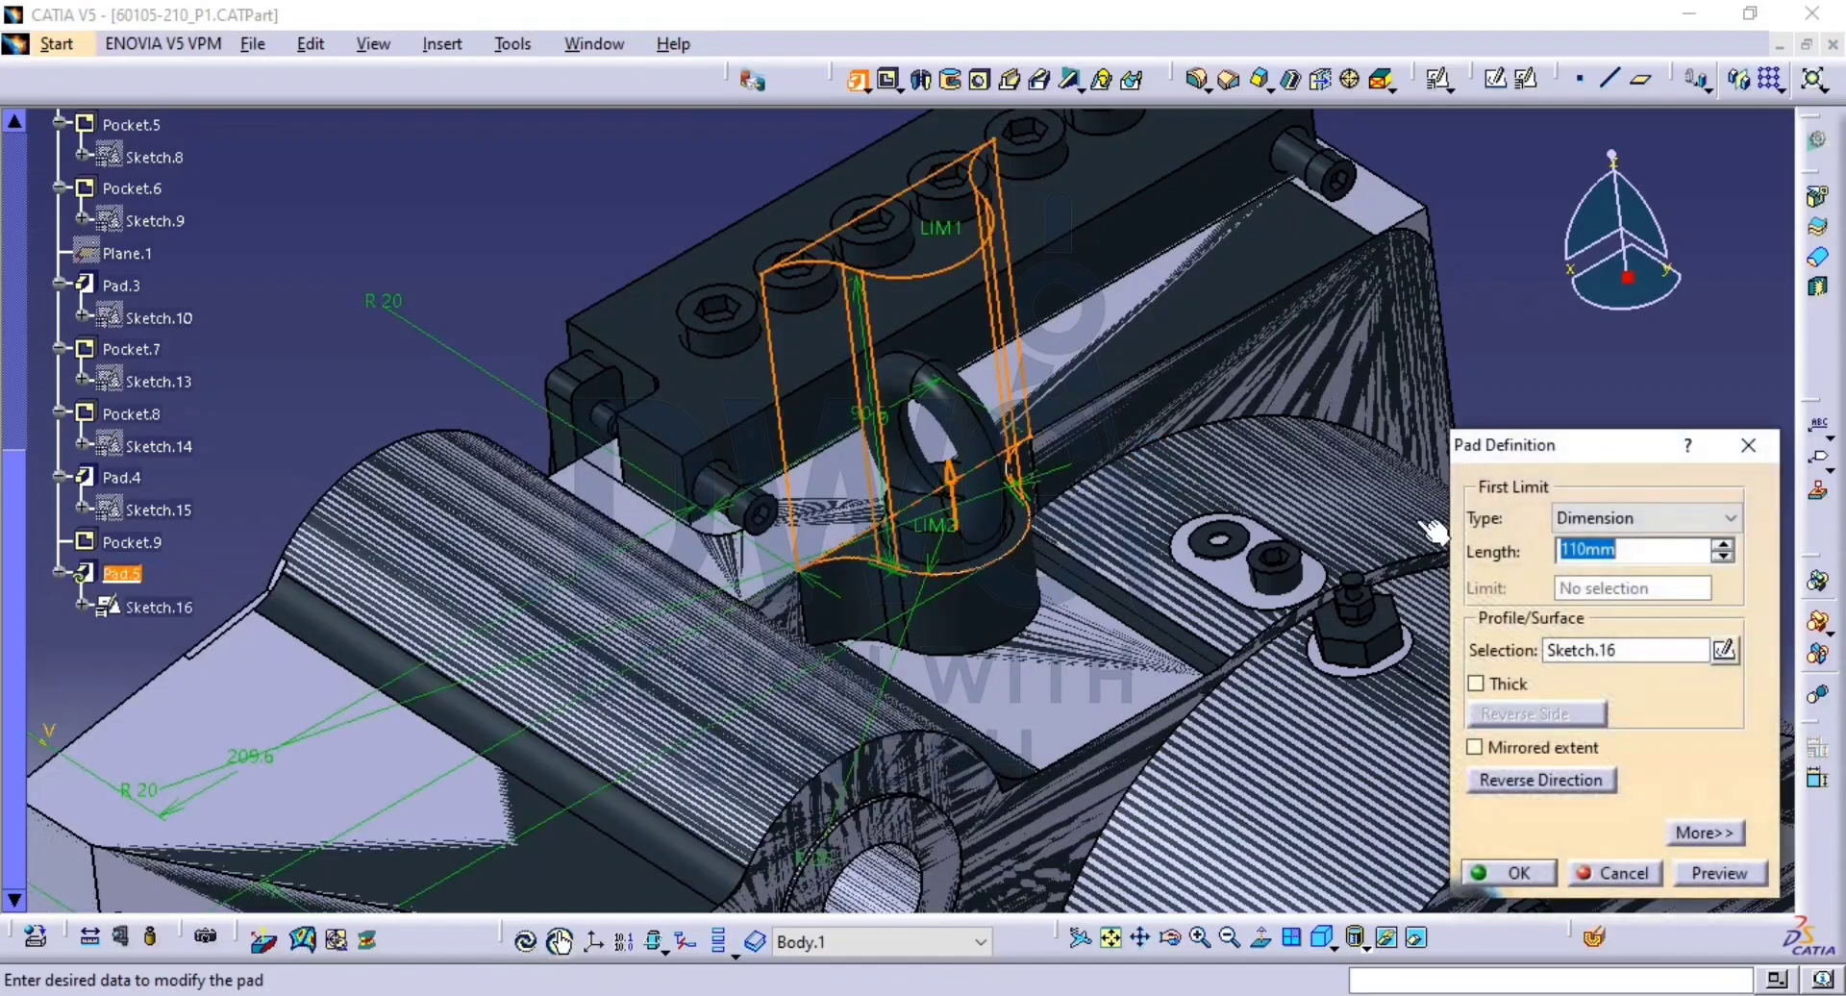
click(1573, 524)
click(1621, 567)
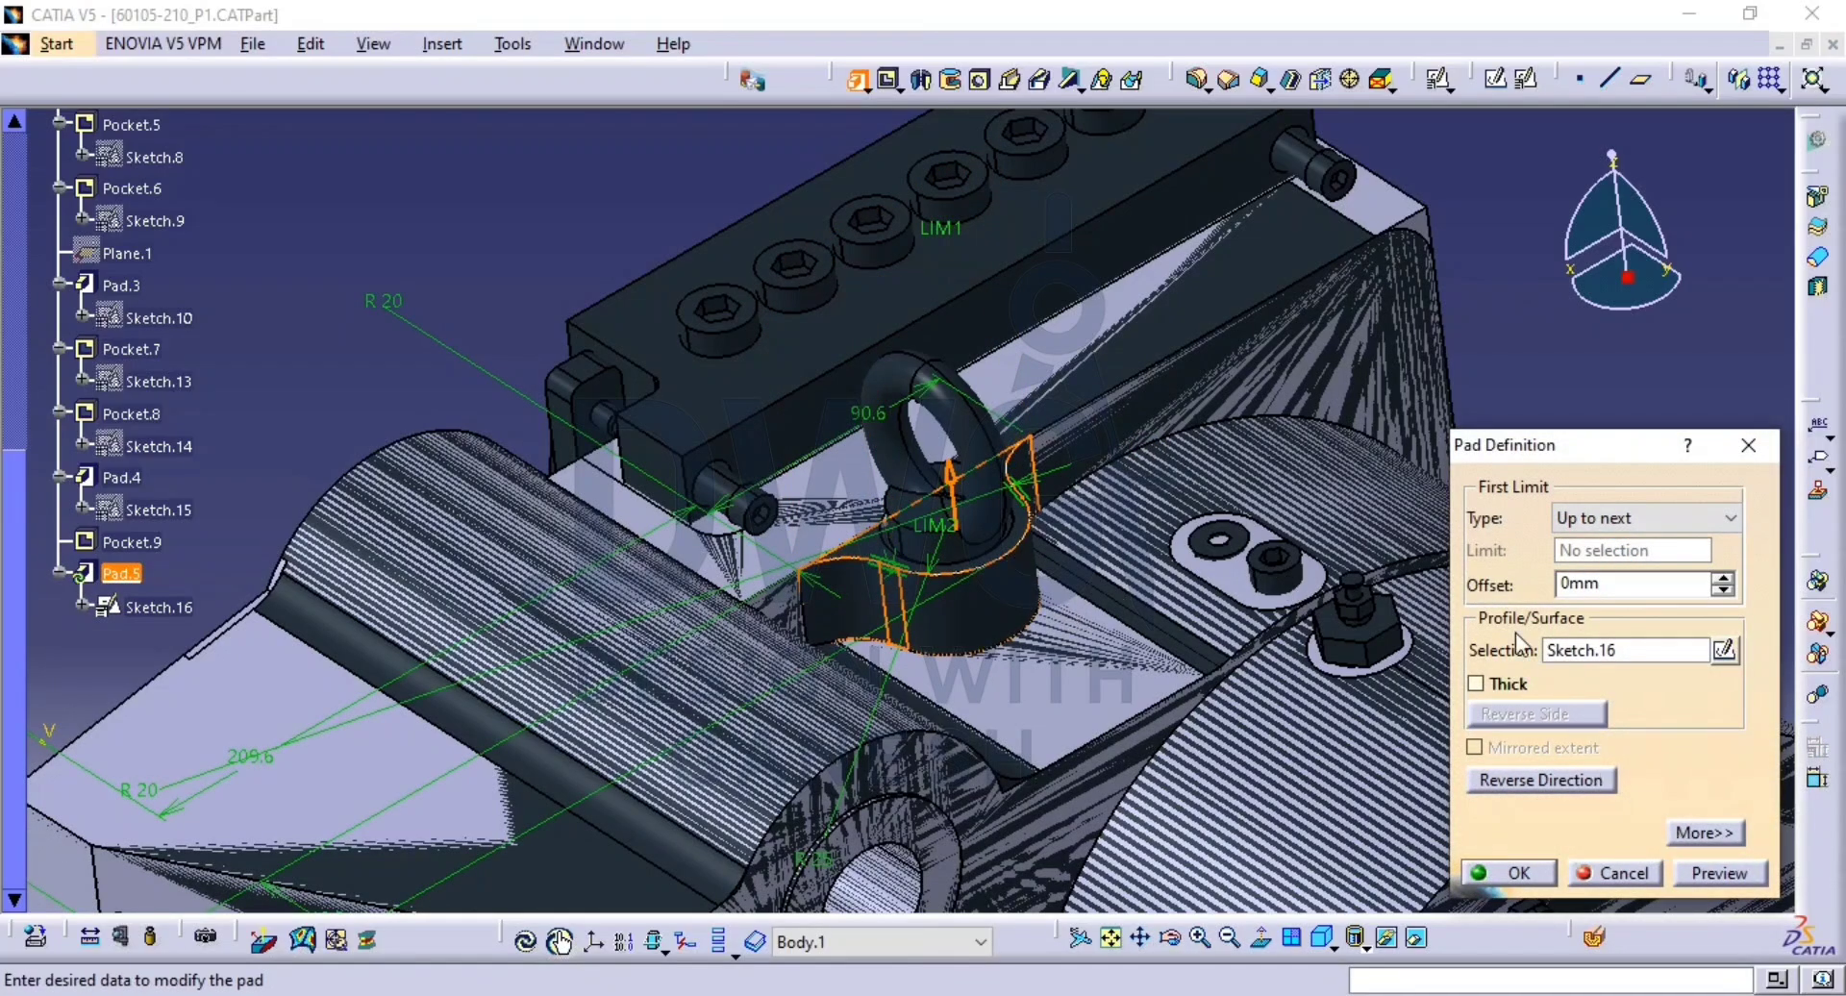
click(1705, 870)
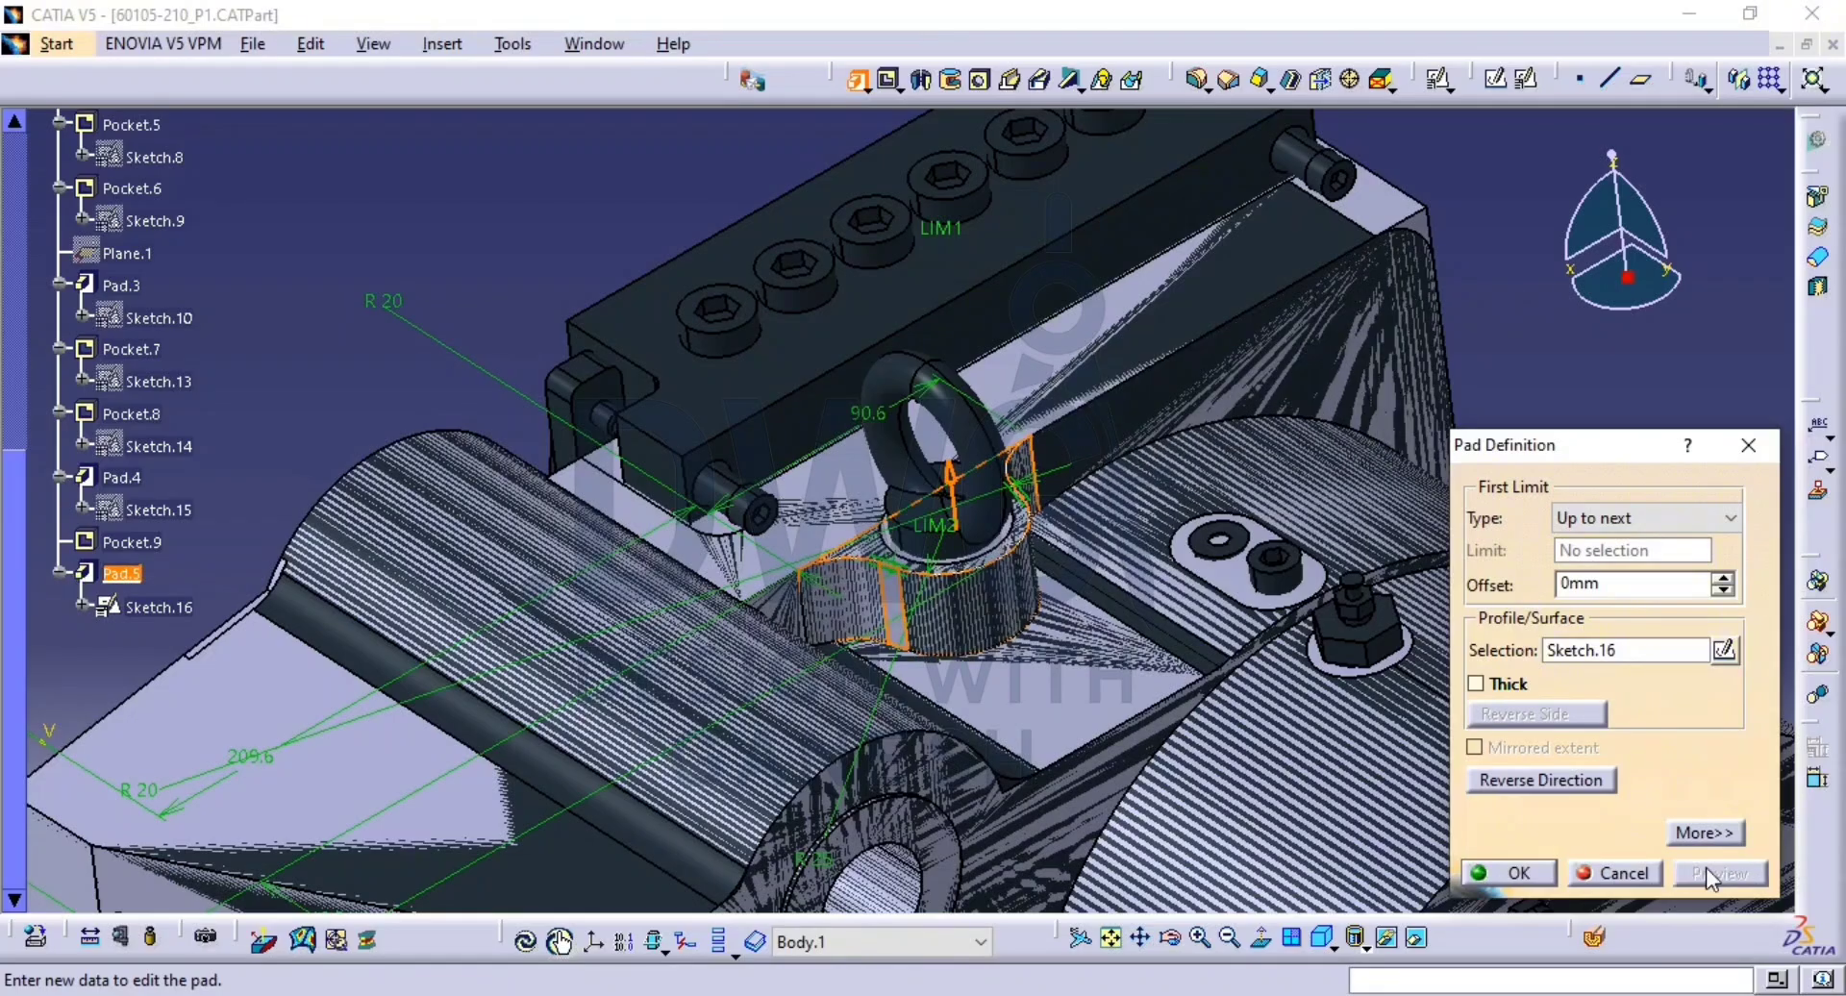
click(1516, 873)
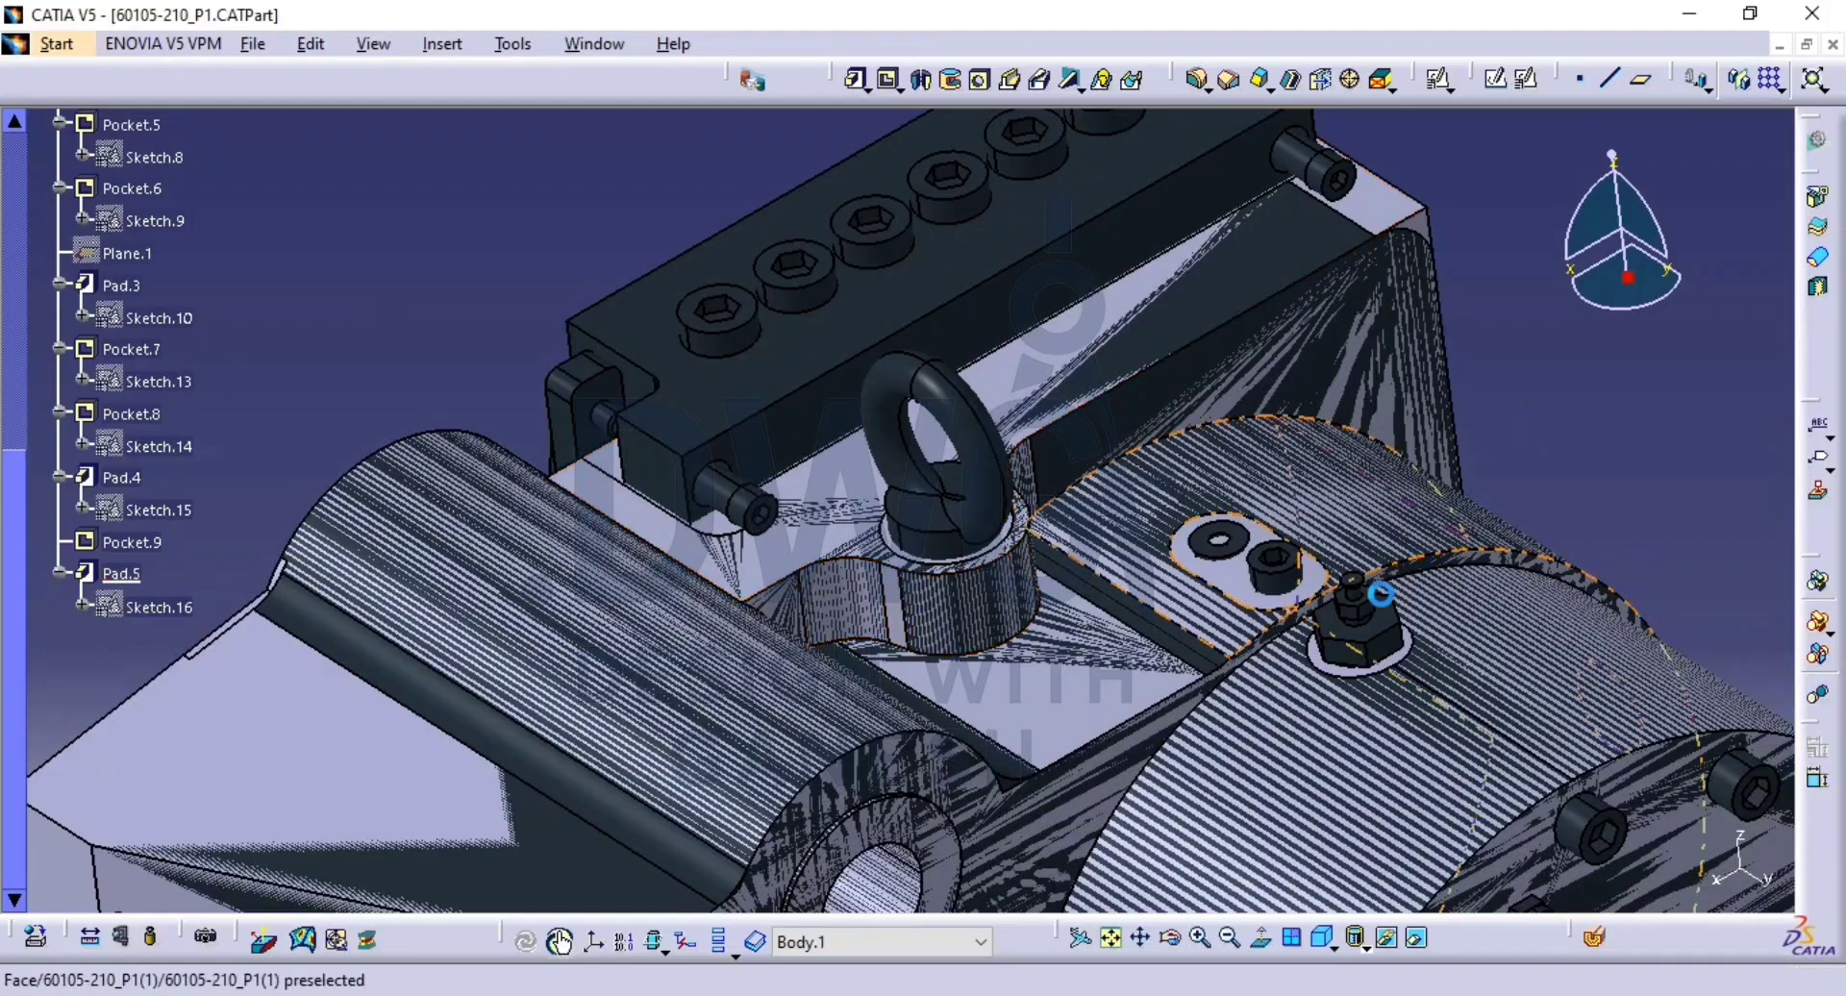
Mirror the lifting-eye boss pad about the xy plane, accepting the non-movable sub-elements in the feature list.
middle_drag(1359, 617, 866, 450)
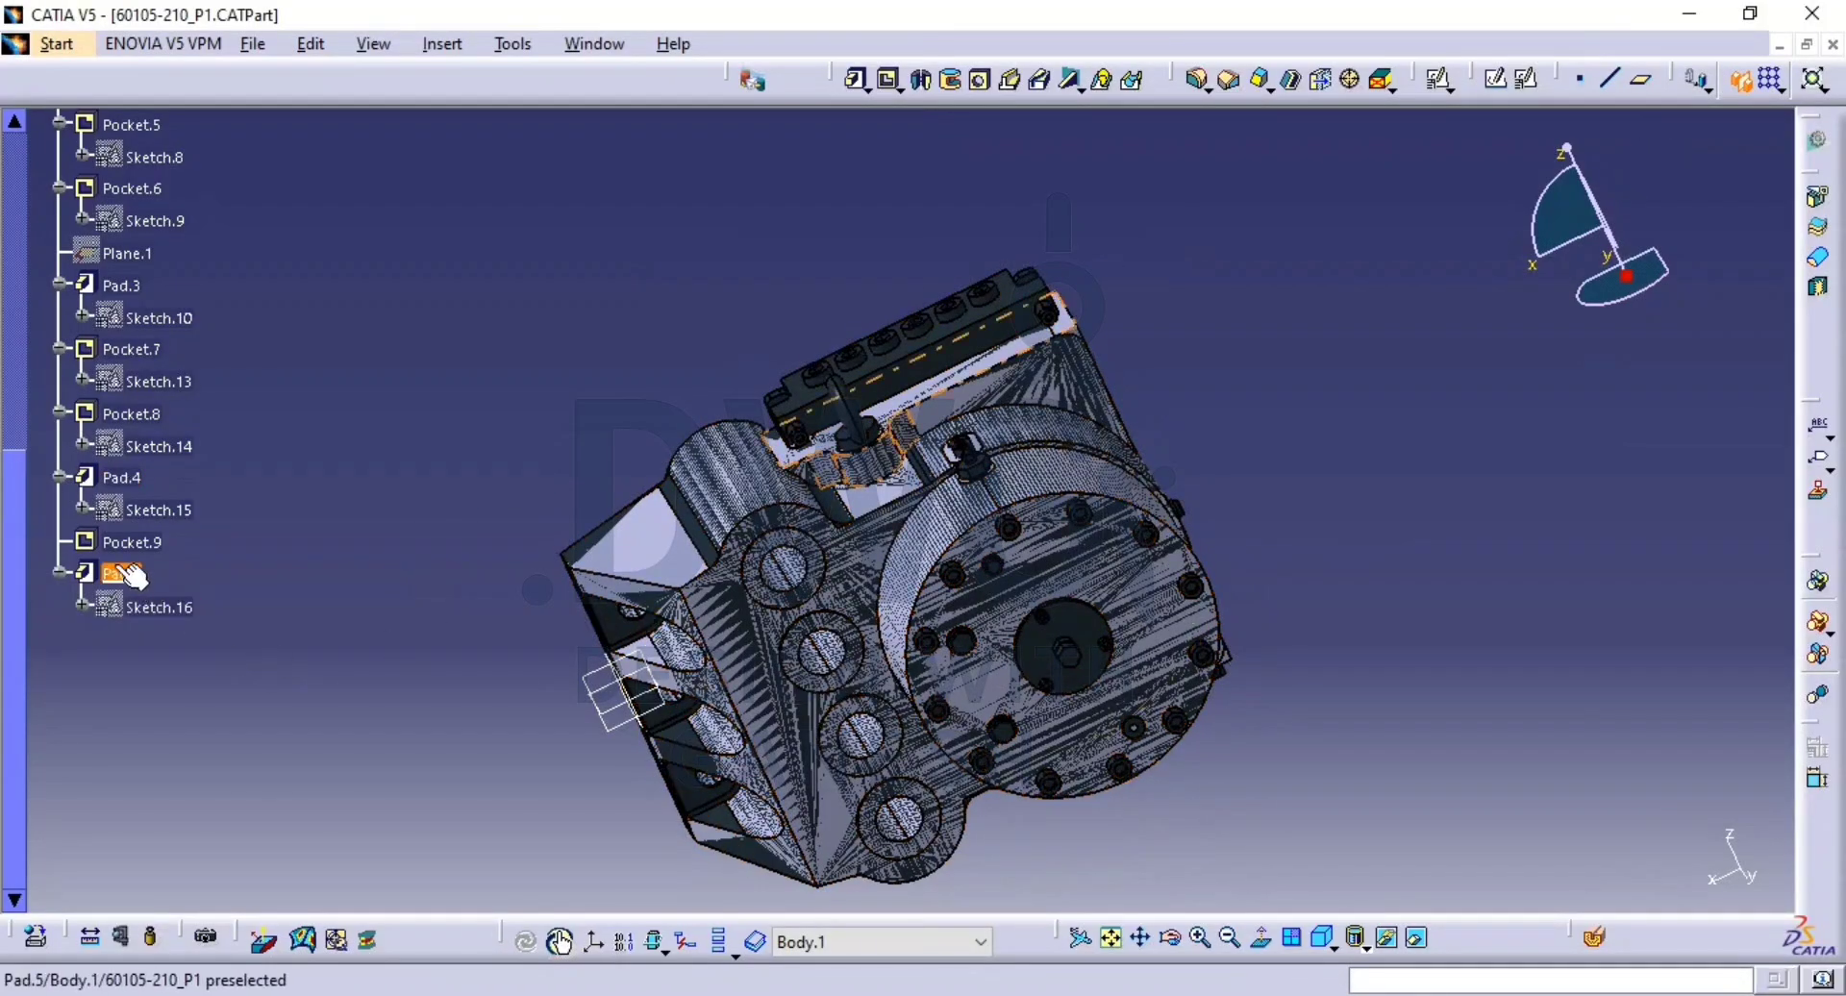
click(120, 574)
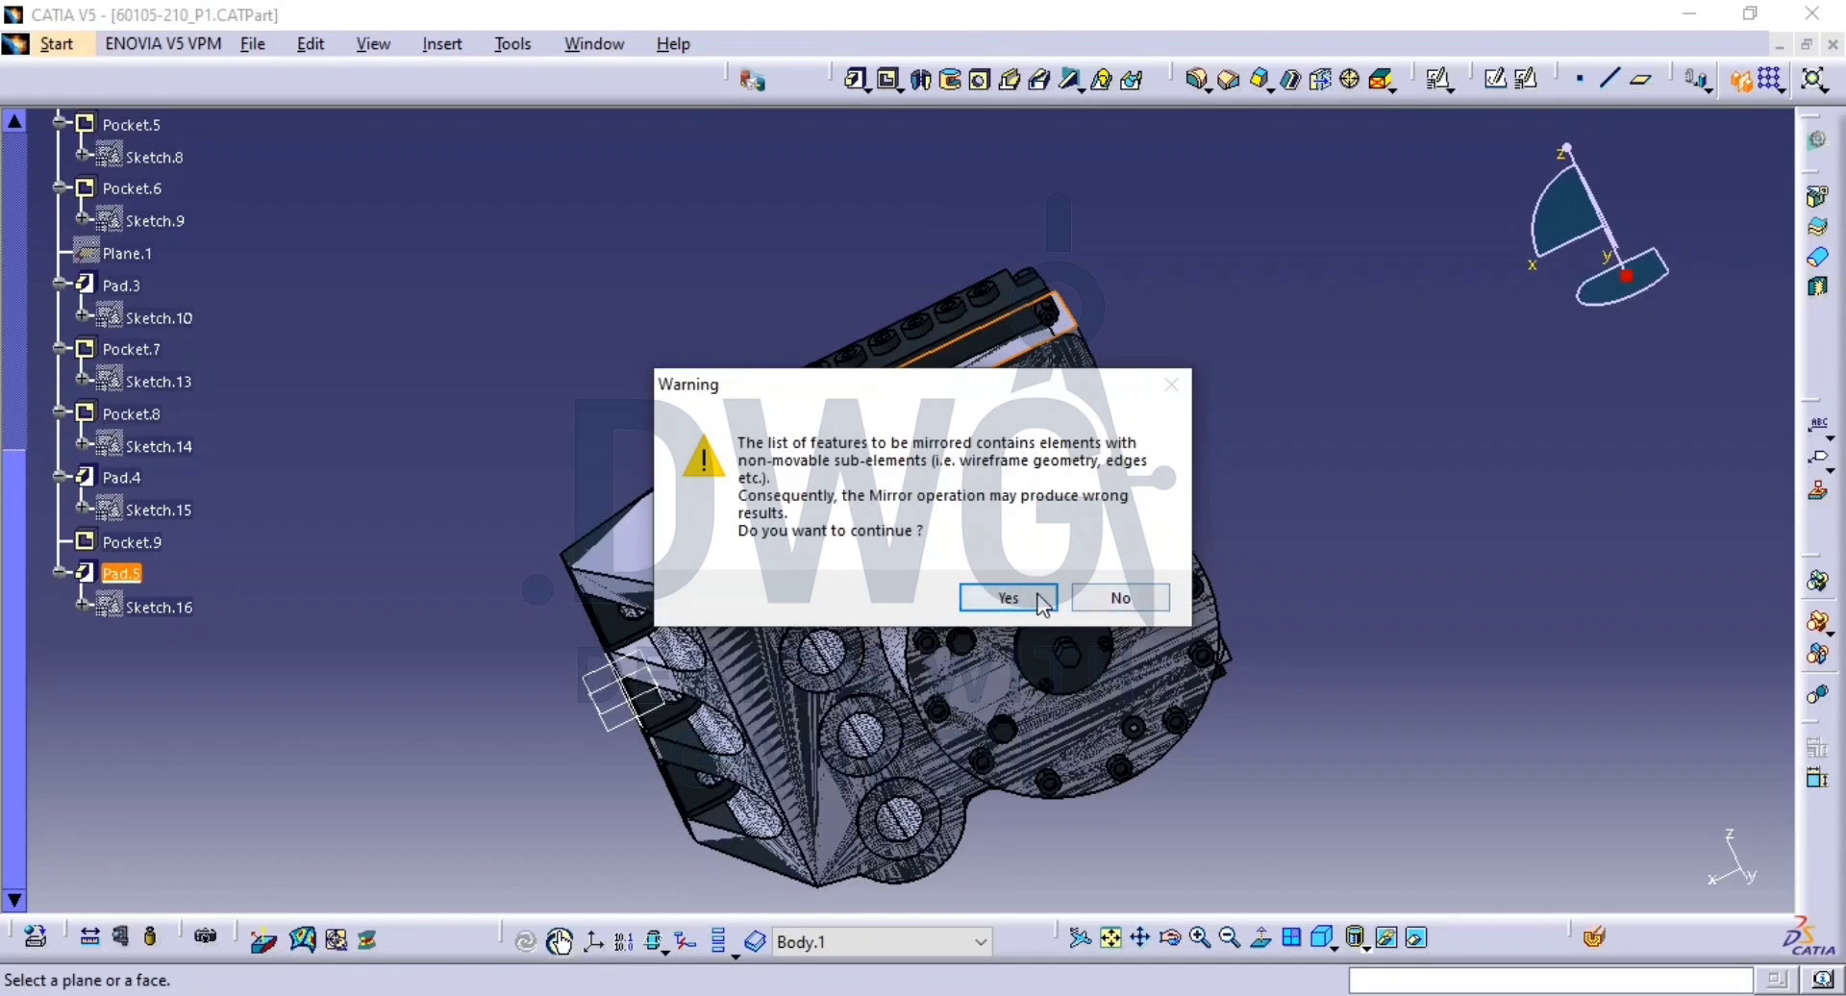
click(1044, 605)
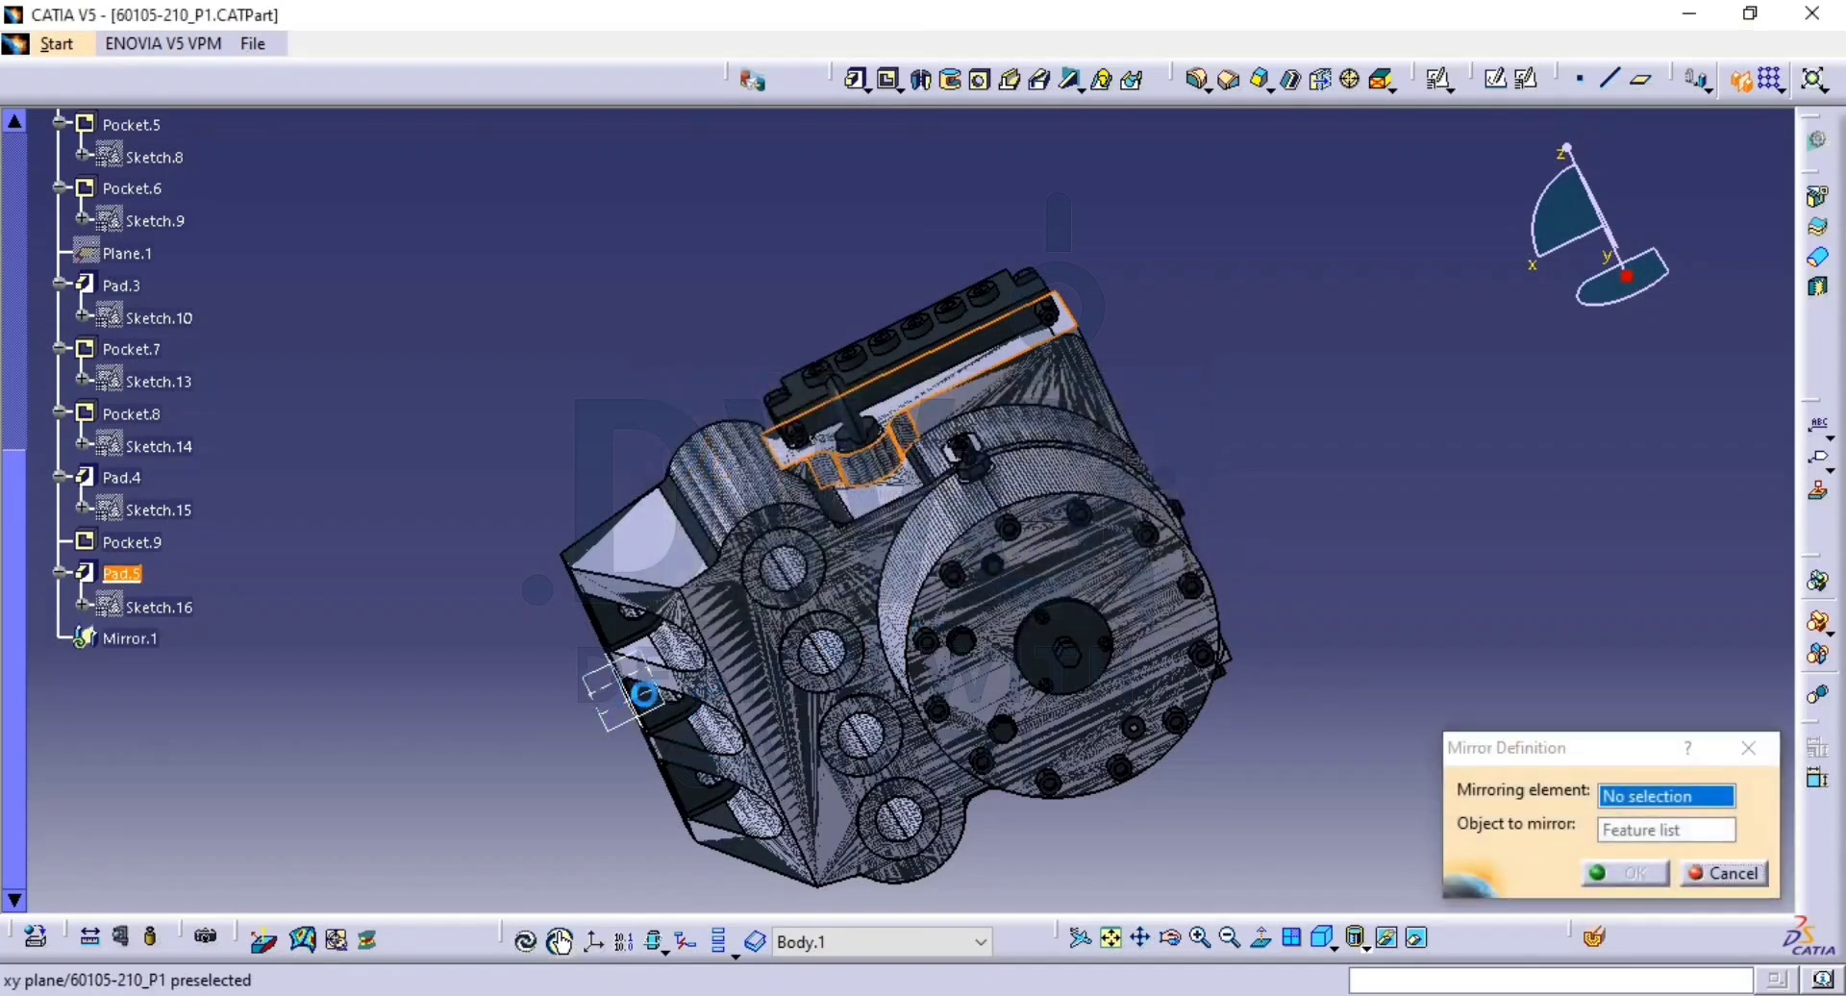
click(659, 707)
click(1625, 873)
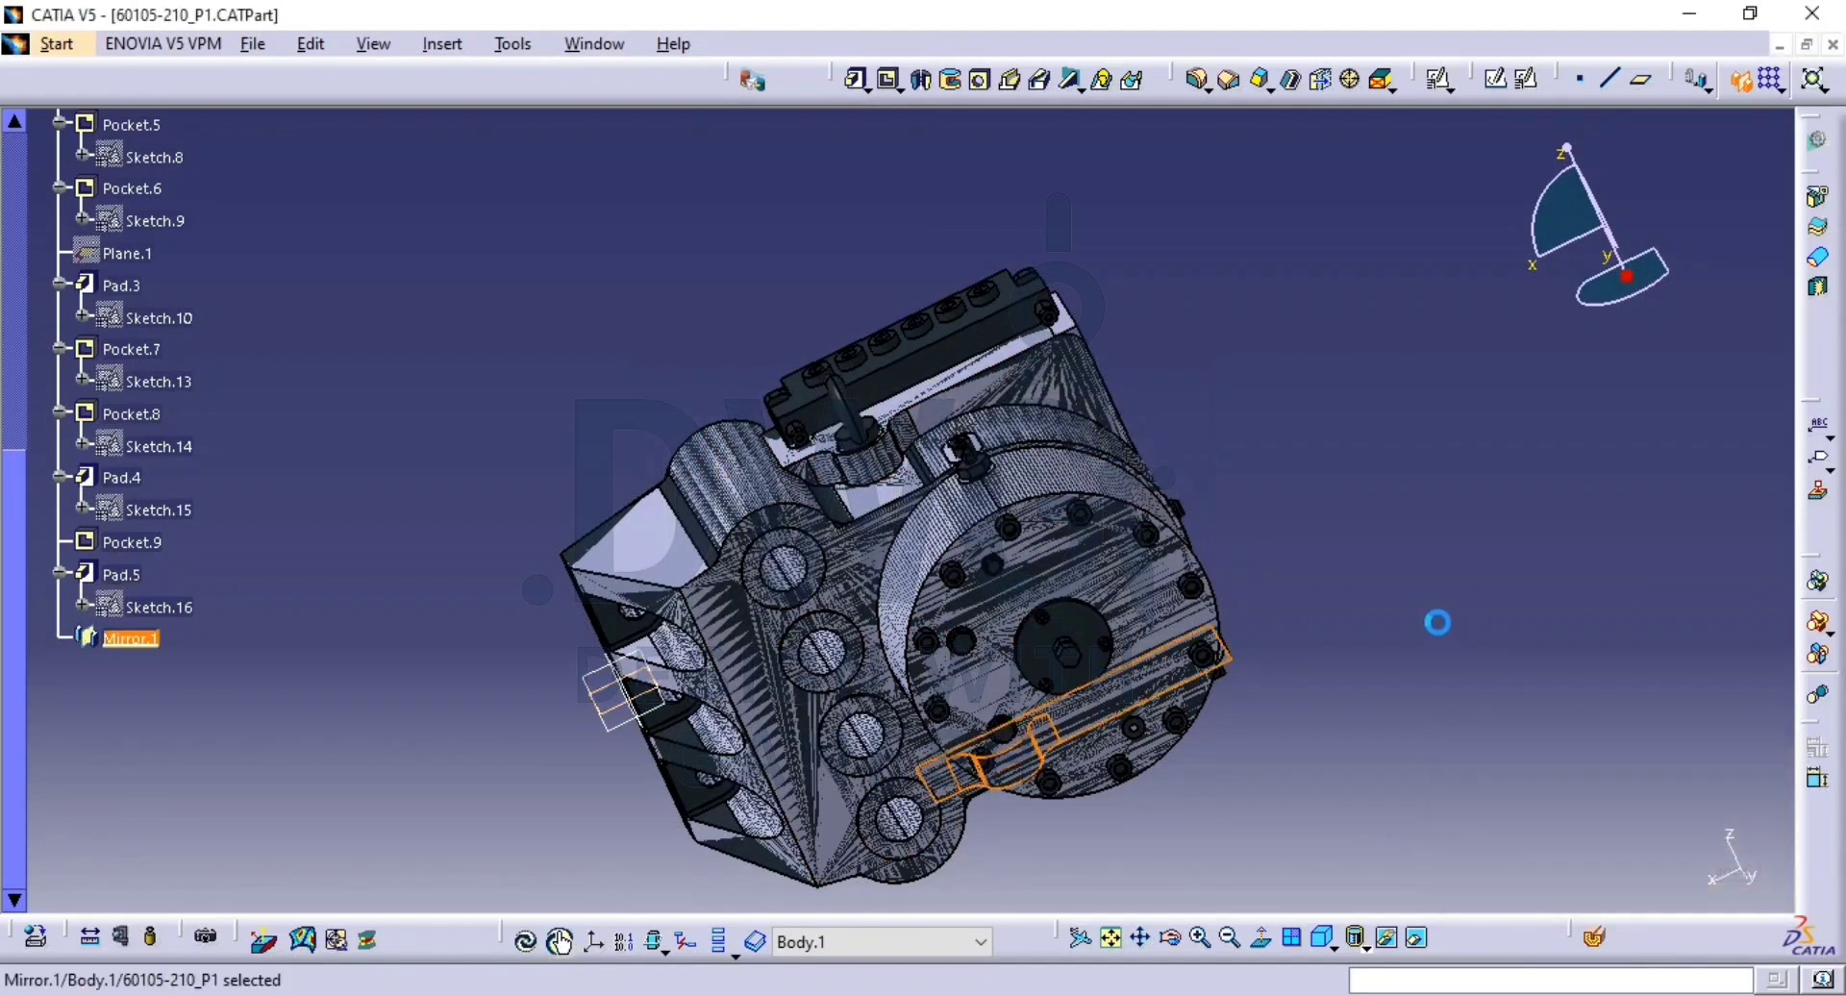
Measure the distance between the boss's top face and the flat seat around the lifting eye, without keeping the measure.
middle_drag(1400, 622, 1036, 688)
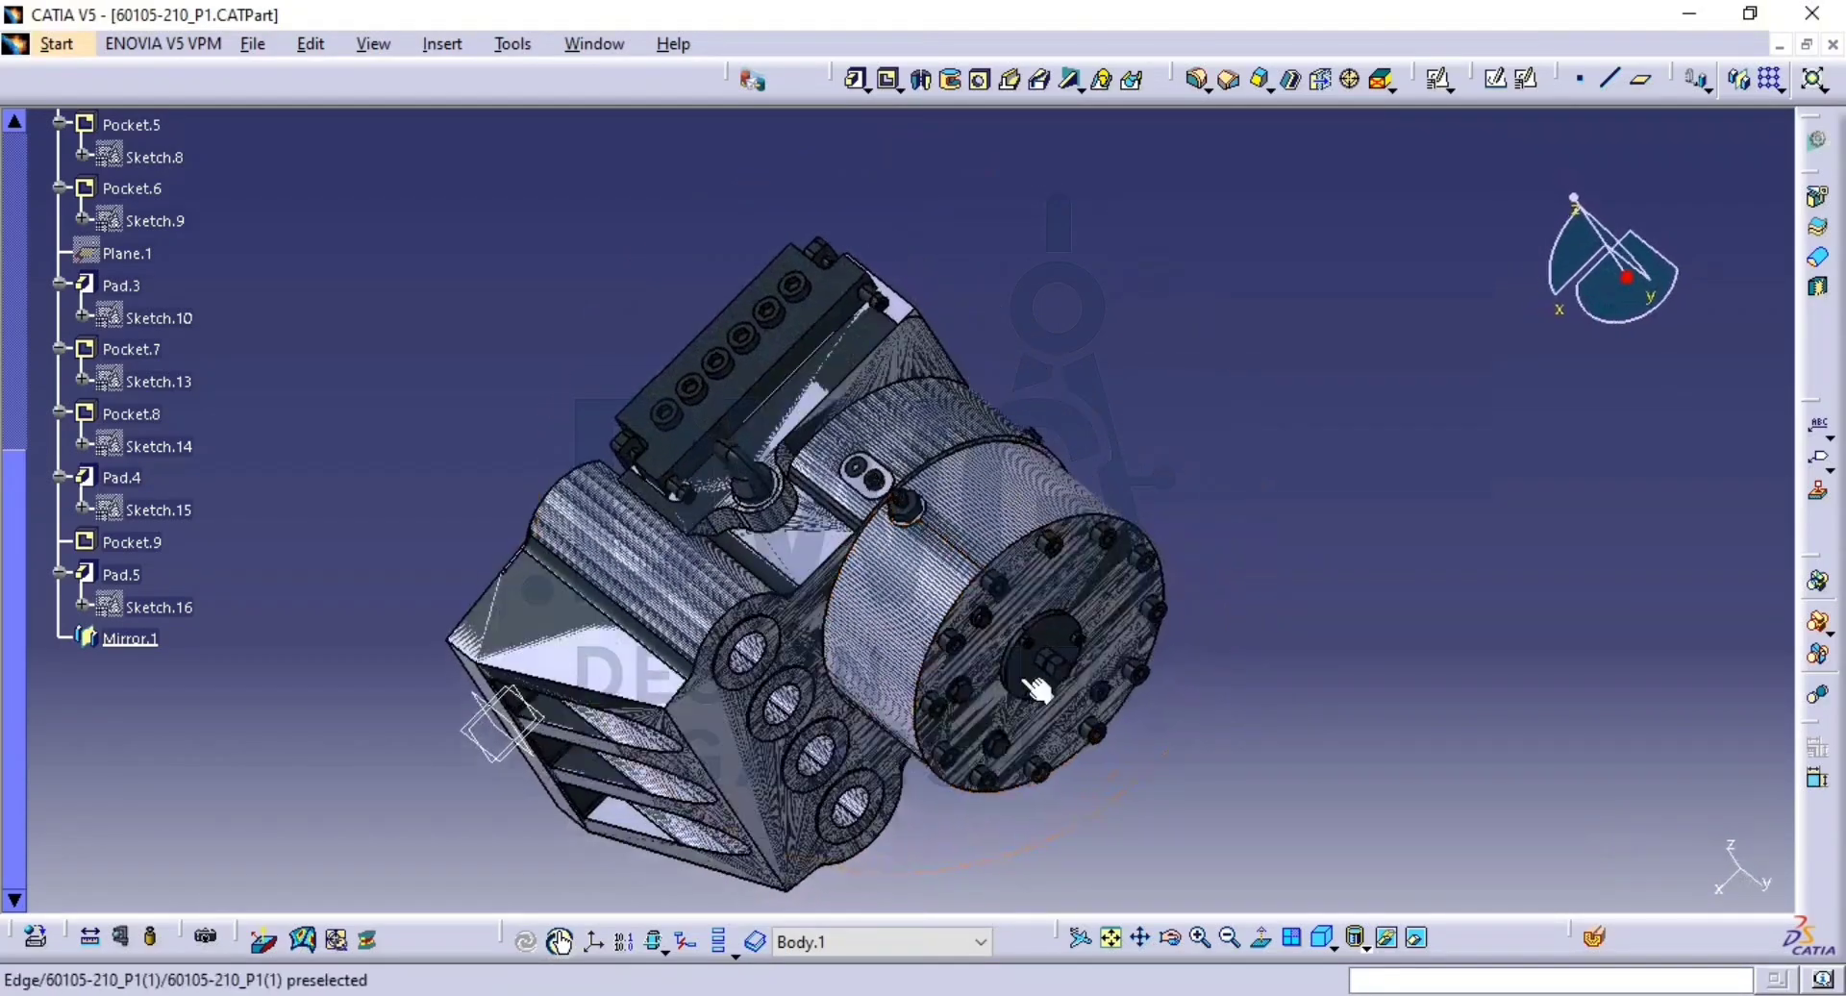
middle_drag(918, 587, 962, 332)
middle_click(980, 626)
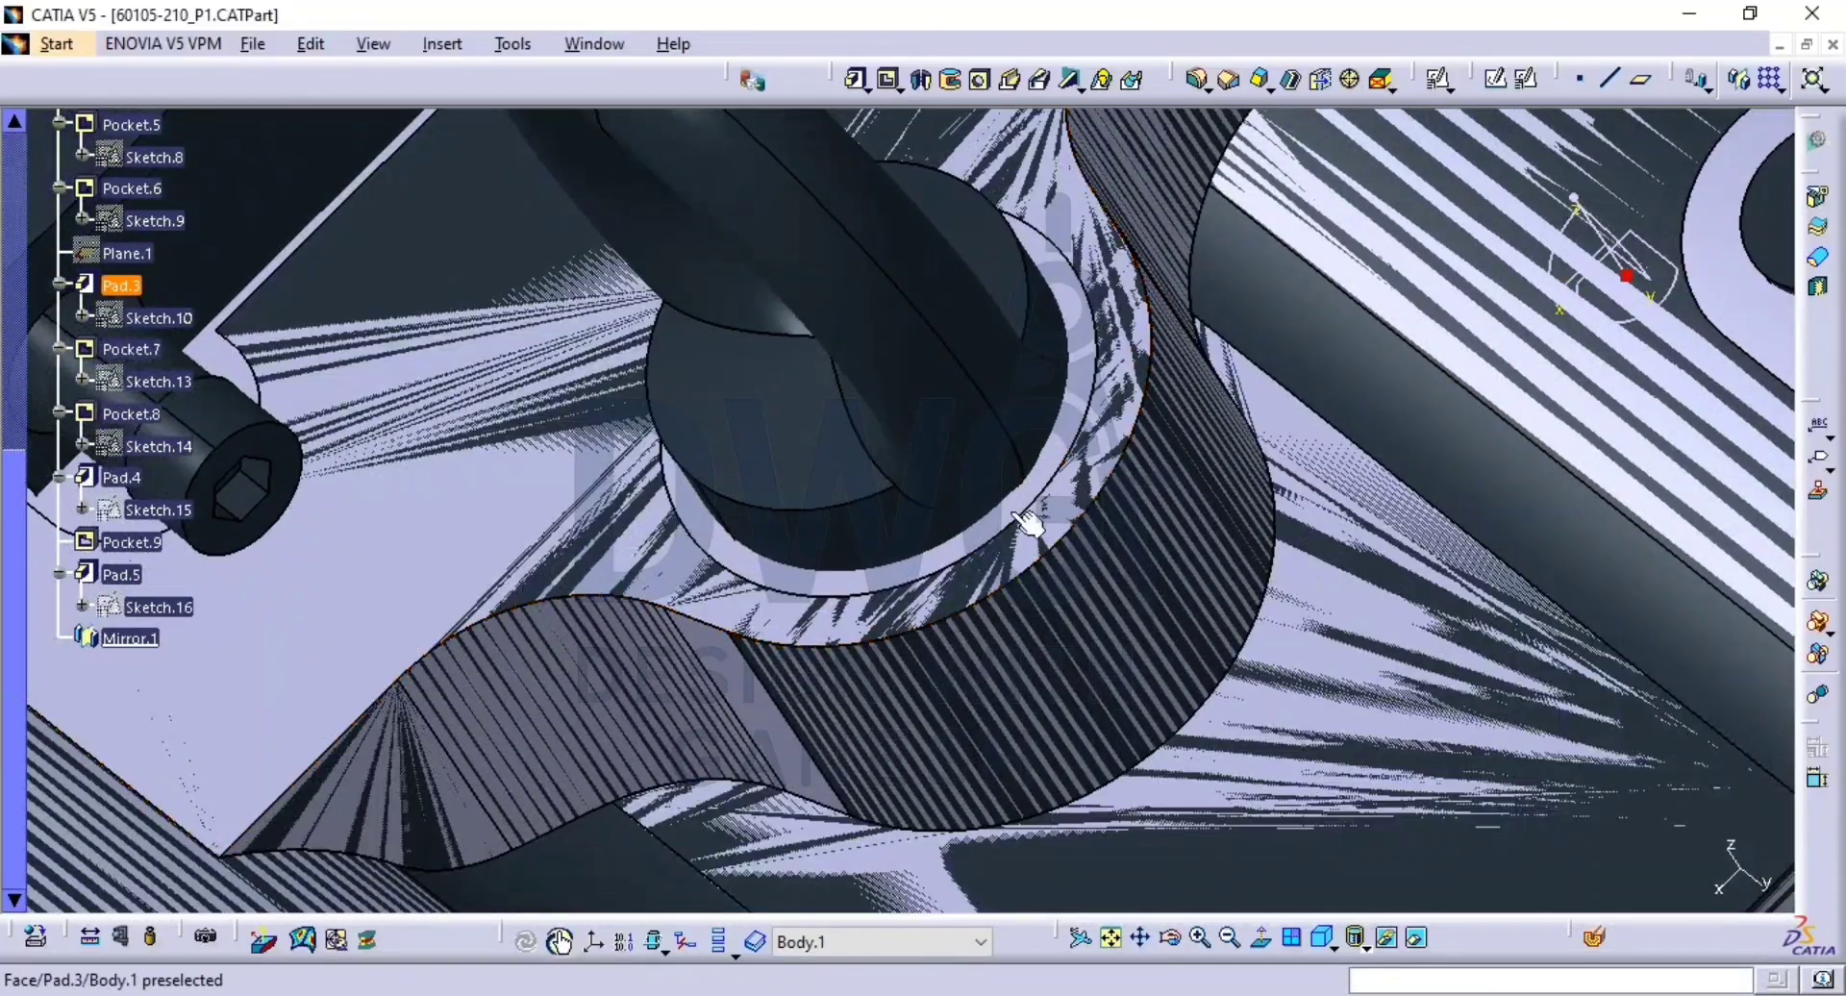
click(91, 935)
click(1077, 425)
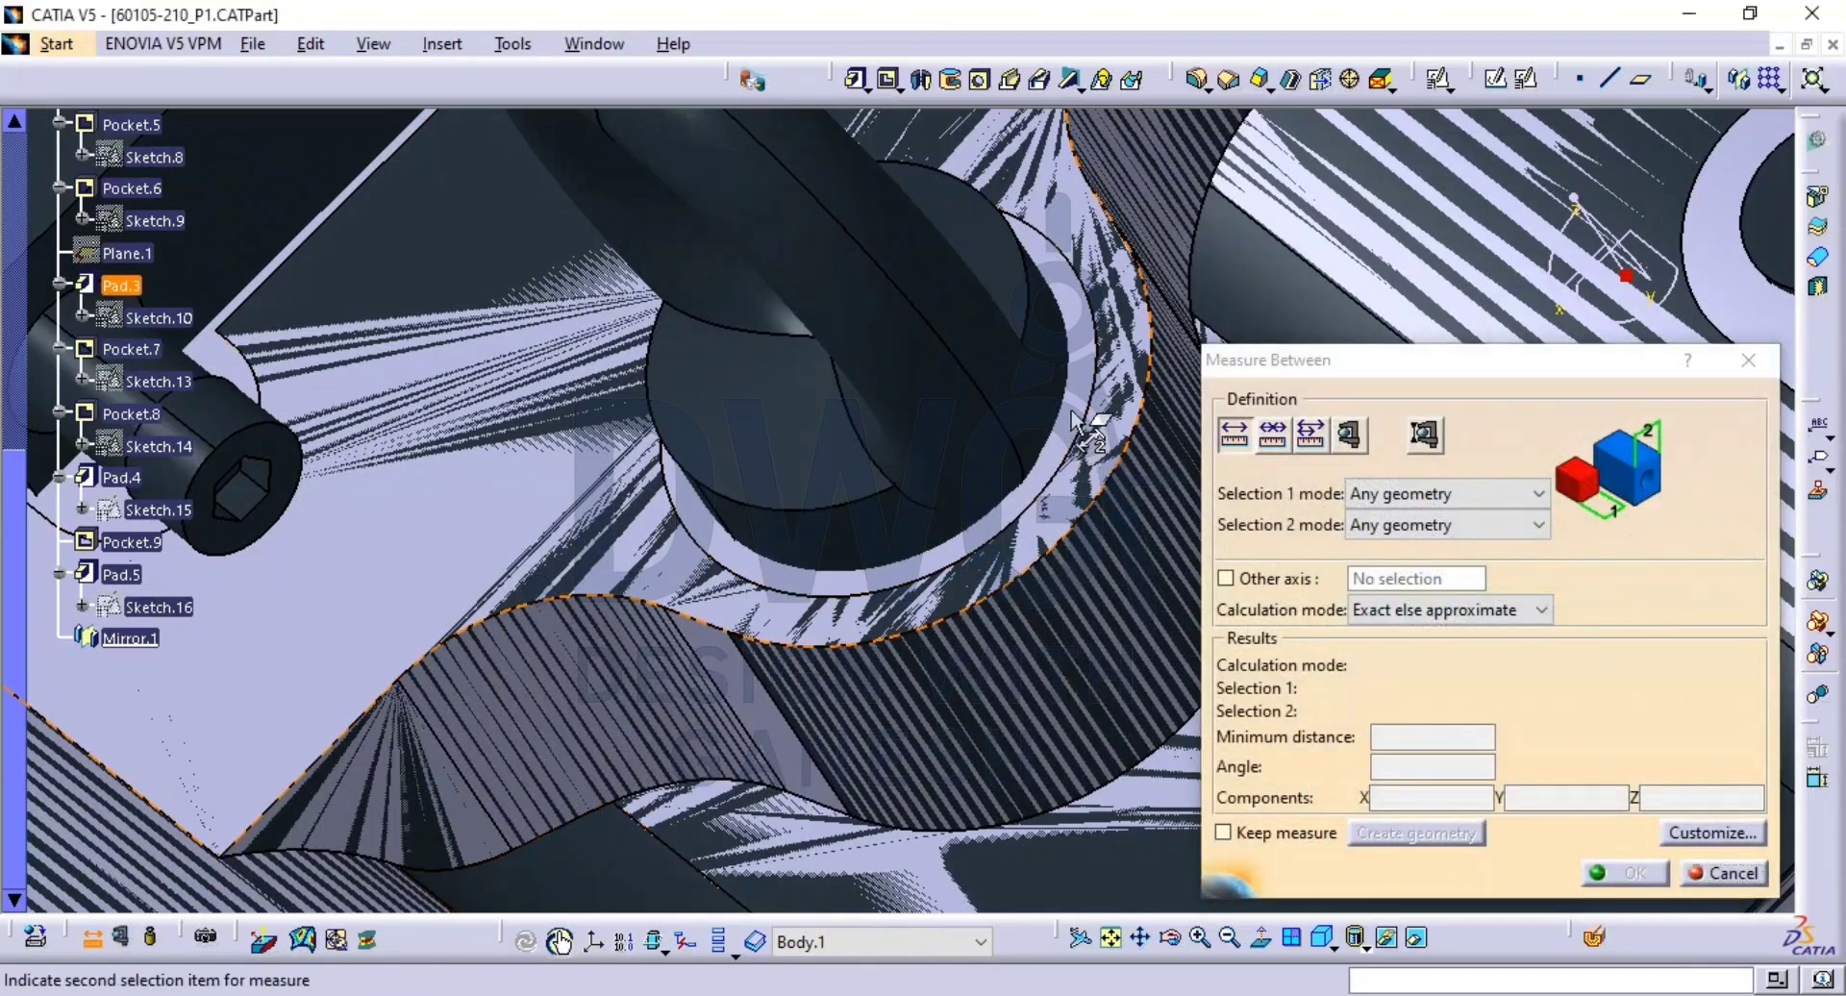
click(1064, 414)
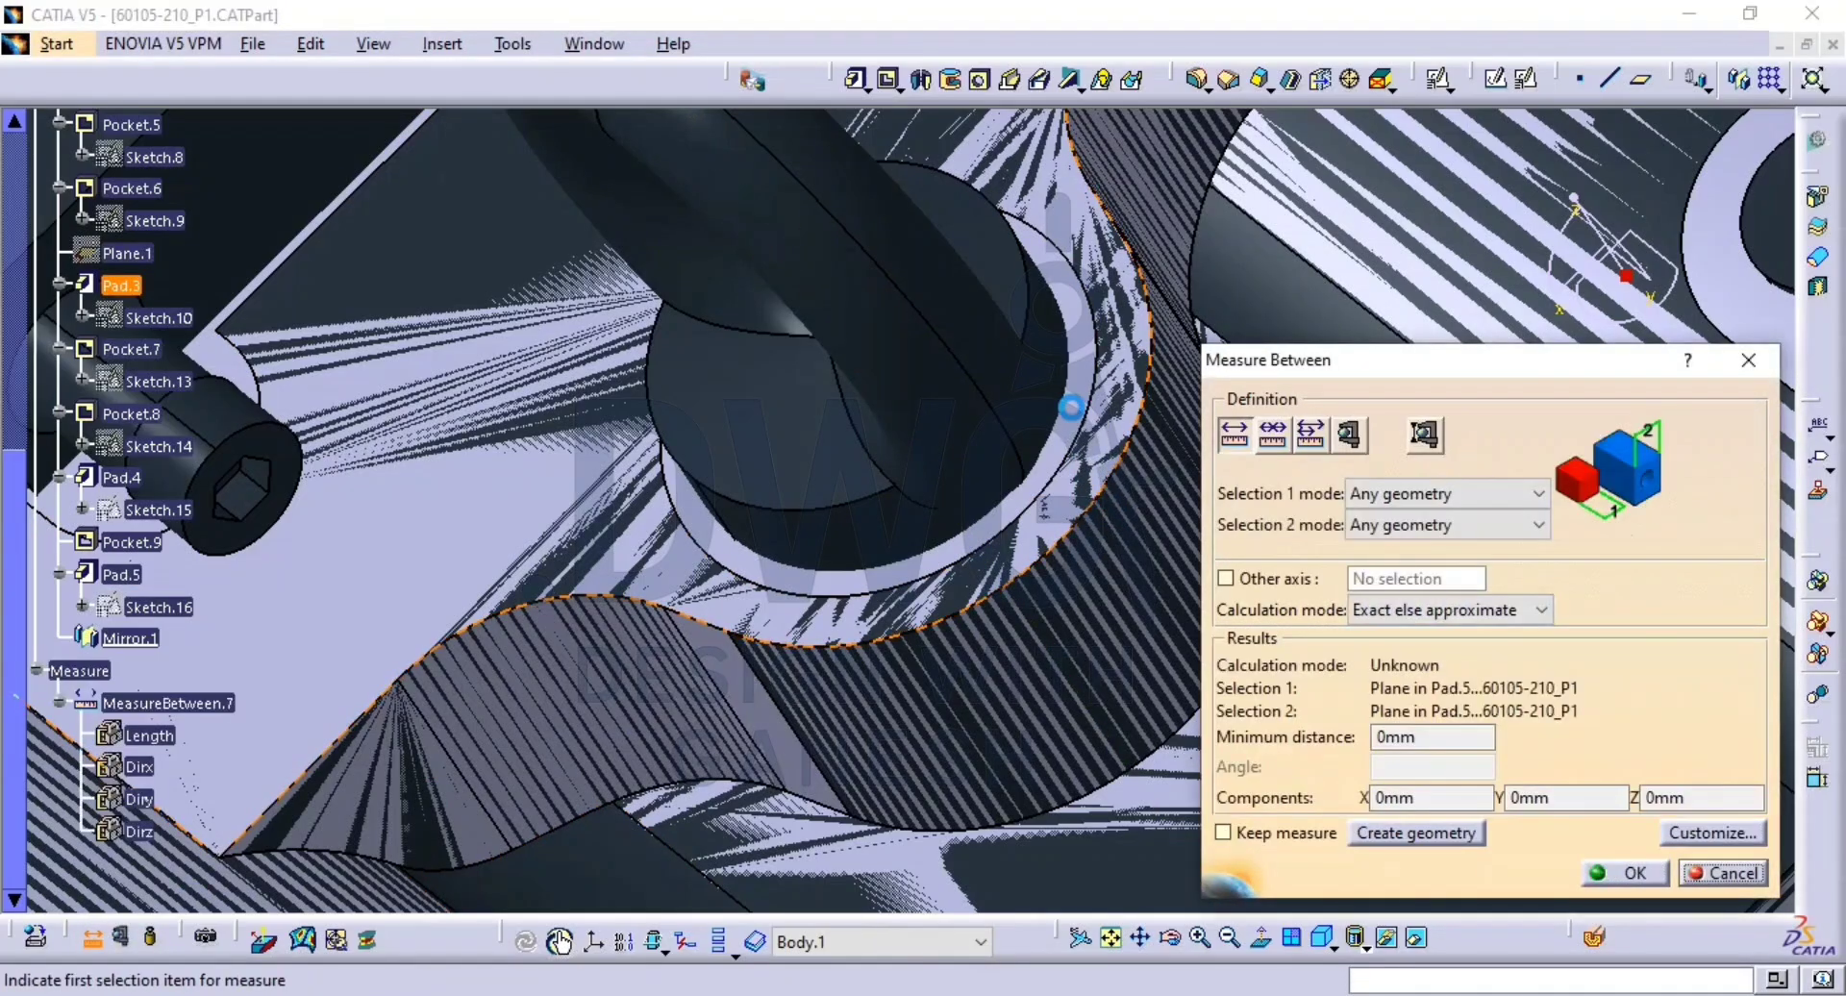
click(1709, 875)
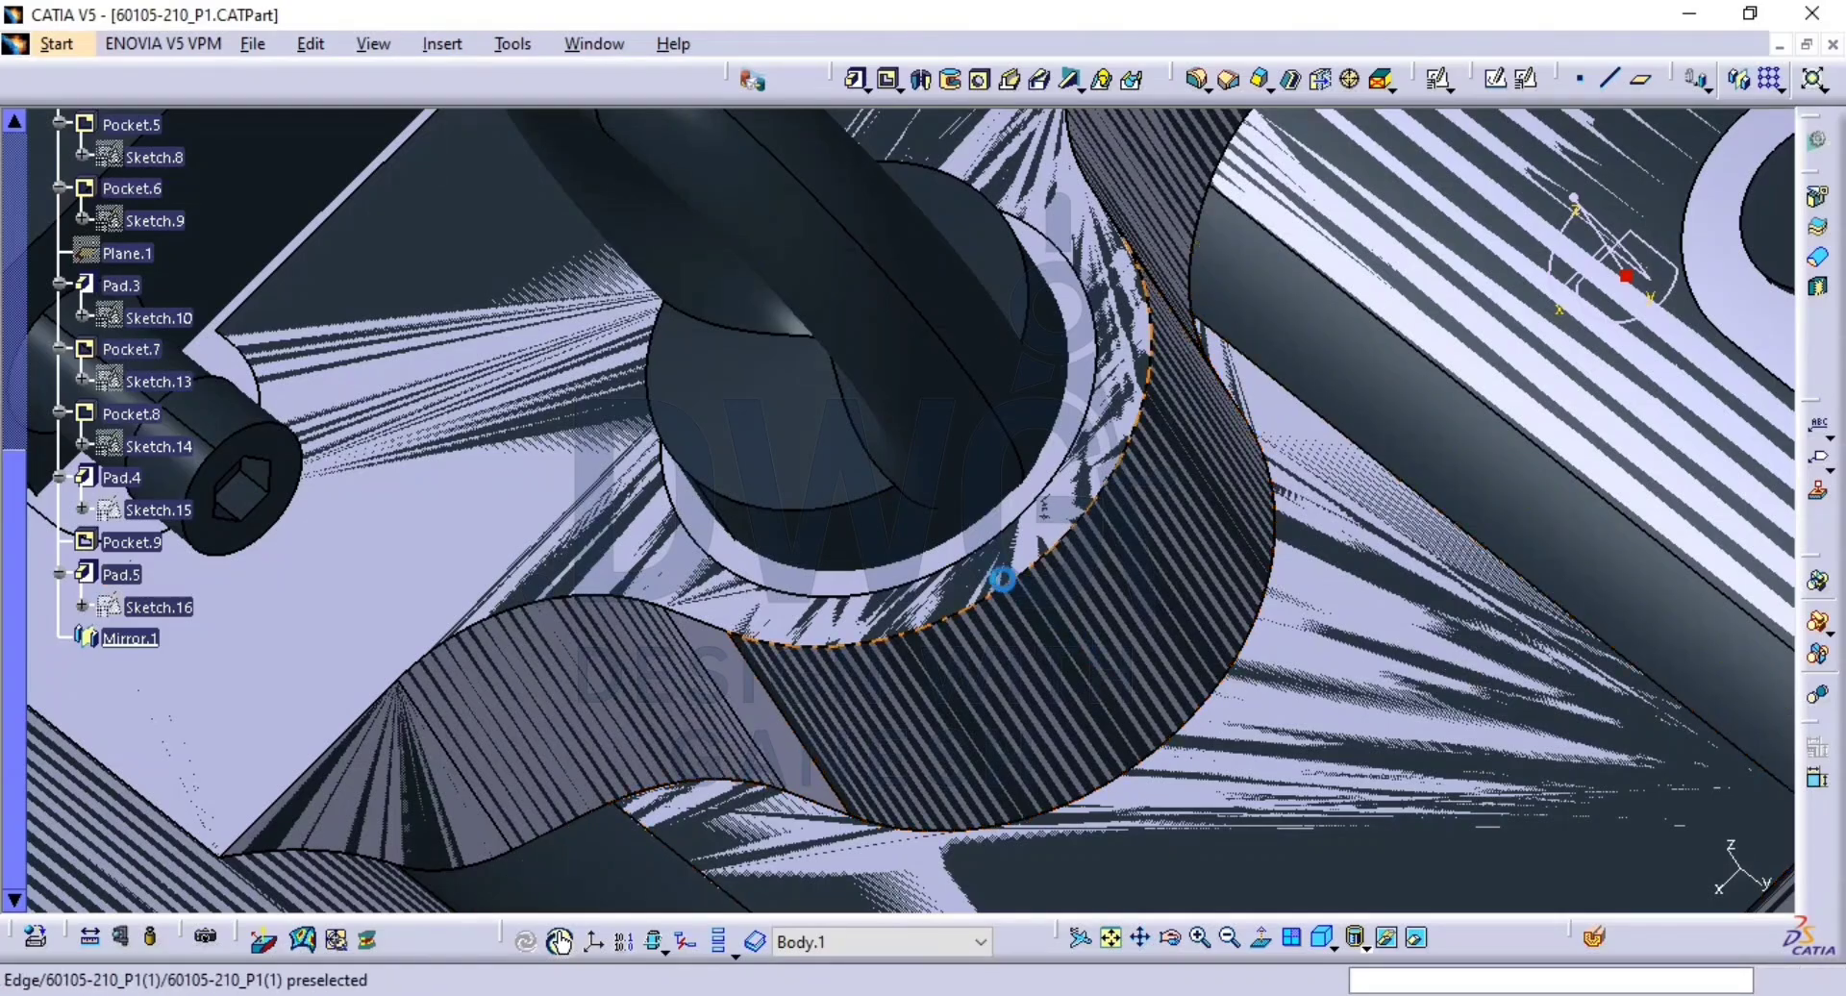
middle_drag(1001, 580, 1586, 389)
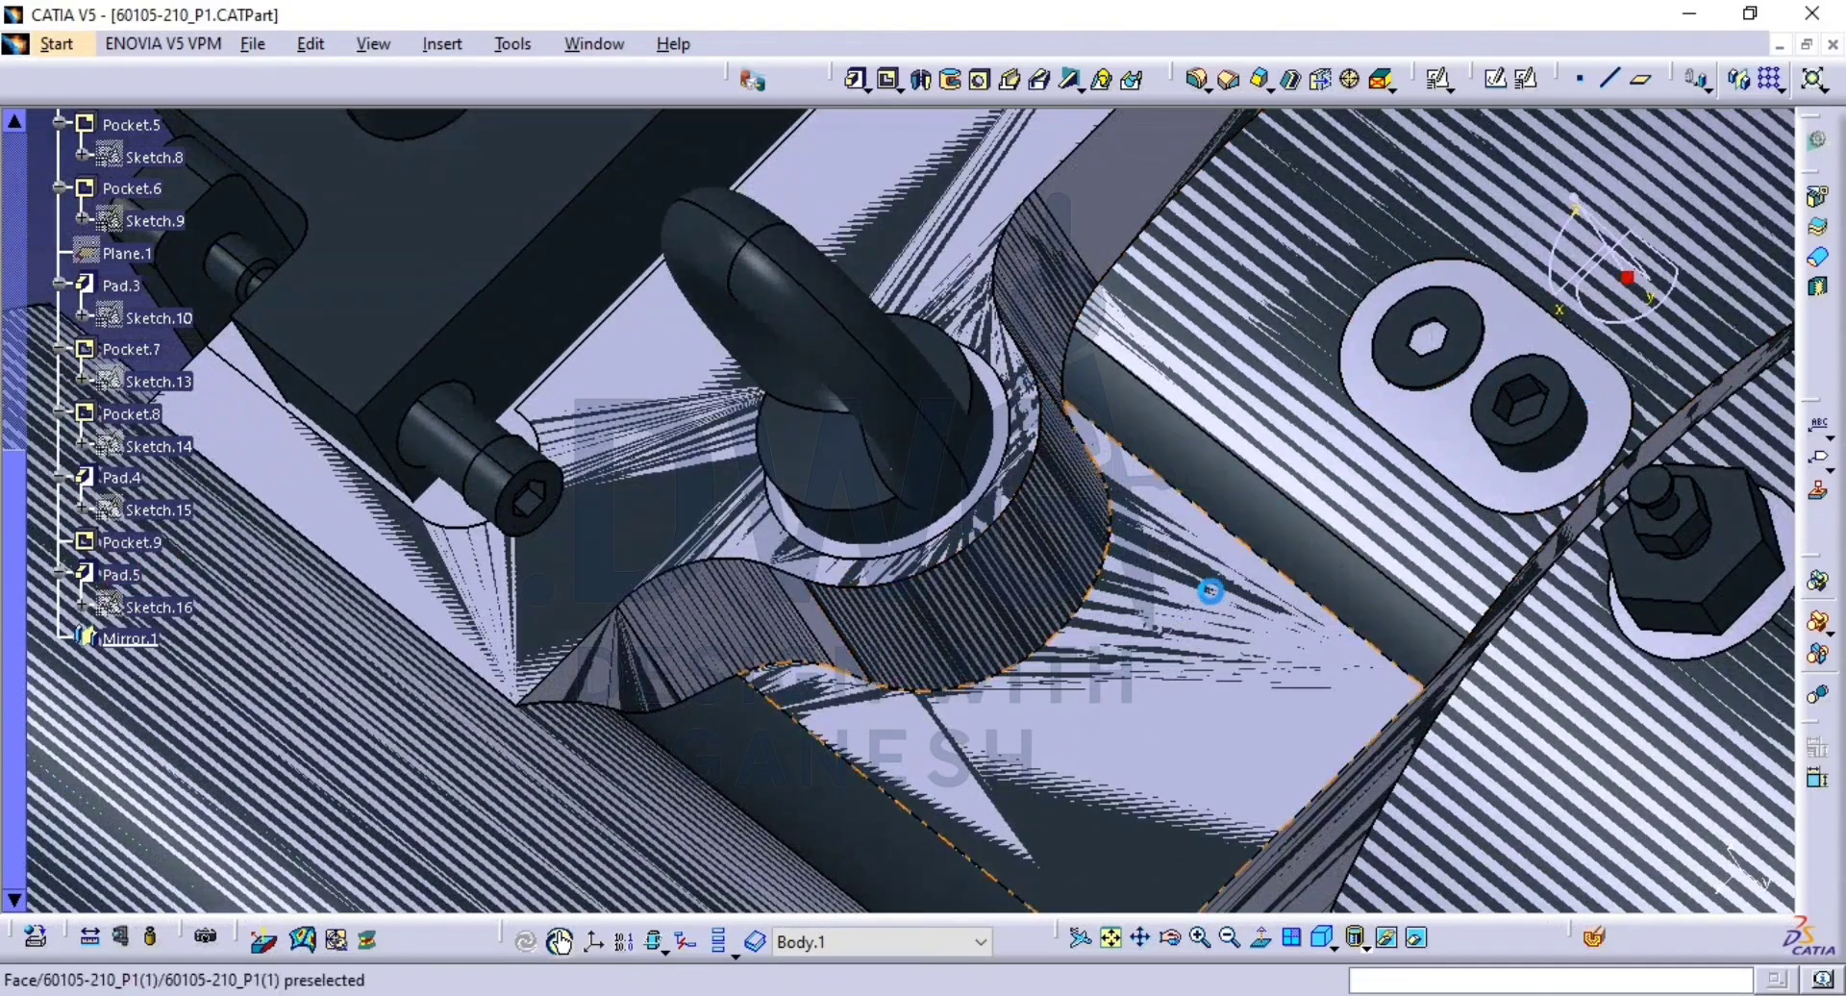
middle_drag(1210, 590, 605, 399)
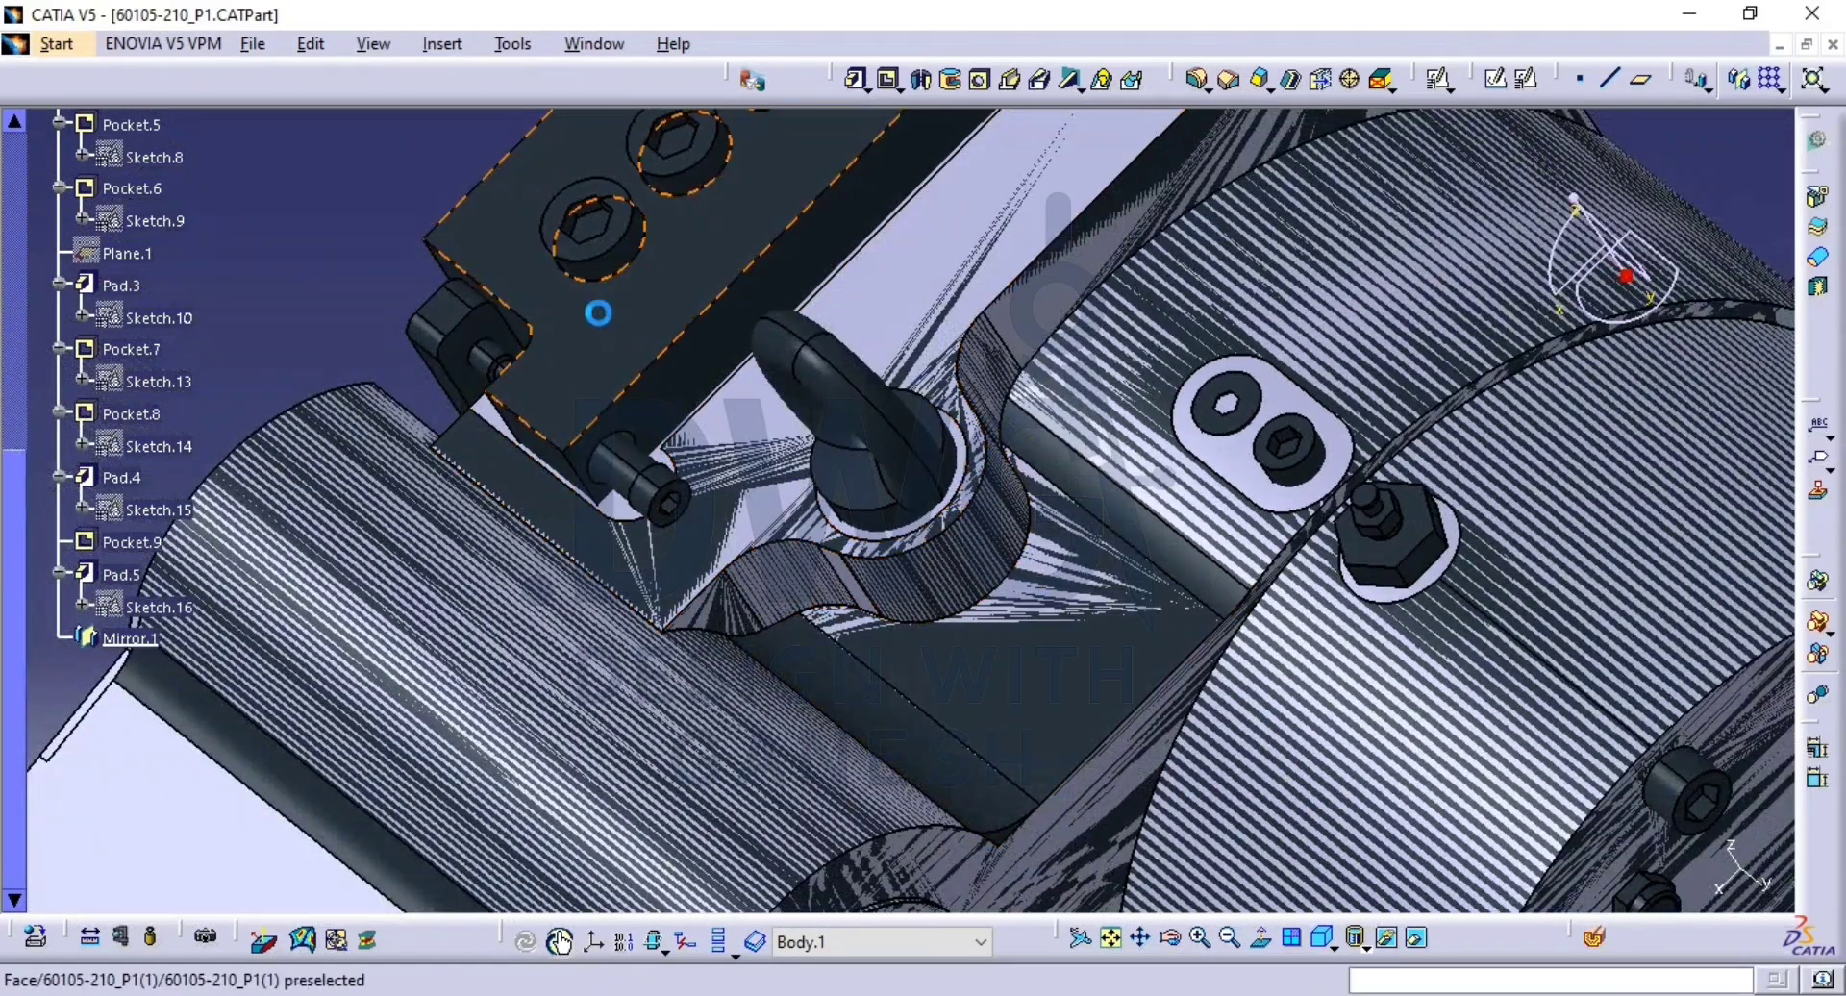
Hide the reference geometry and start a positioned sketch on the flat top face of the lifting-eye boss.
click(1385, 937)
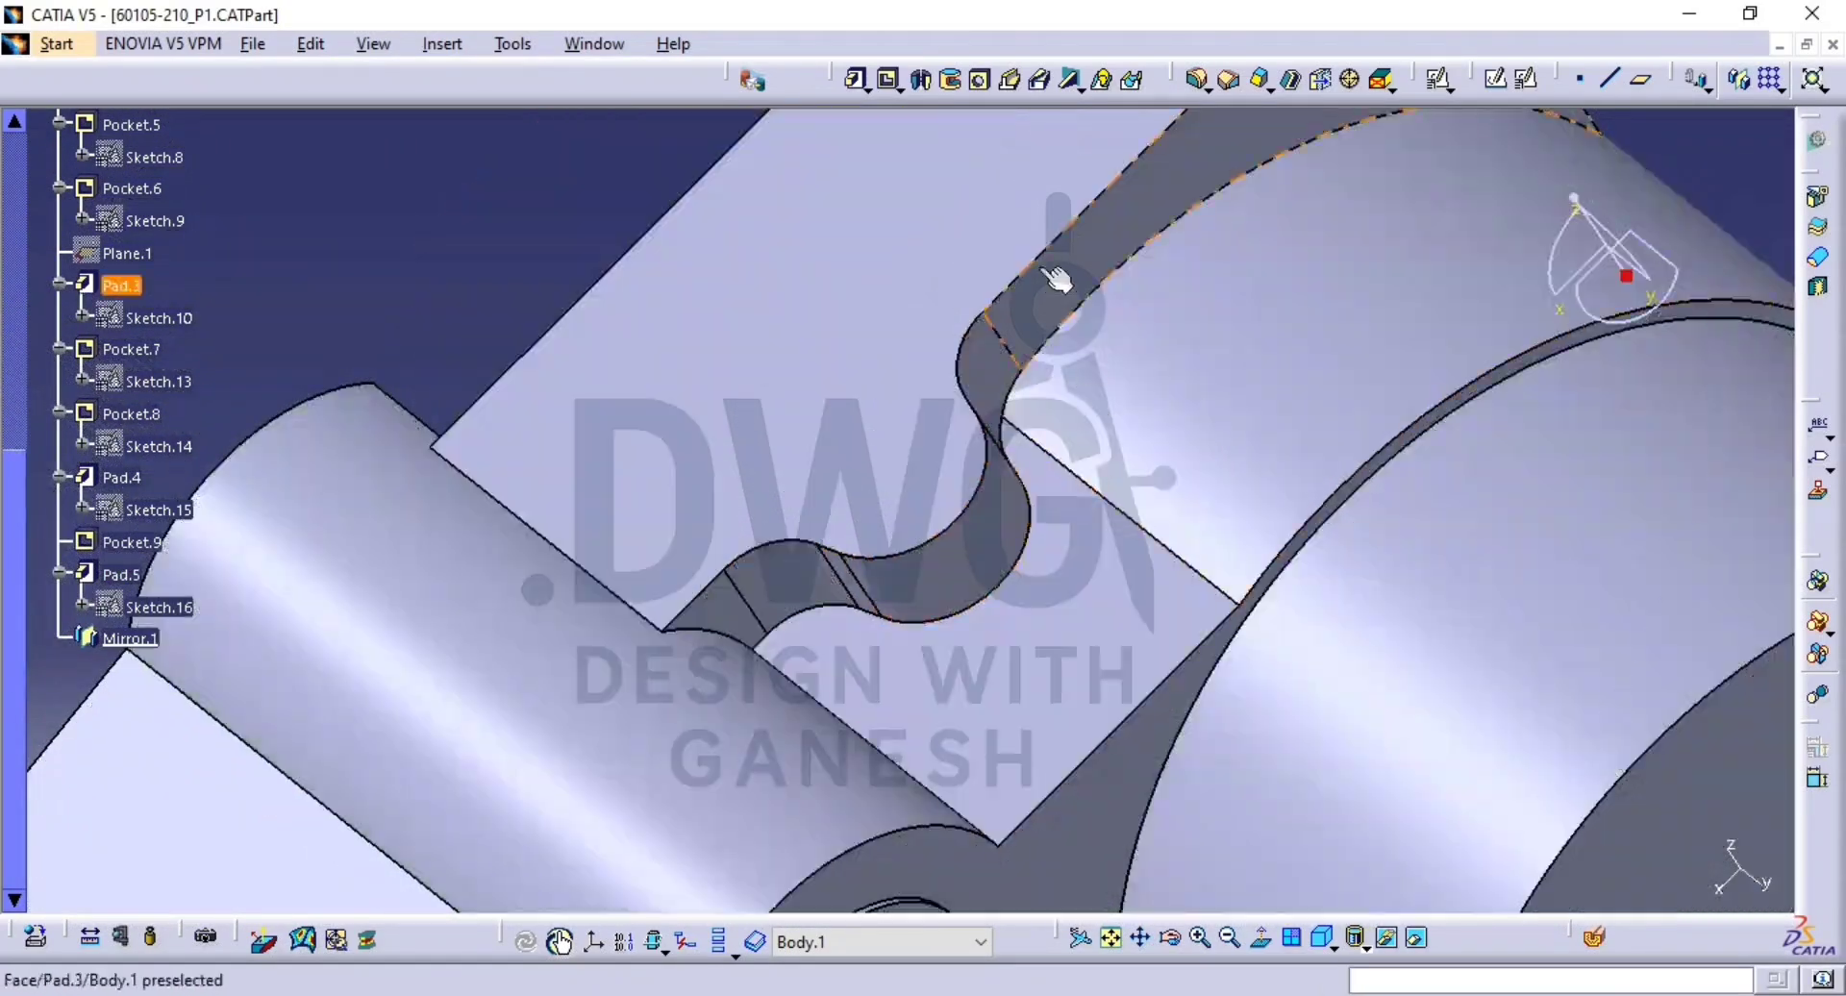
click(1526, 78)
click(833, 499)
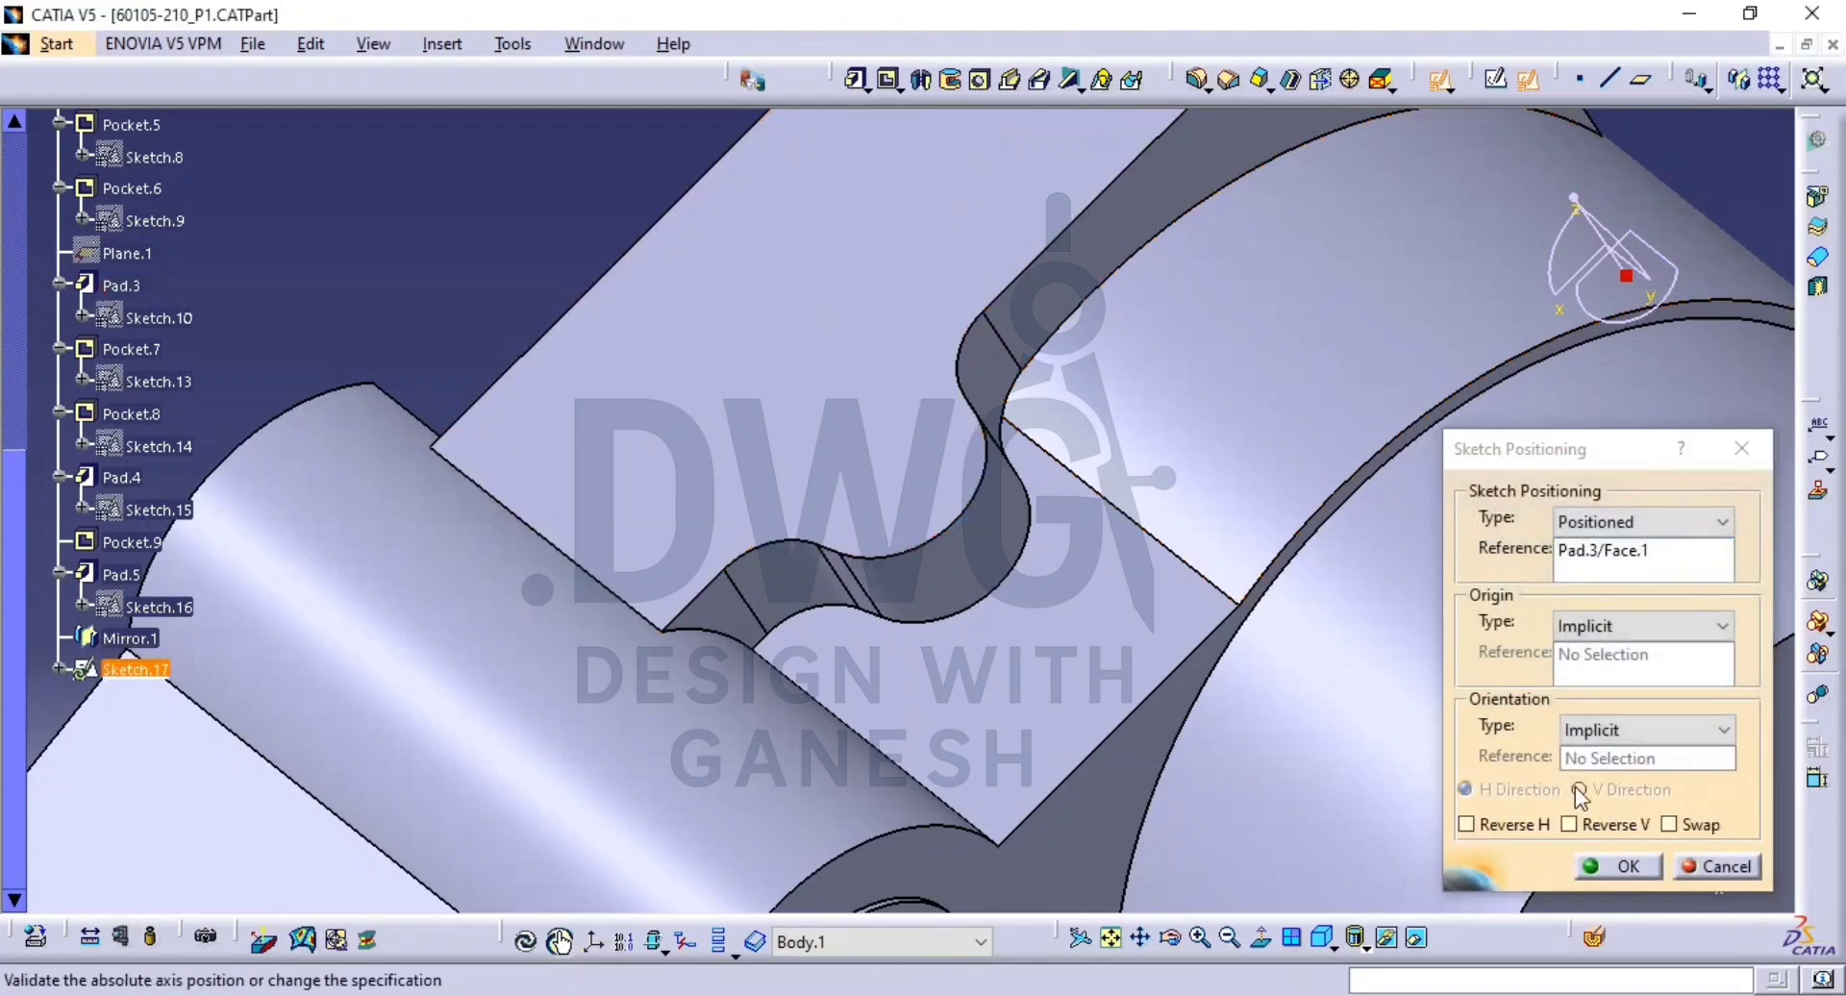
click(1618, 862)
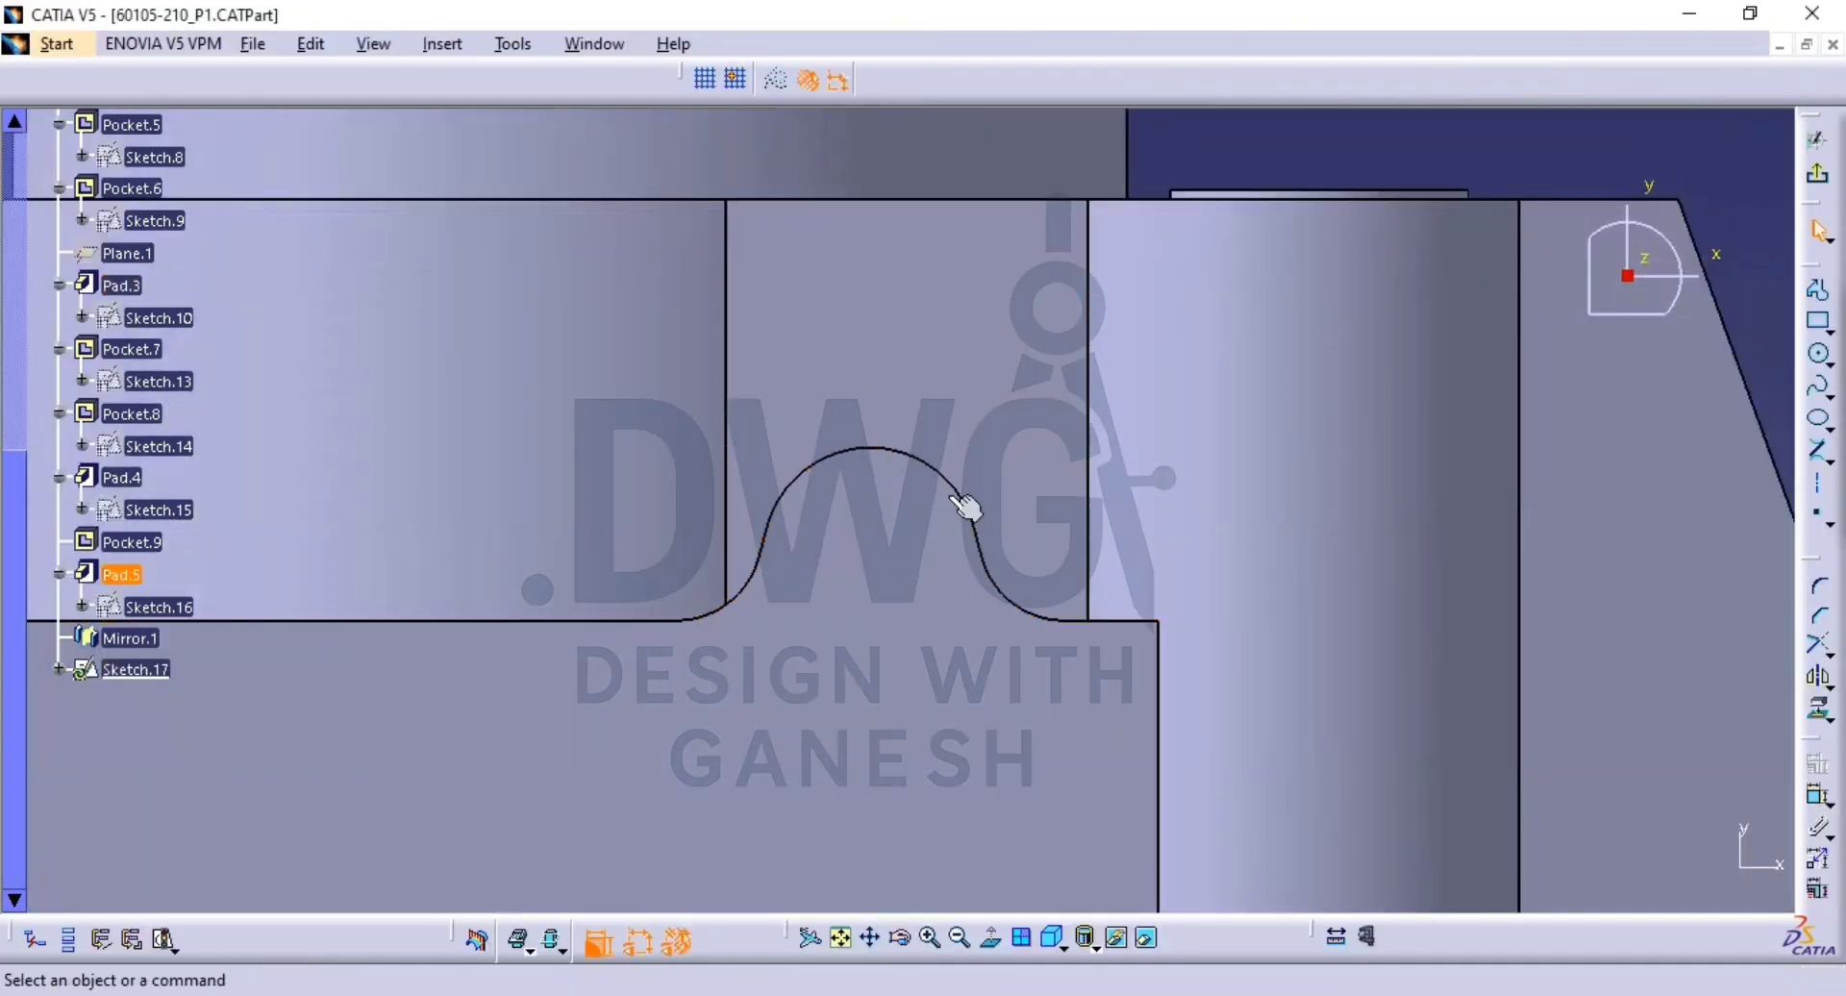
Sketch a circle inside the boss outline and make it concentric with the boss's outer arc.
click(1817, 358)
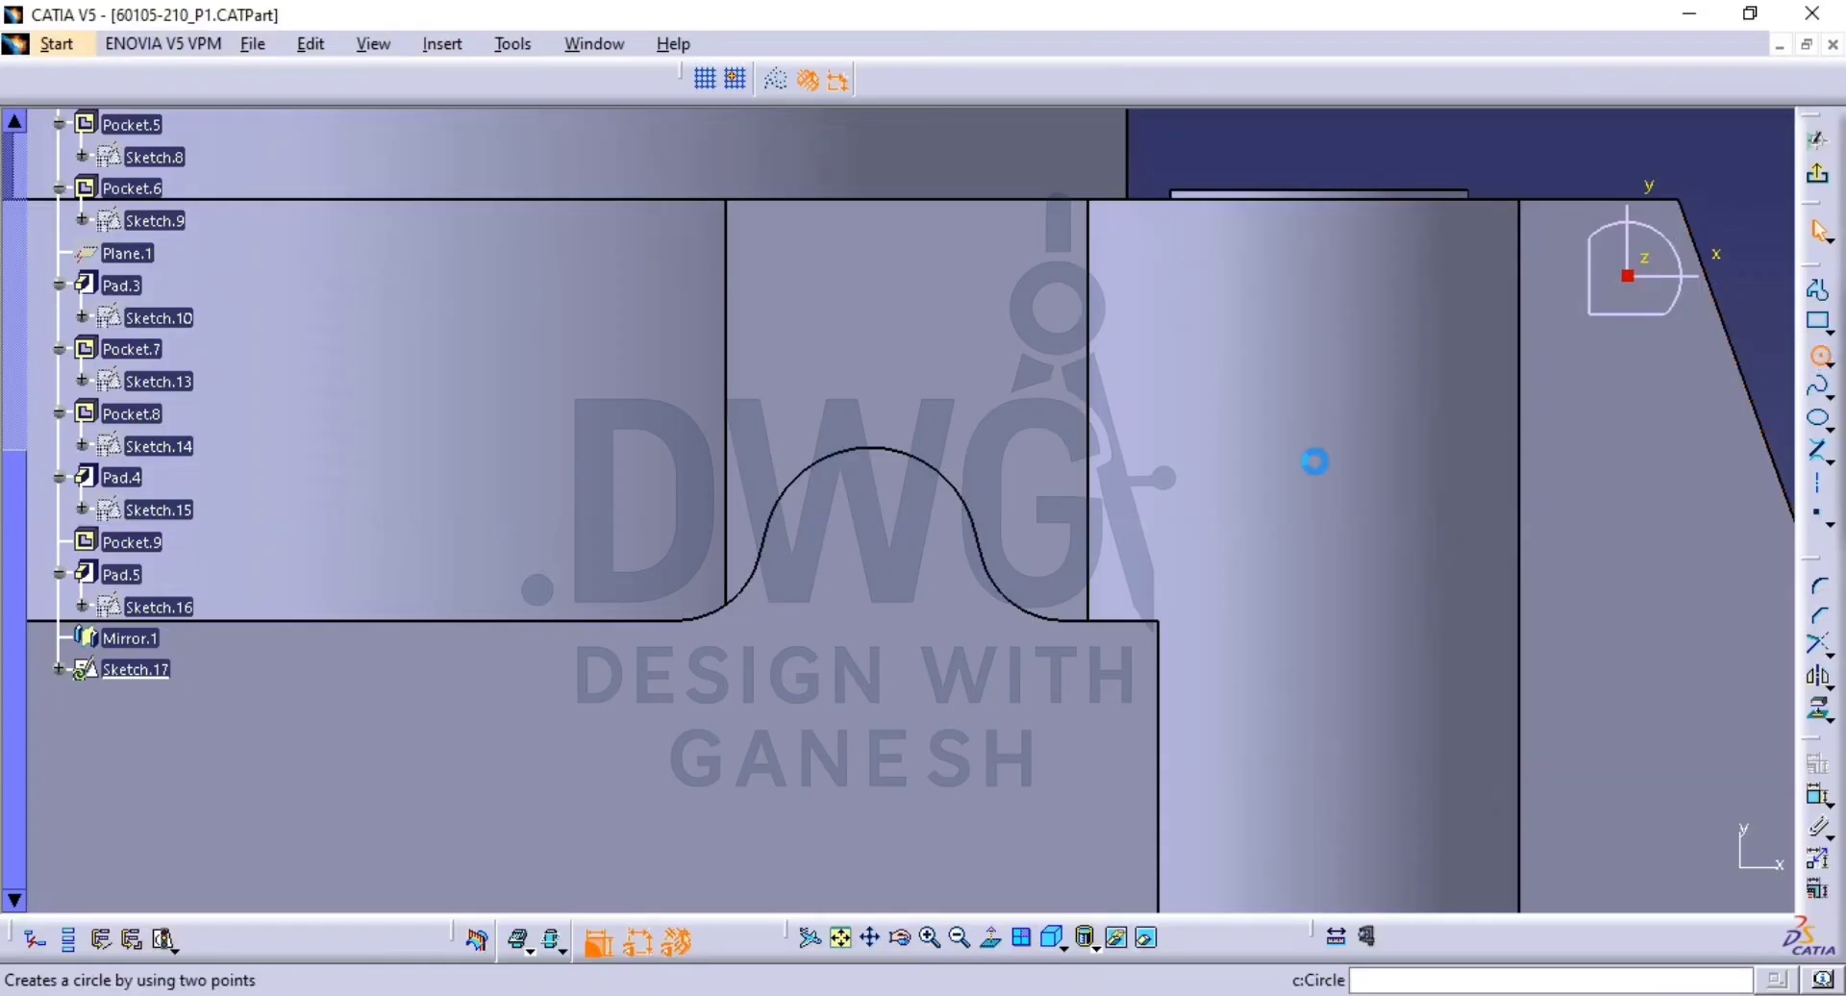
click(868, 563)
click(905, 525)
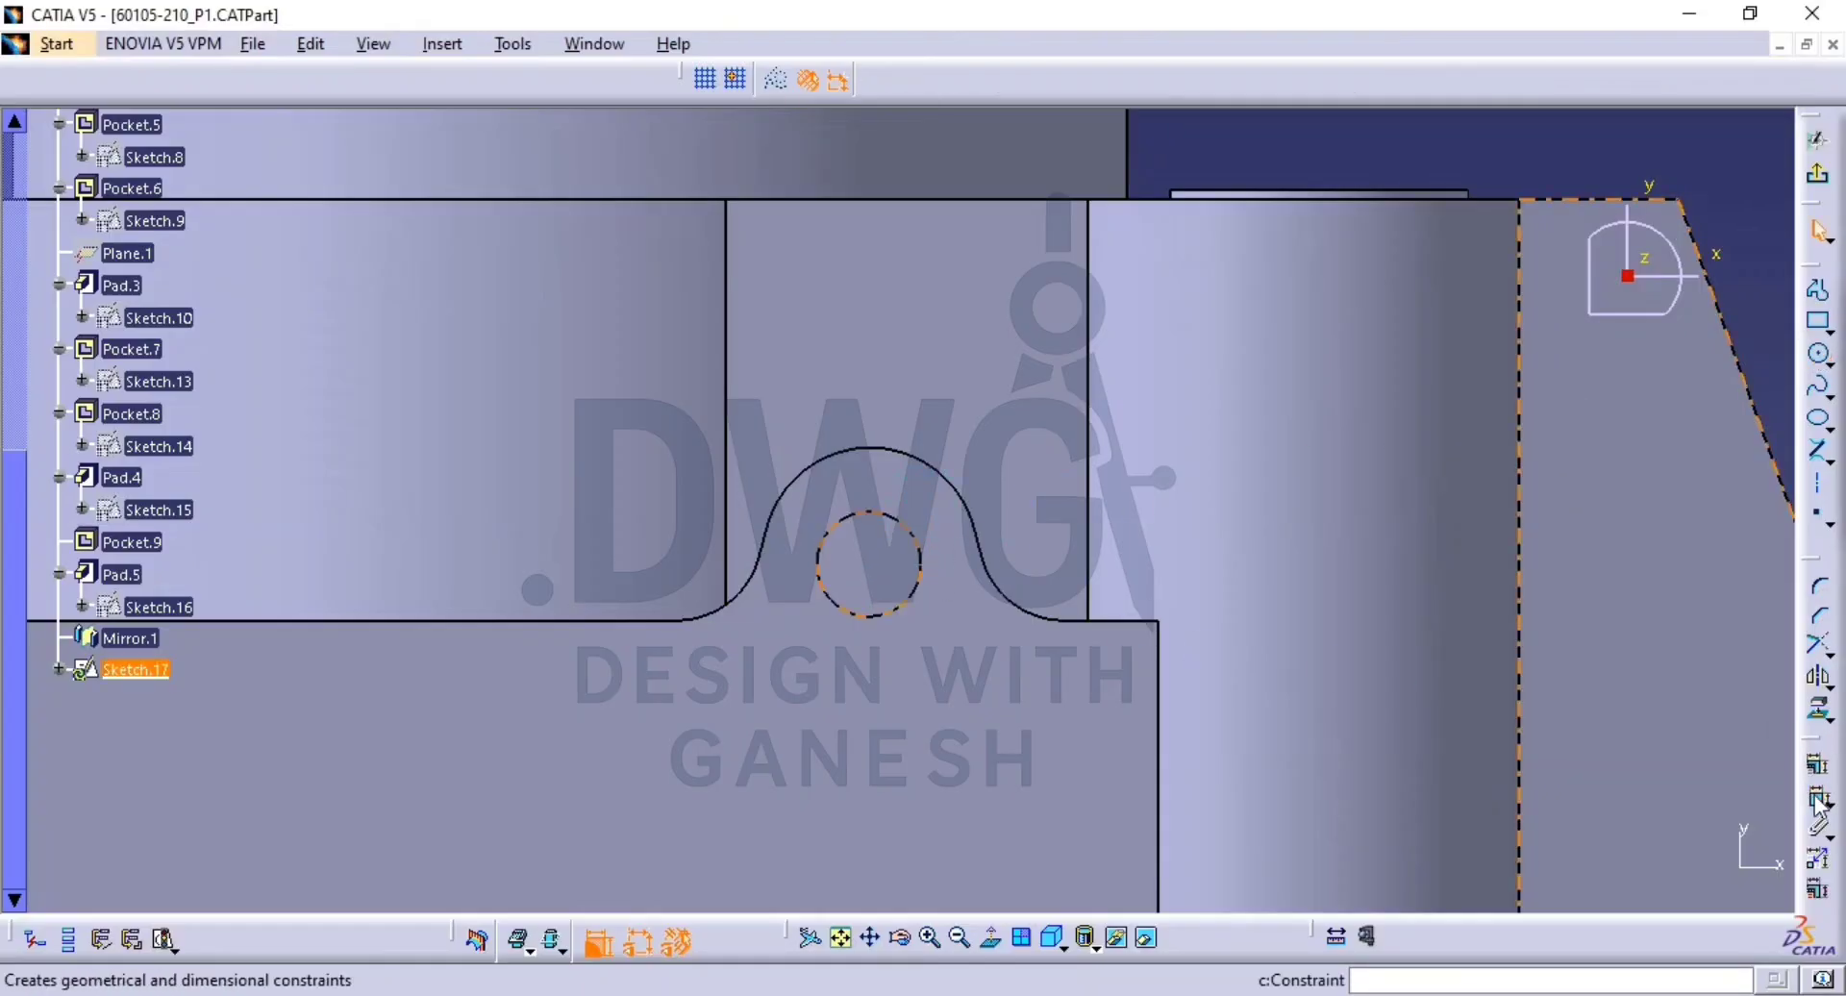
right_click(915, 414)
click(1055, 646)
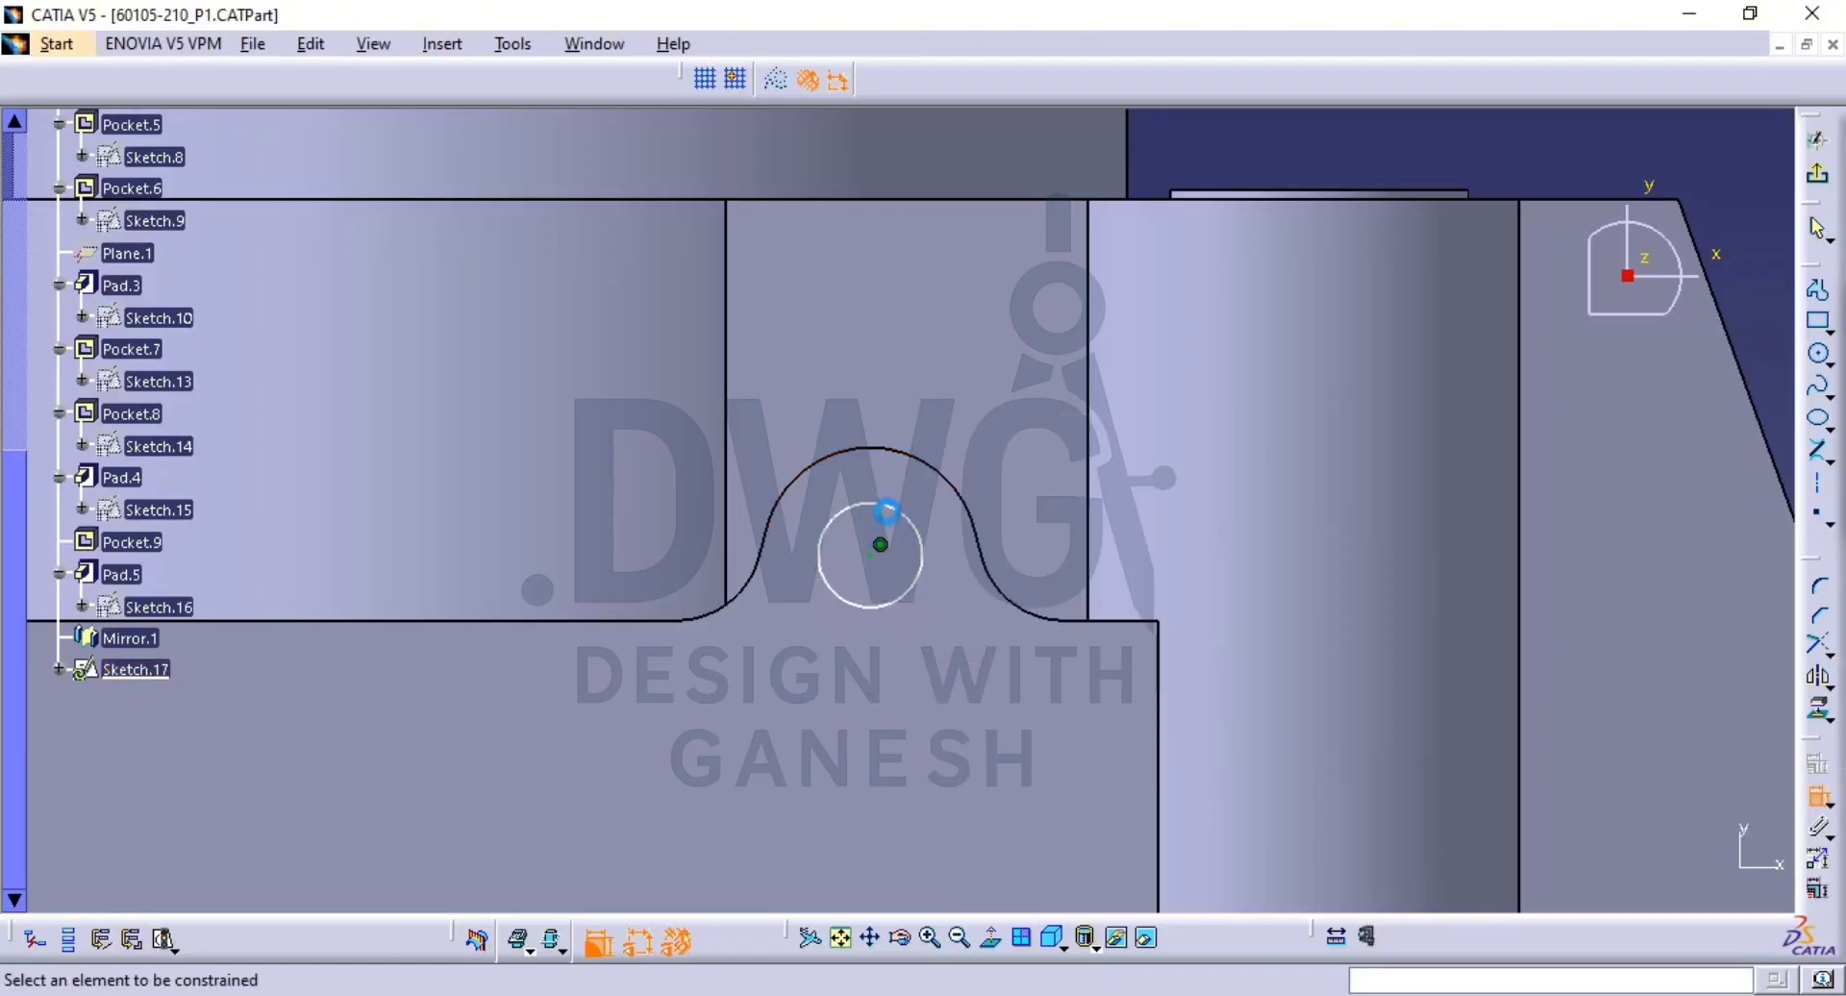
Dimension the circle's diameter, set it to 25 mm, and exit the sketch.
click(1010, 394)
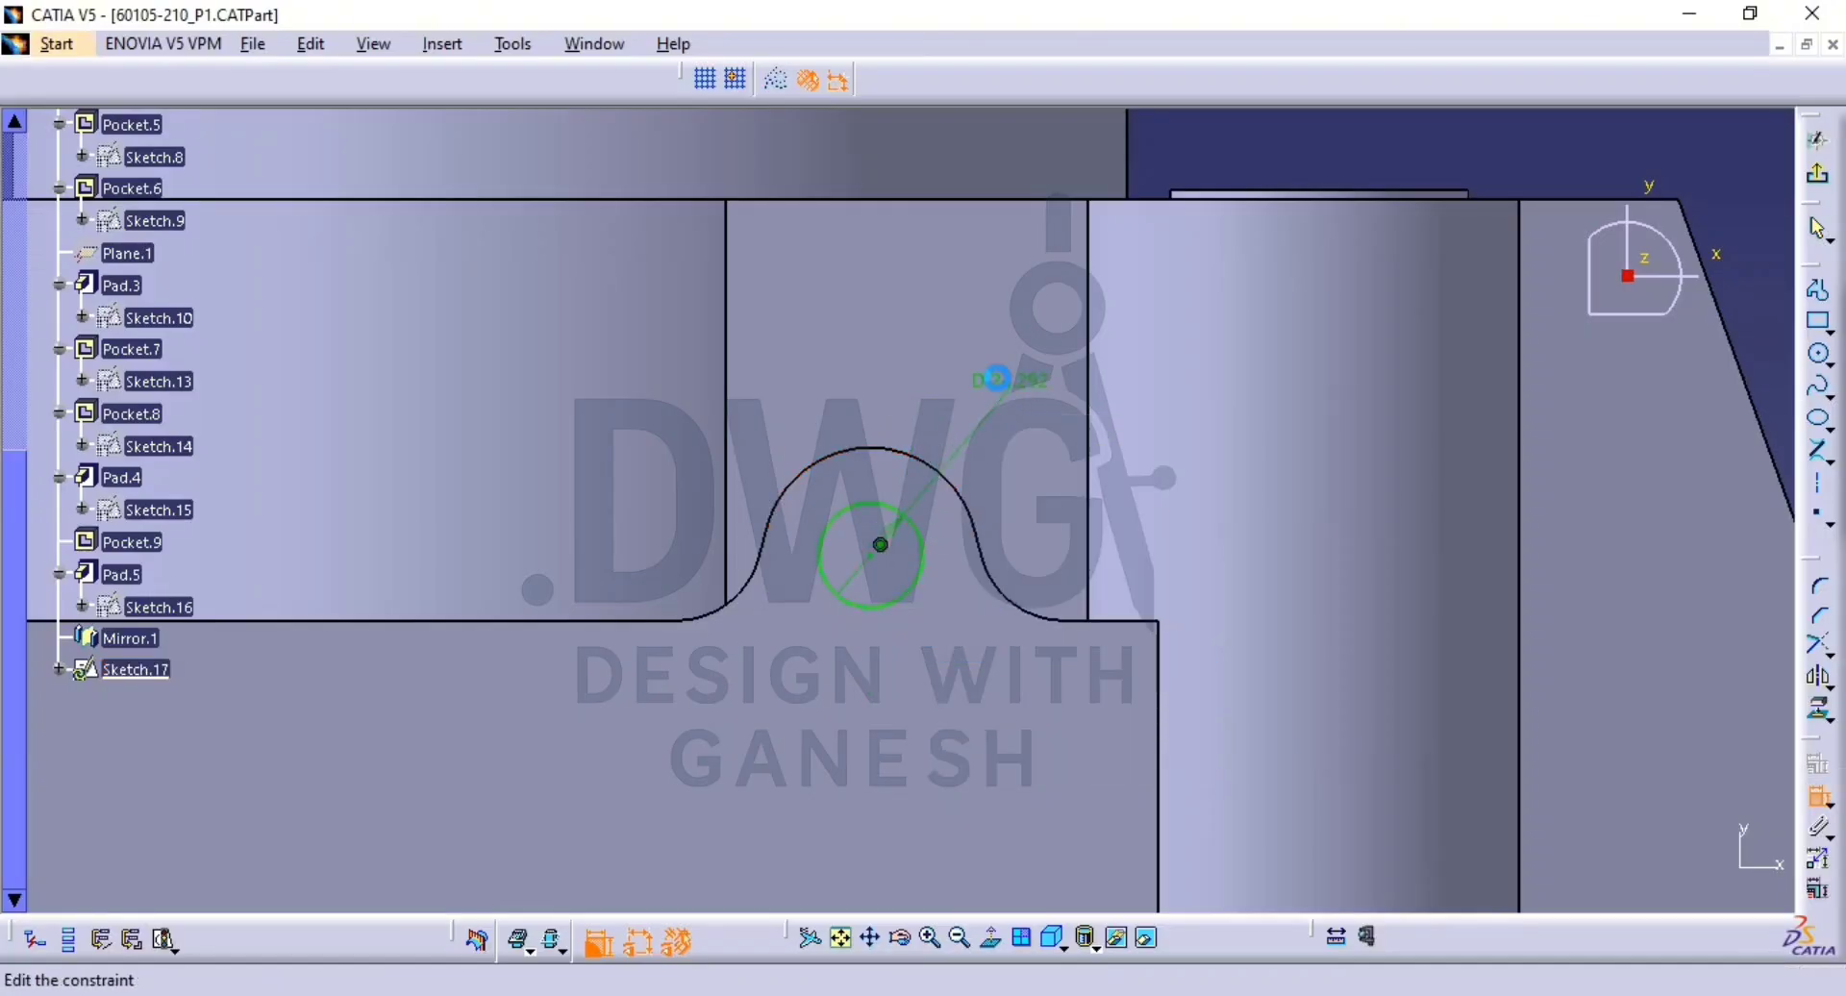
double_click(1009, 384)
text(25)
key(Return)
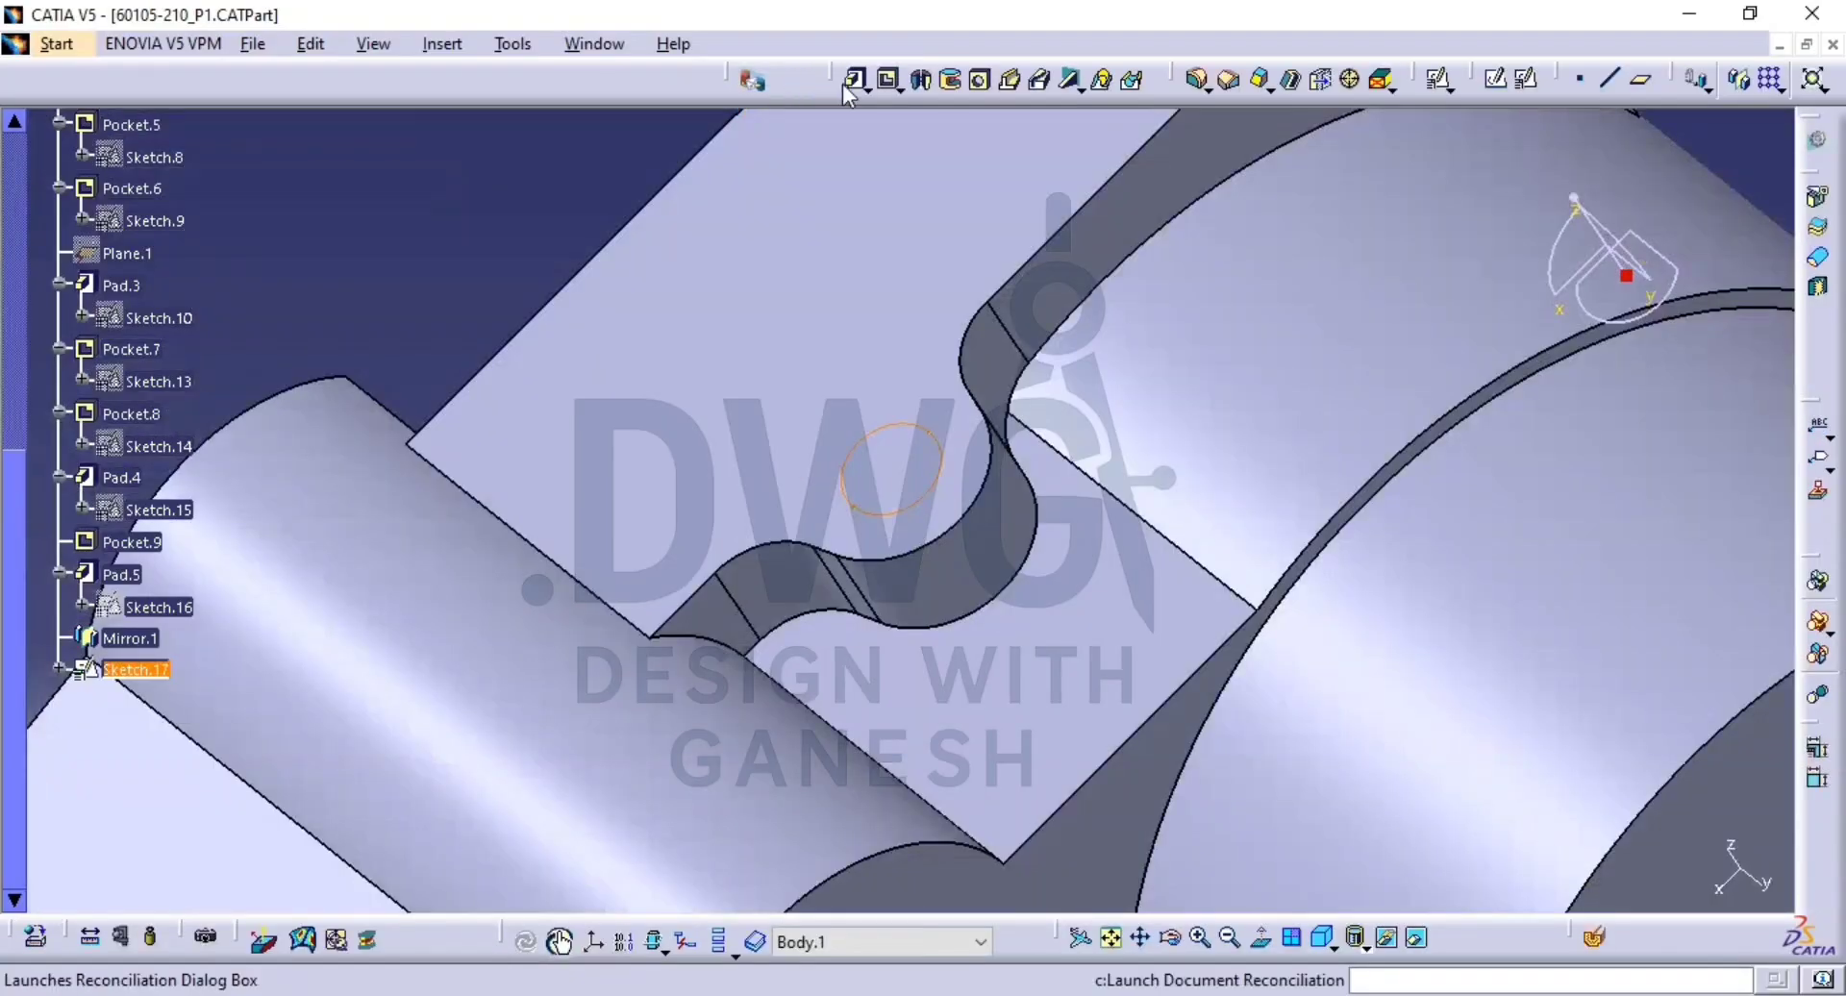
Cut the 25 mm circle through the boss and body as a pocket with the Up to last limit.
click(888, 81)
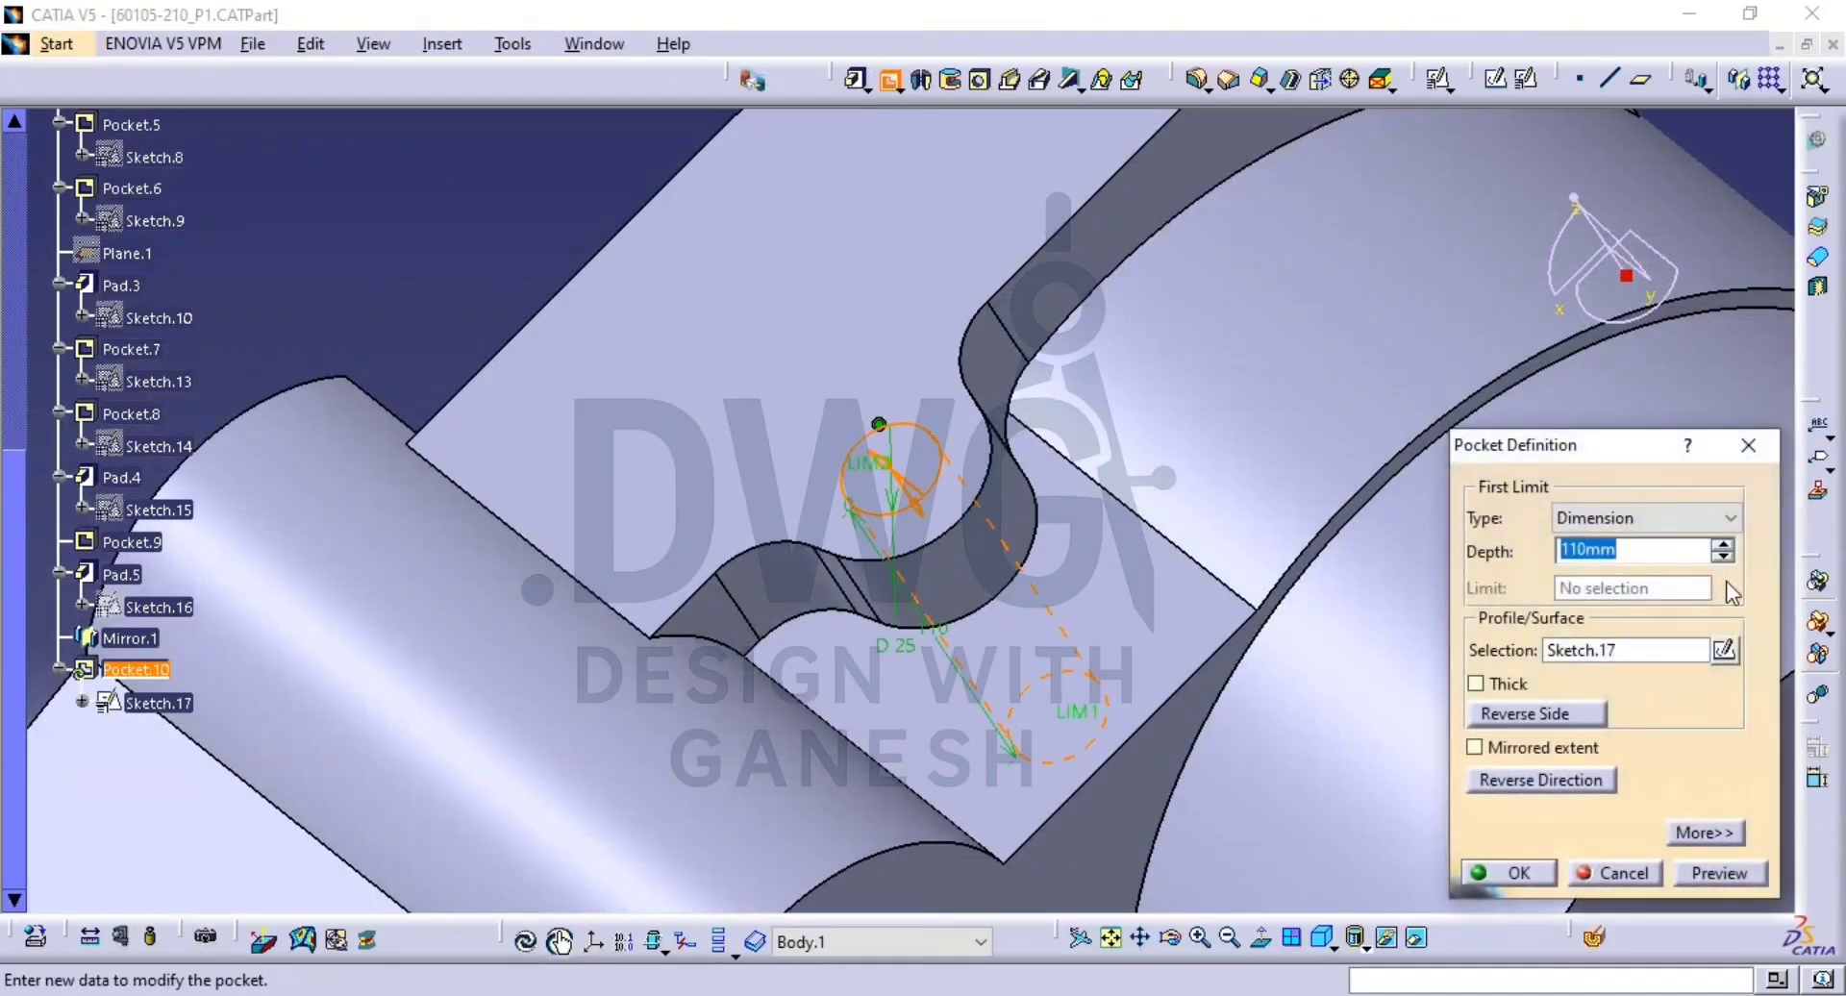
click(1698, 526)
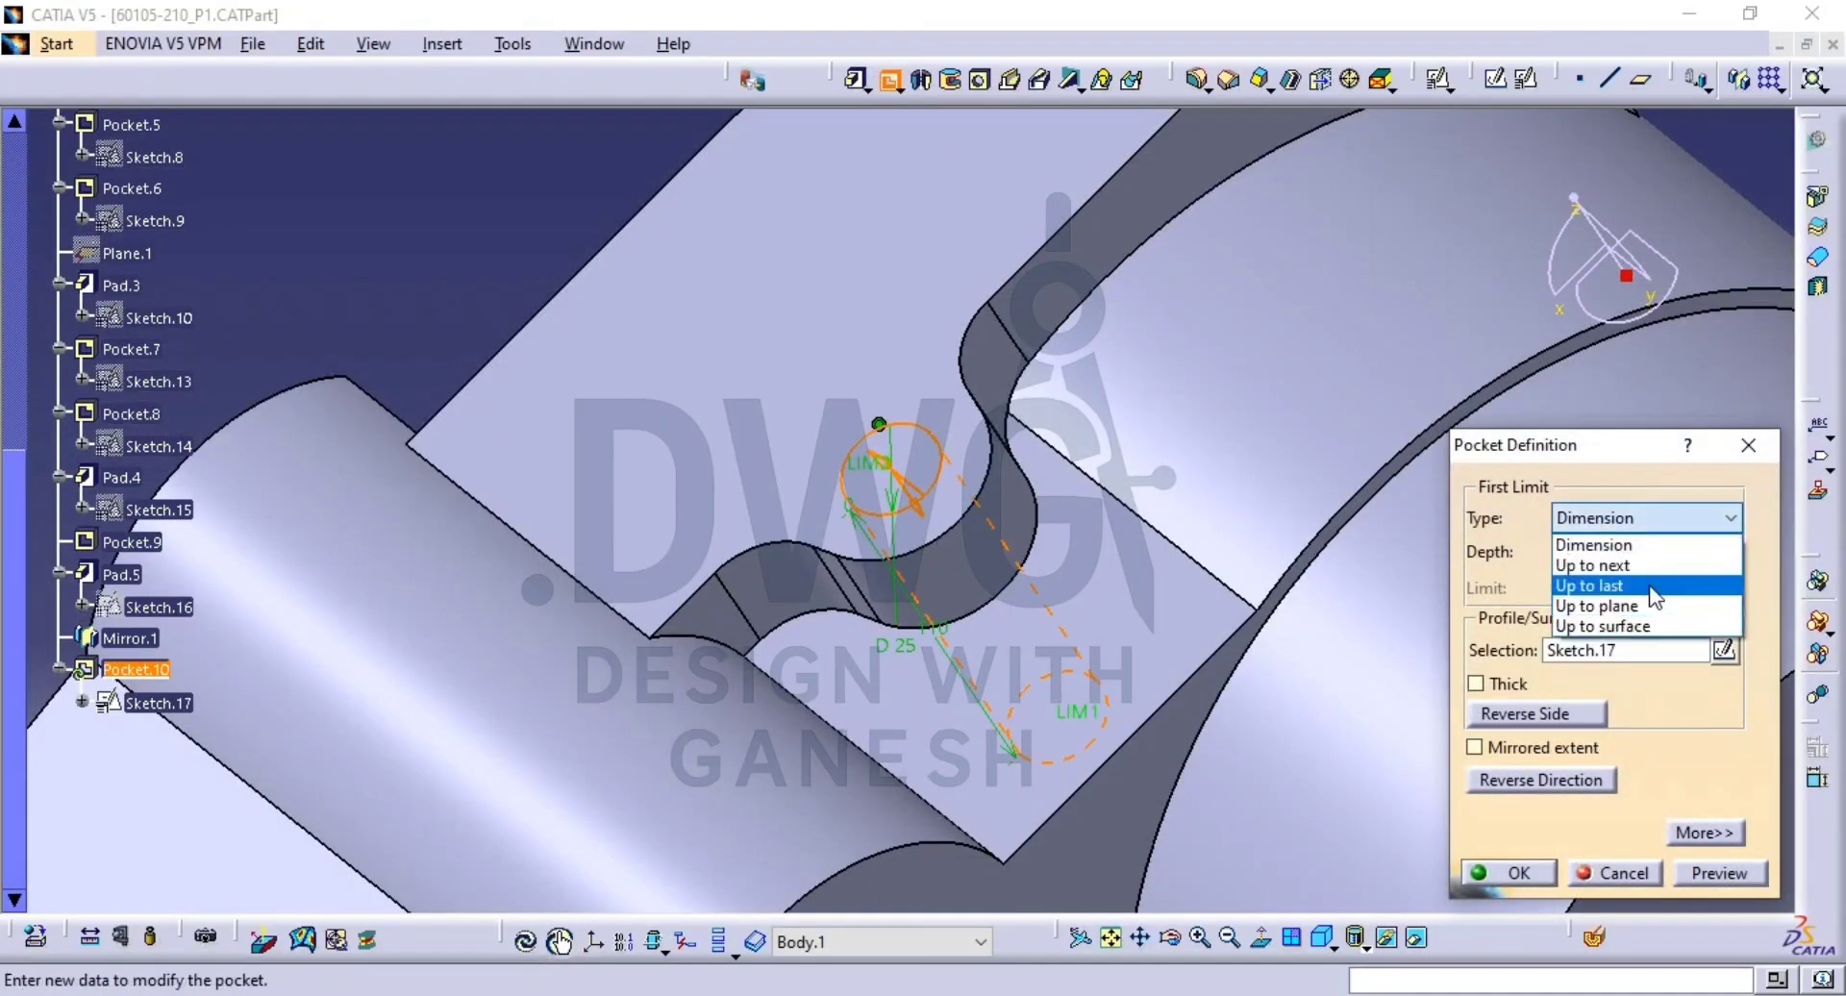
click(1647, 584)
click(1719, 873)
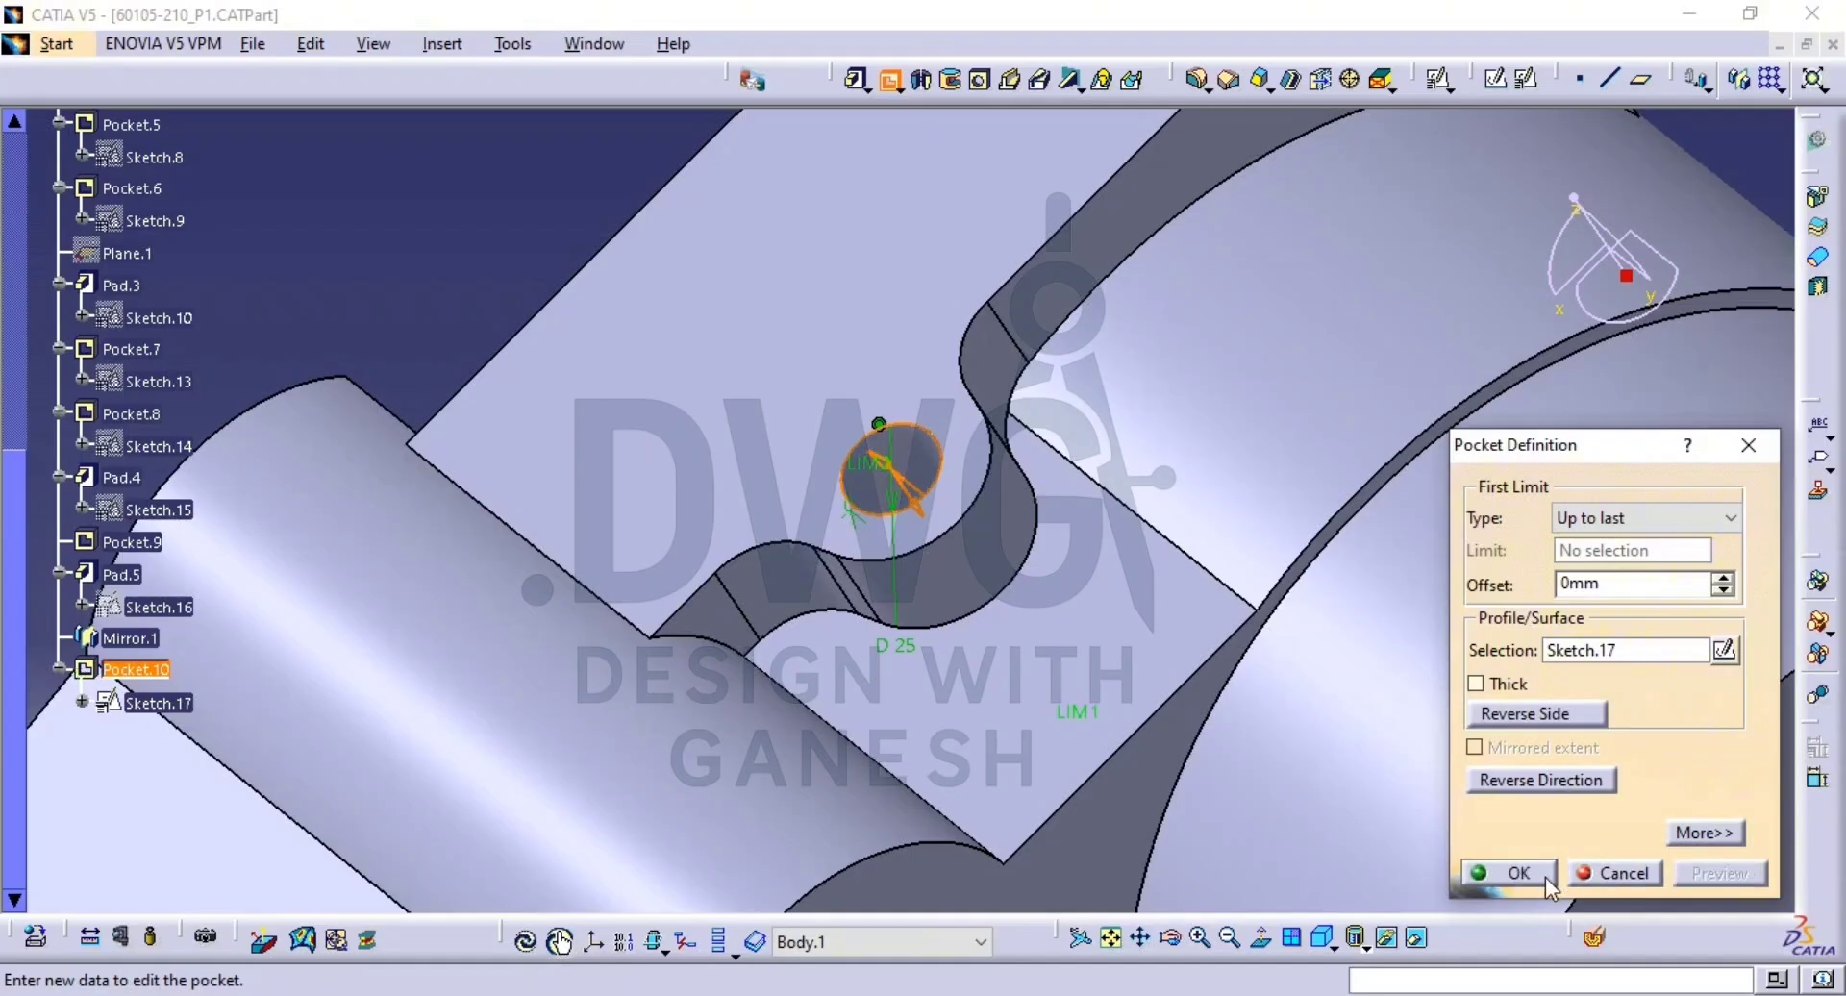
click(1509, 873)
middle_drag(1127, 495, 685, 289)
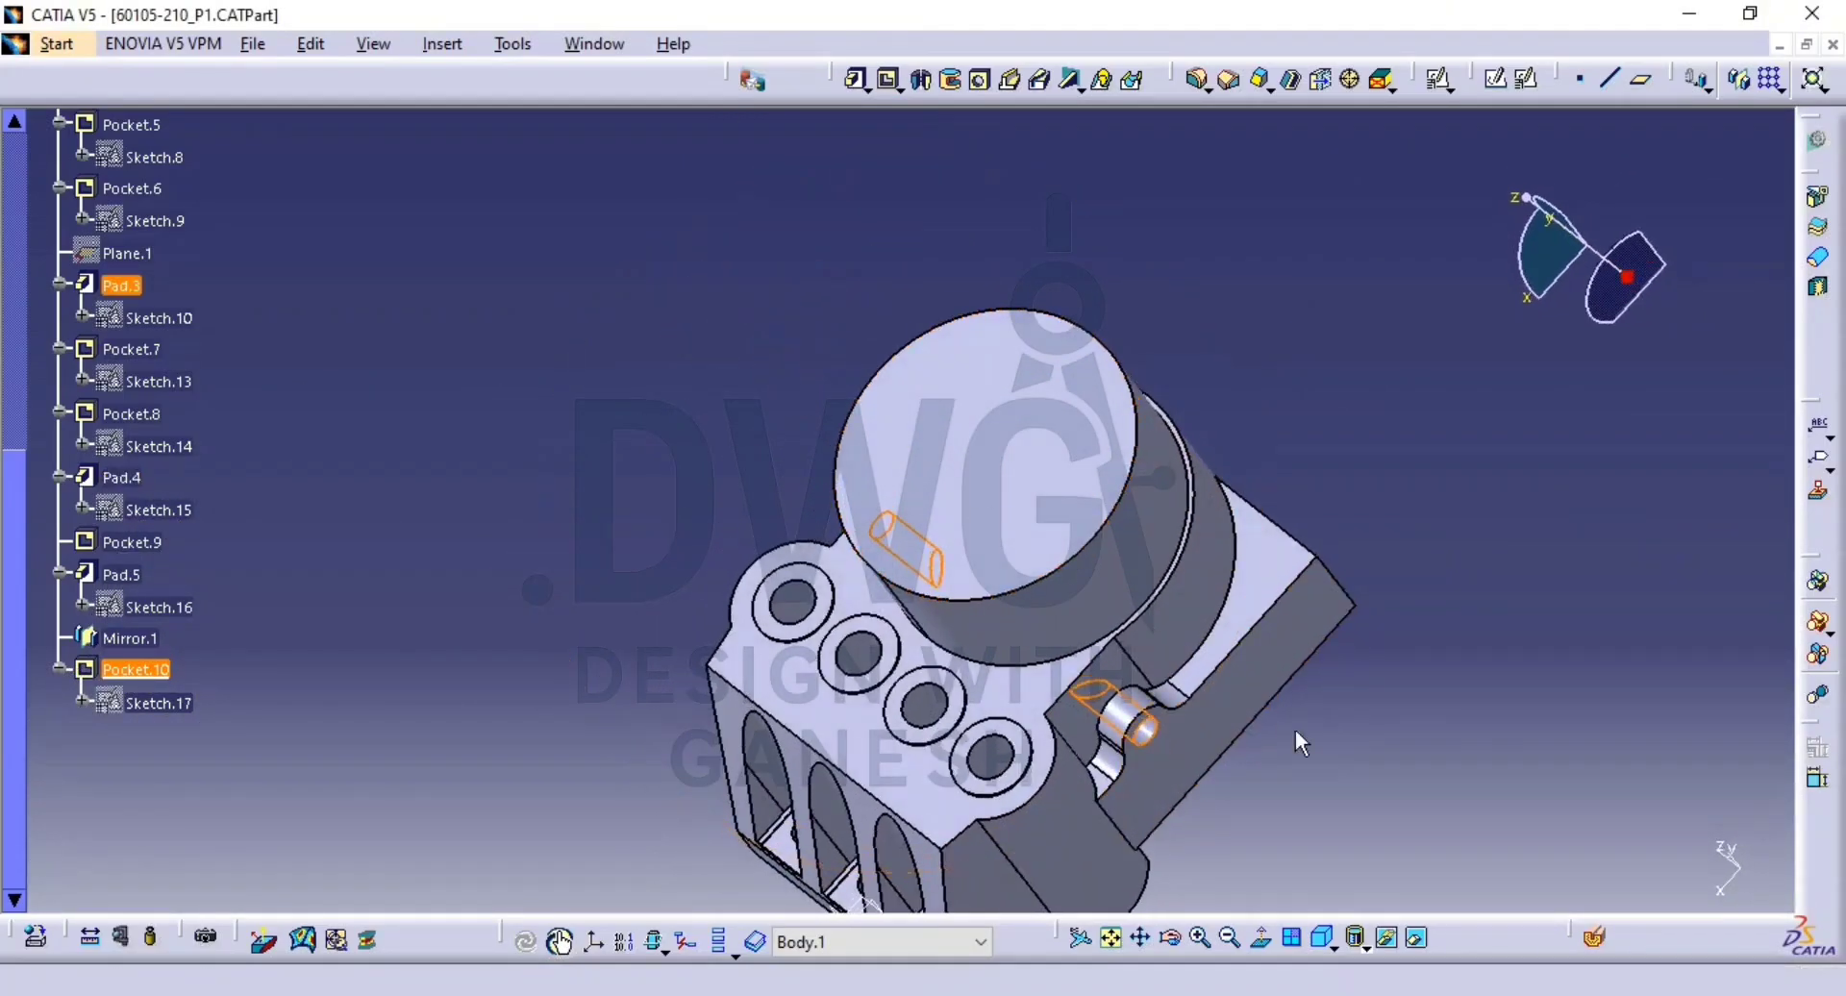
Show the hidden reference part 60105-210_P1 overlaid on the modelled body.
click(1382, 771)
middle_drag(1123, 721, 1267, 667)
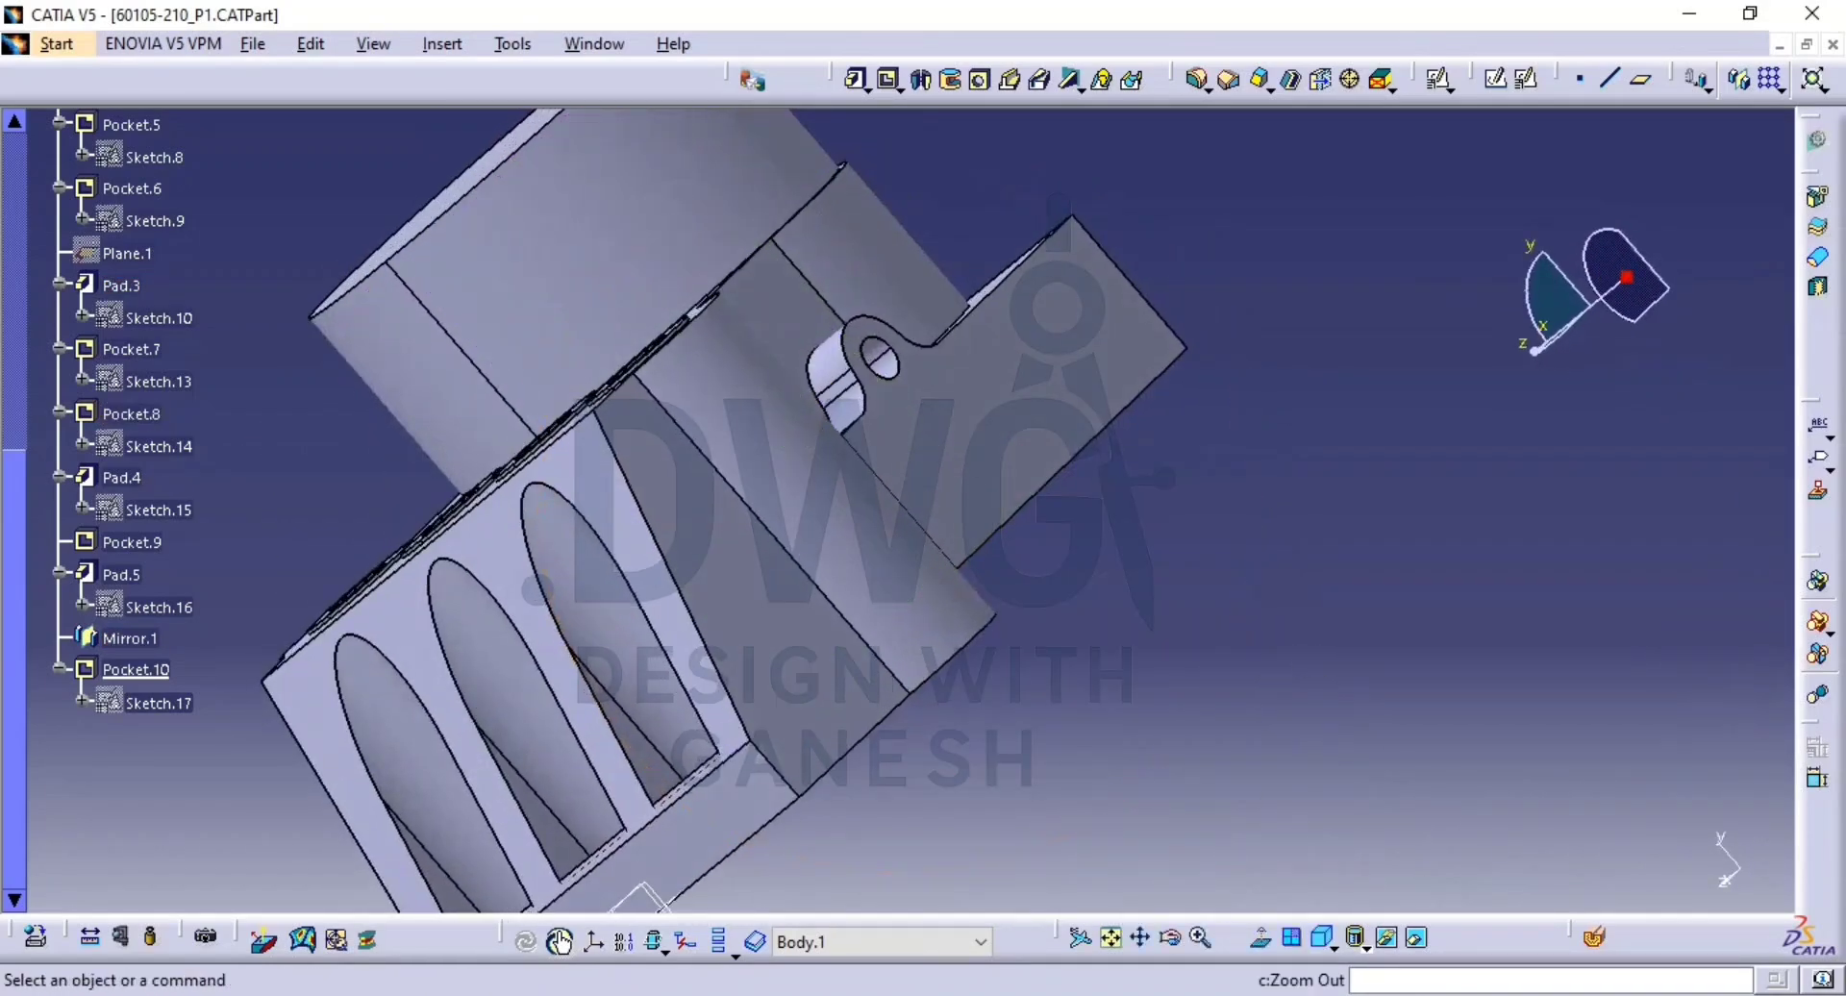
click(1324, 939)
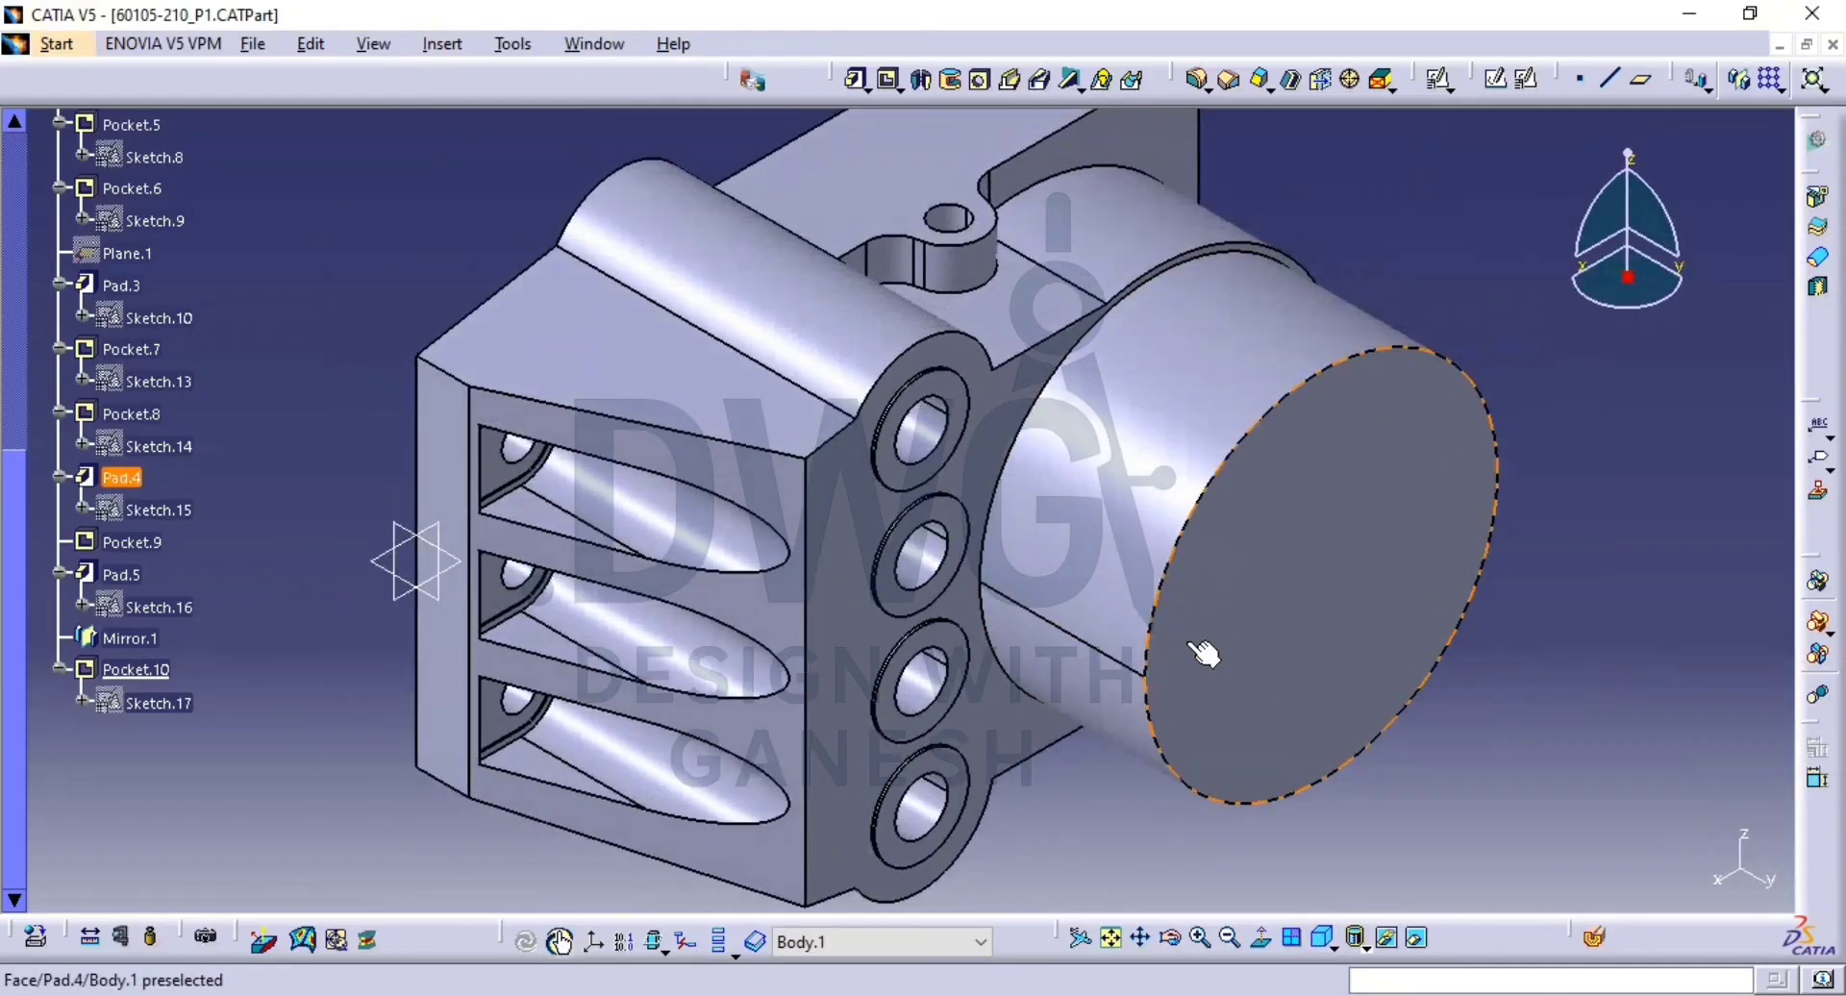
middle_drag(1202, 654, 661, 596)
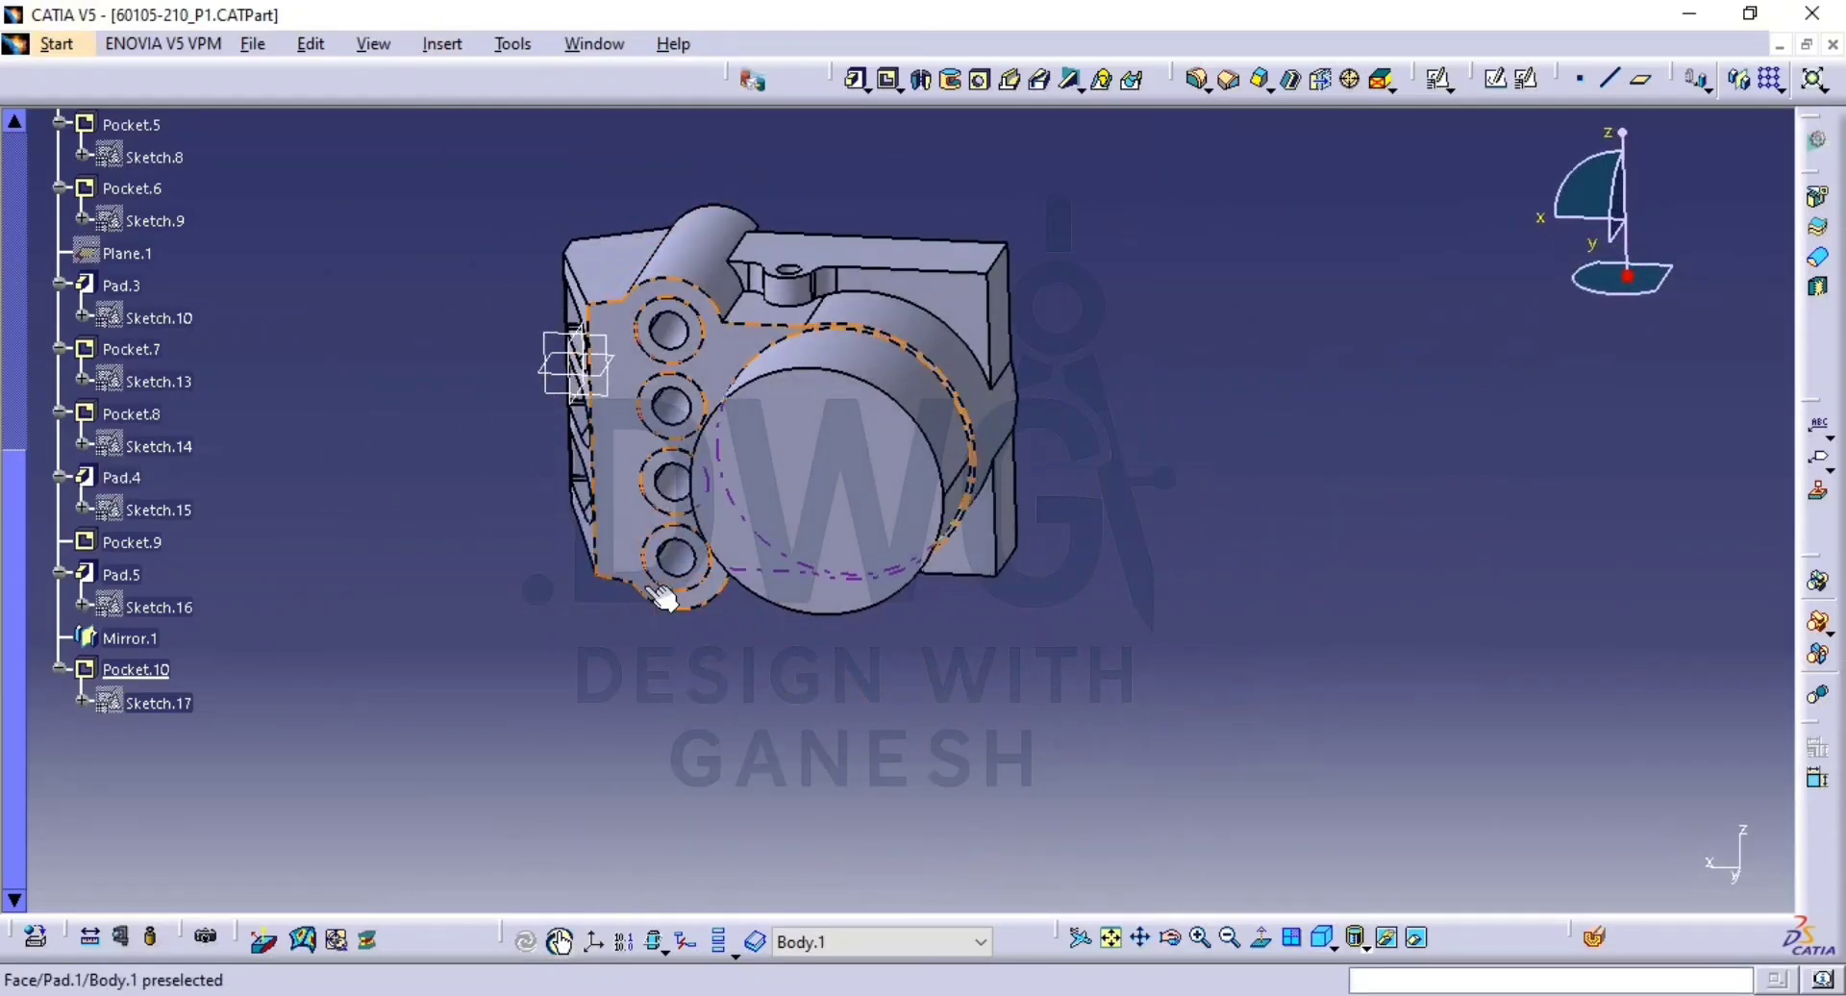
click(1417, 936)
click(911, 435)
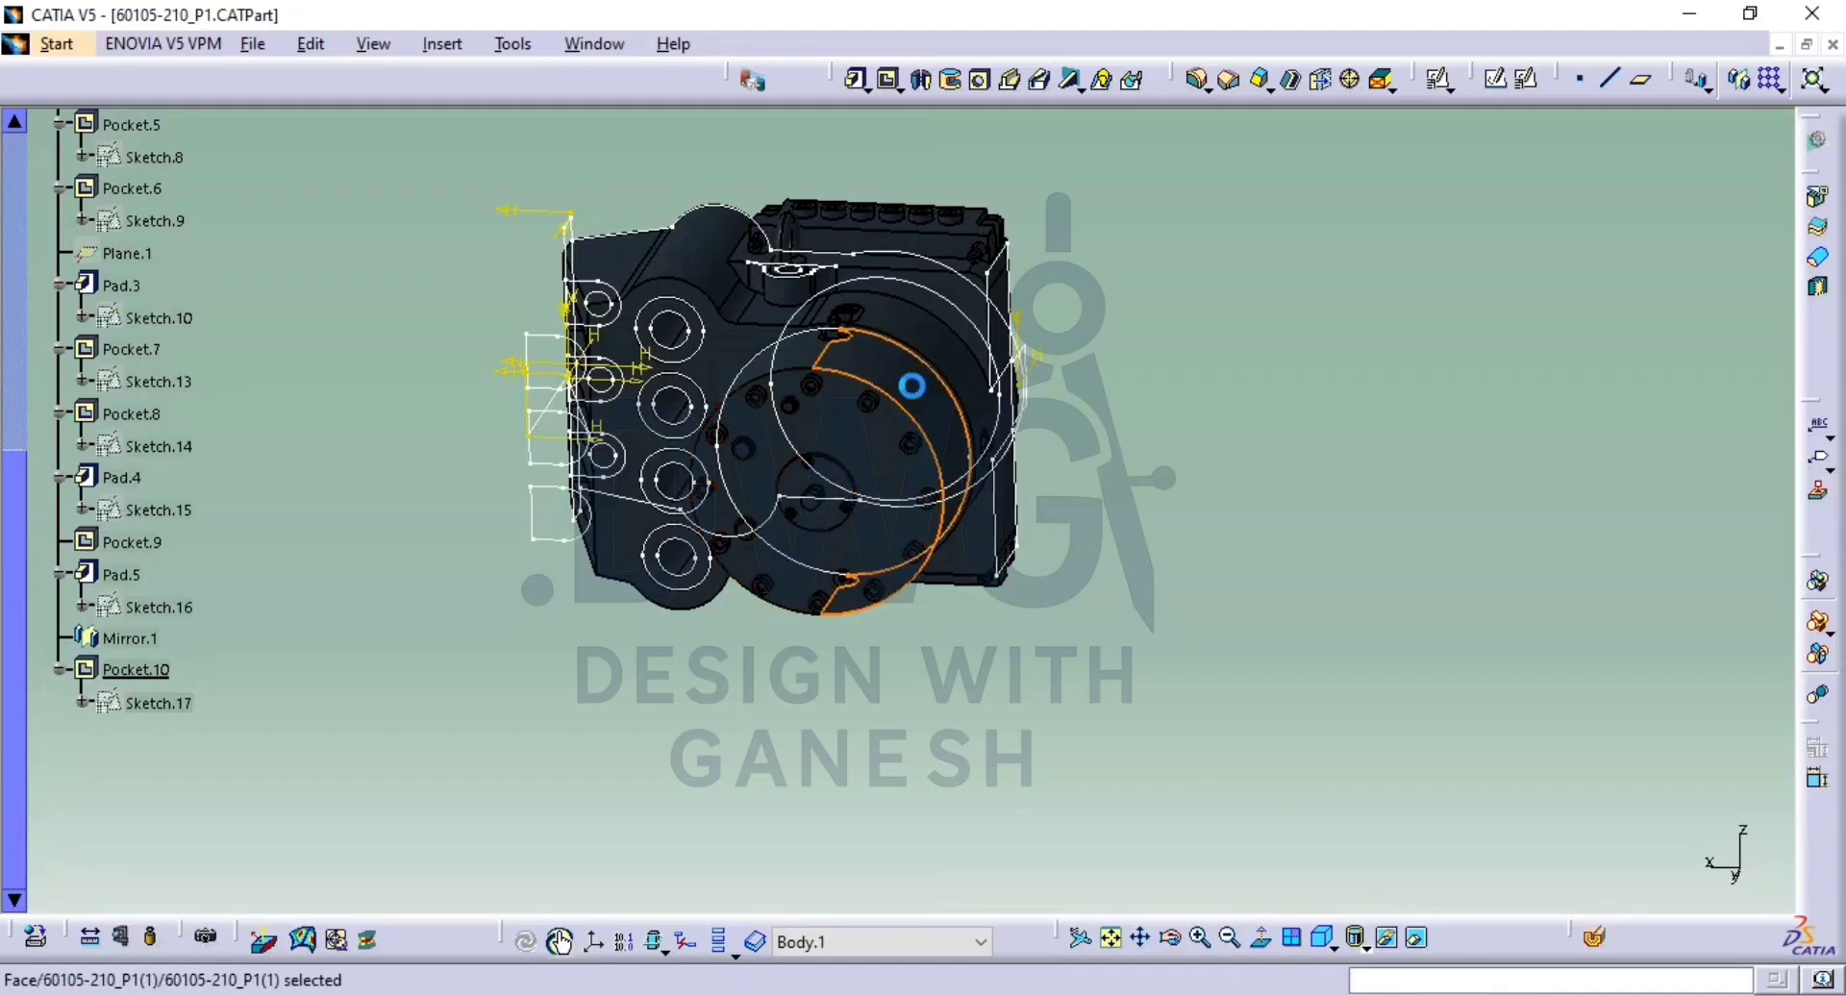
click(1417, 936)
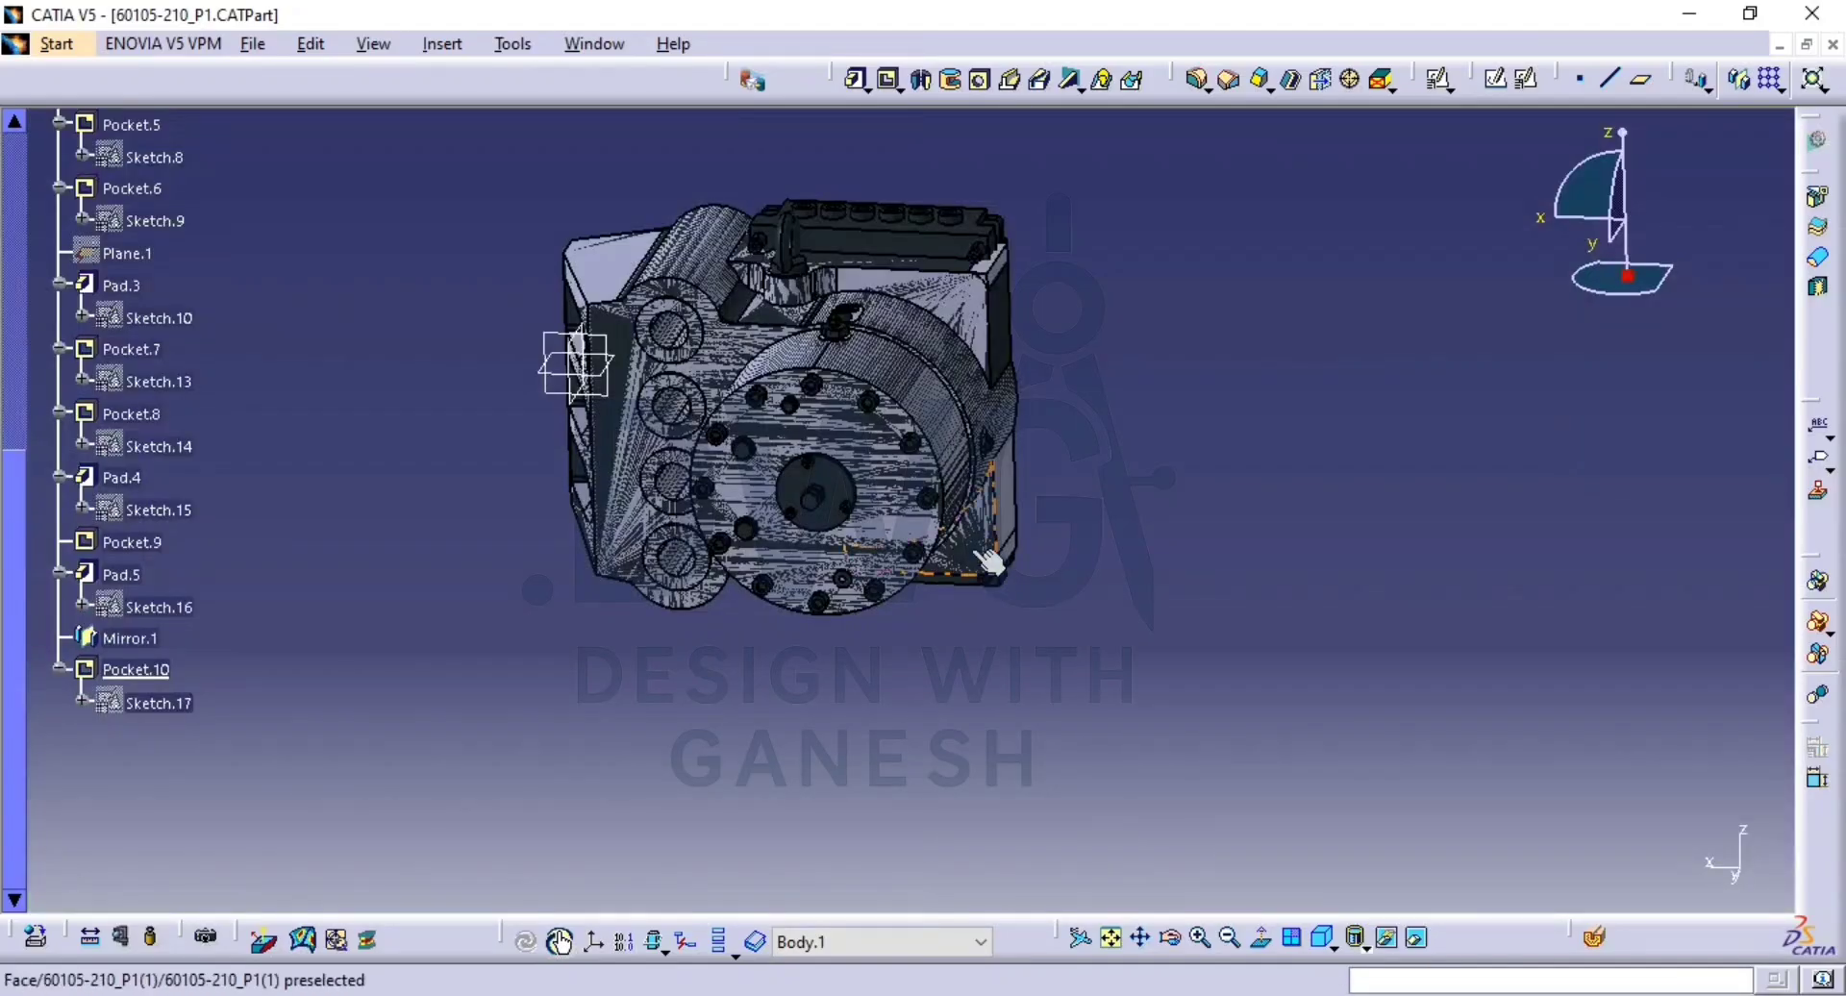
Examine the bolt and plug layout on the reference part's round end cover from isometric and square-on views.
middle_drag(904, 615, 951, 478)
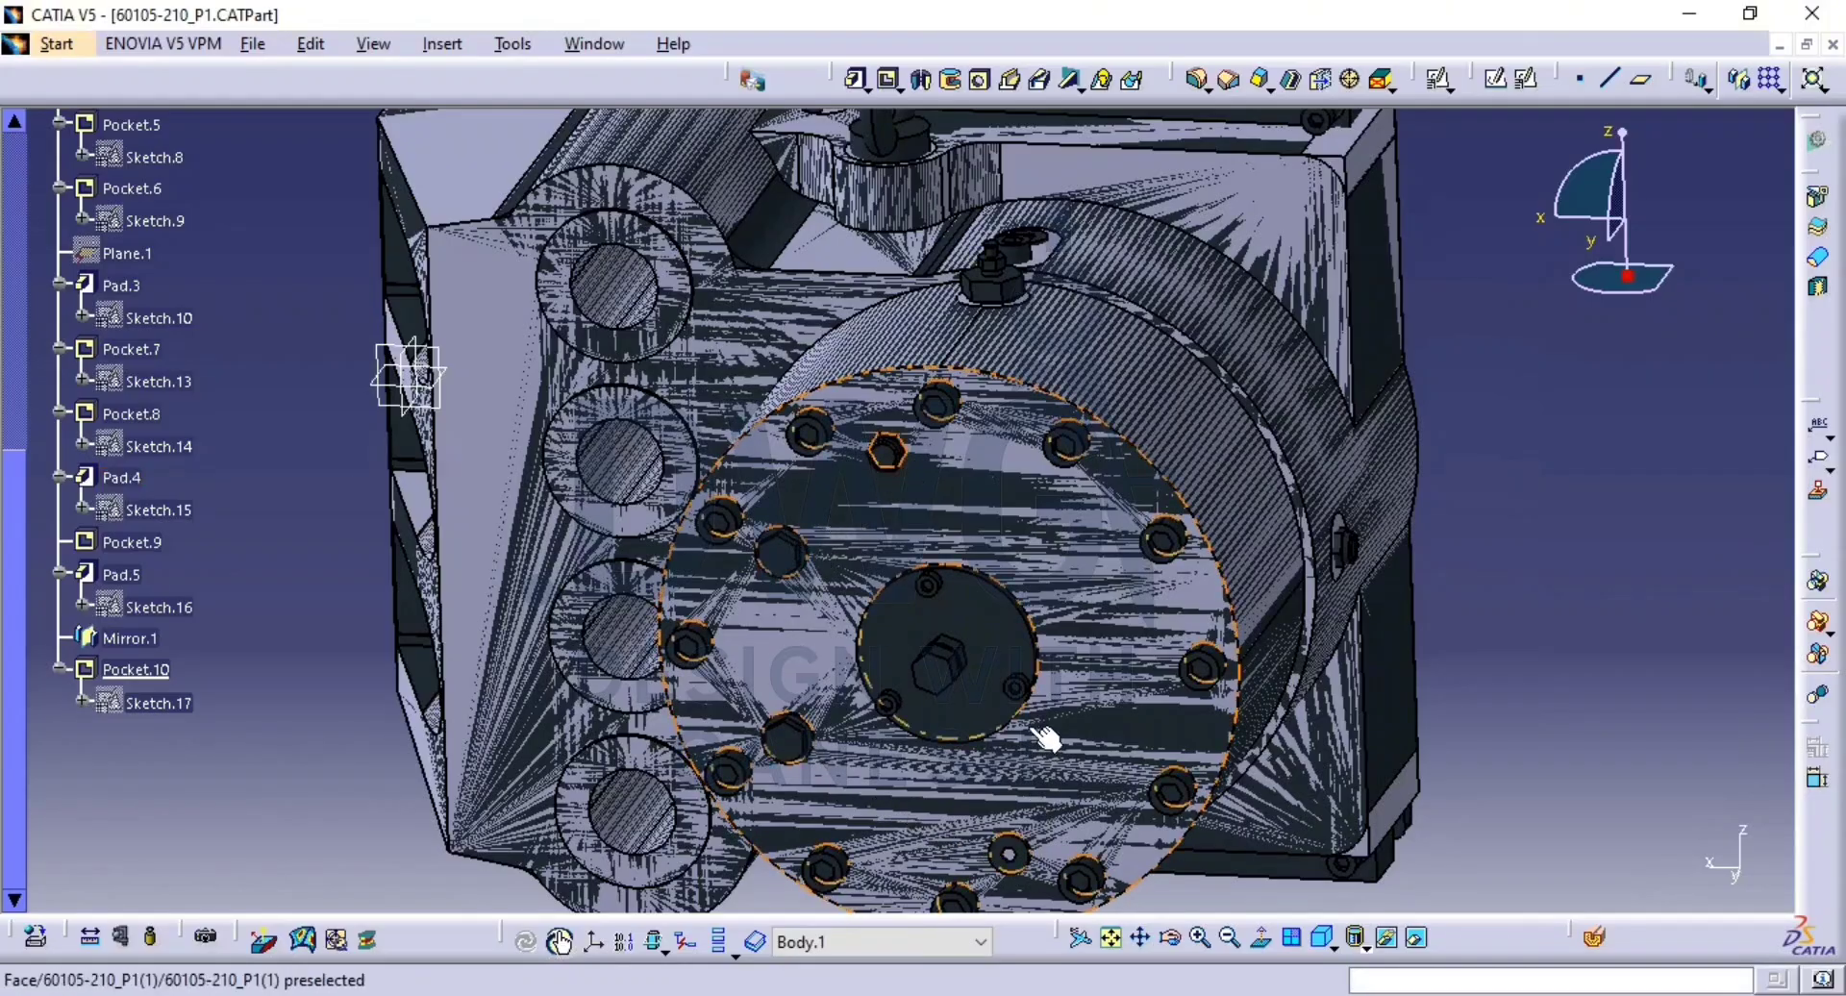
middle_drag(1139, 697, 1079, 654)
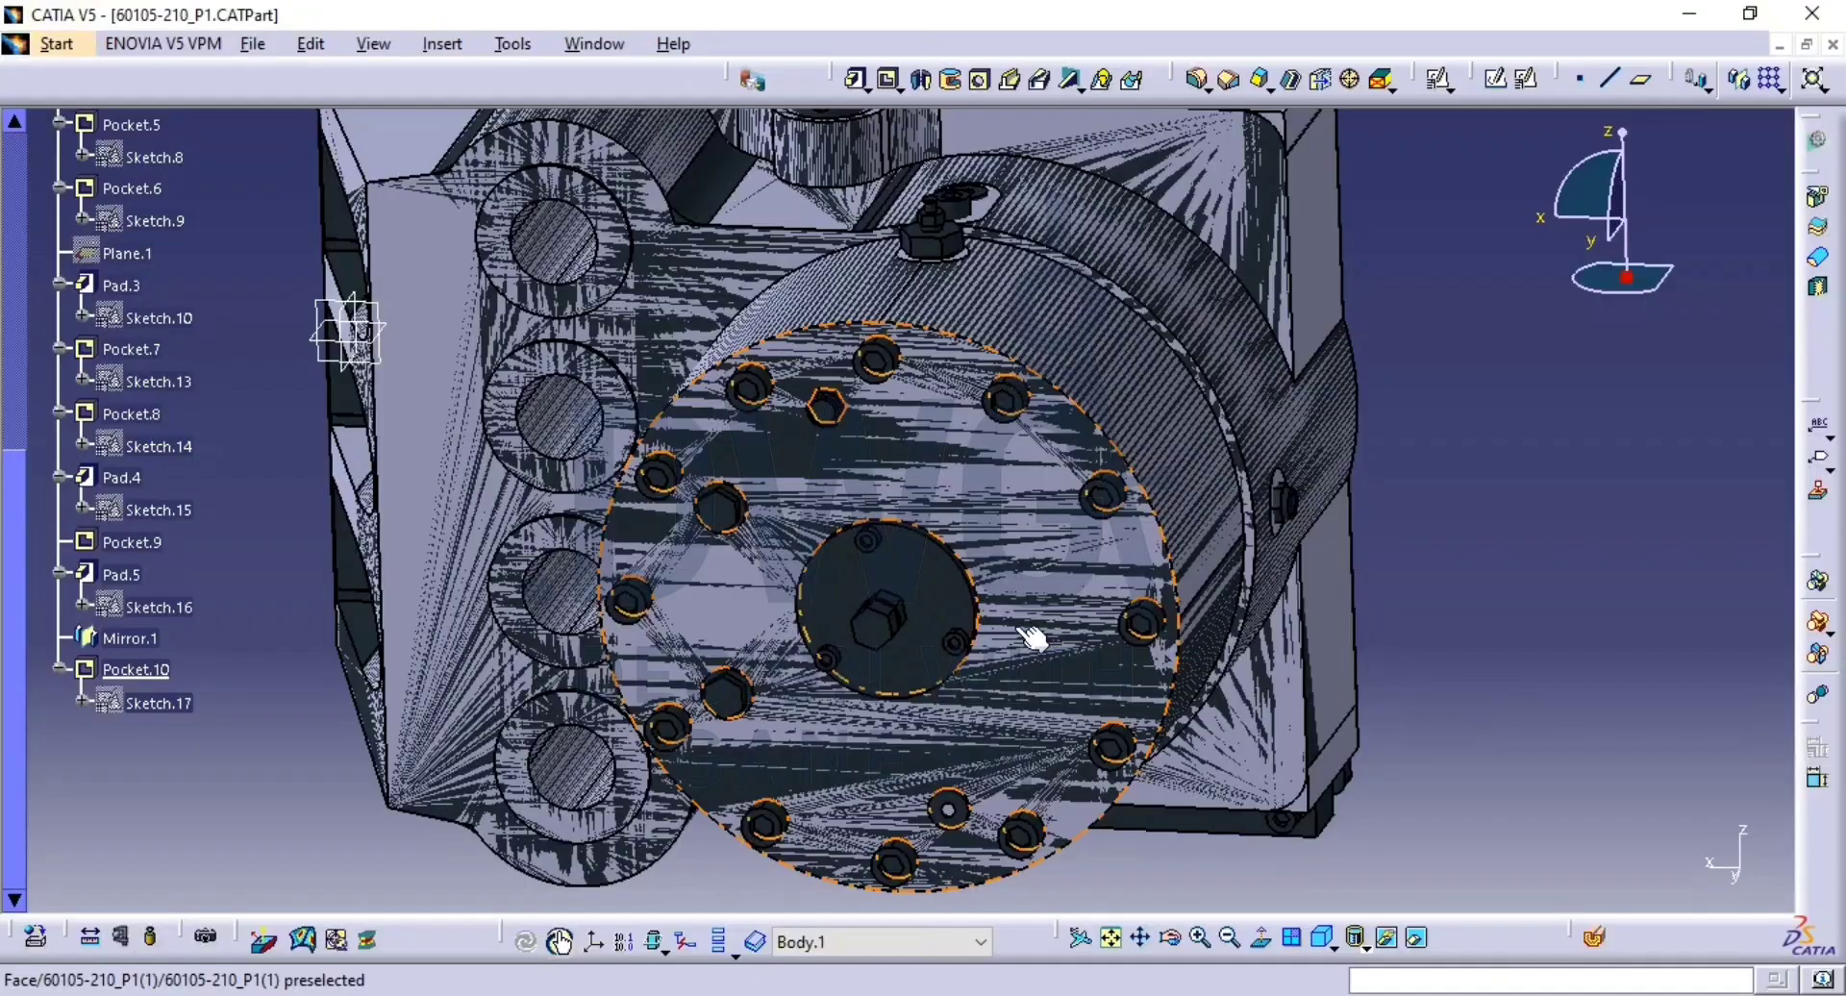
middle_drag(995, 517, 1029, 690)
click(1324, 938)
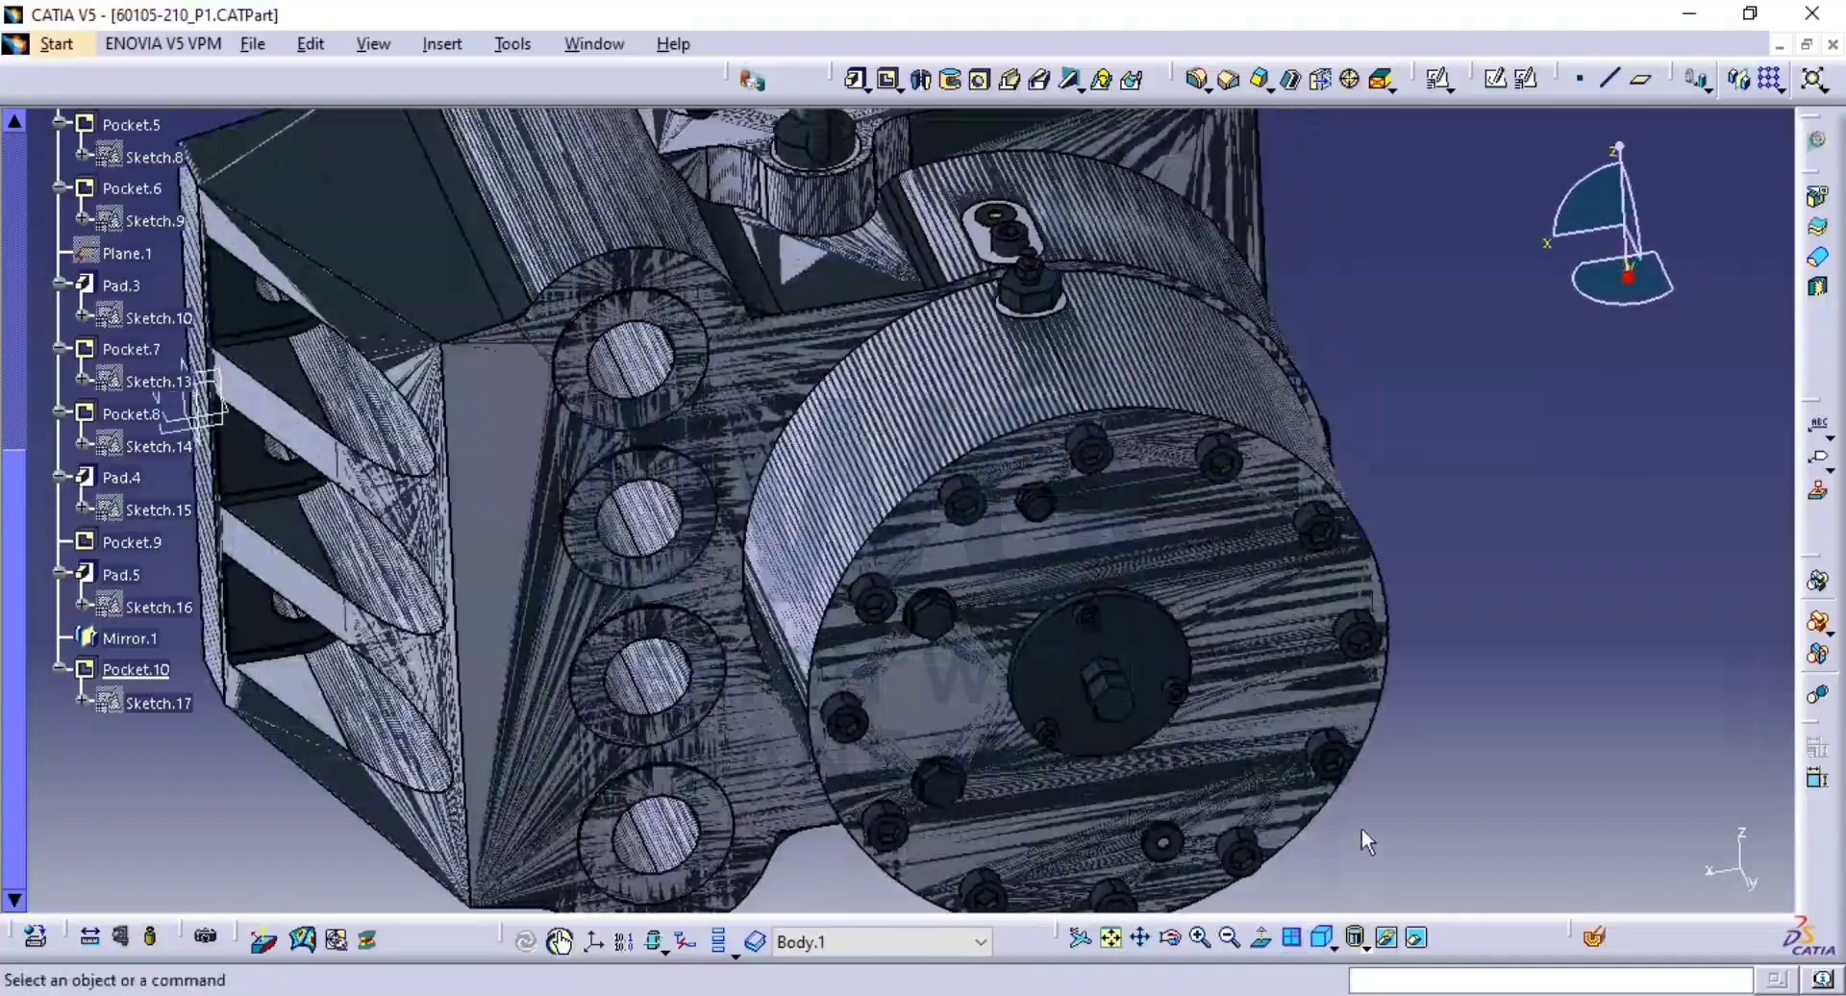
click(1338, 947)
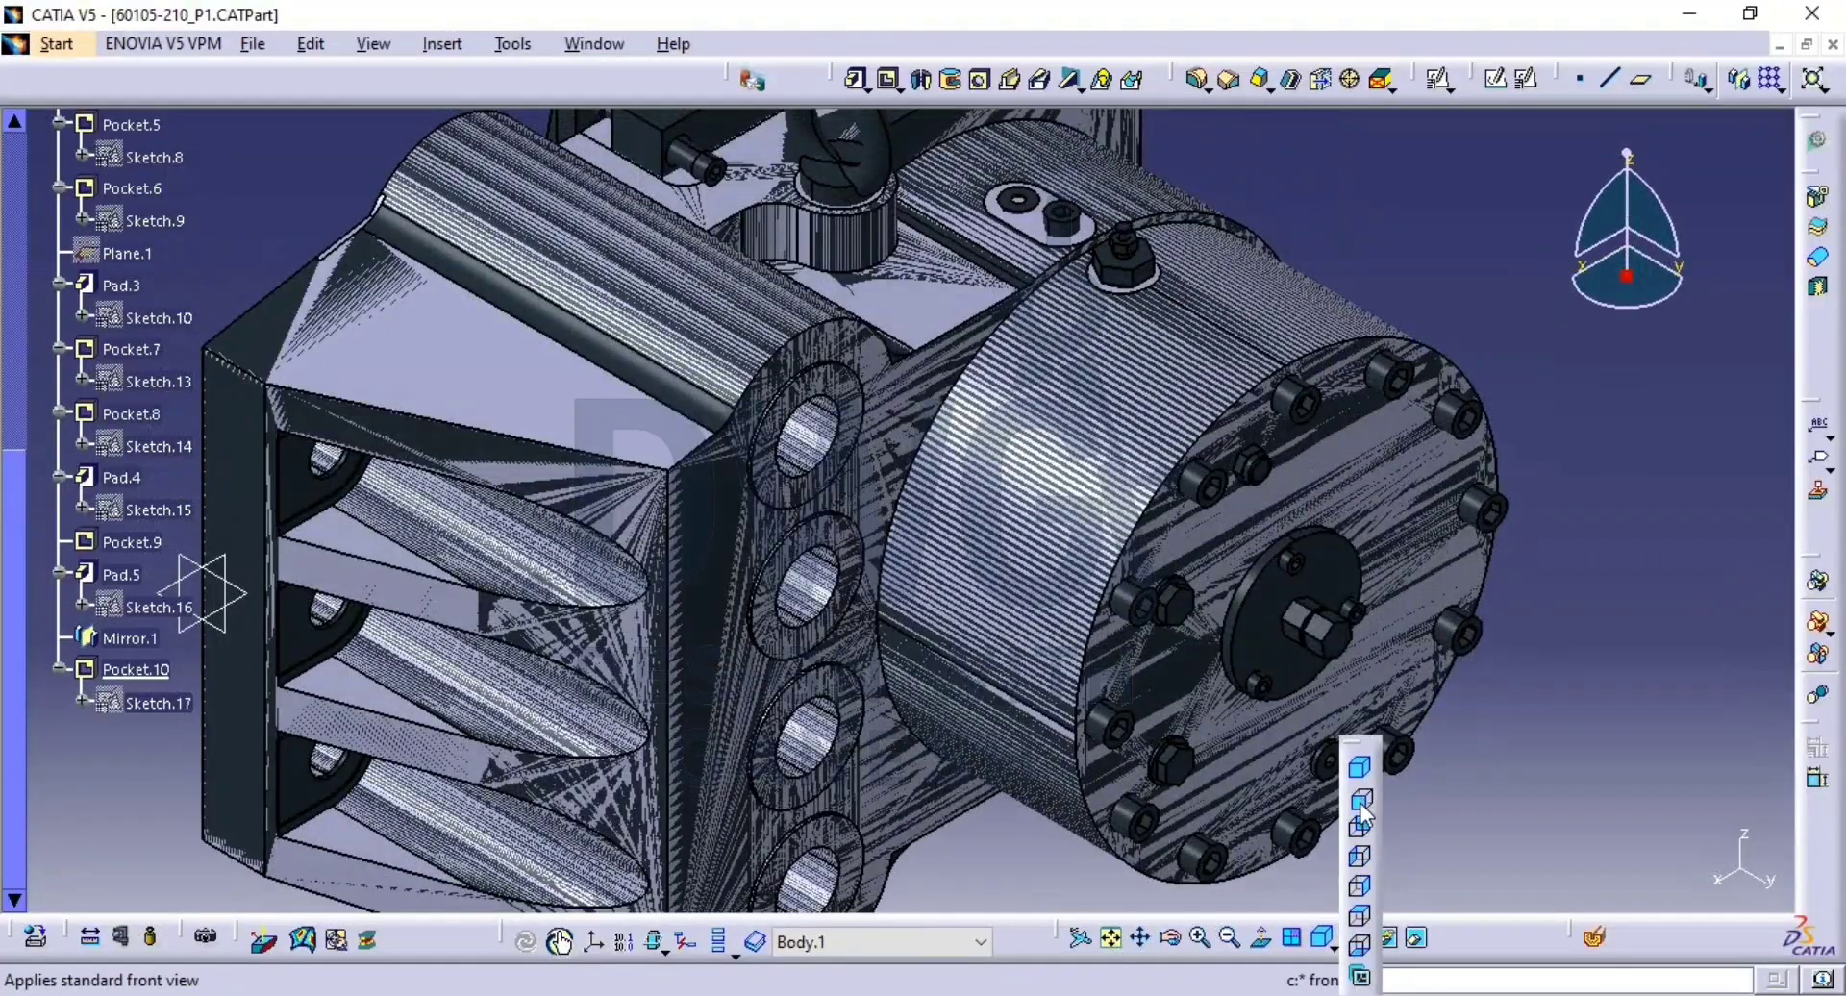
click(1362, 811)
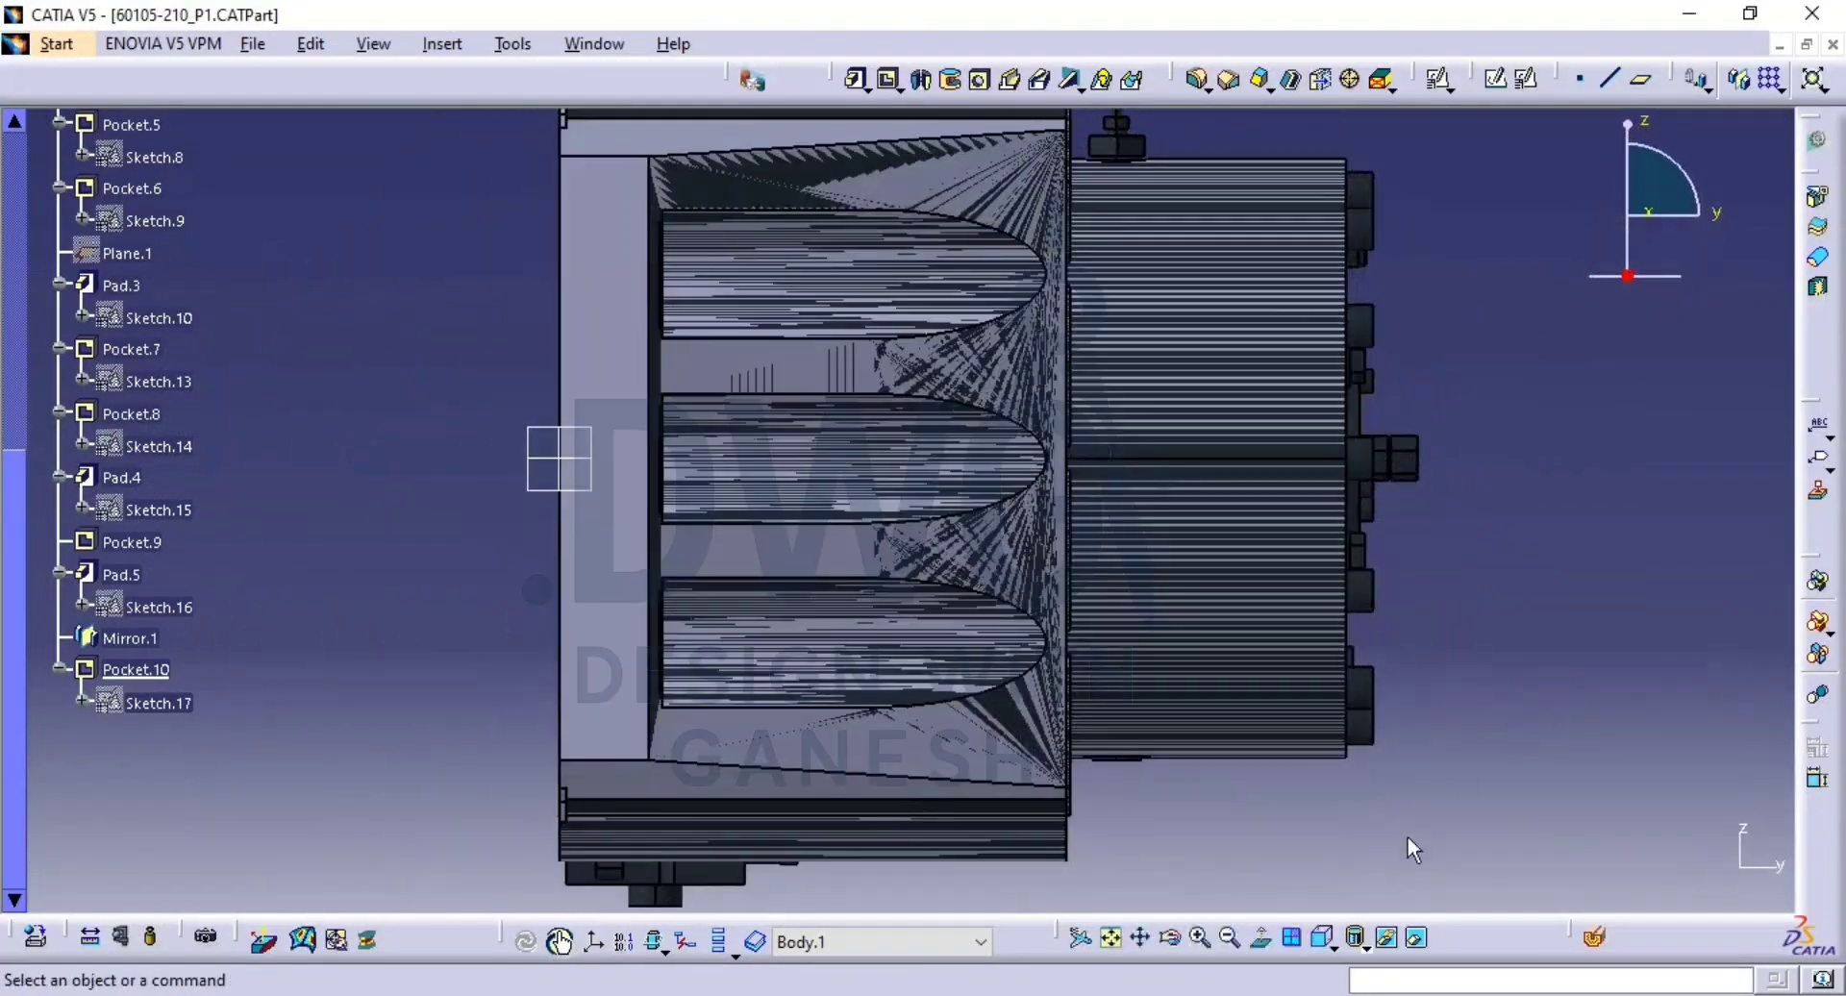
click(1335, 948)
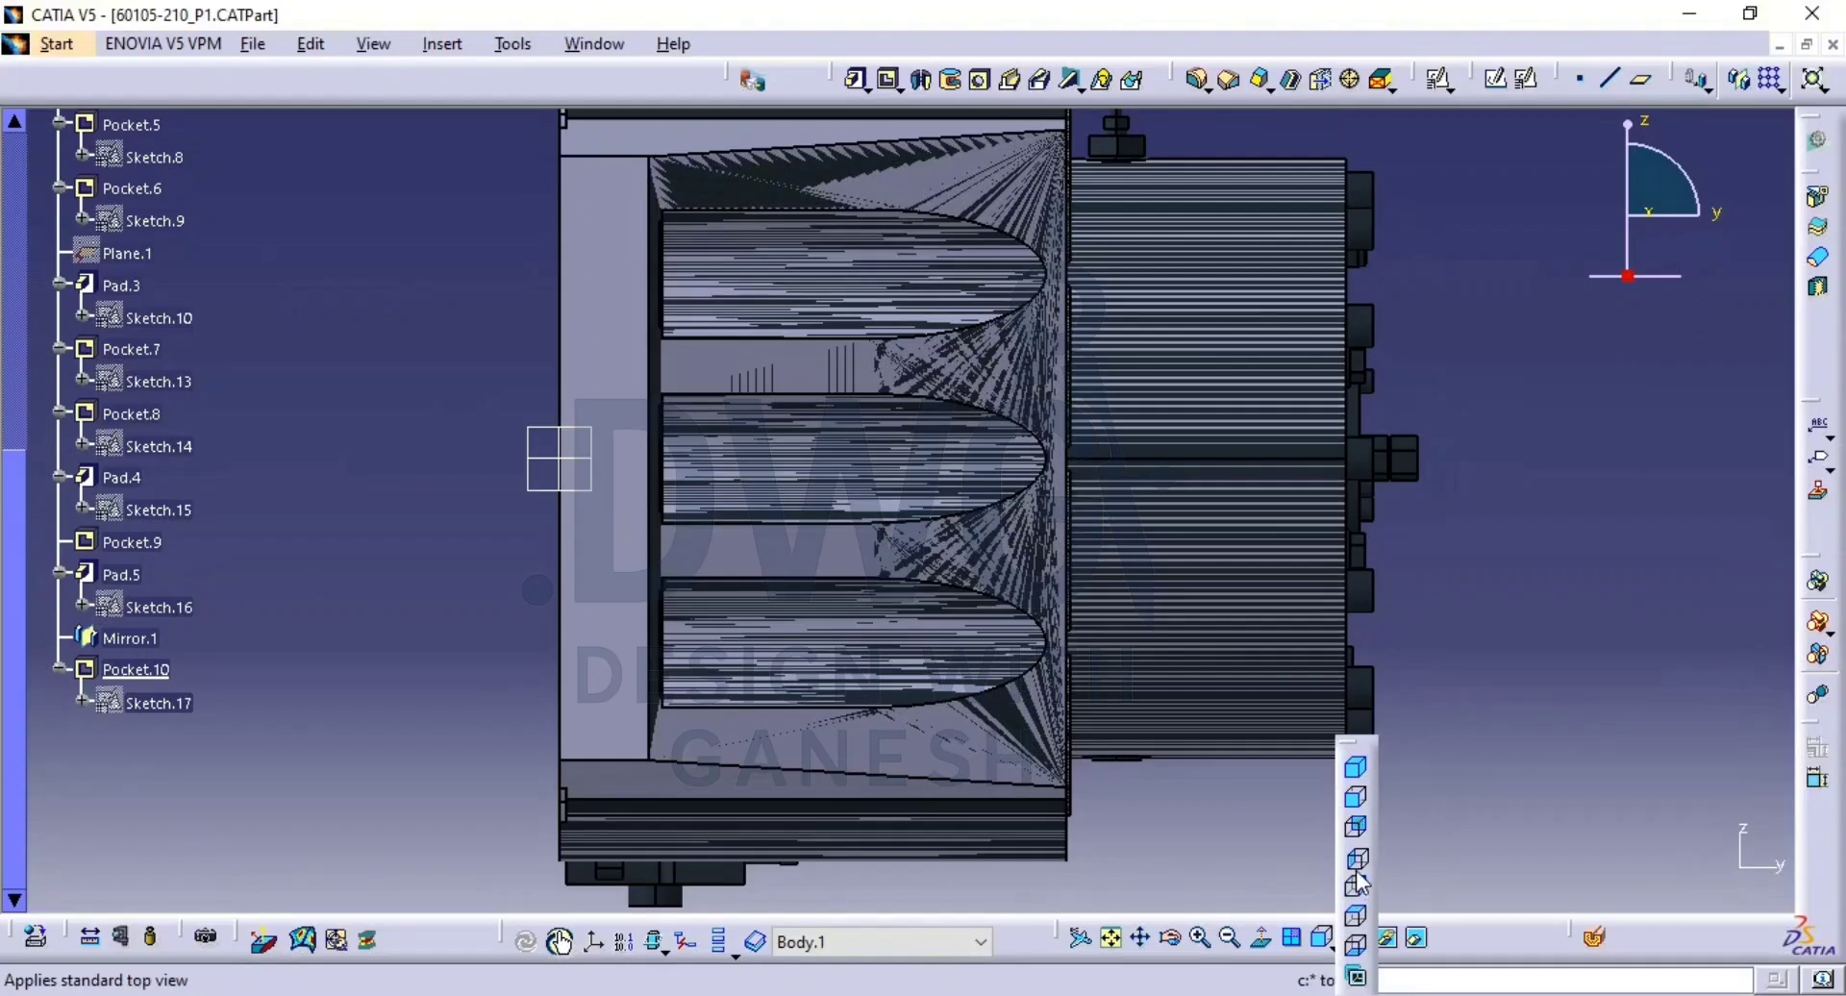
click(1357, 886)
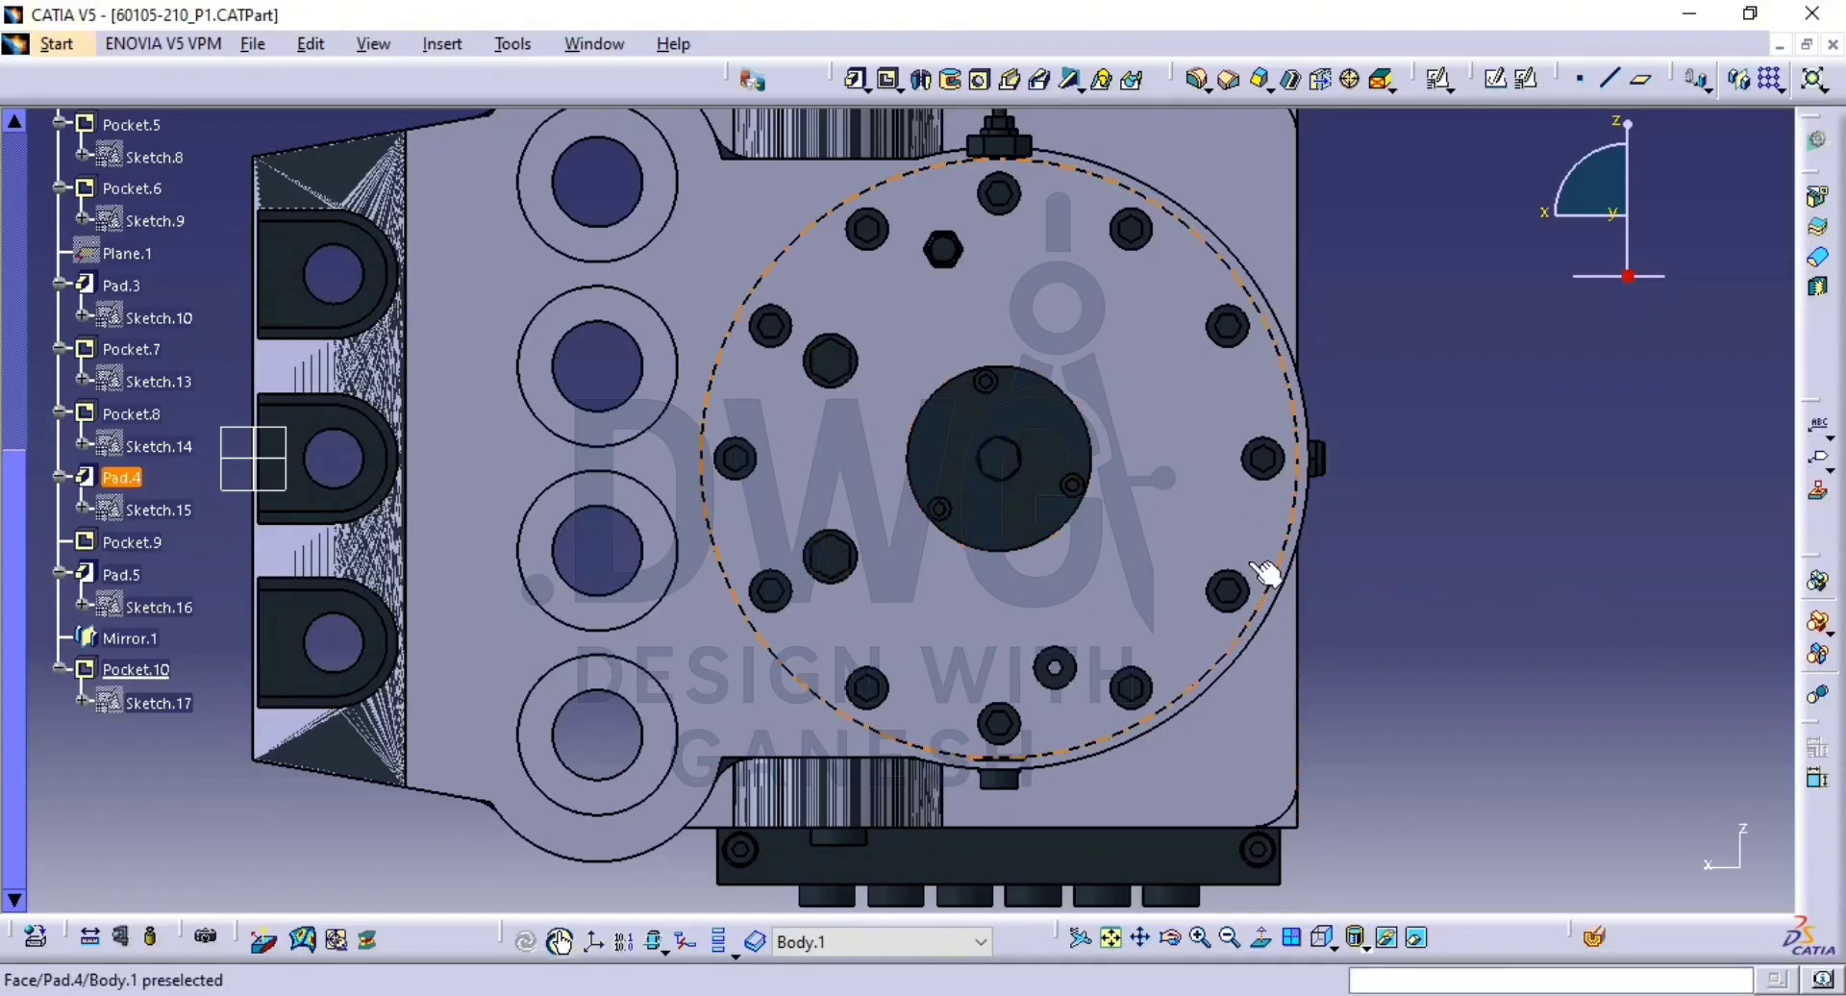
click(1524, 81)
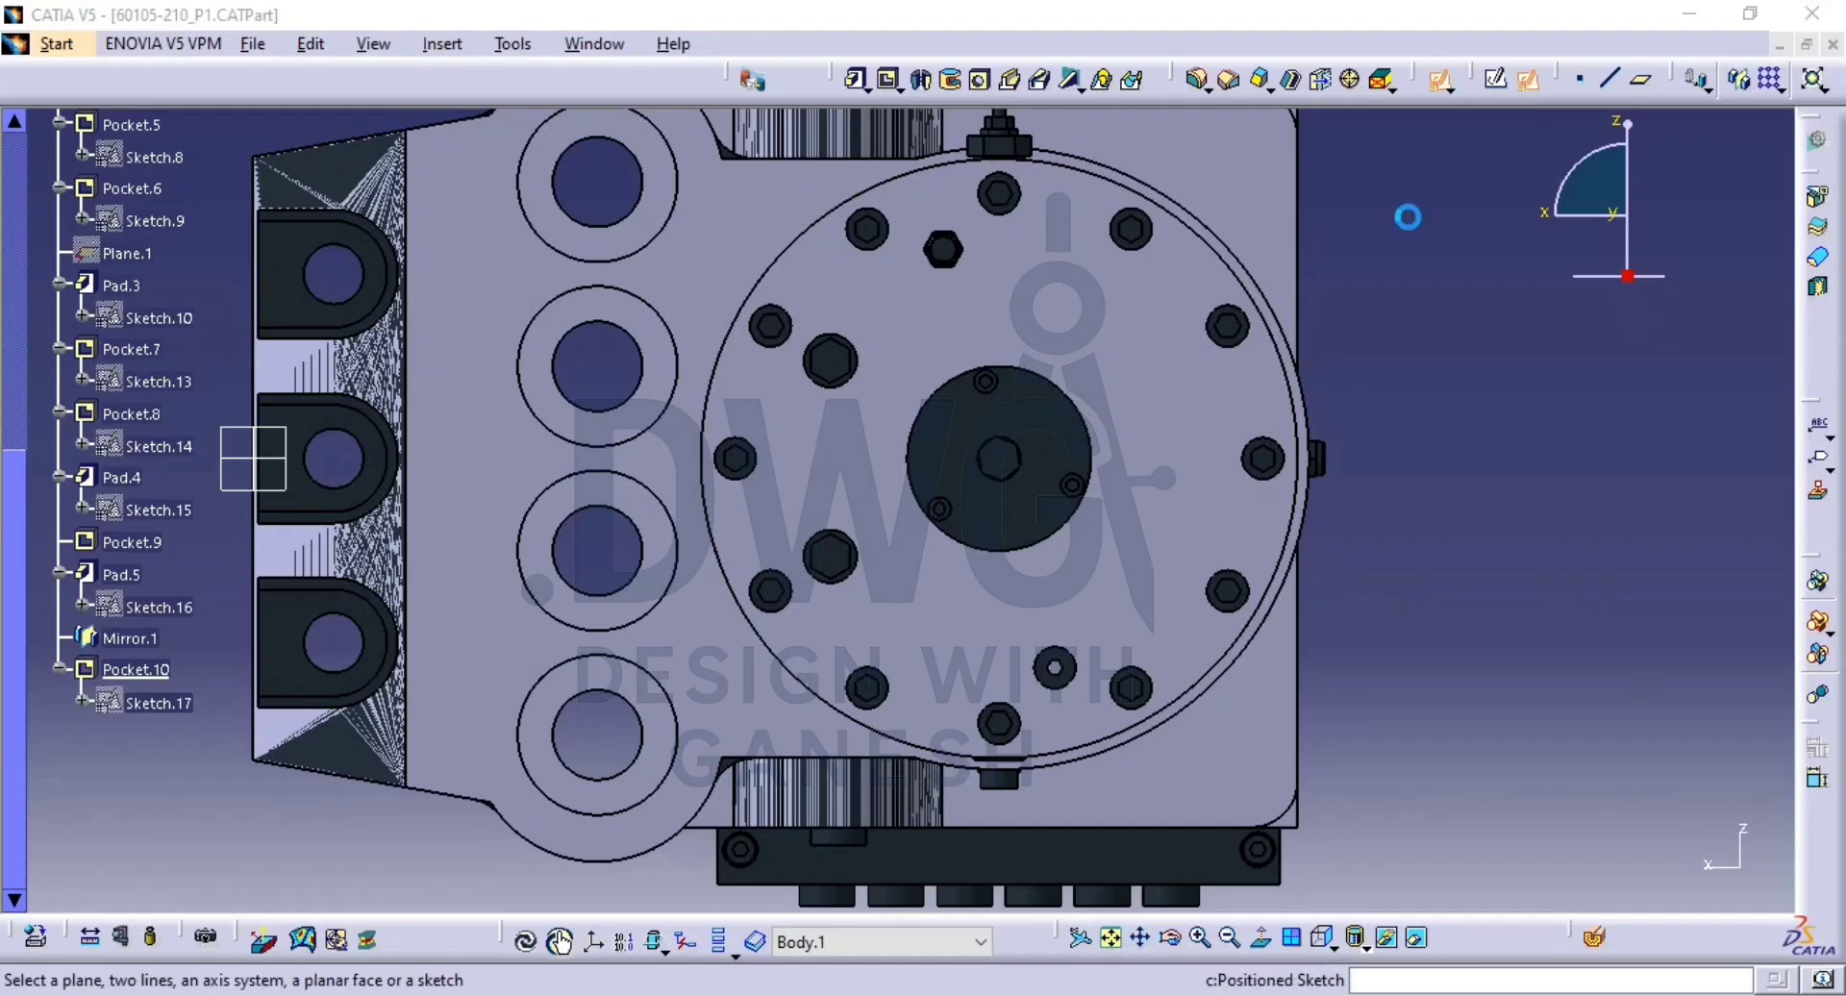
click(1166, 516)
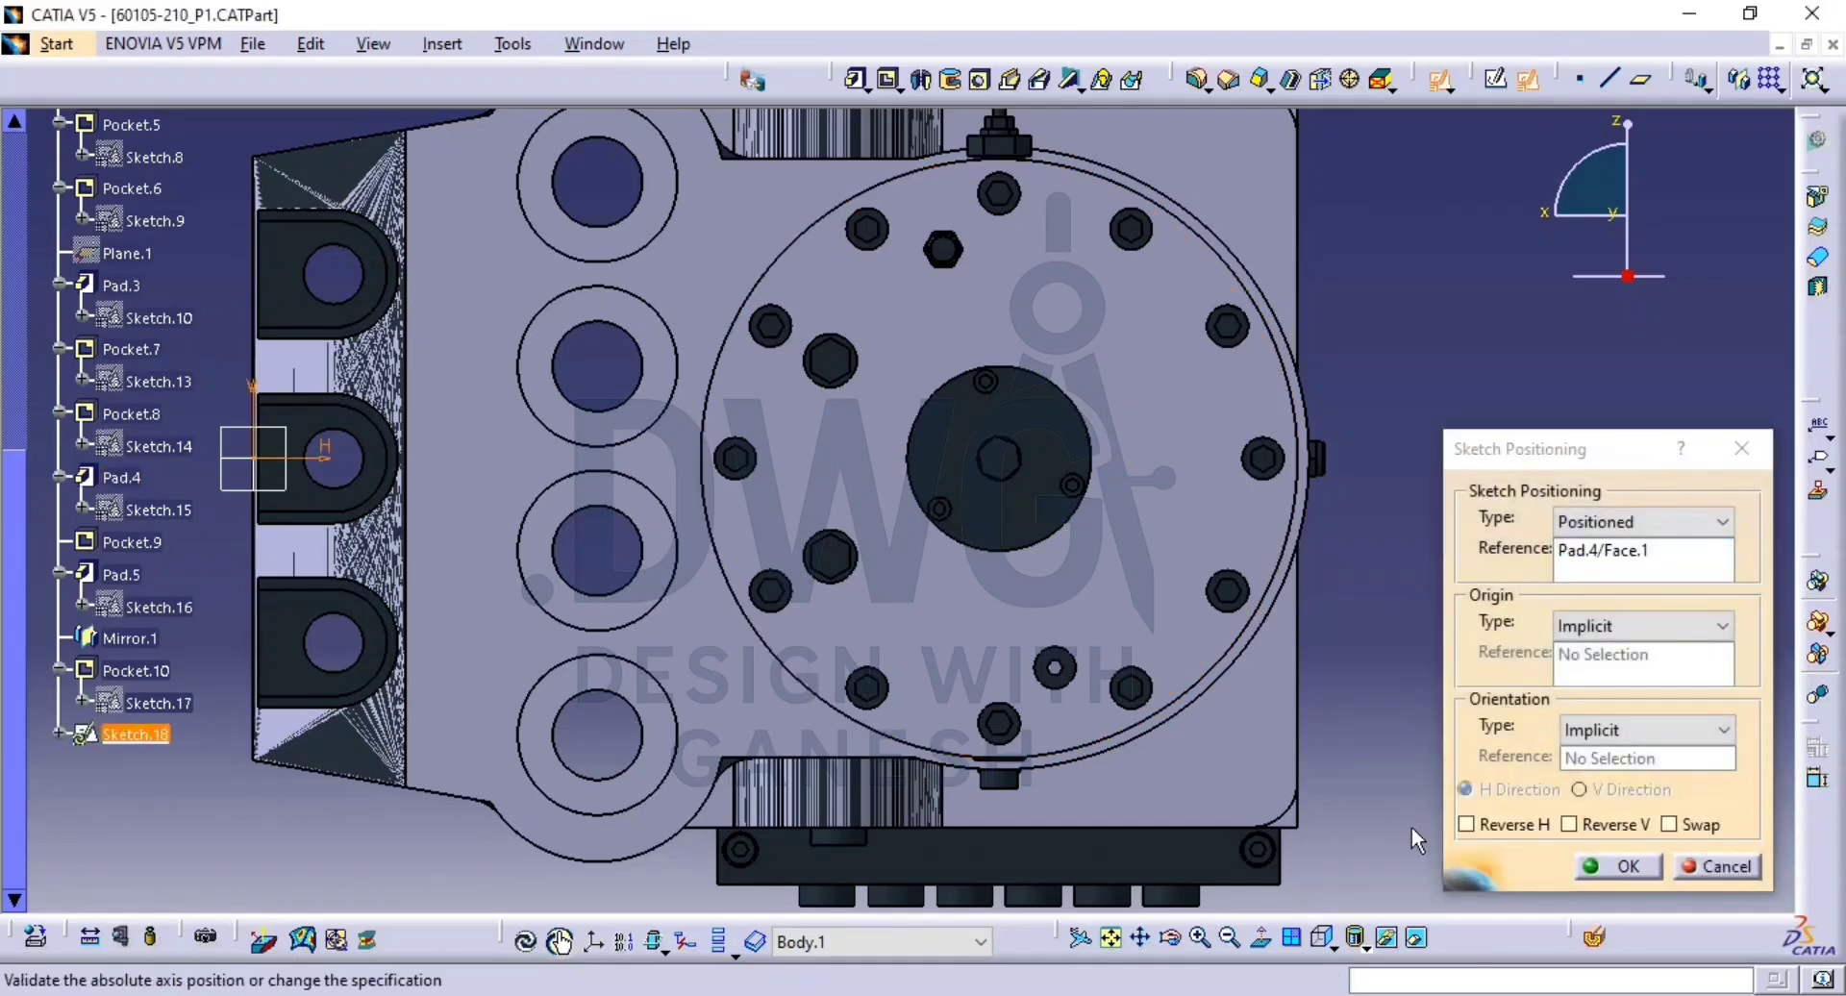
click(1708, 868)
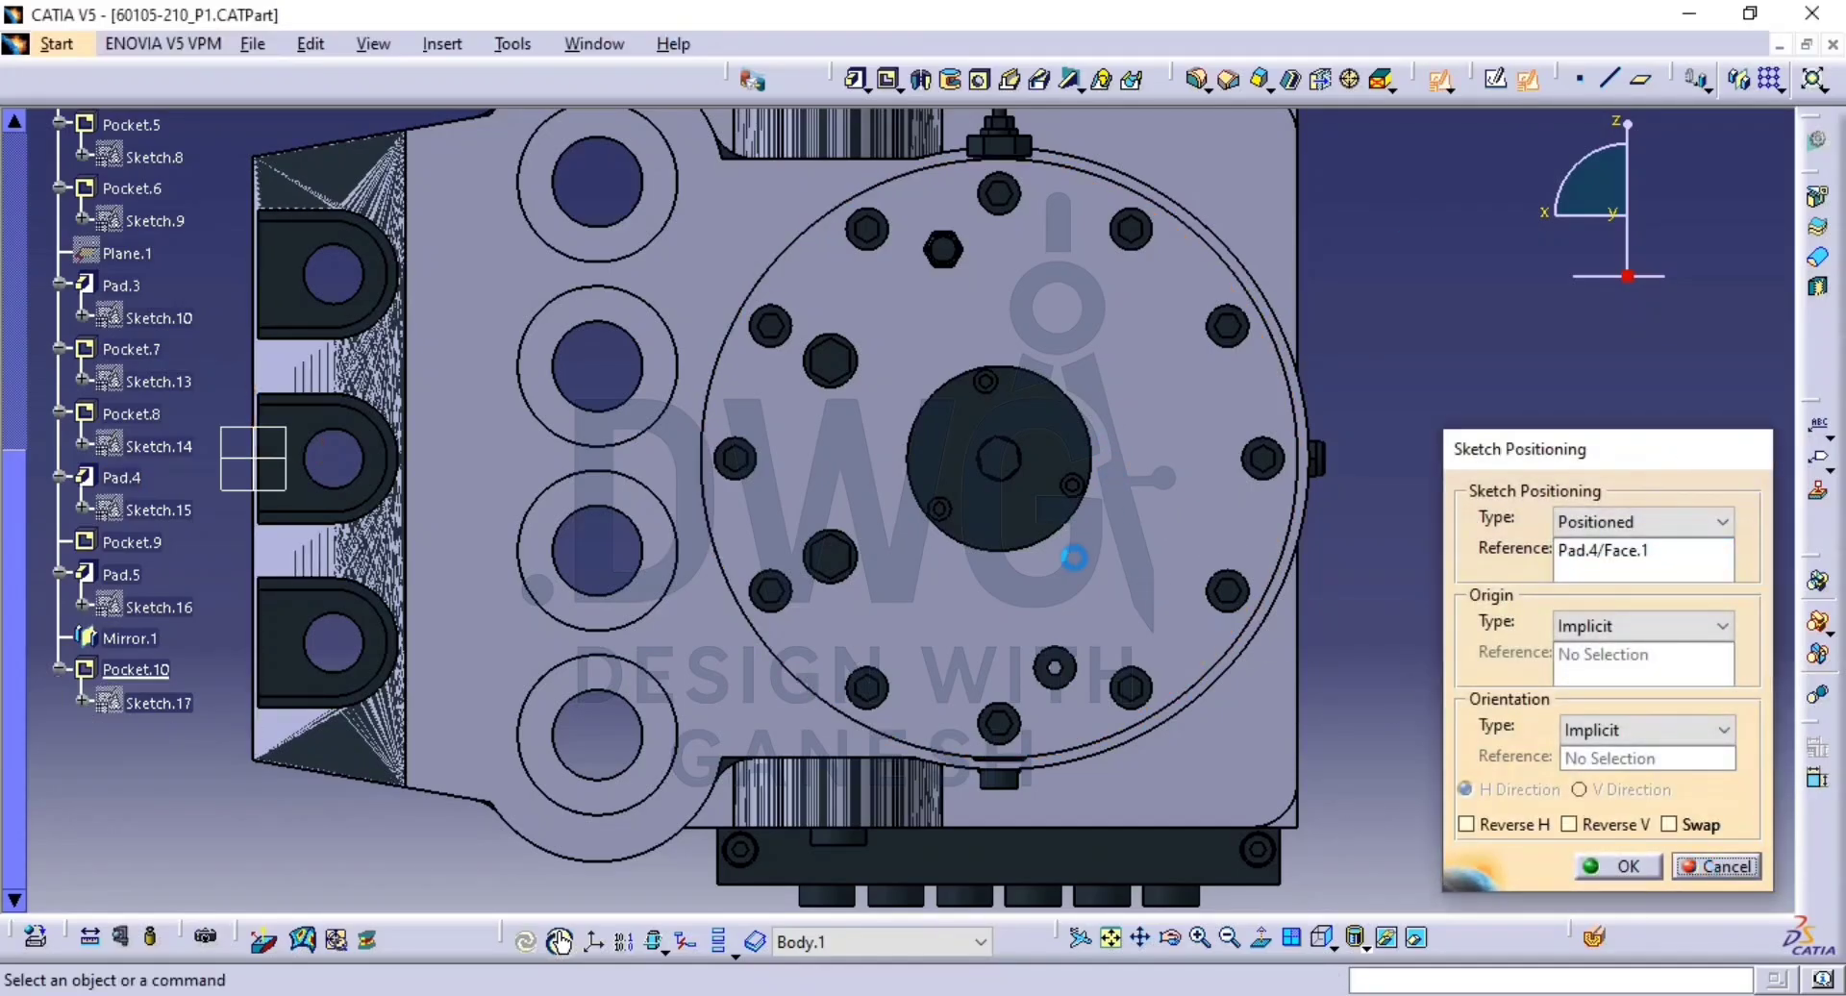
Create a positioned sketch on the circular end face of Pad.4, keeping the implicit origin and orientation.
click(1528, 80)
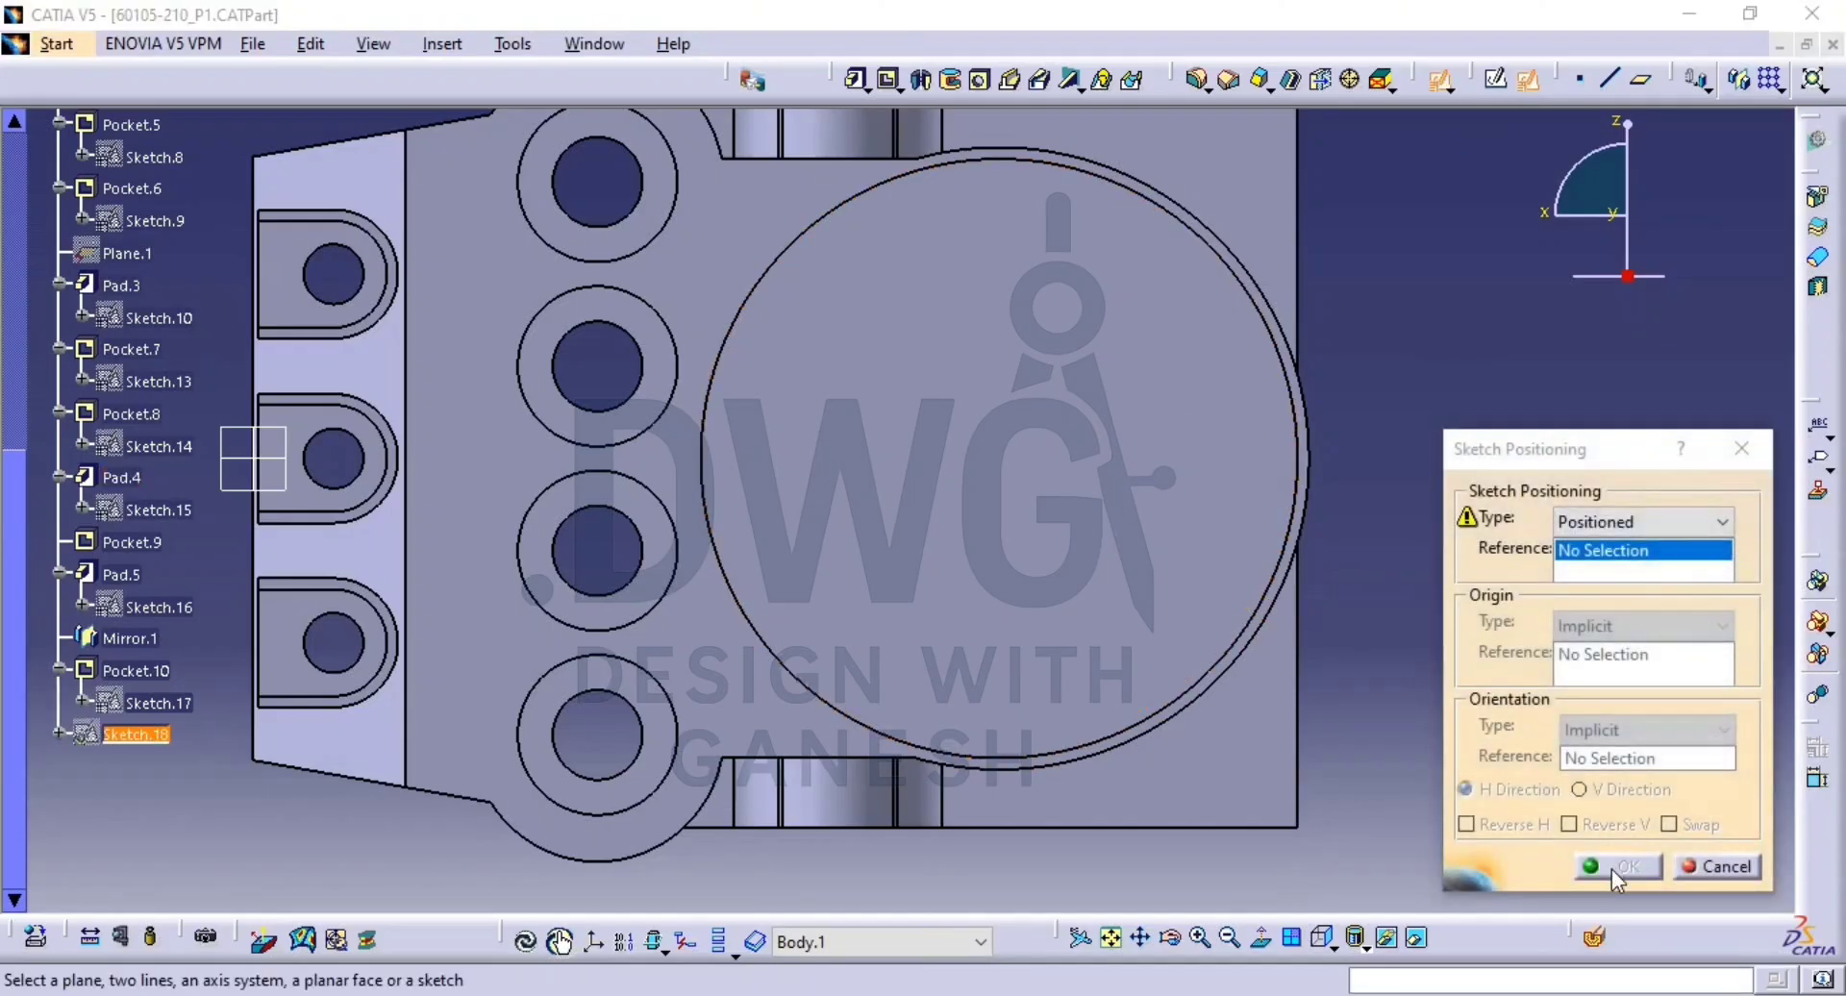
click(948, 528)
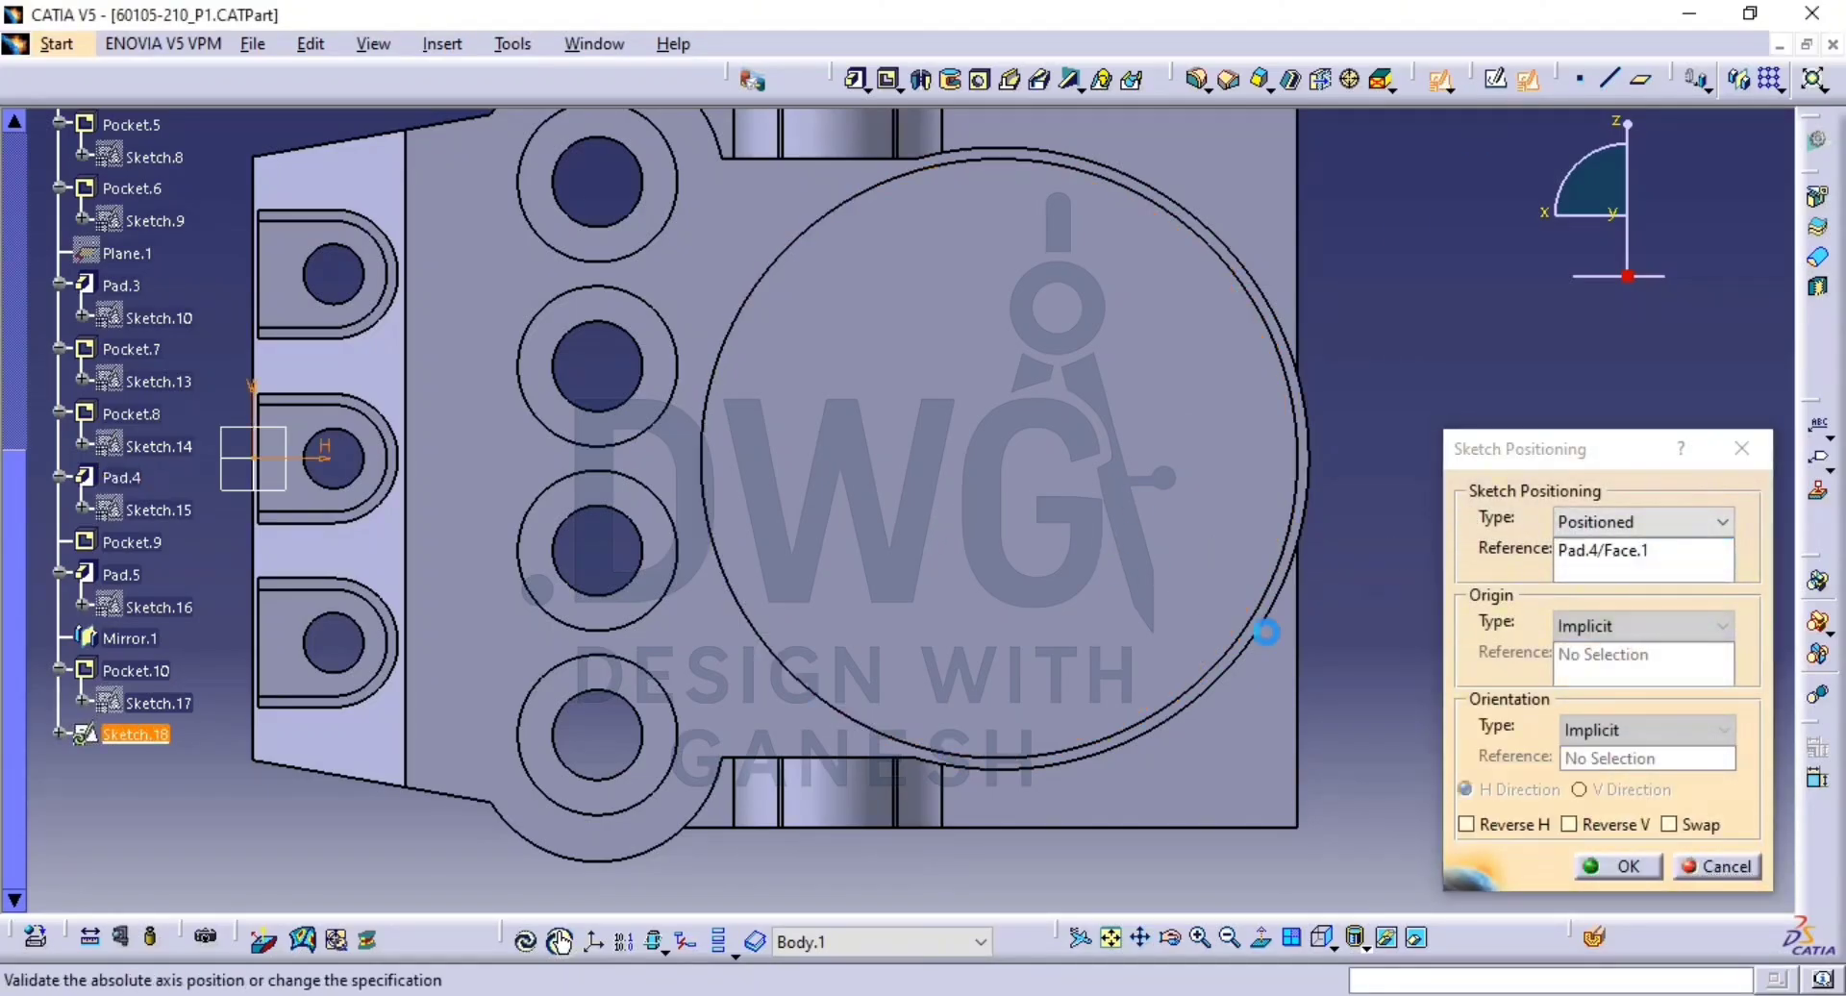
click(1625, 868)
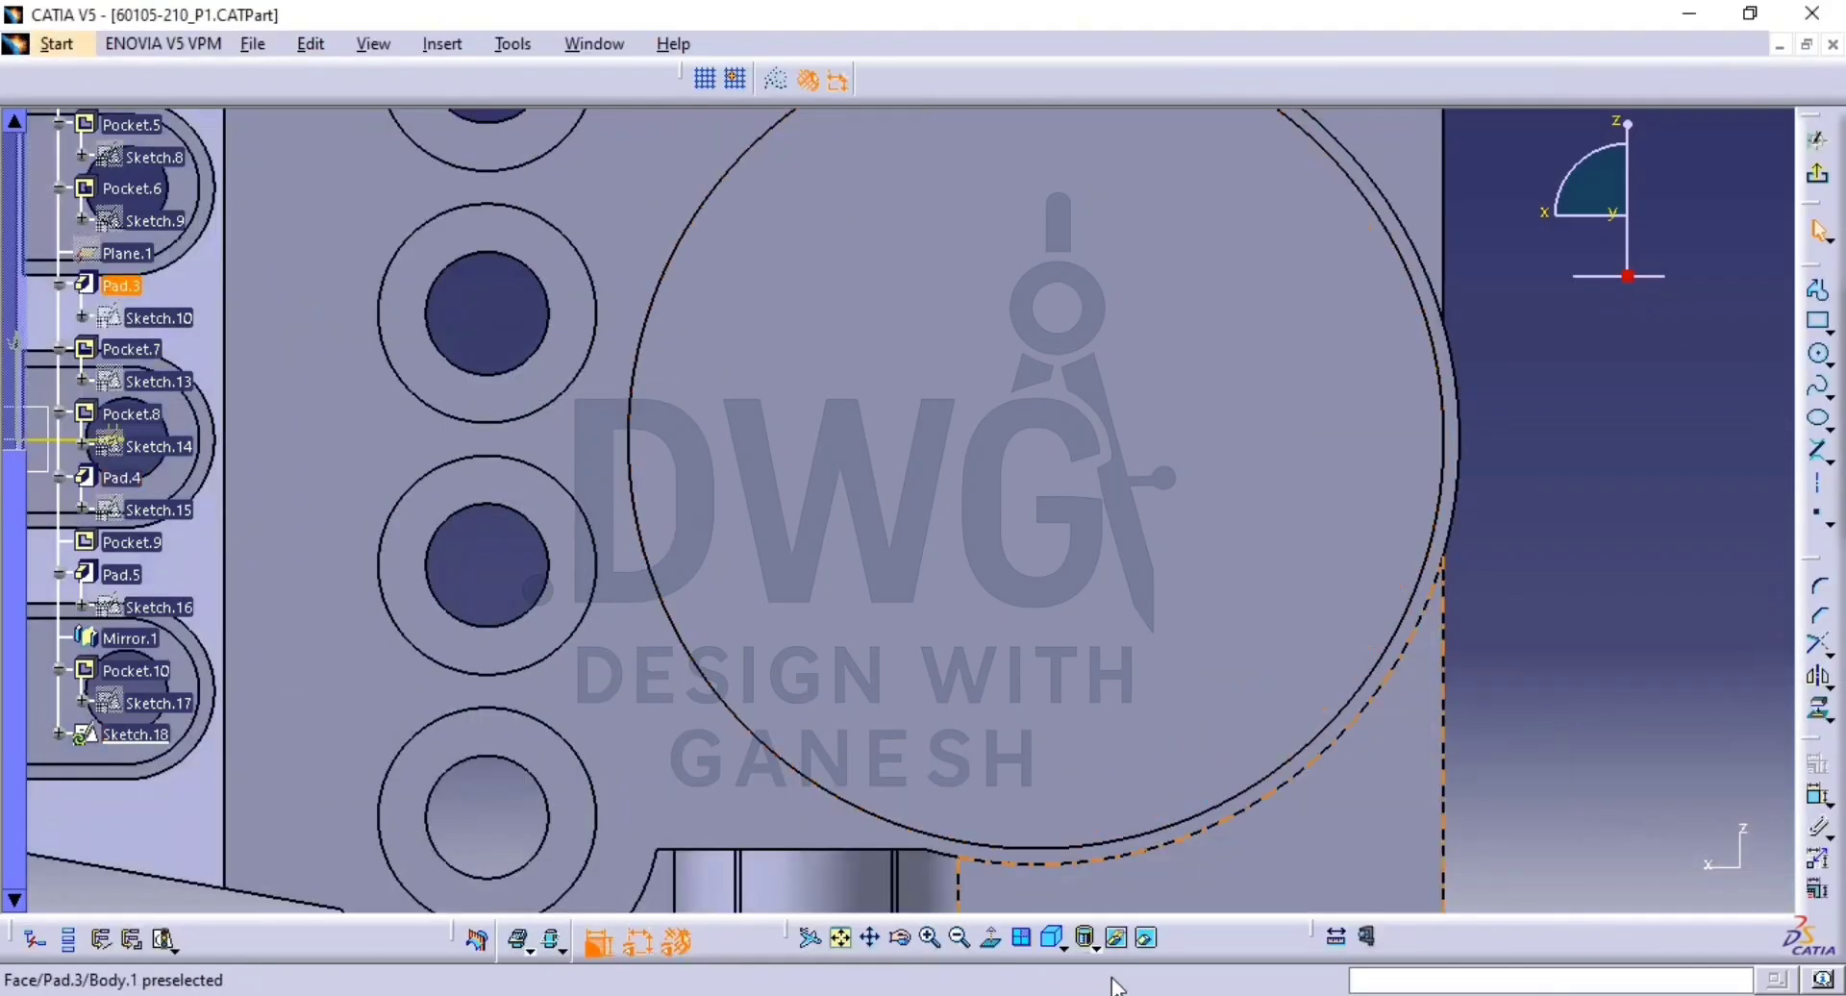
Show the hidden reference part again while editing the sketch on the circular end face.
click(1144, 936)
click(1117, 937)
click(975, 646)
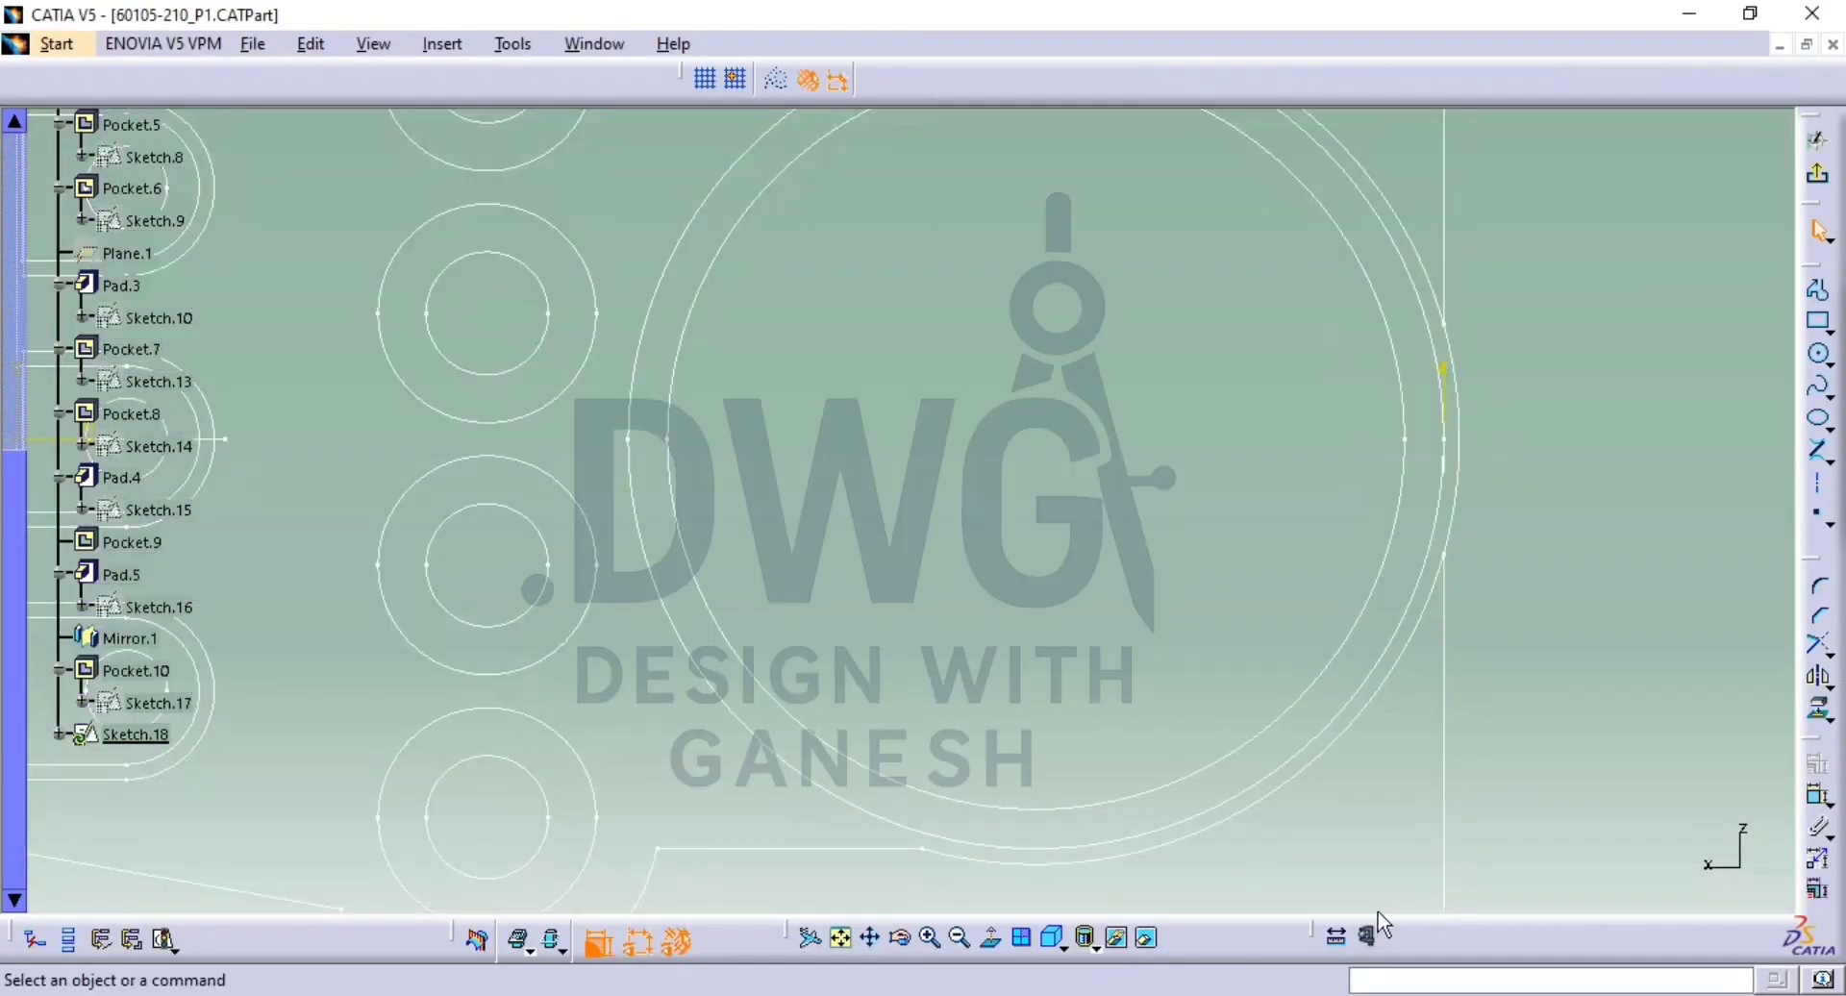
click(1146, 936)
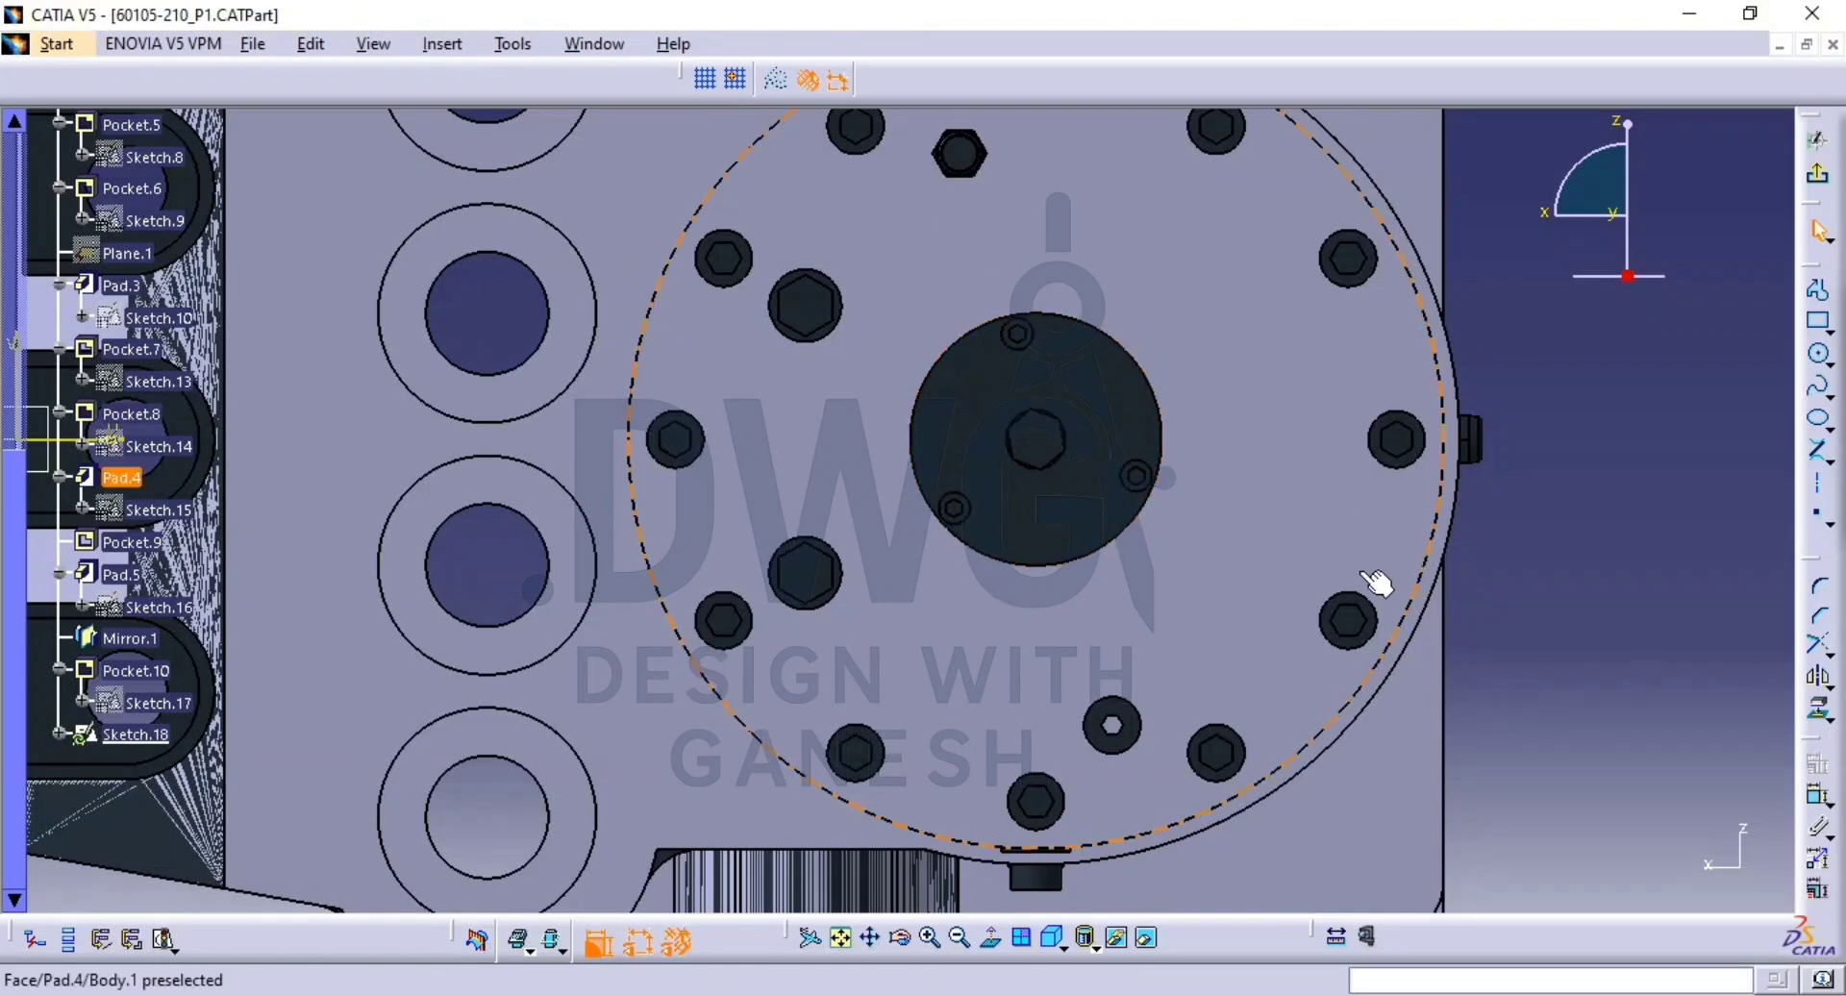
Place sketch points on the two large hex plugs, rightmost perimeter bolt, central bolt, upper hex fitting and lower socket plug of the cover.
click(1817, 524)
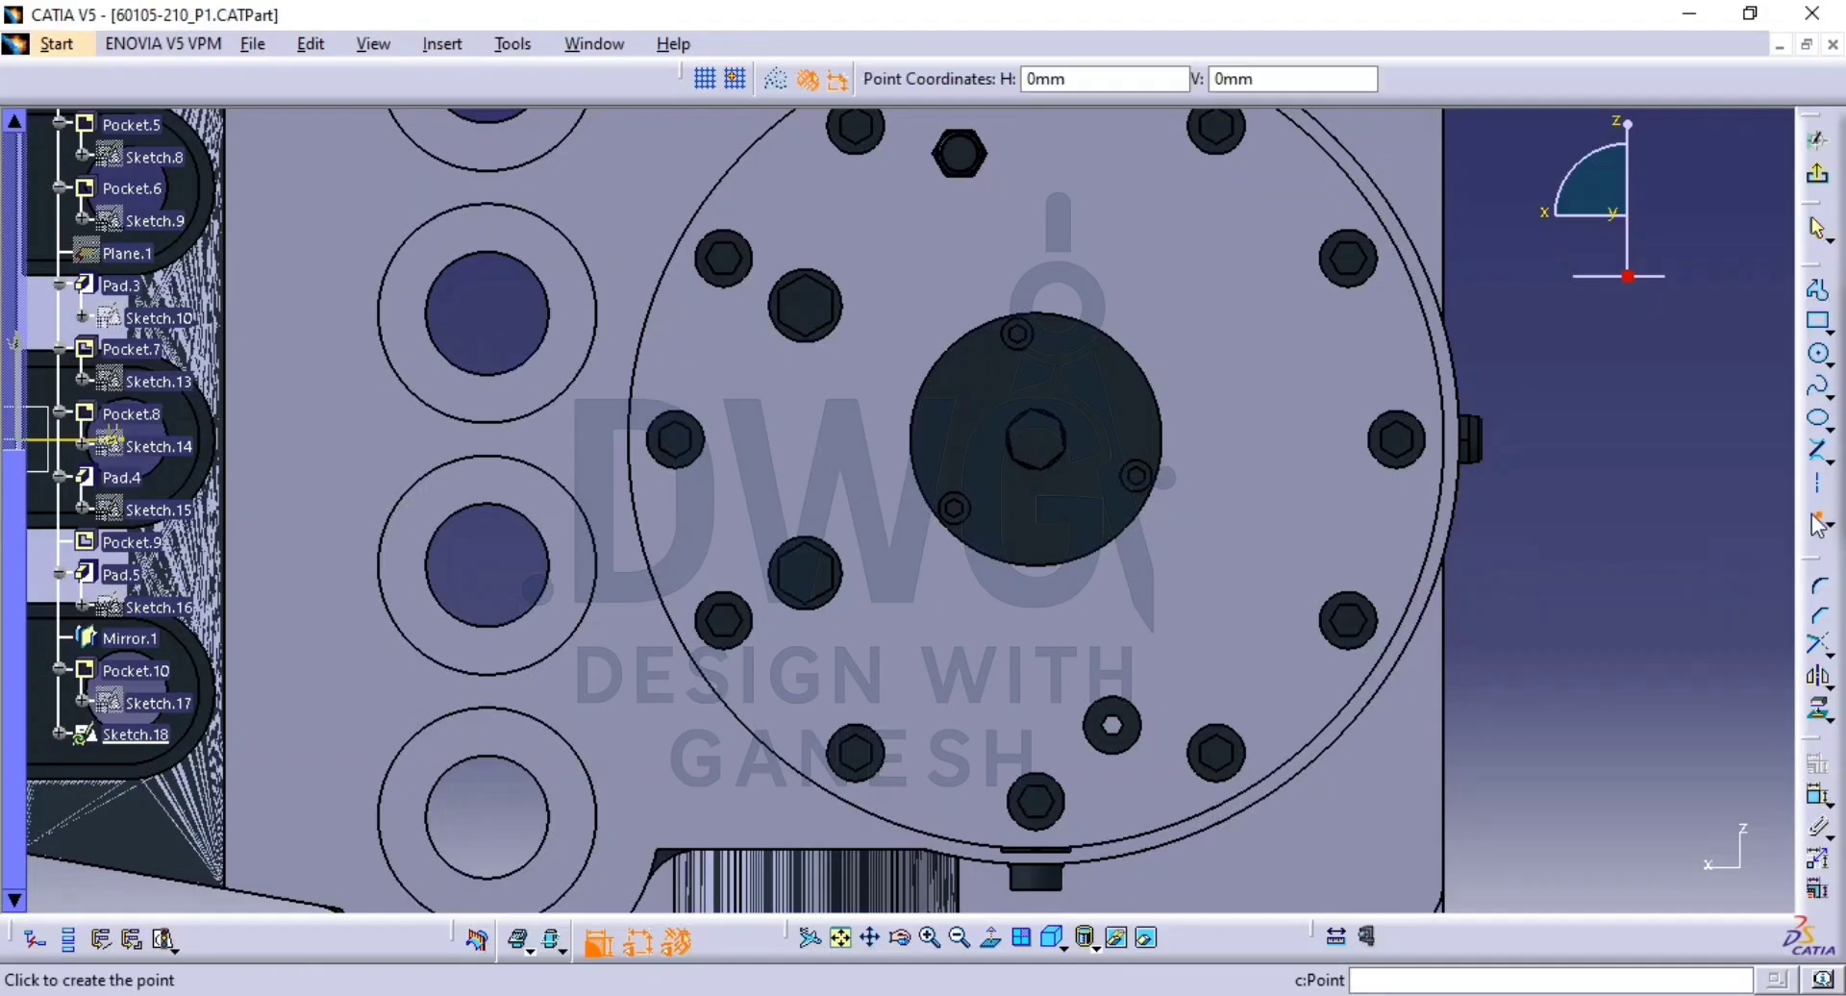
click(809, 306)
click(810, 573)
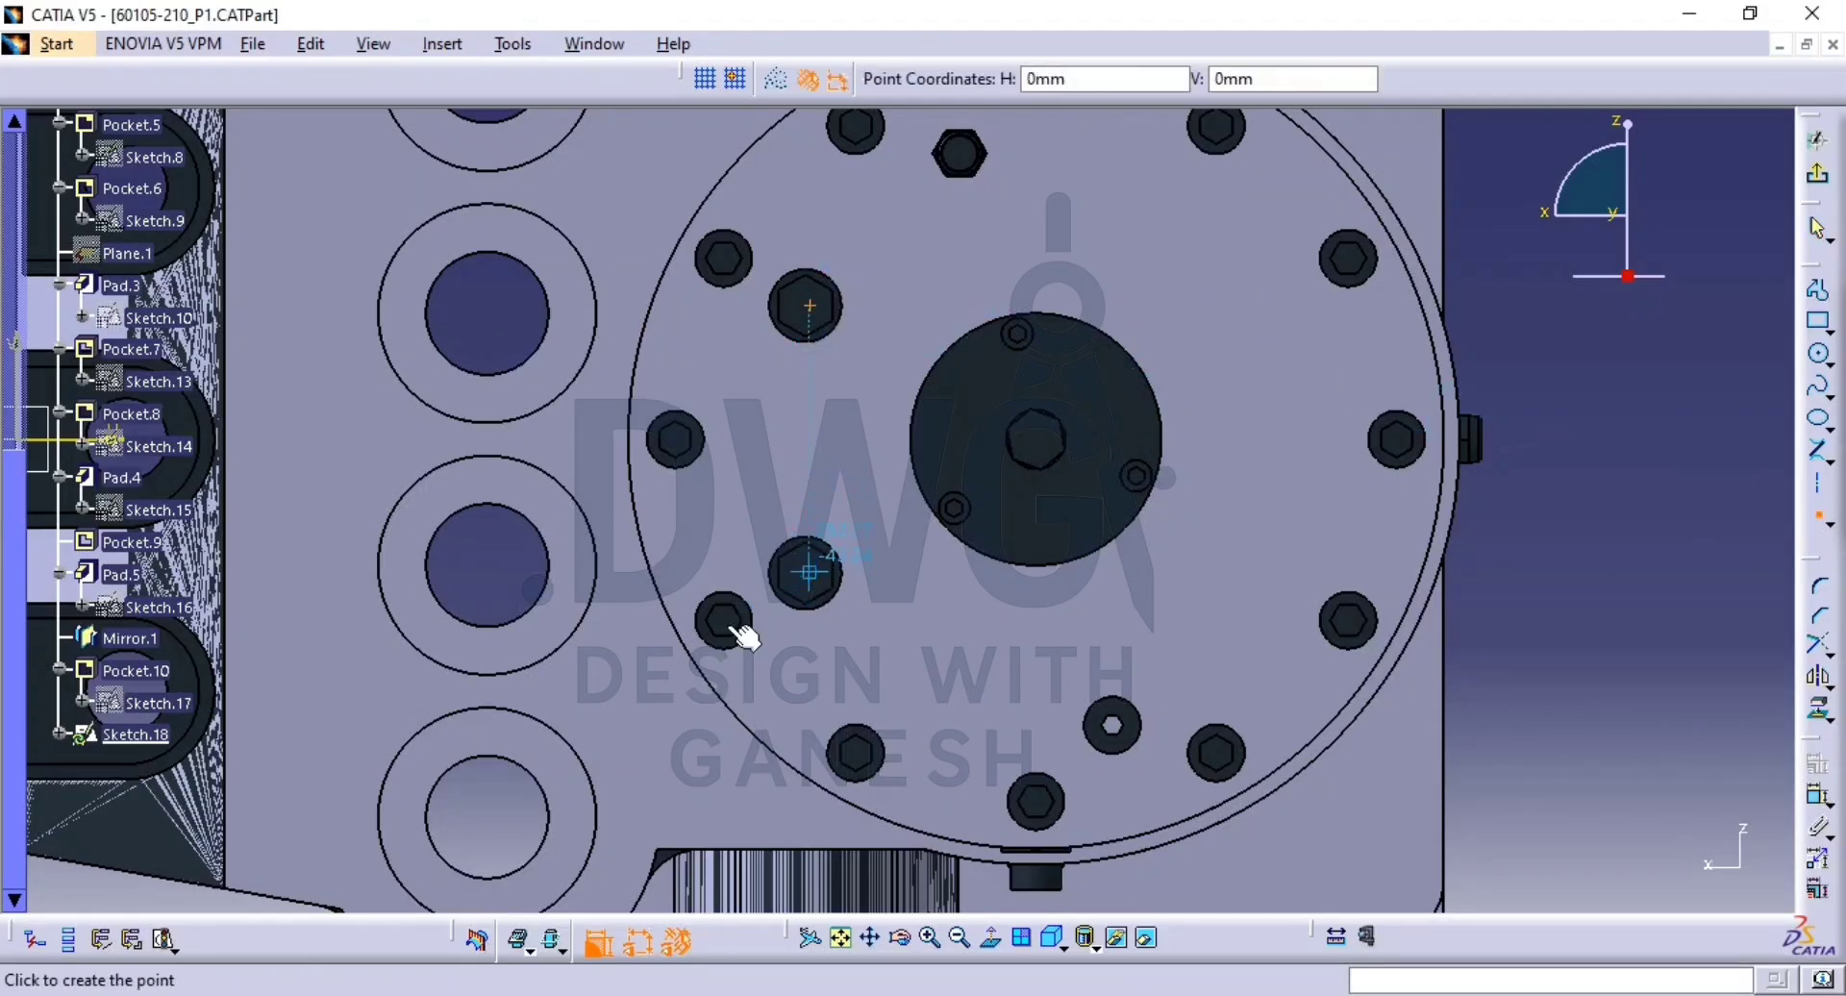
click(1399, 439)
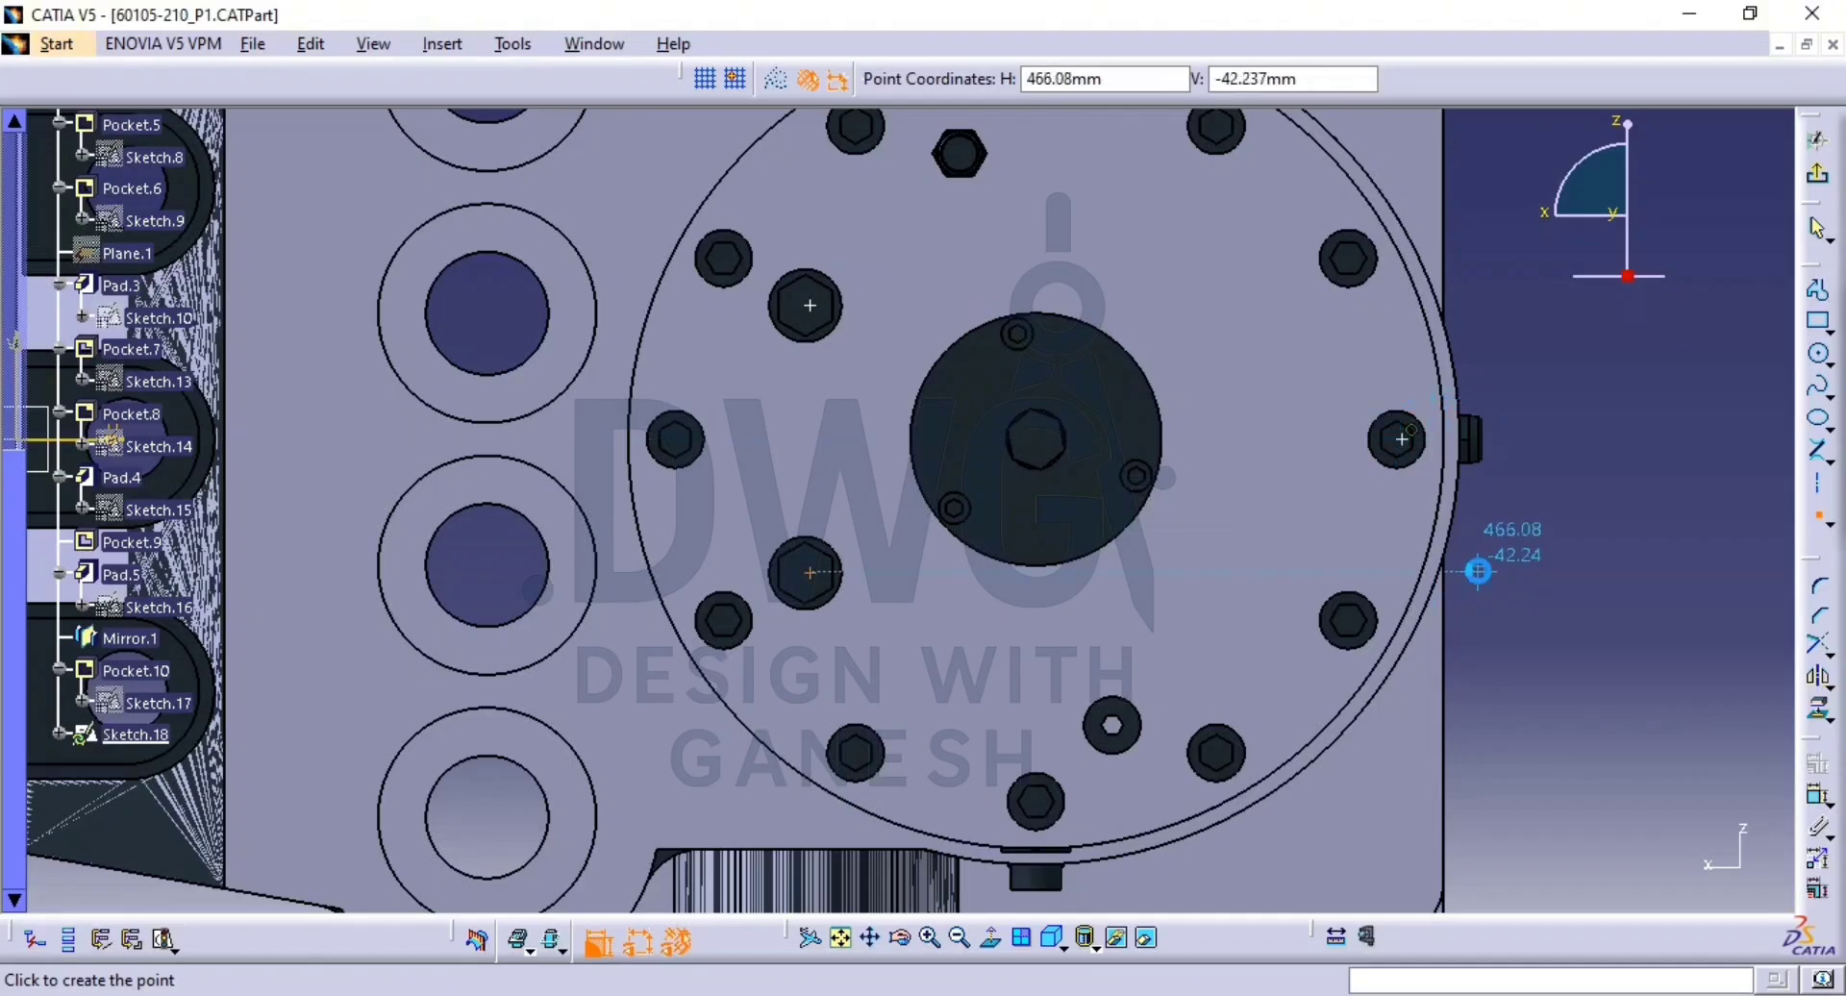
click(1036, 440)
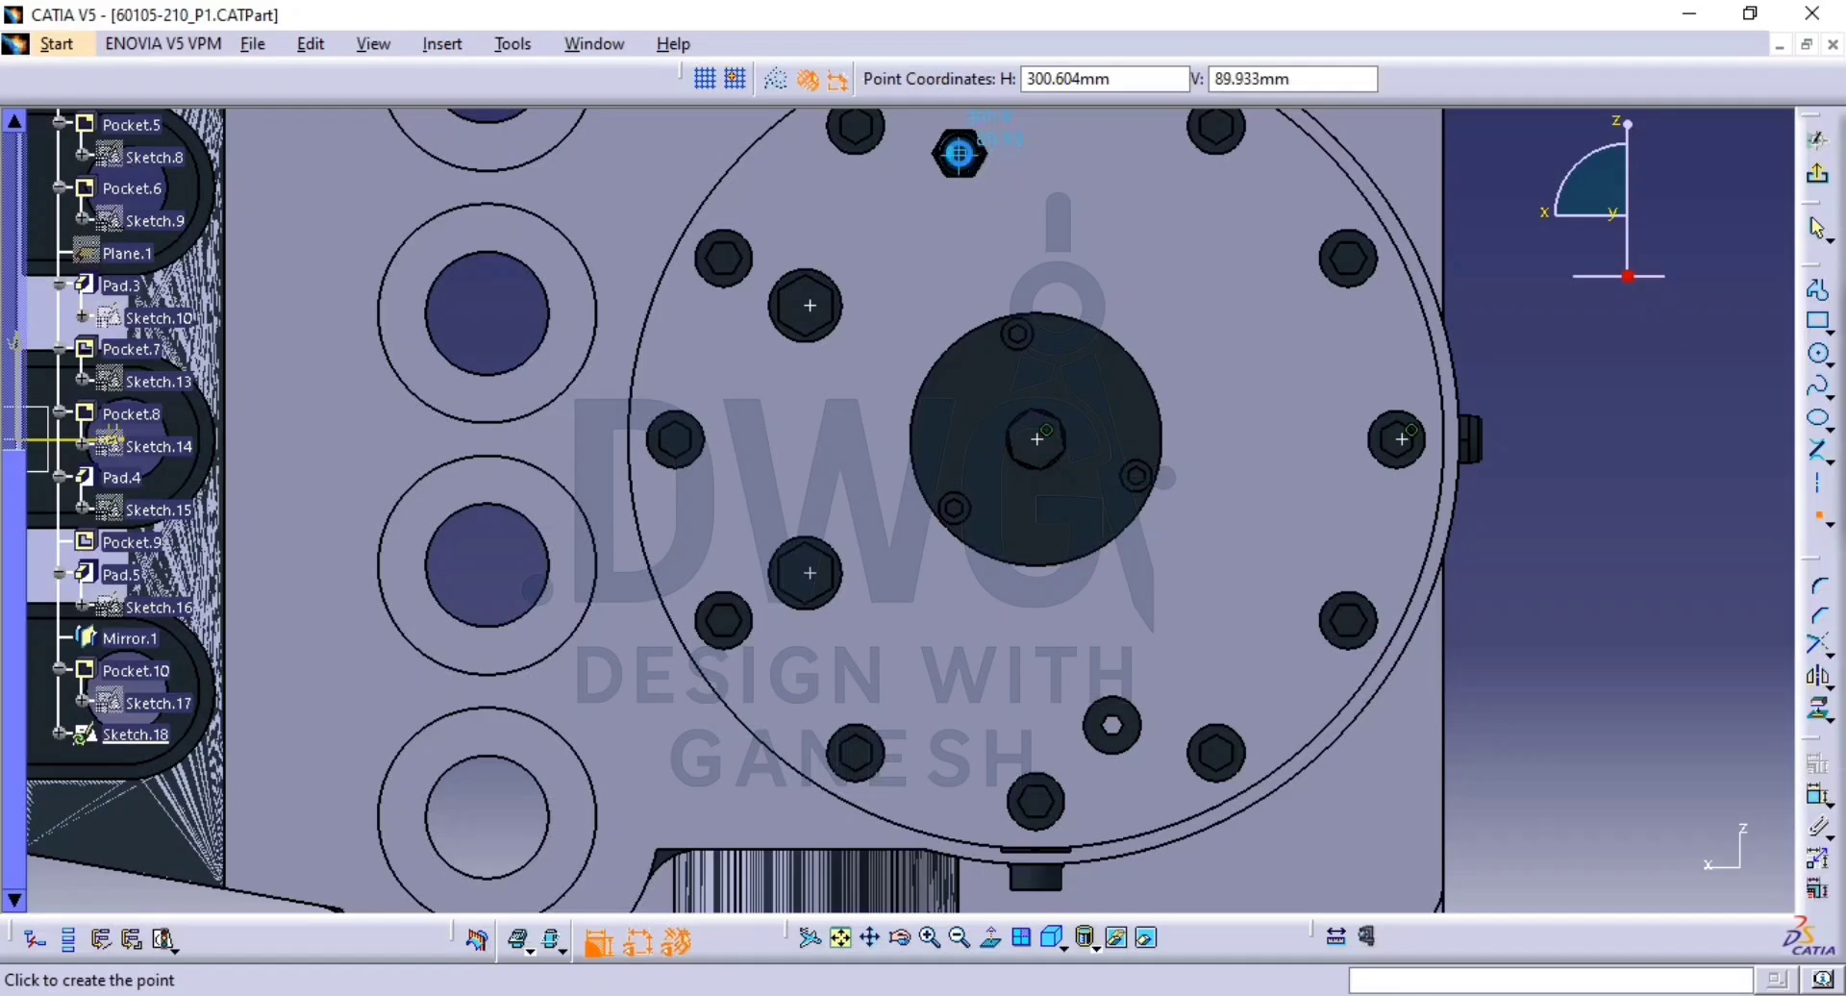
click(959, 153)
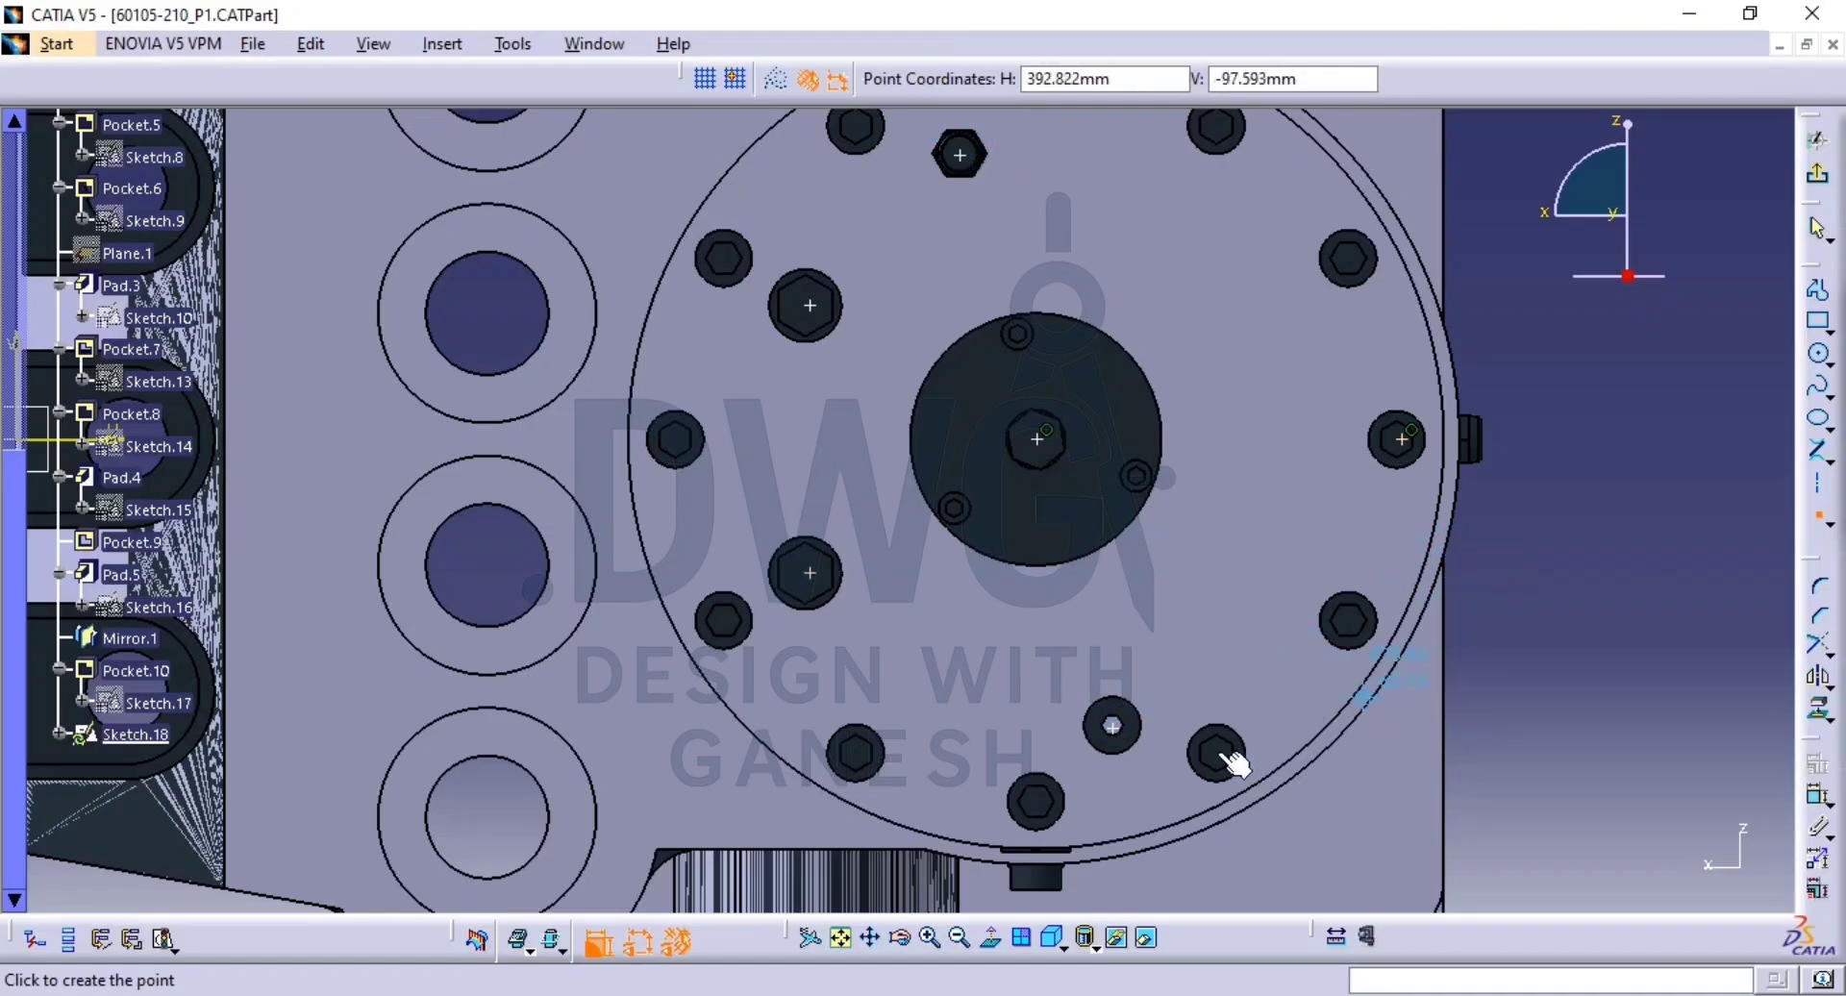
middle_drag(1220, 577, 1203, 651)
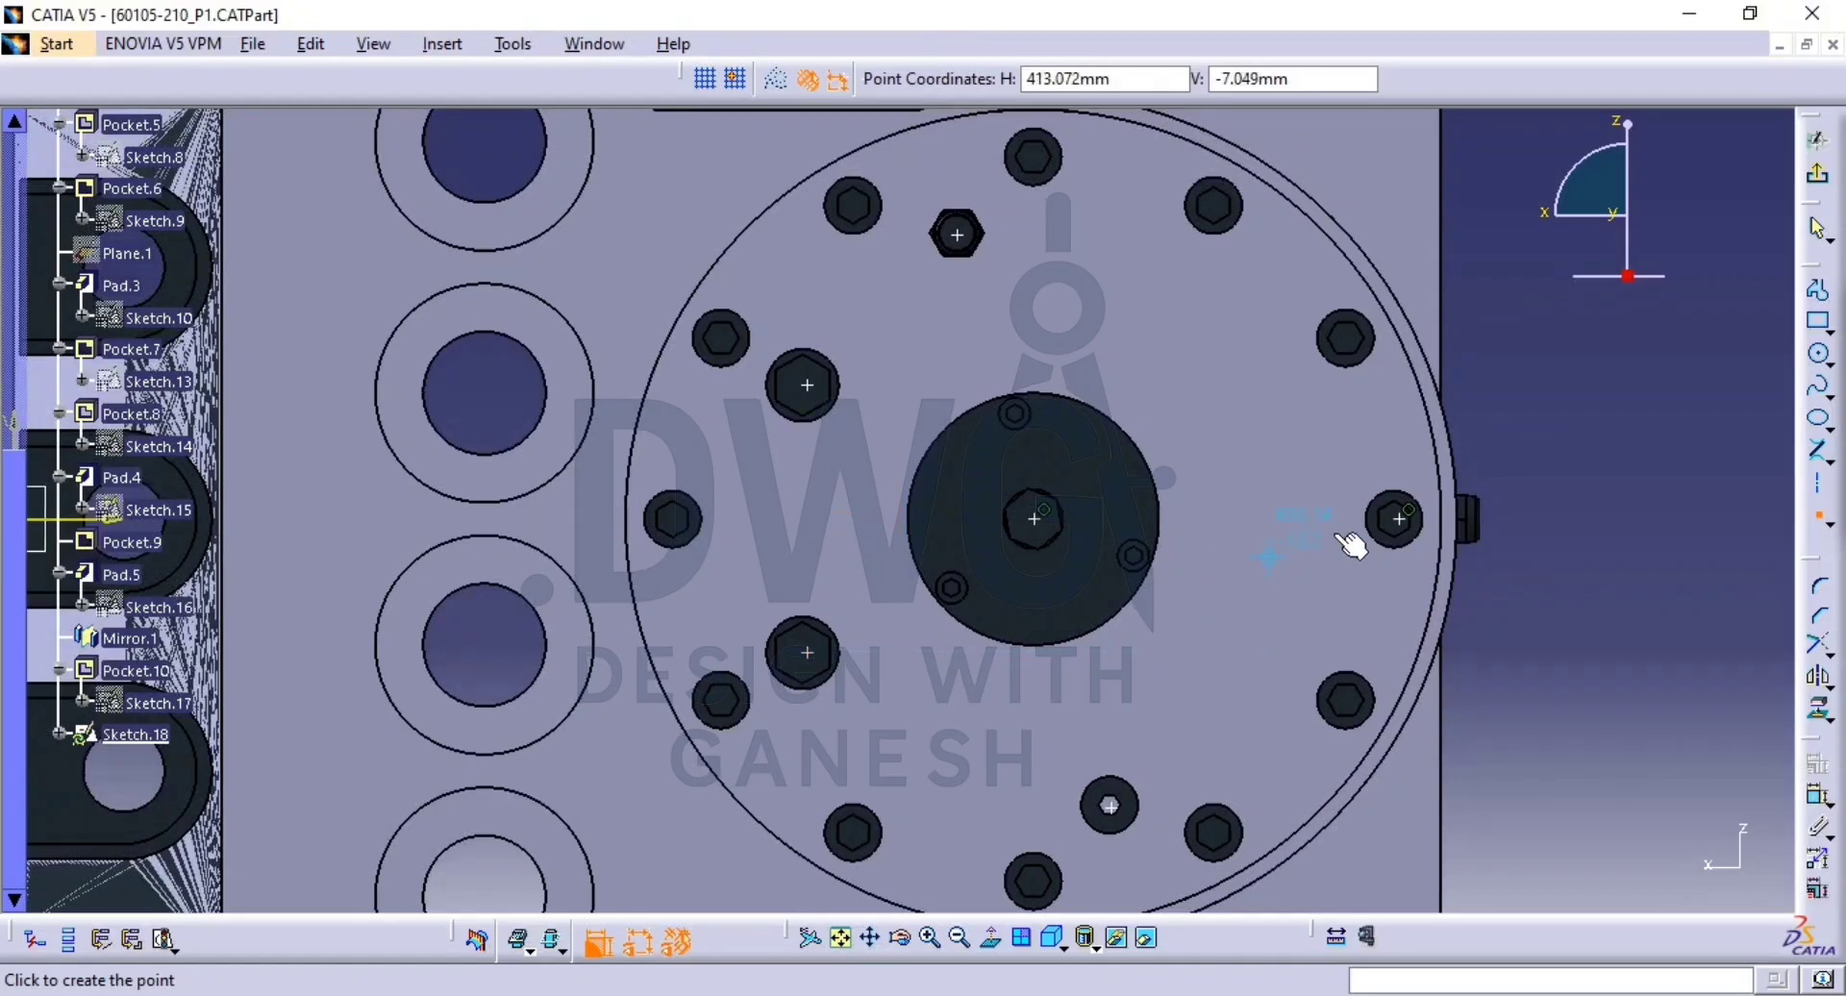
click(1391, 524)
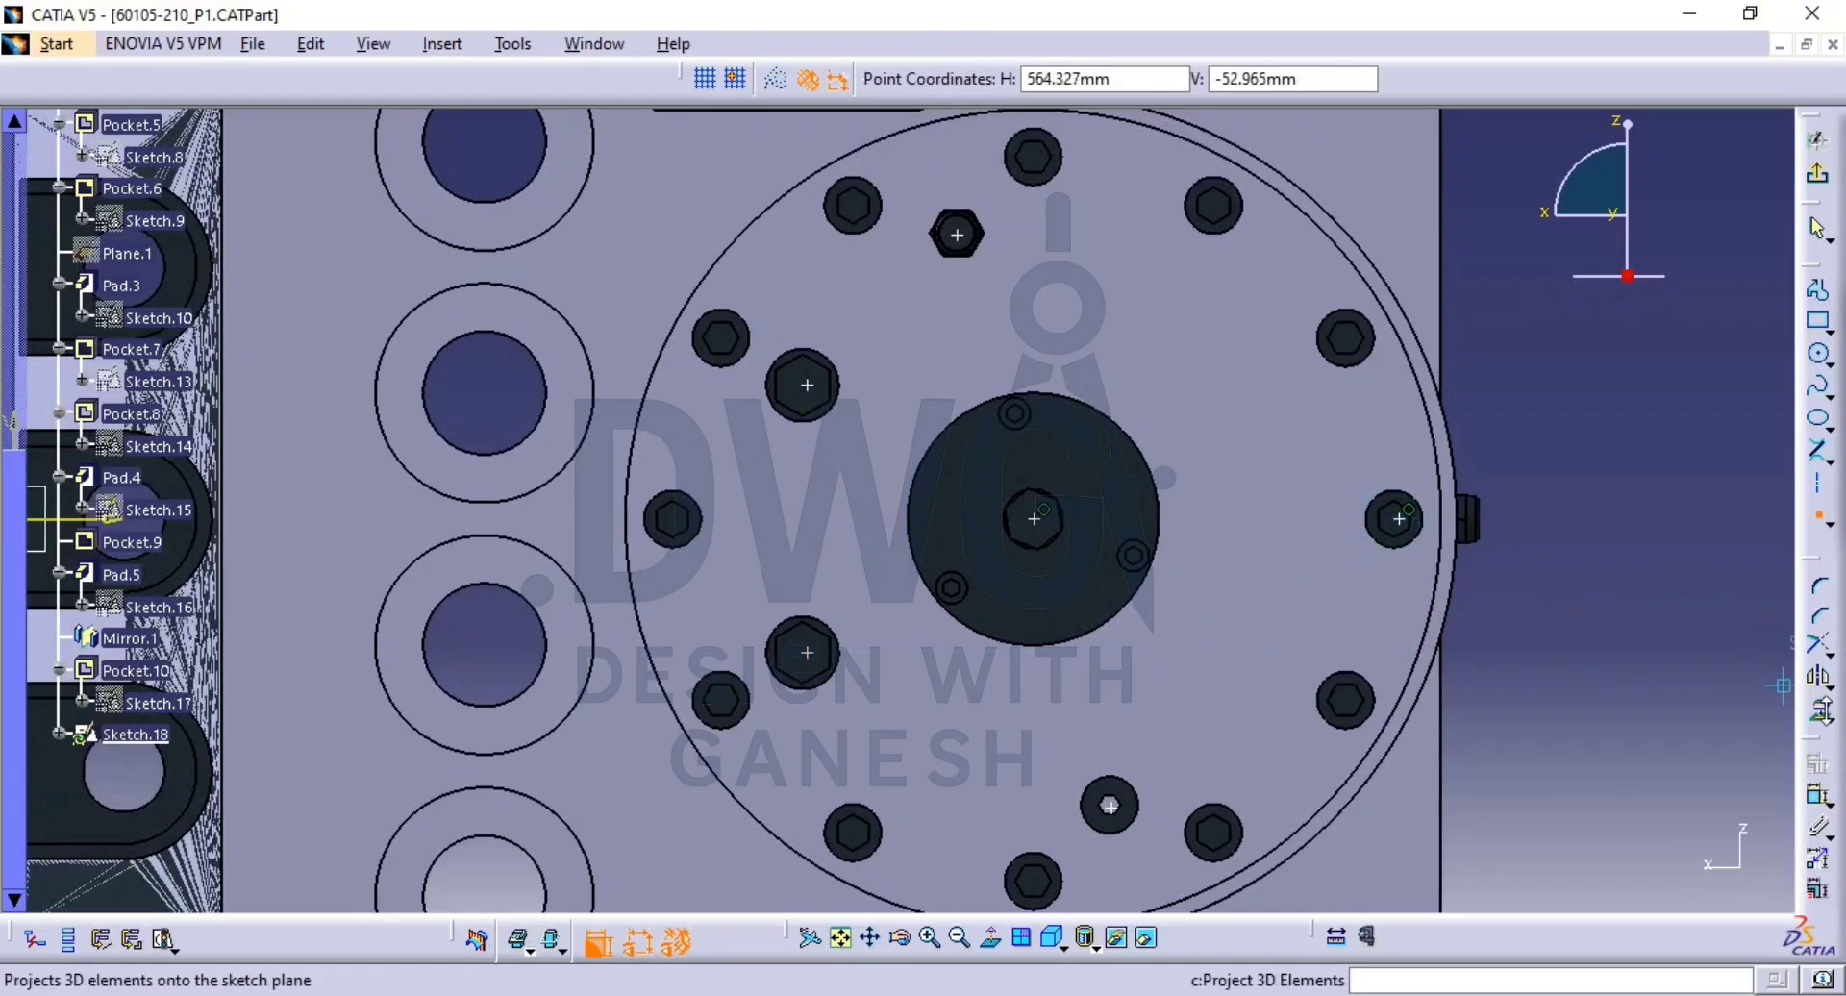
Constrain the rightmost point concentric with its perimeter bolt and the central point concentric with the dark central disc.
click(1820, 806)
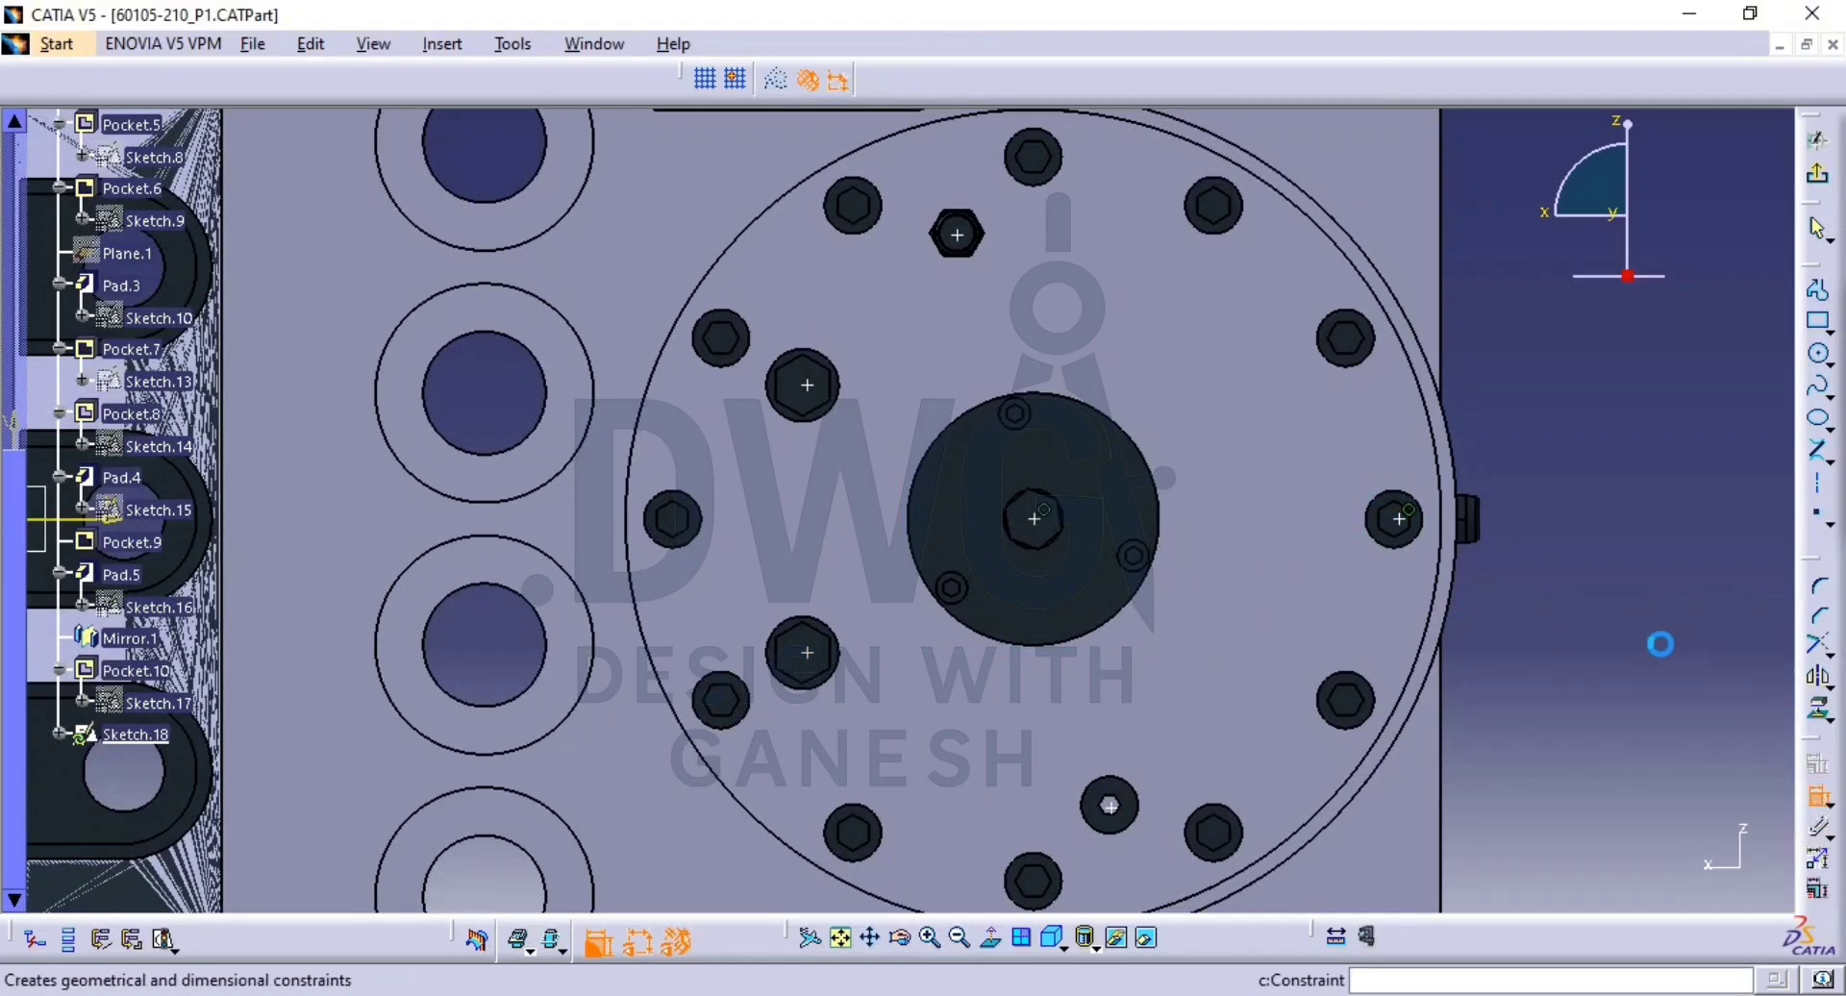
click(1397, 510)
click(1421, 511)
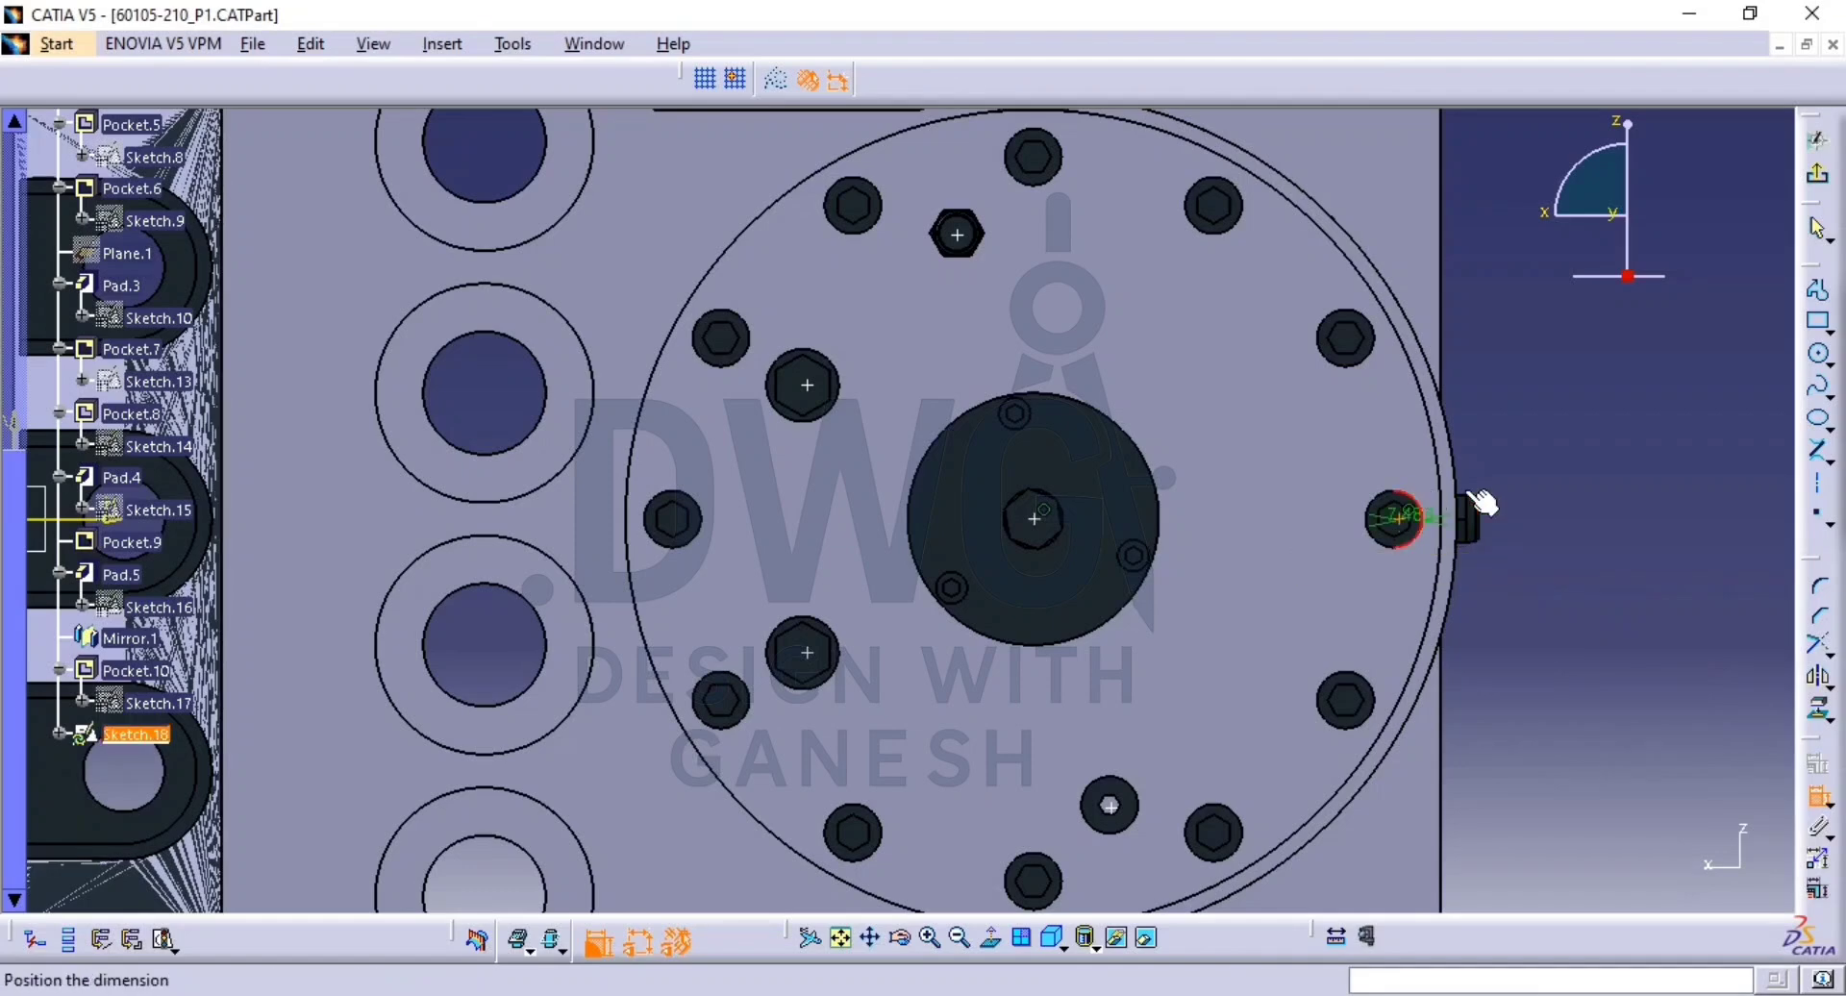
right_click(1550, 434)
click(1669, 578)
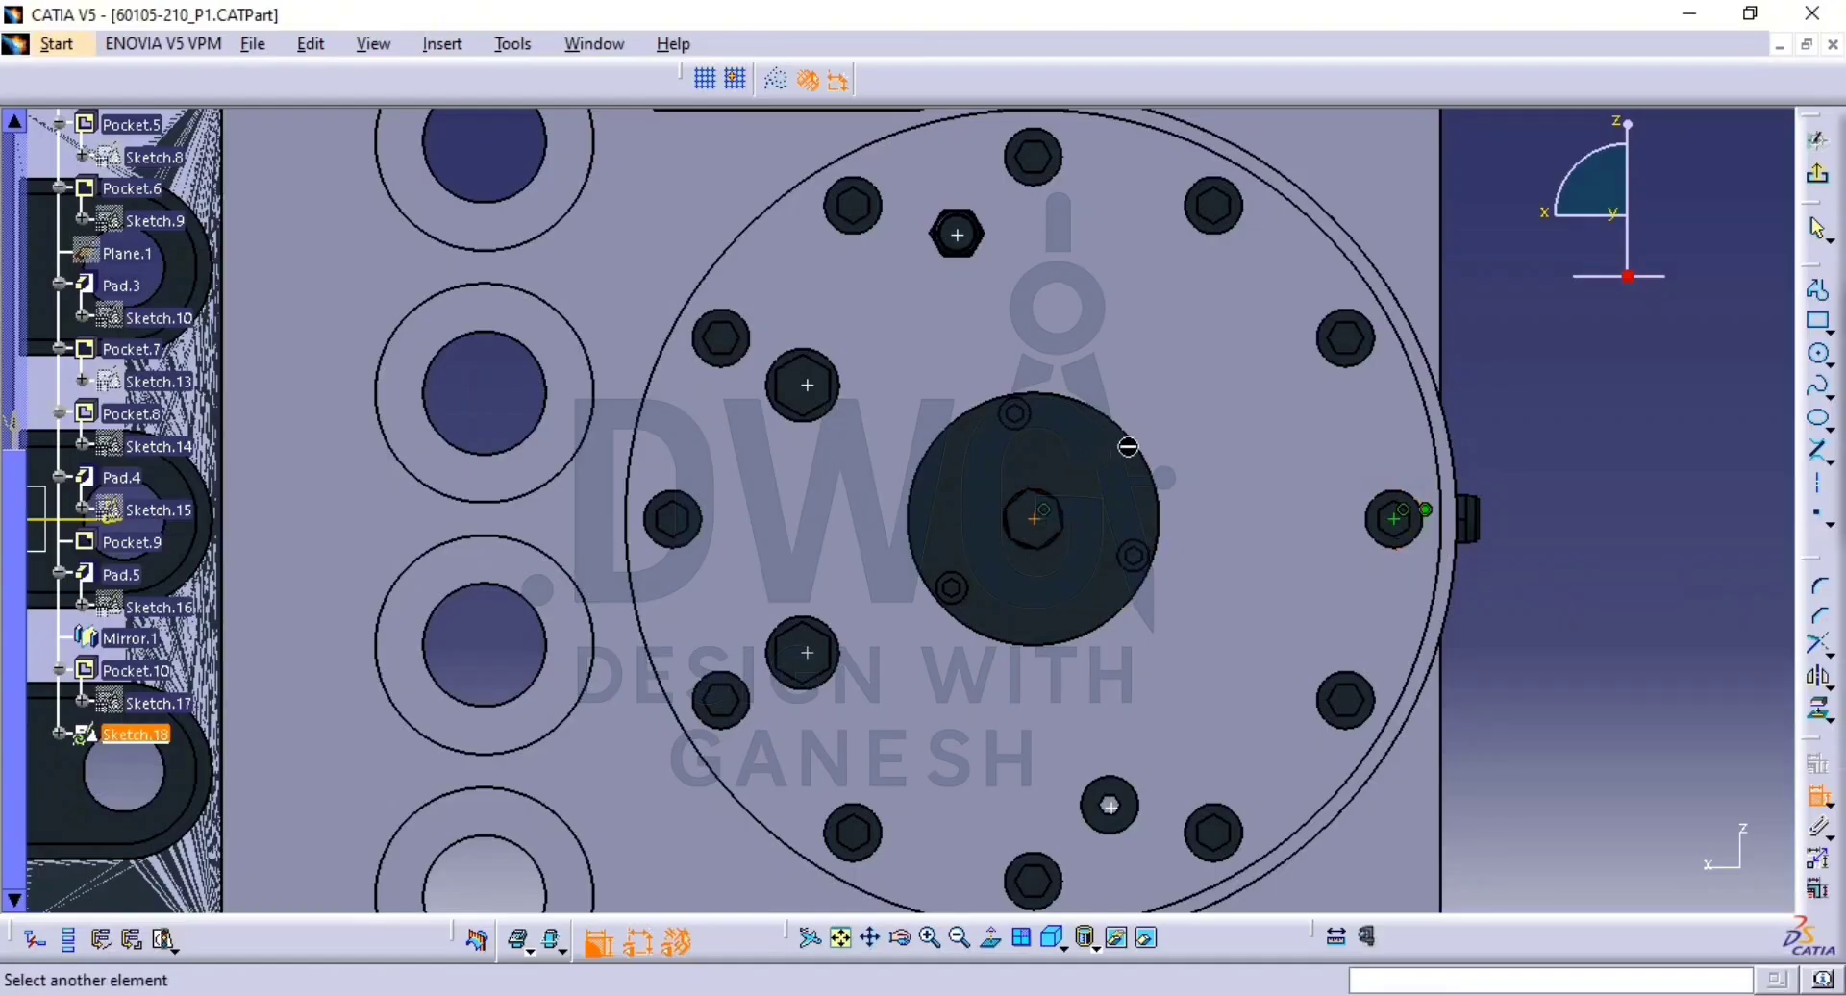
right_click(1151, 464)
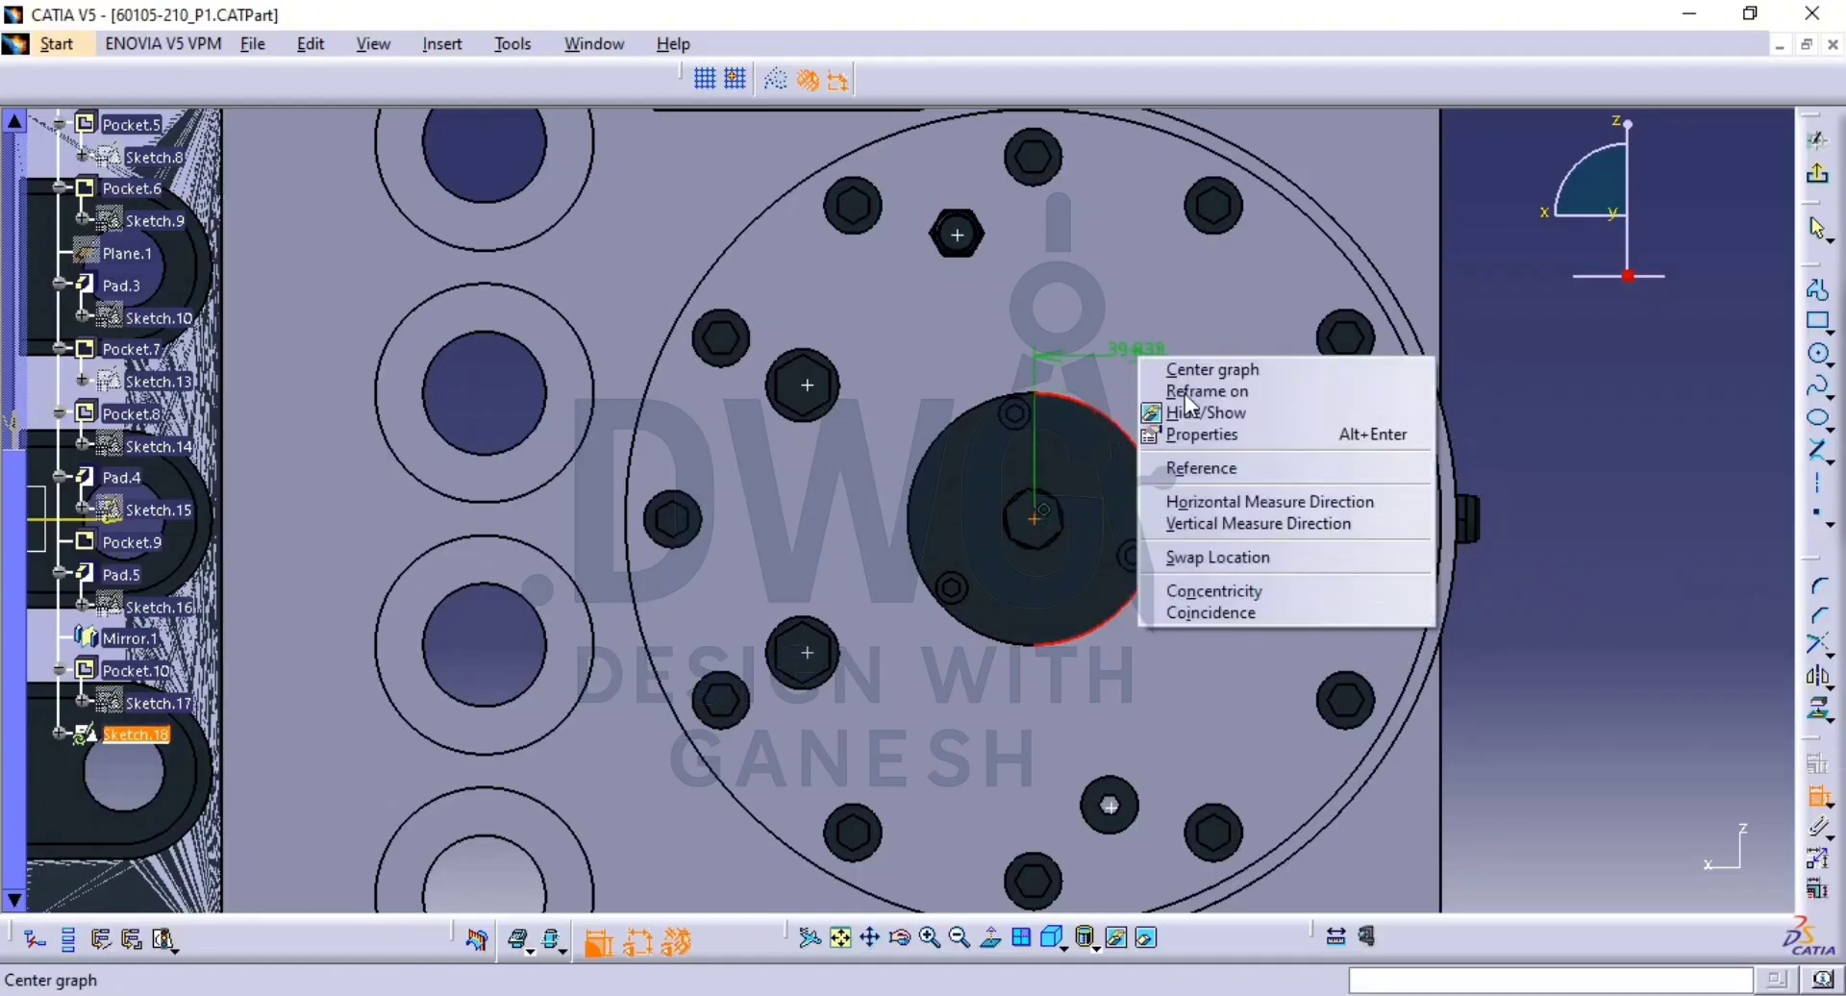
click(1246, 588)
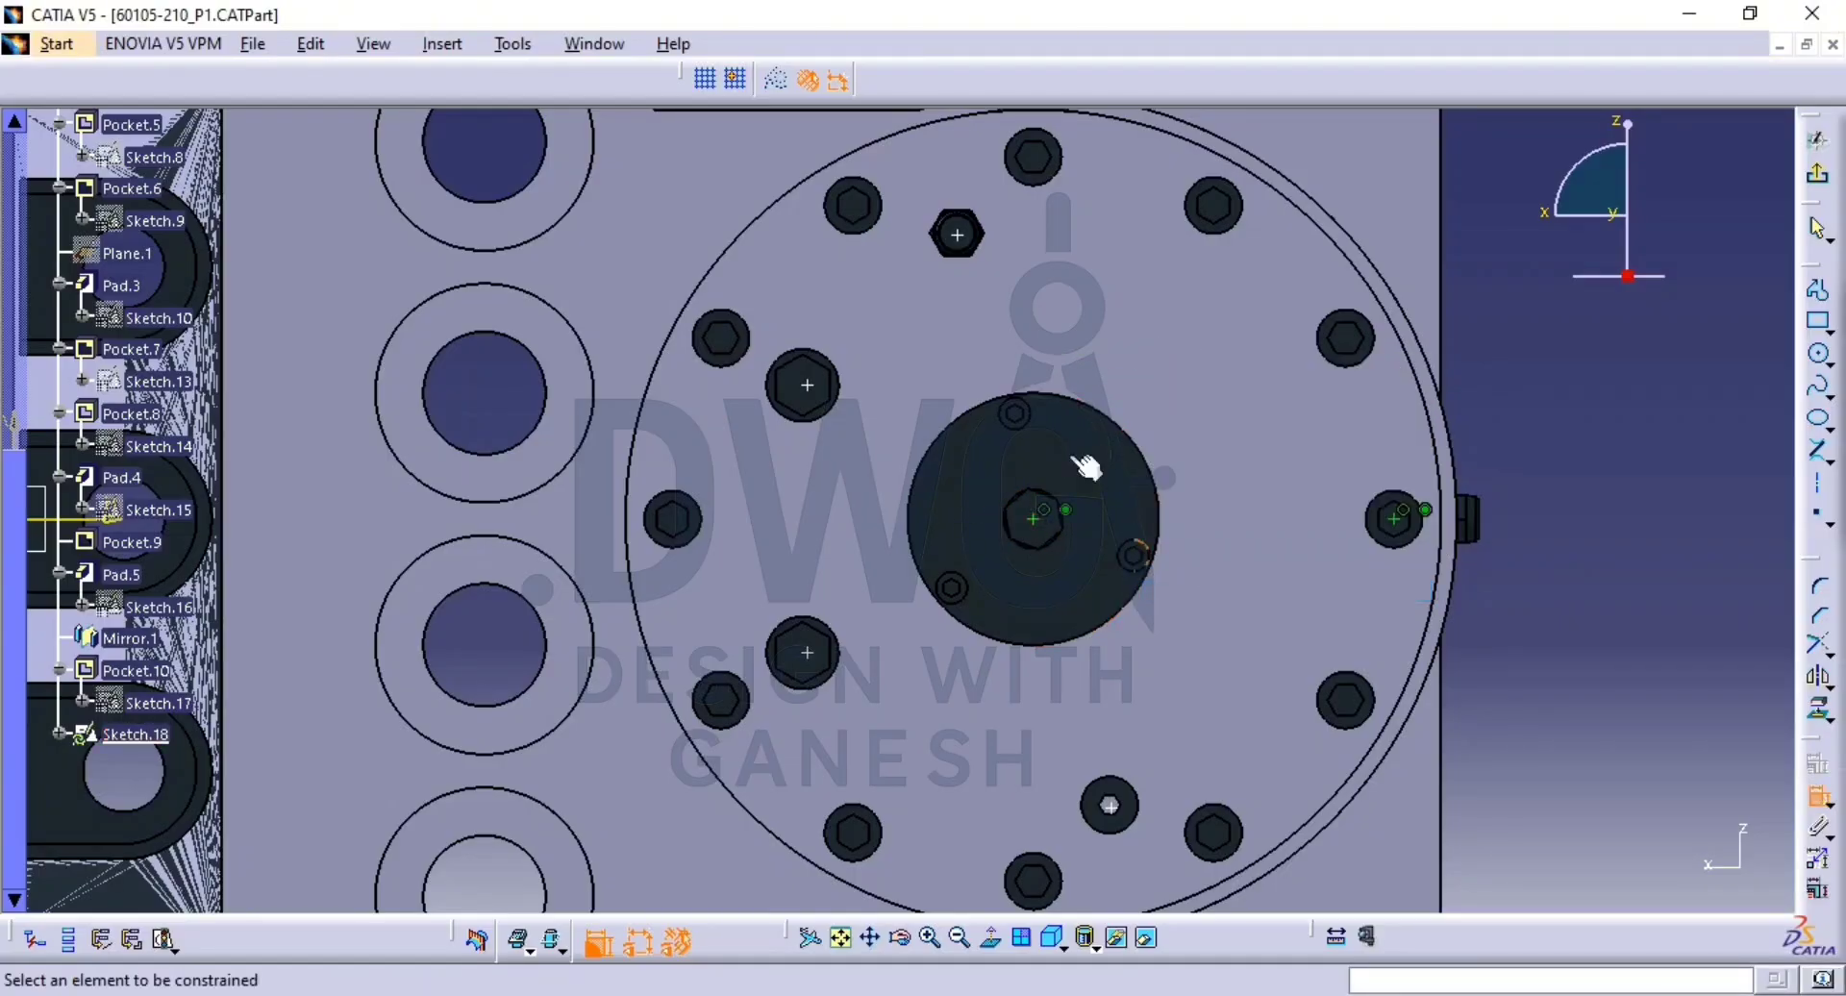
Make the points on the upper hex fitting and the two large hex plugs concentric with their circular edges.
right_click(979, 231)
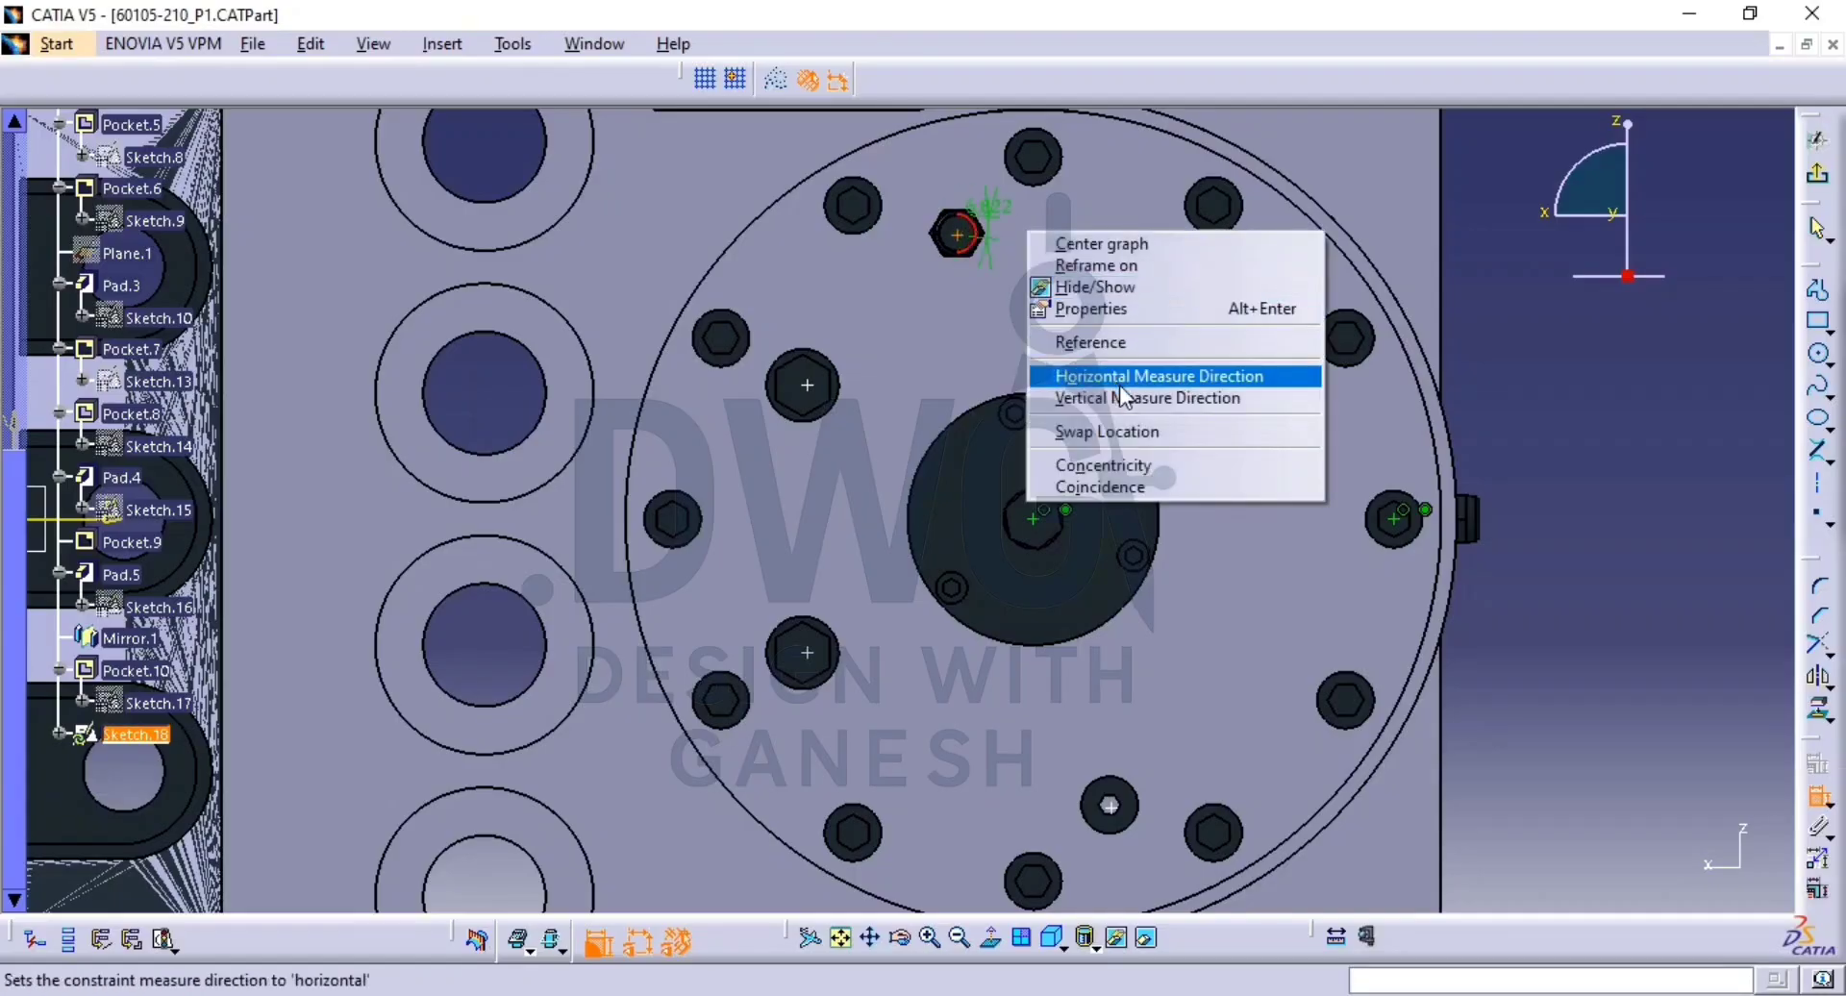
click(1137, 464)
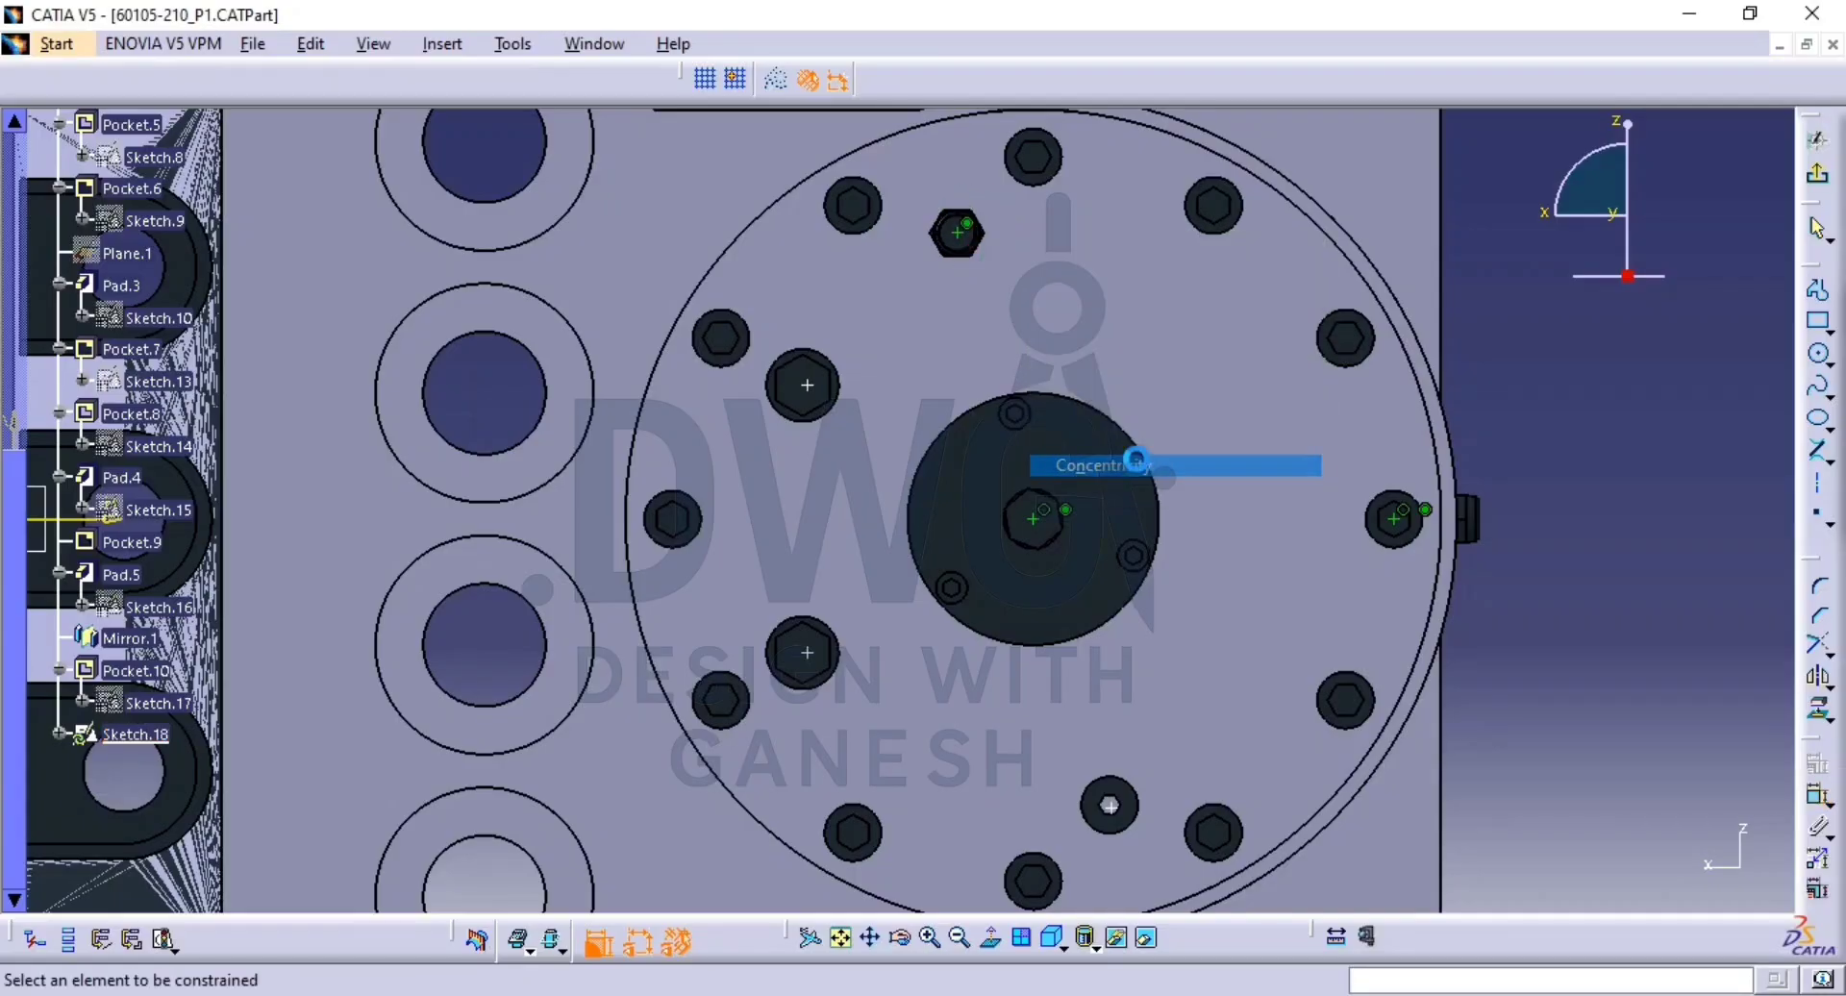
right_click(832, 340)
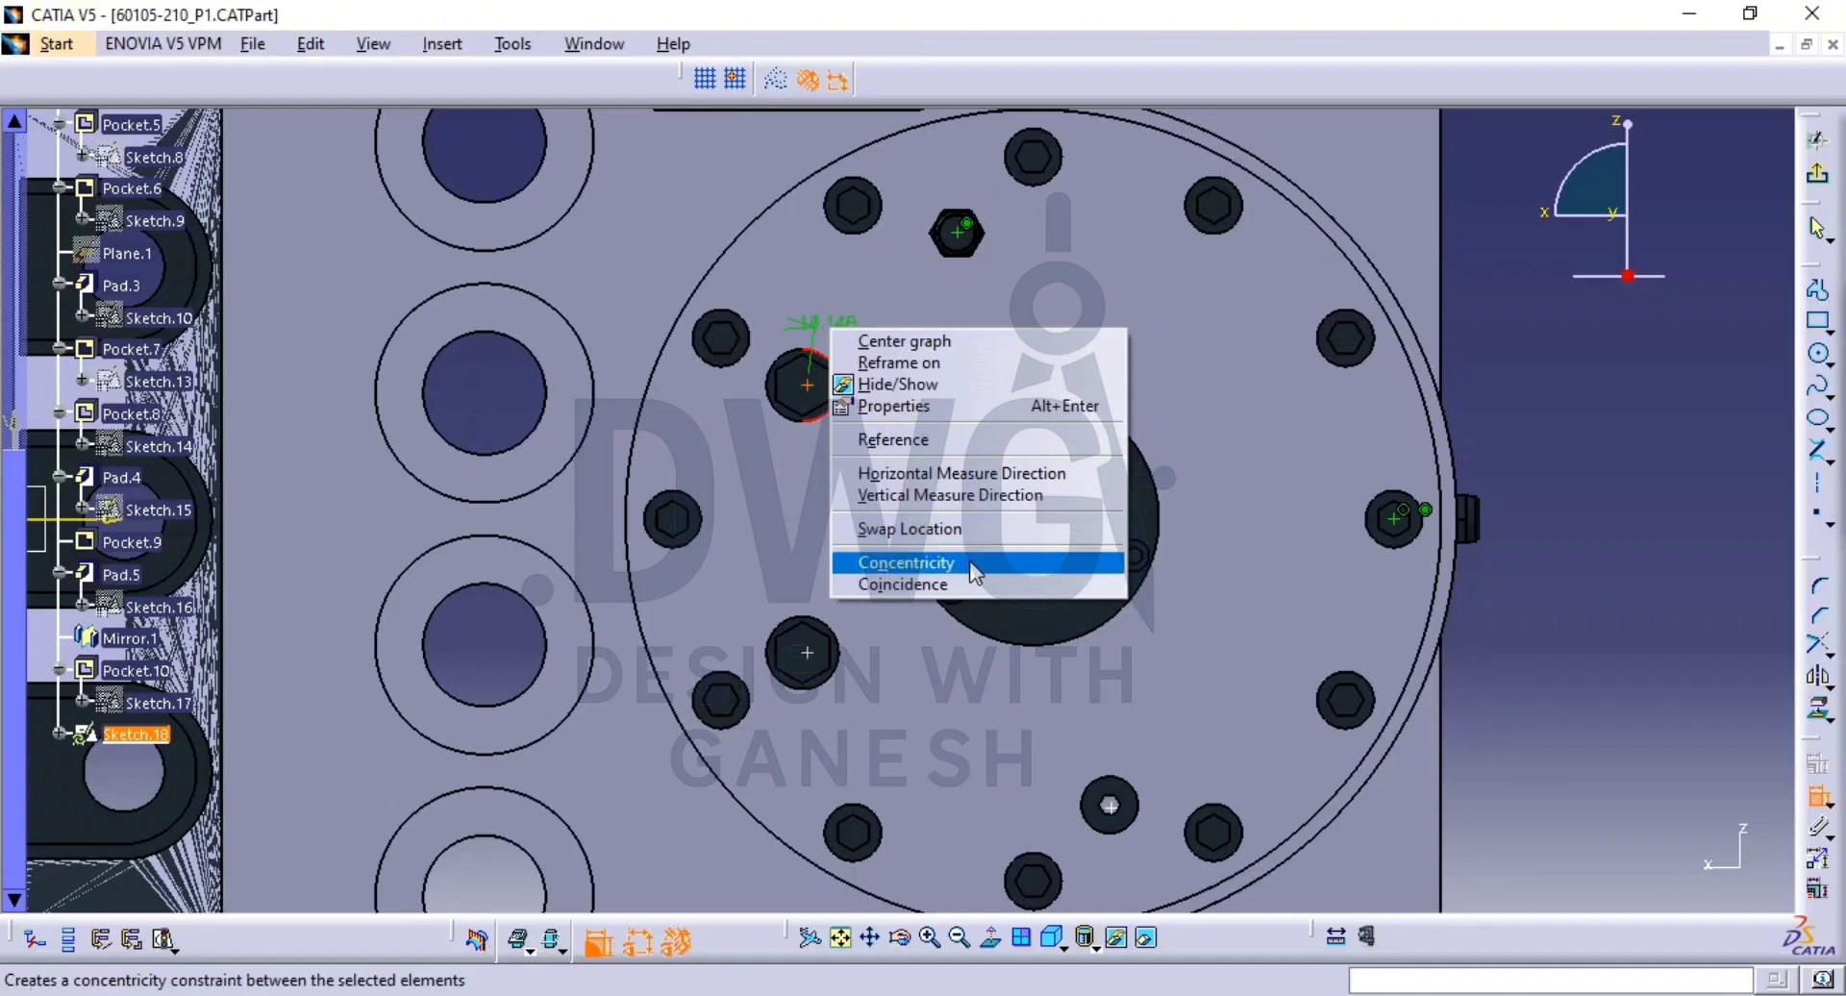
click(930, 565)
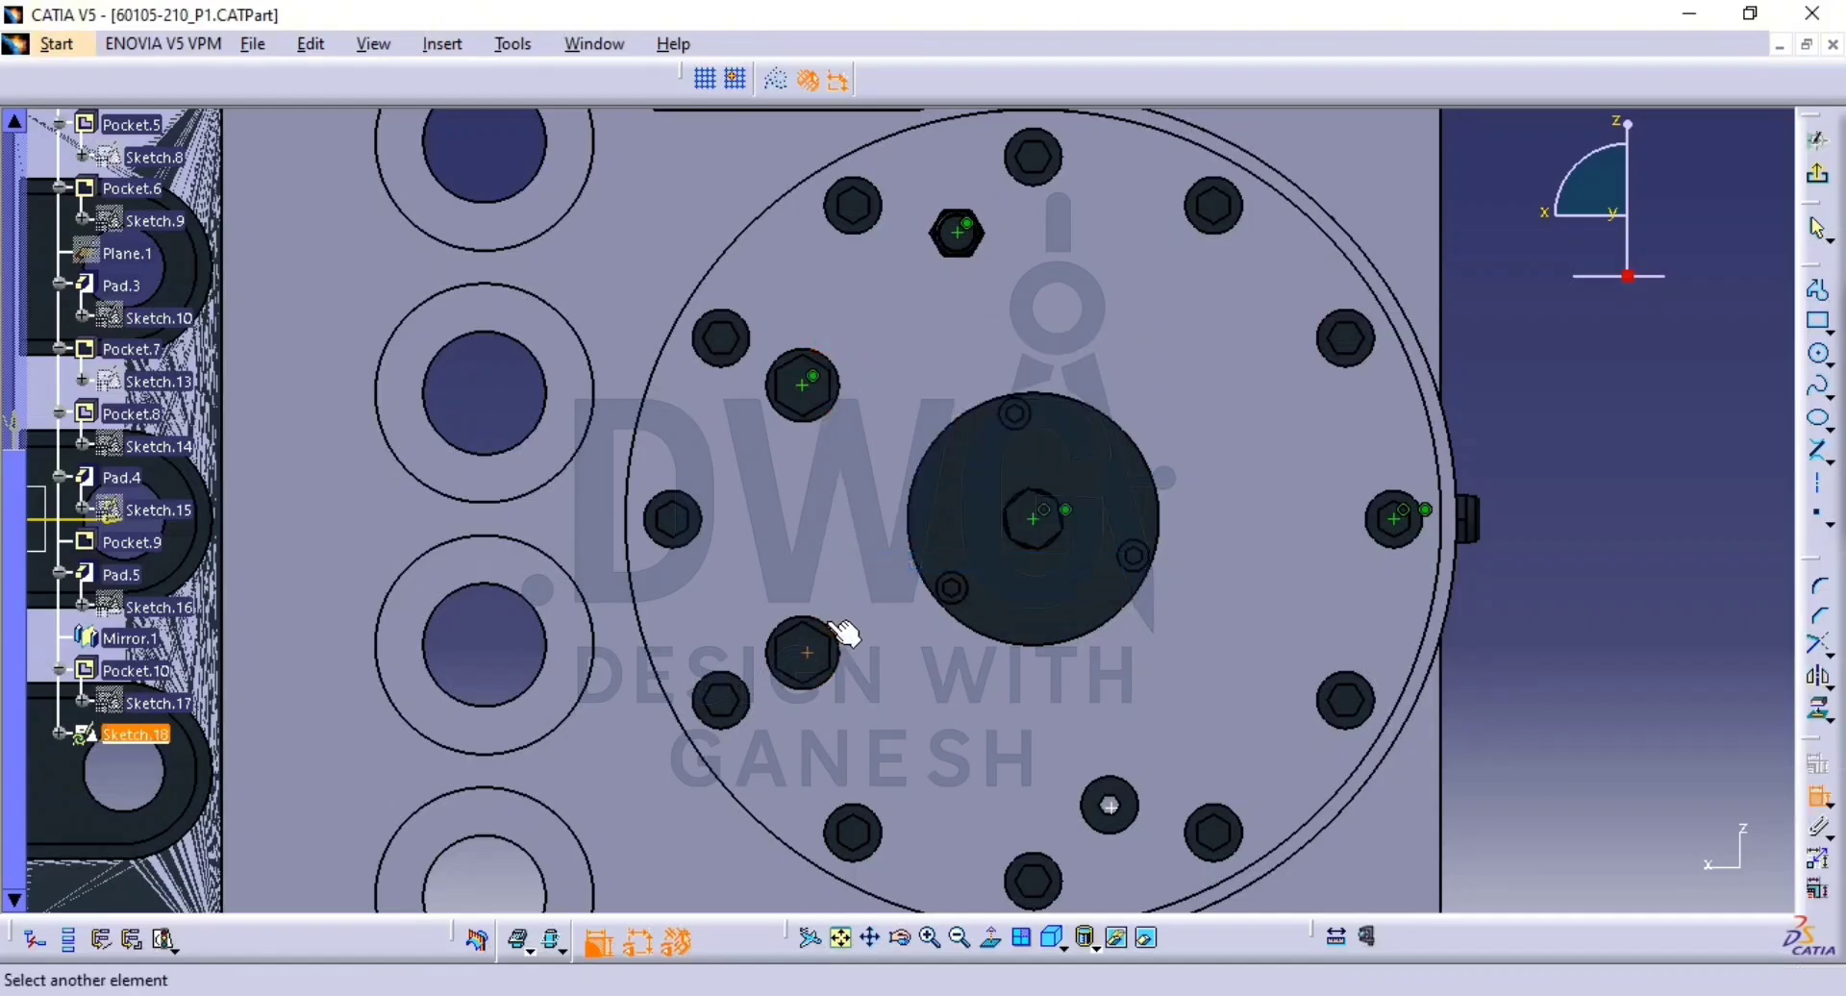
click(842, 641)
right_click(824, 518)
click(947, 753)
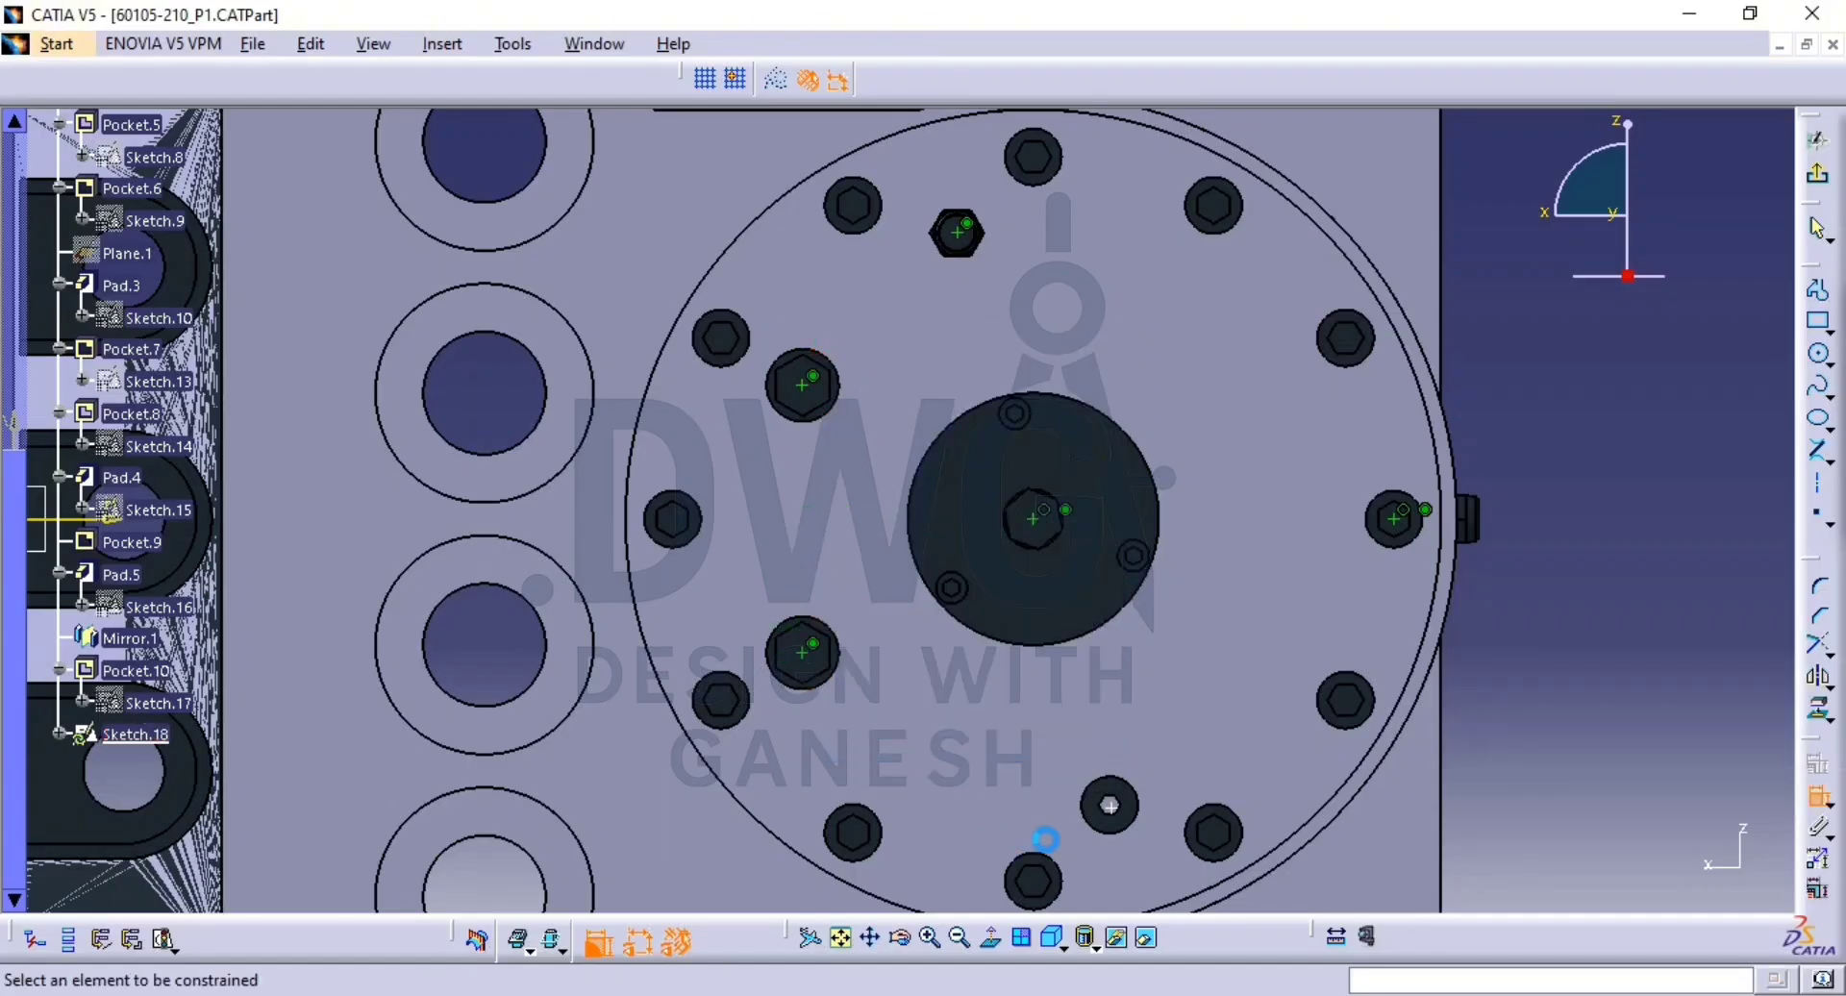
Constrain the remaining lower point concentric with the socket plug's outer circle.
mouse_move(1167, 814)
middle_down()
mouse_move(1007, 546)
mouse_move(931, 200)
middle_up()
click(1008, 546)
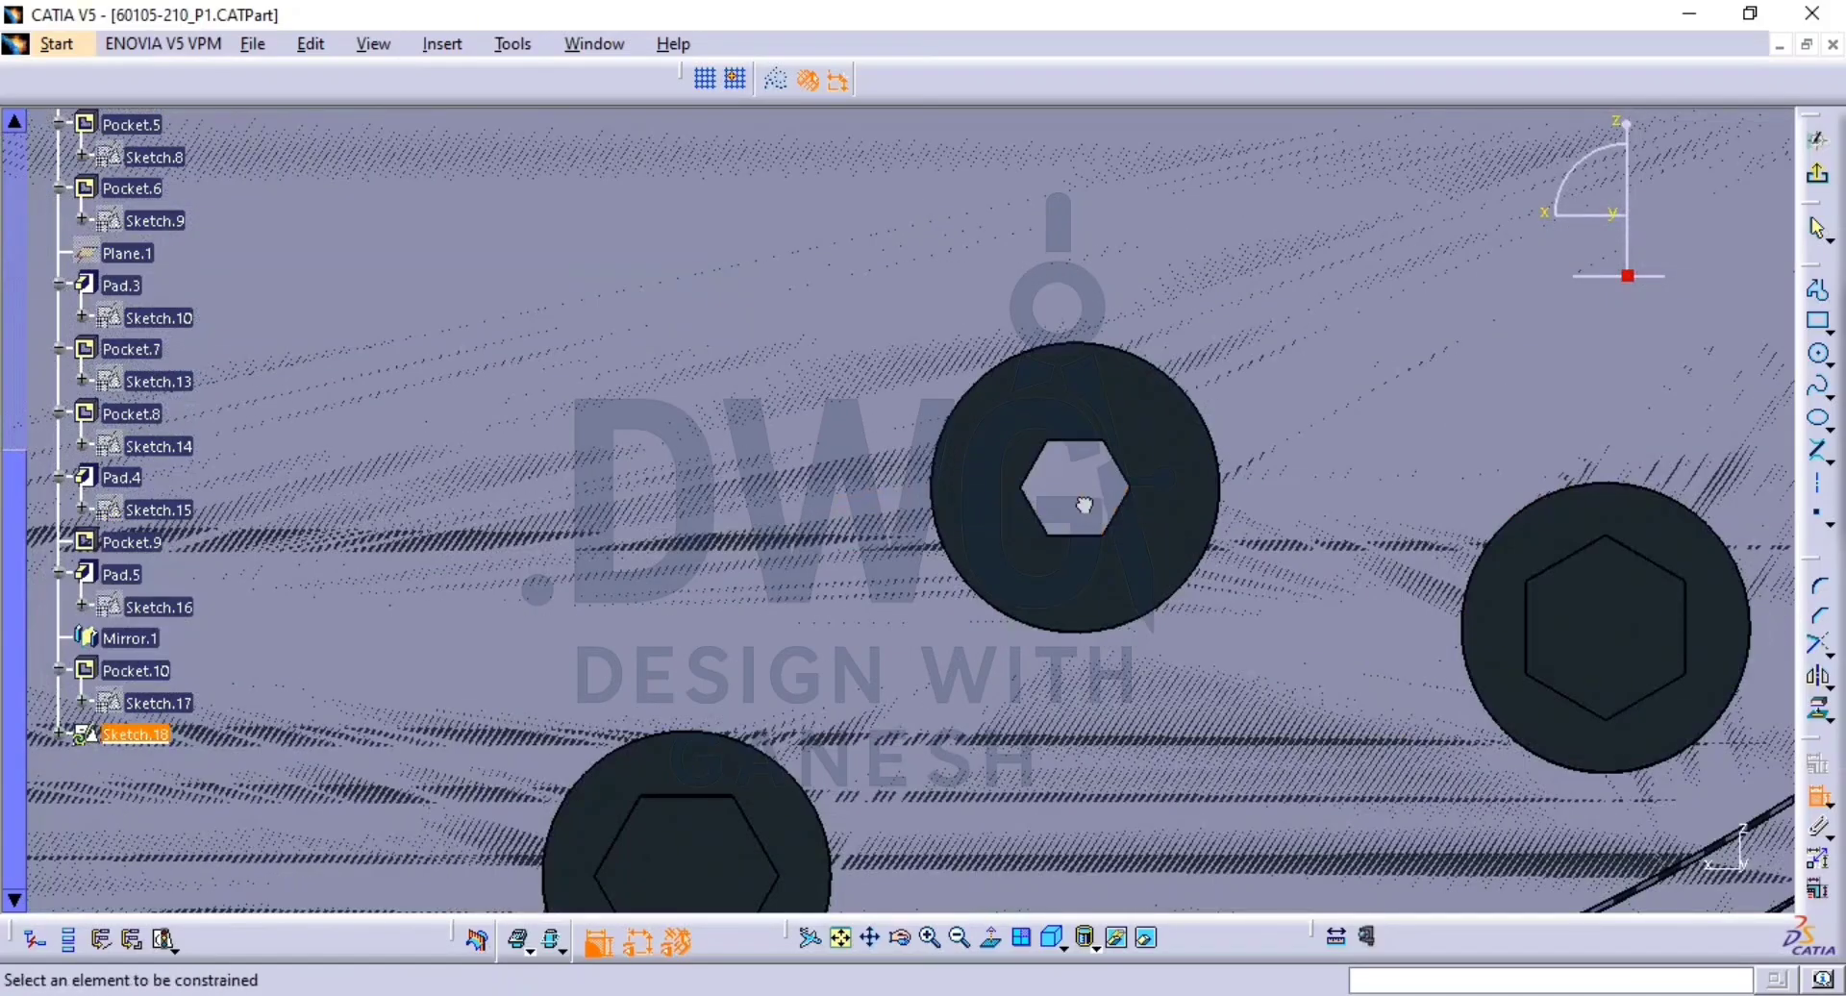
click(1216, 423)
right_click(1210, 332)
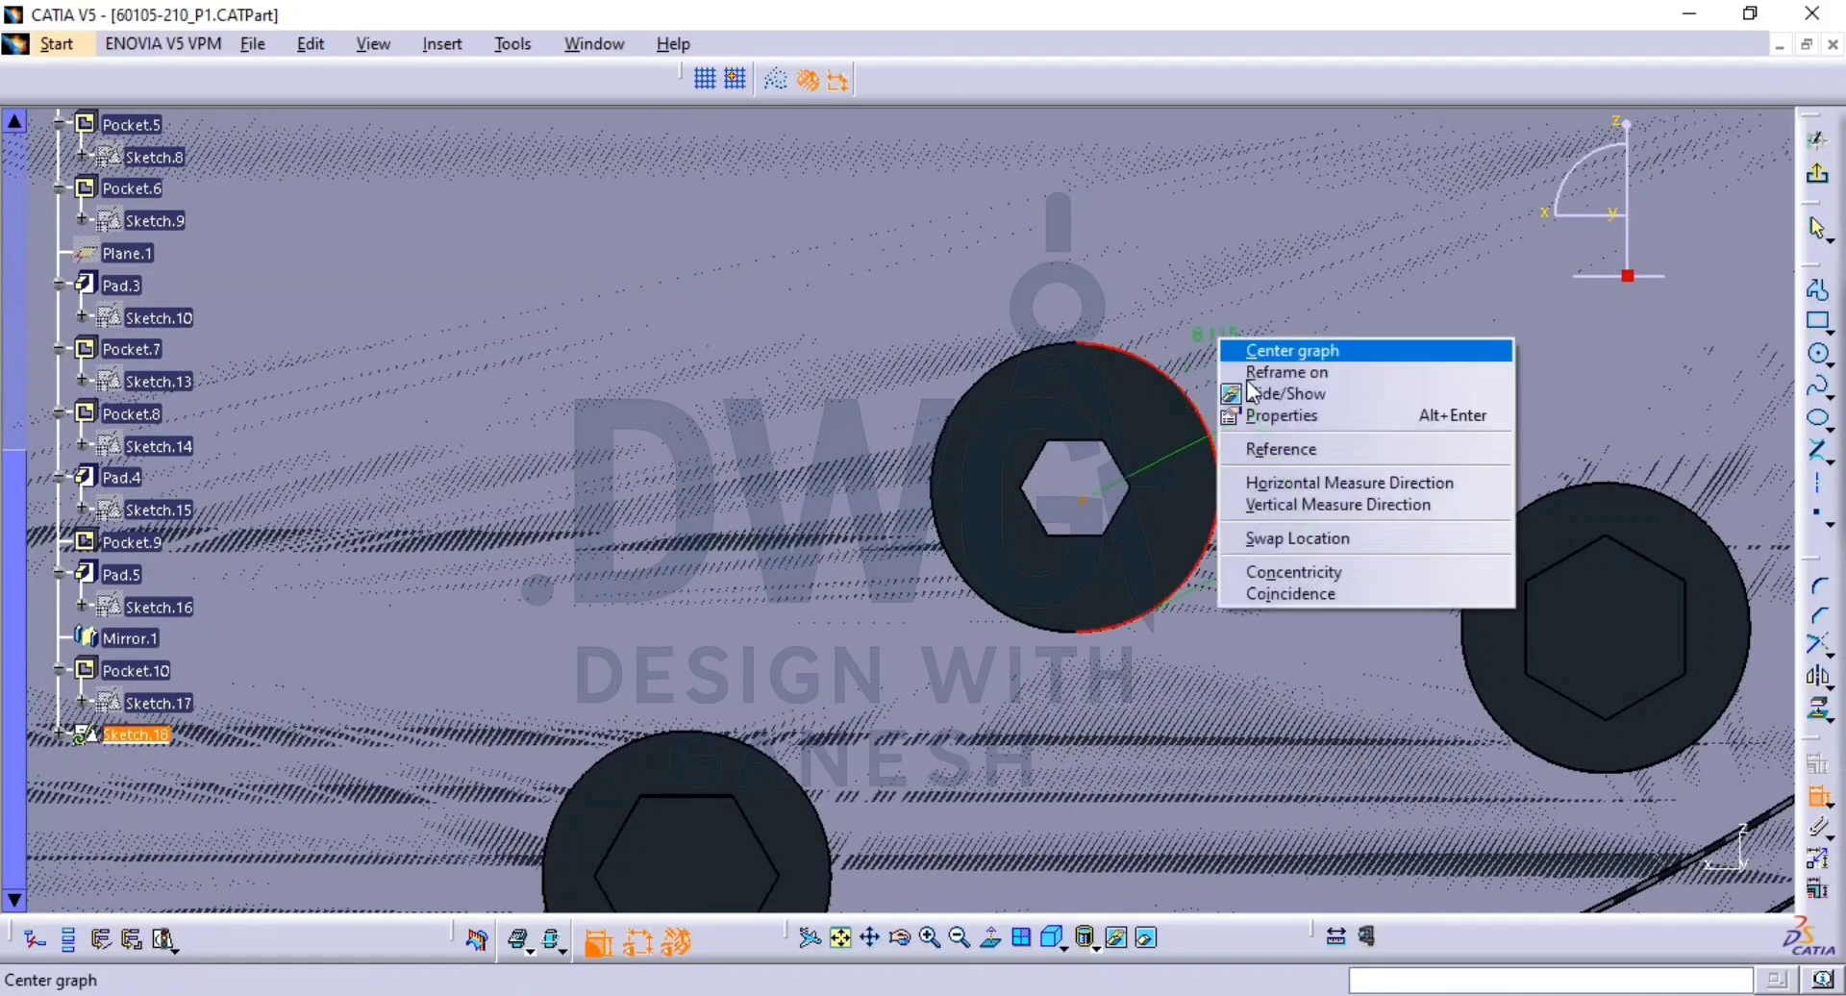
click(1346, 573)
middle_drag(1232, 474, 1317, 894)
click(1231, 475)
middle_drag(1084, 435, 1162, 686)
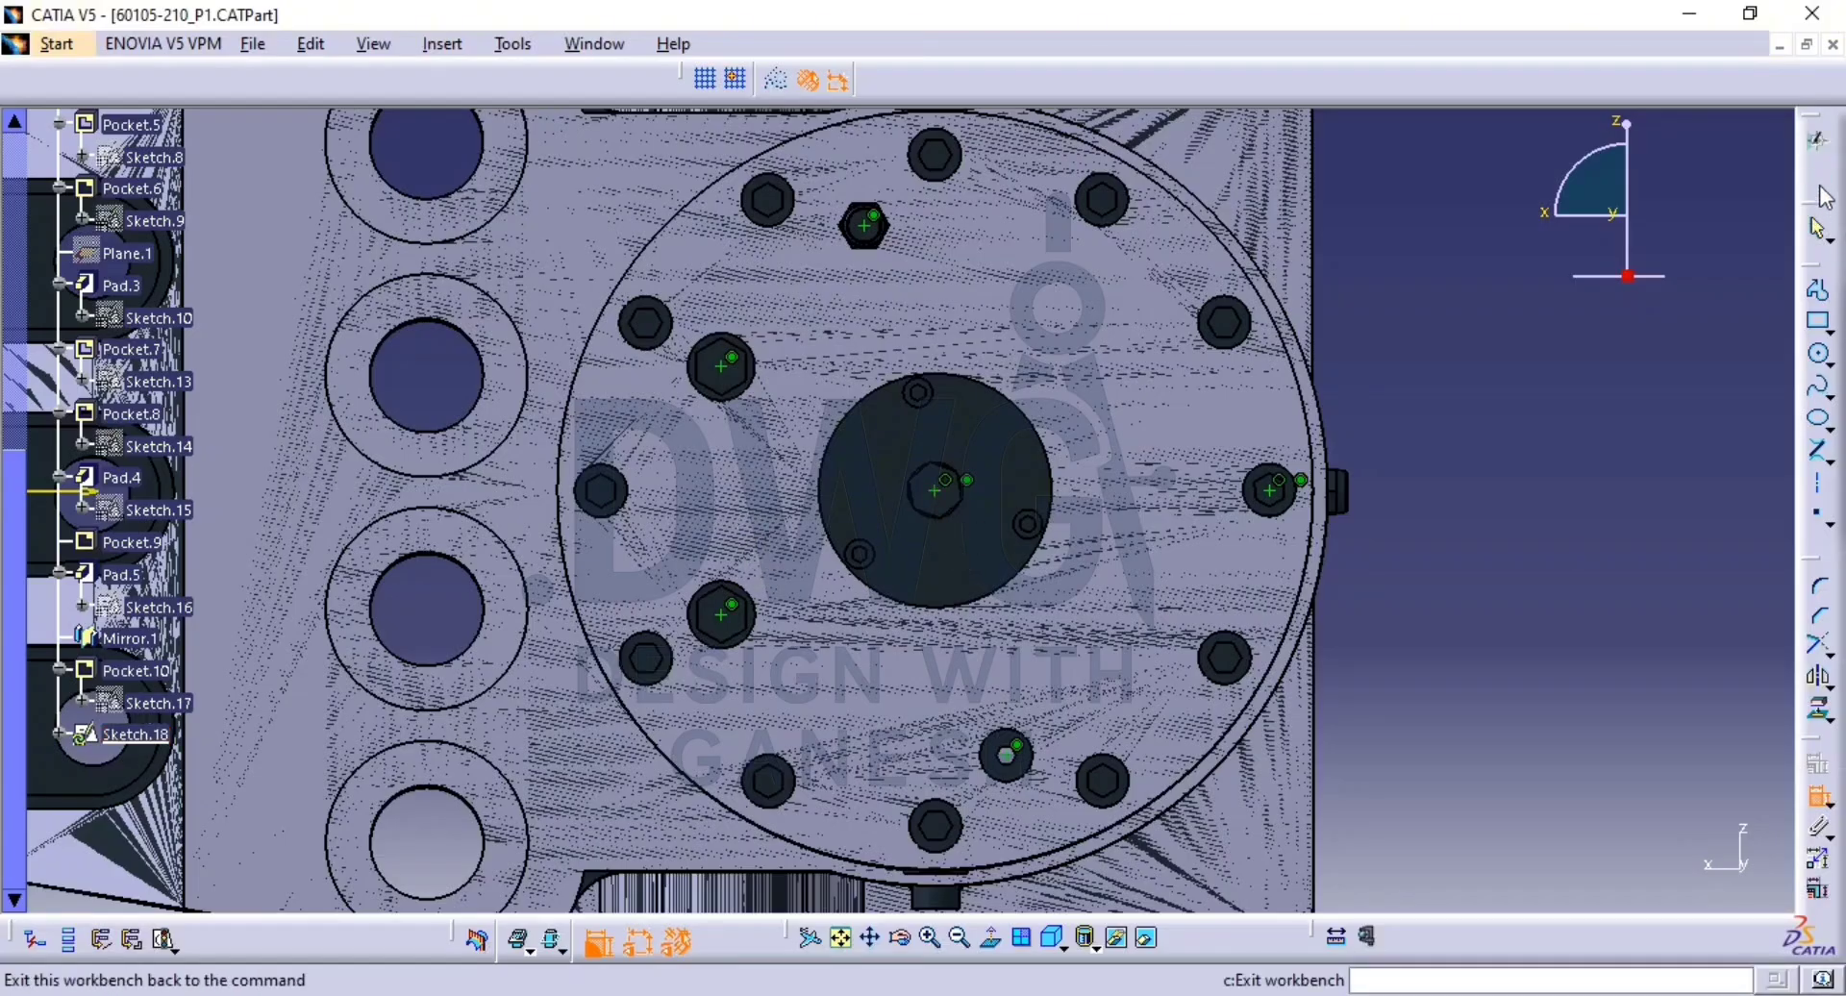
Exit the sketch and isolate Sketch.18 from the reference part's geometry.
click(1817, 173)
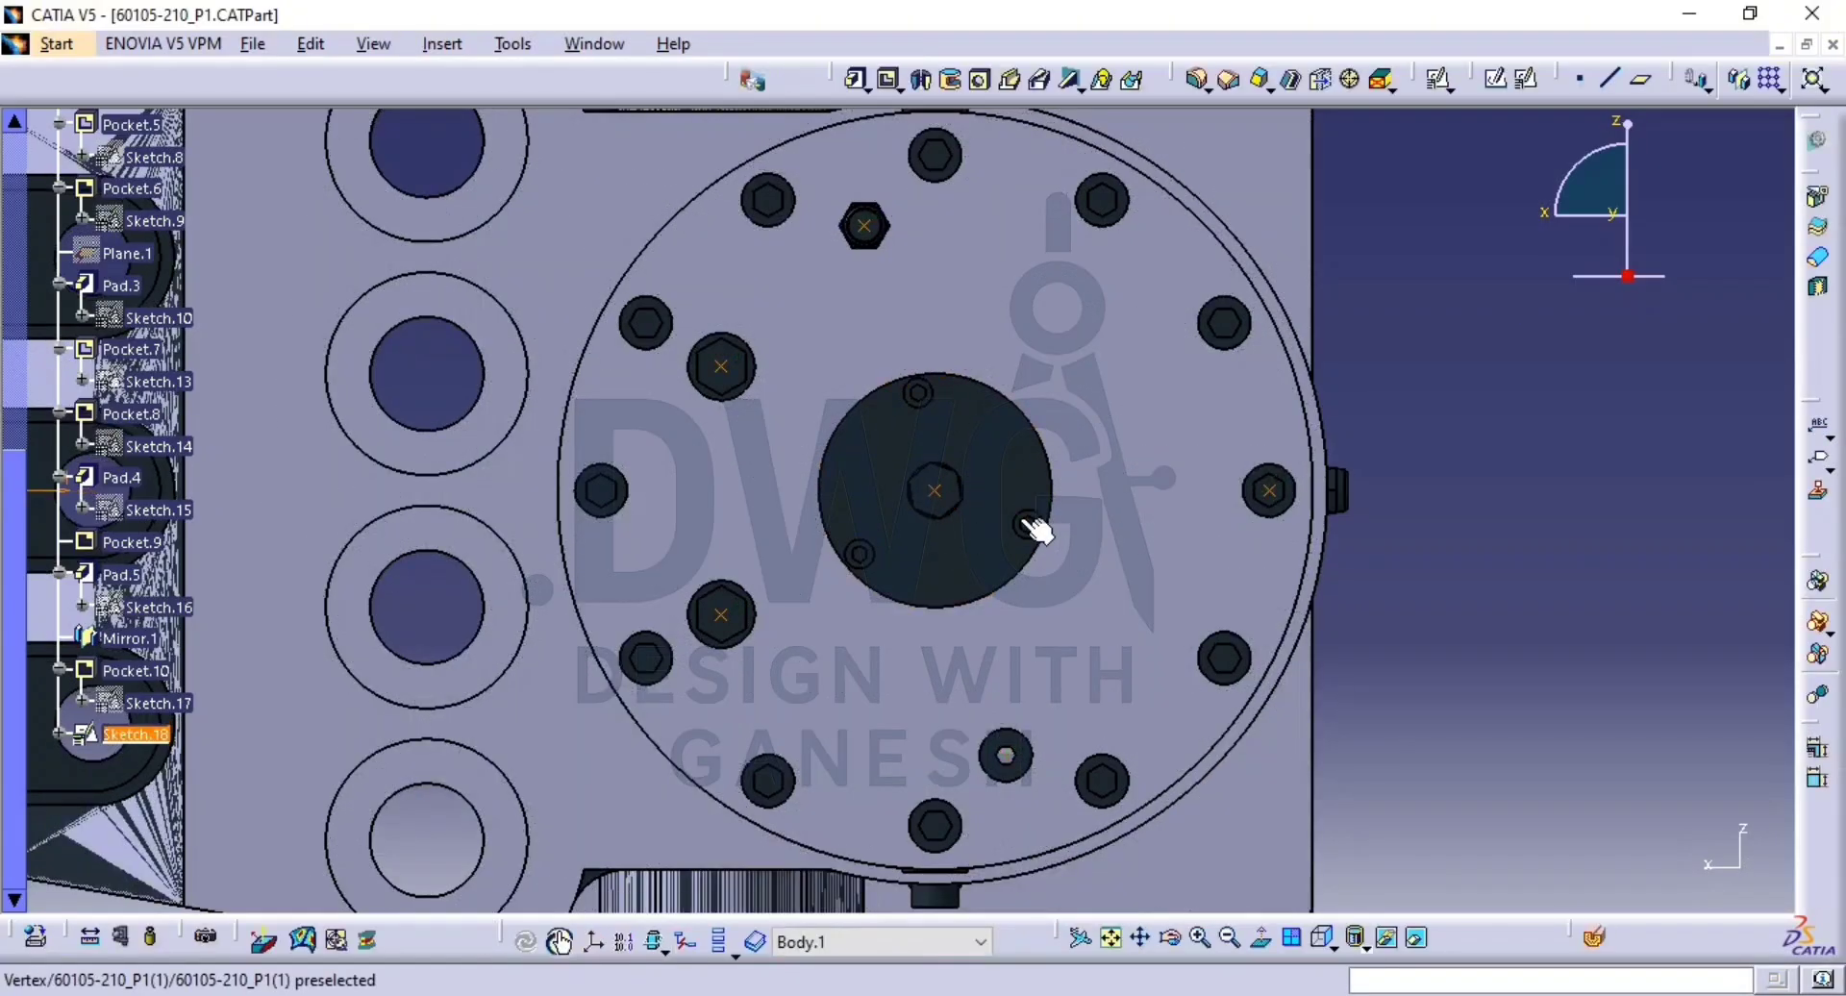
mouse_move(1034, 523)
middle_down()
mouse_move(1055, 590)
mouse_move(1125, 650)
mouse_move(1042, 548)
mouse_move(1106, 670)
middle_up()
click(1107, 670)
right_click(147, 739)
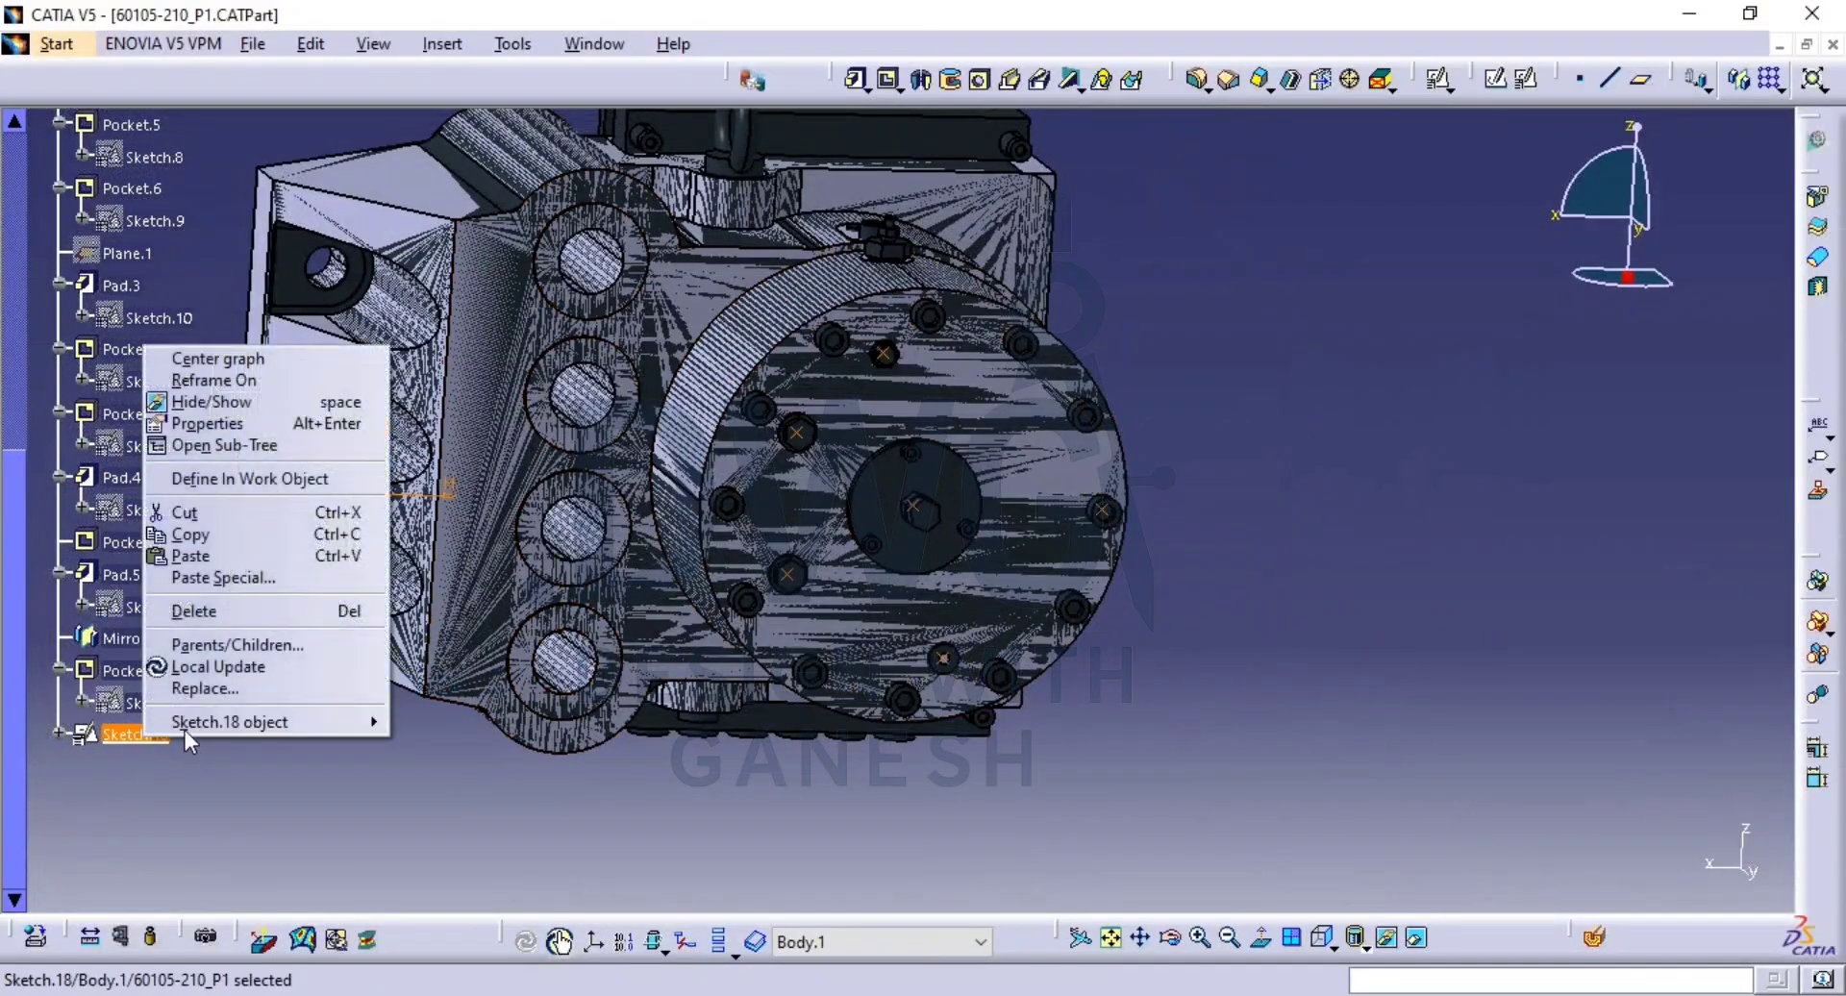
mouse_move(246, 726)
click(550, 795)
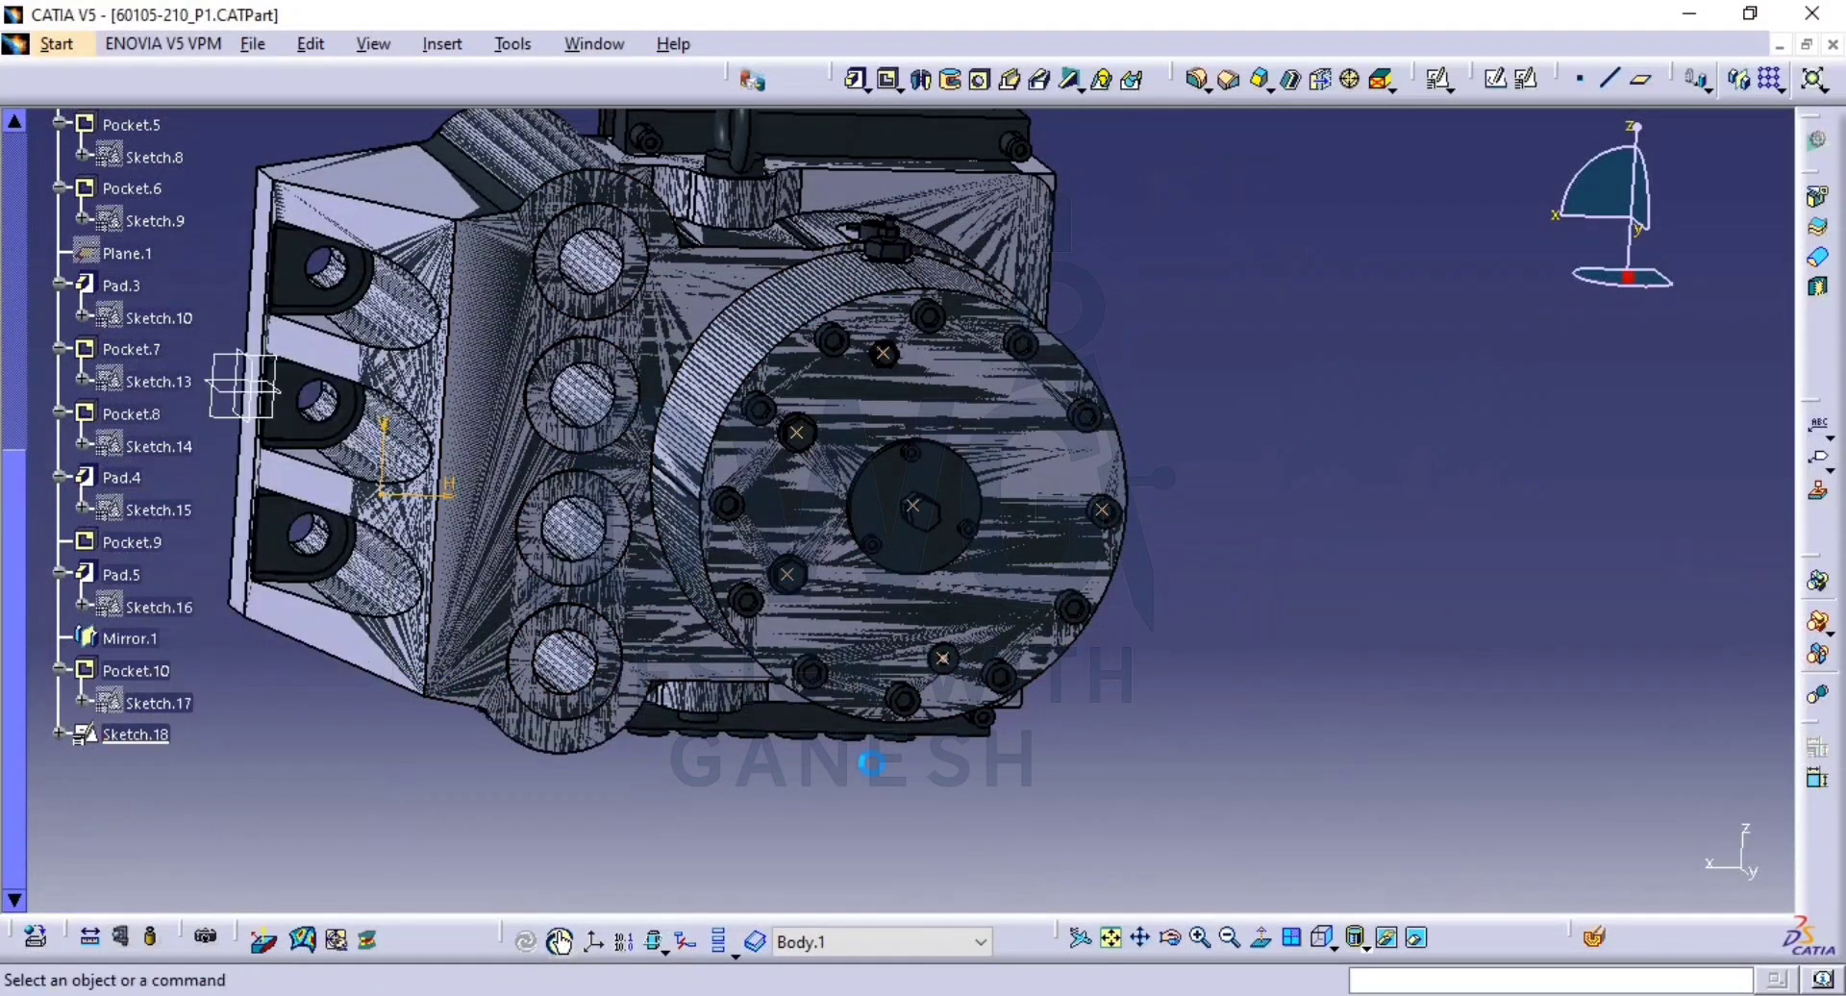
Reopen Sketch.18 for editing and hide the reference part.
click(142, 733)
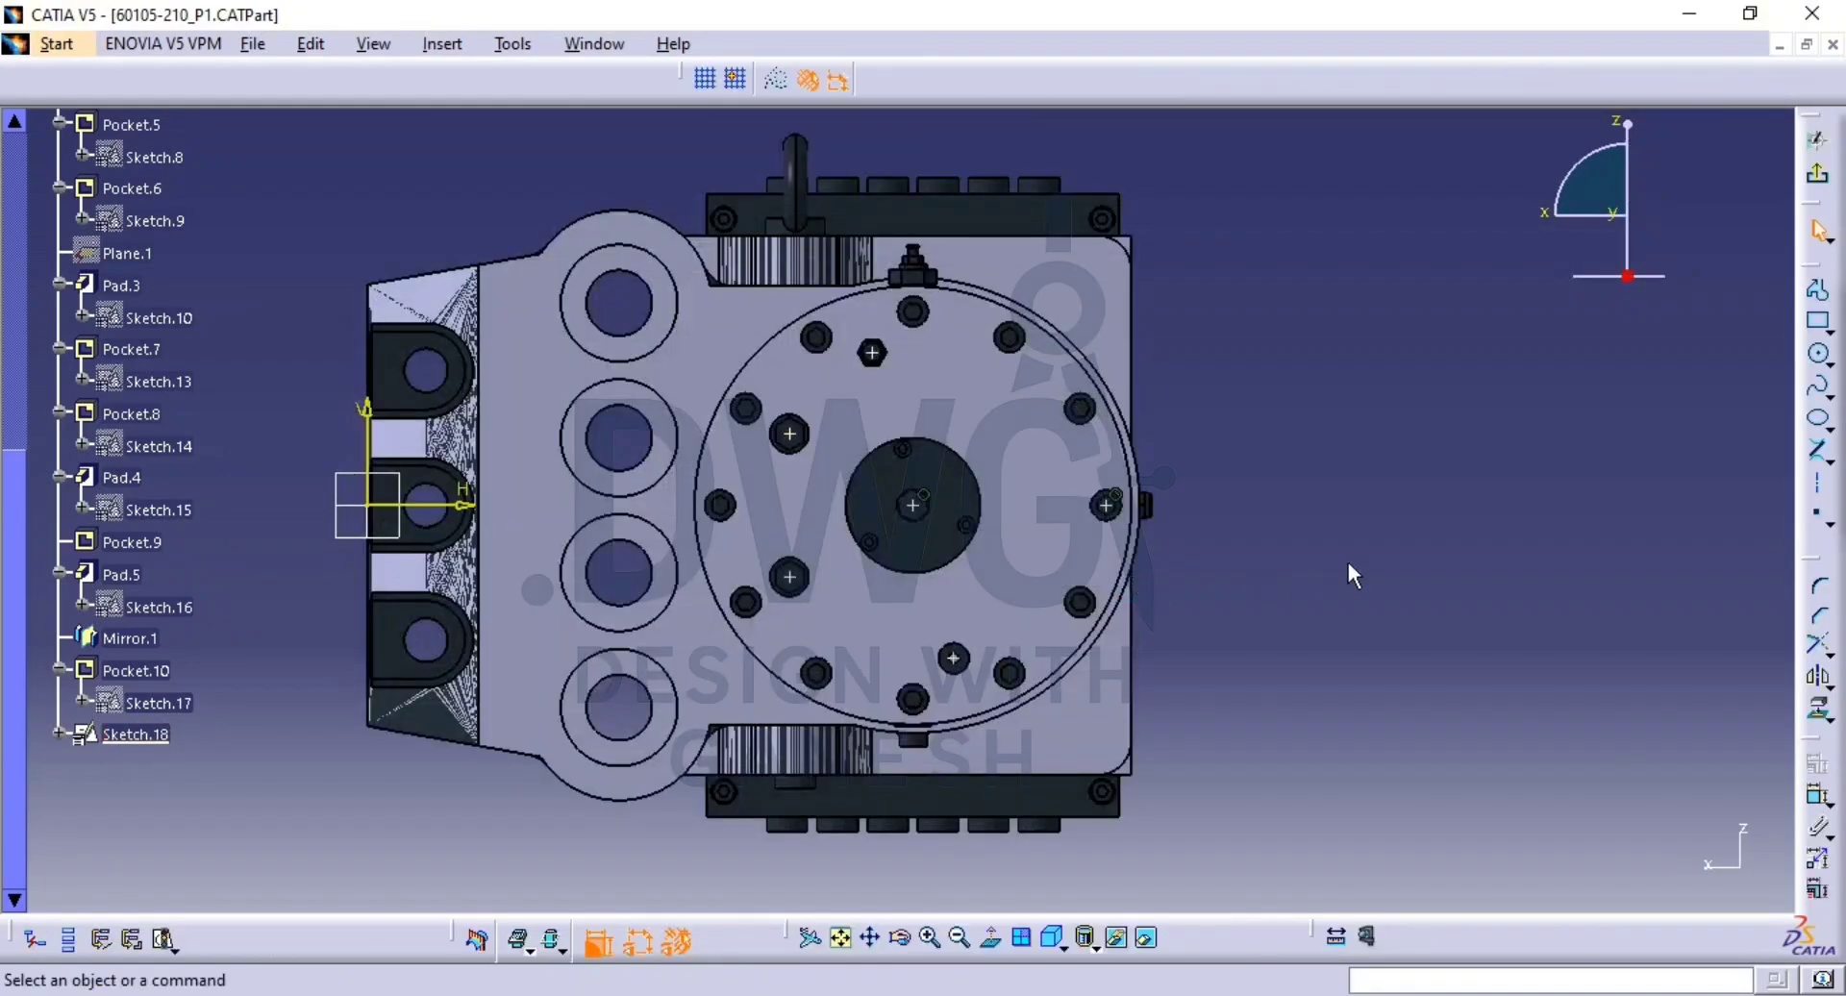
click(1817, 709)
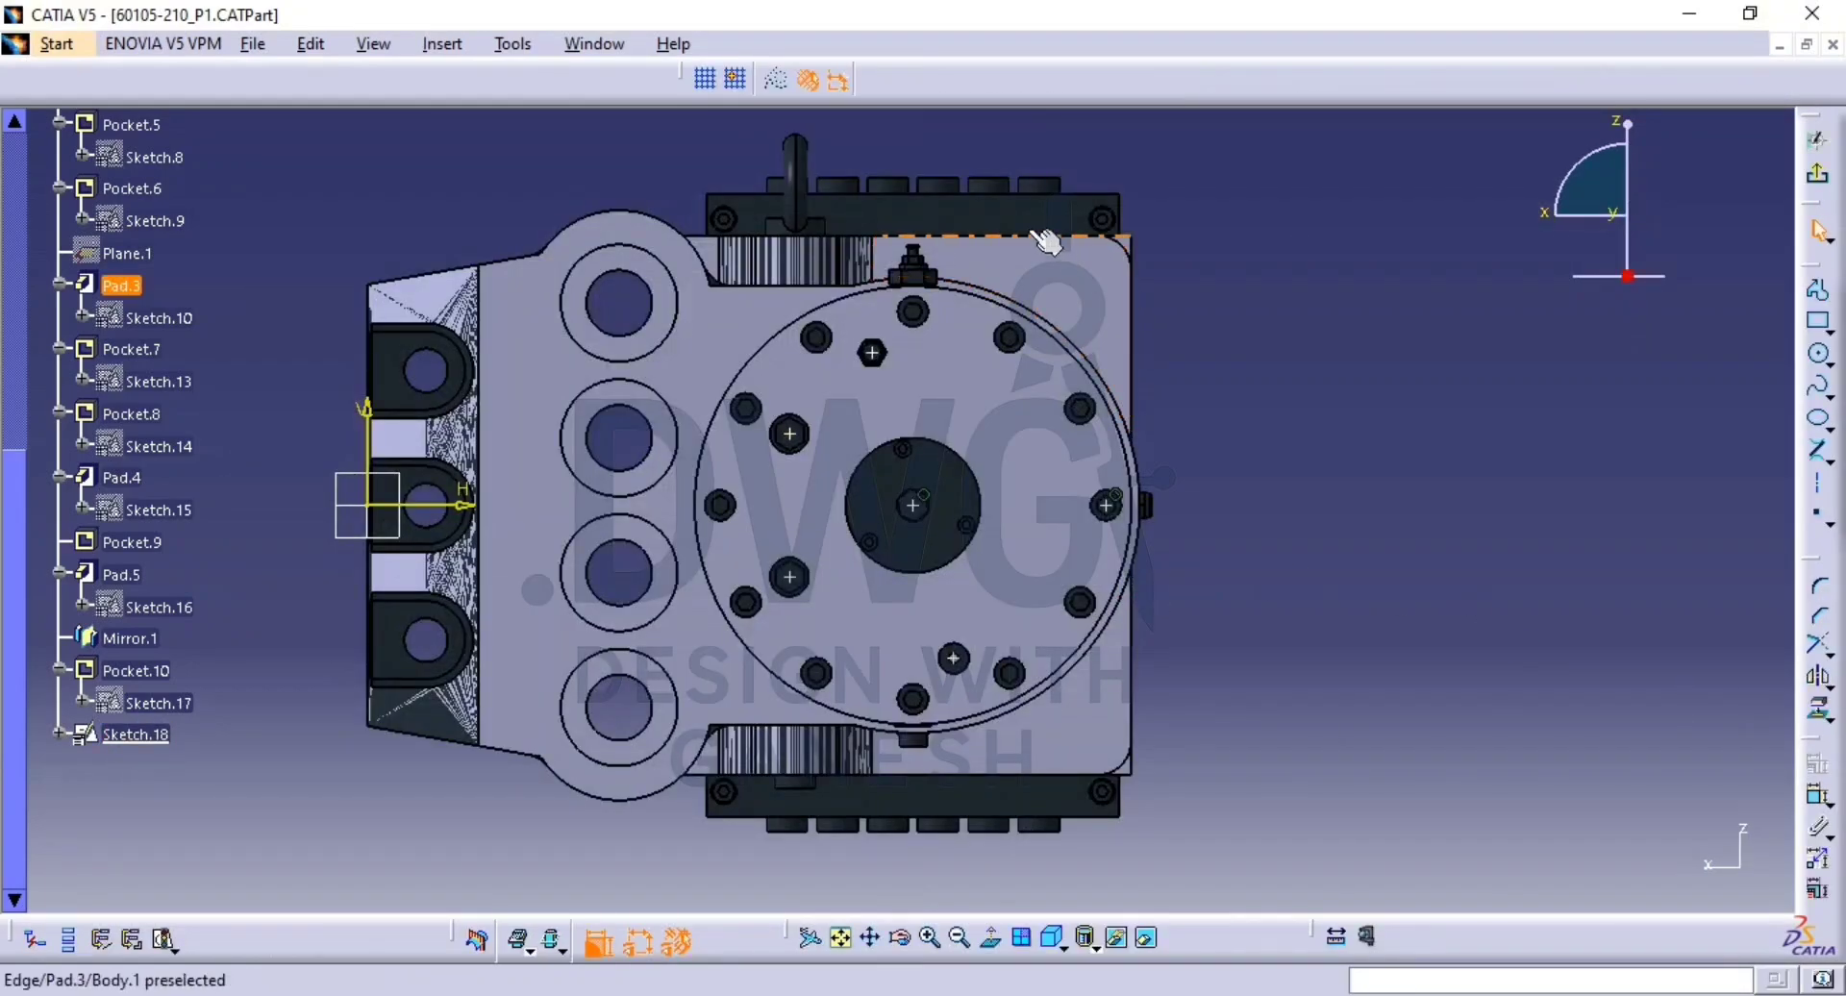
click(998, 215)
middle_drag(1452, 461, 1509, 404)
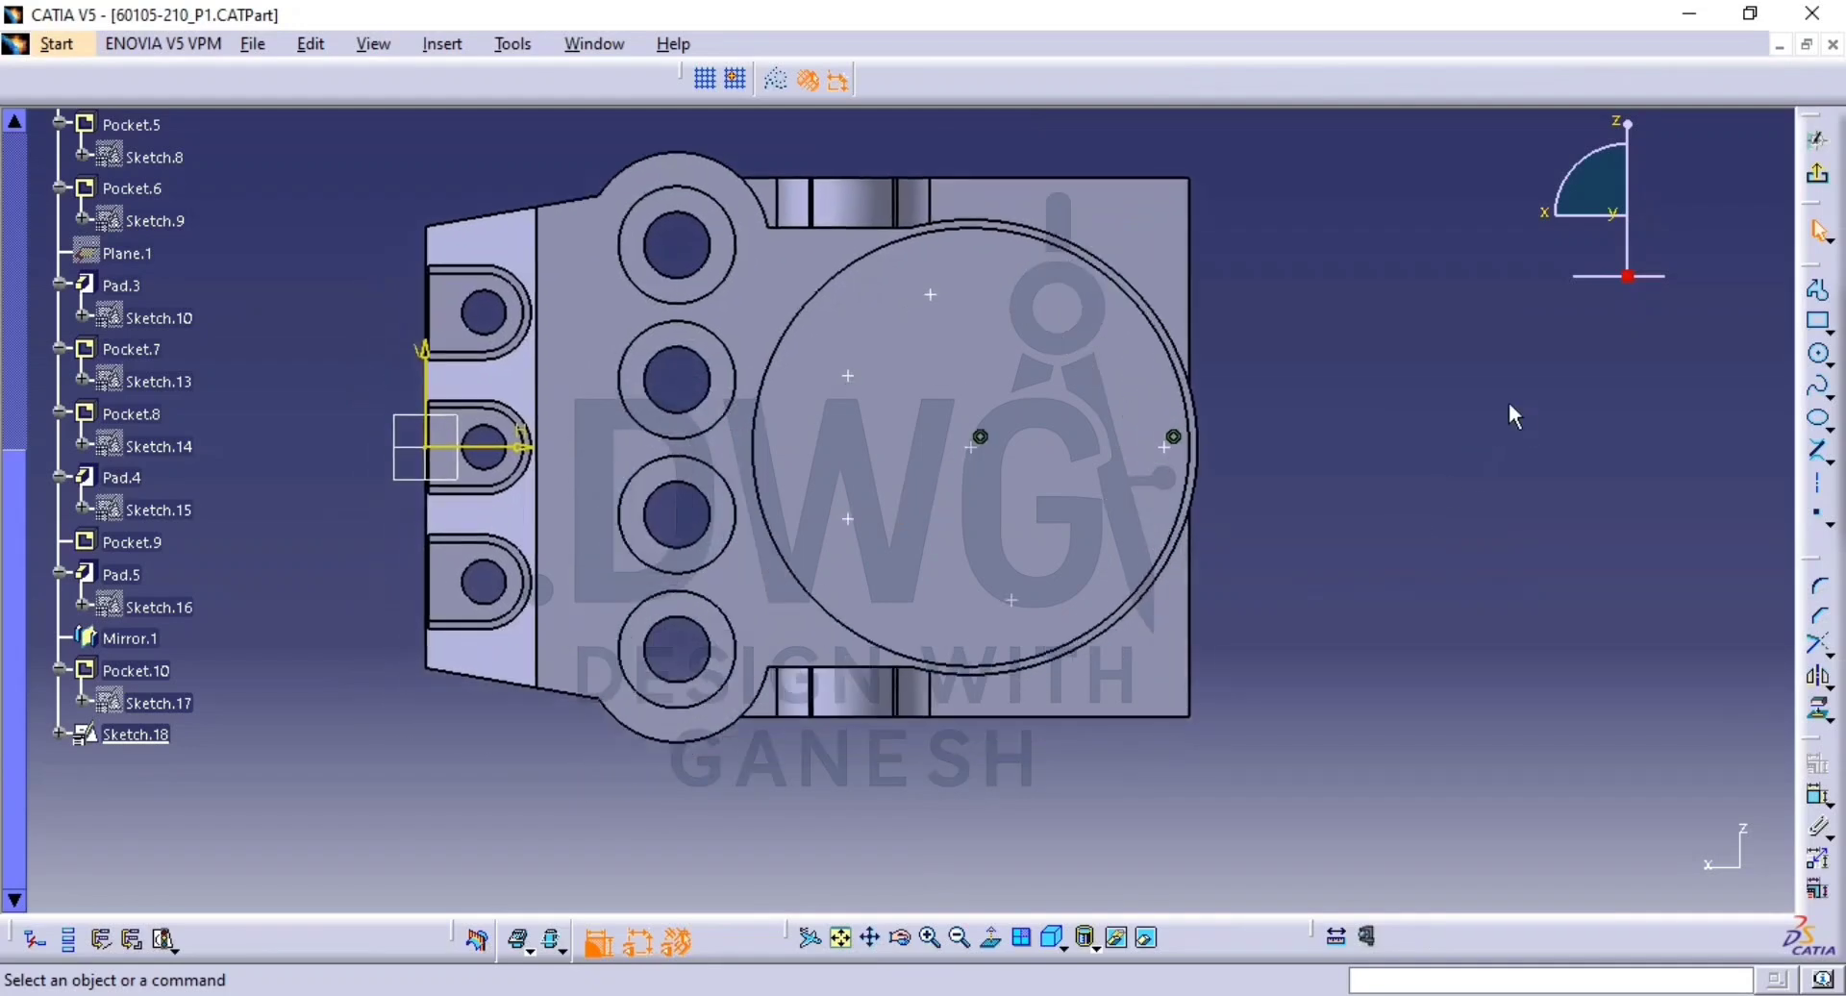
Try to constrain the central point coincident with the sketch's horizontal axis.
click(1820, 806)
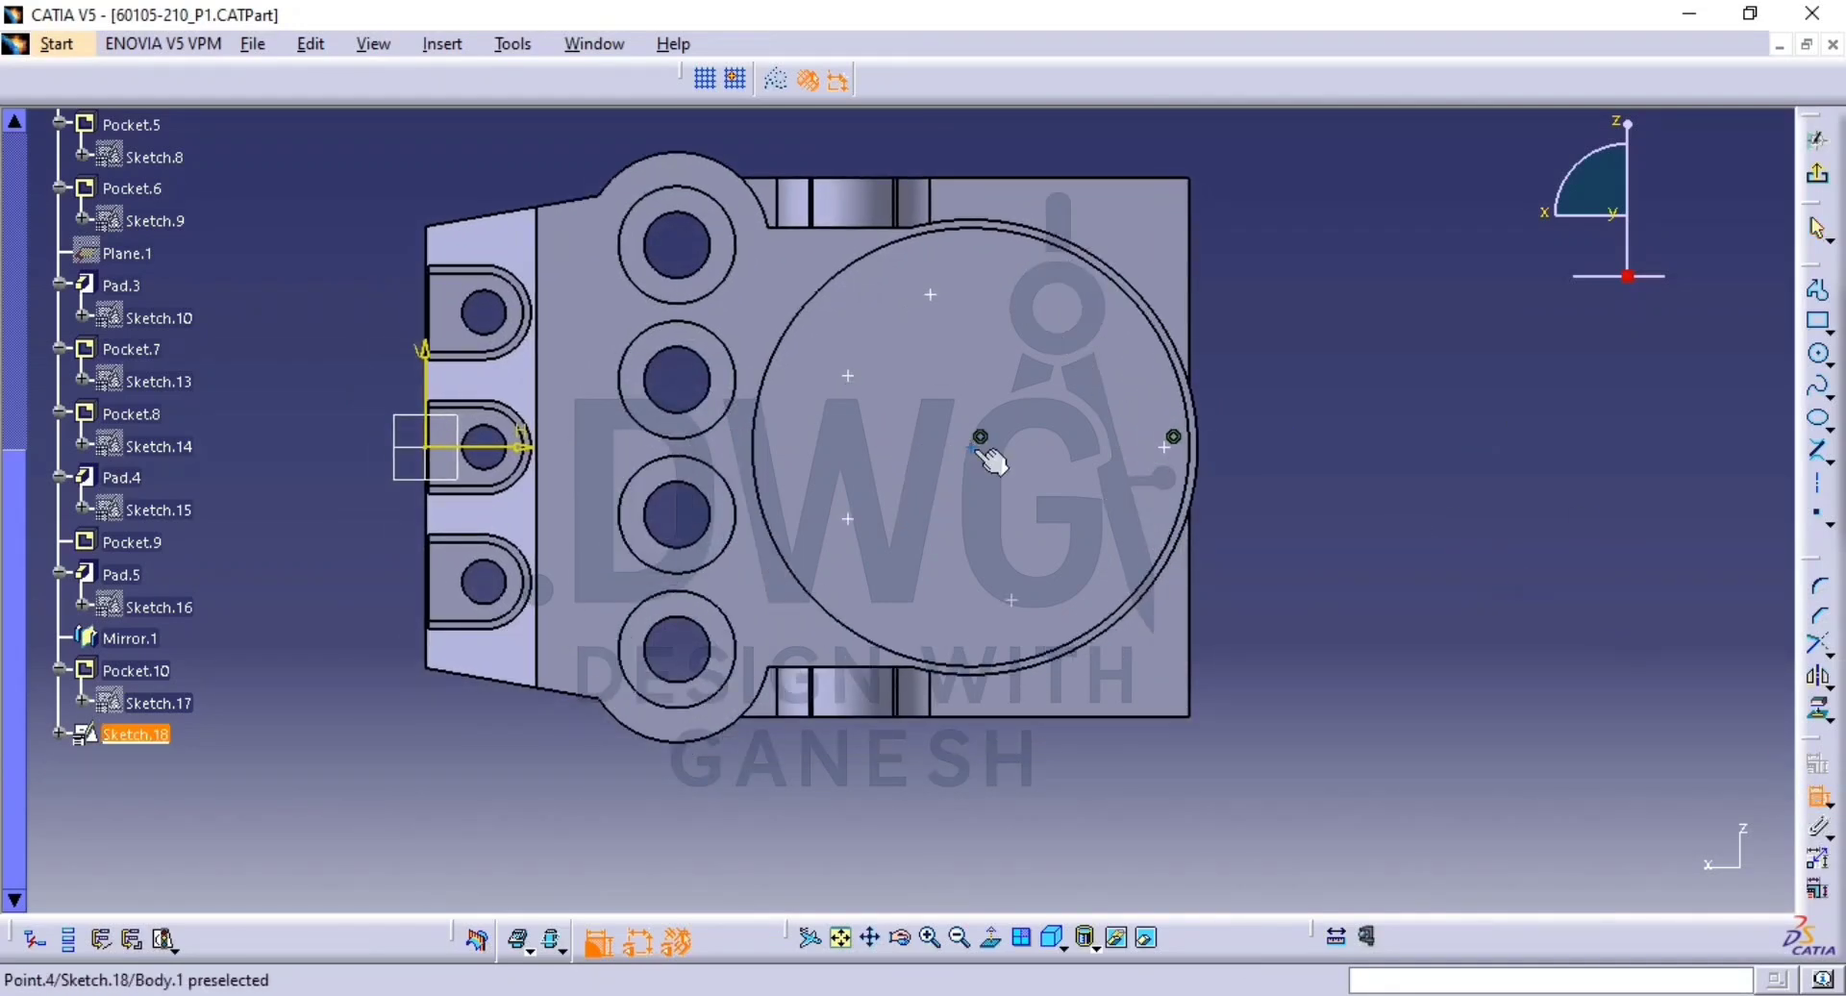
click(971, 447)
click(526, 446)
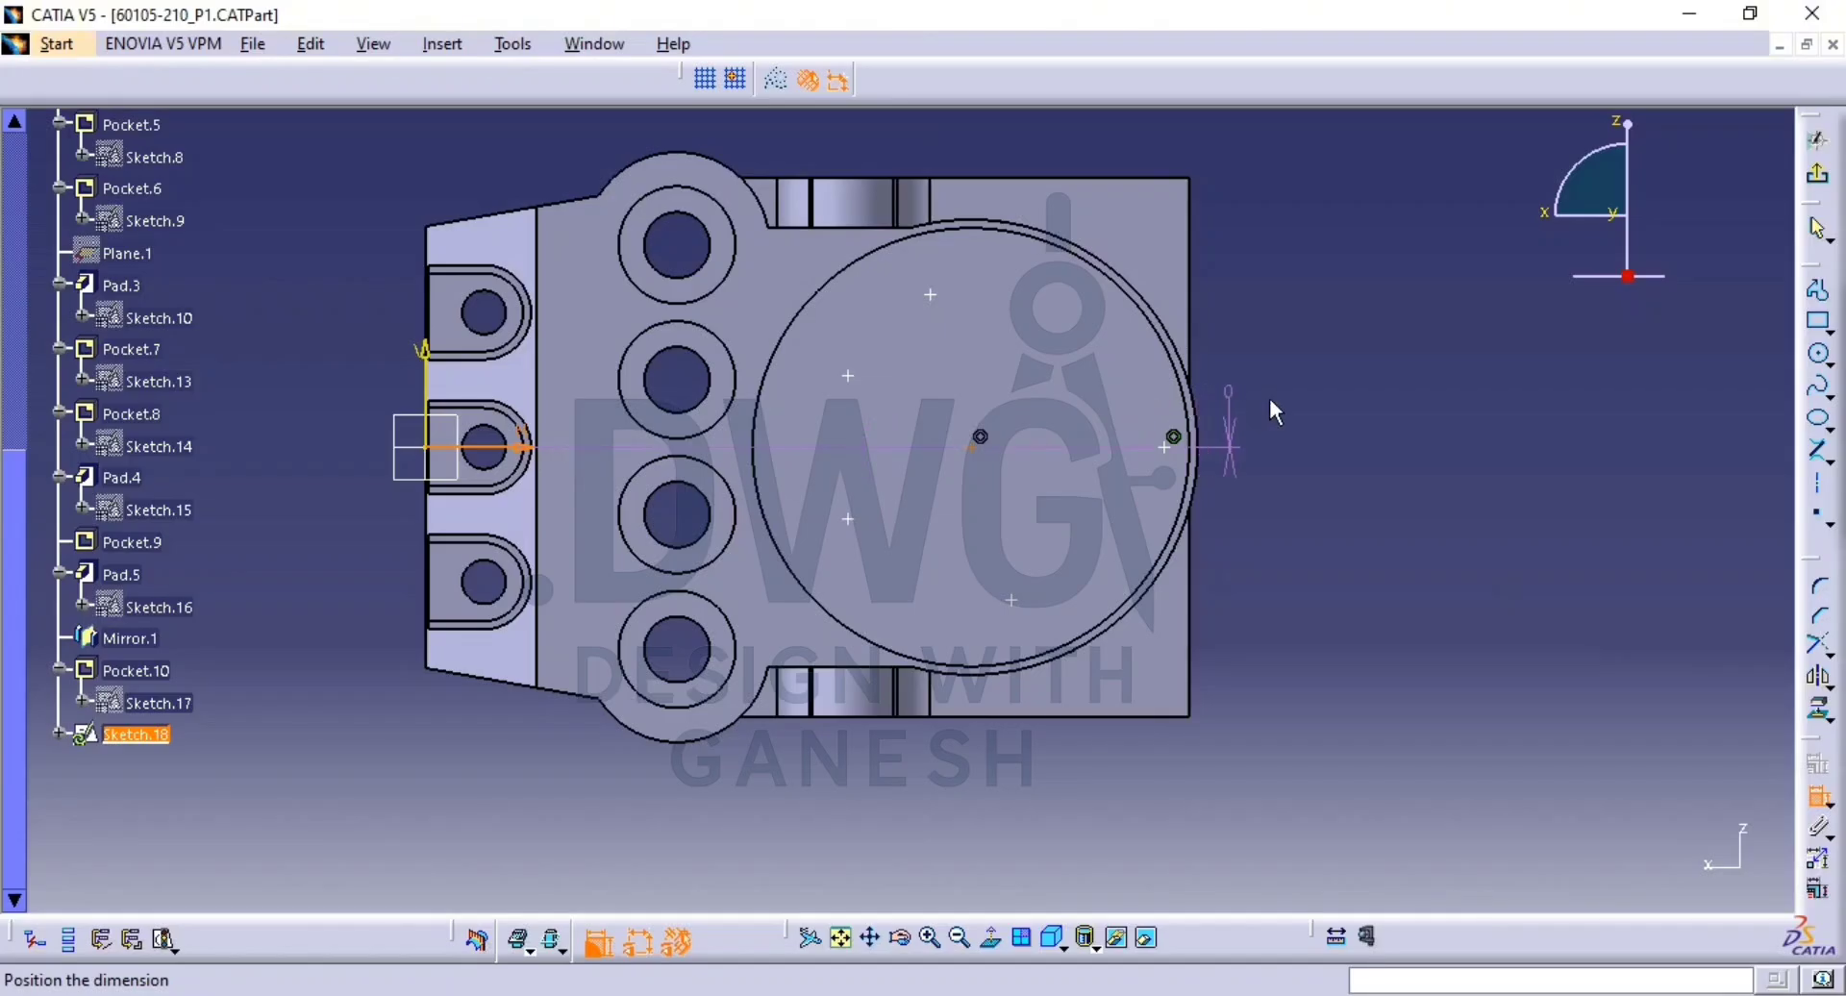
right_click(1325, 400)
click(1492, 564)
key(Escape)
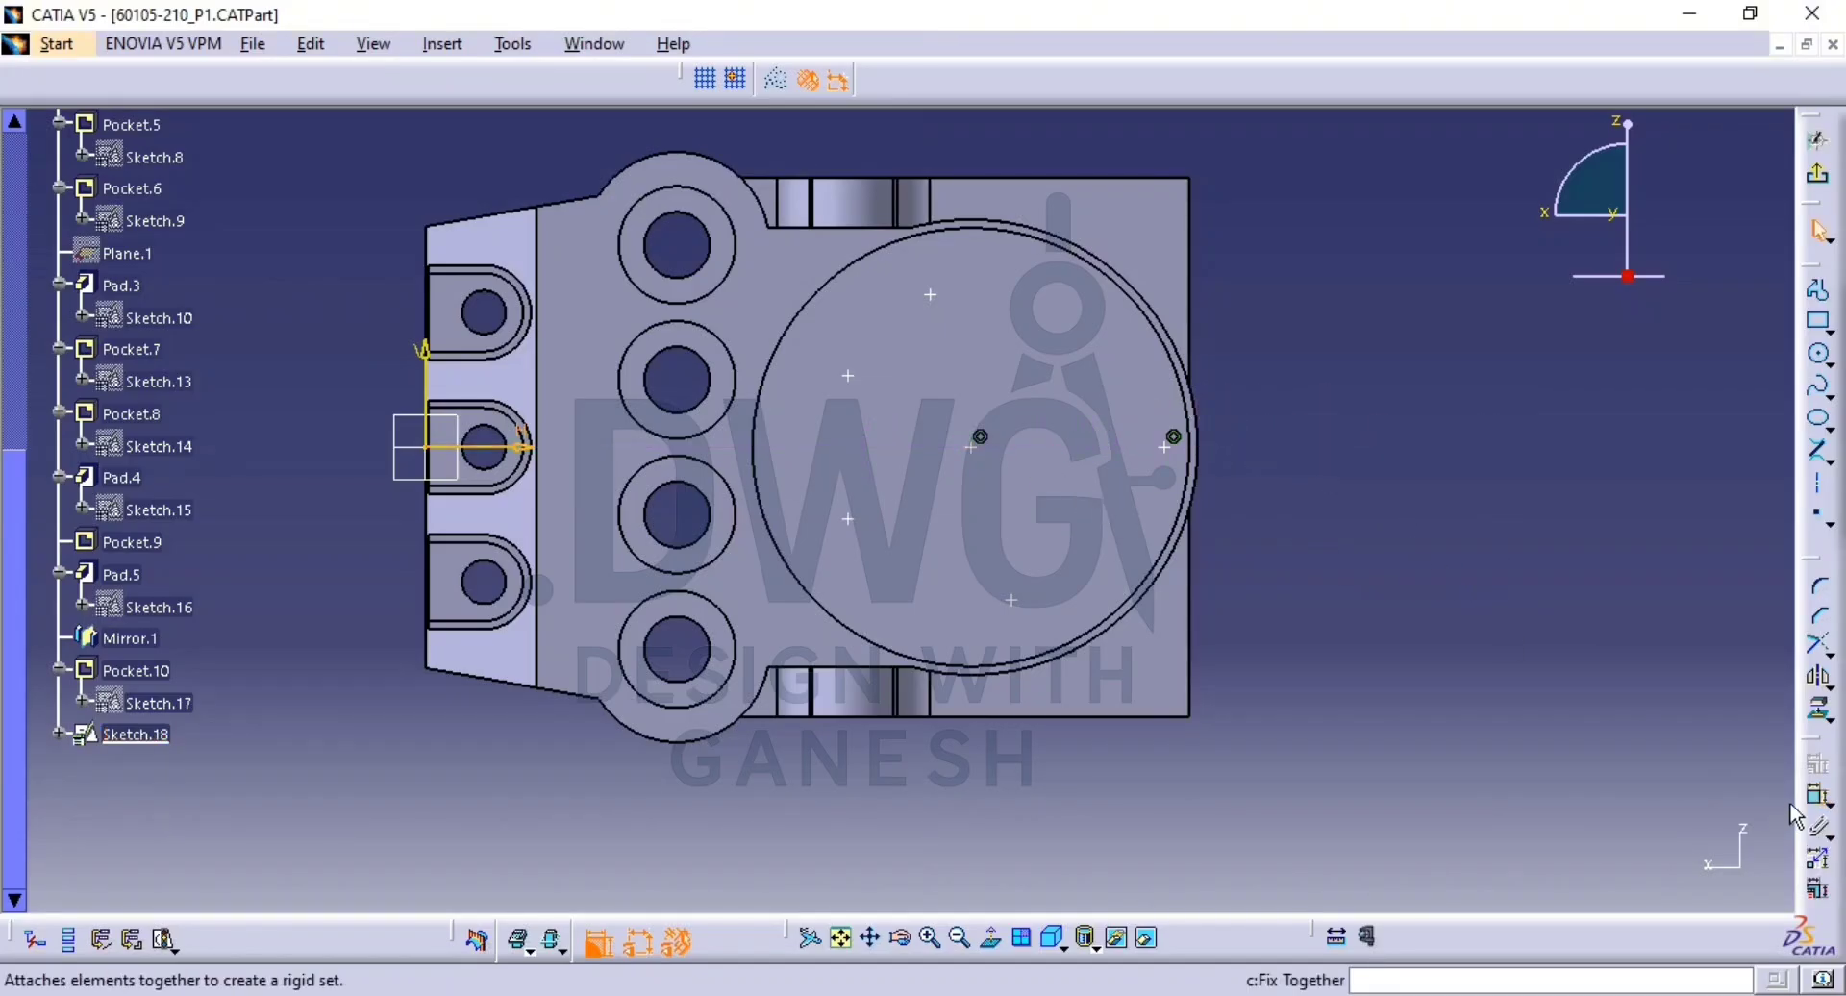
Dimension the horizontal distances of the central point and the rightmost bolt point from the sketch's vertical axis.
click(1816, 795)
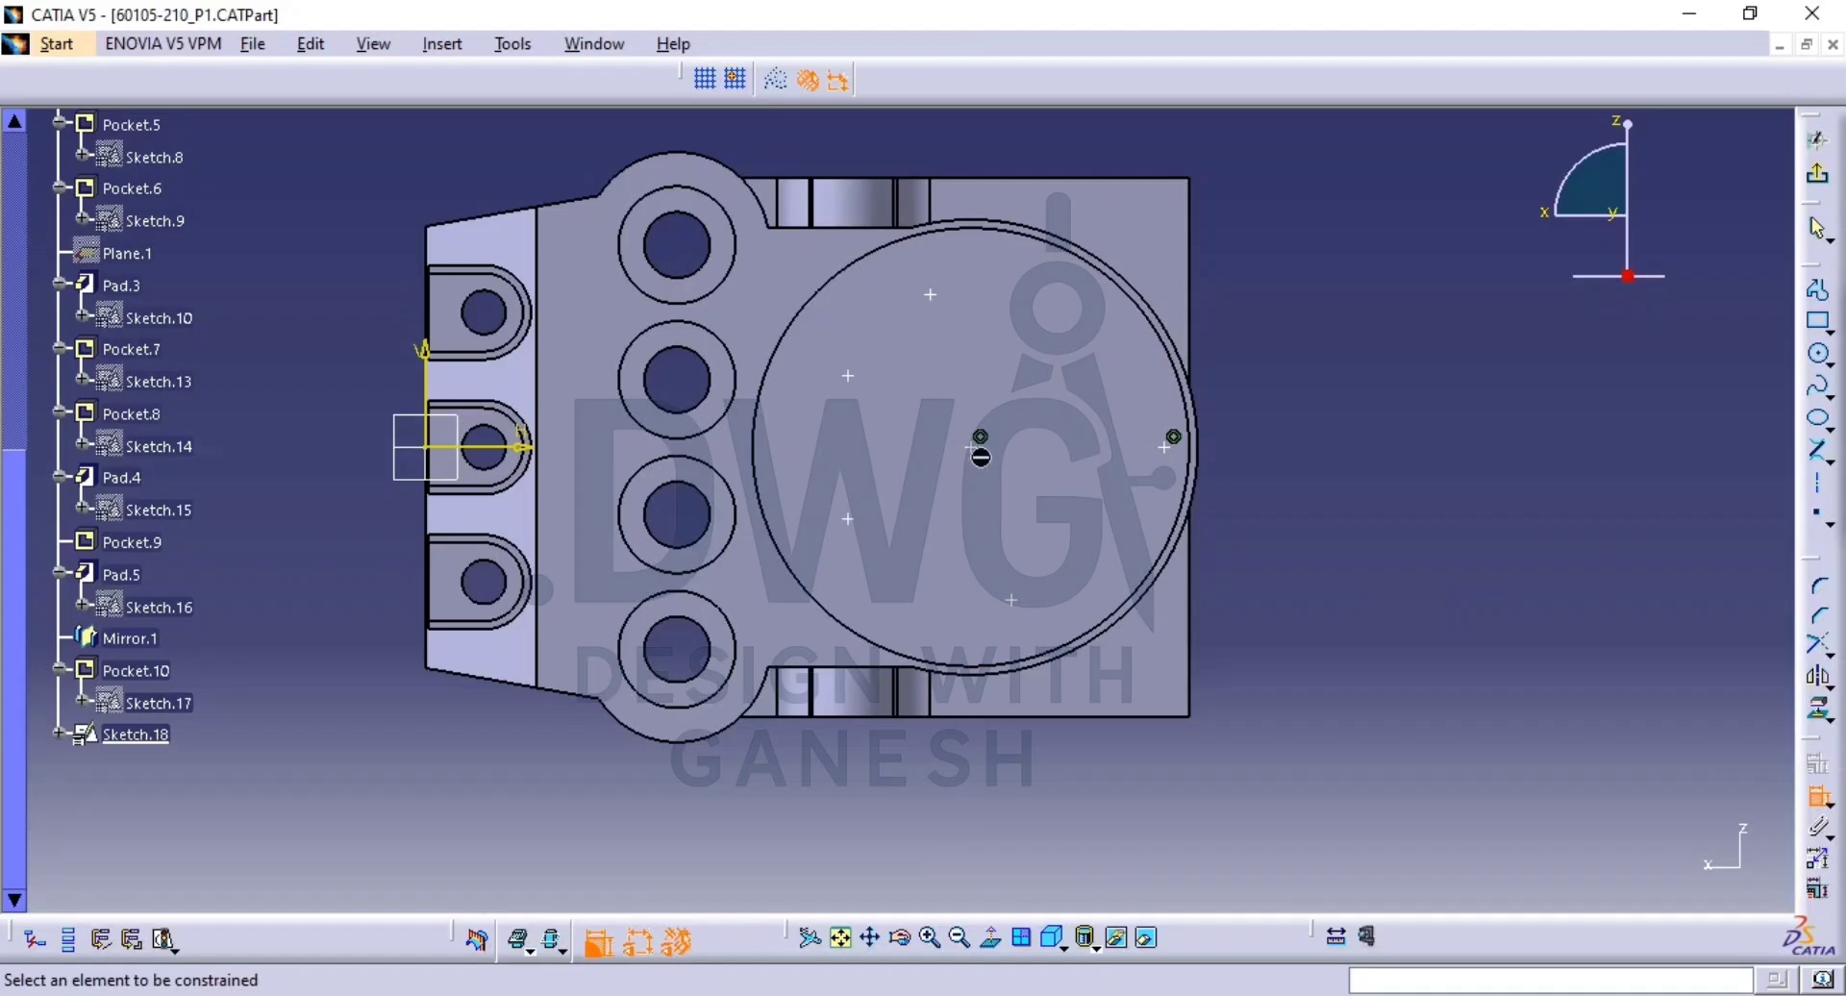
click(447, 367)
click(535, 820)
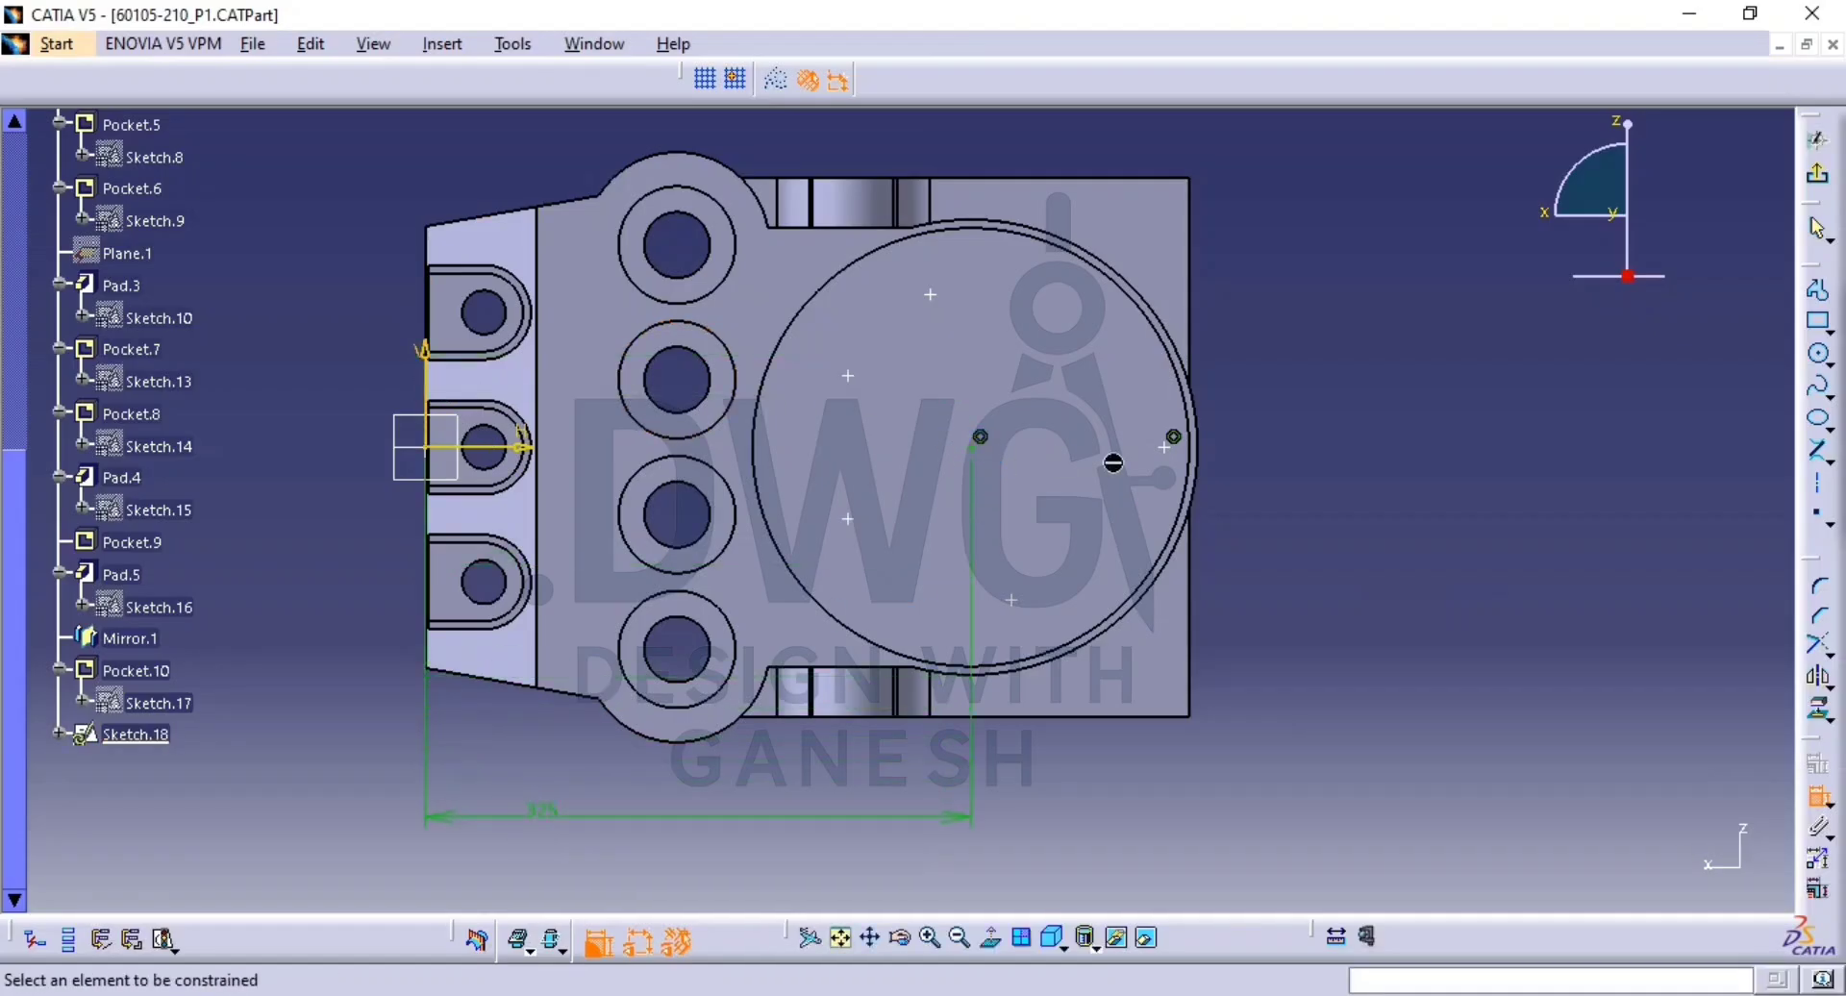
click(1173, 438)
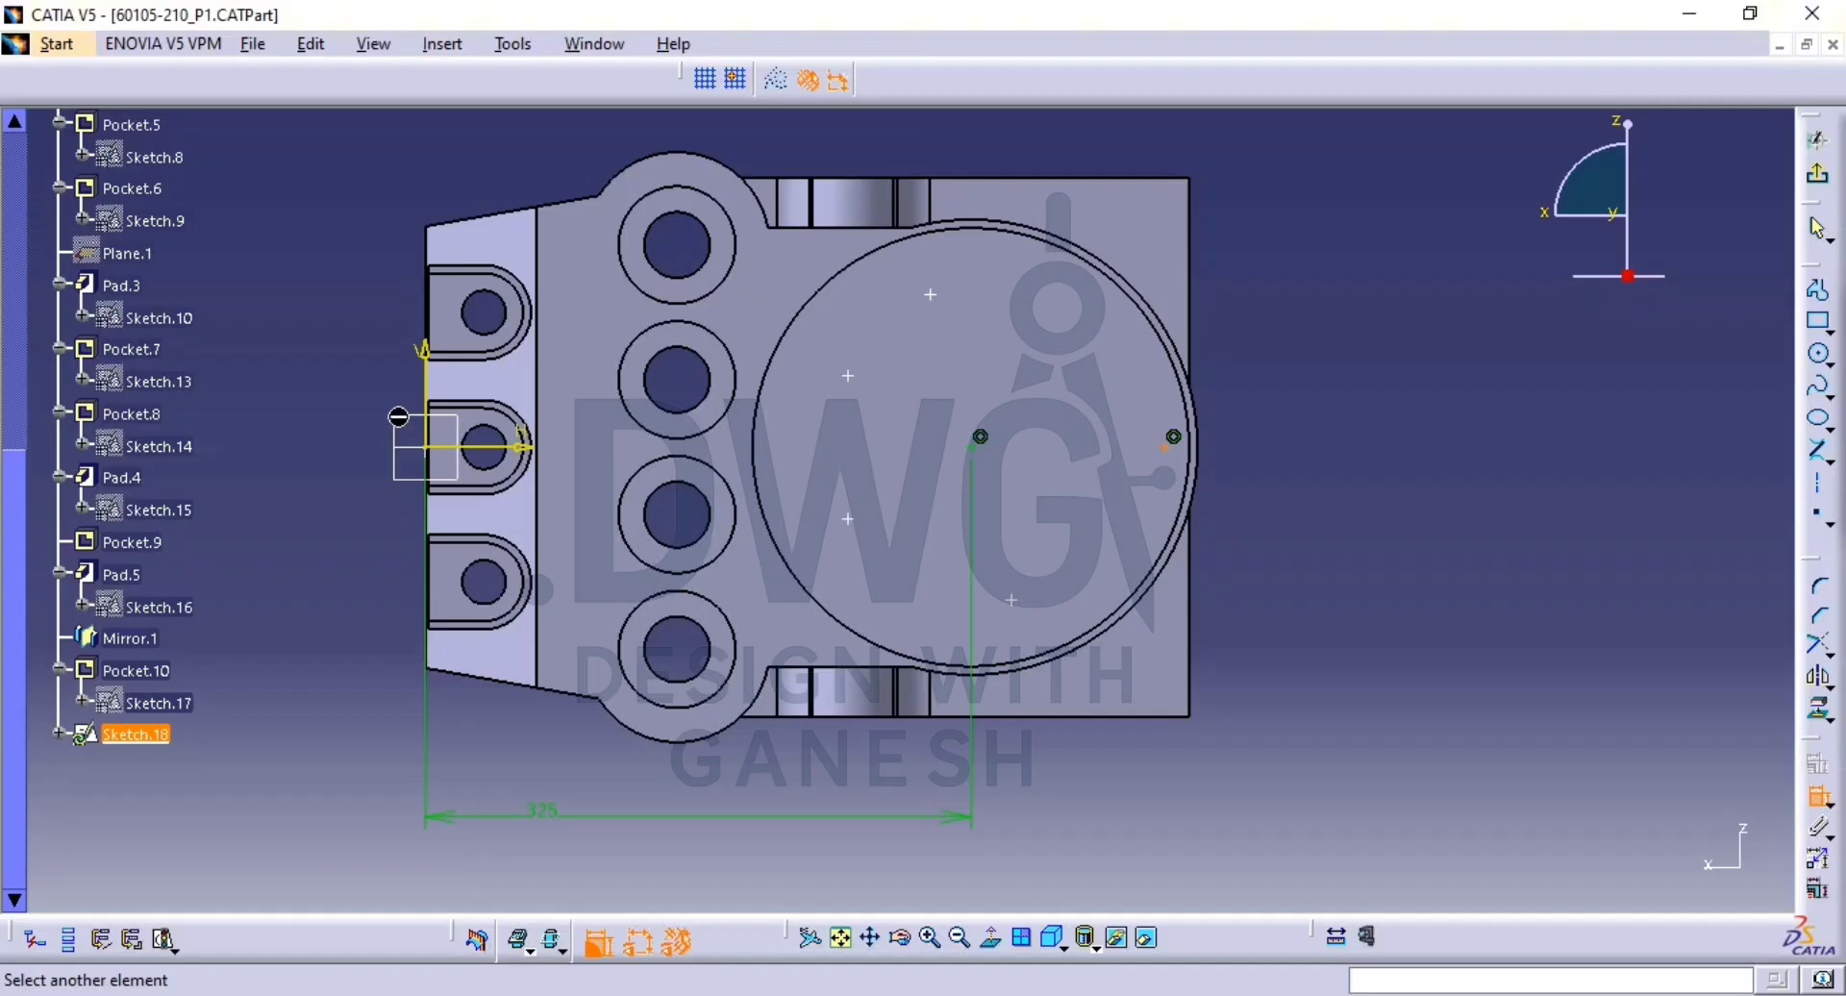
click(428, 370)
click(808, 873)
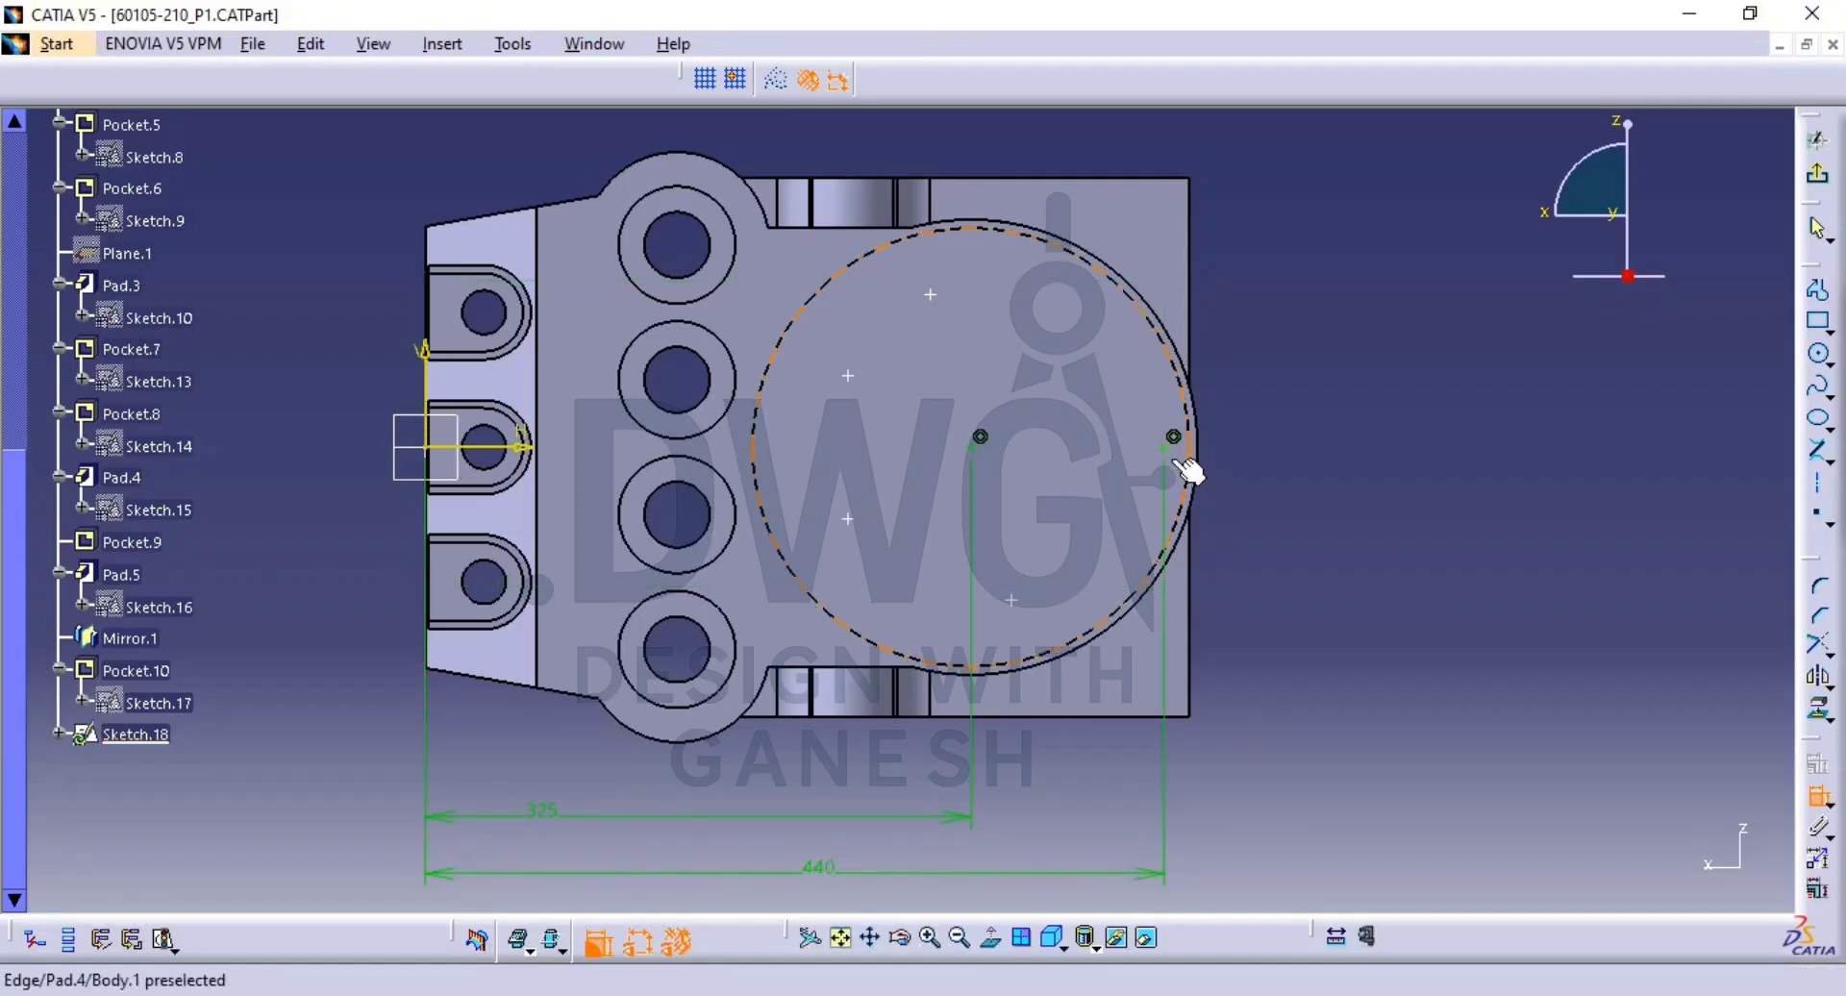
Dimension the lower socket plug's point from both the horizontal and vertical sketch axes.
click(1011, 600)
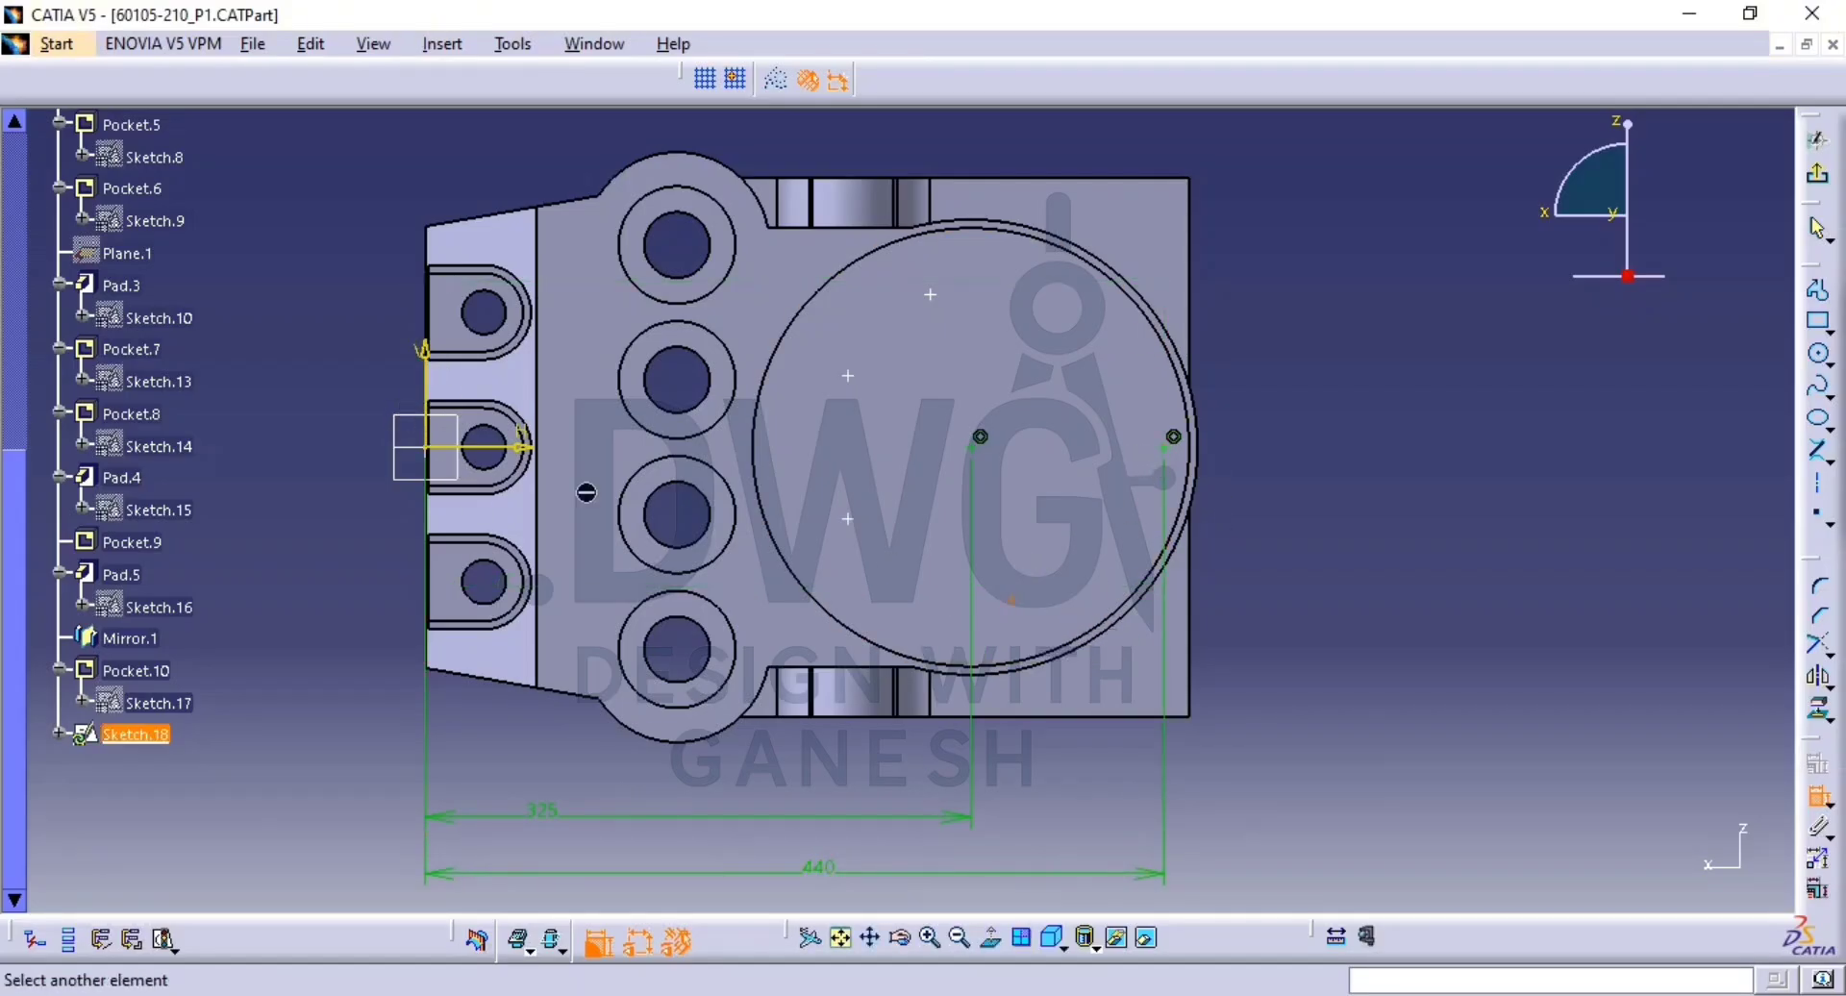
click(520, 450)
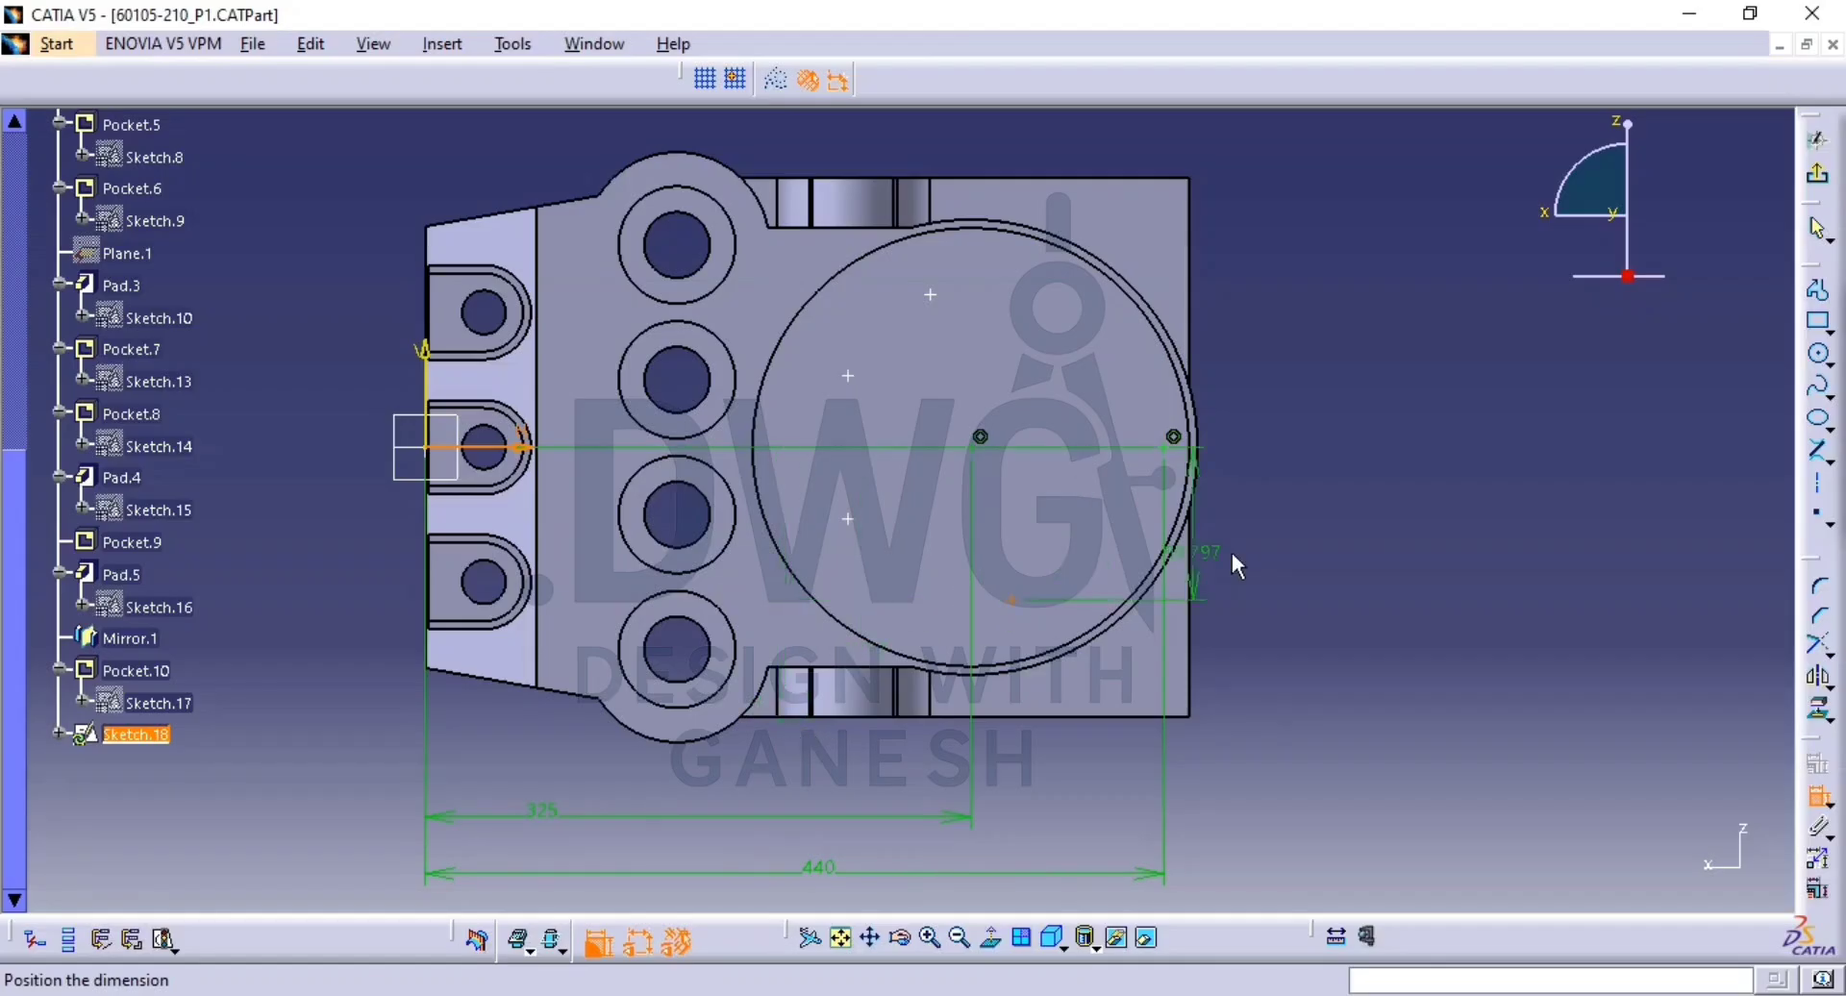
click(1355, 544)
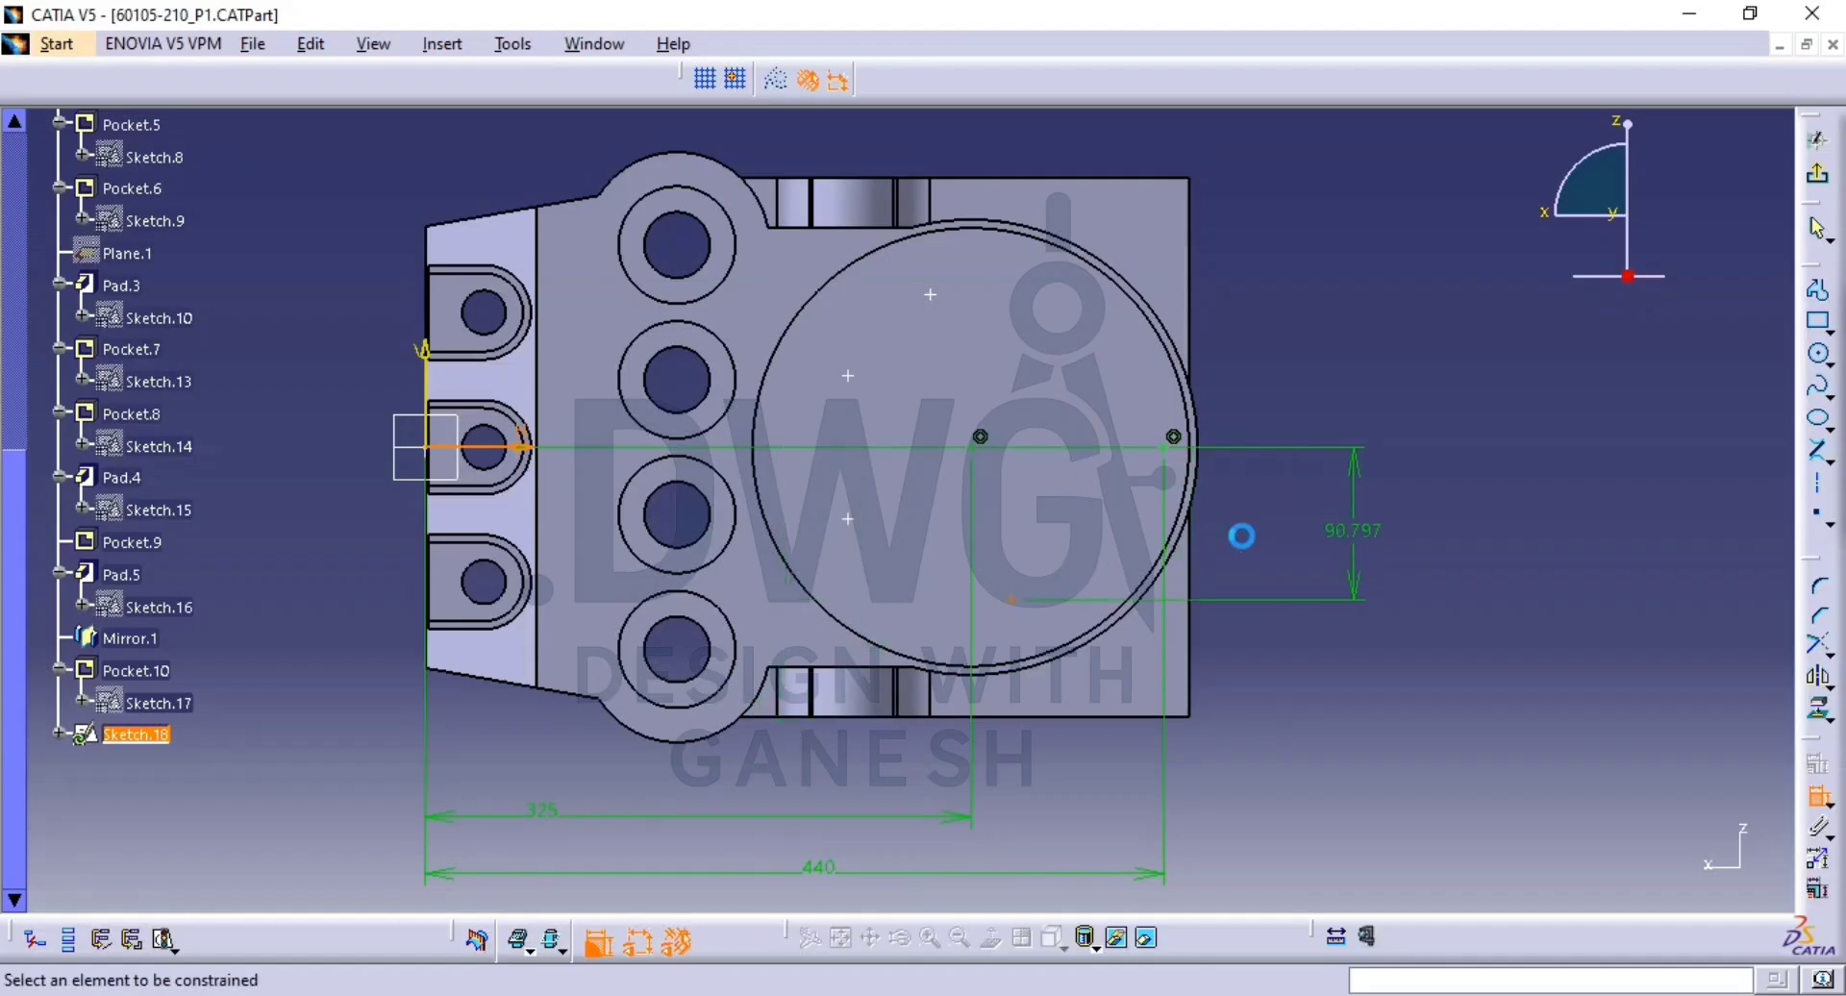
click(1011, 600)
click(426, 377)
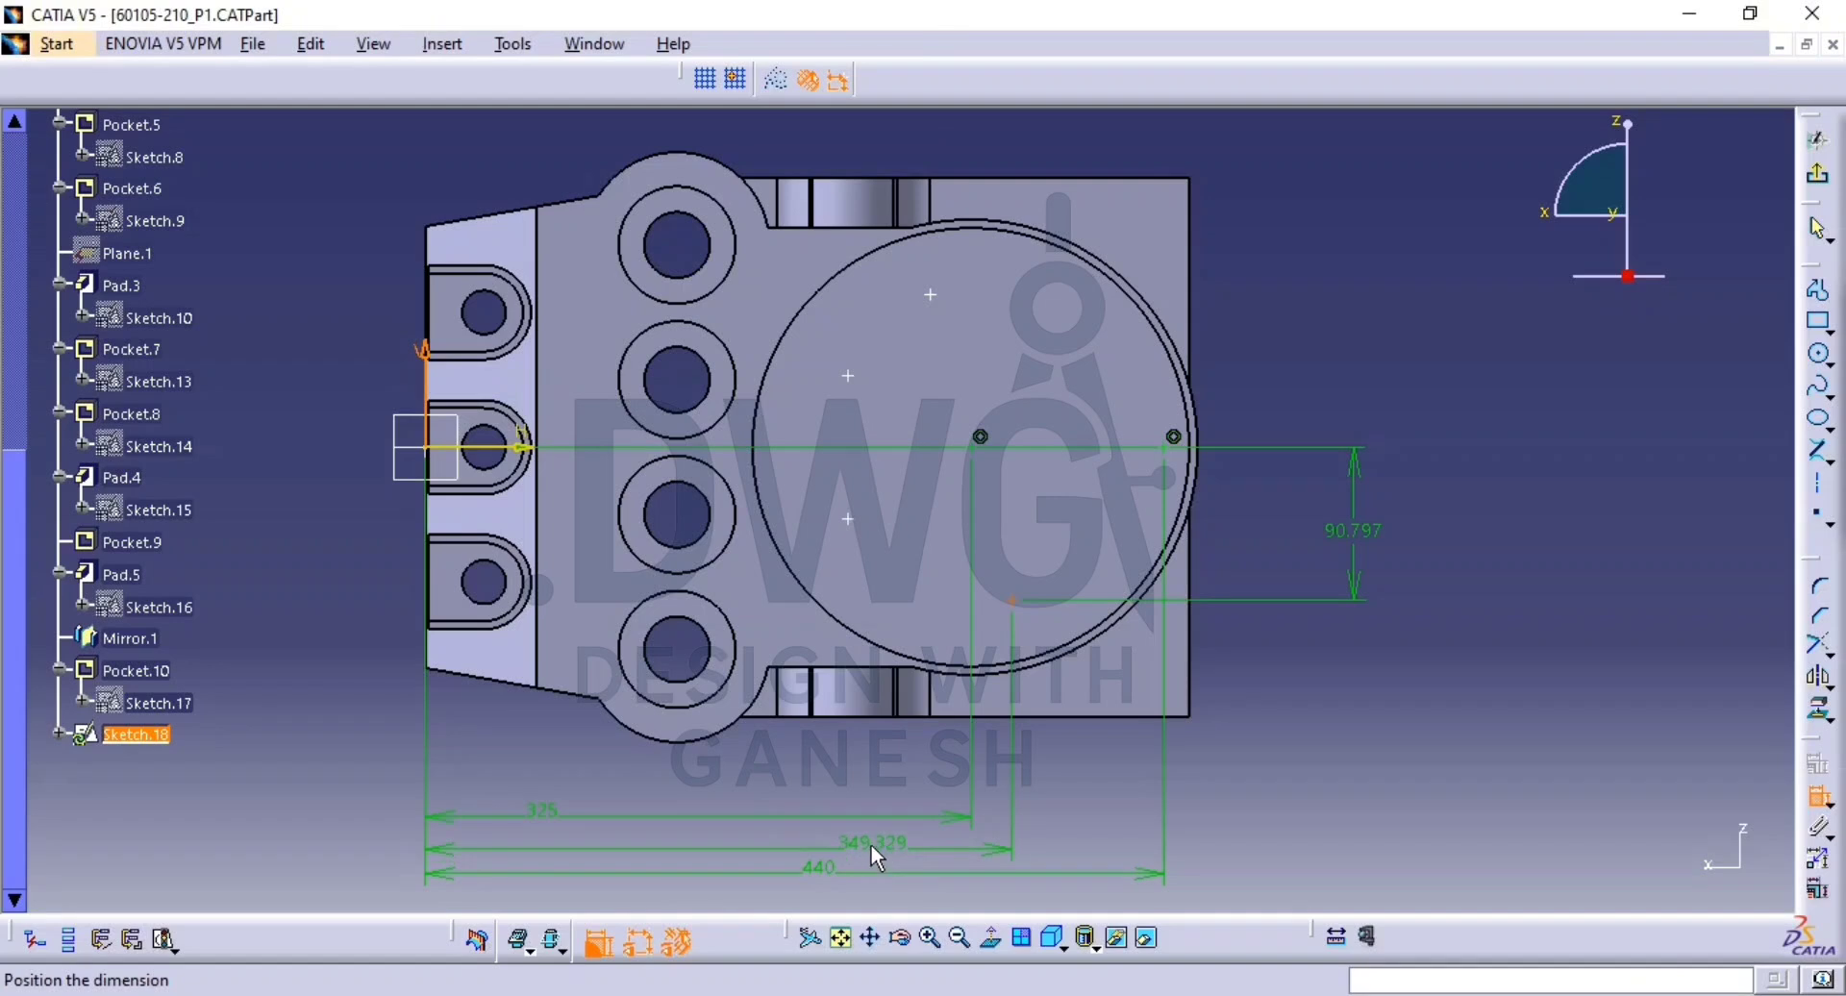
click(871, 848)
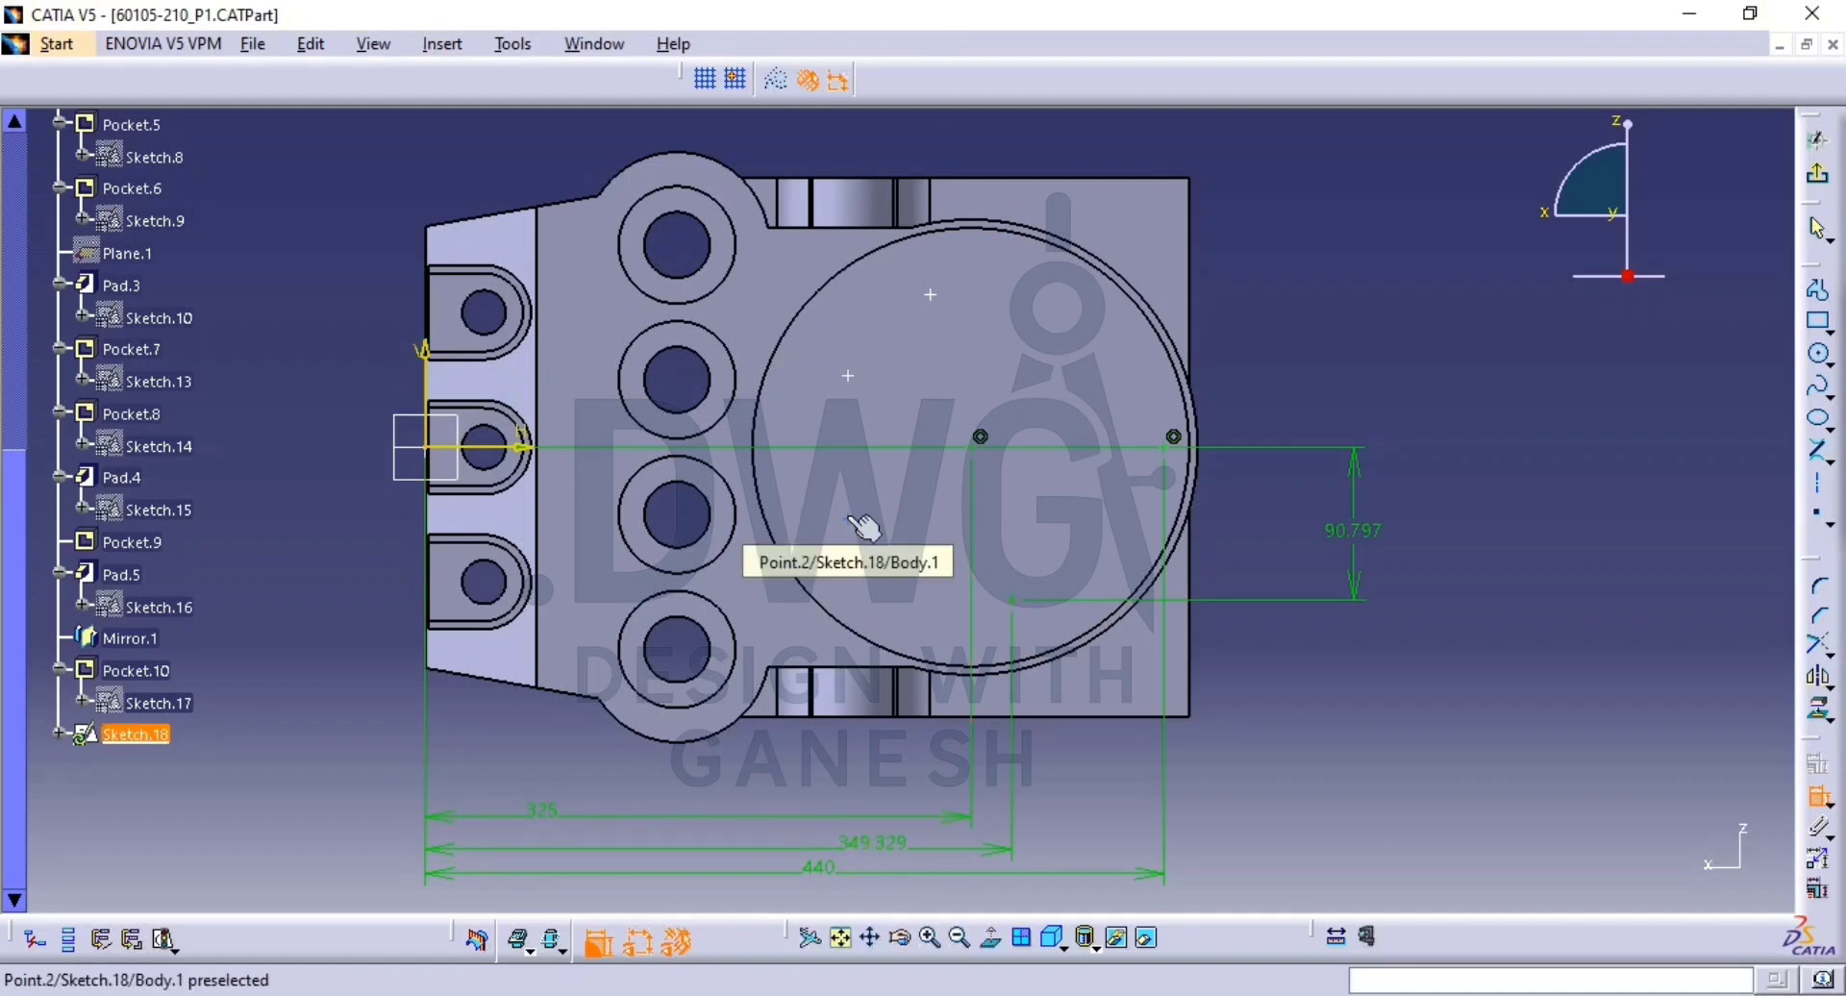
Dimension the lower large hex plug's point from the sketch's horizontal and vertical axes.
click(848, 519)
click(520, 446)
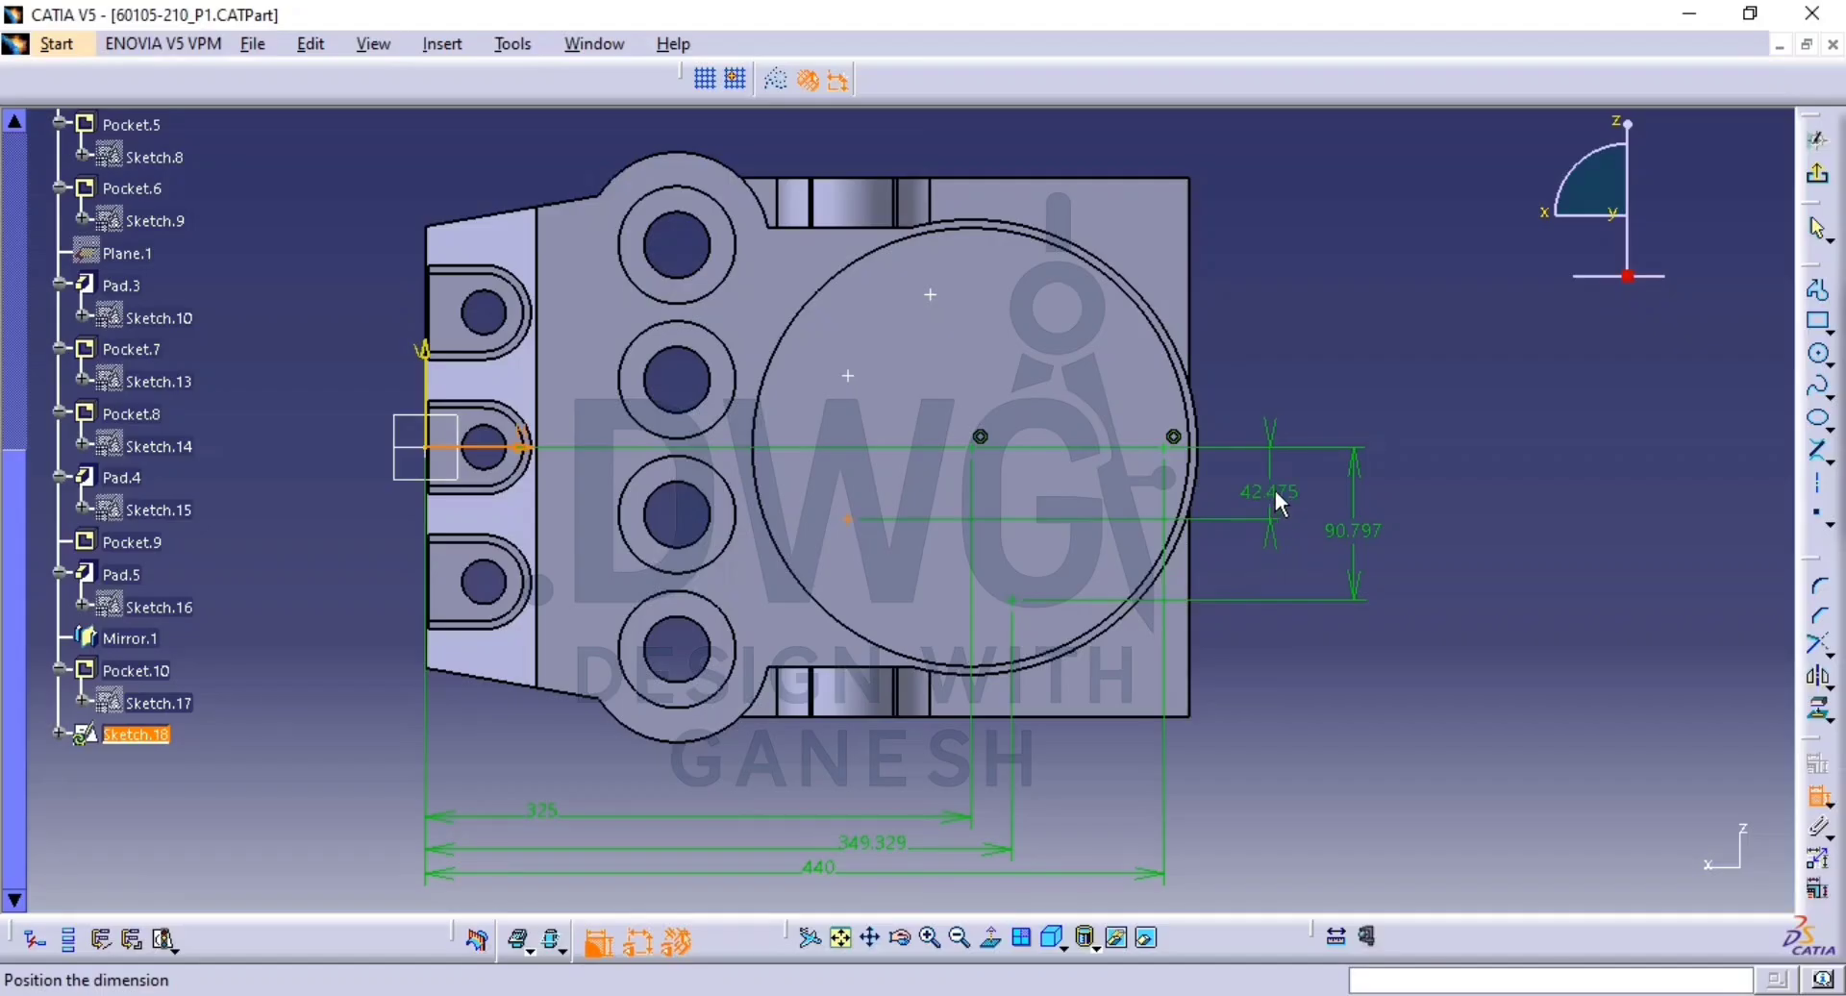
click(1277, 483)
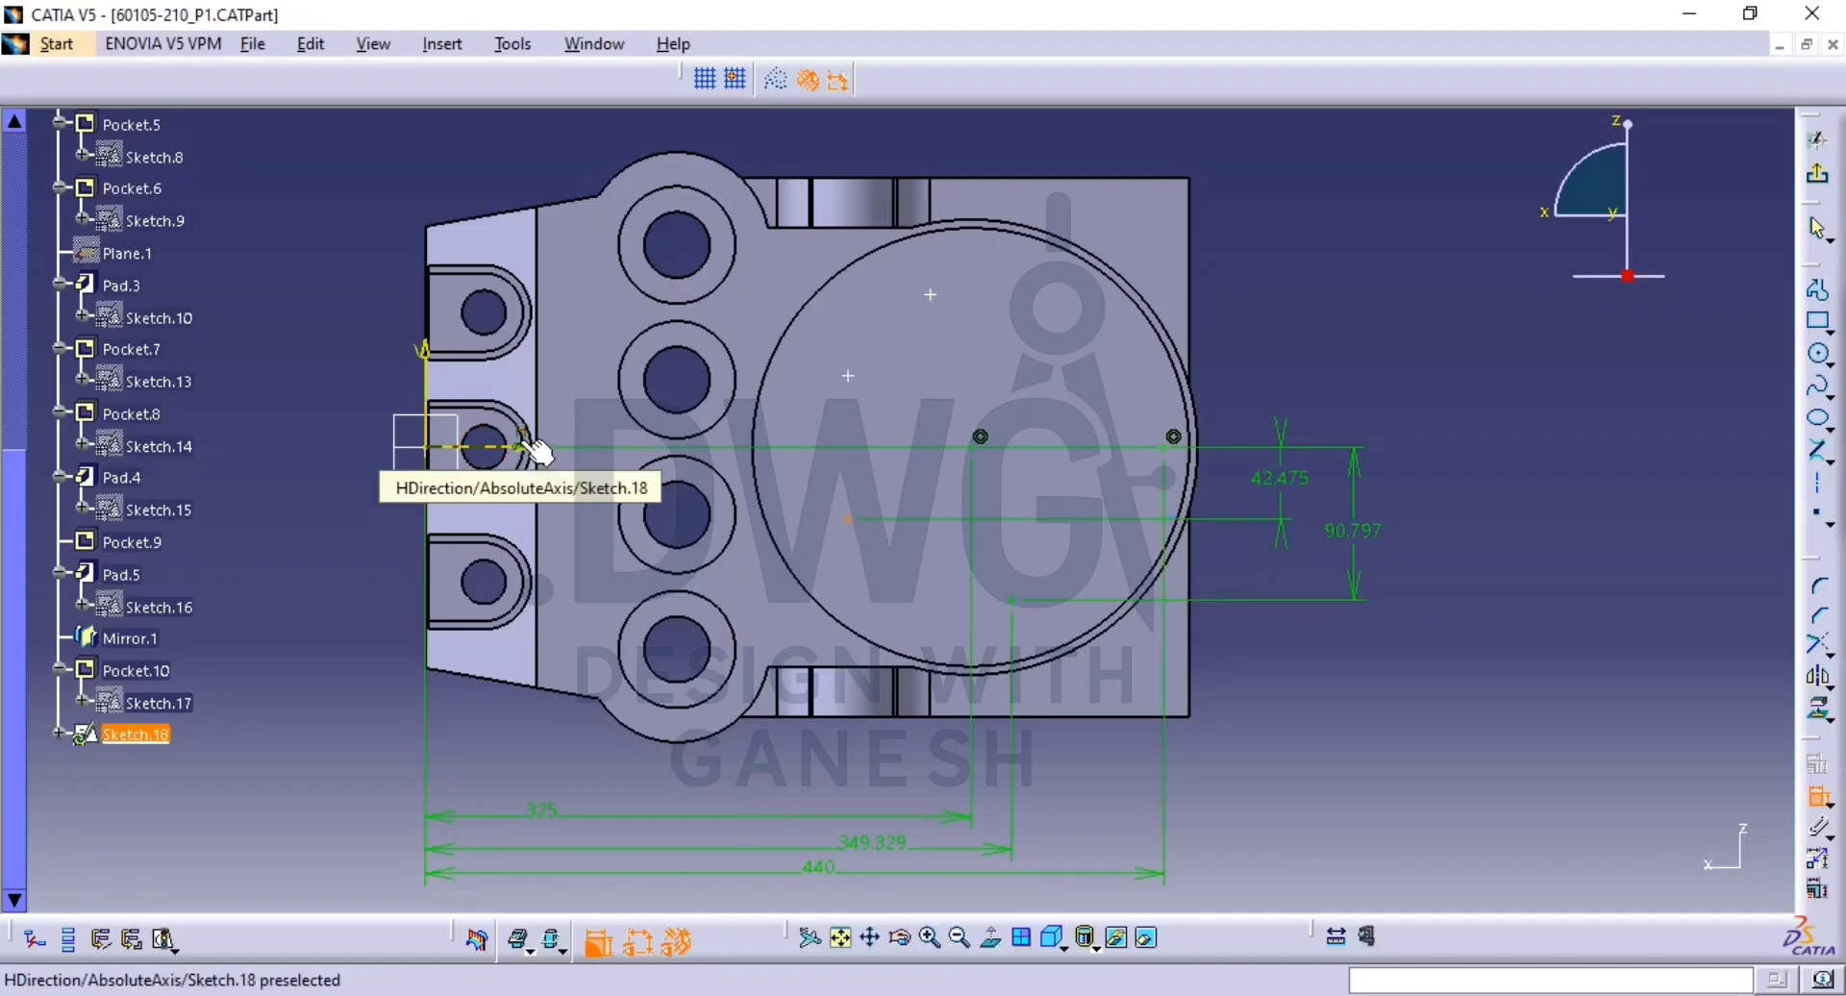
click(427, 380)
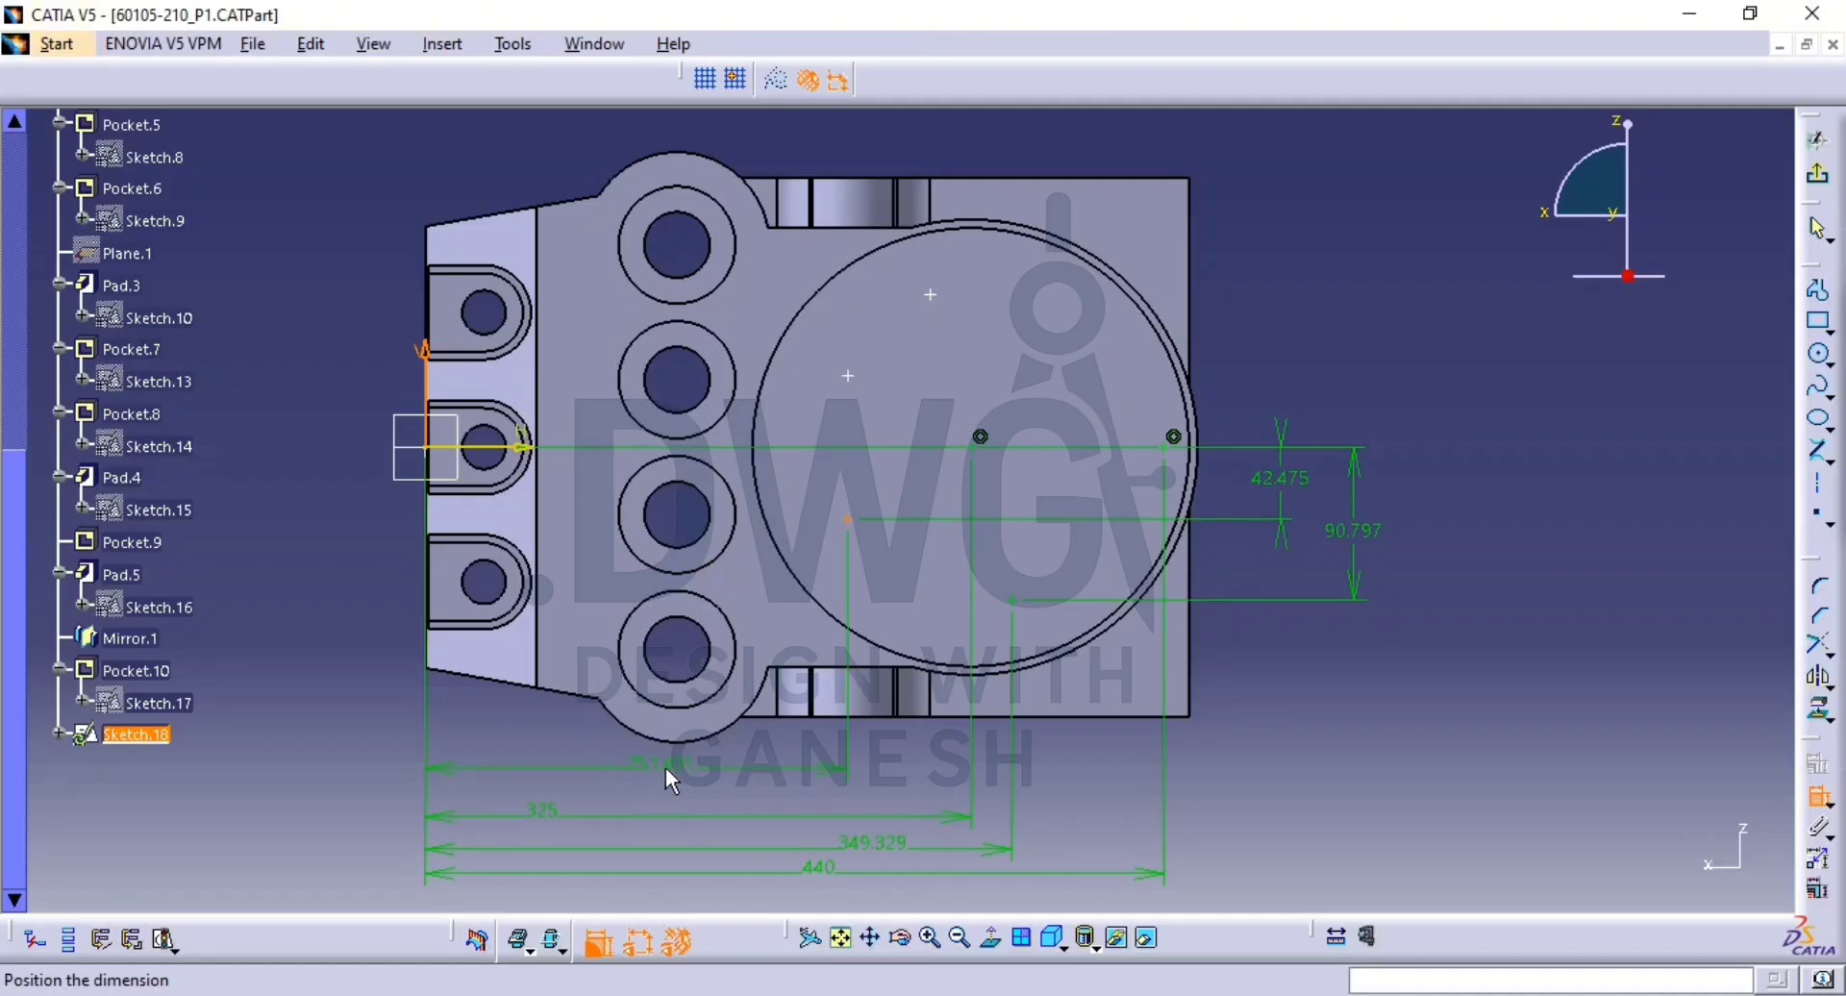
click(665, 768)
Dimension the upper large hex plug's point from the sketch's horizontal and vertical axes.
click(844, 378)
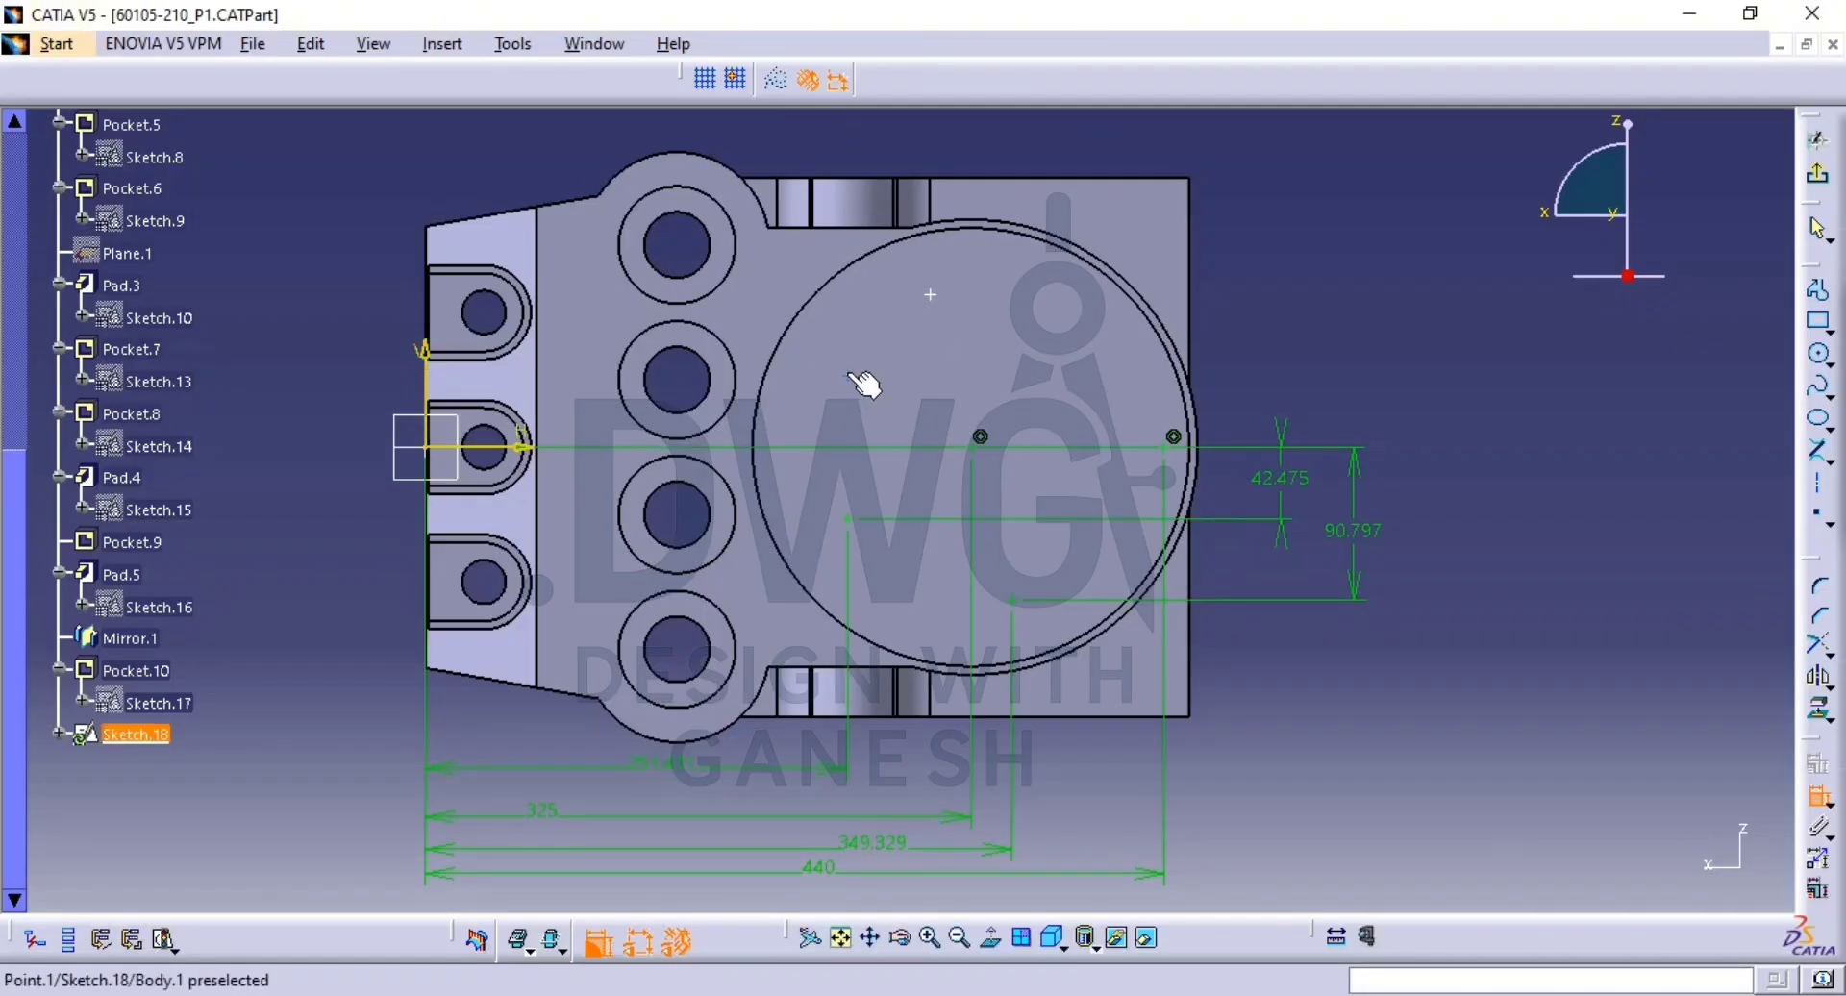
click(527, 446)
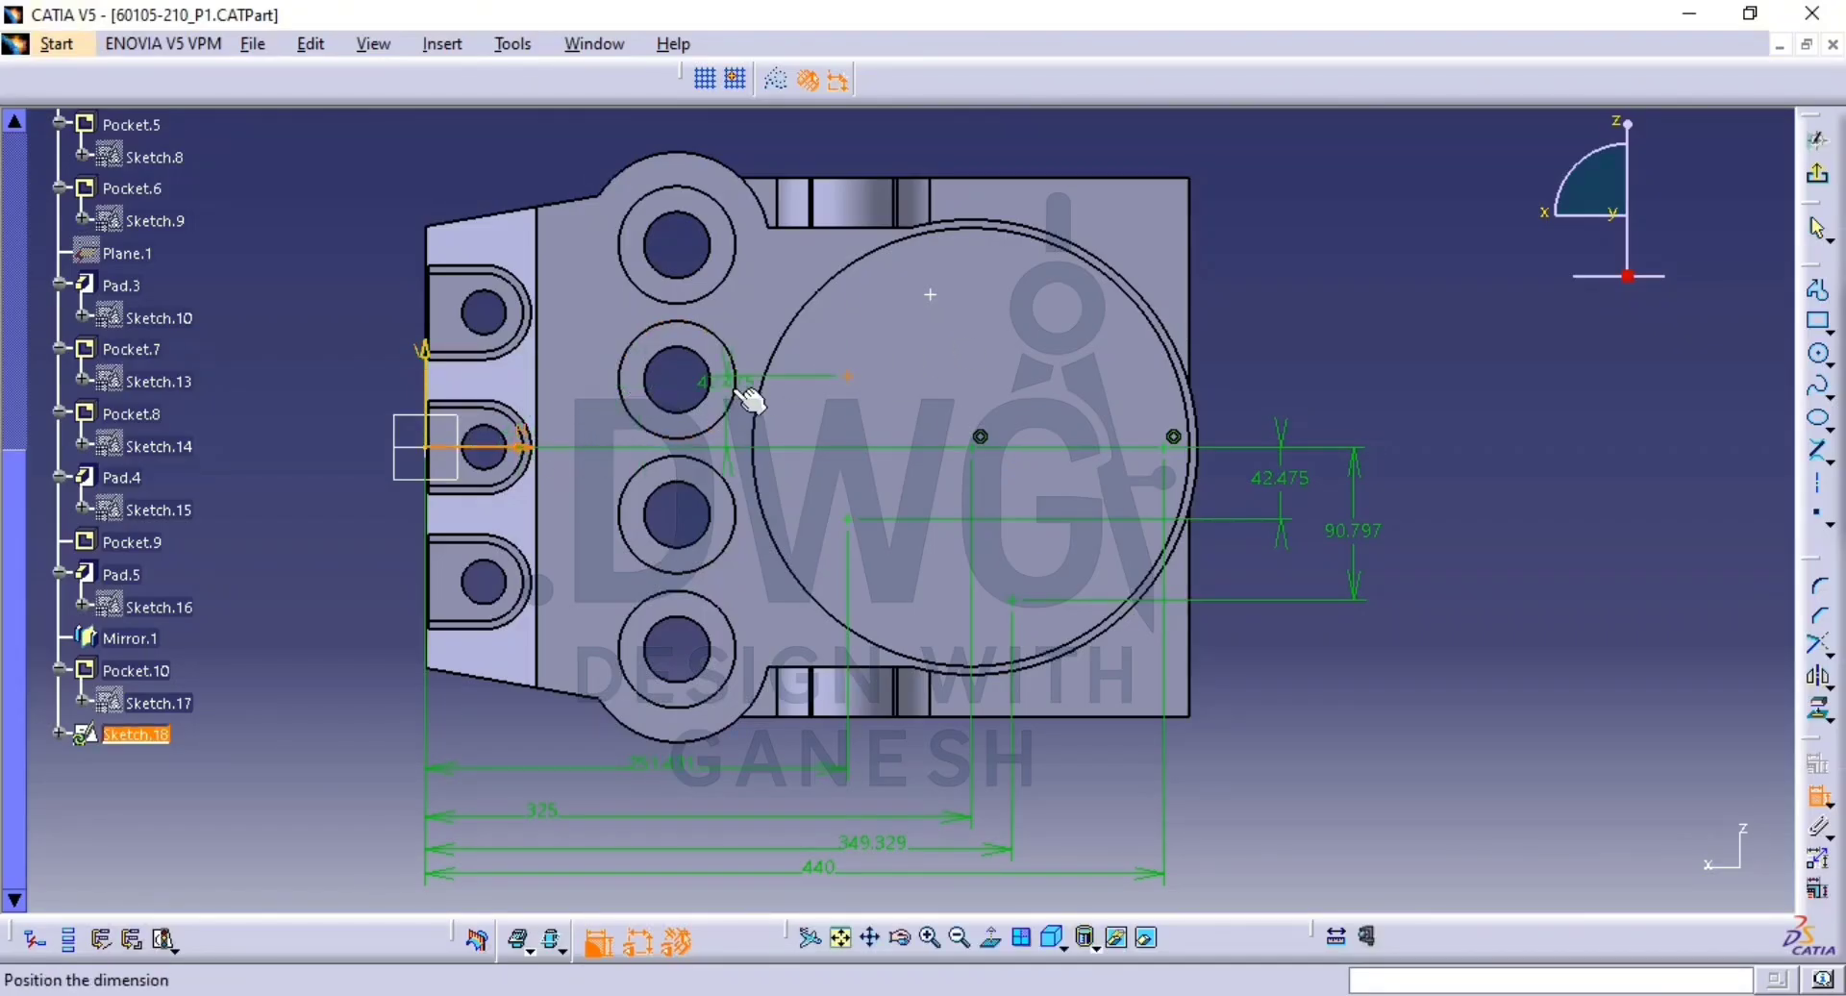
click(348, 413)
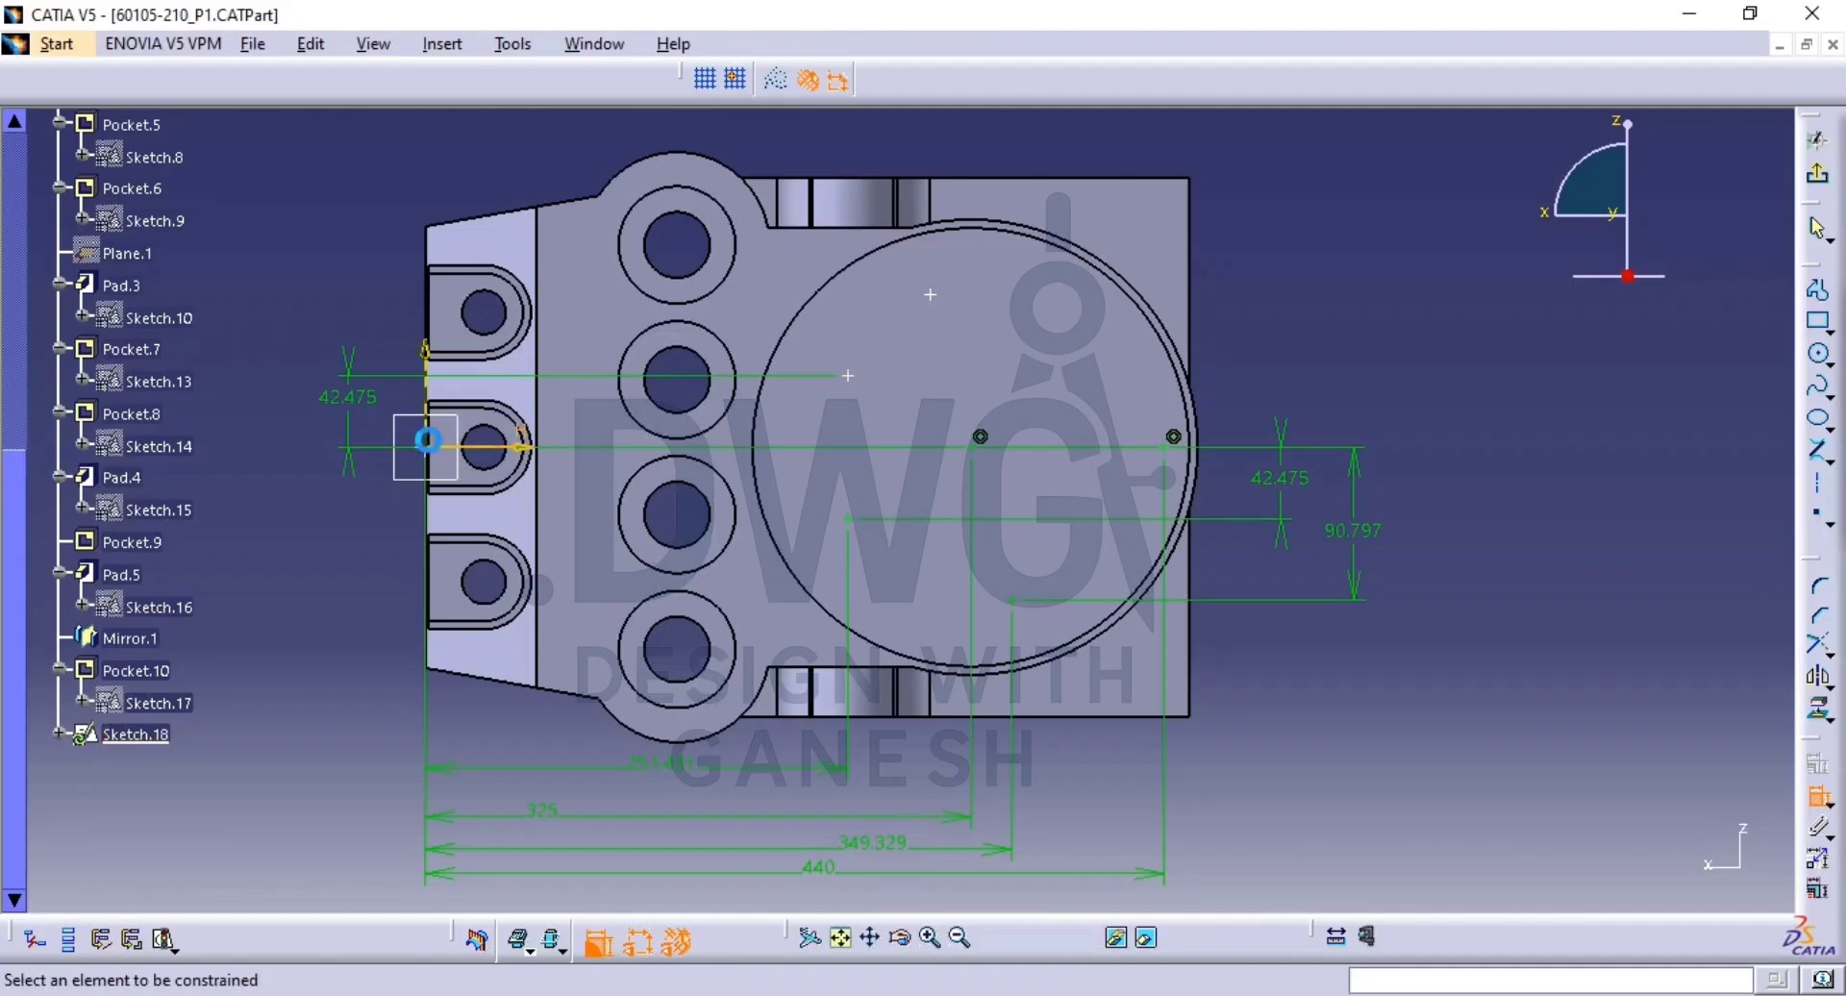
click(425, 370)
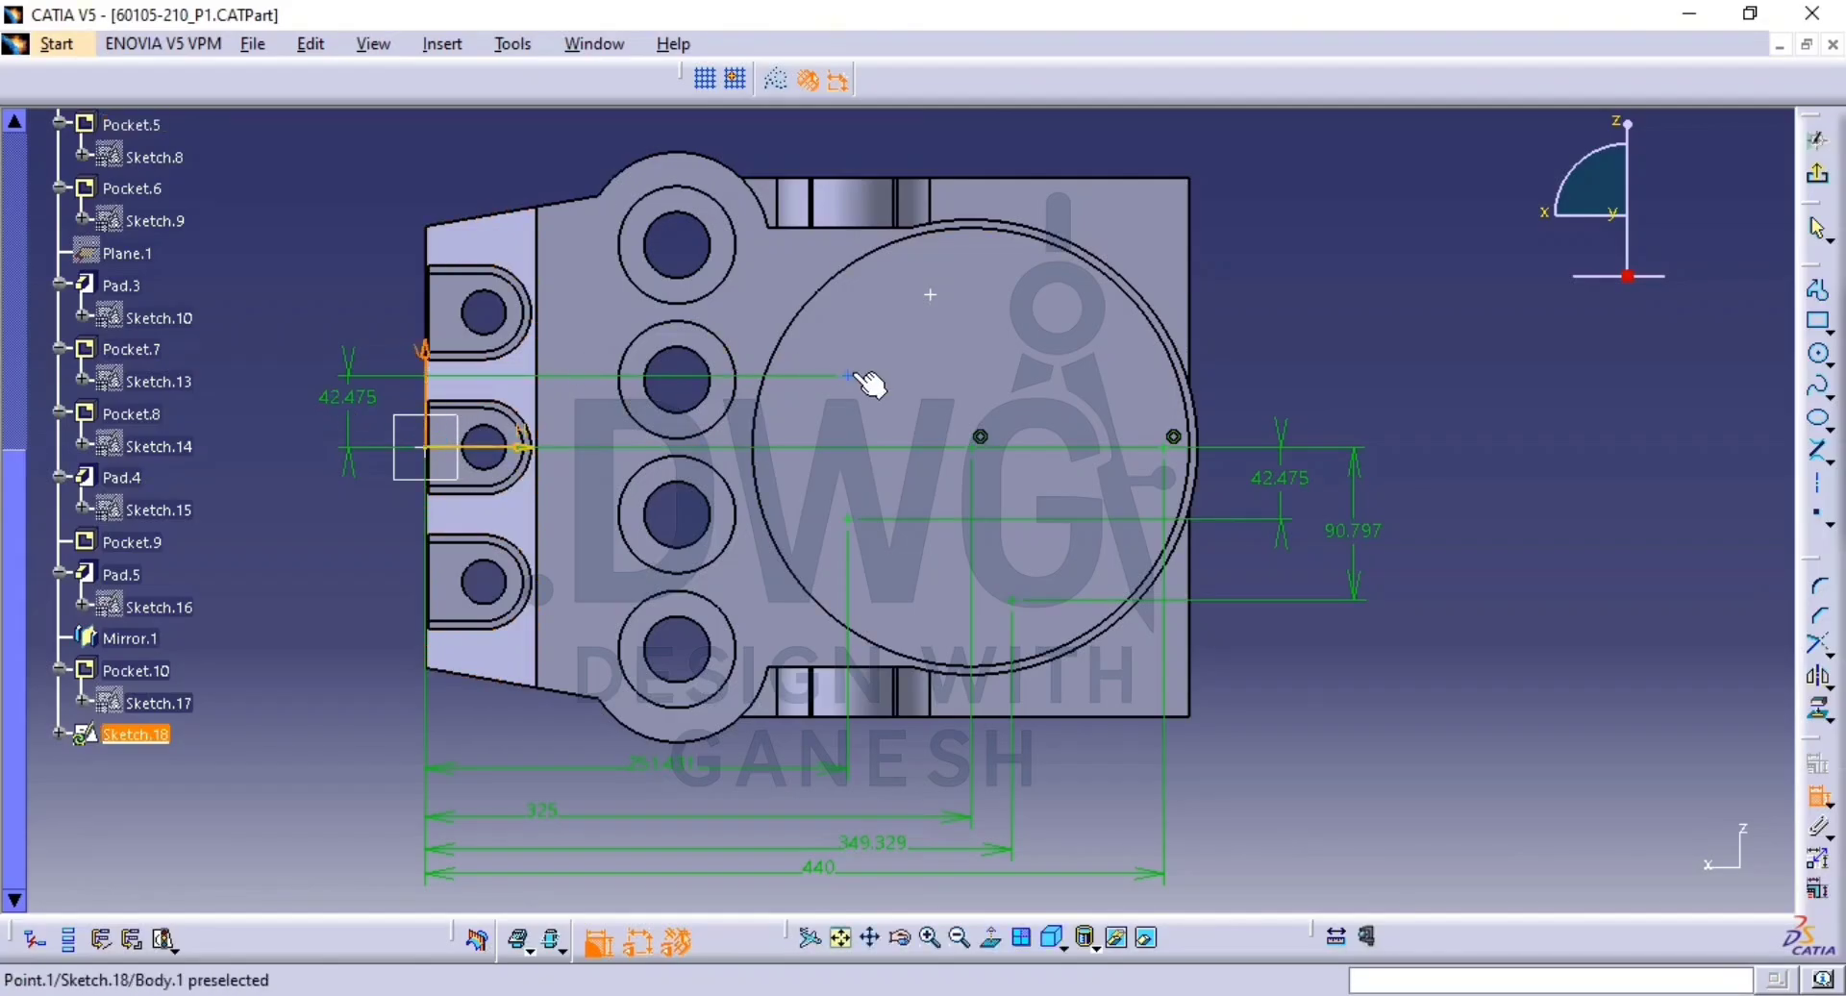
click(847, 376)
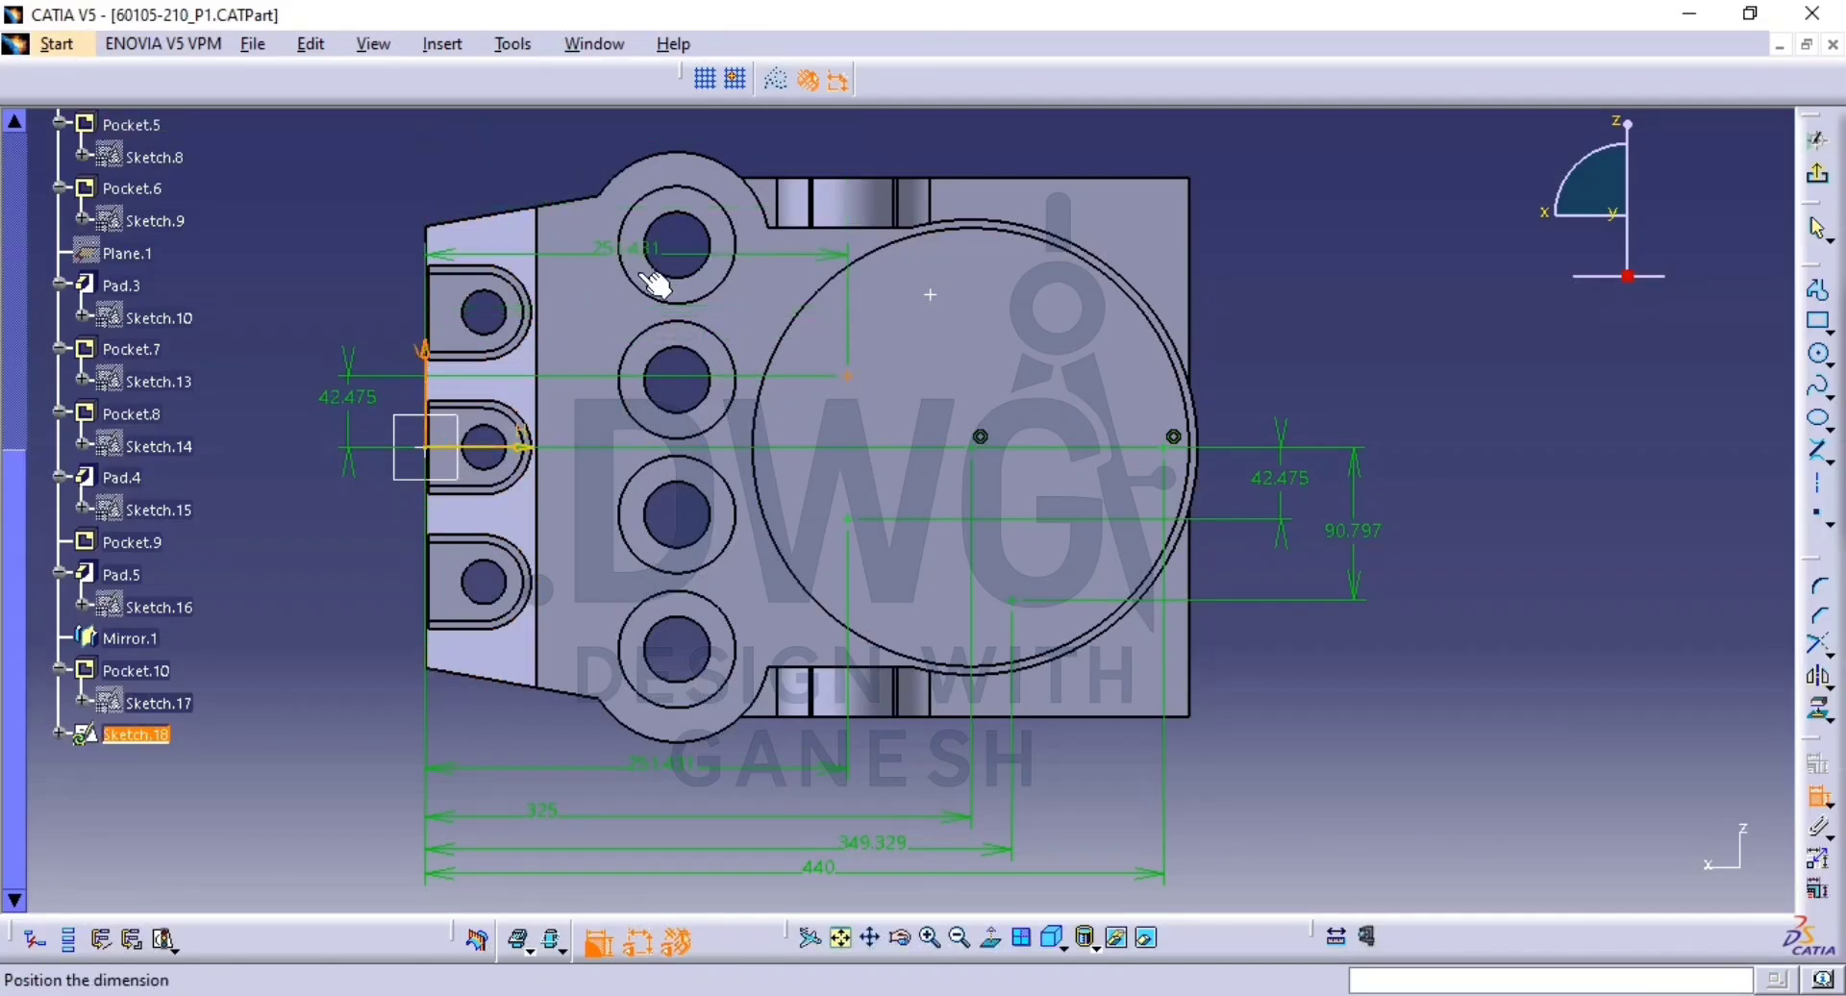
scroll(651, 273, up, 2)
click(620, 270)
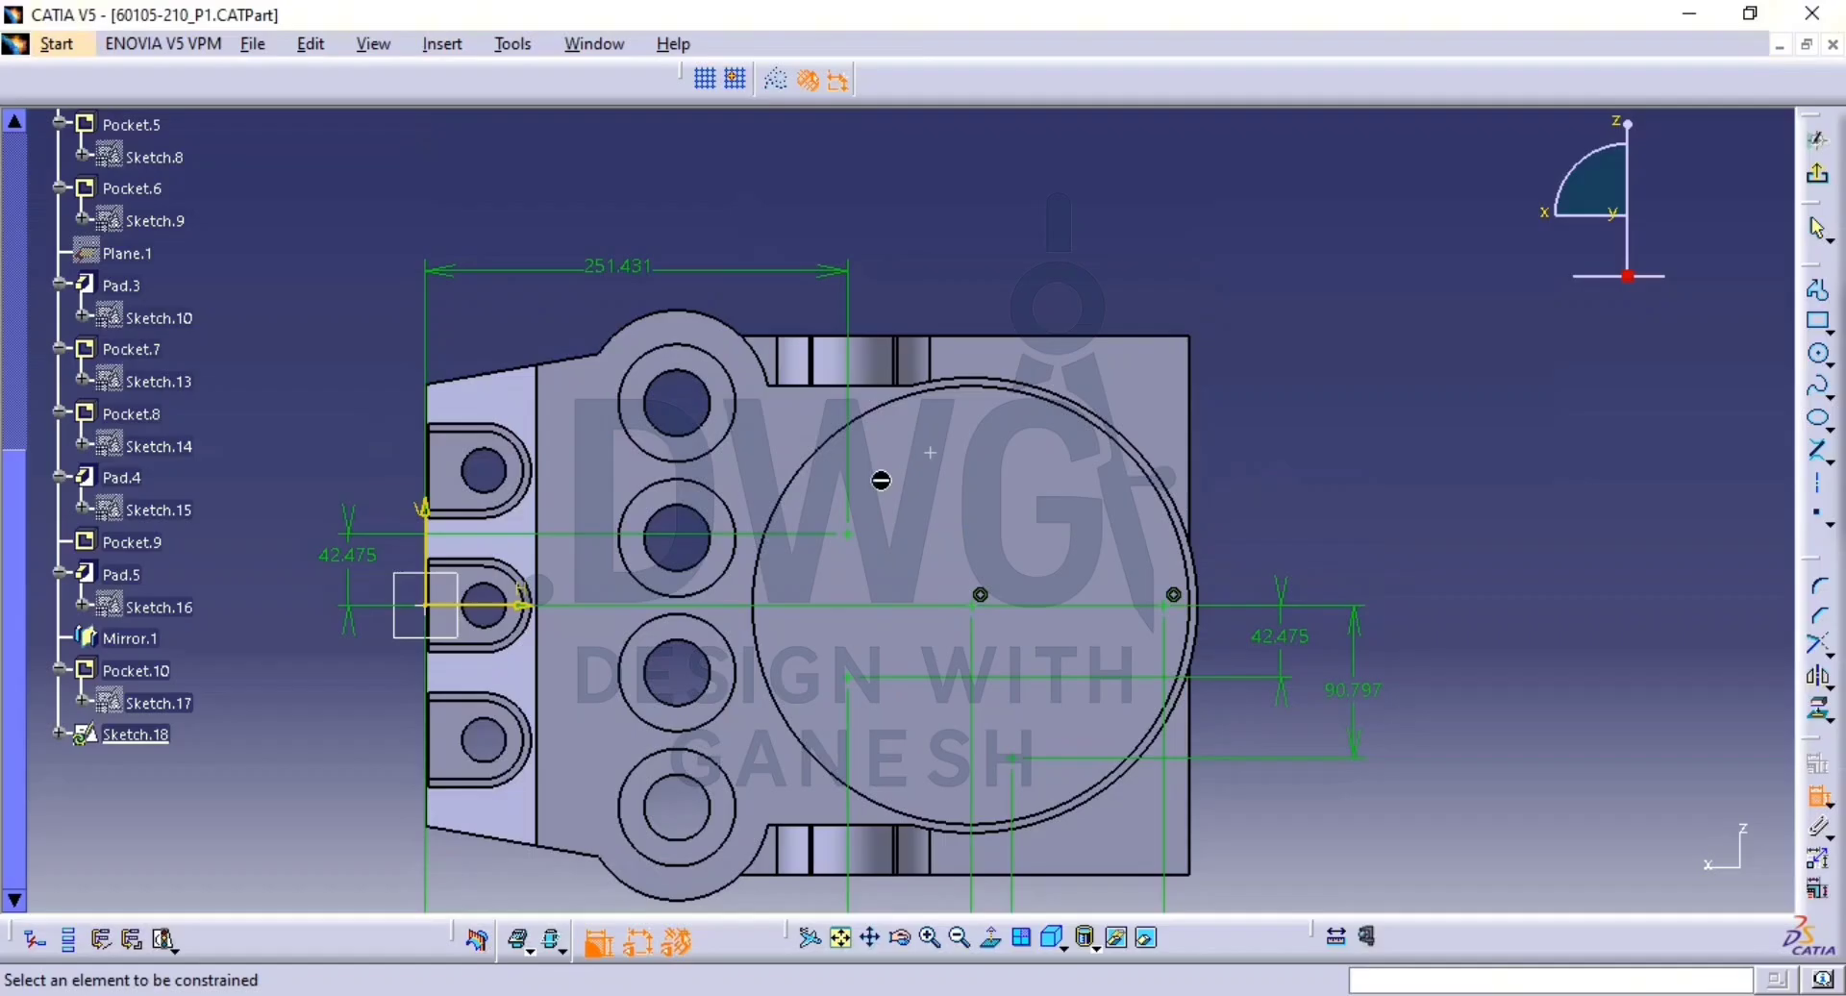
Dimension the topmost remaining point, for the smaller hex plug, from the sketch's vertical and horizontal axes.
click(930, 451)
click(427, 514)
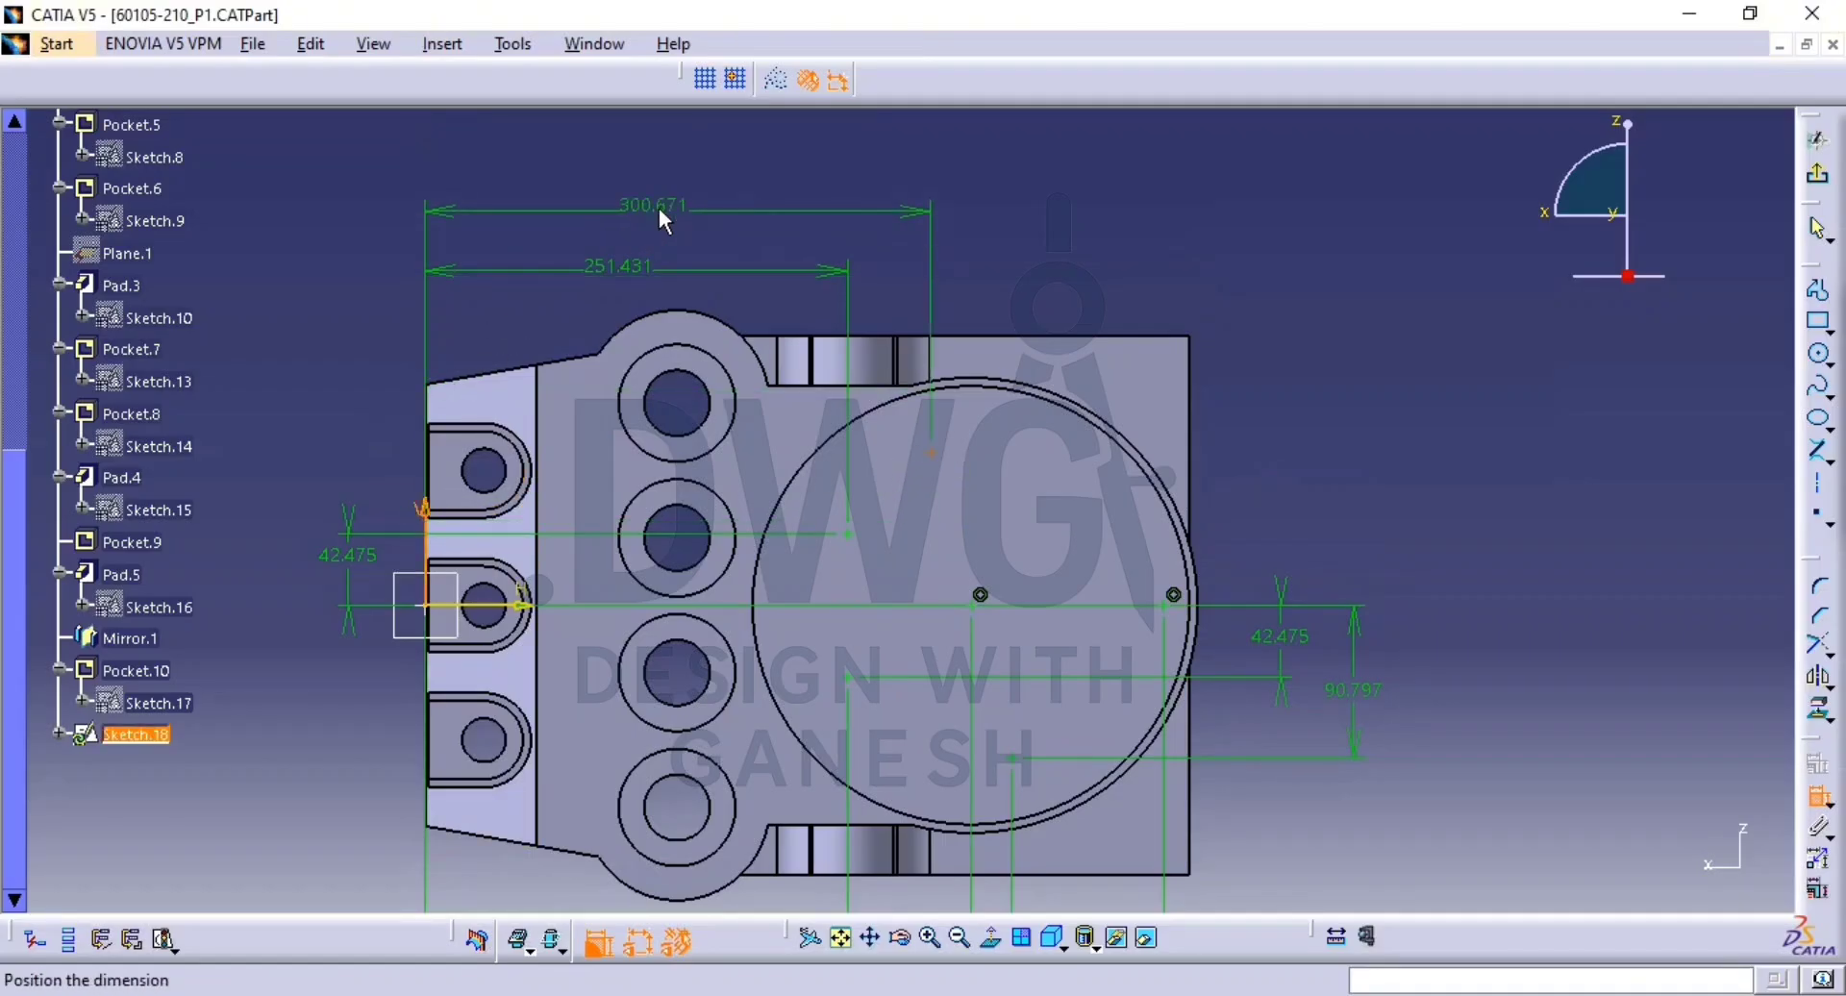
click(660, 210)
click(930, 453)
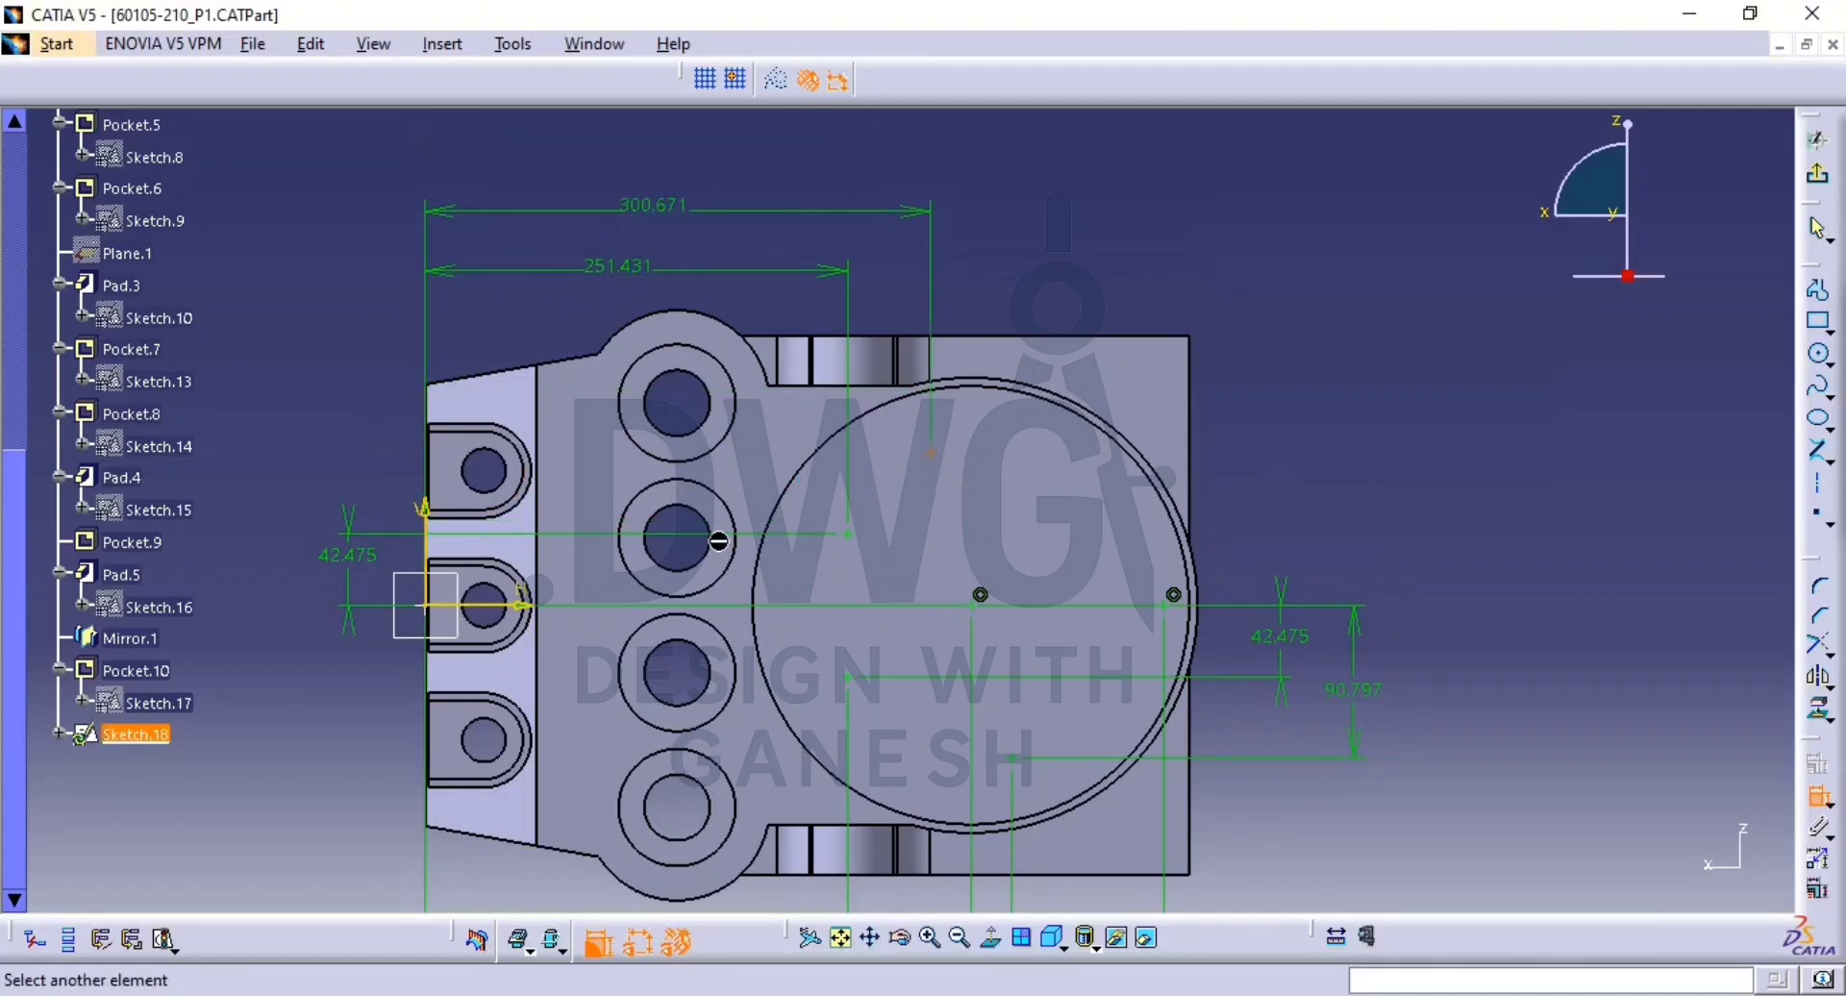
click(524, 605)
click(275, 423)
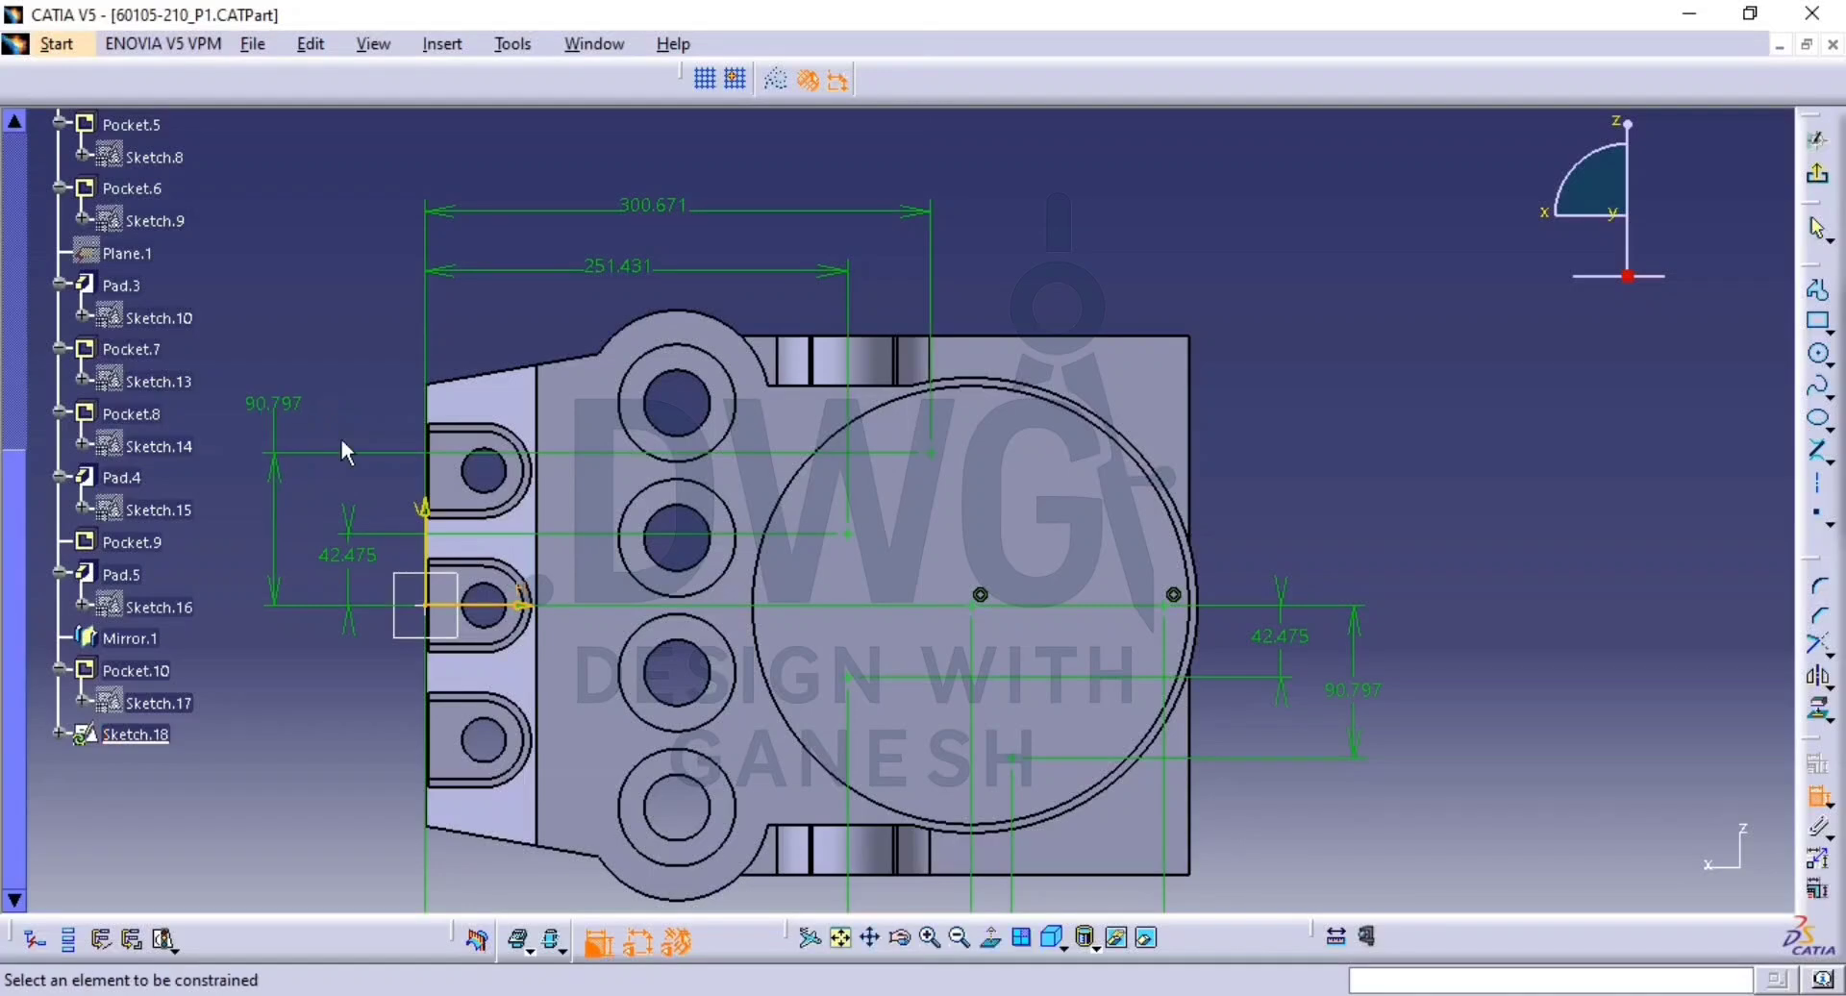
End dimensioning and exit the hole-point sketch to return to the 3D part.
middle_drag(1048, 605, 978, 461)
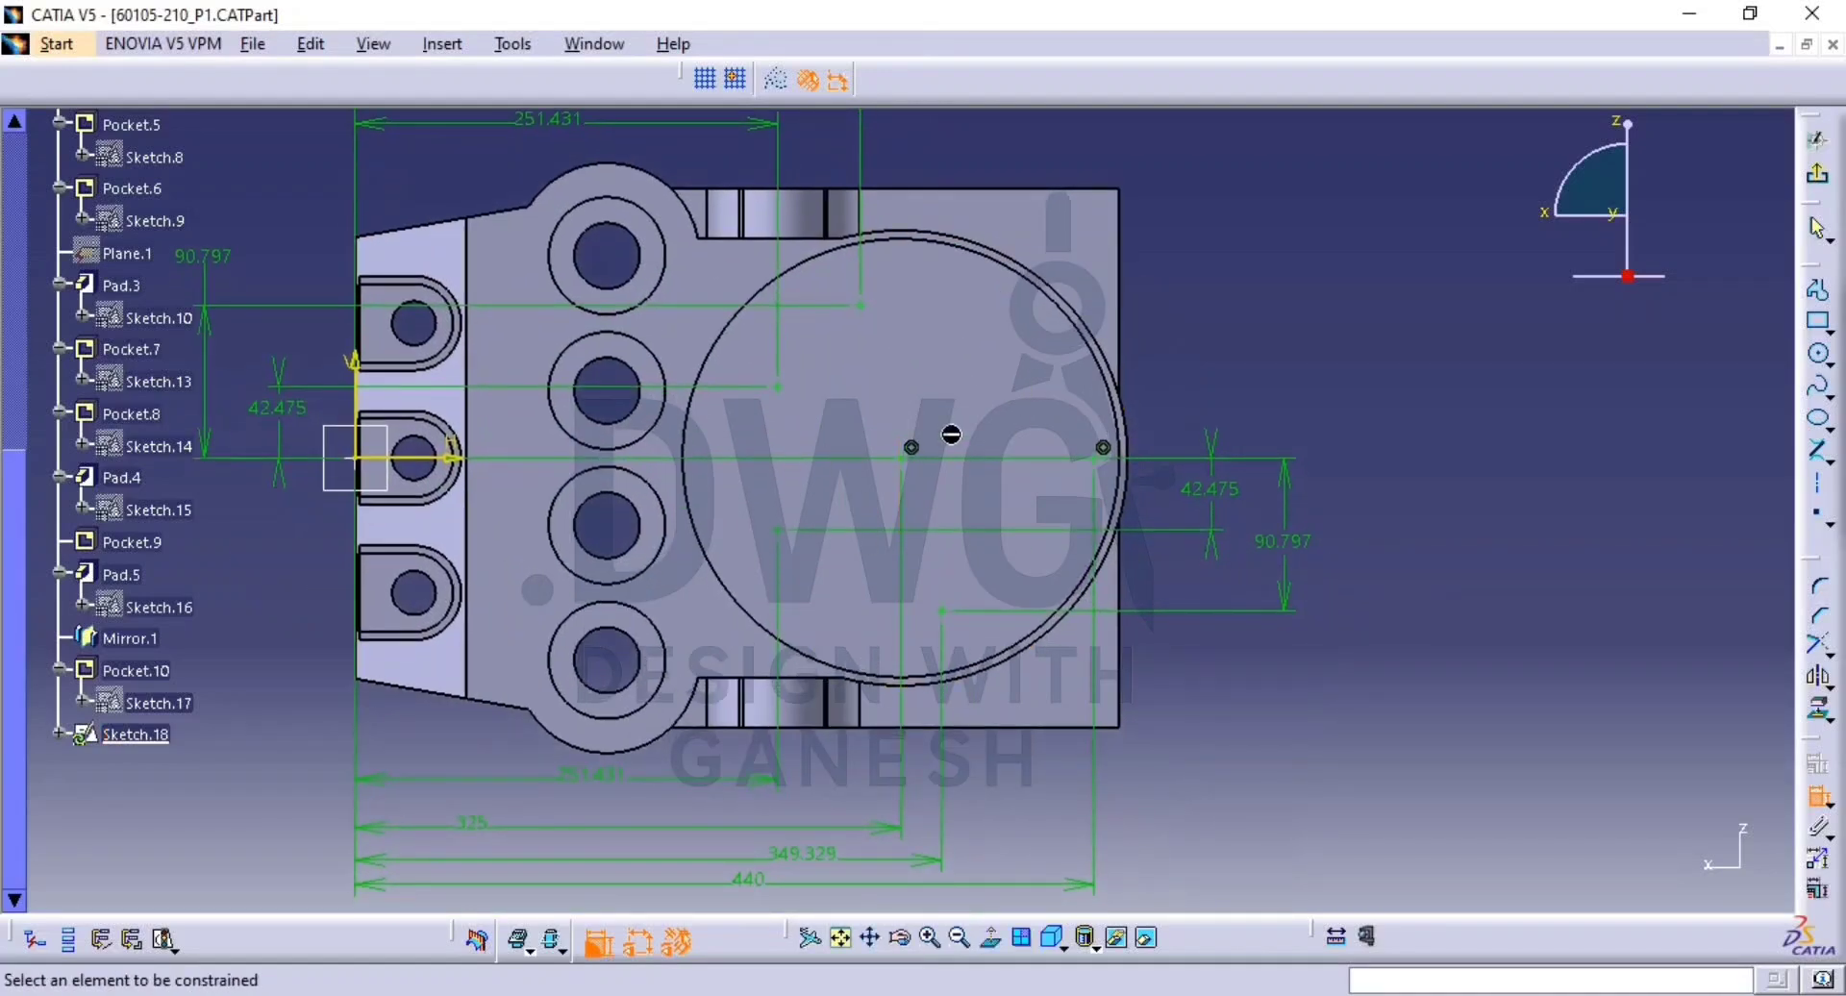
key(Escape)
click(1817, 173)
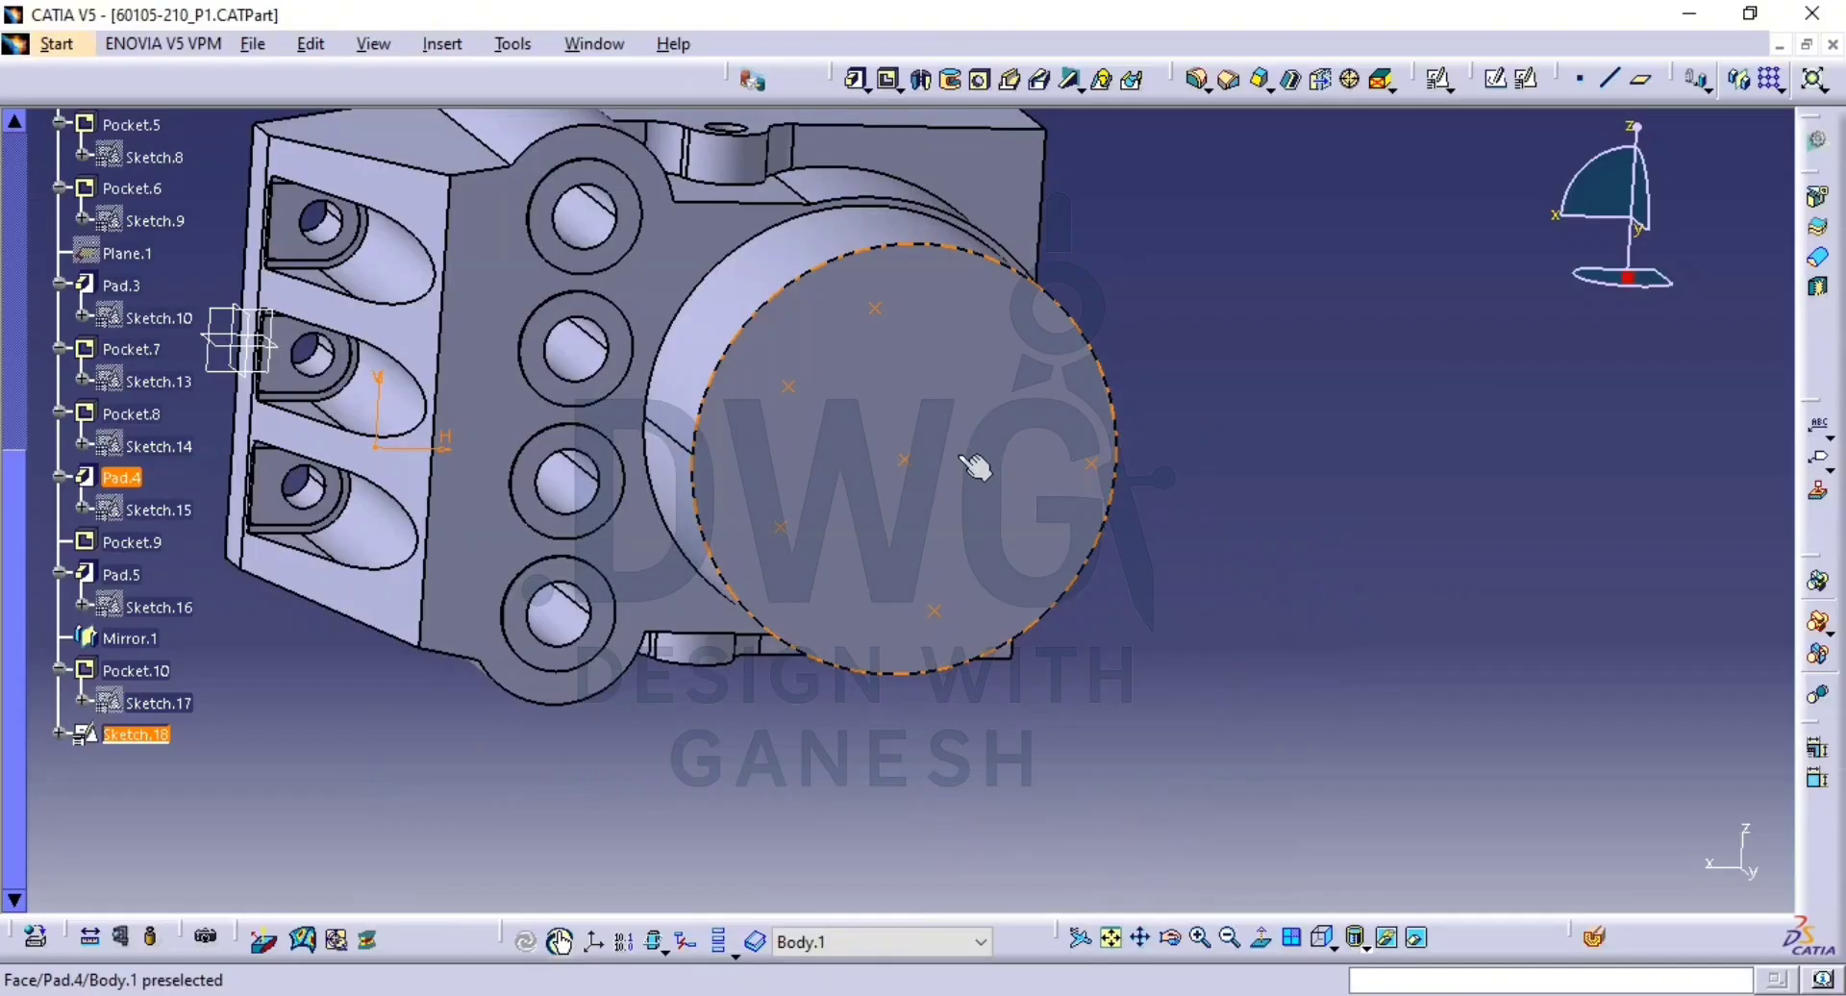
click(1269, 334)
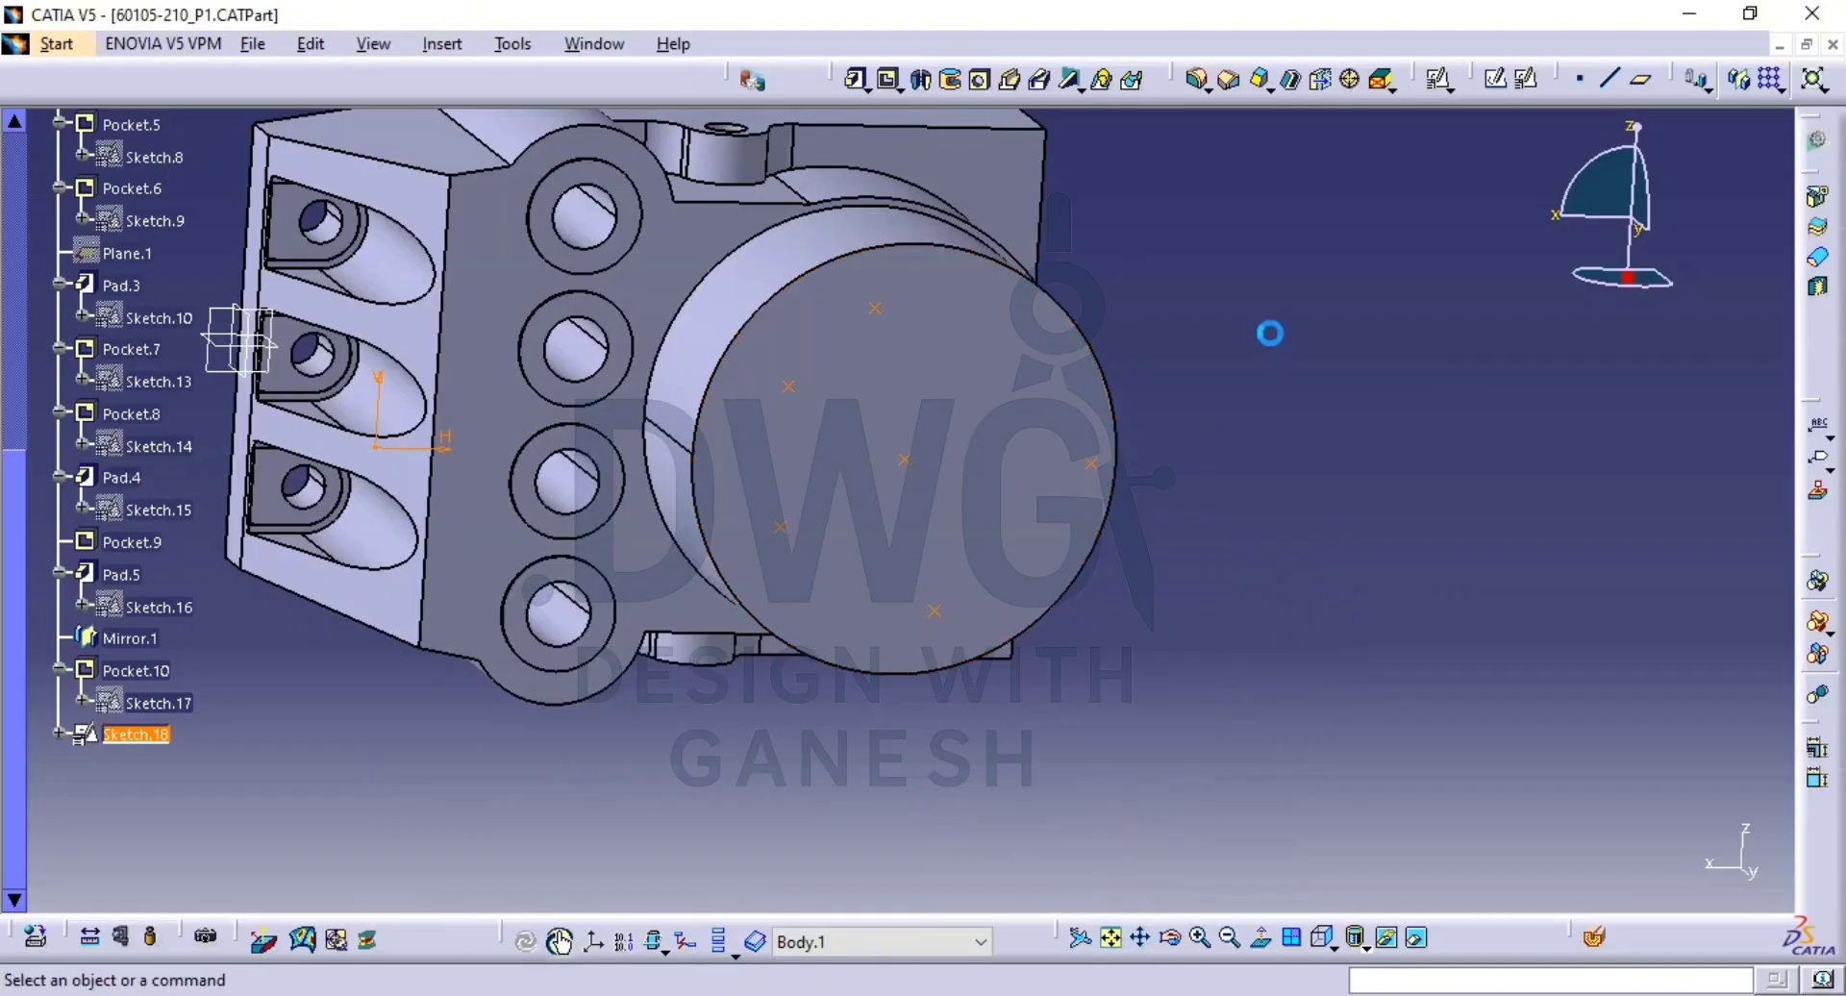
Start a hole on the round end face, positioned at the sketch's central point.
click(983, 81)
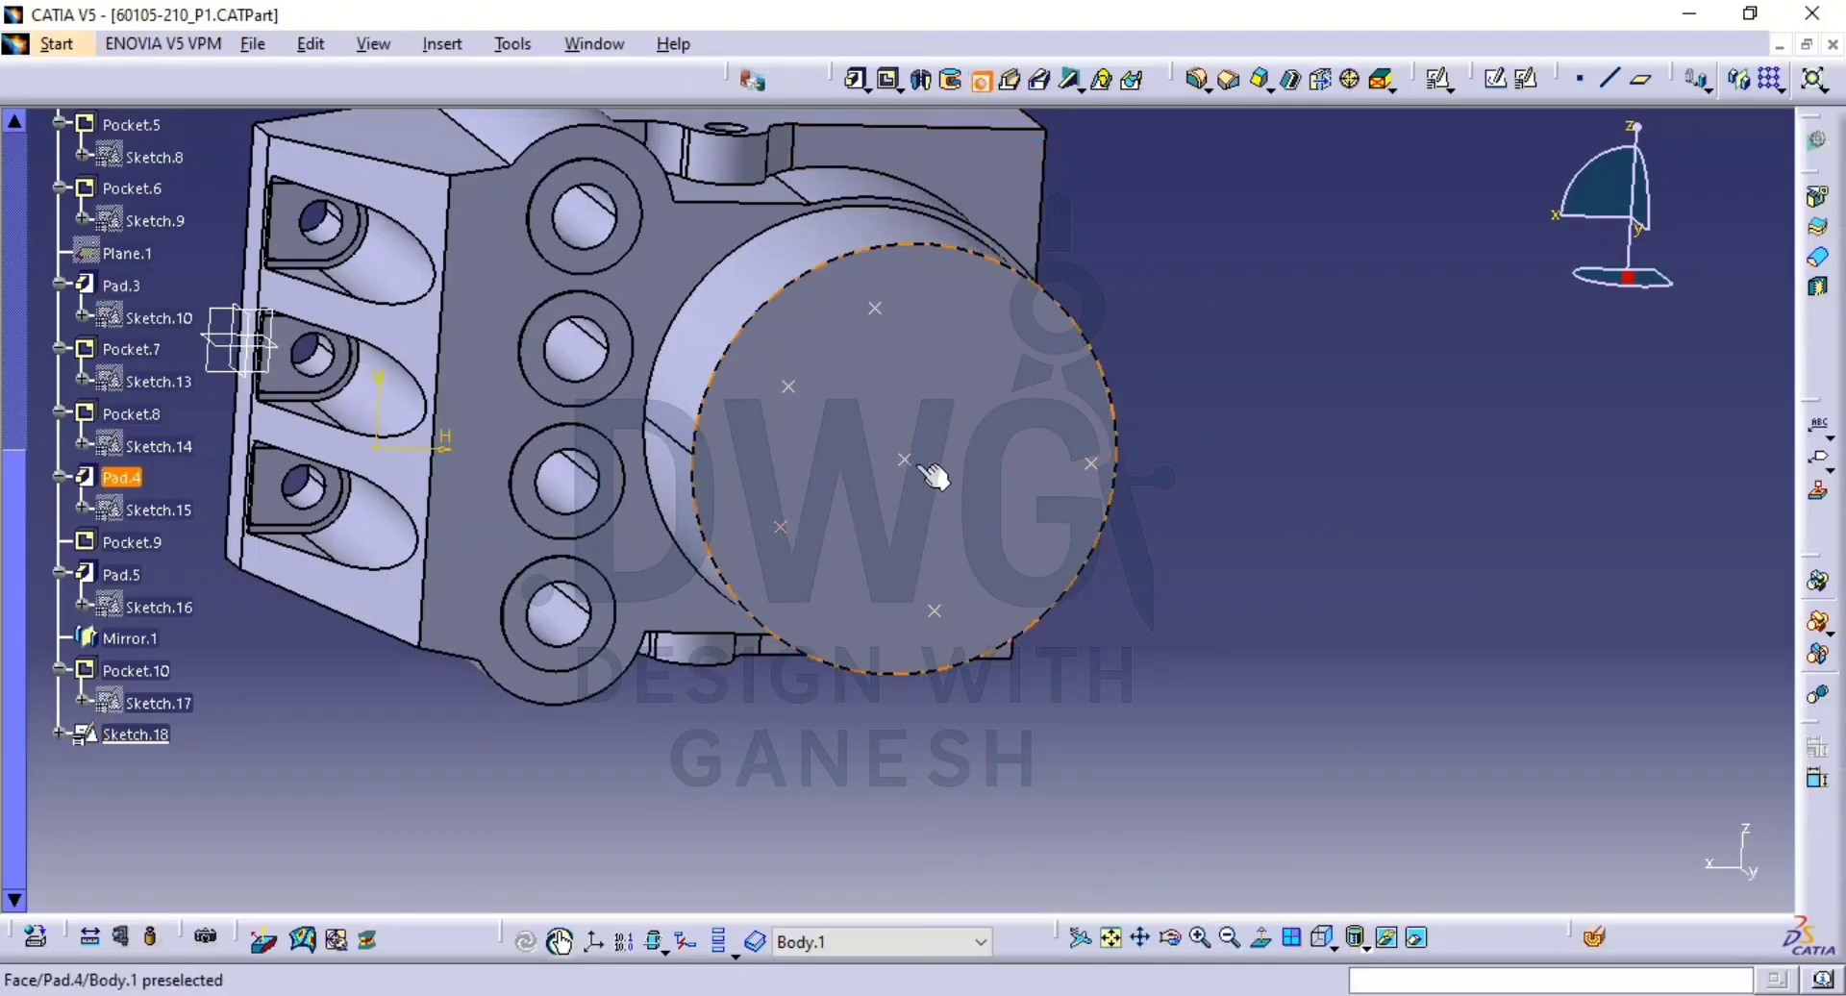
click(905, 460)
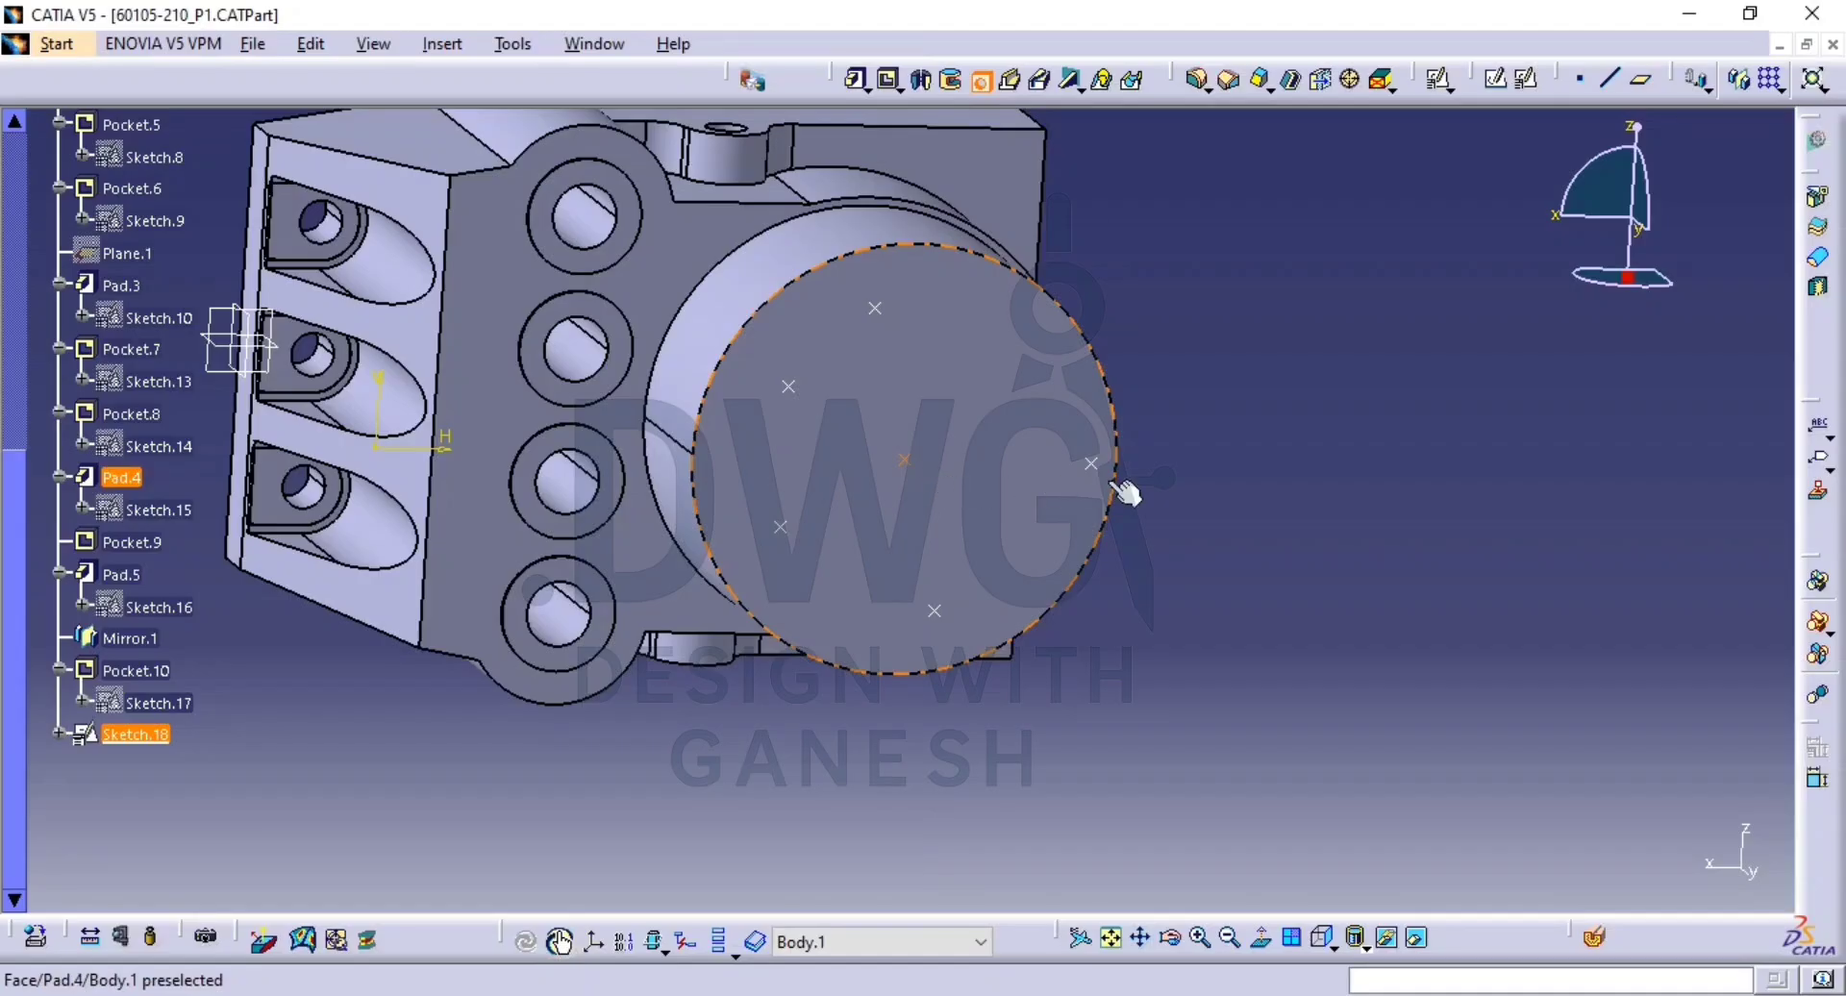
click(975, 87)
click(975, 86)
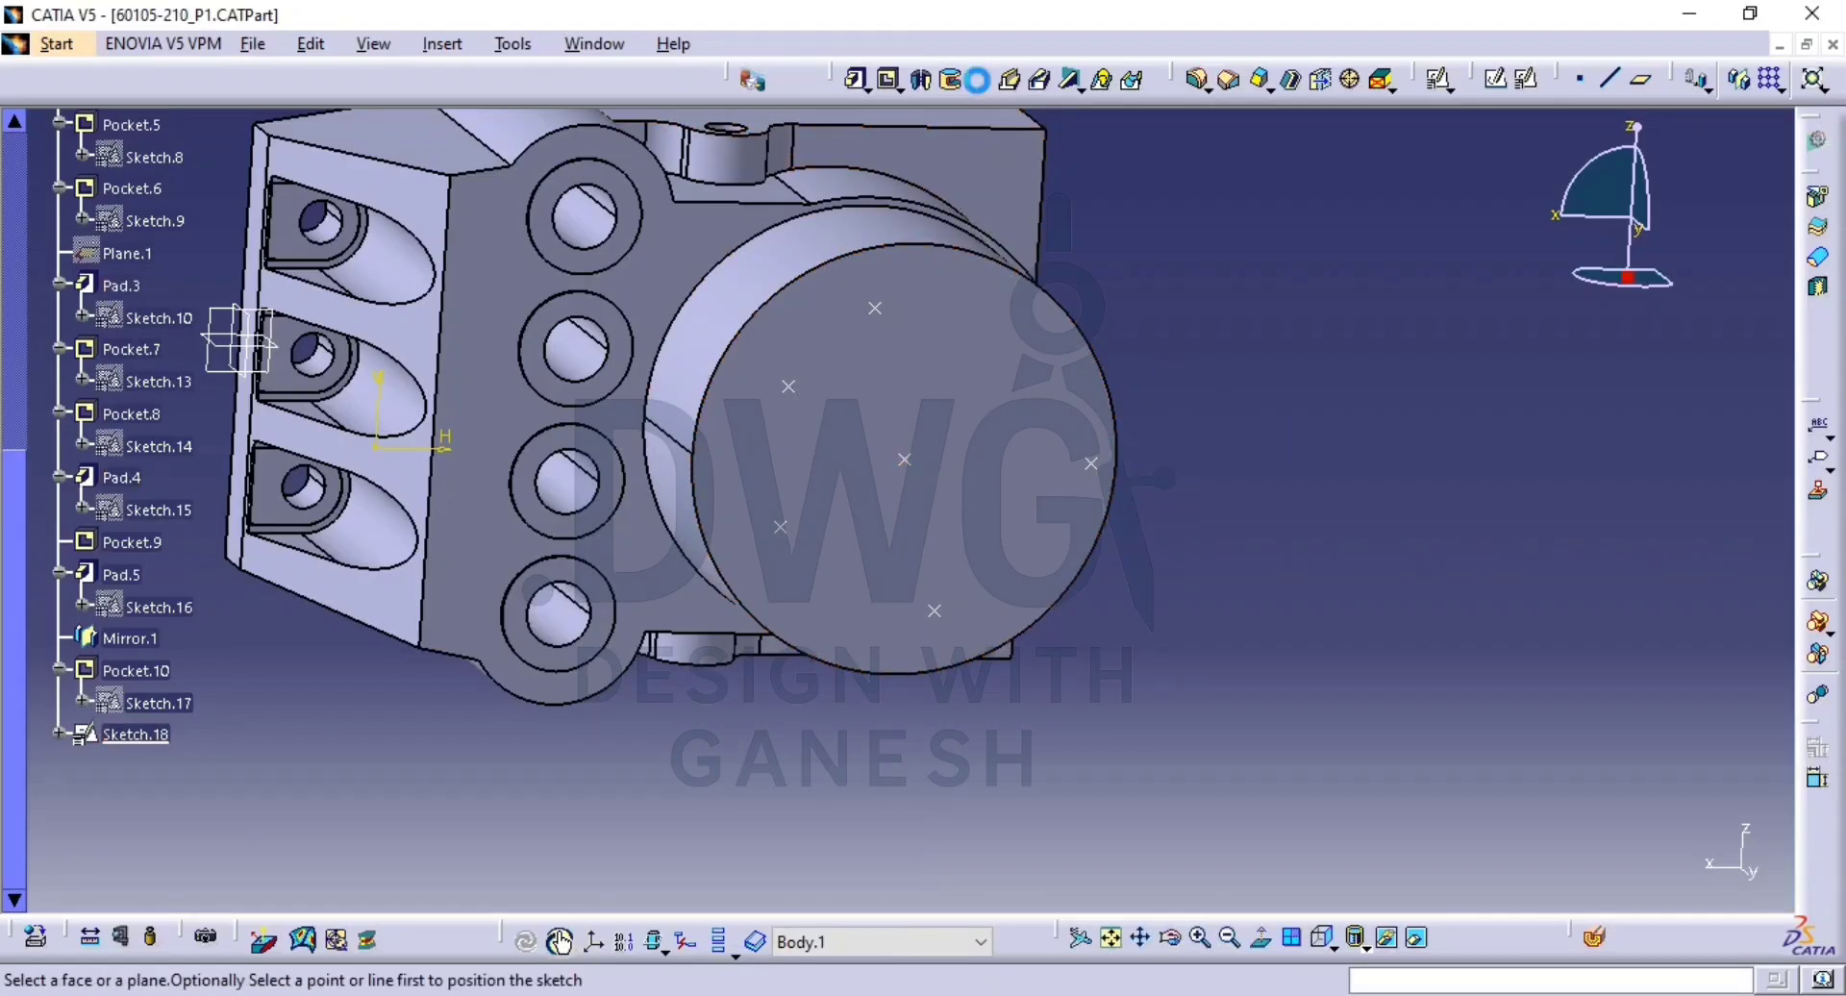
click(973, 459)
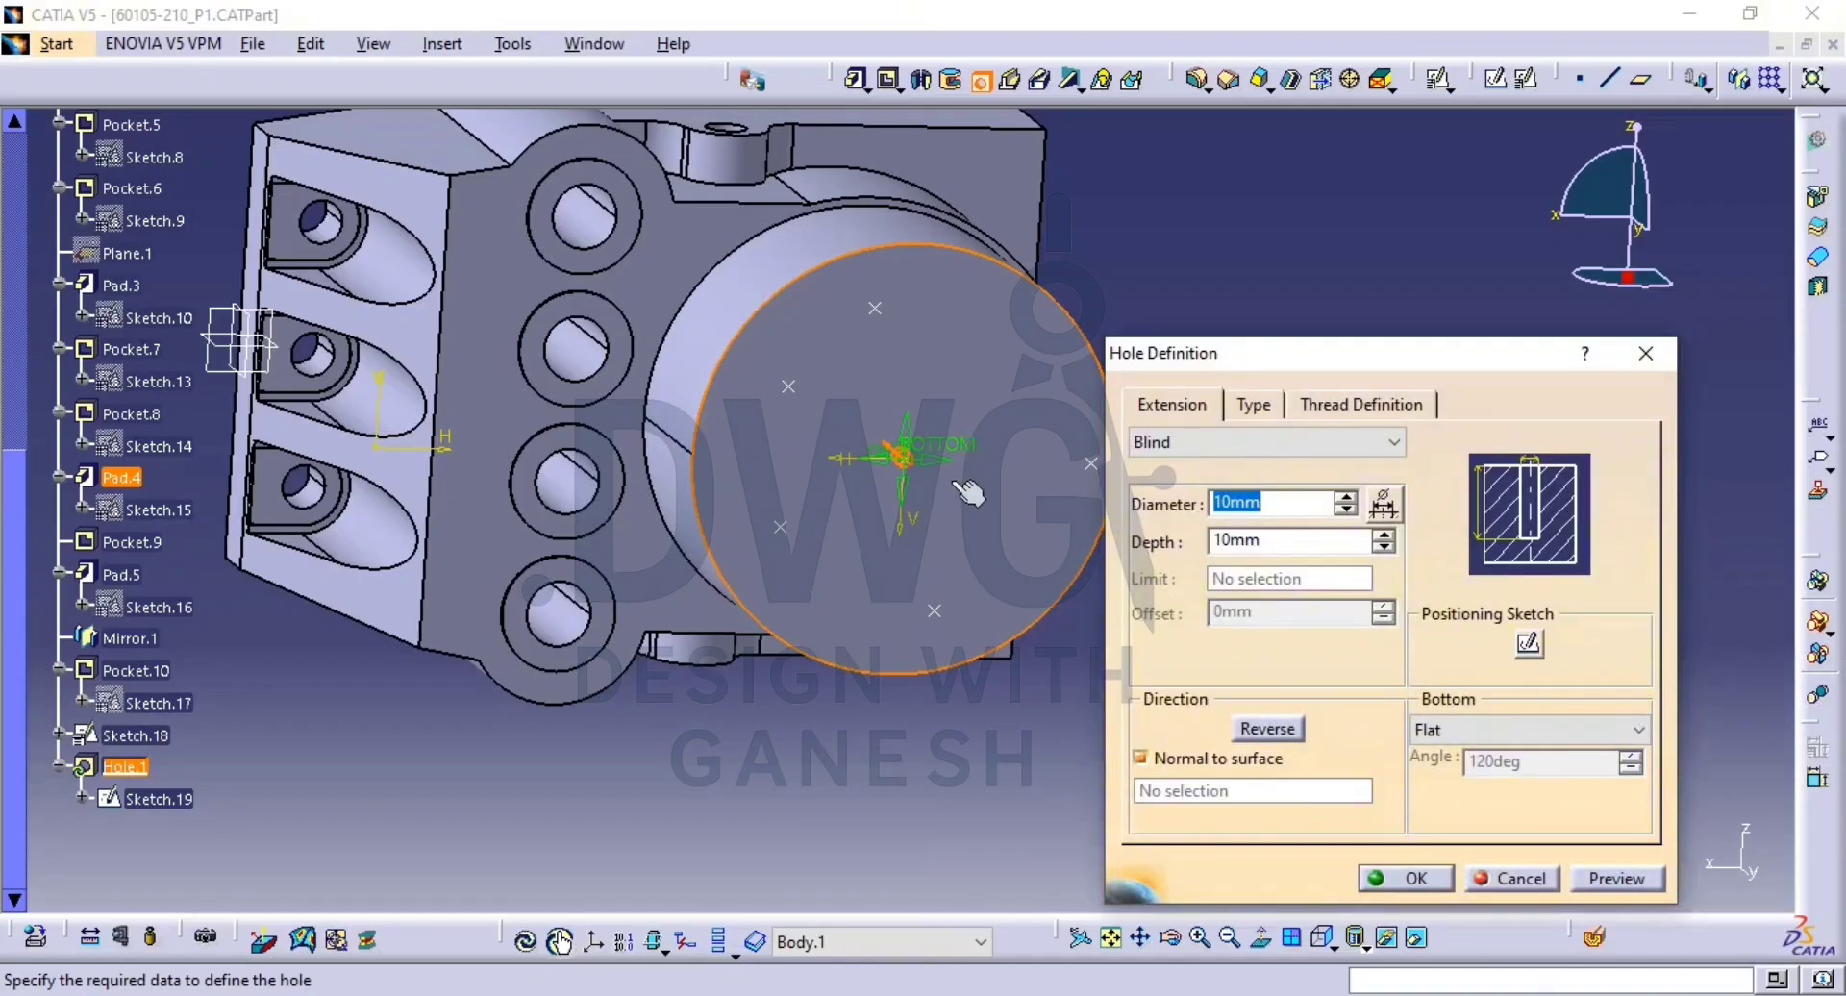
Create the central hole with an Up To Next extension and a 15 mm diameter.
ctrl+middle_drag(914, 523, 904, 423)
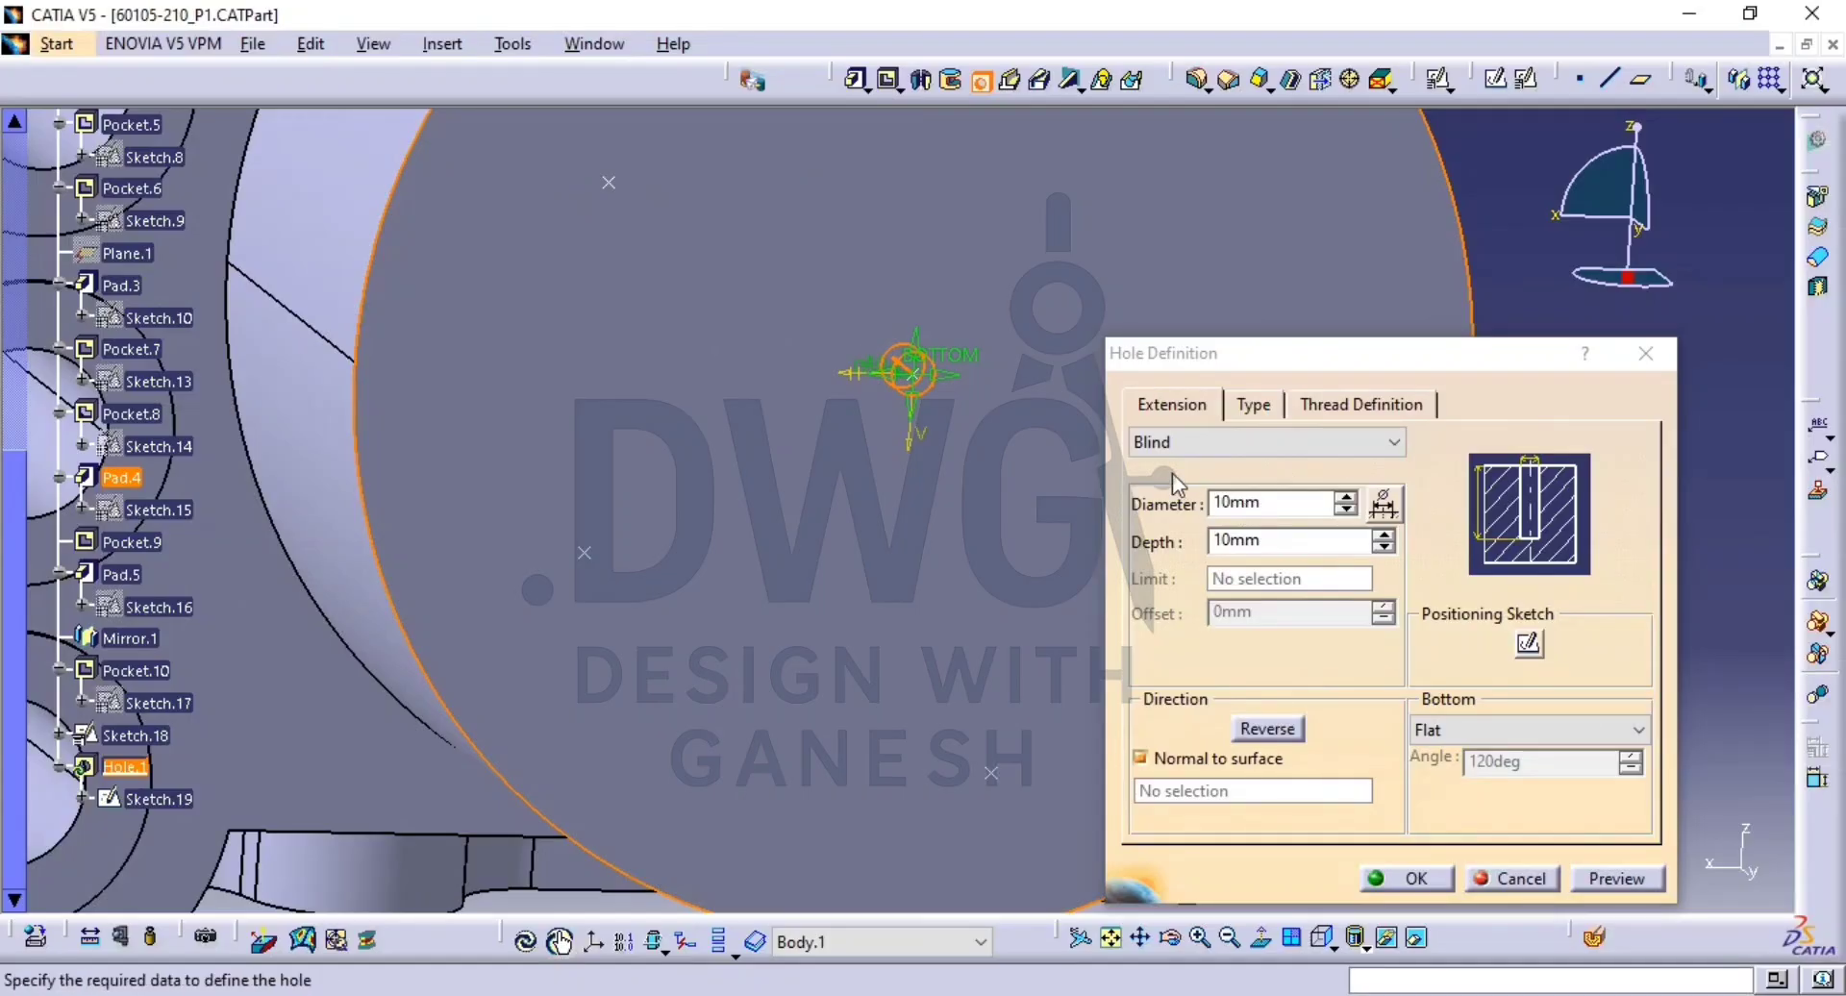
click(1308, 446)
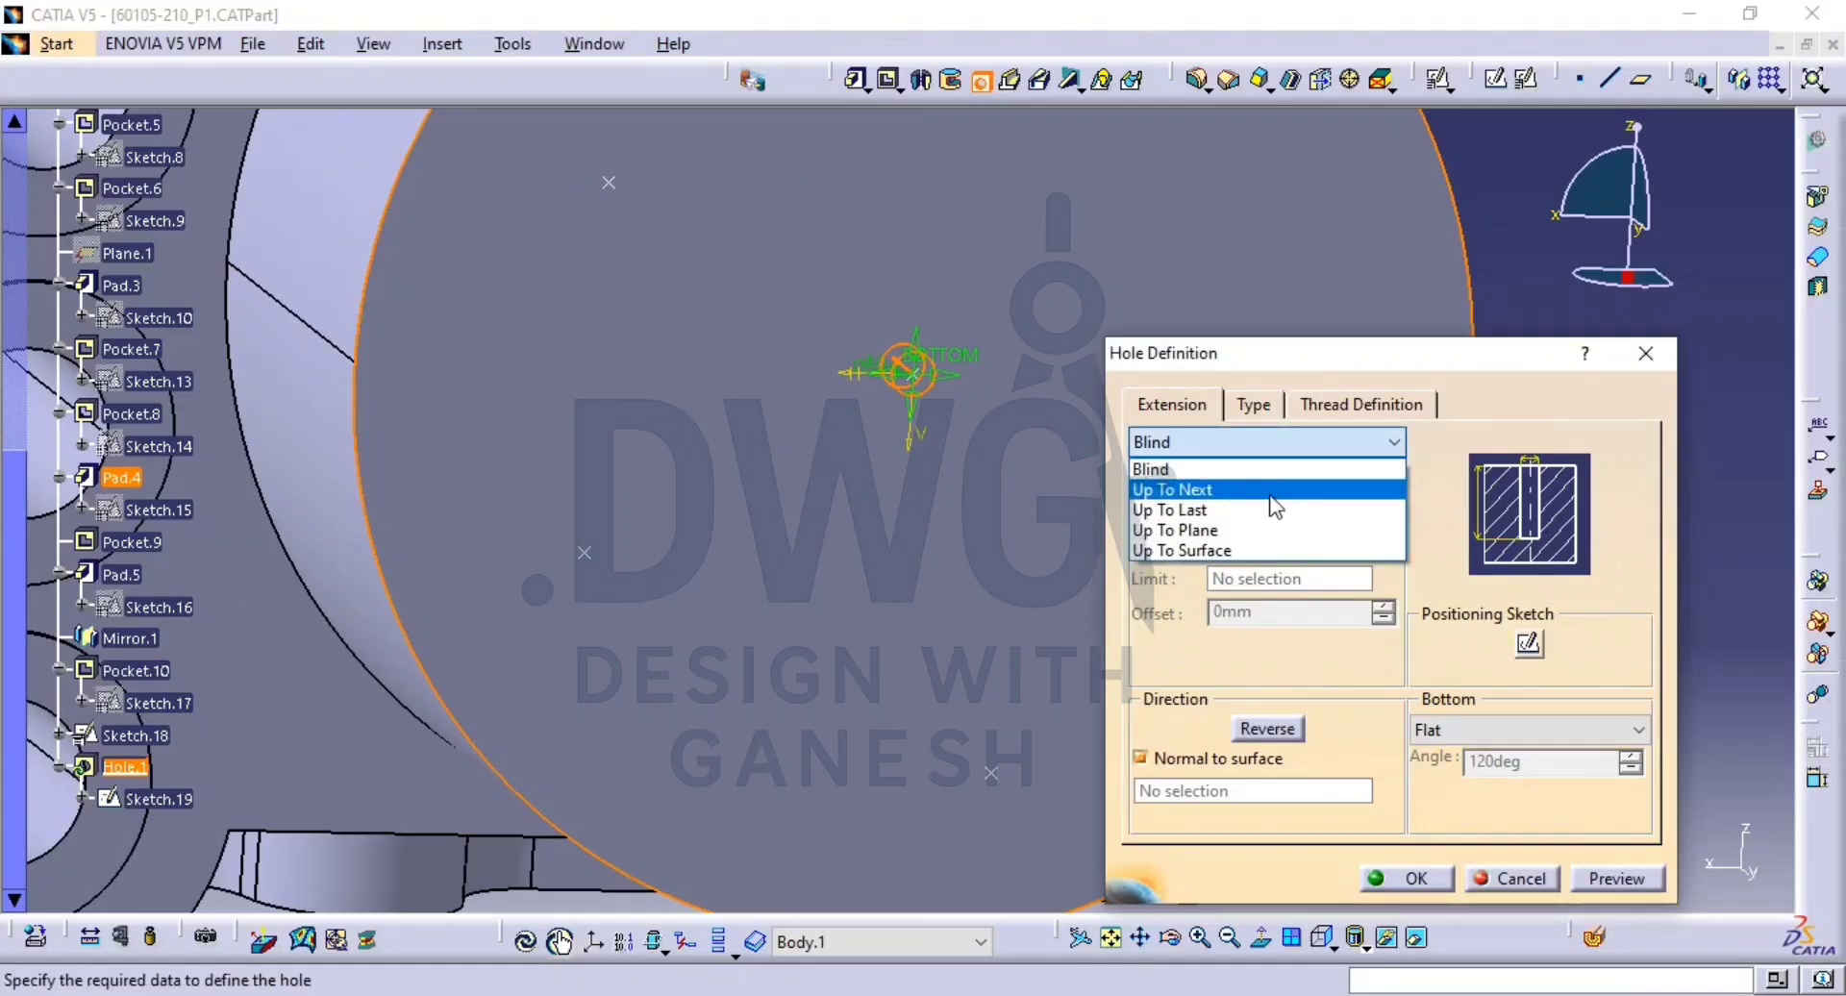
click(1269, 488)
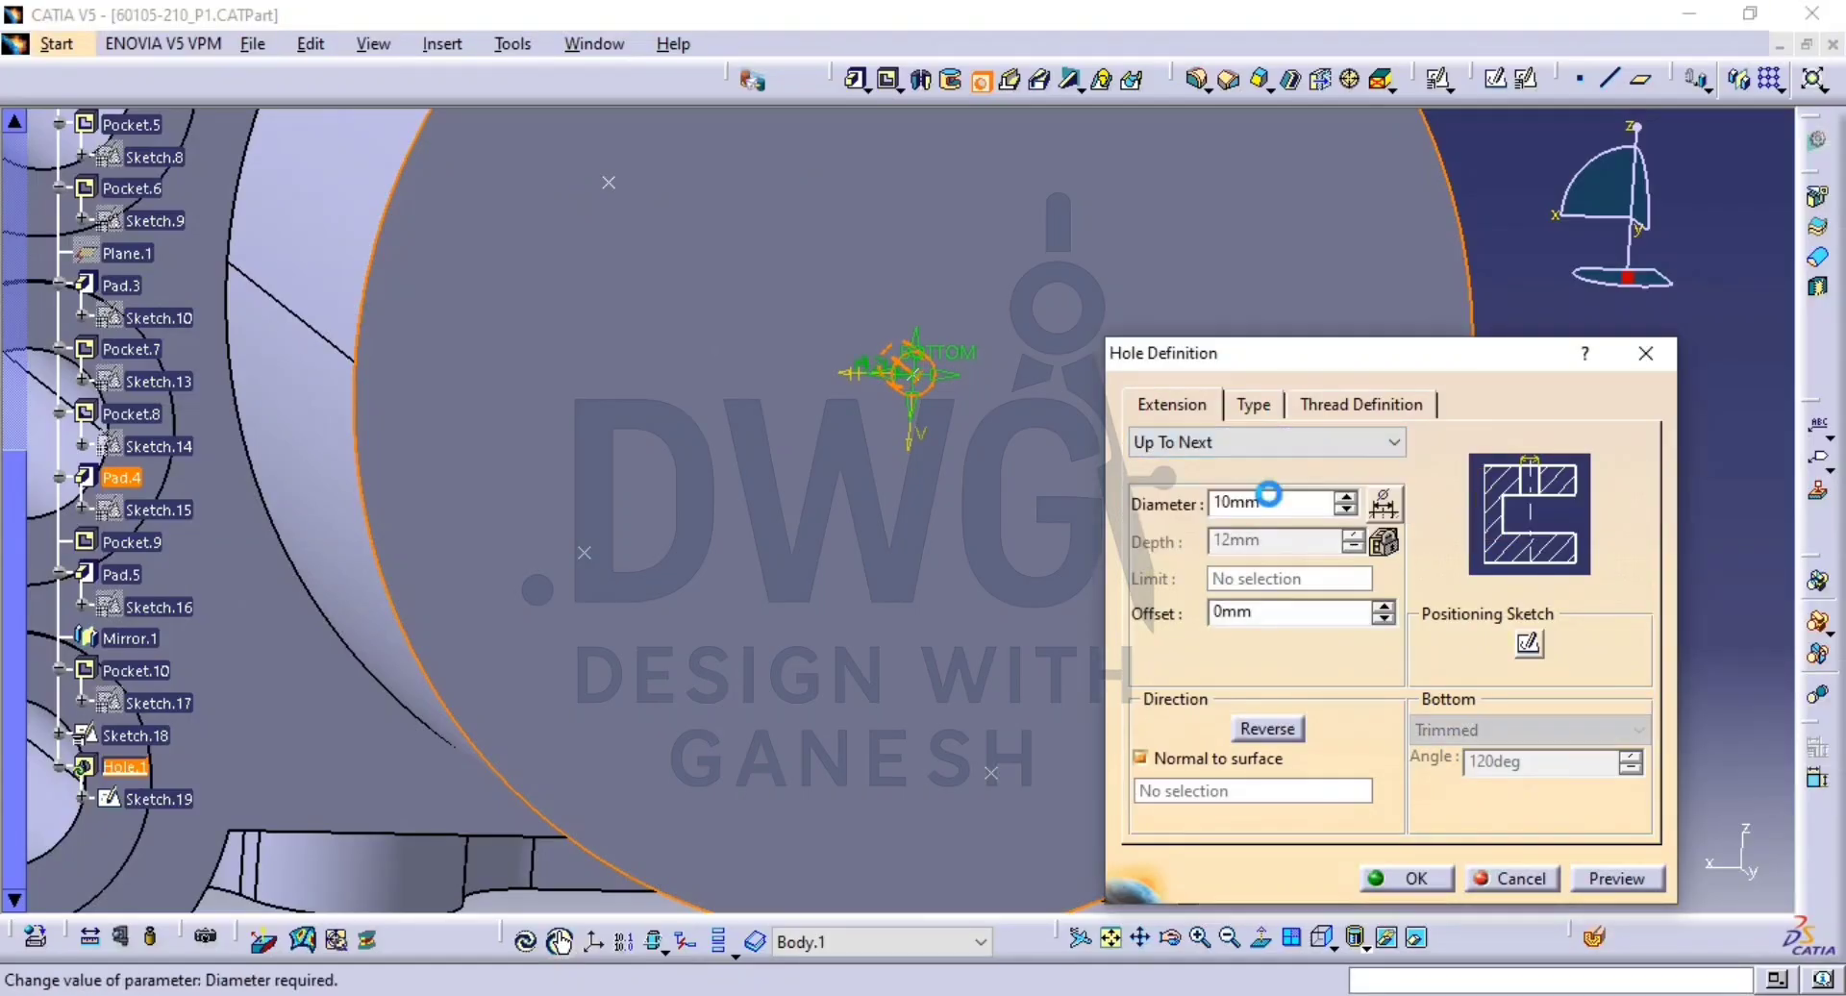
click(1643, 879)
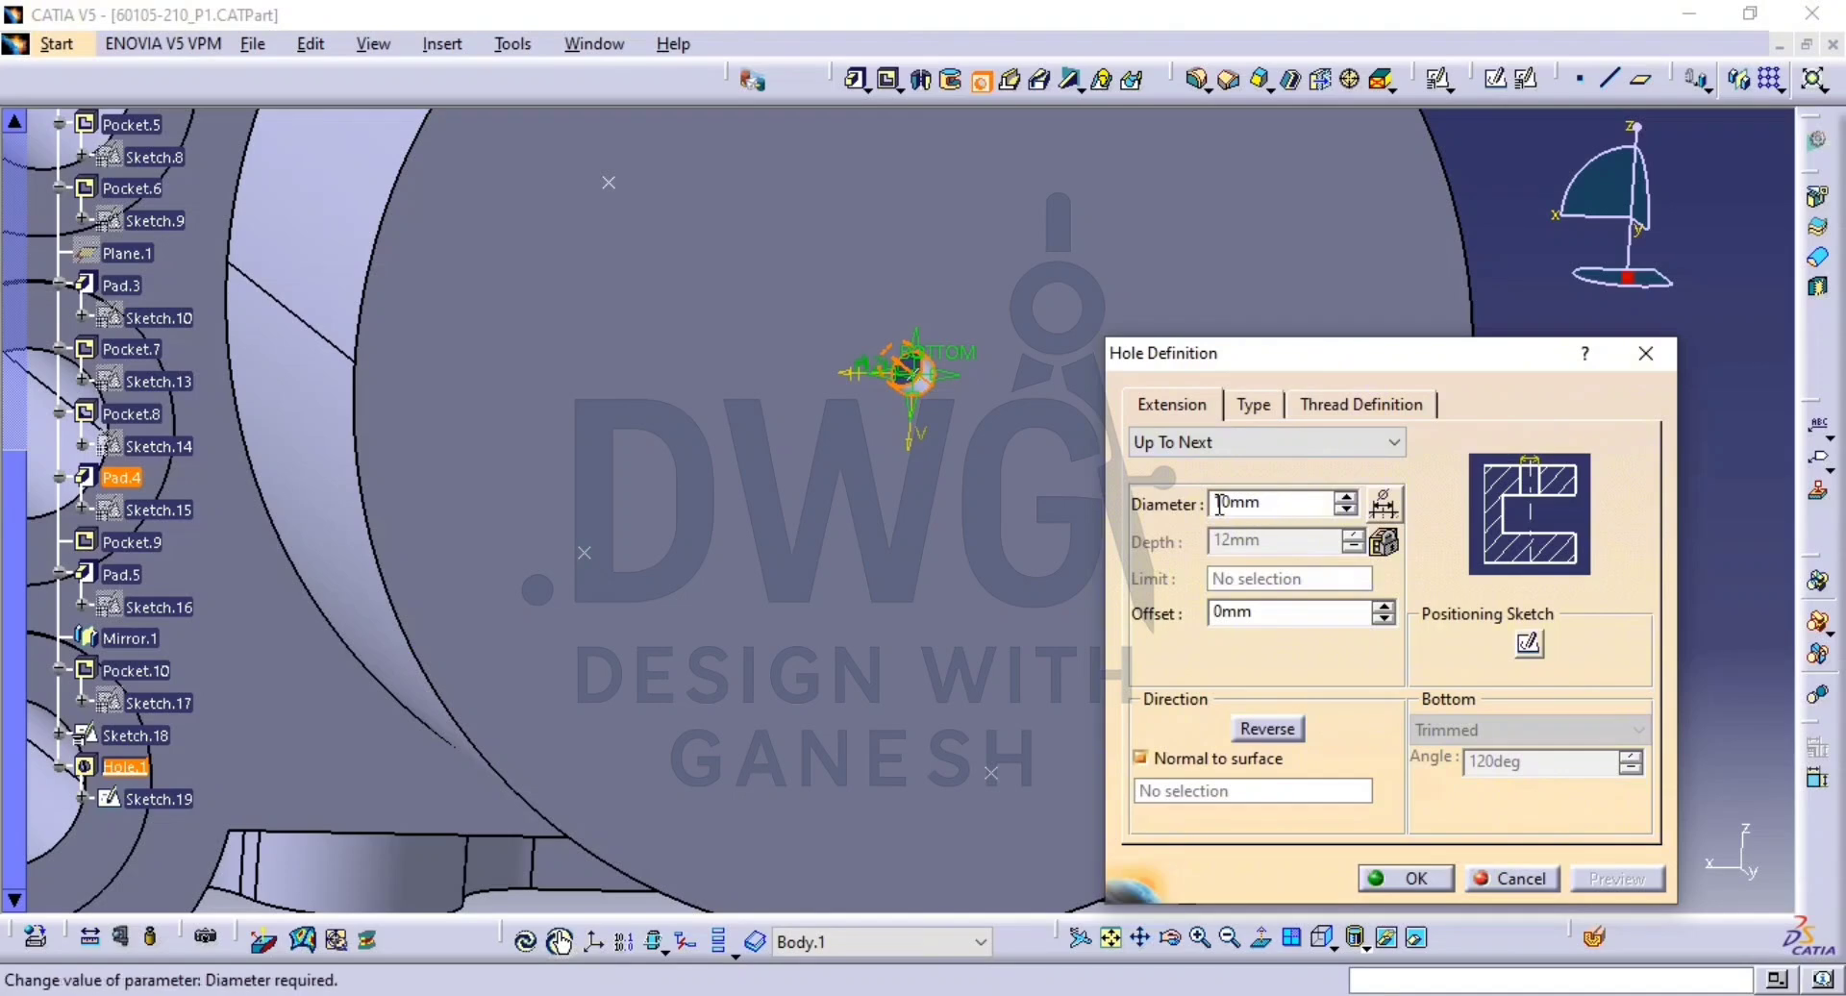
drag(1301, 517, 1177, 504)
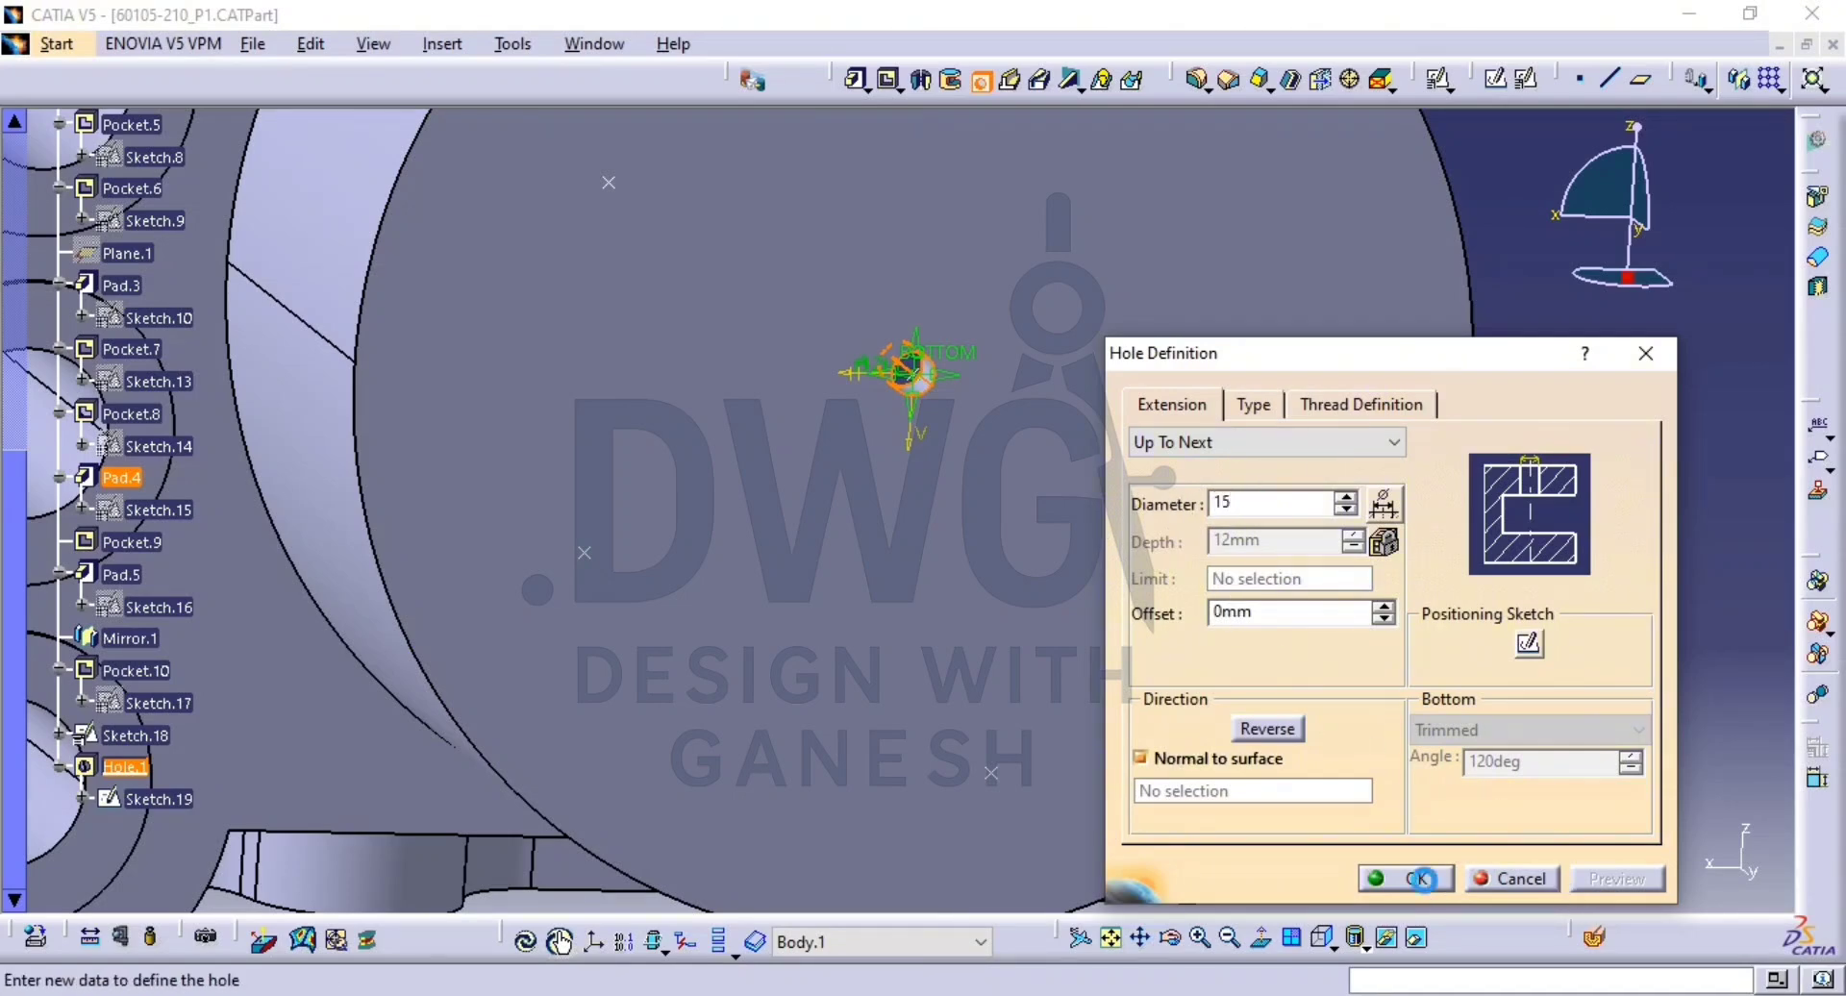
click(1421, 879)
Show the hidden reference part over the model and bring the bolts on its round end face into view.
middle_drag(1525, 568, 1027, 649)
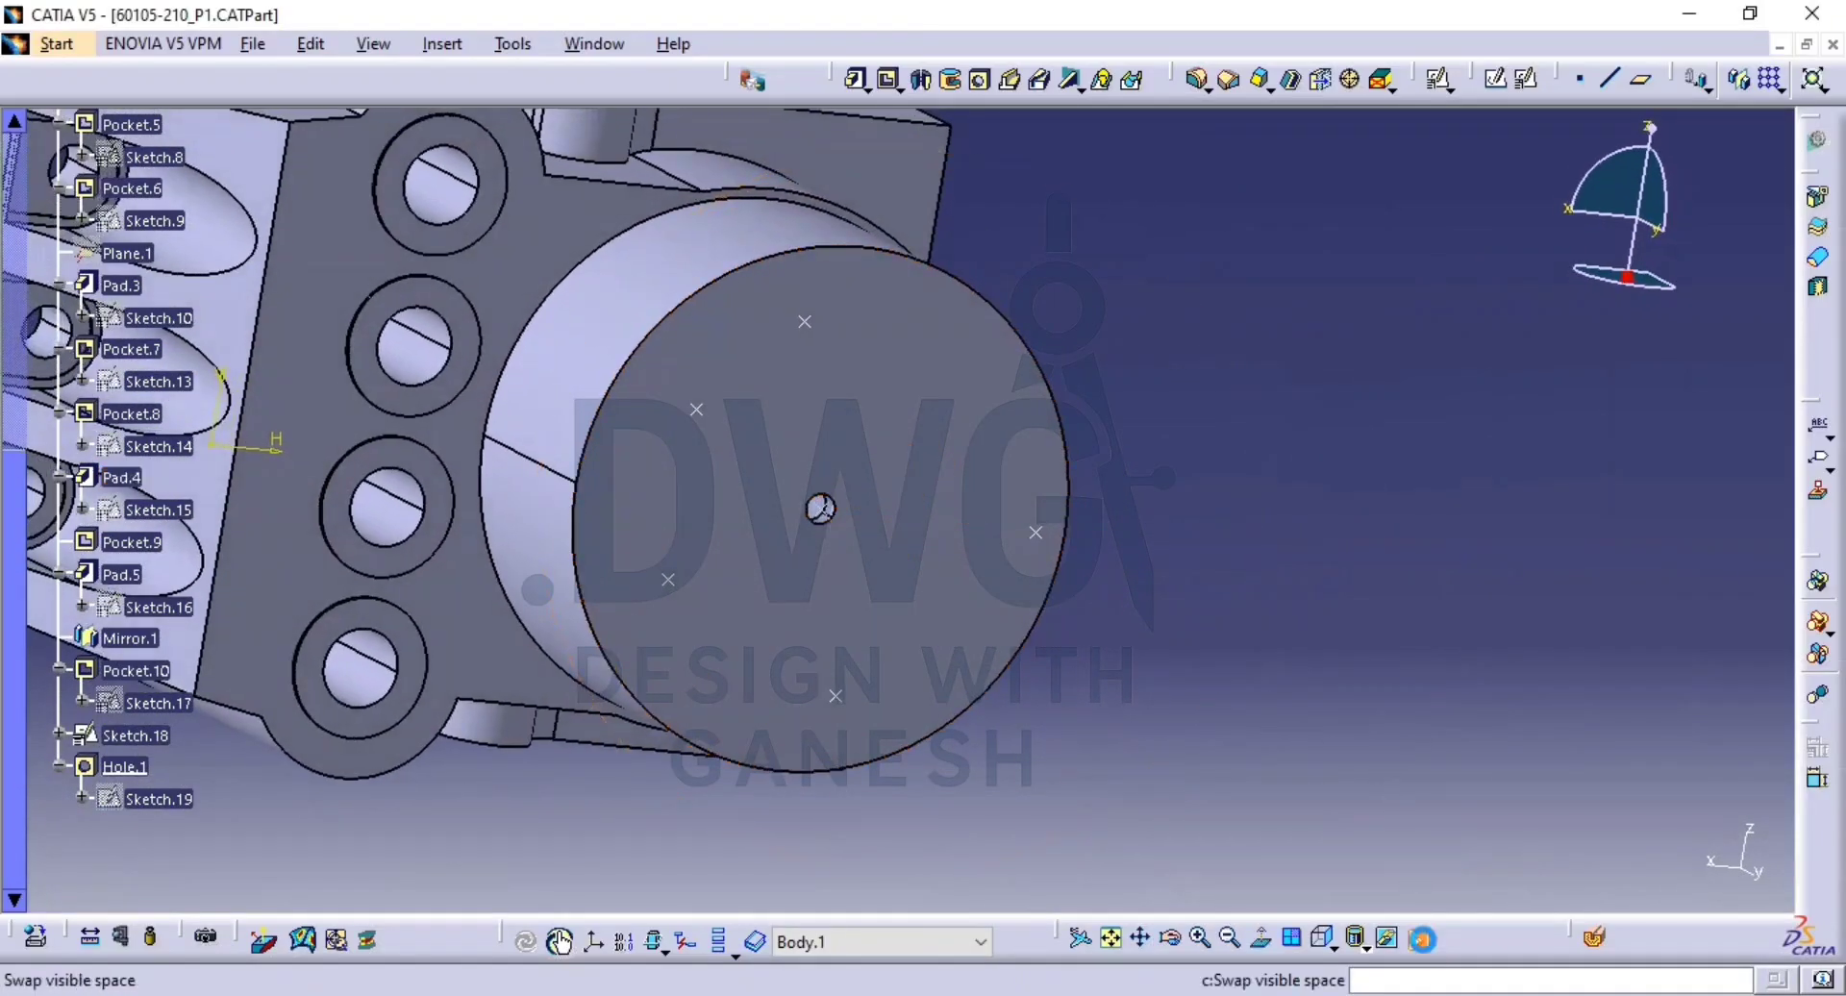
click(1422, 939)
middle_drag(929, 581, 1078, 604)
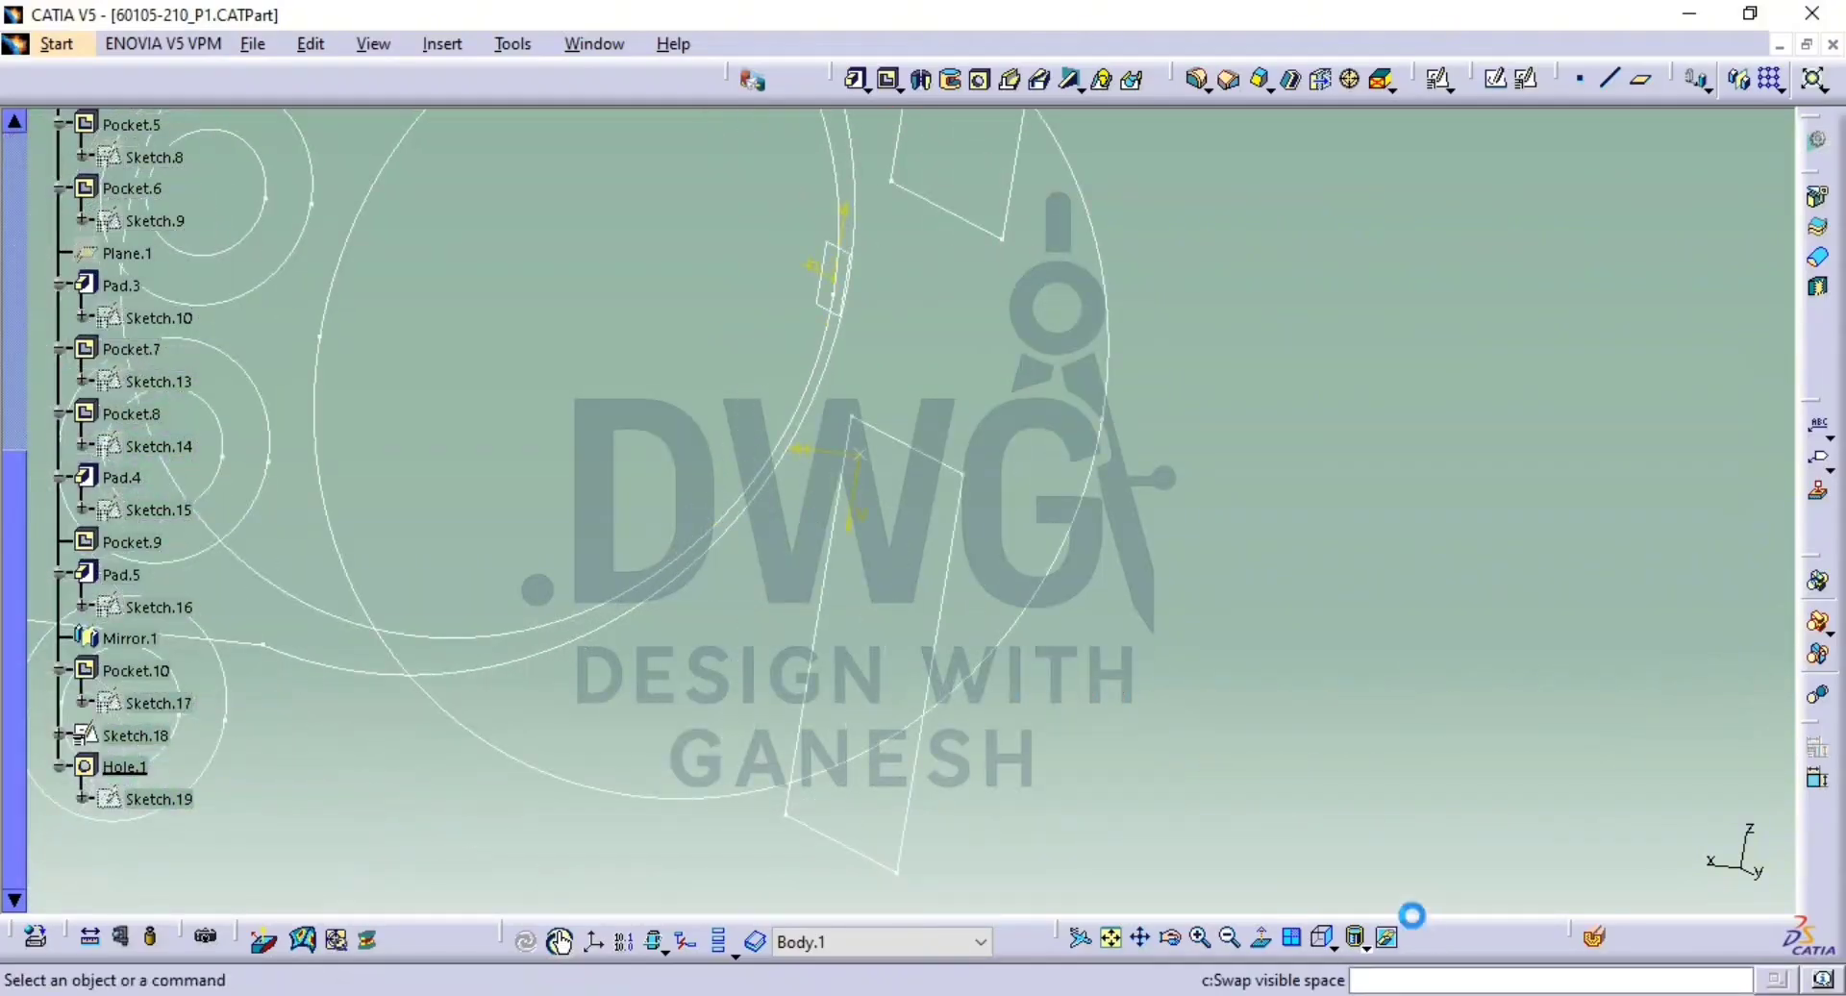
click(1415, 935)
mouse_move(1076, 527)
middle_down()
mouse_move(961, 527)
mouse_move(766, 407)
mouse_move(514, 531)
mouse_move(741, 544)
mouse_move(638, 585)
mouse_move(1439, 395)
middle_up()
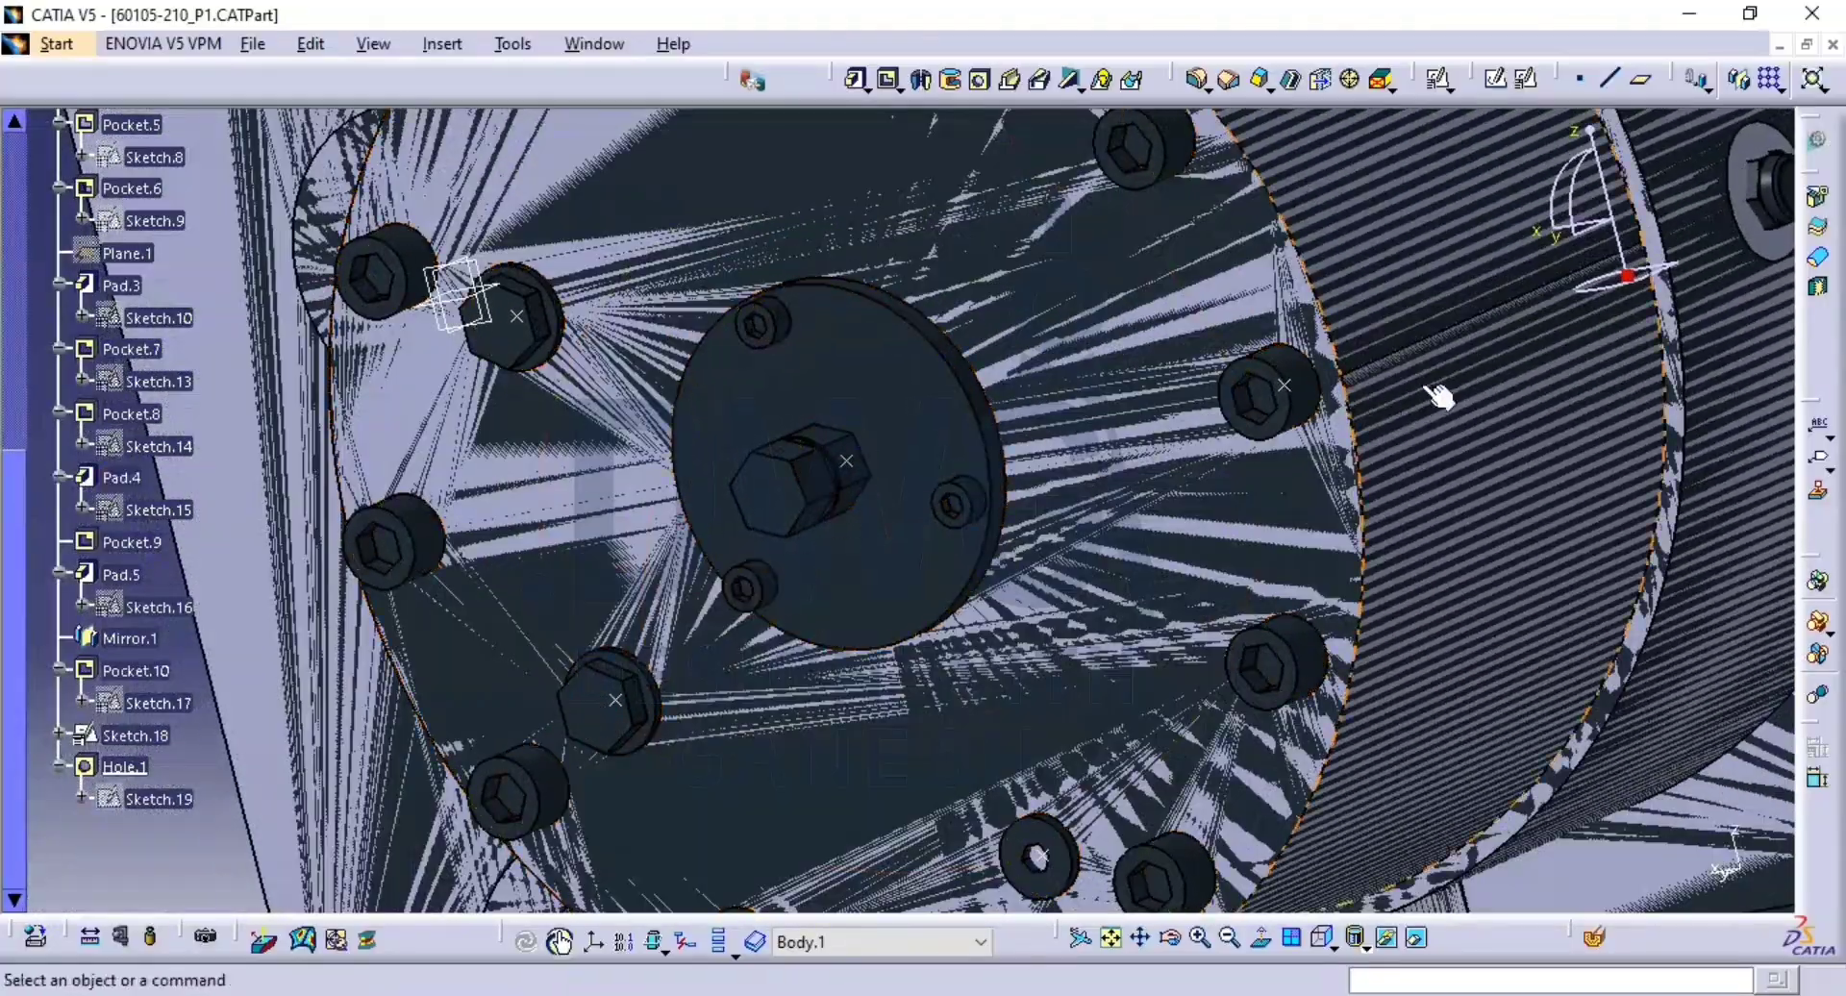
middle_drag(1259, 448, 1209, 501)
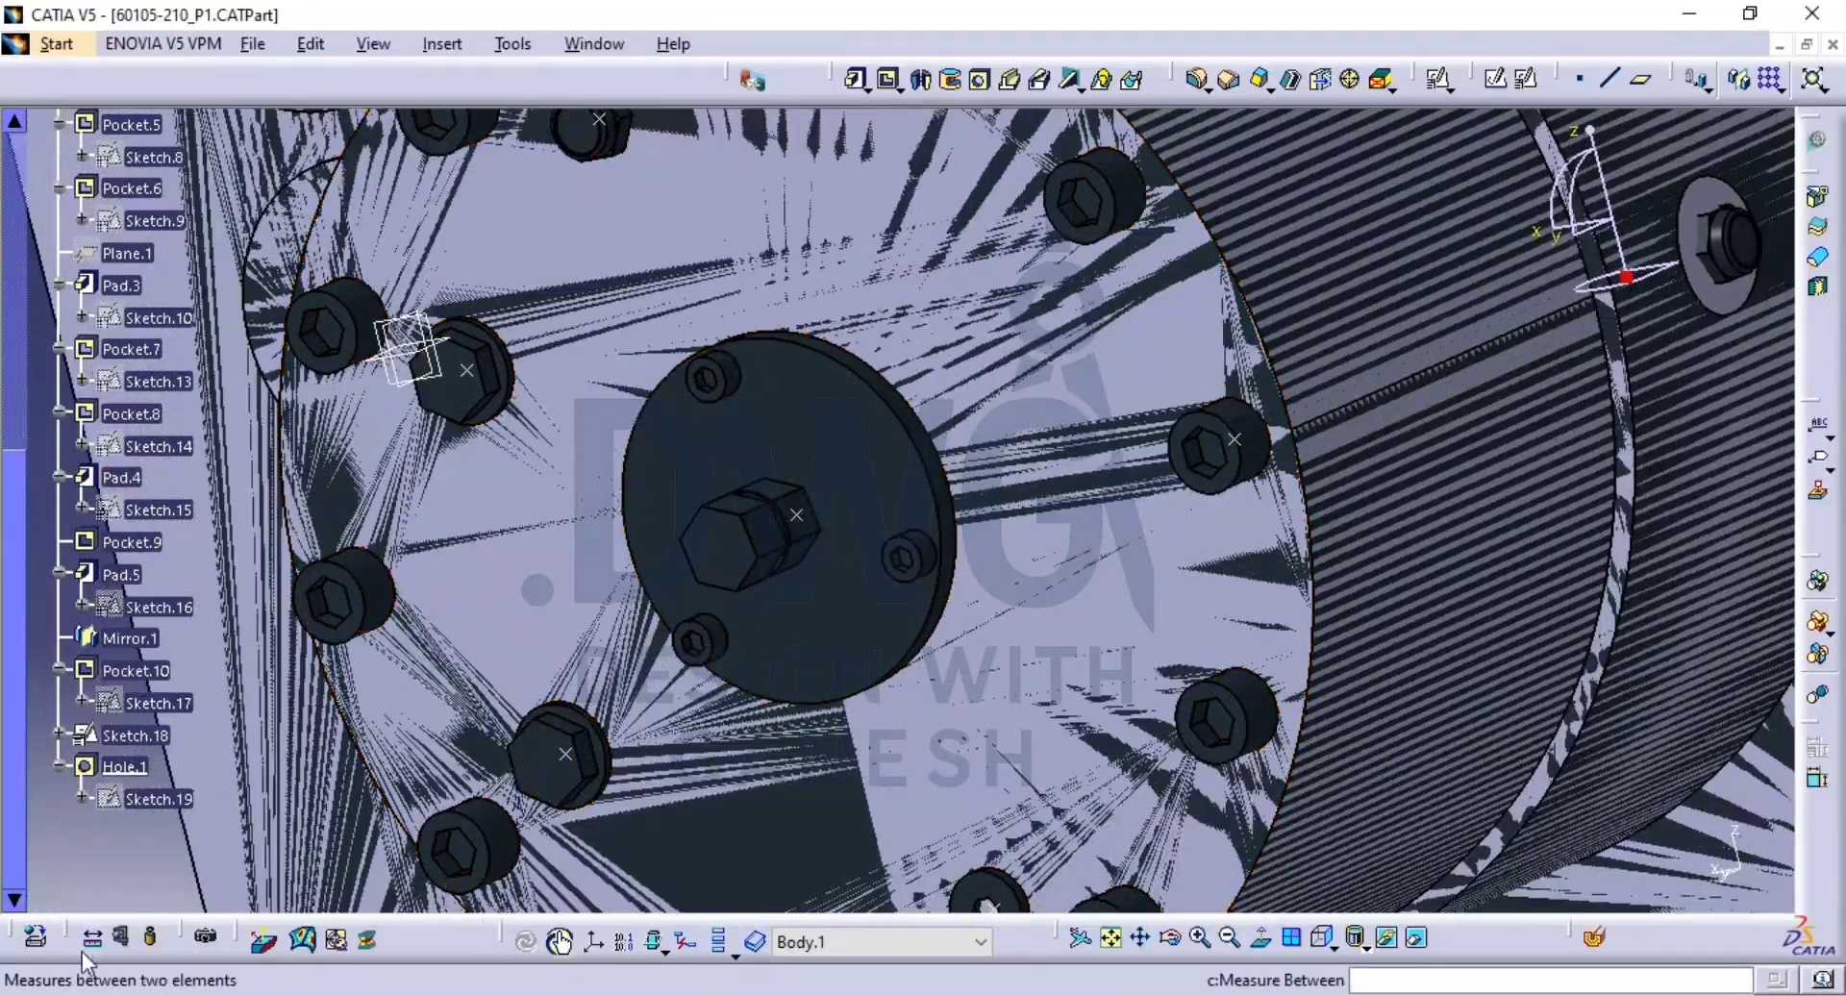
Measure the head radius of the reference's rightmost socket bolt, without keeping the measurement.
click(122, 937)
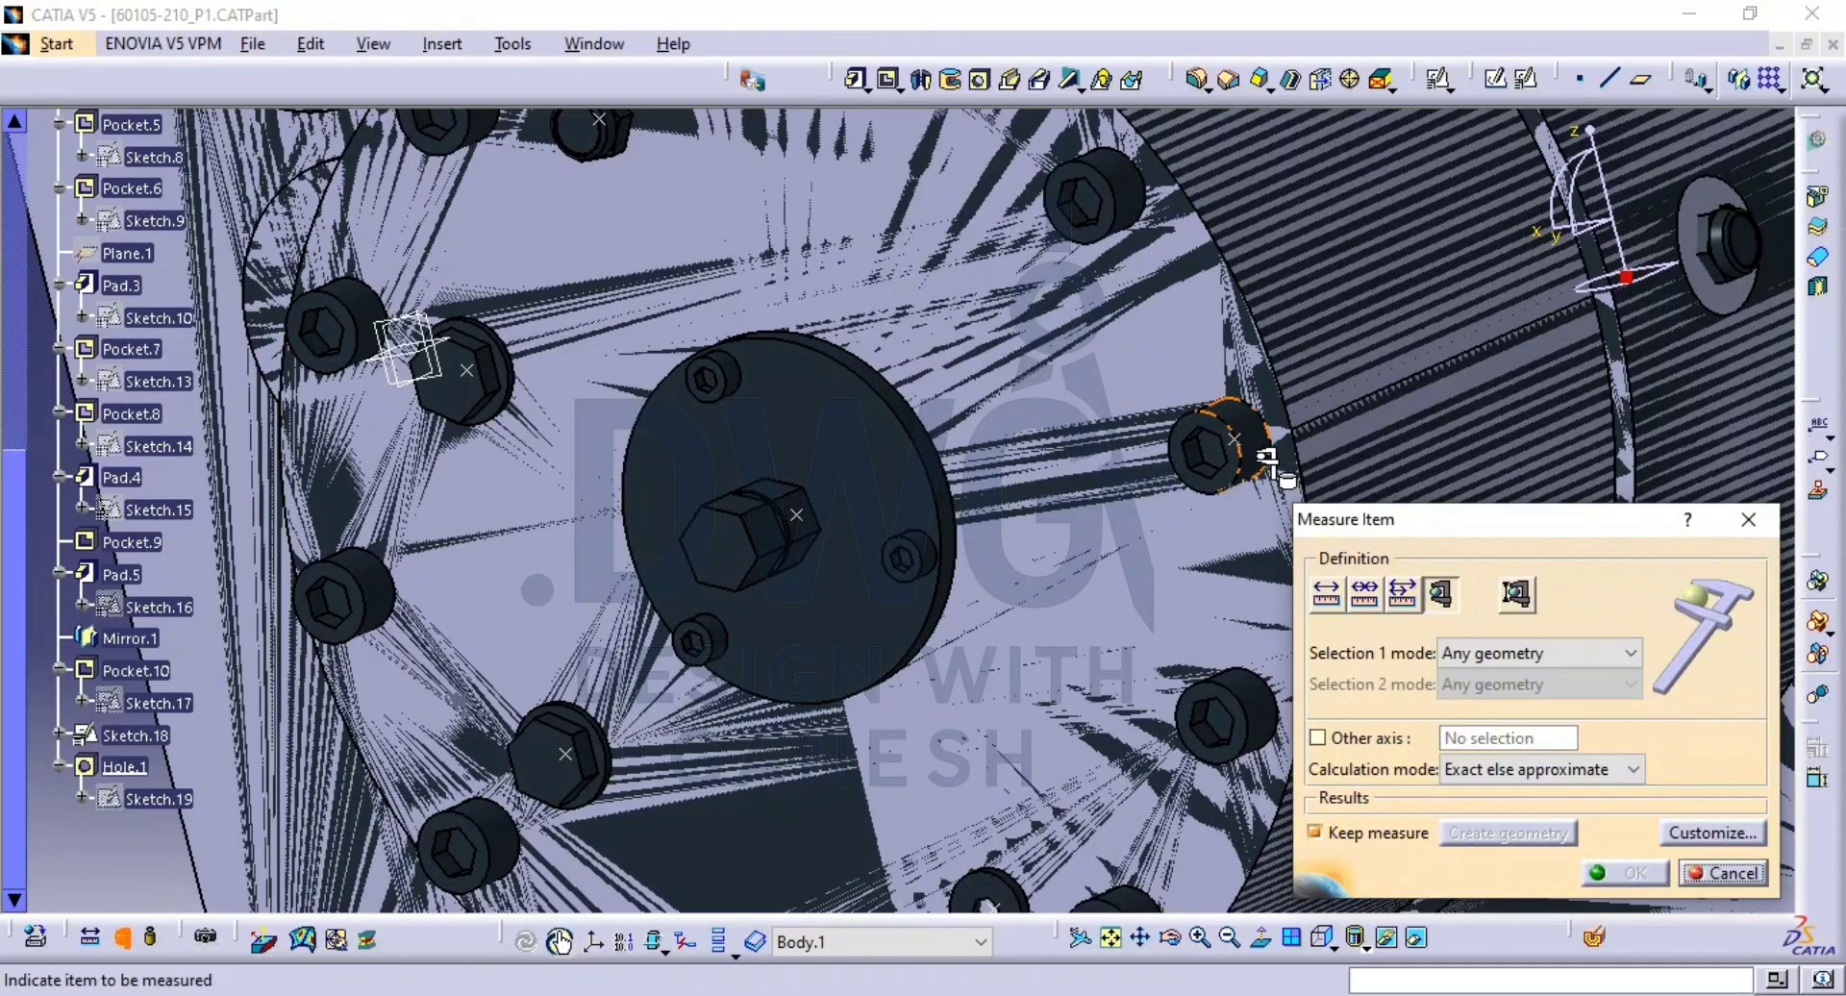
click(1267, 462)
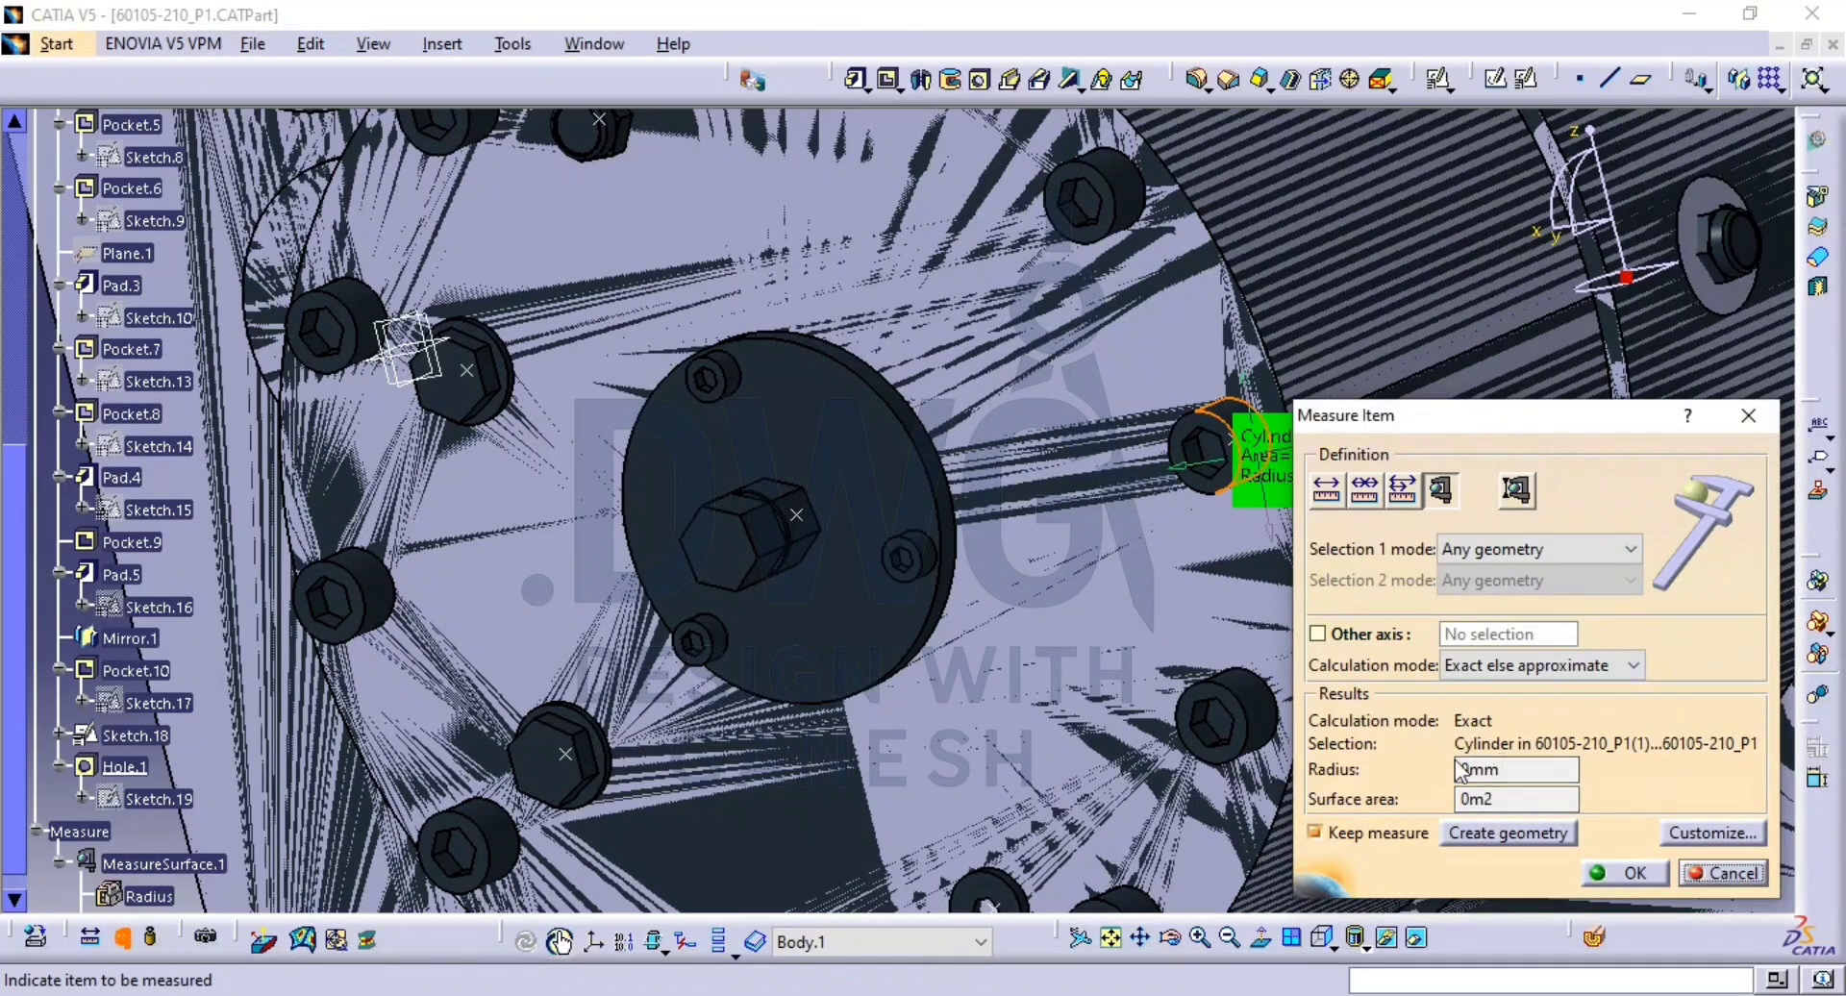
mouse_move(873, 528)
middle_down()
mouse_move(887, 441)
mouse_move(892, 520)
middle_up()
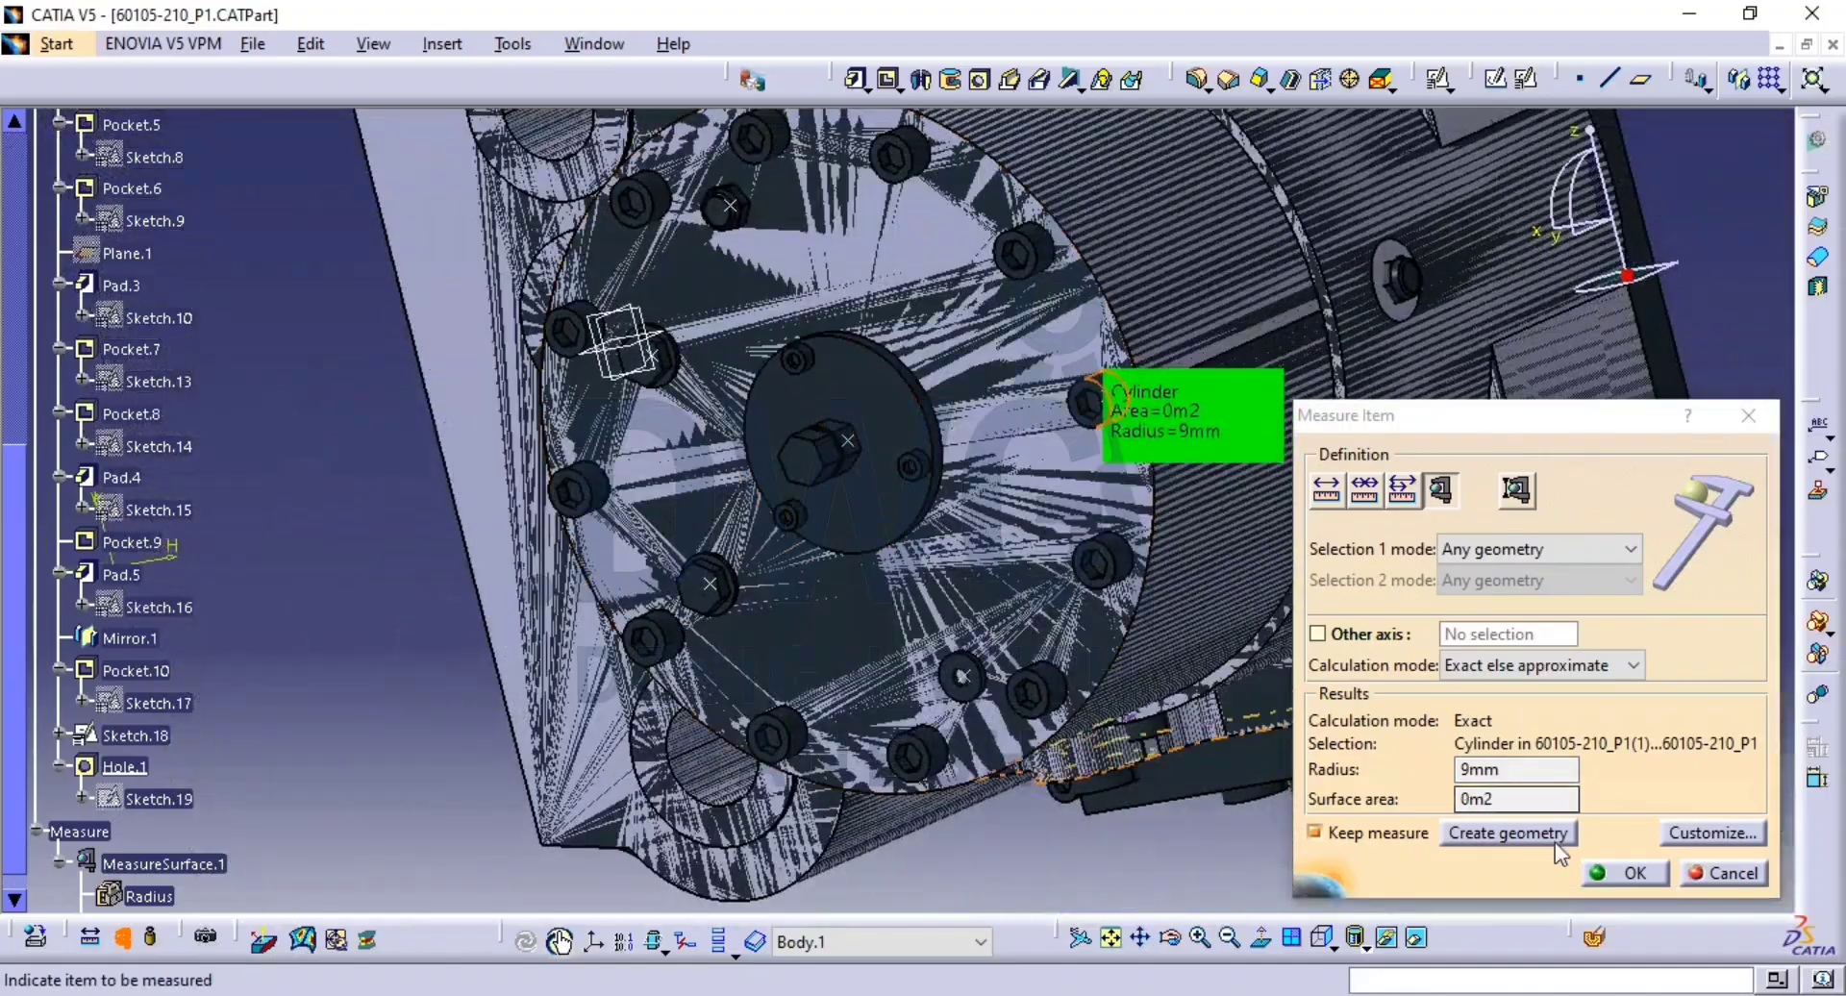
click(1697, 874)
Check the sketch points face-on against the reference's bolts and plugs, and hide the reference part again.
middle_drag(965, 611, 1166, 577)
middle_drag(939, 523, 705, 416)
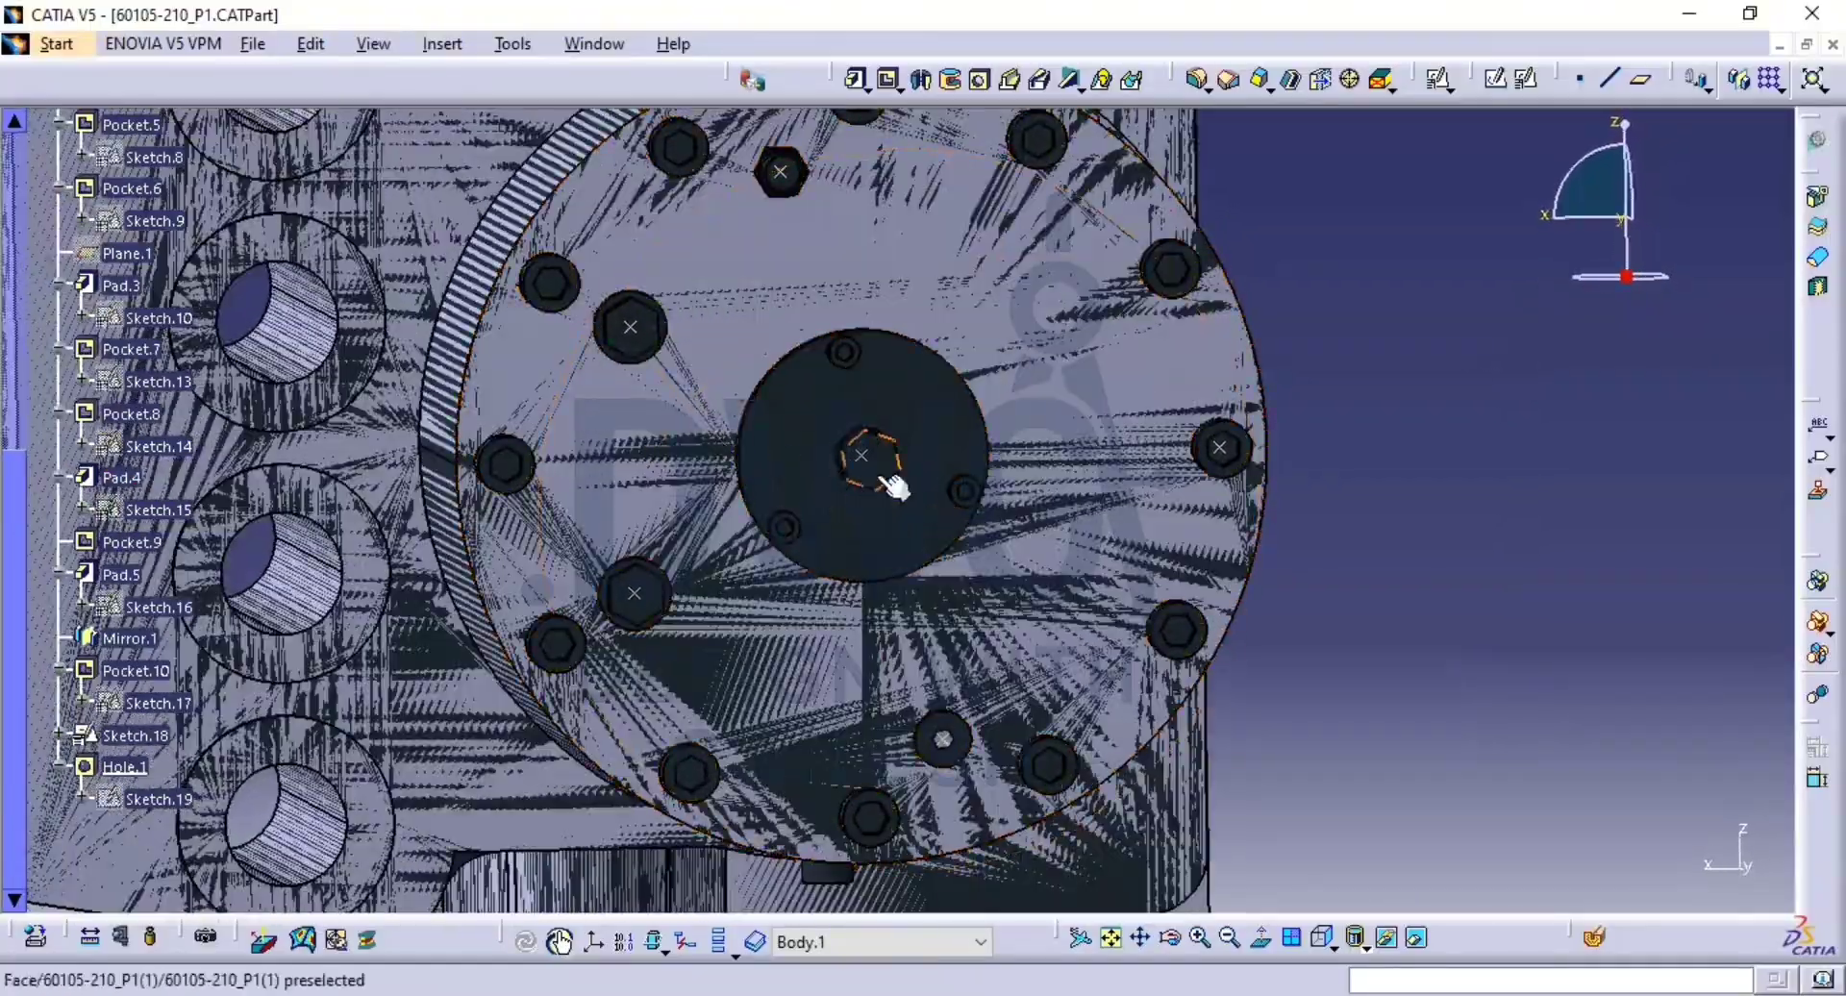
middle_drag(885, 482, 683, 371)
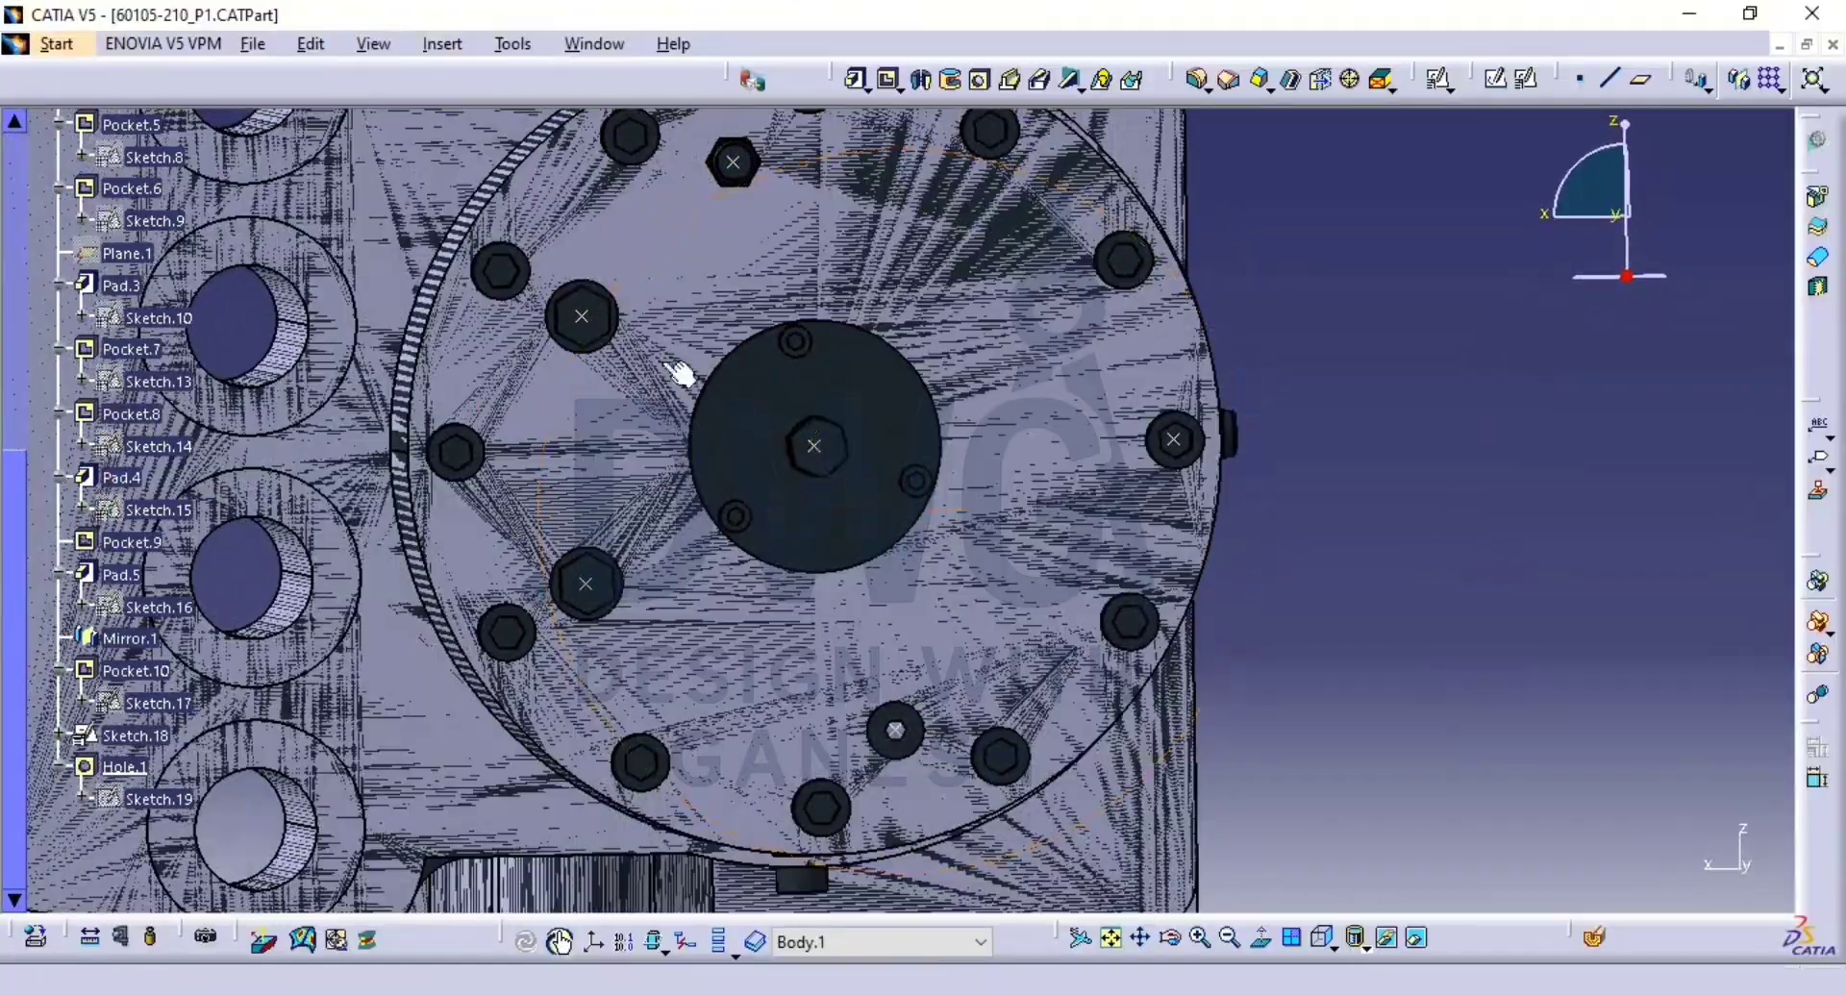
click(740, 163)
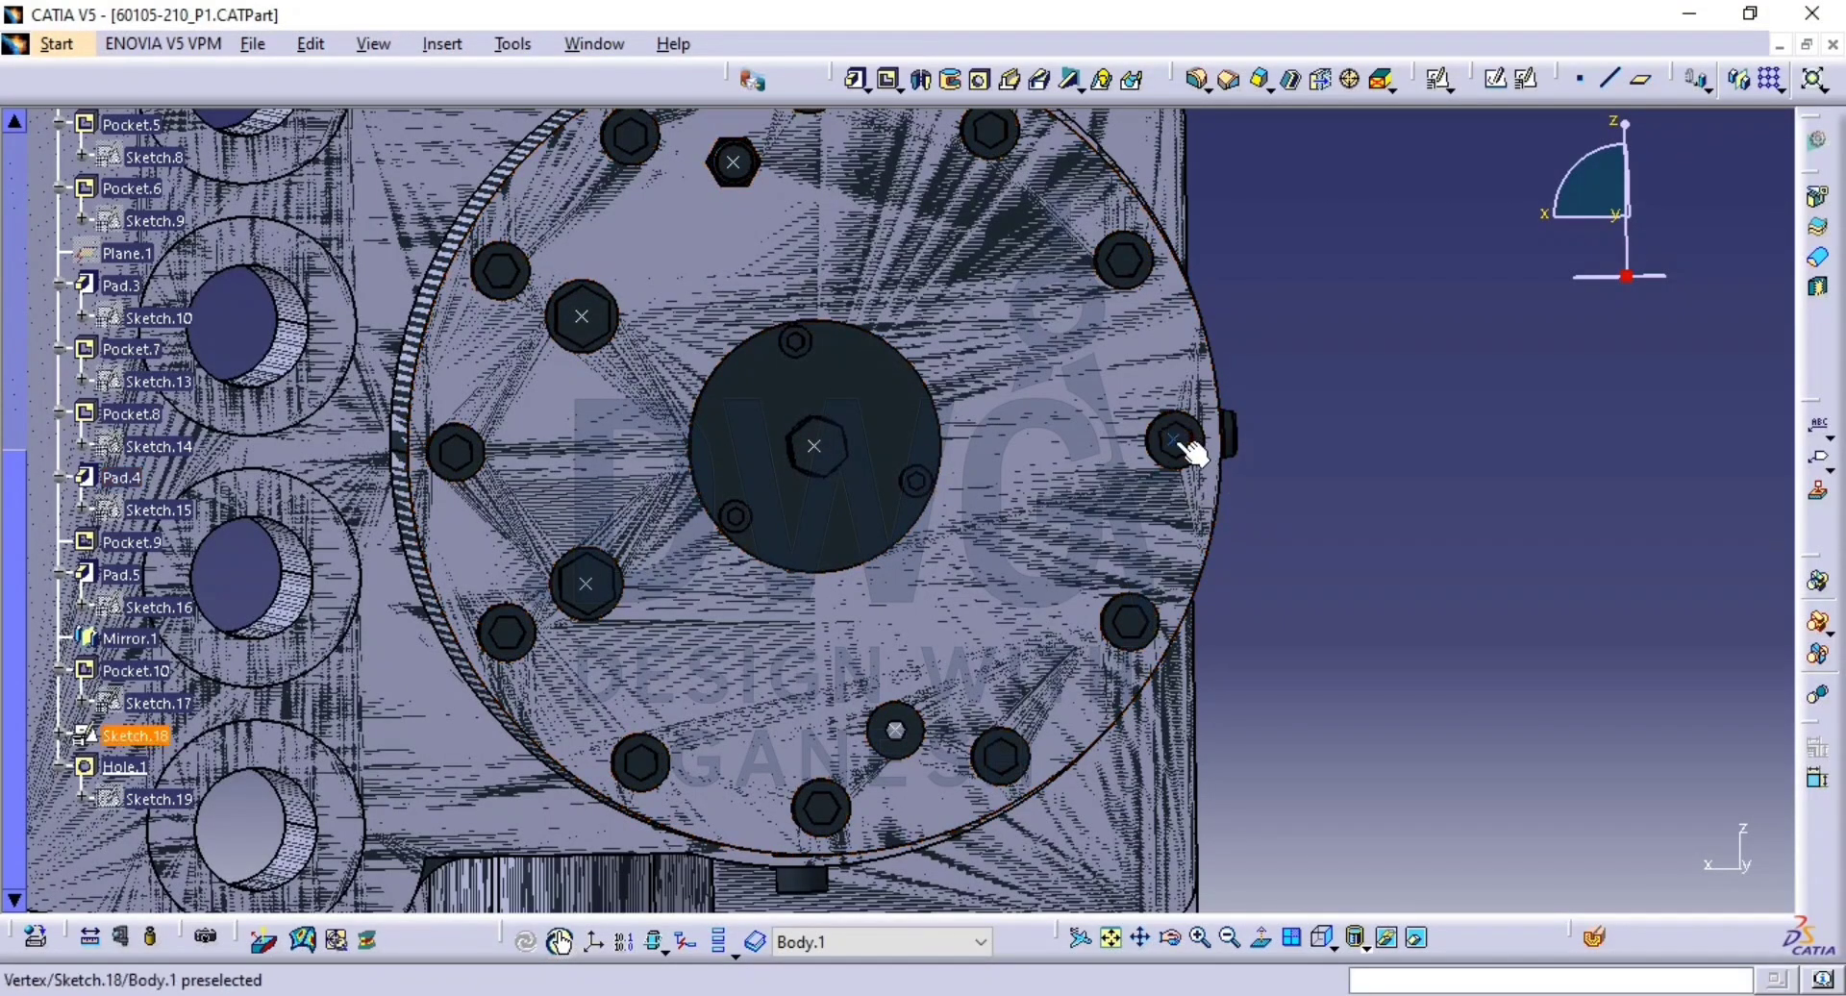
click(1382, 648)
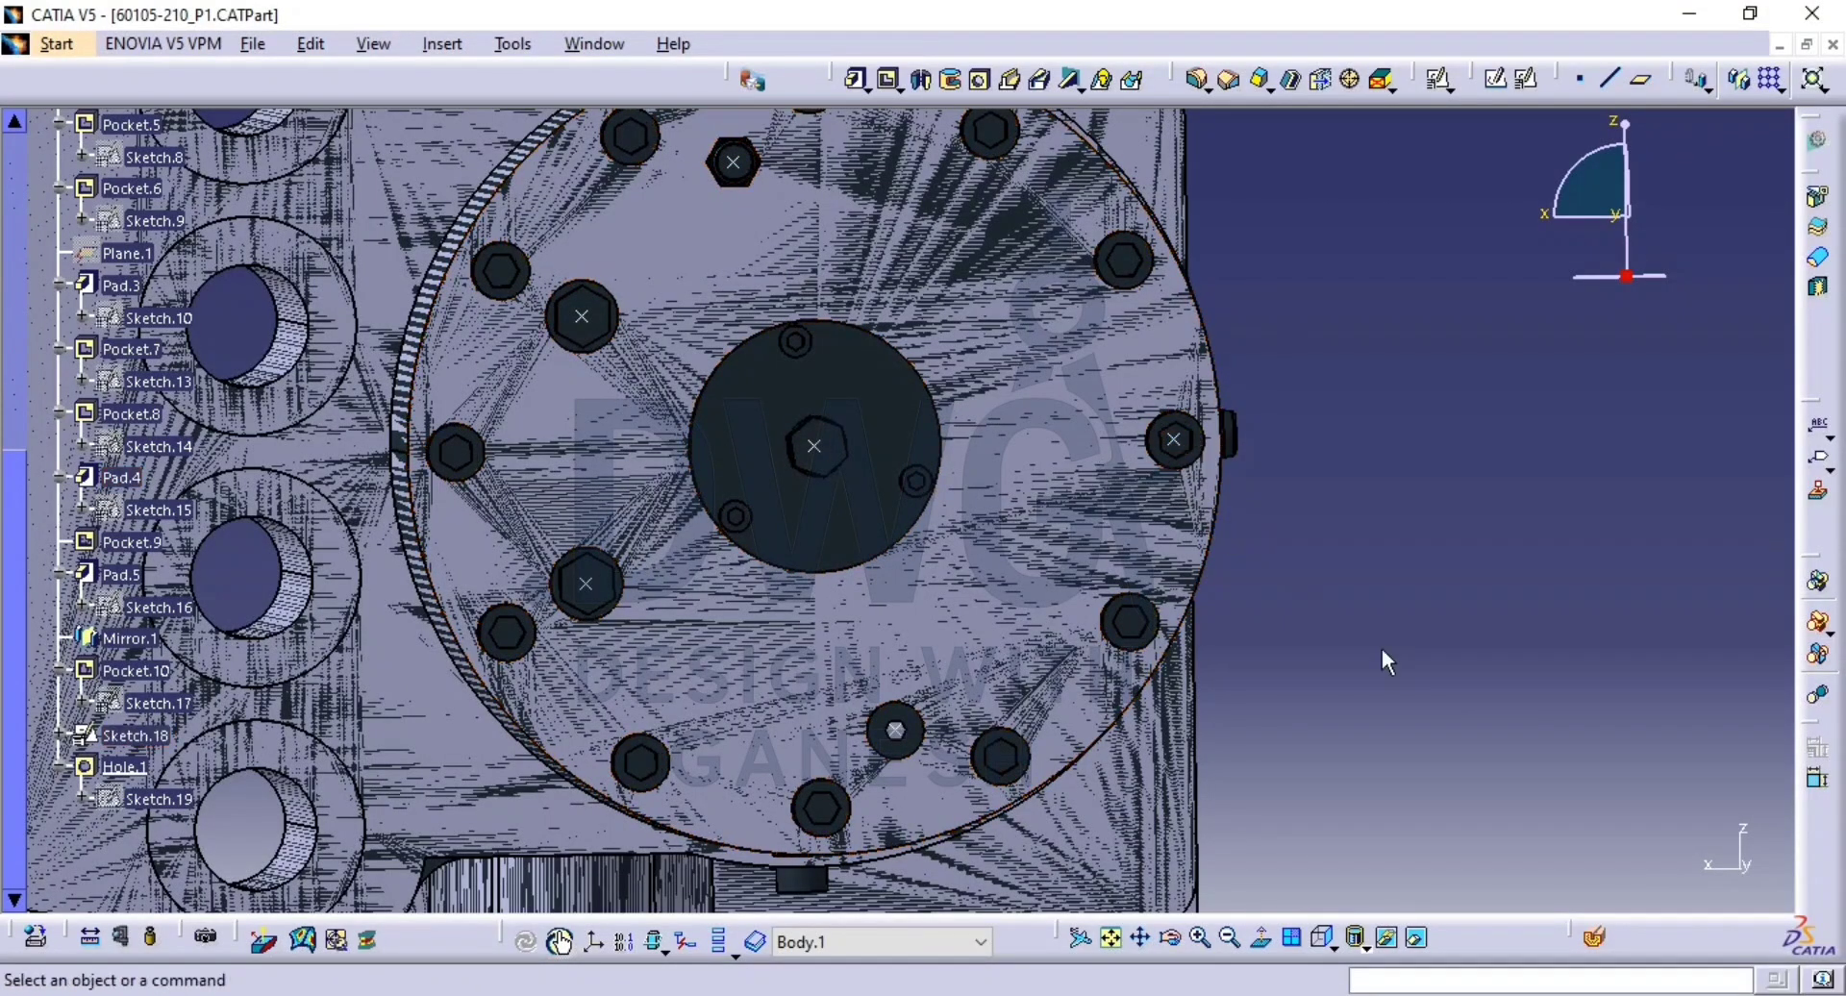
right_click(882, 506)
click(899, 554)
middle_drag(1125, 535, 1421, 590)
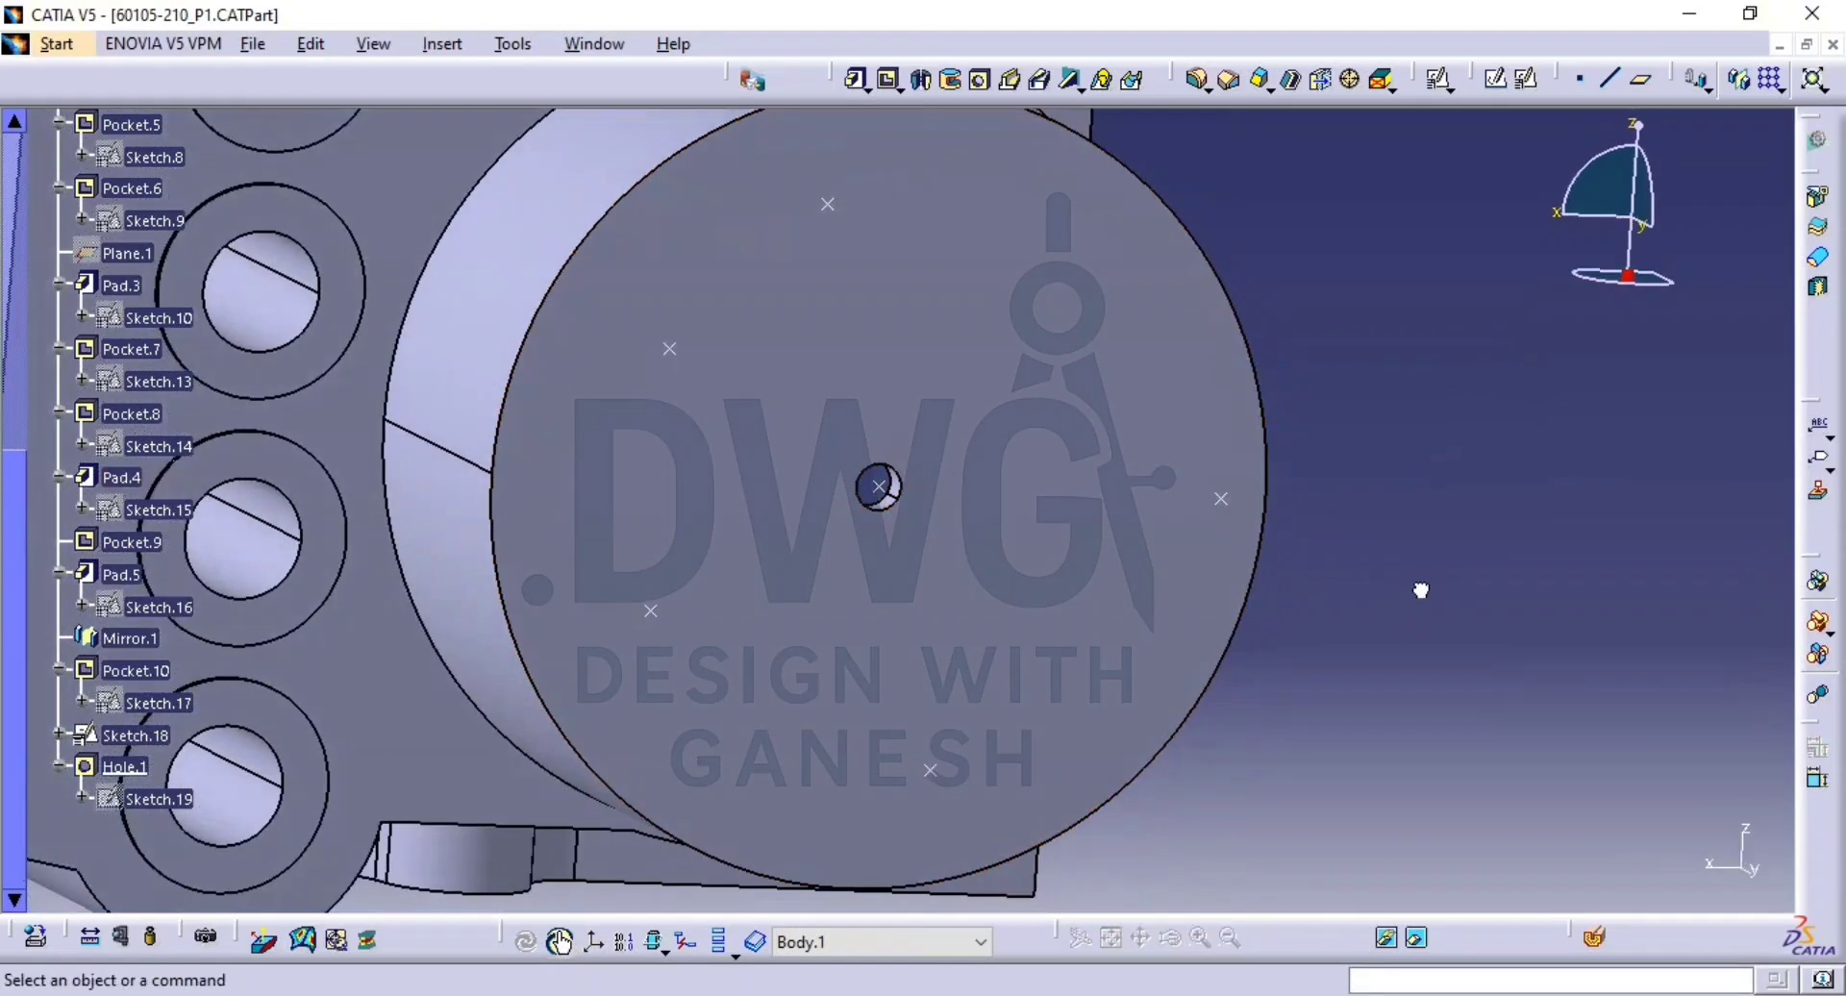
click(981, 81)
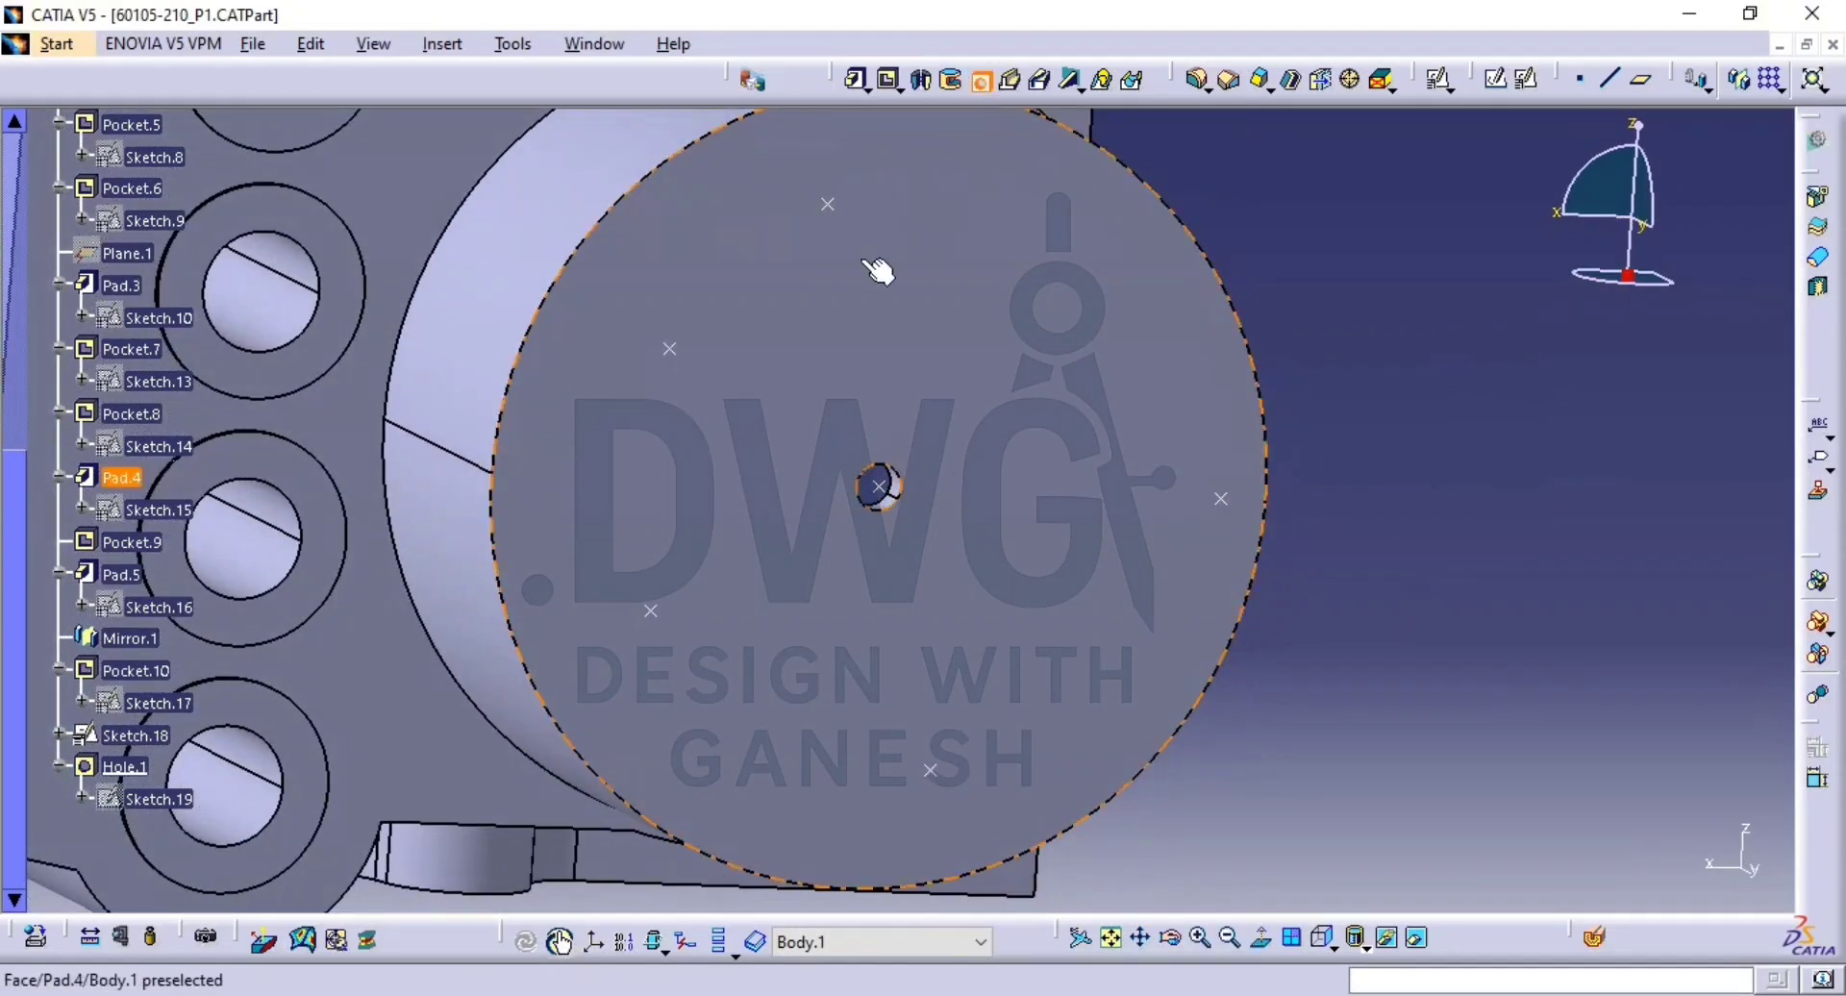
click(775, 386)
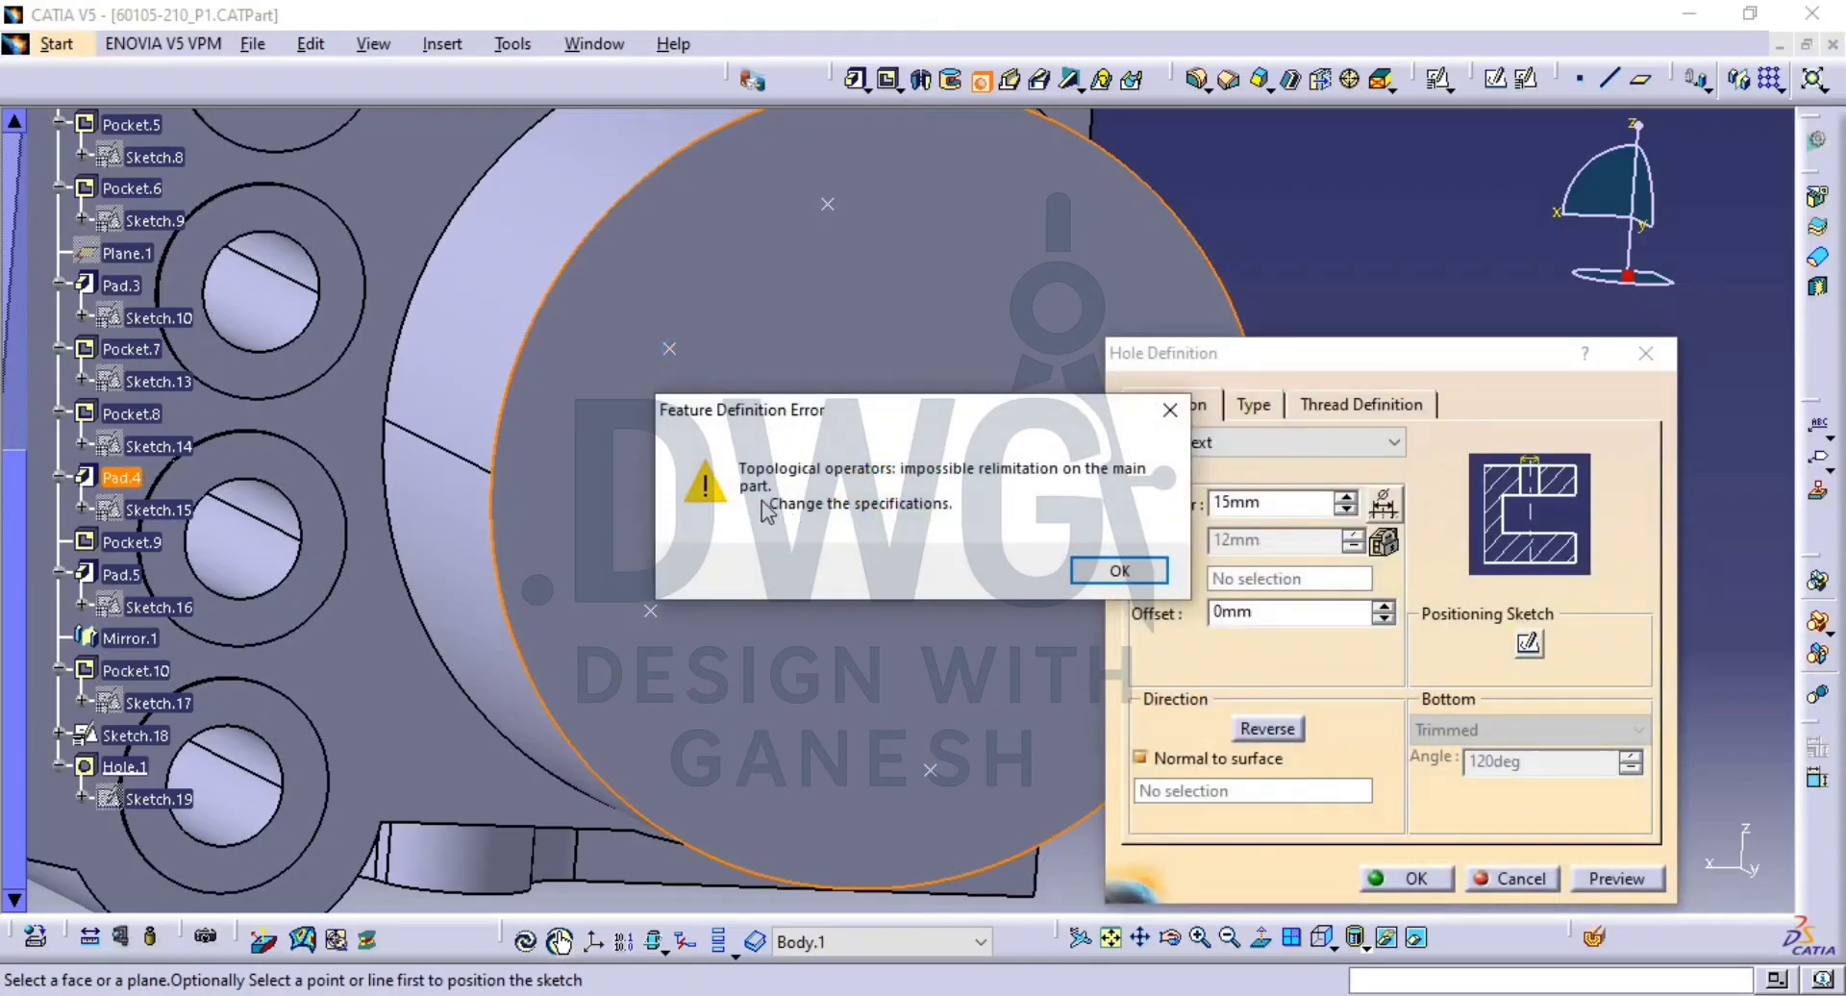
click(1119, 570)
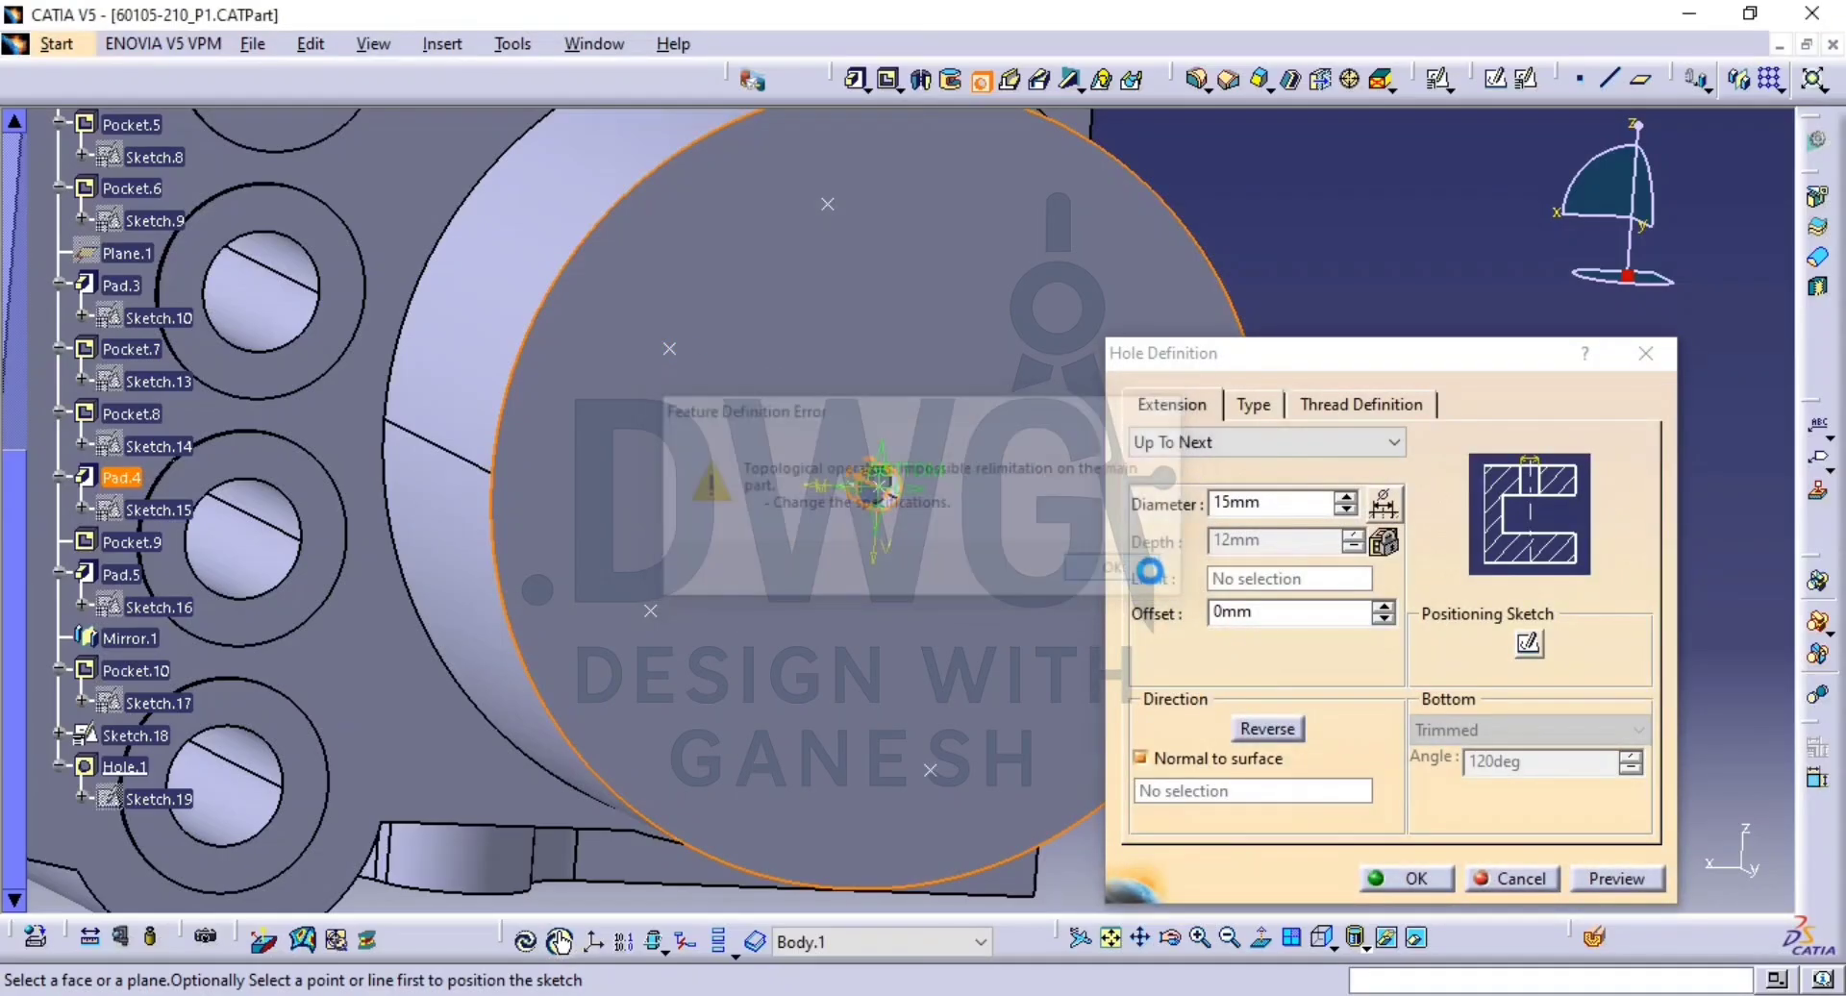
click(1529, 645)
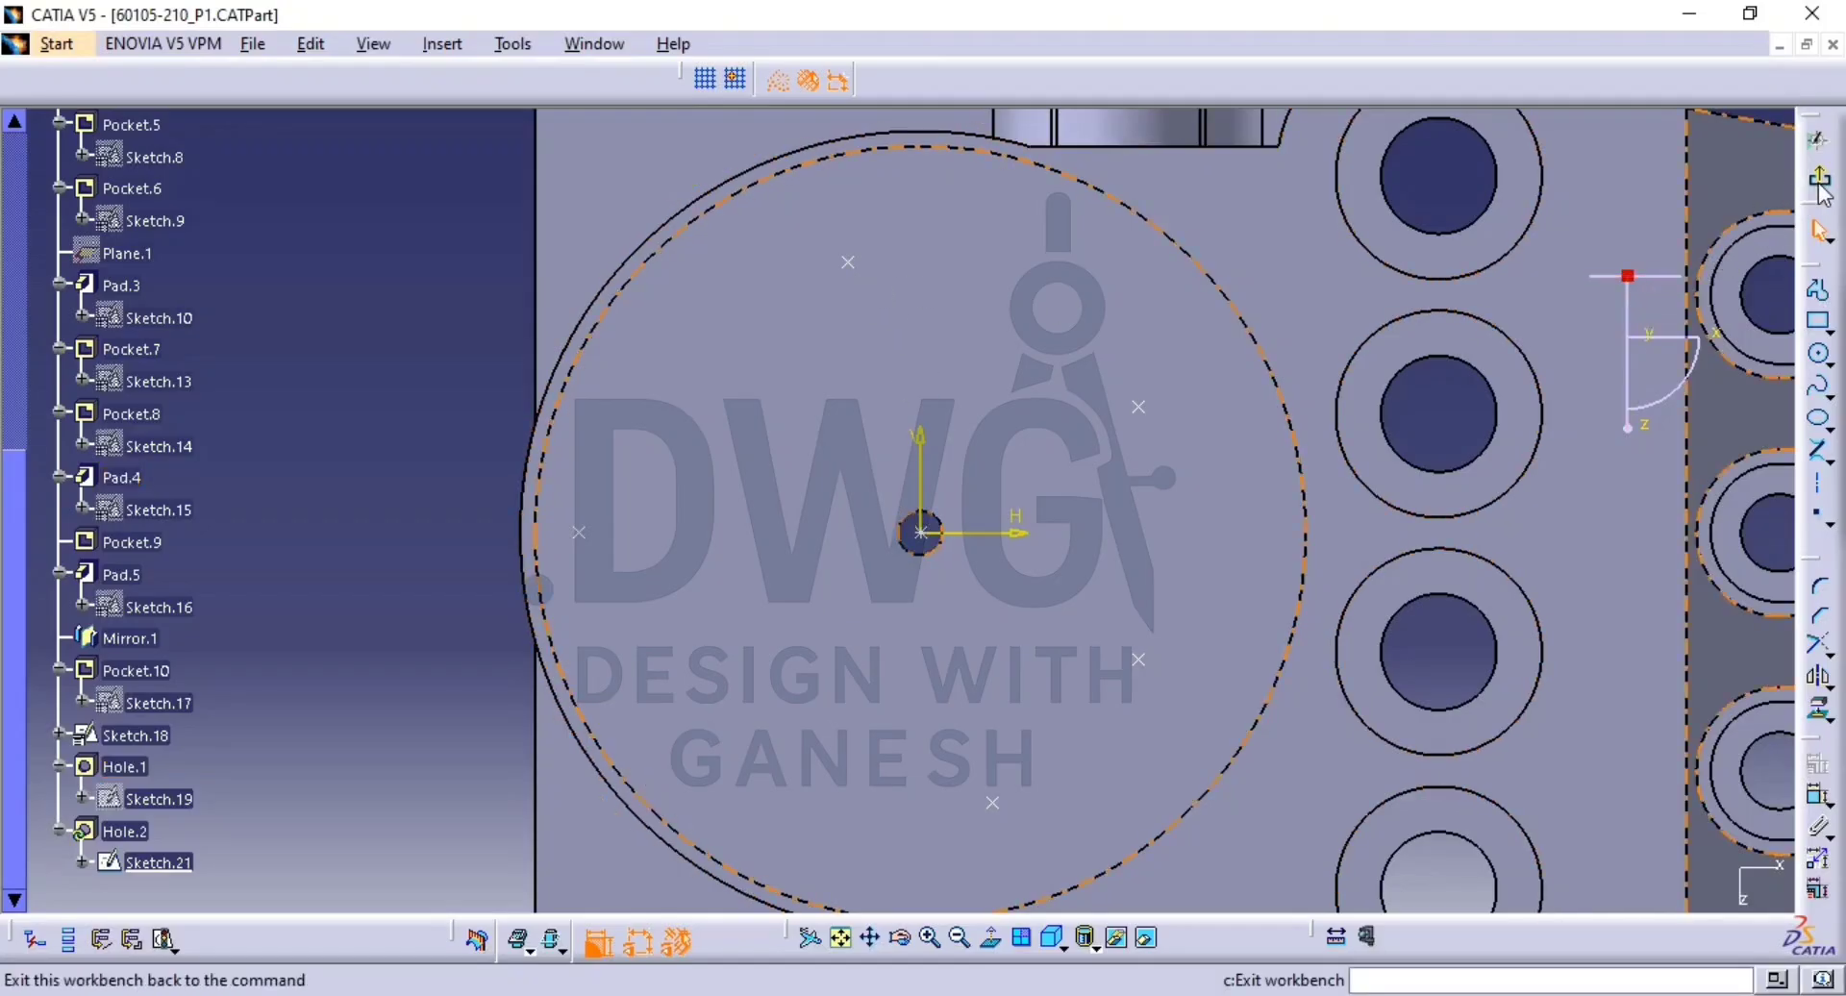
click(1628, 264)
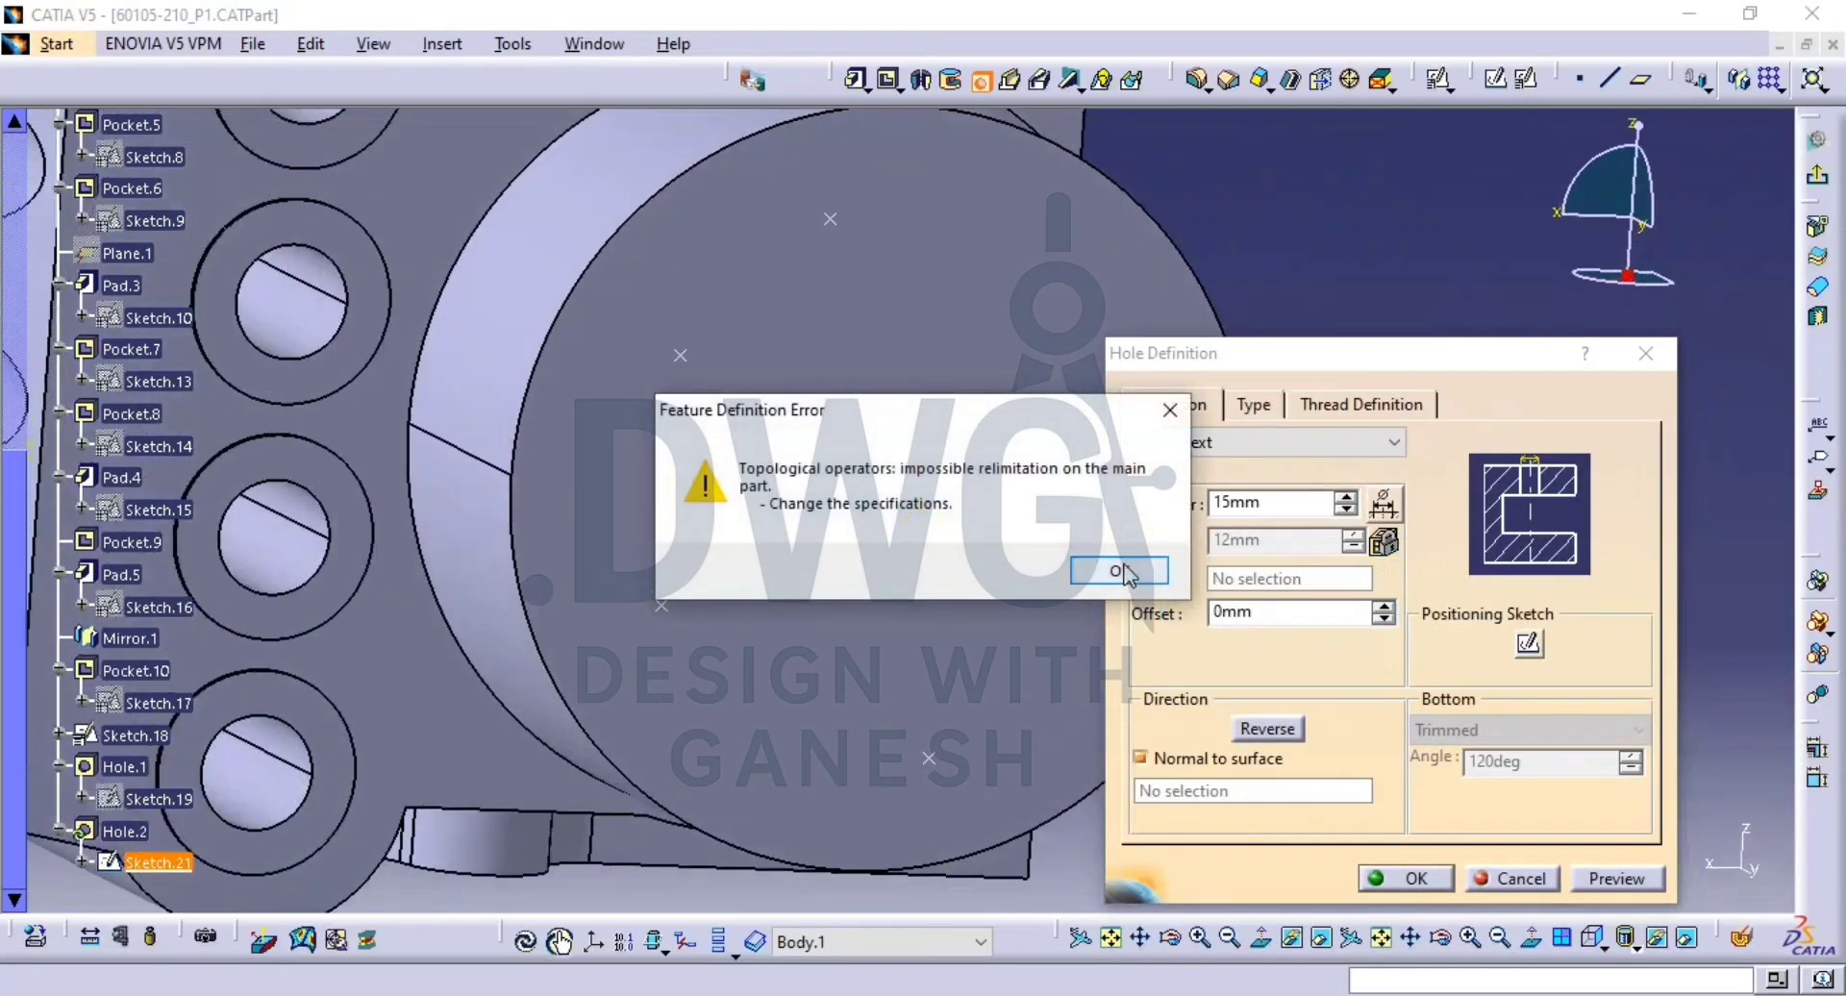
click(1115, 569)
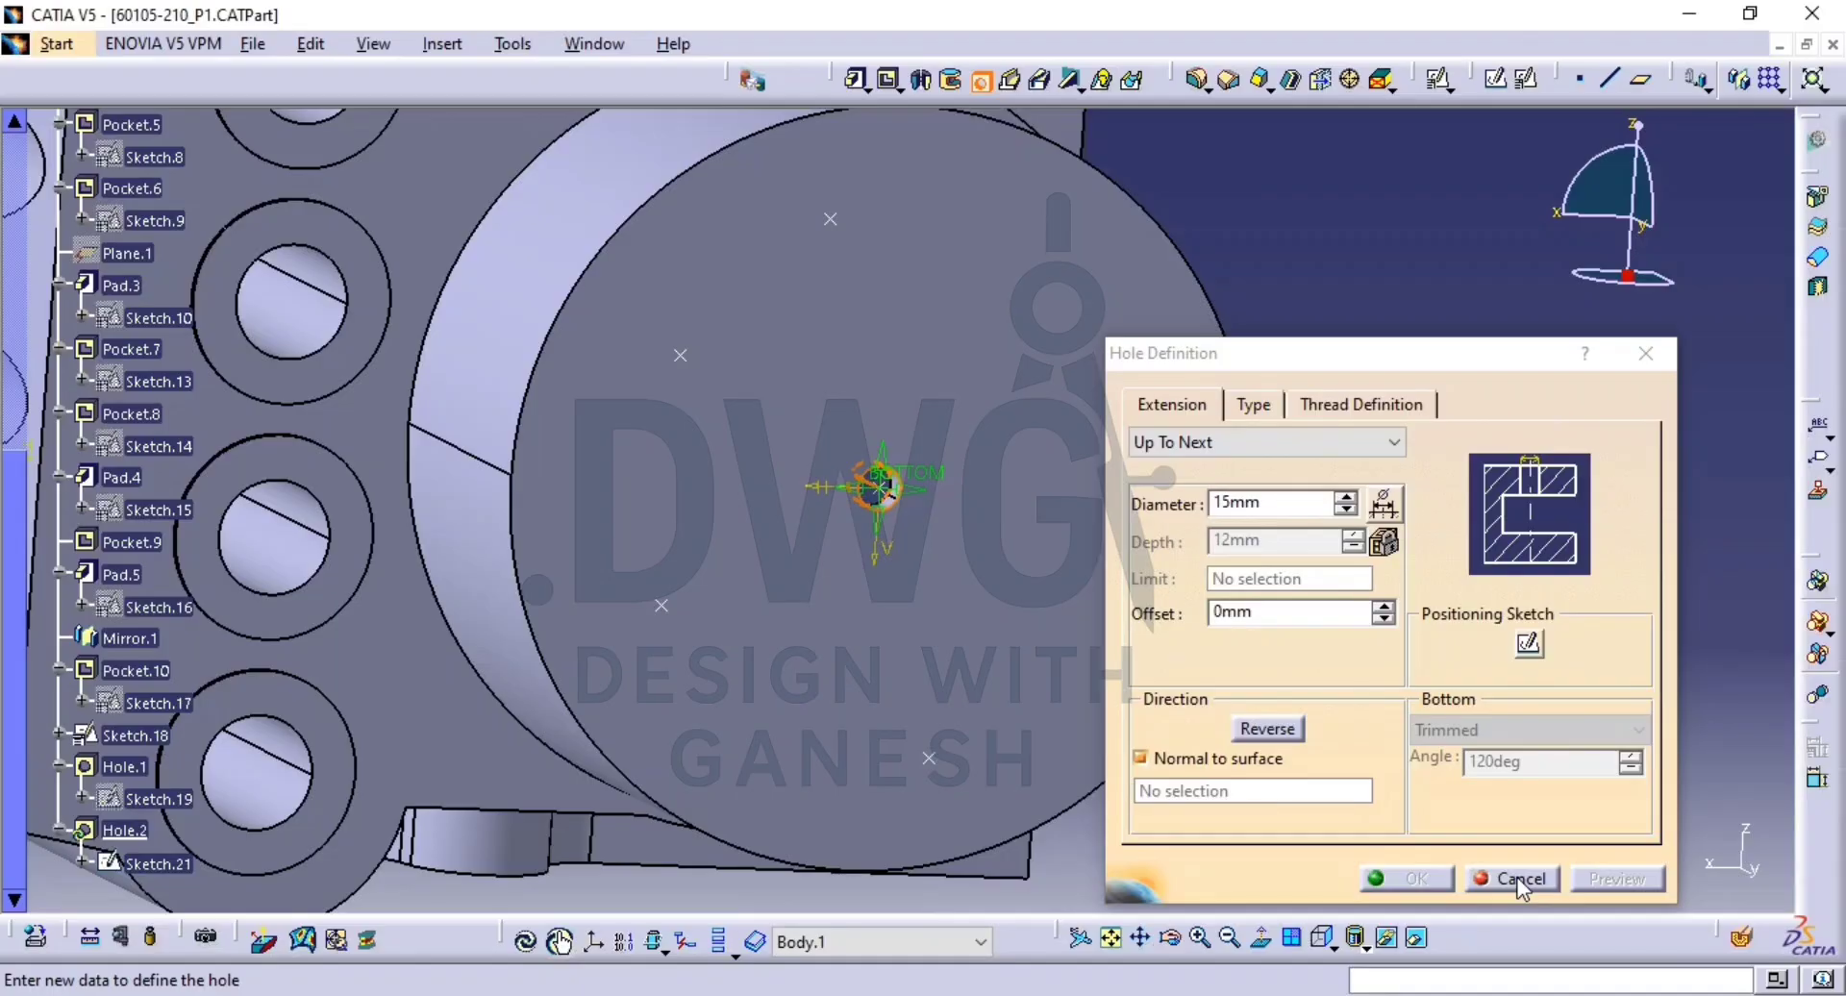
click(1532, 643)
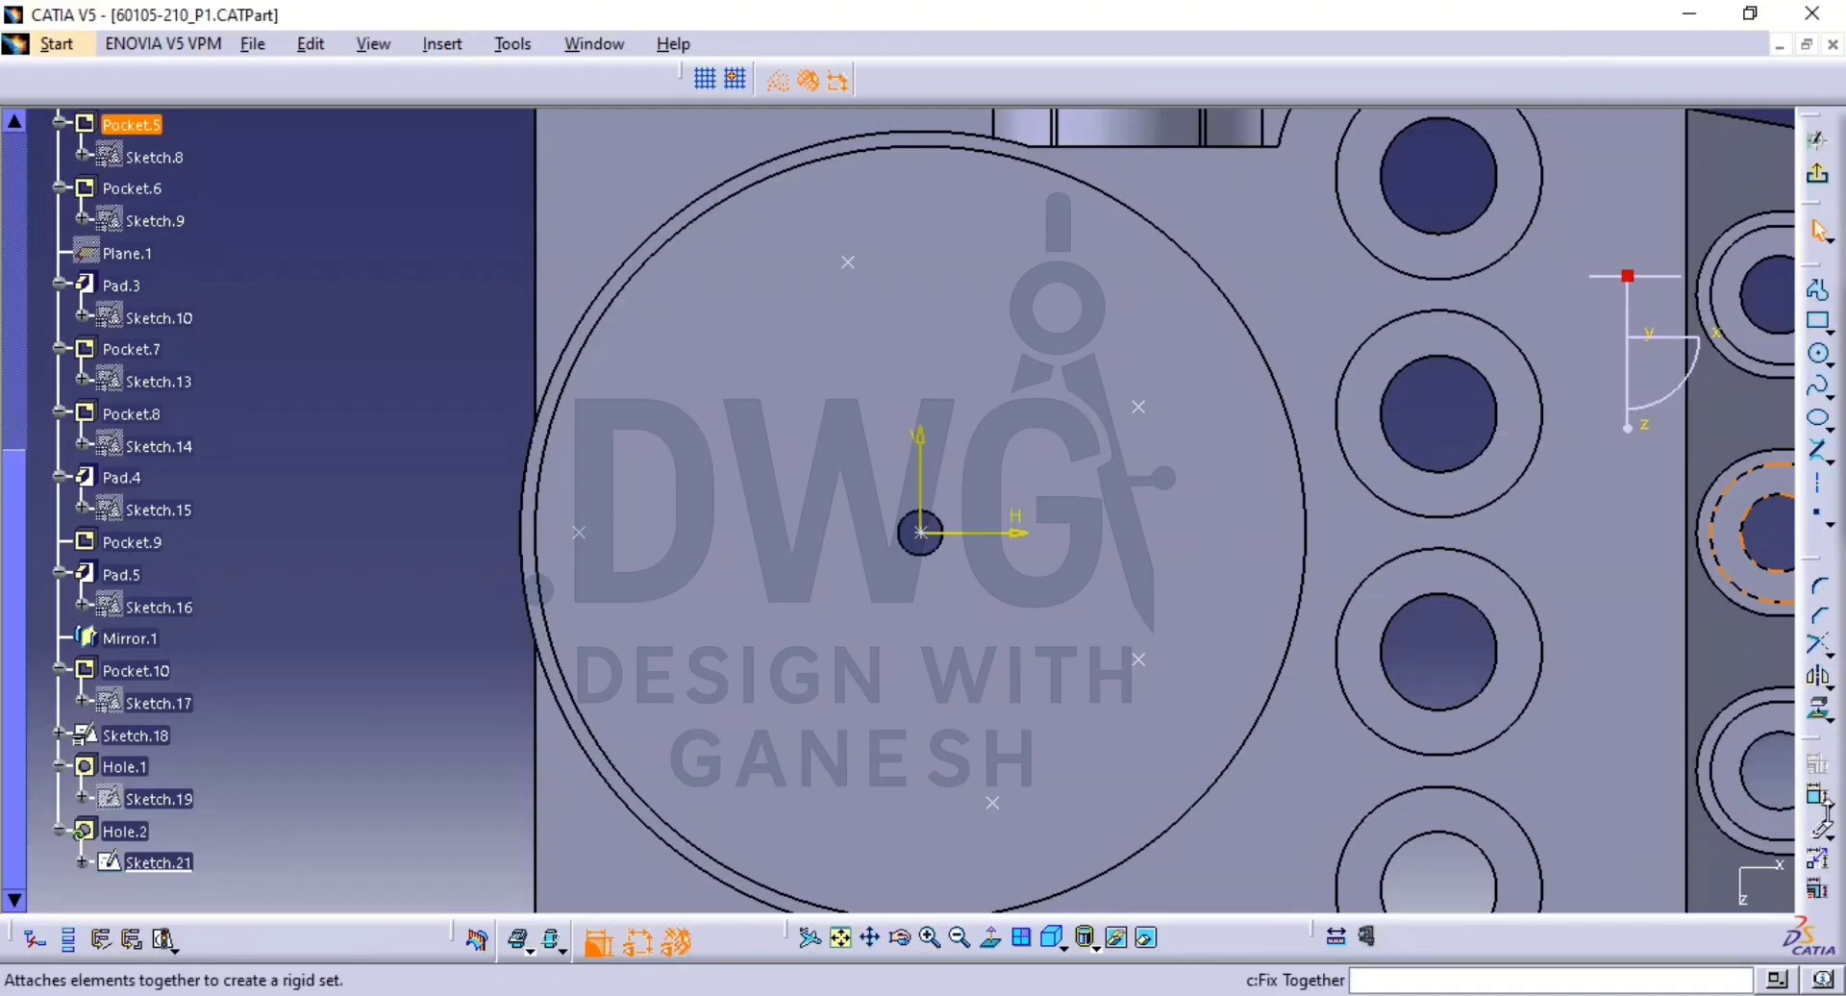
click(1817, 796)
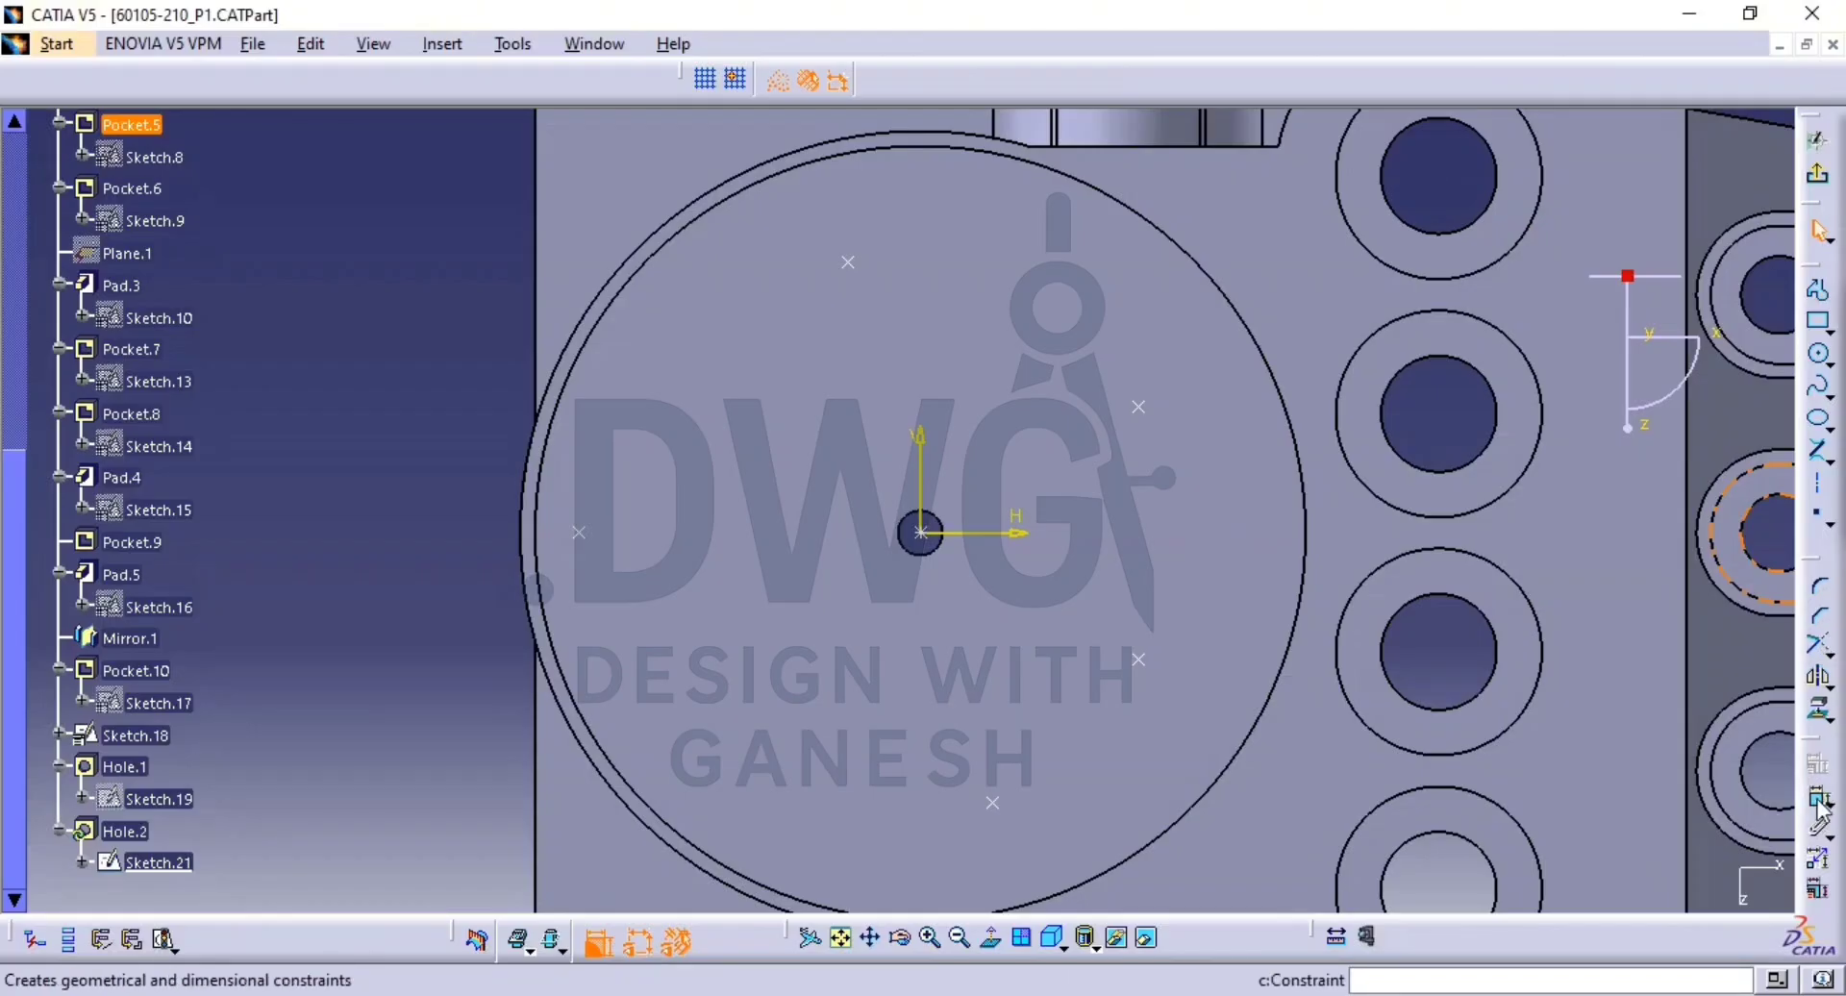
click(922, 528)
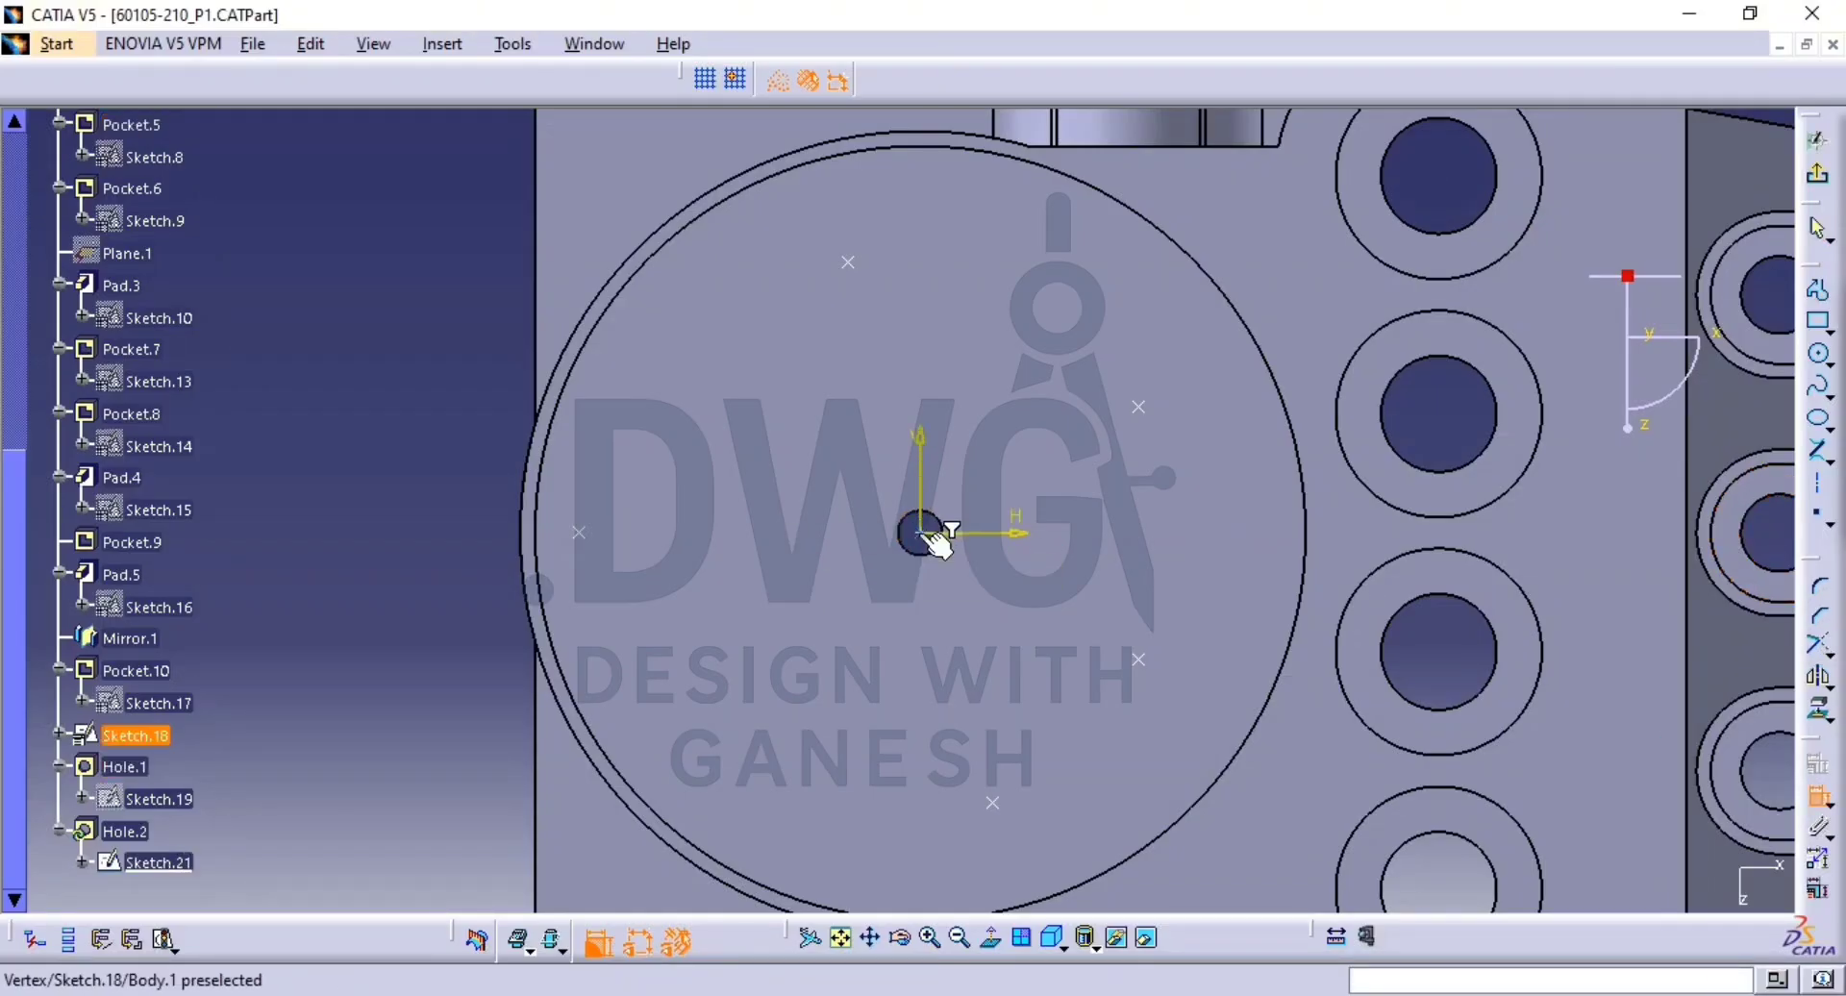
click(851, 264)
right_click(902, 223)
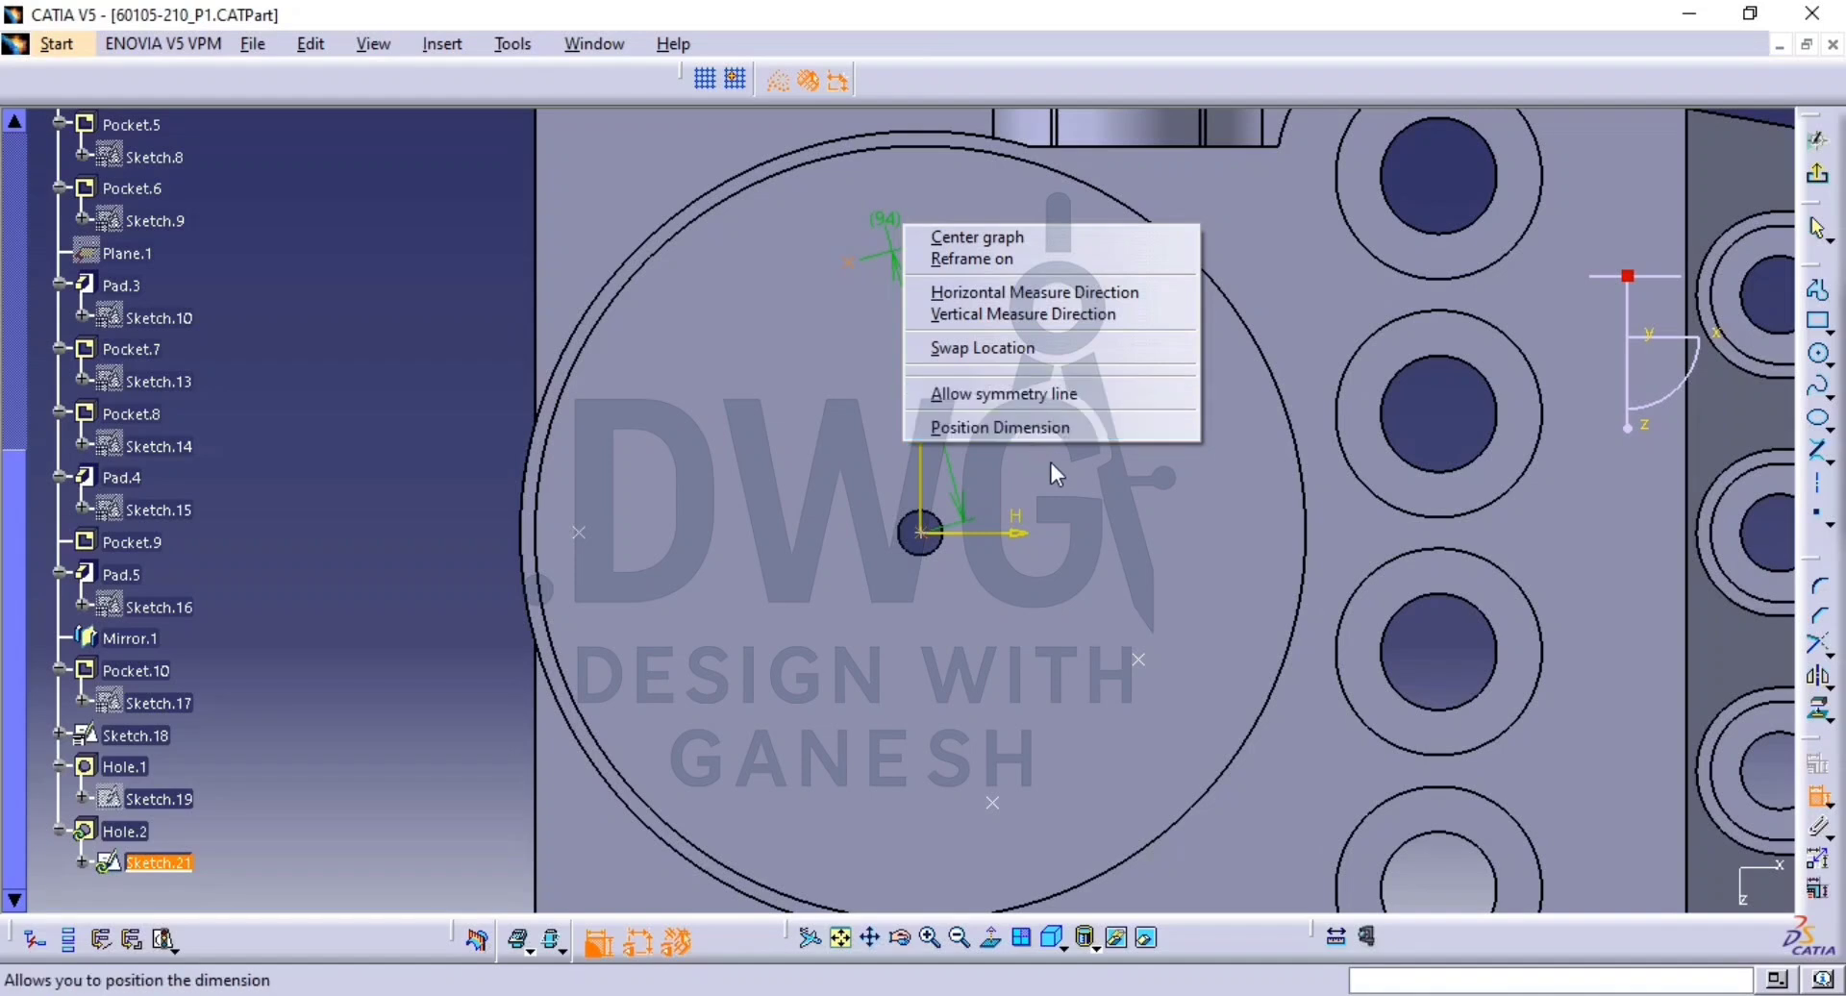
click(1019, 426)
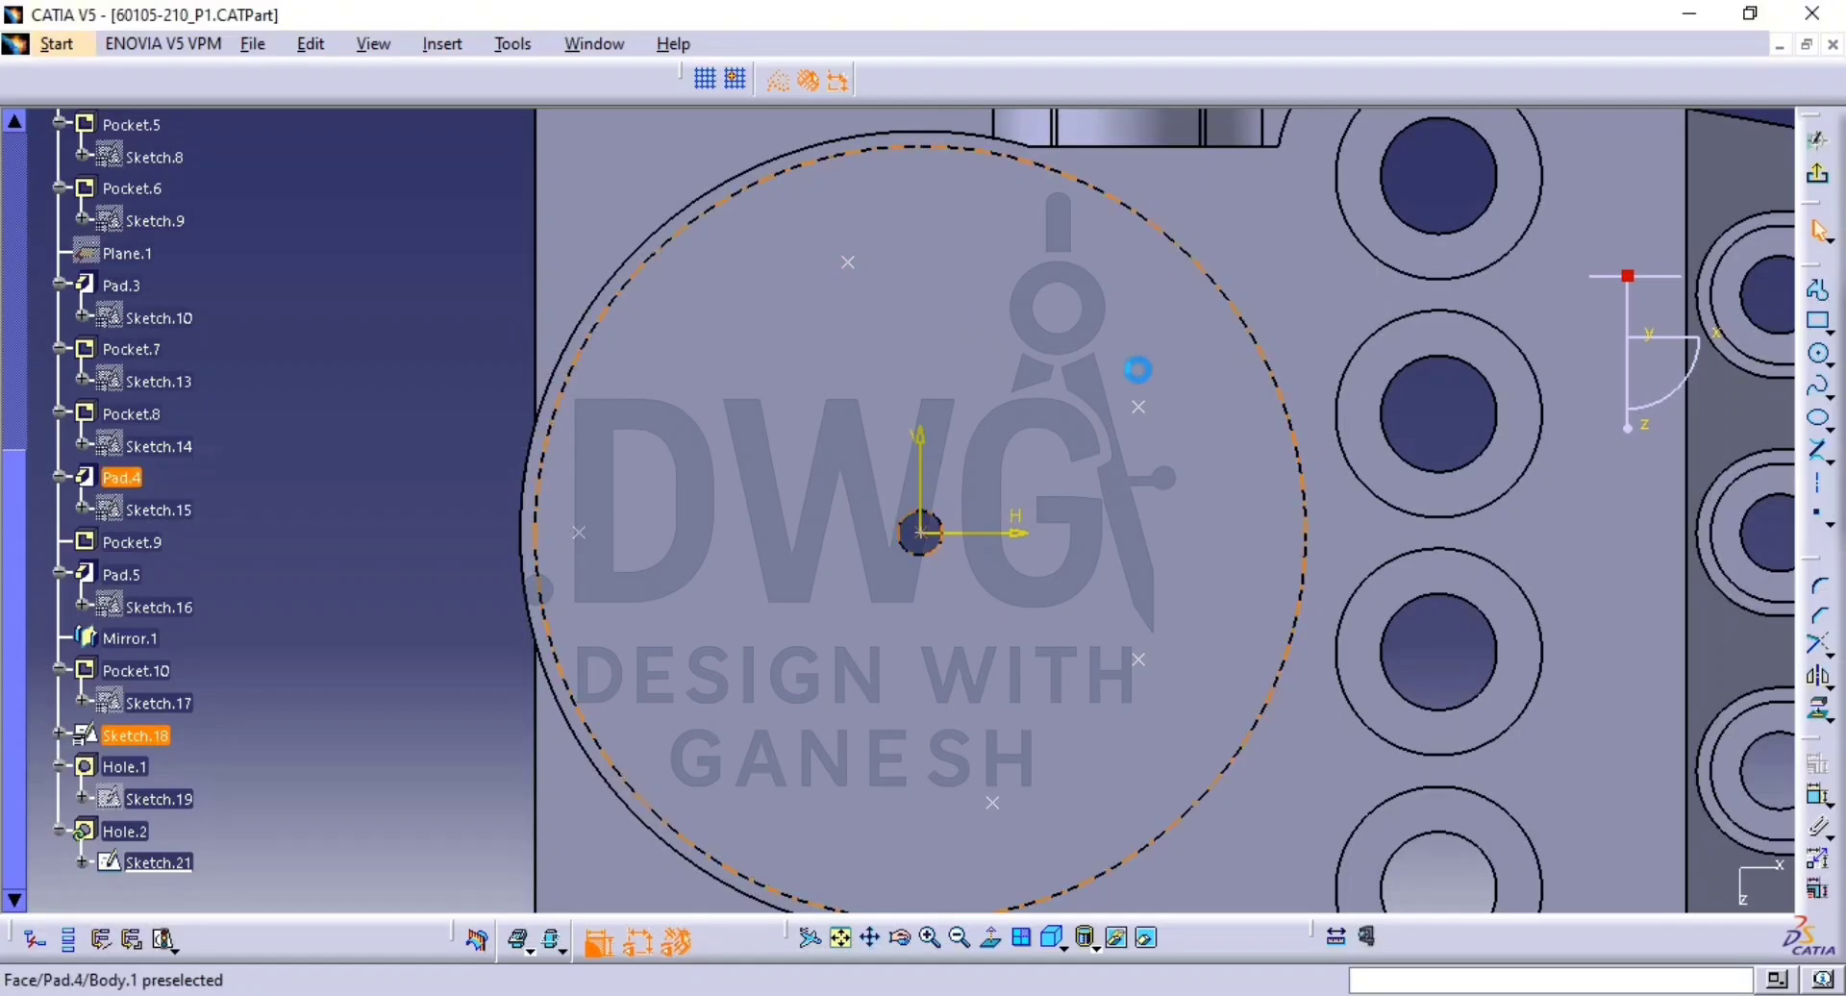
key(Escape)
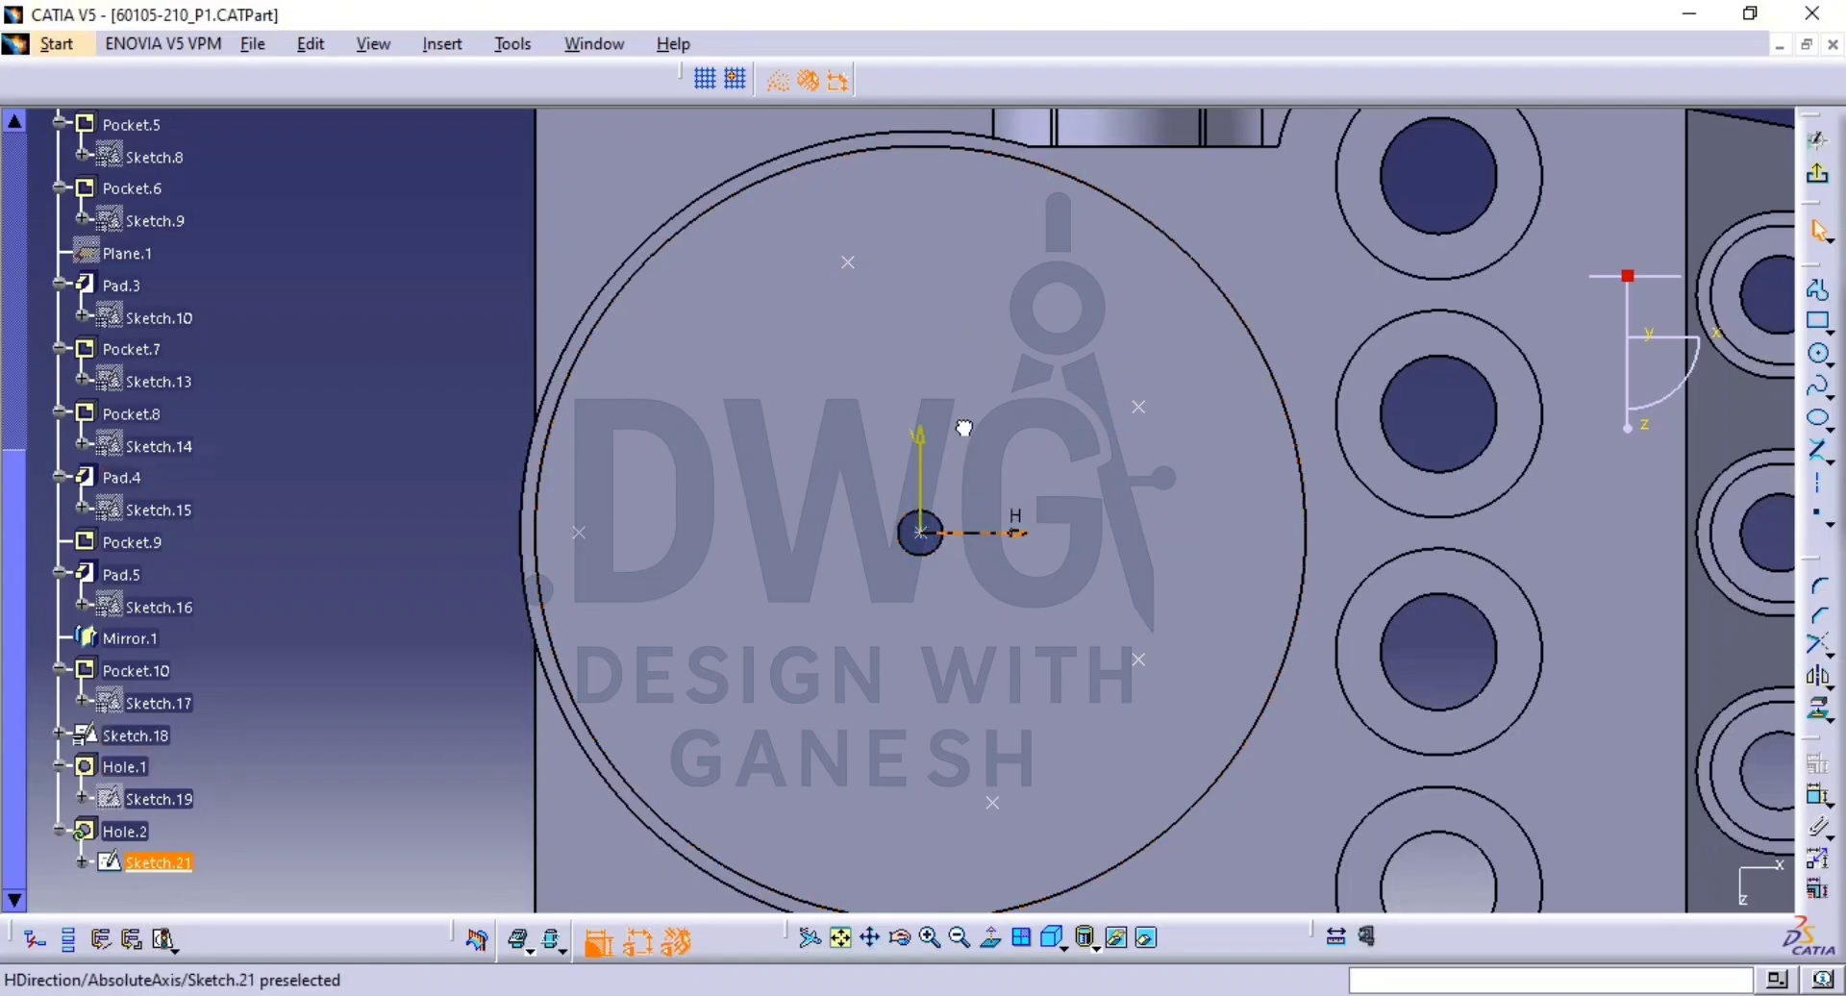
click(931, 540)
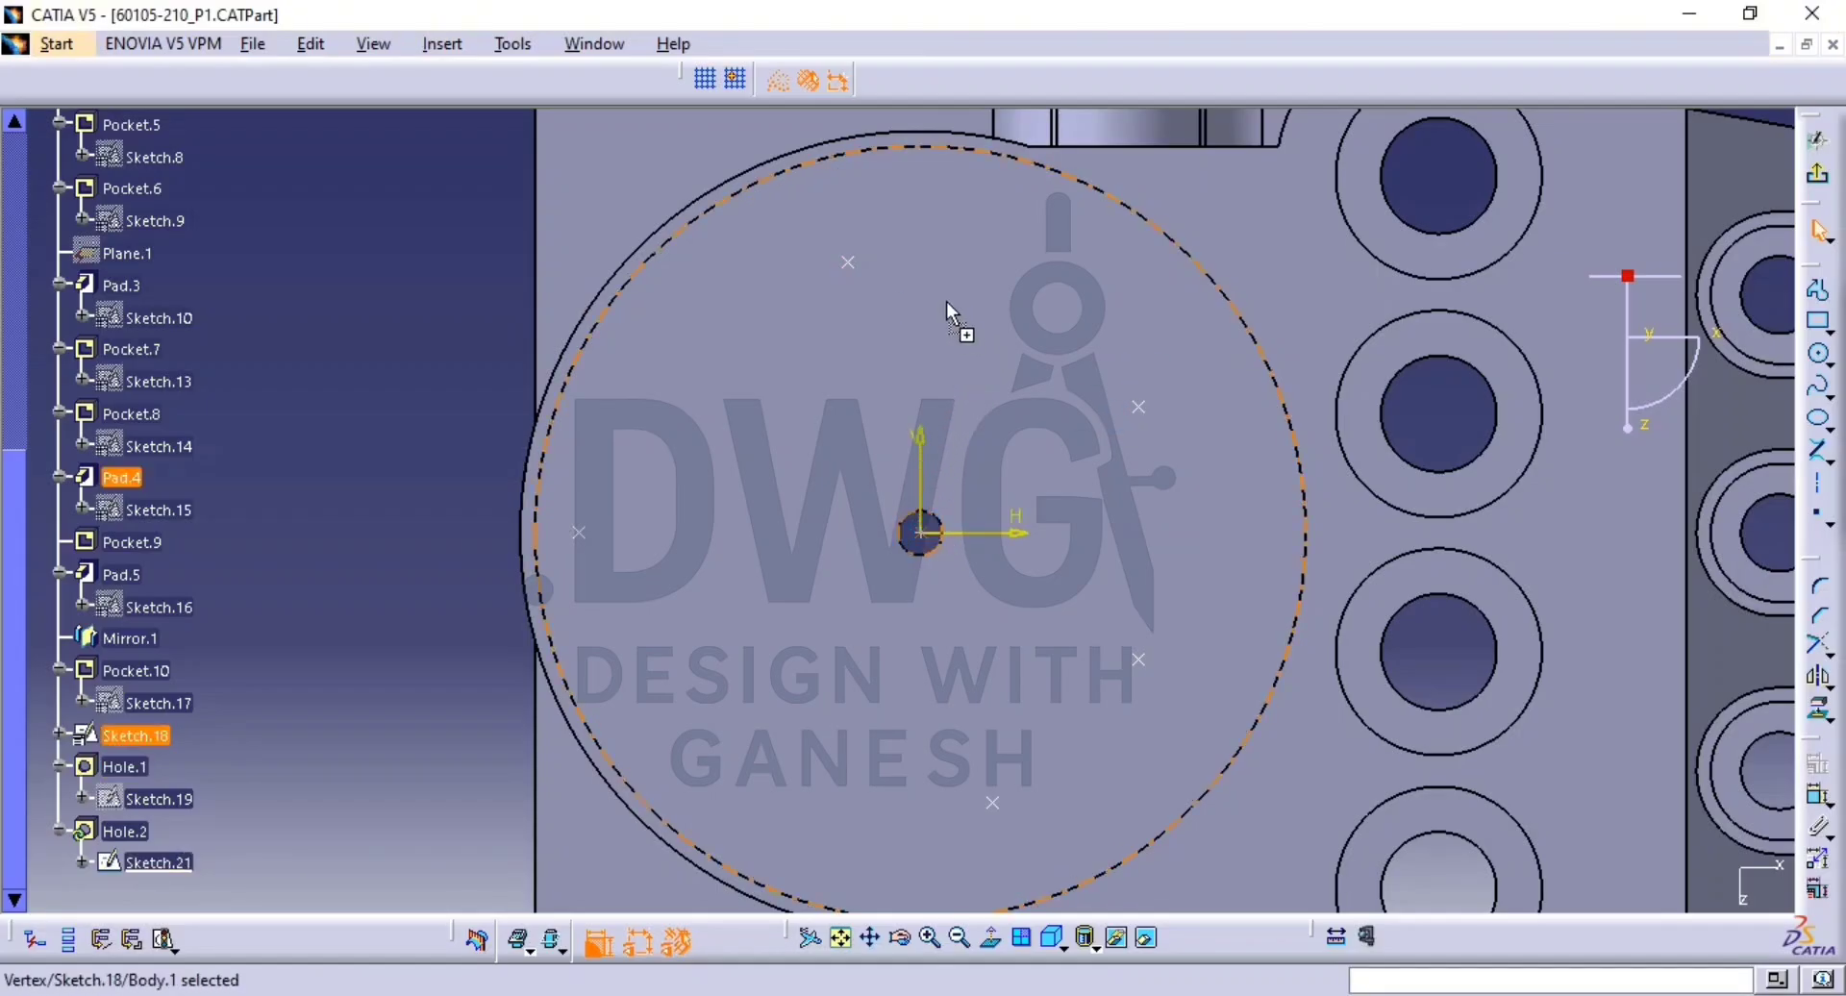
drag(947, 302, 915, 262)
click(1813, 174)
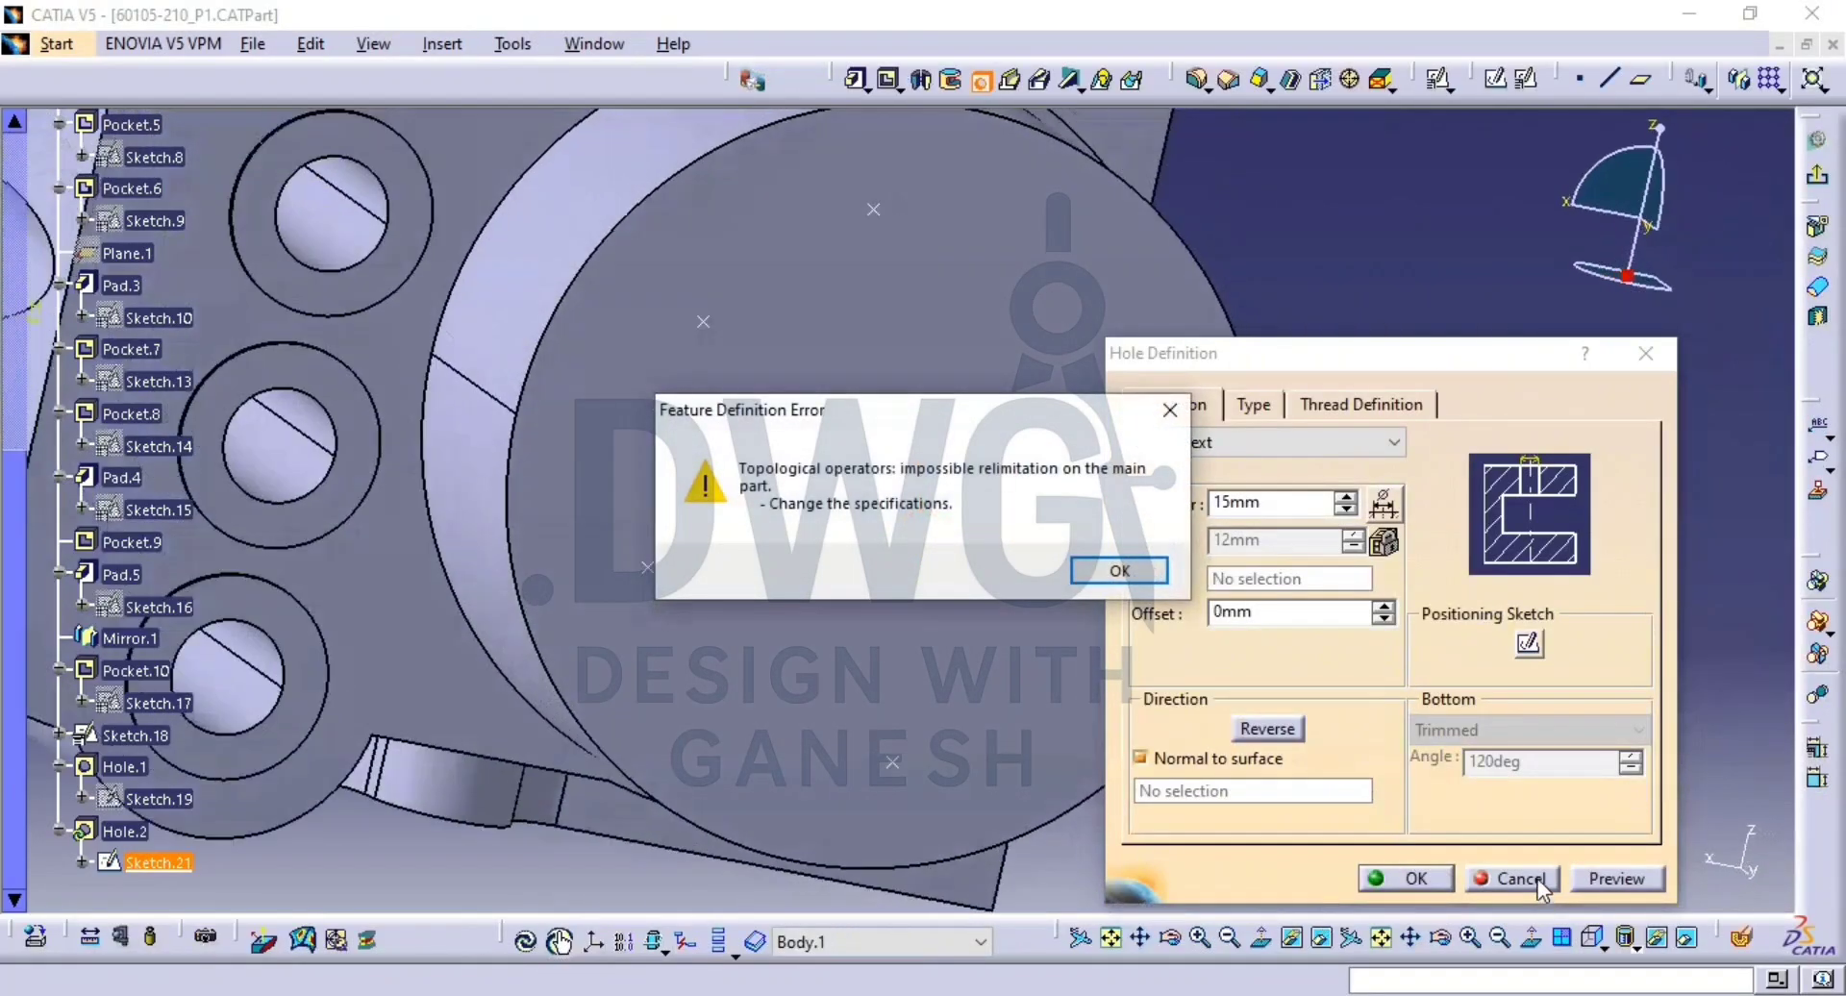
click(1118, 570)
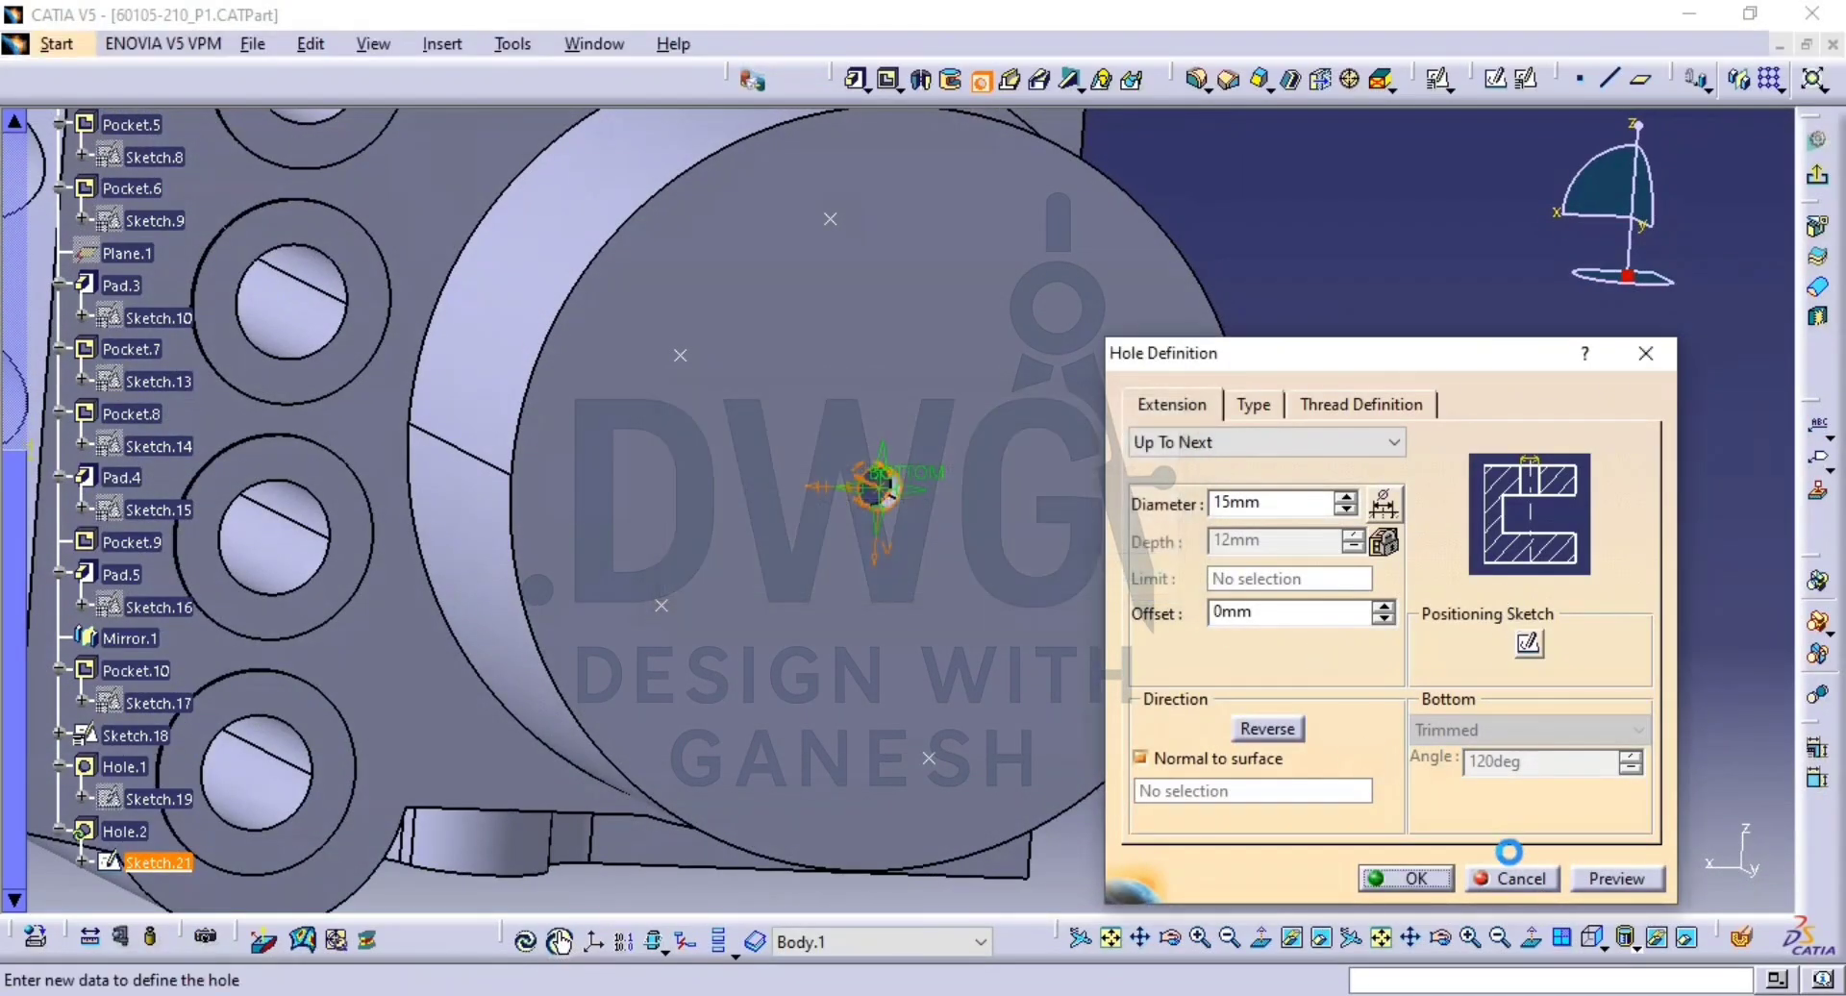
click(1512, 878)
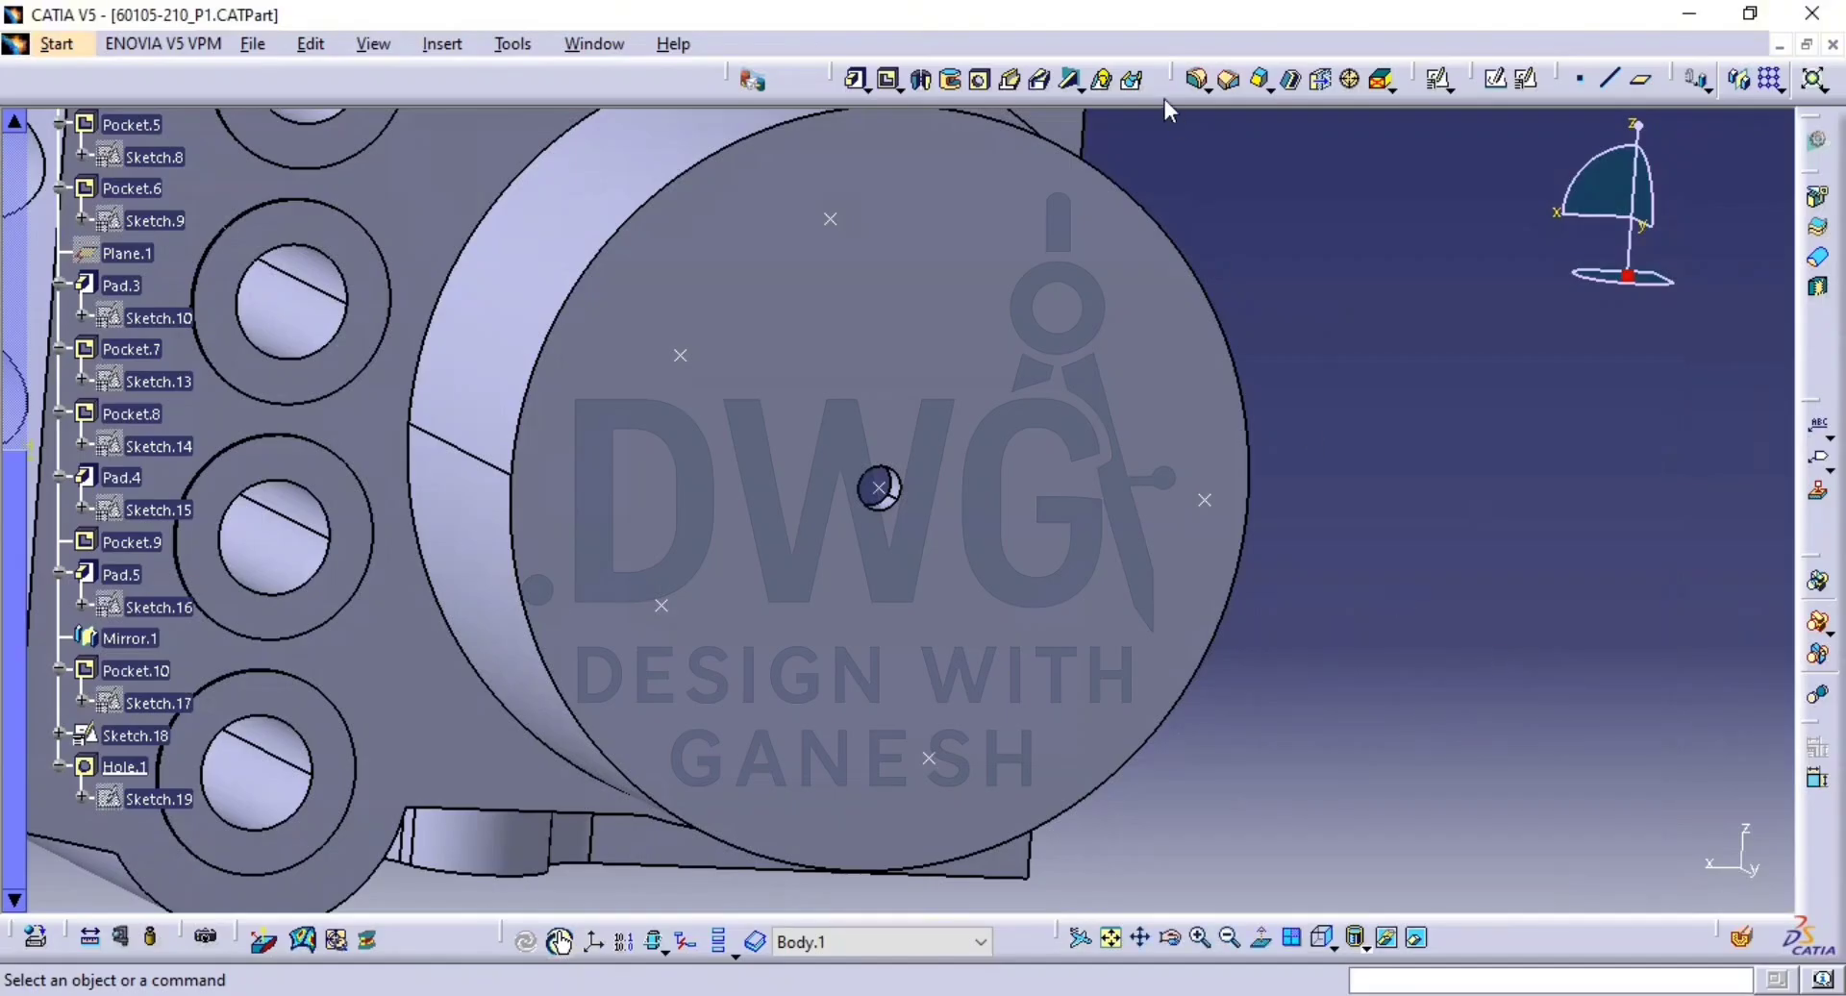
Start a hole on the round end face and make its centre coincident with the sketch point near the face's lower edge.
click(980, 79)
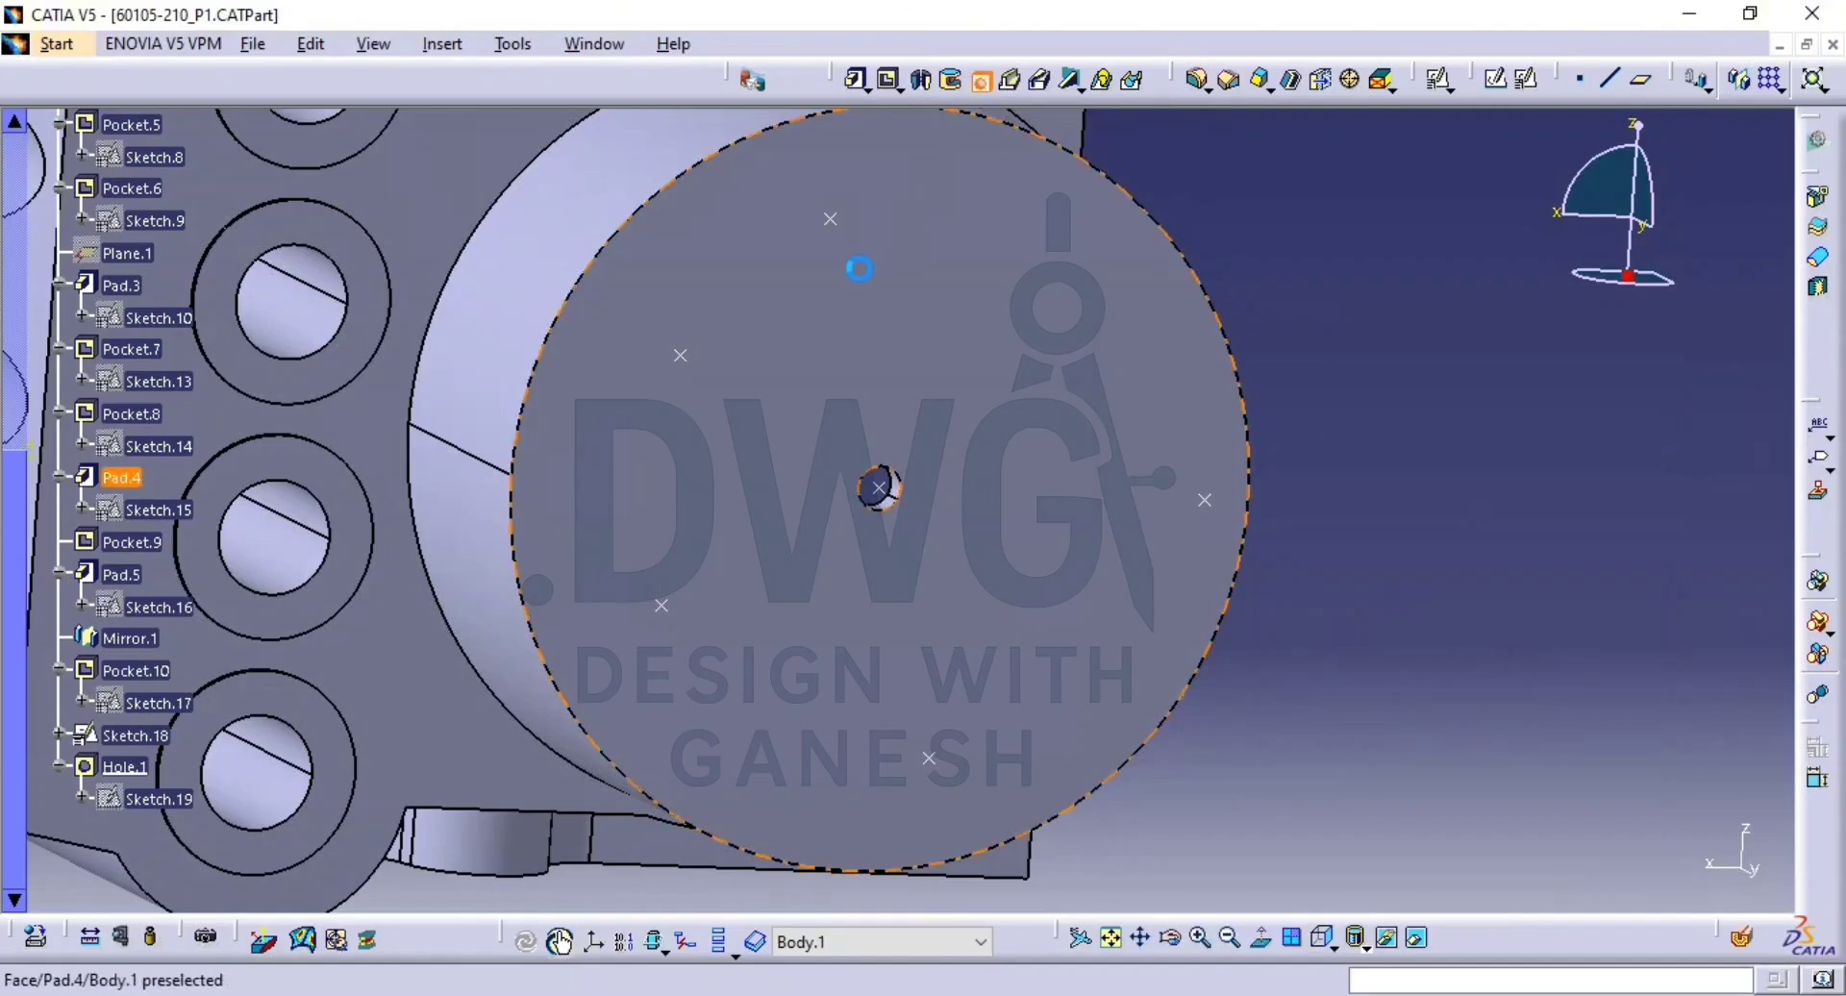
click(850, 319)
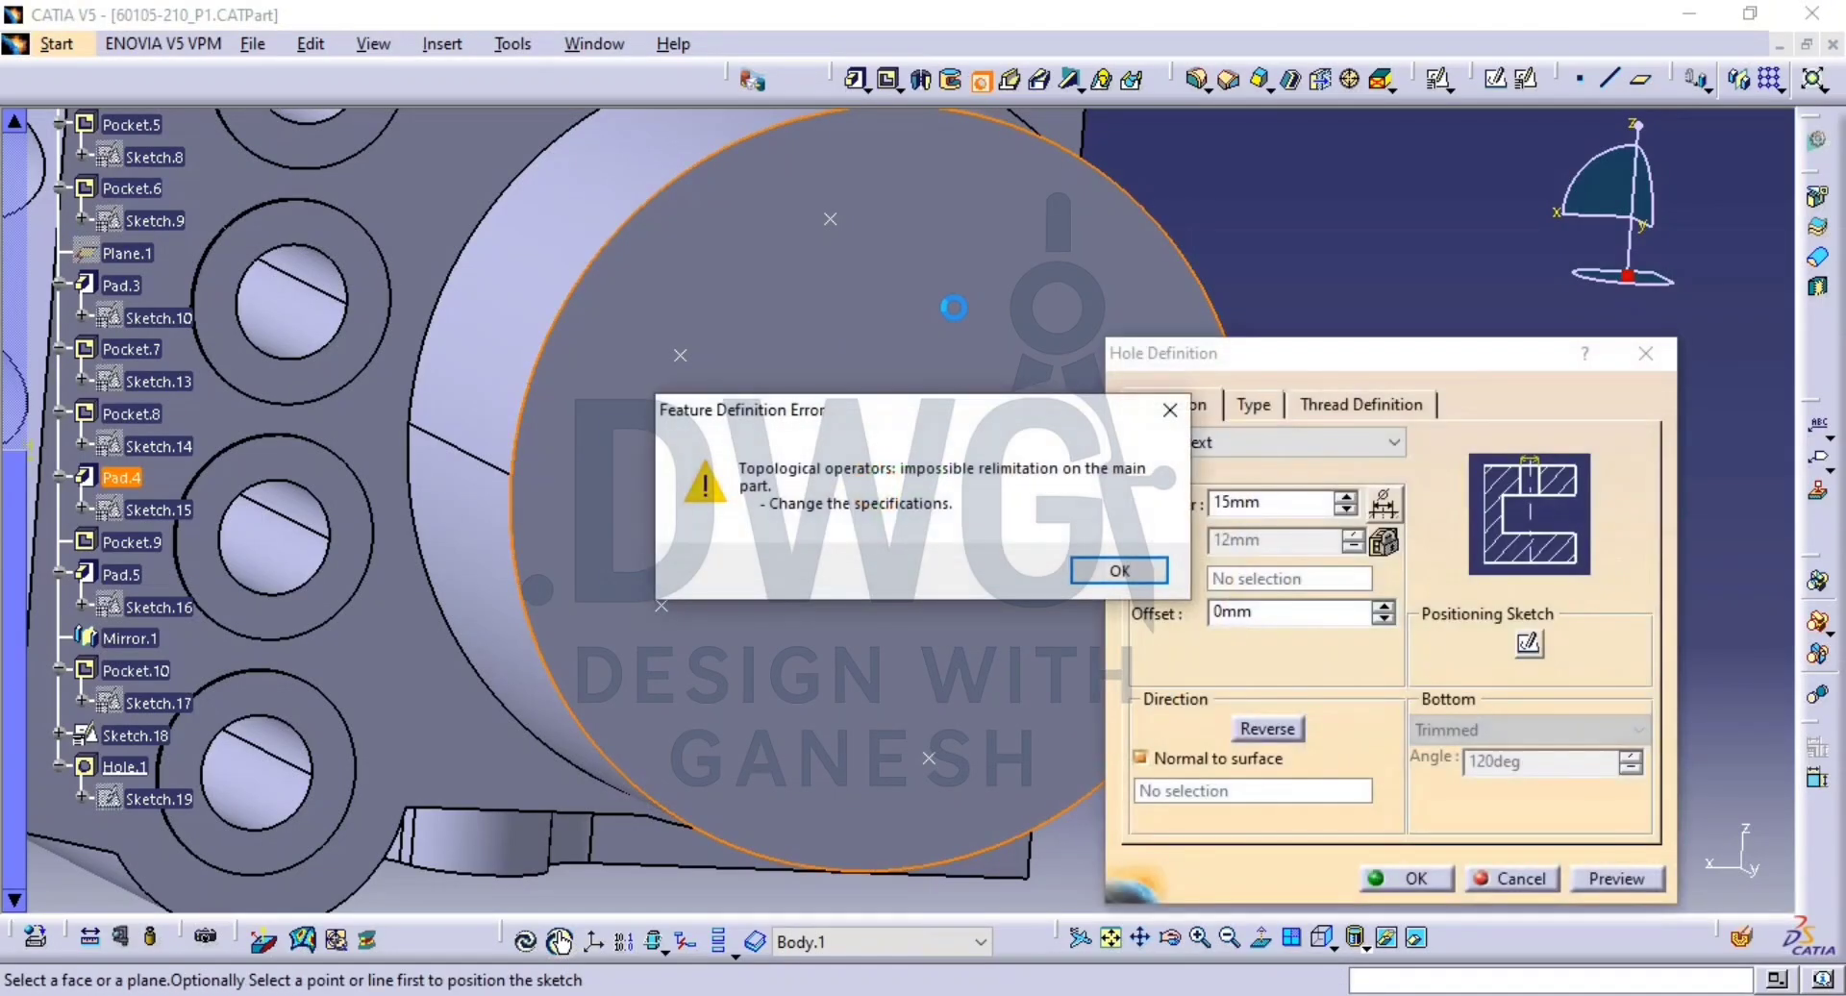
click(1144, 575)
click(1529, 646)
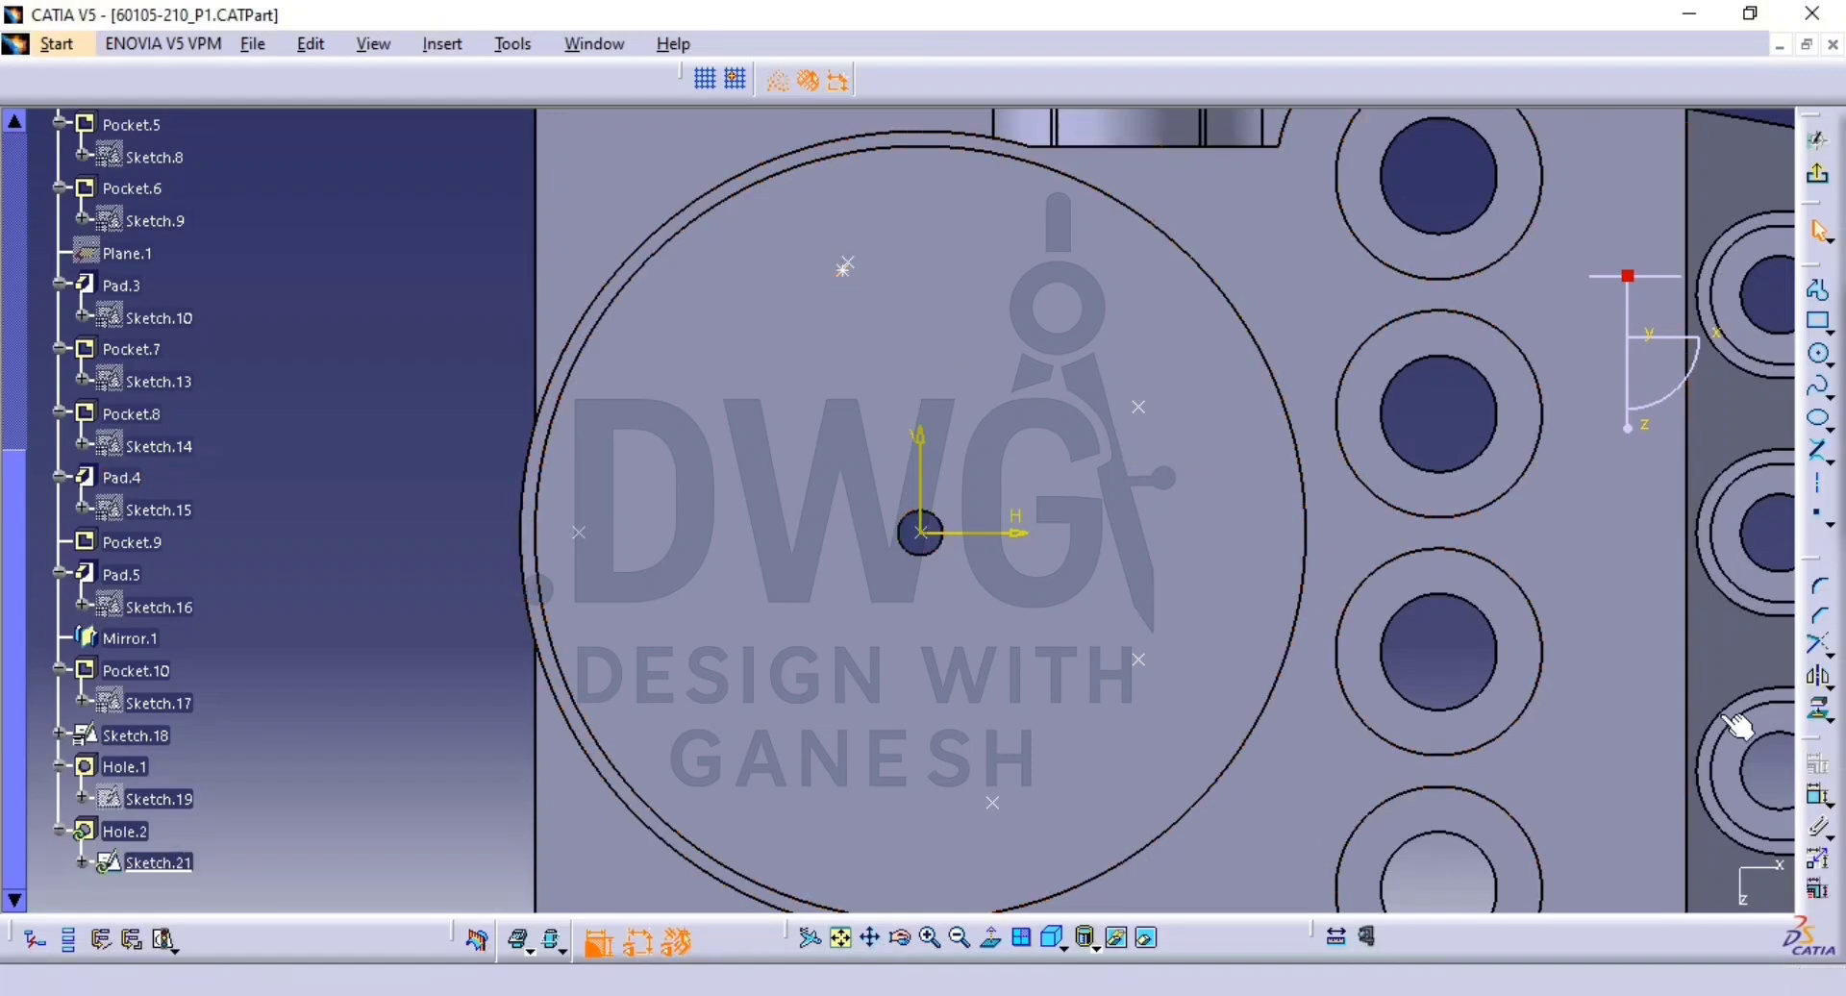
click(1816, 798)
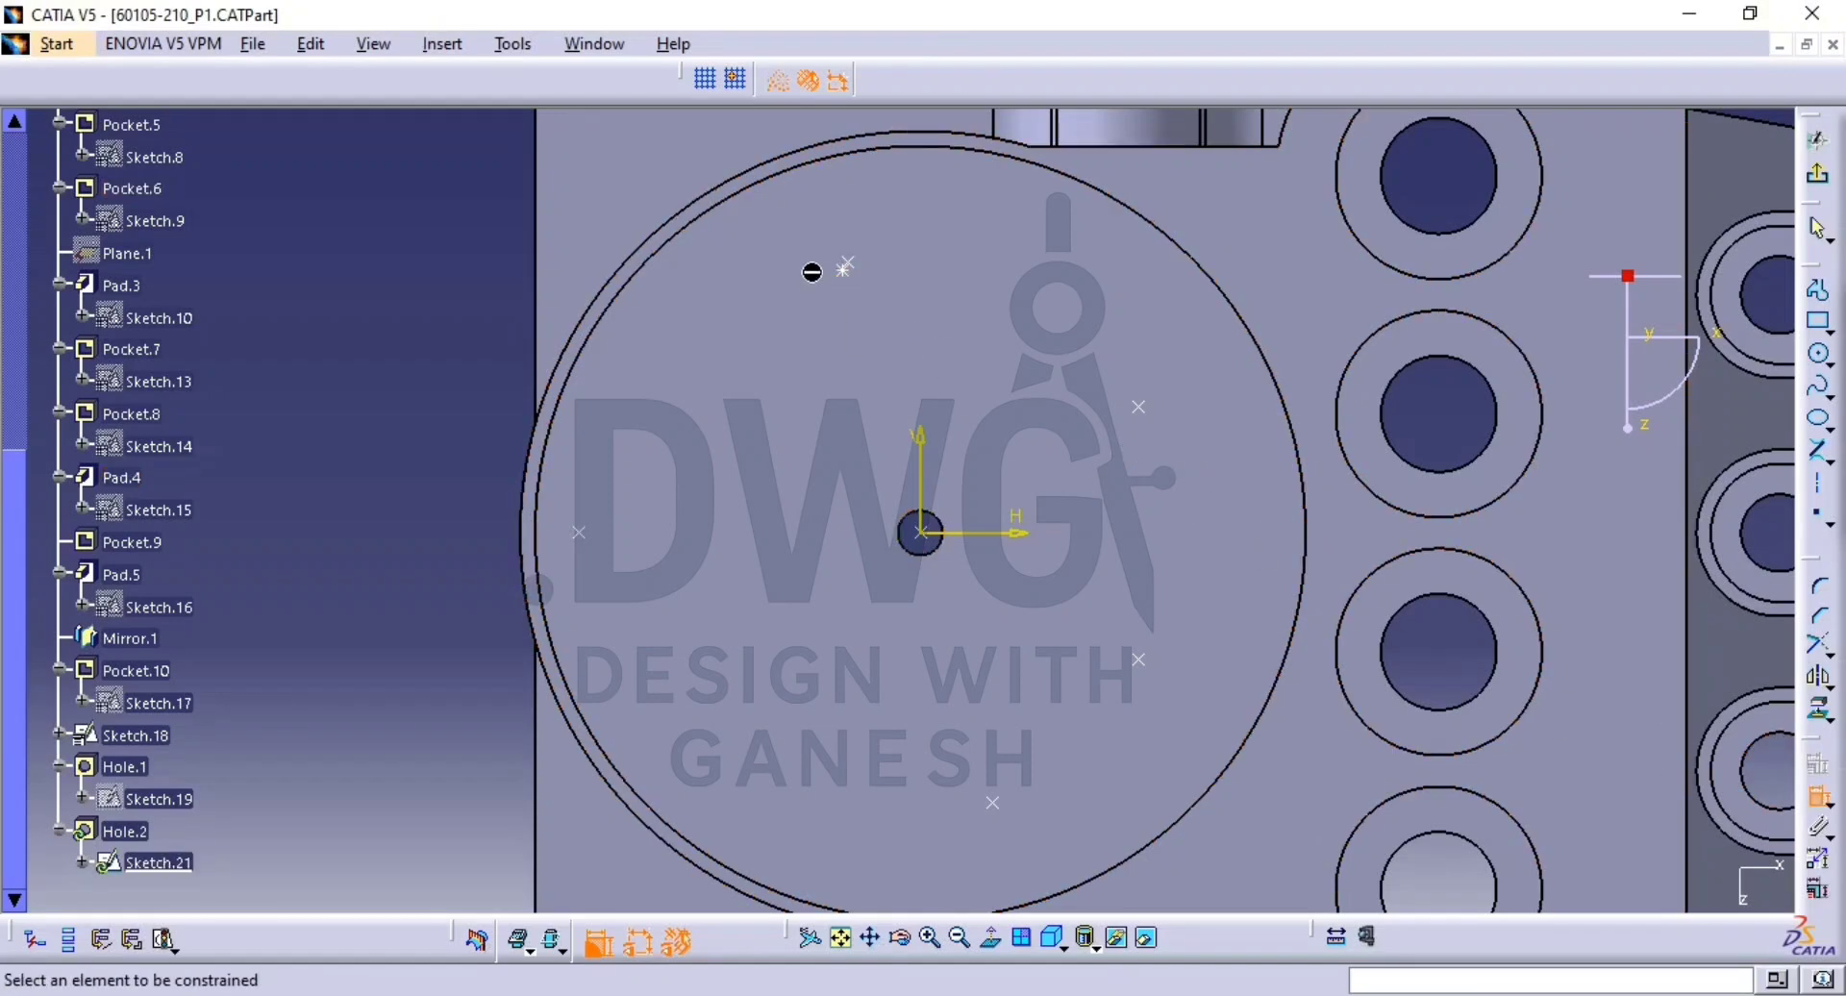
click(846, 266)
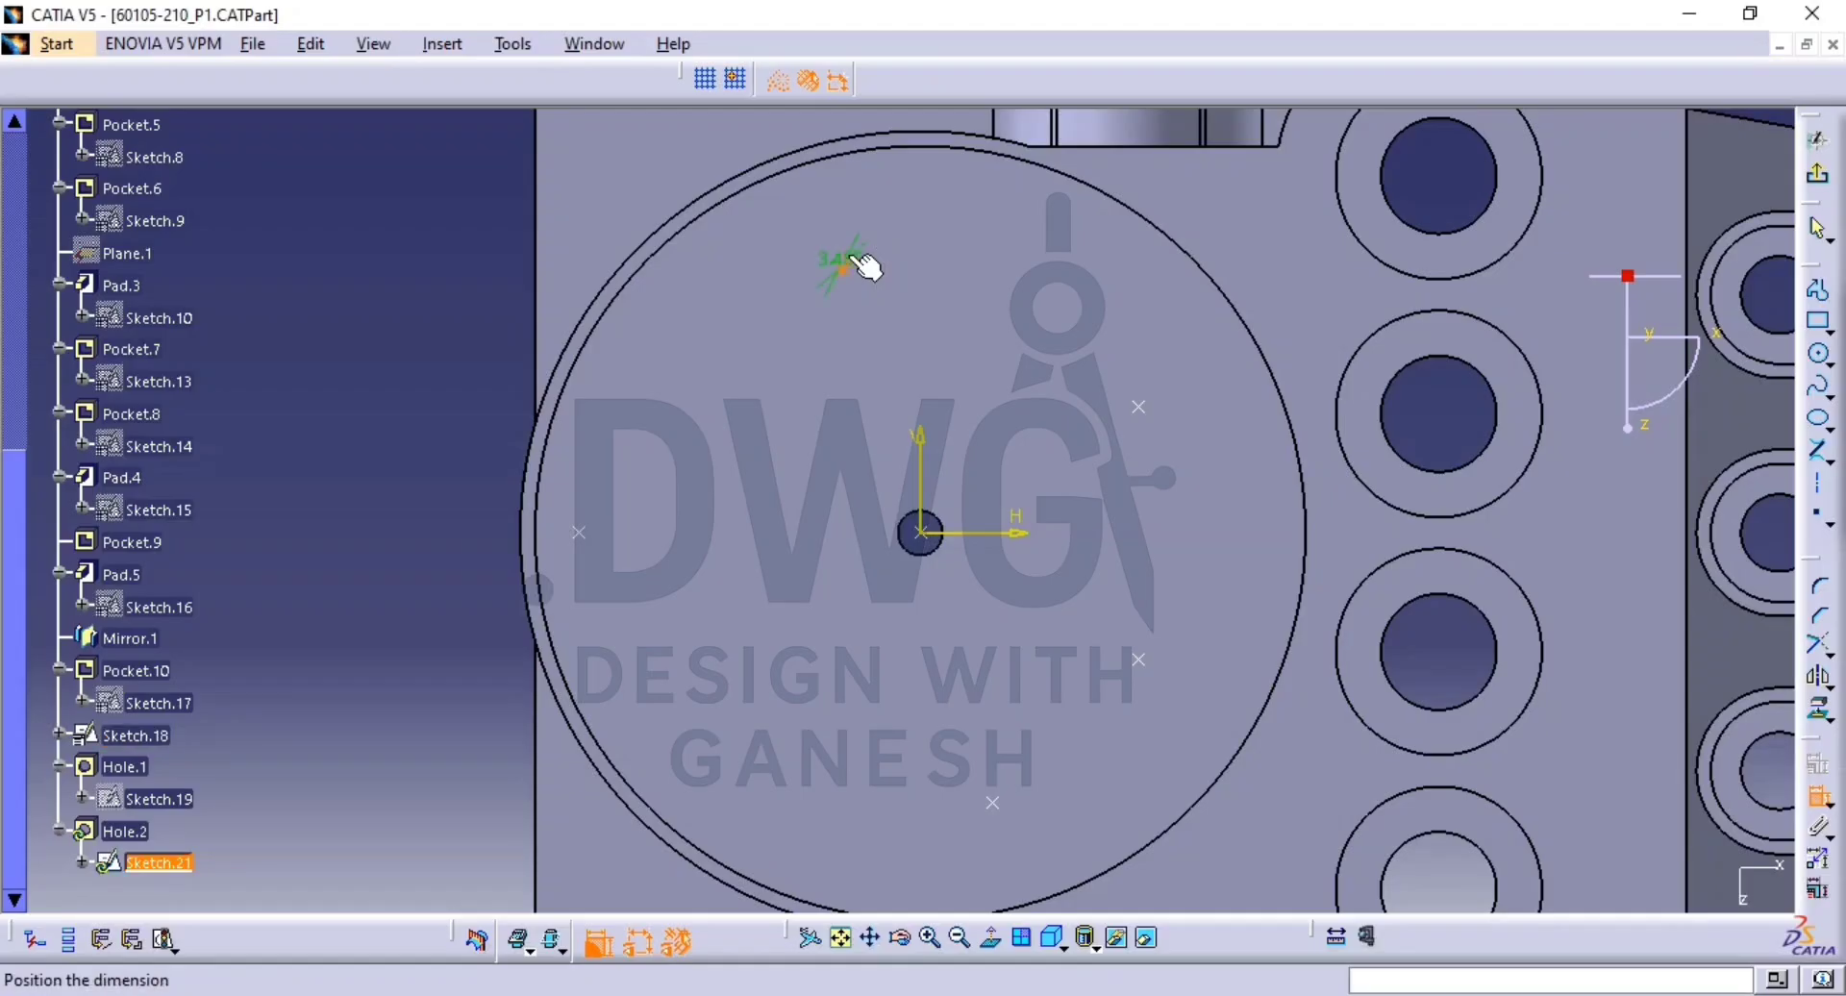
right_click(899, 206)
click(966, 400)
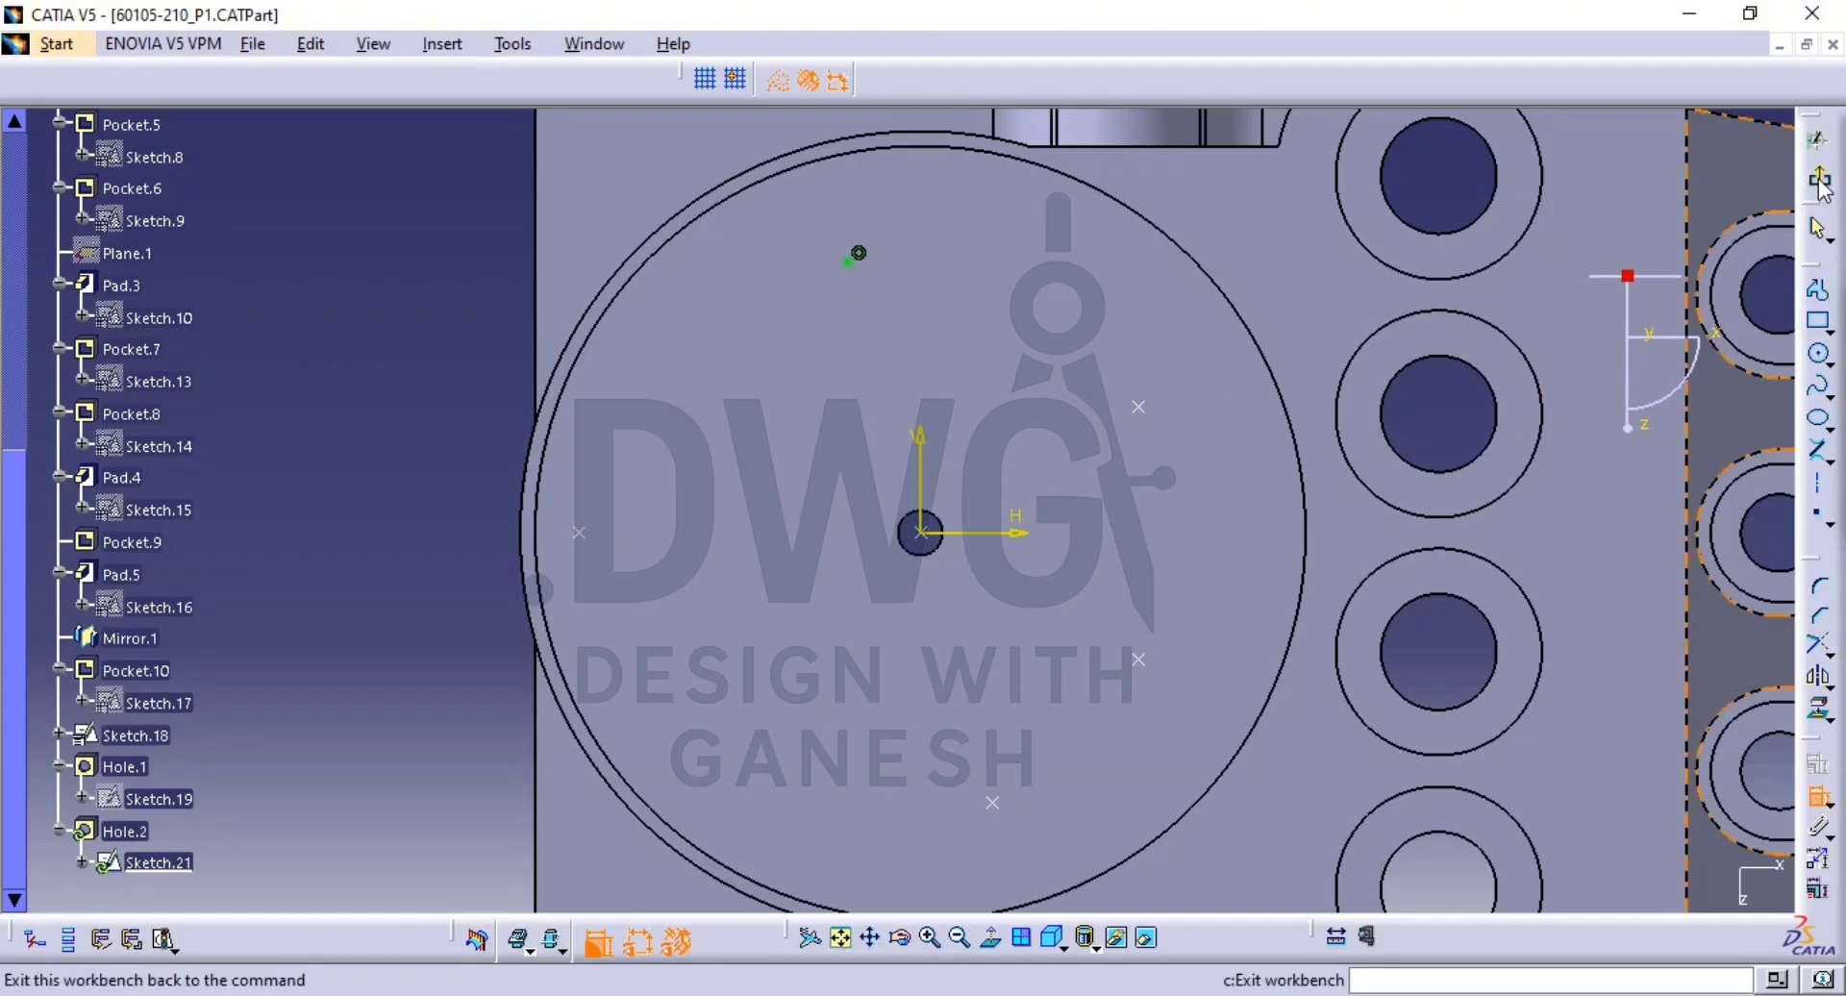
click(1818, 179)
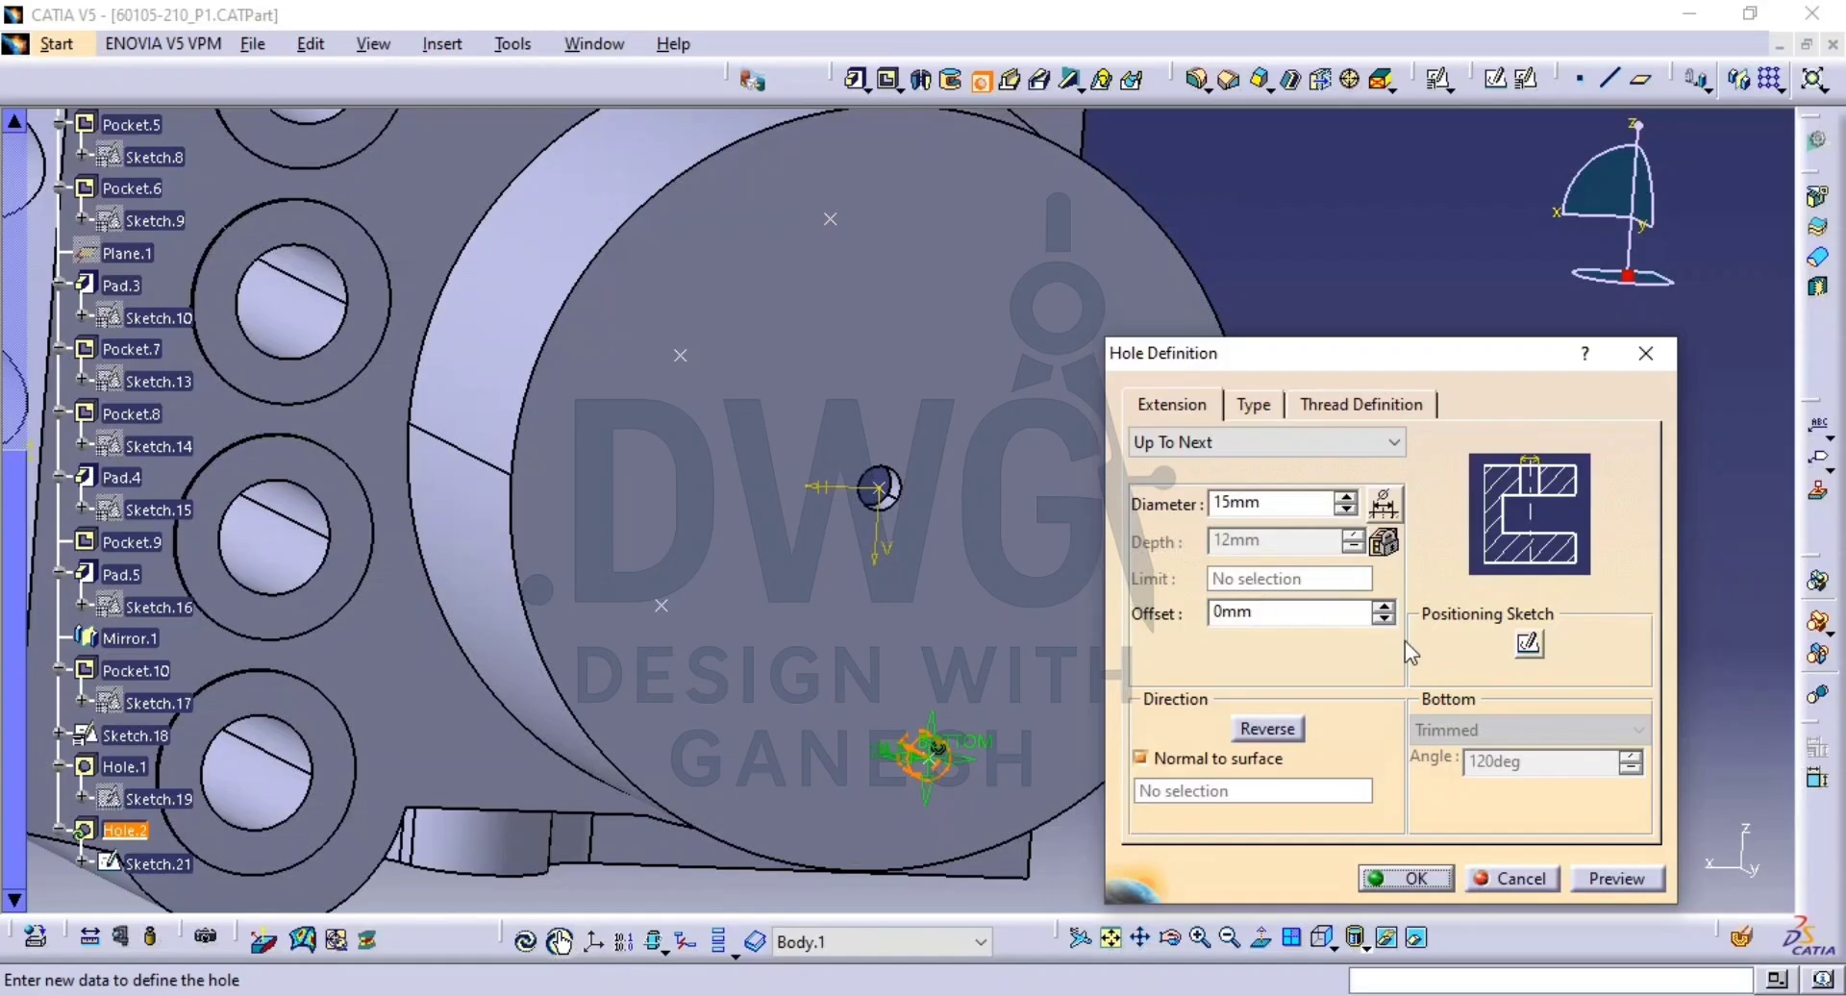
Set the lower hole's diameter to 10 mm with the Up To Next extension and create it.
drag(1267, 502, 1192, 524)
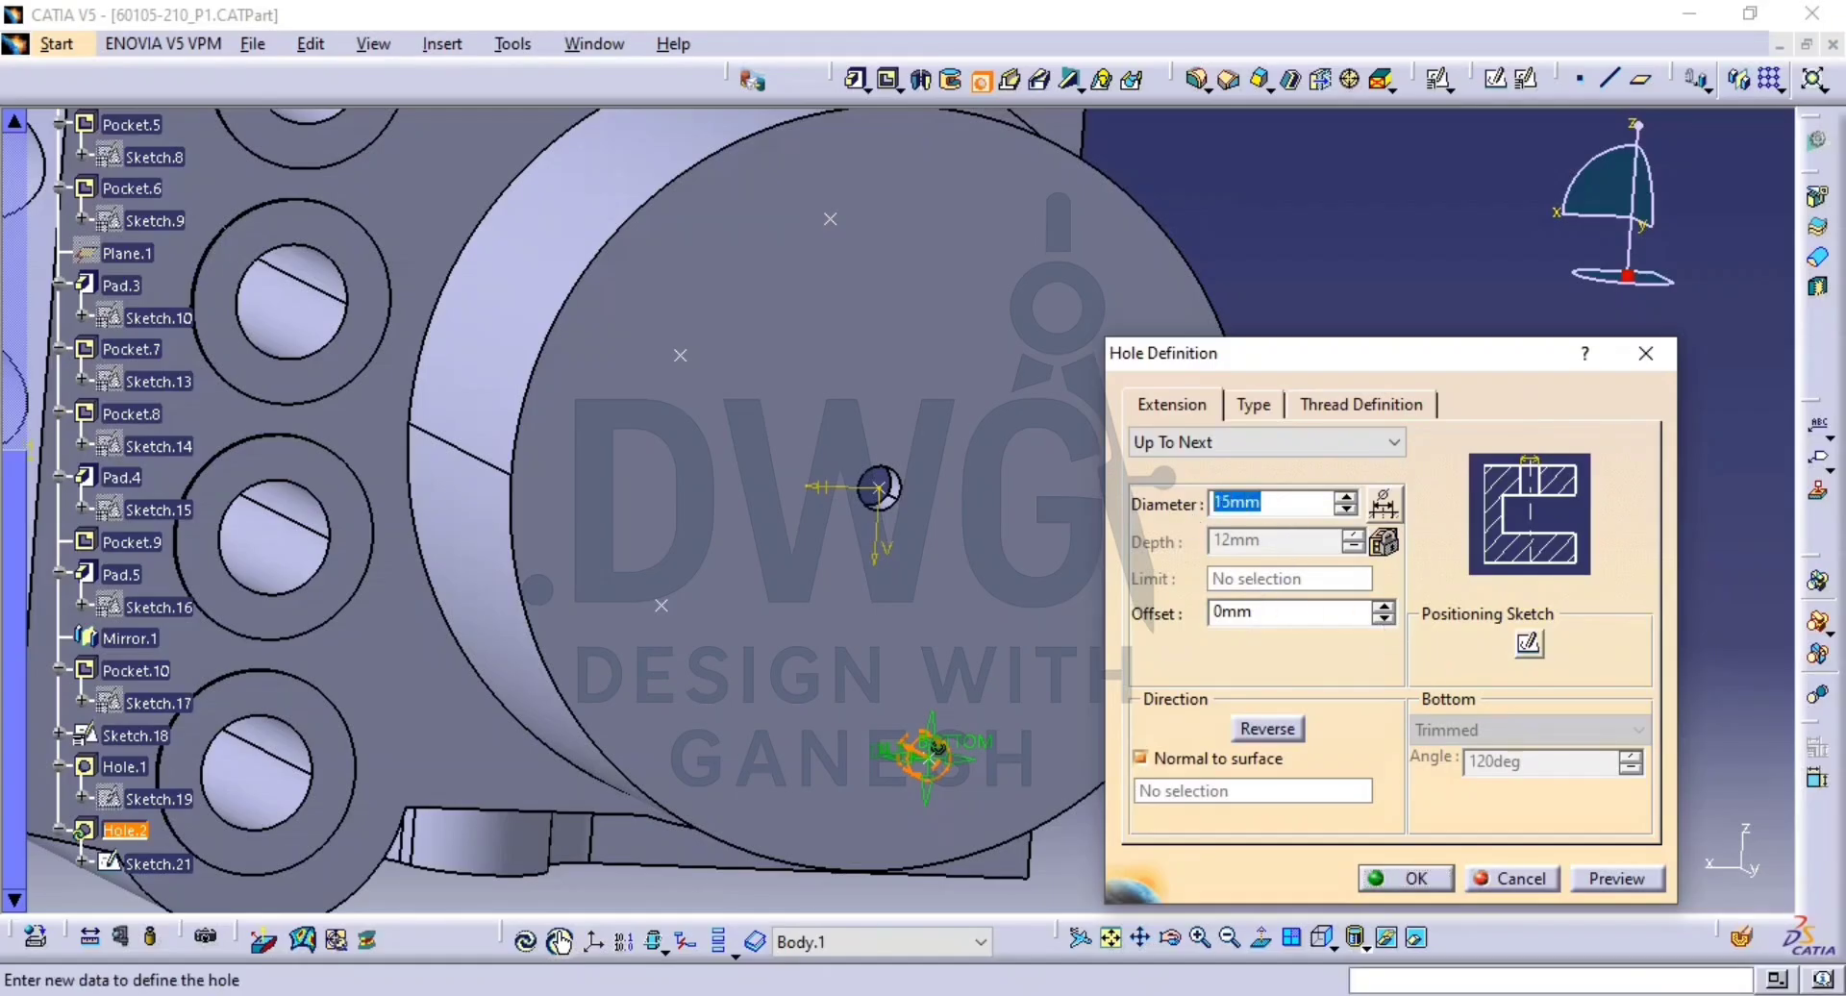
text(10)
click(1599, 879)
click(1406, 878)
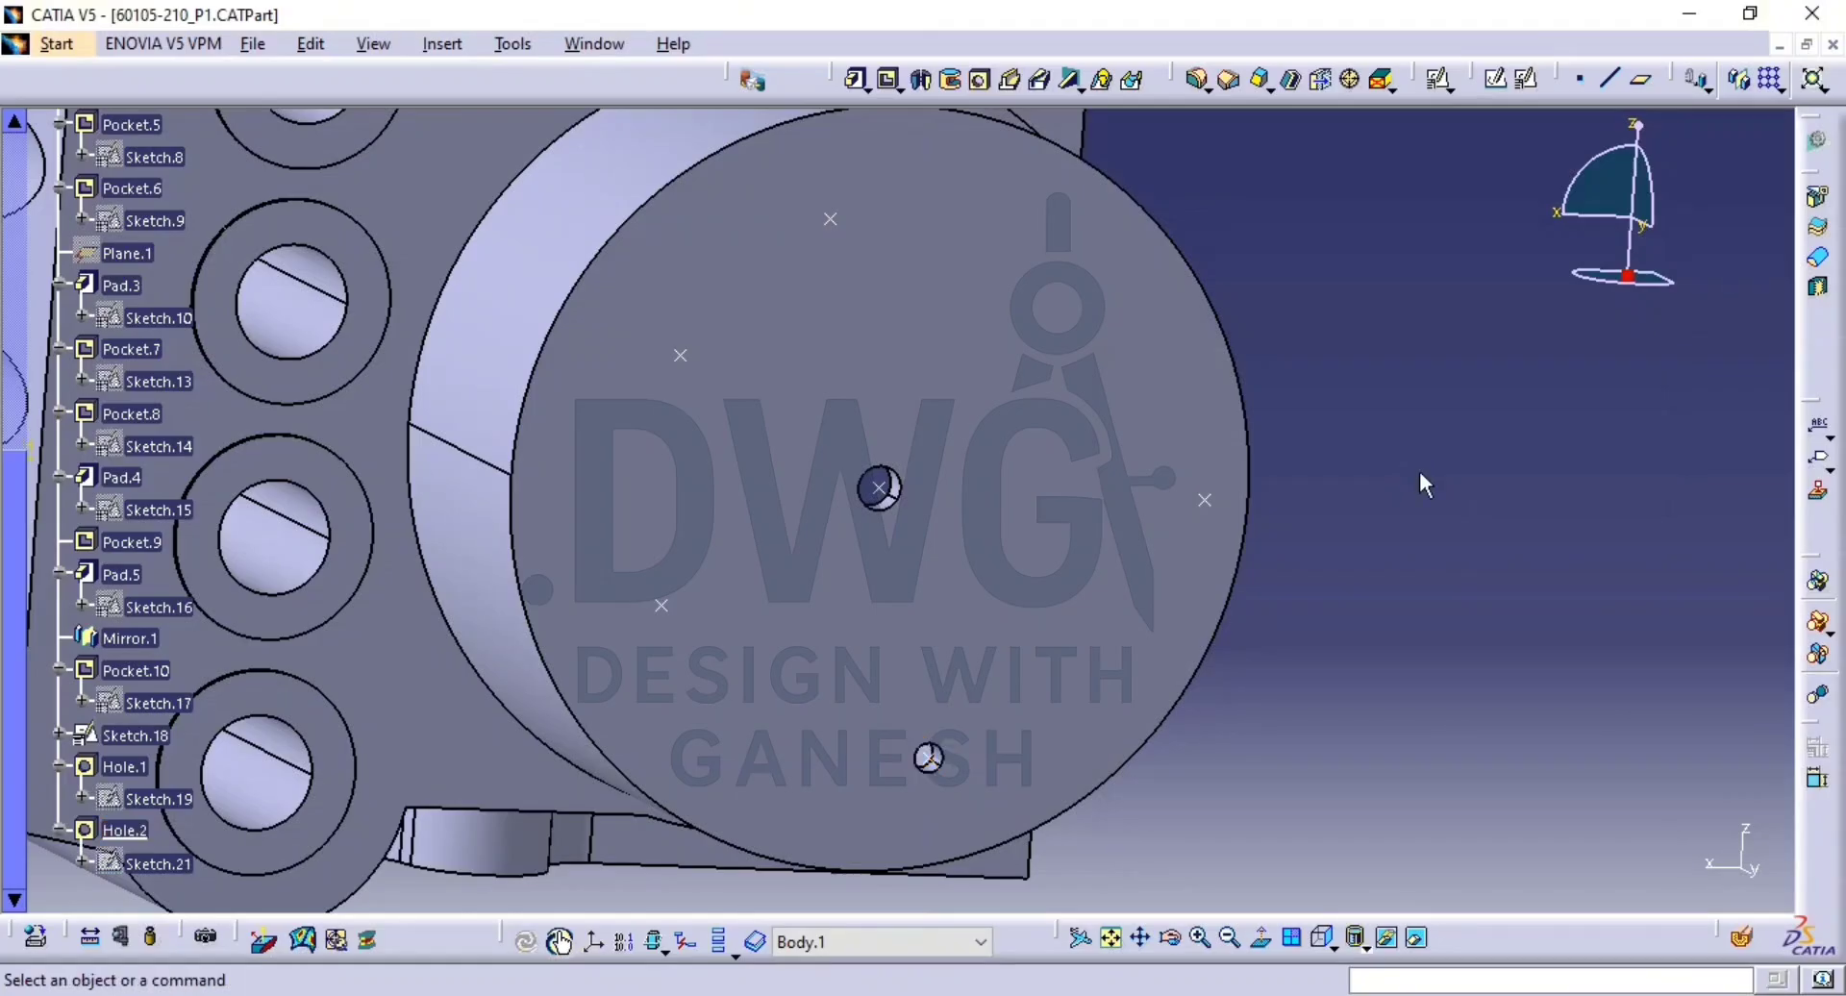
middle_drag(1293, 417, 1521, 494)
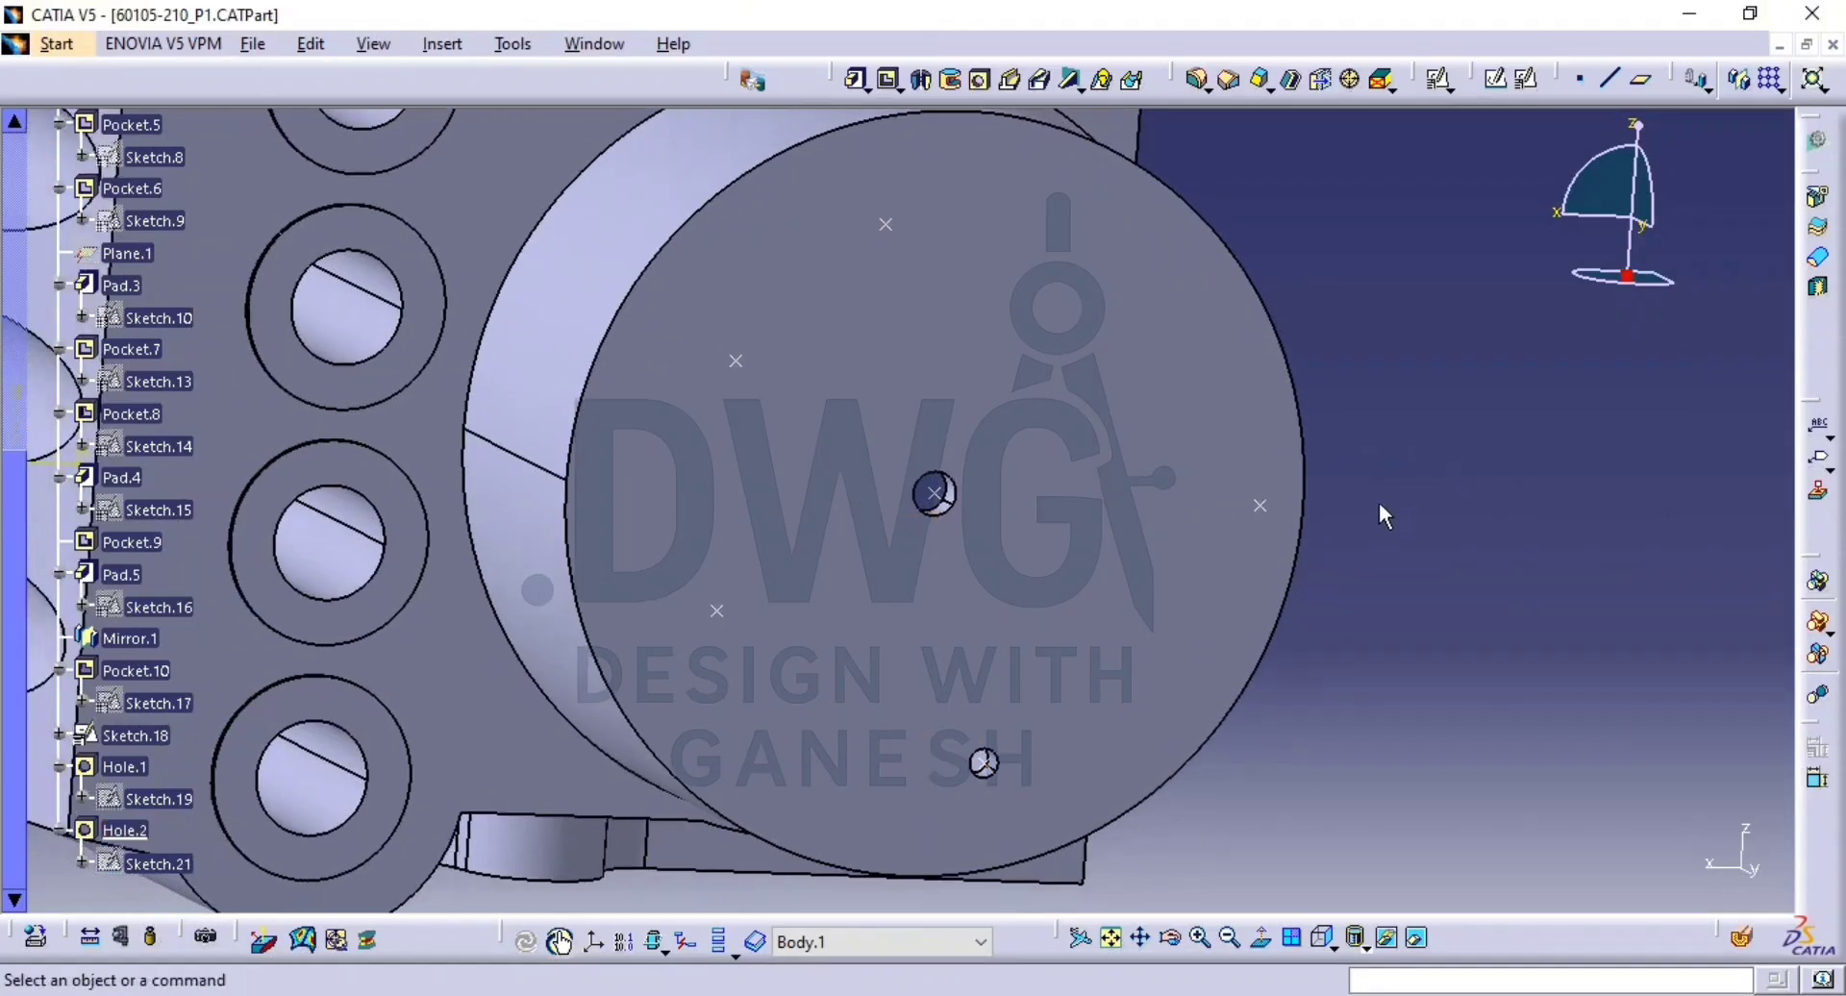
middle_drag(1380, 504, 1245, 478)
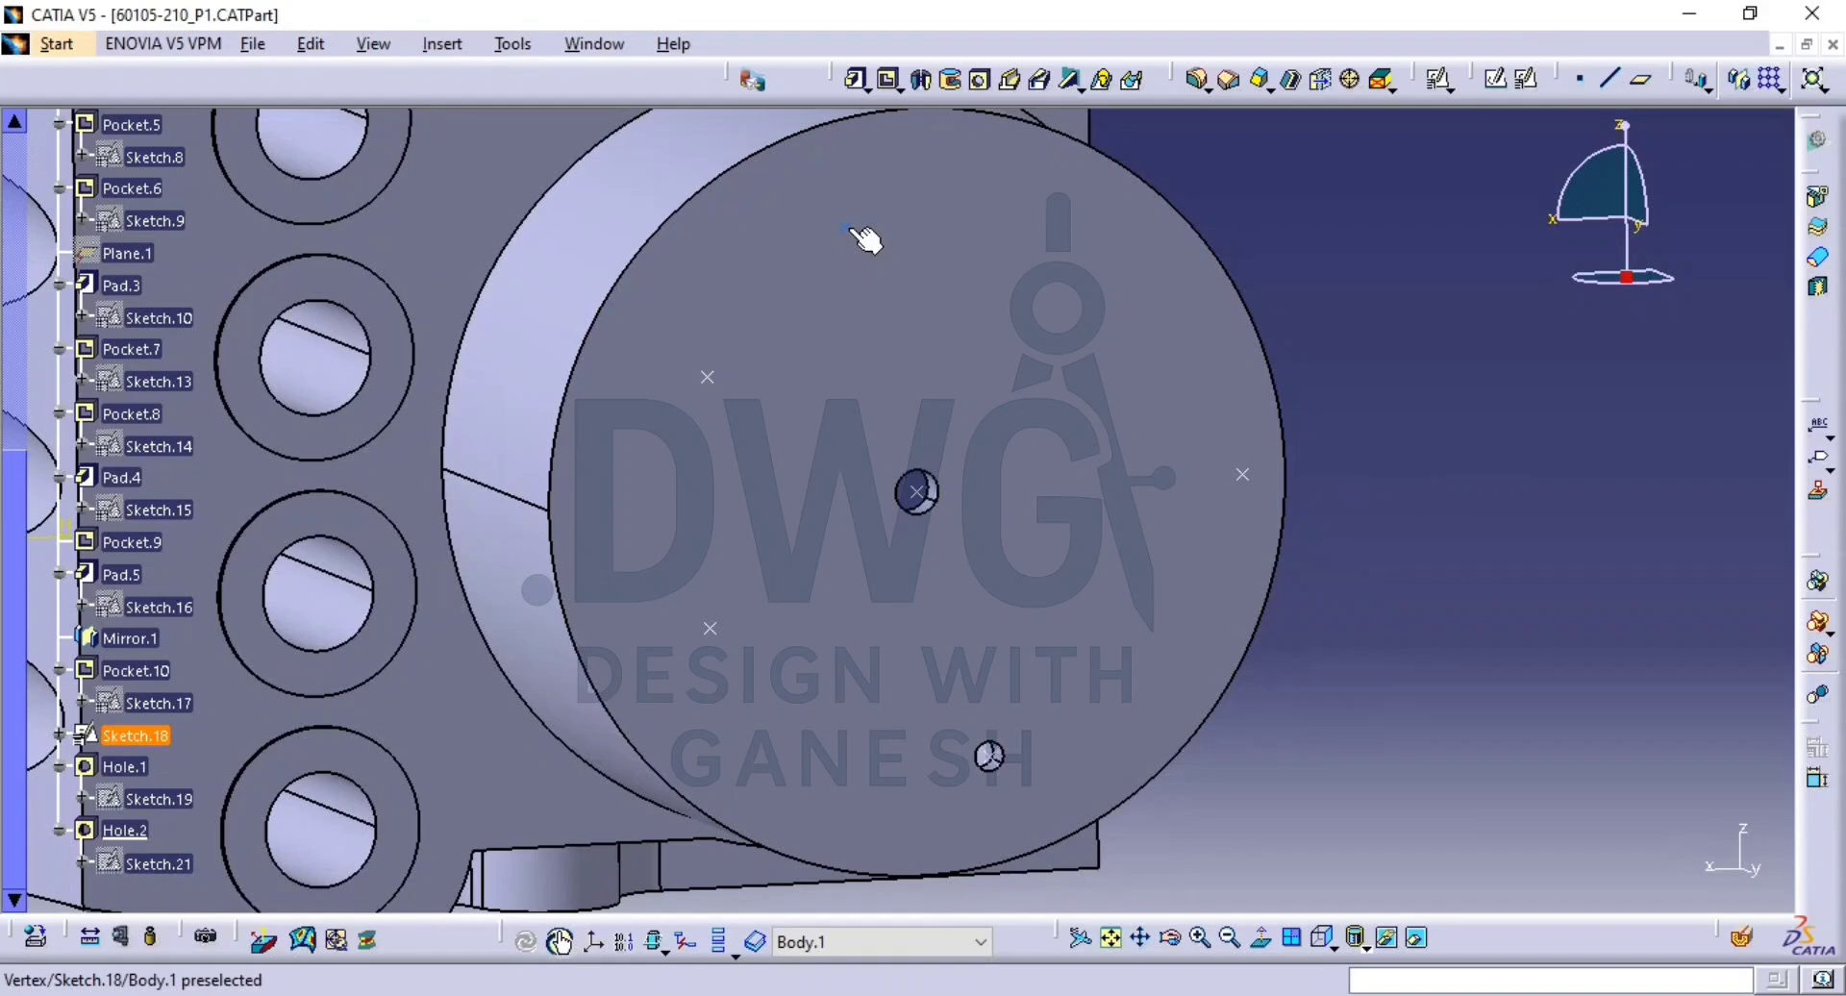
click(1781, 89)
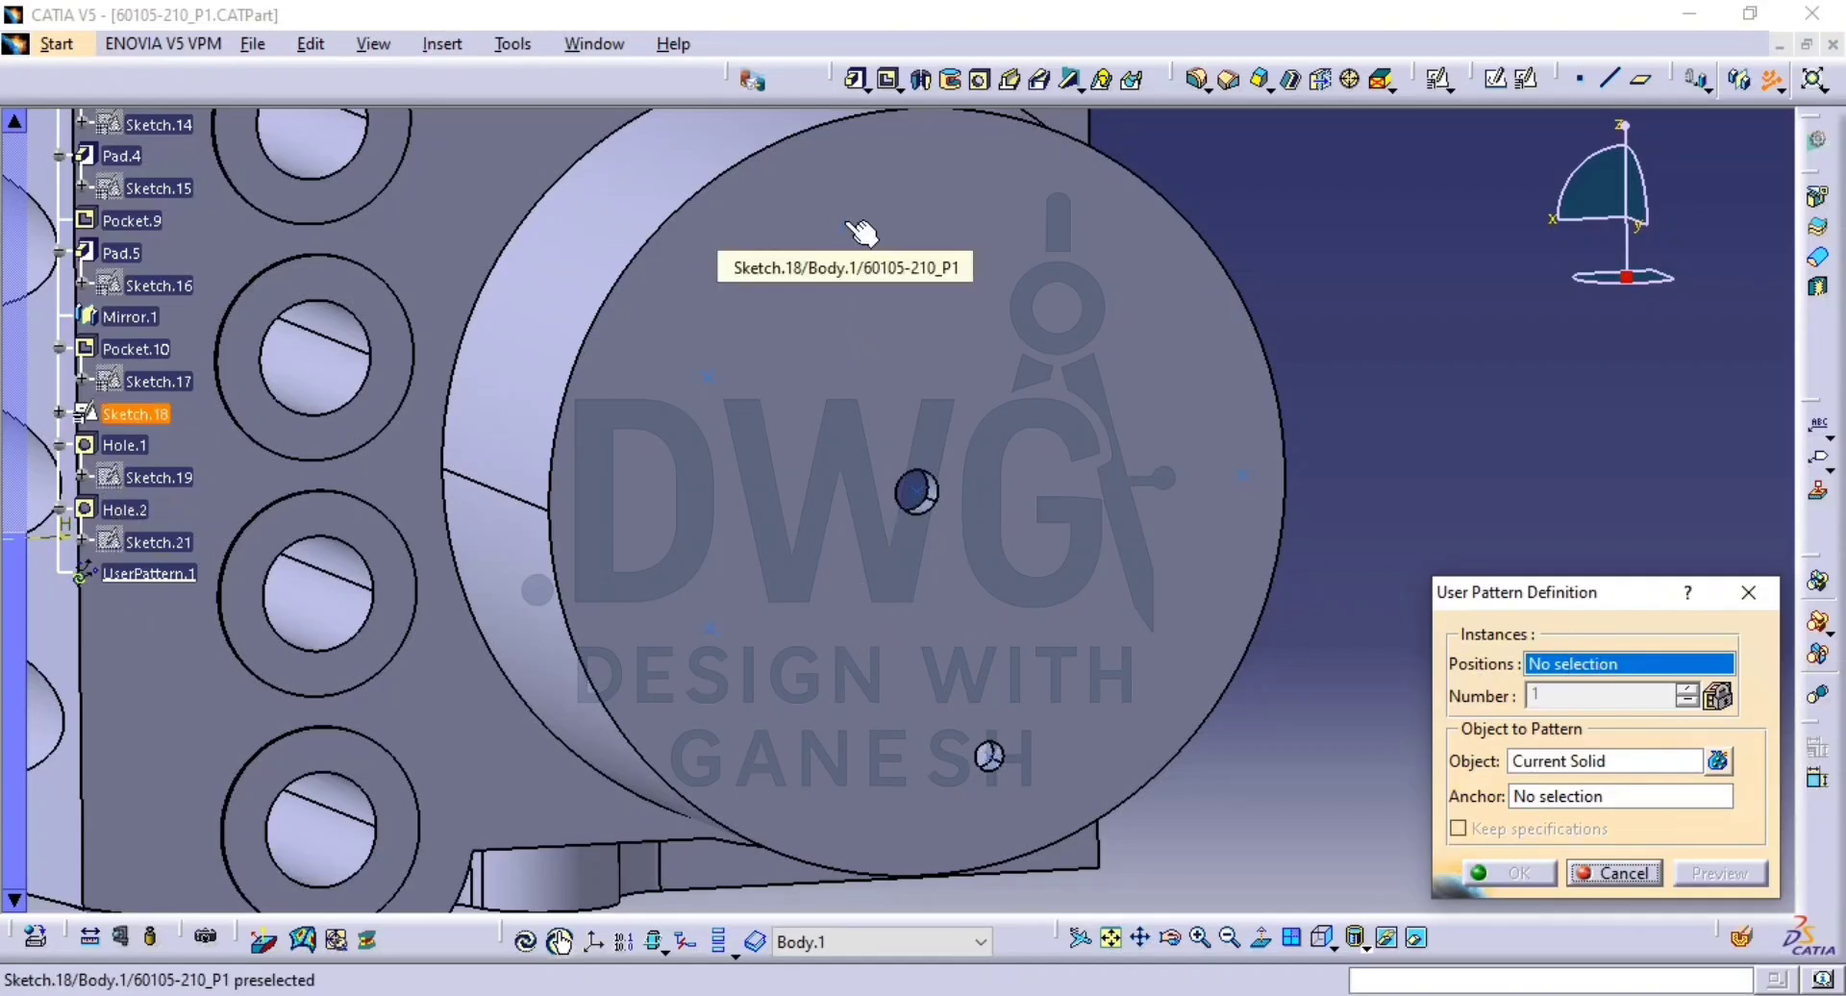
key(Escape)
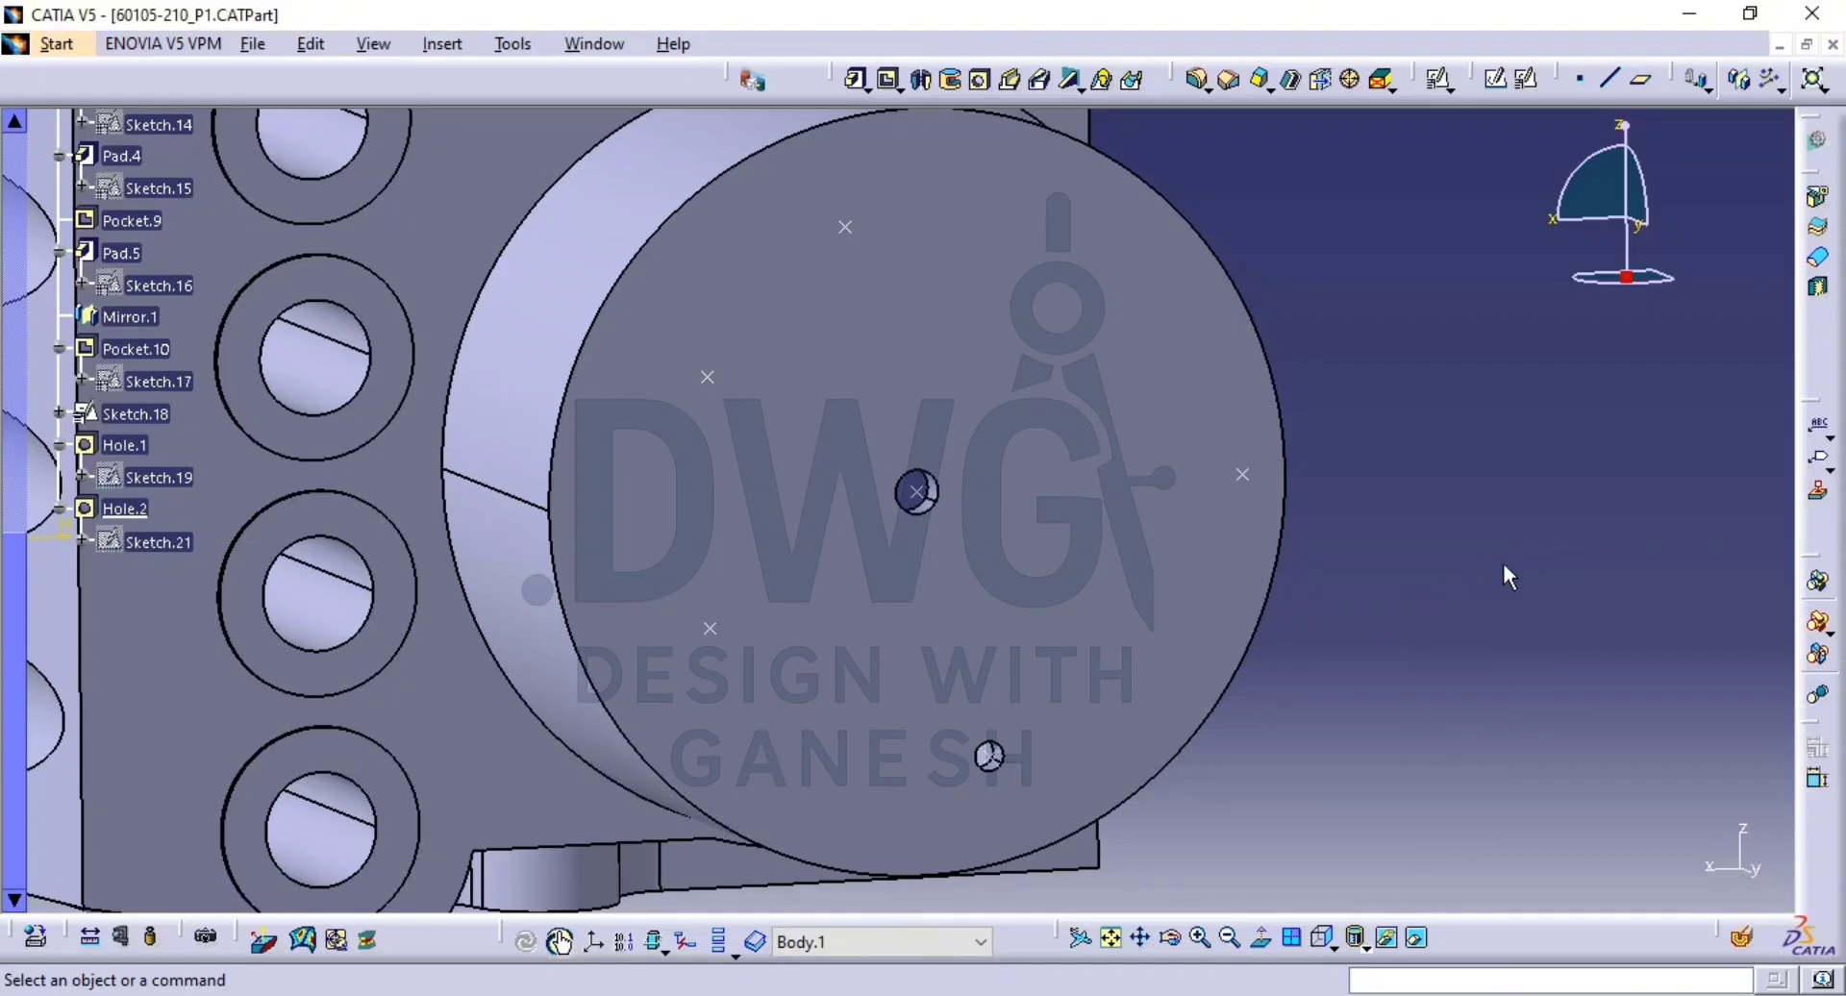
middle_drag(1226, 541, 1407, 713)
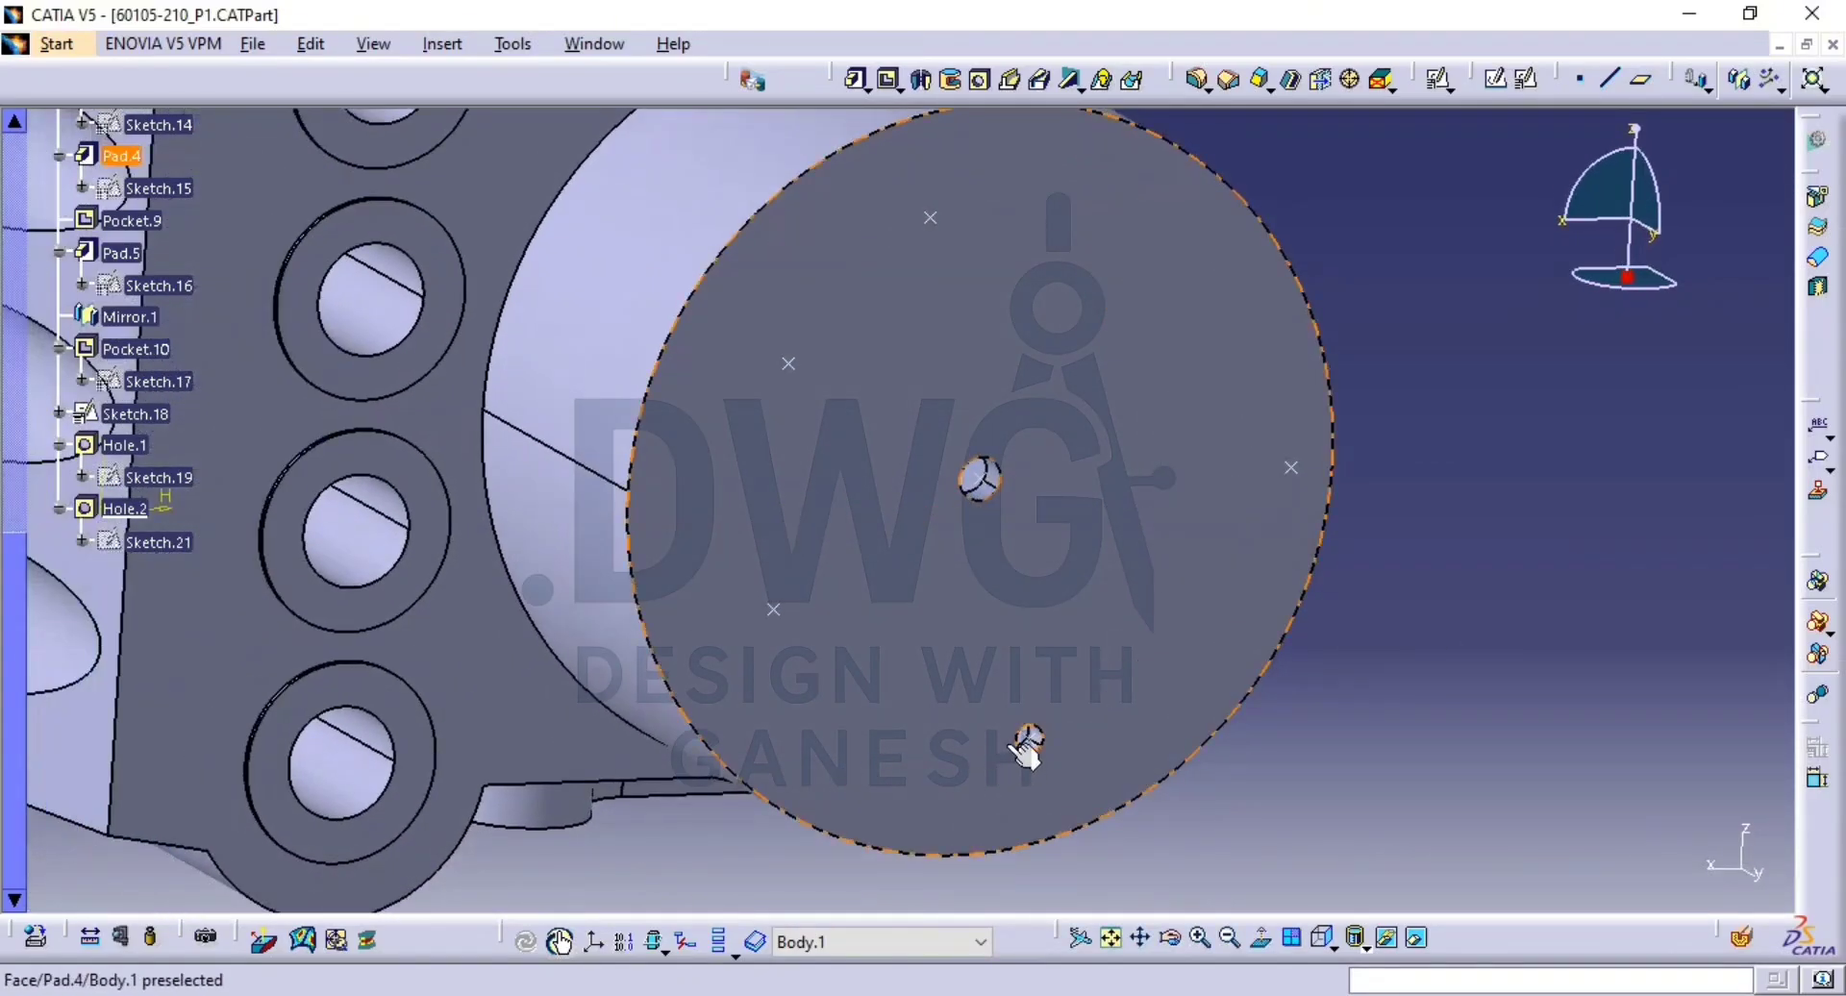
double_click(127, 508)
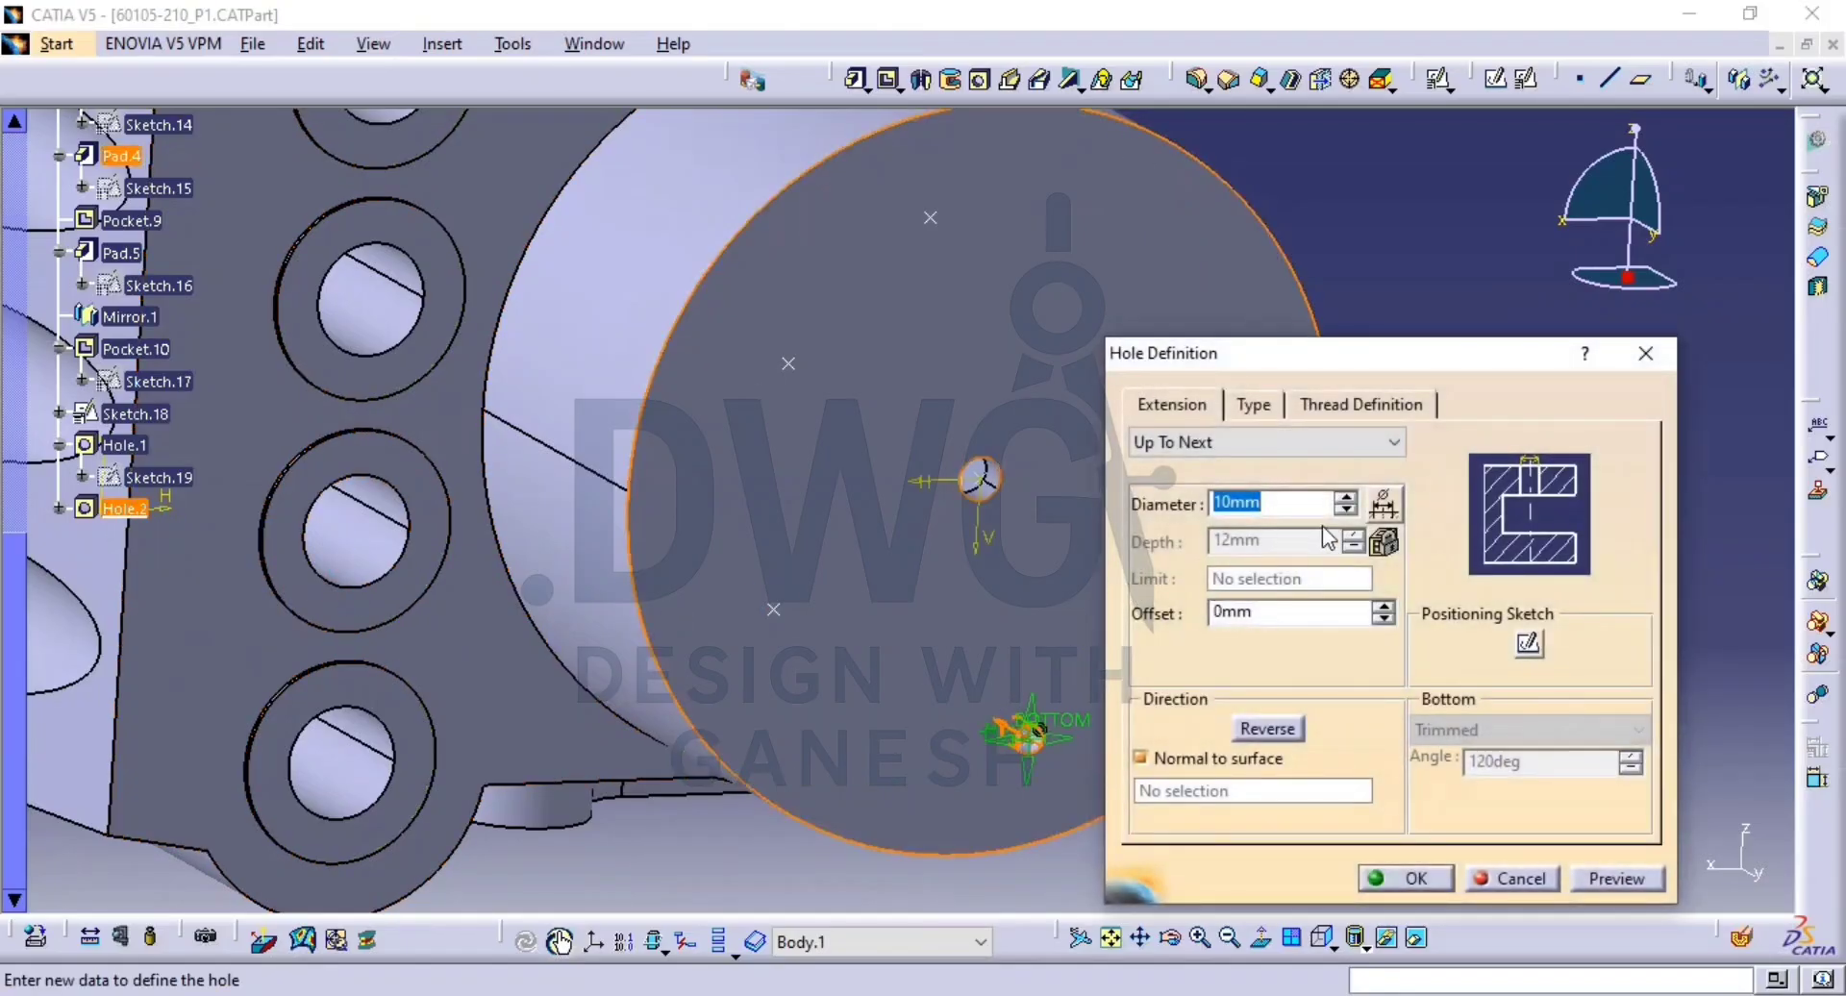
click(1524, 885)
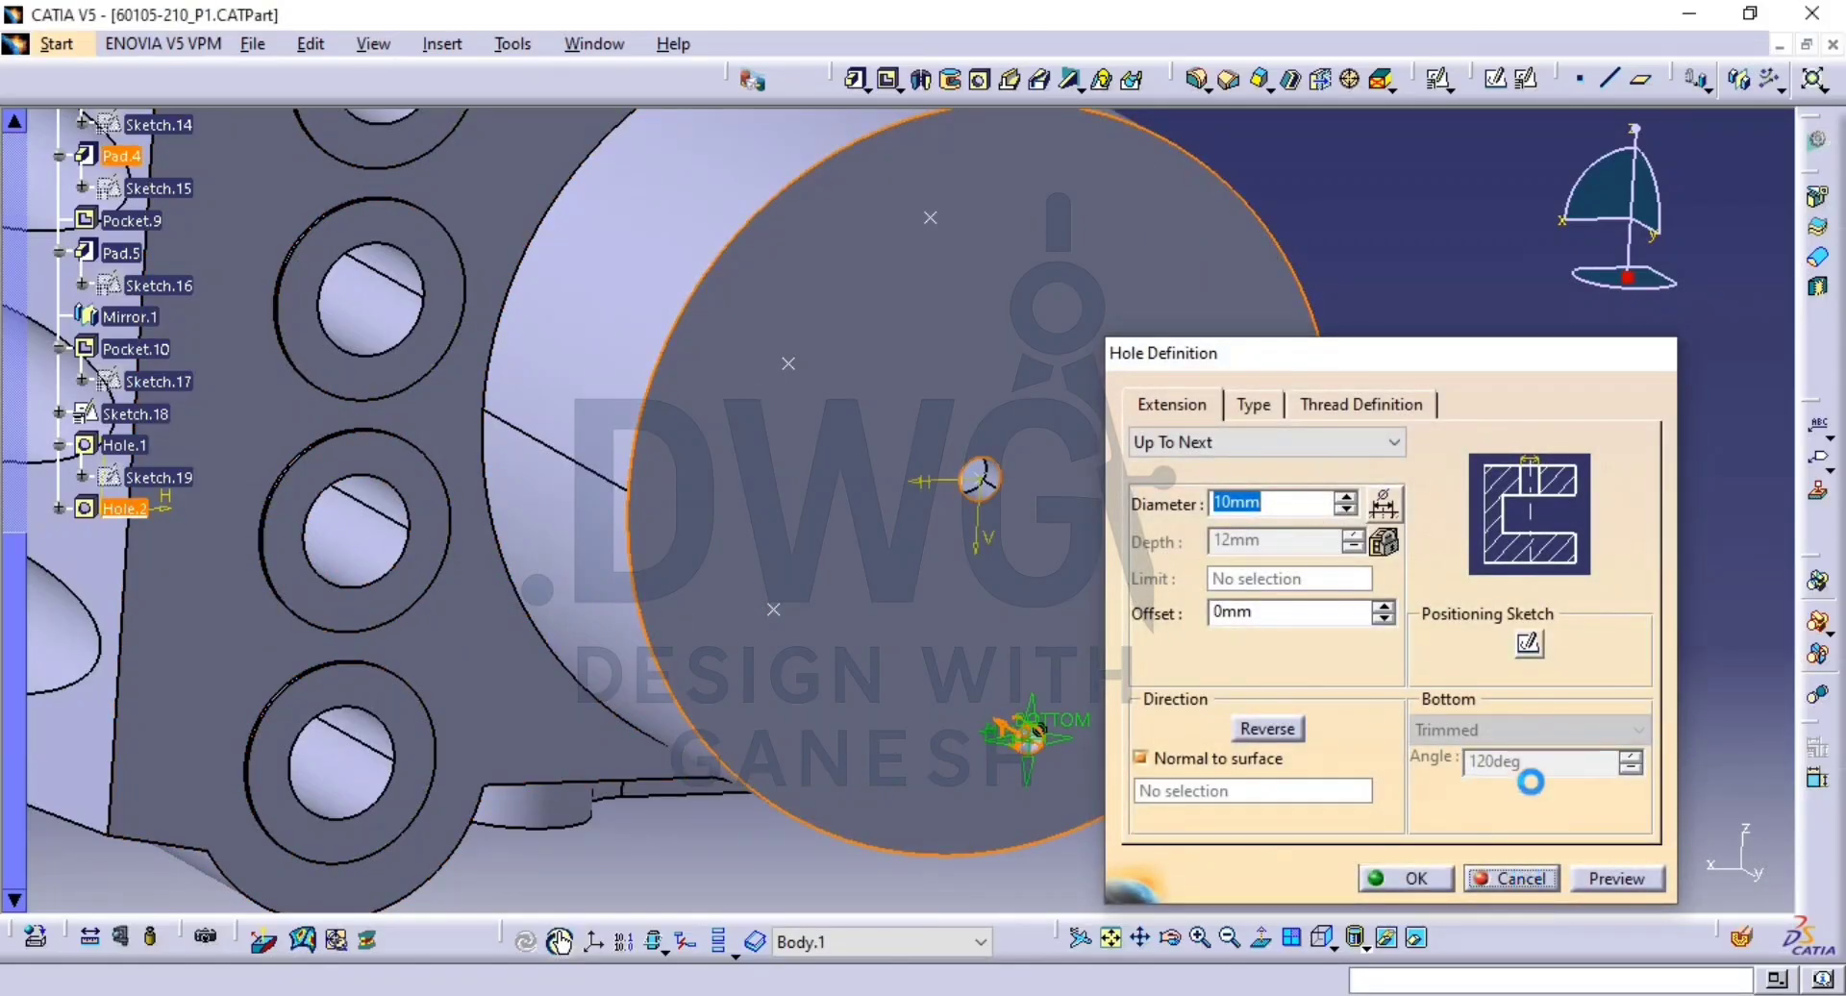
Create a 10 mm Up To Next hole on the round end face, its centre coincident with the sketch point near the face's upper edge.
click(983, 81)
click(1092, 363)
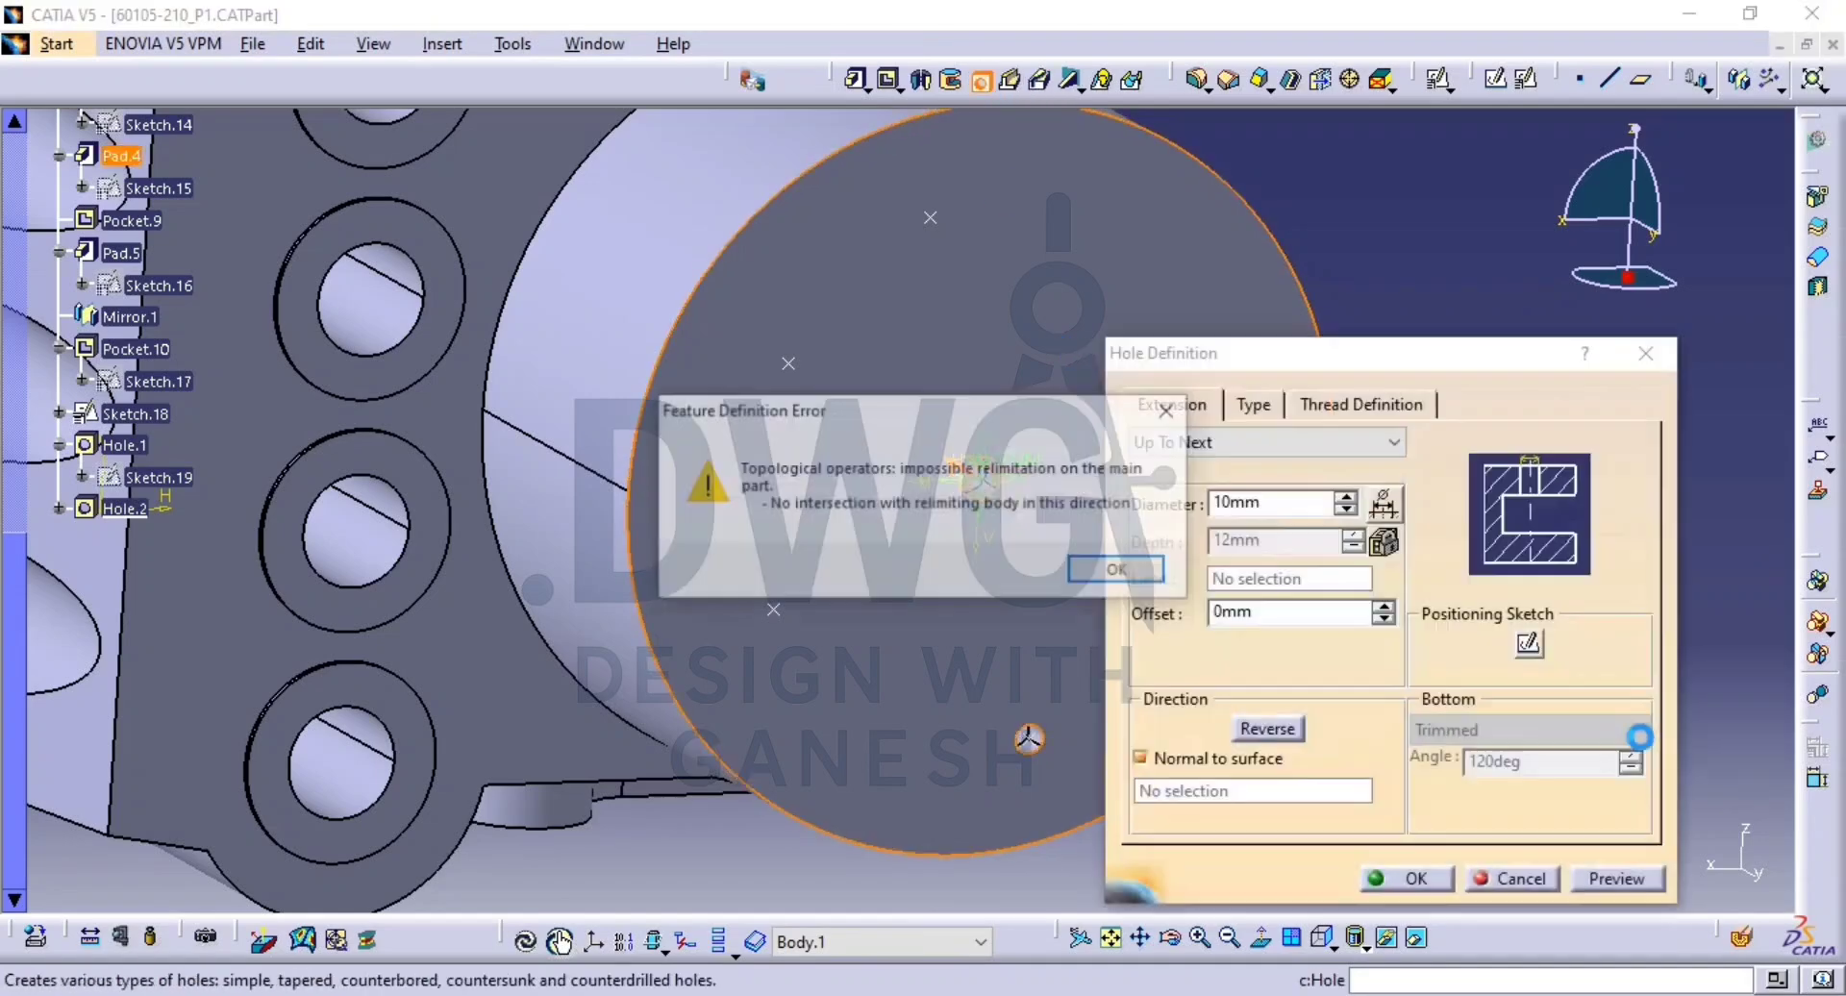
click(1120, 570)
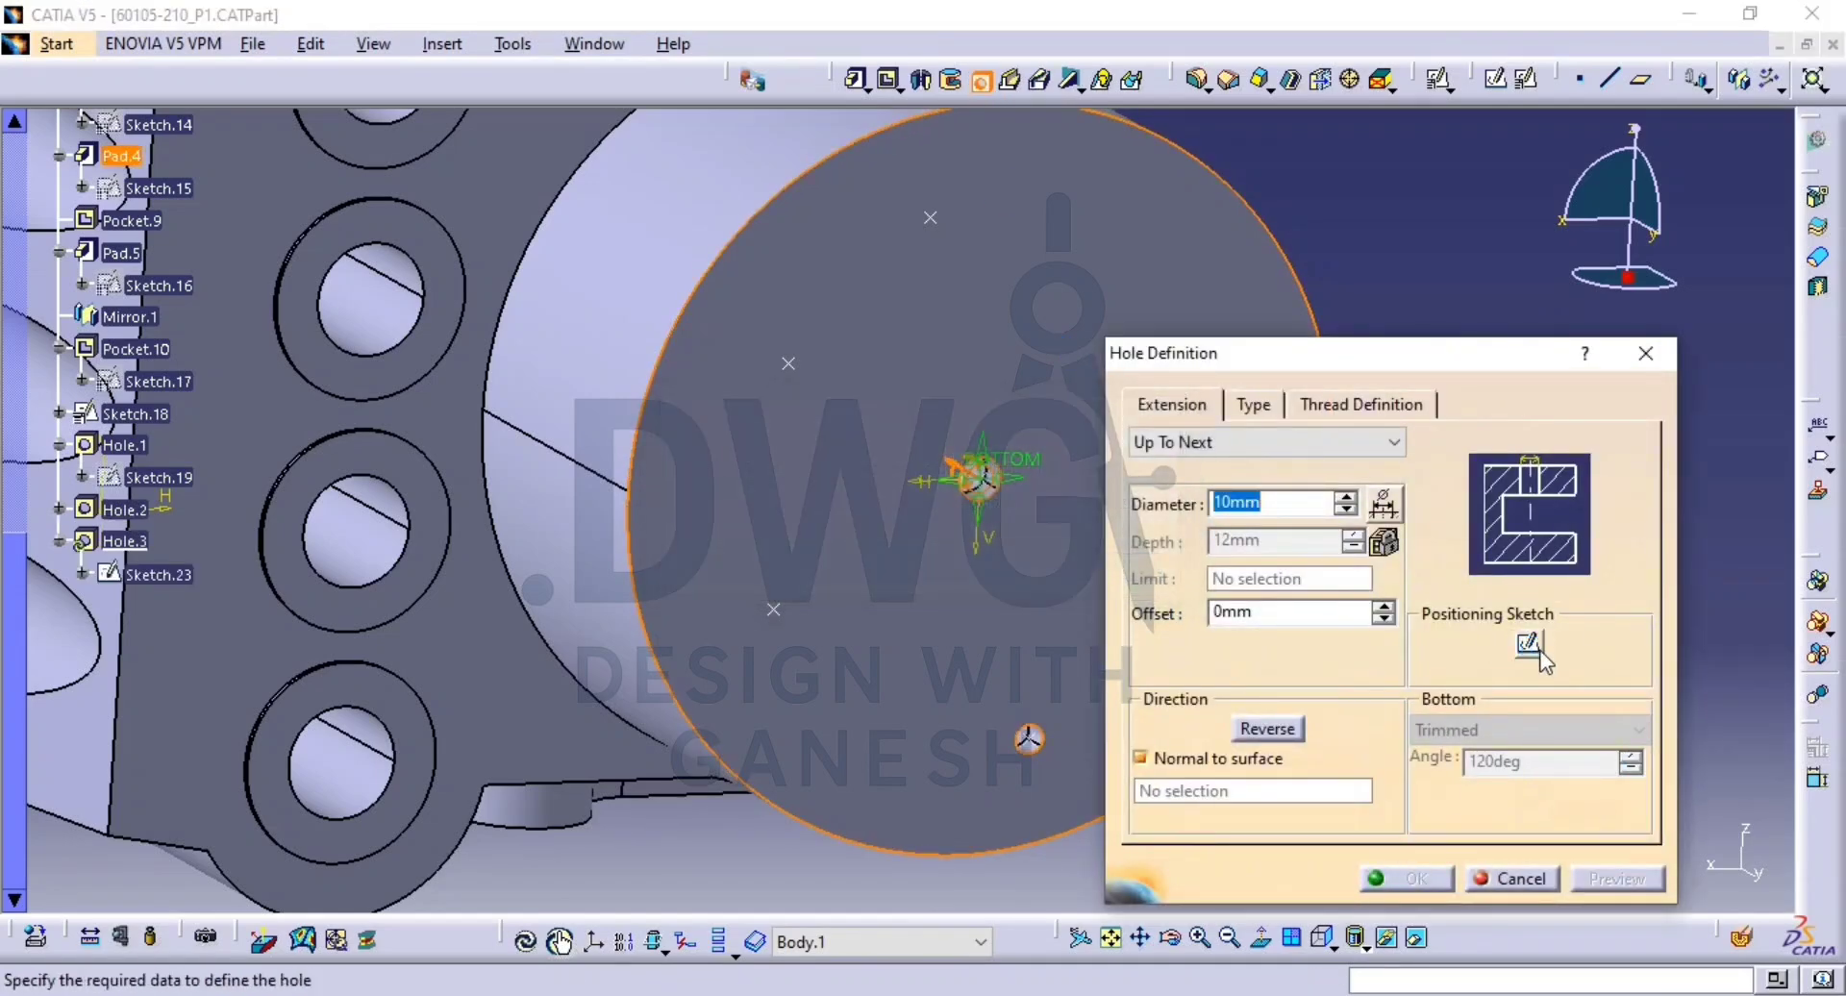
click(1528, 645)
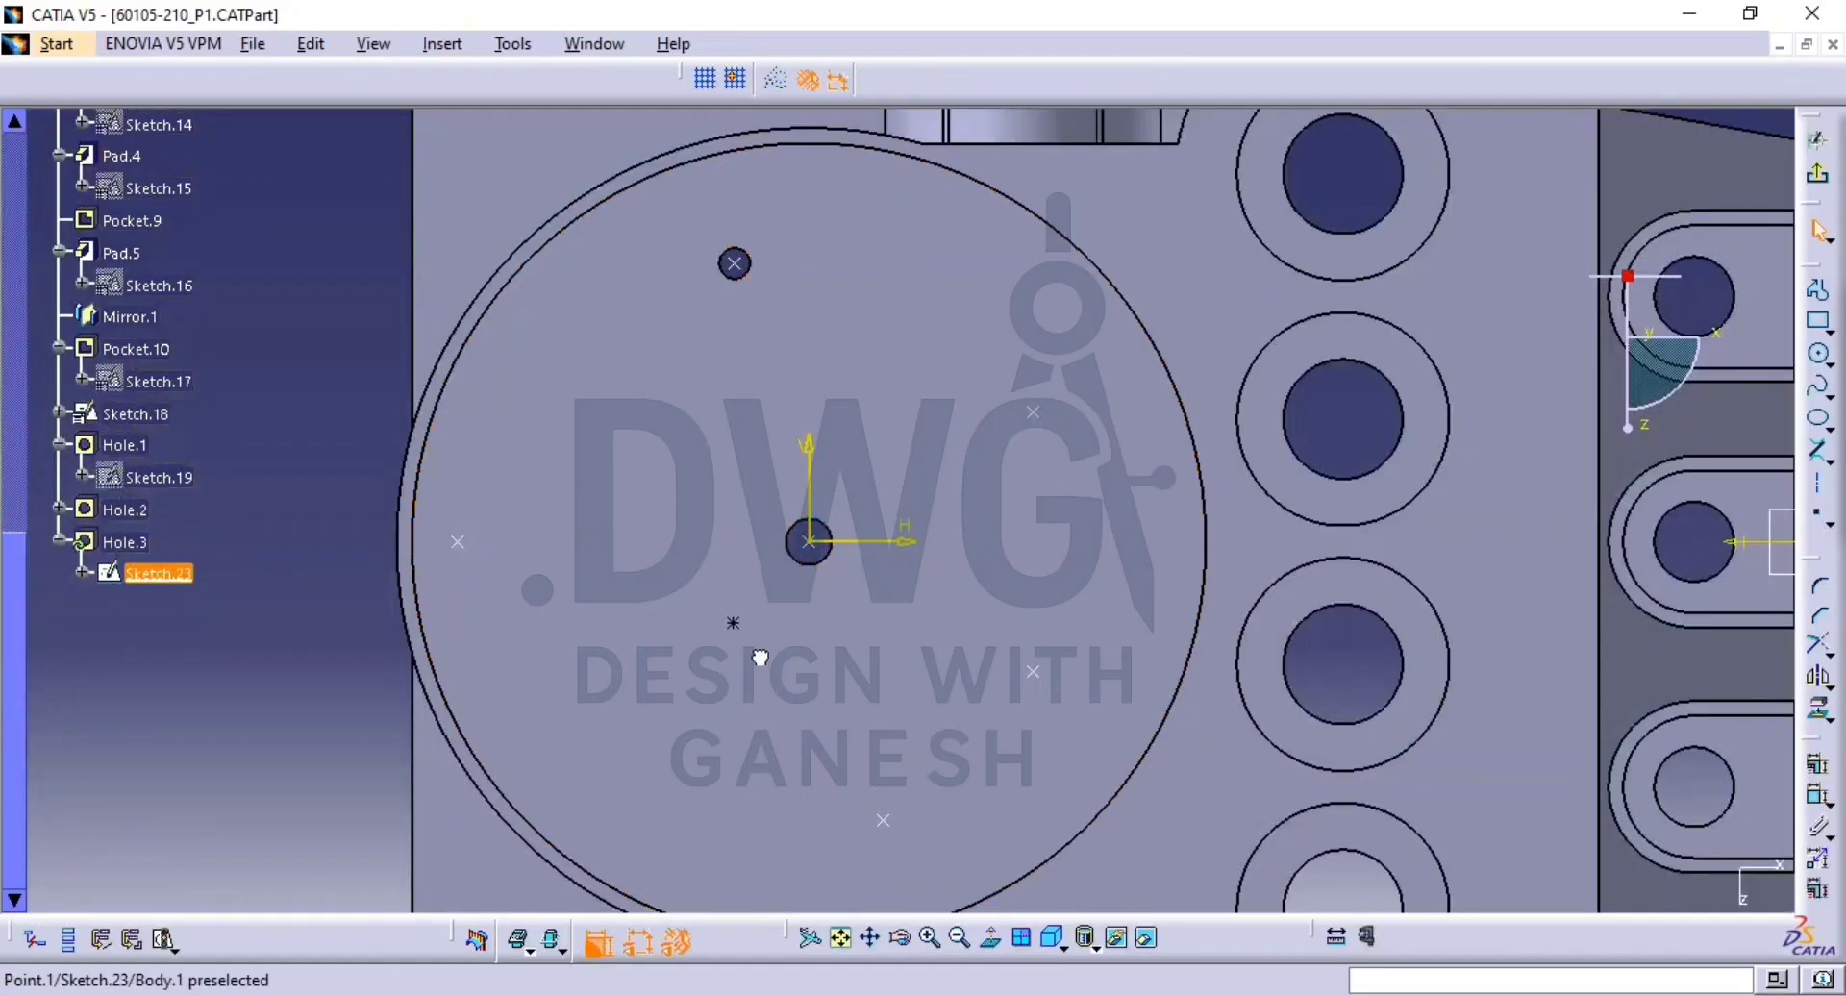
click(857, 785)
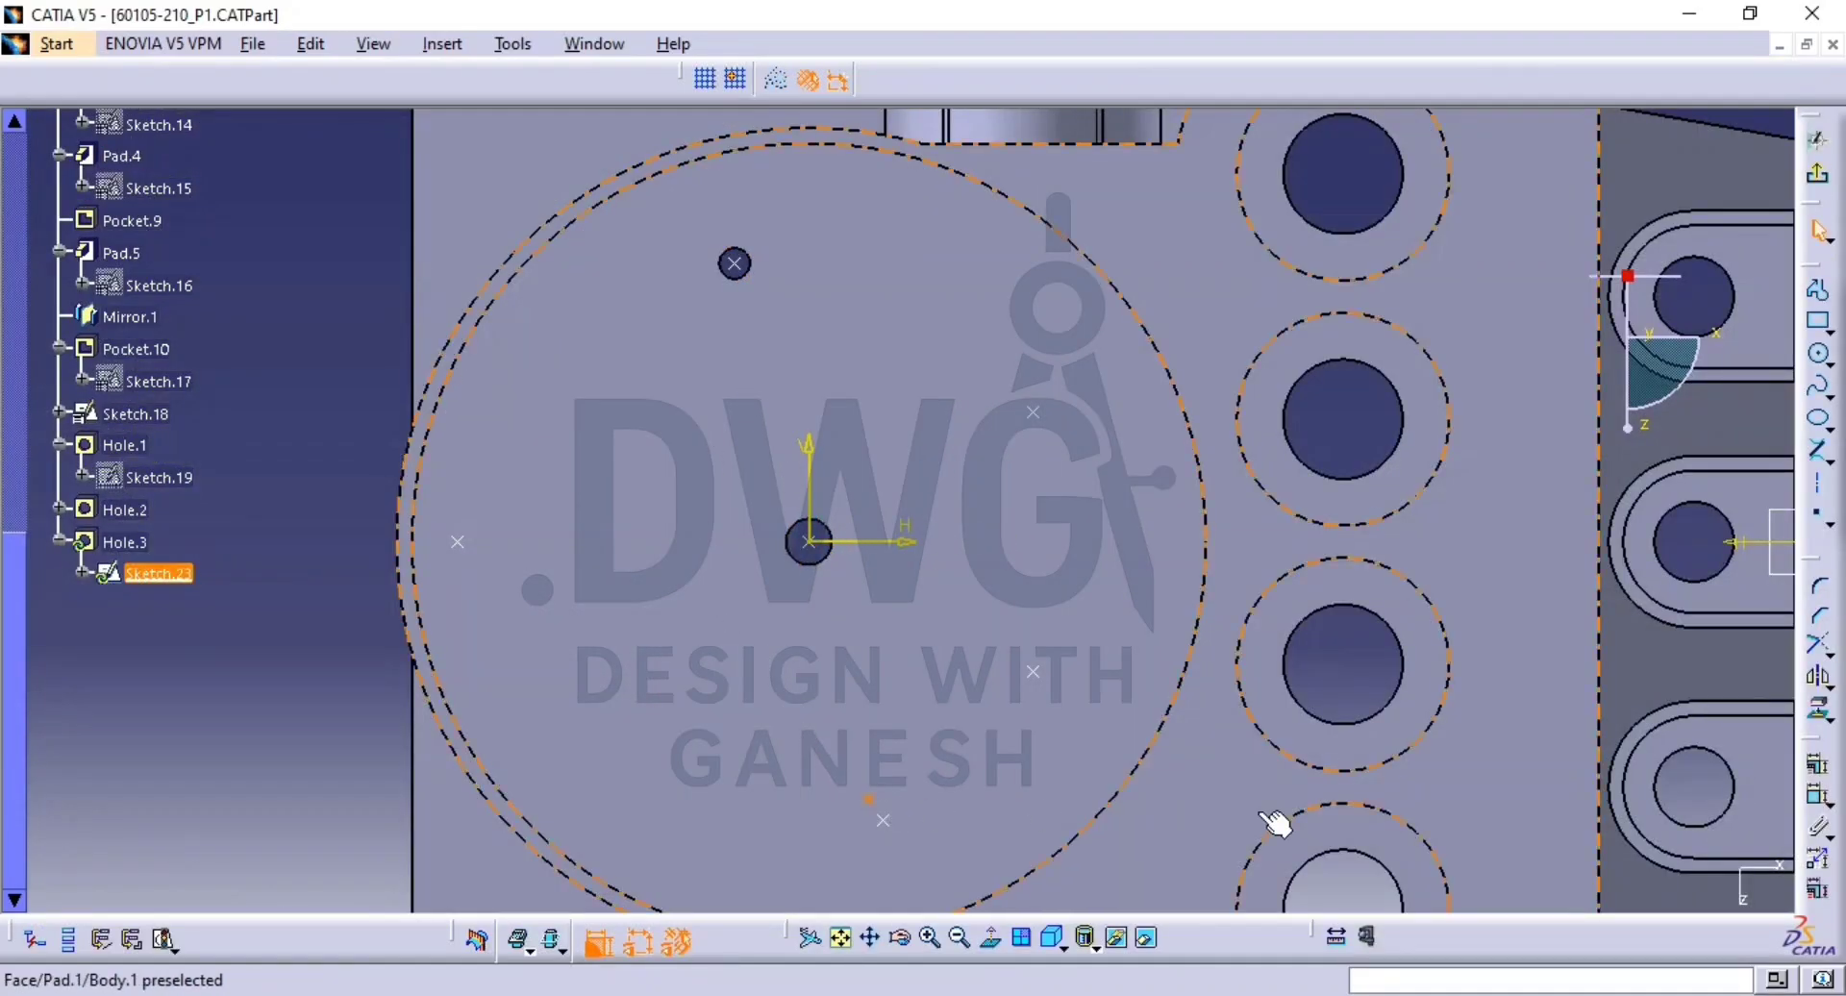
click(1818, 798)
click(882, 819)
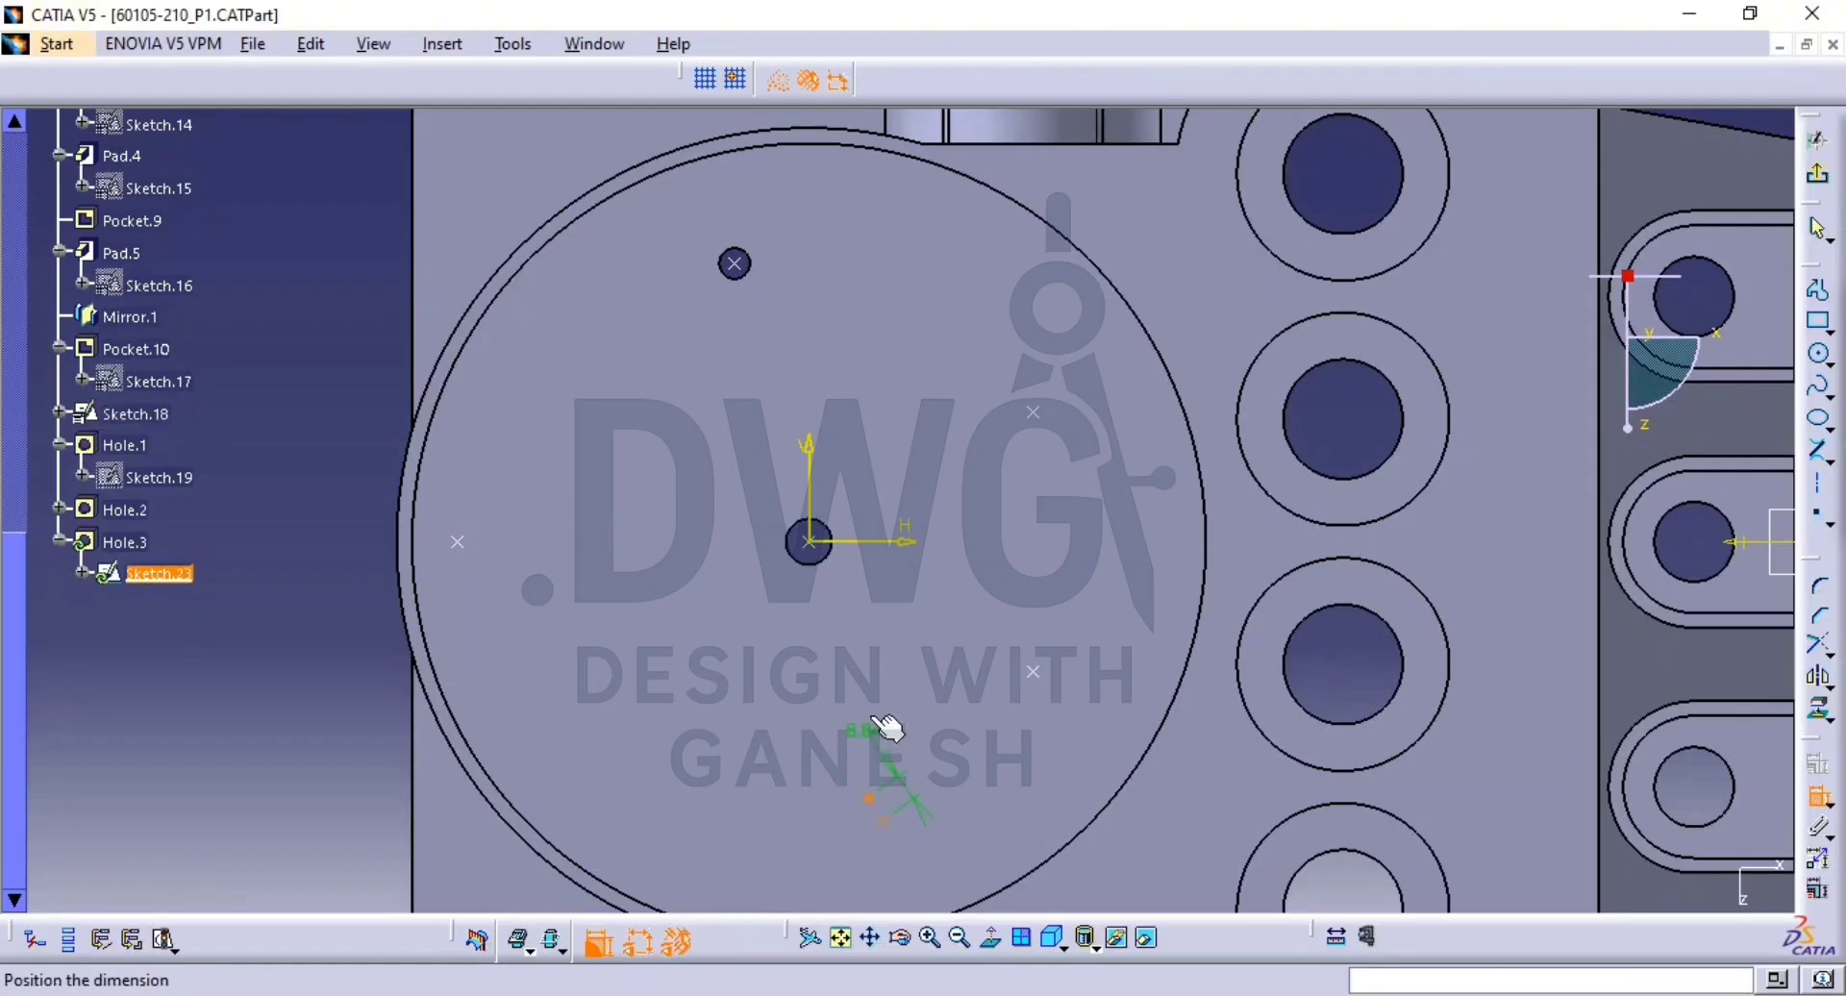
right_click(872, 721)
click(1004, 908)
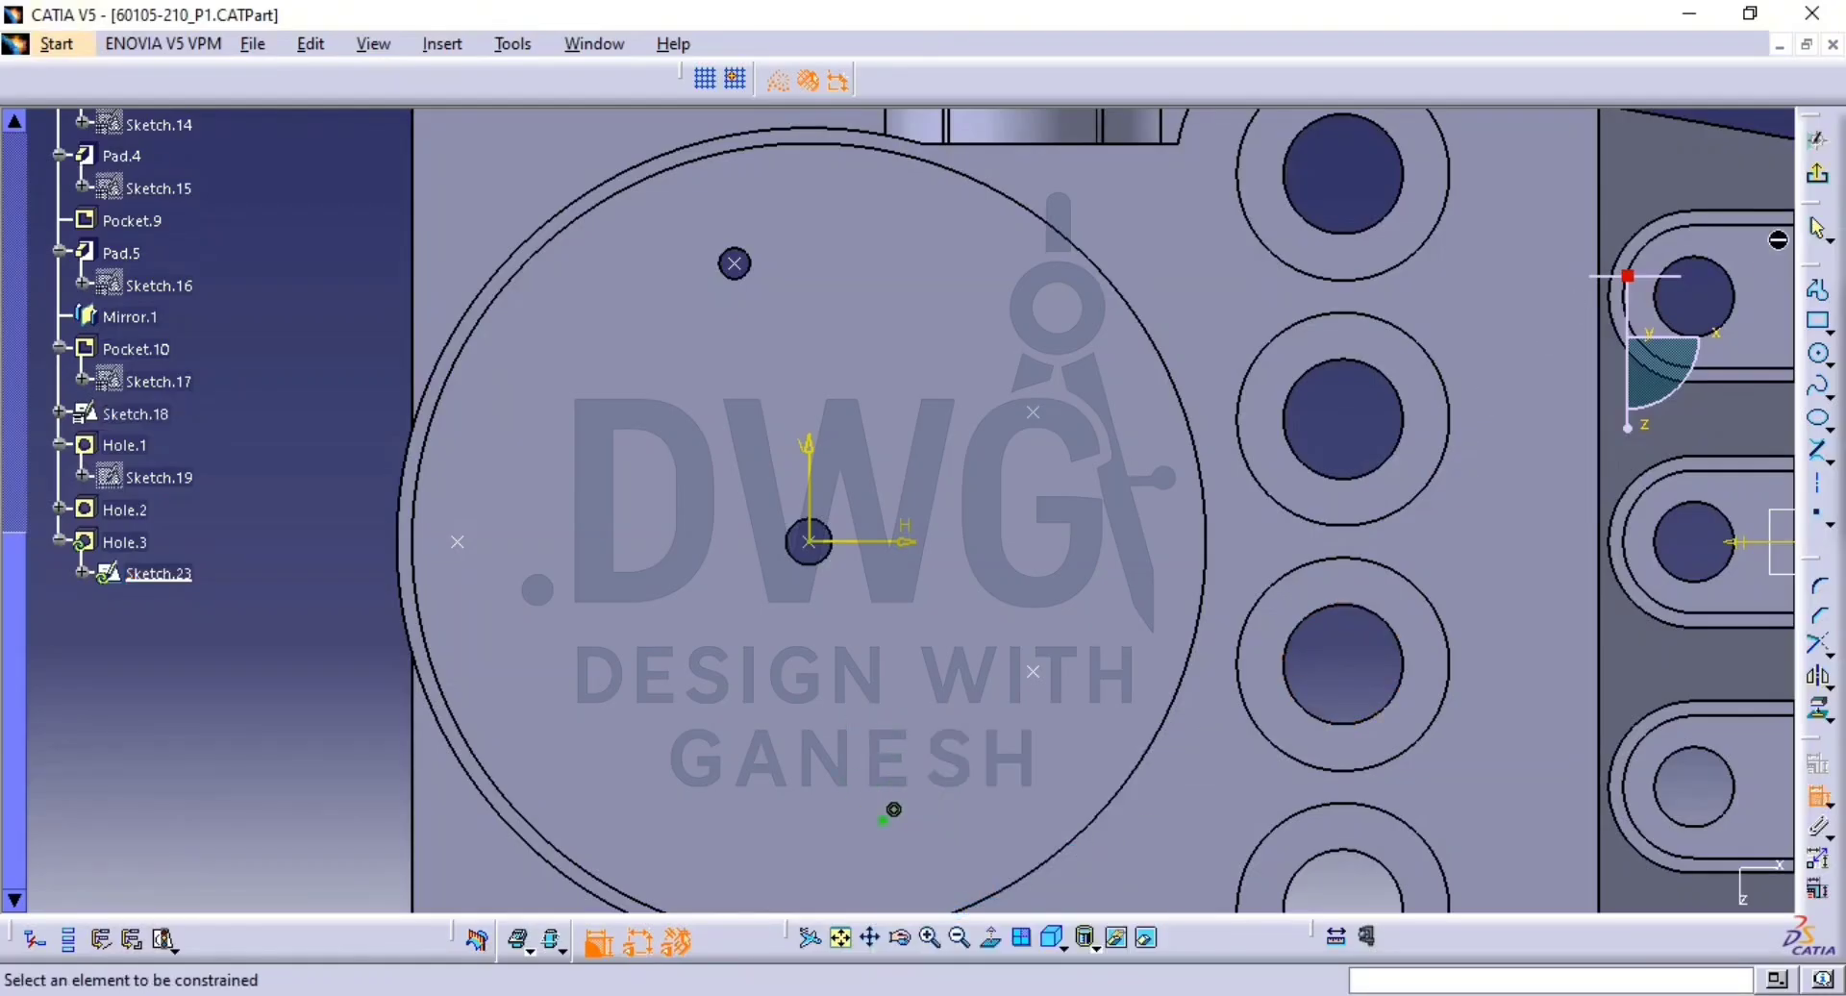
click(1819, 175)
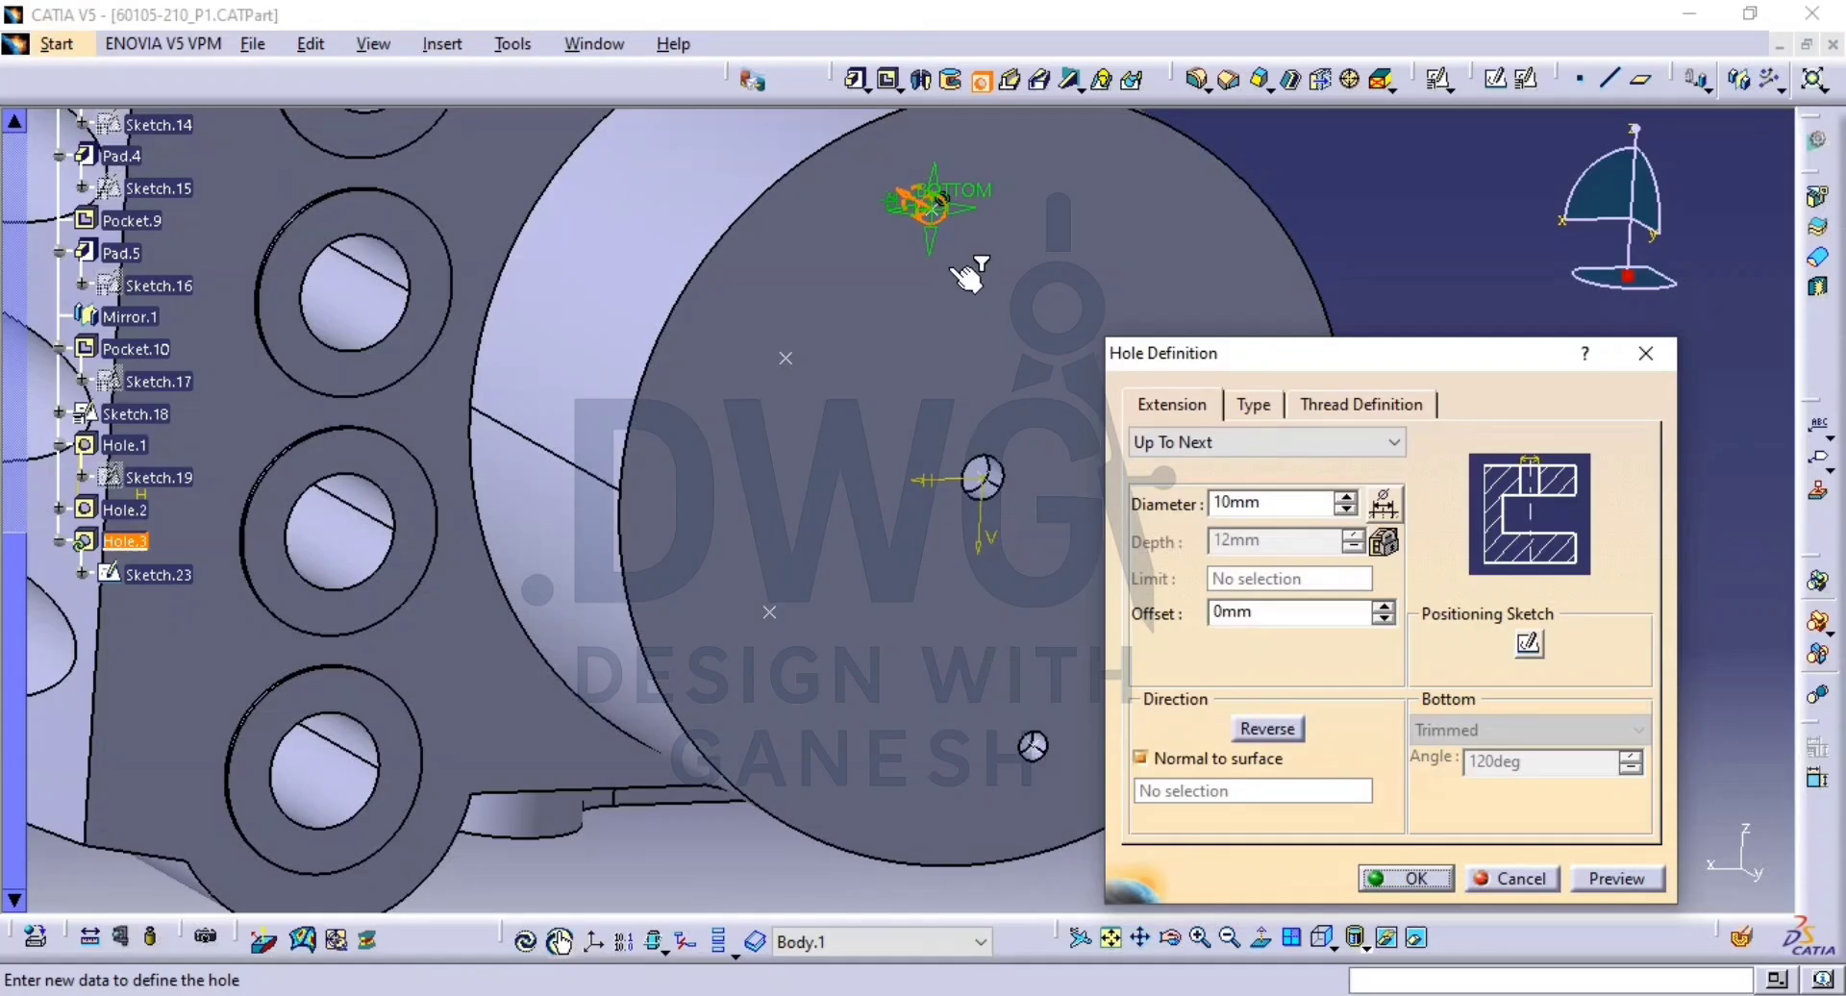
click(1413, 879)
Start another hole on the round end face and make its centre coincident with the outermost sketch point, level with the central hole.
middle_drag(1570, 499, 1526, 540)
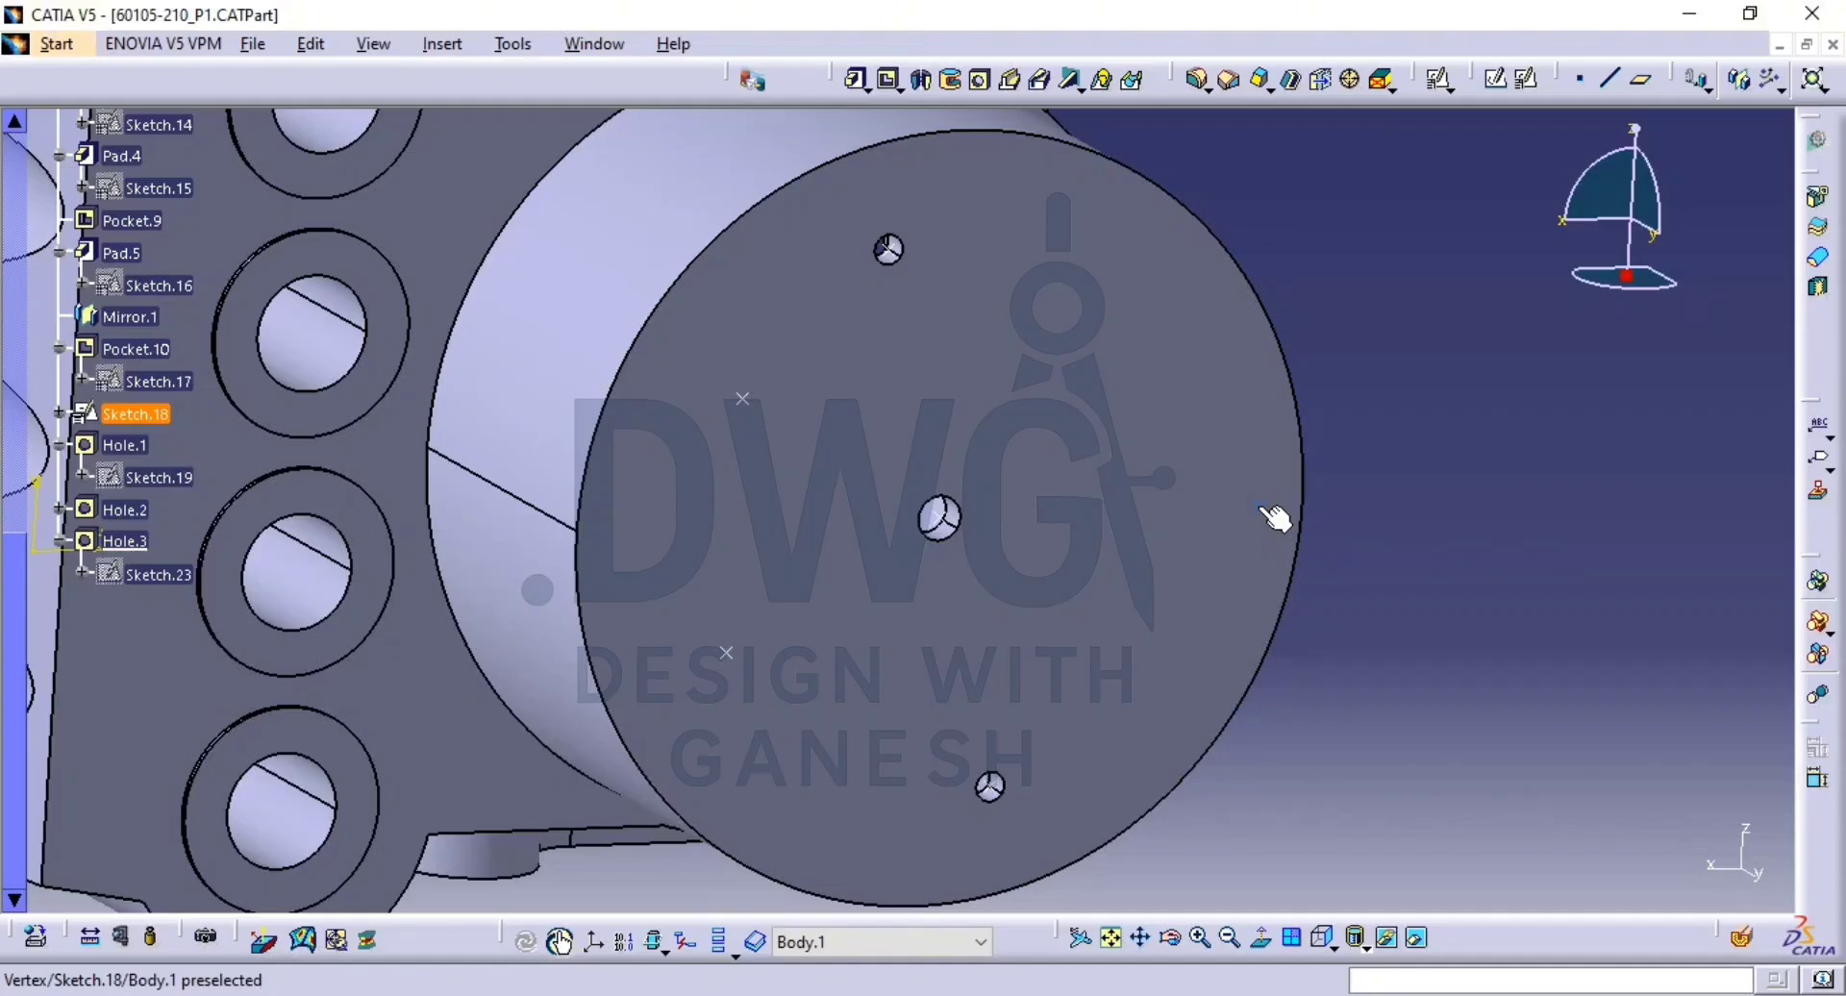
click(980, 79)
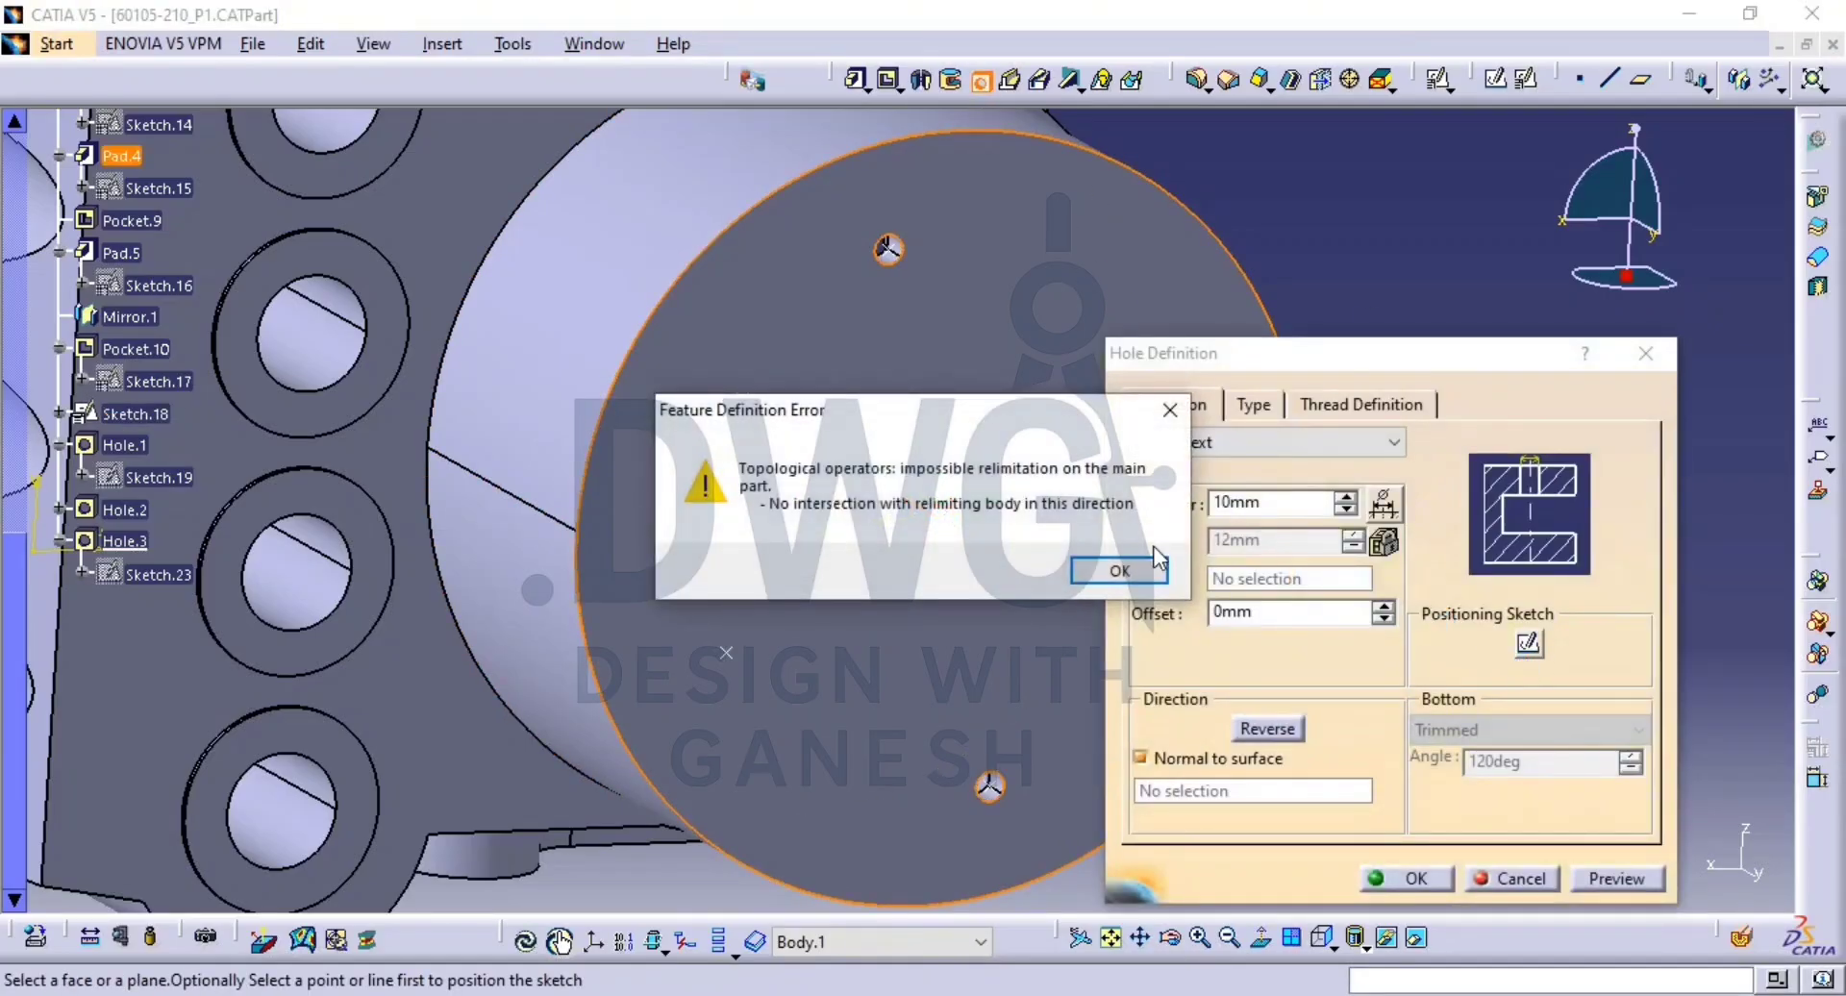
click(1119, 571)
click(1529, 649)
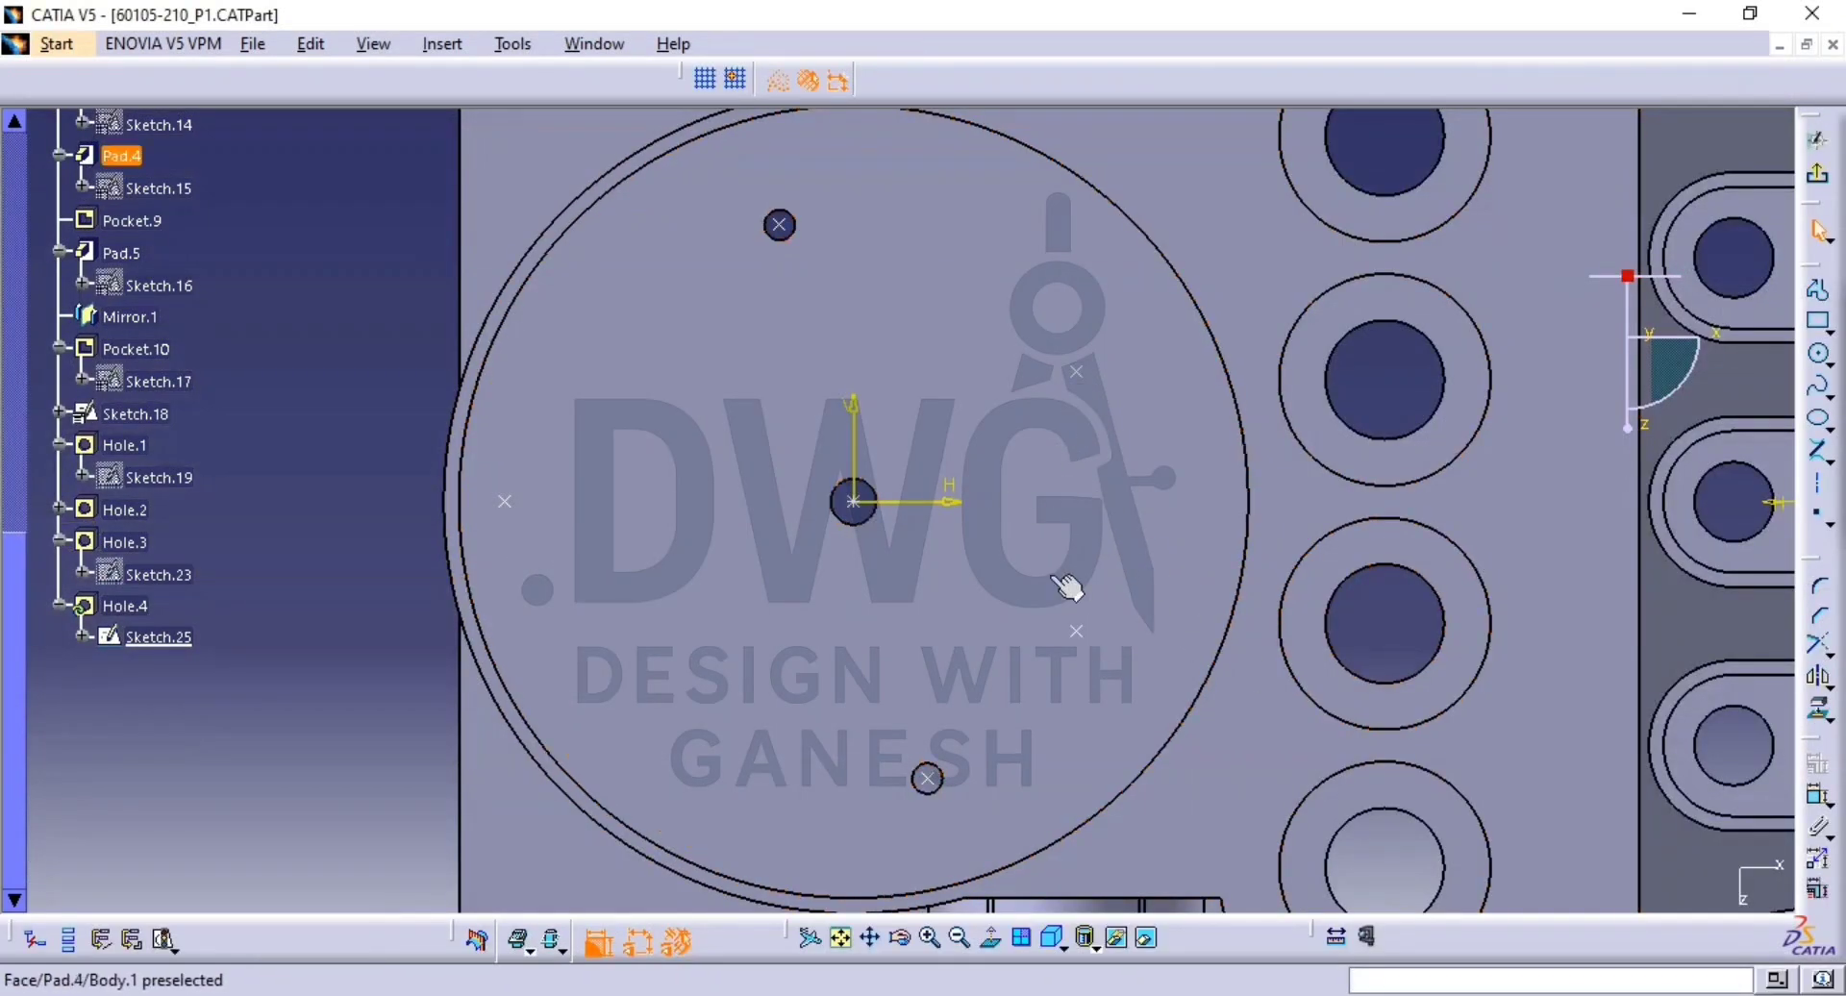
click(856, 509)
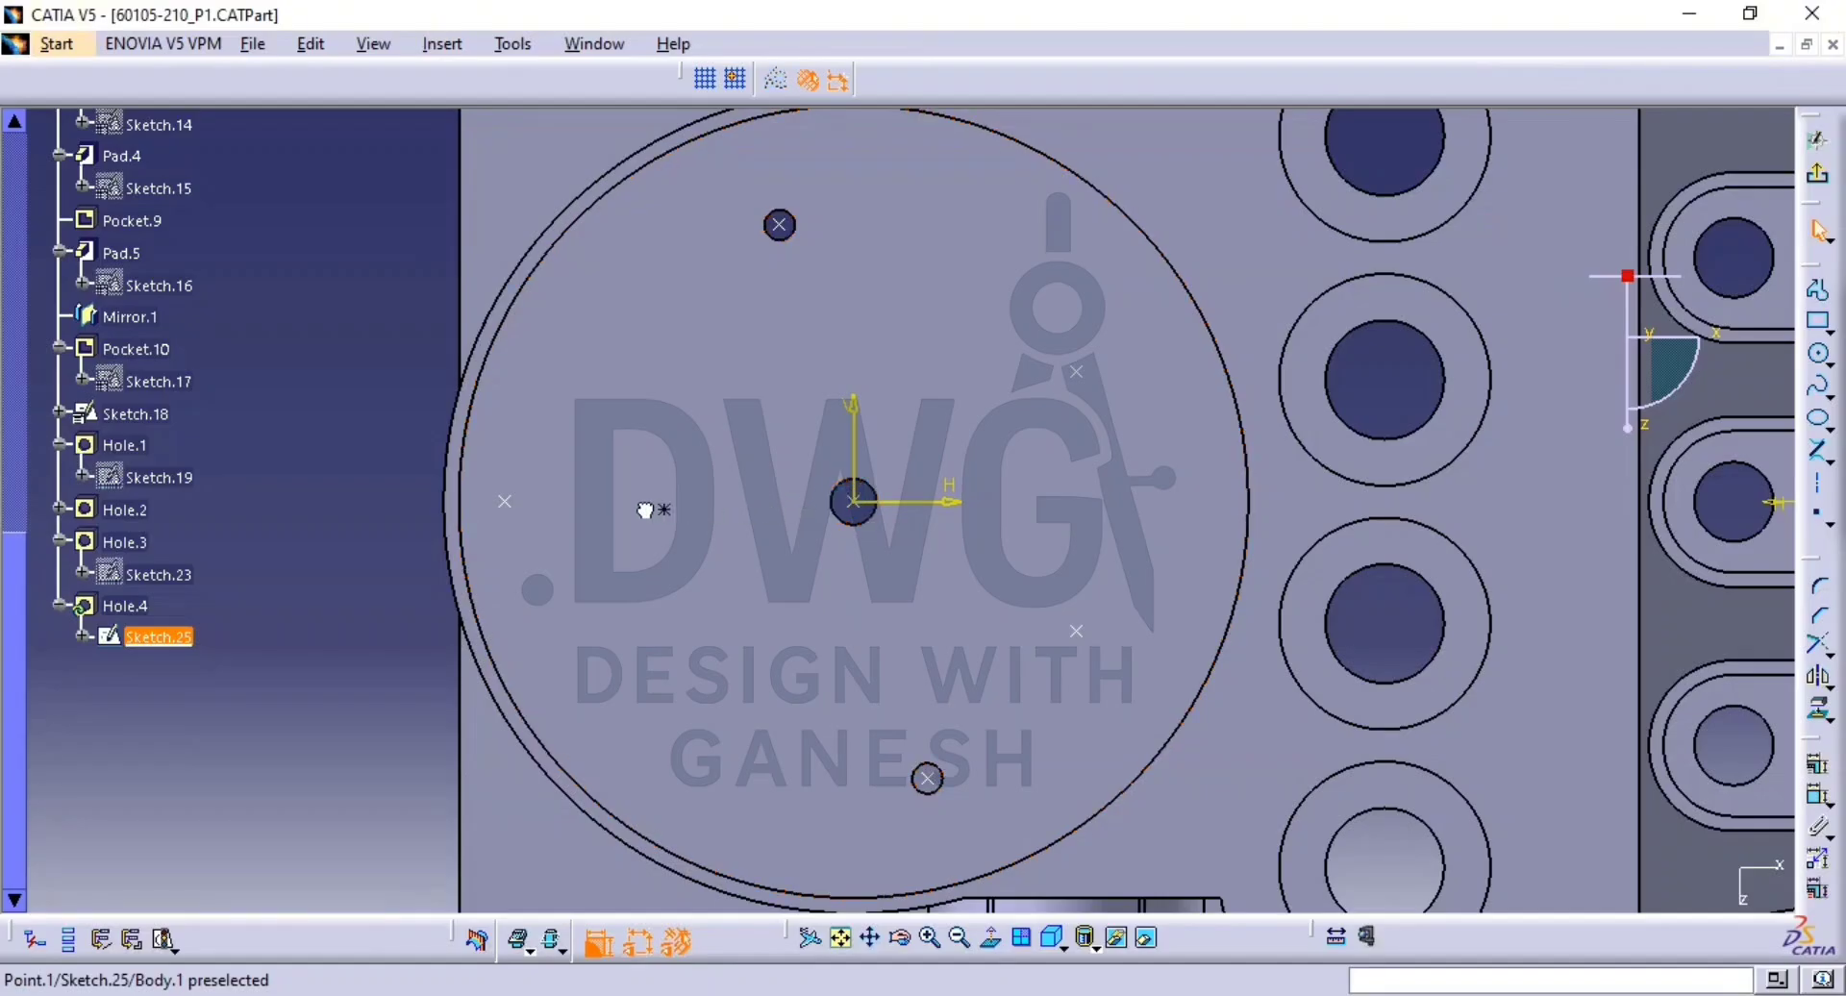
click(568, 501)
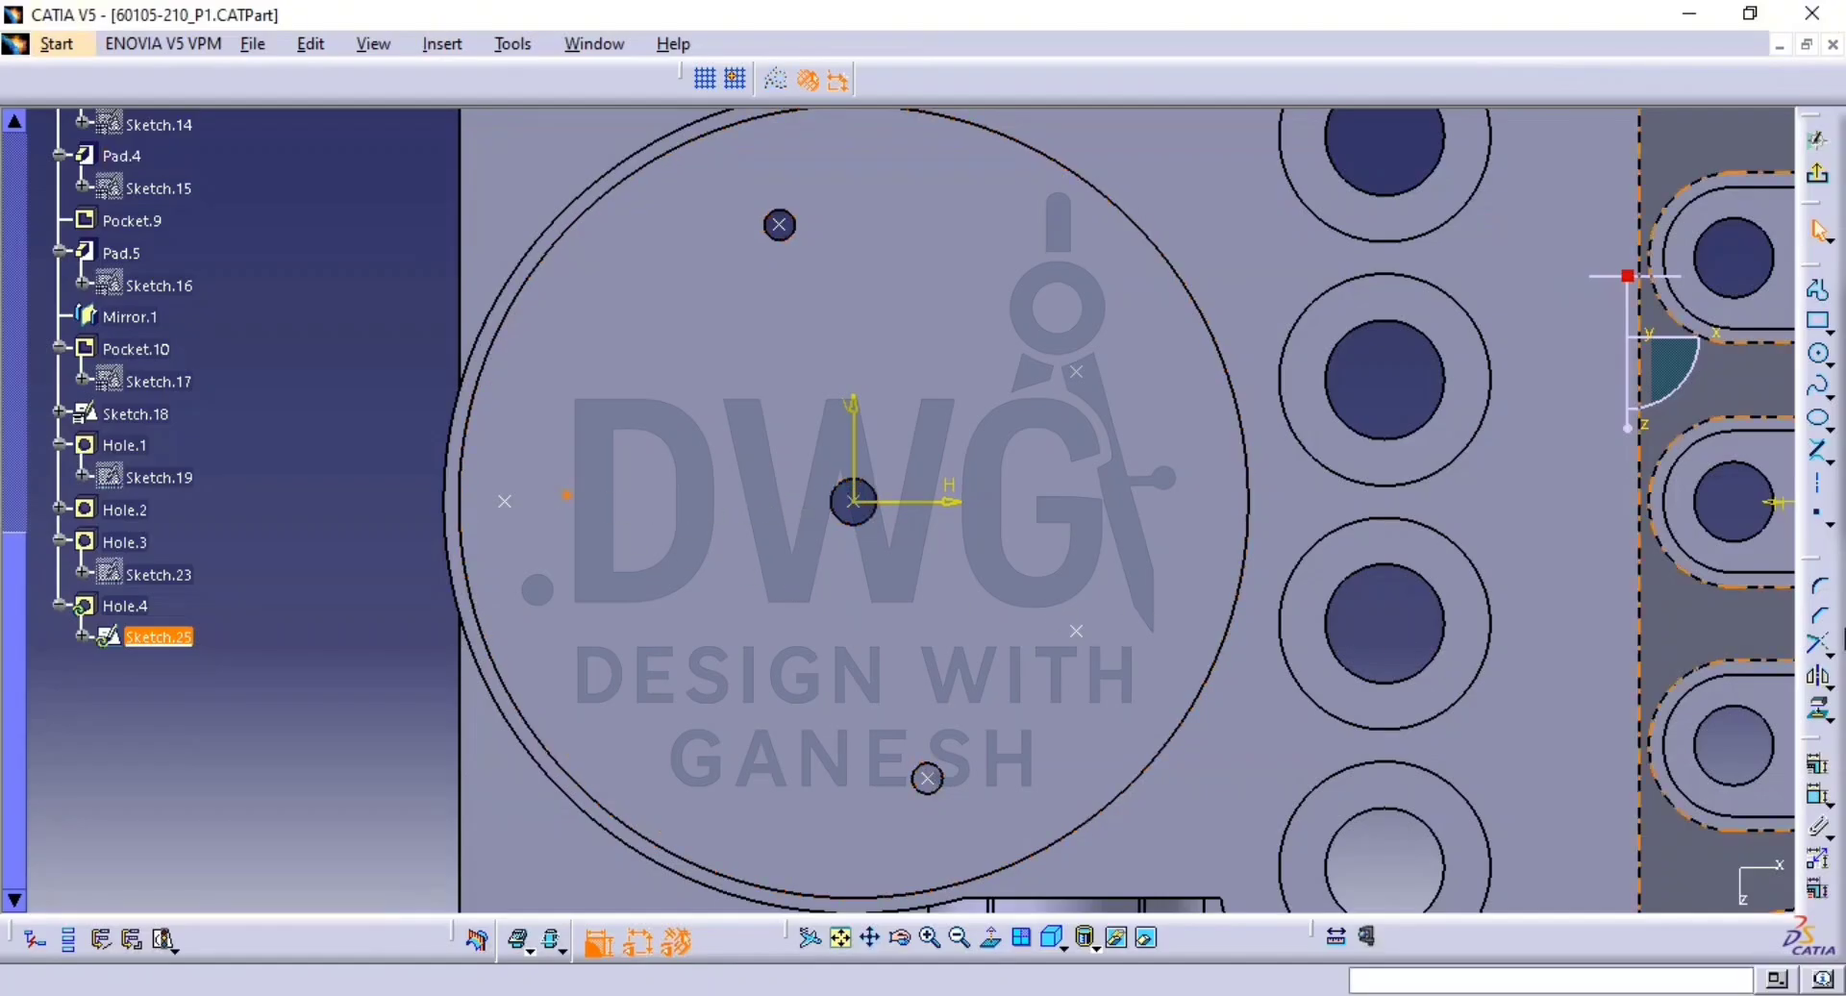
click(1814, 793)
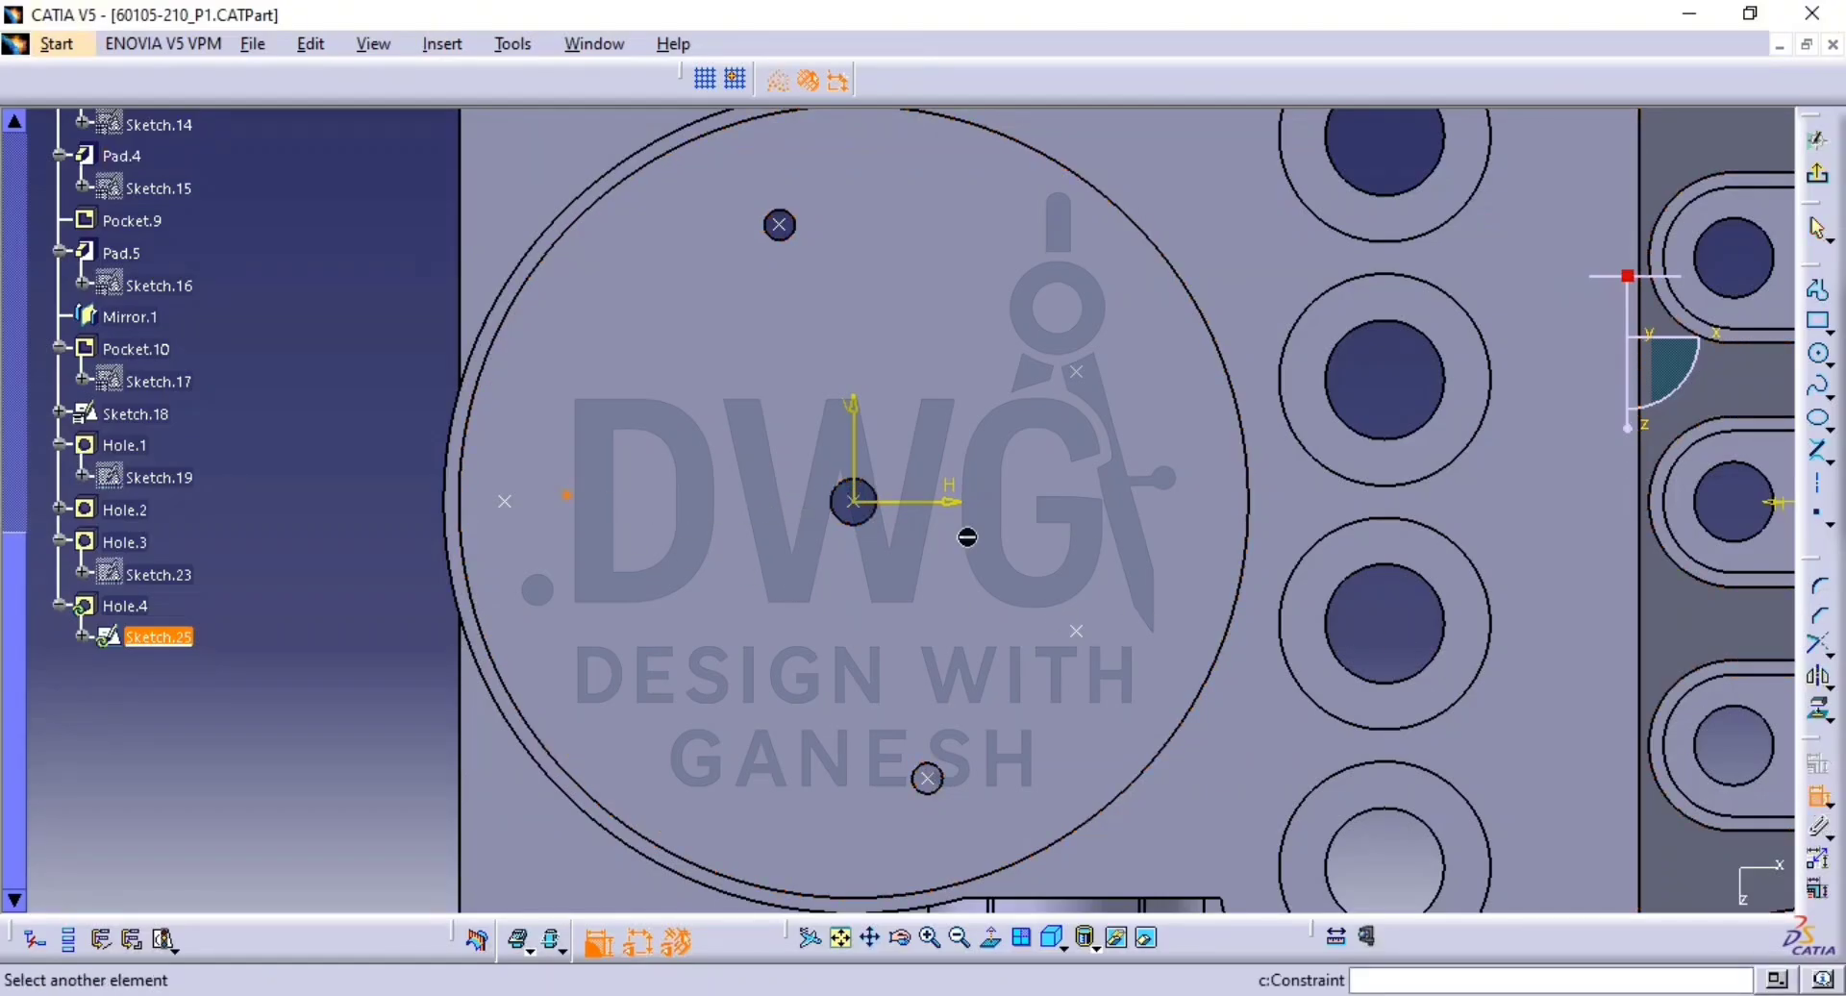
click(507, 501)
right_click(579, 497)
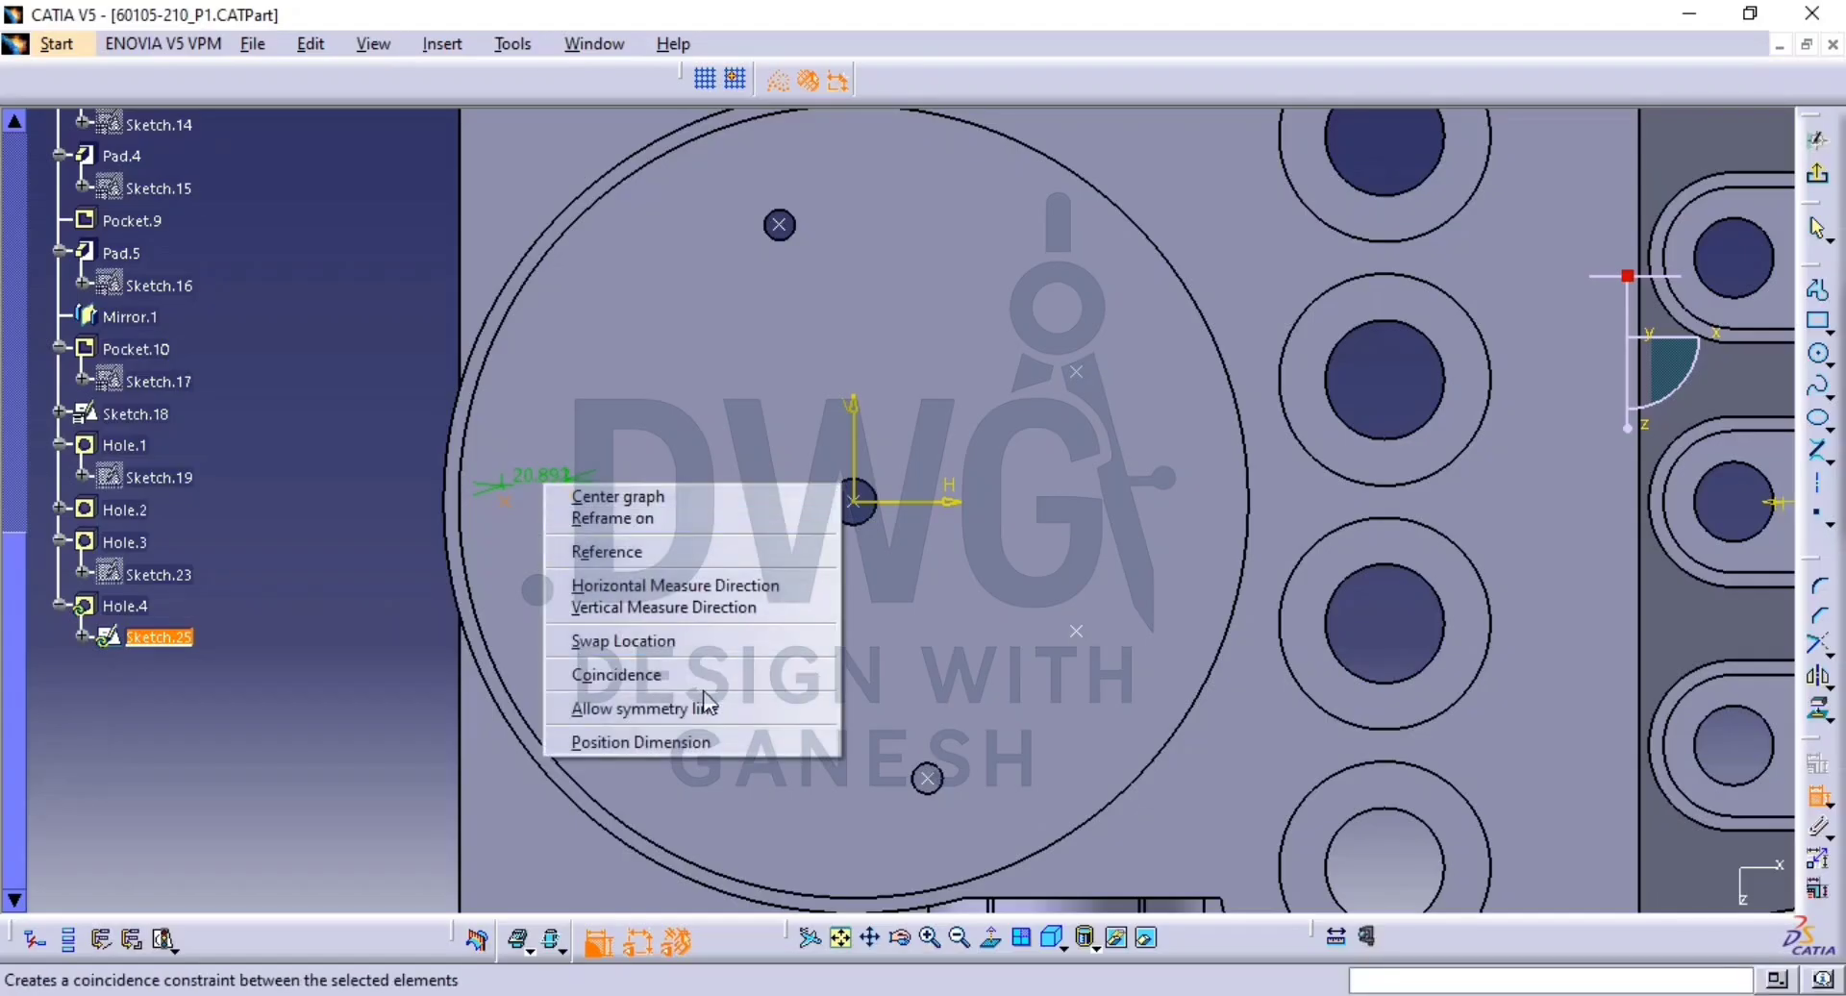
click(707, 683)
click(1817, 175)
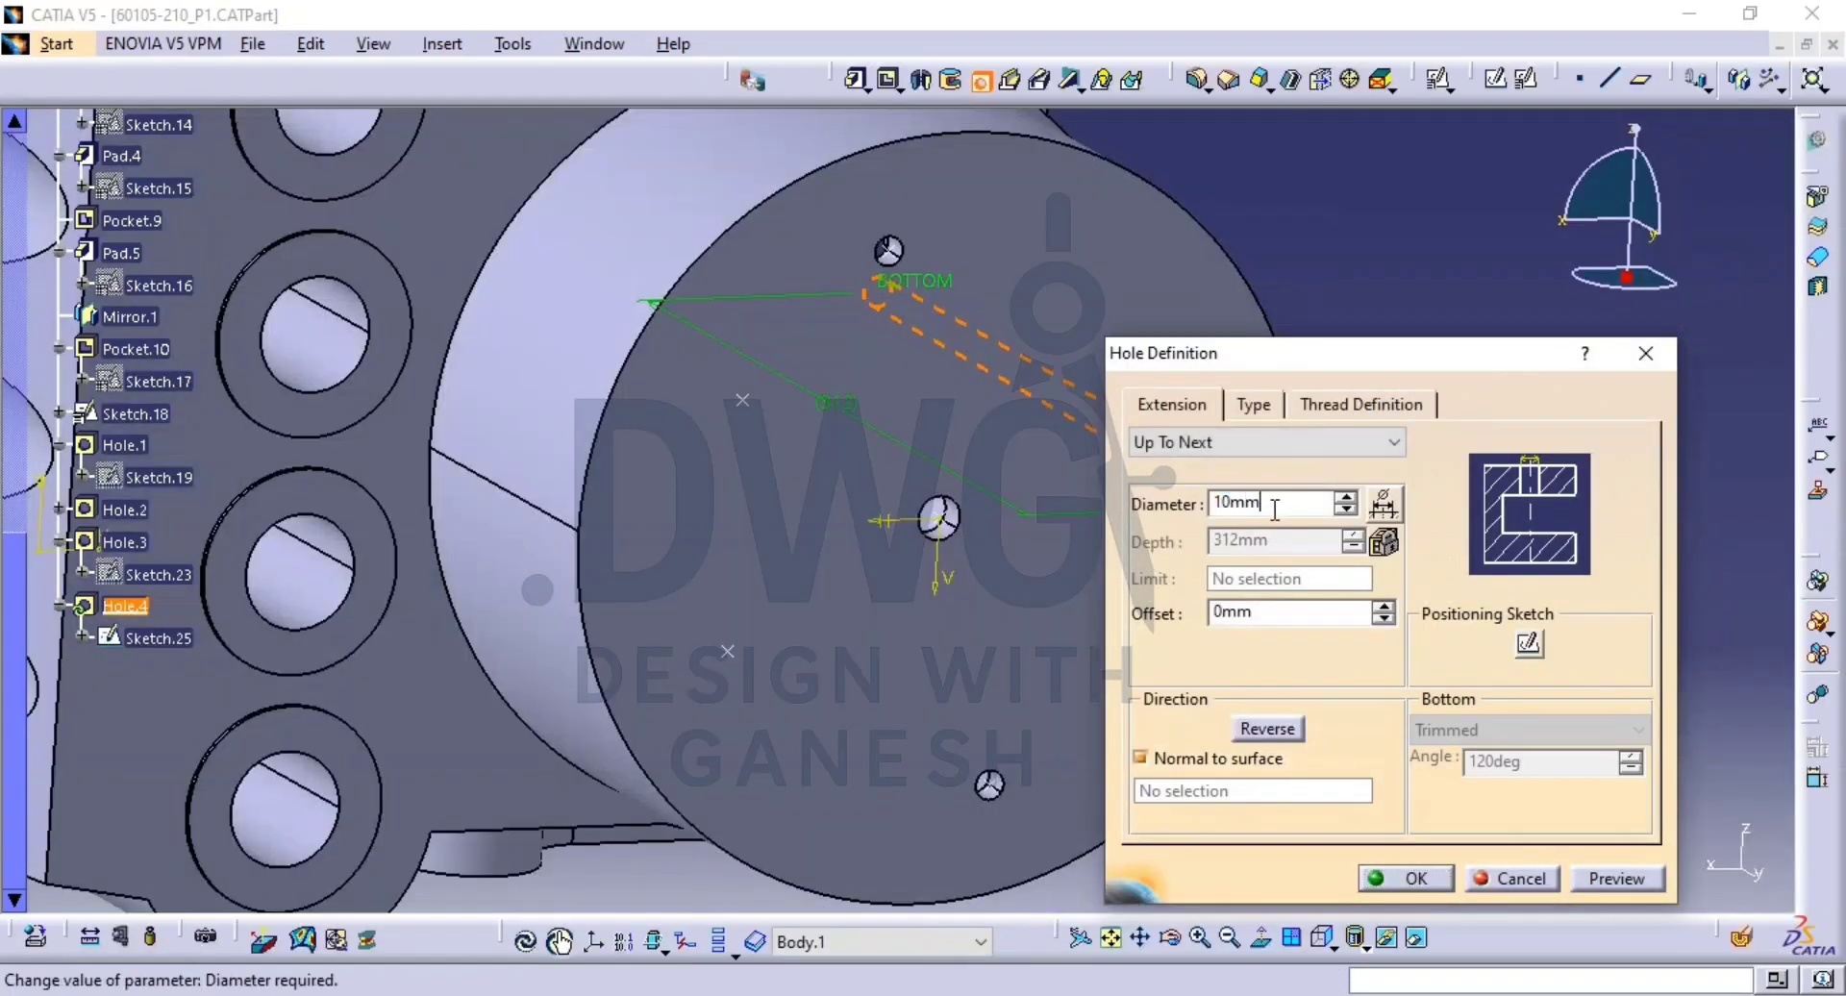
Set the outermost side hole's diameter to 12 mm, create it, and compare it with the reference part's bolts.
double_click(1275, 509)
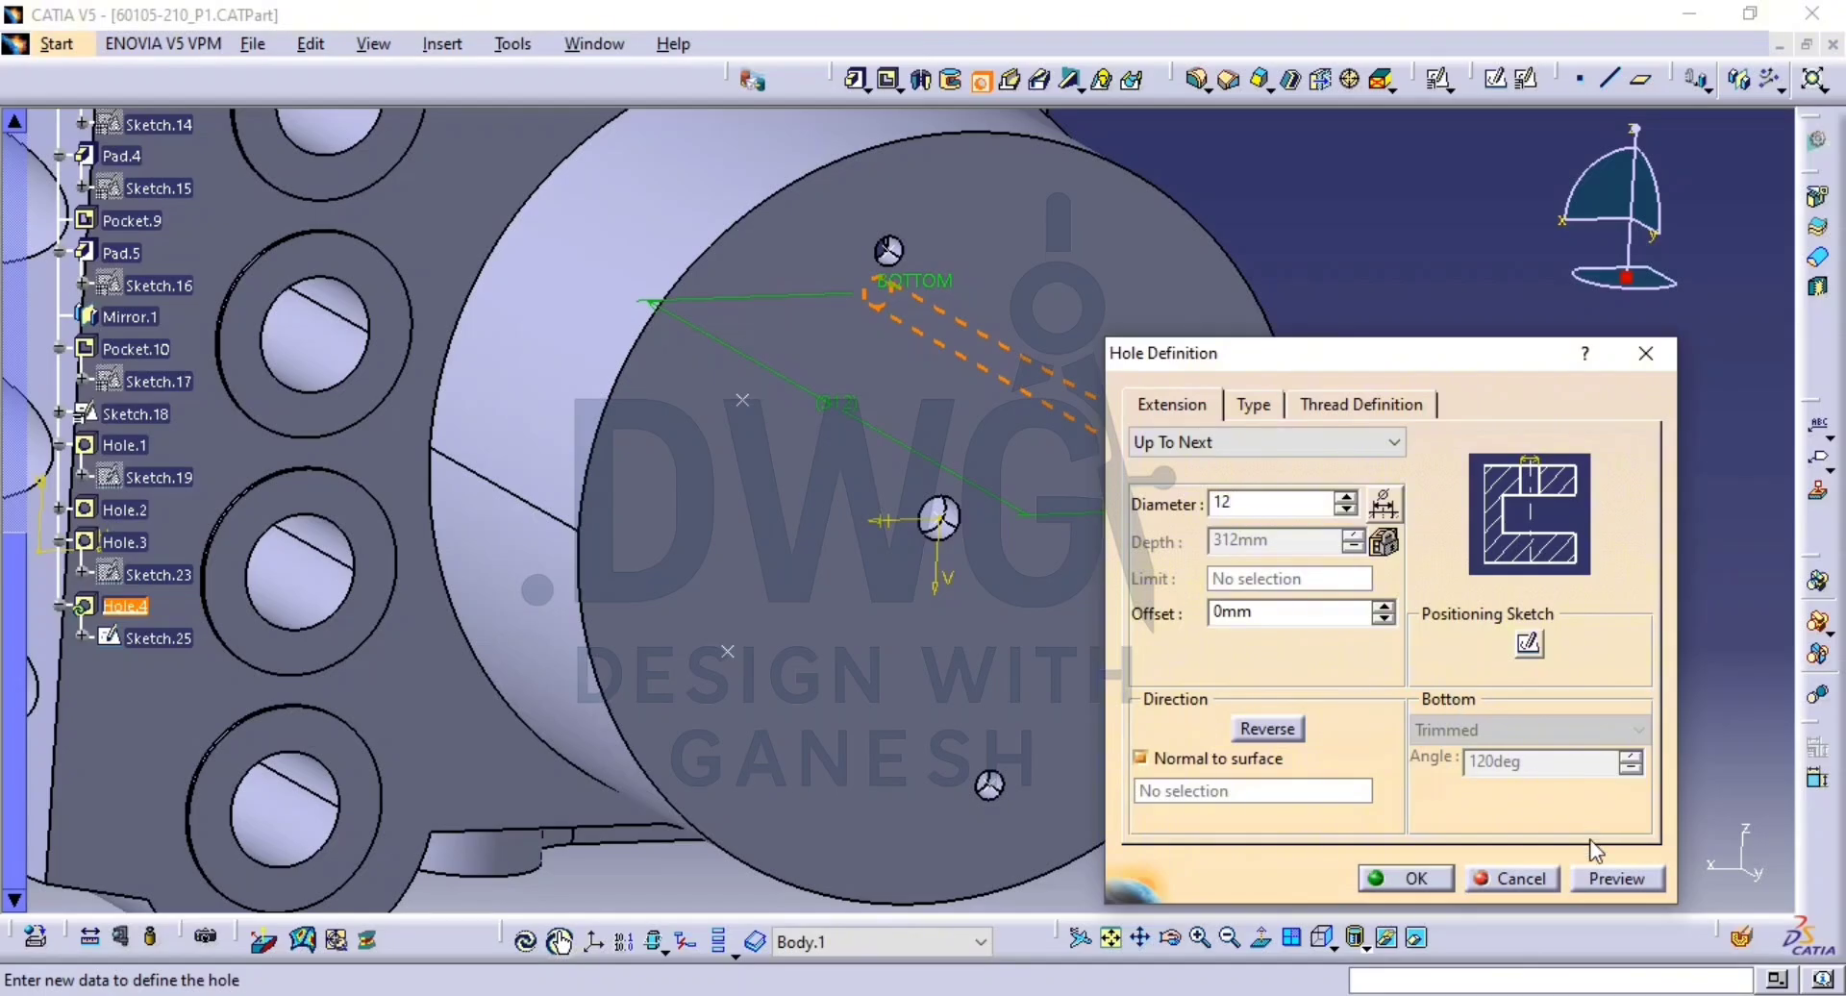
click(1404, 877)
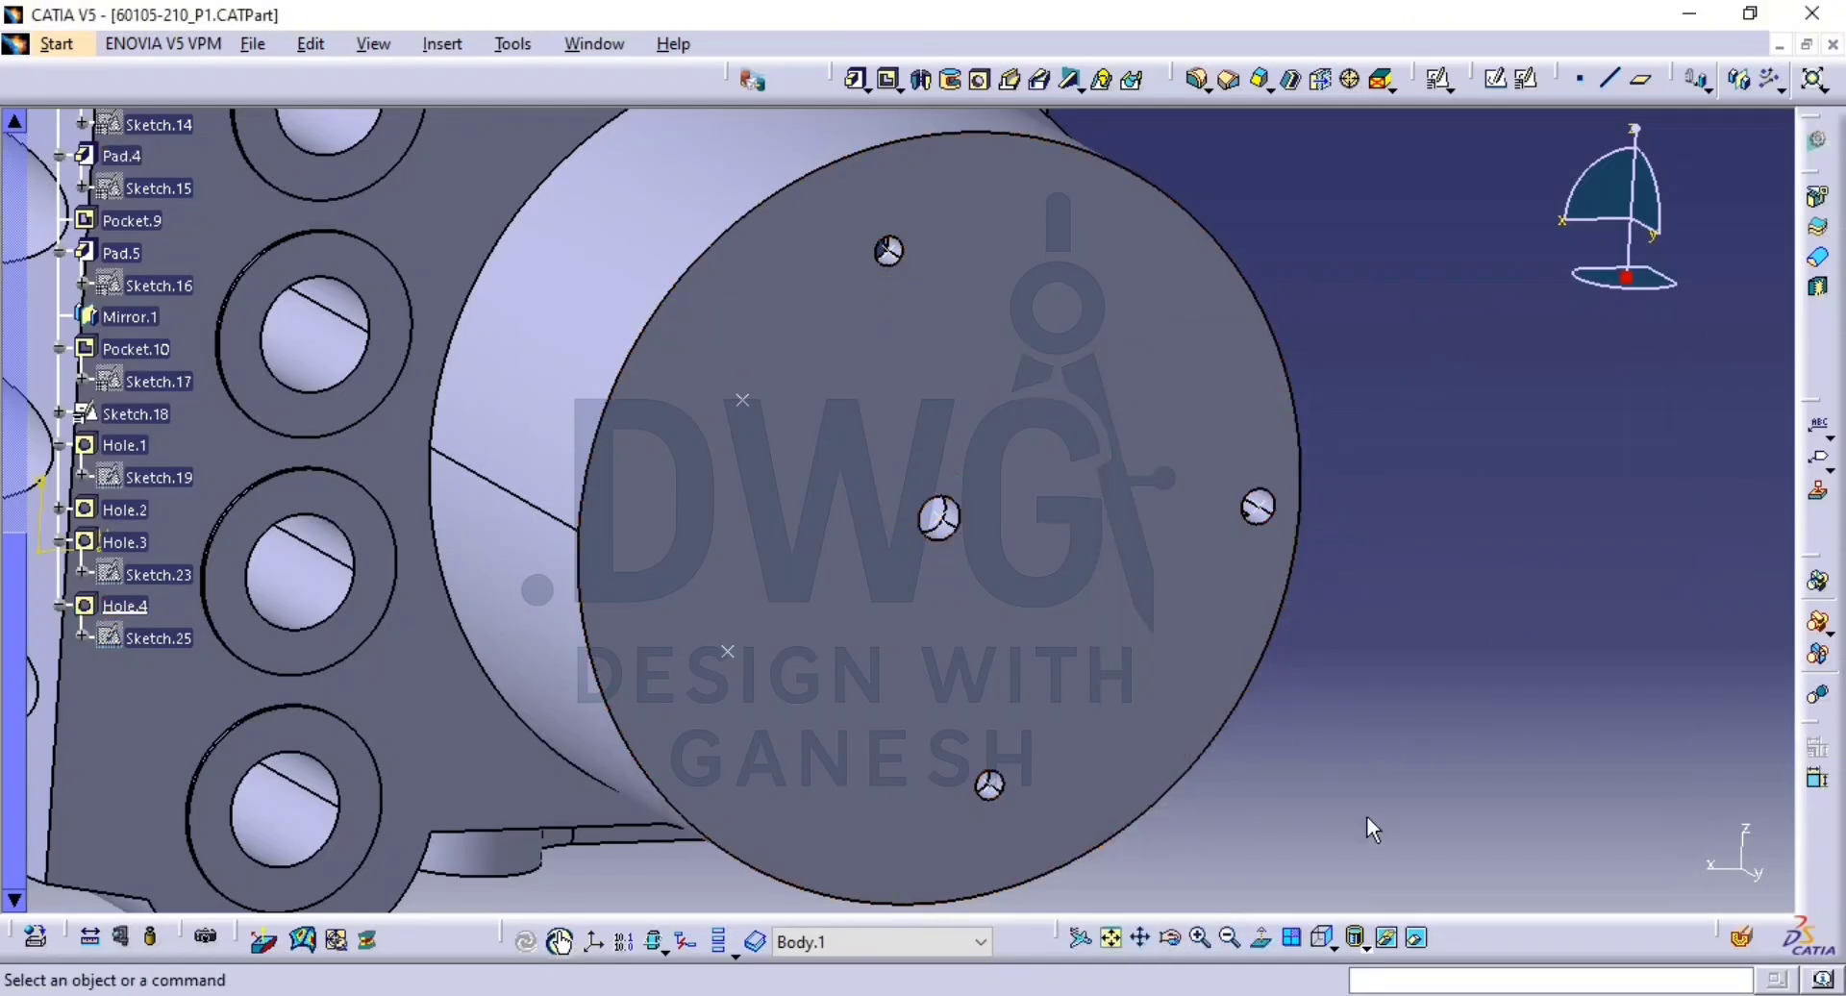
click(1416, 938)
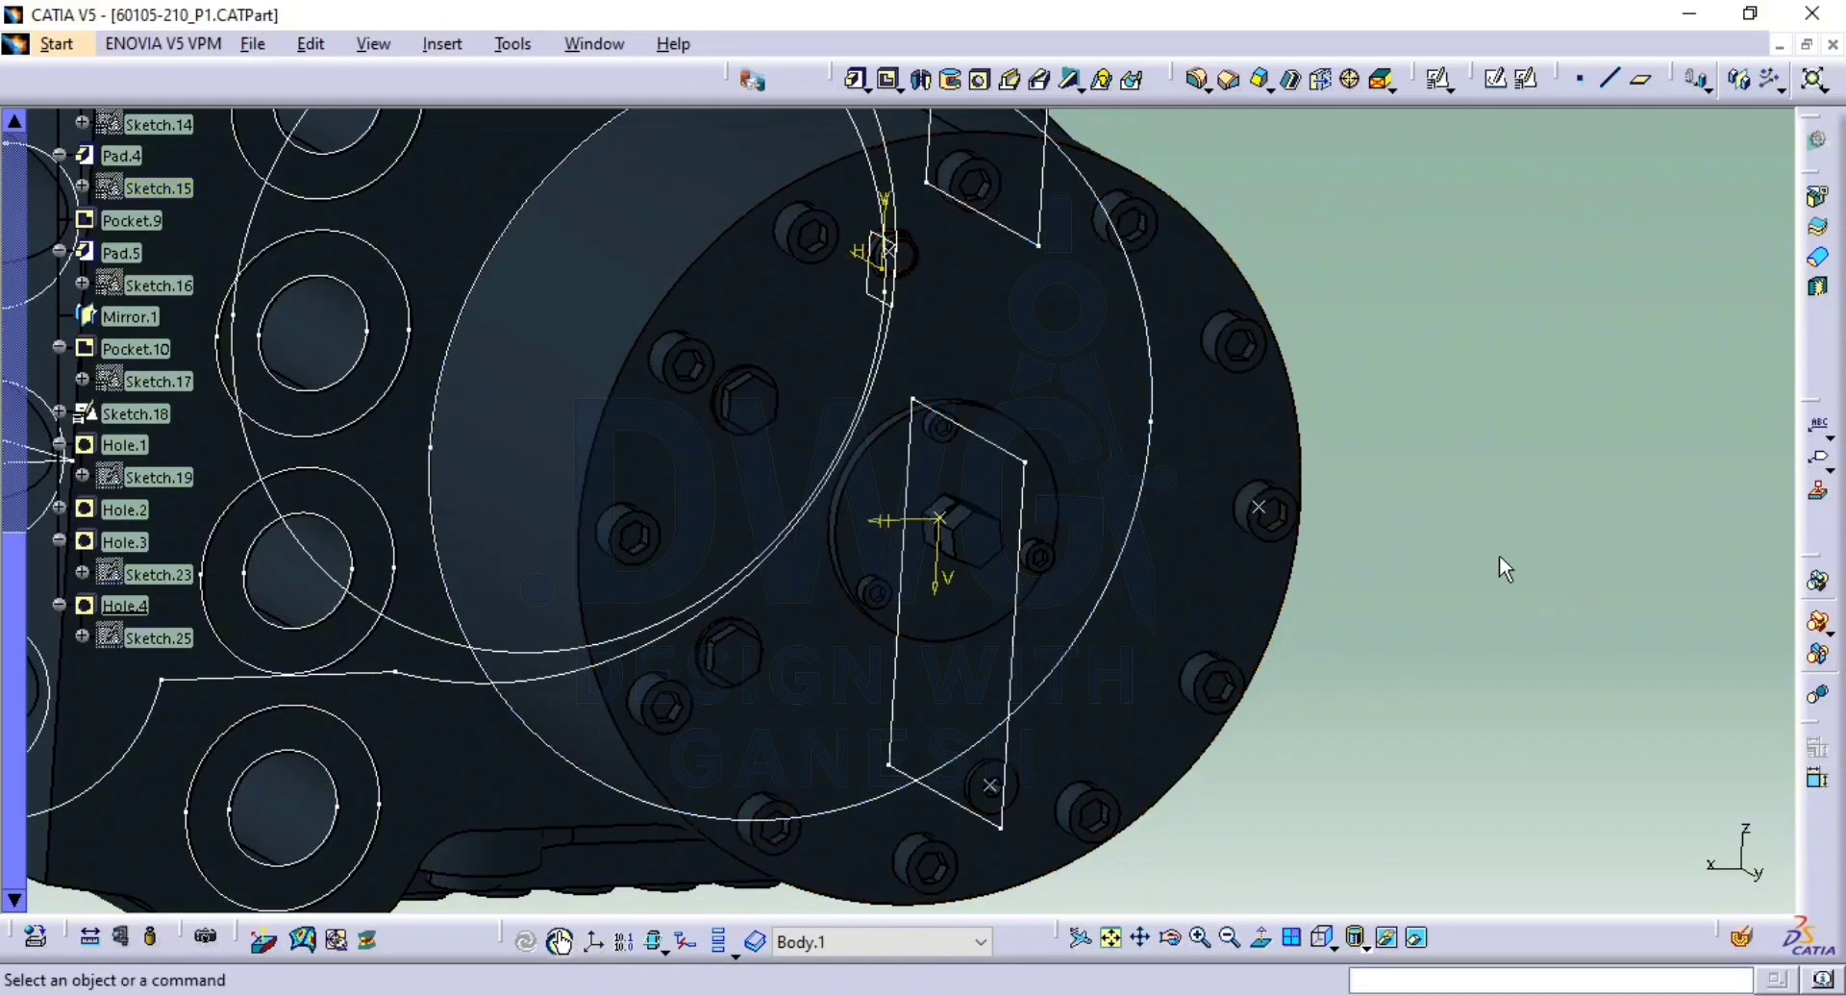
click(1416, 937)
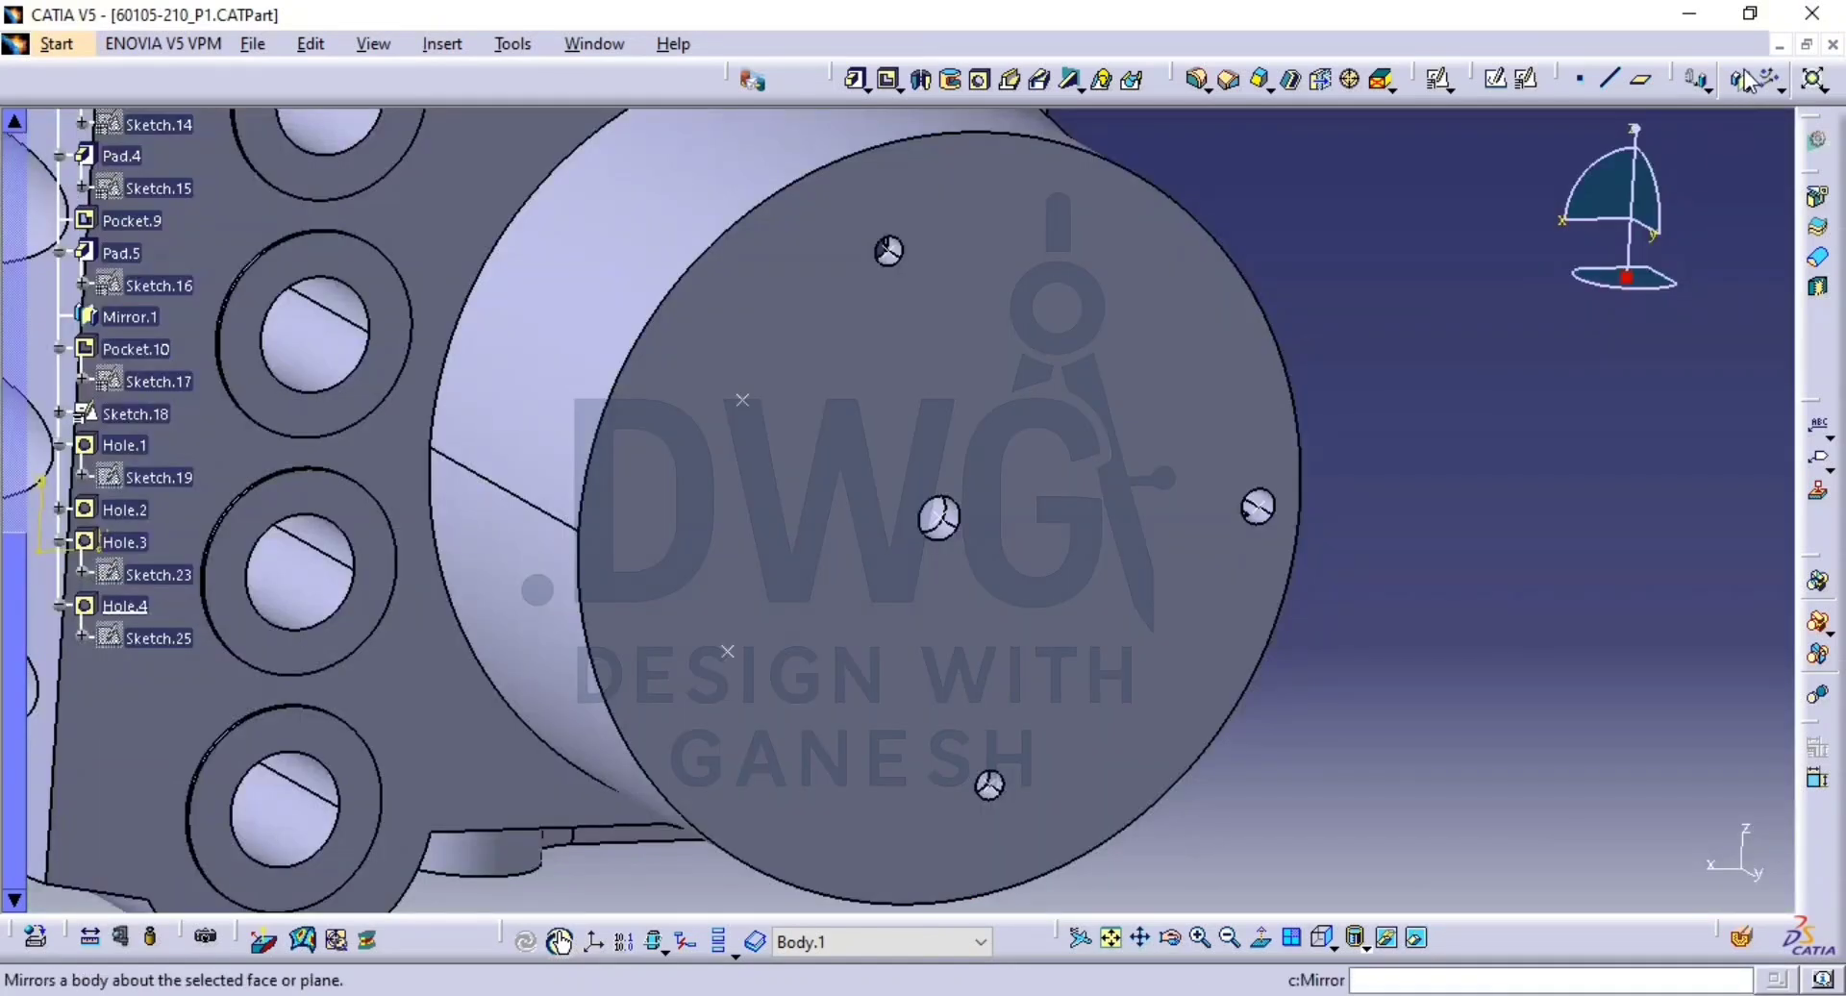
click(1783, 88)
click(1807, 146)
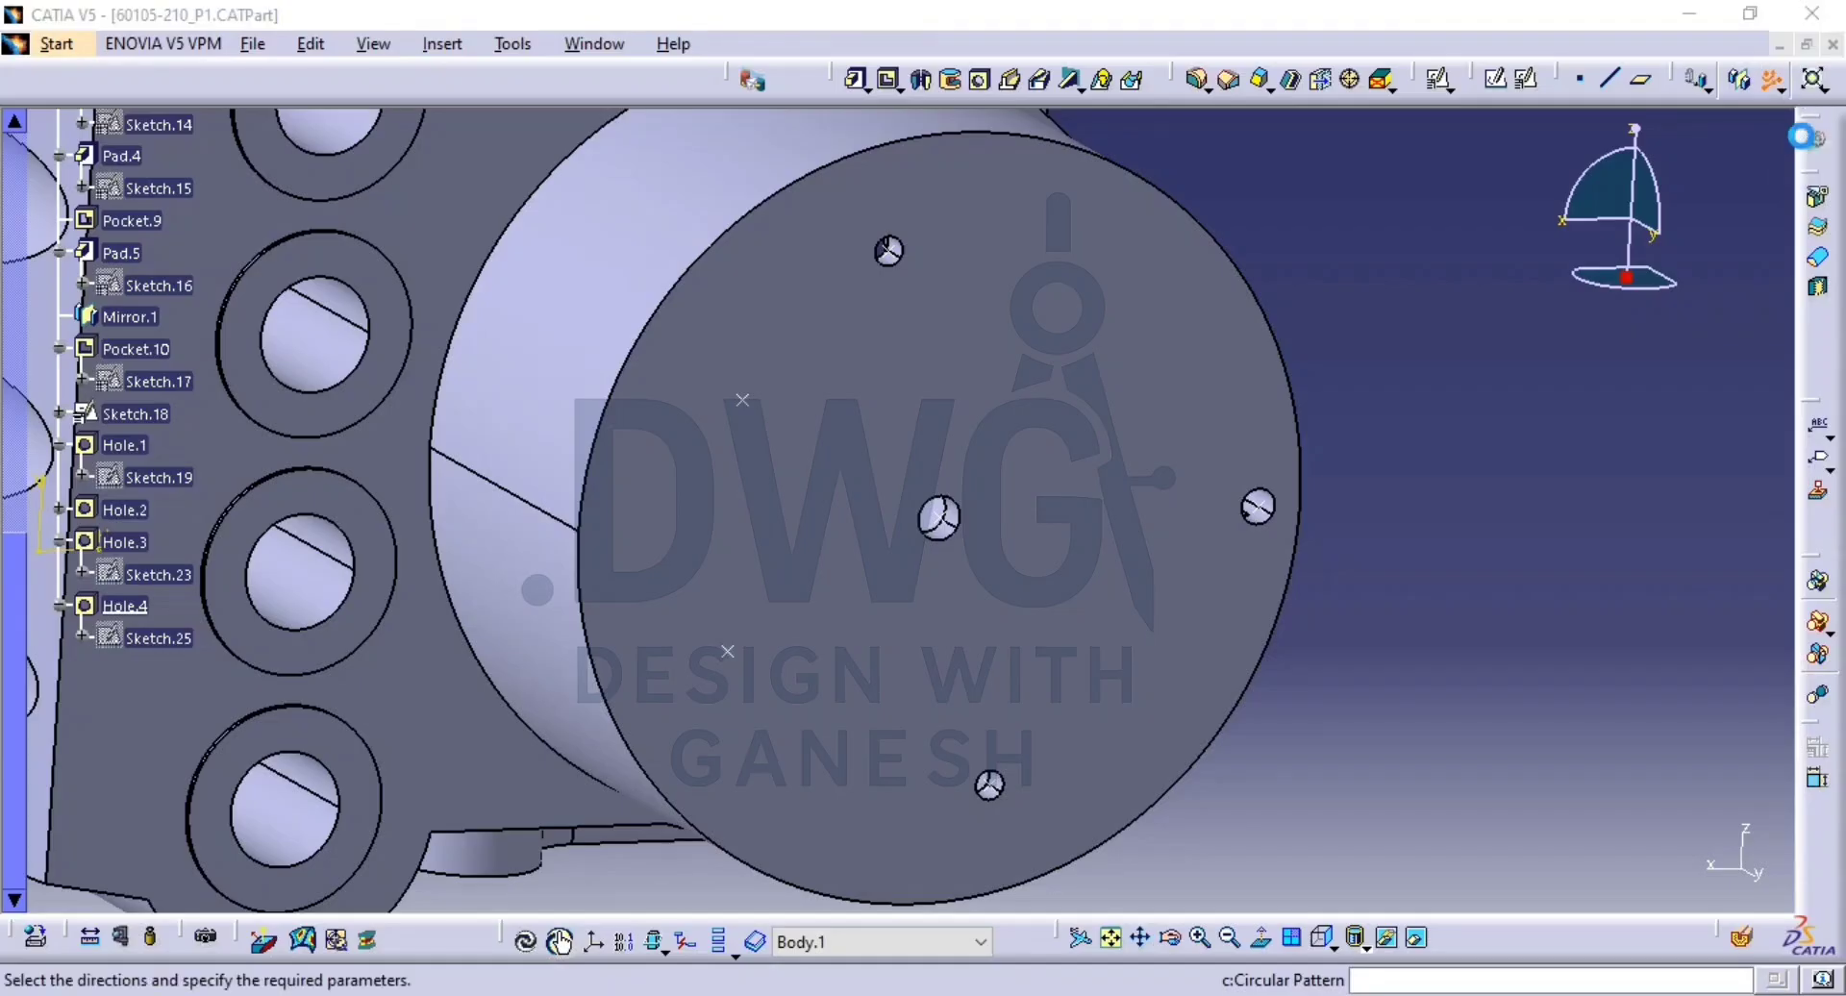
click(1301, 723)
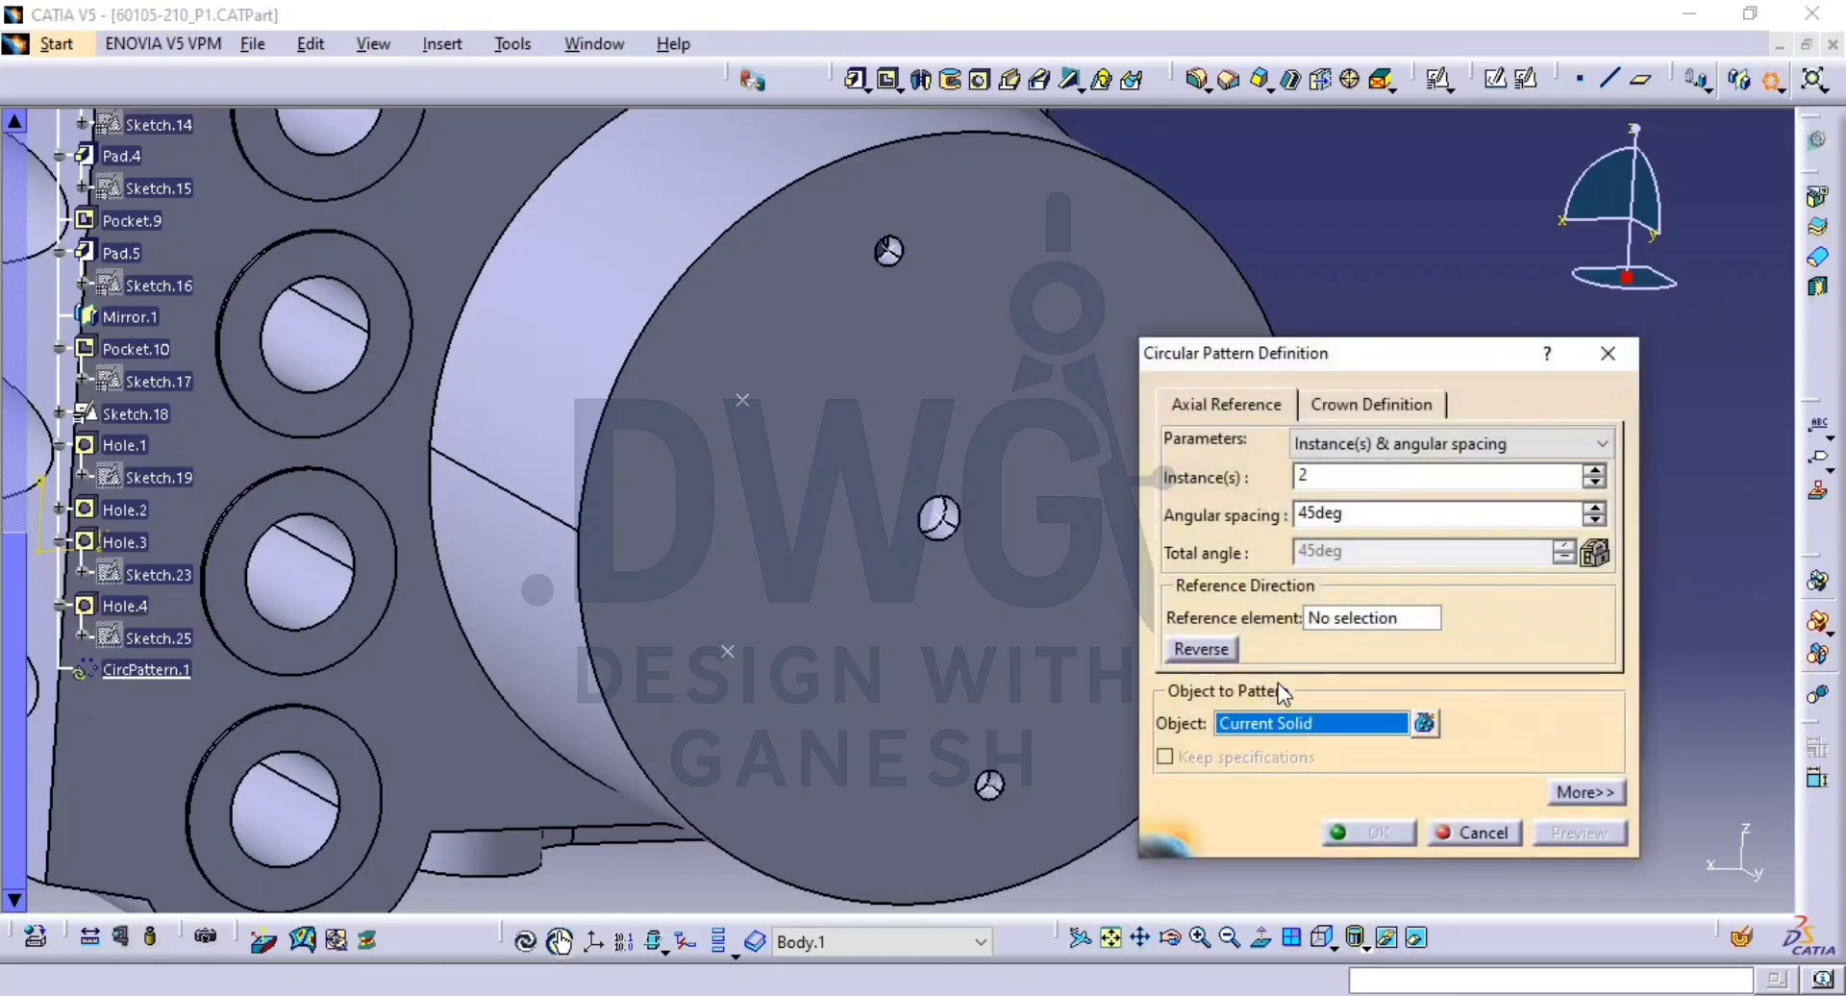
click(123, 605)
middle_drag(629, 499, 395, 478)
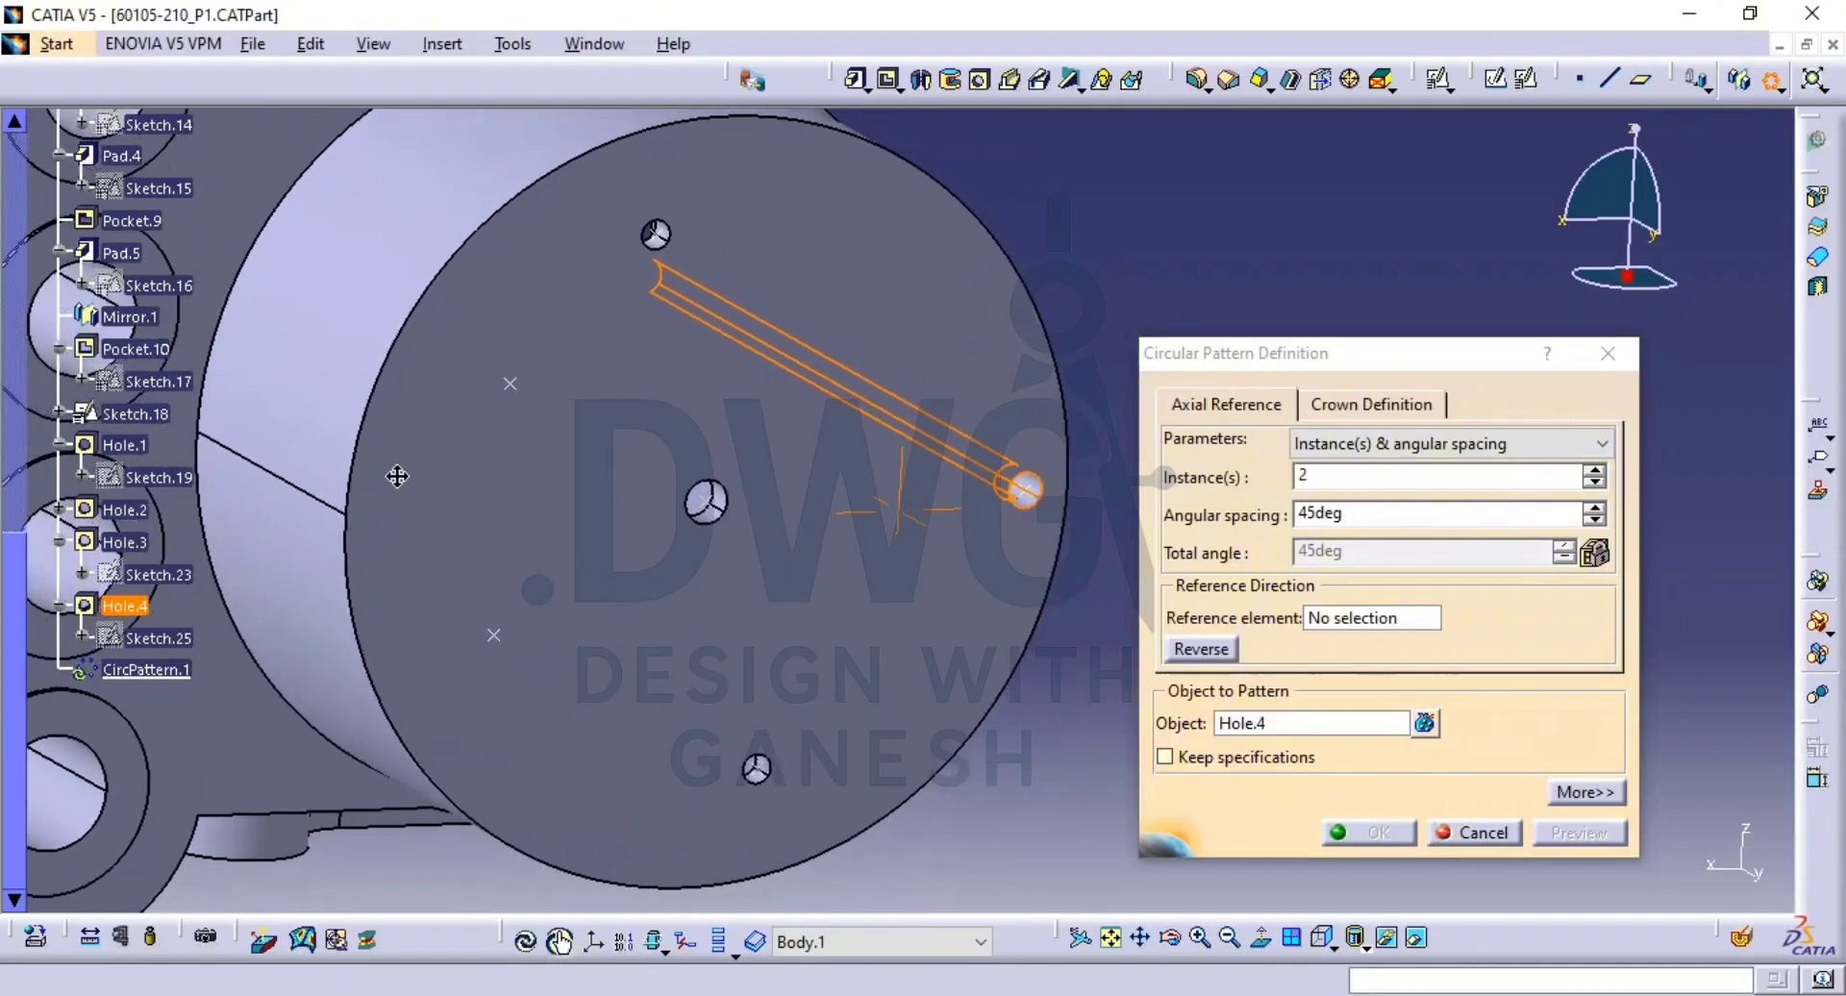
middle_drag(657, 432, 795, 541)
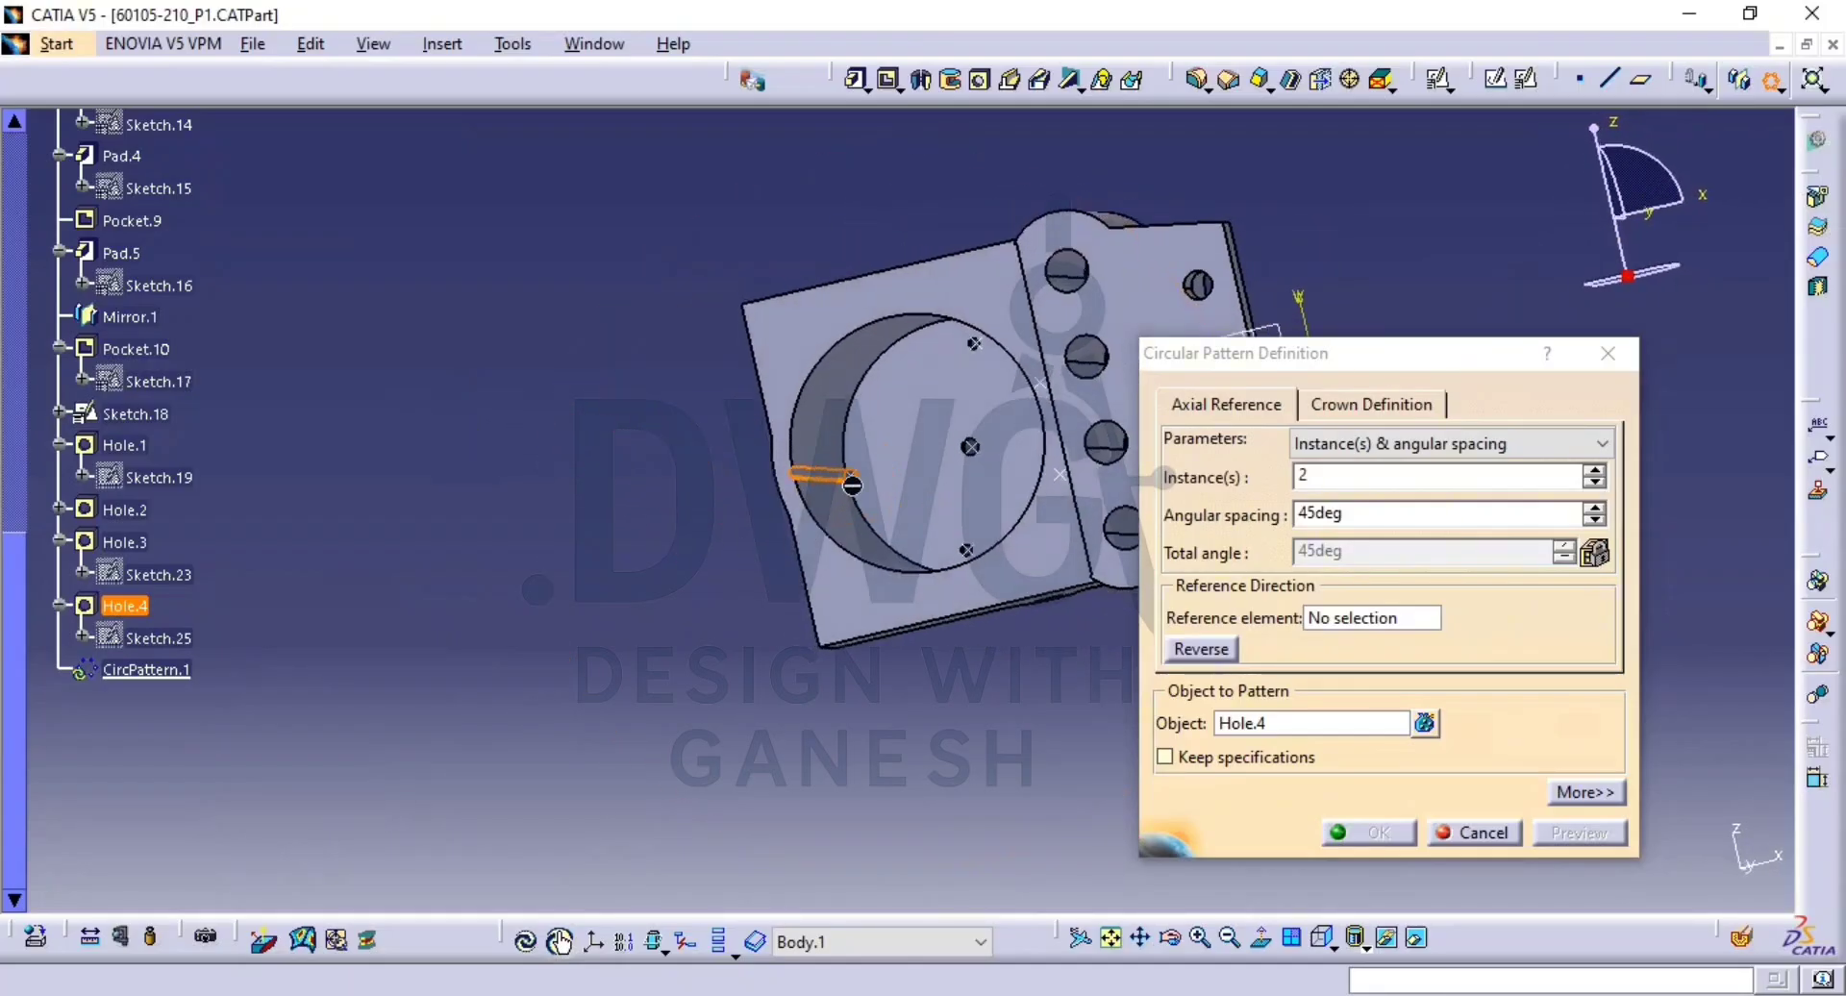
middle_drag(852, 484, 808, 263)
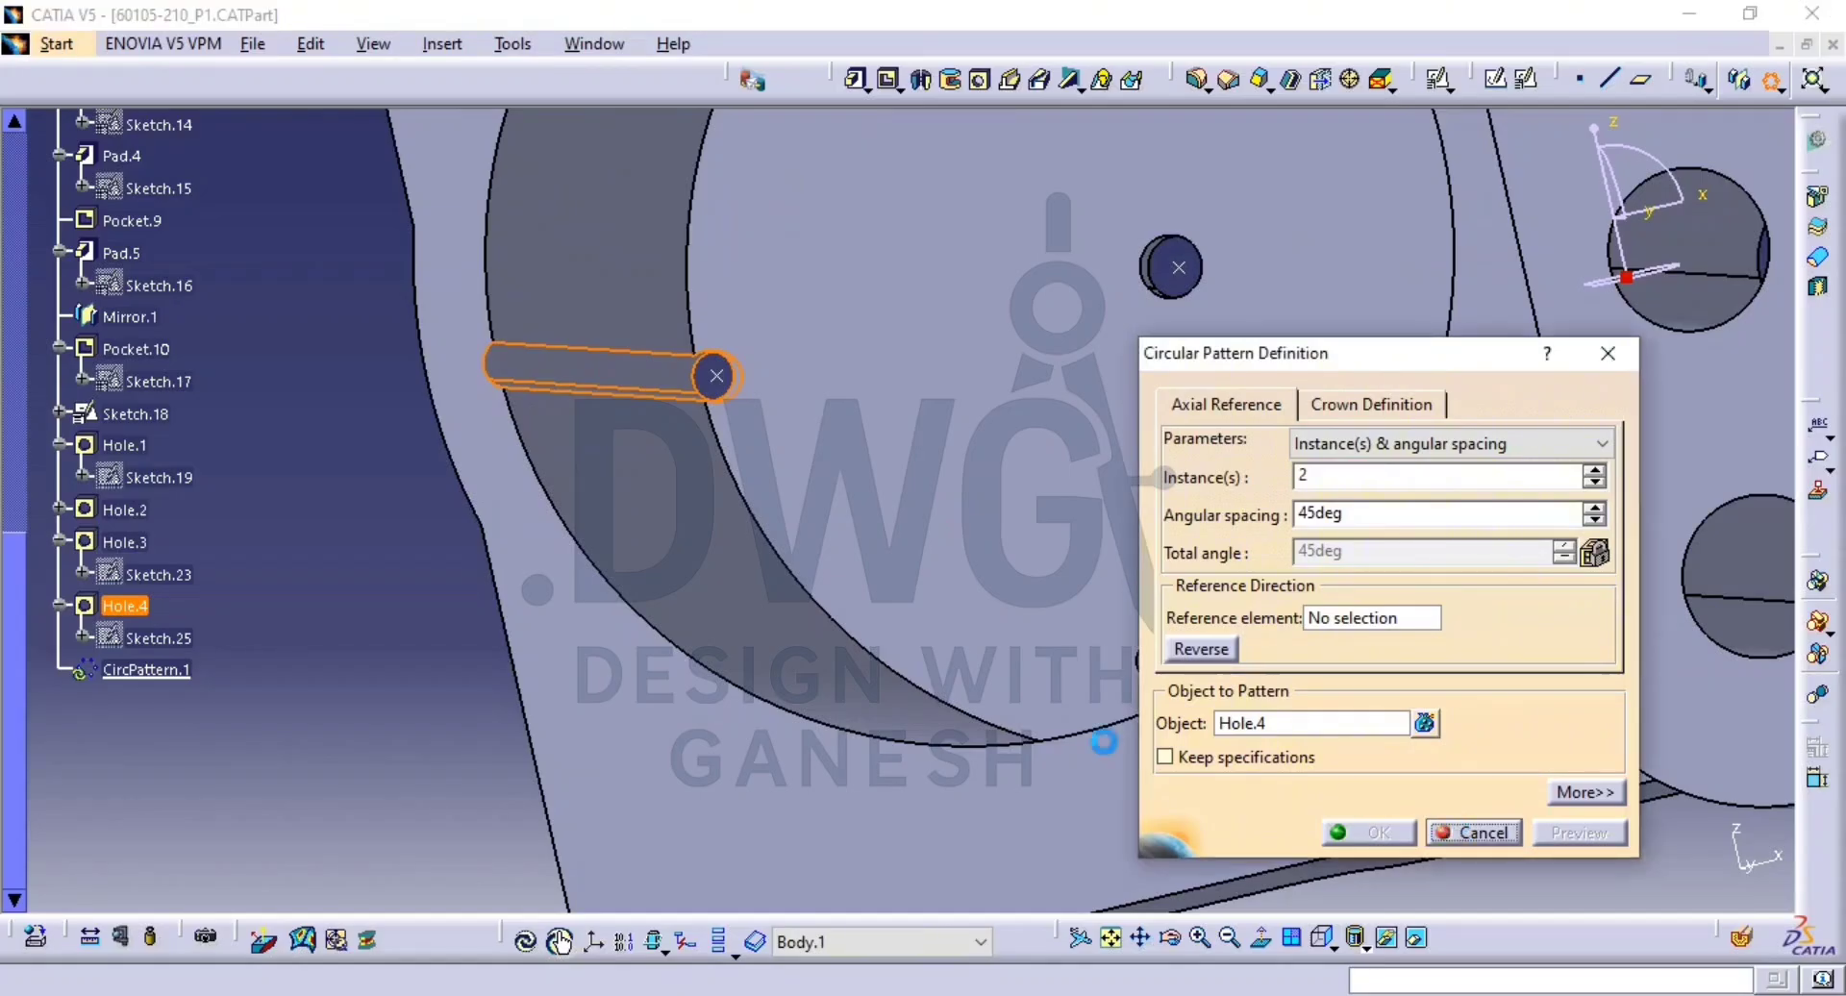
click(1466, 833)
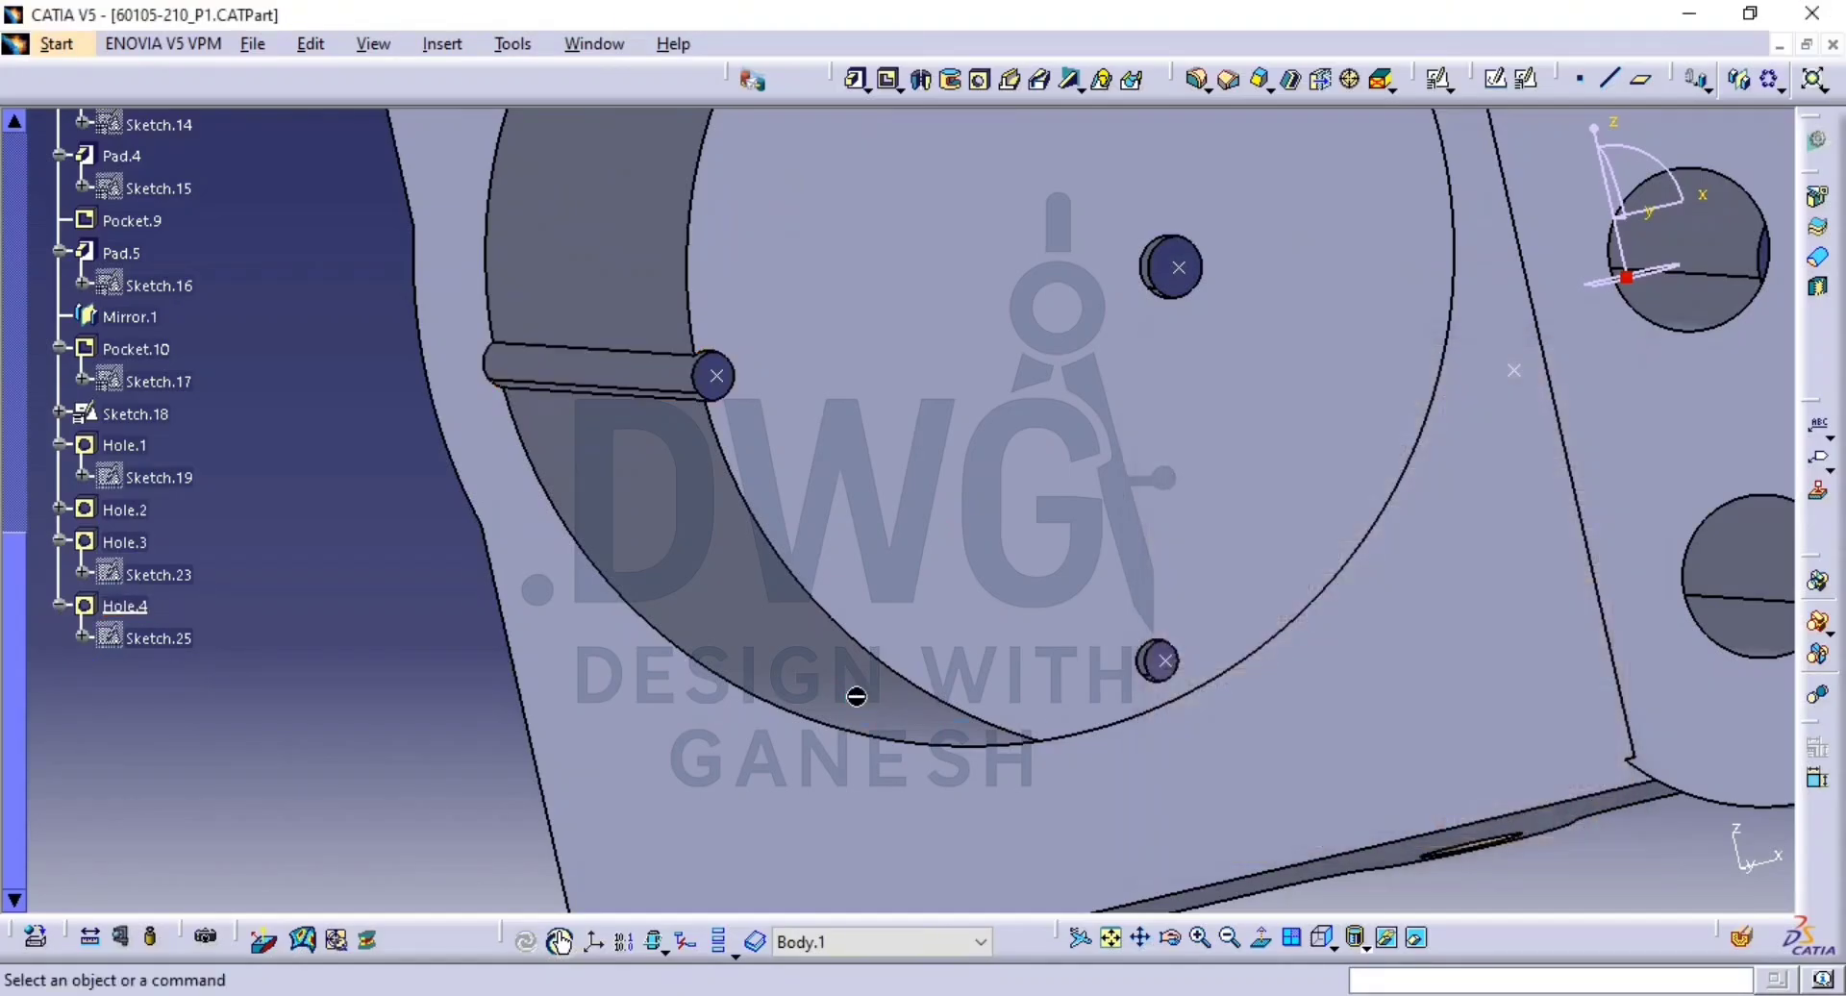
Edit the outermost side hole, preview it at 8 mm diameter, and set the diameter to 5 mm.
double_click(125, 605)
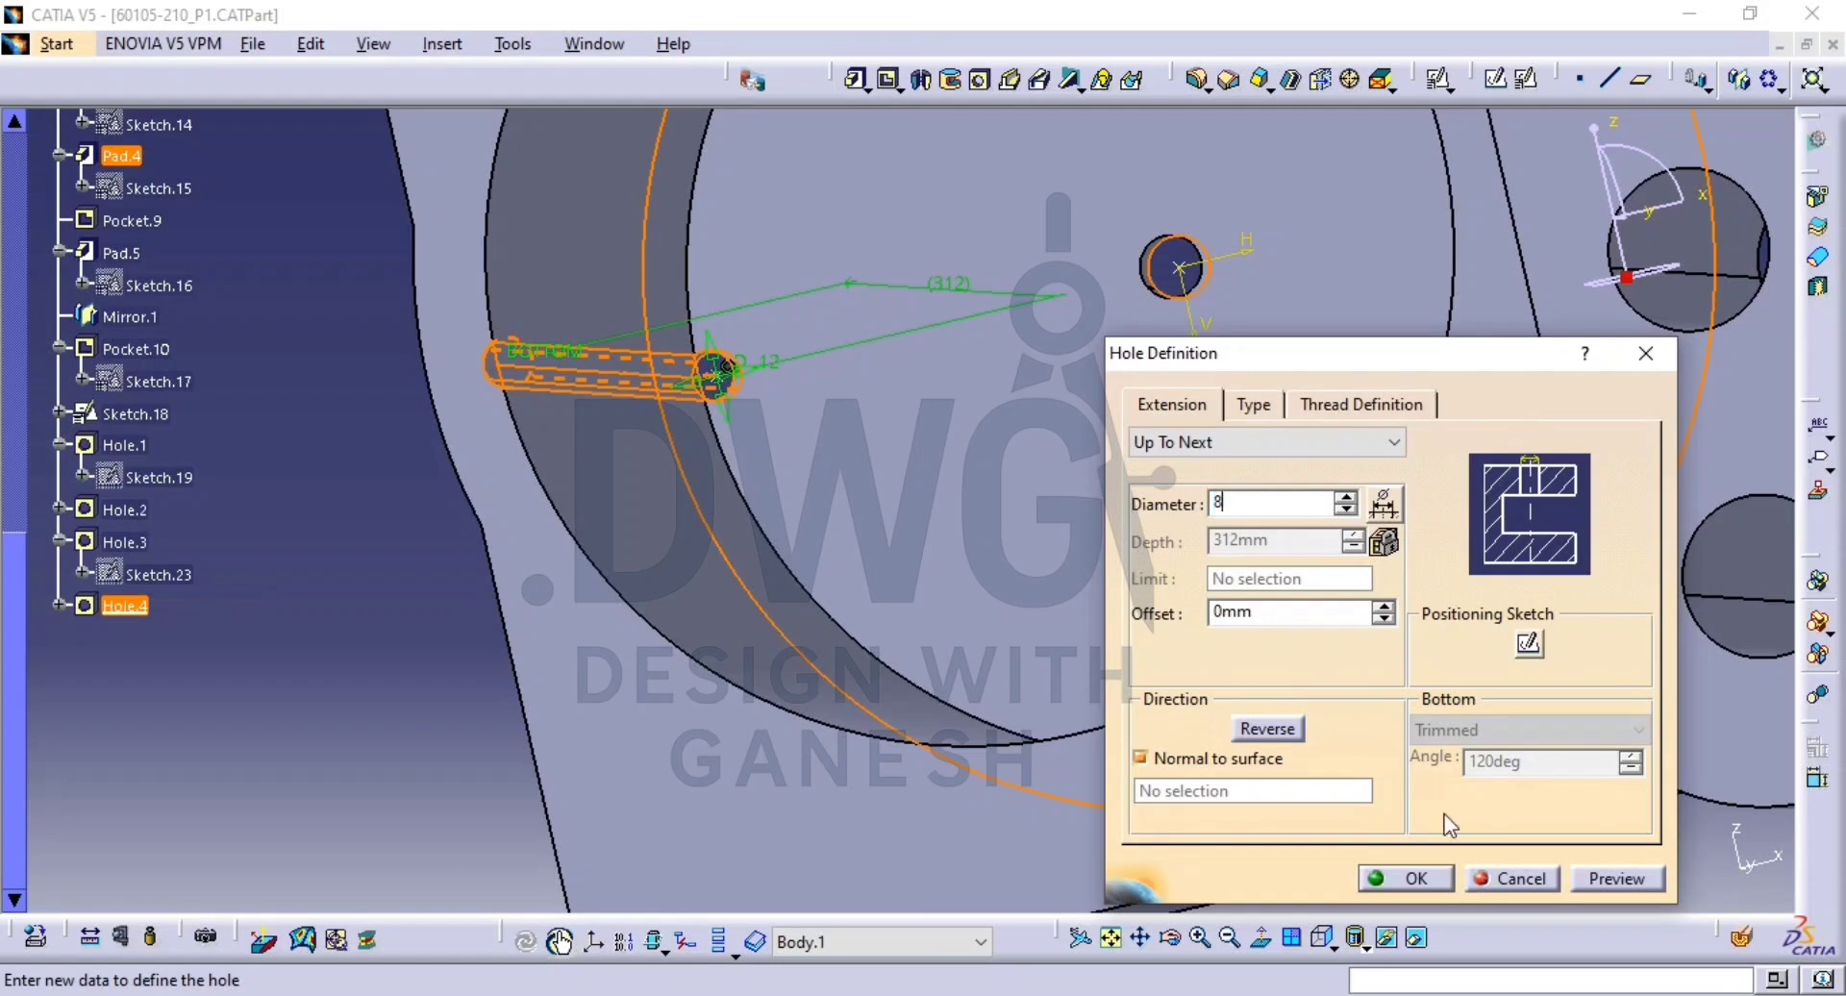
click(1612, 877)
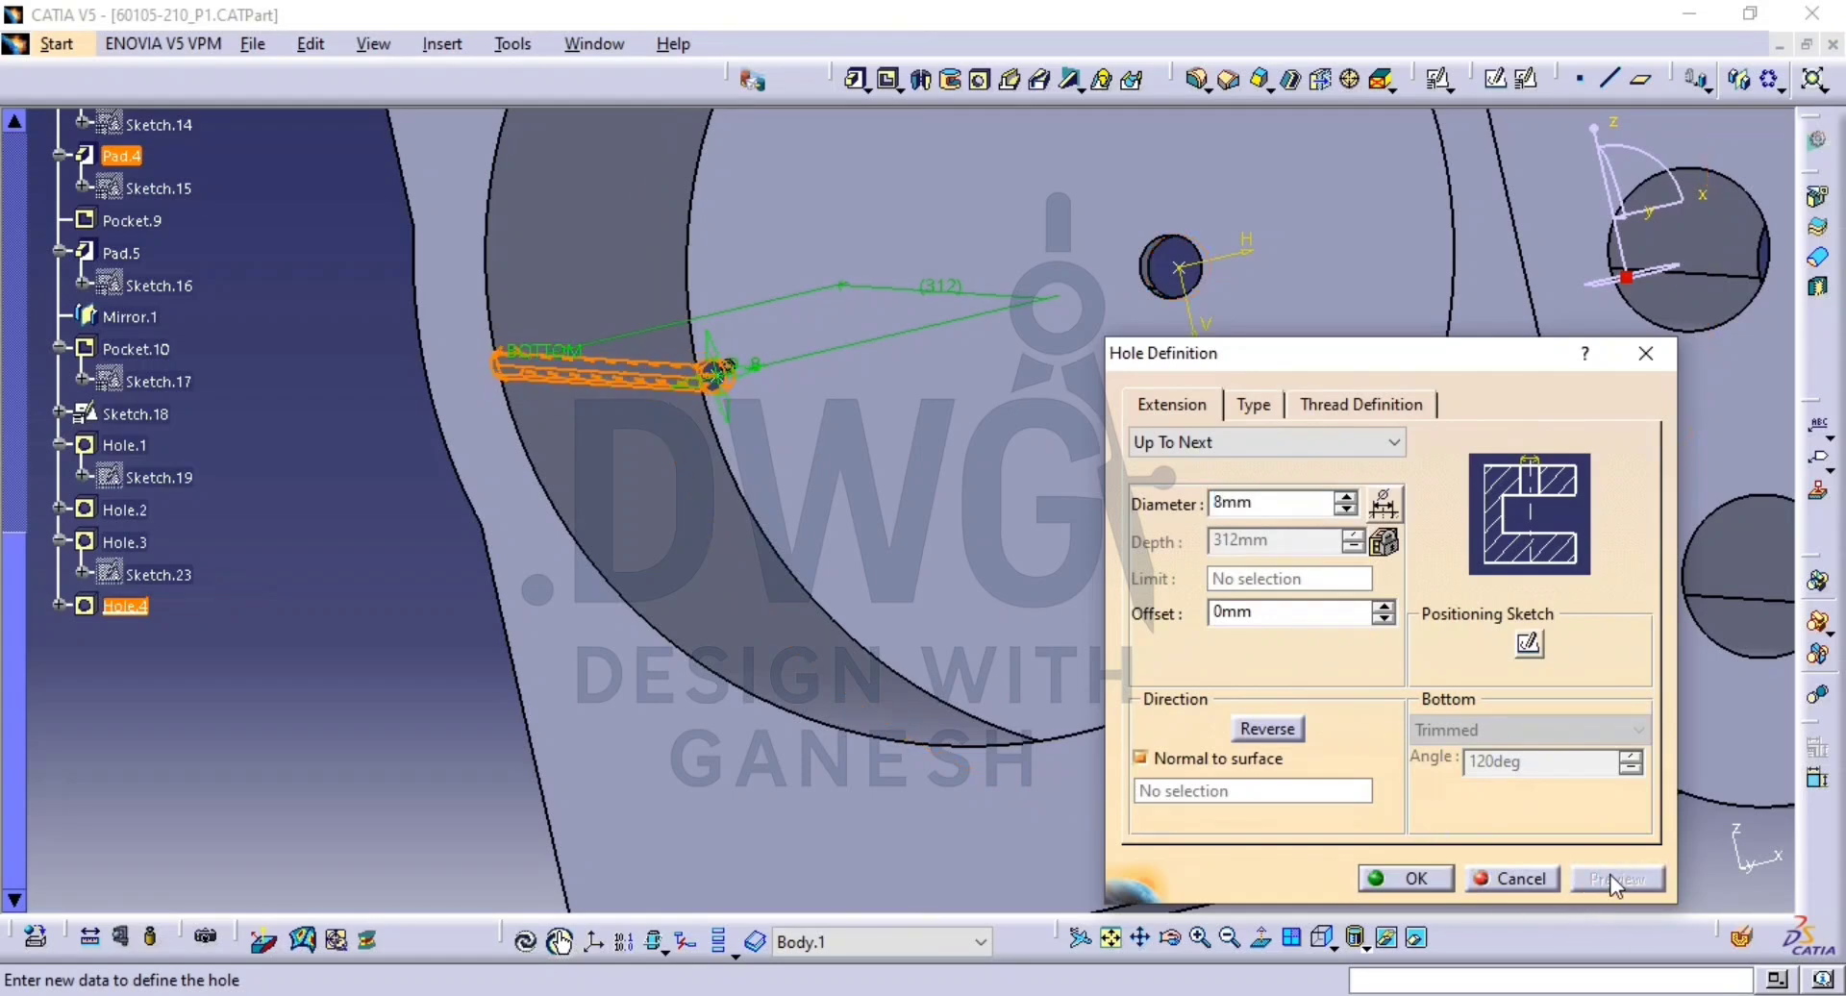
click(1263, 504)
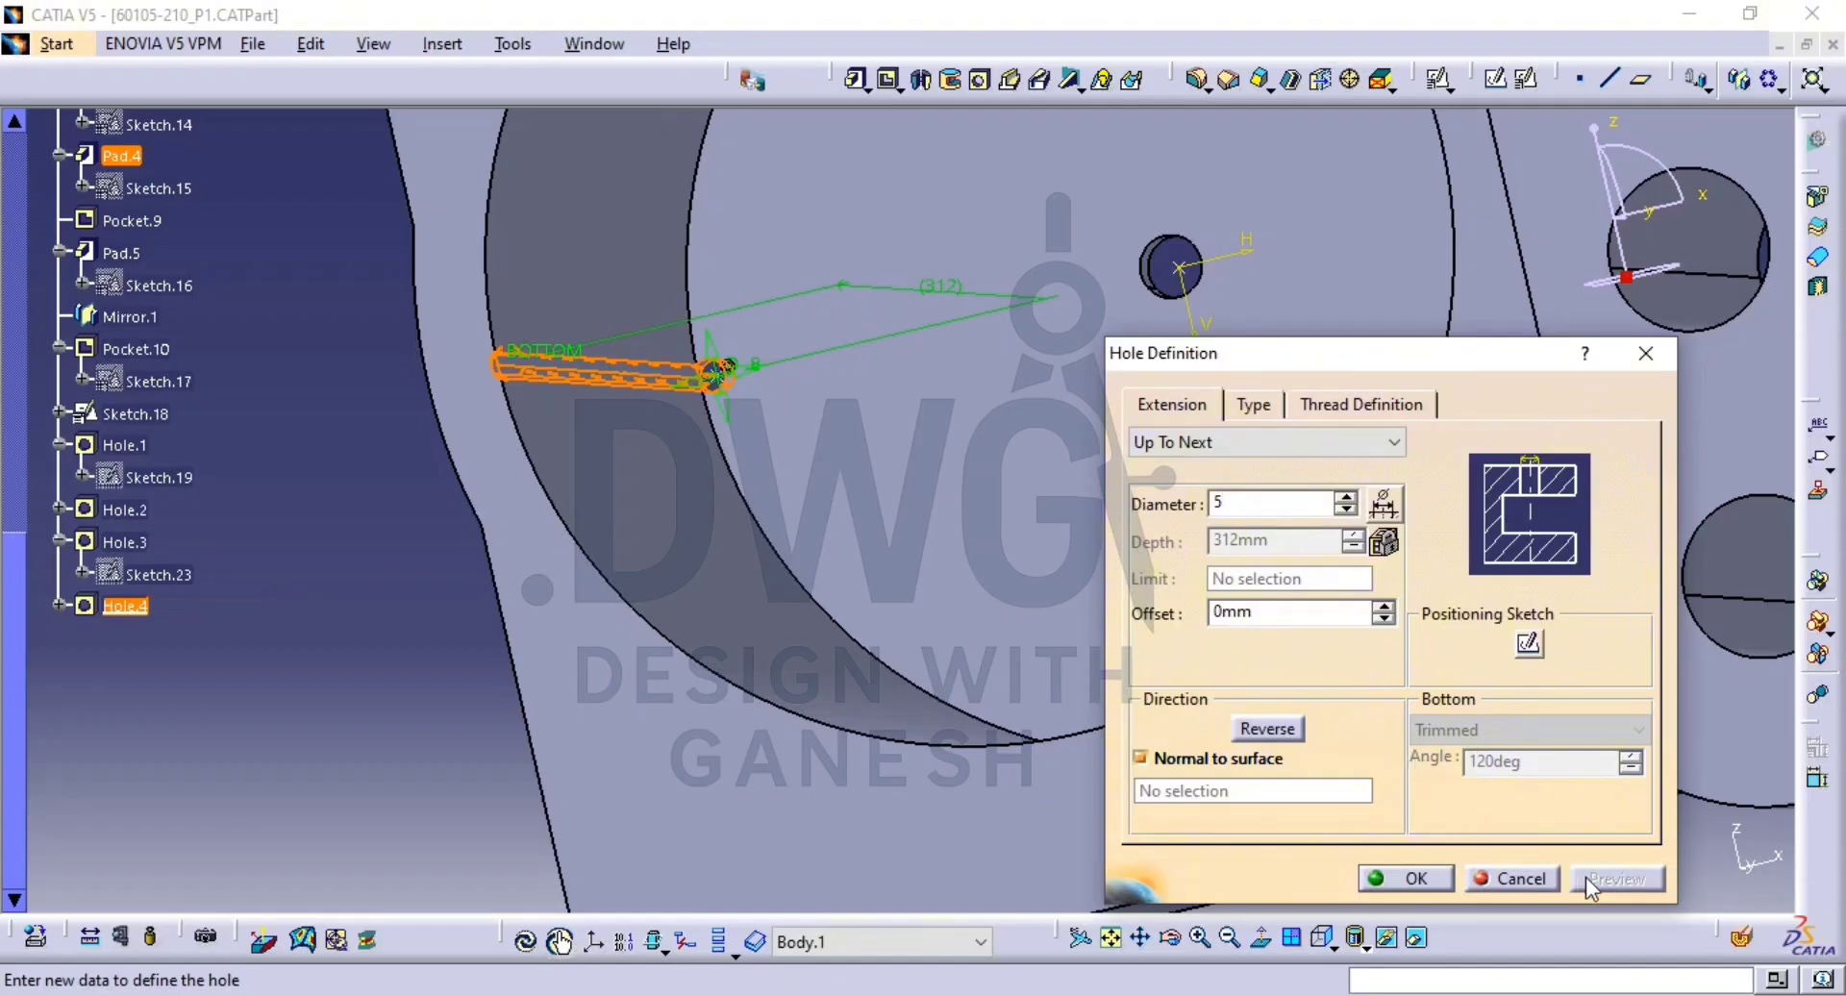
click(1420, 879)
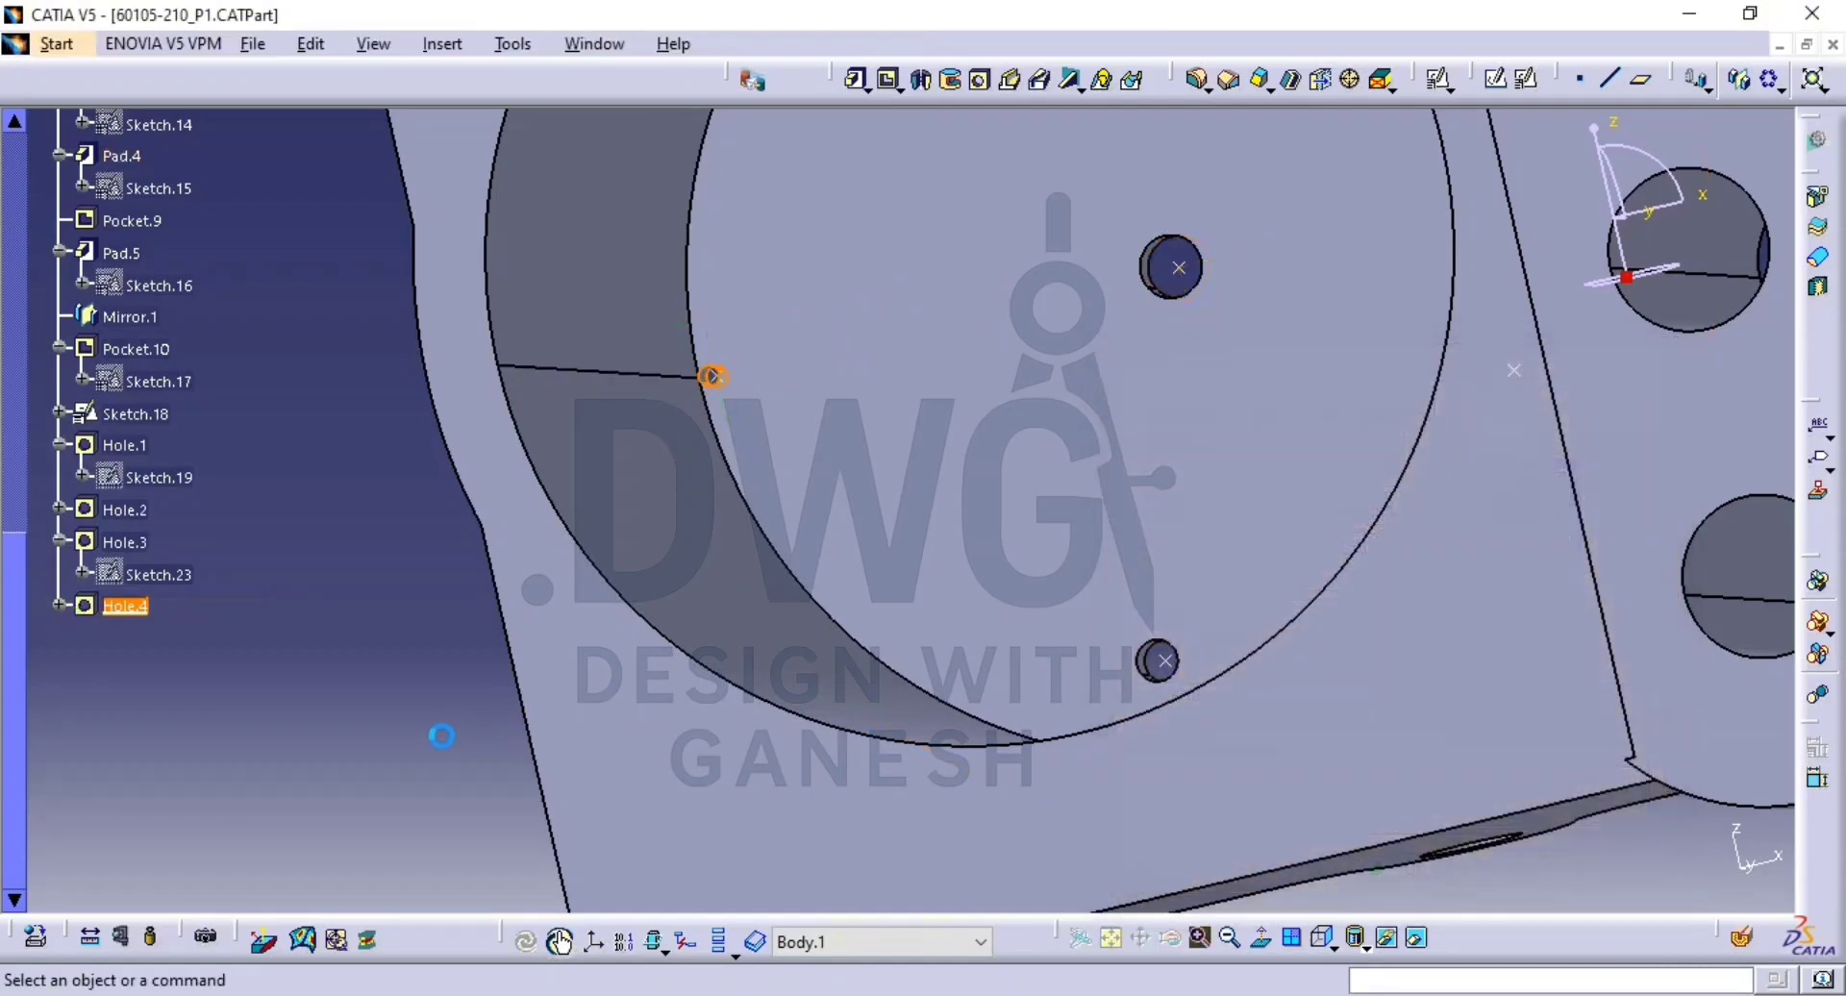
Examine the 5 mm hole from the bore side and from the round end face.
middle_drag(740, 423, 709, 511)
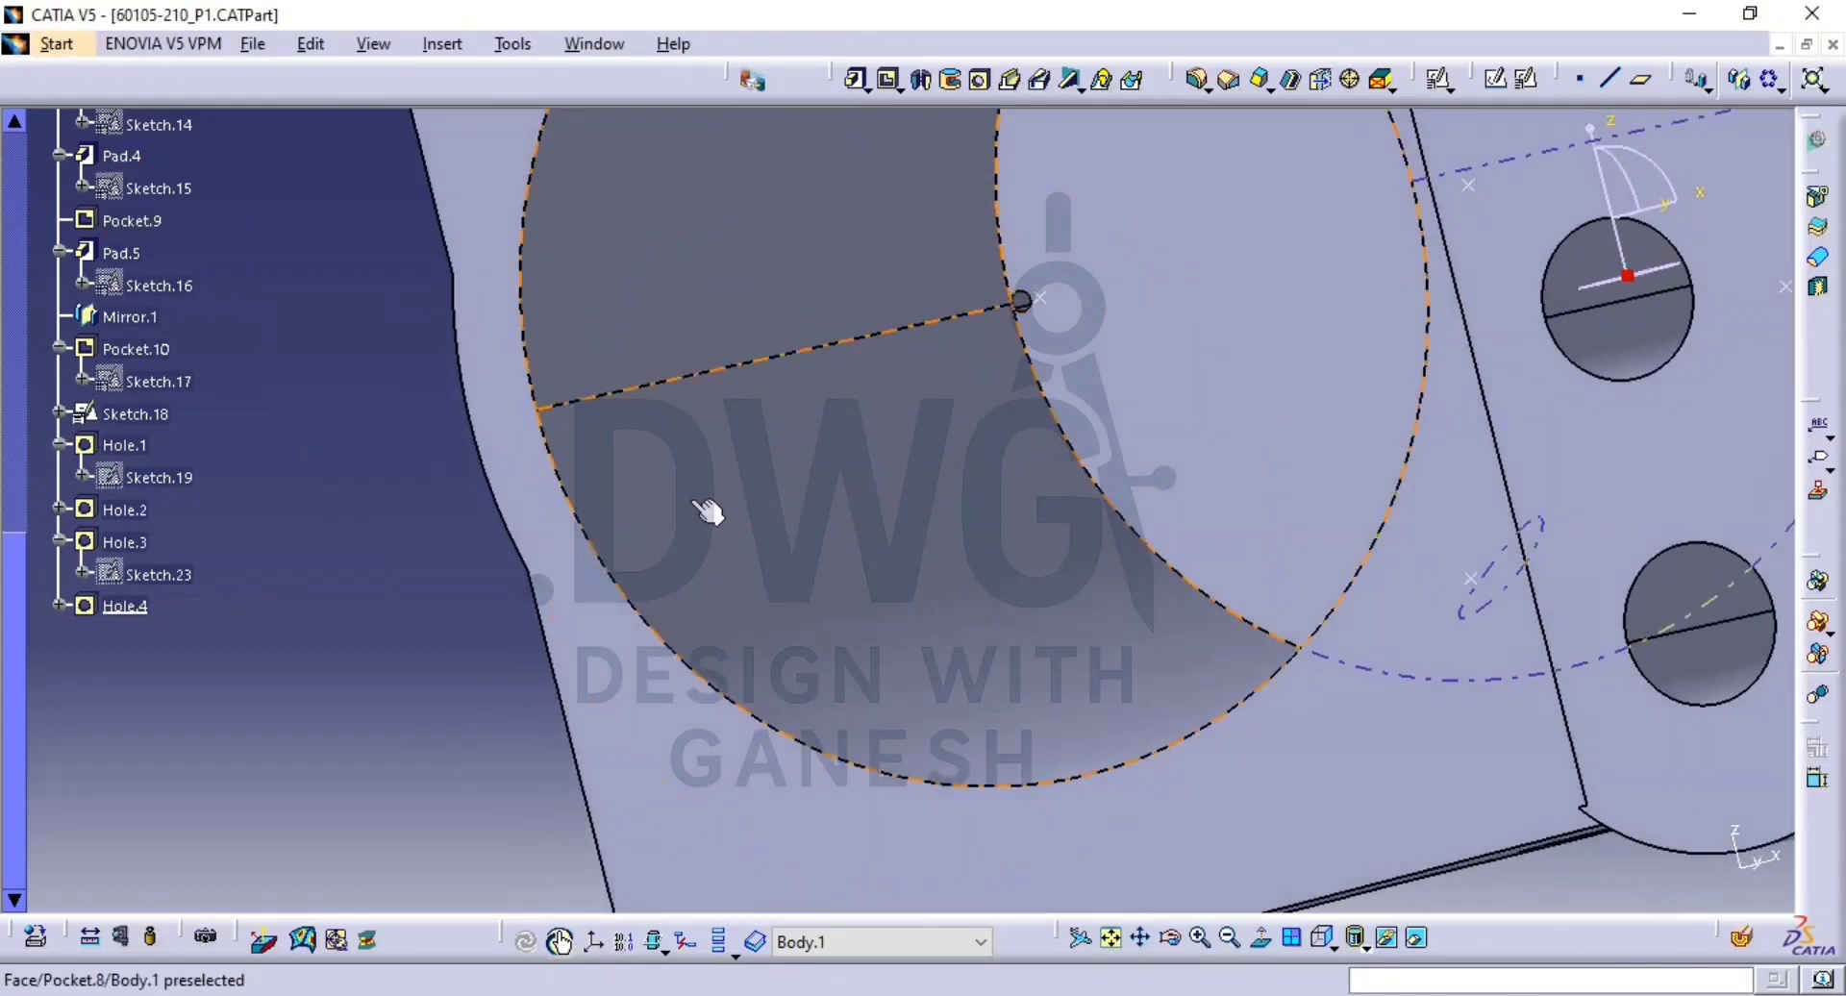
mouse_move(948, 519)
middle_down()
mouse_move(1256, 417)
mouse_move(1090, 491)
mouse_move(959, 503)
middle_up()
middle_drag(865, 418, 990, 651)
mouse_move(903, 548)
middle_down()
mouse_move(978, 929)
mouse_move(952, 700)
mouse_move(1236, 646)
mouse_move(1124, 615)
mouse_move(1089, 567)
mouse_move(1154, 528)
mouse_move(1112, 606)
mouse_move(996, 720)
mouse_move(849, 659)
mouse_move(580, 618)
mouse_move(987, 612)
mouse_move(932, 590)
mouse_move(873, 500)
mouse_move(865, 531)
mouse_move(1028, 519)
mouse_move(939, 618)
mouse_move(993, 667)
mouse_move(1067, 642)
mouse_move(1113, 565)
mouse_move(429, 564)
mouse_move(465, 671)
mouse_move(701, 605)
mouse_move(814, 598)
mouse_move(841, 625)
mouse_move(896, 575)
middle_up()
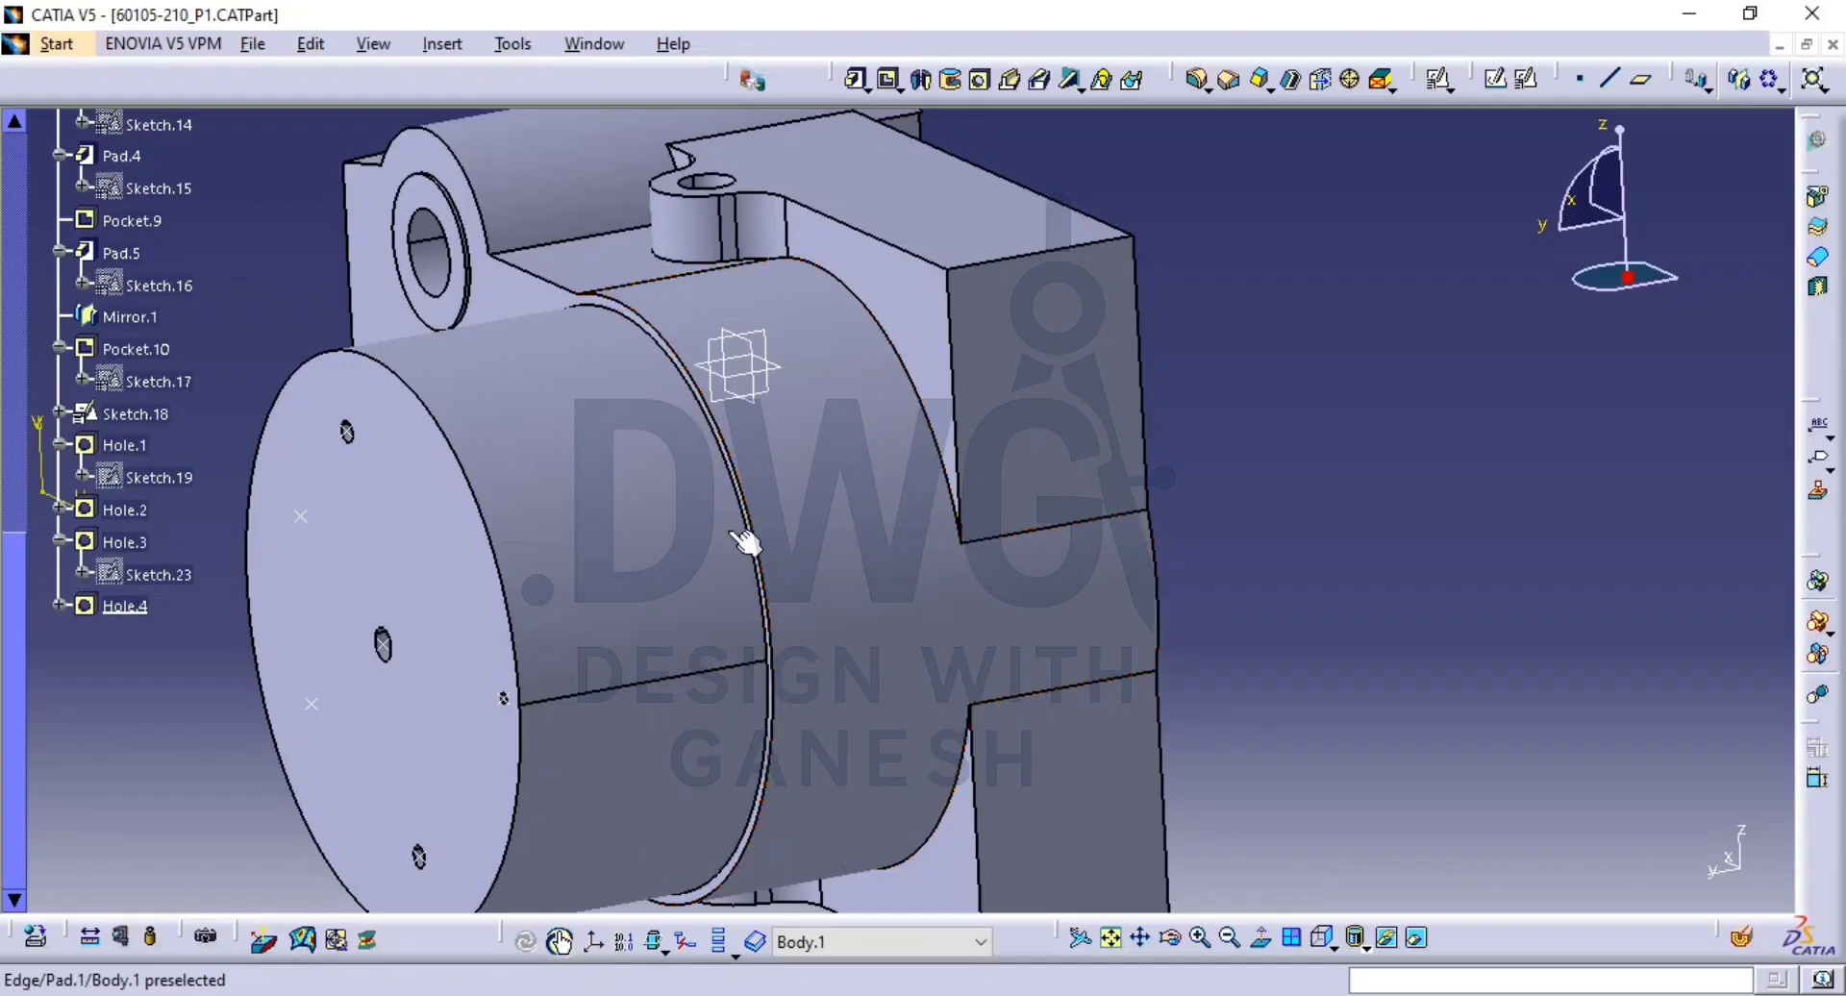
middle_drag(979, 685, 432, 606)
middle_drag(1144, 630, 1494, 589)
middle_drag(1096, 734, 1169, 442)
middle_drag(1163, 564, 1113, 325)
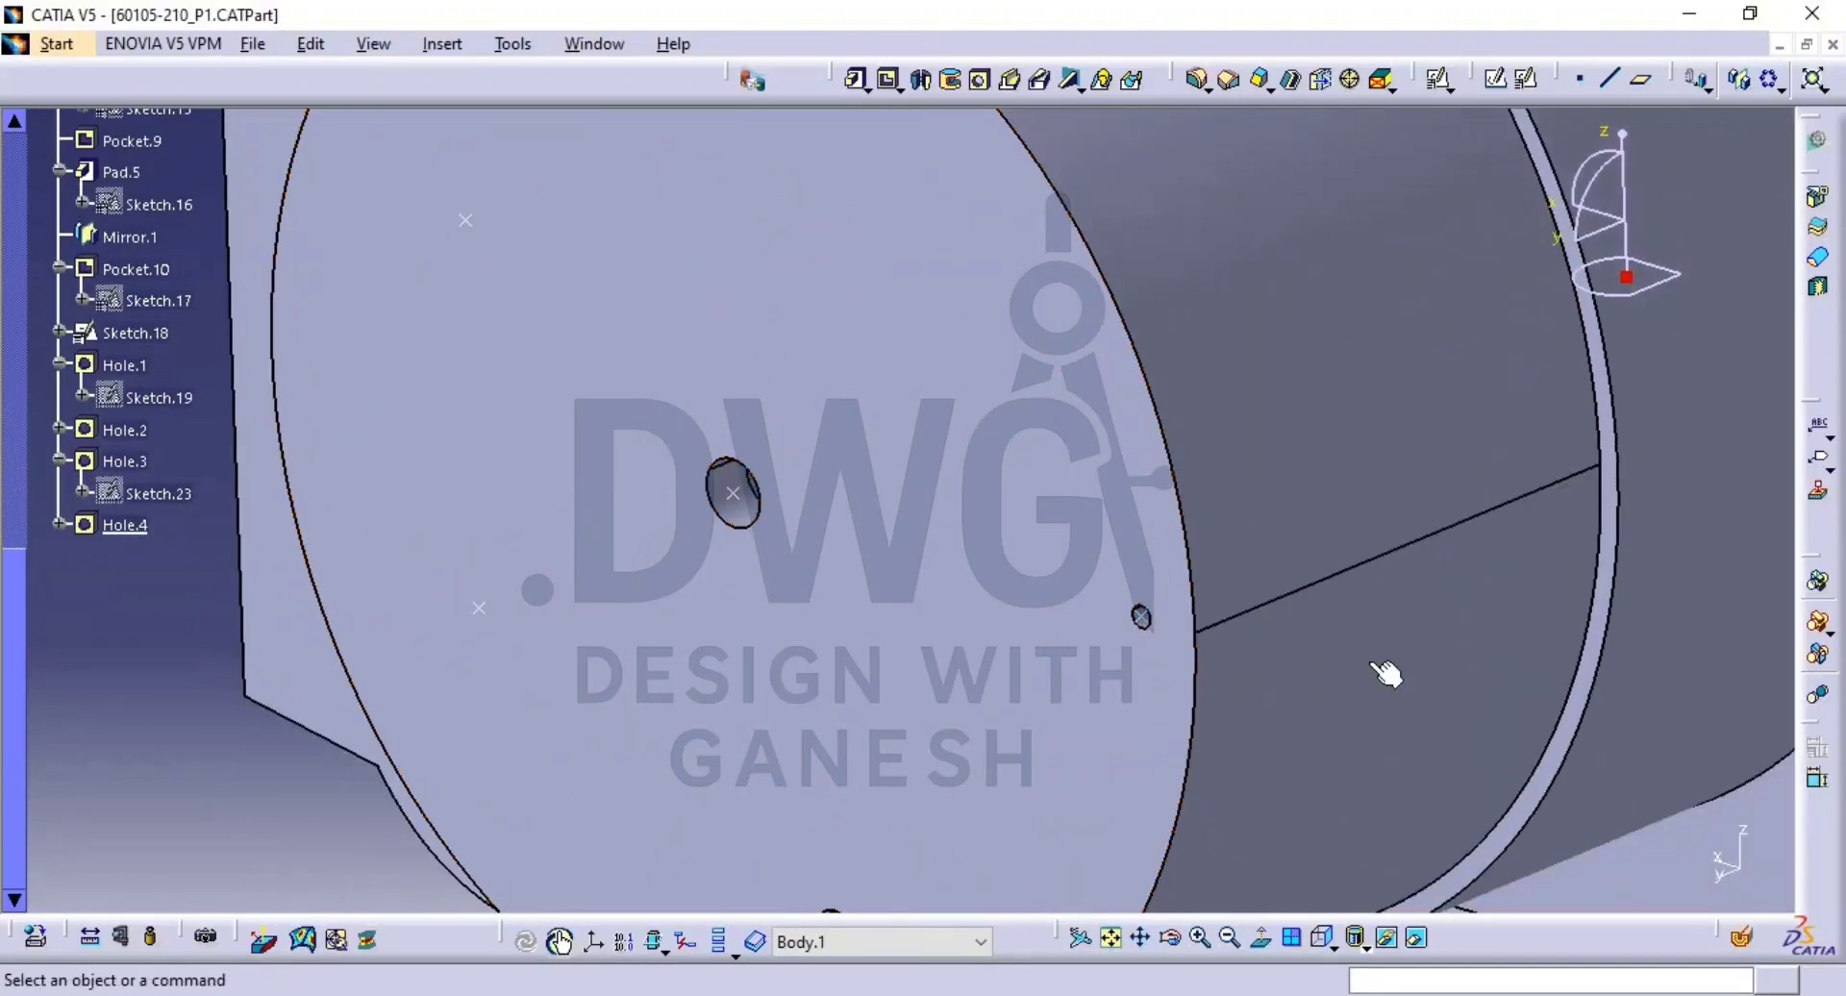
Start a circular pattern of the outermost side hole, using the boss's cylindrical face as the reference direction.
click(1772, 85)
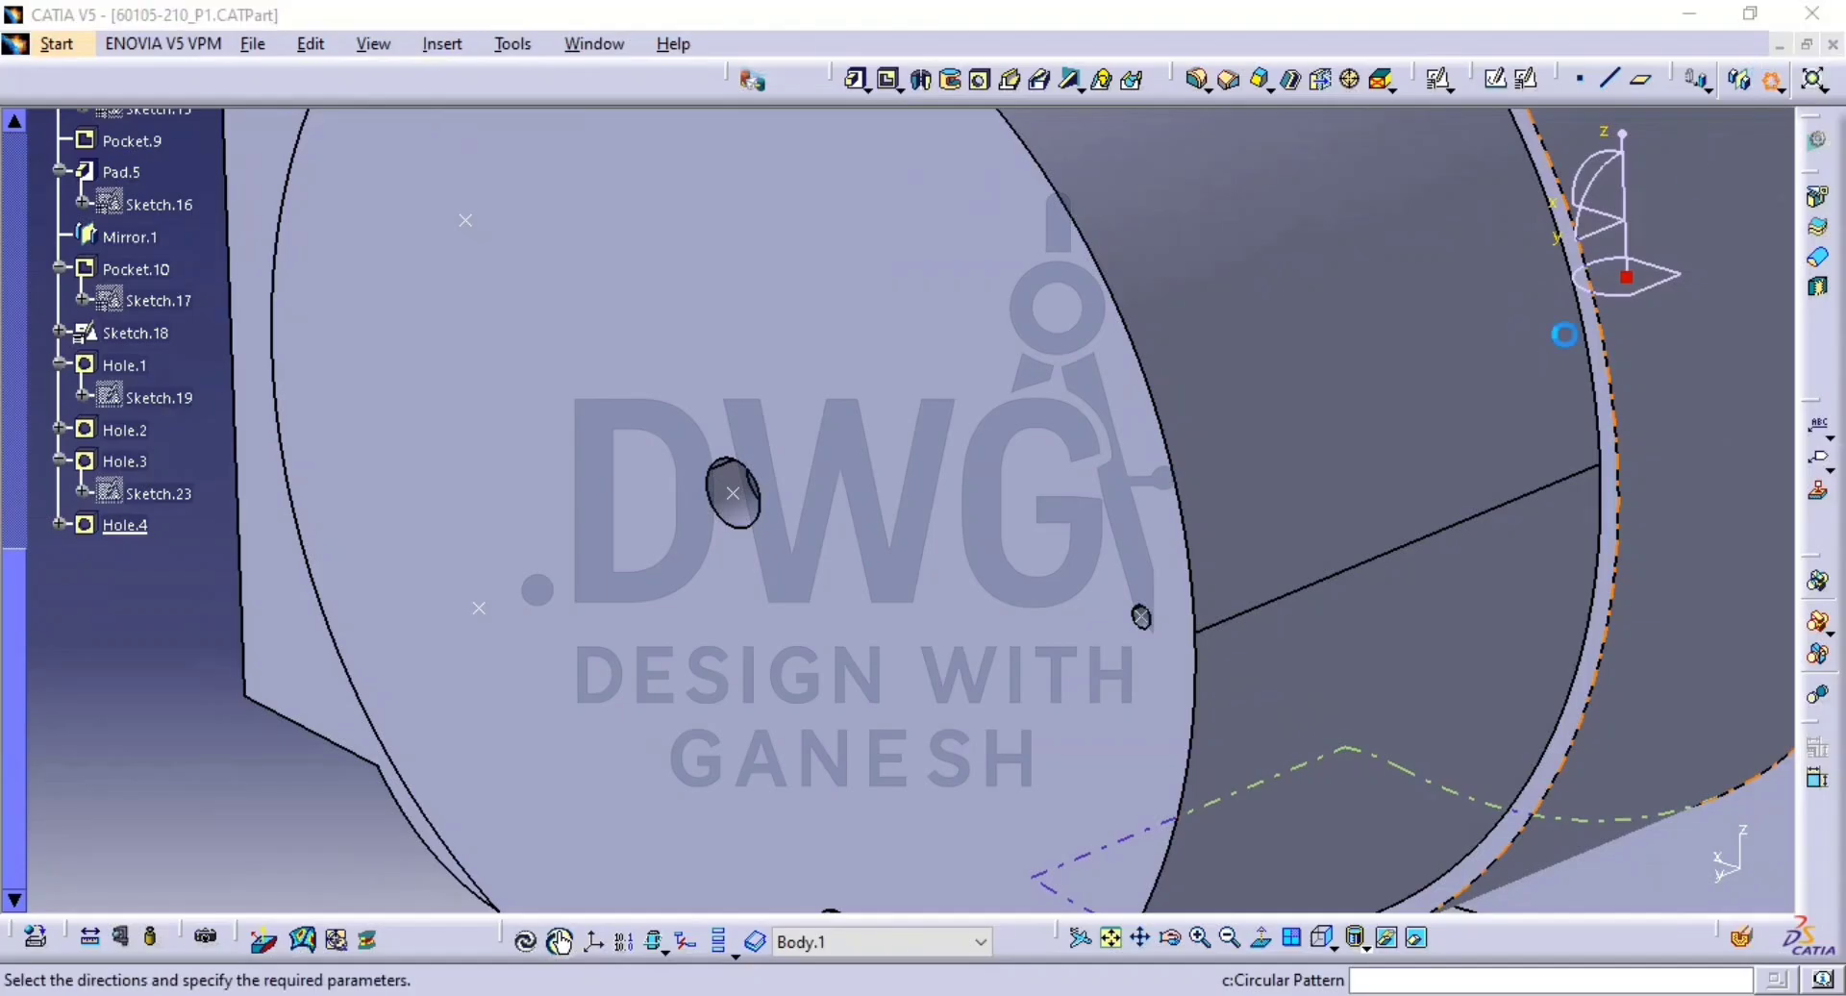
click(1379, 730)
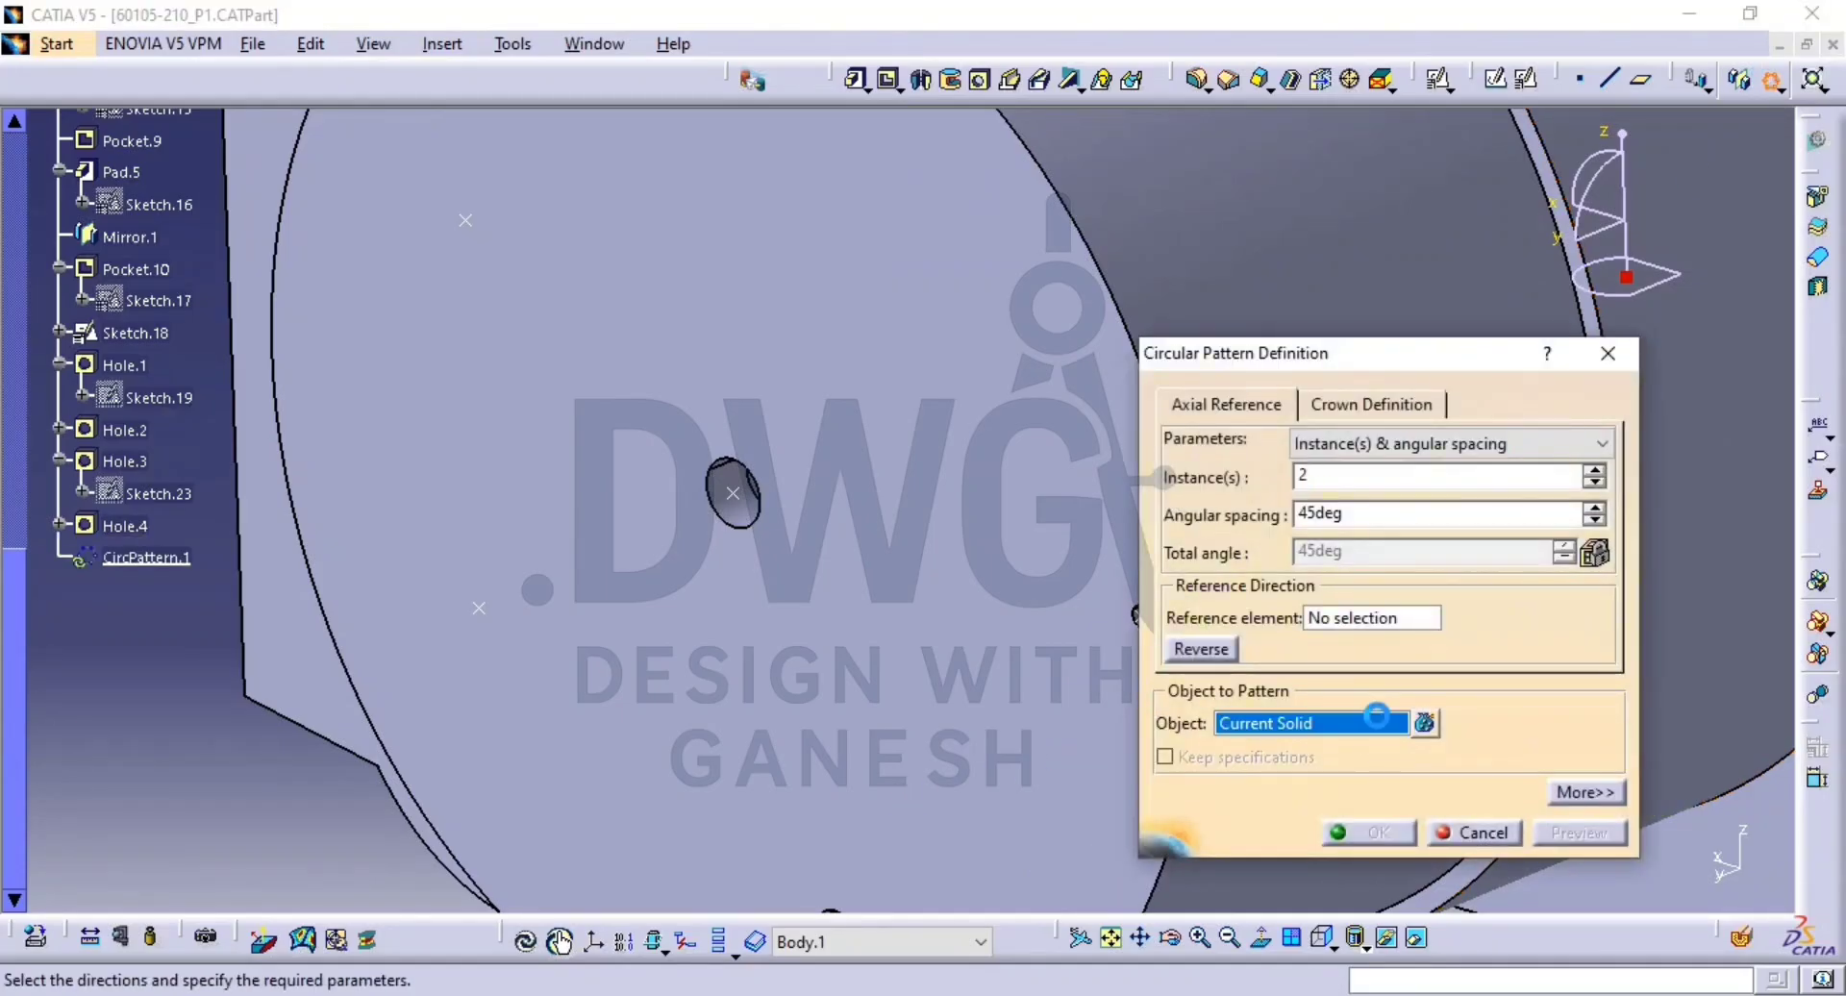
click(125, 526)
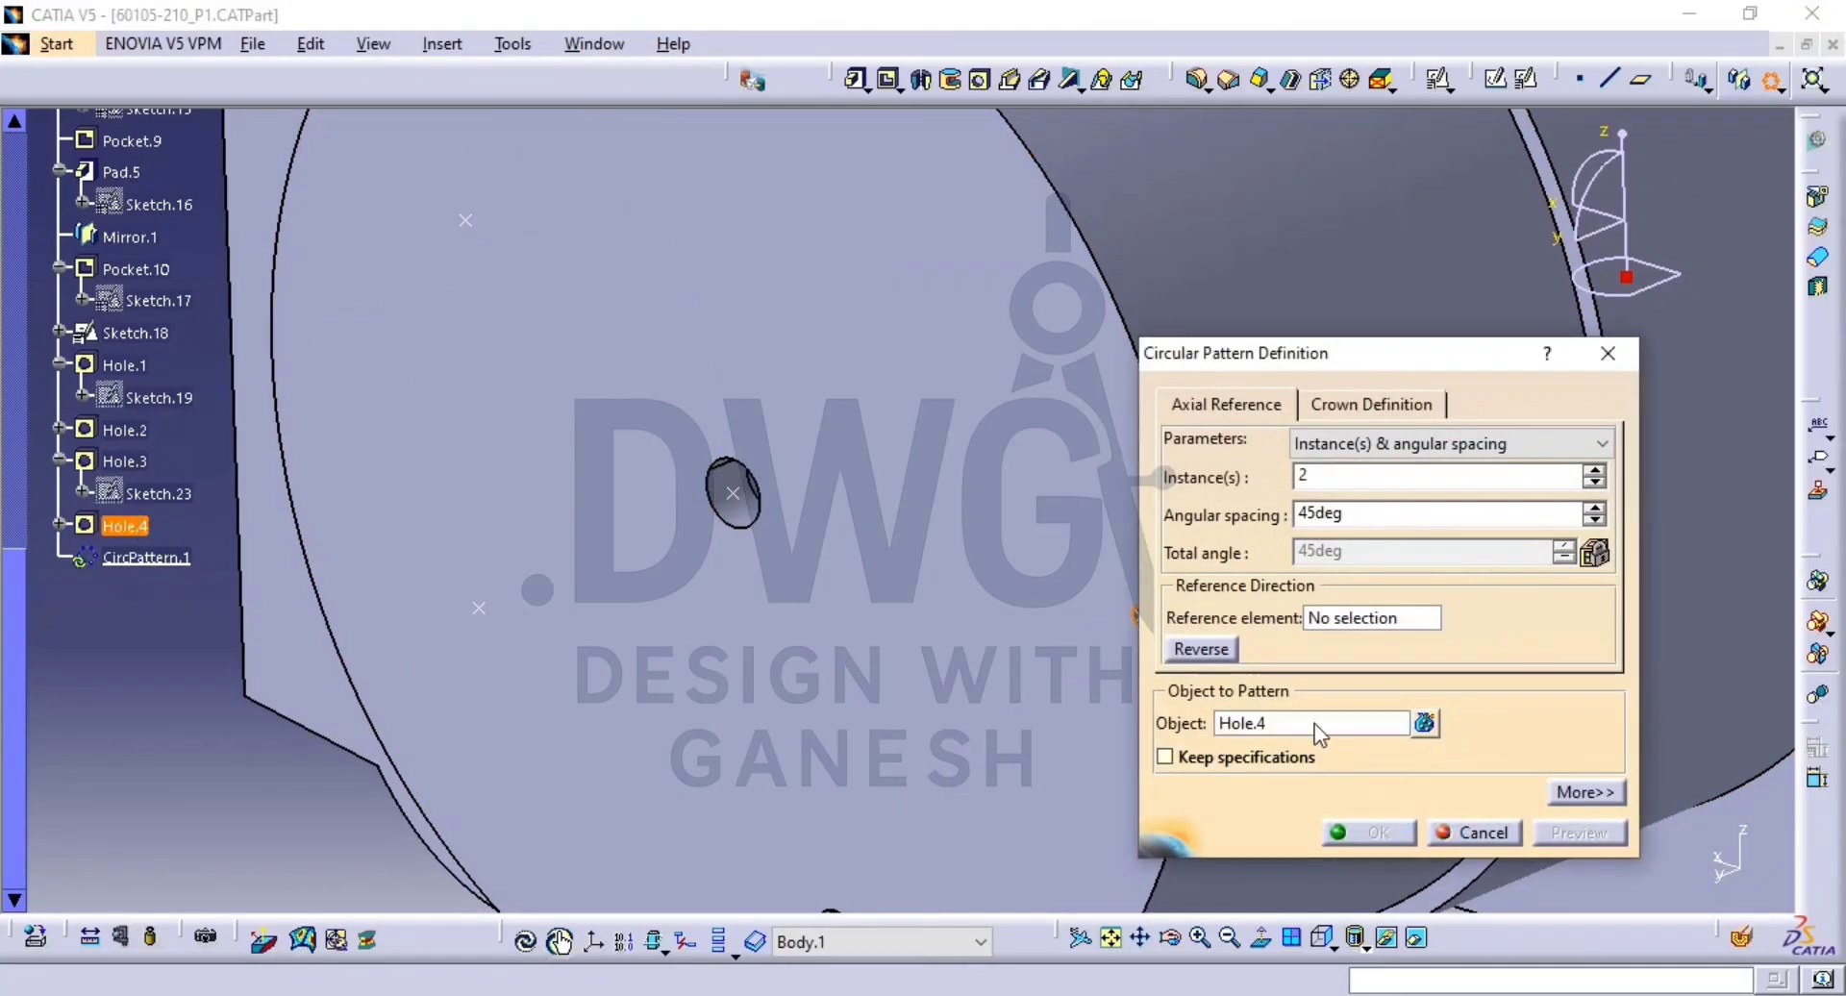
click(1399, 619)
click(1174, 243)
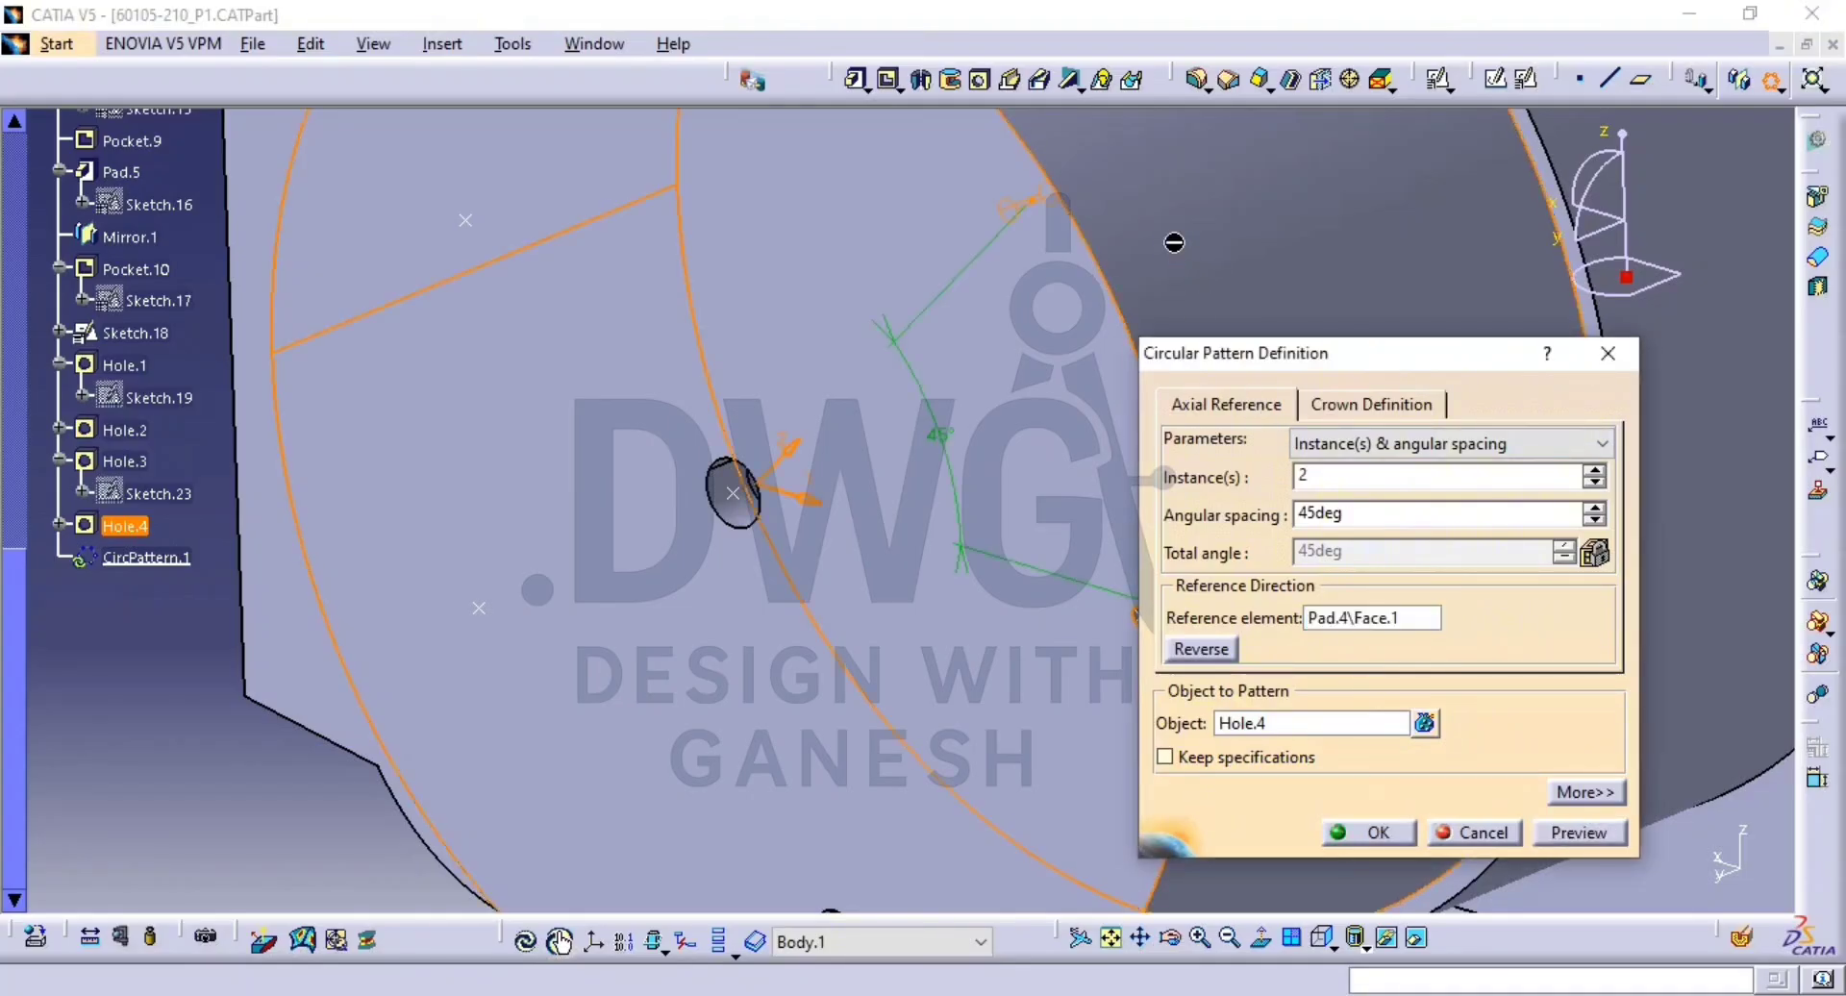
Set the circular pattern to 12 instances with the Complete crown option and create it.
double_click(1332, 476)
text(12)
click(1433, 452)
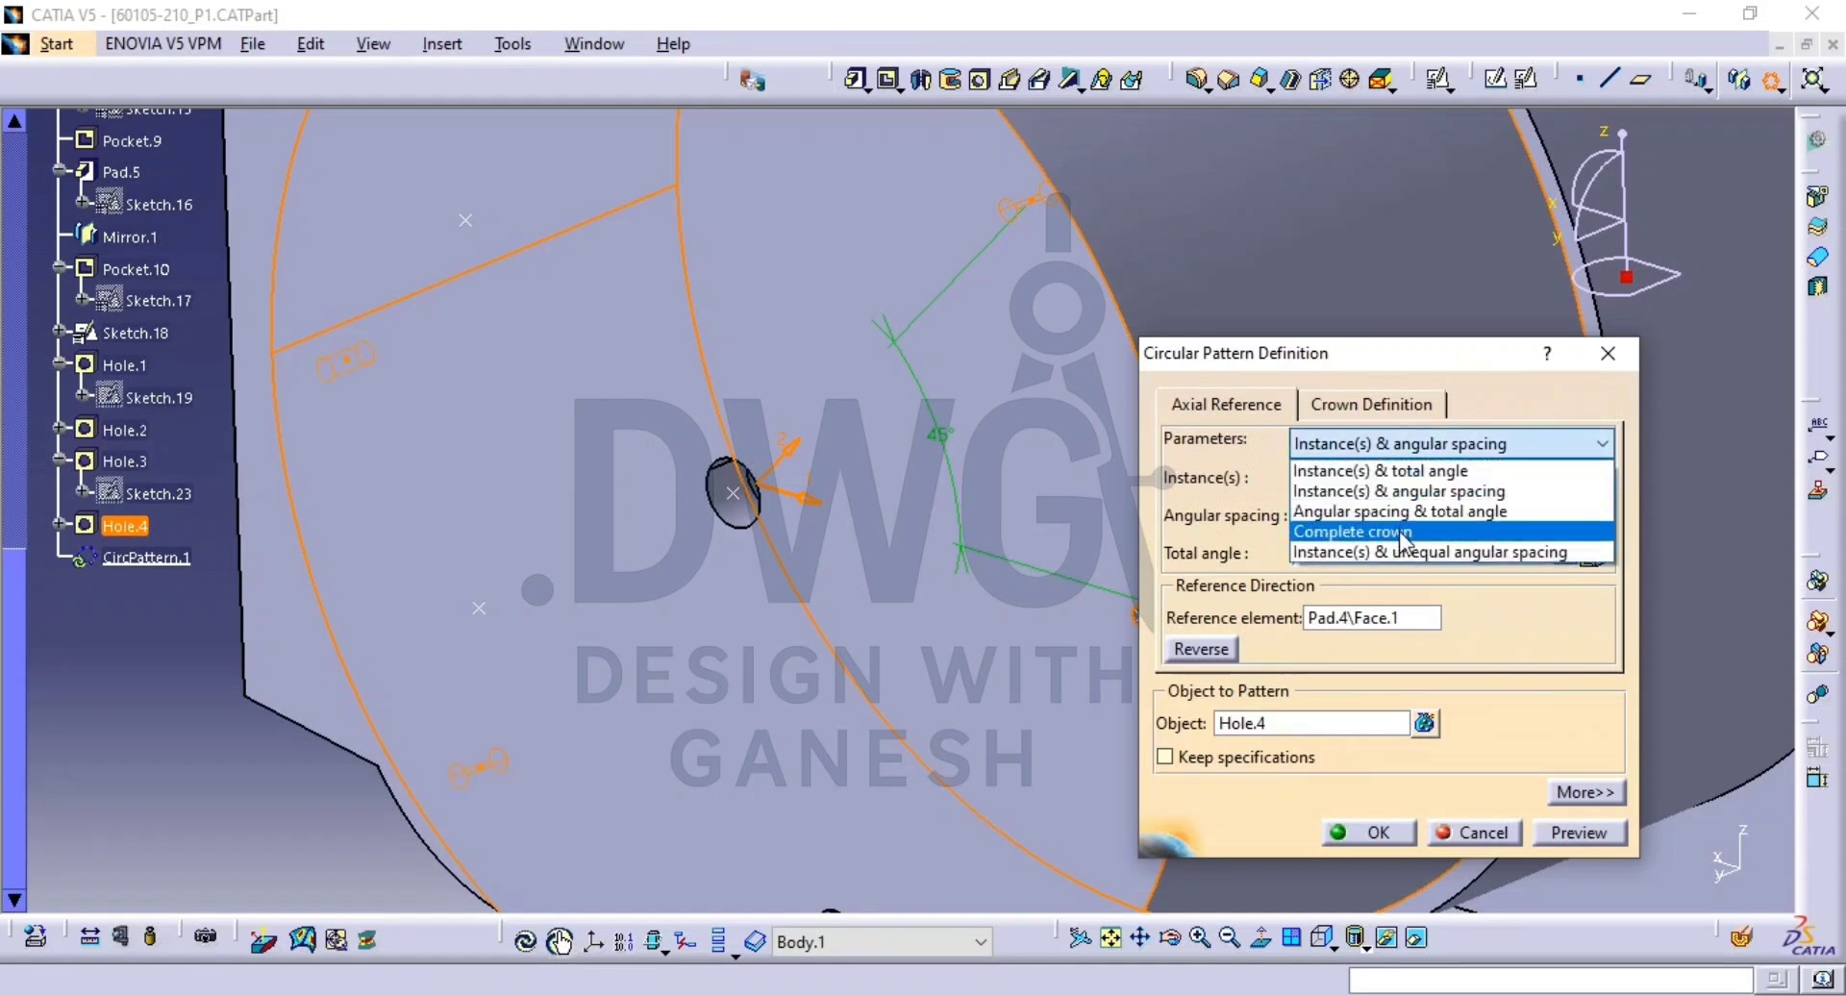
click(1398, 528)
click(1382, 835)
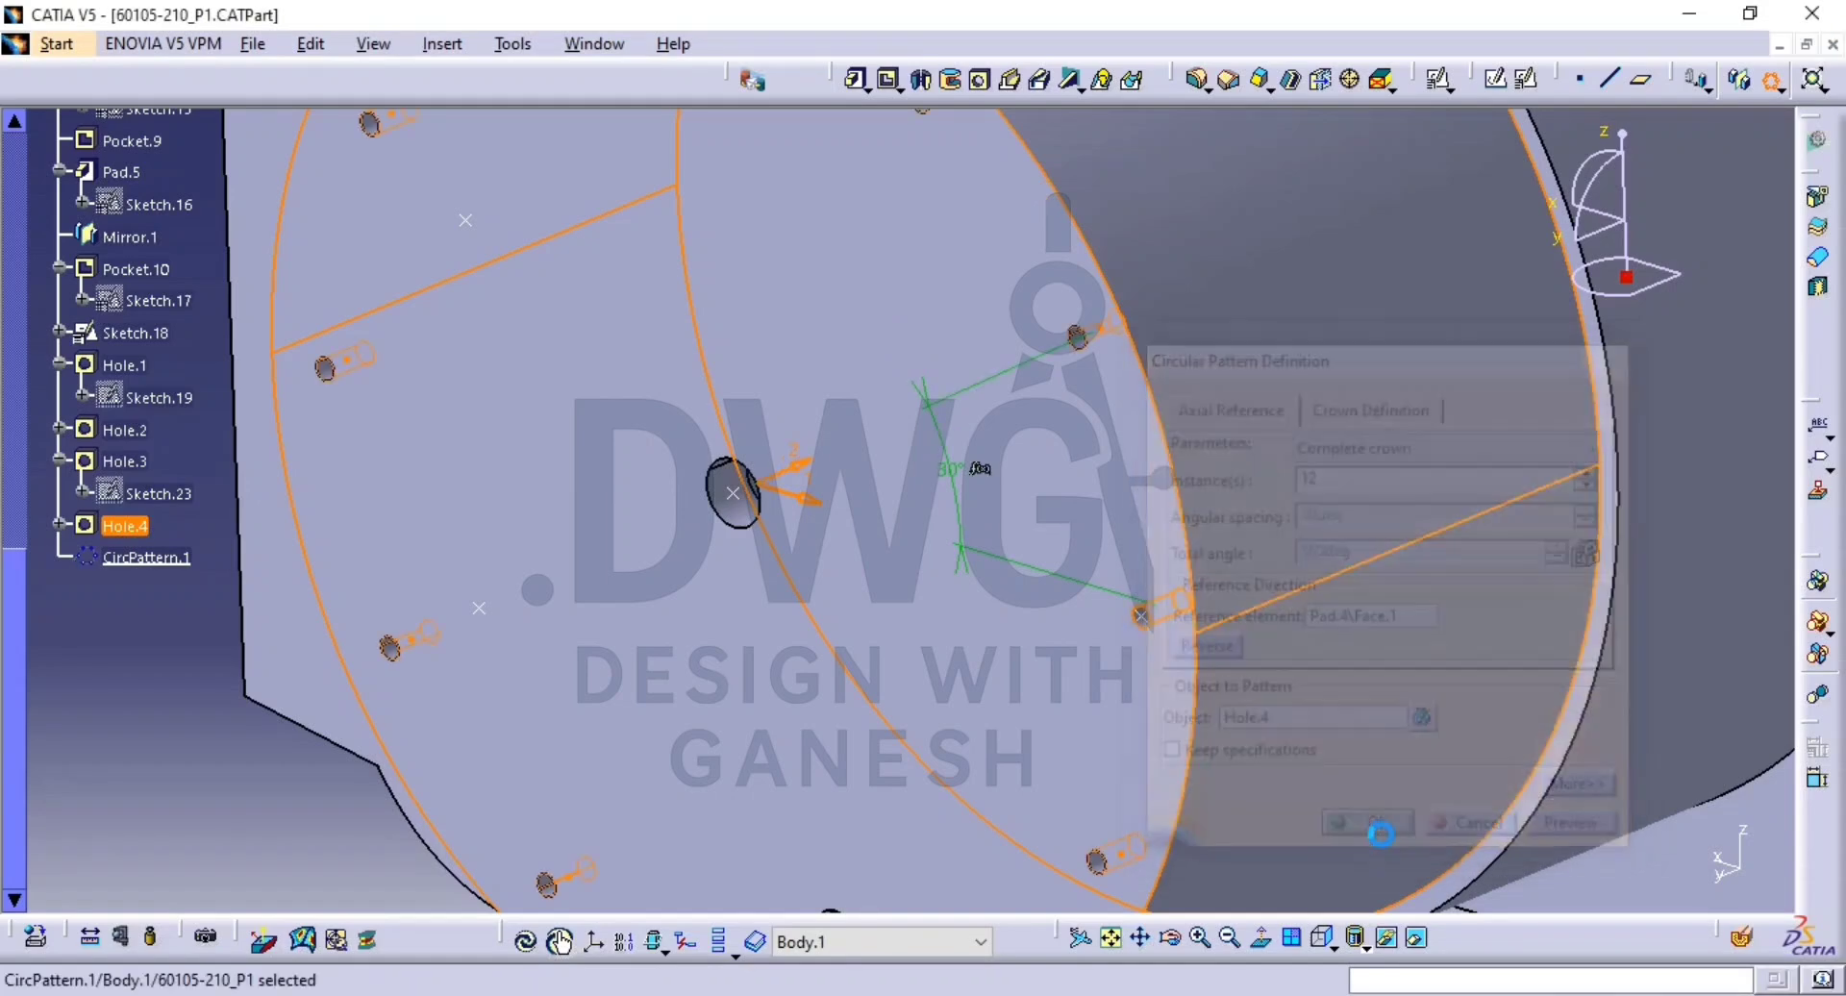
mouse_move(1346, 769)
middle_down()
mouse_move(1318, 693)
mouse_move(1324, 796)
middle_up()
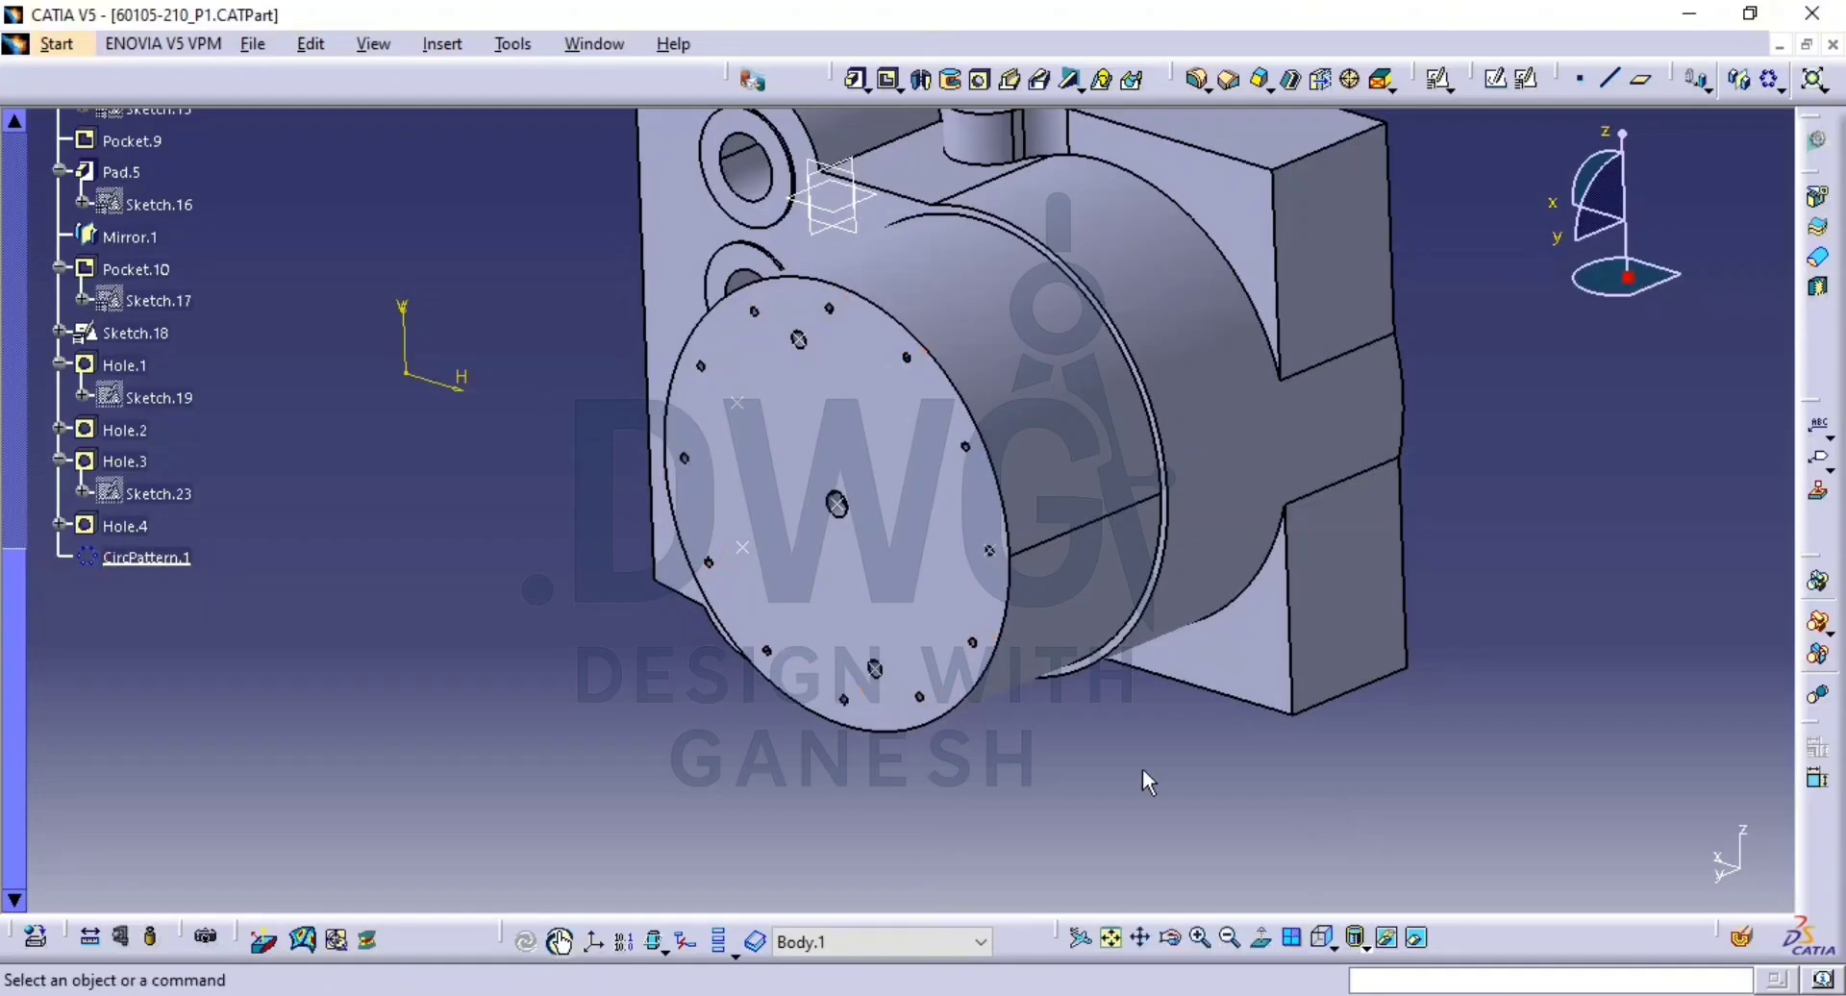
middle_drag(1147, 781, 1291, 668)
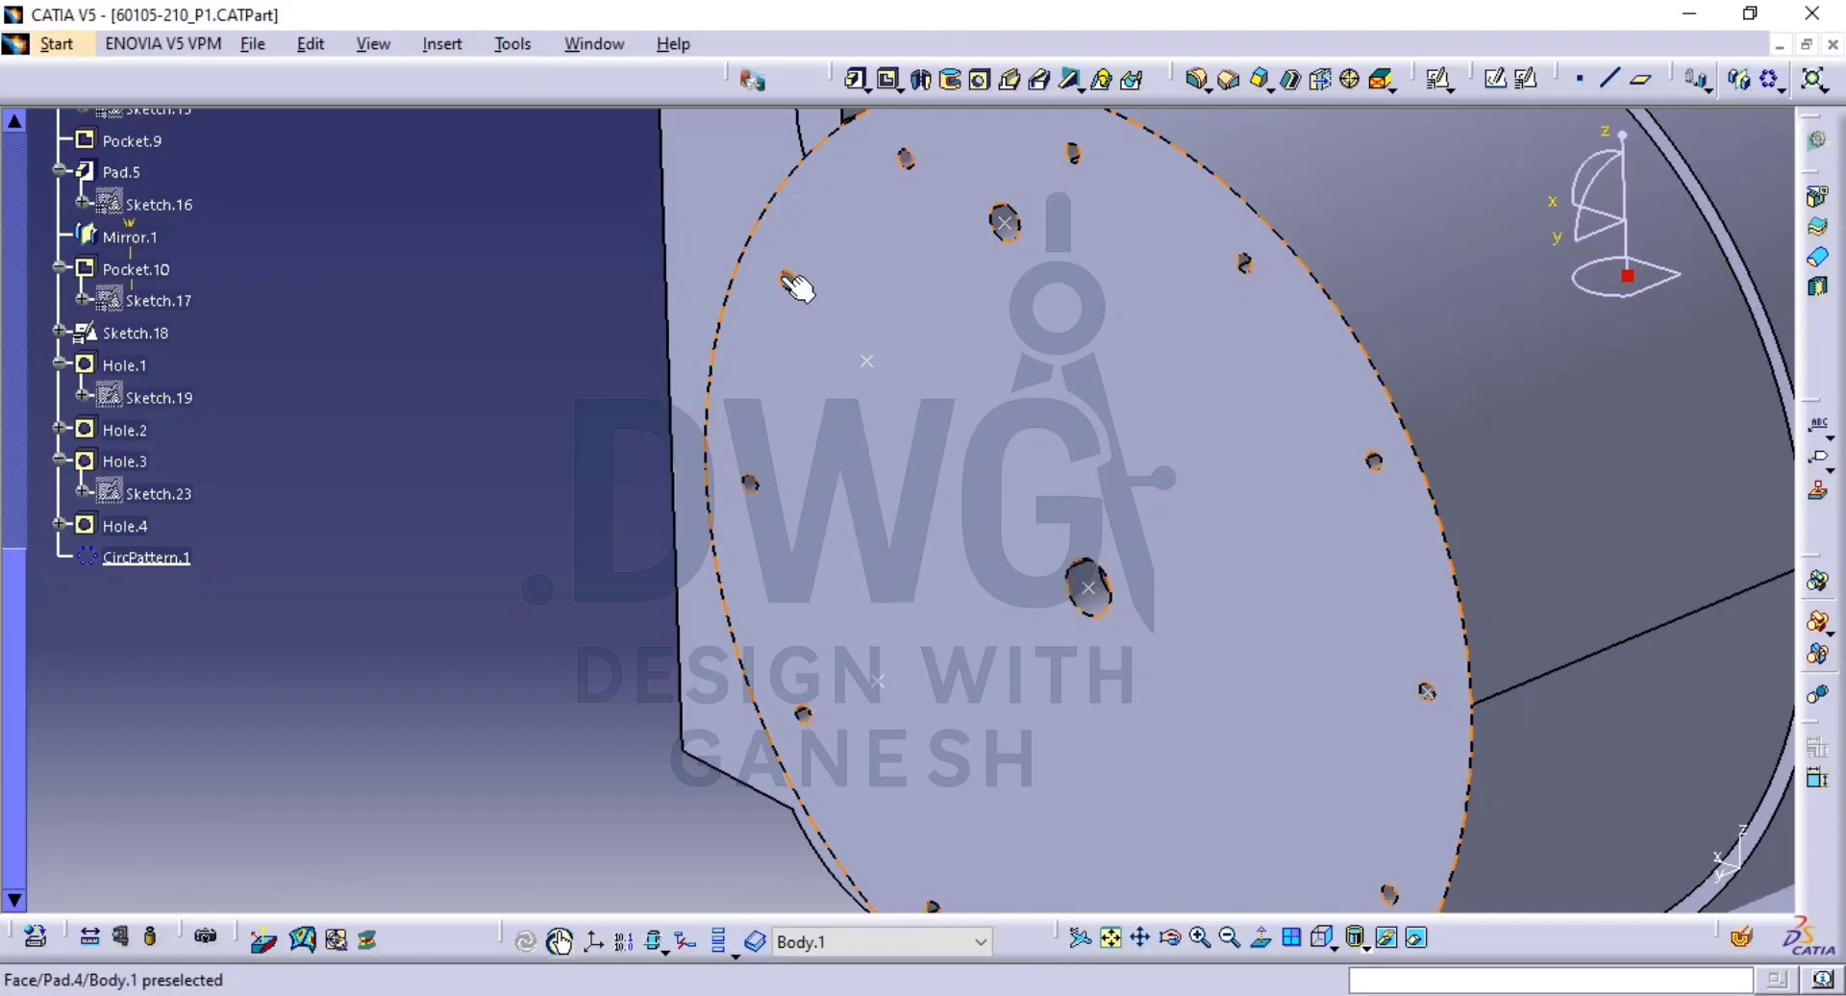
Start another hole on the round end face and make its centre coincident with one of the two unused sketch points.
click(980, 78)
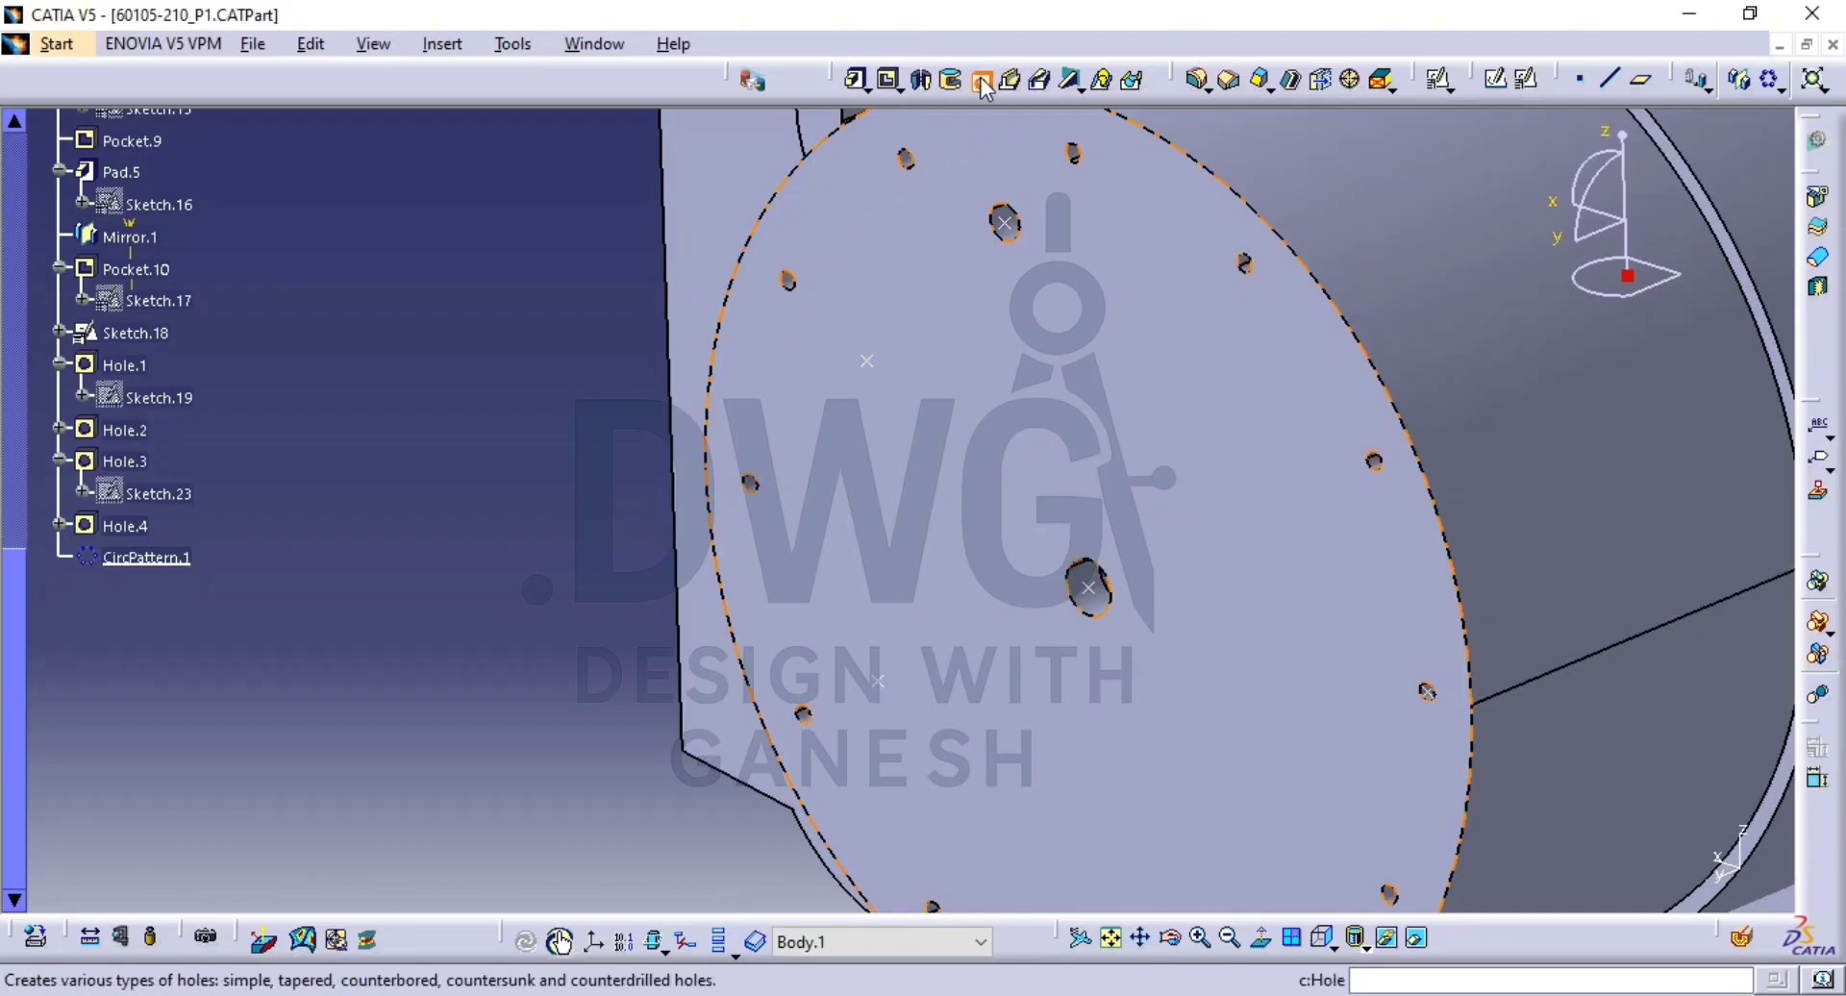
click(1115, 439)
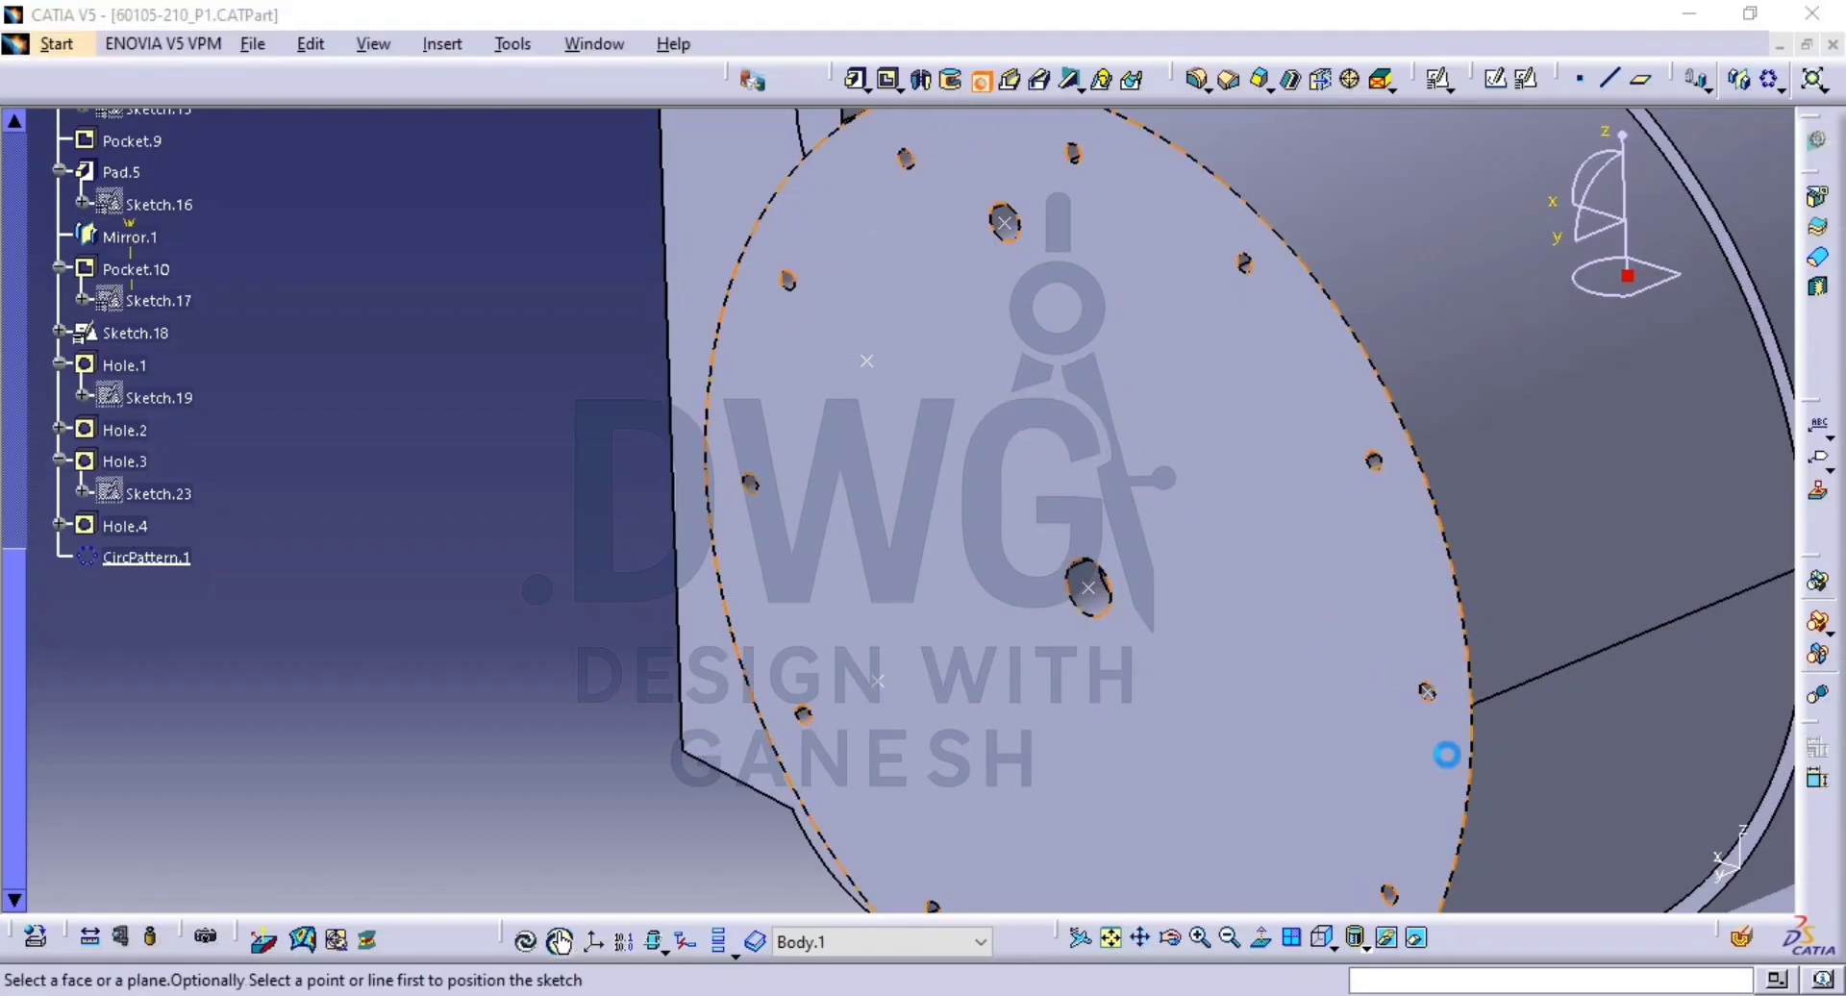
click(1152, 586)
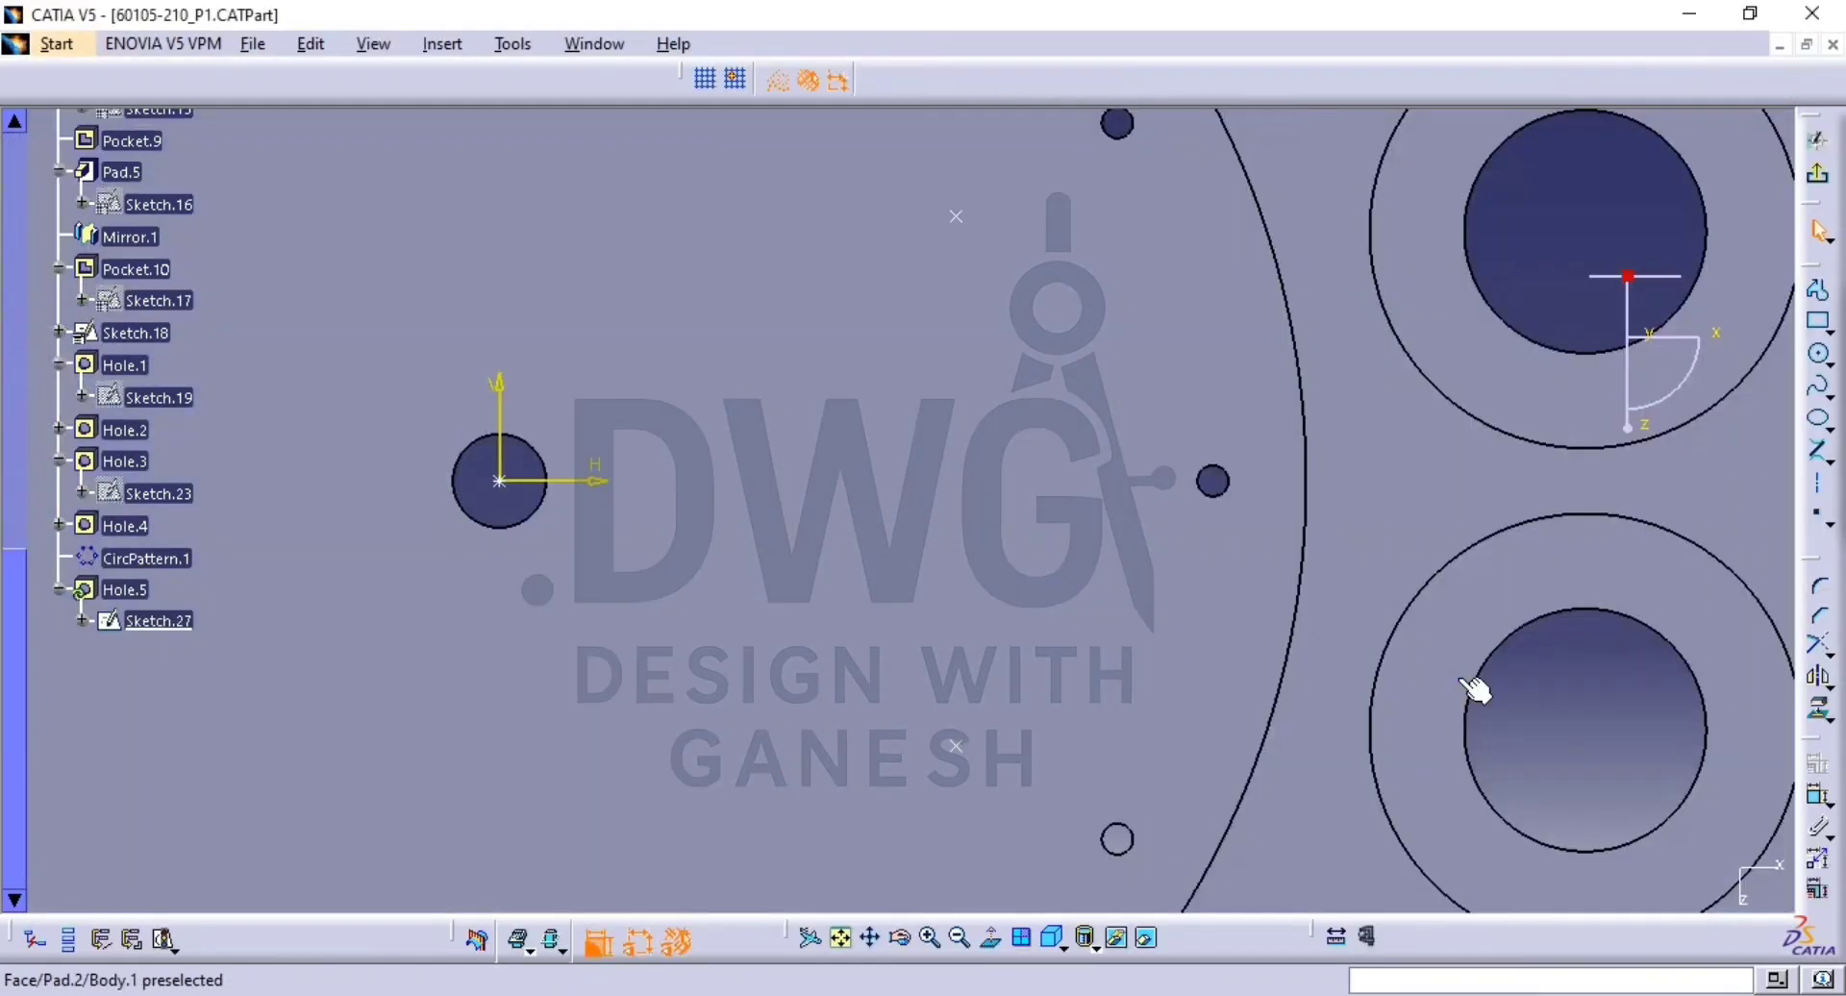
click(1817, 800)
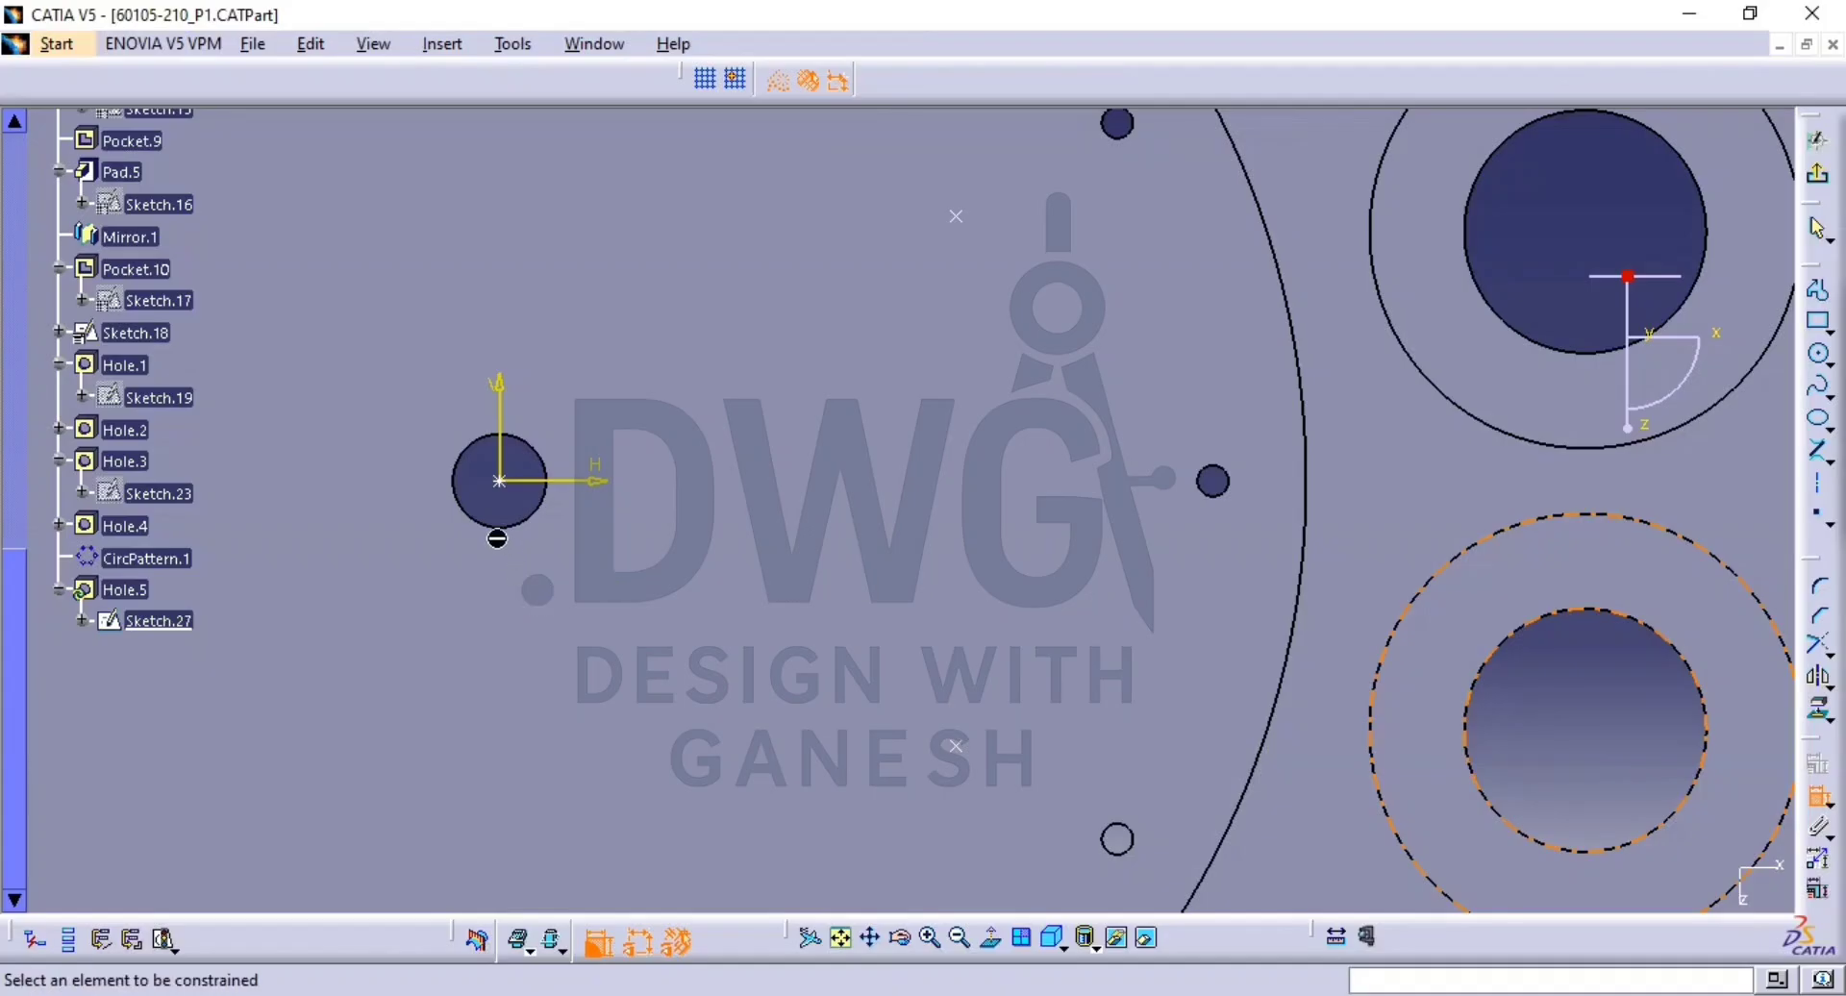
click(499, 480)
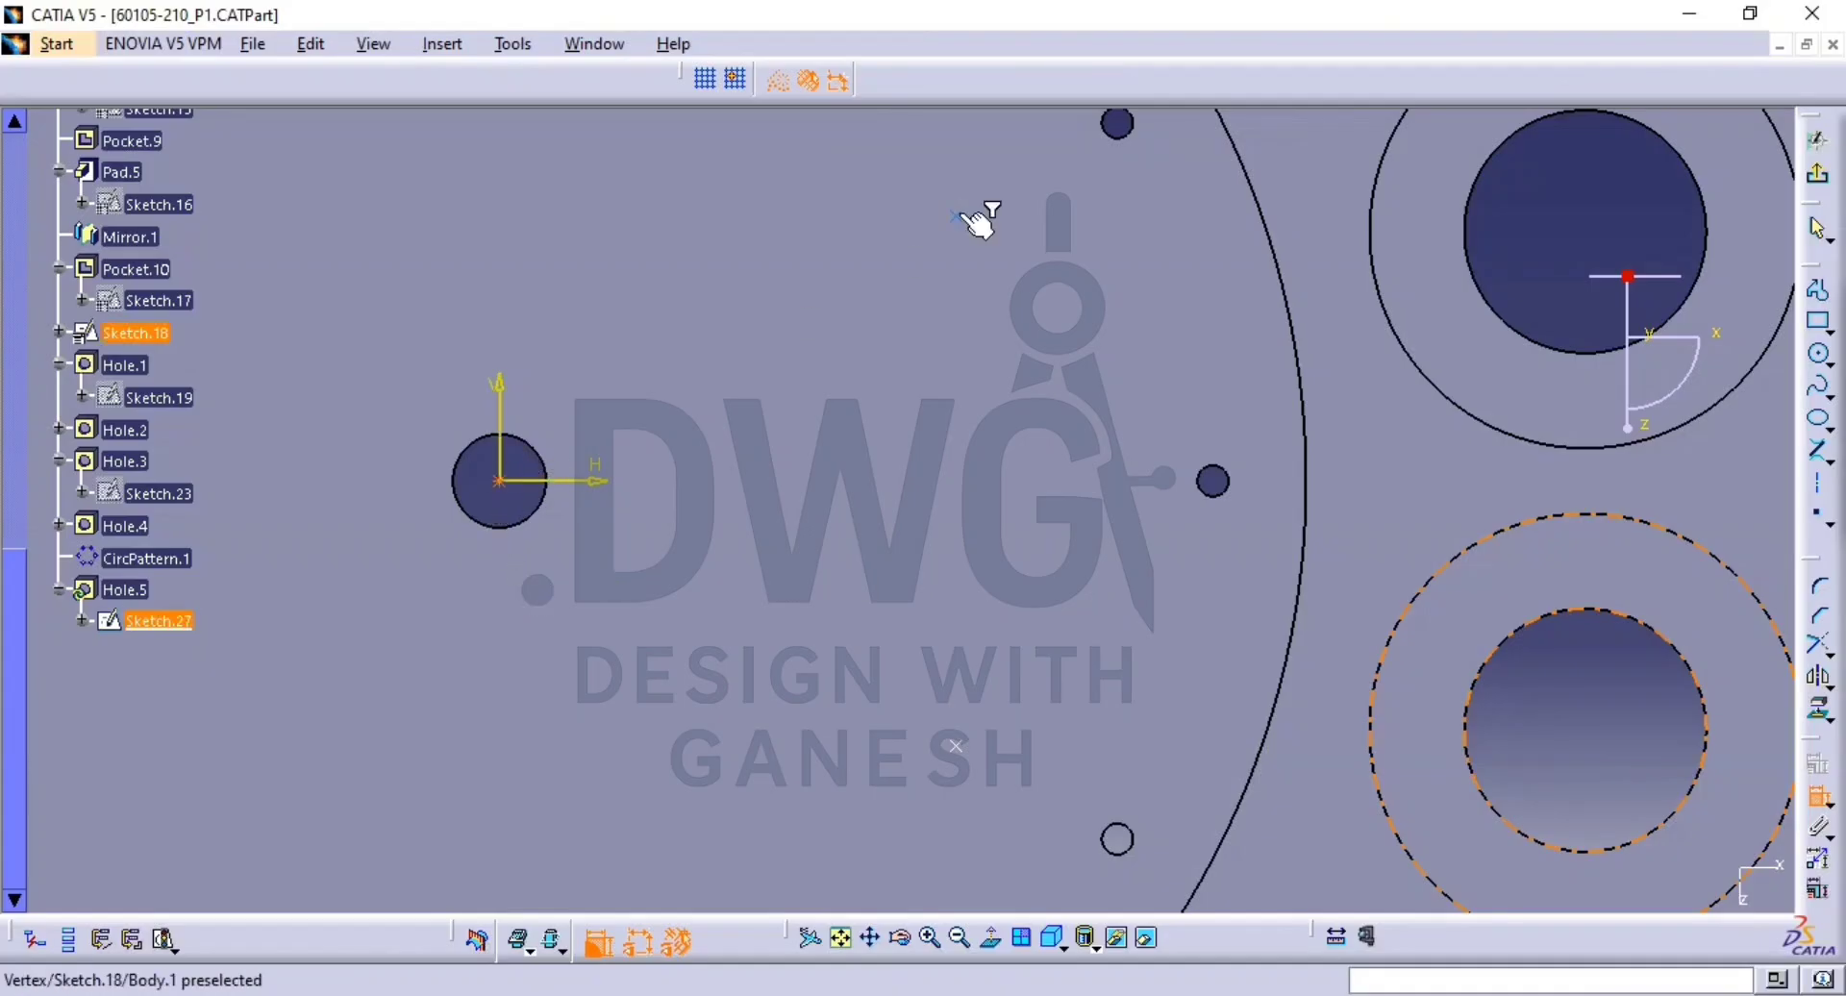
click(960, 217)
right_click(775, 237)
click(923, 429)
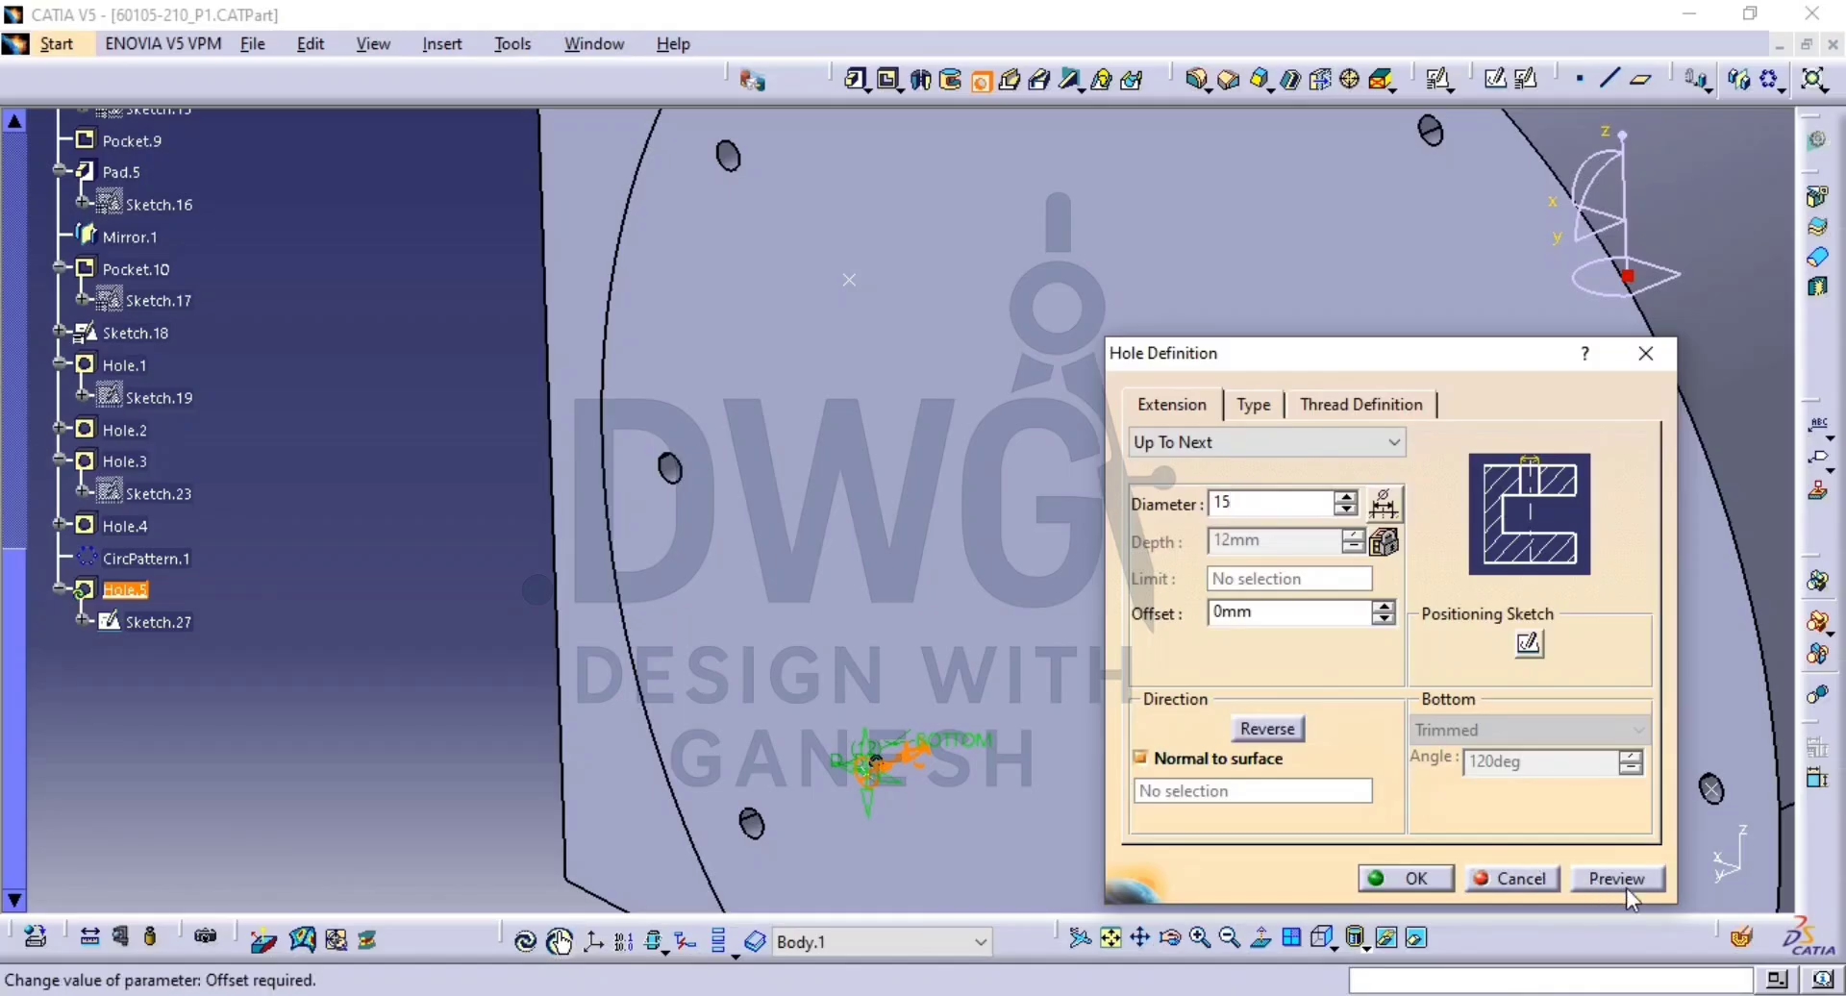
Set the new Up To Next hole's diameter to 15 mm and create it.
click(1414, 878)
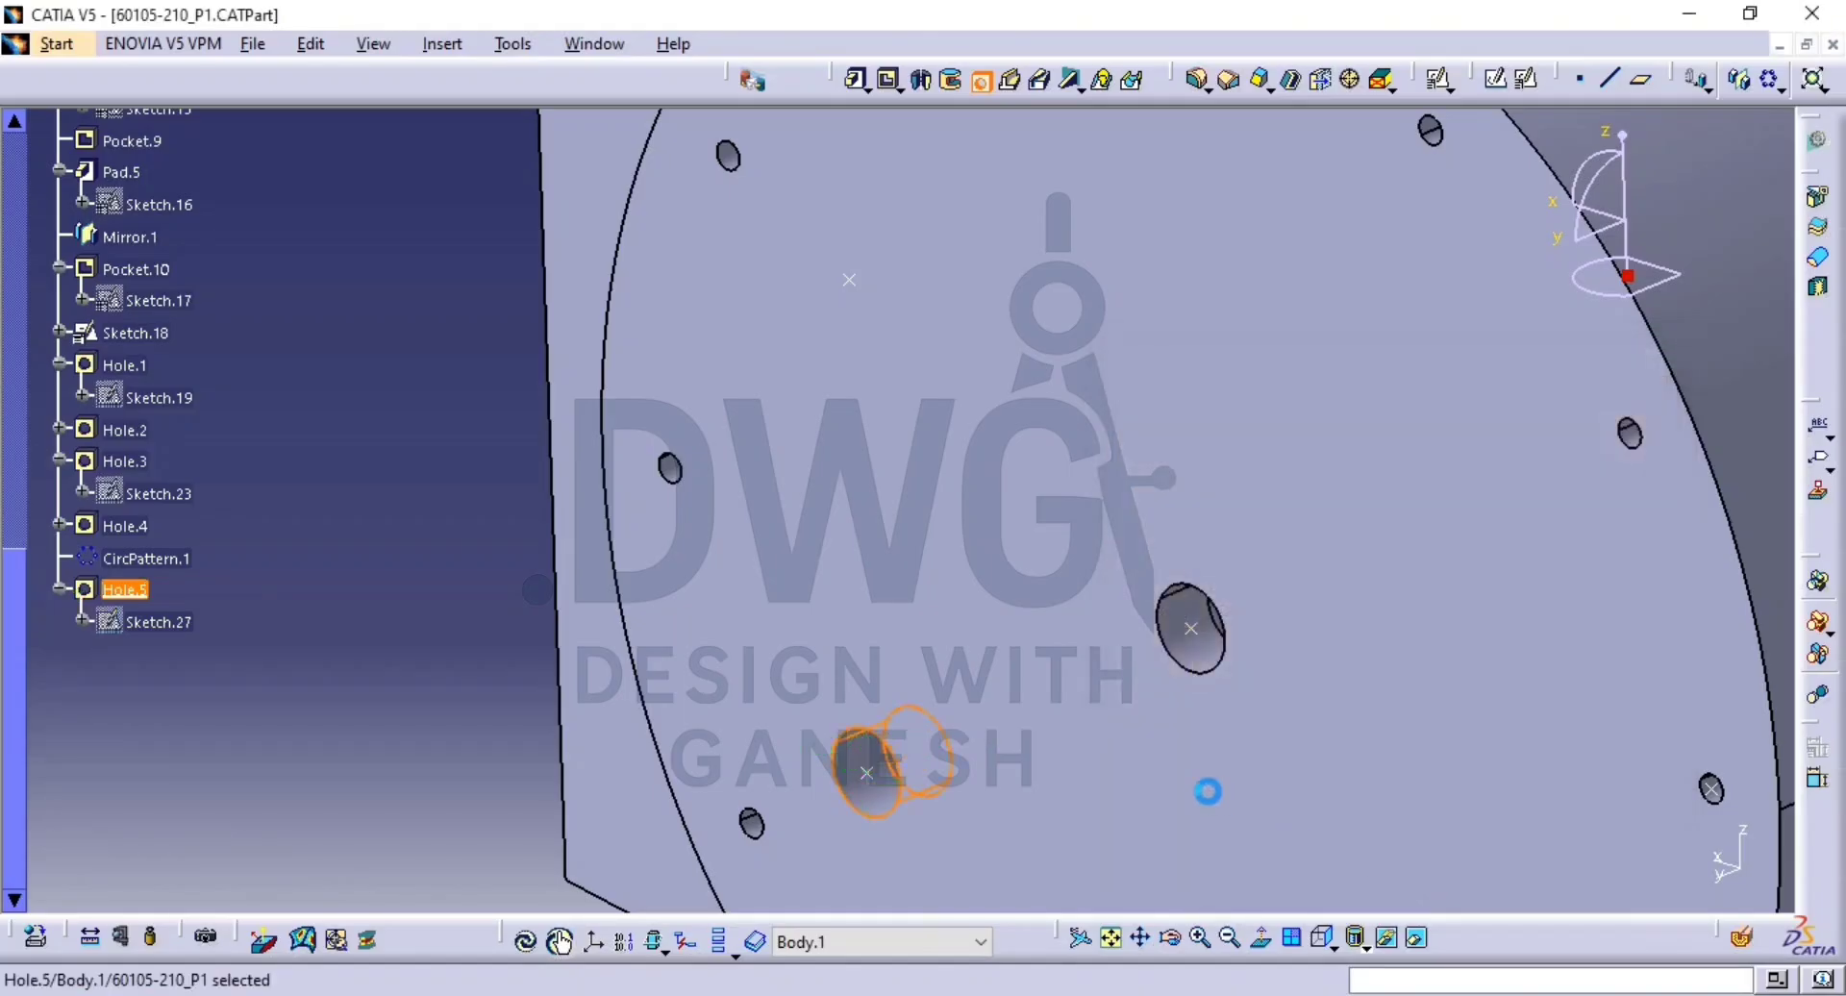
middle_drag(1208, 790, 770, 769)
middle_drag(787, 707, 942, 881)
click(667, 755)
middle_drag(777, 495, 951, 540)
Start another hole on the round end face and make its centre coincident with the last unused sketch point.
click(979, 82)
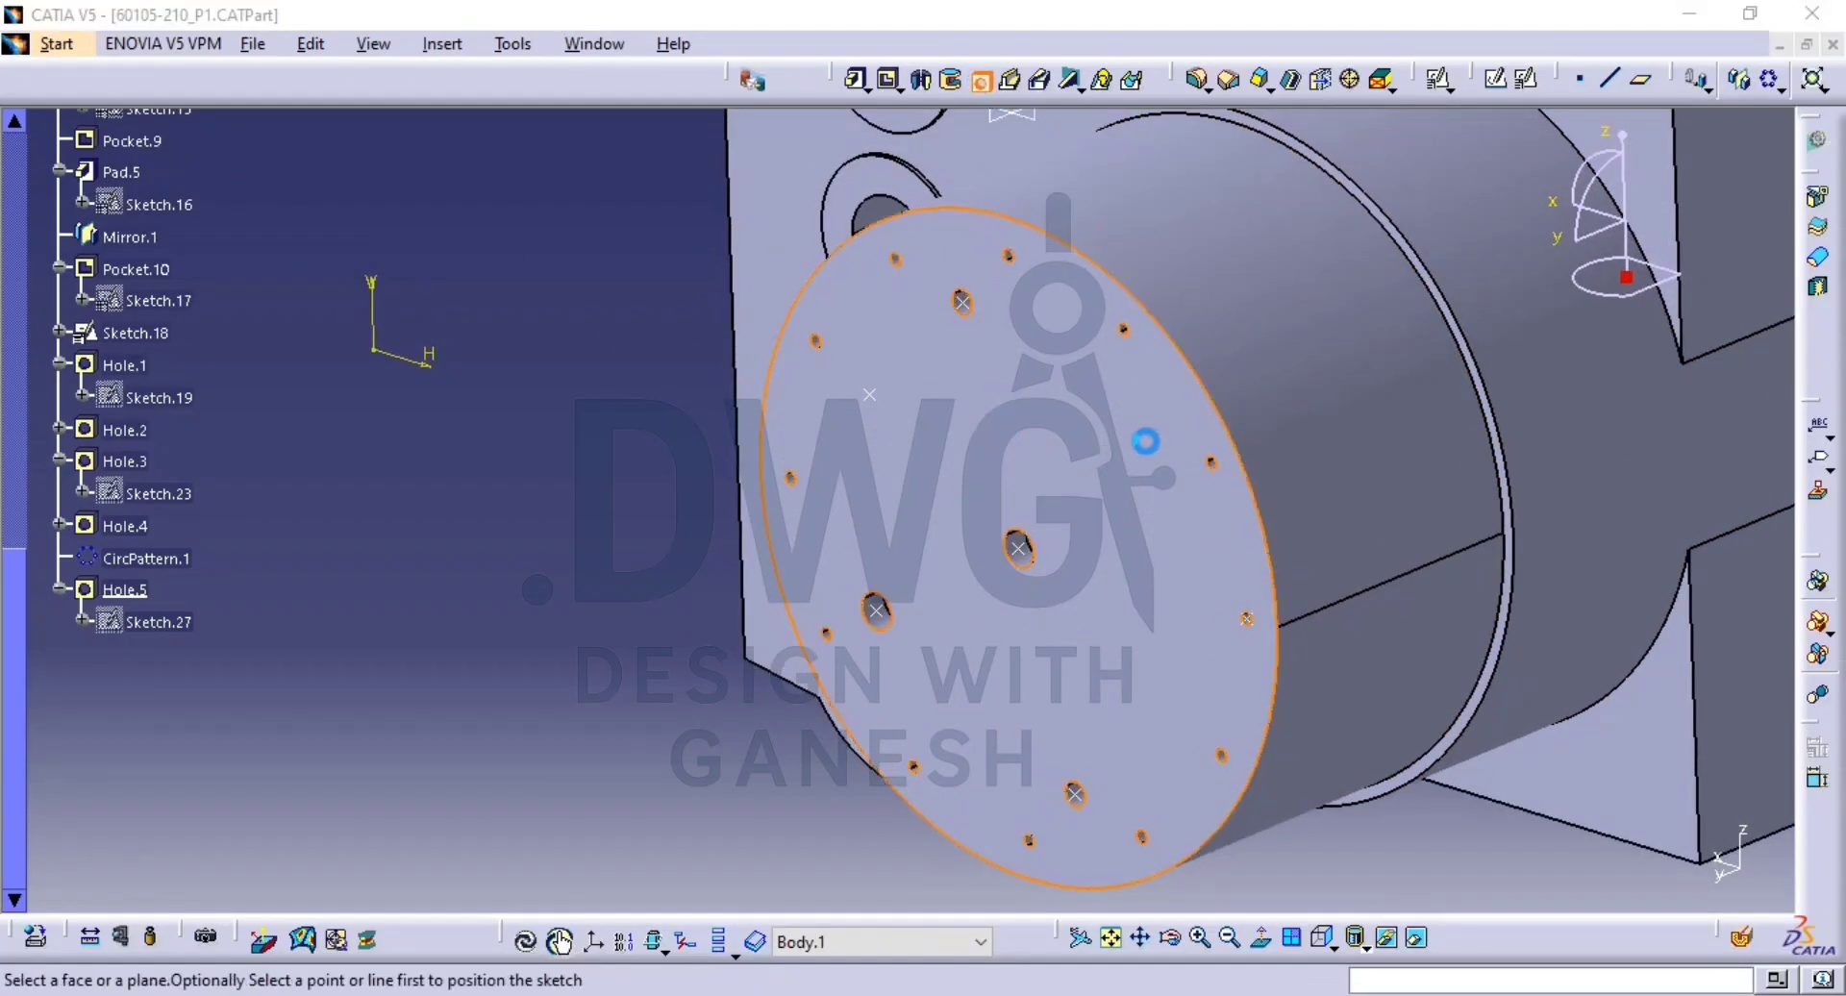
click(1145, 438)
click(1117, 571)
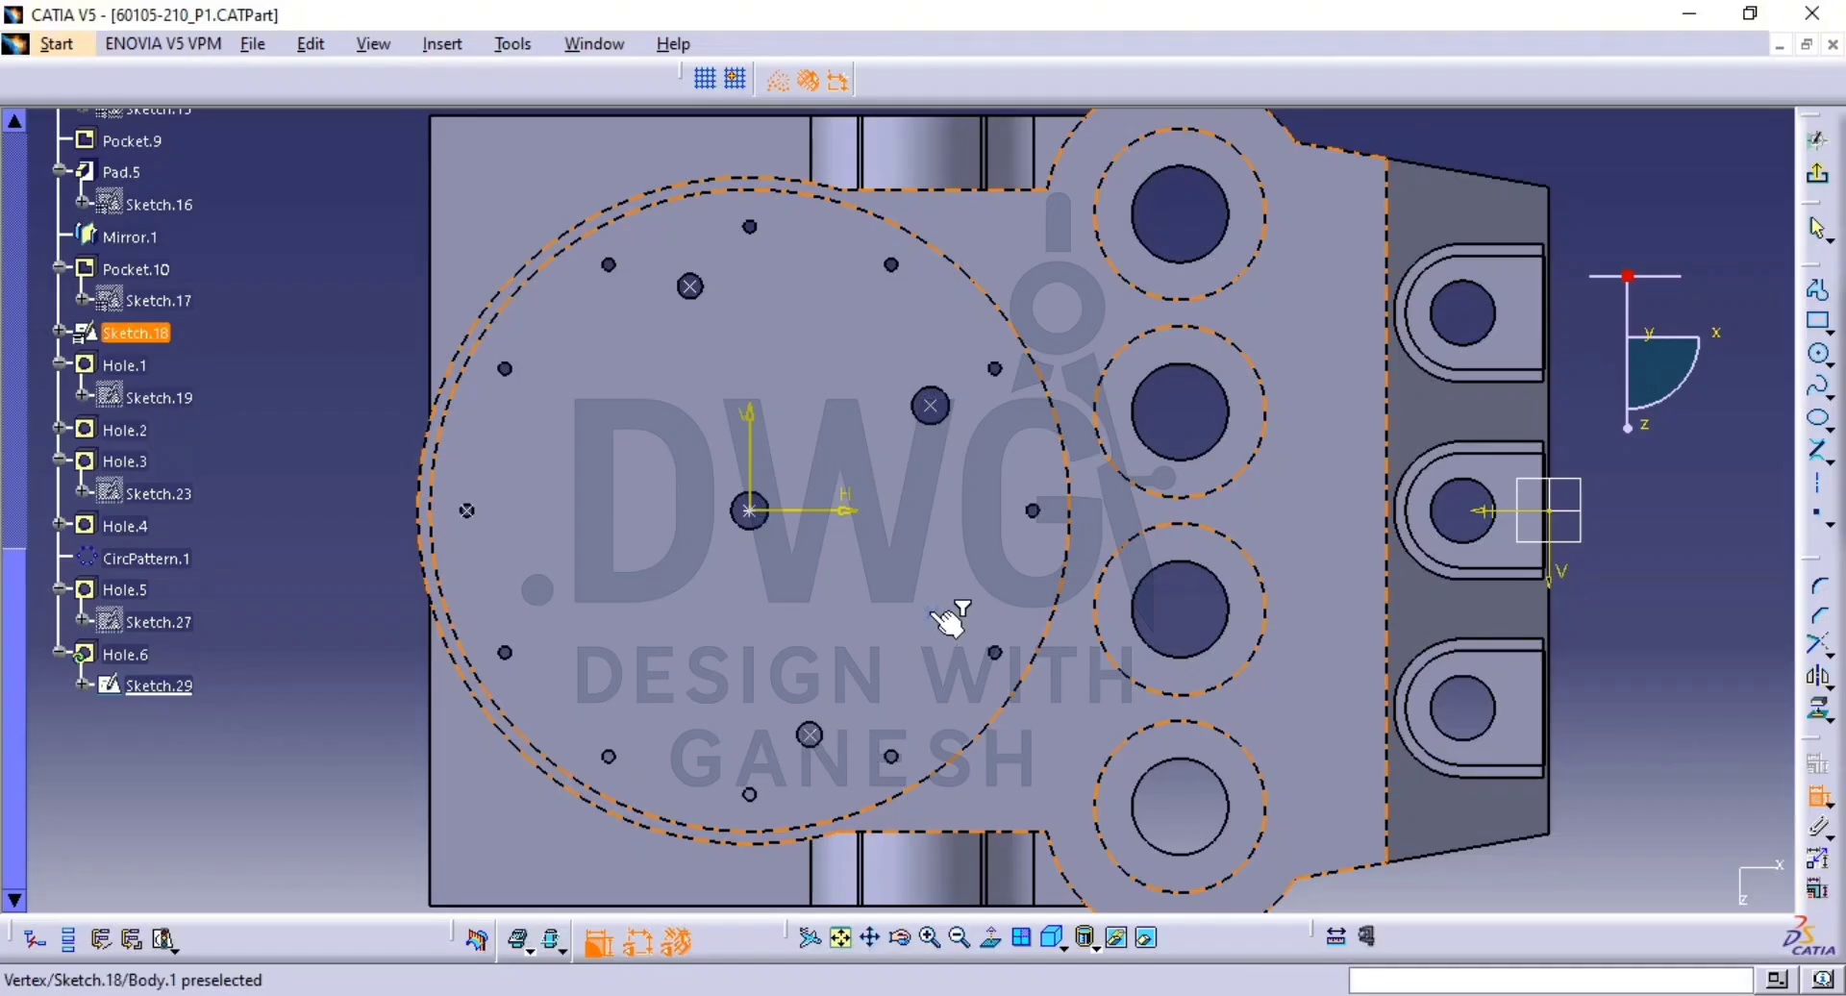
click(931, 616)
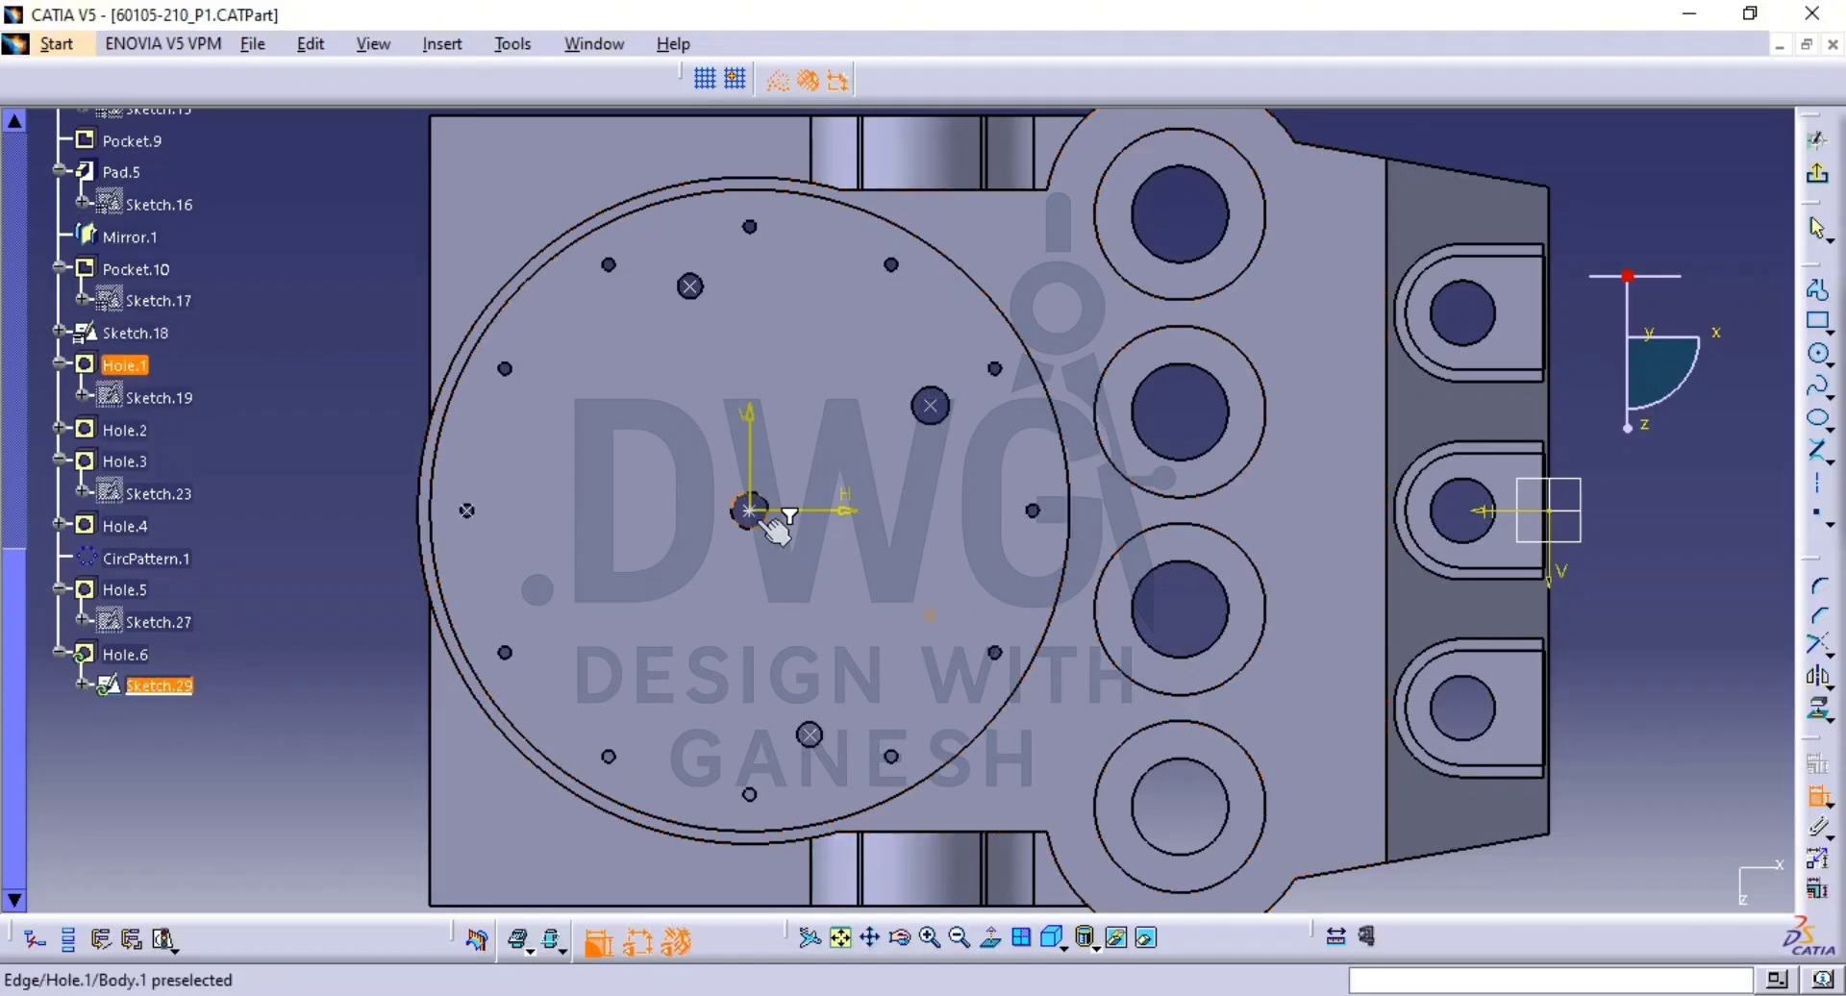
right_click(752, 428)
click(940, 605)
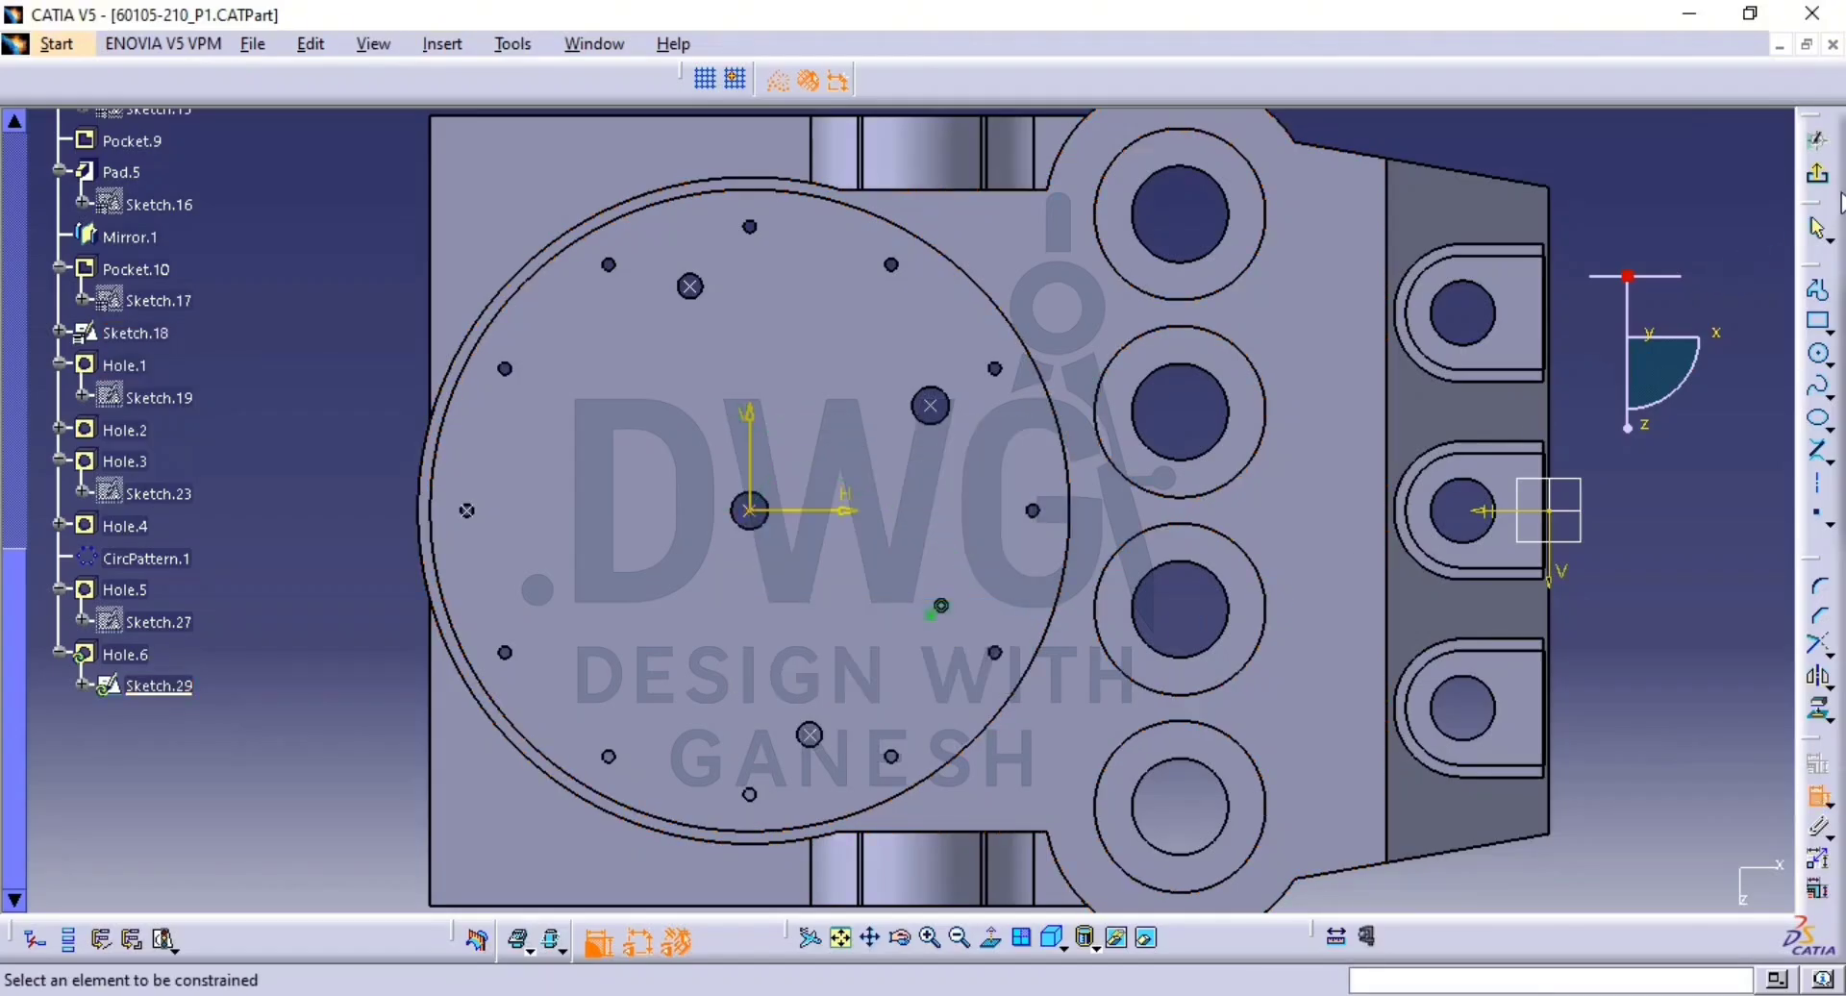
Leave the positioning sketch and create this second plug hole with a 15 mm diameter, up to next.
click(1816, 174)
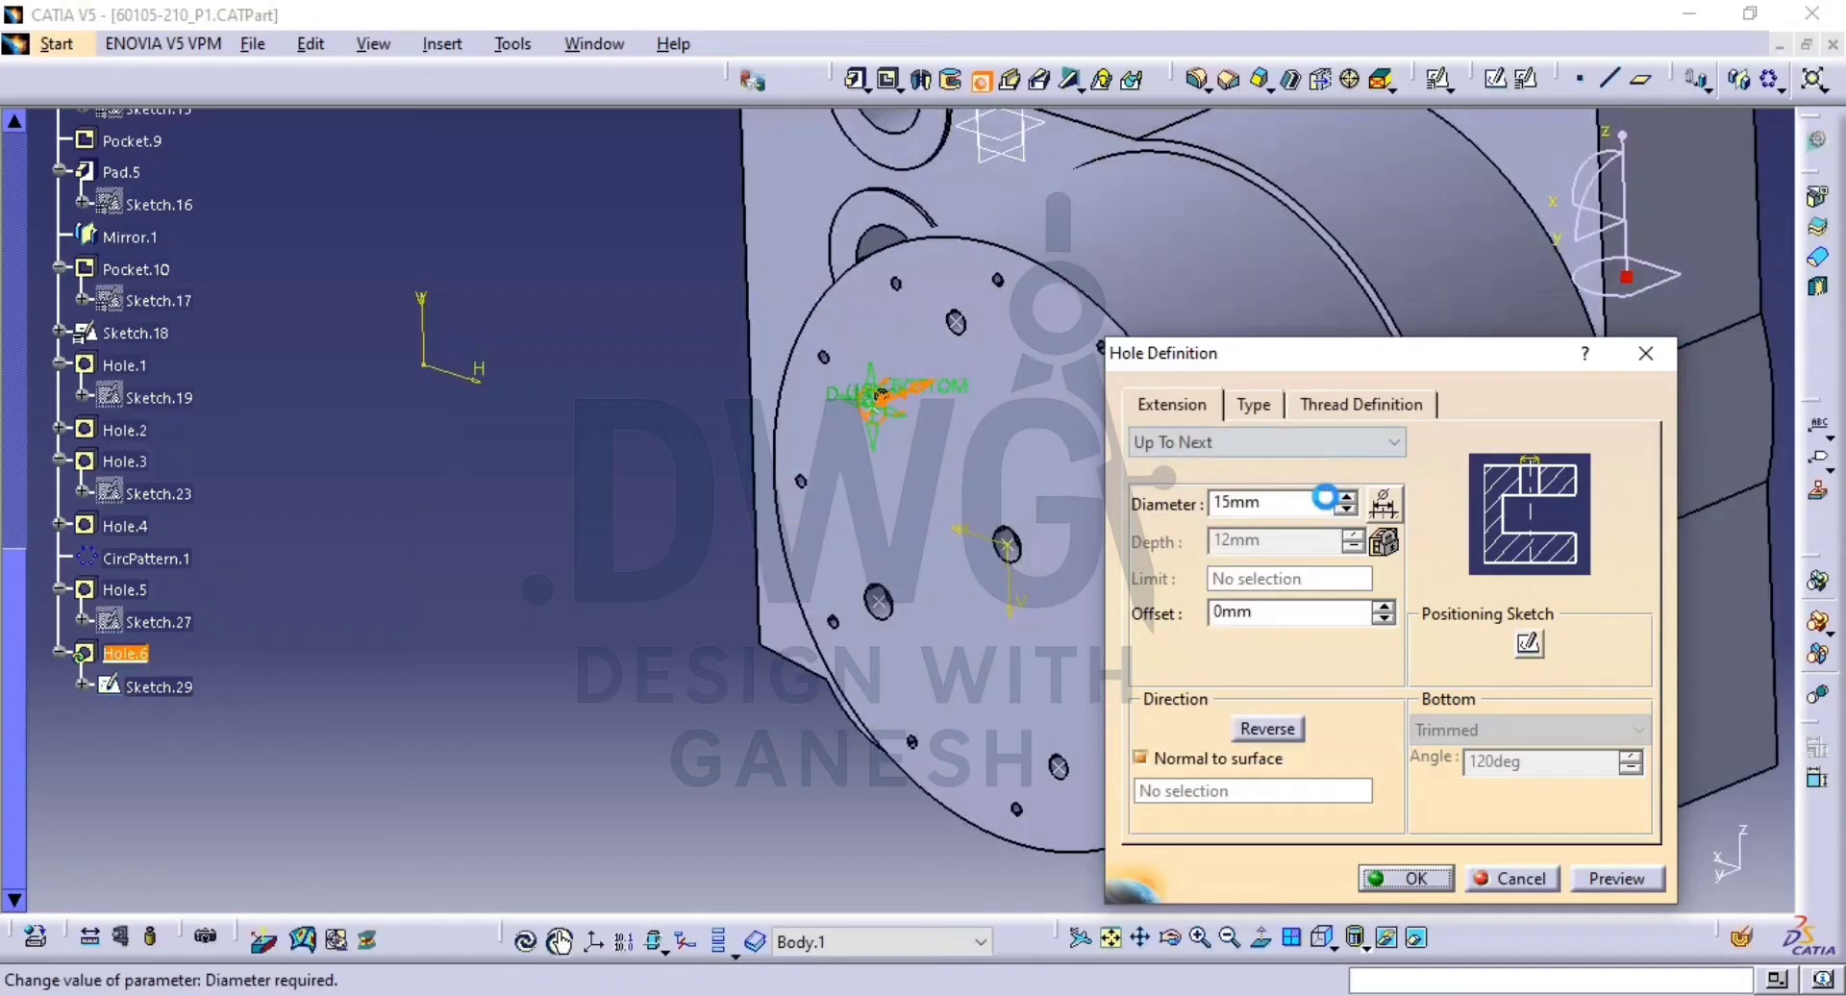
click(1404, 878)
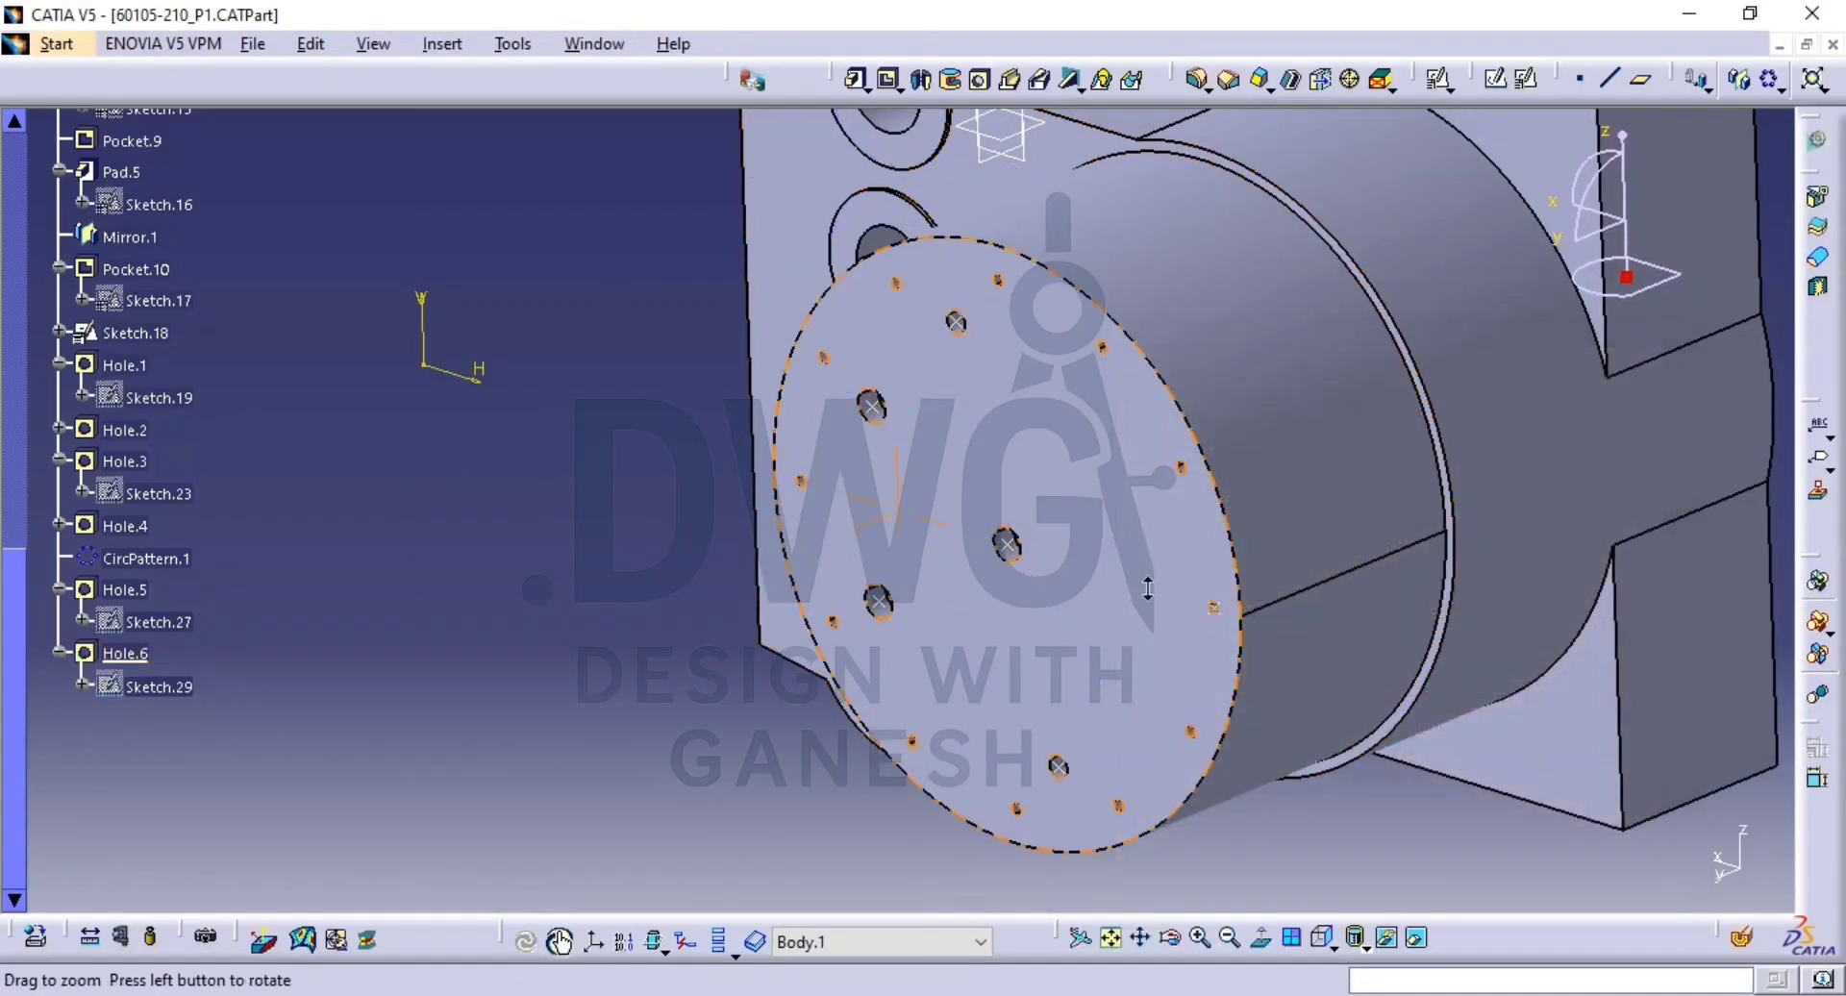
middle_drag(1147, 589, 1147, 673)
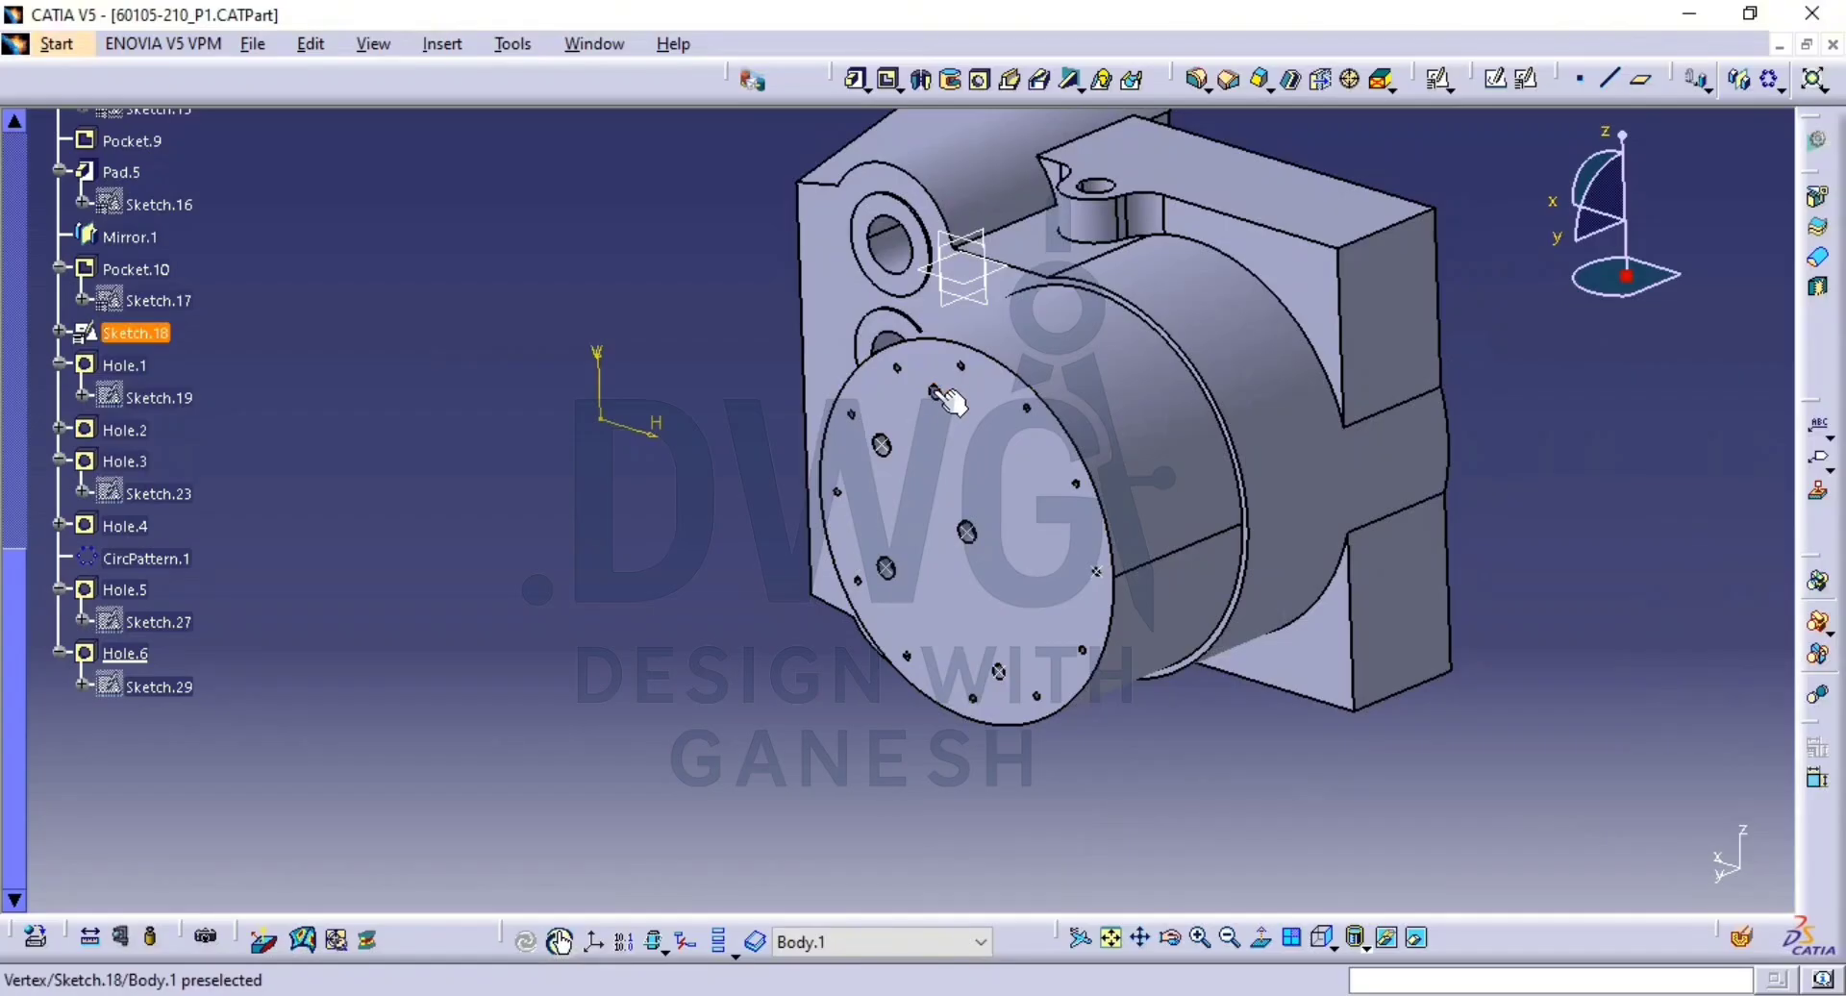
Set the patterned bolt hole's diameter to 12 mm and check the holes from the end face and bore side.
middle_drag(1111, 563, 1066, 423)
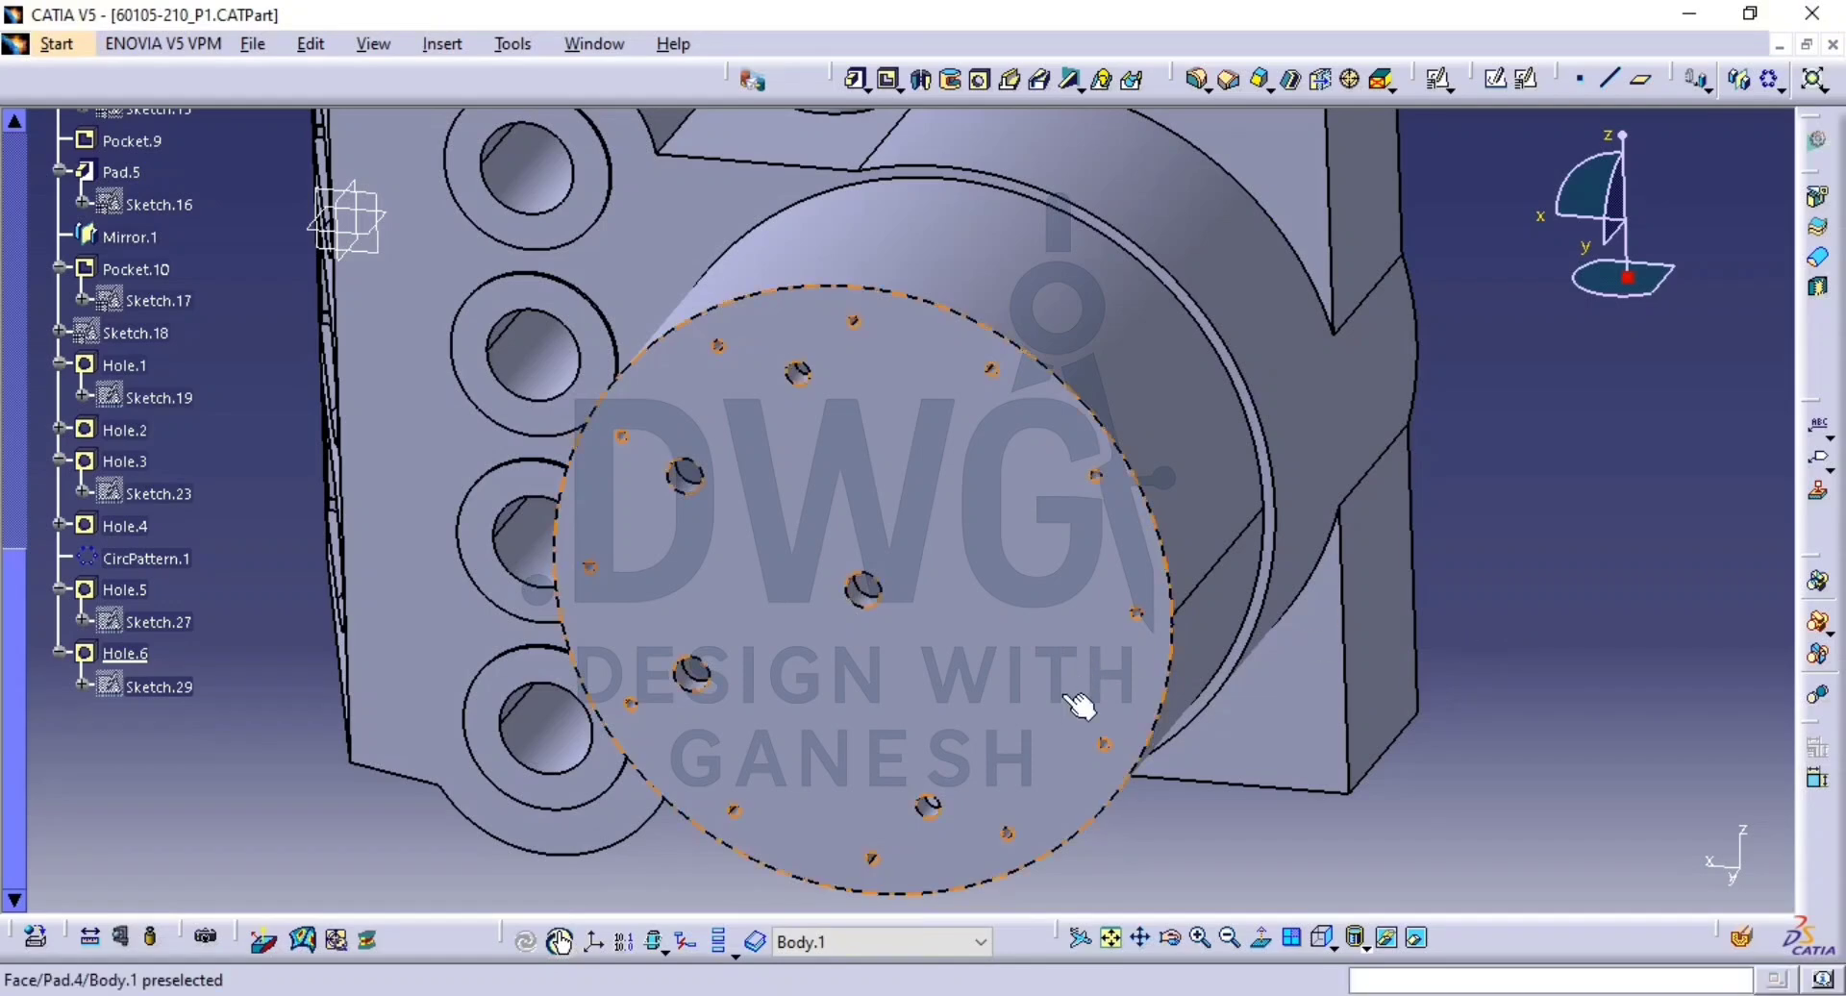
middle_drag(1471, 624, 1615, 582)
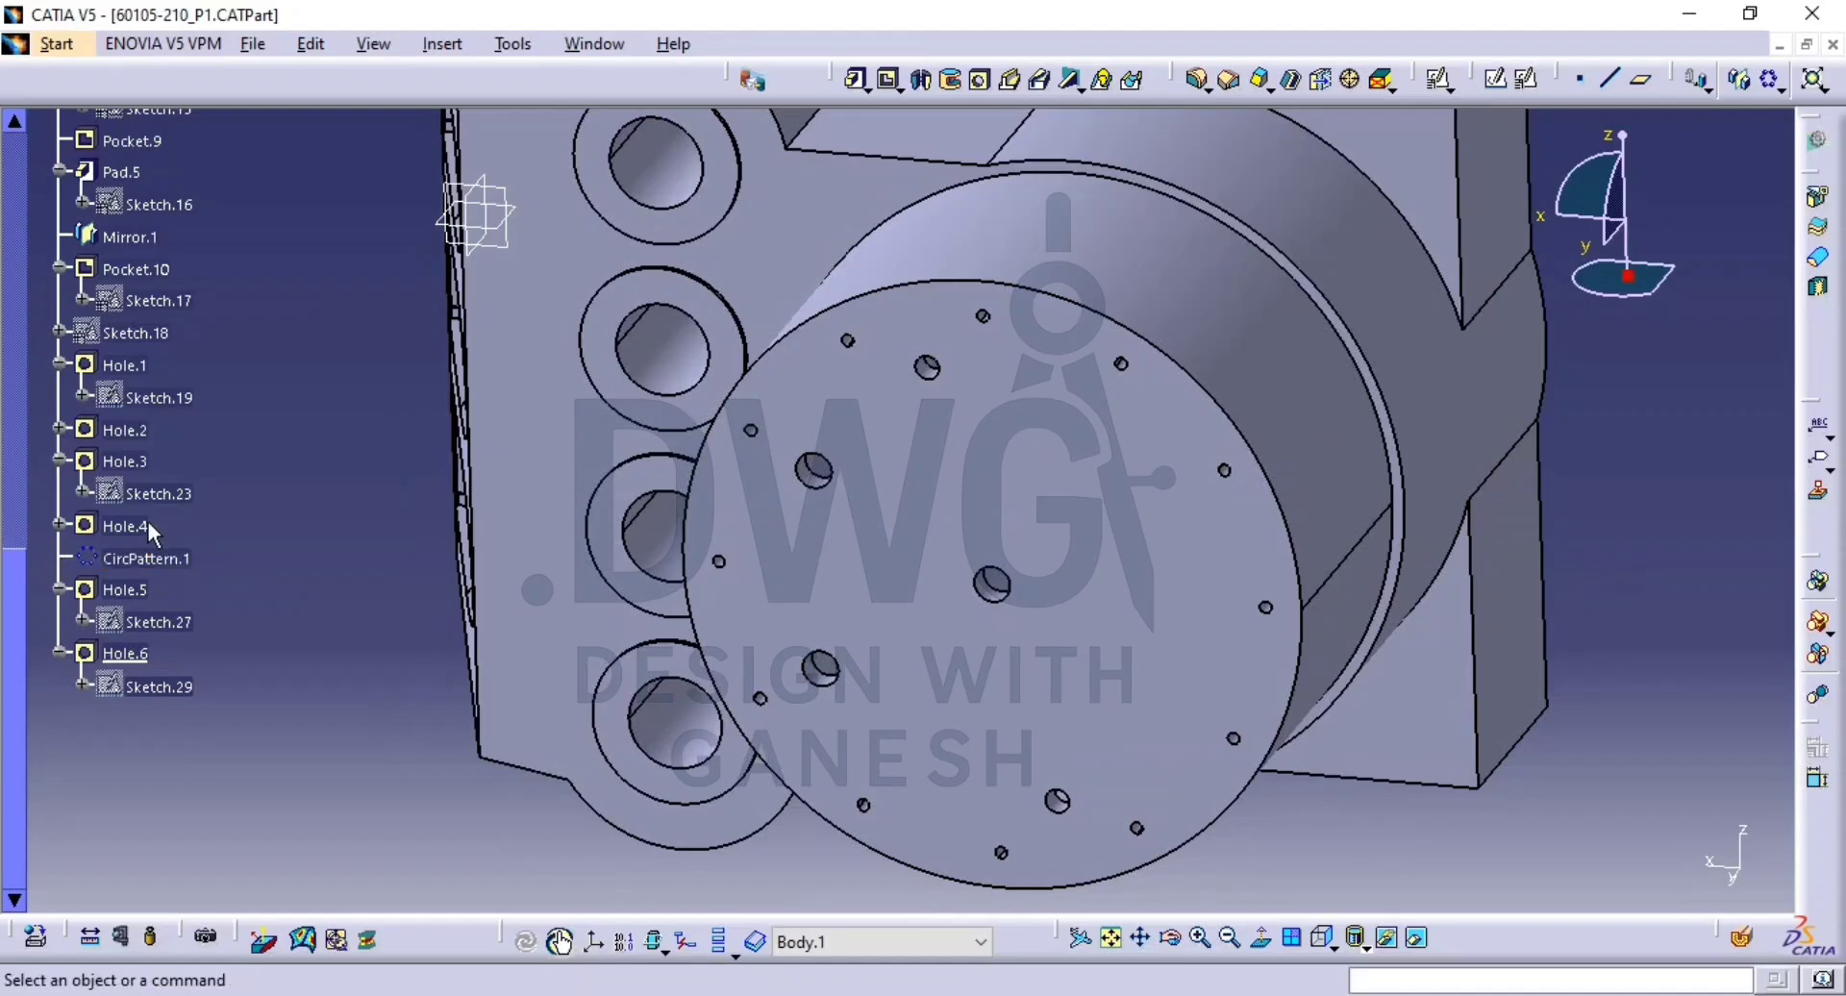
double_click(125, 527)
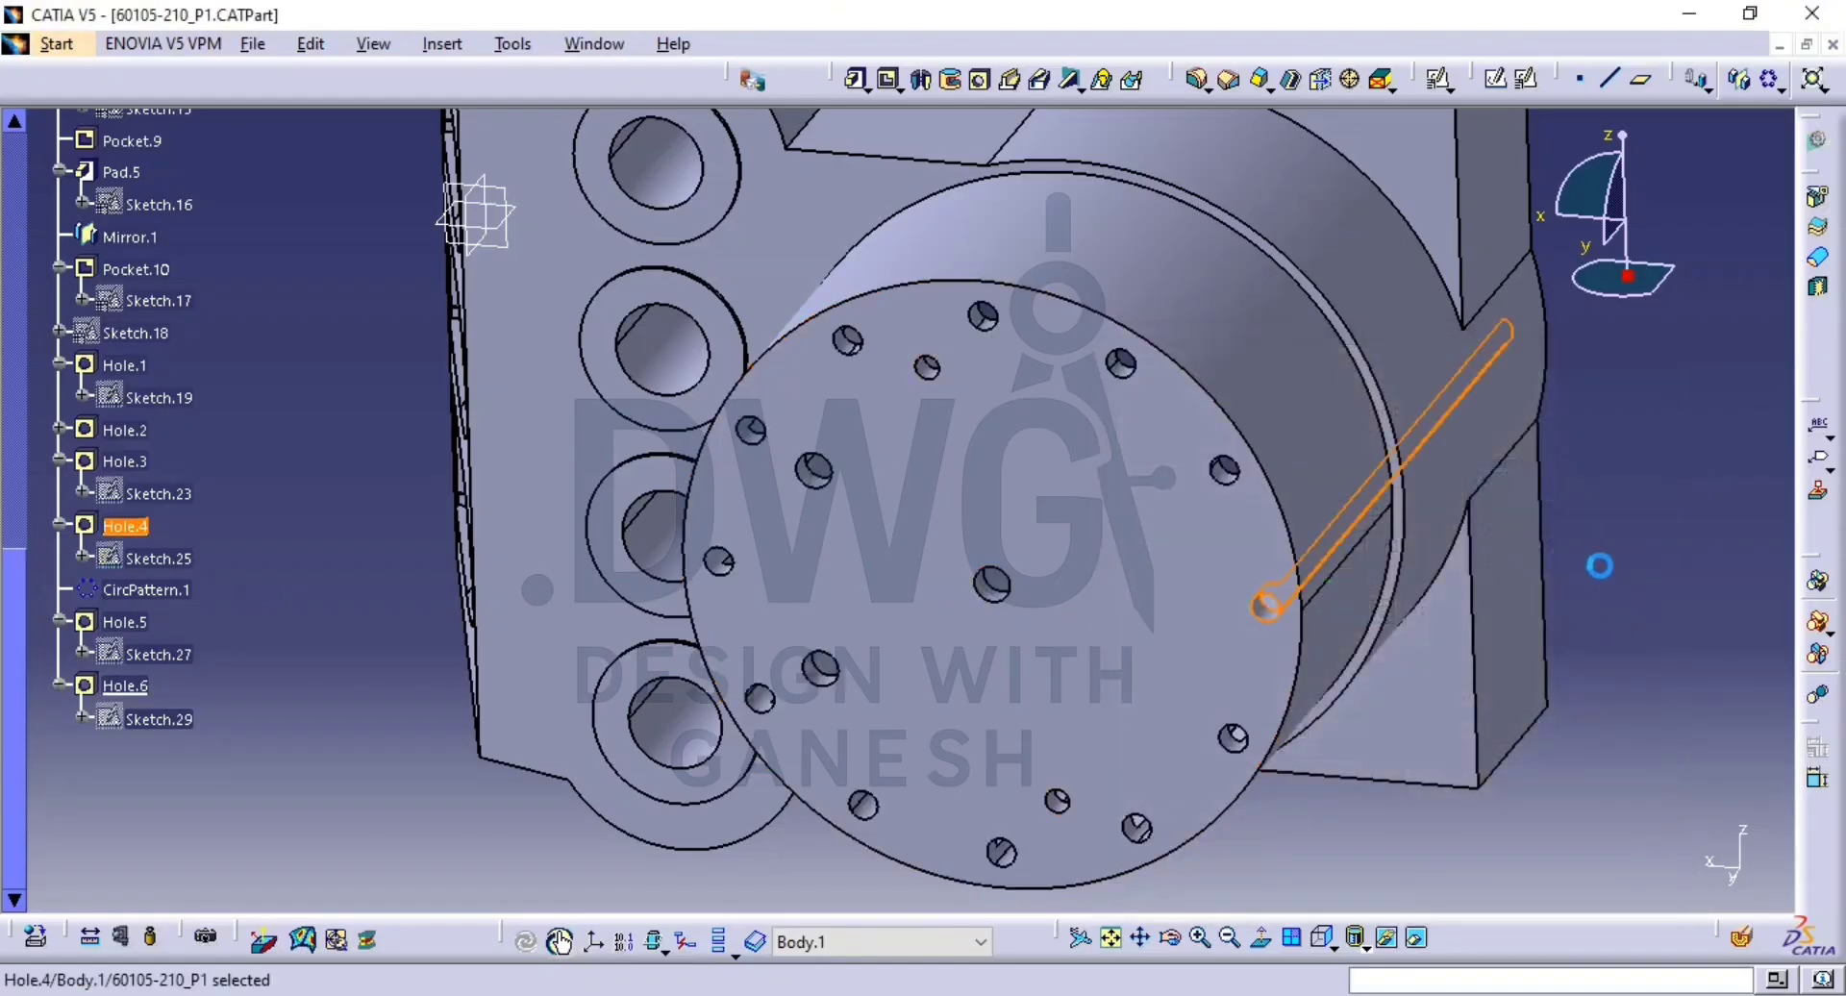
click(1625, 542)
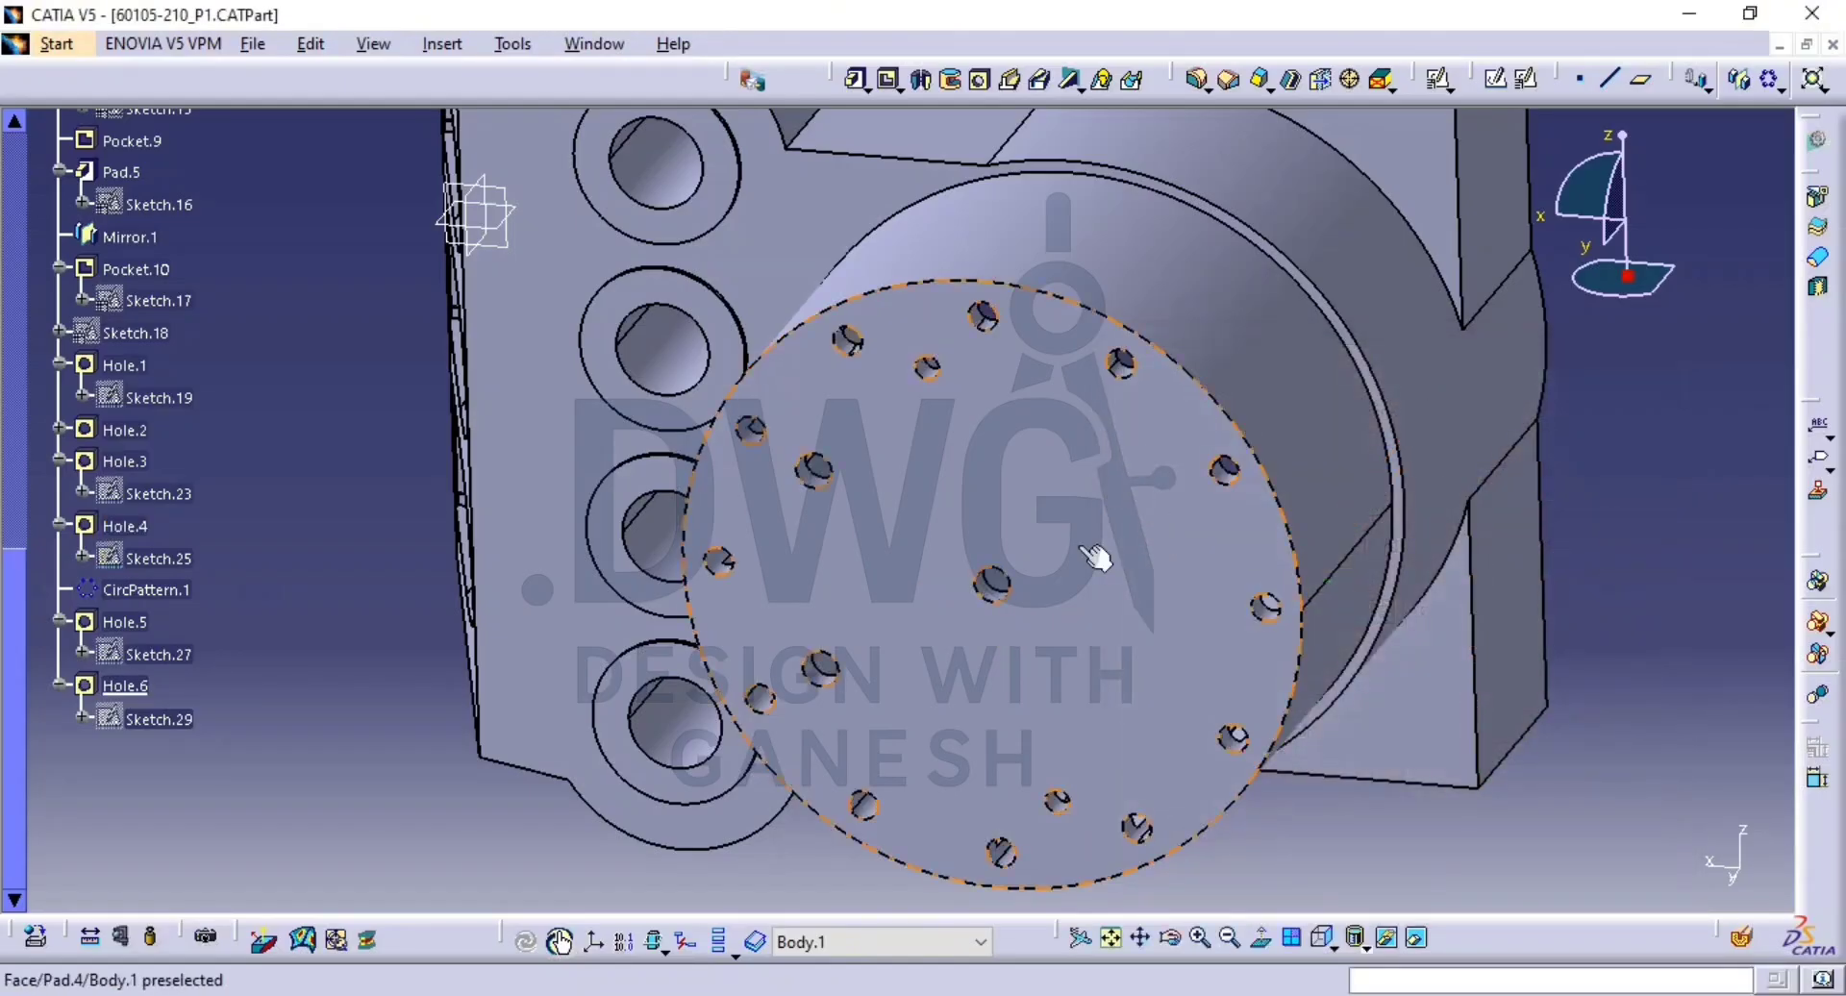
middle_drag(1237, 589, 1099, 566)
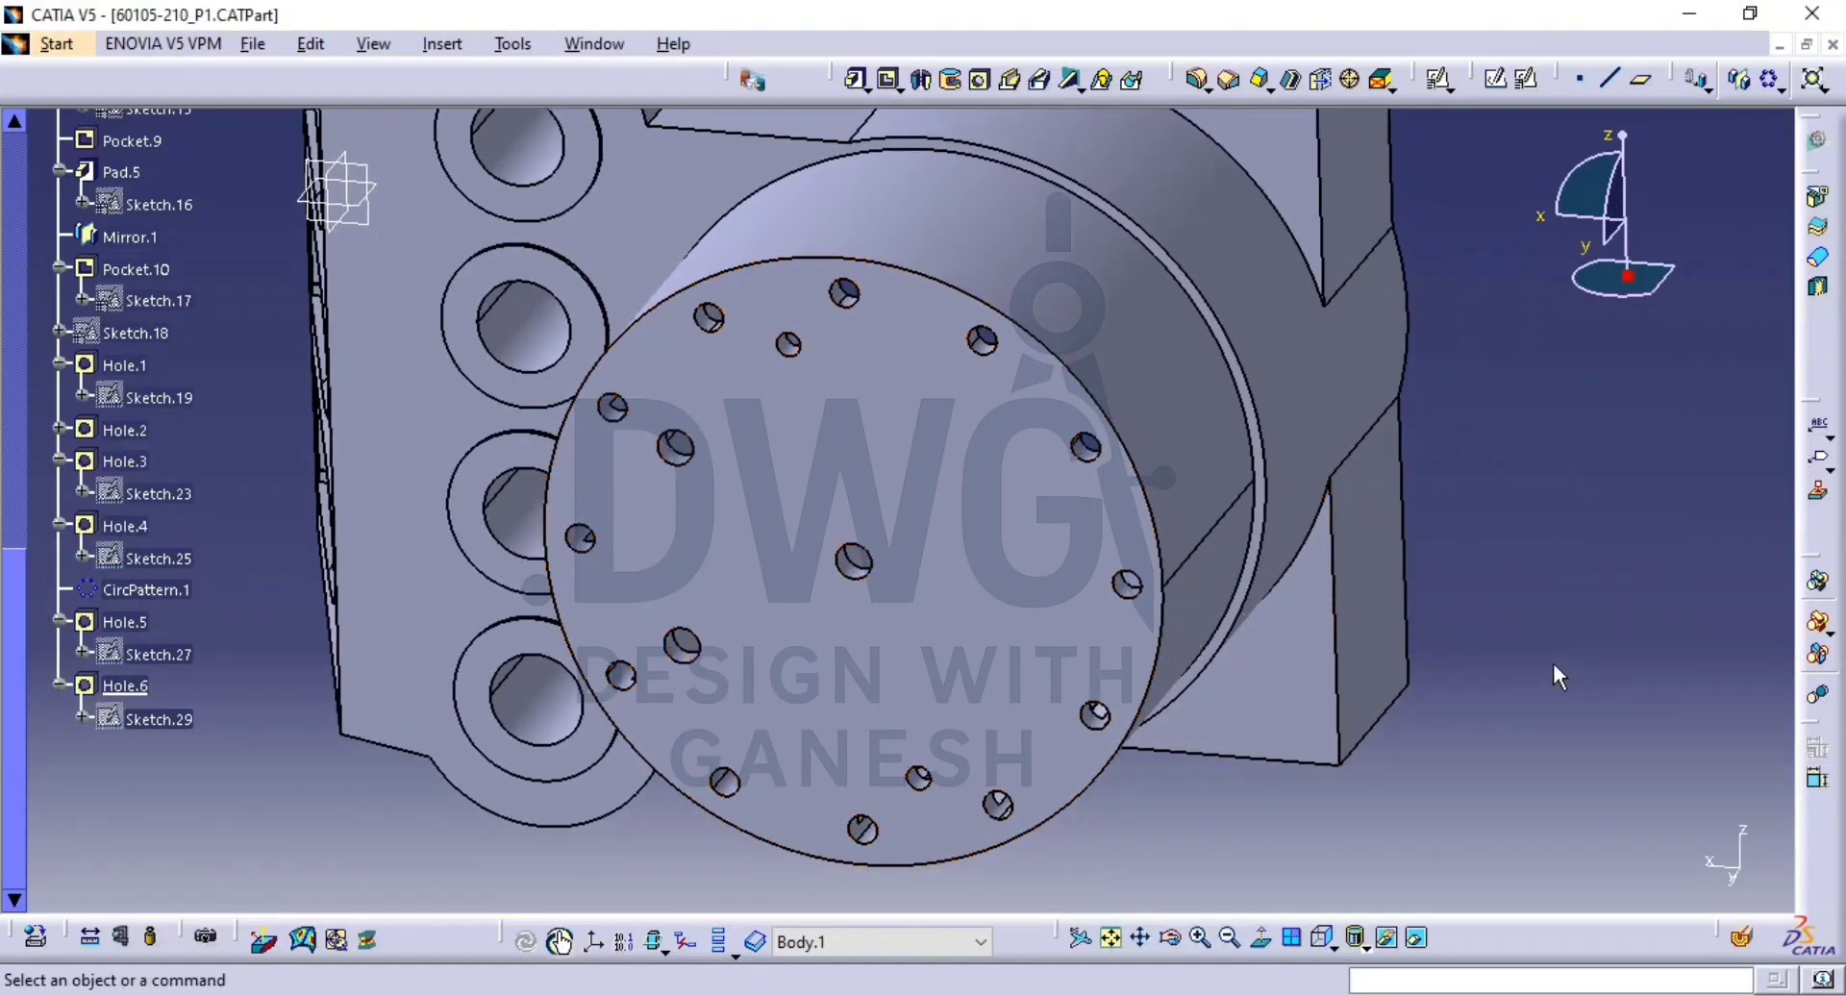
middle_drag(1191, 519, 367, 701)
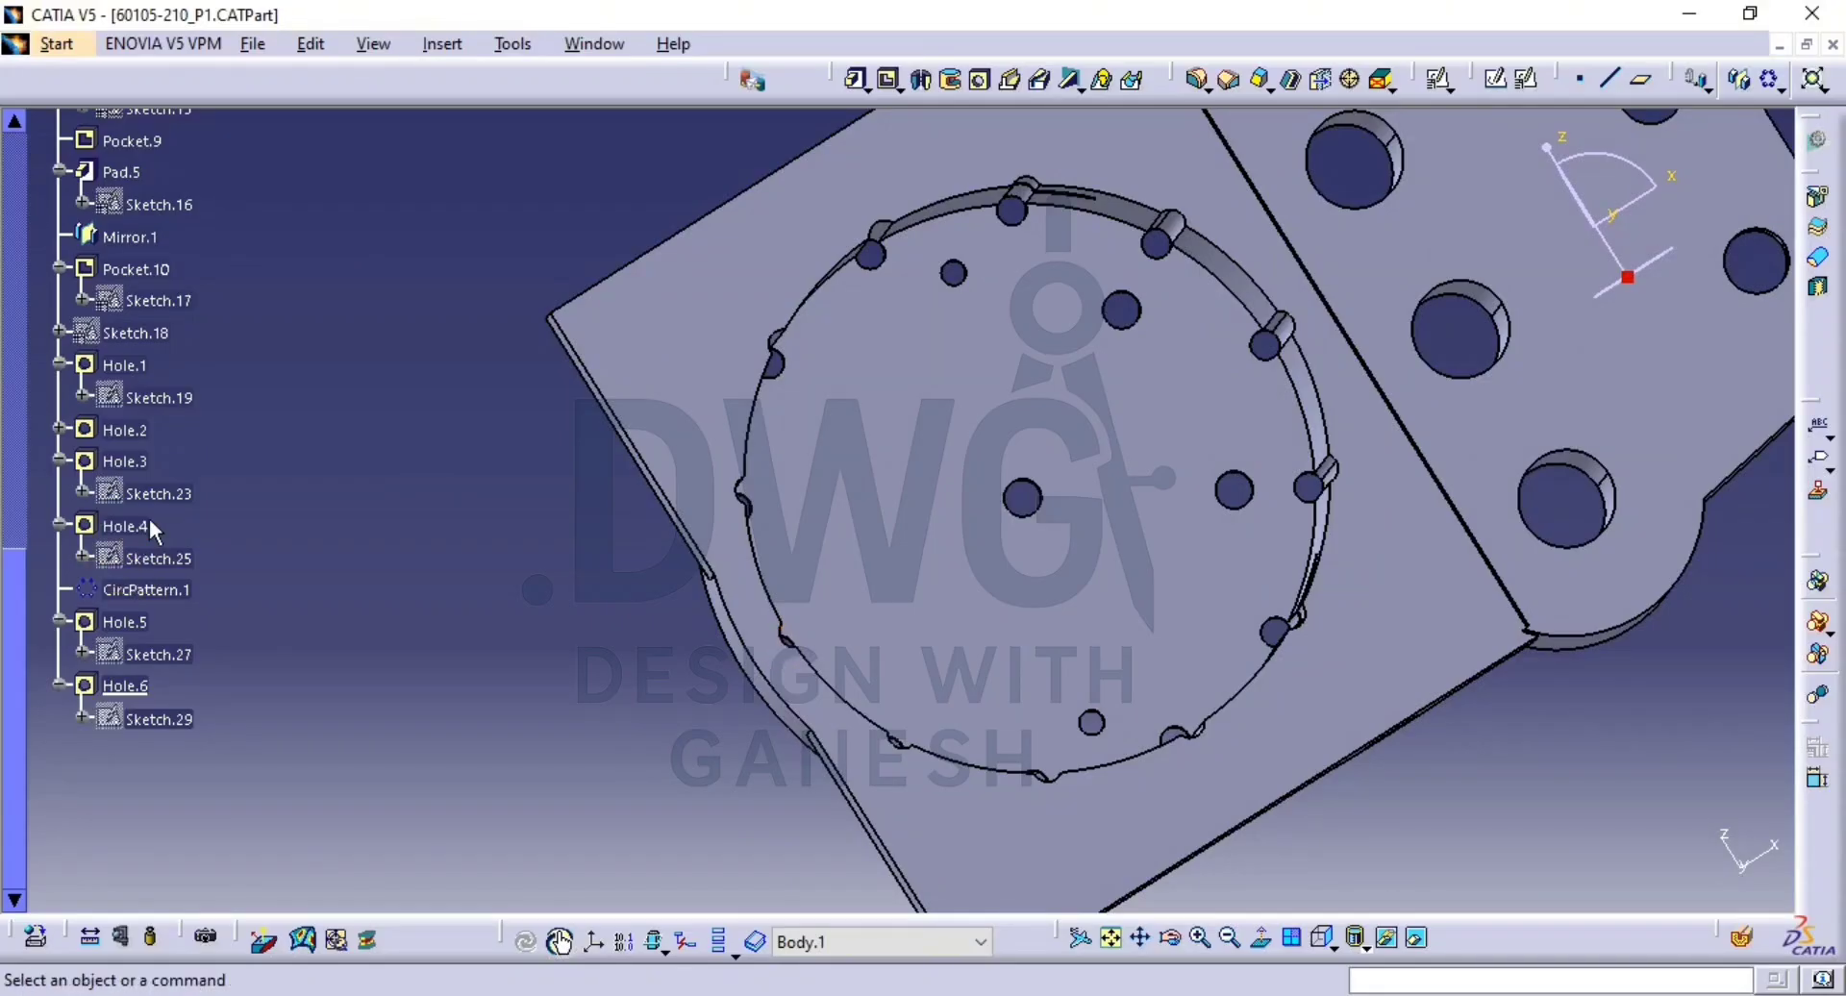
In the patterned hole's positioning sketch, make its centre coincident with the horizontal axis and dimension its distance from the vertical axis.
double_click(149, 524)
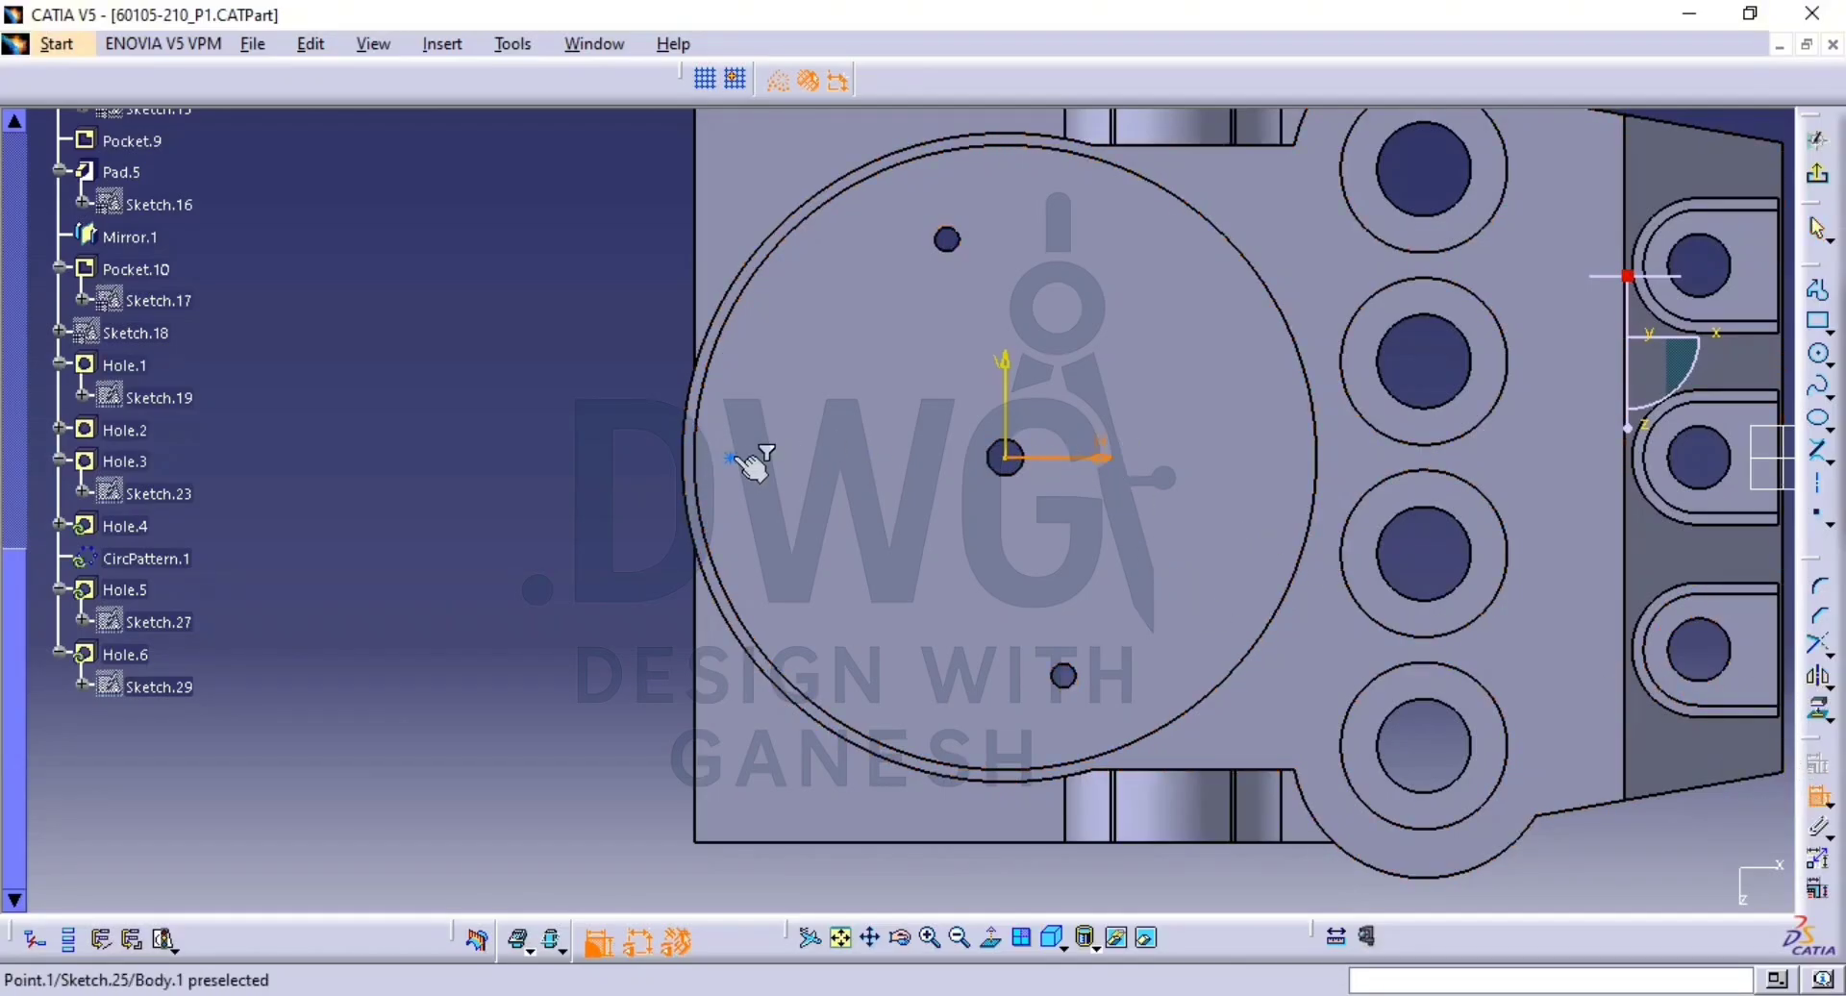
right_click(593, 423)
click(711, 519)
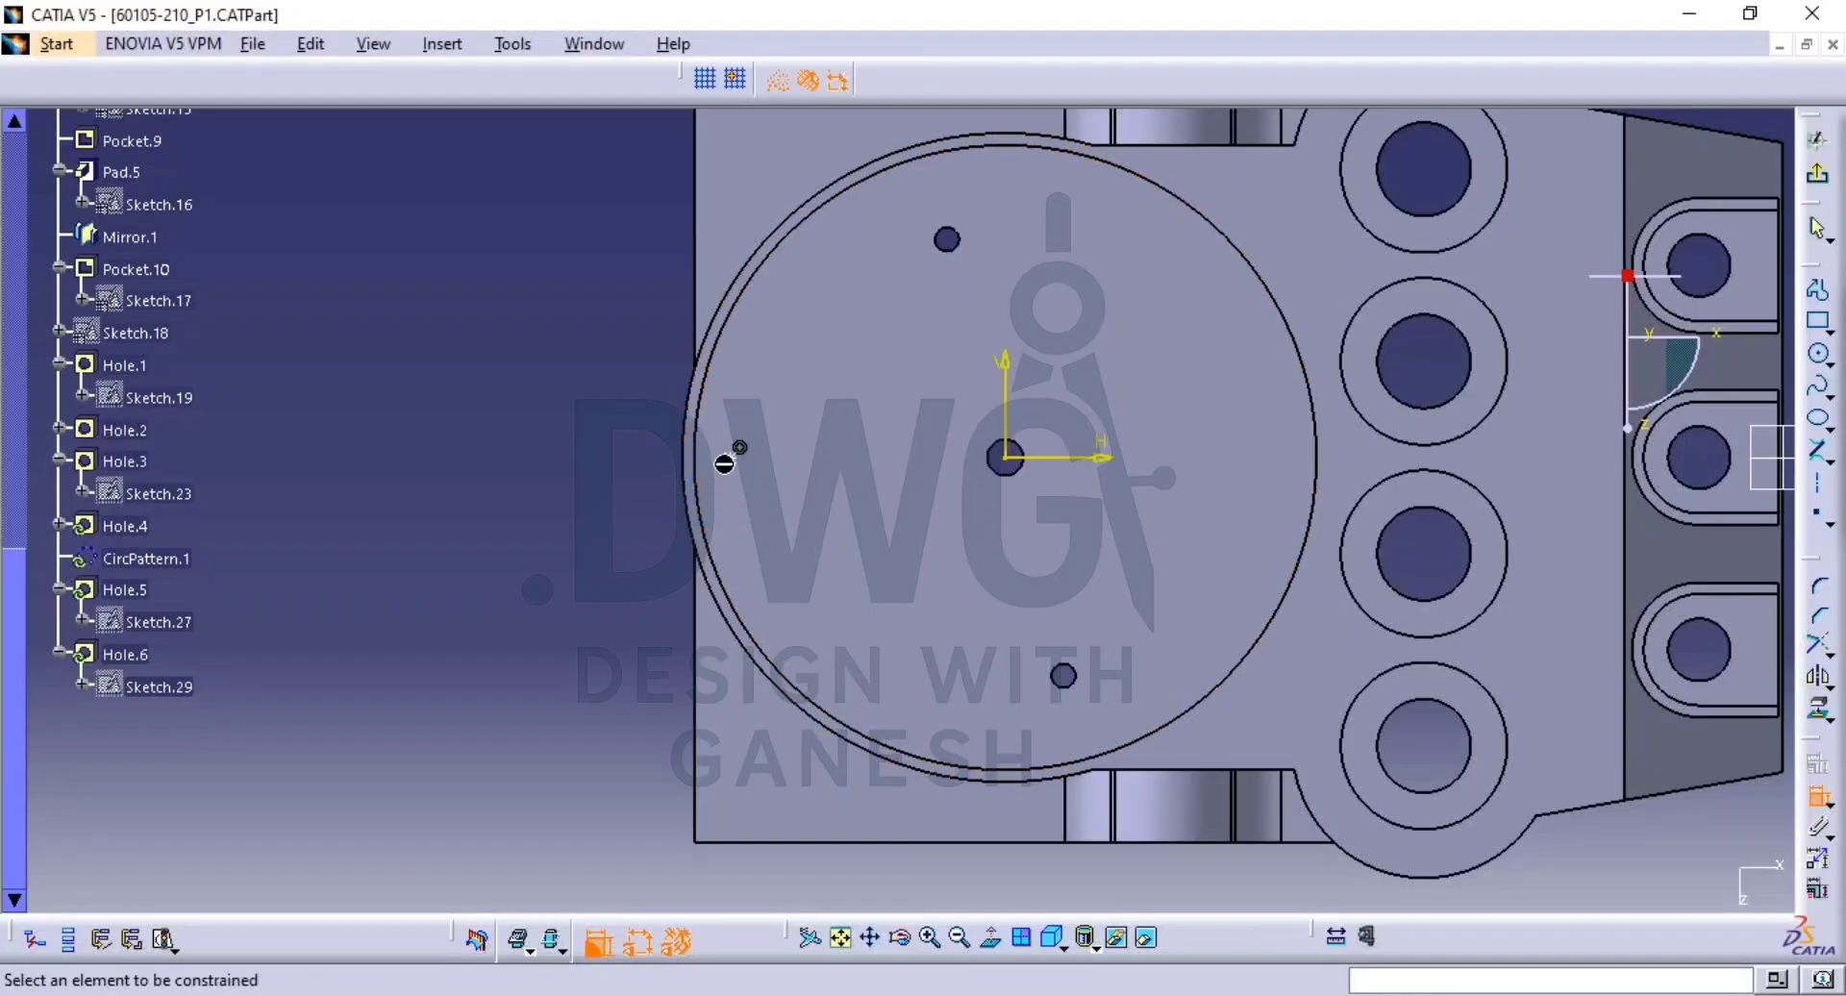
click(1009, 416)
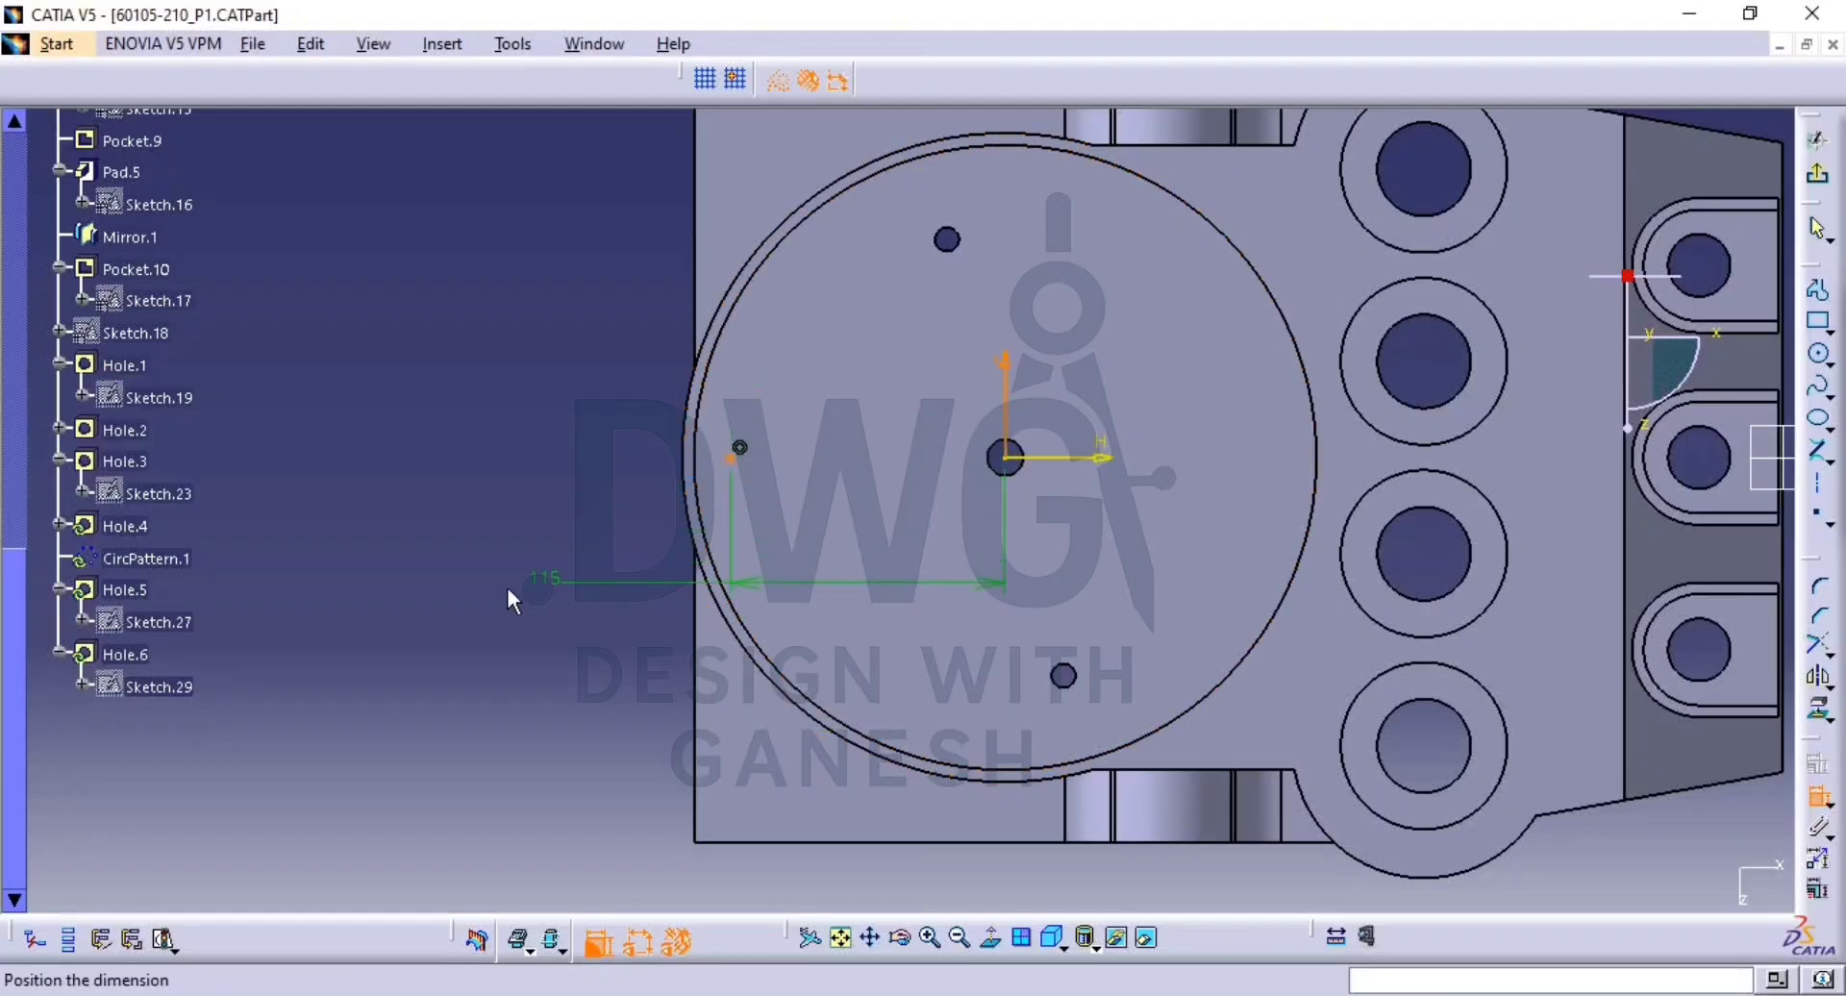
click(545, 592)
Set the hole centre's distance from the vertical axis to 110 mm, apply the hole edit, and inspect the updated pattern.
double_click(550, 575)
text(110)
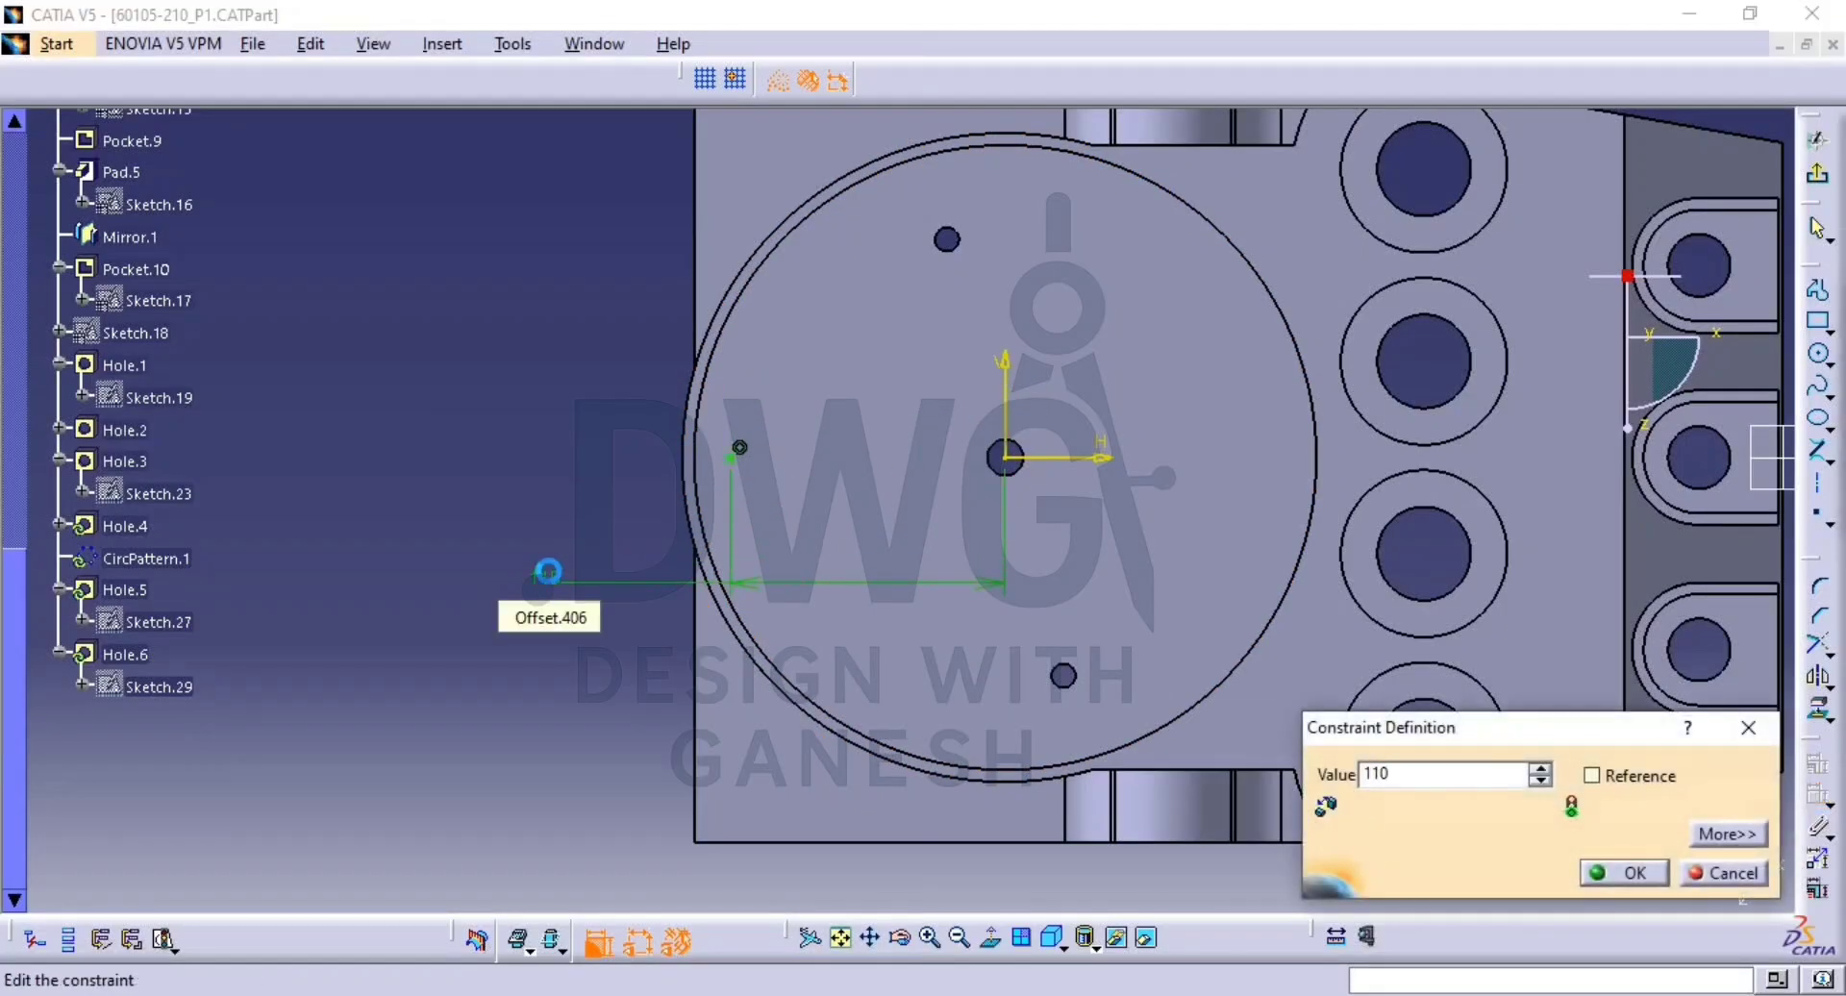
key(Return)
click(1817, 173)
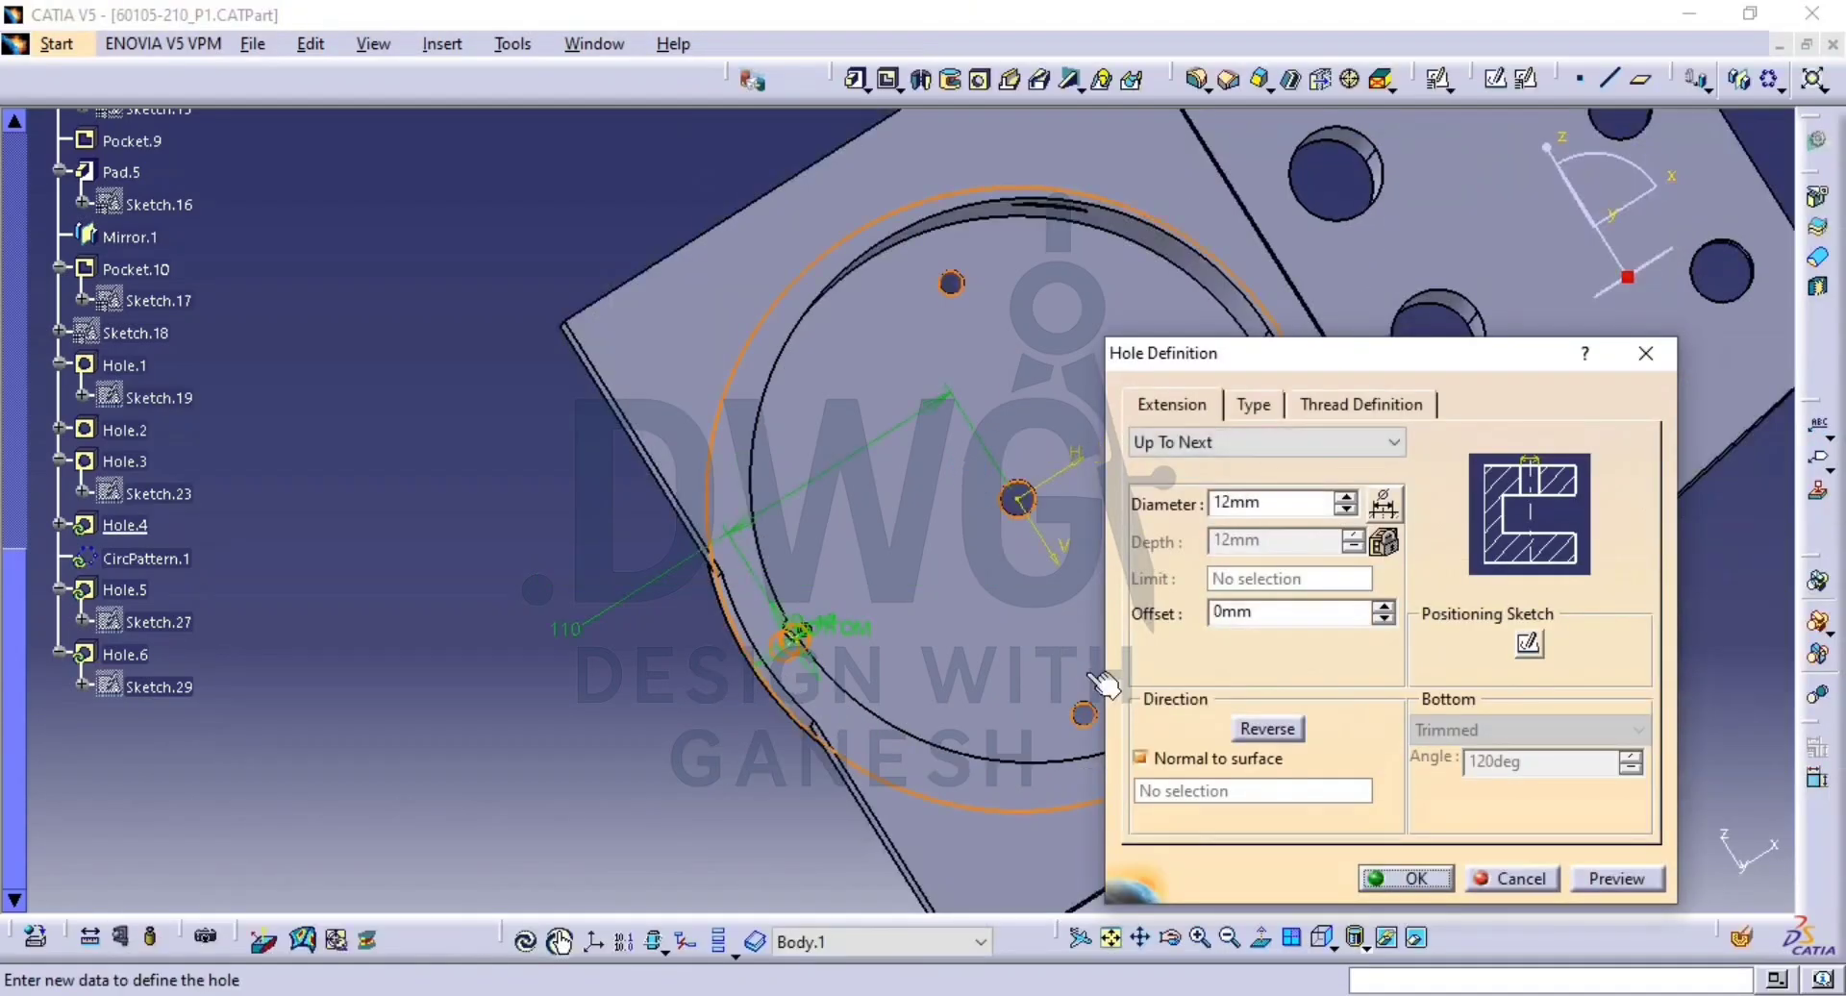
click(1409, 878)
middle_drag(803, 551, 1330, 444)
click(1237, 430)
middle_drag(1177, 484, 1162, 618)
middle_drag(1060, 509, 1255, 581)
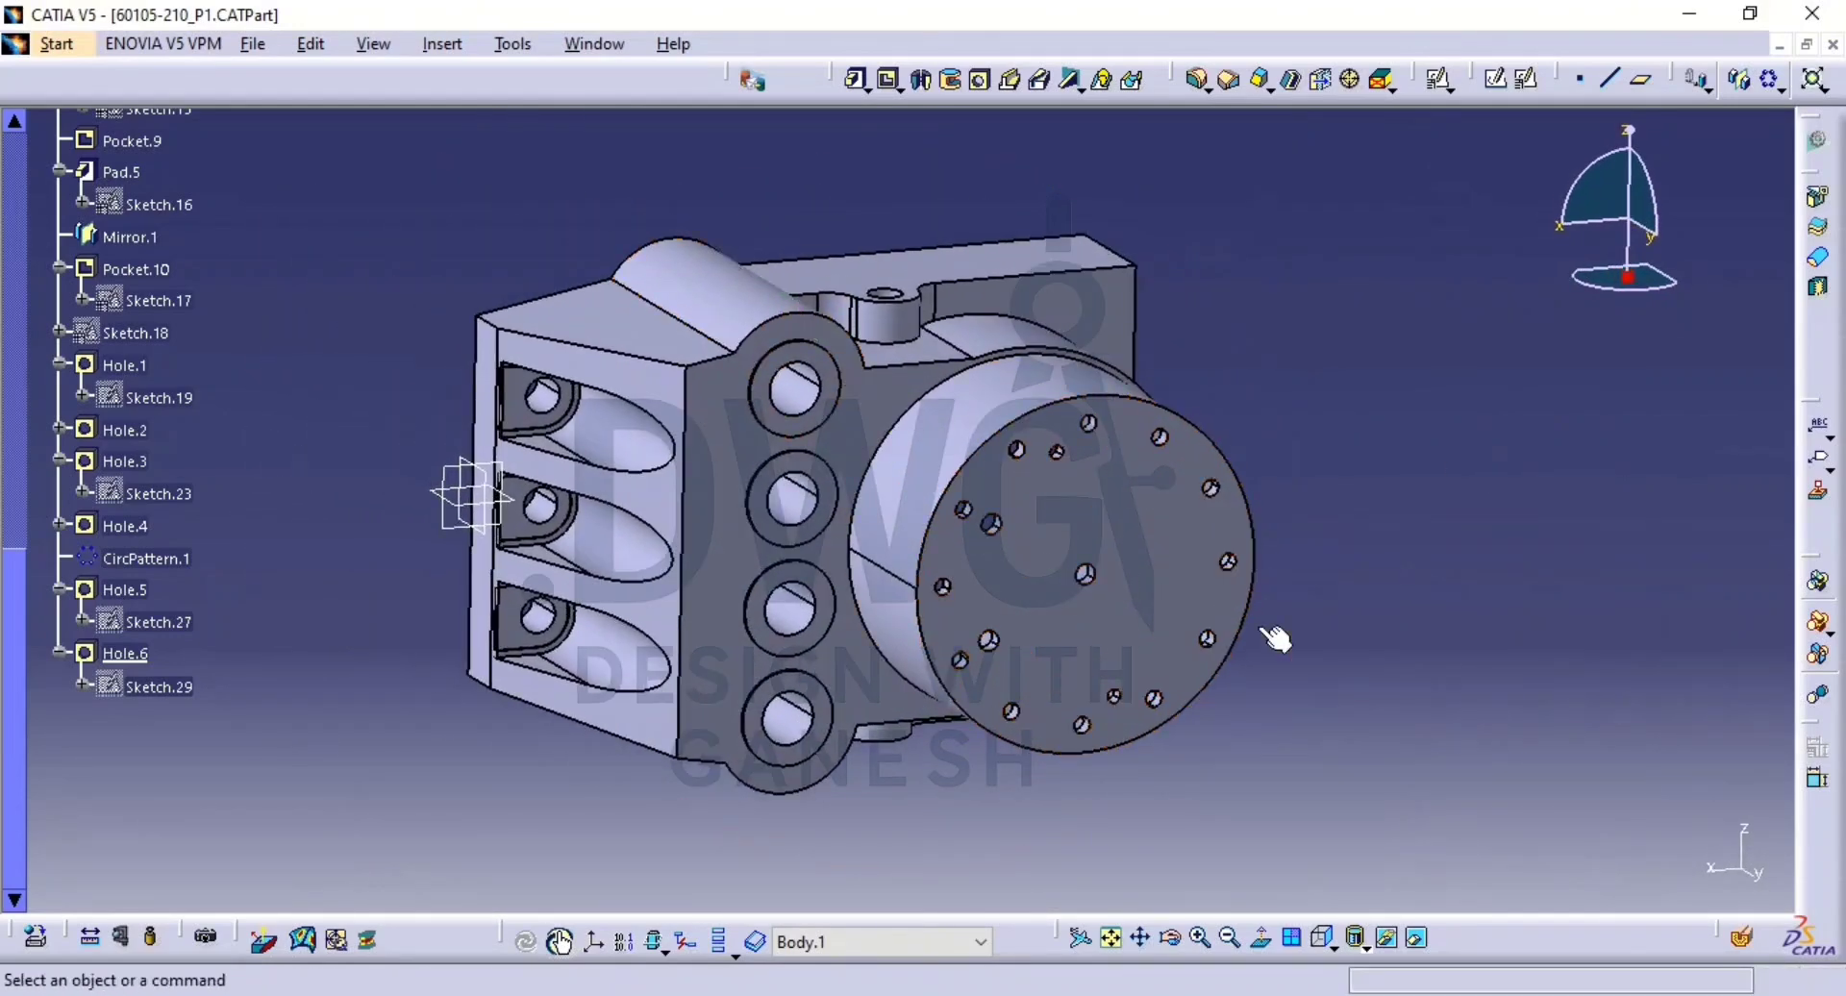
middle_drag(1343, 860, 1414, 898)
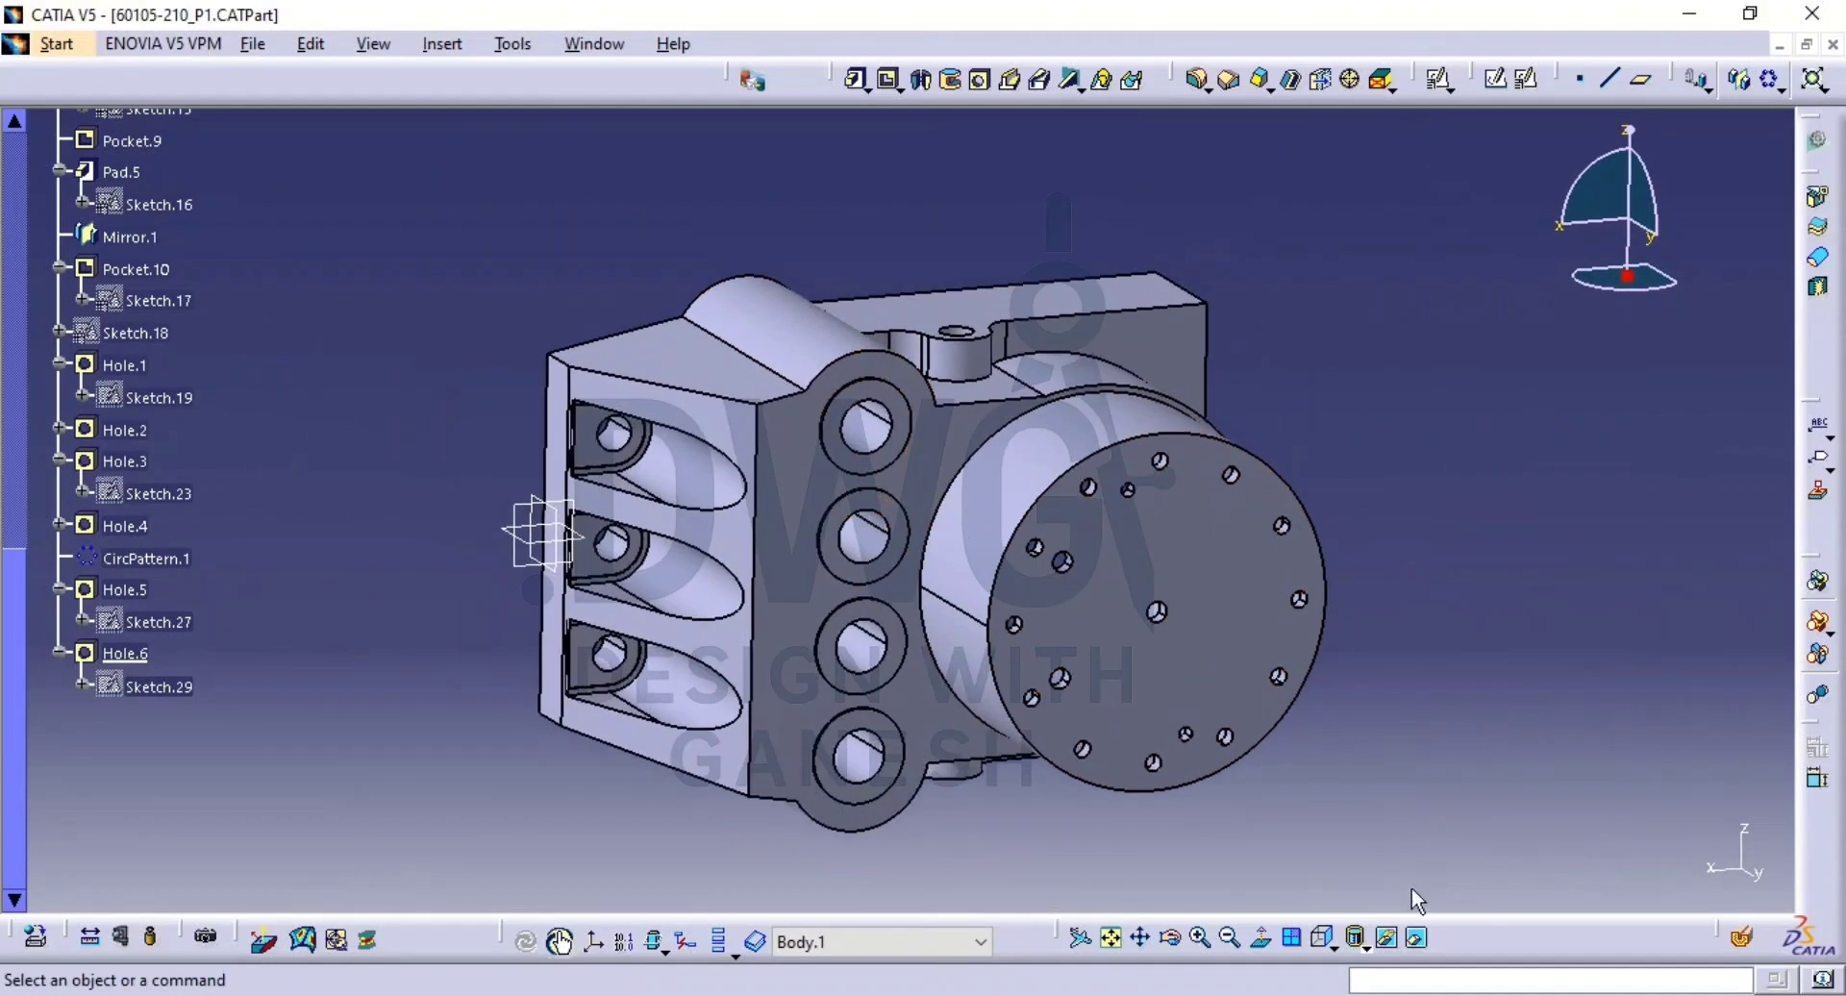
Show the hidden reference part over the modelled body and inspect the rounded bore boss at the upper edge.
click(1419, 940)
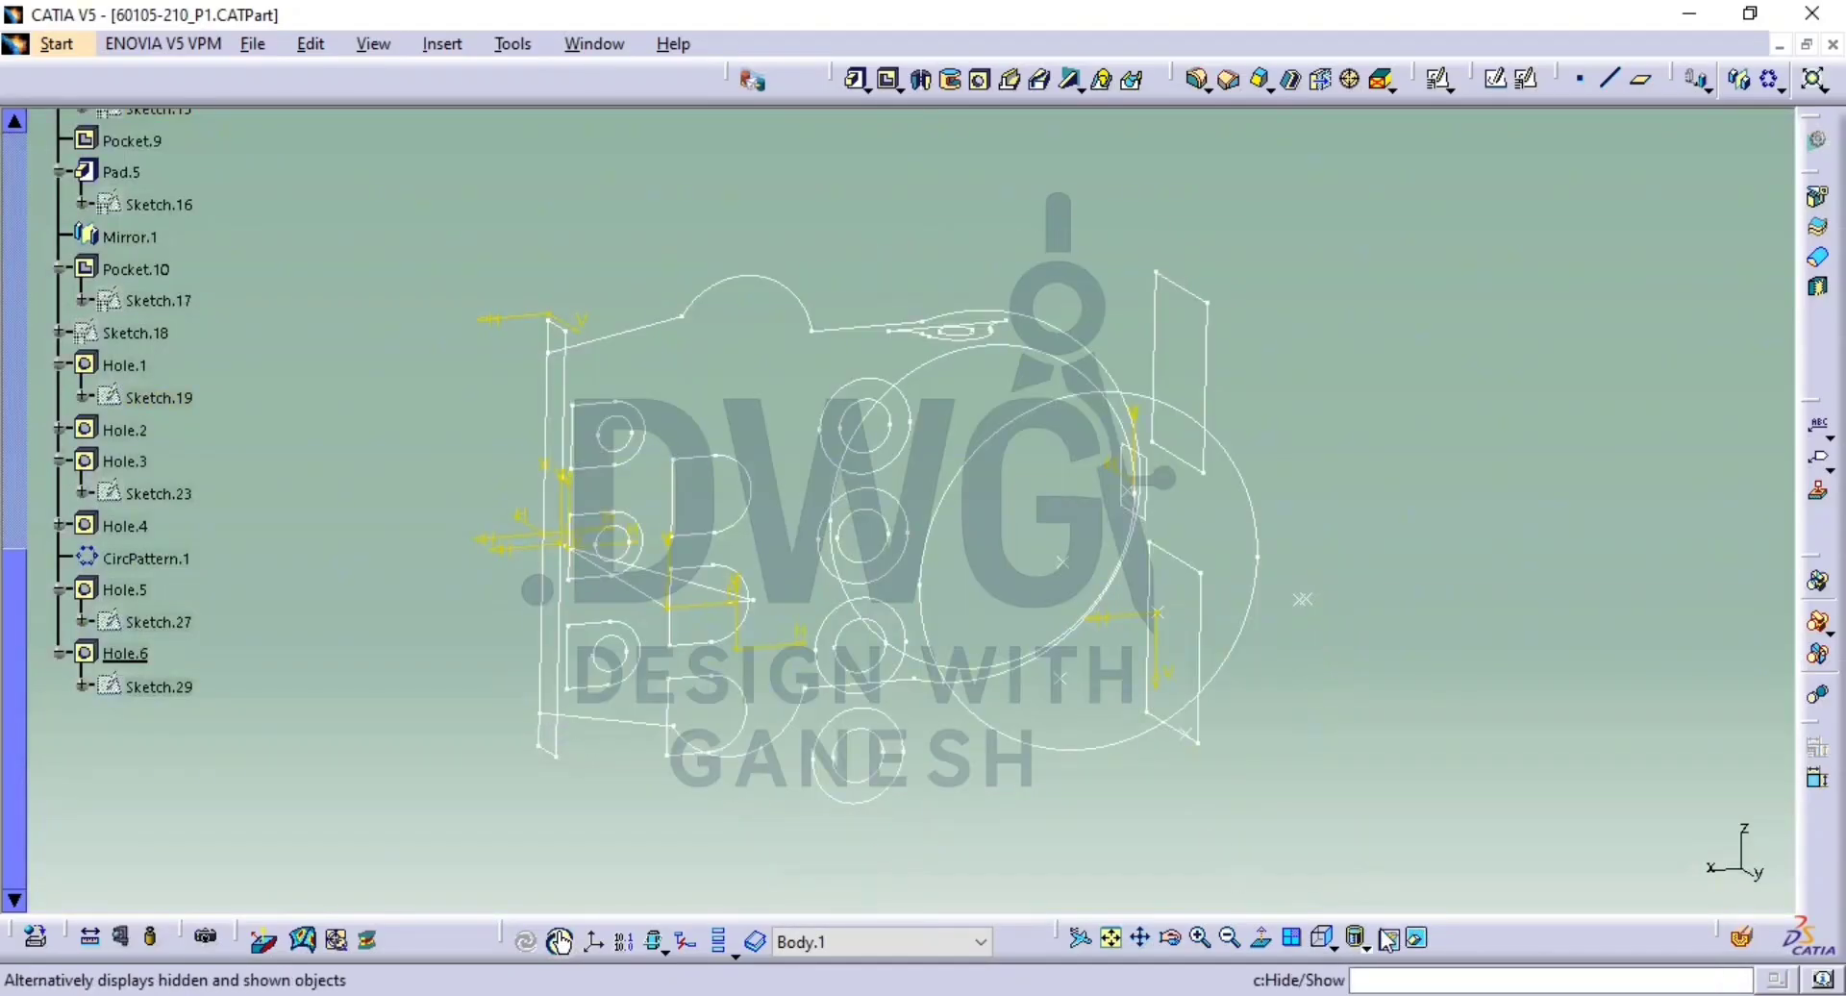
click(1388, 940)
middle_drag(919, 623, 920, 569)
middle_drag(917, 588, 1005, 553)
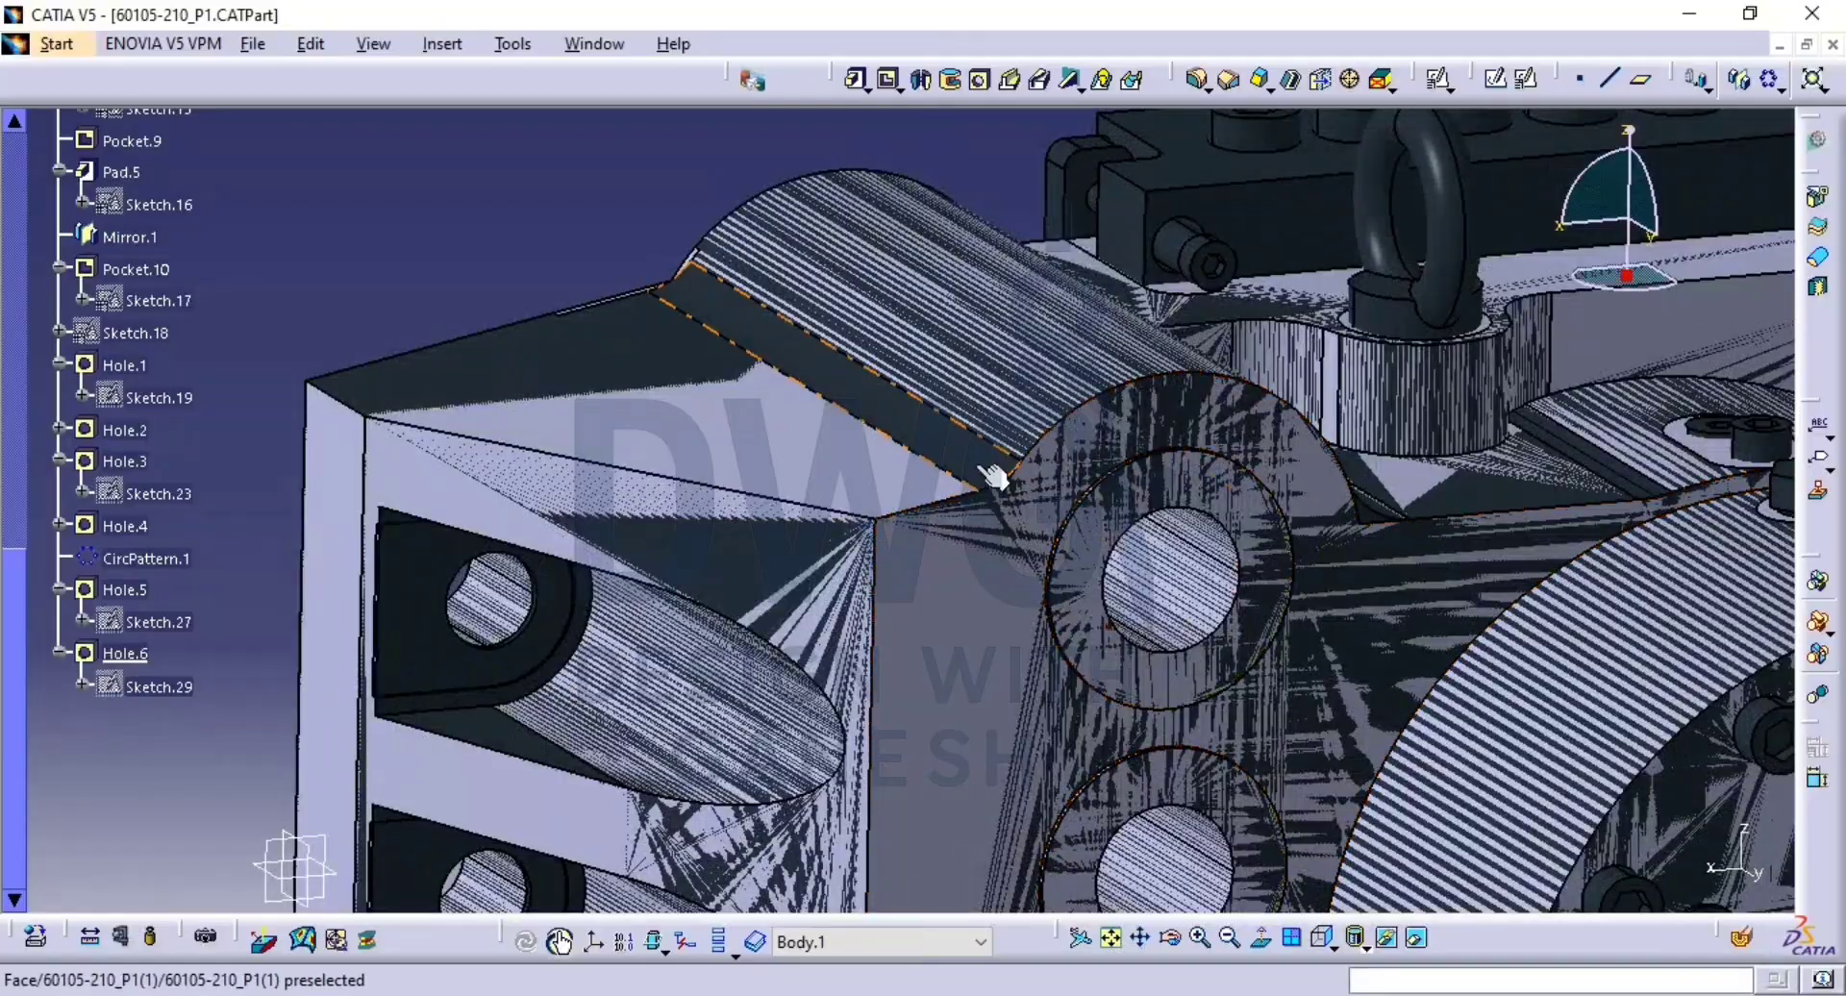
click(1192, 79)
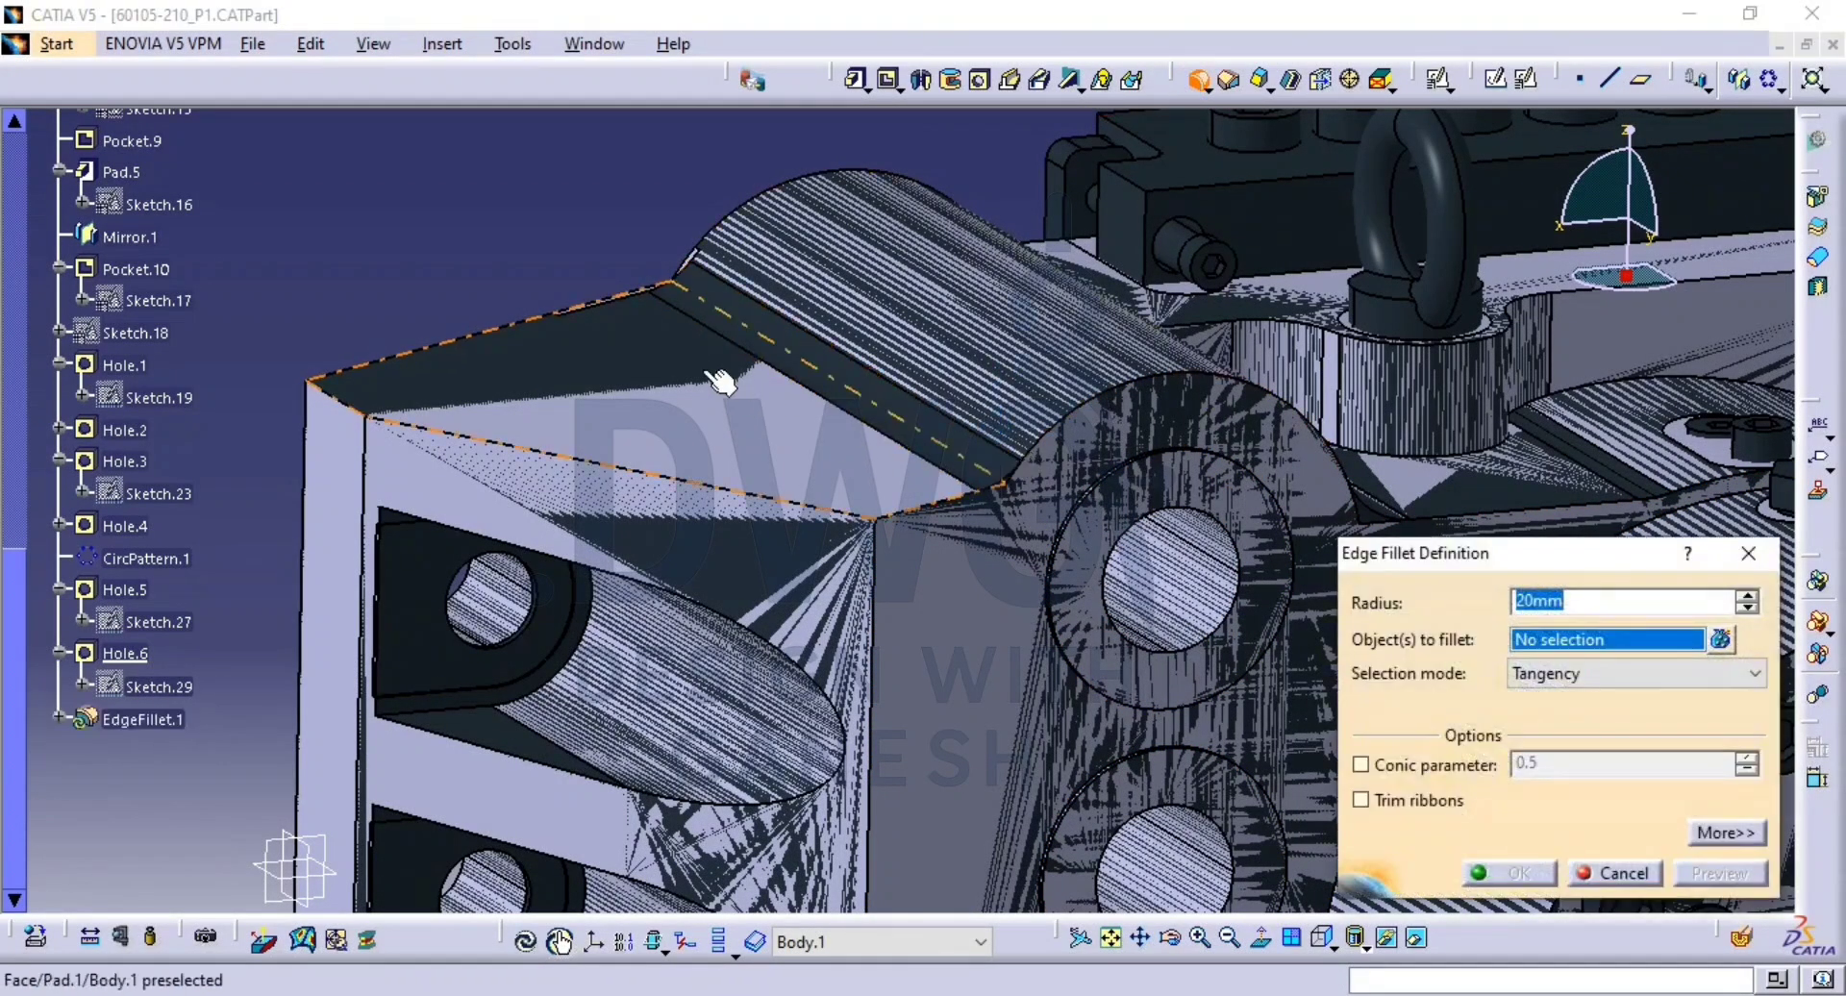
right_click(722, 326)
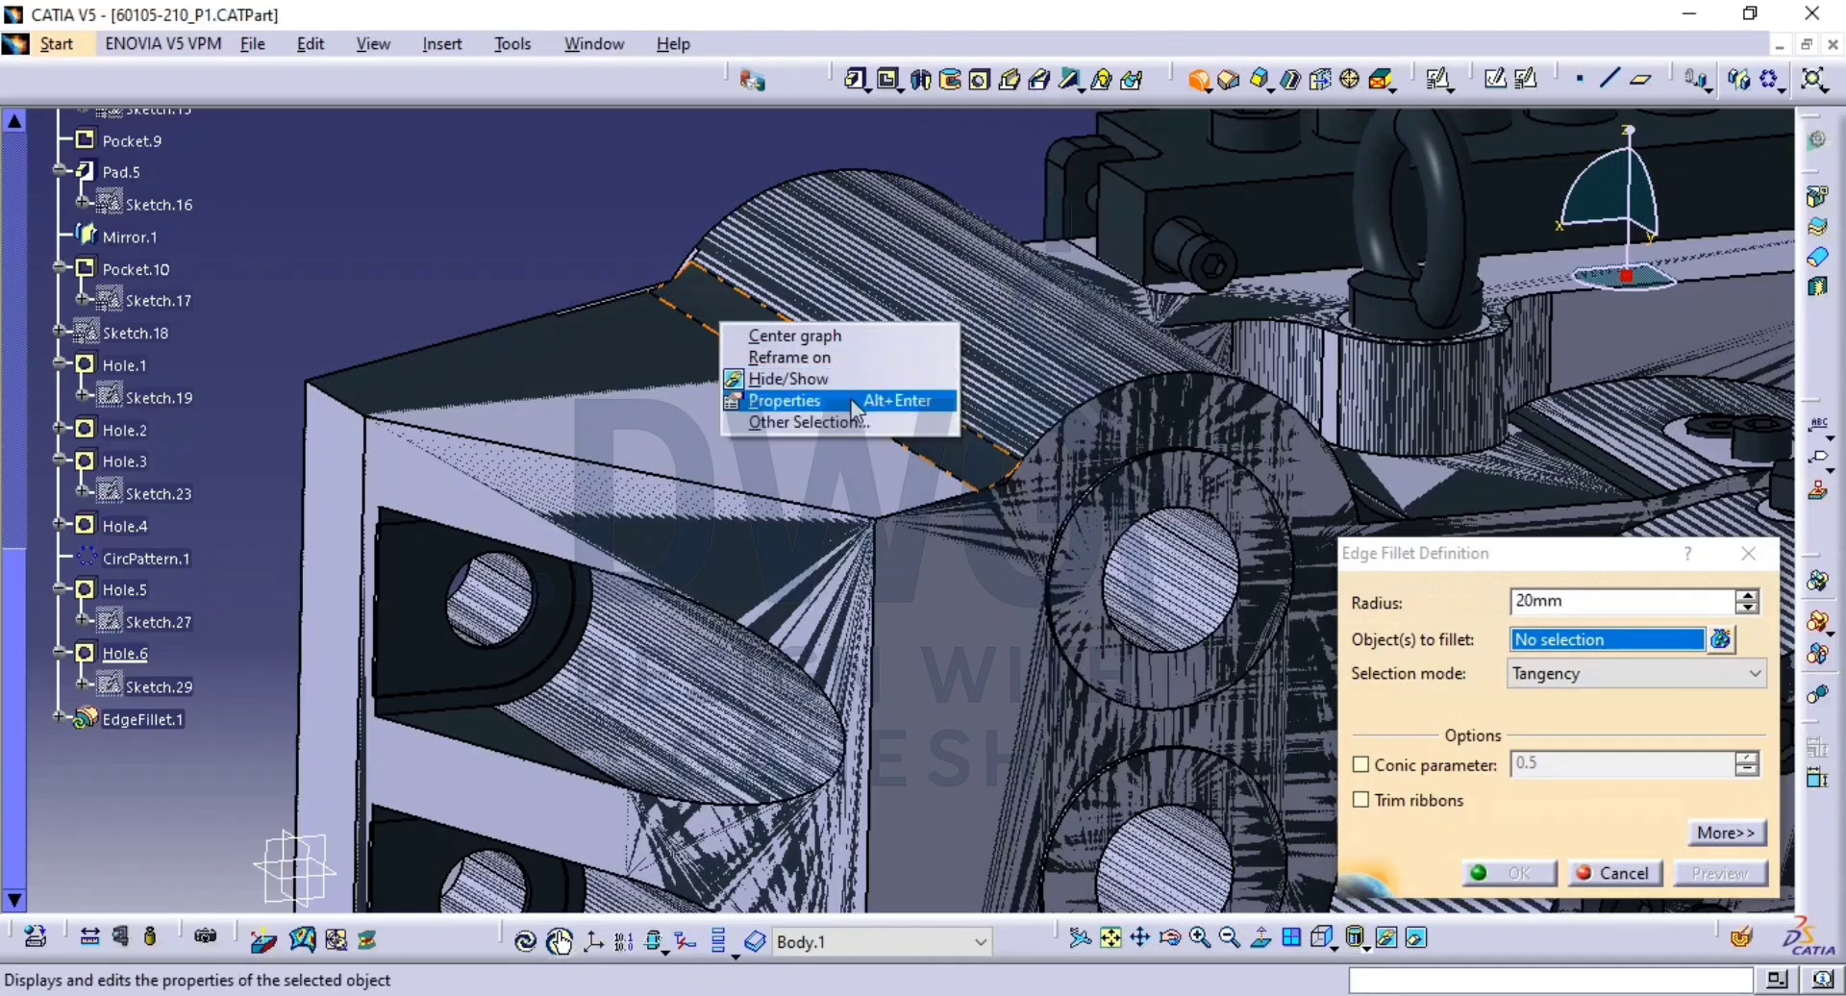
click(869, 377)
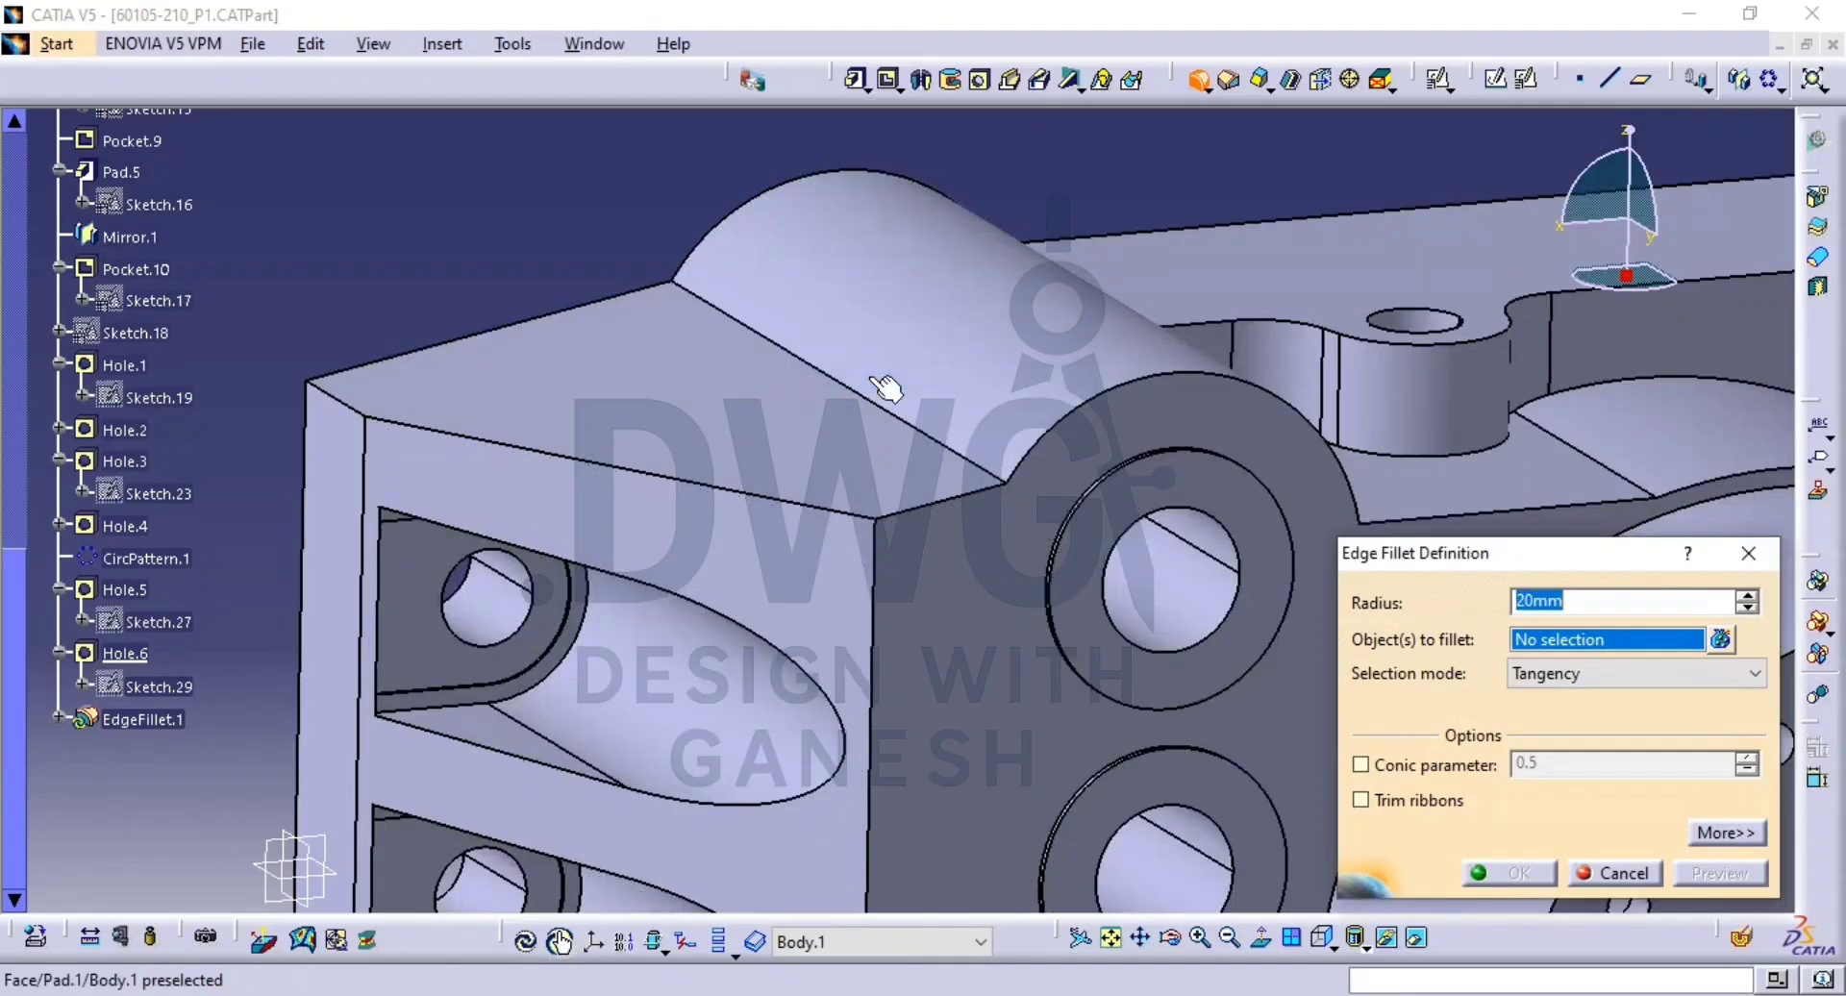
click(902, 419)
middle_drag(903, 423, 920, 470)
middle_drag(1192, 269, 1074, 418)
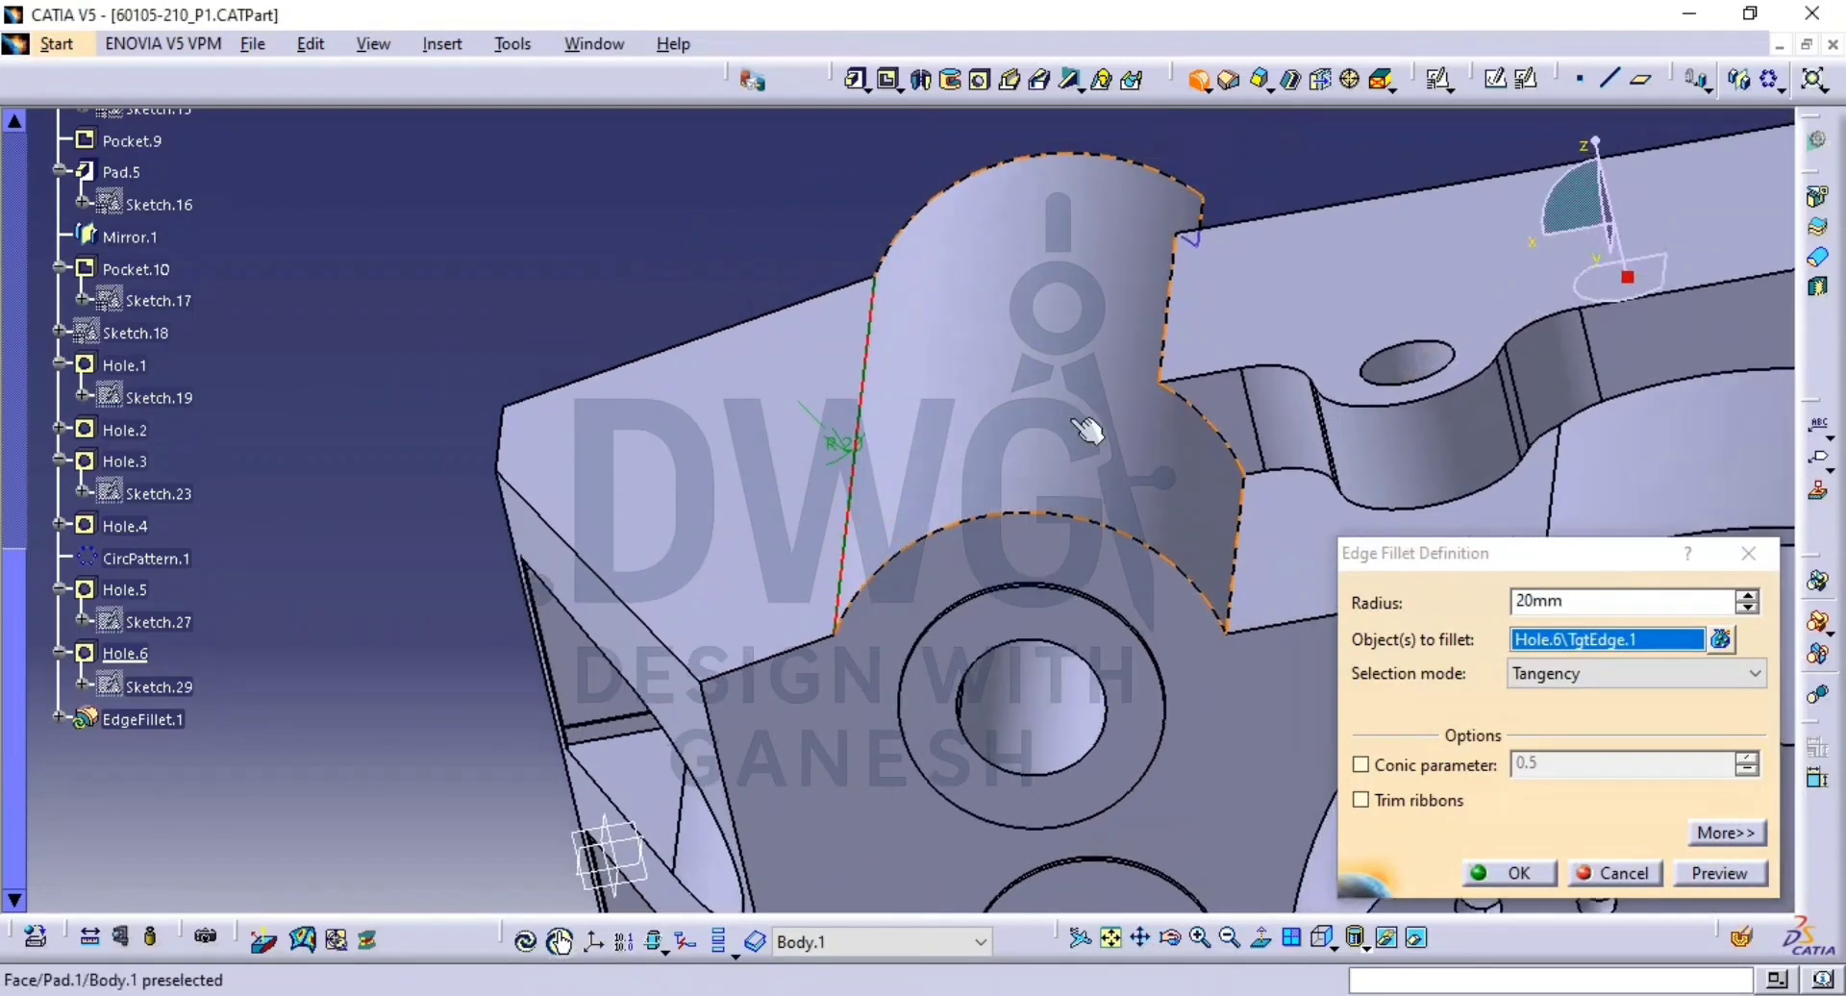
click(1244, 544)
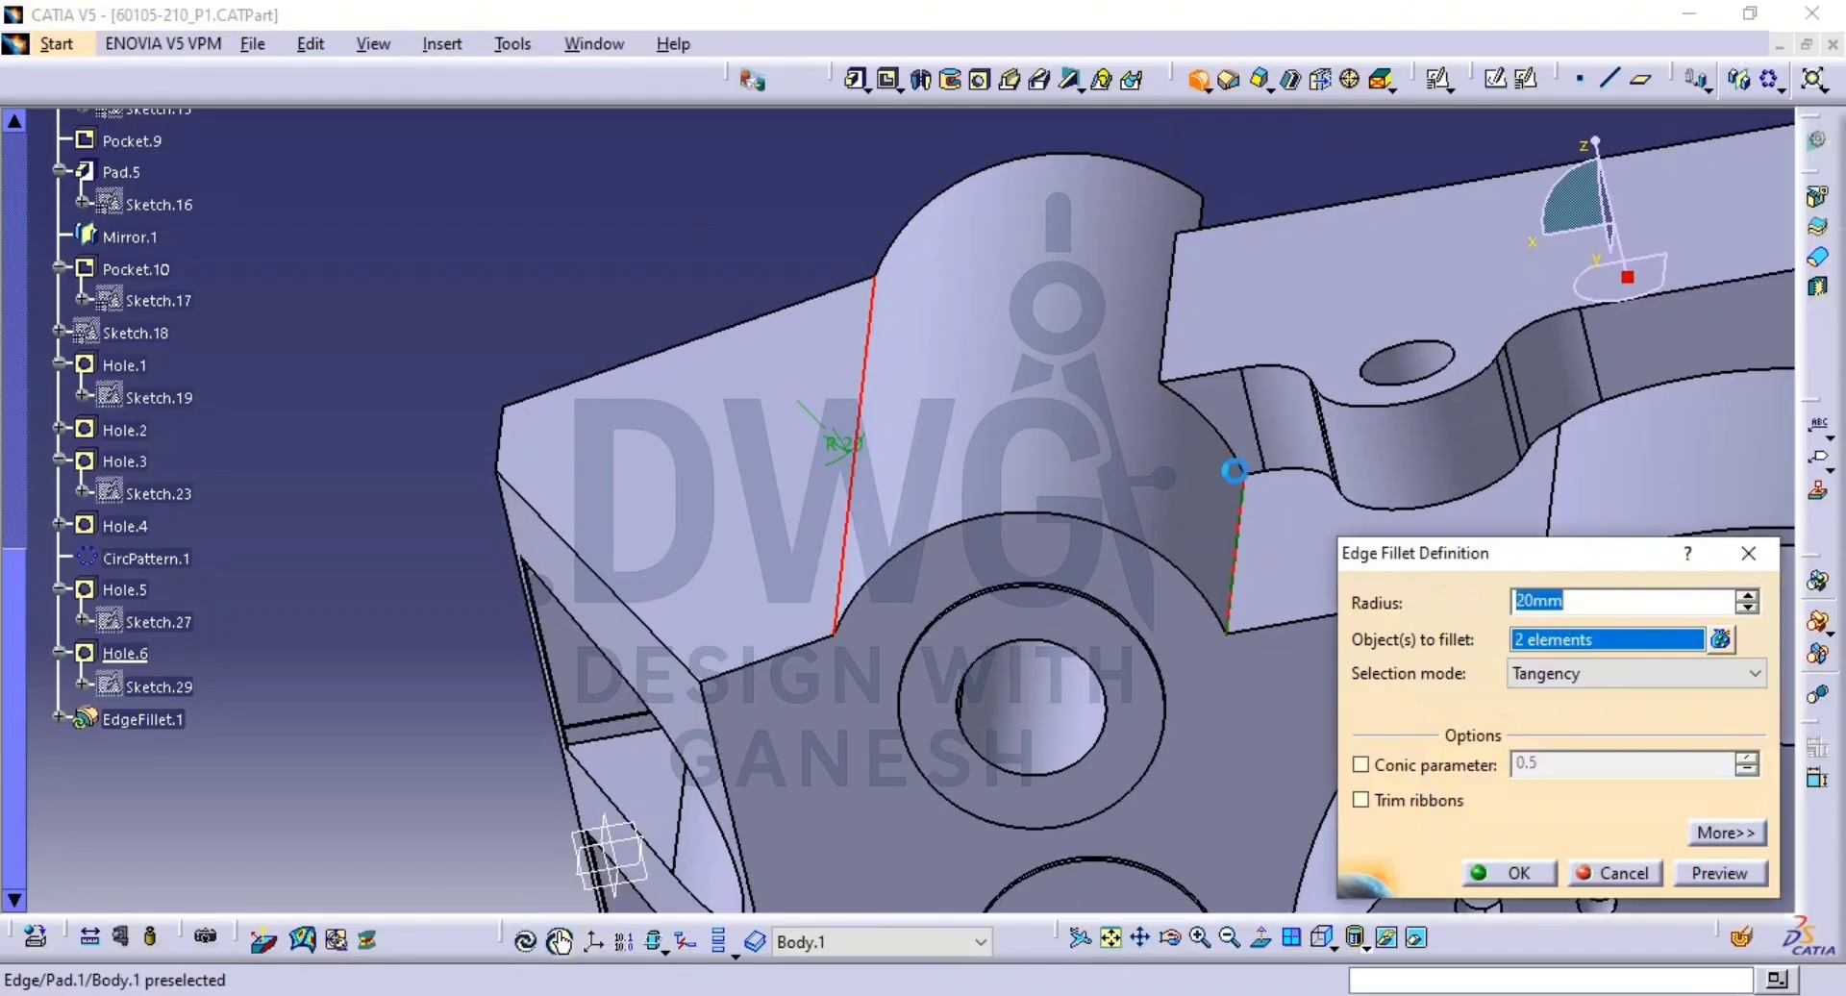
click(1180, 335)
middle_drag(1181, 336, 1013, 267)
middle_drag(870, 817, 867, 415)
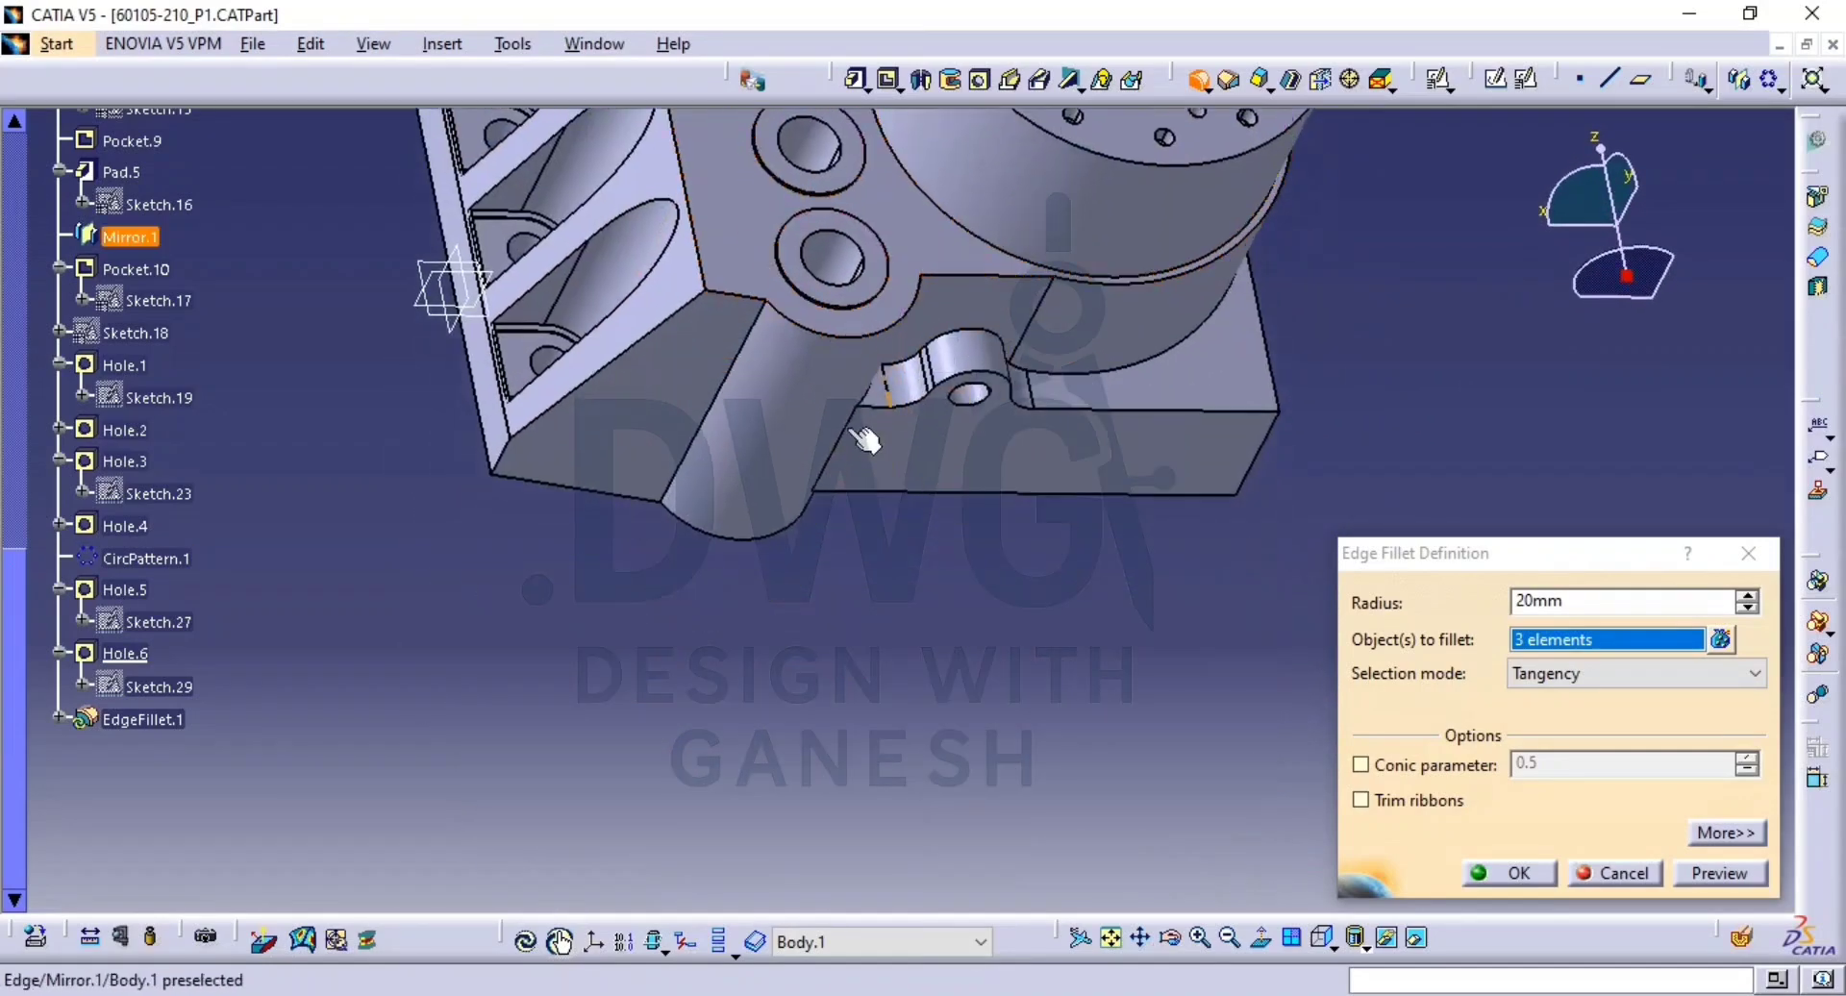
click(702, 466)
middle_drag(782, 486, 1027, 514)
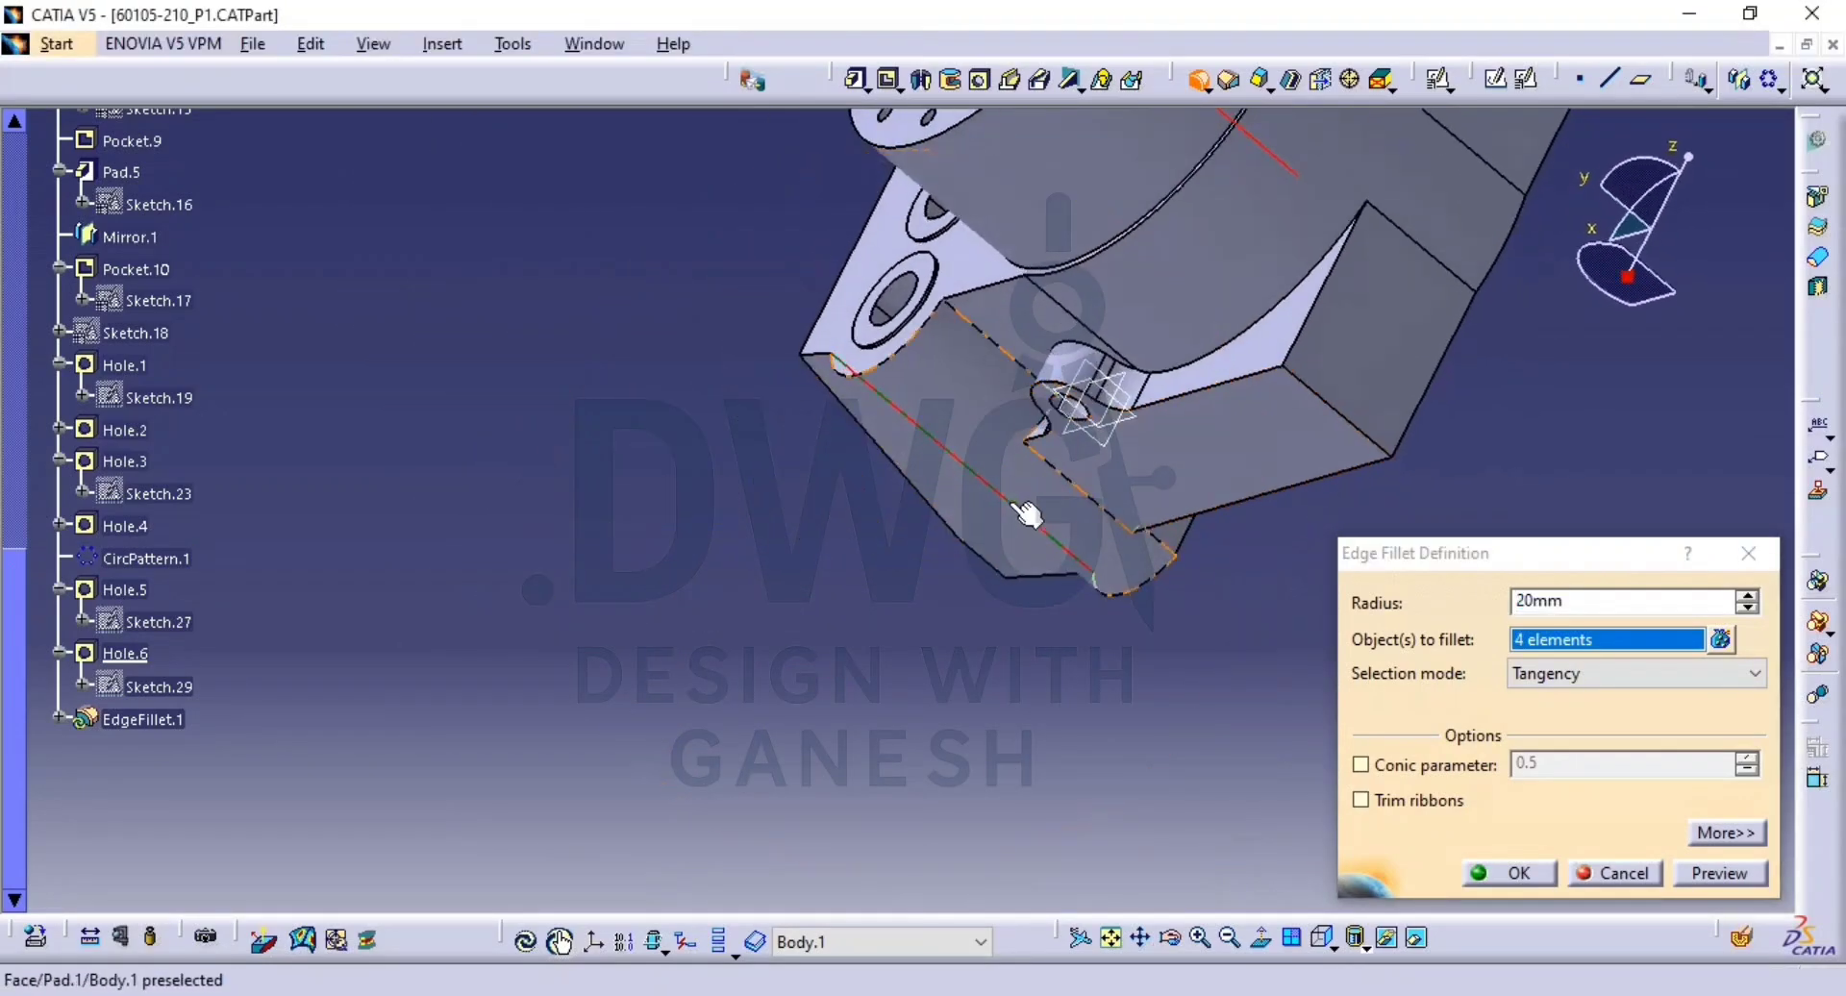
click(1073, 481)
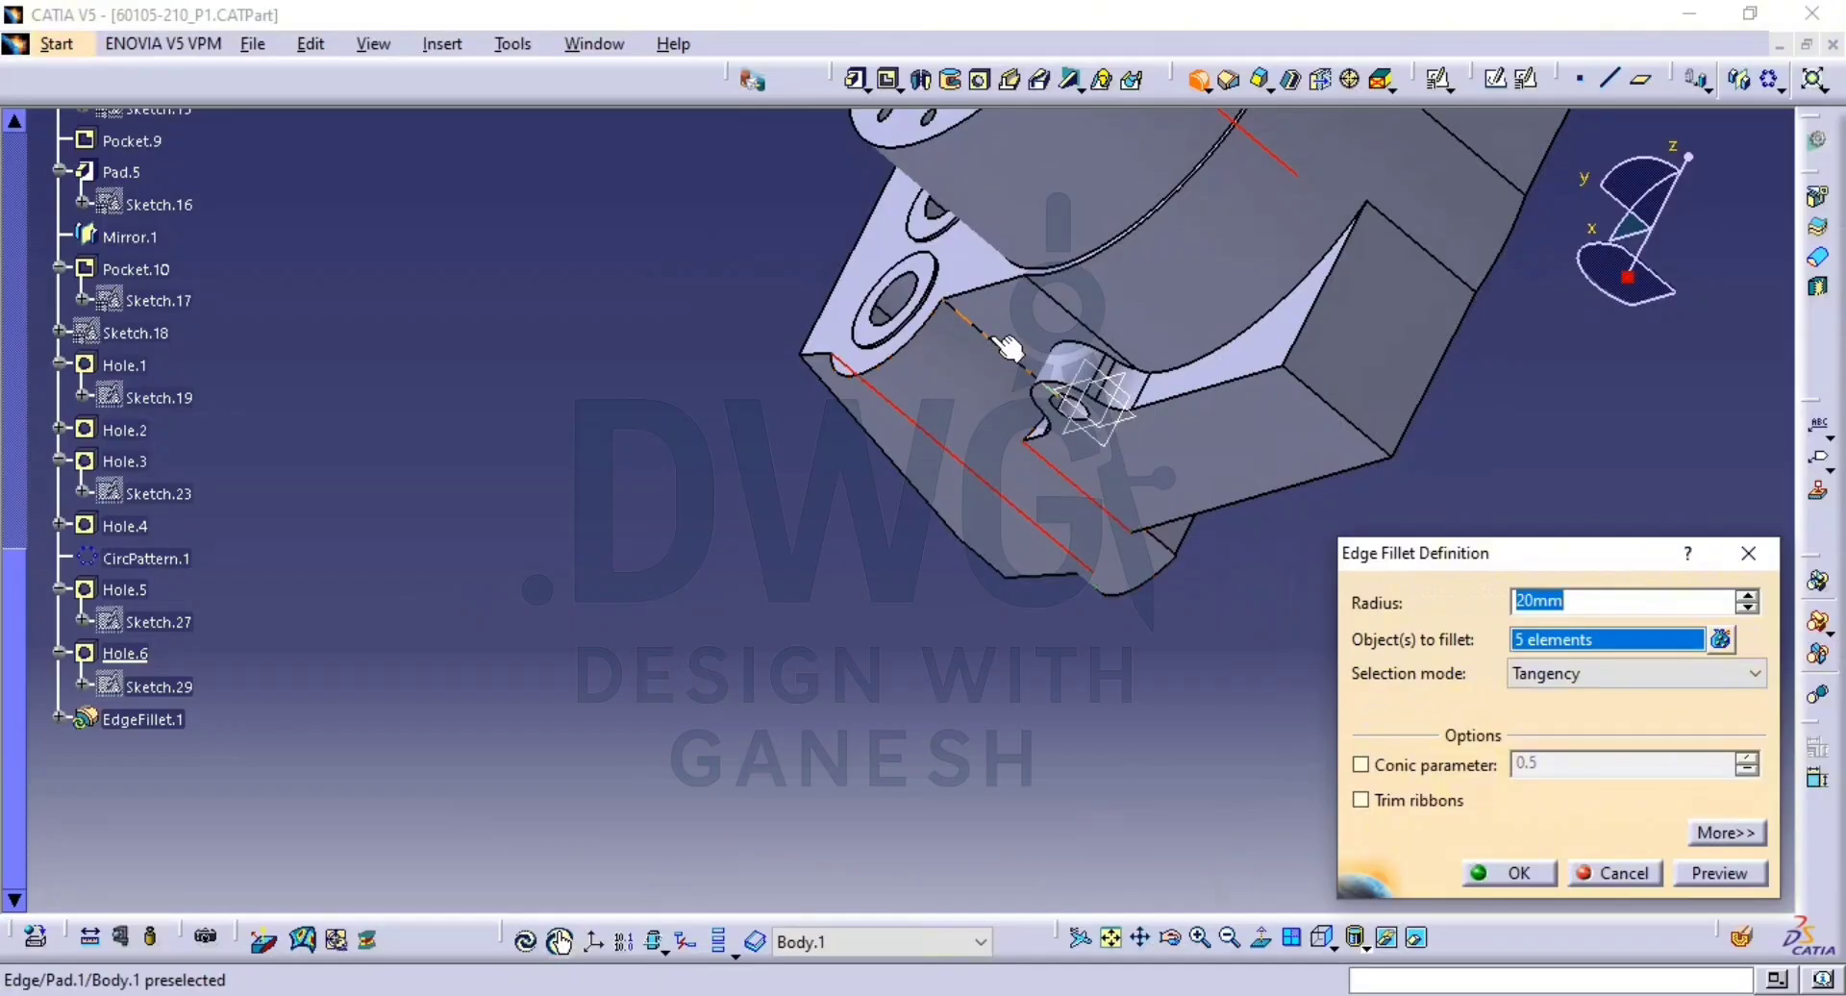
click(990, 337)
right_click(1625, 604)
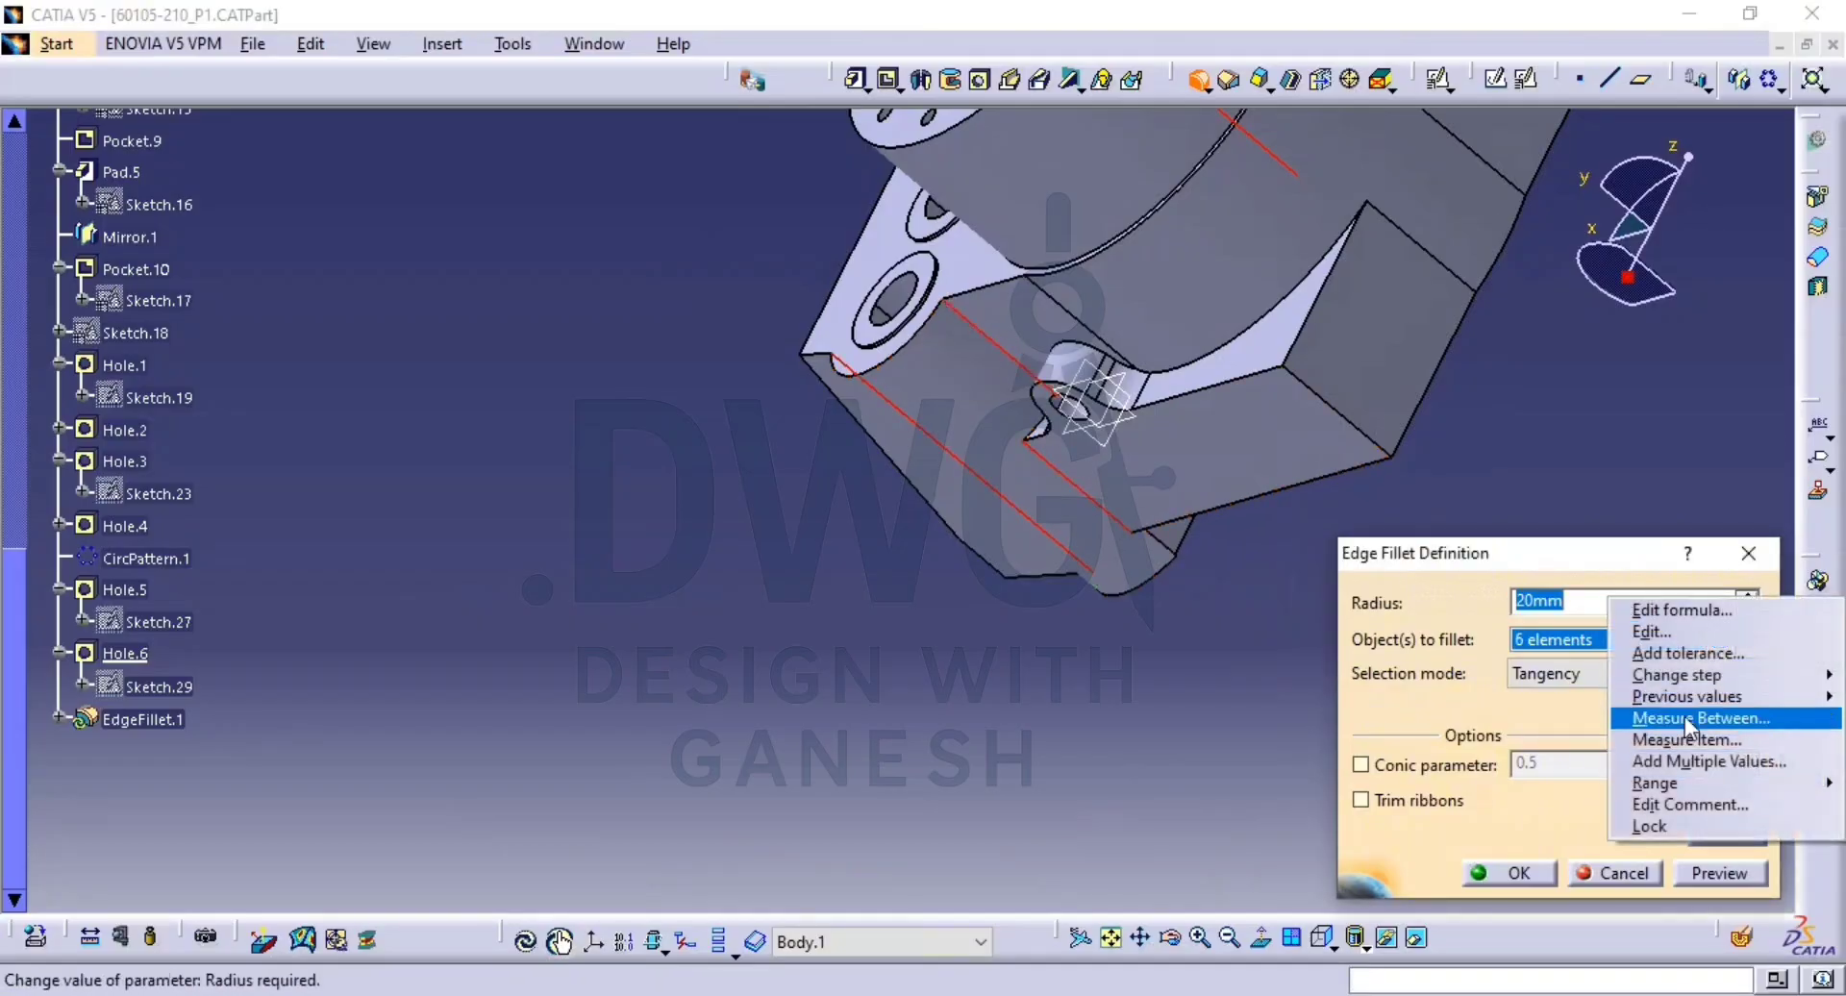
click(1710, 740)
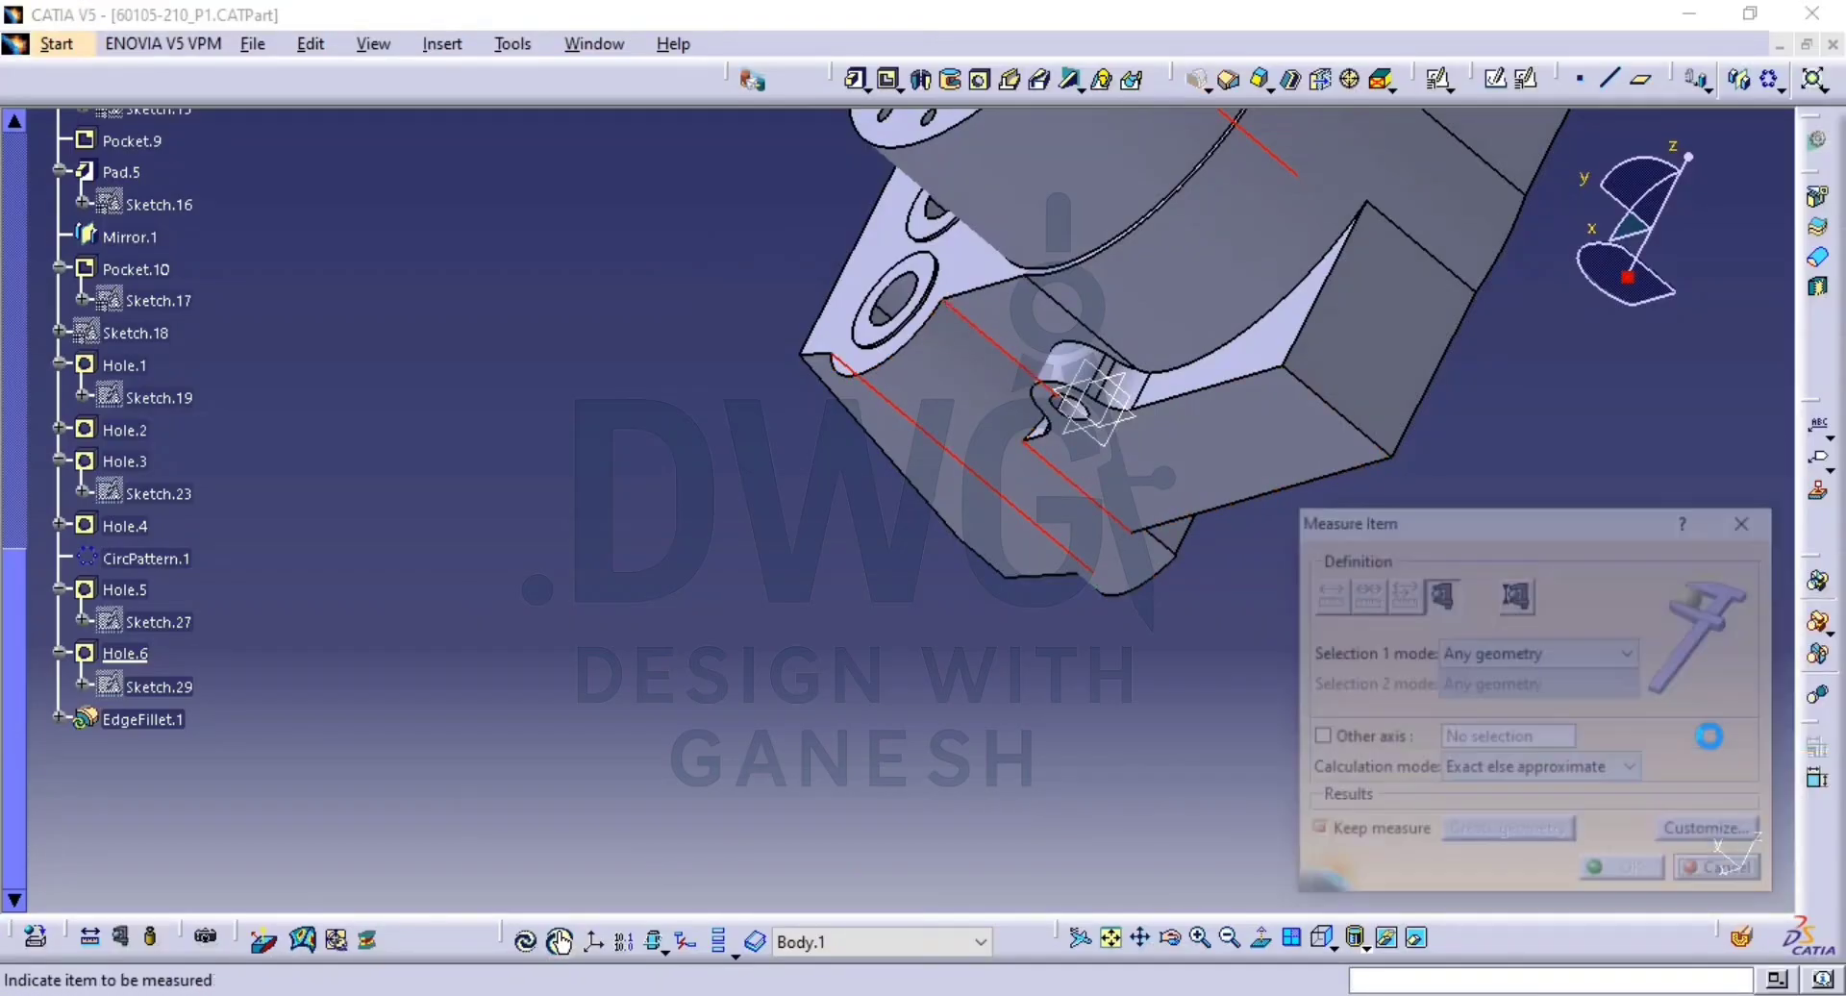
click(1418, 940)
middle_drag(1209, 433, 1293, 586)
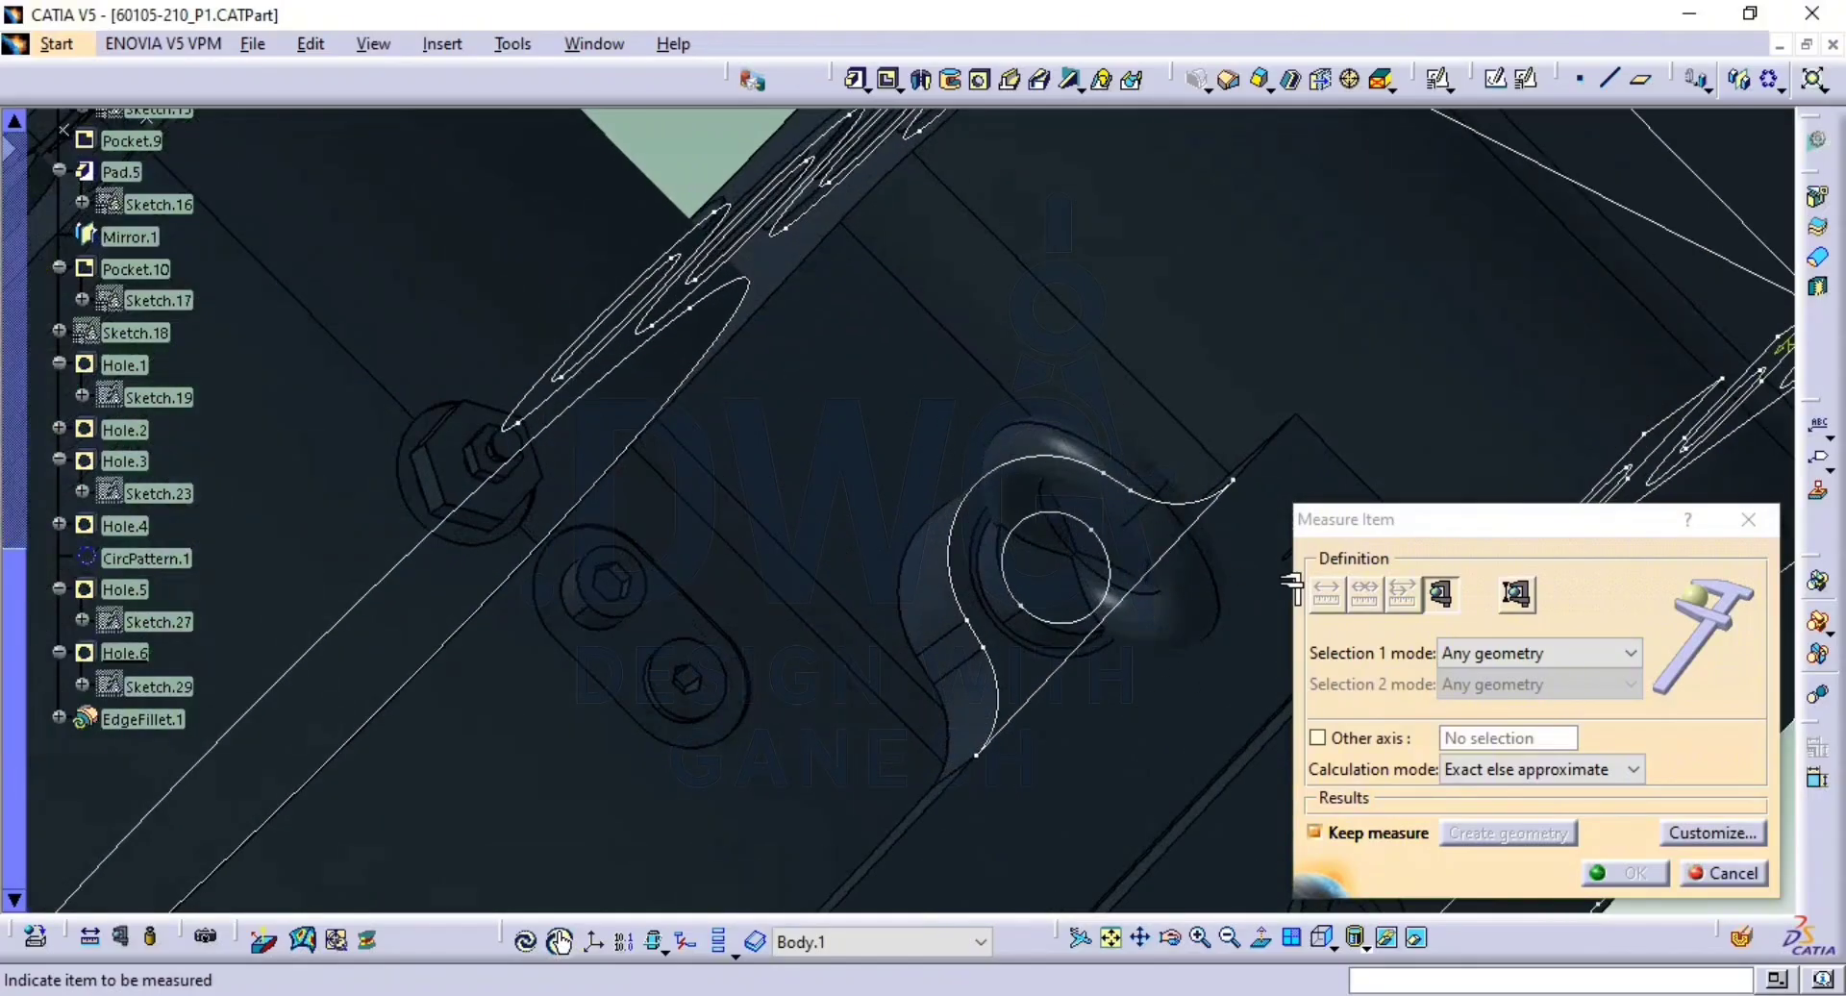
click(1439, 598)
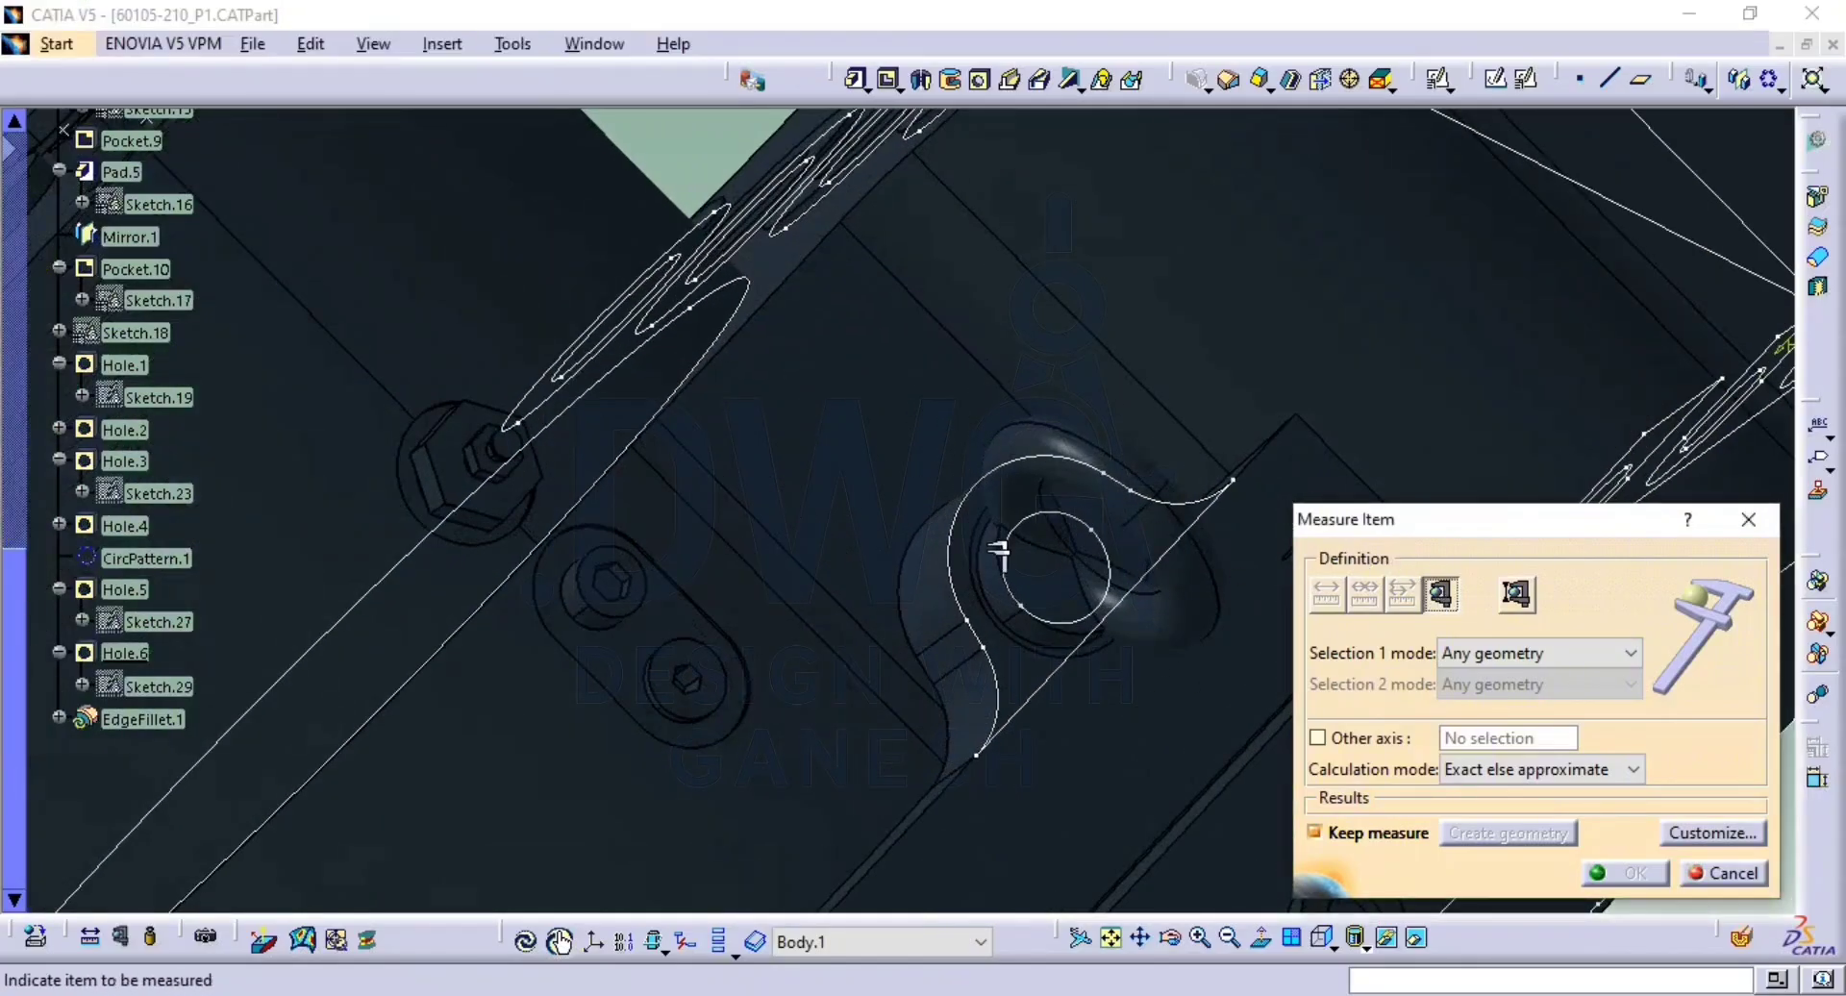
mouse_move(863, 421)
middle_down()
mouse_move(906, 515)
mouse_move(1034, 577)
mouse_move(1033, 509)
middle_up()
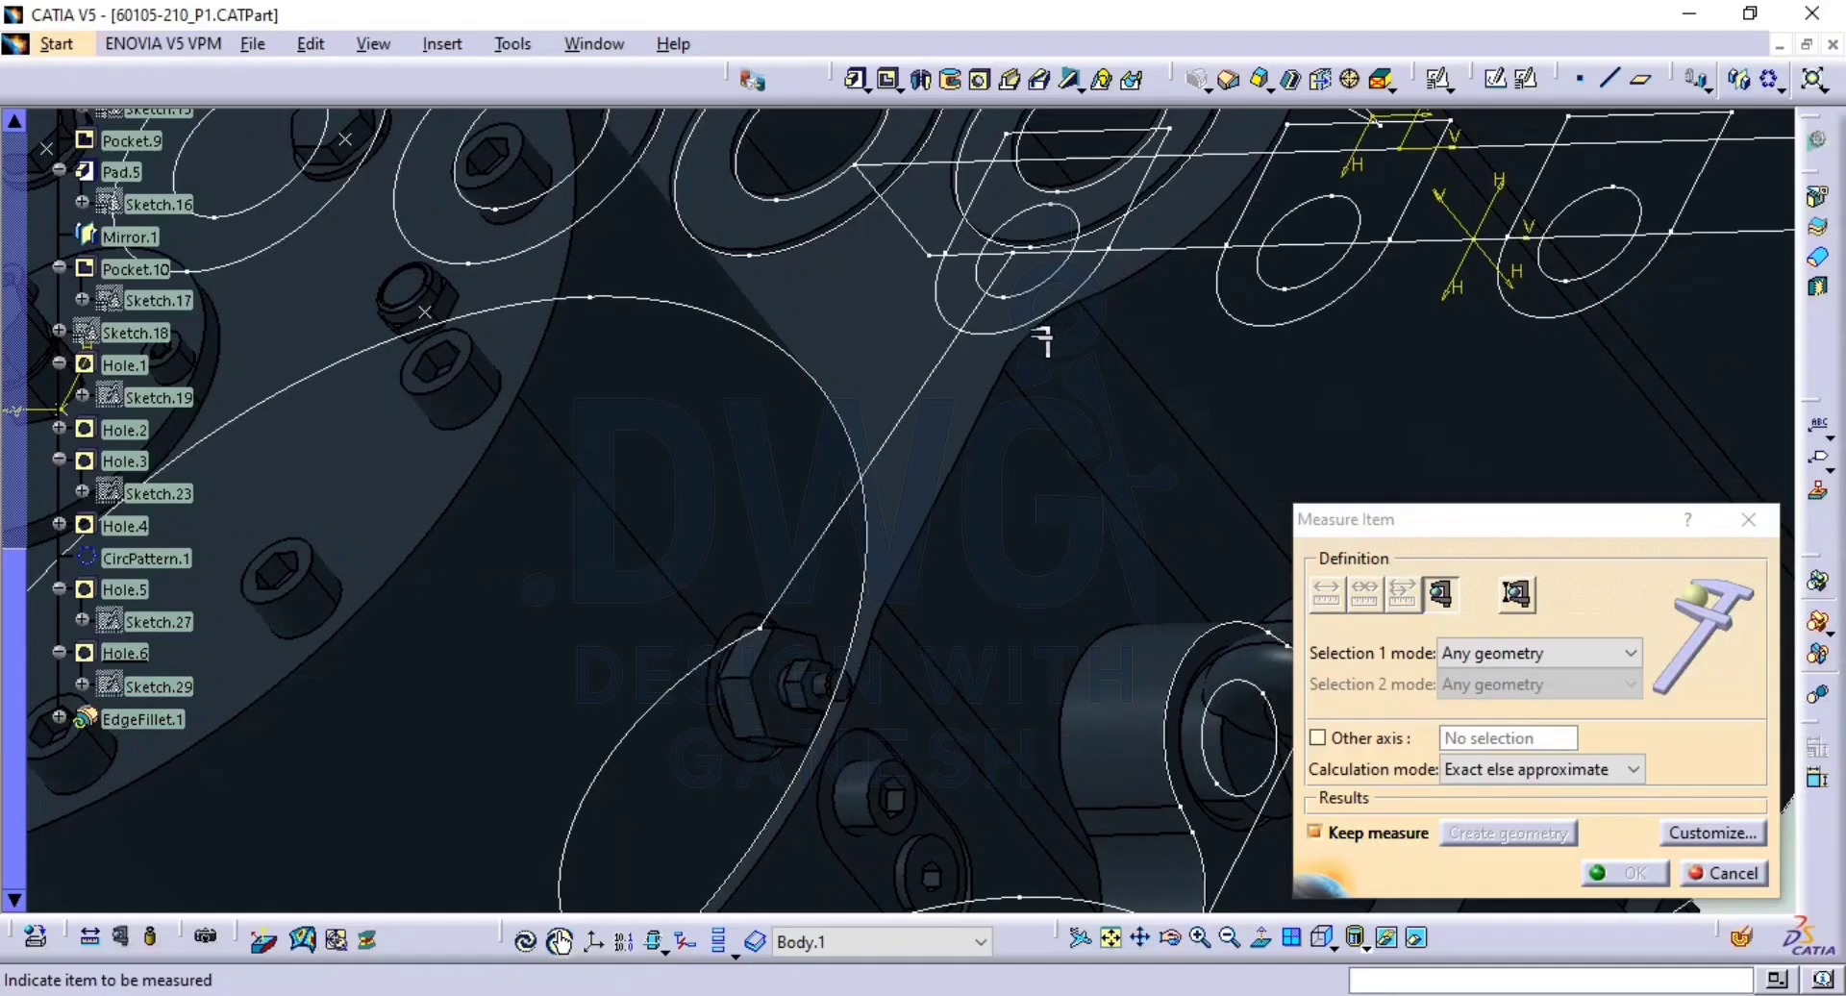
middle_drag(1078, 387, 1043, 730)
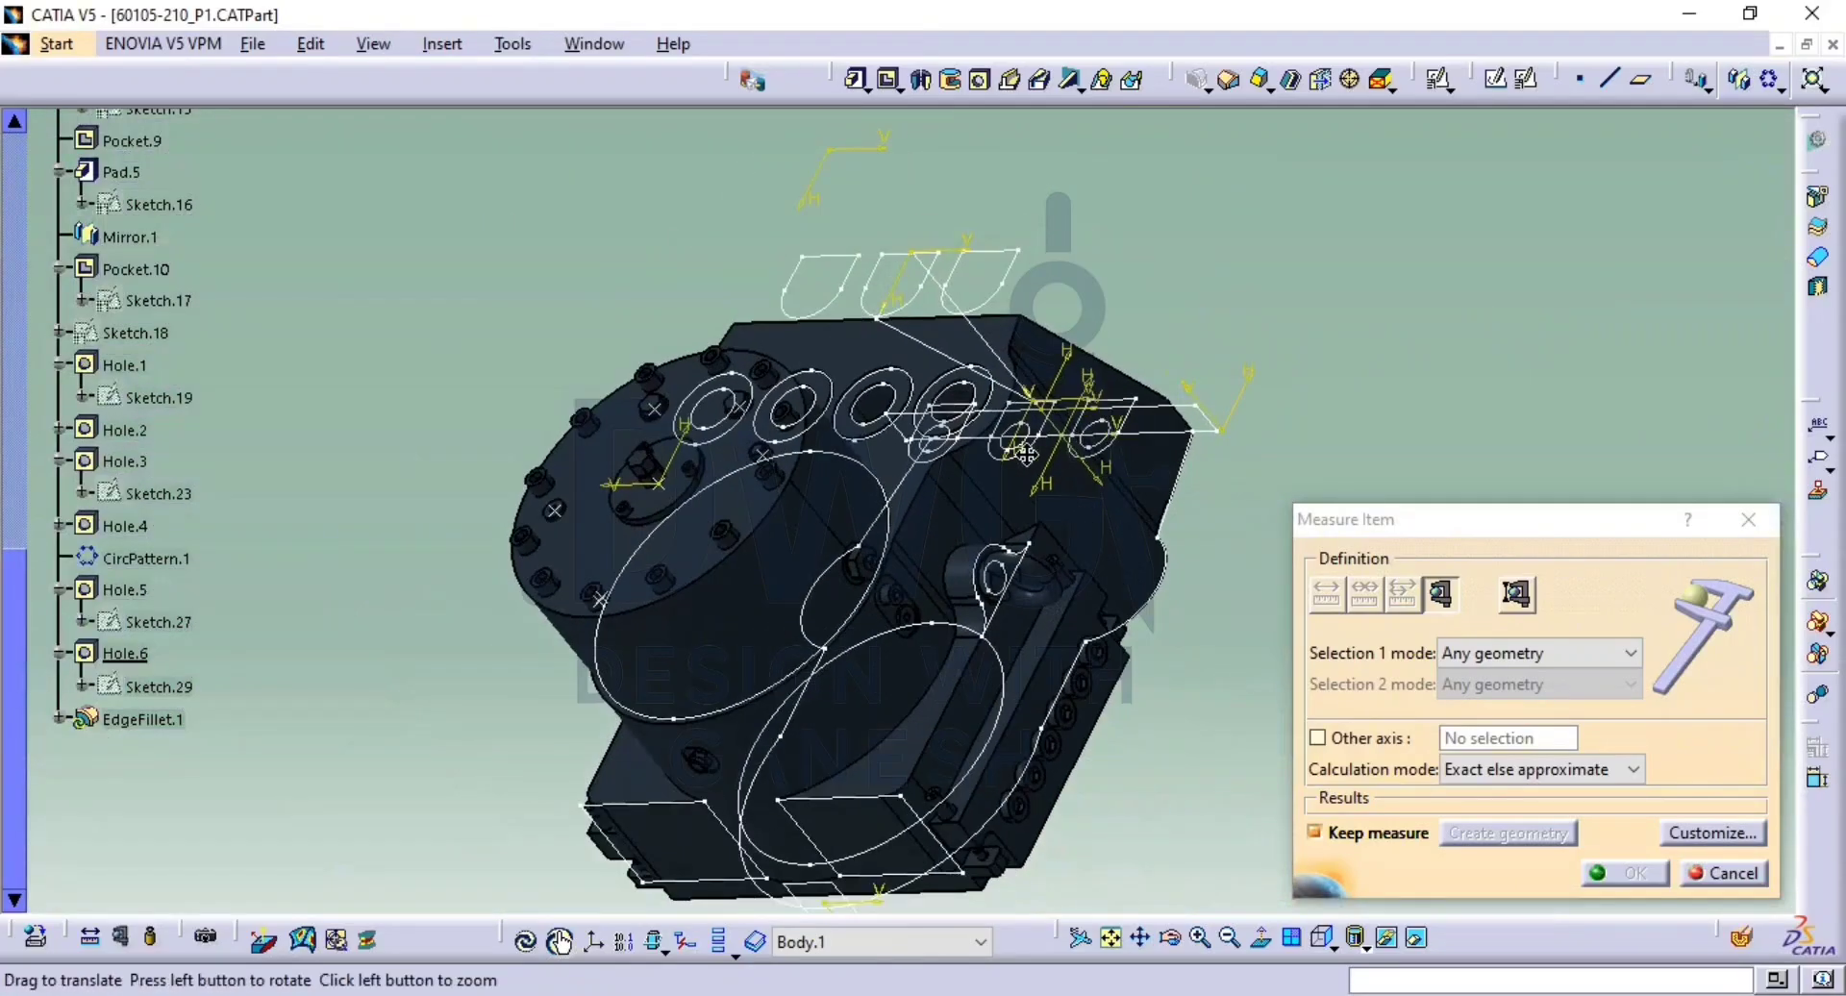
middle_drag(923, 481, 756, 550)
middle_drag(925, 598, 565, 474)
middle_drag(935, 688, 817, 452)
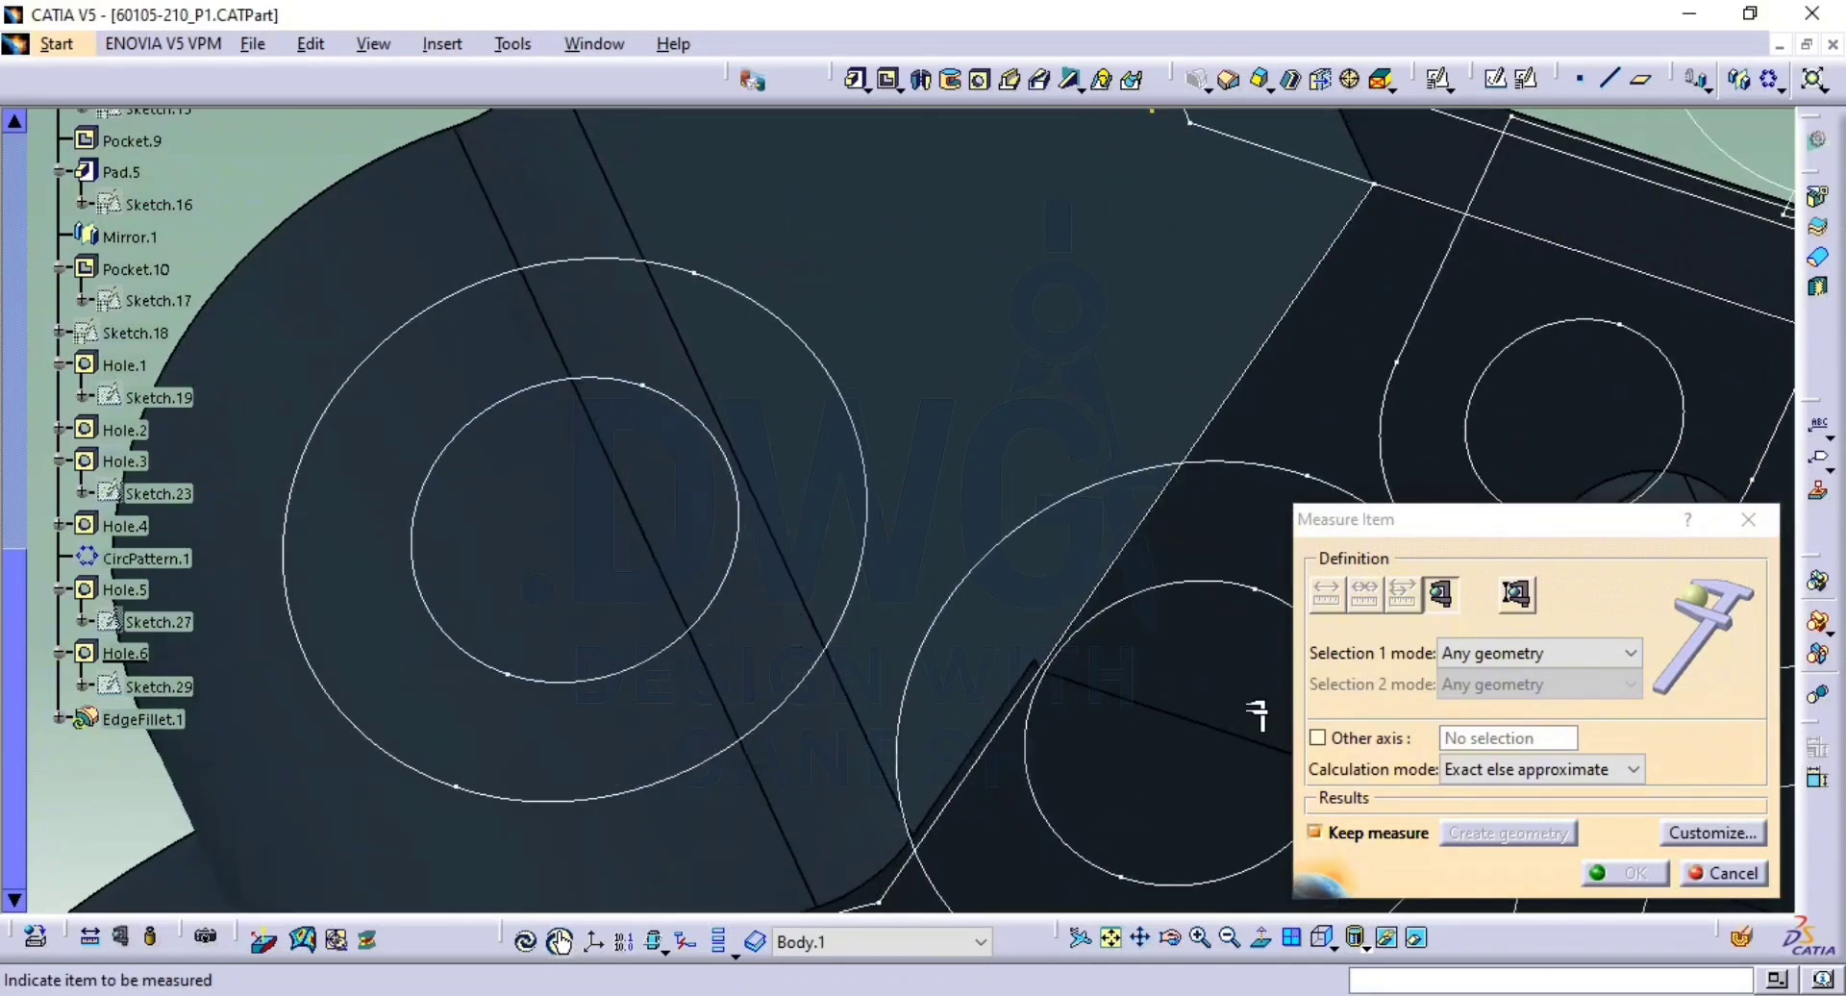
click(1516, 594)
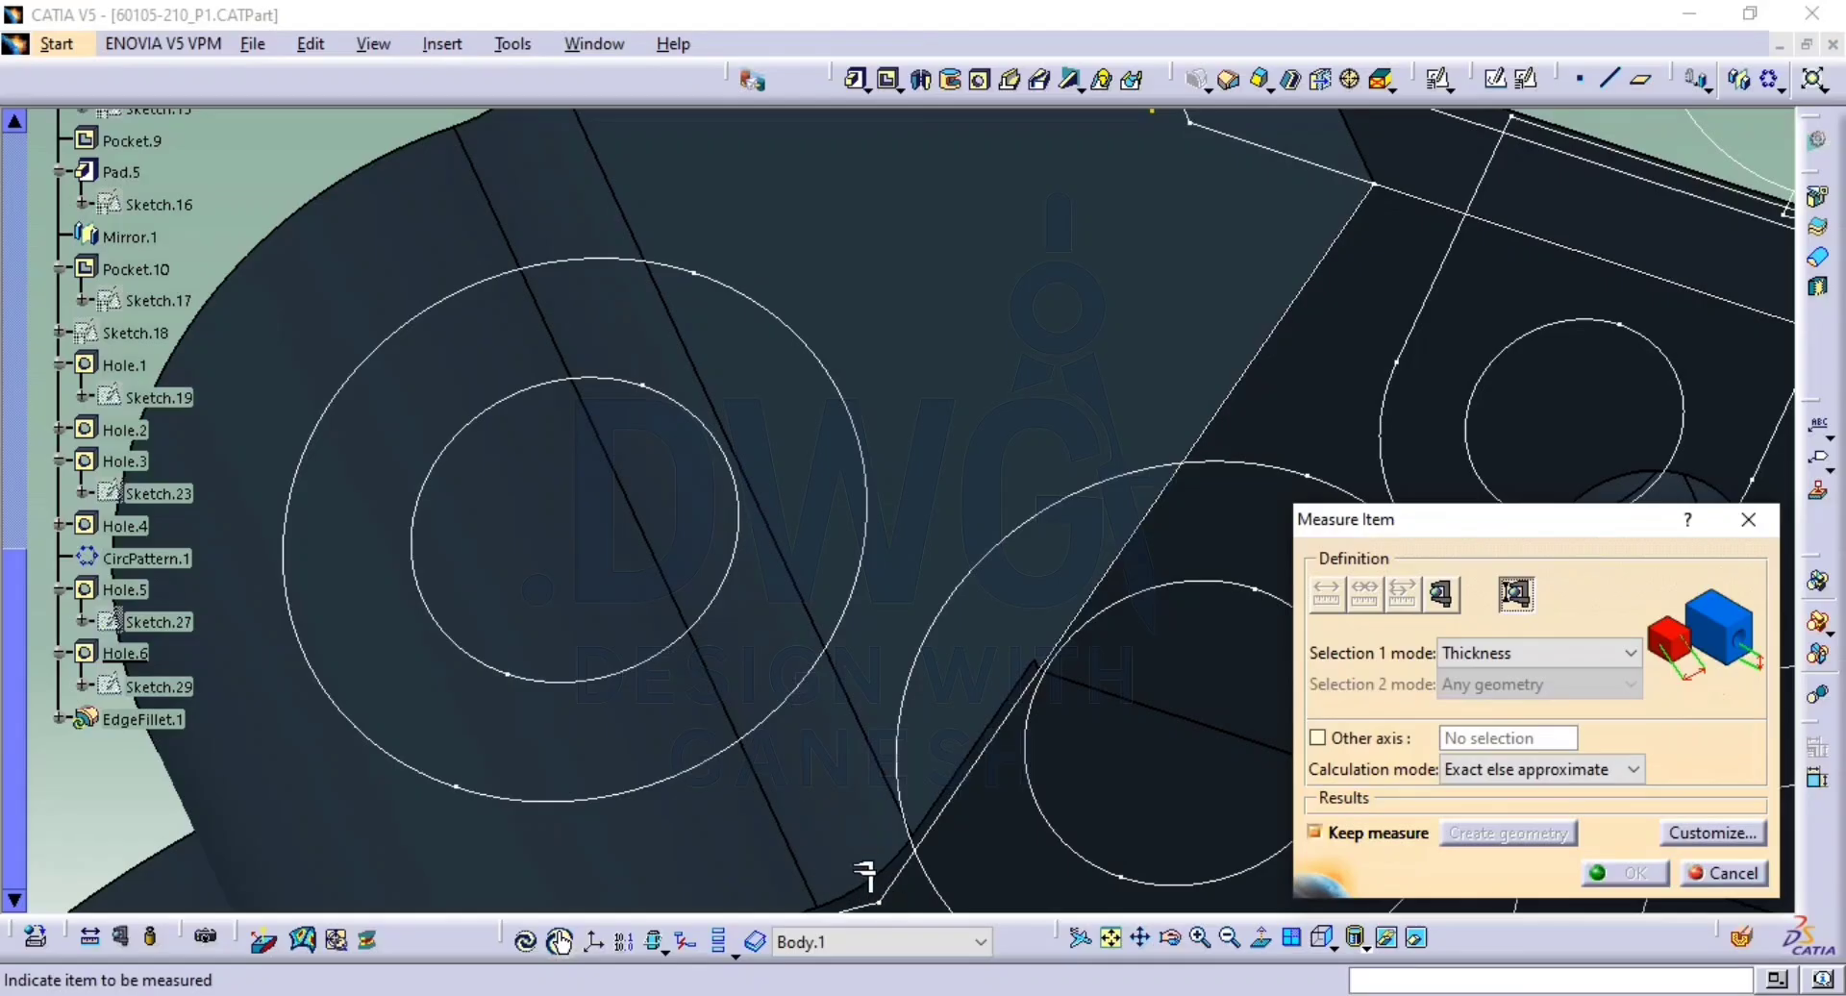
click(1017, 858)
click(1732, 874)
middle_drag(1174, 701, 1170, 507)
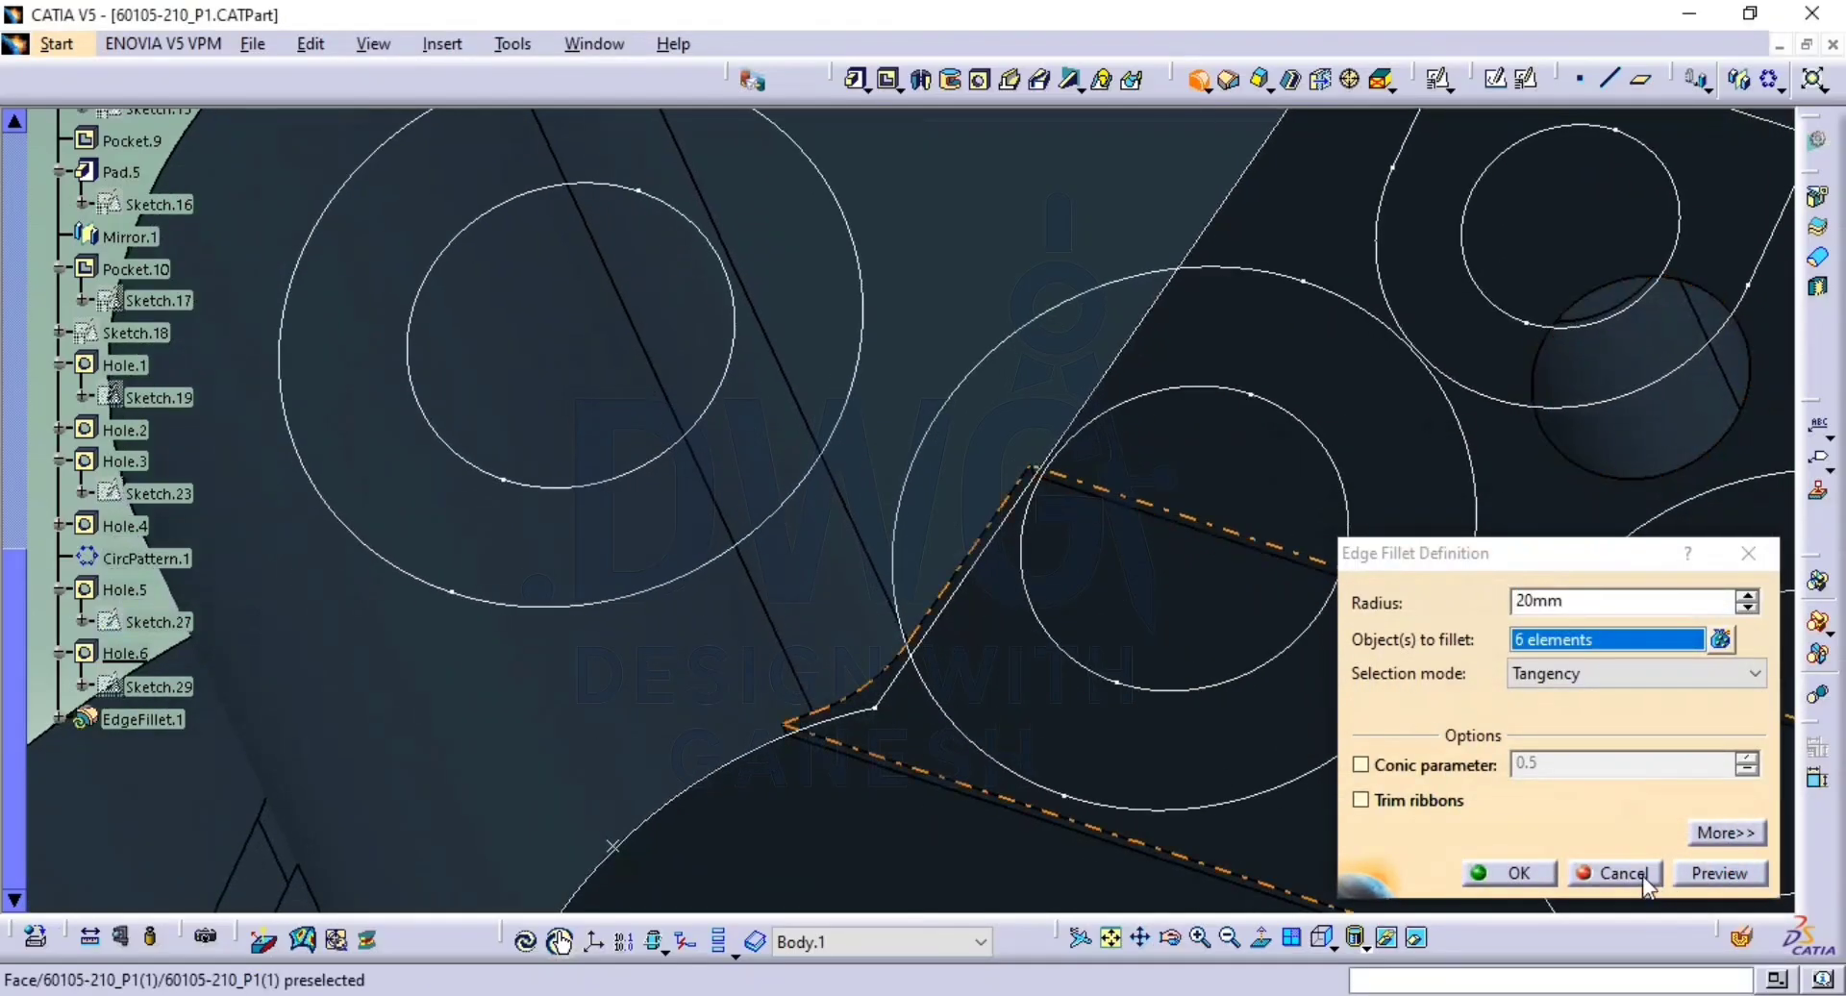
click(1660, 875)
Return to the isometric view and hide Body.1, leaving only the reference part displayed around its rounded bore boss.
middle_drag(1039, 635, 1019, 813)
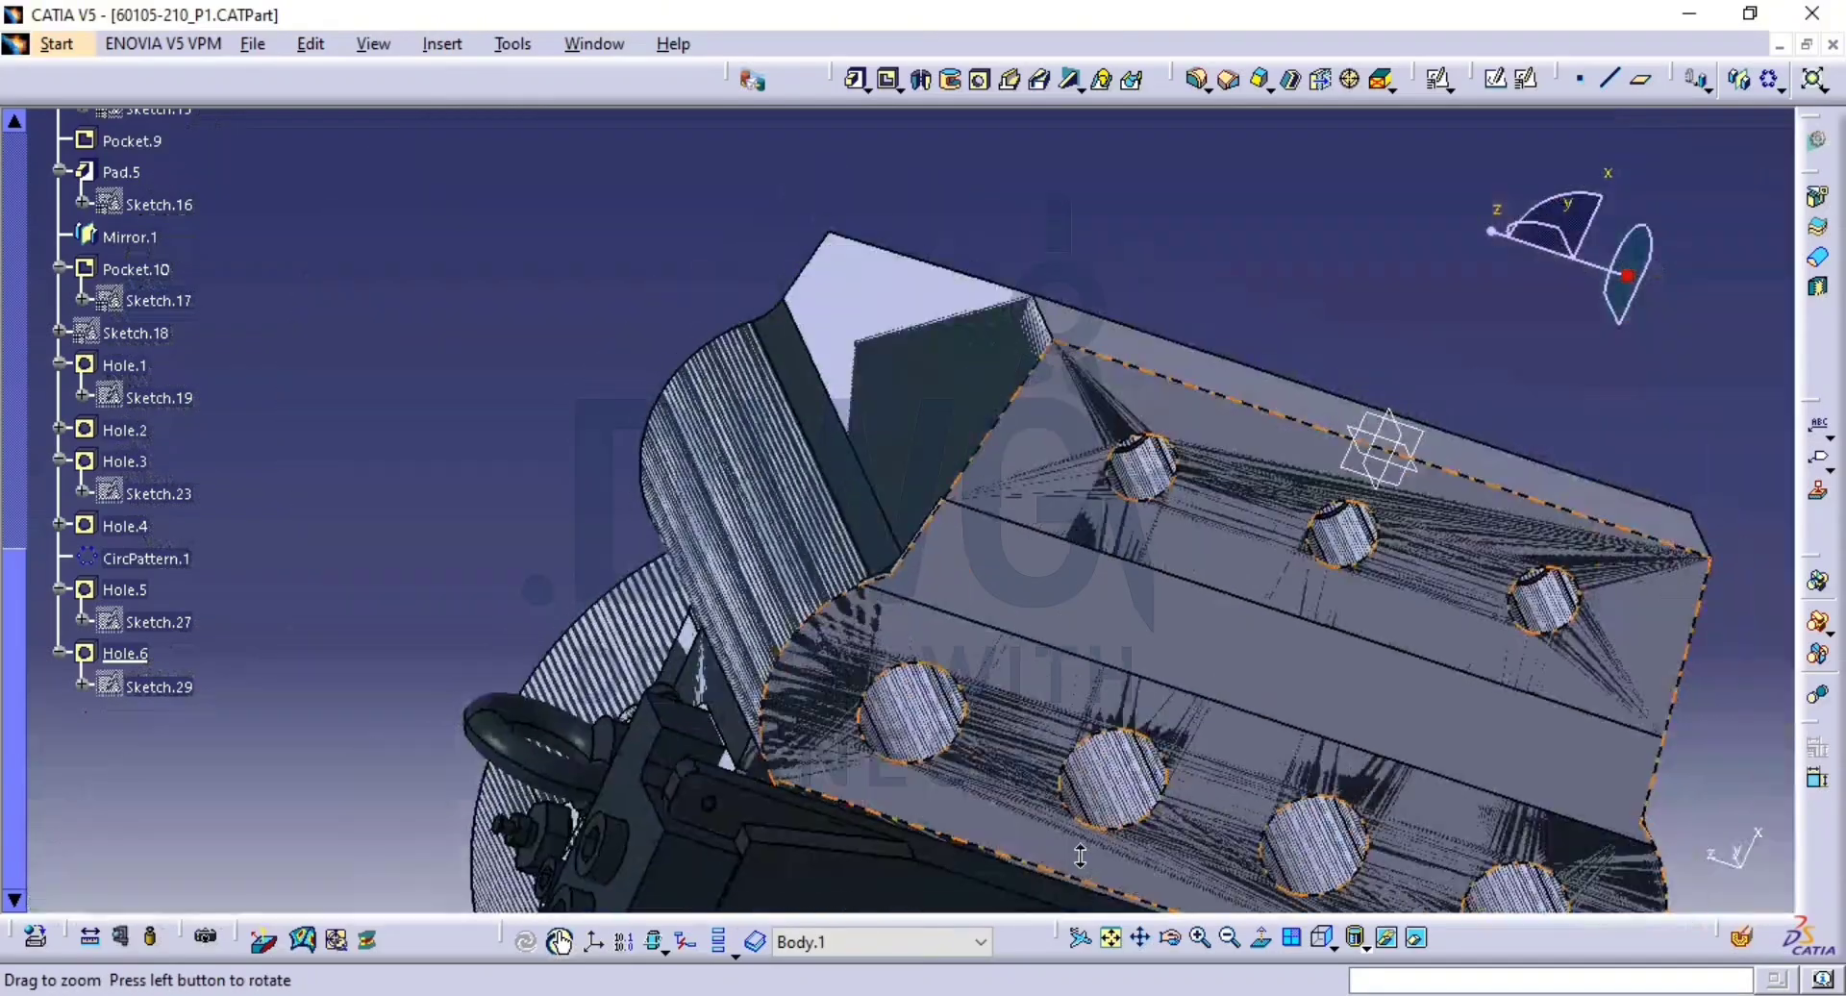
middle_drag(981, 754, 1232, 846)
click(1462, 620)
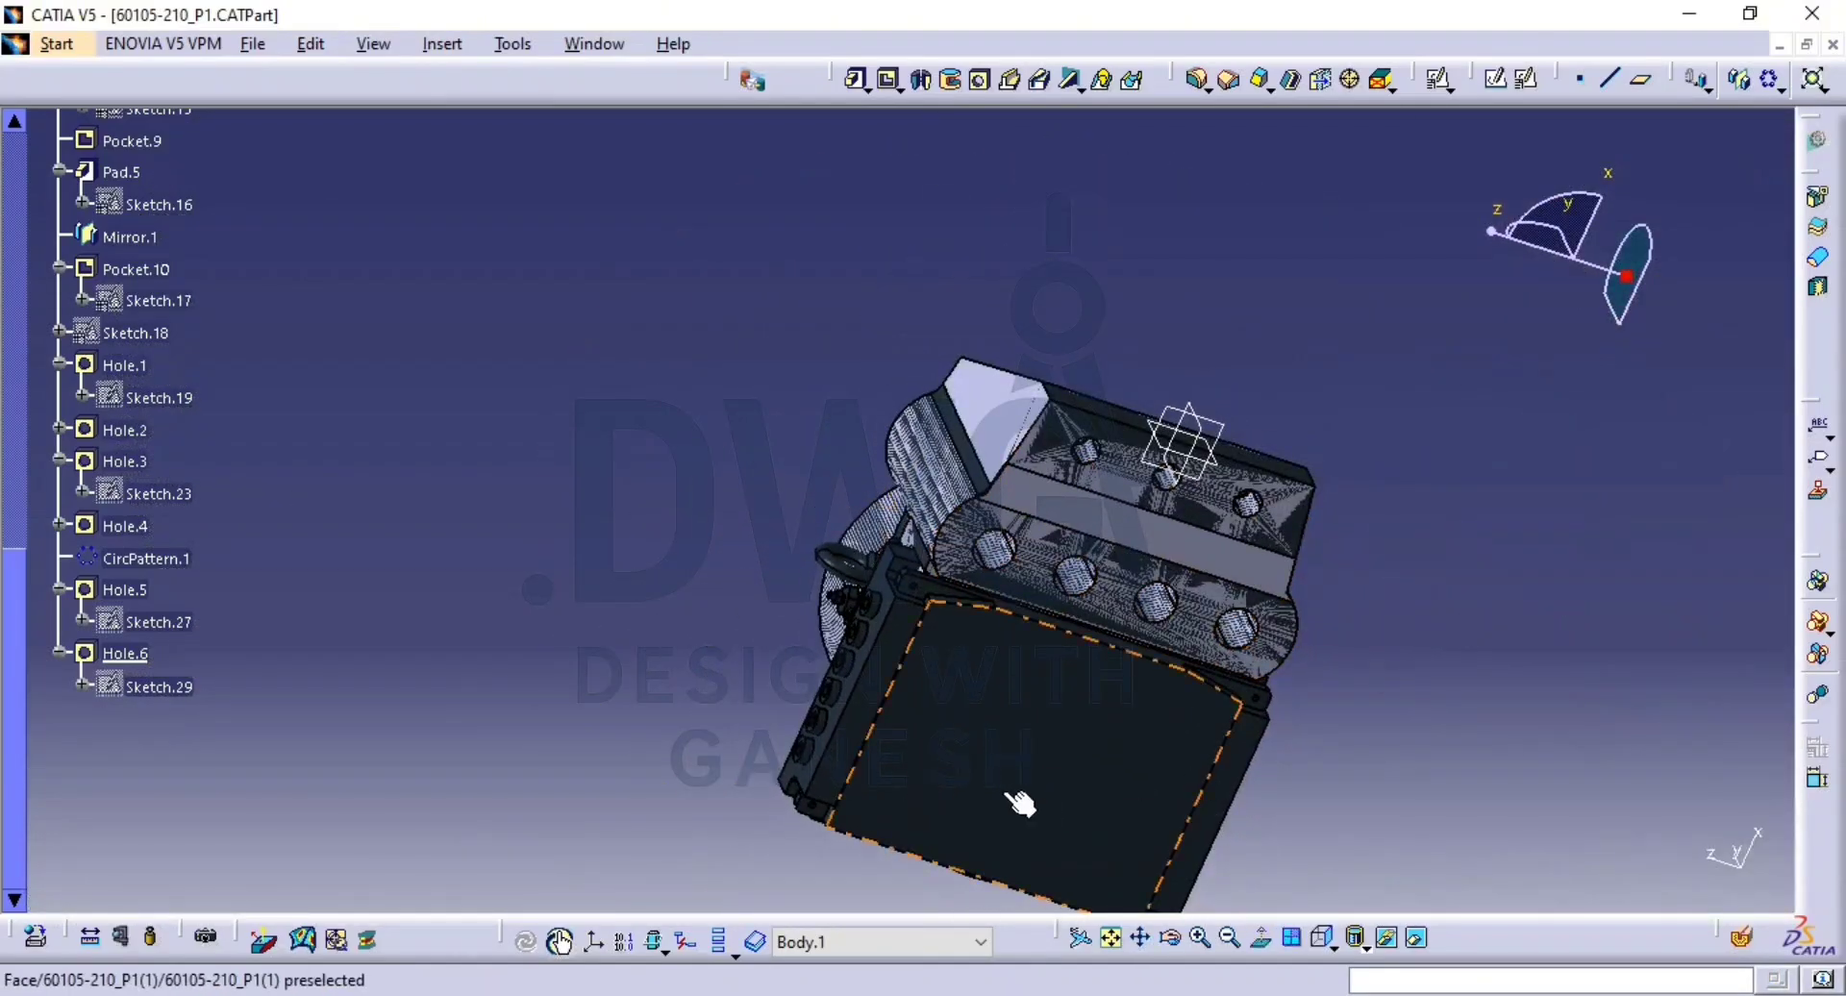
click(1336, 949)
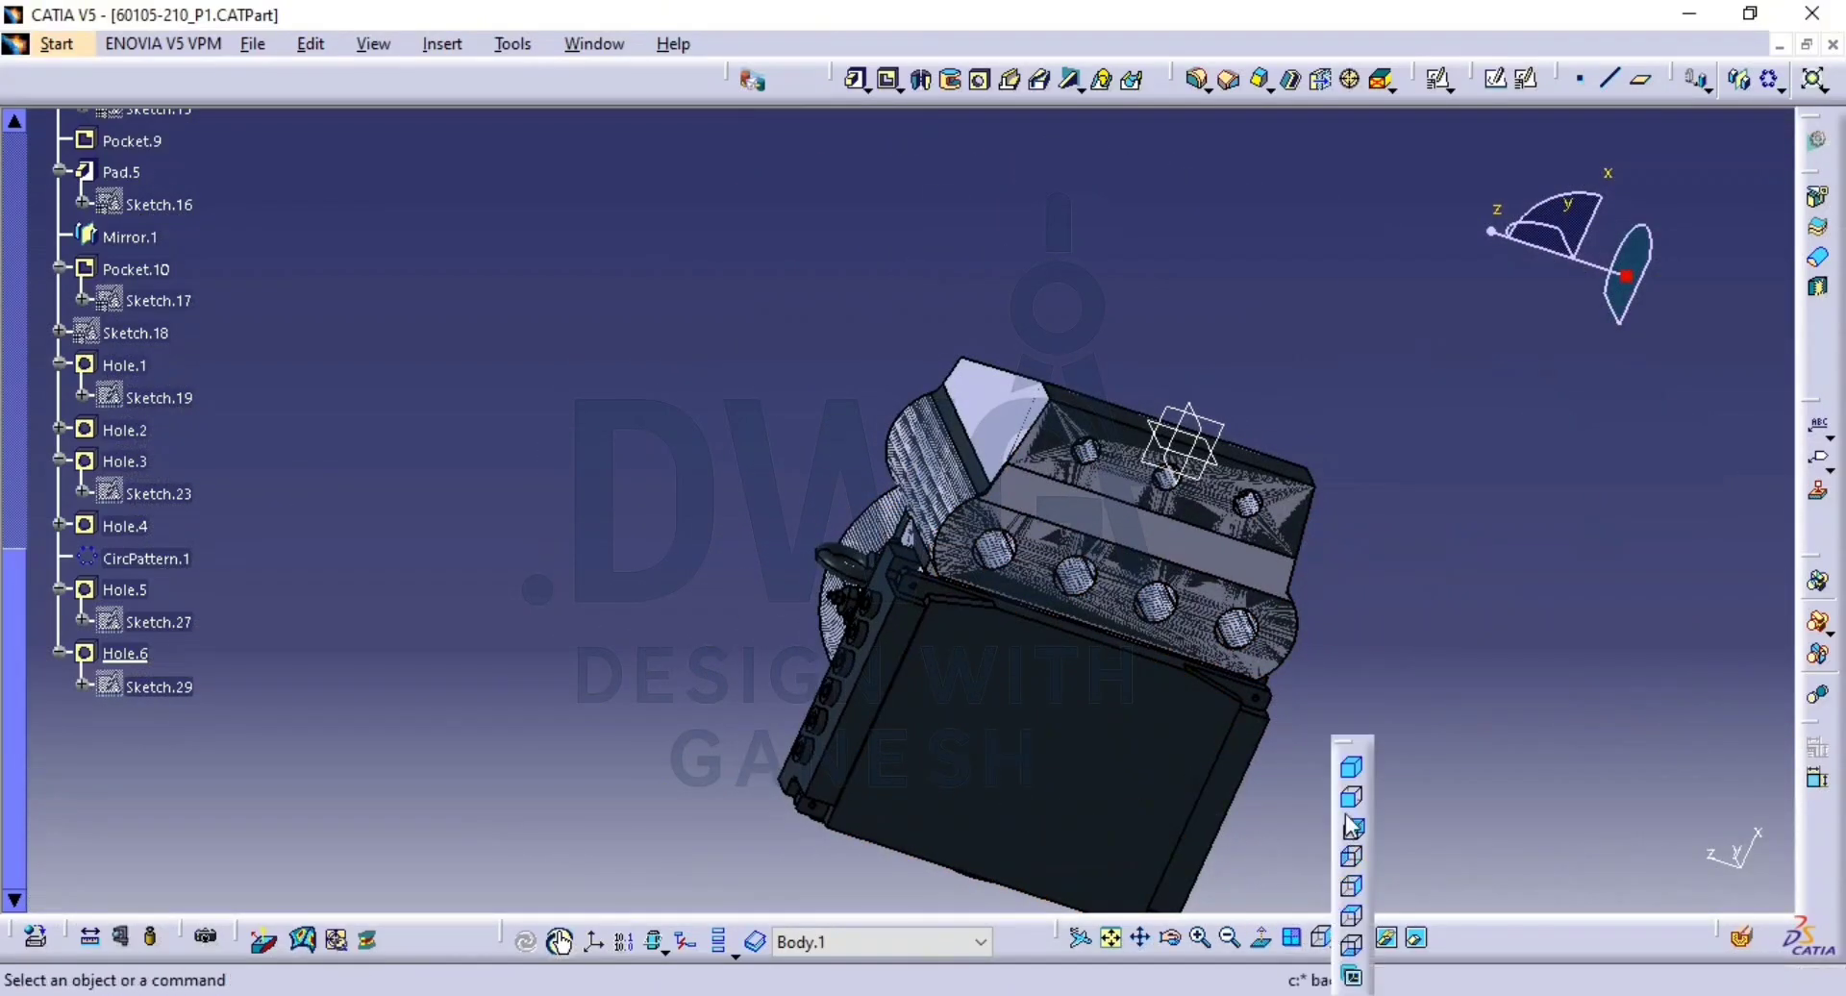
click(1342, 756)
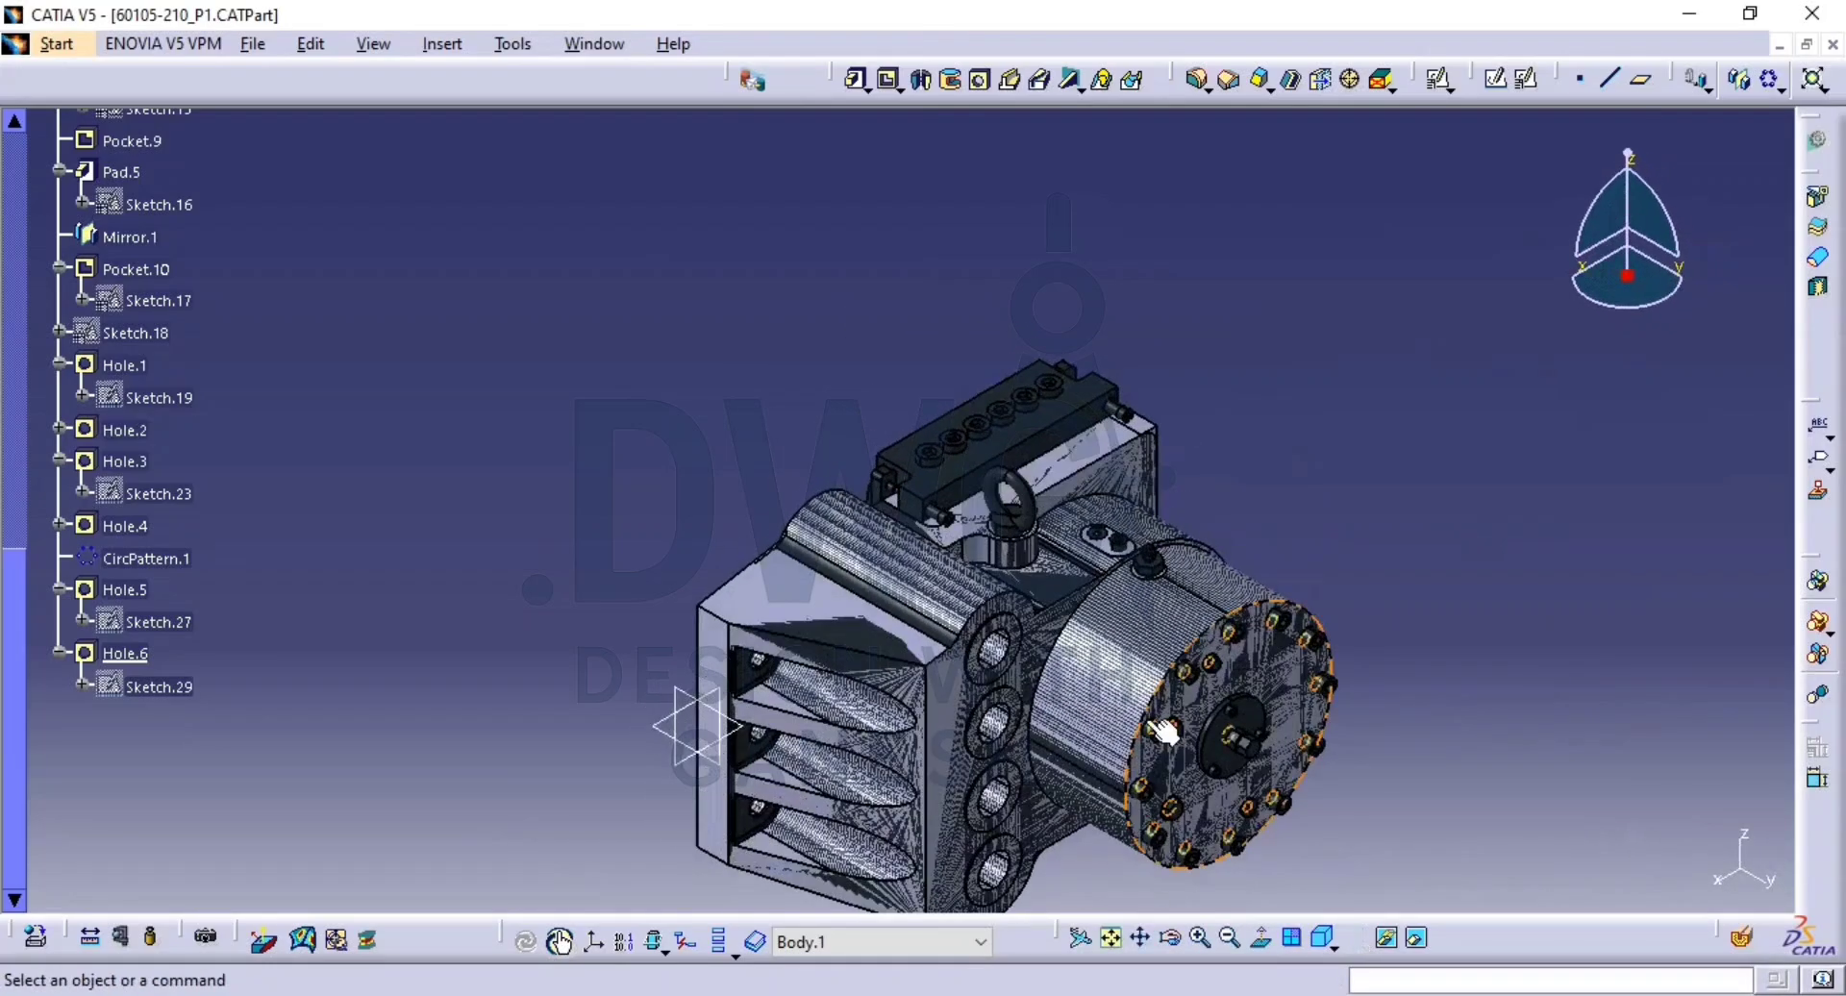
click(766, 724)
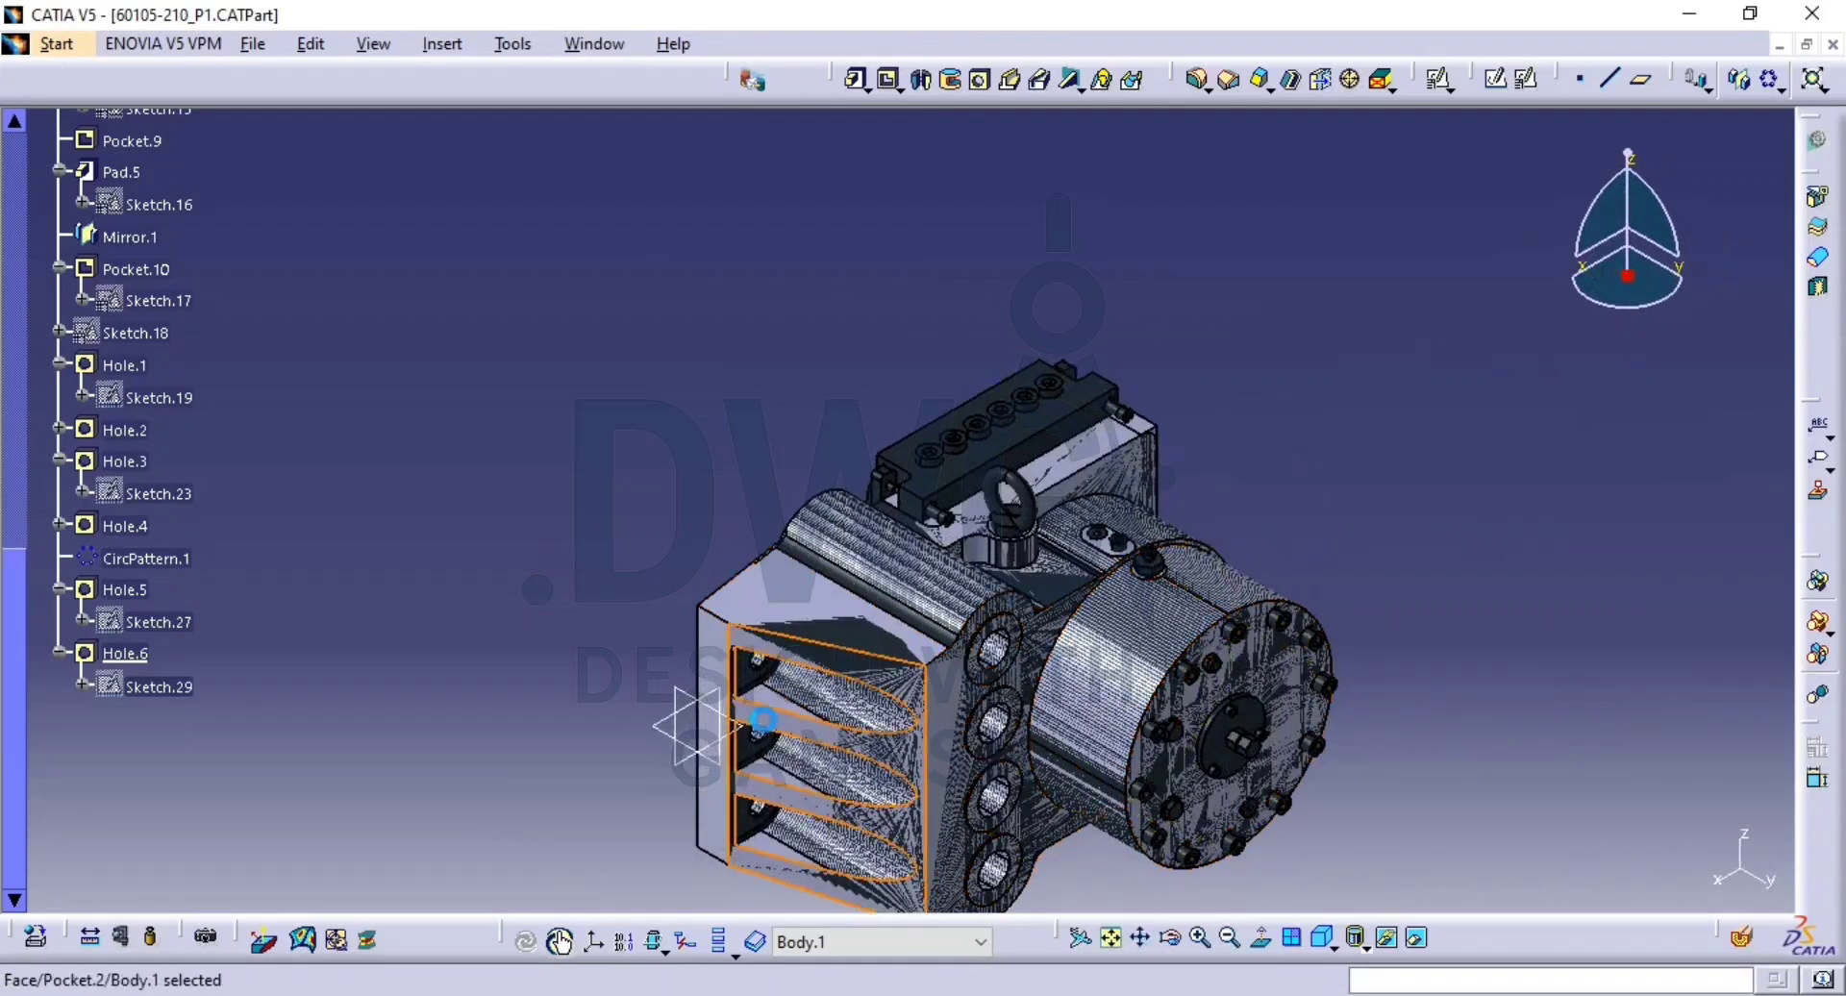
key(space)
mouse_move(1039, 716)
middle_down()
mouse_move(1035, 629)
mouse_move(1071, 606)
middle_up()
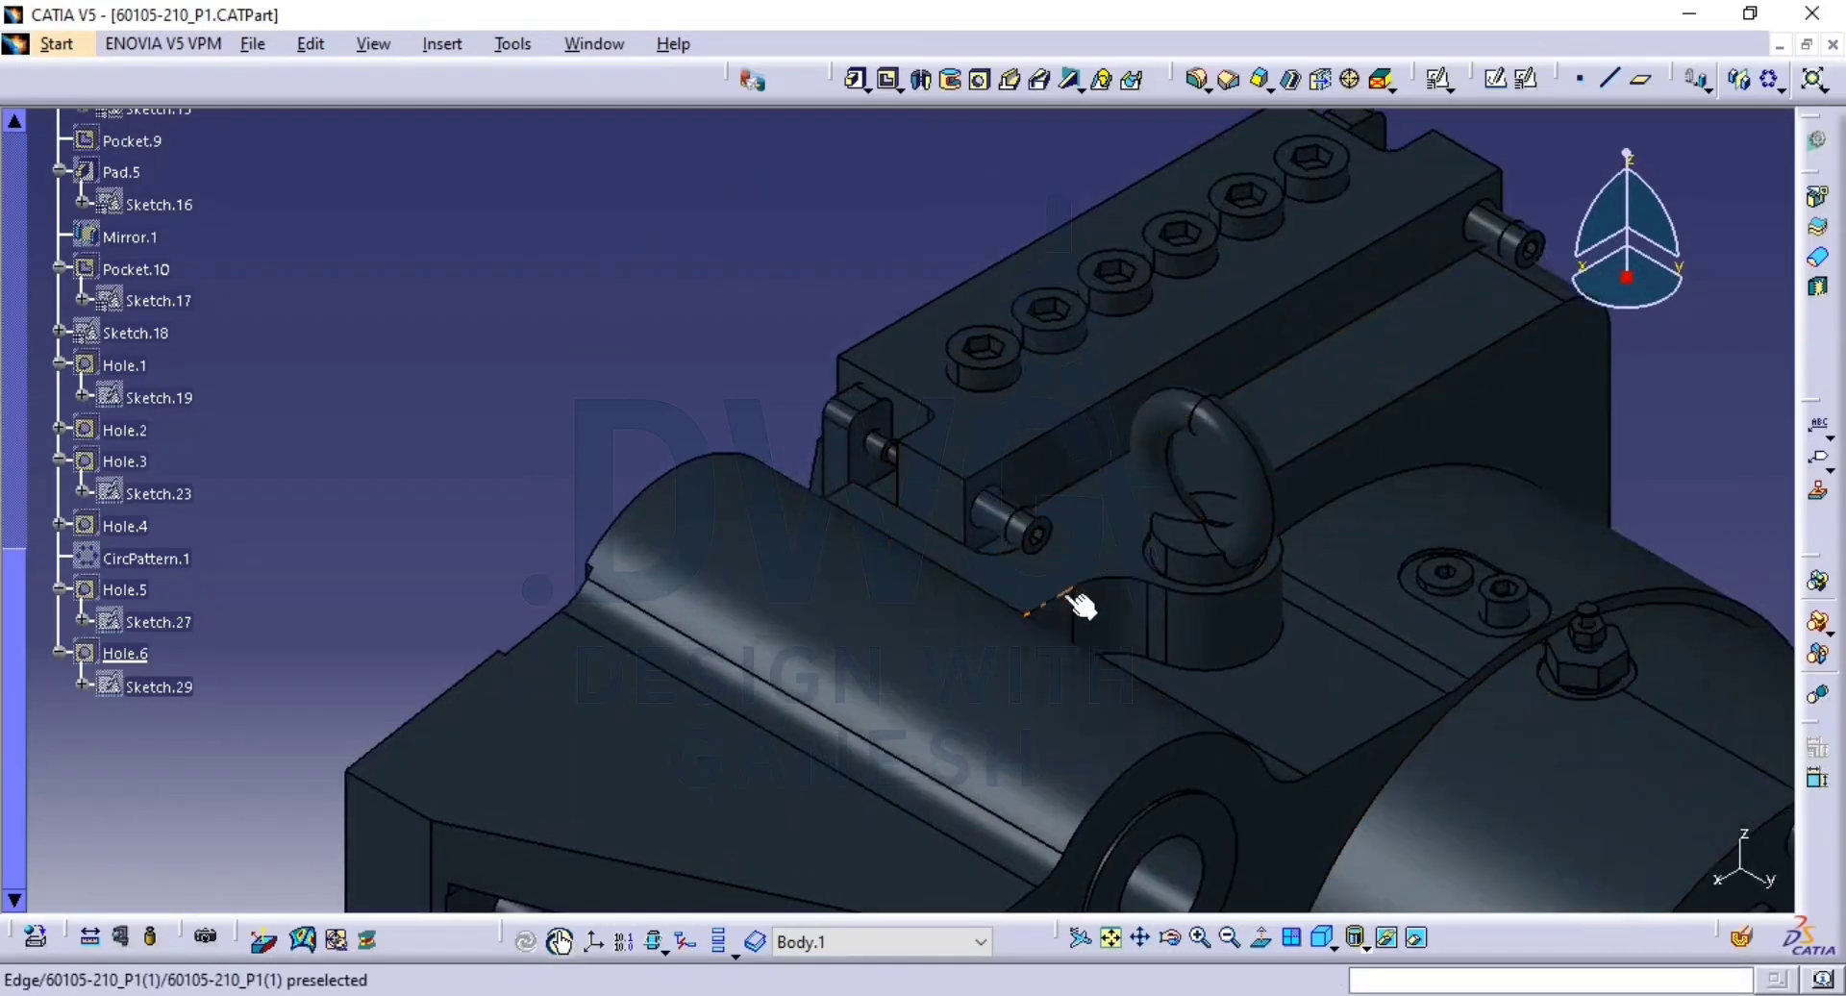
Measure the radius of the reference part's fillet between the rounded bore boss and the sloping face, without keeping the measurement.
click(122, 940)
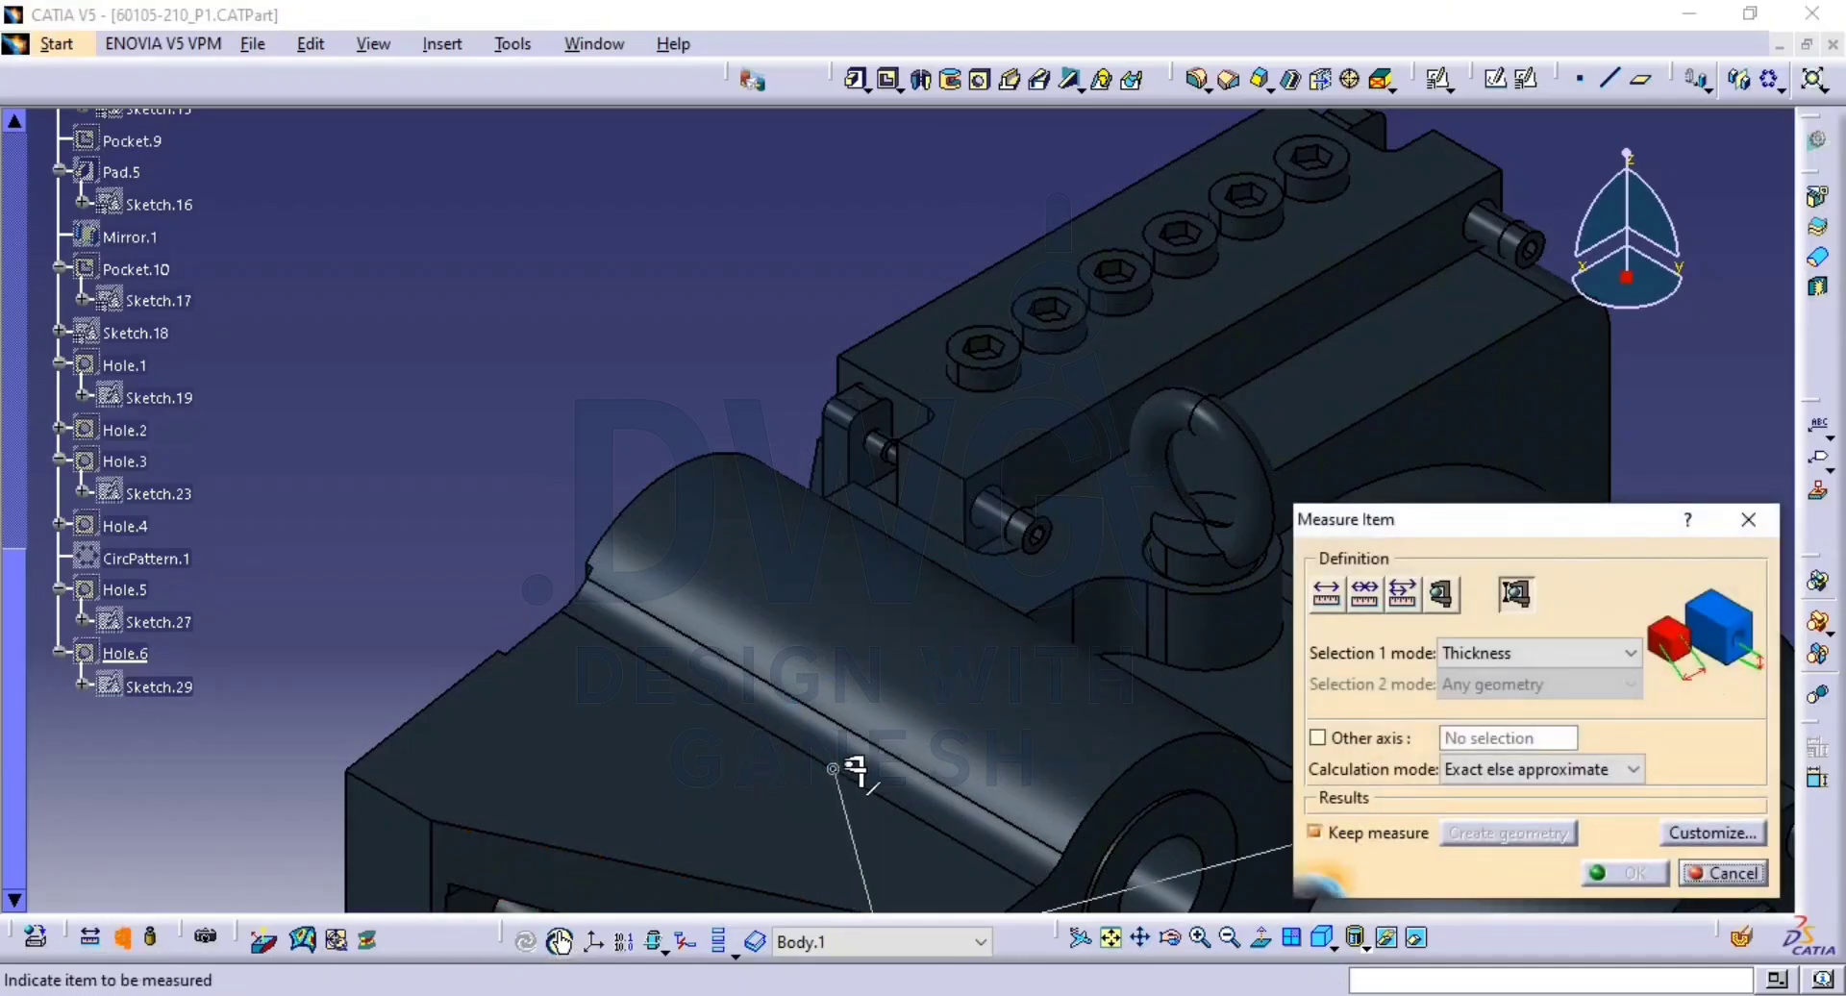
click(854, 752)
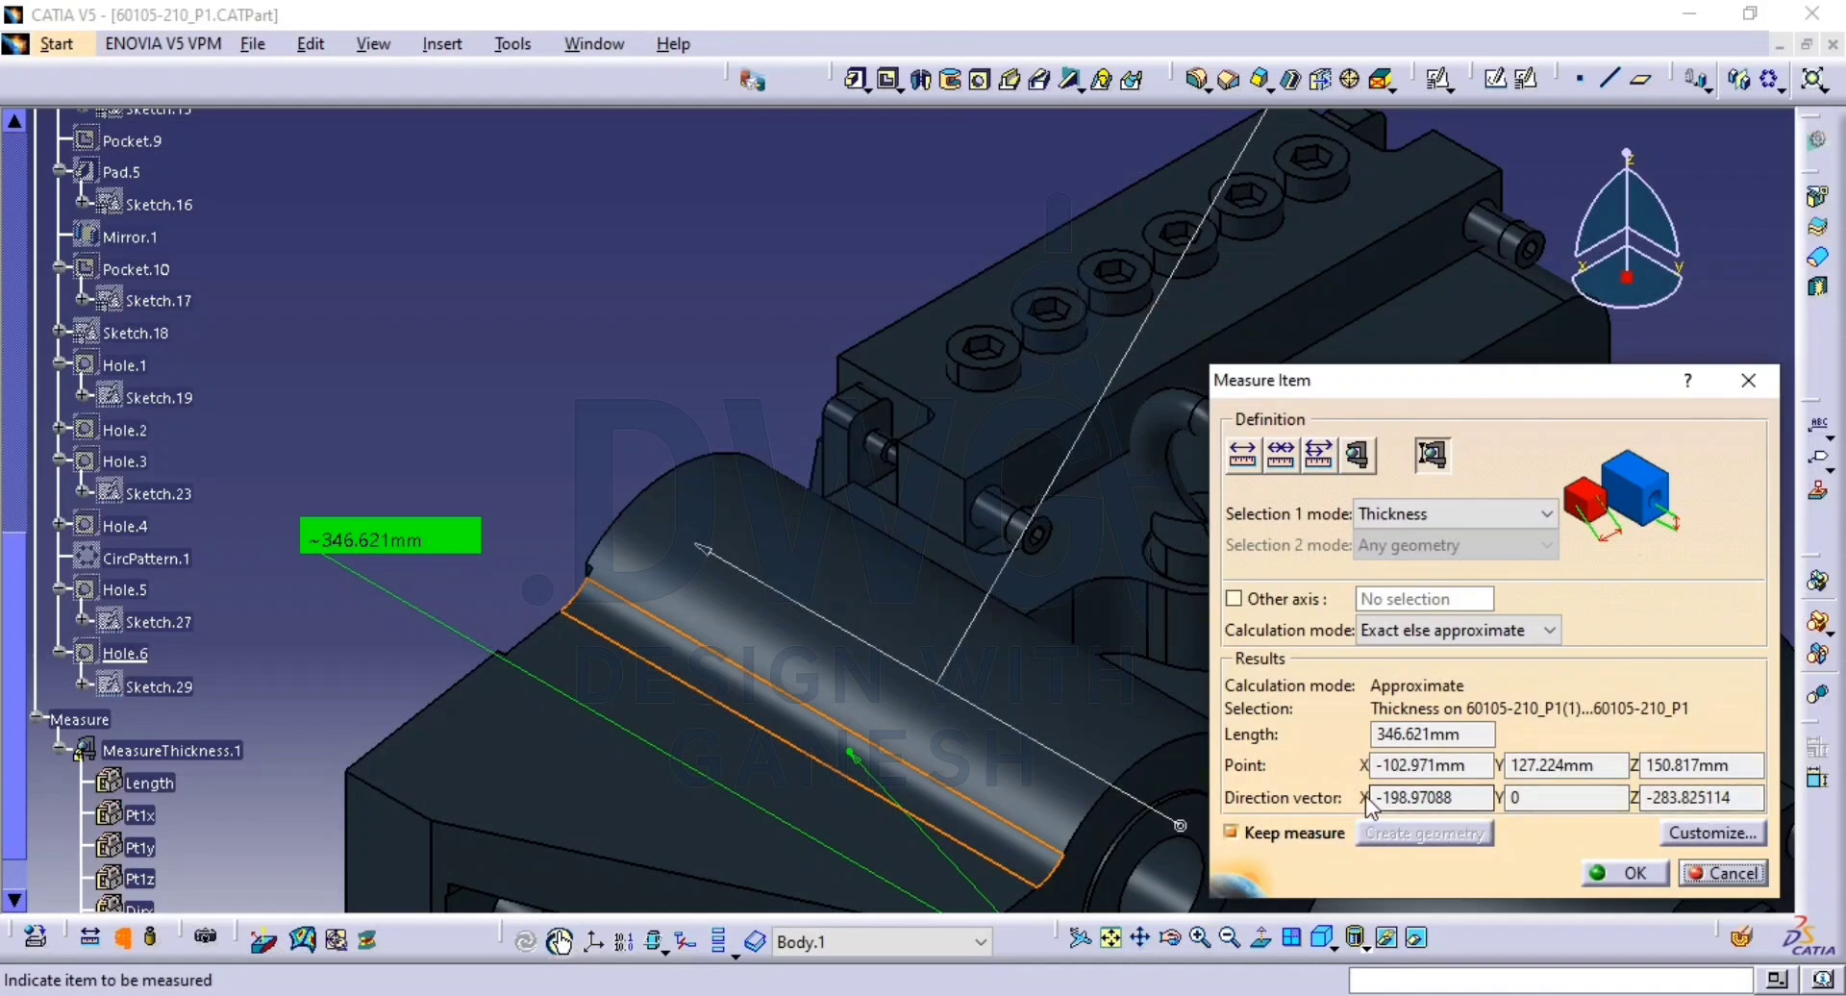
click(1359, 462)
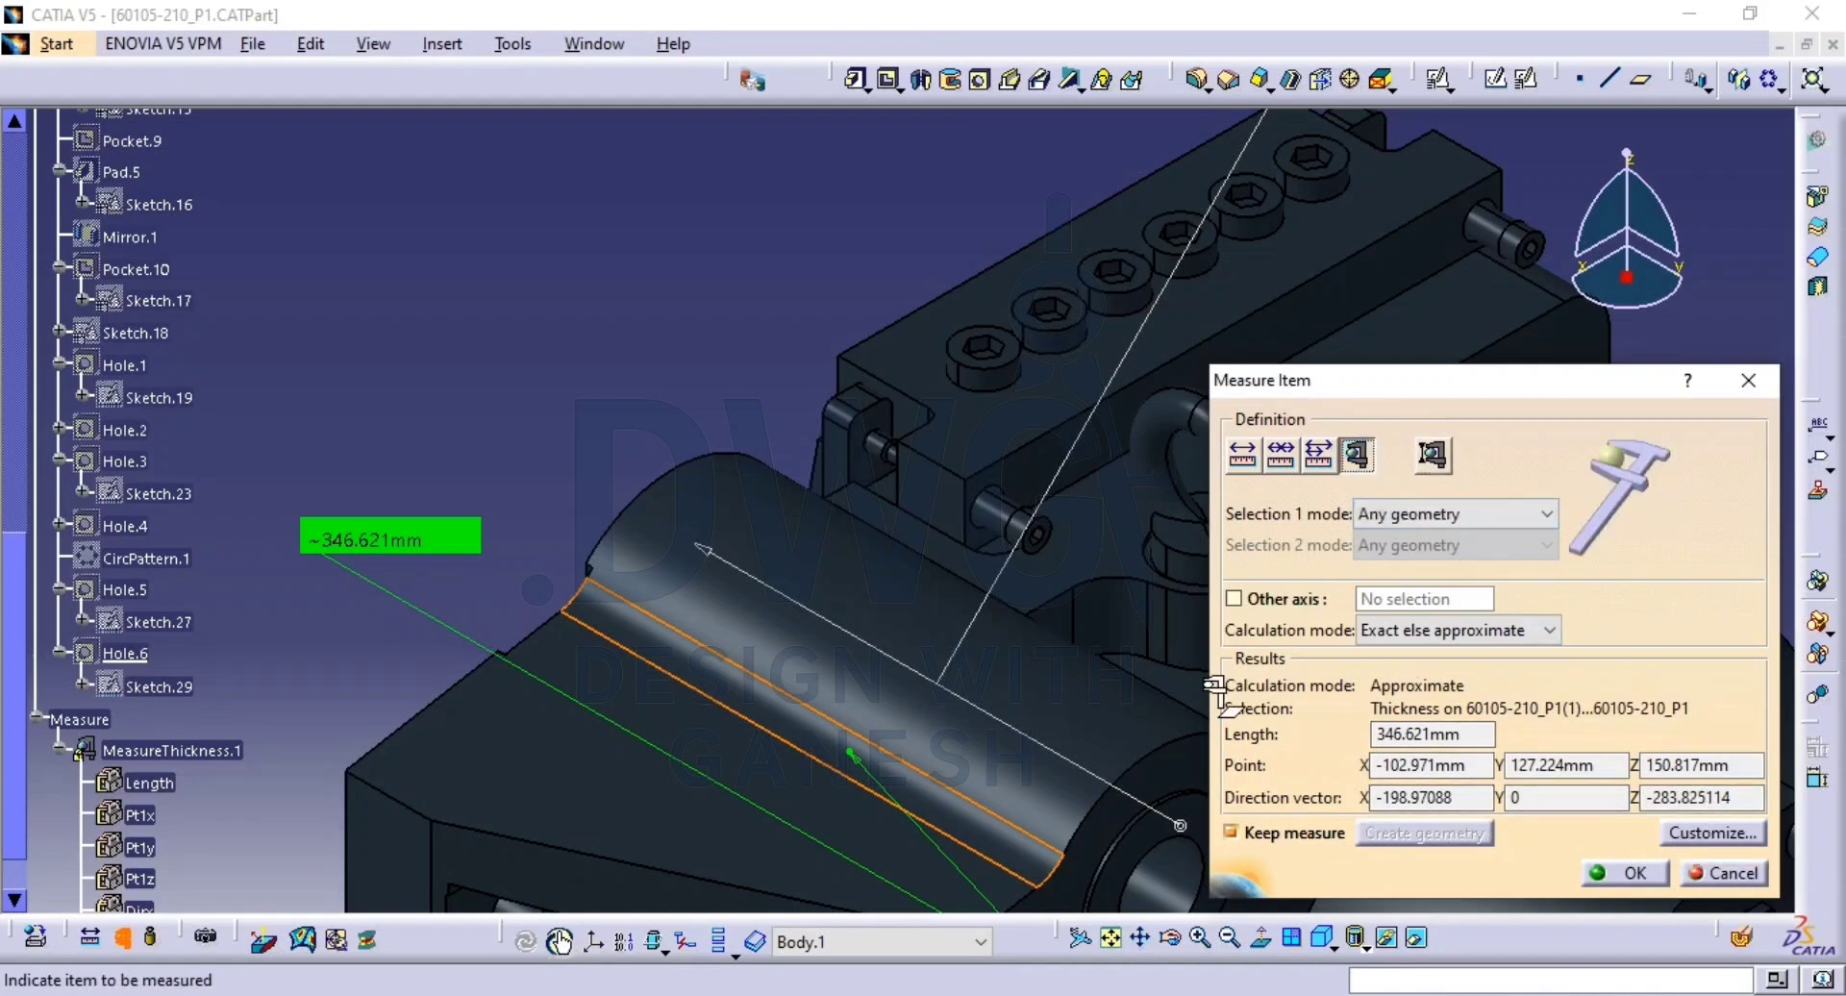
click(811, 728)
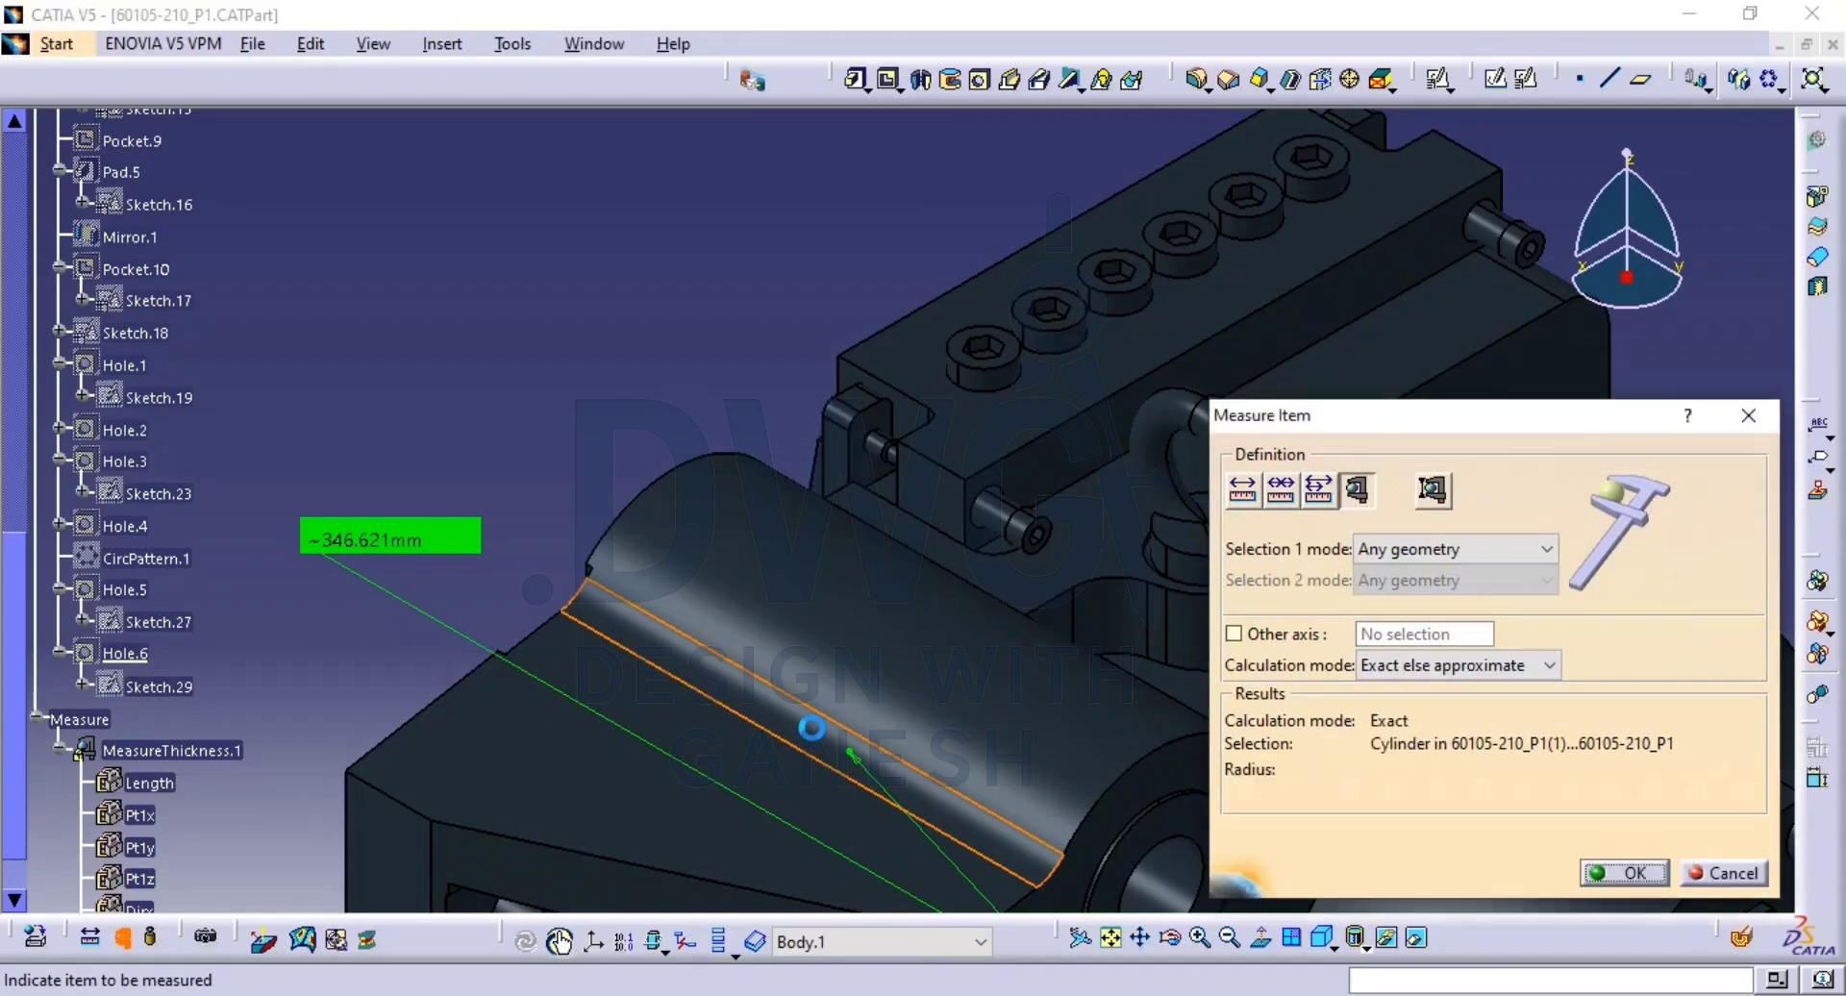
click(1705, 882)
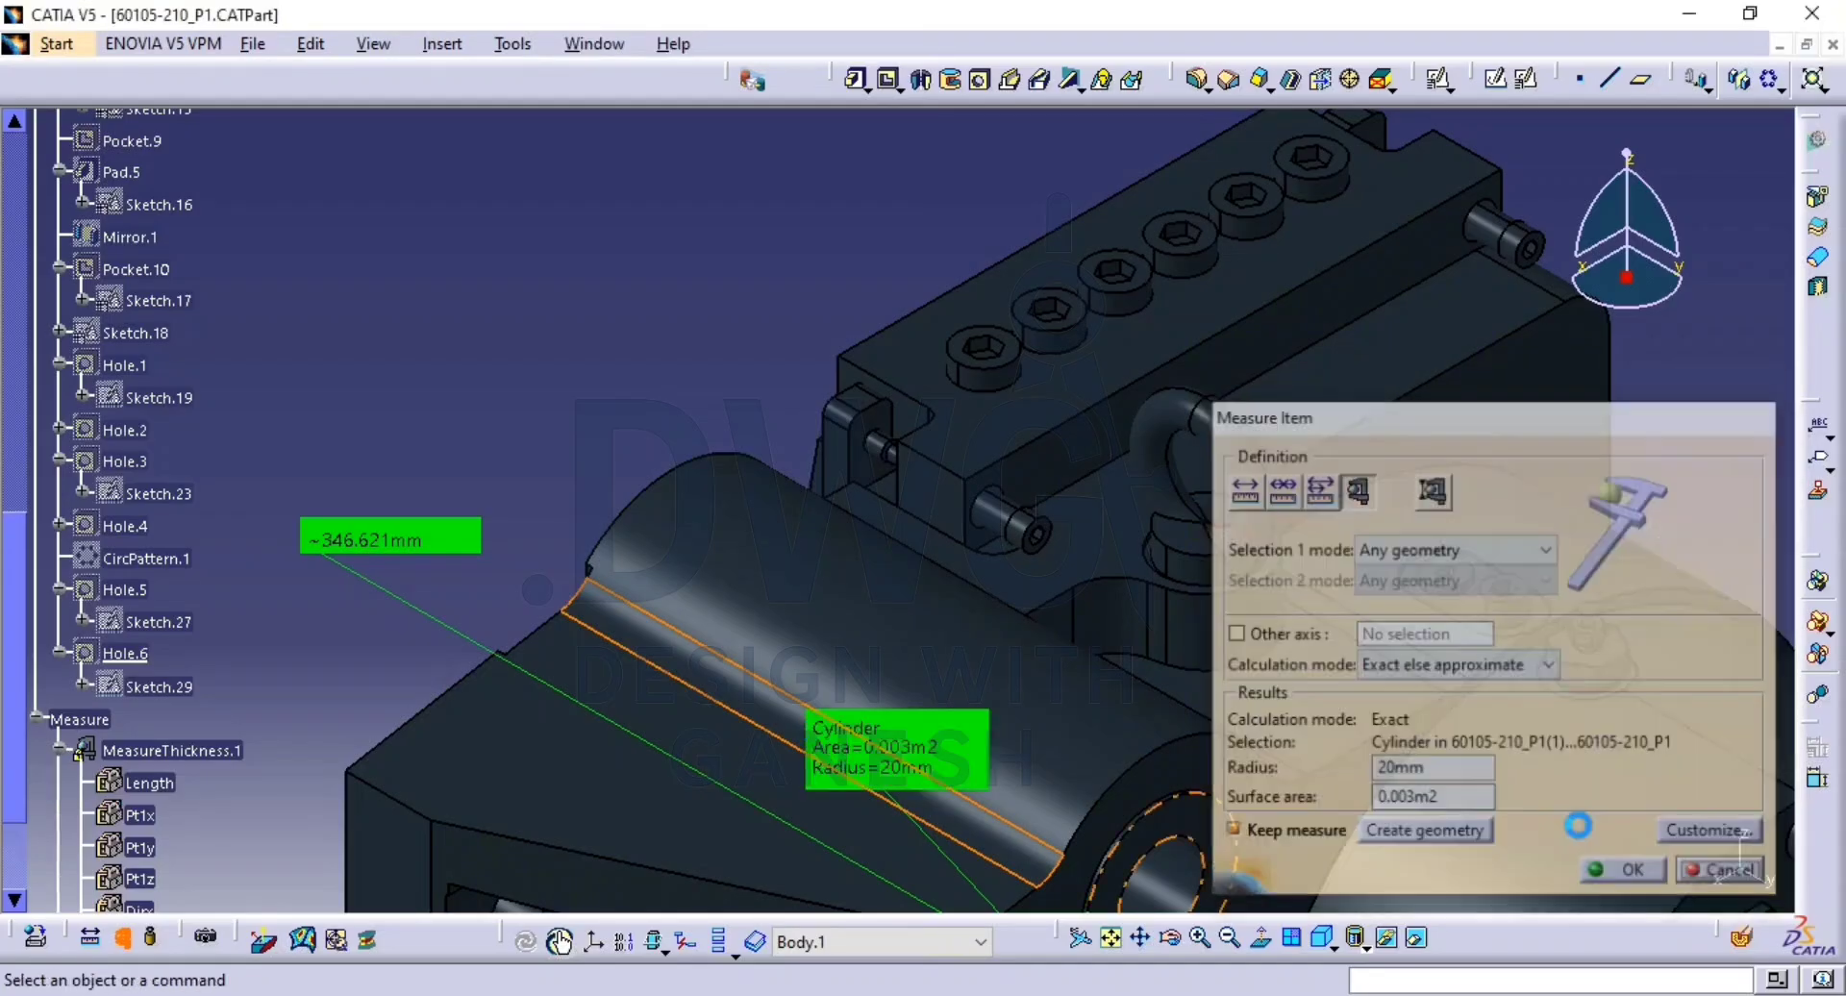
middle_drag(1685, 716, 1669, 595)
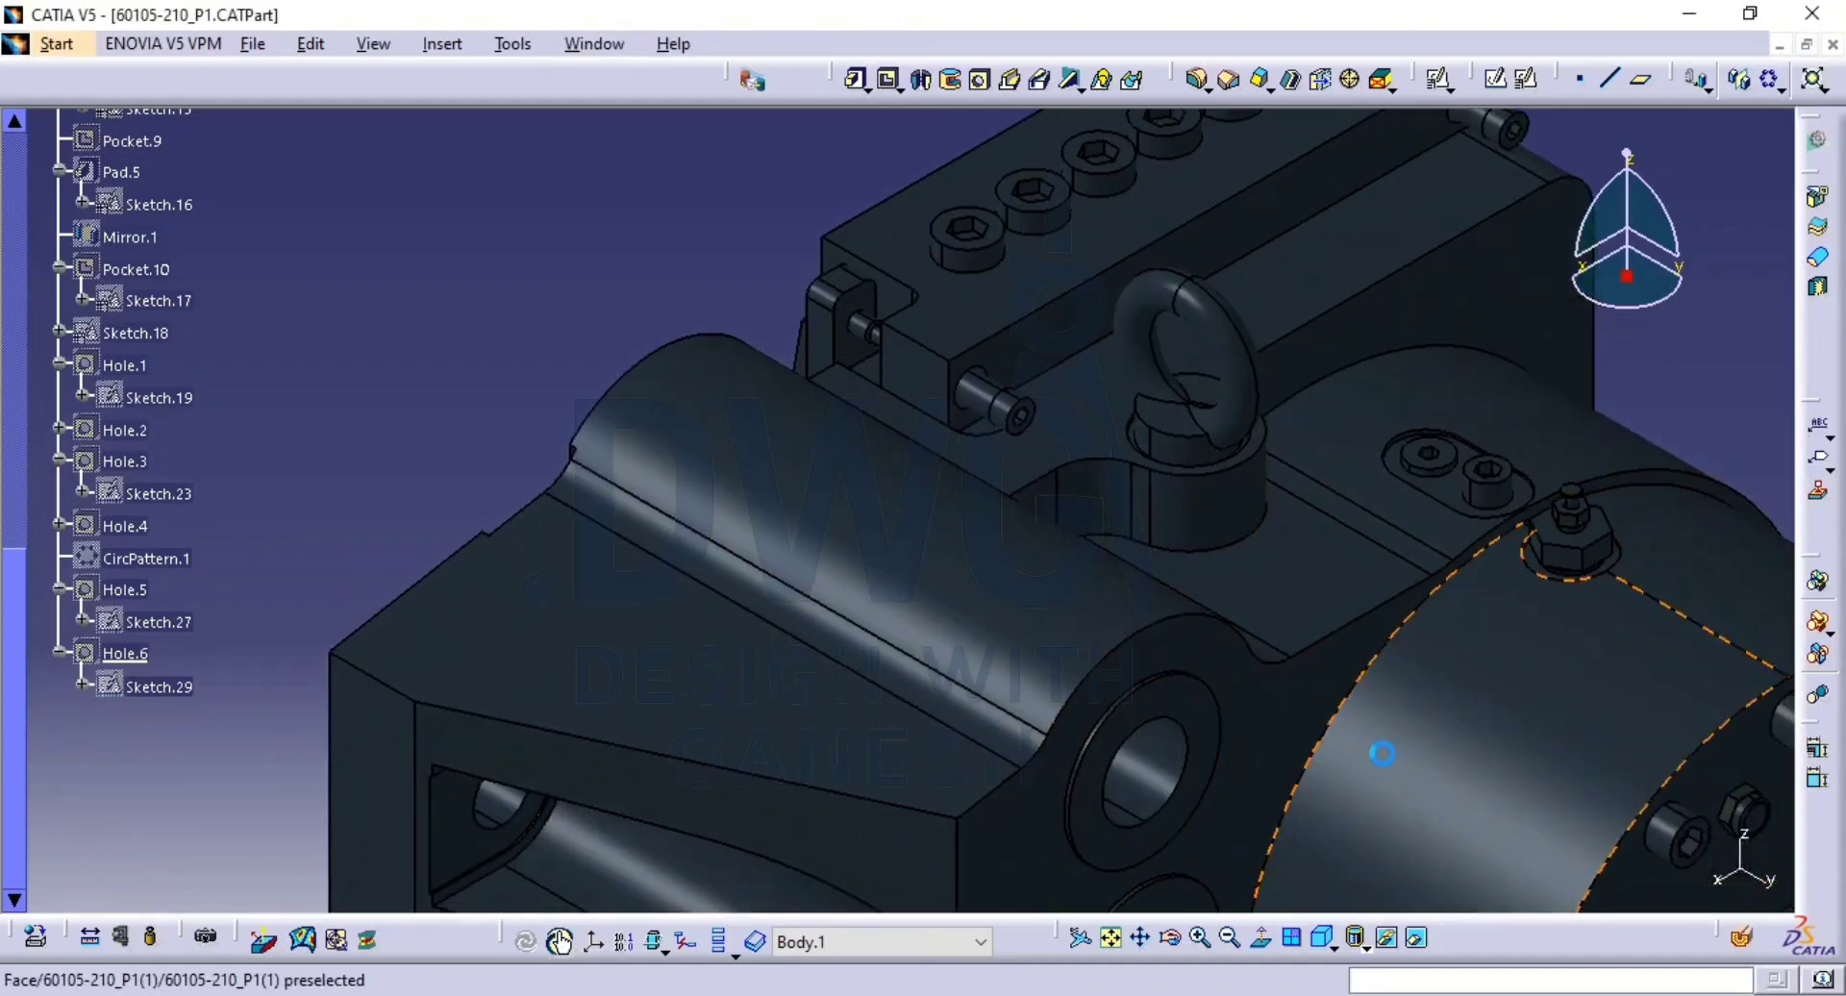
Hide the reference part and show the modelled body again.
click(1416, 937)
click(1417, 939)
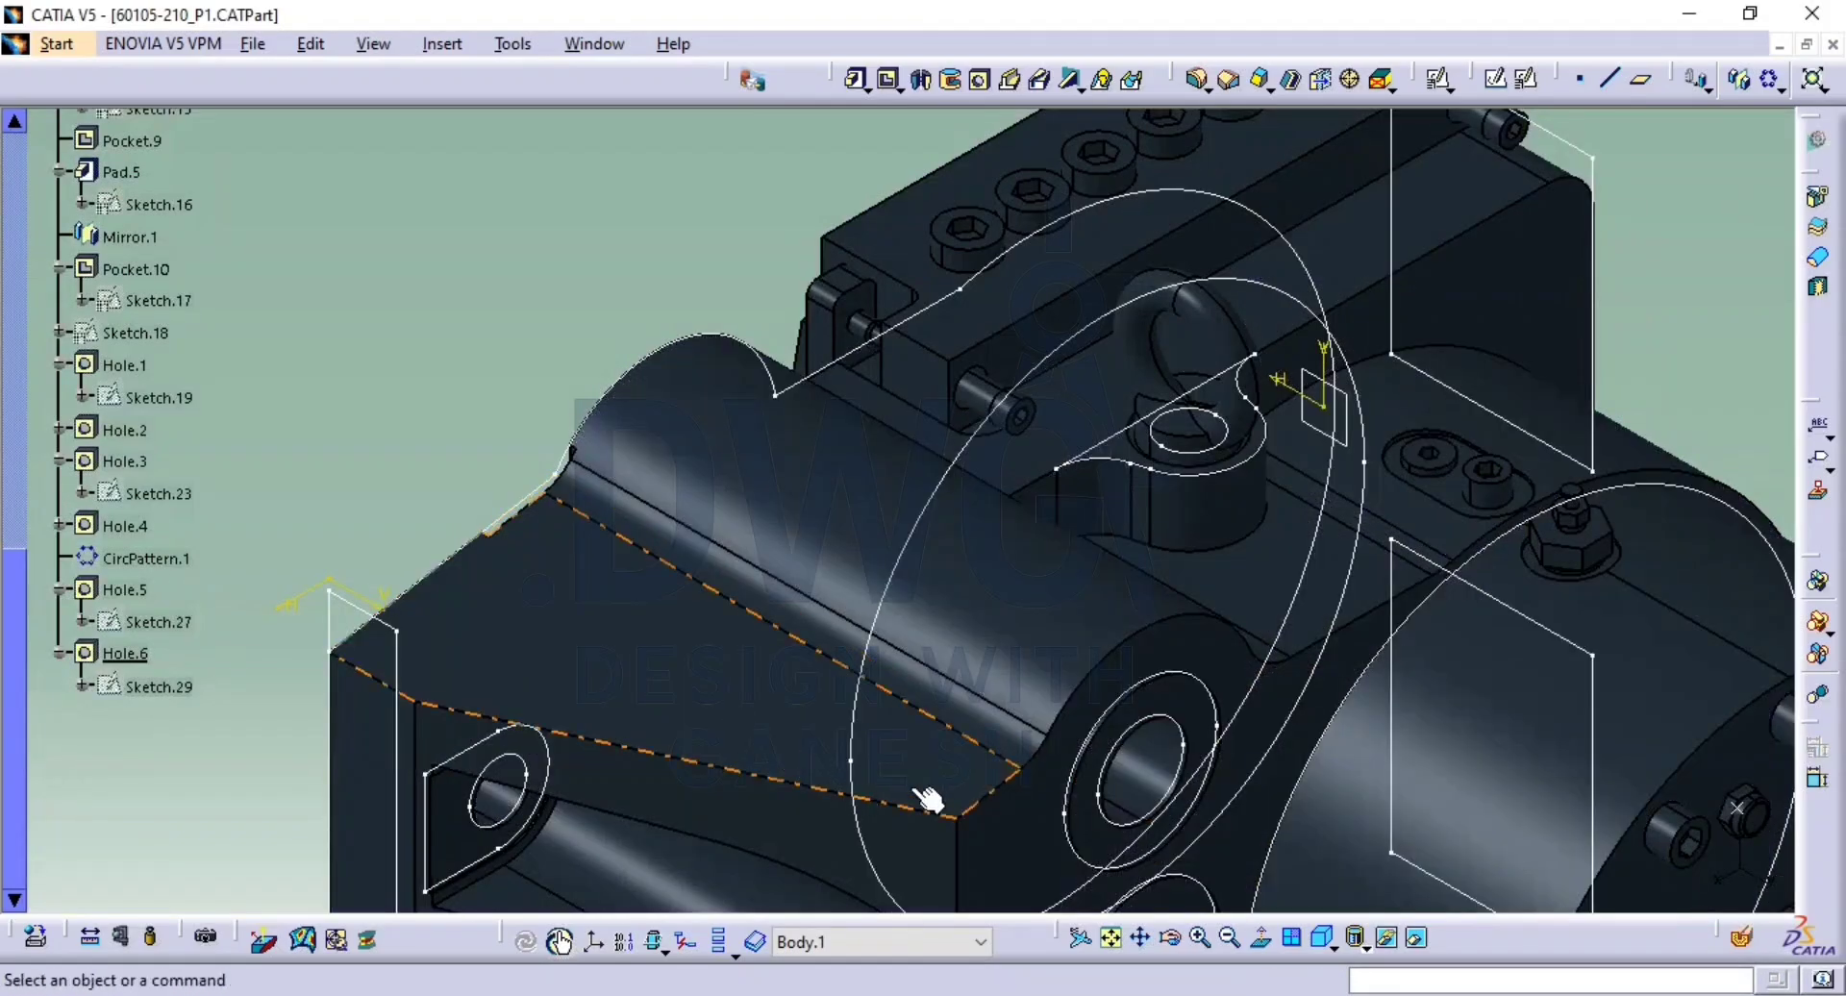
click(1416, 937)
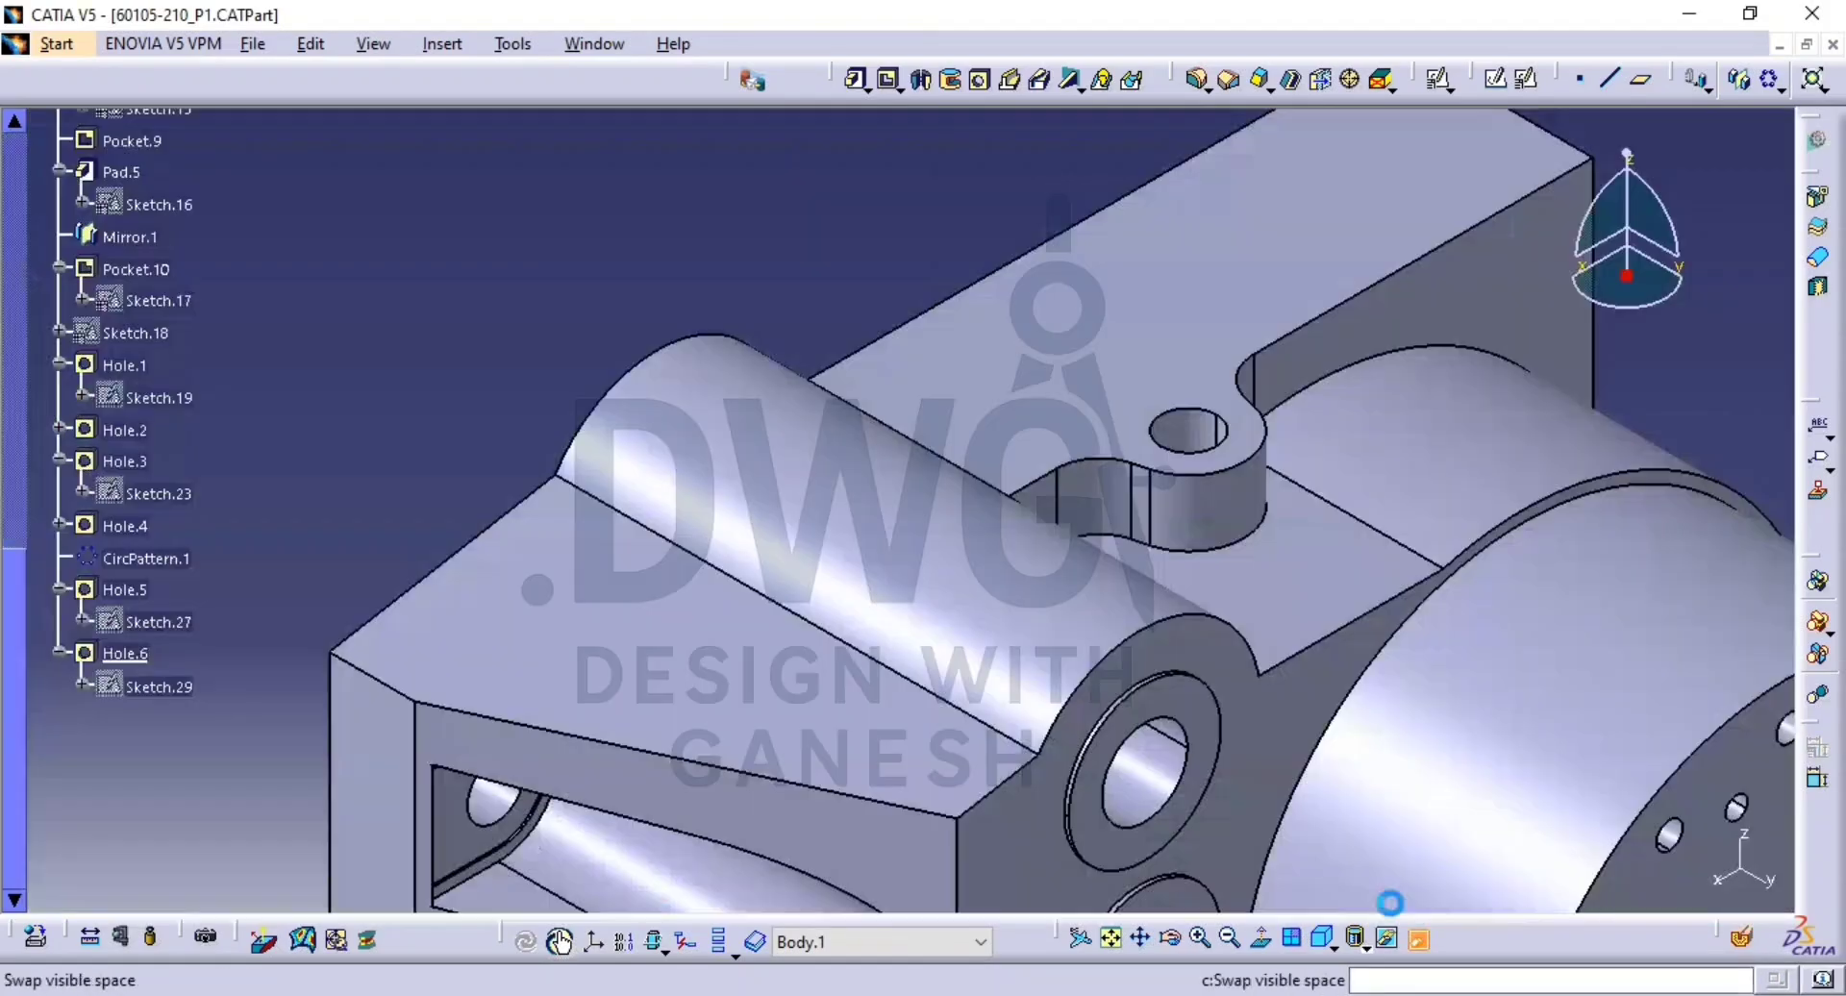
Fillet the long edges of the rounded bore boss where it meets the block and sloping faces with a 20 mm radius.
click(1197, 79)
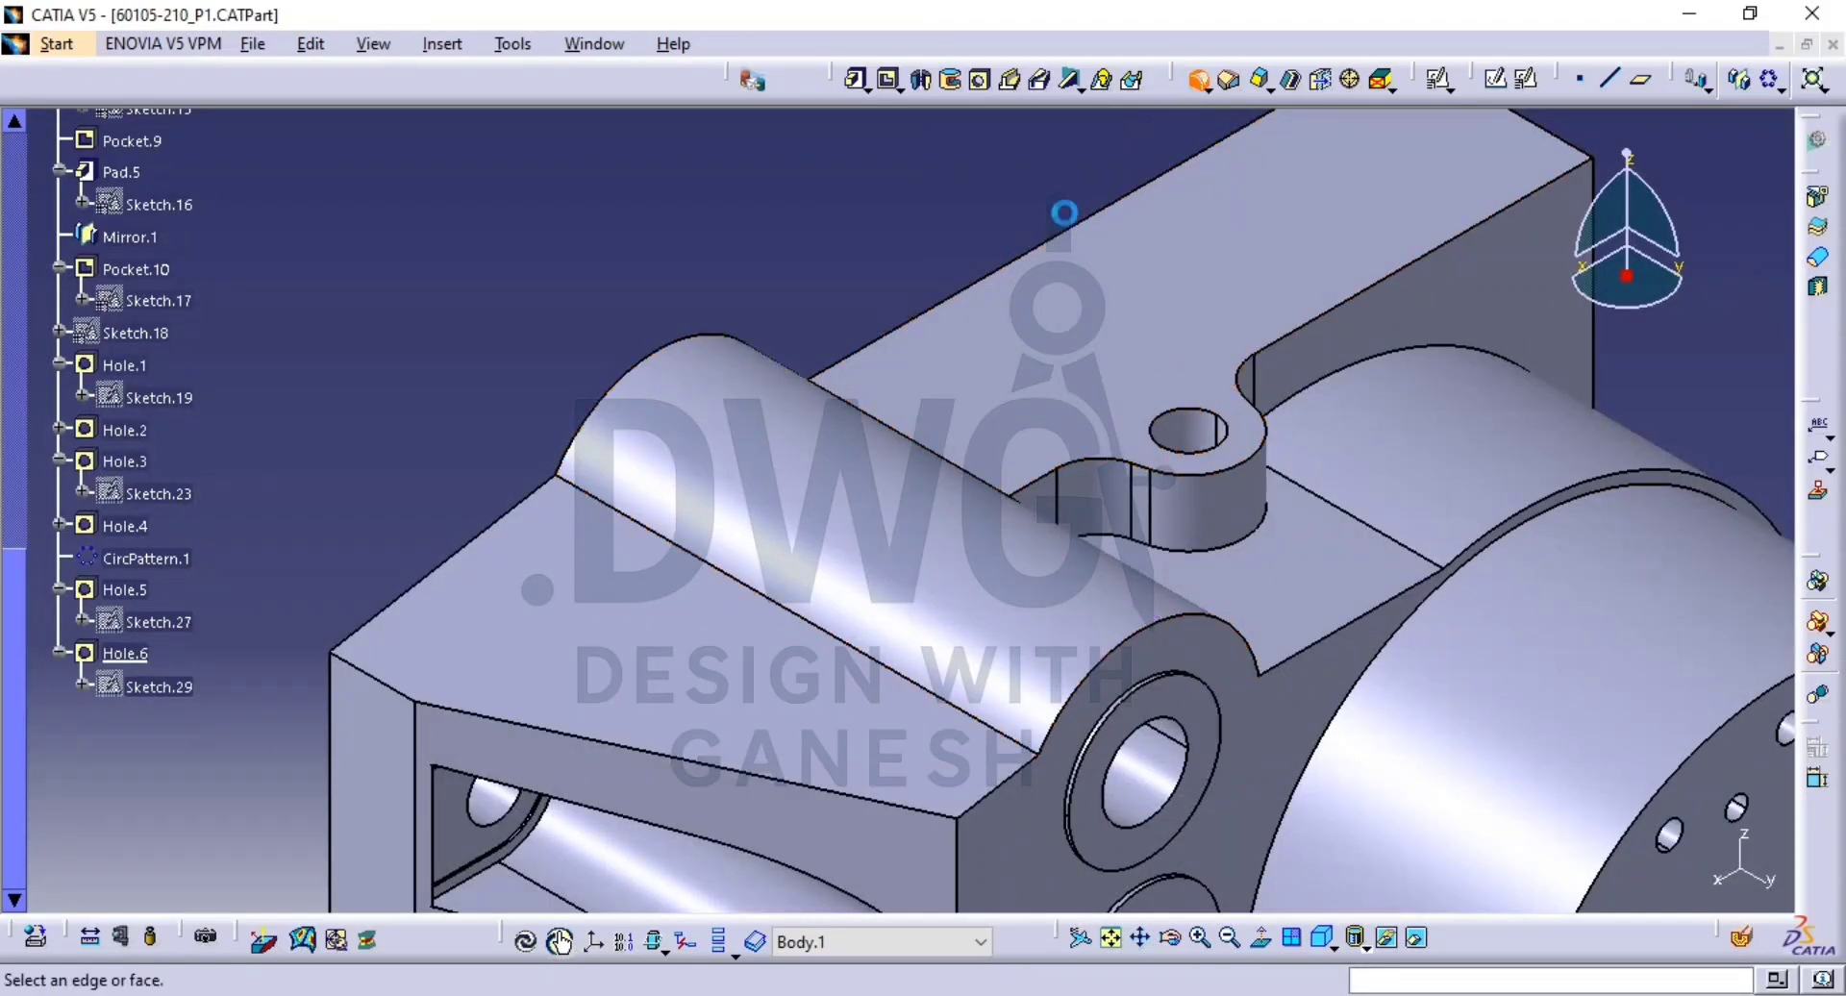
click(798, 616)
middle_drag(955, 528, 733, 543)
click(952, 481)
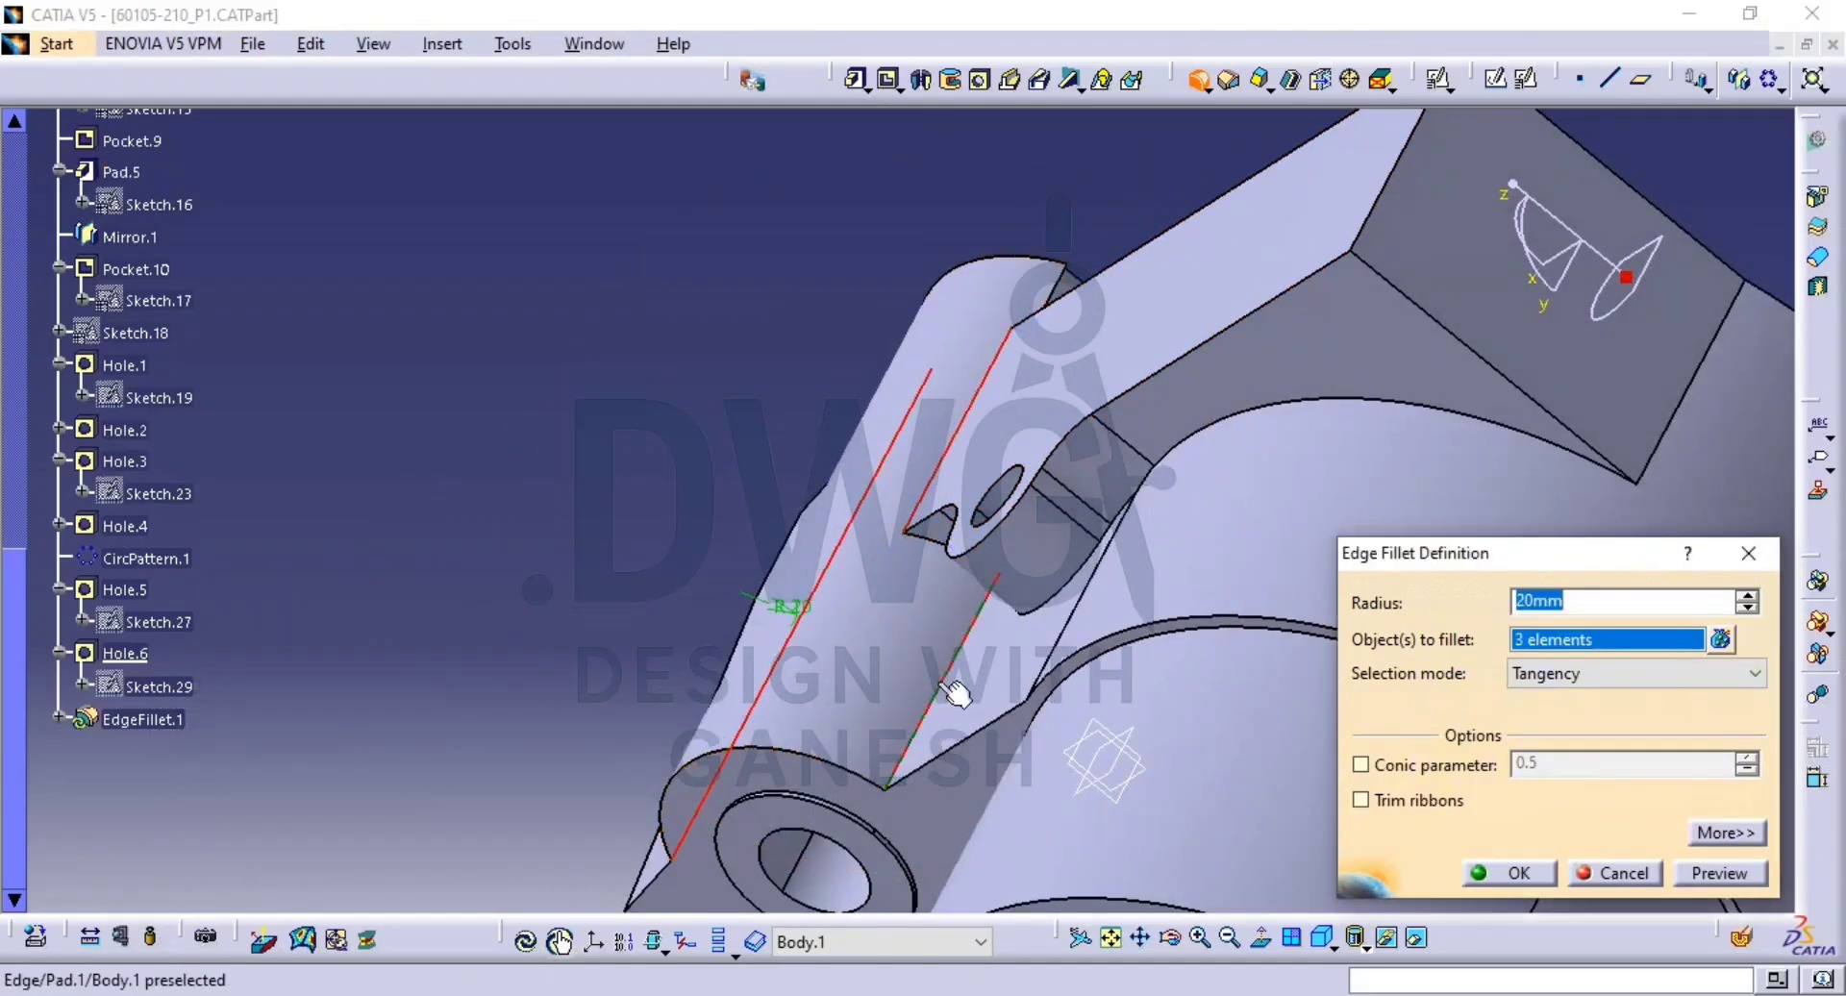
middle_drag(943, 683, 837, 495)
middle_drag(968, 486, 623, 370)
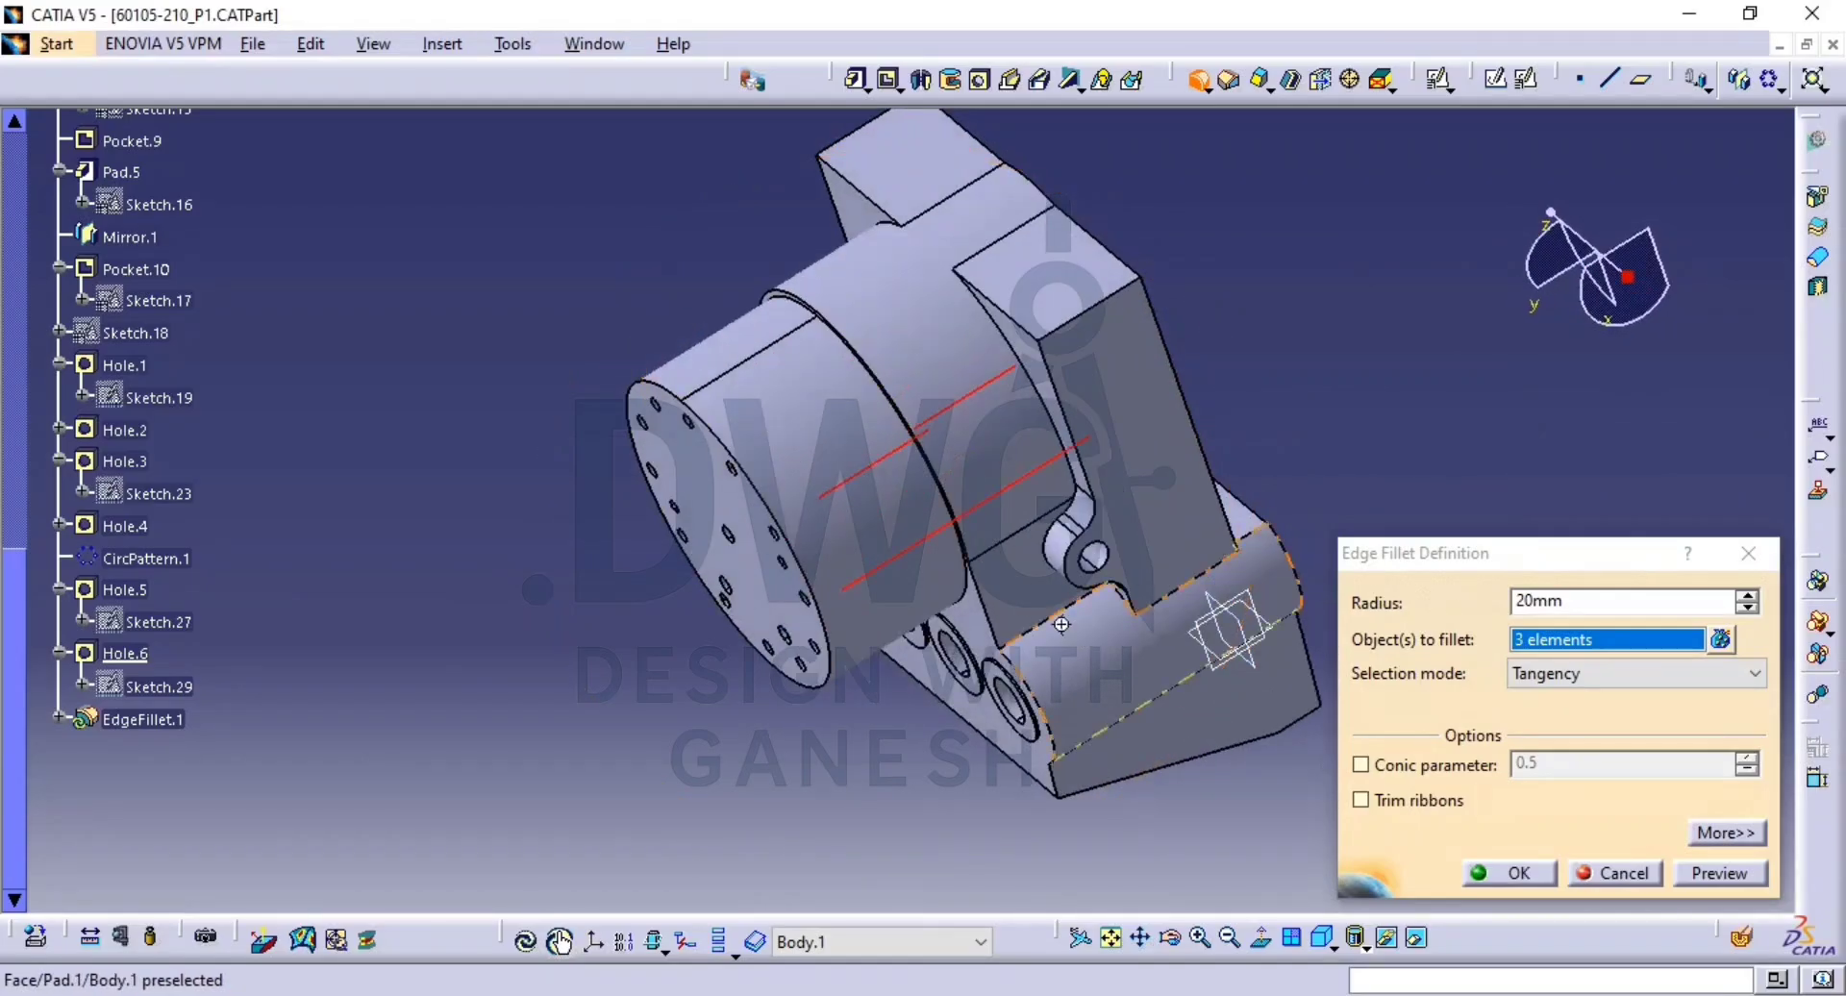
middle_drag(1061, 624, 1106, 545)
middle_drag(1189, 828, 861, 577)
click(918, 536)
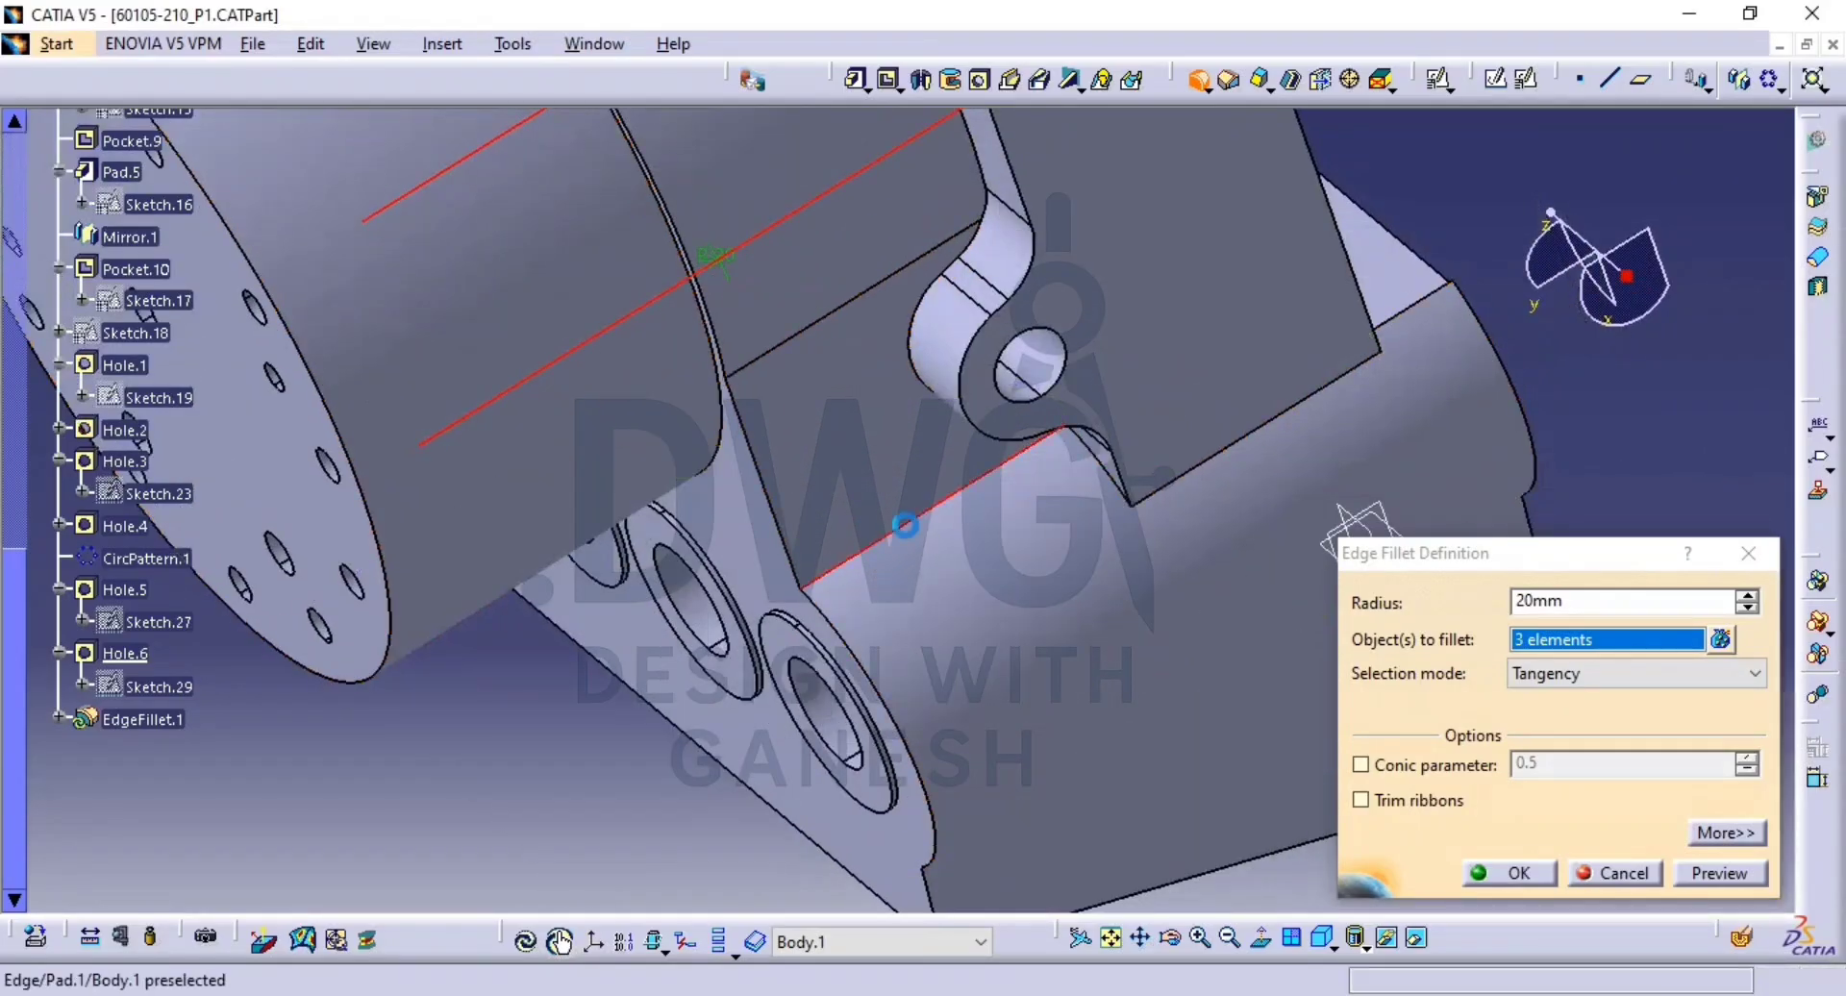
click(1293, 402)
middle_drag(1188, 460, 992, 375)
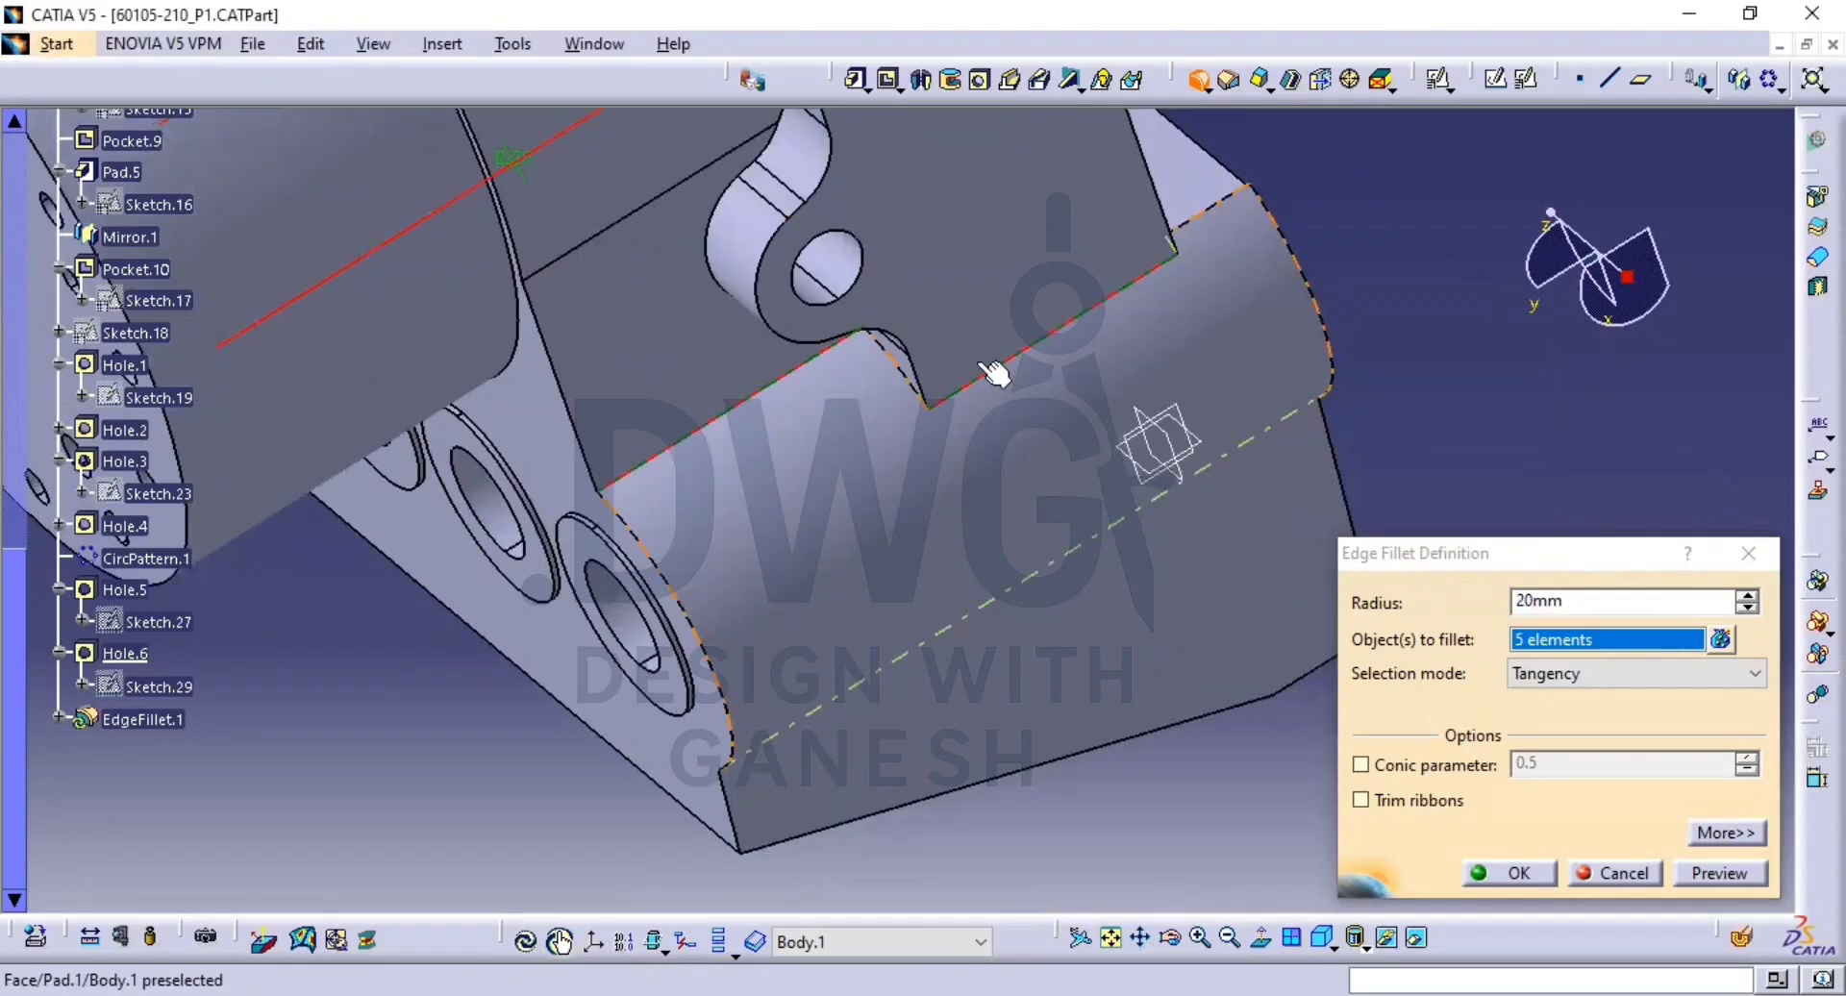
middle_drag(1065, 600, 766, 327)
middle_drag(865, 402, 1046, 539)
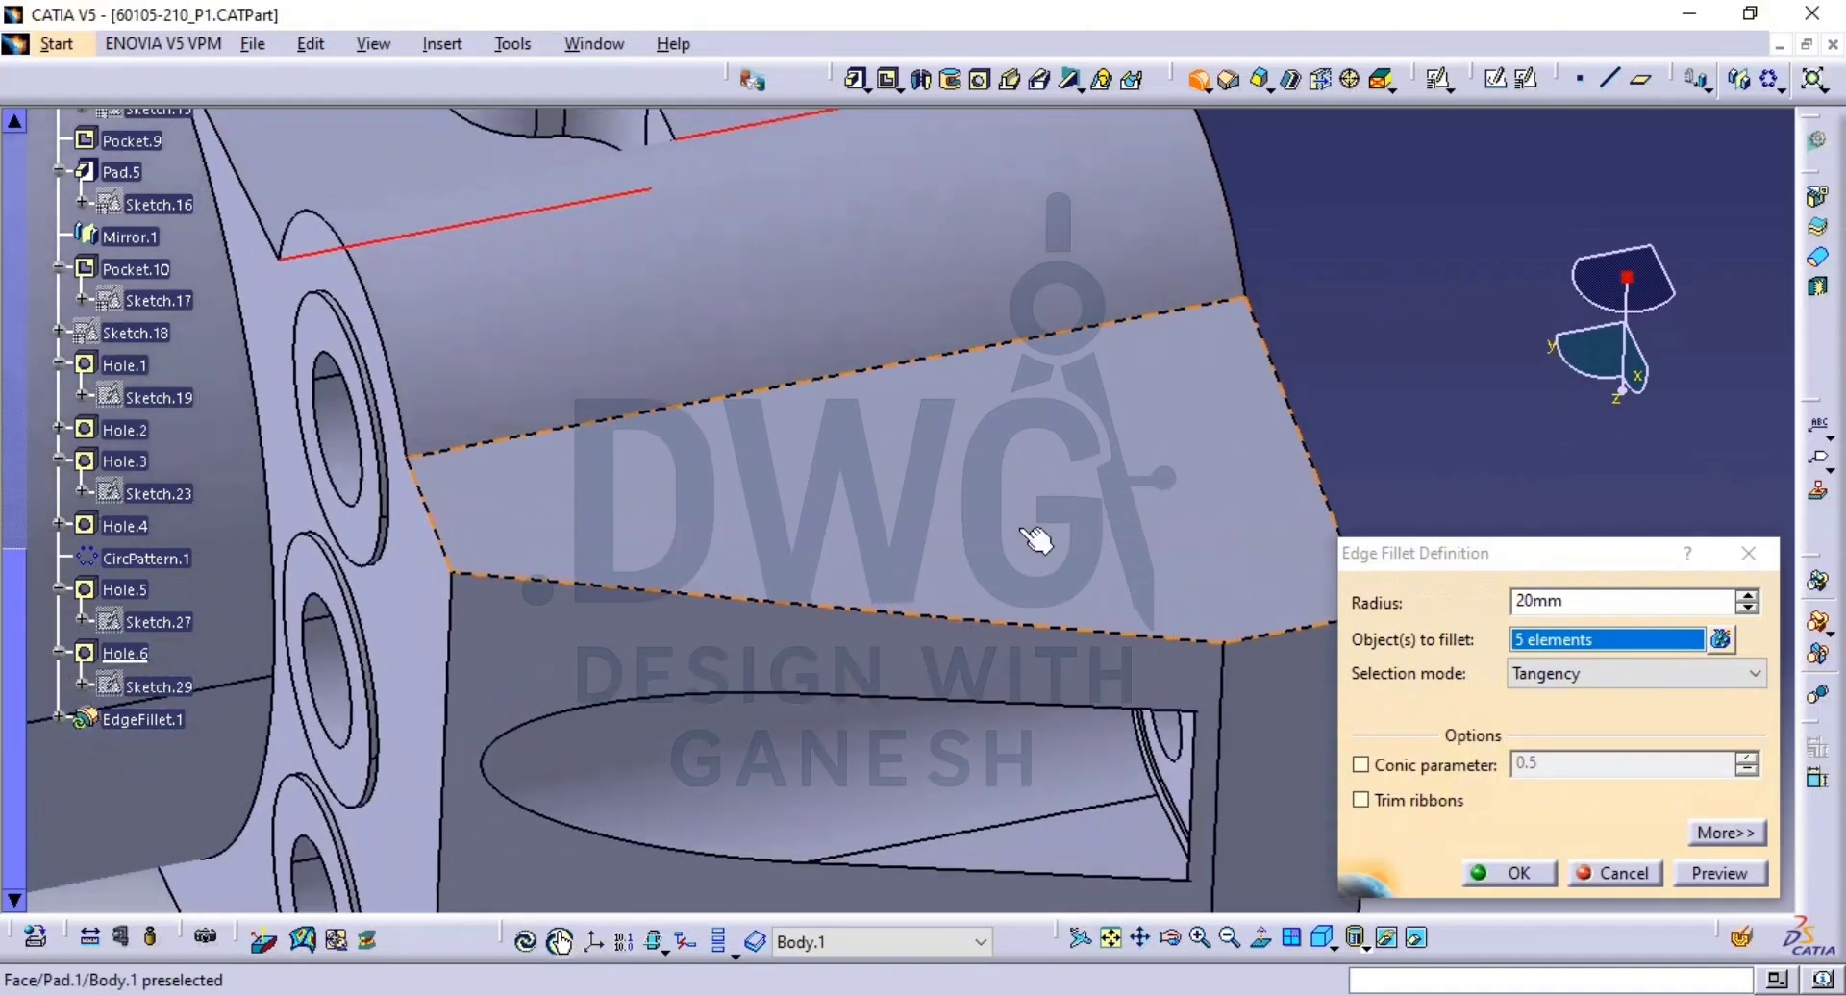
click(1201, 304)
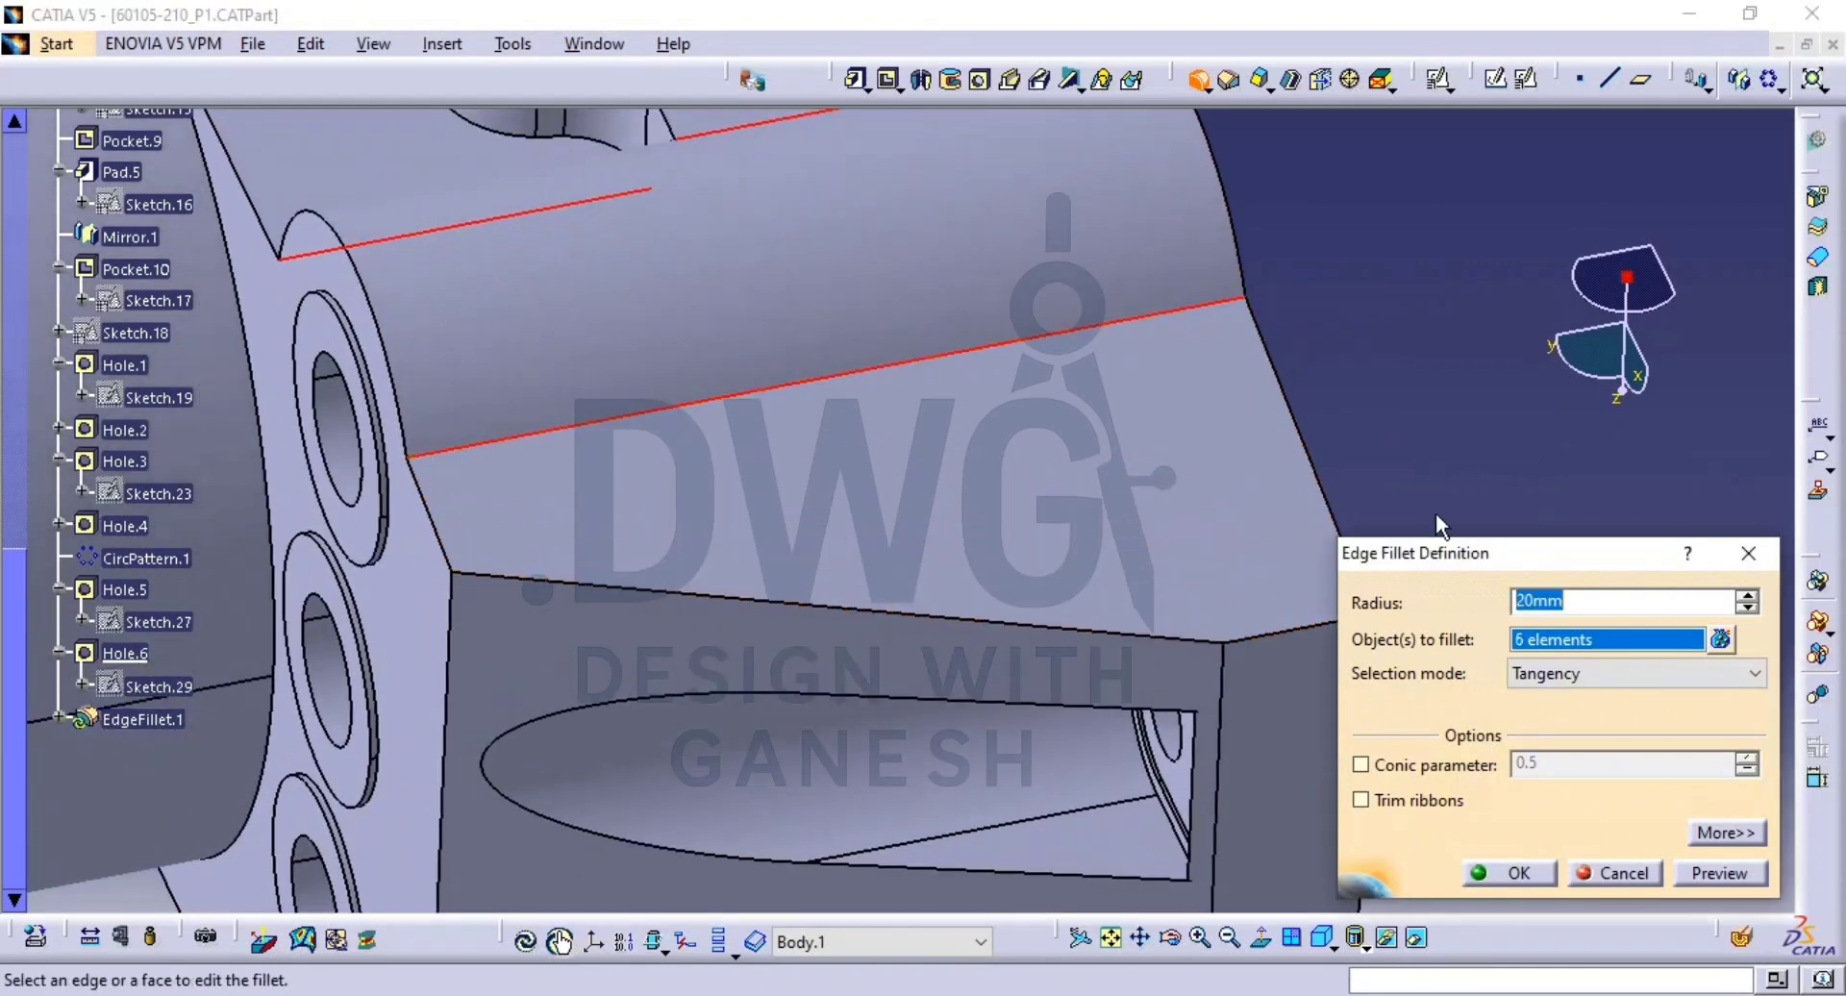
click(1716, 877)
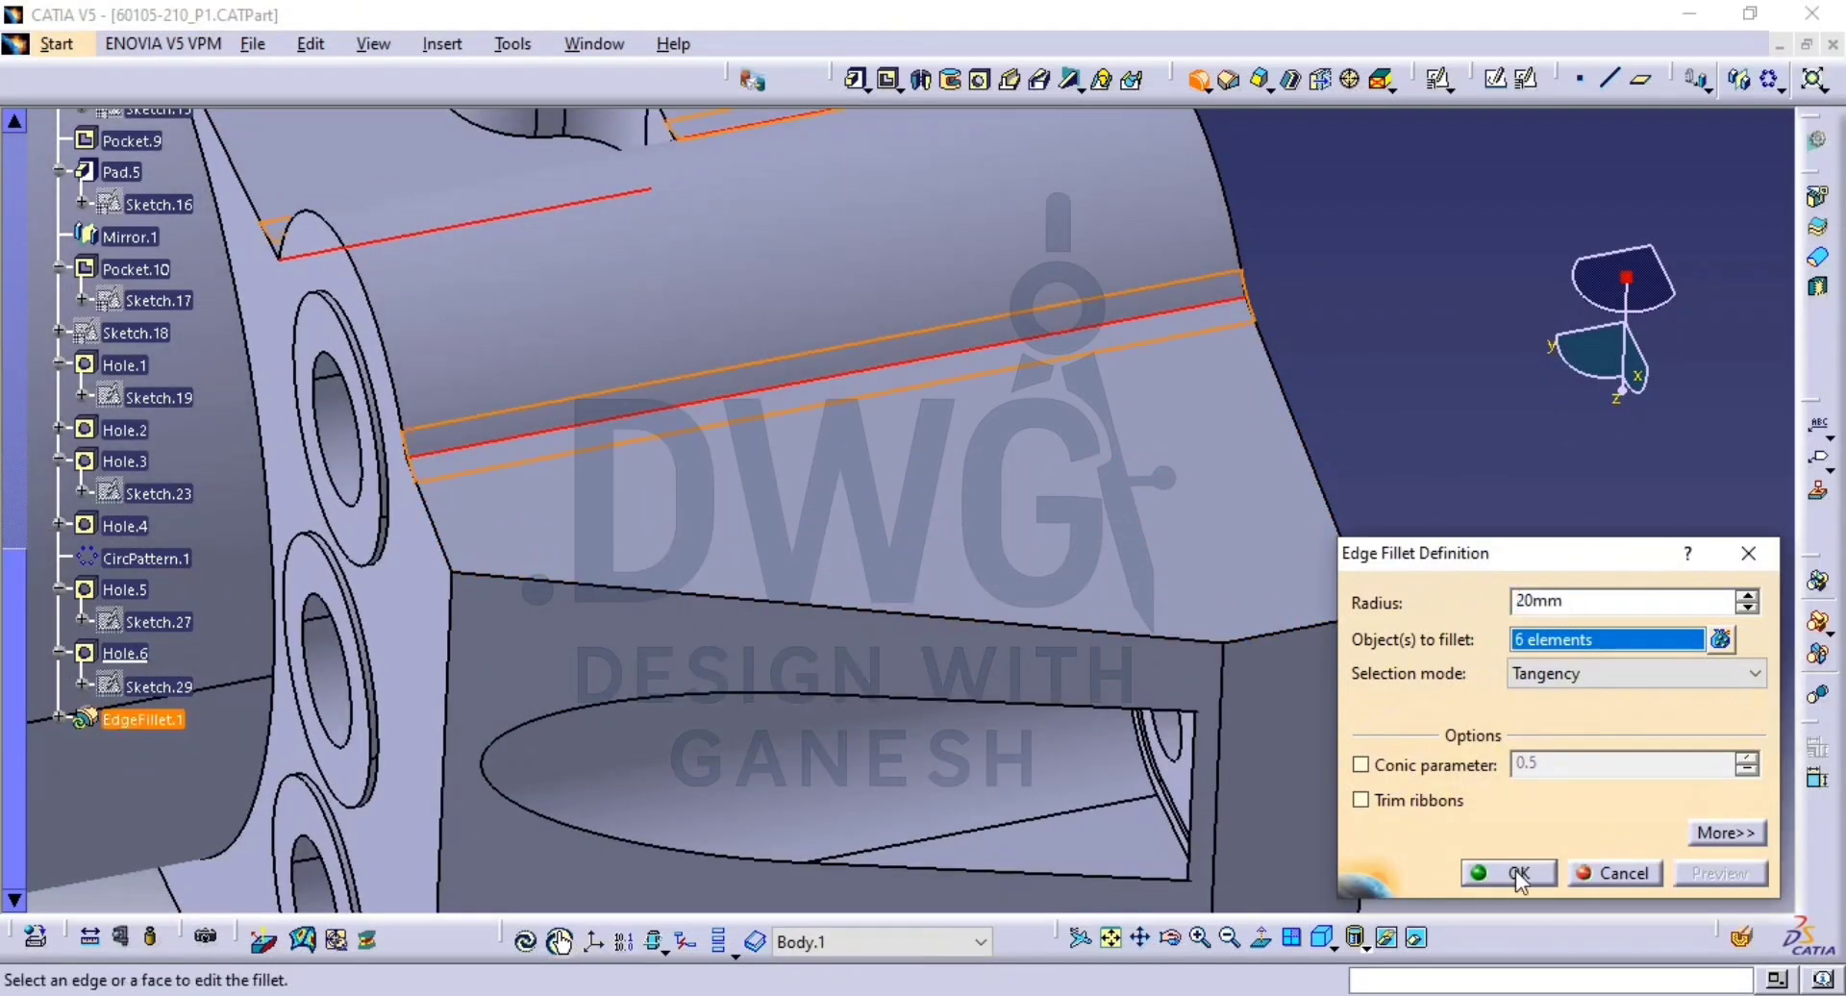
click(1519, 875)
Show the hidden reference part over the filleted body and inspect both together from the bore face side.
middle_drag(1433, 321, 567, 513)
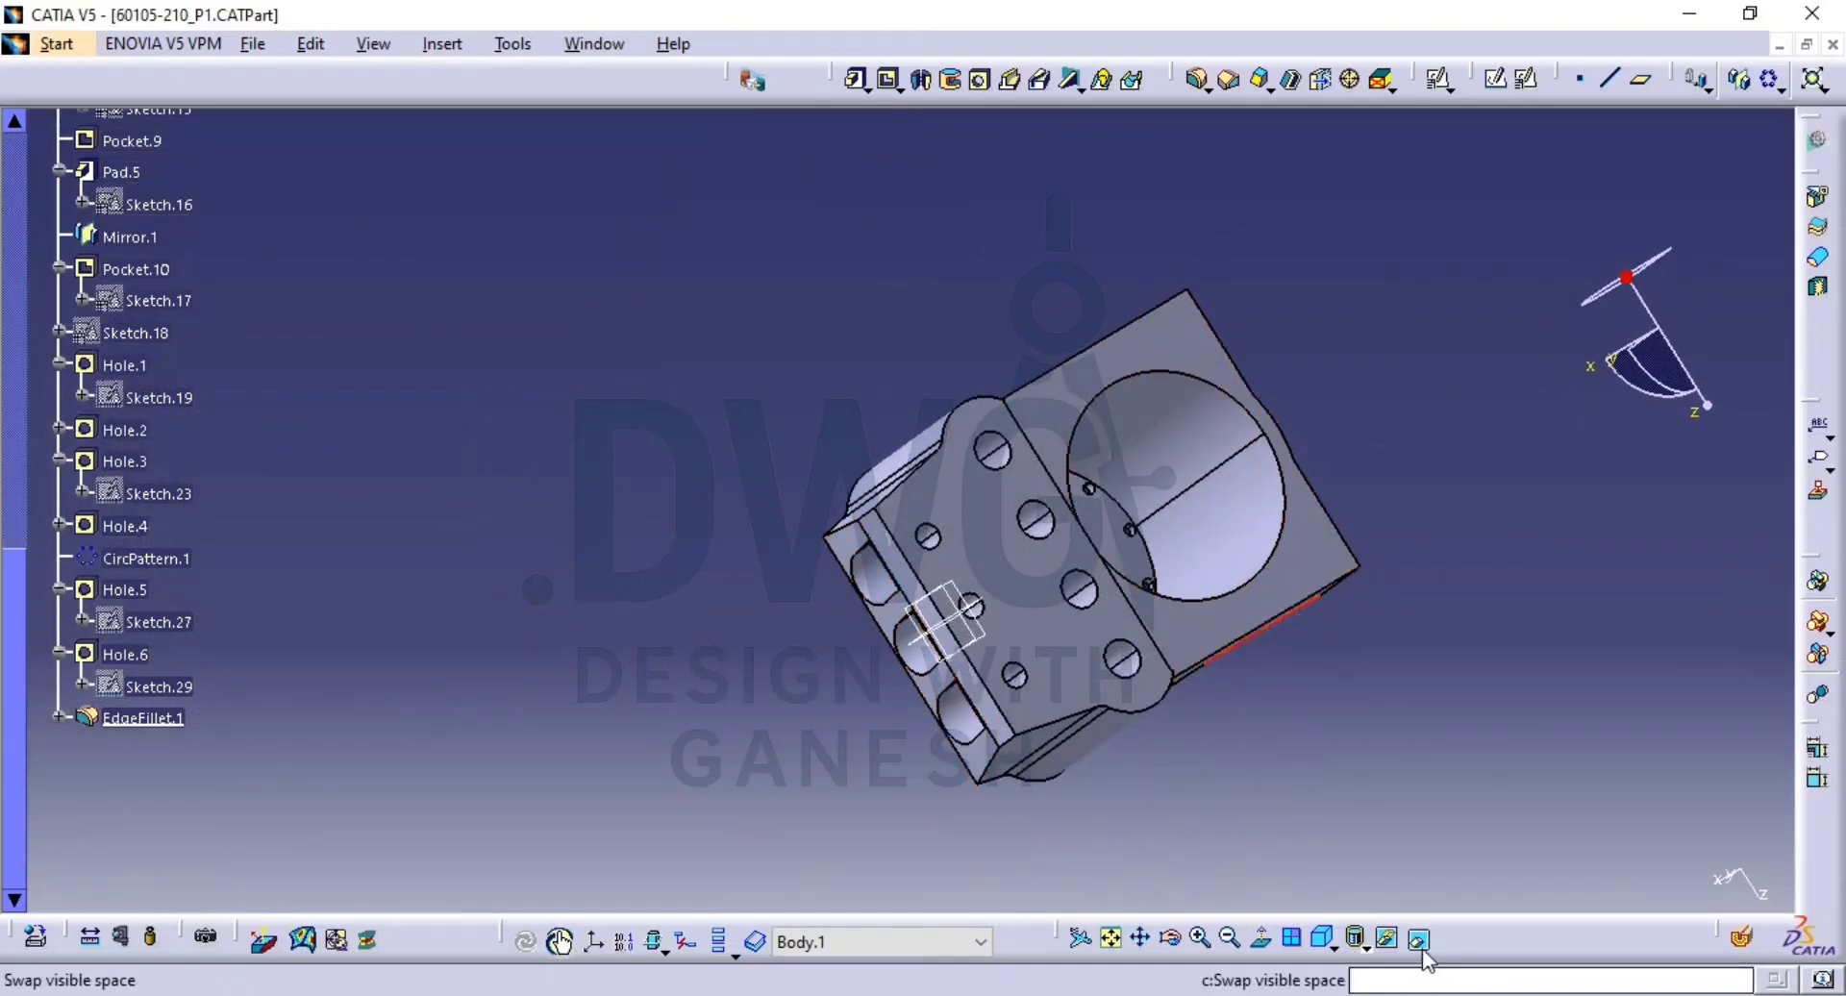
click(1387, 938)
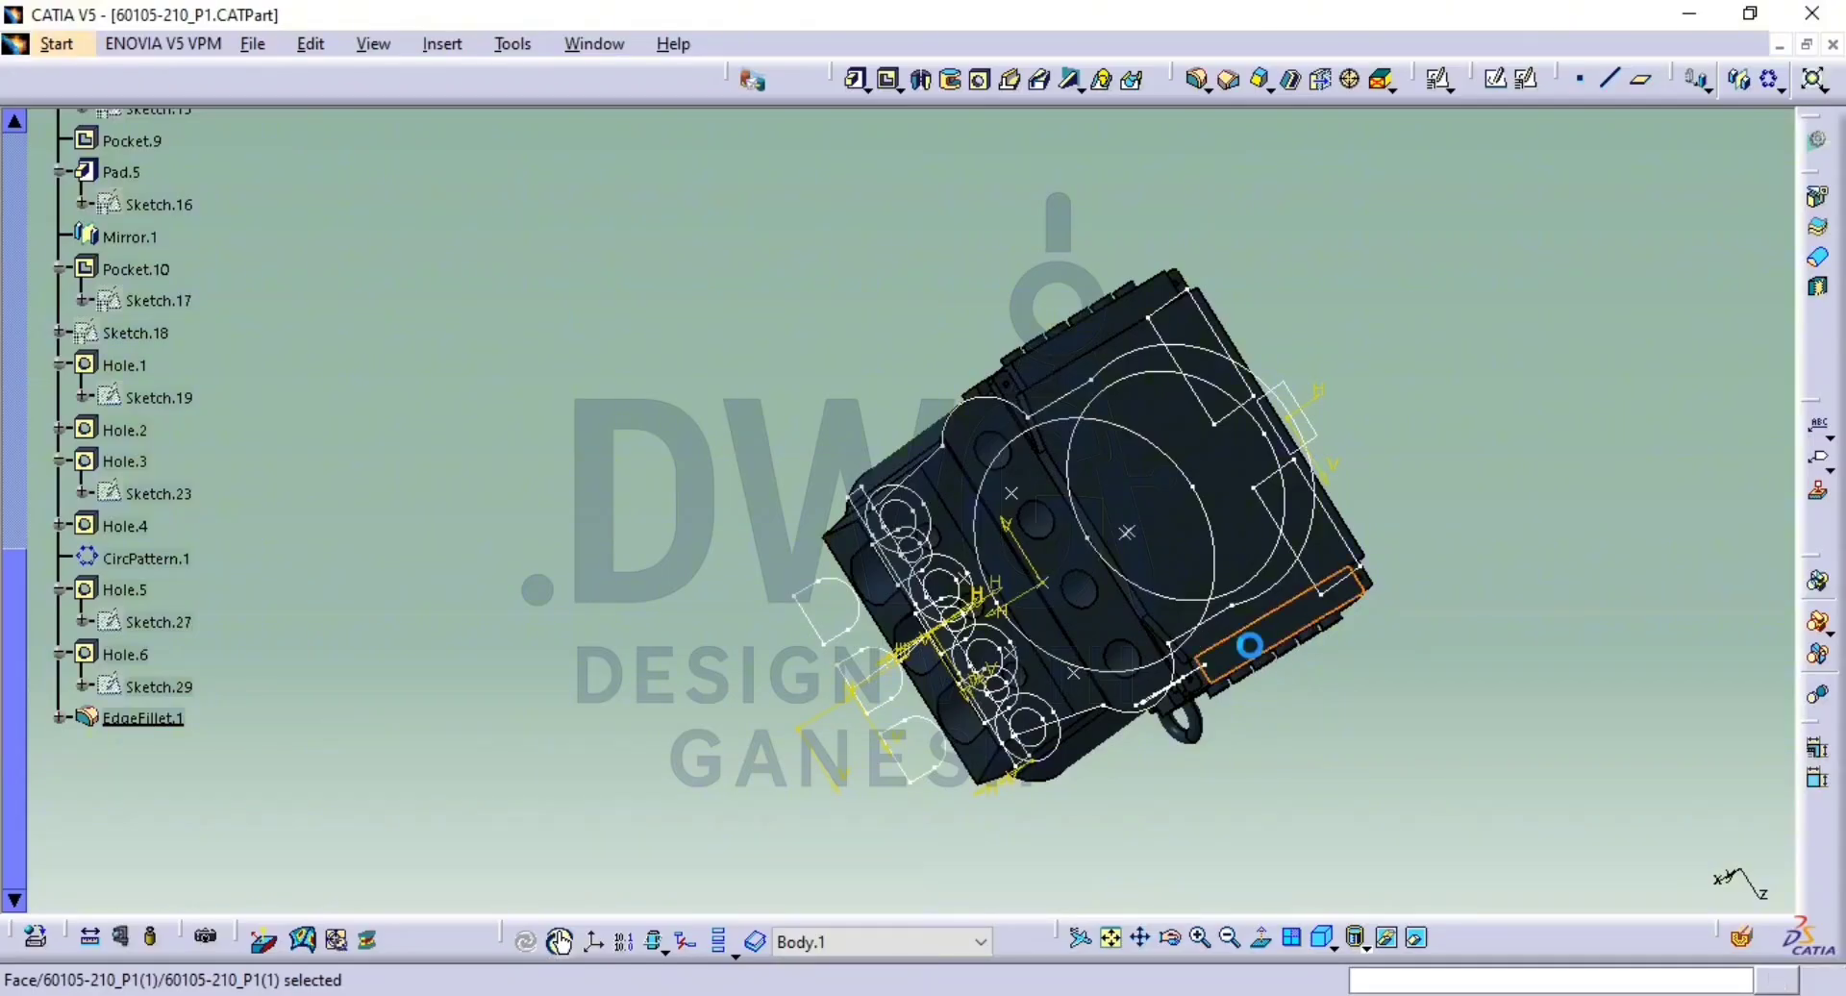
click(1419, 939)
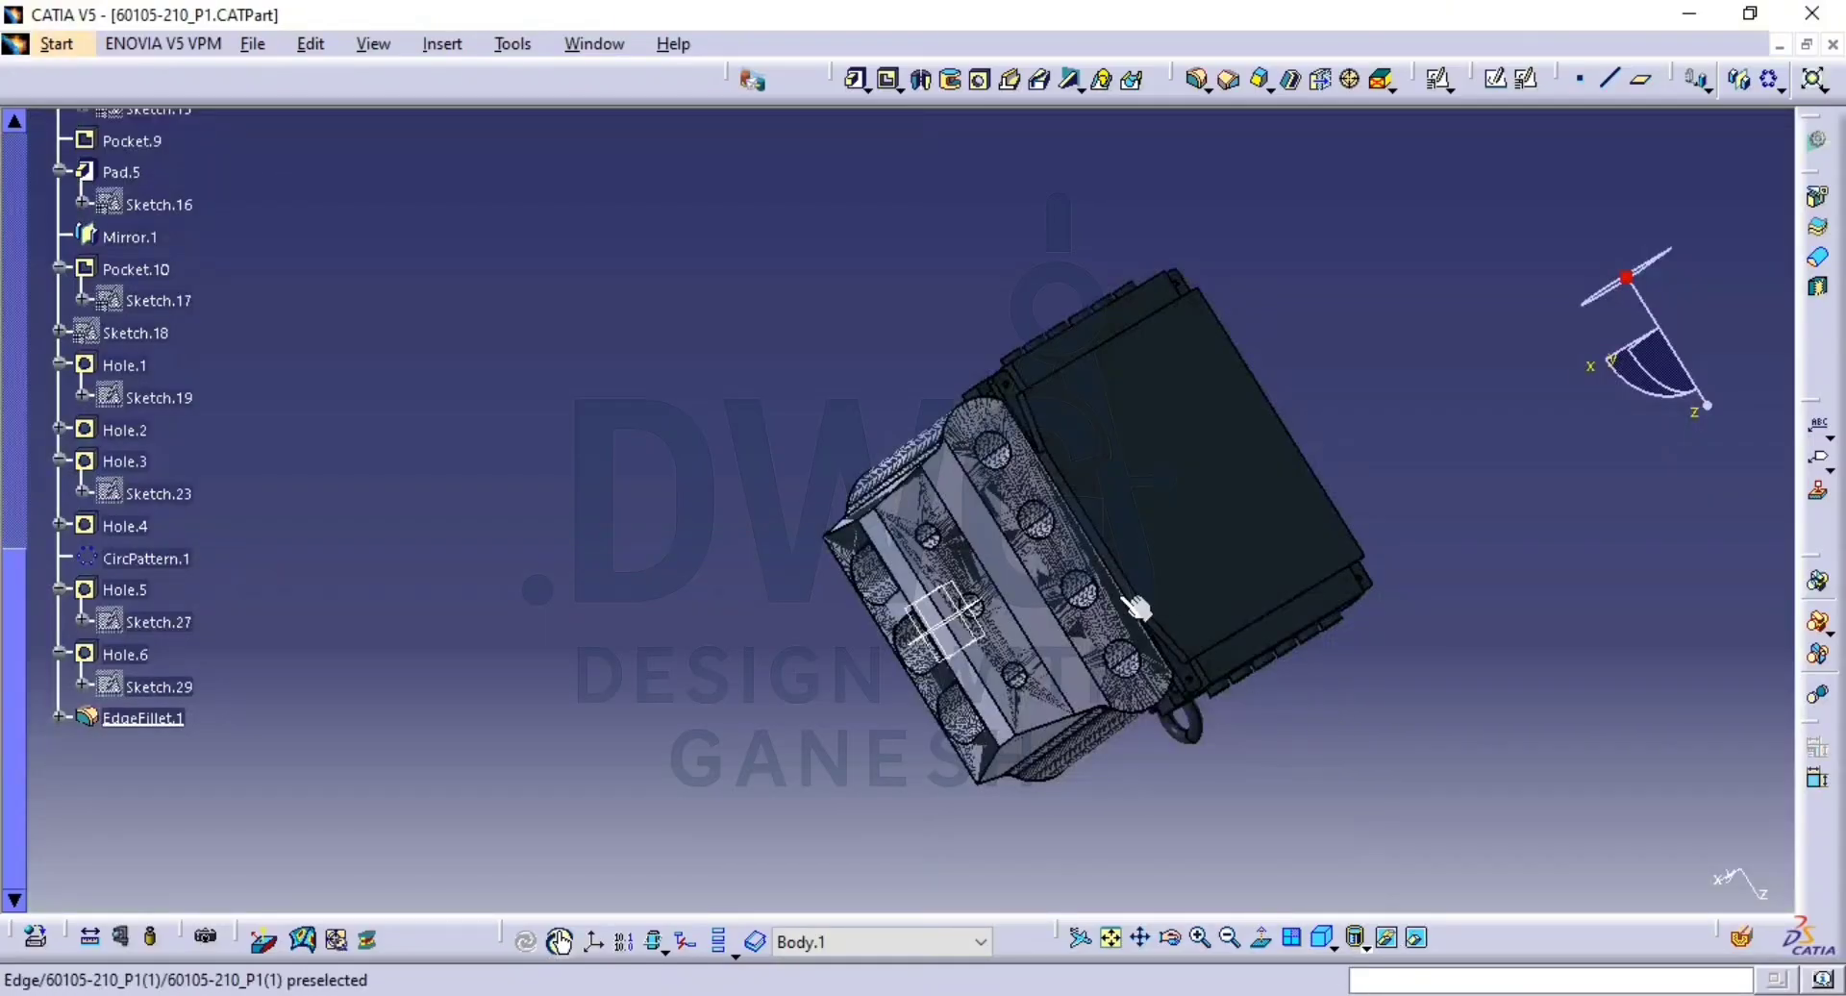
middle_drag(1154, 673, 961, 697)
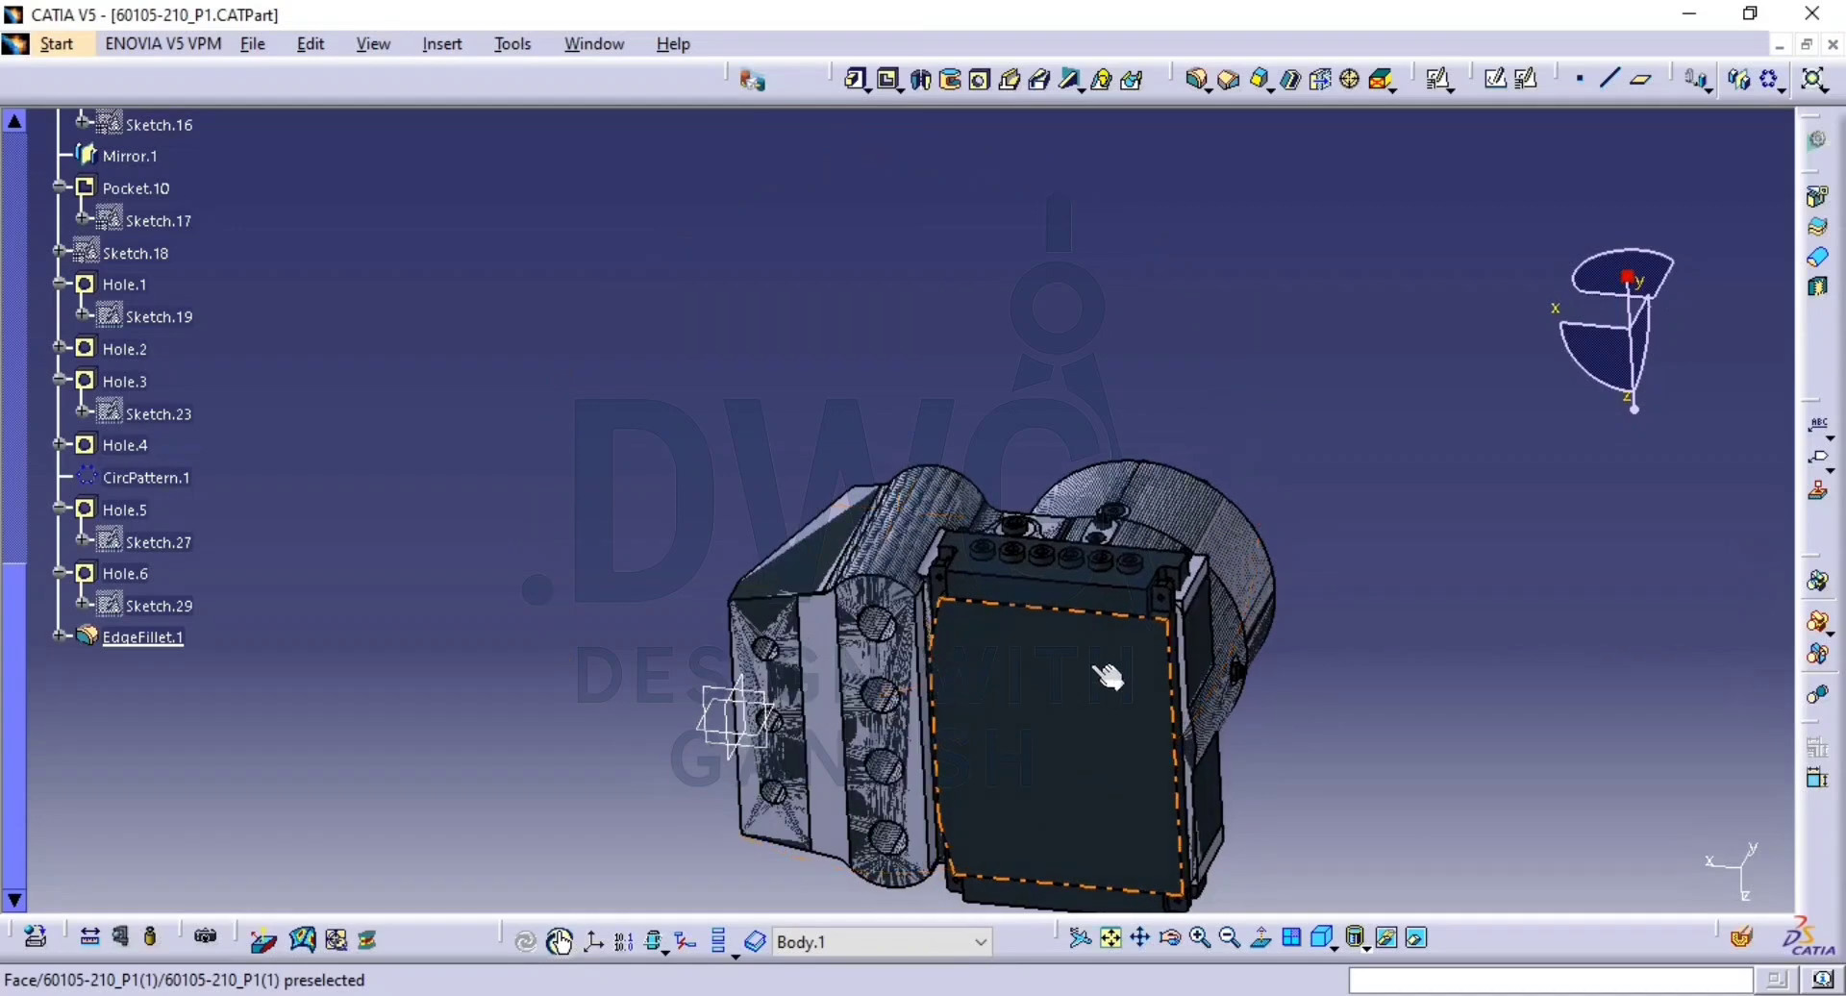
middle_drag(1107, 677, 846, 632)
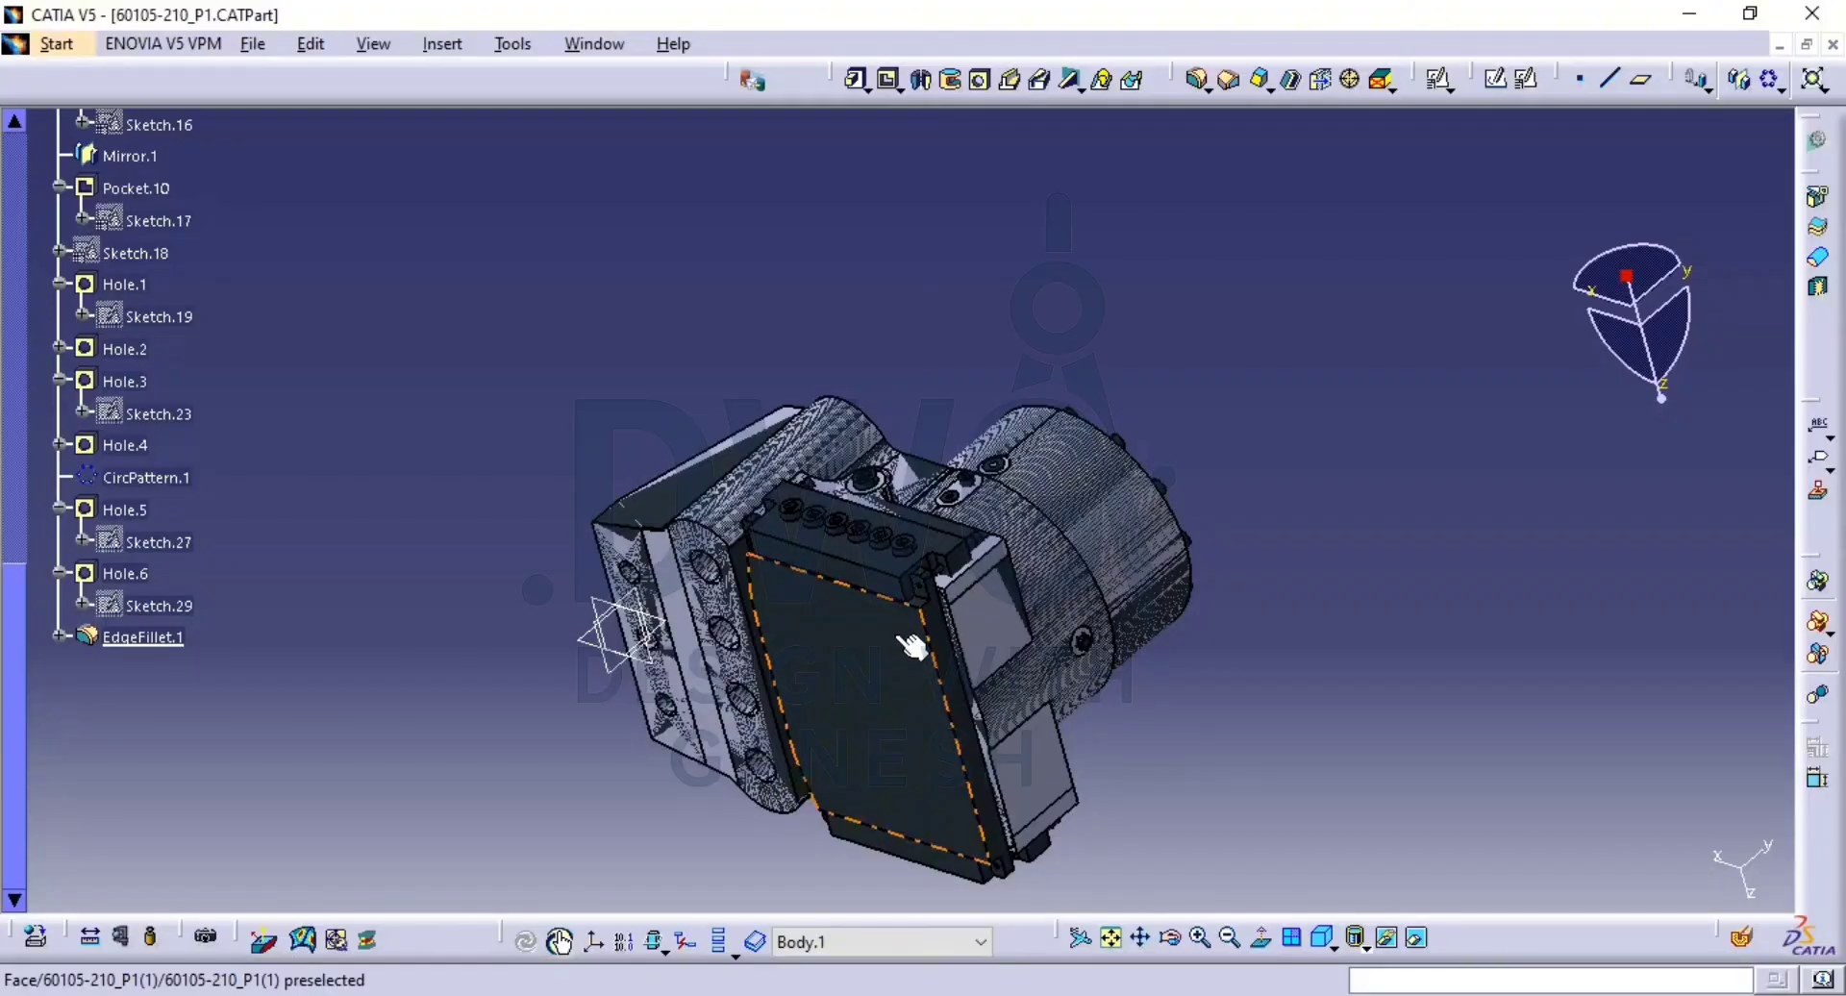
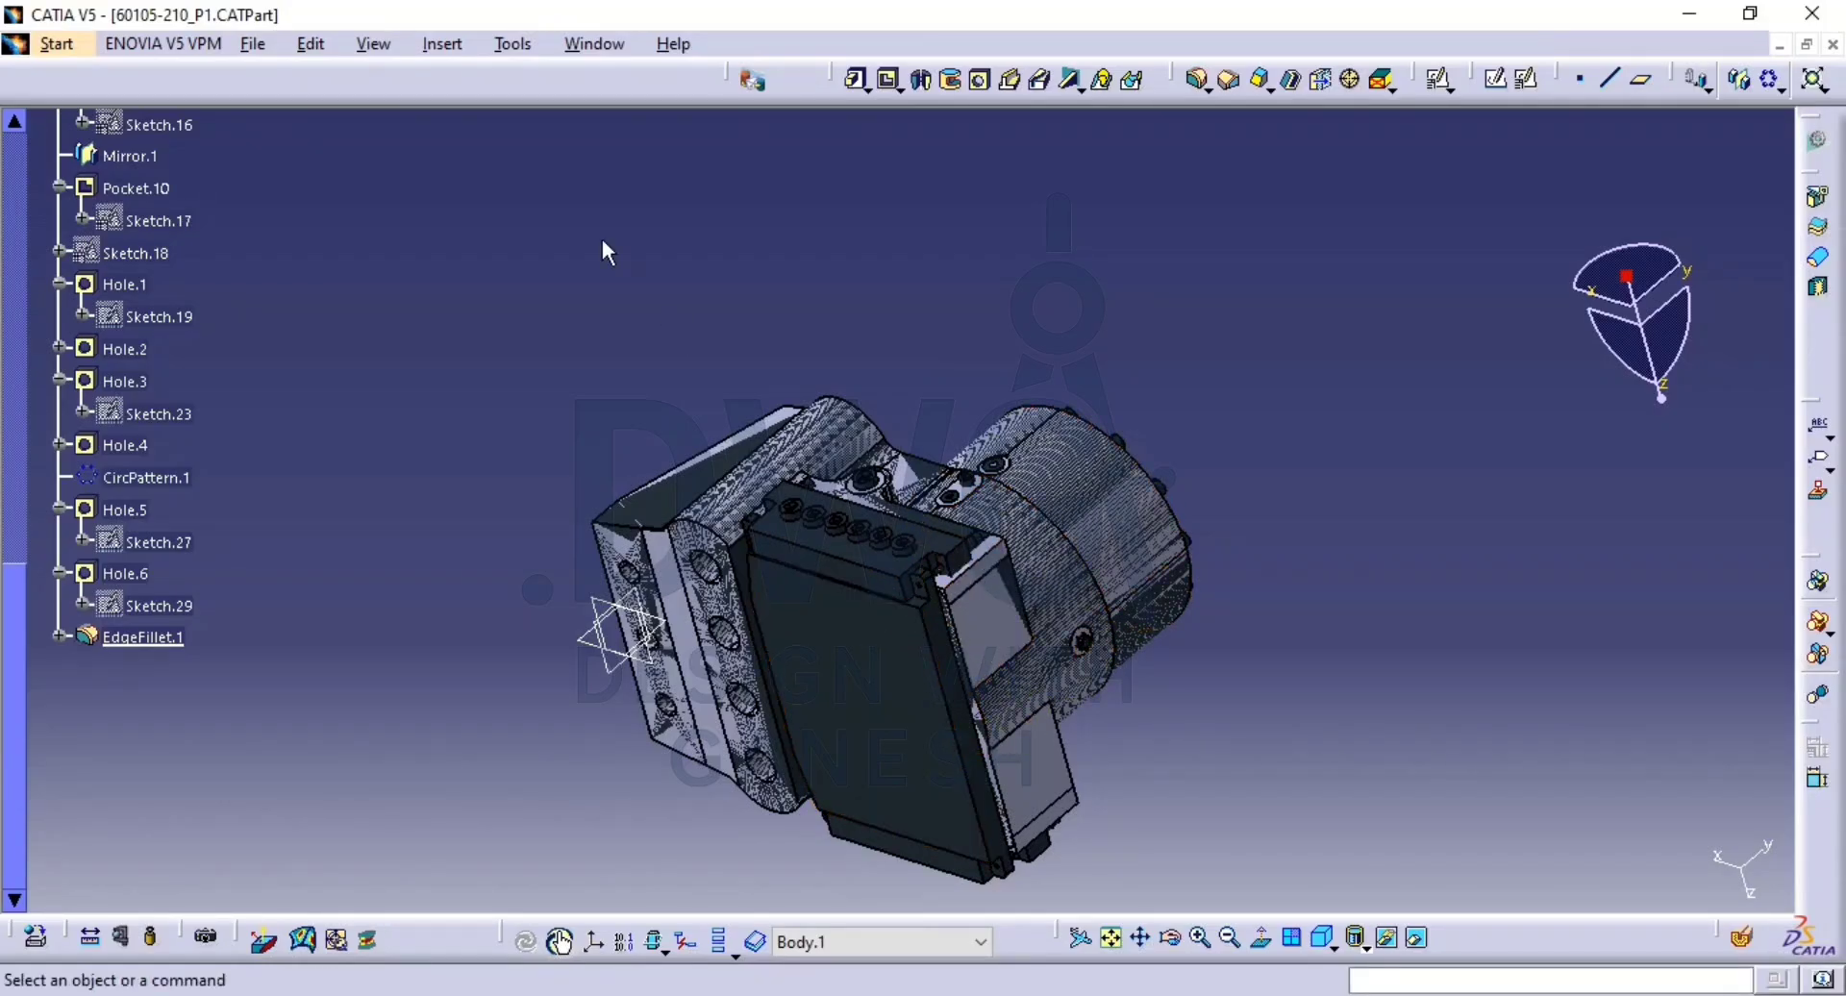
Start saving the part under a new name and create a New folder beside CATIAV5 in the 3dfindit-ATEK_Drive_Solutions folder under D:\CAD\Brakes.
click(254, 44)
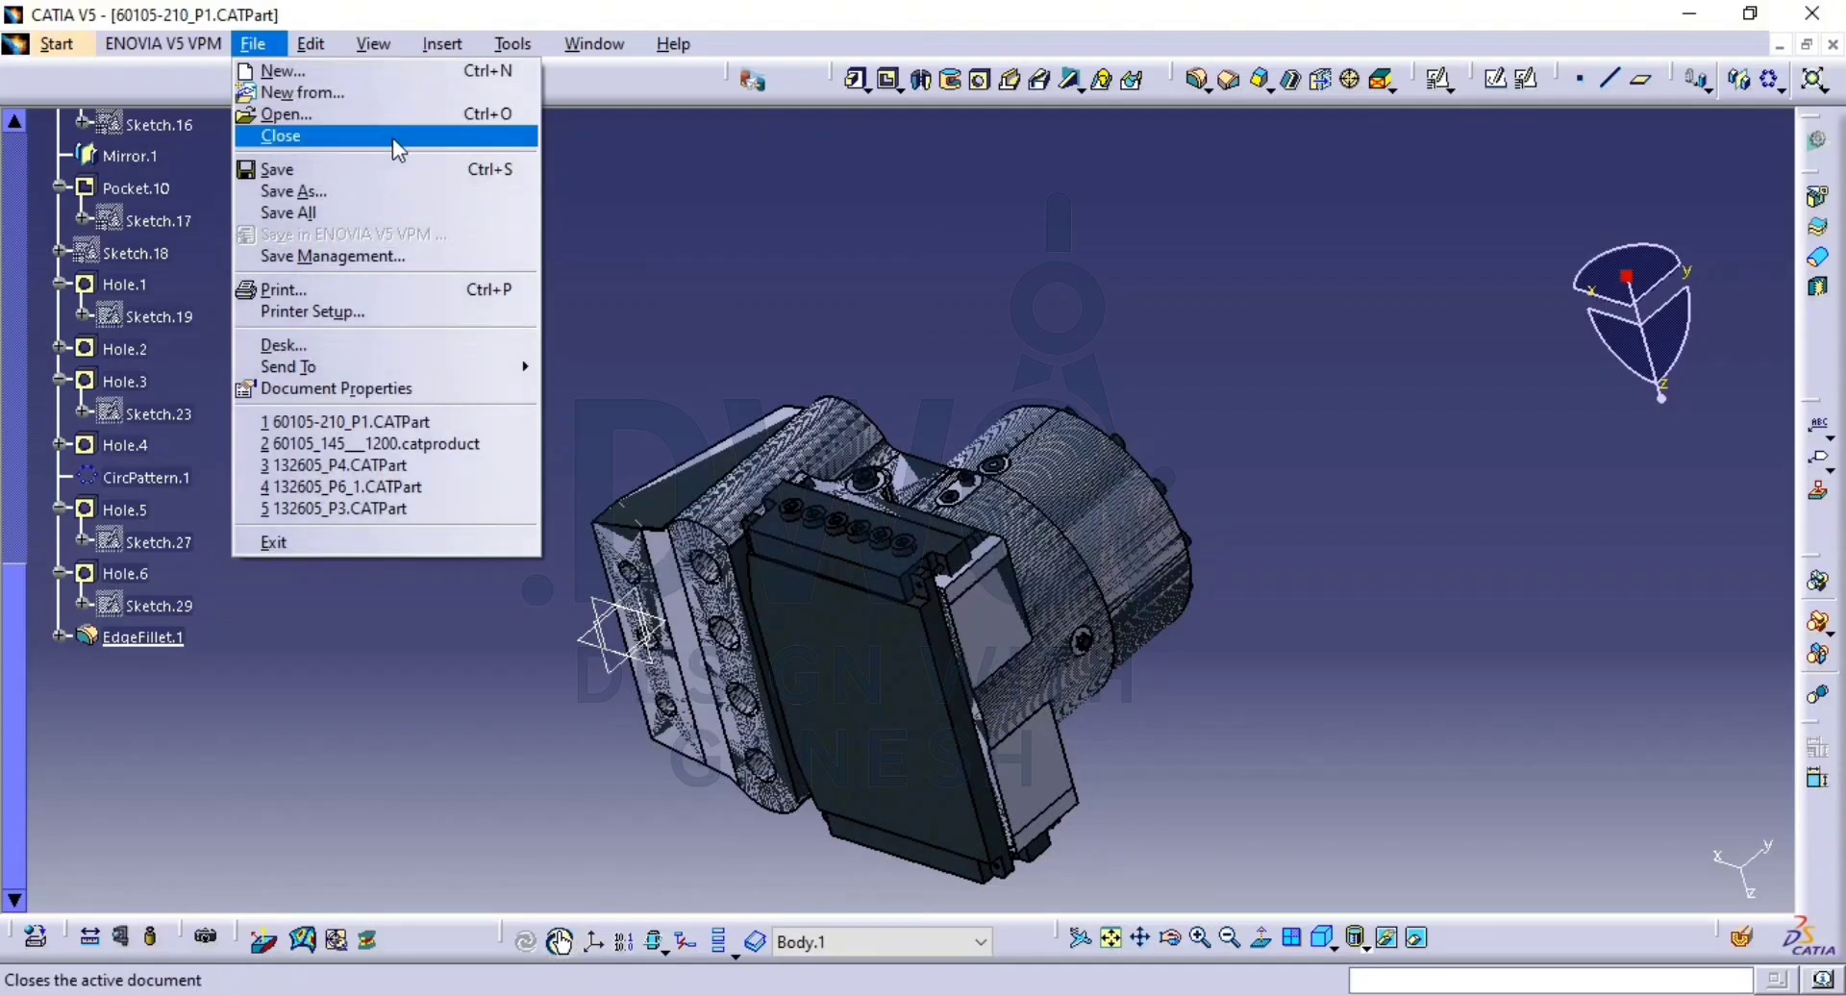
click(461, 189)
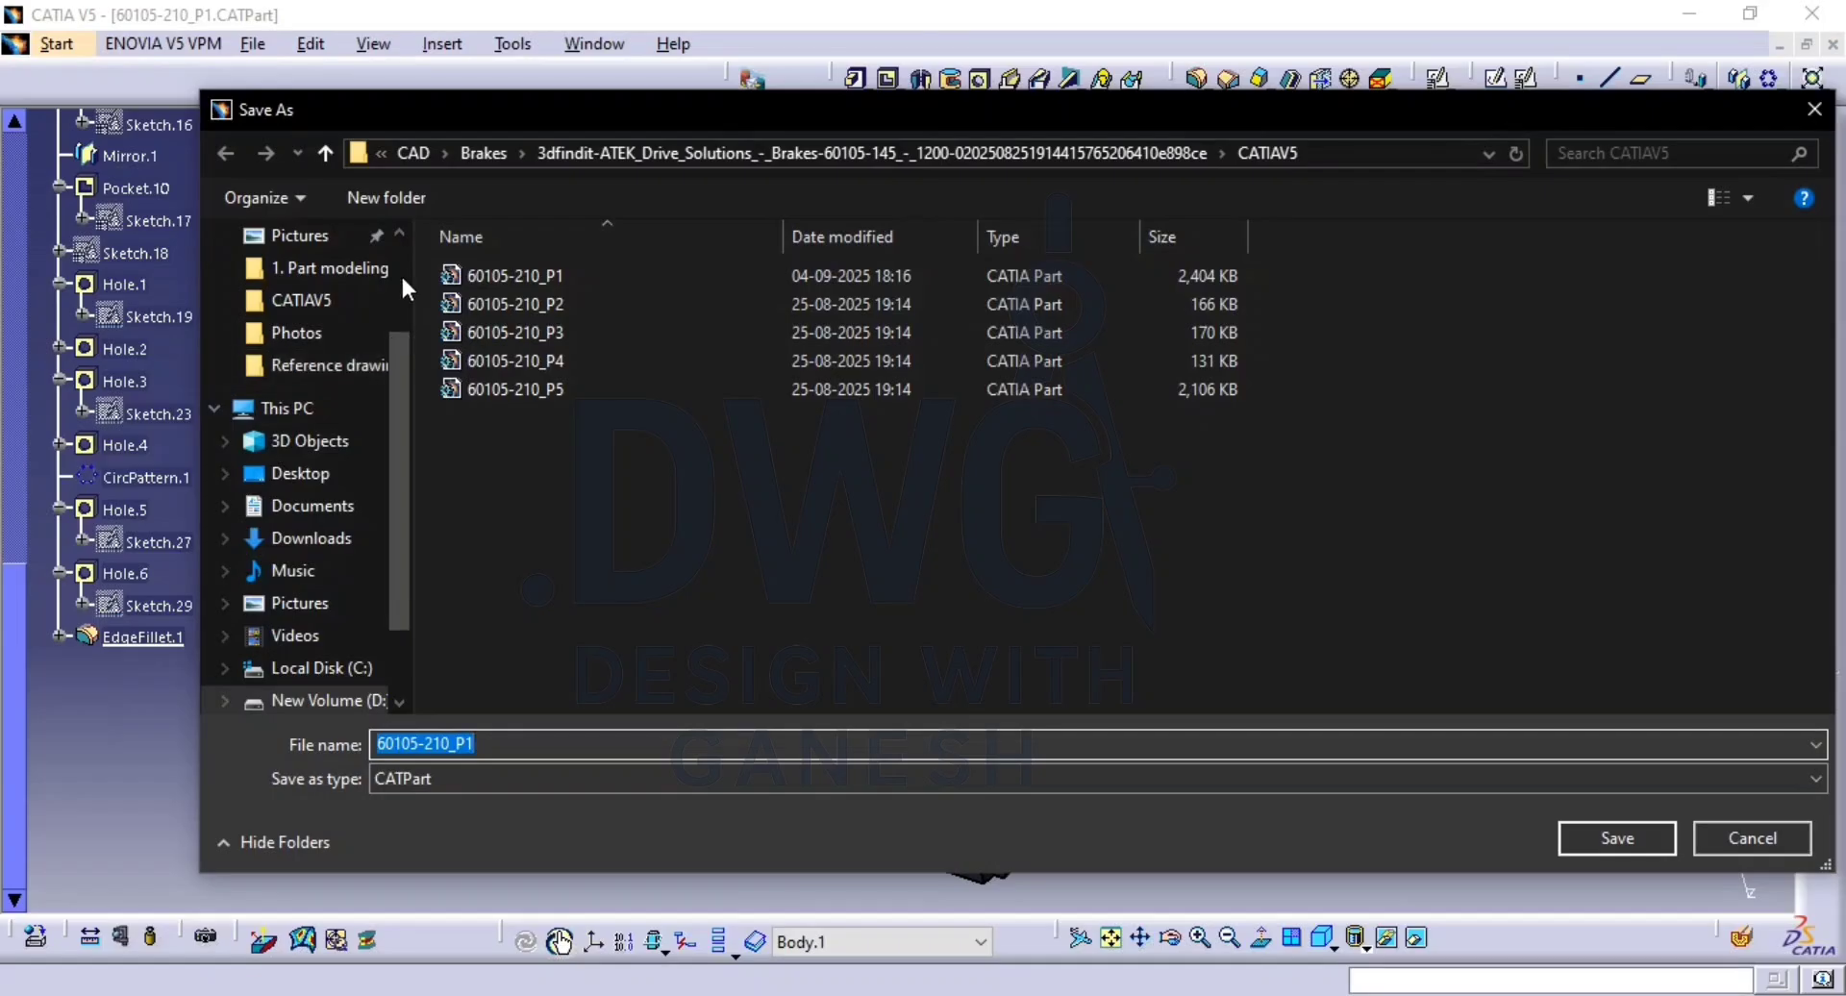
scroll(346, 473, down, 1)
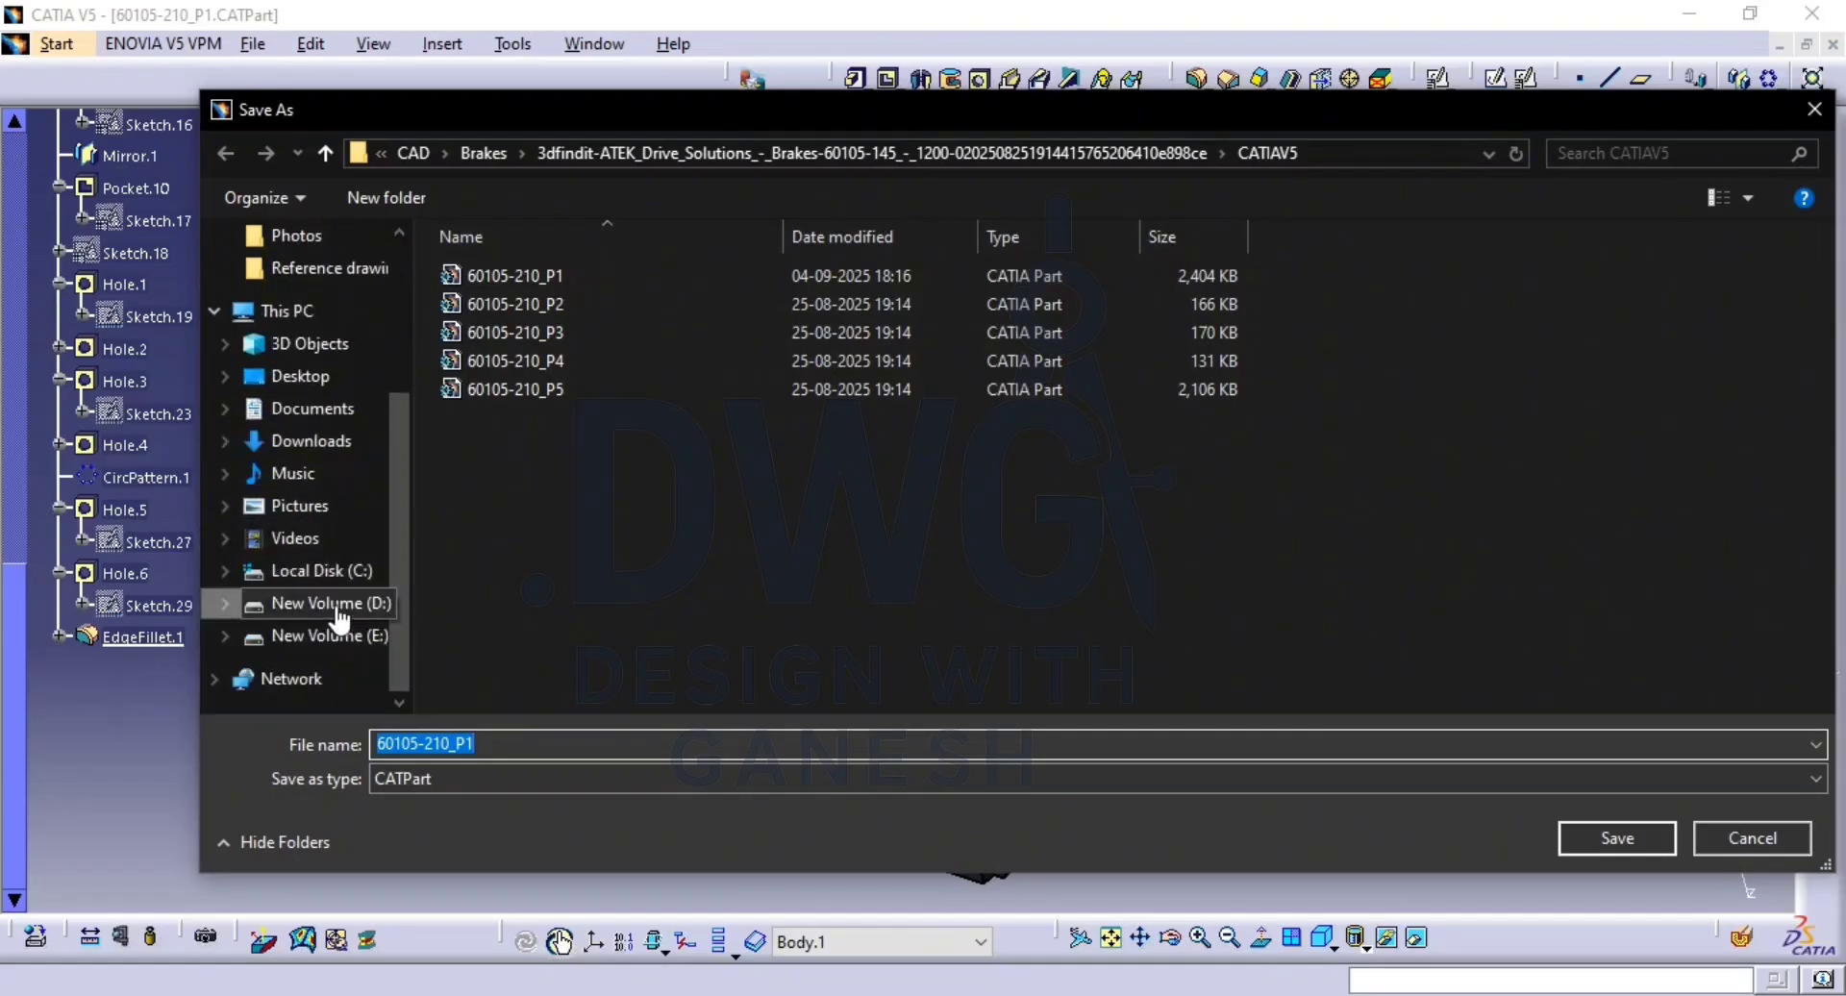
click(337, 608)
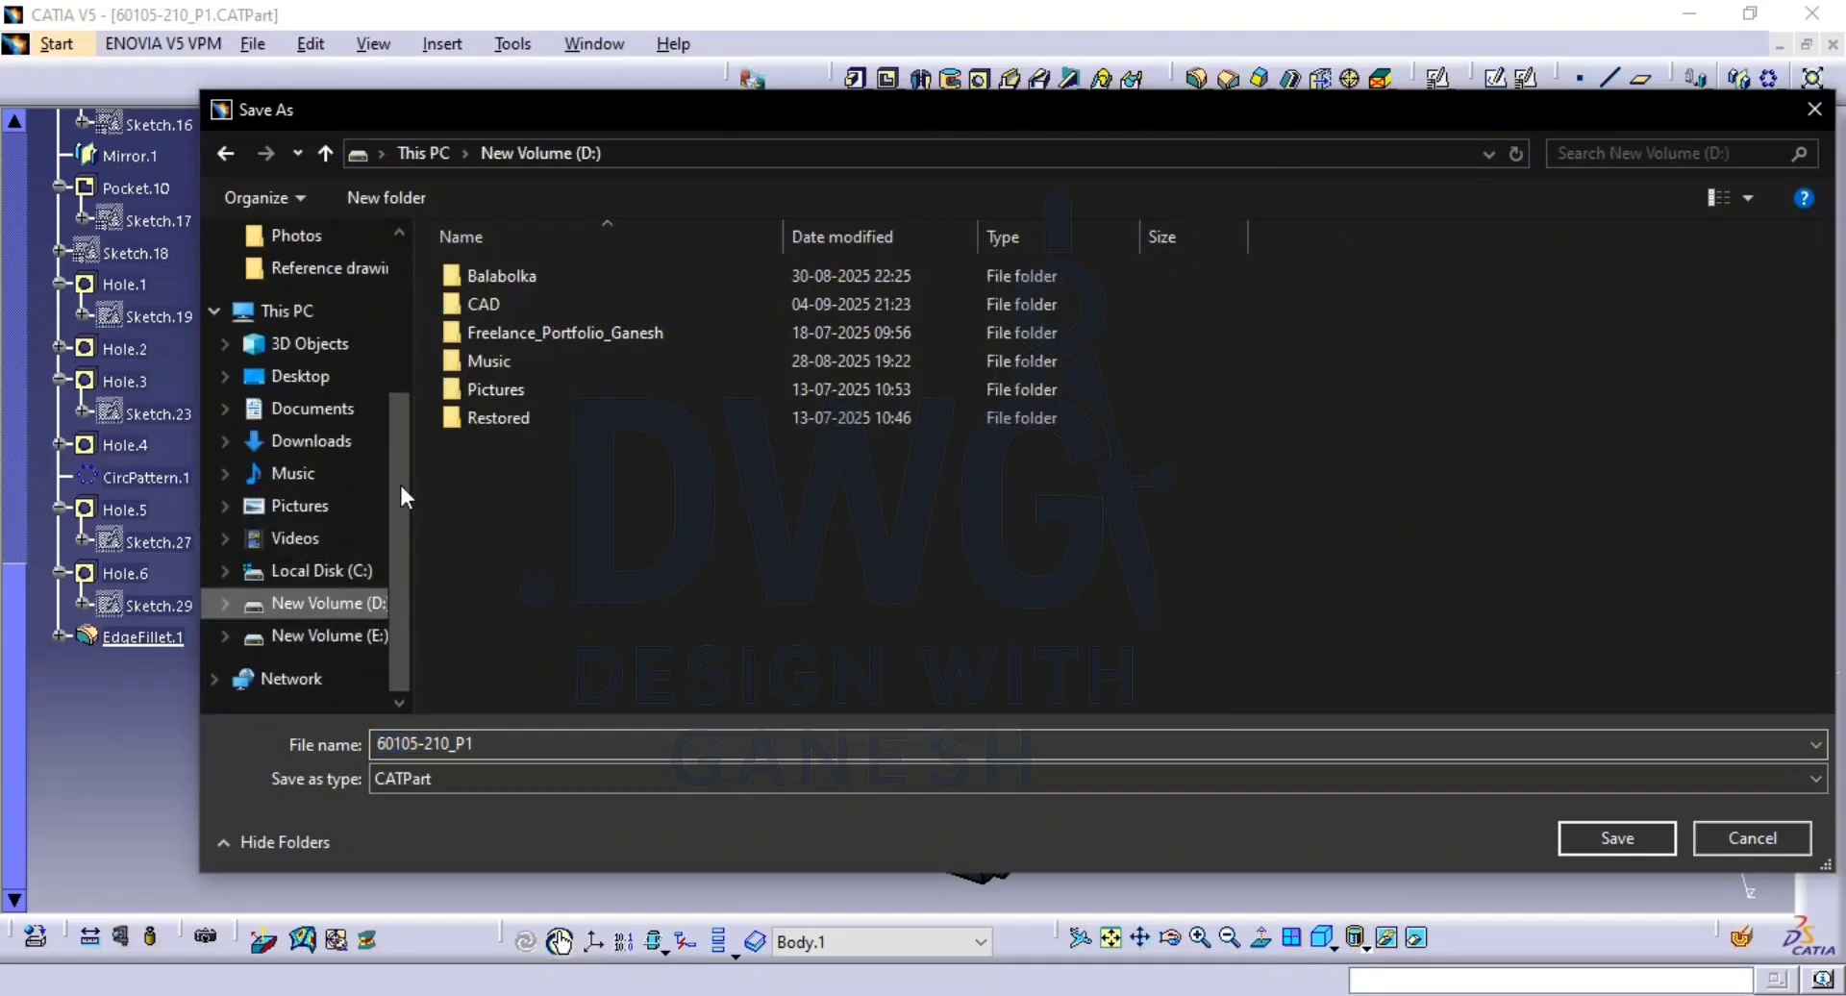
double_click(602, 302)
double_click(563, 278)
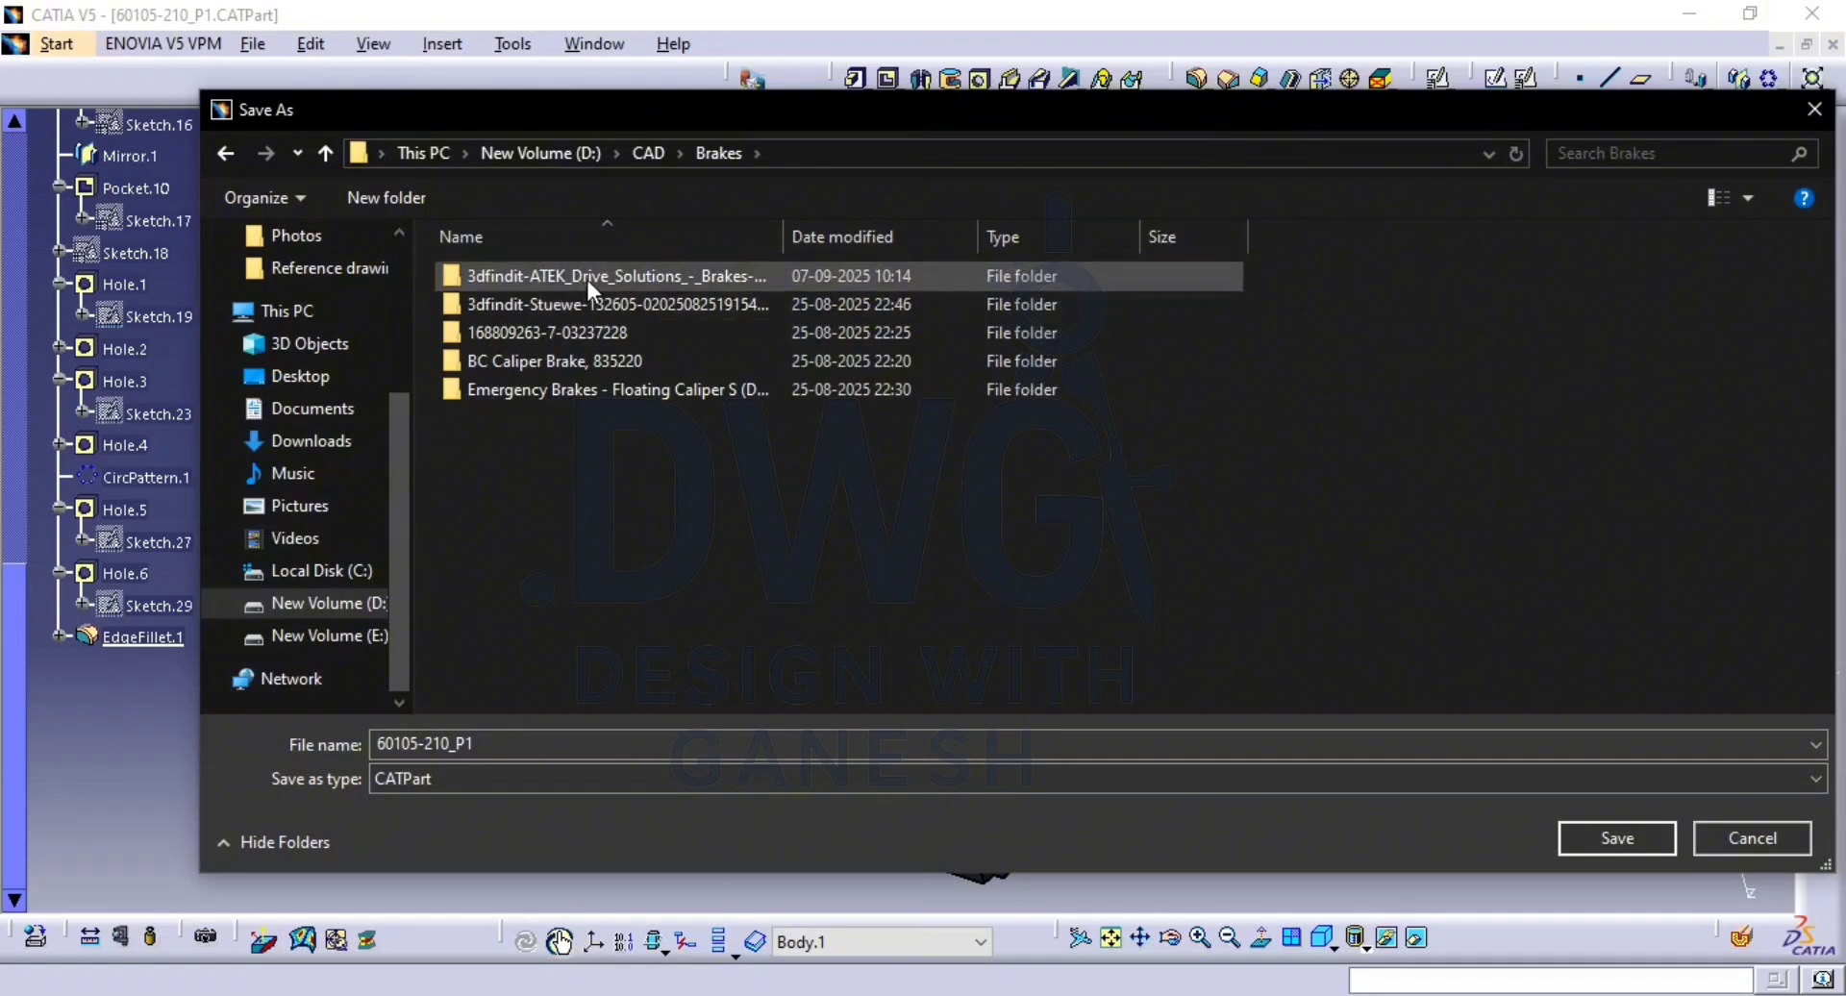
double_click(588, 276)
right_click(558, 412)
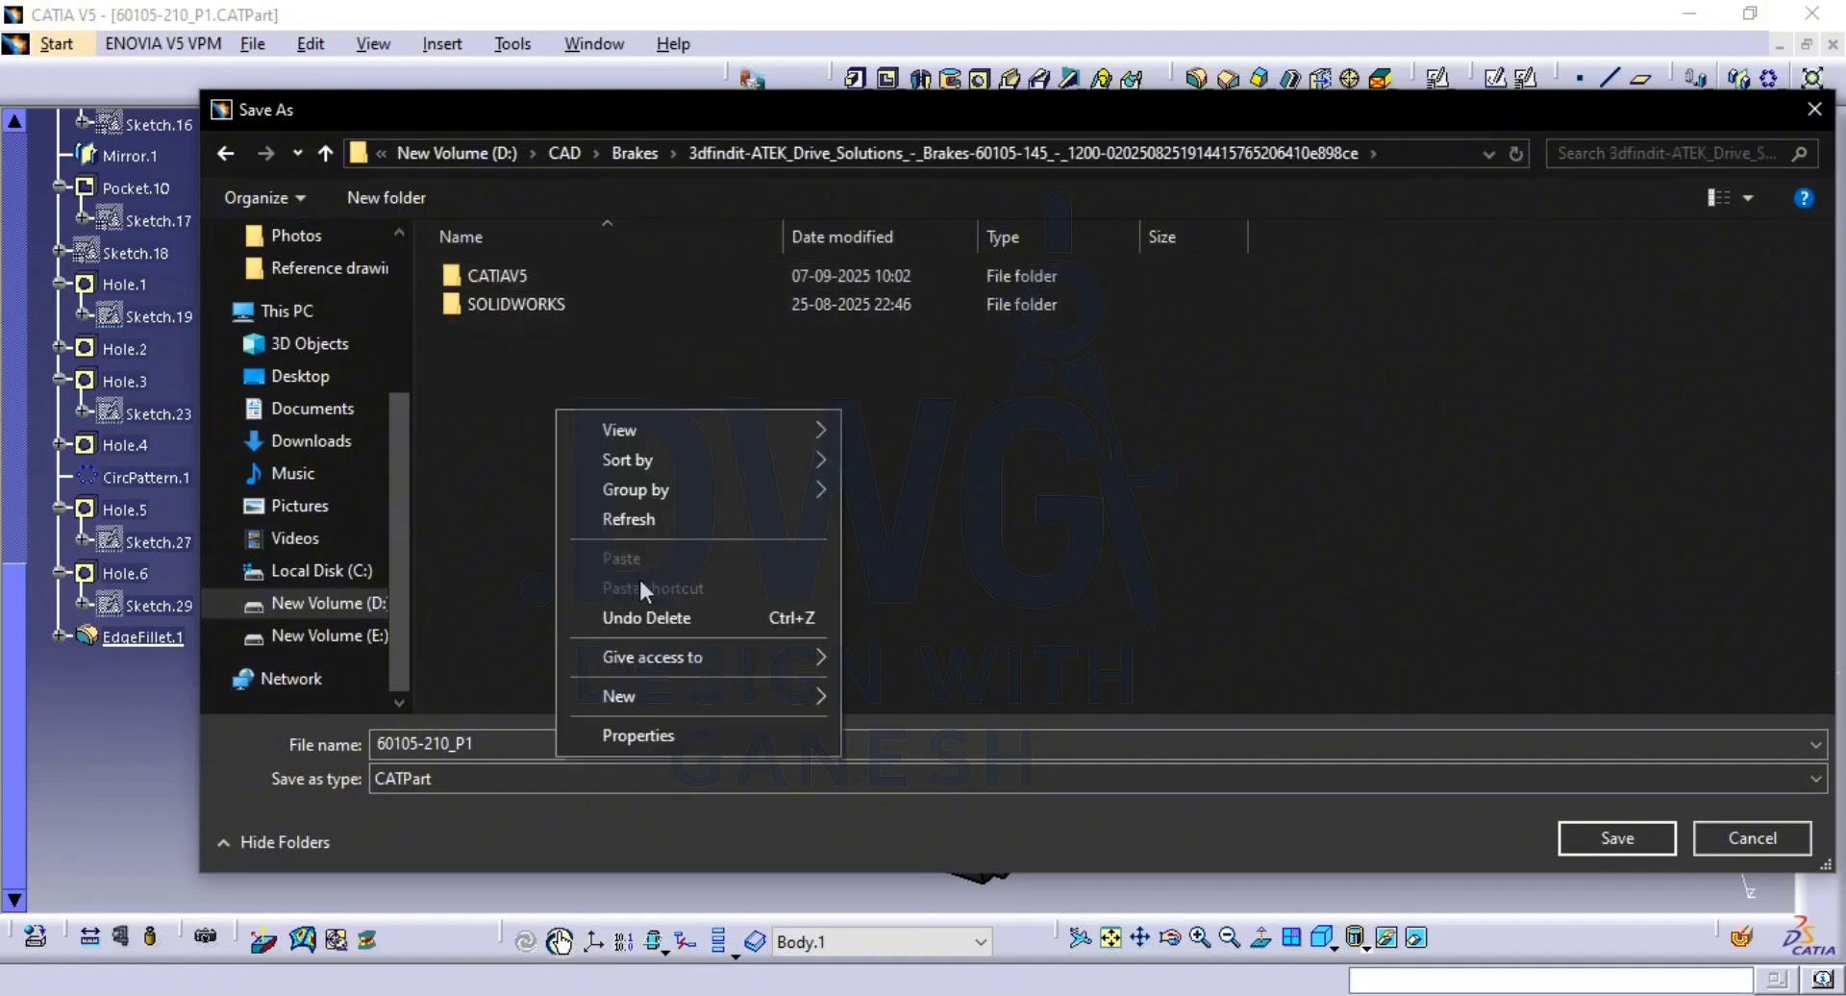
mouse_move(678, 701)
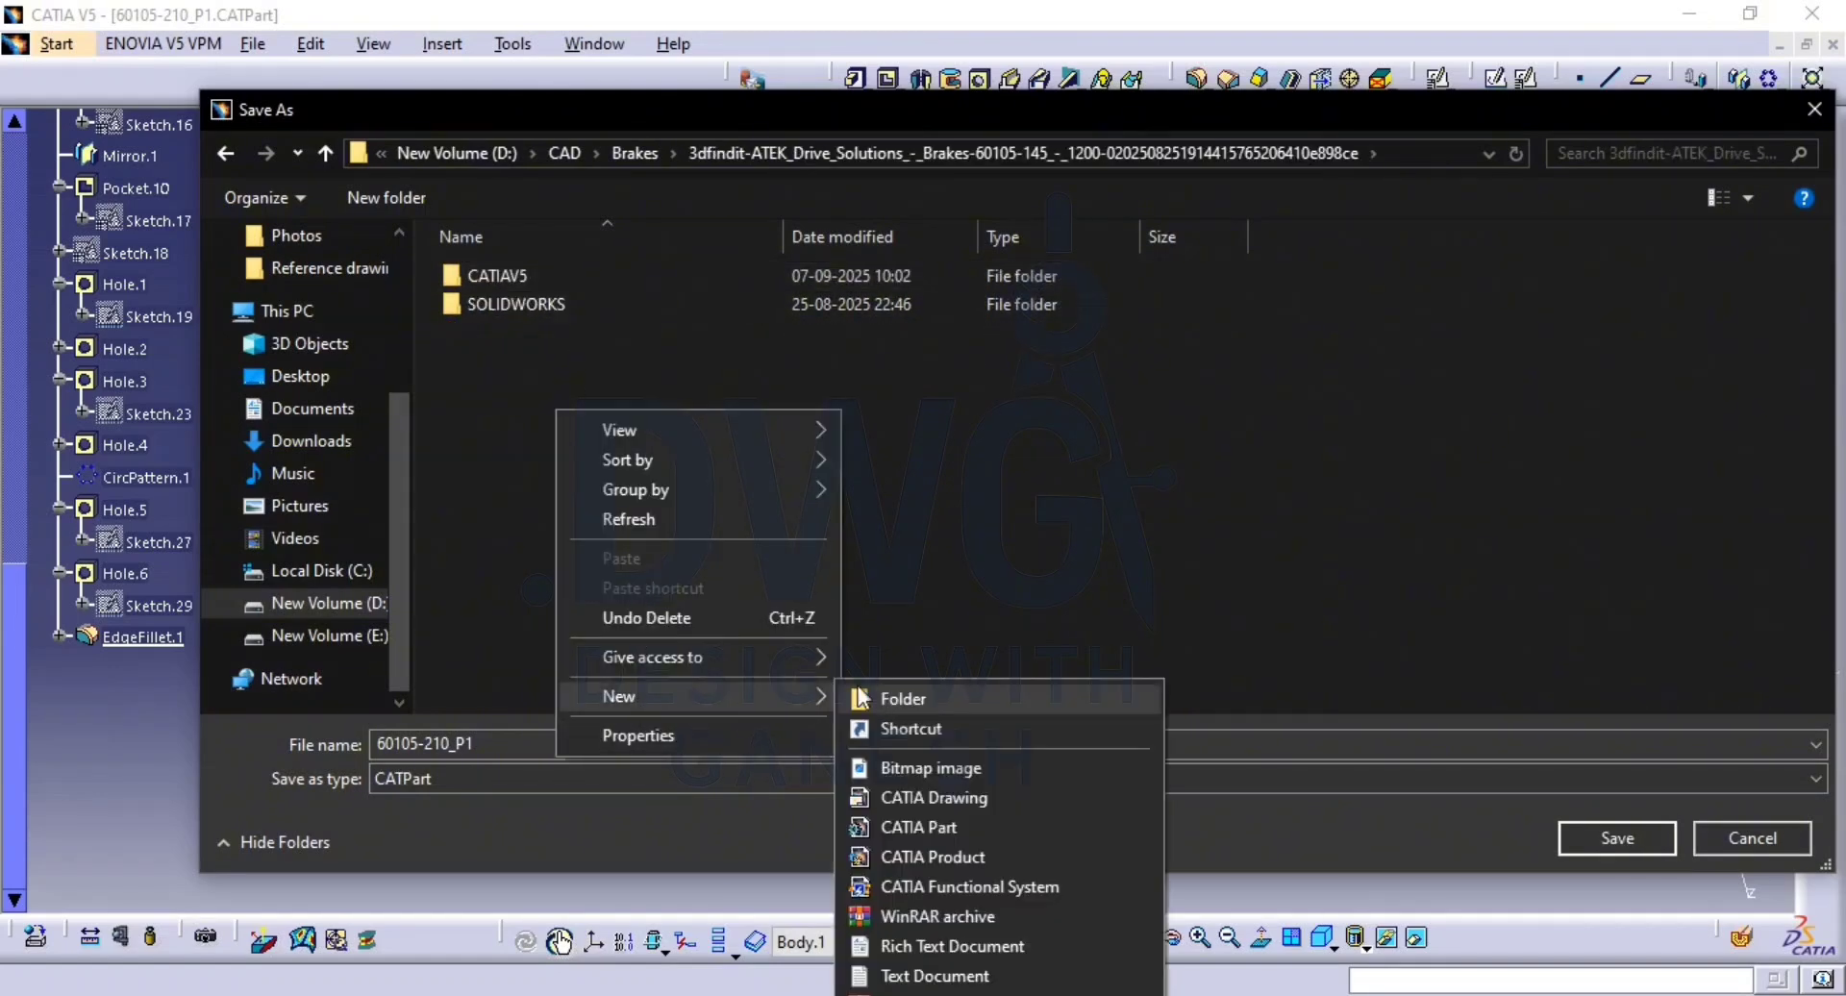
click(934, 703)
click(605, 413)
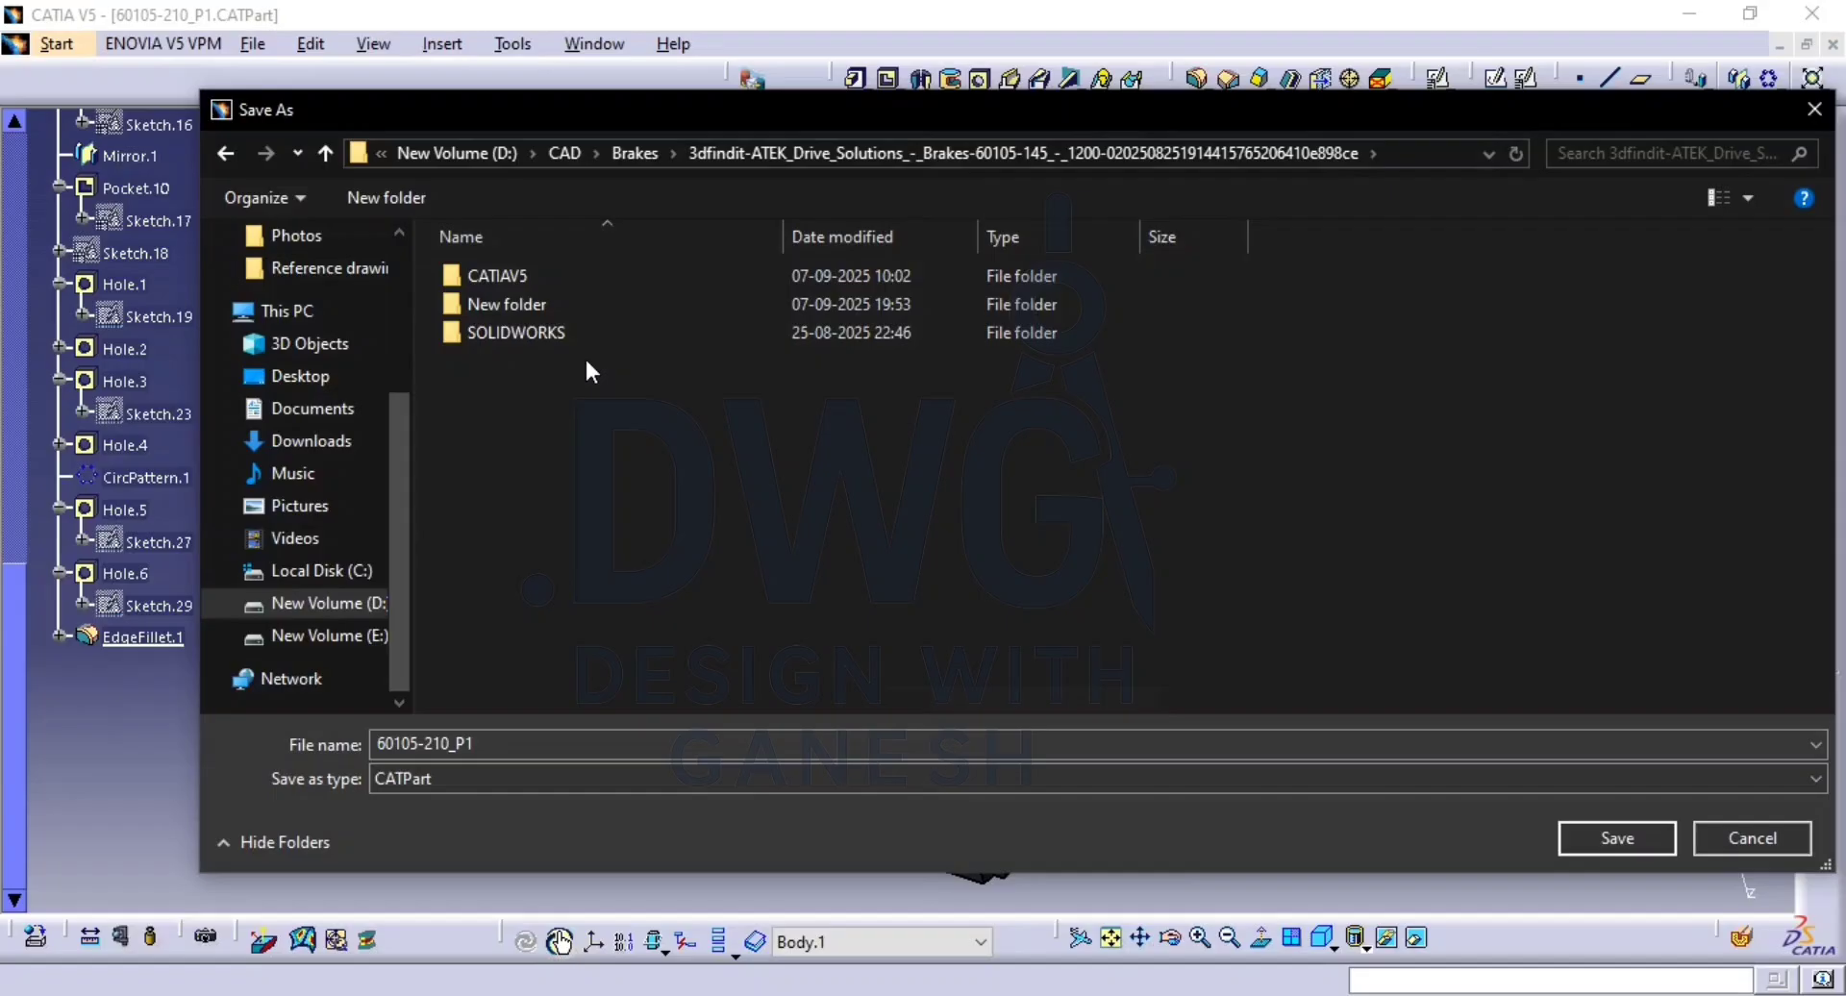
Save the part as MAINBODY in CATPart format in New folder, accepting the update of document links.
double_click(545, 308)
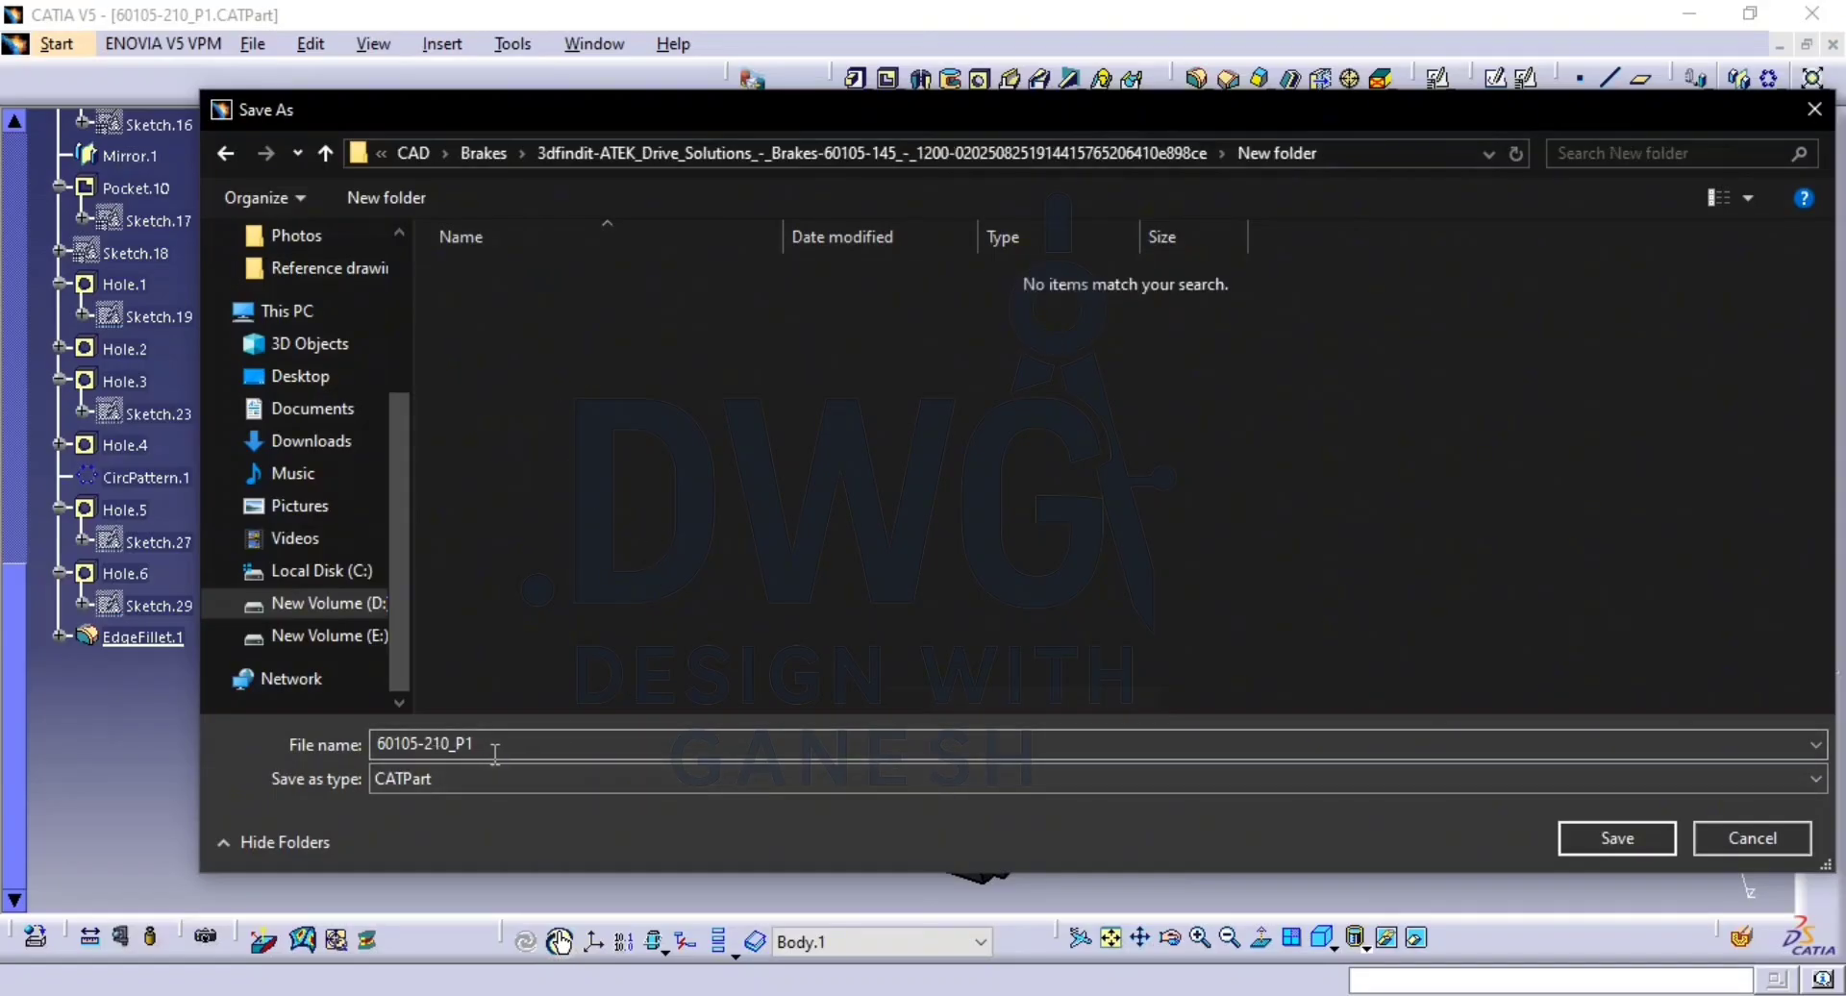
double_click(406, 743)
text(MAINBODY)
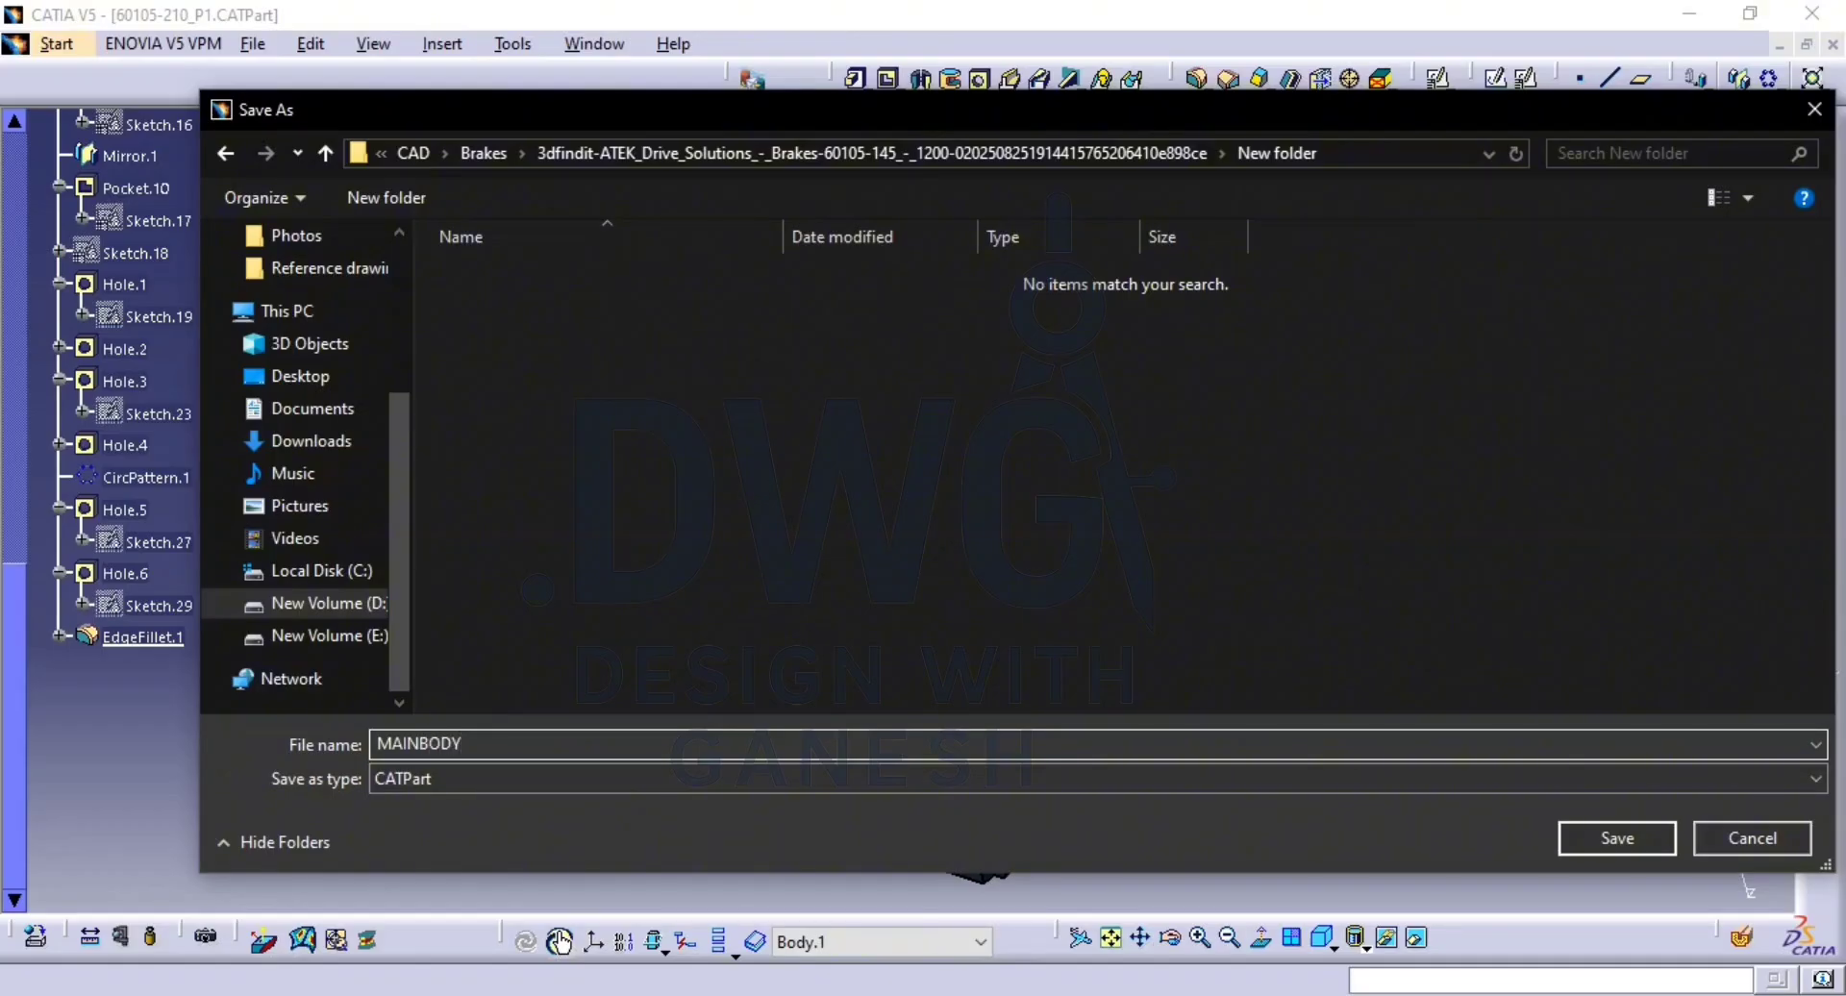
key(Return)
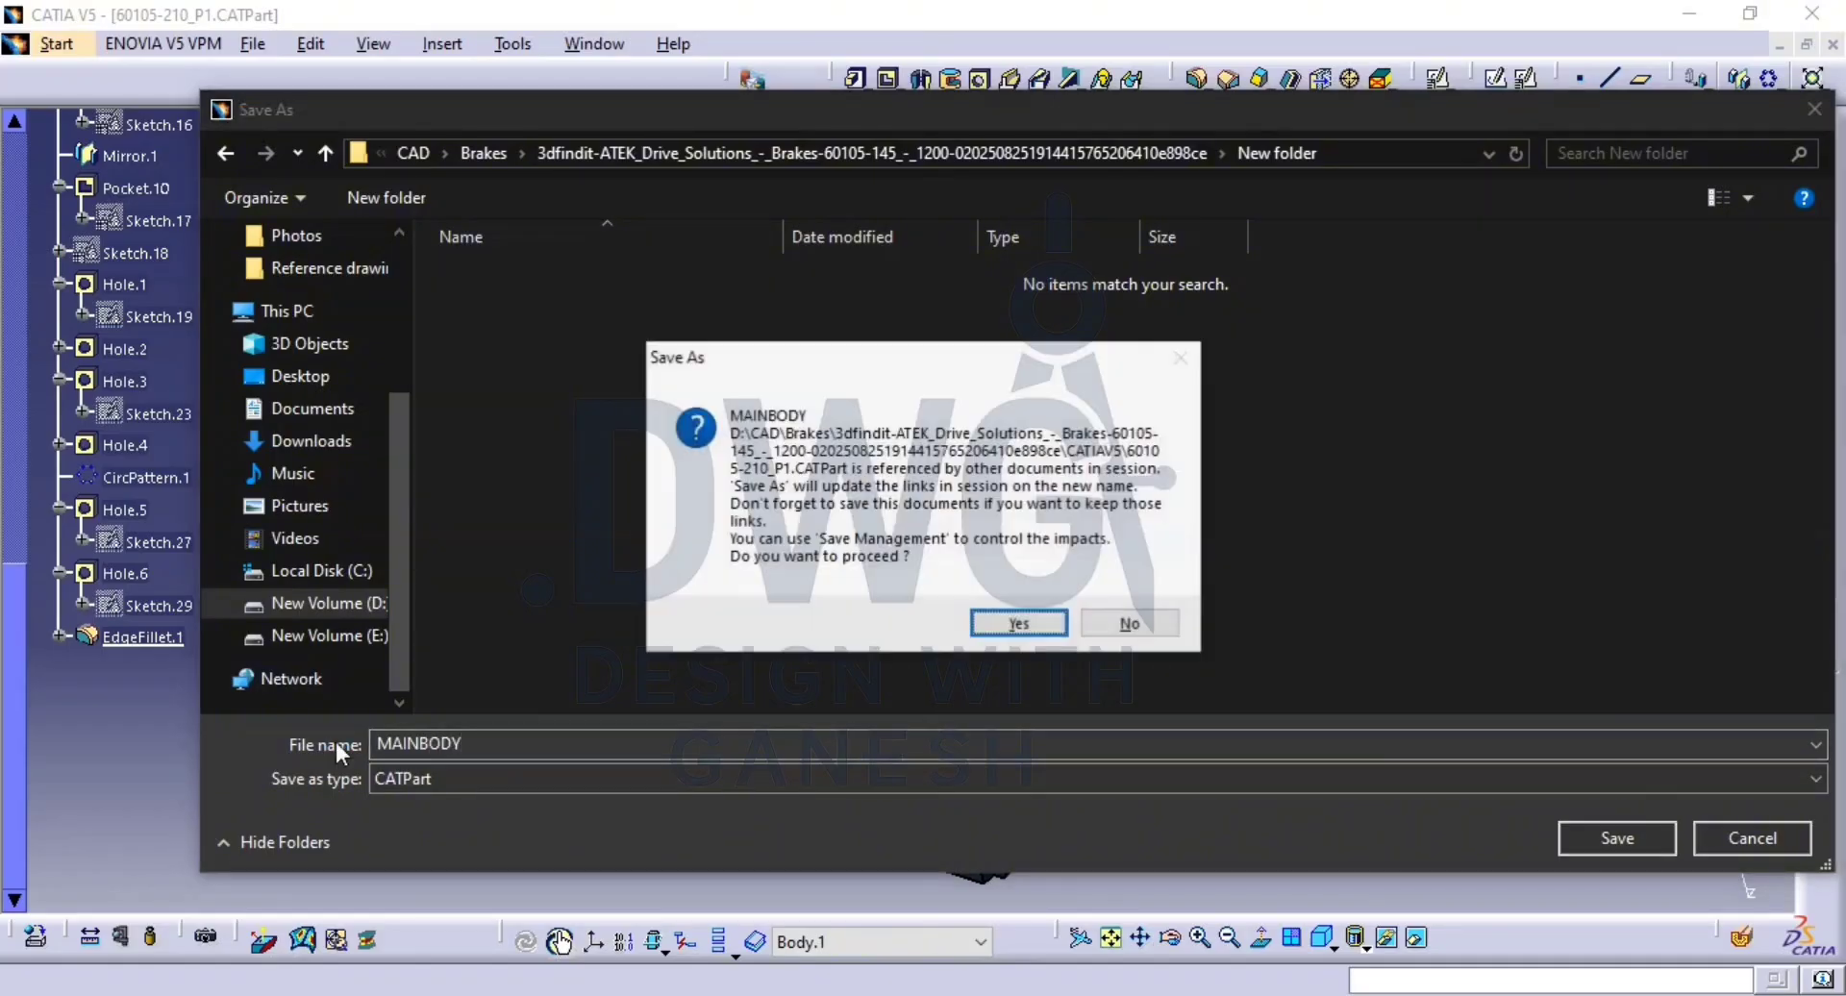
click(1021, 624)
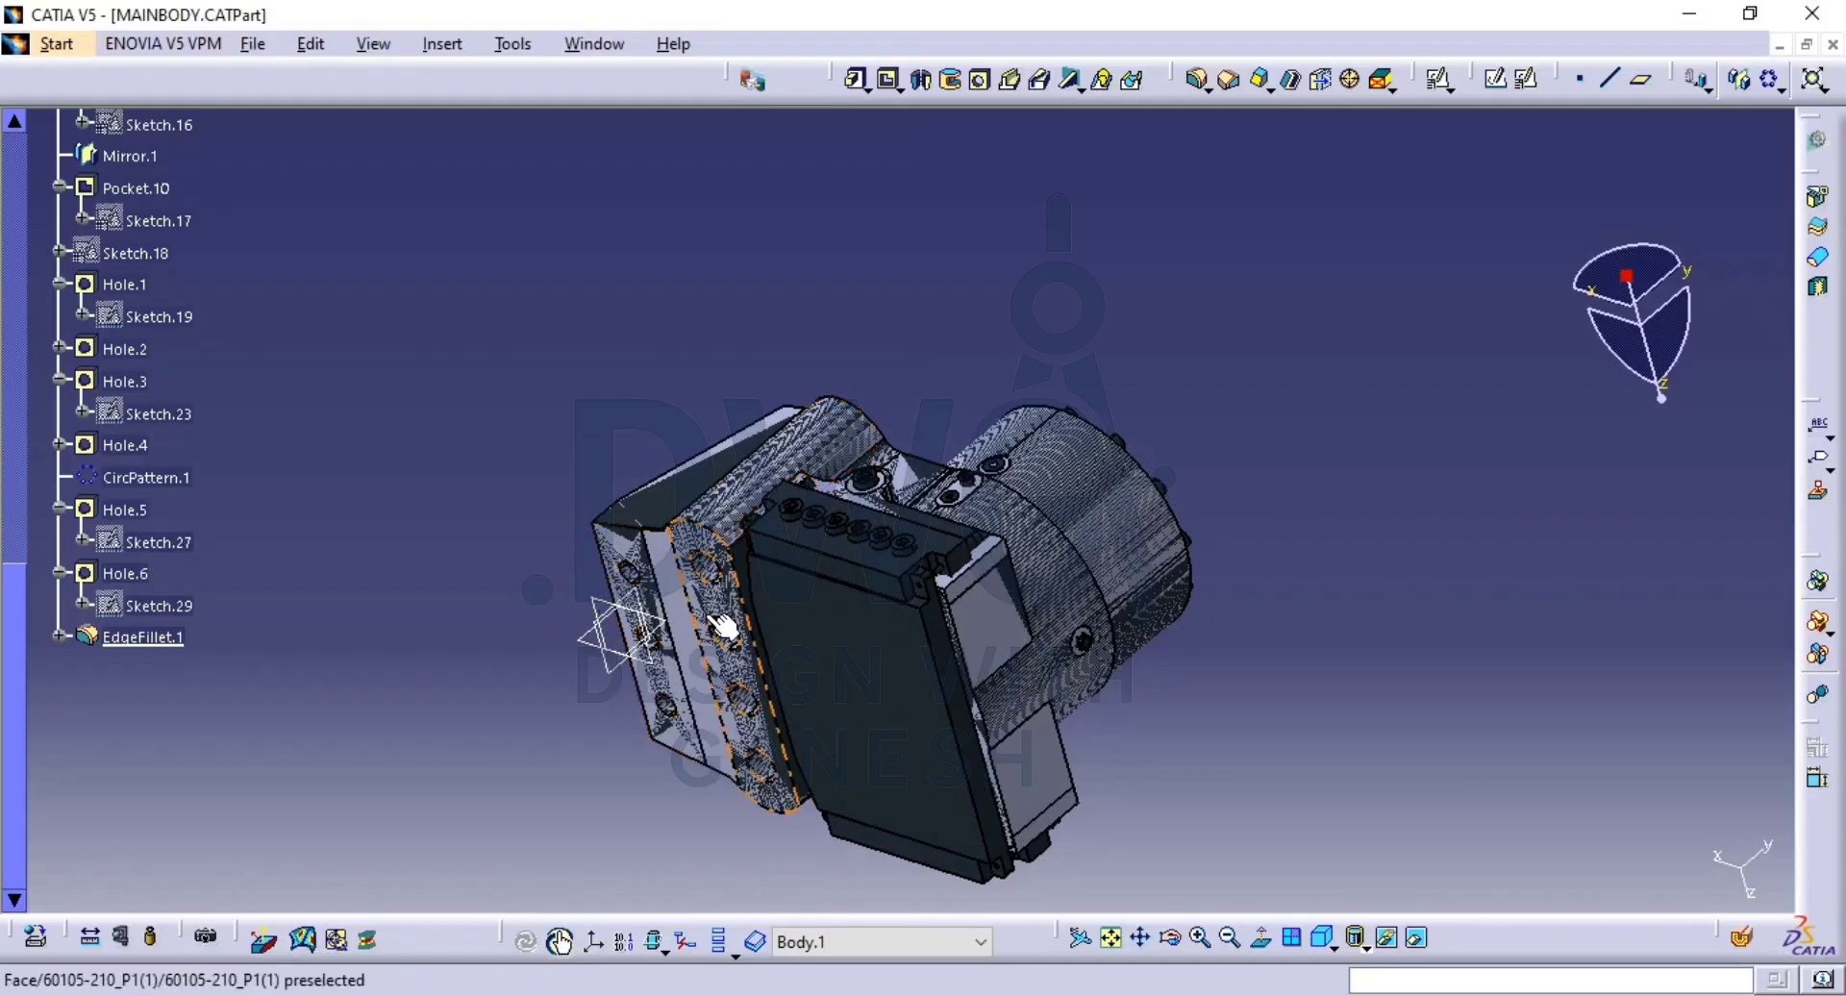
Save a second version of the part as MAINBODY COPY in the same folder, accepting the link update.
click(254, 44)
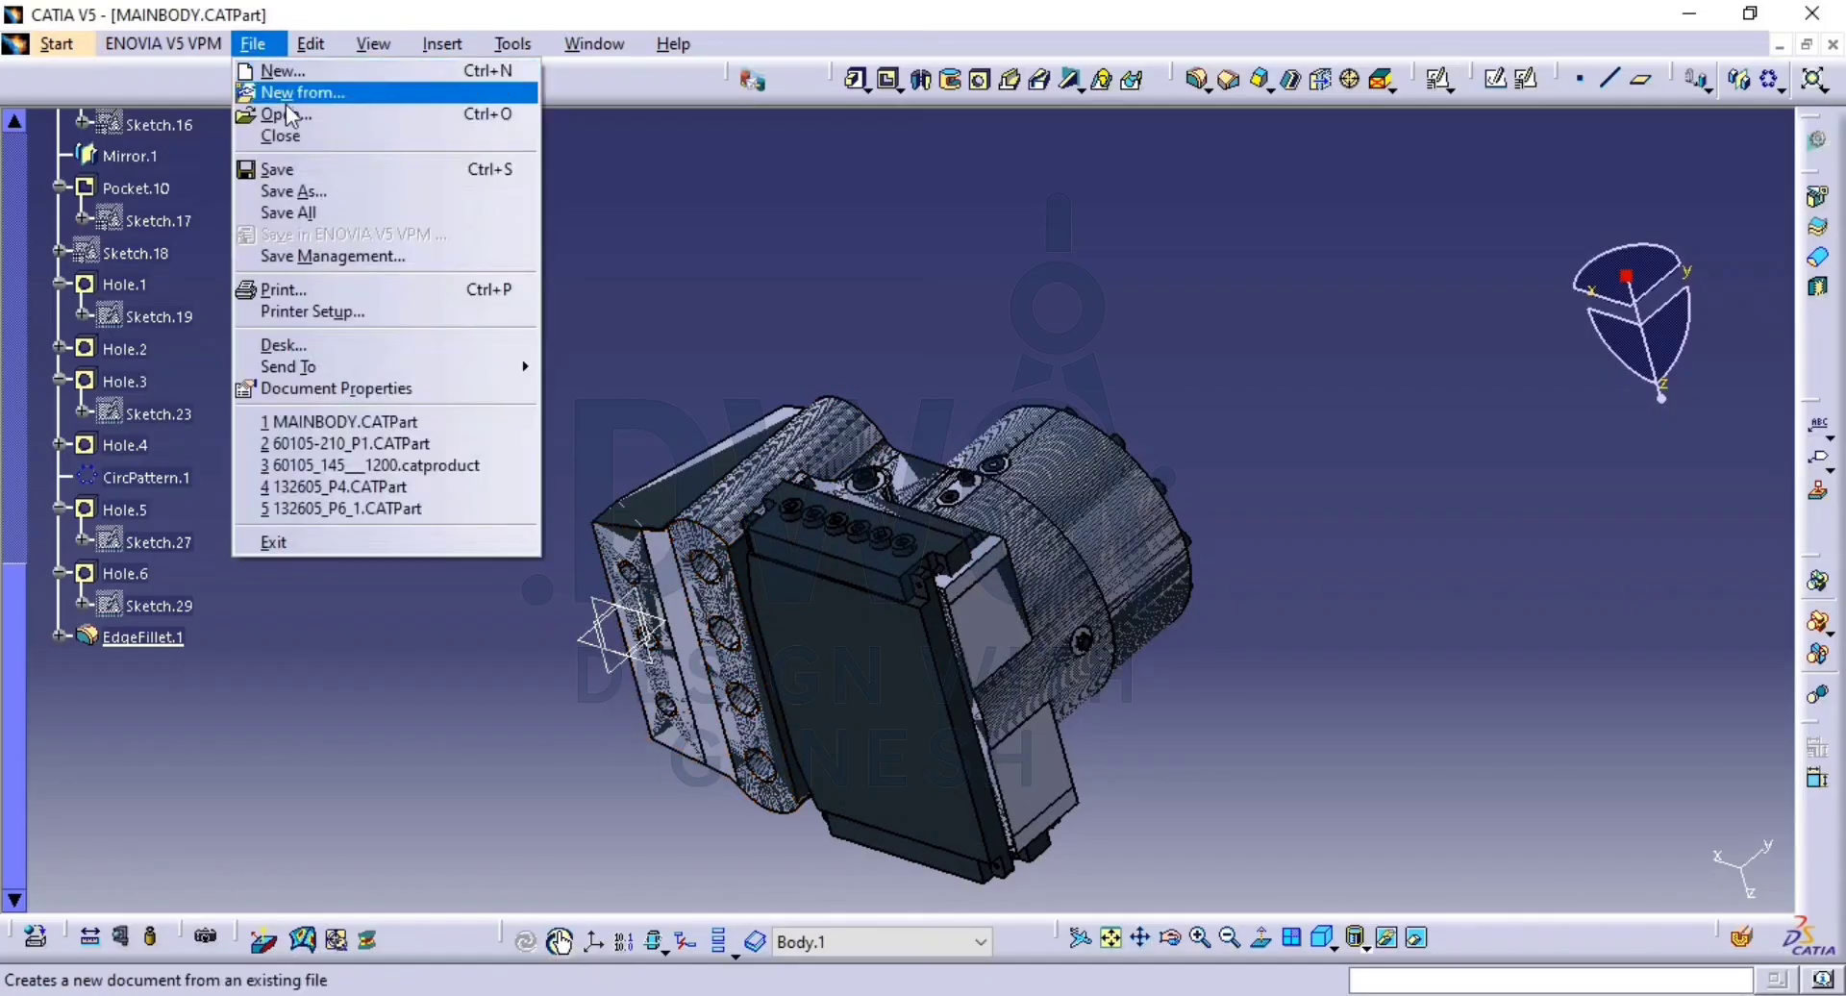
click(401, 192)
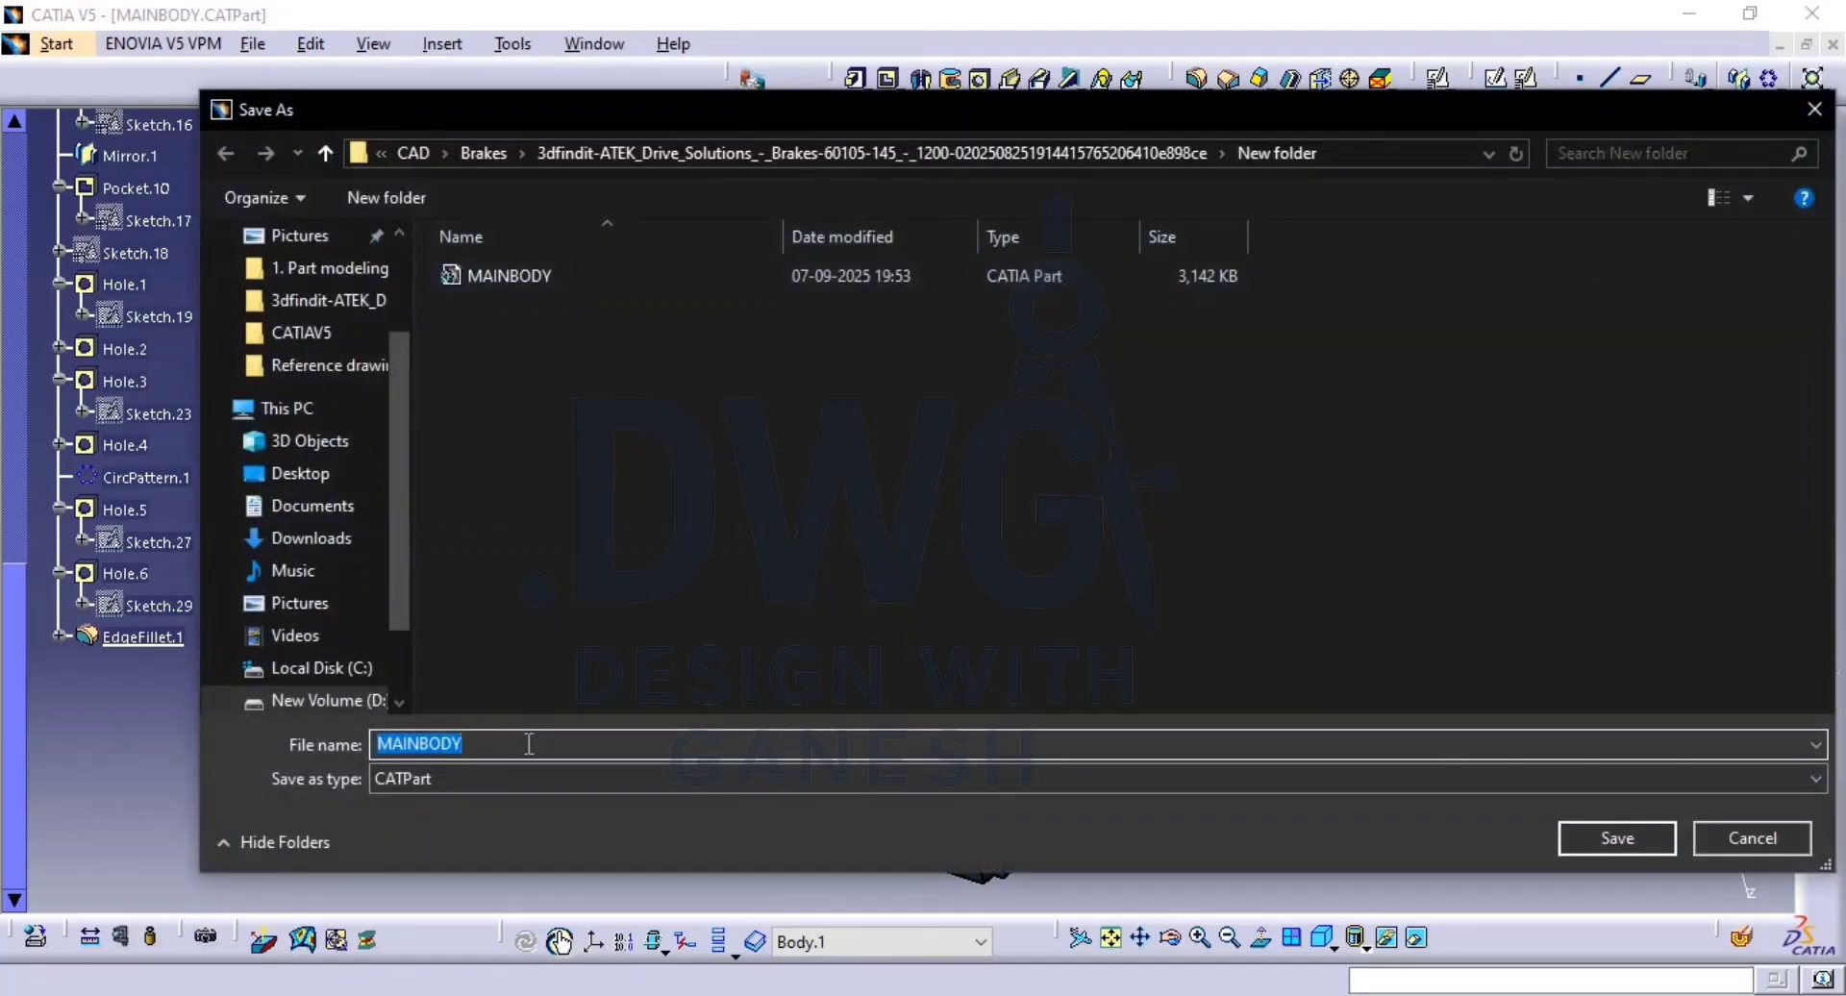
click(656, 748)
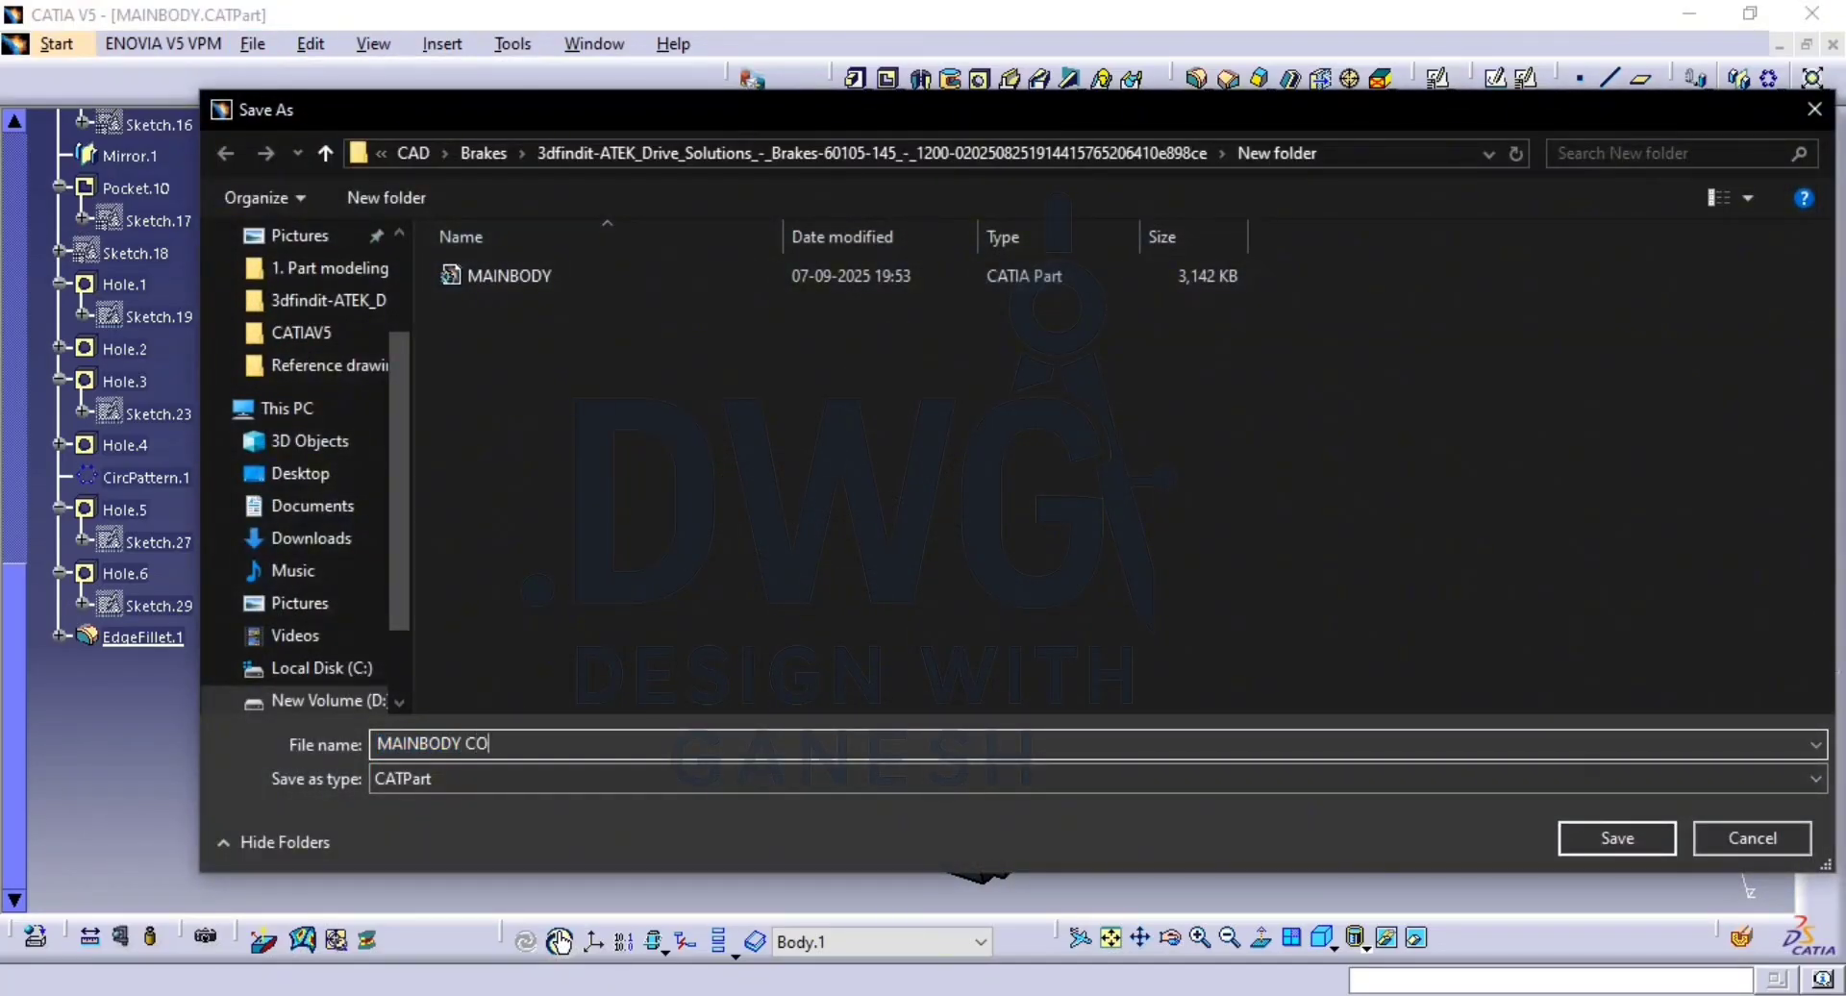
key(Return)
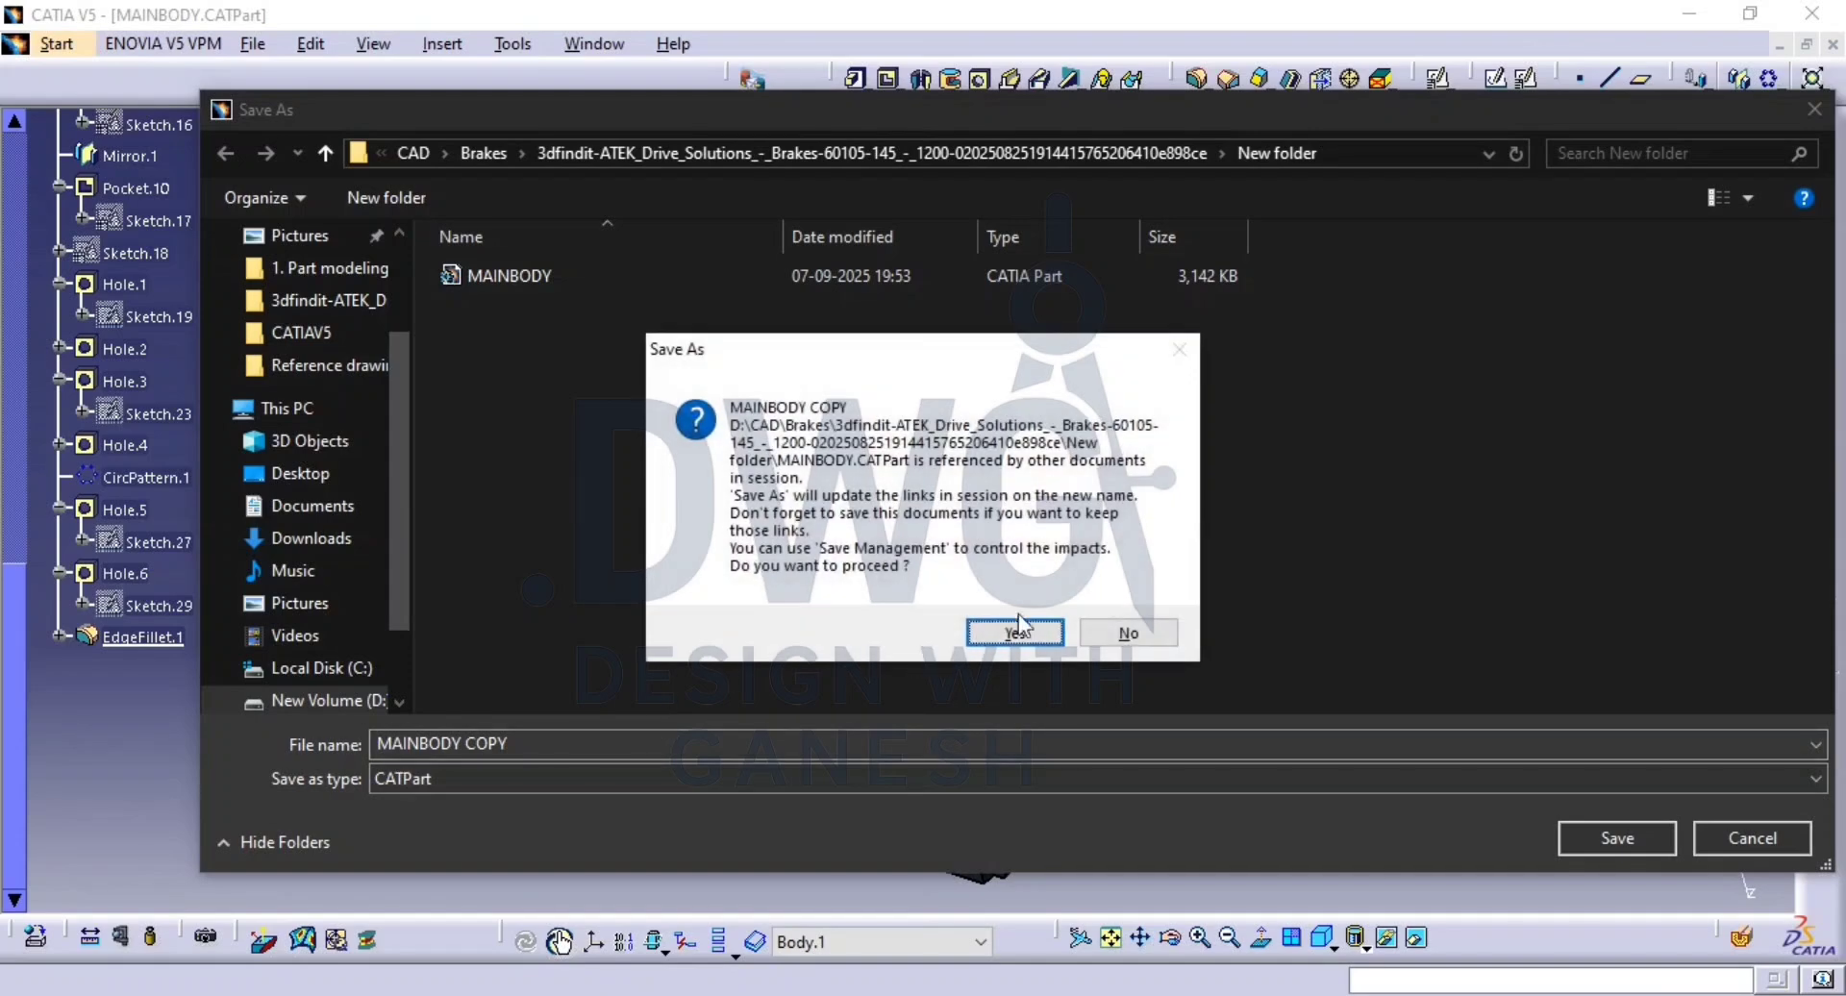
click(1015, 632)
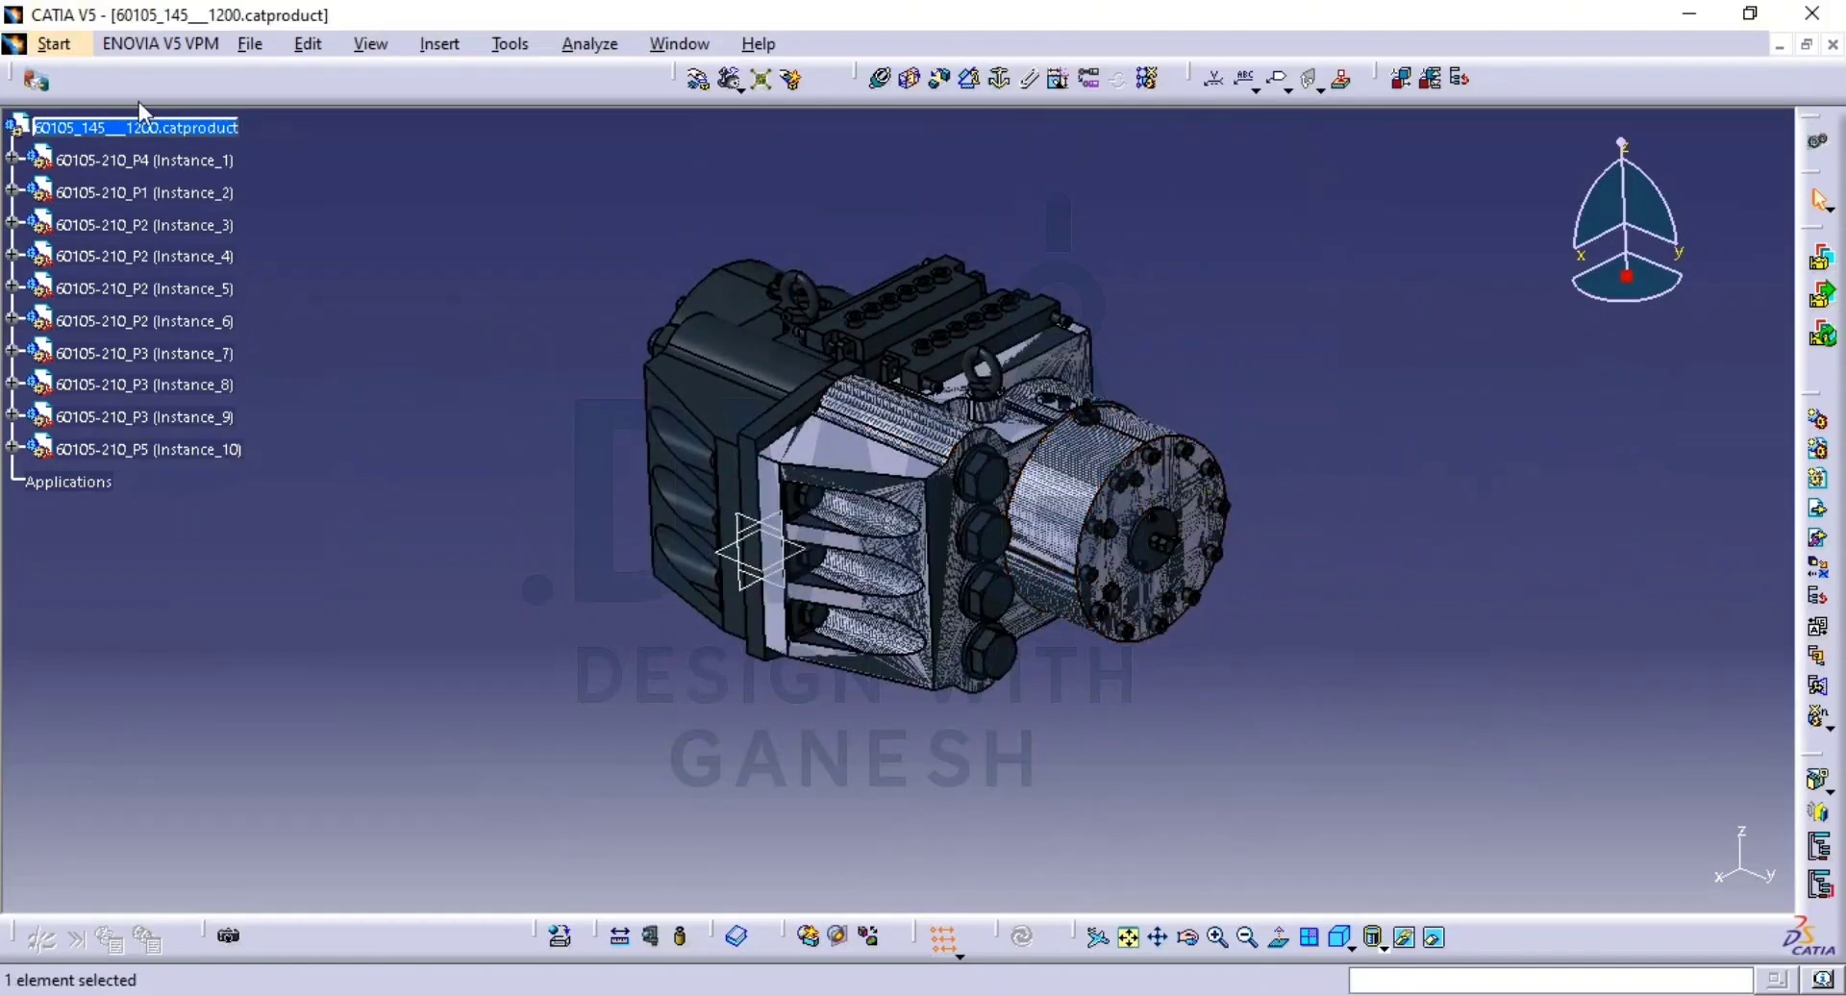
Open the MAINBODY part from New folder, one level above the CATIAV5 folder.
click(248, 48)
click(332, 113)
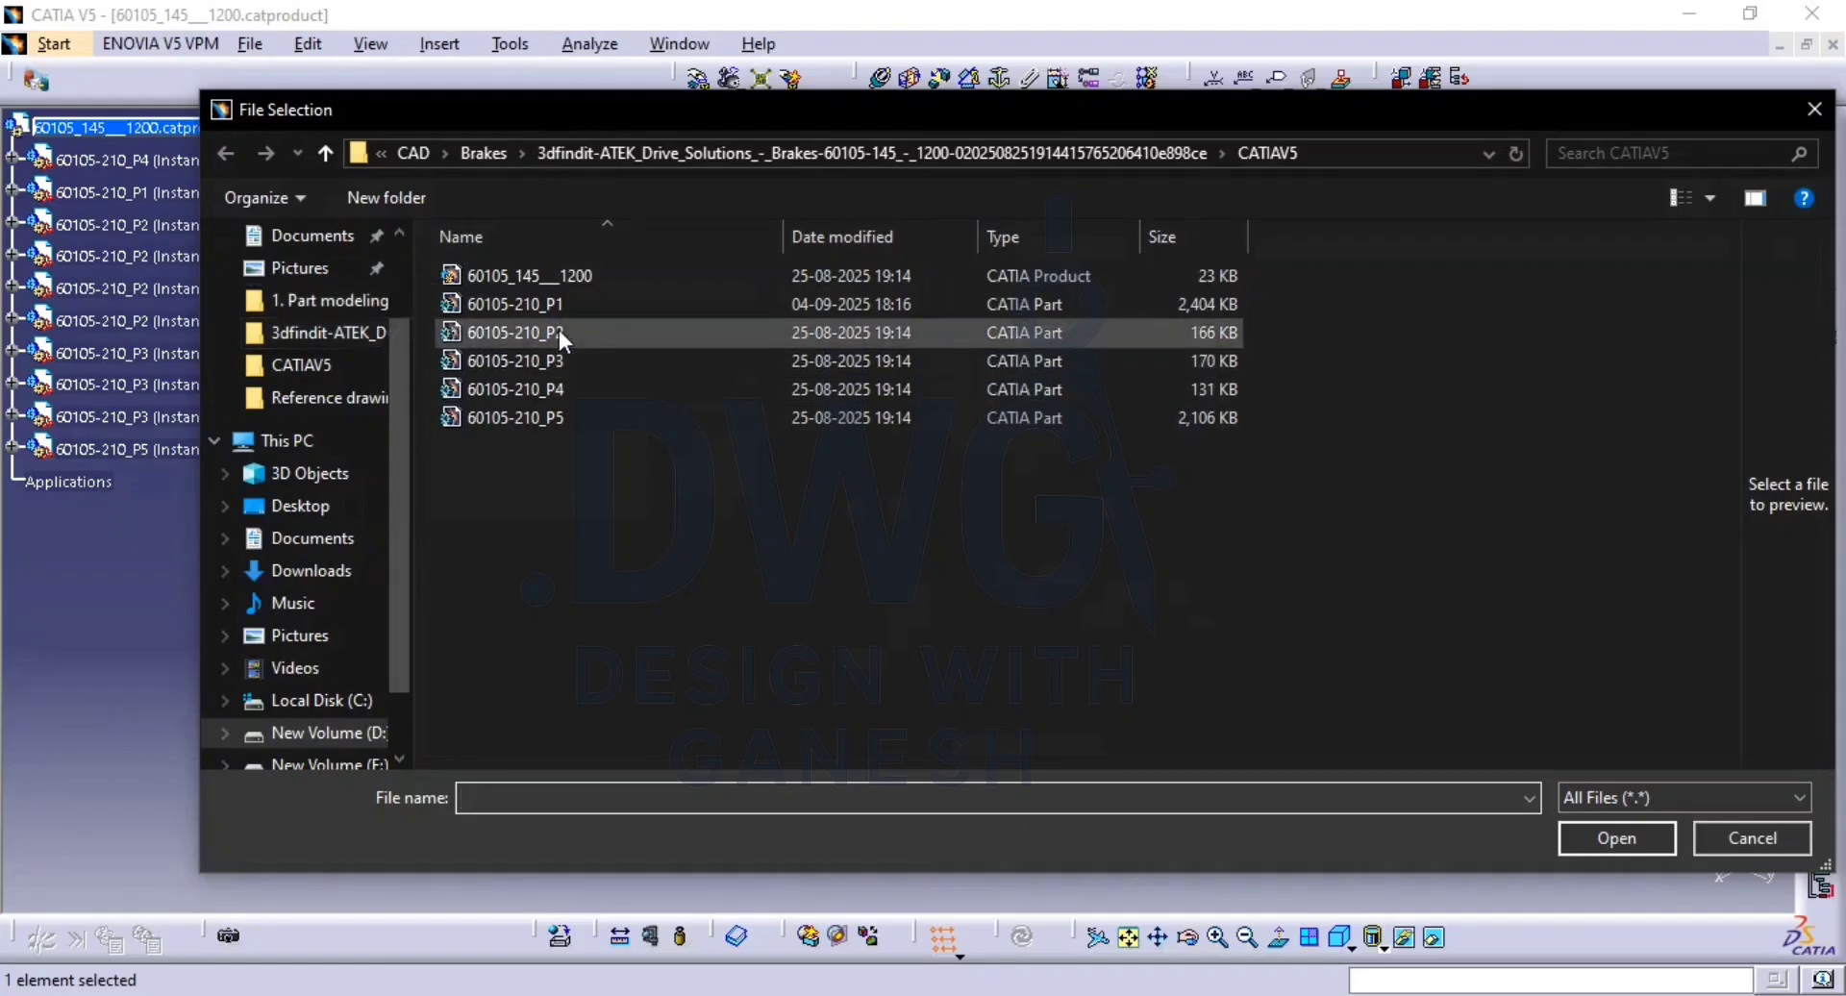
key(BackSpace)
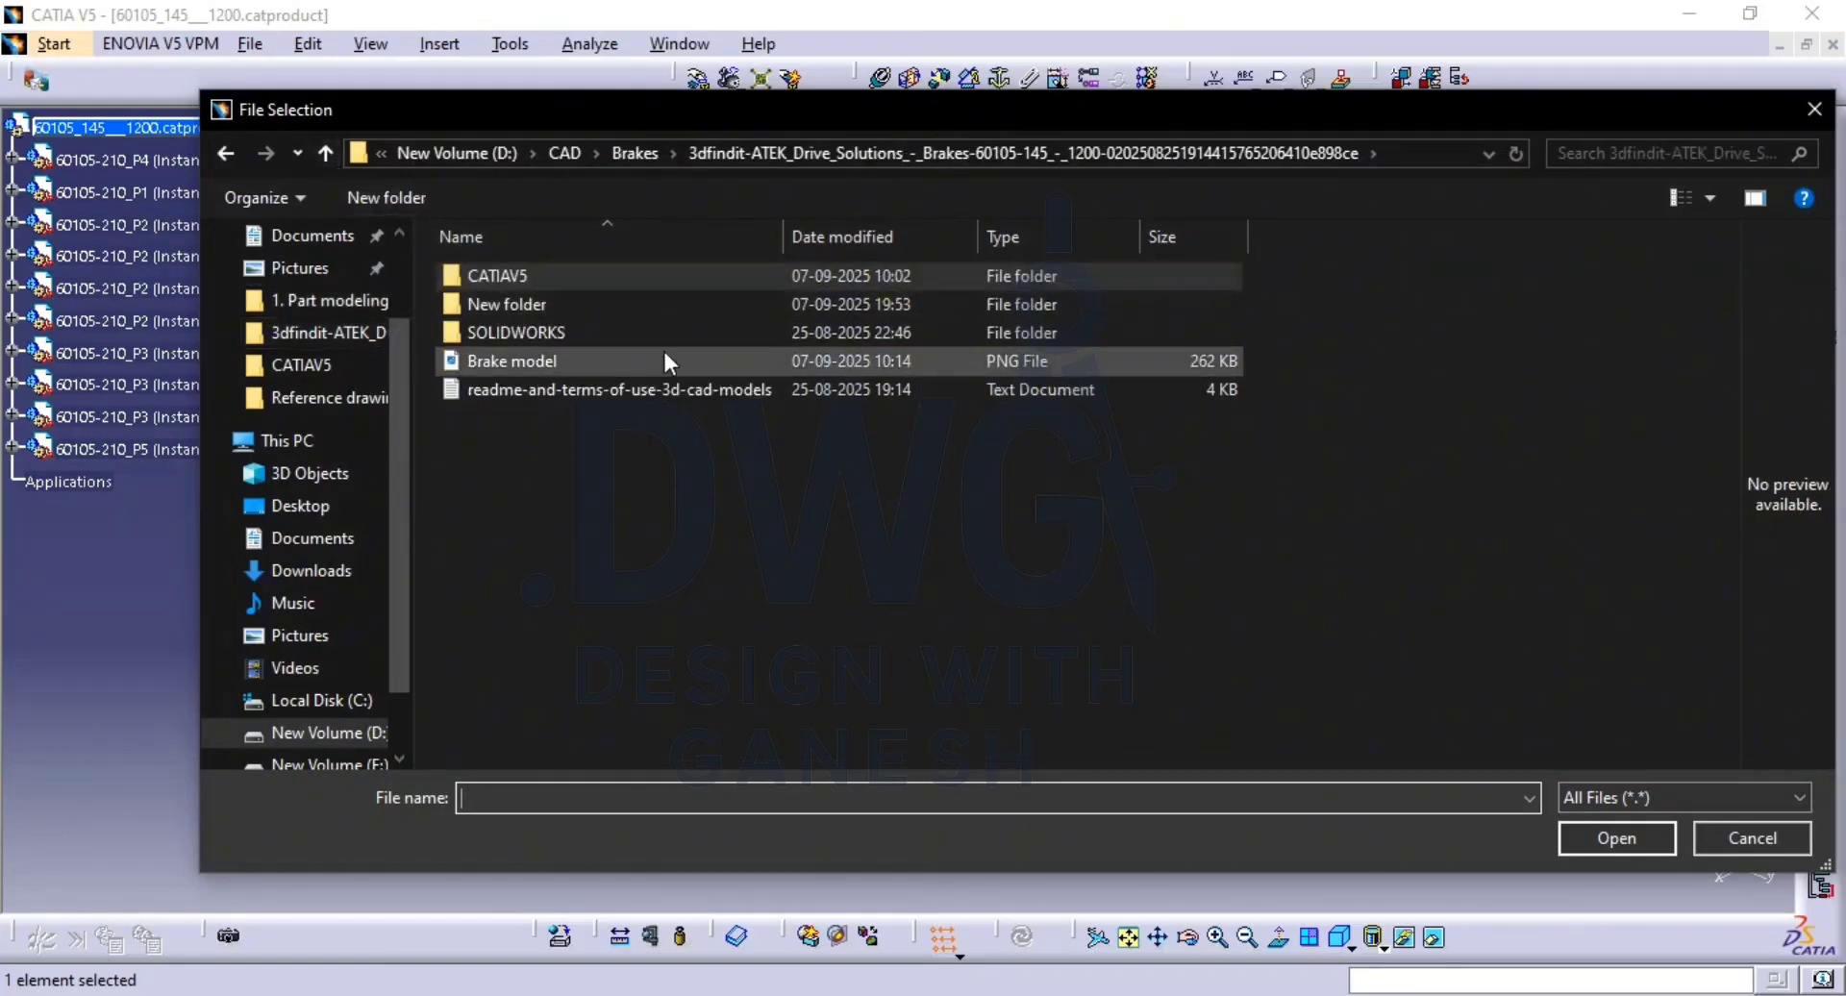
double_click(738, 308)
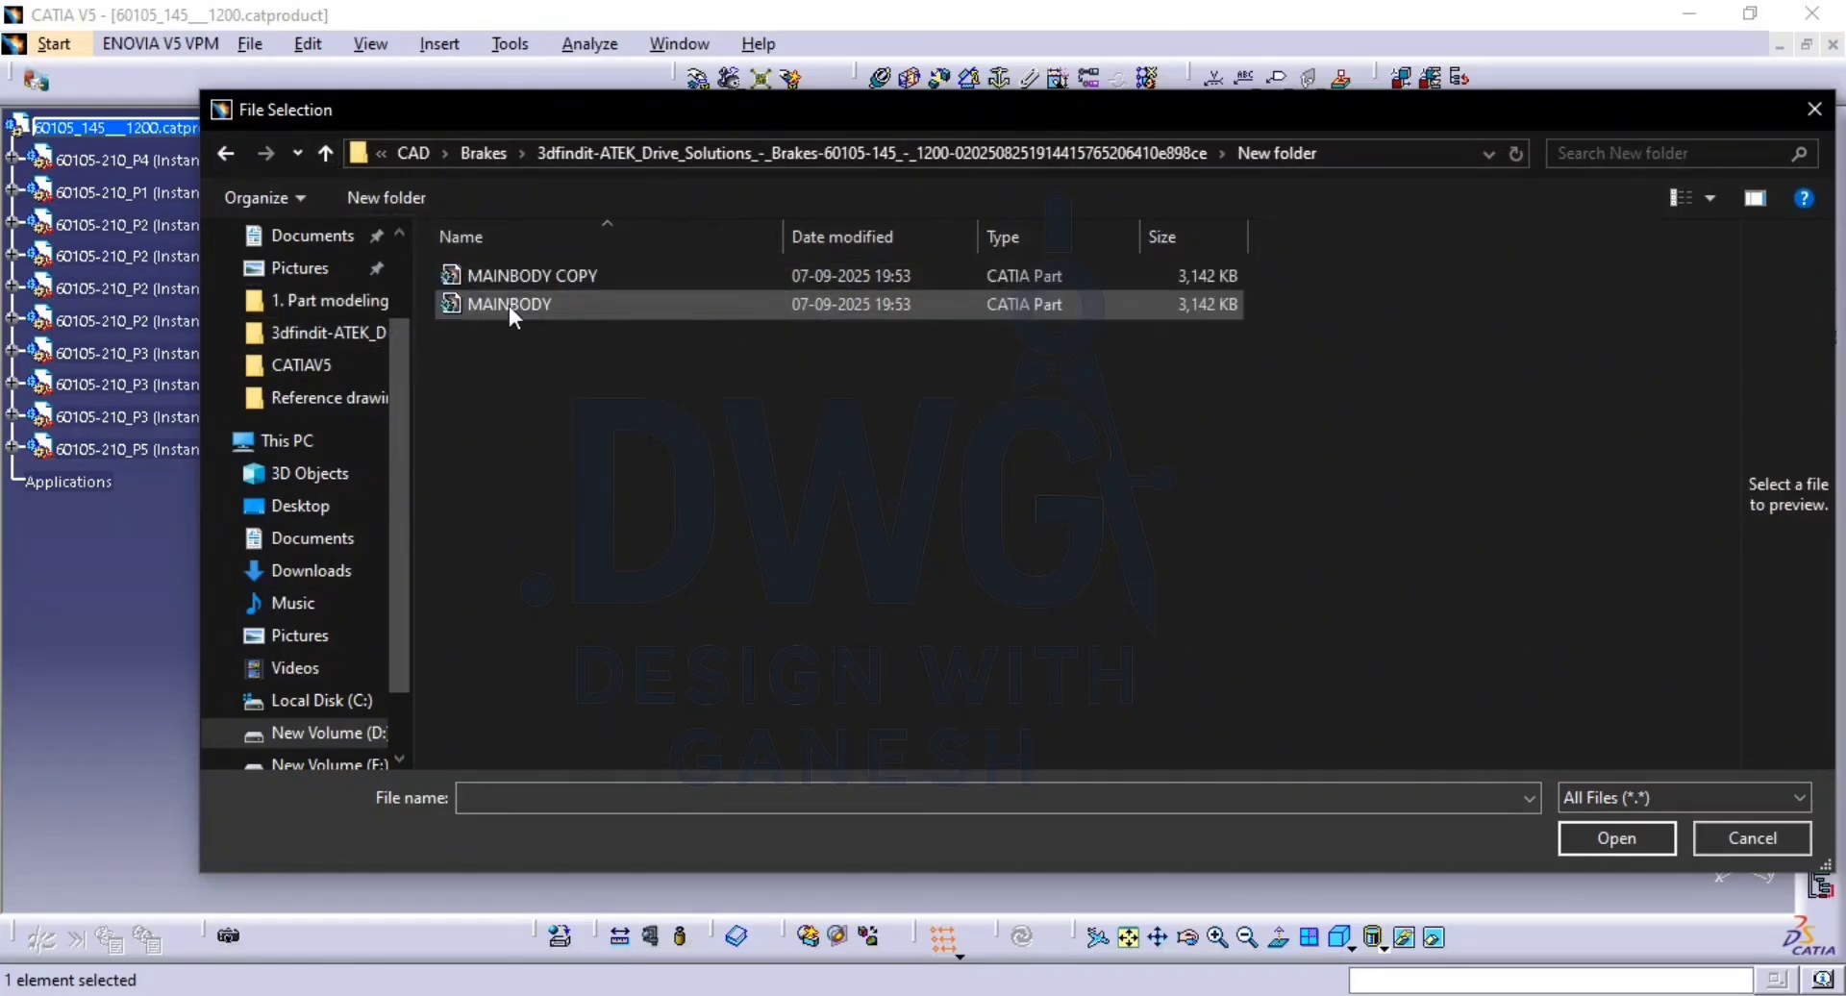
double_click(695, 304)
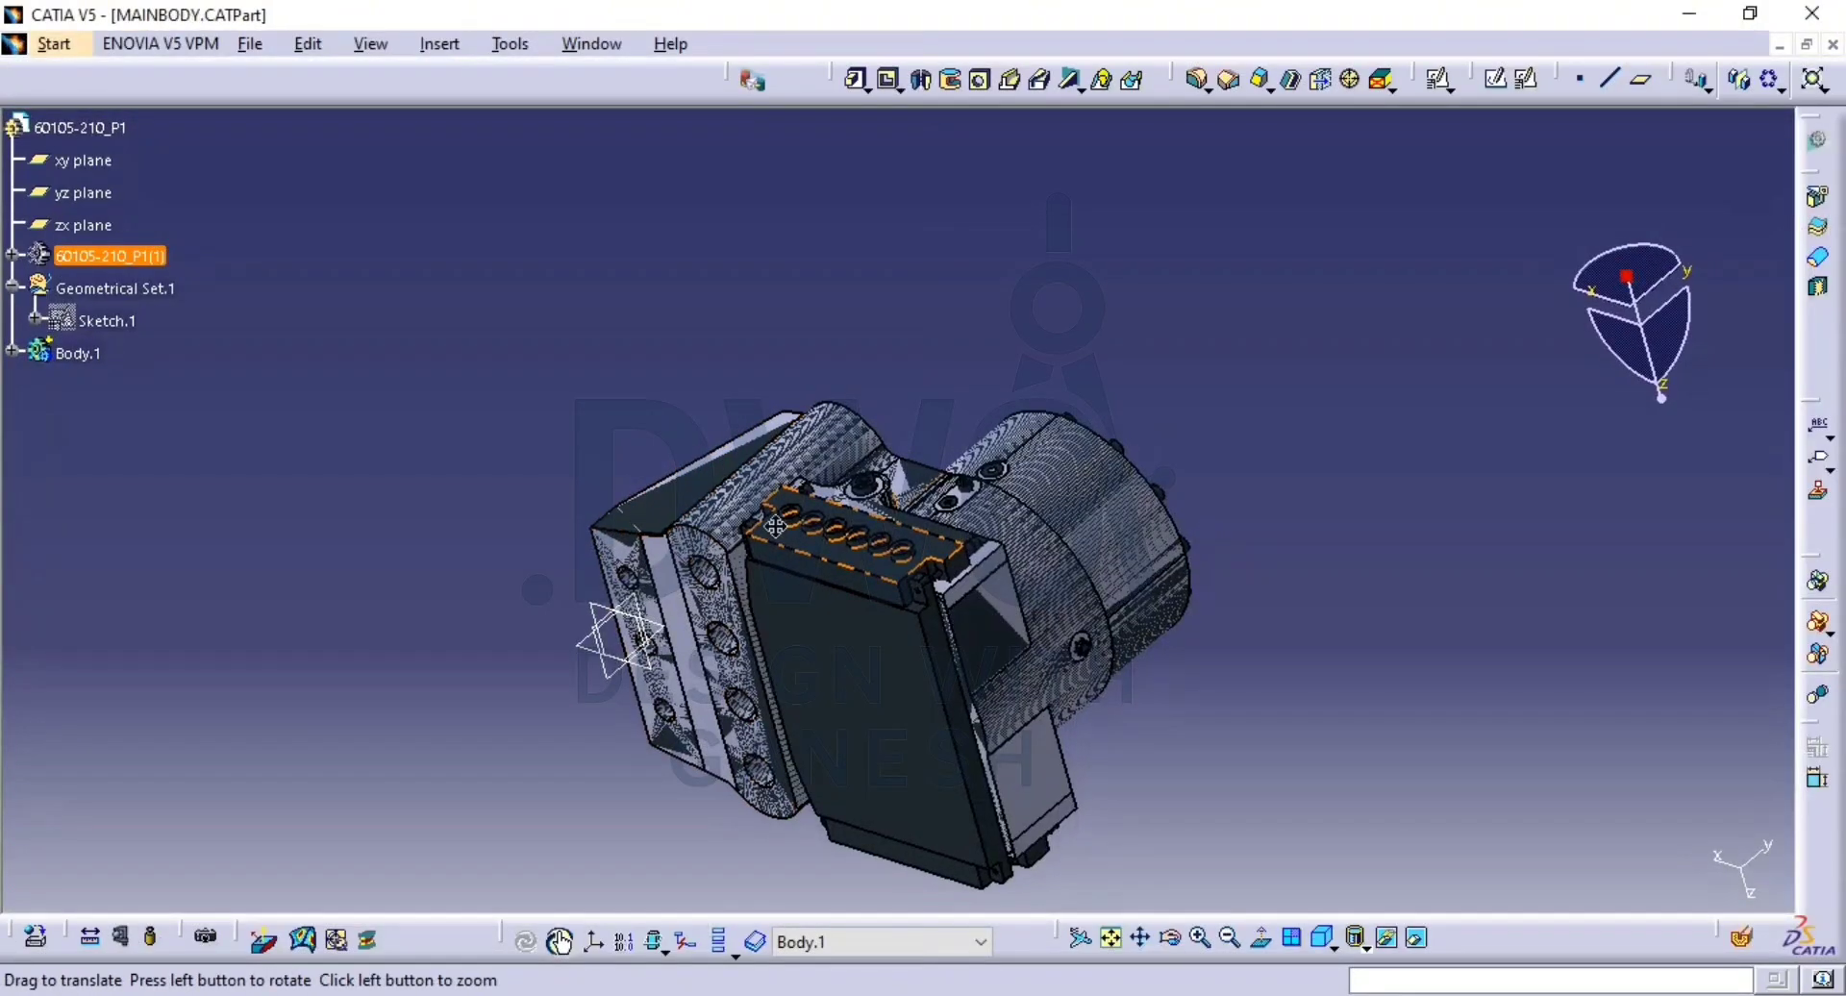
Delete the imported reference solid inside the 60105-210_P1(1) body, keeping the modelled Body.1.
middle_drag(775, 526, 778, 529)
click(13, 255)
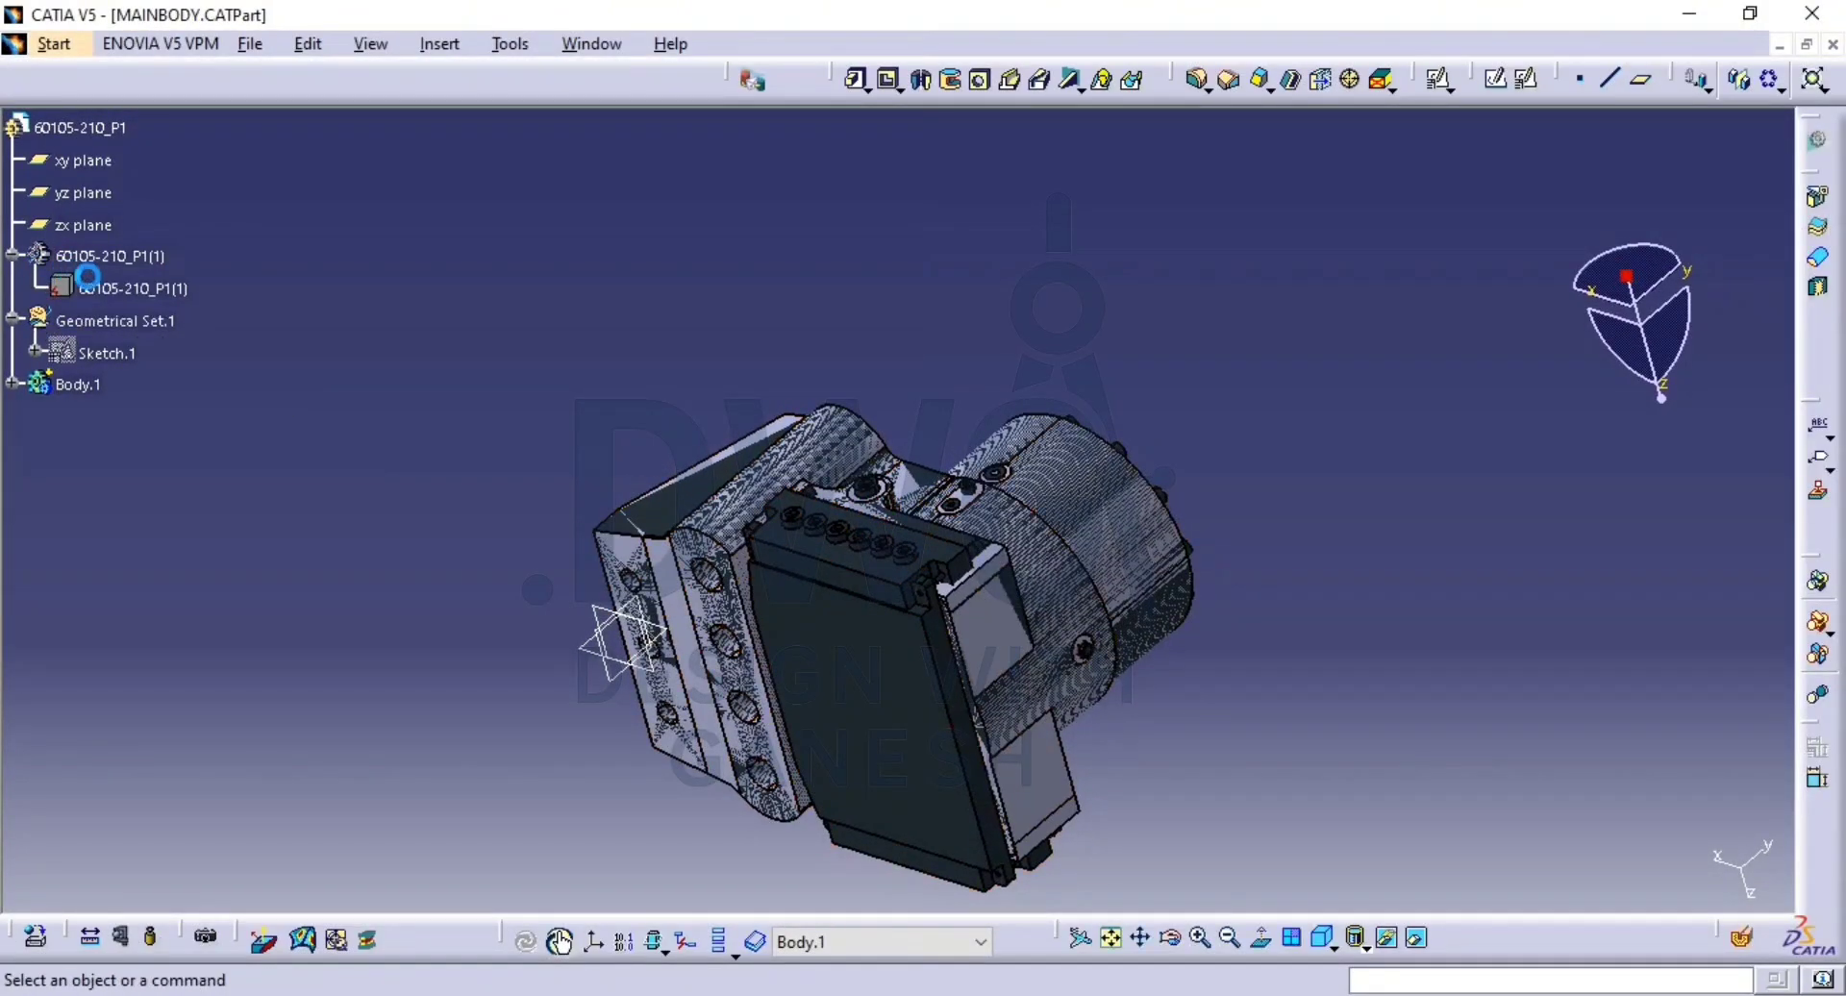
click(149, 288)
key(Delete)
middle_drag(894, 700, 1015, 451)
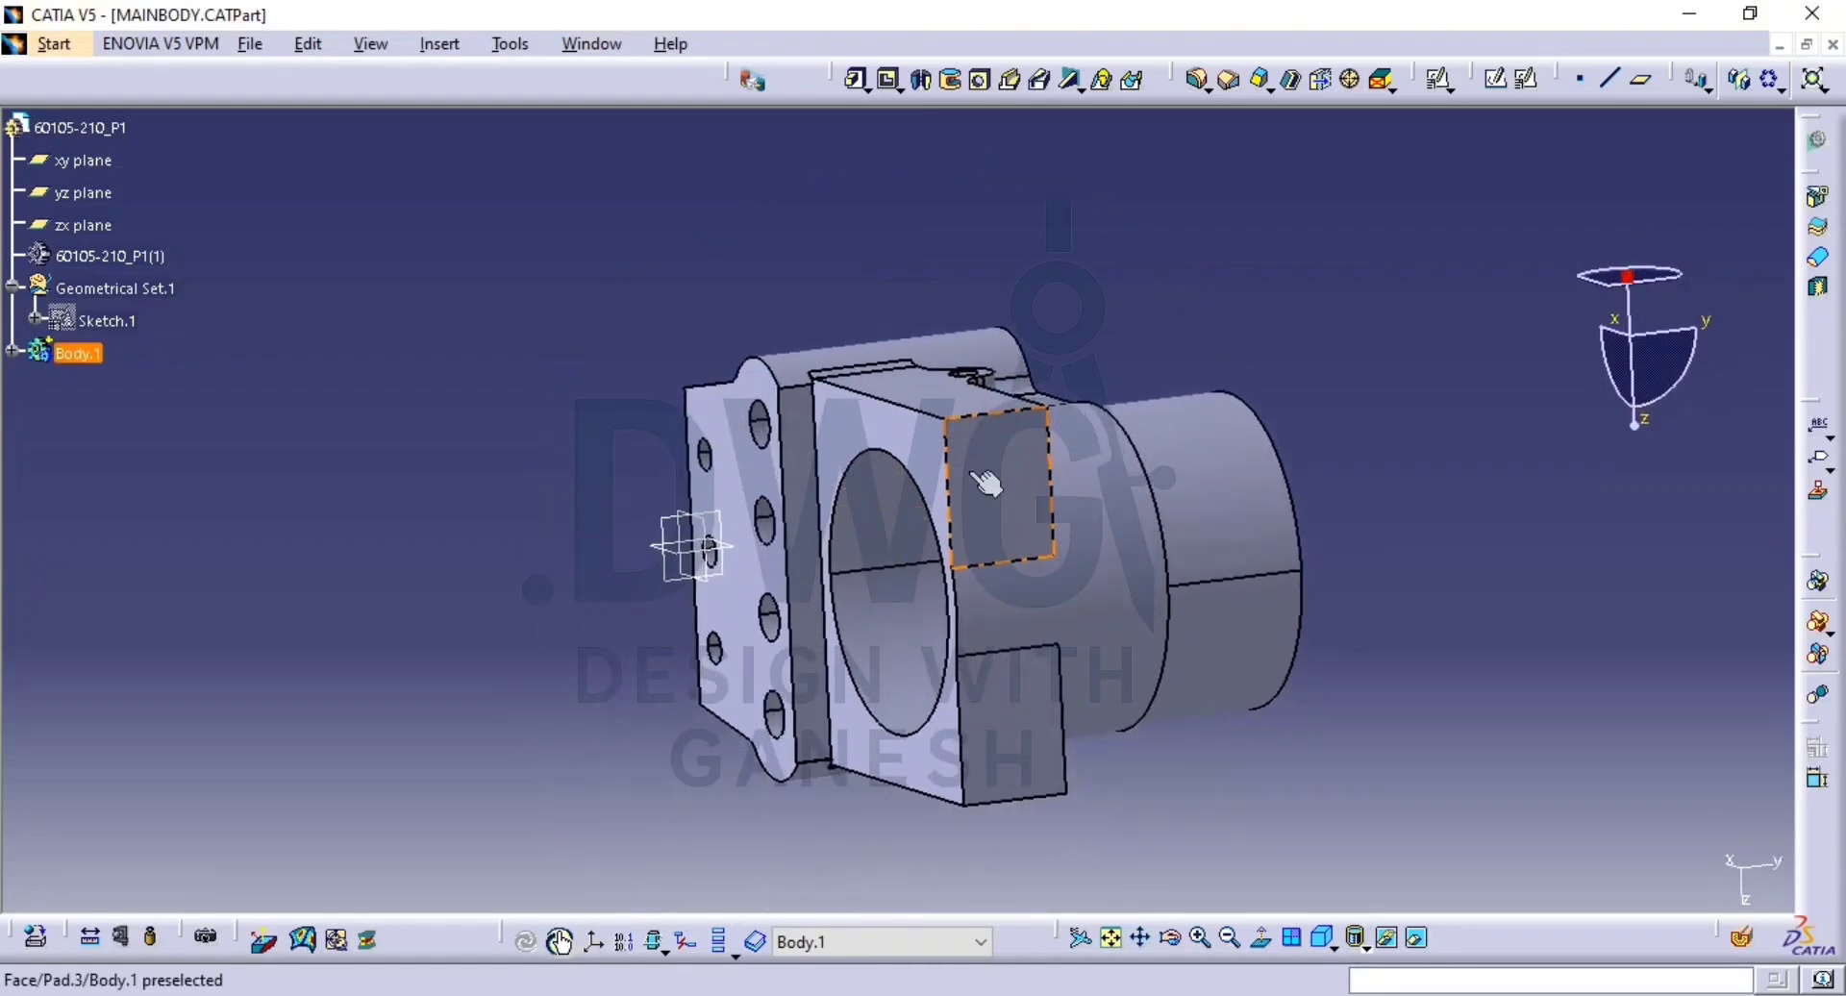
Save the cleaned MAINBODY part and close it to return to the 60105_145___1200 assembly.
key(ctrl+s)
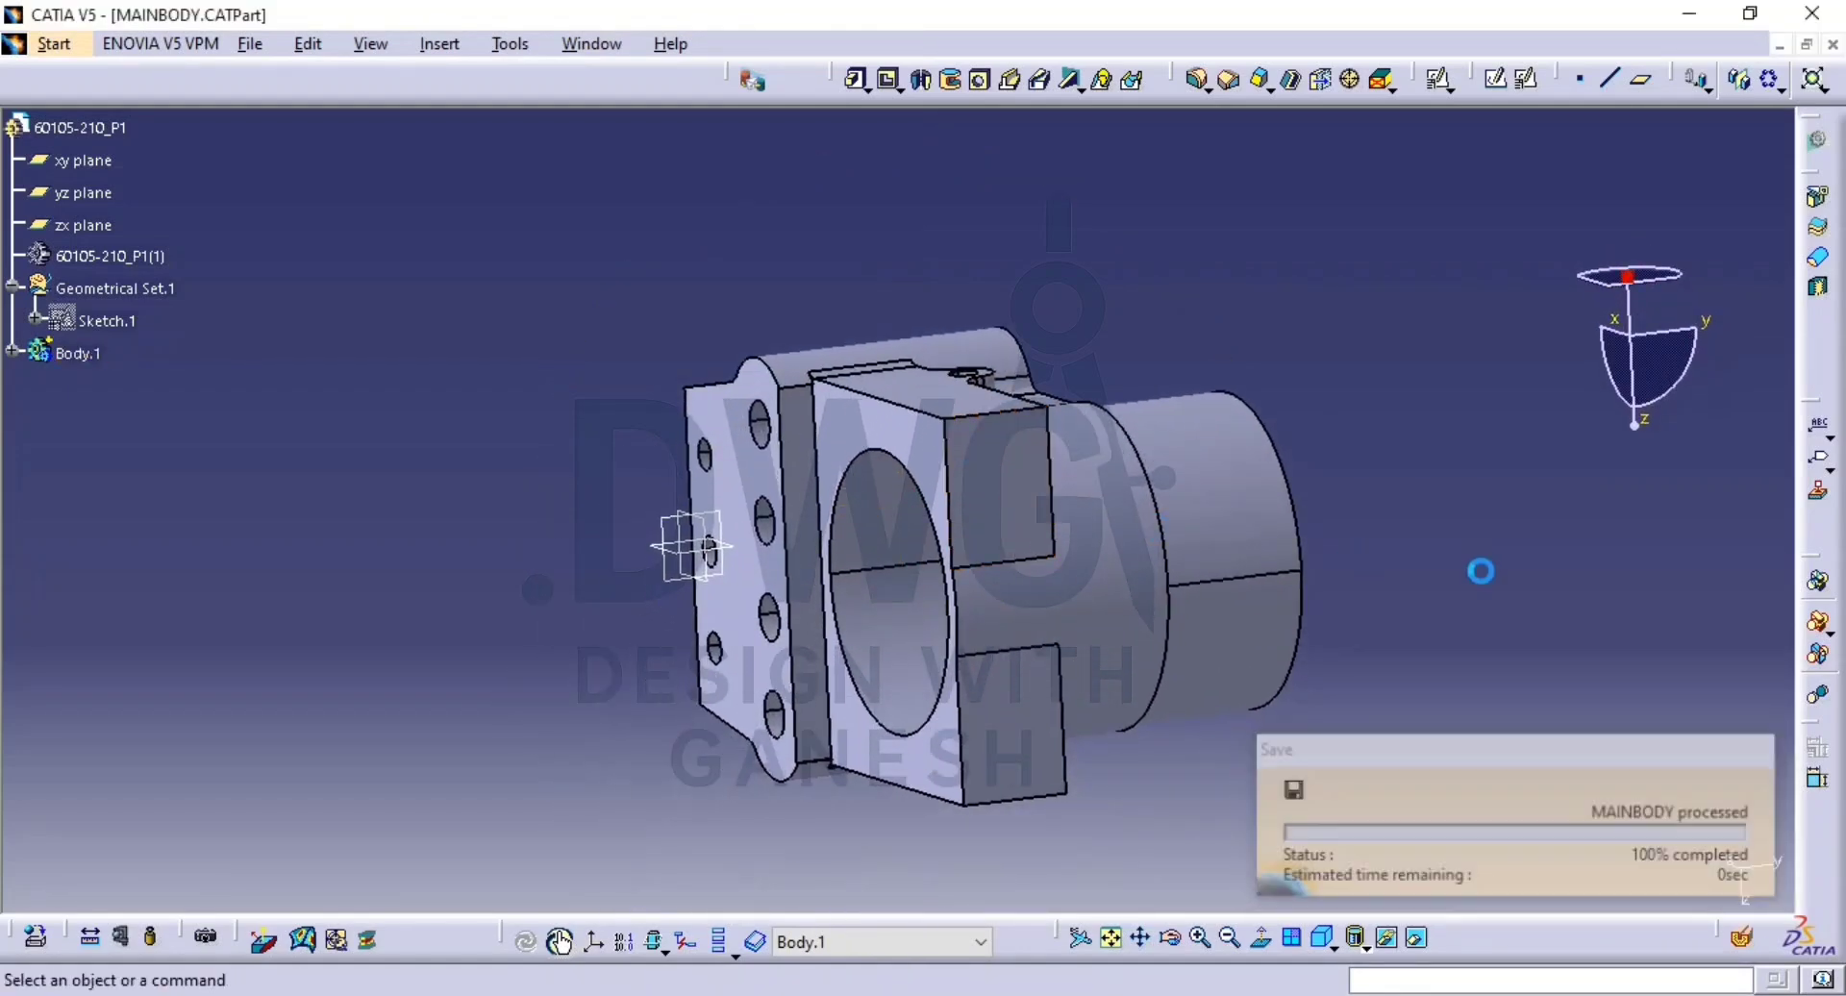
middle_drag(1156, 507, 557, 624)
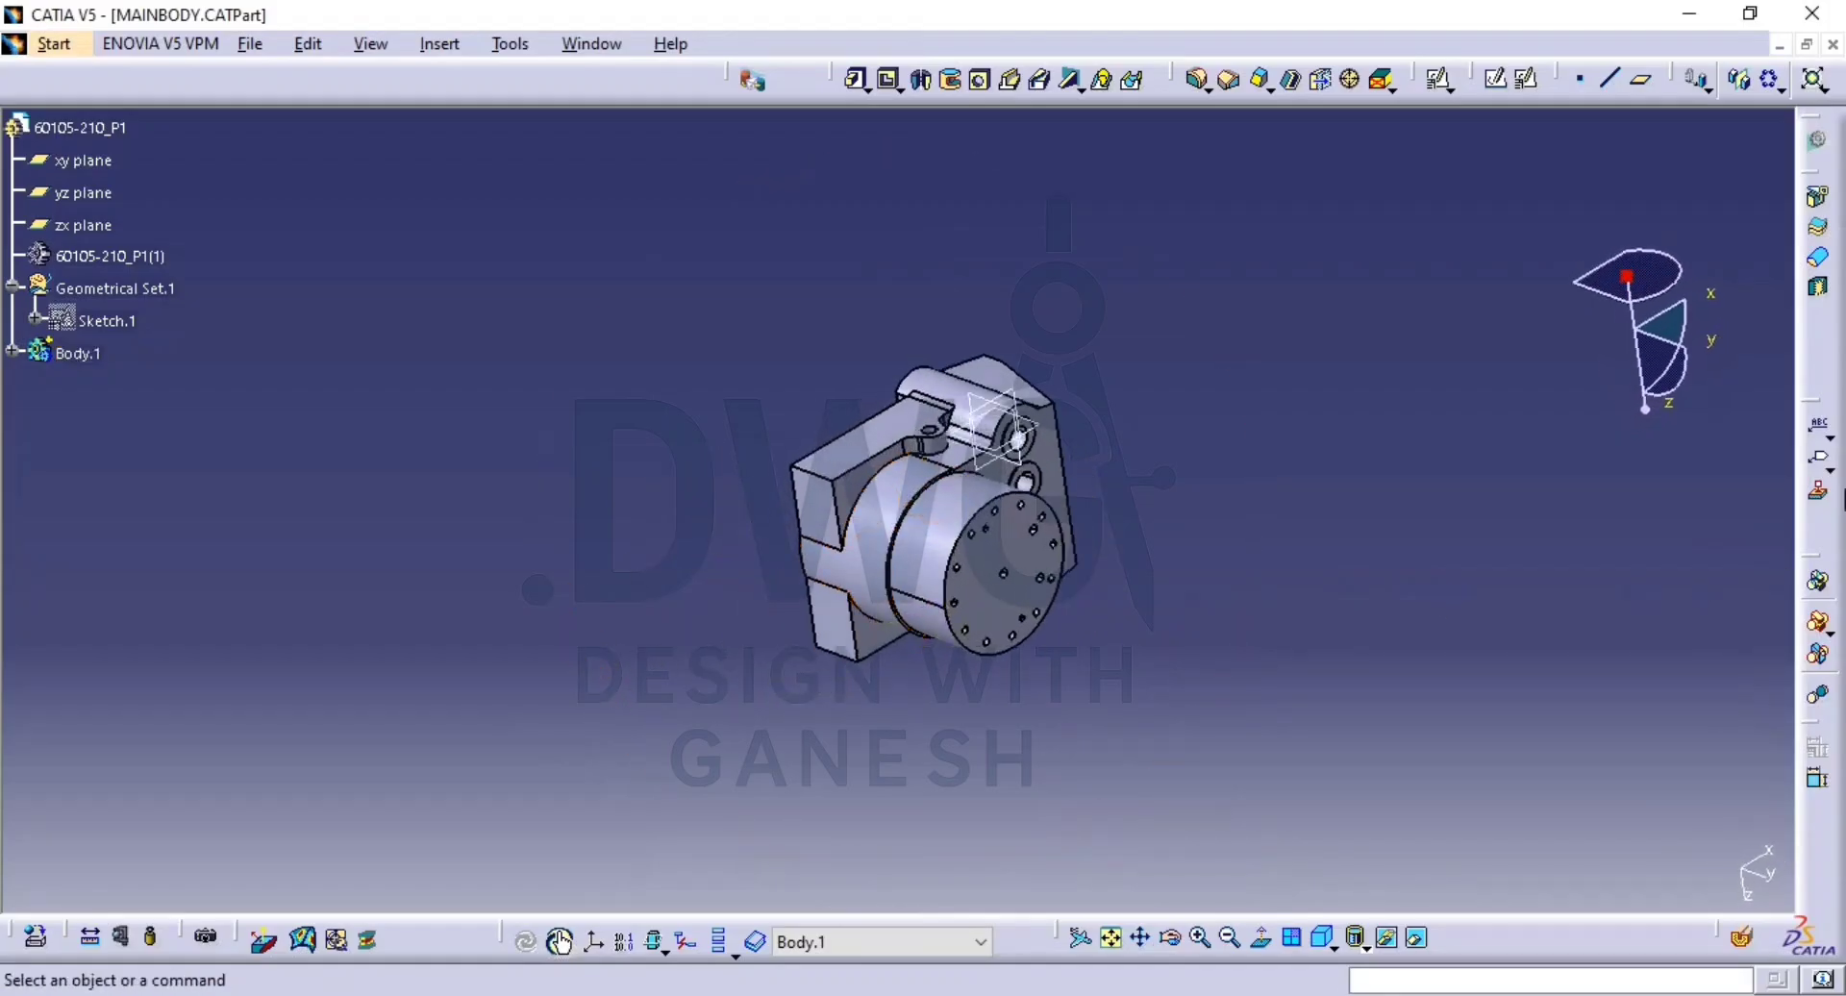
click(1832, 44)
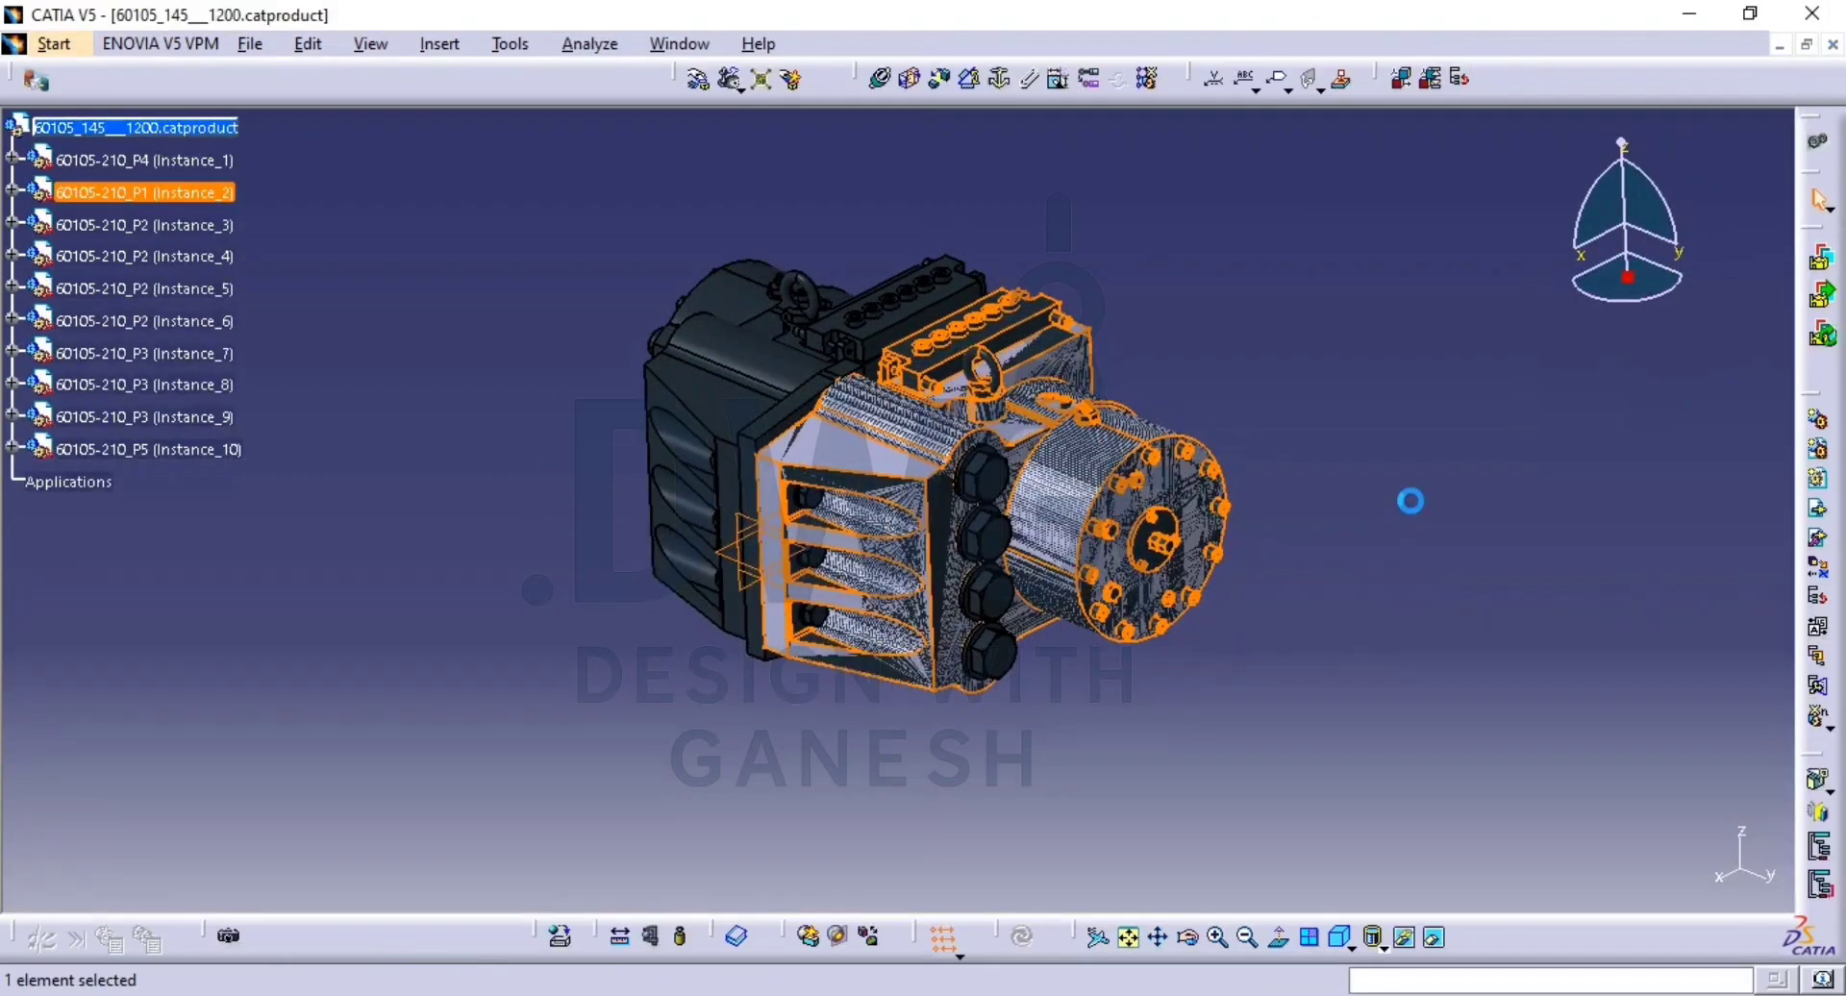
Examine the 60105_145___1200 assembly around the side faces and bolted cover strips of the 60105-210_P1 and 60105-210_P5 housings.
click(1411, 501)
middle_drag(899, 601, 904, 692)
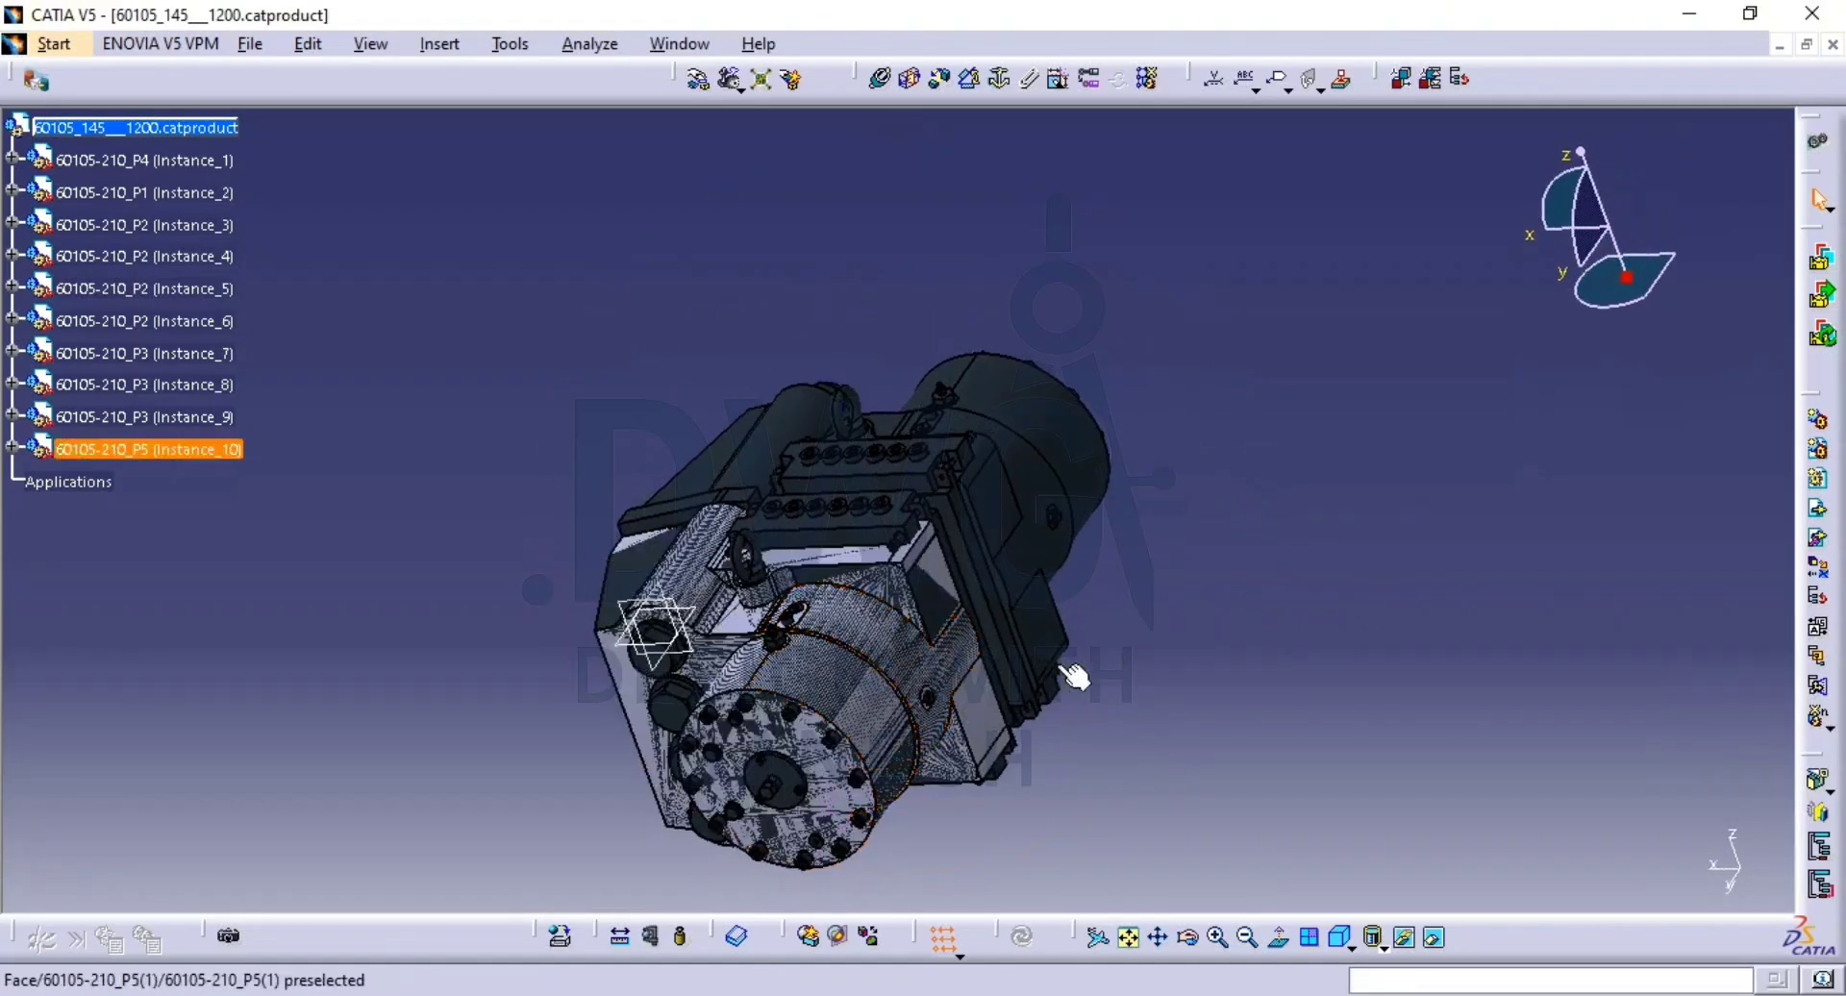
middle_drag(1079, 672, 1127, 663)
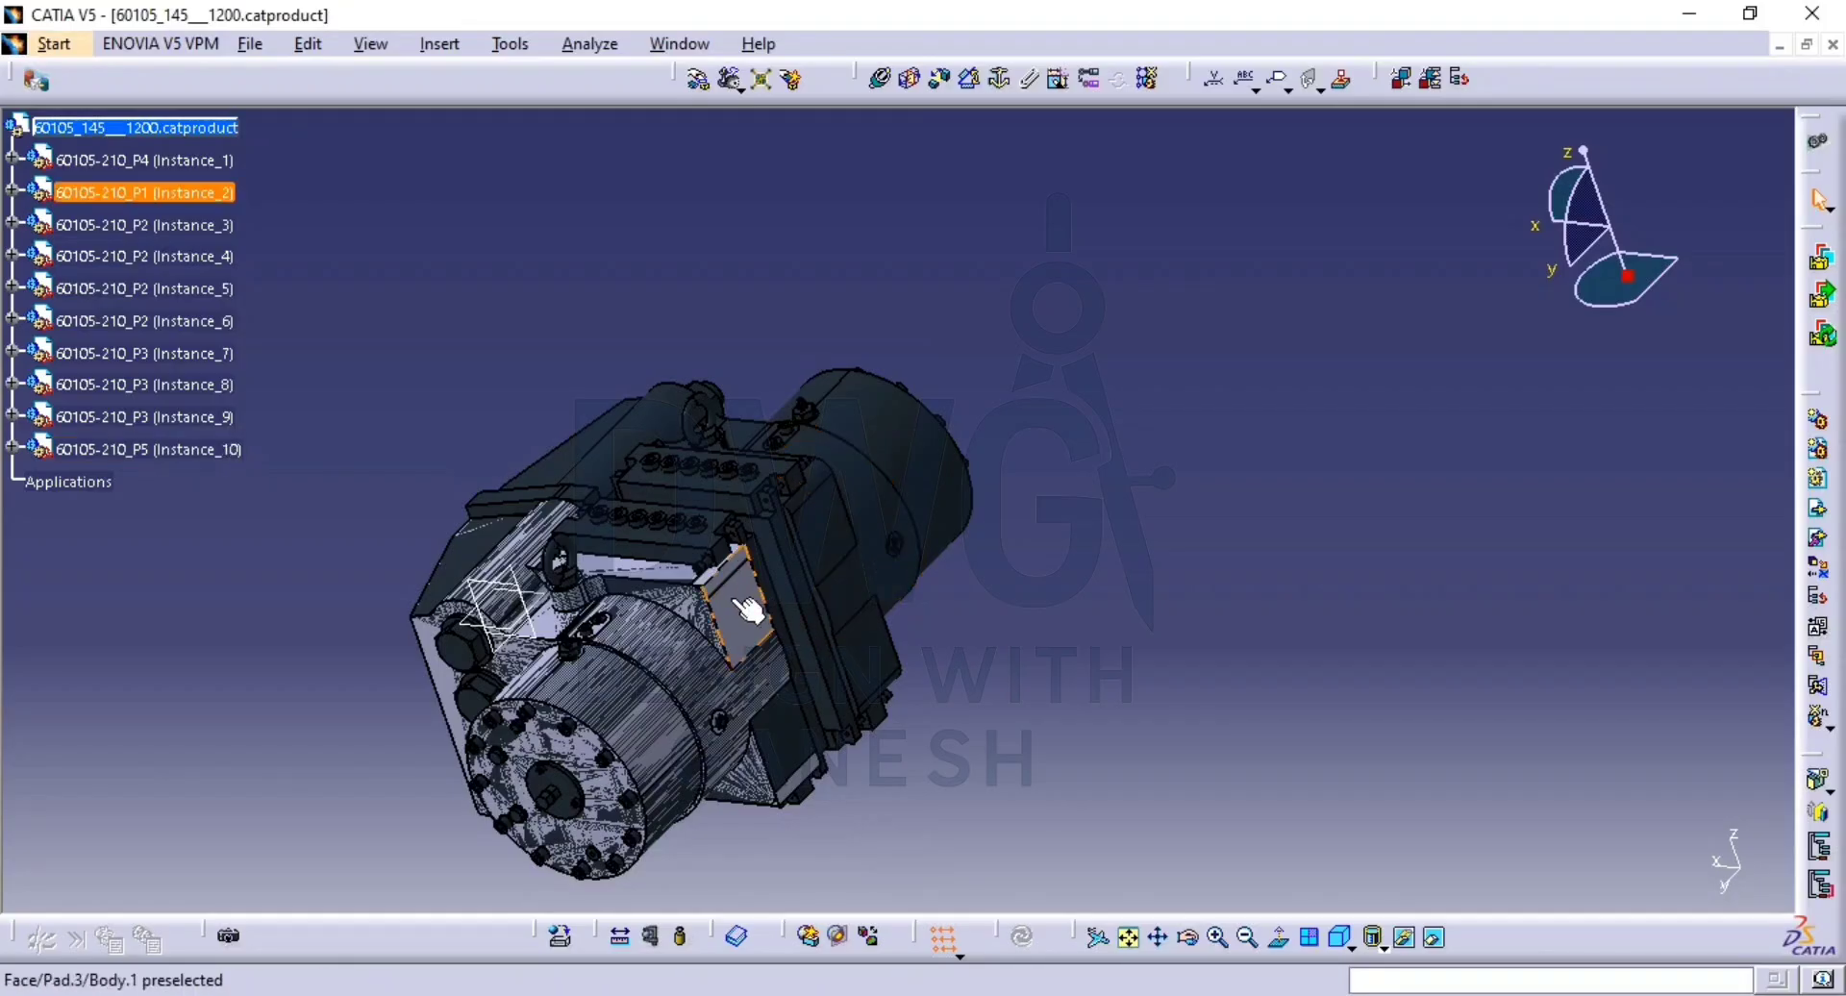
middle_drag(884, 565, 754, 577)
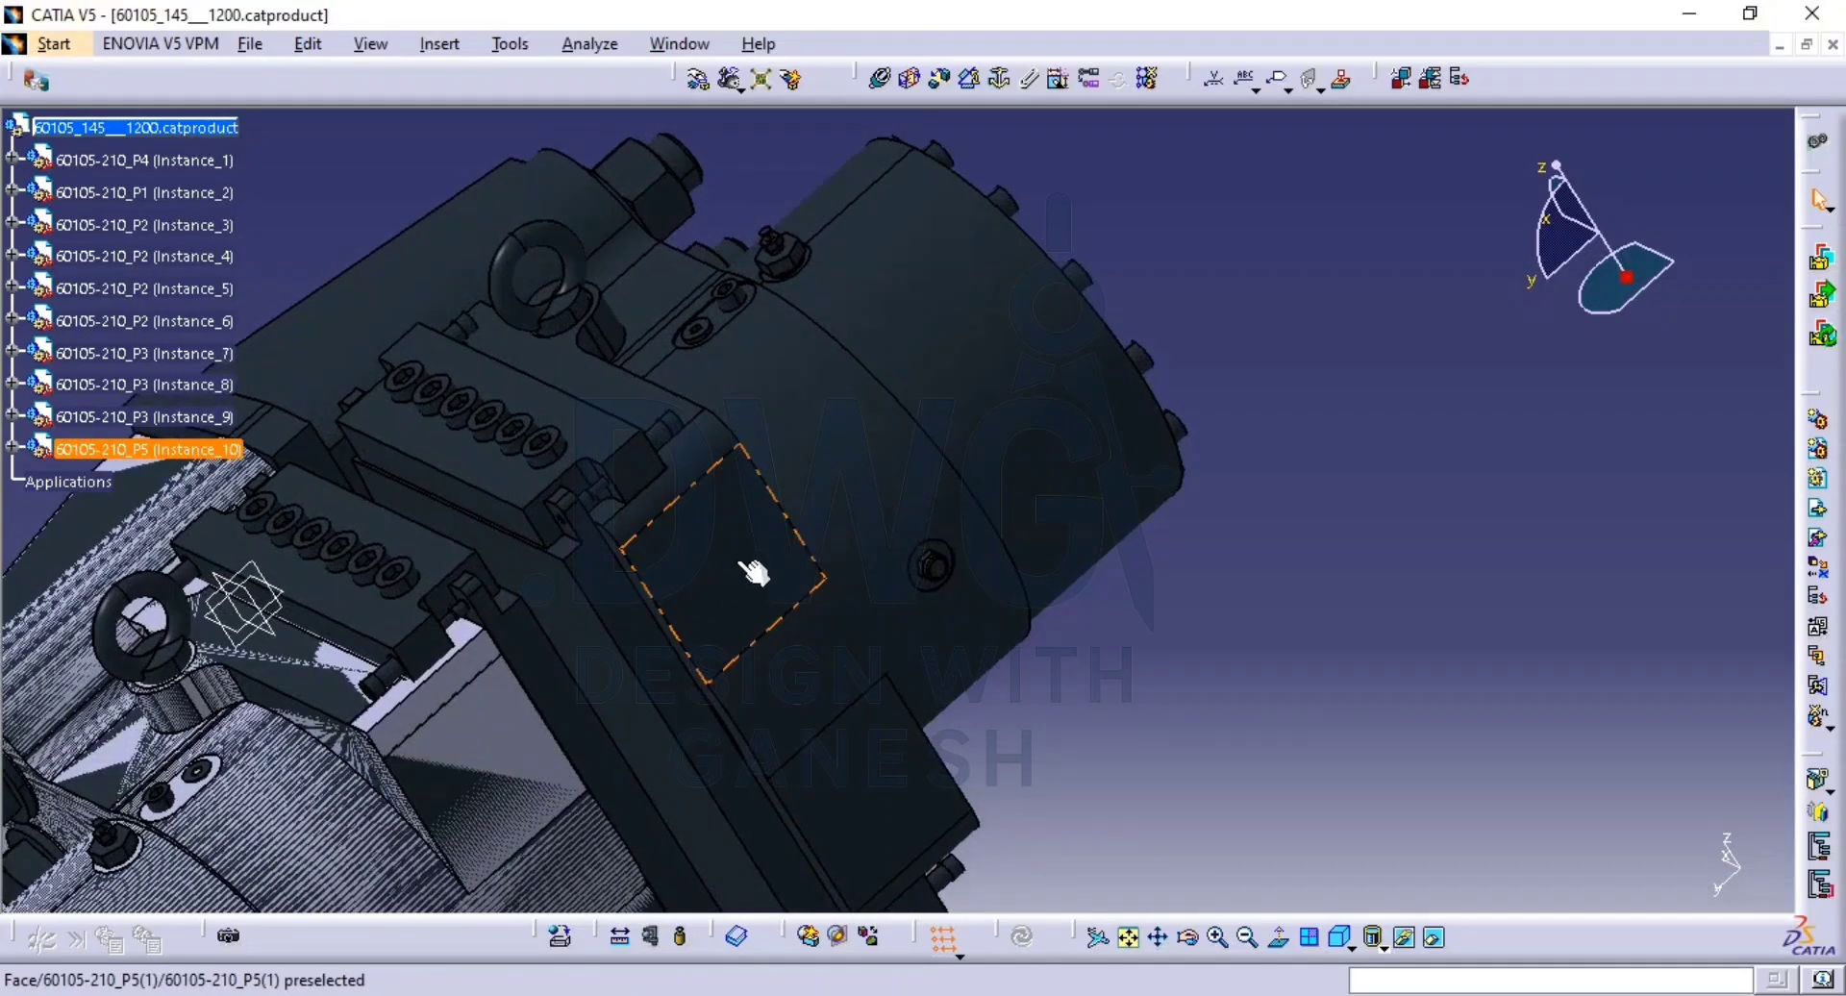
middle_drag(741, 647, 1417, 649)
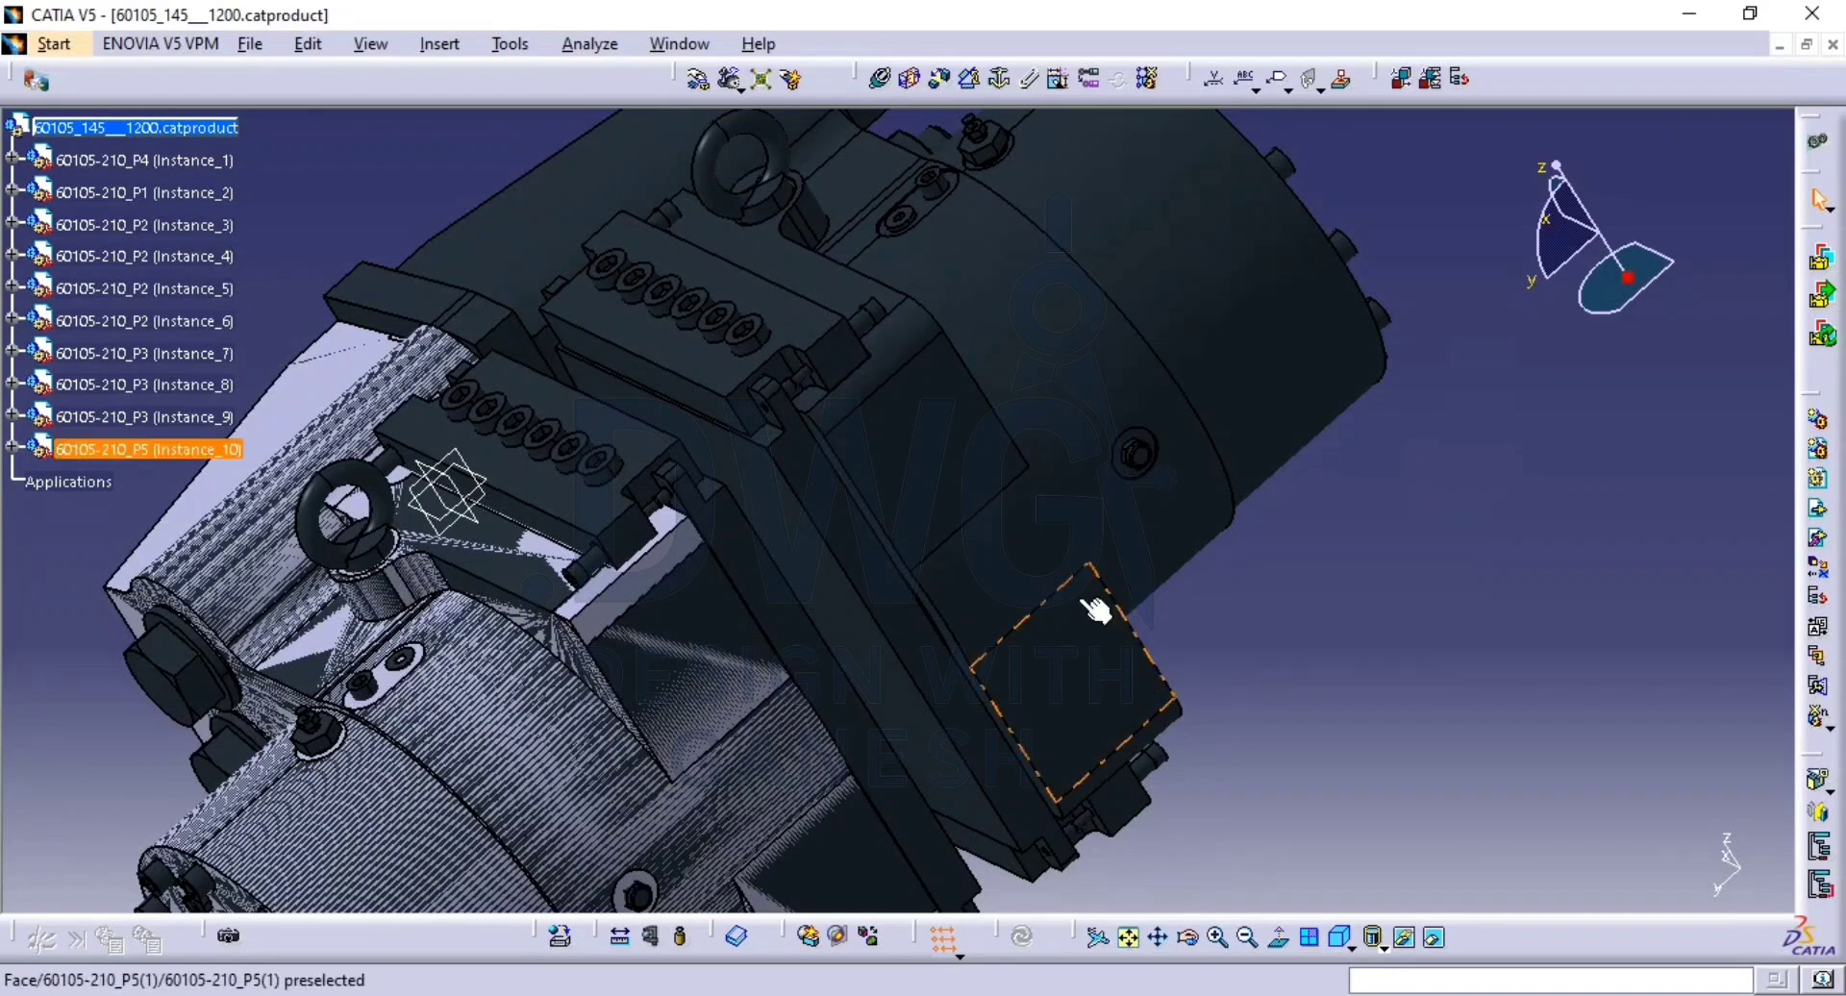
middle_drag(1100, 609, 1096, 744)
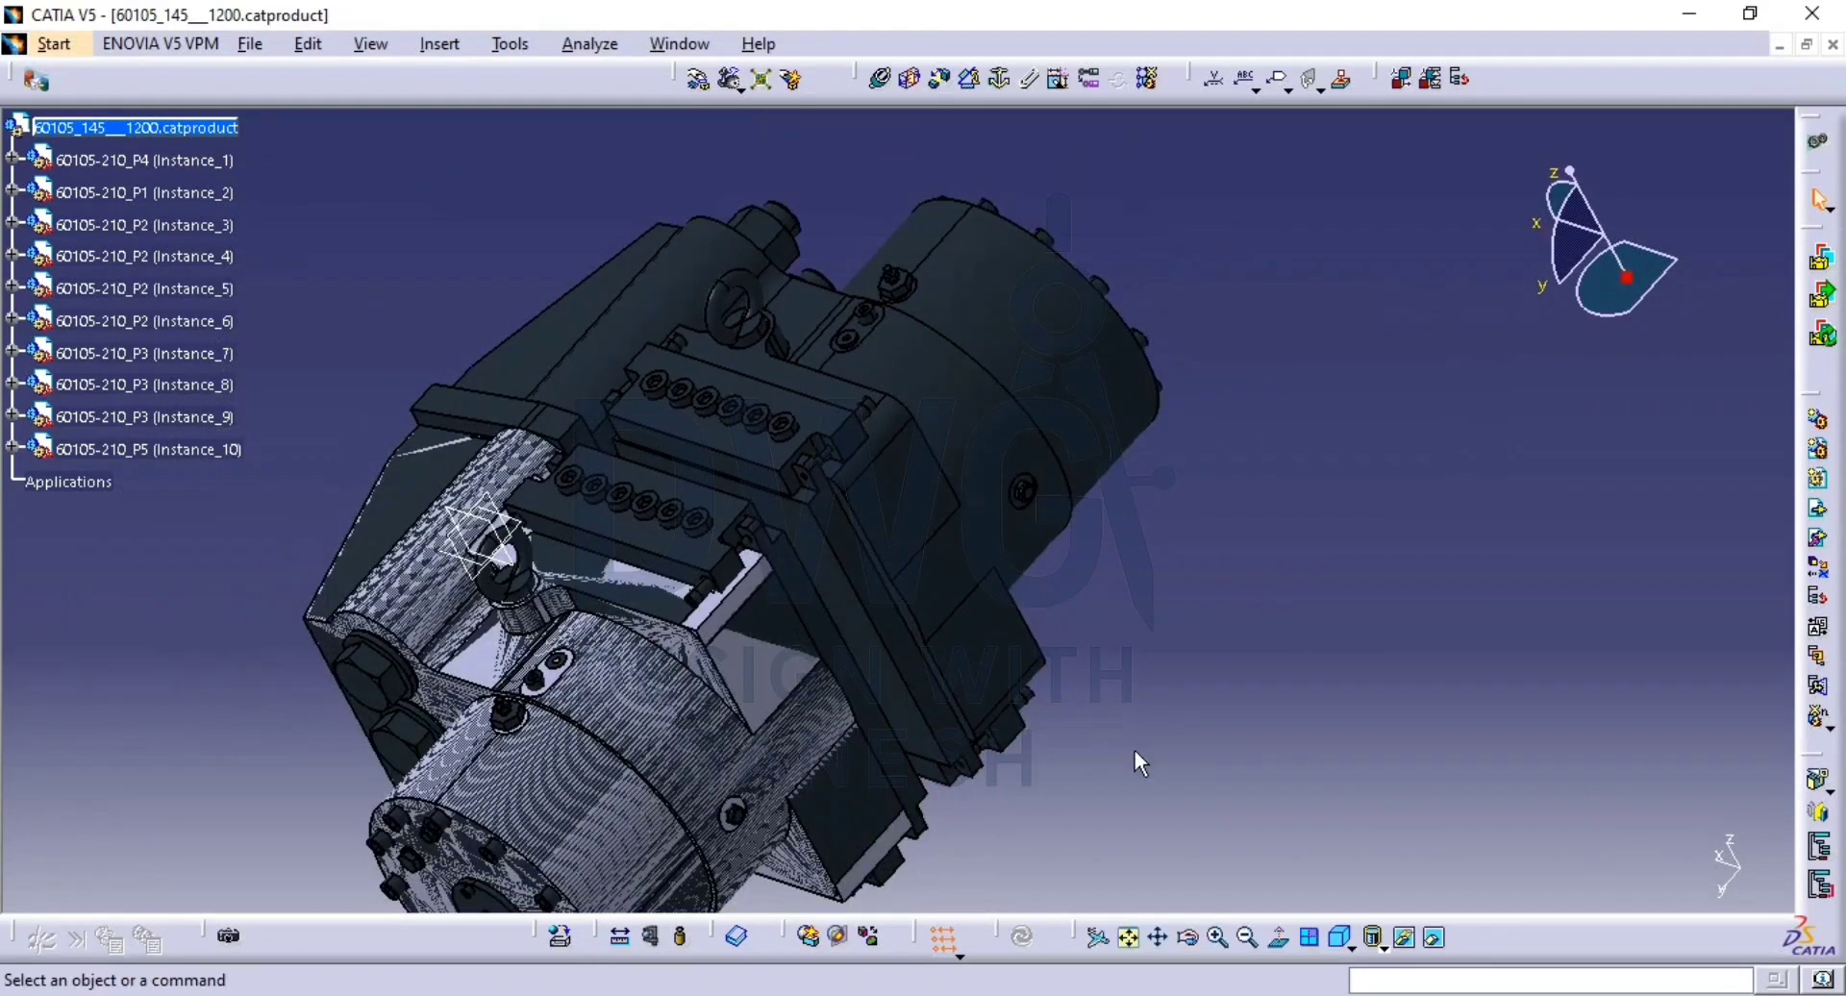